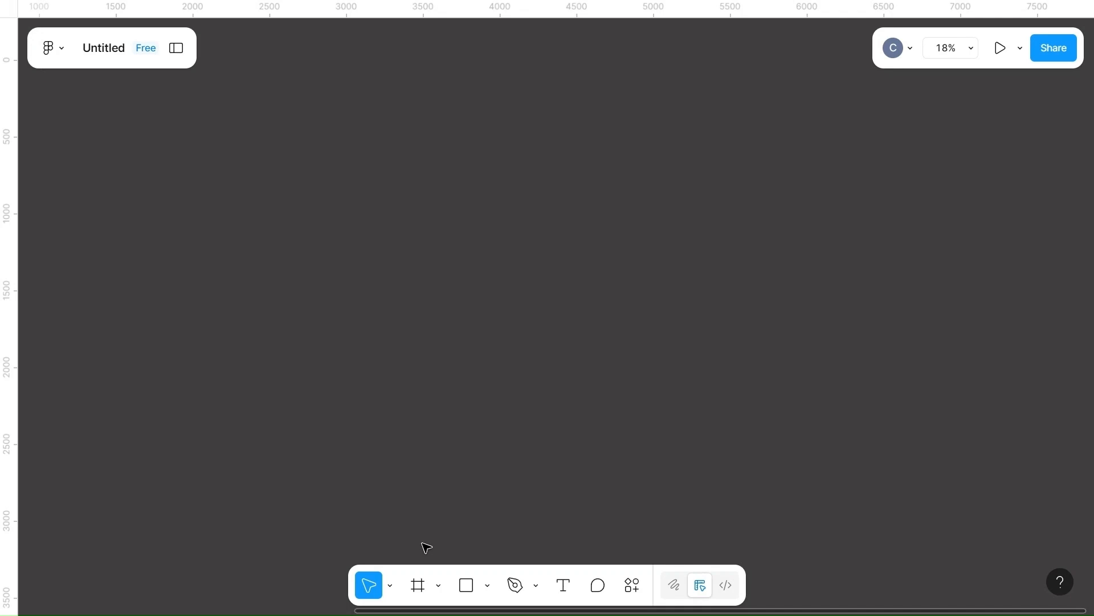
# - Create a 1280 × 832 MacBook Air frame on the canvas
pyautogui.press('r')
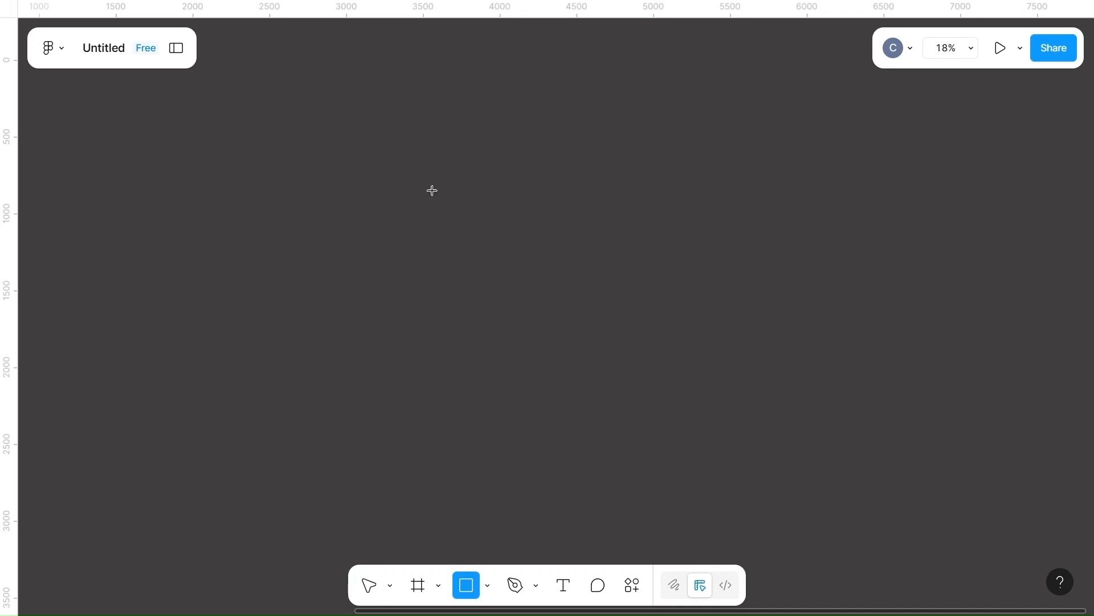
pyautogui.press('f')
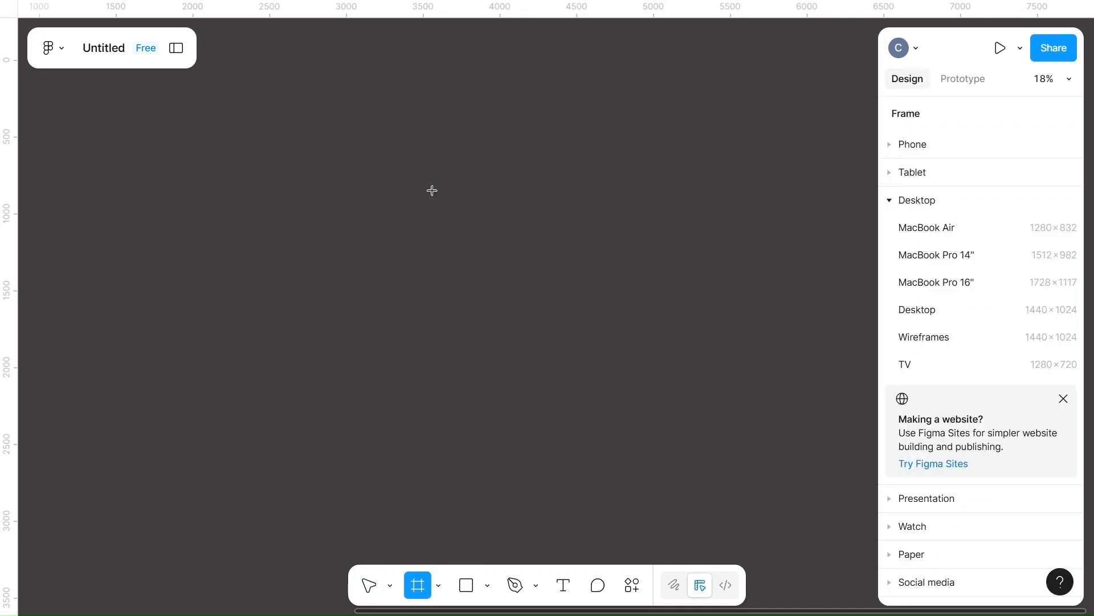
pyautogui.click(950, 236)
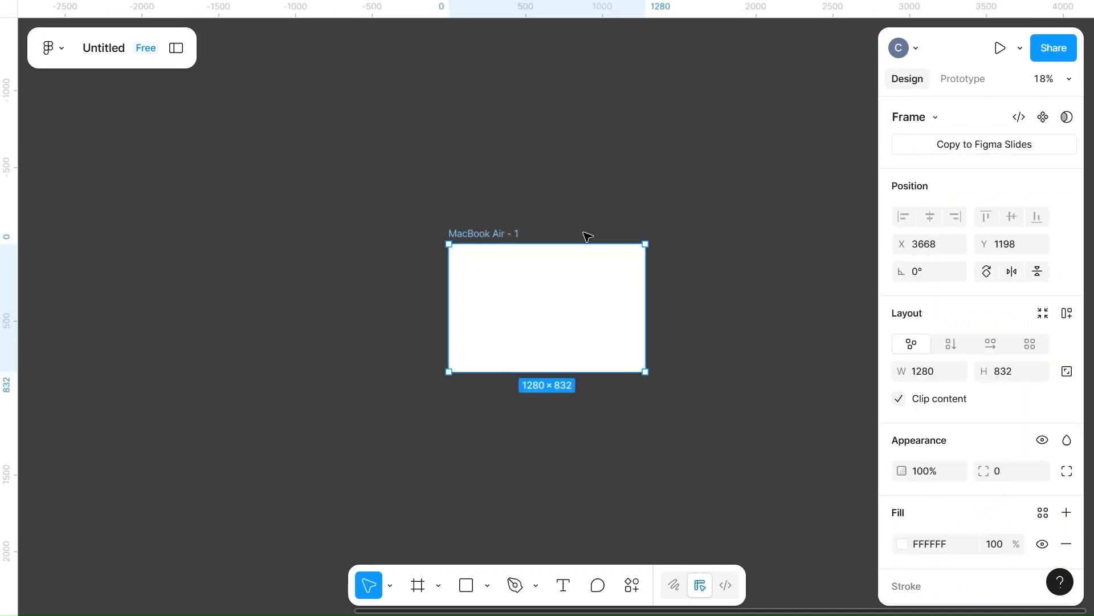
pyautogui.click(582, 219)
pyautogui.scroll(5, 491, 205)
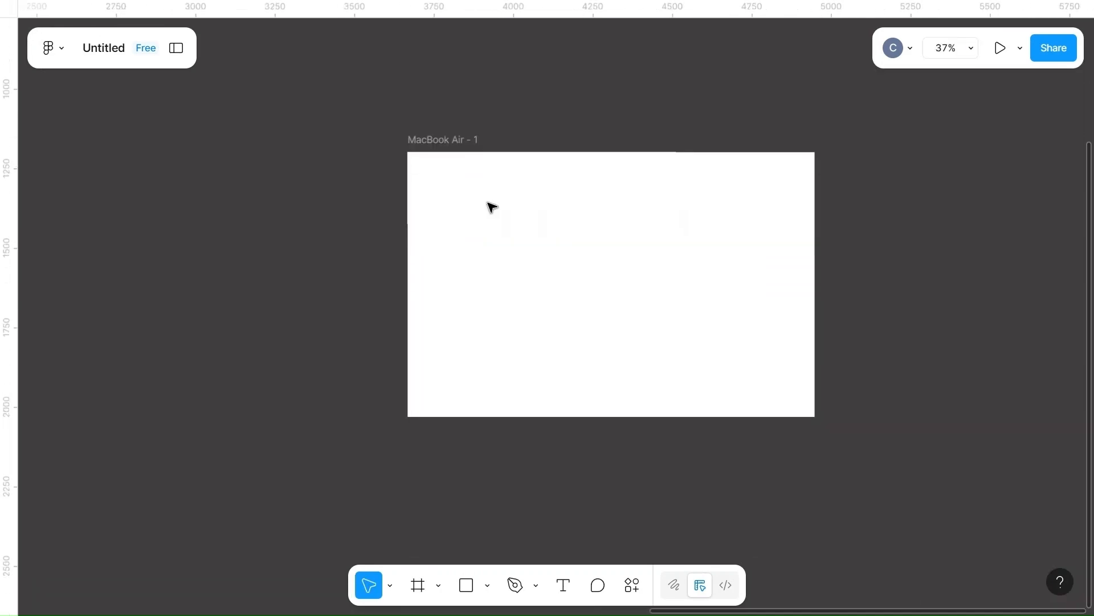
pyautogui.hscroll(3, 461, 189)
# - Set the MacBook Air frame's fill to the medium grey 7B7878
pyautogui.click(350, 127)
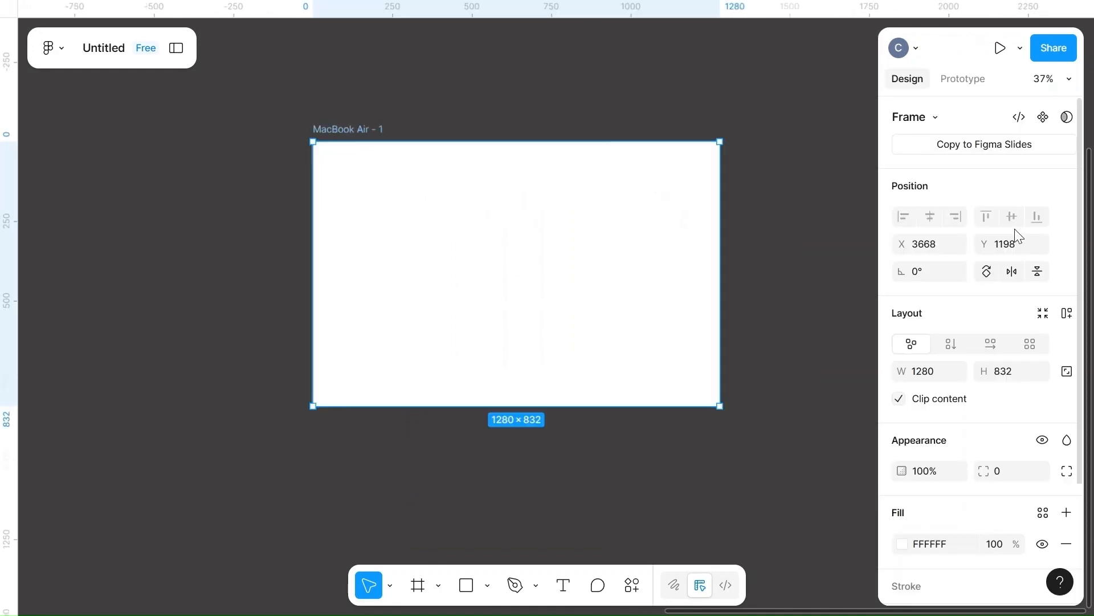
pyautogui.scroll(-2, 1016, 235)
pyautogui.click(932, 488)
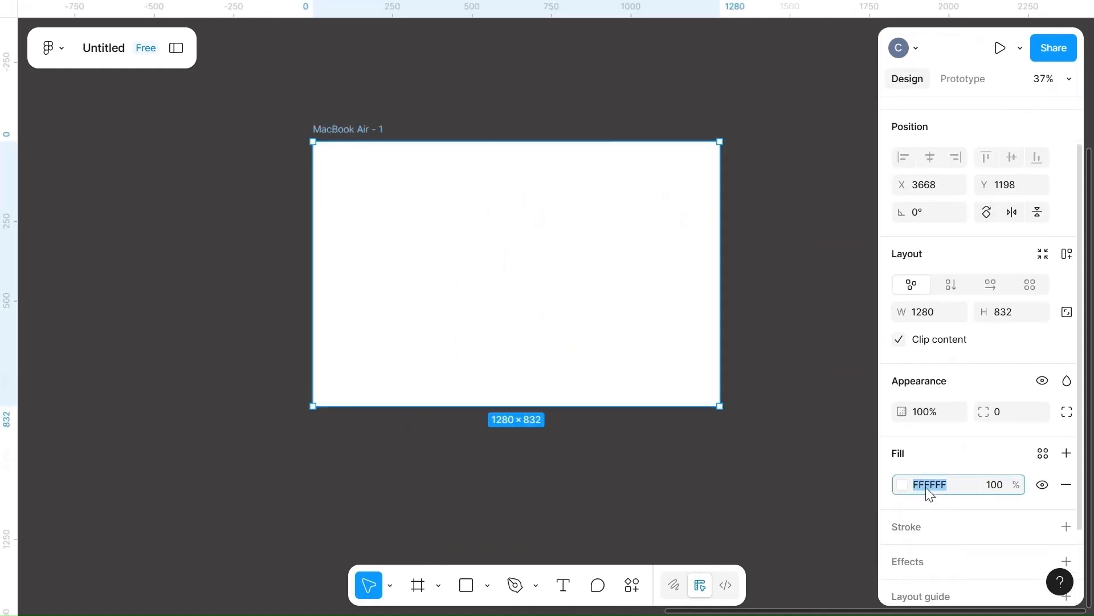
pyautogui.click(902, 486)
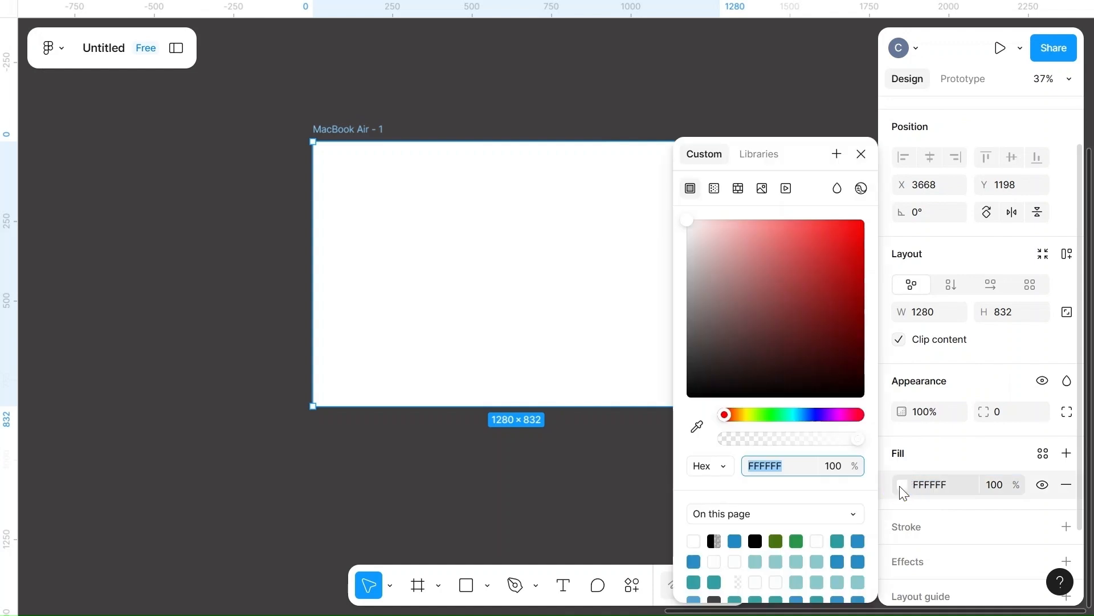
pyautogui.moveTo(691, 377); pyautogui.dragTo(690, 311)
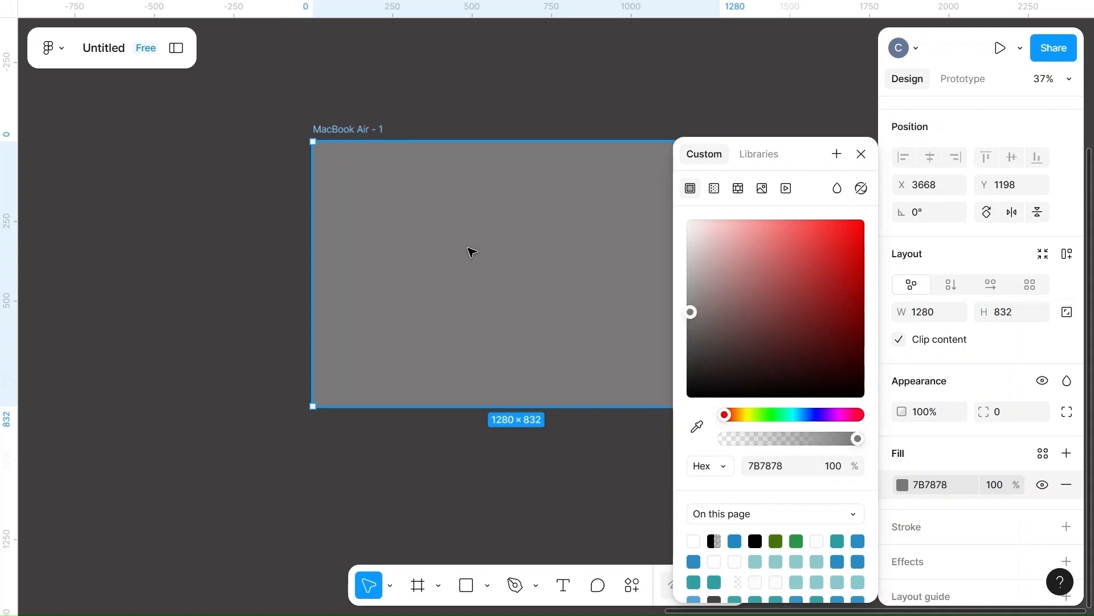
pyautogui.hscroll(3, 473, 251)
pyautogui.click(608, 190)
pyautogui.hscroll(-3, 608, 190)
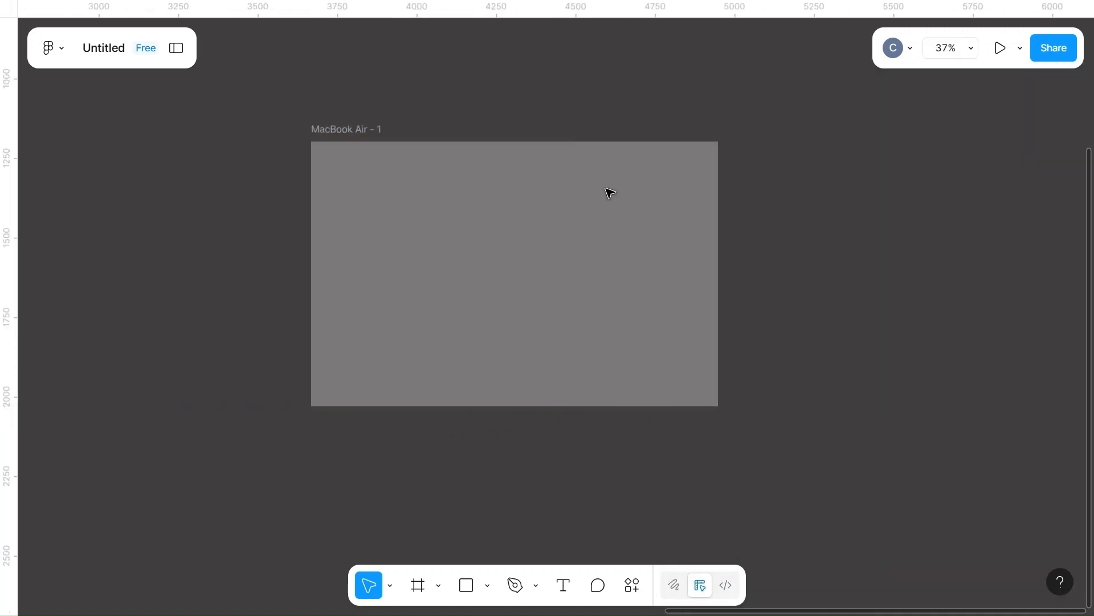
# - Draw a rectangle on the canvas to the right of the frame and size it to 120 wide by 30 high
pyautogui.scroll(2, 609, 191)
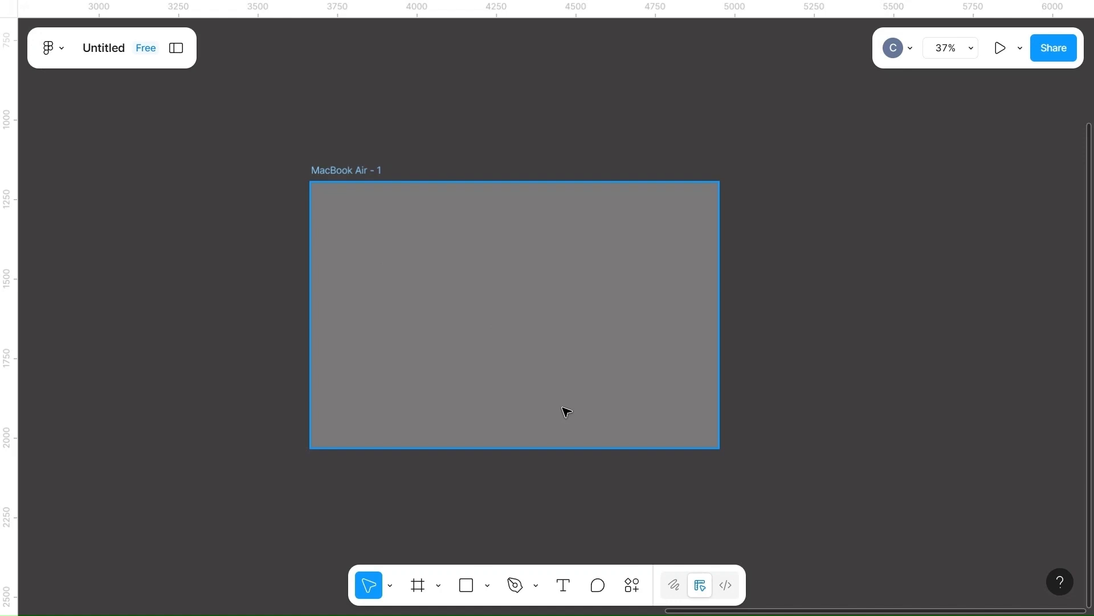
pyautogui.hscroll(5, 623, 333)
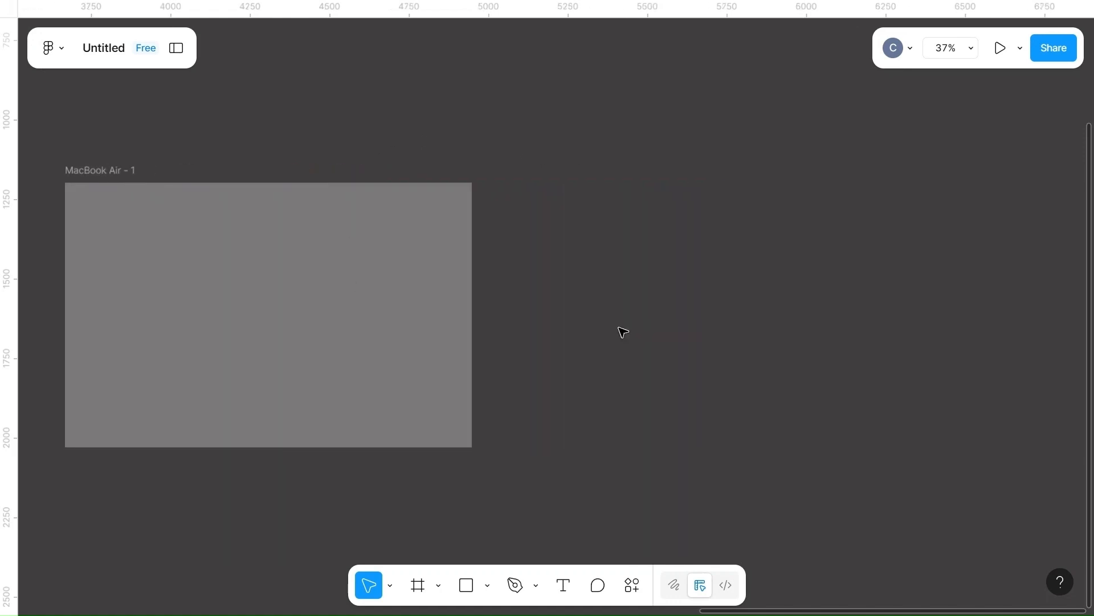
pyautogui.press('r')
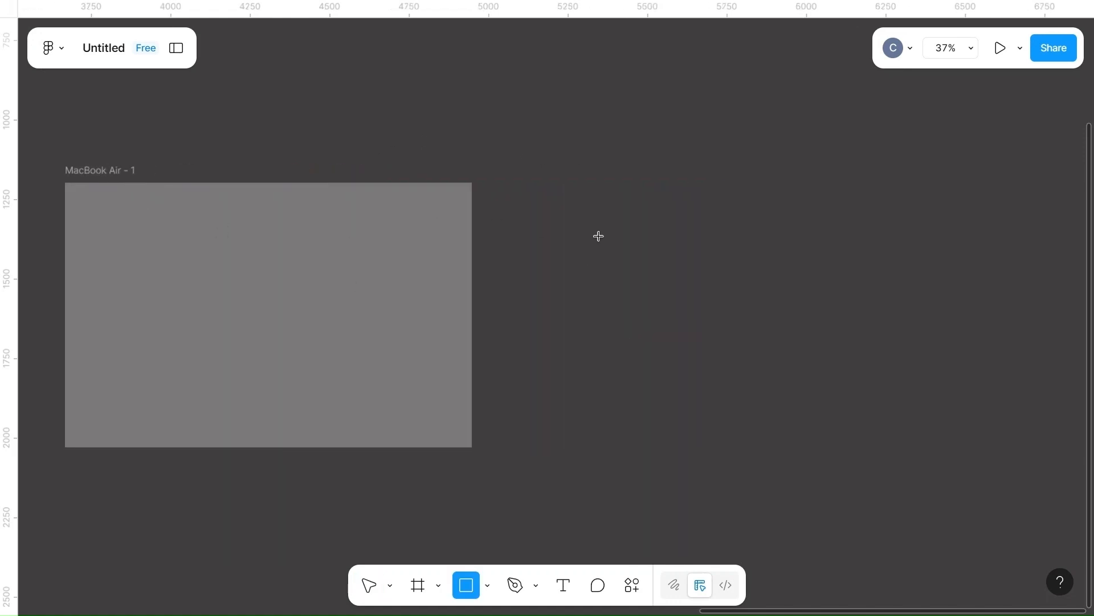
pyautogui.moveTo(581, 231); pyautogui.dragTo(679, 277)
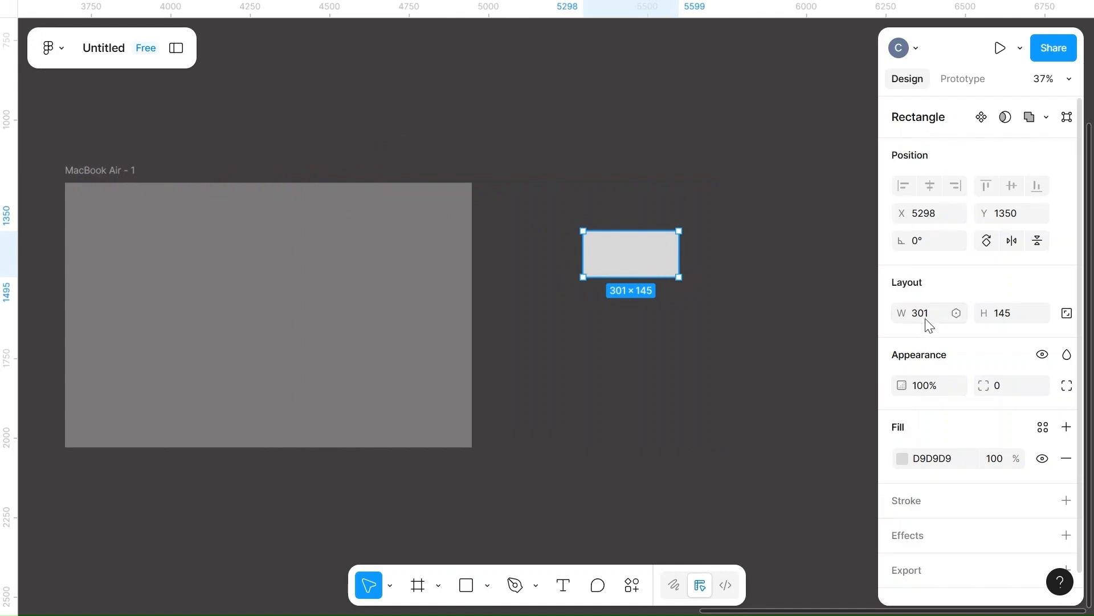
pyautogui.click(1018, 321)
pyautogui.press('BackSpace')
pyautogui.write('30')
pyautogui.click(776, 367)
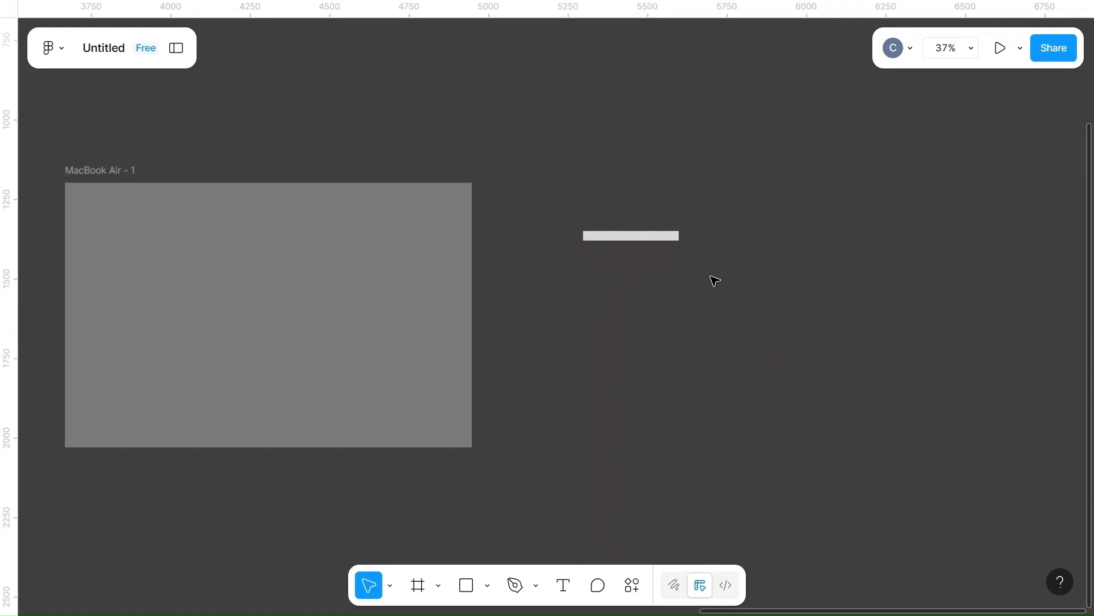
pyautogui.click(619, 247)
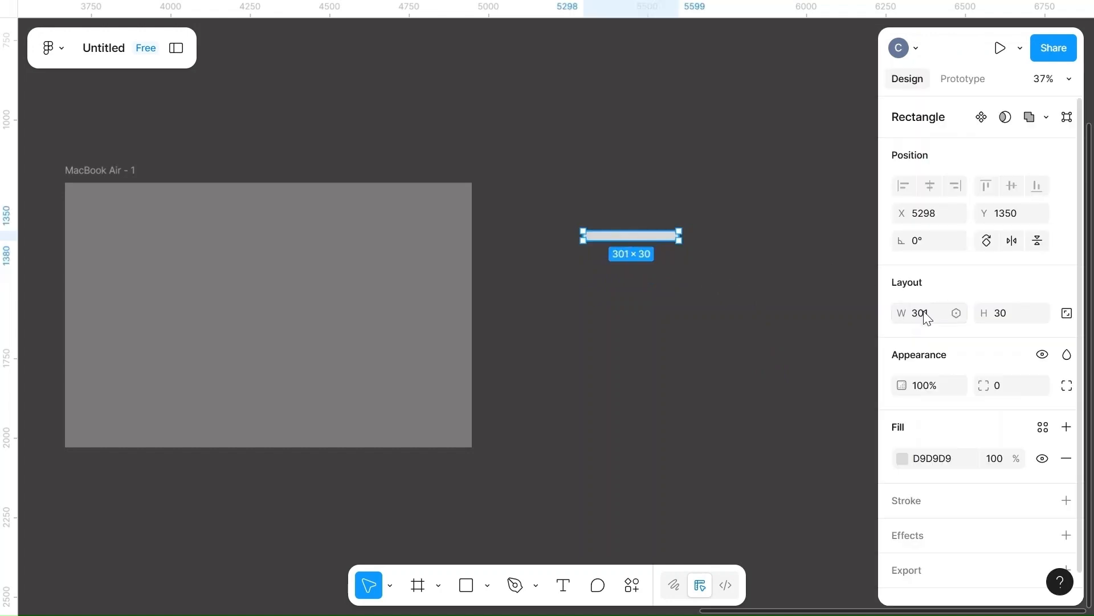
pyautogui.click(926, 317)
pyautogui.write('120')
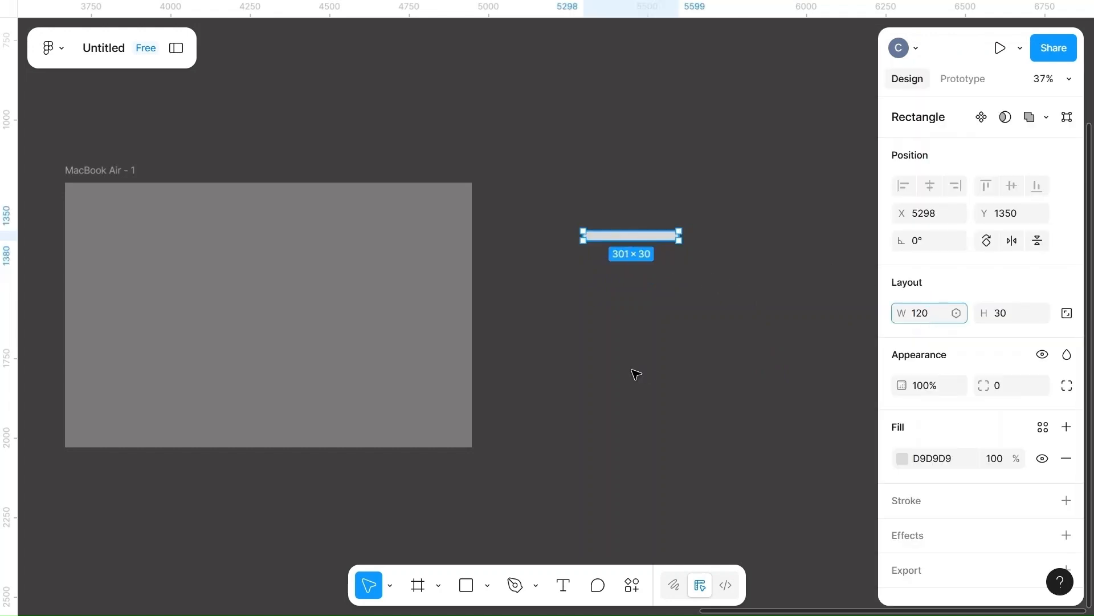
pyautogui.click(637, 374)
# - Duplicate the small rectangle to its right on the same level and set the copy's width to 500
pyautogui.click(601, 239)
pyautogui.click(604, 243)
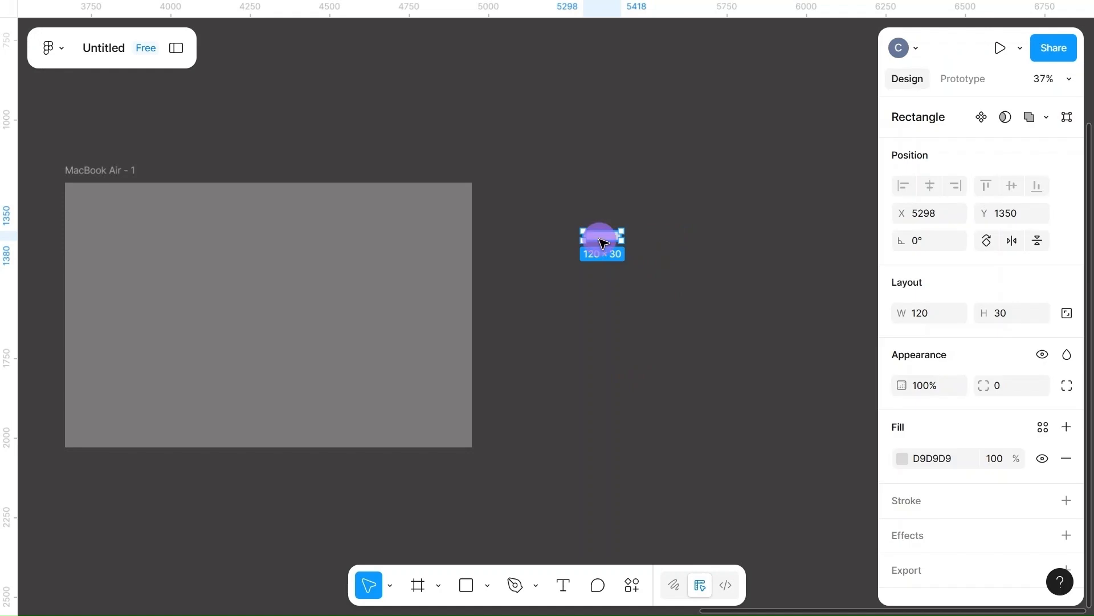
pyautogui.keyDown('alt'); pyautogui.moveTo(605, 243); pyautogui.dragTo(732, 239); pyautogui.keyUp('alt')
pyautogui.click(937, 312)
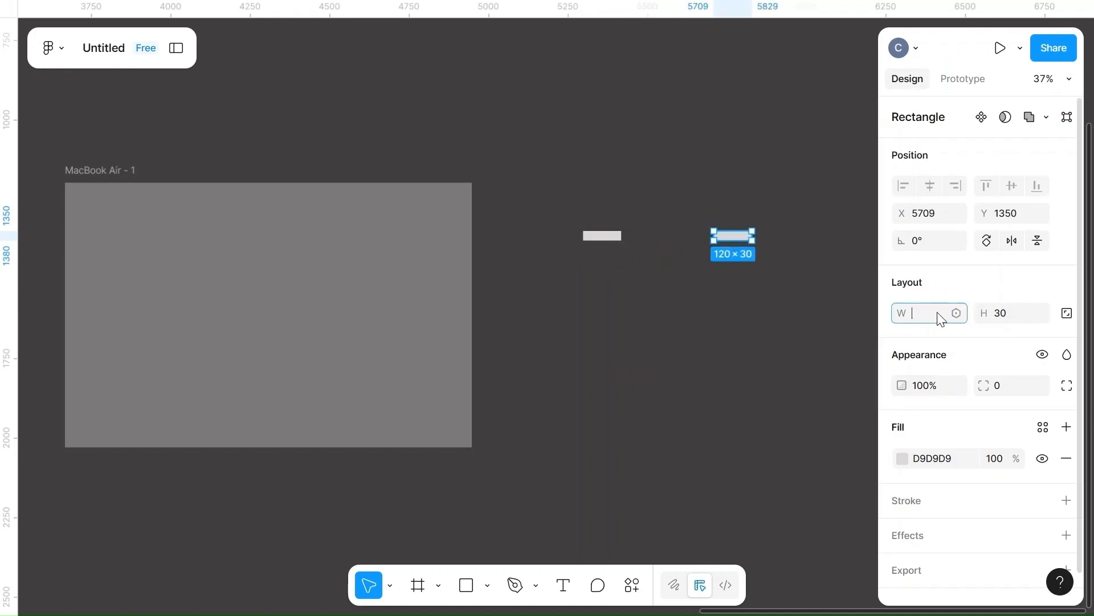
pyautogui.write('500')
pyautogui.click(706, 339)
# - Place another copy of the 120-wide rectangle to the right of the long bar, level with the others
pyautogui.hscroll(5, 709, 345)
pyautogui.click(394, 241)
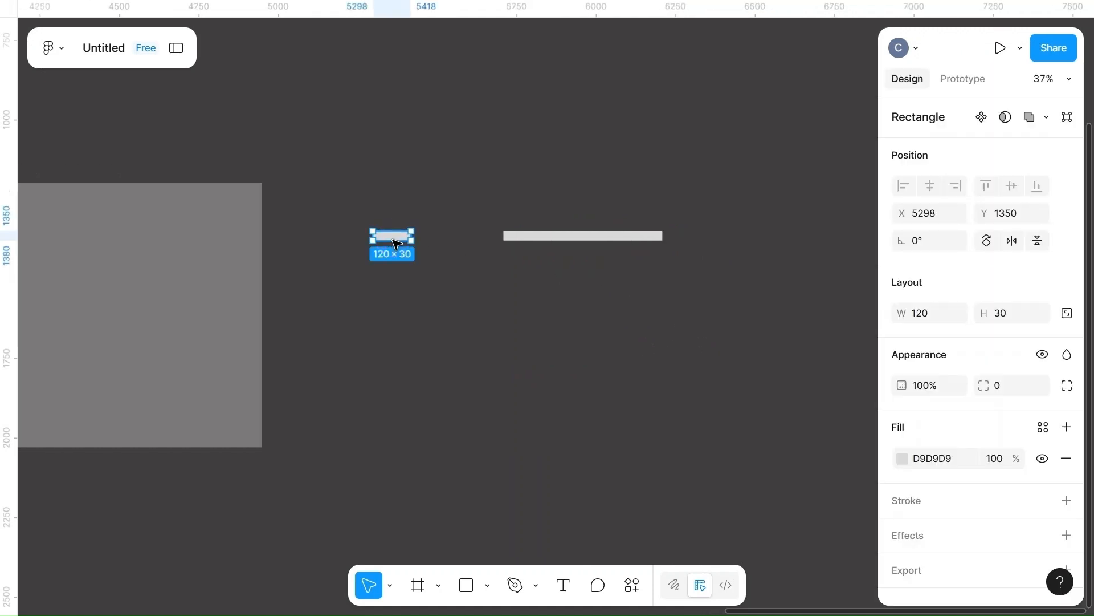
pyautogui.keyDown('alt'); pyautogui.moveTo(394, 241); pyautogui.dragTo(722, 245); pyautogui.keyUp('alt')
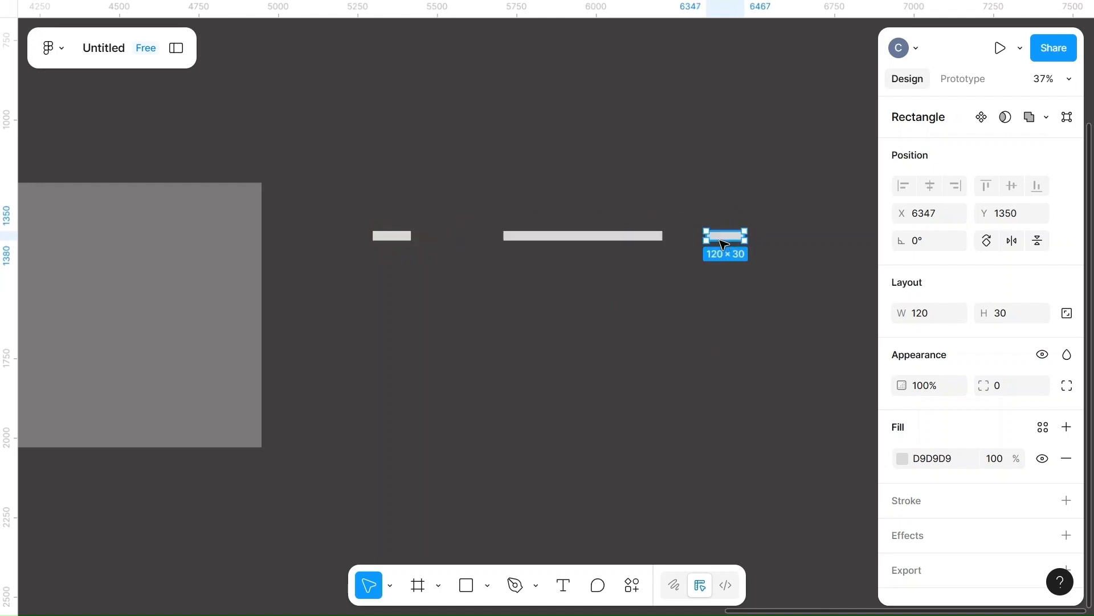
pyautogui.click(566, 357)
# - Select all three bars and set the horizontal spacing between them to 50
pyautogui.scroll(-5, 567, 356)
pyautogui.moveTo(481, 272); pyautogui.dragTo(606, 341)
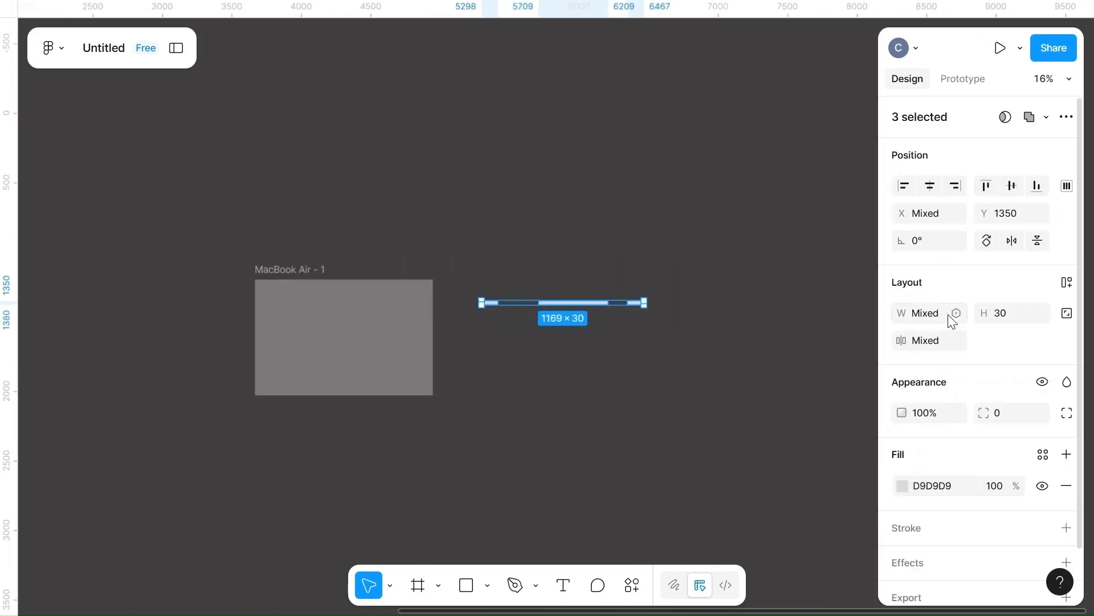
pyautogui.click(932, 344)
pyautogui.write('50')
pyautogui.click(601, 454)
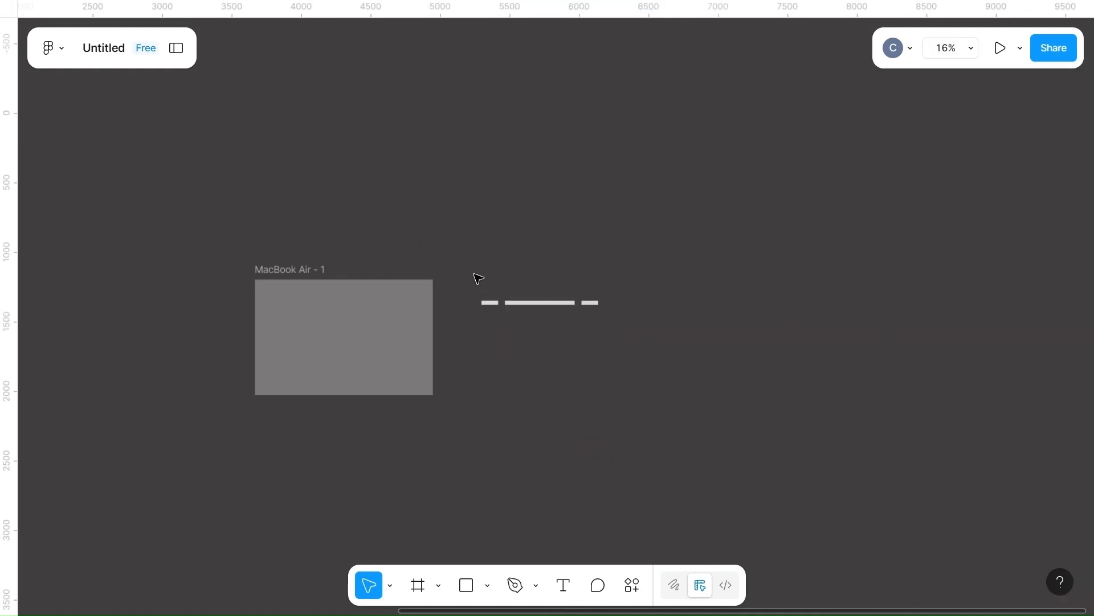
# - Move the rightmost small bar farther from the long bar, to X 6147, keeping it level
pyautogui.click(555, 304)
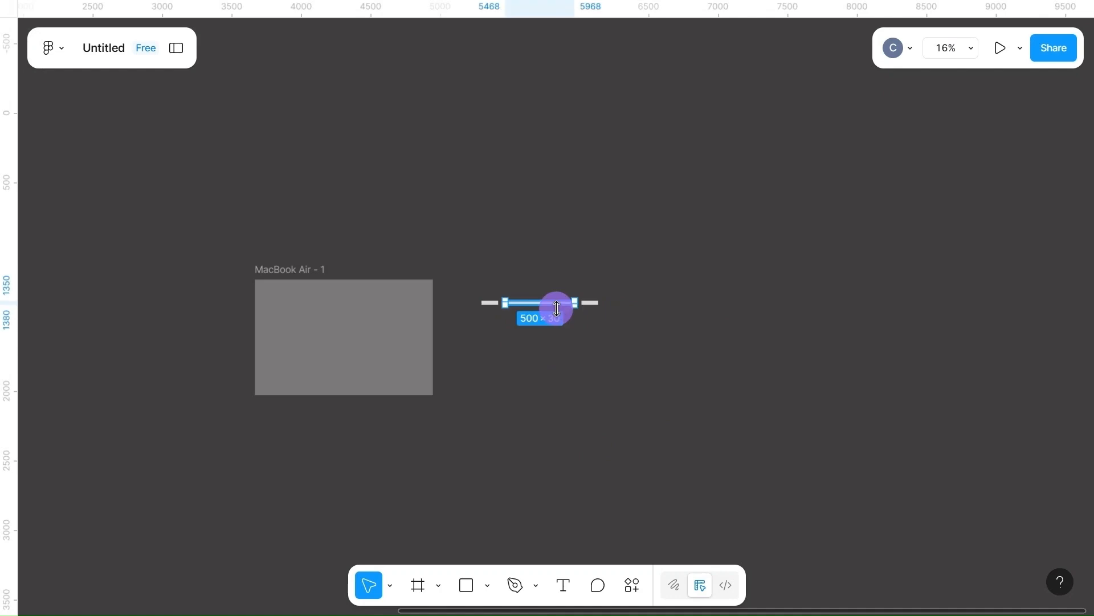
pyautogui.moveTo(590, 302); pyautogui.dragTo(611, 308)
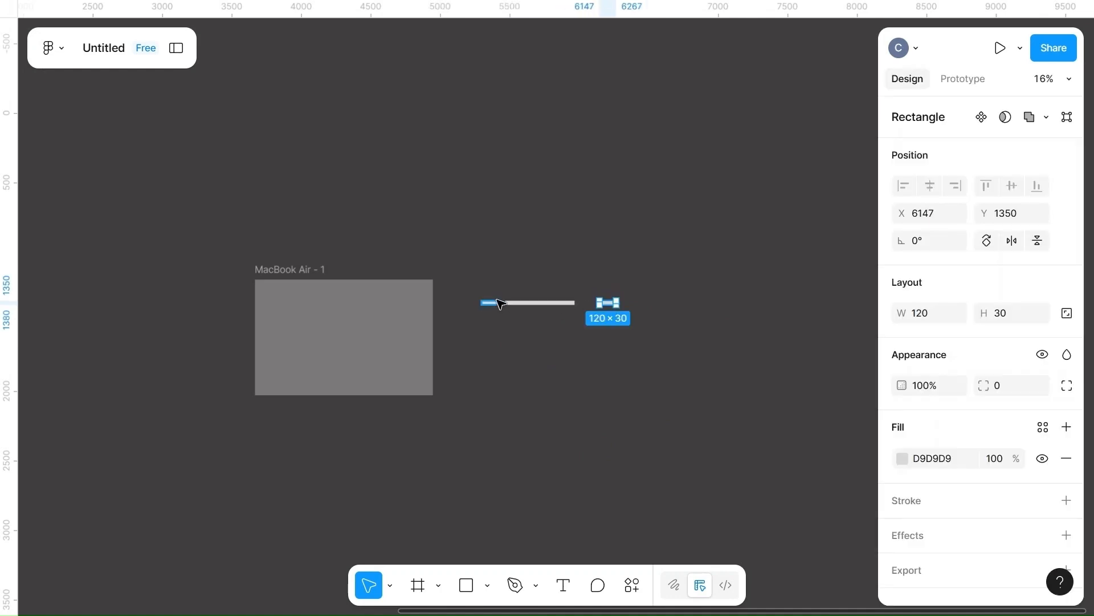
pyautogui.click(557, 279)
# - Move the three bars together into the MacBook Air frame, near its top edge at Y 50
pyautogui.moveTo(485, 283); pyautogui.dragTo(682, 320)
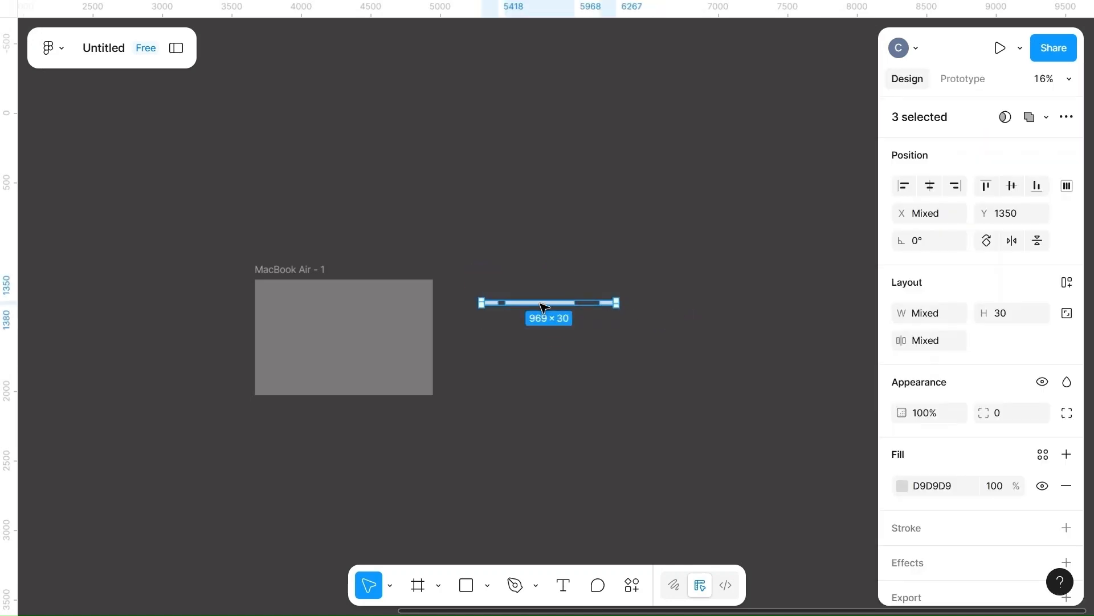
pyautogui.scroll(5, 543, 307)
pyautogui.hscroll(-5, 570, 310)
pyautogui.moveTo(787, 305); pyautogui.dragTo(191, 266)
pyautogui.hscroll(-5, 194, 269)
pyautogui.hscroll(3, 194, 269)
pyautogui.moveTo(358, 264); pyautogui.dragTo(403, 266)
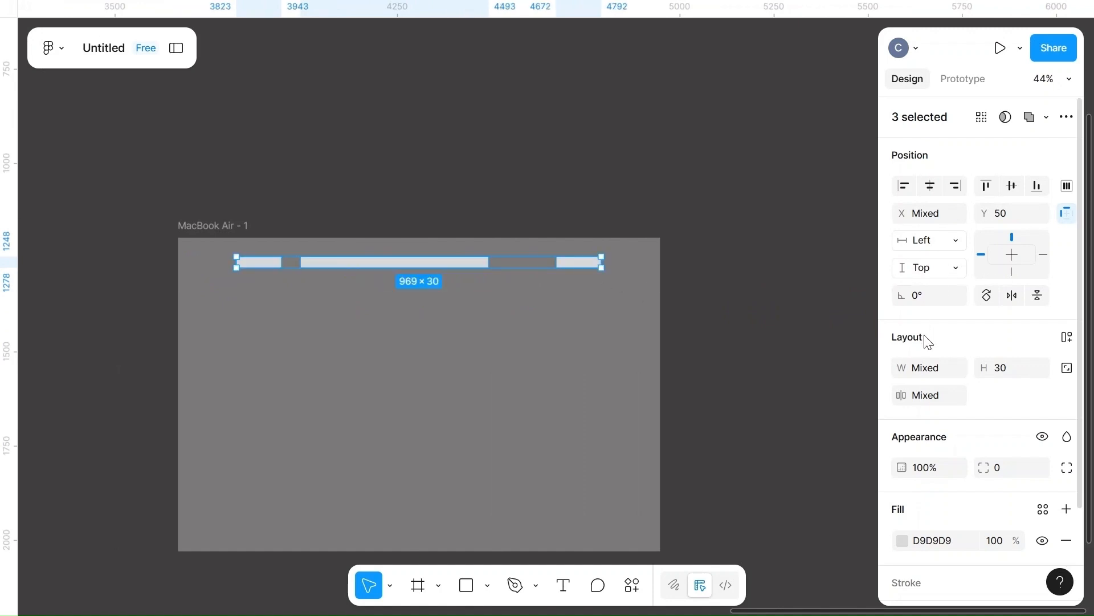
# - Set the horizontal spacing between the three bars in the frame to 70
pyautogui.click(931, 395)
pyautogui.press('BackSpace')
pyautogui.write('70')
pyautogui.click(804, 342)
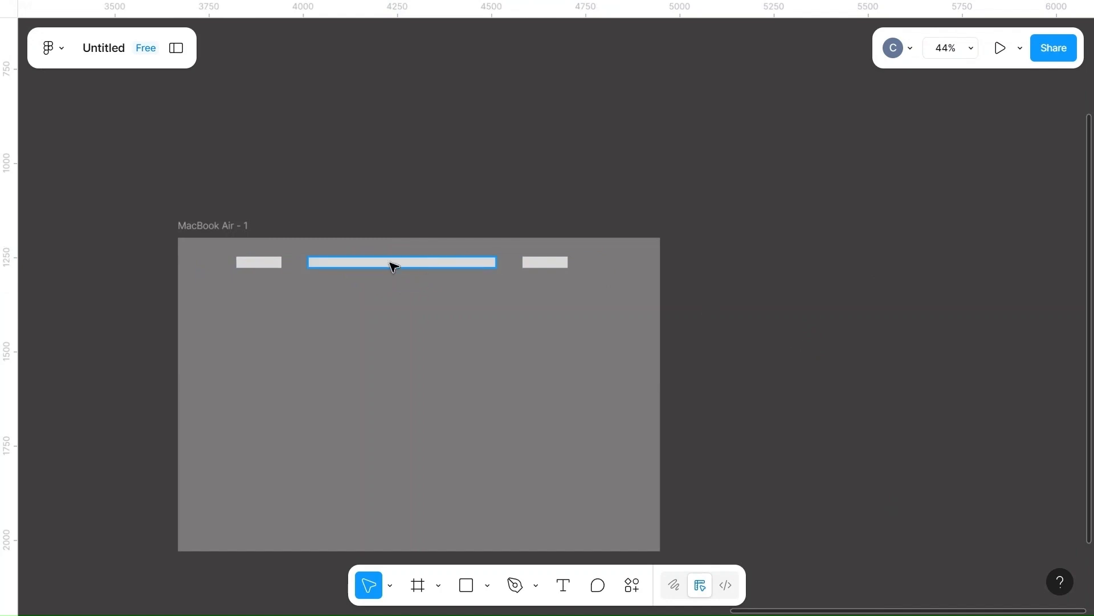
# - Select all the bars in the frame and widen their horizontal spacing to 100
pyautogui.click(406, 267)
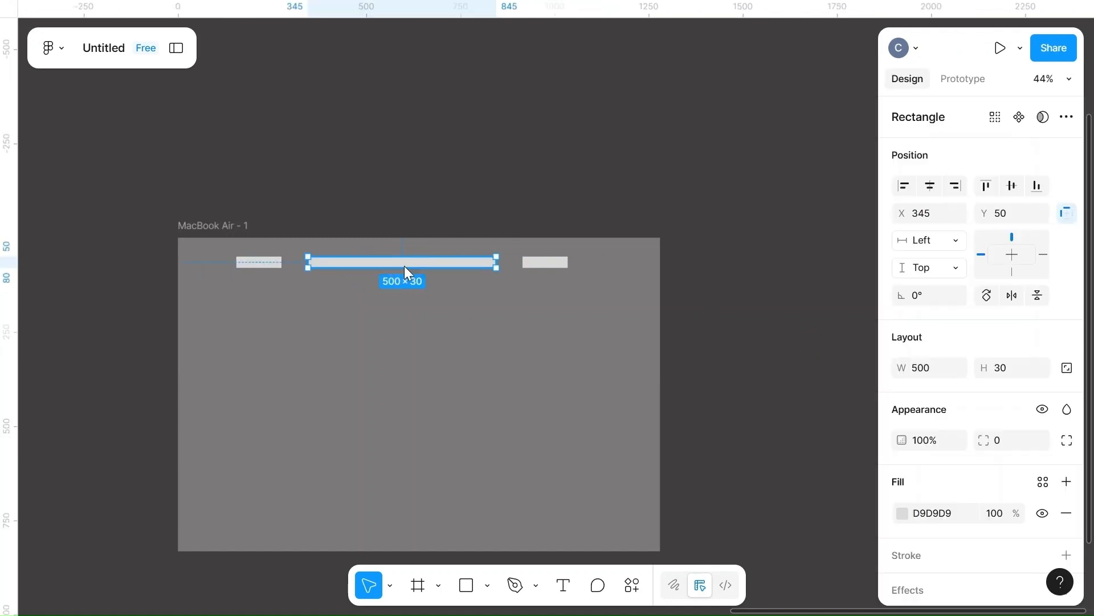
pyautogui.hotkey('ctrl', 'a')
pyautogui.click(921, 399)
pyautogui.write('1')
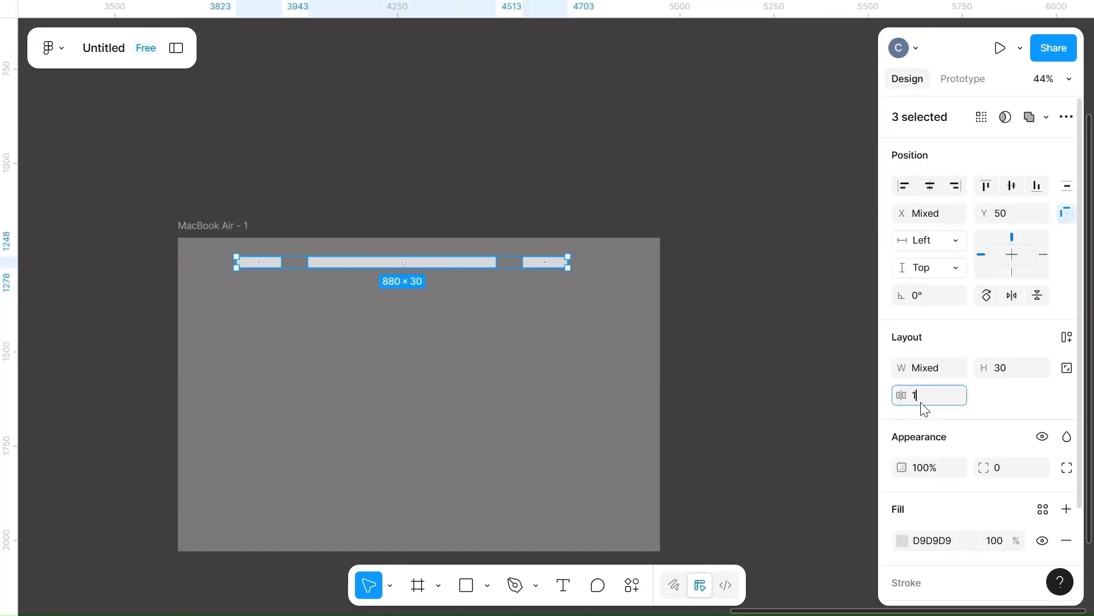
pyautogui.write('00')
pyautogui.click(857, 367)
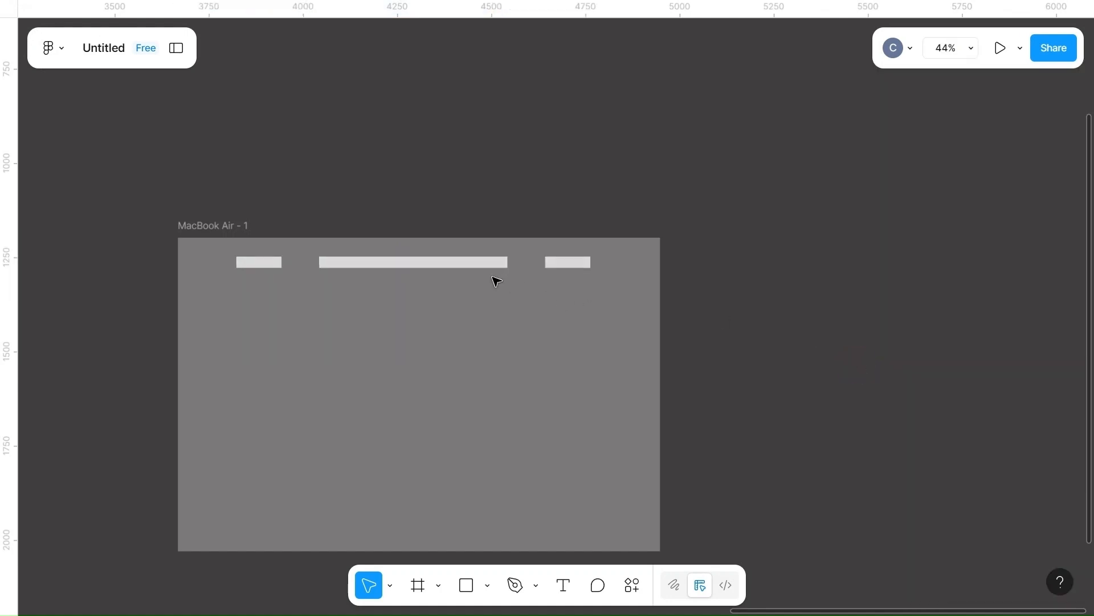
# - Select all the bars in the frame and increase their horizontal spacing to 150
pyautogui.click(407, 265)
pyautogui.click(770, 290)
pyautogui.hotkey('ctrl', 'a')
pyautogui.click(942, 398)
pyautogui.write('150')
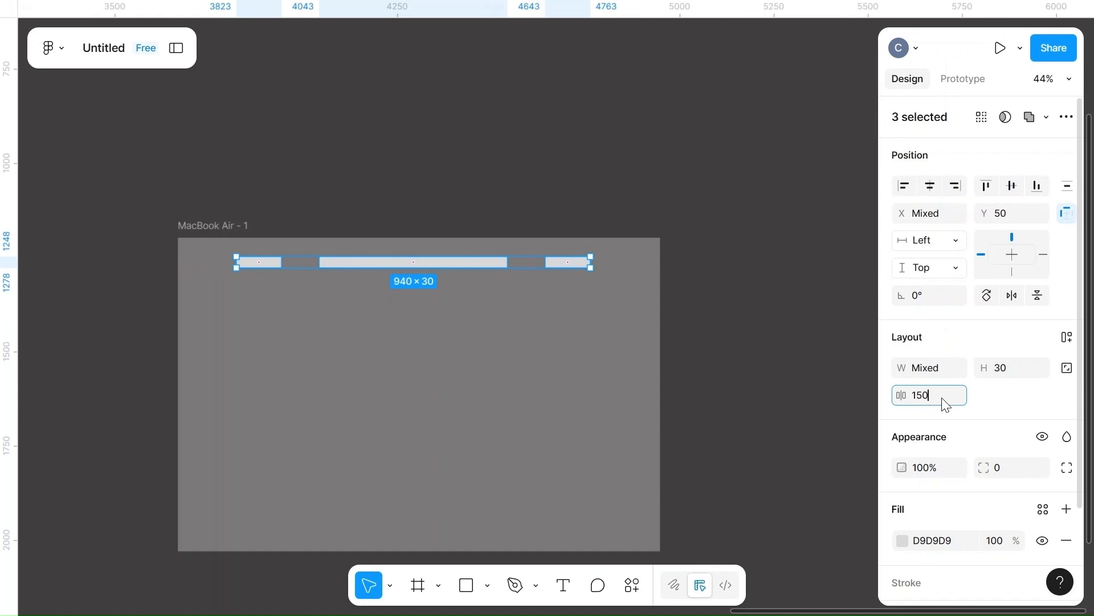
pyautogui.click(764, 357)
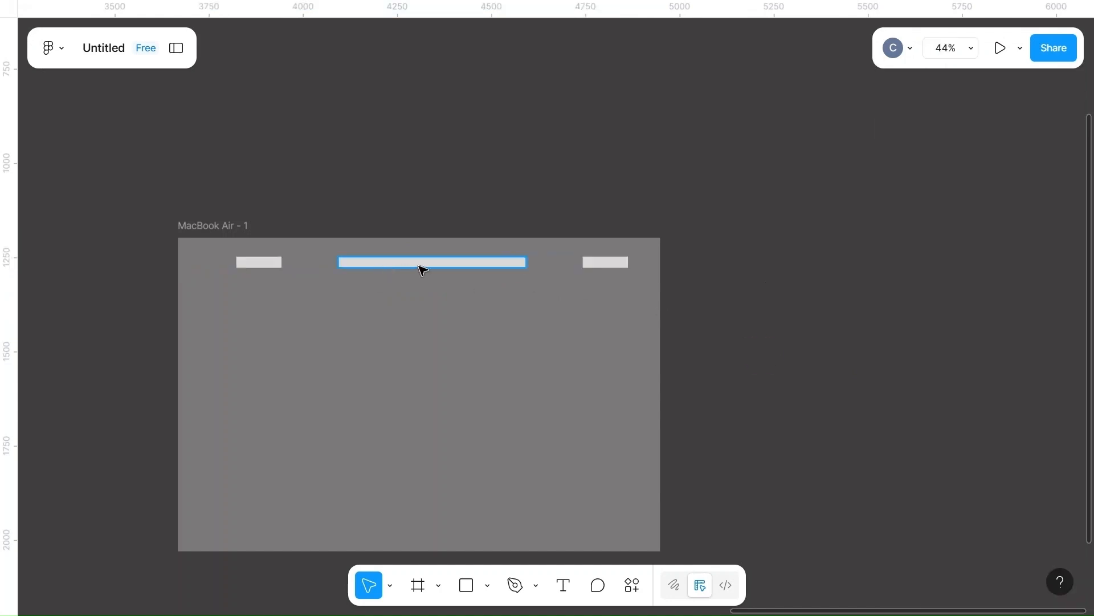
# - Select the three bars and shift them together to the frame's horizontal centre at Y 39
pyautogui.click(424, 170)
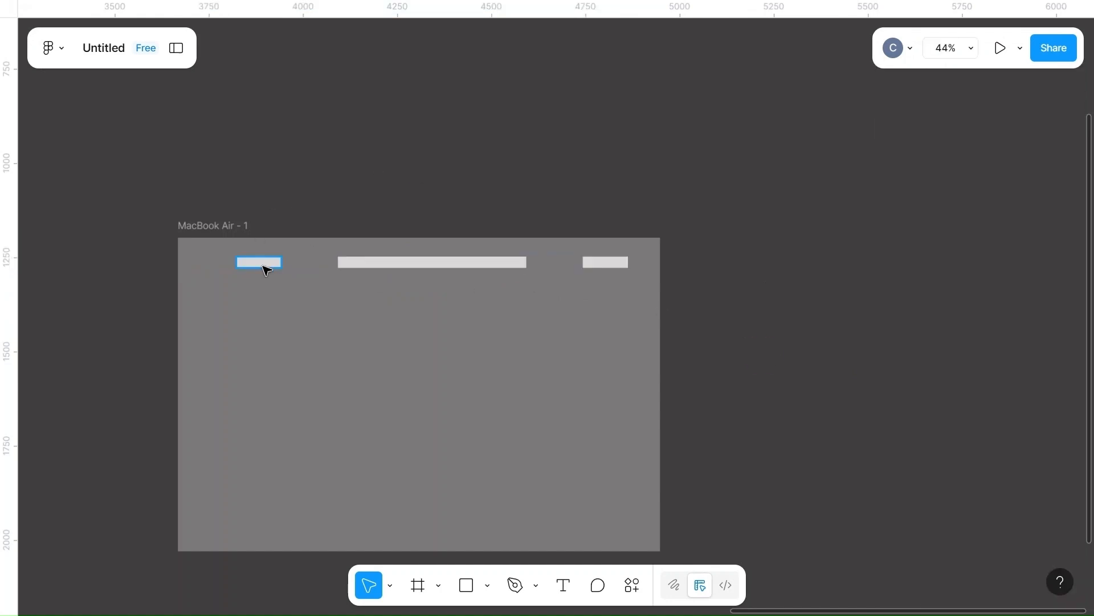
pyautogui.click(267, 268)
pyautogui.keyDown('shift'); pyautogui.click(433, 263); pyautogui.keyUp('shift')
pyautogui.keyDown('shift'); pyautogui.click(599, 265); pyautogui.keyUp('shift')
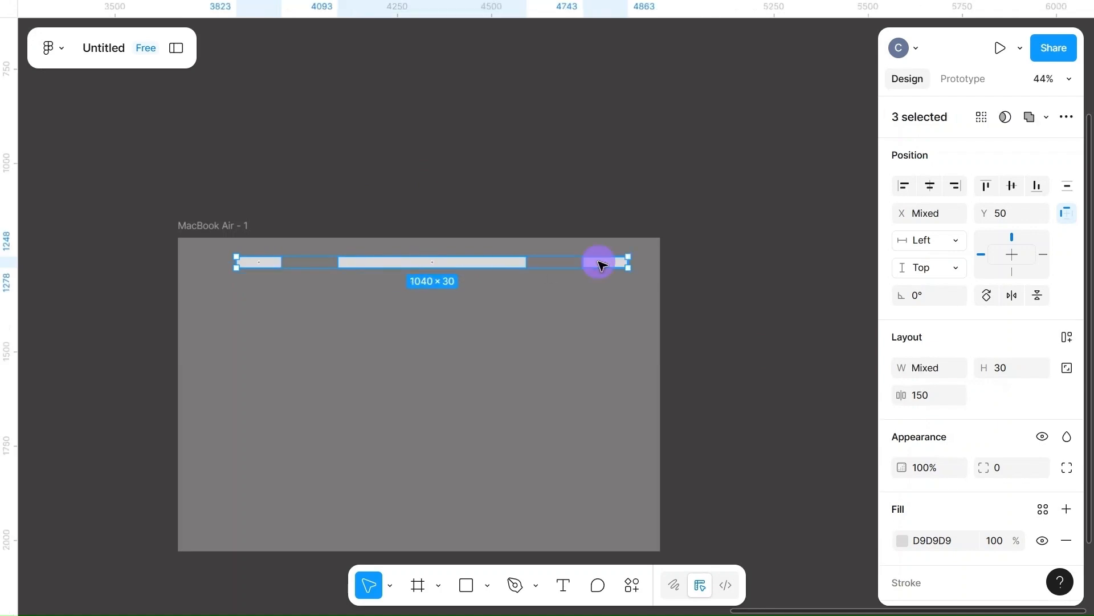
pyautogui.moveTo(463, 261); pyautogui.dragTo(454, 262)
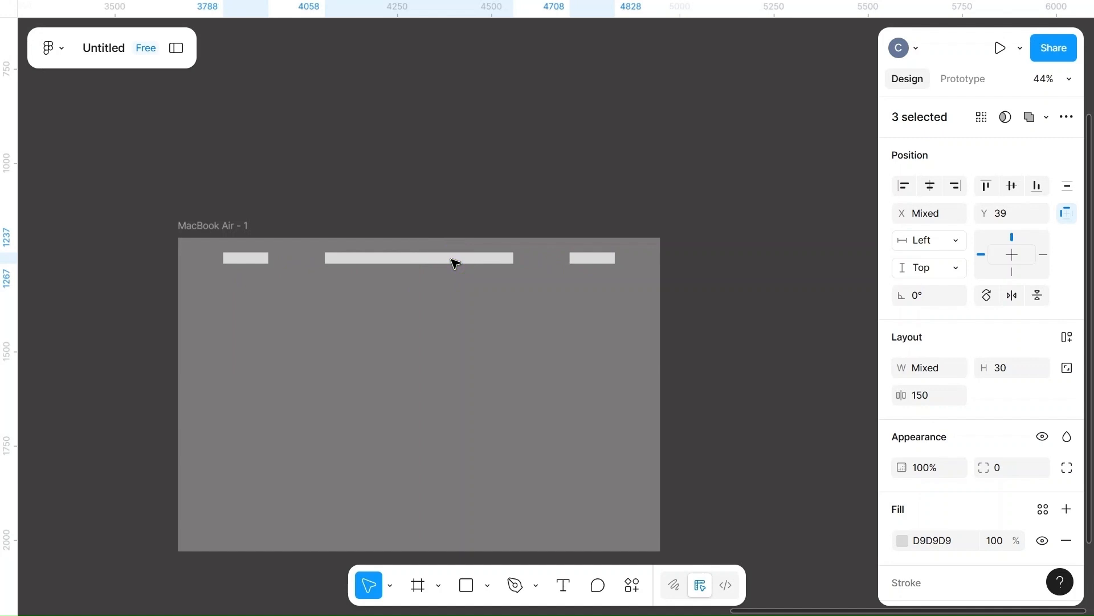
# - Select the three header bars and set their horizontal spacing to 200
pyautogui.click(559, 220)
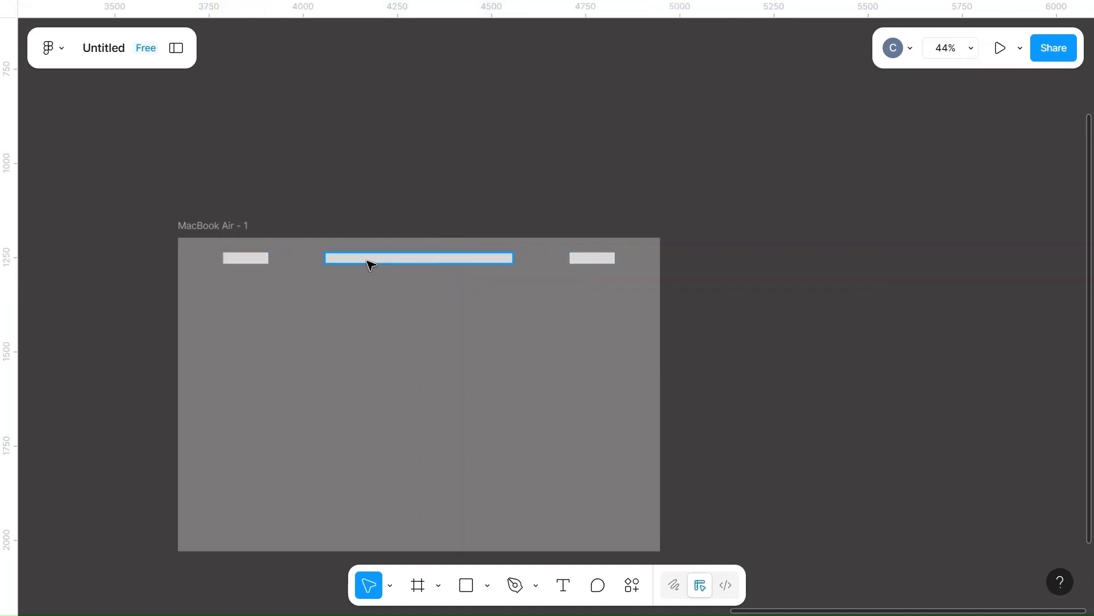
pyautogui.click(247, 260)
pyautogui.keyDown('shift'); pyautogui.click(372, 261); pyautogui.keyUp('shift')
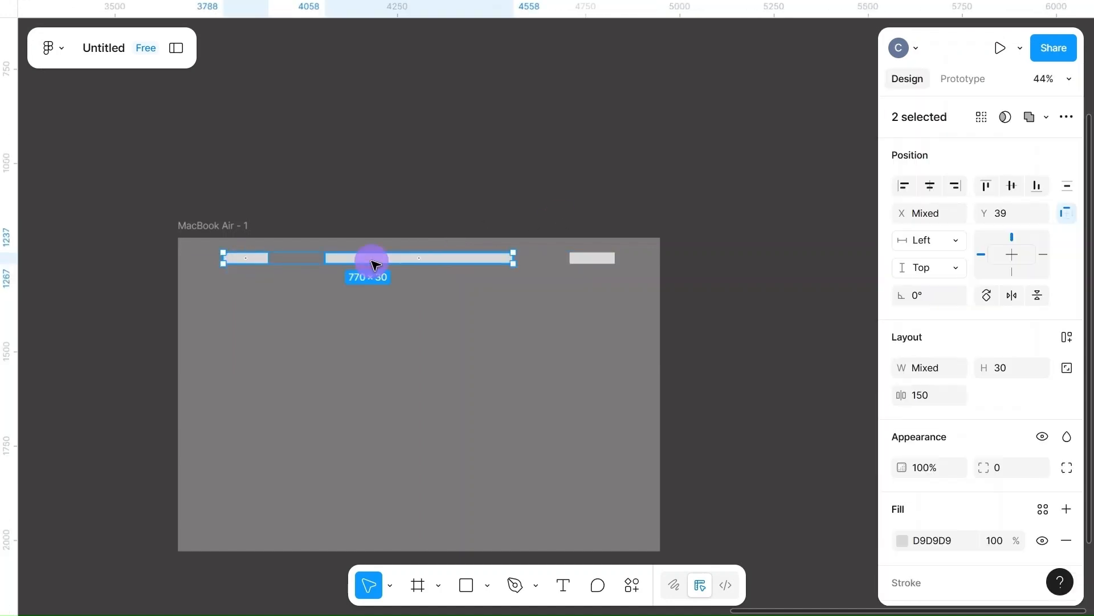
pyautogui.keyDown('shift'); pyautogui.click(588, 259); pyautogui.keyUp('shift')
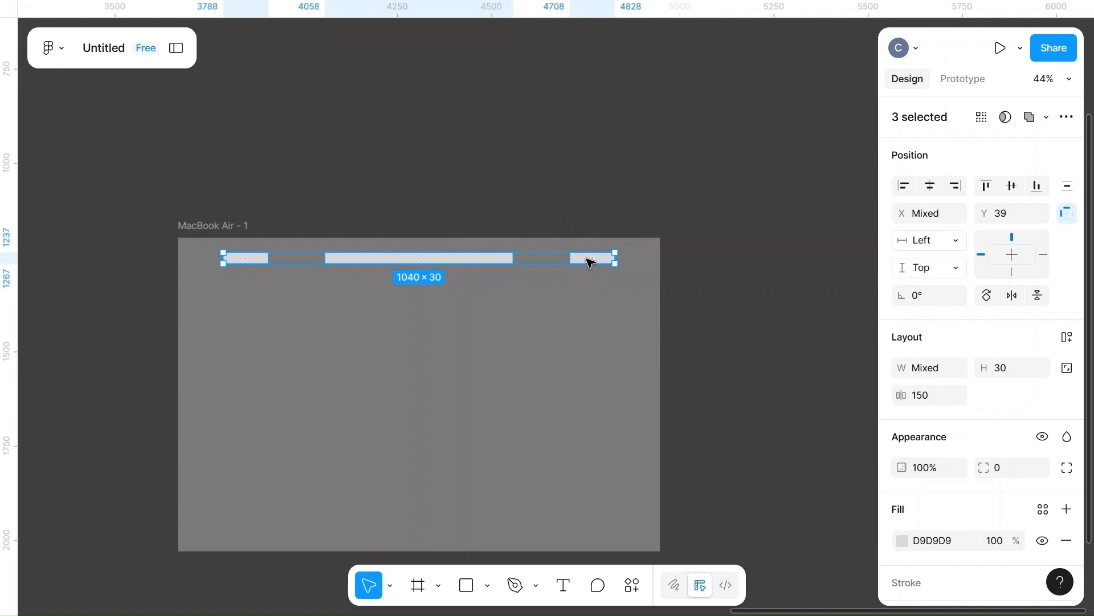
pyautogui.click(942, 402)
pyautogui.press('BackSpace')
pyautogui.write('200')
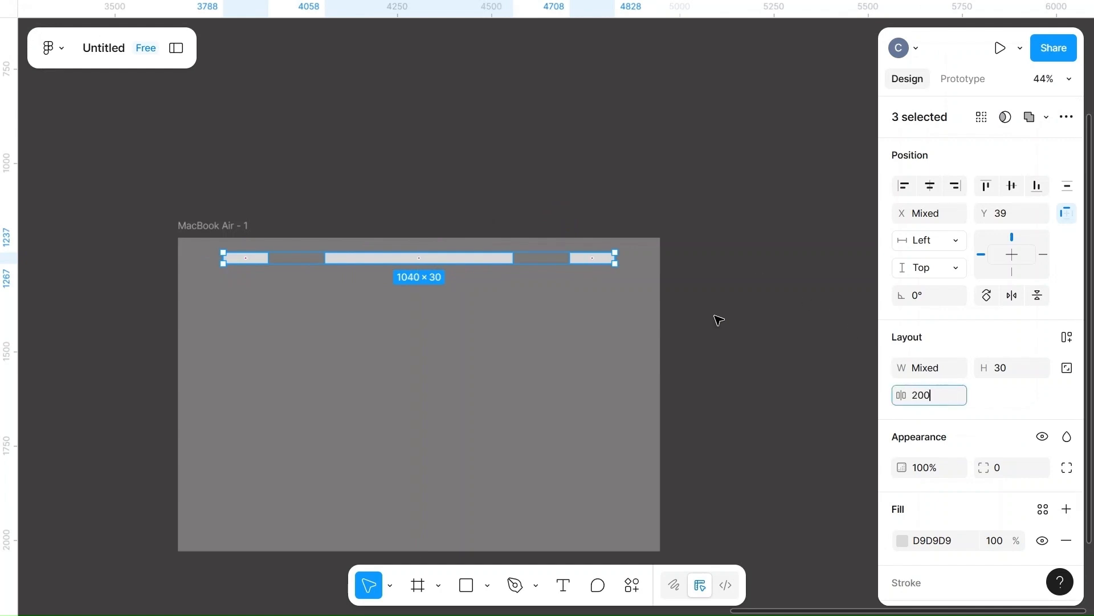
pyautogui.click(719, 320)
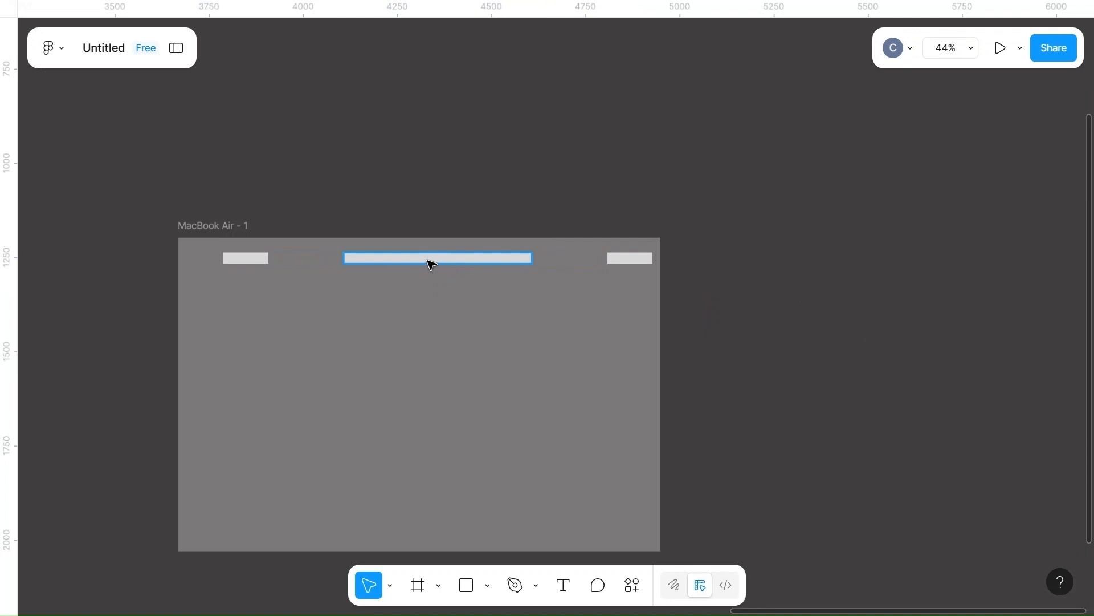
# - Shift the three header bars together by 50 so they sit centred horizontally in the frame at Y 39
pyautogui.click(244, 260)
pyautogui.keyDown('shift'); pyautogui.click(455, 262); pyautogui.keyUp('shift')
pyautogui.keyDown('shift'); pyautogui.click(625, 258); pyautogui.keyUp('shift')
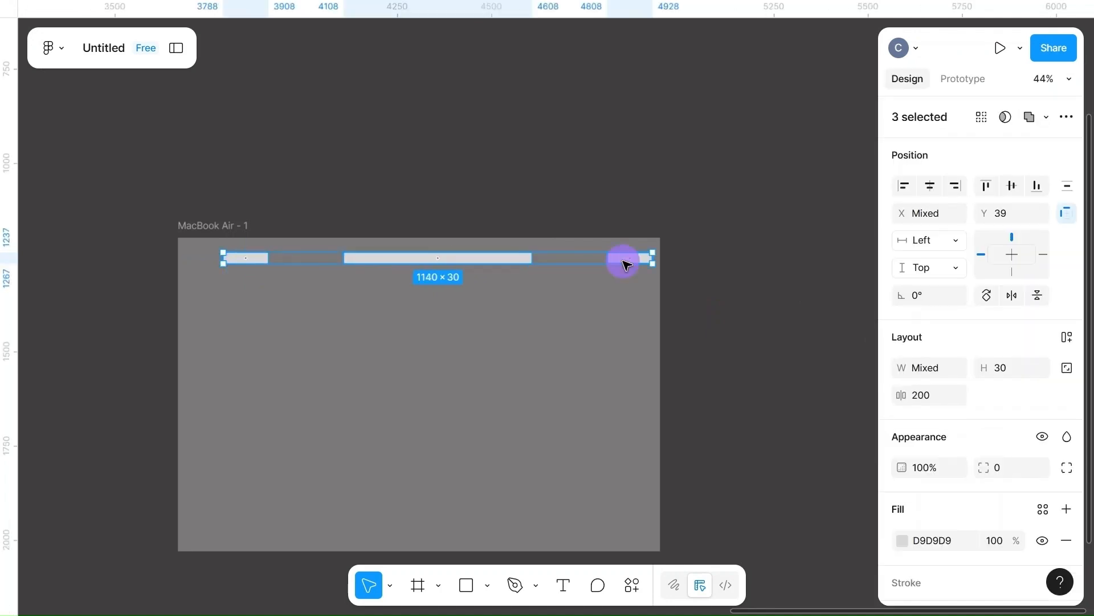
pyautogui.moveTo(464, 262); pyautogui.dragTo(445, 261)
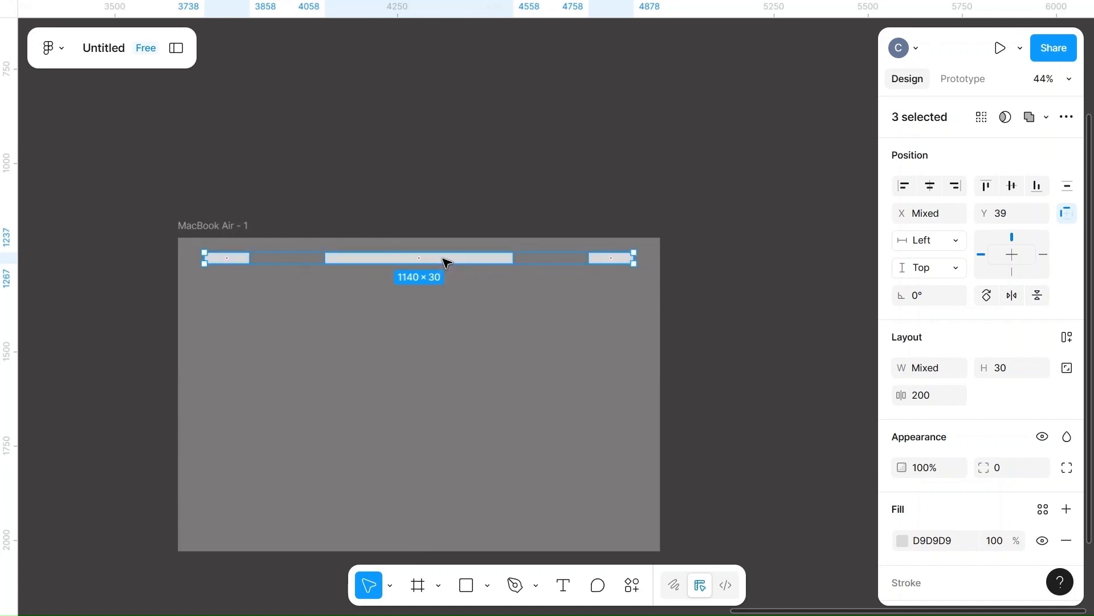
pyautogui.click(585, 213)
# - Duplicate the wide header bar straight down to Y 336 and repeat the duplication at Y 633
pyautogui.scroll(-3, 584, 213)
pyautogui.hscroll(-1, 584, 213)
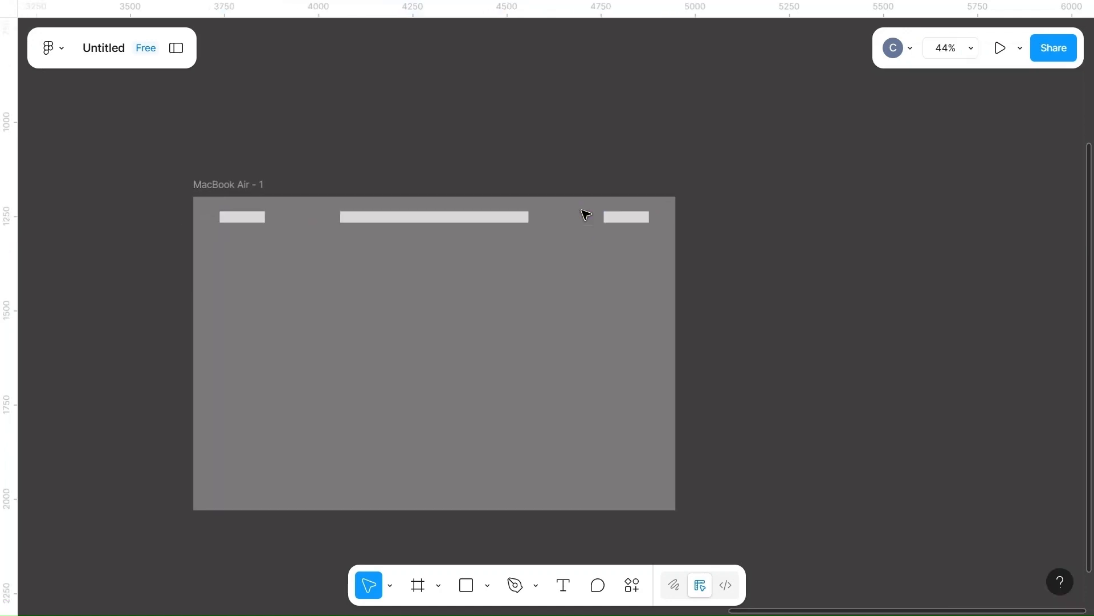
pyautogui.click(433, 182)
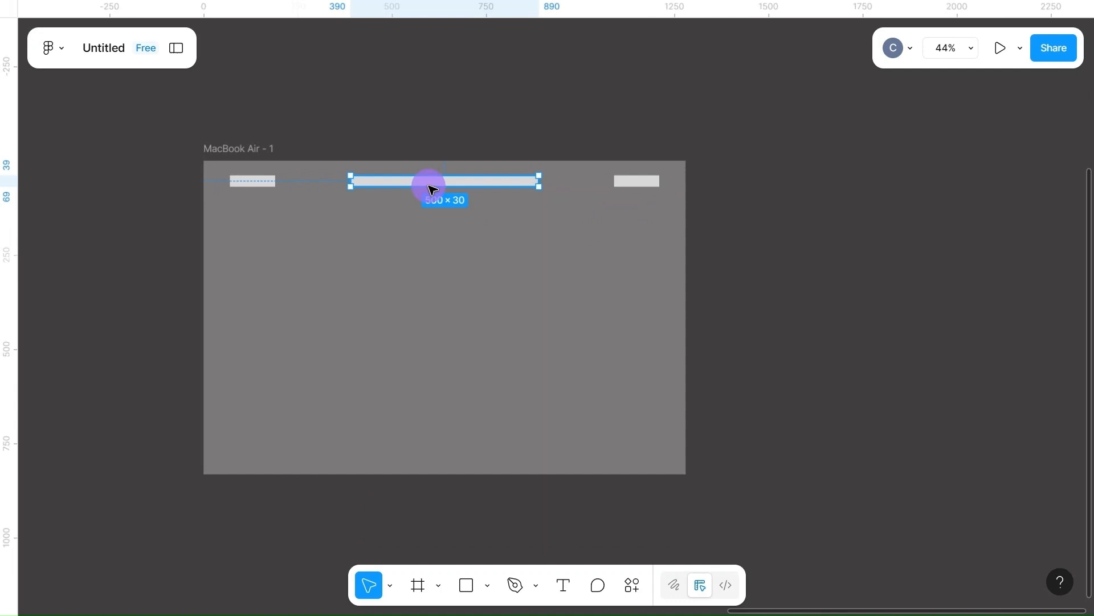
pyautogui.moveTo(430, 187); pyautogui.dragTo(437, 301)
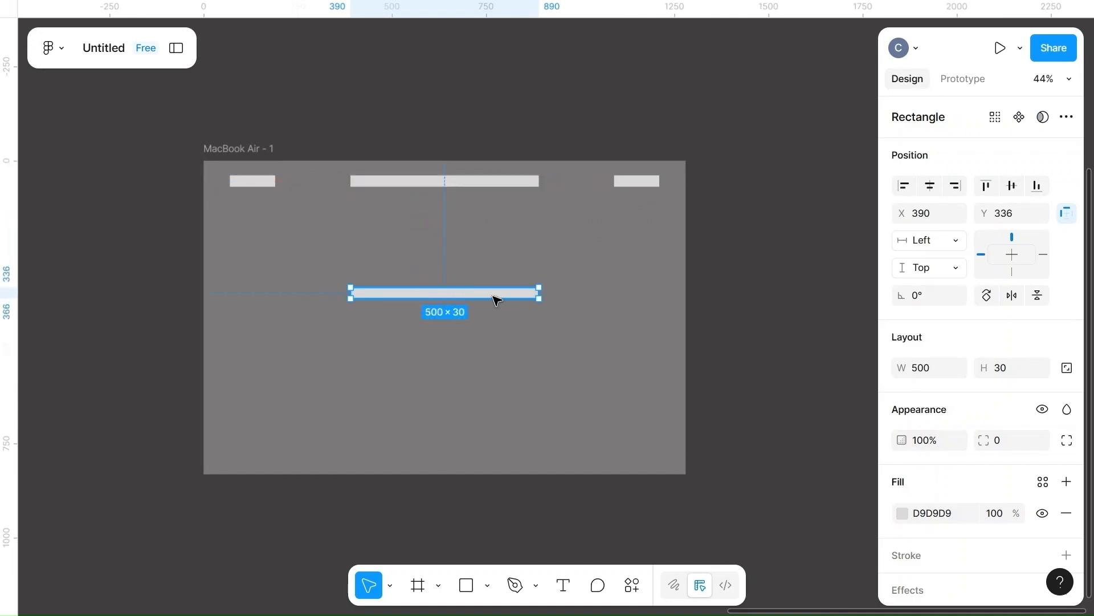
pyautogui.hotkey('ctrl', 'd')
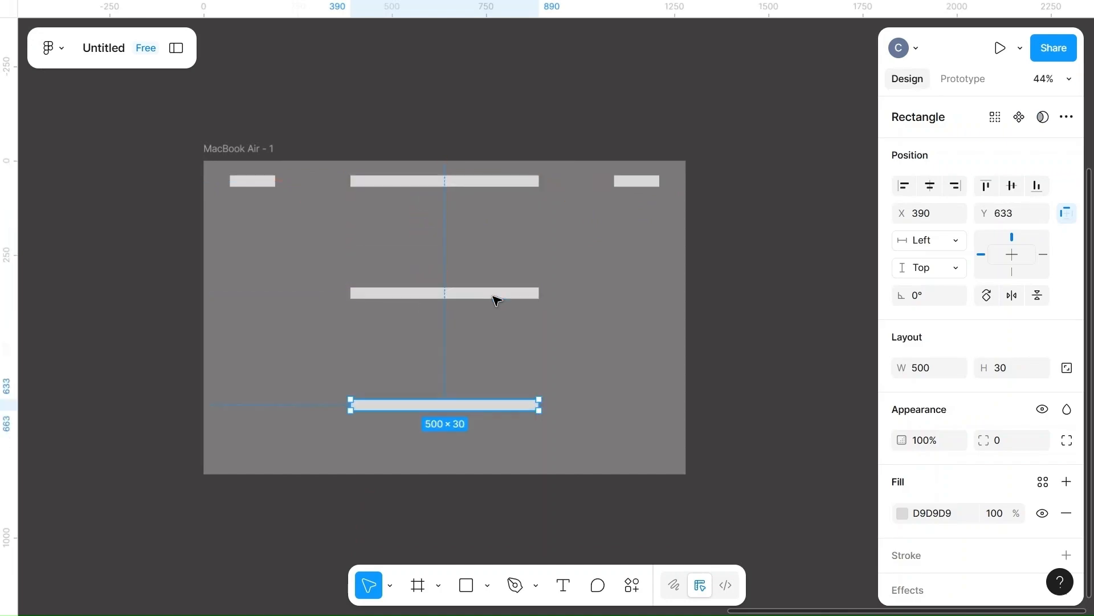
# - Set the height of the bar in the middle of the frame to 40
pyautogui.click(441, 292)
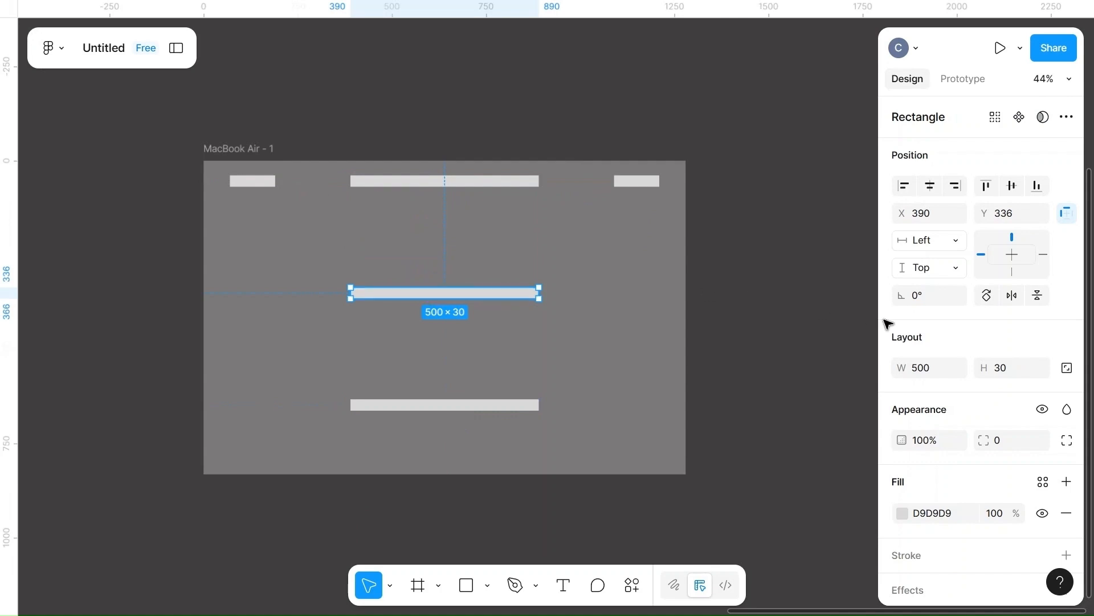
pyautogui.click(1020, 372)
pyautogui.press('BackSpace')
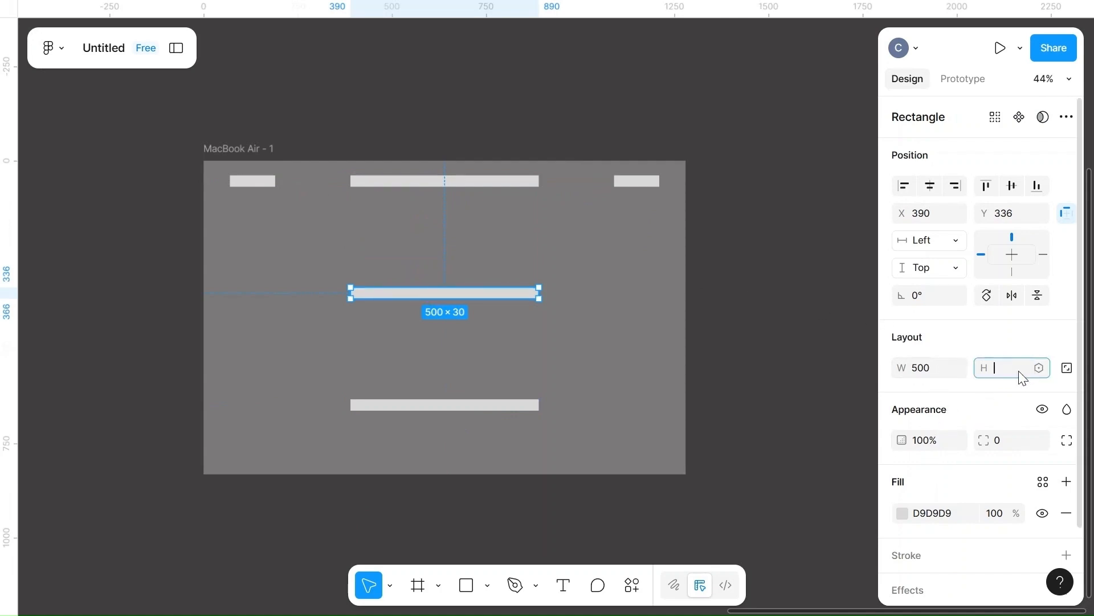
pyautogui.write('40')
pyautogui.click(799, 330)
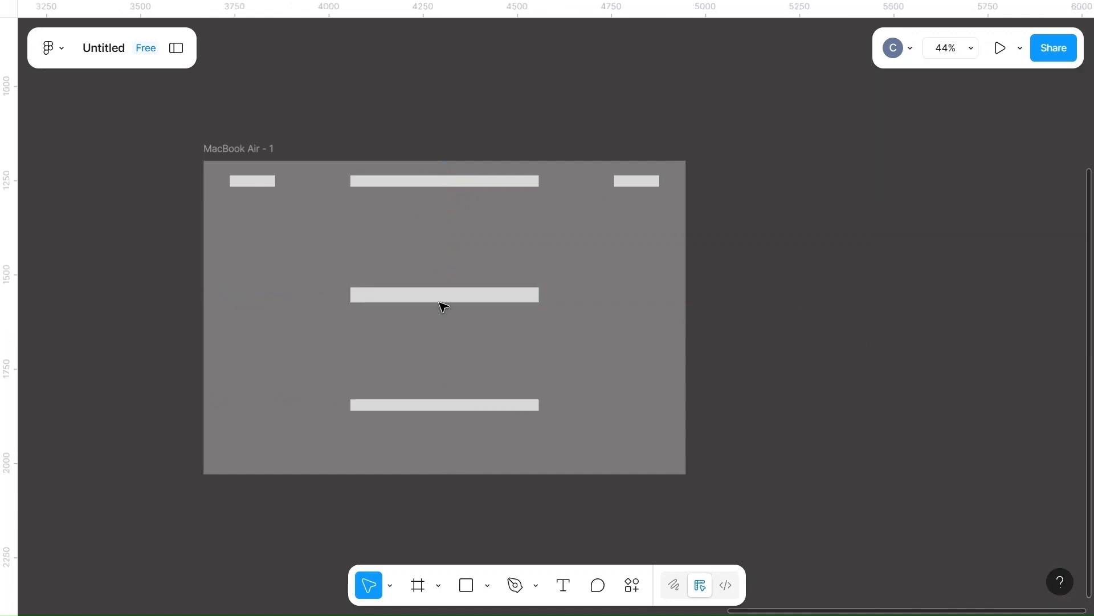
# - Move the middle bar up to Y 291 and set its height to 80
pyautogui.moveTo(408, 293); pyautogui.dragTo(408, 278)
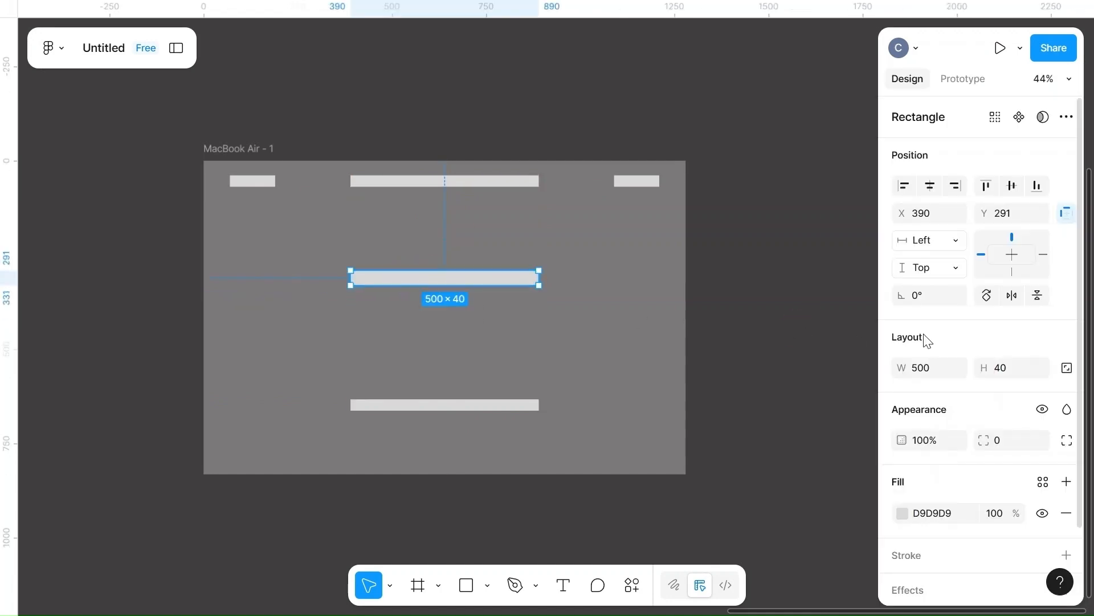
pyautogui.click(1015, 373)
pyautogui.write('80')
pyautogui.click(773, 340)
# - Widen the 80-high bar to 600, centred in the frame, and place a duplicate below it at Y 376
pyautogui.click(450, 292)
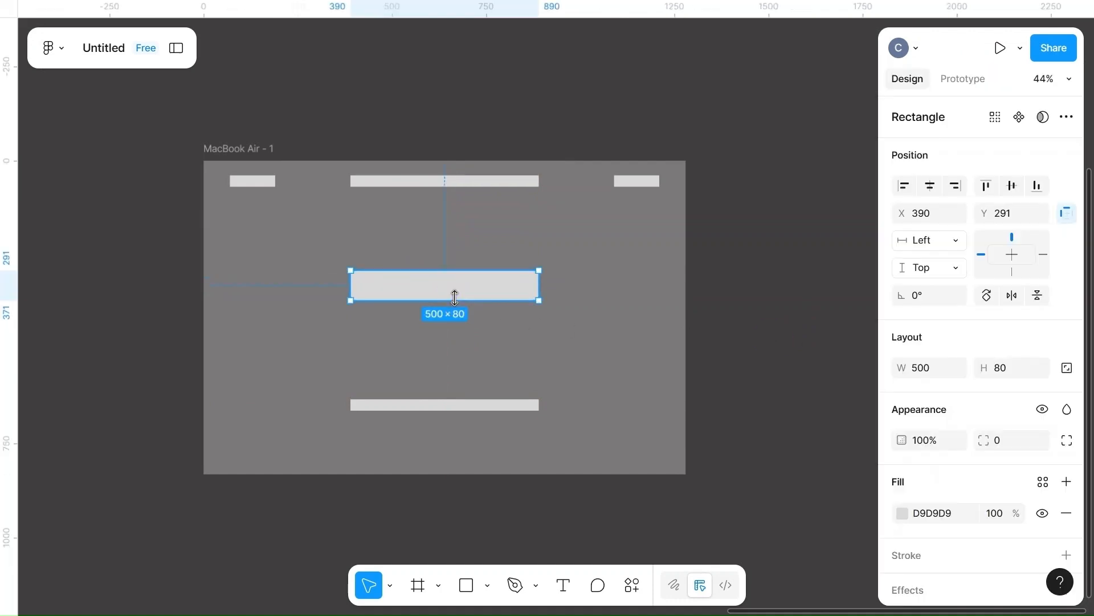
pyautogui.click(802, 336)
pyautogui.moveTo(455, 285); pyautogui.dragTo(434, 317)
# - Set the duplicate bar's width to 400 and centre it under the 600-wide bar at Y 362
pyautogui.click(918, 366)
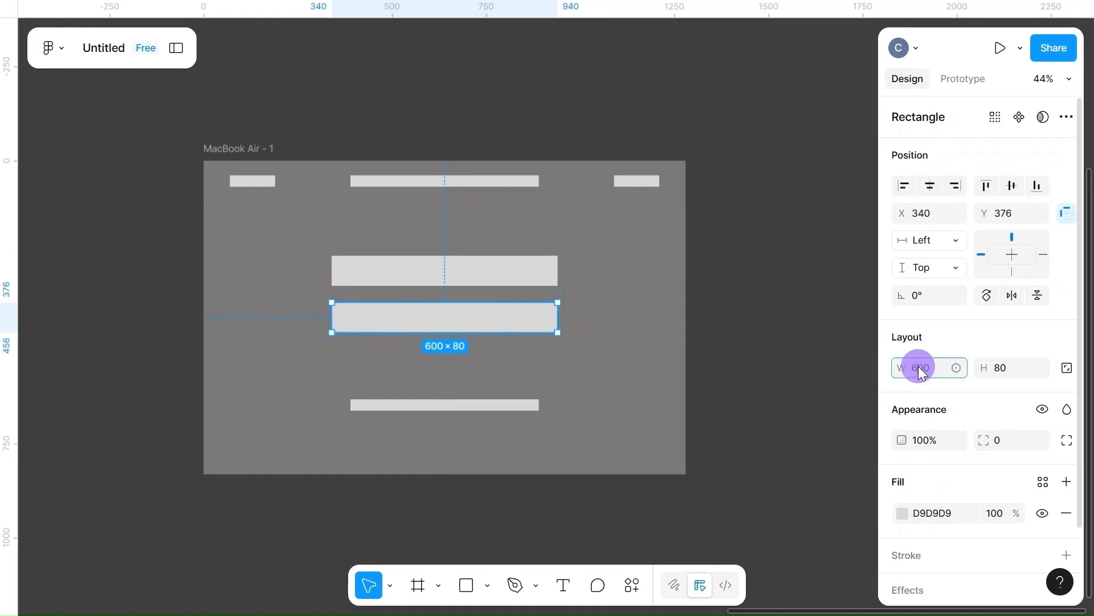
pyautogui.write('4')
pyautogui.click(823, 343)
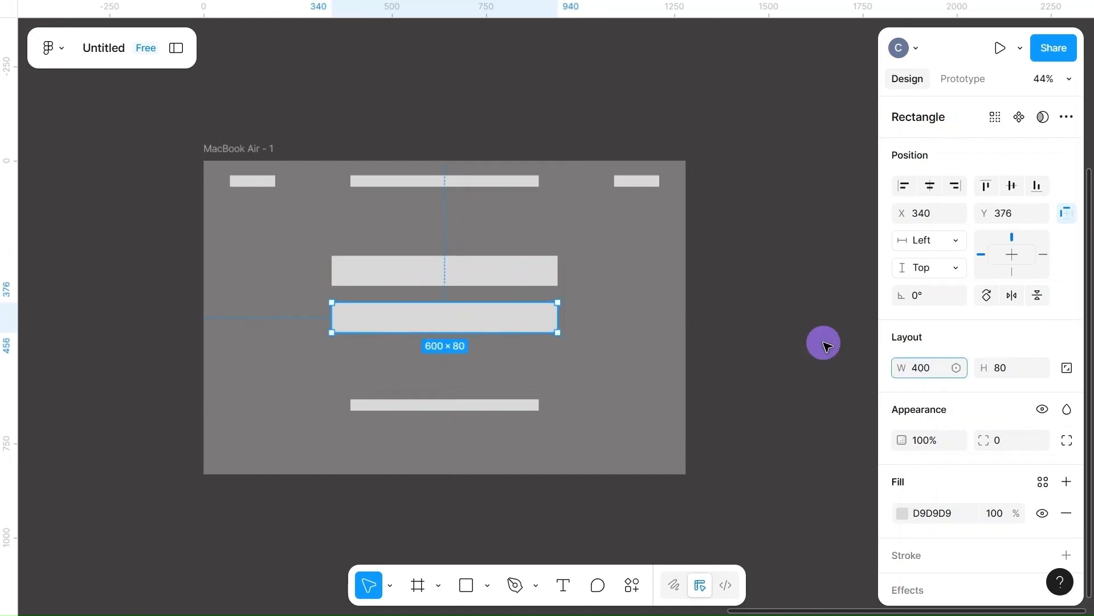
pyautogui.moveTo(409, 325); pyautogui.dragTo(439, 316)
# - Move the lowest 500 × 30 bar up beneath the 400-wide bar, centred at Y 488
pyautogui.click(421, 405)
pyautogui.moveTo(430, 405); pyautogui.dragTo(433, 353)
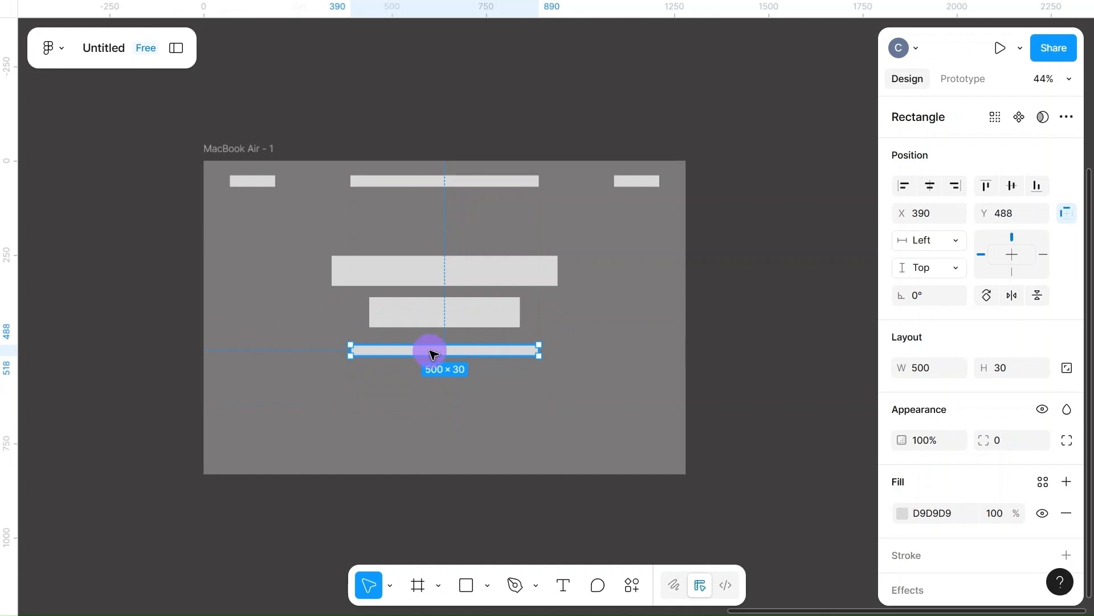
pyautogui.click(757, 332)
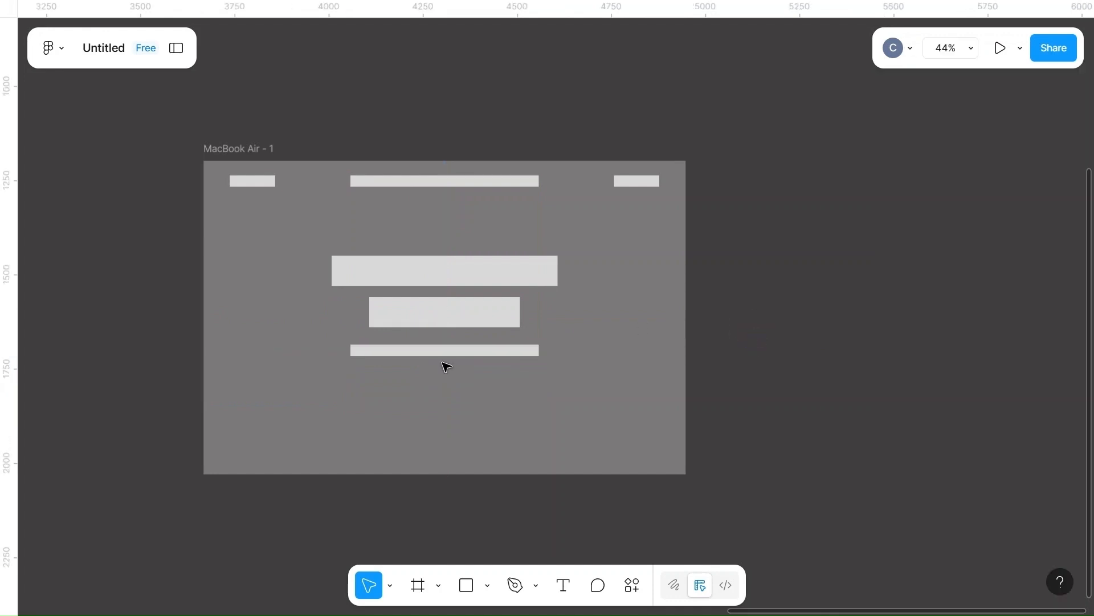
# - Increase the height of the MacBook Air frame so it extends far below the existing bars
pyautogui.click(209, 148)
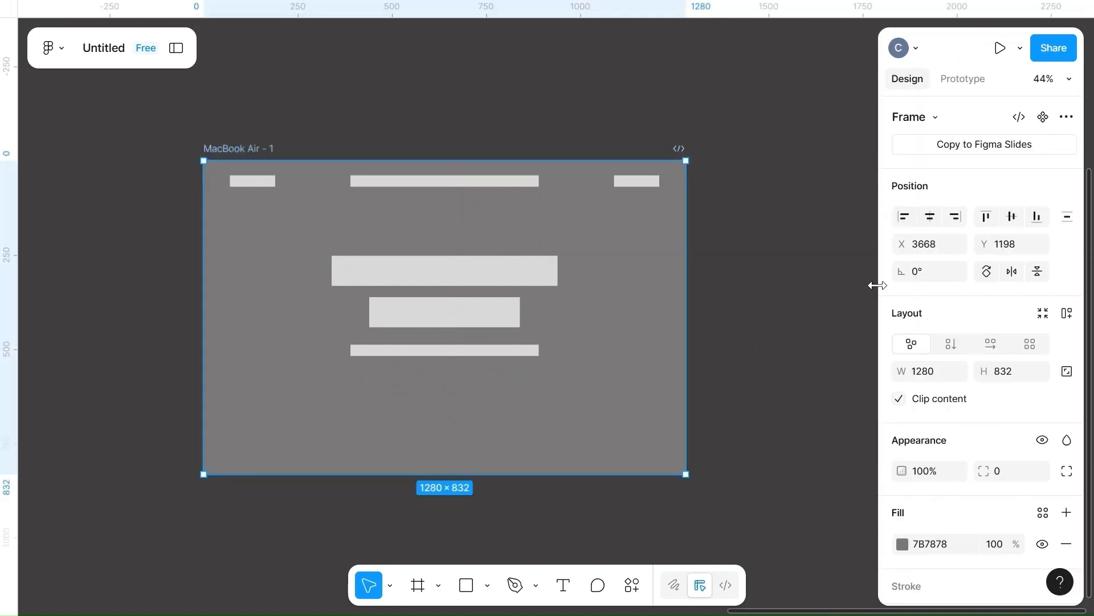
pyautogui.click(1014, 374)
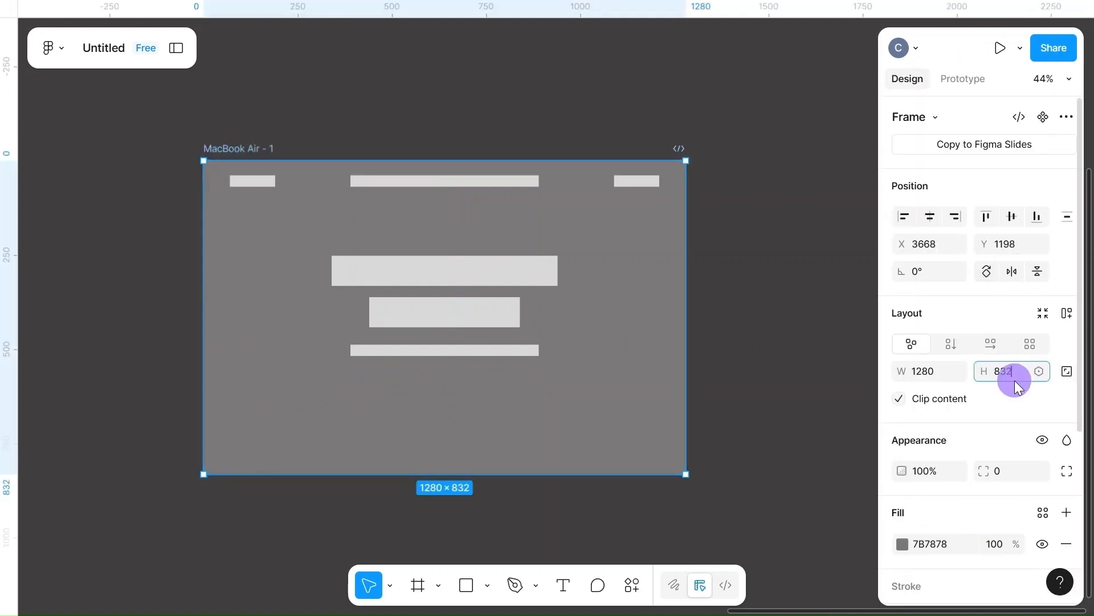
pyautogui.press('BackSpace')
pyautogui.click(791, 333)
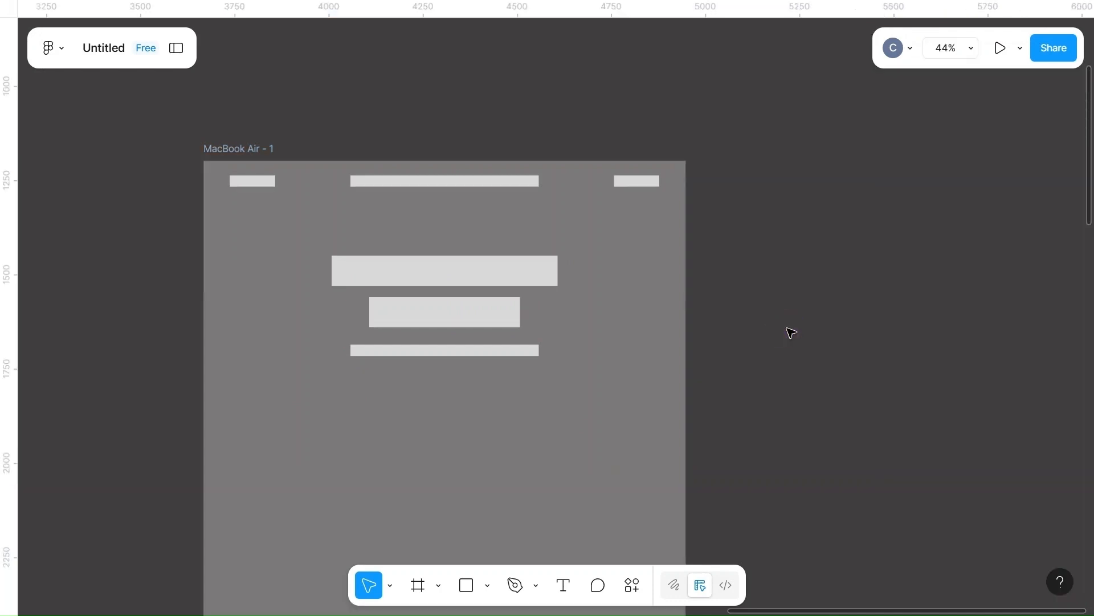
# - Duplicate the 400-wide bar to X 130, Y 674 and resize the copy to 250 wide by 200 high
pyautogui.scroll(-3, 593, 353)
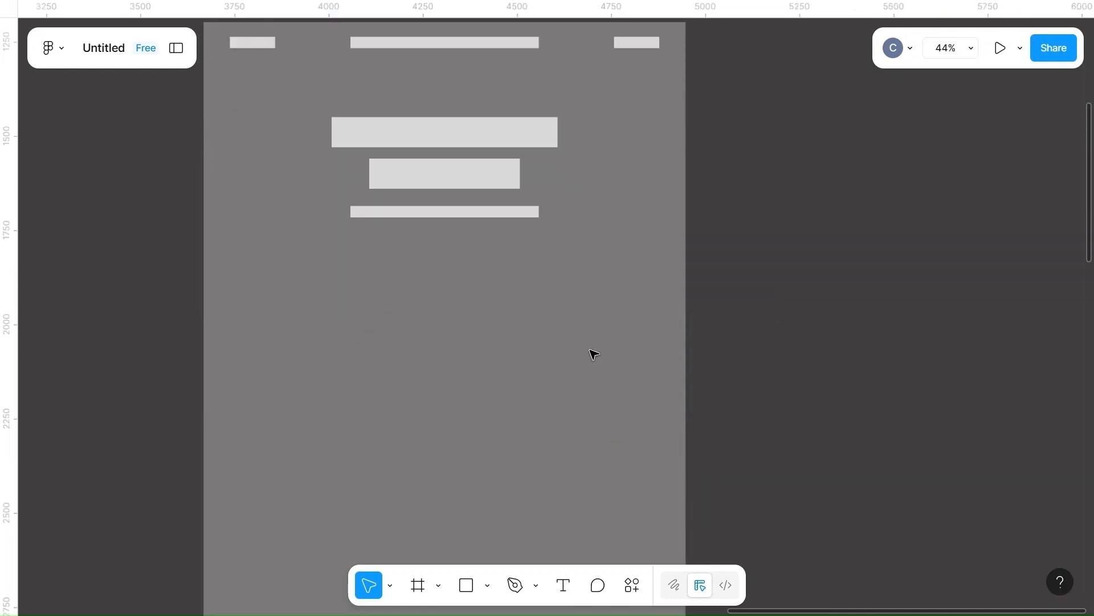
pyautogui.click(418, 176)
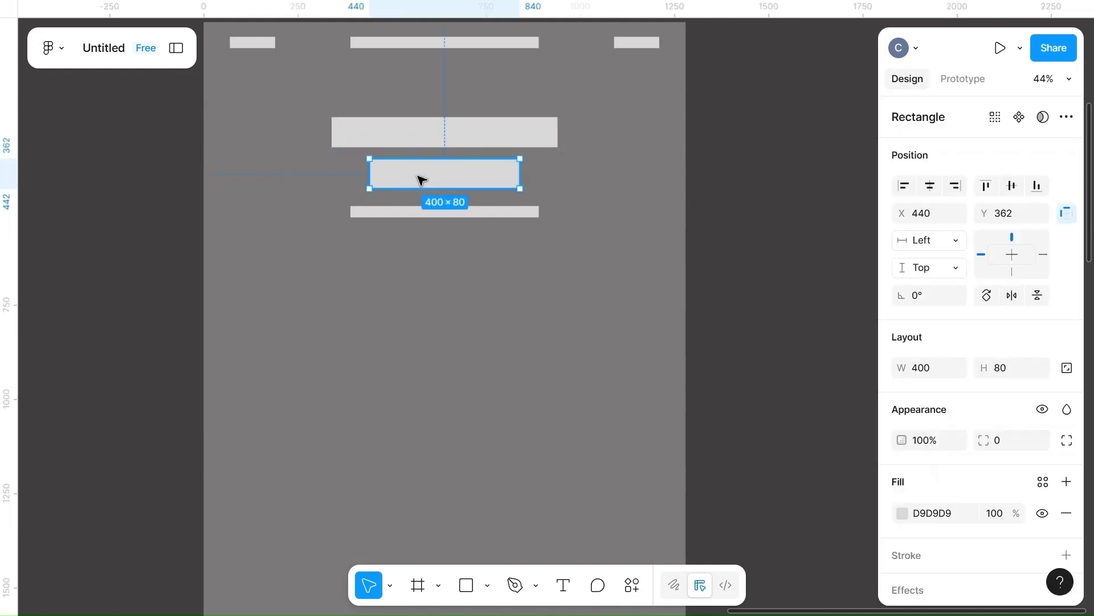
pyautogui.moveTo(420, 178); pyautogui.dragTo(303, 295)
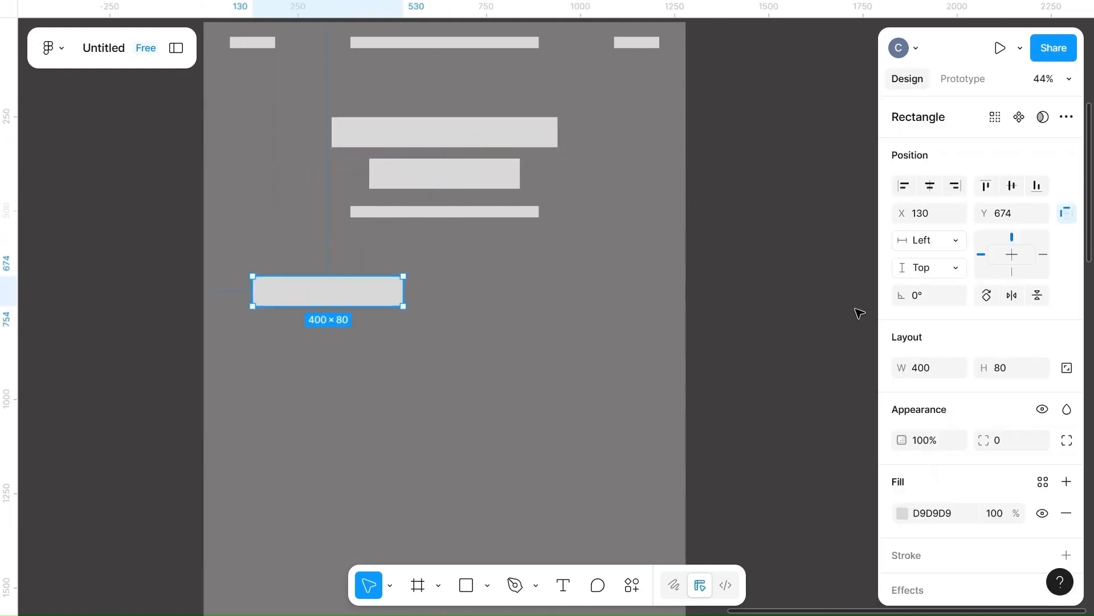
pyautogui.write('250')
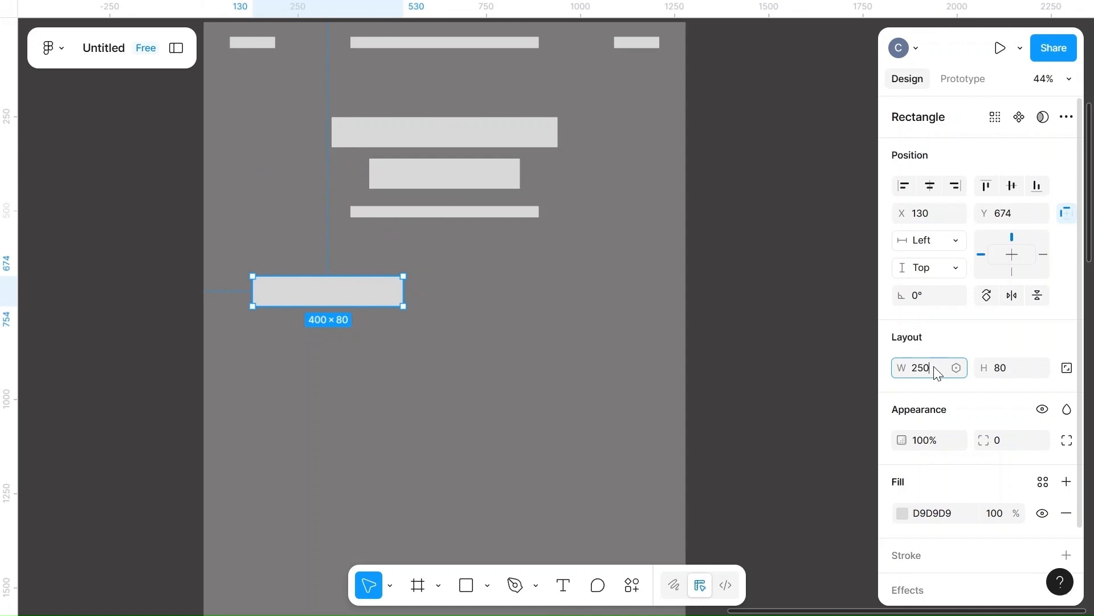
pyautogui.click(1013, 369)
pyautogui.write('200')
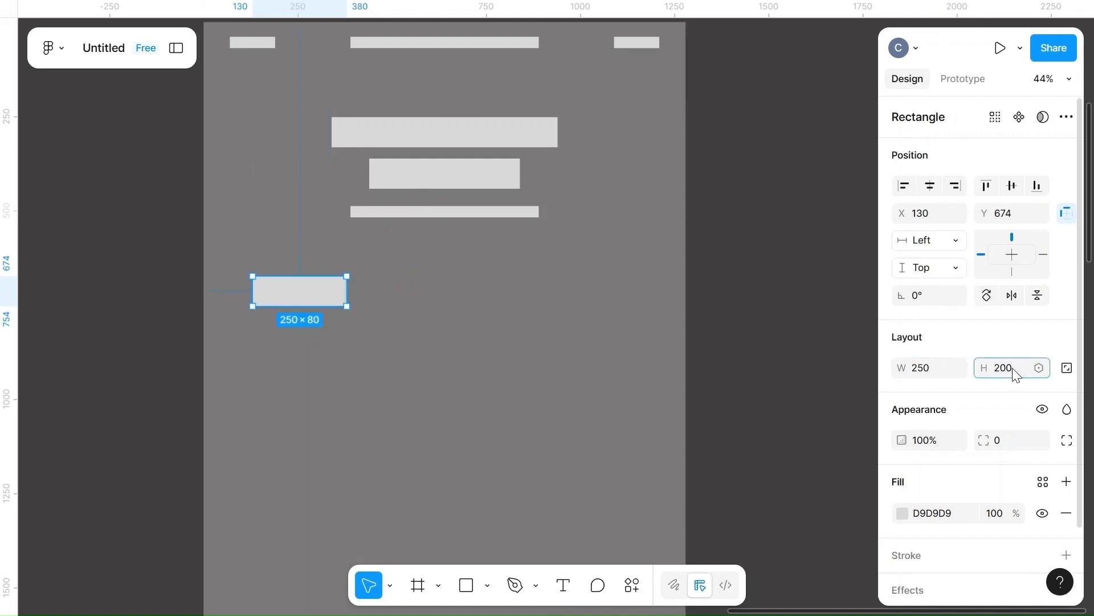
pyautogui.click(635, 366)
pyautogui.click(303, 317)
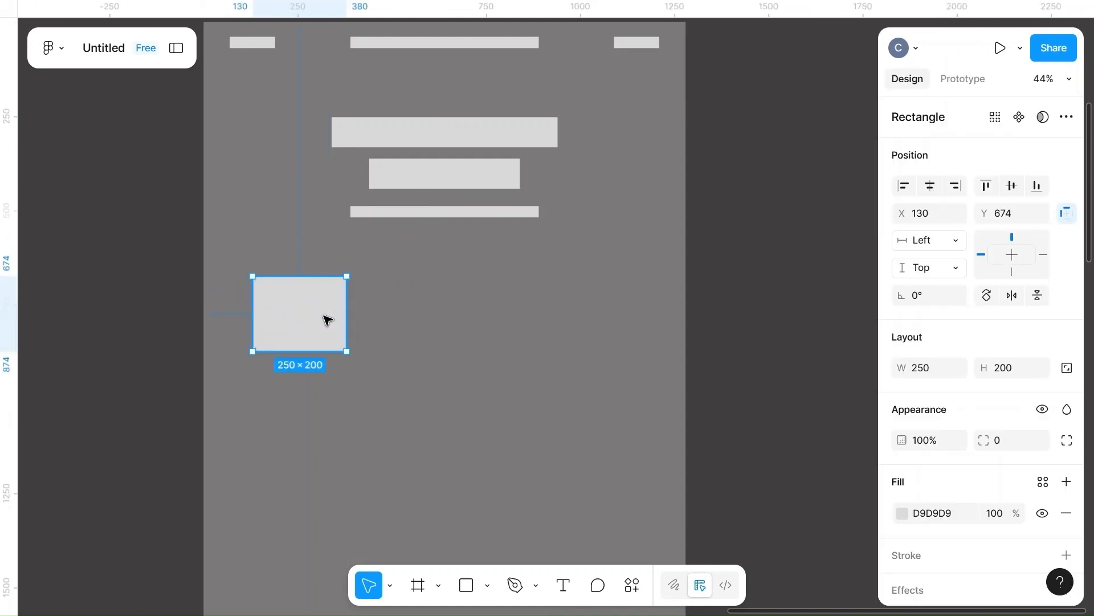
# - Set the card's height to 180 and duplicate it twice into an evenly spaced row at Y 674, the last at X 750
pyautogui.click(1020, 369)
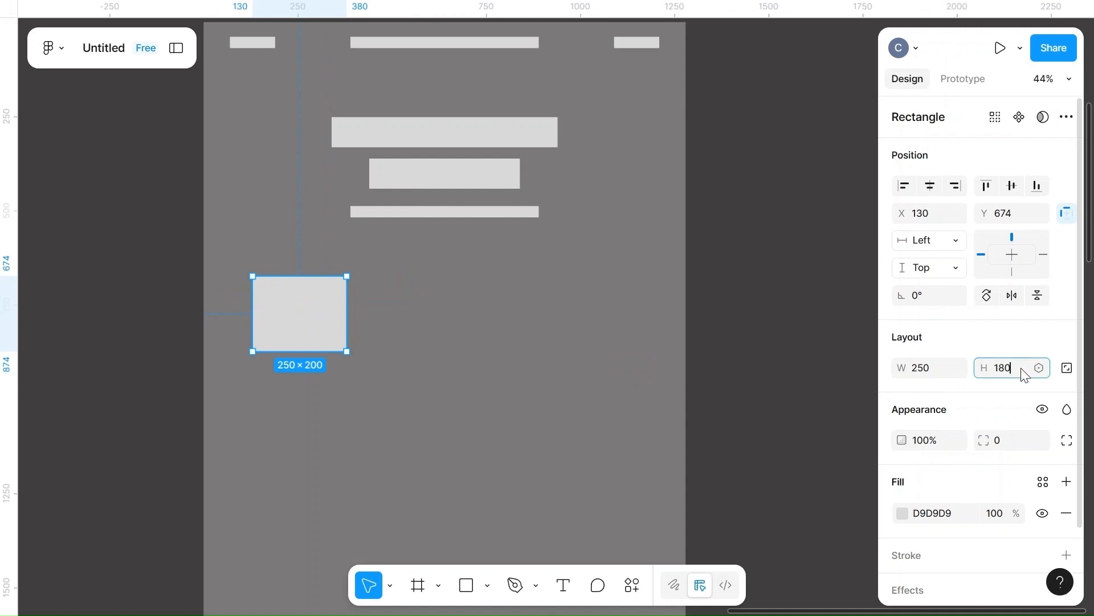
pyautogui.click(489, 435)
pyautogui.click(285, 306)
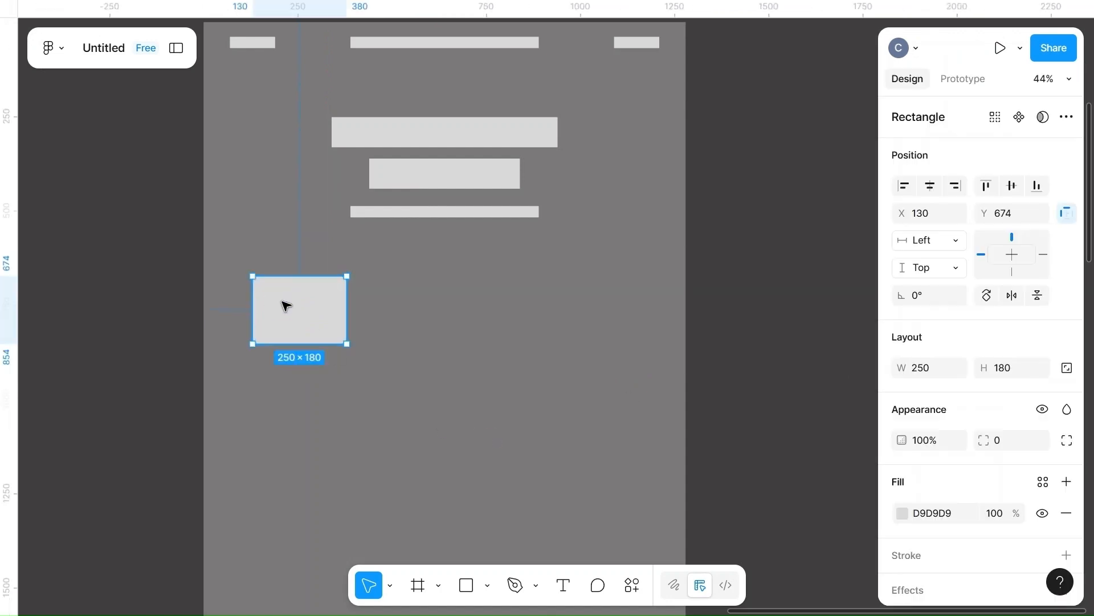
pyautogui.moveTo(285, 305); pyautogui.dragTo(398, 302)
pyautogui.hotkey('ctrl', 'd')
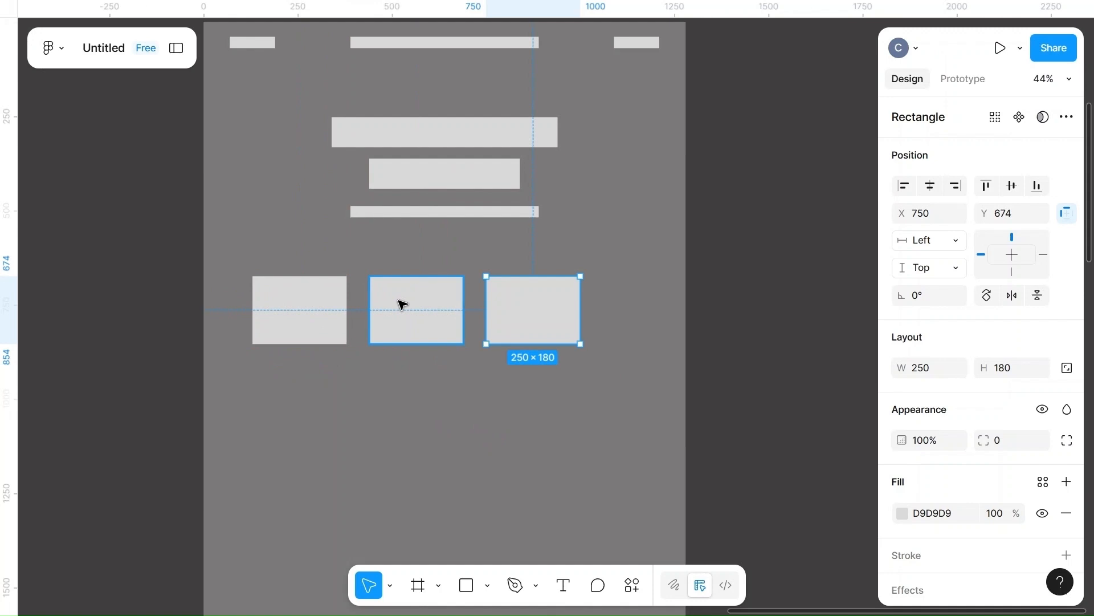
# - Select the three cards and move them together slightly lower and to the frame's horizontal centre
pyautogui.click(315, 304)
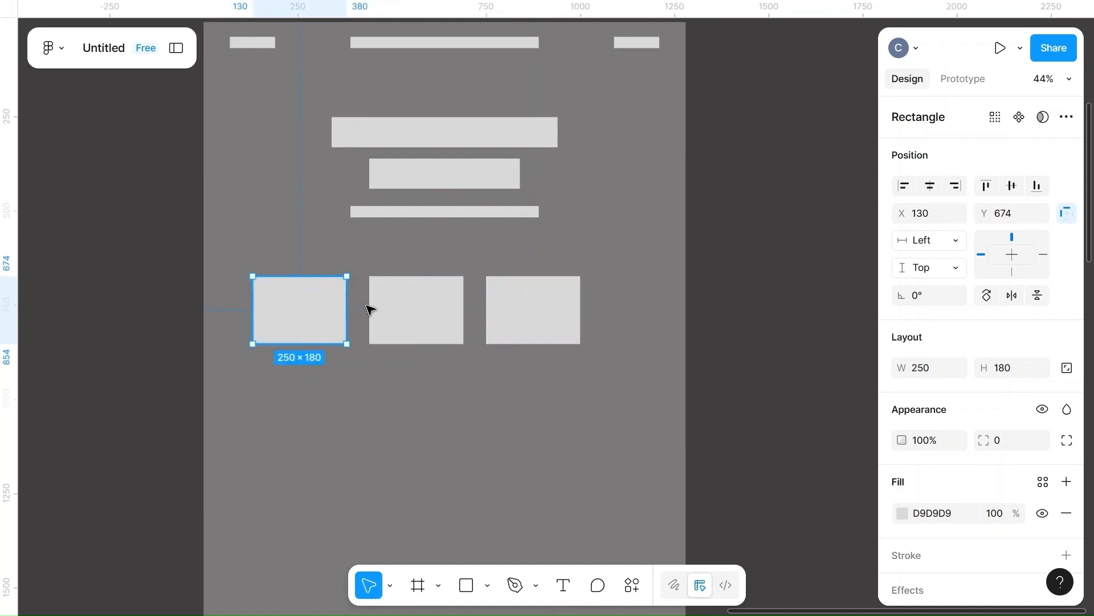
pyautogui.keyDown('shift'); pyautogui.click(434, 315); pyautogui.keyUp('shift')
pyautogui.keyDown('shift'); pyautogui.click(523, 319); pyautogui.keyUp('shift')
pyautogui.moveTo(437, 310); pyautogui.dragTo(471, 332)
pyautogui.click(662, 263)
pyautogui.scroll(-1, 662, 264)
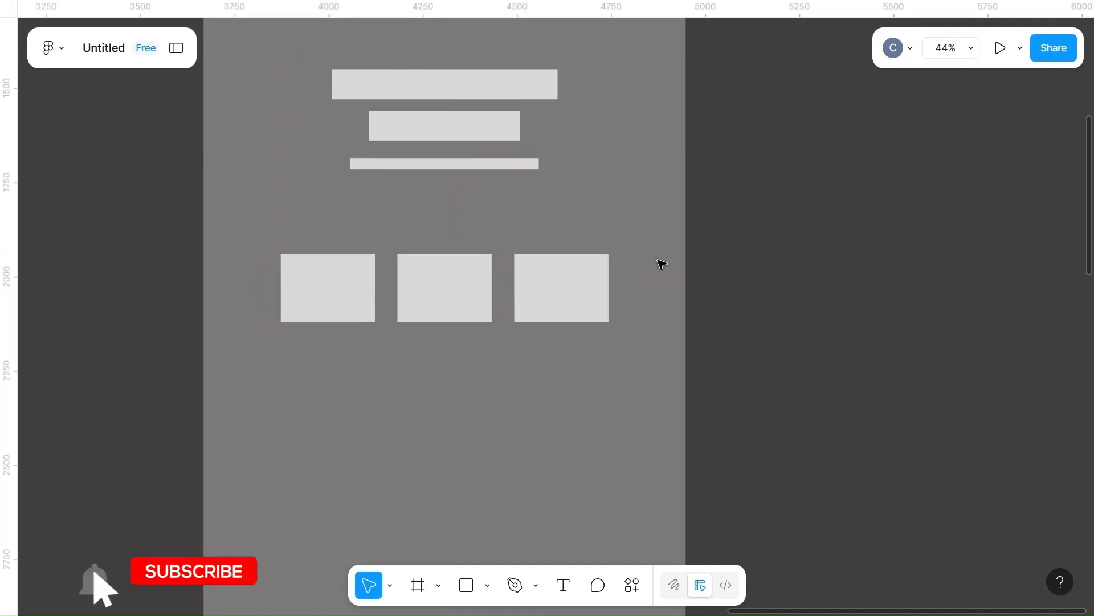
pyautogui.scroll(-2, 660, 262)
pyautogui.scroll(-2, 433, 399)
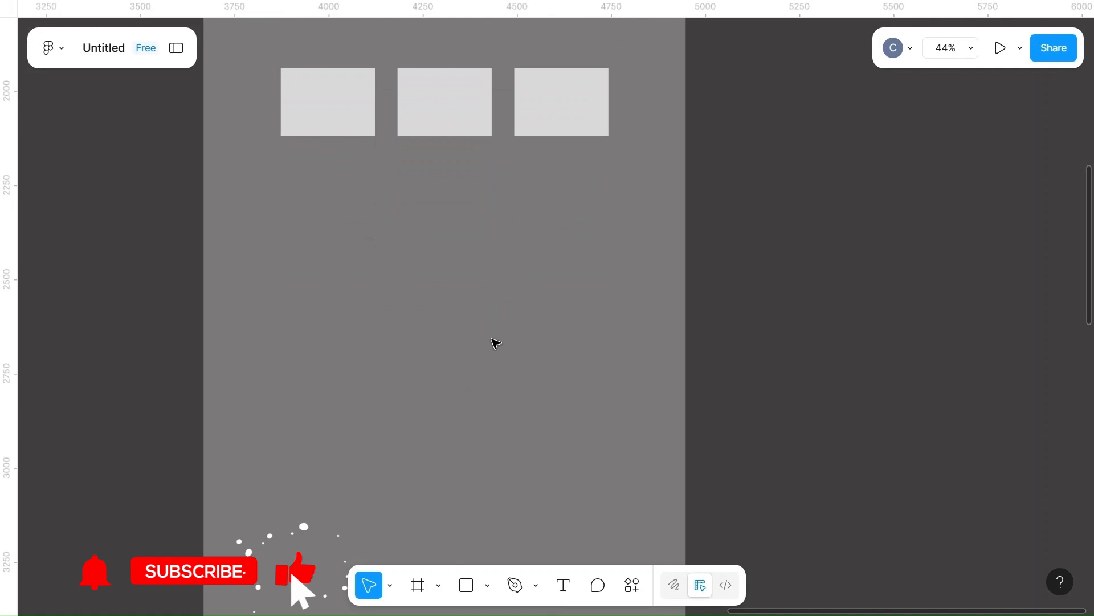
# - Duplicate the first card below the card row, widen the copy to 700 and place it at X 65, Y 1180
pyautogui.scroll(8, 466, 254)
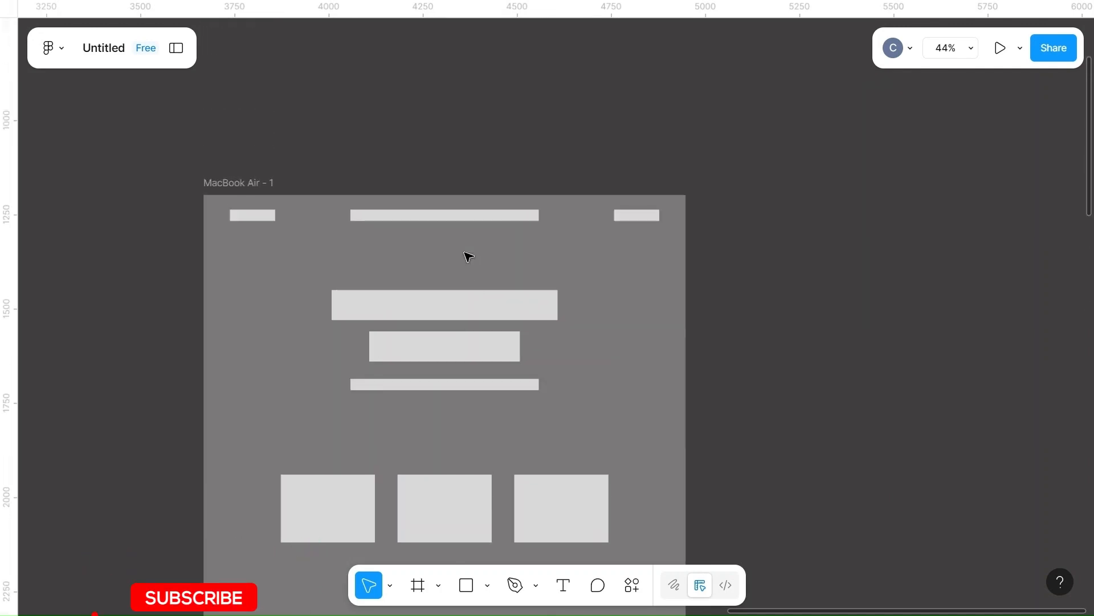
pyautogui.scroll(-5, 465, 252)
pyautogui.click(341, 260)
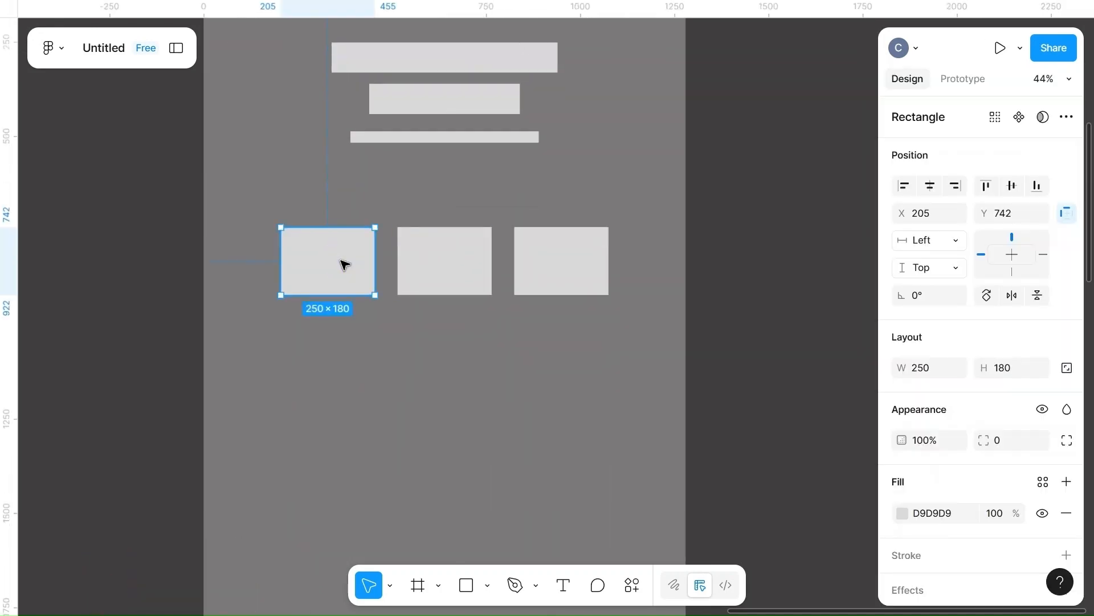
pyautogui.keyDown('alt'); pyautogui.moveTo(342, 264); pyautogui.dragTo(388, 429); pyautogui.keyUp('alt')
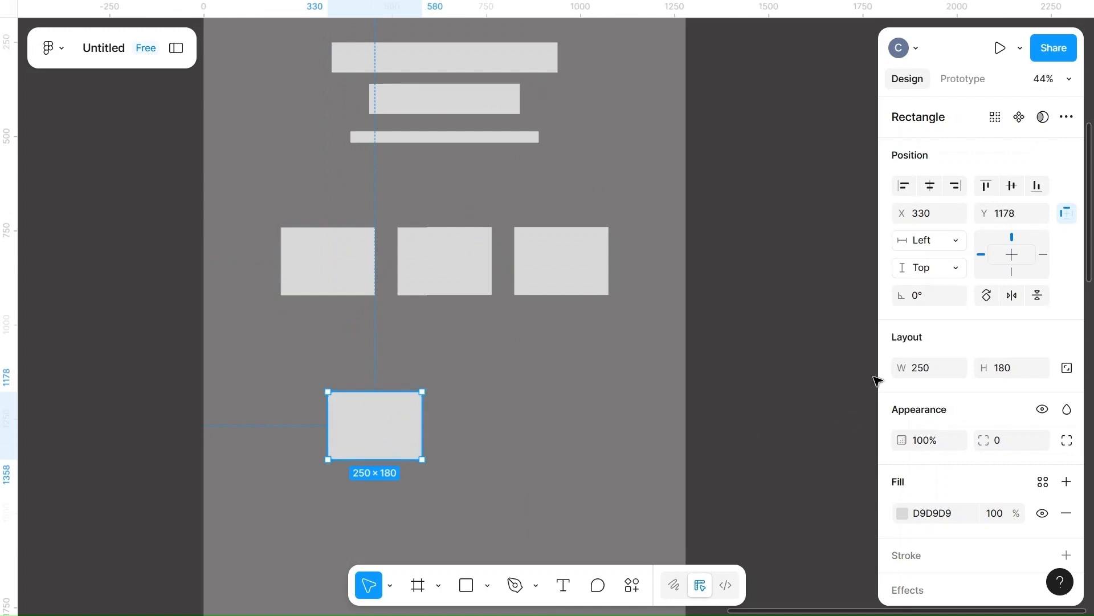
pyautogui.click(943, 370)
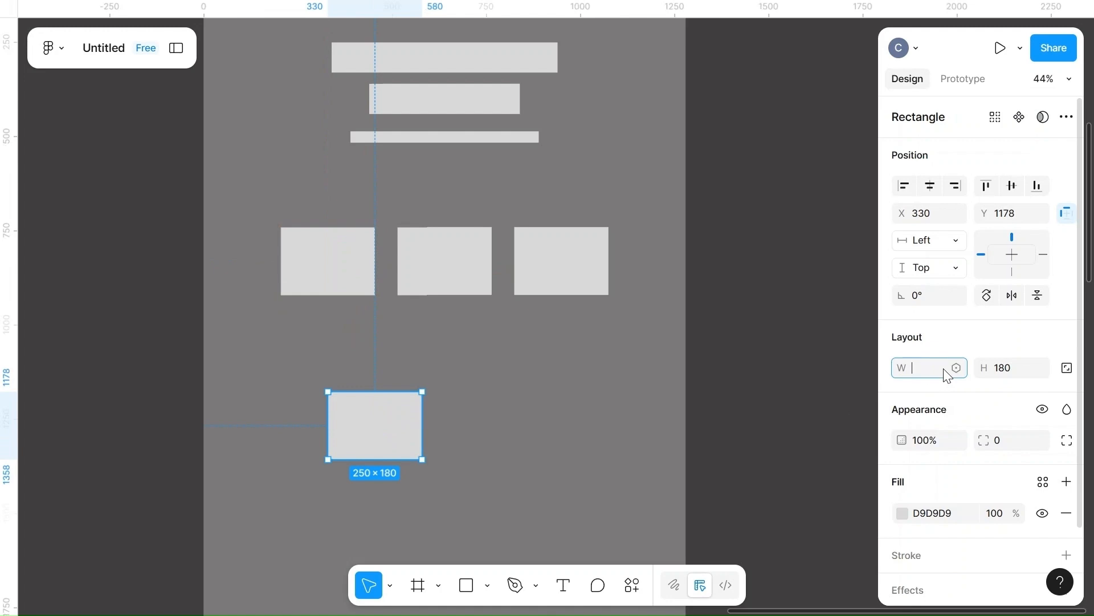
pyautogui.click(716, 408)
pyautogui.click(457, 424)
pyautogui.moveTo(460, 427); pyautogui.dragTo(359, 427)
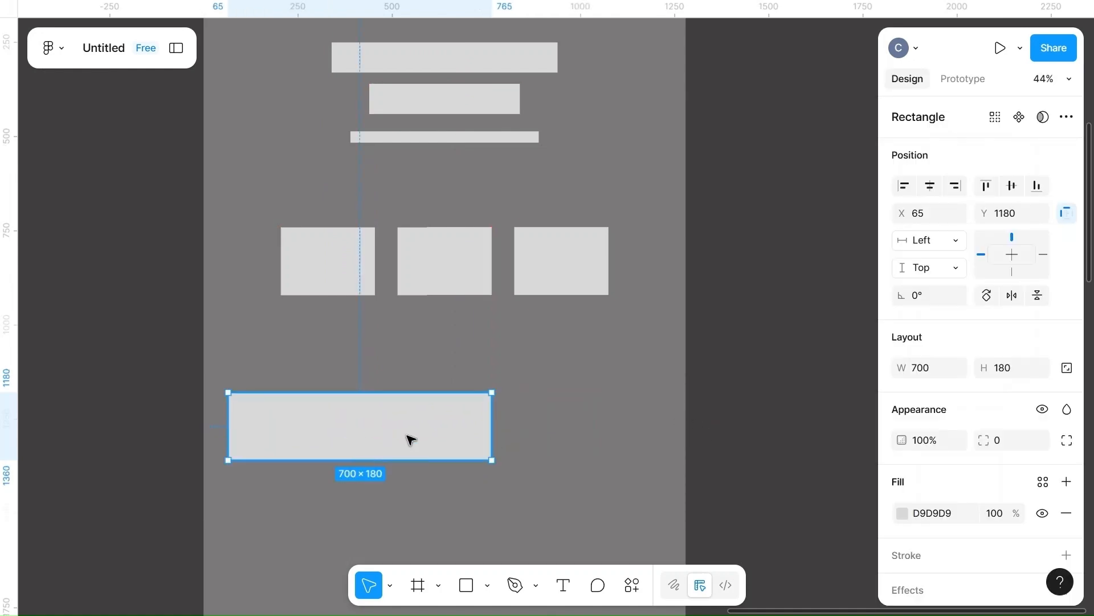
# - Set the wide block's width to 450 and move it to the frame's right half at X 665, Y 1237
pyautogui.click(933, 364)
pyautogui.press('BackSpace')
pyautogui.write('500')
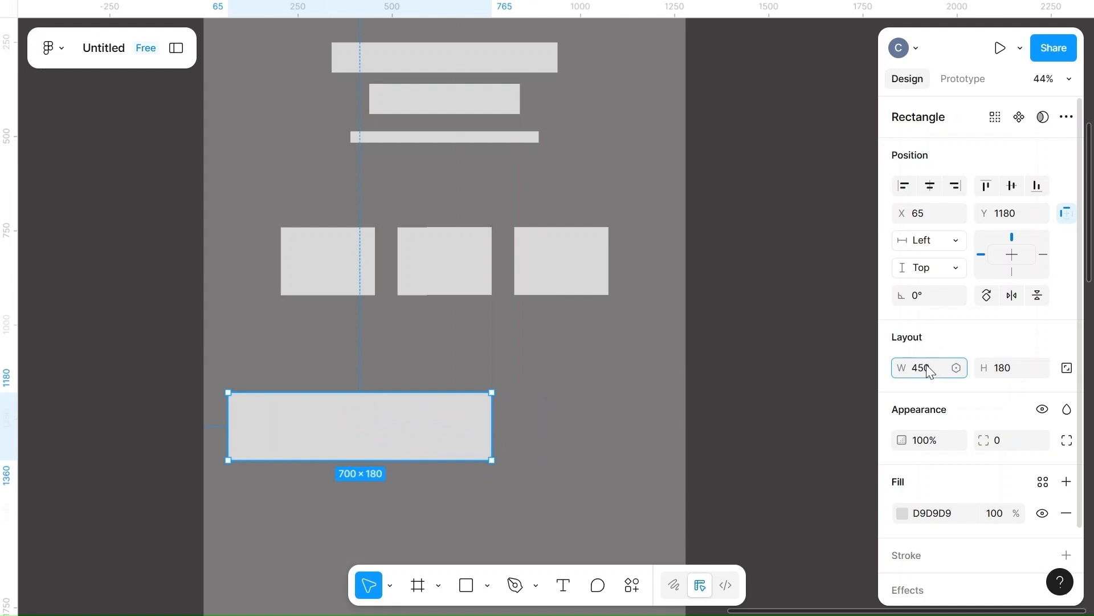
pyautogui.click(766, 414)
pyautogui.moveTo(330, 442); pyautogui.dragTo(559, 467)
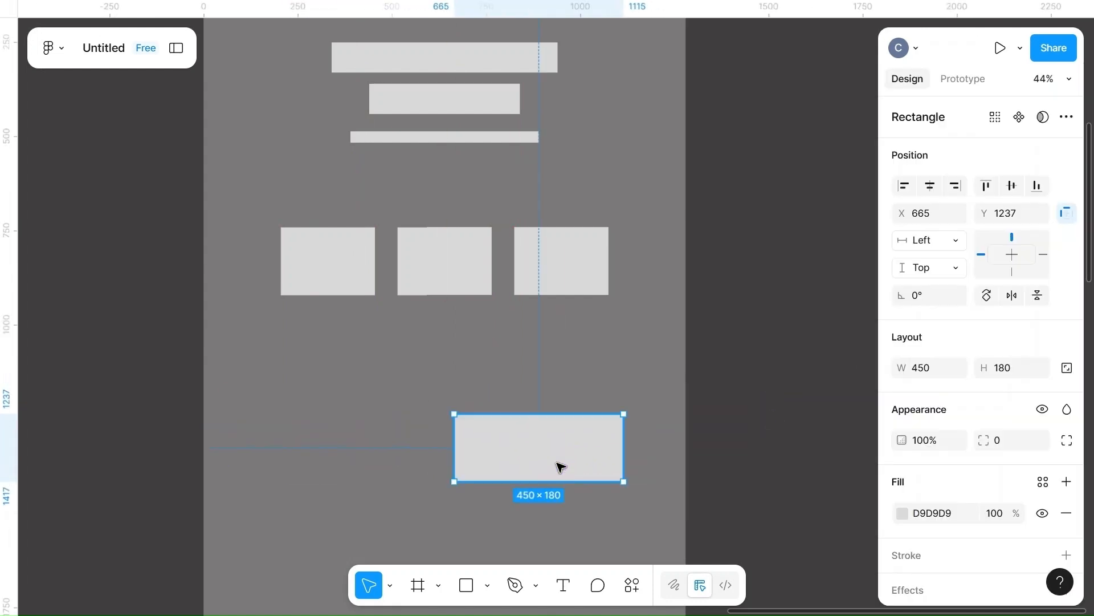
# - Set the block's height to 300 and move it down to X 688, Y 1389
pyautogui.click(1008, 367)
pyautogui.press('BackSpace')
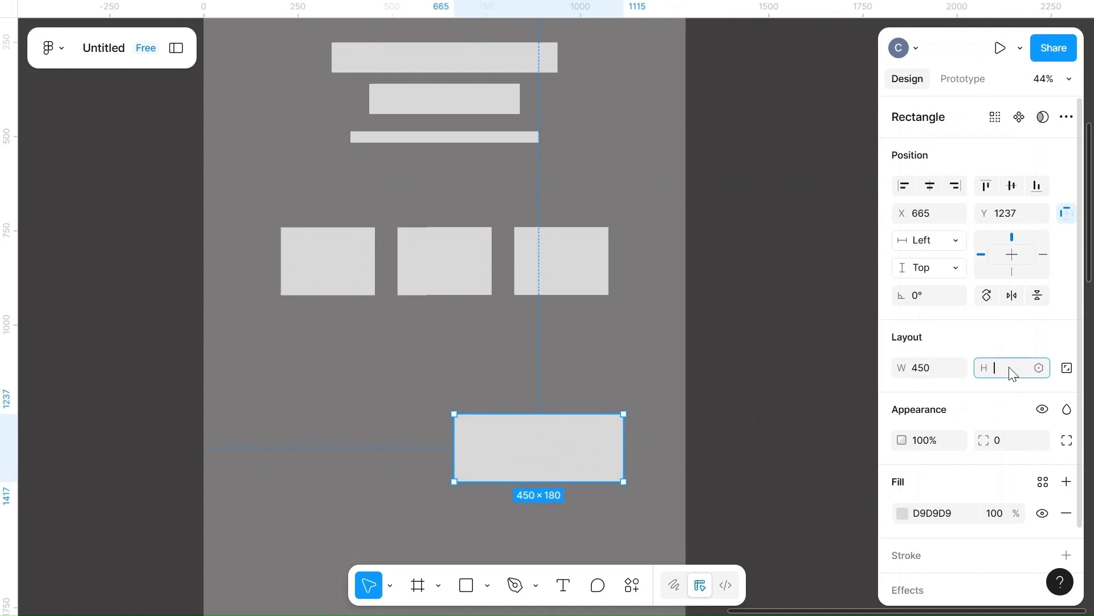
pyautogui.click(823, 402)
pyautogui.moveTo(573, 463); pyautogui.dragTo(586, 525)
pyautogui.scroll(-3, 630, 435)
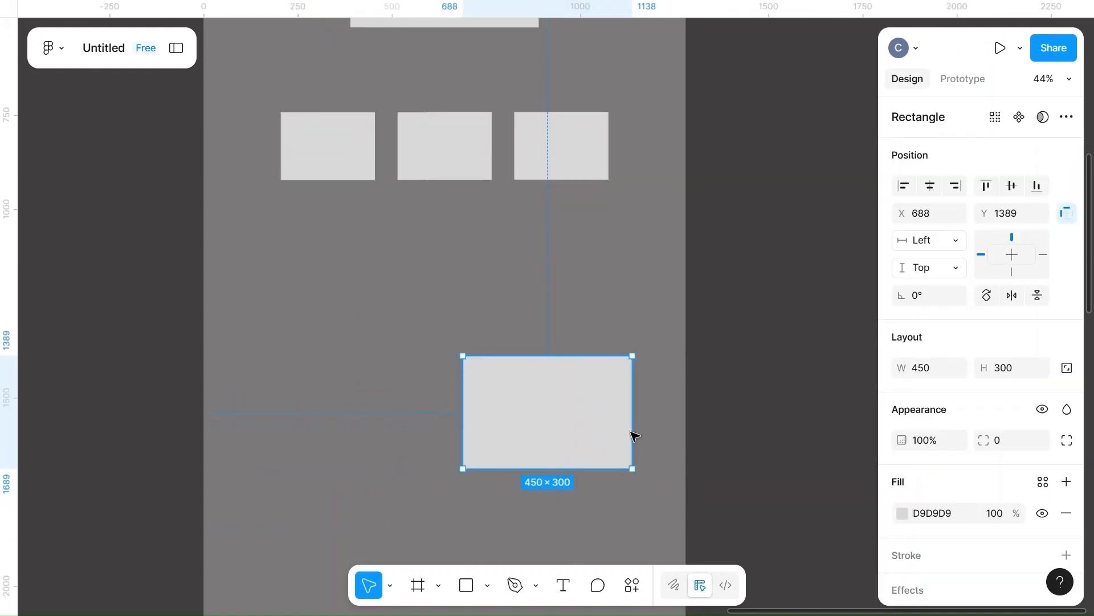
# - Duplicate the 500 × 30 bar below the cards to X 640, Y 1194 and set the copy's width to 200
pyautogui.scroll(2, 520, 178)
pyautogui.click(459, 118)
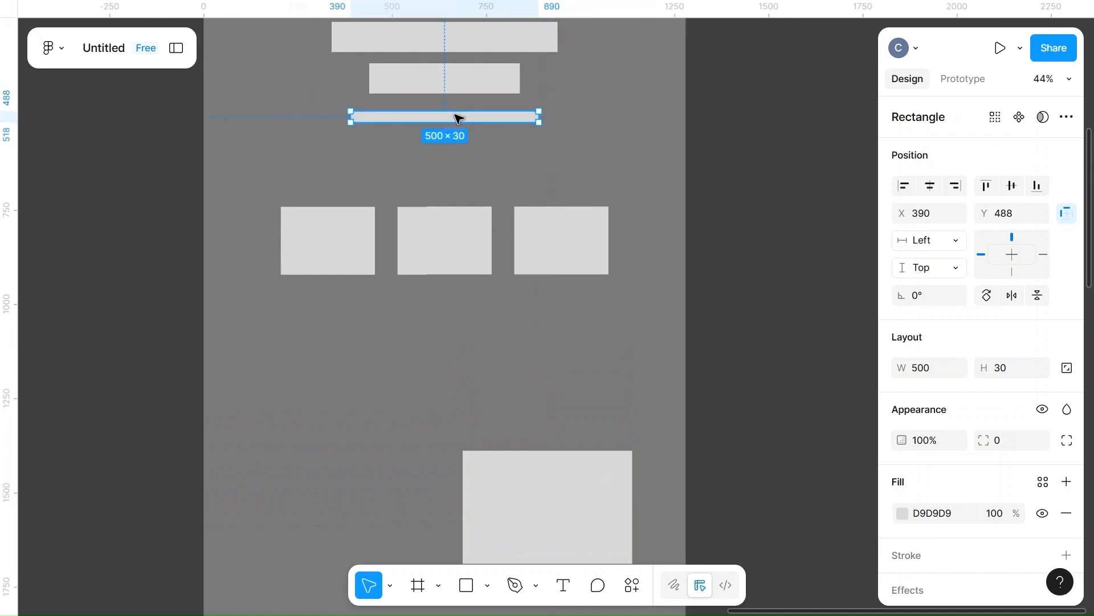
pyautogui.moveTo(449, 115); pyautogui.dragTo(556, 383)
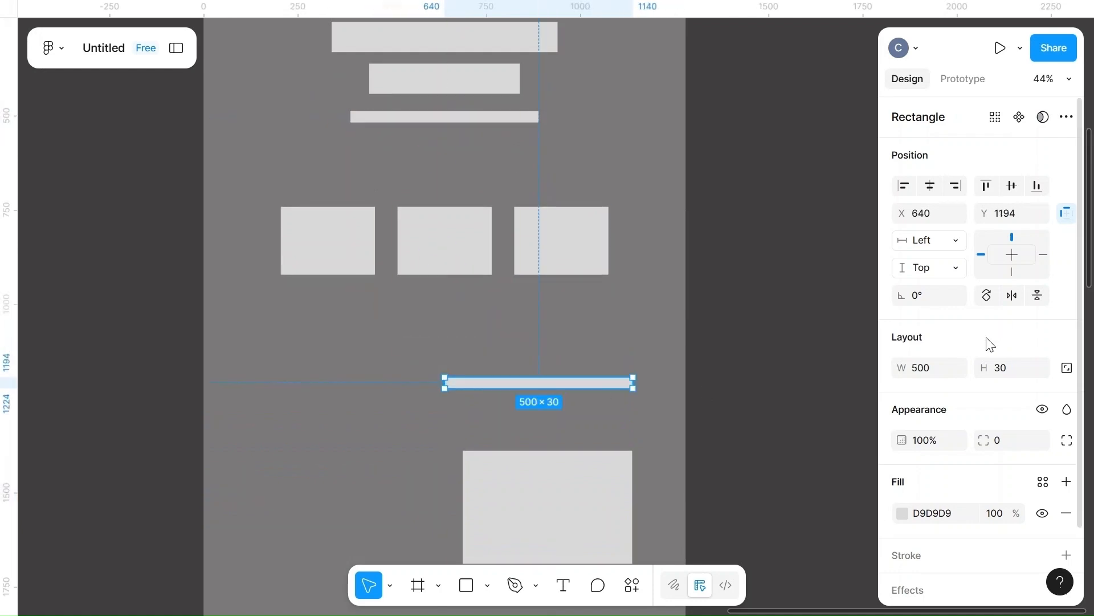
pyautogui.click(932, 367)
pyautogui.write('200')
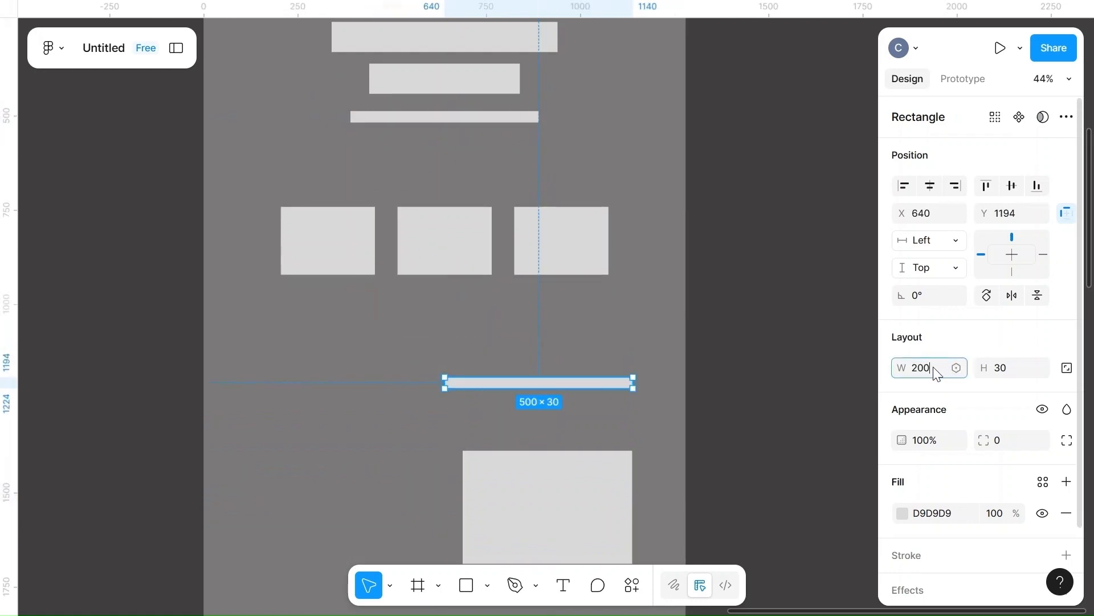
pyautogui.click(811, 378)
# - Move the short bar just above the 450 × 300 block, aligned with its left edge at X 688, Y 1321
pyautogui.scroll(-4, 811, 379)
pyautogui.moveTo(487, 164); pyautogui.dragTo(508, 218)
pyautogui.click(718, 252)
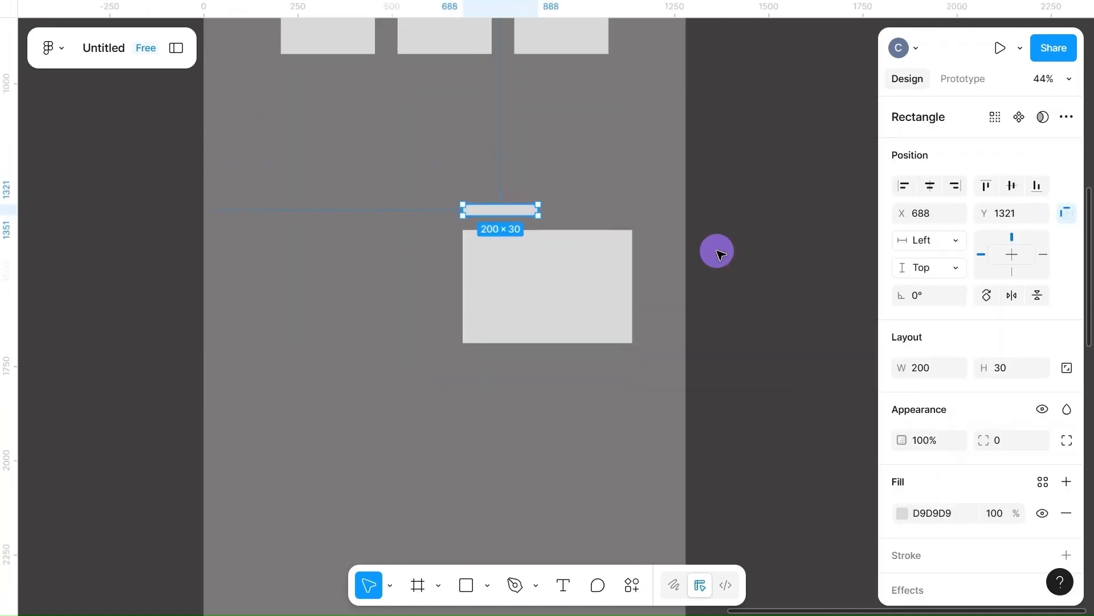
# - Duplicate the 450 × 300 block into the left half, set the copy's height to 550 and place it at X 105, Y 1294
pyautogui.click(527, 282)
pyautogui.moveTo(525, 281); pyautogui.dragTo(315, 278)
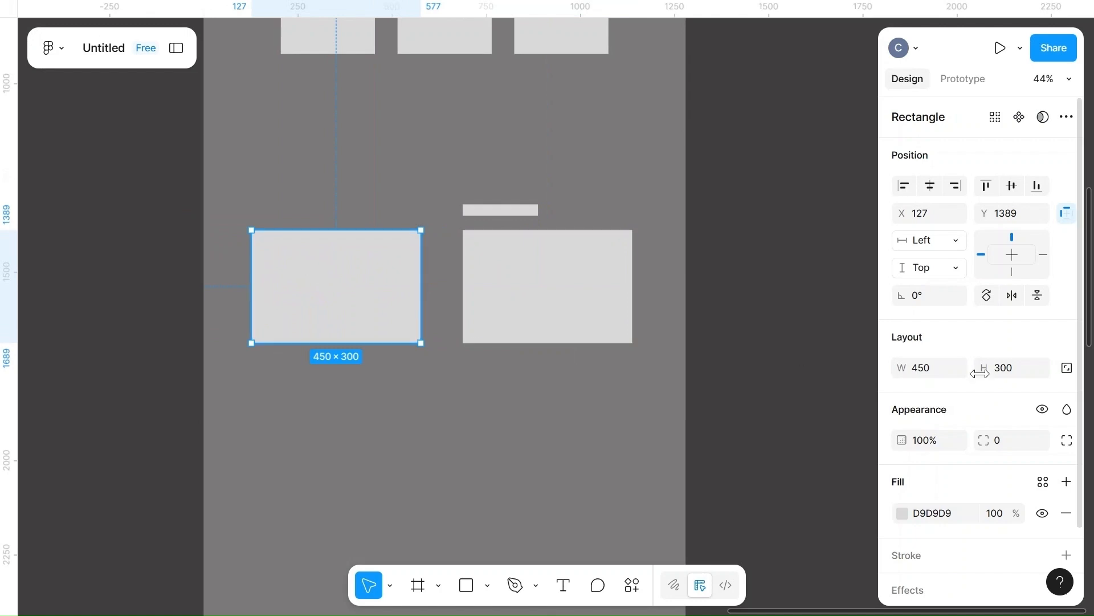
pyautogui.click(1012, 368)
pyautogui.press('BackSpace')
pyautogui.click(881, 384)
pyautogui.moveTo(351, 322); pyautogui.dragTo(371, 294)
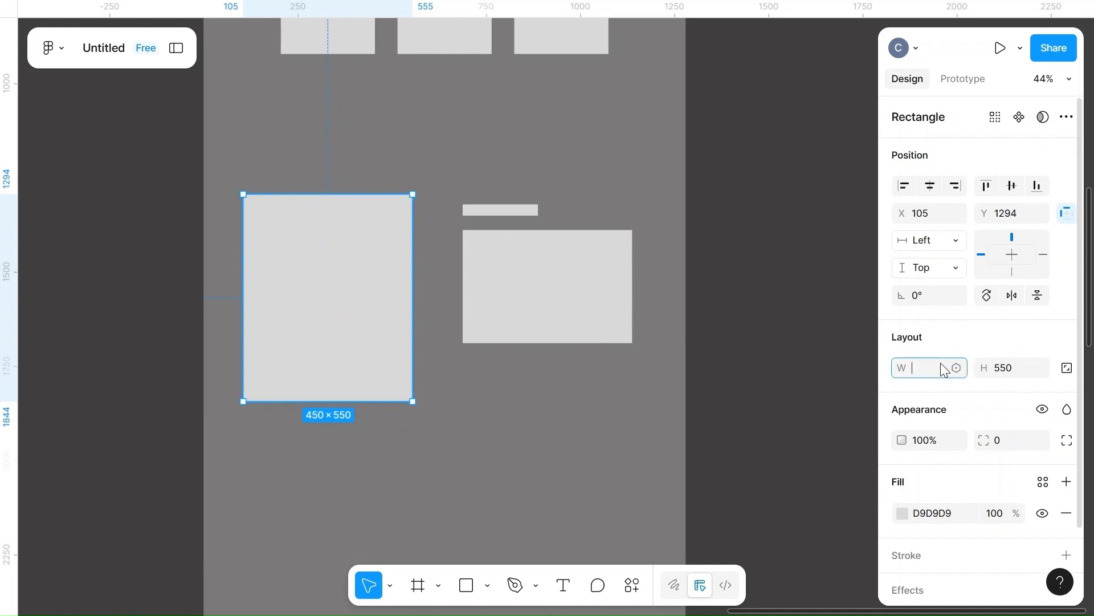
# - Resize the left block to 300 wide by 500 high and shift it slightly right and up
pyautogui.click(811, 369)
pyautogui.click(306, 303)
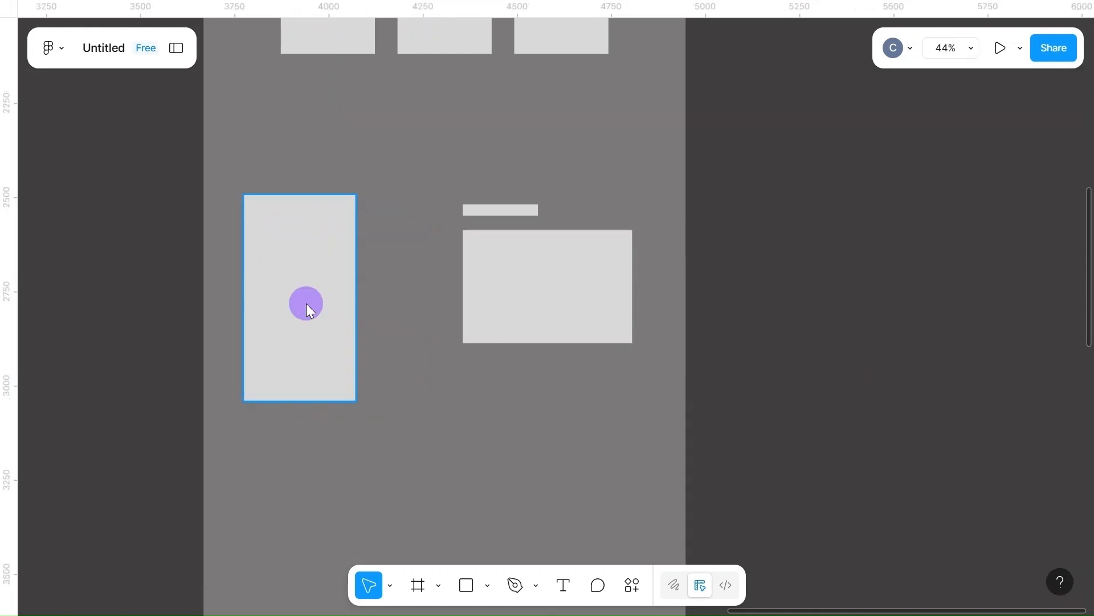
pyautogui.click(1008, 374)
pyautogui.press('BackSpace')
pyautogui.write('500')
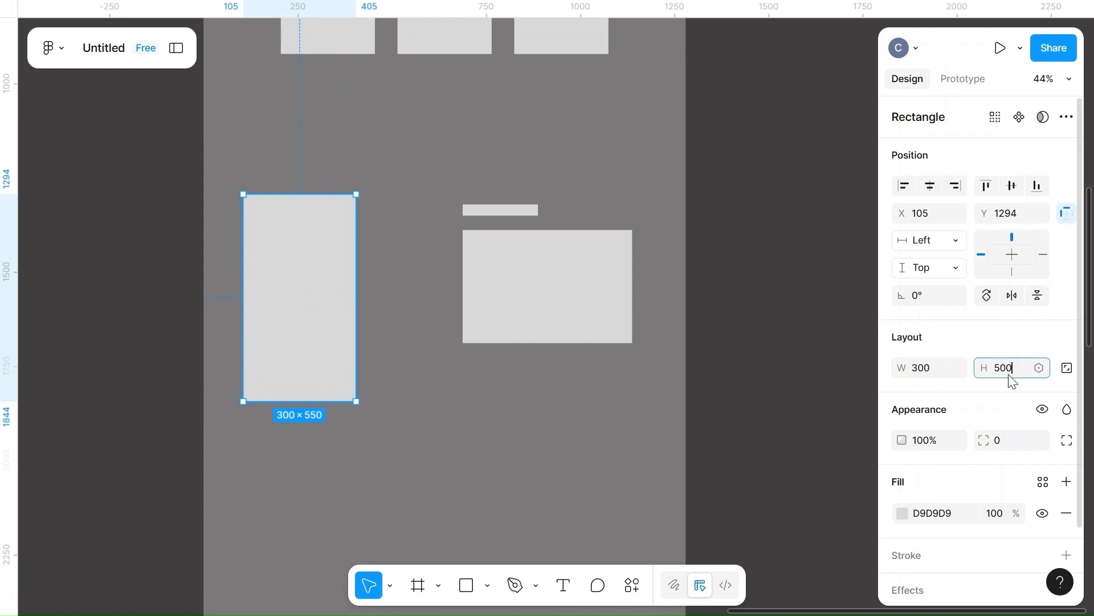
pyautogui.click(739, 397)
pyautogui.moveTo(306, 288); pyautogui.dragTo(334, 281)
pyautogui.click(737, 305)
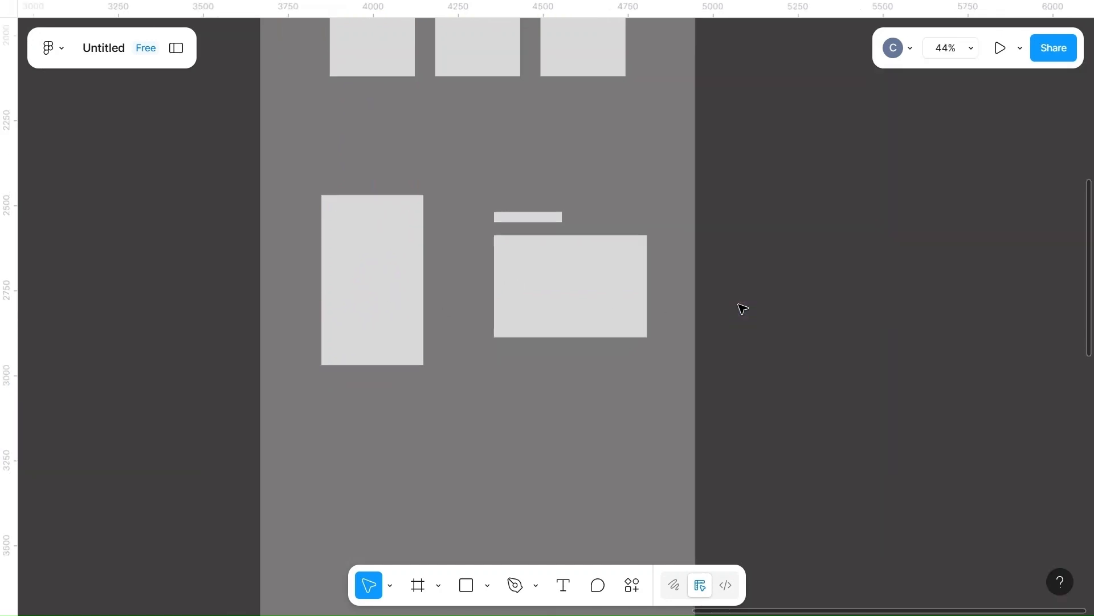
# - Duplicate the 450 × 300 block to X 375, Y 2238 and resize the copy to 900 wide by 500 high
pyautogui.scroll(-3, 743, 308)
pyautogui.scroll(-5, 743, 308)
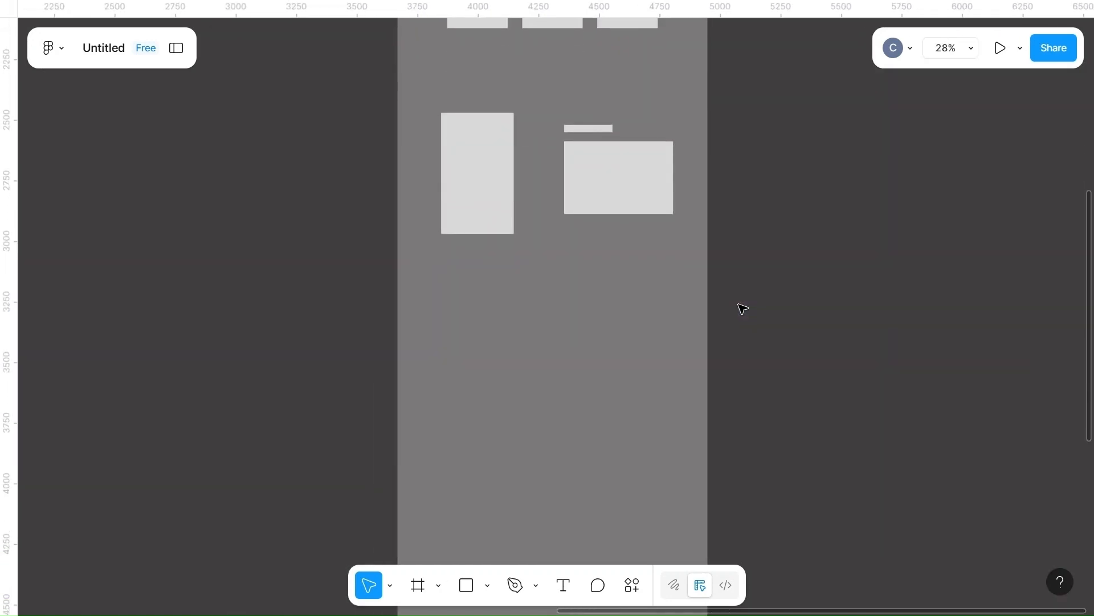
pyautogui.scroll(3, 543, 255)
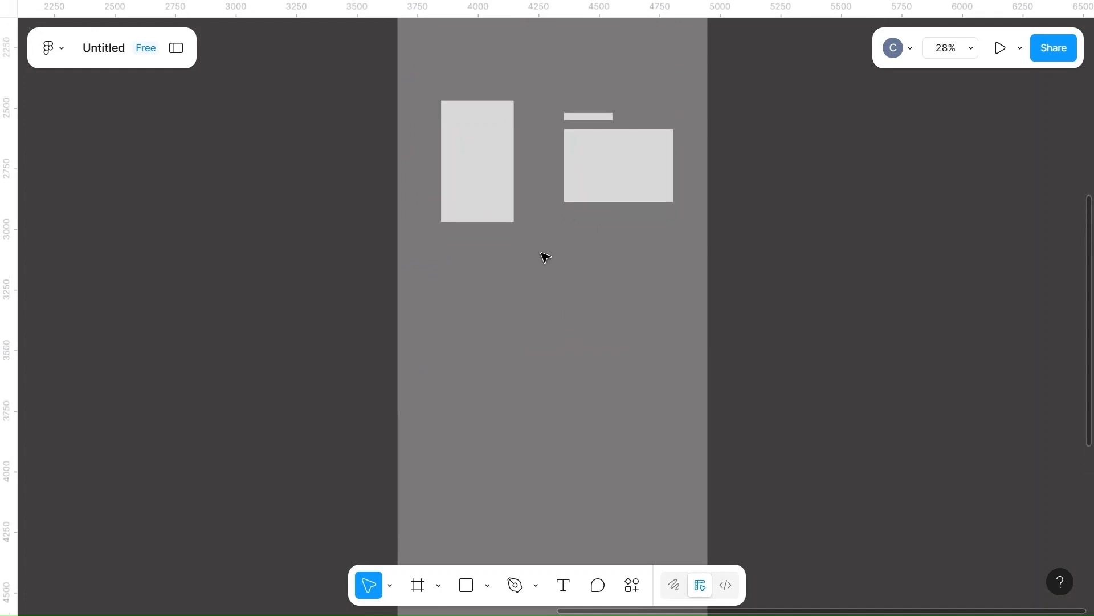
pyautogui.click(614, 181)
pyautogui.keyDown('alt'); pyautogui.moveTo(614, 181); pyautogui.dragTo(532, 384); pyautogui.keyUp('alt')
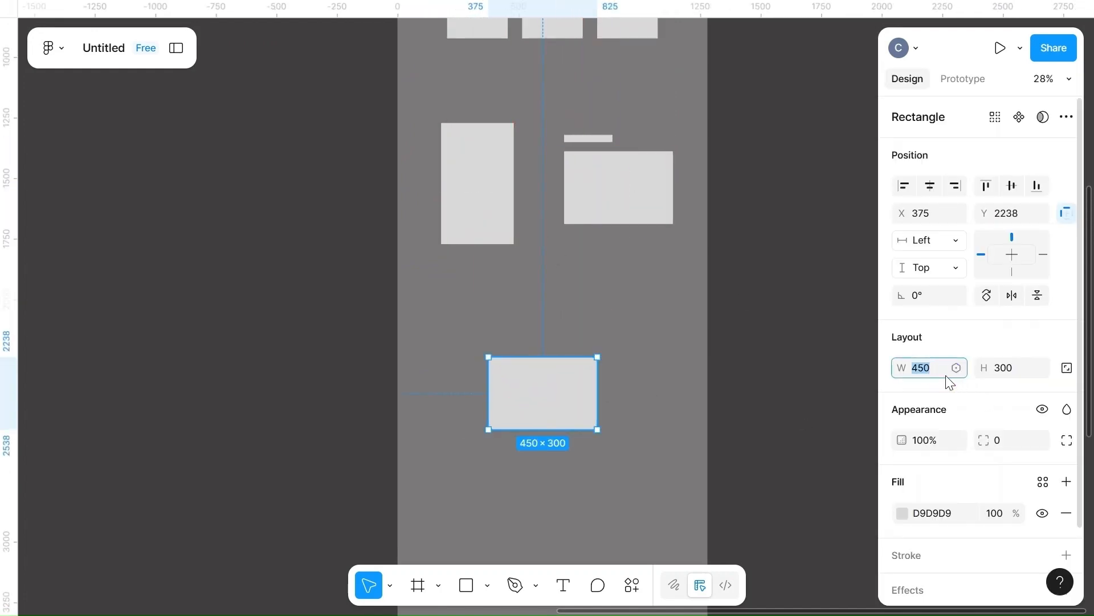
pyautogui.press('BackSpace')
pyautogui.click(1014, 368)
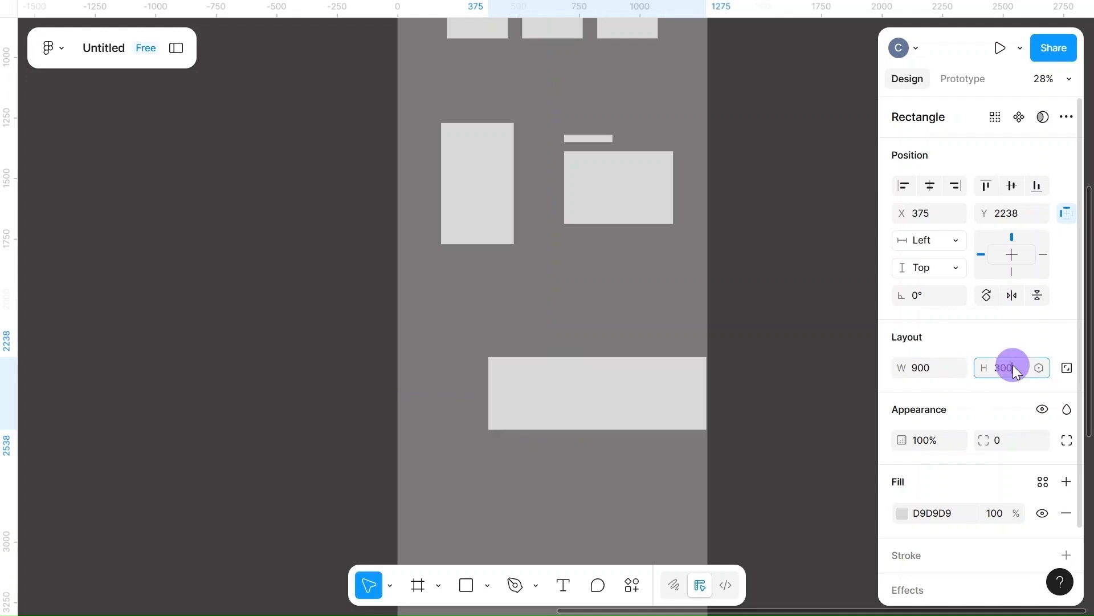
pyautogui.write('500')
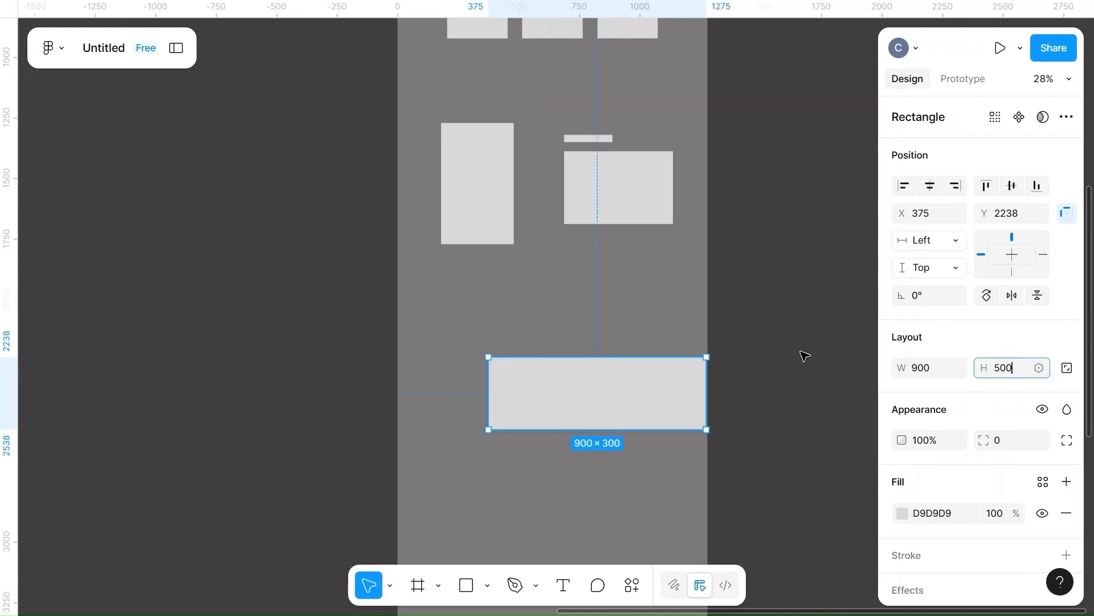
pyautogui.click(802, 354)
# - Move the 900 × 500 block slightly down and to the frame's horizontal centre at X 190
pyautogui.moveTo(612, 423); pyautogui.dragTo(574, 447)
pyautogui.click(745, 441)
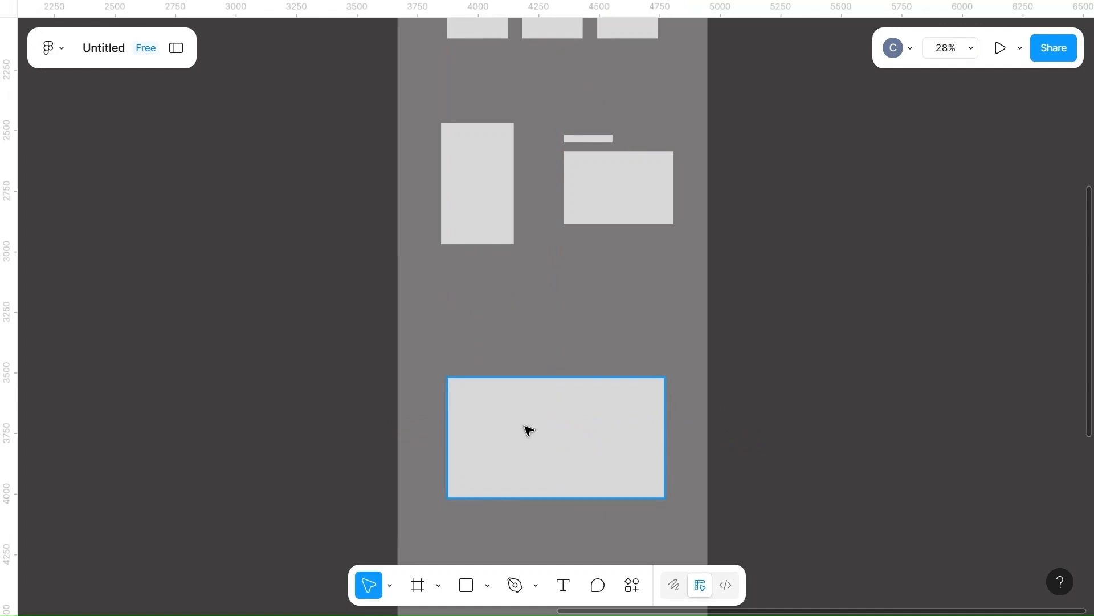
pyautogui.scroll(-3, 525, 429)
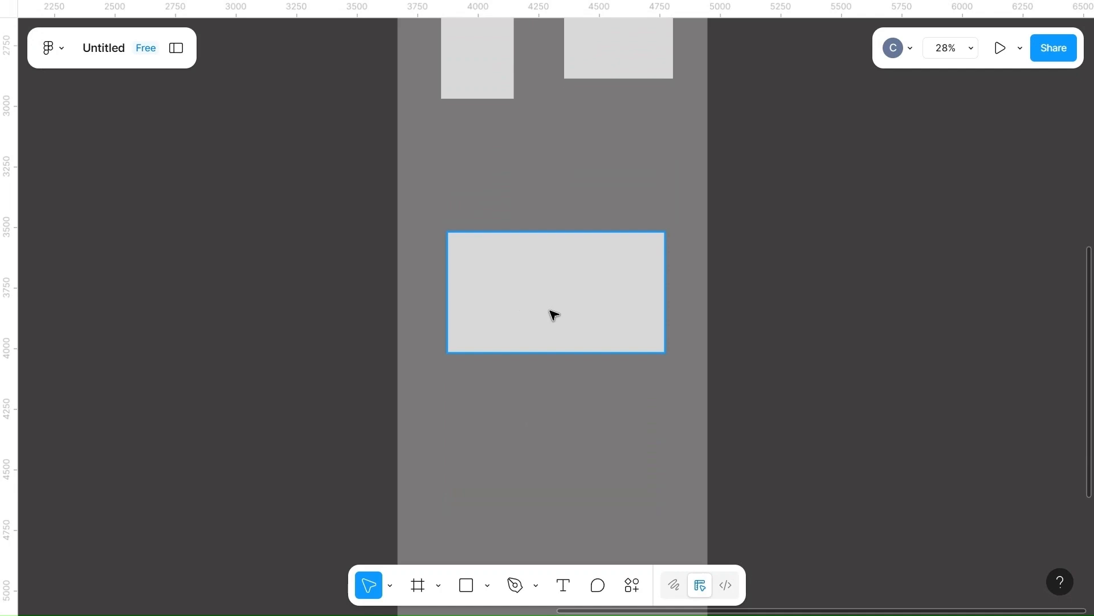
pyautogui.moveTo(552, 312)
pyautogui.mouseDown()
pyautogui.moveTo(549, 456)
pyautogui.moveTo(547, 300)
pyautogui.moveTo(569, 293)
pyautogui.moveTo(563, 301)
pyautogui.mouseUp()
# - Duplicate the 900 × 500 block below itself to X 190, Y 3062 and resize the copy to 300 wide by 380 high
pyautogui.moveTo(562, 244); pyautogui.dragTo(542, 458)
pyautogui.scroll(-3, 542, 459)
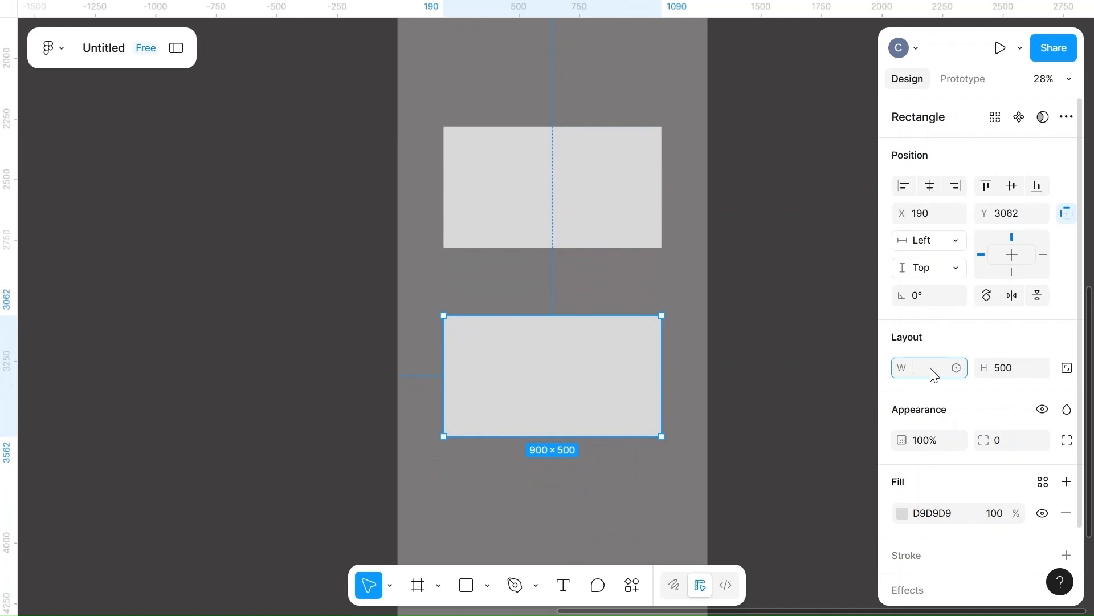
pyautogui.click(1016, 372)
pyautogui.press('BackSpace')
pyautogui.write('4')
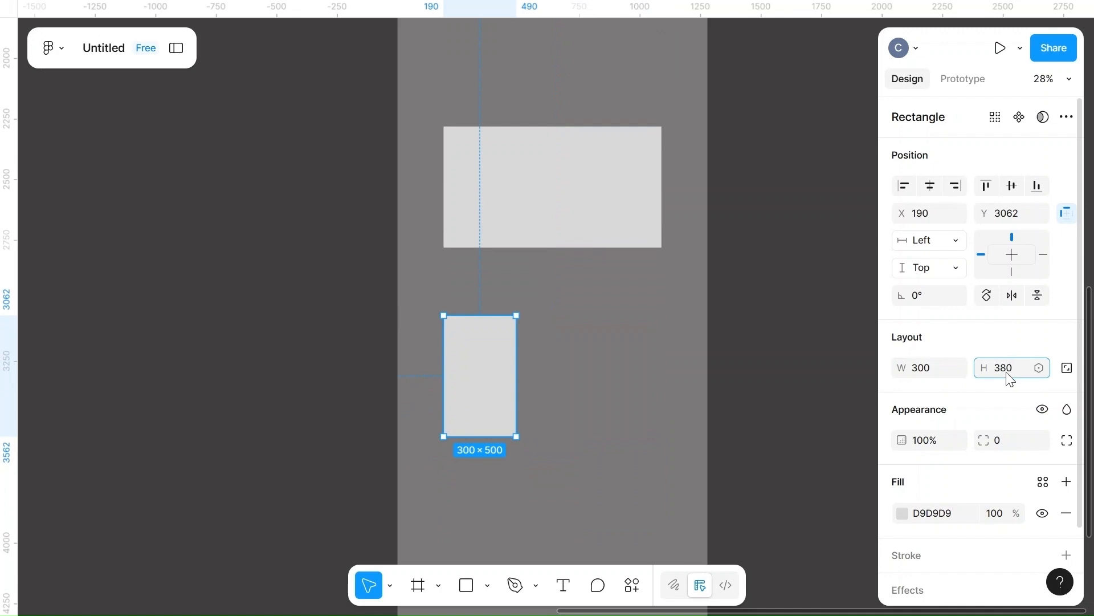
pyautogui.click(787, 384)
# - Duplicate the 300 × 380 card to X 557, Y 3080 and repeat the duplication at X 924, Y 3098
pyautogui.click(487, 364)
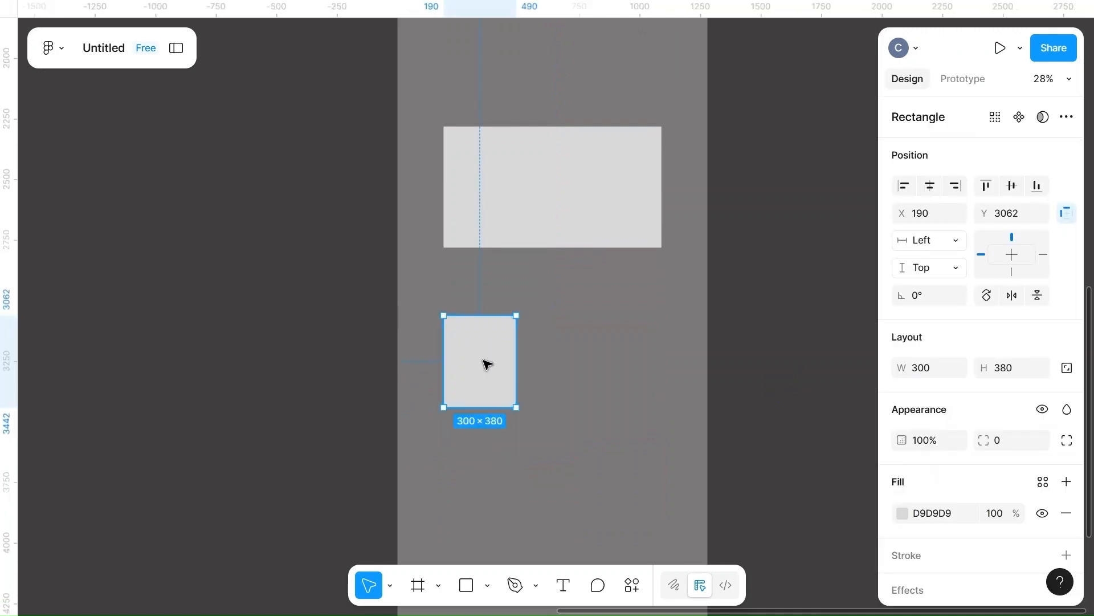
pyautogui.moveTo(487, 365); pyautogui.dragTo(574, 368)
pyautogui.hotkey('ctrl', 'd')
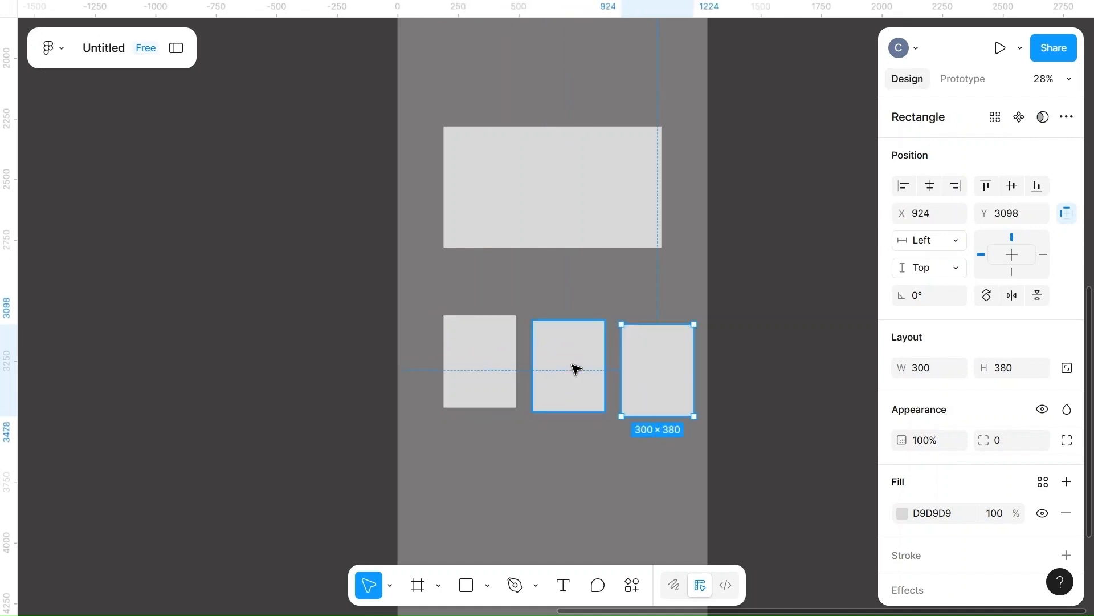
# - Duplicate the middle tall card, set the copy's height to 180 and align it under the first tall card
pyautogui.click(582, 374)
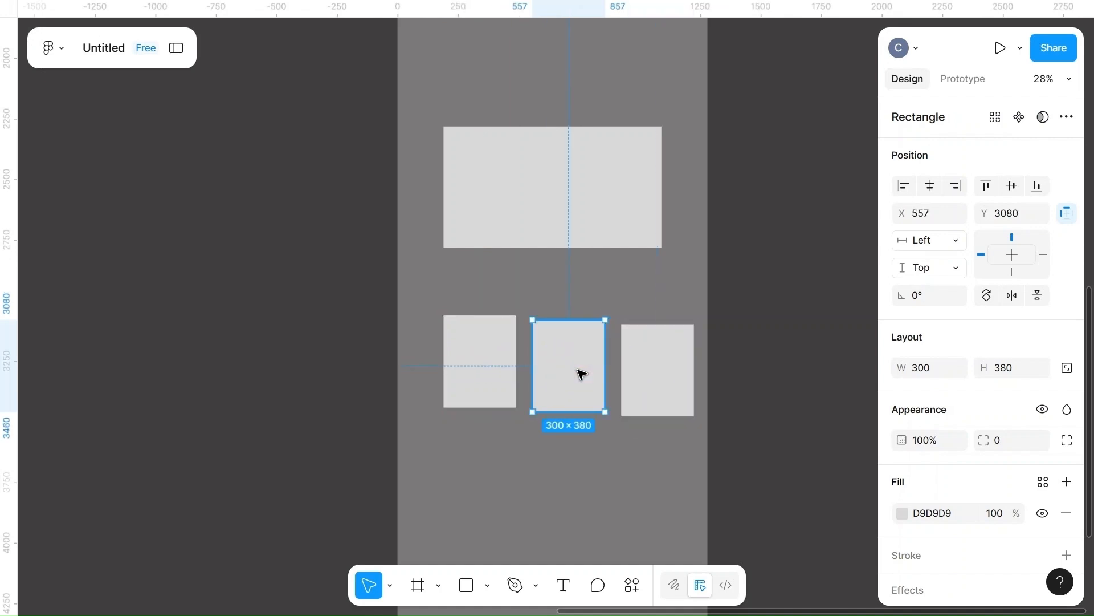
pyautogui.moveTo(581, 374); pyautogui.dragTo(479, 481)
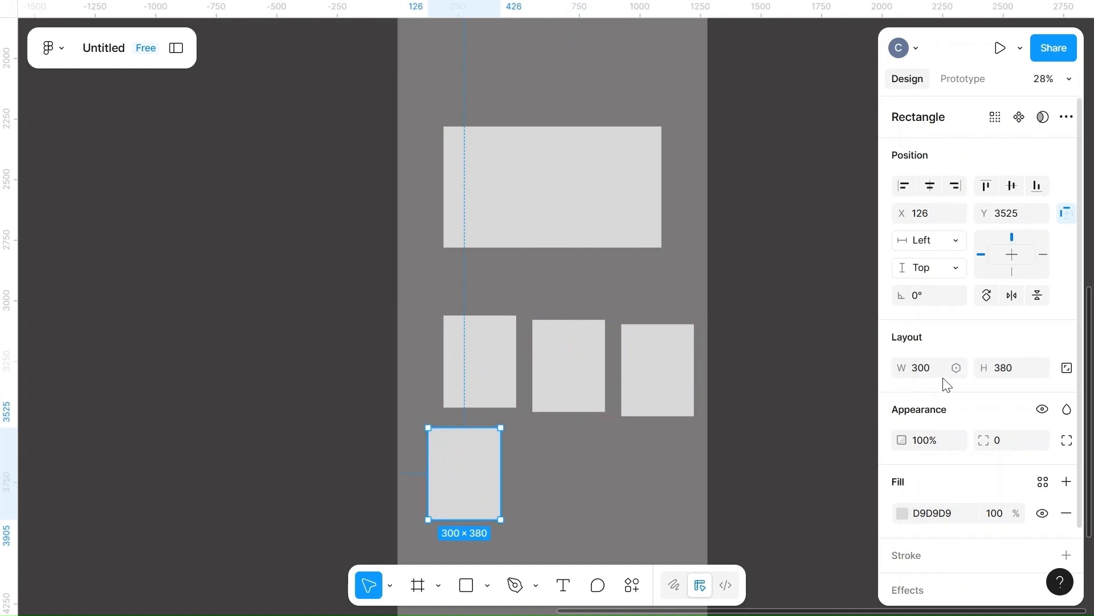
pyautogui.click(1012, 370)
pyautogui.press('BackSpace')
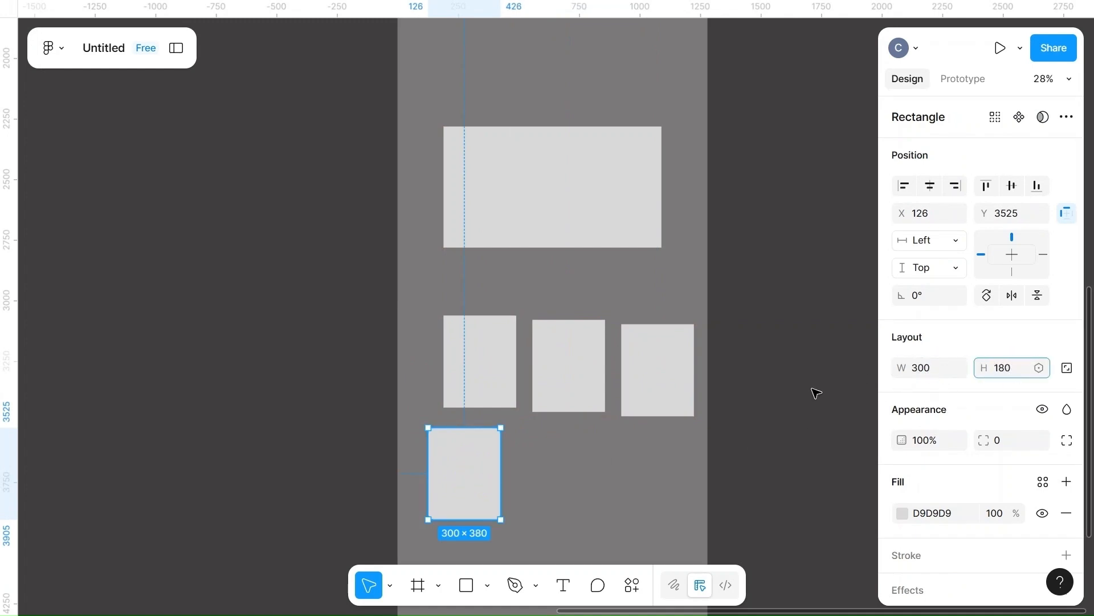
pyautogui.click(736, 390)
pyautogui.click(492, 445)
pyautogui.moveTo(463, 454); pyautogui.dragTo(479, 443)
# - Stack the middle column with the short card above the tall one at Y 3278, and duplicate the short card under the third column at Y 3478
pyautogui.moveTo(572, 367); pyautogui.dragTo(567, 425)
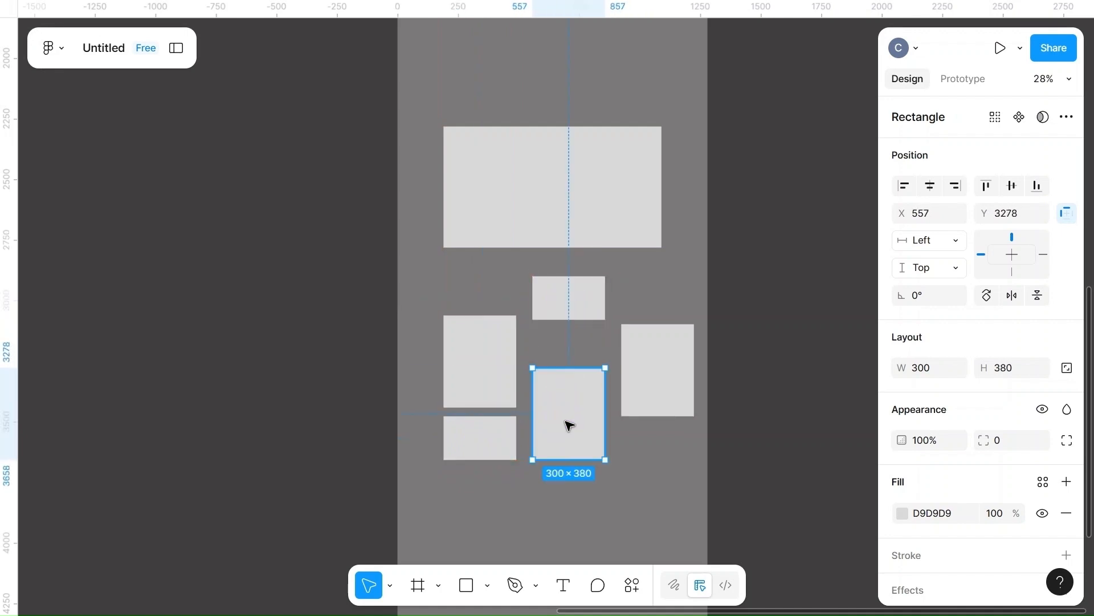
pyautogui.moveTo(569, 298); pyautogui.dragTo(572, 344)
pyautogui.moveTo(573, 344); pyautogui.dragTo(663, 456)
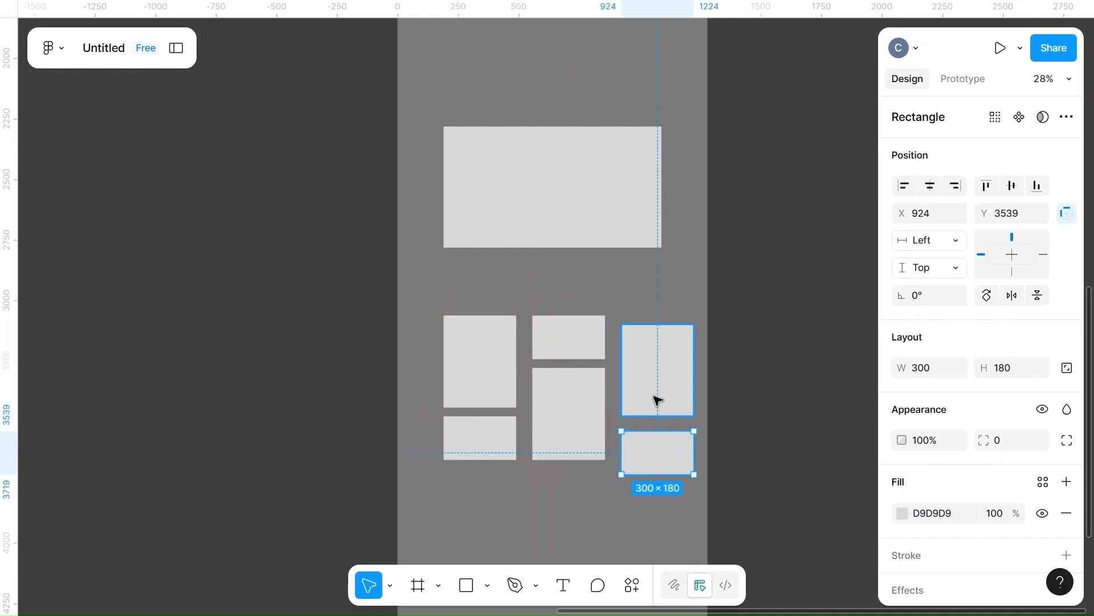
pyautogui.moveTo(655, 398); pyautogui.dragTo(652, 391)
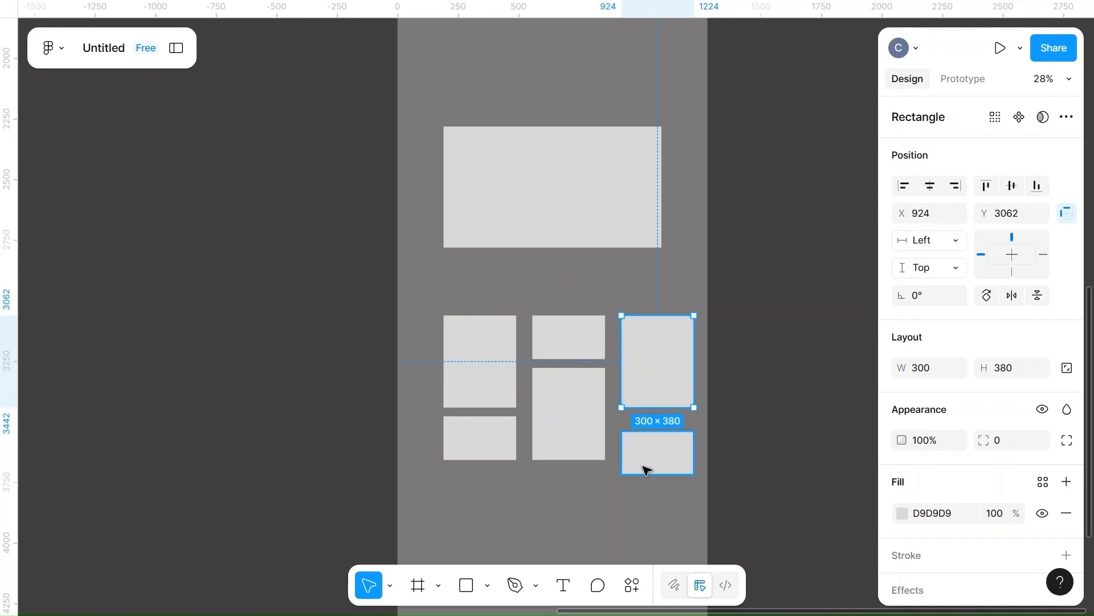
pyautogui.moveTo(648, 456); pyautogui.dragTo(656, 444)
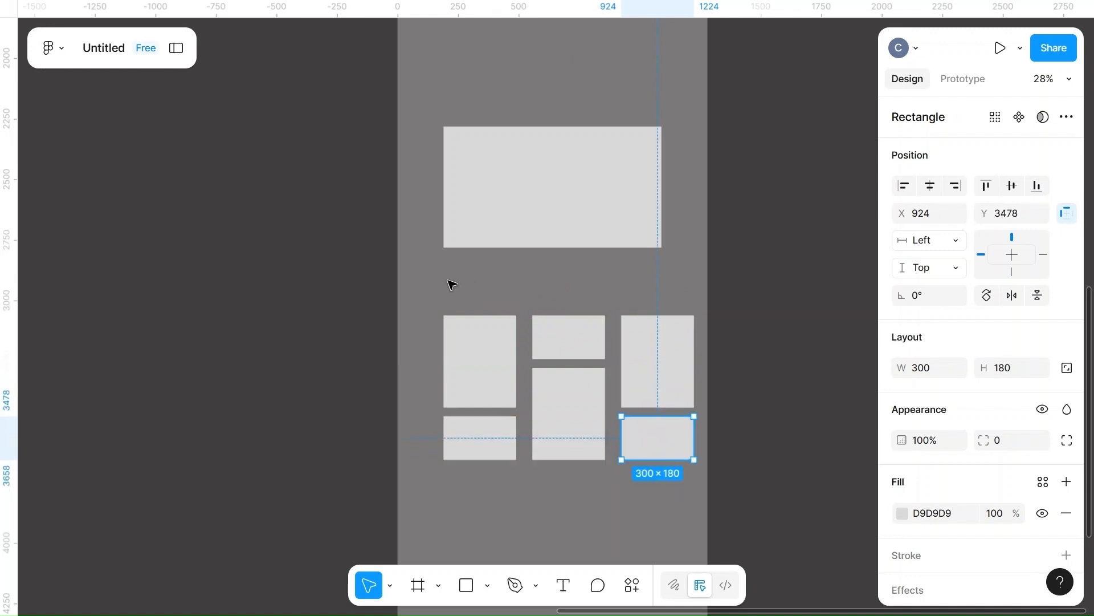
# - Move all six cards of the staggered grid together to the frame's horizontal centre
pyautogui.moveTo(450, 281); pyautogui.dragTo(674, 510)
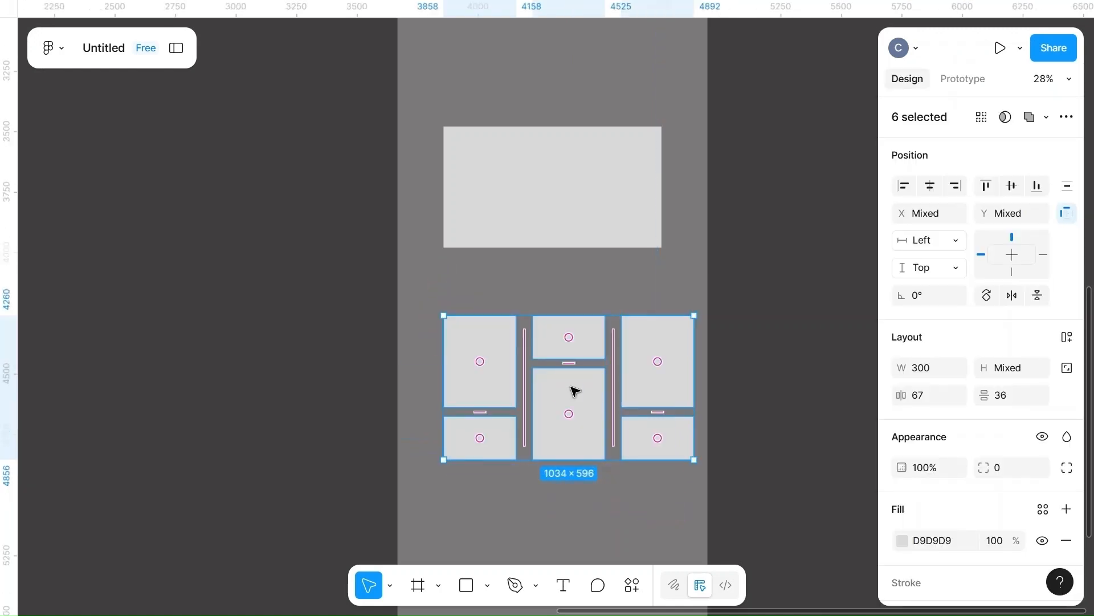
pyautogui.moveTo(574, 392); pyautogui.dragTo(559, 391)
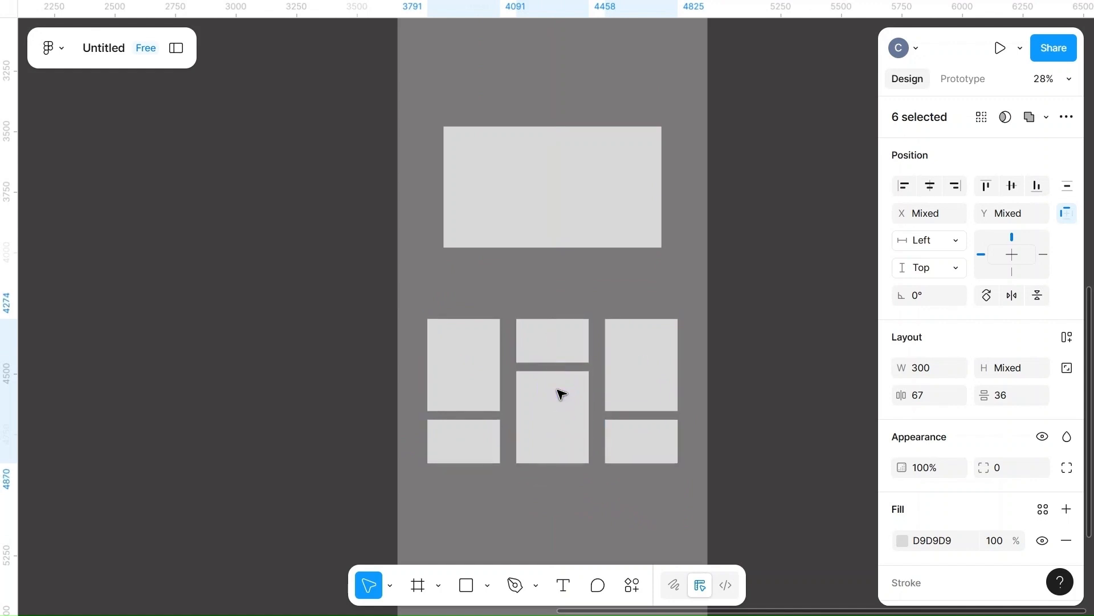
pyautogui.click(778, 356)
# - Duplicate the 900 × 500 block below the six-card grid and place the copy at X 165, Y 4040
pyautogui.scroll(-4, 778, 356)
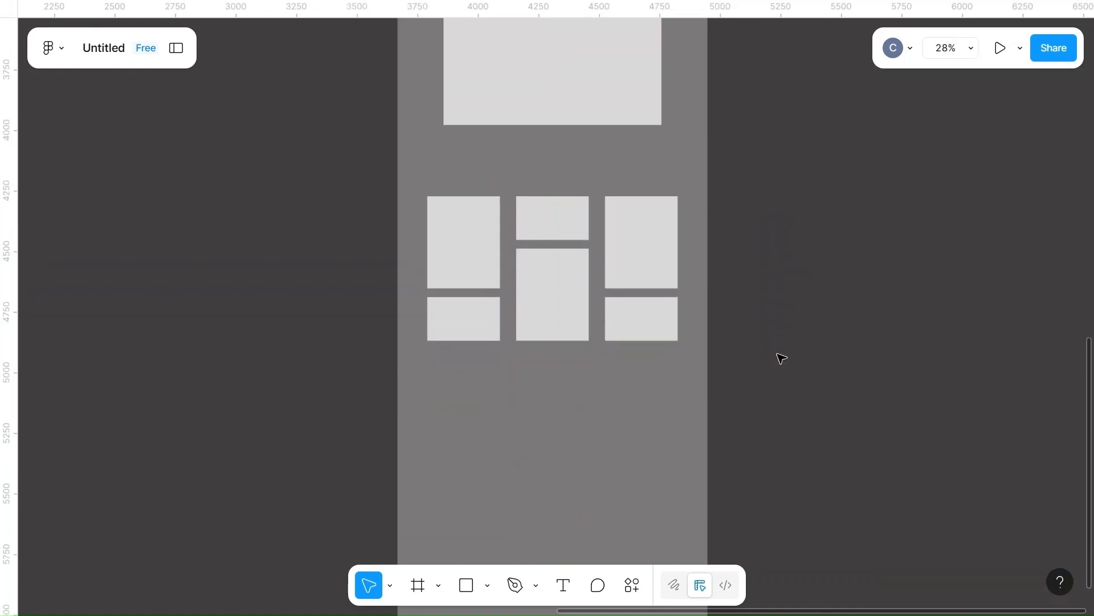
pyautogui.scroll(-4, 778, 357)
pyautogui.scroll(4, 629, 306)
pyautogui.click(554, 191)
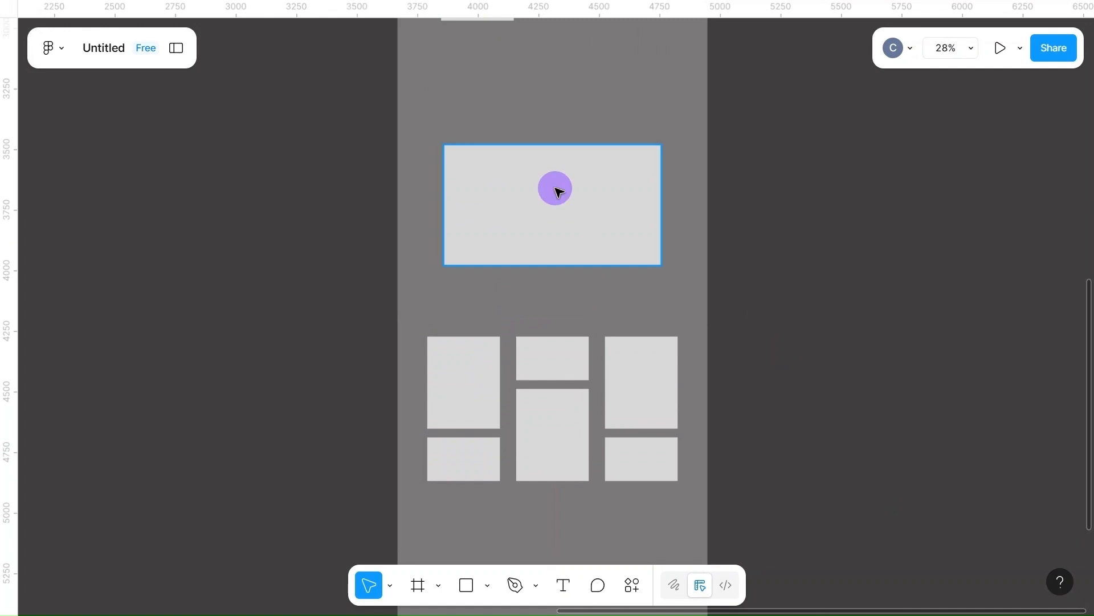
pyautogui.moveTo(556, 196); pyautogui.dragTo(572, 548)
pyautogui.scroll(-4, 572, 547)
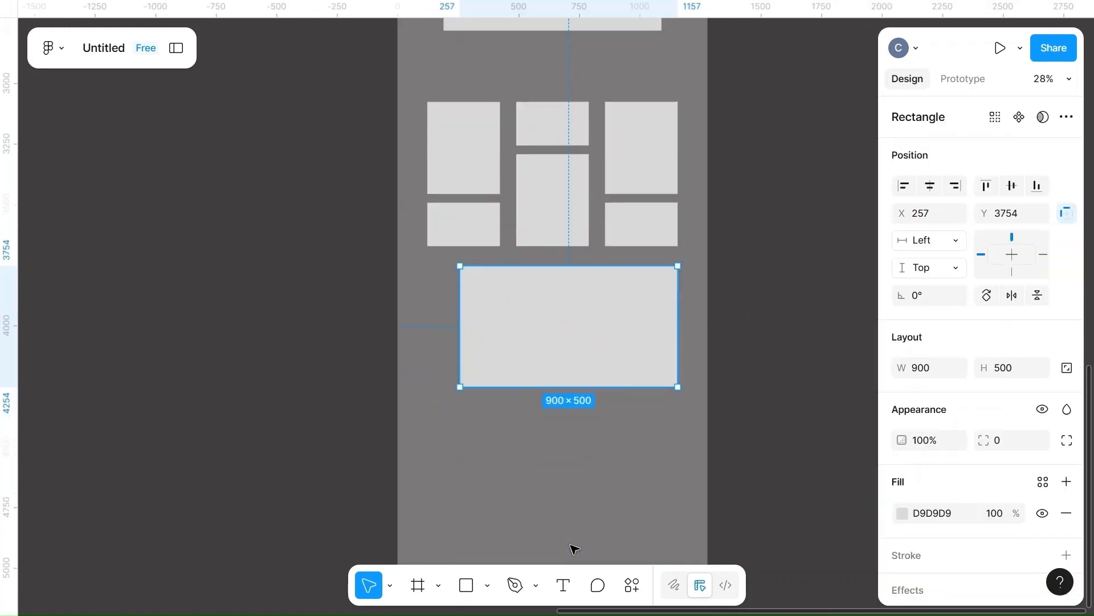
pyautogui.moveTo(561, 344); pyautogui.dragTo(539, 410)
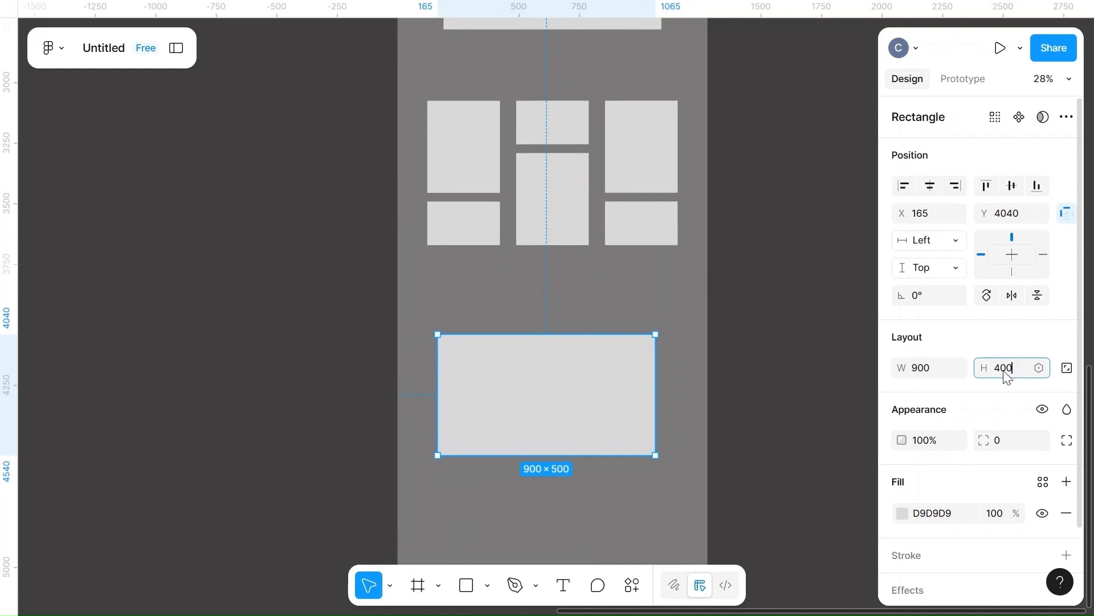
# - Resize the duplicated block to 550 wide by 350 high and centre it horizontally at X 365, Y 4093
pyautogui.click(930, 367)
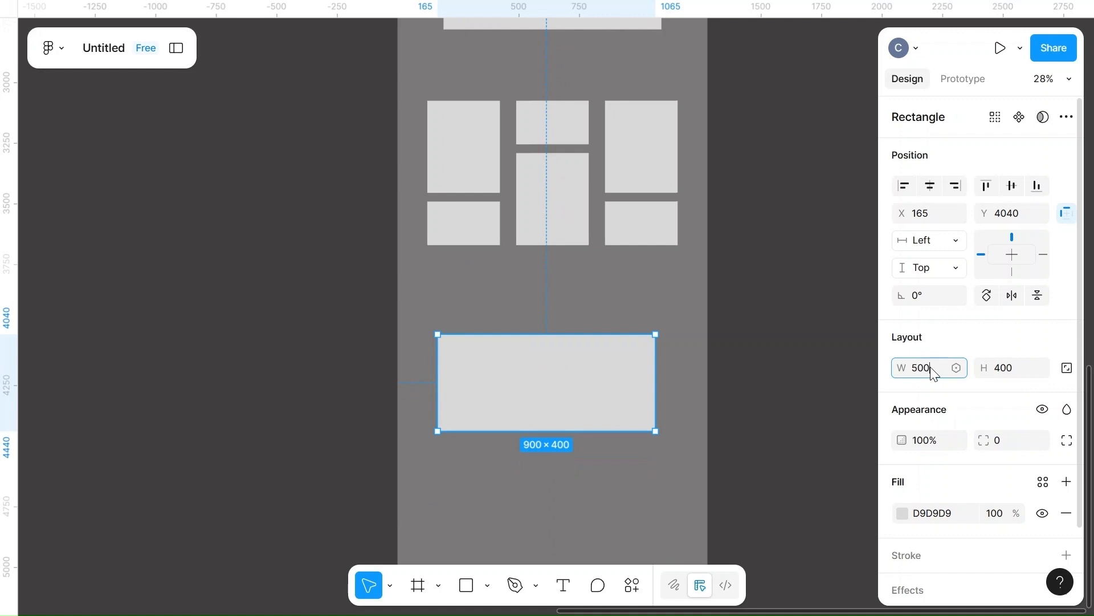
pyautogui.click(811, 371)
pyautogui.moveTo(530, 389); pyautogui.dragTo(552, 390)
pyautogui.click(1011, 371)
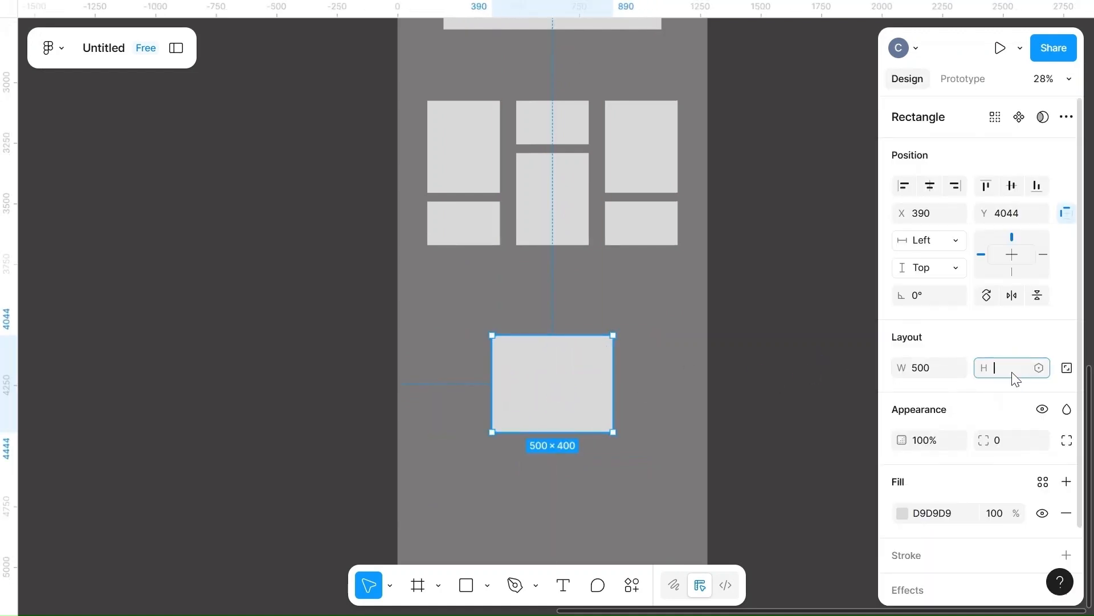
pyautogui.click(808, 393)
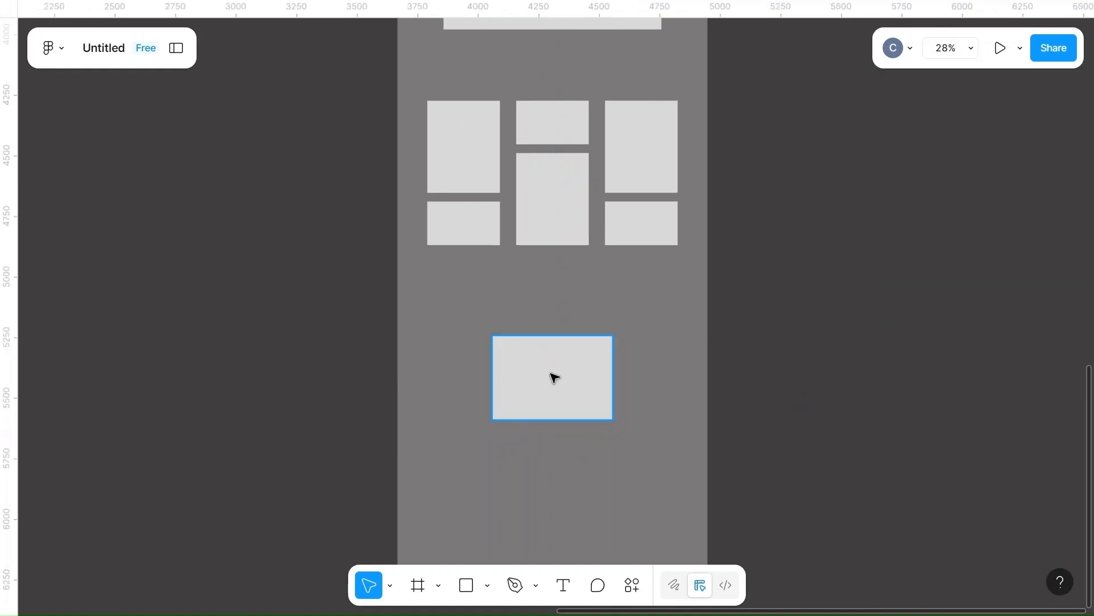
pyautogui.moveTo(552, 375); pyautogui.dragTo(542, 374)
pyautogui.click(929, 369)
pyautogui.write('550')
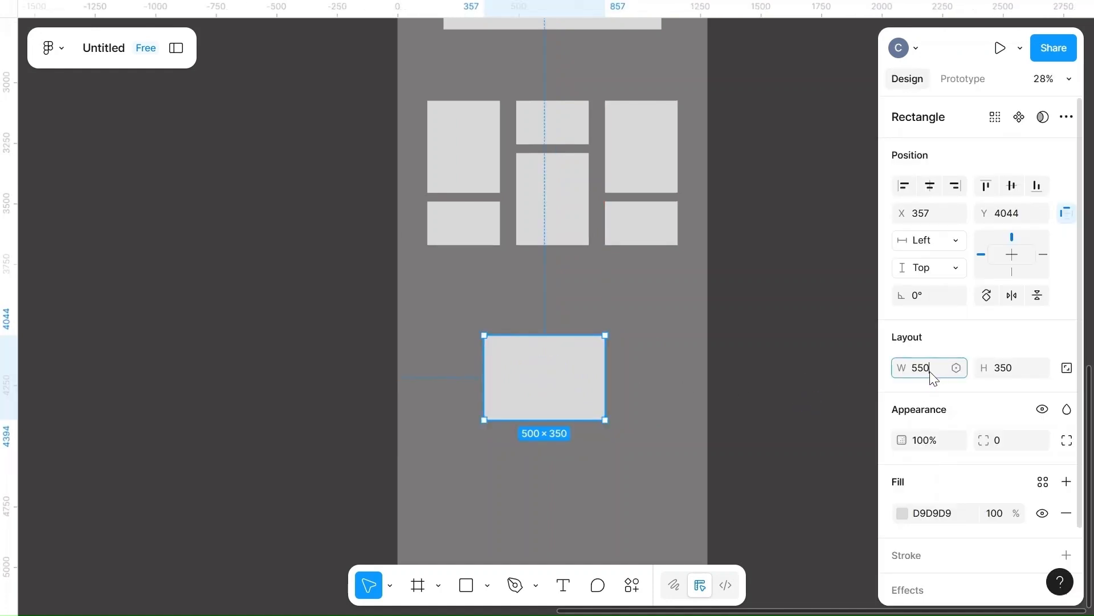
pyautogui.click(758, 406)
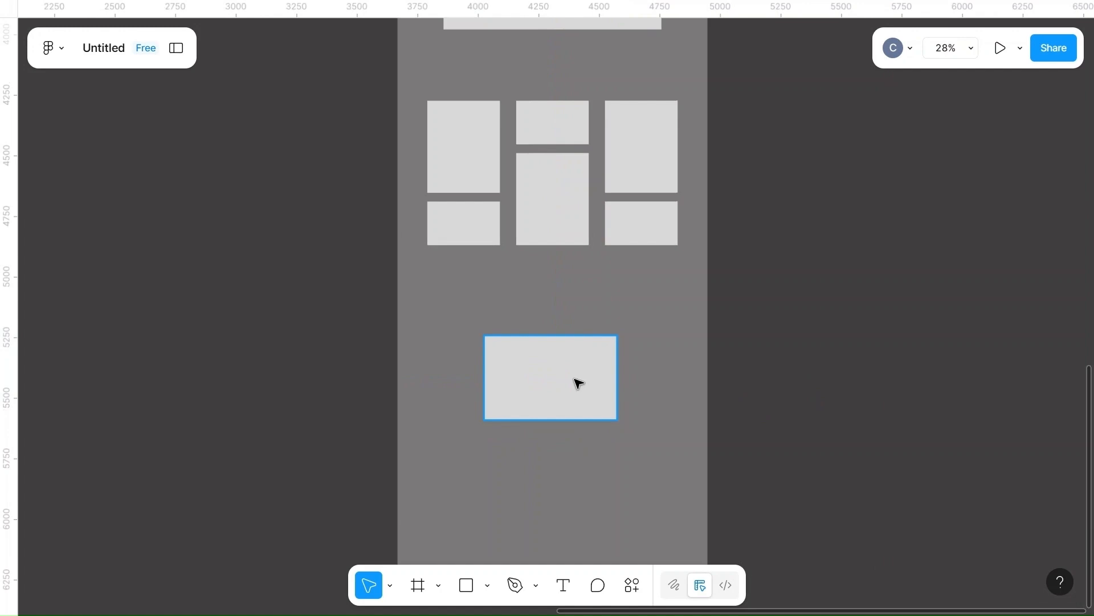
pyautogui.moveTo(579, 383); pyautogui.dragTo(579, 393)
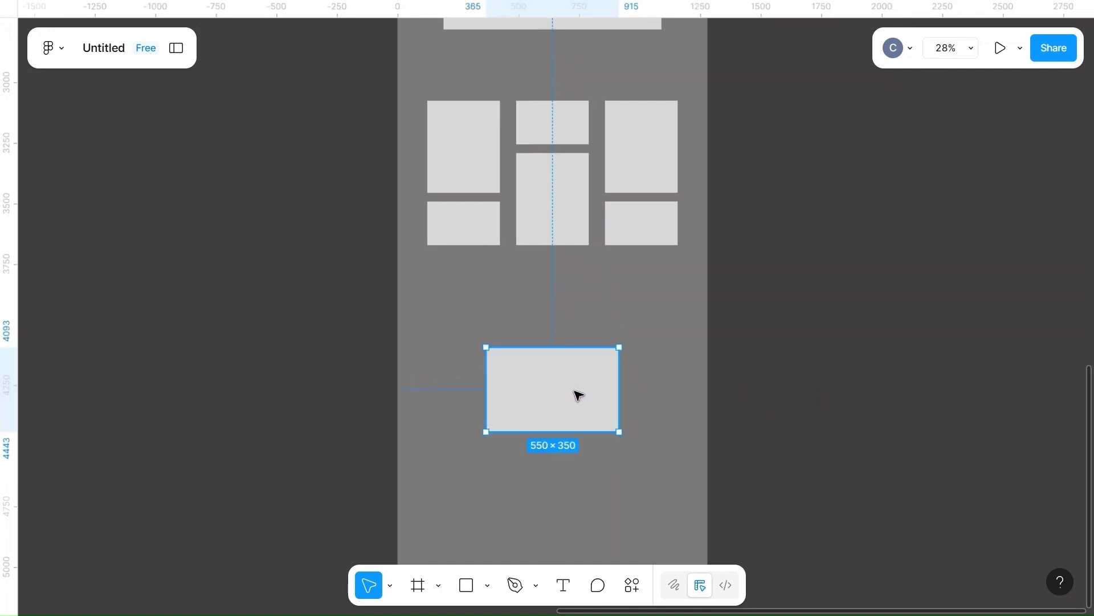
# - Shift the six-card grid down for more spacing, and move the 550 × 350 block down to Y 4199
pyautogui.scroll(5, 579, 395)
pyautogui.scroll(5, 579, 395)
pyautogui.scroll(-3, 579, 395)
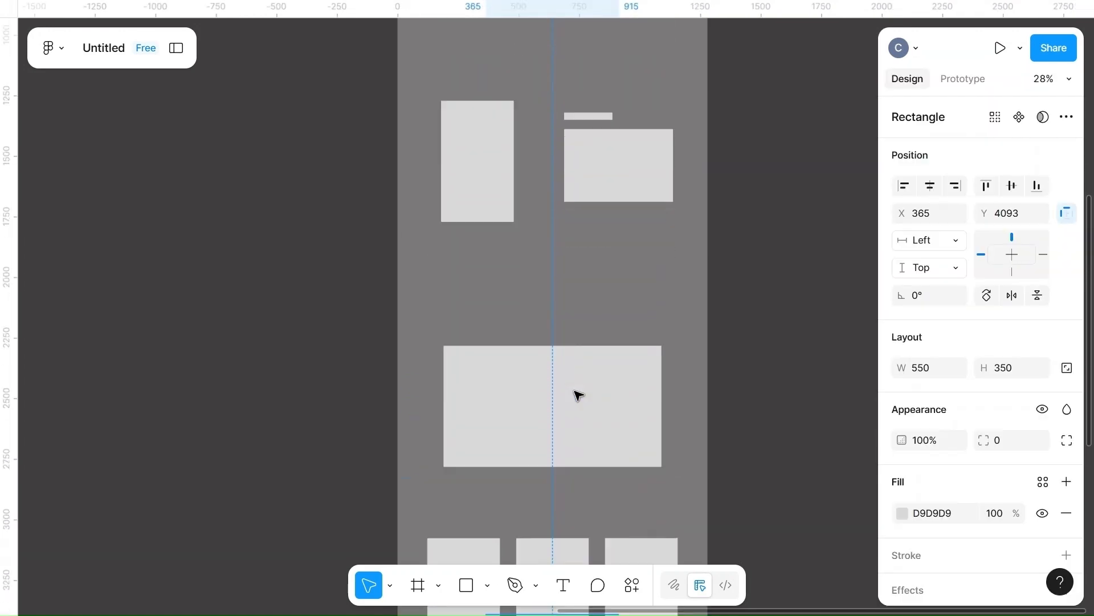
pyautogui.scroll(-9, 579, 395)
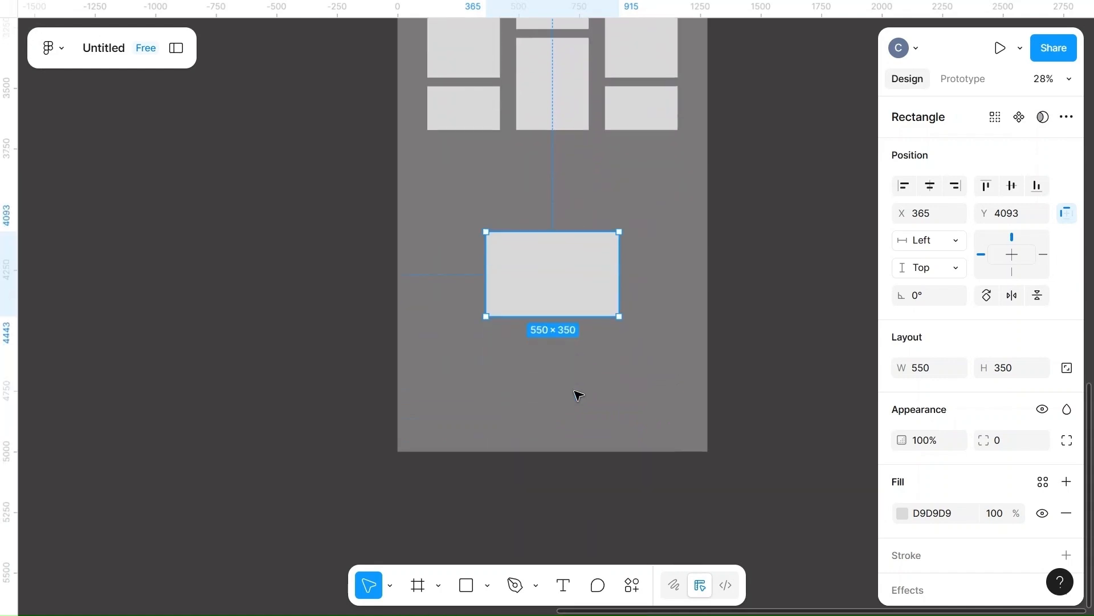
pyautogui.click(637, 416)
pyautogui.scroll(6, 637, 413)
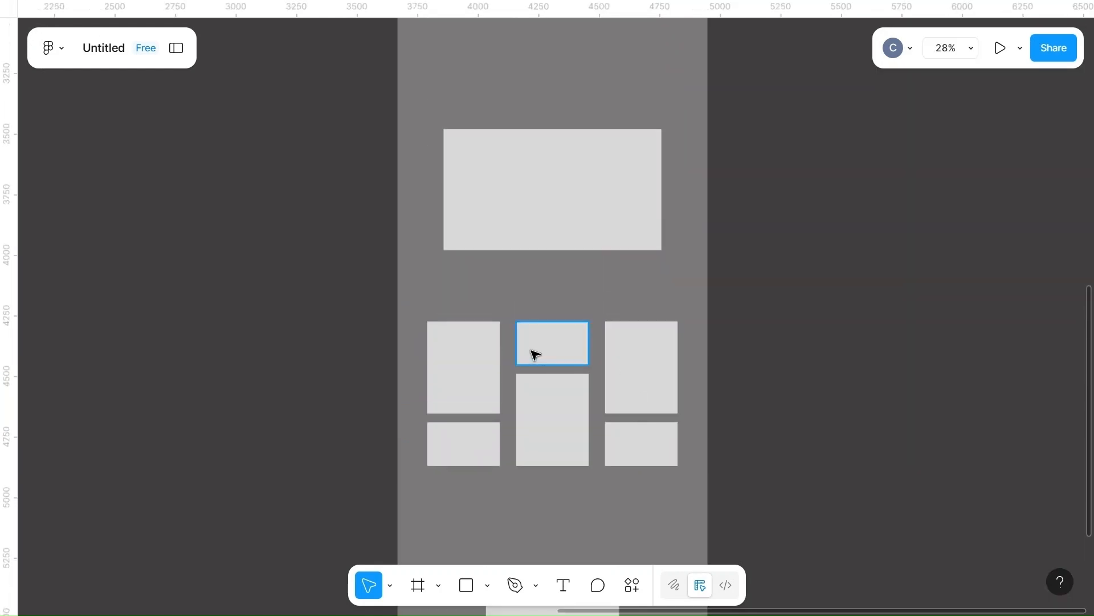
pyautogui.moveTo(413, 342); pyautogui.dragTo(674, 513)
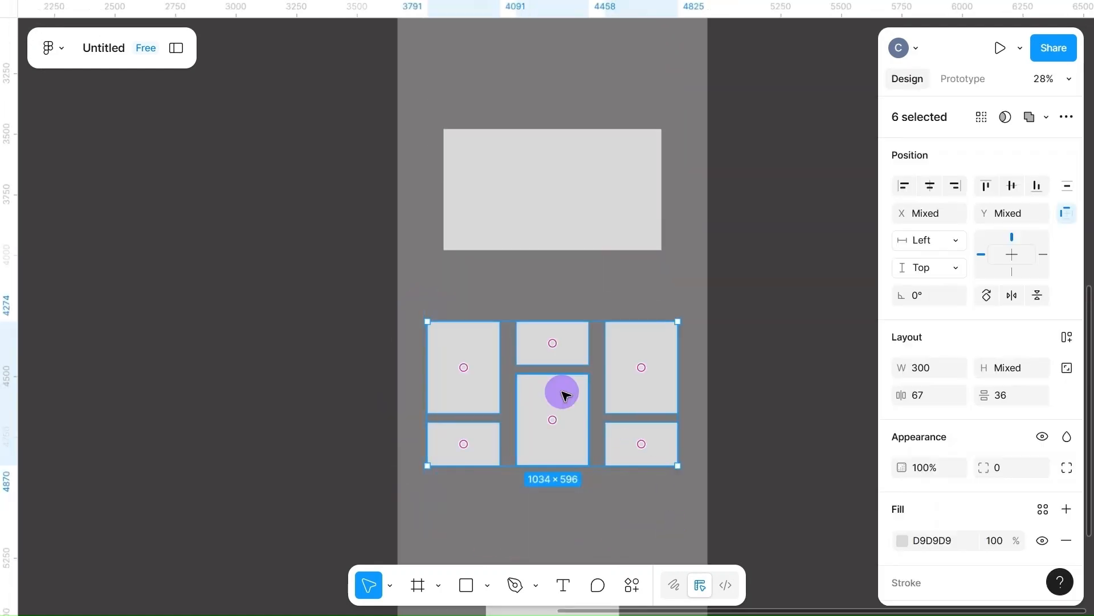
pyautogui.moveTo(562, 391); pyautogui.dragTo(562, 460)
pyautogui.scroll(-3, 564, 428)
pyautogui.click(564, 430)
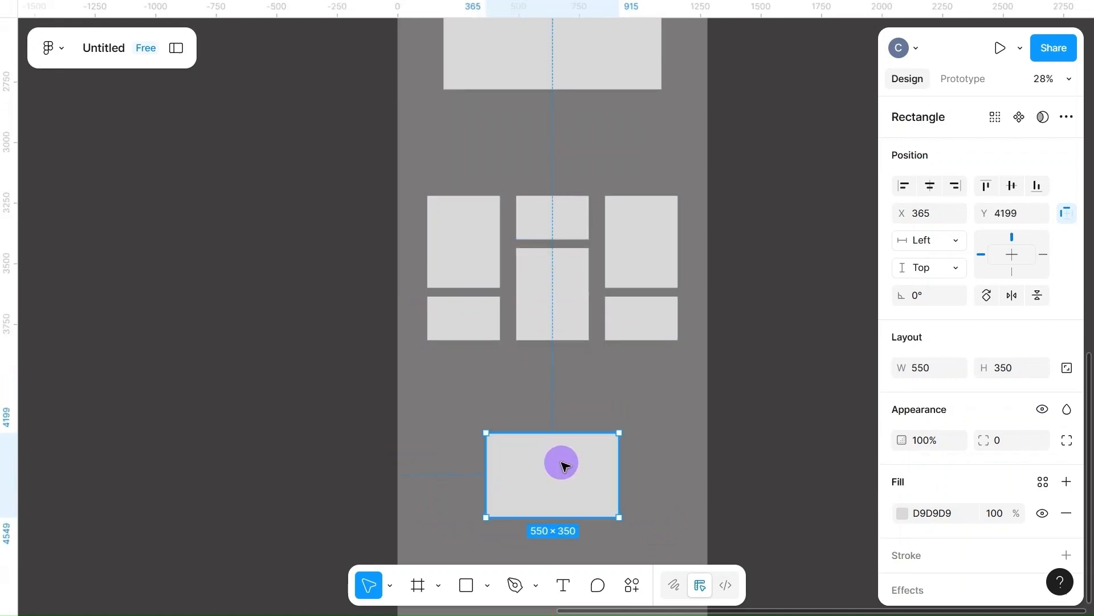
pyautogui.click(689, 456)
# - Set the height of the MacBook Air frame to 6000
pyautogui.scroll(2, 689, 456)
pyautogui.scroll(10, 689, 456)
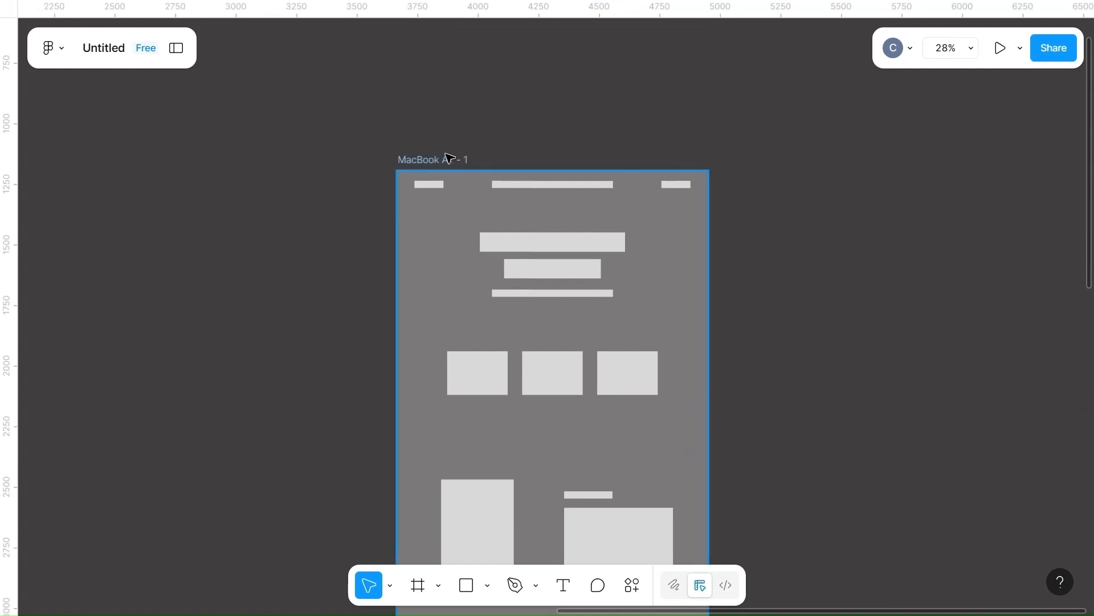
pyautogui.click(434, 162)
pyautogui.click(1020, 342)
pyautogui.press('BackSpace')
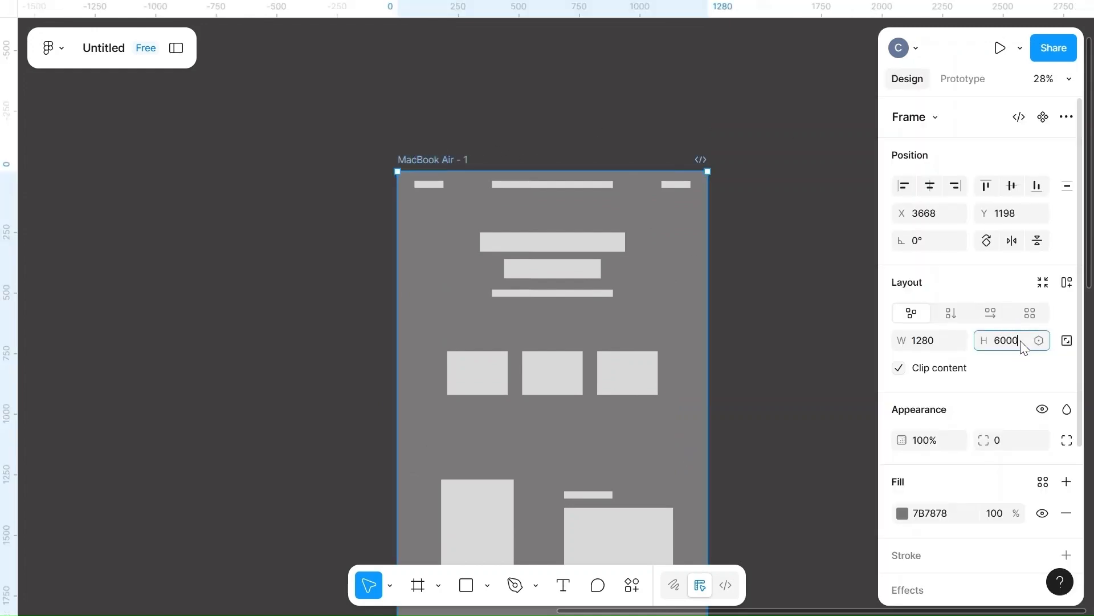
pyautogui.write('6000')
pyautogui.click(832, 334)
# - Duplicate the header's right-hand 120 × 30 bar and place the copy under the 550 × 350 block at X 490, Y 4687
pyautogui.scroll(-15, 832, 334)
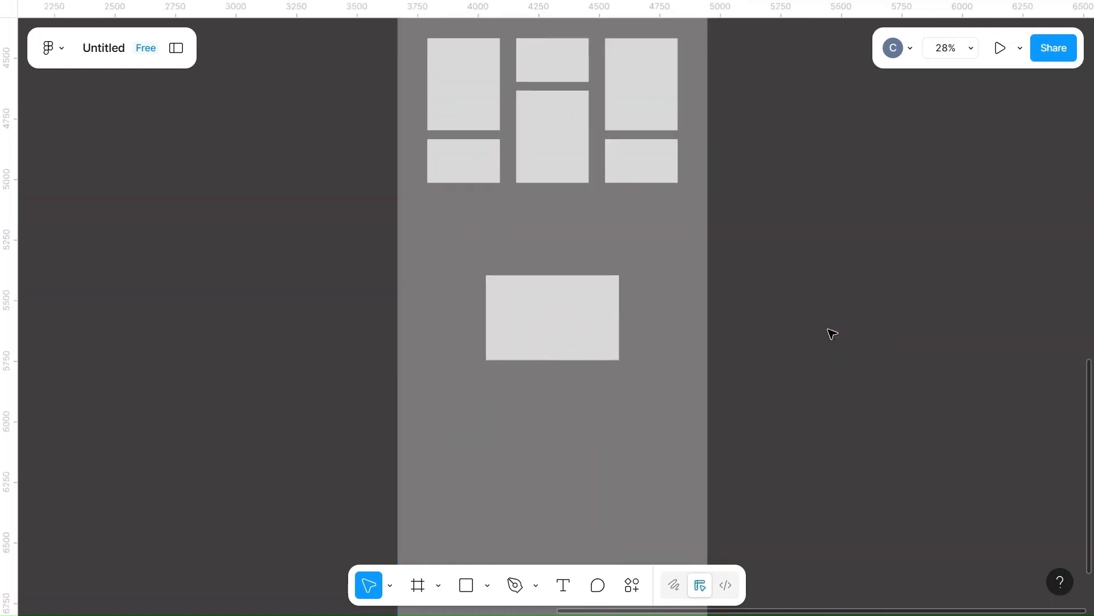
pyautogui.scroll(-8, 832, 333)
pyautogui.scroll(5, 833, 334)
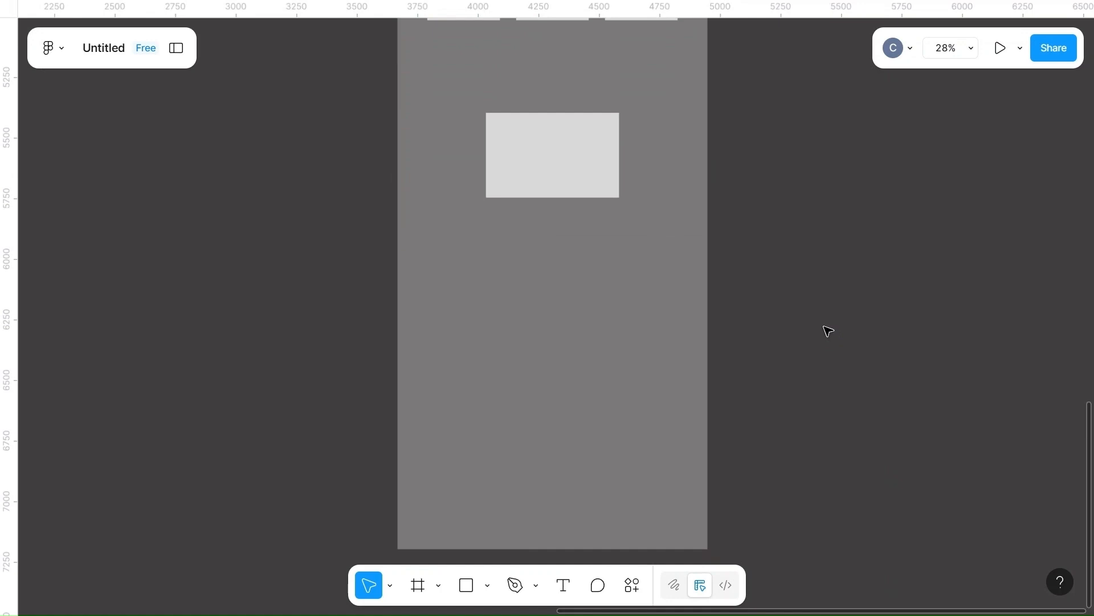
pyautogui.scroll(15, 564, 236)
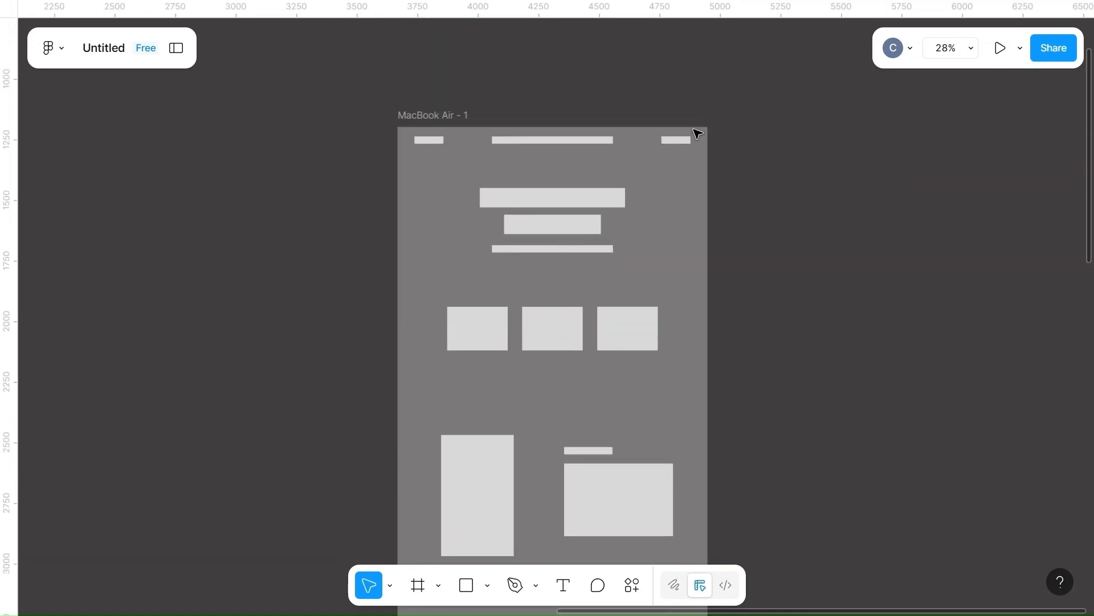
pyautogui.click(679, 139)
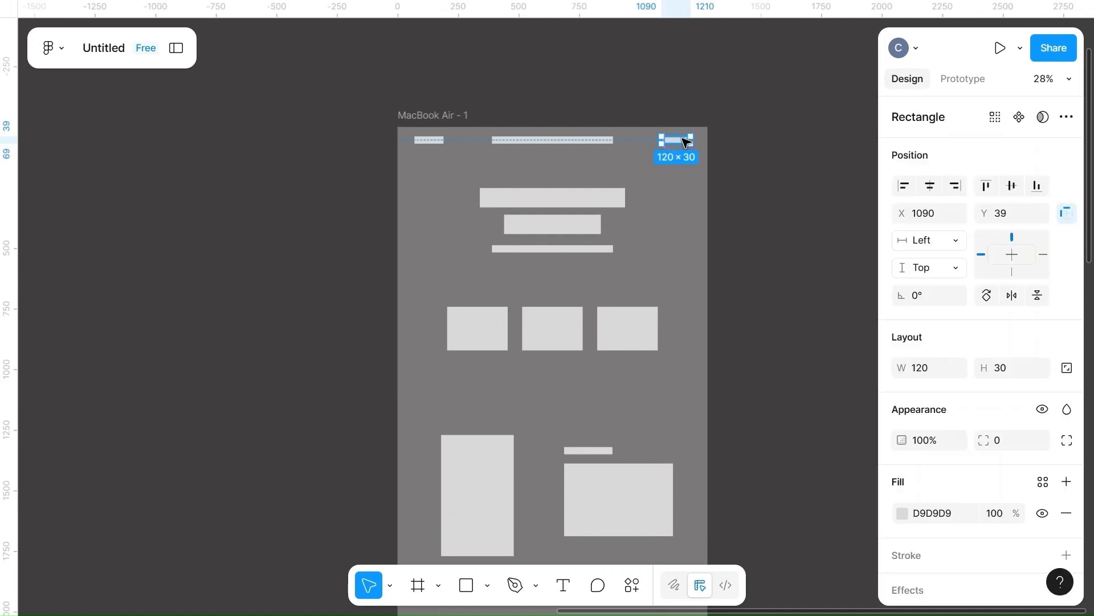
pyautogui.moveTo(686, 142); pyautogui.dragTo(782, 337)
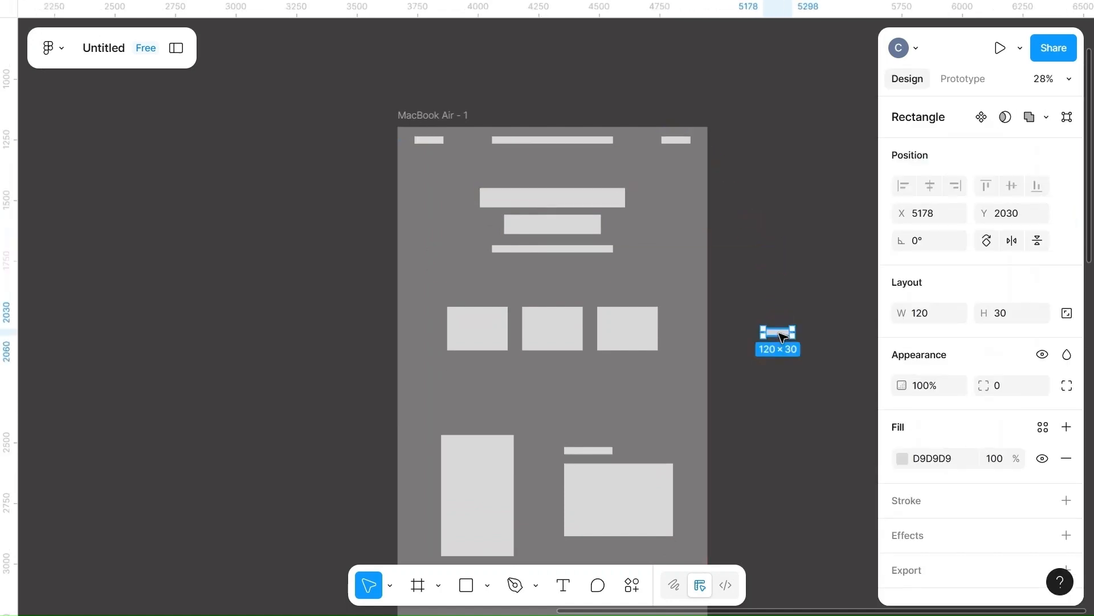
pyautogui.scroll(-4, 782, 336)
pyautogui.moveTo(786, 127); pyautogui.dragTo(547, 380)
# - Set the width of the bar under the 550 × 350 block to 400
pyautogui.click(936, 368)
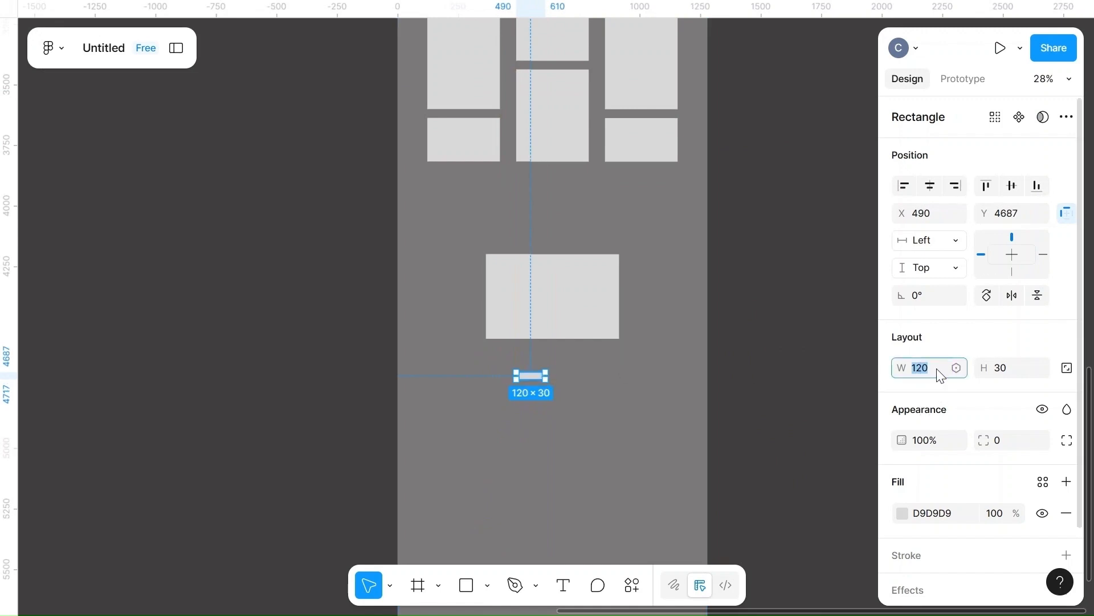
pyautogui.press('BackSpace')
pyautogui.write('400')
pyautogui.click(794, 404)
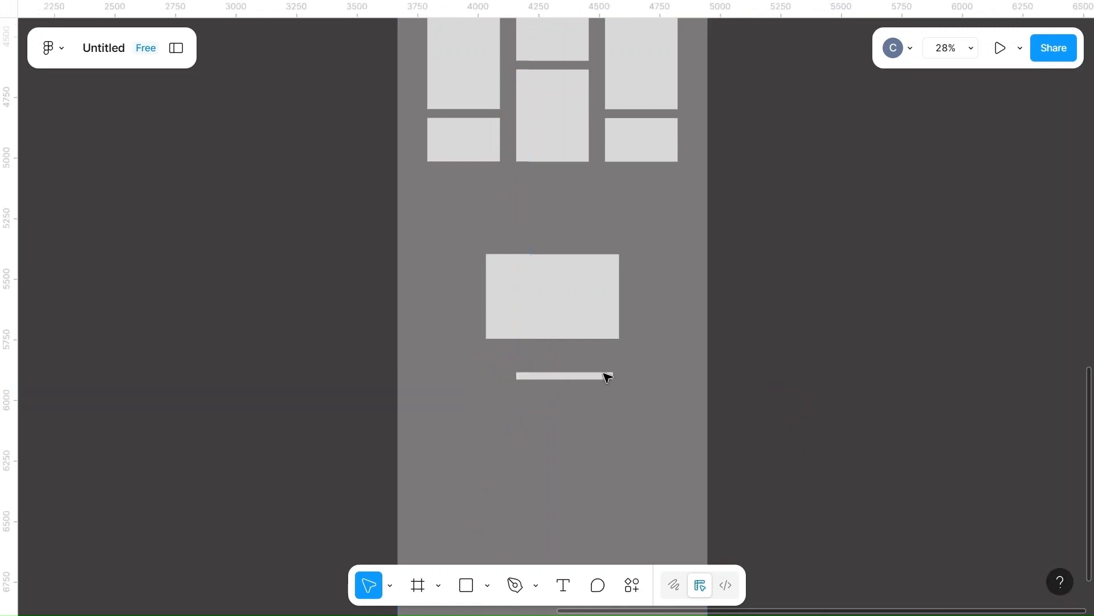
# - Duplicate the 400 × 30 bar below itself to X 240, Y 4927 and change the copy's width
pyautogui.click(546, 380)
pyautogui.moveTo(552, 413); pyautogui.dragTo(489, 440)
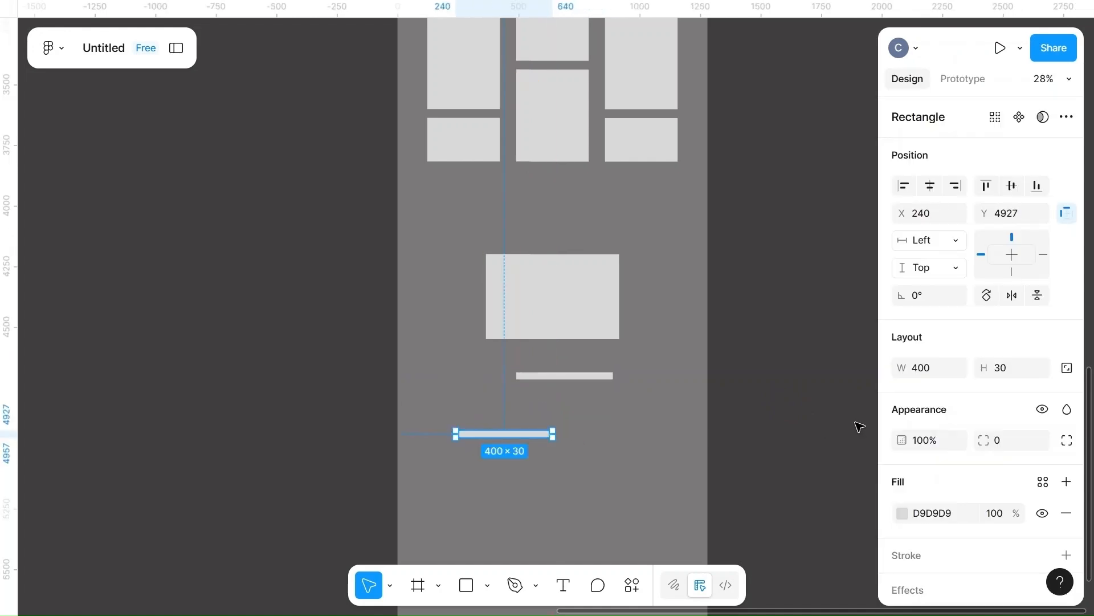
pyautogui.click(925, 367)
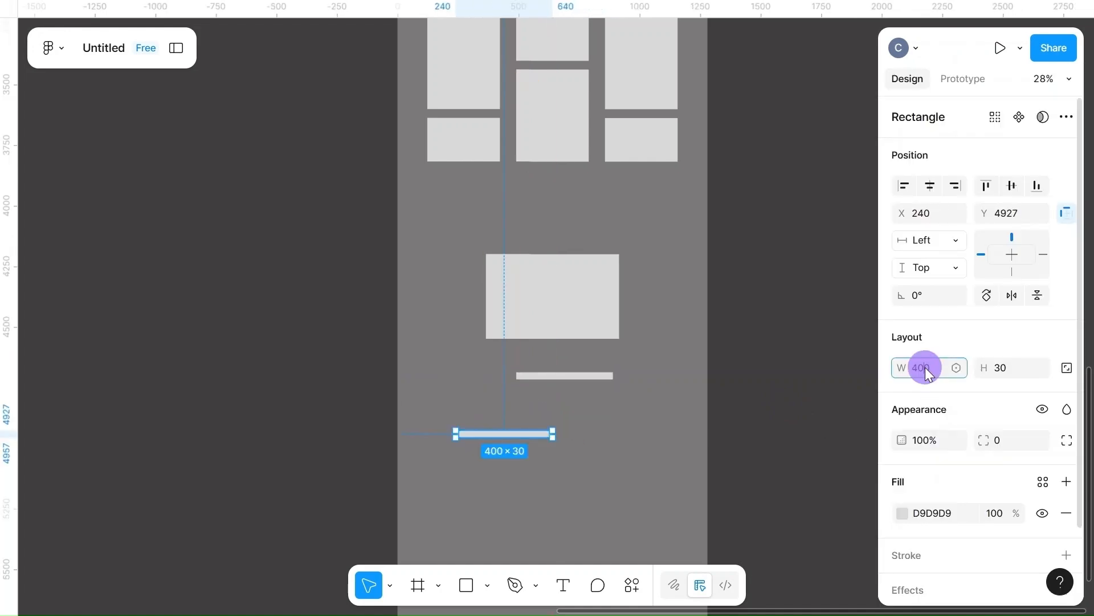
pyautogui.click(631, 465)
# - Duplicate the lower bar alongside itself and arrange both copies close beneath the centred 400-wide bar
pyautogui.click(471, 439)
pyautogui.moveTo(470, 439); pyautogui.dragTo(580, 432)
pyautogui.moveTo(555, 378); pyautogui.dragTo(542, 371)
pyautogui.click(478, 433)
pyautogui.moveTo(491, 433); pyautogui.dragTo(545, 398)
pyautogui.moveTo(591, 427); pyautogui.dragTo(589, 399)
pyautogui.click(639, 417)
# - Duplicate the header's right-hand 120 × 30 bar and centre the copy below the hero bars at X 580, Y 577
pyautogui.scroll(12, 637, 416)
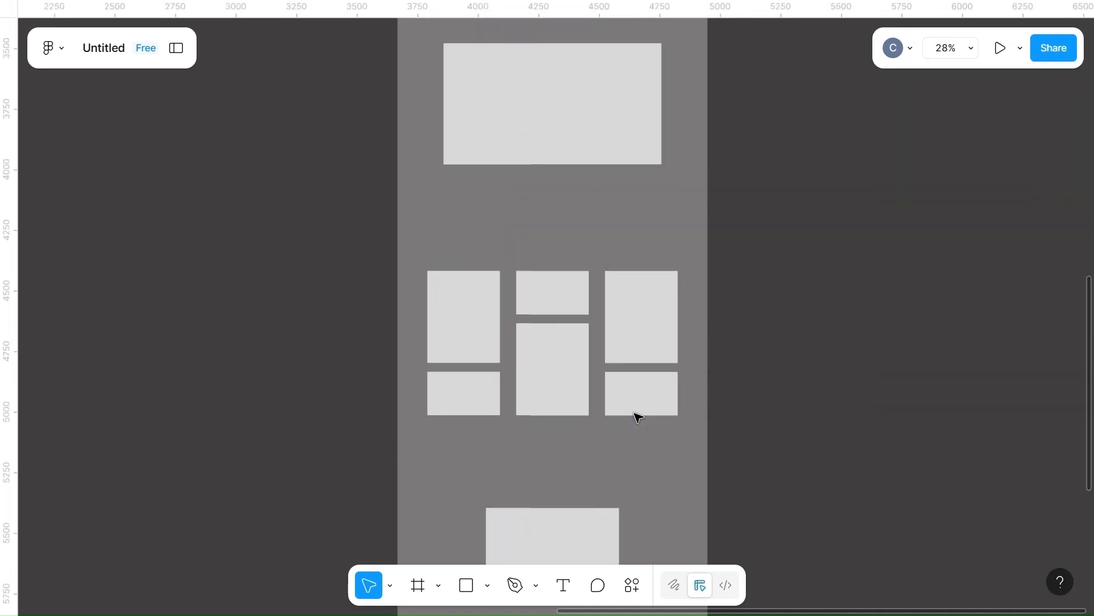
pyautogui.click(678, 324)
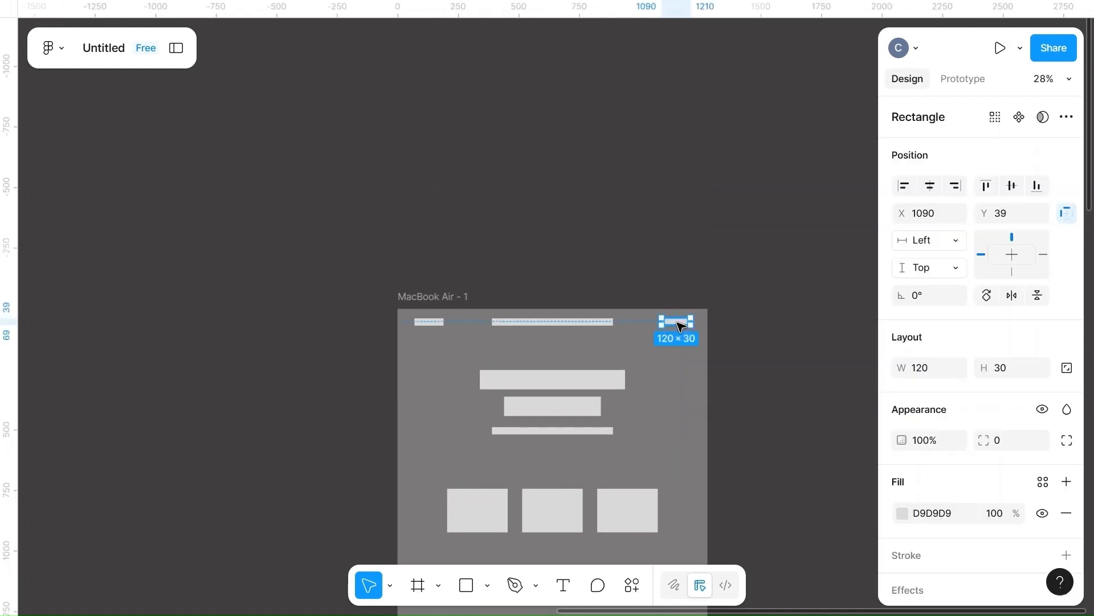
pyautogui.moveTo(680, 326); pyautogui.dragTo(558, 456)
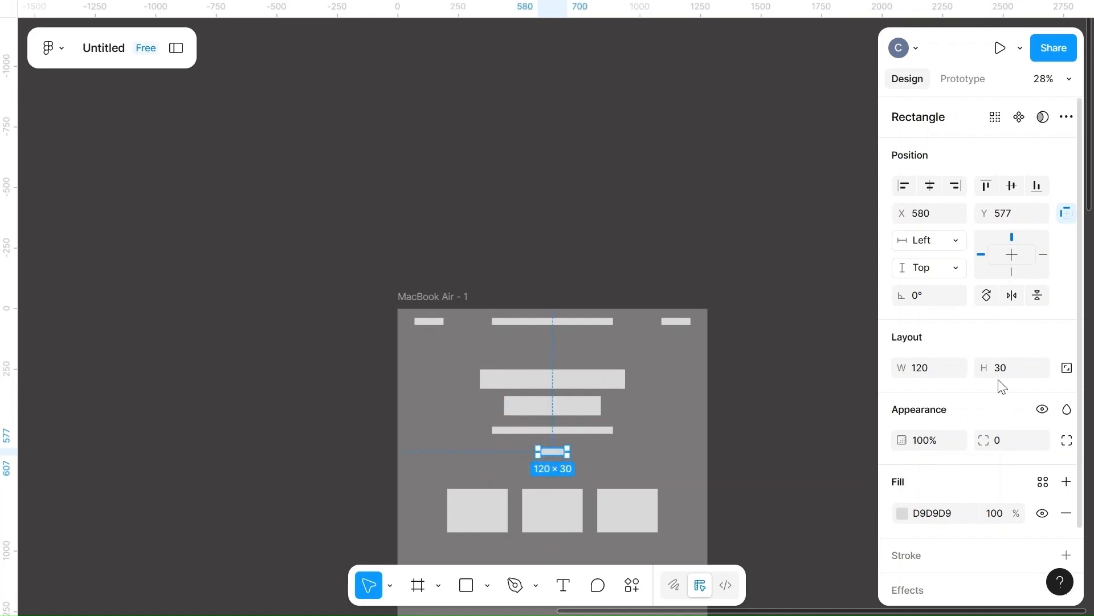
# - Set the height of the 120-wide button bar below the hero bars to 35
pyautogui.click(1014, 369)
pyautogui.write('35')
pyautogui.press('Return')
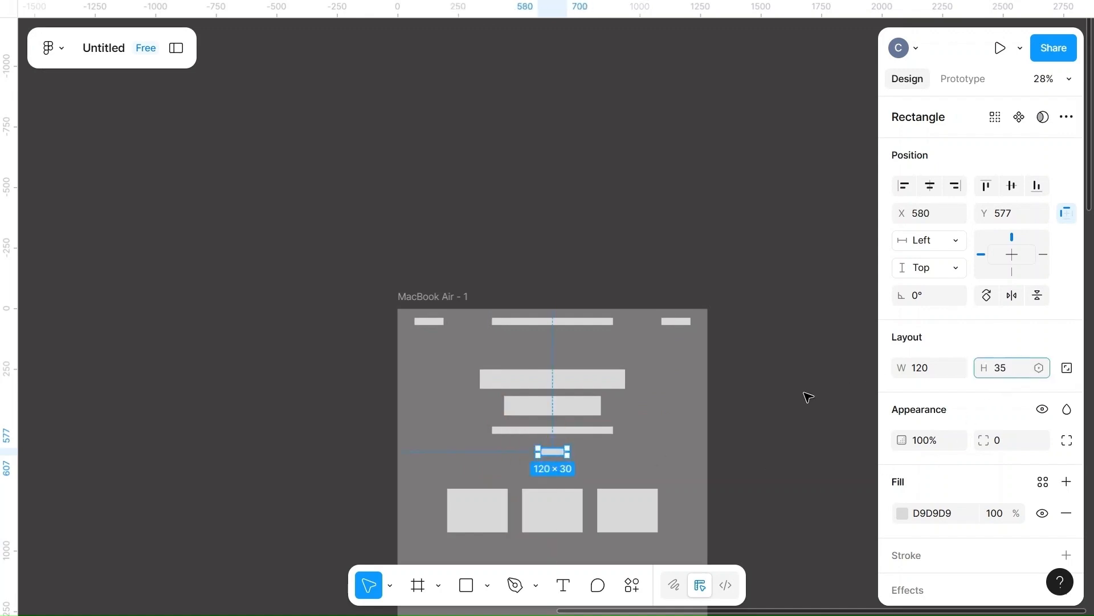
pyautogui.click(806, 395)
# - Review the wireframe's sections from the hero down to the frame's lower end
pyautogui.scroll(-5, 807, 396)
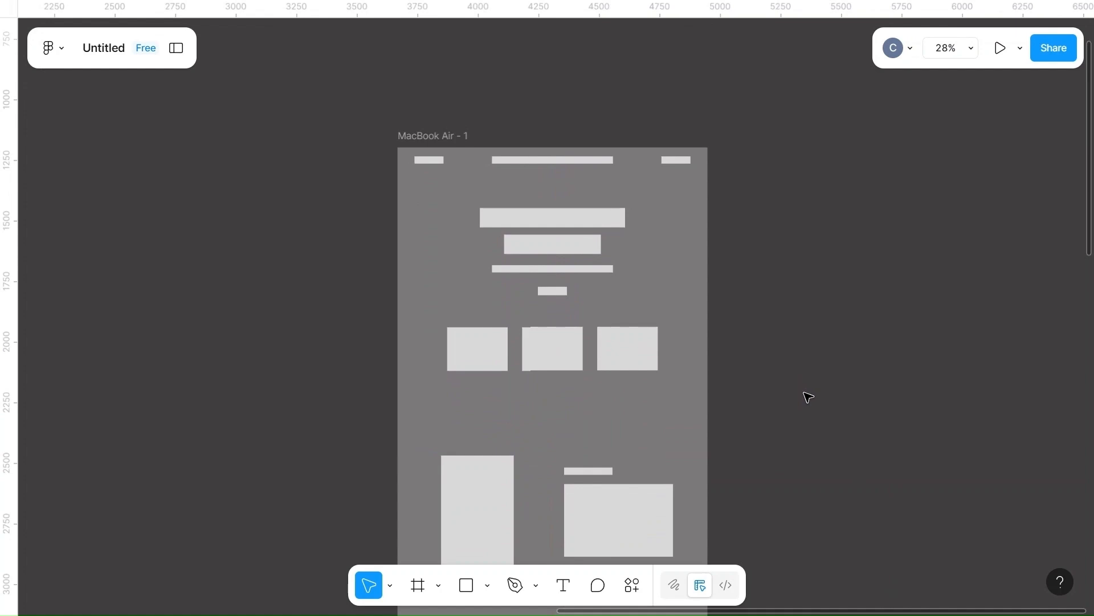
pyautogui.scroll(-10, 808, 396)
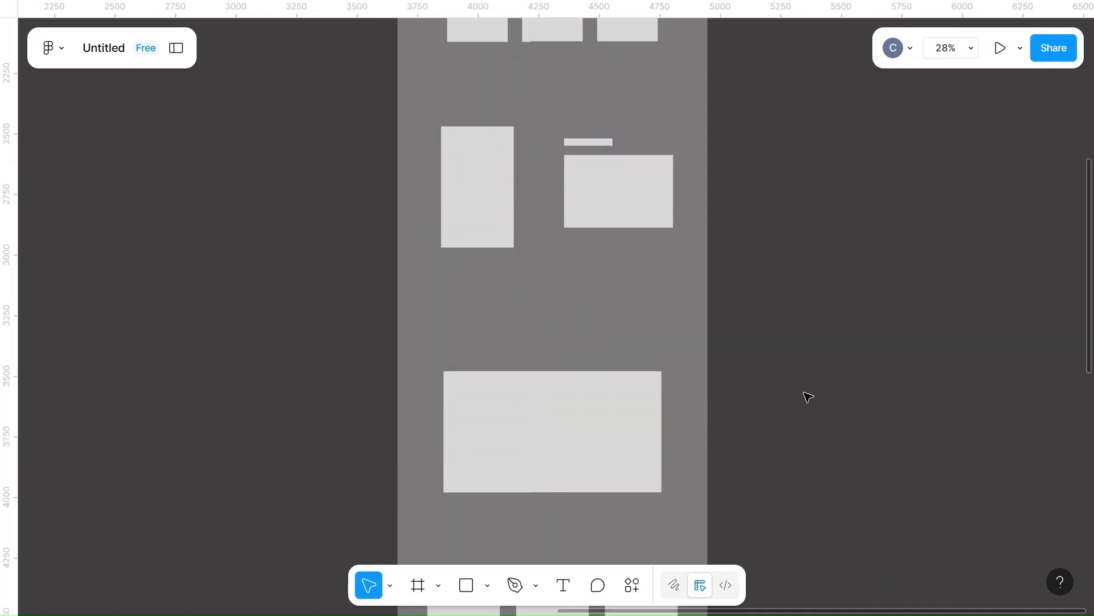
pyautogui.scroll(-9, 807, 396)
pyautogui.scroll(8, 806, 395)
pyautogui.moveTo(608, 393); pyautogui.dragTo(611, 392)
pyautogui.click(778, 413)
pyautogui.scroll(-15, 778, 413)
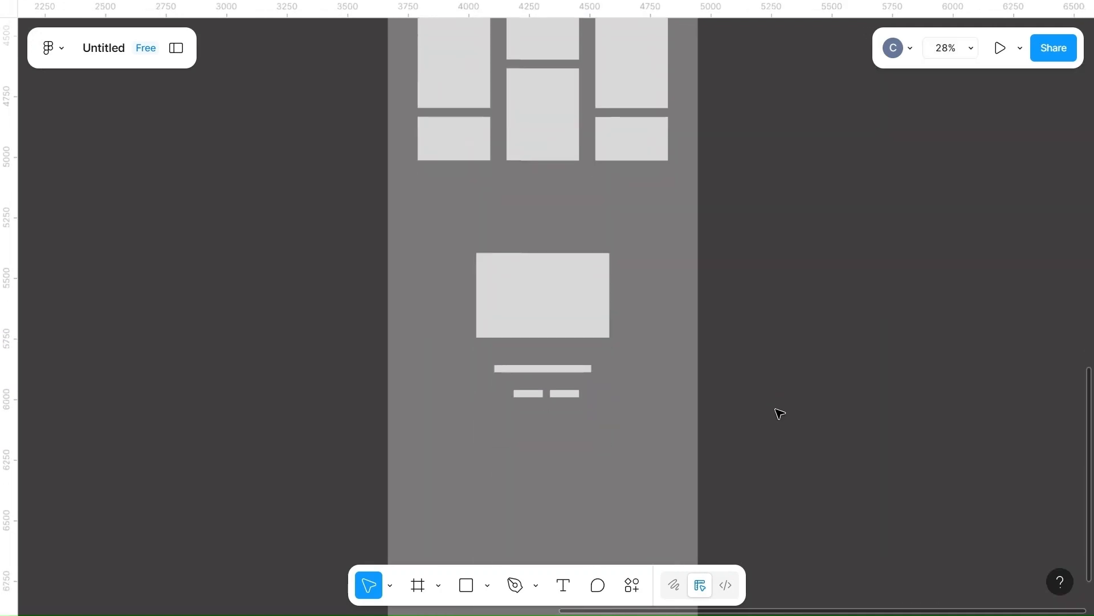
pyautogui.scroll(-6, 779, 412)
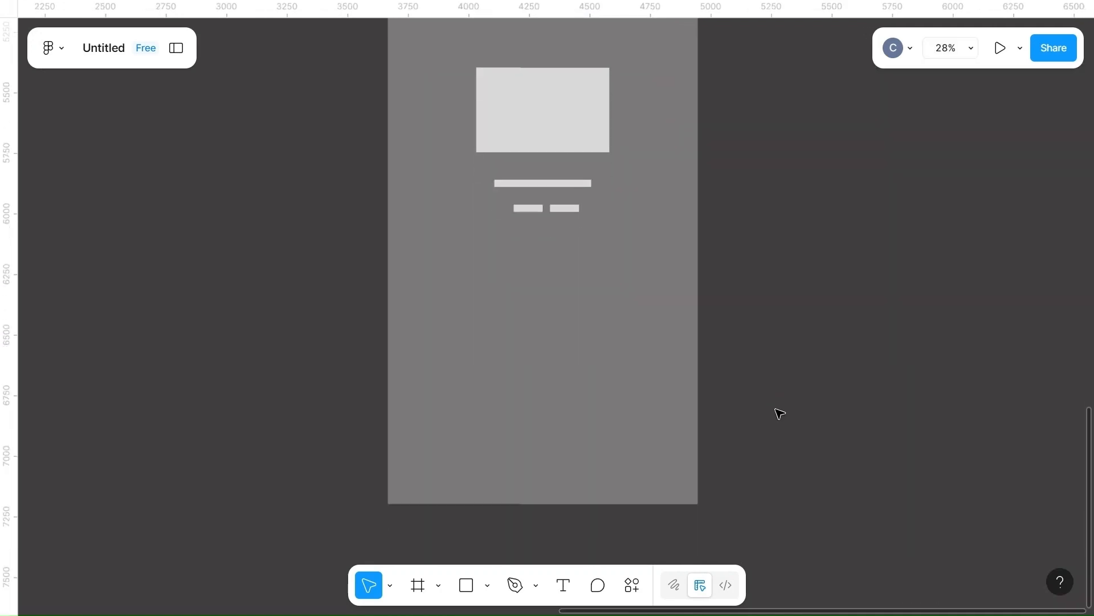
# - Duplicate the 400 × 30 bar further down, resize the copy to 1280 × 200 and place it at X 0, Y 5232
pyautogui.click(532, 183)
pyautogui.moveTo(530, 183); pyautogui.dragTo(515, 341)
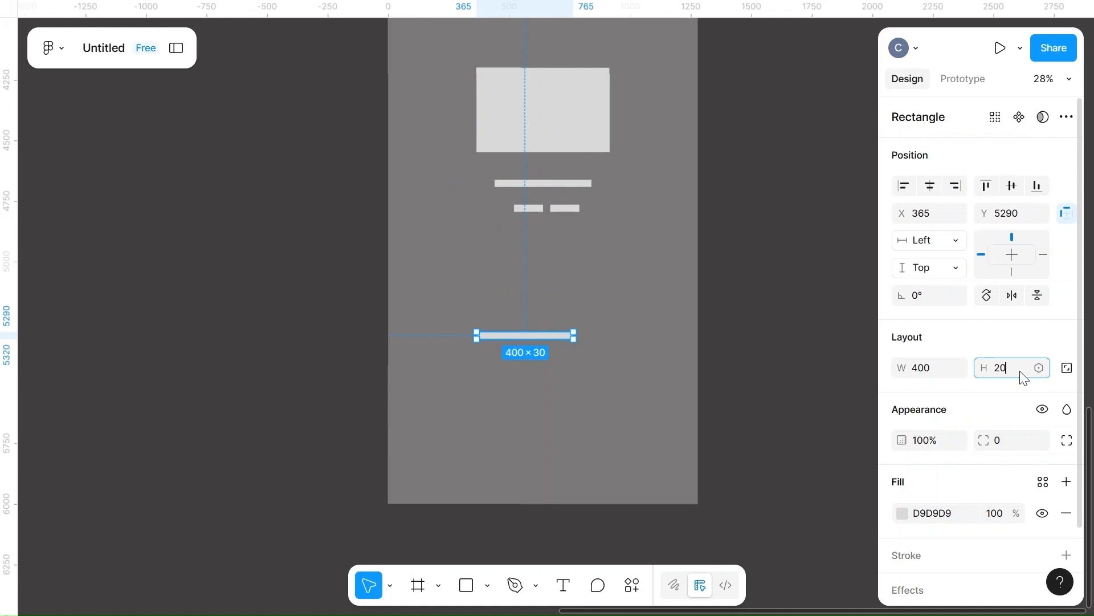
pyautogui.click(933, 368)
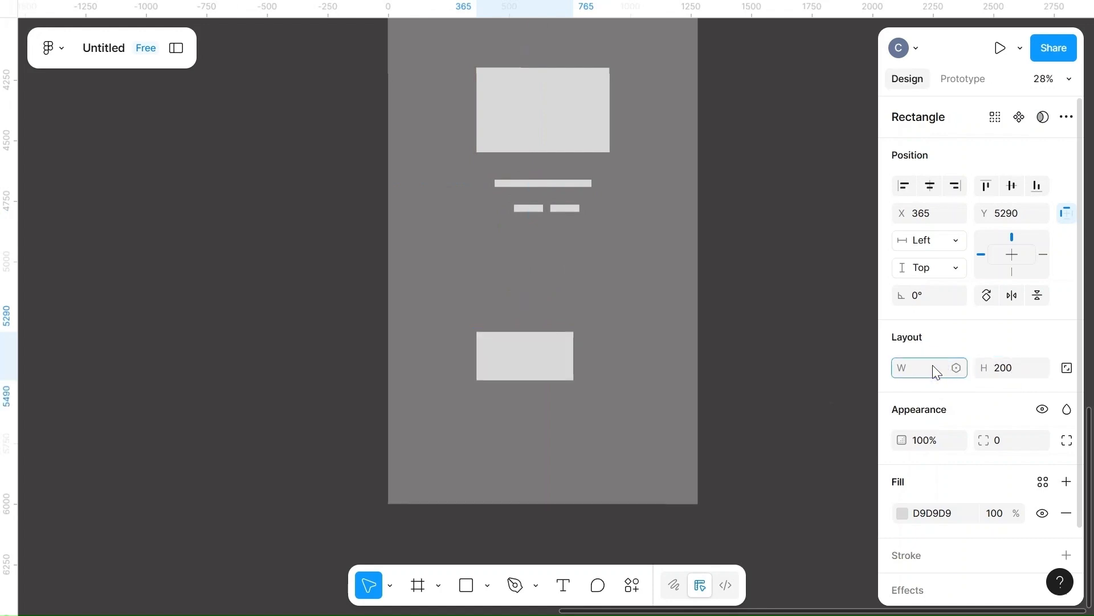
pyautogui.write('1280')
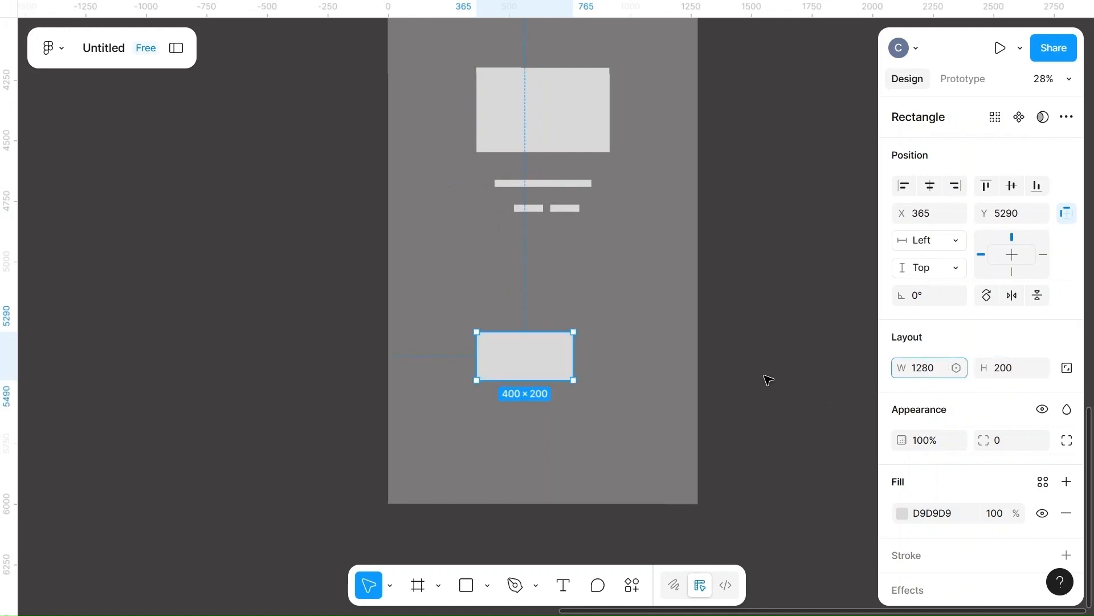
pyautogui.press('Return')
pyautogui.moveTo(610, 365); pyautogui.dragTo(572, 349)
# - Duplicate the 1280 × 200 band to the frame's lower end and set the upper band's height to 100
pyautogui.hotkey('ctrl', 'd')
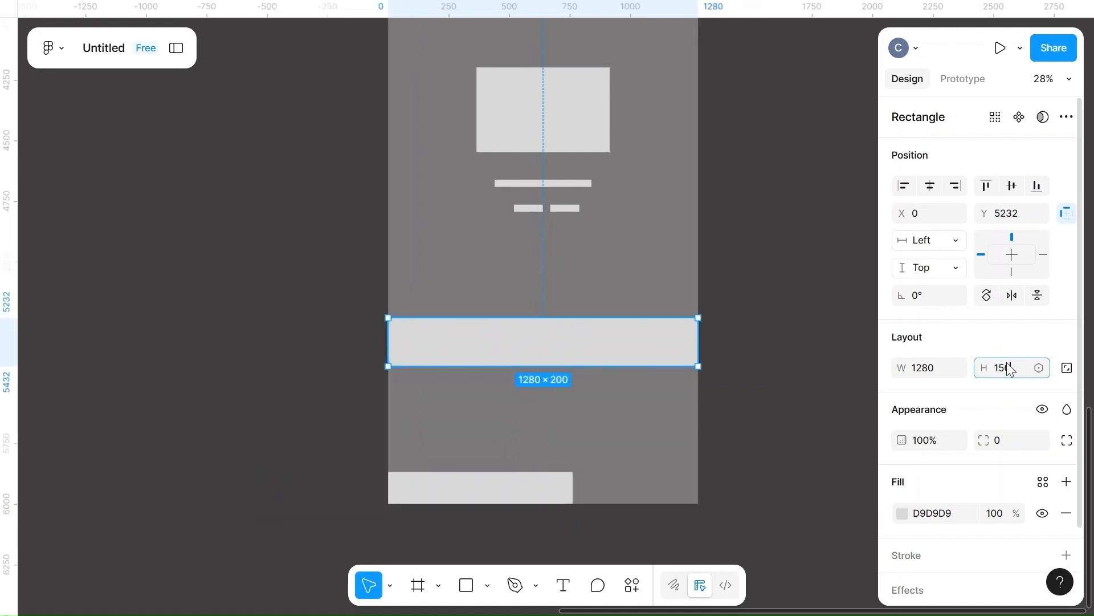
pyautogui.click(1007, 367)
pyautogui.write('100')
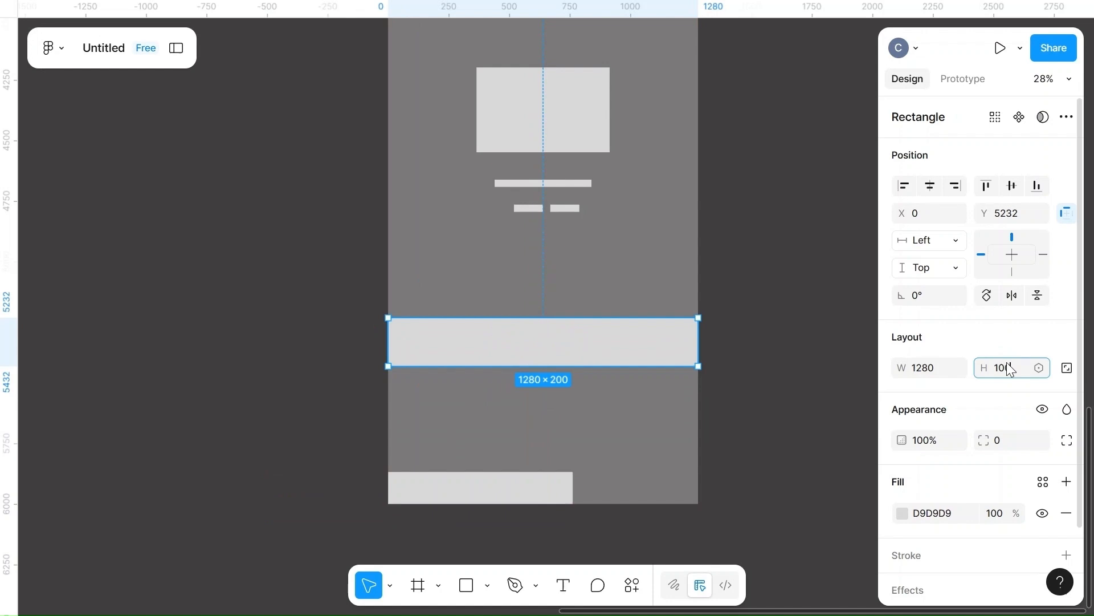
pyautogui.click(821, 393)
# - Align the lower 1280 × 200 band with the frame's full width and move it up to Y 5578
pyautogui.moveTo(475, 489); pyautogui.dragTo(604, 476)
pyautogui.click(811, 455)
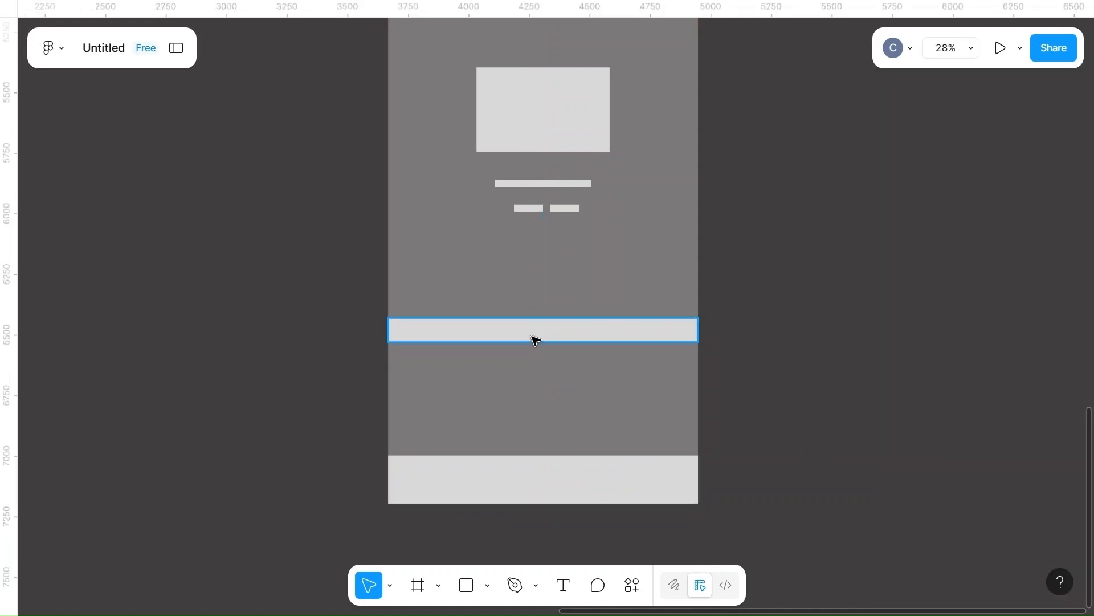
pyautogui.moveTo(570, 470); pyautogui.dragTo(573, 421)
pyautogui.click(738, 477)
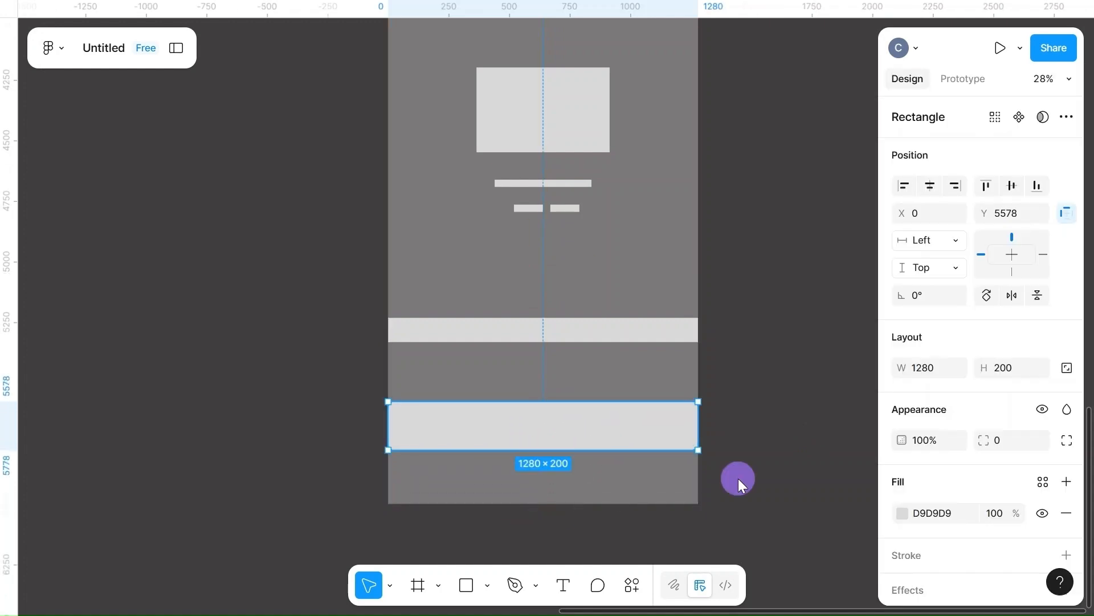
# - Shorten the MacBook Air frame to a height of 5778 so it ends at the lowest band
pyautogui.scroll(20, 596, 490)
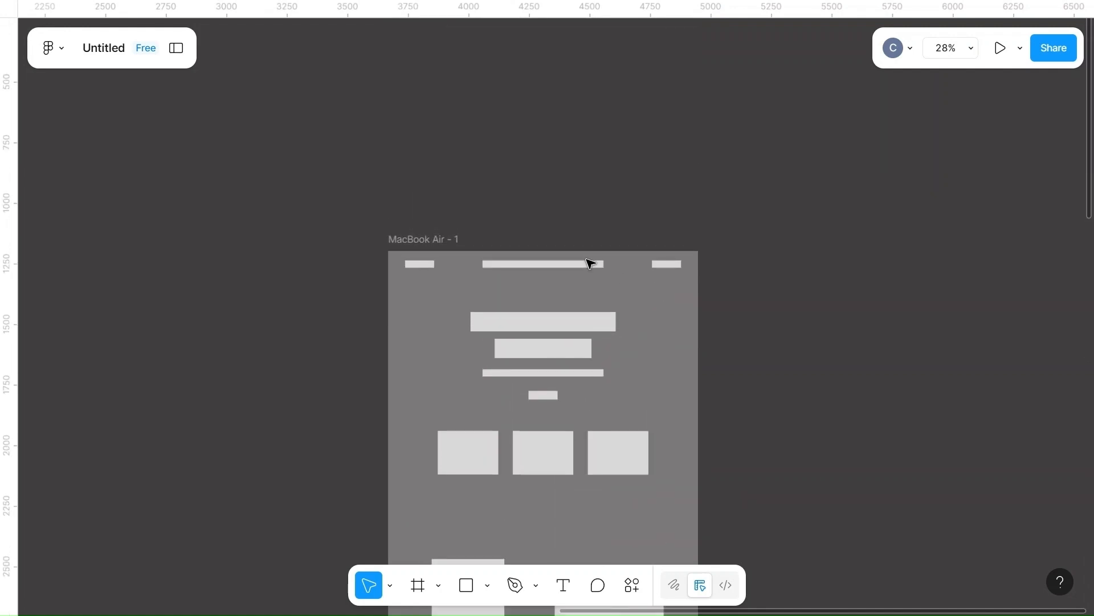
pyautogui.click(435, 240)
pyautogui.scroll(-10, 635, 379)
pyautogui.scroll(-8, 635, 379)
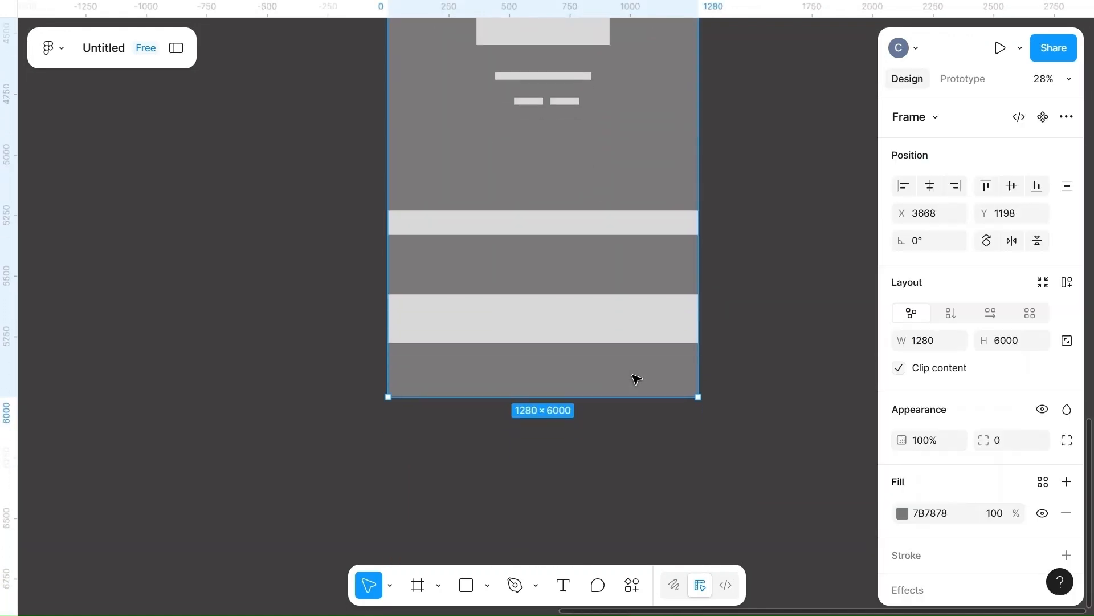
pyautogui.moveTo(606, 379); pyautogui.dragTo(604, 329)
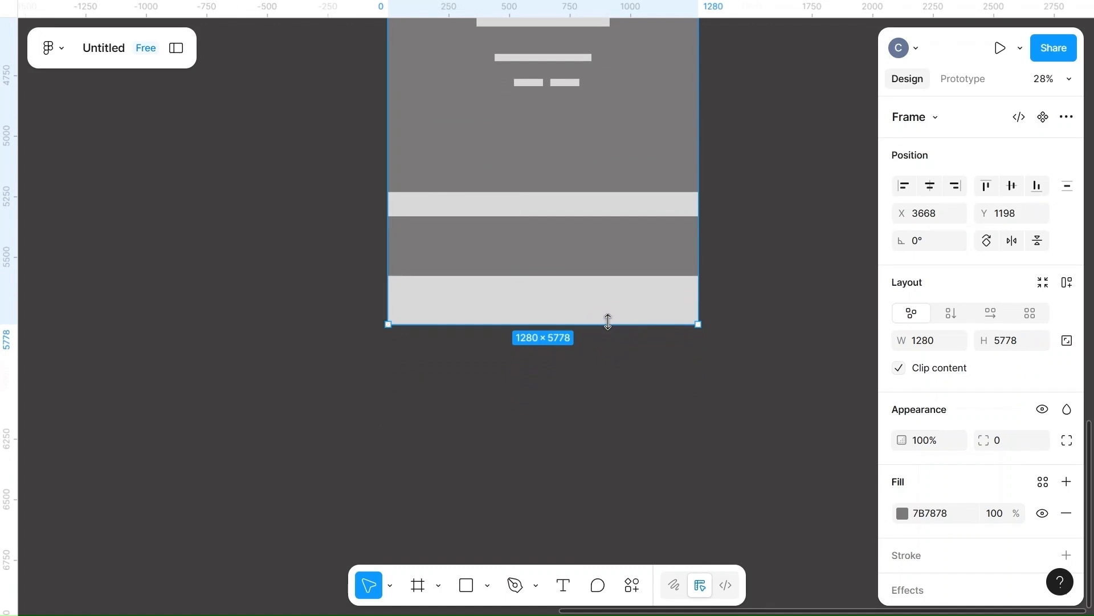
pyautogui.click(728, 274)
# - Set the lowest band's height to 250 and move it up flush with the frame's lower edge
pyautogui.click(608, 301)
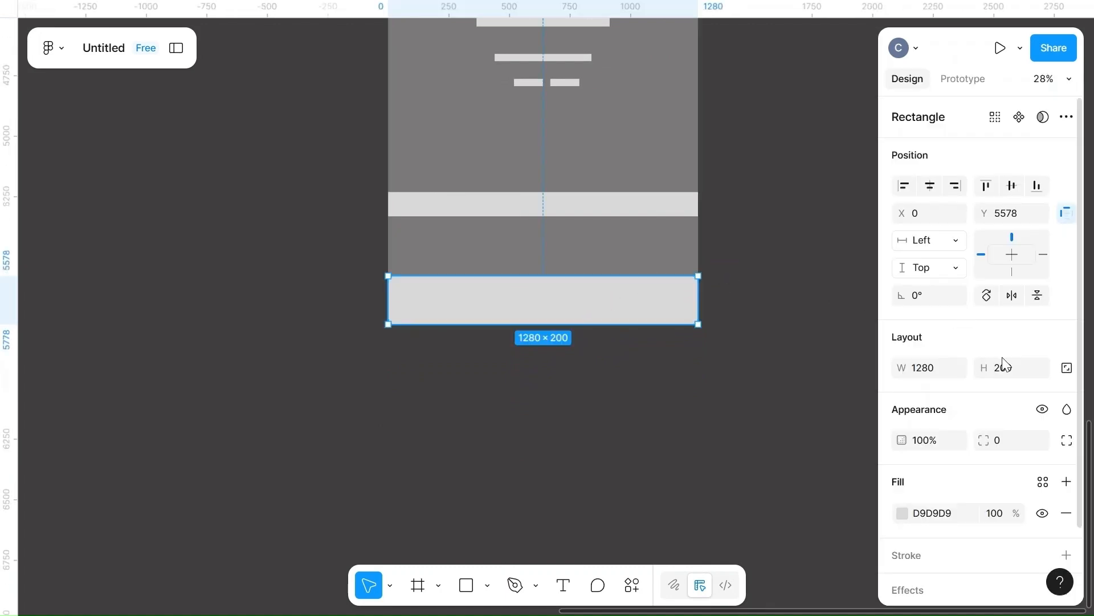
pyautogui.click(1013, 366)
pyautogui.write('250')
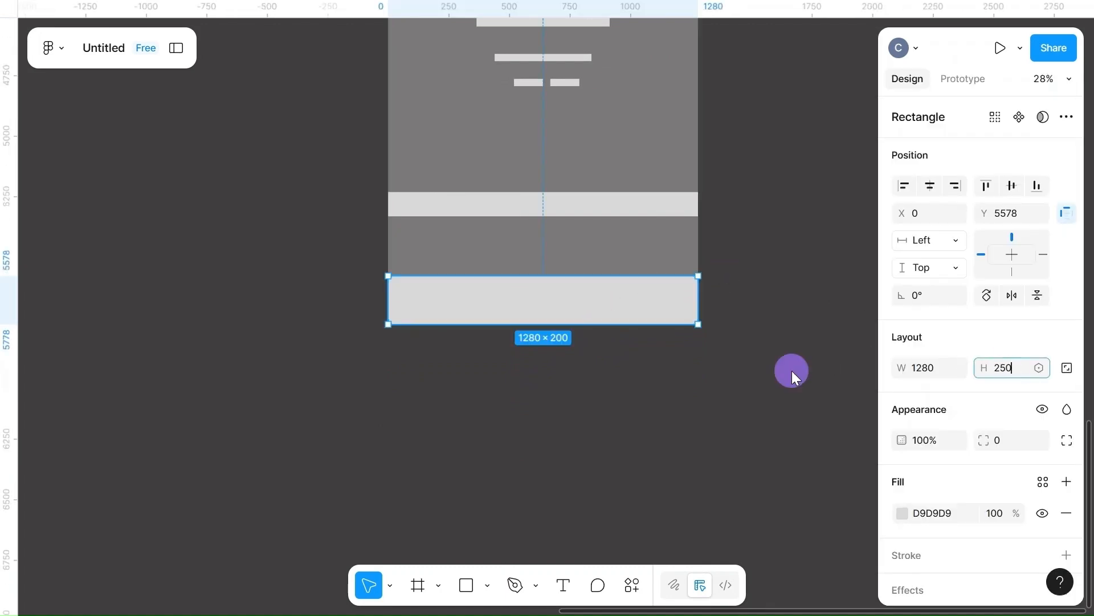
pyautogui.click(791, 369)
pyautogui.moveTo(626, 311); pyautogui.dragTo(624, 294)
pyautogui.click(773, 312)
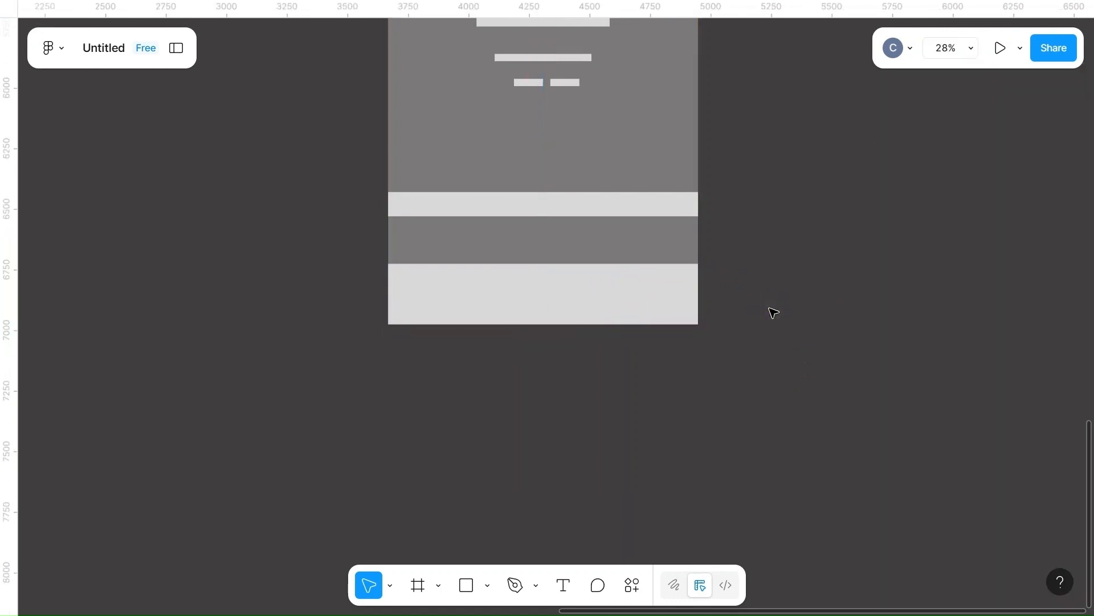
# - Move the whole MacBook Air frame across the canvas to X 2768, Y 1184
pyautogui.scroll(8, 774, 313)
pyautogui.scroll(10, 774, 312)
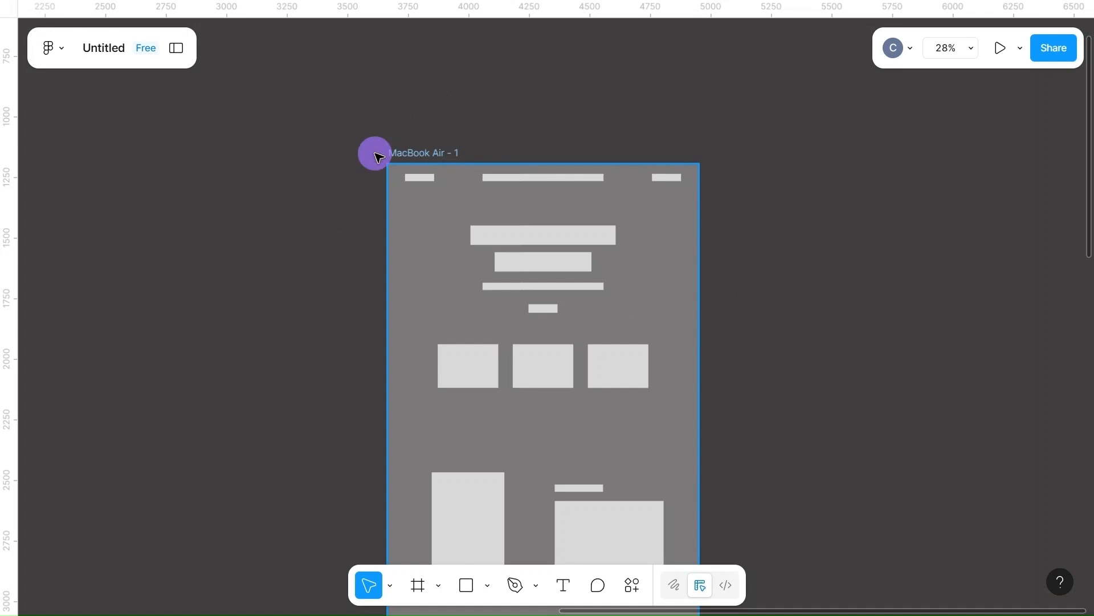
pyautogui.moveTo(374, 152); pyautogui.dragTo(158, 151)
pyautogui.hscroll(2, 644, 293)
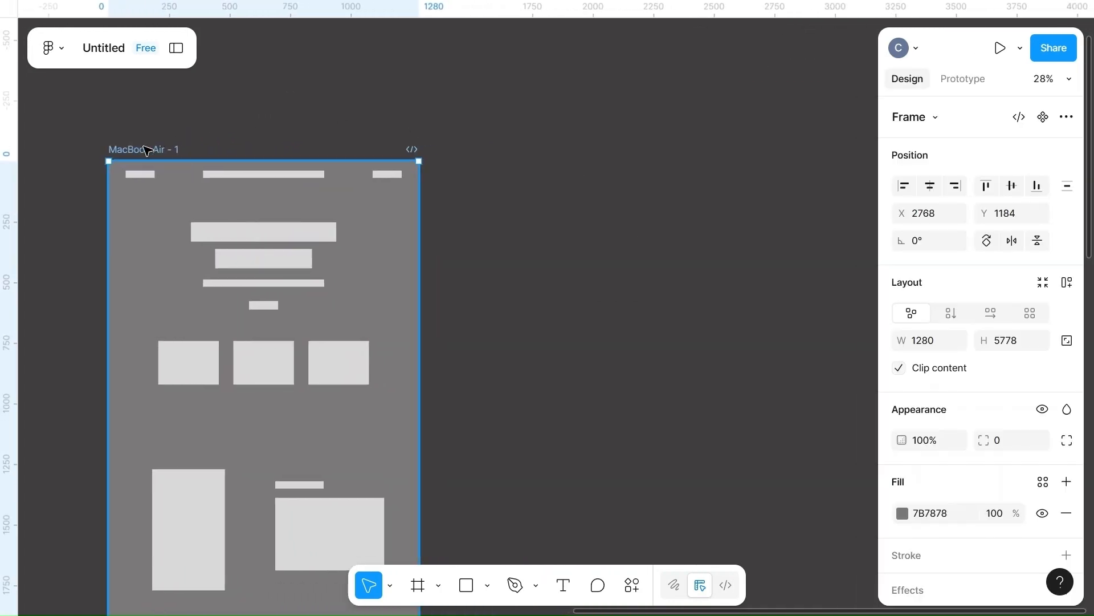
pyautogui.click(570, 262)
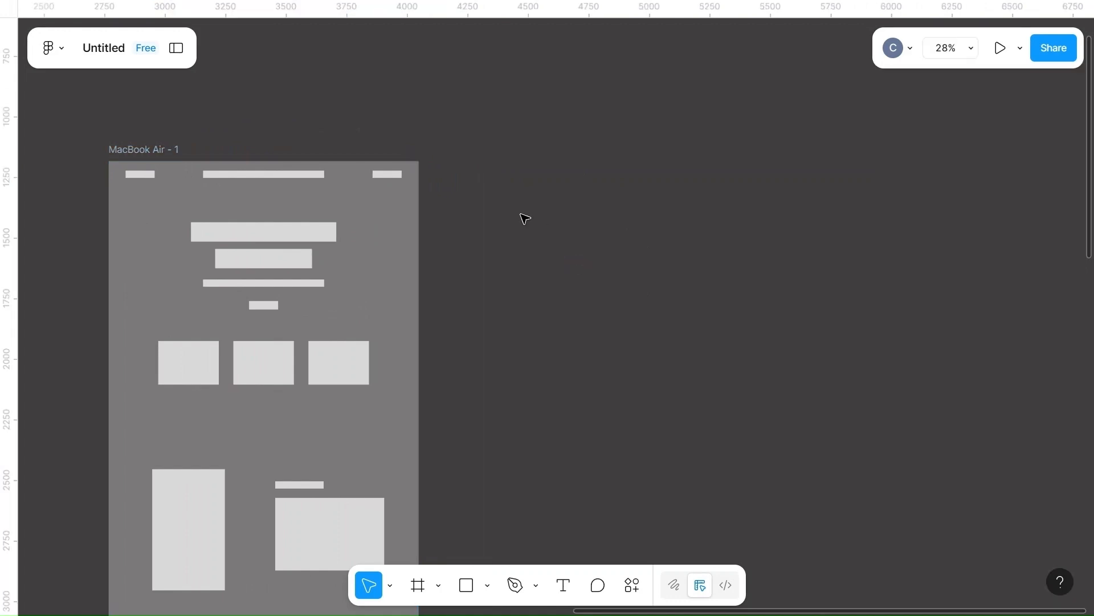
# - Rename the MacBook Air frame as wireframe1
pyautogui.doubleClick(150, 150)
pyautogui.write('wire')
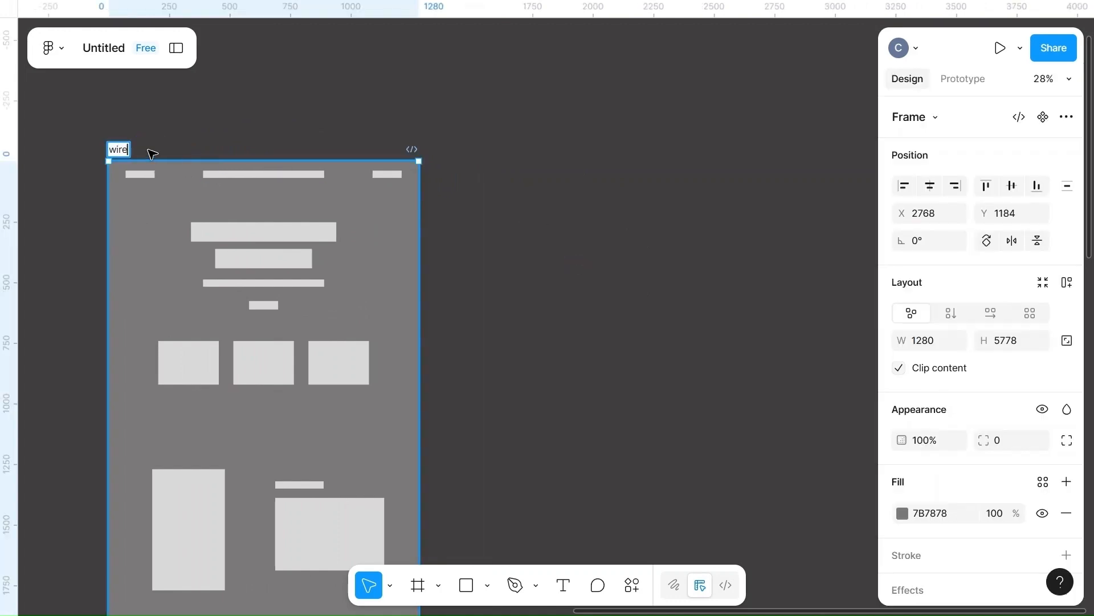
pyautogui.write('frame')
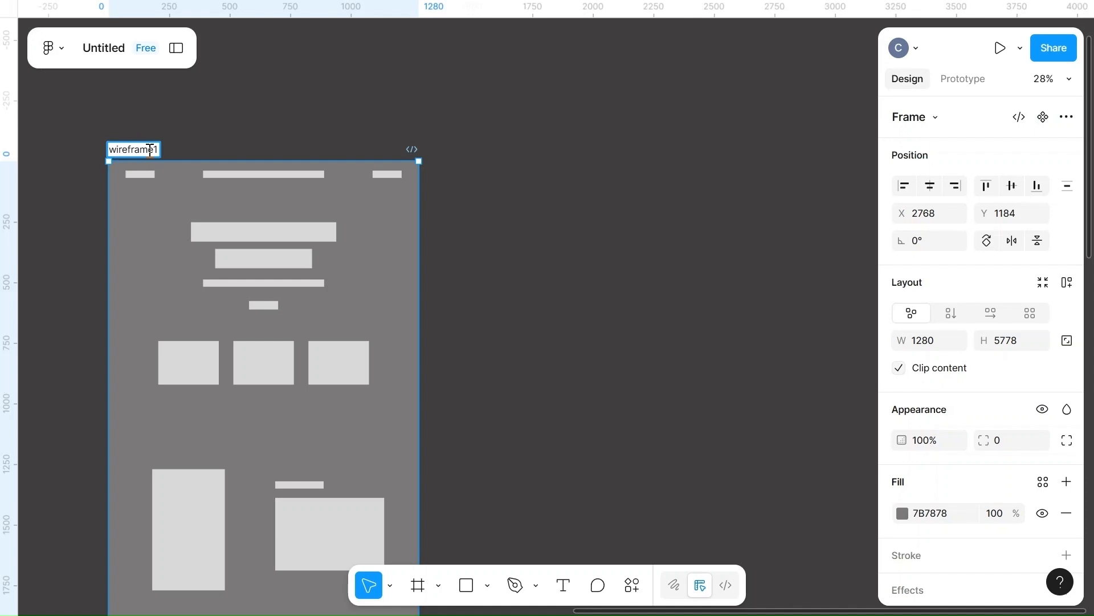
pyautogui.write('1')
pyautogui.click(425, 106)
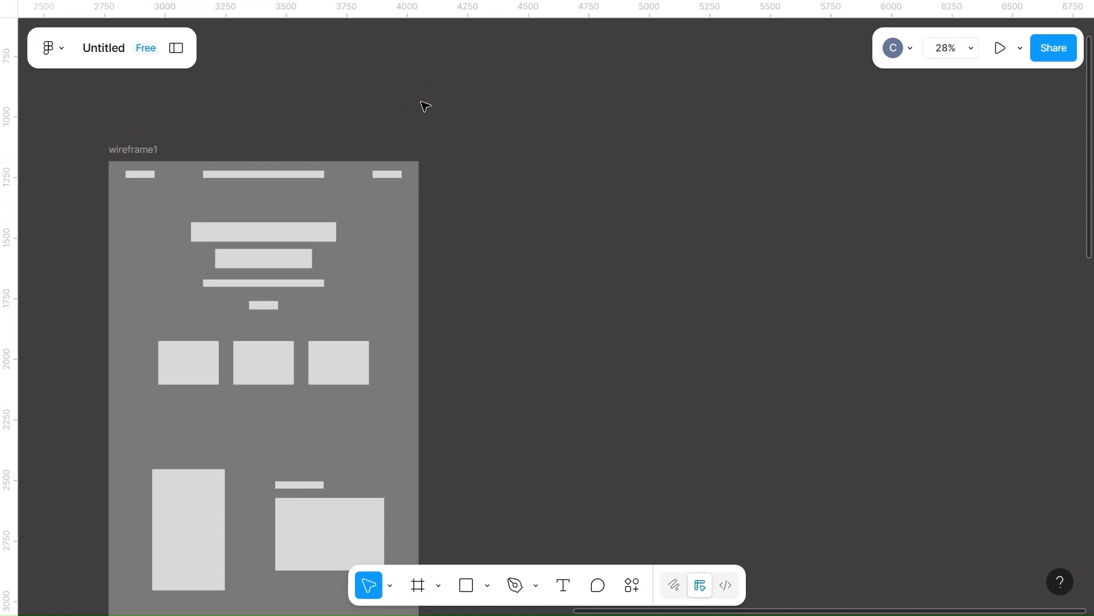
# - Add a new 1280 × 832 MacBook Air frame beside wireframe1 and rename it Home
pyautogui.hscroll(3, 600, 277)
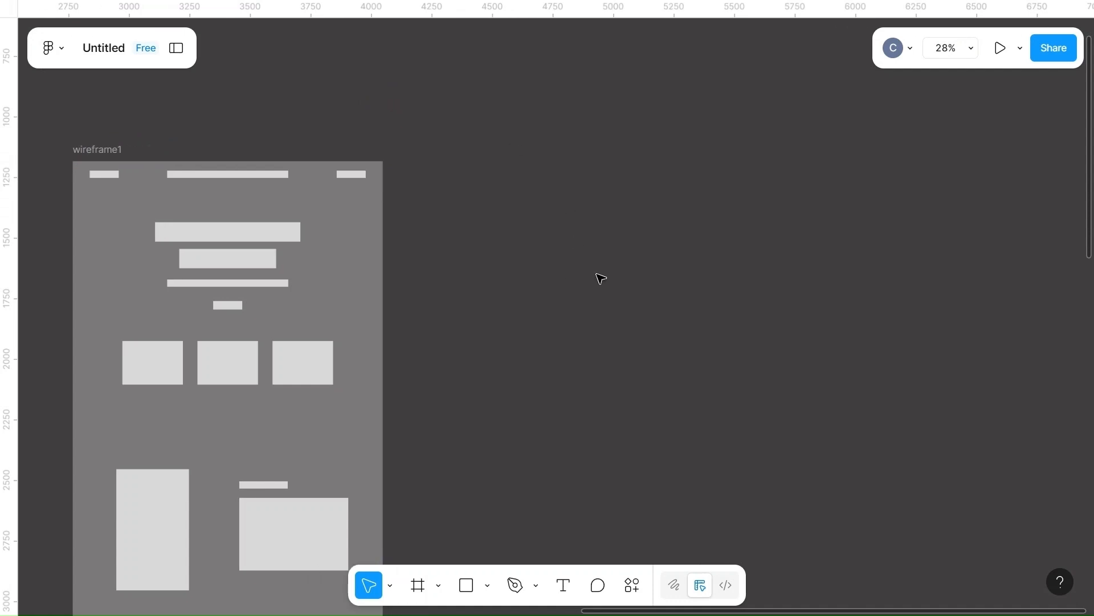
pyautogui.press('f')
pyautogui.click(972, 237)
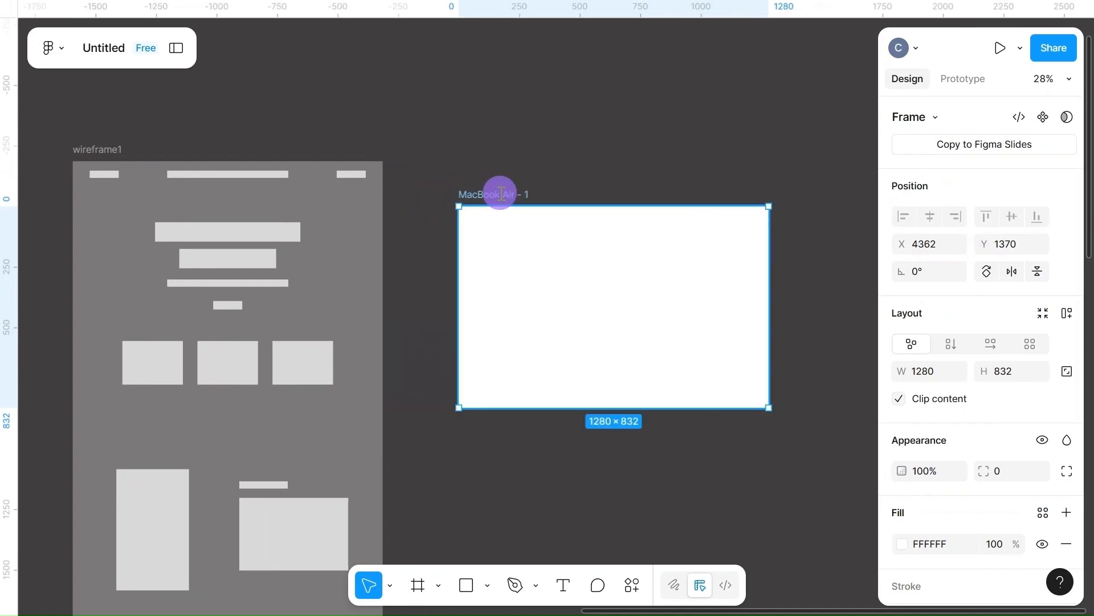
pyautogui.doubleClick(503, 195)
pyautogui.press('BackSpace')
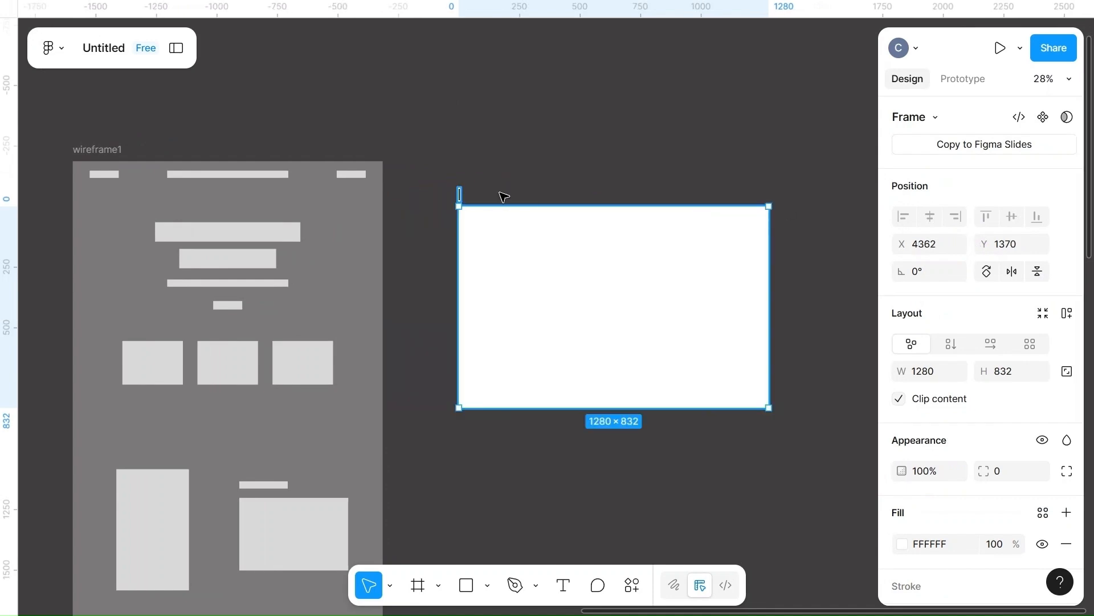
pyautogui.write('Home')
pyautogui.click(602, 159)
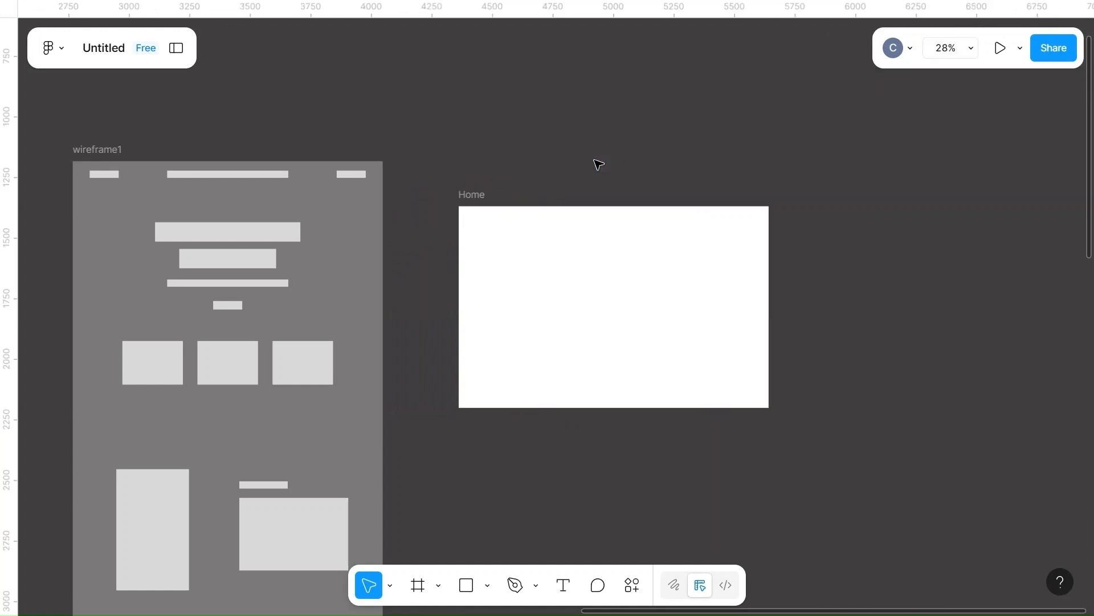
# - Set the Home frame's fill colour to black
pyautogui.click(545, 320)
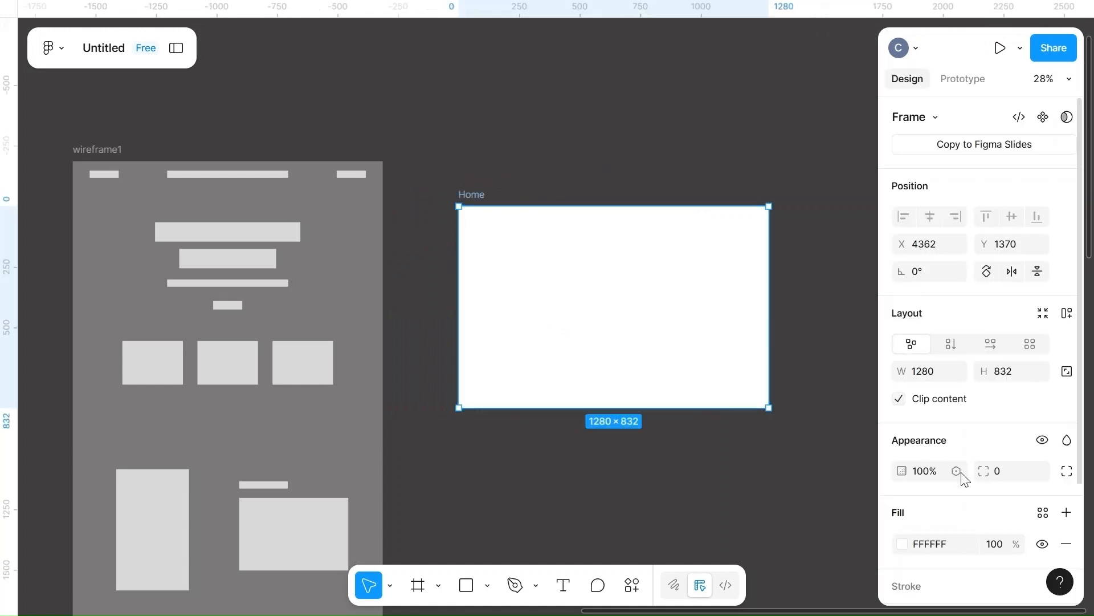
pyautogui.click(907, 550)
pyautogui.click(936, 545)
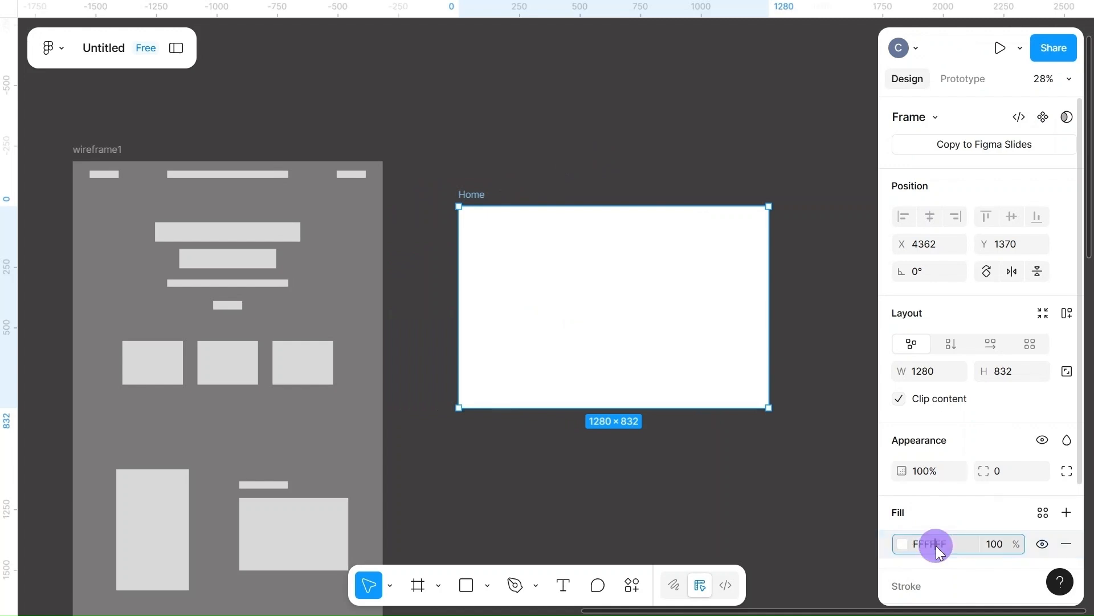
pyautogui.write('0')
pyautogui.click(796, 505)
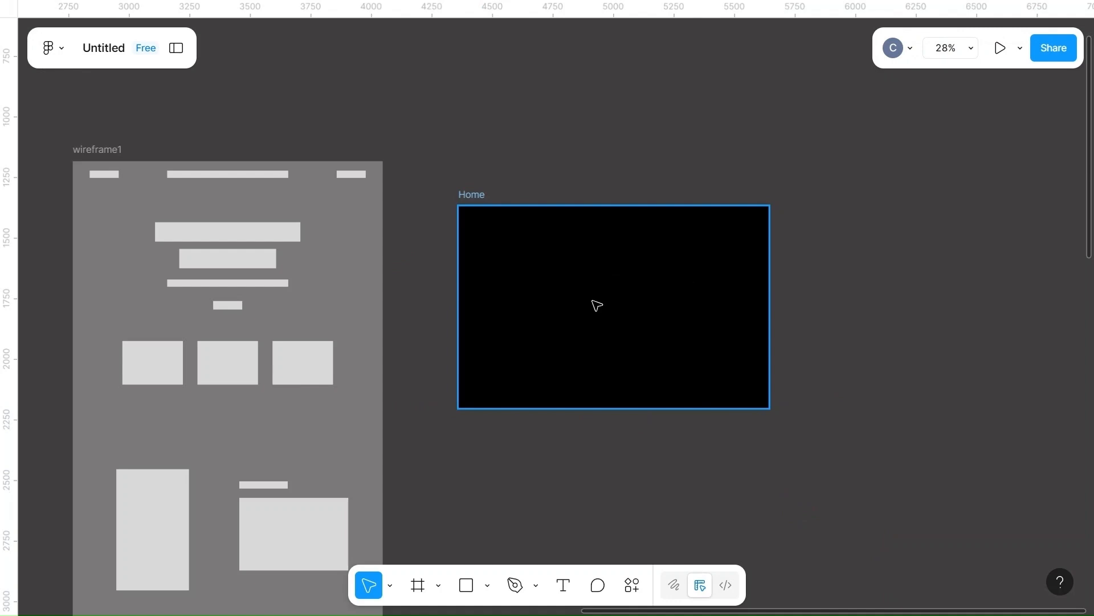
# - Examine the prepared content section, including its two colour codes and the page texts
pyautogui.hscroll(-2, 595, 305)
pyautogui.scroll(-10, 597, 304)
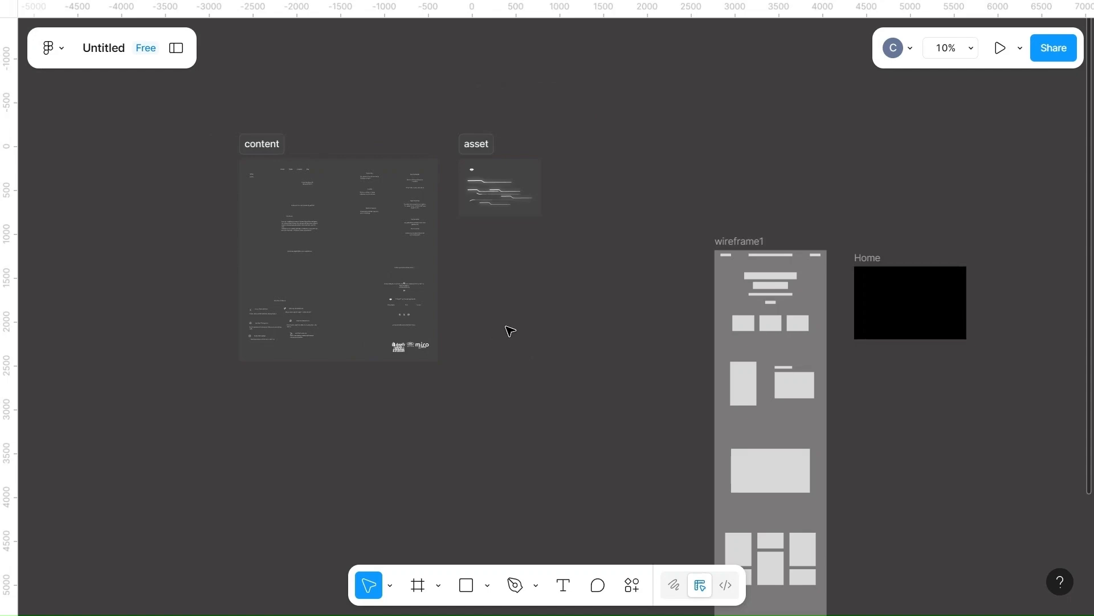
pyautogui.scroll(5, 252, 154)
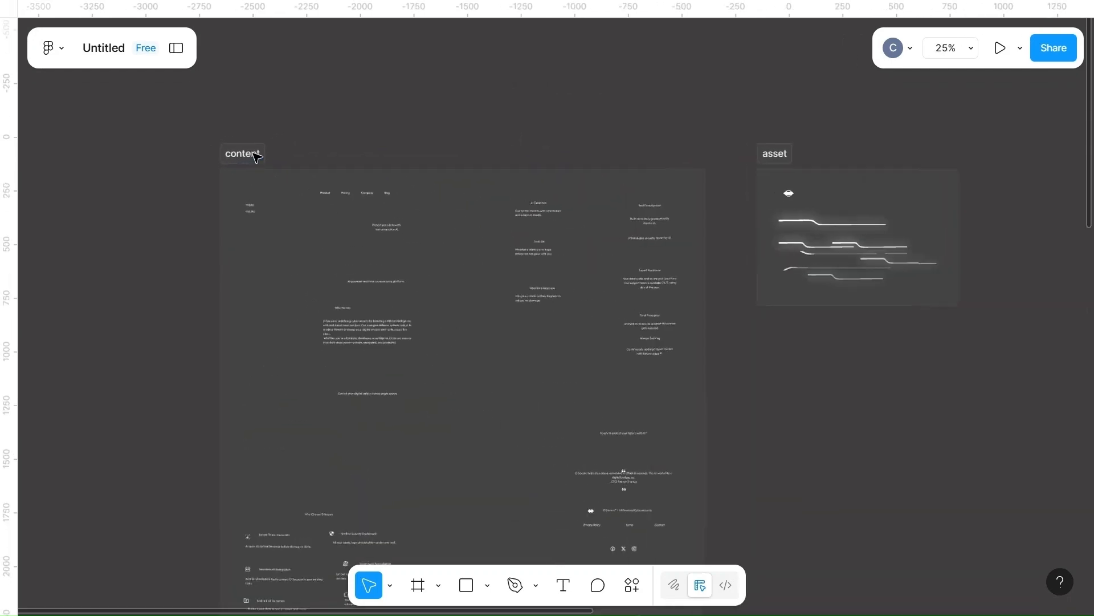
pyautogui.scroll(3, 241, 262)
pyautogui.scroll(5, 243, 261)
pyautogui.scroll(3, 240, 259)
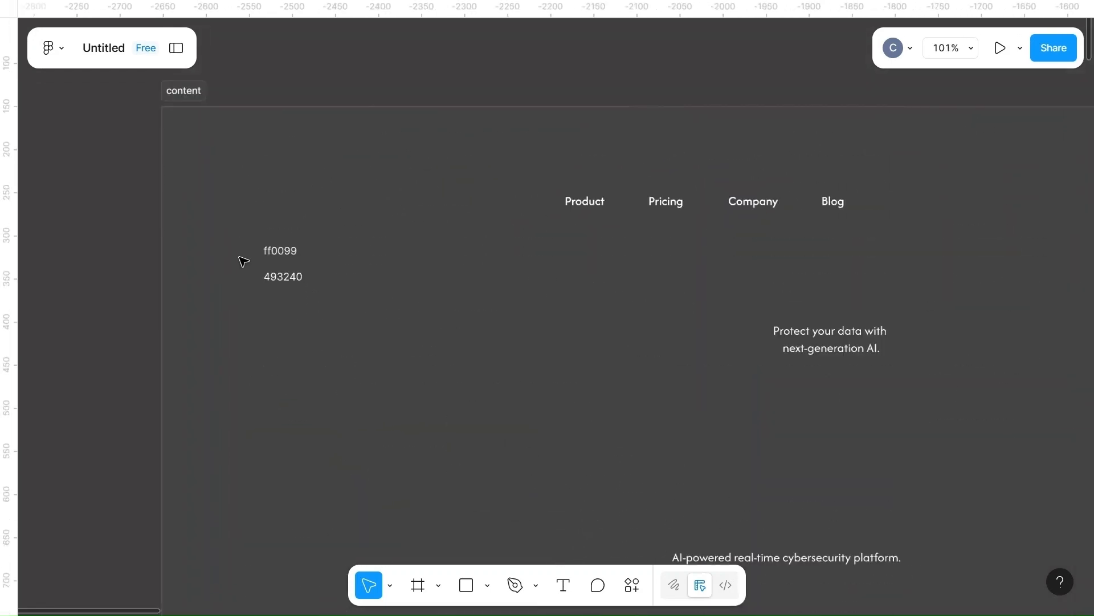
pyautogui.click(285, 254)
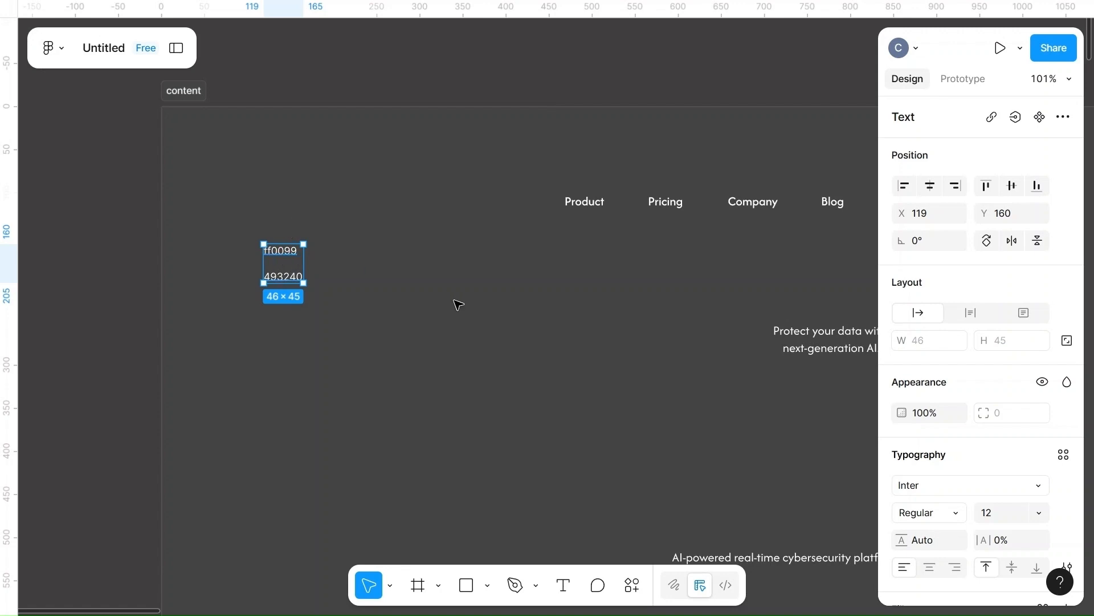
pyautogui.scroll(-3, 459, 304)
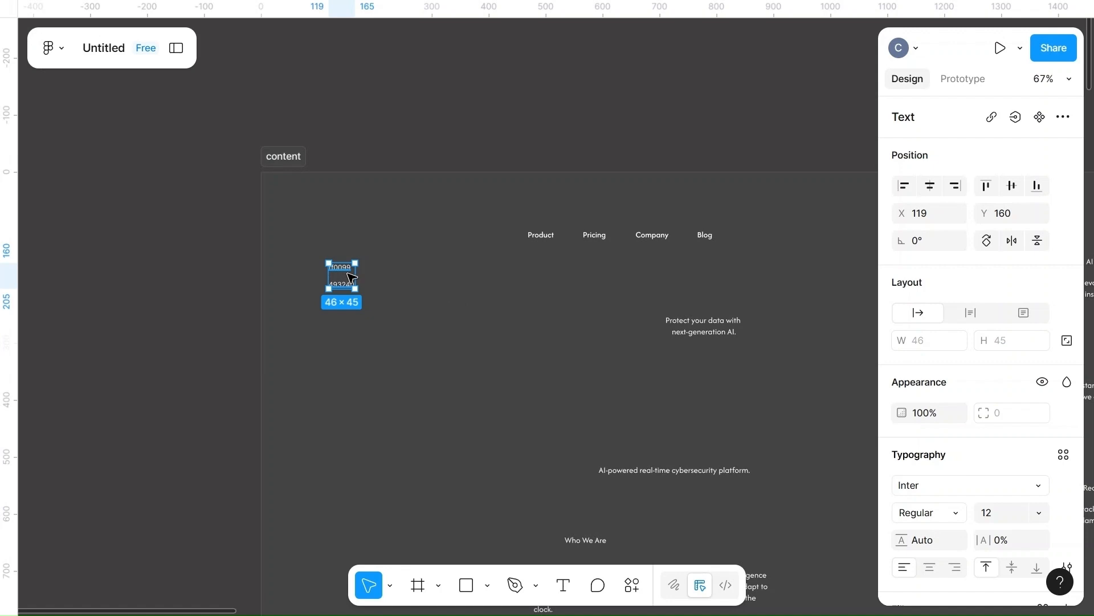
pyautogui.click(535, 360)
pyautogui.scroll(-5, 535, 360)
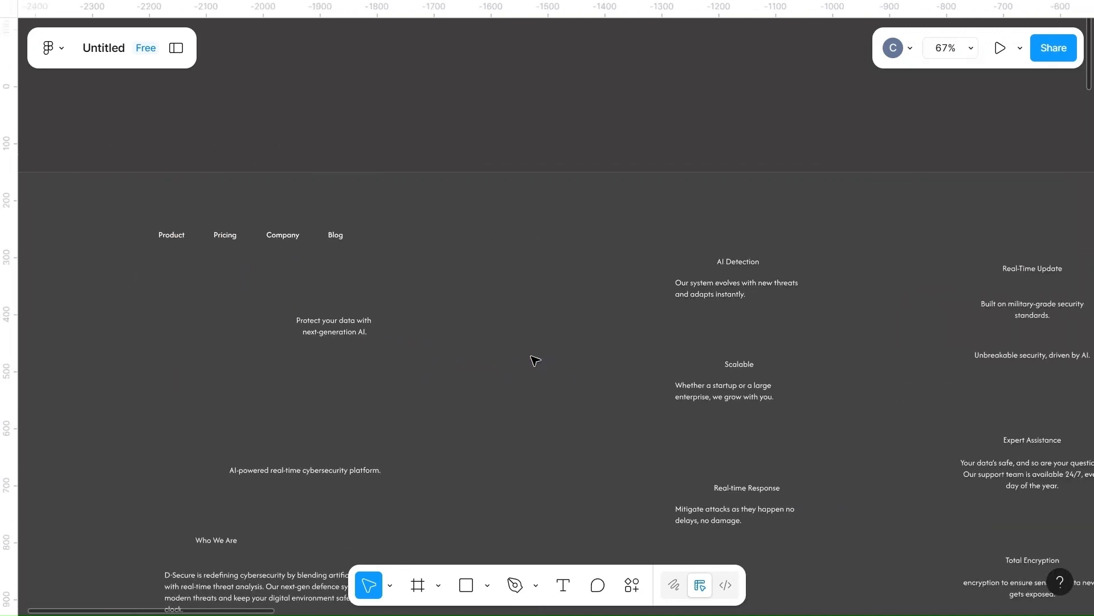
pyautogui.hscroll(10, 533, 361)
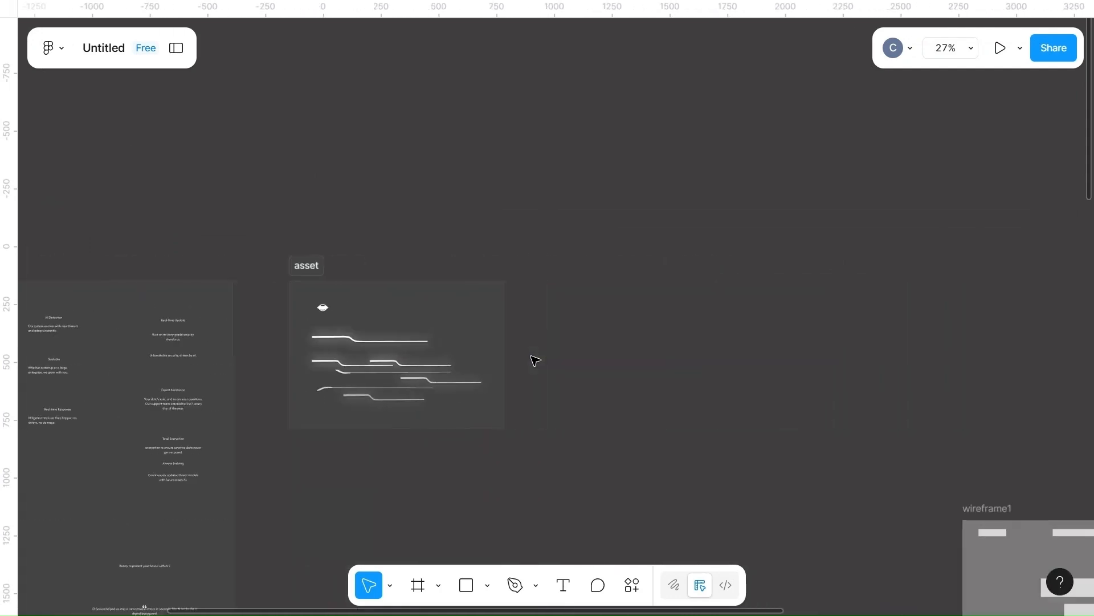
# - Move the asset section across the canvas to the right side of the Home frame
pyautogui.scroll(-2, 552, 410)
pyautogui.scroll(-2, 681, 513)
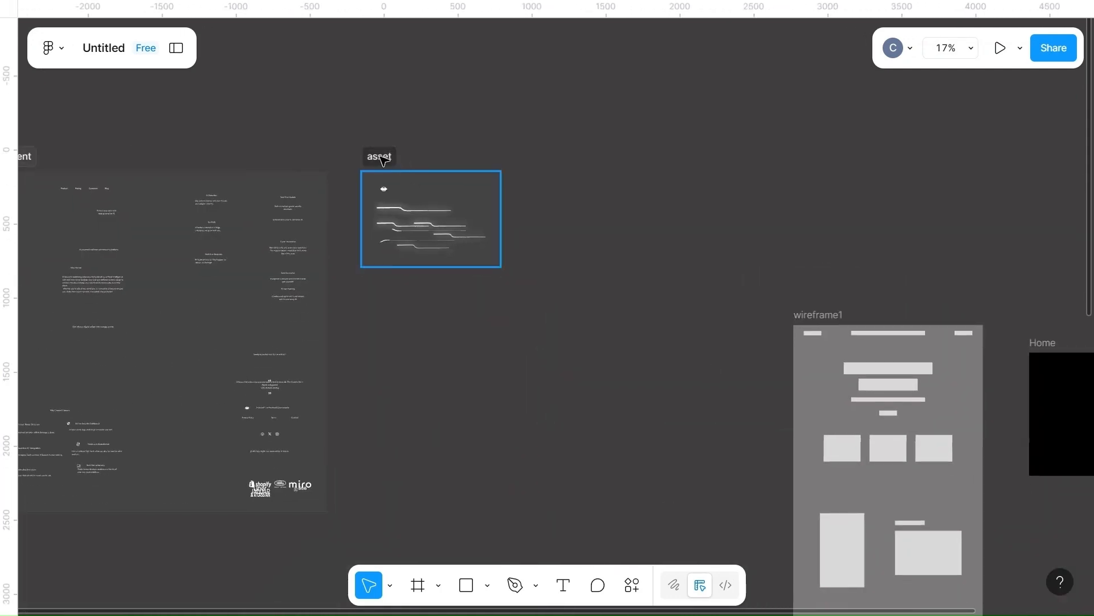
pyautogui.moveTo(381, 157); pyautogui.dragTo(1088, 234)
pyautogui.click(754, 225)
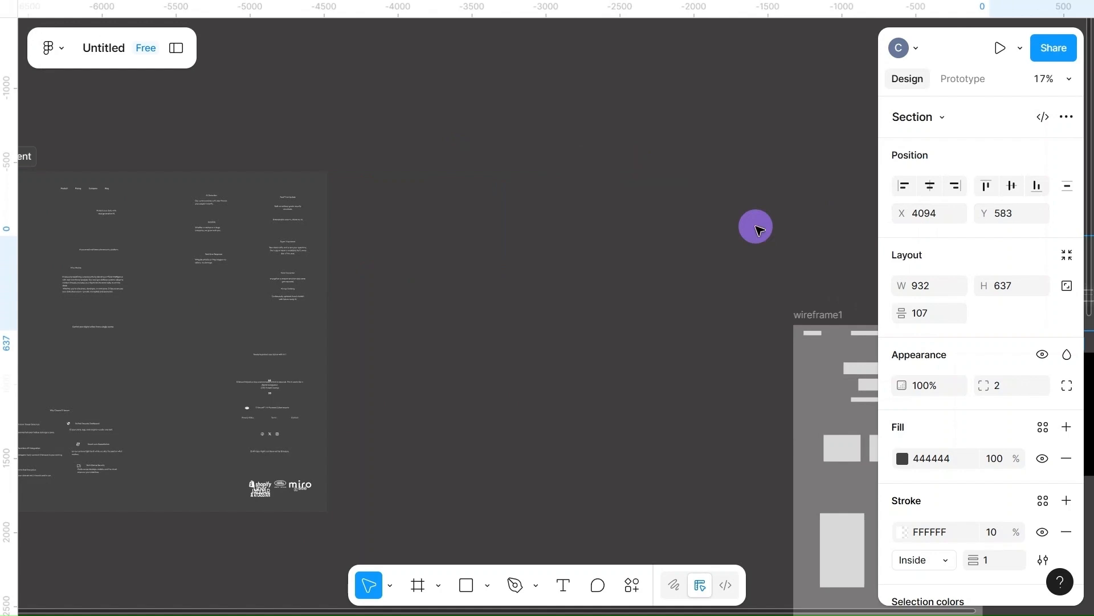
pyautogui.hscroll(5, 760, 230)
pyautogui.hscroll(5, 760, 230)
pyautogui.scroll(6, 759, 230)
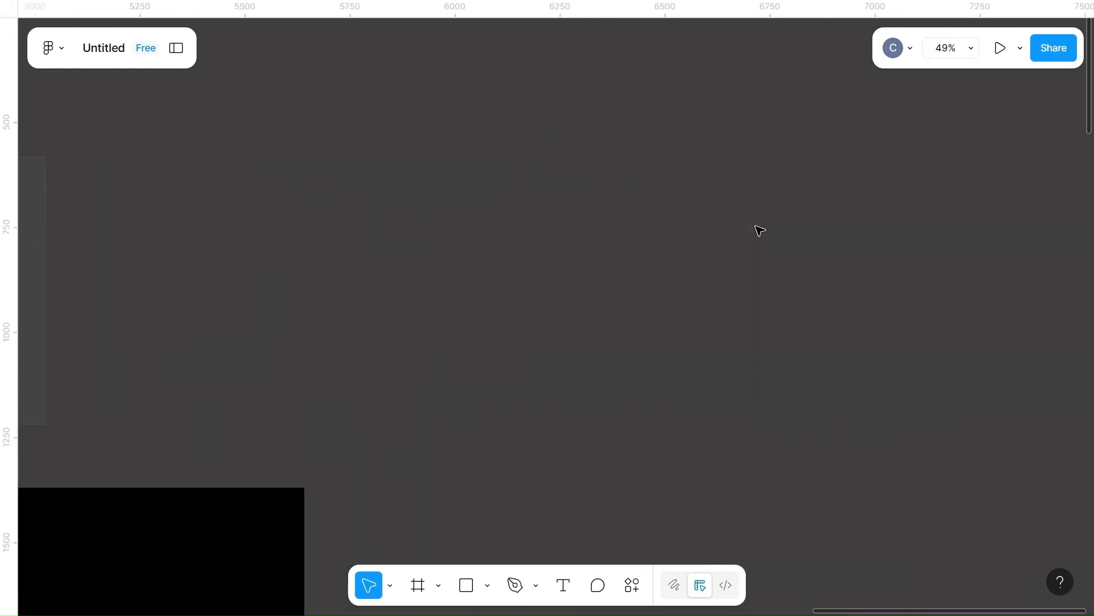
pyautogui.scroll(-3, 759, 230)
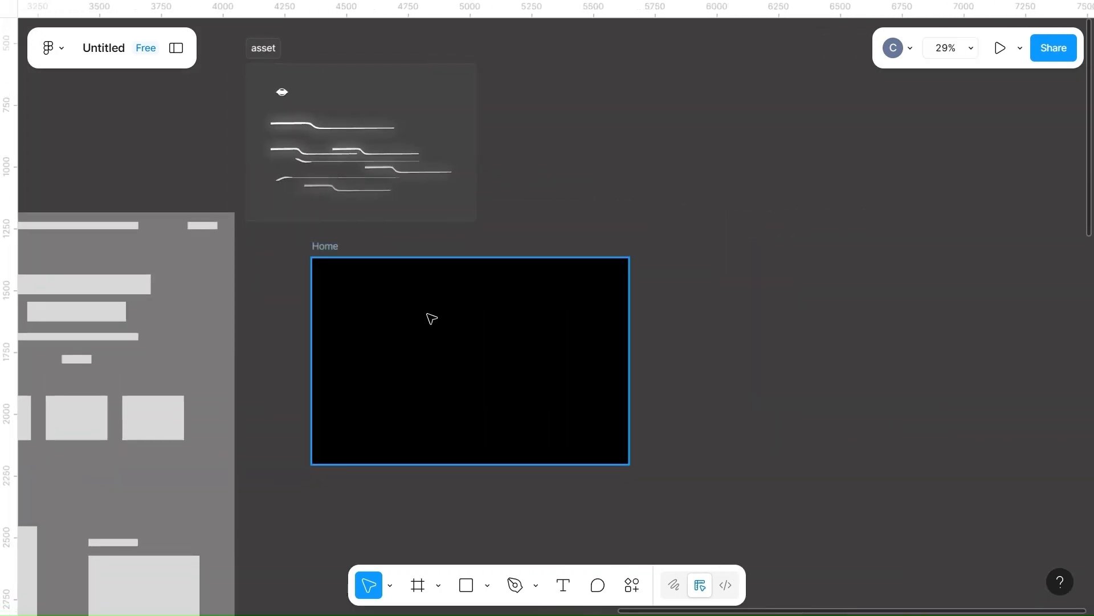
pyautogui.moveTo(383, 78); pyautogui.dragTo(862, 268)
pyautogui.click(593, 178)
pyautogui.scroll(-3, 593, 179)
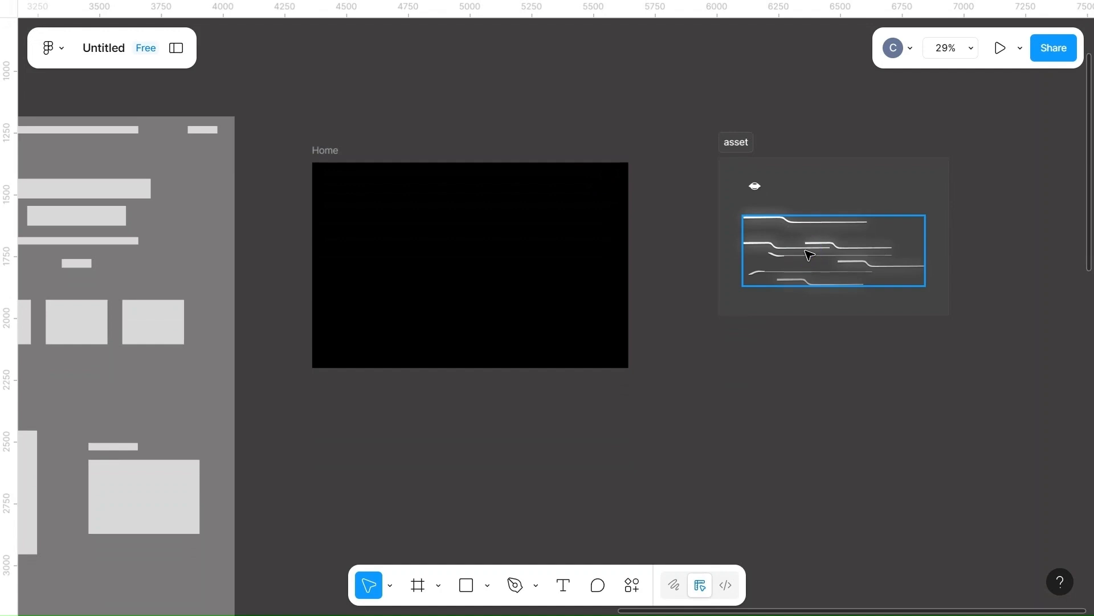
# - Move the glowing line group out of the asset section to below the Home frame and set its fill to FF0099
pyautogui.moveTo(807, 252); pyautogui.dragTo(501, 436)
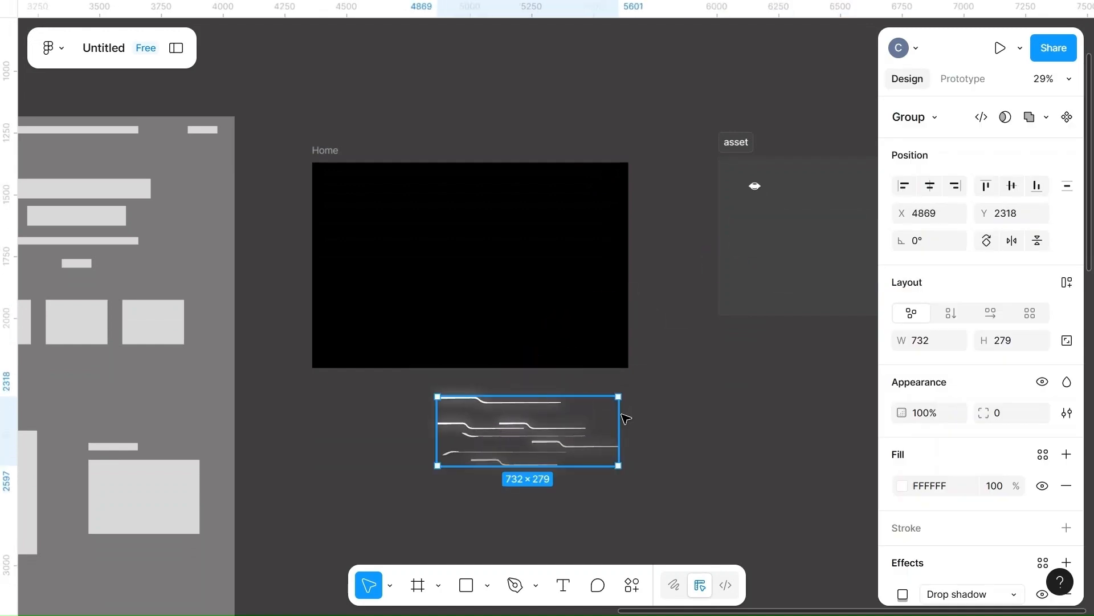
pyautogui.scroll(-3, 901, 511)
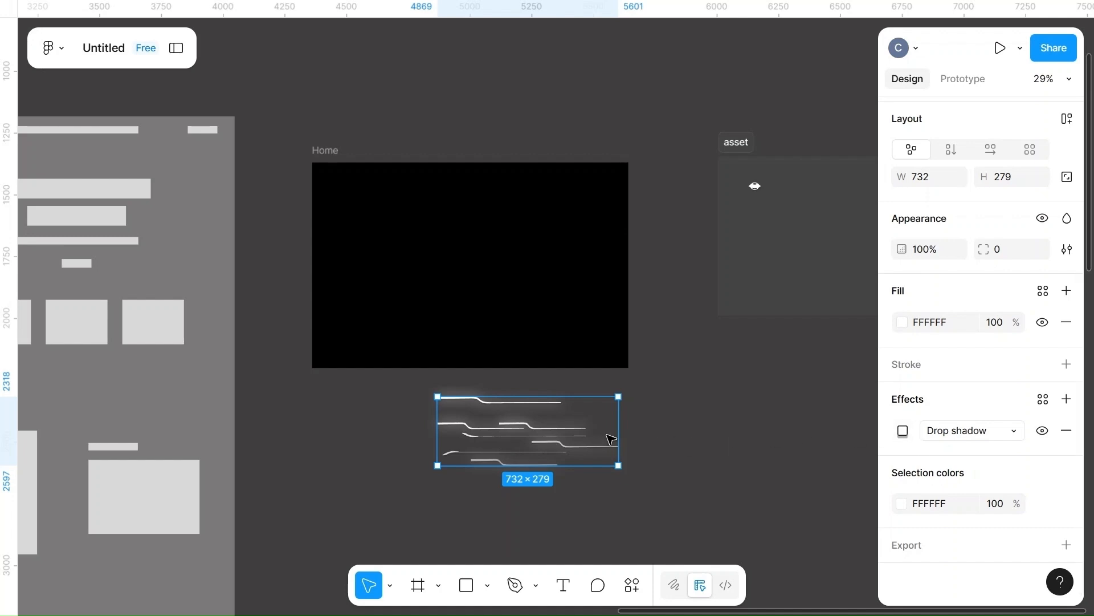
pyautogui.click(902, 321)
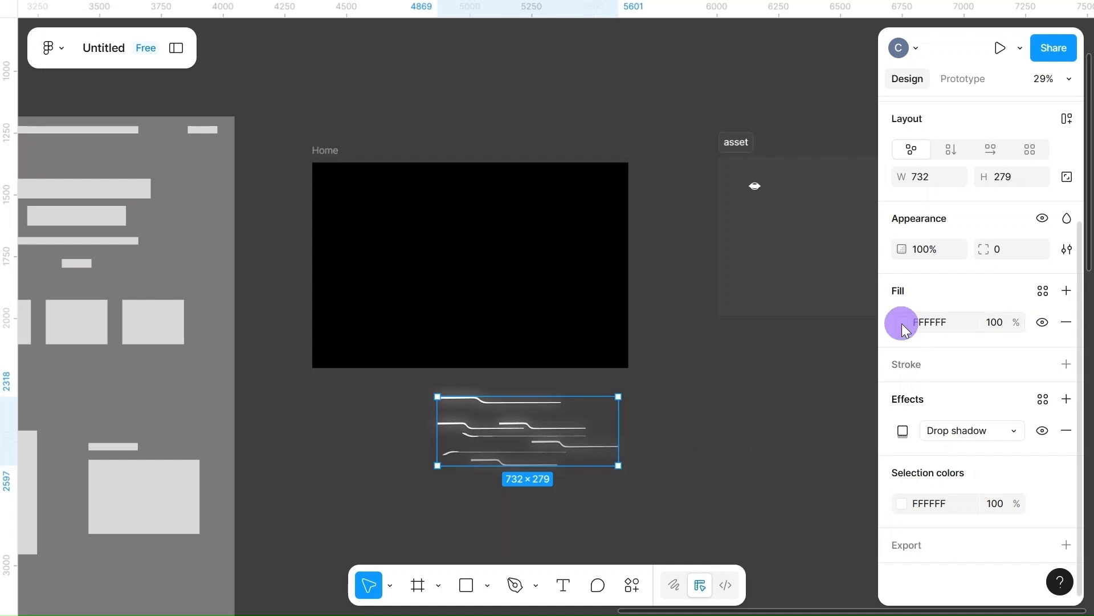
pyautogui.click(781, 472)
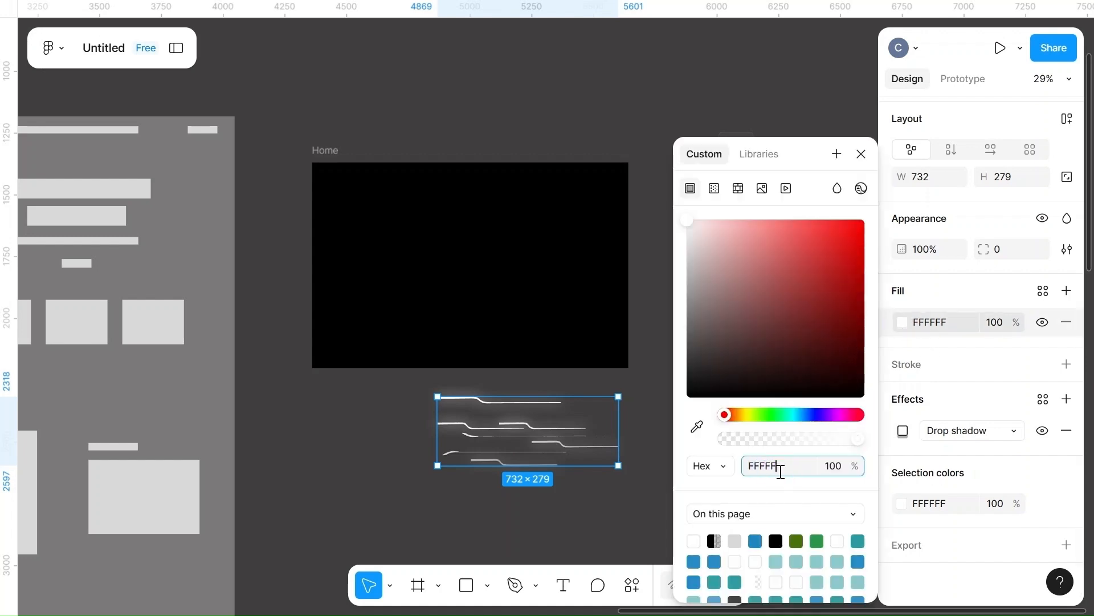
pyautogui.press('BackSpace')
pyautogui.press('BackSpace')
pyautogui.press('BackSpace')
pyautogui.press('BackSpace')
pyautogui.press('BackSpace')
pyautogui.press('BackSpace')
pyautogui.click(612, 497)
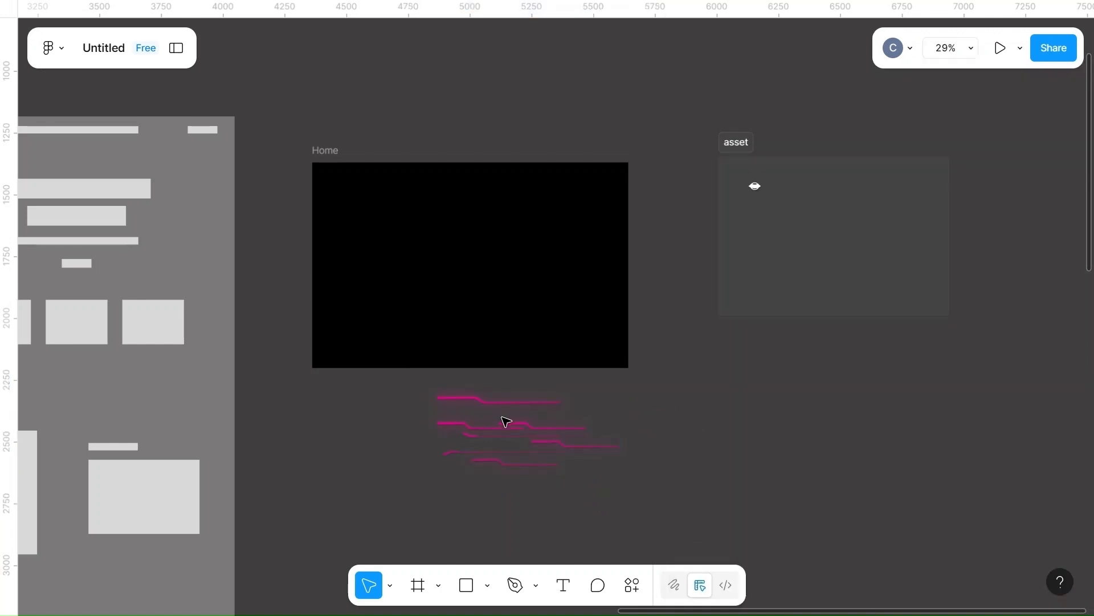
# - Move the pink line group into the Home frame at X 0, Y 276, flush with the frame's left edge
pyautogui.click(523, 433)
pyautogui.moveTo(502, 427); pyautogui.dragTo(383, 265)
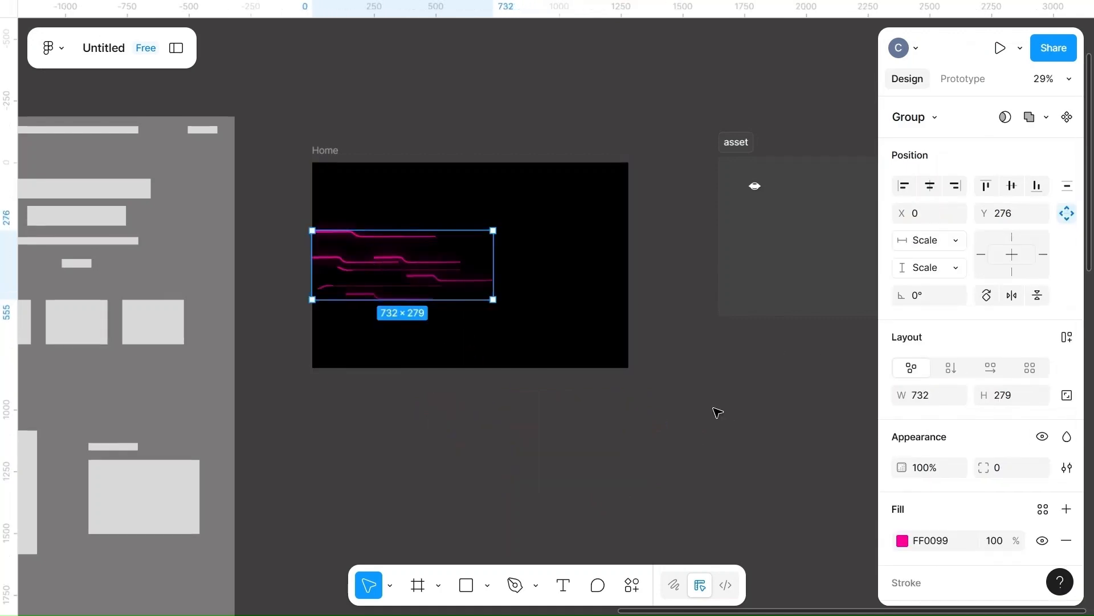
pyautogui.click(548, 320)
pyautogui.scroll(3, 548, 322)
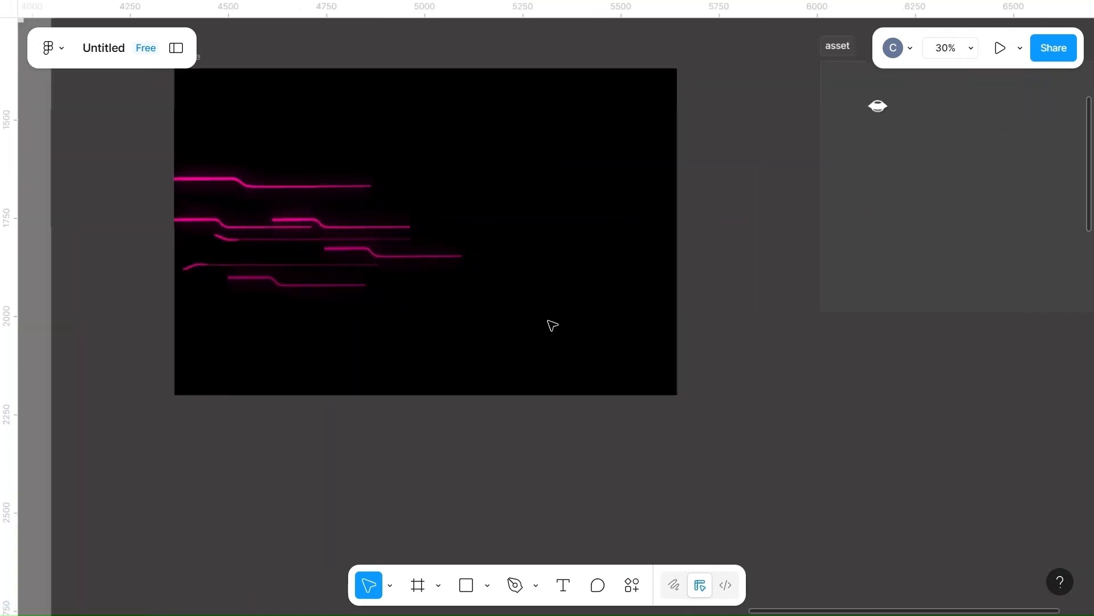
pyautogui.scroll(3, 551, 324)
pyautogui.hscroll(-3, 456, 273)
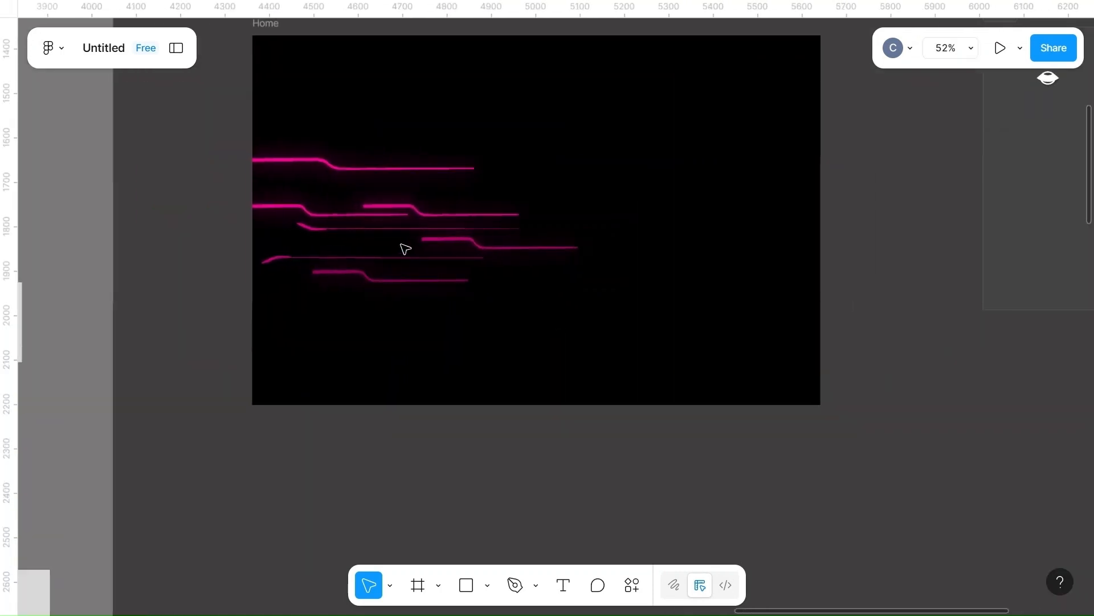
# - Ungroup the pink line graphic in the Home frame into its separate lines
pyautogui.click(382, 213)
pyautogui.click(380, 168)
pyautogui.click(381, 169)
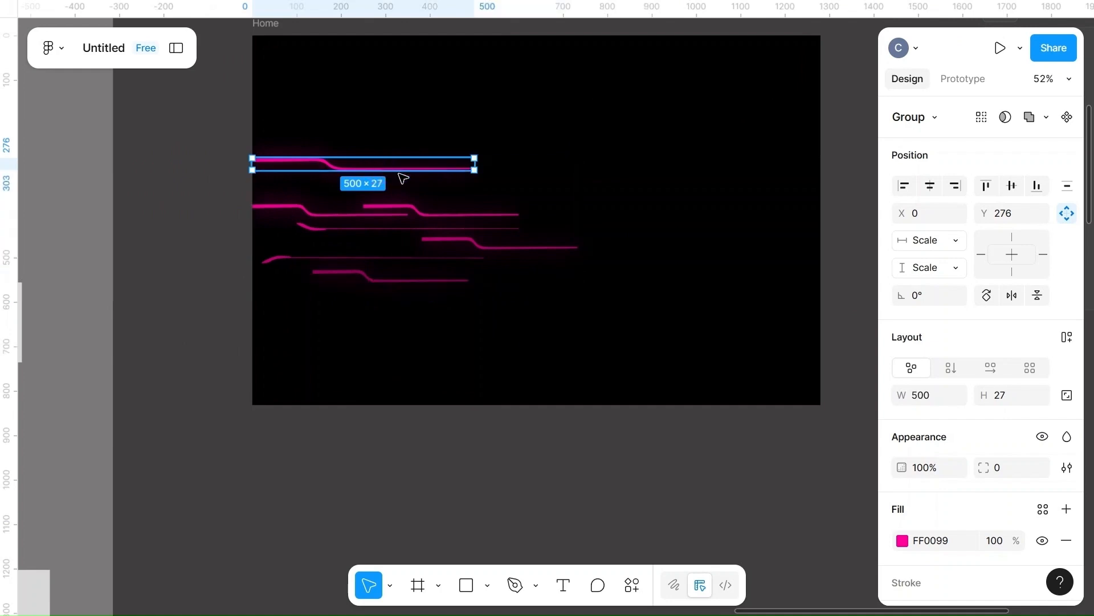
pyautogui.click(579, 160)
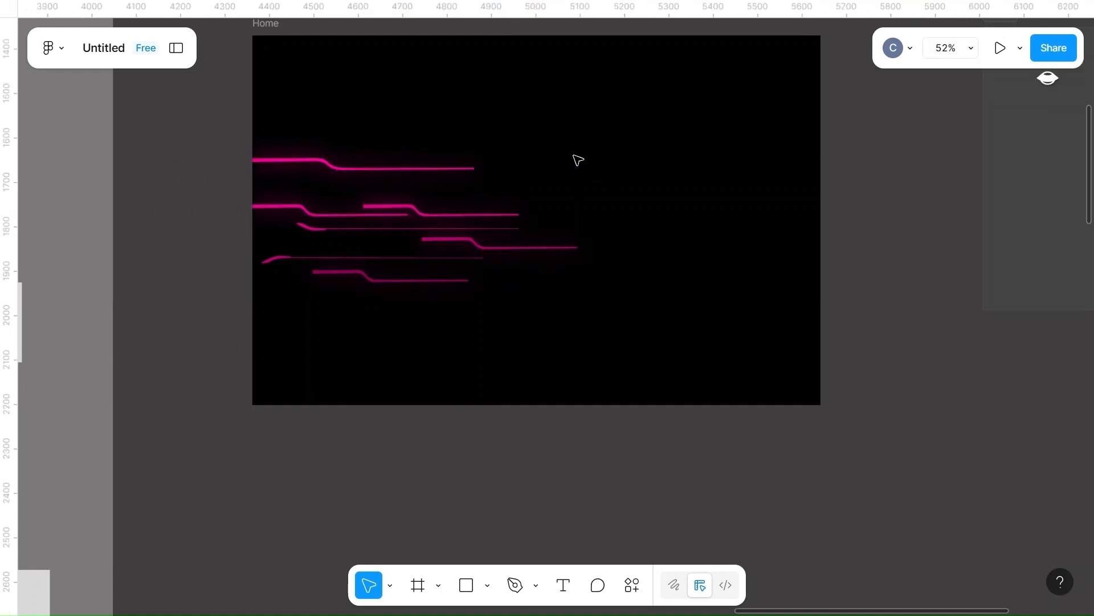
pyautogui.click(341, 227)
pyautogui.rightClick(341, 225)
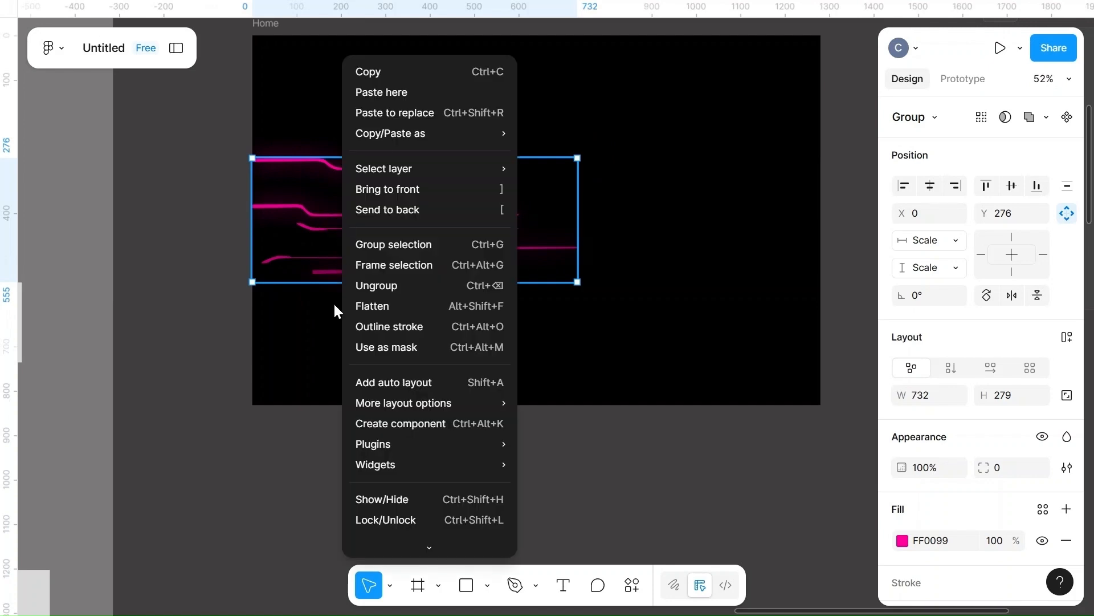
pyautogui.click(389, 285)
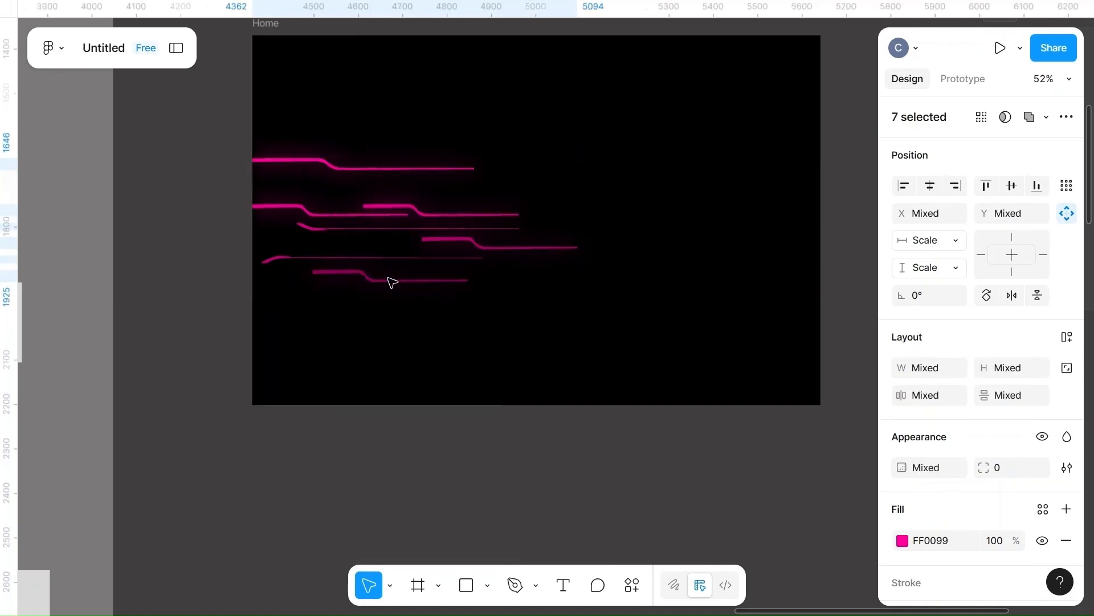
pyautogui.click(443, 131)
# - Place copies of the topmost 500 × 27 line and the 350 × 27 line at X 250 on the canvas below the Home frame
pyautogui.click(319, 163)
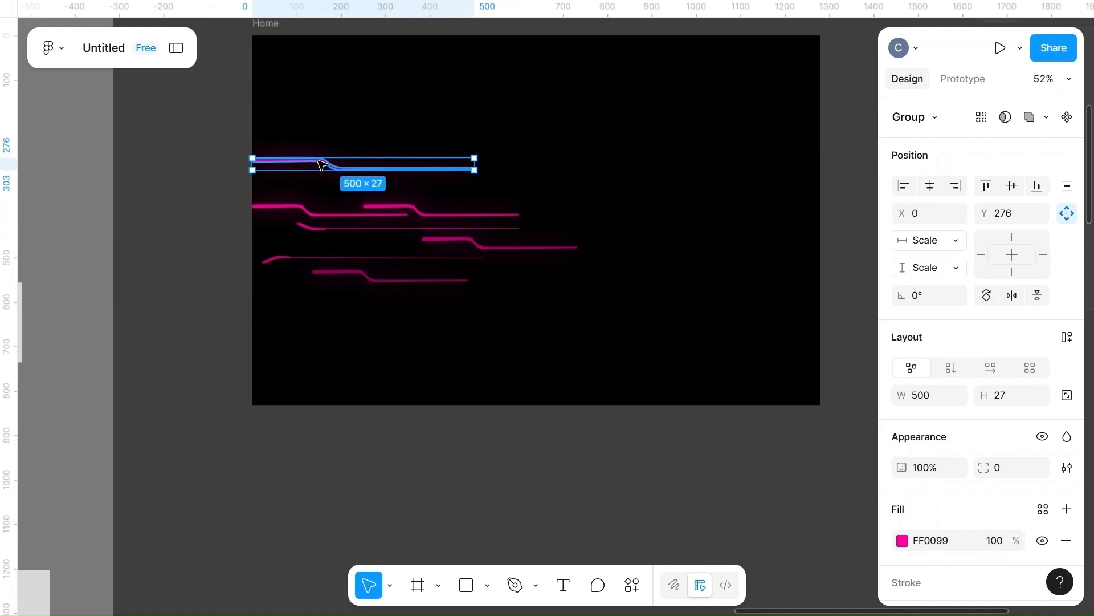
pyautogui.keyDown('alt'); pyautogui.moveTo(319, 164); pyautogui.dragTo(218, 501); pyautogui.keyUp('alt')
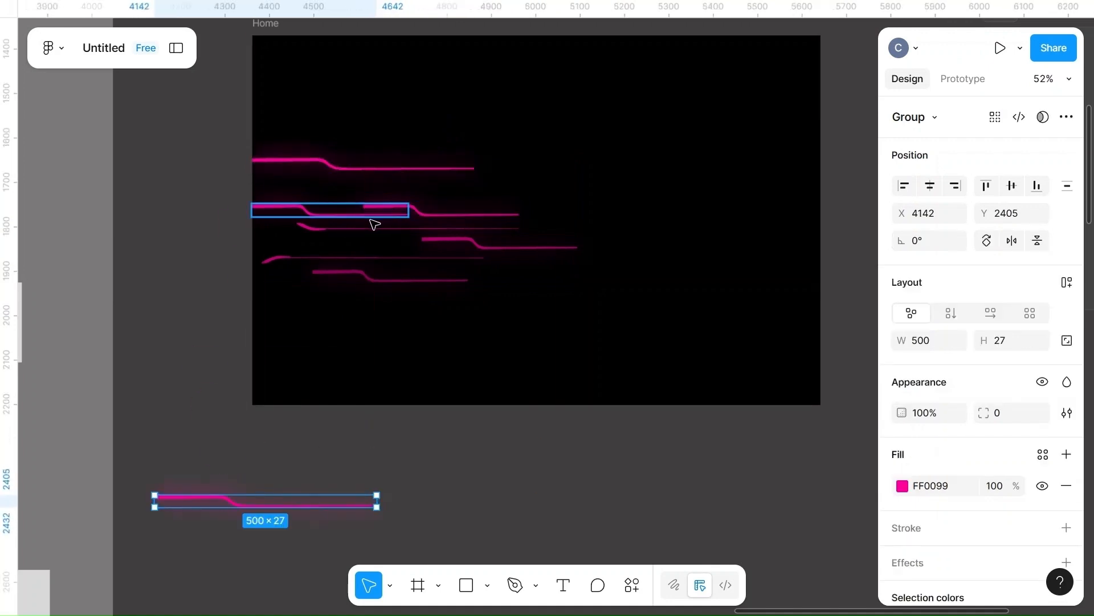
pyautogui.click(428, 213)
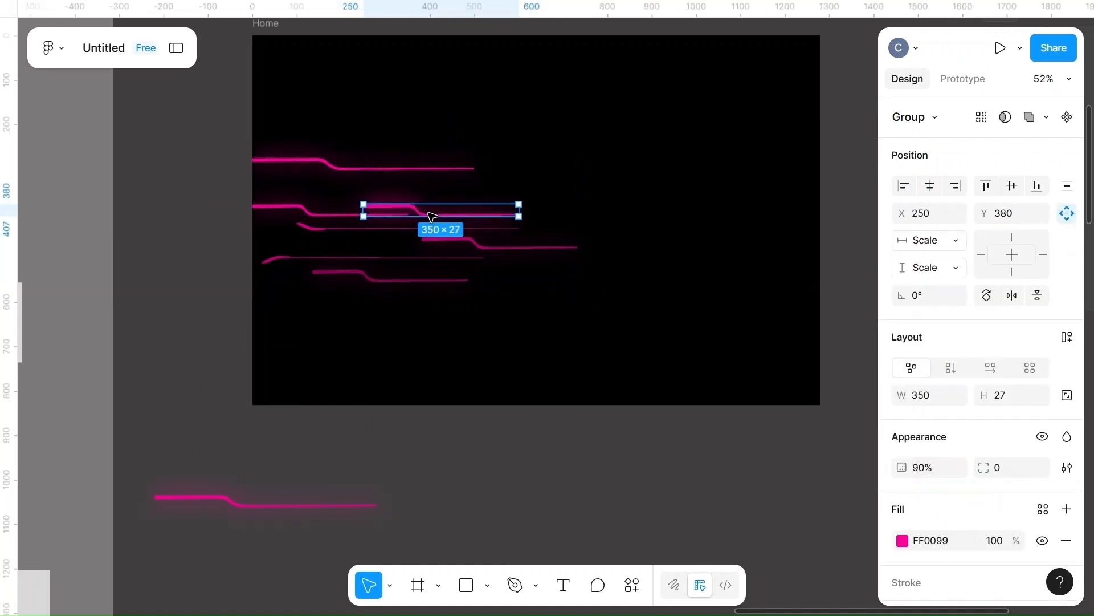
pyautogui.keyDown('alt'); pyautogui.moveTo(432, 215); pyautogui.dragTo(273, 494); pyautogui.keyUp('alt')
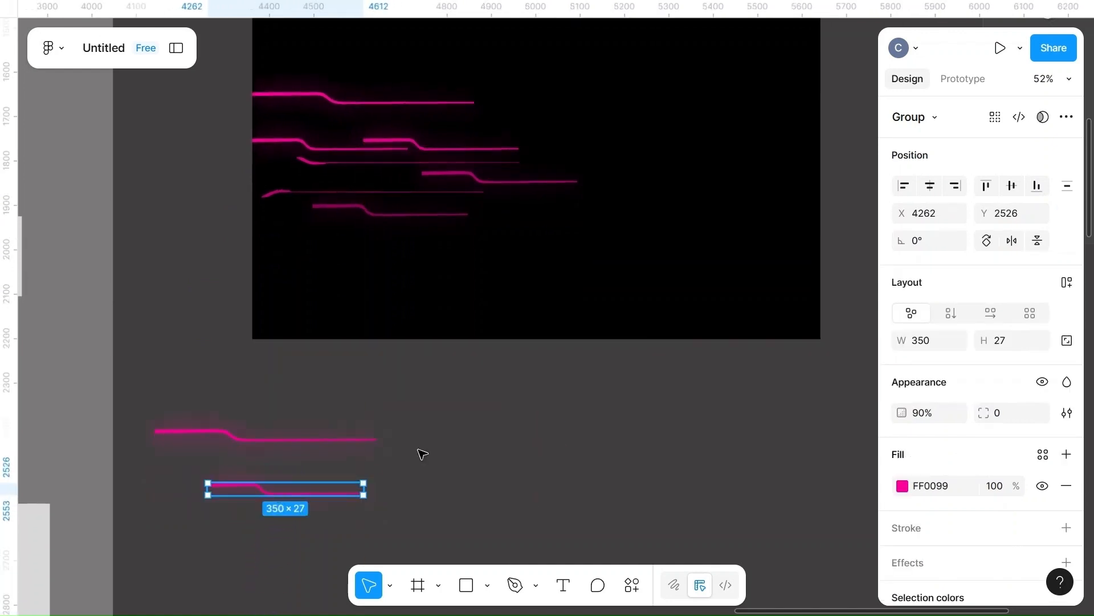
pyautogui.click(497, 433)
# - Group the seven pink lines inside the Home frame back together
pyautogui.hscroll(-2, 499, 432)
pyautogui.scroll(5, 499, 433)
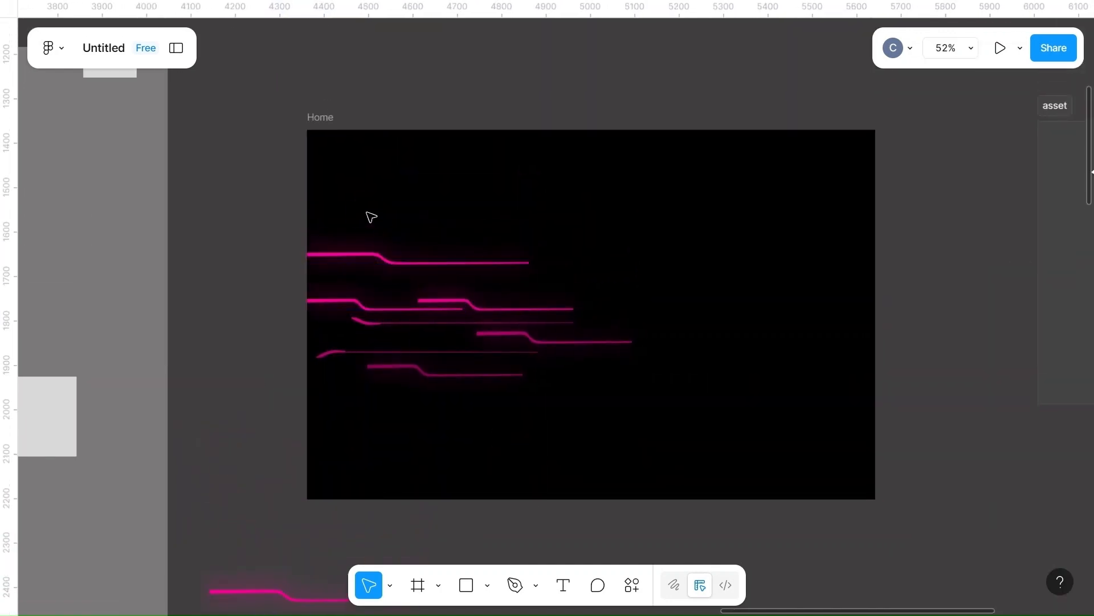
pyautogui.moveTo(334, 220); pyautogui.dragTo(521, 379)
pyautogui.rightClick(491, 295)
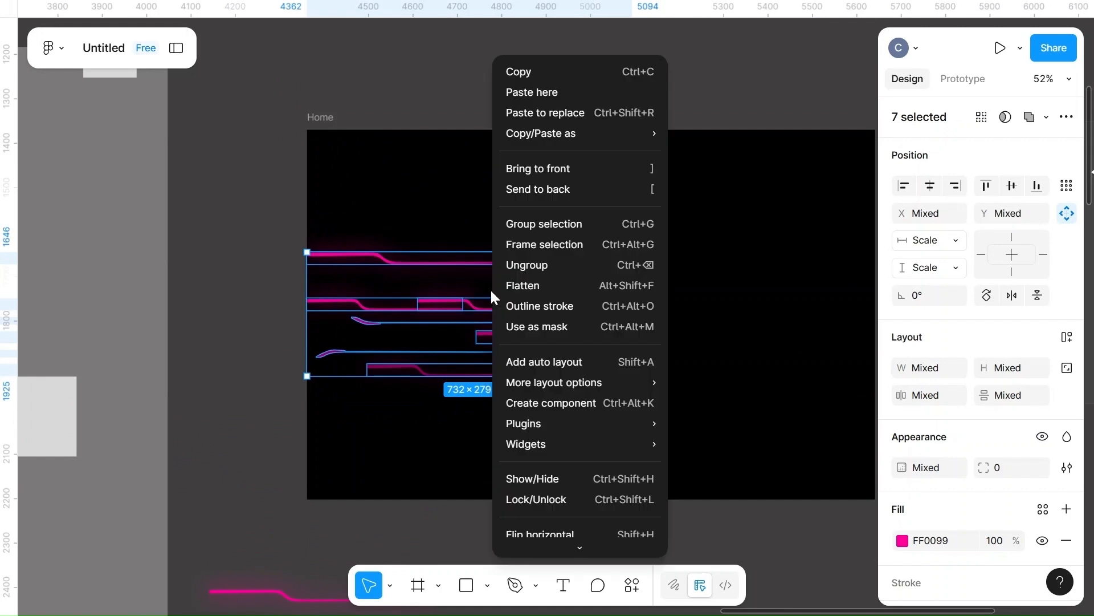
pyautogui.press('Escape')
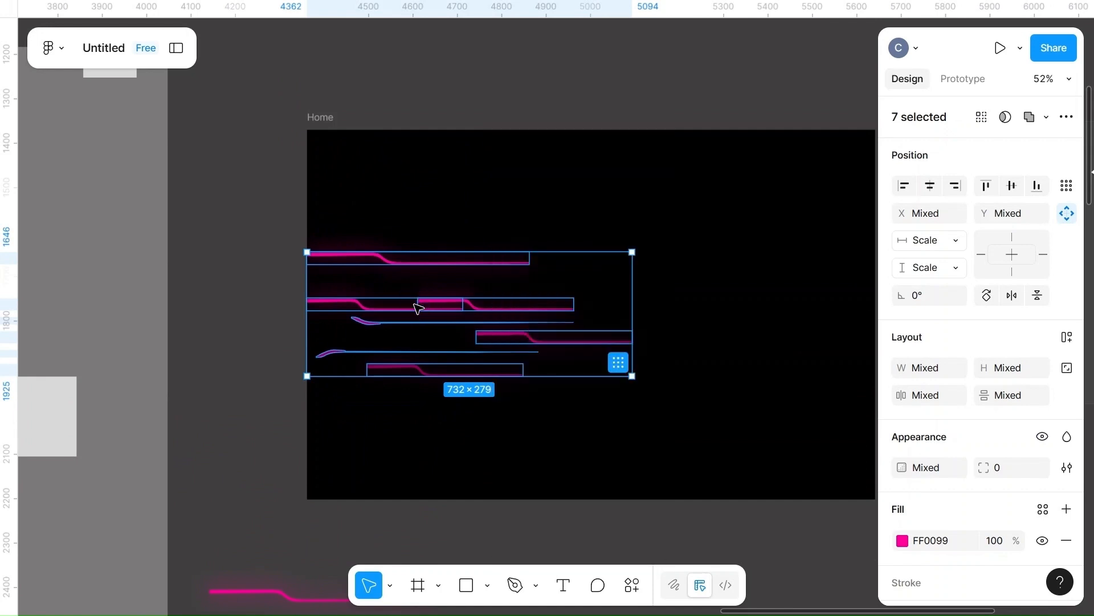
pyautogui.hotkey('ctrl', 'g')
pyautogui.click(215, 197)
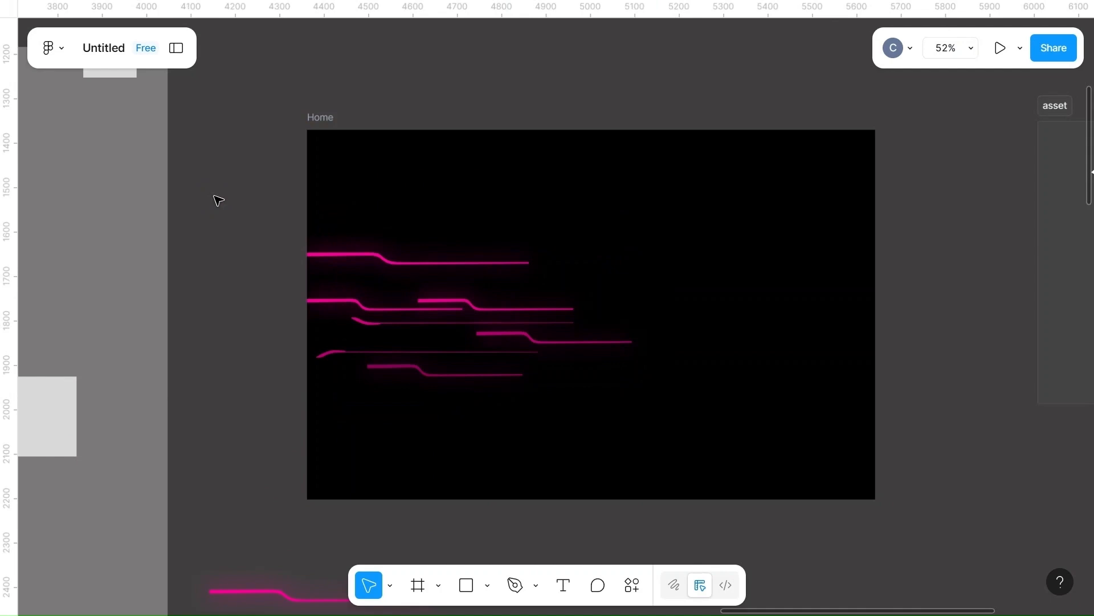
# - Duplicate the pink line group in place within the Home frame and flip the copy horizontally
pyautogui.scroll(-4, 467, 520)
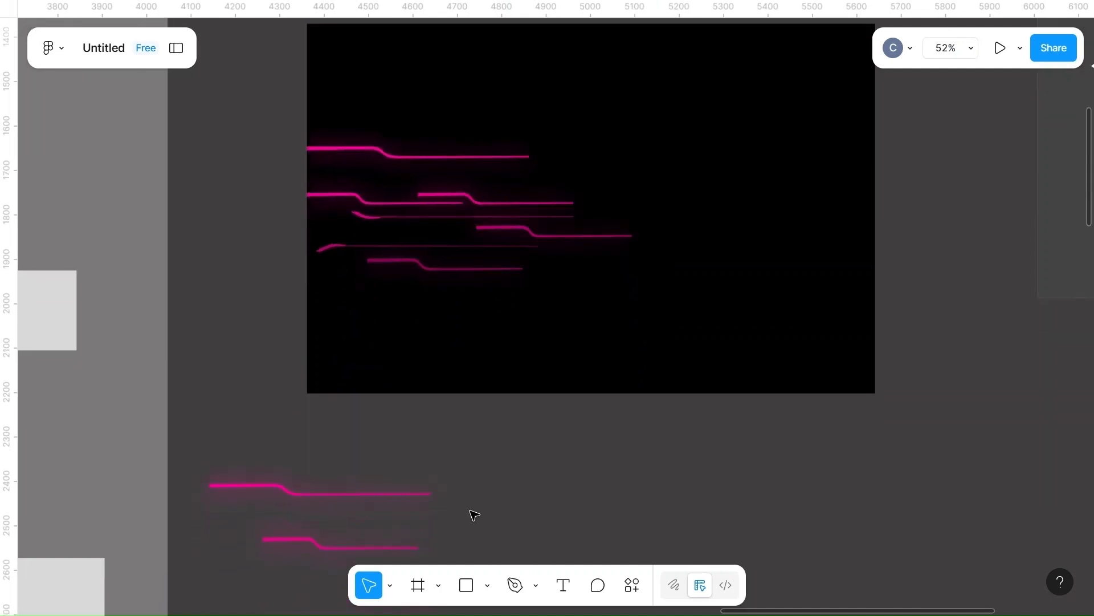
pyautogui.click(436, 200)
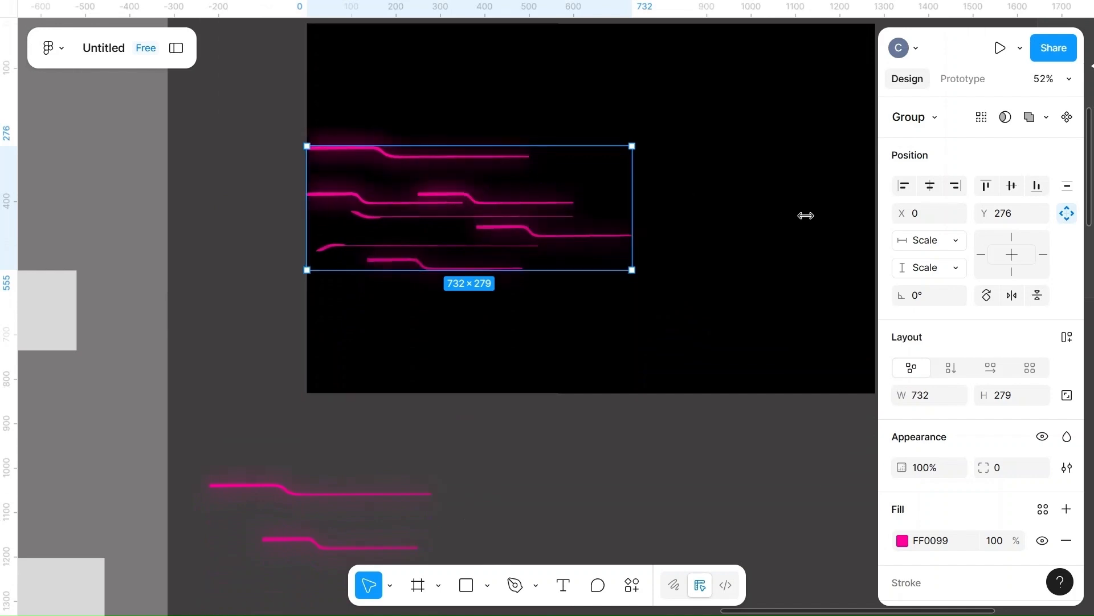
pyautogui.click(1018, 297)
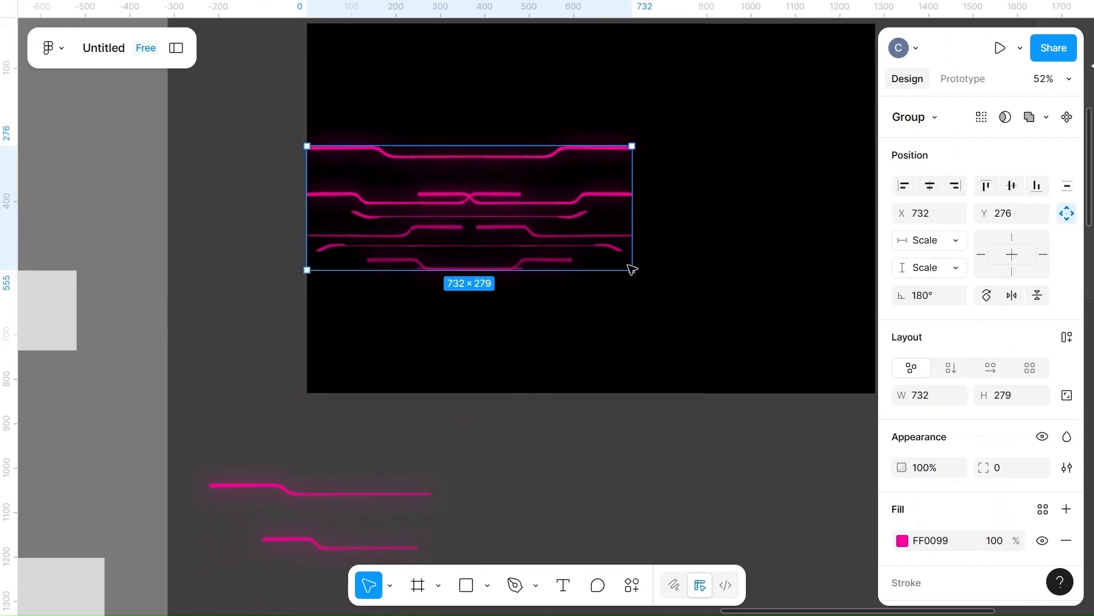
# - Move the flipped pink line group to the lower part of the Home frame, flush with its far edge at X 1280
pyautogui.hscroll(3, 624, 269)
pyautogui.click(408, 218)
pyautogui.moveTo(408, 218); pyautogui.dragTo(652, 293)
pyautogui.scroll(1, 654, 296)
pyautogui.scroll(1, 654, 297)
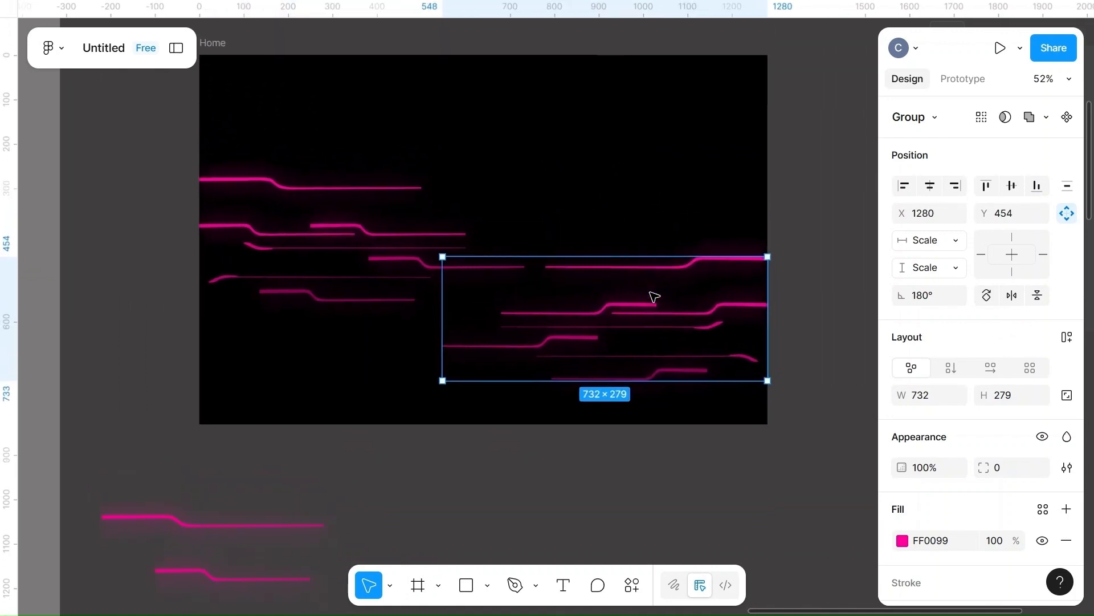
pyautogui.click(823, 262)
pyautogui.moveTo(655, 313)
pyautogui.mouseDown()
pyautogui.moveTo(660, 328)
pyautogui.moveTo(667, 321)
pyautogui.mouseUp()
pyautogui.click(813, 202)
pyautogui.scroll(-2, 813, 203)
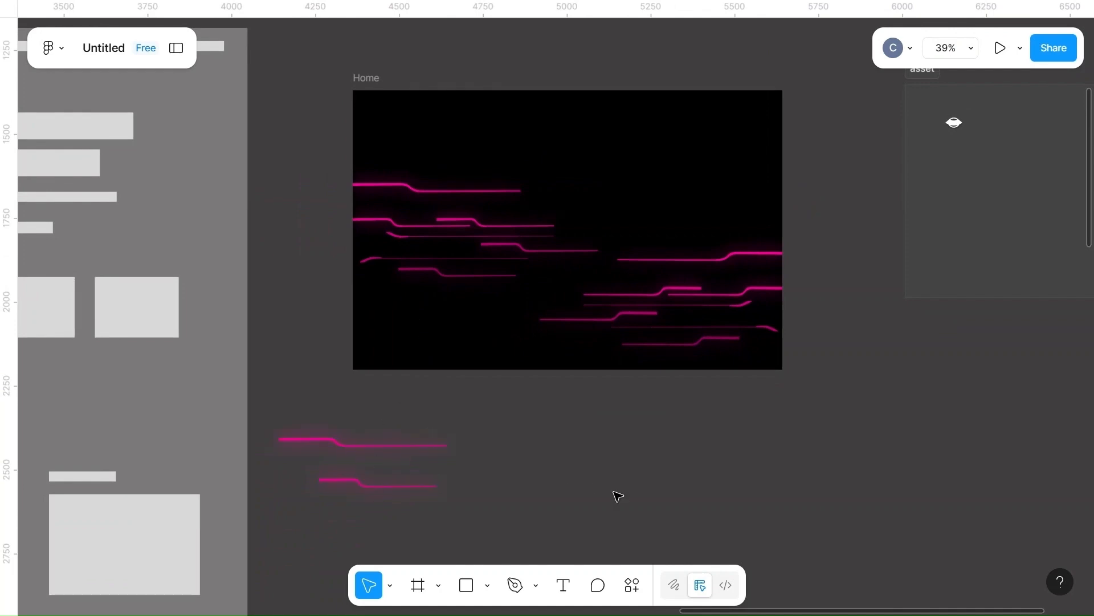
# - Check the Home frame's dimensions and draw a rectangle about 576 × 456 on the empty canvas below the Home frame
pyautogui.scroll(-2, 753, 240)
pyautogui.hscroll(2, 752, 240)
pyautogui.scroll(3, 635, 112)
pyautogui.click(283, 125)
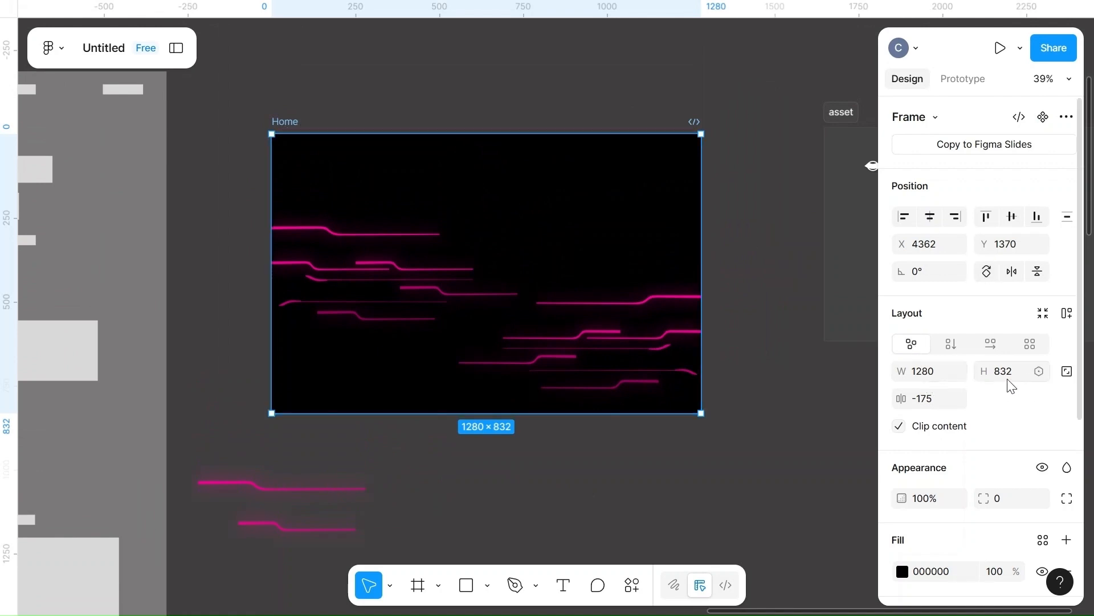
pyautogui.click(758, 463)
pyautogui.press('r')
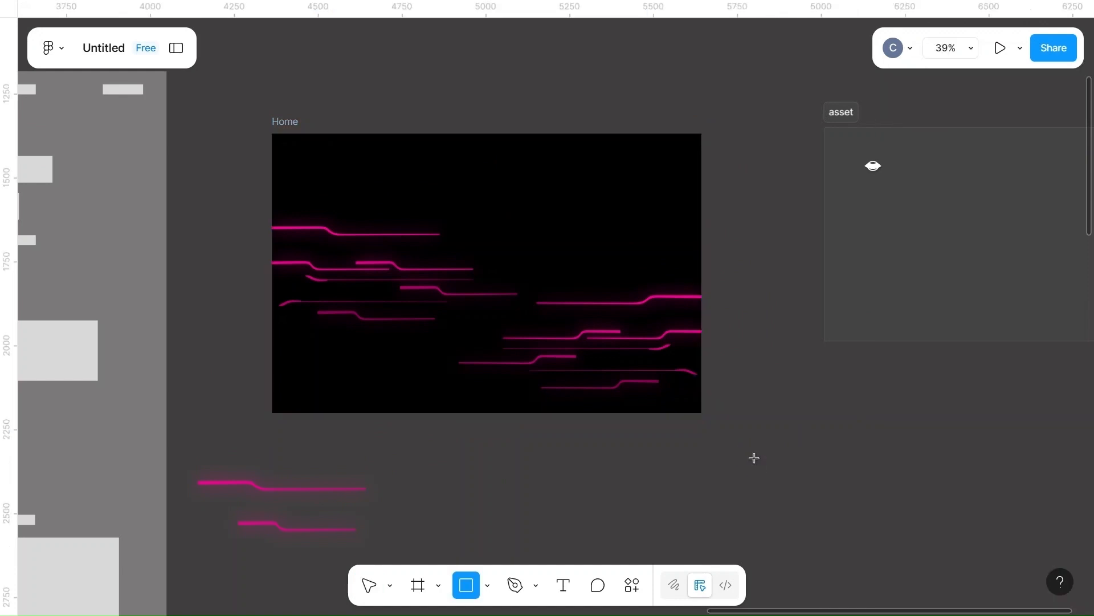
pyautogui.hscroll(5, 702, 454)
pyautogui.scroll(-2, 627, 467)
pyautogui.scroll(-2, 595, 475)
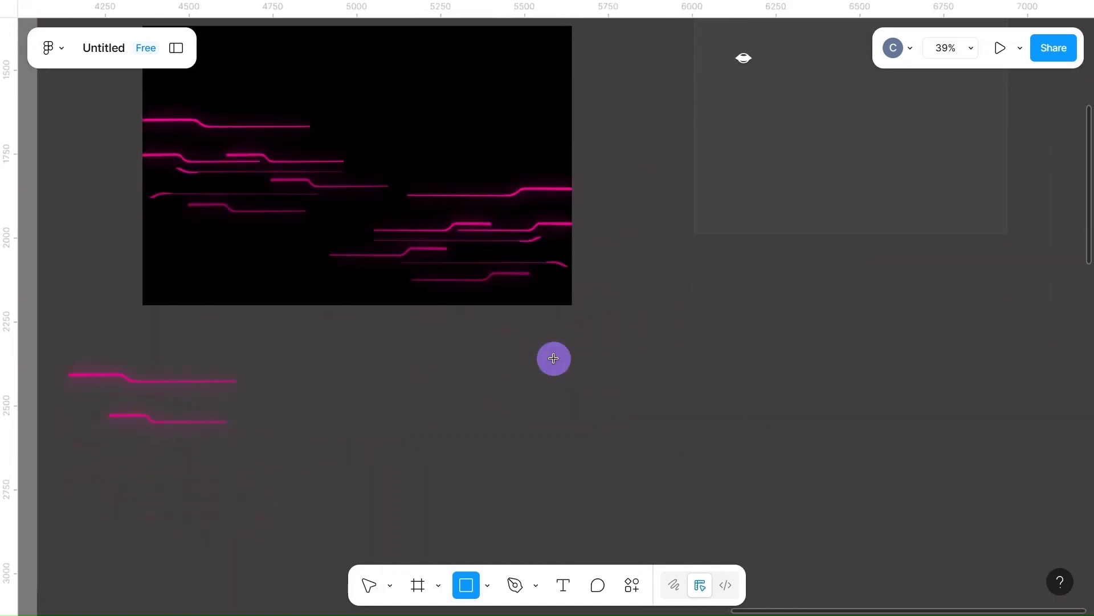
pyautogui.moveTo(553, 358); pyautogui.dragTo(747, 511)
# - Set the rectangle's size to 1280 × 832, the same as the Home frame
pyautogui.click(925, 313)
pyautogui.press('BackSpace')
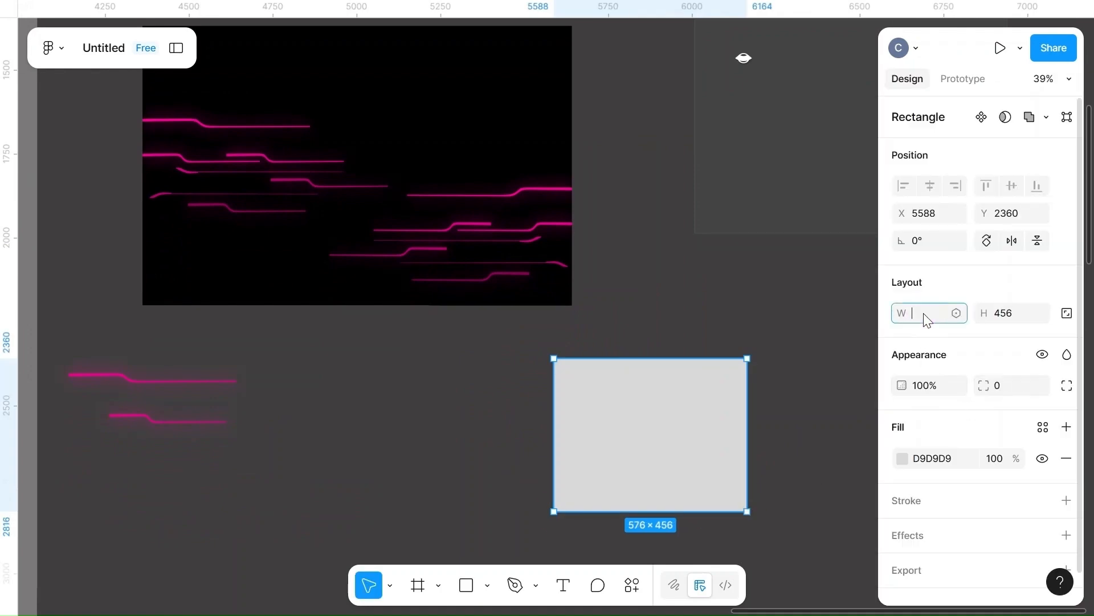
pyautogui.write('1280')
pyautogui.click(1021, 315)
pyautogui.press('BackSpace')
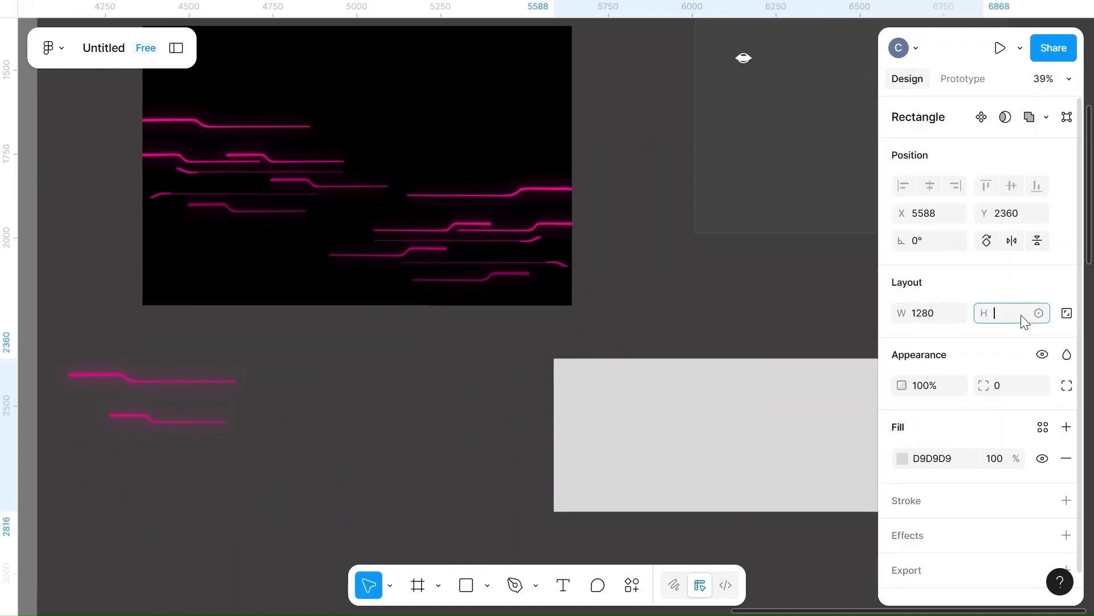
pyautogui.write('832')
pyautogui.click(754, 297)
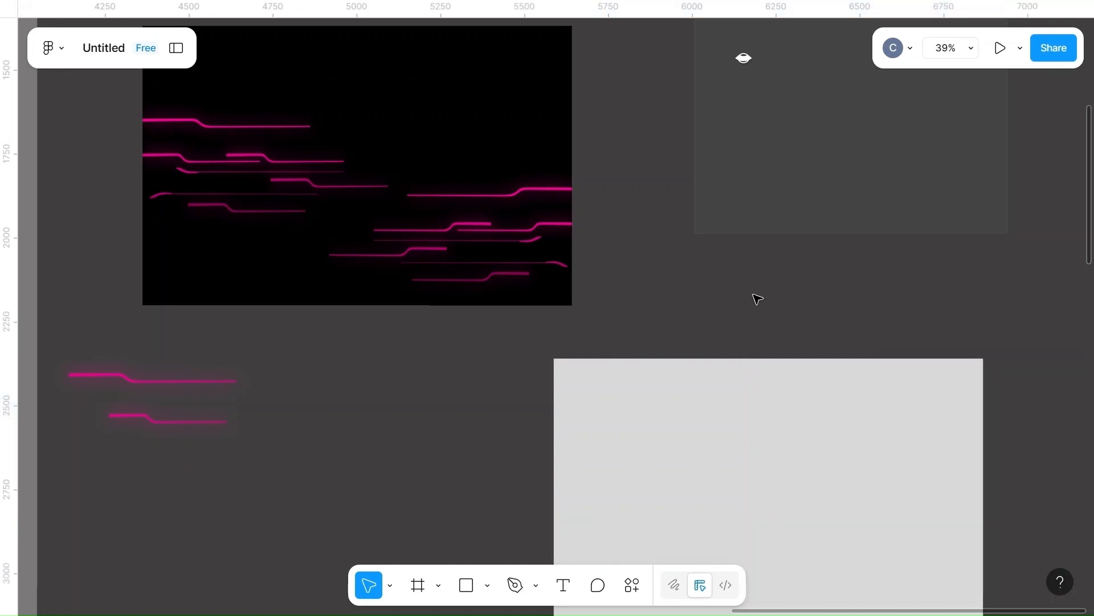
pyautogui.scroll(-3, 755, 296)
pyautogui.scroll(-1, 696, 306)
pyautogui.click(681, 383)
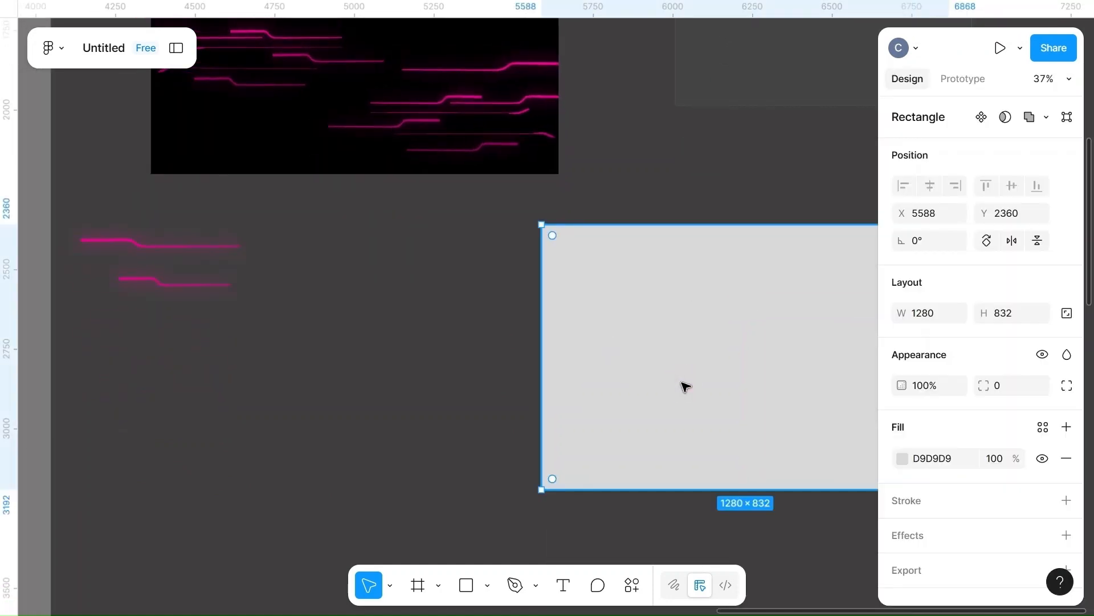
# - Look up the two hex colour codes in the text at the start of the content section
pyautogui.scroll(-4, 681, 384)
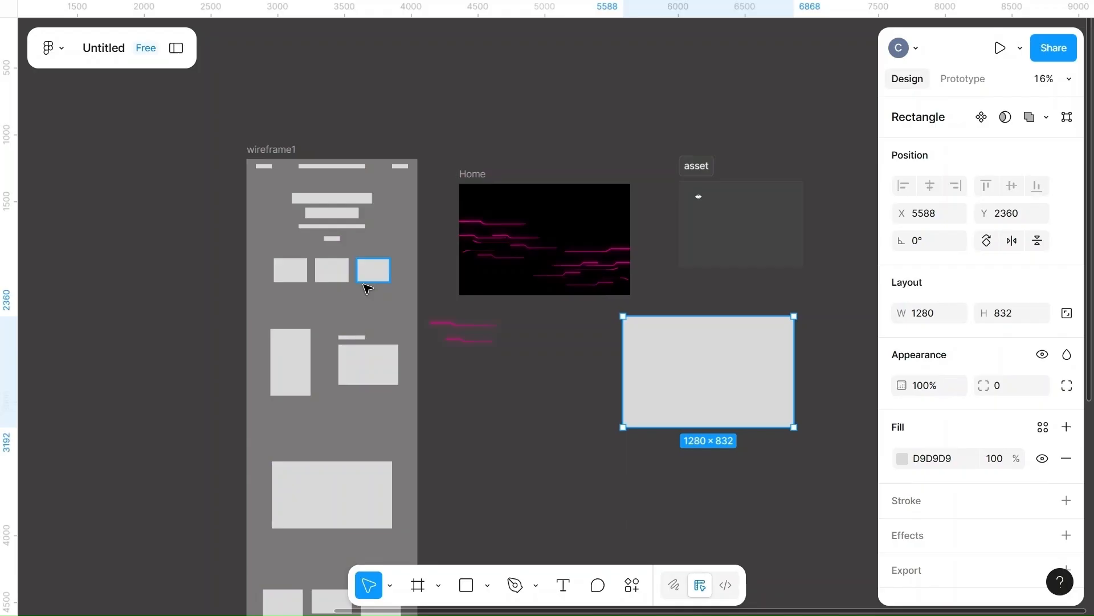
pyautogui.hscroll(-3, 366, 285)
pyautogui.scroll(-5, 147, 283)
pyautogui.hscroll(-3, 147, 283)
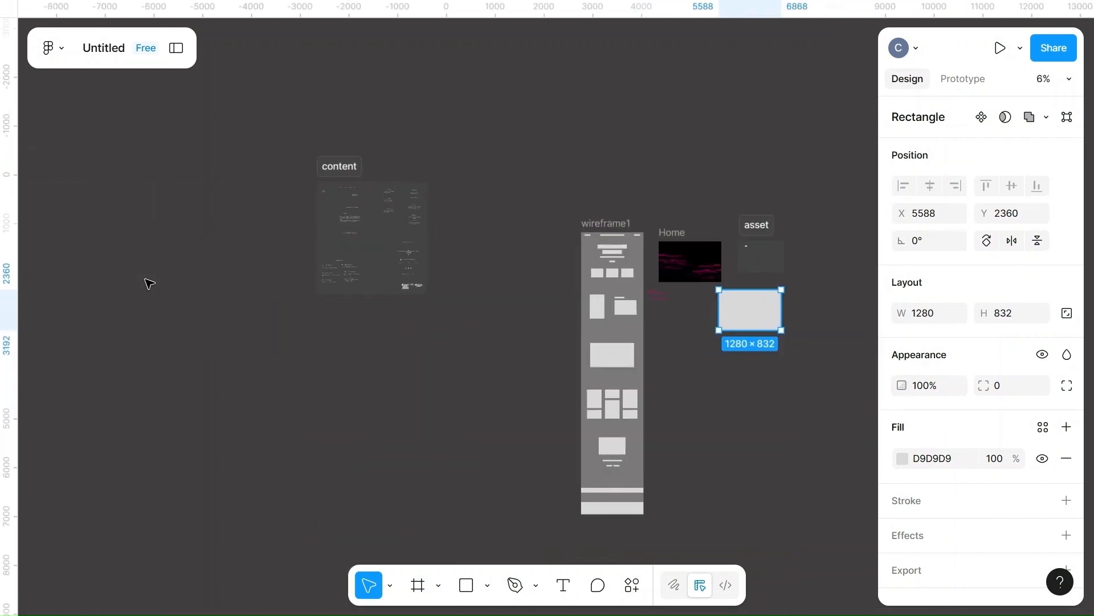
pyautogui.scroll(3, 148, 283)
pyautogui.scroll(4, 552, 188)
pyautogui.scroll(2, 552, 188)
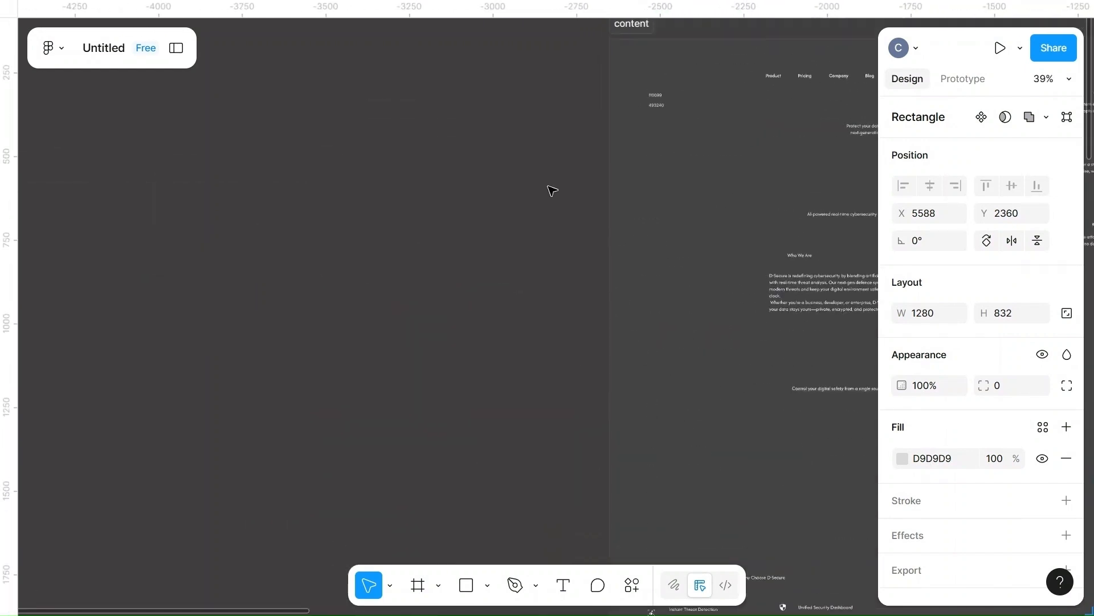
pyautogui.scroll(3, 551, 190)
pyautogui.hscroll(3, 551, 190)
pyautogui.scroll(4, 551, 188)
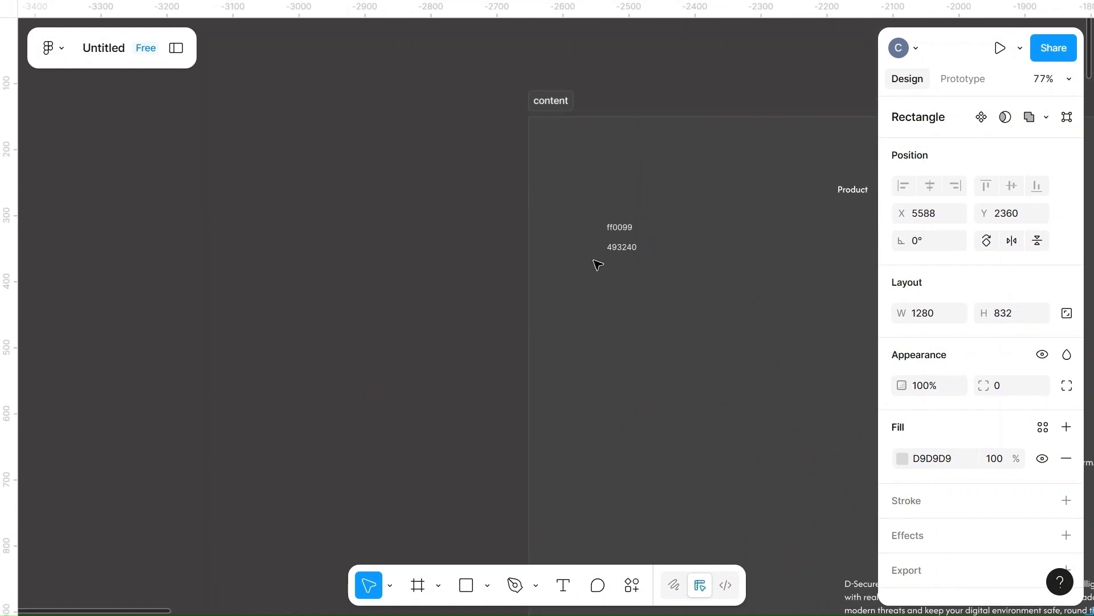
pyautogui.click(618, 247)
pyautogui.click(618, 247)
pyautogui.click(618, 246)
pyautogui.doubleClick(618, 247)
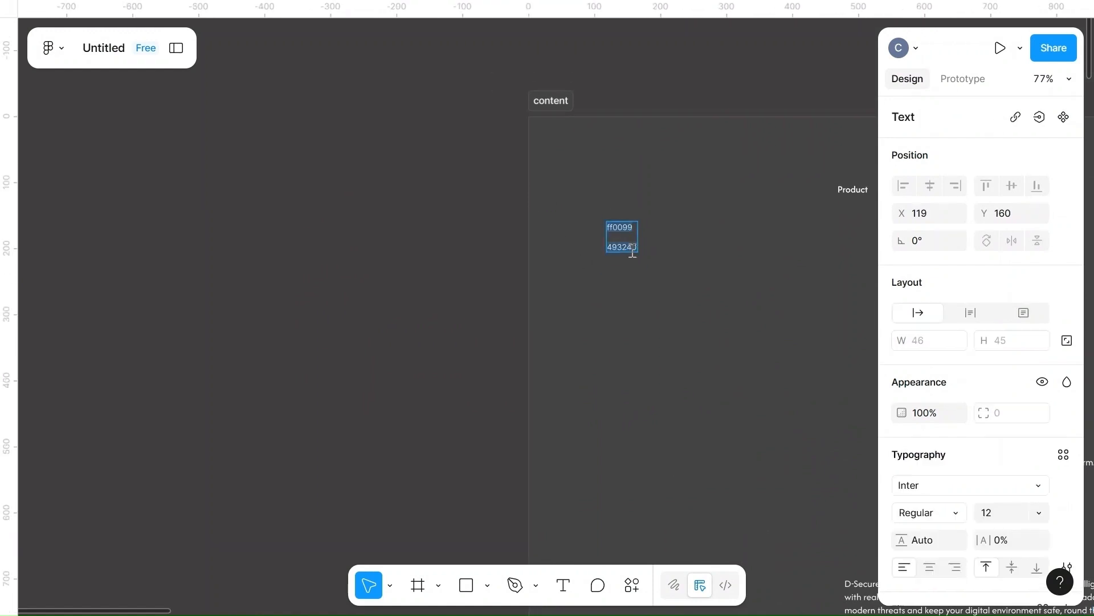
pyautogui.click(631, 250)
# - Change the fill of the 1280 × 832 rectangle to a linear gradient
pyautogui.scroll(-5, 692, 255)
pyautogui.scroll(-6, 547, 274)
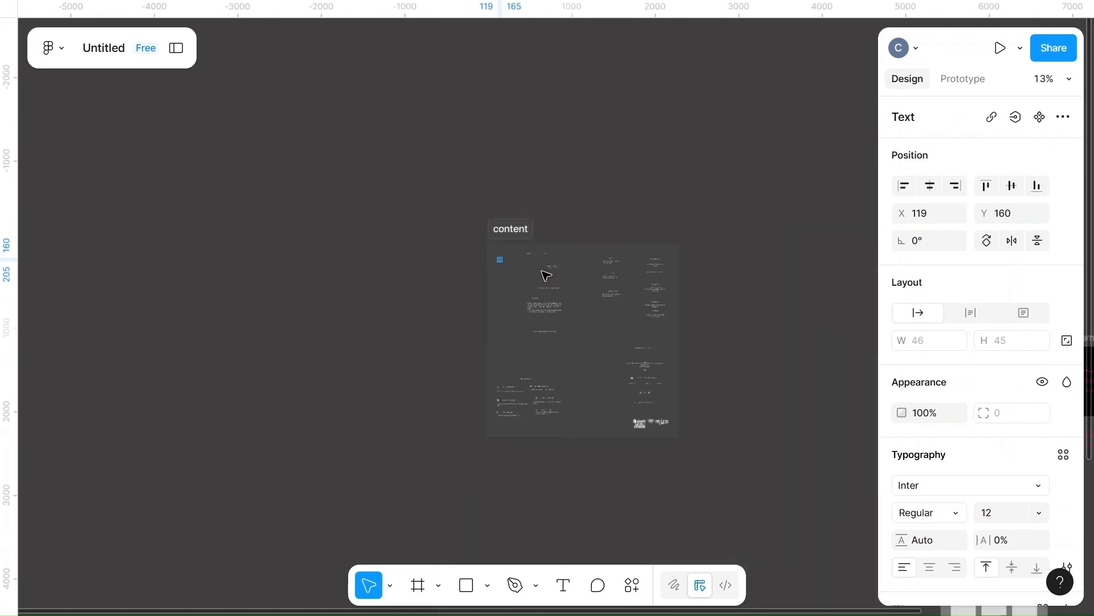
pyautogui.hscroll(3, 546, 276)
pyautogui.scroll(2, 546, 276)
pyautogui.scroll(-5, 546, 276)
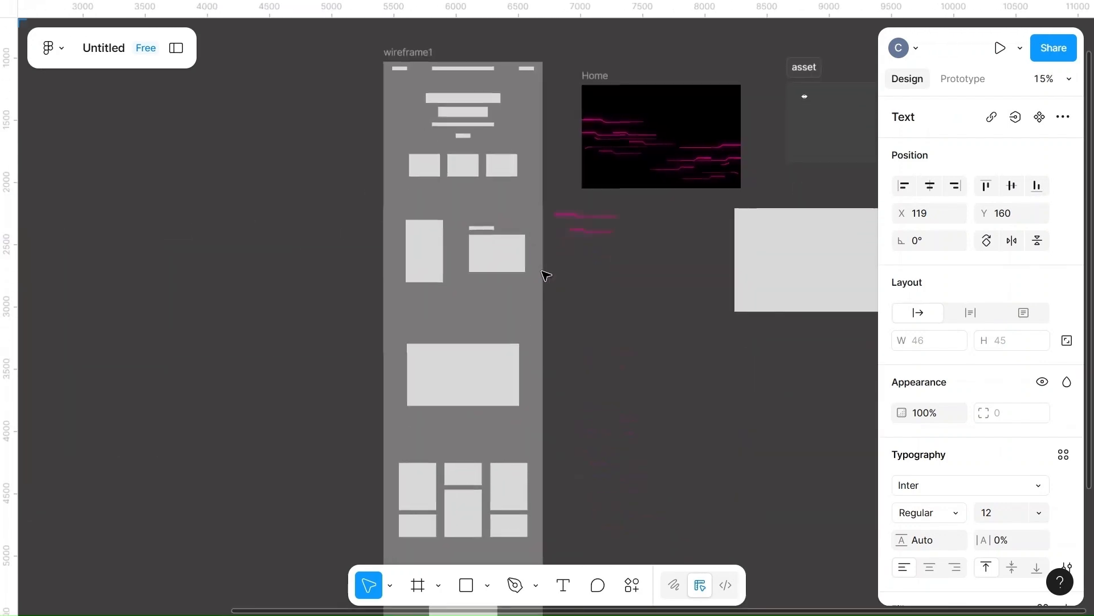
pyautogui.hscroll(3, 546, 275)
pyautogui.hscroll(3, 544, 274)
pyautogui.scroll(3, 545, 273)
pyautogui.click(545, 274)
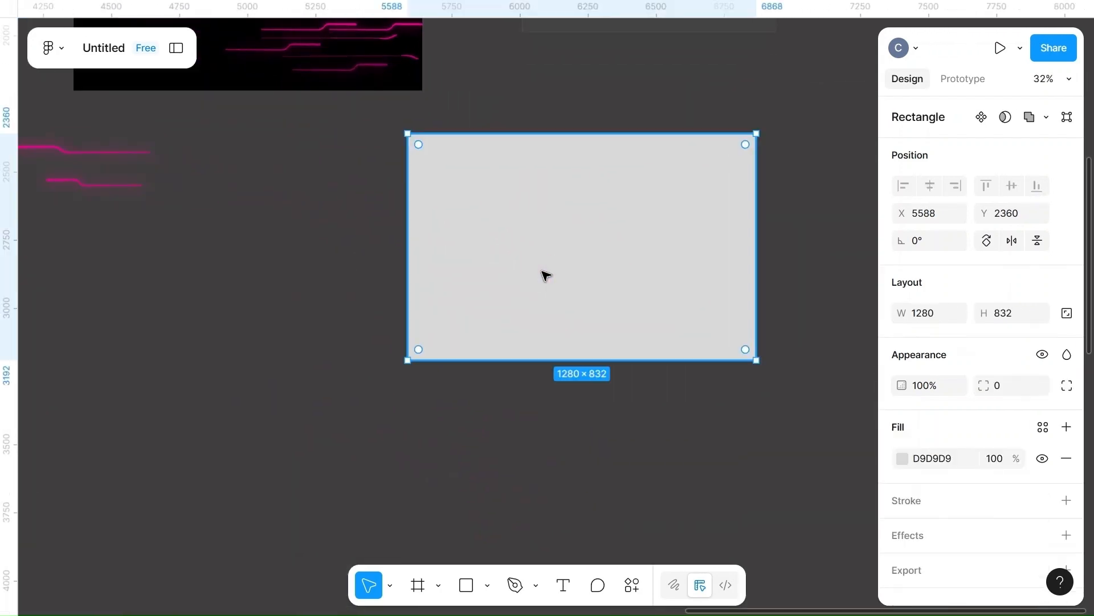
pyautogui.click(902, 458)
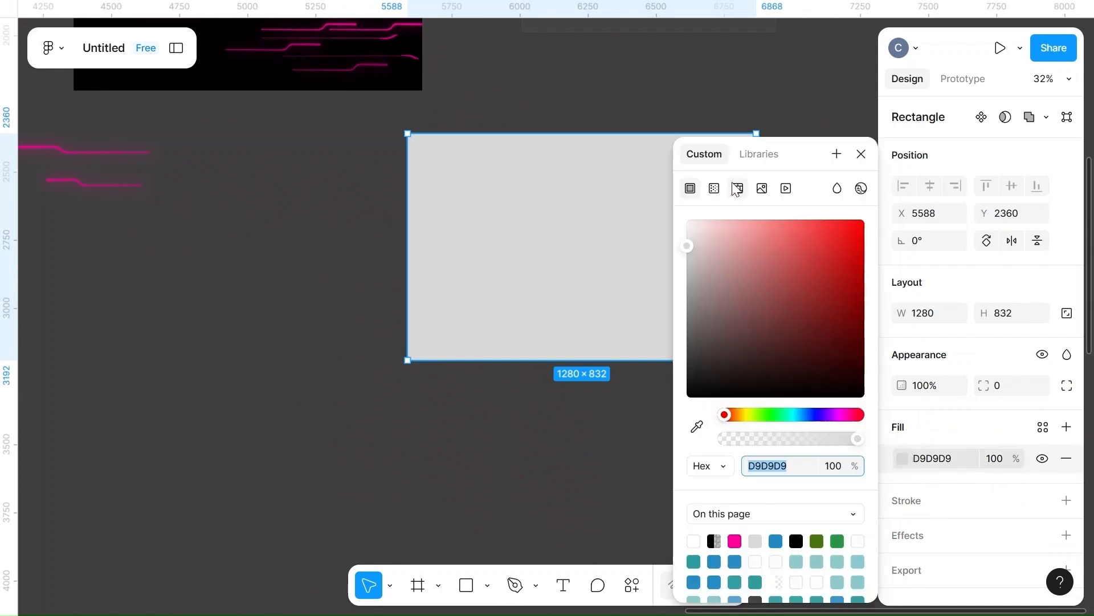
pyautogui.click(716, 188)
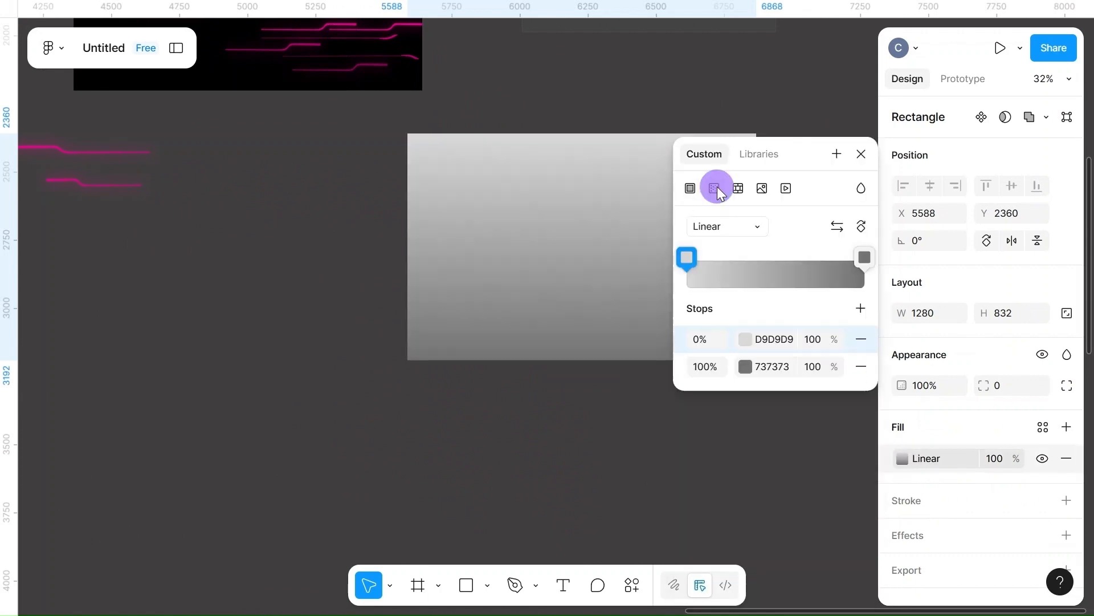
# - Set the gradient's 100% stop to 493240 and its 0% stop to FF0099
pyautogui.click(747, 367)
pyautogui.click(770, 366)
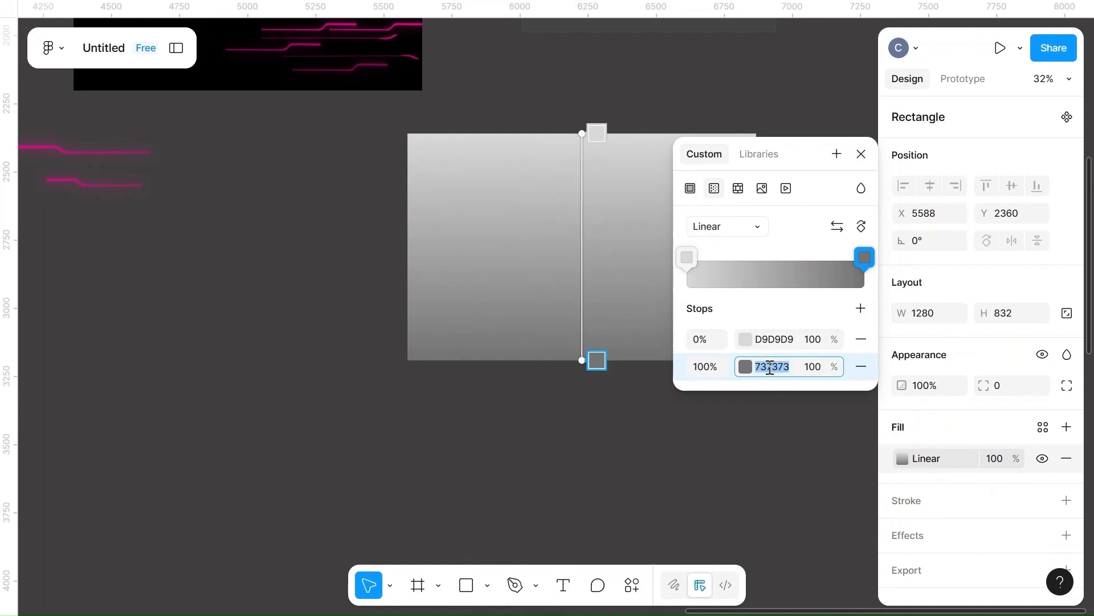
pyautogui.write('493240')
pyautogui.click(782, 341)
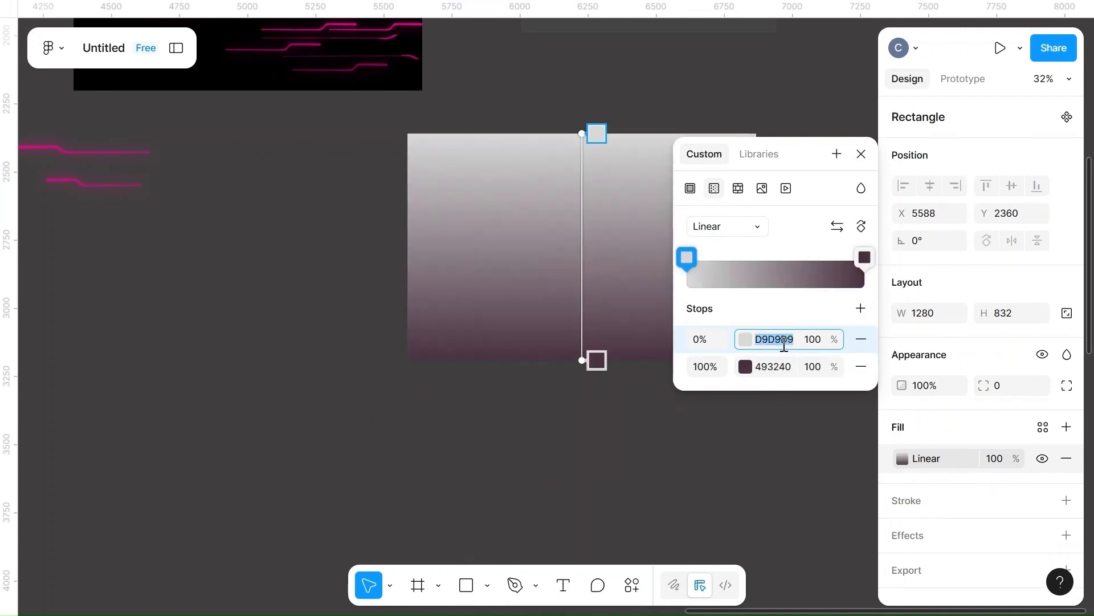
pyautogui.write('ff0099')
pyautogui.press('Return')
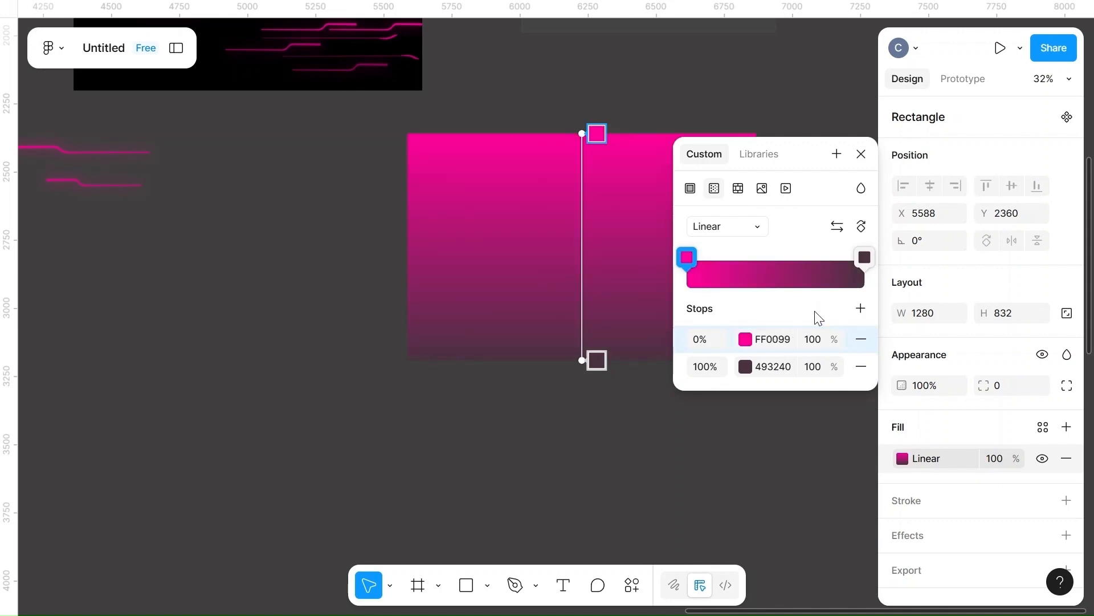
# - Move the pink gradient stop to 15% and set the rectangle's fill opacity to 10%
pyautogui.hscroll(5, 520, 259)
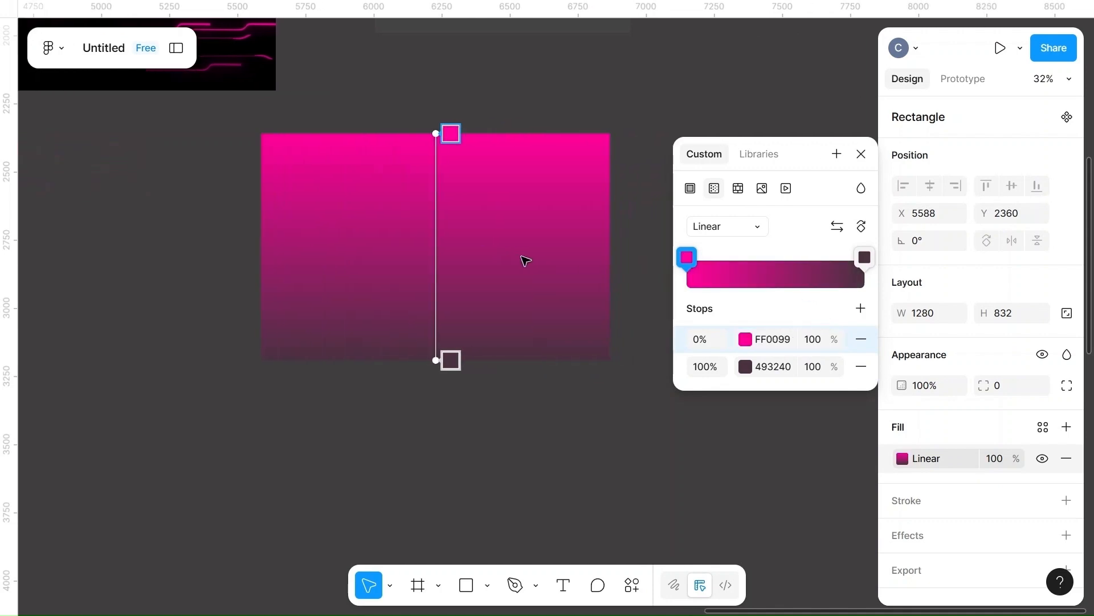
pyautogui.press('Escape')
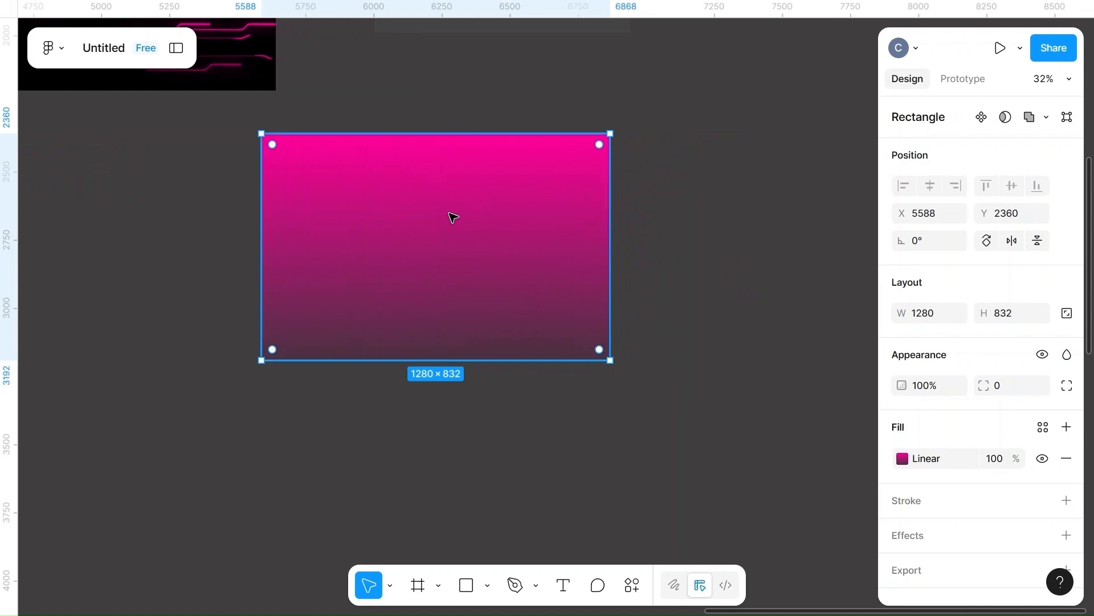
pyautogui.click(903, 460)
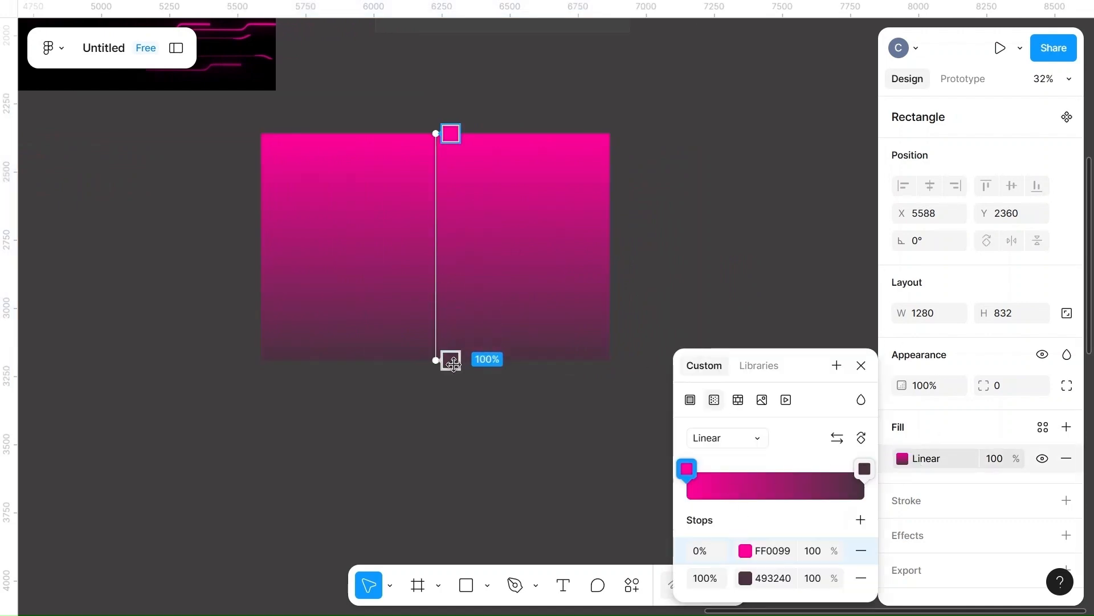
pyautogui.moveTo(451, 360)
pyautogui.mouseDown()
pyautogui.moveTo(450, 276)
pyautogui.moveTo(451, 360)
pyautogui.mouseUp()
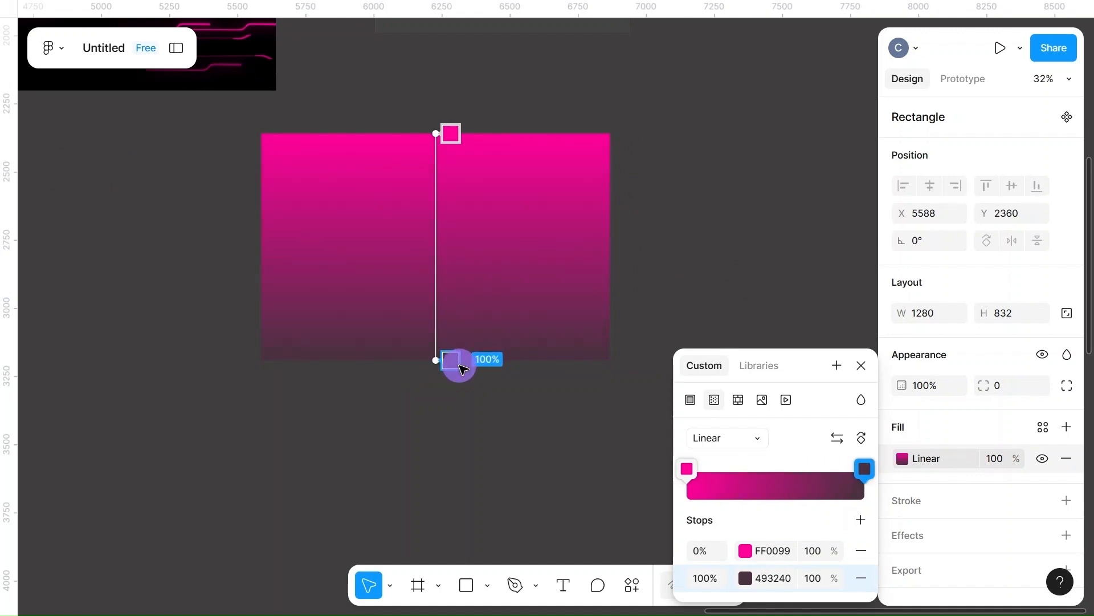
pyautogui.moveTo(435, 132); pyautogui.dragTo(454, 156)
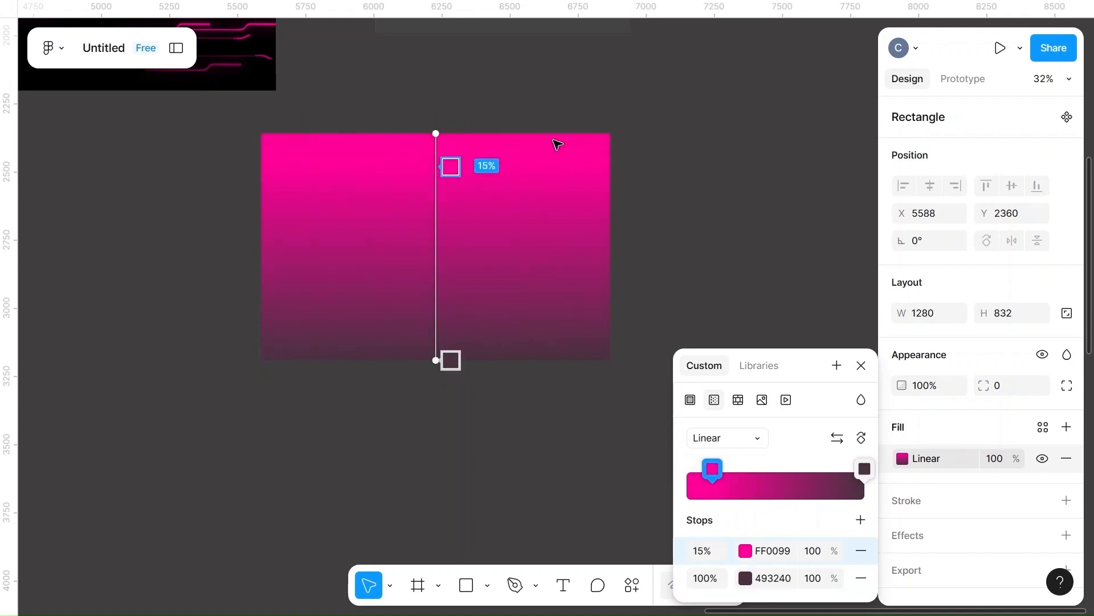
pyautogui.press('Escape')
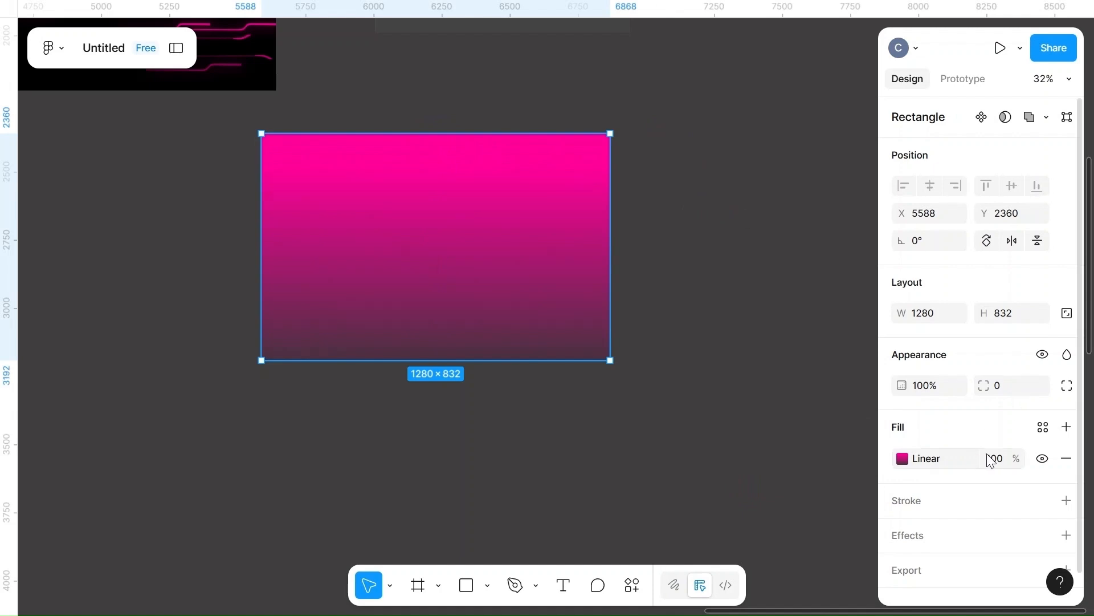
pyautogui.press('BackSpace')
pyautogui.click(727, 454)
# - Try placing the translucent gradient rectangle over the black Home frame
pyautogui.scroll(-5, 730, 456)
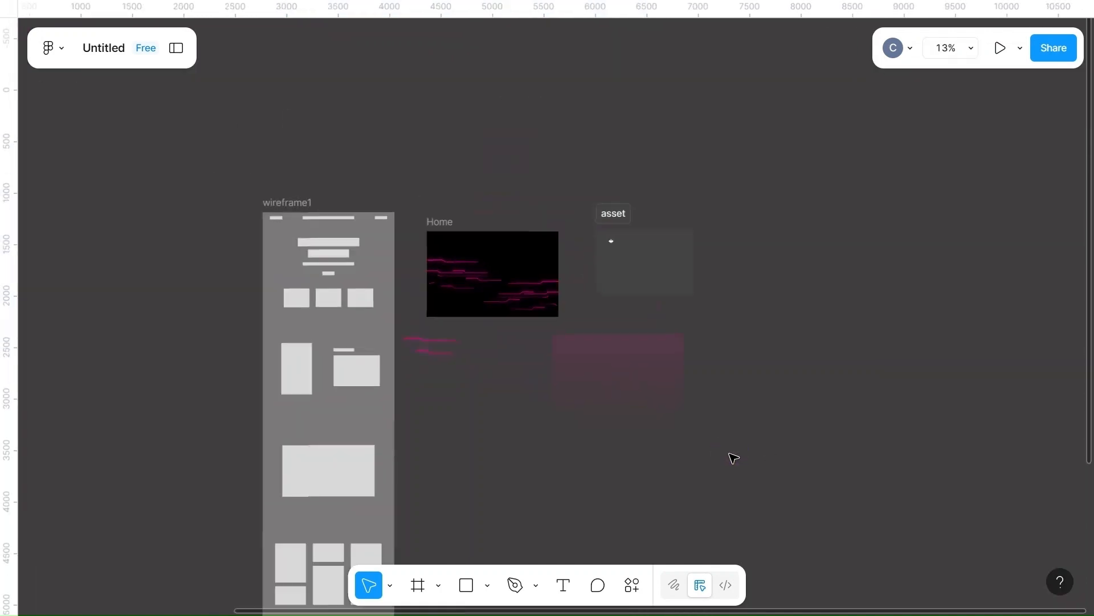
pyautogui.scroll(2, 734, 458)
pyautogui.scroll(1, 734, 458)
pyautogui.hscroll(-2, 734, 458)
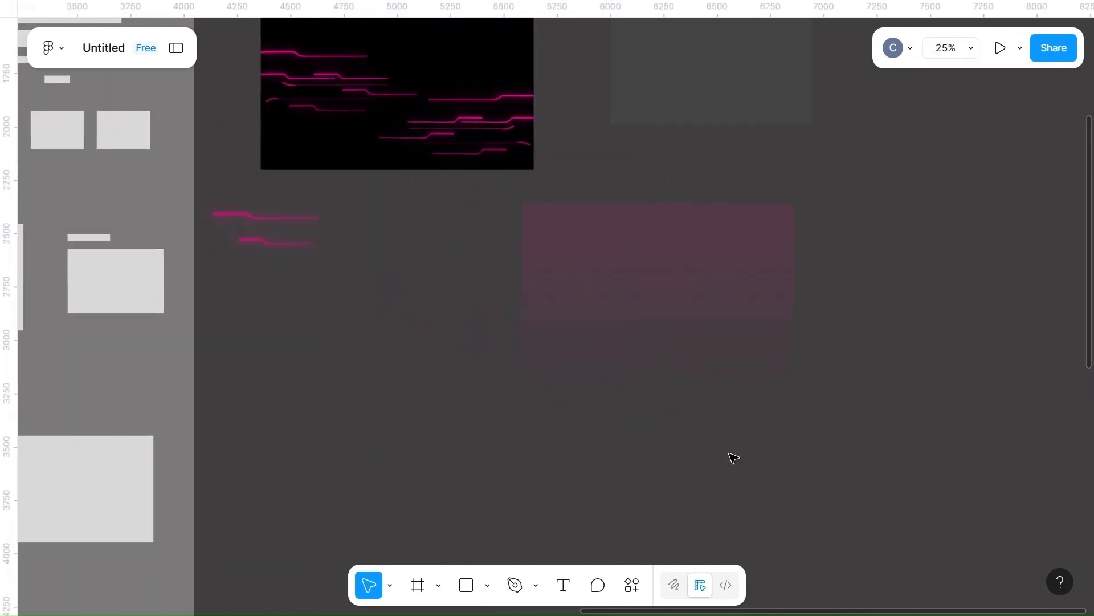
pyautogui.scroll(3, 733, 457)
pyautogui.scroll(-2, 734, 457)
pyautogui.scroll(2, 655, 347)
pyautogui.hscroll(-1, 655, 347)
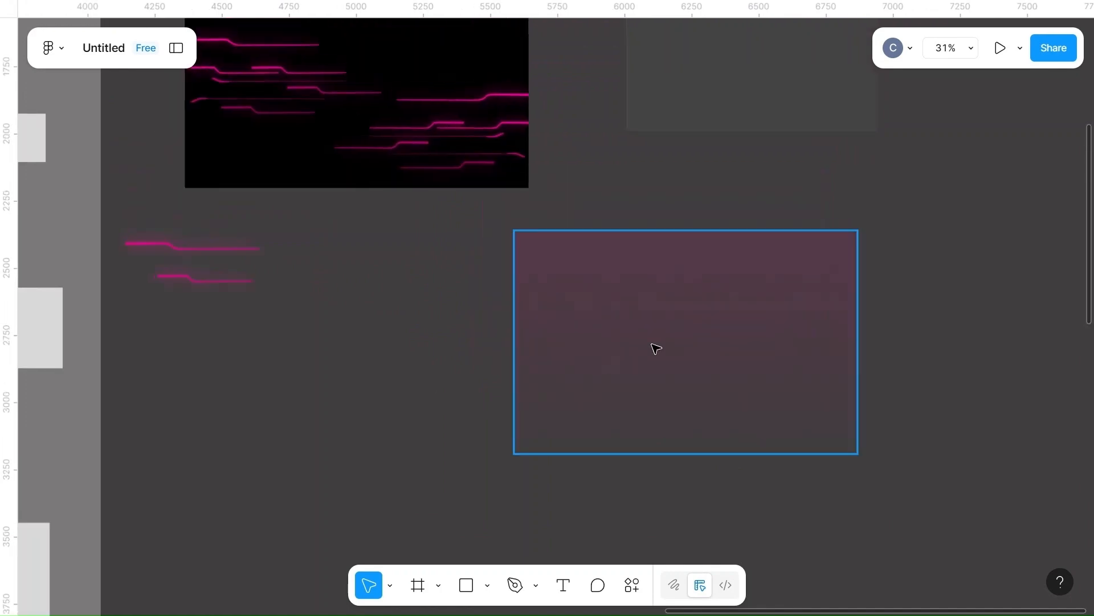
pyautogui.moveTo(655, 347); pyautogui.dragTo(379, 130)
pyautogui.scroll(3, 378, 132)
pyautogui.hscroll(-2, 378, 132)
pyautogui.moveTo(515, 200); pyautogui.dragTo(472, 152)
pyautogui.scroll(1, 471, 153)
pyautogui.scroll(3, 471, 152)
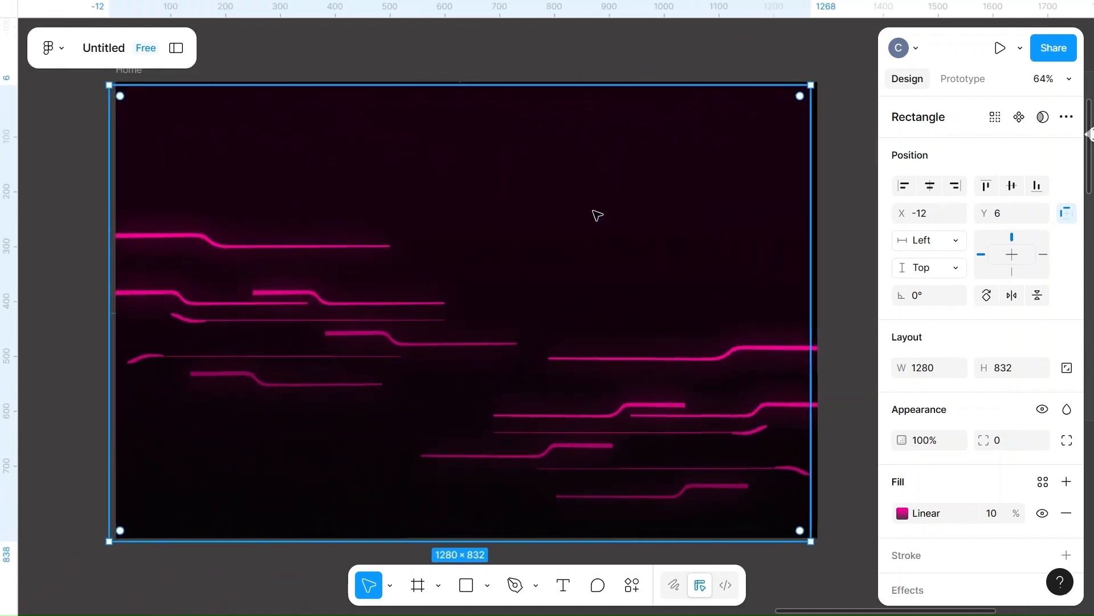
pyautogui.moveTo(596, 214); pyautogui.dragTo(599, 220)
pyautogui.scroll(-4, 598, 220)
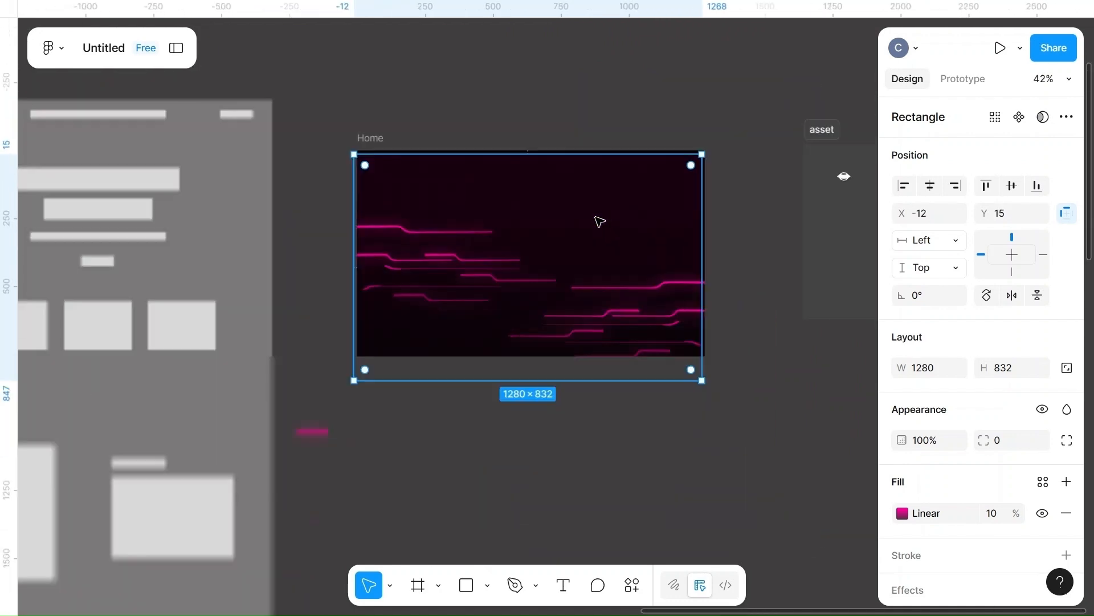
# - Move the gradient rectangle out of the Home frame to the canvas below it, at X 4883, Y 2751
pyautogui.moveTo(583, 123); pyautogui.dragTo(716, 464)
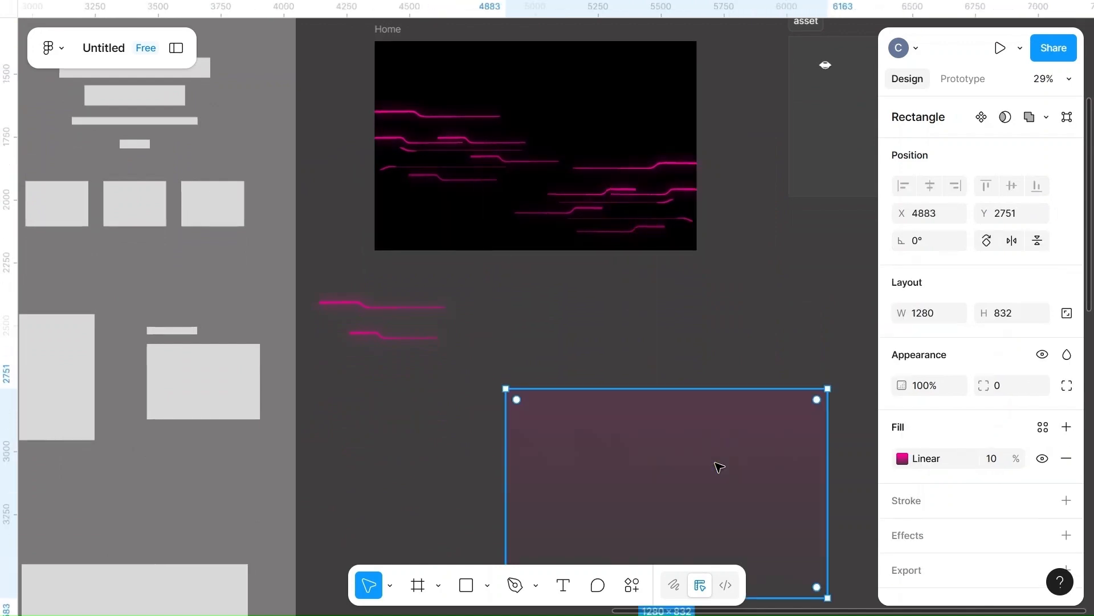
pyautogui.scroll(-2, 716, 464)
pyautogui.scroll(-1, 952, 490)
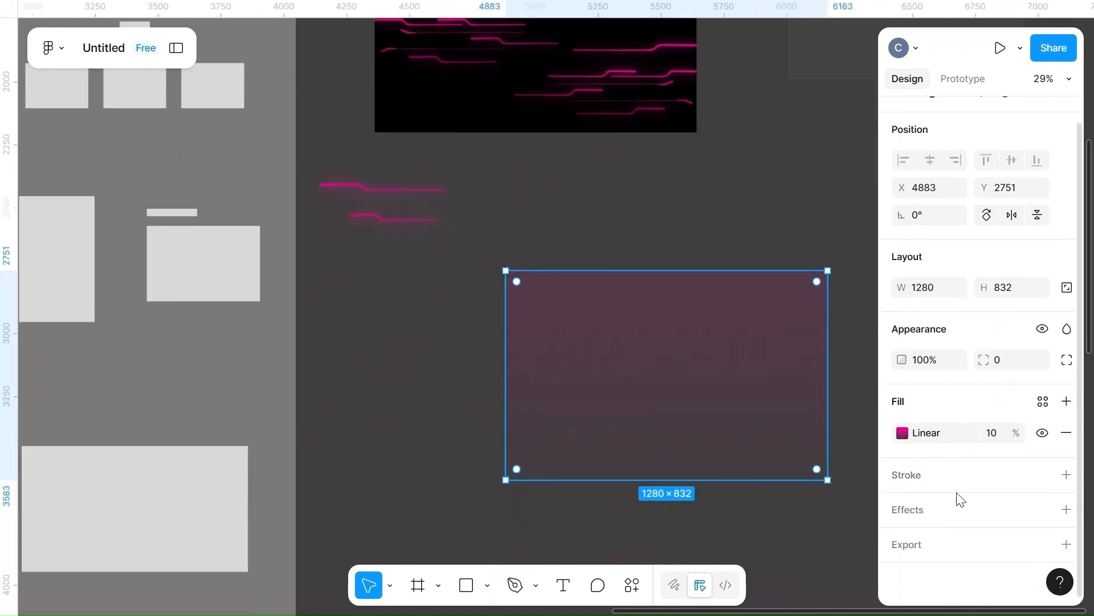
# - Add a uniform background blur of 20 to the gradient rectangle below the Home frame
pyautogui.click(914, 510)
pyautogui.click(764, 387)
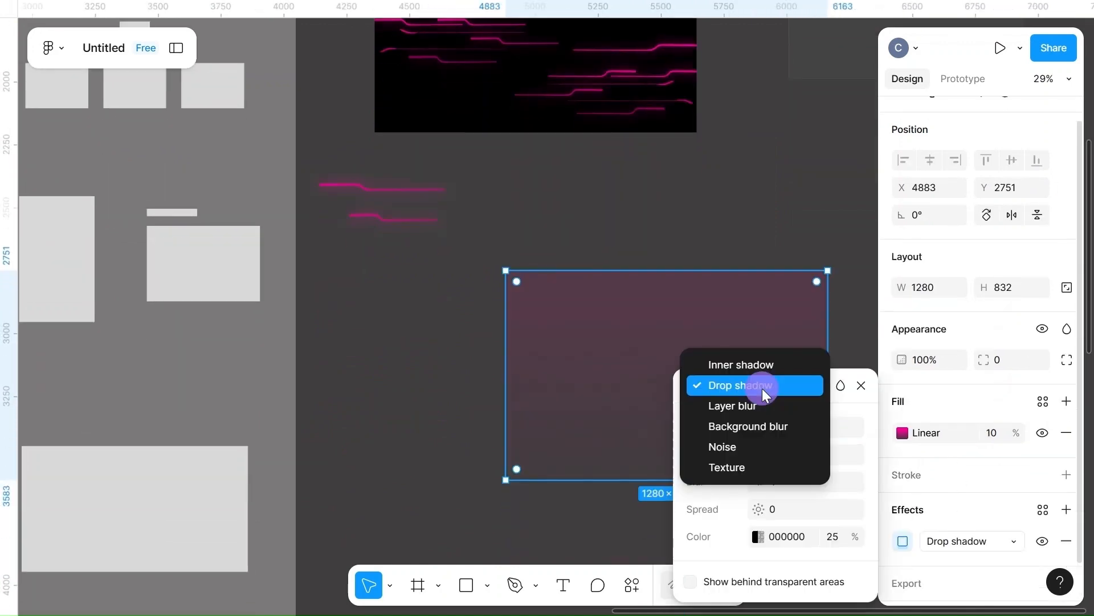
pyautogui.click(746, 429)
pyautogui.click(784, 448)
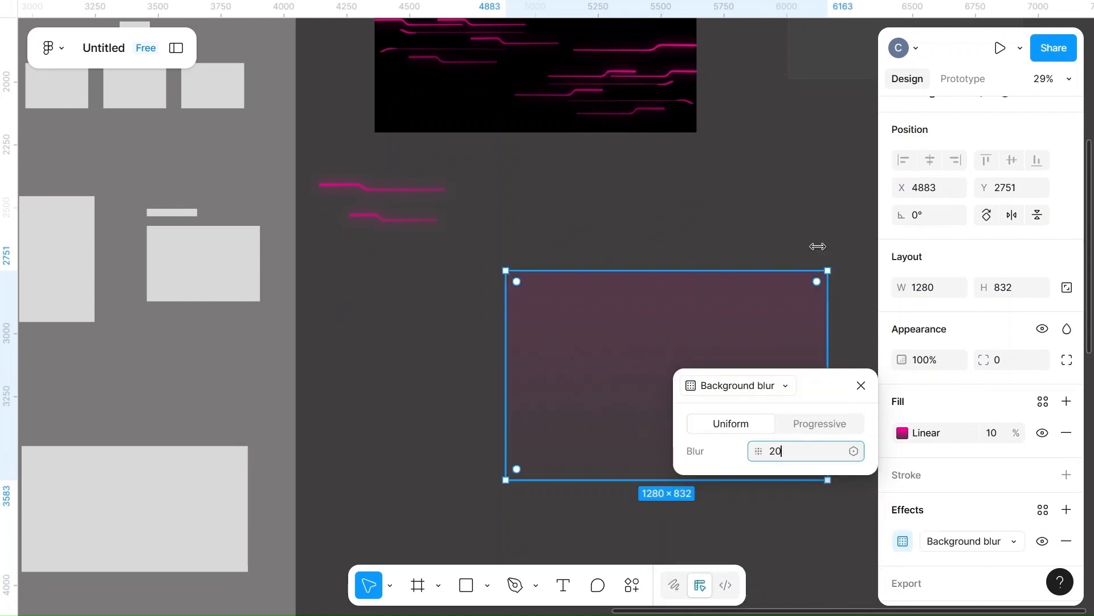
pyautogui.click(765, 220)
# - Set the gradient rectangle's fill opacity to 5%
pyautogui.click(682, 341)
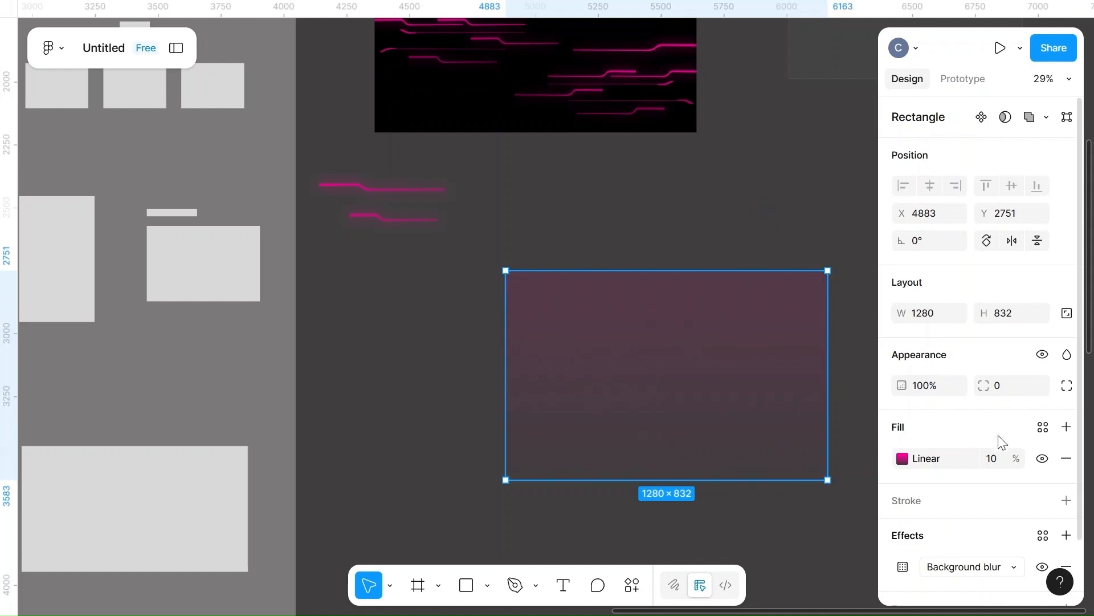
pyautogui.click(997, 465)
pyautogui.press('BackSpace')
pyautogui.click(765, 237)
# - Move the gradient rectangle over the Home frame, covering the glowing lines at X 0, Y 23
pyautogui.click(623, 359)
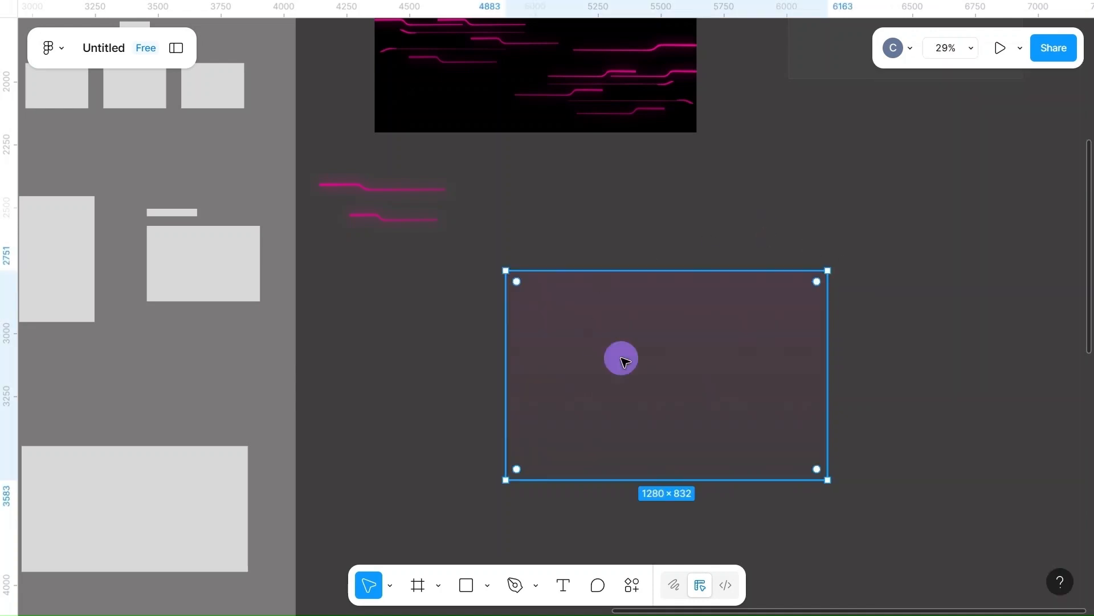
pyautogui.scroll(-3, 626, 363)
pyautogui.moveTo(652, 367); pyautogui.dragTo(562, 204)
pyautogui.scroll(4, 558, 200)
pyautogui.hscroll(2, 558, 200)
pyautogui.scroll(1, 558, 200)
pyautogui.moveTo(495, 181); pyautogui.dragTo(559, 180)
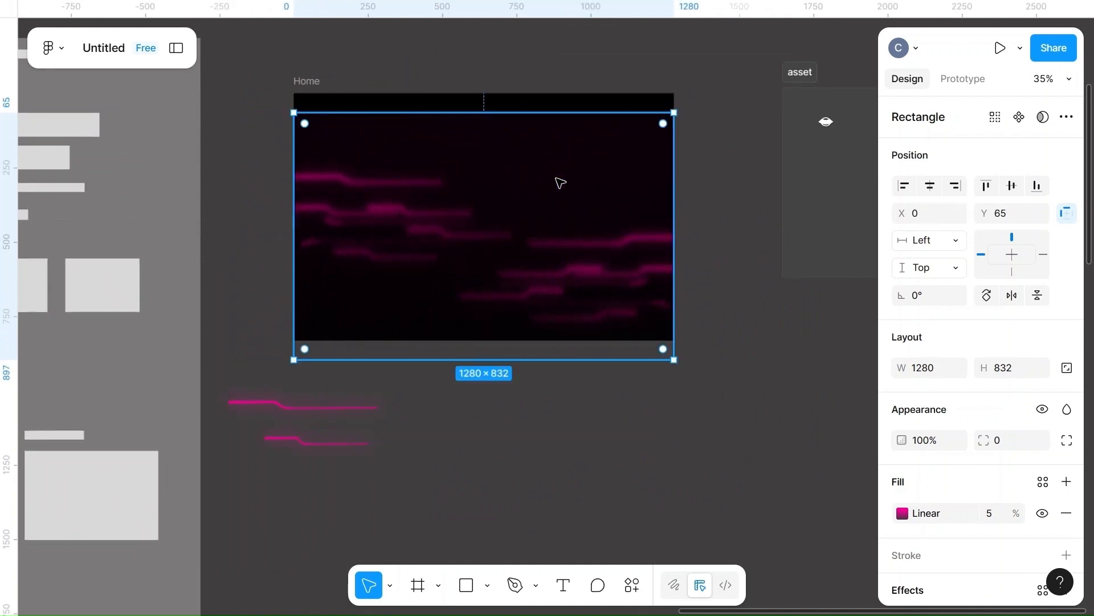
pyautogui.moveTo(556, 177); pyautogui.dragTo(557, 166)
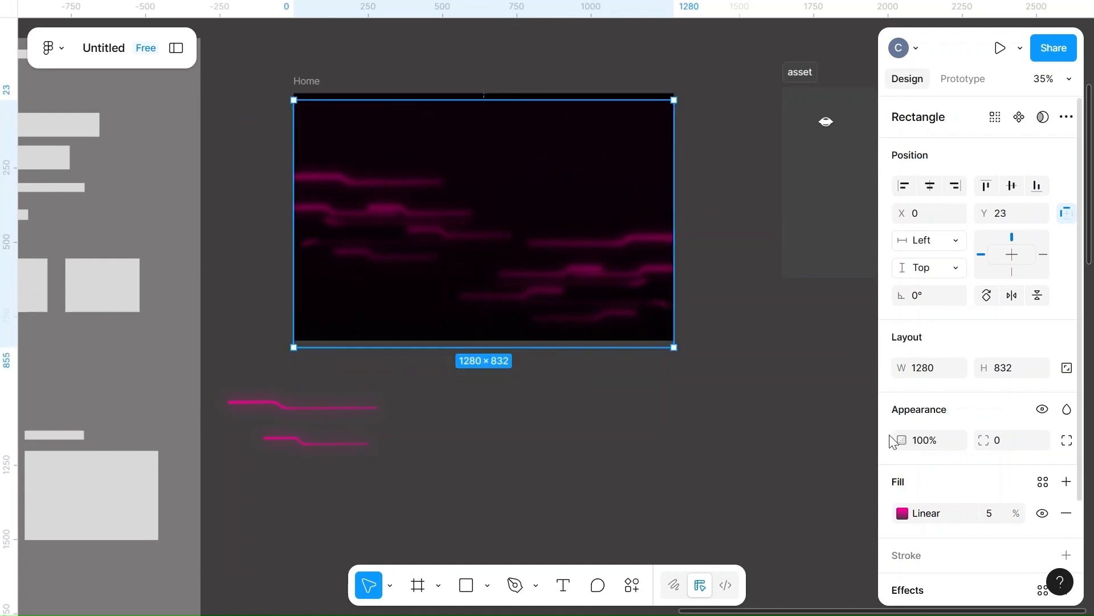
# - Try a background blur of 2 on the gradient rectangle
pyautogui.scroll(-2, 919, 485)
pyautogui.click(903, 503)
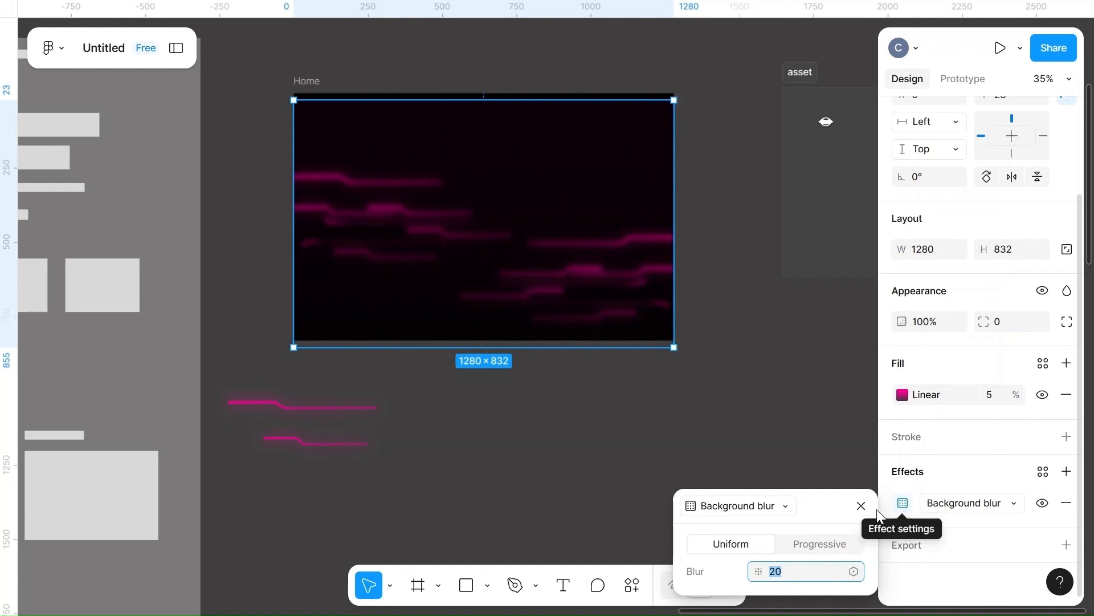
pyautogui.click(798, 568)
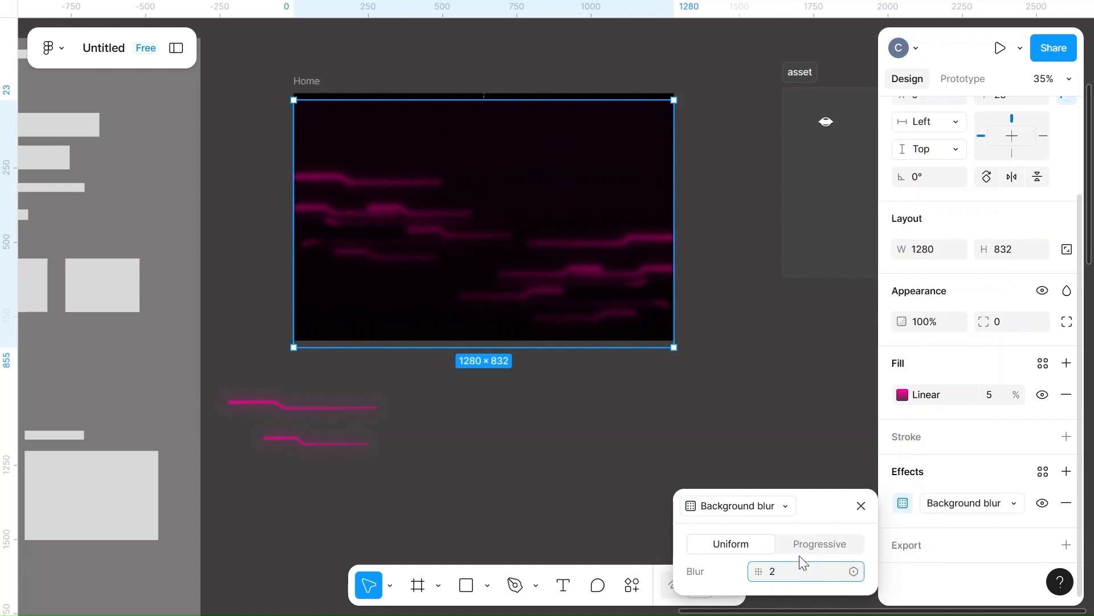
pyautogui.click(791, 433)
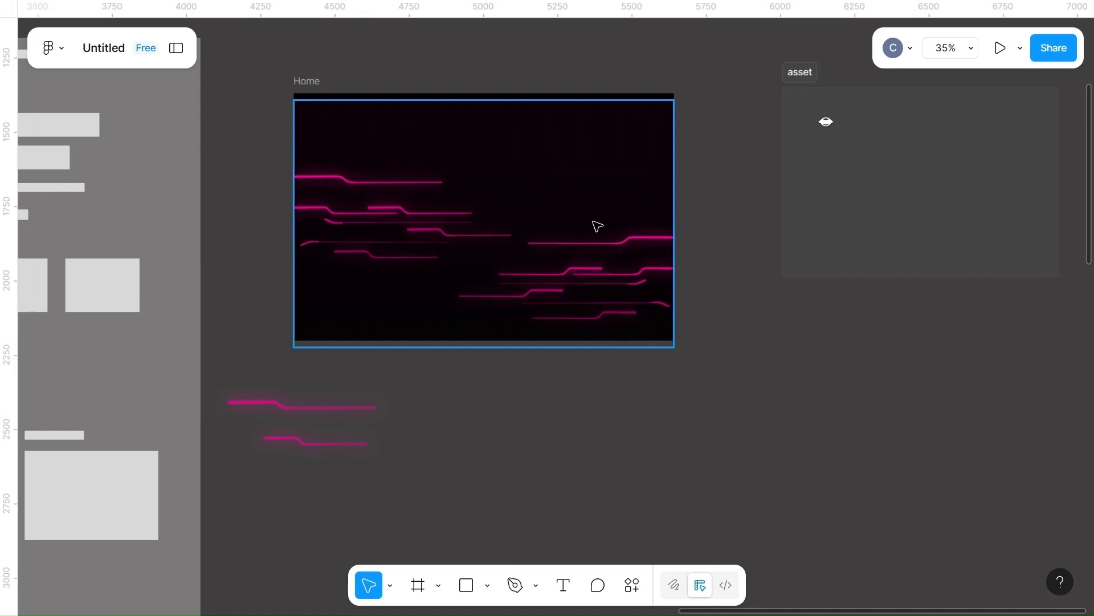
# - Try a background blur of 10 on the gradient rectangle
pyautogui.click(597, 226)
pyautogui.scroll(-3, 969, 496)
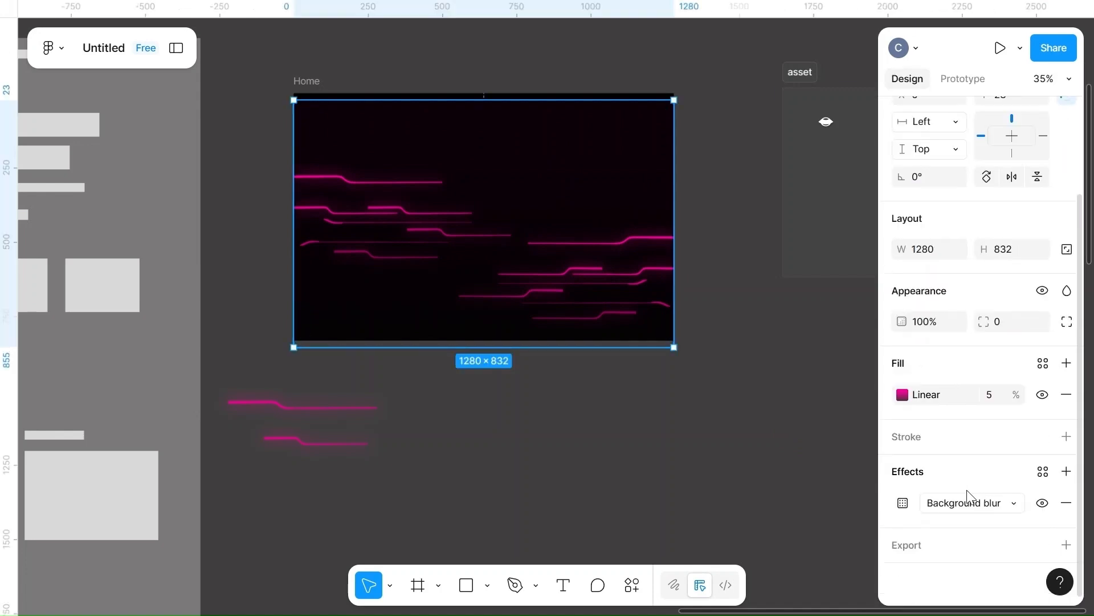
pyautogui.click(904, 504)
pyautogui.click(791, 569)
pyautogui.write('10')
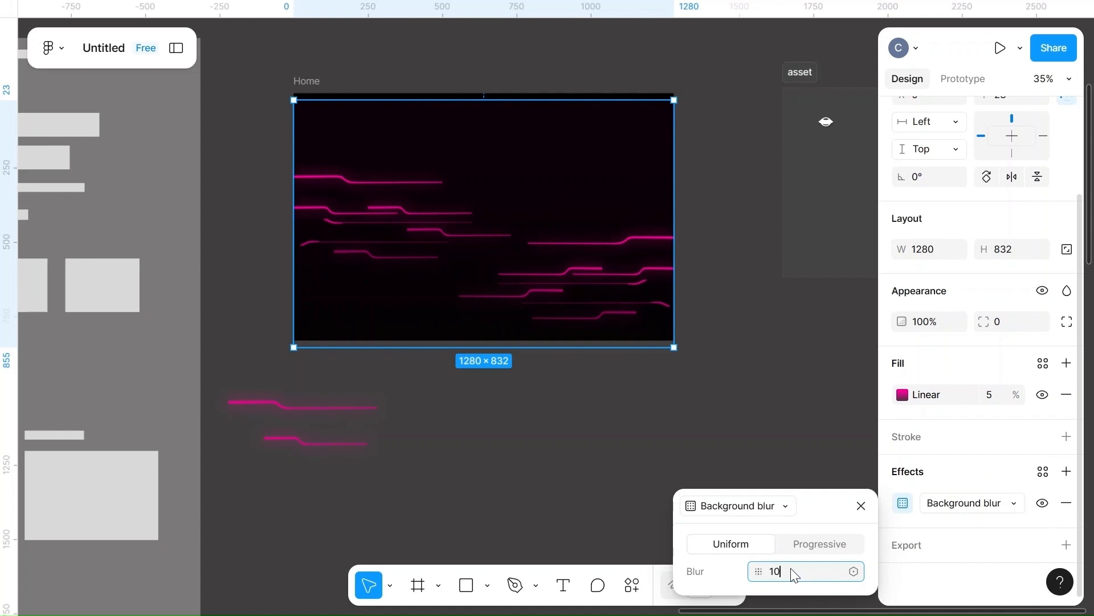
pyautogui.click(798, 416)
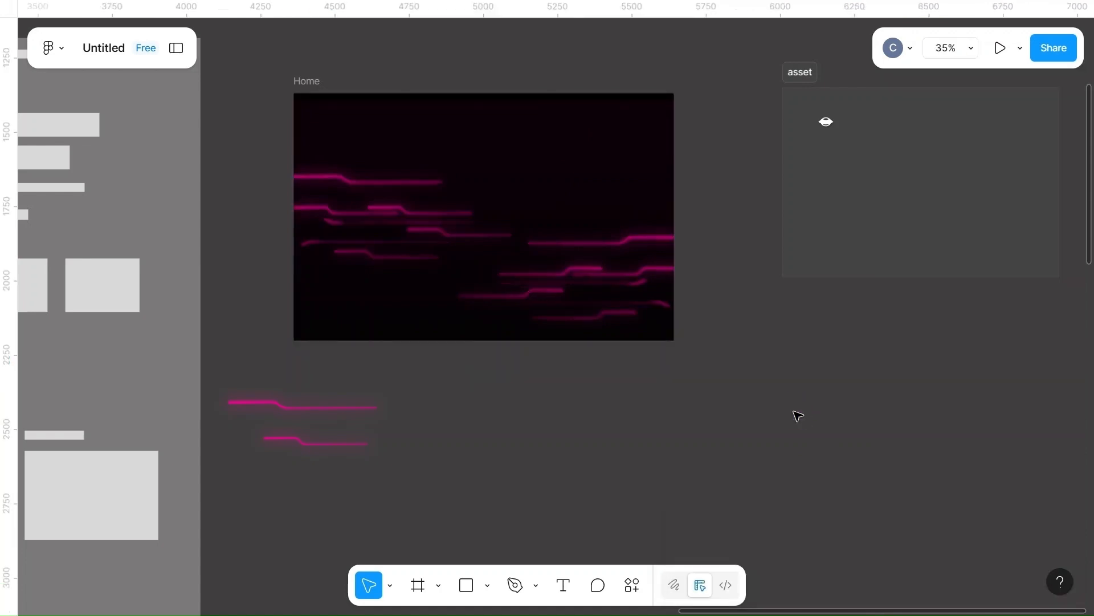
# - Change the gradient rectangle's background blur to a uniform layer blur and enter a new blur amount
pyautogui.click(596, 238)
pyautogui.scroll(-2, 931, 577)
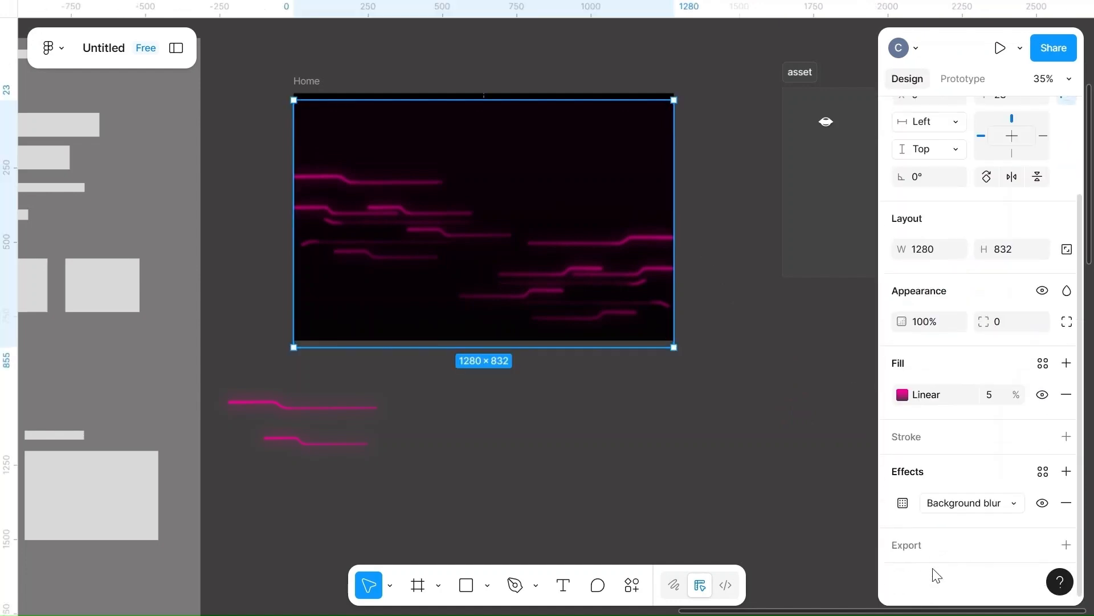
pyautogui.click(903, 503)
pyautogui.click(786, 509)
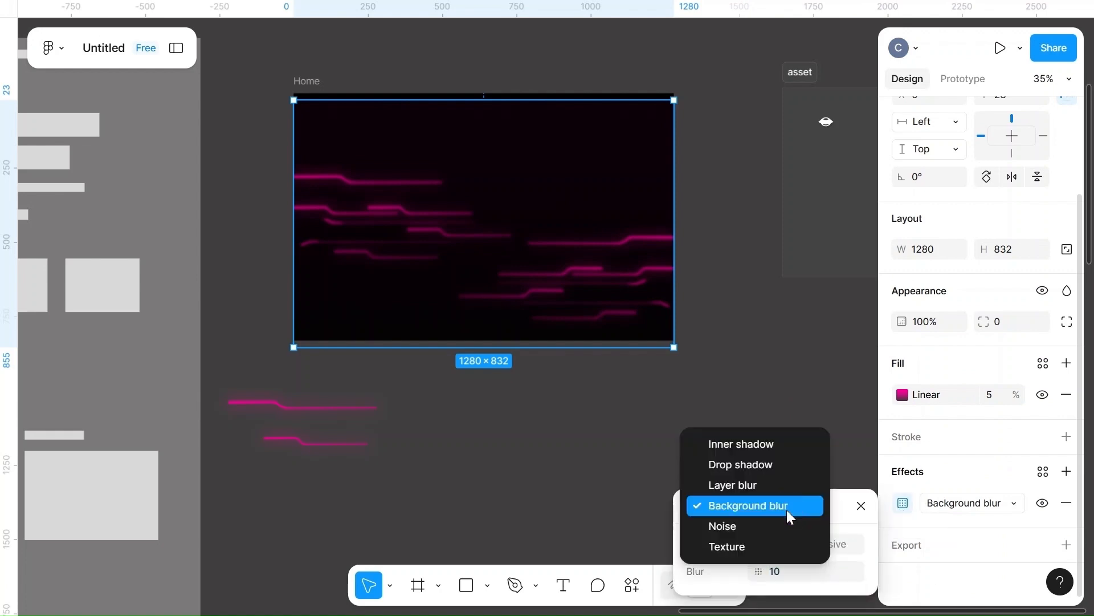
pyautogui.click(748, 484)
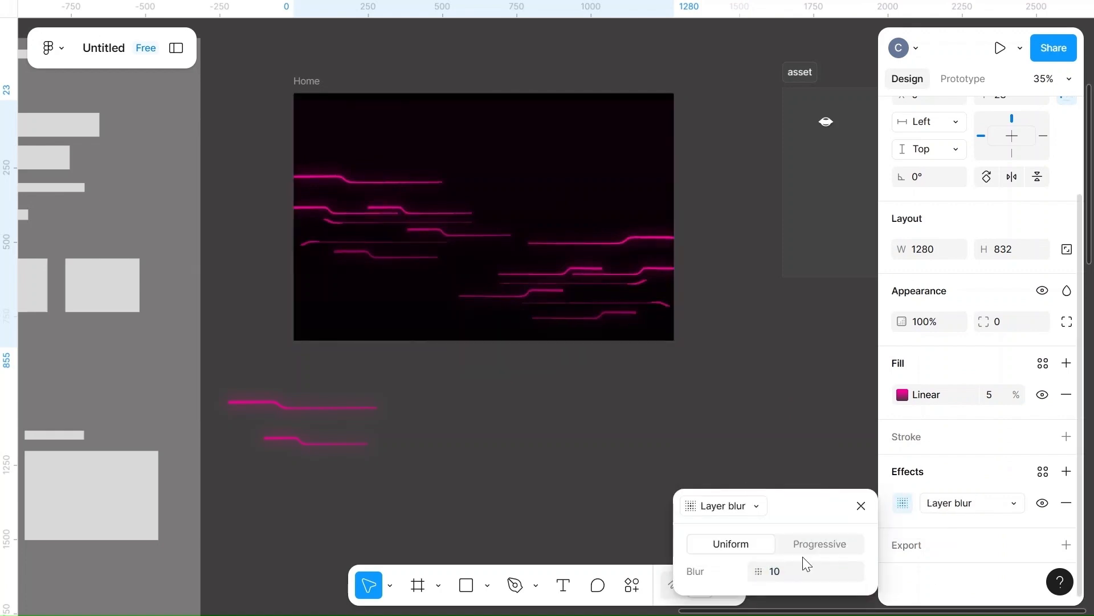
pyautogui.click(802, 572)
pyautogui.press('BackSpace')
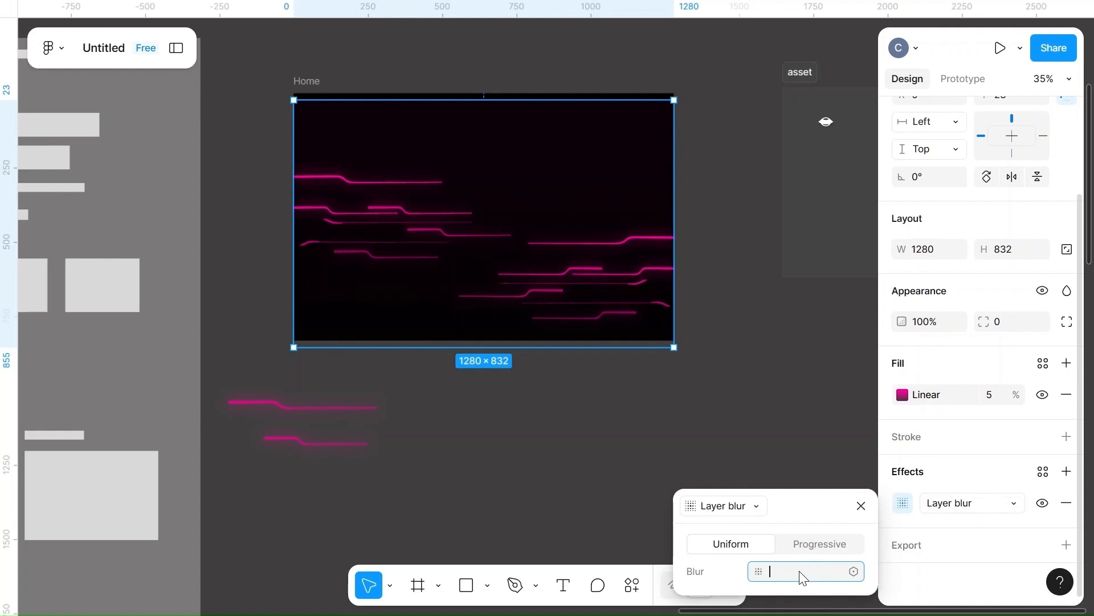
pyautogui.click(787, 482)
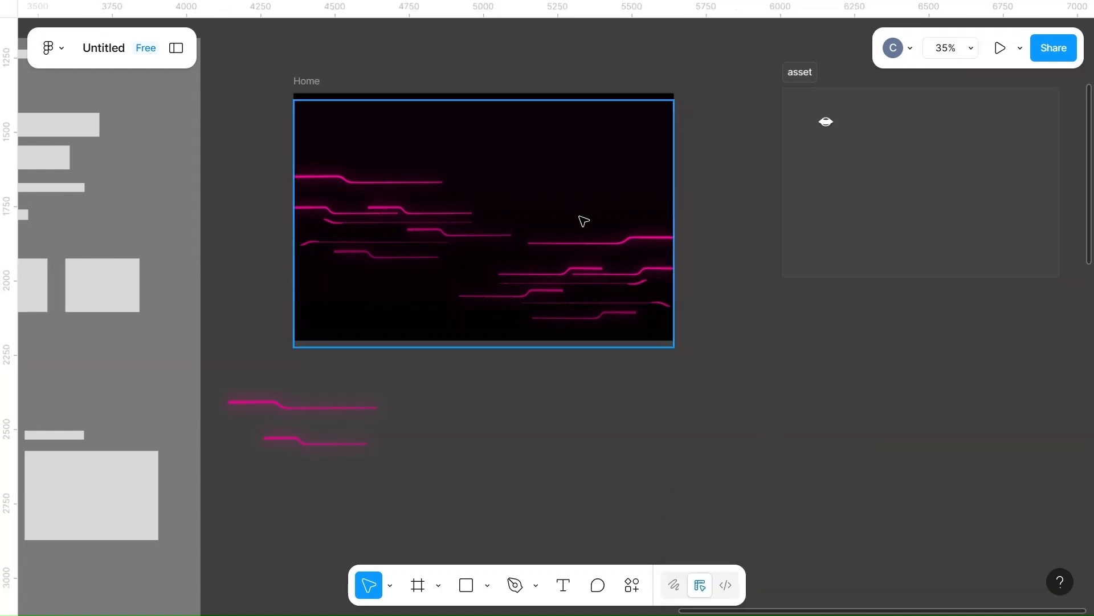
# - Move the gradient rectangle out of the Home frame to the canvas below, at X 4883, Y 2358, and deselect it
pyautogui.moveTo(580, 215); pyautogui.dragTo(801, 553)
pyautogui.scroll(5, 582, 214)
pyautogui.scroll(-3, 584, 215)
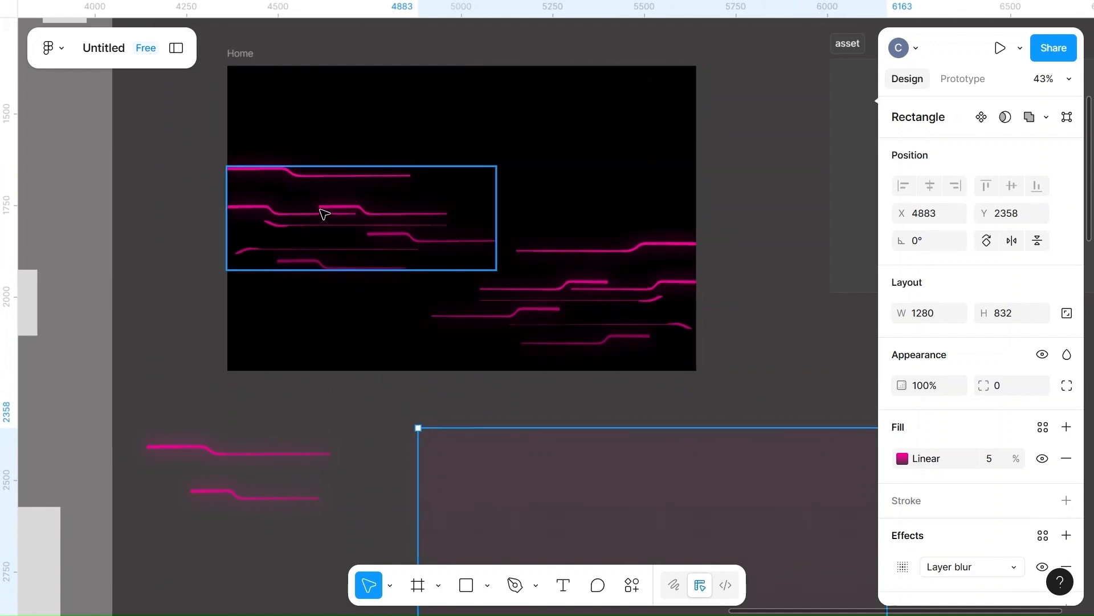
pyautogui.press('Escape')
# - Set the FF0099 fill opacity of the left glowing line group to 80%
pyautogui.click(348, 215)
pyautogui.scroll(-2, 959, 432)
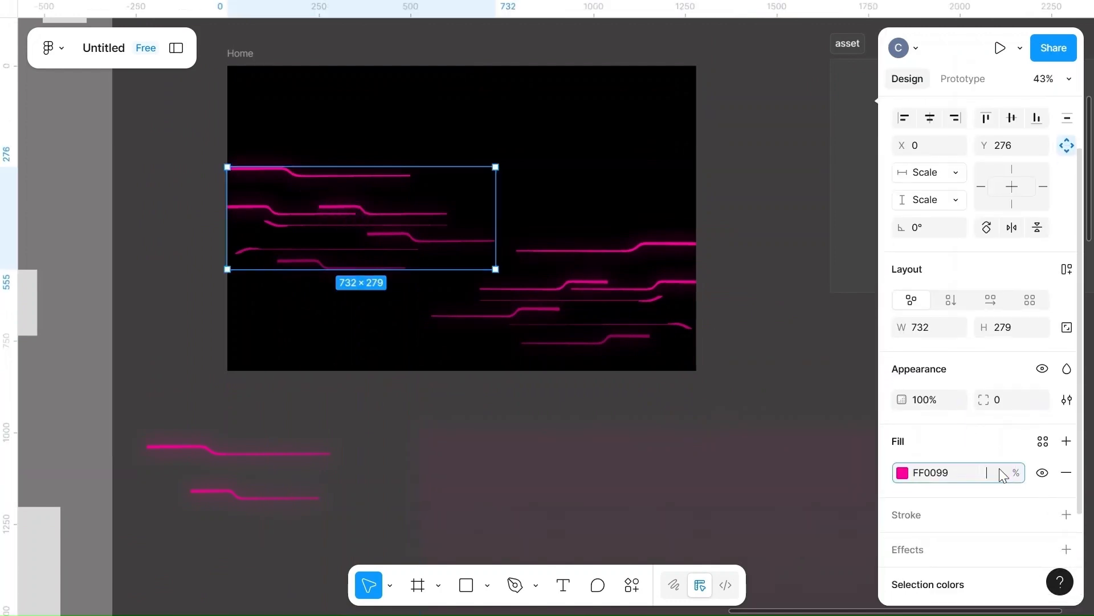
pyautogui.click(1000, 471)
pyautogui.write('80')
pyautogui.click(785, 468)
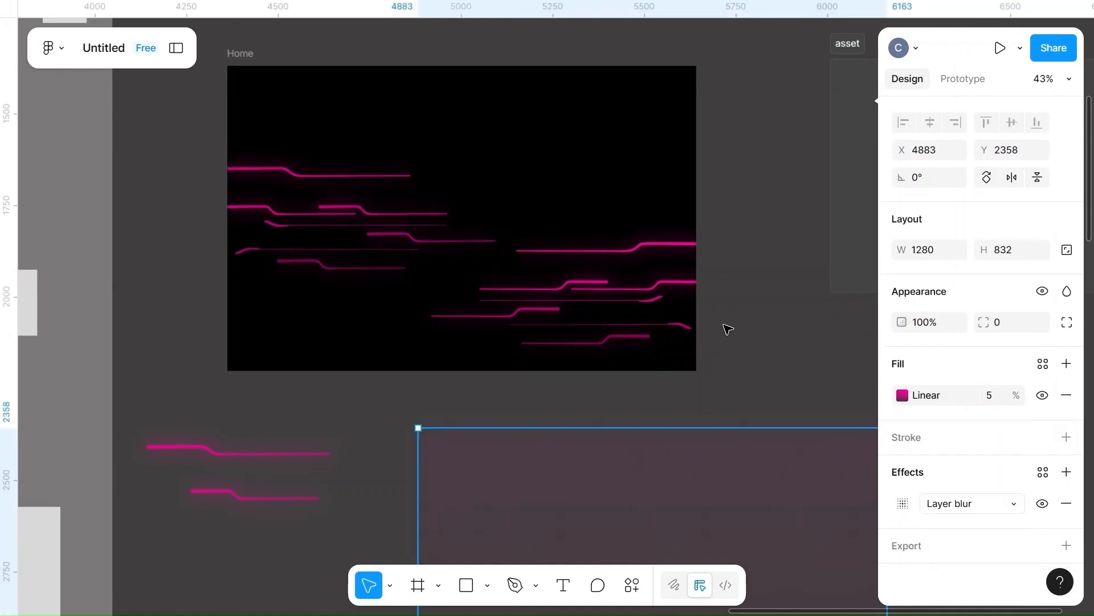
# - Set the FF0099 fill opacity of the mirrored right line group to 80%
pyautogui.click(625, 287)
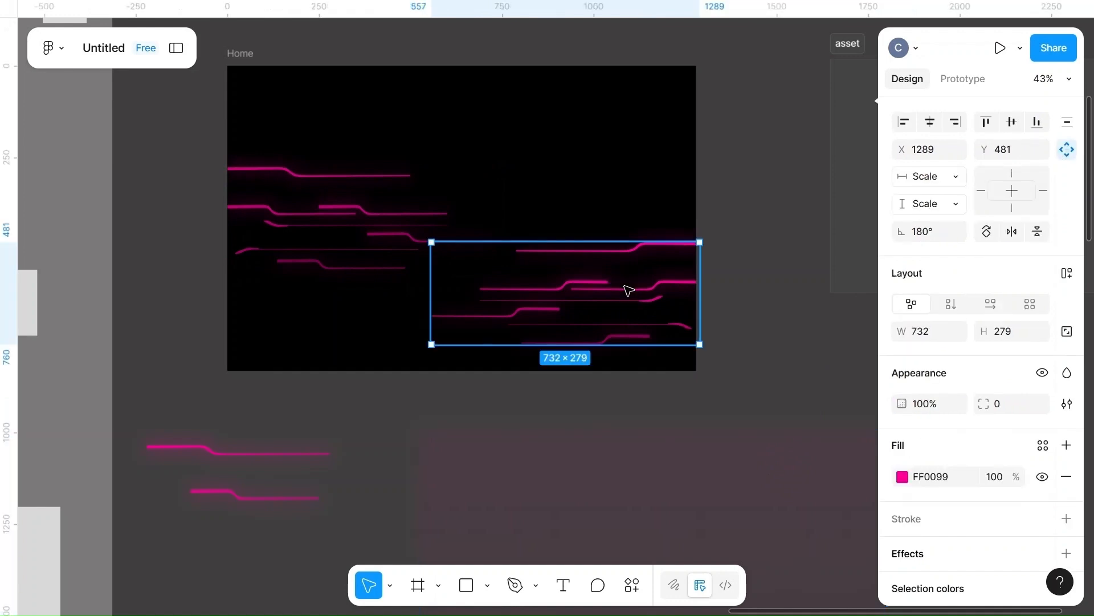
pyautogui.click(1002, 476)
pyautogui.write('80')
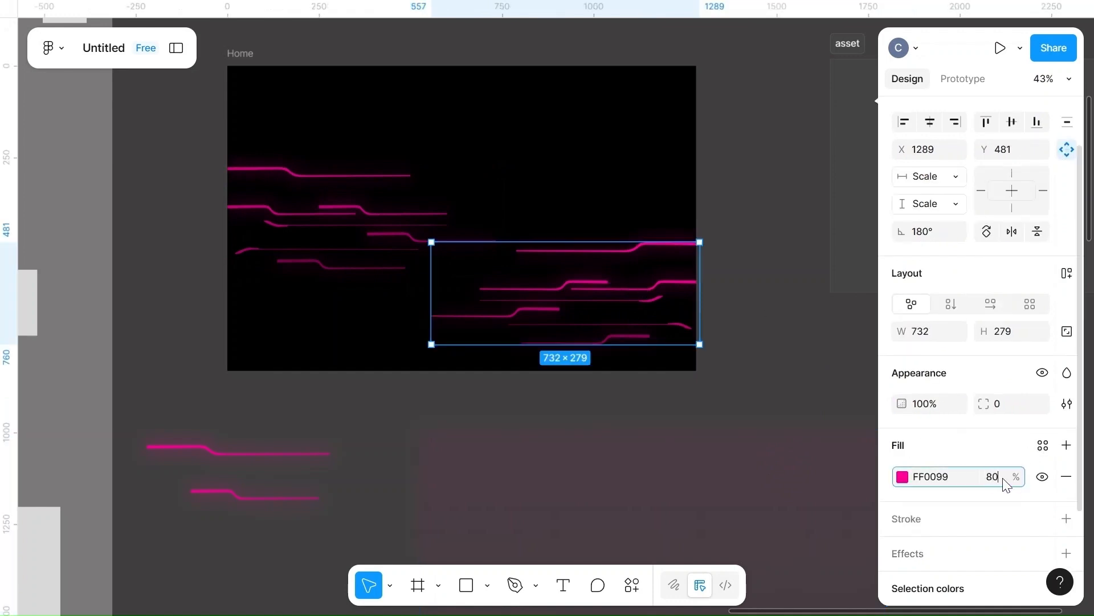
pyautogui.click(783, 376)
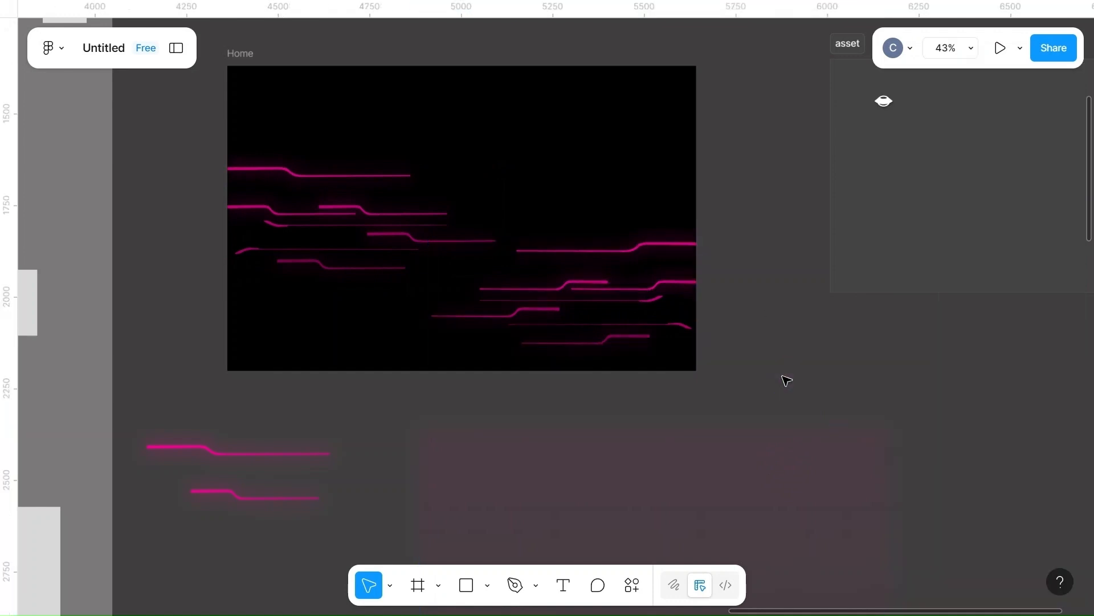
# - Place the gradient rectangle back over the Home frame and center it vertically at X 0, Y 0
pyautogui.moveTo(564, 495); pyautogui.dragTo(386, 139)
pyautogui.moveTo(498, 142)
pyautogui.mouseDown()
pyautogui.moveTo(469, 138)
pyautogui.moveTo(492, 143)
pyautogui.mouseUp()
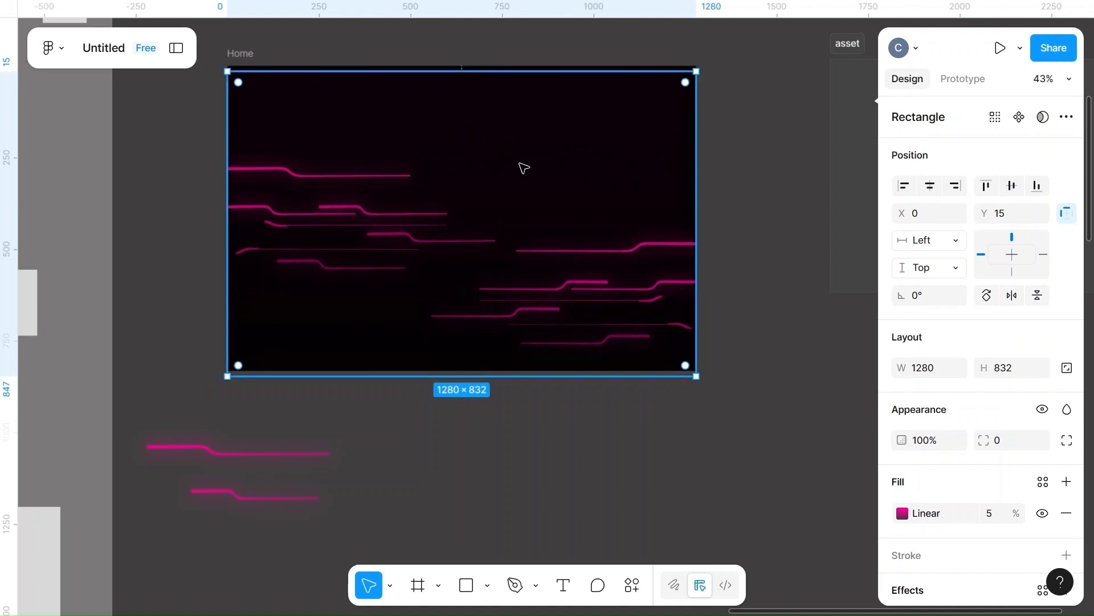
pyautogui.click(1007, 187)
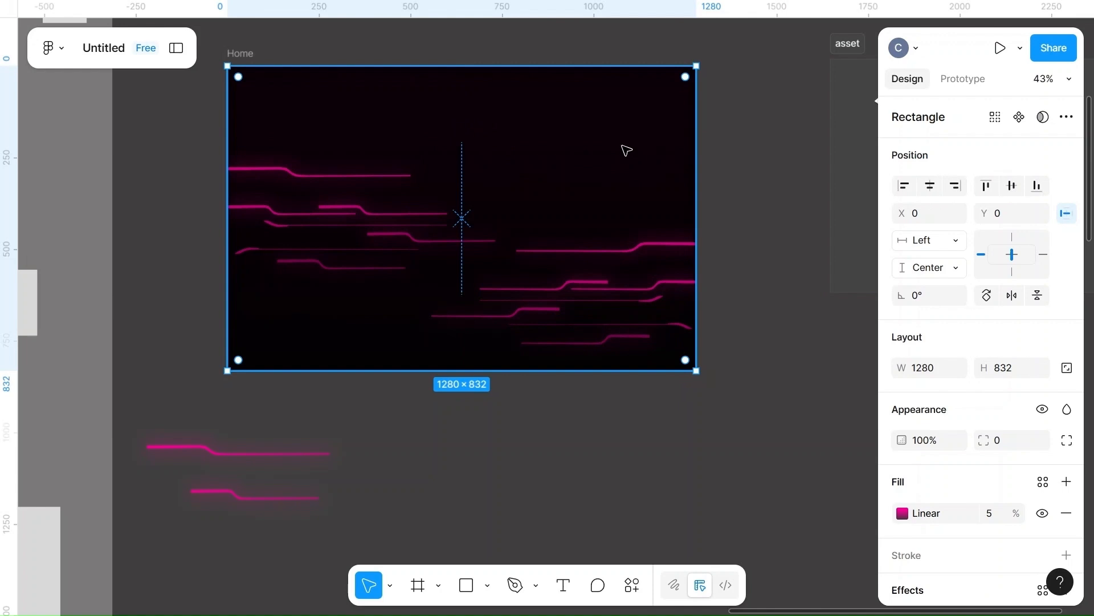
pyautogui.click(474, 454)
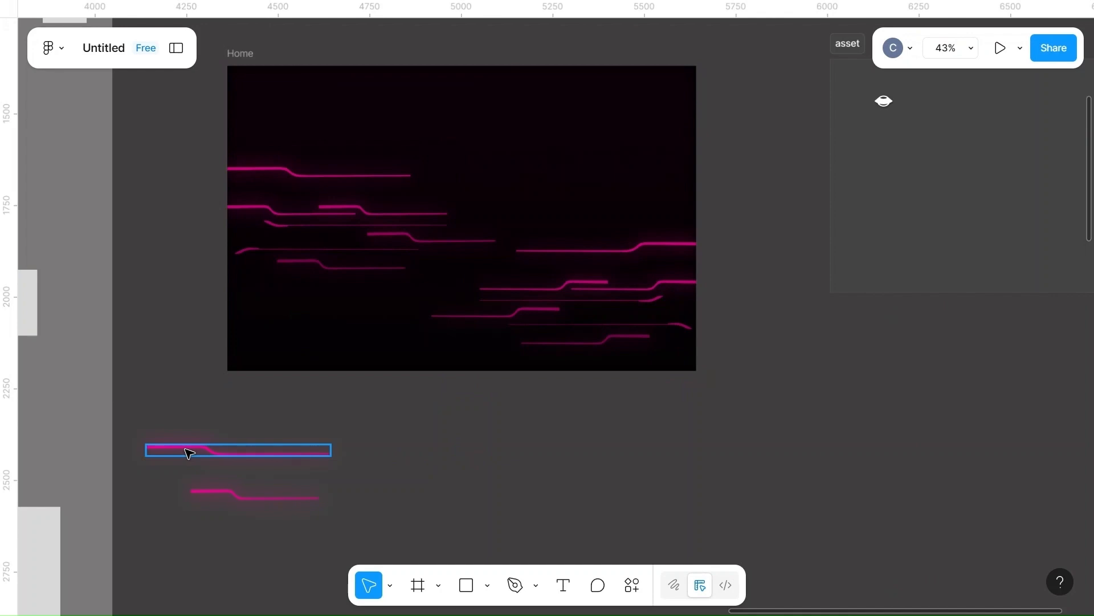
# - Move the spare 500 × 27 glowing line from the canvas onto the left group's uppermost line, at X 0, Y 276
pyautogui.click(189, 454)
pyautogui.moveTo(189, 454); pyautogui.dragTo(288, 171)
pyautogui.scroll(5, 271, 176)
pyautogui.click(570, 228)
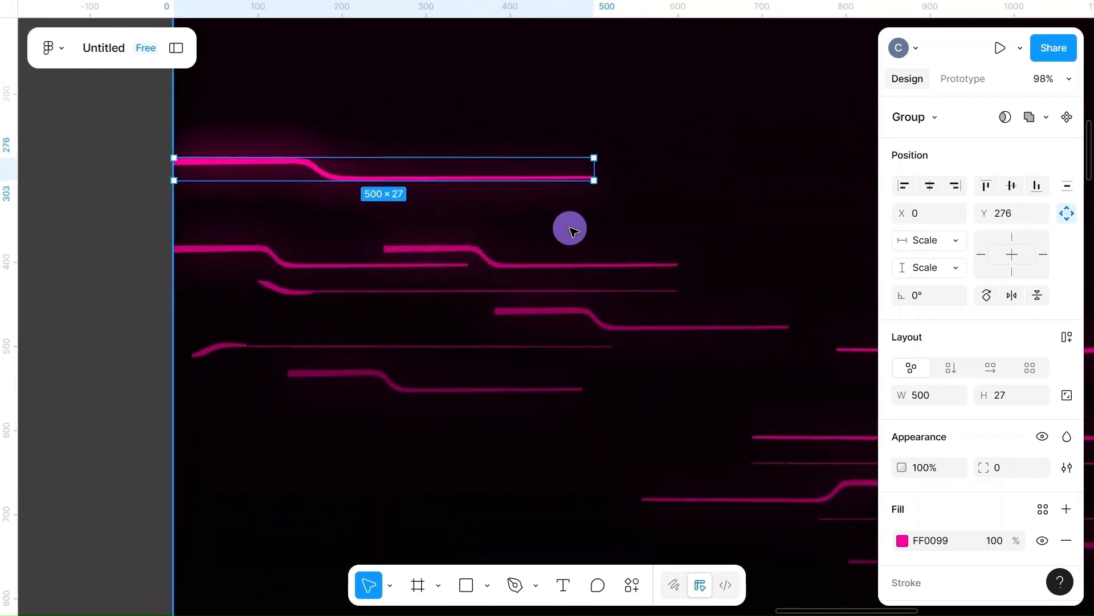
pyautogui.scroll(-5, 571, 231)
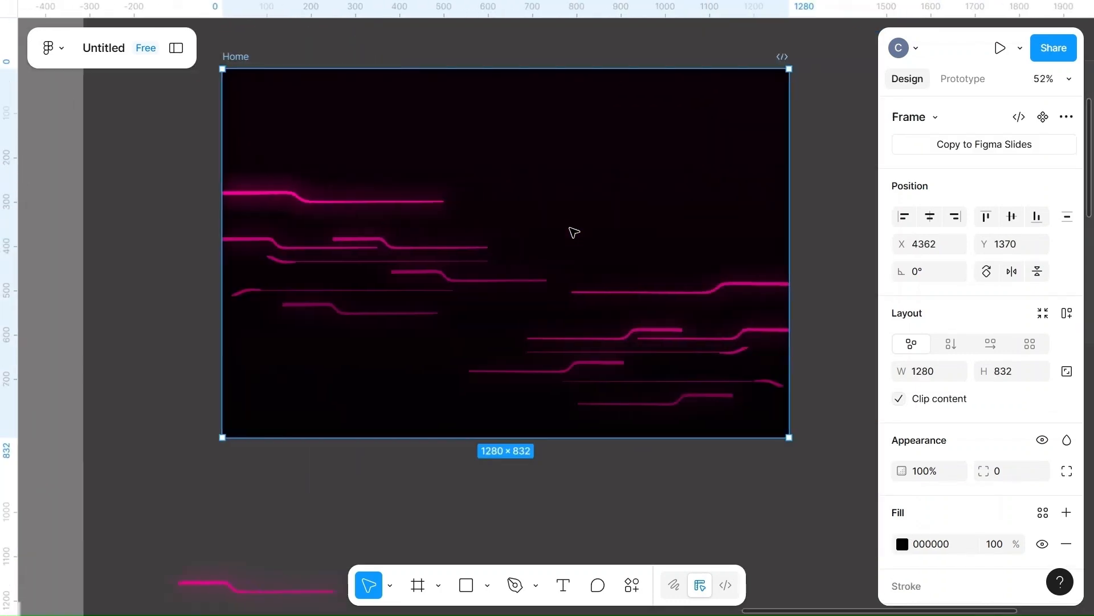
# - Duplicate the bright 500 × 27 line, flip the copy horizontally and align it over the right group's uppermost line
pyautogui.click(310, 201)
pyautogui.moveTo(313, 203); pyautogui.dragTo(712, 297)
pyautogui.click(1013, 295)
pyautogui.scroll(2, 713, 297)
pyautogui.scroll(3, 713, 297)
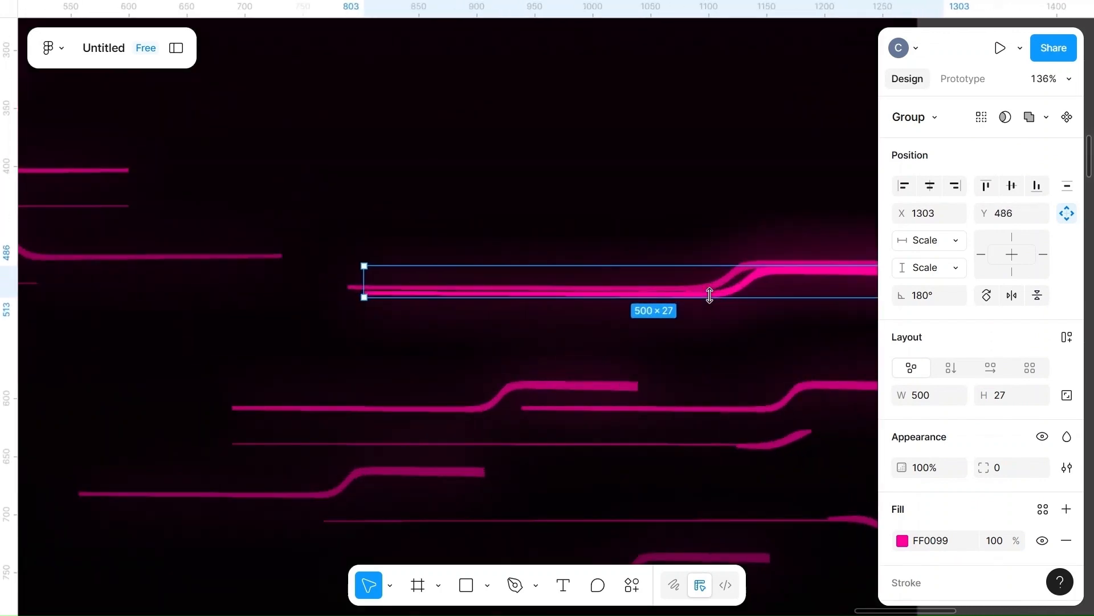
pyautogui.hscroll(3, 711, 296)
pyautogui.click(651, 284)
pyautogui.moveTo(651, 283); pyautogui.dragTo(638, 282)
pyautogui.click(634, 207)
pyautogui.scroll(-5, 634, 207)
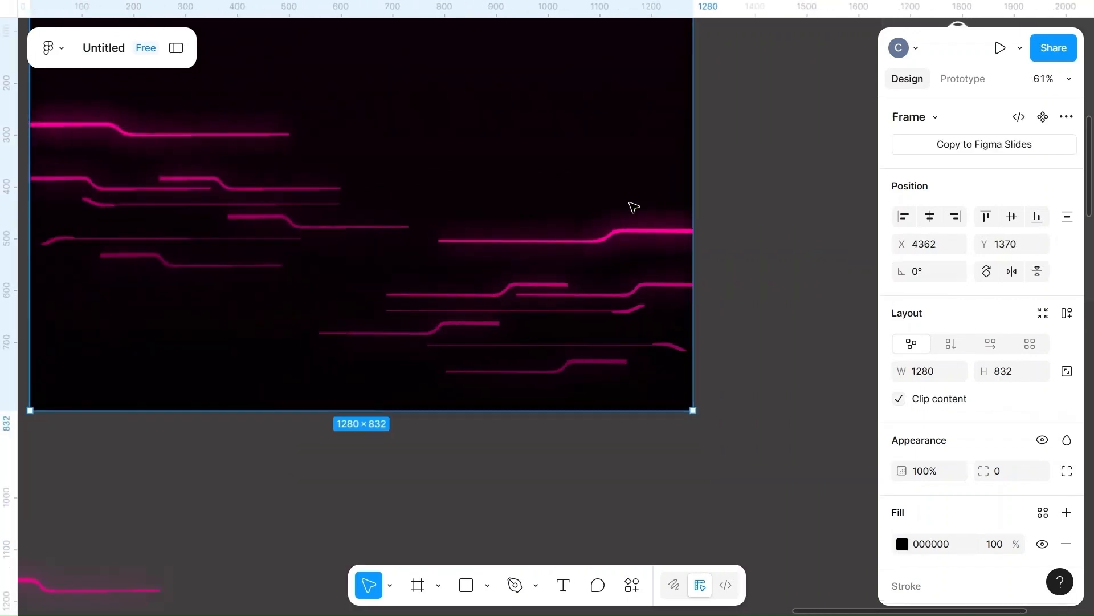
# - Move the spare 350 × 27 glowing line from the canvas into the Home frame, near the left group's second line in the same row
pyautogui.hscroll(-5, 634, 207)
pyautogui.scroll(-3, 342, 485)
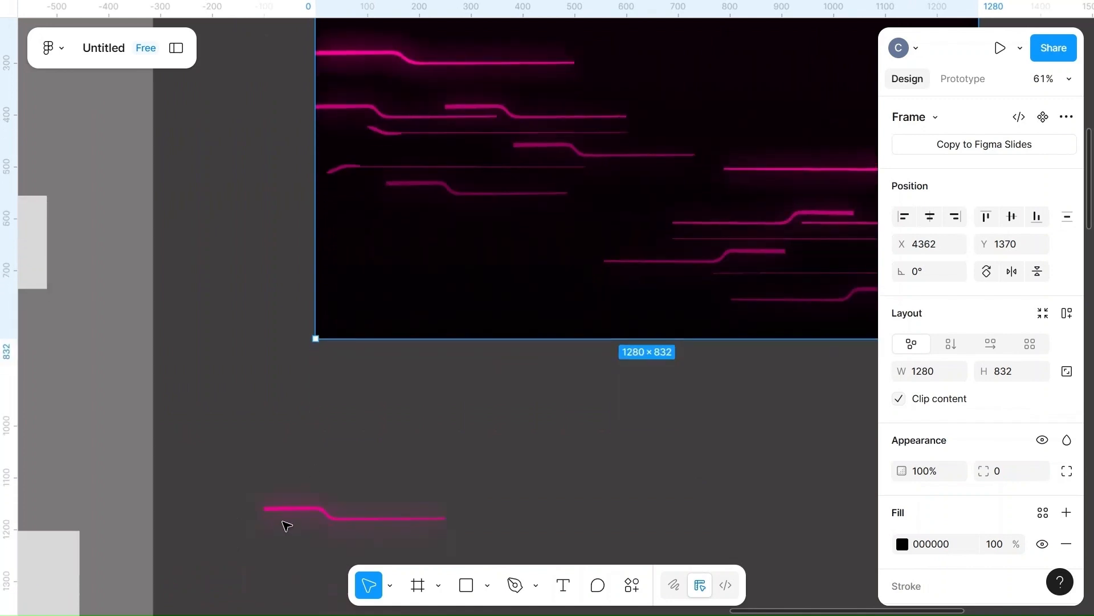
pyautogui.moveTo(299, 508); pyautogui.dragTo(472, 247)
pyautogui.scroll(5, 472, 247)
pyautogui.hscroll(3, 471, 247)
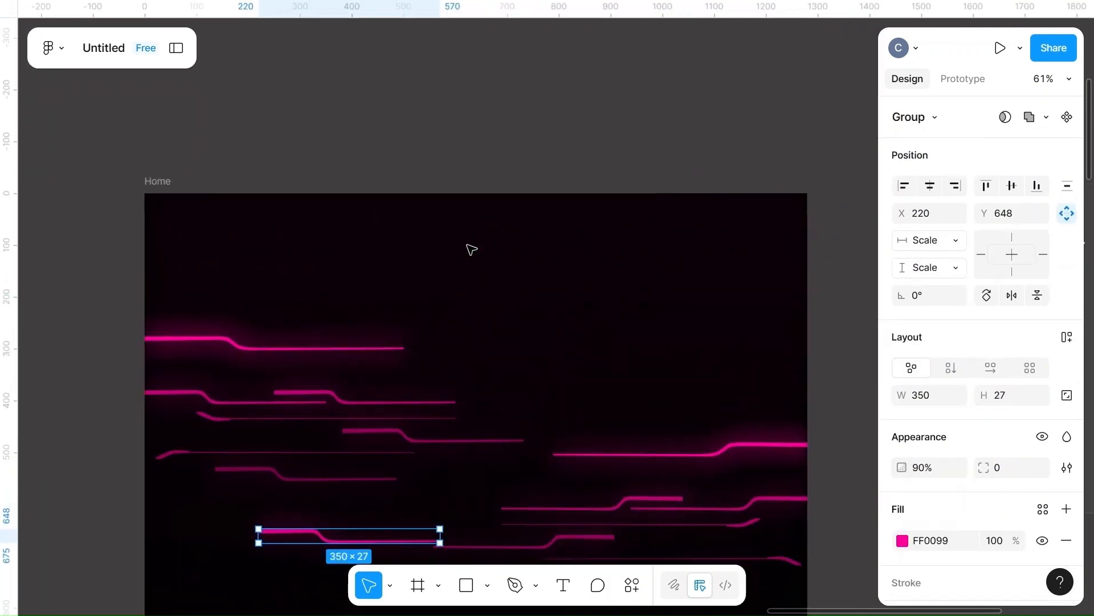
pyautogui.scroll(-2, 456, 419)
pyautogui.moveTo(315, 452); pyautogui.dragTo(340, 317)
pyautogui.click(478, 289)
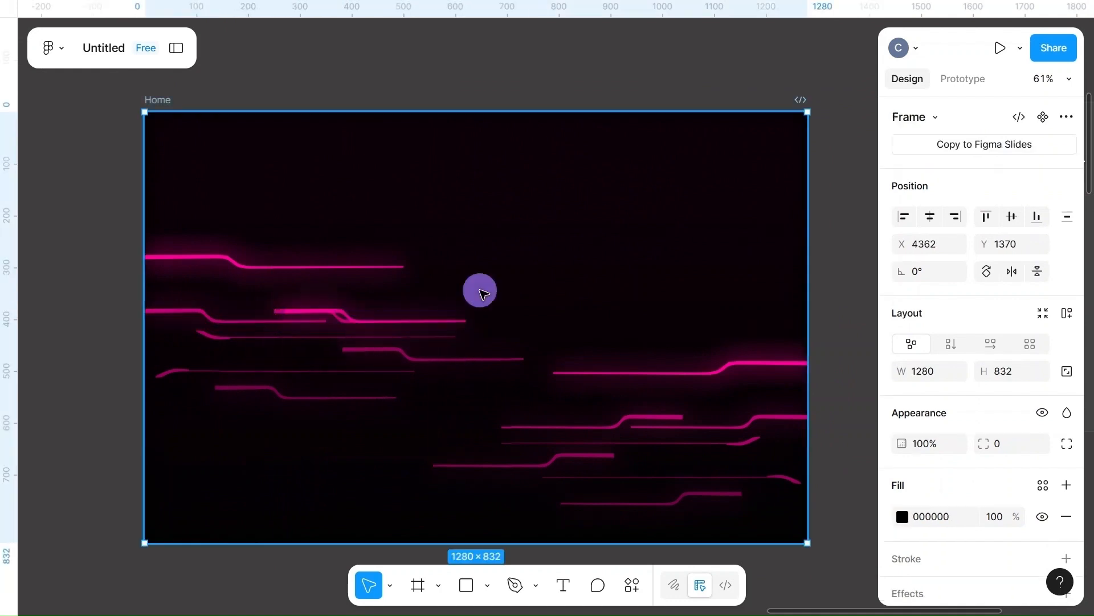
# - Align the bright 350 × 27 line exactly over the matching dimmer line in the left group, at X 250, Y 380
pyautogui.scroll(5, 484, 294)
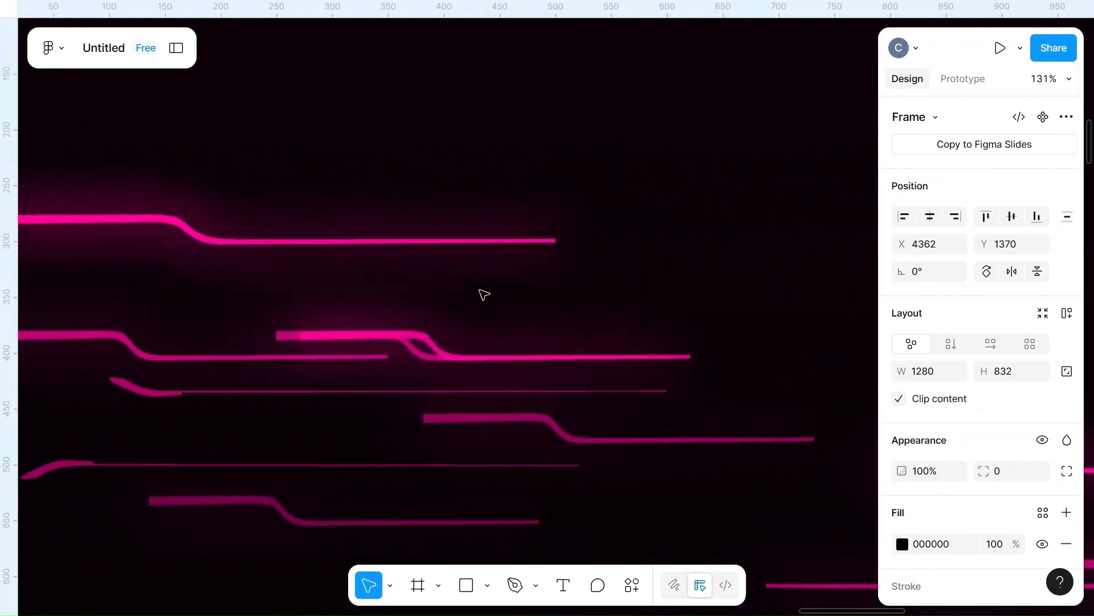
pyautogui.scroll(-3, 484, 294)
pyautogui.click(434, 330)
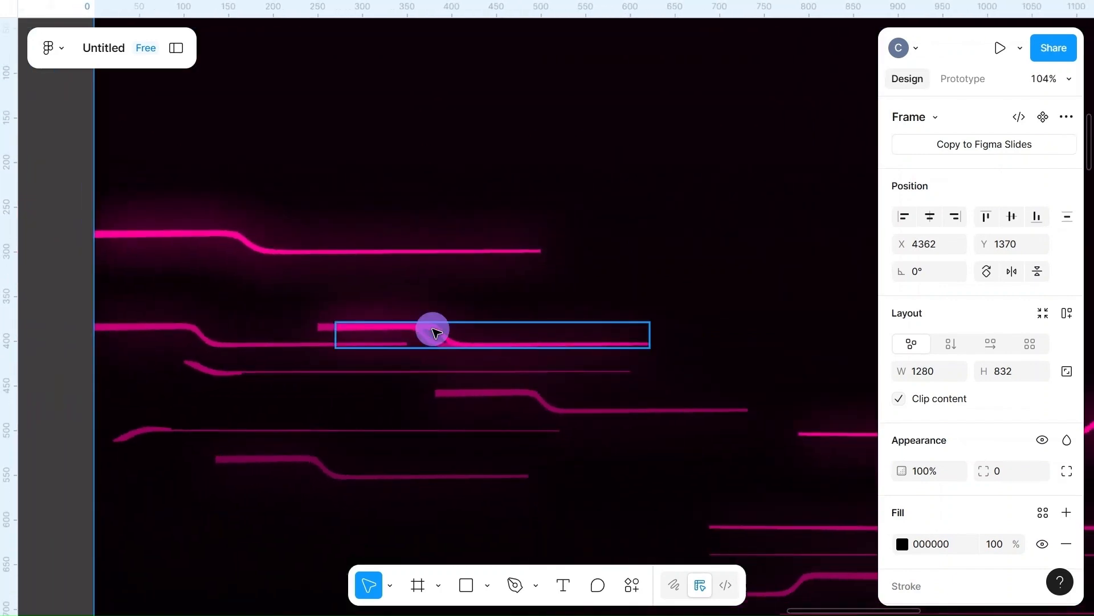
pyautogui.moveTo(435, 331); pyautogui.dragTo(412, 342)
pyautogui.click(417, 337)
pyautogui.click(422, 342)
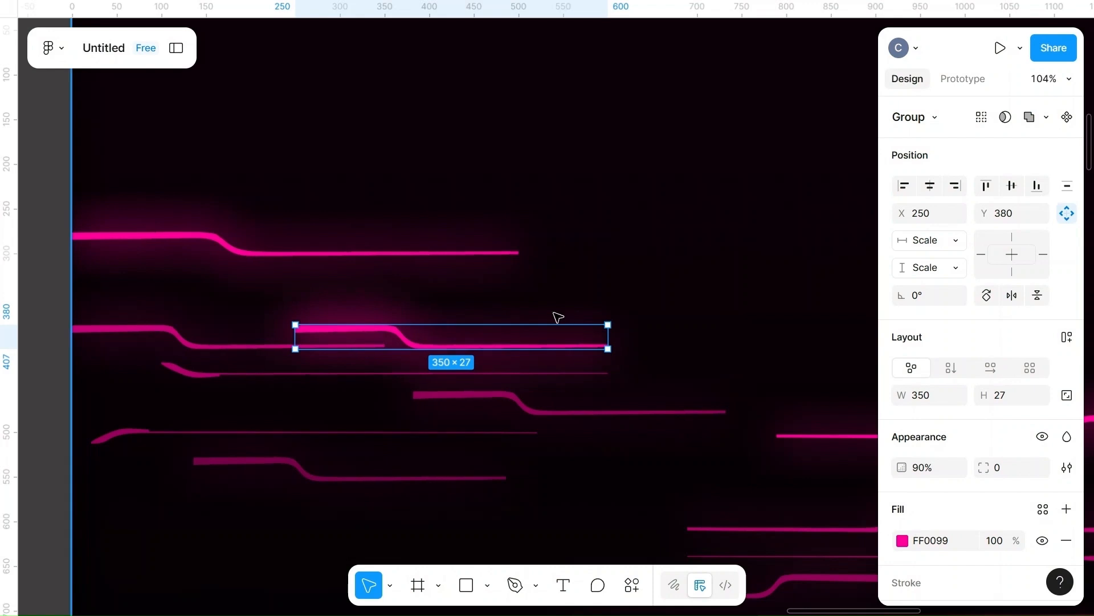
# - Duplicate the bright 350 × 27 line, flip the copy horizontally and align it over the right group's leftmost line, at X 907, Y 659
pyautogui.click(1013, 295)
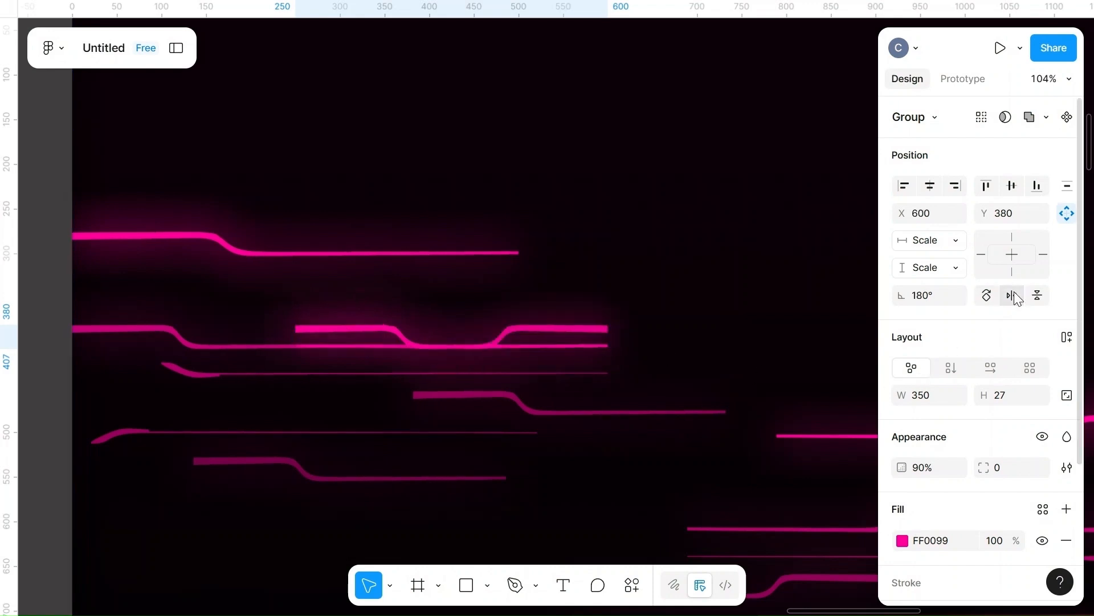
pyautogui.scroll(-5, 682, 331)
pyautogui.hscroll(3, 672, 331)
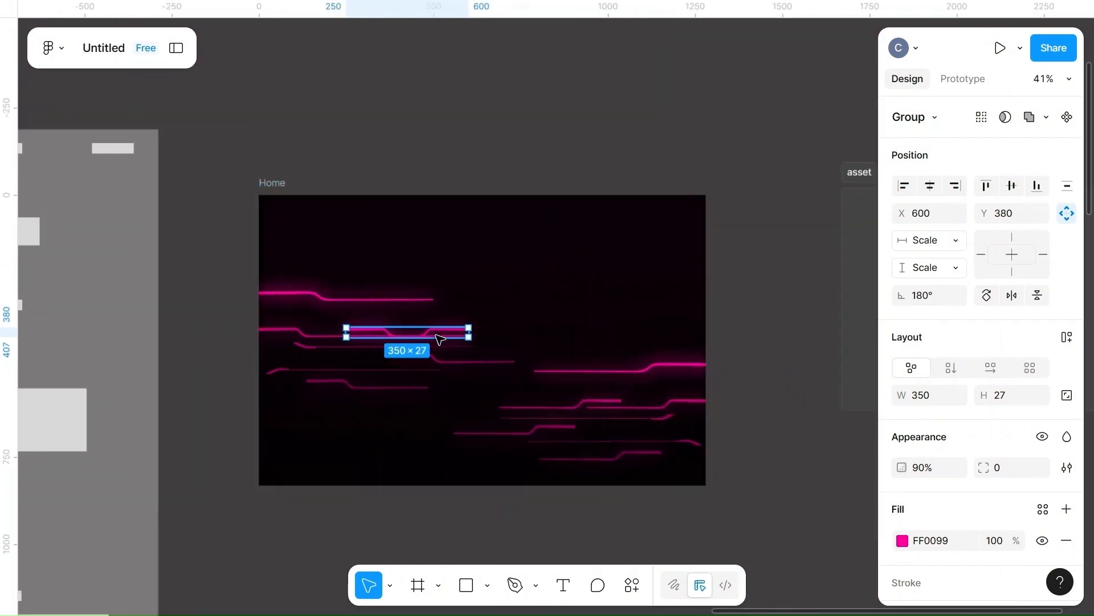
pyautogui.moveTo(450, 331); pyautogui.dragTo(540, 428)
pyautogui.scroll(5, 541, 430)
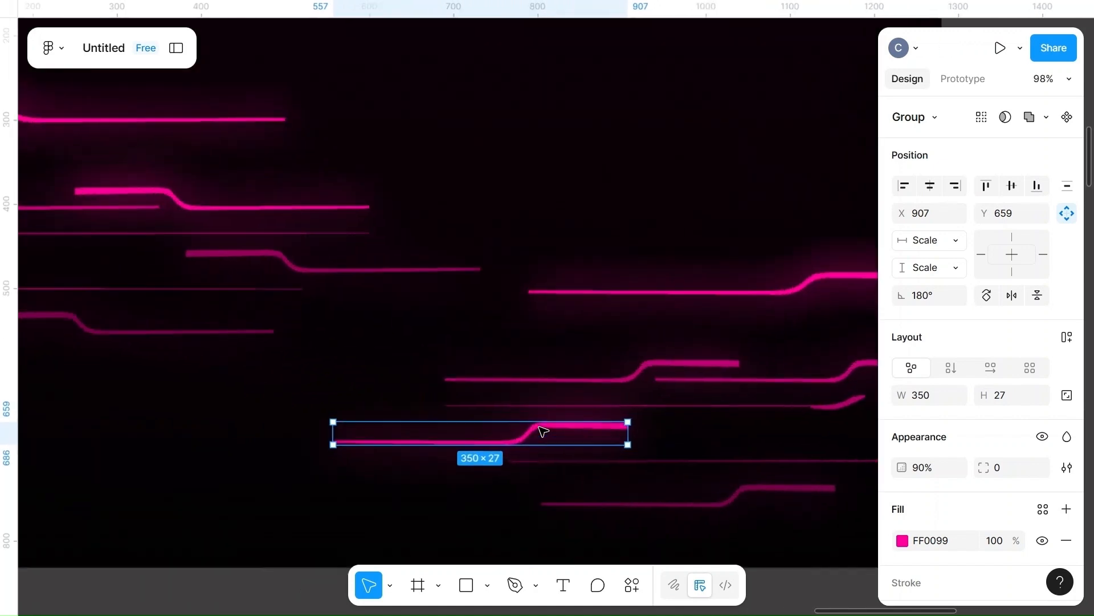
pyautogui.scroll(3, 542, 430)
pyautogui.press('Escape')
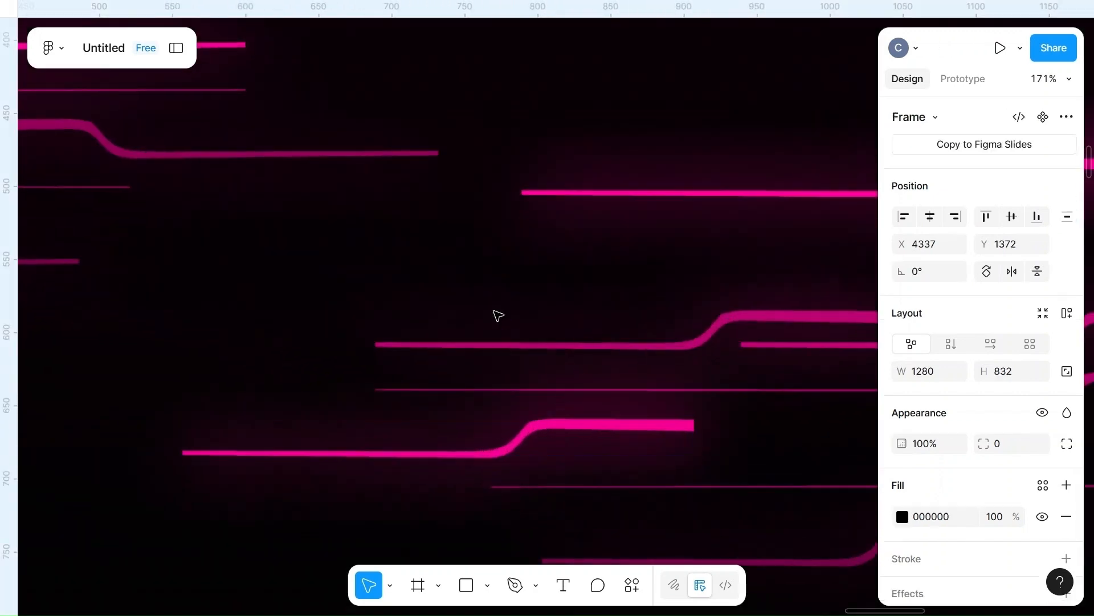
pyautogui.hotkey('shift', '2')
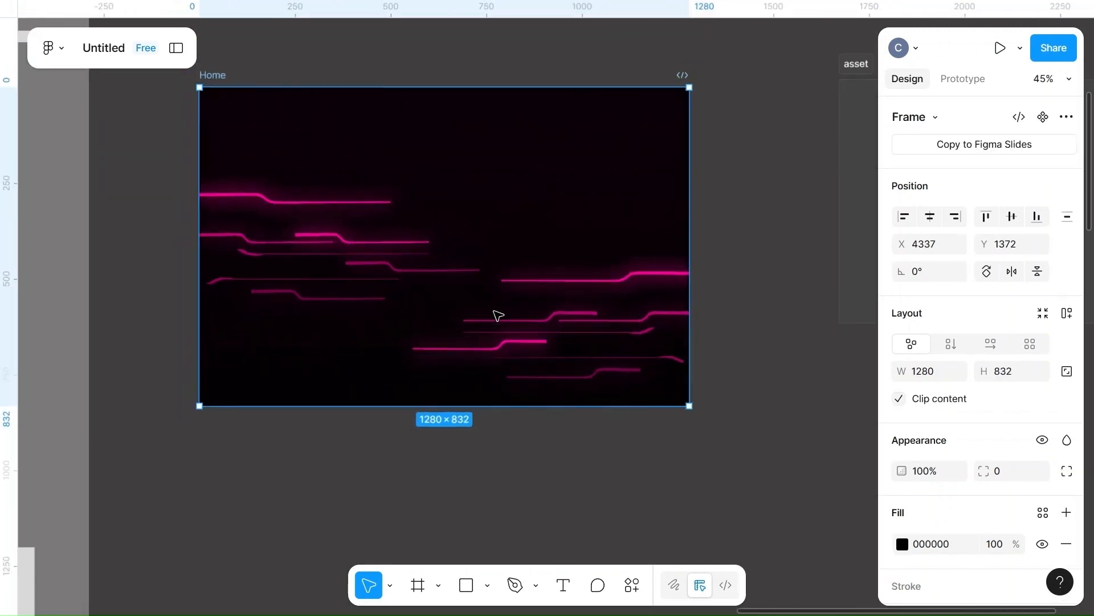
pyautogui.click(790, 259)
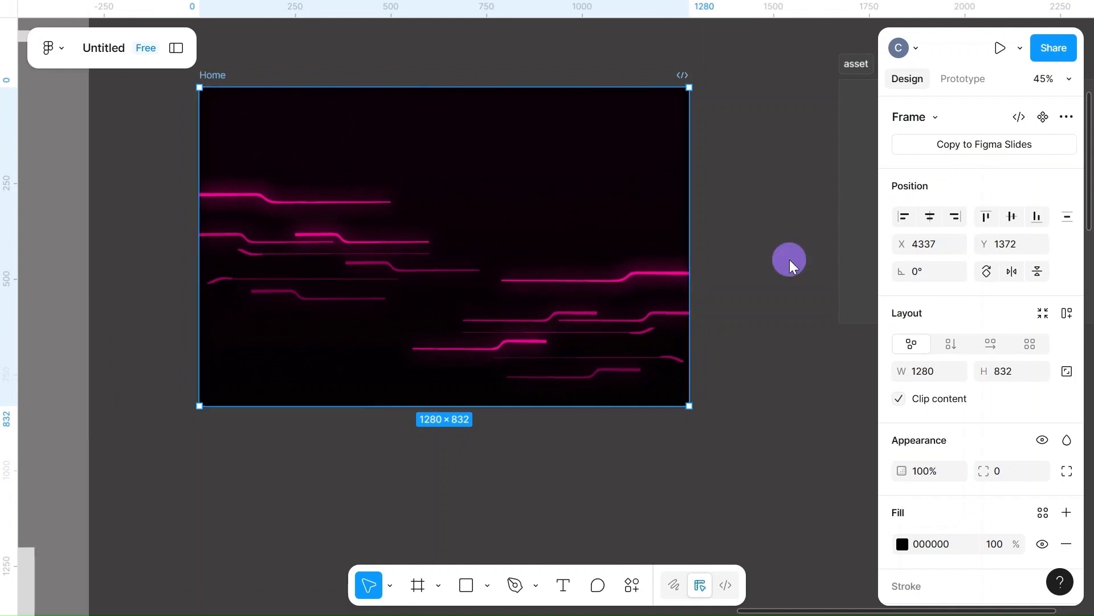
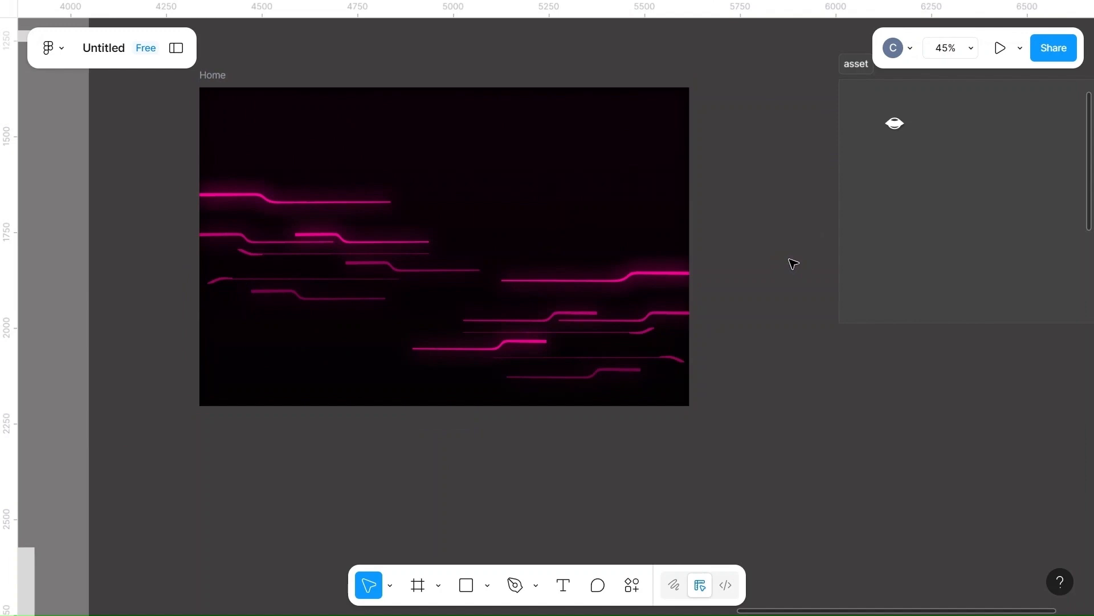
# - Take the white 50 × 30 logo out of the asset section and fill it with a linear gradient from FF0099 to 493240
pyautogui.hscroll(3, 1022, 339)
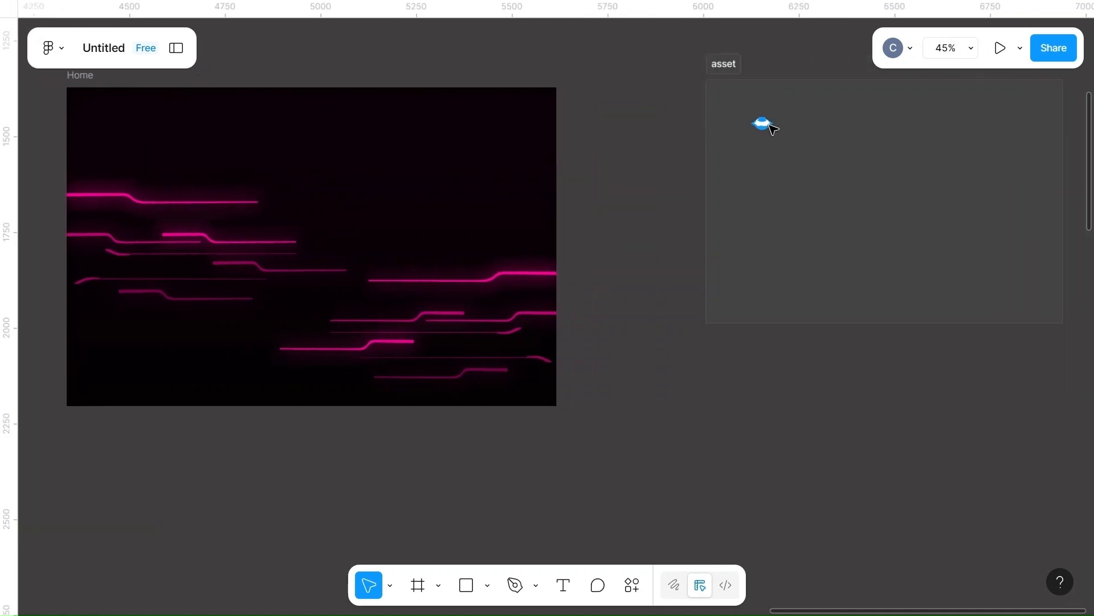
pyautogui.moveTo(769, 126); pyautogui.dragTo(673, 433)
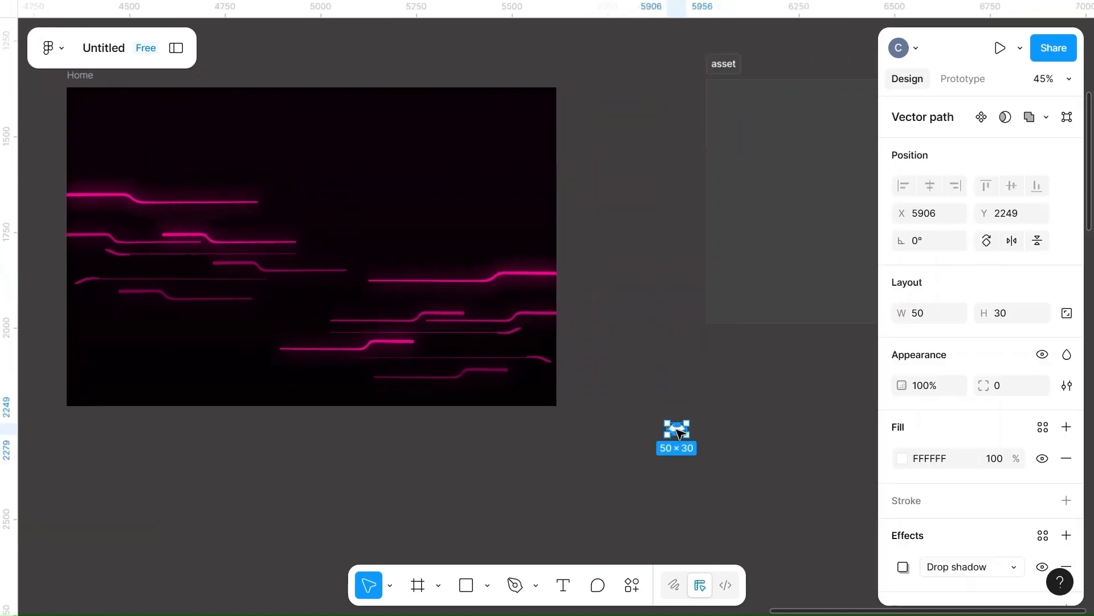
pyautogui.click(904, 459)
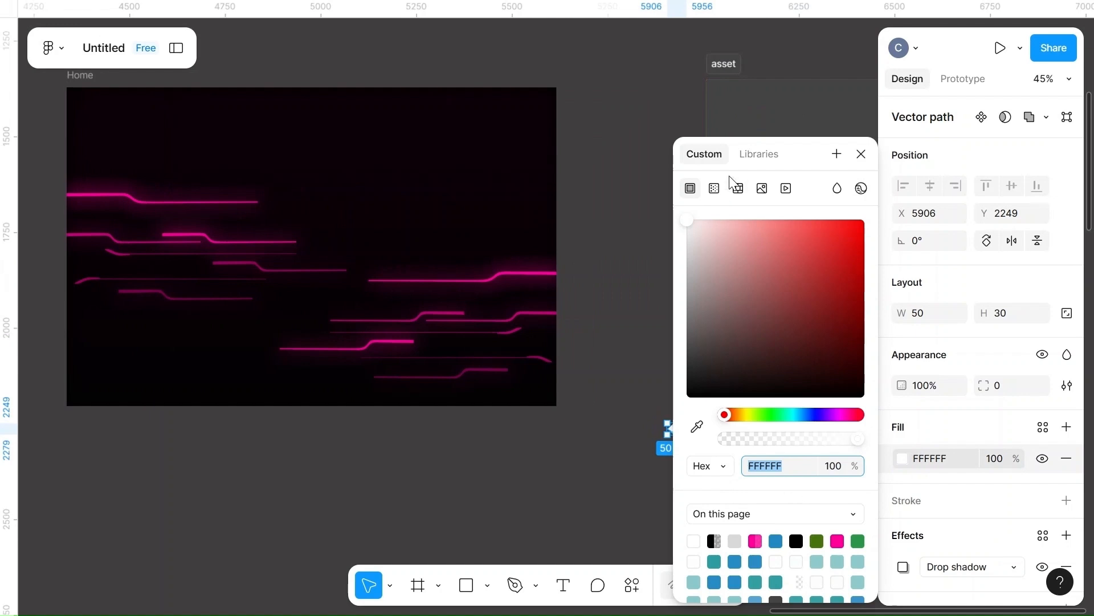
pyautogui.click(716, 186)
pyautogui.click(786, 338)
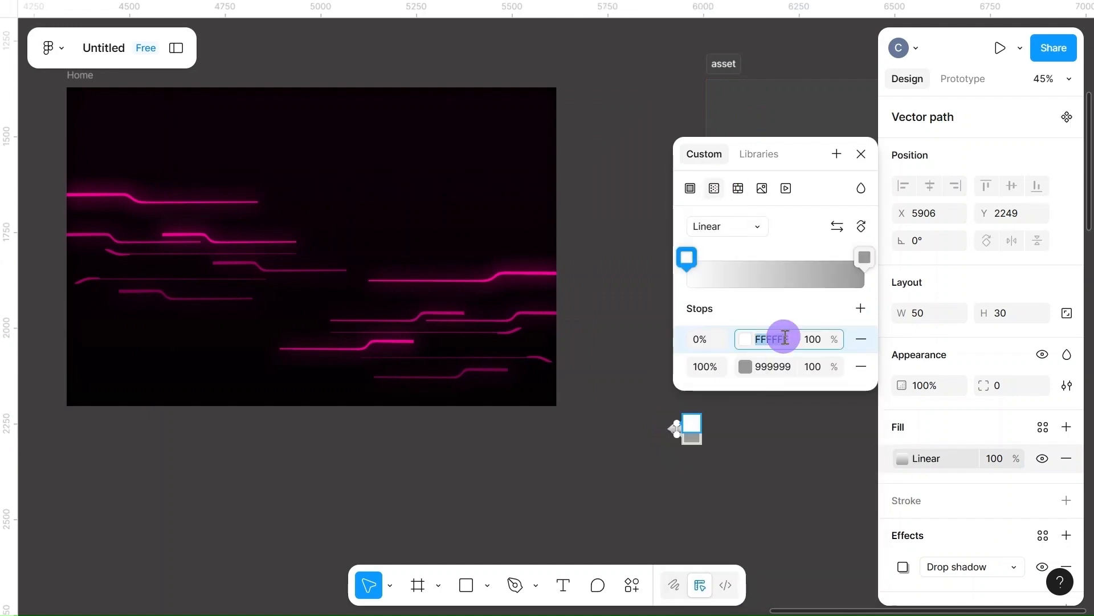
pyautogui.write('f')
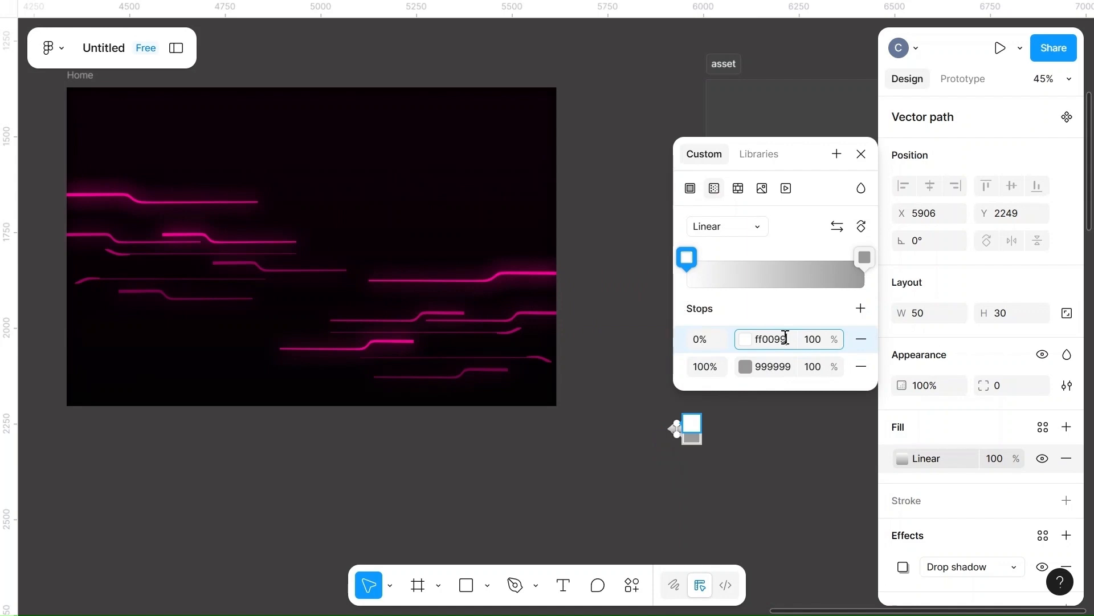
pyautogui.write('f0099')
pyautogui.click(787, 367)
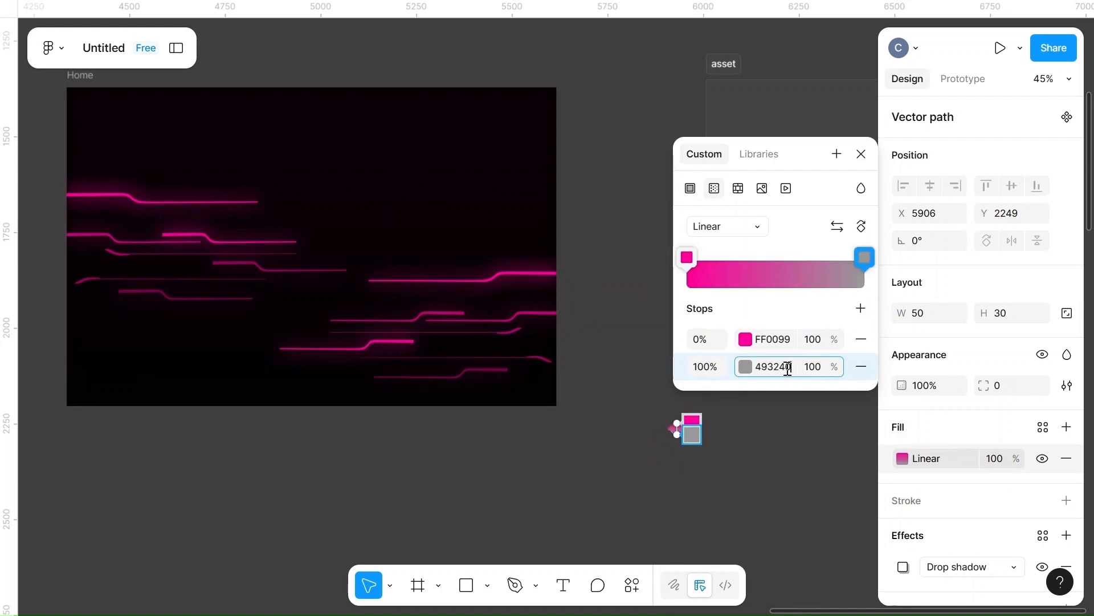
pyautogui.write('493240')
pyautogui.press('Return')
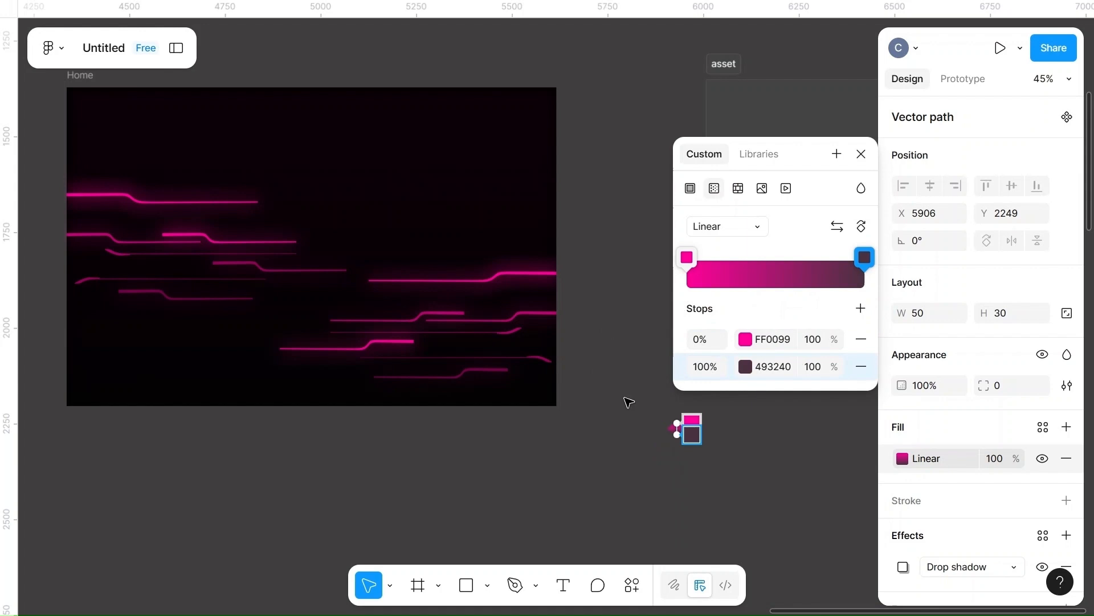
pyautogui.press('Escape')
# - Place the gradient logo in the upper-left corner of the Home frame, at about X 28, Y 34
pyautogui.scroll(5, 629, 402)
pyautogui.hscroll(3, 627, 399)
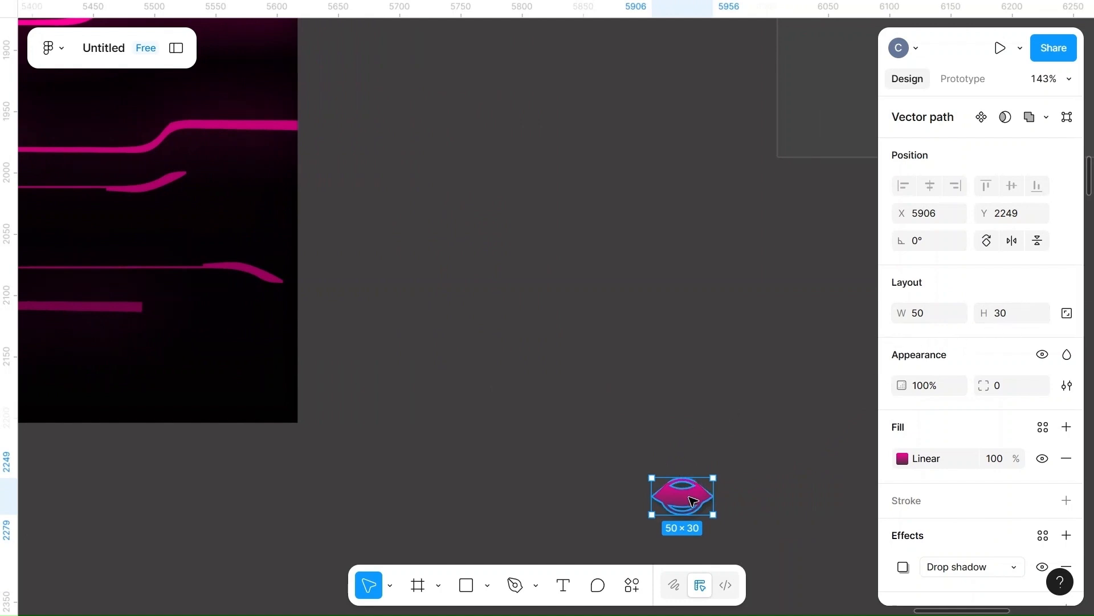
pyautogui.scroll(-5, 693, 502)
pyautogui.moveTo(693, 502); pyautogui.dragTo(145, 192)
pyautogui.scroll(5, 144, 193)
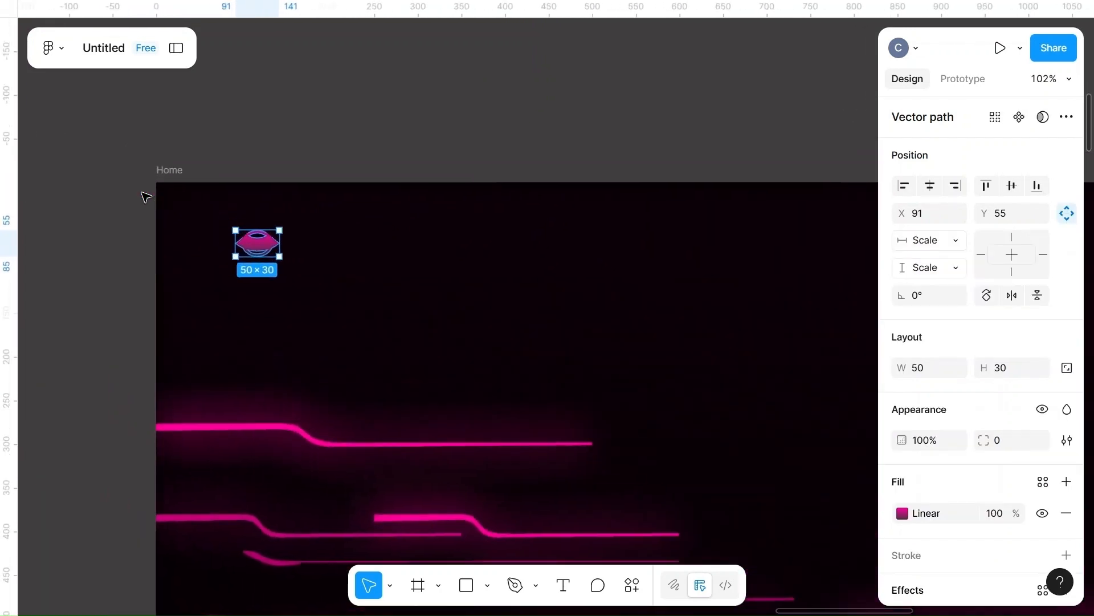
pyautogui.scroll(5, 145, 196)
pyautogui.hscroll(4, 144, 196)
pyautogui.scroll(2, 85, 330)
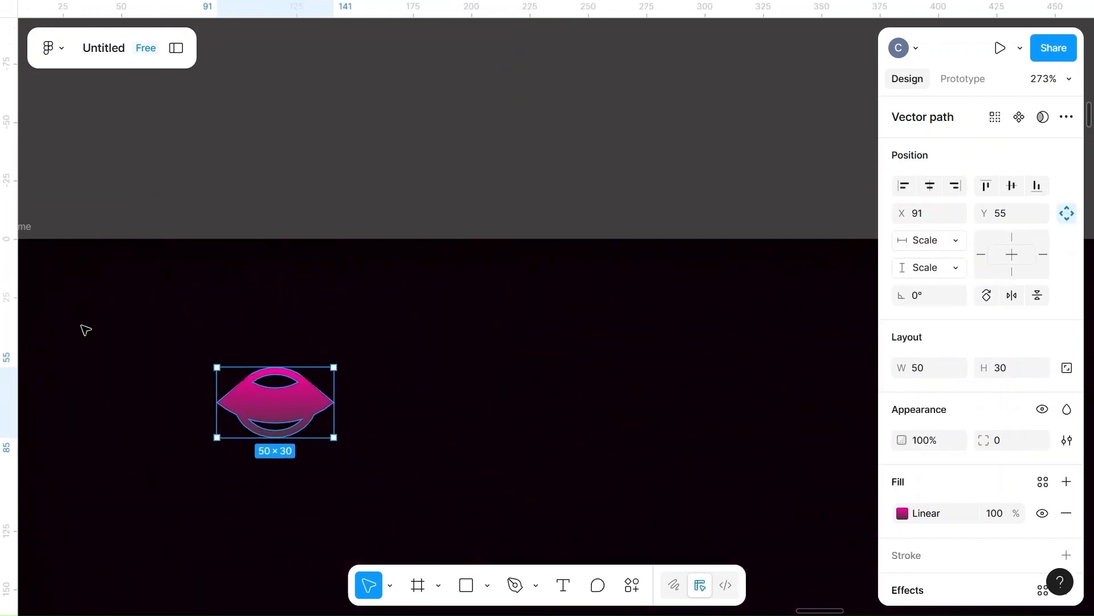
pyautogui.moveTo(281, 400); pyautogui.dragTo(137, 354)
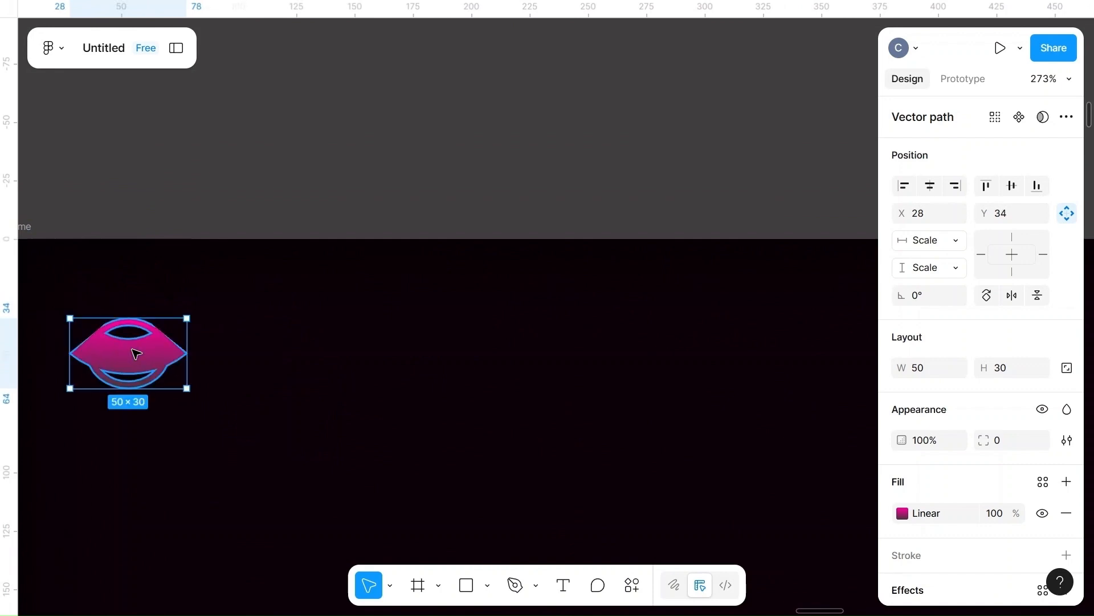
pyautogui.scroll(-3, 137, 354)
pyautogui.scroll(-6, 137, 354)
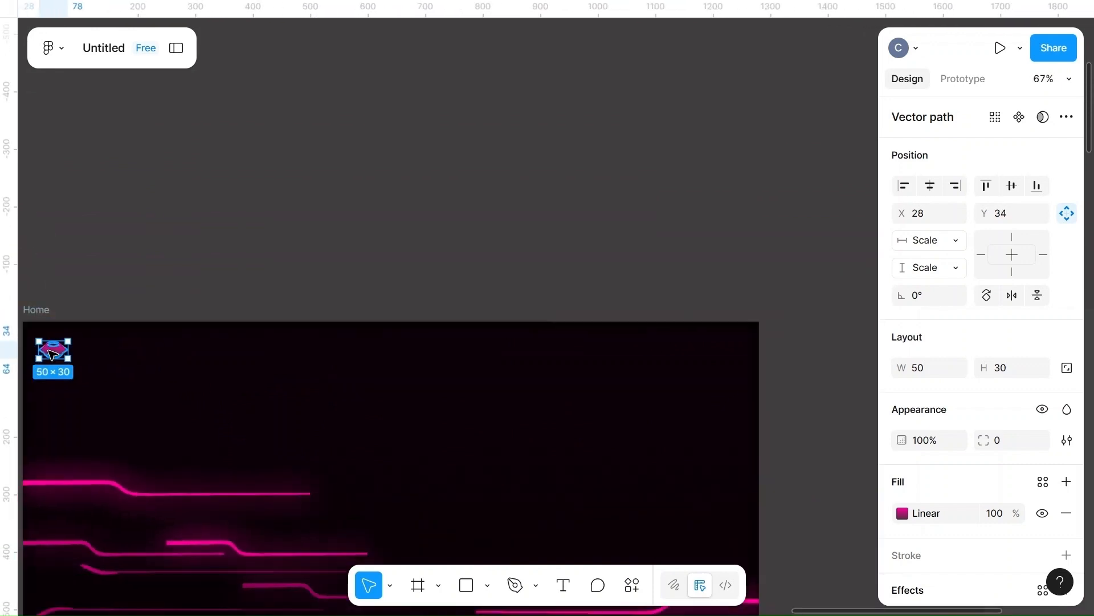
# - Duplicate the logo onto the empty canvas above the Home frame and change the copy's fill to solid FF0099
pyautogui.moveTo(51, 354); pyautogui.dragTo(279, 251)
pyautogui.click(383, 265)
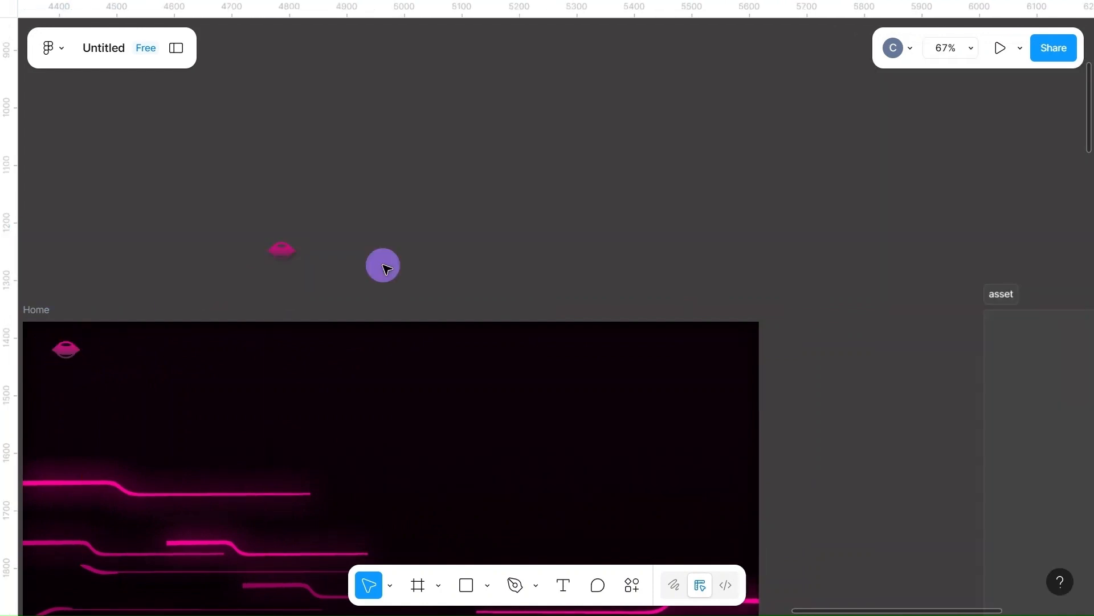
pyautogui.click(282, 249)
pyautogui.click(901, 459)
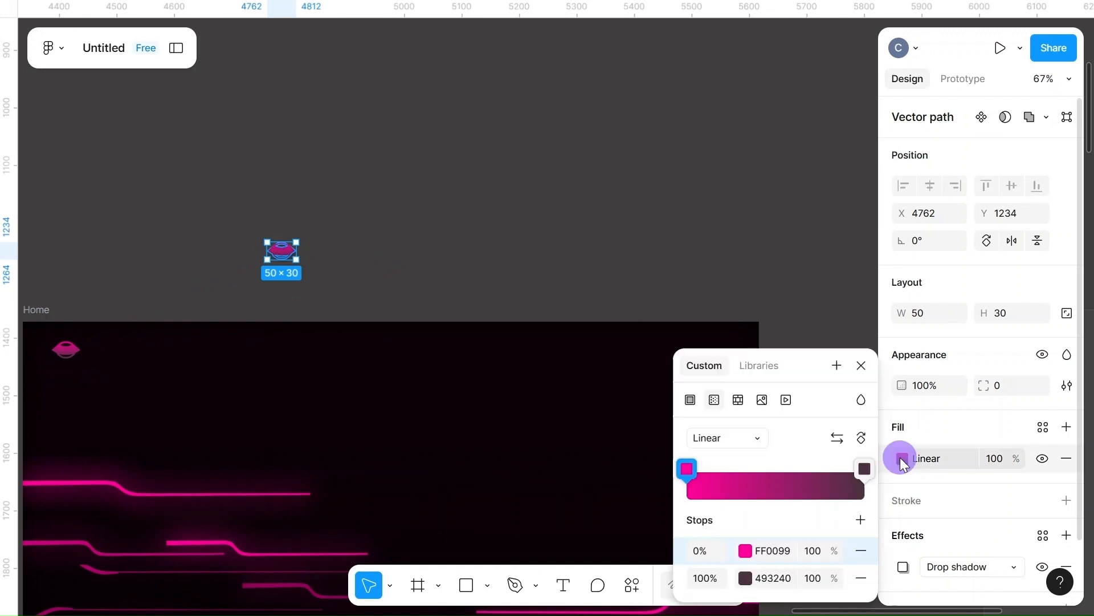
pyautogui.click(751, 449)
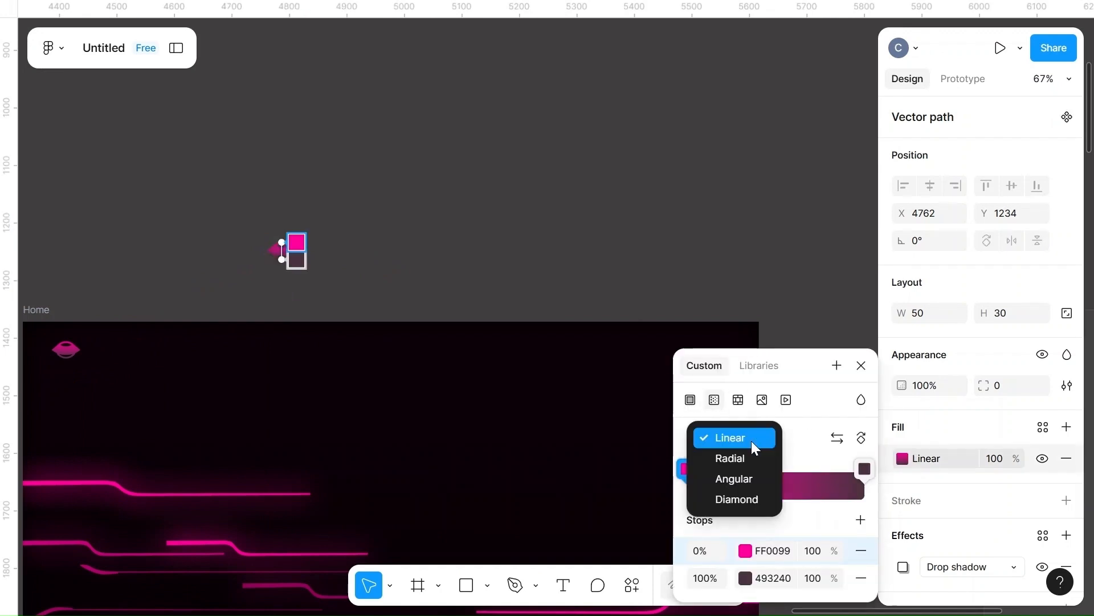
pyautogui.click(691, 400)
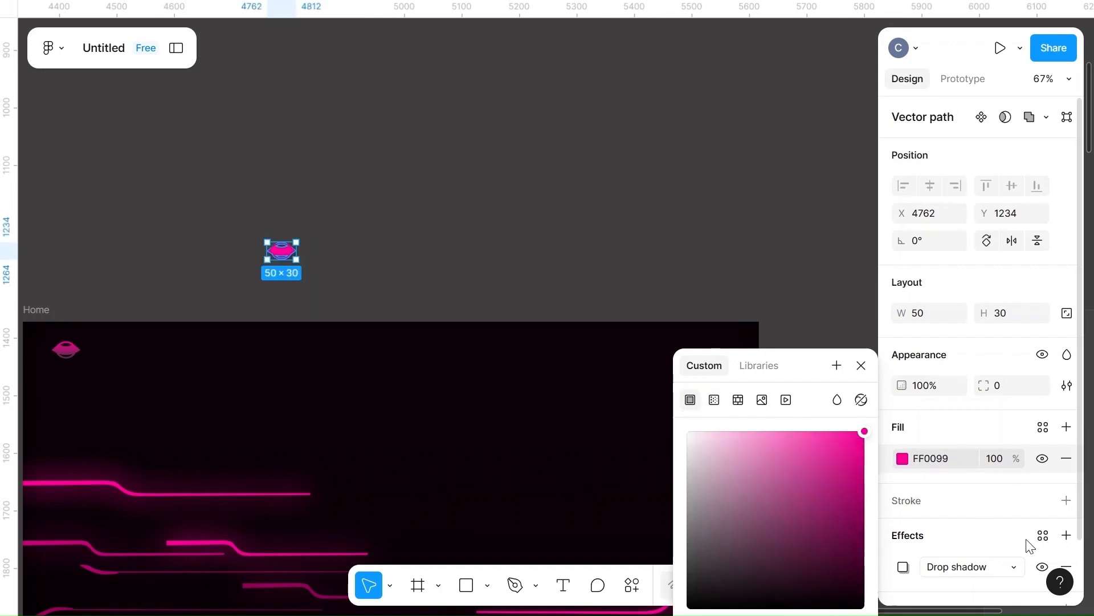
# - Add a uniform layer blur effect to the pink logo copy and enter a stronger blur amount to make a glow
pyautogui.click(1066, 536)
pyautogui.scroll(-2, 972, 538)
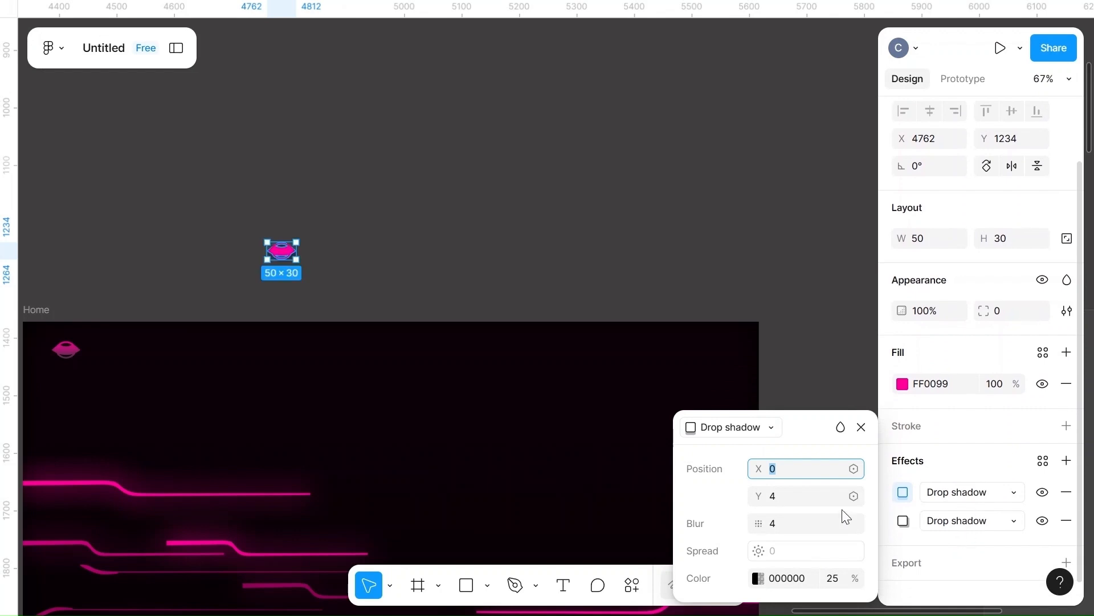
pyautogui.click(762, 428)
pyautogui.click(729, 452)
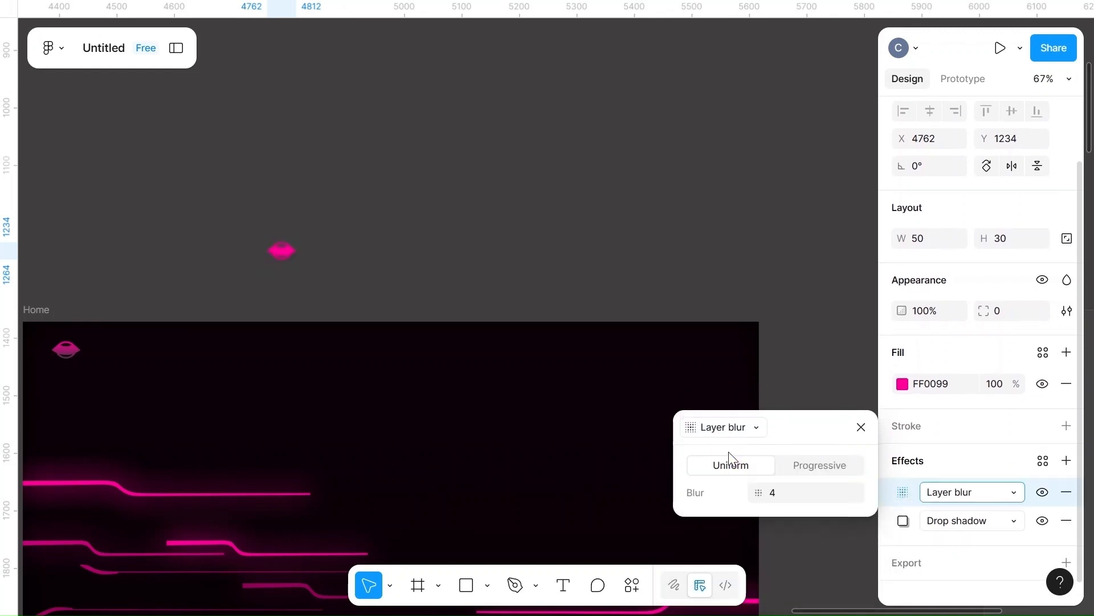
pyautogui.click(788, 493)
pyautogui.press('BackSpace')
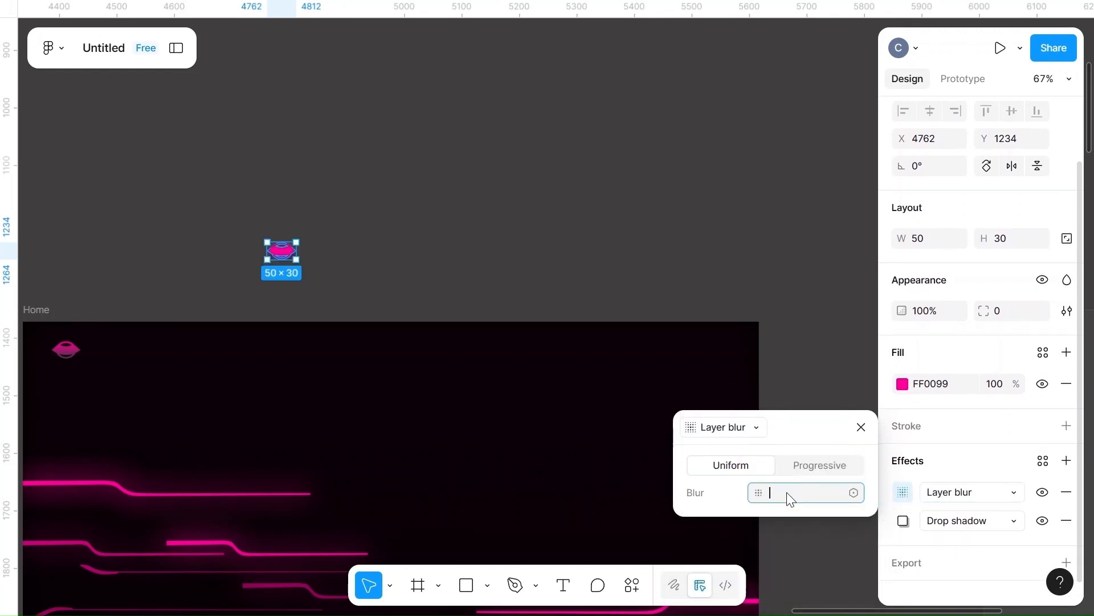
pyautogui.click(795, 329)
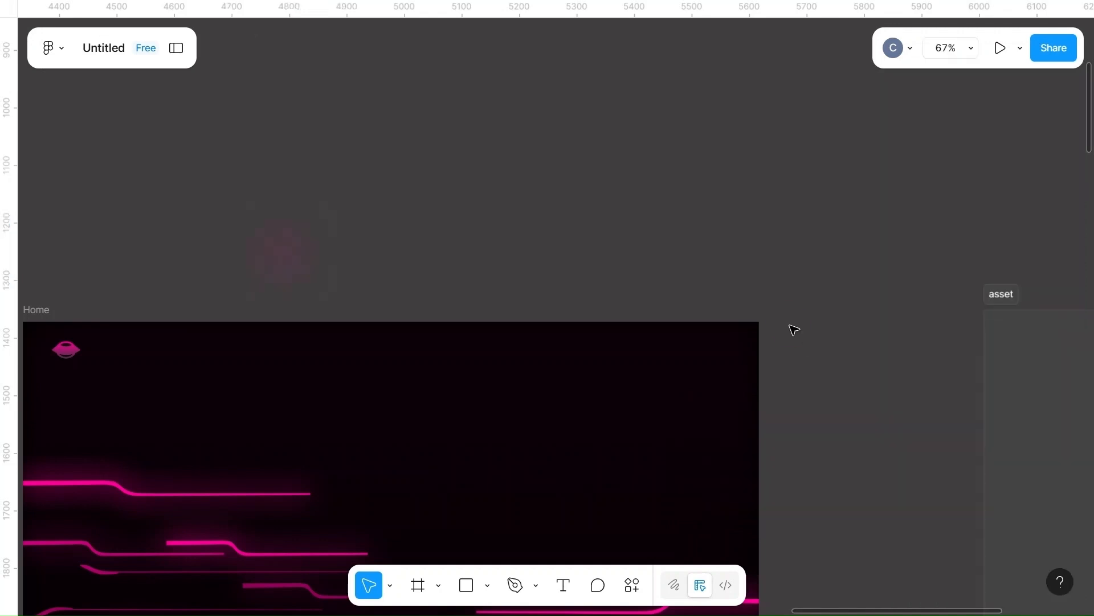
# - Change the fill of the blurred logo copy above the Home frame to the pale pink FDC8E7
pyautogui.click(283, 260)
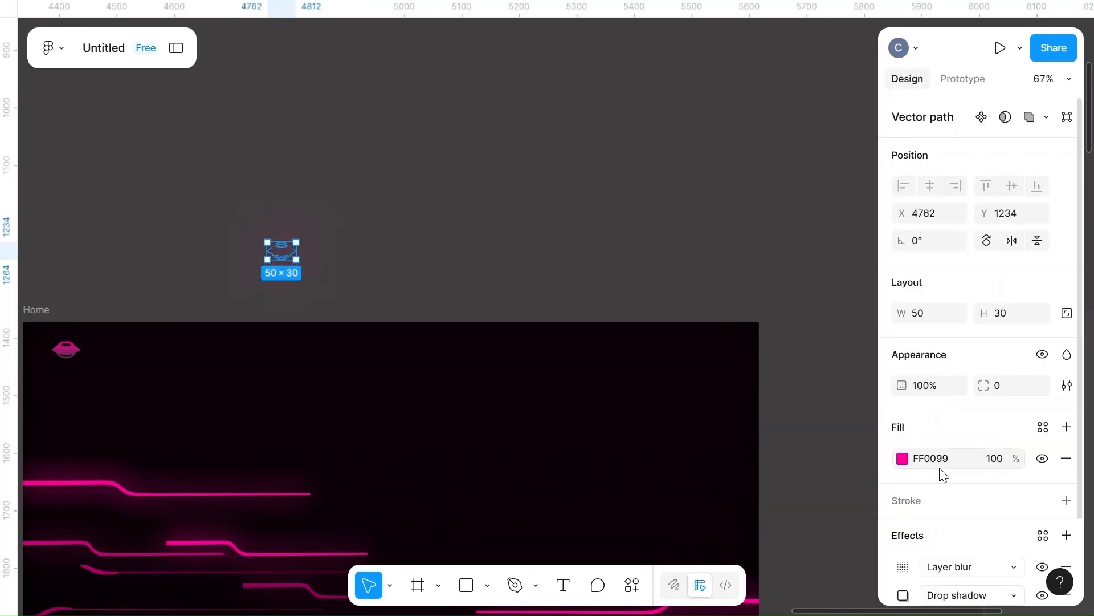
pyautogui.click(904, 460)
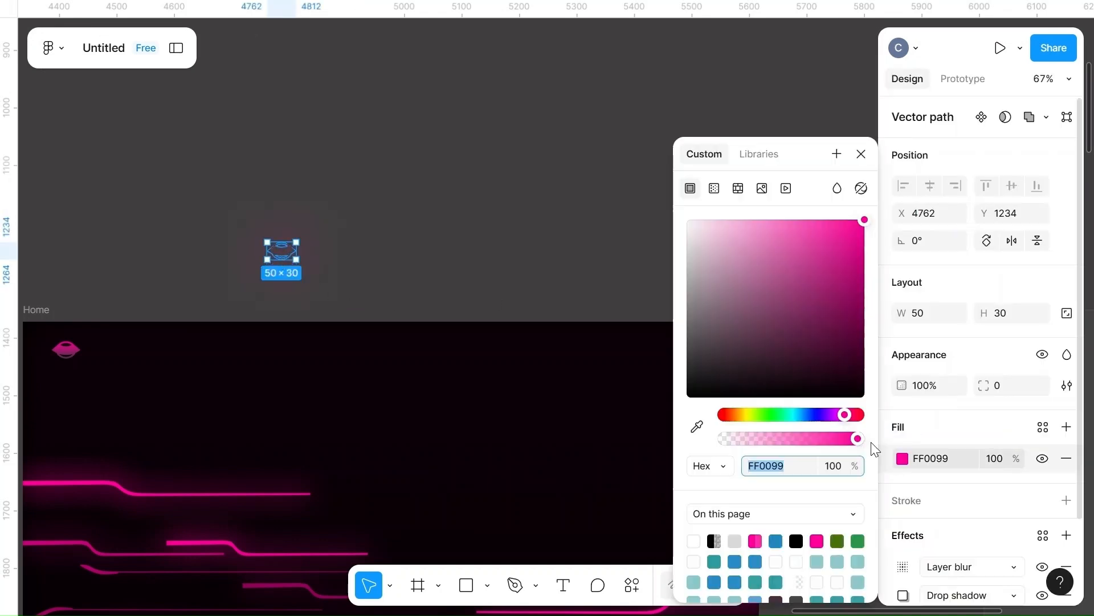
pyautogui.click(761, 222)
pyautogui.moveTo(761, 223); pyautogui.dragTo(724, 227)
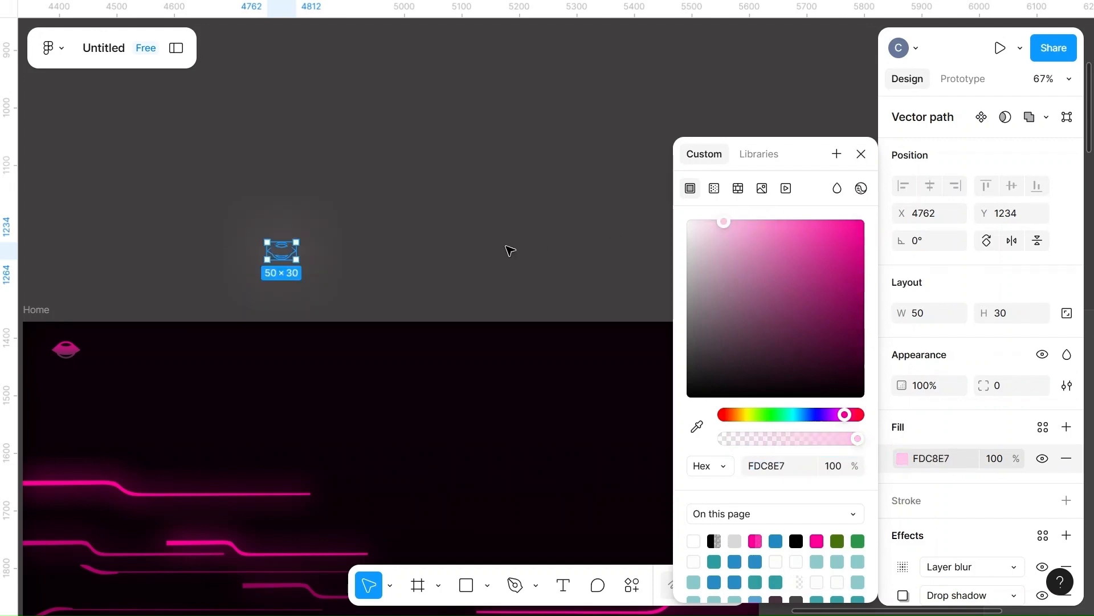
pyautogui.click(597, 320)
# - Set the layer blur of the pale pink logo copy to 20
pyautogui.scroll(-5, 416, 252)
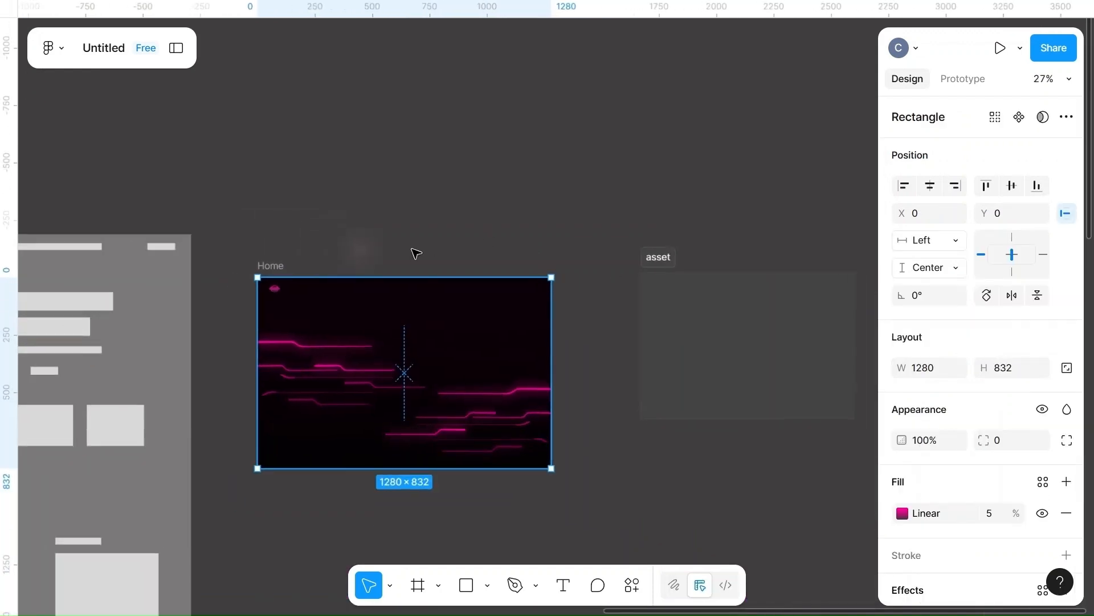
pyautogui.scroll(2, 415, 252)
pyautogui.hscroll(-4, 416, 254)
pyautogui.scroll(5, 416, 252)
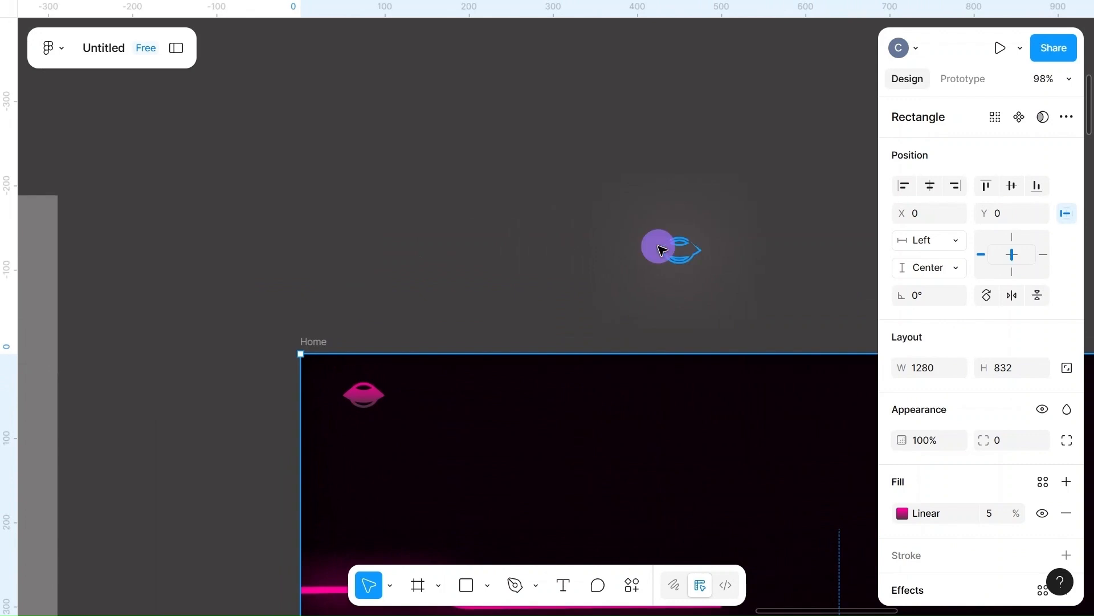
pyautogui.click(676, 250)
pyautogui.scroll(-2, 942, 513)
pyautogui.click(903, 474)
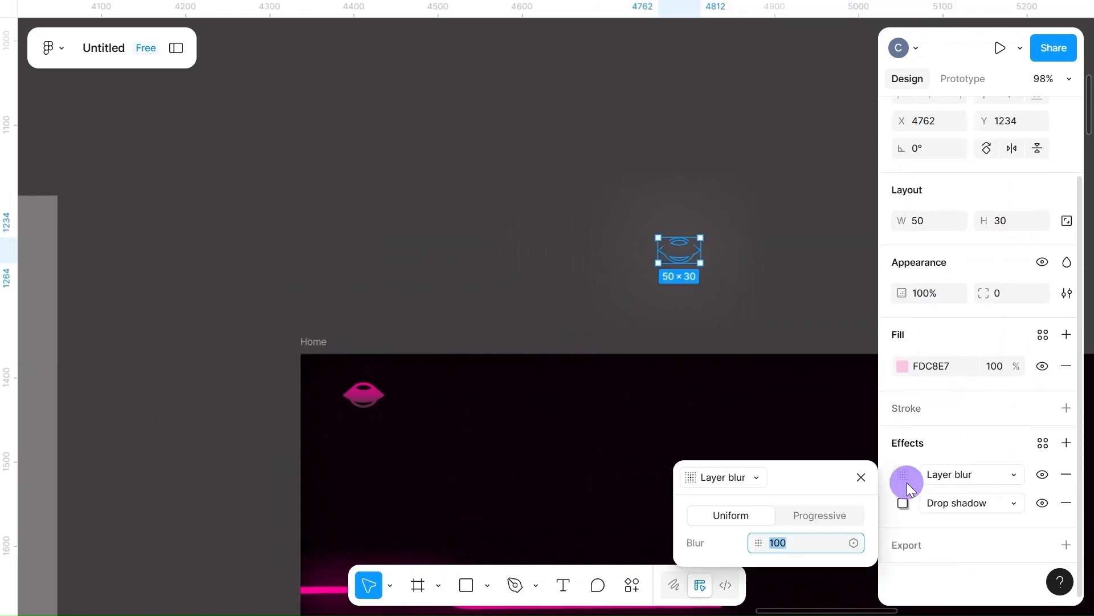
pyautogui.click(804, 545)
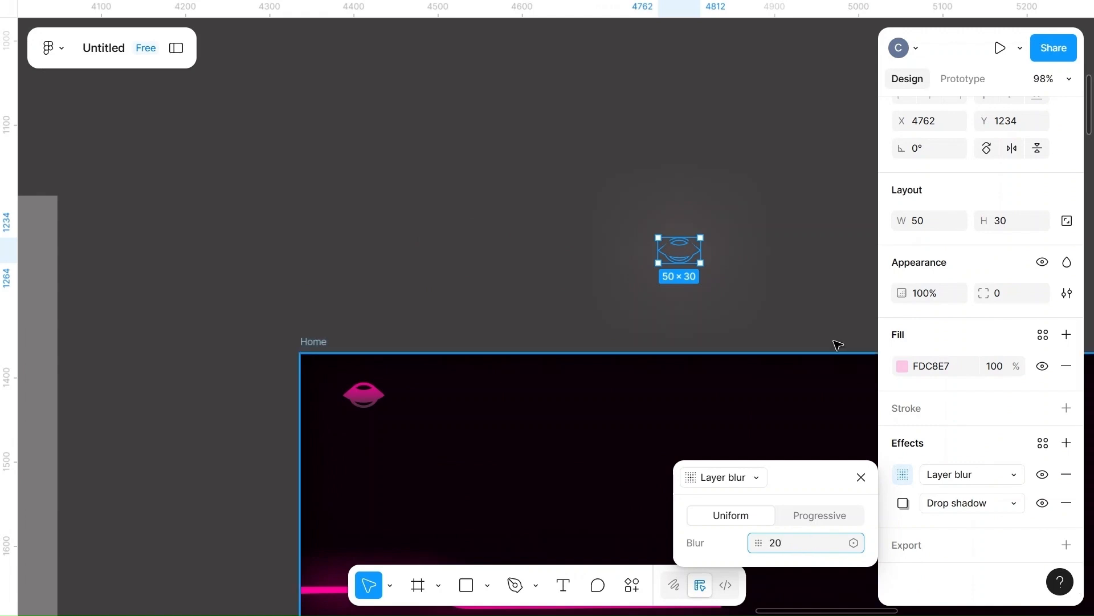
pyautogui.click(814, 333)
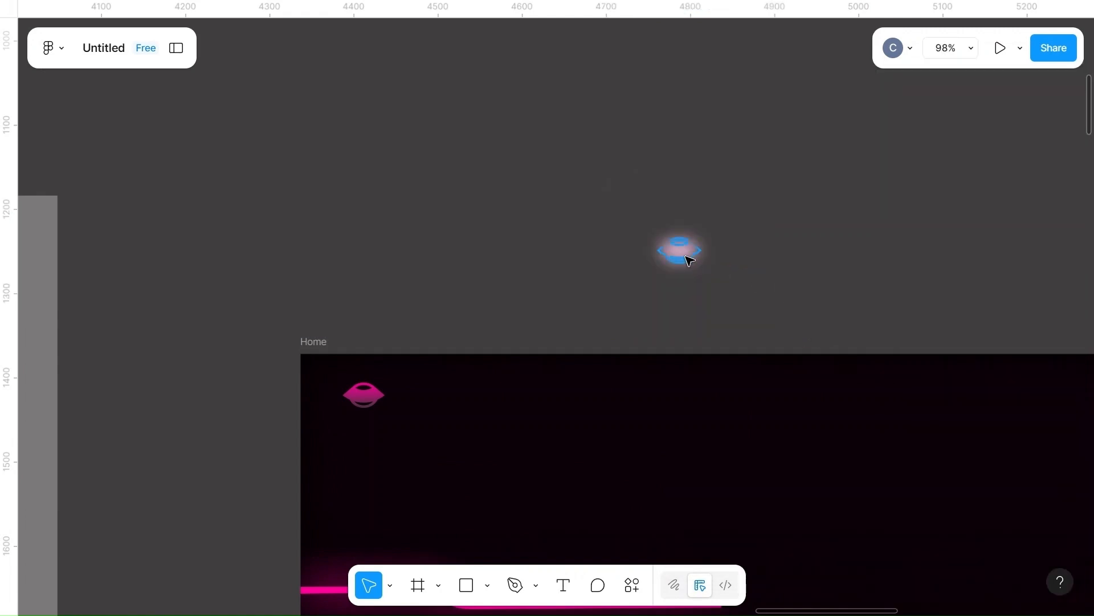
# - Move the gradient logo from the Home frame onto the blurred copy above it and bring it to the front
pyautogui.click(368, 397)
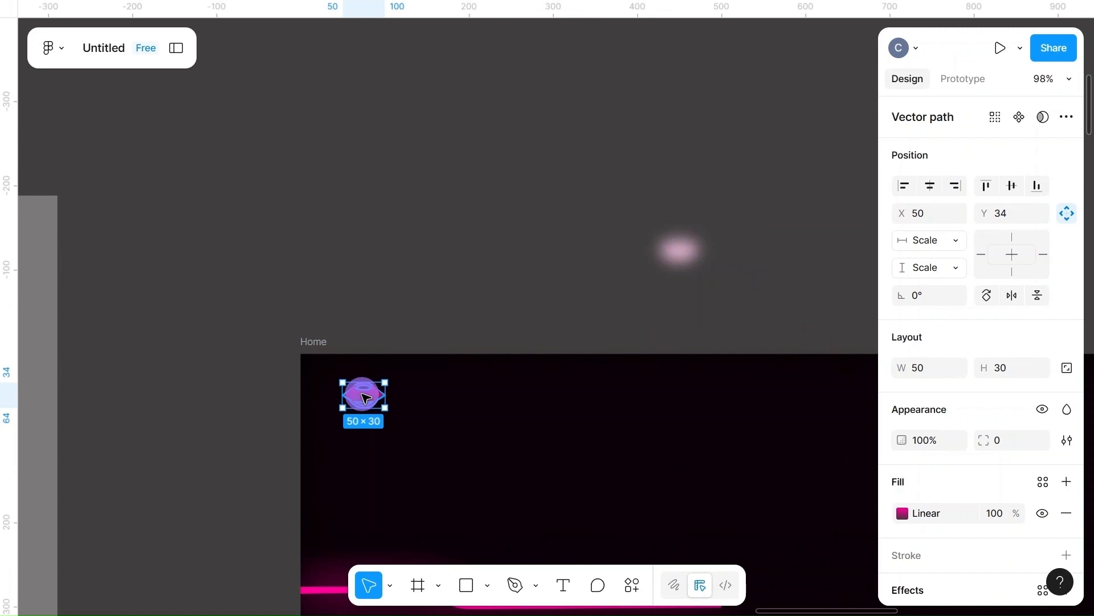
pyautogui.moveTo(368, 397); pyautogui.dragTo(679, 252)
pyautogui.scroll(5, 680, 252)
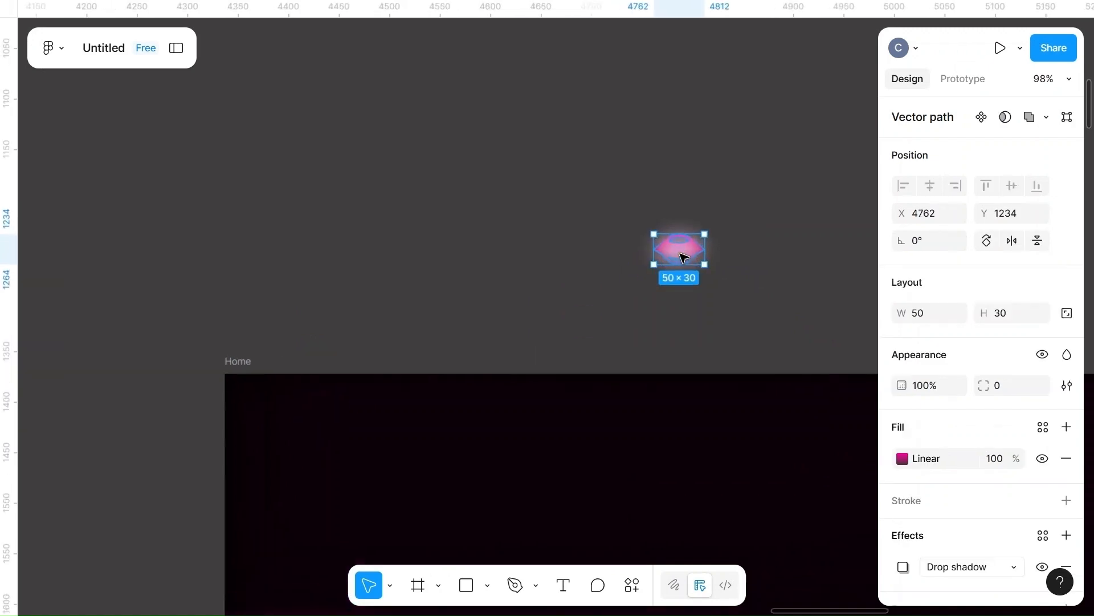
pyautogui.hscroll(2, 679, 252)
pyautogui.rightClick(575, 251)
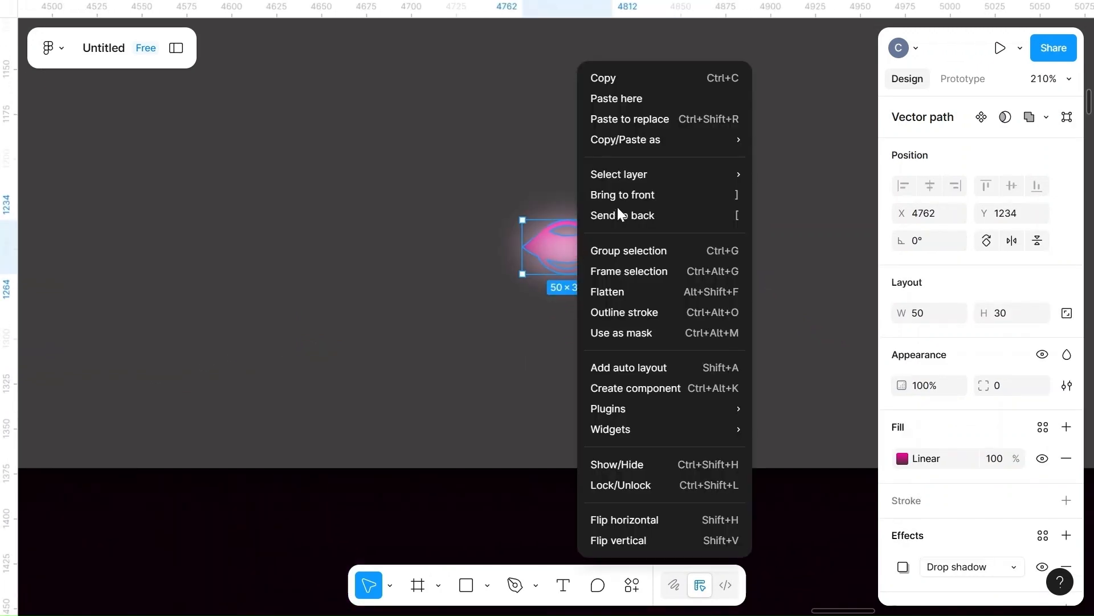
pyautogui.click(635, 193)
pyautogui.click(532, 178)
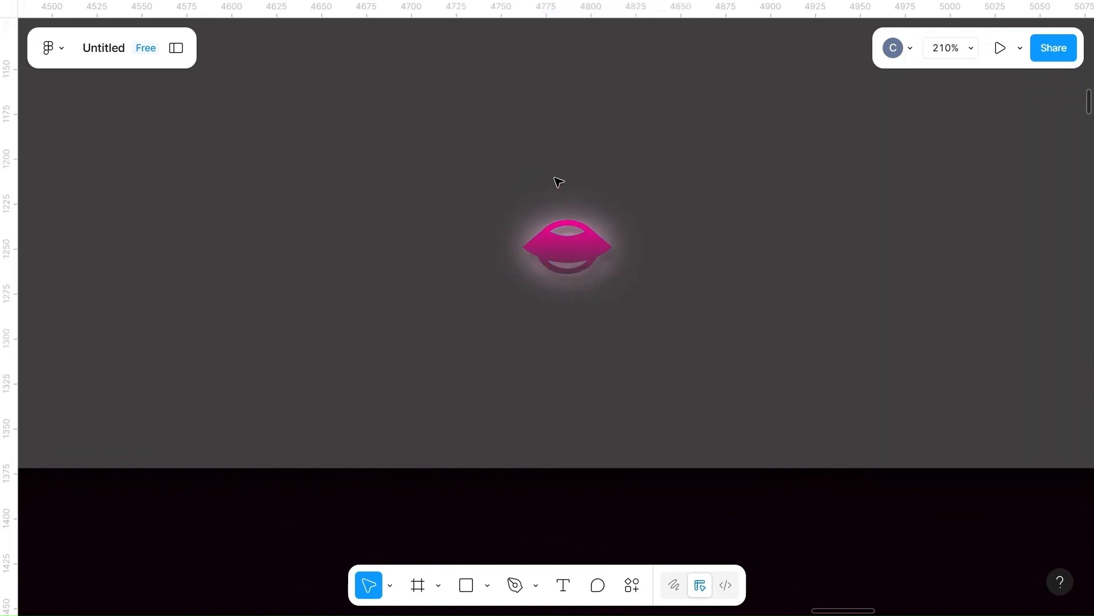
# - Align the gradient logo and its blurred copy to each other's vertical and horizontal centers
pyautogui.moveTo(532, 177); pyautogui.dragTo(472, 298)
pyautogui.click(1010, 186)
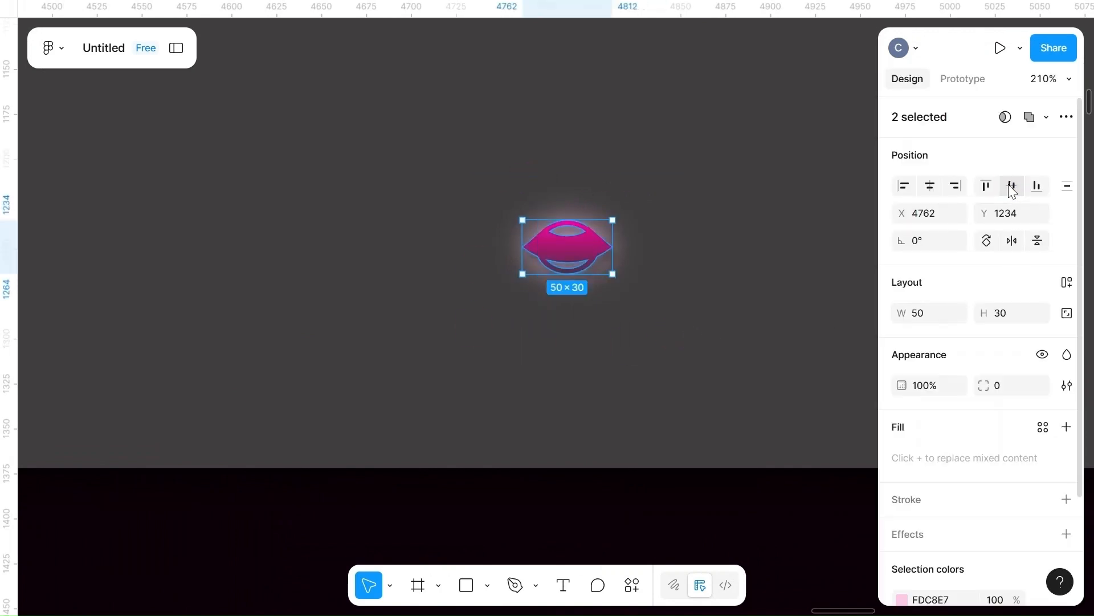
pyautogui.click(930, 185)
pyautogui.click(686, 252)
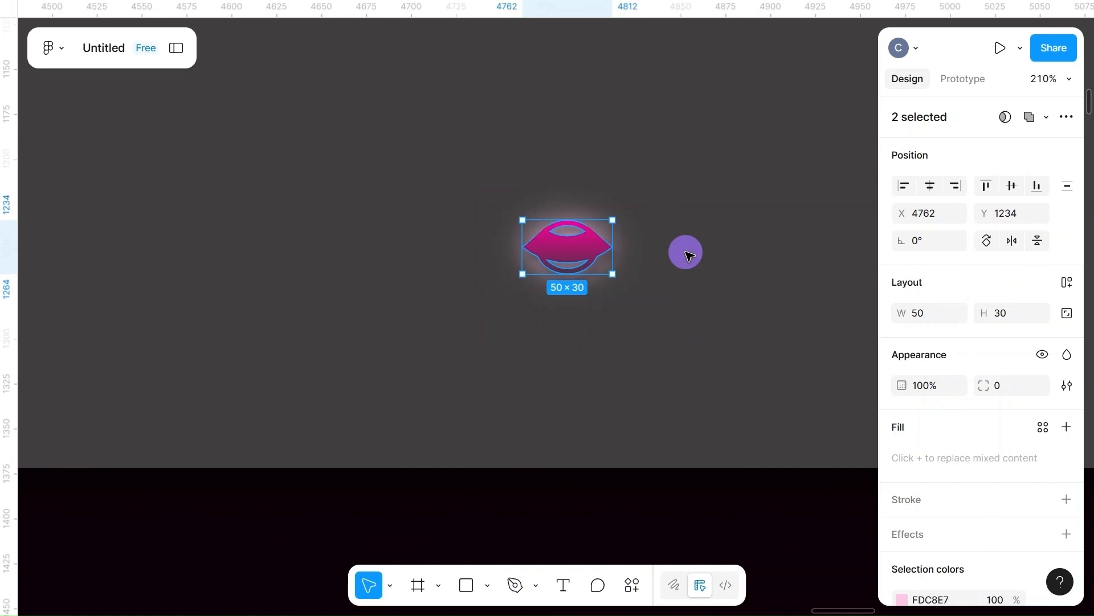
# - Move the ungrouped logo and glow together into the Home frame's upper-left corner, at about X 51, Y 38
pyautogui.scroll(-5, 672, 165)
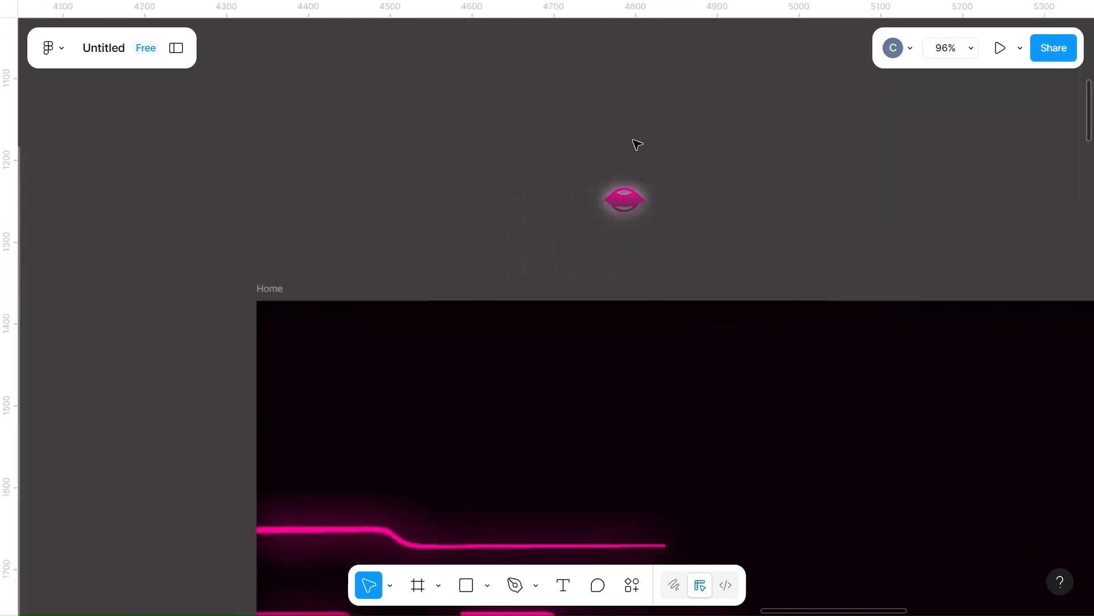
pyautogui.moveTo(595, 151); pyautogui.dragTo(688, 263)
pyautogui.moveTo(633, 205); pyautogui.dragTo(324, 346)
pyautogui.click(501, 240)
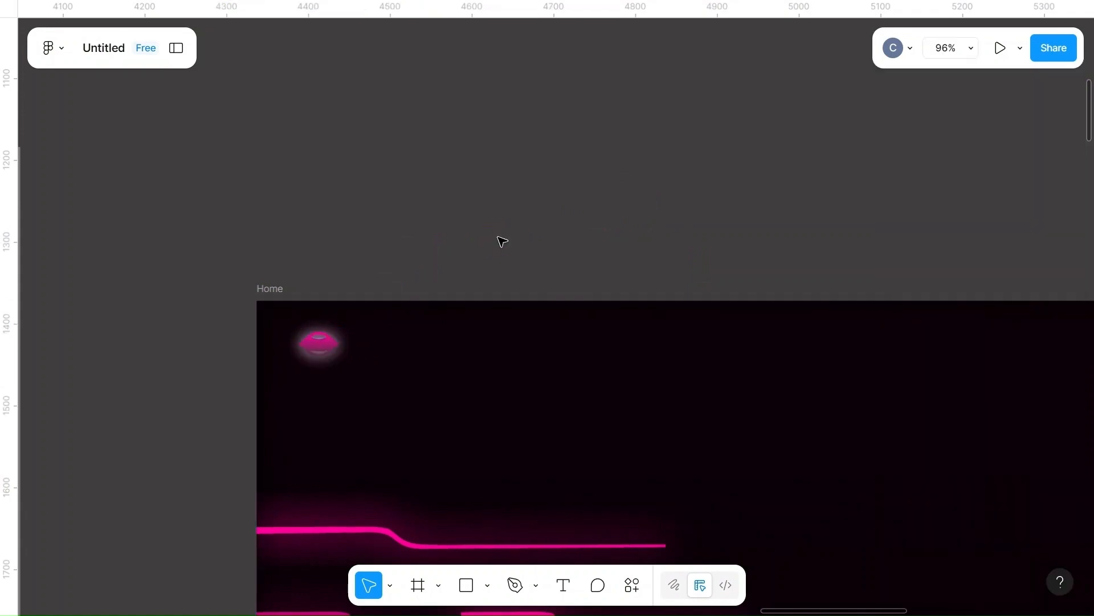
pyautogui.scroll(-4, 501, 240)
pyautogui.hscroll(3, 502, 241)
pyautogui.hscroll(-2, 502, 241)
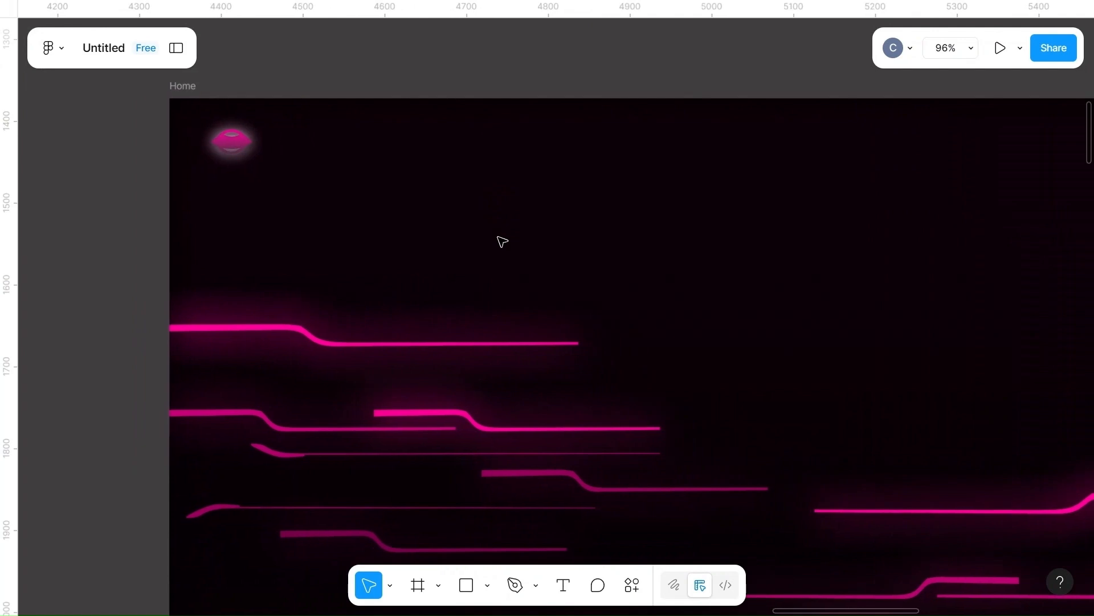
pyautogui.keyDown('ctrl'); pyautogui.scroll(6, 502, 241); pyautogui.keyUp('ctrl')
pyautogui.scroll(3, 502, 241)
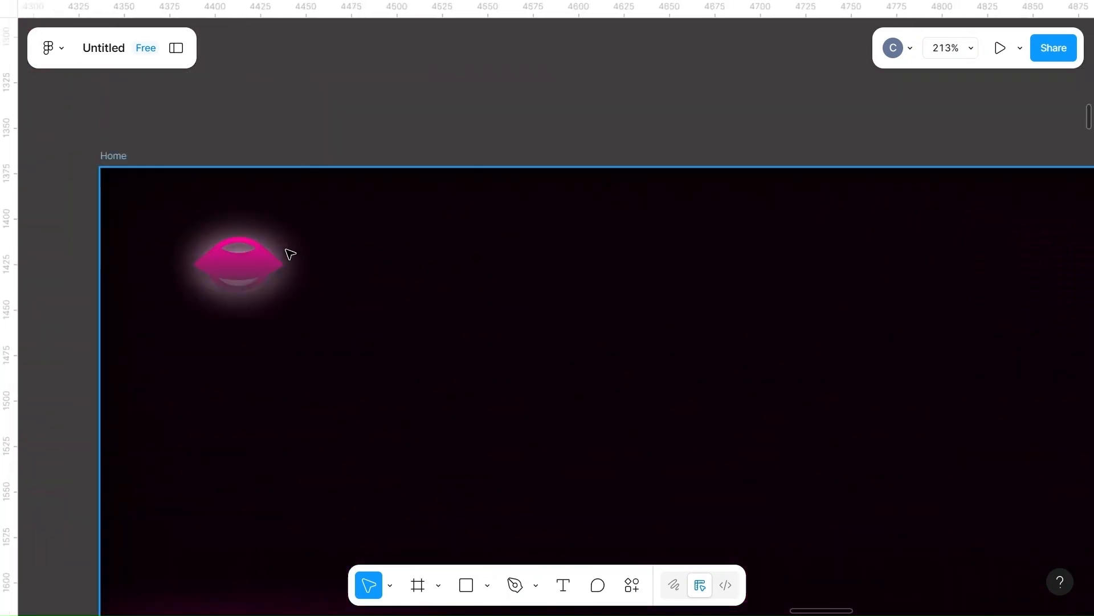
# - Shift the gradient logo right to about X 108 and move the glow copy behind it at about X 104
pyautogui.click(243, 266)
pyautogui.moveTo(242, 266); pyautogui.dragTo(341, 269)
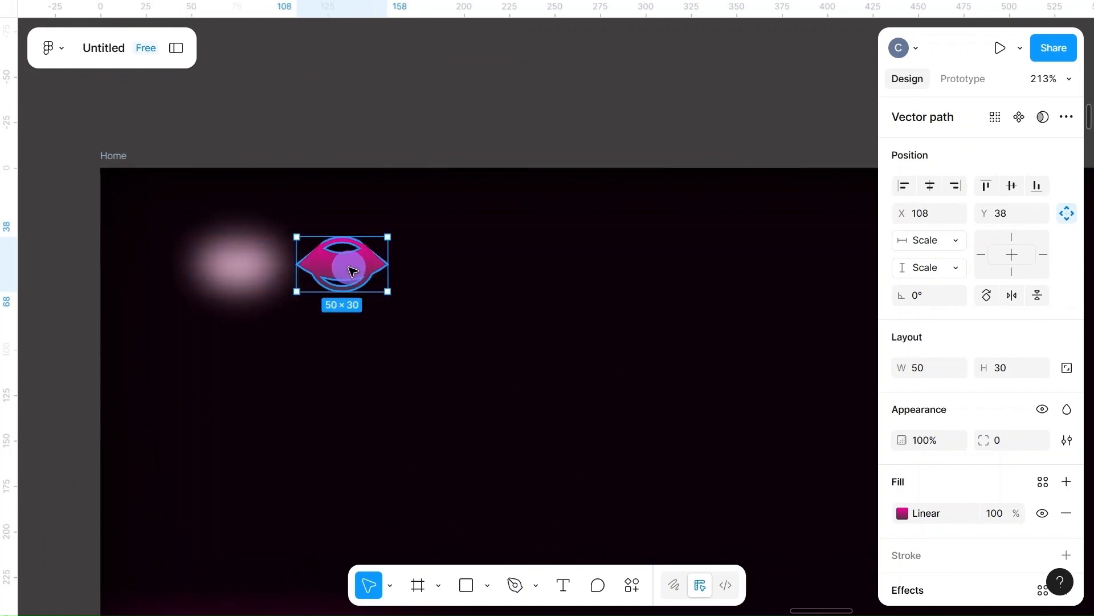
pyautogui.click(335, 127)
pyautogui.click(237, 273)
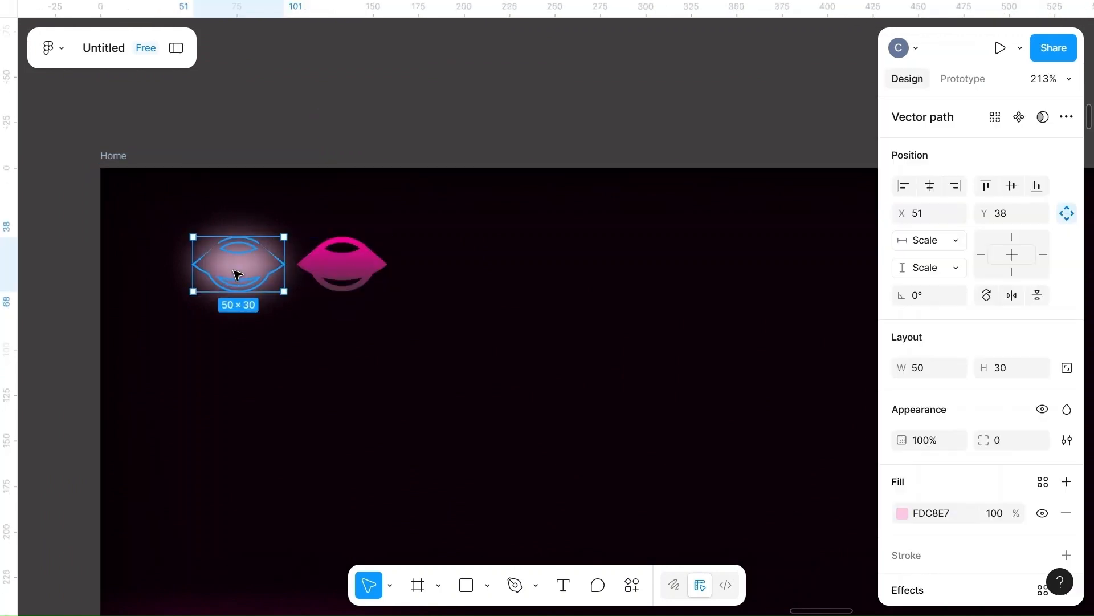
pyautogui.moveTo(237, 275); pyautogui.dragTo(334, 278)
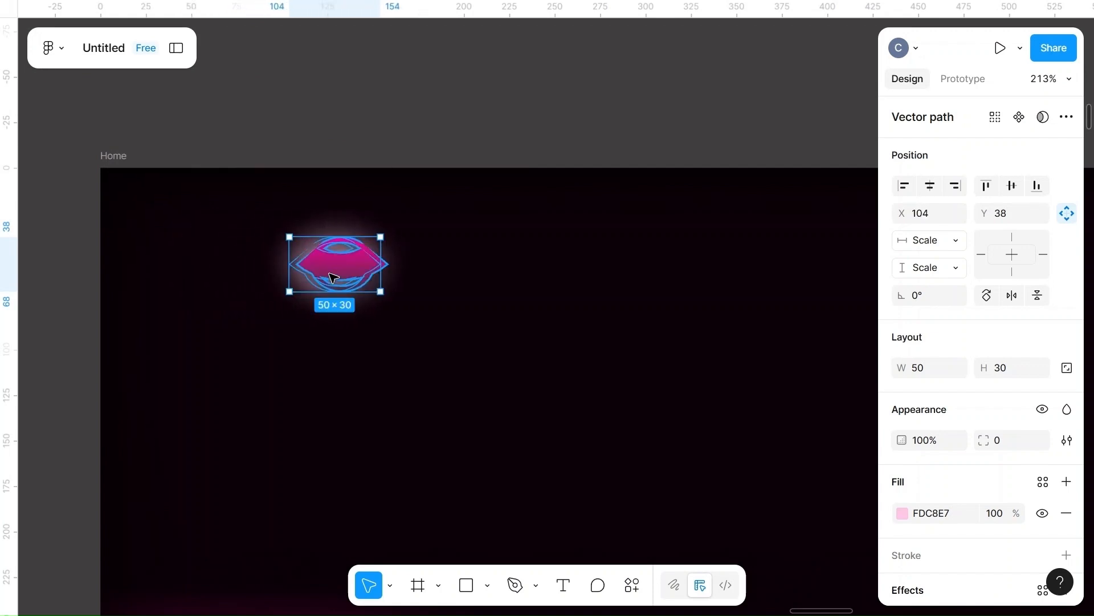
# - Undo the moves of the logo and glow until both are back above the Home frame
pyautogui.hotkey('ctrl', 'z')
pyautogui.hotkey('ctrl', 'z')
pyautogui.hotkey('ctrl', 'z')
pyautogui.hotkey('ctrl', 'z')
pyautogui.hotkey('ctrl', 'z')
pyautogui.hotkey('ctrl', 'z')
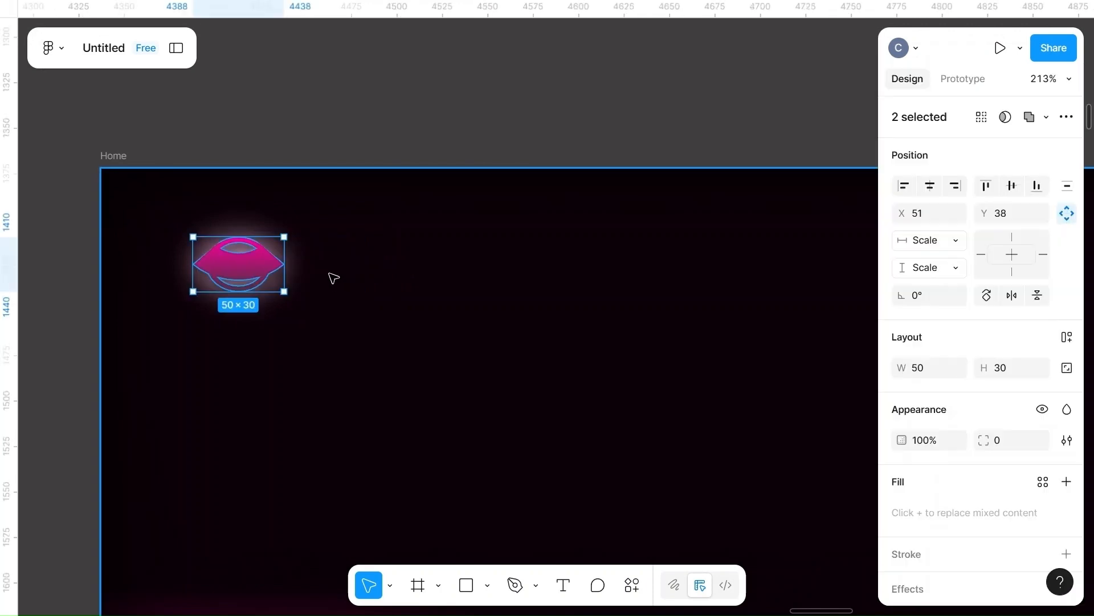
pyautogui.hotkey('ctrl', 'z')
pyautogui.hotkey('ctrl', 'z')
pyautogui.scroll(4, 744, 69)
pyautogui.scroll(-2, 746, 70)
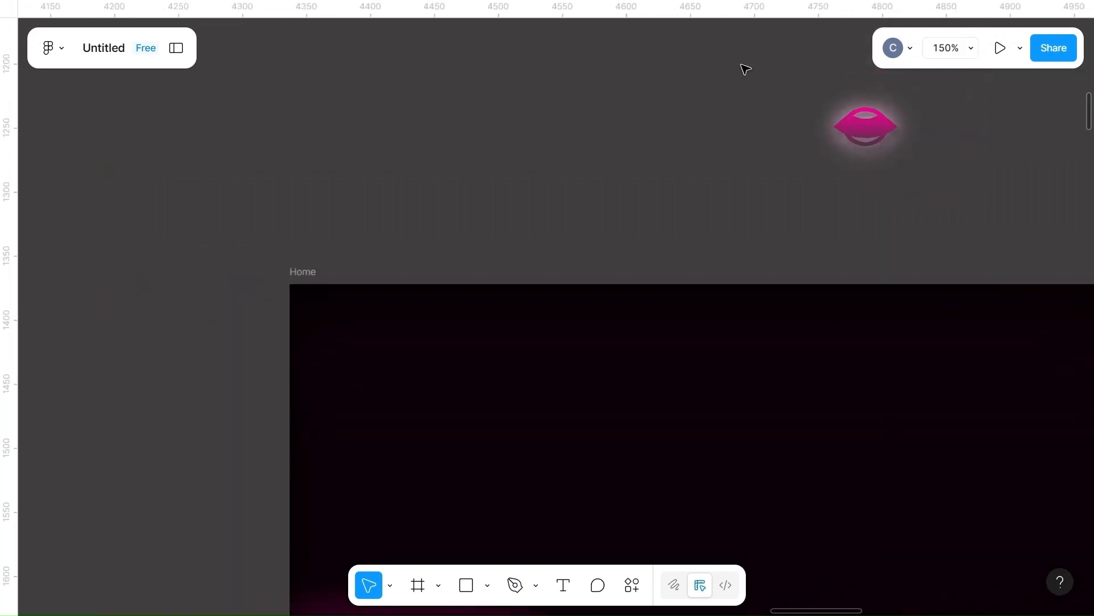
# - Hide the drop shadow effect of the gradient logo above the Home frame
pyautogui.hscroll(5, 745, 69)
pyautogui.scroll(5, 743, 66)
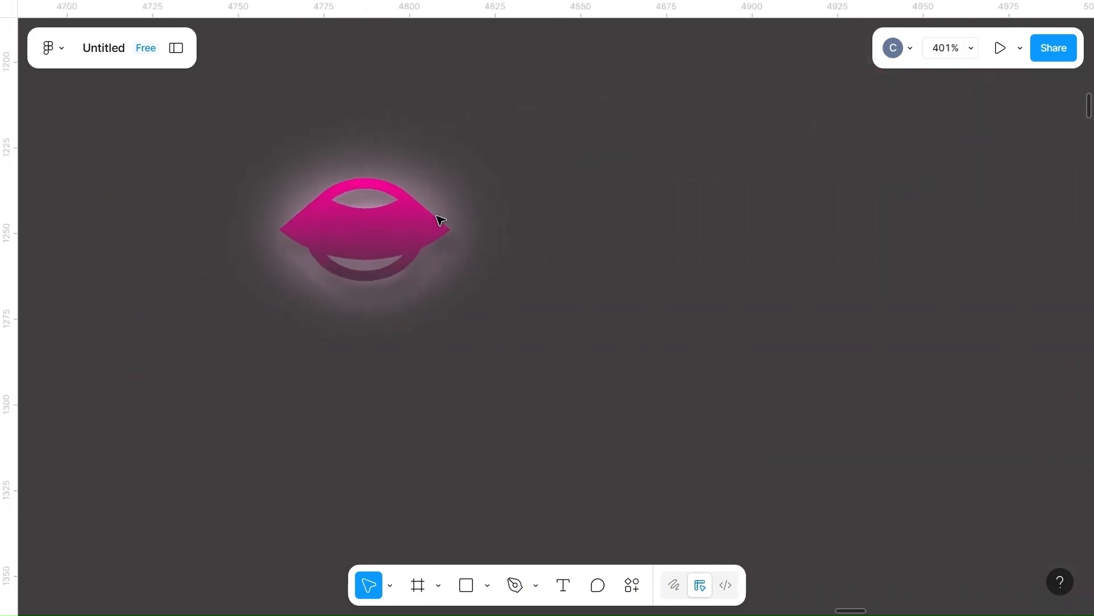
pyautogui.click(440, 220)
pyautogui.scroll(-2, 938, 477)
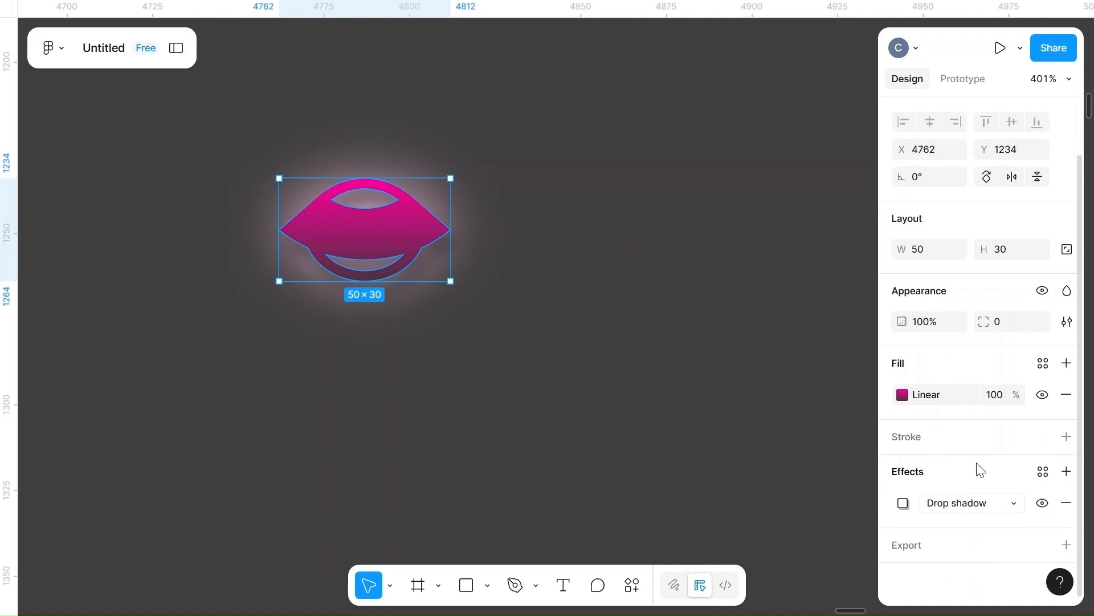
pyautogui.click(1043, 503)
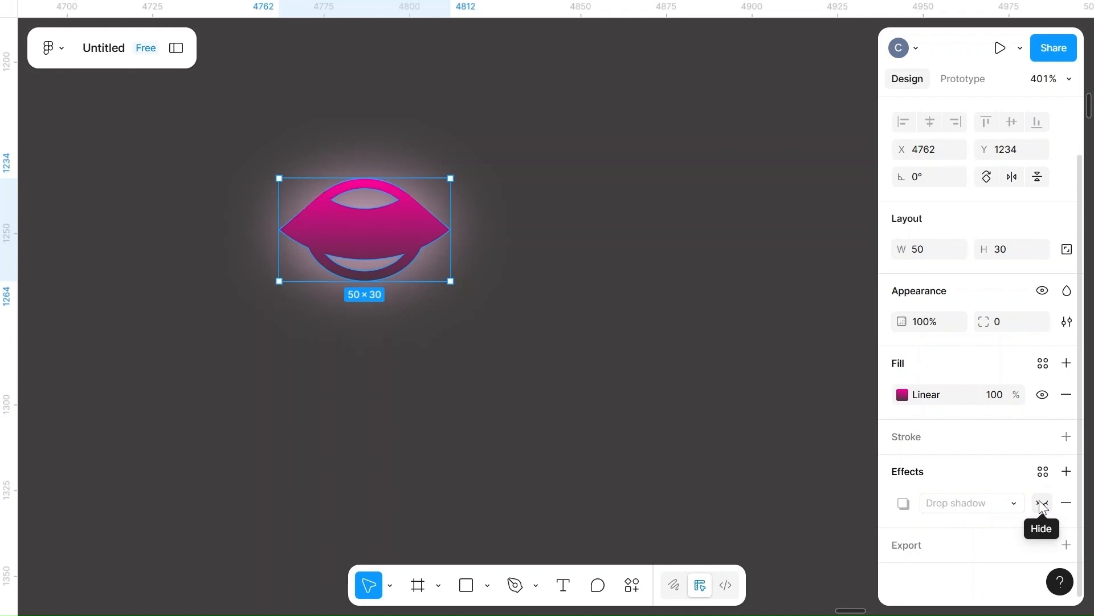
# - Move the logo gradient's FF0099 stop to 53% with 80% opacity and set the 493240 stop's opacity to 70%
pyautogui.click(900, 394)
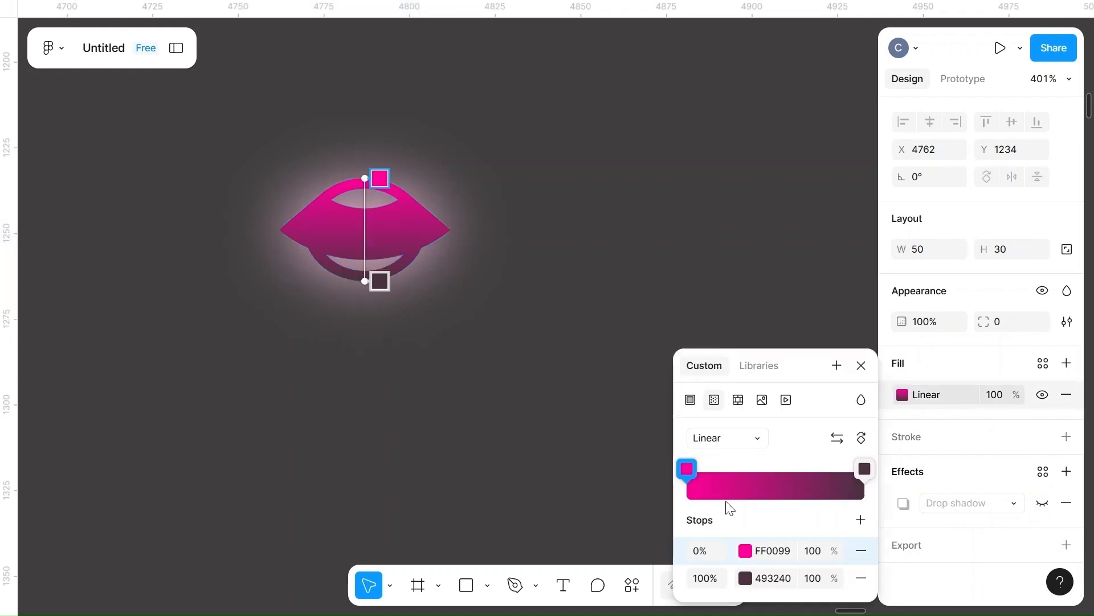
pyautogui.moveTo(379, 178); pyautogui.dragTo(376, 232)
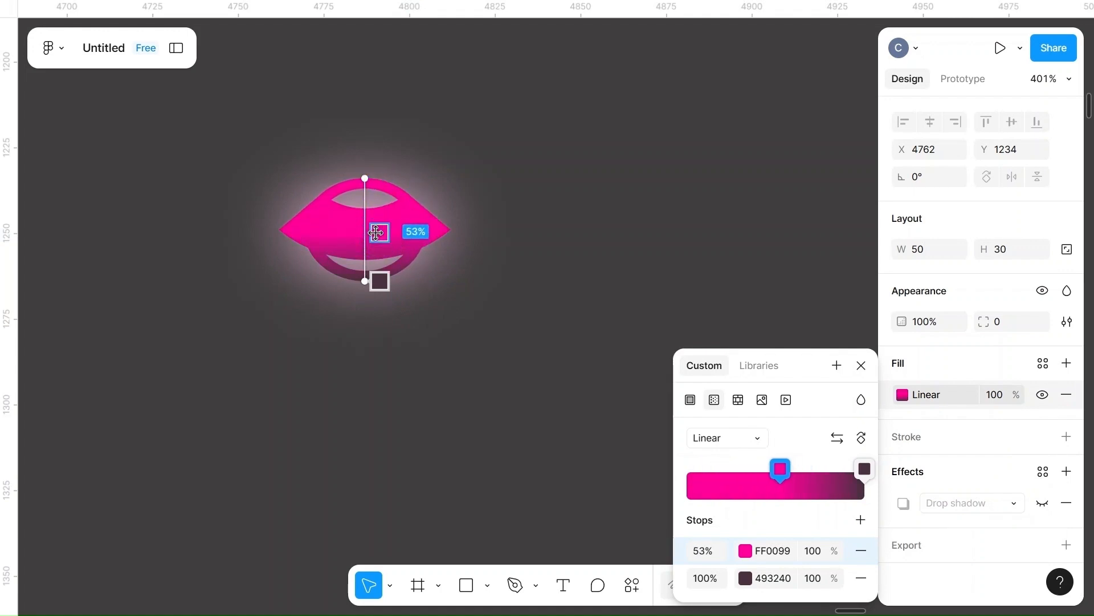
pyautogui.click(818, 578)
pyautogui.click(819, 551)
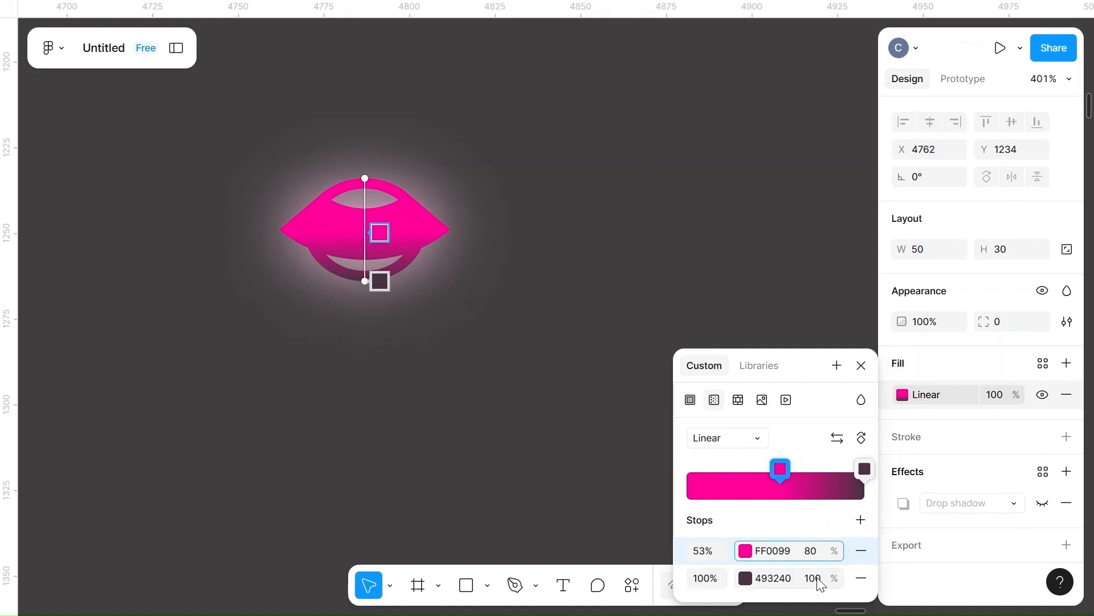
pyautogui.click(817, 578)
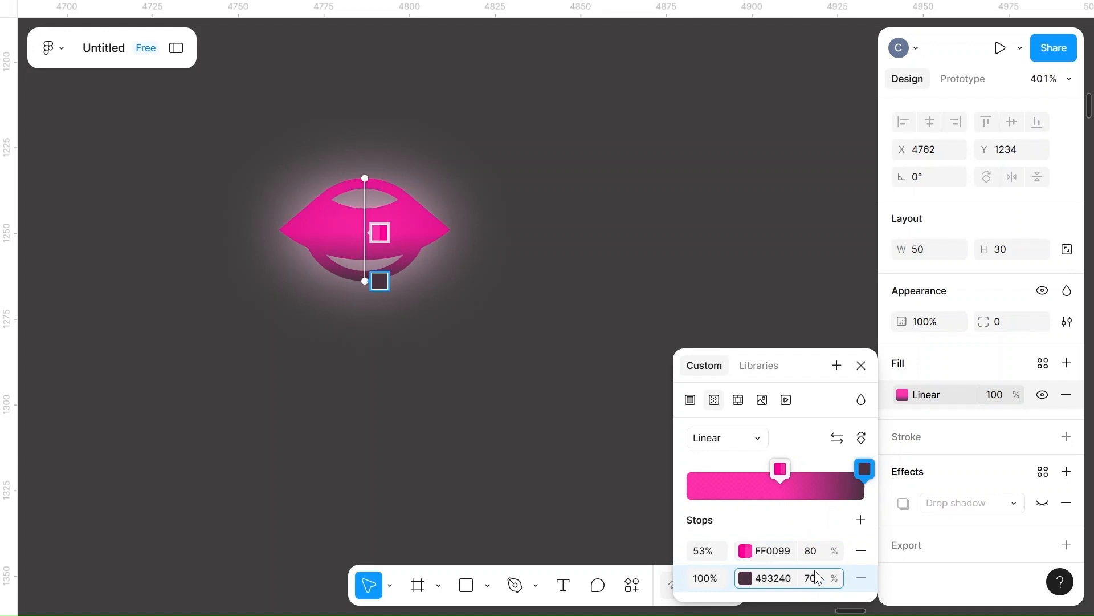
pyautogui.click(627, 453)
pyautogui.click(627, 453)
# - Group the gradient logo with its blurred glow copy
pyautogui.scroll(-3, 628, 455)
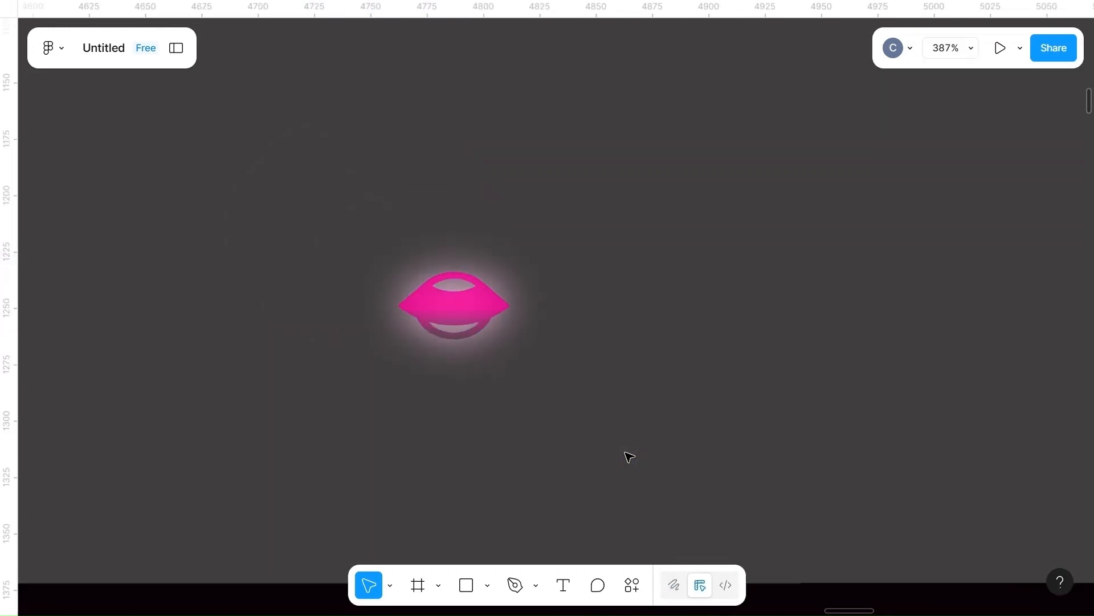
pyautogui.scroll(-5, 628, 454)
pyautogui.moveTo(510, 330); pyautogui.dragTo(629, 454)
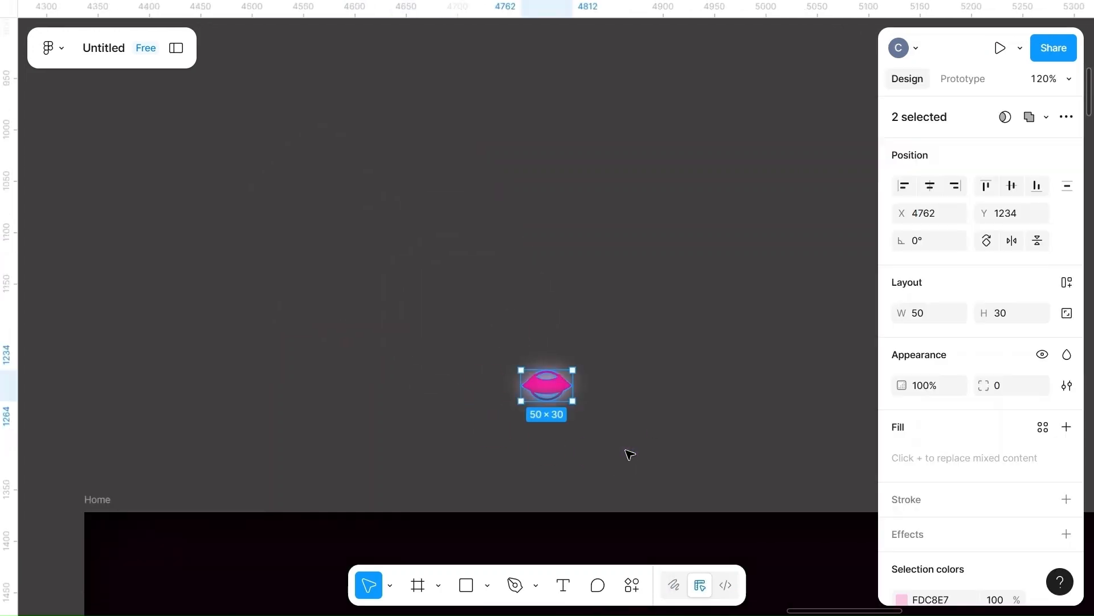
pyautogui.scroll(-3, 628, 453)
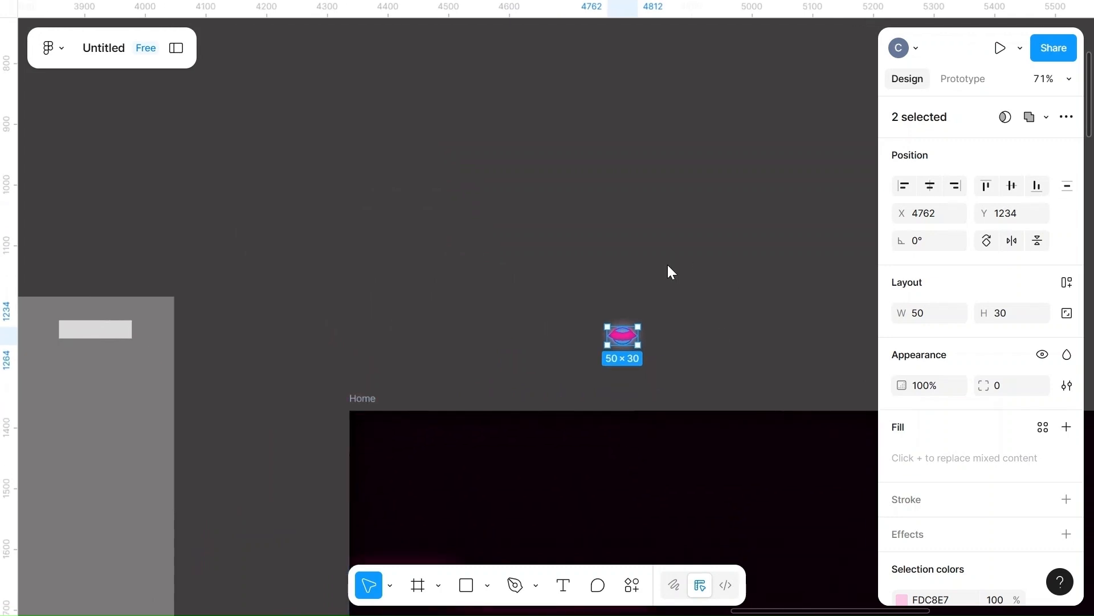
pyautogui.hotkey('ctrl', 'g')
# - Place the glowing logo group in the upper-left corner of the Home frame and nudge it slightly right and down
pyautogui.moveTo(623, 341); pyautogui.dragTo(394, 450)
pyautogui.scroll(2, 398, 449)
pyautogui.scroll(3, 397, 449)
pyautogui.scroll(-3, 396, 449)
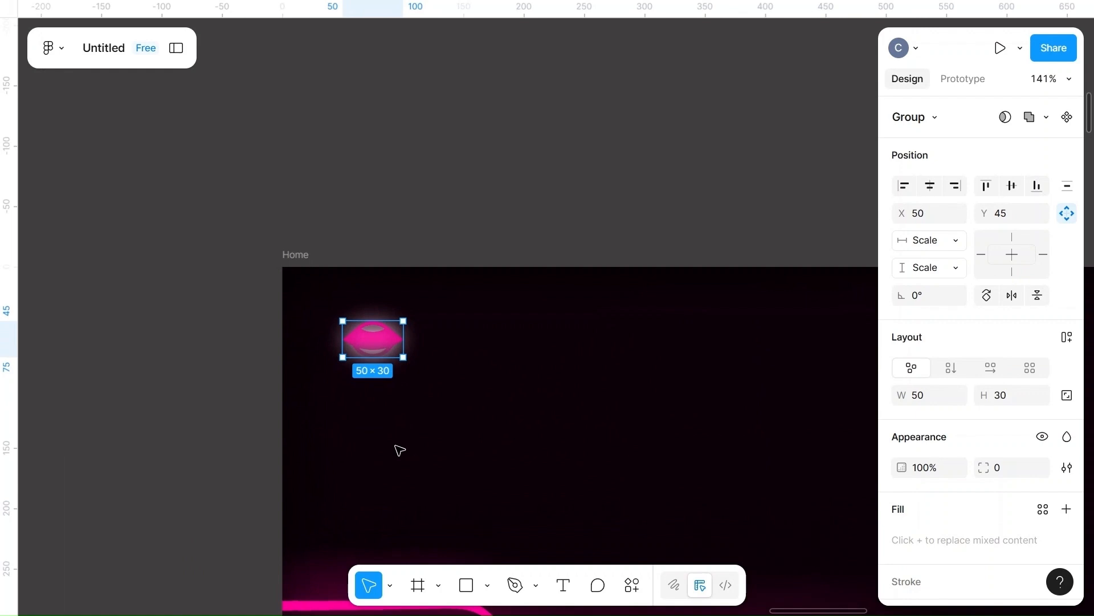
pyautogui.hscroll(4, 395, 449)
pyautogui.moveTo(218, 346)
pyautogui.mouseDown()
pyautogui.moveTo(237, 340)
pyautogui.moveTo(233, 349)
pyautogui.mouseUp()
pyautogui.click(581, 222)
pyautogui.scroll(-3, 586, 222)
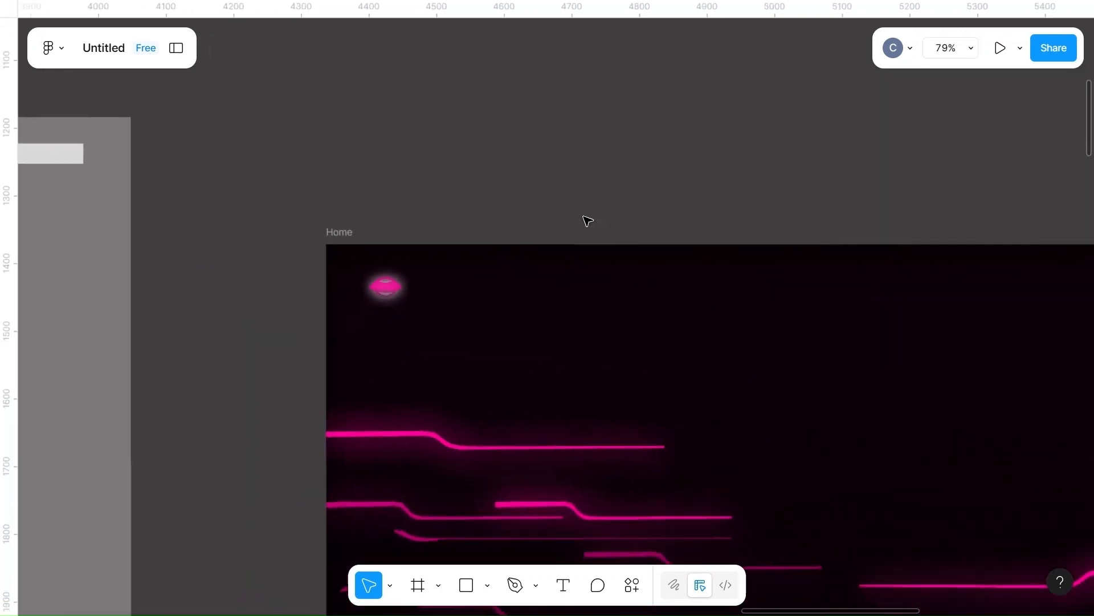
# - Shift the glowing logo group slightly further right inside the Home frame
pyautogui.hscroll(4, 586, 222)
pyautogui.scroll(-2, 586, 223)
pyautogui.moveTo(323, 258); pyautogui.dragTo(332, 257)
pyautogui.click(510, 212)
pyautogui.hscroll(-3, 511, 210)
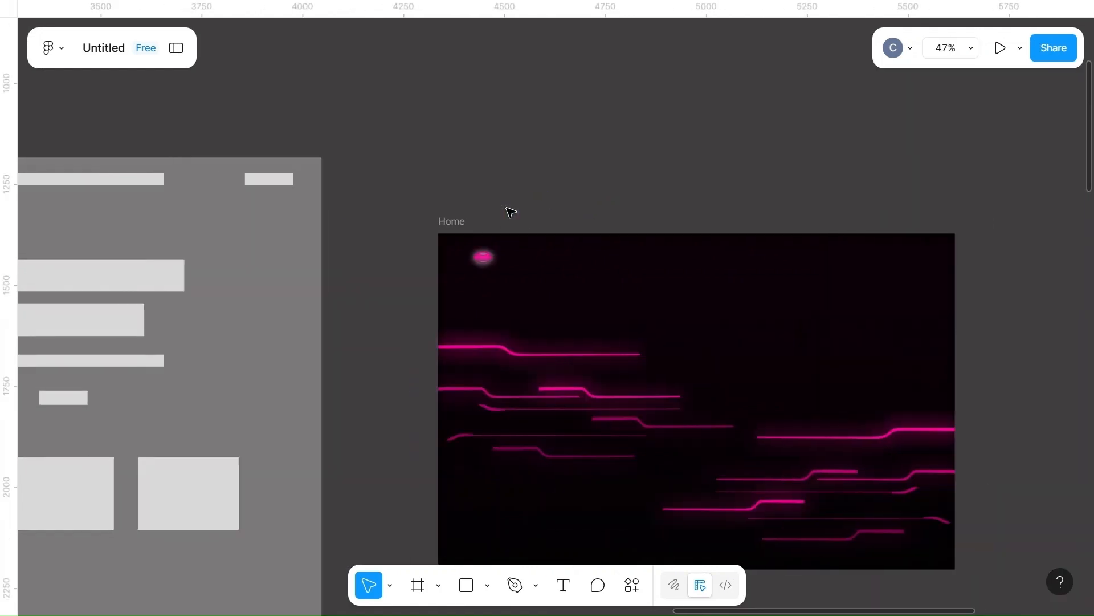
# - Move the wireframe1 frame further left, leaving a wide gap between it and the Home frame
pyautogui.scroll(-5, 511, 210)
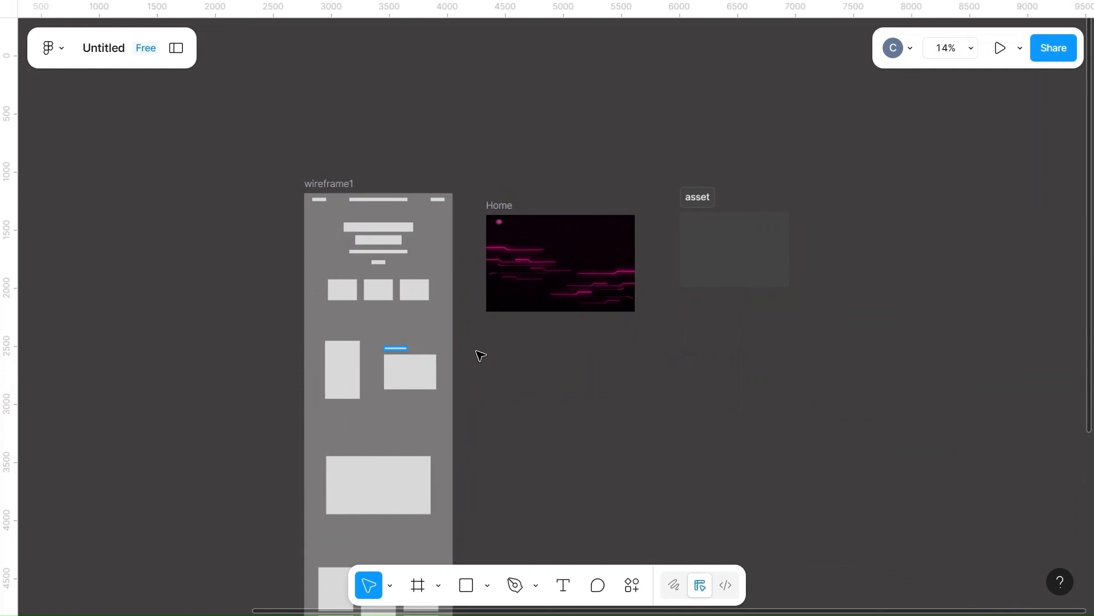
pyautogui.scroll(5, 592, 336)
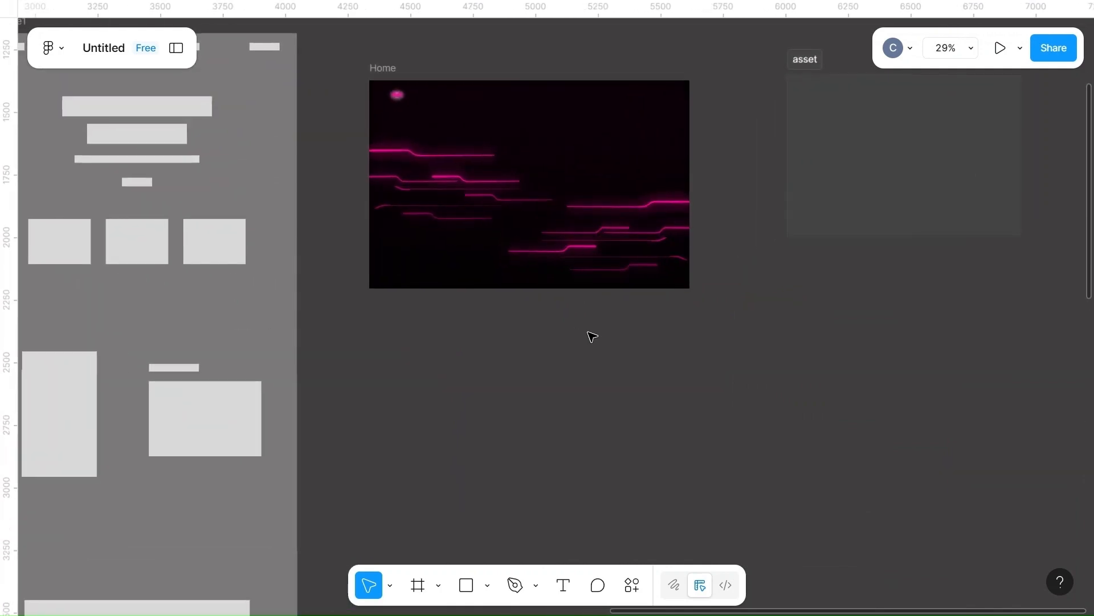
pyautogui.scroll(2, 592, 336)
pyautogui.scroll(-5, 593, 336)
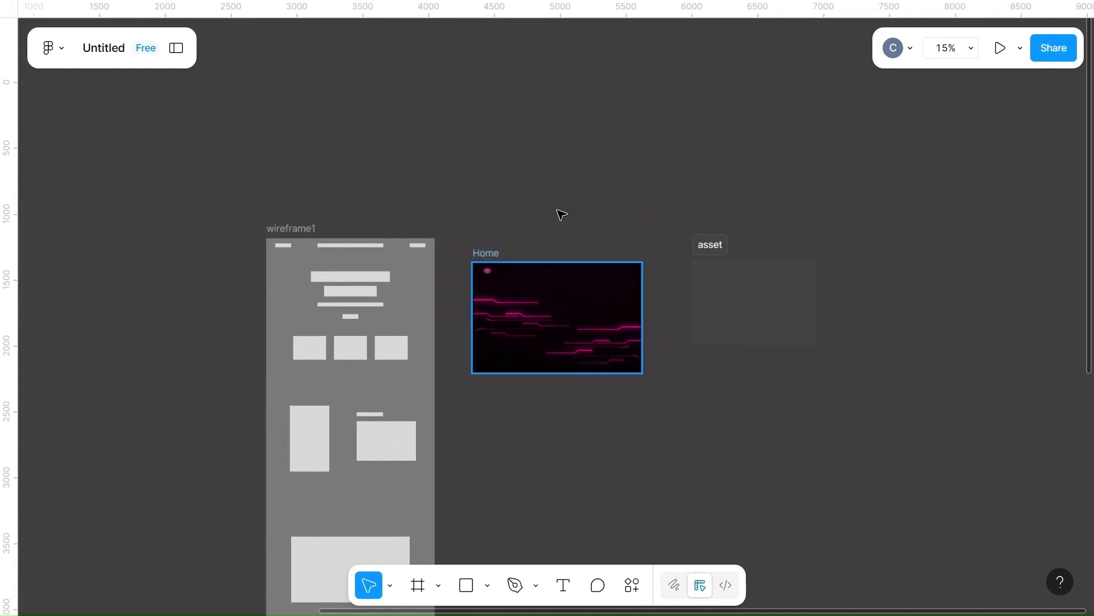
pyautogui.moveTo(283, 230); pyautogui.dragTo(61, 241)
pyautogui.click(307, 310)
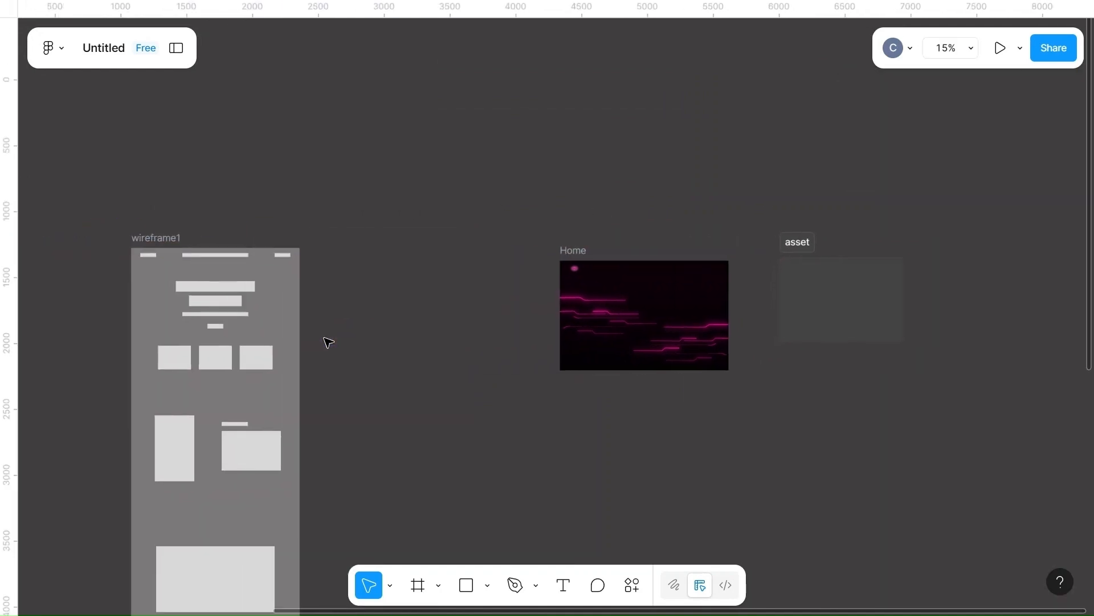
# - Move the content section to just above the Home frame and delete the asset section
pyautogui.scroll(-5, 325, 342)
pyautogui.click(137, 237)
pyautogui.moveTo(136, 237); pyautogui.dragTo(383, 175)
pyautogui.click(530, 298)
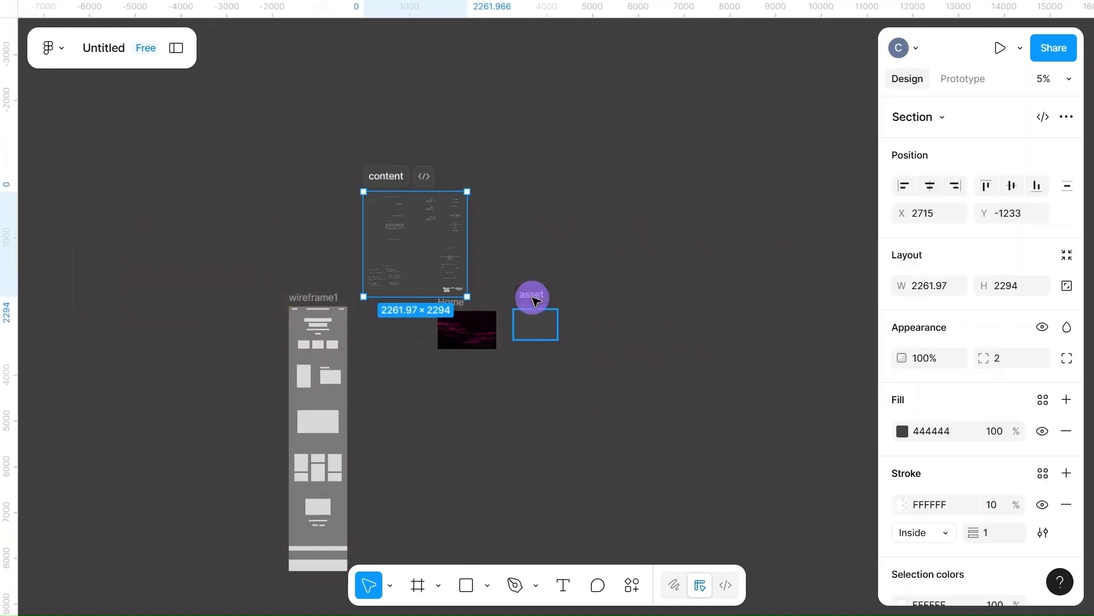
pyautogui.press('Delete')
# - Move the content section down to the free area to the right of the Home frame
pyautogui.scroll(4, 536, 300)
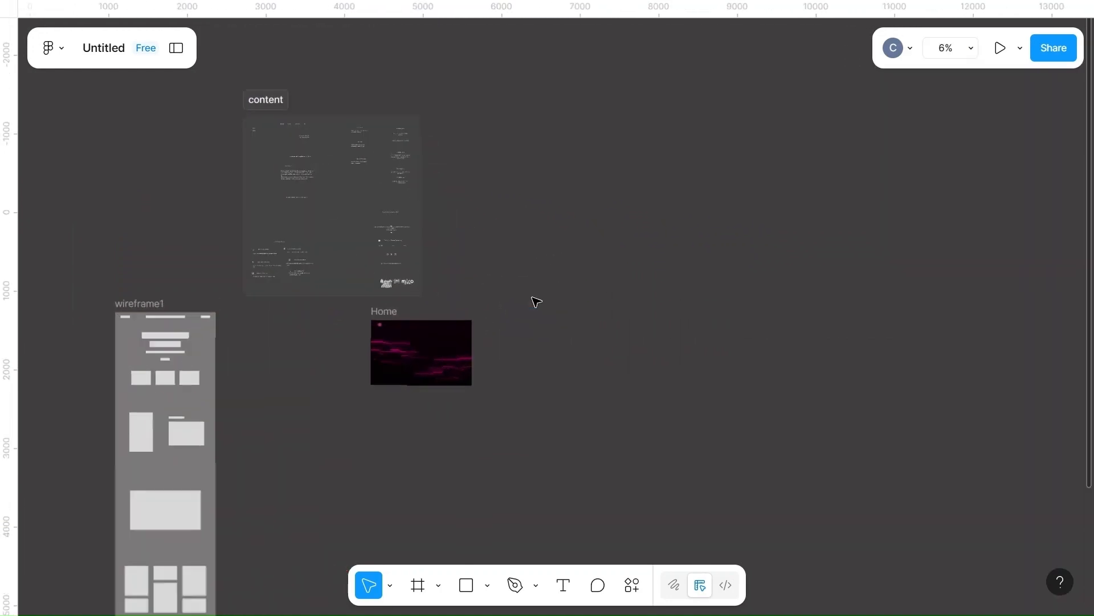
pyautogui.click(222, 76)
pyautogui.moveTo(223, 76); pyautogui.dragTo(512, 323)
pyautogui.click(511, 240)
# - Move the Product, Pricing, Company, Blog navigation group out of the content section onto the empty canvas above it
pyautogui.scroll(10, 510, 240)
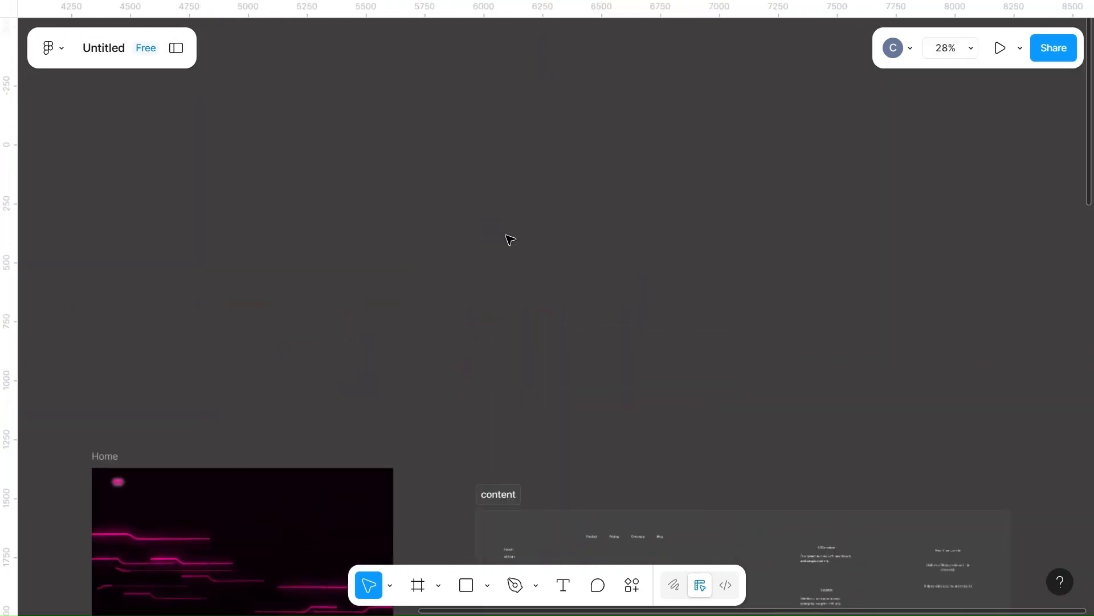
pyautogui.scroll(-4, 511, 239)
pyautogui.hscroll(7, 511, 239)
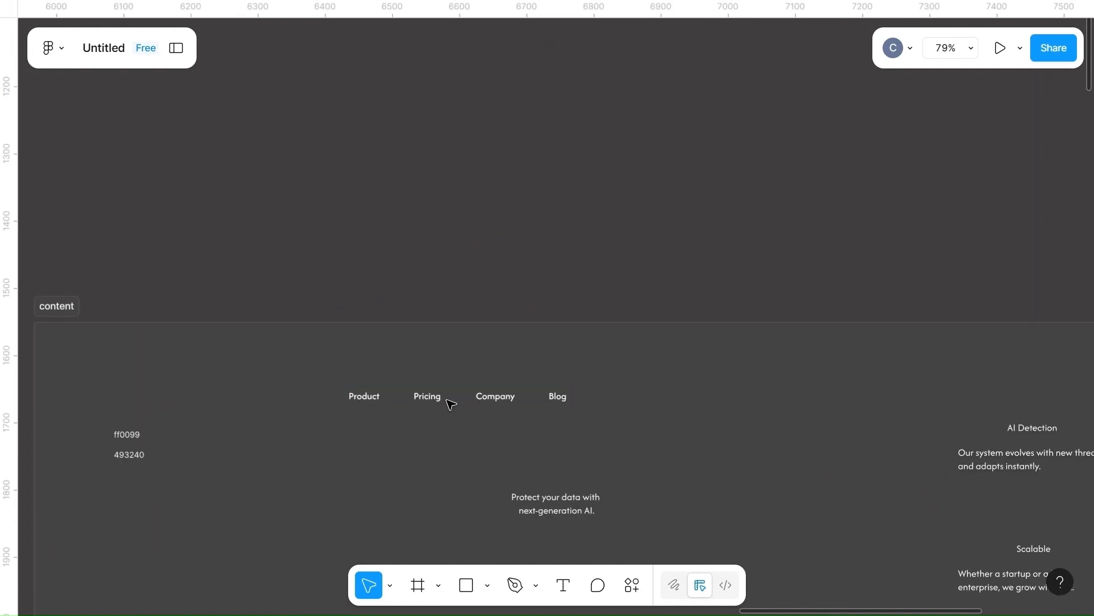
pyautogui.click(433, 400)
pyautogui.click(335, 206)
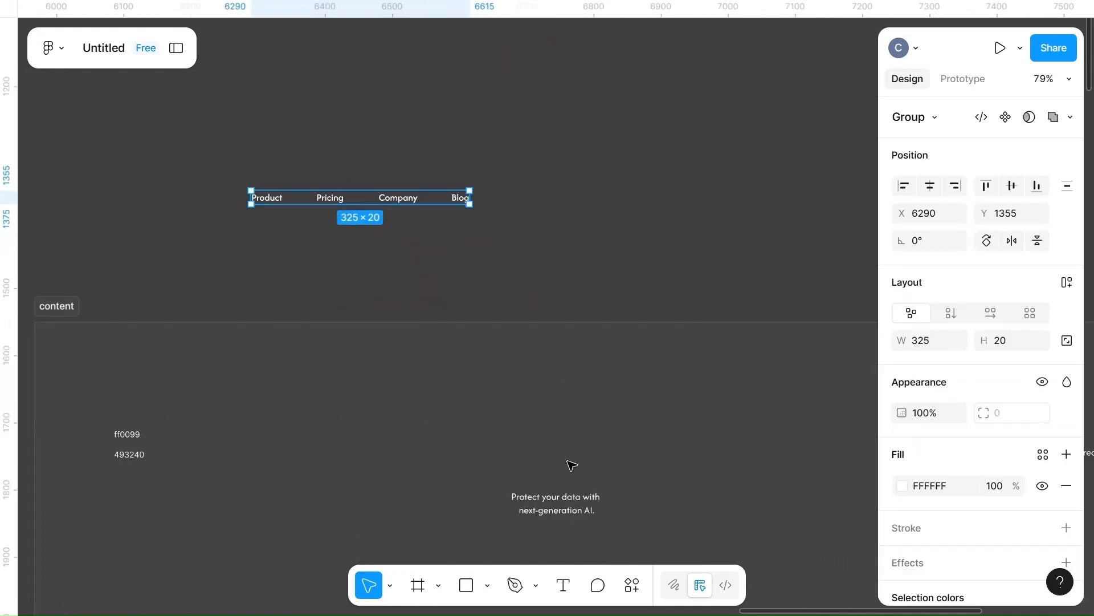
# - Move the navigation links group to the canvas just above the Home frame
pyautogui.scroll(-3, 618, 477)
pyautogui.hscroll(5, 618, 476)
pyautogui.scroll(-3, 618, 477)
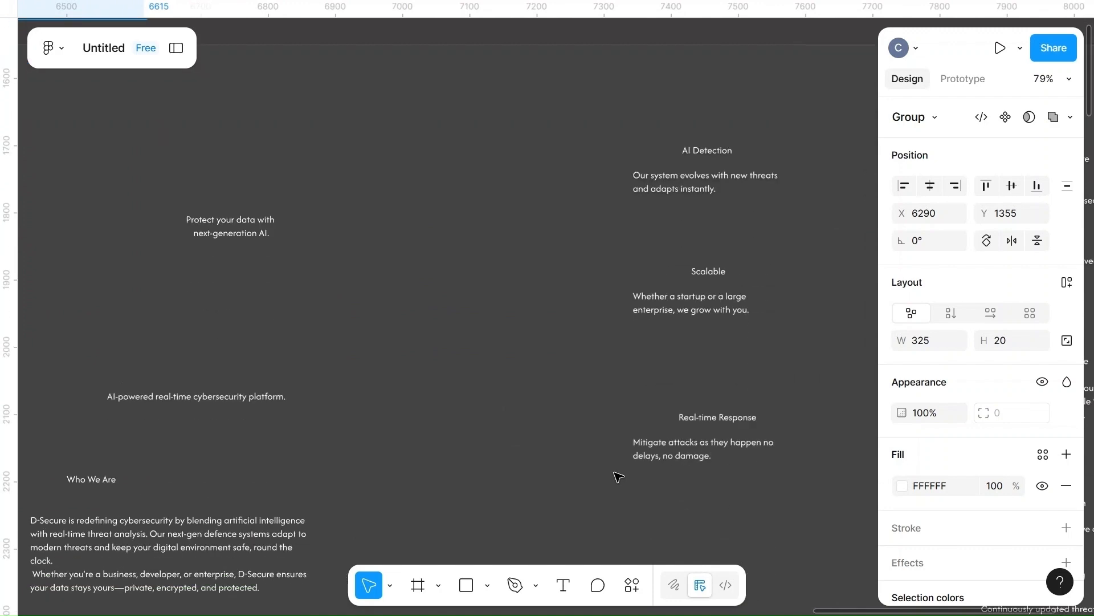
pyautogui.hscroll(-5, 618, 476)
pyautogui.scroll(-5, 619, 476)
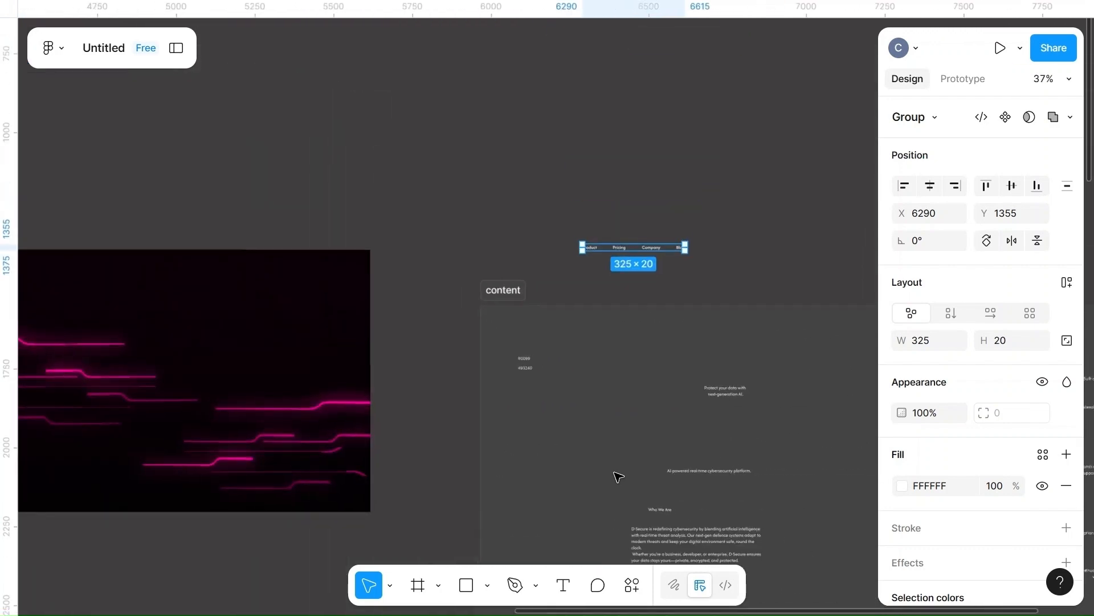
pyautogui.hscroll(-3, 619, 477)
pyautogui.moveTo(832, 251); pyautogui.dragTo(397, 213)
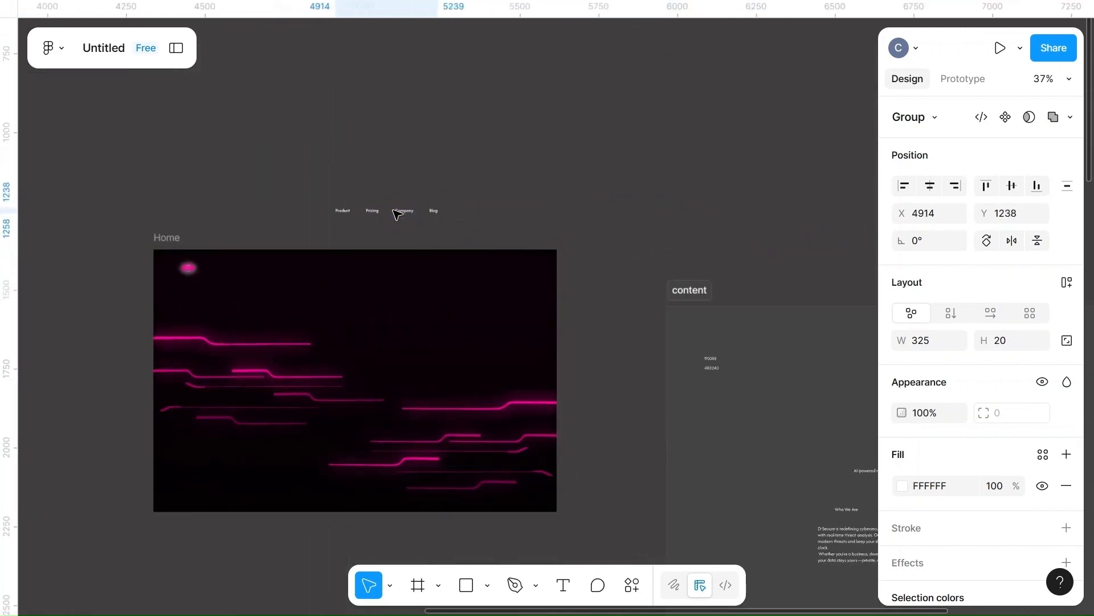
# - Apply a linear gradient fill to the navigation links and orient it vertically through the text, with white at the top
pyautogui.scroll(3, 397, 213)
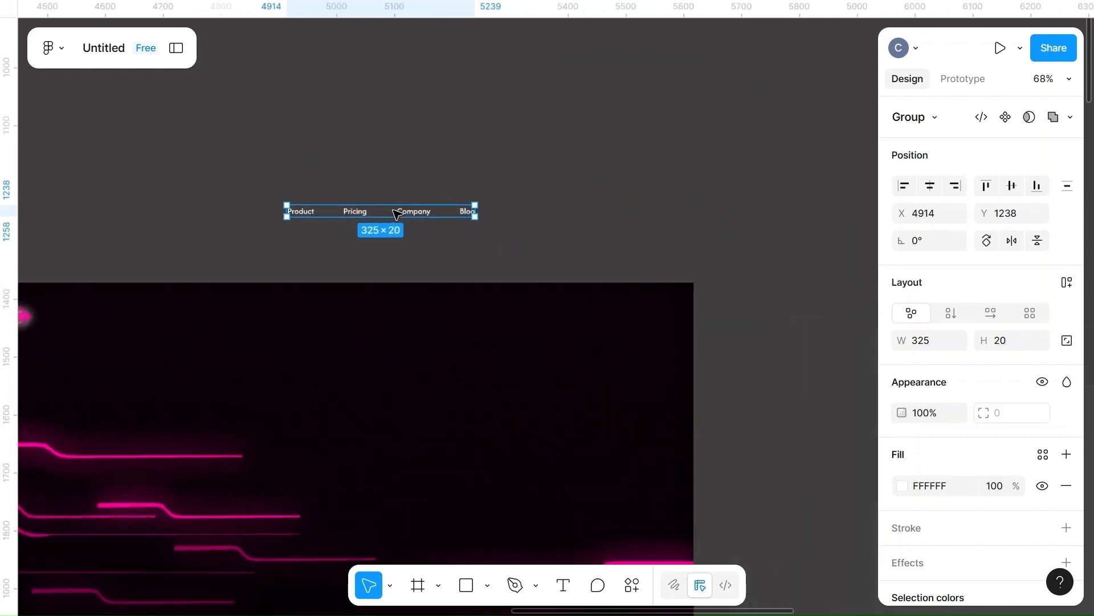
pyautogui.click(902, 486)
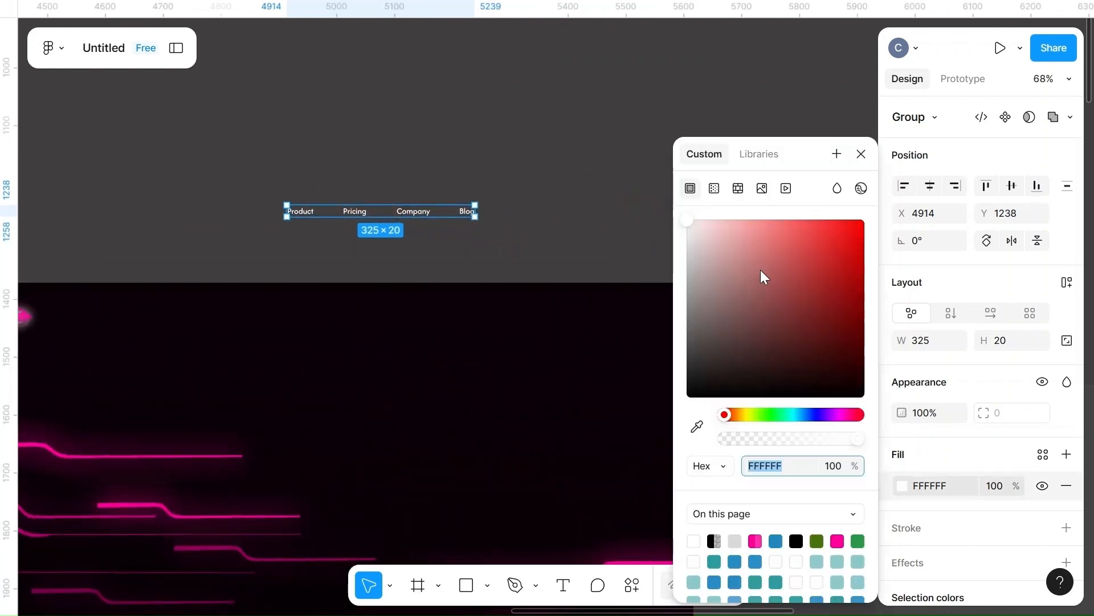
pyautogui.click(716, 190)
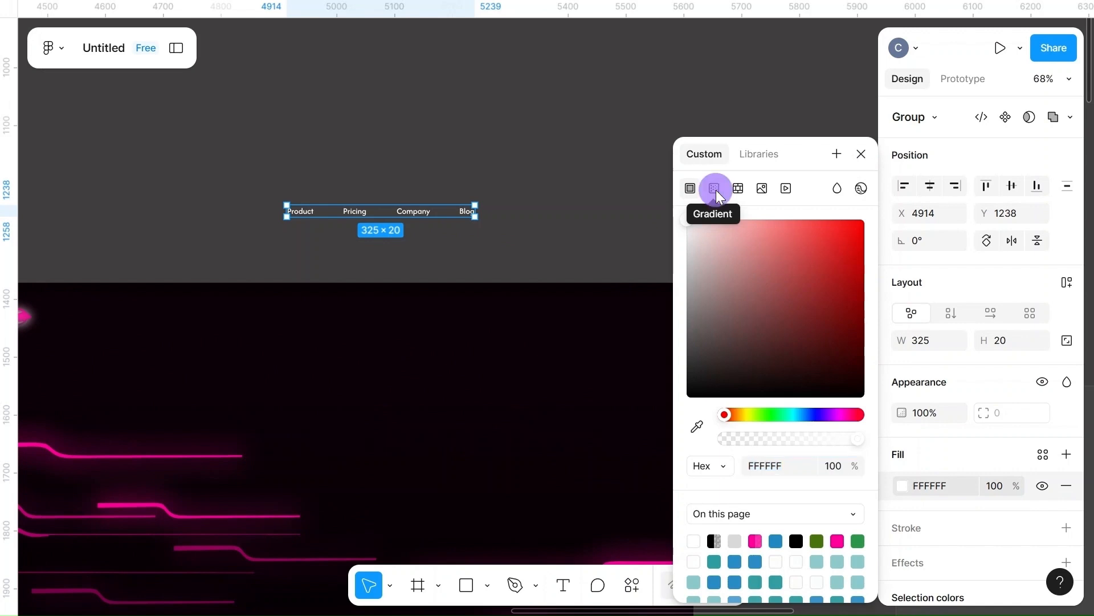
pyautogui.click(288, 211)
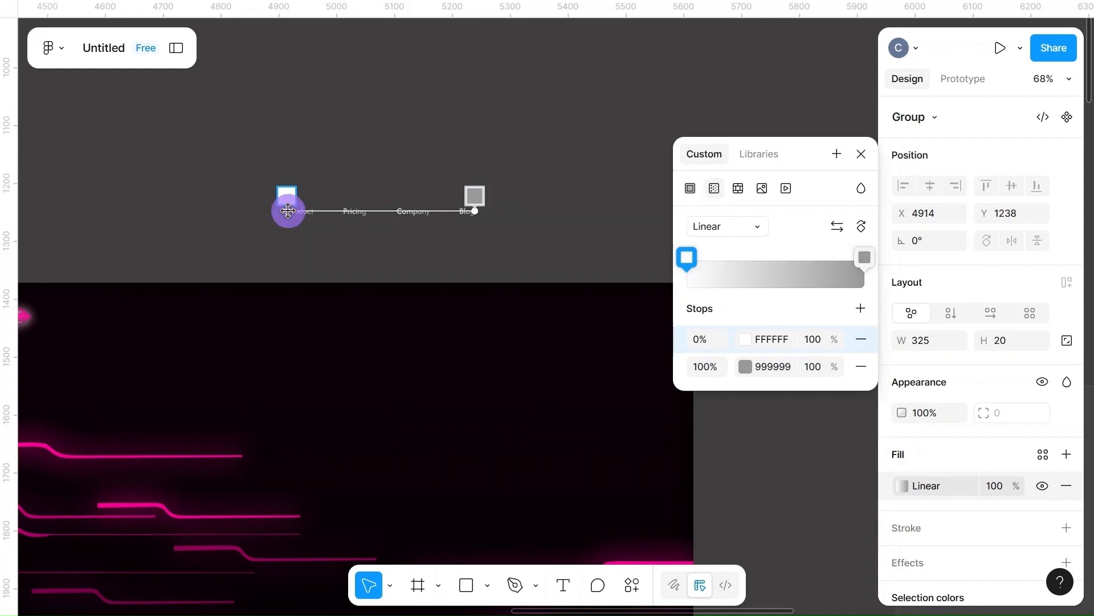
pyautogui.moveTo(287, 210); pyautogui.dragTo(383, 181)
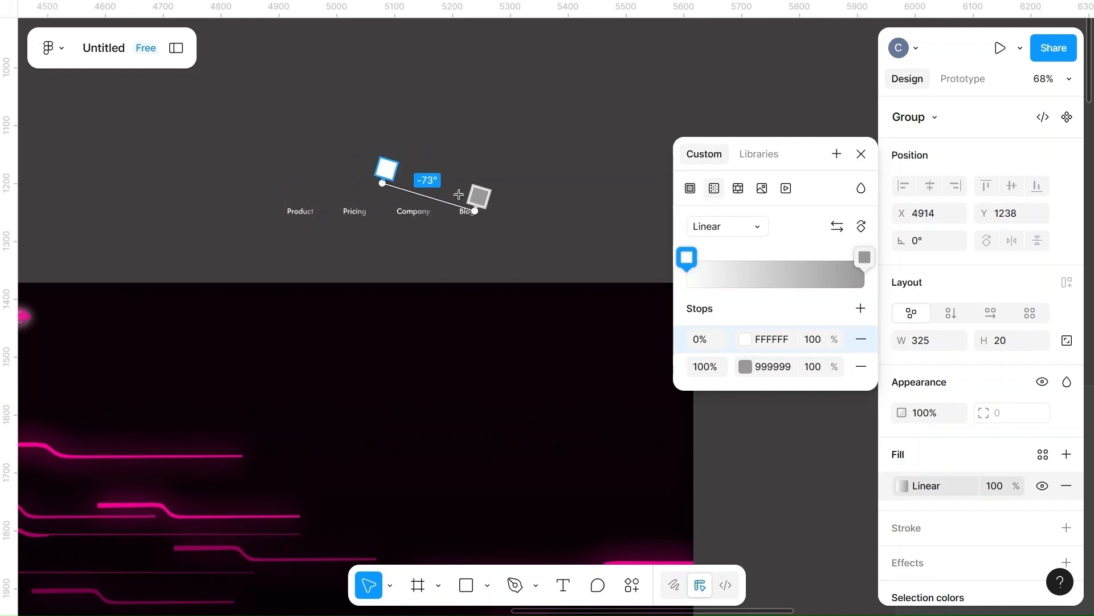
pyautogui.moveTo(475, 211); pyautogui.dragTo(383, 240)
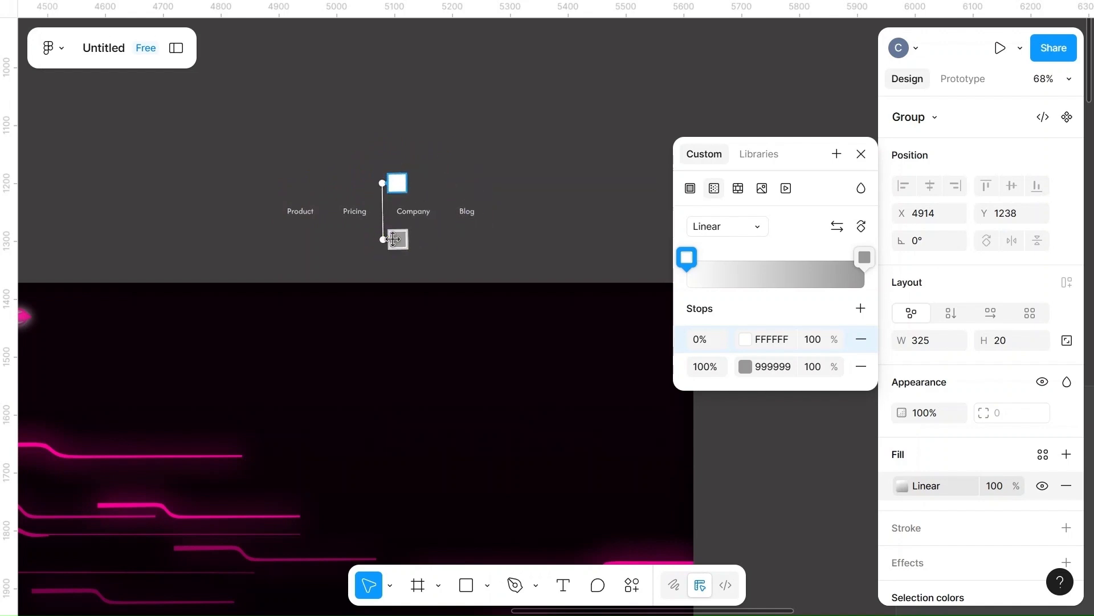
# - Set the navigation gradient's 100% stop colour to 493240
pyautogui.click(745, 366)
pyautogui.click(790, 370)
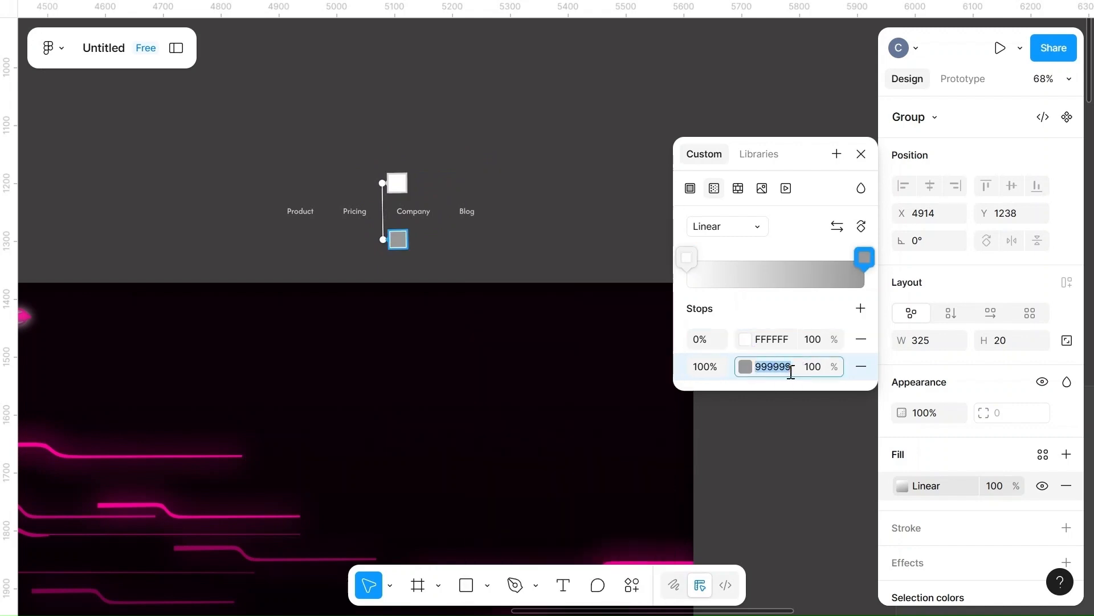
pyautogui.write('493240')
pyautogui.click(613, 237)
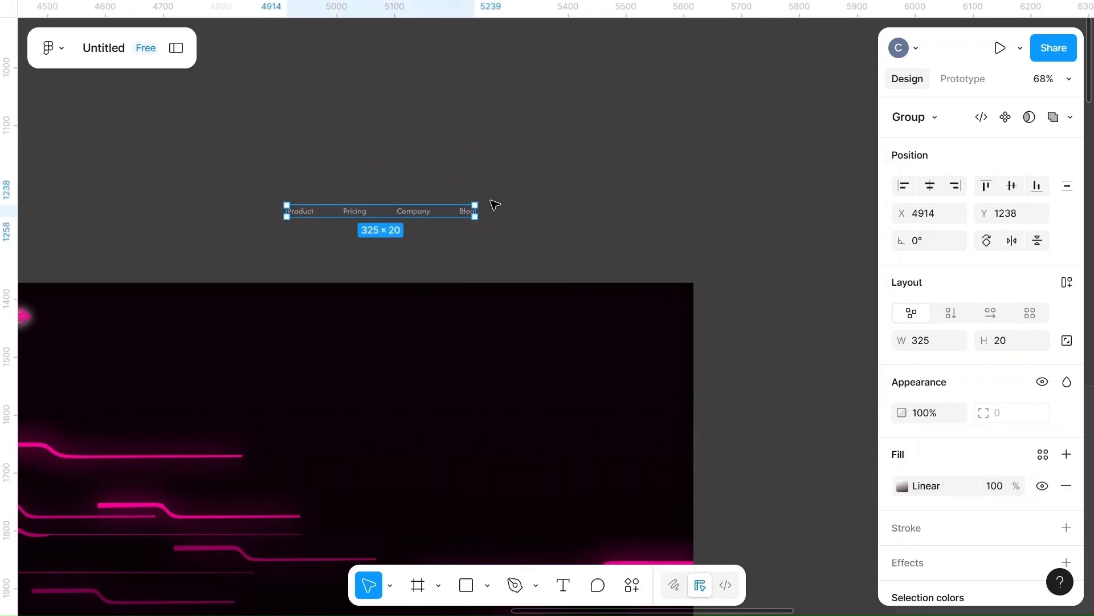
# - Extend the navigation gradient's lower end slightly downward and set its 493240 stop's opacity to 60%
pyautogui.click(374, 212)
pyautogui.click(348, 212)
pyautogui.click(902, 485)
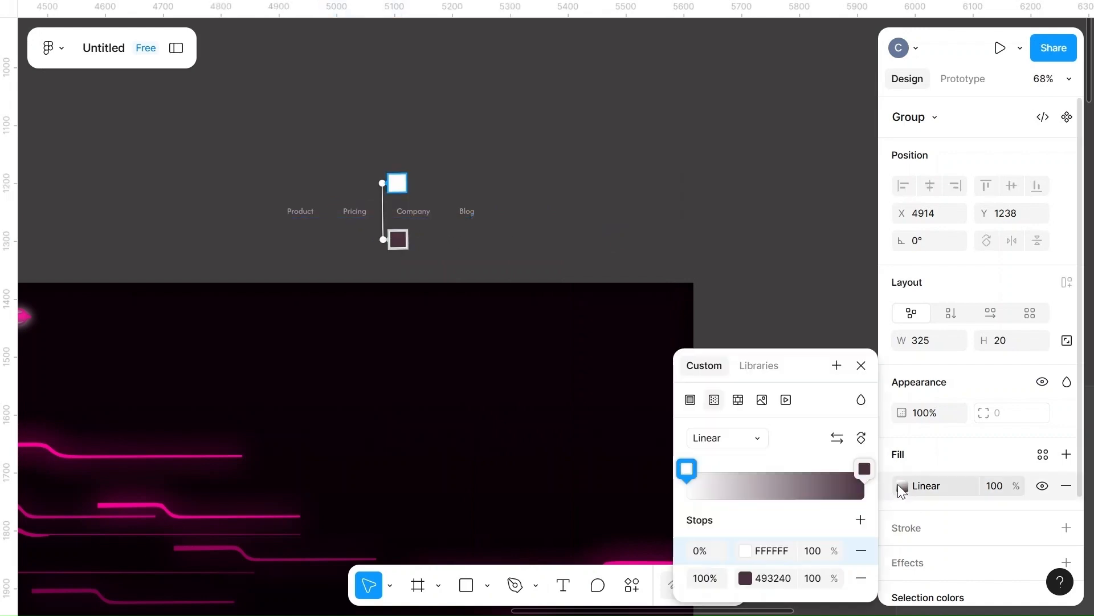
pyautogui.click(398, 239)
pyautogui.moveTo(384, 241); pyautogui.dragTo(383, 244)
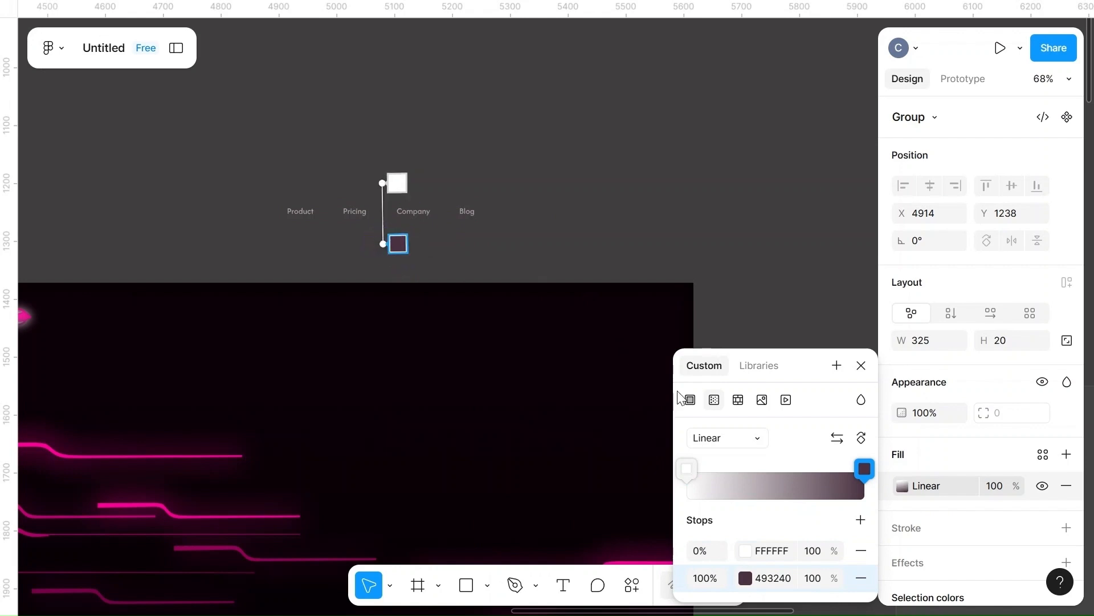
pyautogui.click(823, 577)
pyautogui.press('Escape')
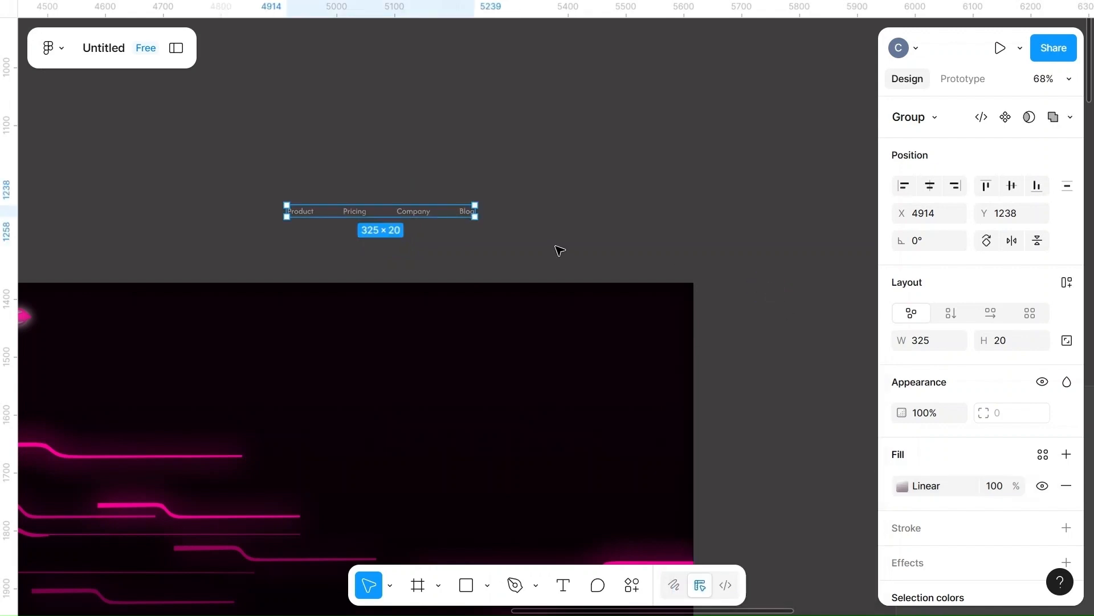
# - Place the navigation links group in the Home frame's header area at X 464, Y 59
pyautogui.moveTo(383, 216); pyautogui.dragTo(313, 323)
pyautogui.scroll(5, 313, 323)
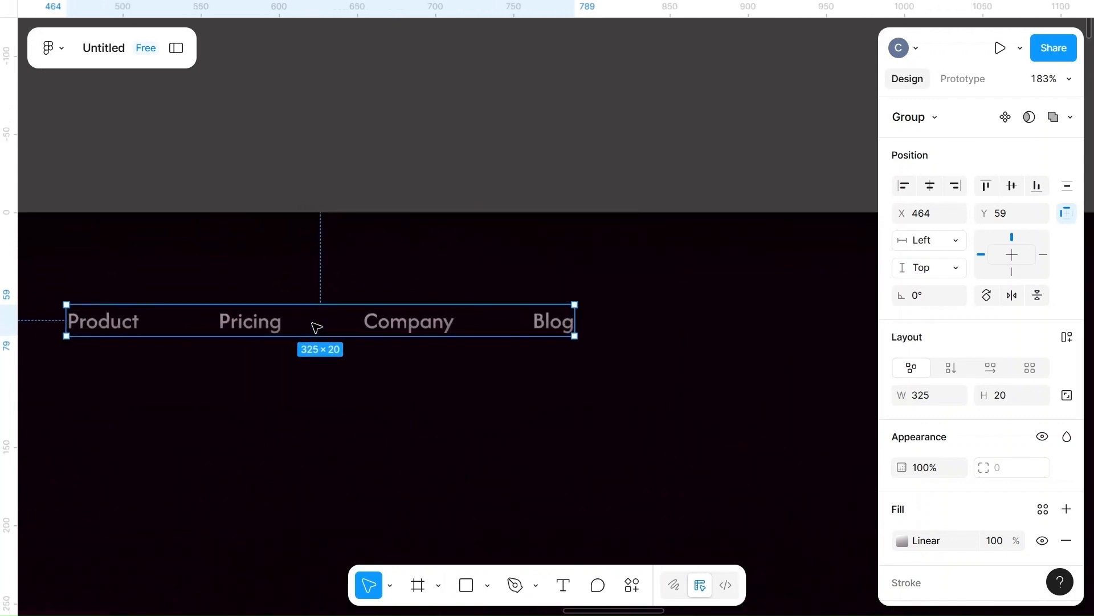
pyautogui.hscroll(-4, 313, 322)
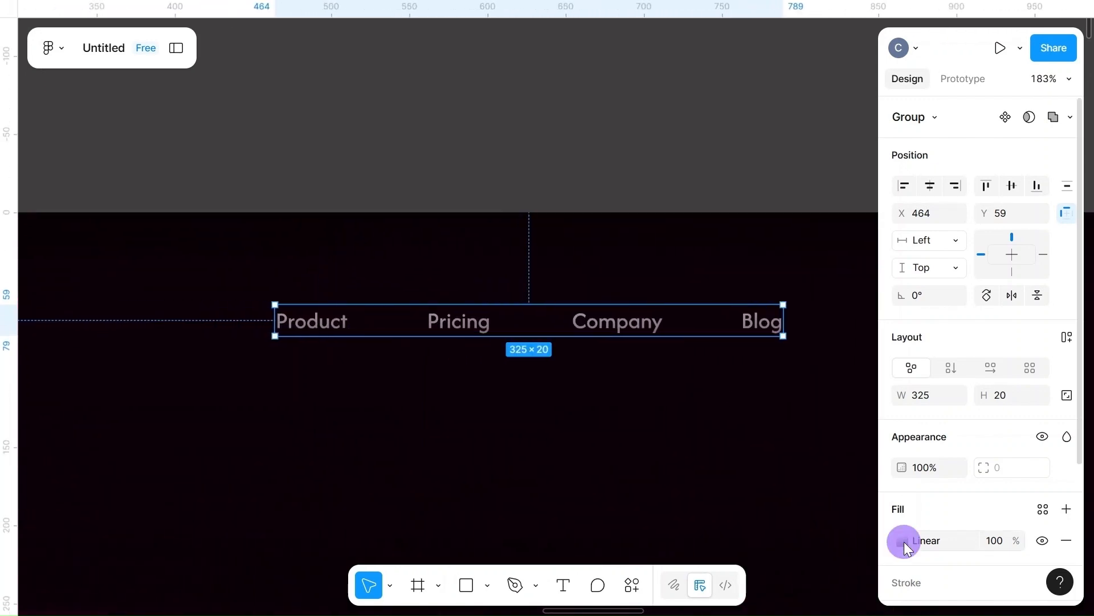
# - Change the navigation gradient's 0% stop colour to FF0099
pyautogui.click(903, 541)
pyautogui.click(777, 552)
pyautogui.write('ff0099')
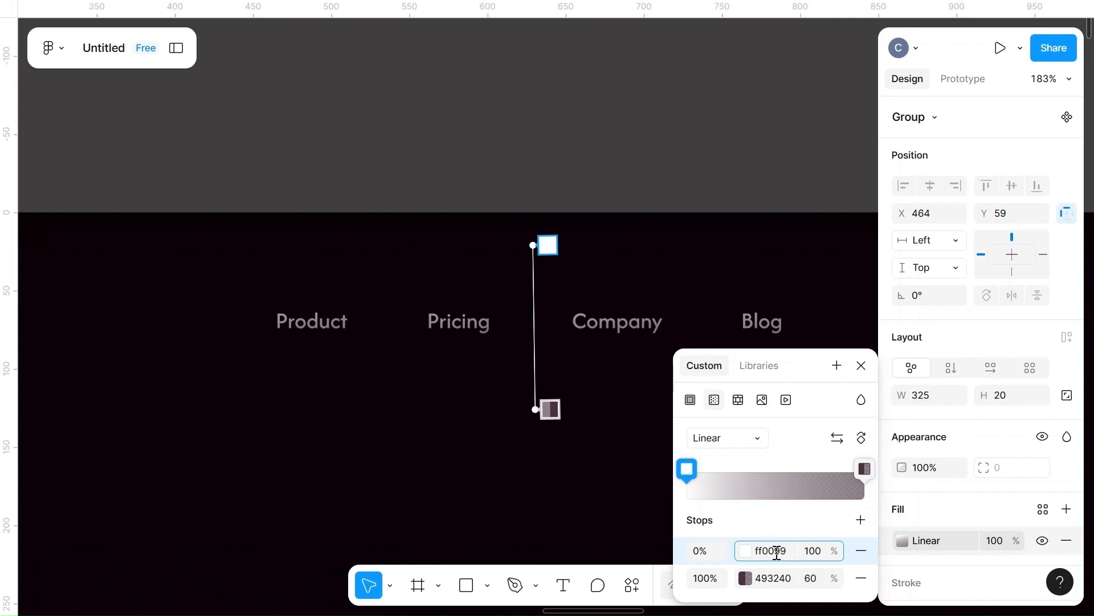
pyautogui.click(667, 189)
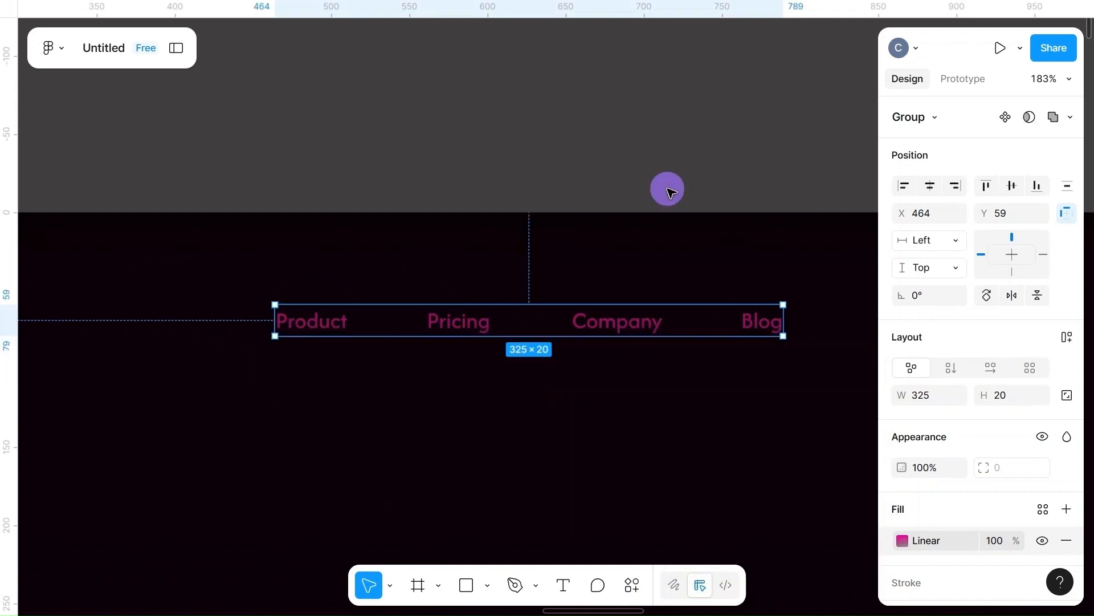
# - Switch the navigation links' fill from the linear gradient to solid FF0099
pyautogui.click(902, 541)
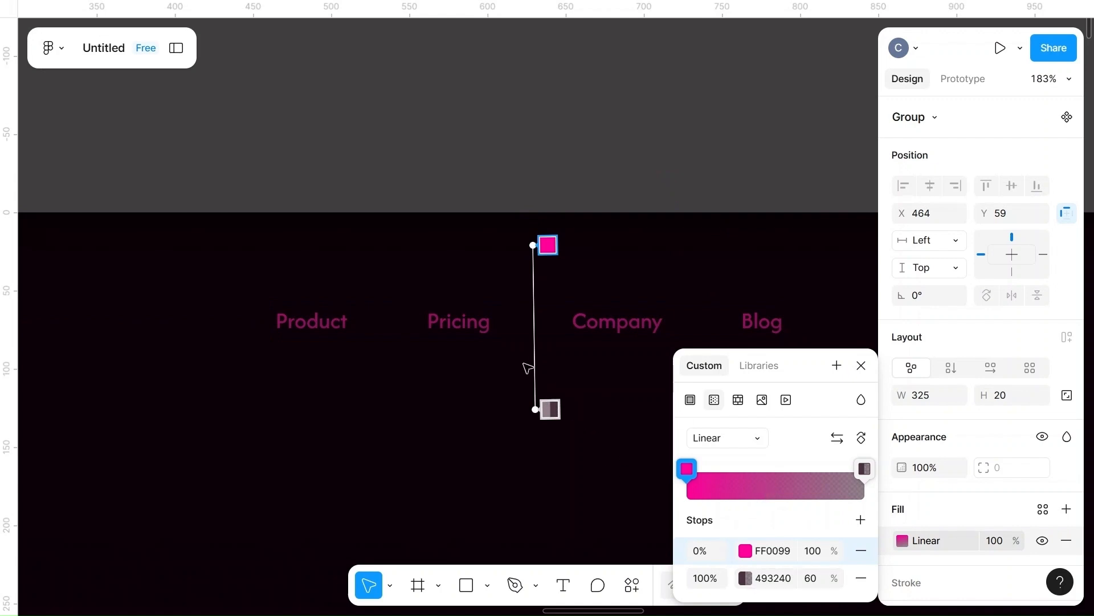
pyautogui.click(604, 329)
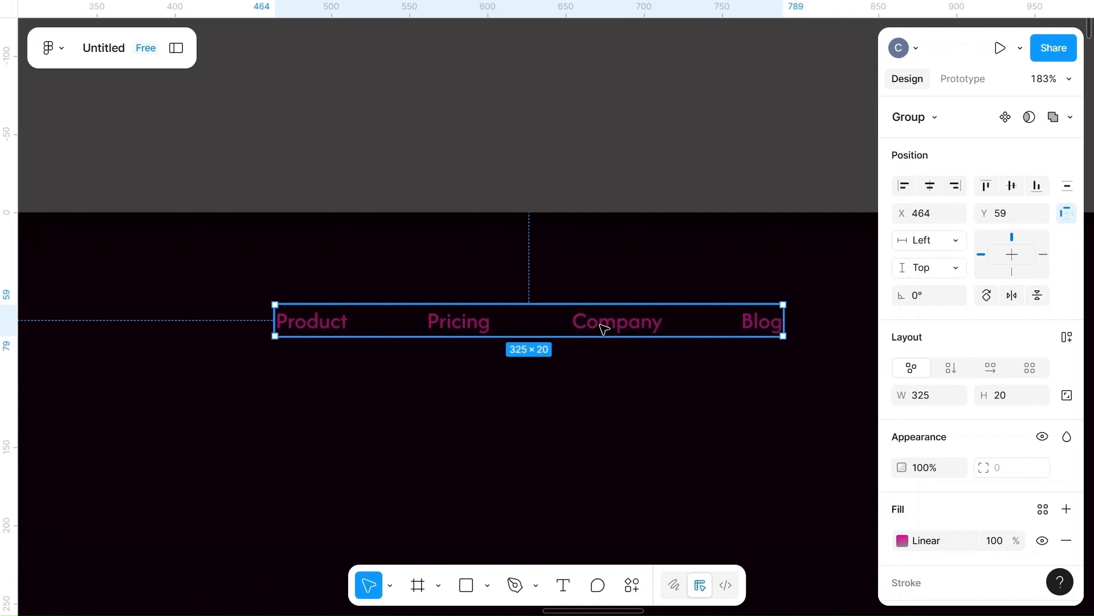
pyautogui.click(902, 540)
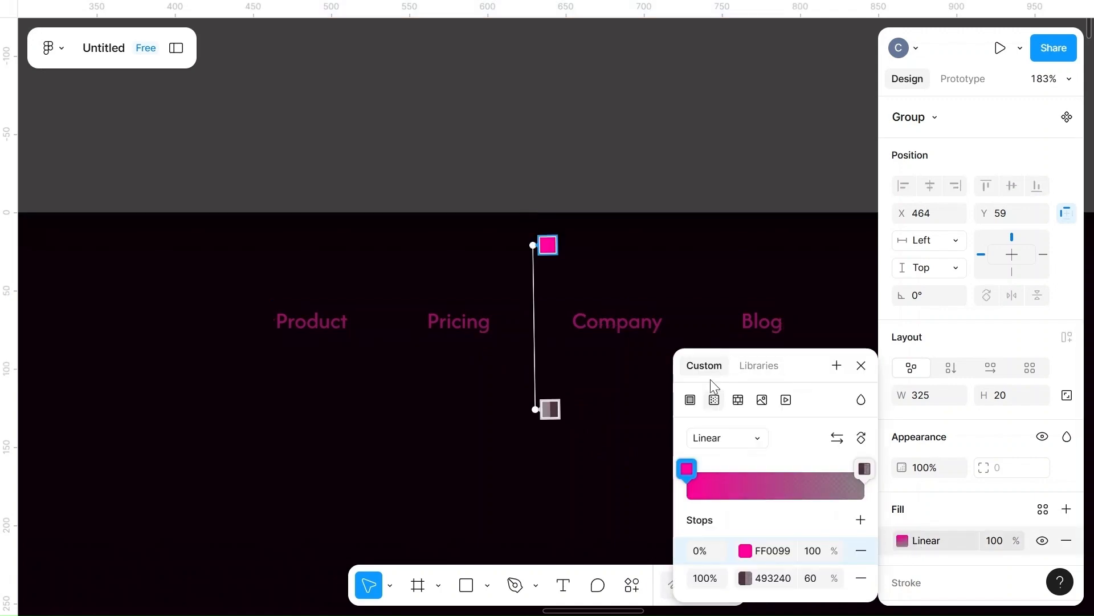
pyautogui.click(690, 399)
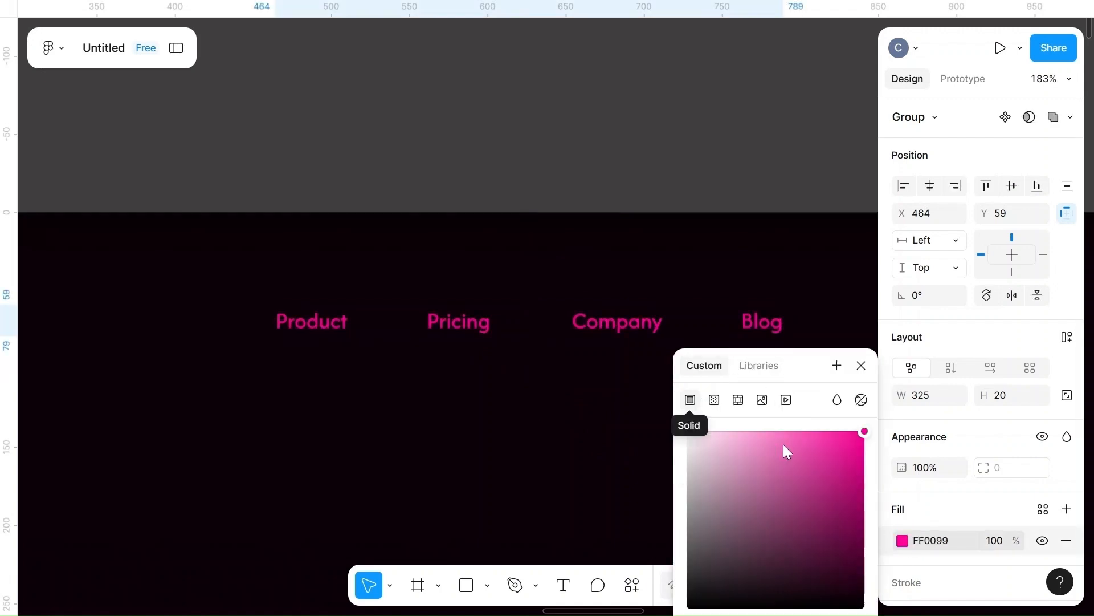
# - Move the navigation links group in the Home frame to about X 511, Y 49, level with the logo
pyautogui.click(791, 192)
pyautogui.scroll(-6, 794, 195)
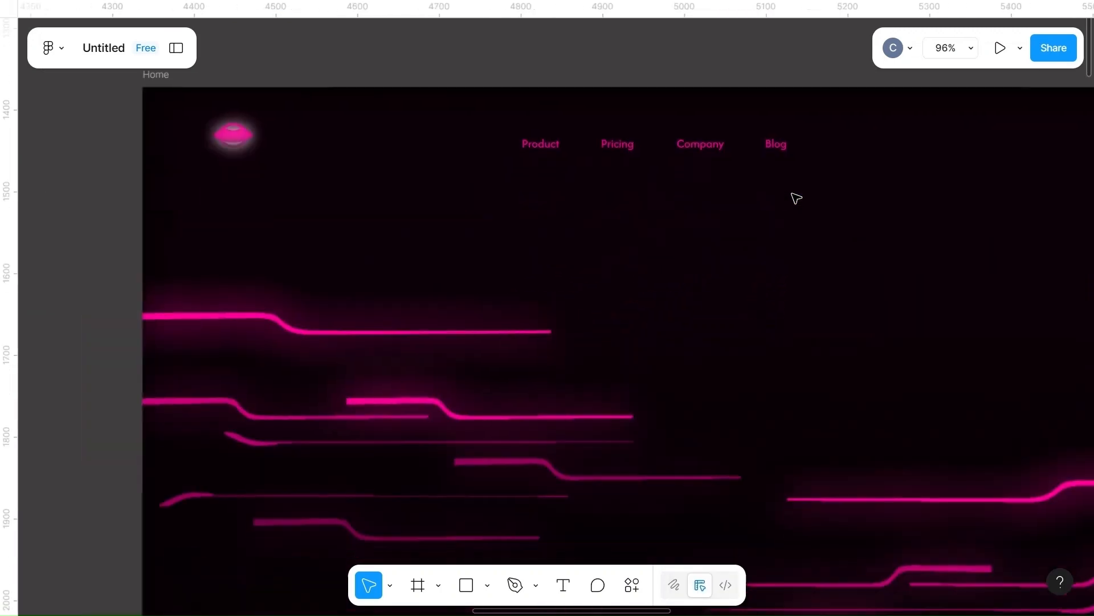
pyautogui.scroll(3, 795, 197)
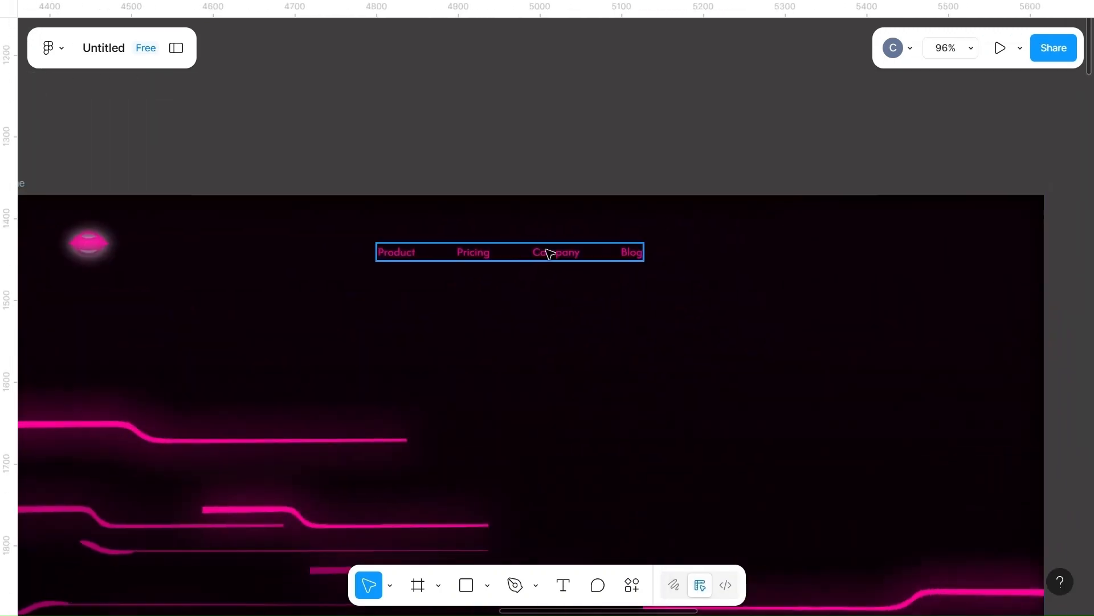
pyautogui.click(555, 255)
pyautogui.moveTo(553, 254); pyautogui.dragTo(591, 245)
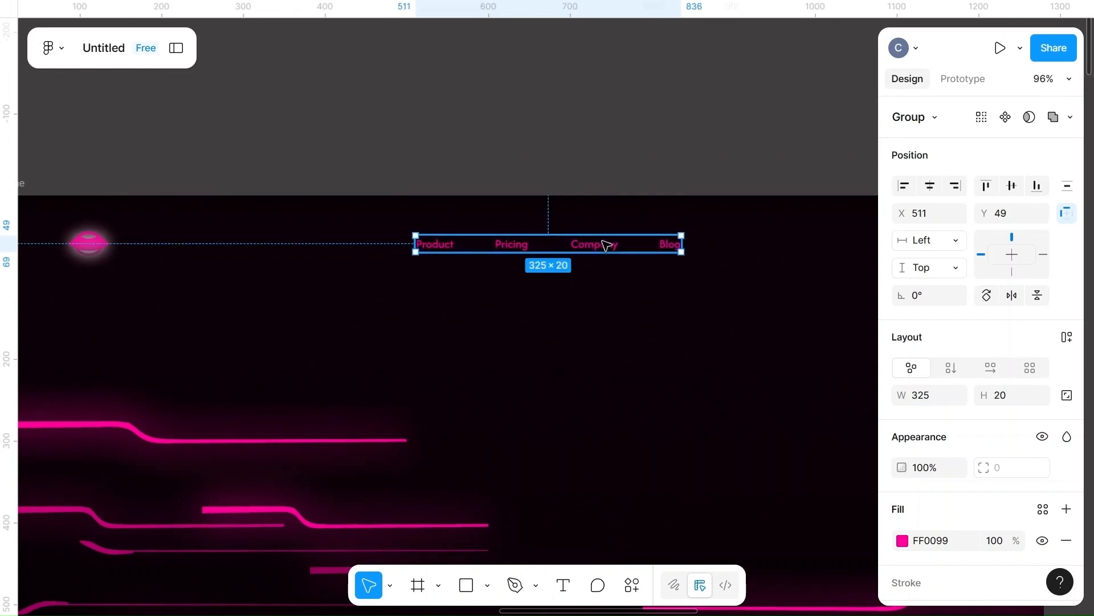
pyautogui.click(701, 171)
# - Add a text object reading "Free Trial" on the empty canvas above the Home frame
pyautogui.scroll(-5, 706, 175)
pyautogui.hscroll(3, 705, 175)
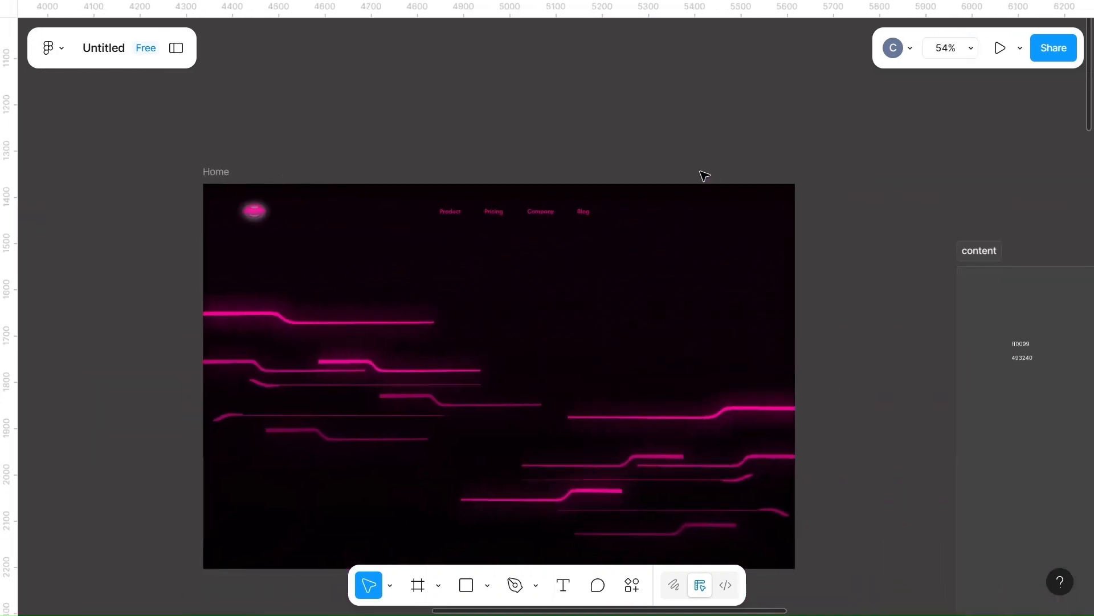
pyautogui.hscroll(5, 705, 175)
pyautogui.hscroll(-4, 705, 175)
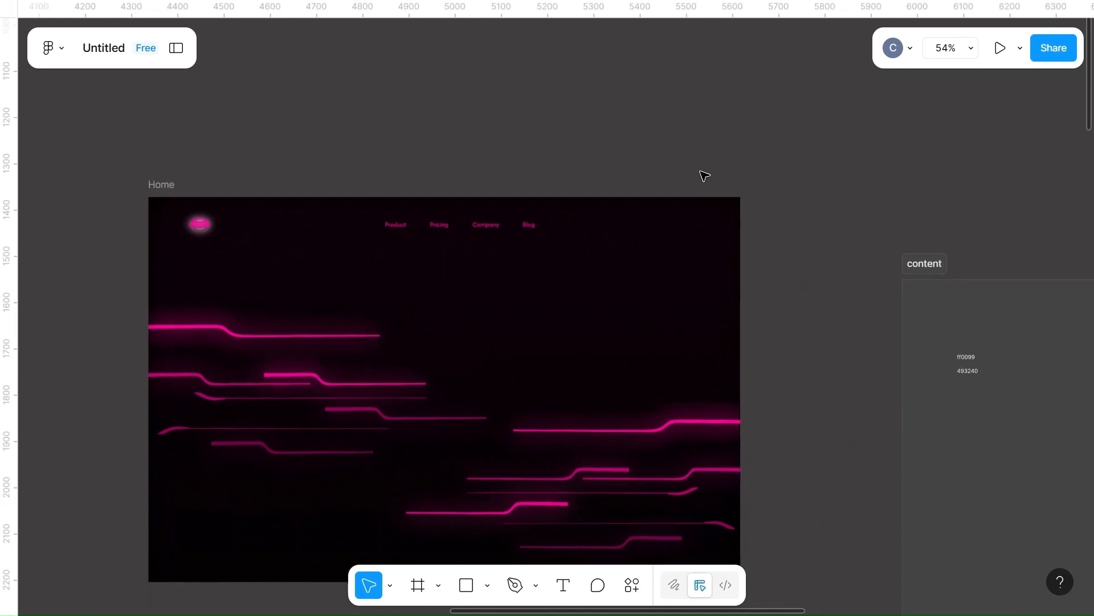
pyautogui.scroll(5, 705, 175)
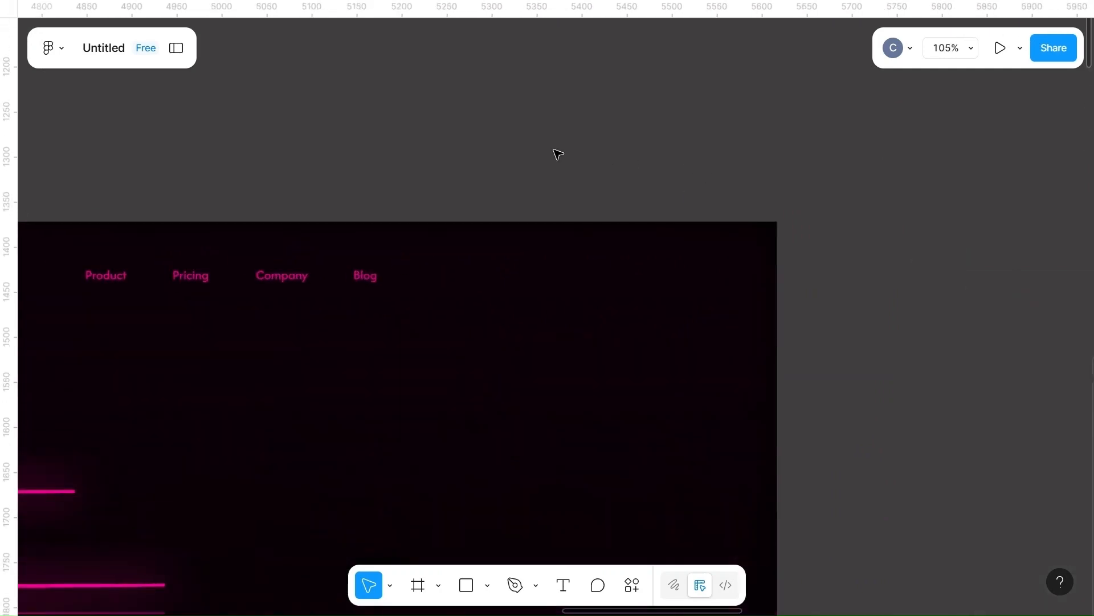
pyautogui.press('t')
pyautogui.click(495, 125)
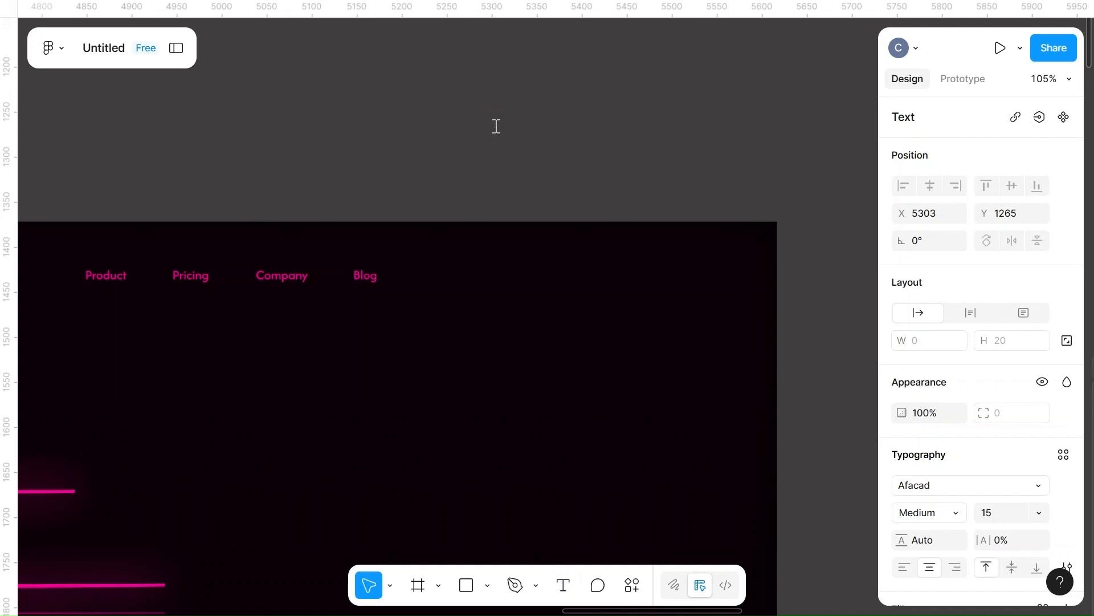
pyautogui.write('Free Trial')
pyautogui.click(606, 138)
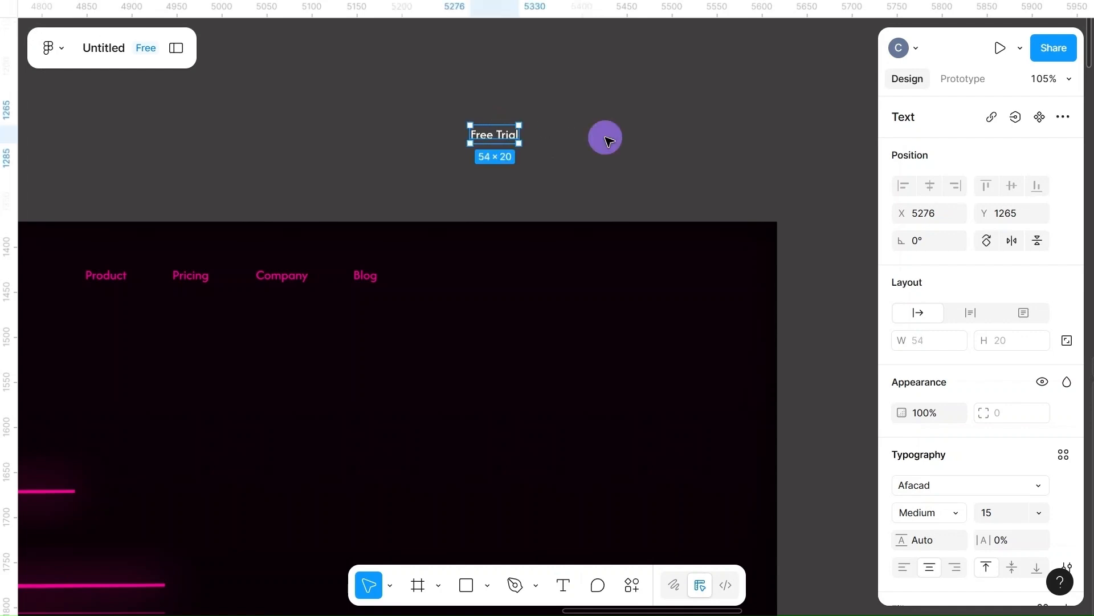
# - Wrap the Free Trial text in an auto layout frame
pyautogui.rightClick(495, 141)
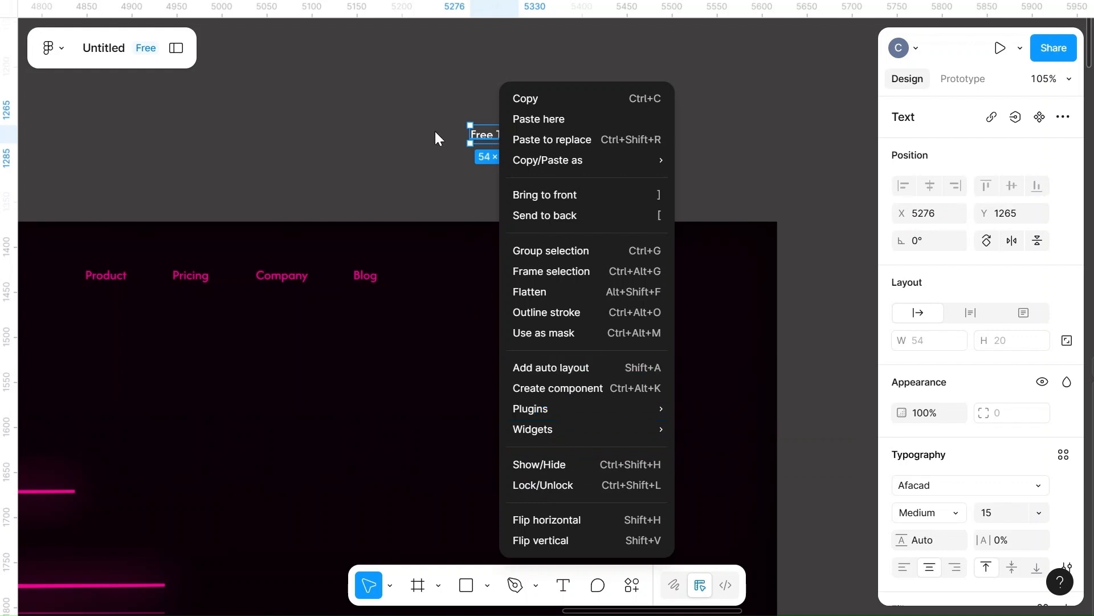
pyautogui.click(764, 78)
pyautogui.hscroll(4, 555, 171)
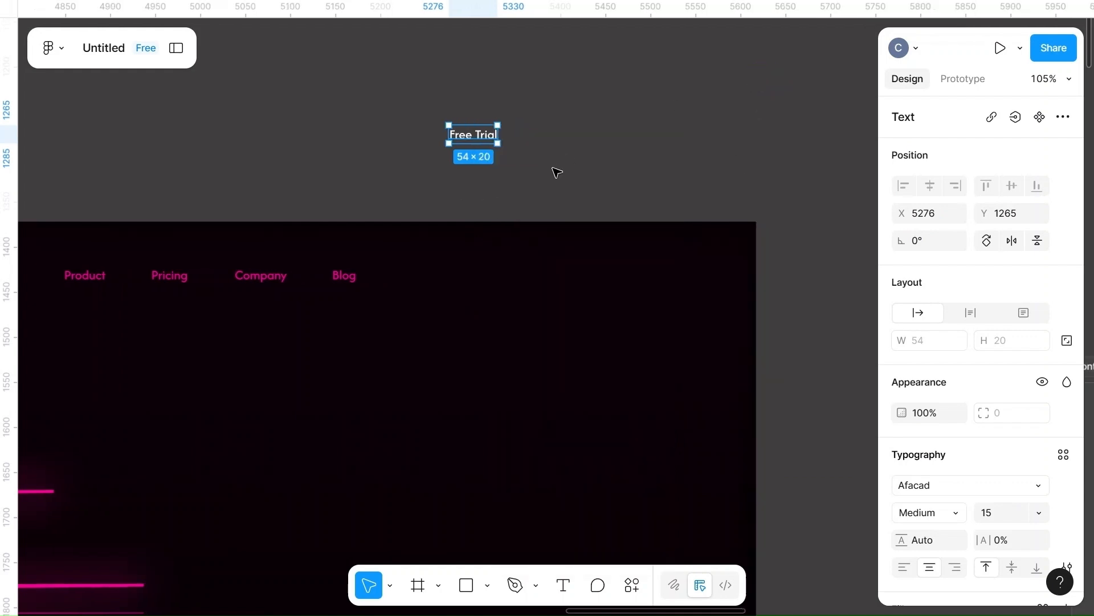
pyautogui.rightClick(309, 137)
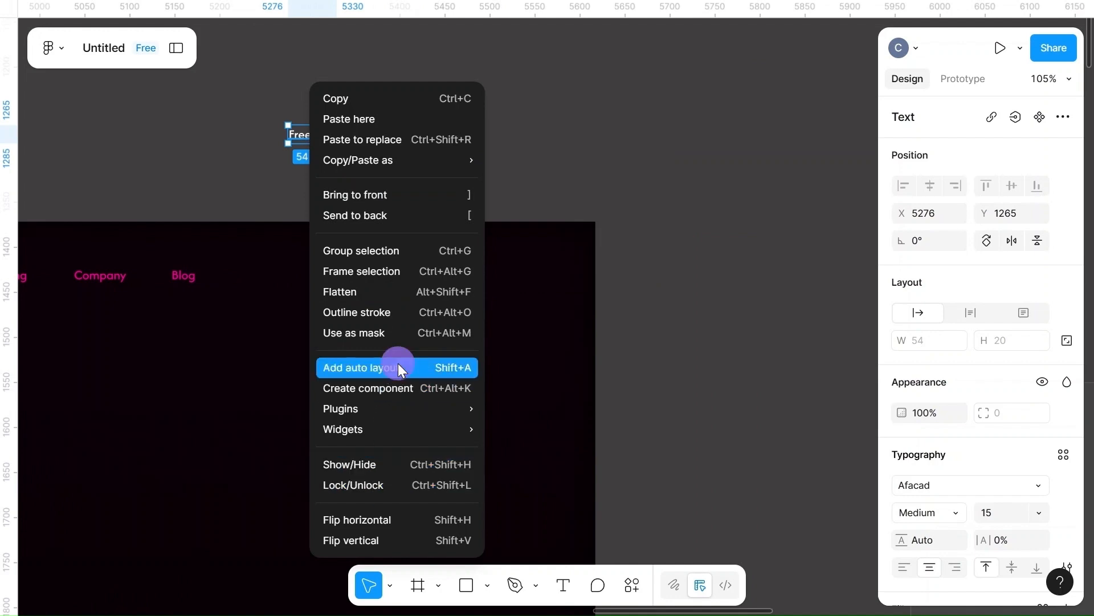
pyautogui.click(398, 365)
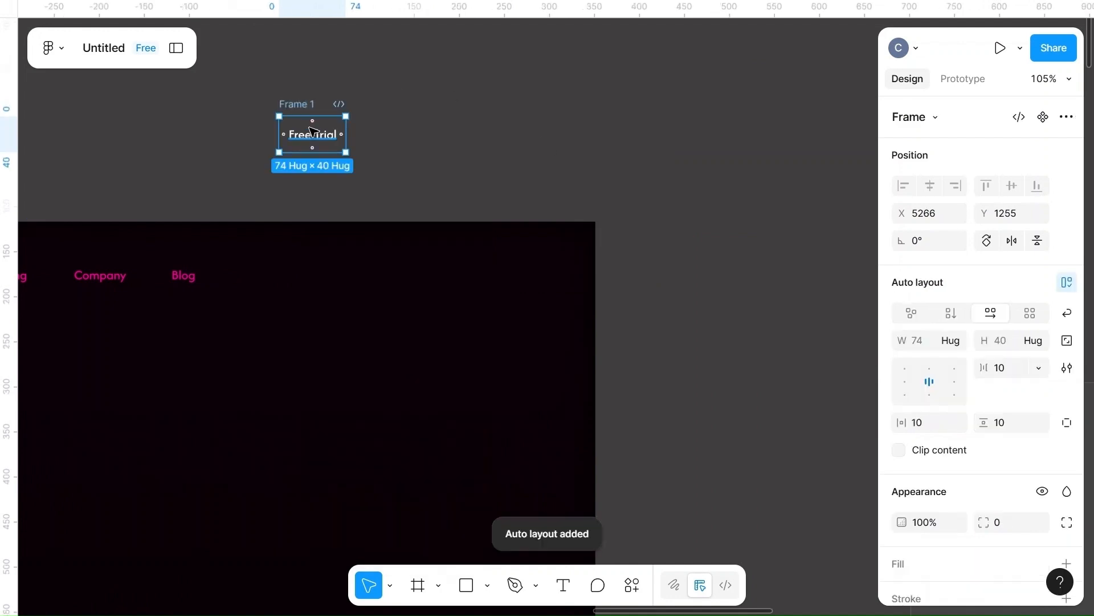
# - Set the Free Trial frame's horizontal padding to 5 and its corner radius to 10
pyautogui.click(929, 425)
pyautogui.press('BackSpace')
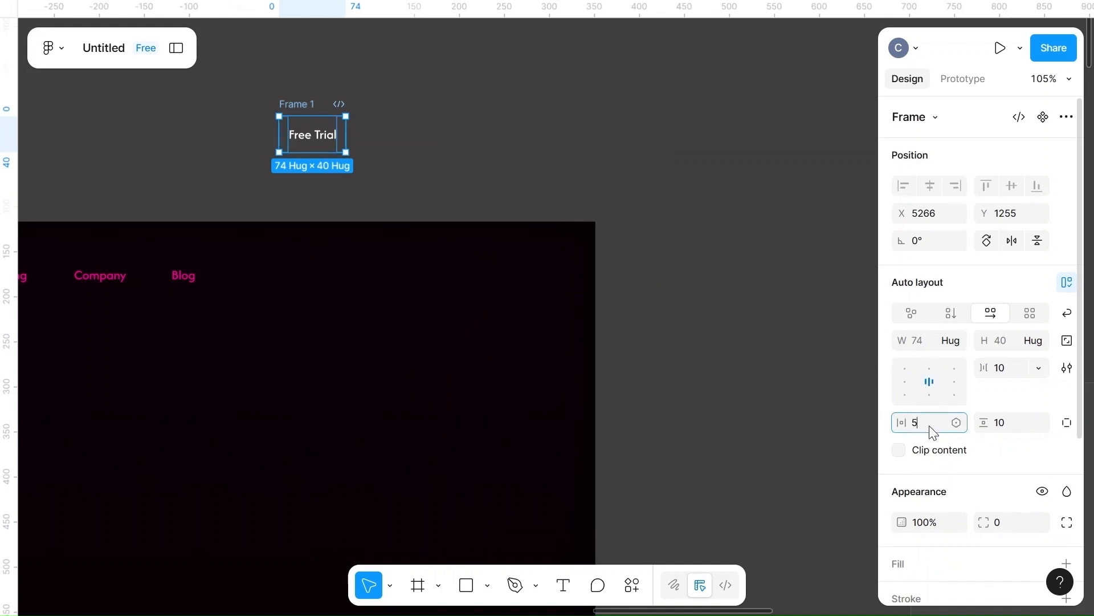
pyautogui.write('5')
pyautogui.click(1004, 528)
pyautogui.write('1')
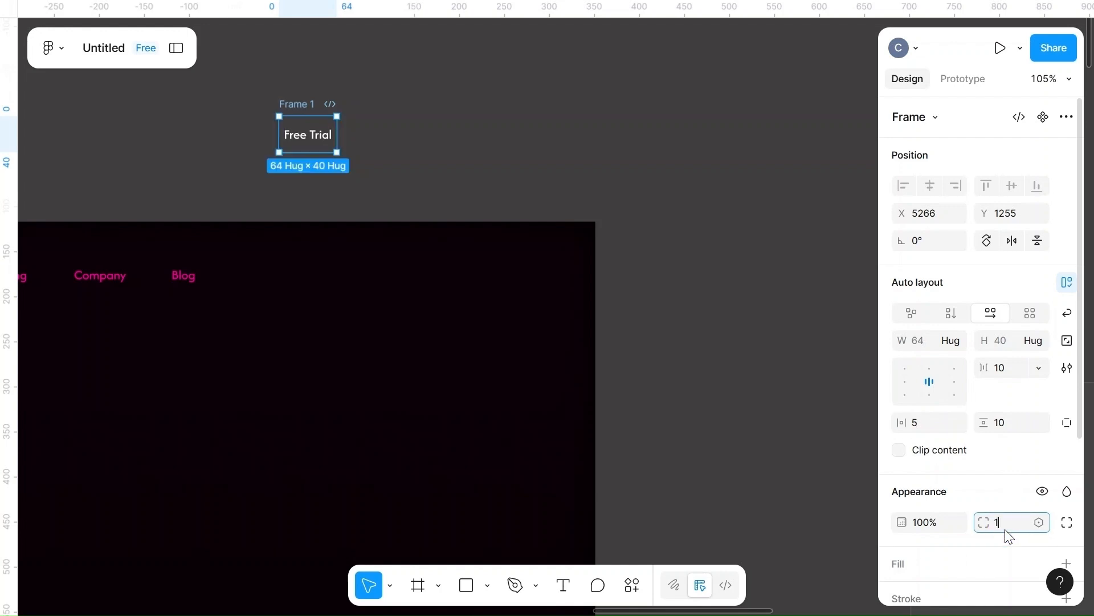
pyautogui.write('0')
pyautogui.click(743, 293)
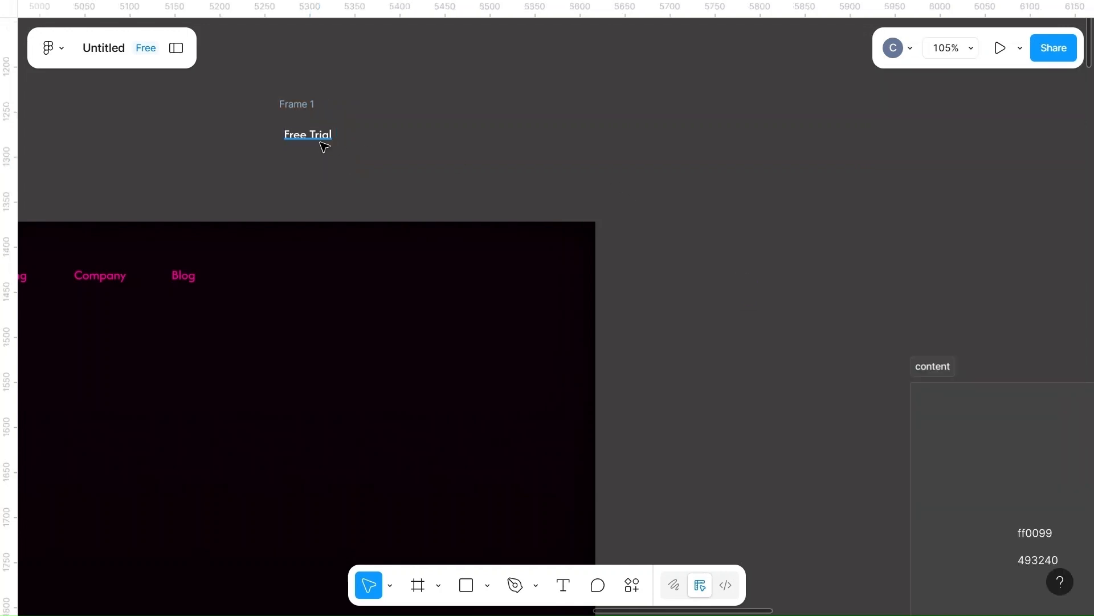
# - Try switching the Free Trial frame's width from hugging its contents to fixed, and undo the change
pyautogui.click(306, 124)
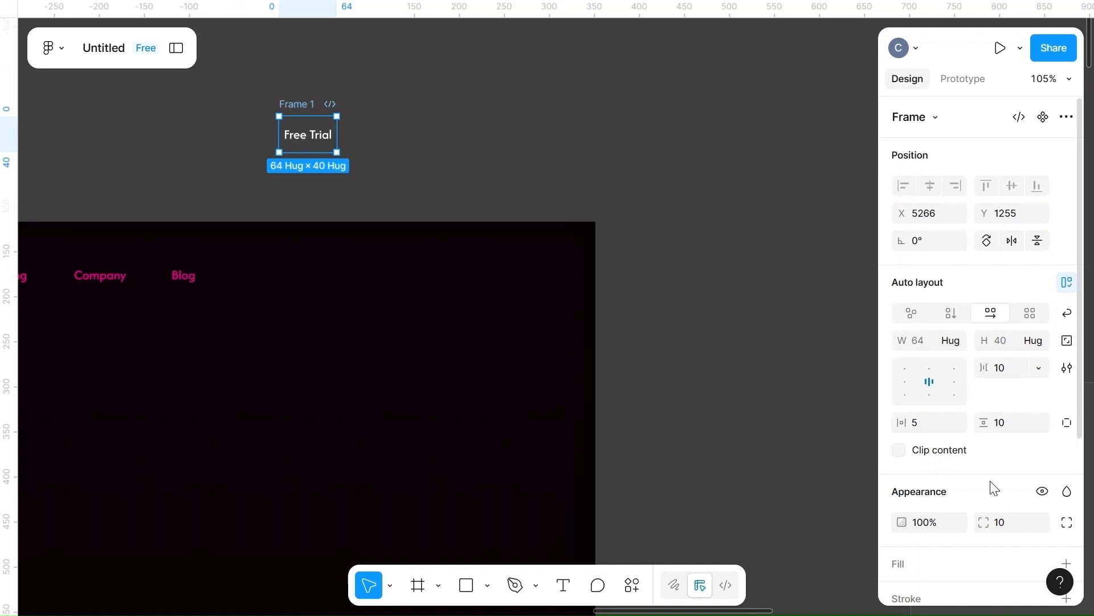
pyautogui.click(951, 341)
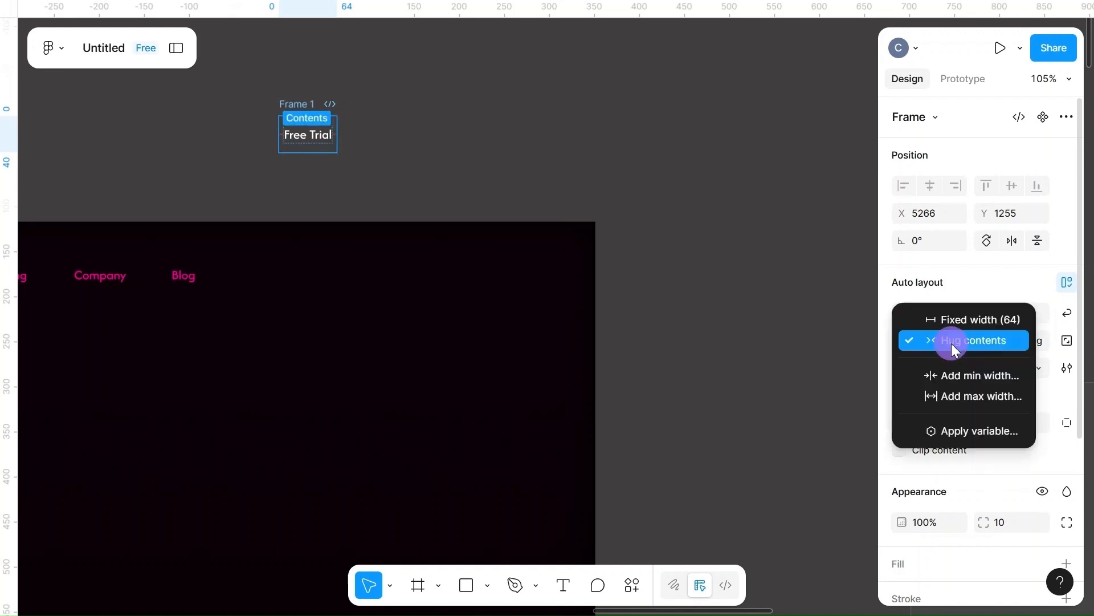
pyautogui.click(946, 320)
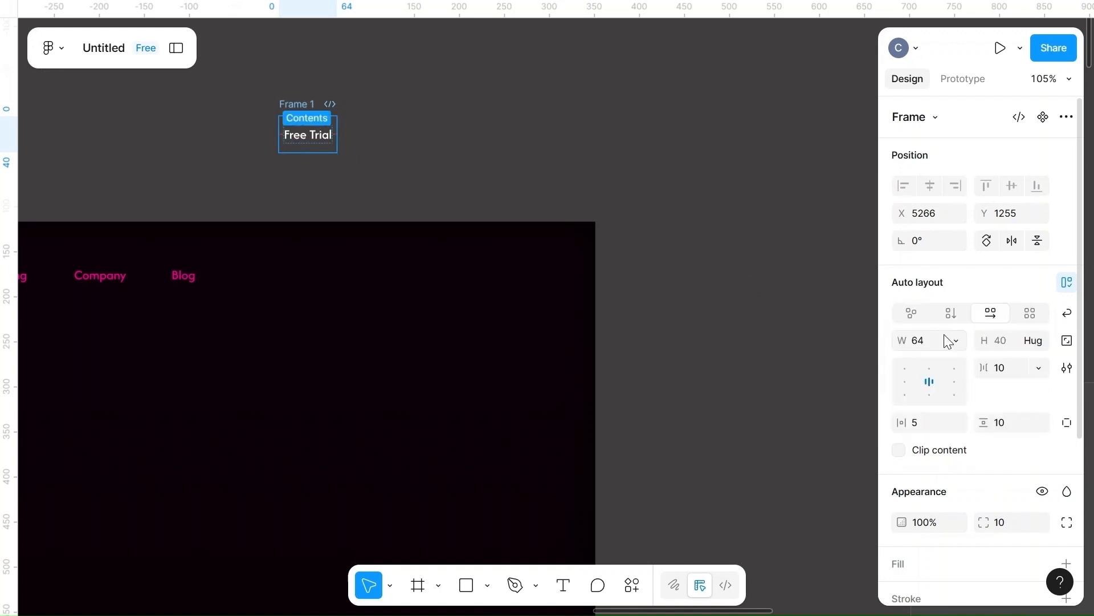
pyautogui.hotkey('ctrl', 'z')
# - Add a stroke in colour FF0099 to the Free Trial frame
pyautogui.scroll(-3, 999, 509)
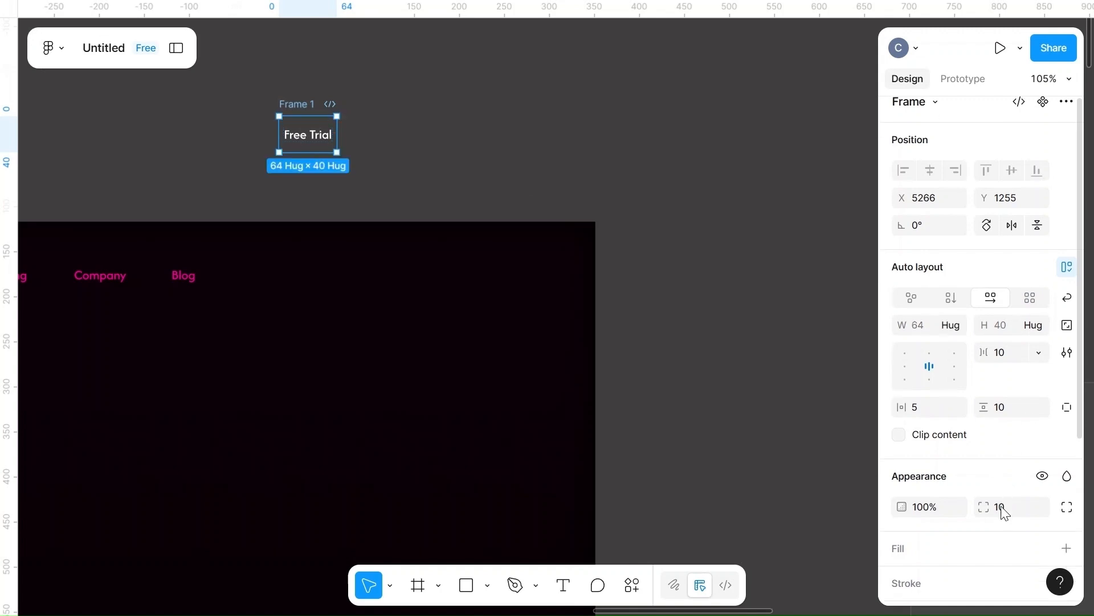
pyautogui.click(1067, 445)
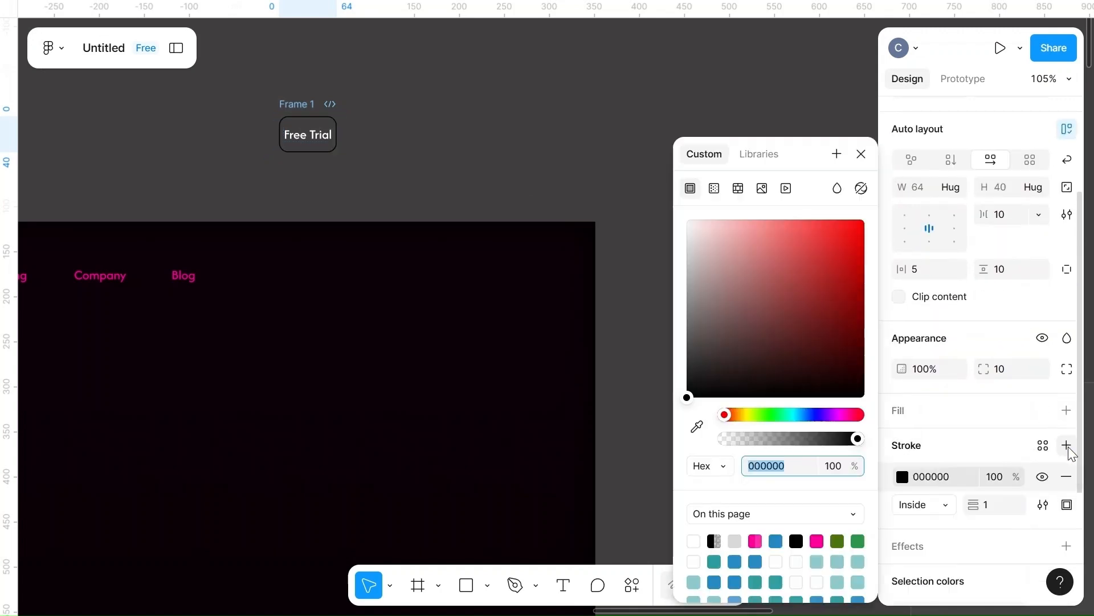
pyautogui.click(795, 463)
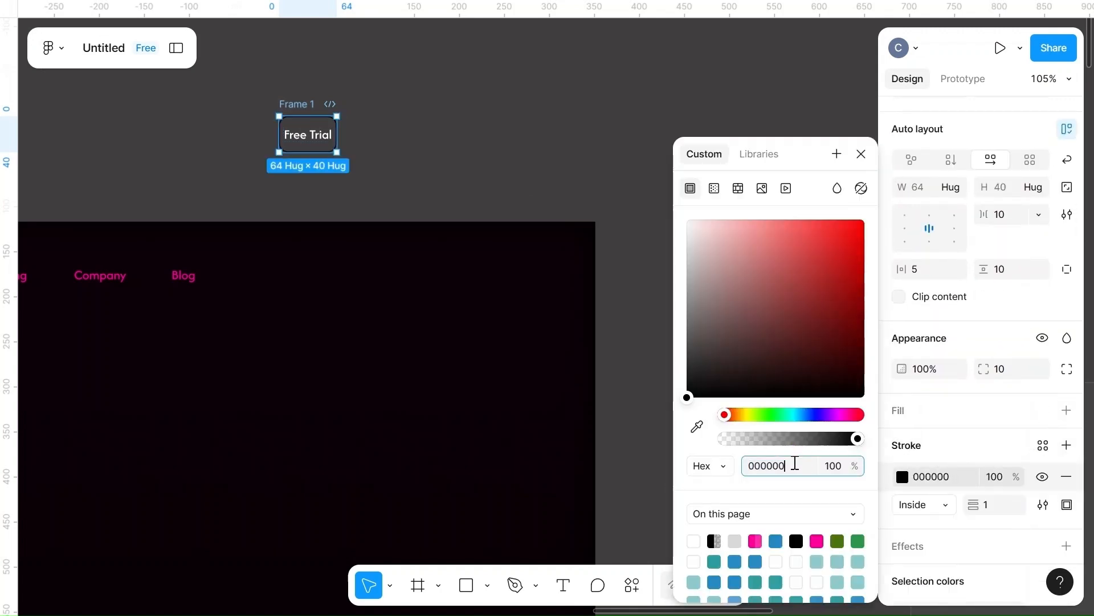
pyautogui.press('BackSpace')
pyautogui.press('BackSpace')
pyautogui.press('BackSpace')
pyautogui.press('BackSpace')
pyautogui.press('BackSpace')
pyautogui.press('BackSpace')
pyautogui.write('ff0099')
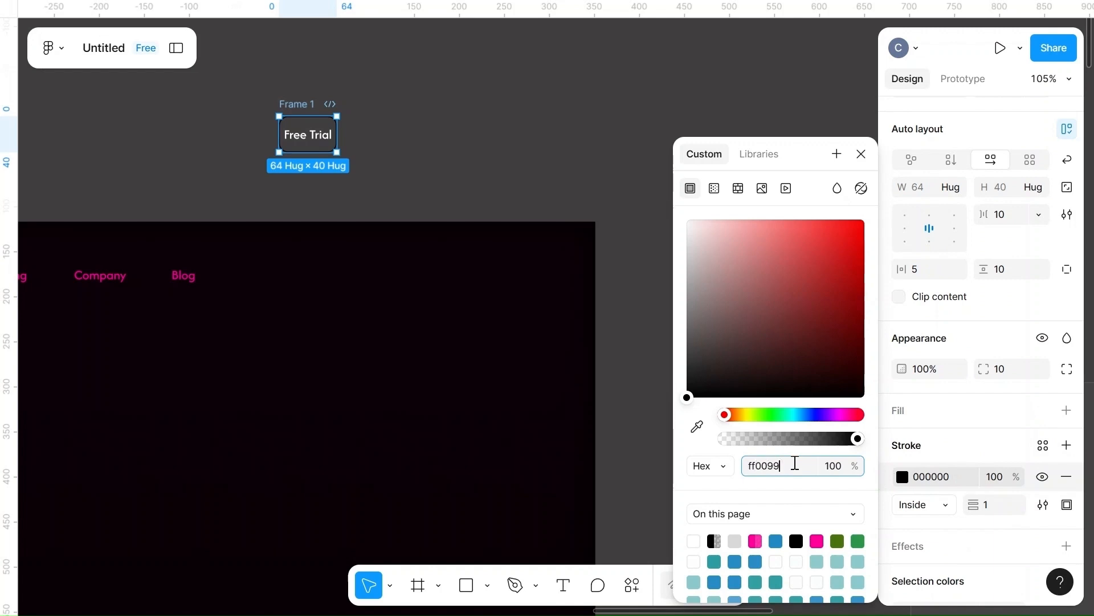
pyautogui.click(955, 434)
# - Change the fill colour of the Free Trial text to FF0099
pyautogui.click(302, 137)
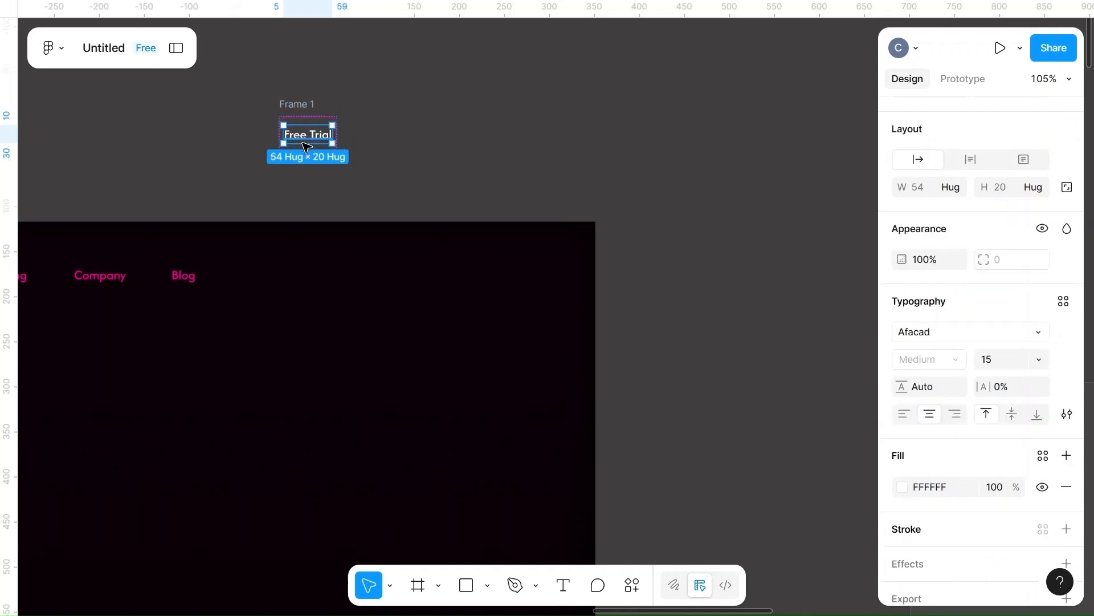
pyautogui.click(938, 489)
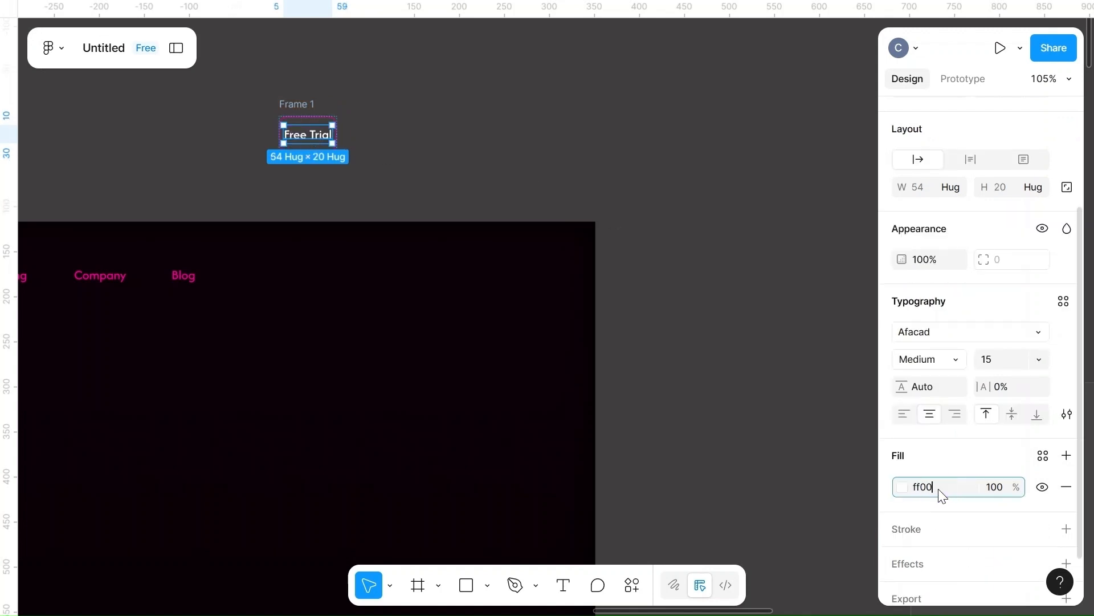
pyautogui.click(718, 377)
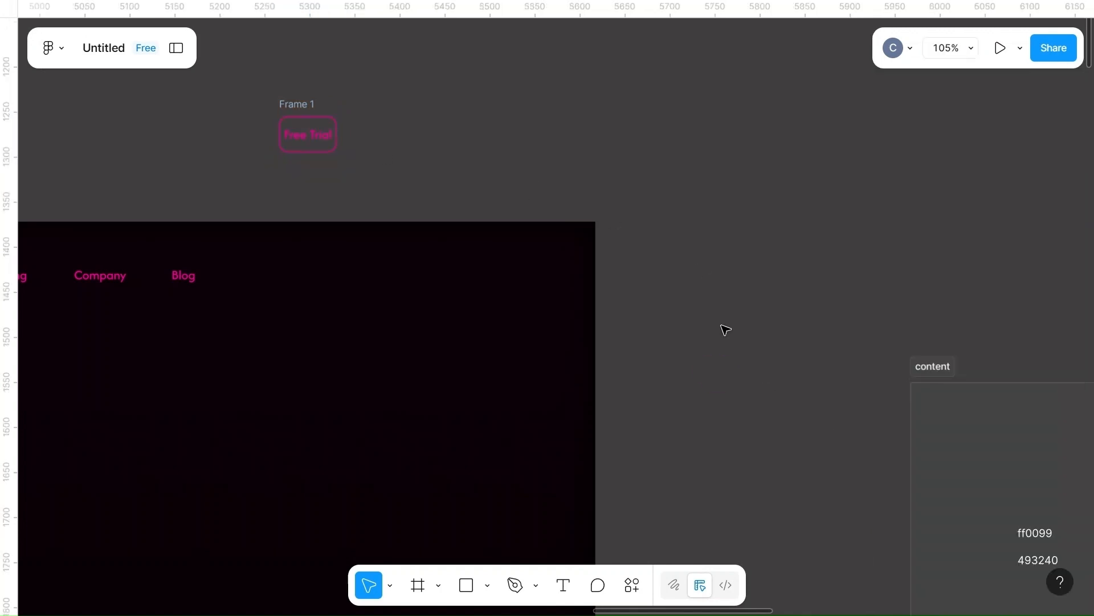
# - Set the font size of the Free Trial text to 16
pyautogui.click(317, 137)
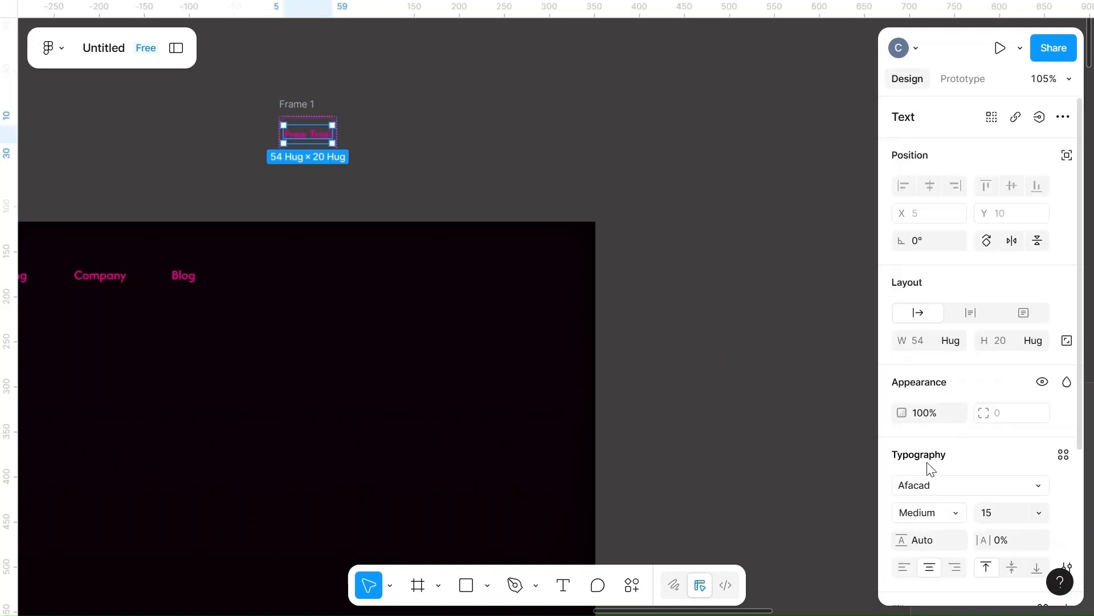
pyautogui.scroll(-1, 929, 469)
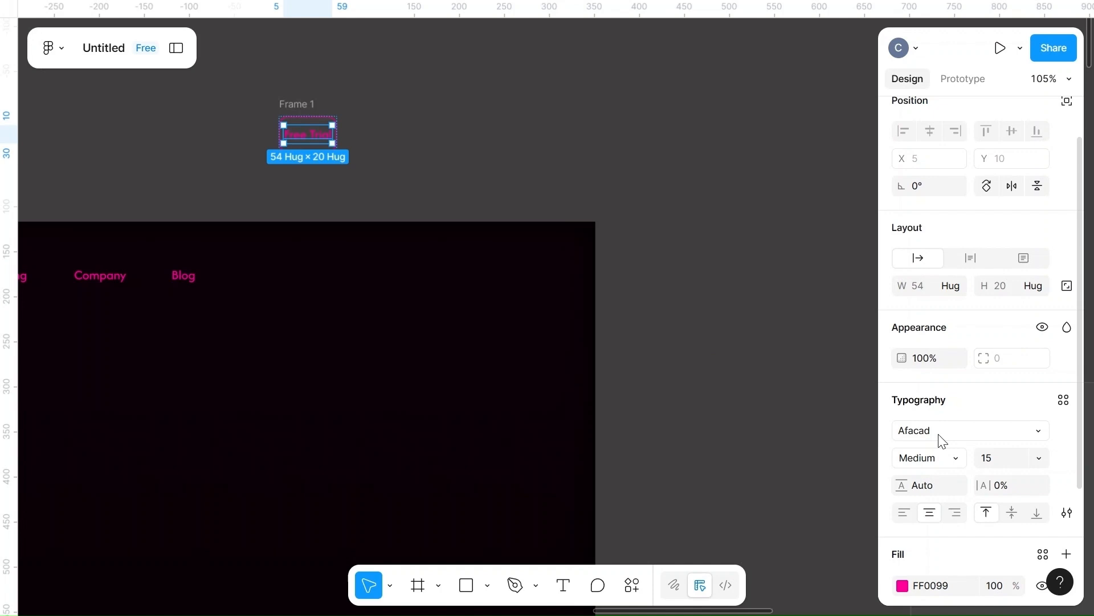
pyautogui.click(958, 459)
pyautogui.click(841, 366)
pyautogui.click(815, 394)
pyautogui.click(313, 134)
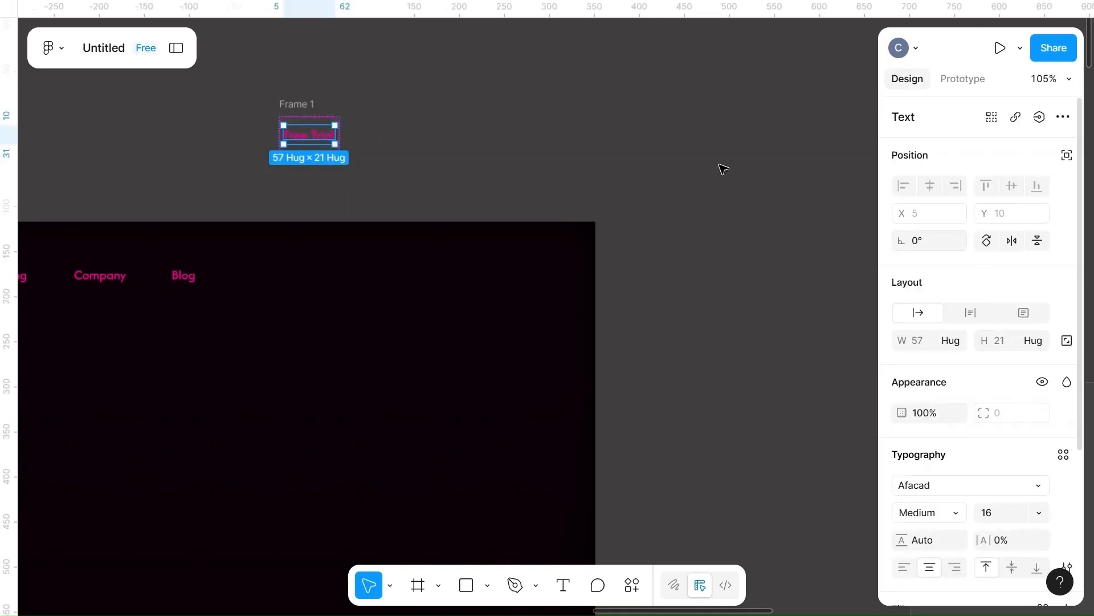
# - Set the Free Trial frame's horizontal padding to 10 and its vertical padding to 5
pyautogui.click(293, 104)
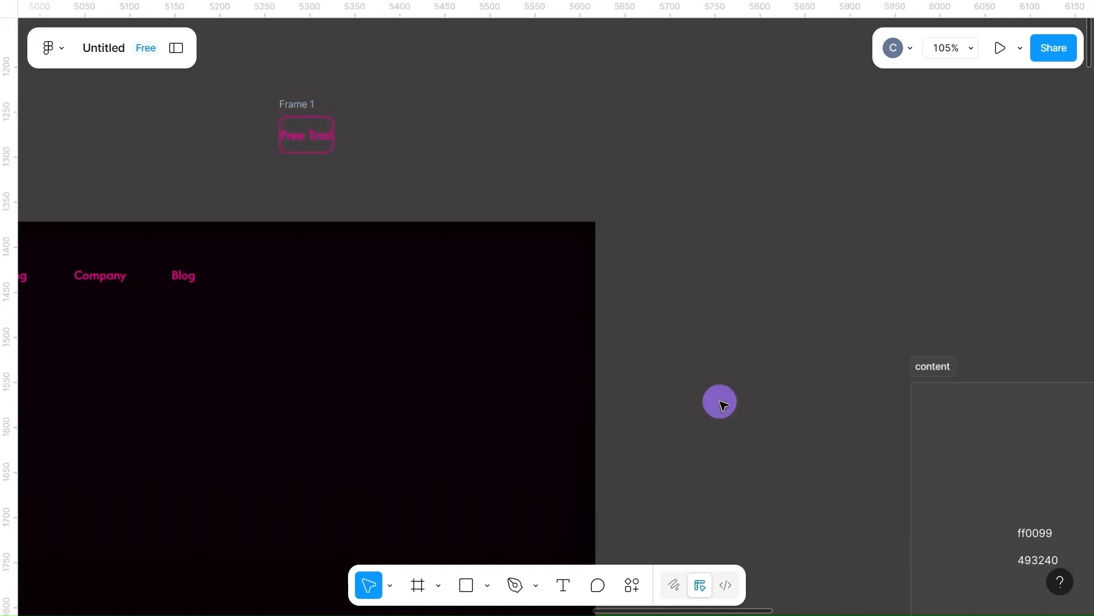
pyautogui.click(313, 131)
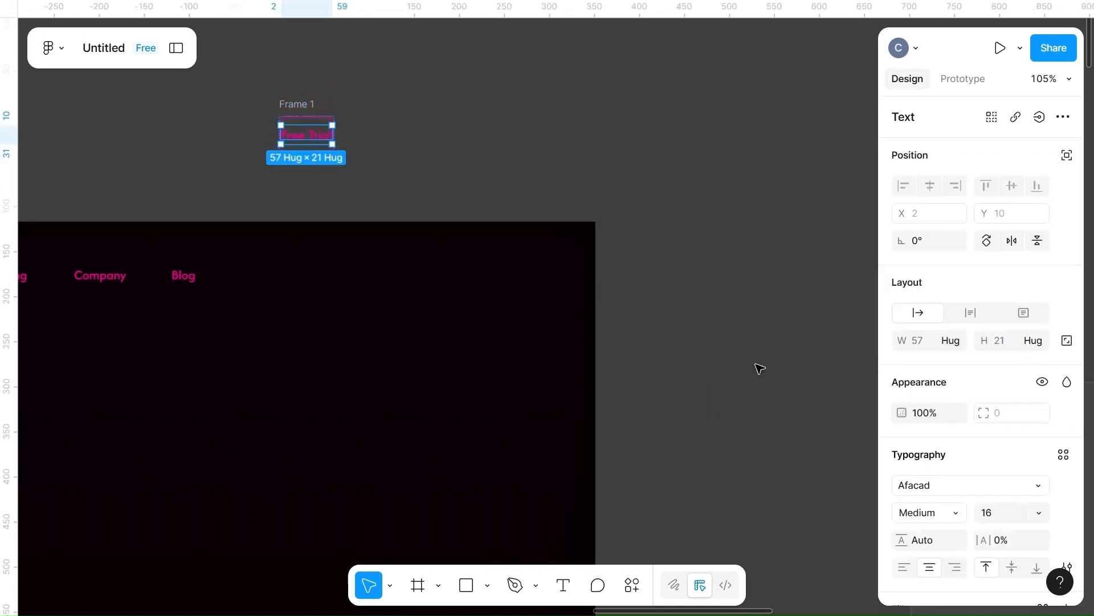
pyautogui.click(295, 114)
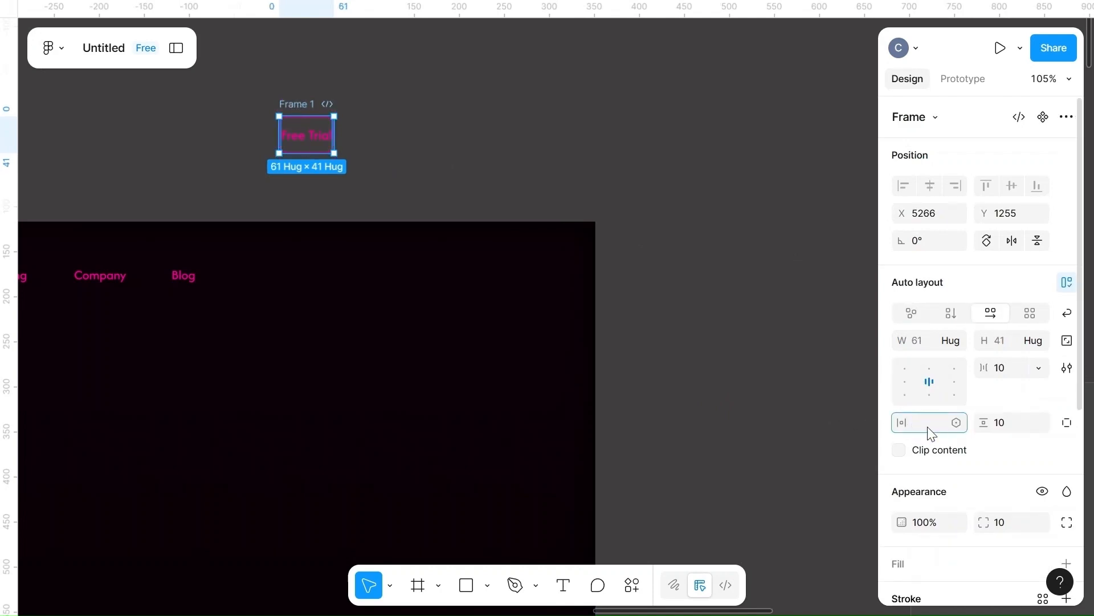
pyautogui.click(1014, 432)
pyautogui.write('5')
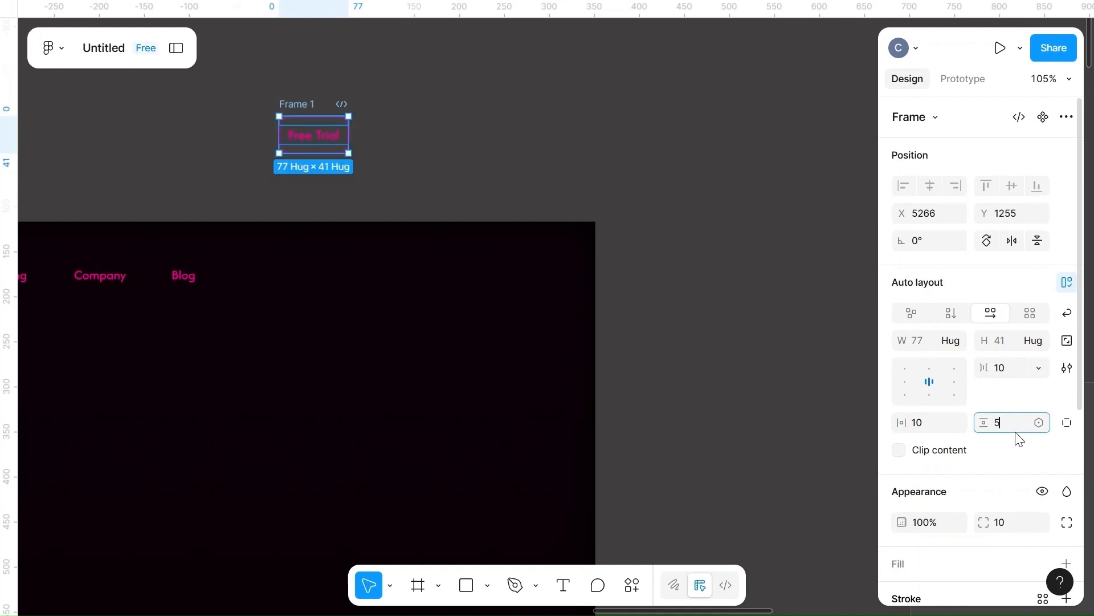
pyautogui.click(665, 274)
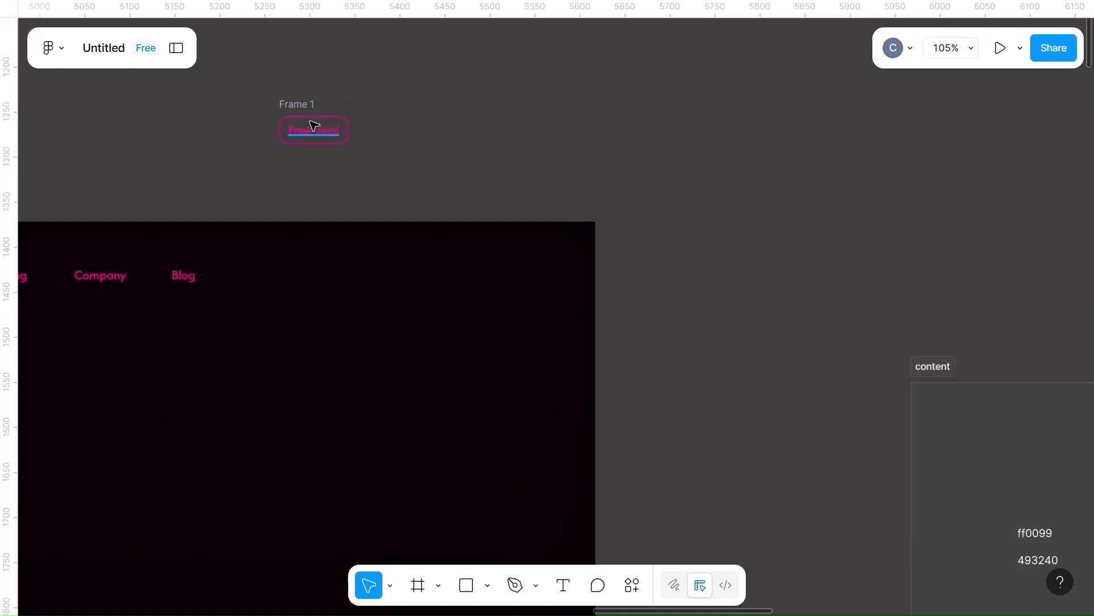
# - Duplicate the Free Trial button frame beside the original above the Home frame
pyautogui.click(294, 106)
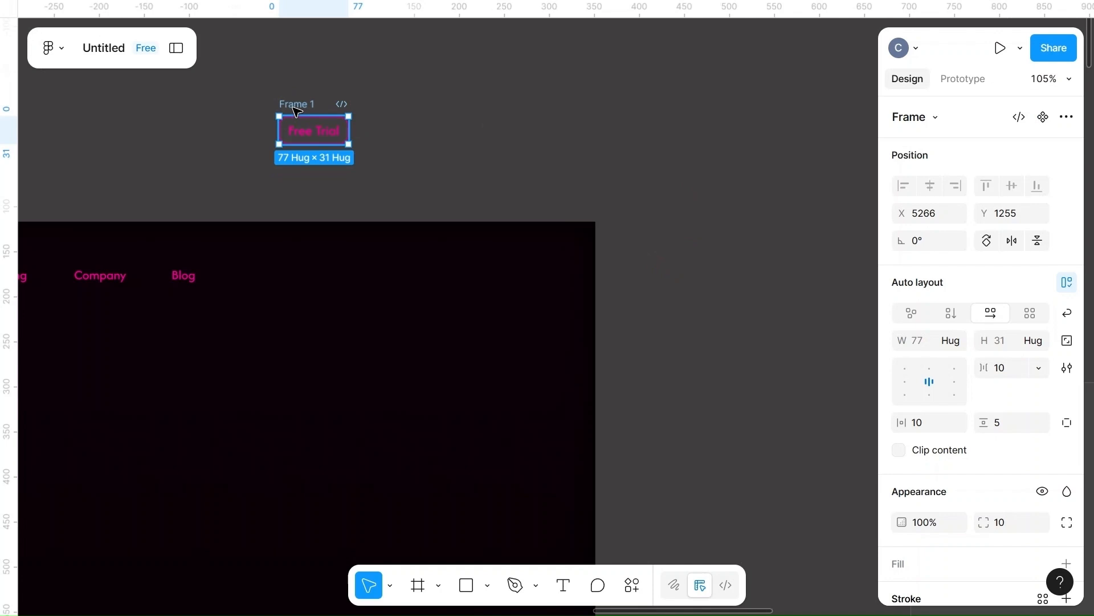
pyautogui.hotkey('ctrl', 'd')
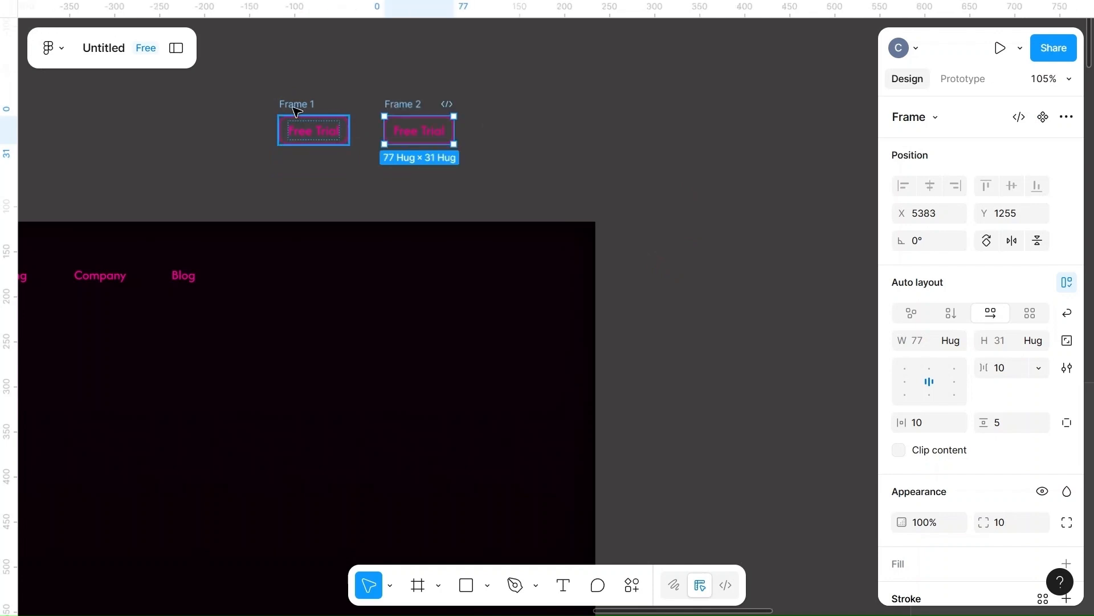
# - Move the original Free Trial button into the Home frame's header, at the right end beyond the navigation links
pyautogui.moveTo(299, 106); pyautogui.dragTo(490, 254)
pyautogui.click(675, 196)
pyautogui.hscroll(-8, 677, 198)
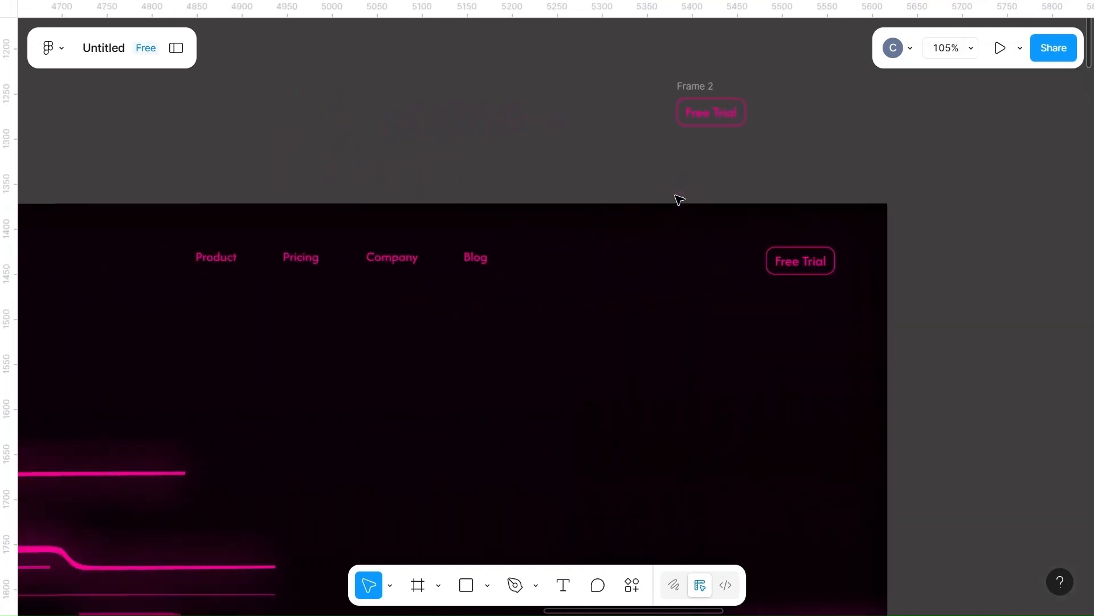
pyautogui.scroll(-5, 677, 198)
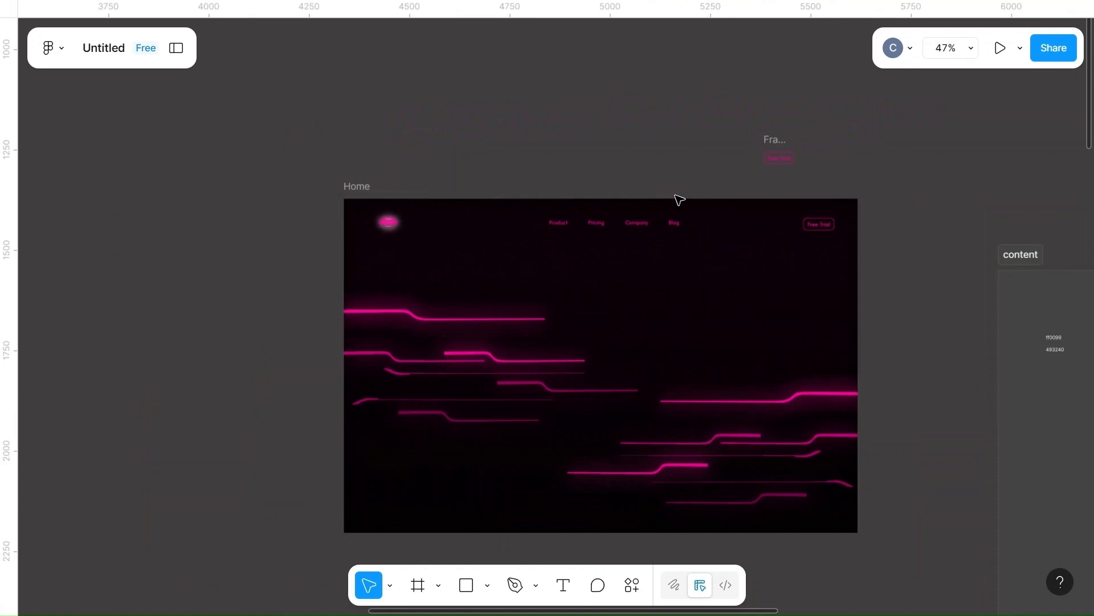
pyautogui.scroll(5, 679, 199)
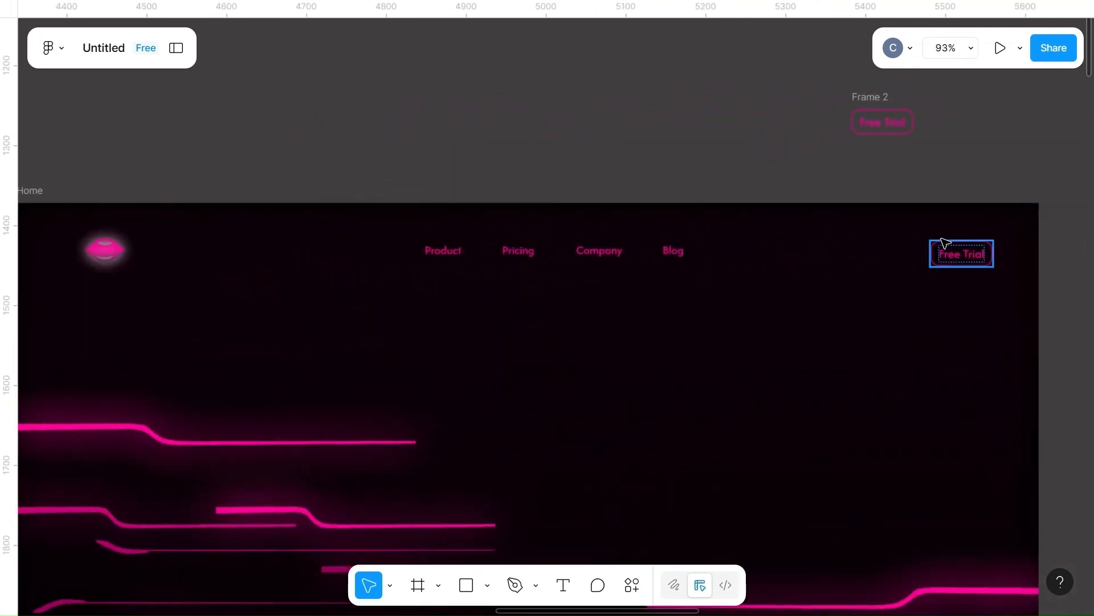
pyautogui.scroll(-3, 732, 157)
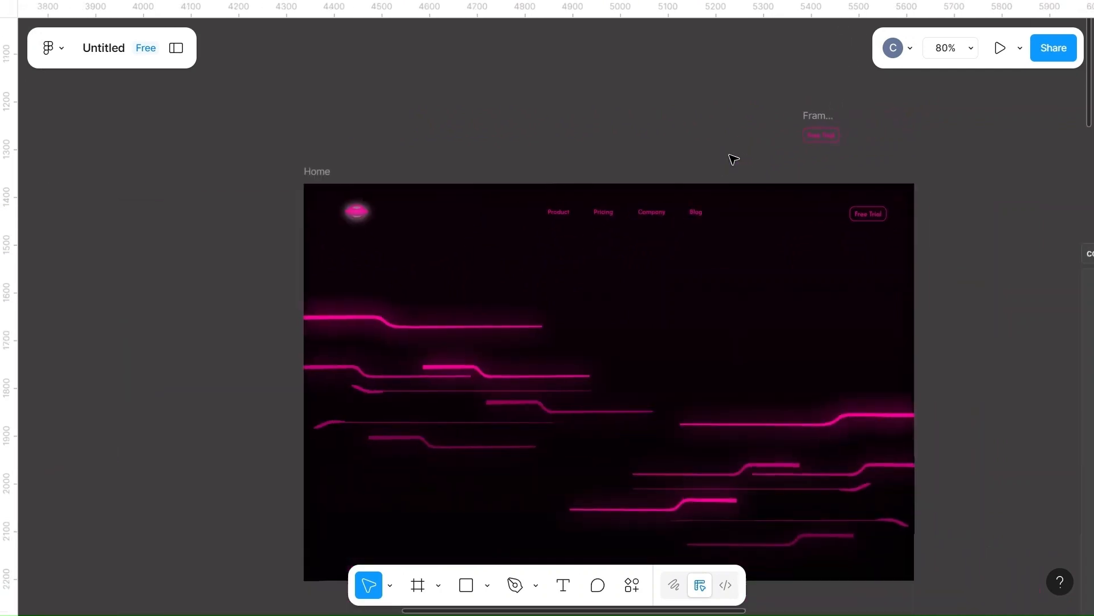
# - Move the "Protect your data with next-generation AI." text out of the content section onto the empty canvas above it
pyautogui.hscroll(10, 733, 140)
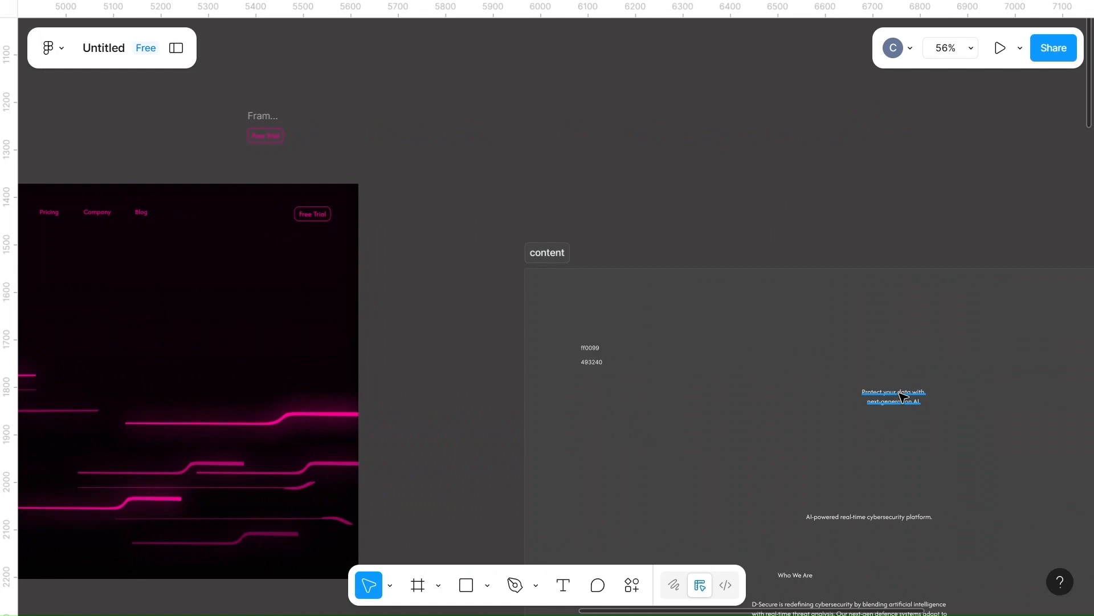
pyautogui.click(898, 398)
pyautogui.hscroll(5, 764, 357)
pyautogui.moveTo(620, 395); pyautogui.dragTo(467, 154)
pyautogui.hscroll(-7, 461, 157)
pyautogui.scroll(-3, 460, 158)
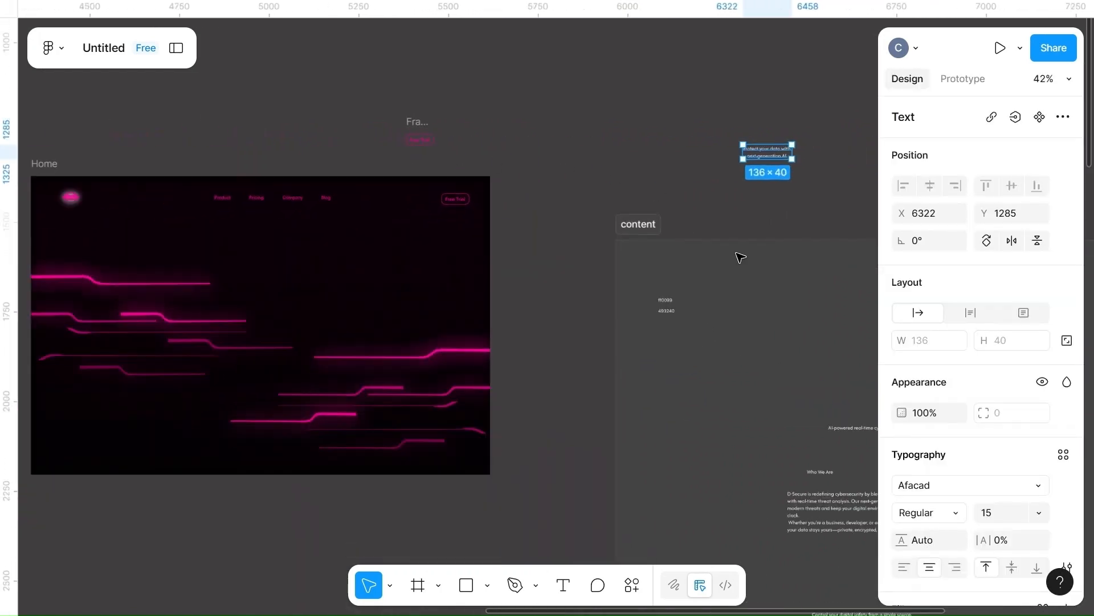
# - Make the "Protect your data with next-generation AI." heading Bold with a font size of 120
pyautogui.click(927, 512)
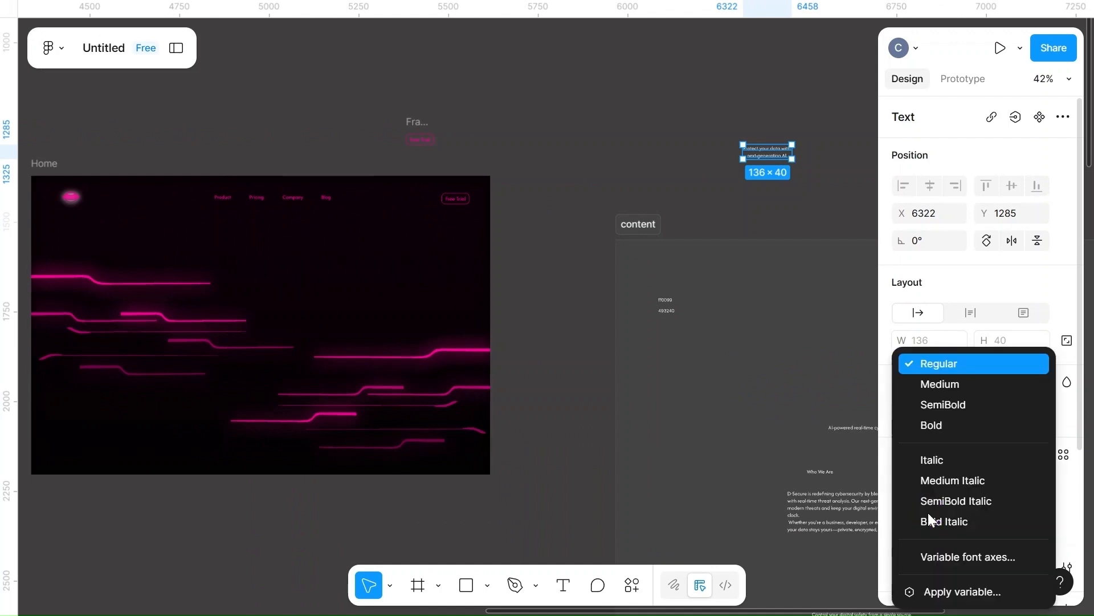
pyautogui.click(932, 424)
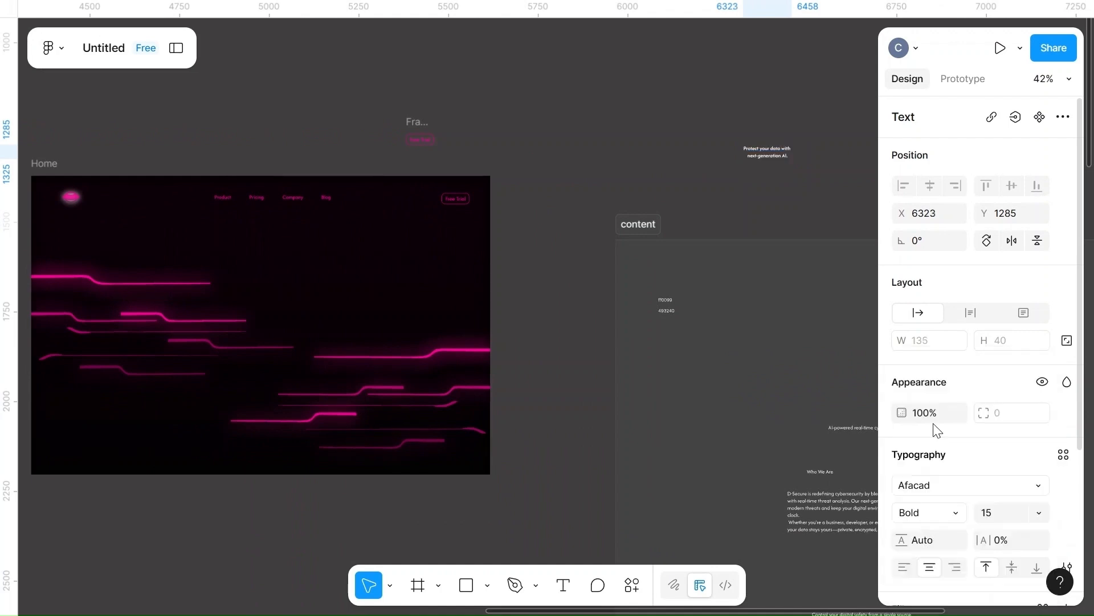
pyautogui.click(1010, 513)
pyautogui.press('BackSpace')
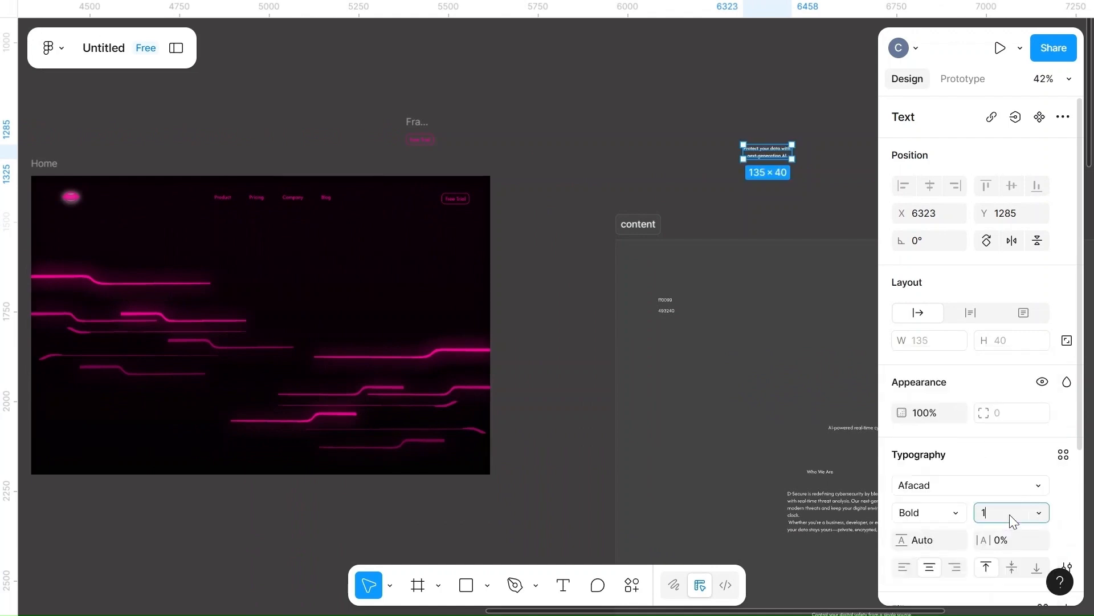
pyautogui.click(526, 350)
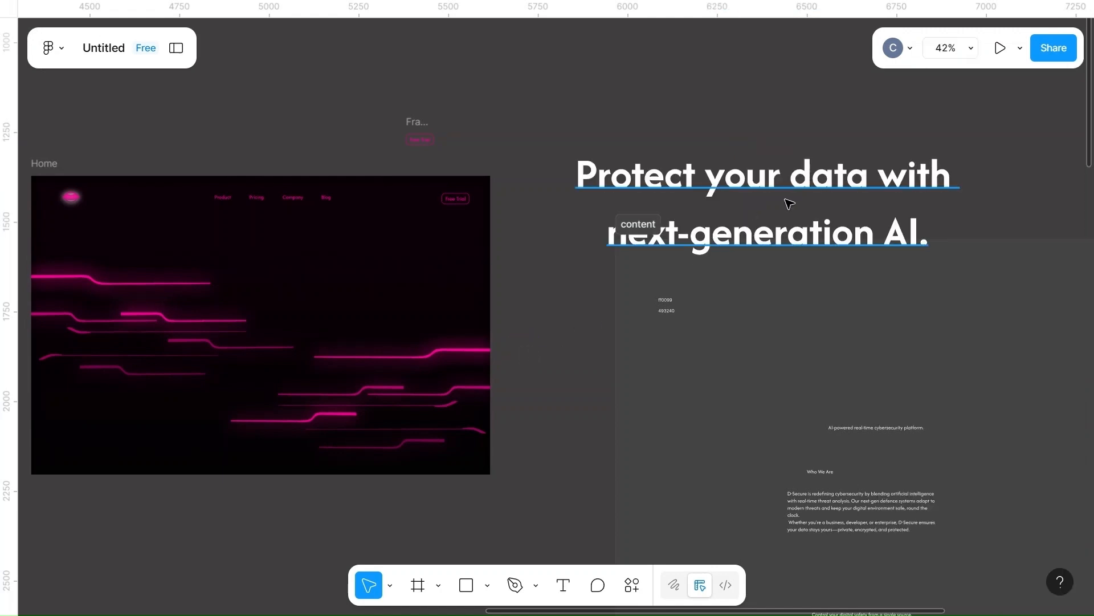
# - Move the heading higher, clear of the content section, and set its font size to 80
pyautogui.moveTo(773, 181); pyautogui.dragTo(773, 98)
pyautogui.scroll(-3, 775, 98)
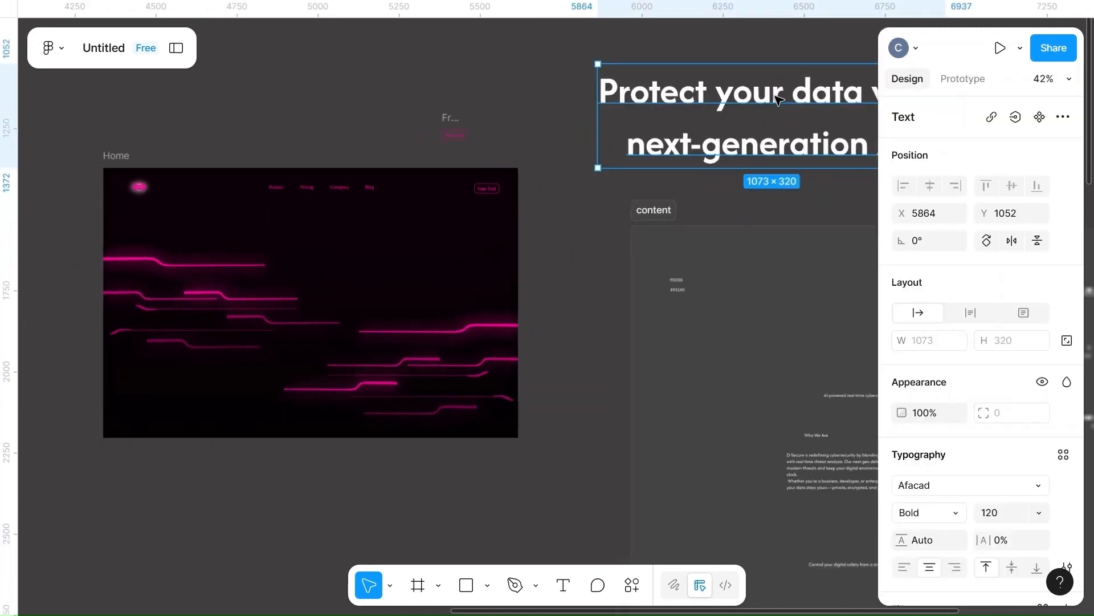
pyautogui.hscroll(3, 653, 240)
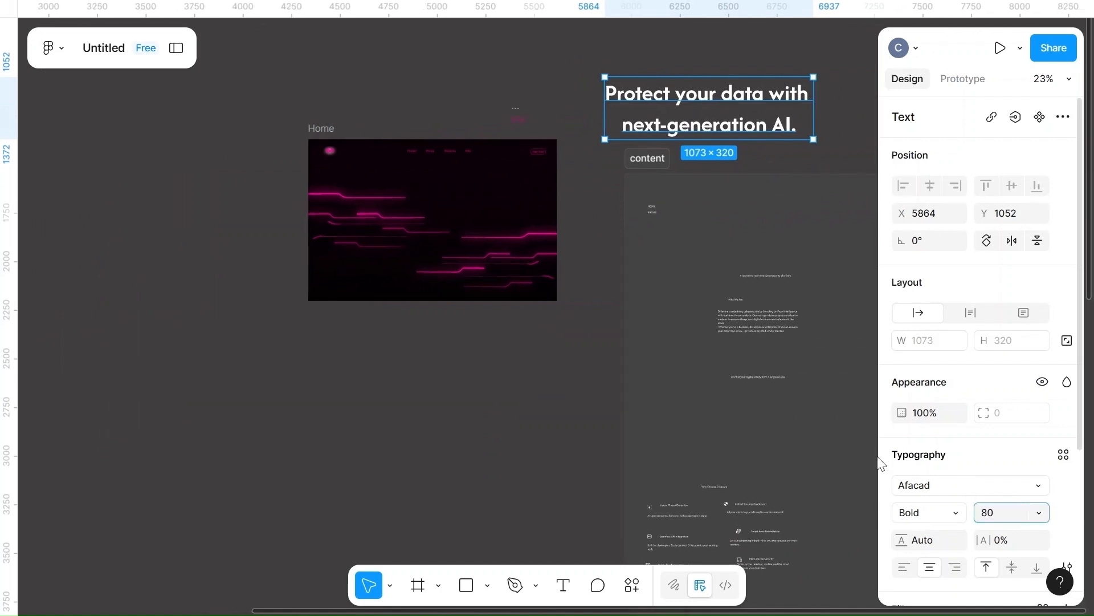
pyautogui.click(542, 379)
# - Give the heading a linear gradient fill running from FFFFFF at 0% to FF0099 at 100%
pyautogui.click(701, 109)
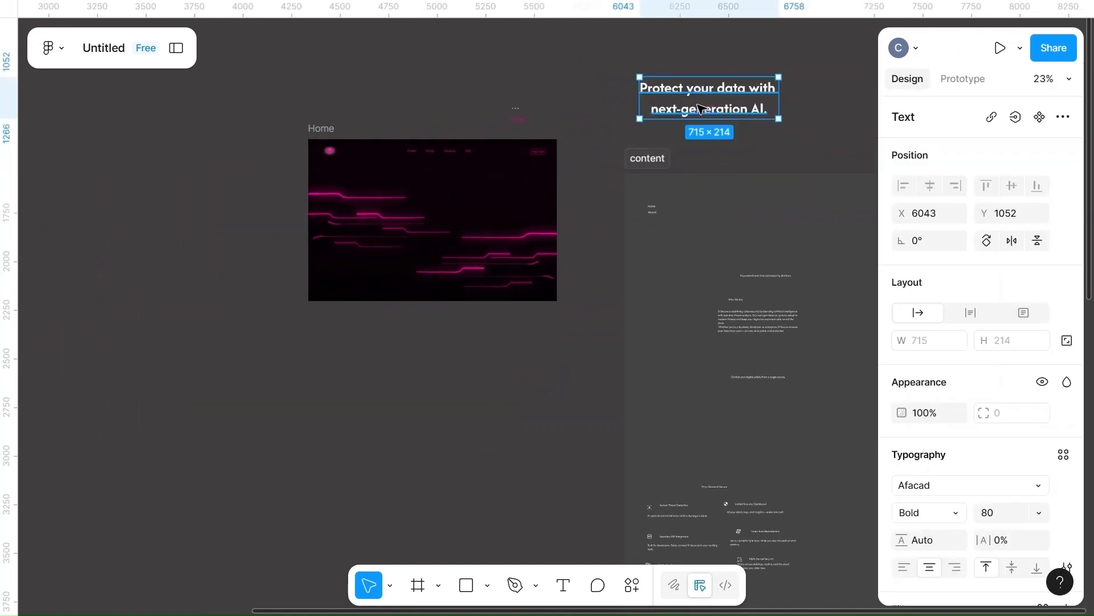
pyautogui.scroll(-4, 965, 476)
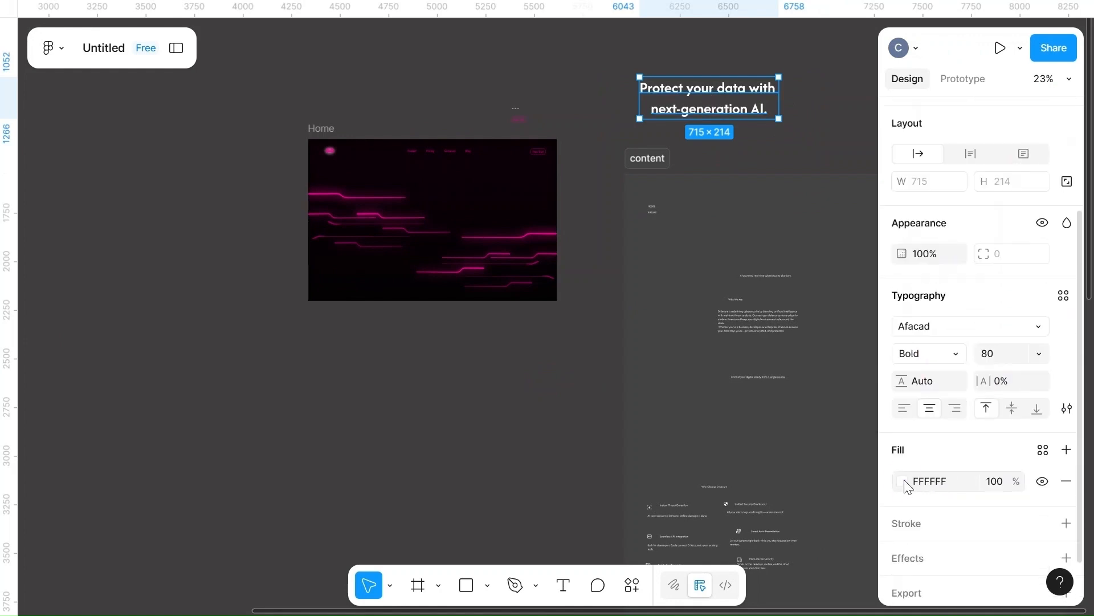
pyautogui.click(904, 484)
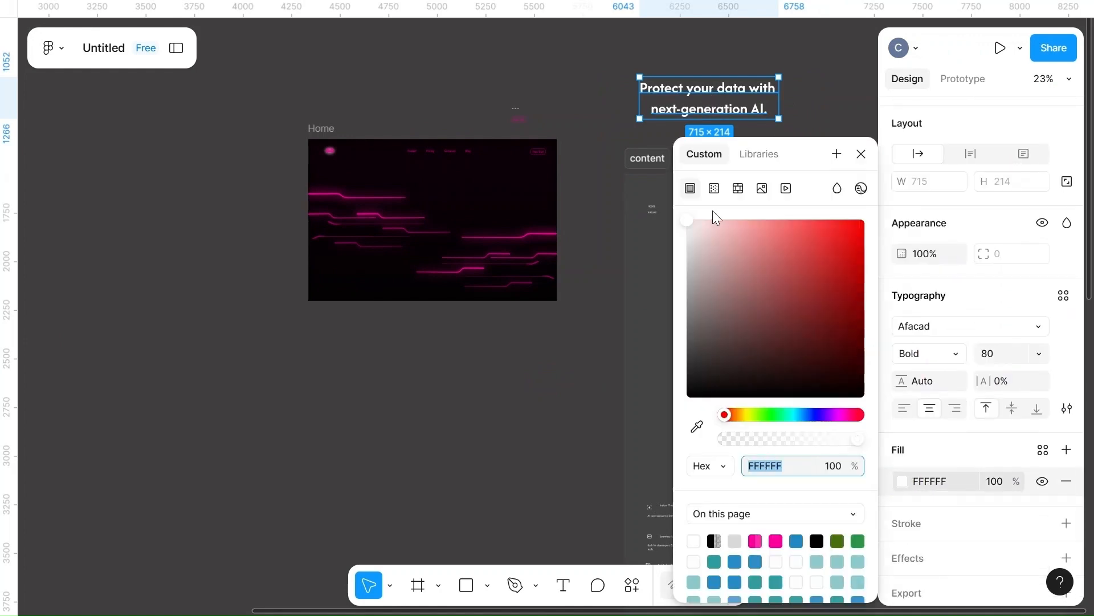
pyautogui.click(713, 191)
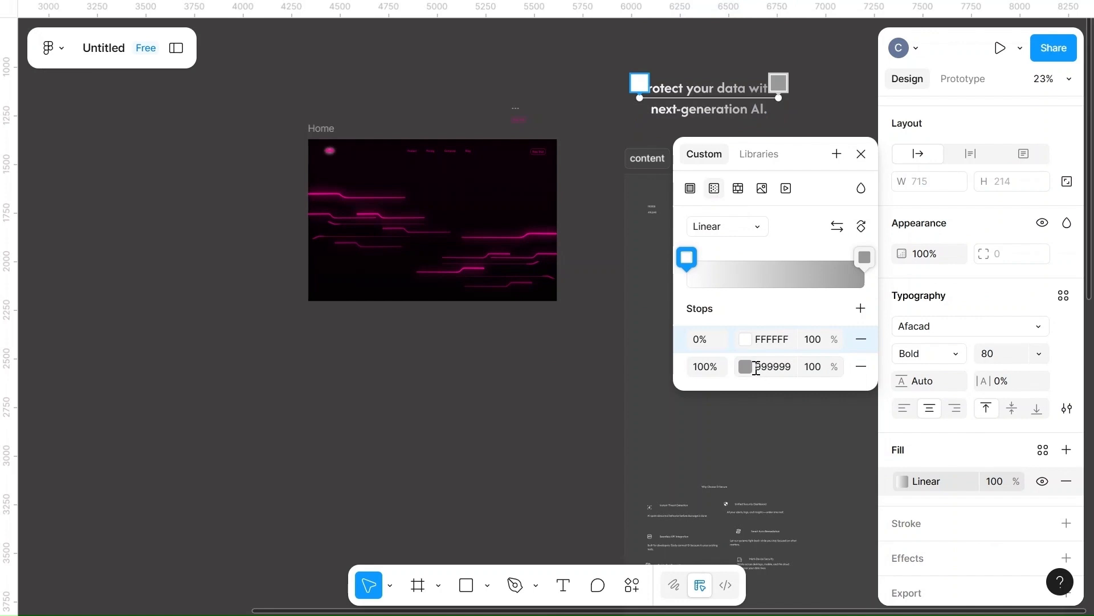
pyautogui.click(779, 367)
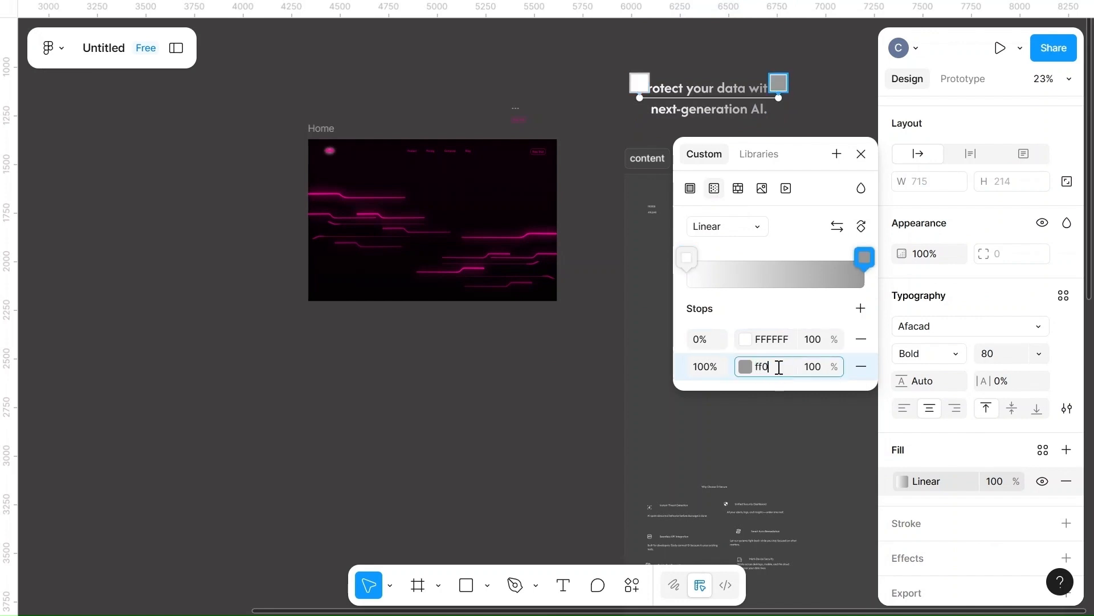
pyautogui.click(551, 357)
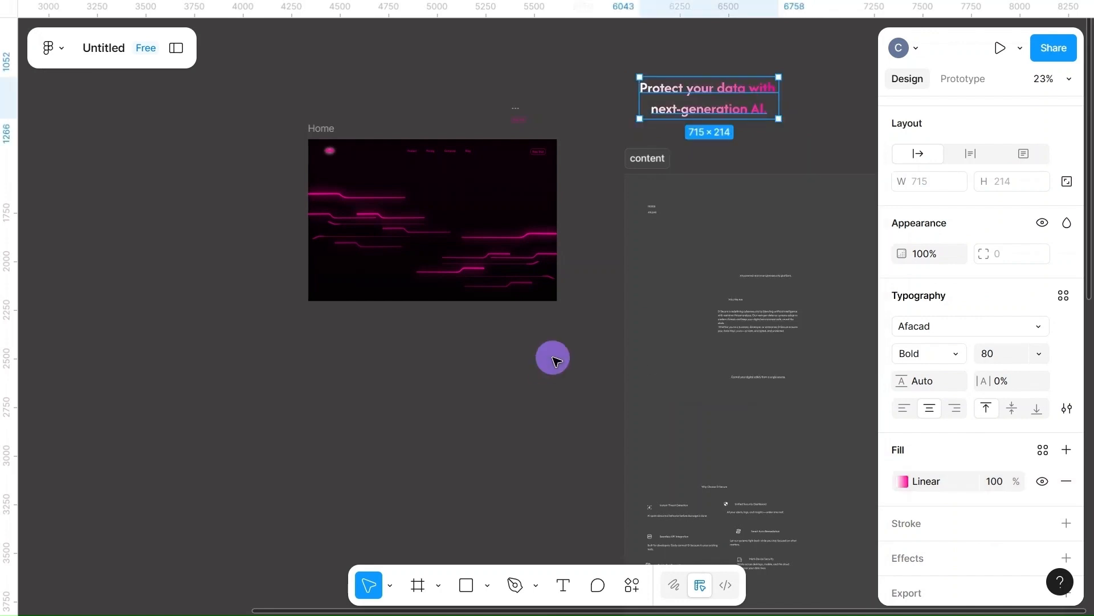
# - Reorient the heading's gradient vertically, with white at the top and the pink end well below the second line
pyautogui.click(903, 482)
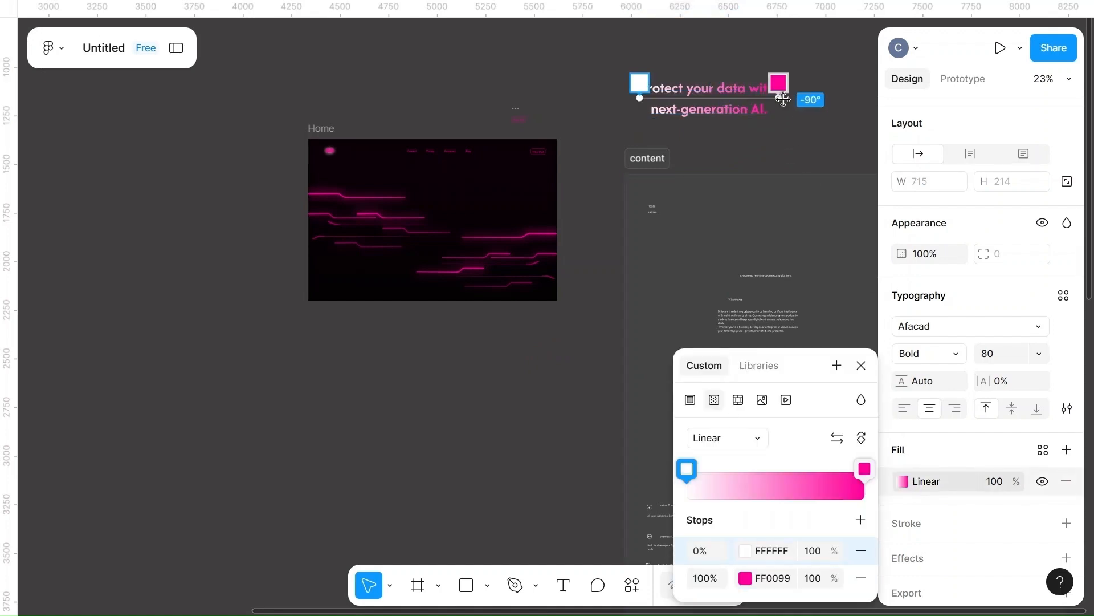
pyautogui.moveTo(778, 97); pyautogui.dragTo(720, 128)
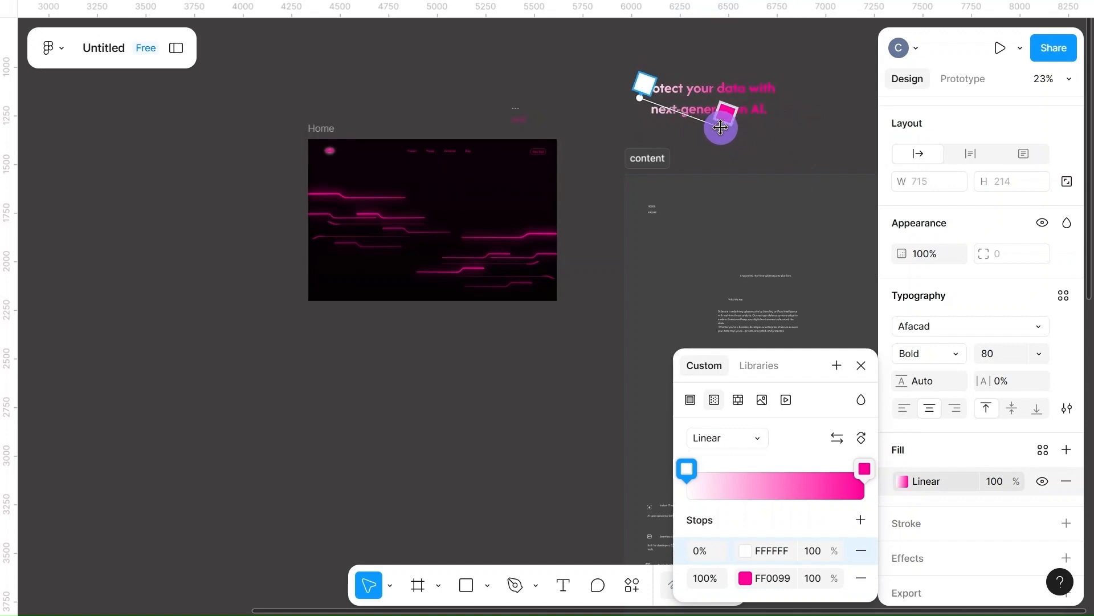
pyautogui.moveTo(640, 97); pyautogui.dragTo(723, 69)
pyautogui.scroll(2, 733, 124)
pyautogui.scroll(5, 734, 124)
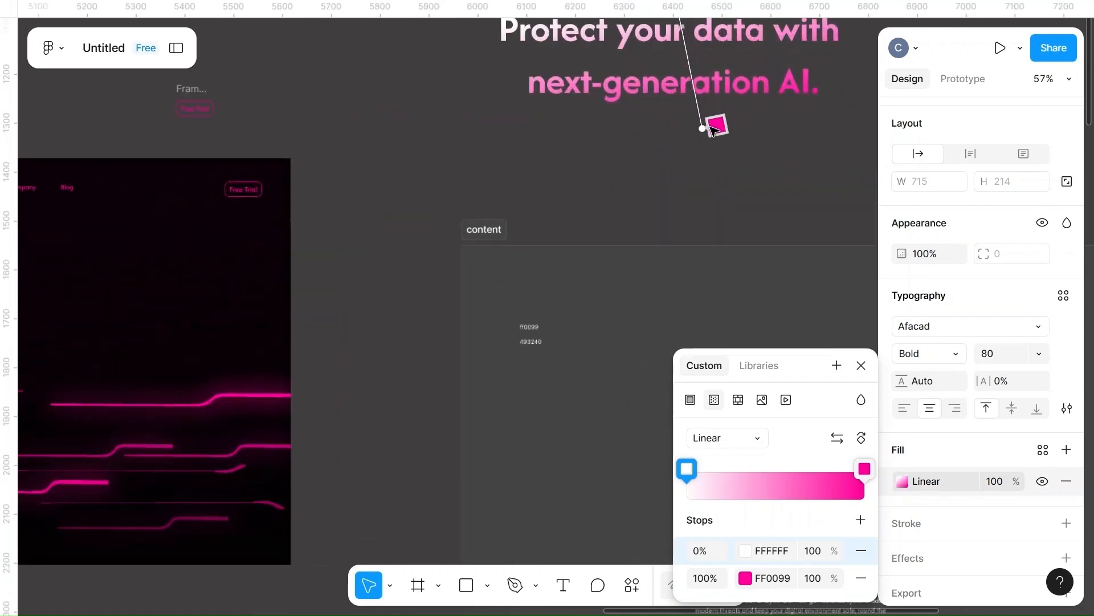
pyautogui.moveTo(700, 130); pyautogui.dragTo(678, 238)
pyautogui.scroll(3, 741, 151)
pyautogui.click(669, 153)
pyautogui.click(756, 132)
pyautogui.scroll(-1, 757, 133)
pyautogui.scroll(-2, 758, 133)
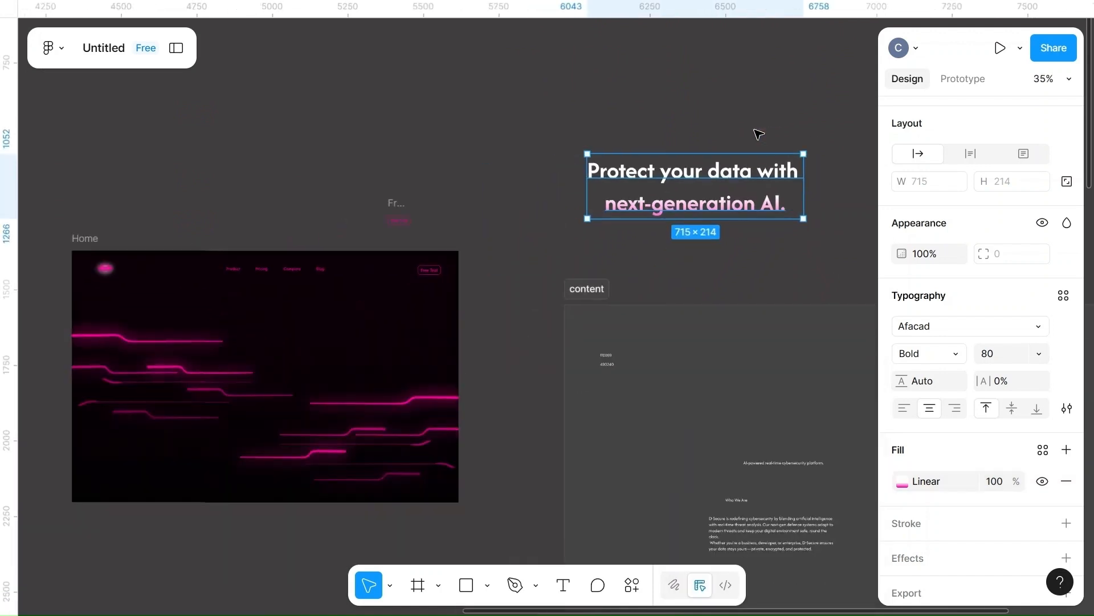
# - Add a drop shadow effect to the heading text
pyautogui.scroll(-1, 915, 431)
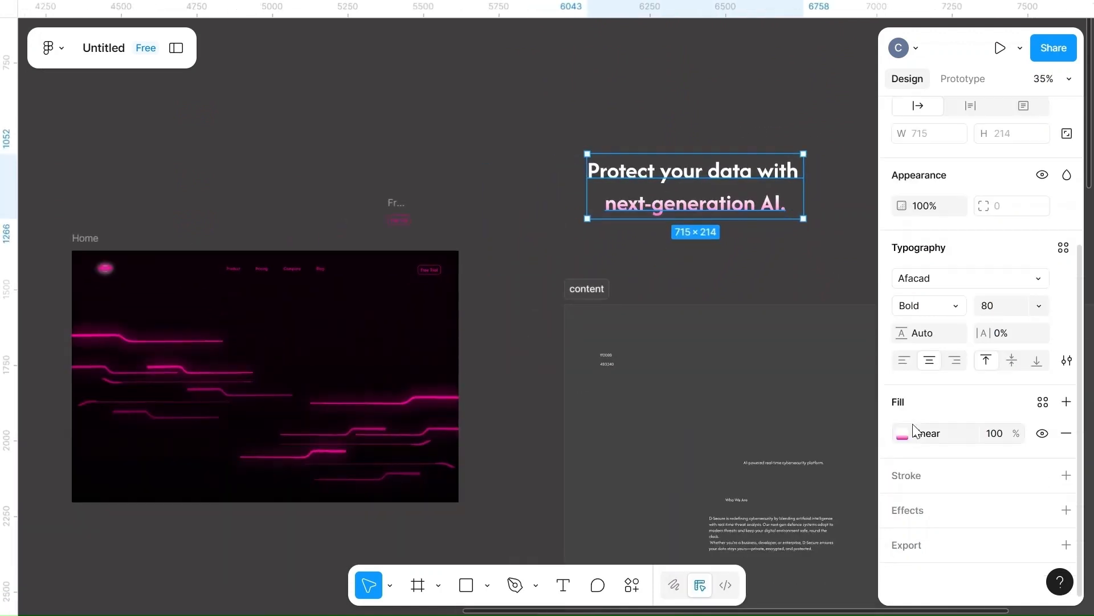
pyautogui.click(1066, 509)
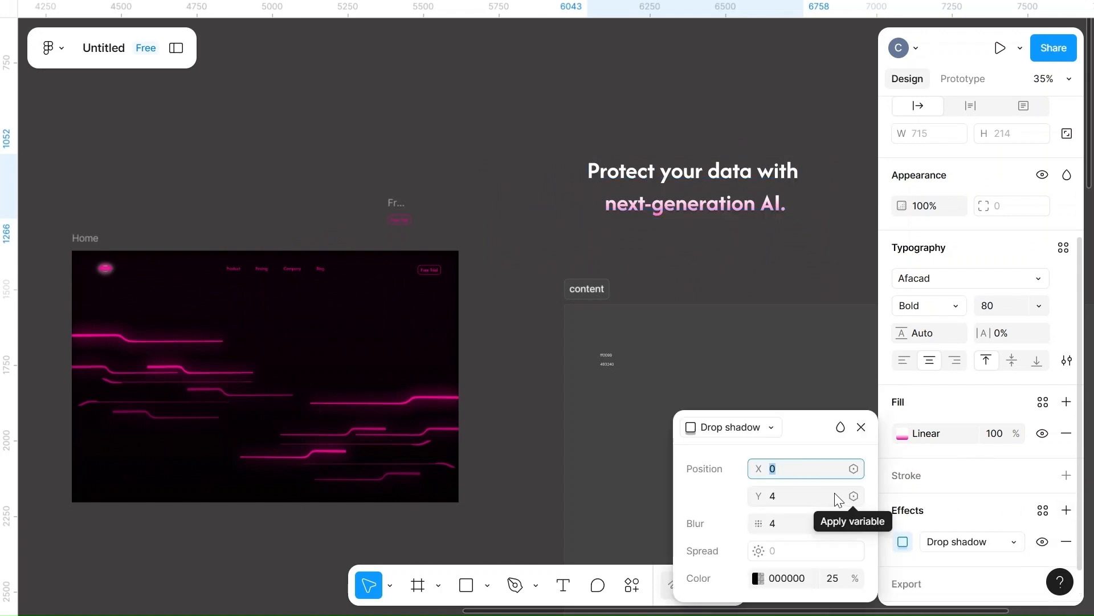
pyautogui.press('BackSpace')
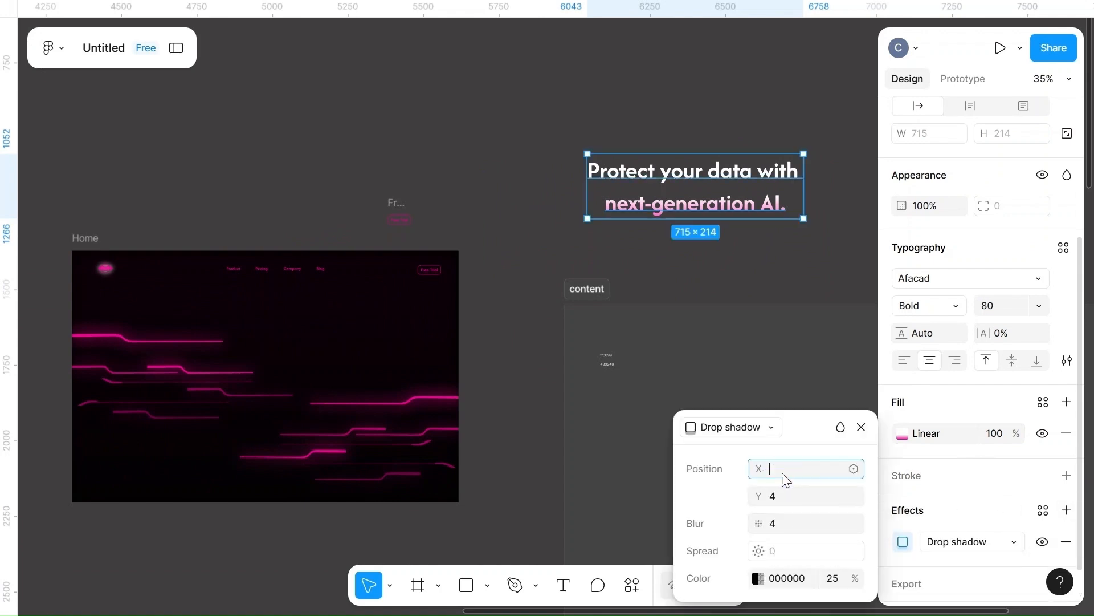
pyautogui.click(816, 284)
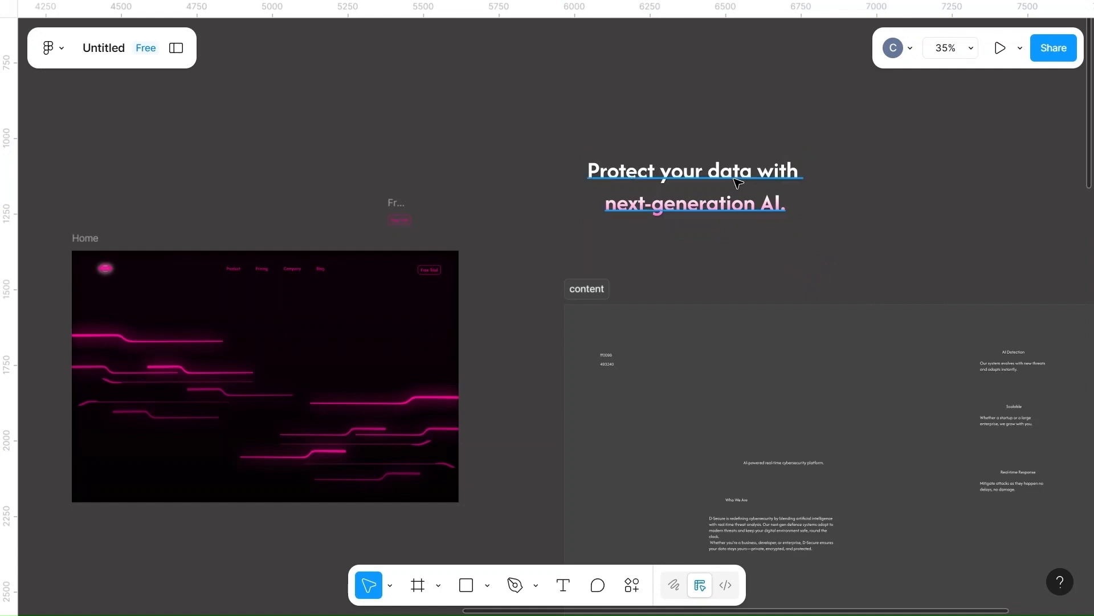
# - Move the gradient heading into the Home frame, below the navigation links
pyautogui.moveTo(710, 190); pyautogui.dragTo(277, 348)
pyautogui.scroll(1, 277, 349)
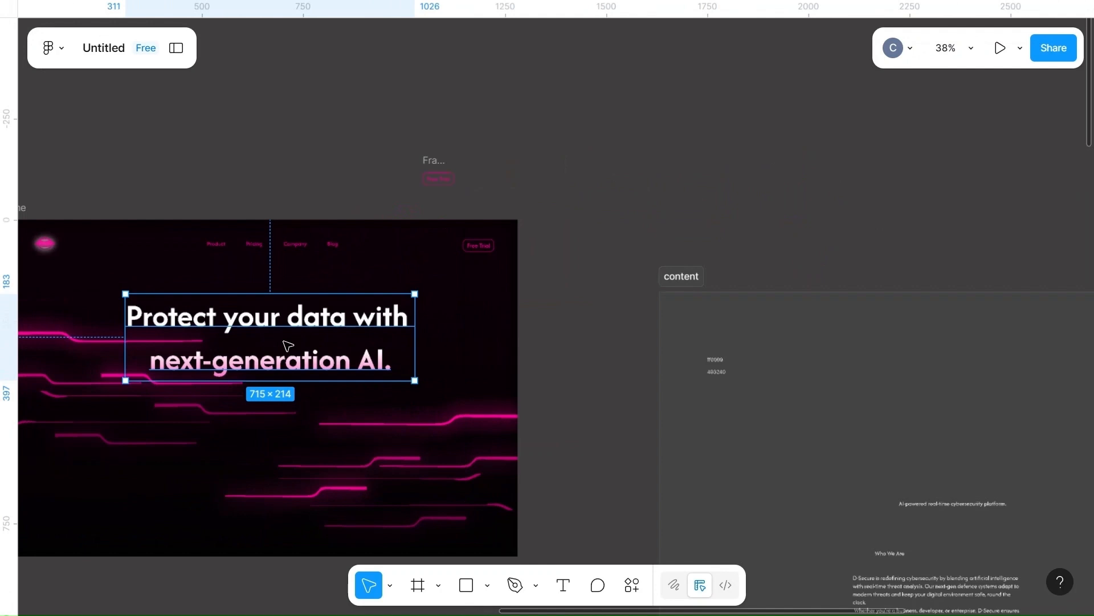
pyautogui.moveTo(292, 319); pyautogui.dragTo(487, 351)
pyautogui.hscroll(3, 487, 351)
pyautogui.scroll(1, 487, 351)
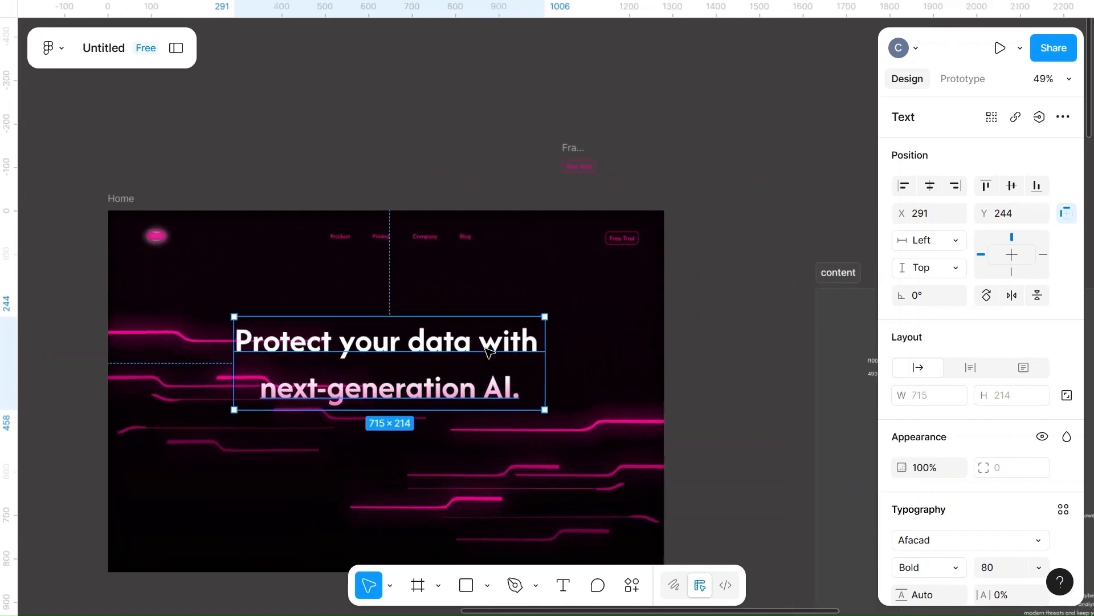
# - Fine-tune the heading's placement in the Home frame to about X 311 and Y 273
pyautogui.scroll(5, 487, 351)
pyautogui.moveTo(393, 338)
pyautogui.mouseDown()
pyautogui.moveTo(409, 330)
pyautogui.moveTo(396, 318)
pyautogui.mouseUp()
pyautogui.click(539, 114)
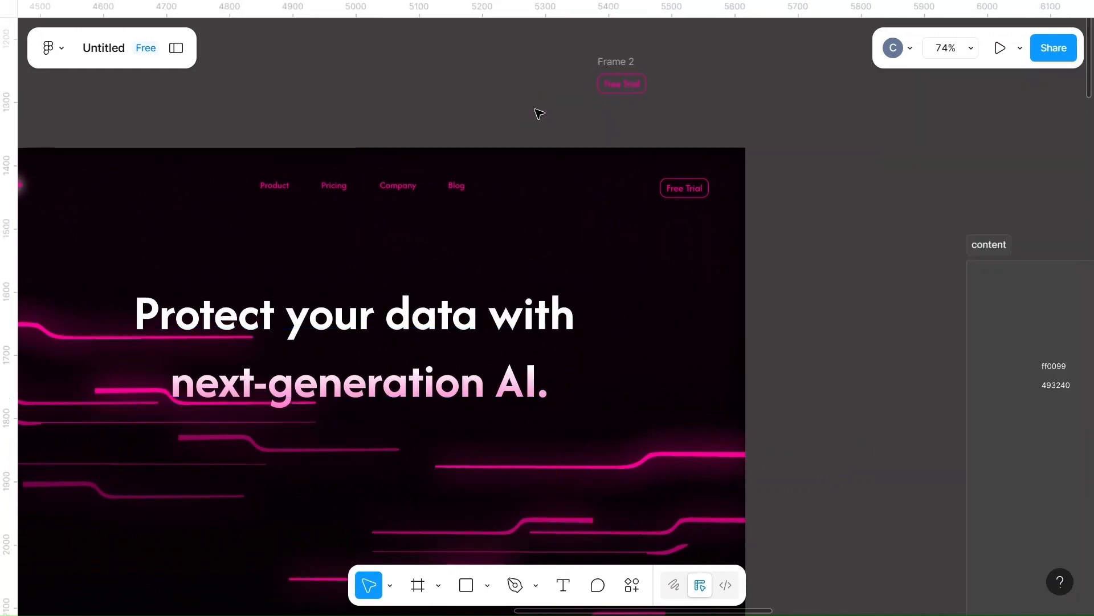
pyautogui.scroll(-3, 539, 114)
pyautogui.scroll(-5, 538, 112)
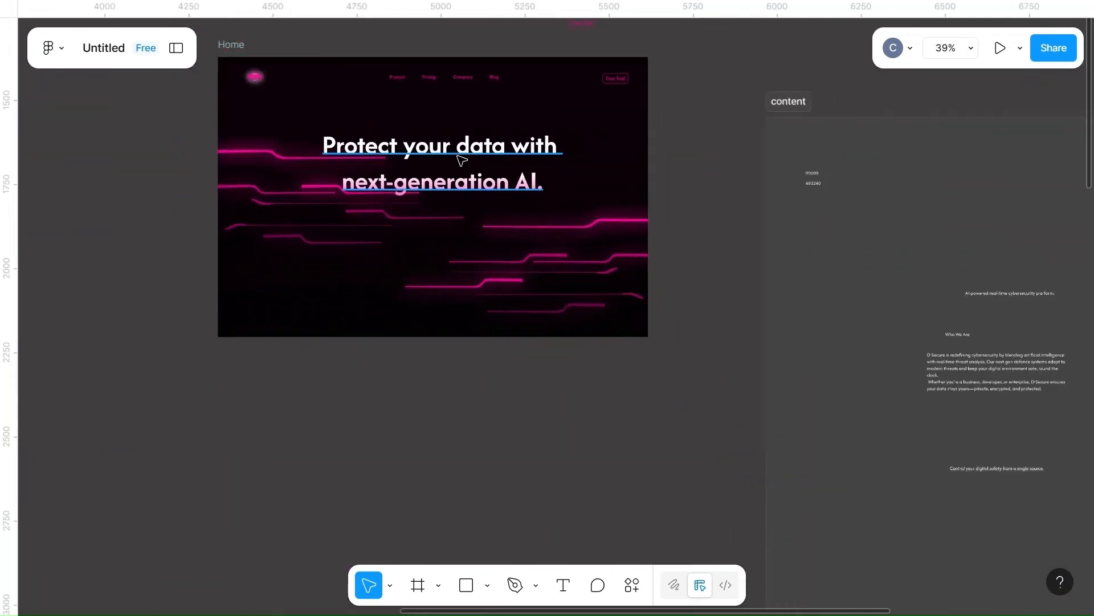
pyautogui.moveTo(462, 154); pyautogui.dragTo(462, 175)
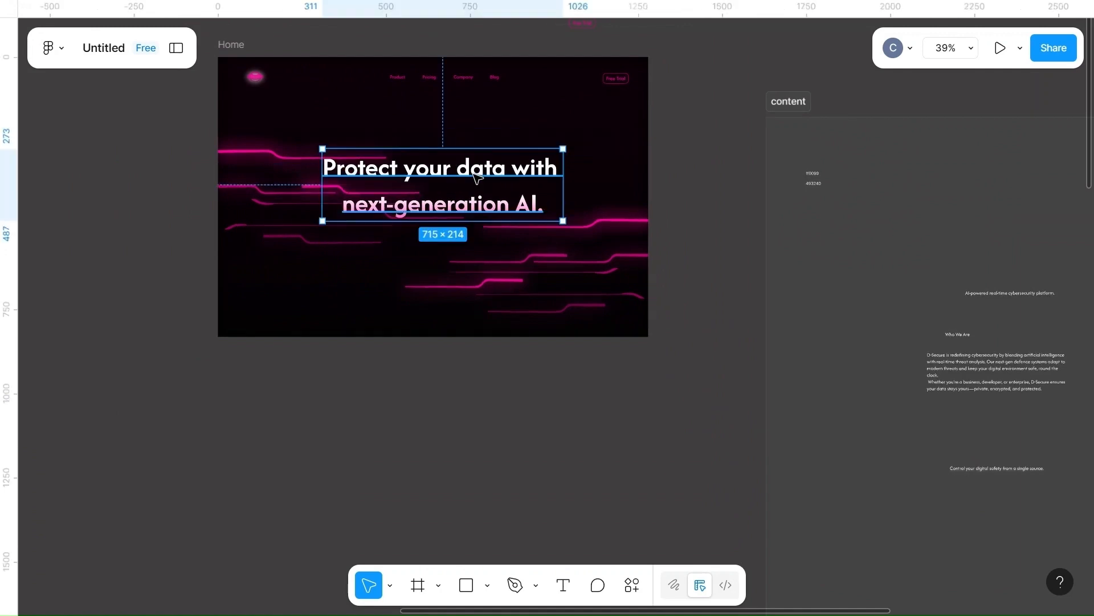
pyautogui.click(707, 167)
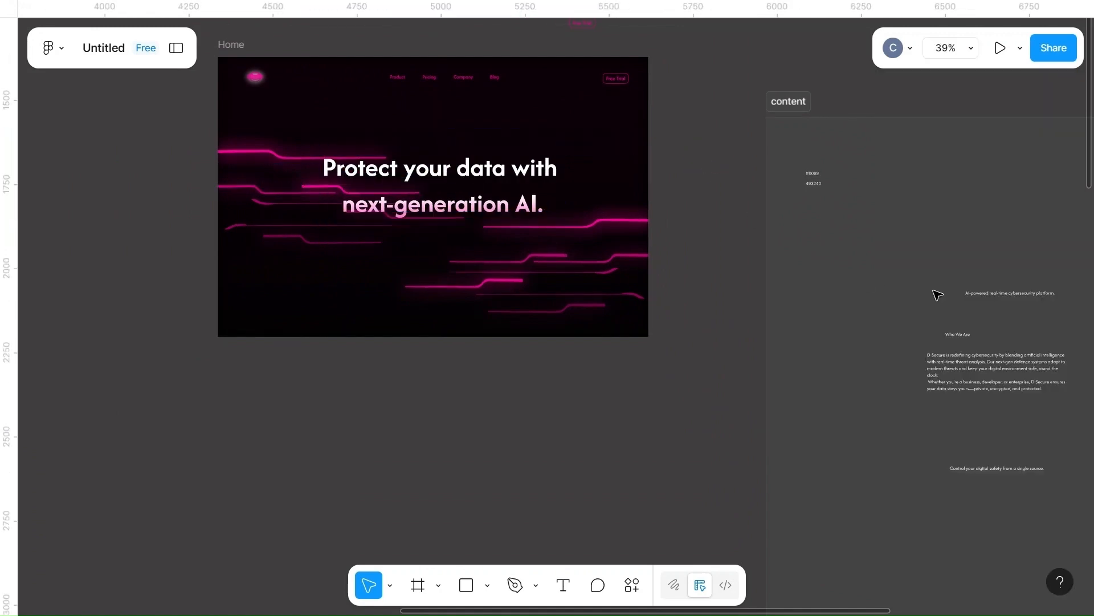
# - Move the "AI-powered real-time cybersecurity platform." tagline from the content frame to below the Home frame and set its font size to 20
pyautogui.click(989, 295)
pyautogui.hscroll(5, 711, 357)
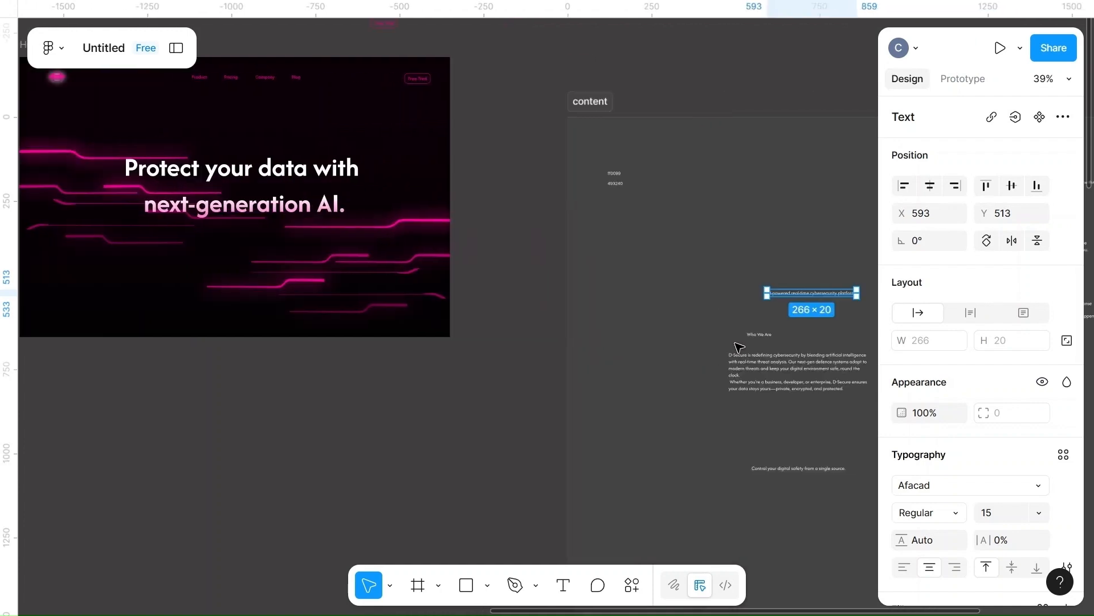
pyautogui.moveTo(812, 297); pyautogui.dragTo(364, 375)
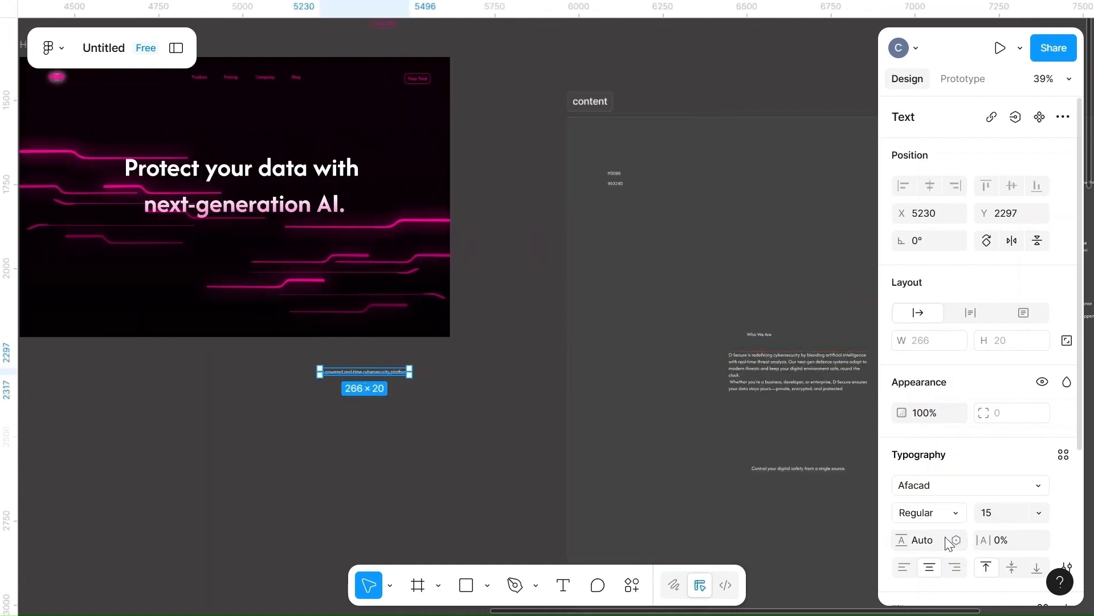
pyautogui.scroll(-2, 946, 541)
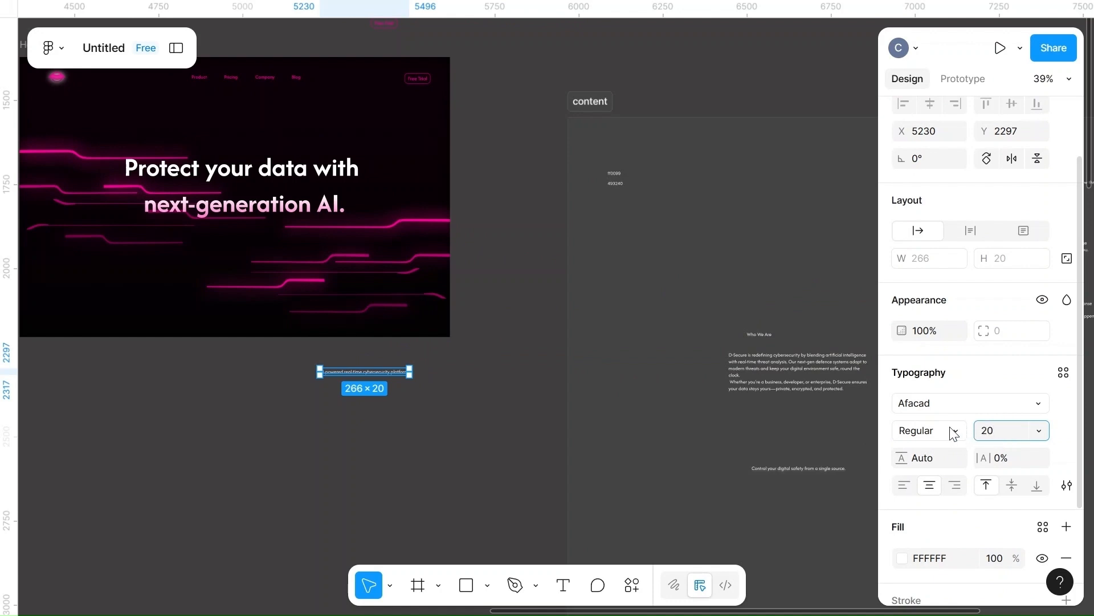
pyautogui.click(499, 459)
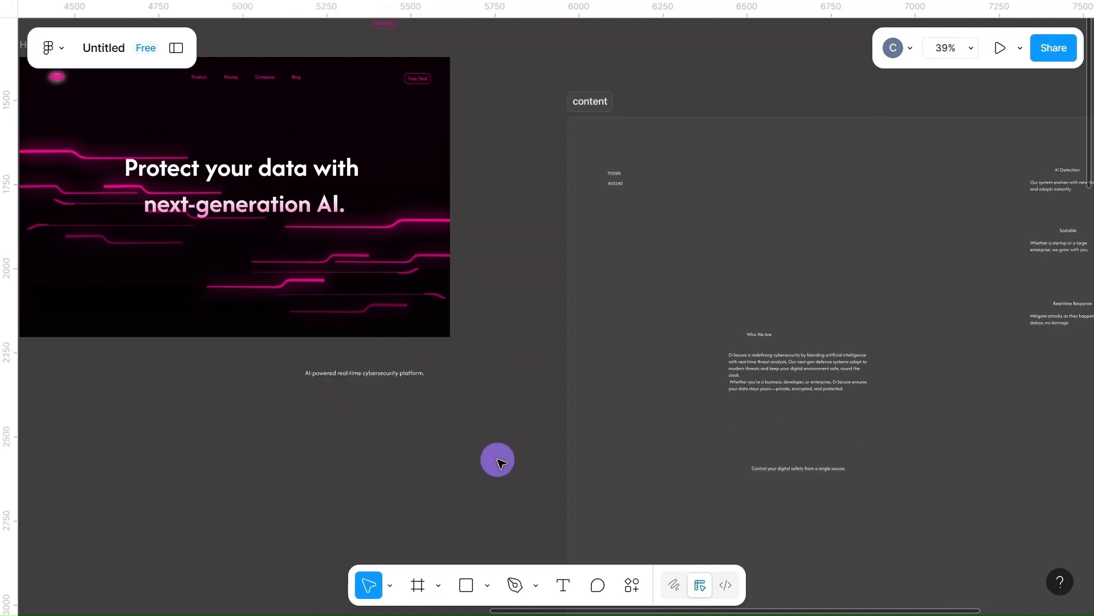
# - Set the tagline's font weight to Medium and its size to 25
pyautogui.click(365, 374)
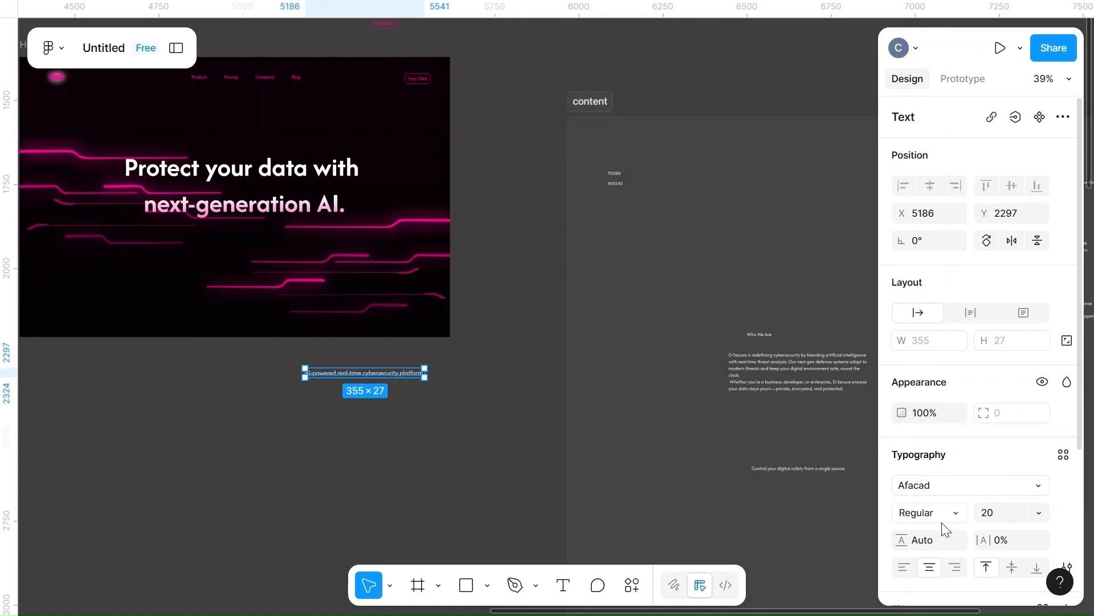
pyautogui.click(955, 517)
pyautogui.click(942, 385)
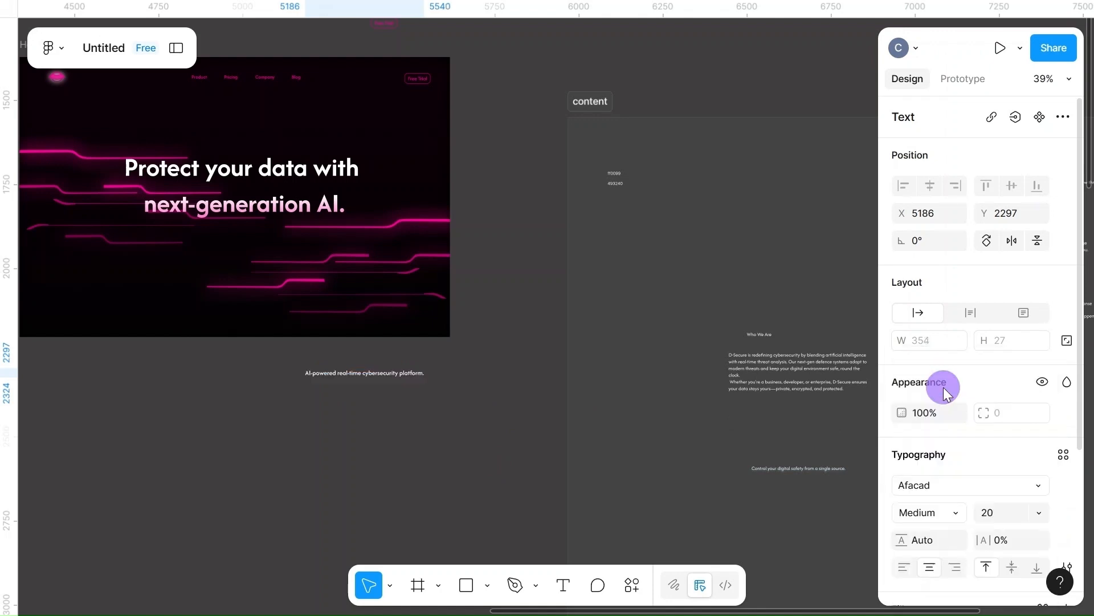
pyautogui.click(442, 442)
pyautogui.click(353, 374)
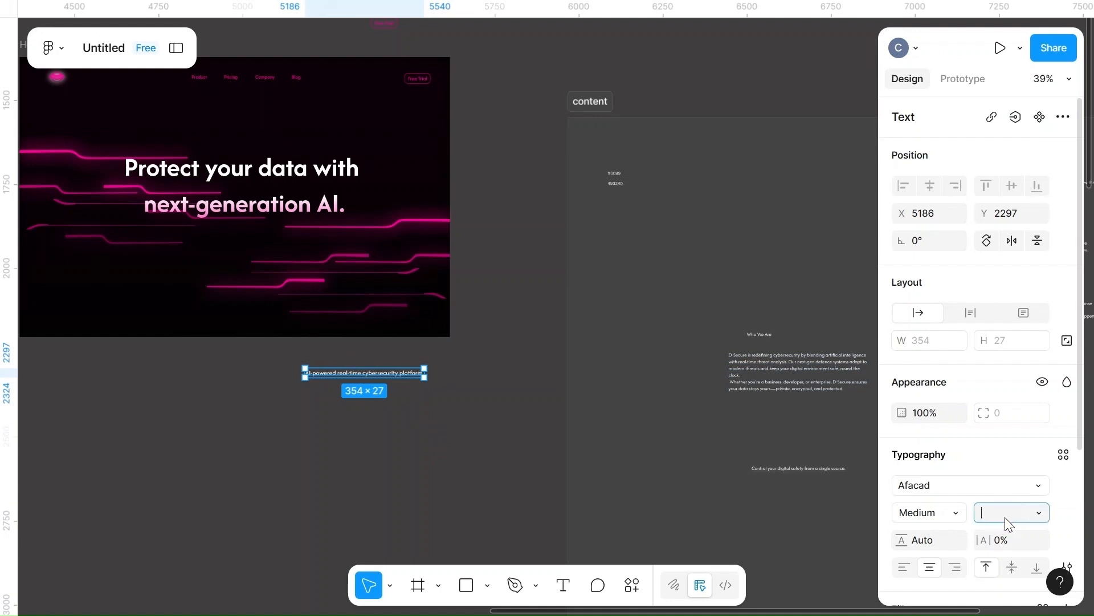
pyautogui.click(1004, 518)
pyautogui.write('25')
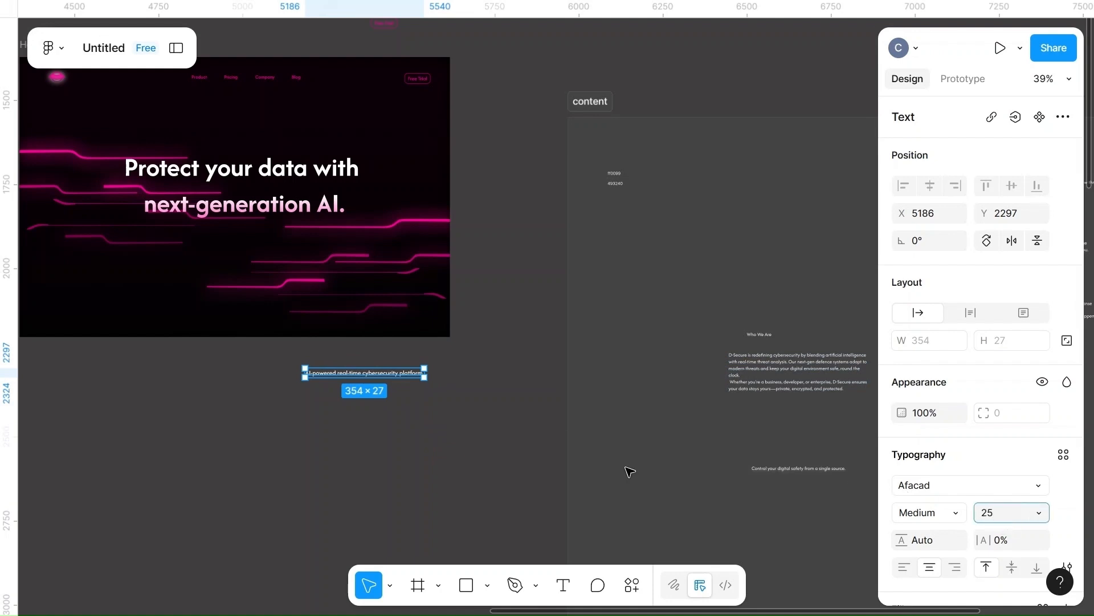
# - Place the tagline inside the Home frame beneath the gradient heading, at about X 396 and Y 544
pyautogui.click(437, 485)
pyautogui.click(368, 376)
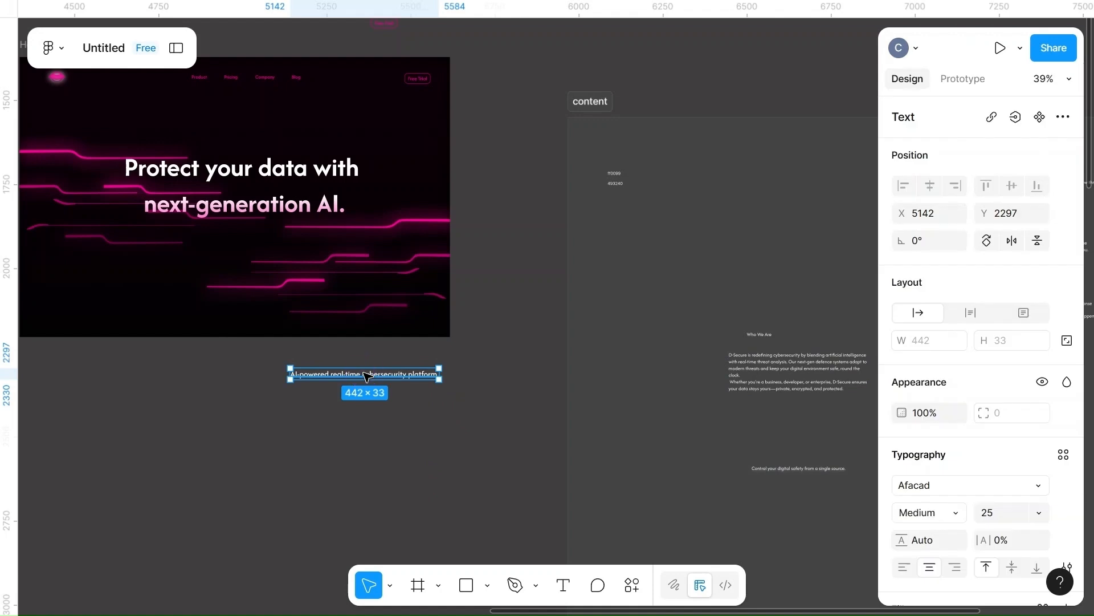
pyautogui.moveTo(367, 377); pyautogui.dragTo(229, 249)
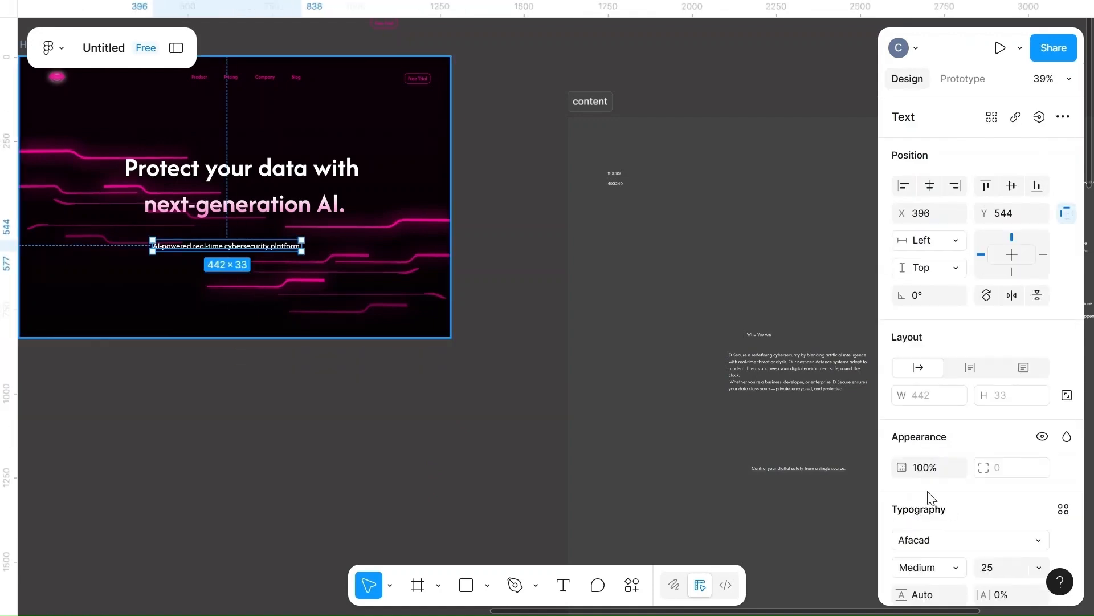
# - Give the tagline a linear gradient fill running from FFFFFF to FF0099
pyautogui.scroll(-3, 941, 505)
pyautogui.scroll(-1, 932, 549)
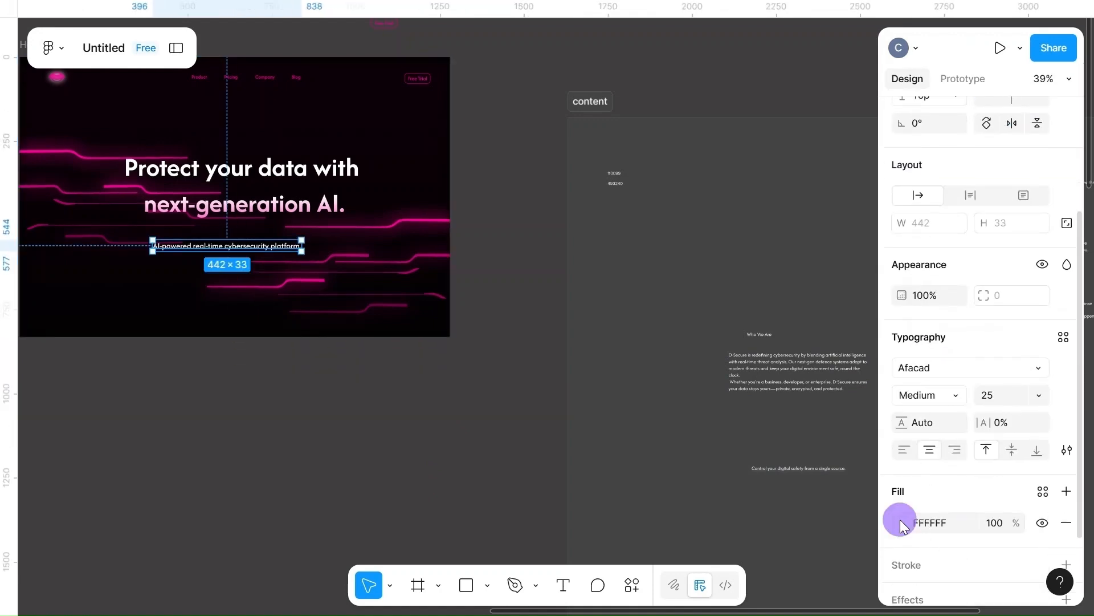
pyautogui.click(902, 521)
pyautogui.click(714, 188)
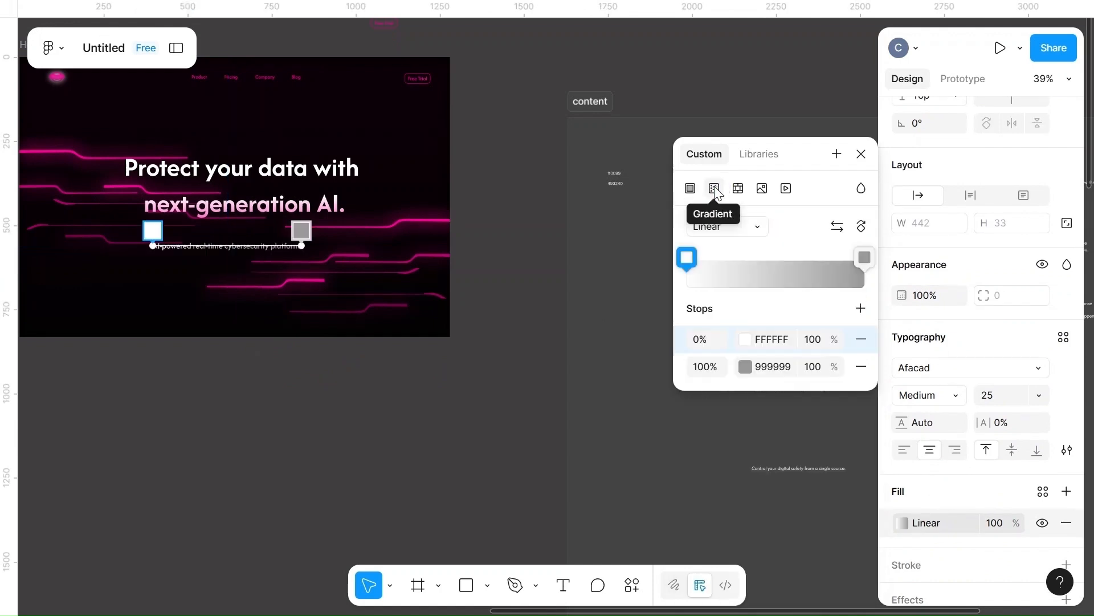
pyautogui.click(776, 367)
pyautogui.write('ff0099')
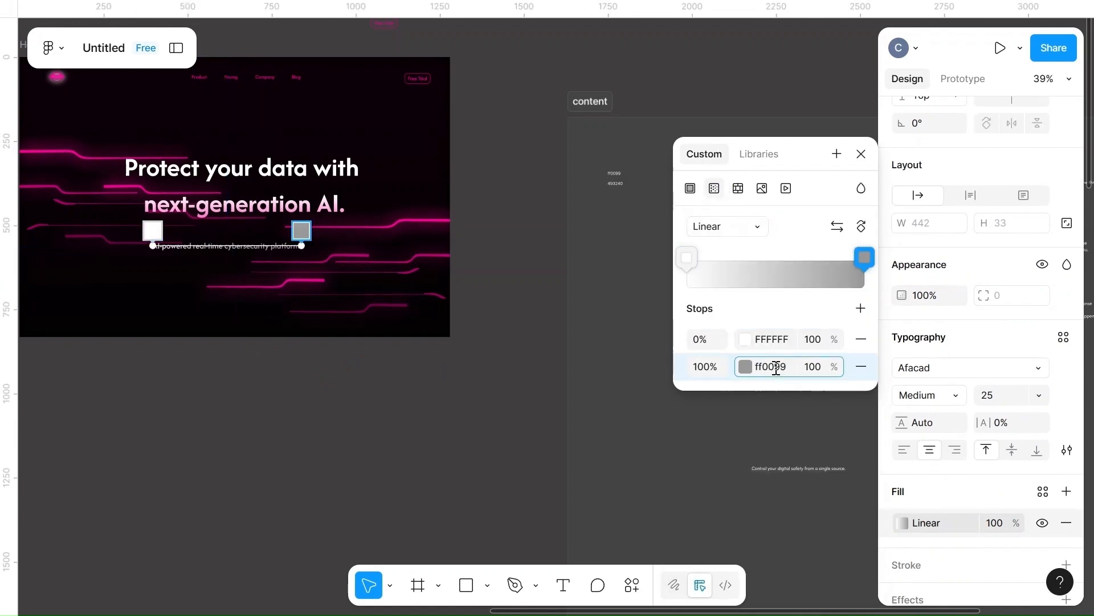
pyautogui.press('Return')
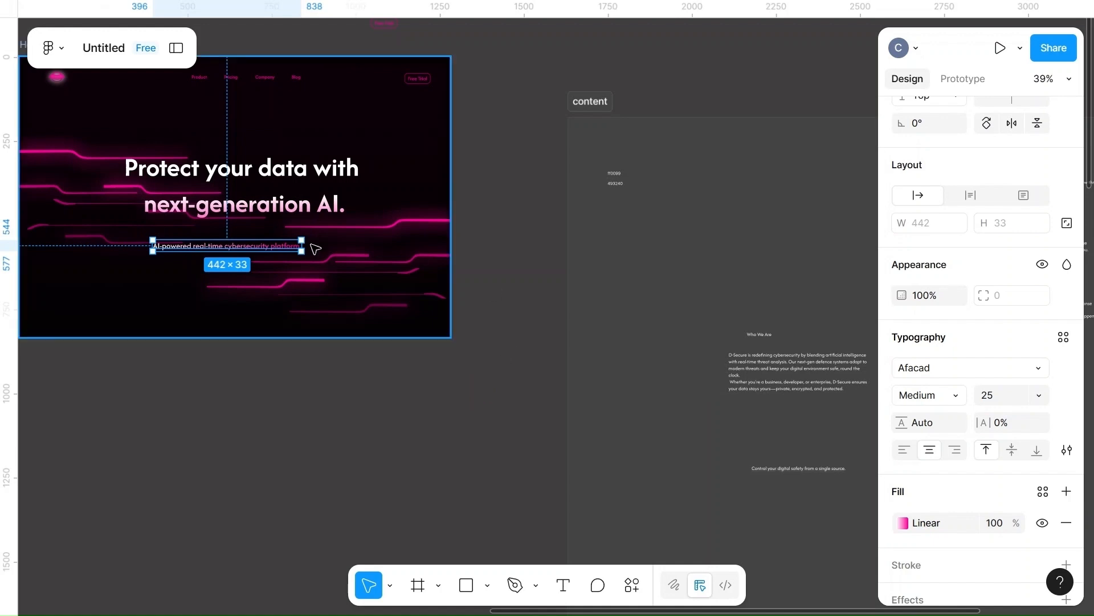
# - Reorient the tagline's gradient vertically with white above pink, and shorten it to roughly the height of the letters
pyautogui.click(234, 245)
pyautogui.click(908, 527)
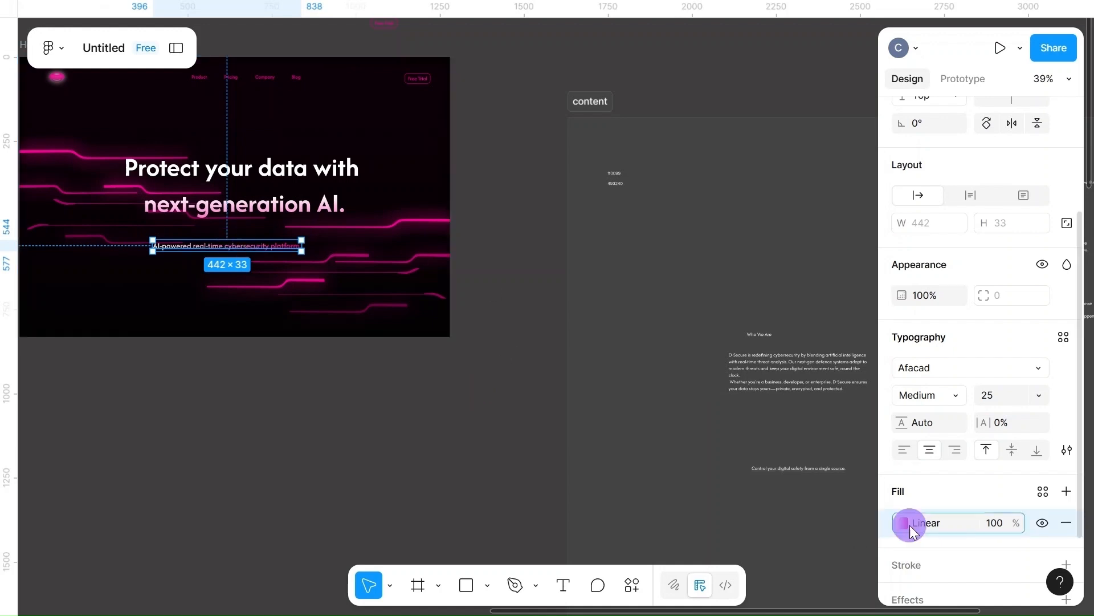
pyautogui.click(905, 525)
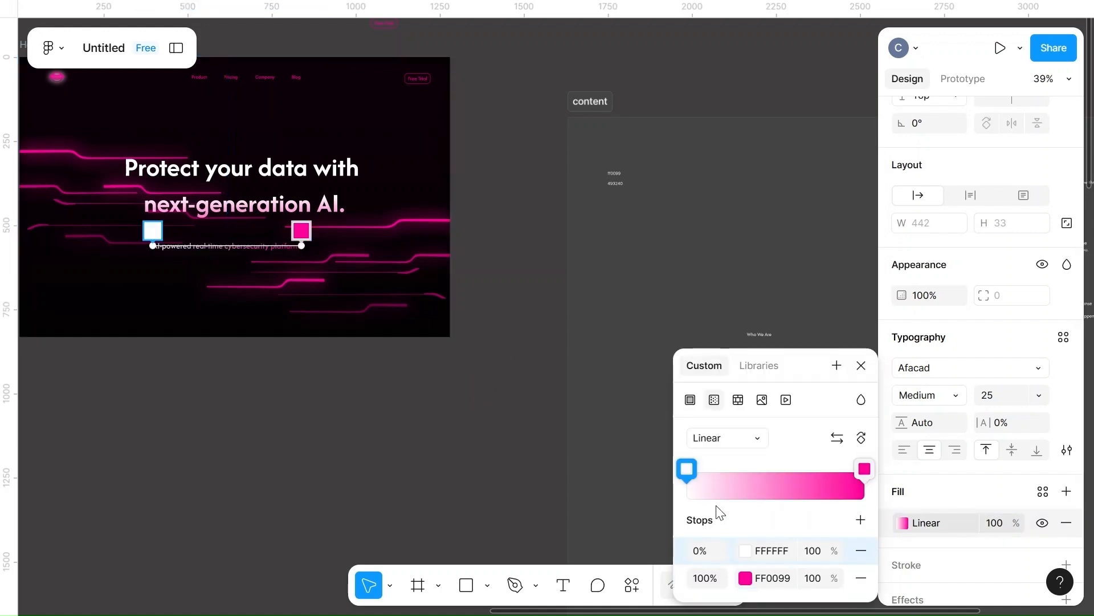
pyautogui.moveTo(300, 245); pyautogui.dragTo(206, 309)
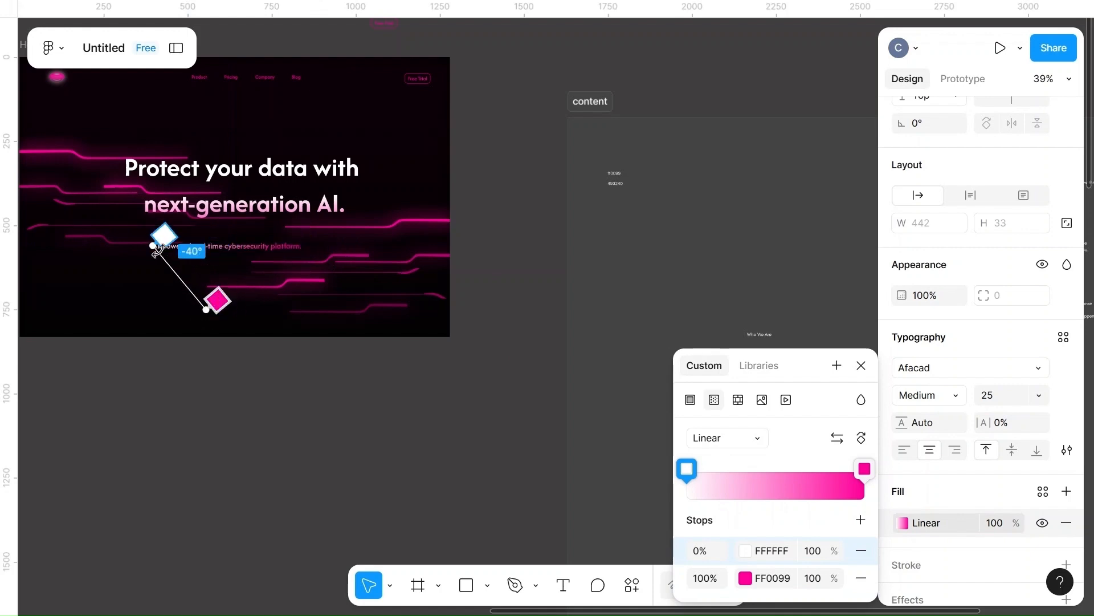
pyautogui.moveTo(156, 241); pyautogui.dragTo(227, 219)
pyautogui.moveTo(206, 309); pyautogui.dragTo(224, 311)
pyautogui.scroll(6, 226, 313)
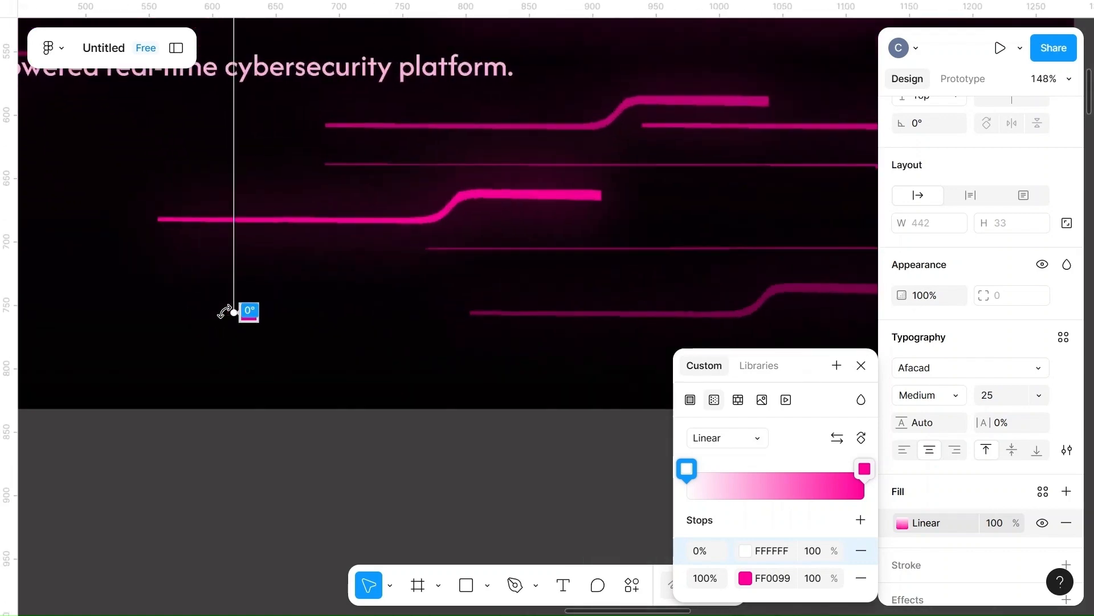
pyautogui.scroll(2, 420, 288)
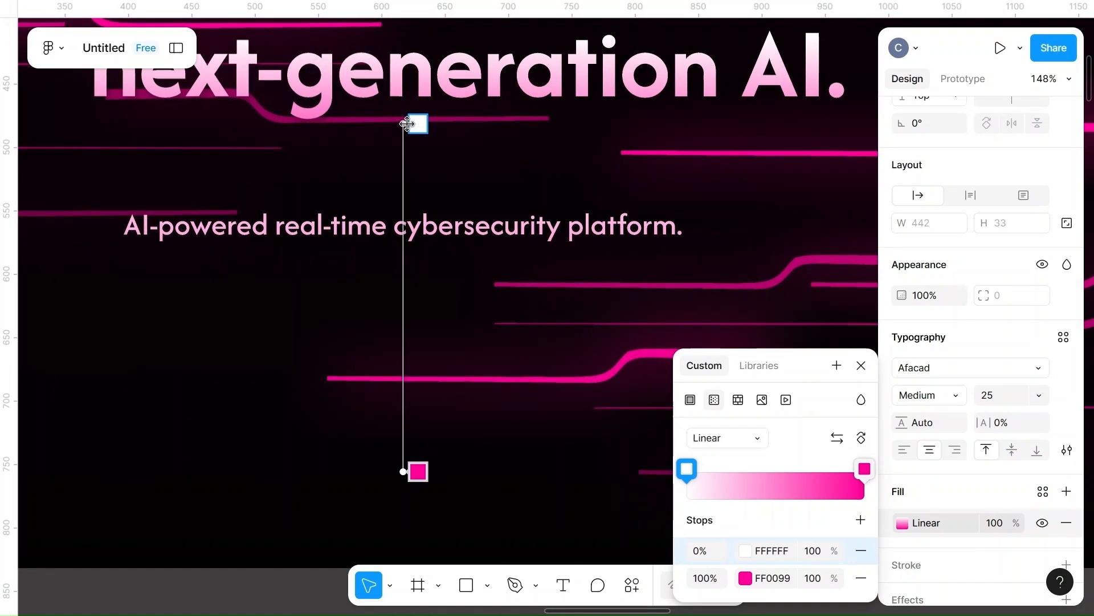
pyautogui.moveTo(411, 127); pyautogui.dragTo(403, 180)
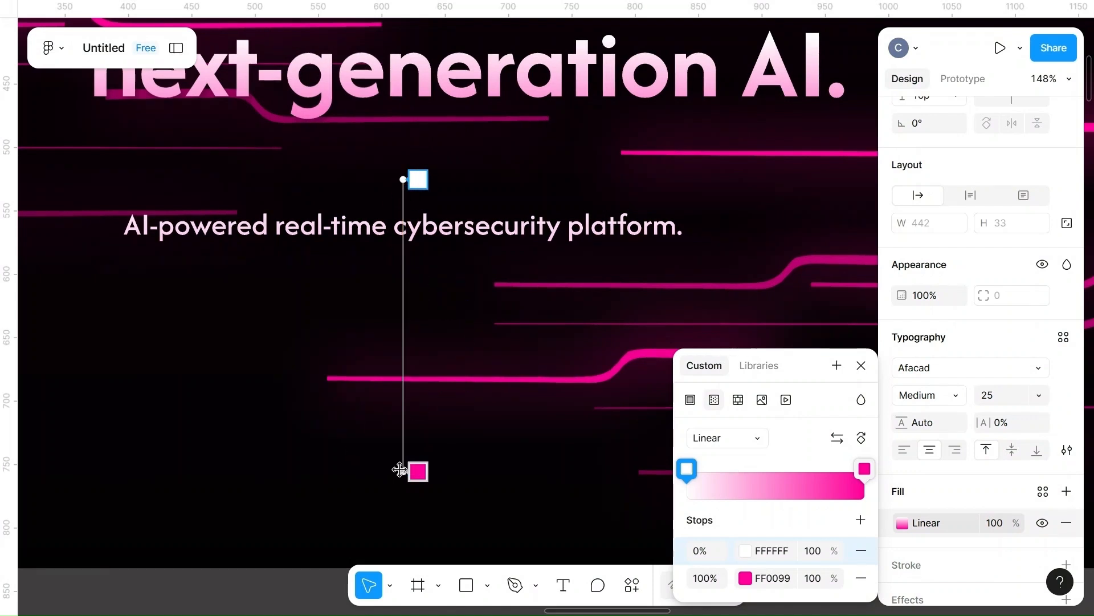
pyautogui.moveTo(400, 469); pyautogui.dragTo(403, 248)
pyautogui.moveTo(403, 182); pyautogui.dragTo(403, 215)
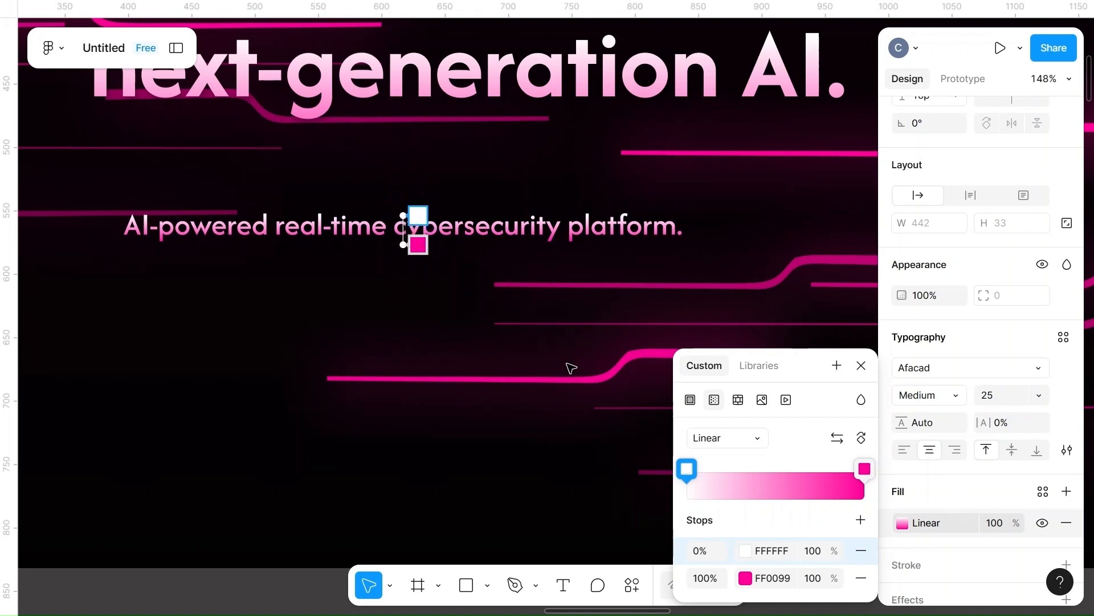
# - Set the opacity of the tagline gradient's FF0099 stop to 80%
pyautogui.click(820, 584)
pyautogui.write('80')
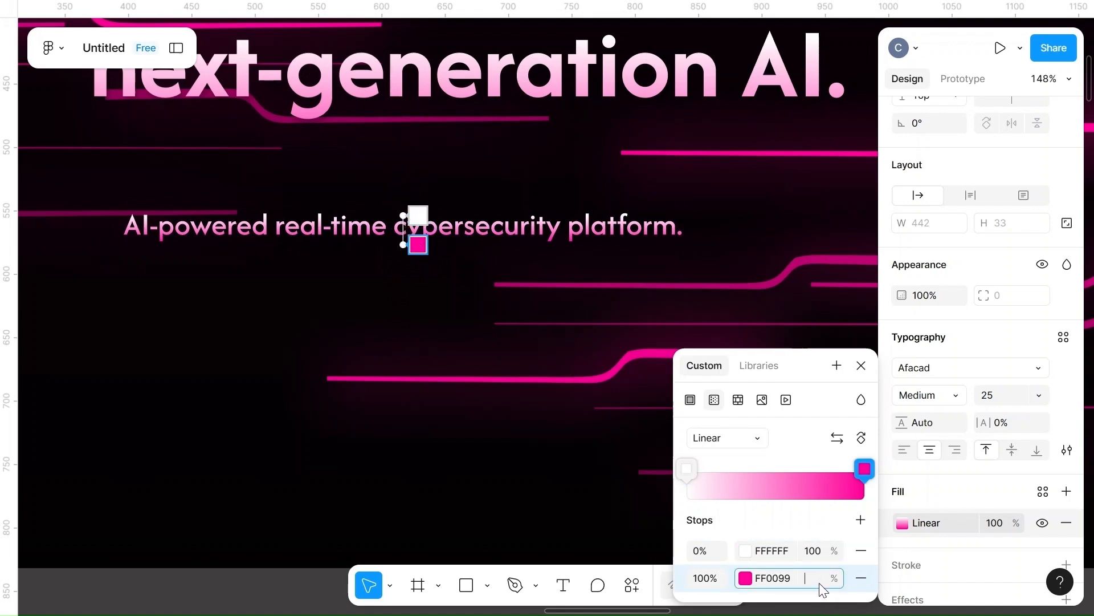
pyautogui.click(550, 498)
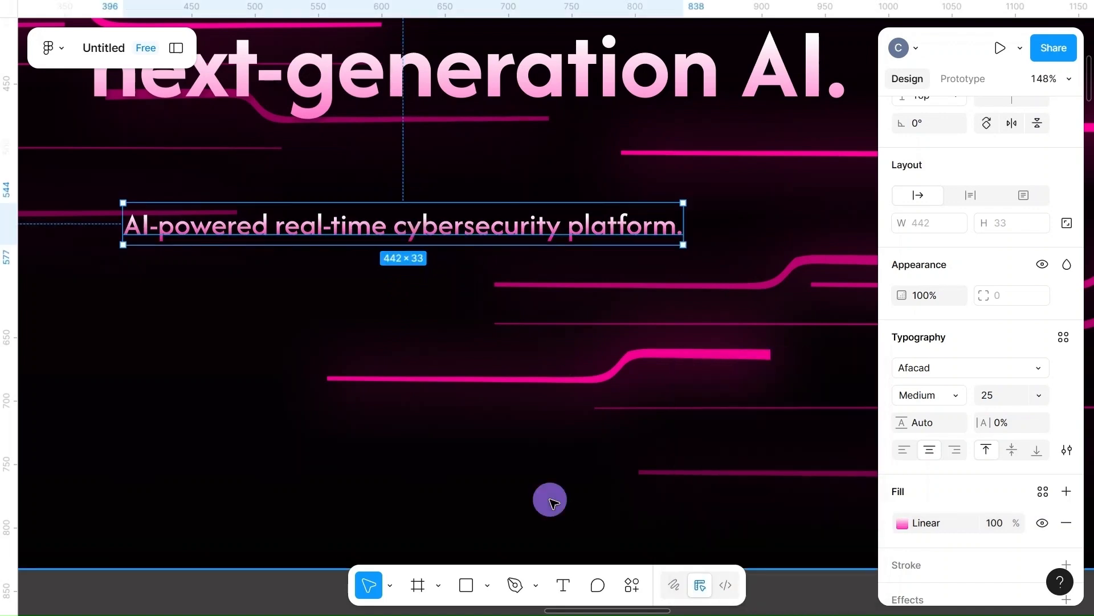
pyautogui.click(553, 500)
# - Add a drop shadow effect to the tagline text
pyautogui.scroll(-2, 554, 501)
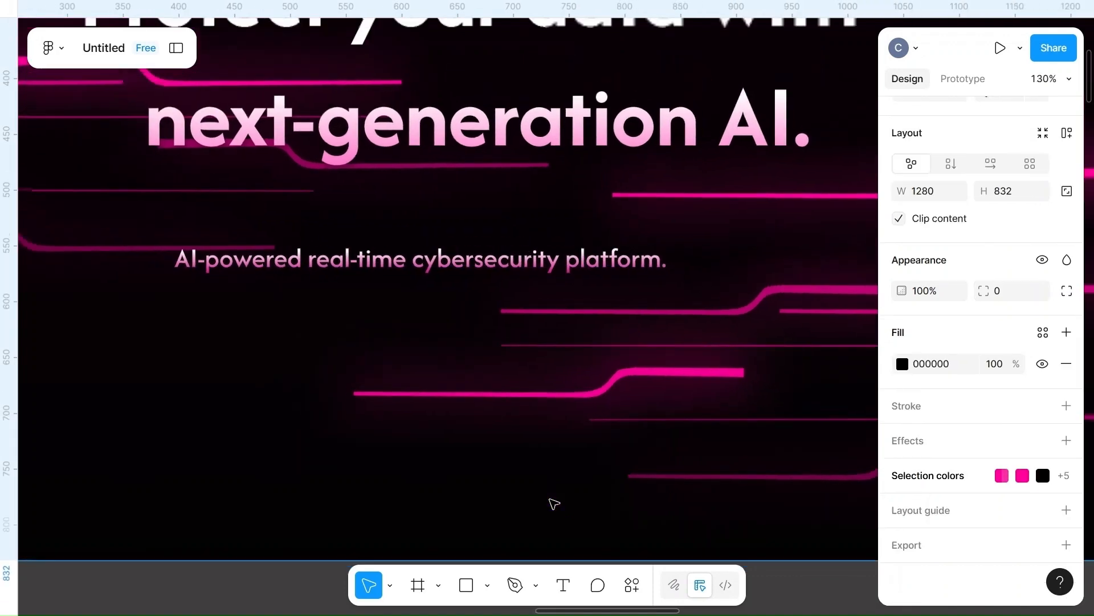
pyautogui.click(476, 261)
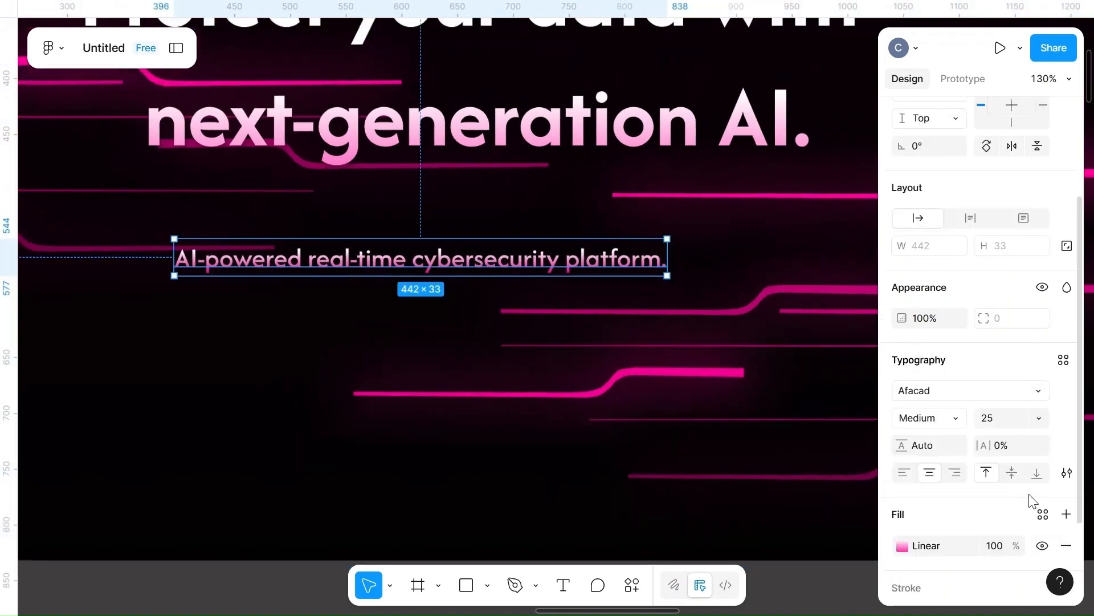
pyautogui.click(1066, 509)
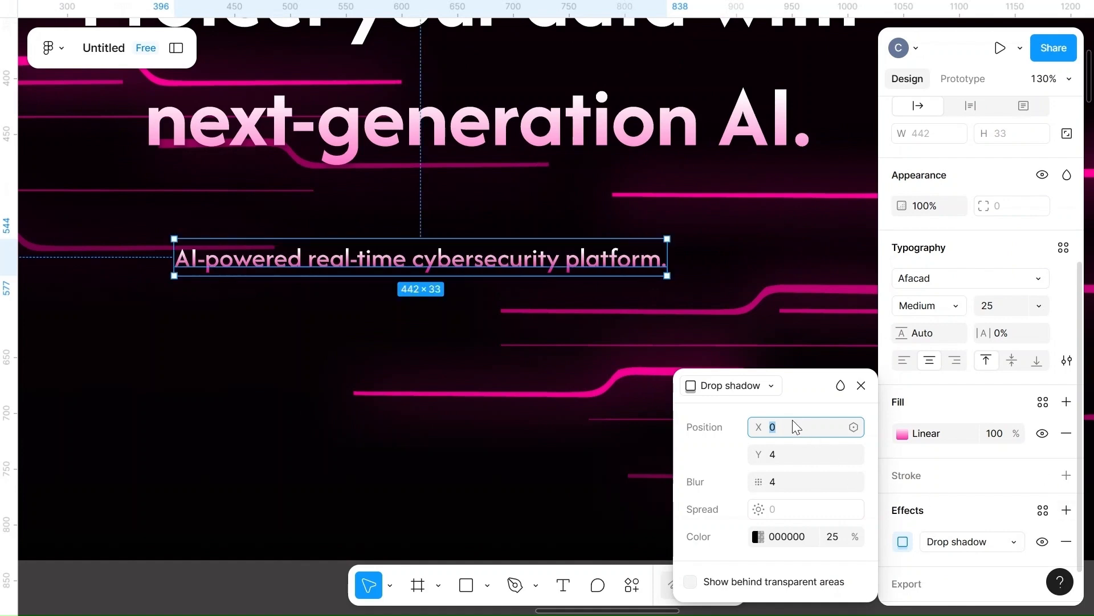
pyautogui.click(790, 431)
pyautogui.click(506, 440)
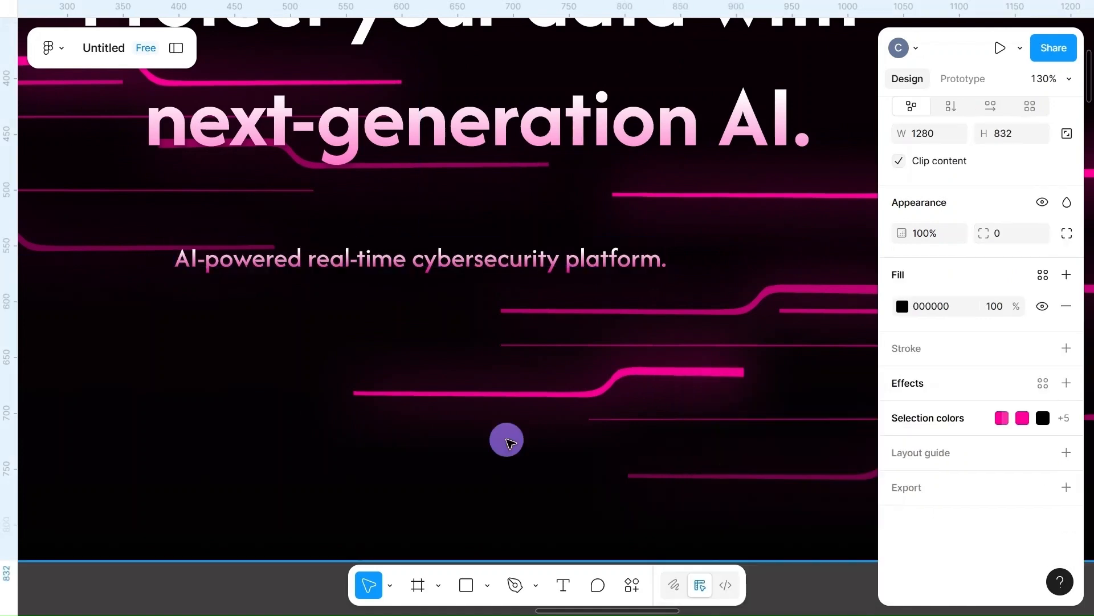
# - Move the tagline up closer to the heading's second line, to about X 465 and Y 513
pyautogui.moveTo(465, 257); pyautogui.dragTo(547, 206)
pyautogui.scroll(-5, 487, 261)
pyautogui.click(500, 227)
pyautogui.click(625, 237)
pyautogui.hscroll(2, 625, 237)
pyautogui.scroll(-1, 626, 237)
pyautogui.scroll(-3, 627, 239)
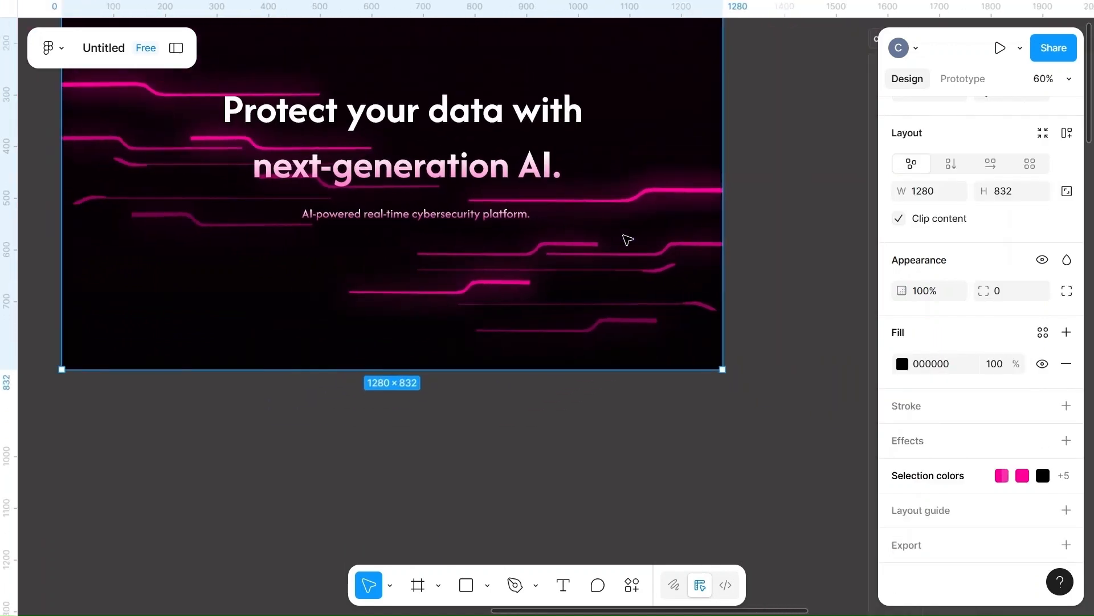
# - Lower the opacity of the tagline gradient's FF0099 stop to 50%
pyautogui.click(428, 215)
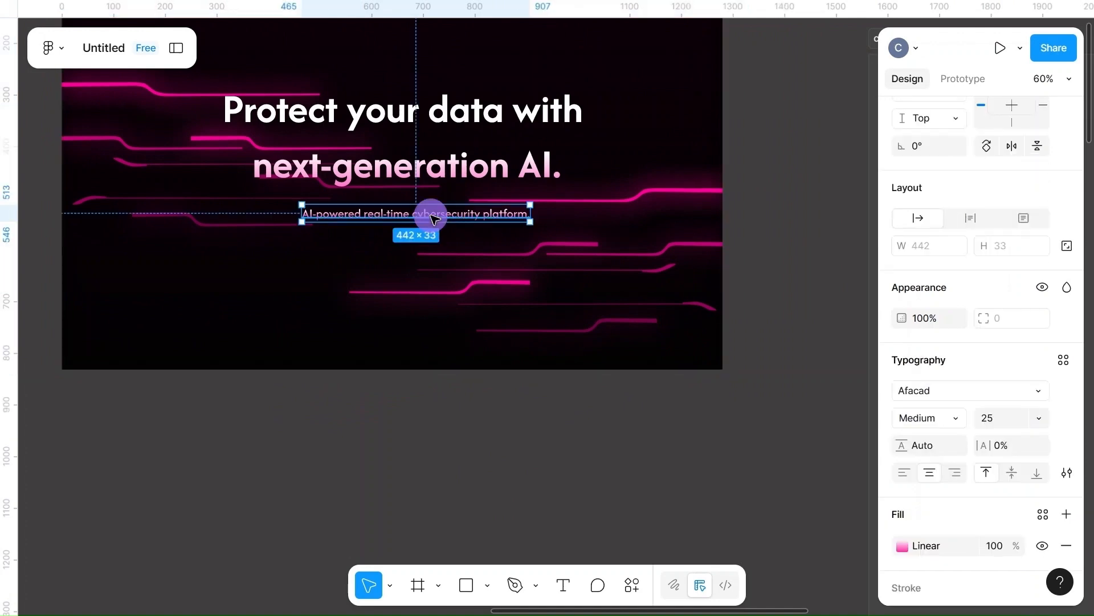
pyautogui.click(903, 546)
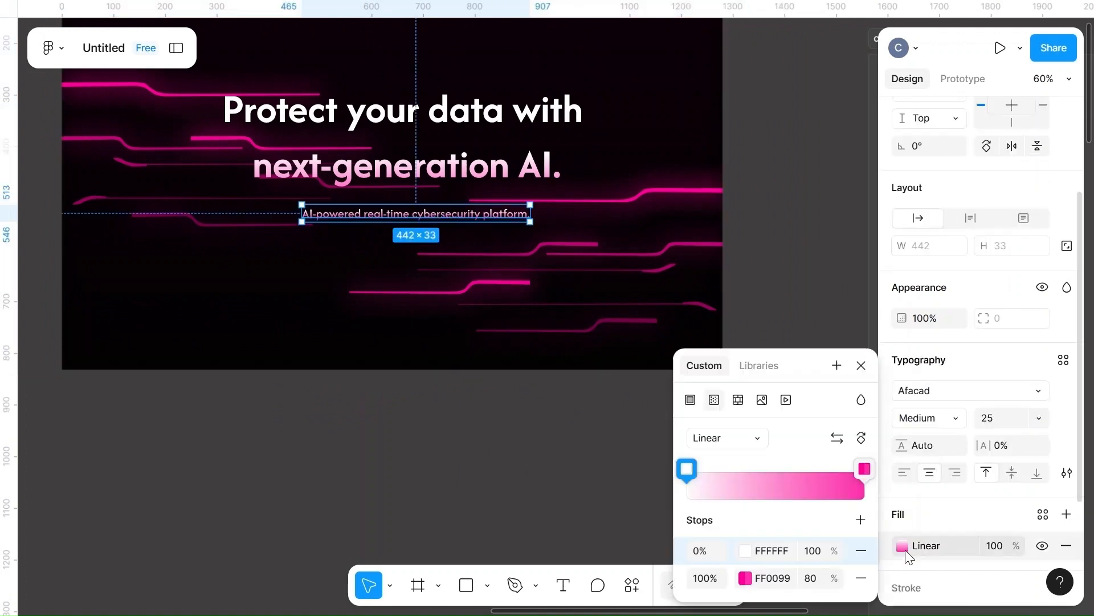
pyautogui.click(809, 578)
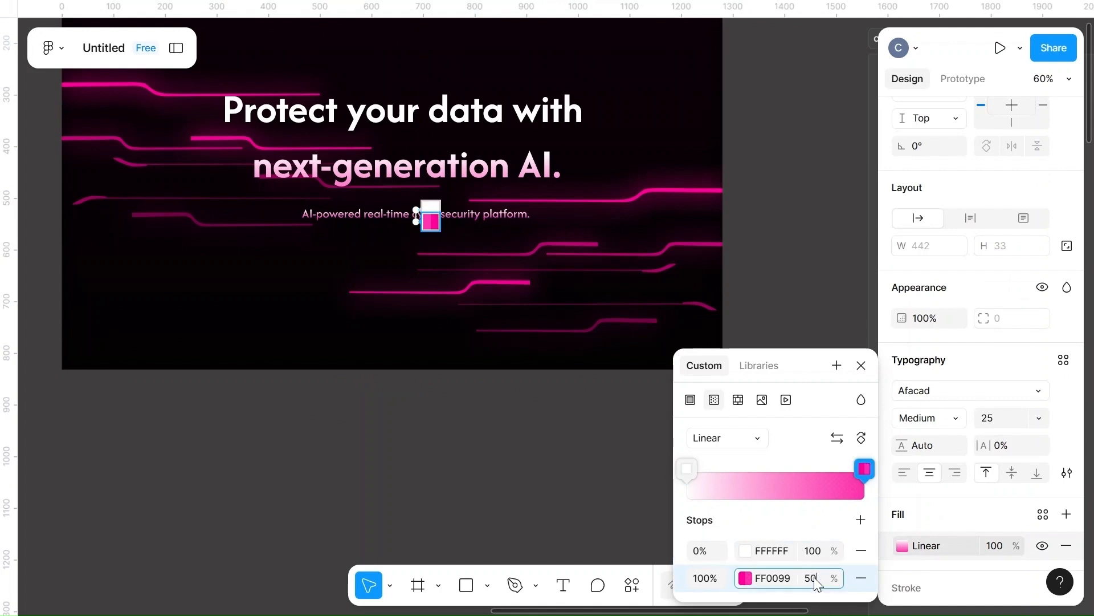
pyautogui.press('Escape')
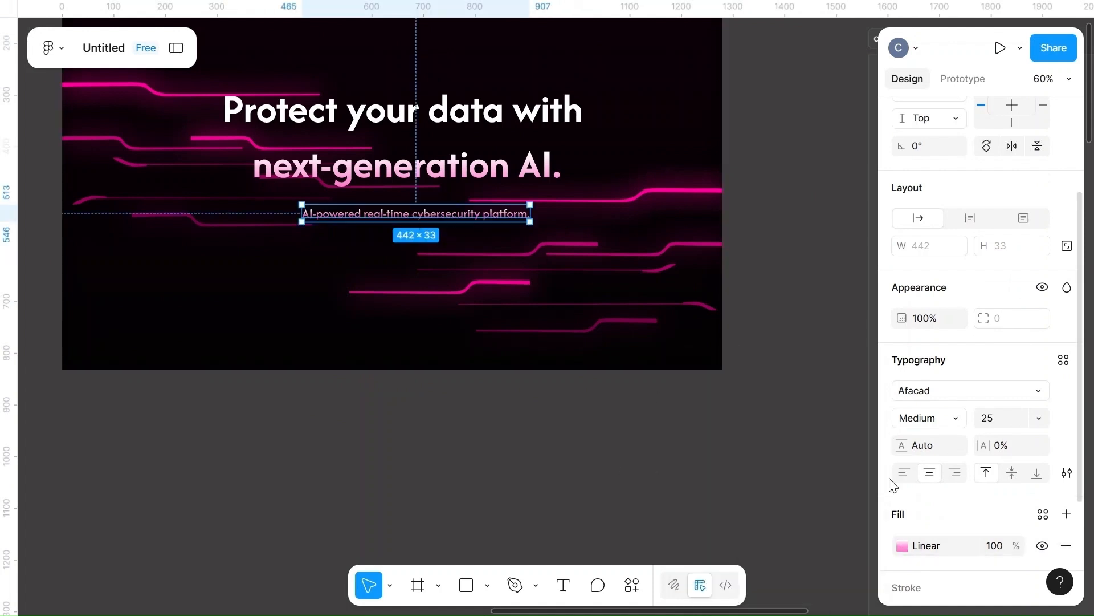
# - Set the tagline's overall fill opacity to 85% and centre the text under the heading at about X 419 and Y 516
pyautogui.click(997, 551)
pyautogui.write('85')
pyautogui.click(637, 450)
pyautogui.moveTo(427, 221); pyautogui.dragTo(400, 222)
# - Shift the white stop of the tagline's gradient fill to 37%
pyautogui.scroll(-3, 970, 582)
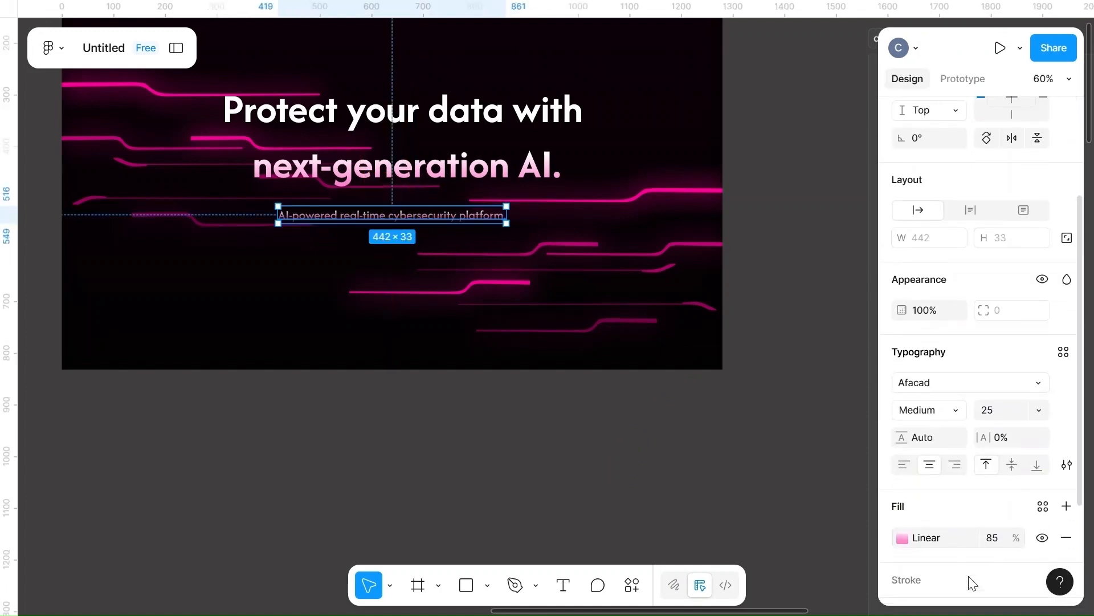
pyautogui.click(901, 539)
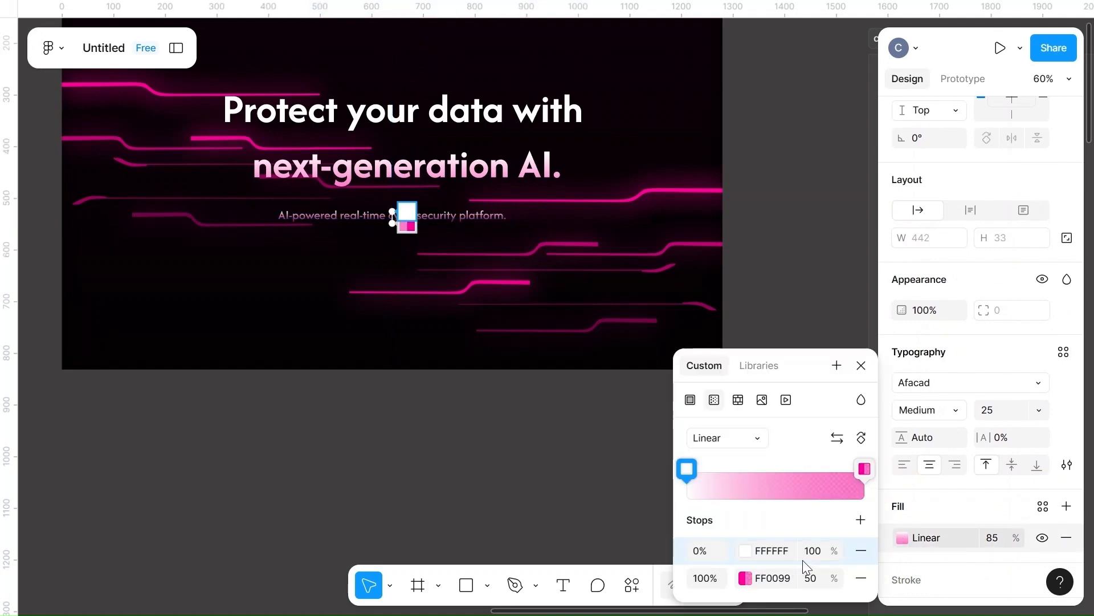
pyautogui.scroll(5, 540, 353)
pyautogui.hscroll(-3, 540, 354)
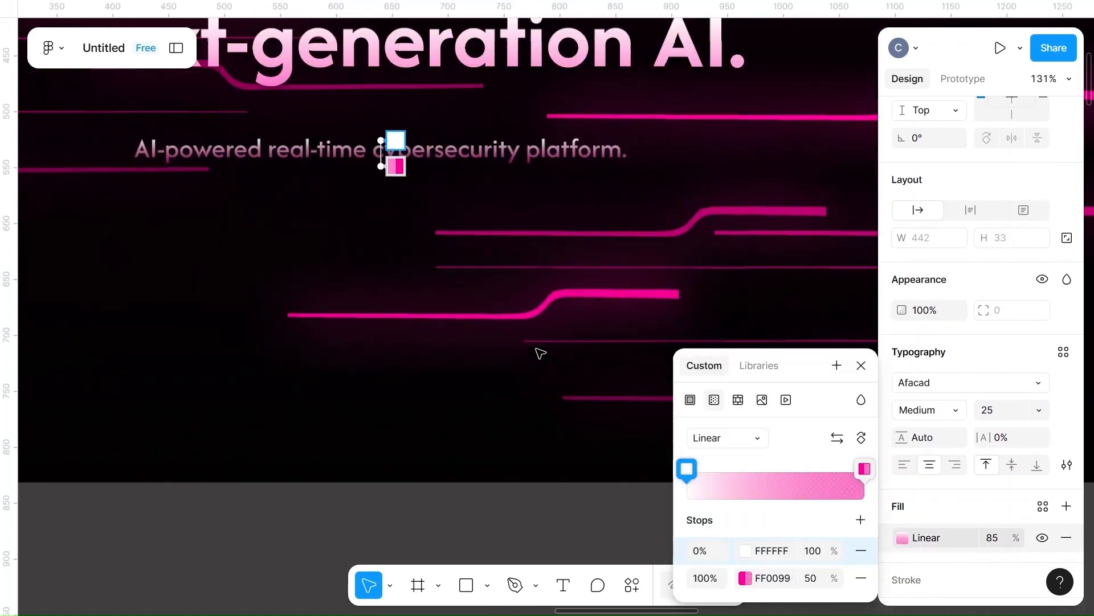
pyautogui.scroll(5, 540, 353)
pyautogui.scroll(4, 540, 353)
pyautogui.scroll(5, 540, 353)
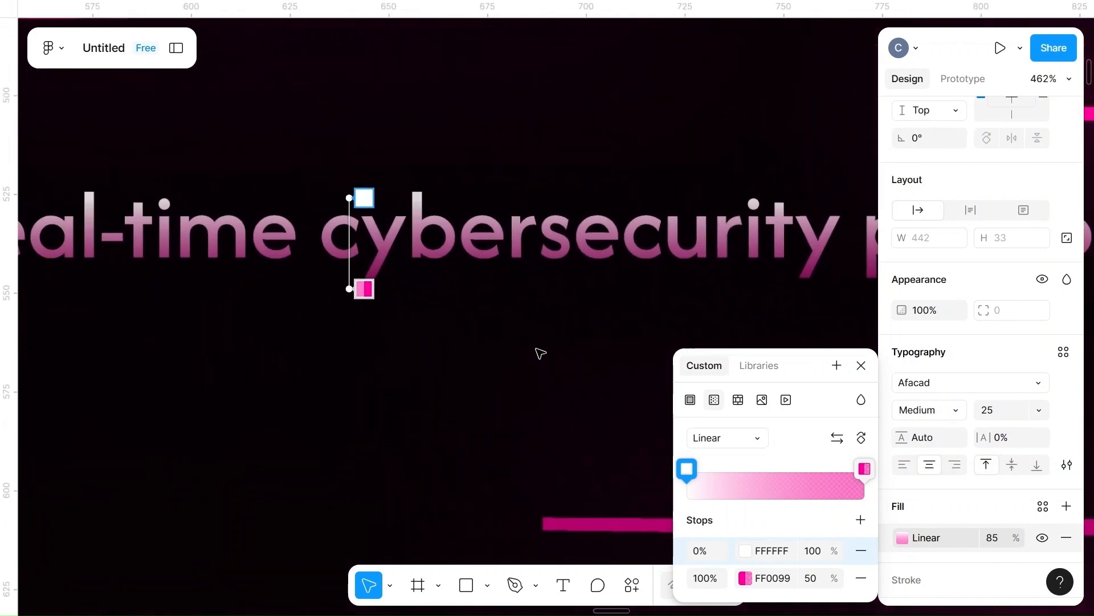
pyautogui.moveTo(371, 203); pyautogui.dragTo(372, 240)
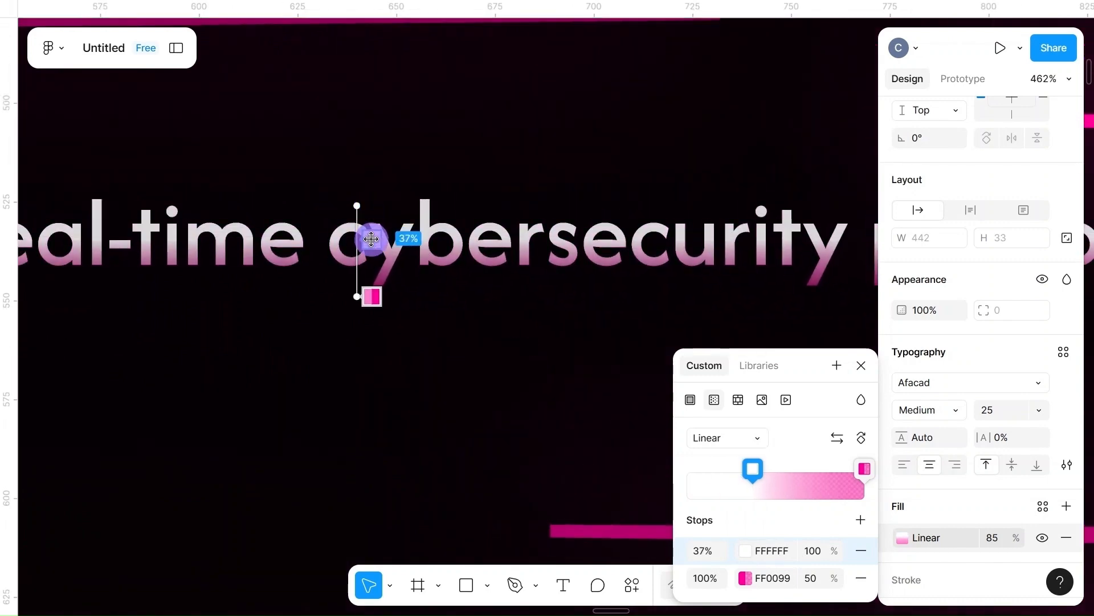
pyautogui.press('Escape')
pyautogui.scroll(-8, 469, 368)
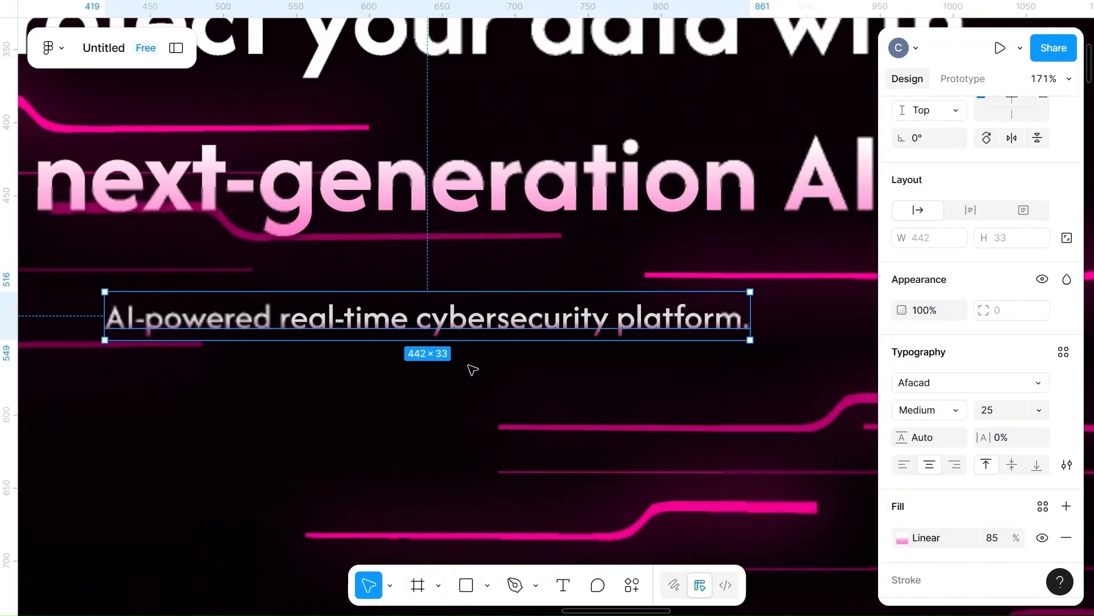
pyautogui.scroll(-2, 473, 369)
pyautogui.press('Escape')
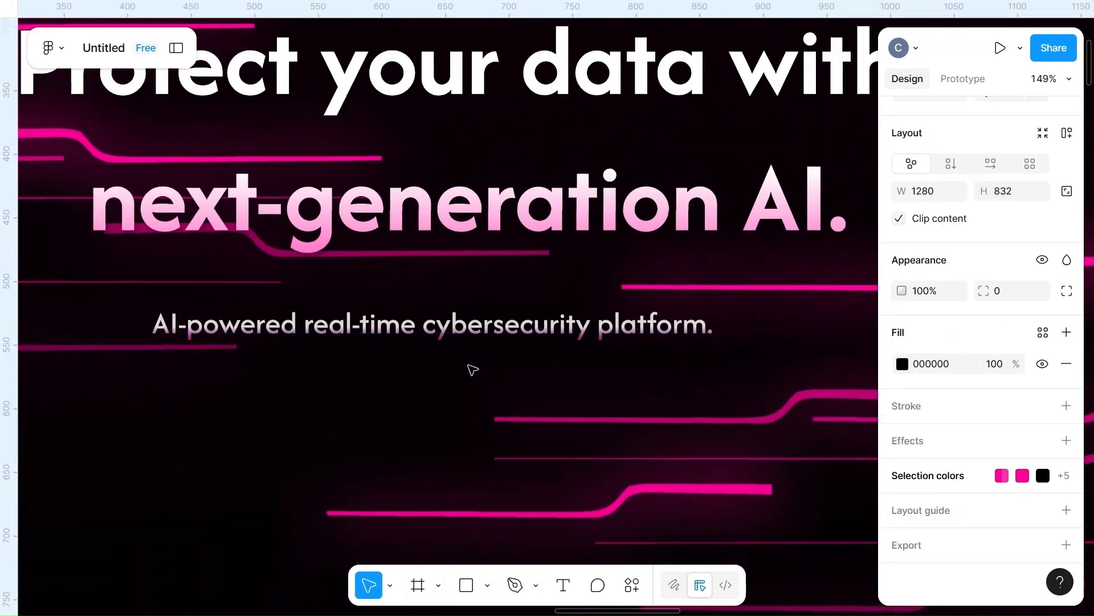
# - Give the navigation links group a linear gradient fill from FFFFFF at 0% to FF0099 at 100%
pyautogui.scroll(-3, 472, 369)
pyautogui.scroll(-3, 645, 344)
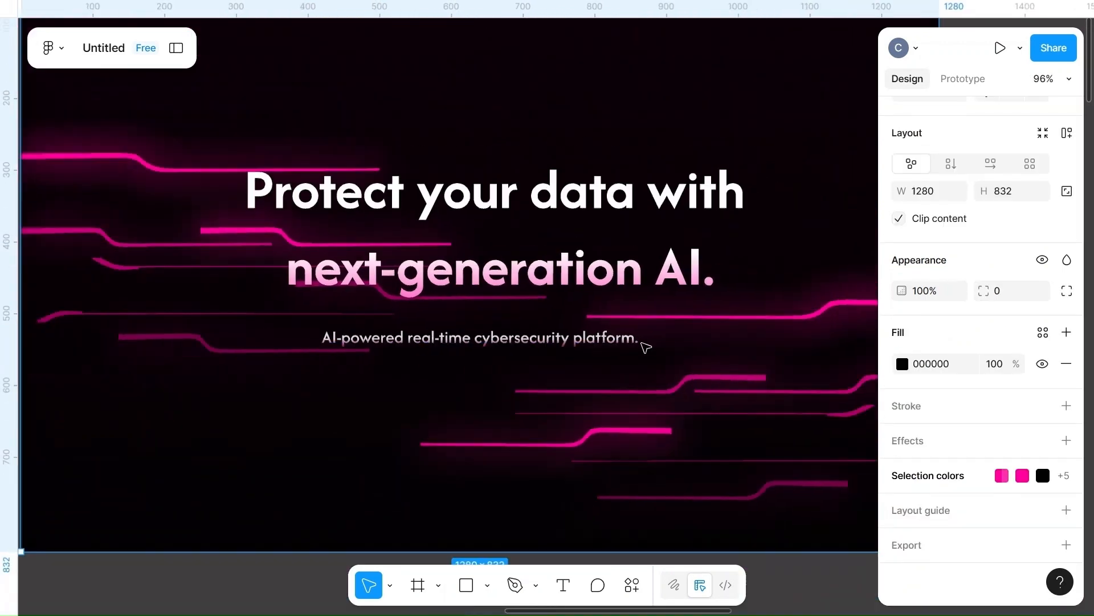
pyautogui.scroll(-3, 605, 207)
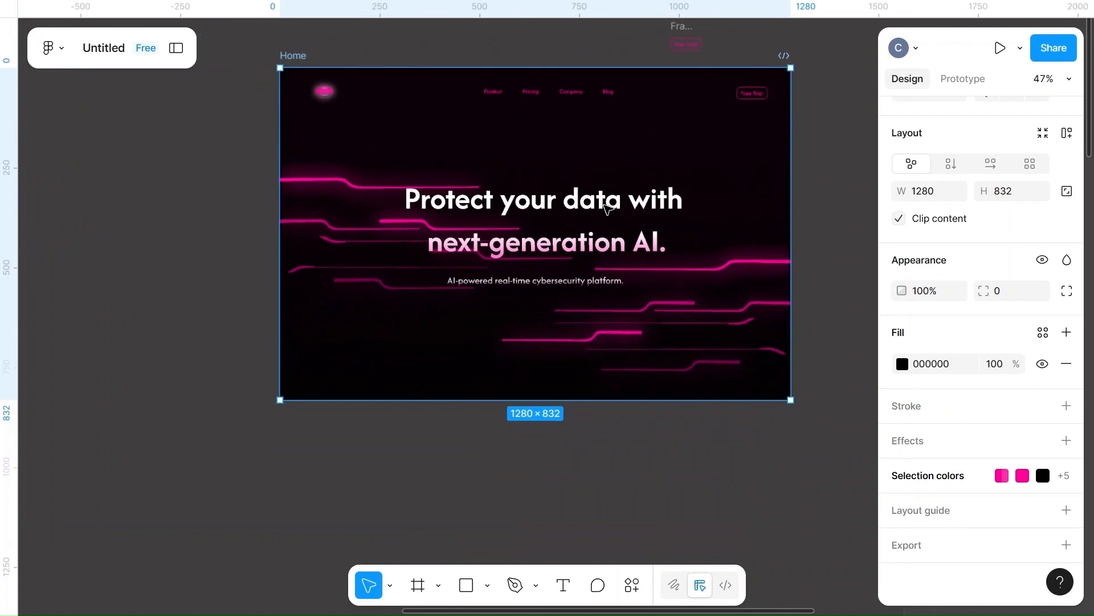
pyautogui.click(844, 203)
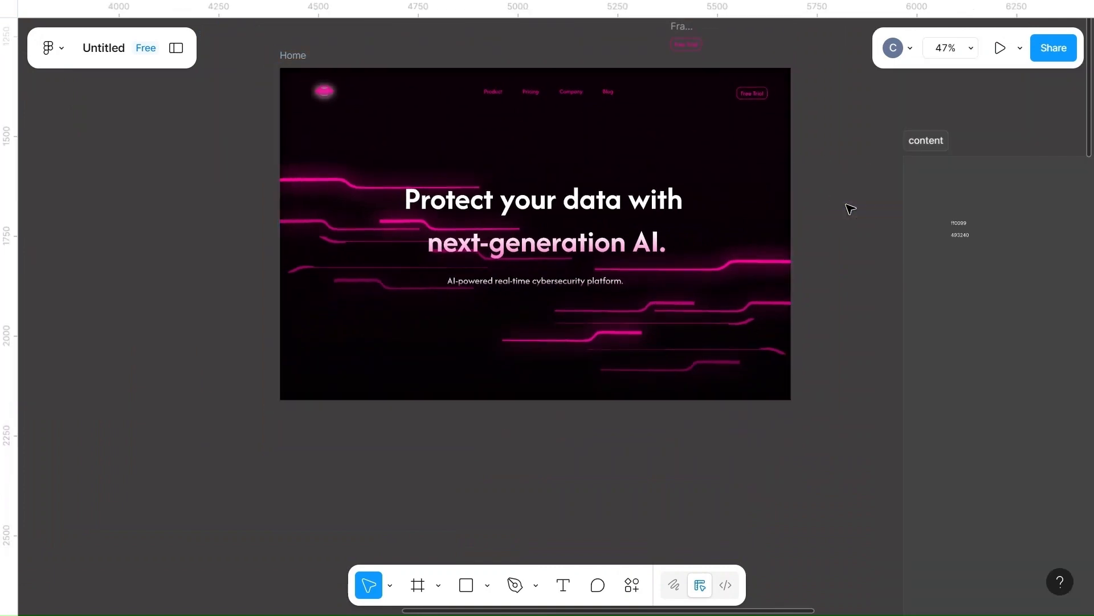
pyautogui.click(578, 97)
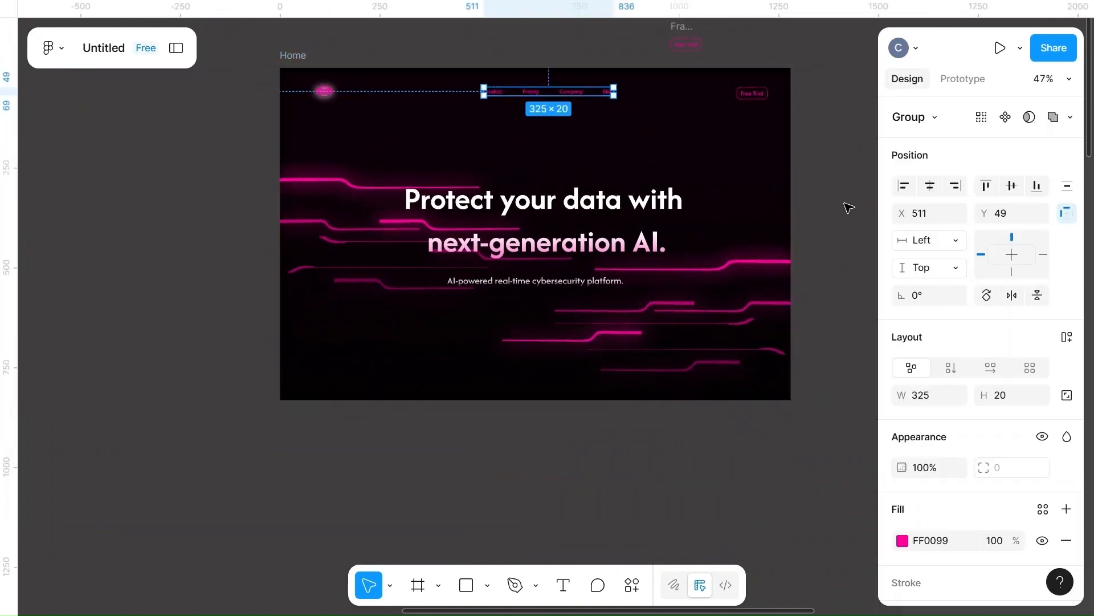
pyautogui.click(903, 449)
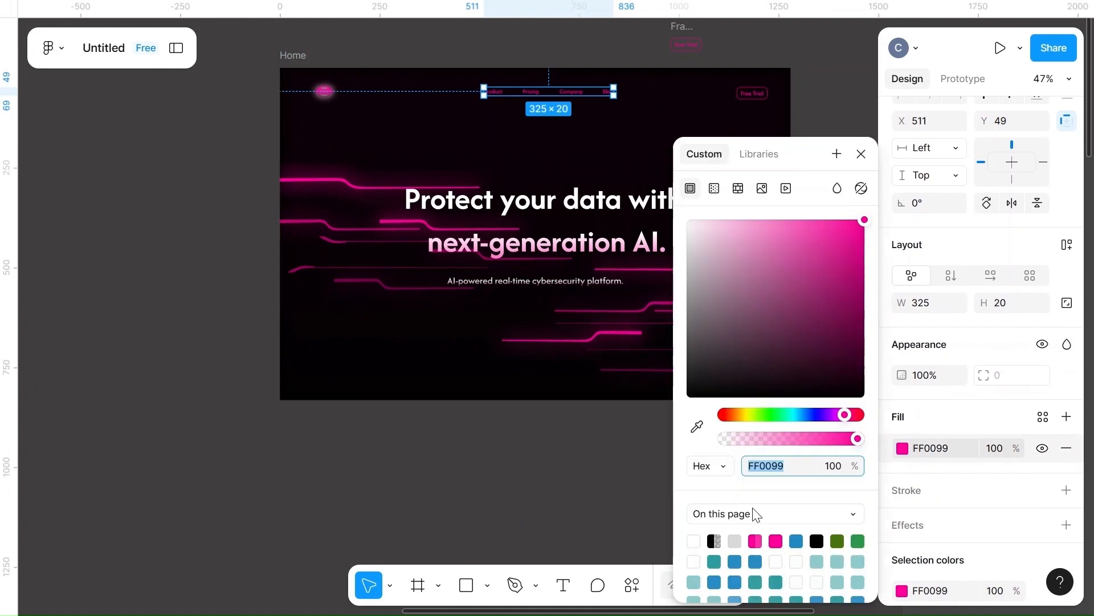
pyautogui.click(714, 188)
pyautogui.click(780, 365)
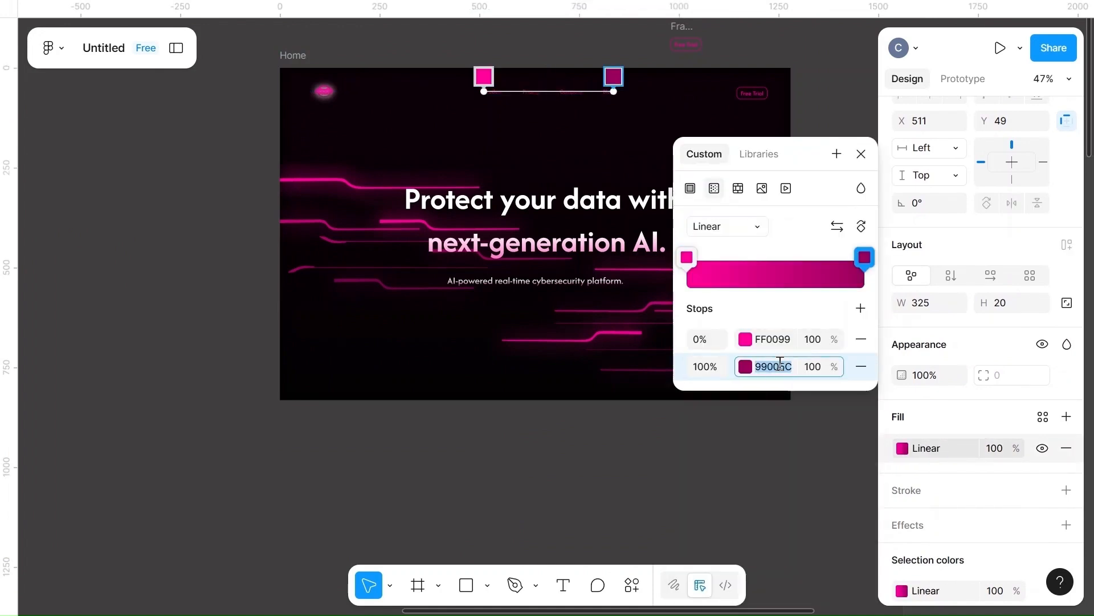
pyautogui.press('BackSpace')
pyautogui.click(779, 340)
pyautogui.write('f')
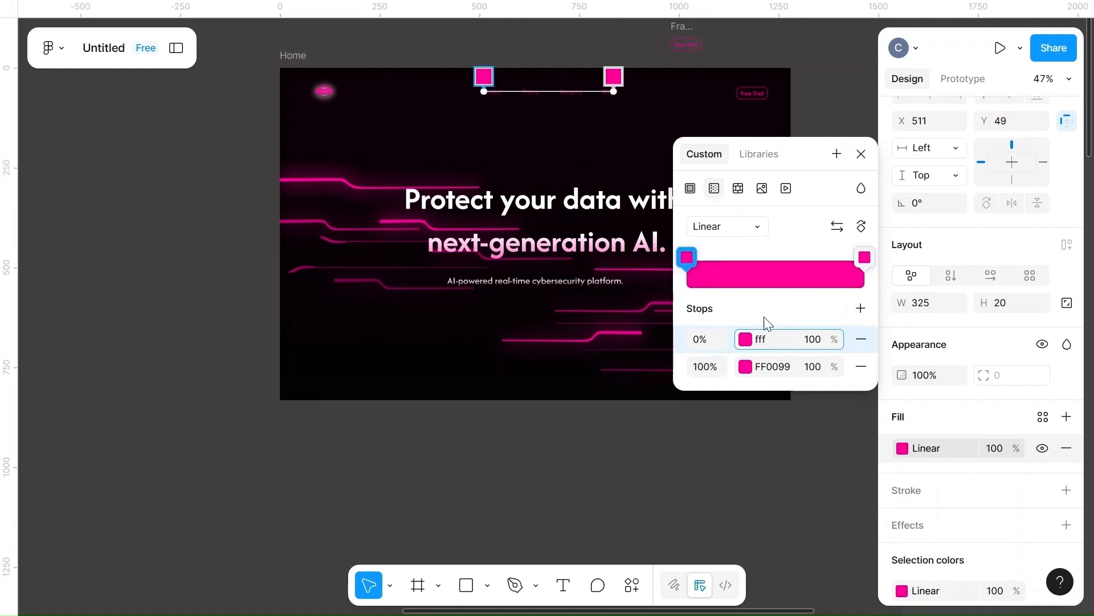
pyautogui.write('ff')
pyautogui.click(764, 316)
# - Reorient the navigation links' gradient to run vertically, with white above and pink just below the text
pyautogui.scroll(5, 683, 84)
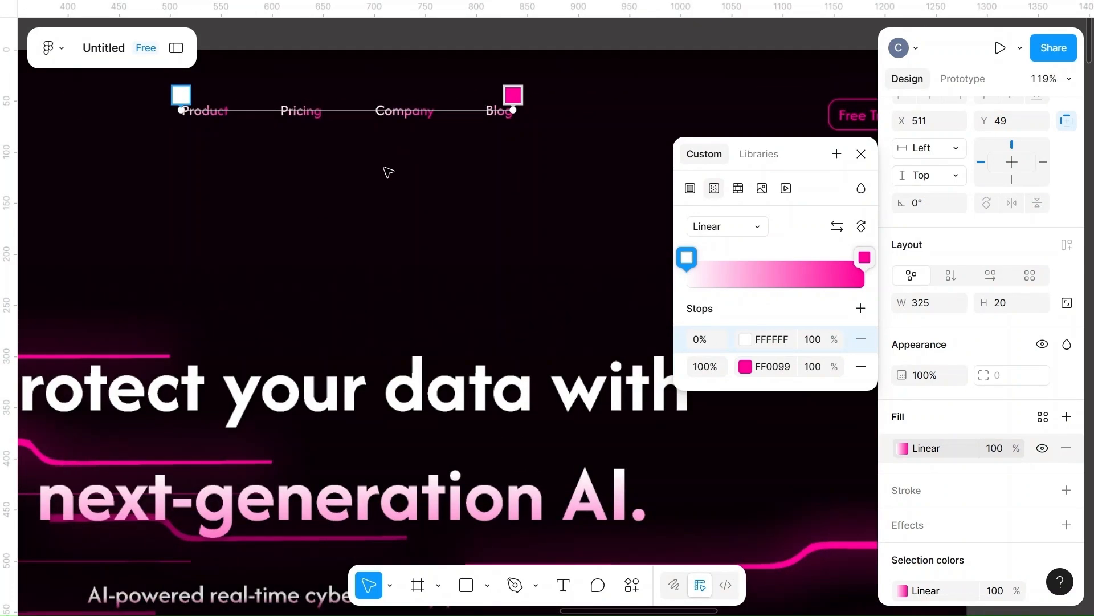
pyautogui.moveTo(181, 113); pyautogui.dragTo(347, 90)
pyautogui.moveTo(514, 109); pyautogui.dragTo(349, 232)
pyautogui.scroll(3, 350, 204)
pyautogui.scroll(4, 359, 256)
pyautogui.click(348, 219)
pyautogui.moveTo(350, 388); pyautogui.dragTo(349, 278)
# - Shift the white stop of the navigation links' gradient to 43%
pyautogui.keyDown('ctrl'); pyautogui.scroll(8, 350, 278); pyautogui.keyUp('ctrl')
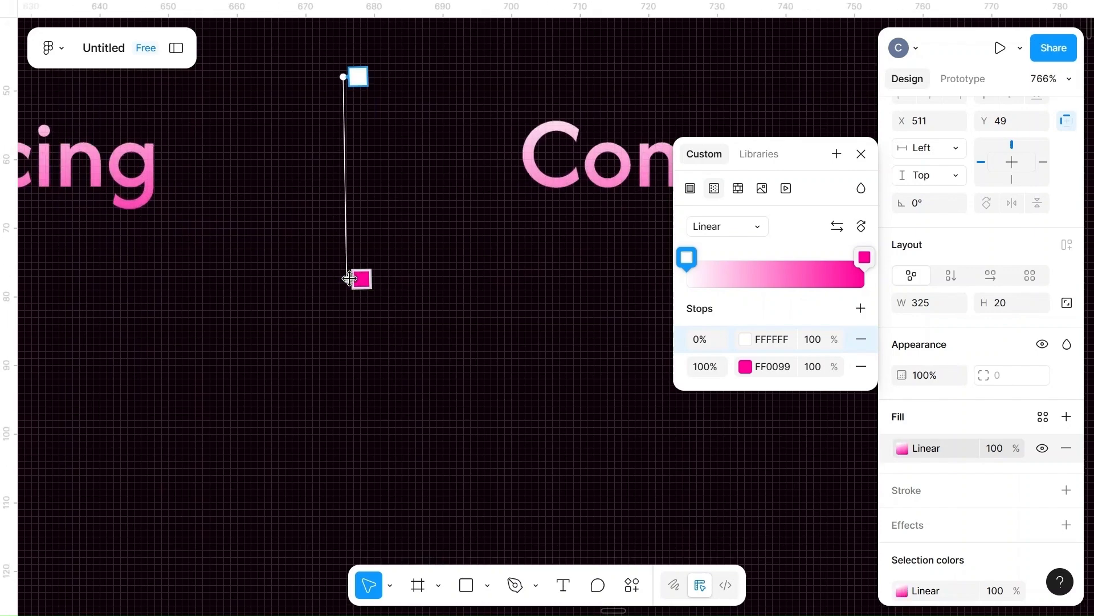
pyautogui.moveTo(358, 76); pyautogui.dragTo(361, 163)
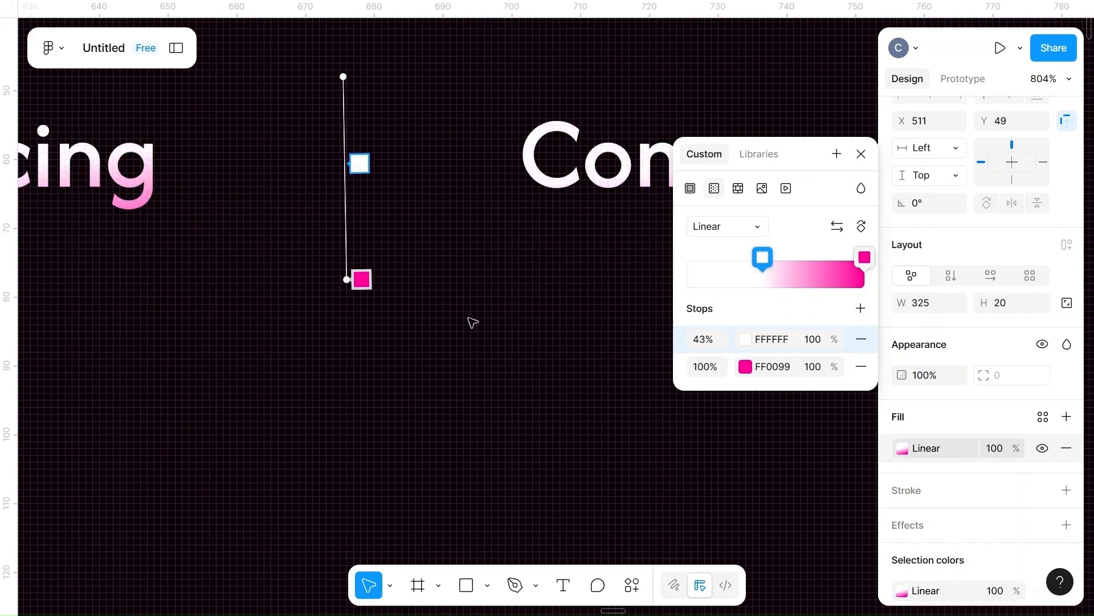
pyautogui.press('Escape')
pyautogui.keyDown('ctrl'); pyautogui.scroll(-5, 471, 320); pyautogui.keyUp('ctrl')
pyautogui.keyDown('ctrl'); pyautogui.scroll(-5, 472, 323); pyautogui.keyUp('ctrl')
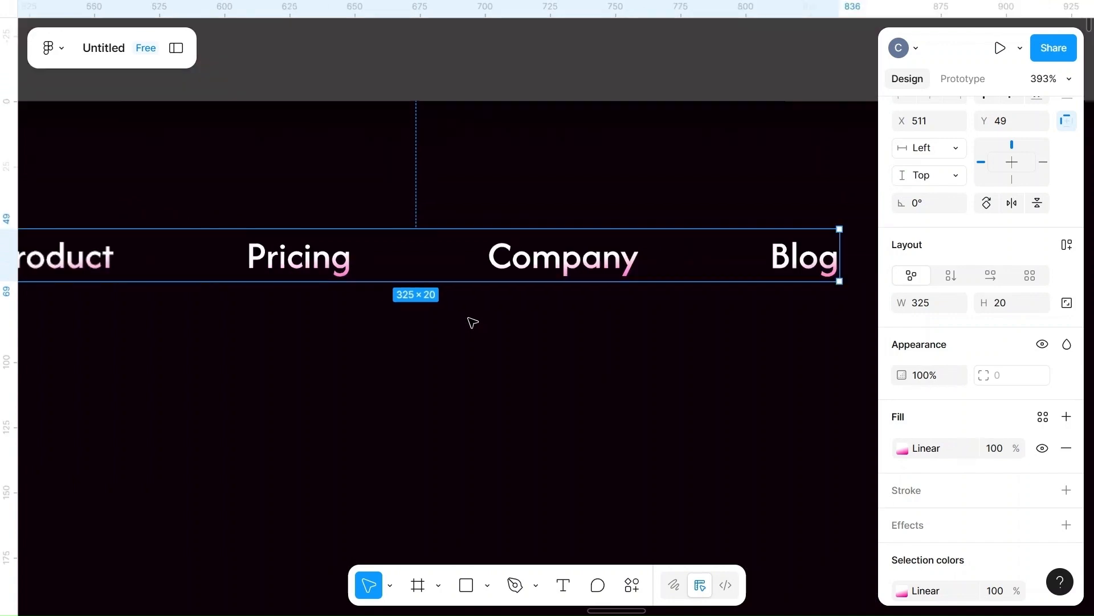
pyautogui.click(632, 354)
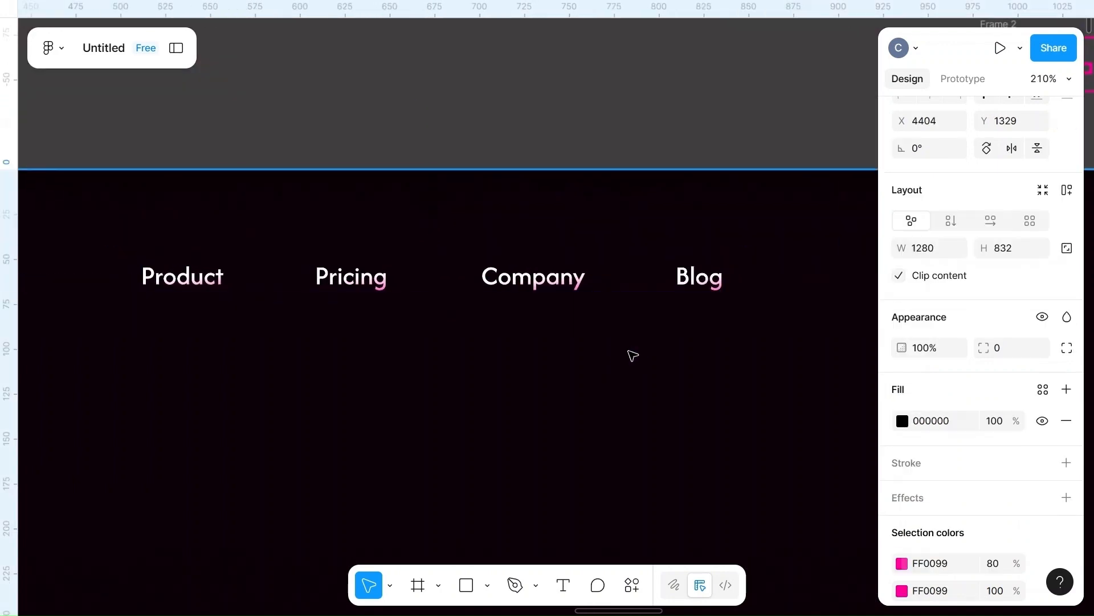
# - Set the stroke position of the header's Free Trial button to Center
pyautogui.keyDown('ctrl'); pyautogui.scroll(-5, 633, 356); pyautogui.keyUp('ctrl')
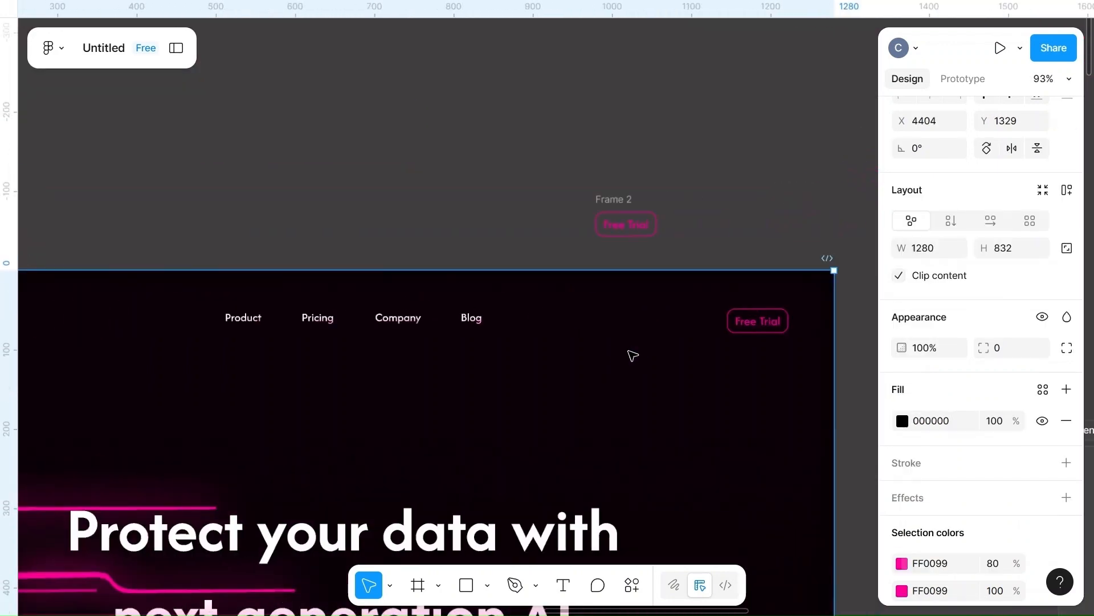
pyautogui.click(785, 317)
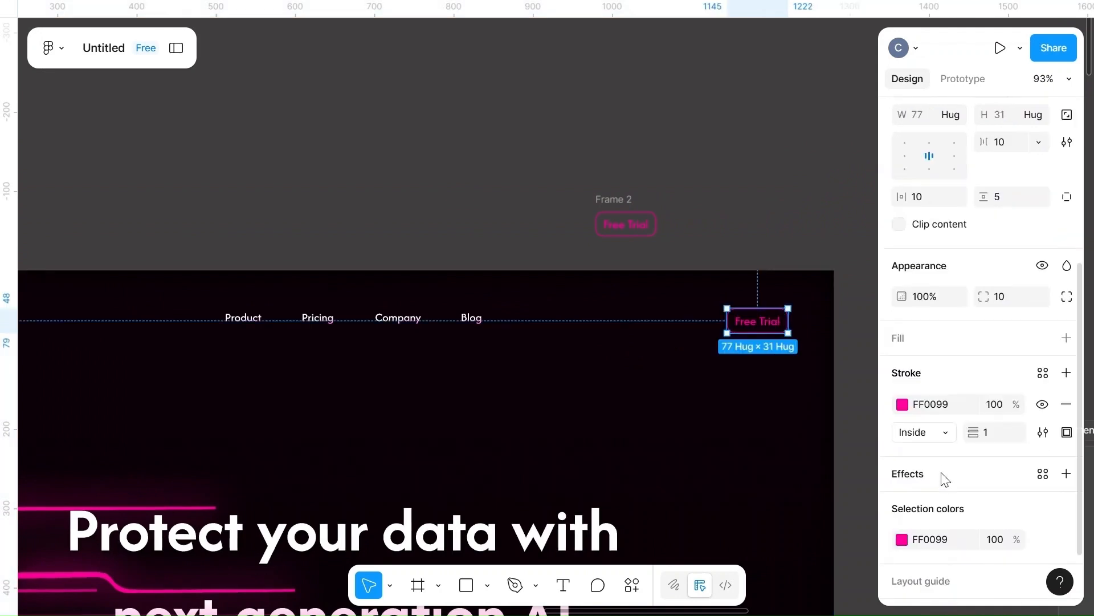
pyautogui.scroll(-1, 941, 478)
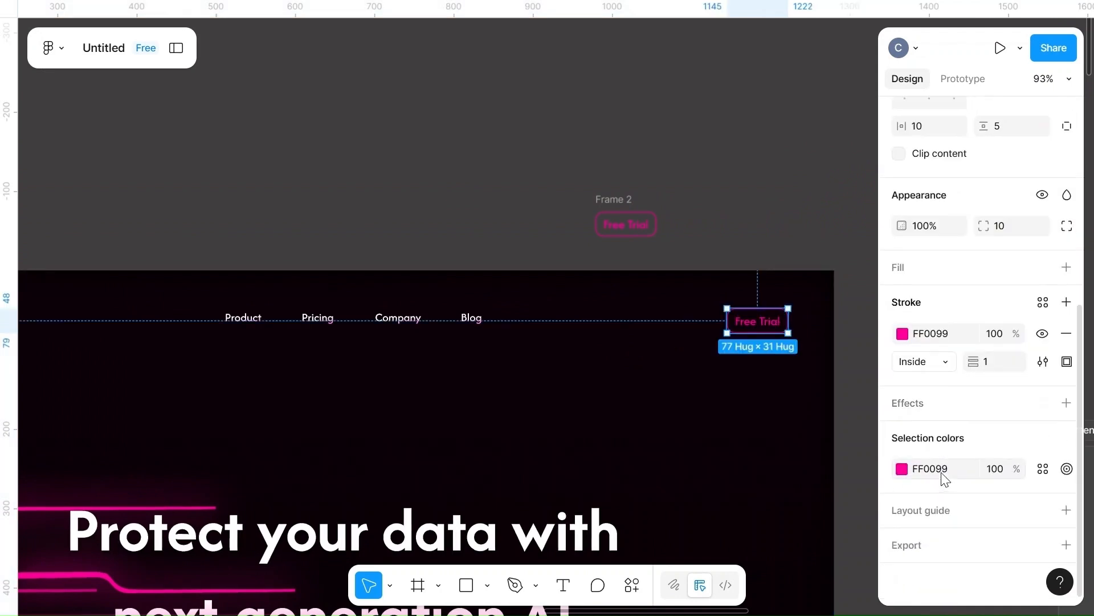
pyautogui.click(947, 360)
pyautogui.click(925, 339)
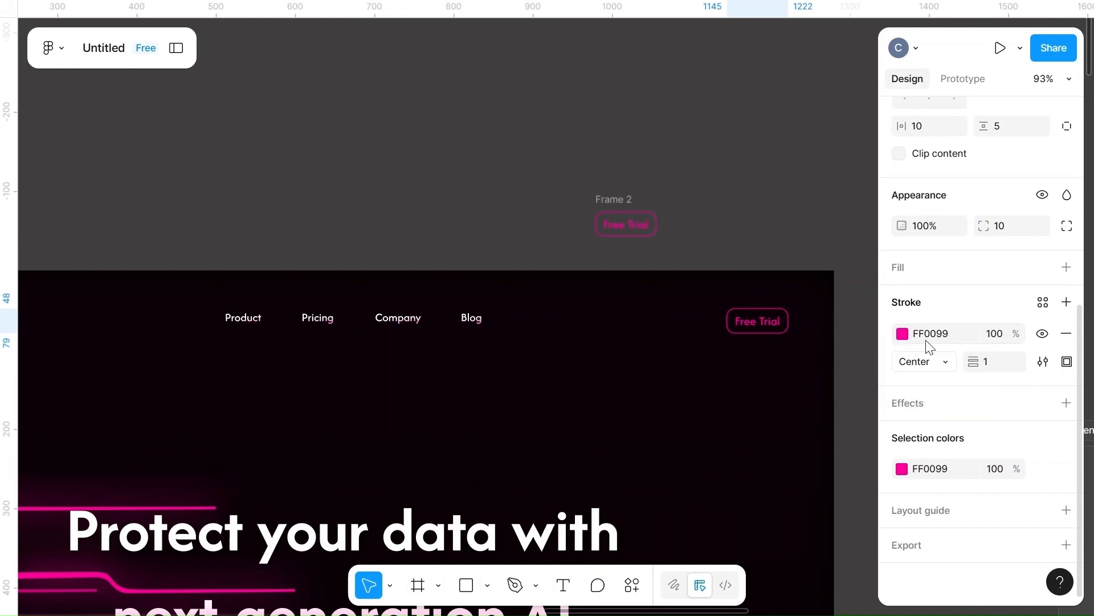
# - Change the Free Trial button's stroke to a linear gradient with the 0% stop coloured FFD9F0
pyautogui.click(902, 333)
pyautogui.click(711, 186)
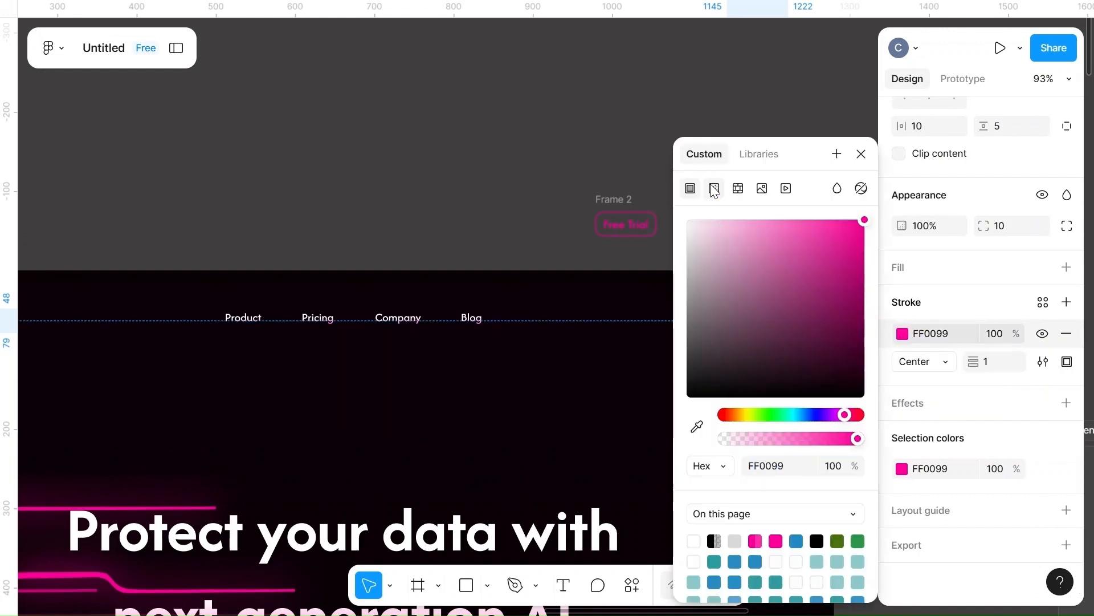
pyautogui.click(714, 189)
pyautogui.click(779, 337)
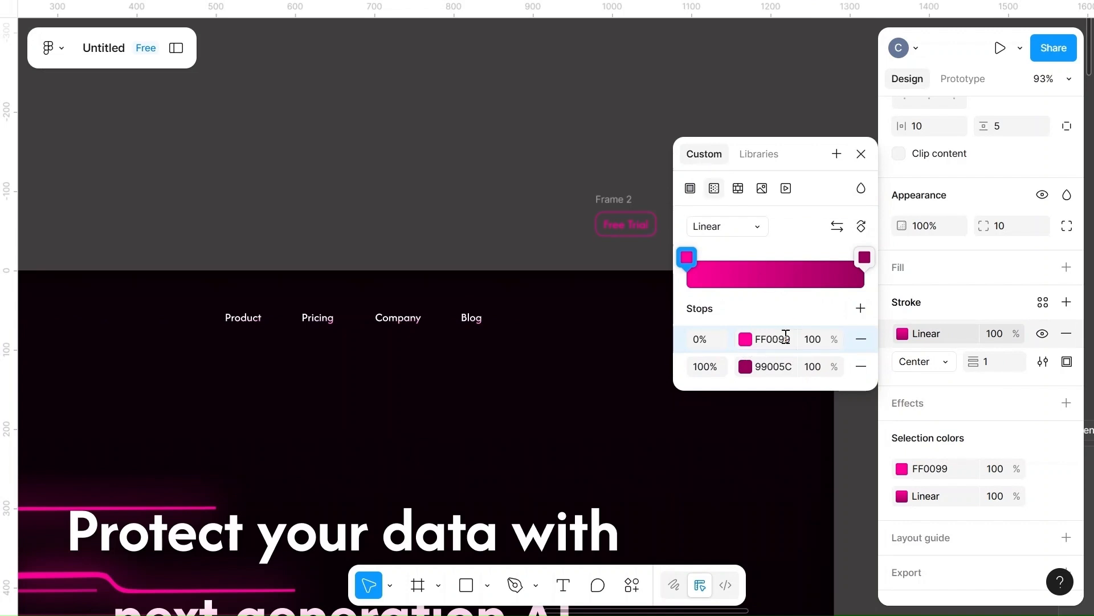
pyautogui.click(785, 338)
pyautogui.click(746, 339)
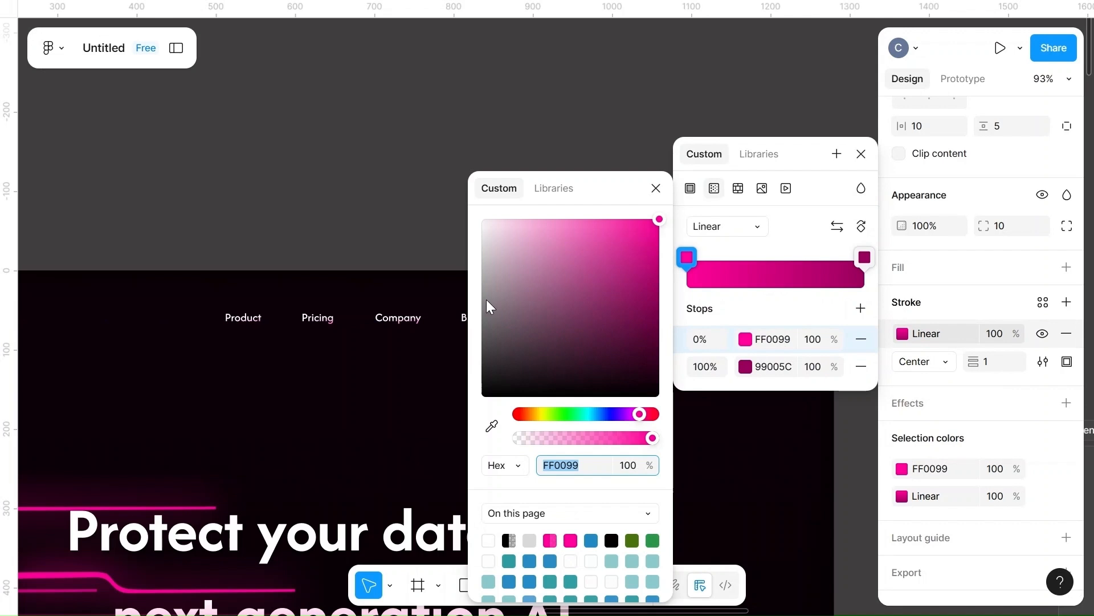
pyautogui.click(508, 222)
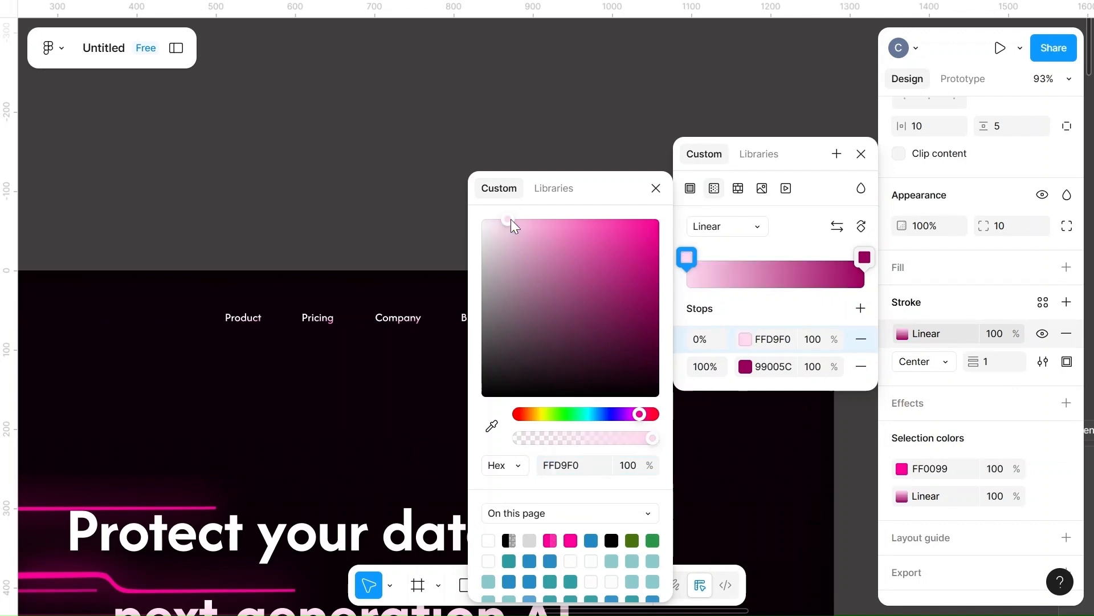
# - Set the 100% stop of the Free Trial button's stroke gradient to B90872
pyautogui.hscroll(10, 414, 176)
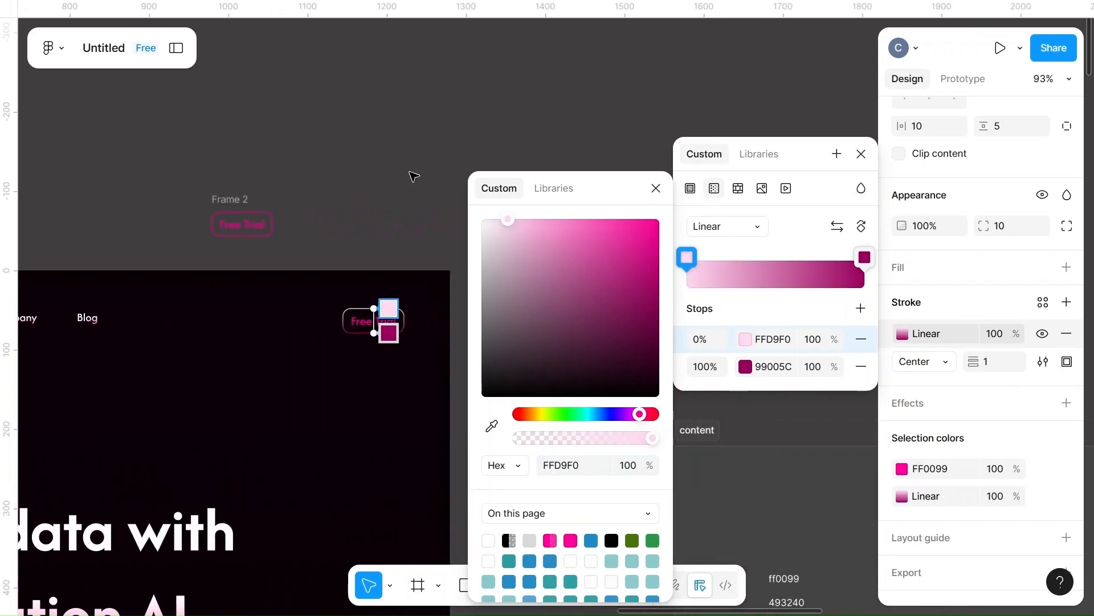
pyautogui.click(745, 366)
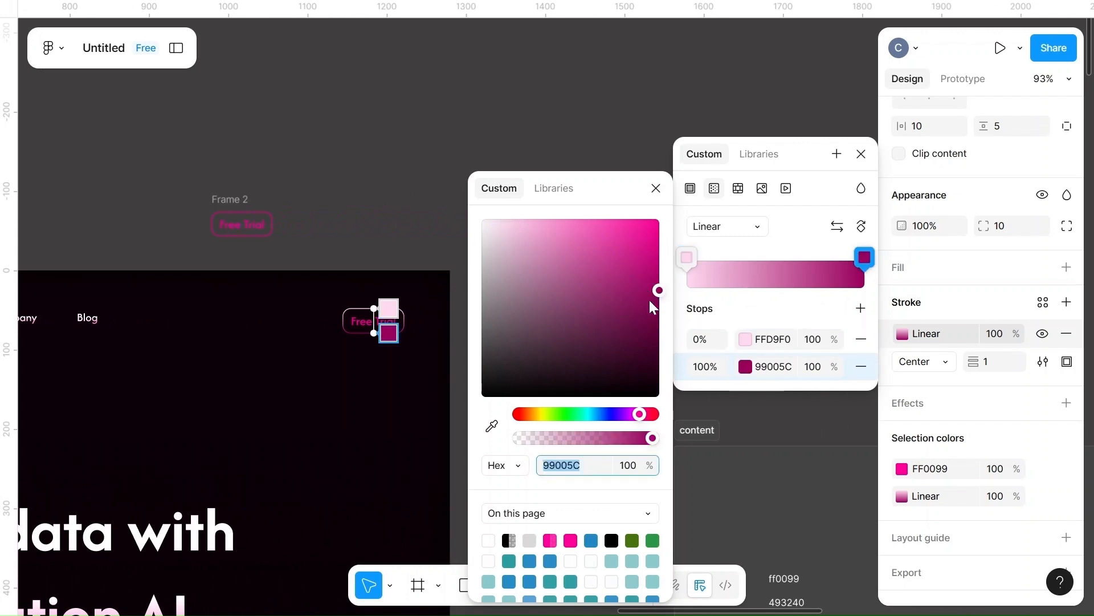
pyautogui.moveTo(651, 302); pyautogui.dragTo(651, 268)
pyautogui.click(610, 158)
# - Add a 50% stop to the Free Trial button's stroke gradient and tilt the gradient diagonally to about -41°
pyautogui.scroll(5, 420, 185)
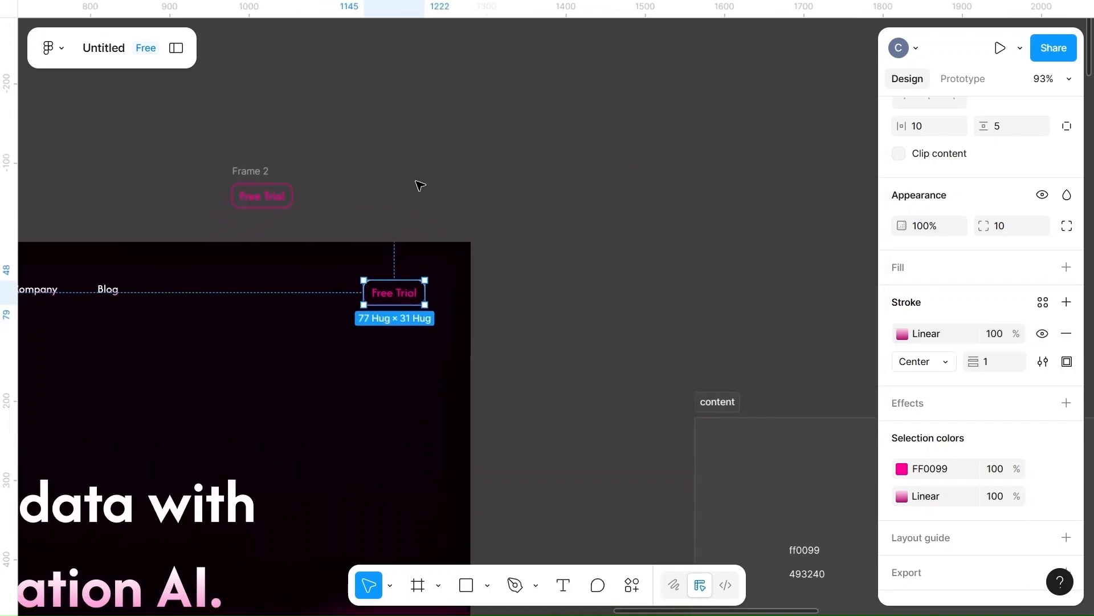
pyautogui.scroll(-4, 420, 184)
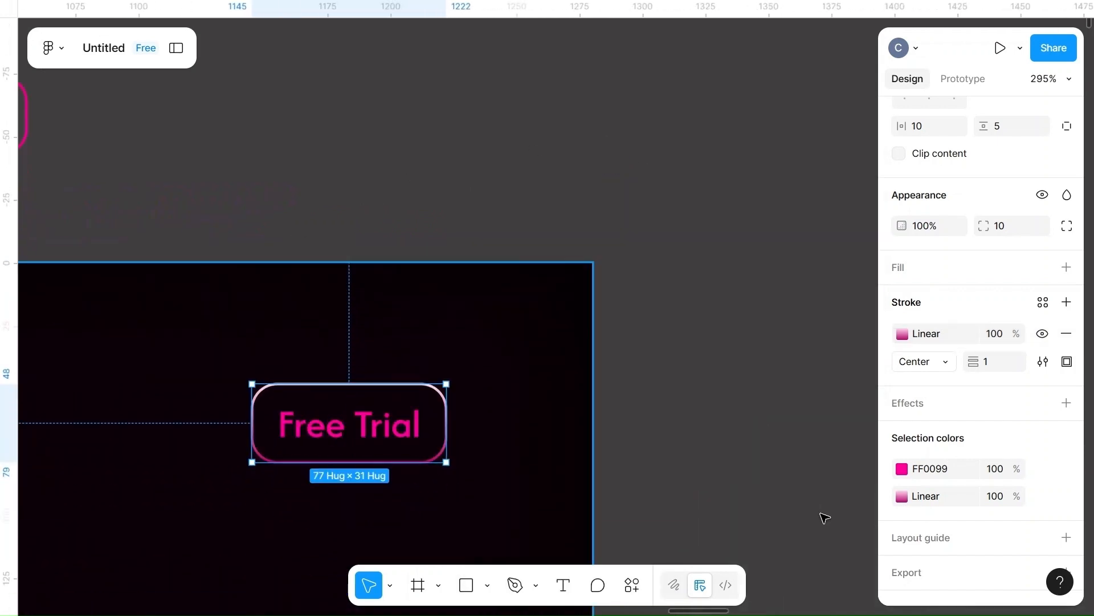
pyautogui.click(903, 333)
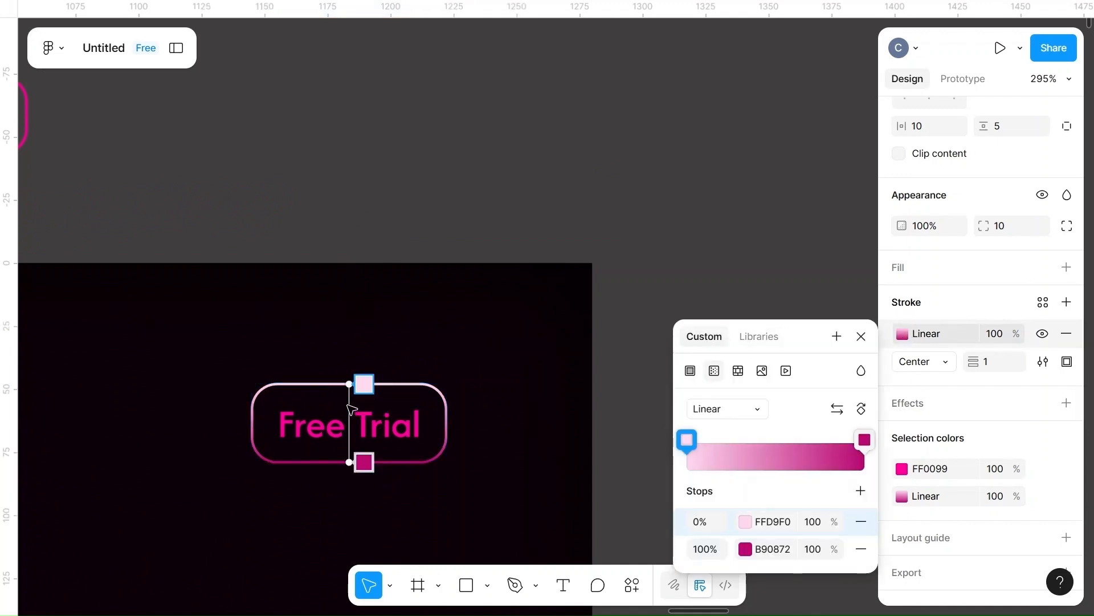
pyautogui.moveTo(350, 383)
pyautogui.mouseDown()
pyautogui.moveTo(287, 389)
pyautogui.moveTo(349, 383)
pyautogui.mouseUp()
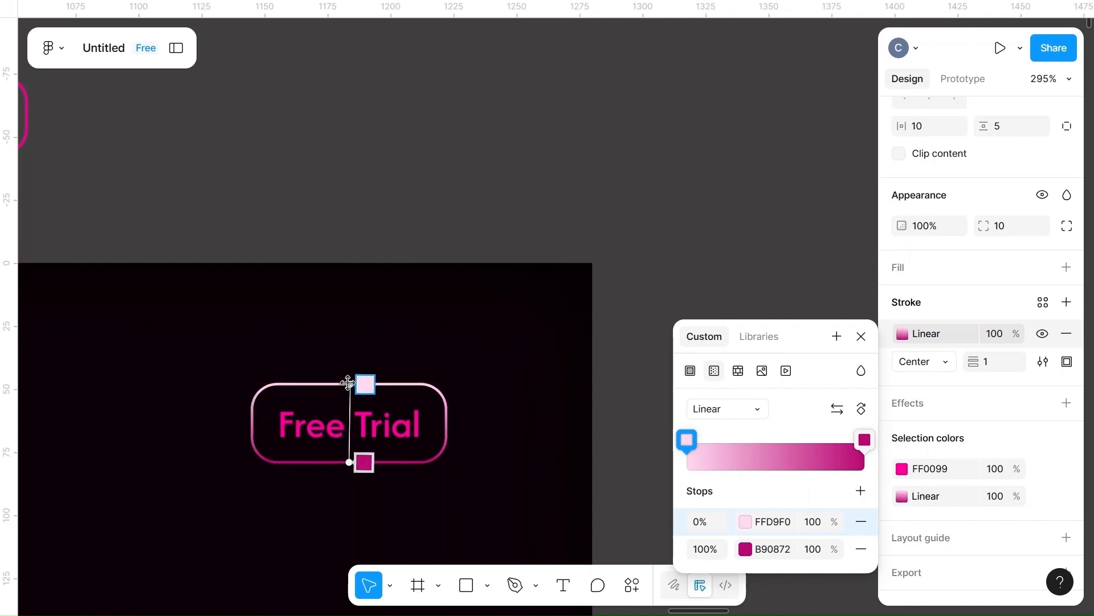
pyautogui.click(860, 491)
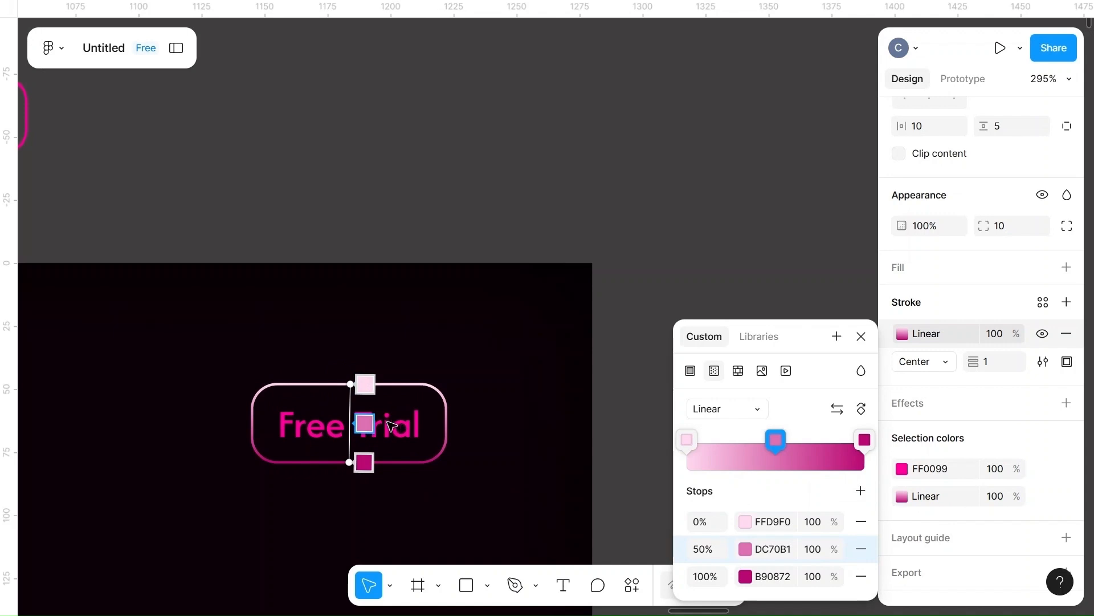
pyautogui.moveTo(350, 383); pyautogui.dragTo(281, 383)
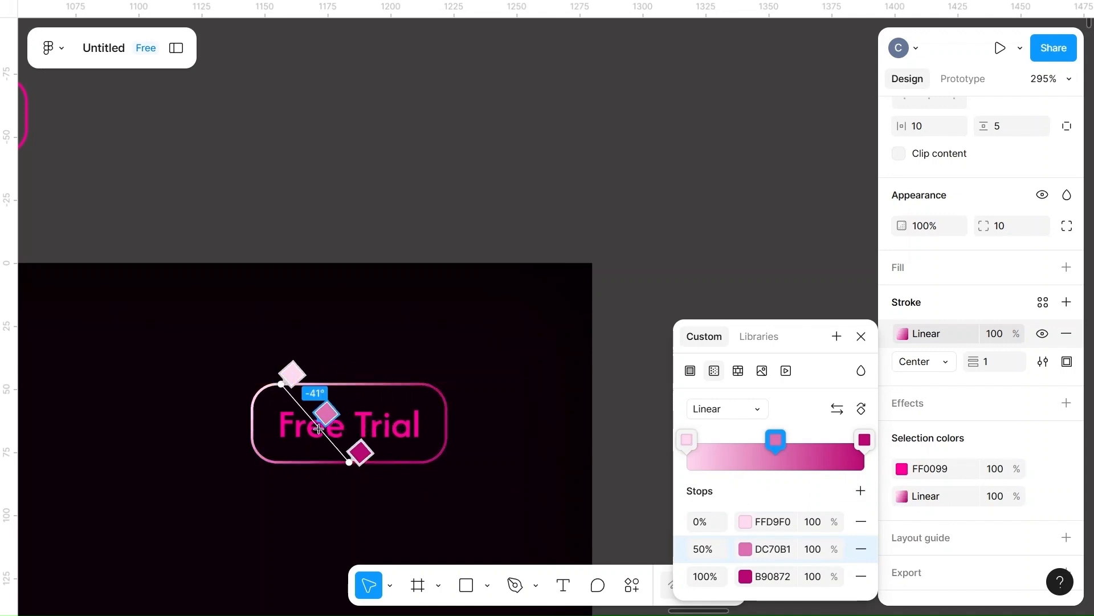
# - Stretch the Free Trial button's stroke gradient diagonally across the button and move its middle stop to 29%
pyautogui.moveTo(349, 462); pyautogui.dragTo(440, 462)
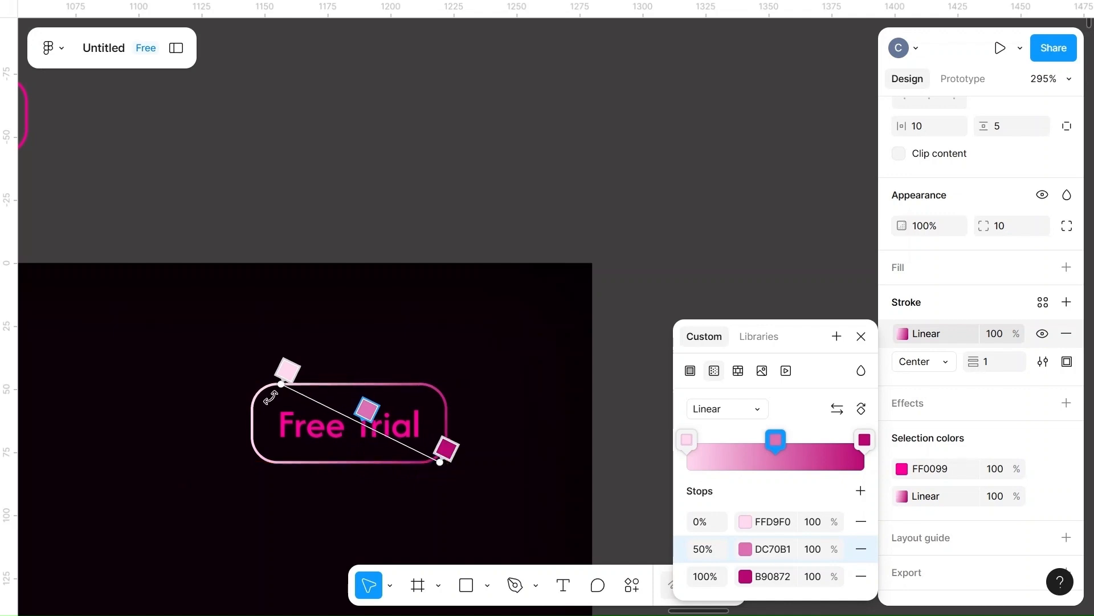
pyautogui.moveTo(281, 384); pyautogui.dragTo(258, 384)
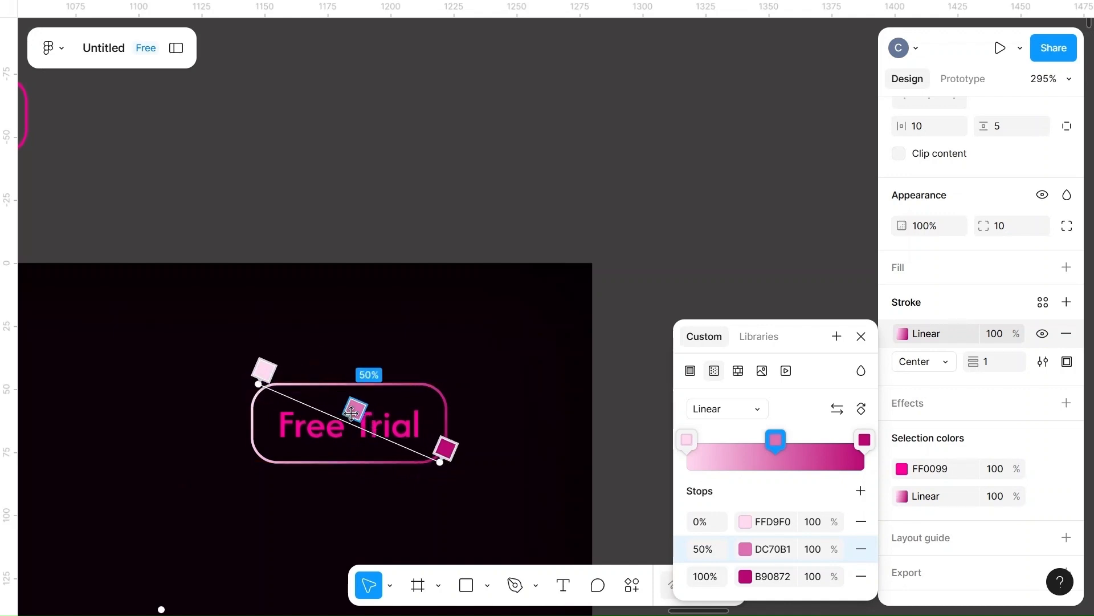
pyautogui.moveTo(352, 414); pyautogui.dragTo(309, 412)
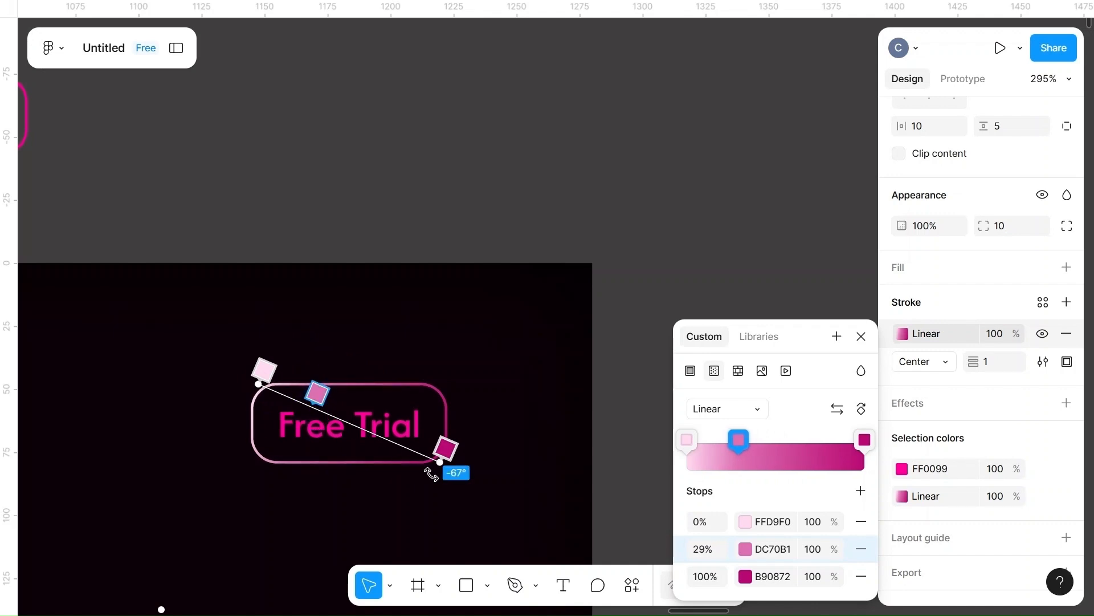
pyautogui.moveTo(439, 462); pyautogui.dragTo(404, 459)
pyautogui.scroll(-3, 520, 445)
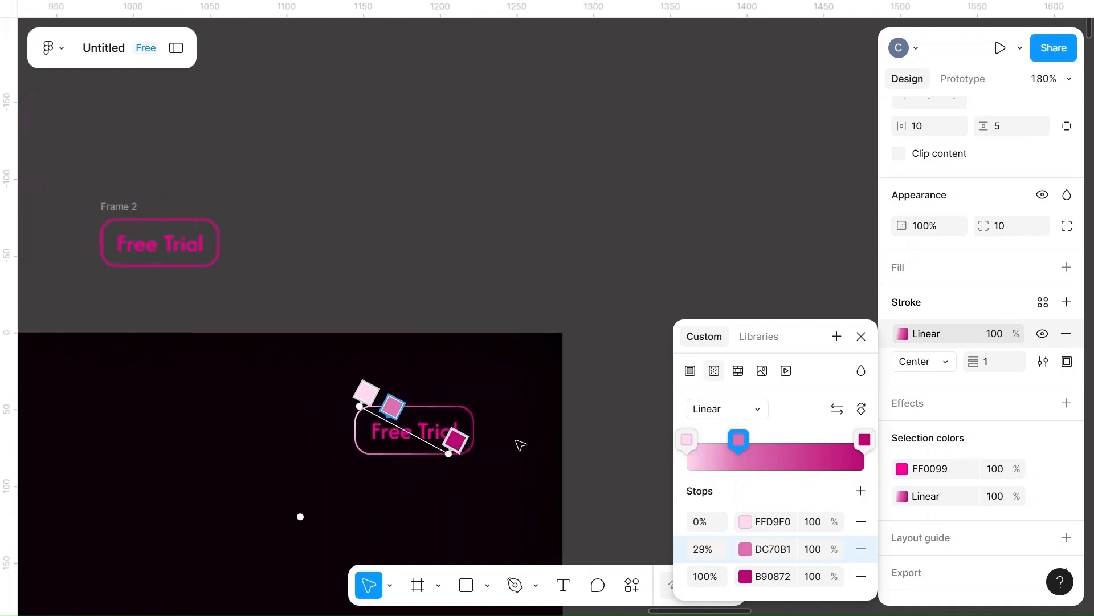
pyautogui.scroll(-2, 522, 443)
pyautogui.click(492, 320)
pyautogui.click(496, 325)
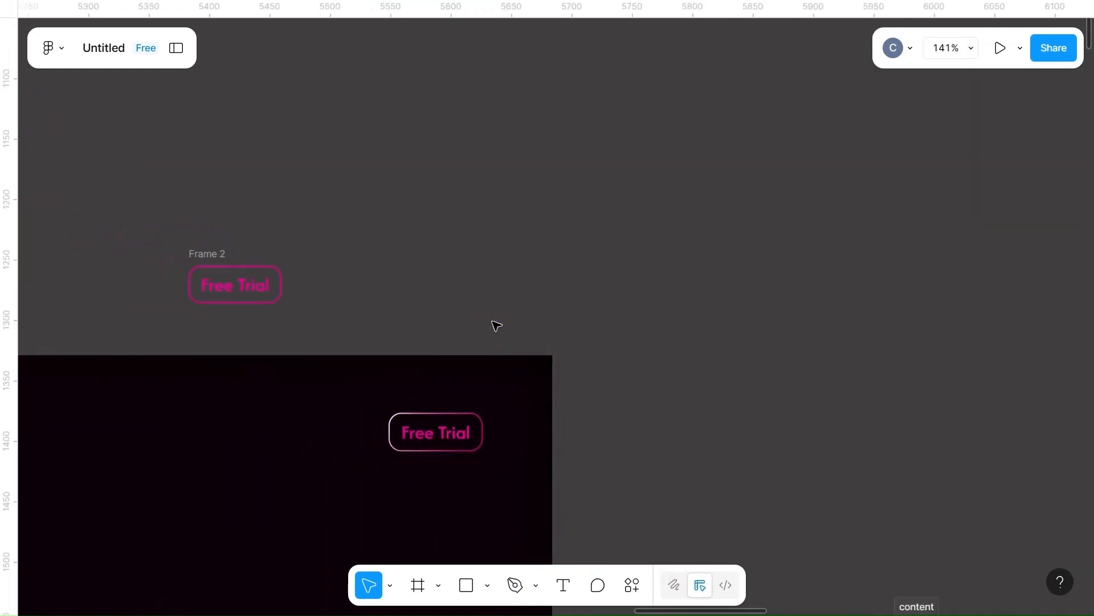
# - Change the text of the spare Free Trial button above the Home frame to "Request Demo"
pyautogui.scroll(-5, 496, 326)
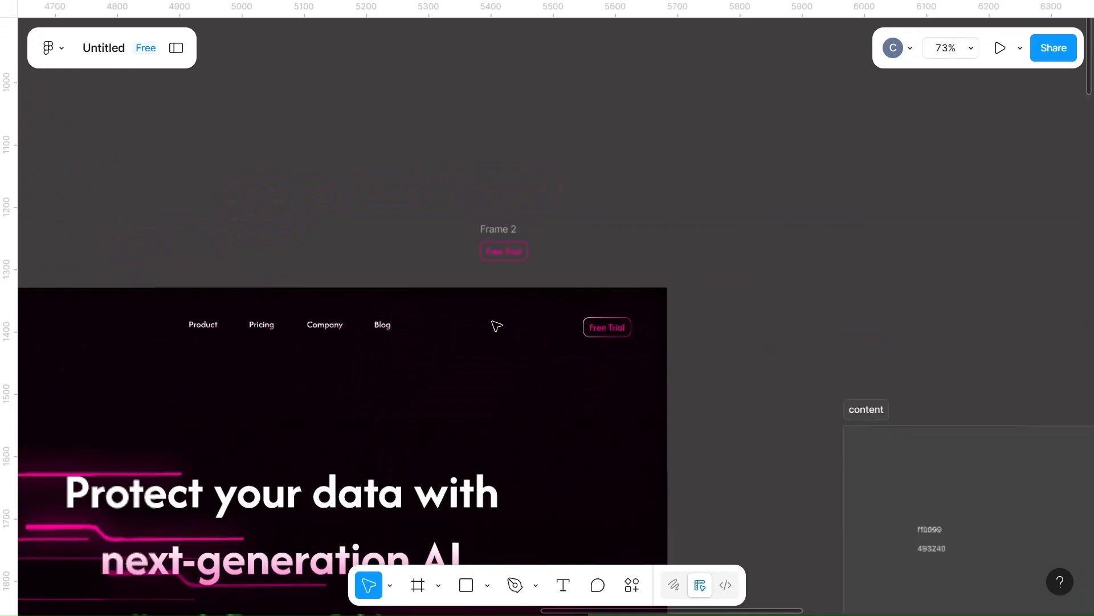
pyautogui.hscroll(-4, 496, 325)
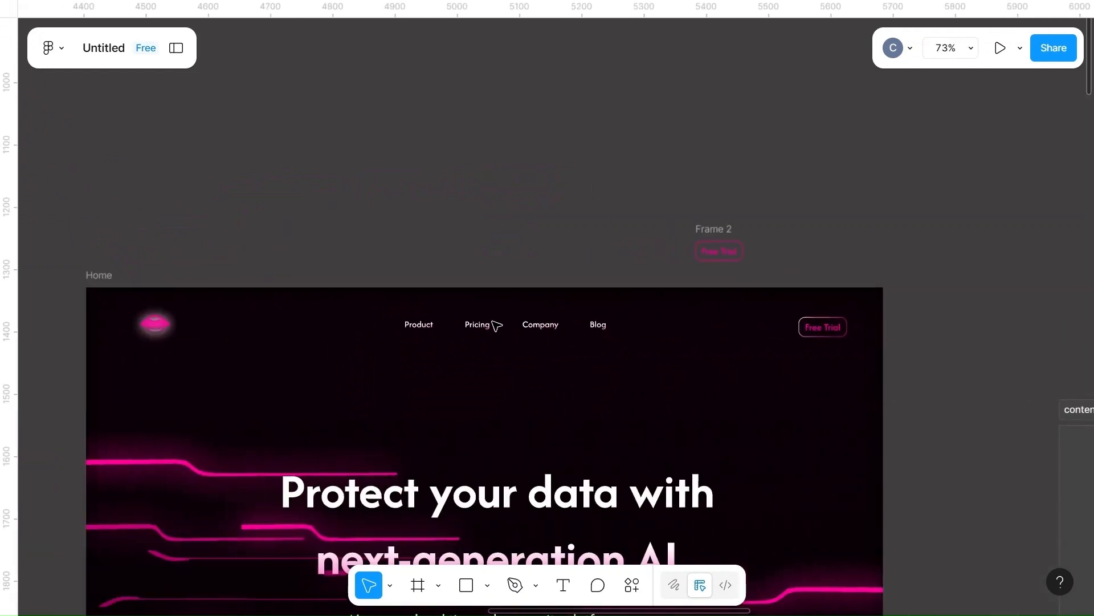
pyautogui.scroll(-4, 496, 326)
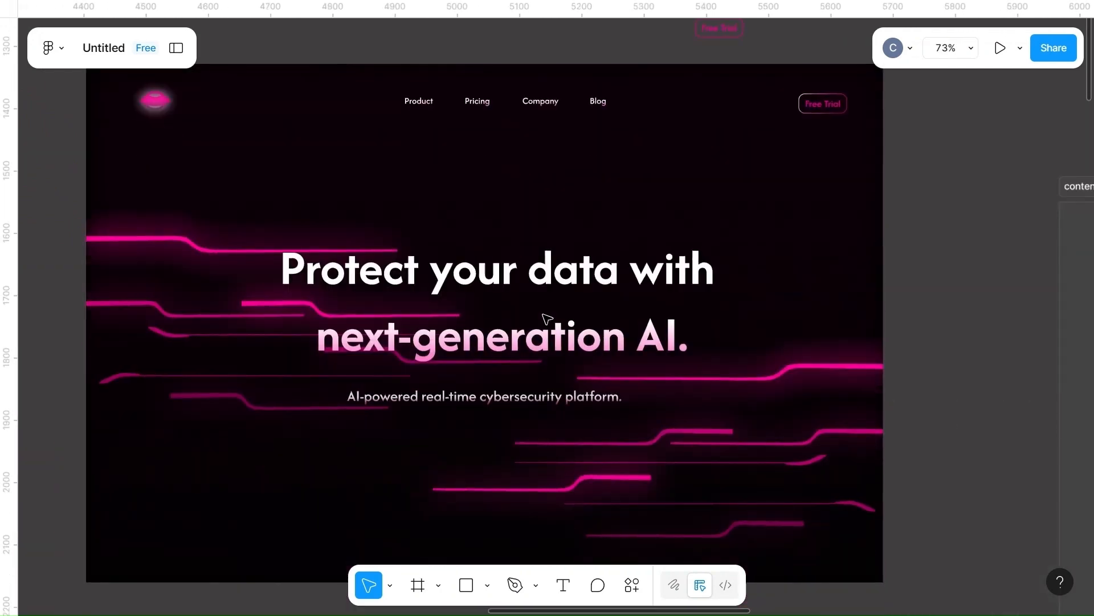
pyautogui.scroll(3, 547, 318)
pyautogui.hscroll(1, 548, 318)
pyautogui.click(655, 182)
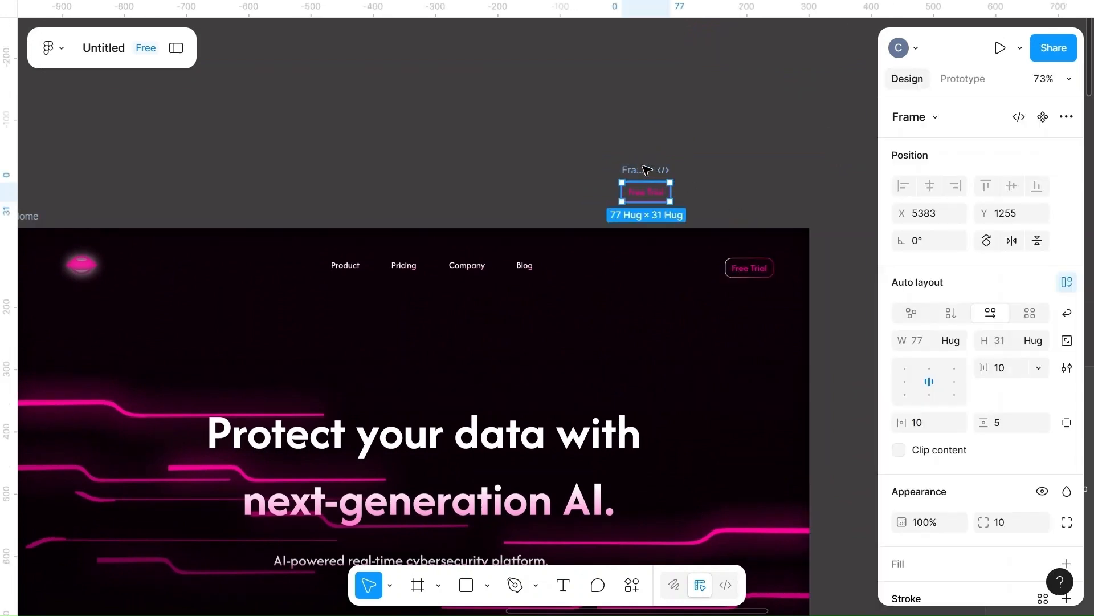
pyautogui.click(648, 193)
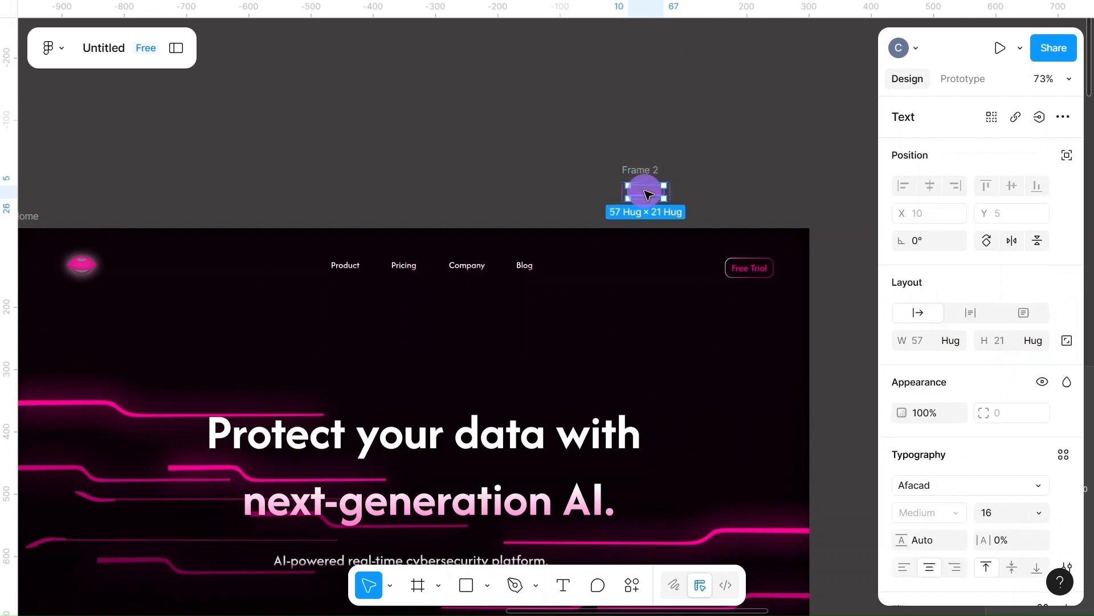
pyautogui.doubleClick(647, 193)
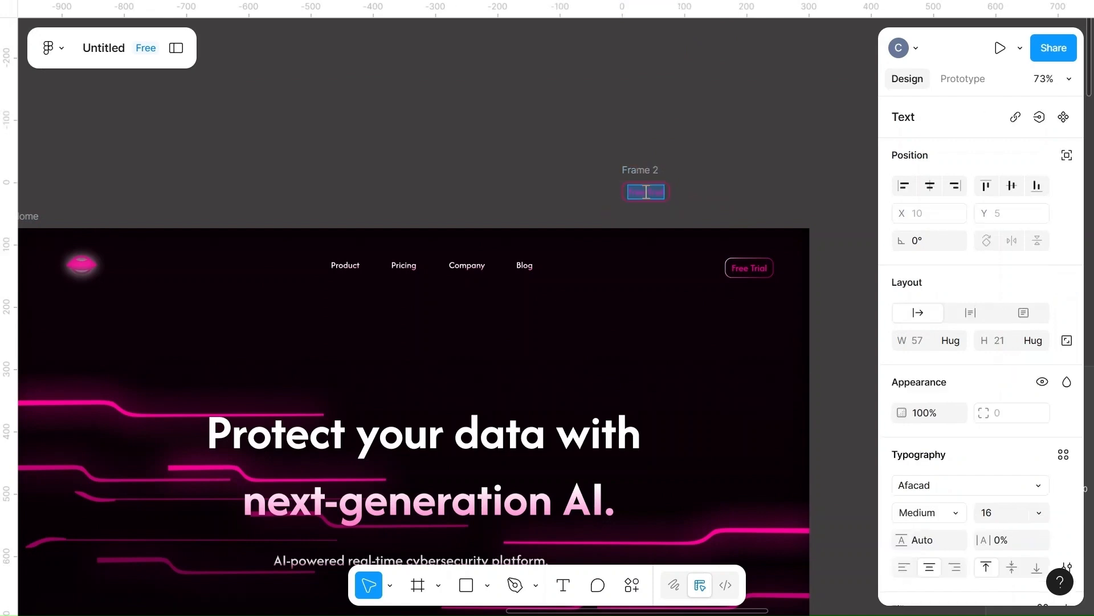
pyautogui.press('BackSpace')
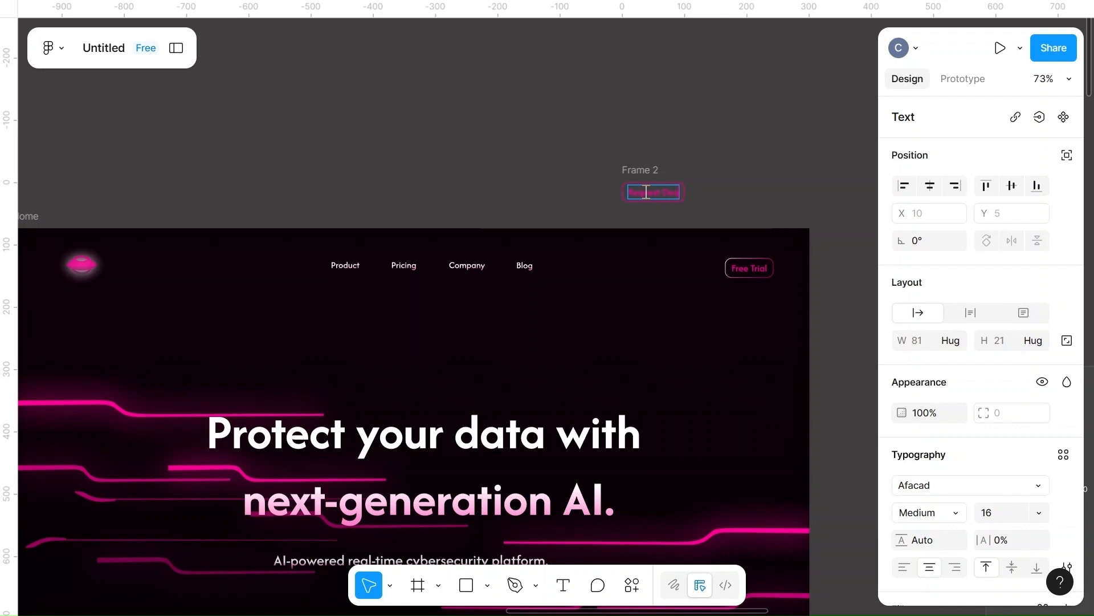
pyautogui.press('Escape')
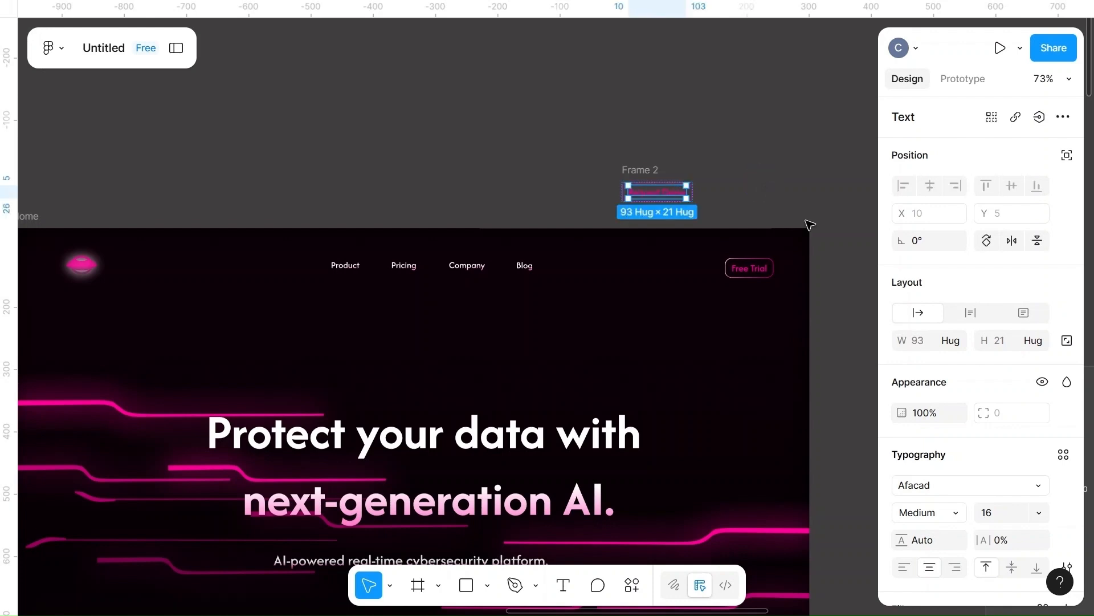
# - Set the Request Demo text to font size 24 and SemiBold weight
pyautogui.scroll(-2, 1020, 456)
pyautogui.click(1031, 424)
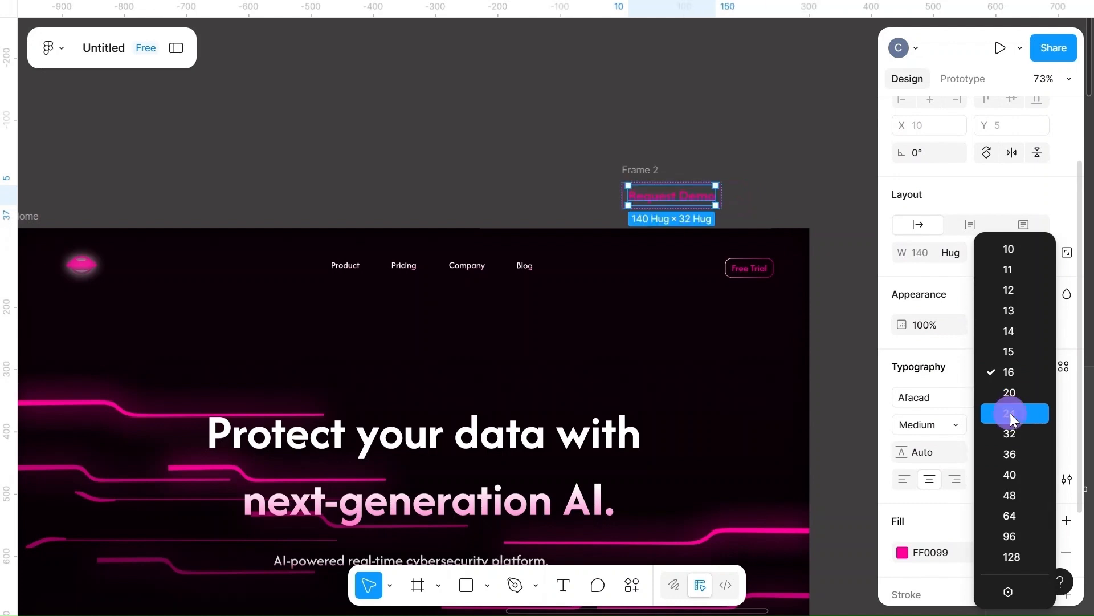
pyautogui.click(1010, 413)
pyautogui.click(953, 426)
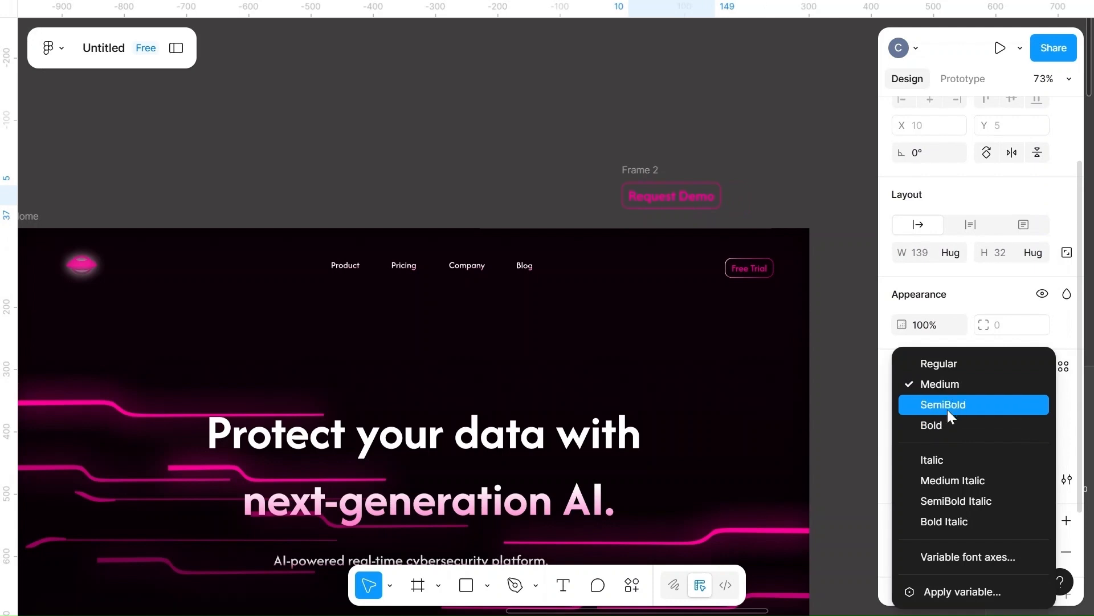
pyautogui.click(949, 407)
pyautogui.click(809, 206)
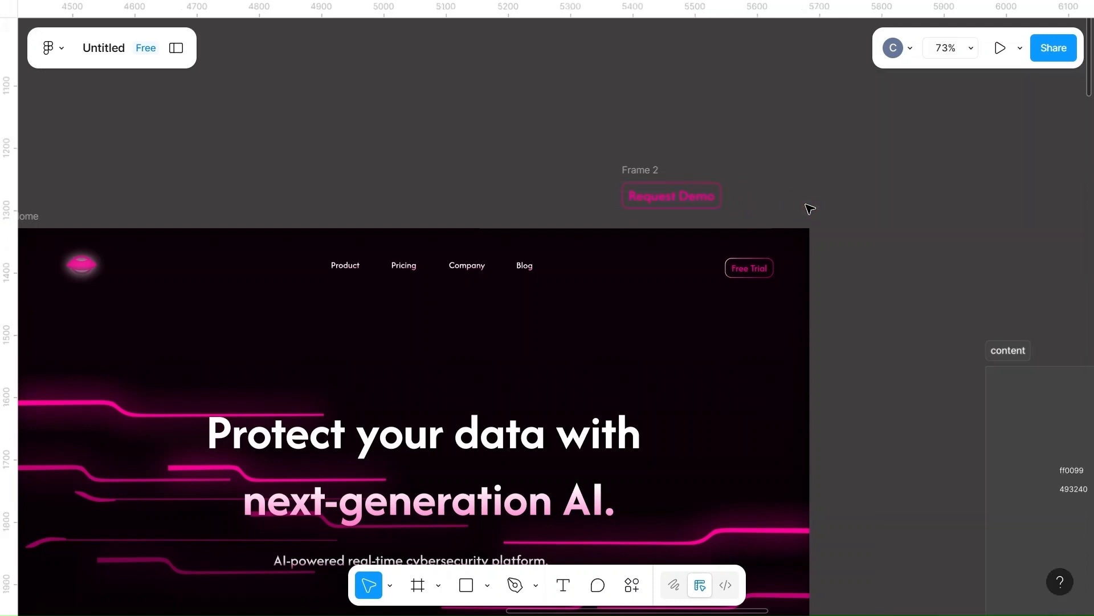
# - Add a solid fill to the Request Demo button's frame
pyautogui.hscroll(3, 809, 207)
pyautogui.scroll(5, 809, 207)
pyautogui.scroll(1, 810, 208)
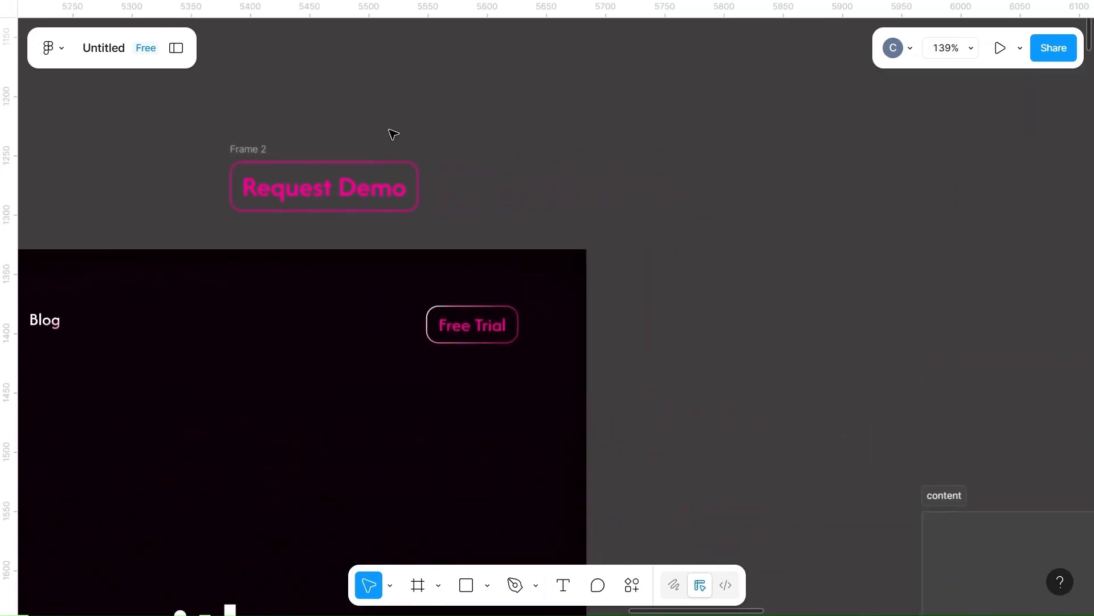
pyautogui.click(251, 149)
pyautogui.click(627, 255)
pyautogui.click(242, 152)
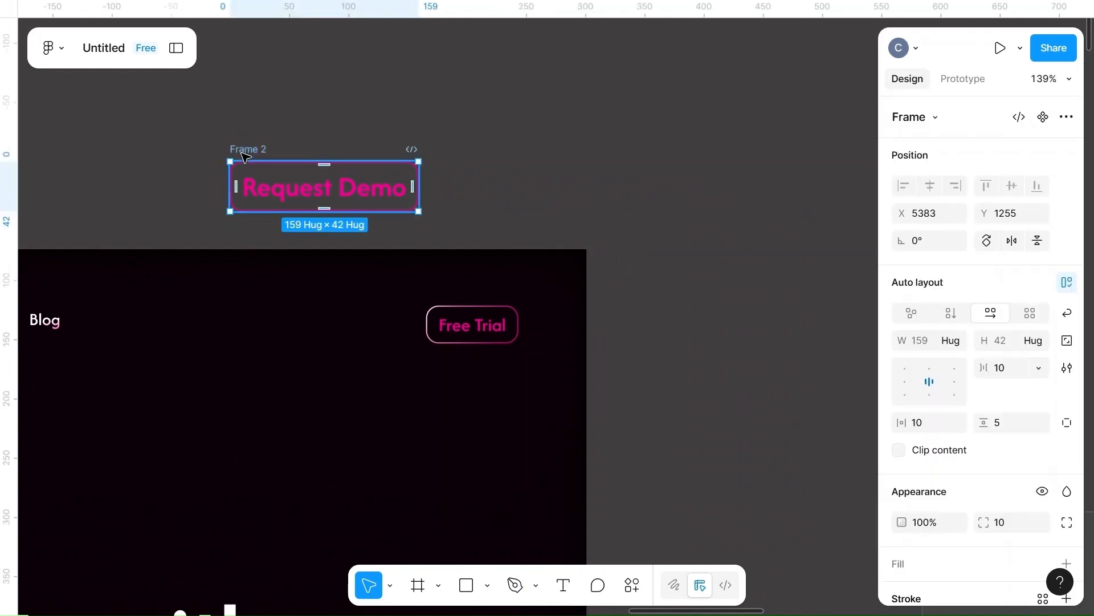
pyautogui.scroll(-3, 929, 432)
pyautogui.scroll(-2, 933, 433)
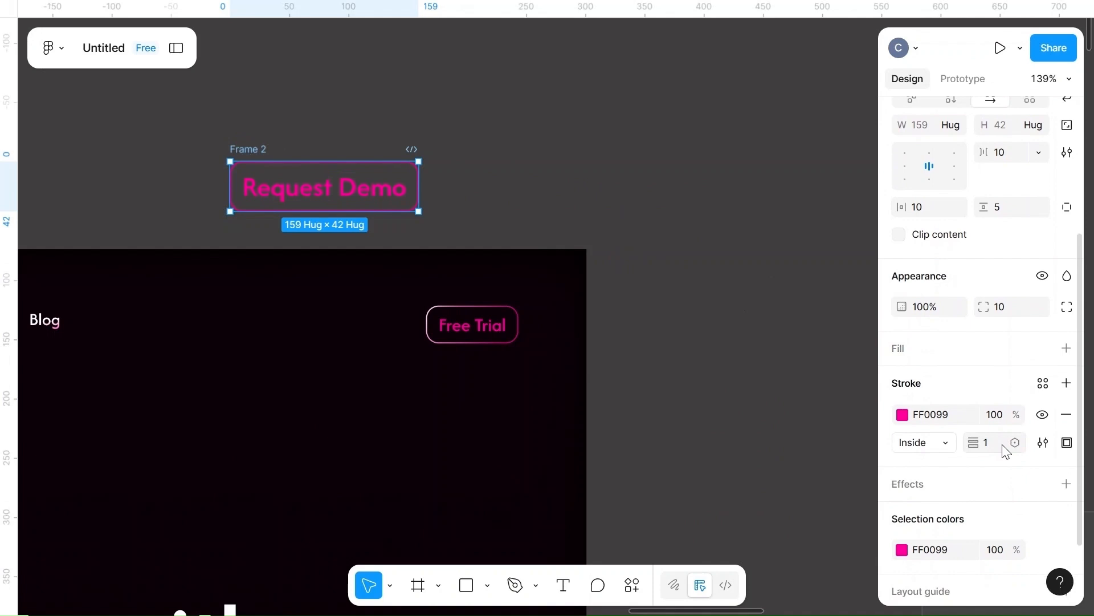
pyautogui.click(1066, 348)
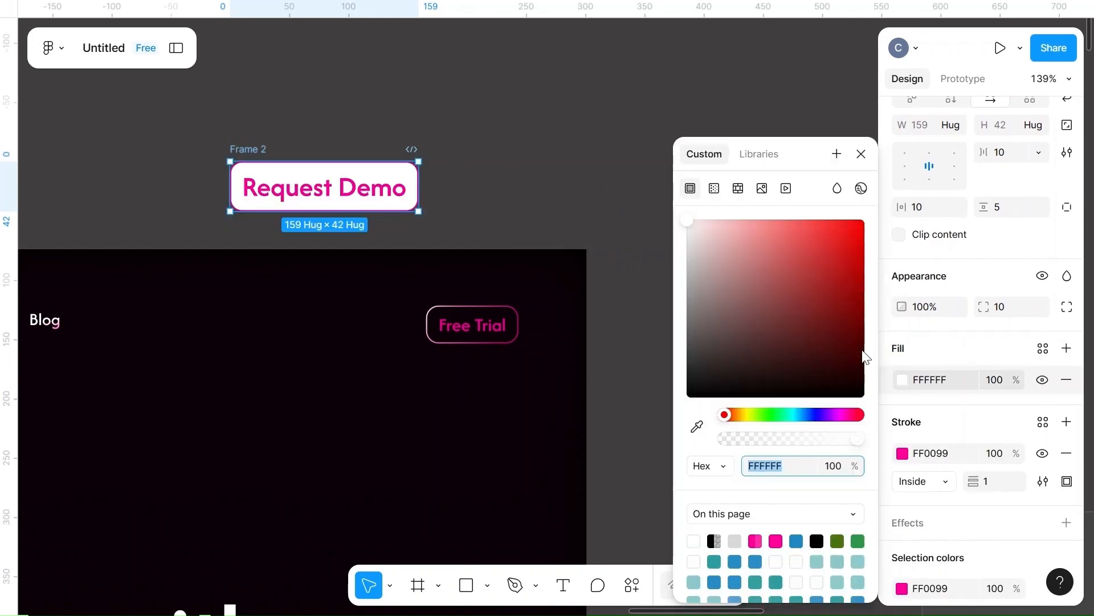
# - Fill the Request Demo text with a vertical linear gradient from FFFFFF at 0% to FF0099 at 100%
pyautogui.click(371, 187)
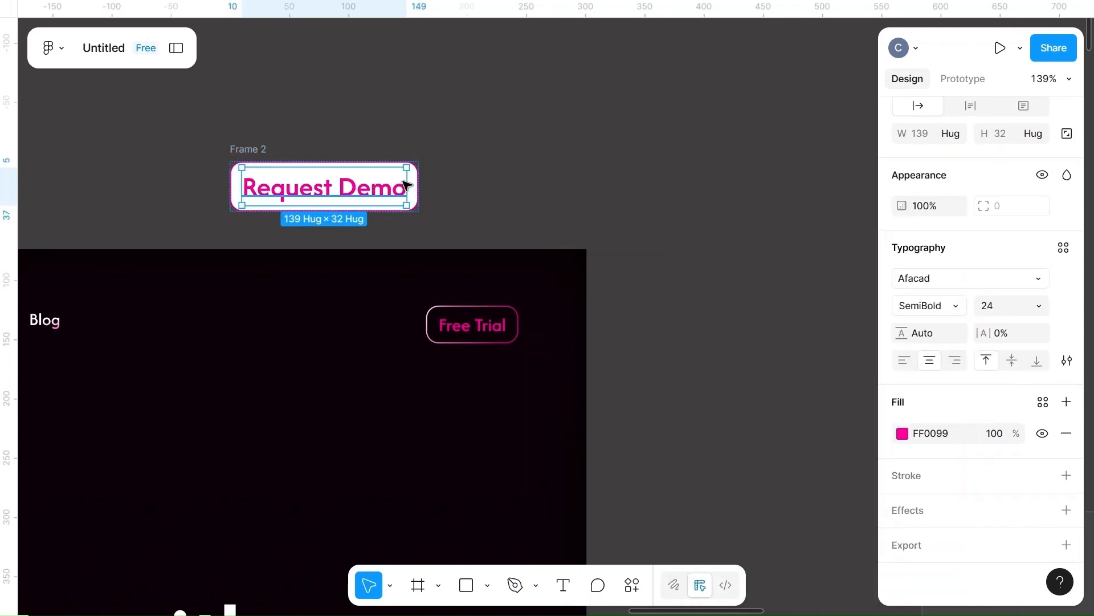
pyautogui.click(903, 433)
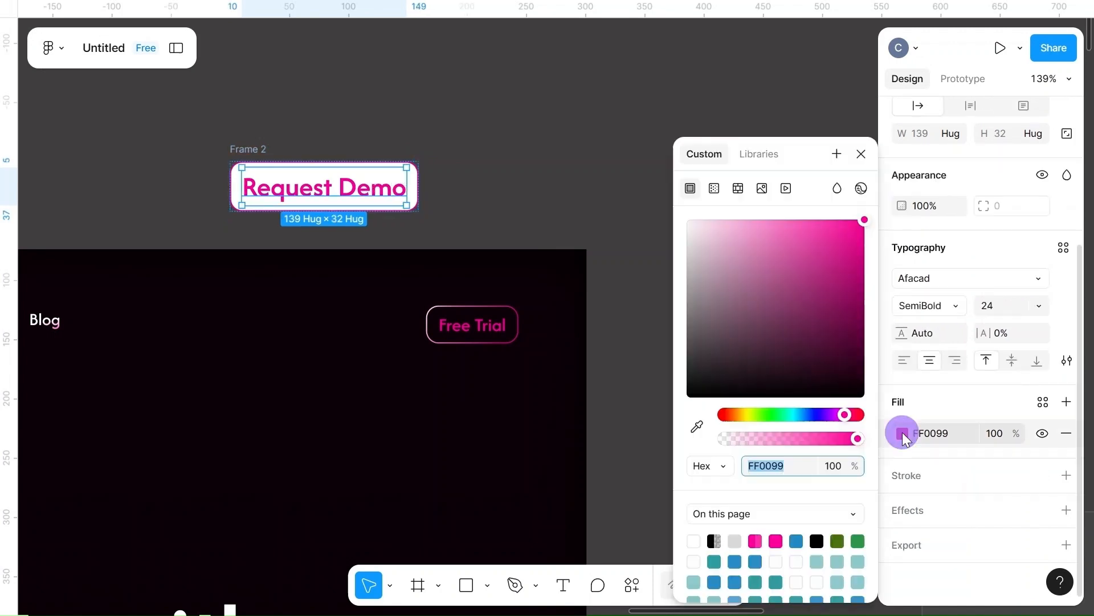
pyautogui.click(714, 188)
pyautogui.click(766, 341)
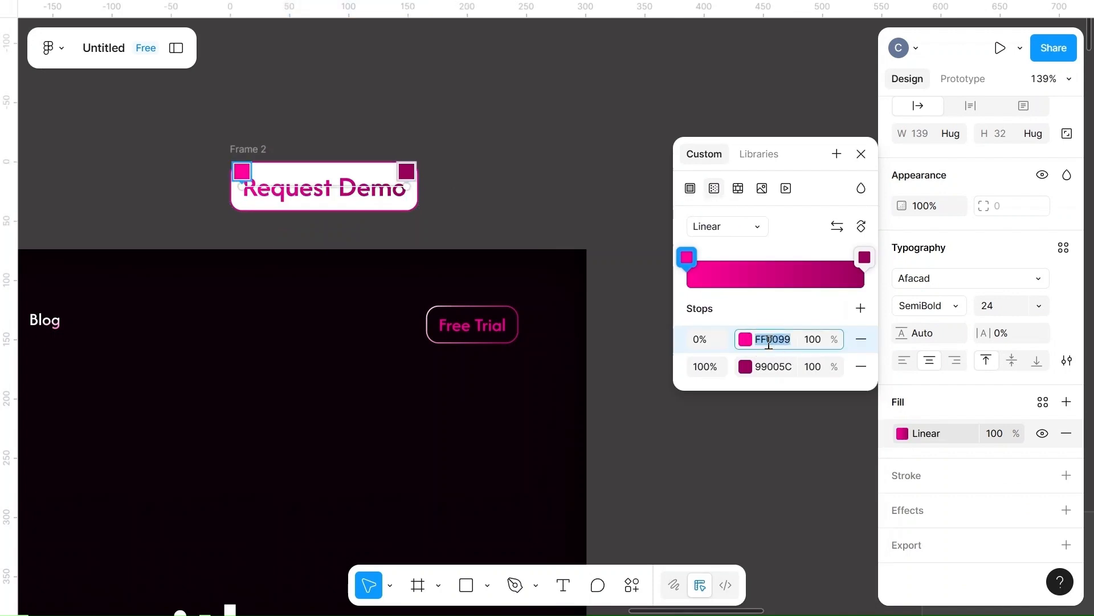
pyautogui.write('ffff')
pyautogui.click(769, 365)
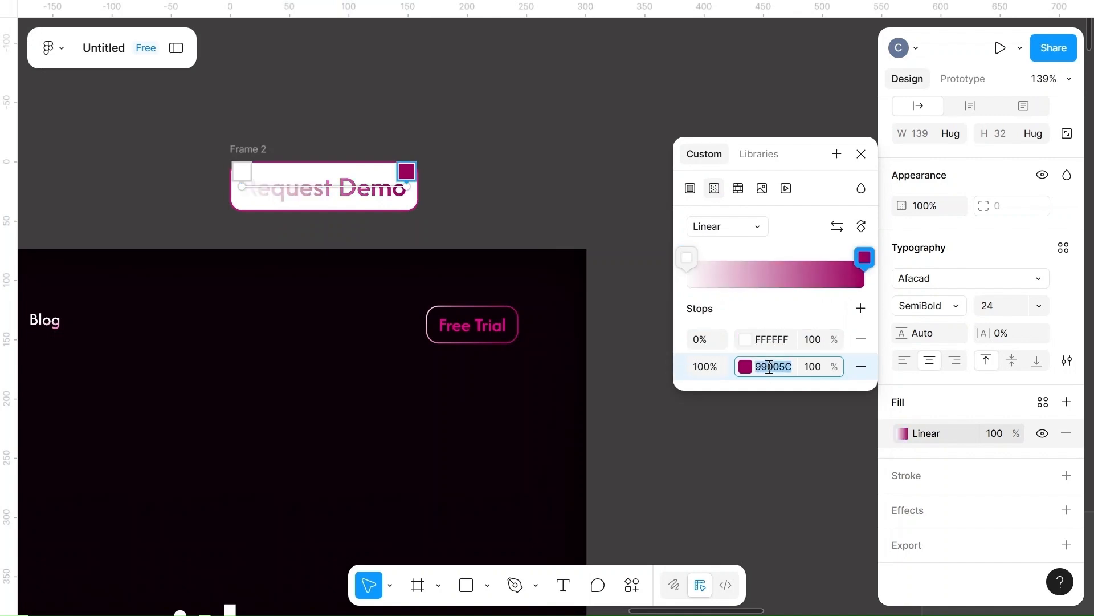
pyautogui.write('ff0099')
pyautogui.press('Return')
pyautogui.moveTo(241, 185); pyautogui.dragTo(325, 174)
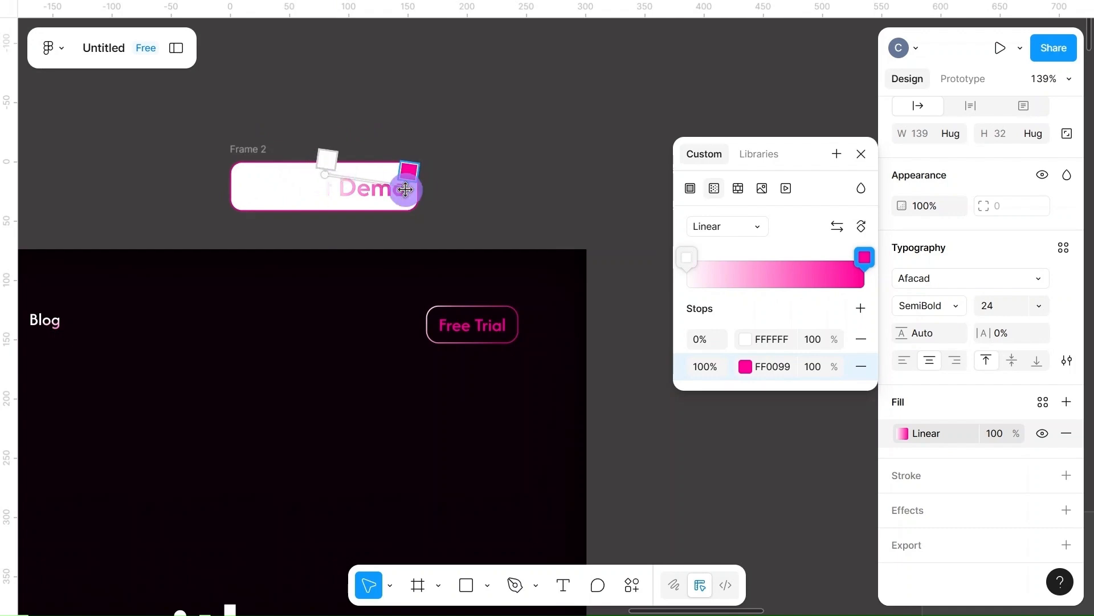
pyautogui.moveTo(405, 189); pyautogui.dragTo(326, 216)
# - Shorten the Request Demo text gradient, placing the white stop at 43% and the pink stop at 94% with lower opacity
pyautogui.scroll(1, 375, 164)
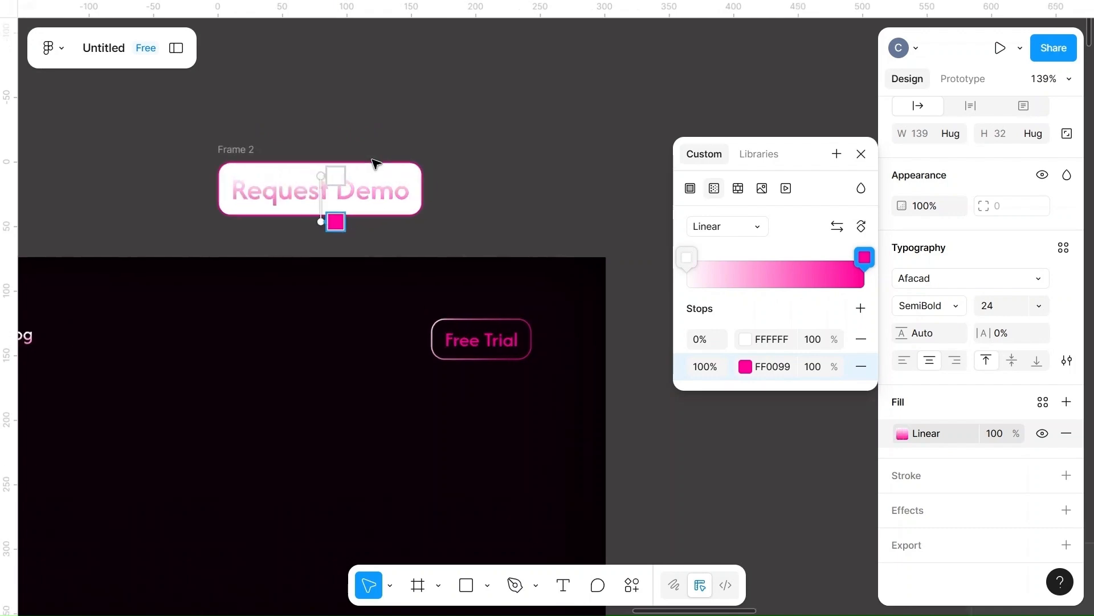
pyautogui.scroll(5, 374, 164)
pyautogui.hscroll(-4, 213, 276)
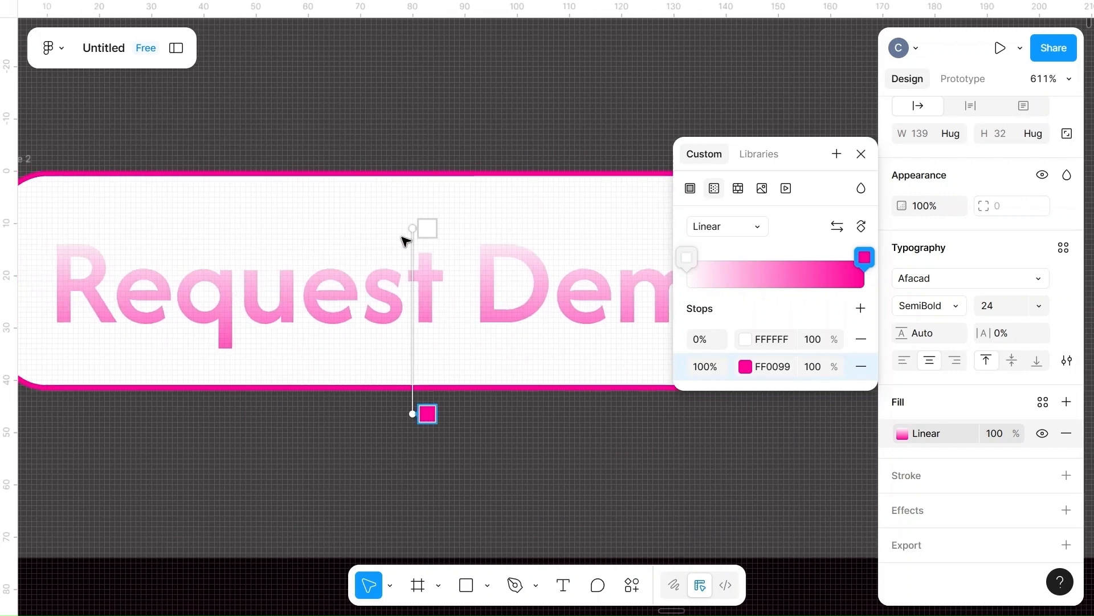
pyautogui.moveTo(426, 227); pyautogui.dragTo(428, 265)
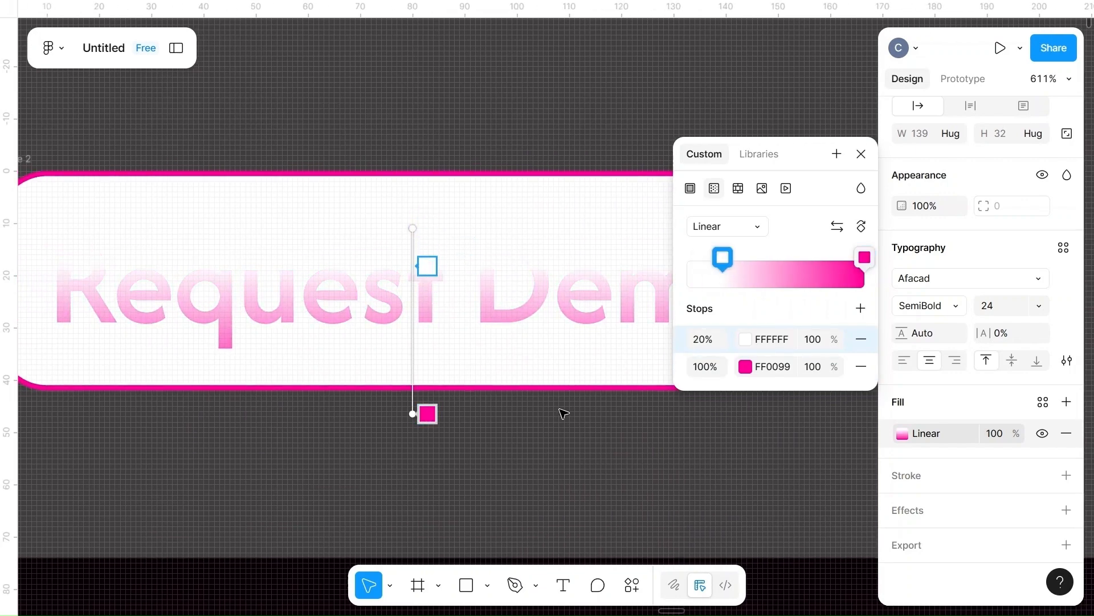
pyautogui.moveTo(419, 412); pyautogui.dragTo(415, 329)
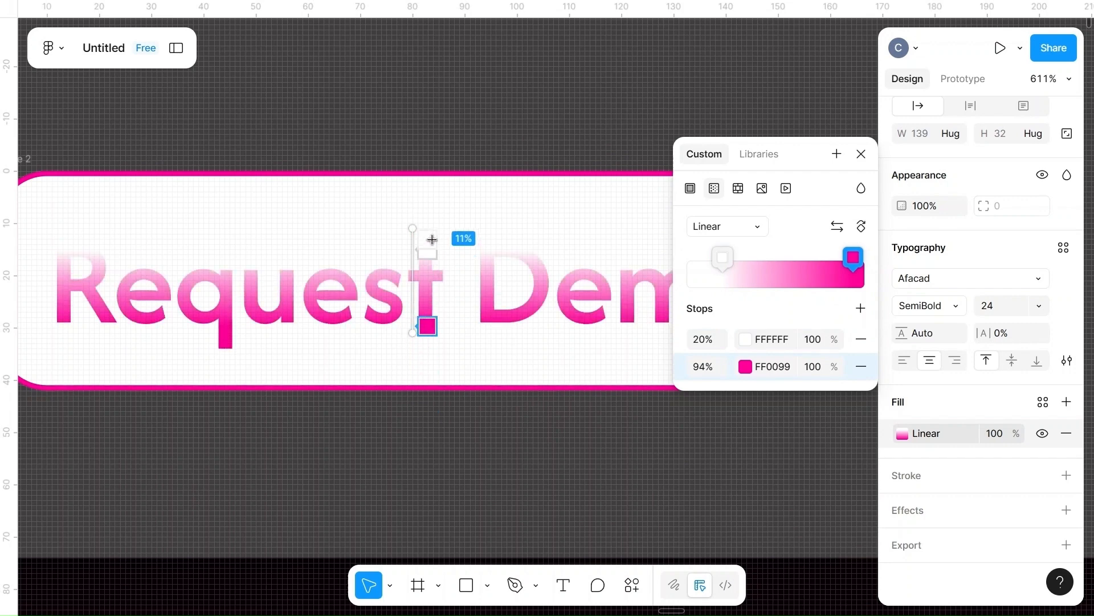
pyautogui.moveTo(432, 246); pyautogui.dragTo(432, 272)
pyautogui.click(811, 366)
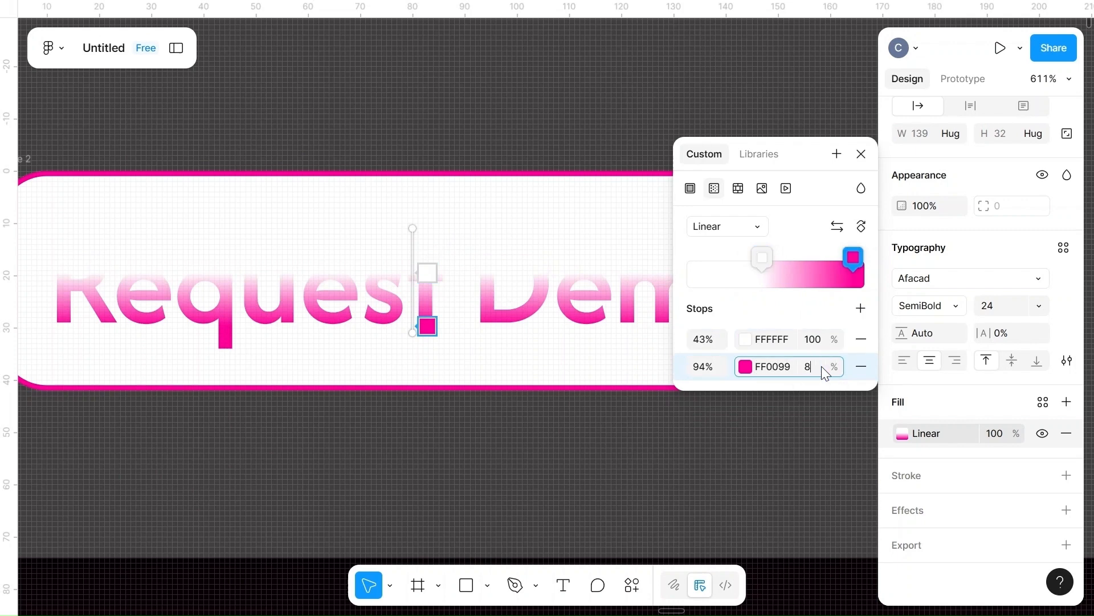
pyautogui.click(653, 366)
# - Set the fill colour of the Request Demo button's frame to 493240
pyautogui.scroll(-3, 648, 362)
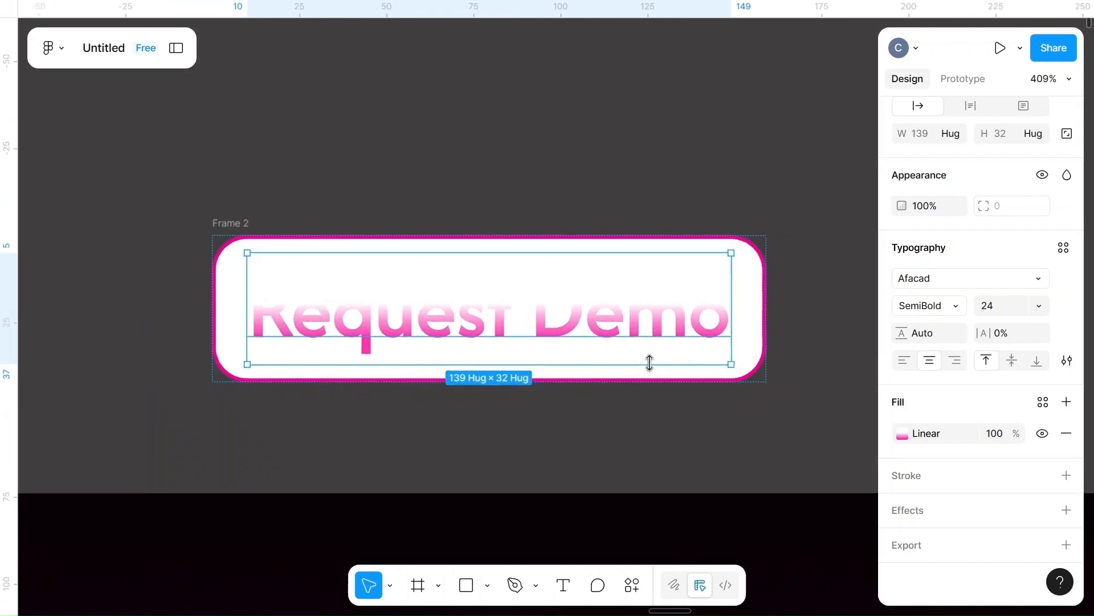
pyautogui.click(757, 283)
pyautogui.click(901, 390)
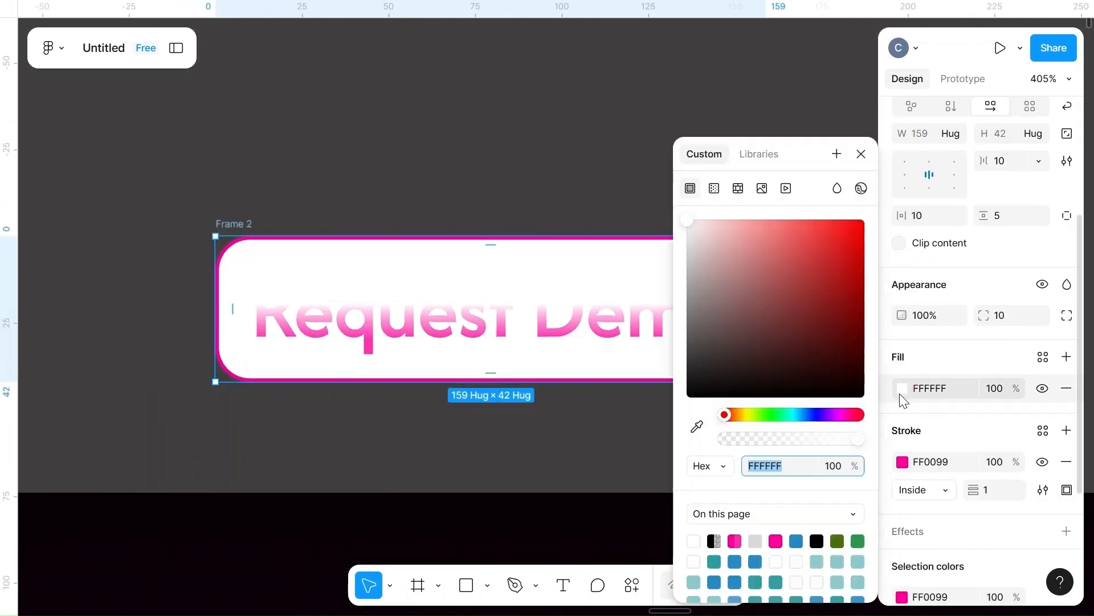
pyautogui.click(802, 466)
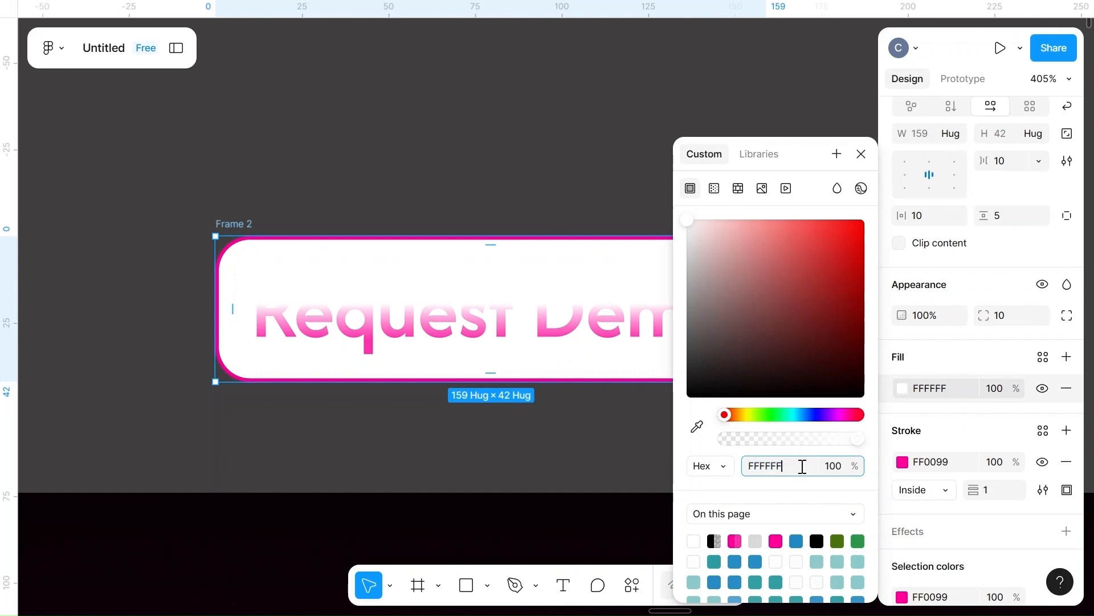
pyautogui.write('493240')
pyautogui.hotkey('ctrl', 'a')
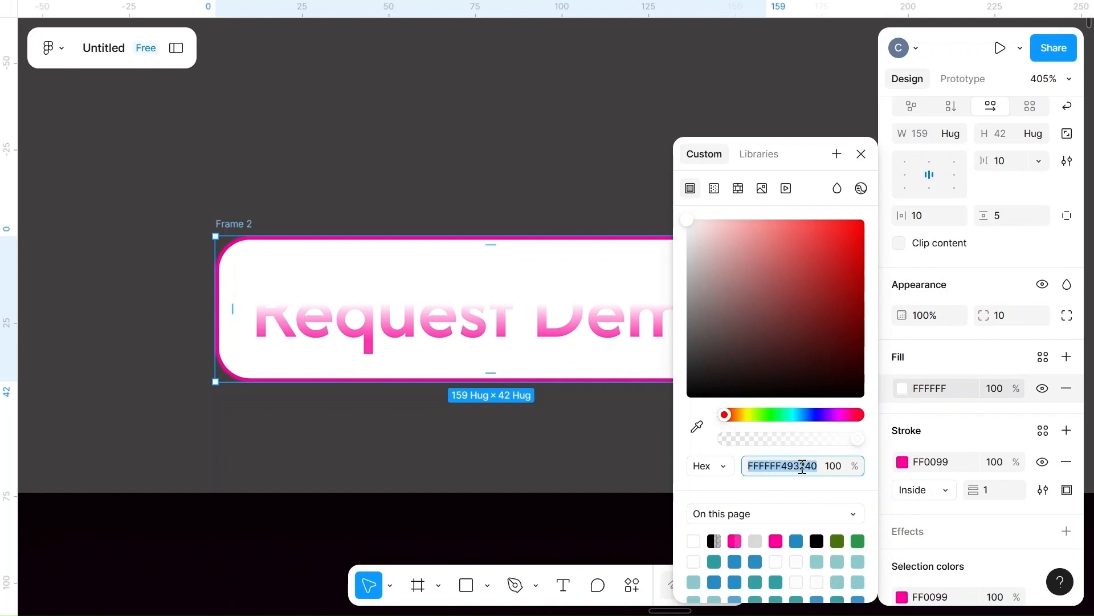
pyautogui.press('BackSpace')
pyautogui.click(584, 162)
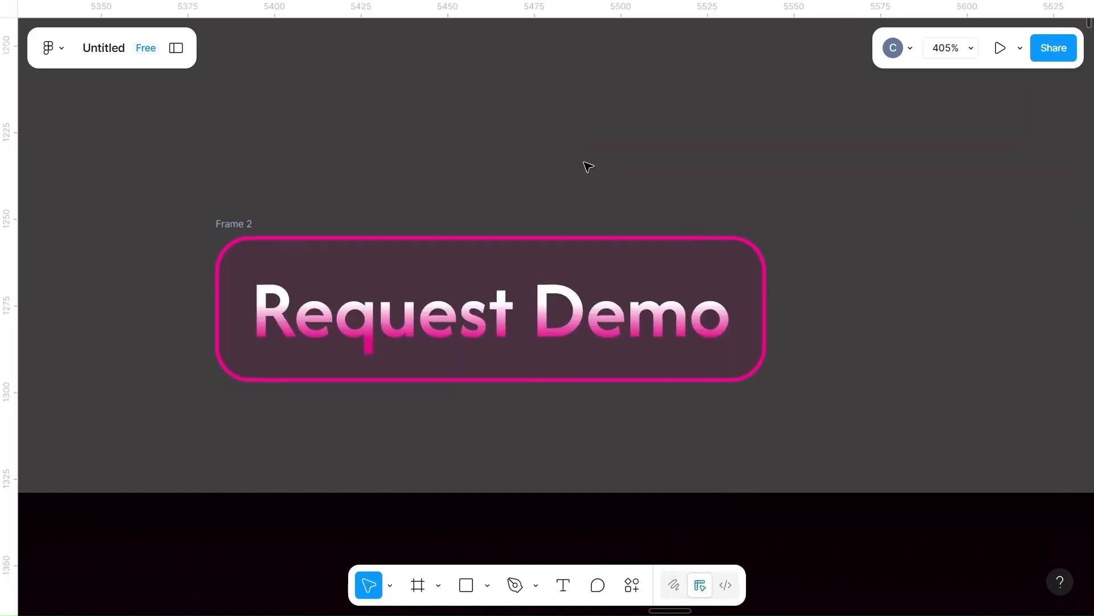
# - Set the fill opacity of the Request Demo button's frame to 10%
pyautogui.scroll(-3, 587, 165)
pyautogui.hscroll(3, 587, 166)
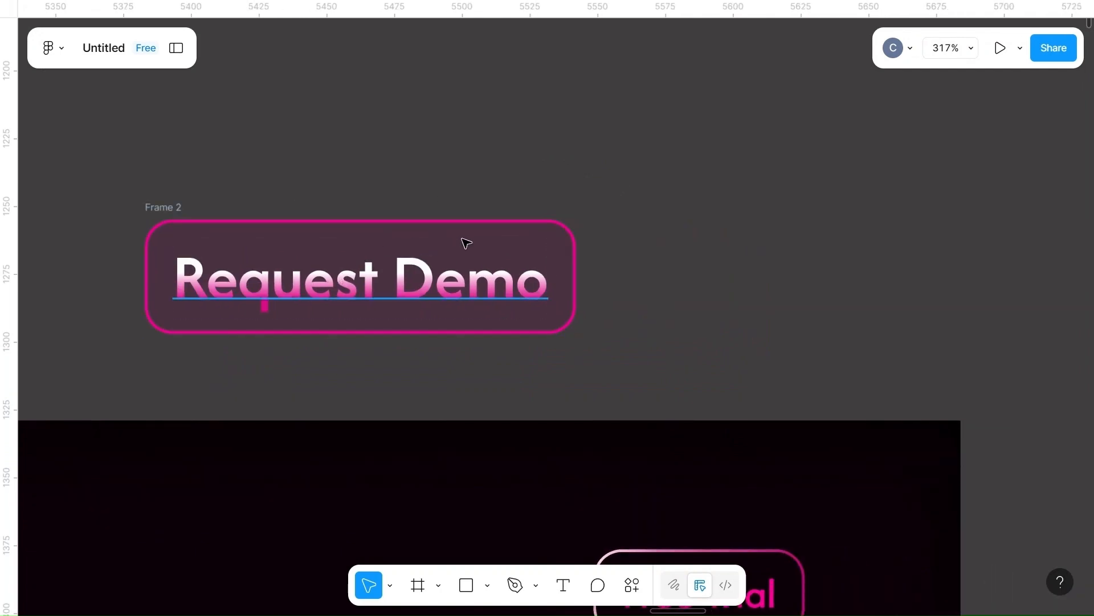
pyautogui.click(154, 210)
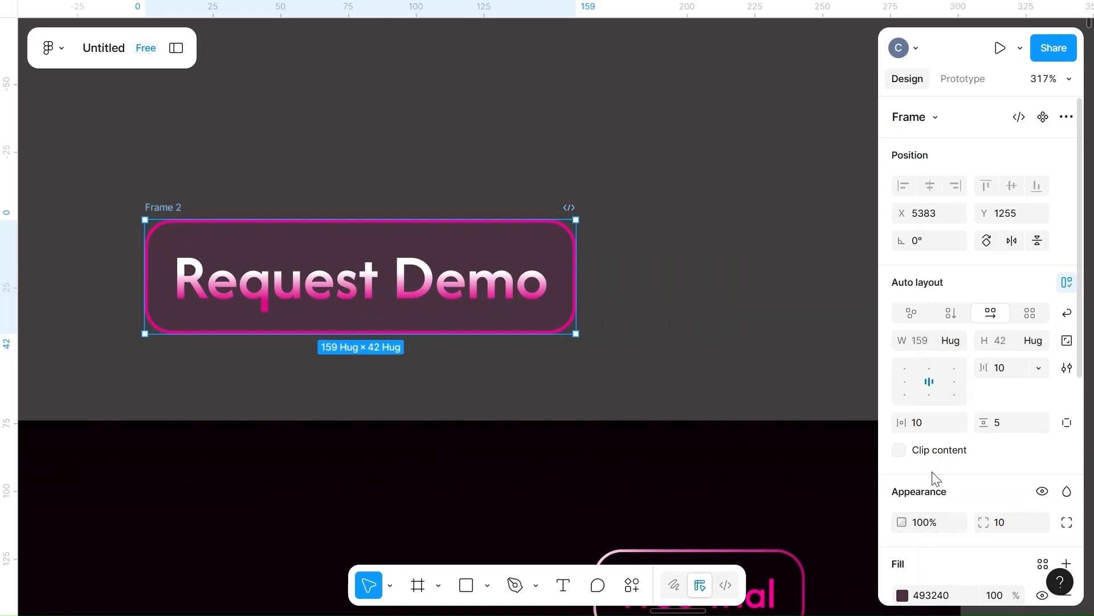
pyautogui.scroll(-3, 946, 482)
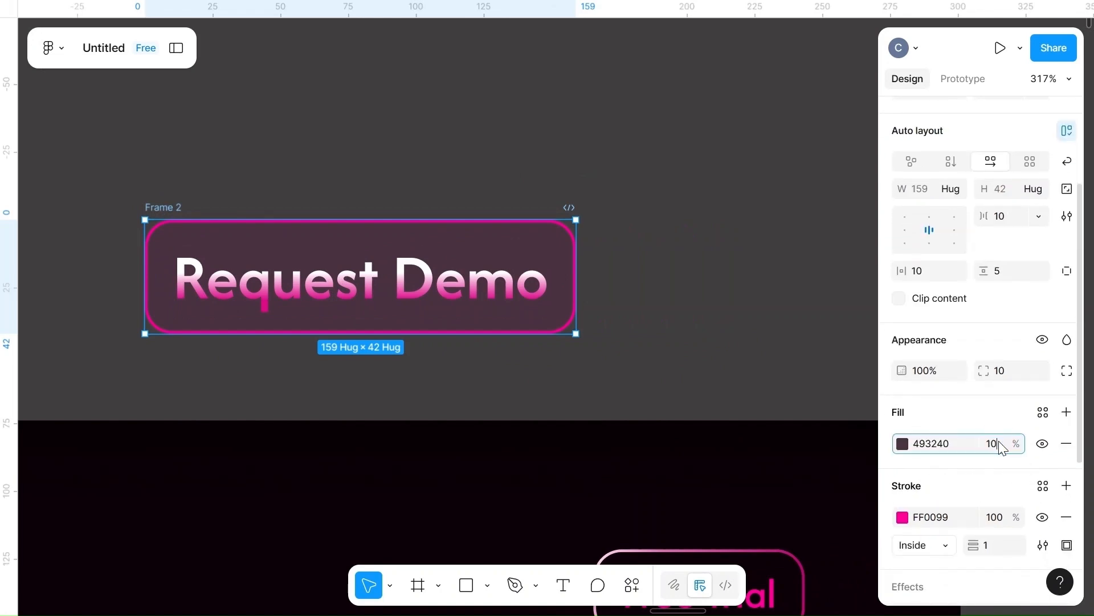
pyautogui.click(758, 350)
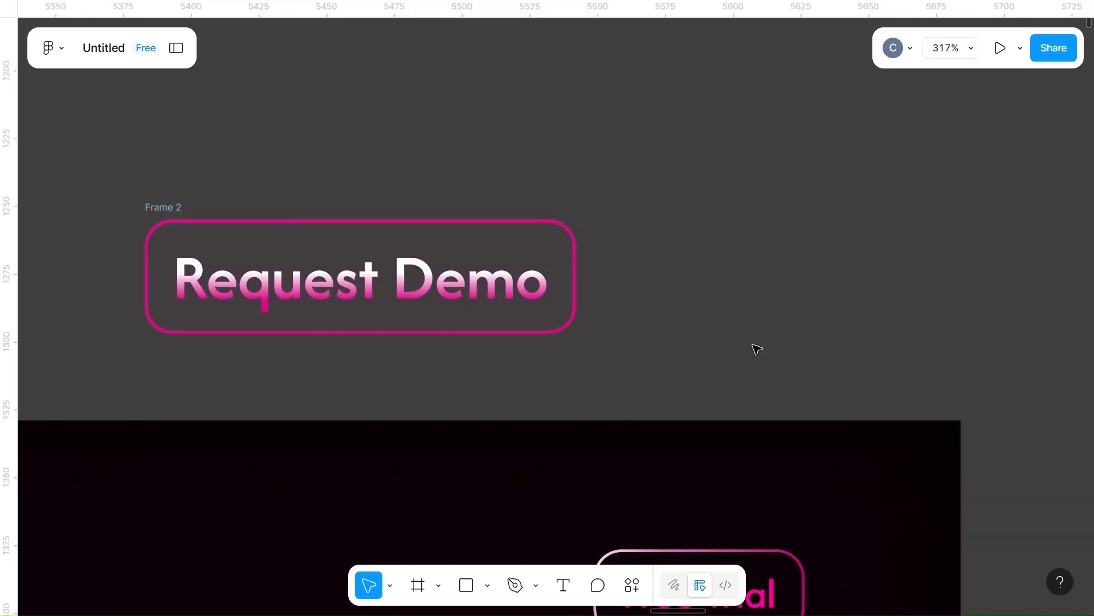
# - Set the fill opacity of the Request Demo button's frame to 40%
pyautogui.click(145, 207)
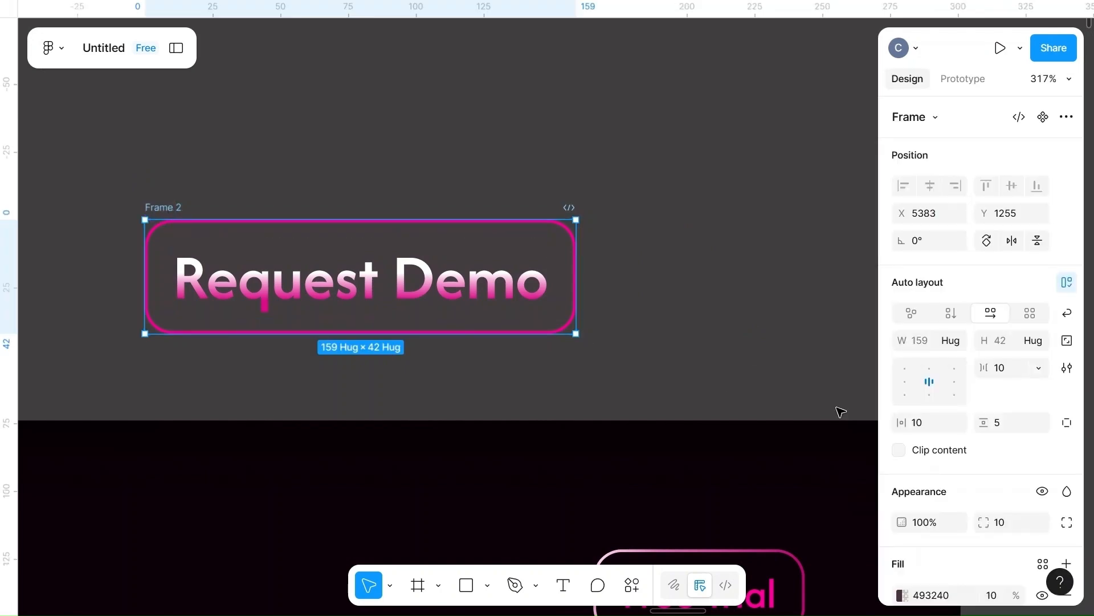
pyautogui.scroll(-2, 980, 399)
pyautogui.click(1006, 500)
pyautogui.press('BackSpace')
pyautogui.press('BackSpace')
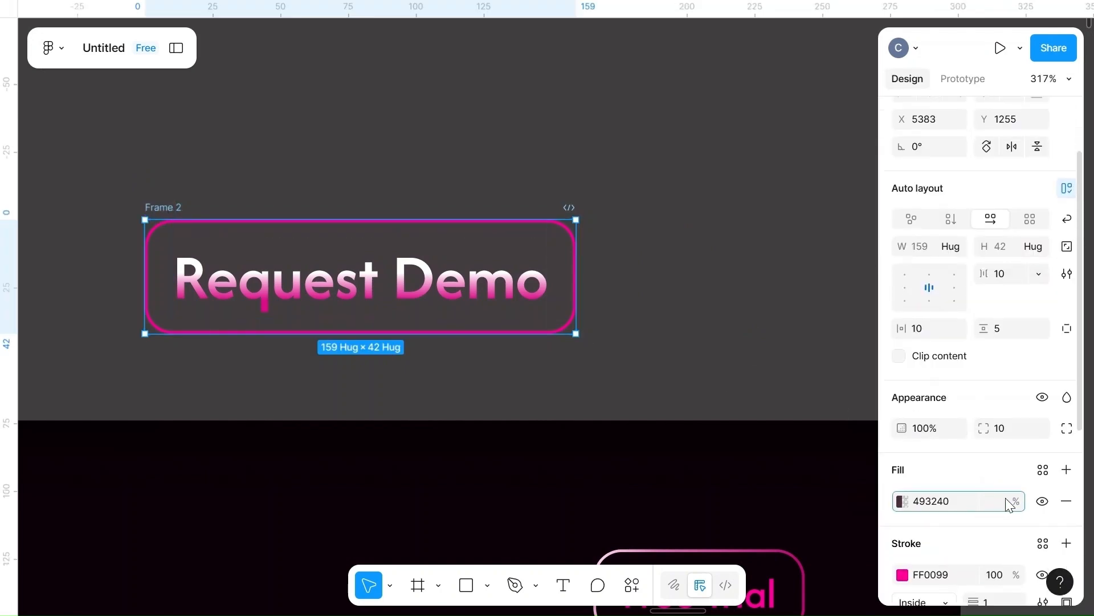
pyautogui.write('40')
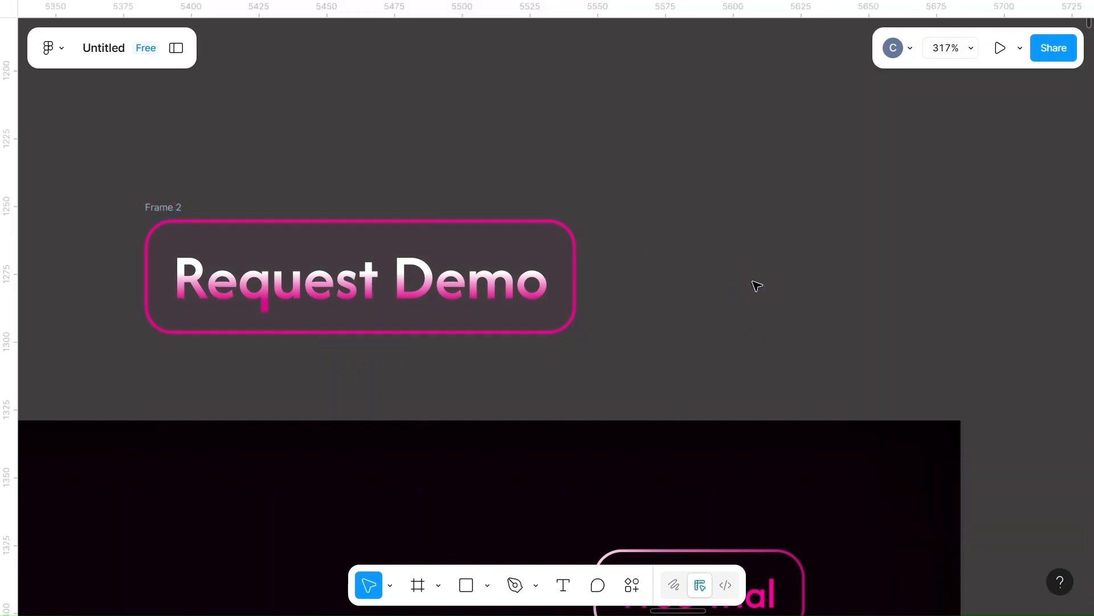
# - Set the fill opacity of the Request Demo button's frame to 50%
pyautogui.click(157, 208)
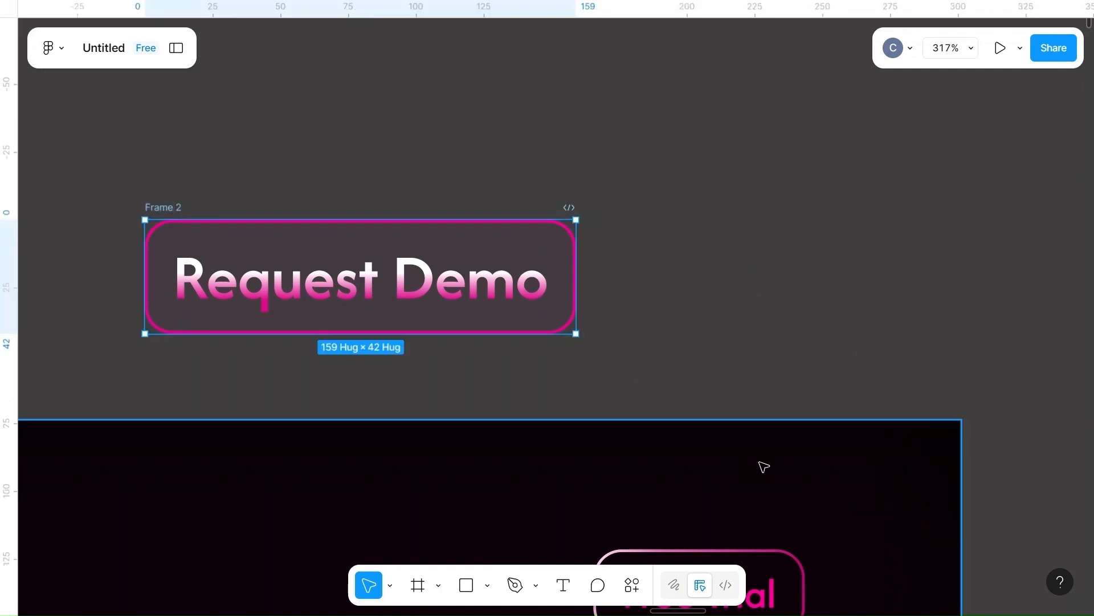
pyautogui.scroll(-2, 972, 502)
pyautogui.click(998, 507)
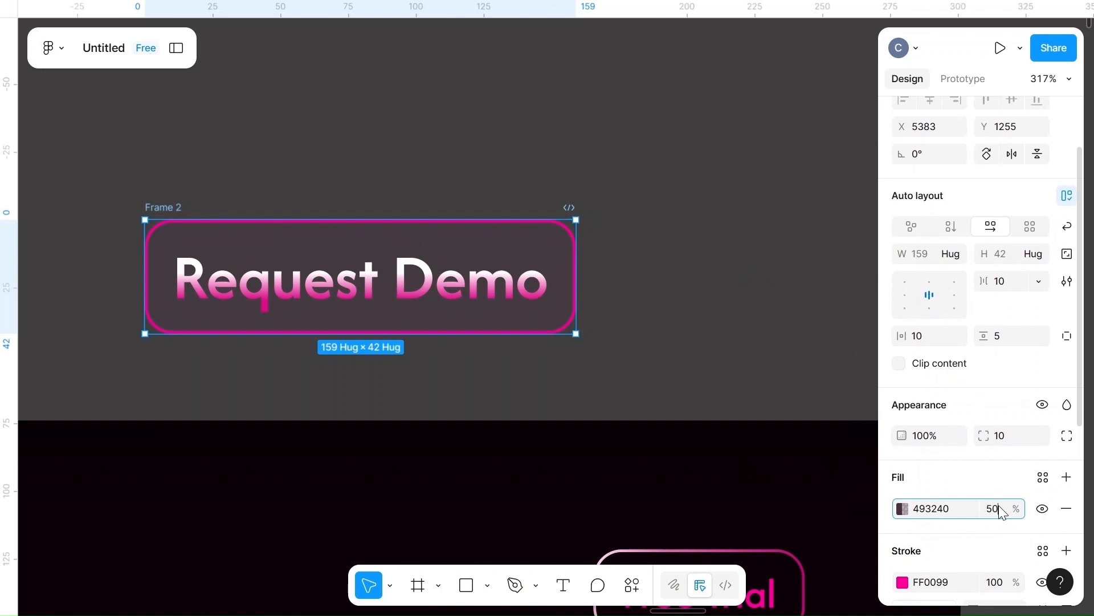
pyautogui.click(727, 316)
pyautogui.scroll(-3, 728, 317)
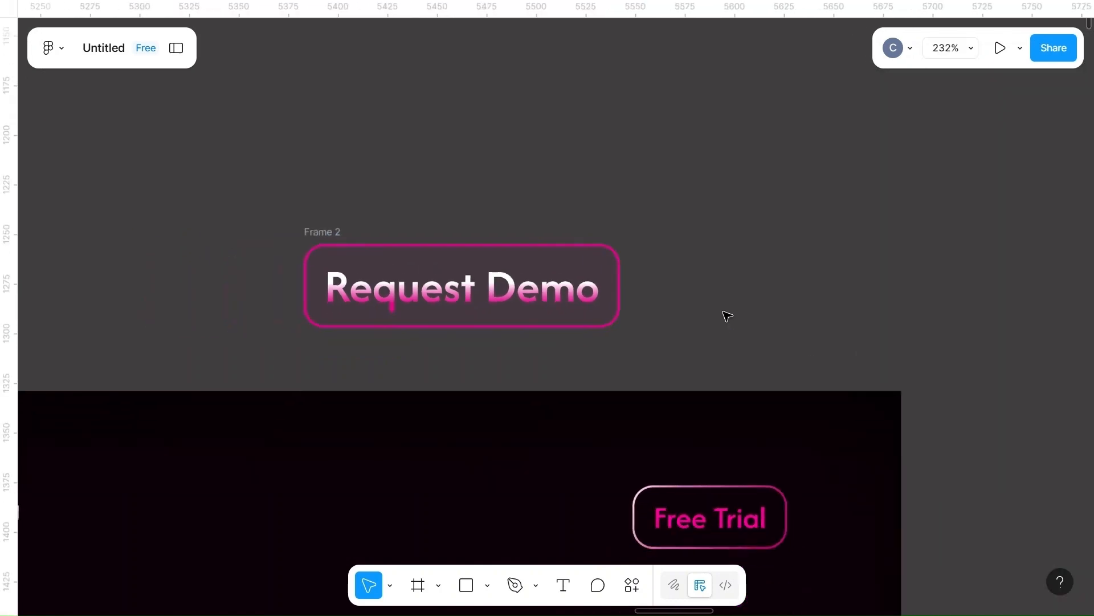
# - Change the stroke position of the Request Demo button's frame to Center
pyautogui.click(316, 235)
pyautogui.scroll(-5, 969, 485)
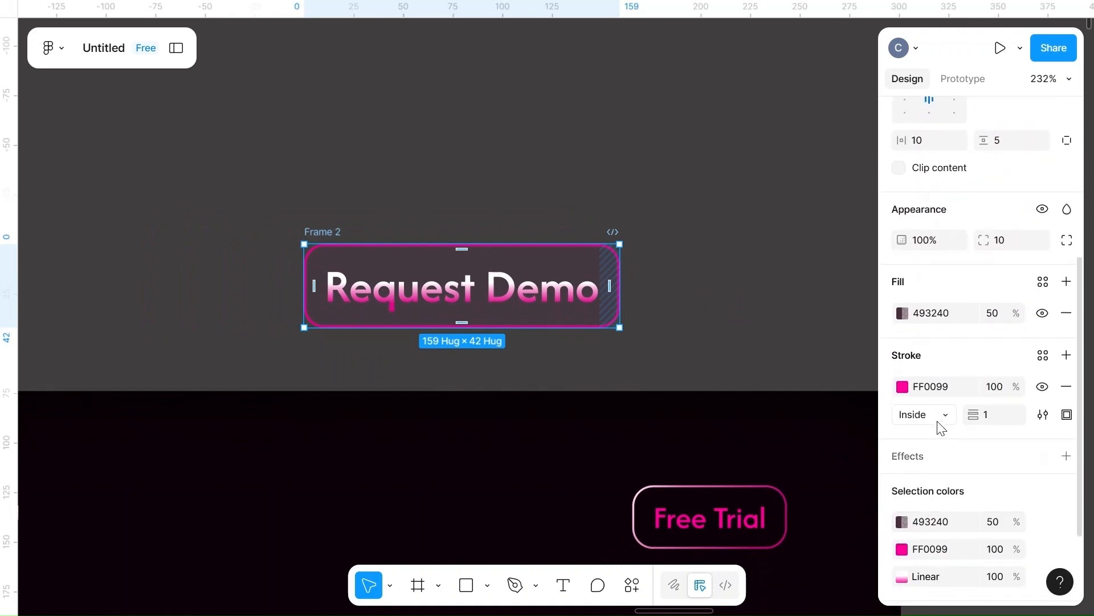
pyautogui.click(940, 415)
pyautogui.click(938, 395)
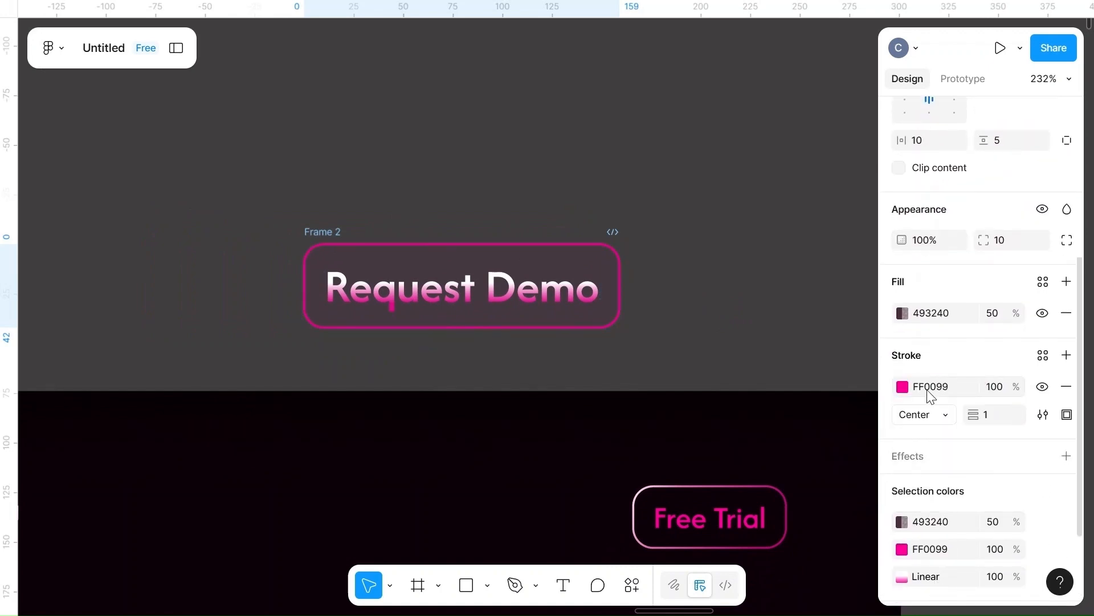
pyautogui.click(903, 388)
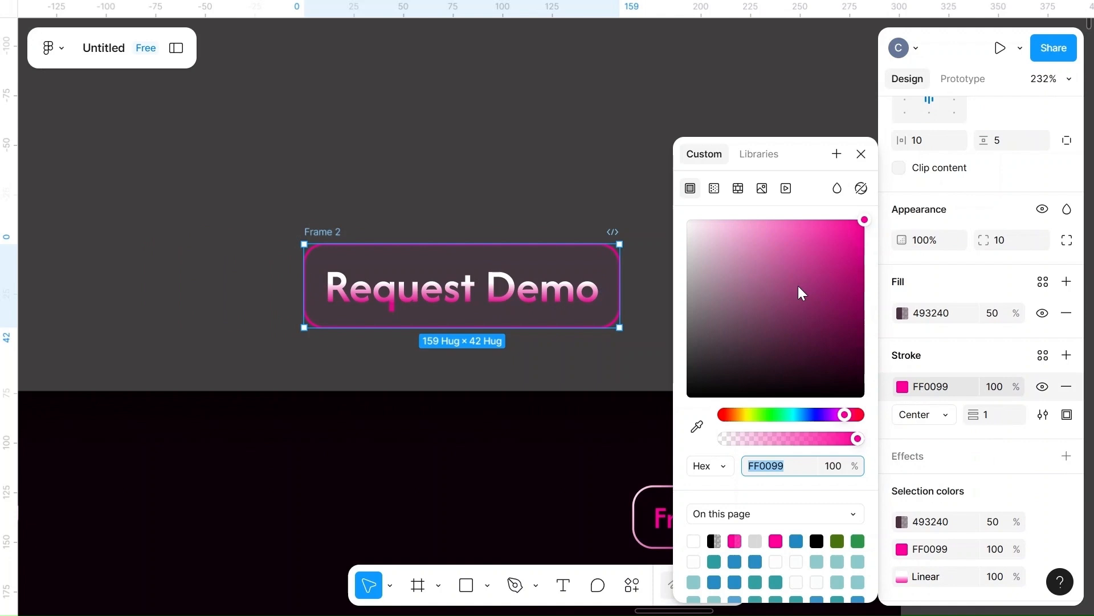
pyautogui.click(596, 201)
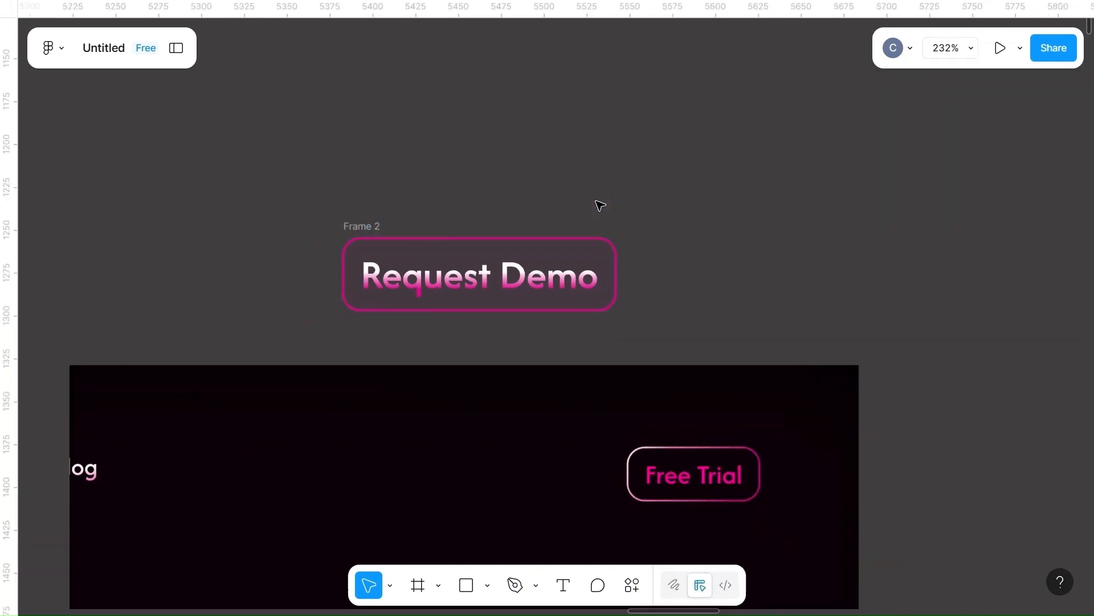
# - Move the Request Demo button onto the Home page, directly below the cybersecurity platform subtitle
pyautogui.scroll(-10, 600, 205)
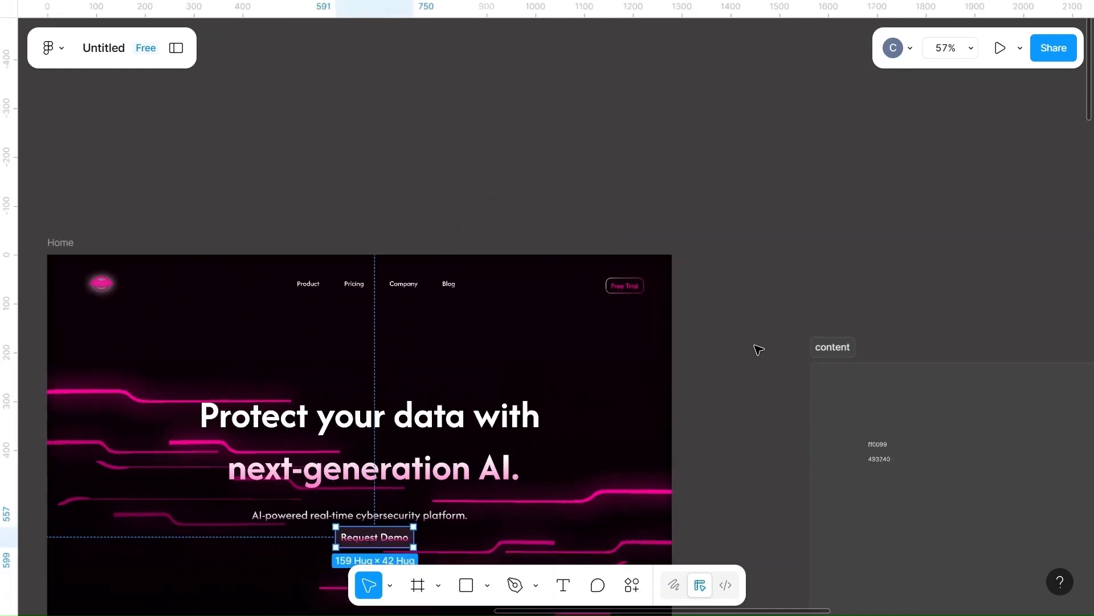
pyautogui.scroll(-2, 758, 350)
pyautogui.scroll(-3, 763, 342)
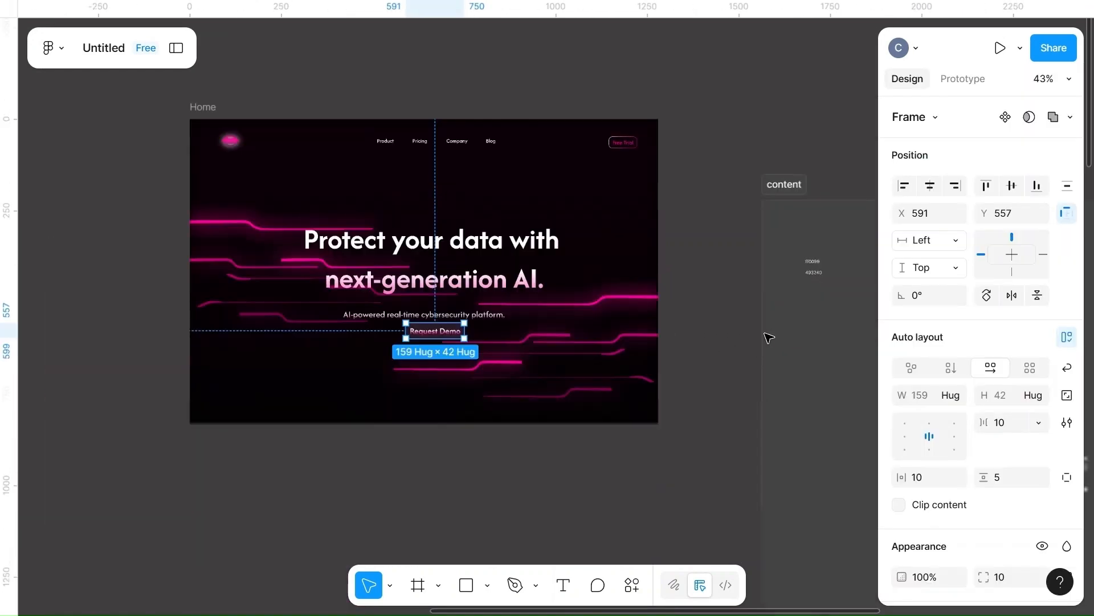
pyautogui.scroll(5, 769, 338)
pyautogui.hscroll(-5, 768, 338)
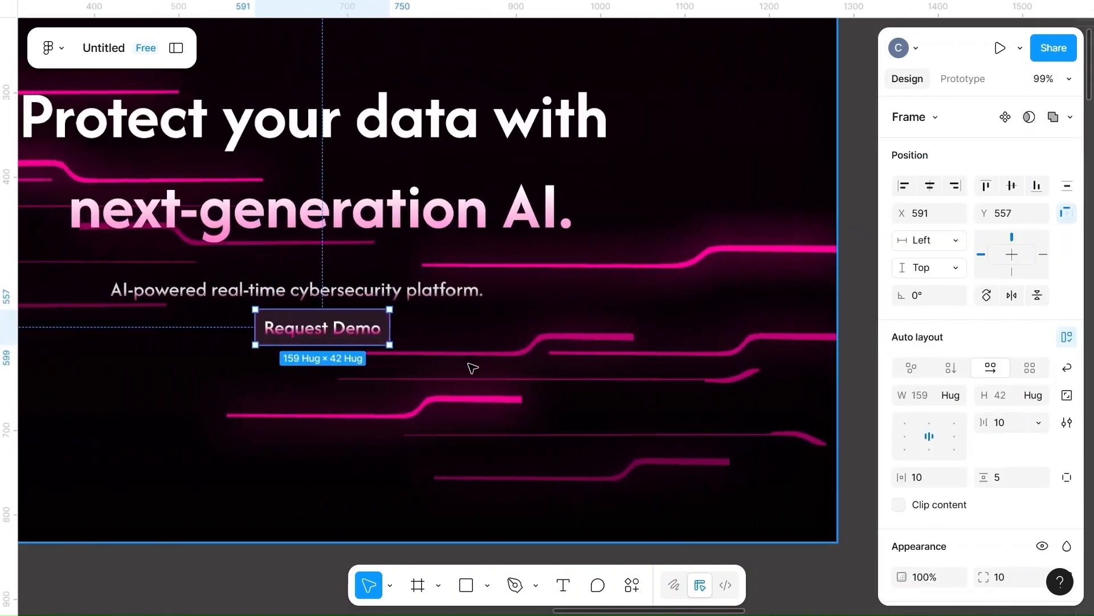
# - Try to shift the Request Demo button further down from the subtitle, and undo the resulting padding changes
pyautogui.hscroll(-3, 472, 367)
pyautogui.moveTo(533, 311); pyautogui.dragTo(503, 397)
pyautogui.hotkey('ctrl', 'z')
pyautogui.click(645, 336)
pyautogui.click(508, 358)
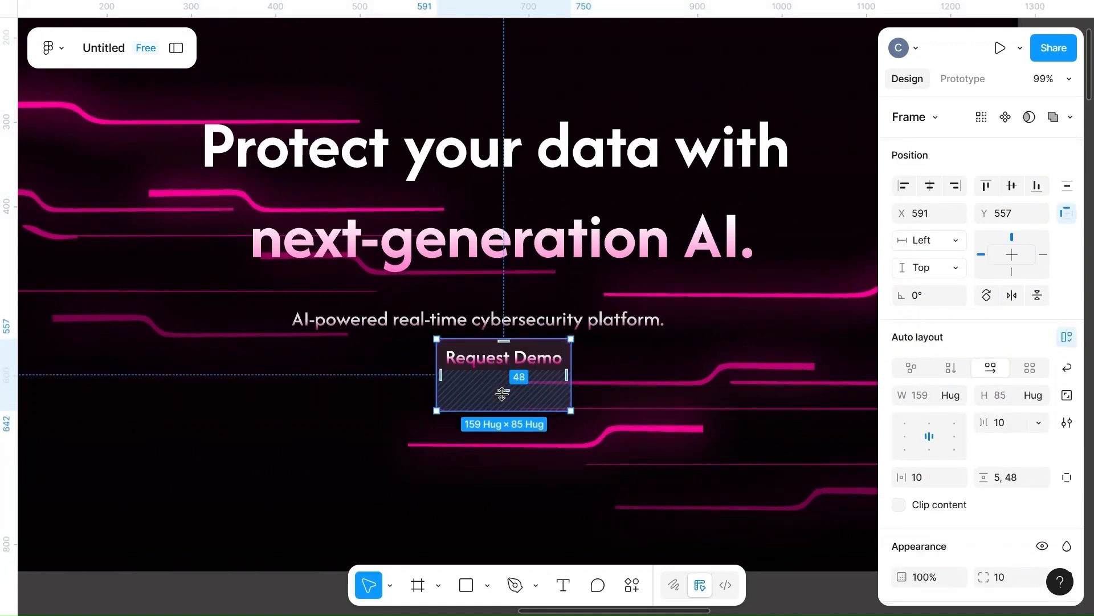
pyautogui.hotkey('ctrl', 'z')
# - Move the Request Demo button further below the subtitle, to X 573 and Y 599
pyautogui.click(511, 358)
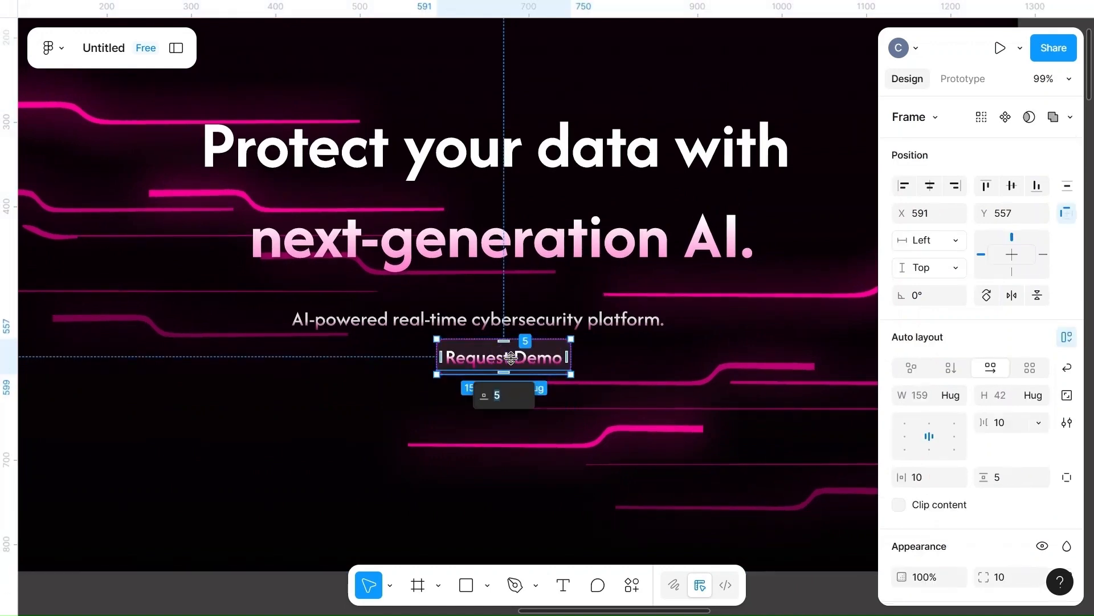
pyautogui.doubleClick(593, 370)
pyautogui.click(535, 368)
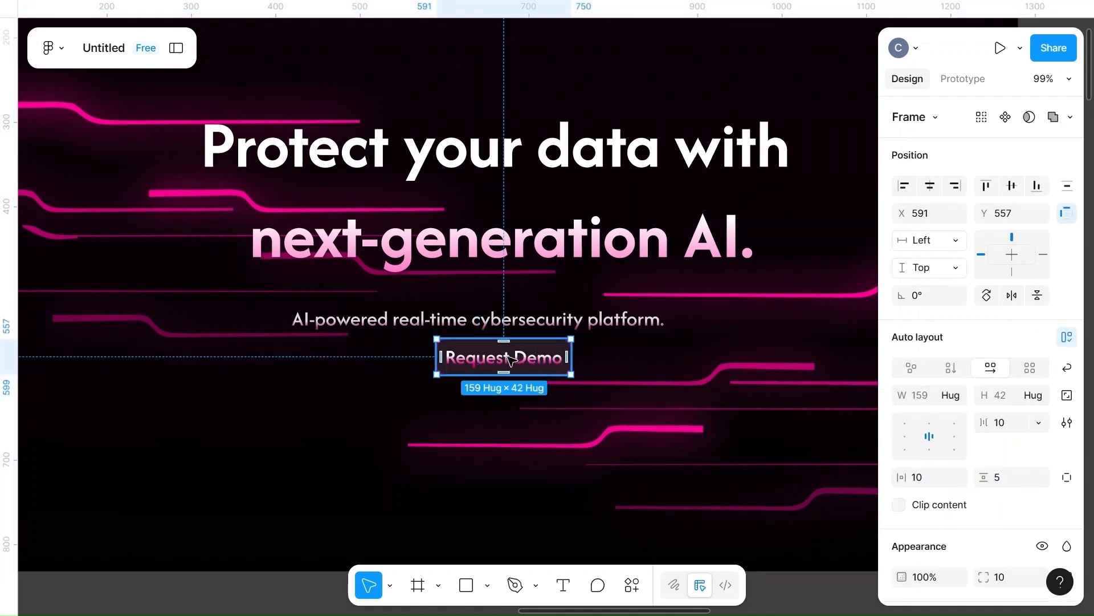
pyautogui.moveTo(491, 375)
pyautogui.mouseDown()
pyautogui.moveTo(474, 410)
pyautogui.moveTo(494, 395)
pyautogui.mouseUp()
pyautogui.press('Escape')
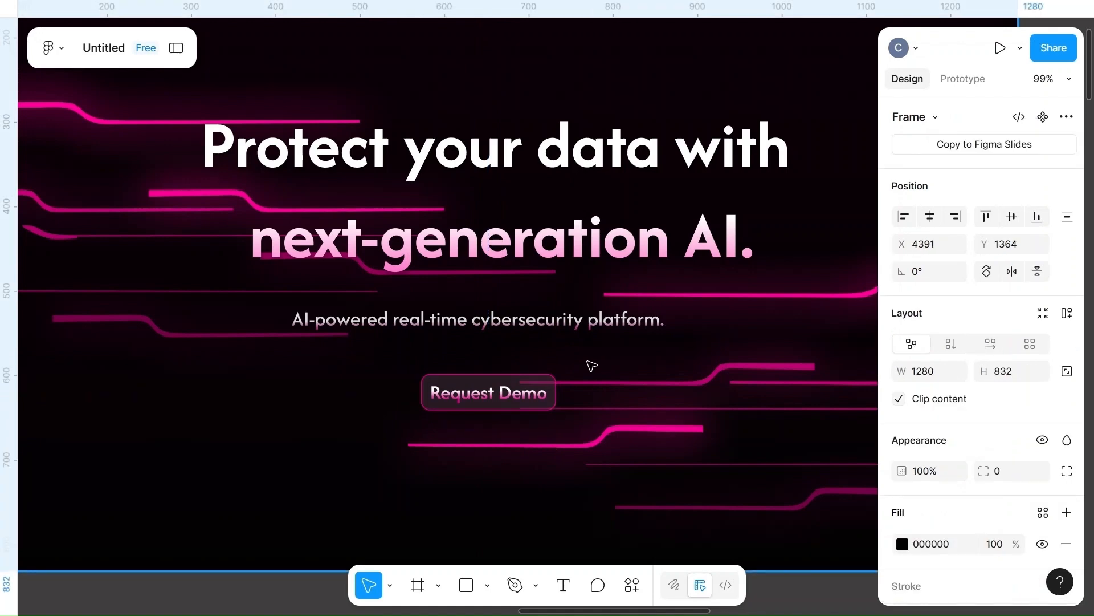
# - Add a drop shadow to the Request Demo button's frame with an X offset of 2
pyautogui.click(482, 376)
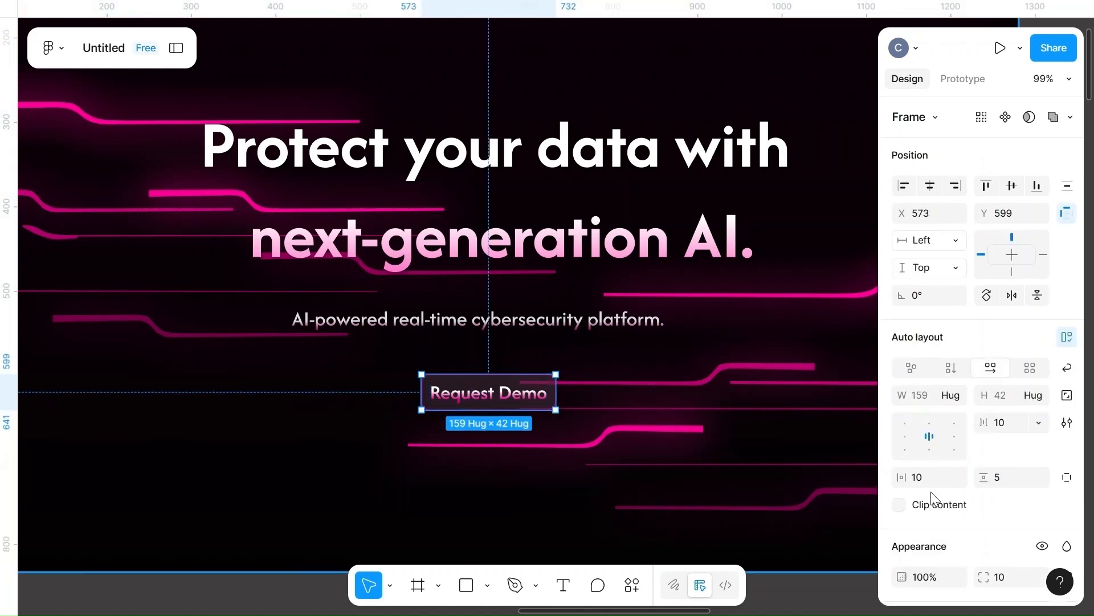
pyautogui.scroll(-10, 926, 544)
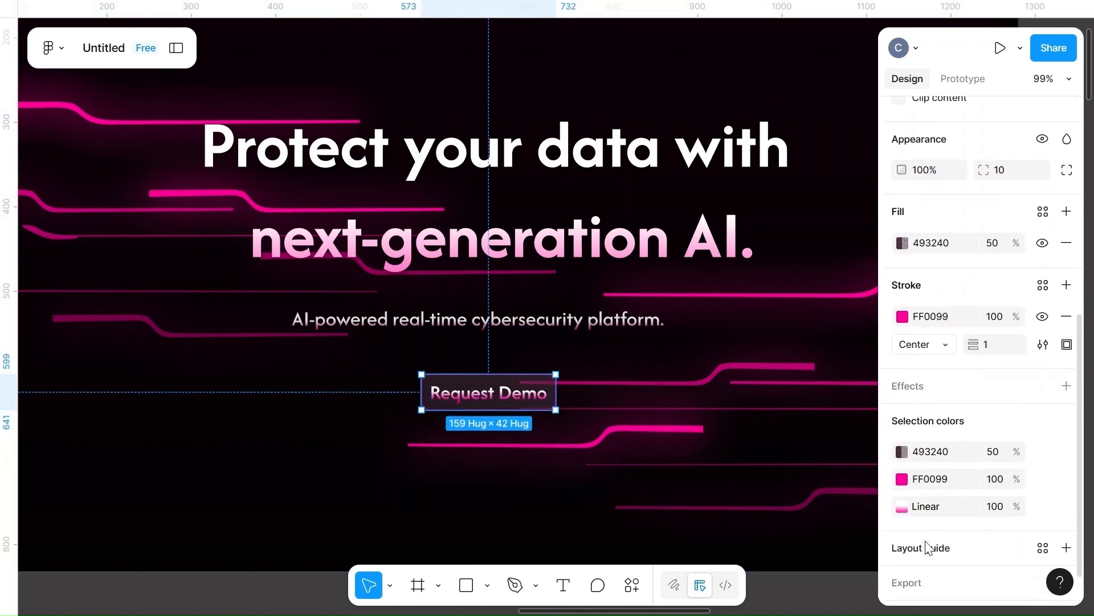
pyautogui.click(1066, 348)
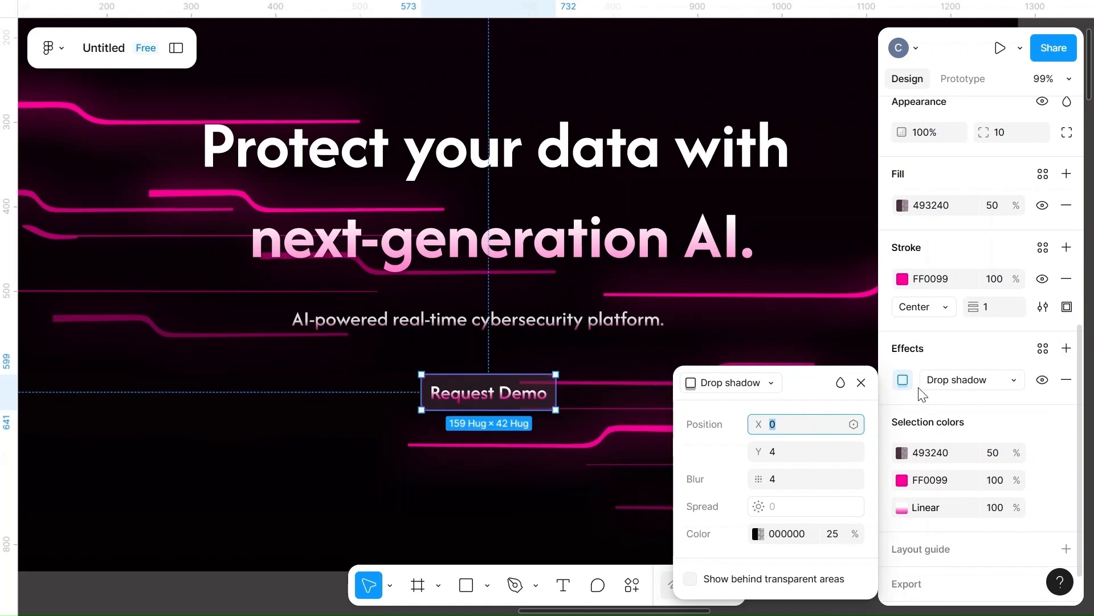
pyautogui.click(791, 425)
pyautogui.press('BackSpace')
pyautogui.click(781, 450)
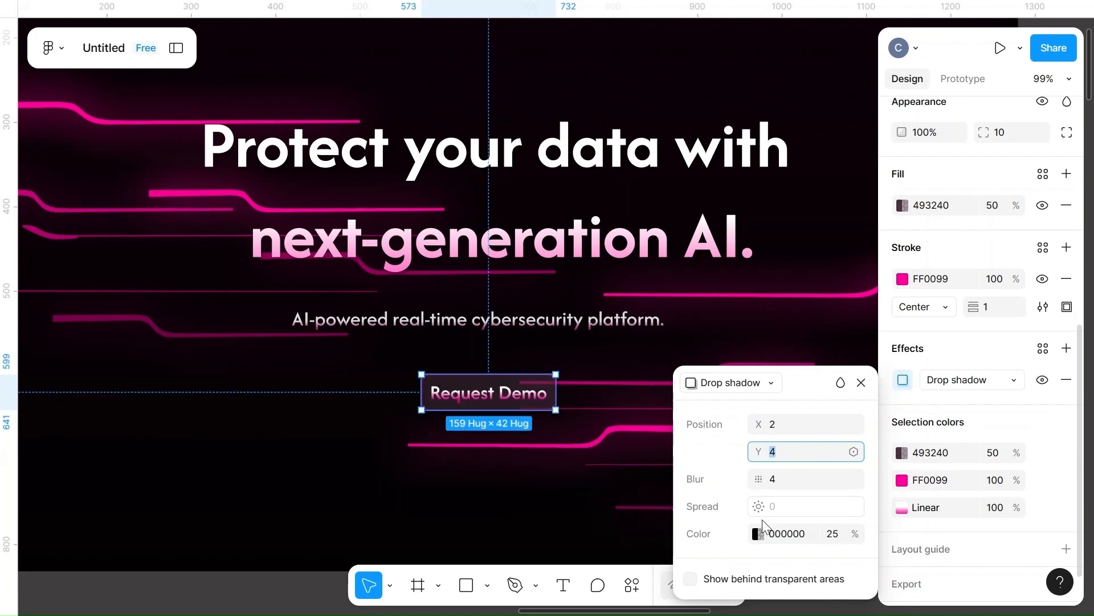
# - Set the Request Demo button's drop shadow colour to FF0099 and adjust its opacity
pyautogui.click(757, 534)
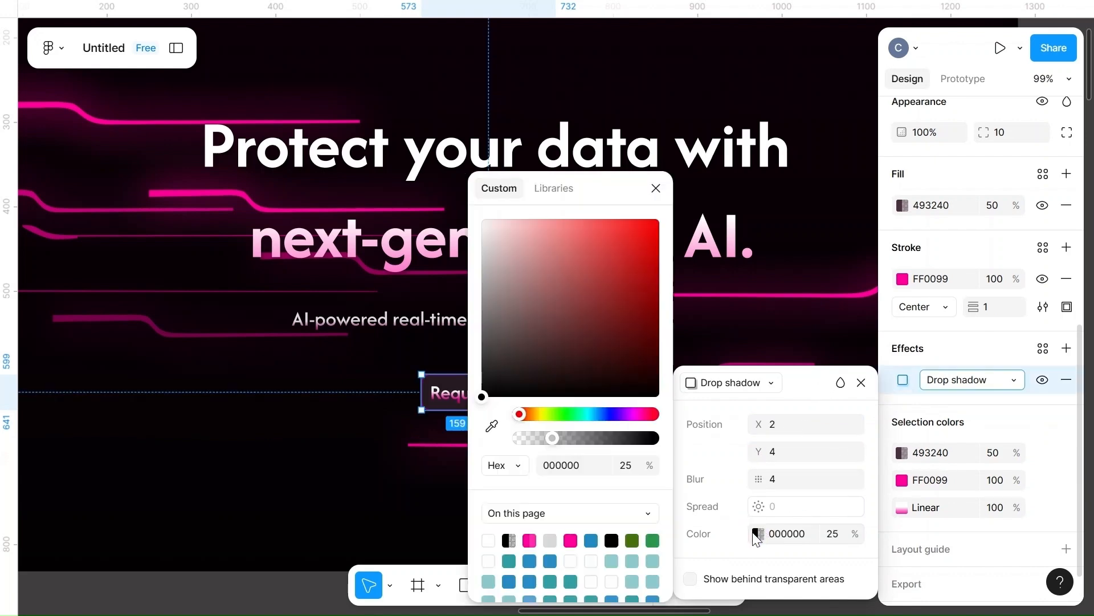
pyautogui.click(530, 540)
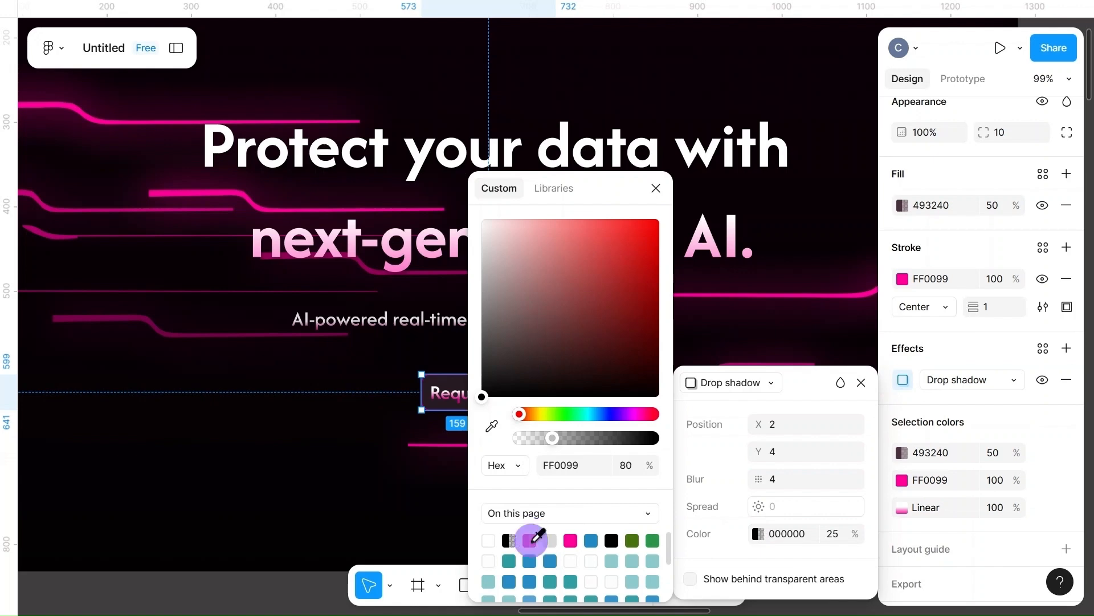
pyautogui.click(834, 533)
pyautogui.press('BackSpace')
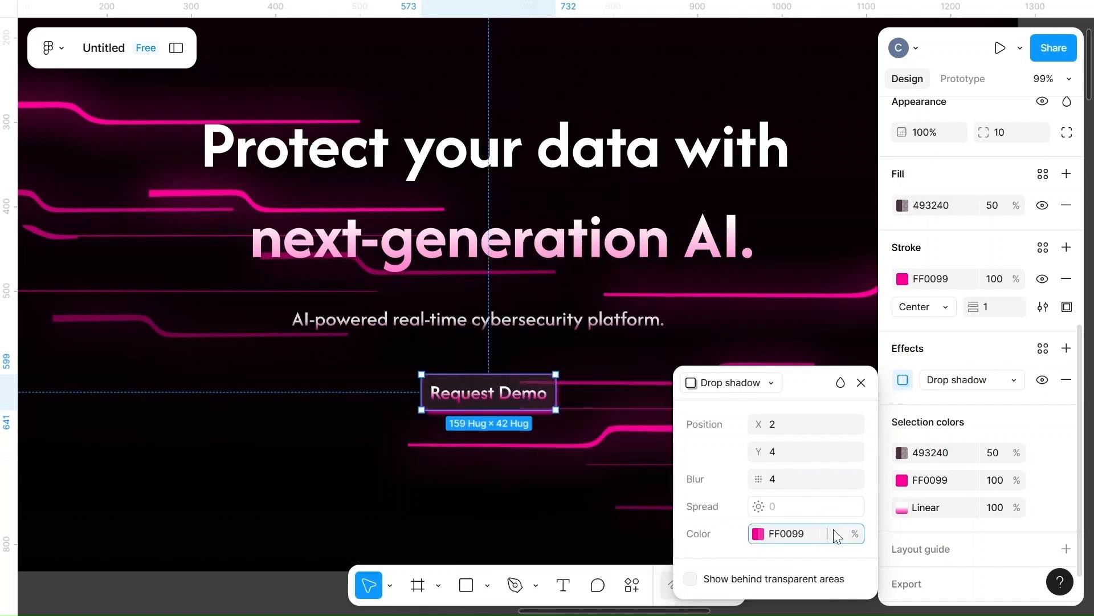
pyautogui.click(800, 309)
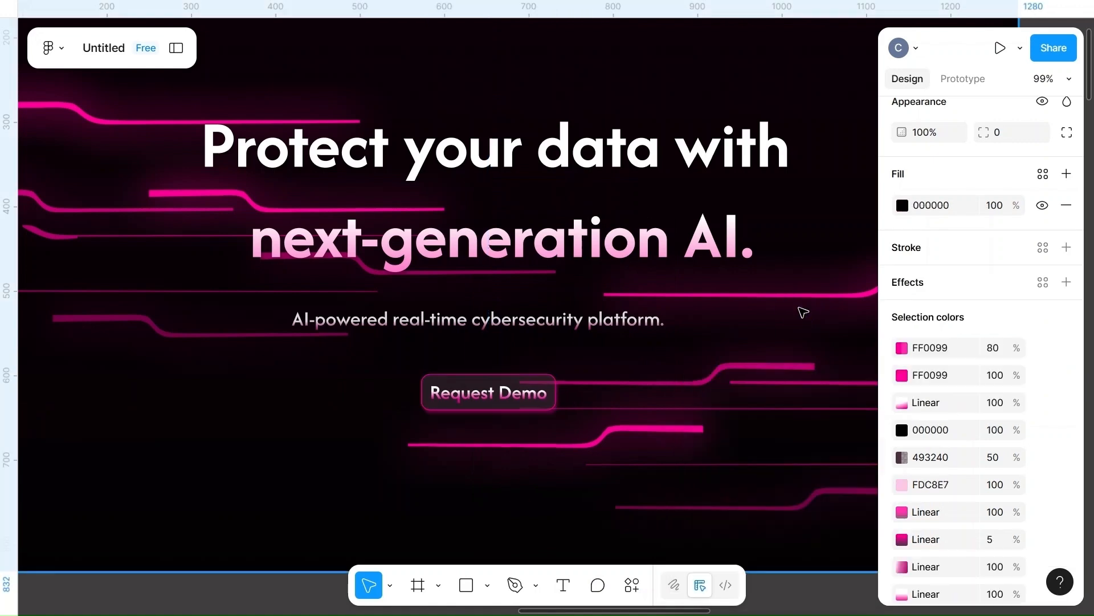
# - Move the white stop of the Request Demo text's linear gradient to 10% and its FF0099 stop to 85%
pyautogui.scroll(-5, 477, 446)
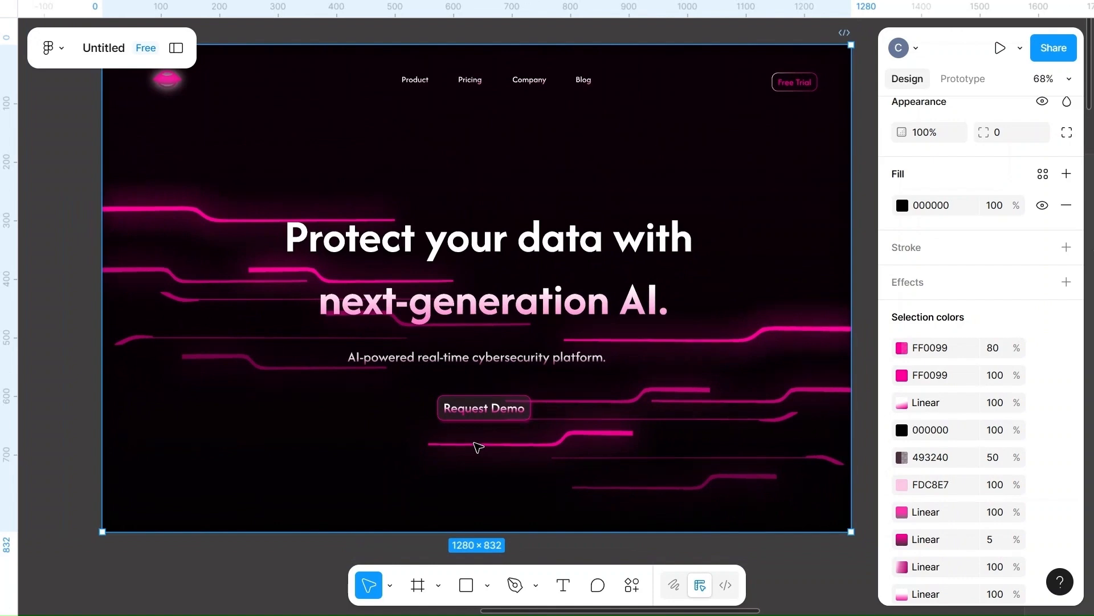
pyautogui.scroll(5, 478, 446)
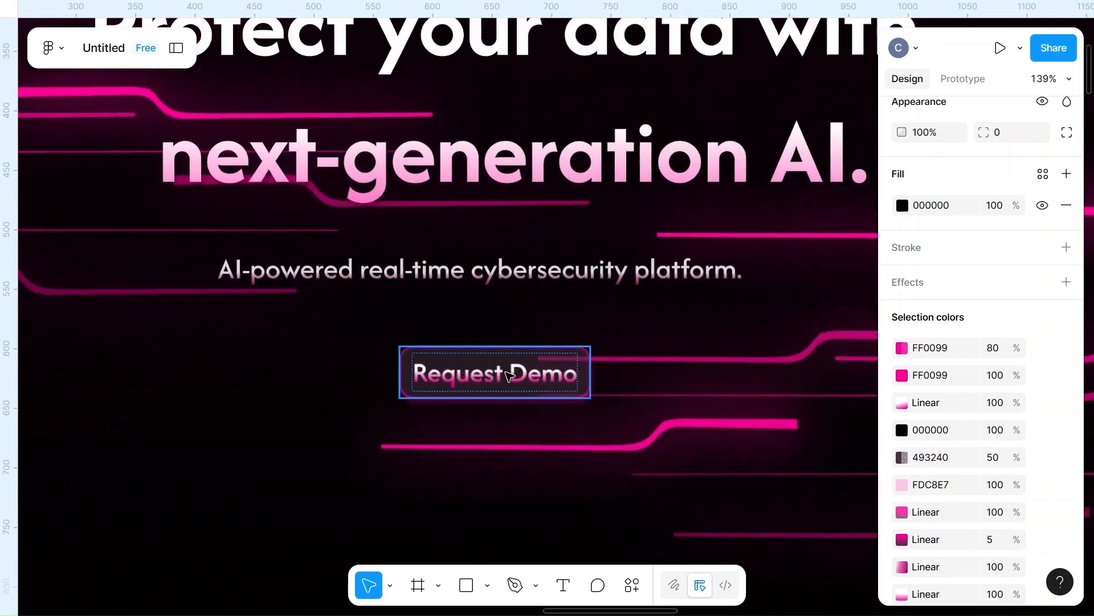
pyautogui.scroll(-1, 501, 362)
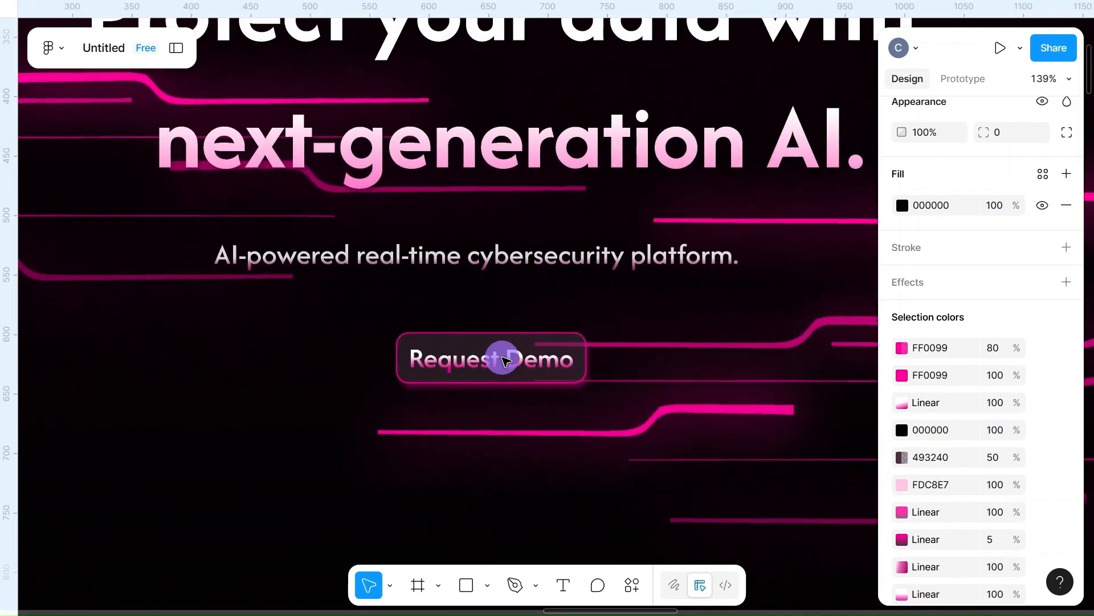
pyautogui.click(473, 364)
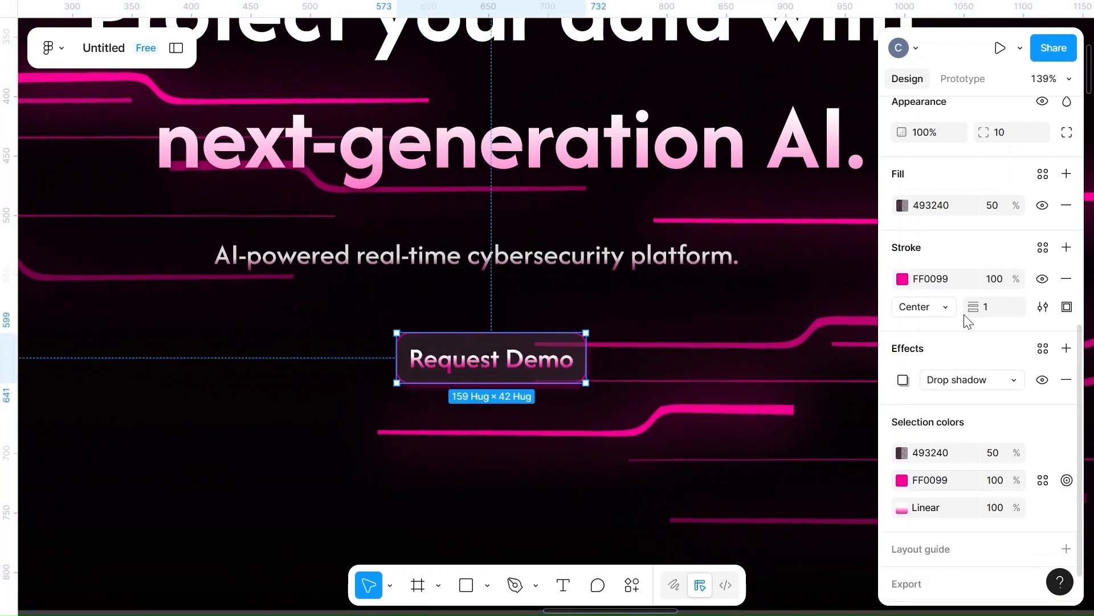
pyautogui.doubleClick(513, 358)
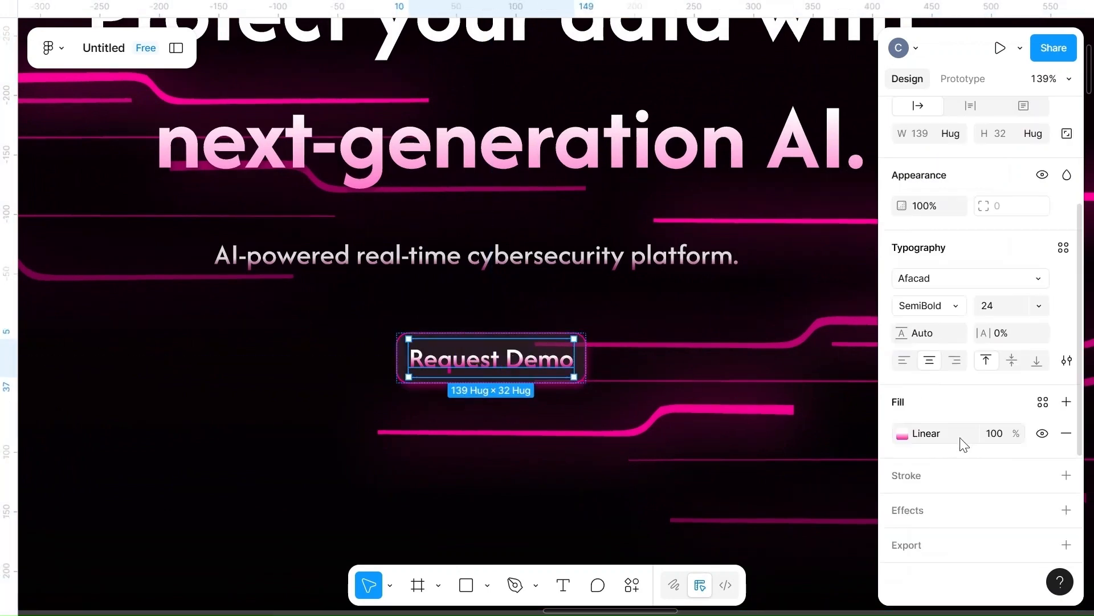
pyautogui.click(903, 433)
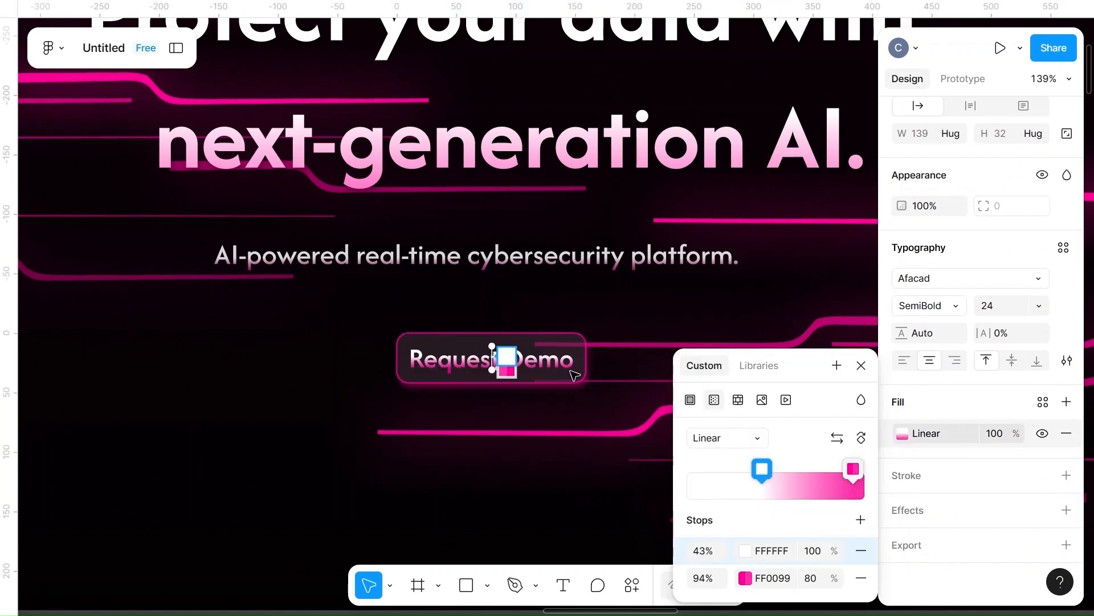
pyautogui.scroll(10, 519, 359)
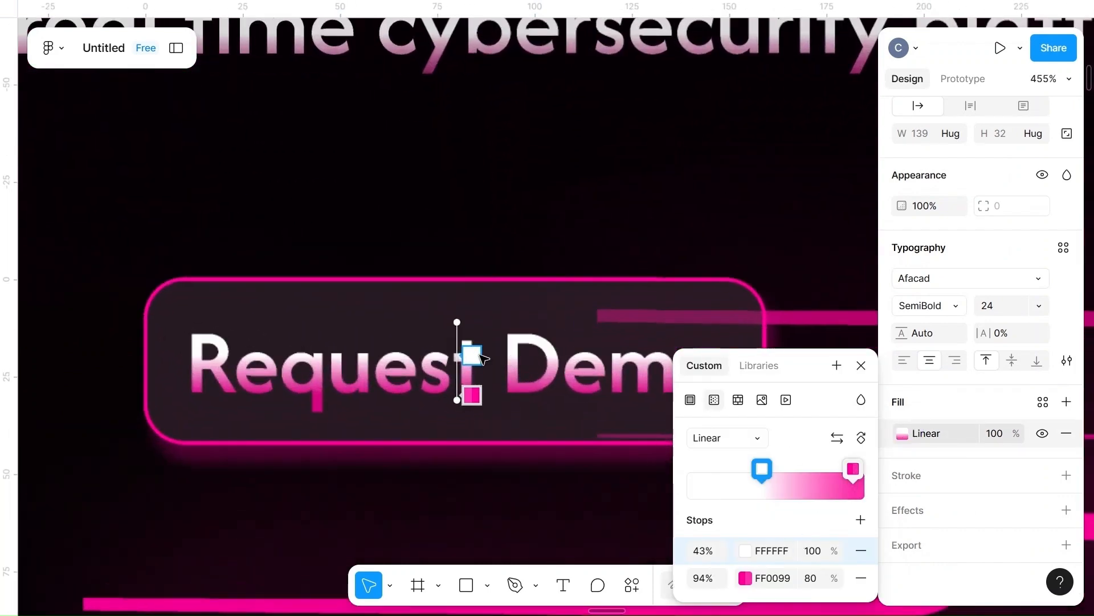
pyautogui.moveTo(481, 356)
pyautogui.mouseDown()
pyautogui.moveTo(454, 319)
pyautogui.moveTo(374, 325)
pyautogui.moveTo(456, 323)
pyautogui.mouseUp()
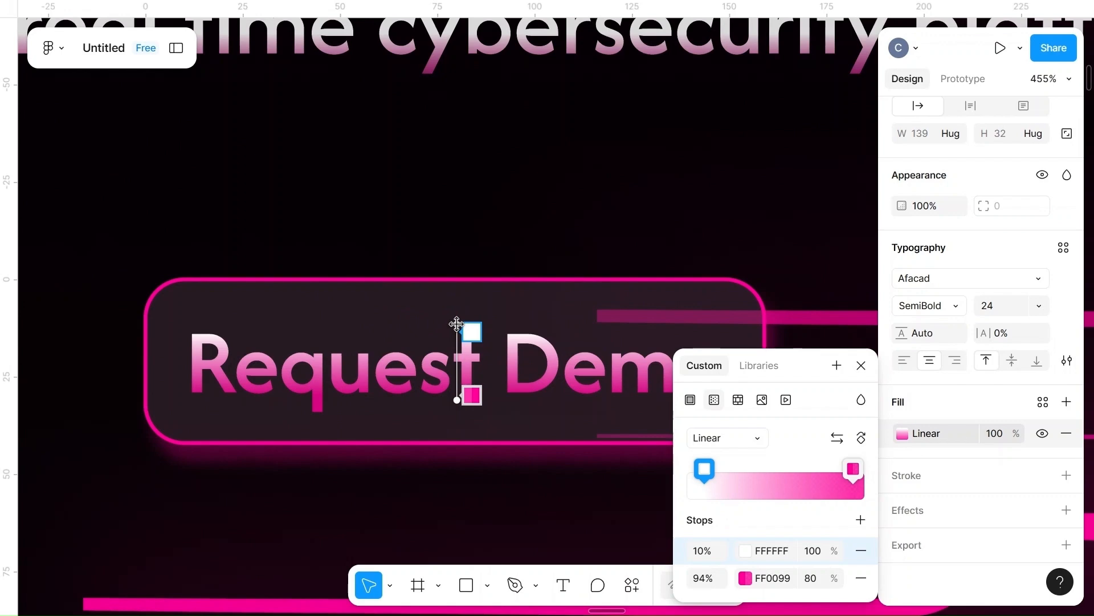
pyautogui.scroll(5, 457, 324)
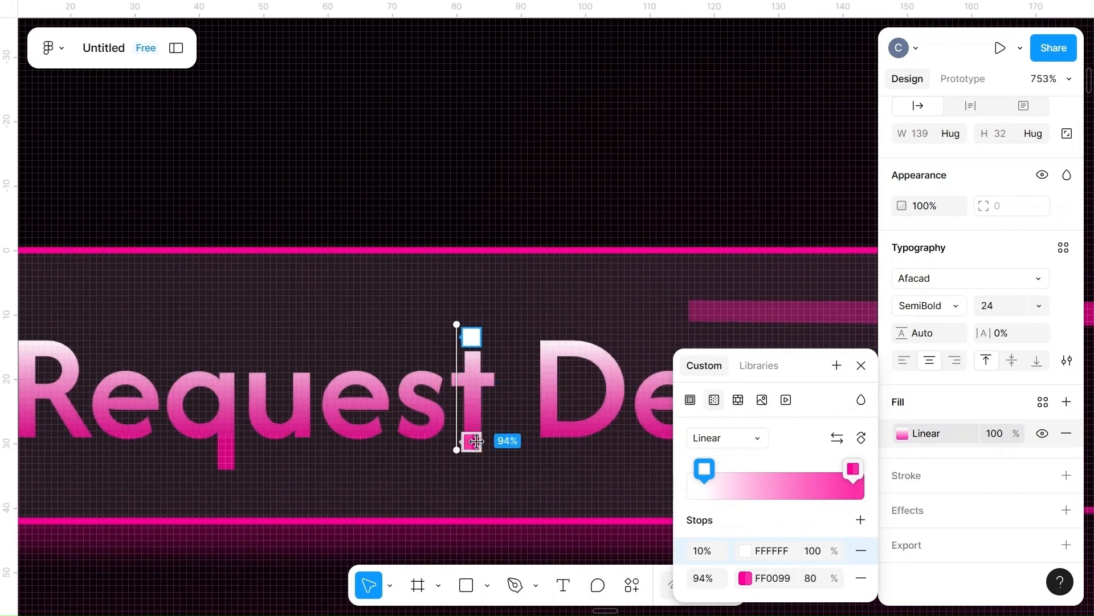
pyautogui.moveTo(477, 442); pyautogui.dragTo(472, 431)
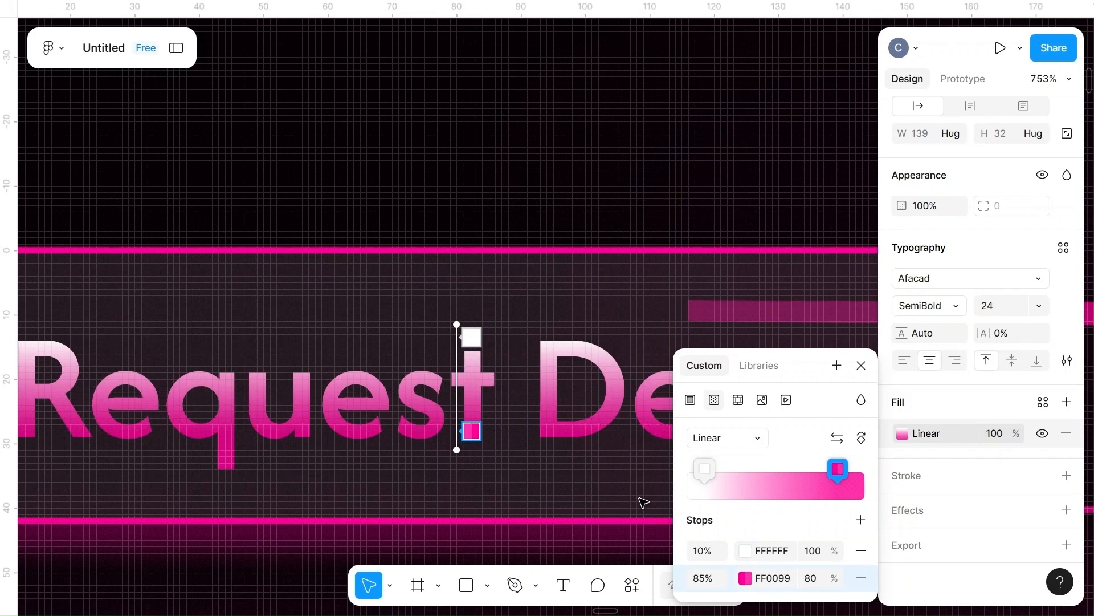
# - Add an FF80CC stop at 56% to the Request Demo text's gradient and move the FF0099 stop to 99%
pyautogui.click(861, 519)
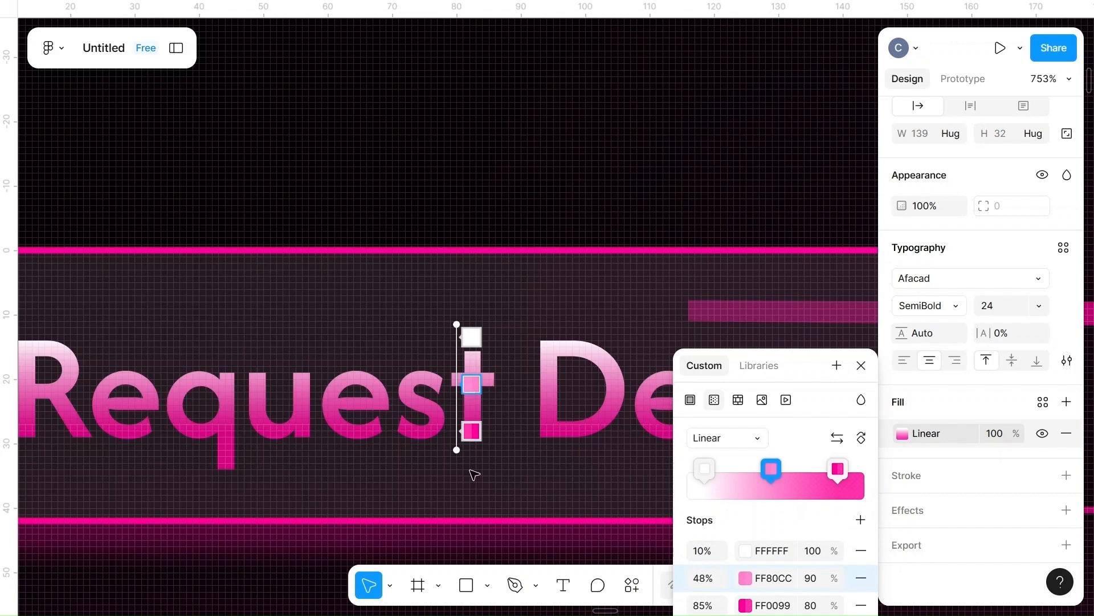
pyautogui.moveTo(467, 431); pyautogui.dragTo(471, 449)
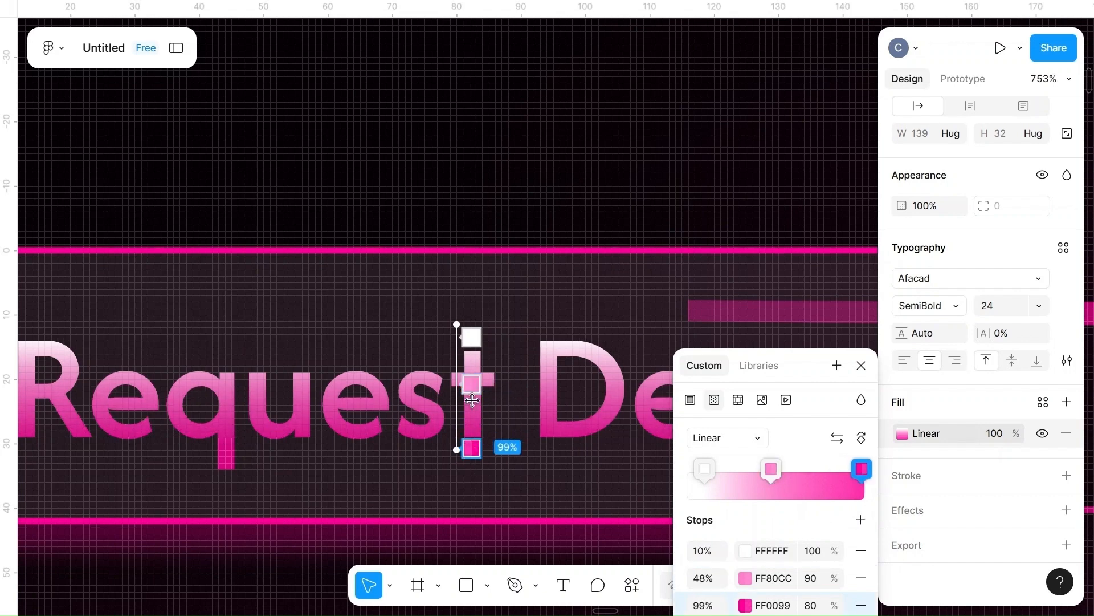
pyautogui.moveTo(471, 381); pyautogui.dragTo(472, 395)
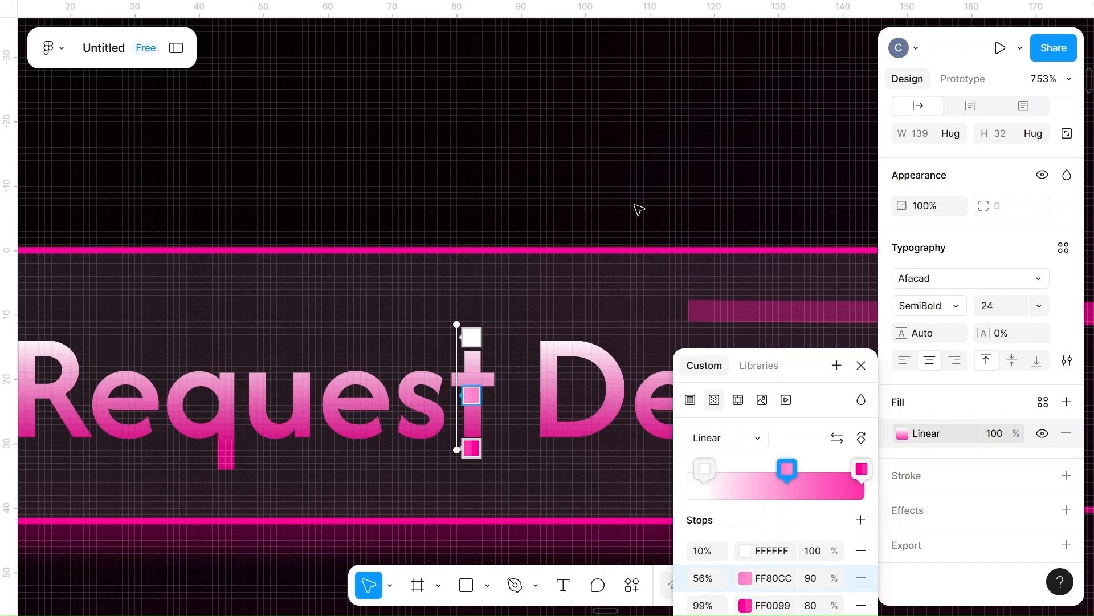
pyautogui.press('Escape')
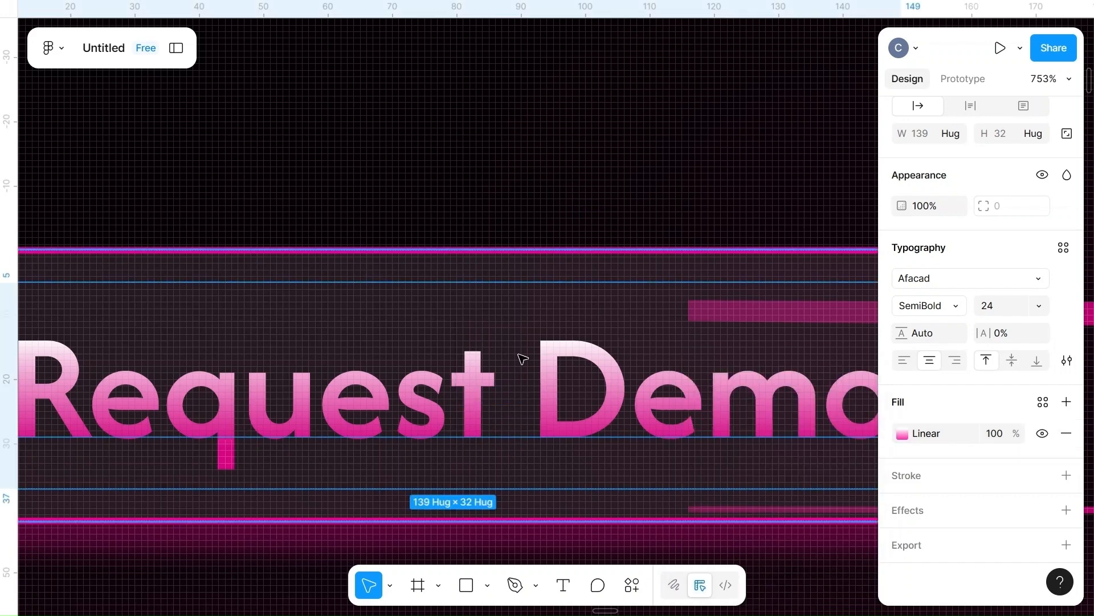
pyautogui.click(1067, 510)
# - Examine the restyled Request Demo button up close and within the full Home page
pyautogui.click(708, 171)
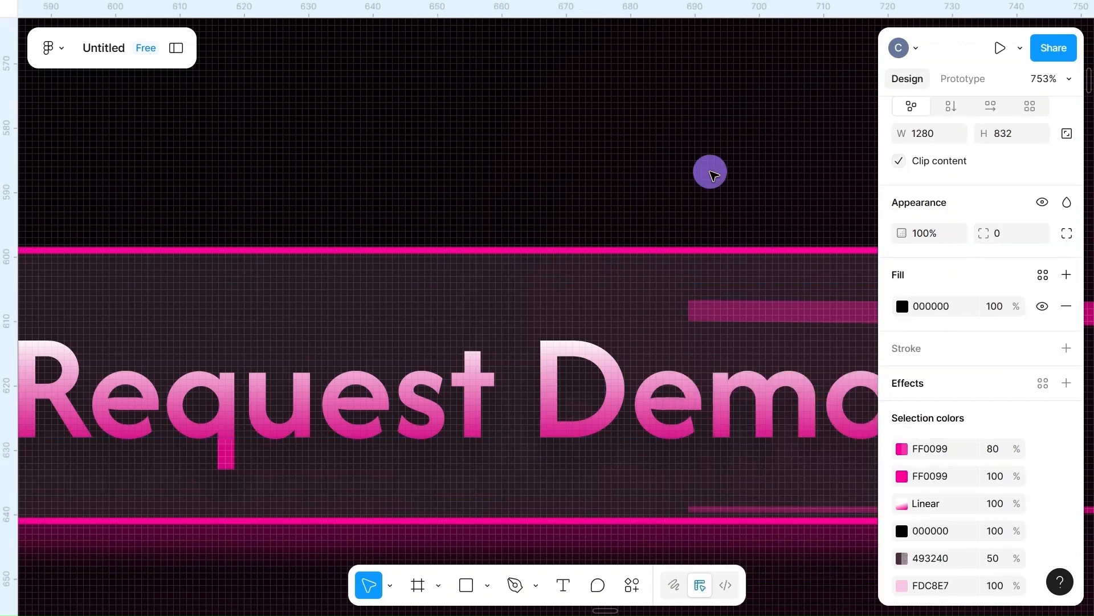
pyautogui.scroll(-3, 714, 175)
pyautogui.scroll(-3, 714, 176)
pyautogui.doubleClick(709, 172)
pyautogui.hscroll(2, 714, 175)
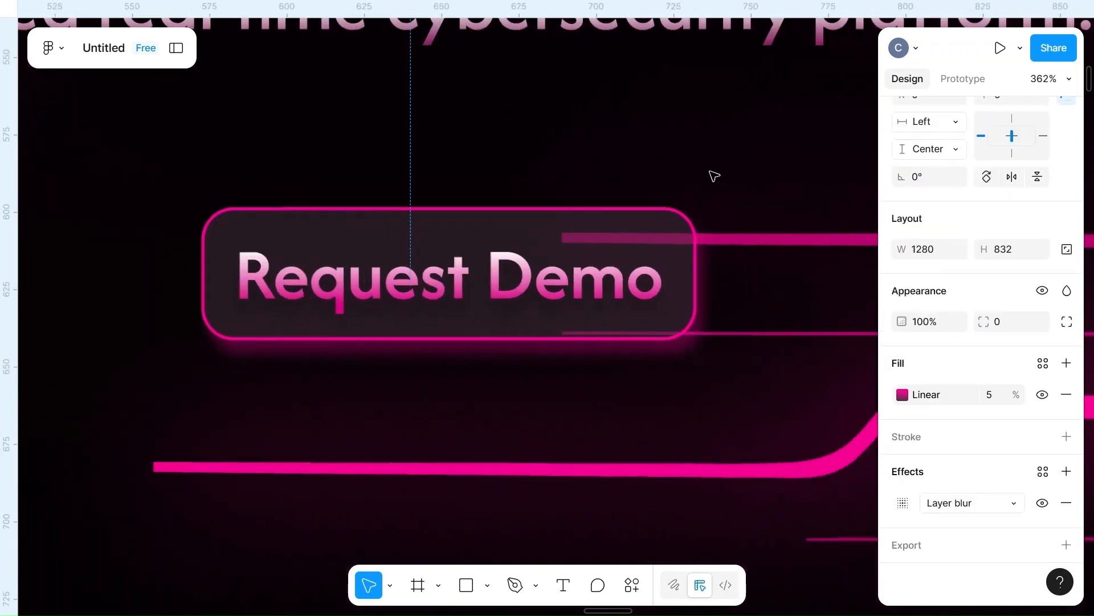
pyautogui.scroll(-2, 714, 176)
pyautogui.hscroll(2, 714, 176)
pyautogui.scroll(1, 714, 176)
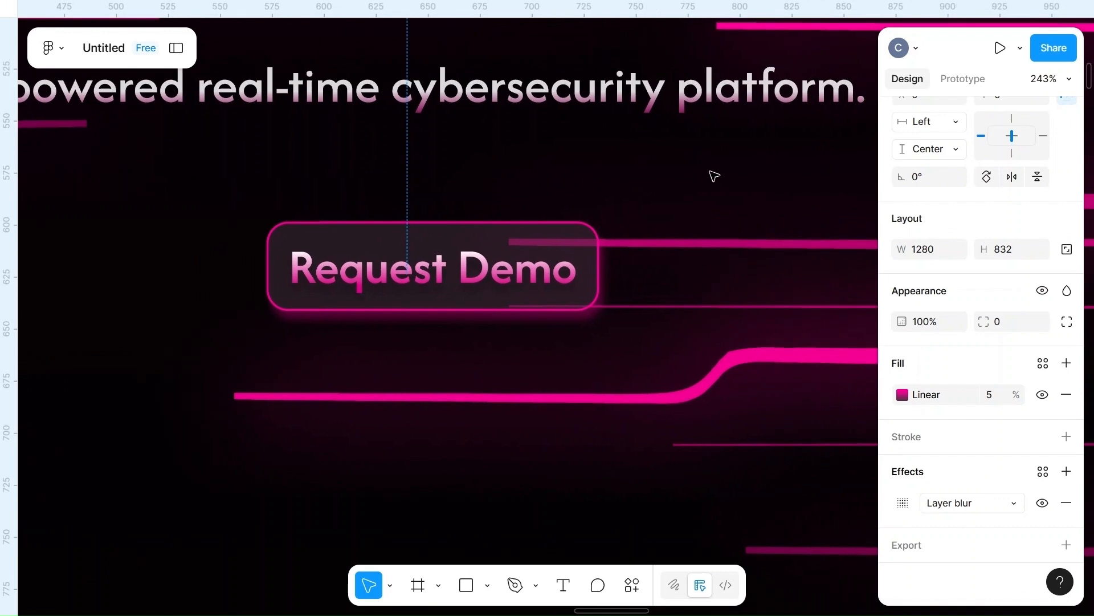
pyautogui.scroll(-6, 714, 175)
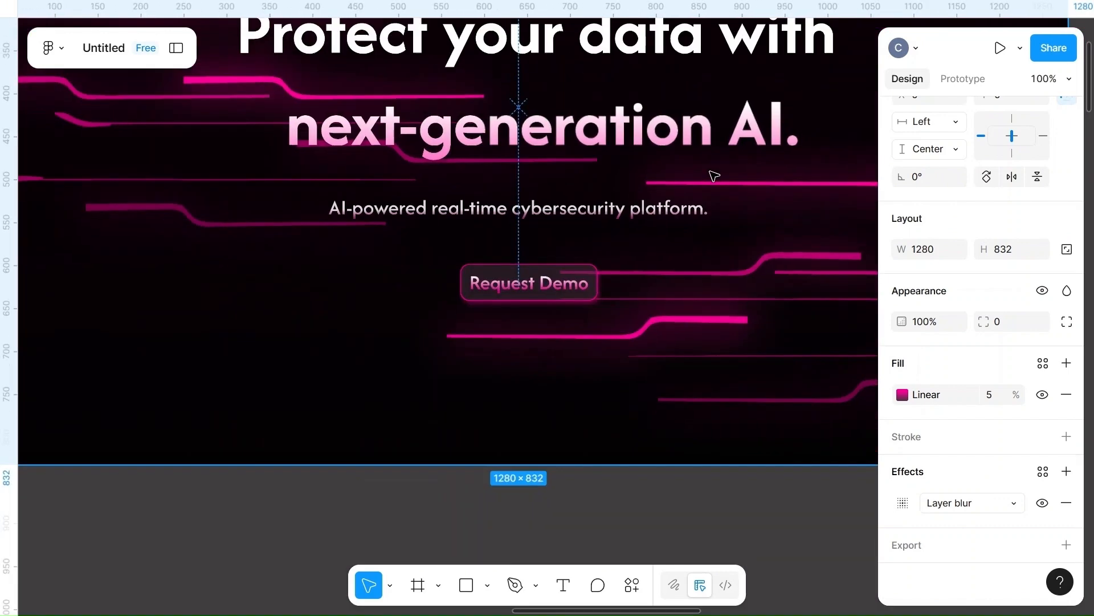
pyautogui.press('Escape')
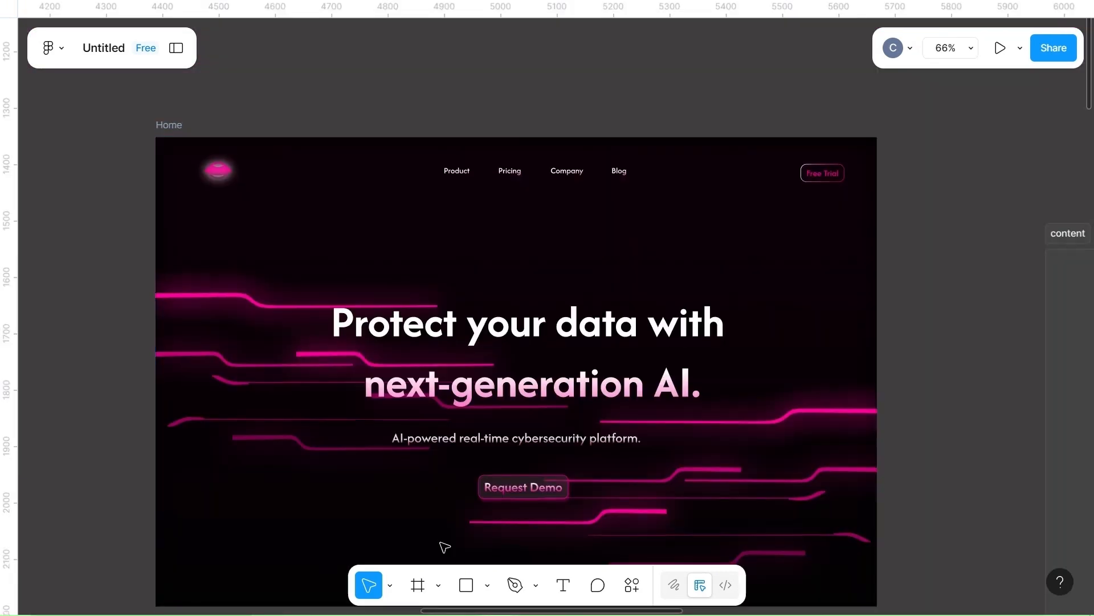
pyautogui.scroll(-3, 445, 547)
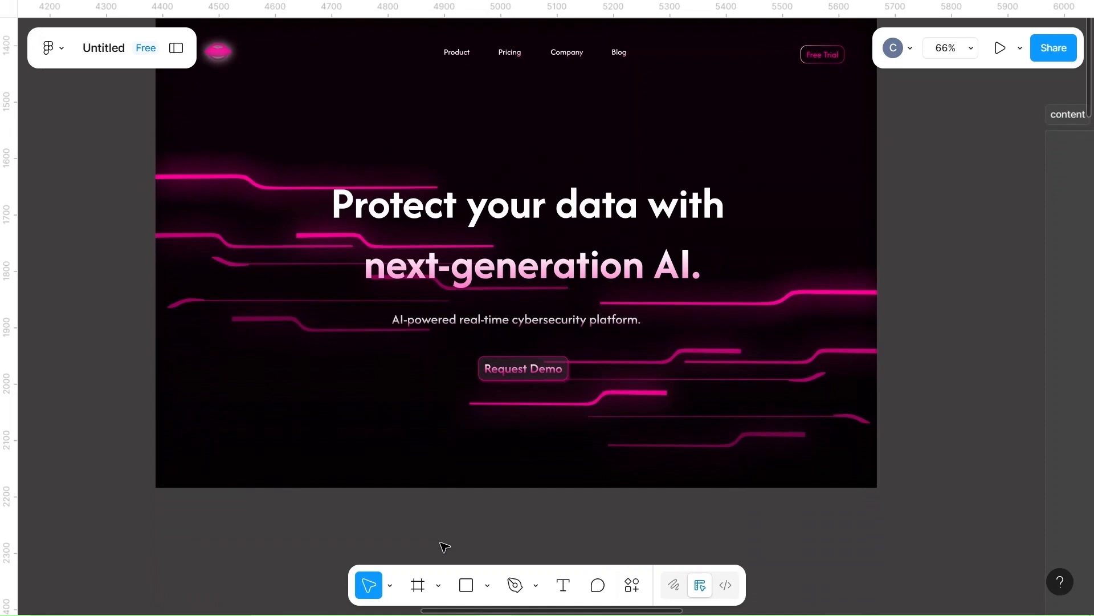
pyautogui.scroll(2, 445, 548)
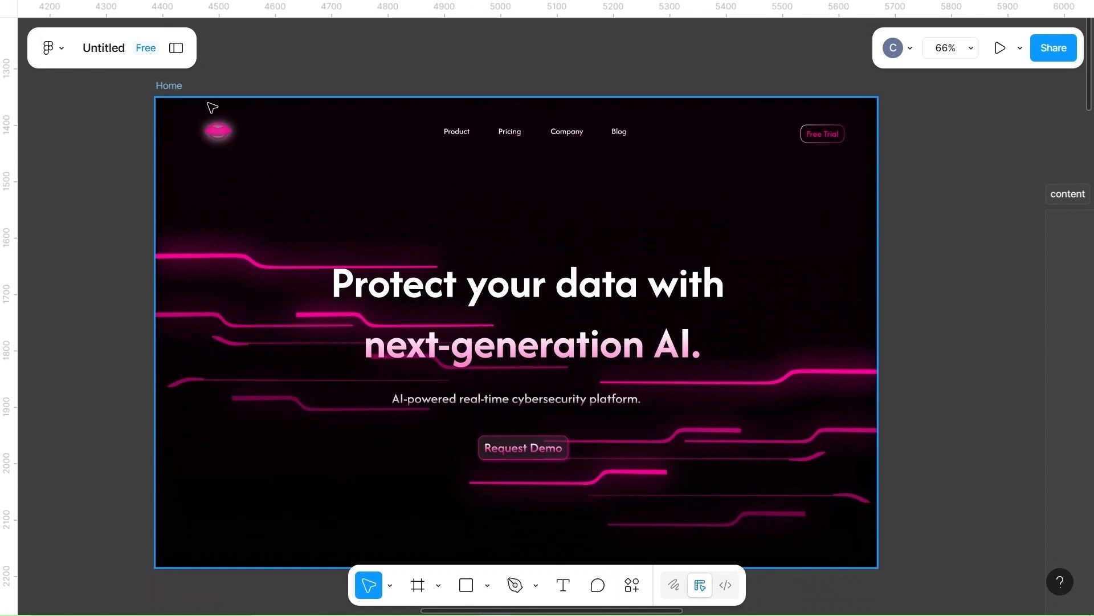
# - Try to extend the Home frame's height to 6000, and undo the resize
pyautogui.click(169, 89)
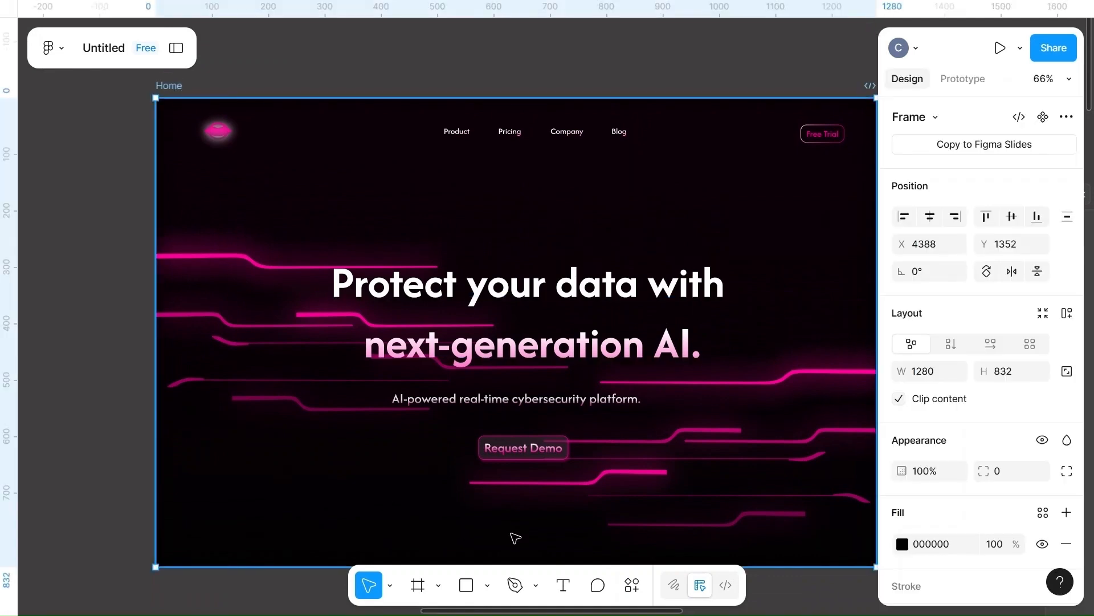
pyautogui.hscroll(3, 515, 537)
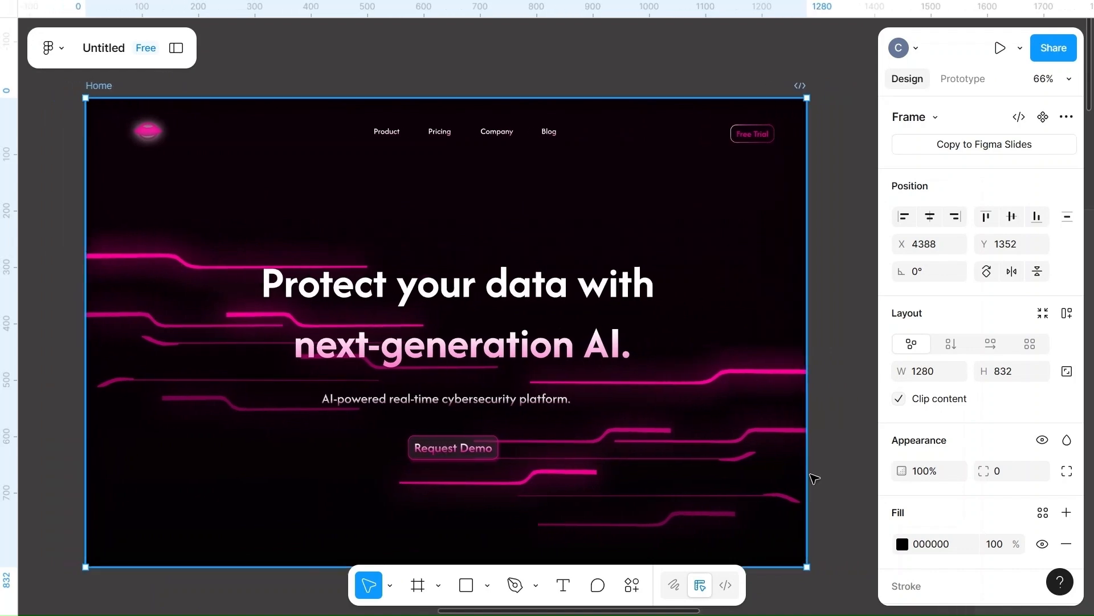
pyautogui.click(1021, 374)
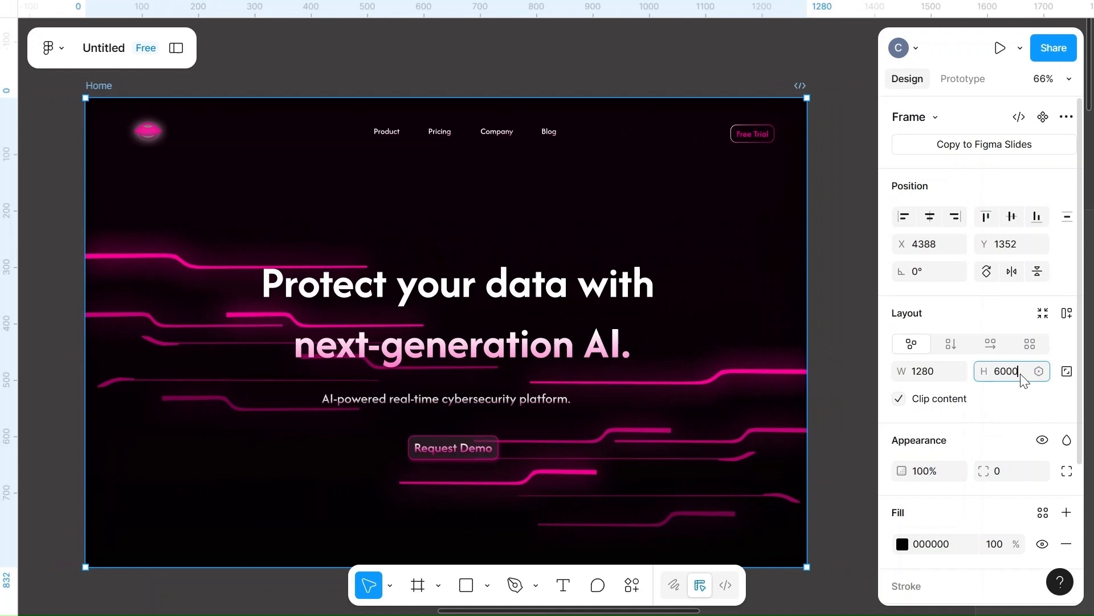
pyautogui.write('6000')
pyautogui.click(851, 277)
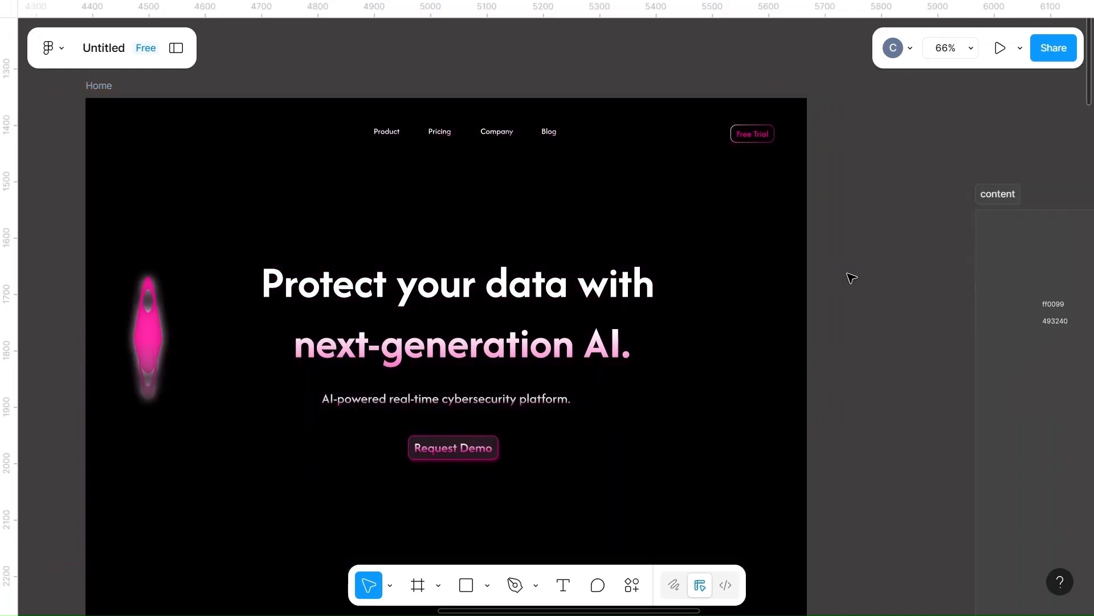
pyautogui.scroll(-15, 448, 445)
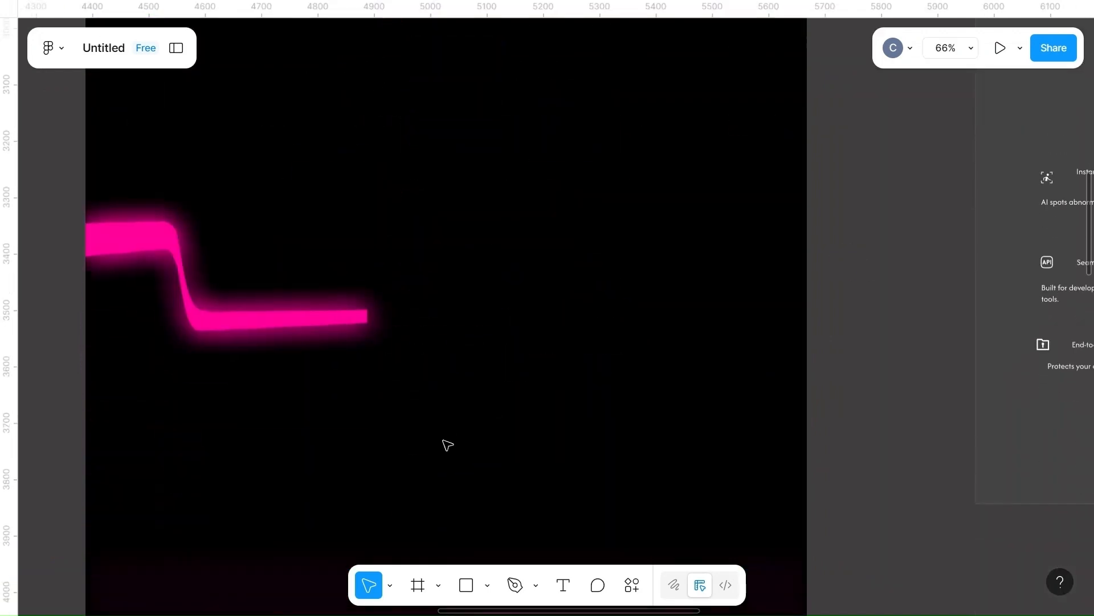
pyautogui.click(447, 444)
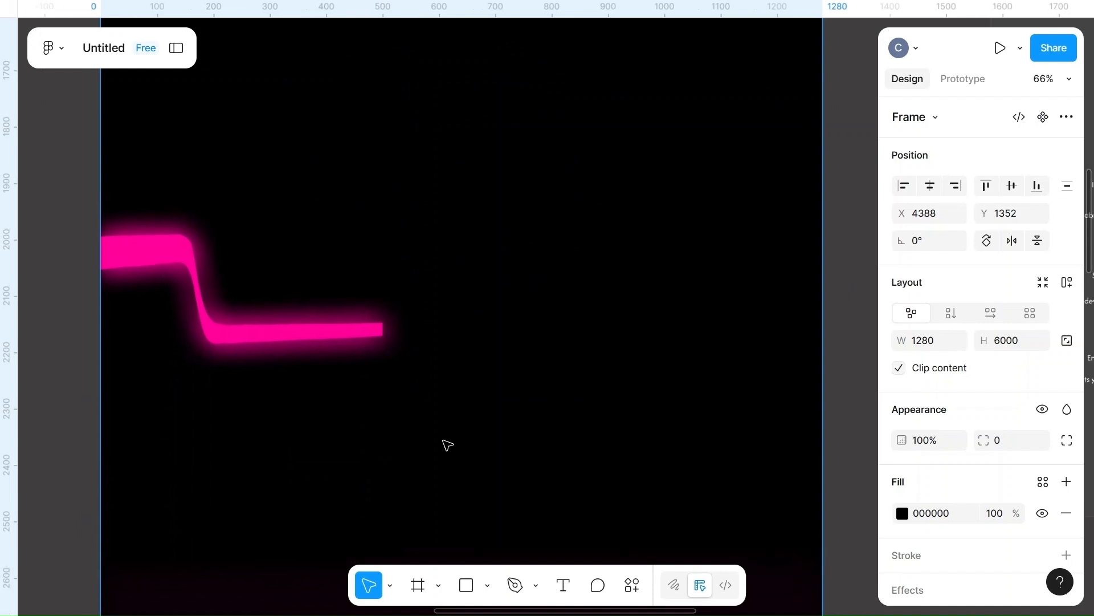
pyautogui.hotkey('ctrl', 'z')
pyautogui.scroll(8, 447, 444)
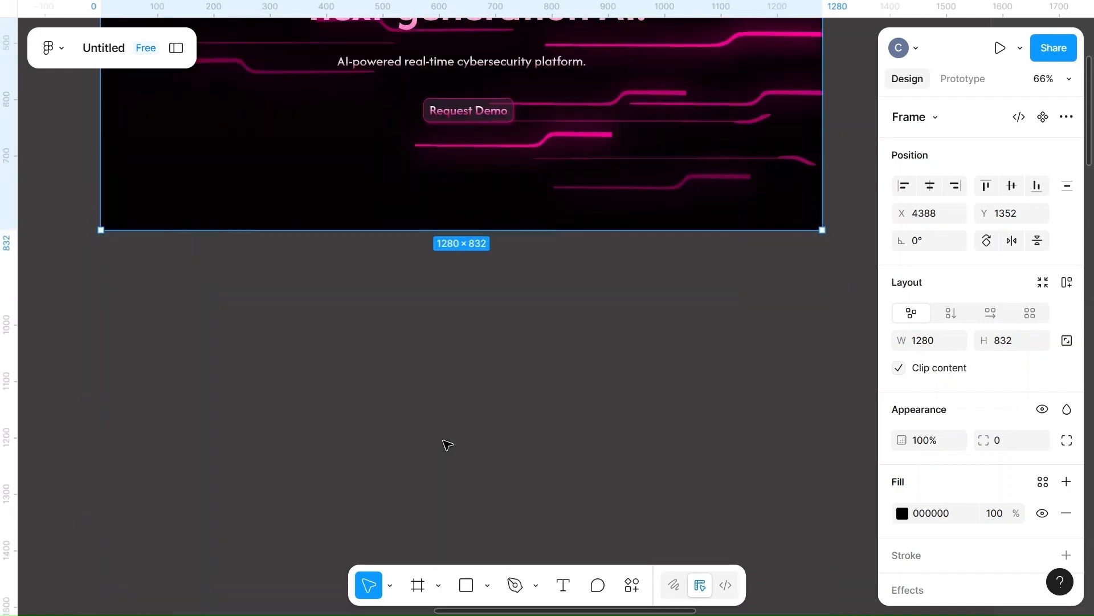
# - Look over the Home frame together with the neighbouring content frame and wireframe on the canvas
pyautogui.click(349, 514)
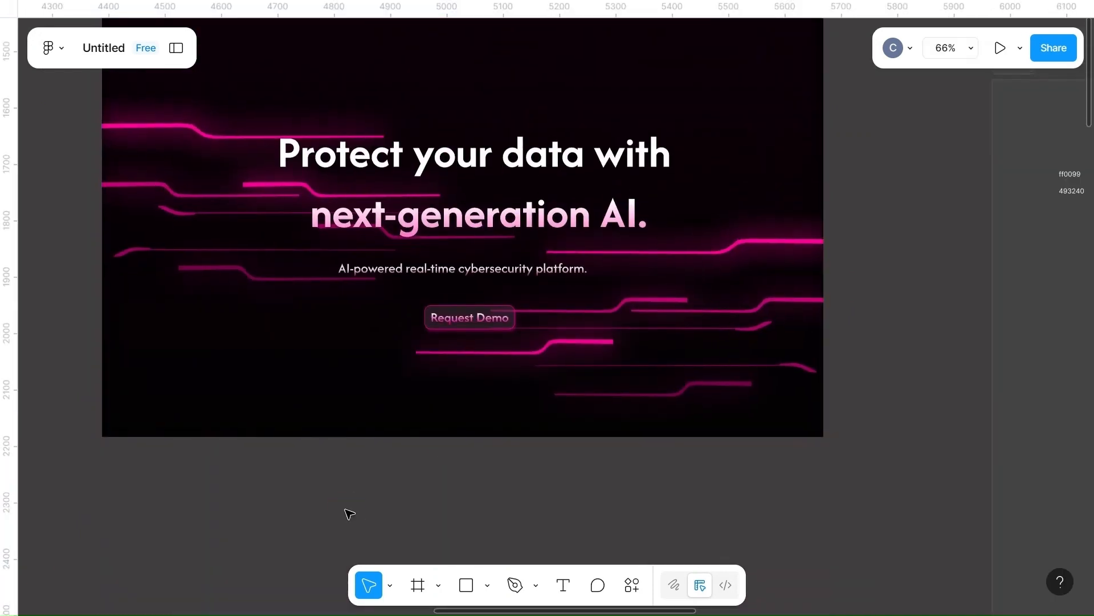
pyautogui.scroll(2, 345, 513)
pyautogui.hscroll(-1, 346, 513)
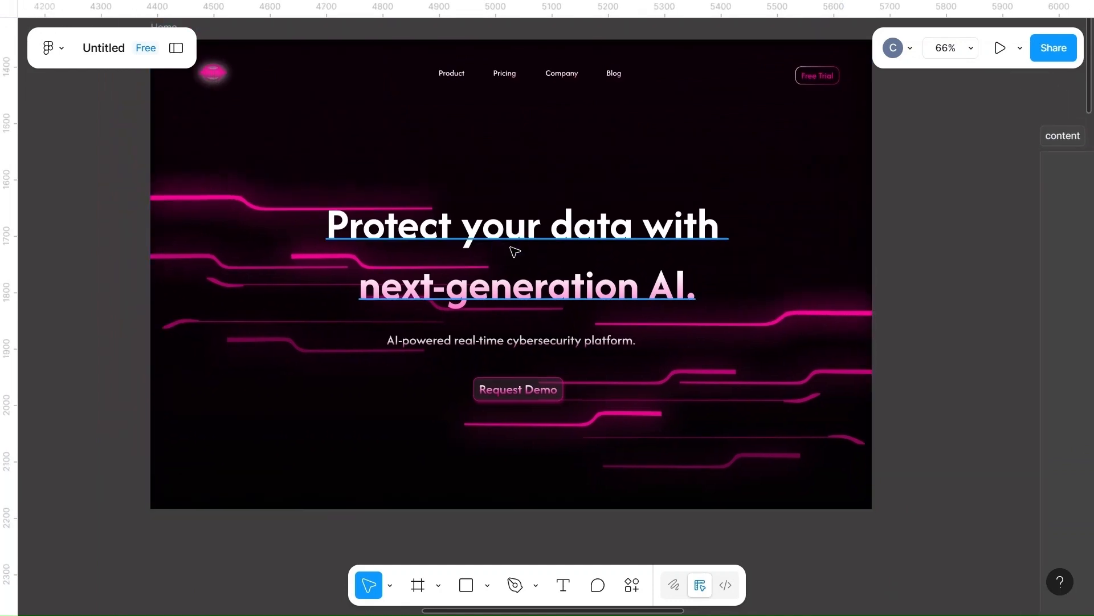
pyautogui.click(515, 252)
pyautogui.scroll(-5, 514, 251)
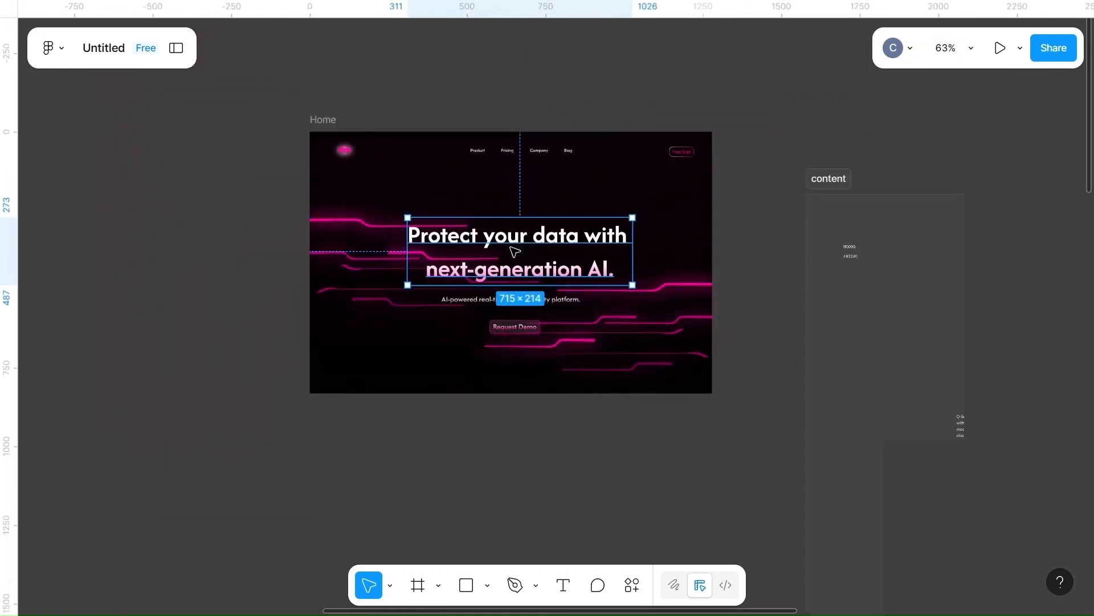
pyautogui.click(762, 342)
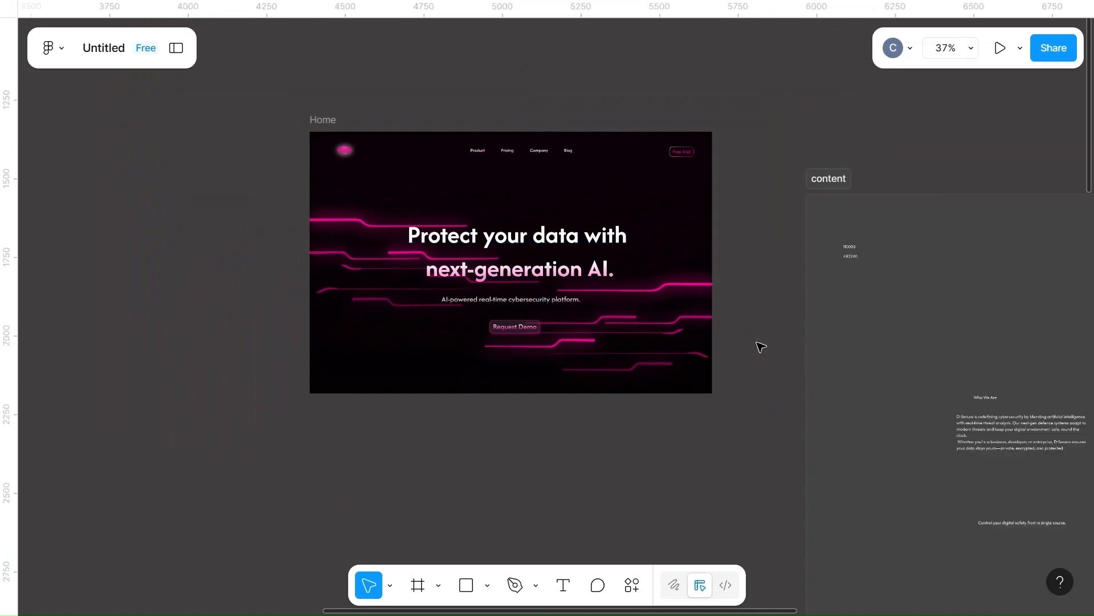
pyautogui.scroll(-3, 758, 344)
pyautogui.scroll(-5, 759, 344)
pyautogui.hscroll(3, 762, 347)
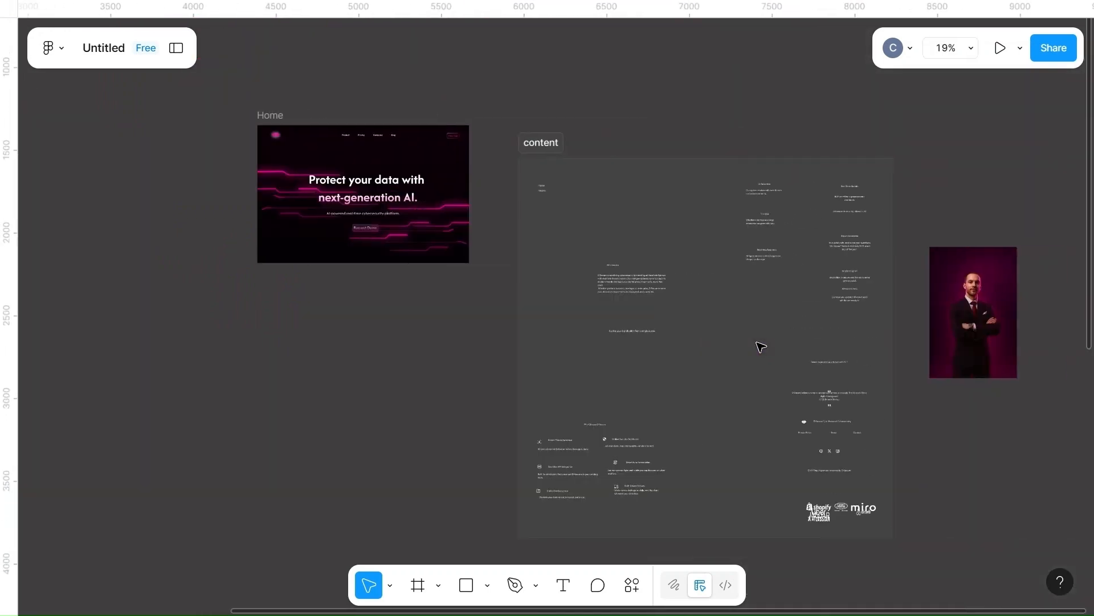
pyautogui.hscroll(-3, 454, 376)
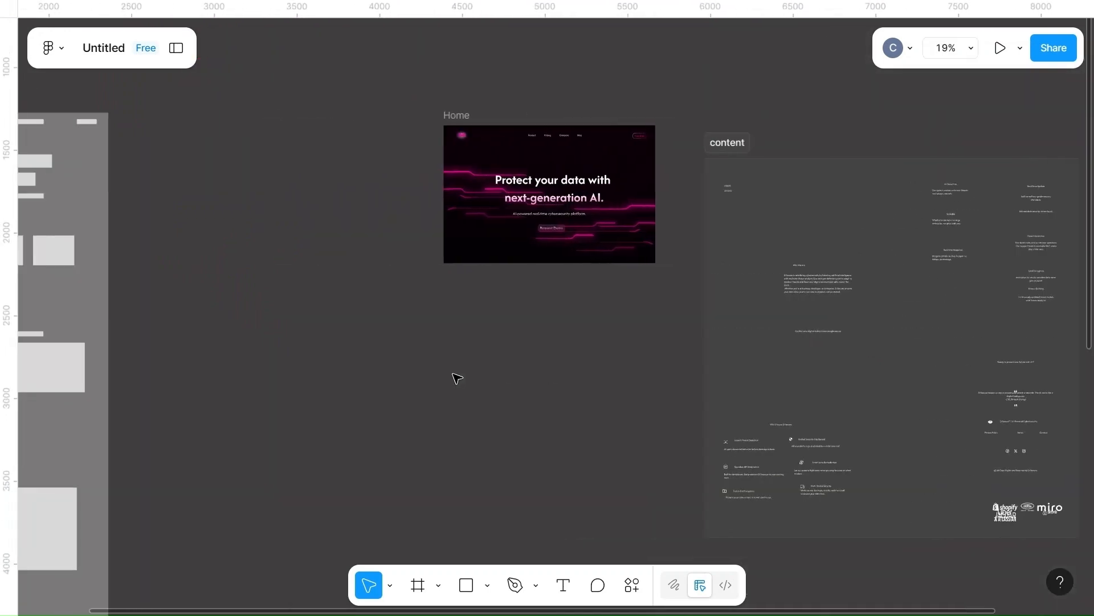
# - Try to set the Home frame's height to 6000 once more, and undo the resize
pyautogui.scroll(3, 454, 376)
pyautogui.scroll(3, 454, 376)
pyautogui.click(446, 98)
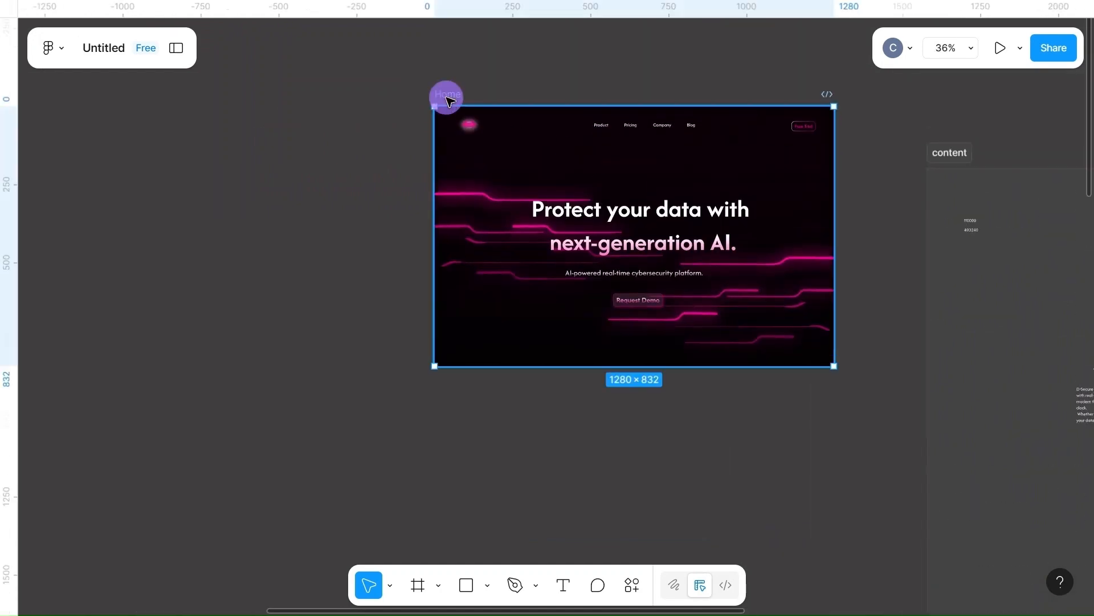
pyautogui.click(1016, 376)
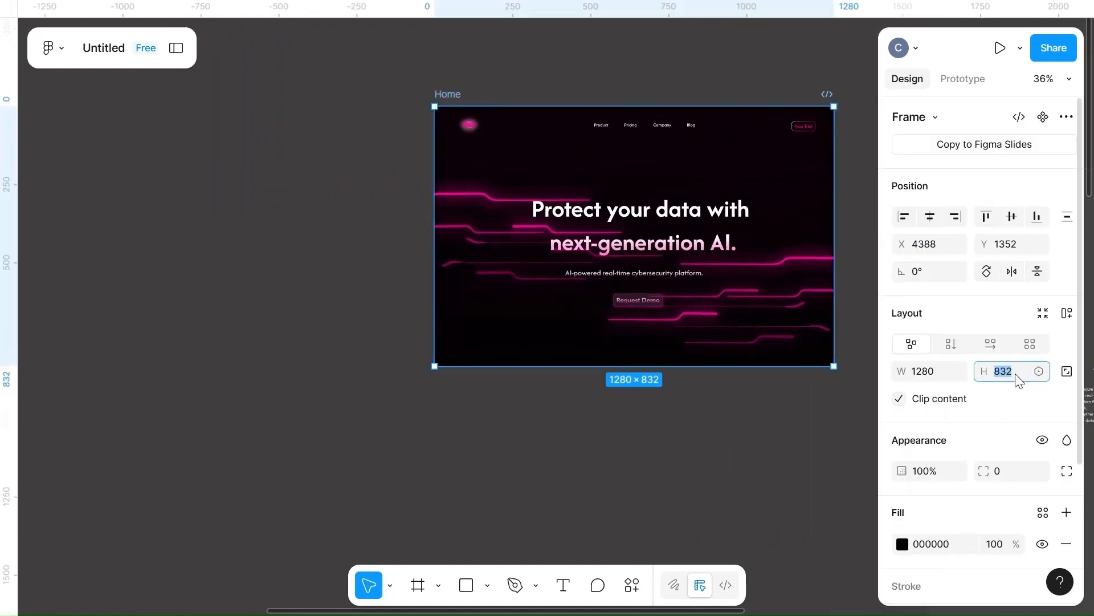
pyautogui.press('BackSpace')
pyautogui.click(784, 449)
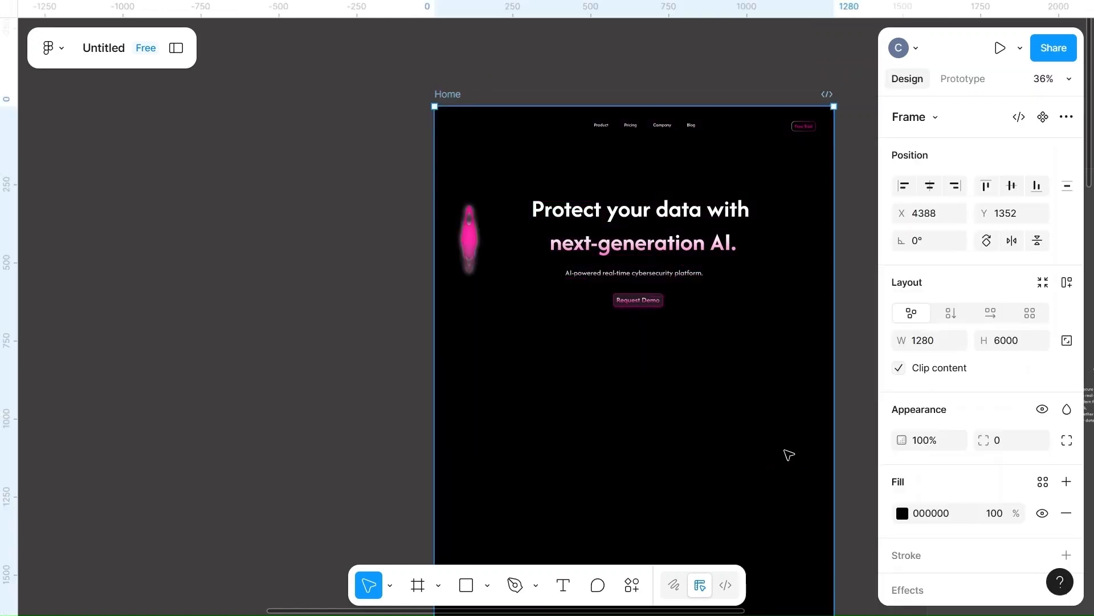
pyautogui.hotkey('ctrl', 'z')
pyautogui.click(629, 455)
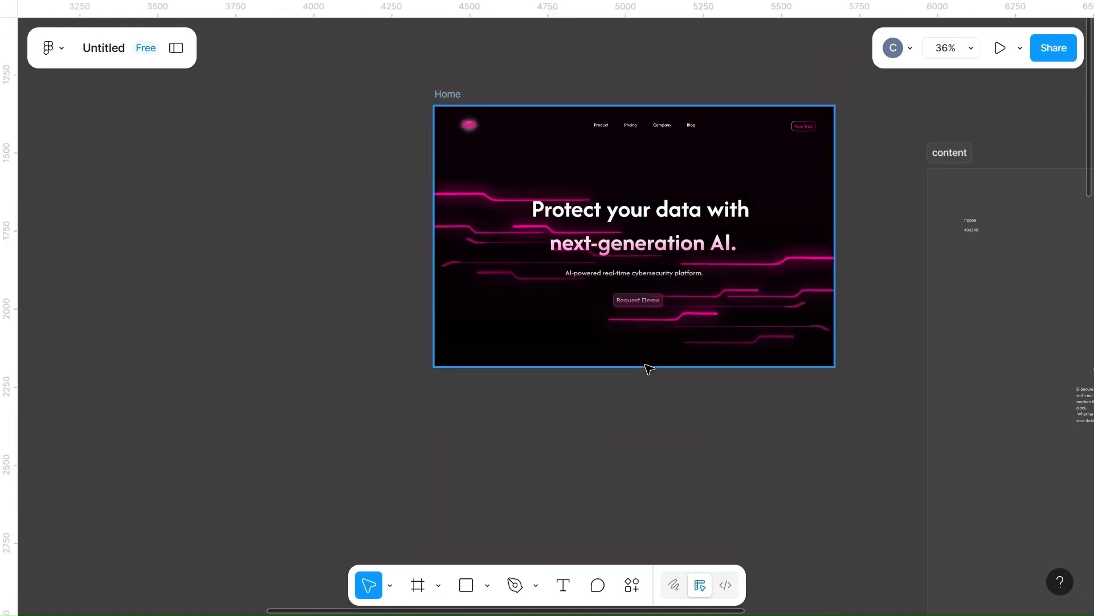
# - Try to stretch the Home frame's height to 900 from its lower edge, and undo it
pyautogui.click(450, 92)
pyautogui.click(640, 365)
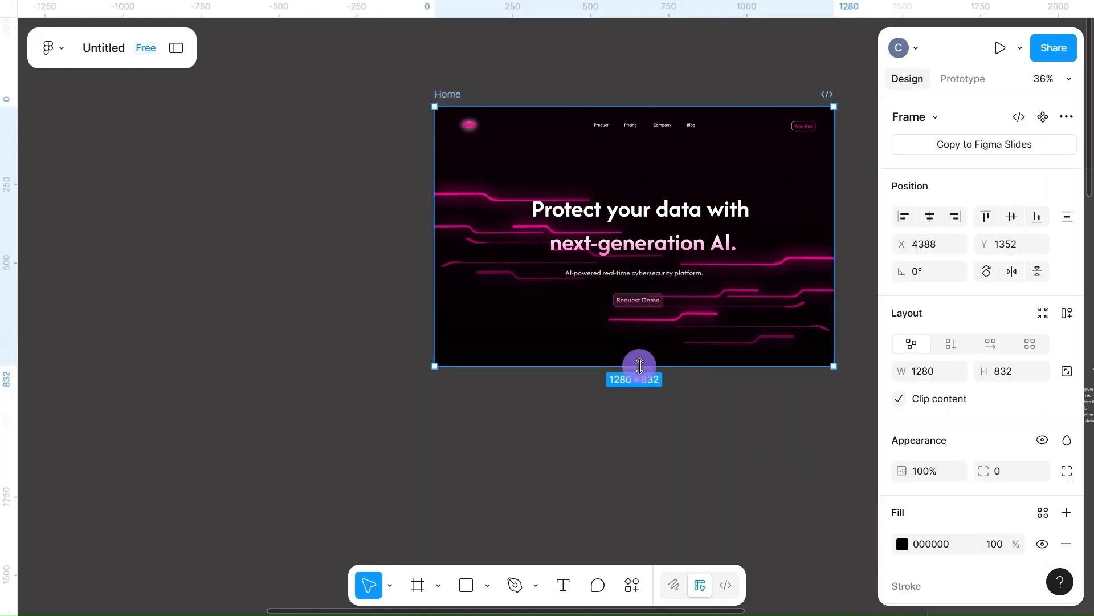
pyautogui.moveTo(640, 365)
pyautogui.mouseDown()
pyautogui.moveTo(640, 554)
pyautogui.moveTo(641, 387)
pyautogui.mouseUp()
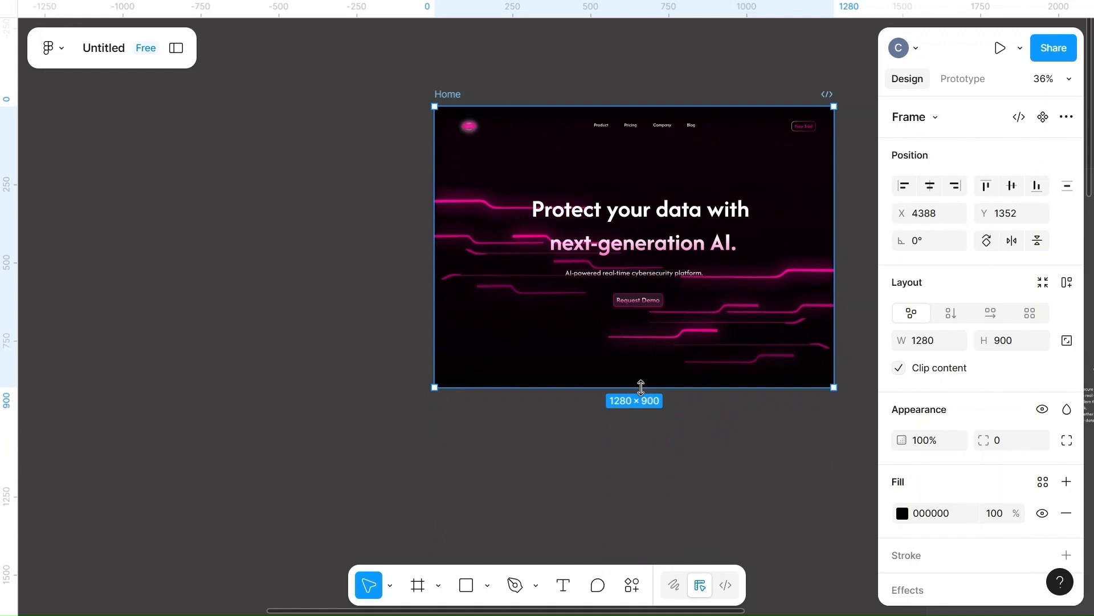
pyautogui.hotkey('ctrl', 'z')
pyautogui.click(454, 442)
# - Move the Protect your data headline out of the Home frame onto the empty canvas, and reposition the frame beside it
pyautogui.click(630, 229)
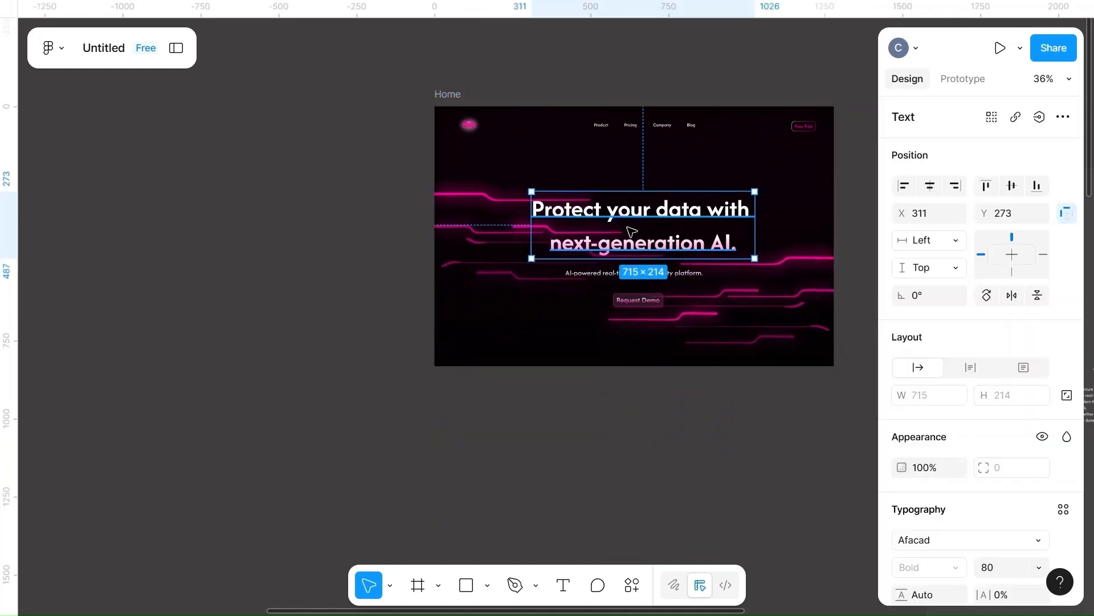
pyautogui.moveTo(630, 229); pyautogui.dragTo(244, 243)
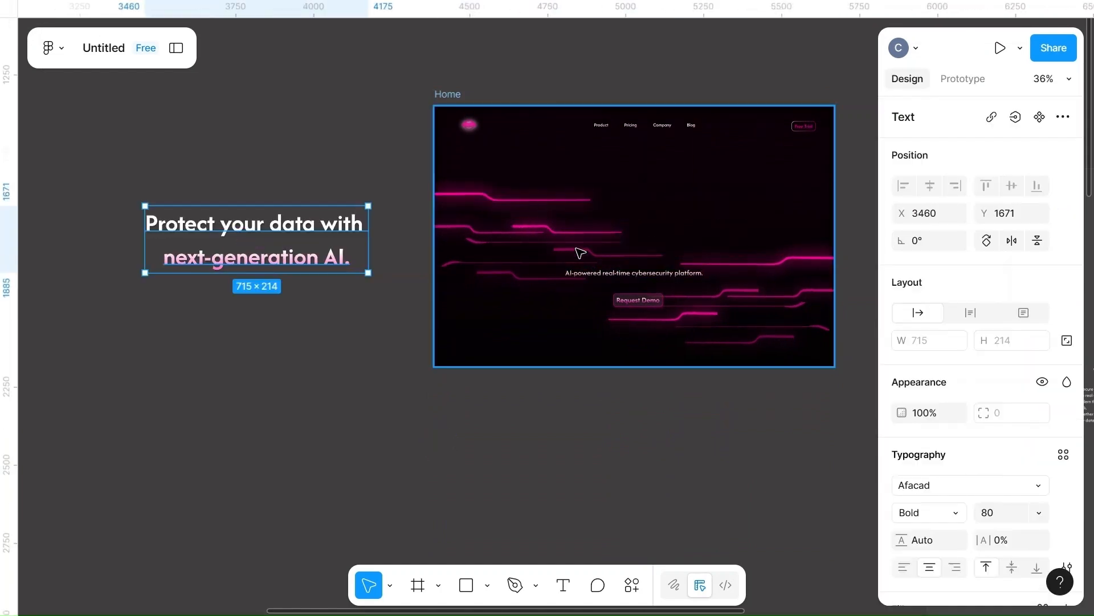
pyautogui.moveTo(706, 161); pyautogui.dragTo(533, 365)
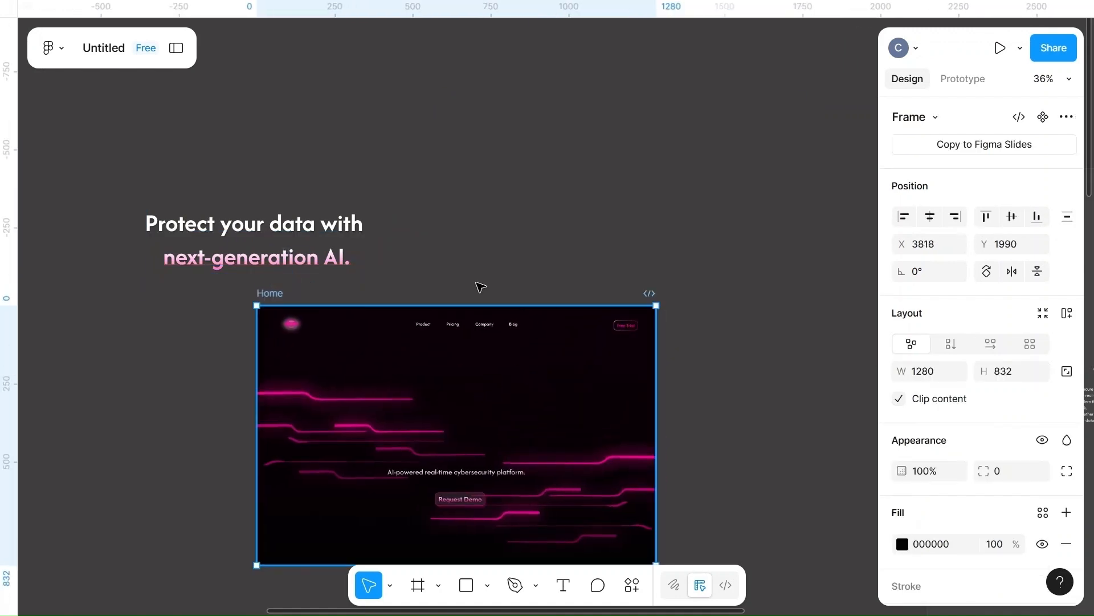
pyautogui.moveTo(262, 293); pyautogui.dragTo(428, 170)
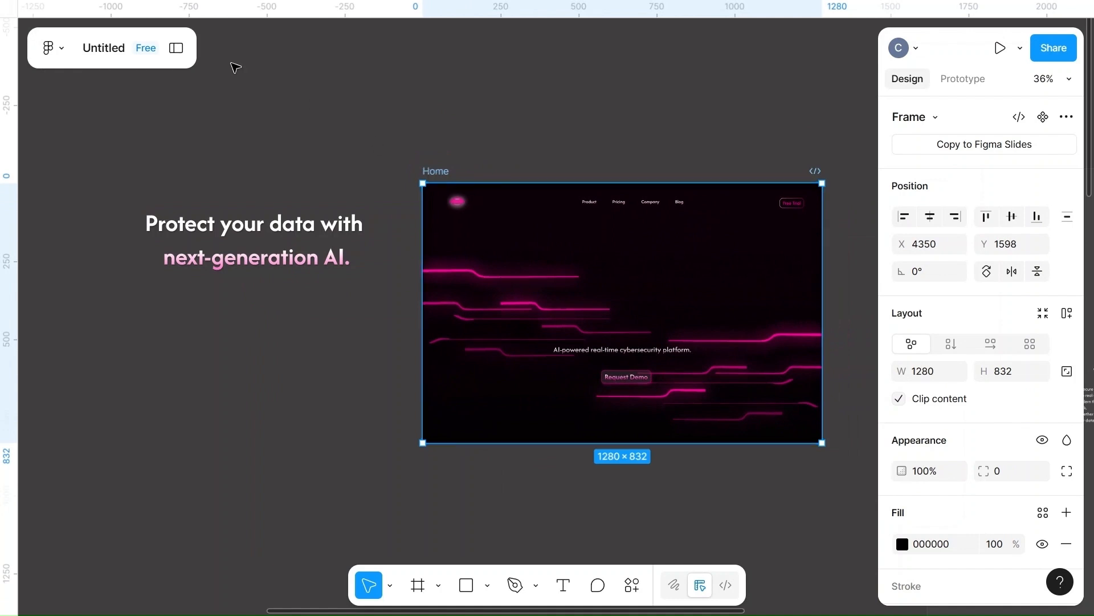
# - Show the layer list and move the full-size gradient background Rectangle 27 out of the Home frame to the canvas below the headline
pyautogui.click(175, 48)
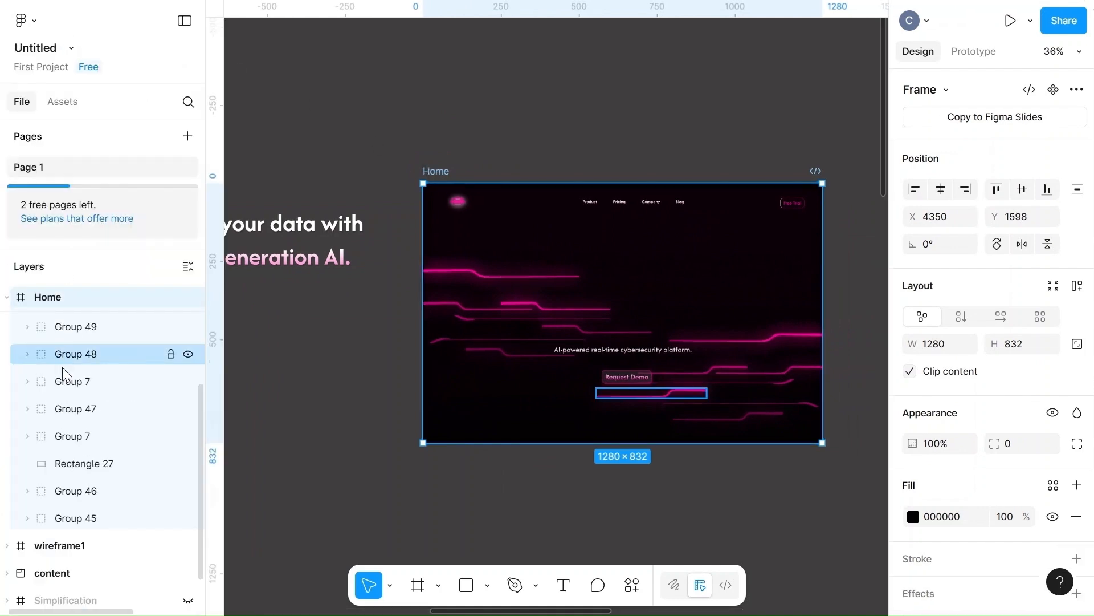
pyautogui.click(57, 328)
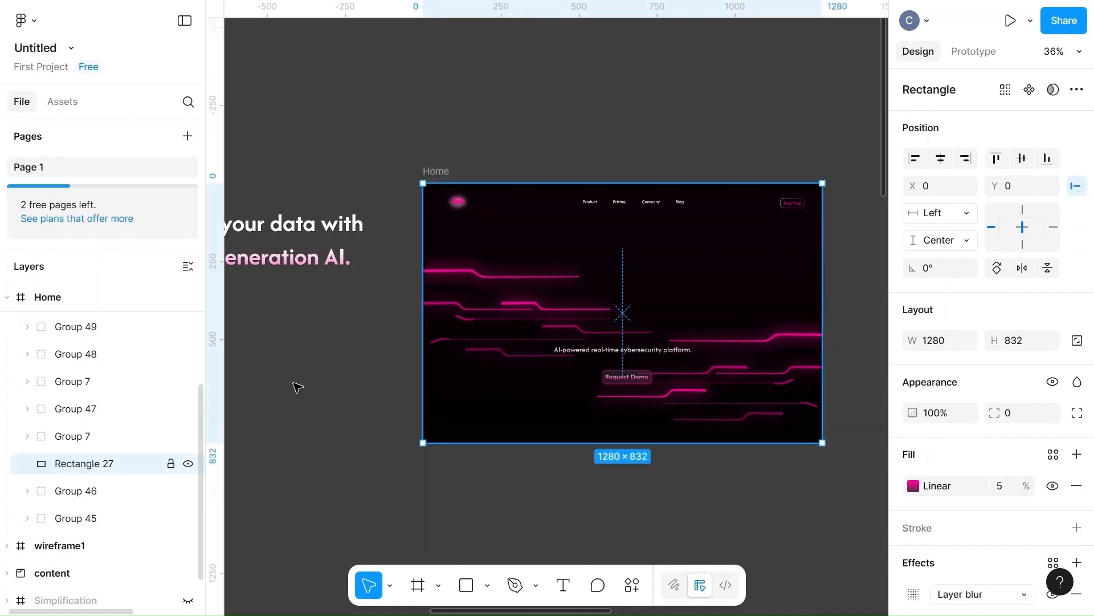
pyautogui.moveTo(670, 262); pyautogui.dragTo(379, 498)
# - Move the AI-powered subtitle and the Request Demo button out of the Home frame, placing them beneath the headline
pyautogui.scroll(-3, 589, 496)
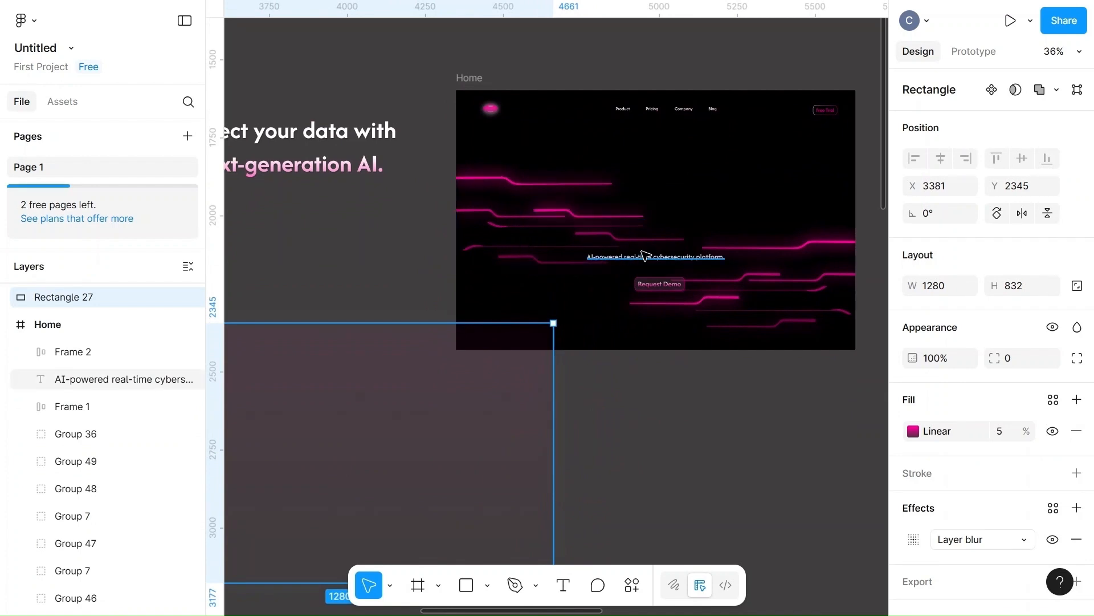
pyautogui.moveTo(641, 252); pyautogui.dragTo(311, 196)
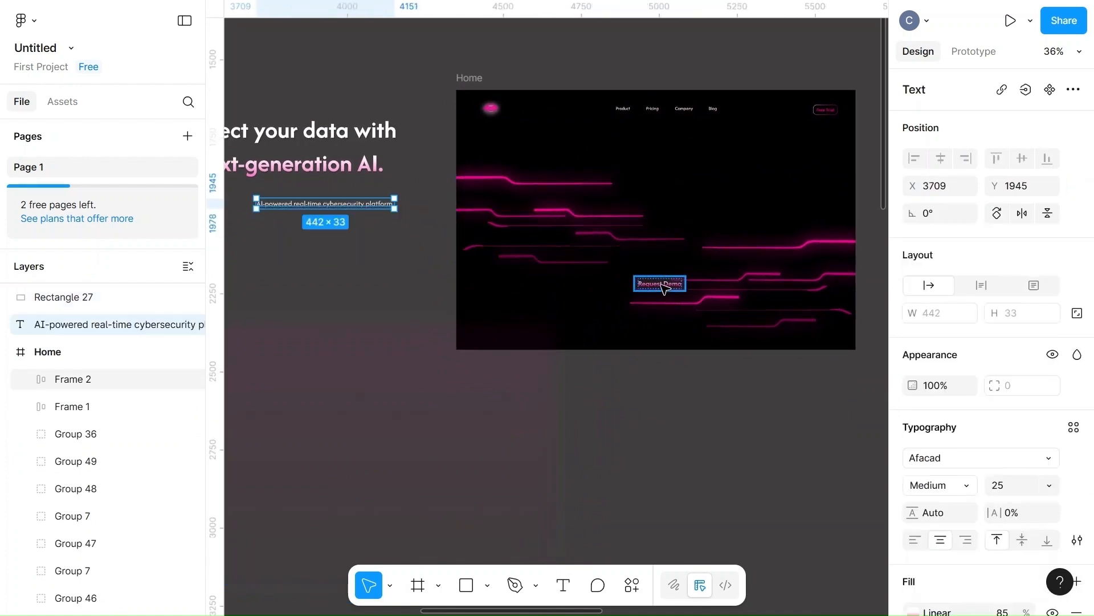
pyautogui.moveTo(661, 284); pyautogui.dragTo(335, 262)
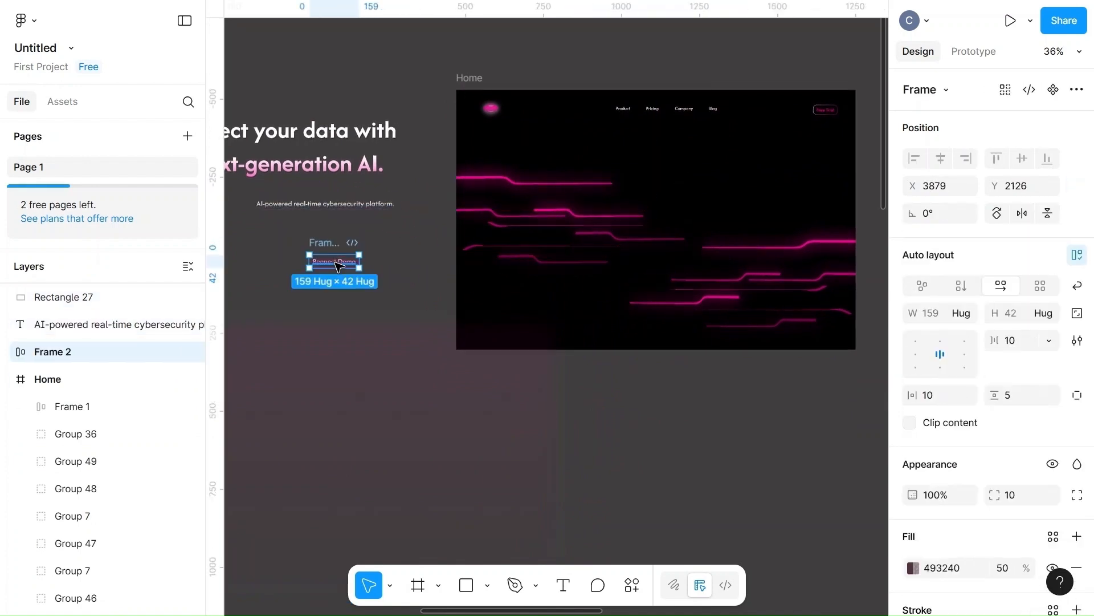
# - Move the two large 732 × 279 circuit-line groups out of the Home frame onto the canvas above it
pyautogui.click(765, 282)
pyautogui.scroll(-3, 767, 283)
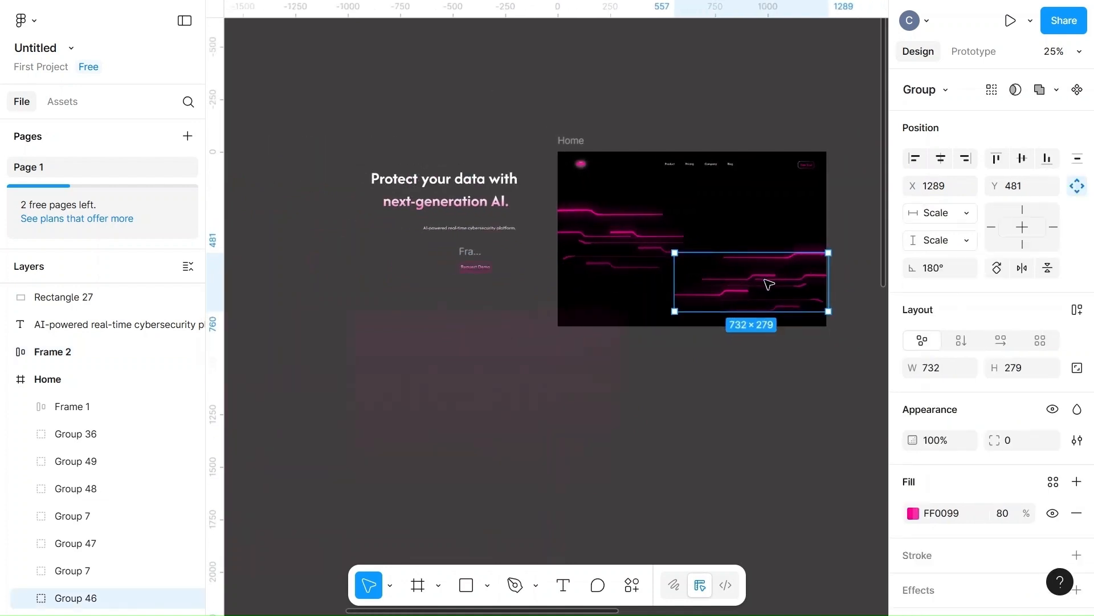
pyautogui.hscroll(5, 767, 283)
pyautogui.moveTo(525, 285); pyautogui.dragTo(635, 81)
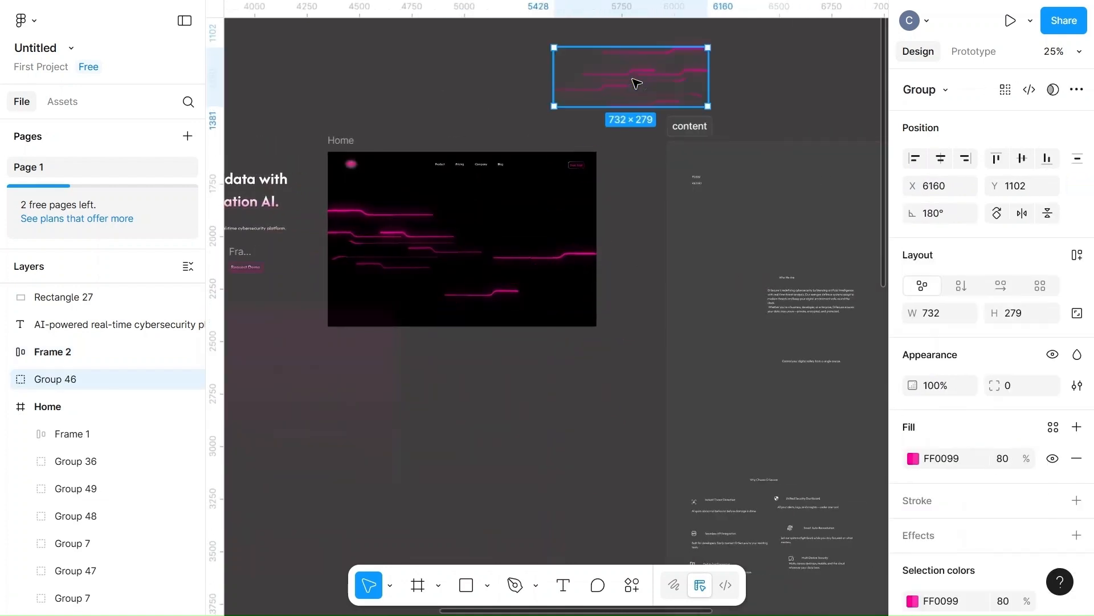
pyautogui.click(408, 241)
pyautogui.moveTo(362, 113); pyautogui.dragTo(388, 66)
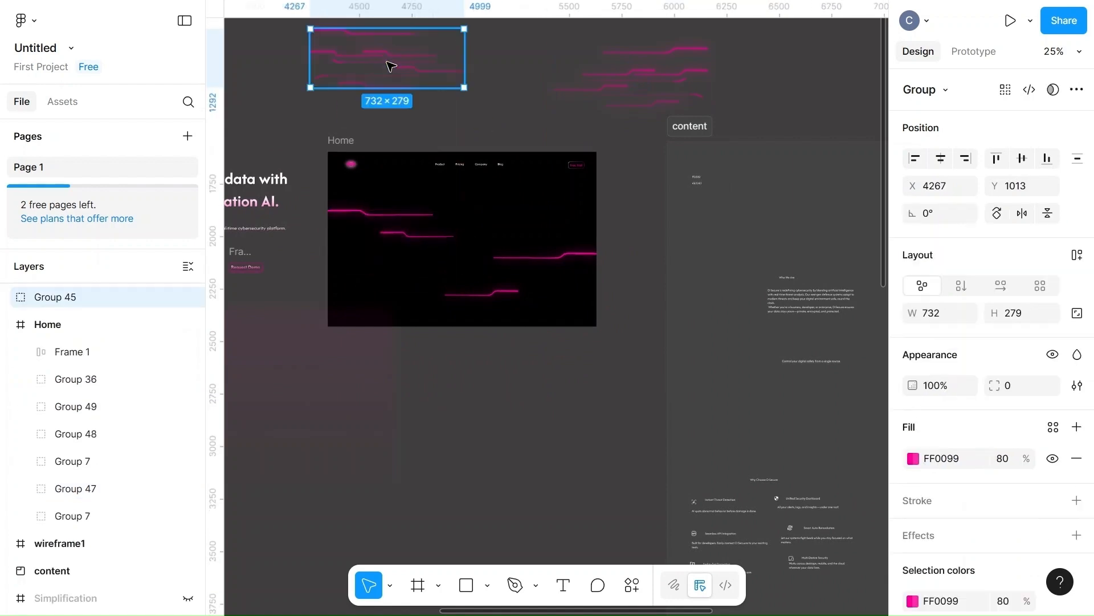
# - Move the four remaining individual neon lines out of the Home frame, two above it and two beside it
pyautogui.moveTo(388, 221); pyautogui.dragTo(478, 140)
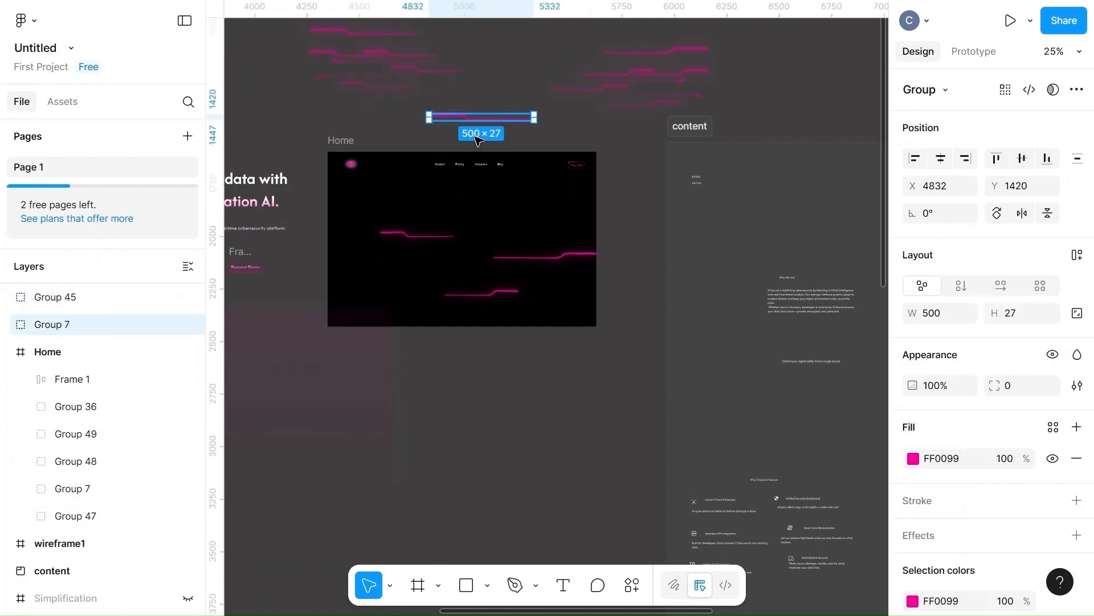
pyautogui.press('Escape')
pyautogui.click(426, 235)
pyautogui.moveTo(434, 237); pyautogui.dragTo(469, 102)
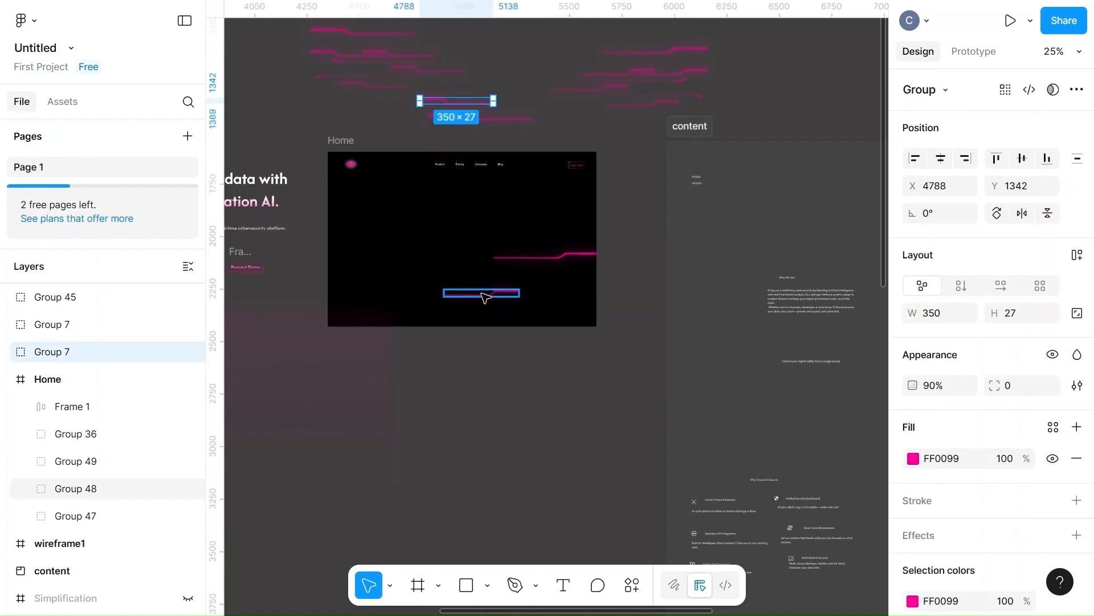
pyautogui.moveTo(486, 299); pyautogui.dragTo(639, 191)
pyautogui.moveTo(542, 257); pyautogui.dragTo(657, 253)
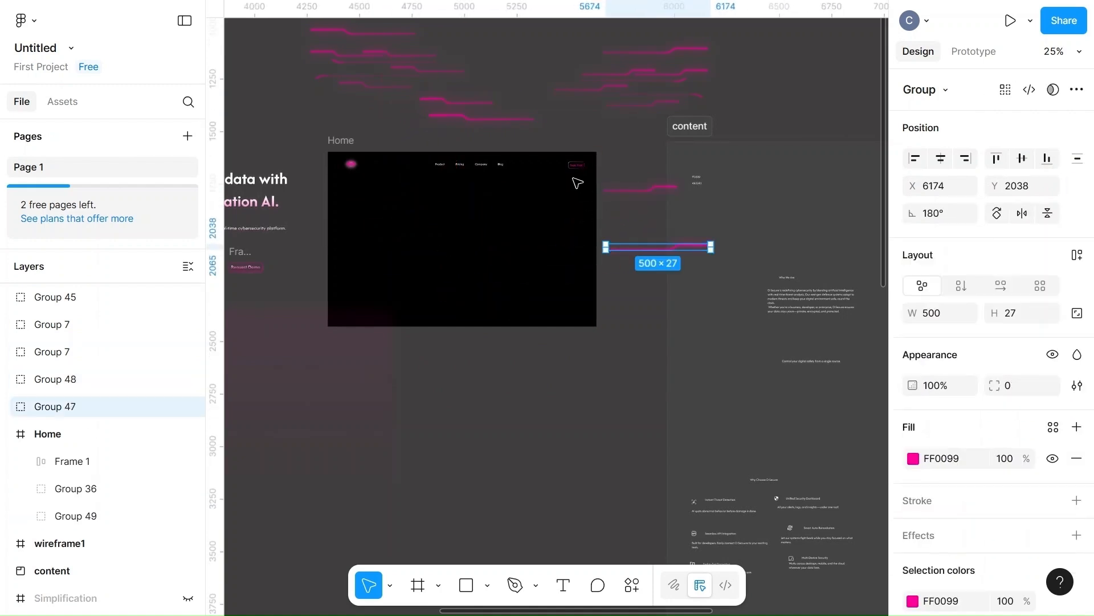
# - Stretch the Home frame's lower edge down to a height of 972
pyautogui.click(577, 169)
pyautogui.scroll(5, 580, 172)
pyautogui.hscroll(-5, 582, 171)
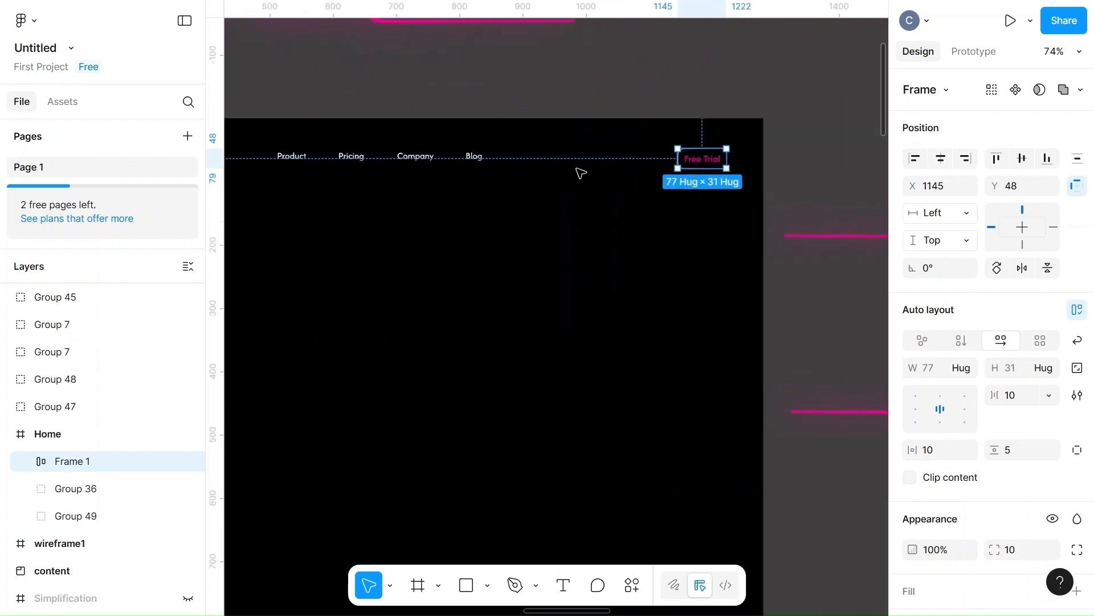
pyautogui.scroll(-5, 582, 171)
pyautogui.click(406, 138)
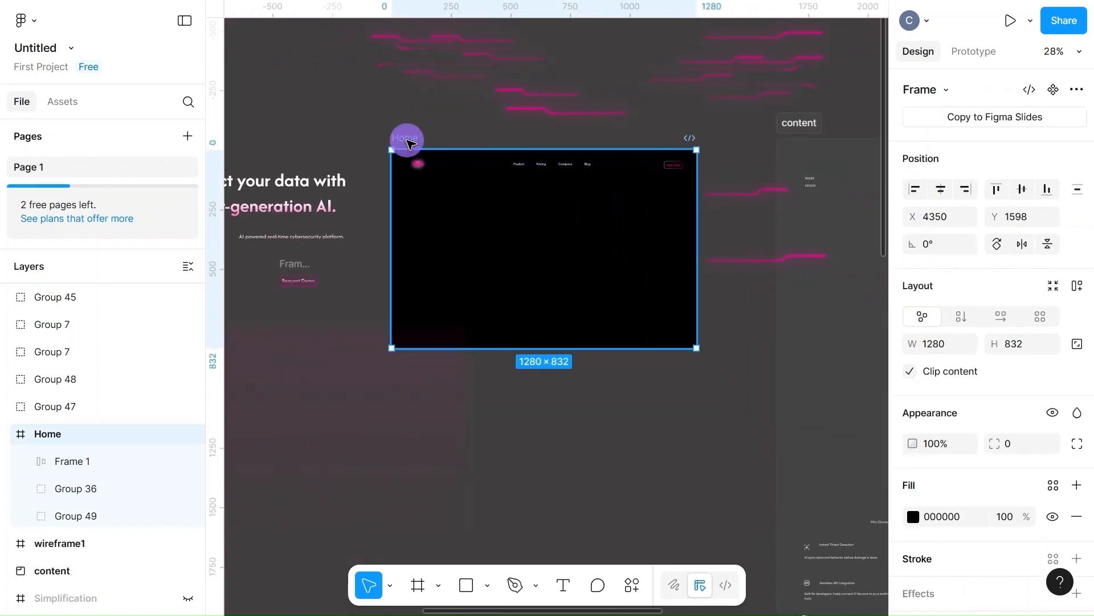
pyautogui.moveTo(546, 349); pyautogui.dragTo(524, 381)
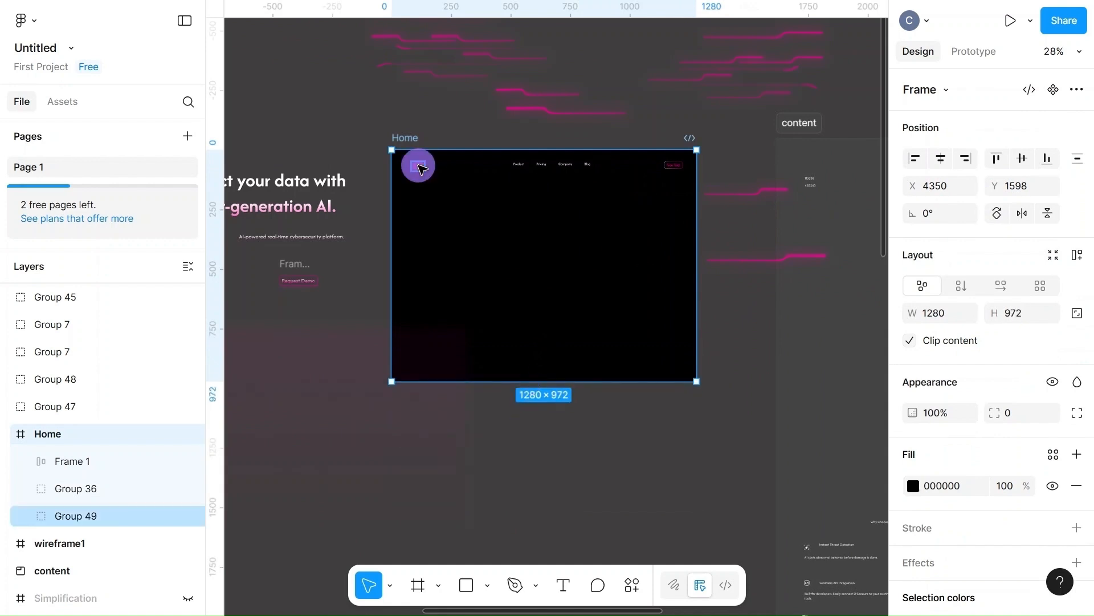
# - Move the logo group out of the Home frame onto the canvas, and shift the frame down clear of the neon lines
pyautogui.moveTo(420, 166); pyautogui.dragTo(320, 93)
pyautogui.click(435, 112)
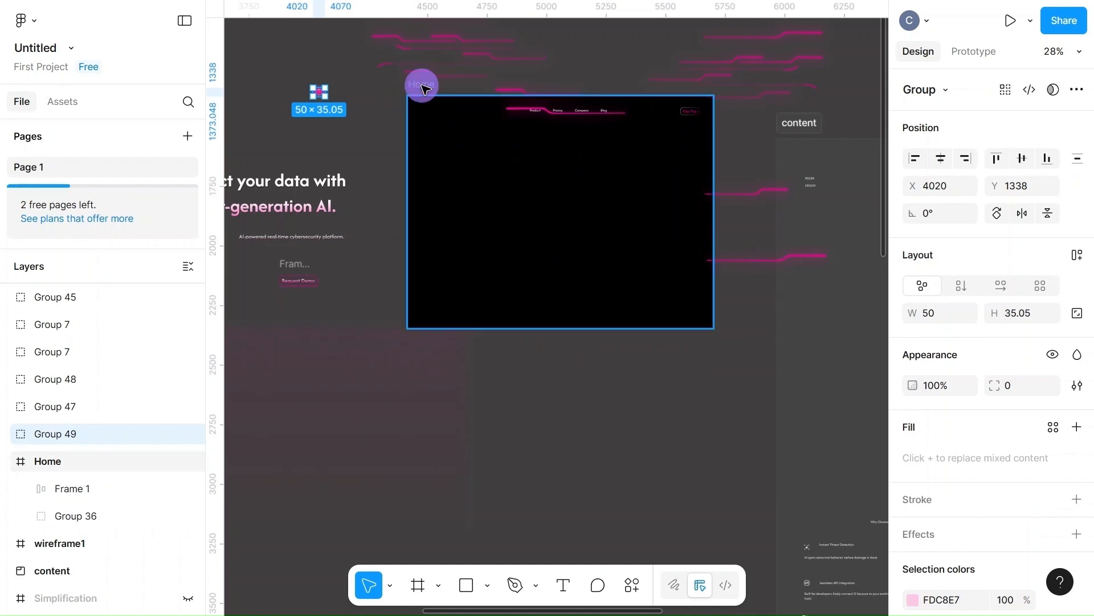
pyautogui.moveTo(420, 86); pyautogui.dragTo(415, 236)
# - Move the navigation links and the Free Trial button out of the Home frame onto the canvas above it
pyautogui.click(539, 265)
pyautogui.moveTo(567, 261); pyautogui.dragTo(513, 191)
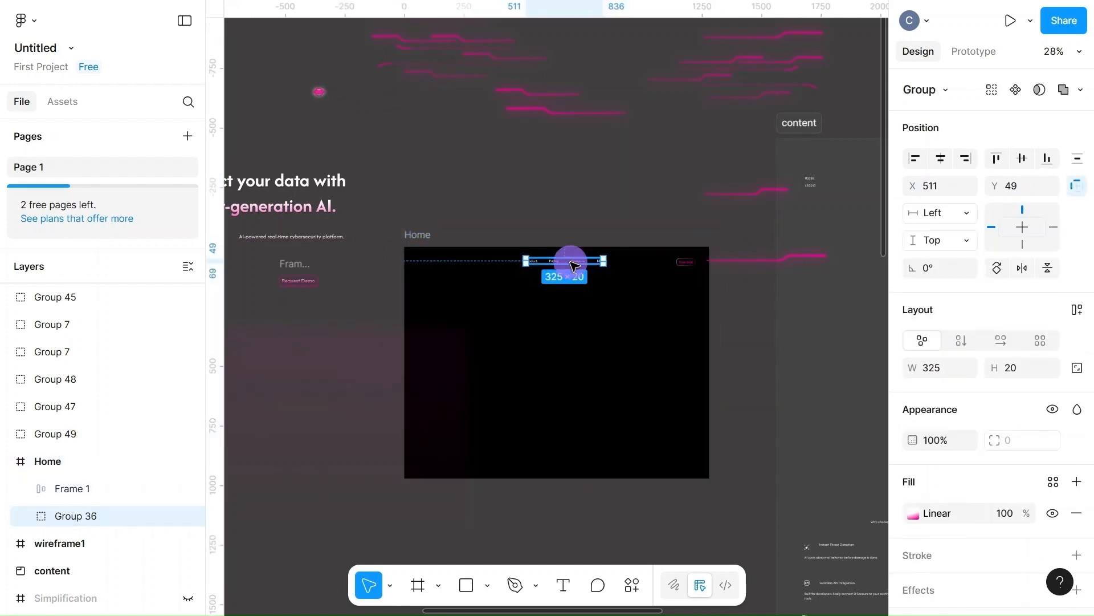
pyautogui.click(692, 263)
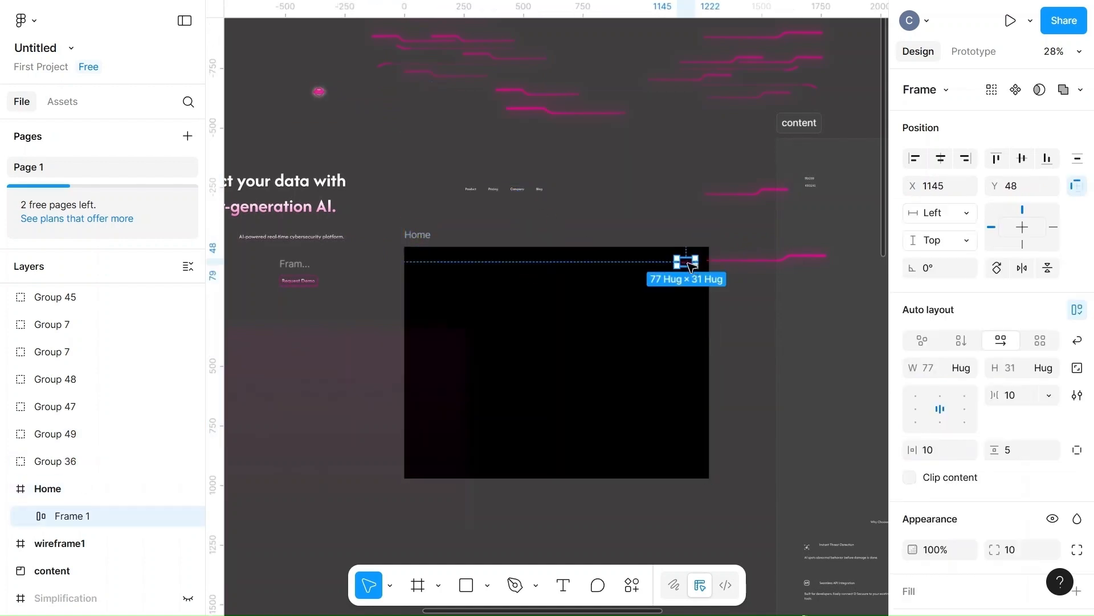
pyautogui.moveTo(691, 267); pyautogui.dragTo(576, 205)
pyautogui.click(674, 214)
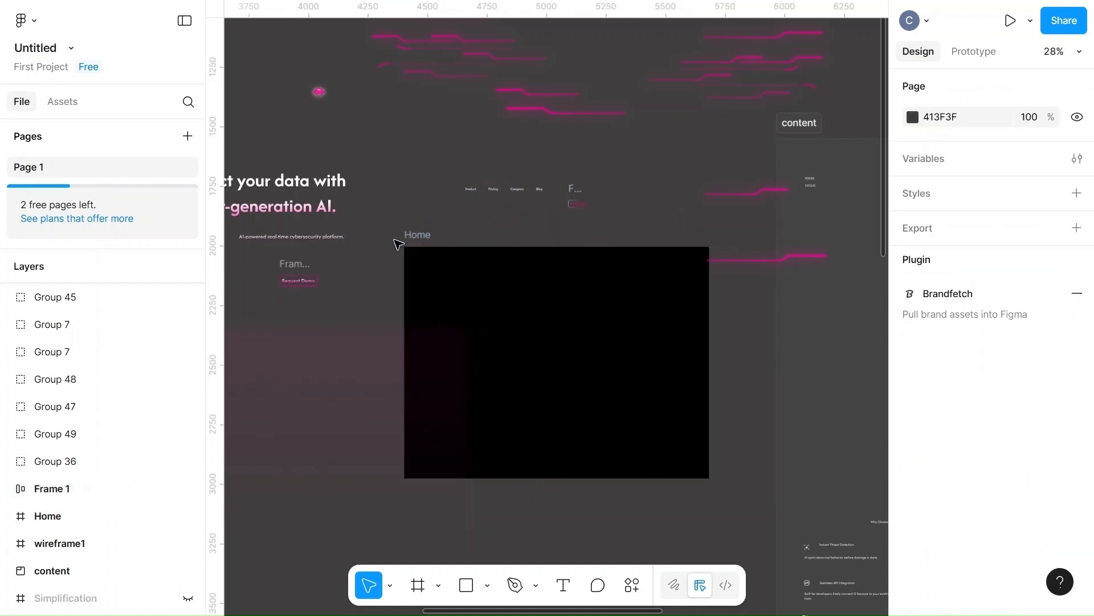
# - Set the emptied Home frame's height to 6000 and check its extended length
pyautogui.click(412, 237)
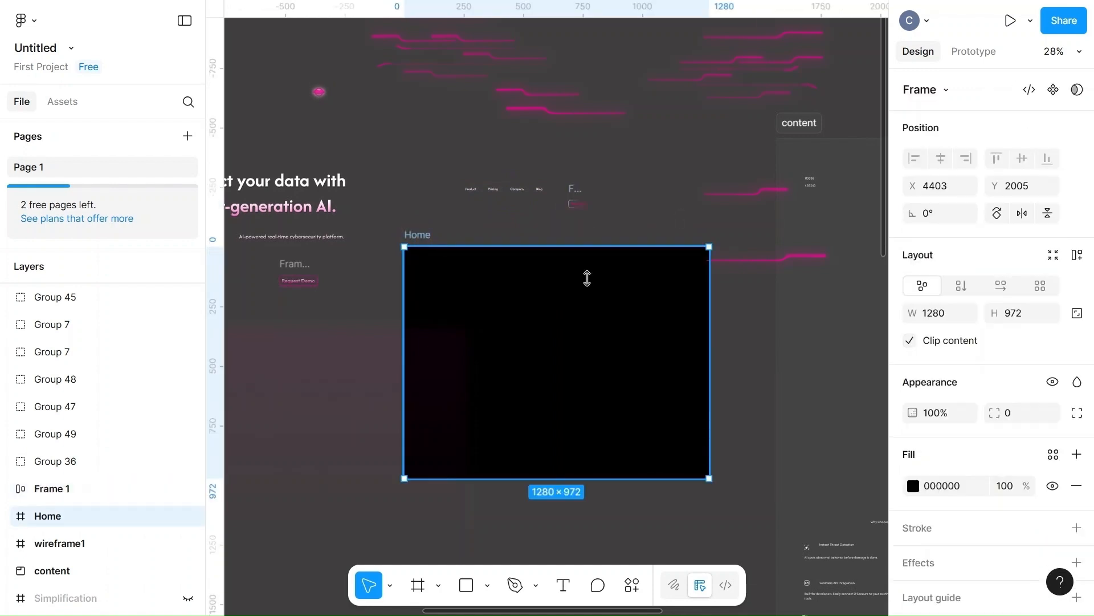
pyautogui.click(1033, 310)
pyautogui.write('6000')
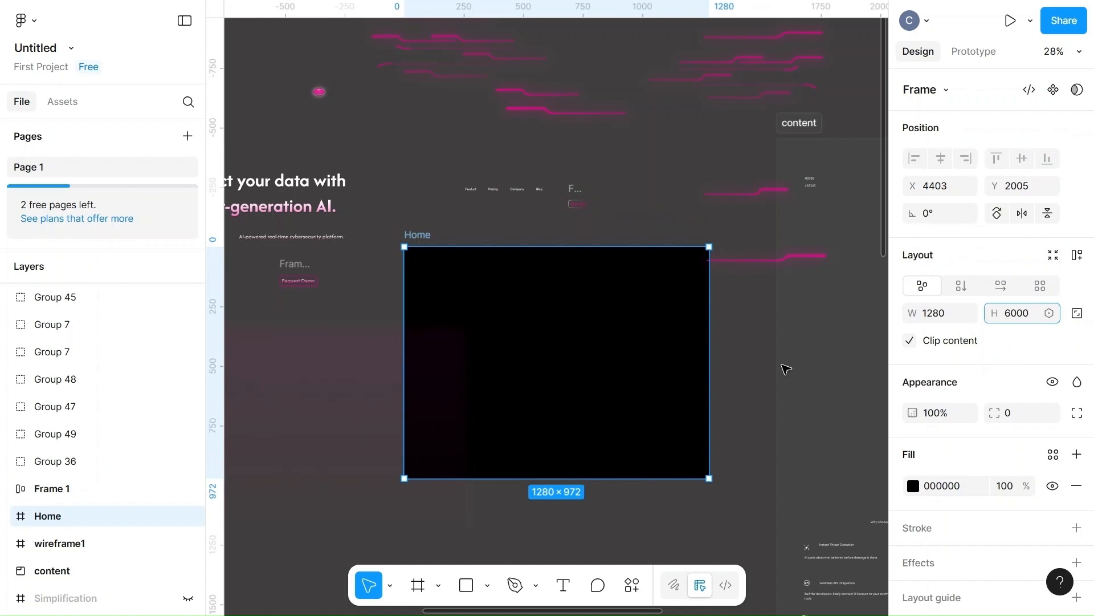
pyautogui.click(721, 373)
pyautogui.scroll(-1, 721, 373)
pyautogui.scroll(-7, 724, 377)
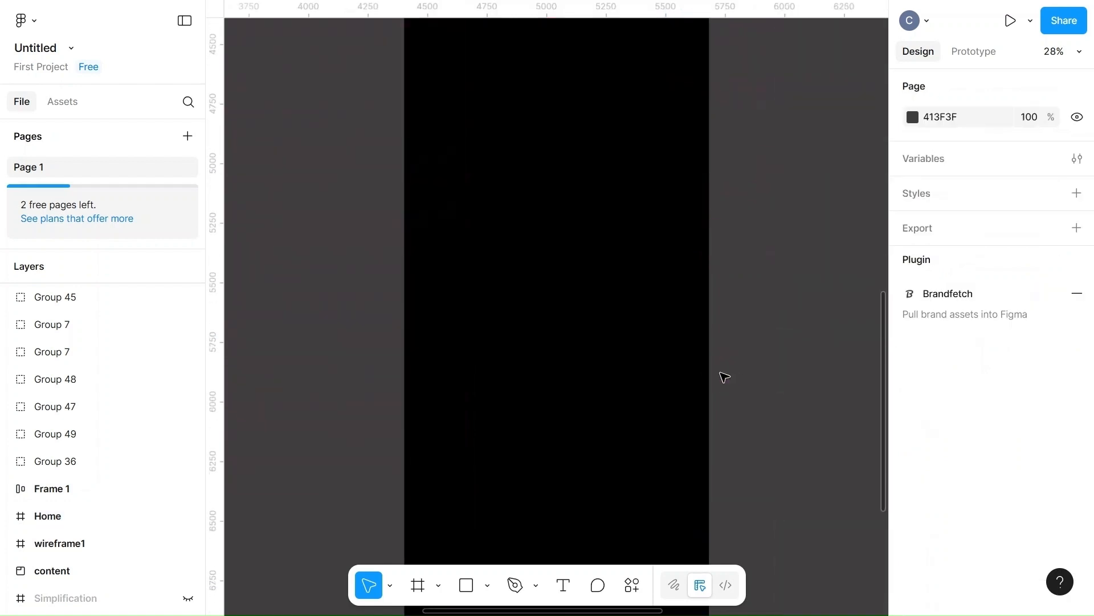
# - Move the navigation links, Free Trial button and logo back into the header area of the Home frame
pyautogui.scroll(10, 724, 377)
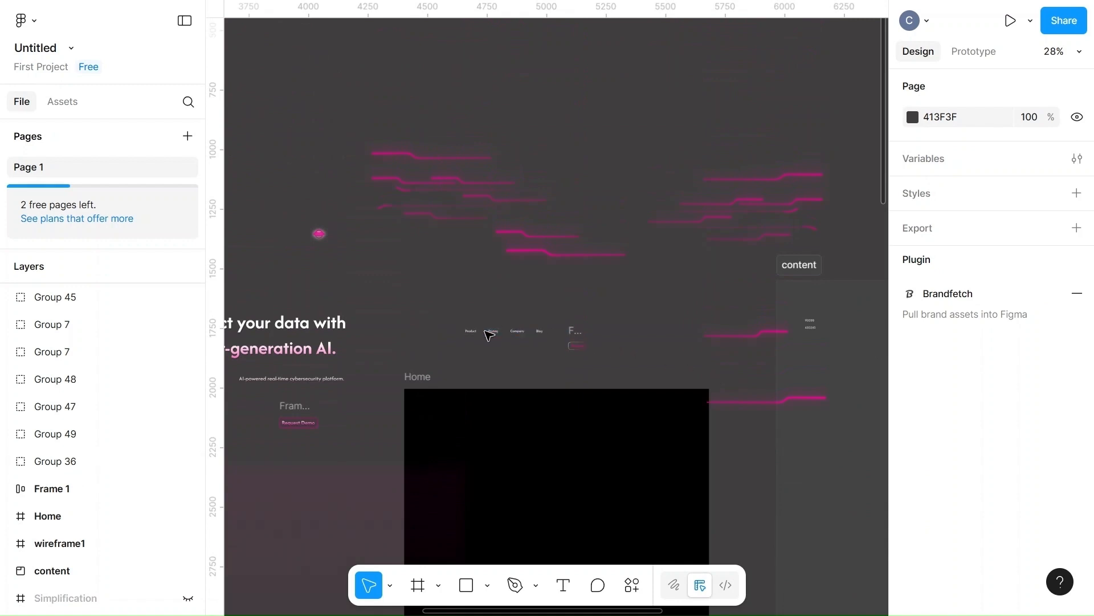
pyautogui.moveTo(490, 333); pyautogui.dragTo(549, 404)
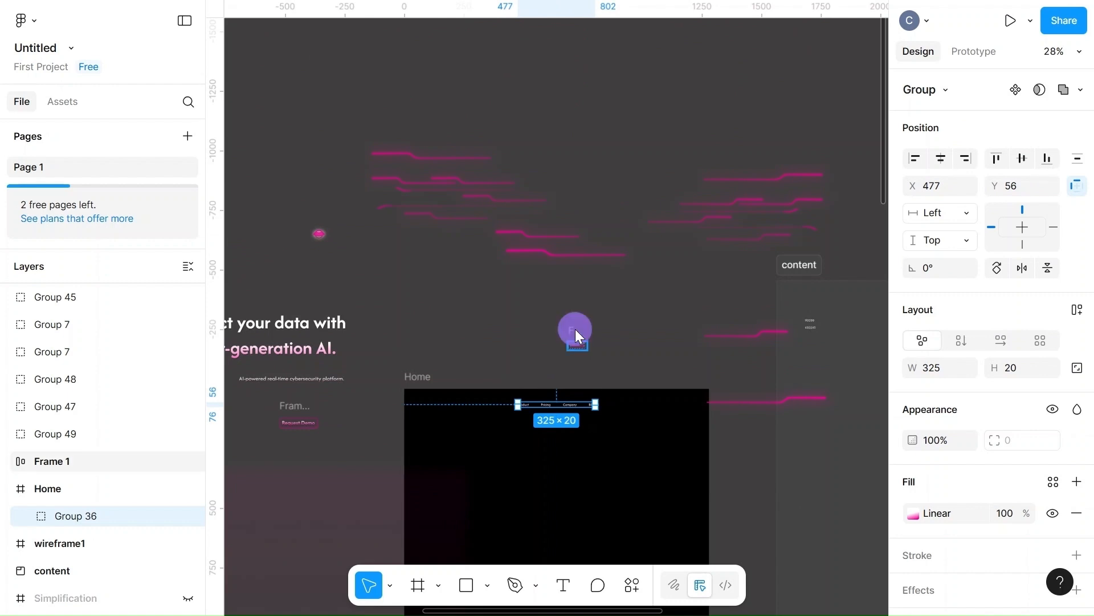
pyautogui.moveTo(576, 332); pyautogui.dragTo(676, 393)
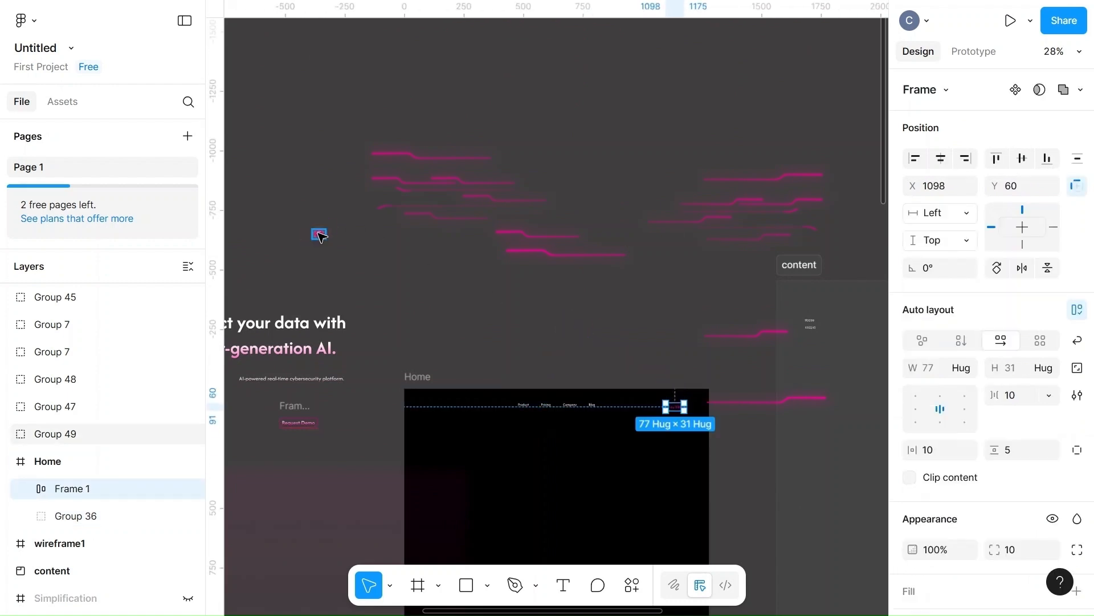
pyautogui.moveTo(318, 234); pyautogui.dragTo(431, 405)
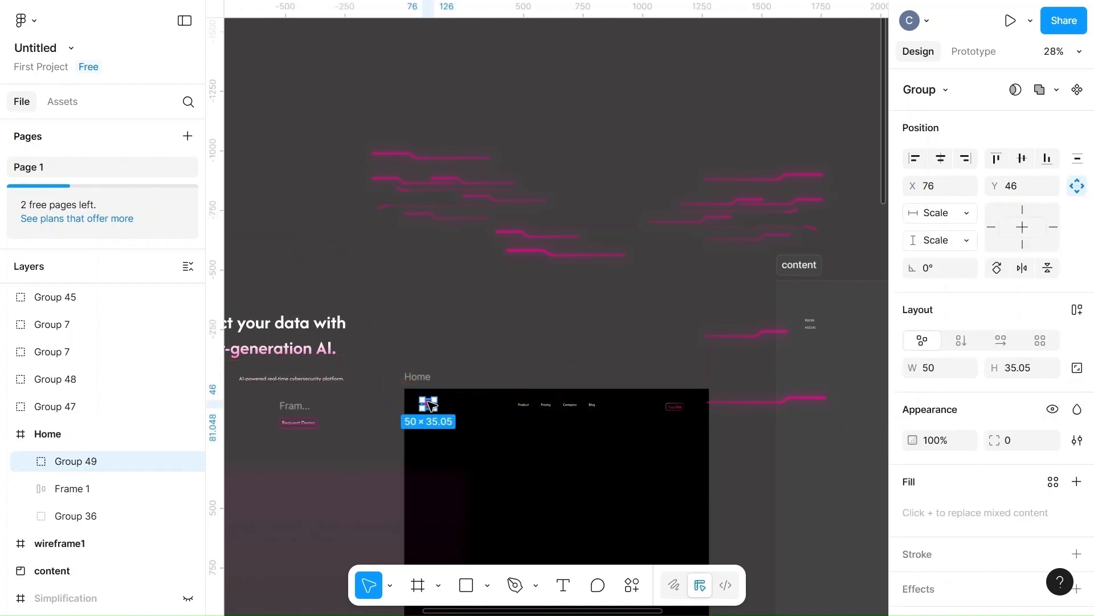
# - Move two clusters of neon lines from the canvas into the Home frame, one on each side below the header
pyautogui.click(569, 358)
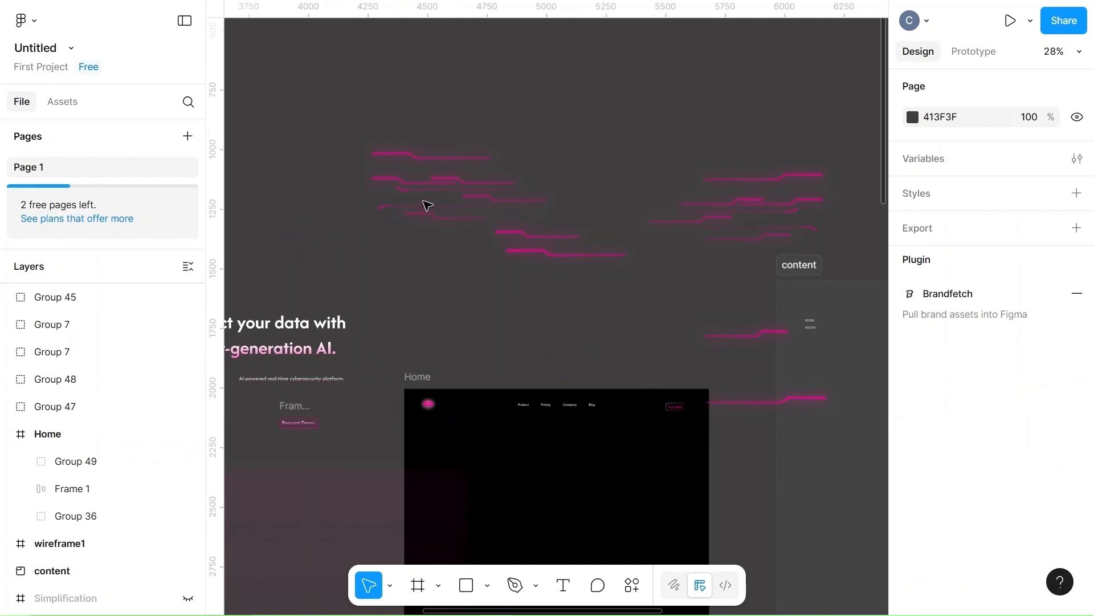
pyautogui.scroll(-5, 426, 205)
pyautogui.click(432, 132)
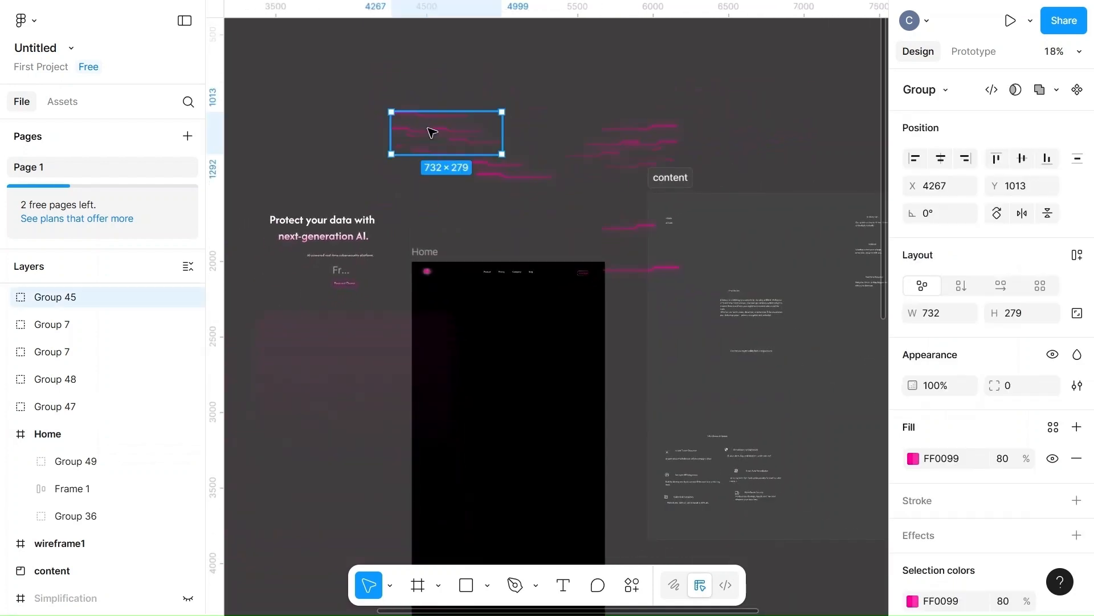
pyautogui.moveTo(430, 132); pyautogui.dragTo(444, 320)
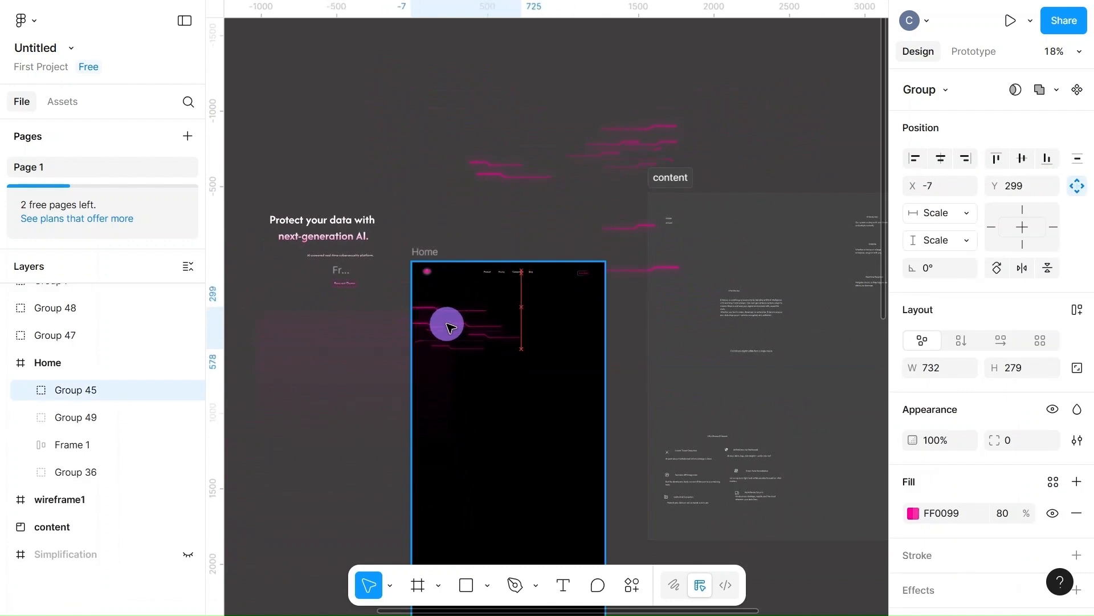
pyautogui.click(617, 152)
pyautogui.moveTo(620, 156); pyautogui.dragTo(542, 369)
pyautogui.click(623, 95)
pyautogui.hscroll(3, 627, 97)
pyautogui.scroll(3, 625, 98)
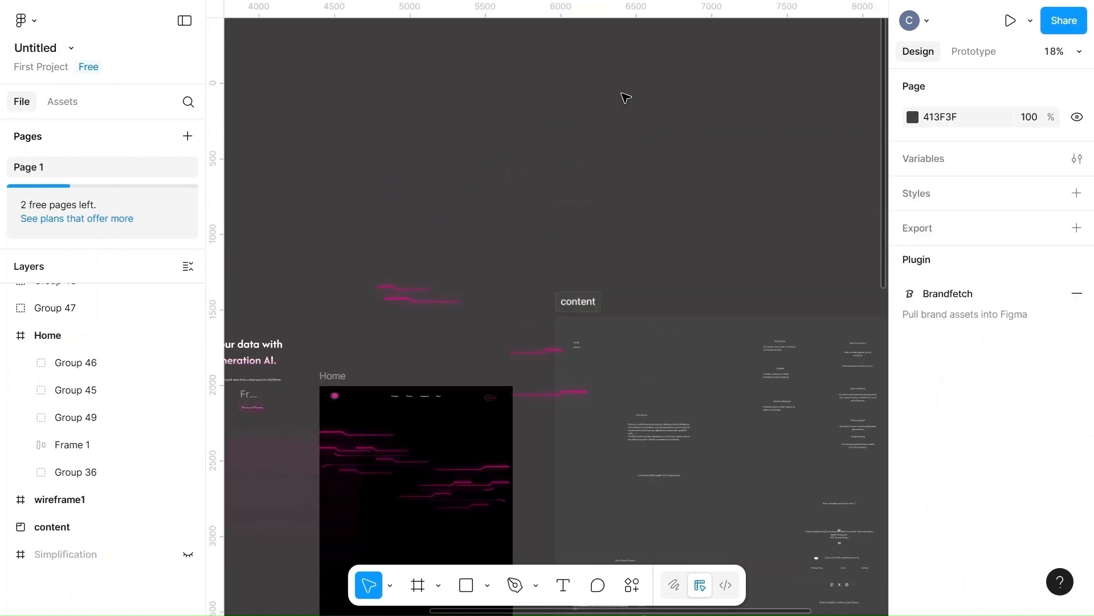
# - Collapse the side panels and draw an ellipse about 1011 × 849 on the empty canvas above the Home frame
pyautogui.click(186, 19)
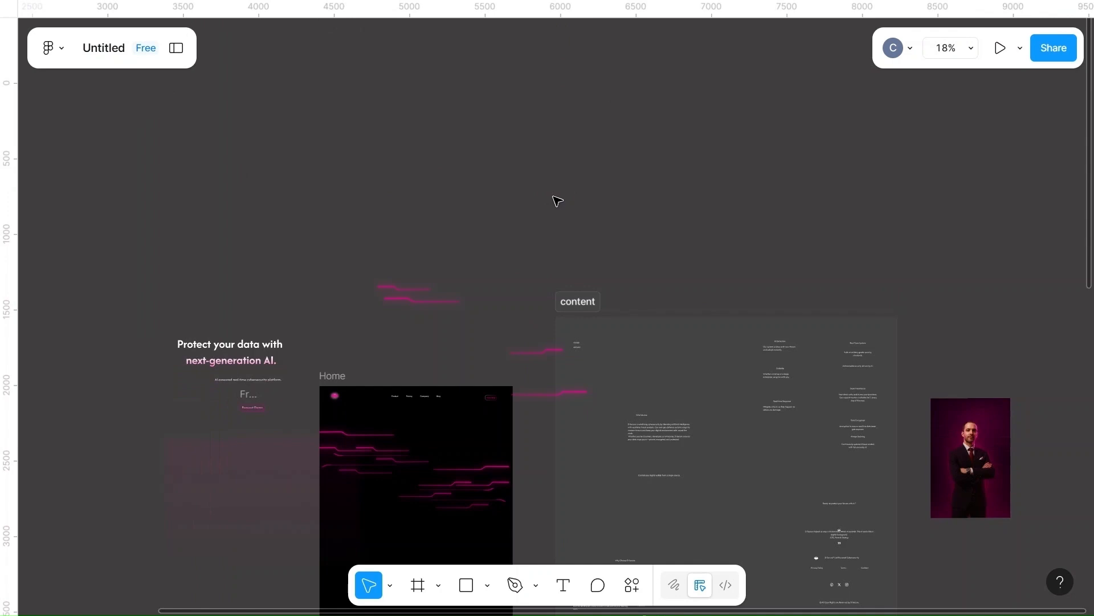
pyautogui.press('o')
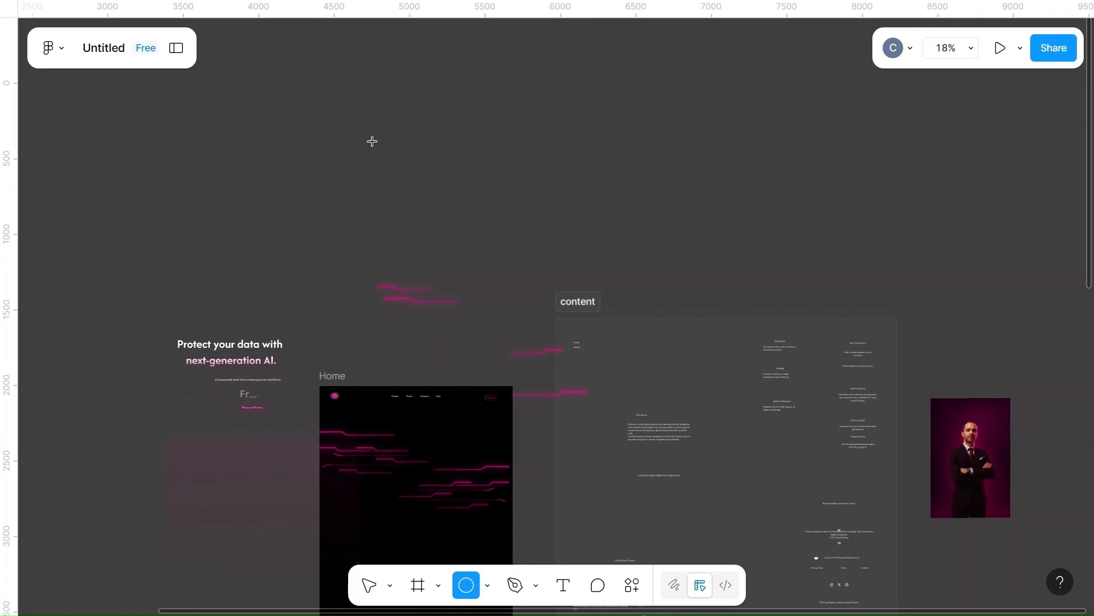
pyautogui.moveTo(373, 141); pyautogui.dragTo(530, 270)
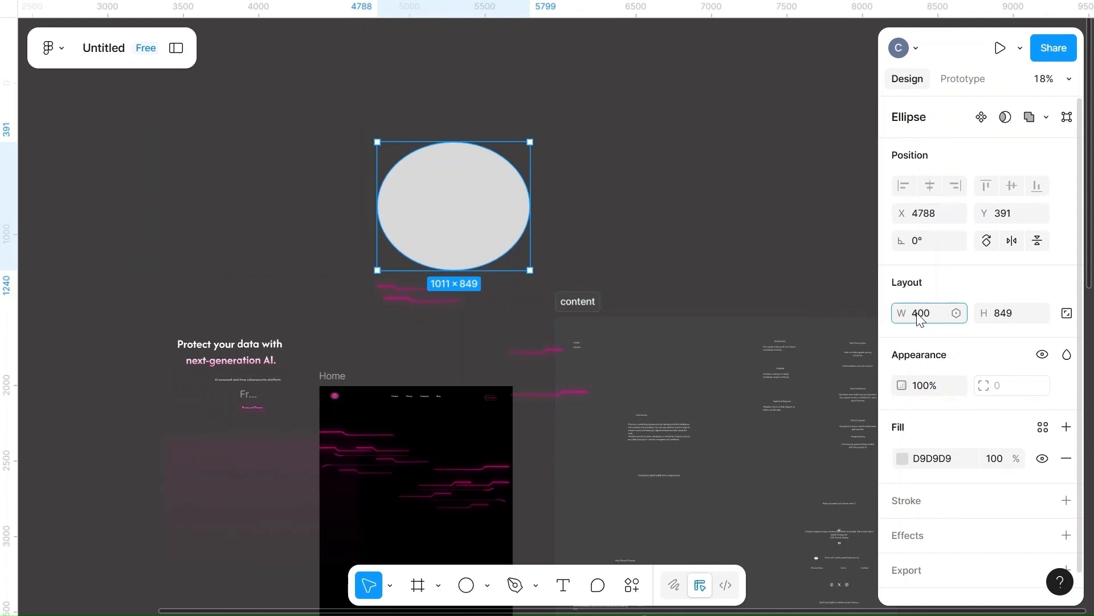
# - Resize the new ellipse to 400 wide and 200 high
pyautogui.click(1004, 313)
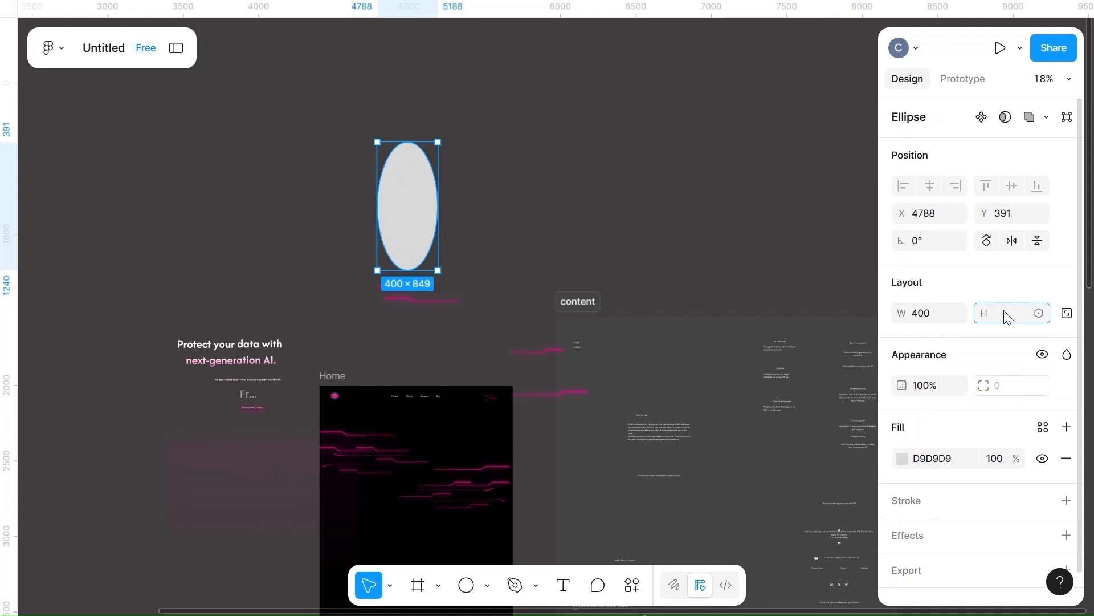
pyautogui.click(926, 316)
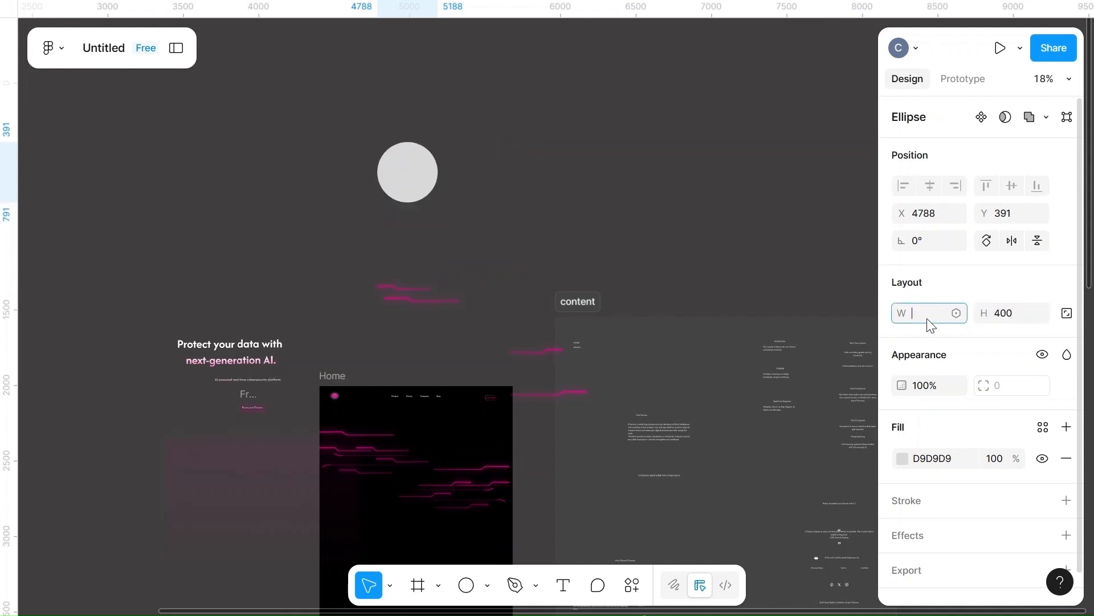
pyautogui.write('2')
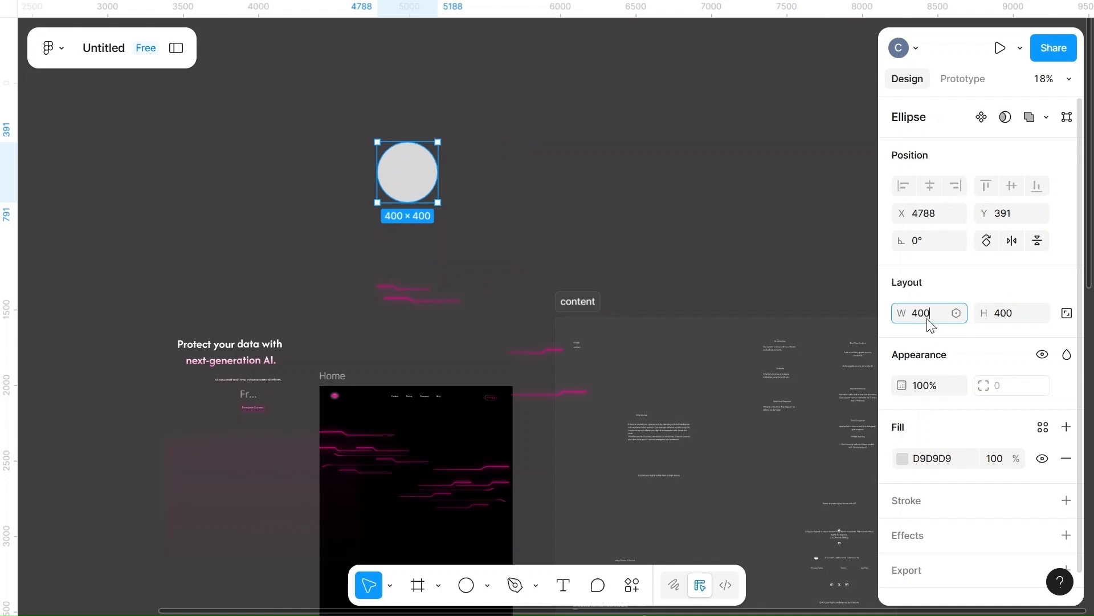
pyautogui.press('BackSpace')
pyautogui.write('200')
pyautogui.click(684, 166)
pyautogui.click(404, 161)
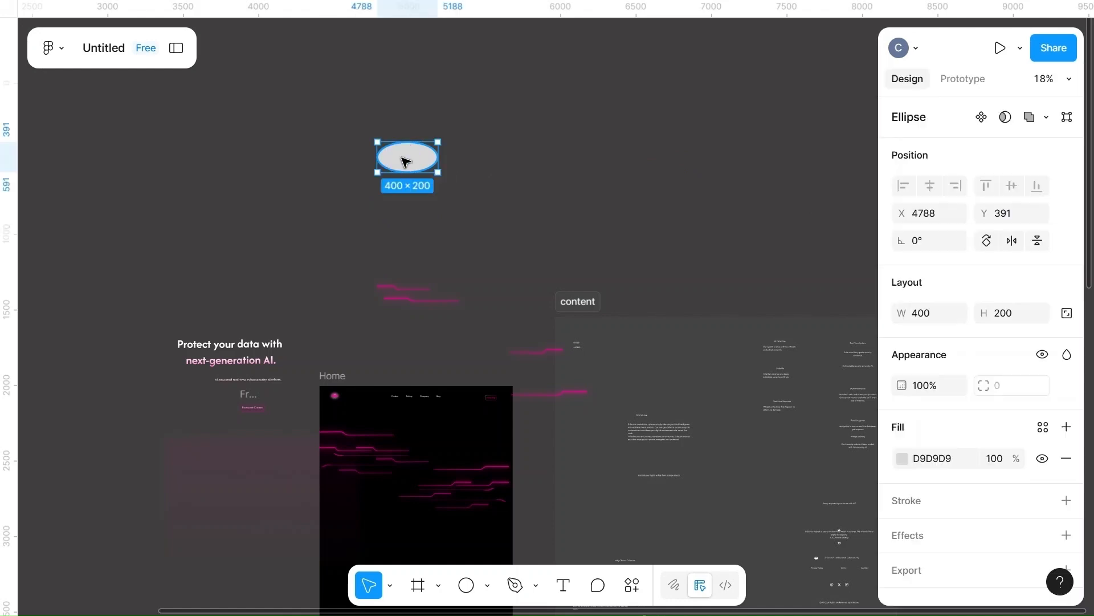
# - Fill the ellipse with light pink FF8FD2 at 100% opacity
pyautogui.click(902, 457)
pyautogui.click(758, 540)
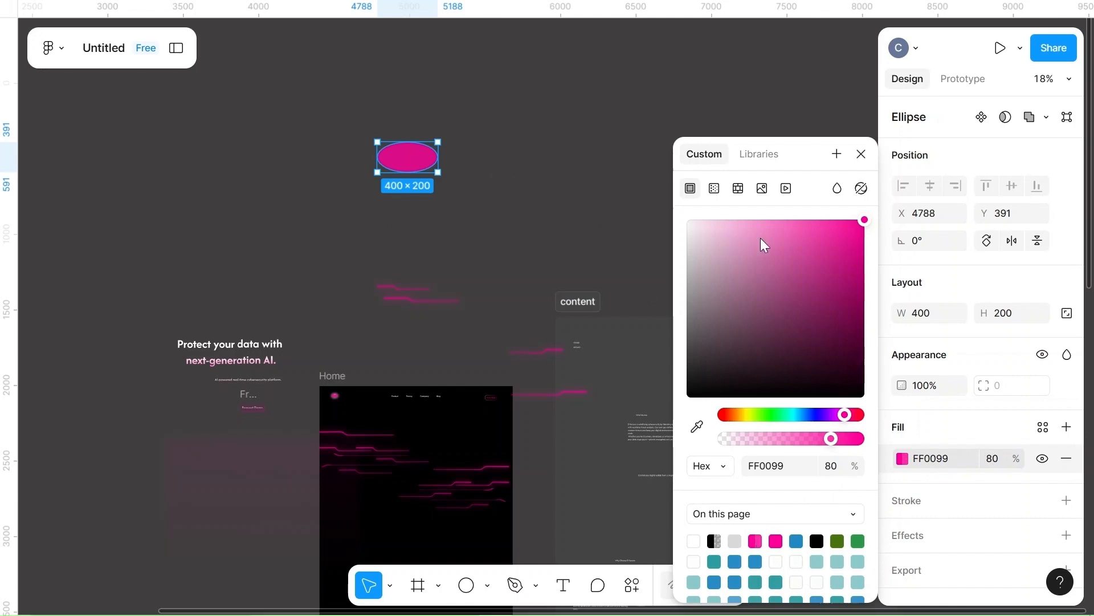
pyautogui.click(776, 536)
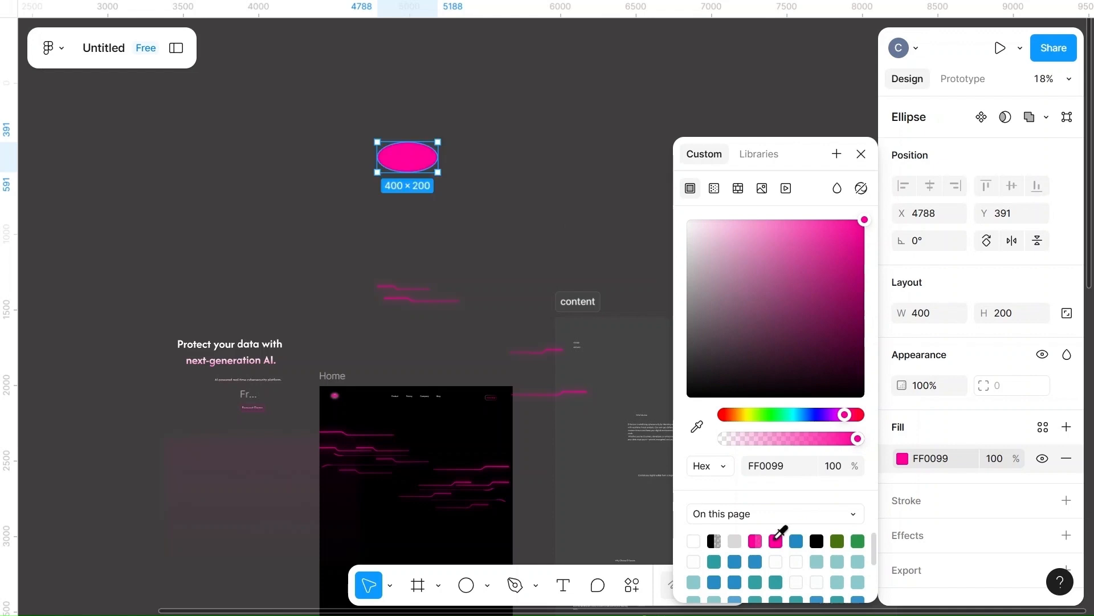
pyautogui.click(756, 540)
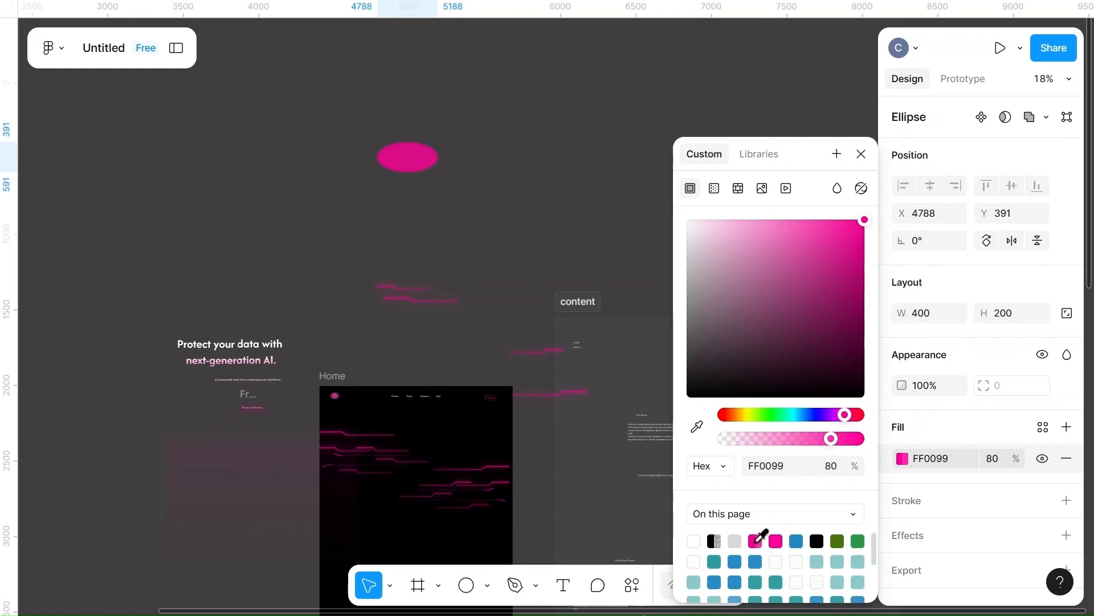
pyautogui.click(776, 539)
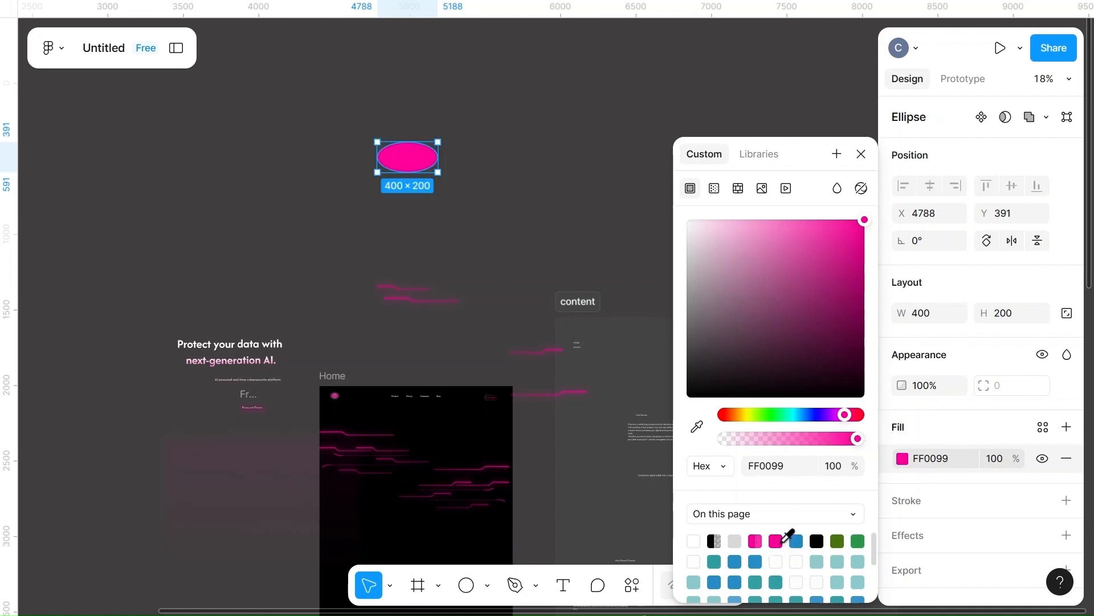
pyautogui.click(747, 227)
pyautogui.click(765, 225)
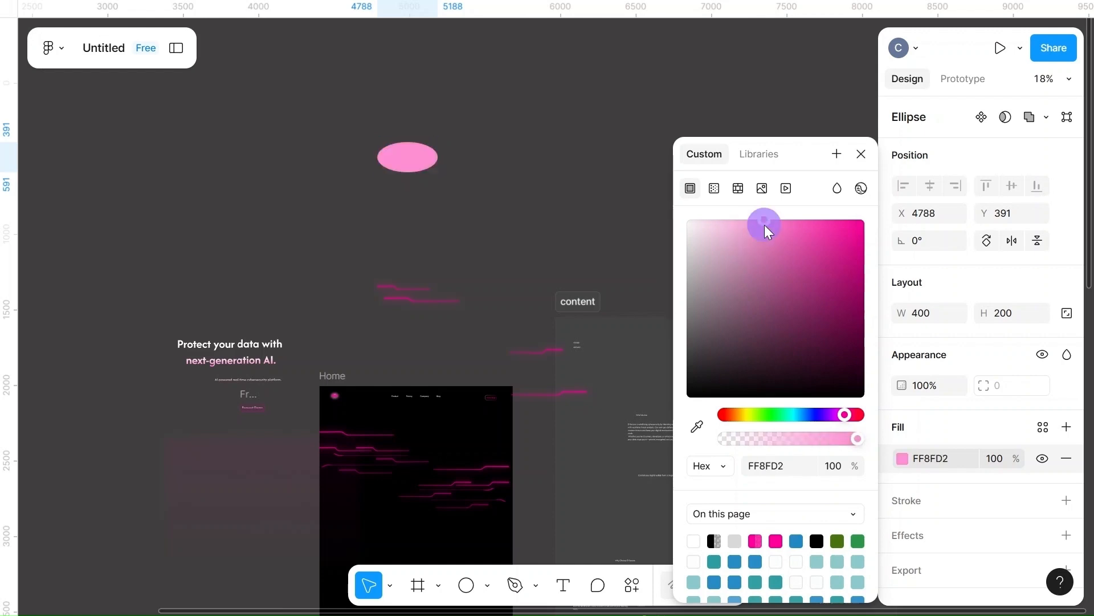
pyautogui.press('Right')
pyautogui.press('Right')
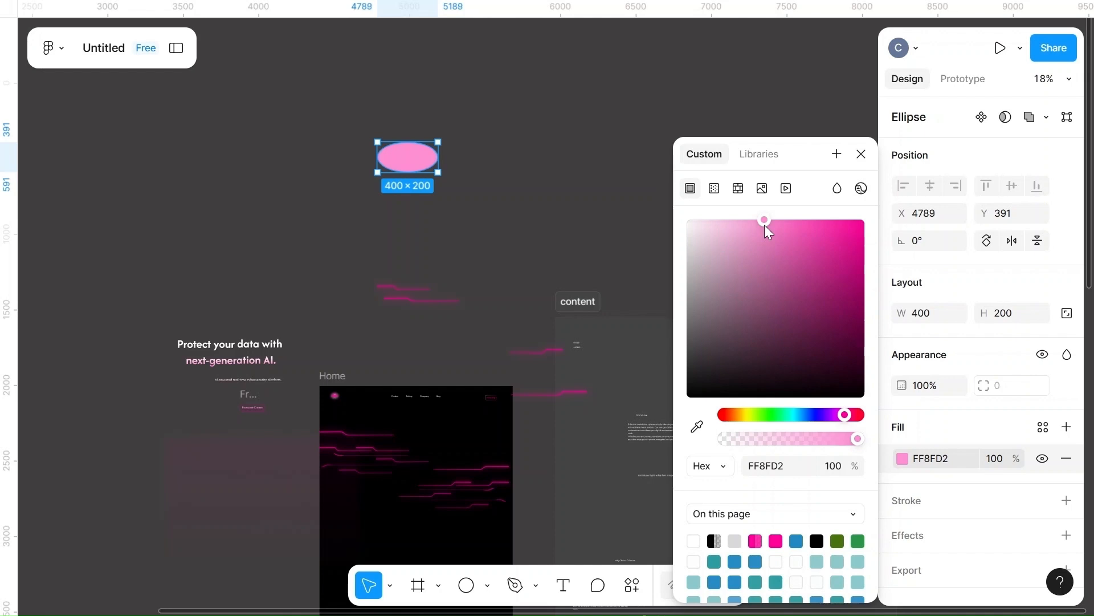
pyautogui.click(547, 230)
pyautogui.click(418, 158)
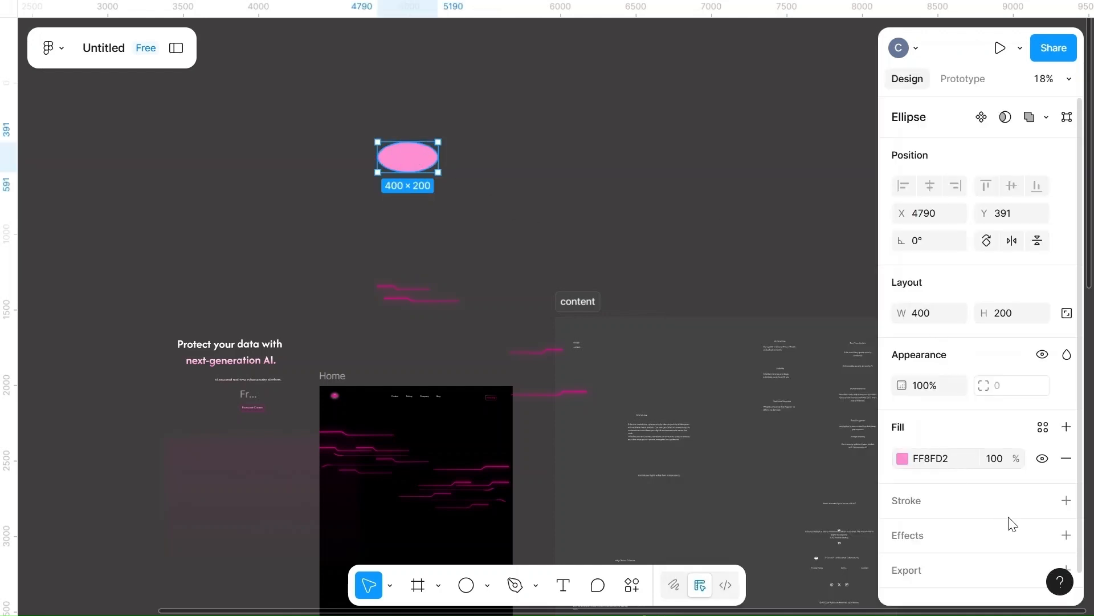
# - Add a uniform layer blur of 100 to the pink ellipse
pyautogui.scroll(-1, 1026, 519)
pyautogui.click(1067, 510)
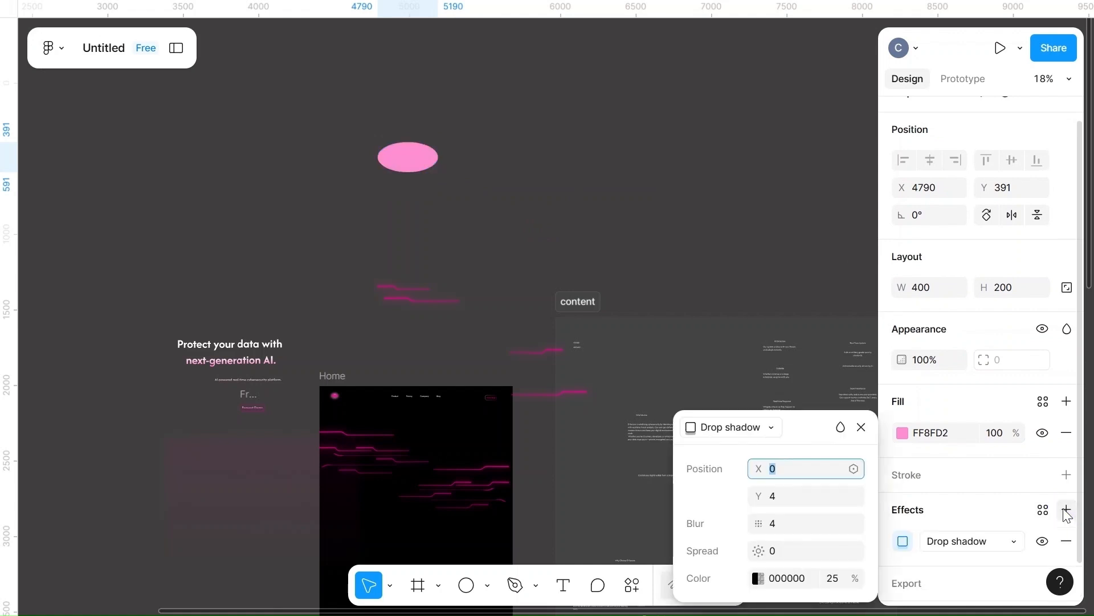
pyautogui.click(1014, 544)
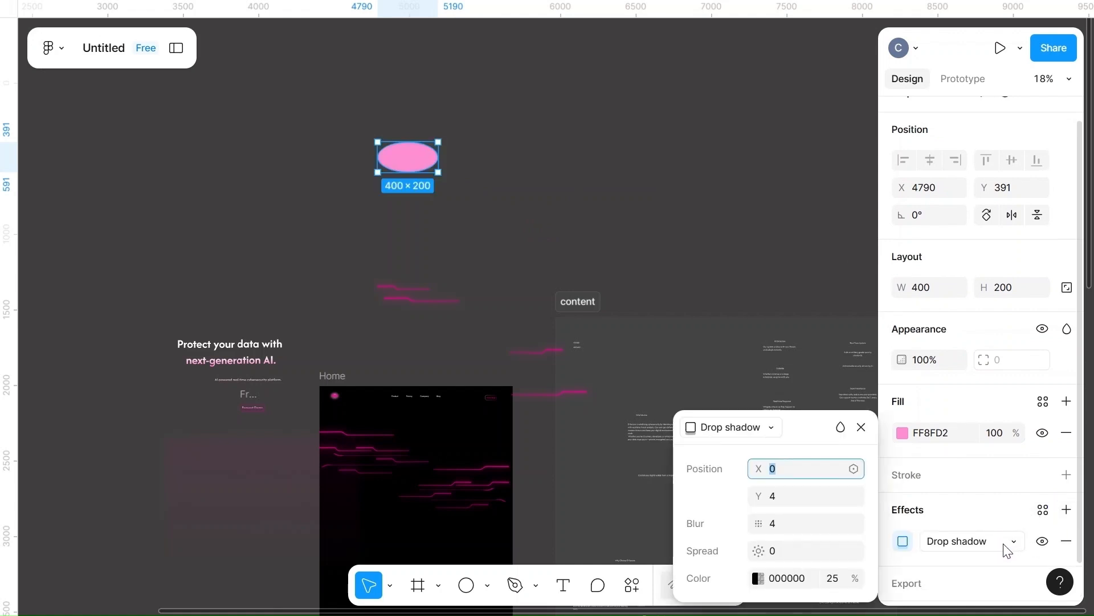
pyautogui.click(1014, 542)
pyautogui.click(977, 533)
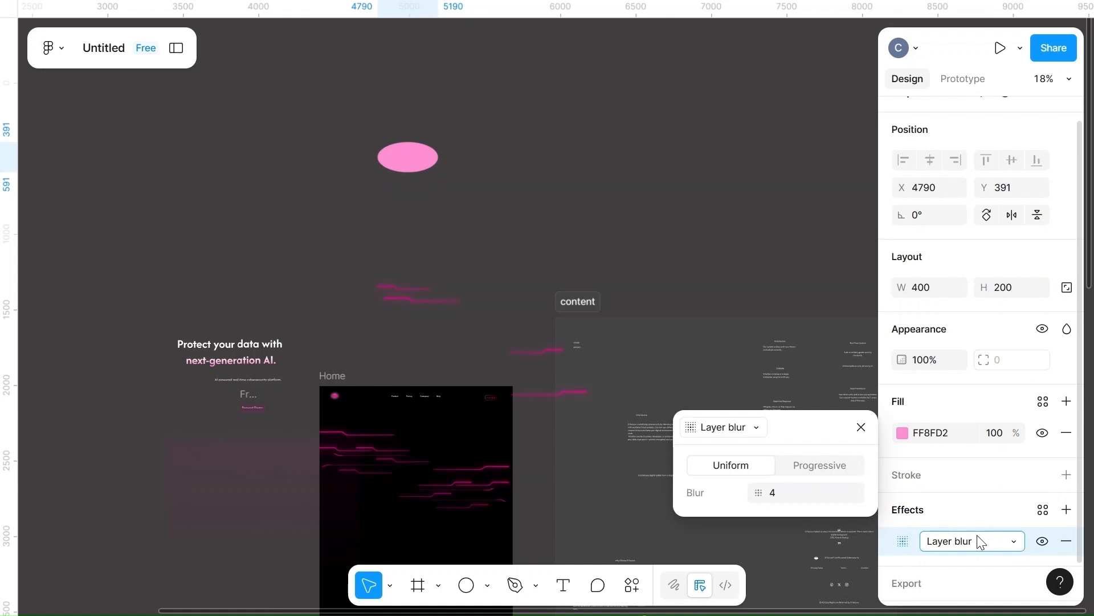
pyautogui.click(801, 490)
pyautogui.write('100')
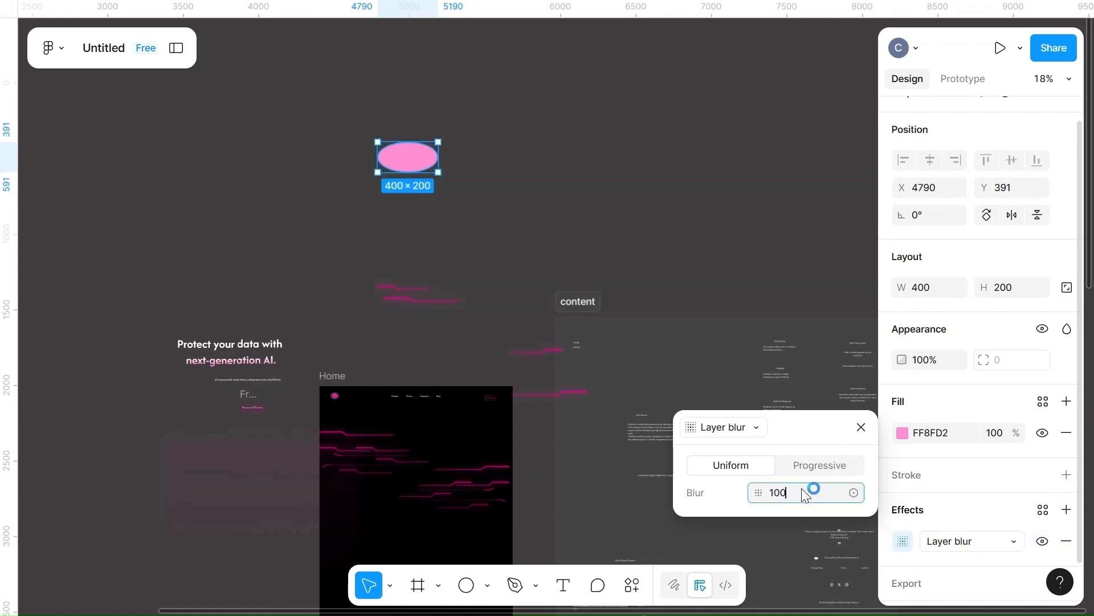
pyautogui.click(699, 178)
# - Increase the ellipse's layer blur to 500 for a soft, wide glow
pyautogui.click(415, 155)
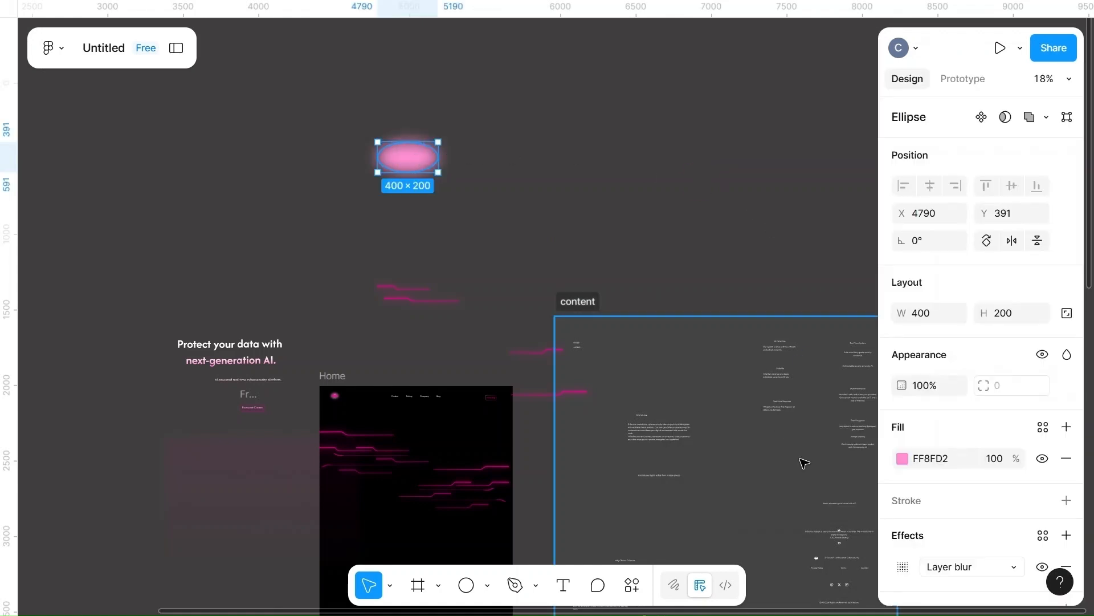
pyautogui.scroll(-2, 931, 583)
pyautogui.click(903, 502)
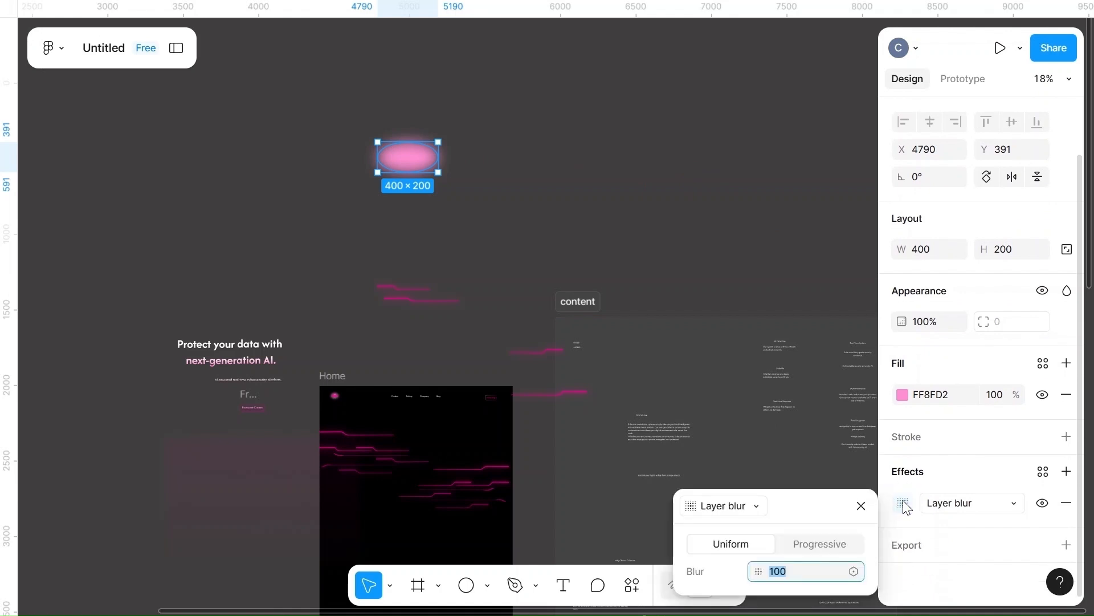
pyautogui.click(810, 574)
pyautogui.press('BackSpace')
pyautogui.press('BackSpace')
pyautogui.press('BackSpace')
pyautogui.write('500')
pyautogui.click(704, 218)
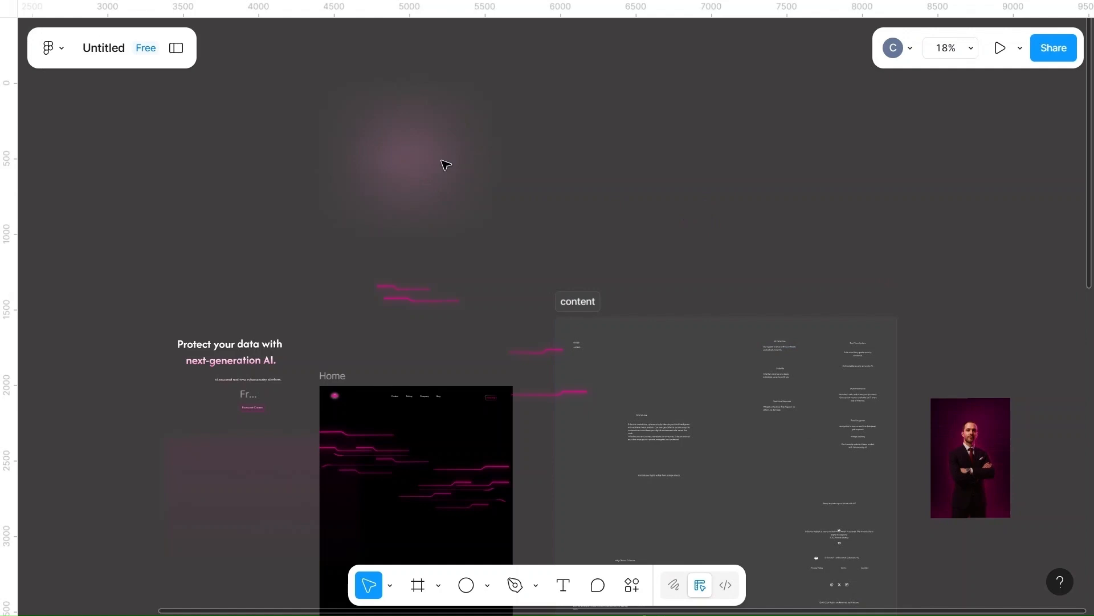
# - Set the blurred ellipse's width to 300
pyautogui.click(399, 161)
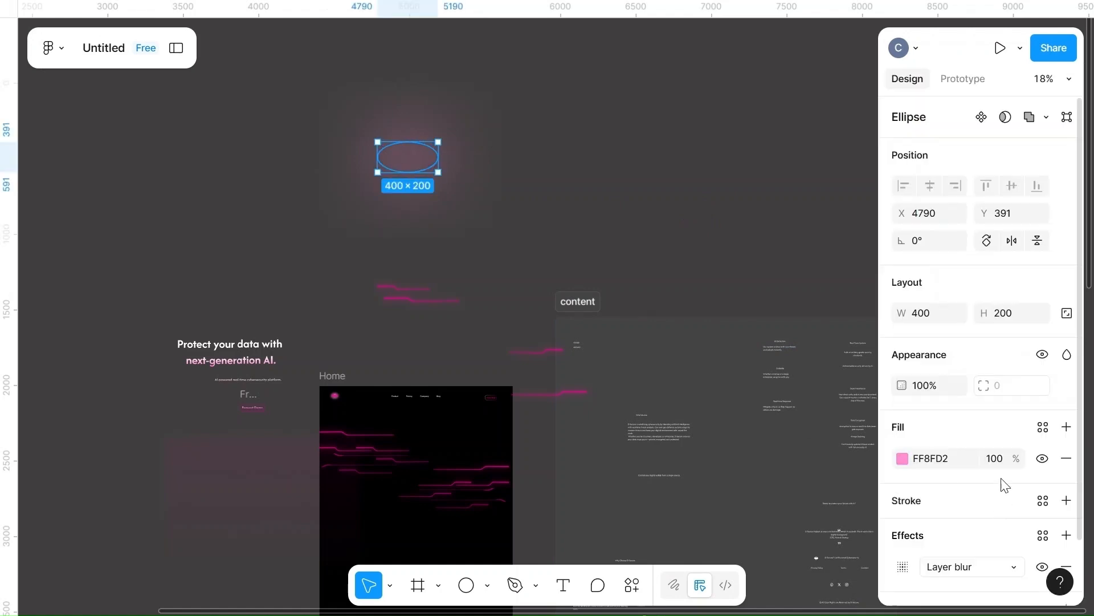
pyautogui.click(924, 314)
pyautogui.press('BackSpace')
pyautogui.write('300')
pyautogui.click(737, 227)
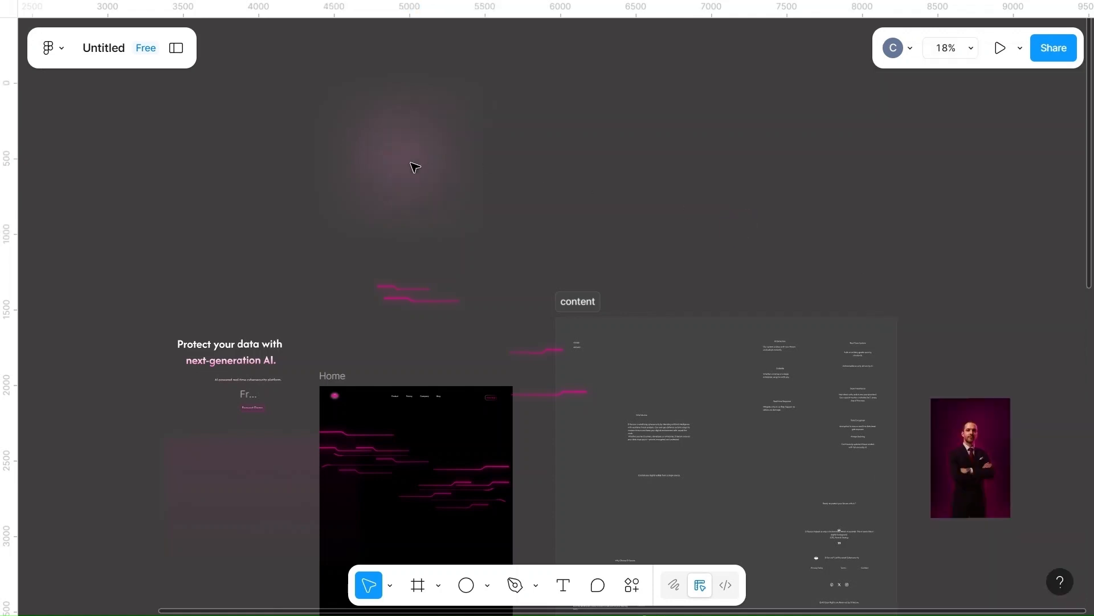
# - Place the blurred ellipse among the Home frame's neon lines at X 456, Y 419, with a spare copy on the canvas
pyautogui.click(405, 167)
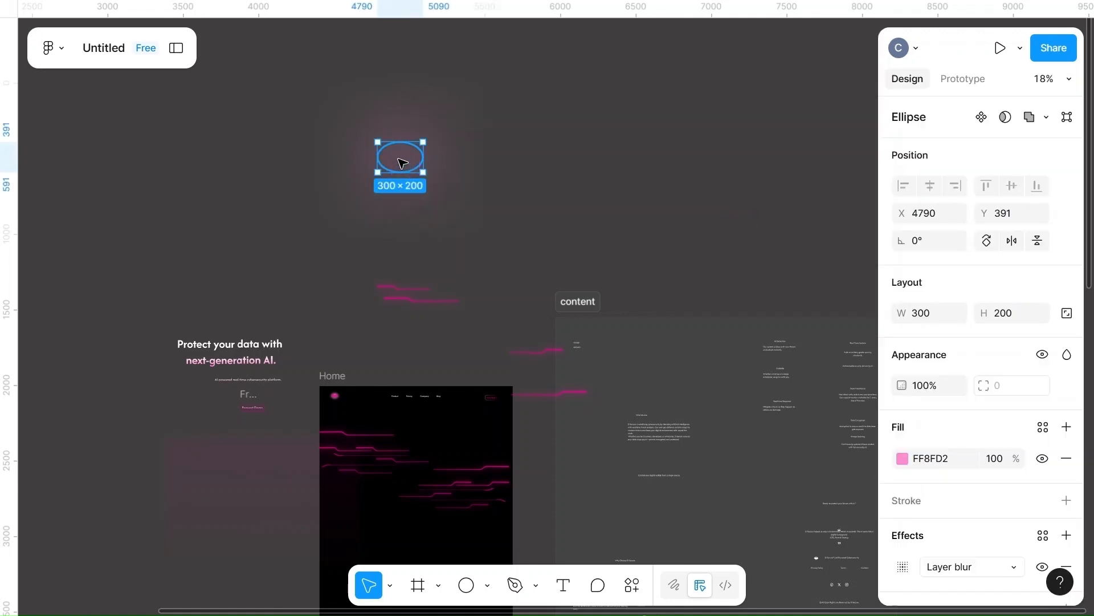
pyautogui.moveTo(403, 164); pyautogui.dragTo(410, 466)
pyautogui.scroll(5, 411, 467)
pyautogui.hscroll(3, 410, 466)
pyautogui.scroll(-1, 411, 466)
pyautogui.moveTo(302, 427); pyautogui.dragTo(321, 430)
pyautogui.scroll(-5, 321, 431)
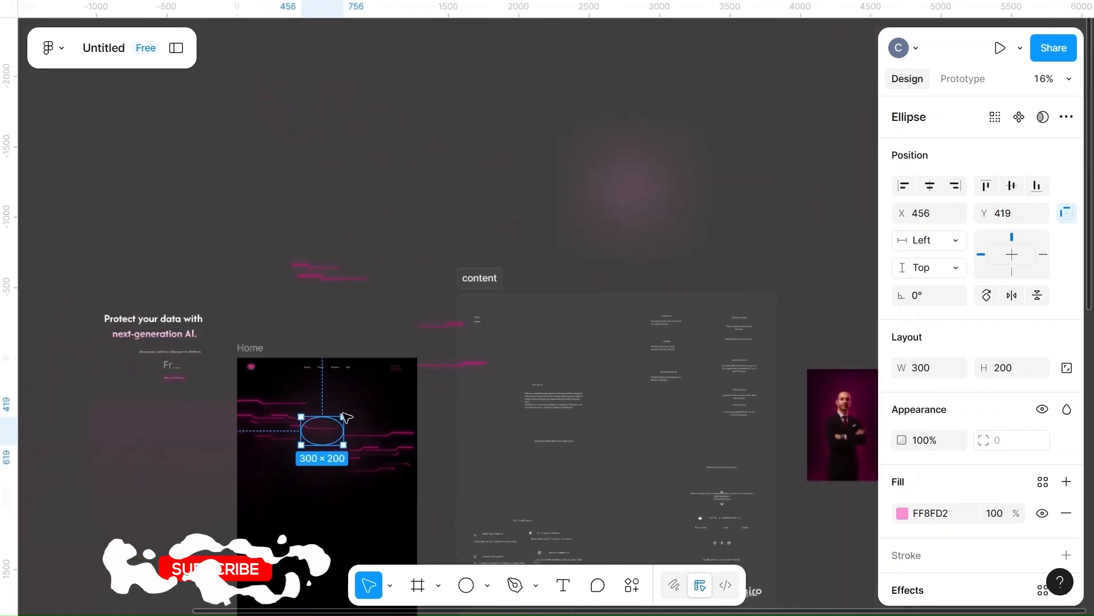
# - Move the faint pink 1280 × 832 gradient rectangle from the canvas over the upper area of the Home frame
pyautogui.click(178, 470)
pyautogui.moveTo(176, 466); pyautogui.dragTo(322, 421)
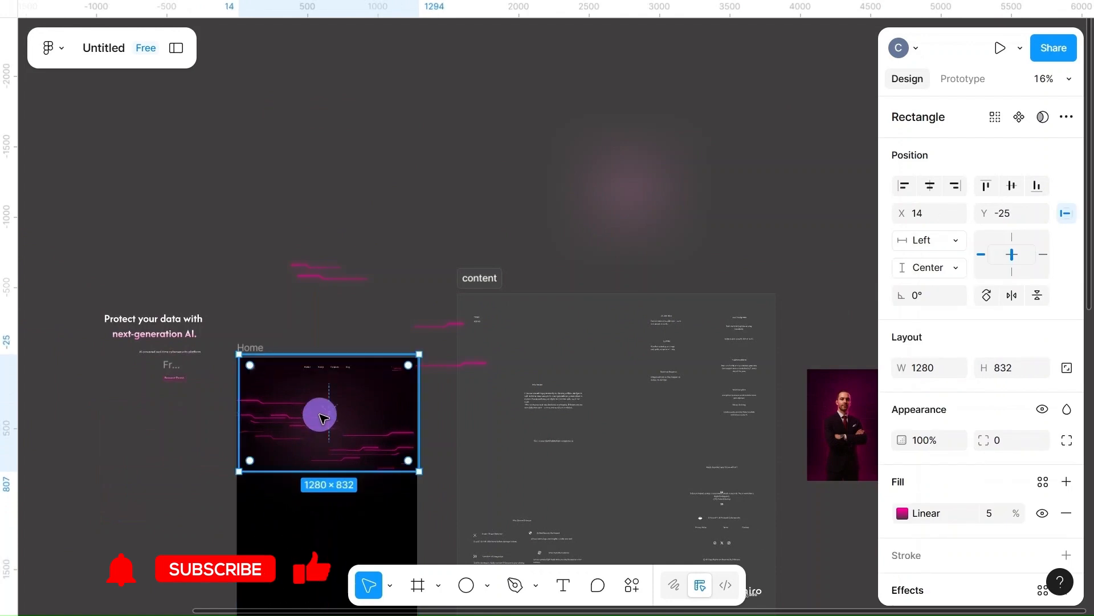
pyautogui.scroll(2, 322, 422)
pyautogui.scroll(2, 323, 418)
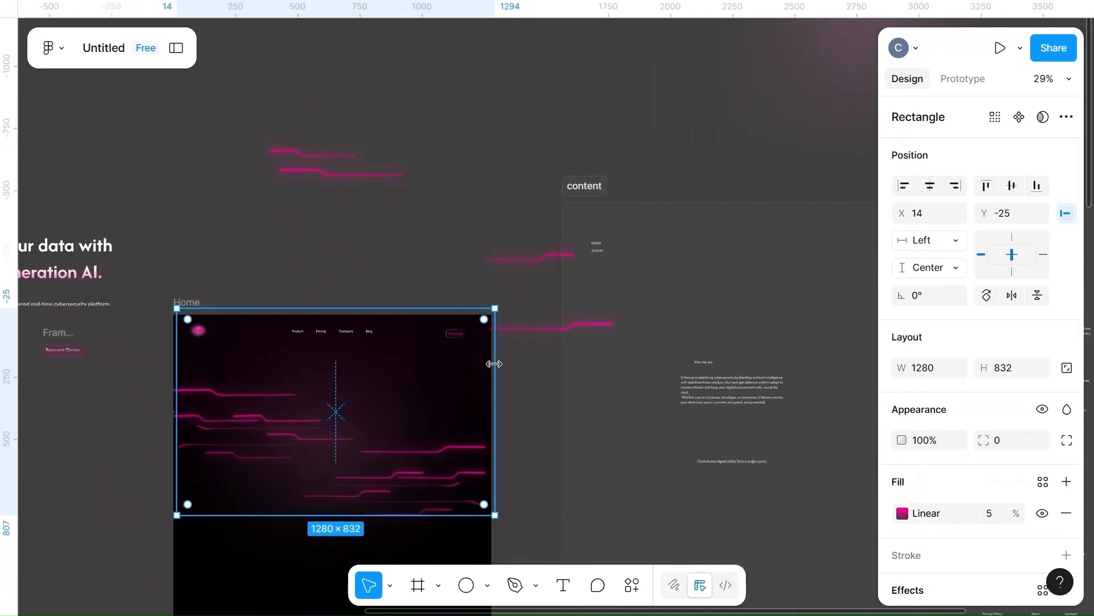
# - Align the 1280 × 832 gradient rectangle with the Home frame's upper edge at X 0, Y 1
pyautogui.moveTo(408, 371); pyautogui.dragTo(409, 385)
pyautogui.press('Up')
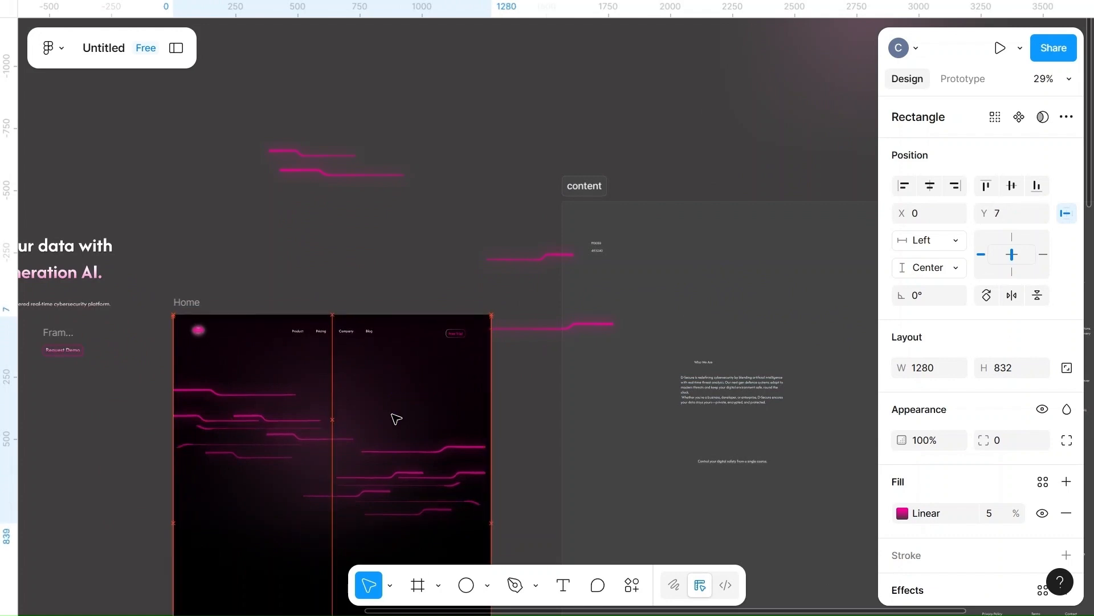
pyautogui.press('Up')
pyautogui.scroll(1, 420, 375)
pyautogui.scroll(1, 420, 374)
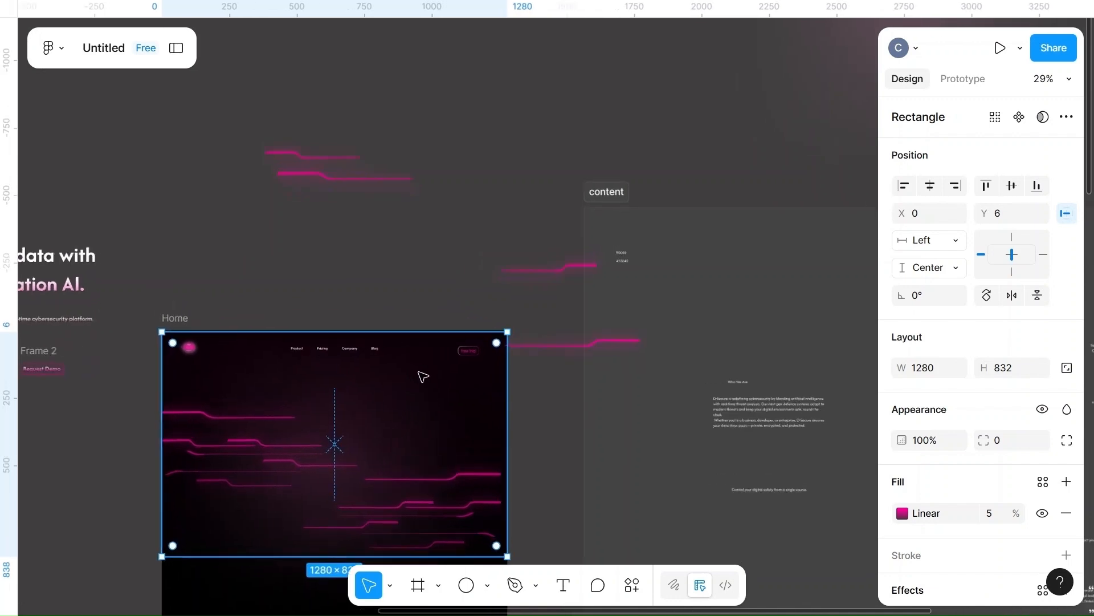
pyautogui.scroll(5, 422, 376)
pyautogui.press('Up')
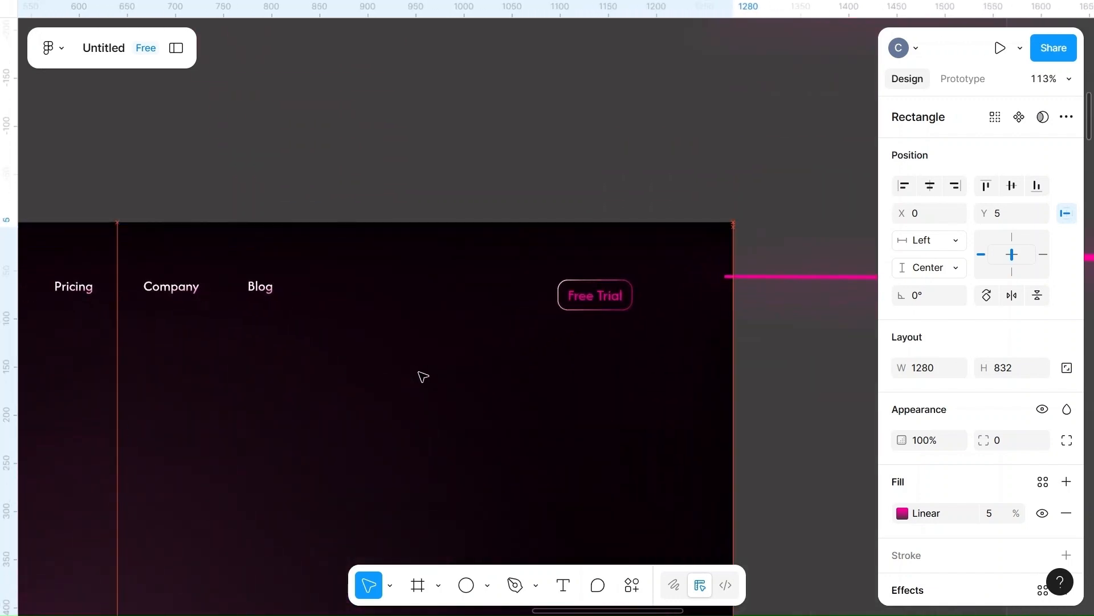
pyautogui.press('Up')
pyautogui.scroll(2, 423, 375)
pyautogui.press('Up')
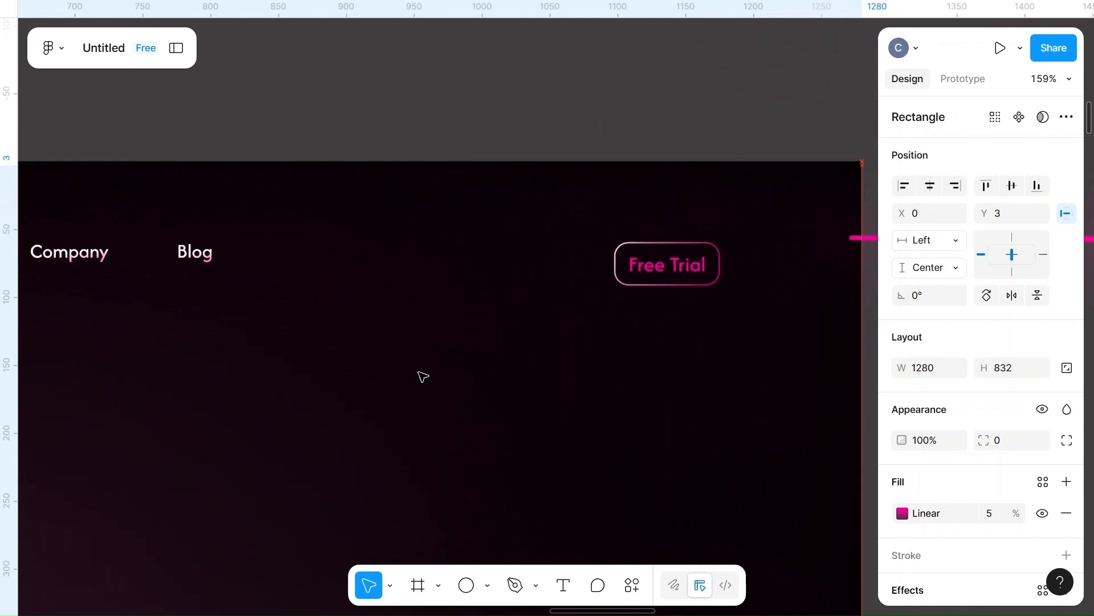
pyautogui.press('Up')
pyautogui.press('Up')
pyautogui.scroll(-4, 402, 418)
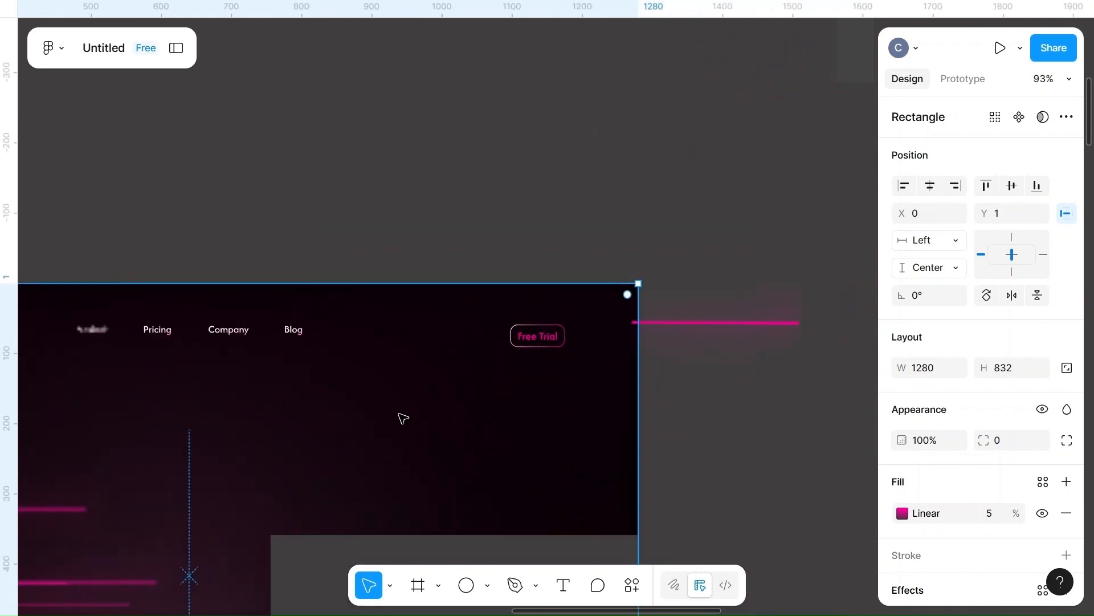
pyautogui.scroll(-5, 403, 418)
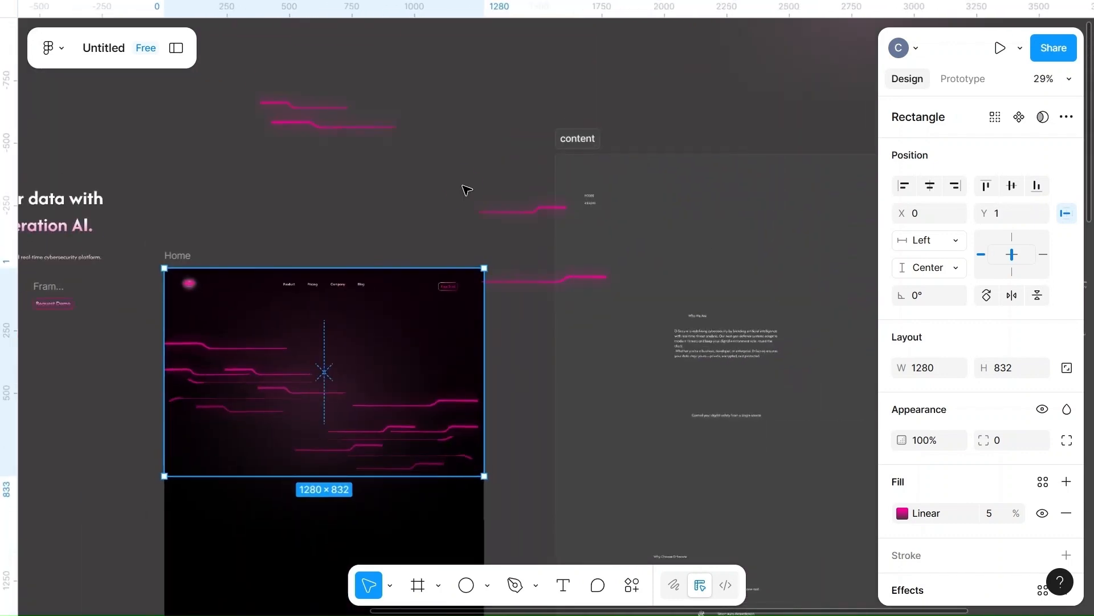
# - Move the upper spare 350 × 27 glowing line from the canvas onto the matching hero line at X 375, Y 477
pyautogui.click(323, 187)
pyautogui.moveTo(290, 106); pyautogui.dragTo(332, 398)
pyautogui.scroll(2, 284, 393)
pyautogui.scroll(5, 284, 393)
pyautogui.click(442, 348)
pyautogui.scroll(-3, 442, 347)
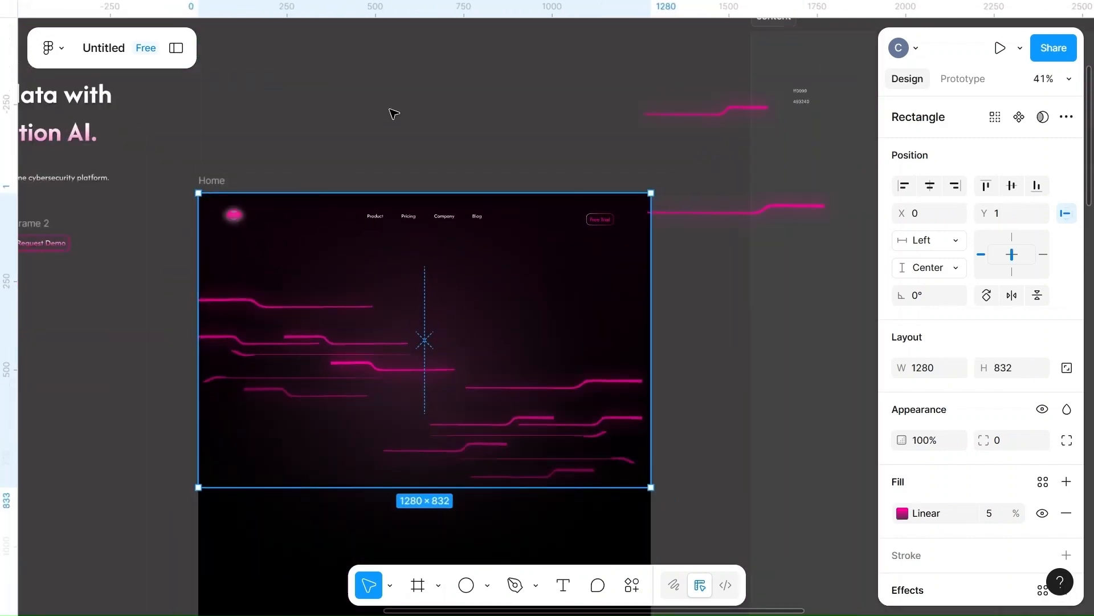
# - Place the spare 500 × 27 glowing line over the uppermost line on the hero's left side at X -7, Y 299
pyautogui.scroll(-2, 394, 113)
pyautogui.click(408, 175)
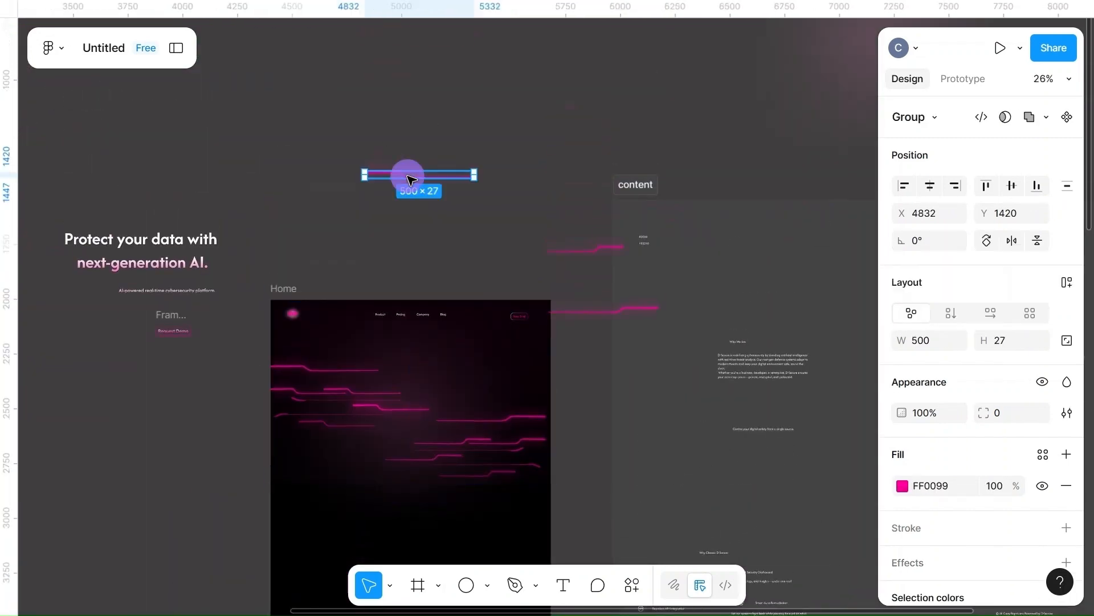
pyautogui.moveTo(408, 175); pyautogui.dragTo(313, 369)
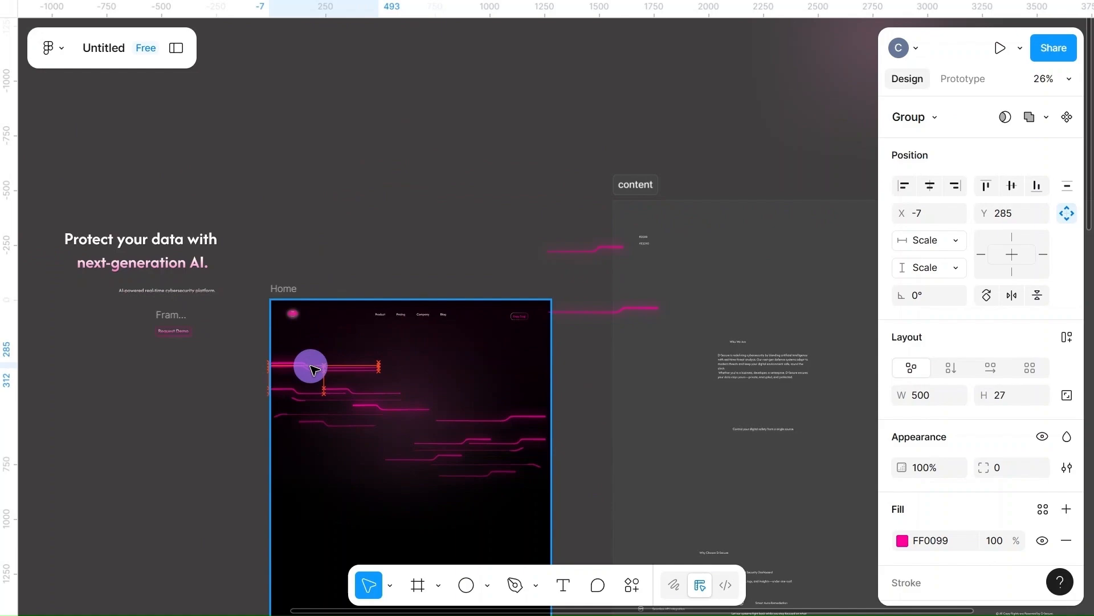
pyautogui.scroll(5, 313, 370)
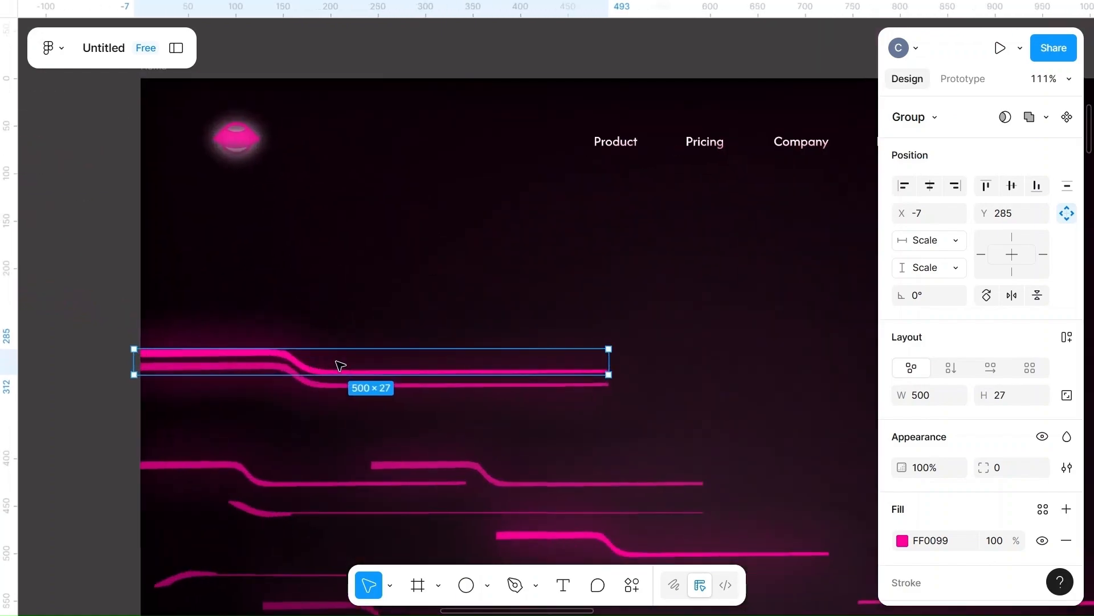
pyautogui.moveTo(336, 361); pyautogui.dragTo(337, 372)
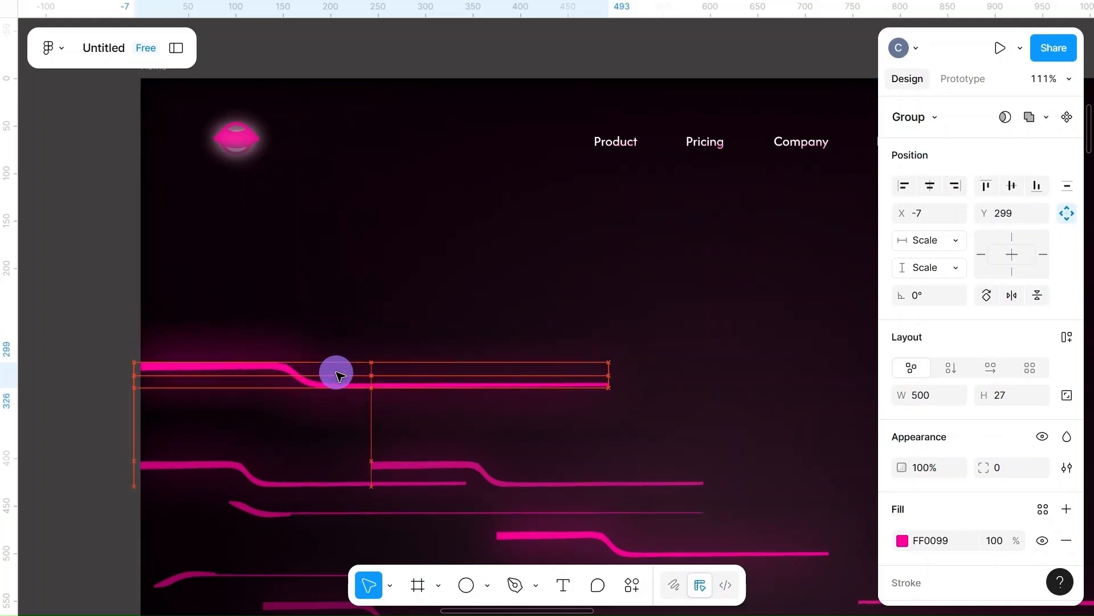
pyautogui.click(437, 323)
pyautogui.hotkey('shift', '2')
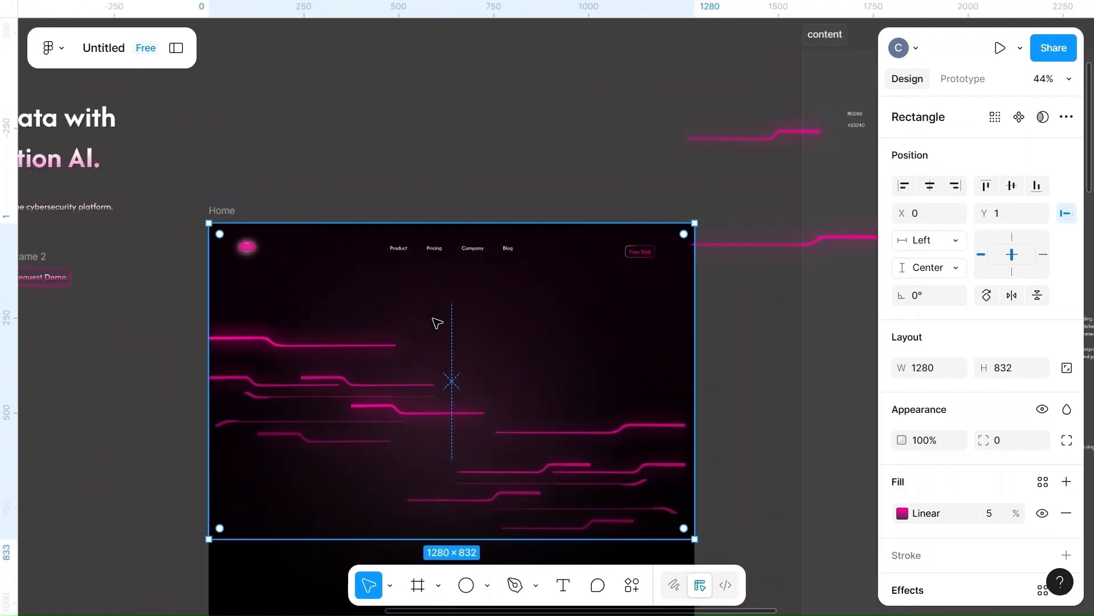
# - Place the spare rotated 350 × 27 glowing line over the matching lower hero line at X 874, Y 706
pyautogui.hscroll(5, 468, 319)
pyautogui.click(577, 138)
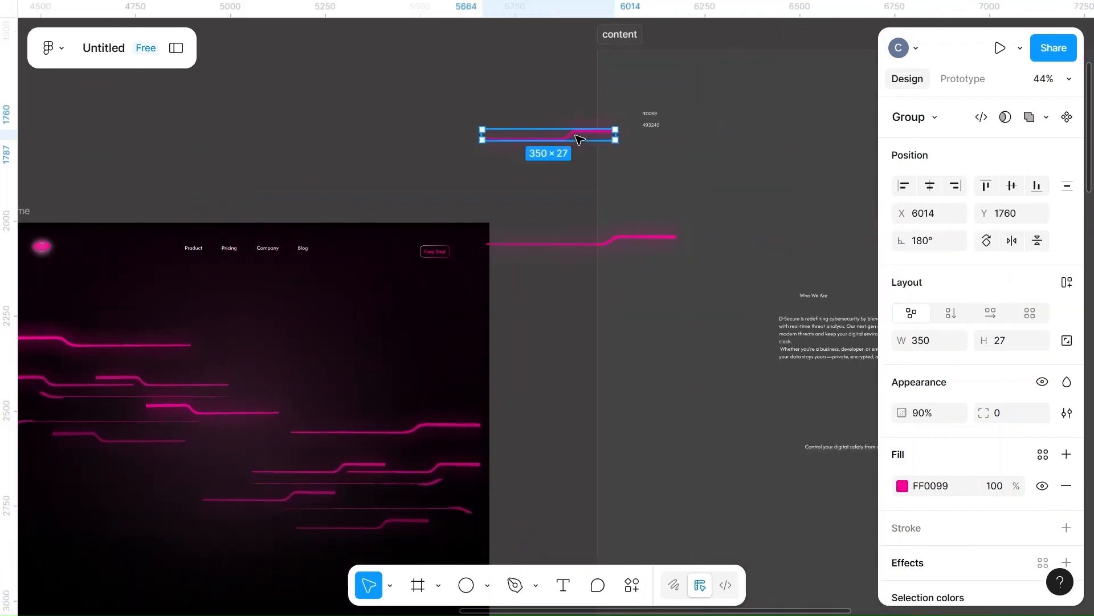
pyautogui.moveTo(573, 138); pyautogui.dragTo(295, 501)
pyautogui.scroll(10, 291, 501)
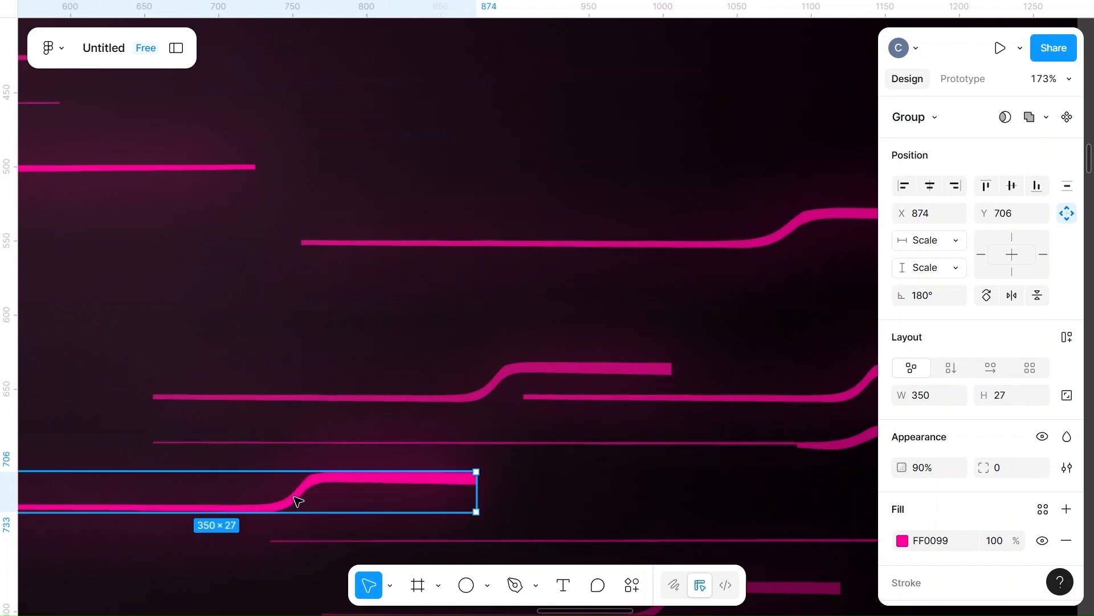
pyautogui.scroll(-5, 296, 501)
pyautogui.scroll(-7, 556, 286)
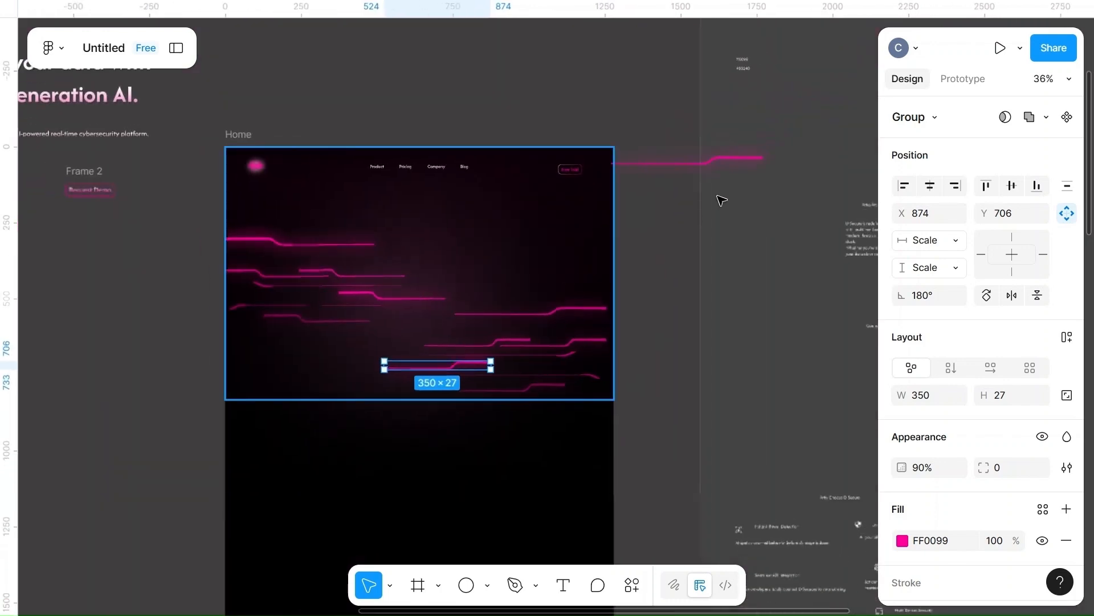
# - Move the remaining long glowing line from the canvas over the uppermost line on the hero's right side
pyautogui.click(668, 166)
pyautogui.moveTo(668, 165); pyautogui.dragTo(566, 306)
pyautogui.scroll(10, 510, 315)
pyautogui.click(691, 200)
pyautogui.hotkey('shift', '2')
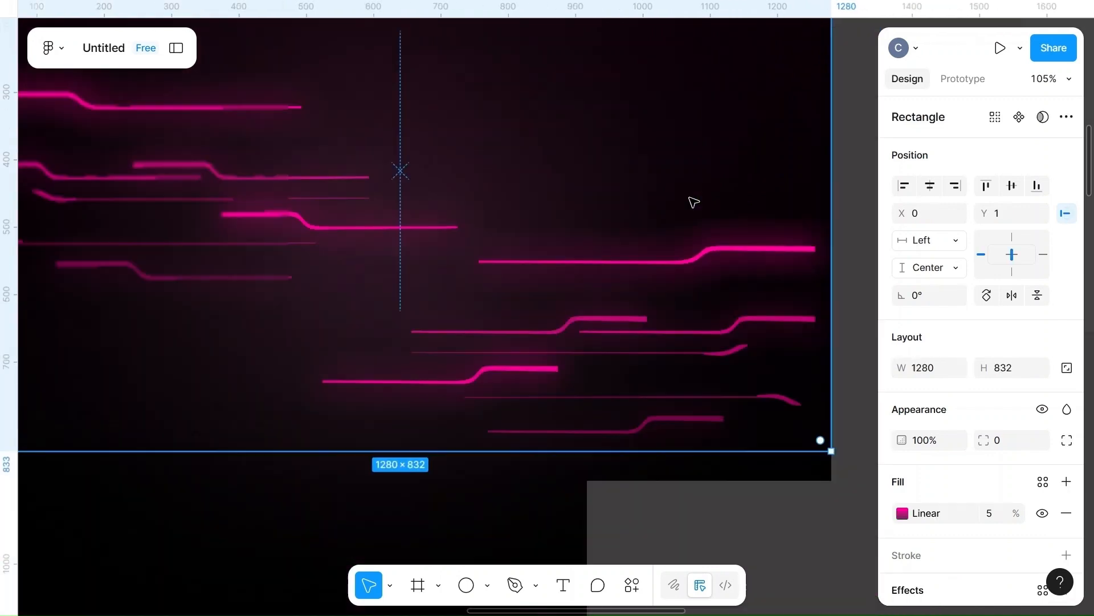
pyautogui.scroll(-5, 689, 203)
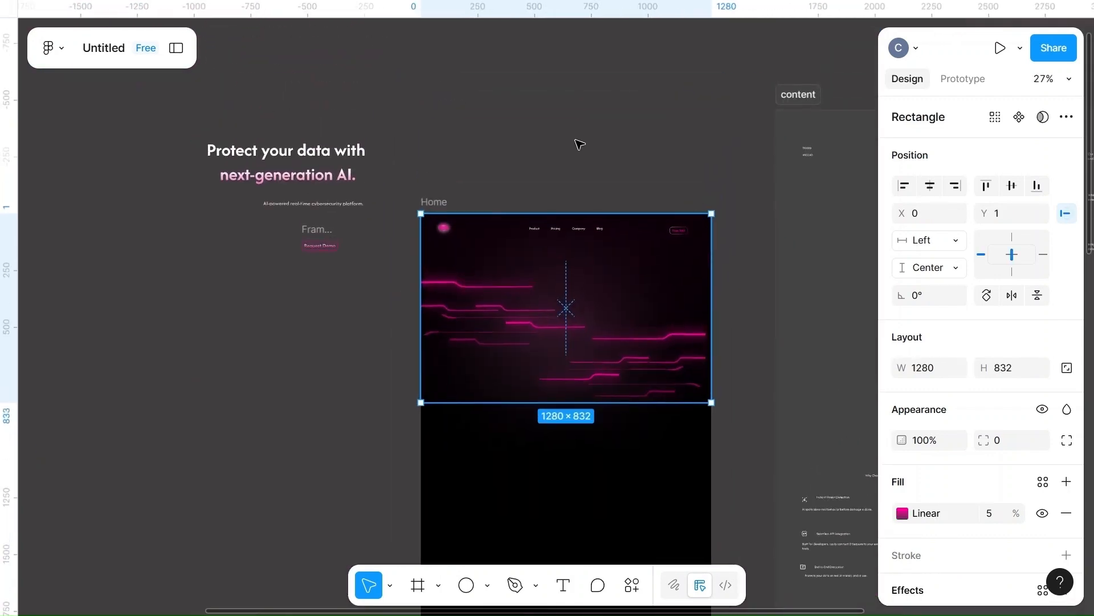
# - Move the heading, the tagline and the Request Demo button from the canvas into the Home frame's hero area
pyautogui.click(577, 143)
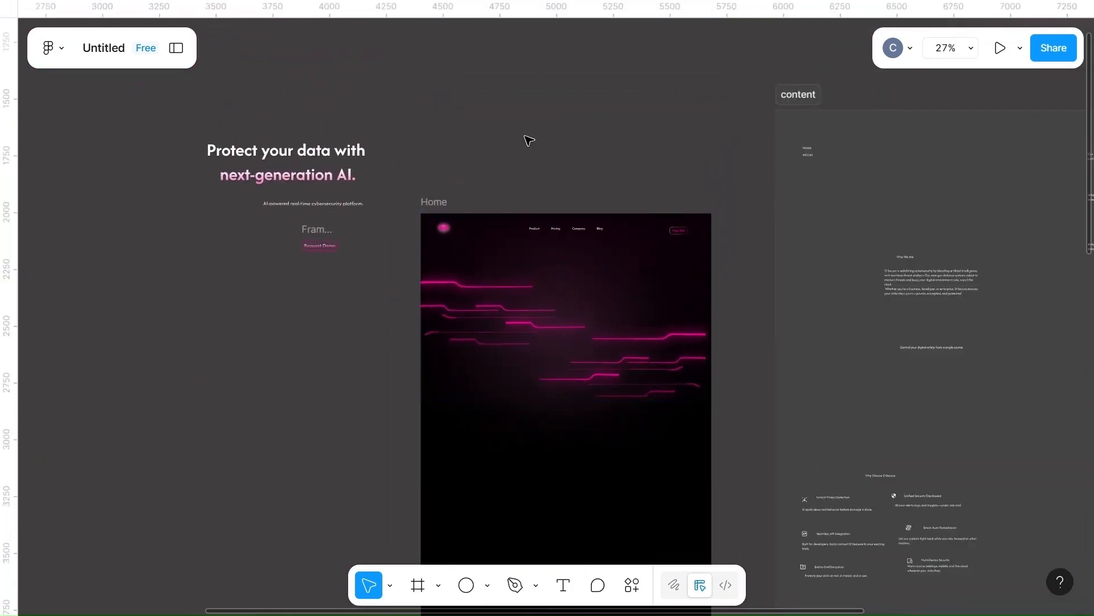
pyautogui.moveTo(245, 166); pyautogui.dragTo(524, 323)
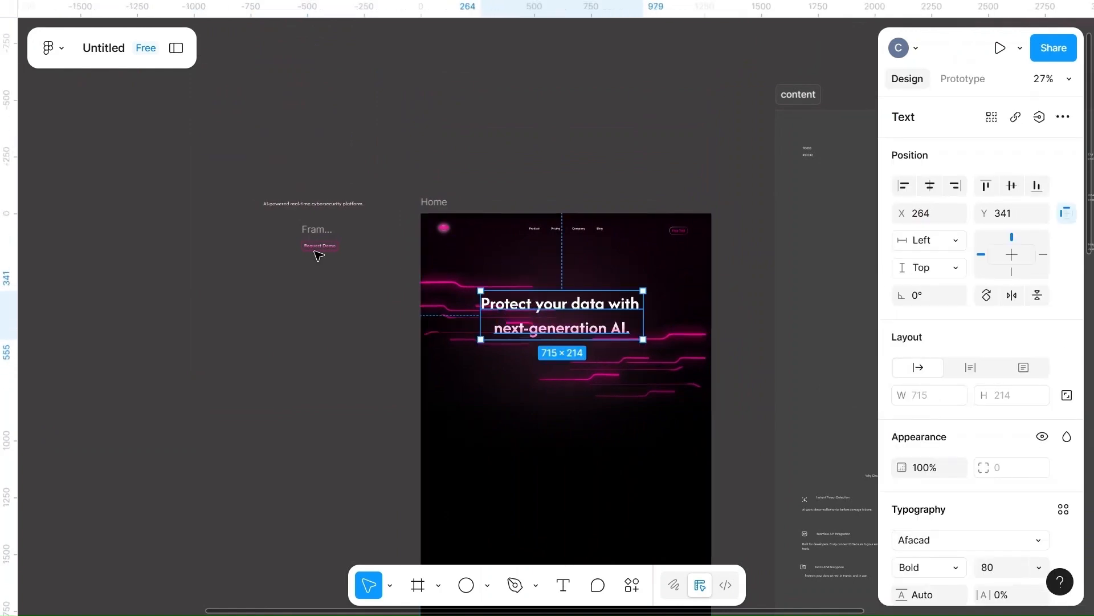
pyautogui.moveTo(311, 206); pyautogui.dragTo(565, 350)
pyautogui.moveTo(326, 230); pyautogui.dragTo(578, 393)
pyautogui.scroll(5, 578, 393)
pyautogui.scroll(5, 579, 390)
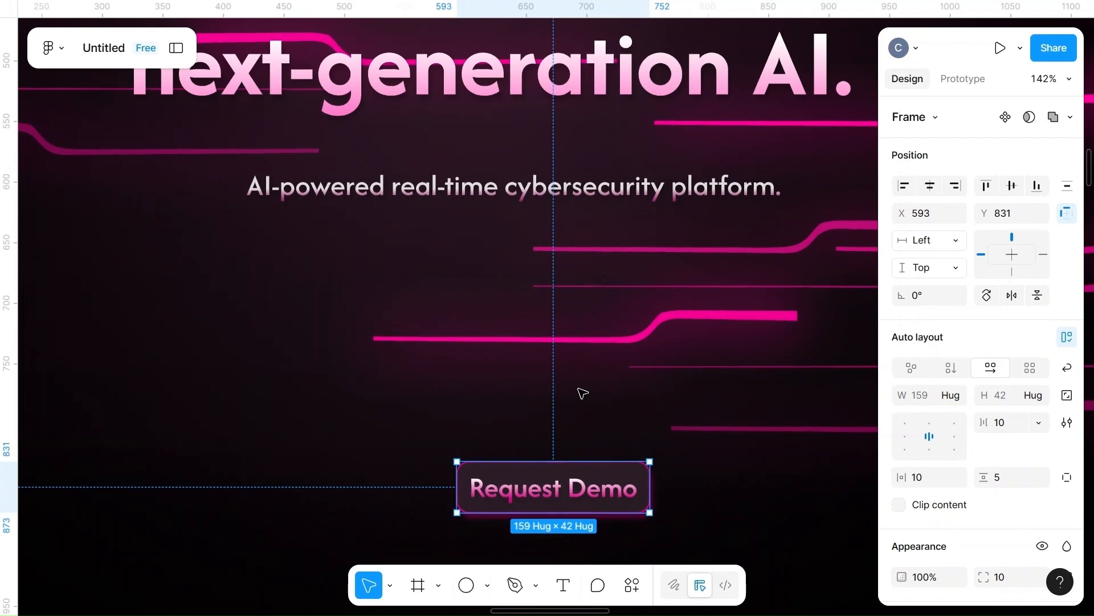
pyautogui.scroll(10, 582, 393)
pyautogui.hscroll(2, 581, 393)
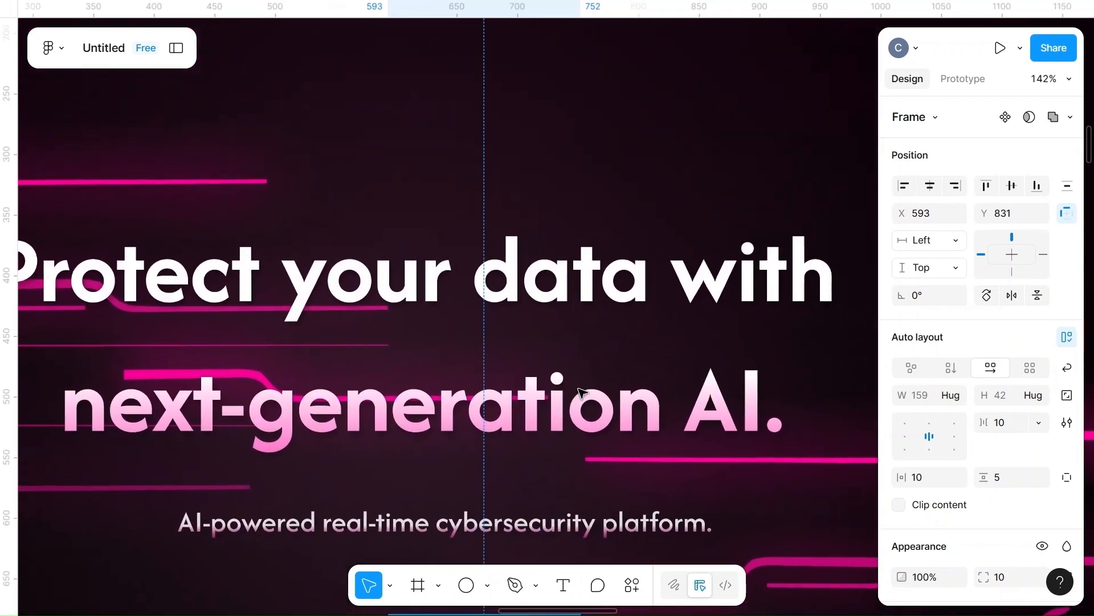
pyautogui.scroll(-5, 579, 392)
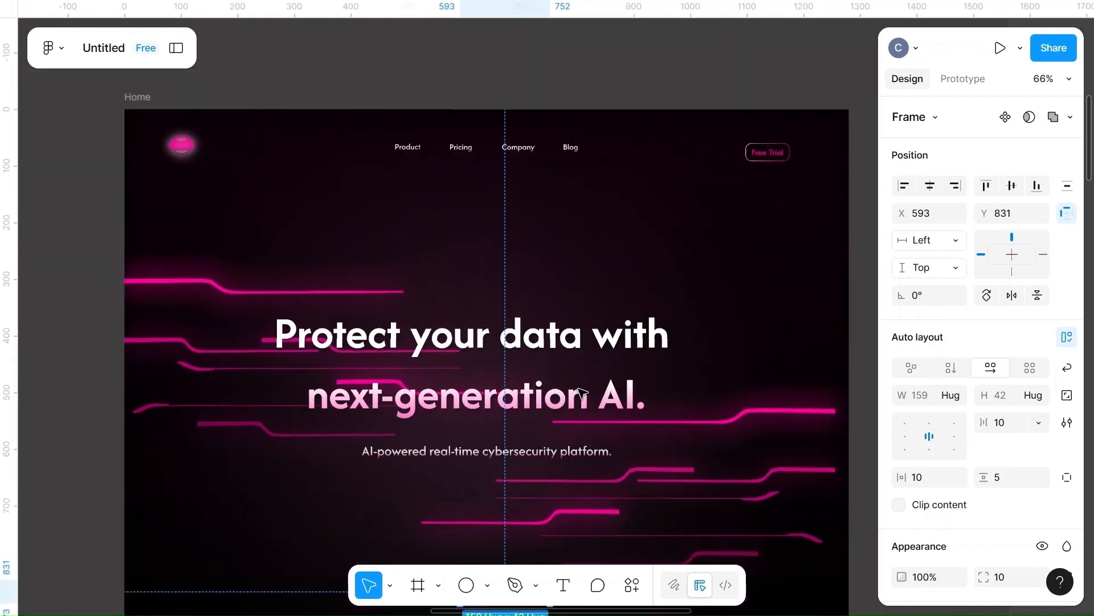
# - Centre the hero heading horizontally in the Home frame at X 282, Y 323
pyautogui.click(462, 353)
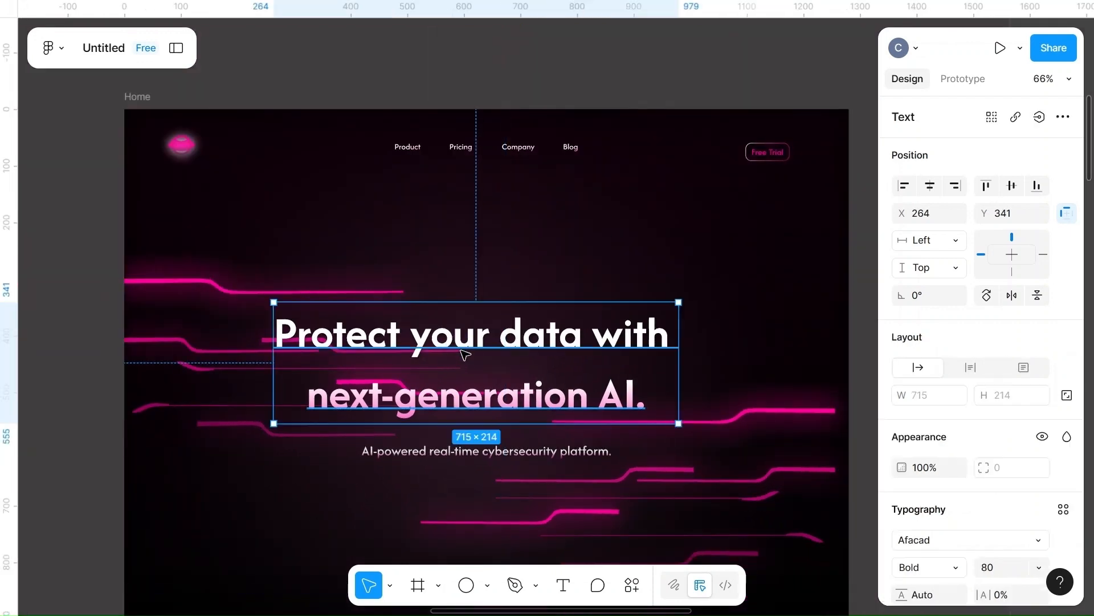
pyautogui.moveTo(508, 336)
pyautogui.mouseDown()
pyautogui.moveTo(508, 325)
pyautogui.moveTo(528, 331)
pyautogui.moveTo(515, 330)
pyautogui.mouseUp()
pyautogui.click(671, 239)
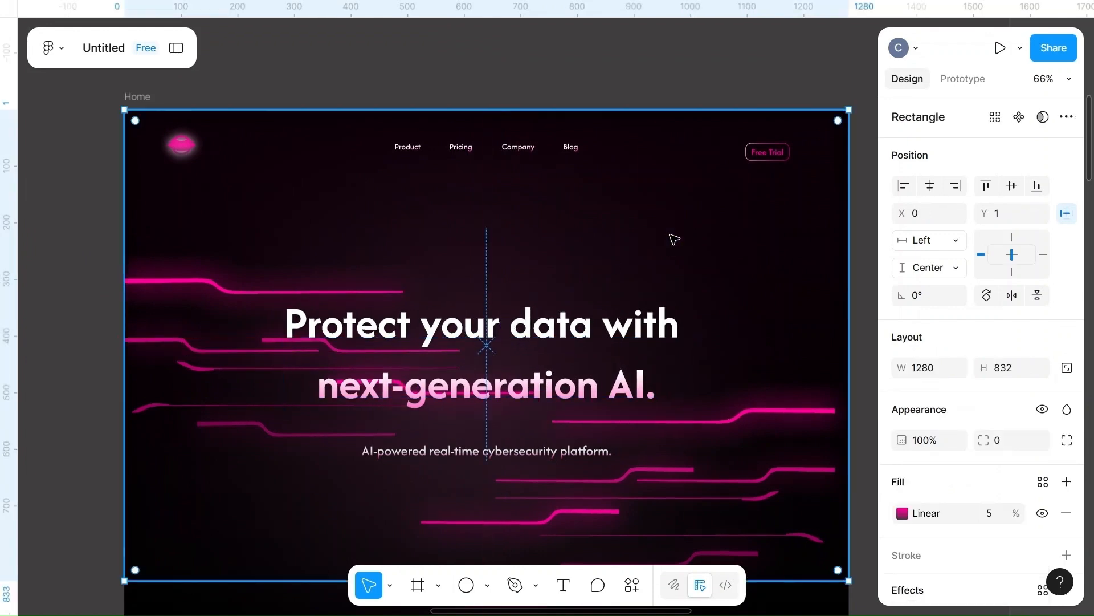
# - Move the heading aside and shift the 350 × 27 glowing line beneath it onto the lowest line on the hero's left side
pyautogui.click(510, 342)
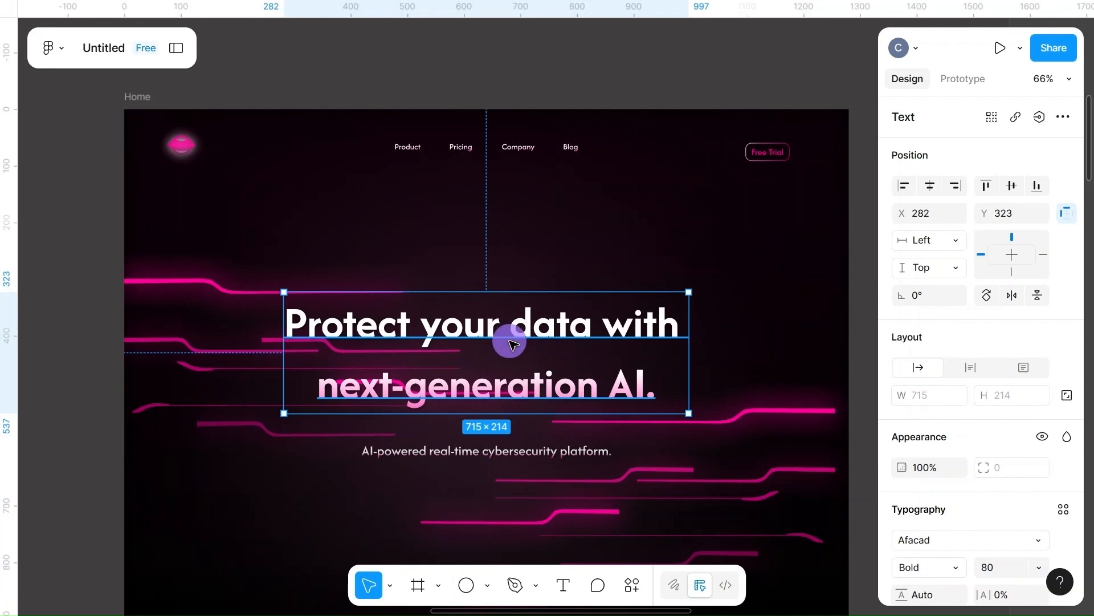
pyautogui.moveTo(511, 342); pyautogui.dragTo(599, 262)
pyautogui.click(424, 395)
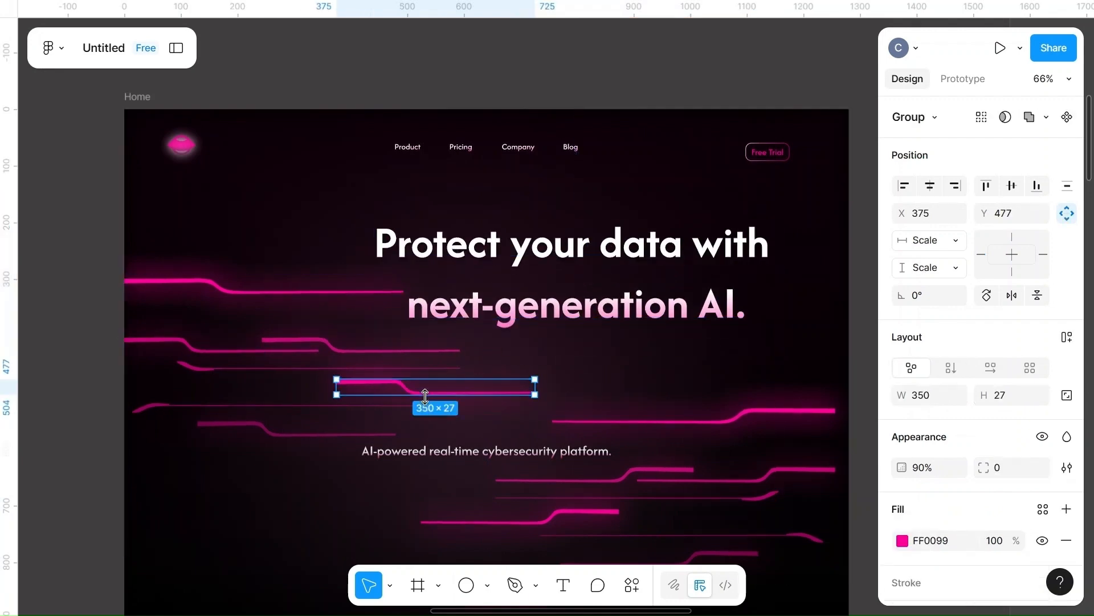
pyautogui.moveTo(425, 395); pyautogui.dragTo(274, 430)
pyautogui.hotkey('ctrl', 'z')
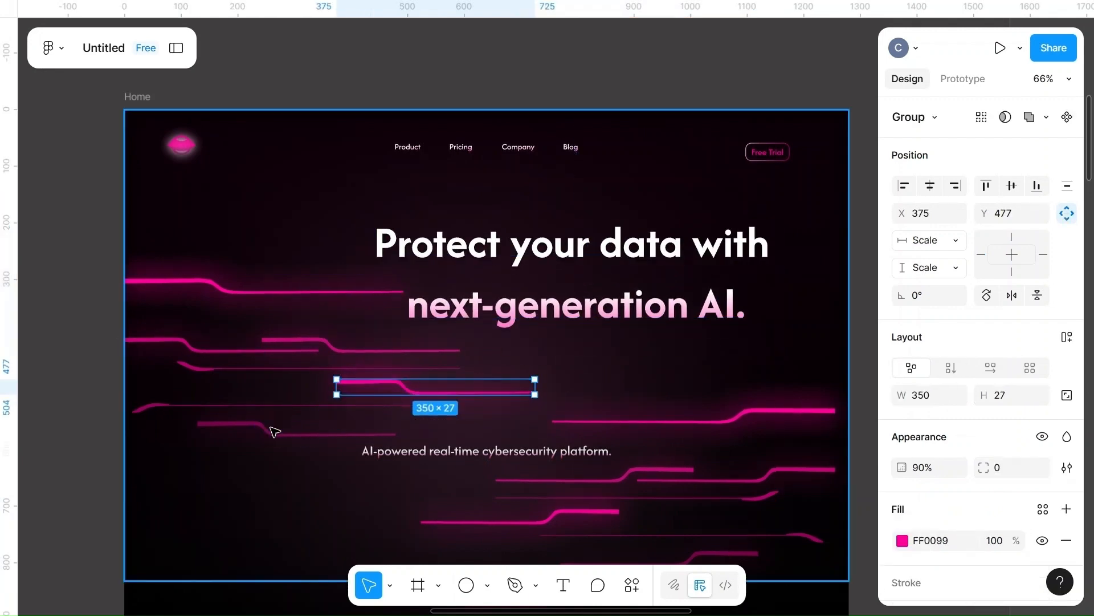
pyautogui.moveTo(439, 391); pyautogui.dragTo(301, 436)
pyautogui.click(476, 420)
pyautogui.scroll(3, 476, 420)
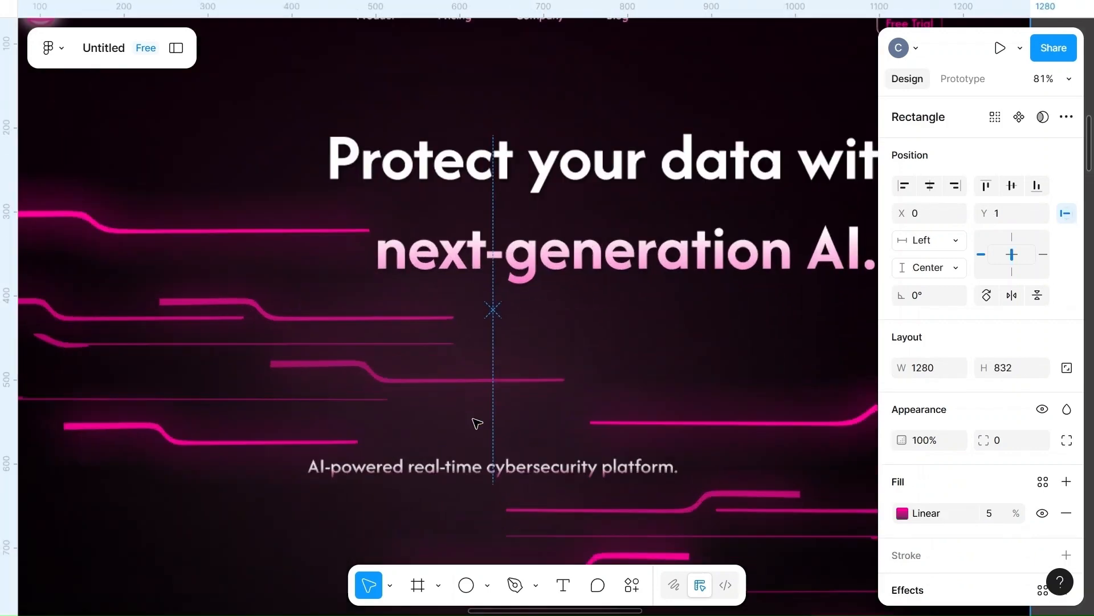
pyautogui.scroll(5, 476, 423)
pyautogui.scroll(-10, 477, 422)
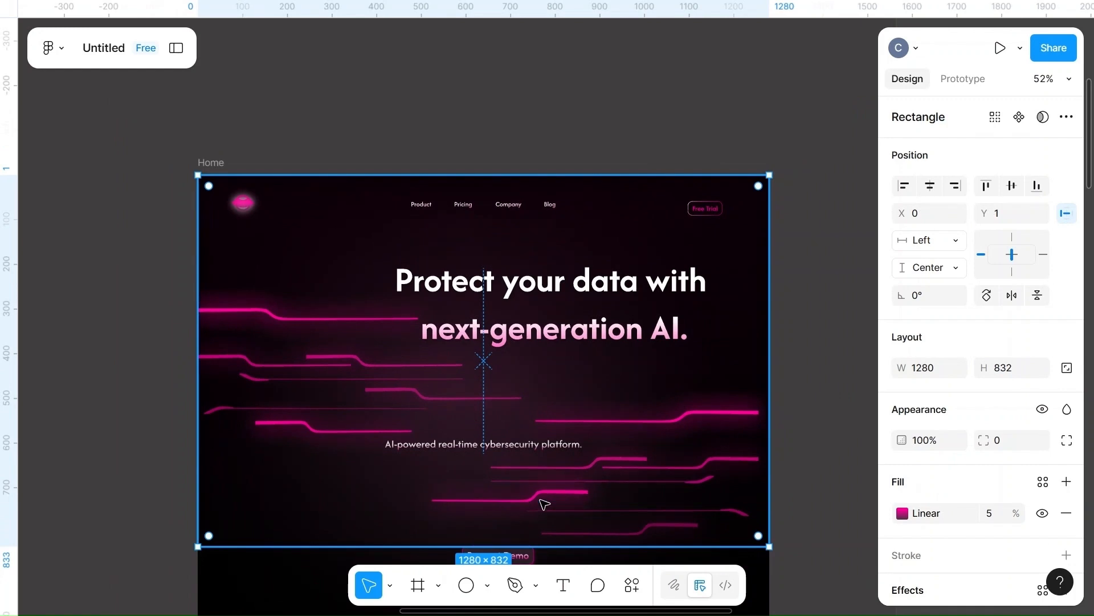
# - Move the lower-right 350 × 27 glowing line up onto the matching line at X 1006, Y 632
pyautogui.click(520, 499)
pyautogui.moveTo(525, 501); pyautogui.dragTo(581, 469)
pyautogui.click(660, 450)
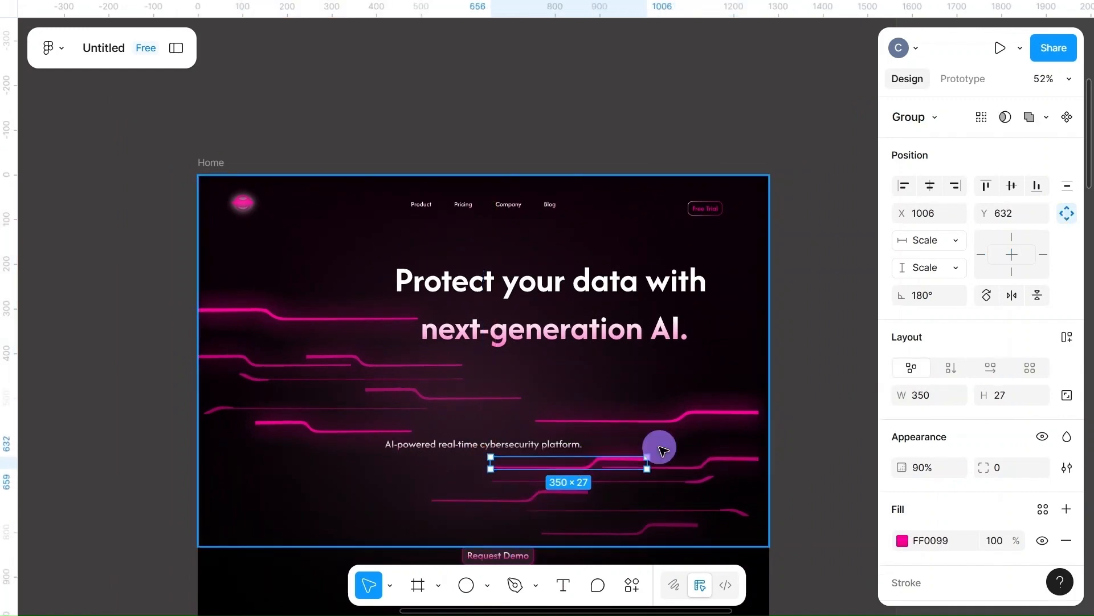
pyautogui.scroll(8, 663, 451)
pyautogui.scroll(-3, 663, 451)
pyautogui.scroll(-3, 663, 450)
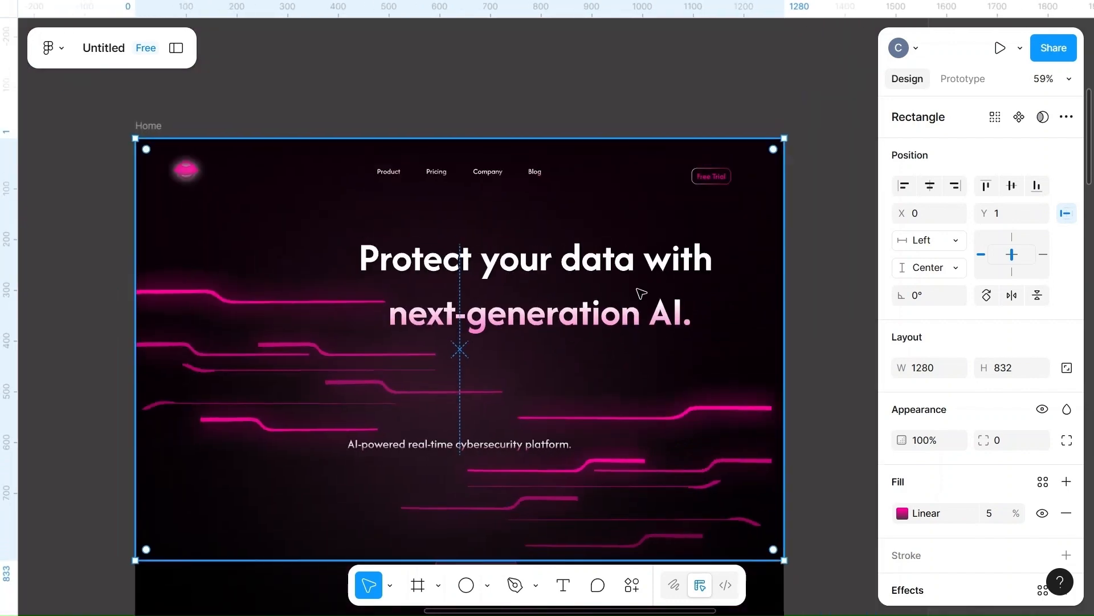
# - Return the hero heading to the middle at X 291, Y 347 and move the tagline up directly beneath it
pyautogui.click(559, 263)
pyautogui.moveTo(565, 273); pyautogui.dragTo(487, 356)
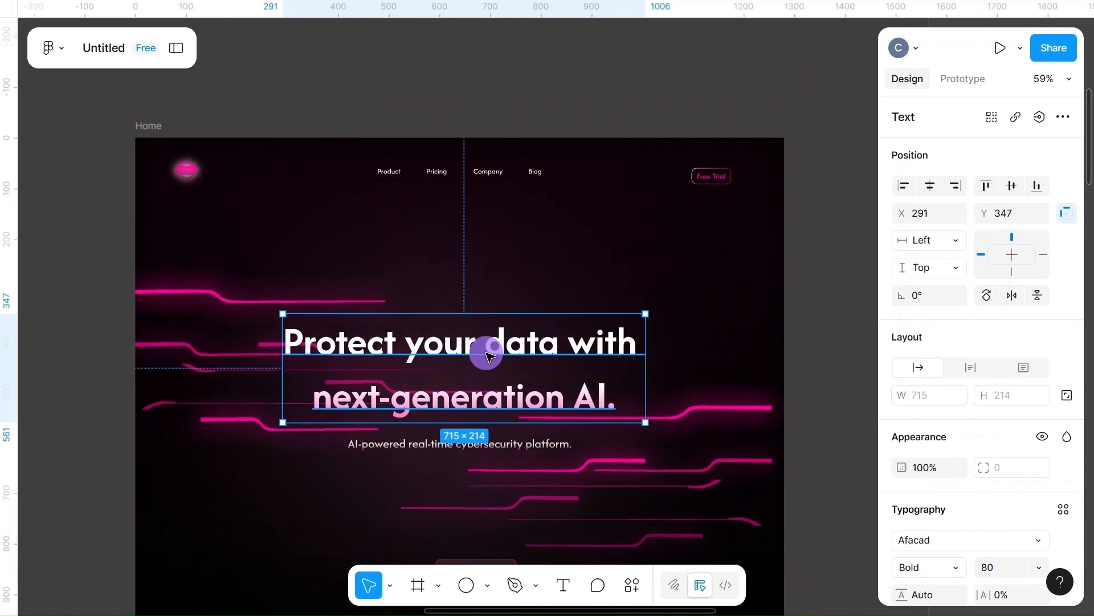
pyautogui.click(419, 449)
pyautogui.scroll(5, 456, 451)
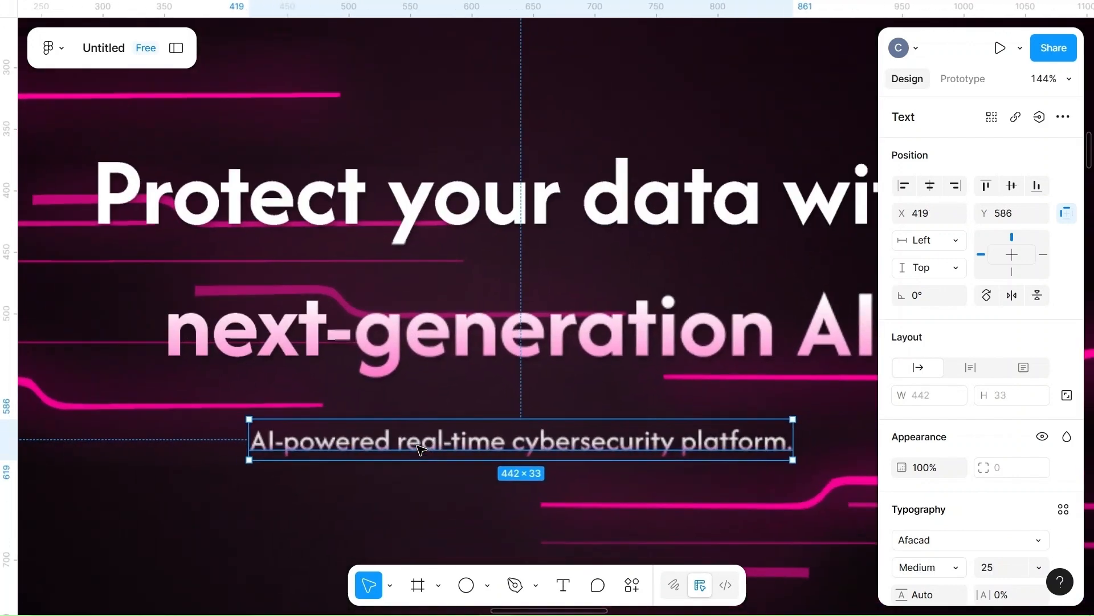
pyautogui.moveTo(543, 438); pyautogui.dragTo(553, 405)
pyautogui.click(667, 456)
pyautogui.scroll(-5, 667, 456)
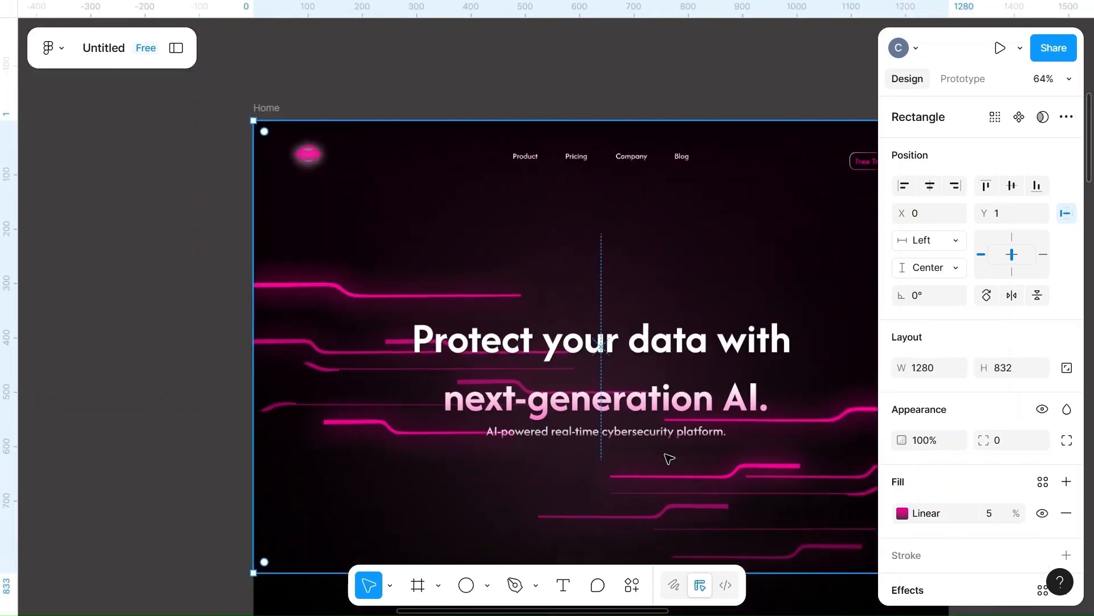
pyautogui.hscroll(4, 668, 457)
pyautogui.scroll(-2, 661, 455)
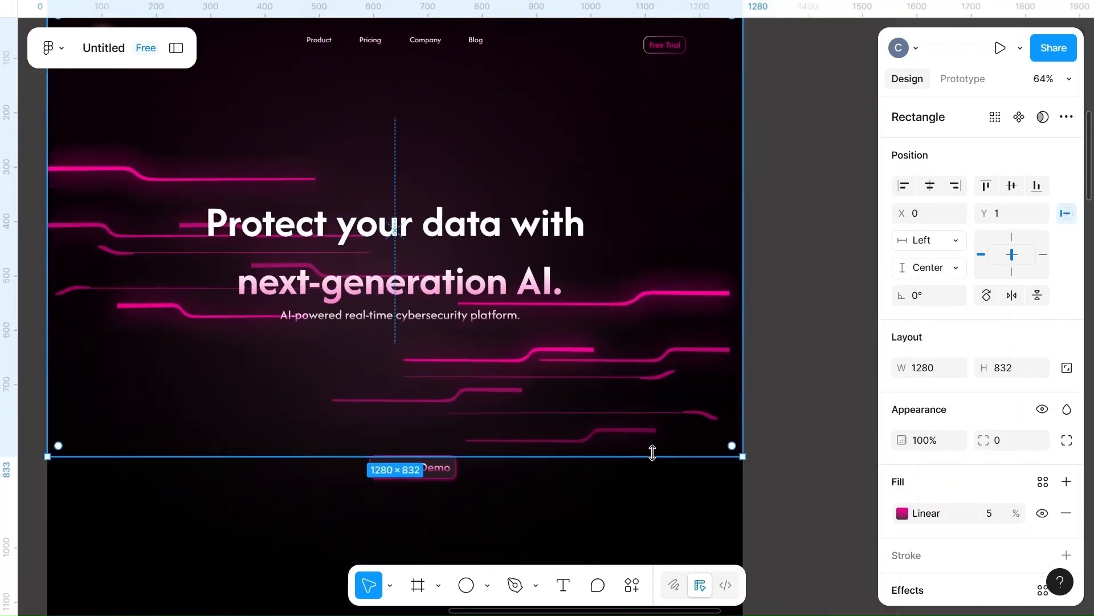
# - Move the Request Demo button up into the hero, directly beneath the tagline, at X 540, Y 611
pyautogui.click(438, 477)
pyautogui.moveTo(422, 469); pyautogui.dragTo(408, 348)
pyautogui.scroll(5, 395, 349)
pyautogui.scroll(-3, 410, 349)
pyautogui.scroll(-3, 412, 349)
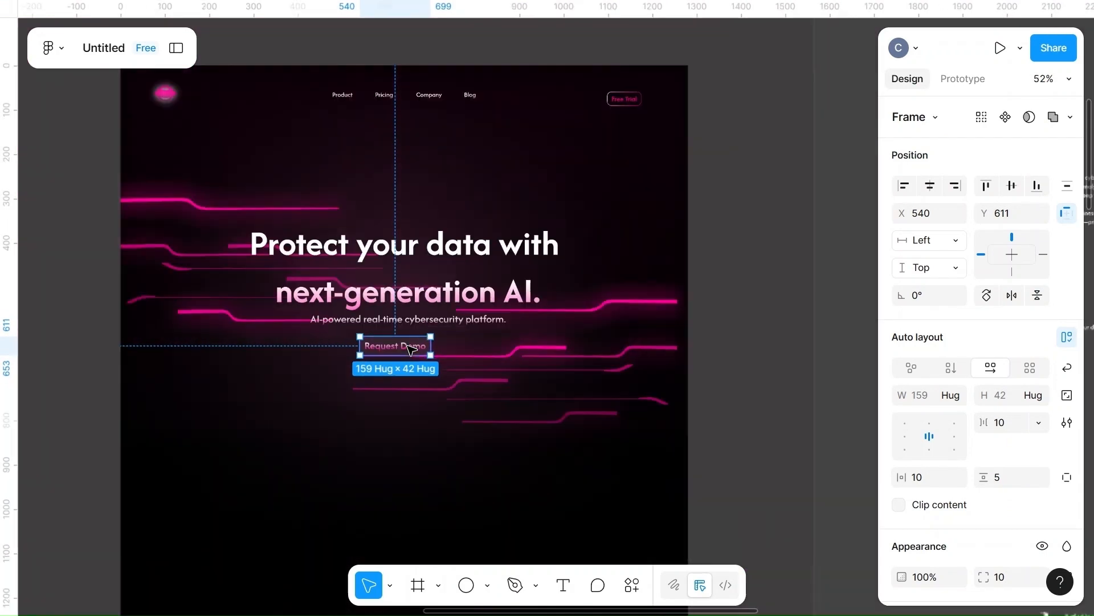
pyautogui.click(765, 261)
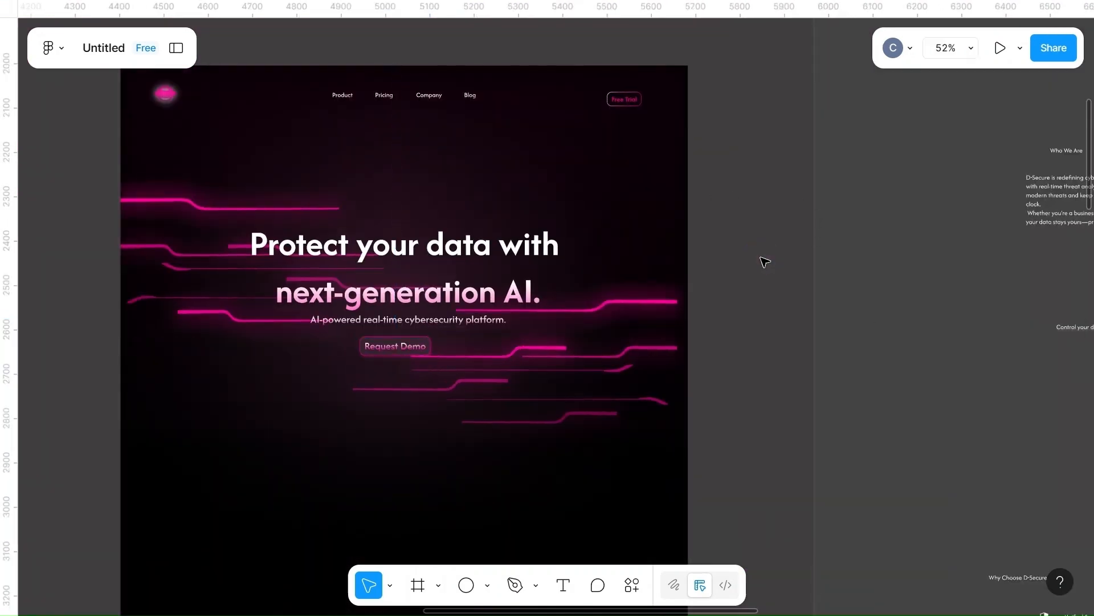
# - Reposition the Request Demo button to X 537, Y 632, leaving more space beneath the tagline
pyautogui.click(399, 343)
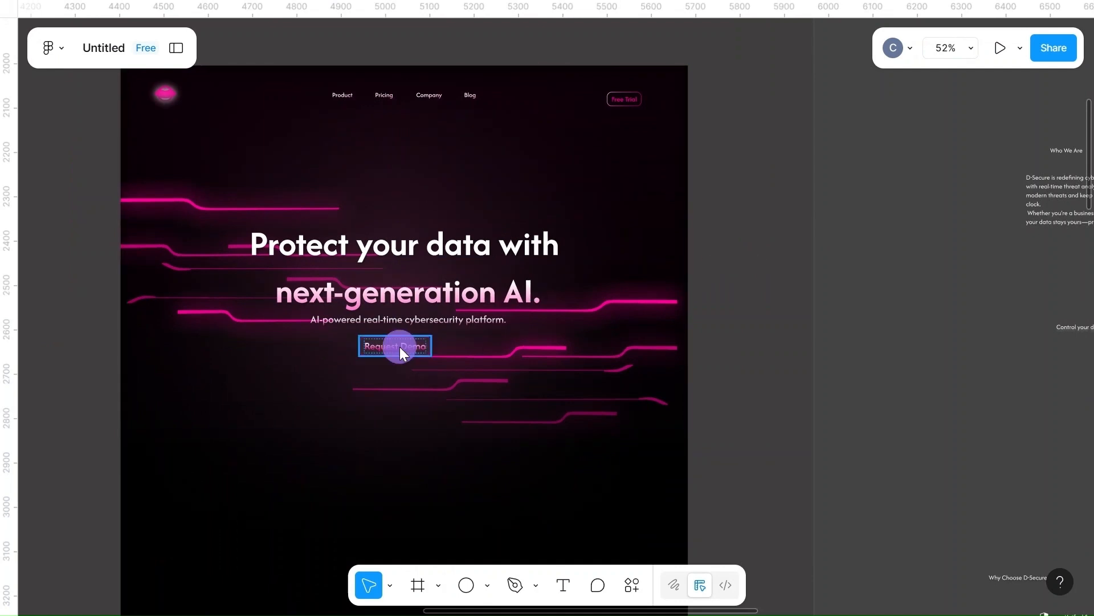
pyautogui.moveTo(403, 347); pyautogui.dragTo(402, 344)
pyautogui.click(761, 350)
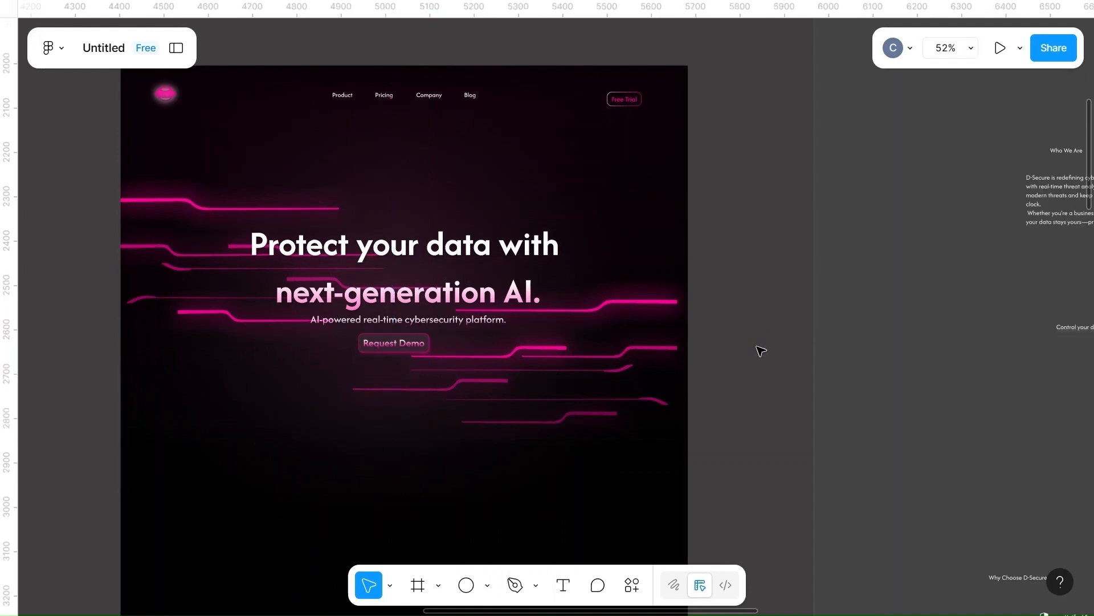
pyautogui.click(401, 344)
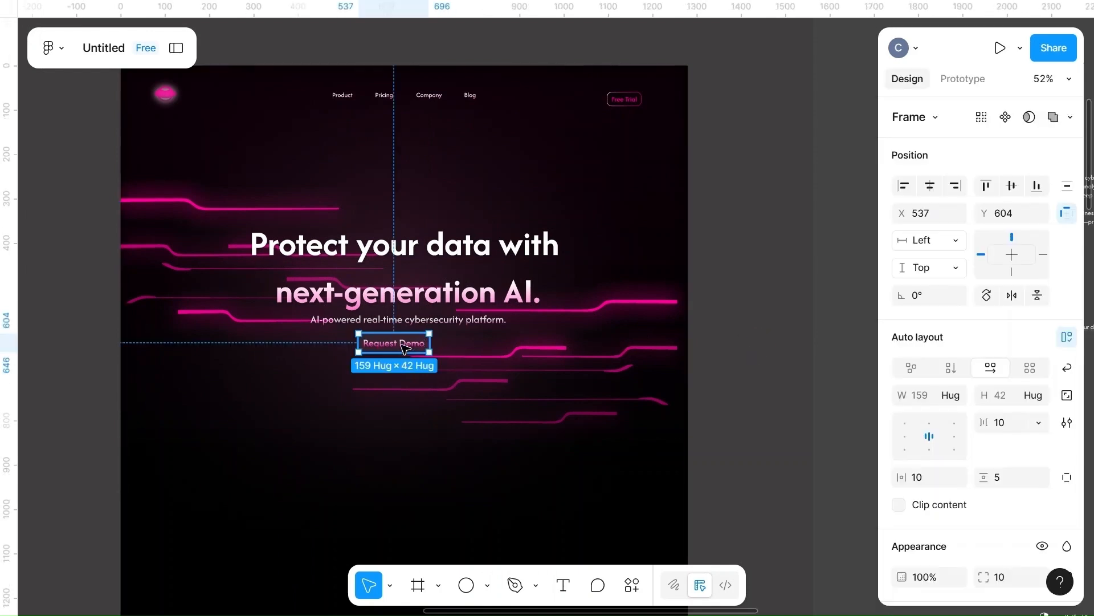
pyautogui.moveTo(402, 356); pyautogui.dragTo(401, 359)
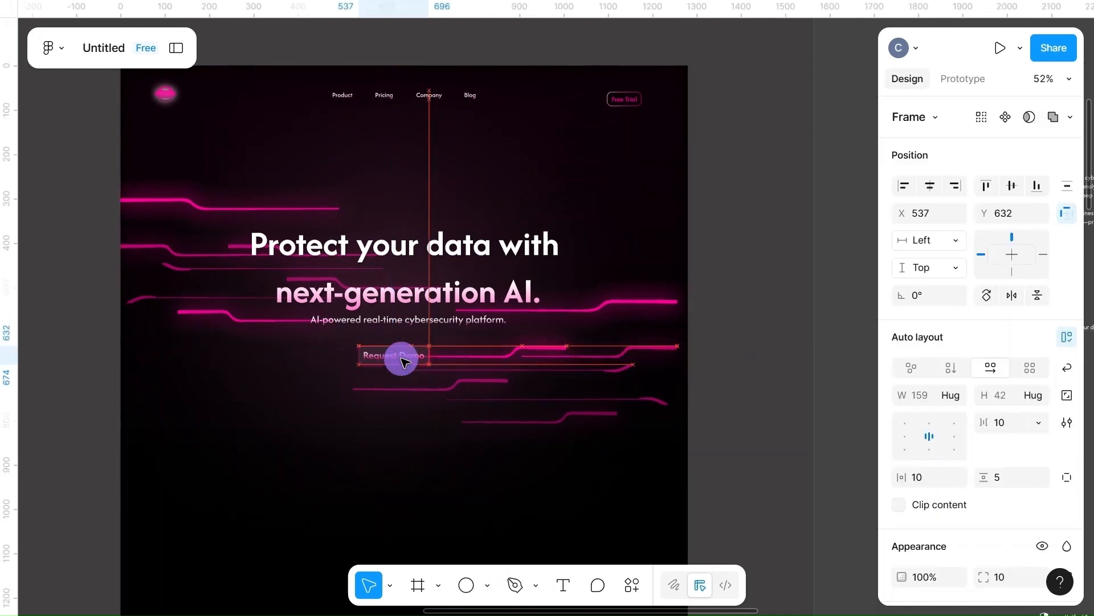
pyautogui.click(749, 339)
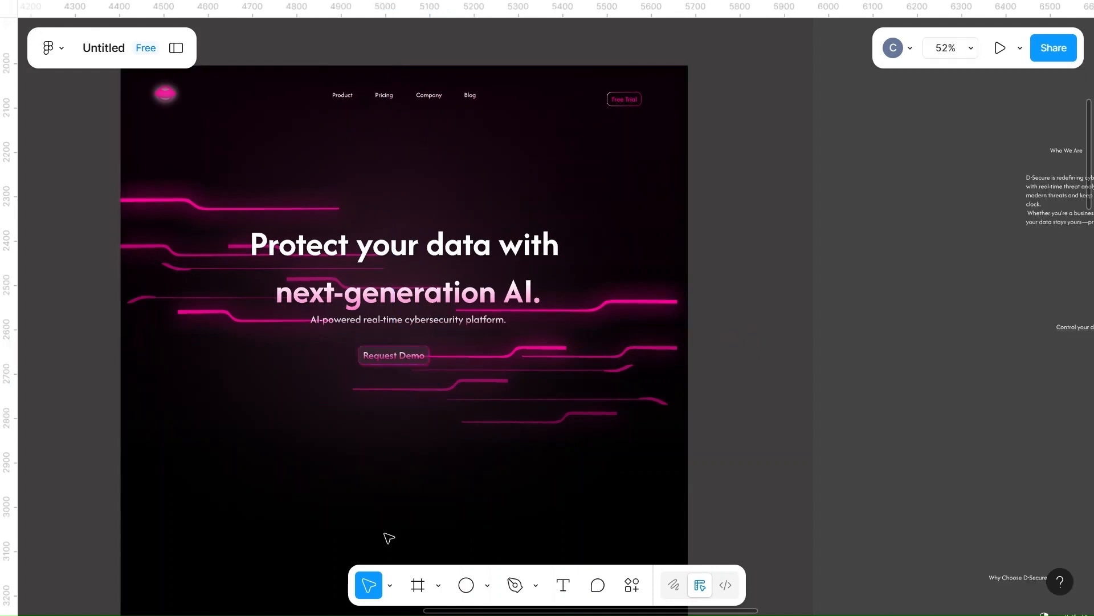
# - Move the blurred pink 300 × 200 ellipse from above the content frame to the empty canvas left of the Home frame
pyautogui.scroll(-5, 389, 538)
pyautogui.scroll(-3, 389, 538)
pyautogui.scroll(3, 390, 538)
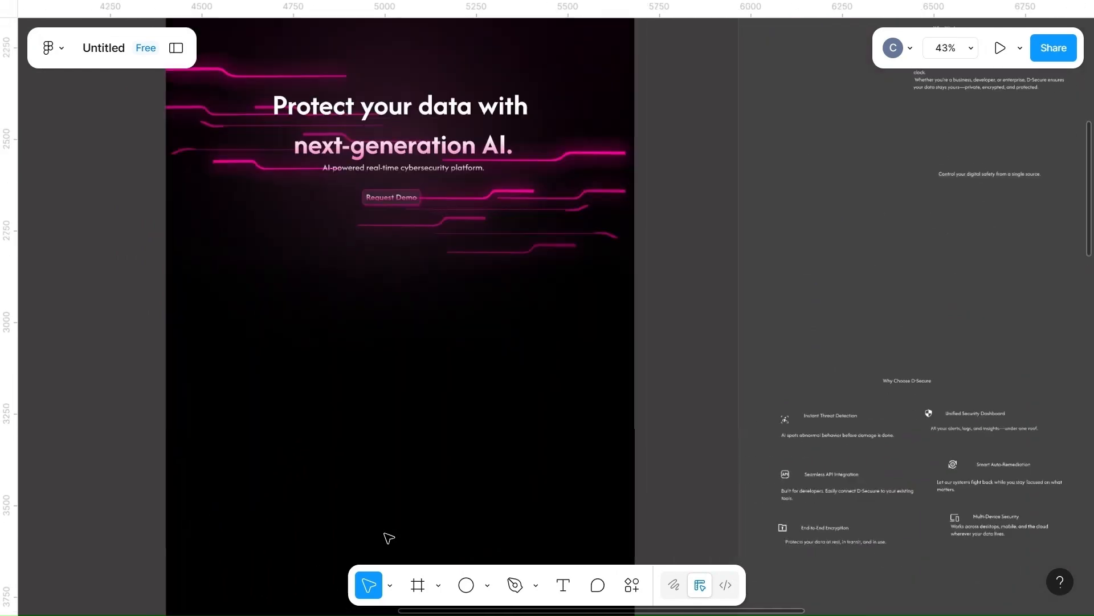
pyautogui.scroll(3, 390, 538)
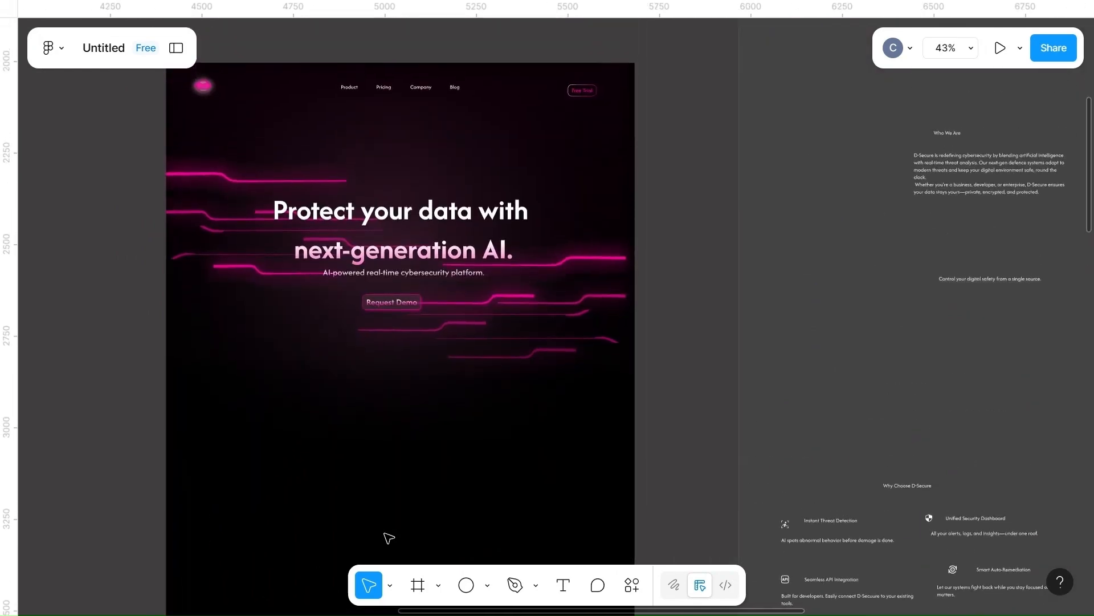
pyautogui.scroll(-3, 389, 538)
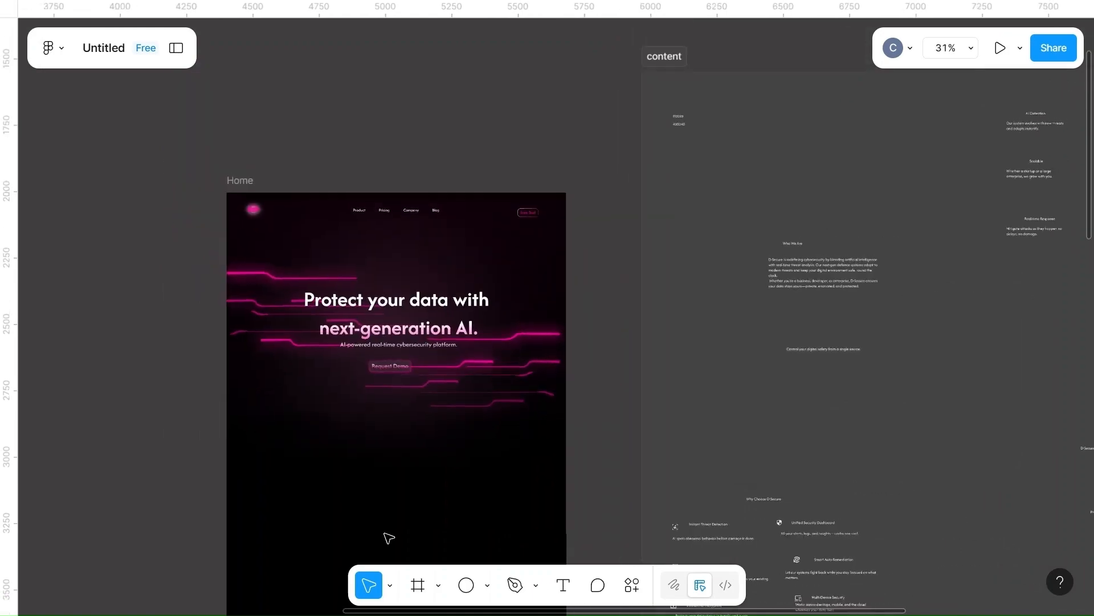
pyautogui.scroll(-3, 389, 538)
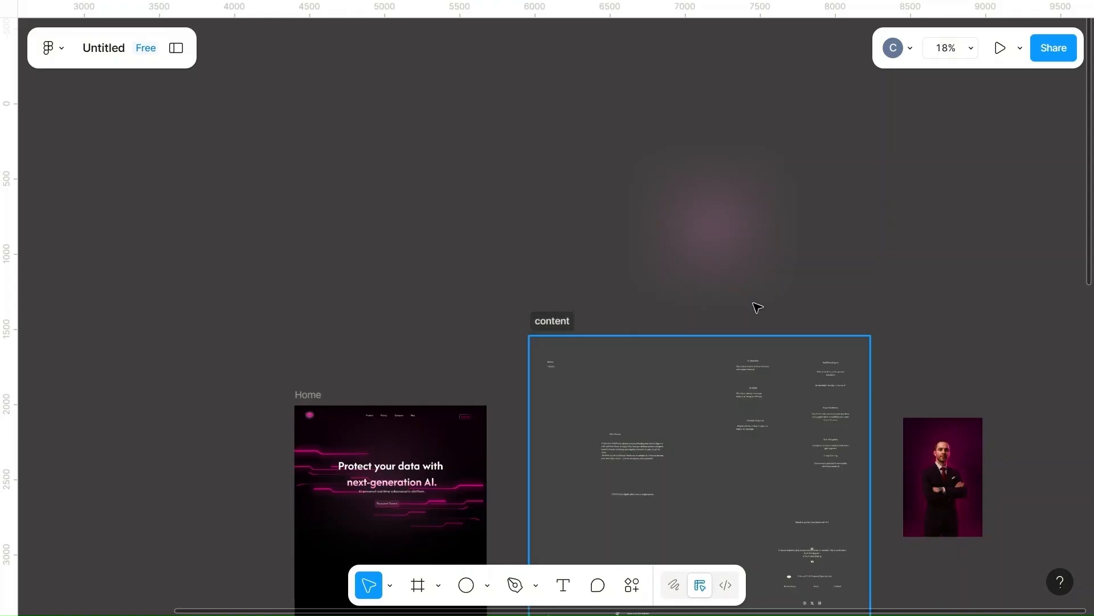
pyautogui.click(723, 226)
pyautogui.moveTo(723, 227); pyautogui.dragTo(242, 487)
pyautogui.scroll(-2, 243, 488)
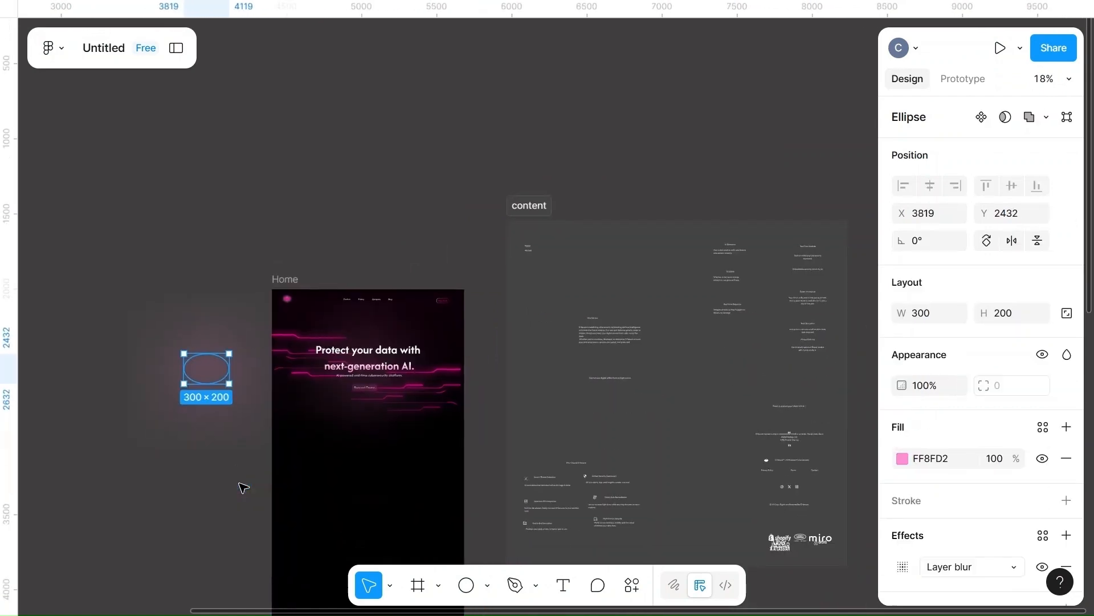
pyautogui.hscroll(-1, 244, 487)
pyautogui.scroll(2, 244, 487)
pyautogui.scroll(3, 243, 487)
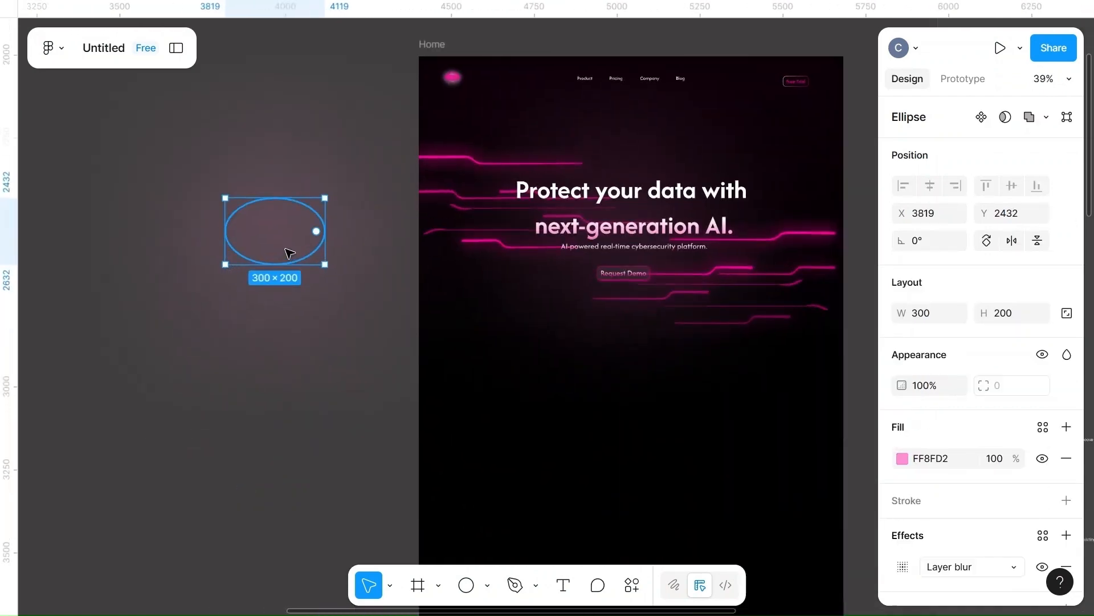
pyautogui.moveTo(285, 249); pyautogui.dragTo(225, 139)
pyautogui.click(172, 420)
# - Copy the third 250 × 180 card rectangle from wireframe1 onto the empty canvas at X 3016, Y 3109
pyautogui.hscroll(-2, 176, 422)
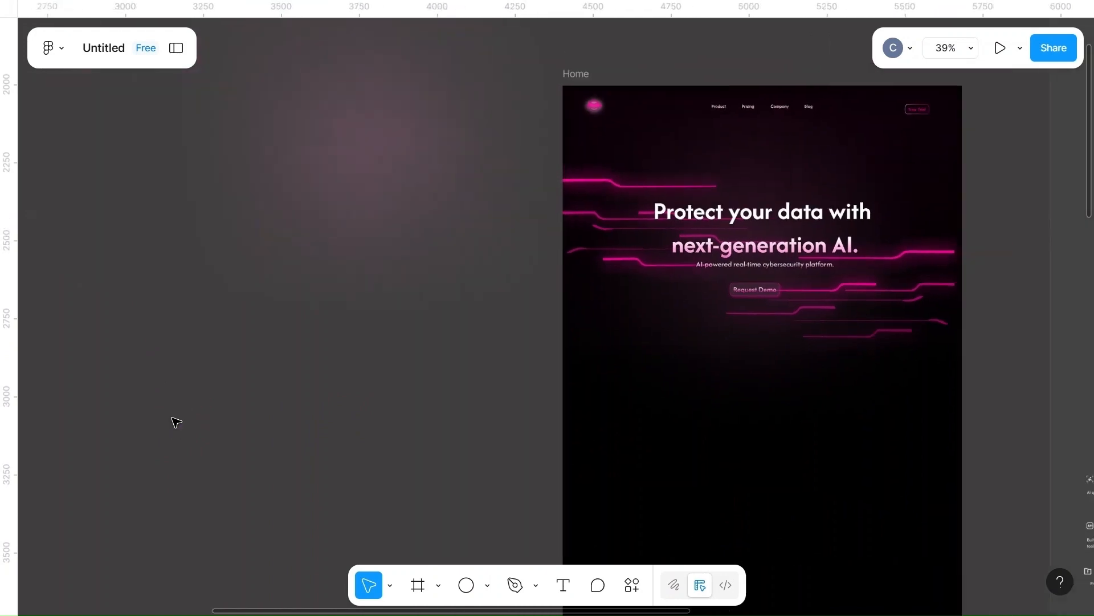
pyautogui.scroll(-3, 176, 421)
pyautogui.hscroll(-3, 176, 421)
pyautogui.scroll(2, 176, 422)
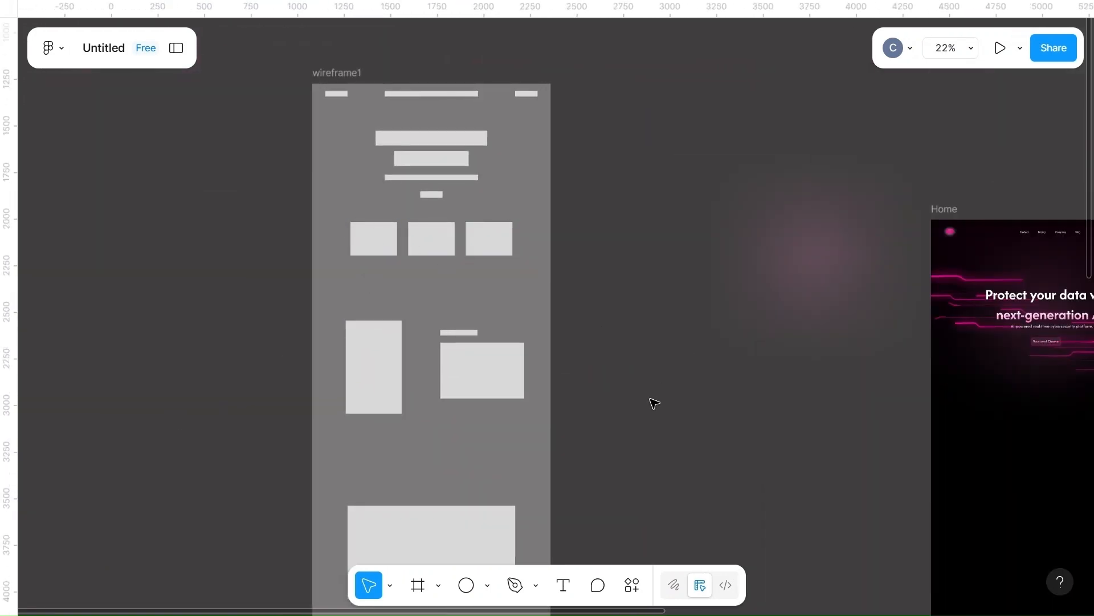
pyautogui.scroll(-2, 654, 402)
pyautogui.click(372, 174)
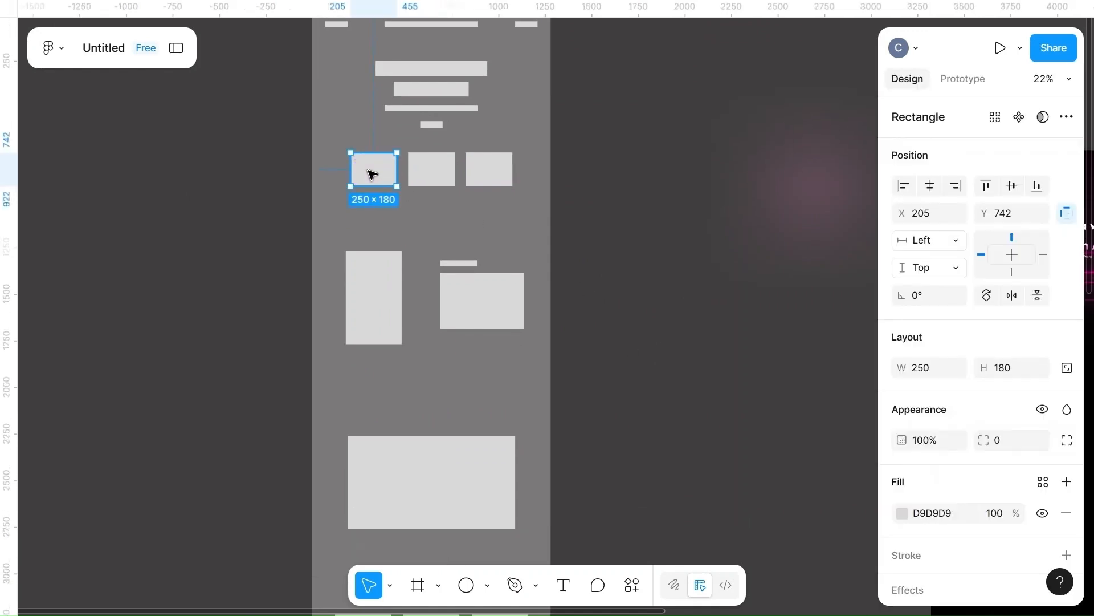
pyautogui.click(687, 378)
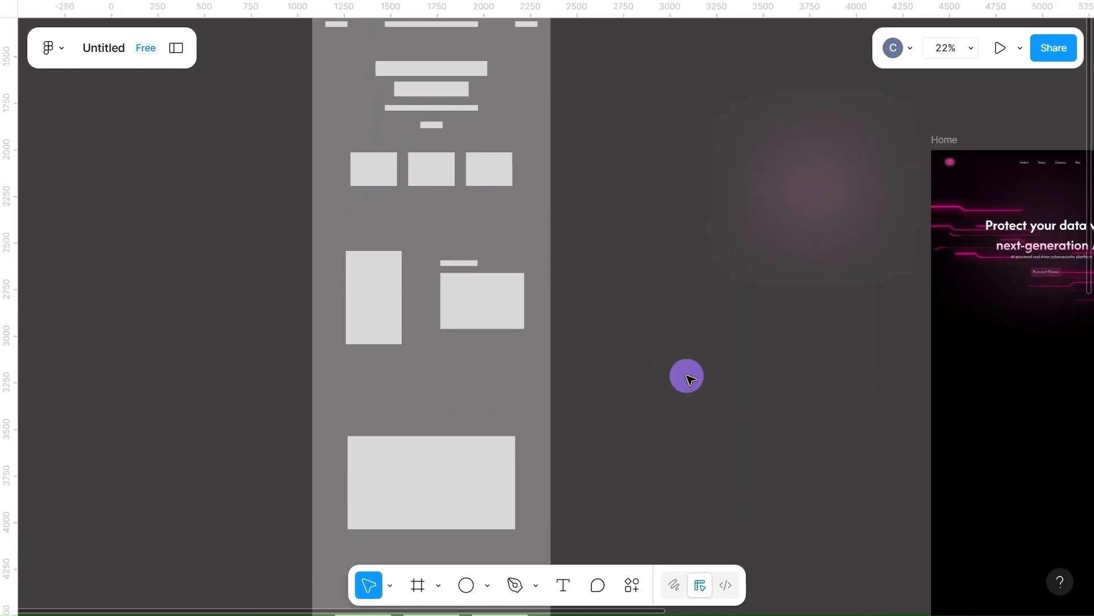
pyautogui.hscroll(4, 689, 379)
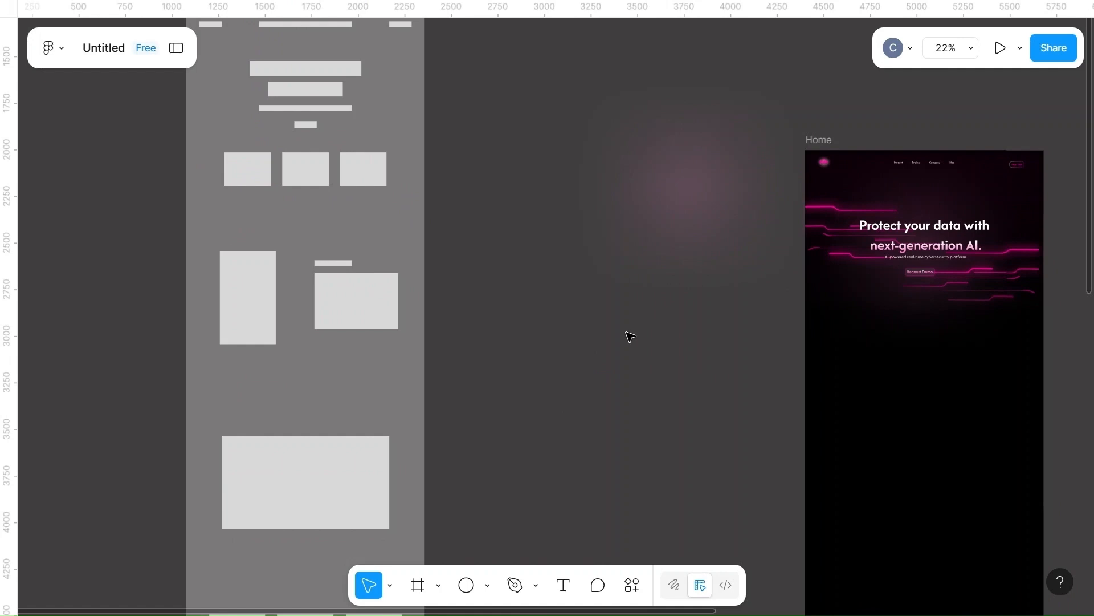
pyautogui.click(363, 171)
pyautogui.moveTo(362, 171); pyautogui.dragTo(571, 375)
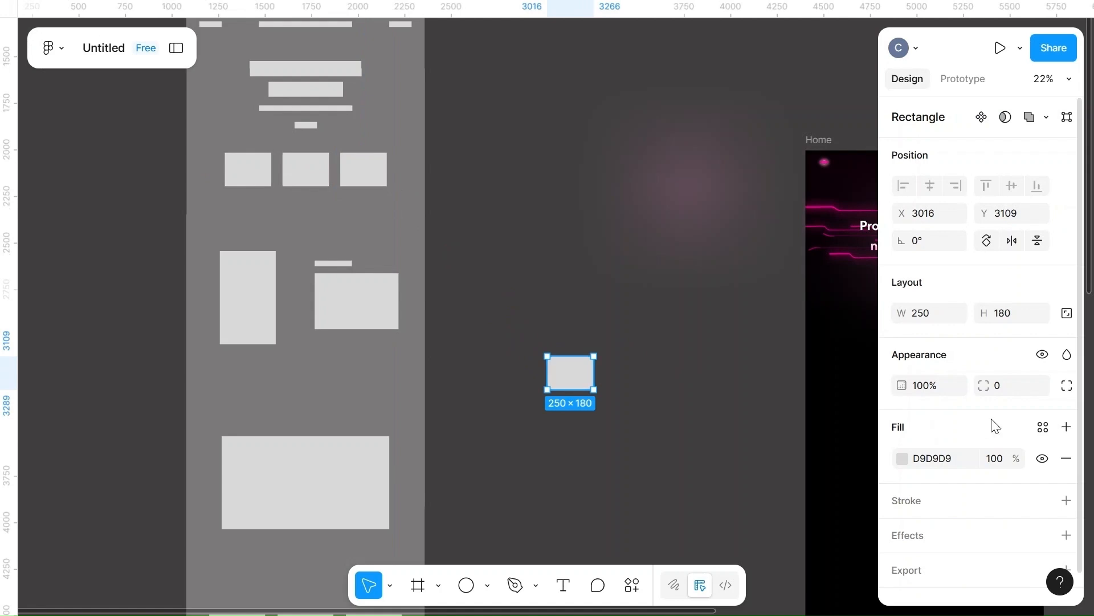
# - Set the corner radius of the copied card rectangle to 15
pyautogui.click(1006, 392)
pyautogui.press('BackSpace')
pyautogui.write('15')
pyautogui.click(689, 423)
# - Fill the rounded card rectangle with the page's black, 000000
pyautogui.click(576, 371)
pyautogui.scroll(5, 574, 374)
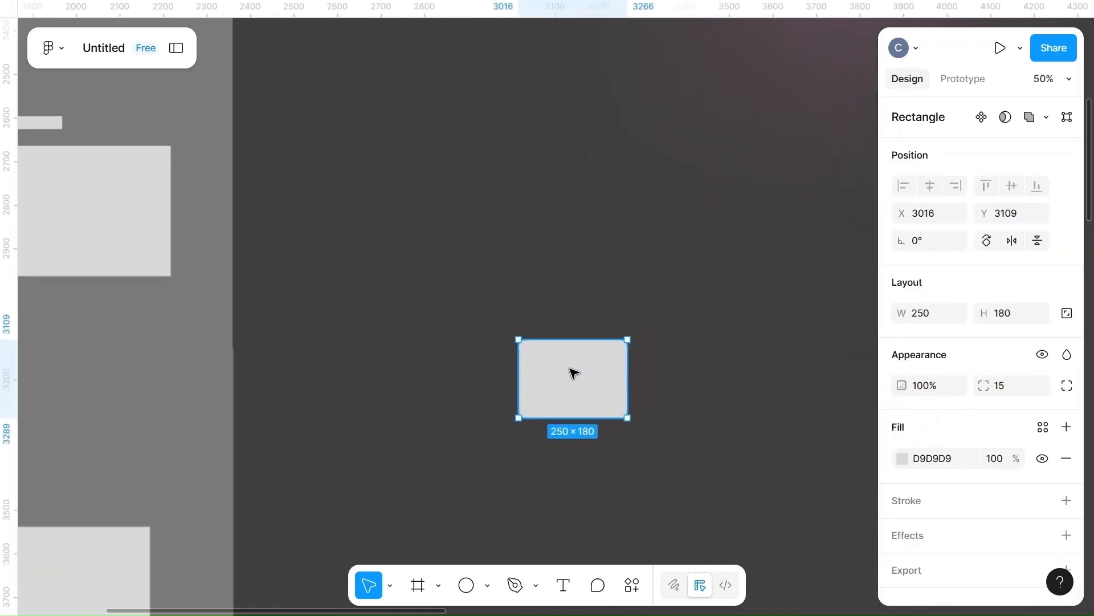
pyautogui.scroll(1, 574, 374)
pyautogui.hscroll(5, 574, 373)
pyautogui.click(903, 459)
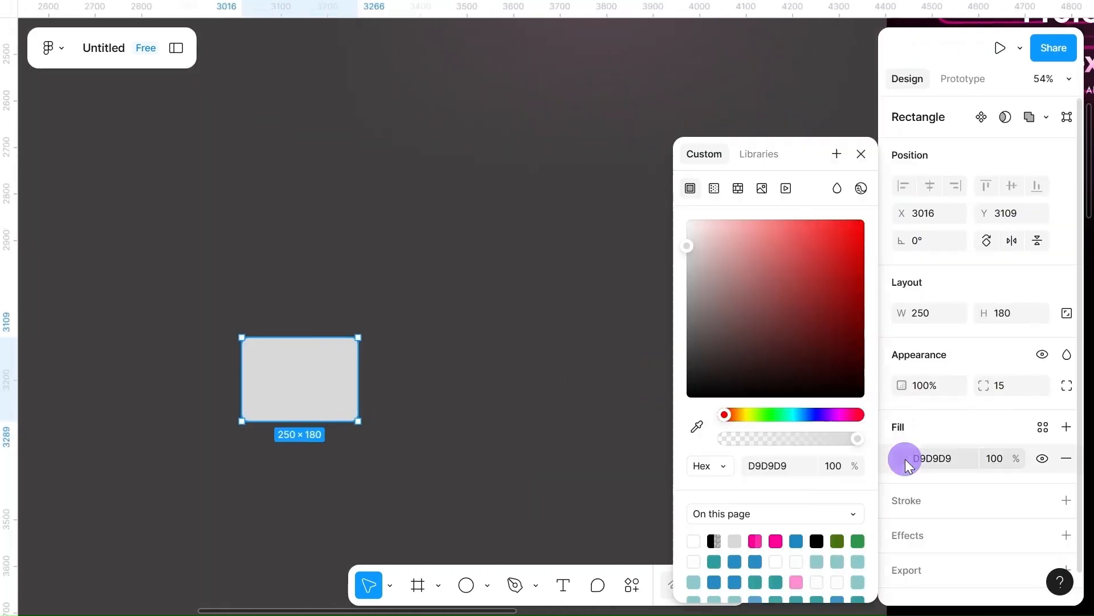
pyautogui.click(816, 543)
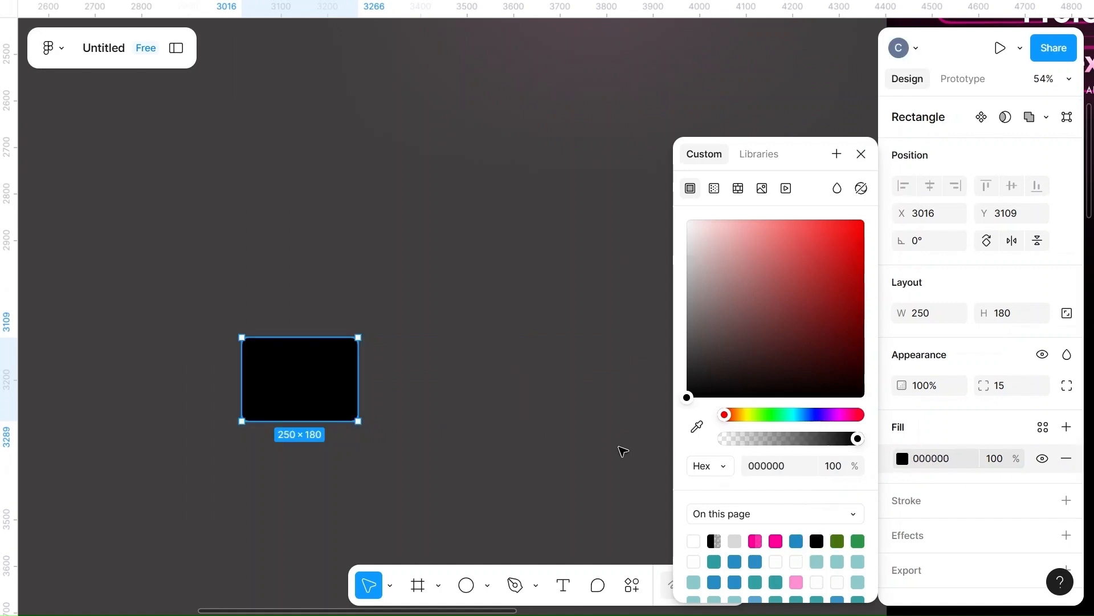
# - Look up the hex colour codes noted in the upper-left corner of the content frame
pyautogui.scroll(-5, 484, 366)
pyautogui.hscroll(5, 484, 367)
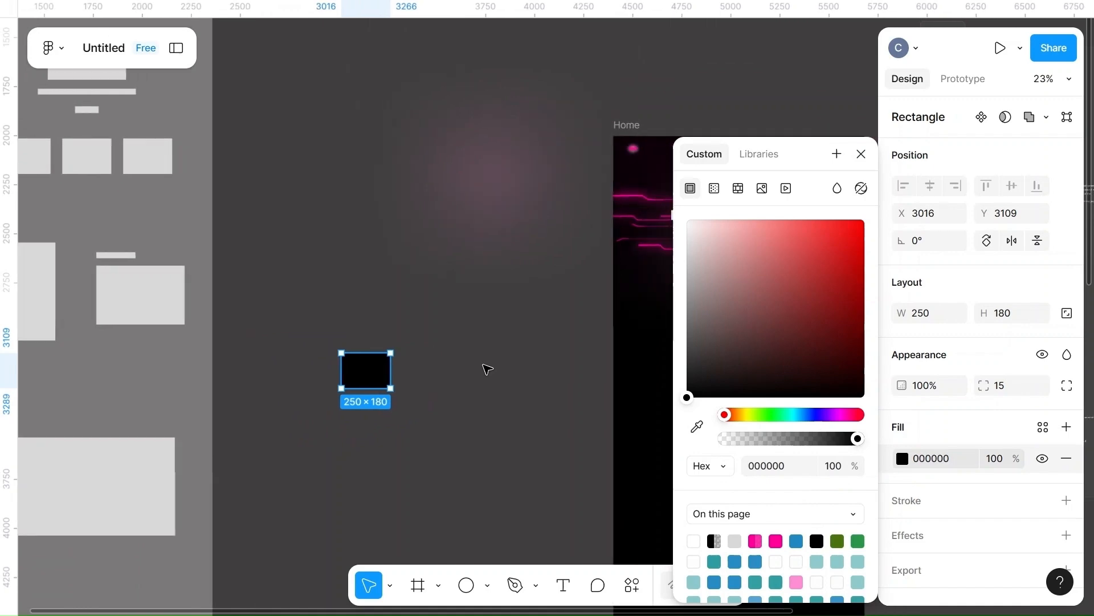
pyautogui.hscroll(5, 487, 369)
pyautogui.scroll(5, 487, 370)
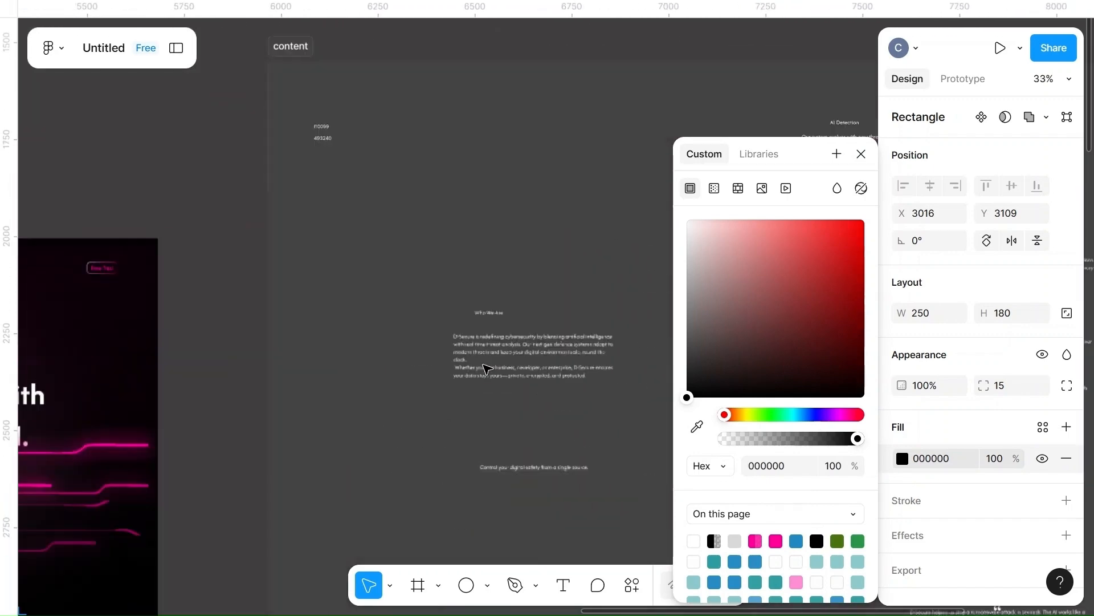
pyautogui.scroll(3, 487, 370)
pyautogui.hscroll(-3, 489, 362)
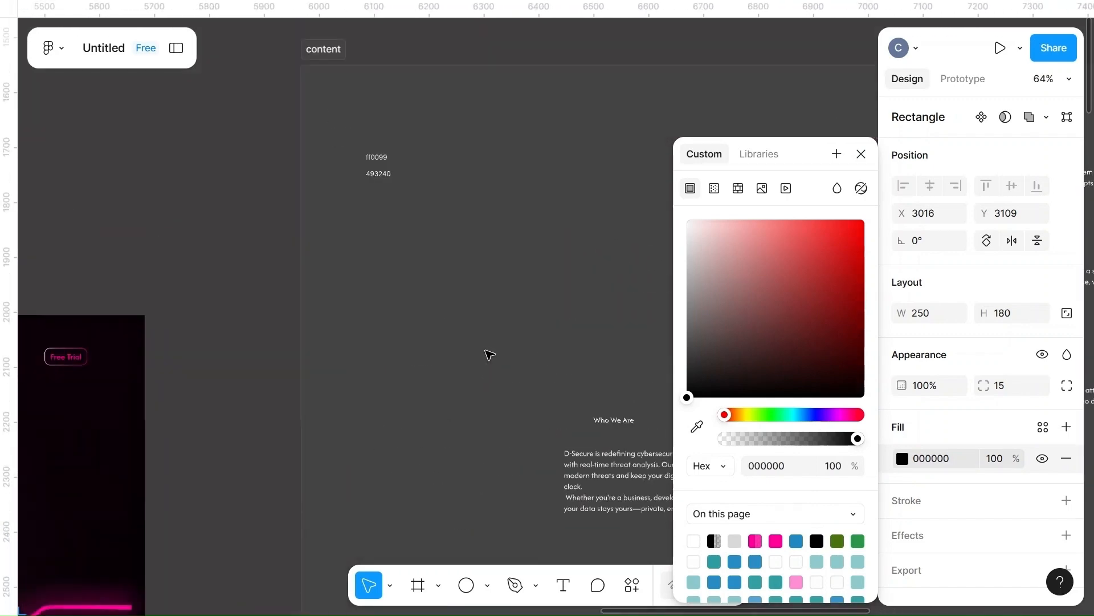
pyautogui.click(380, 174)
pyautogui.scroll(5, 380, 174)
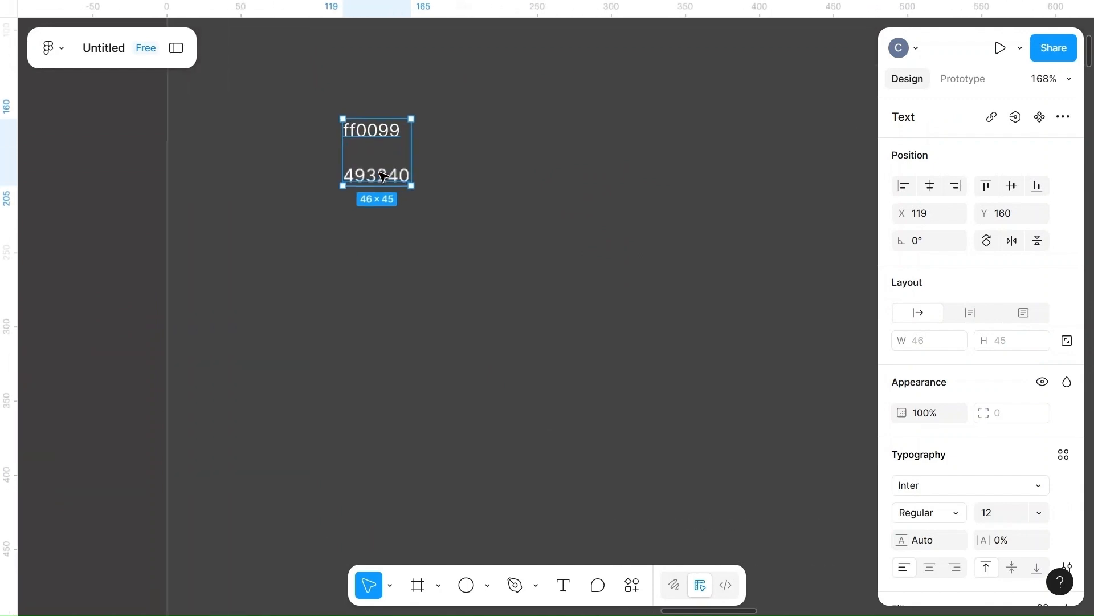
pyautogui.scroll(-5, 363, 257)
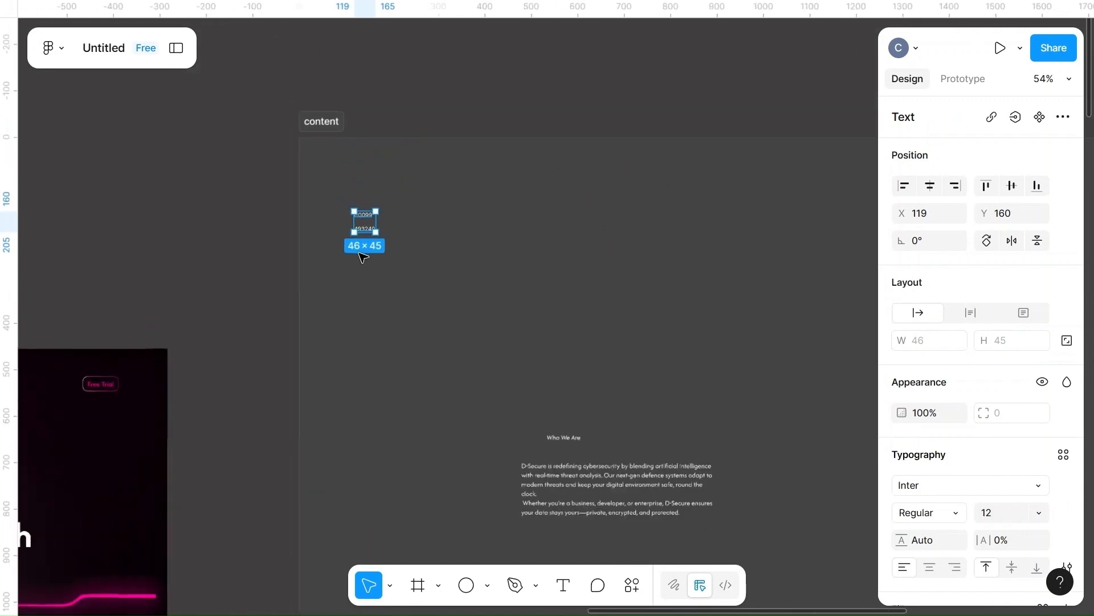
# - Set the fill of the rounded card rectangle beside the Home frame to 493240
pyautogui.hscroll(-10, 363, 257)
pyautogui.scroll(-6, 363, 257)
pyautogui.hscroll(-9, 363, 257)
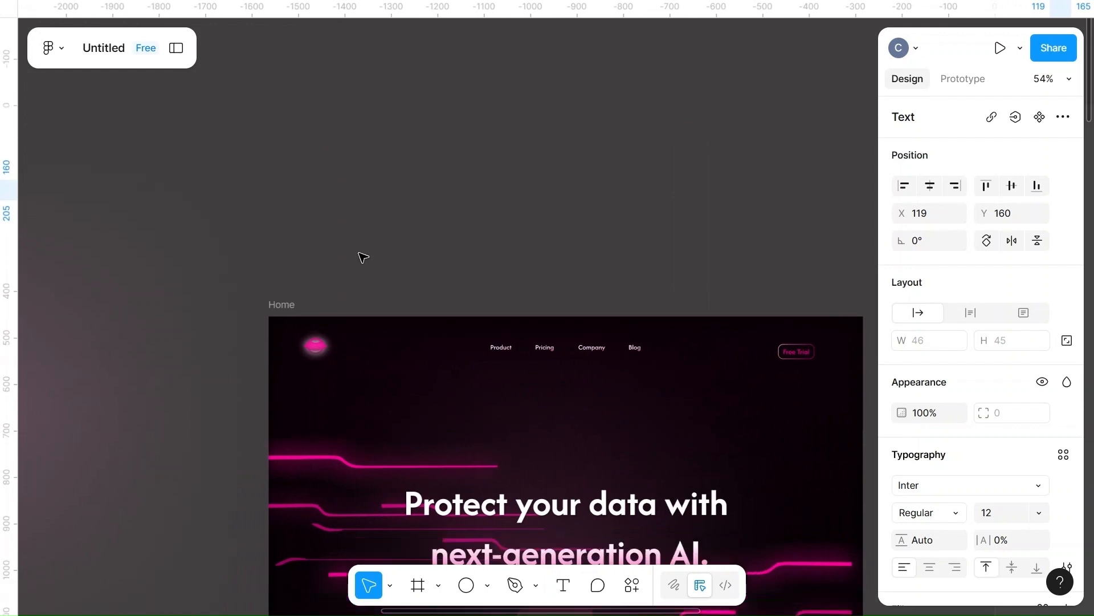
pyautogui.scroll(-3, 363, 257)
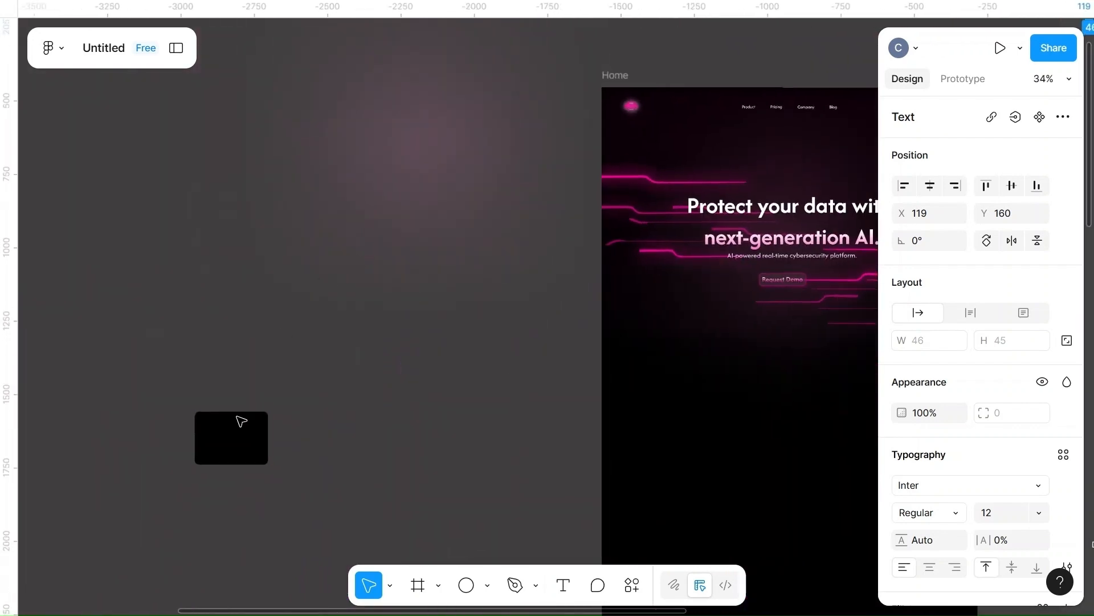
pyautogui.click(238, 430)
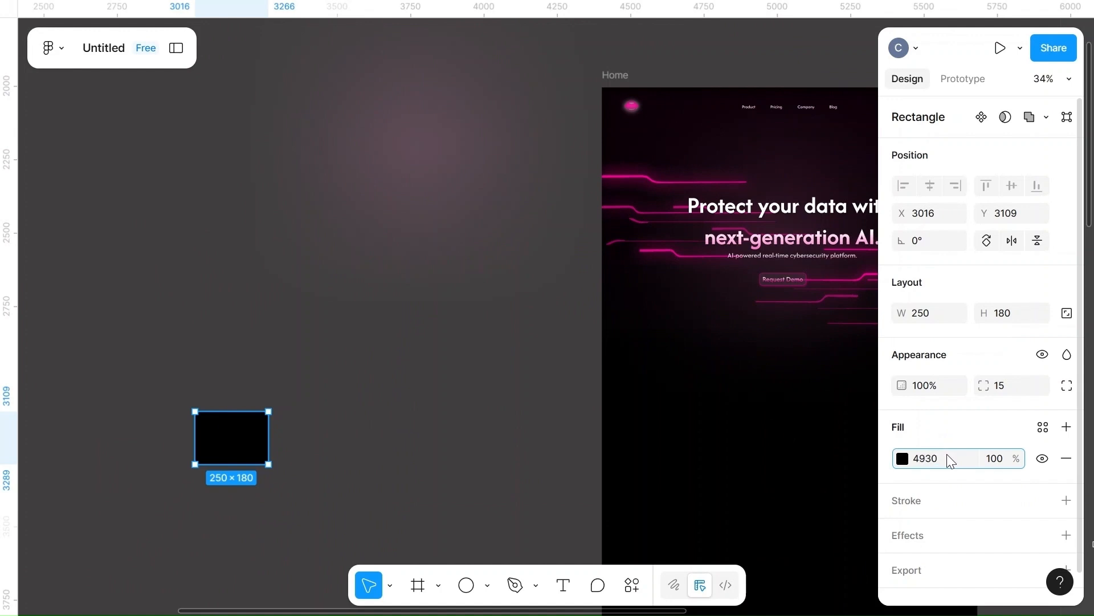
pyautogui.click(947, 454)
pyautogui.write('493240')
pyautogui.click(575, 420)
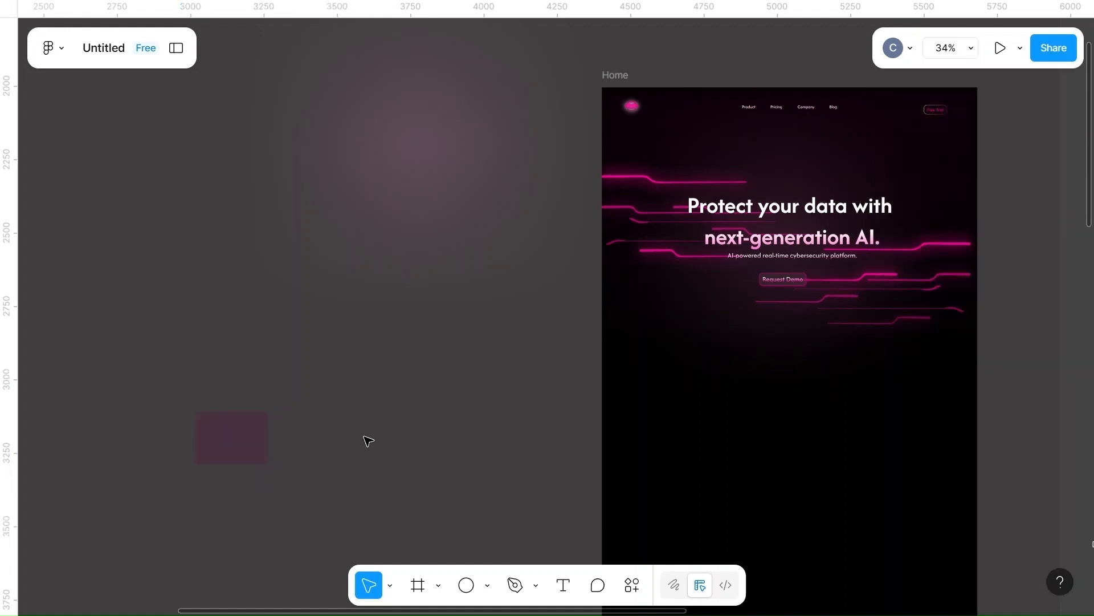
# - Check the content frame's colour codes again and return to the canvas area left of the Home frame
pyautogui.scroll(-5, 364, 440)
pyautogui.scroll(5, 739, 273)
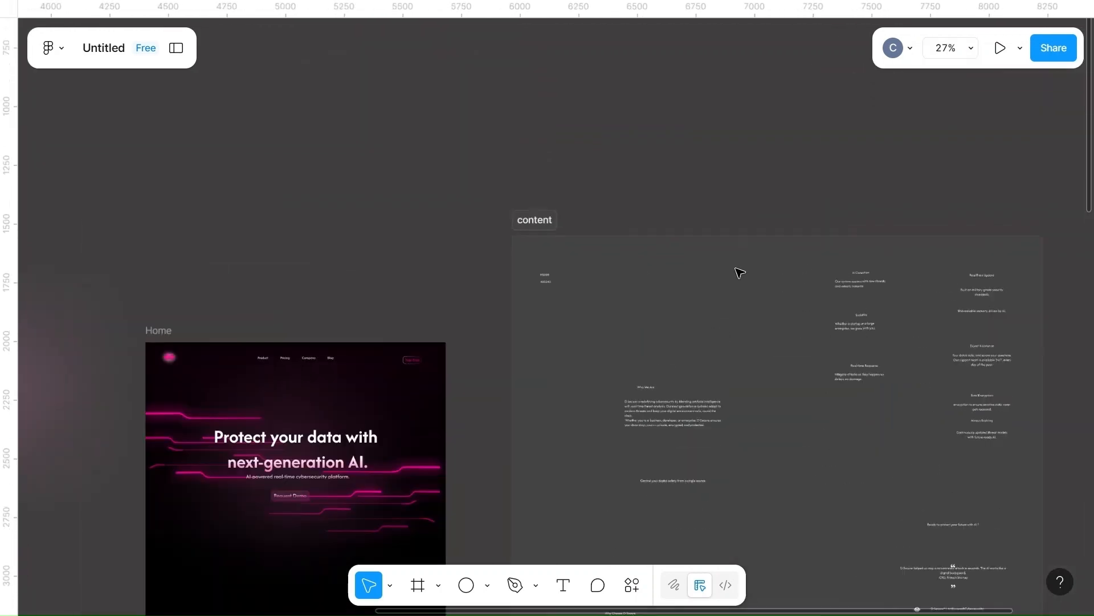
pyautogui.hscroll(-10, 215, 464)
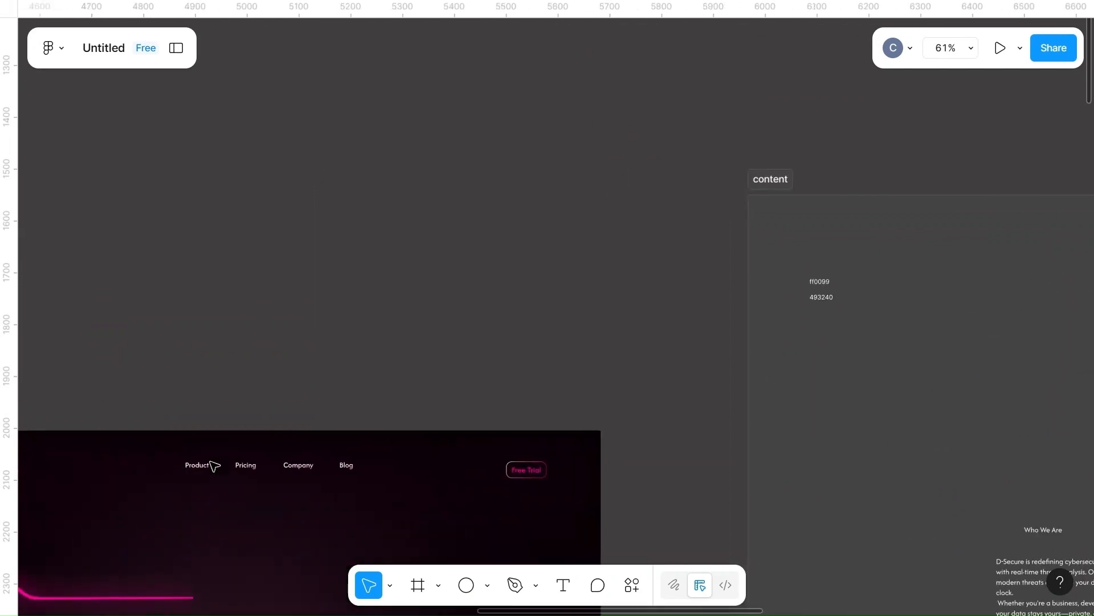
pyautogui.scroll(-8, 215, 464)
pyautogui.hscroll(-10, 215, 464)
pyautogui.scroll(3, 214, 465)
pyautogui.hscroll(-4, 214, 466)
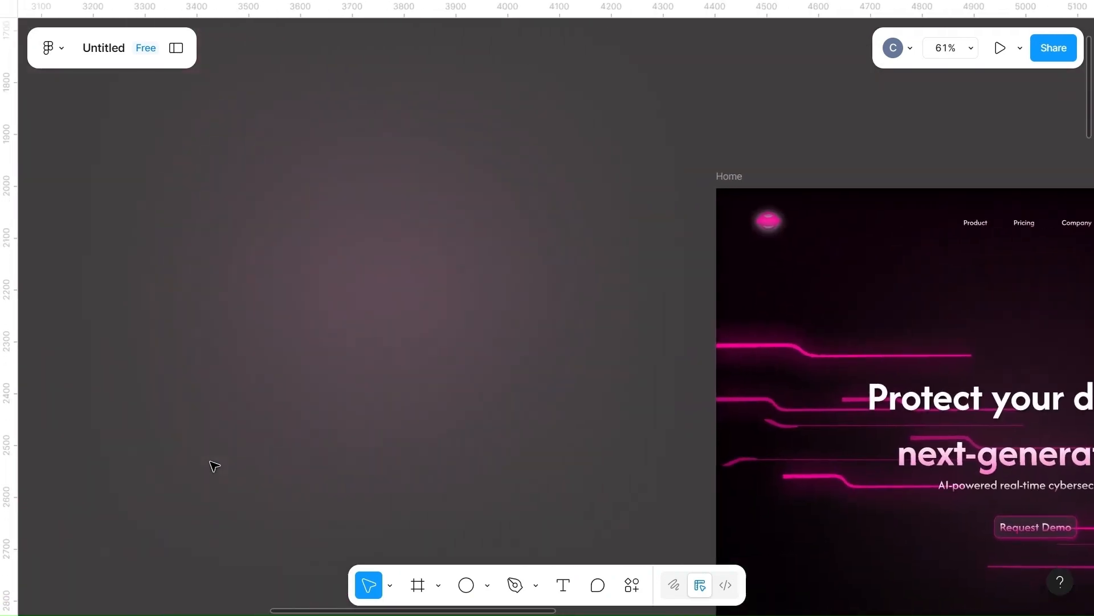
# - Set the fill opacity of the dark pink rectangle on the canvas beside the Home frame to 10%
pyautogui.scroll(-7, 213, 465)
pyautogui.hscroll(-5, 214, 467)
pyautogui.scroll(-3, 214, 465)
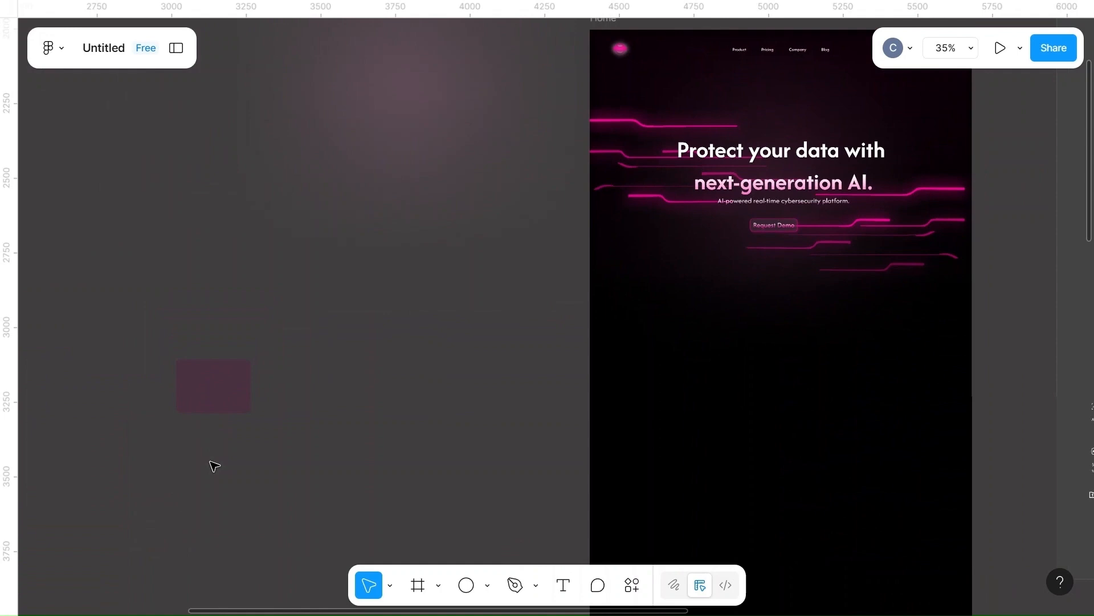
pyautogui.click(206, 392)
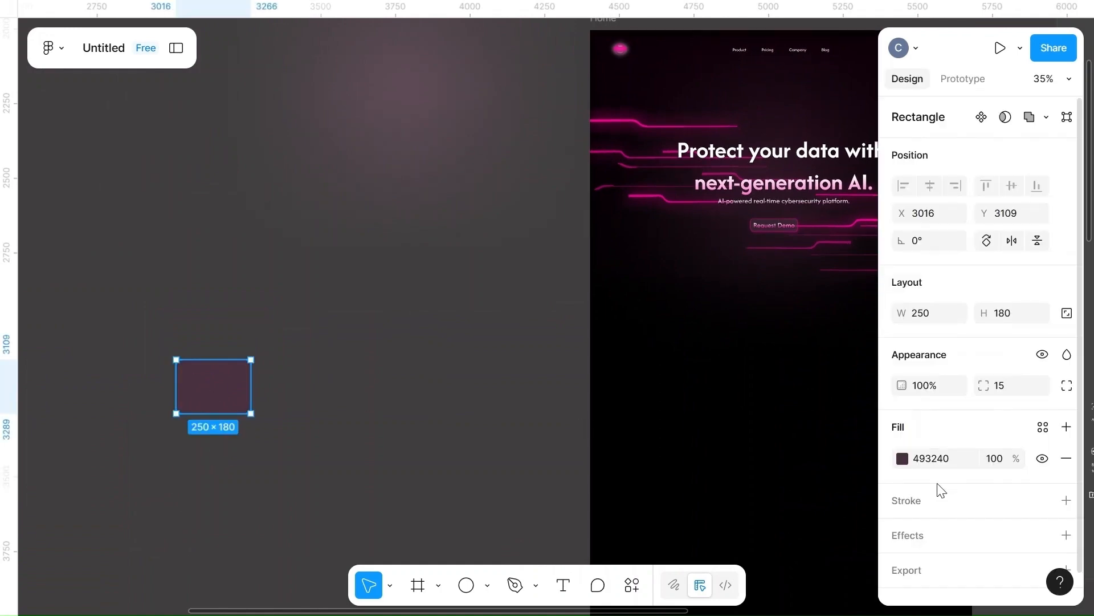
pyautogui.scroll(-1, 938, 488)
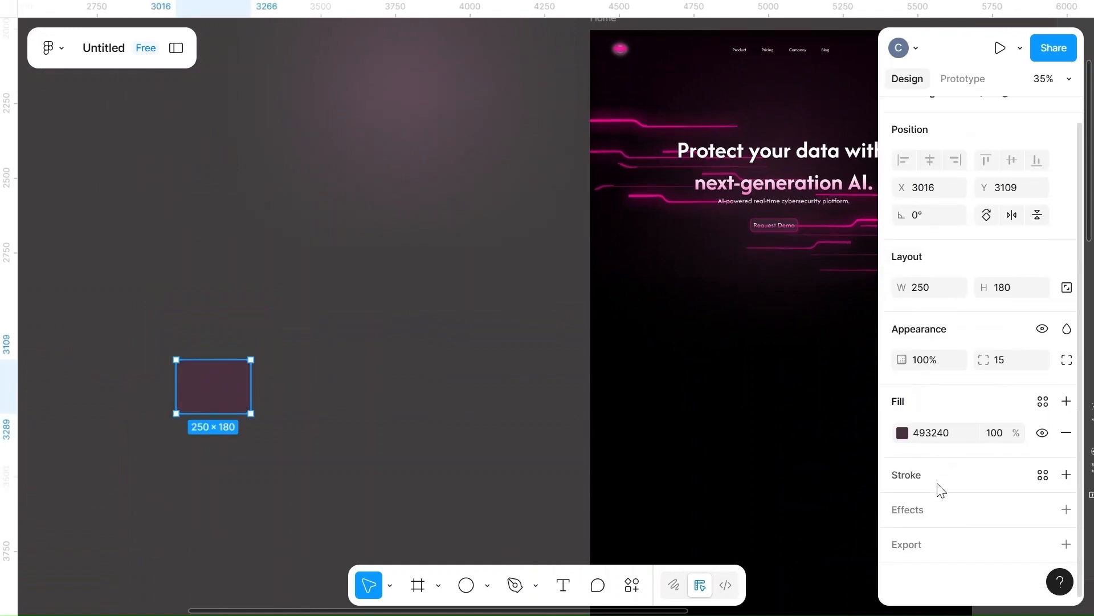
pyautogui.click(996, 434)
pyautogui.press('BackSpace')
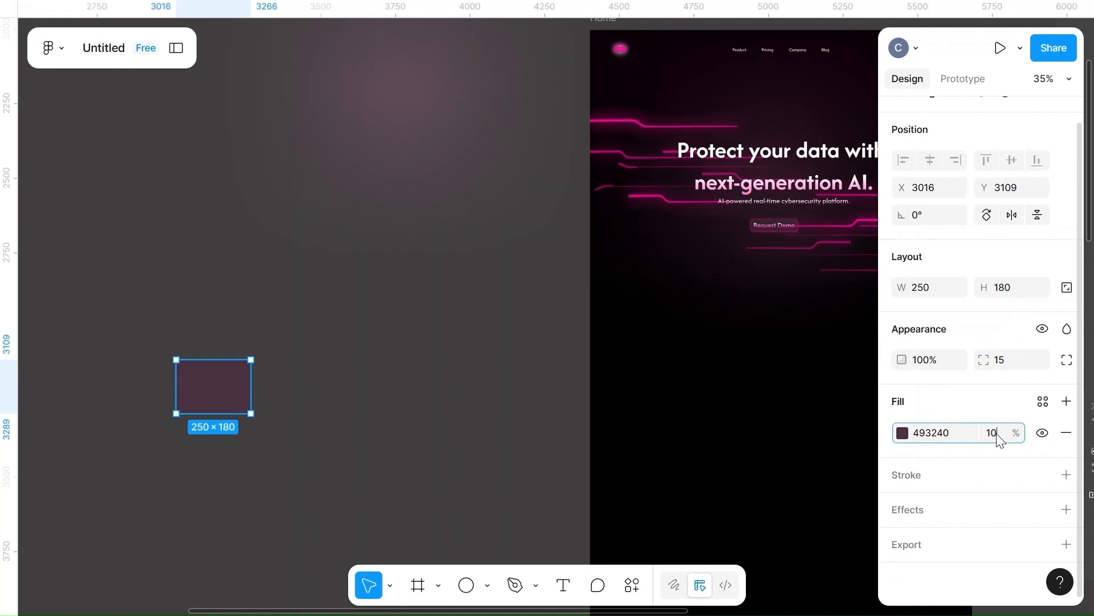
# - Add a uniform background blur of 20 to the rounded 250 × 180 rectangle
pyautogui.click(912, 510)
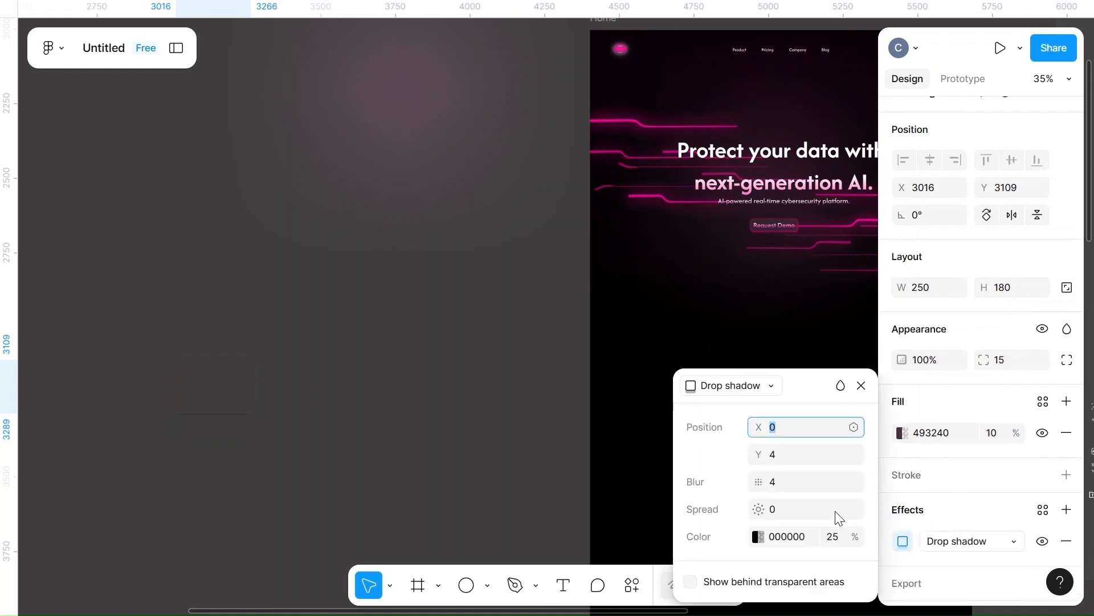
pyautogui.click(766, 388)
pyautogui.click(744, 428)
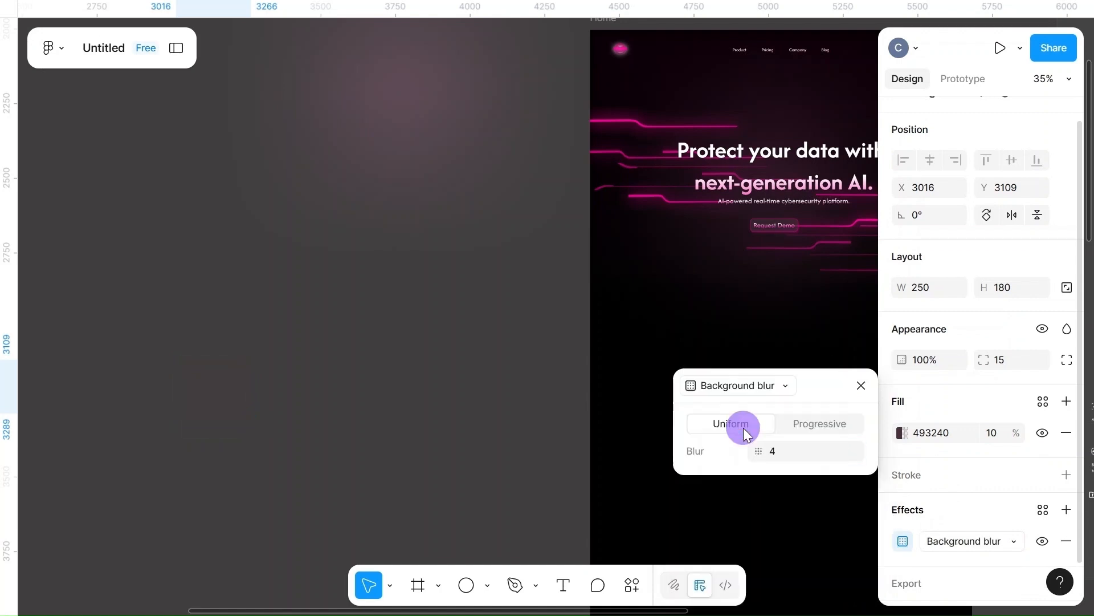
pyautogui.click(809, 453)
pyautogui.press('BackSpace')
pyautogui.write('20')
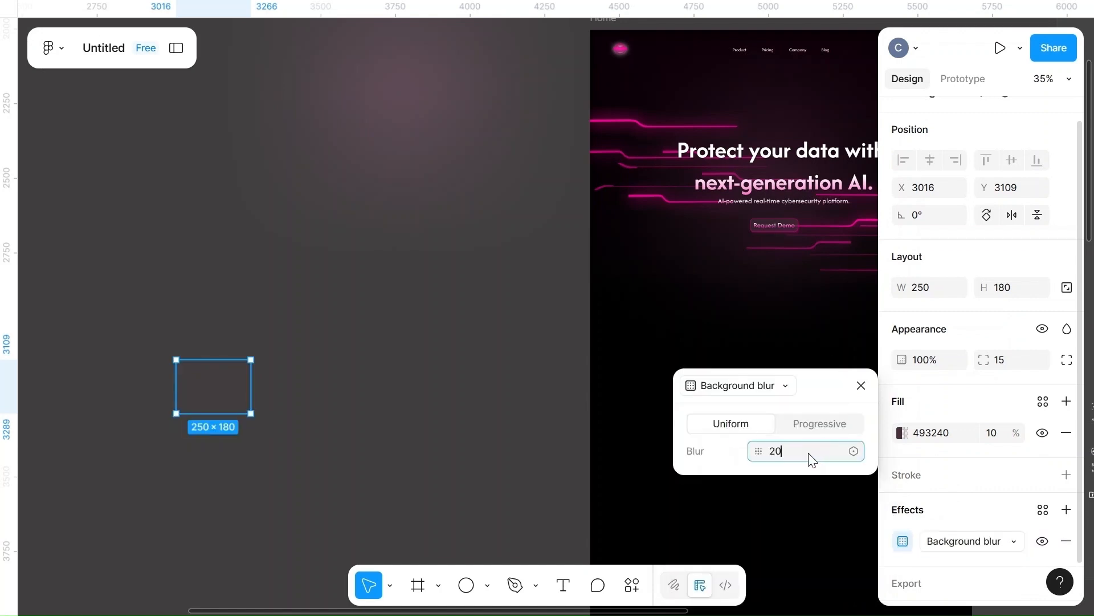
pyautogui.click(486, 405)
# - Set the blurred rectangle's fill opacity to 50%
pyautogui.click(206, 398)
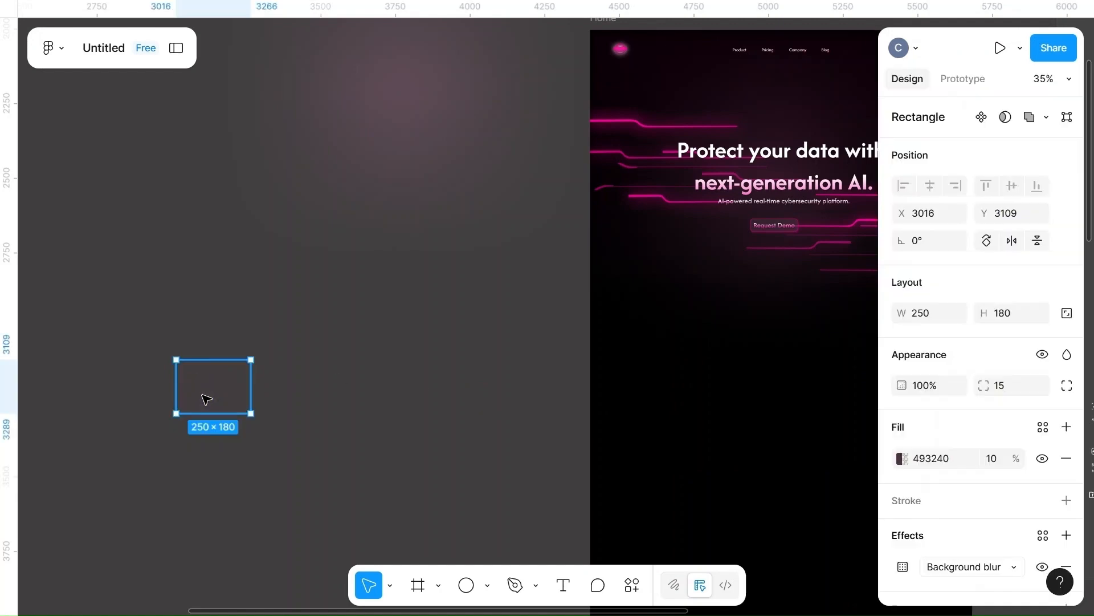
pyautogui.click(1001, 457)
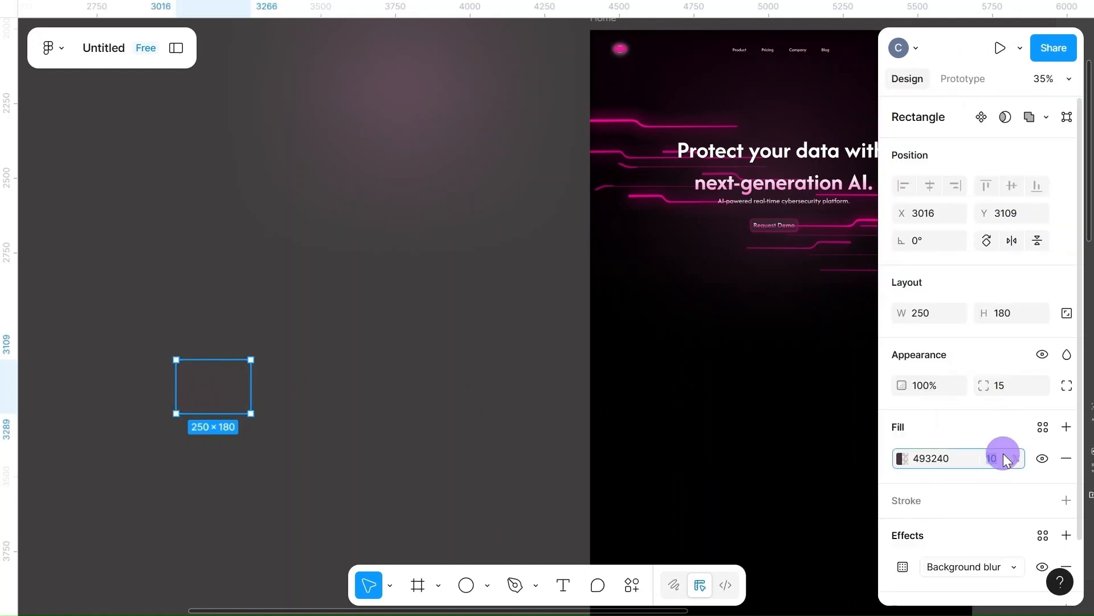
pyautogui.press('BackSpace')
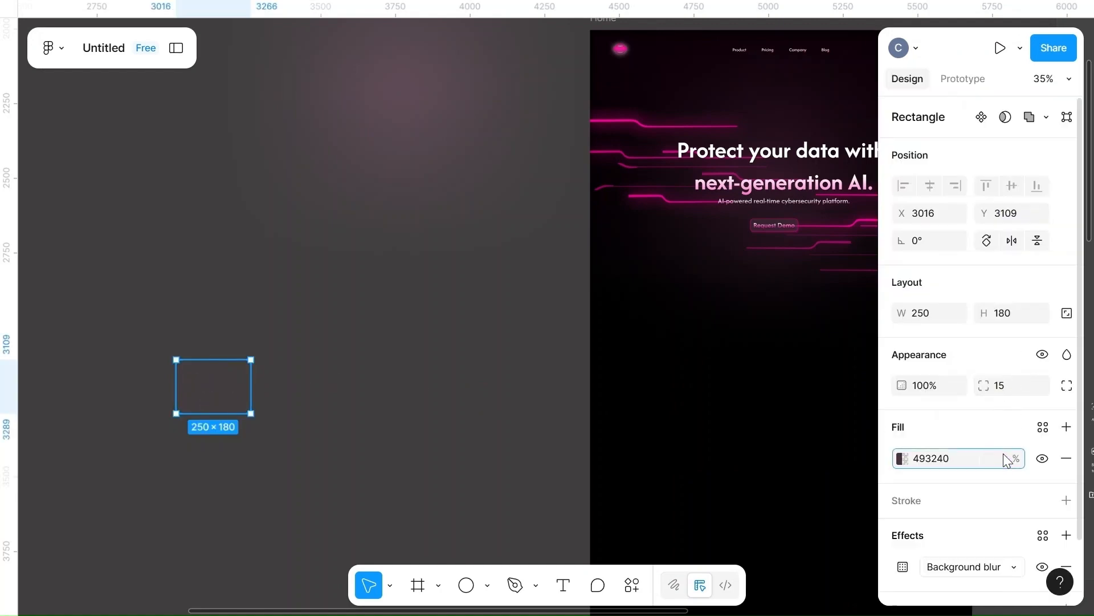
pyautogui.write('50')
pyautogui.click(477, 447)
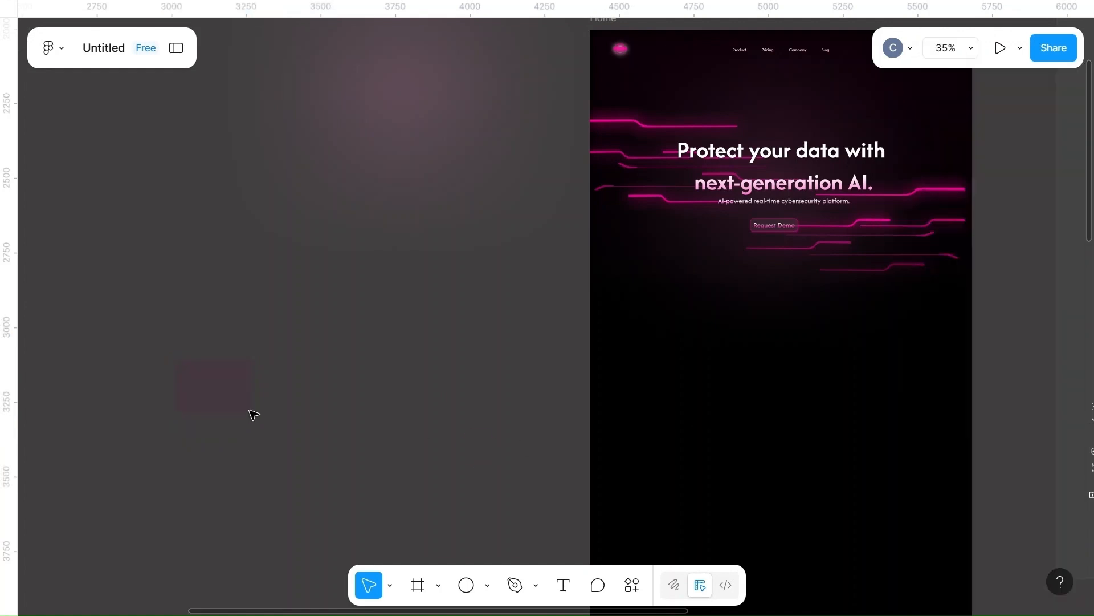
# - Move the blurred rectangle into the Home frame, below the hero's Request Demo button
pyautogui.click(221, 408)
pyautogui.hscroll(3, 199, 399)
pyautogui.moveTo(42, 383); pyautogui.dragTo(546, 308)
pyautogui.scroll(3, 546, 308)
pyautogui.hscroll(5, 545, 305)
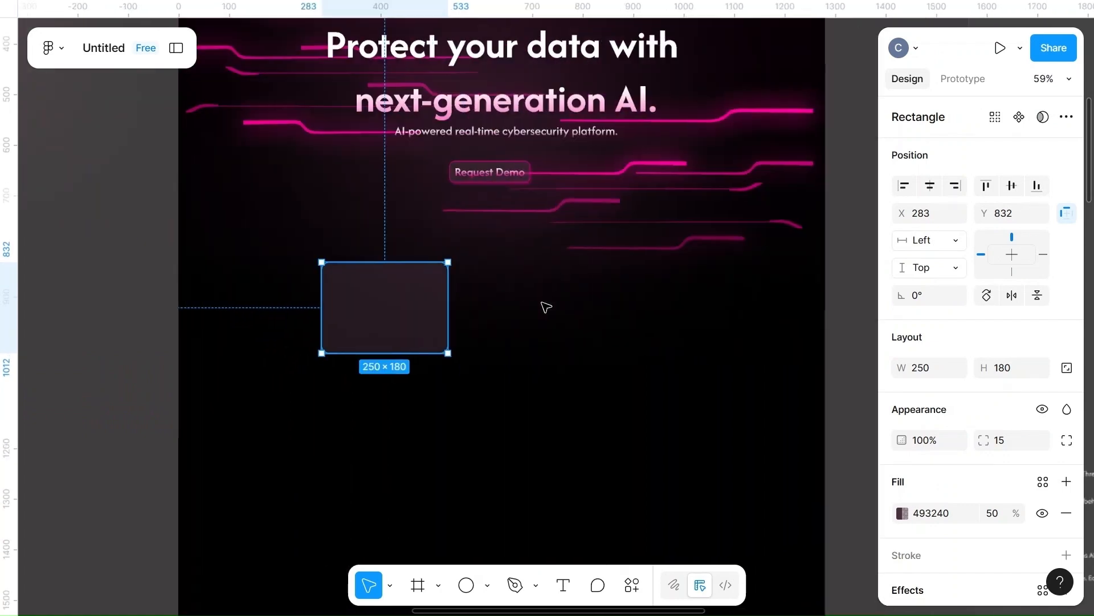
# - Duplicate the card twice to form an evenly spaced horizontal row of three beneath the hero section
pyautogui.scroll(-2, 447, 310)
pyautogui.moveTo(449, 308); pyautogui.dragTo(525, 297)
pyautogui.hotkey('ctrl', 'd')
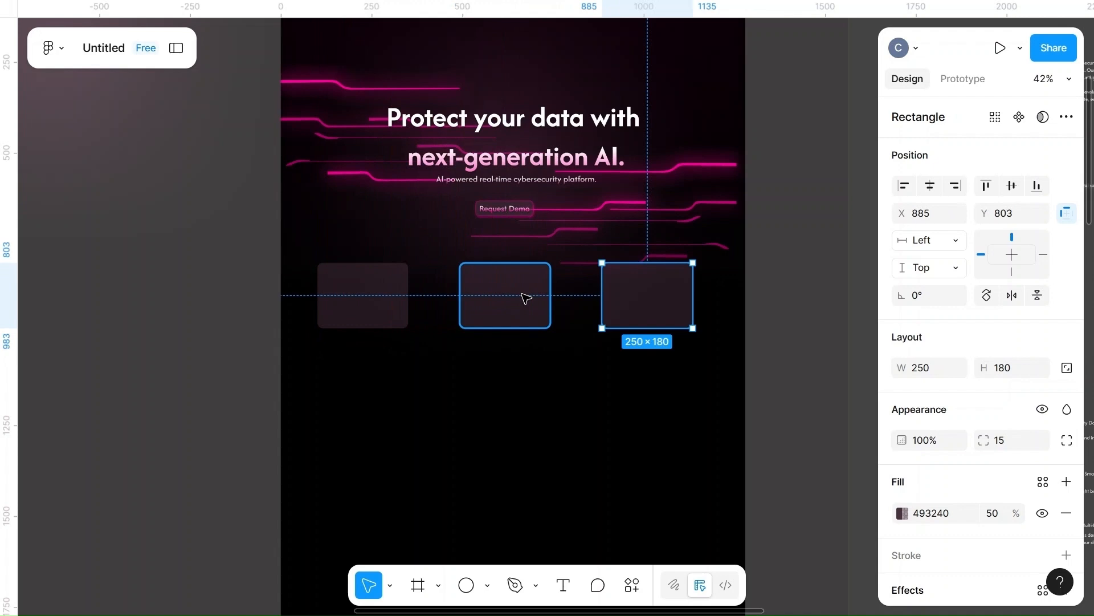
# - Select all three cards and shift the row slightly to a Y position of 807
pyautogui.click(378, 301)
pyautogui.keyDown('shift'); pyautogui.click(521, 309); pyautogui.keyUp('shift')
pyautogui.keyDown('shift'); pyautogui.click(622, 308); pyautogui.keyUp('shift')
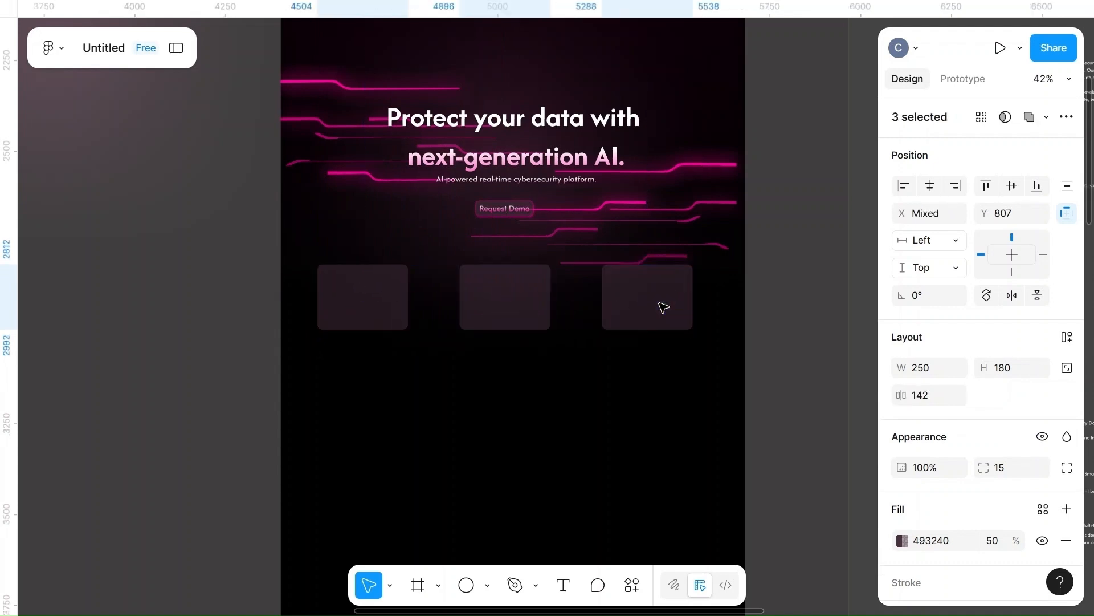
pyautogui.moveTo(518, 289)
pyautogui.mouseDown()
pyautogui.moveTo(537, 280)
pyautogui.moveTo(525, 278)
pyautogui.moveTo(535, 299)
pyautogui.moveTo(539, 287)
pyautogui.moveTo(516, 289)
pyautogui.moveTo(523, 294)
pyautogui.mouseUp()
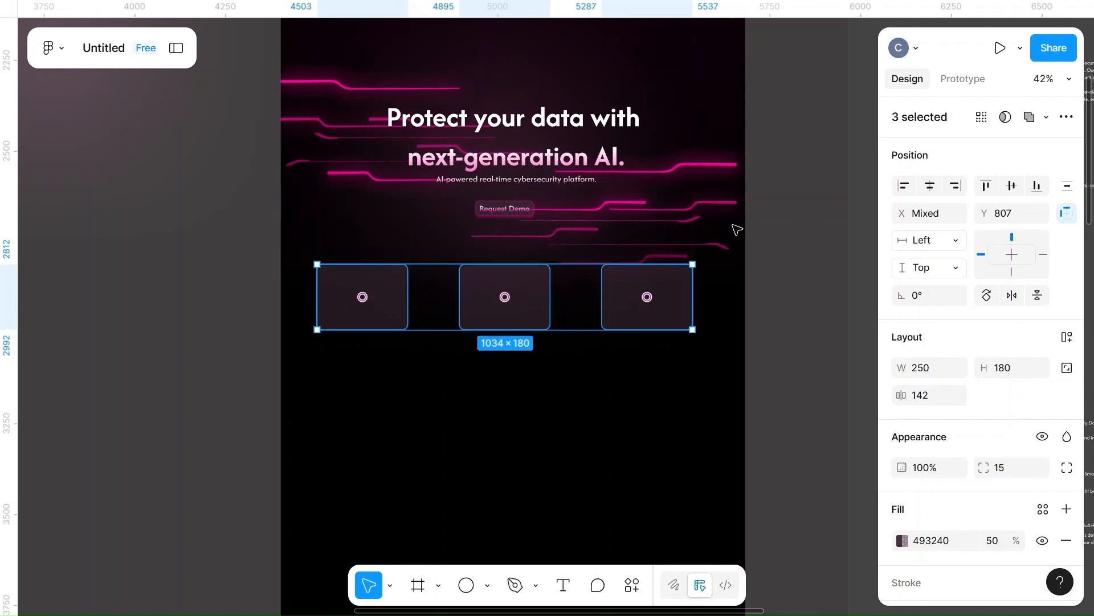
pyautogui.click(798, 244)
# - Examine the wireframe's layout below its three cards and the size of the tall placeholder, comparing it with the Home frame
pyautogui.scroll(-5, 801, 247)
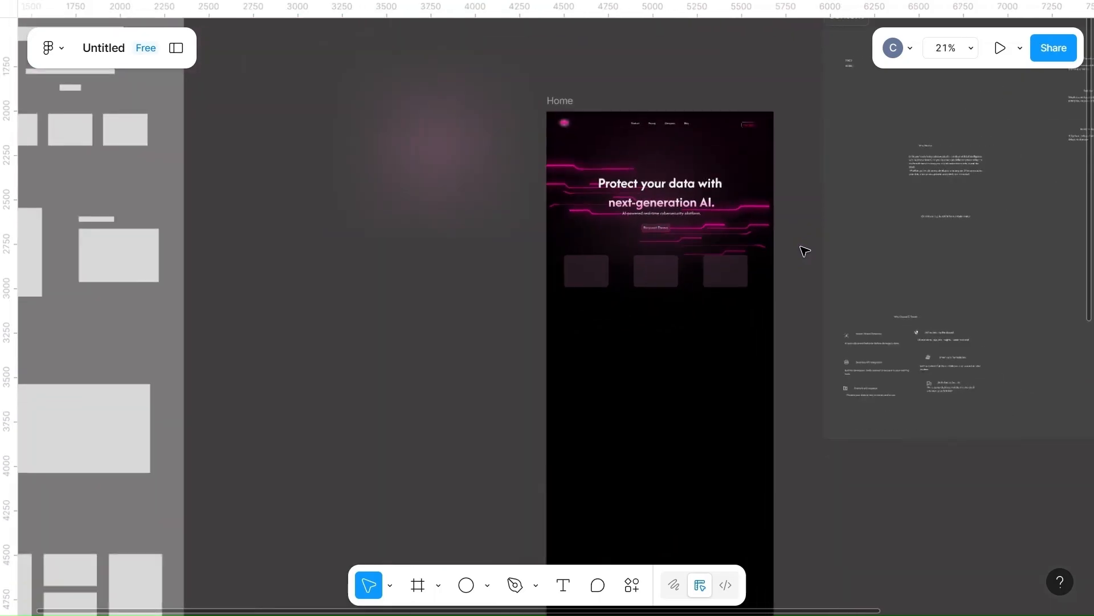
pyautogui.hscroll(3, 804, 251)
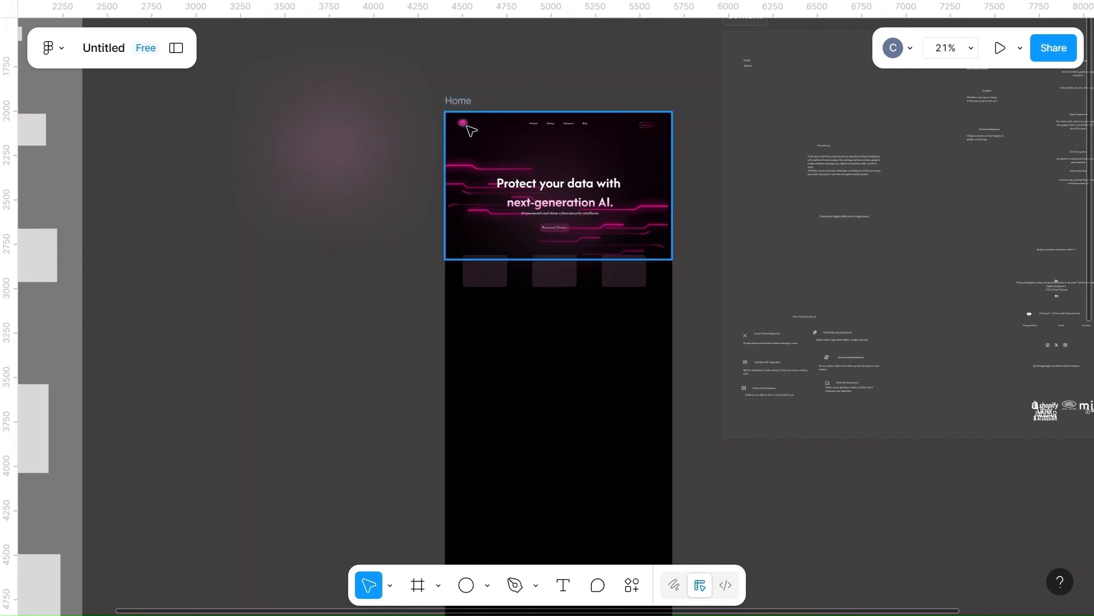
pyautogui.scroll(-5, 363, 304)
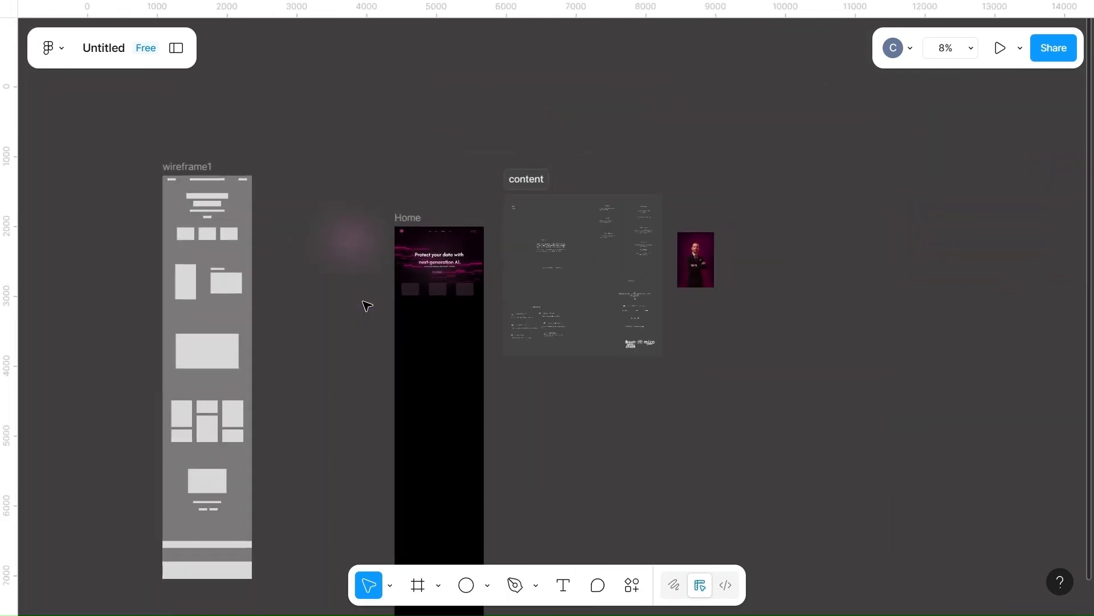
pyautogui.scroll(4, 367, 306)
pyautogui.hscroll(-8, 365, 305)
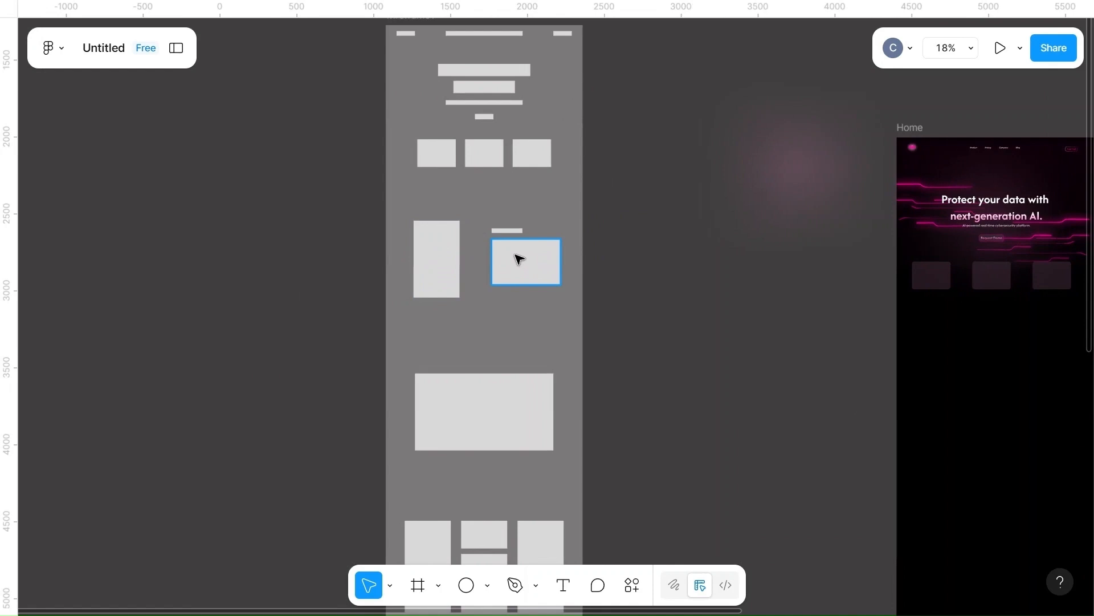
pyautogui.click(421, 272)
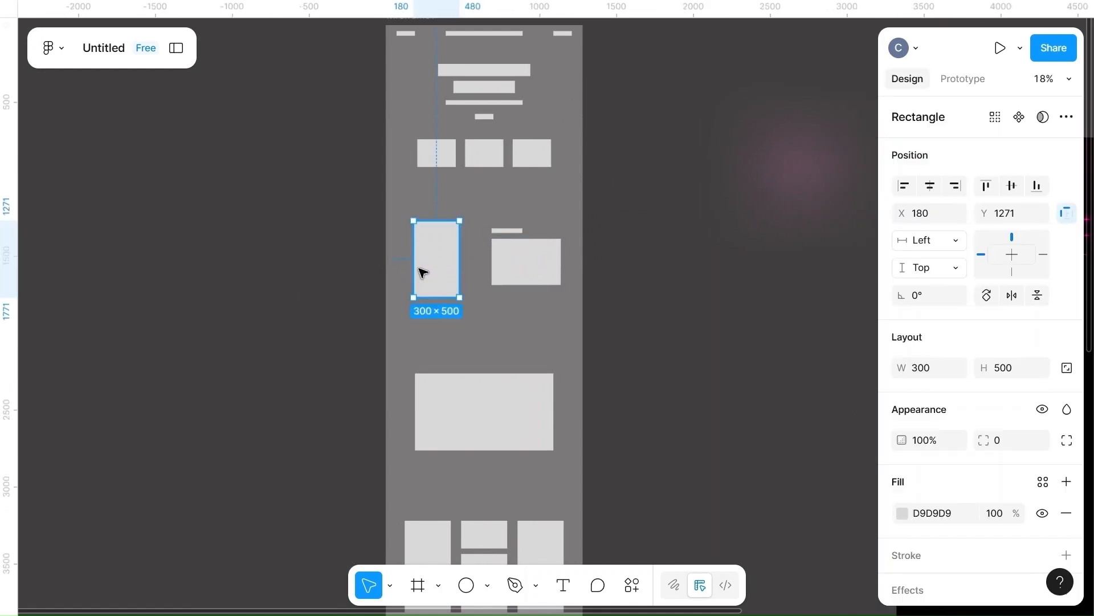
pyautogui.click(767, 328)
pyautogui.hscroll(9, 766, 330)
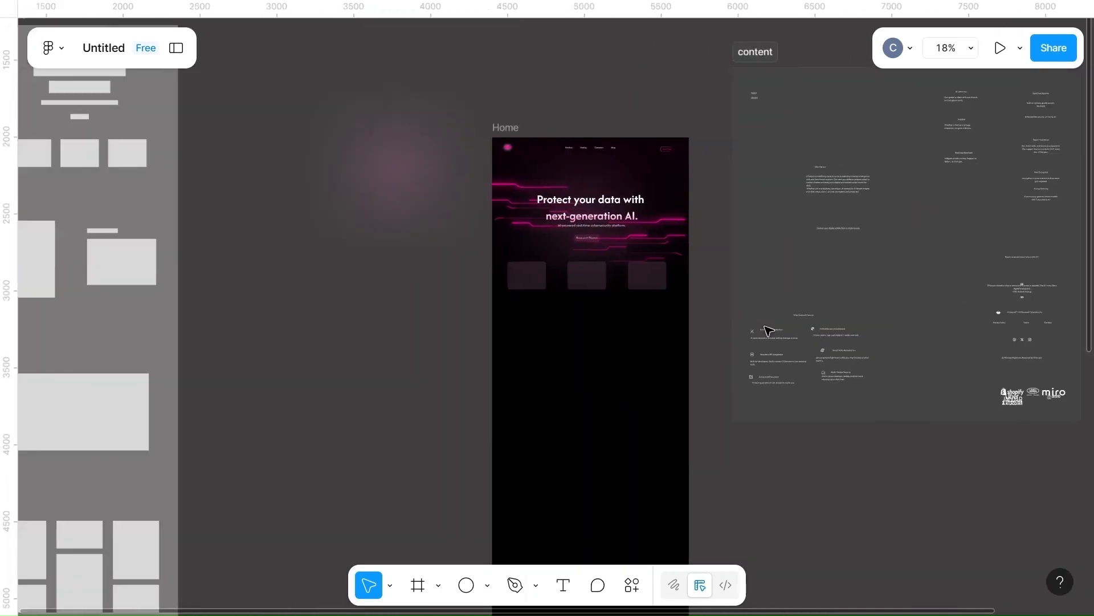
# - Set the height of the tall placeholder below the wireframe's three cards to 450
pyautogui.hscroll(-2, 766, 329)
pyautogui.click(147, 281)
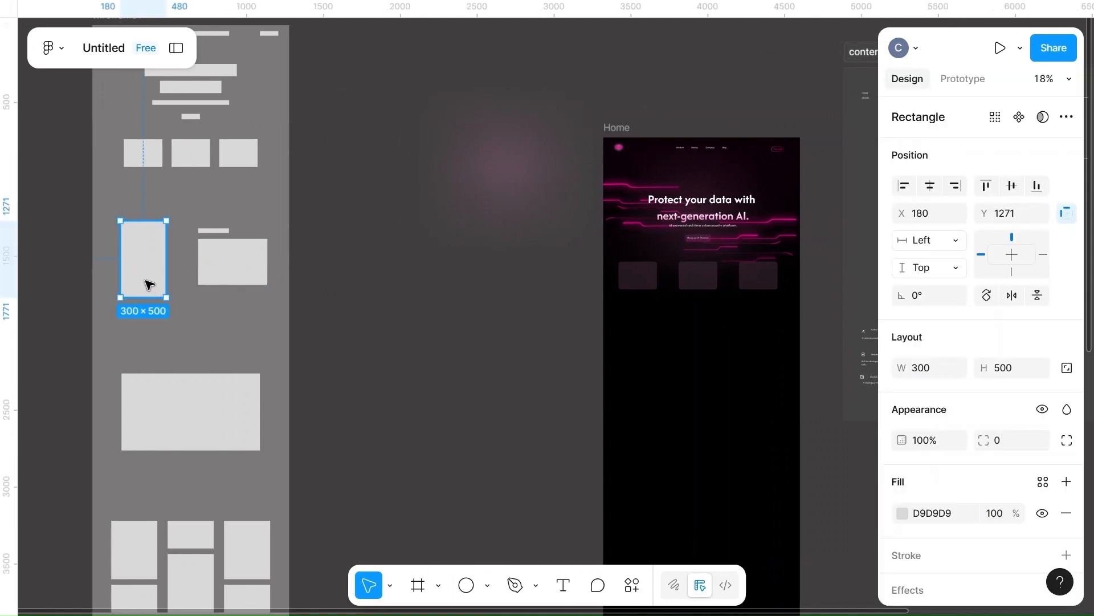
pyautogui.click(1021, 370)
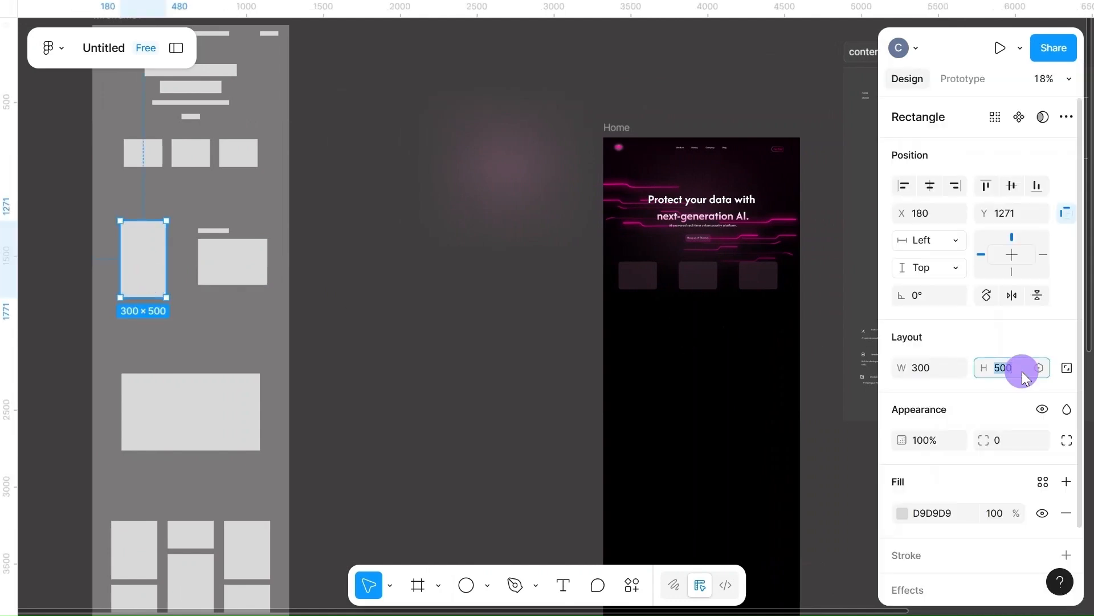
pyautogui.write('450')
pyautogui.click(412, 413)
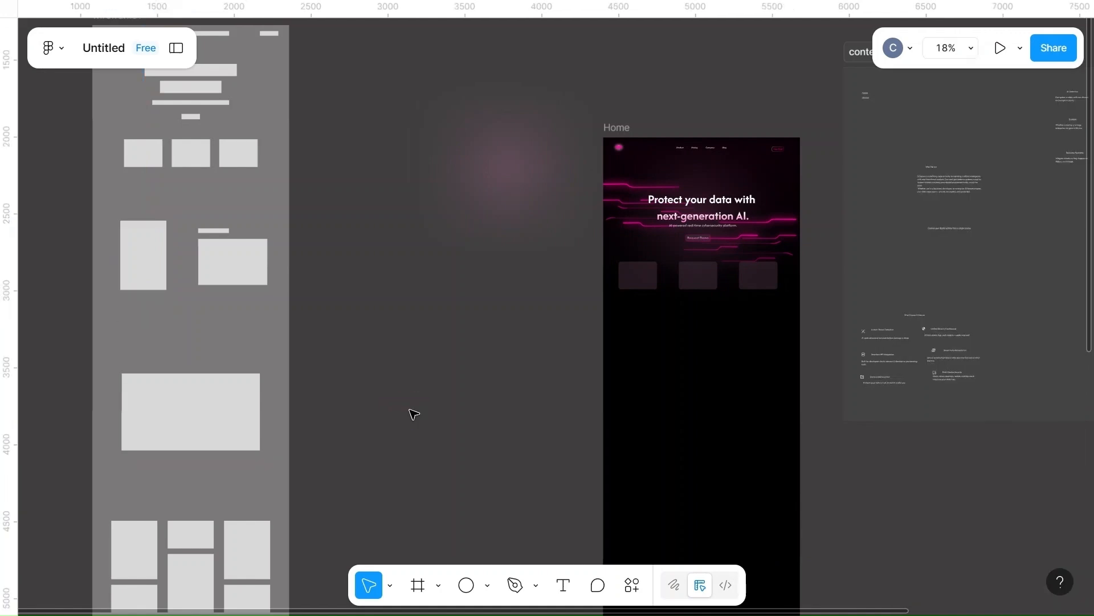
# - Unlock the aspect ratio of the suited man's portrait image and resize it to 300 wide by 450 high
pyautogui.hscroll(7, 442, 419)
pyautogui.hscroll(6, 445, 423)
pyautogui.click(609, 227)
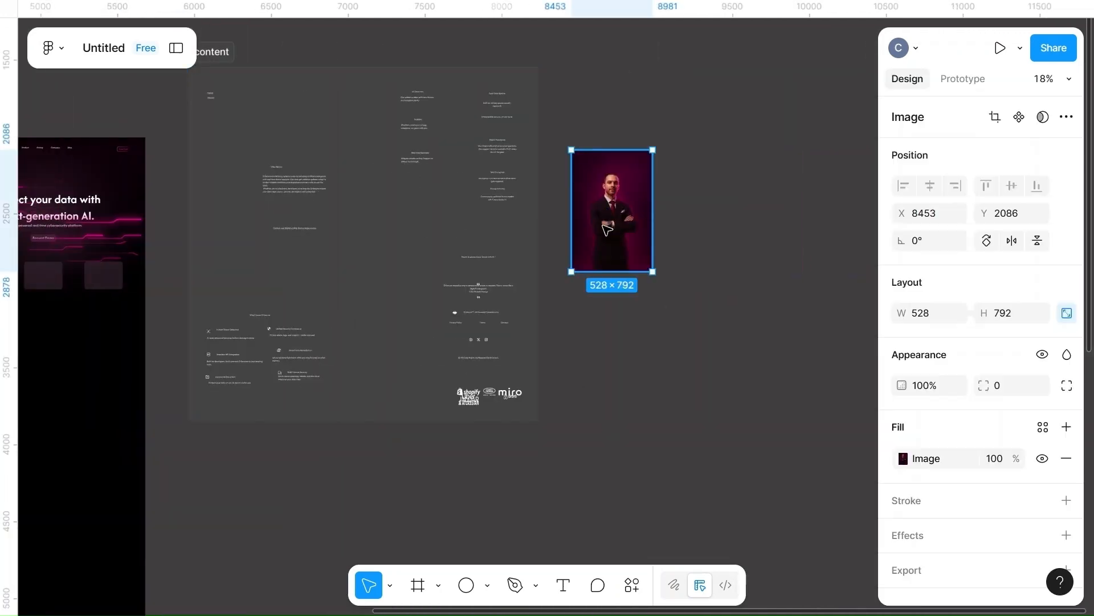
pyautogui.click(929, 313)
pyautogui.write('300')
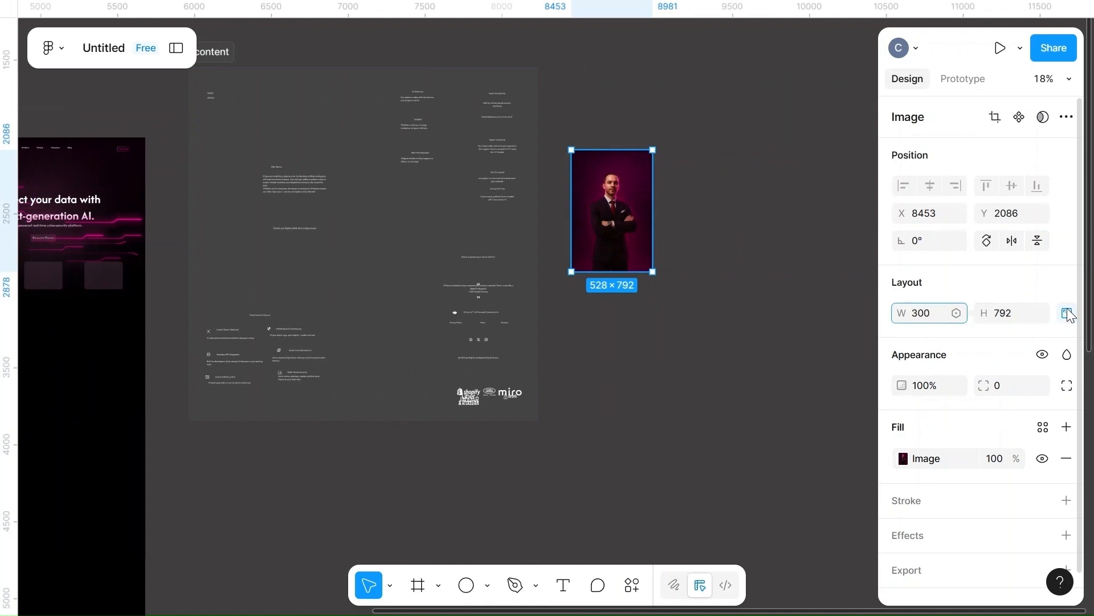
pyautogui.press('Return')
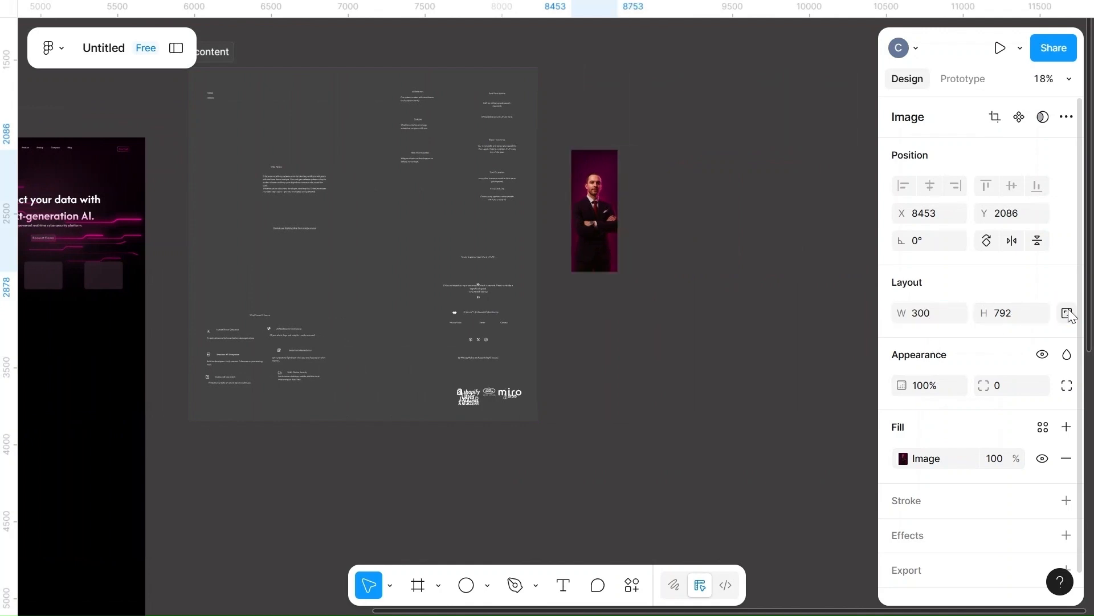
pyautogui.click(1018, 312)
pyautogui.press('BackSpace')
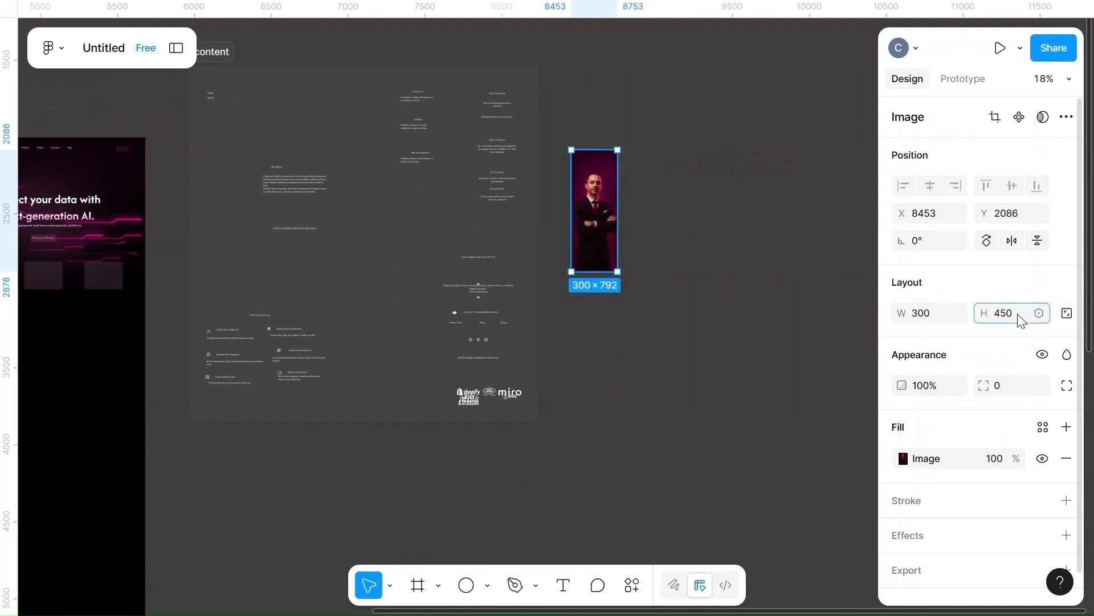
pyautogui.click(708, 384)
# - Place the portrait image in the Home frame below the cards, at about X 219, Y 1260
pyautogui.hscroll(-5, 710, 387)
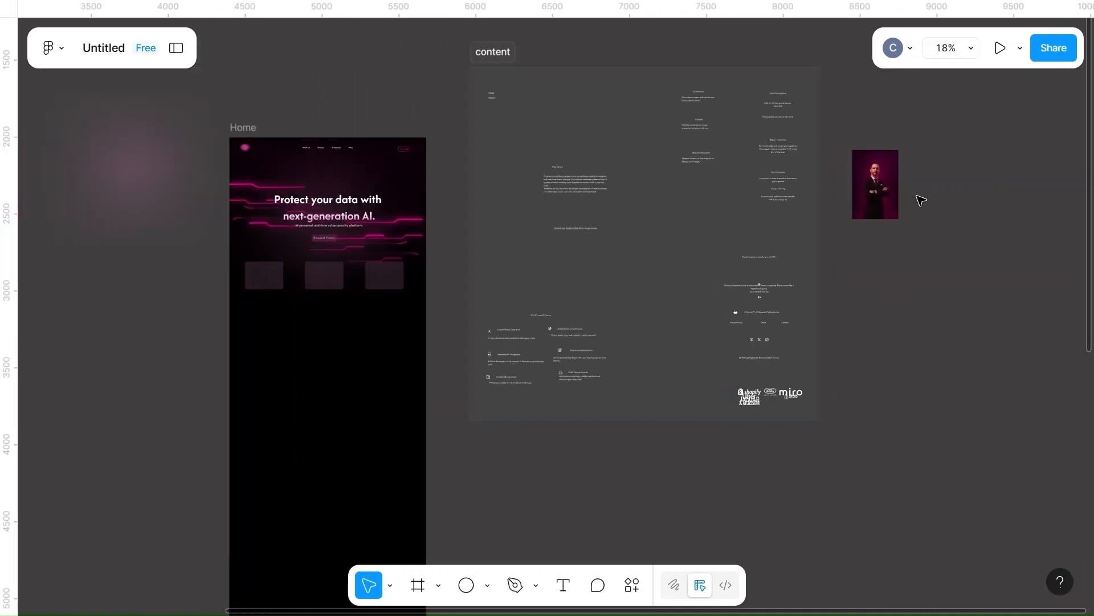
pyautogui.moveTo(876, 184); pyautogui.dragTo(288, 370)
pyautogui.scroll(3, 291, 363)
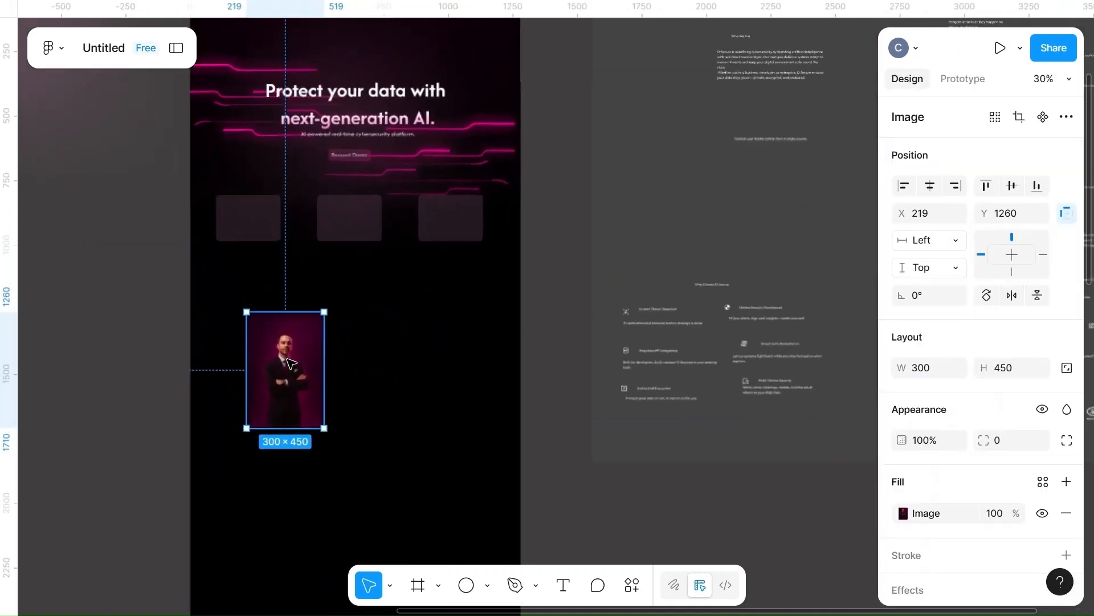
pyautogui.scroll(2, 290, 363)
pyautogui.scroll(-3, 291, 363)
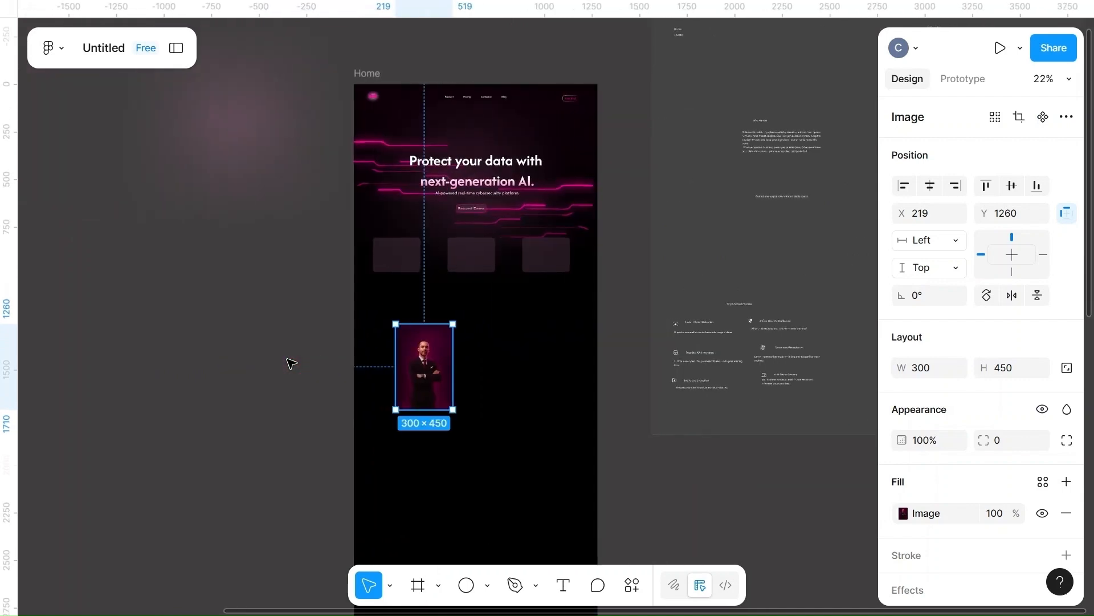
pyautogui.scroll(-2, 290, 363)
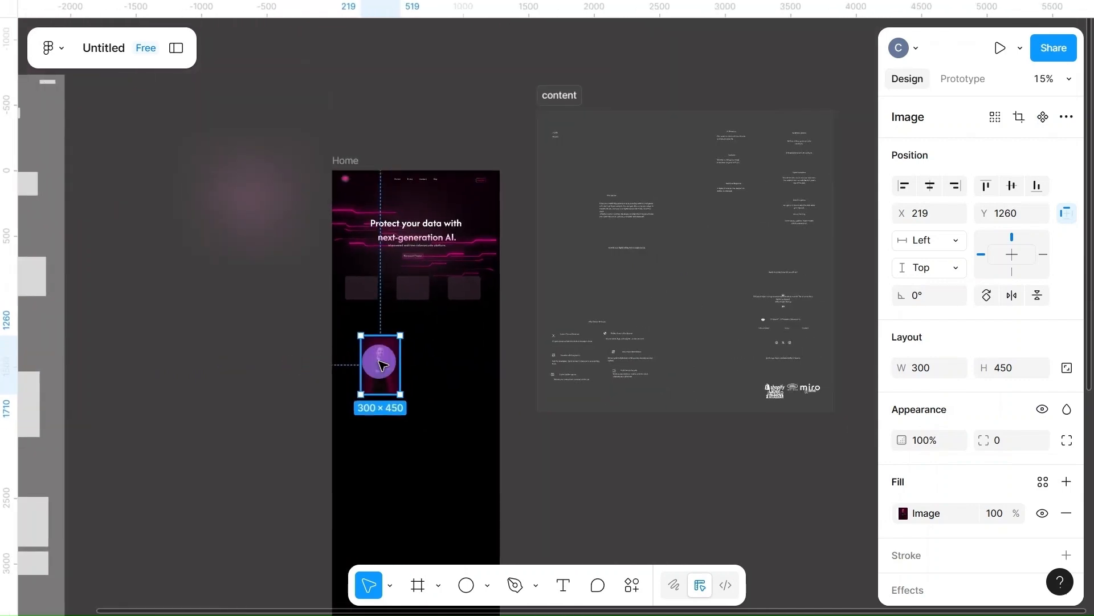
# - Move the portrait image out of the Home frame onto the empty canvas between the wireframe and Home
pyautogui.moveTo(388, 367); pyautogui.dragTo(229, 374)
pyautogui.hscroll(-6, 294, 455)
pyautogui.click(294, 455)
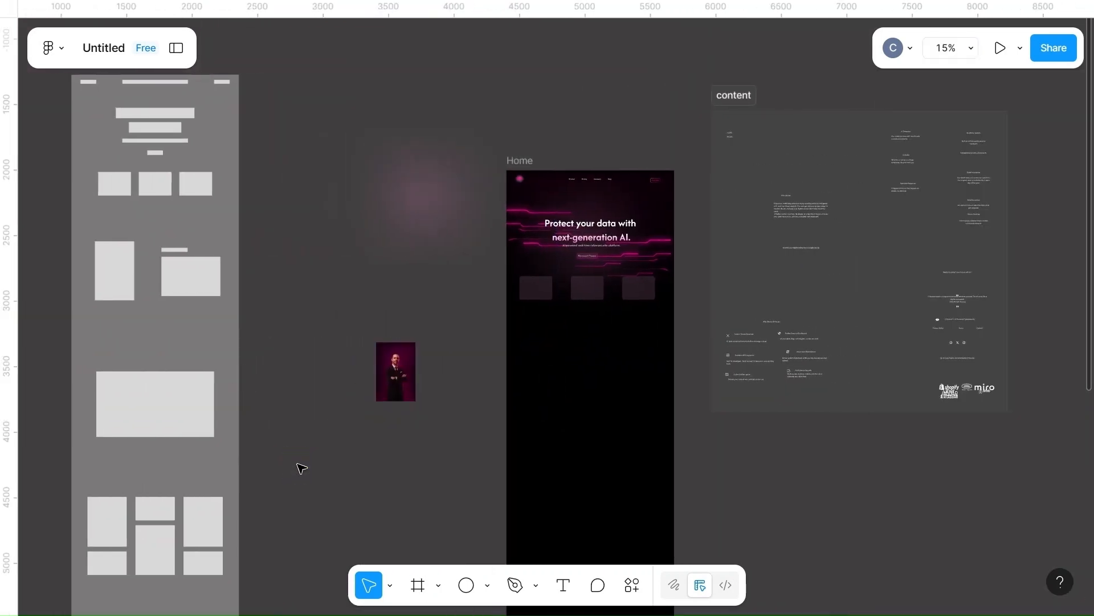
# - Draw a rectangle about 862 × 796 on the empty canvas below the portrait image
pyautogui.press('r')
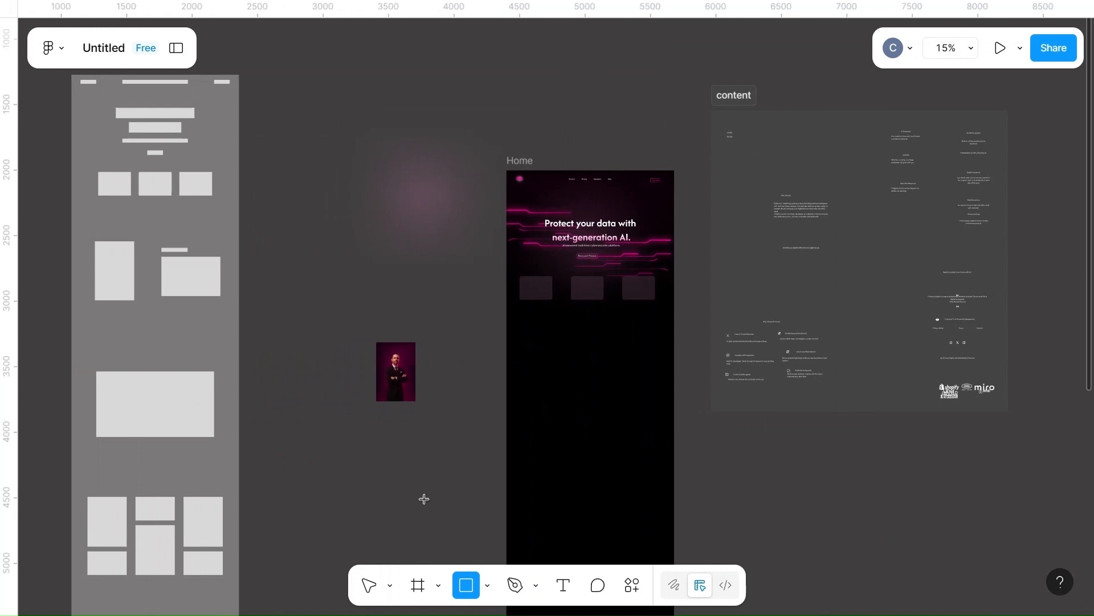
pyautogui.moveTo(297, 434); pyautogui.dragTo(409, 537)
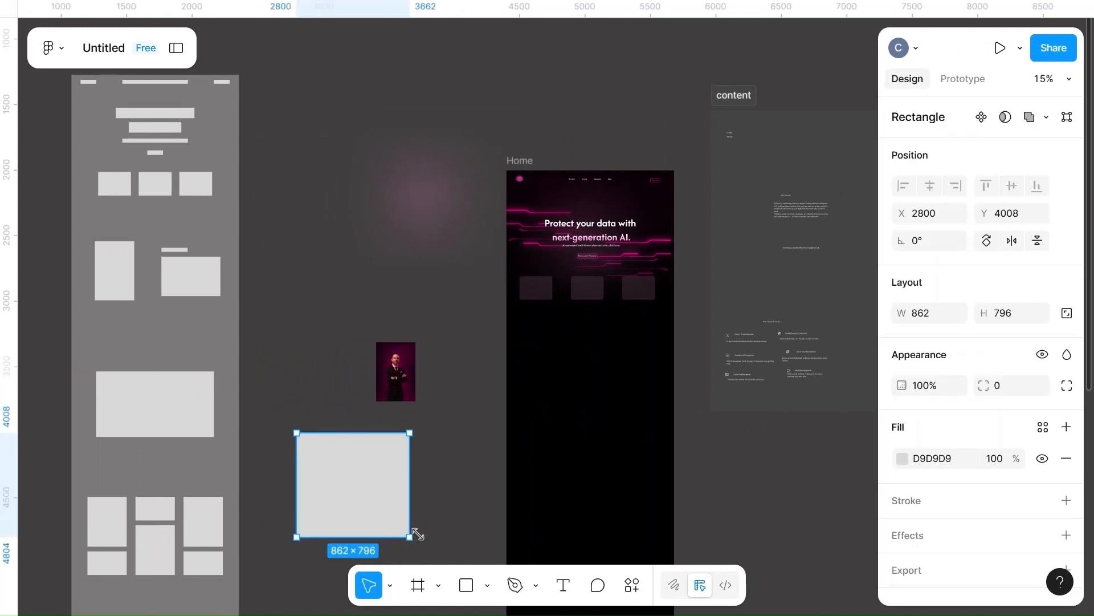
# - Set the new rectangle's width to 1280 and reselect it on the canvas below the portrait image
pyautogui.click(934, 319)
pyautogui.press('BackSpace')
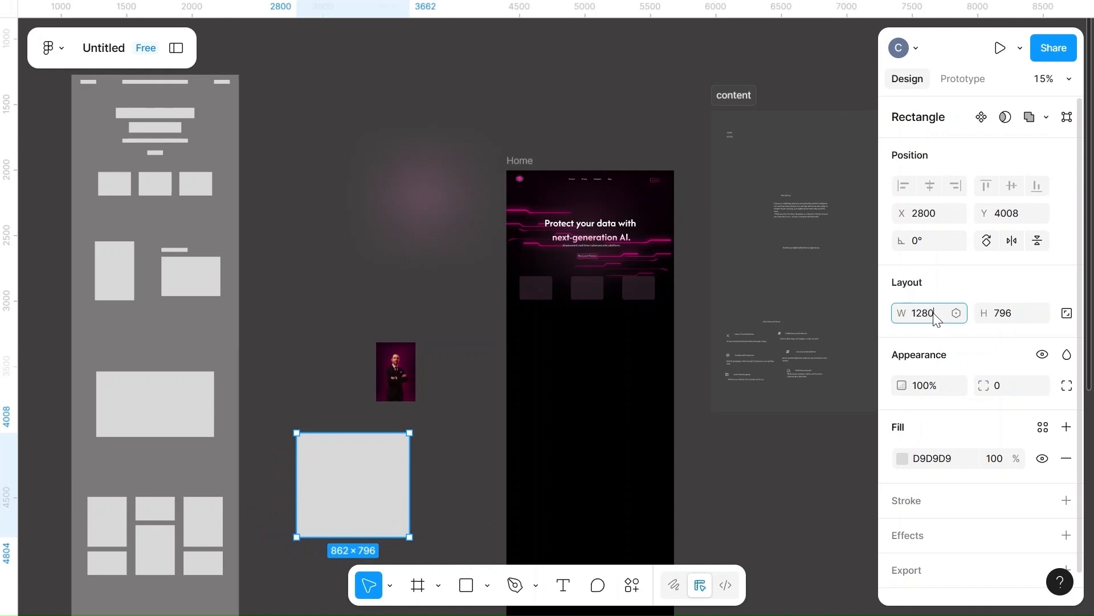
pyautogui.write('1280')
pyautogui.click(762, 469)
pyautogui.click(383, 494)
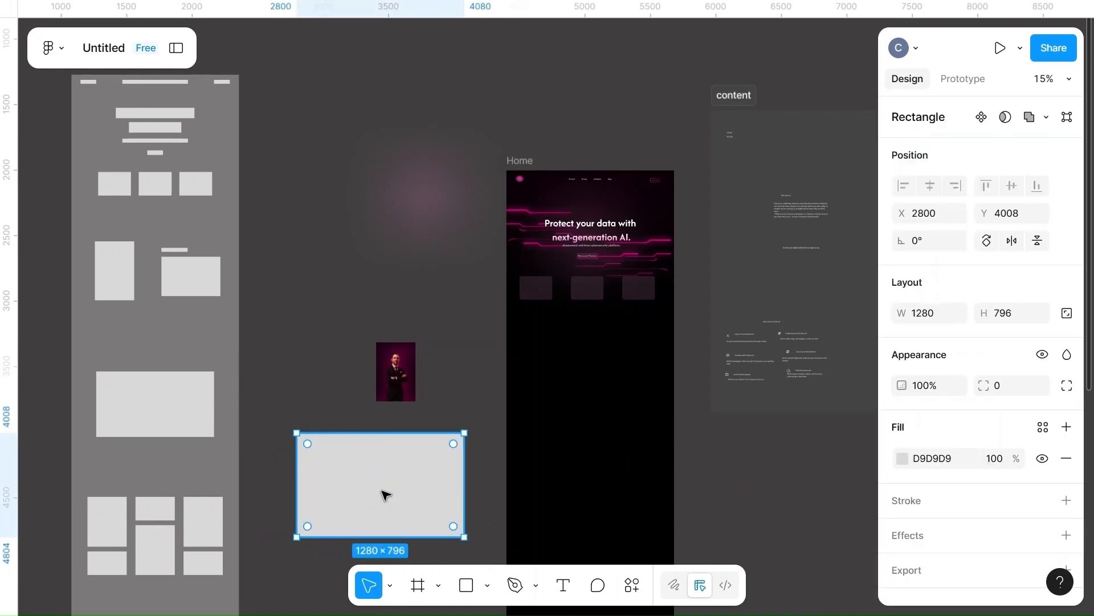
# - Fill the rectangle with the dark purple 1A0013 sampled from the portrait image's background near its upper edge
pyautogui.click(902, 459)
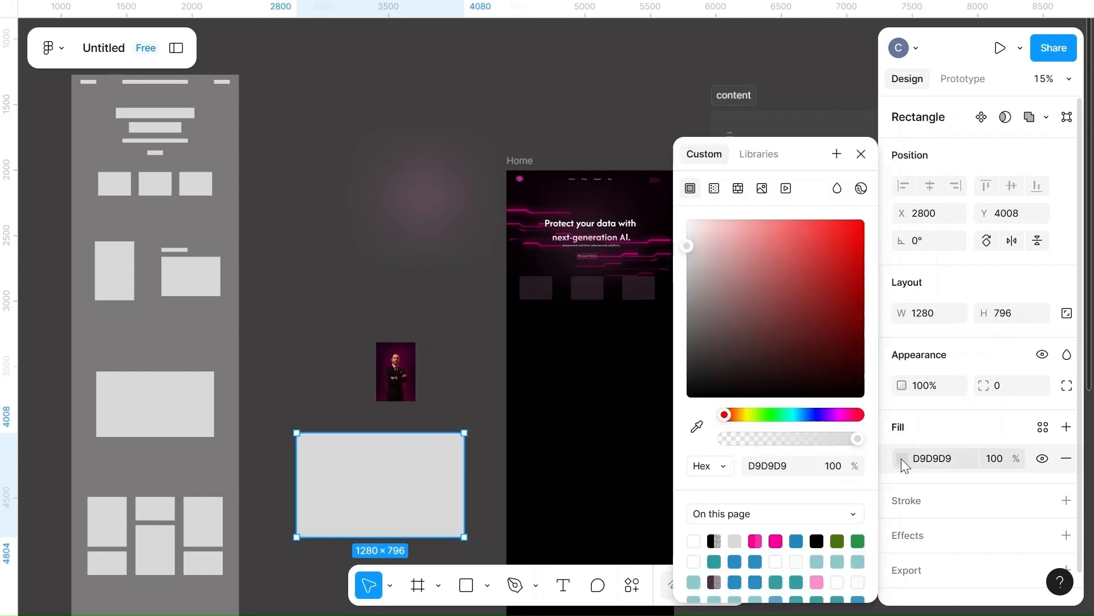
pyautogui.click(696, 427)
pyautogui.scroll(5, 366, 347)
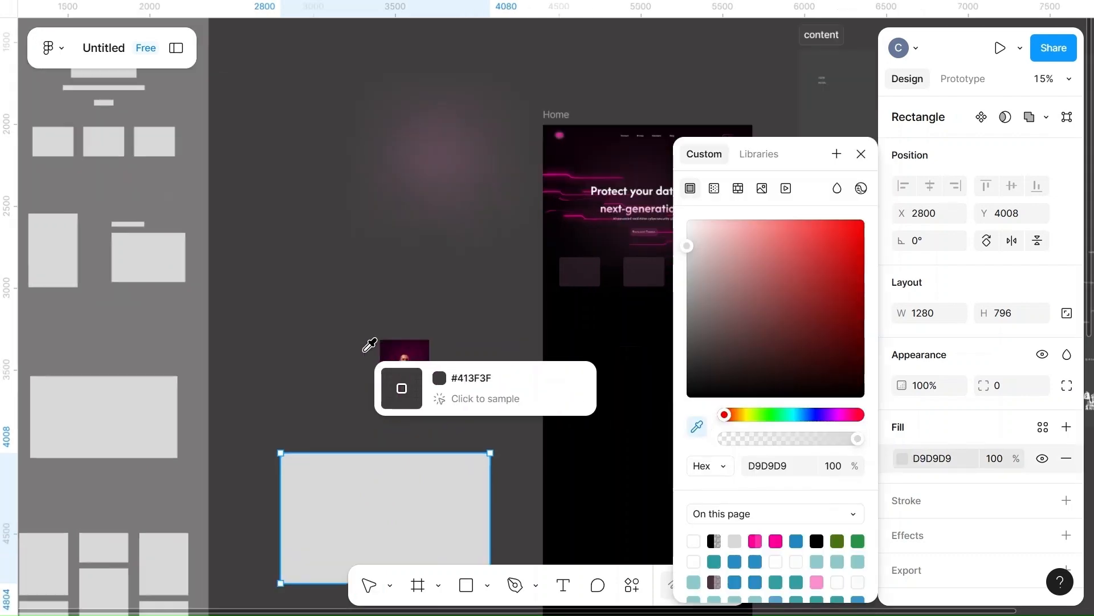
pyautogui.click(406, 329)
pyautogui.scroll(-5, 409, 334)
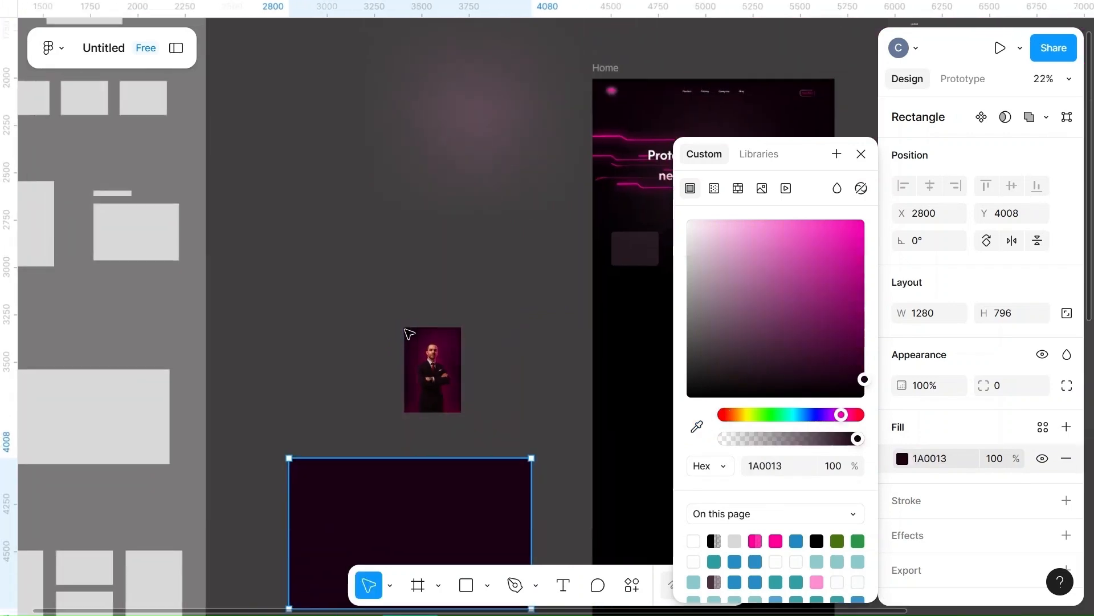
pyautogui.click(474, 285)
# - Move the dark purple rectangle into the Home frame below the three cards, at about X -7, Y 1293
pyautogui.scroll(-3, 478, 288)
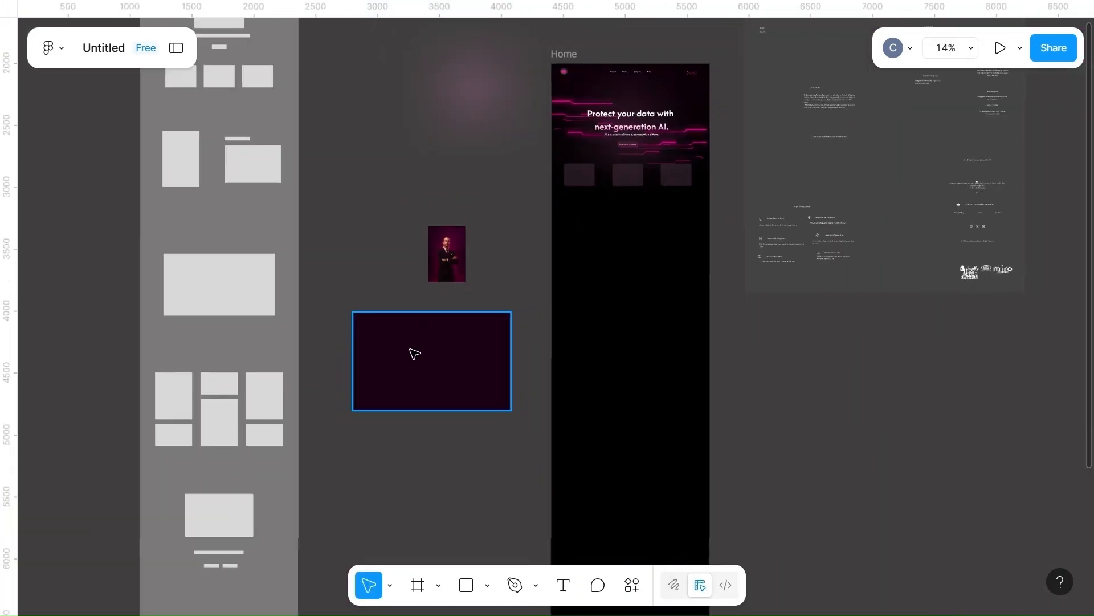
pyautogui.moveTo(413, 354); pyautogui.dragTo(611, 263)
pyautogui.scroll(3, 611, 263)
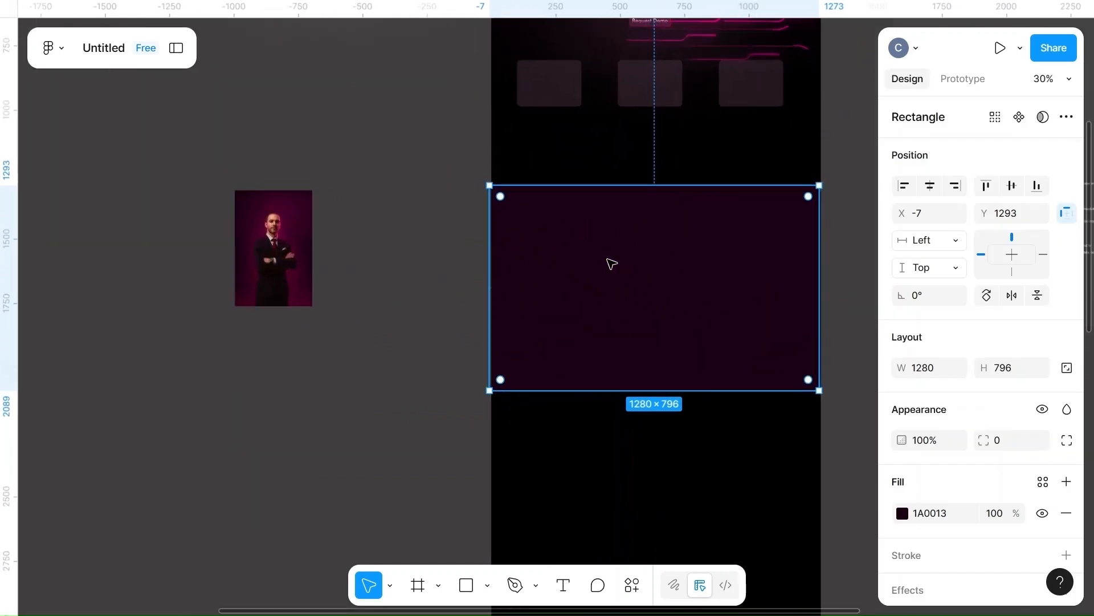
# - Set the opacity of the section rectangle's fill to 50%
pyautogui.hscroll(2, 612, 263)
pyautogui.scroll(2, 612, 264)
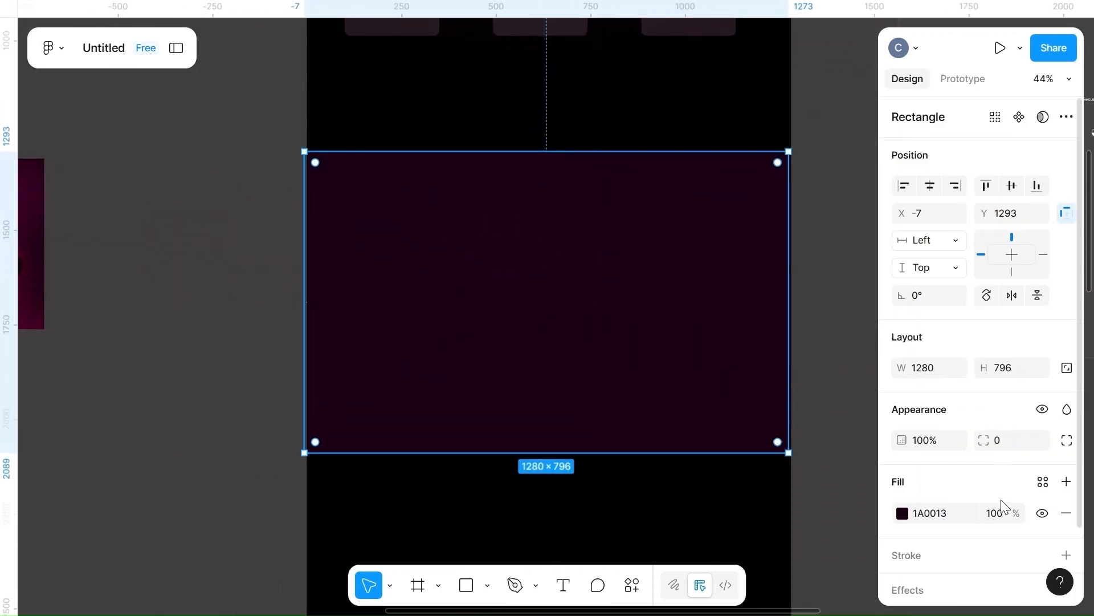
pyautogui.press('BackSpace')
pyautogui.write('50')
pyautogui.click(866, 504)
# - Place the portrait image on the dark purple section in the Home frame, at about X 100, Y 1466
pyautogui.scroll(-3, 864, 504)
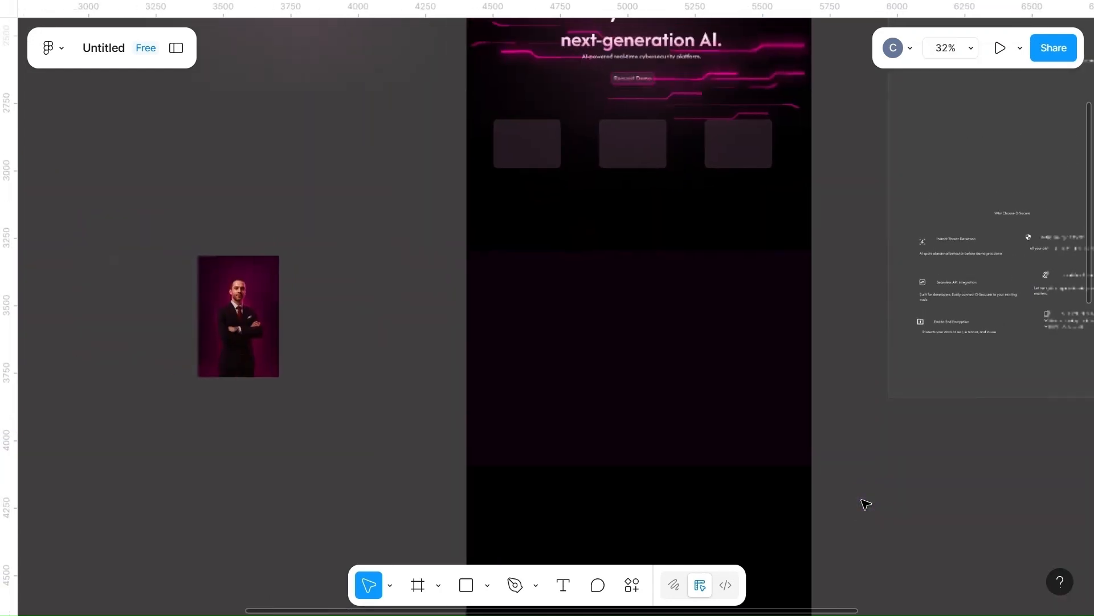
pyautogui.hscroll(2, 798, 467)
pyautogui.moveTo(187, 325); pyautogui.dragTo(478, 369)
pyautogui.hscroll(4, 479, 370)
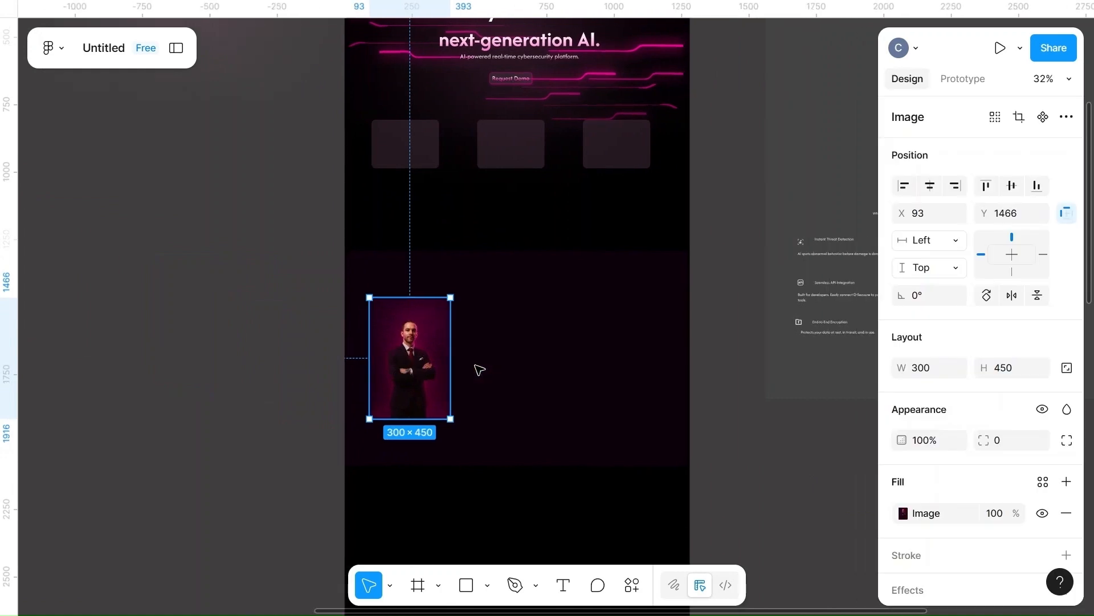
pyautogui.scroll(3, 418, 419)
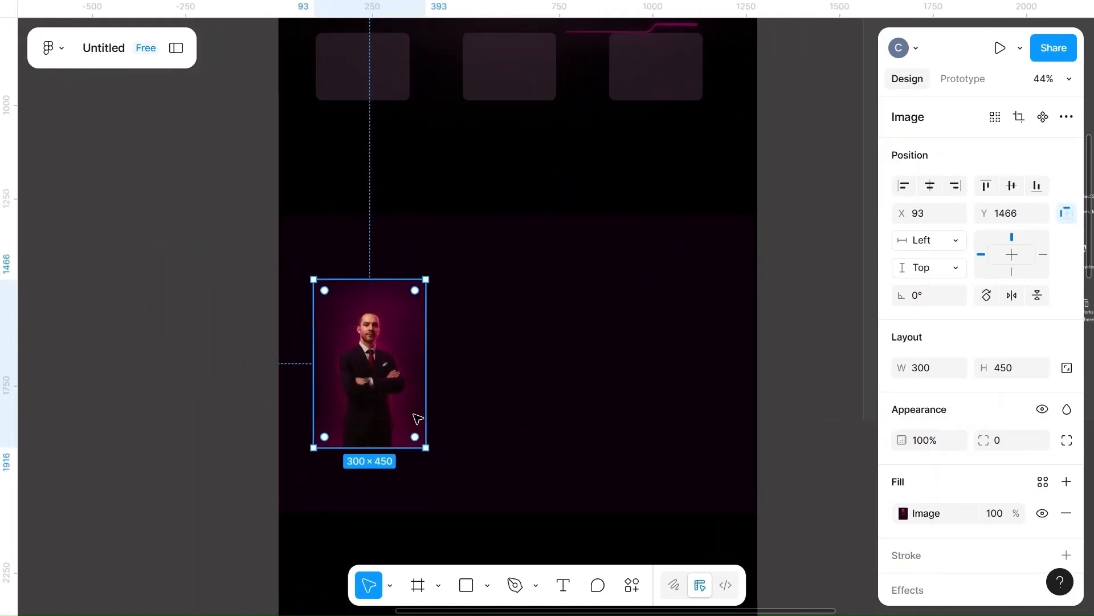
pyautogui.moveTo(373, 380)
pyautogui.mouseDown()
pyautogui.moveTo(398, 376)
pyautogui.moveTo(374, 375)
pyautogui.moveTo(383, 379)
pyautogui.mouseUp()
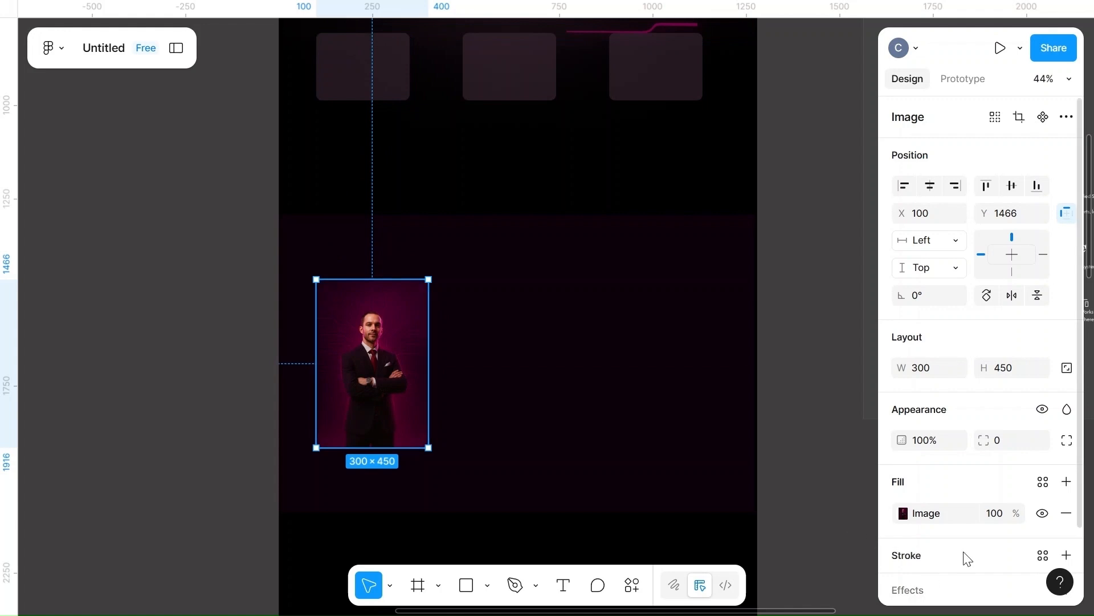
# - Add a drop shadow to the portrait image with an X offset of 2
pyautogui.scroll(-2, 968, 559)
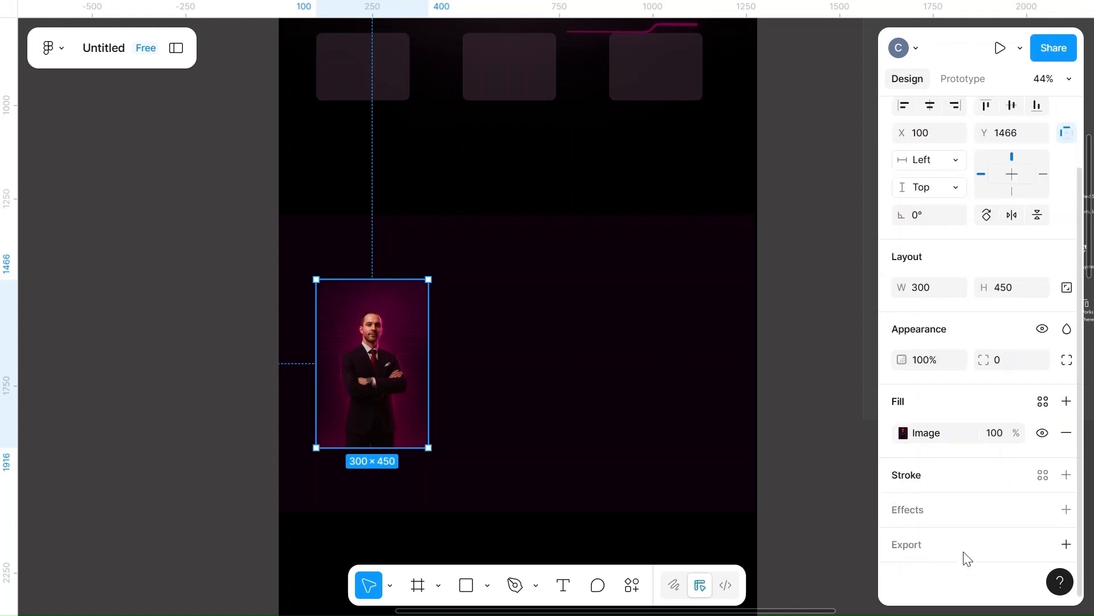
pyautogui.click(1067, 511)
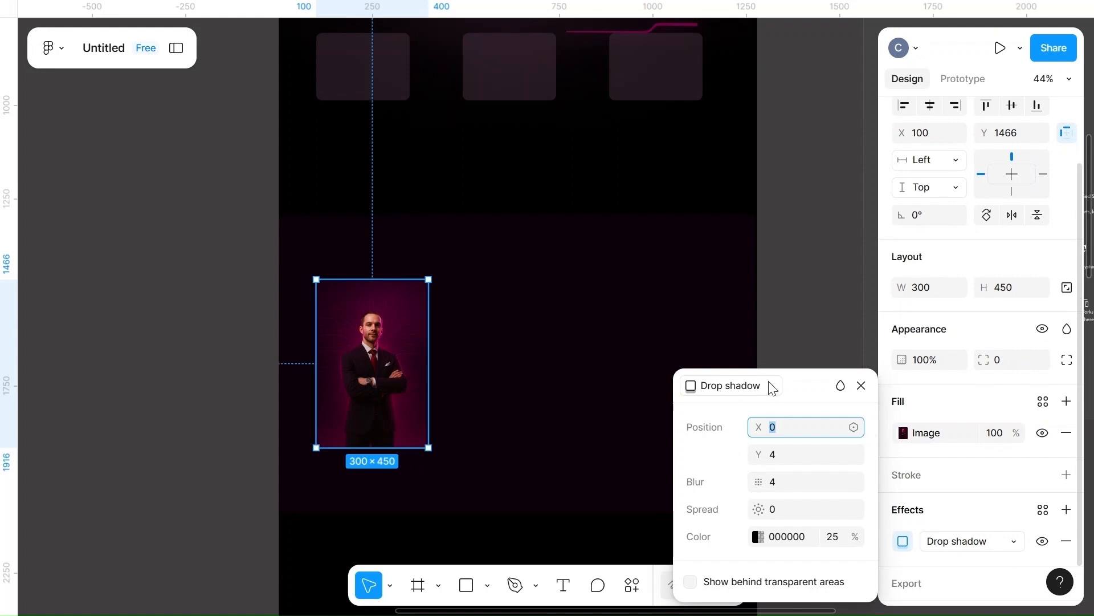
pyautogui.press('BackSpace')
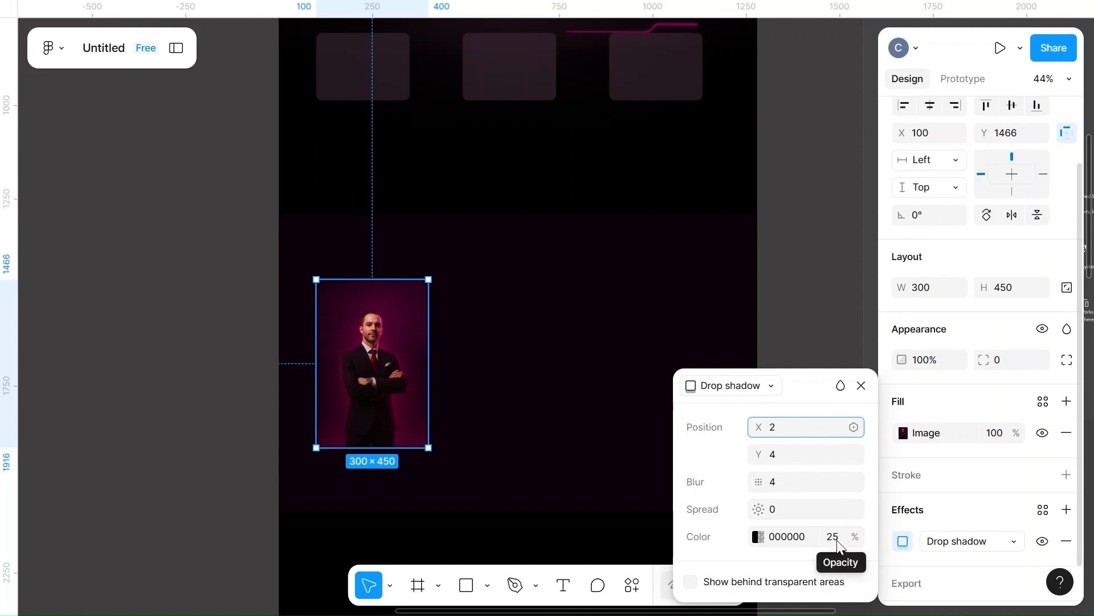
pyautogui.click(674, 283)
# - Set the portrait image's layer blend mode to Normal
pyautogui.click(379, 350)
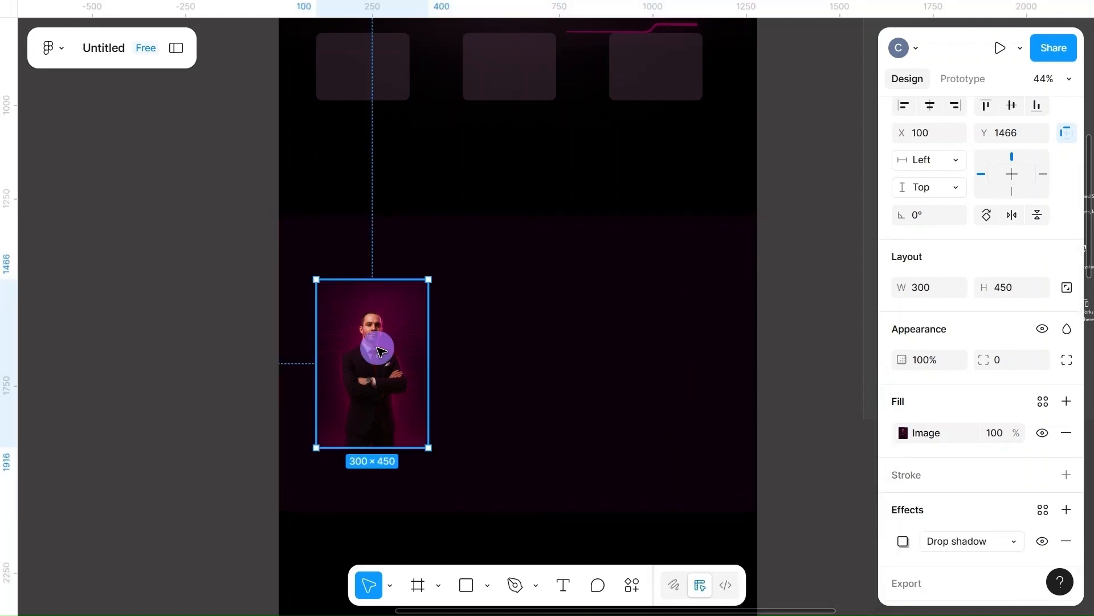
pyautogui.click(1067, 329)
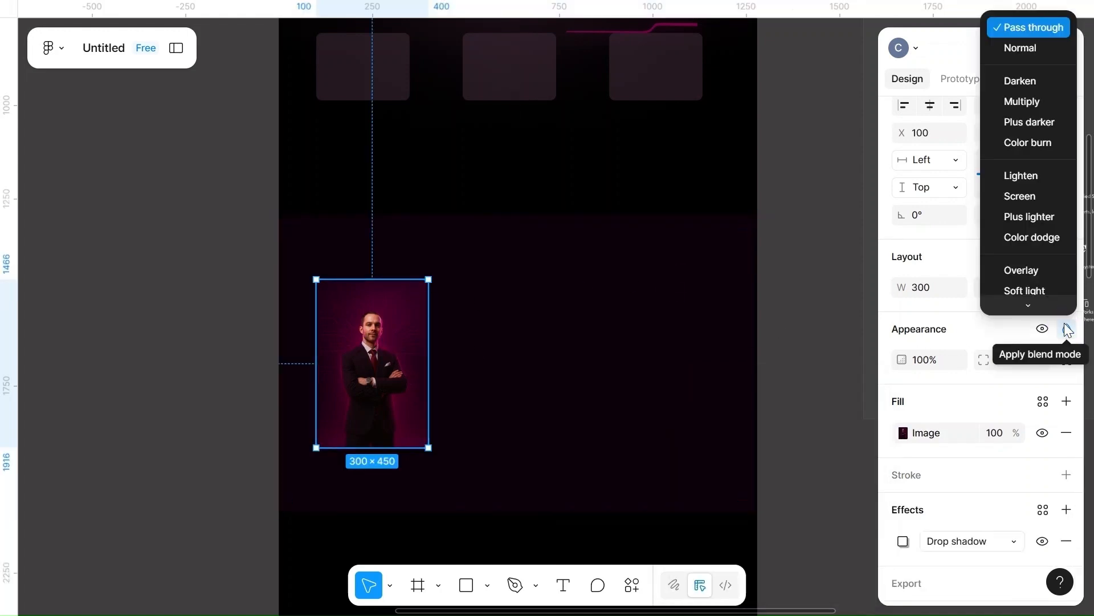
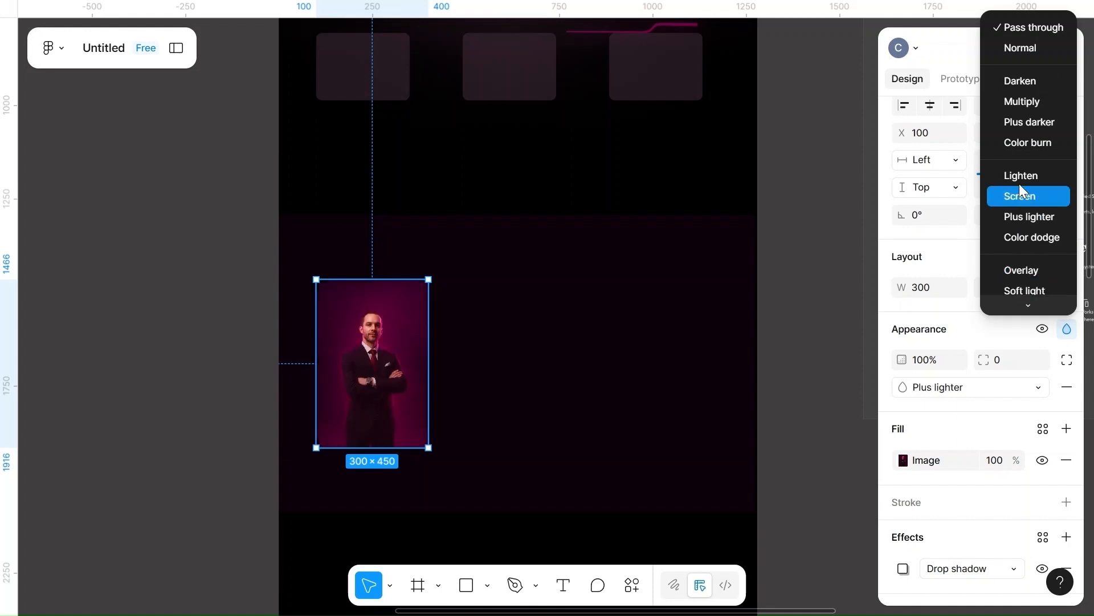
pyautogui.click(1037, 48)
pyautogui.click(562, 398)
# - Move the blurred pink ellipse from the canvas into the Home frame beside the portrait, at about X 428, Y 1543
pyautogui.scroll(-2, 563, 399)
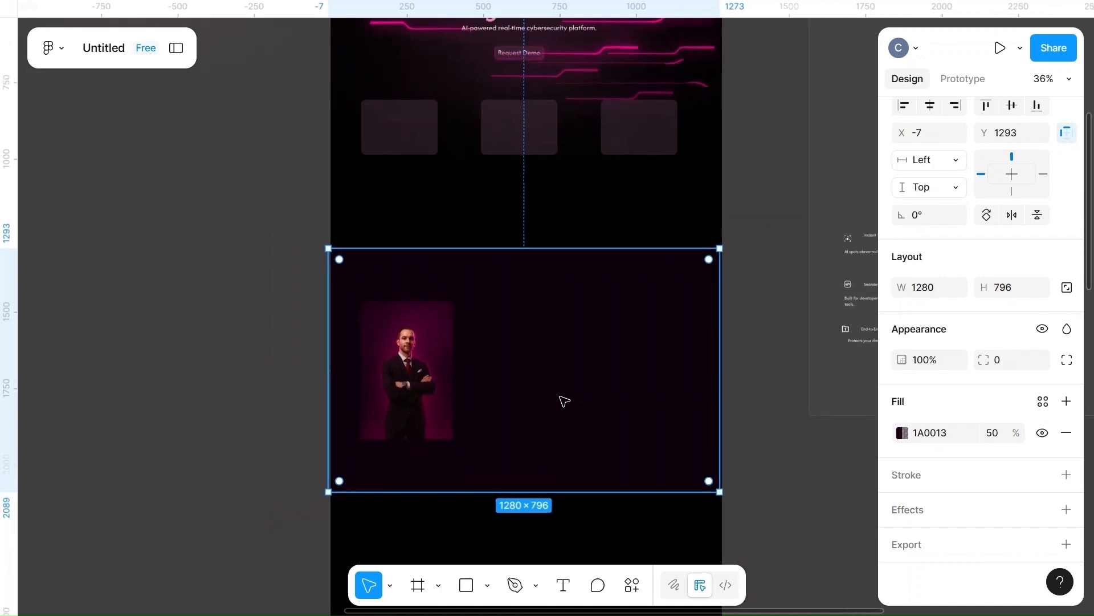
pyautogui.hscroll(3, 564, 401)
pyautogui.scroll(-1, 565, 401)
pyautogui.scroll(-1, 565, 401)
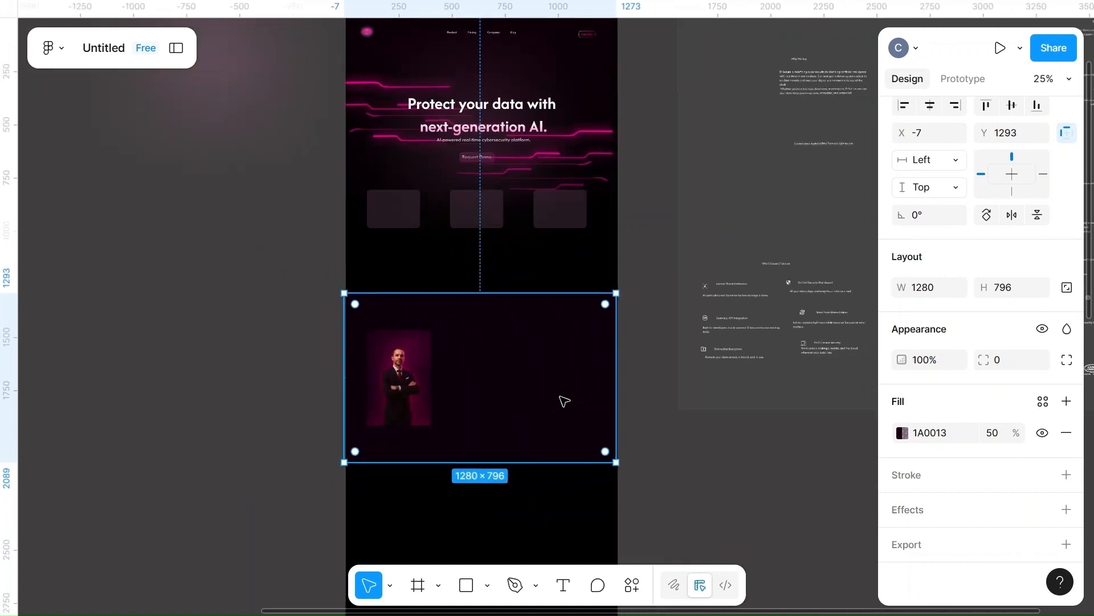
pyautogui.click(217, 72)
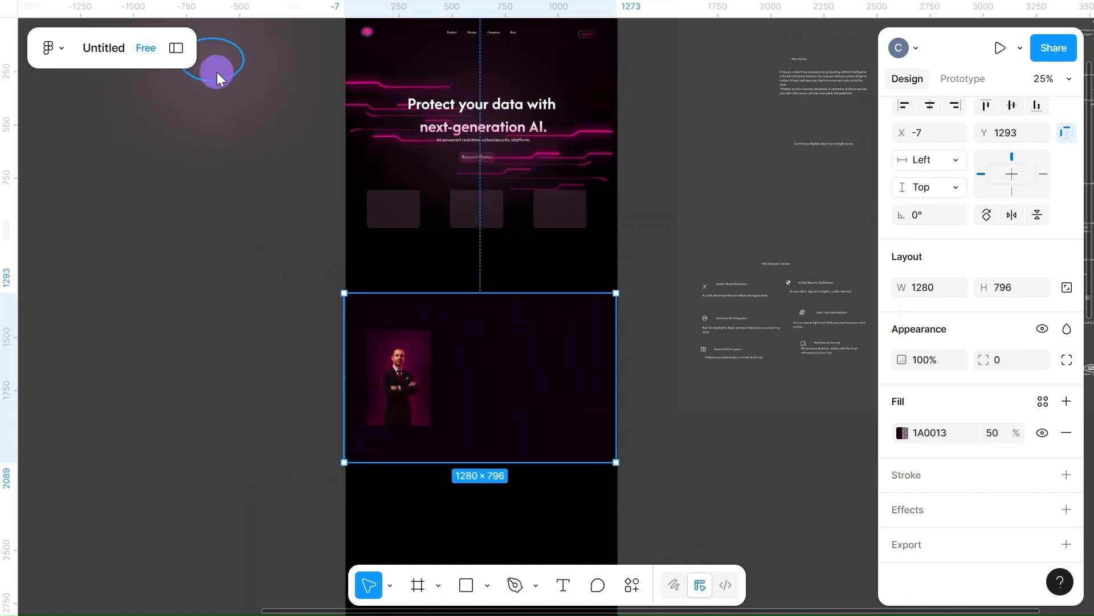
pyautogui.moveTo(217, 72); pyautogui.dragTo(476, 380)
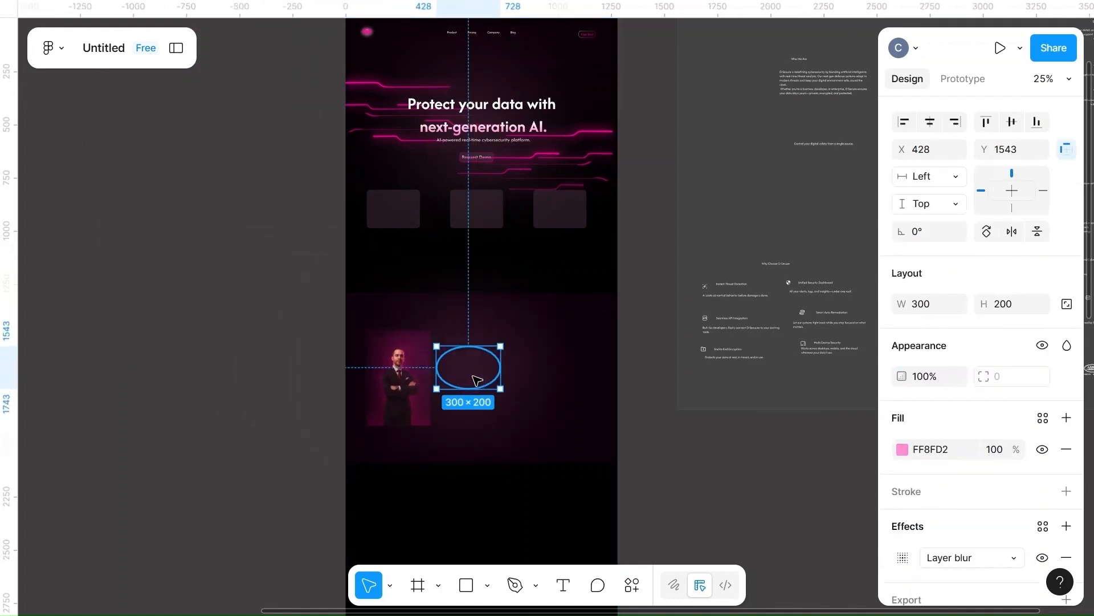
# - Shift the blurred ellipse towards the right half of the dark purple section, to about X 895, Y 1552
pyautogui.scroll(5, 475, 380)
pyautogui.hscroll(3, 477, 379)
pyautogui.scroll(-2, 456, 373)
pyautogui.click(384, 353)
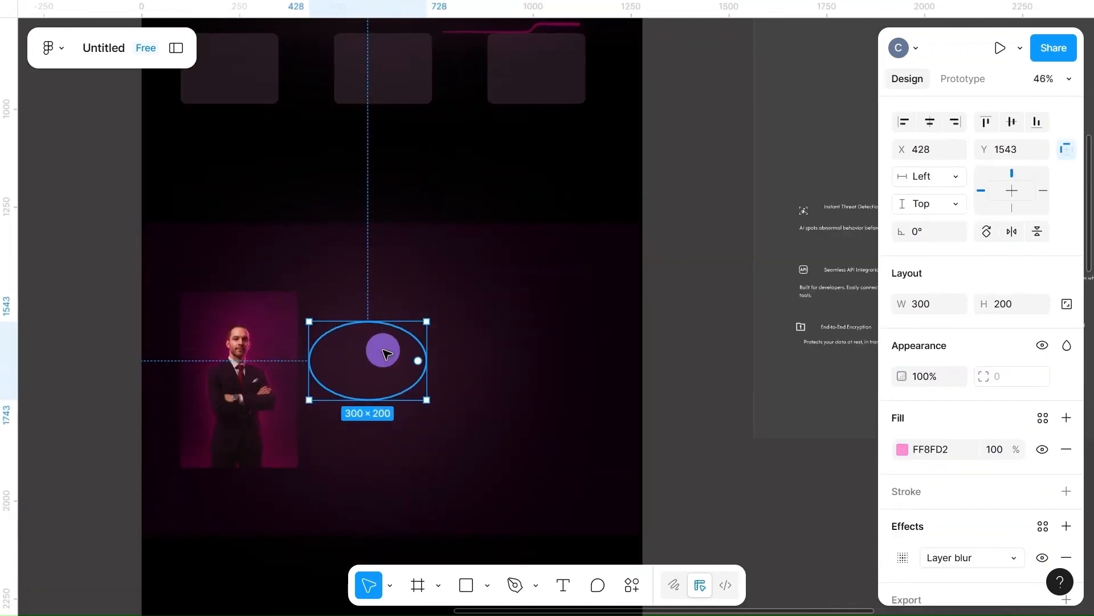
pyautogui.moveTo(384, 352); pyautogui.dragTo(559, 354)
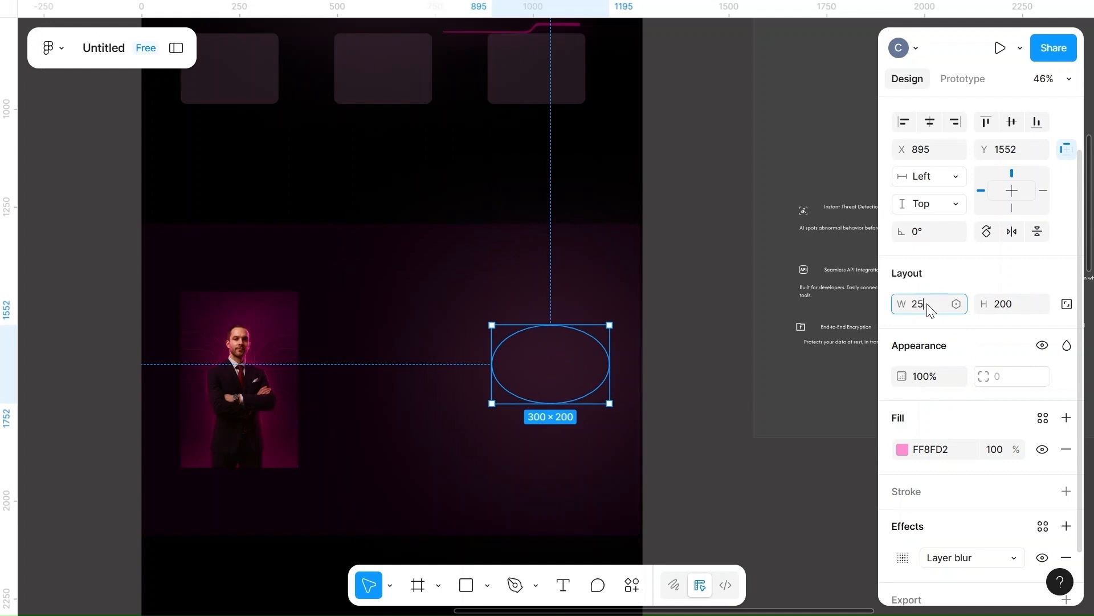
# - Resize the blurred ellipse to 250 × 150 and move it to the section's right edge, at about X 1023, Y 1569
pyautogui.click(1014, 304)
pyautogui.press('BackSpace')
pyautogui.write('1')
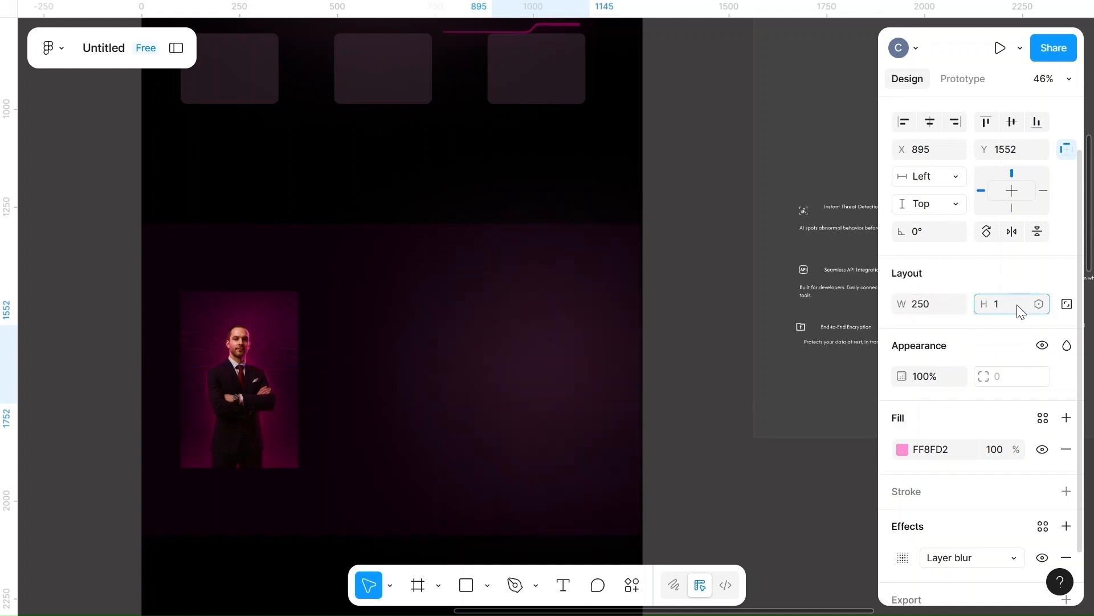
pyautogui.write('50')
pyautogui.click(638, 307)
pyautogui.click(566, 383)
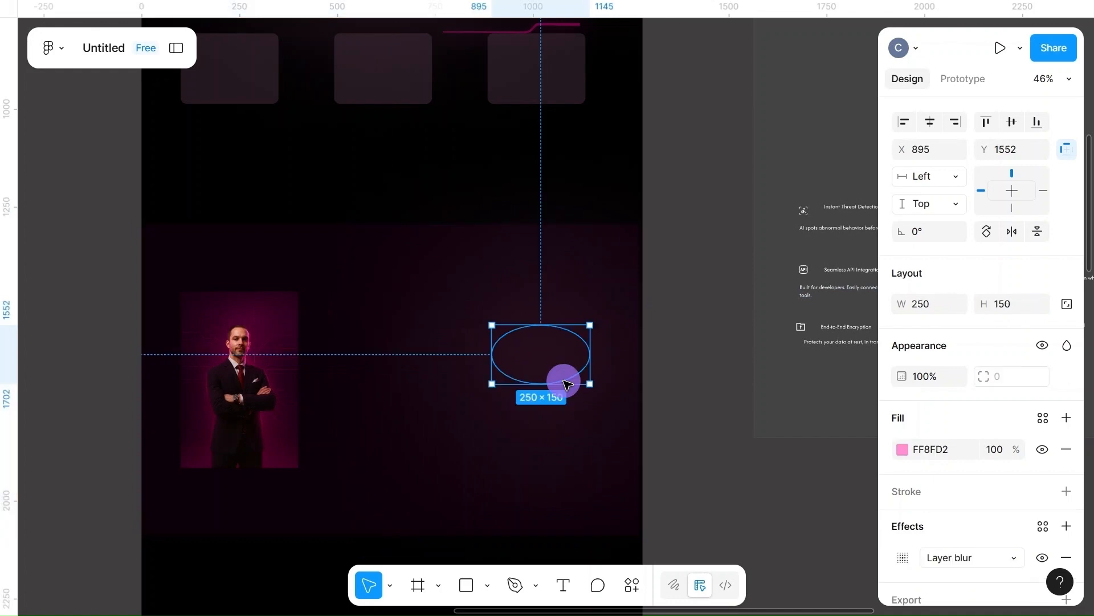
pyautogui.moveTo(554, 363); pyautogui.dragTo(604, 366)
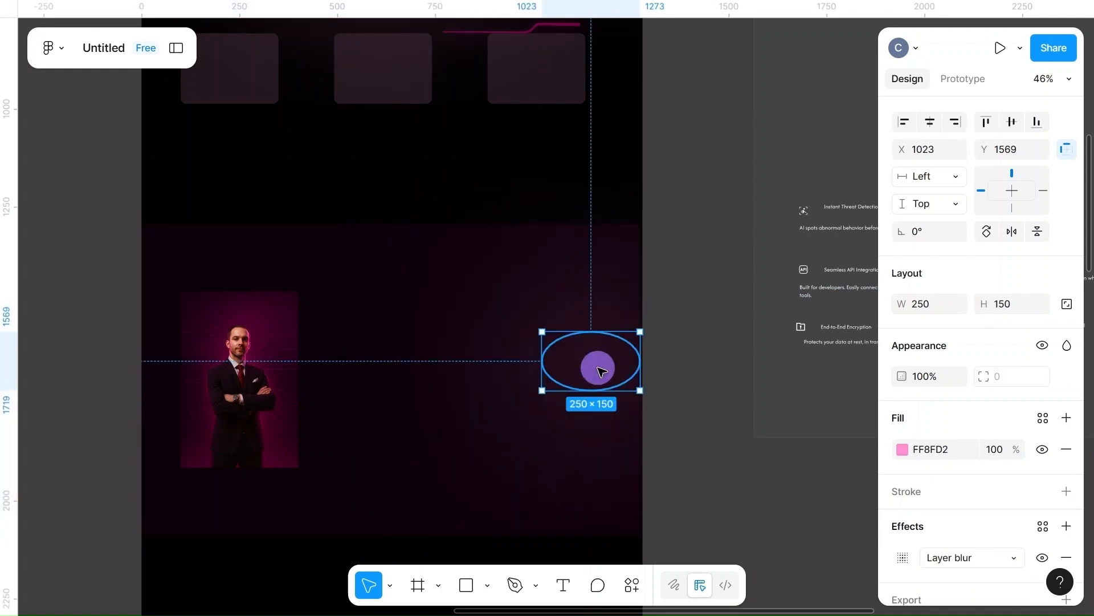
pyautogui.click(703, 352)
# - Place a copy of the blurred ellipse over the left side of the portrait image, at about X 14, Y 1616
pyautogui.scroll(-3, 708, 355)
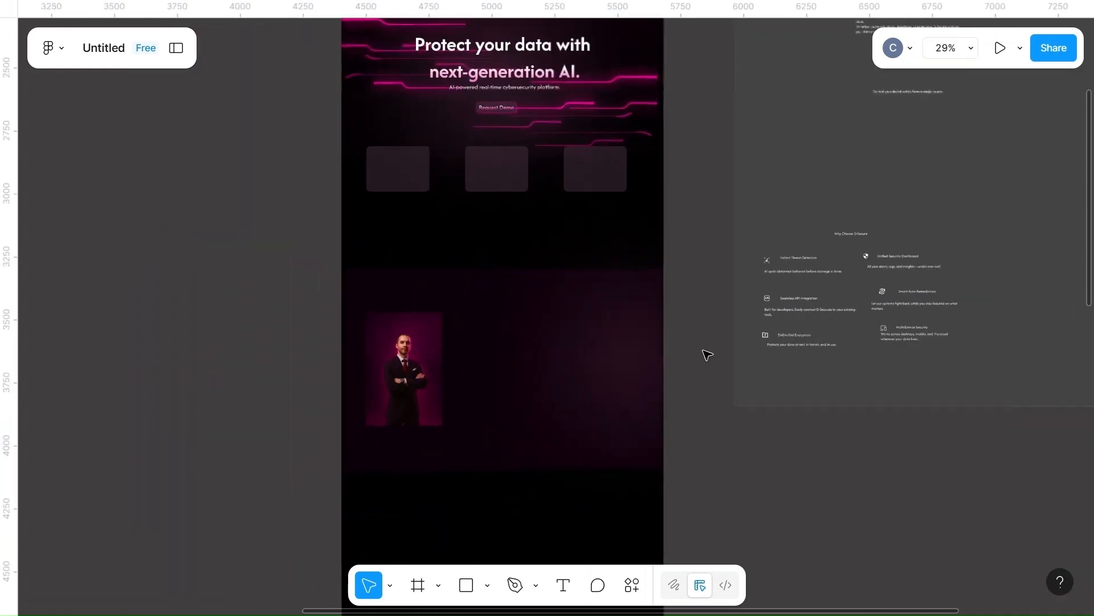
pyautogui.click(630, 358)
pyautogui.moveTo(629, 359); pyautogui.dragTo(379, 367)
pyautogui.scroll(5, 379, 367)
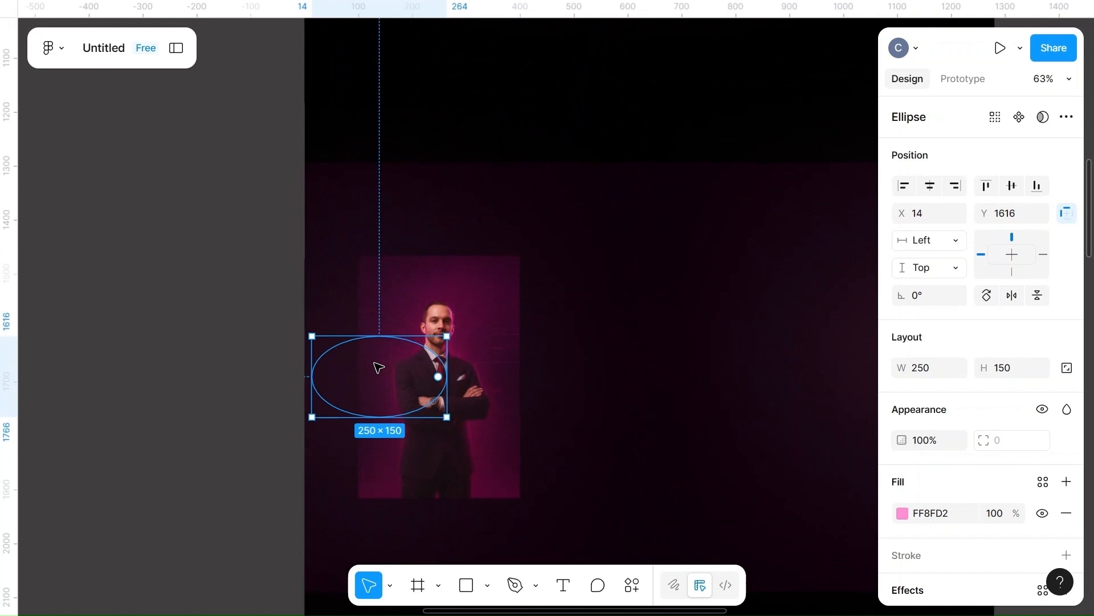
pyautogui.rightClick(376, 368)
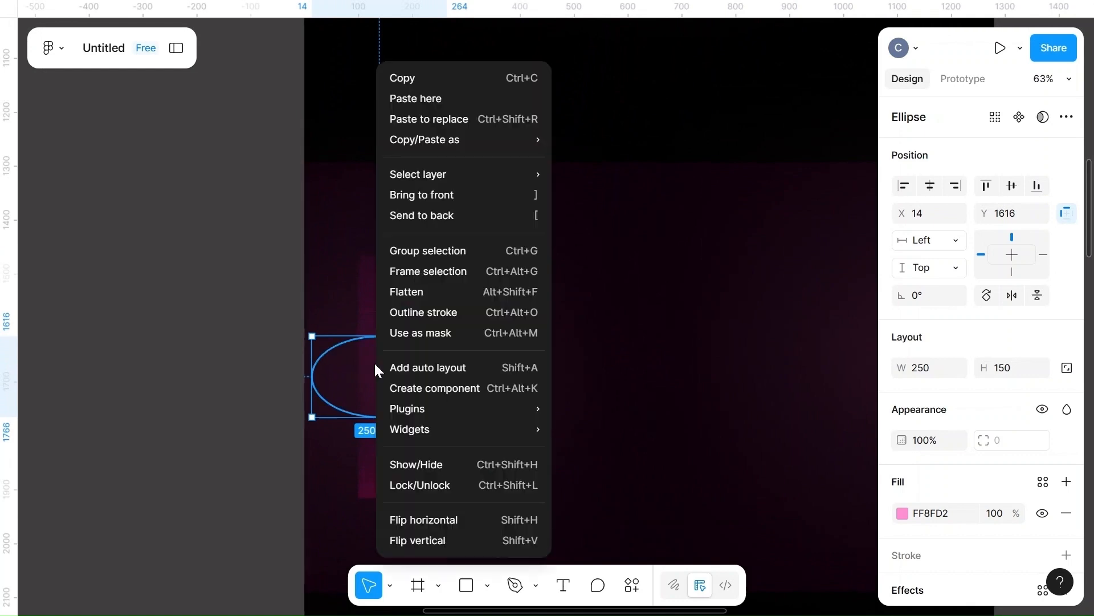
pyautogui.click(654, 300)
# - Centre the blurred ellipse over the portrait image, at X 125, Y 1616
pyautogui.click(435, 311)
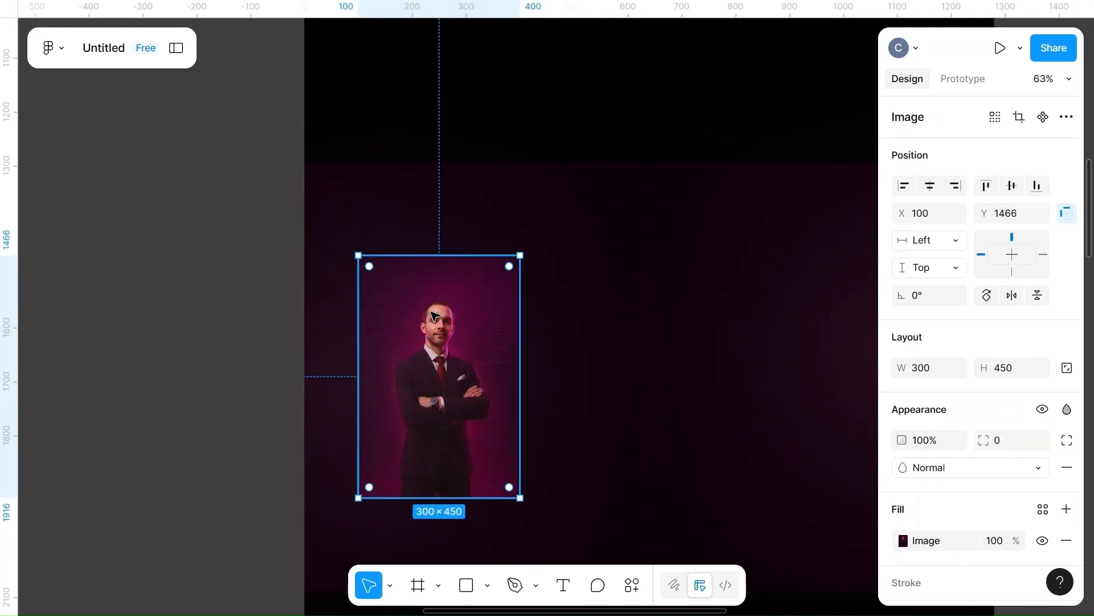
pyautogui.click(345, 380)
pyautogui.moveTo(345, 380); pyautogui.dragTo(407, 380)
# - Try using the portrait image as a mask for the blurred ellipse, and undo the mask
pyautogui.keyDown('shift'); pyautogui.click(481, 281); pyautogui.keyUp('shift')
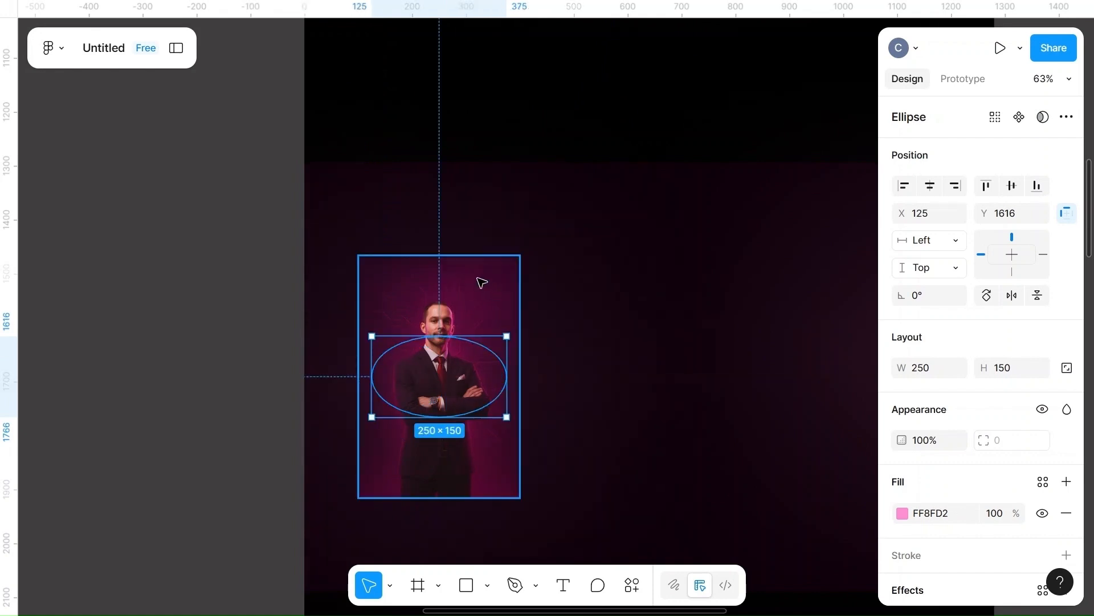
pyautogui.rightClick(390, 326)
pyautogui.click(437, 327)
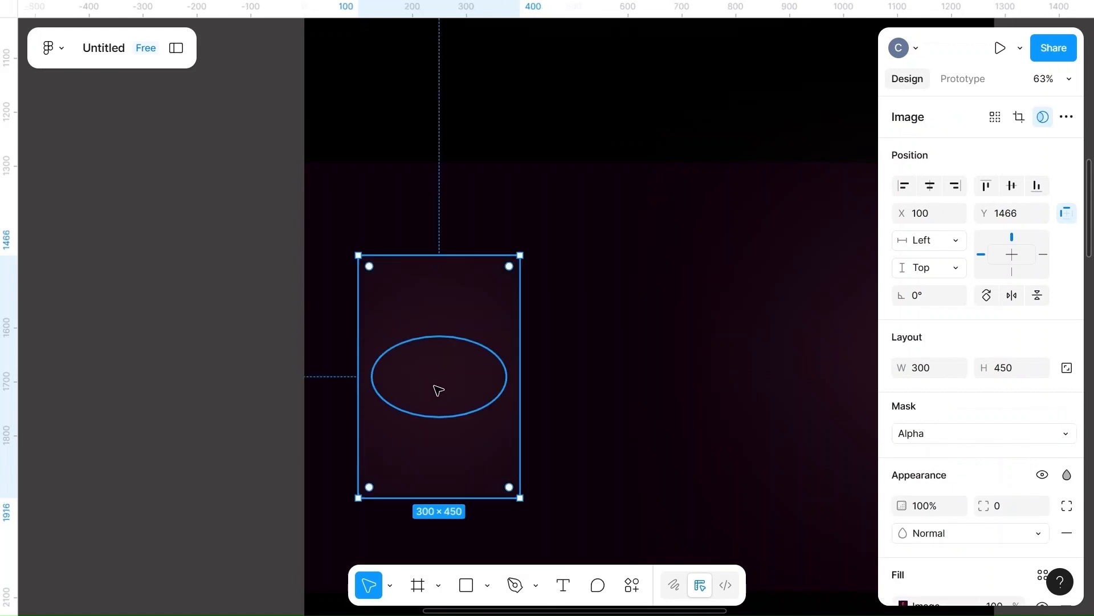
pyautogui.hotkey('ctrl', 'z')
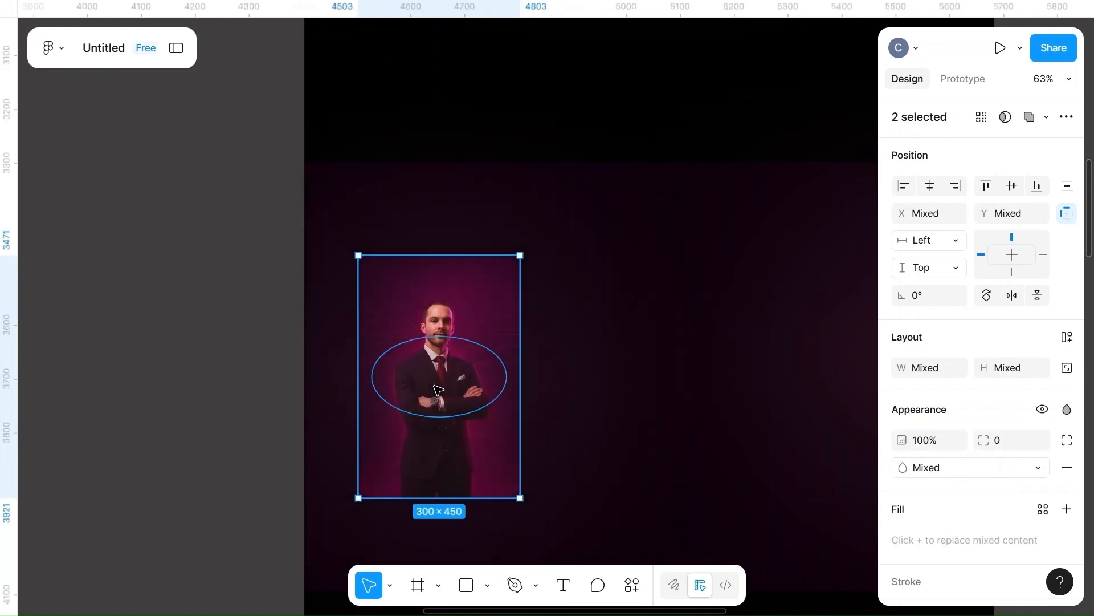
# - Move the portrait image and its blurred ellipse together further right within the dark purple section
pyautogui.moveTo(438, 374); pyautogui.dragTo(556, 388)
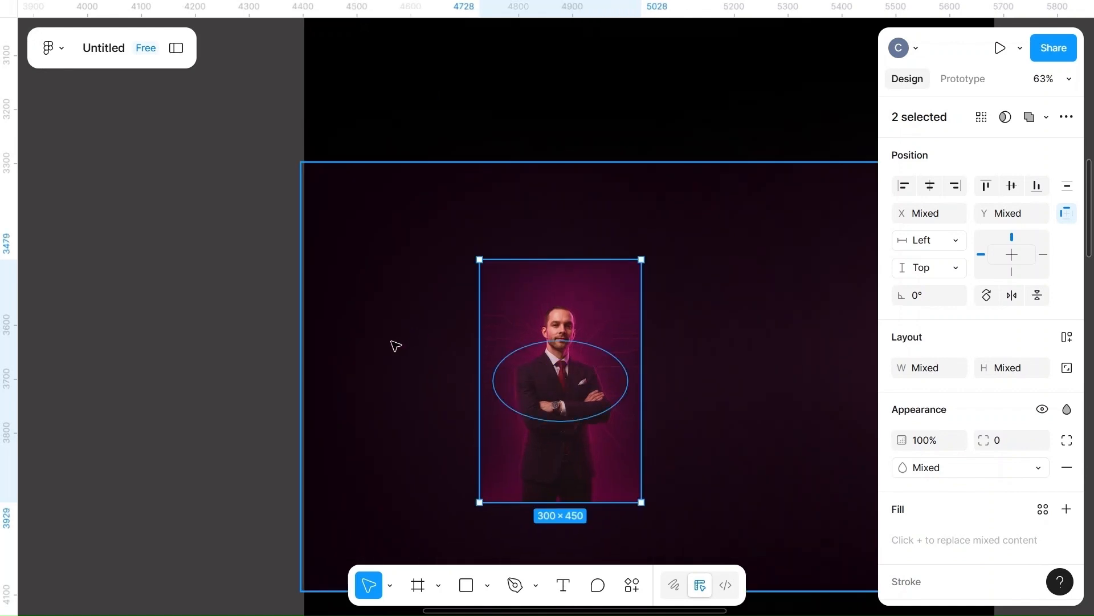
# - Move the blurred ellipse off the portrait image to its left side, at X 104, Y 1602
pyautogui.click(428, 376)
pyautogui.click(562, 381)
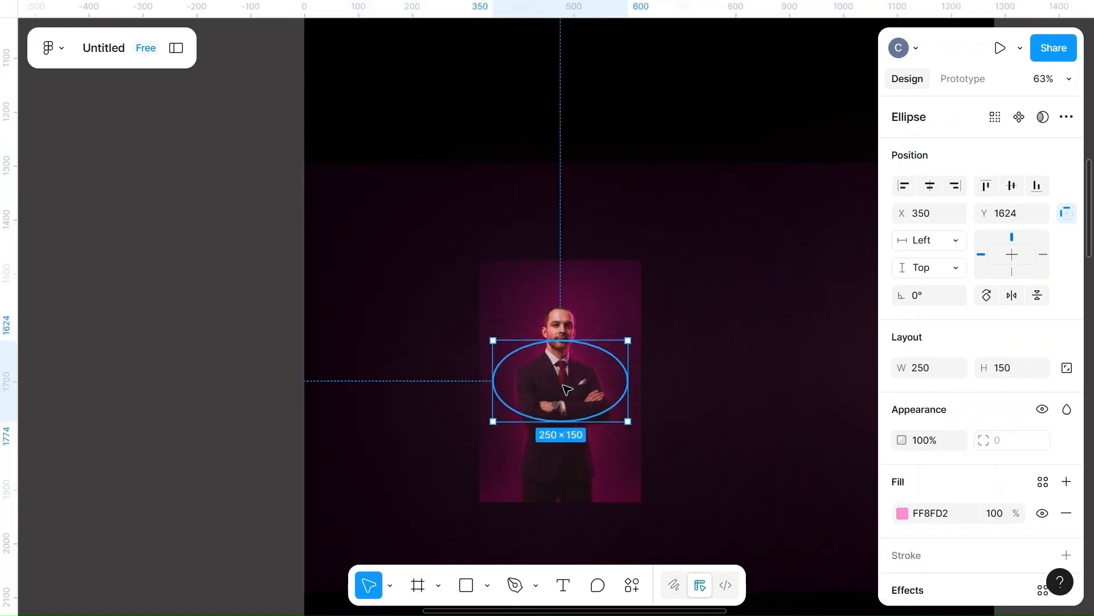
pyautogui.moveTo(460, 376); pyautogui.dragTo(430, 366)
pyautogui.click(567, 364)
pyautogui.rightClick(566, 365)
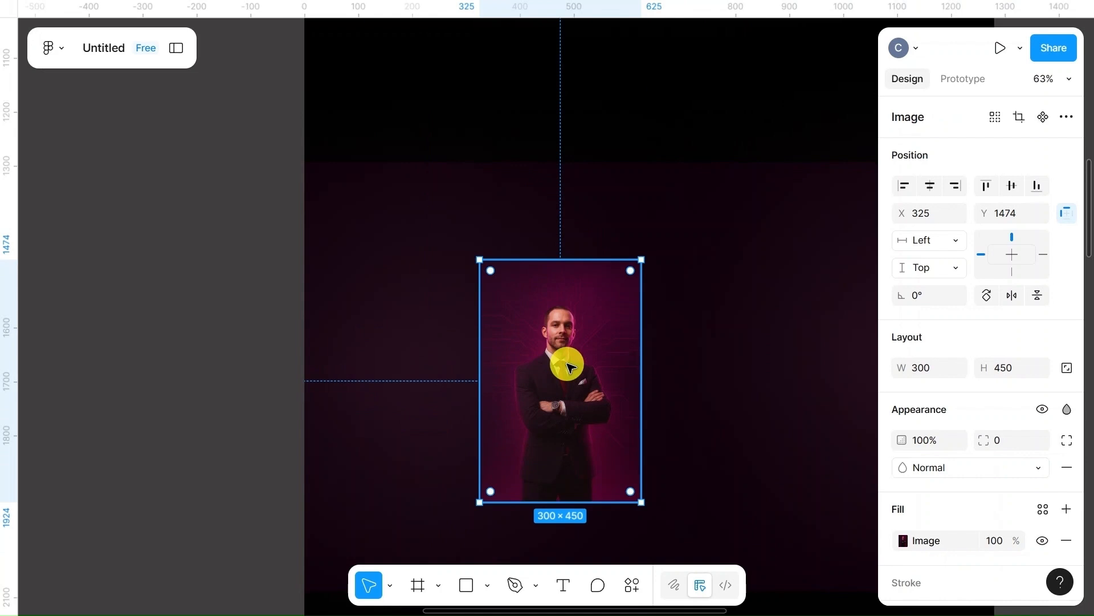
pyautogui.click(623, 195)
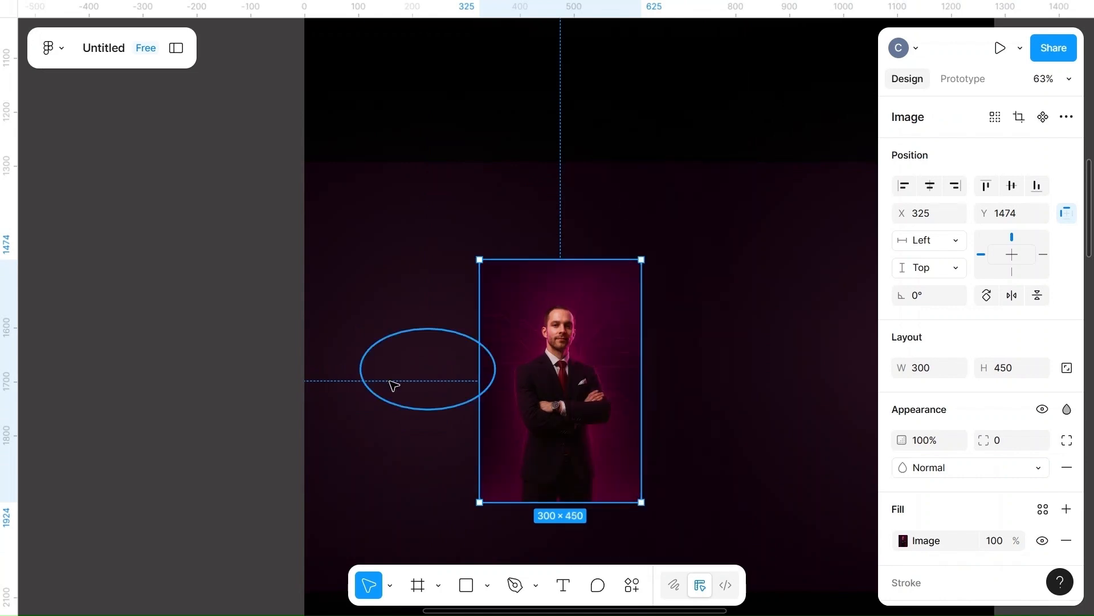
# - Move the portrait image left over the blurred ellipse, to X 104, Y 1466
pyautogui.click(391, 386)
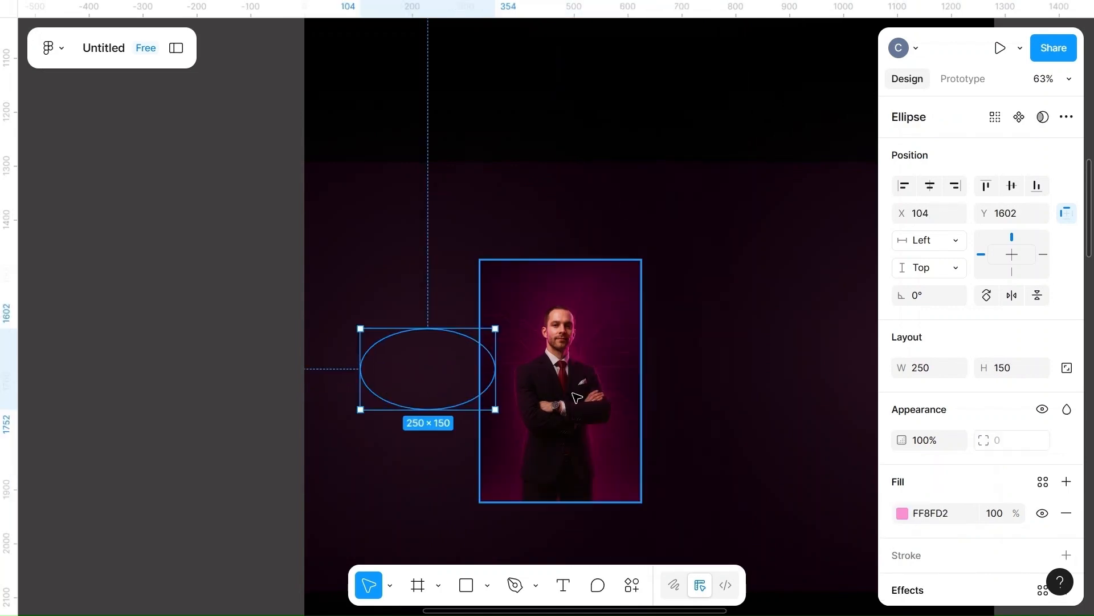
pyautogui.moveTo(568, 391); pyautogui.dragTo(457, 393)
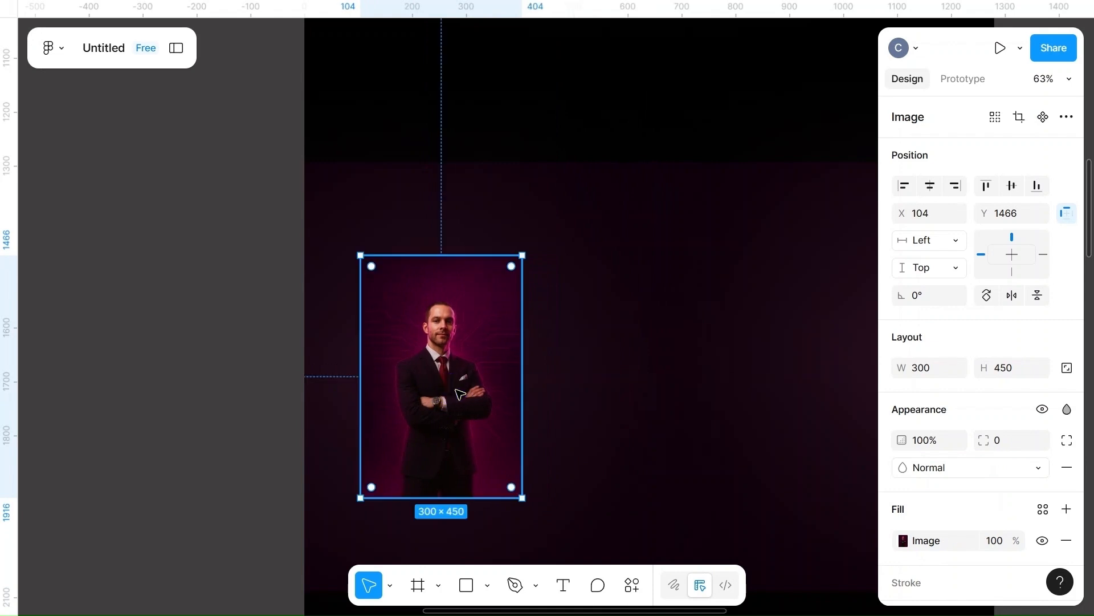
pyautogui.scroll(5, 459, 394)
pyautogui.scroll(-4, 460, 393)
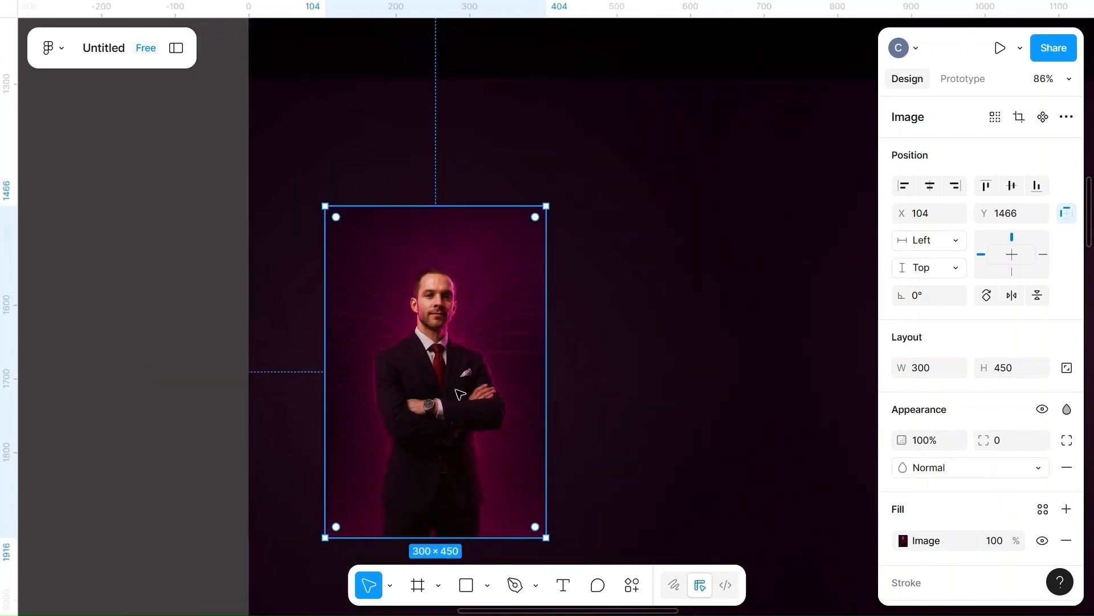
pyautogui.hscroll(2, 457, 391)
pyautogui.scroll(-2, 456, 387)
pyautogui.hscroll(3, 454, 386)
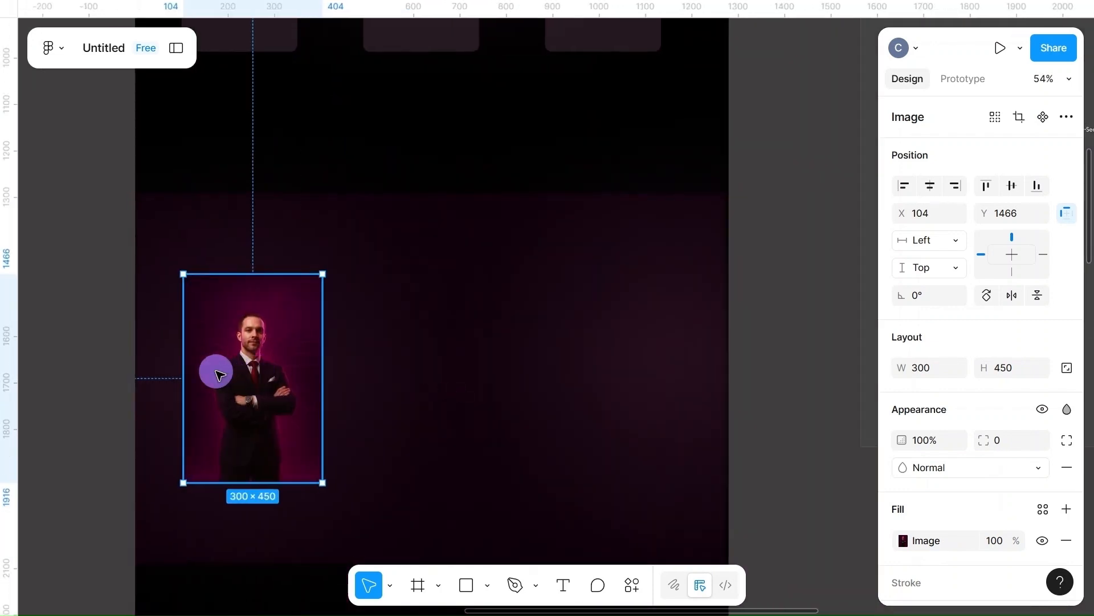
# - Align the portrait image's left edge with the first card above, at X 100, Y 1466
pyautogui.moveTo(215, 371); pyautogui.dragTo(167, 371)
pyautogui.moveTo(298, 390); pyautogui.dragTo(275, 425)
pyautogui.scroll(-3, 276, 425)
pyautogui.moveTo(244, 362); pyautogui.dragTo(297, 375)
pyautogui.scroll(5, 283, 367)
pyautogui.scroll(-3, 268, 372)
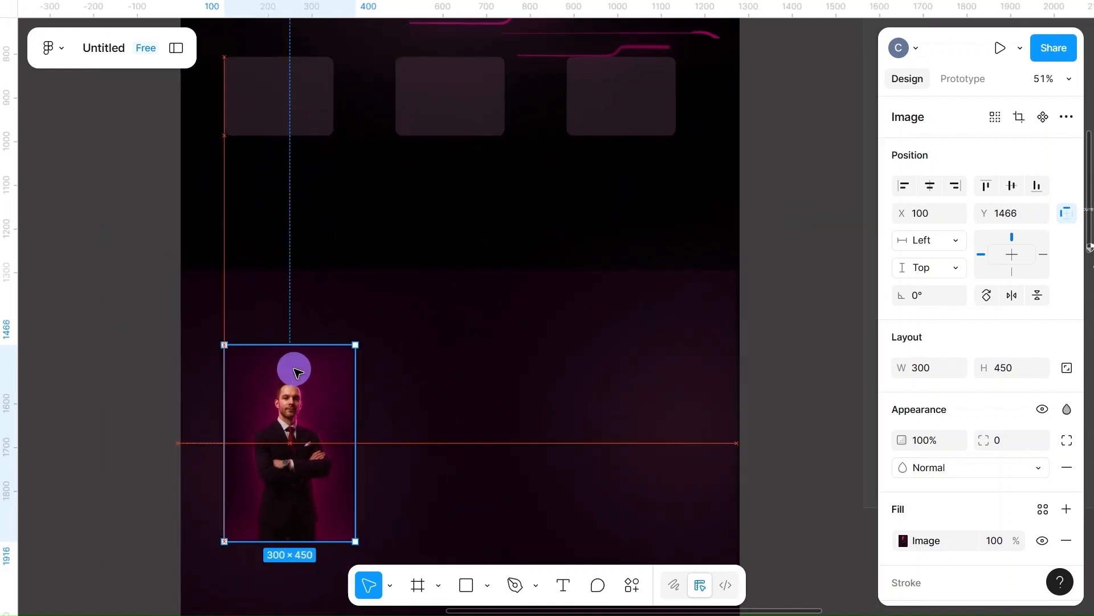
pyautogui.click(496, 349)
pyautogui.scroll(-3, 496, 354)
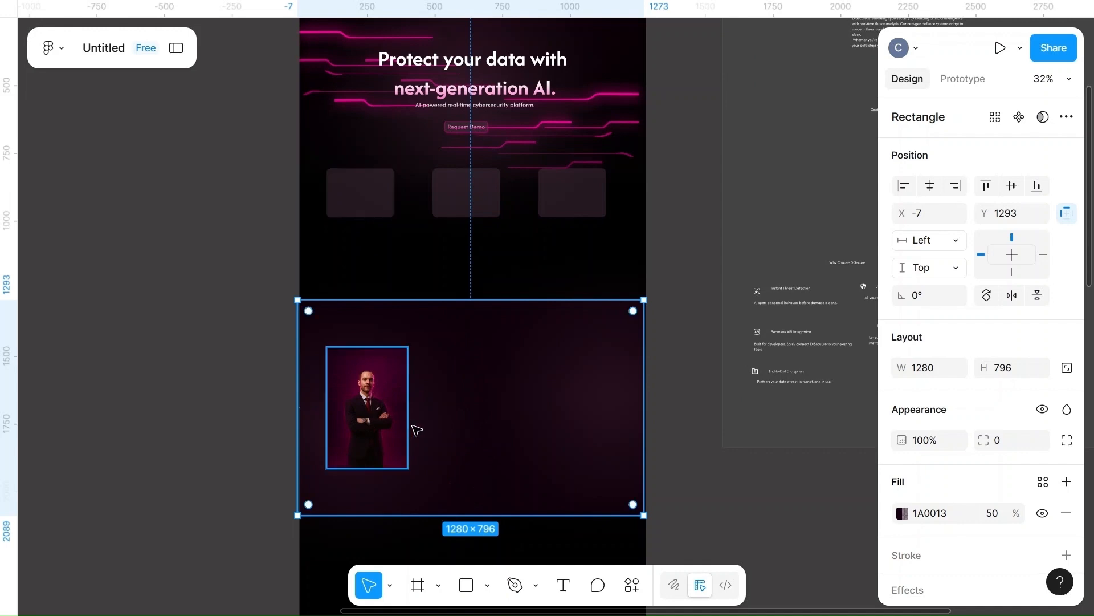
pyautogui.click(700, 500)
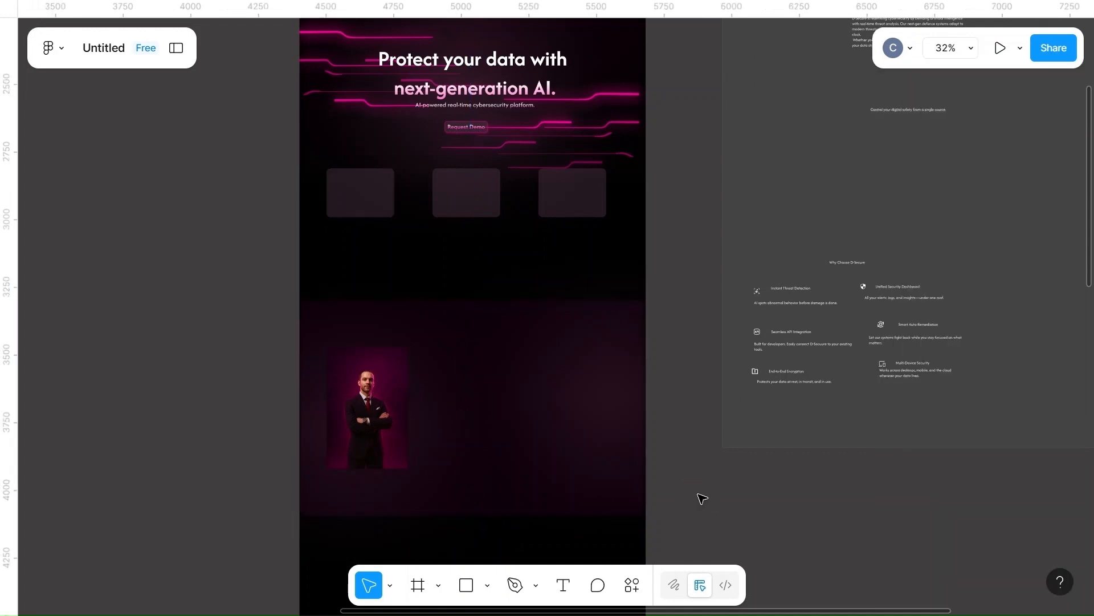
# - Move the "Who We Are" heading and its paragraph from the wireframe into the dark purple section, right of the portrait
pyautogui.scroll(-4, 702, 498)
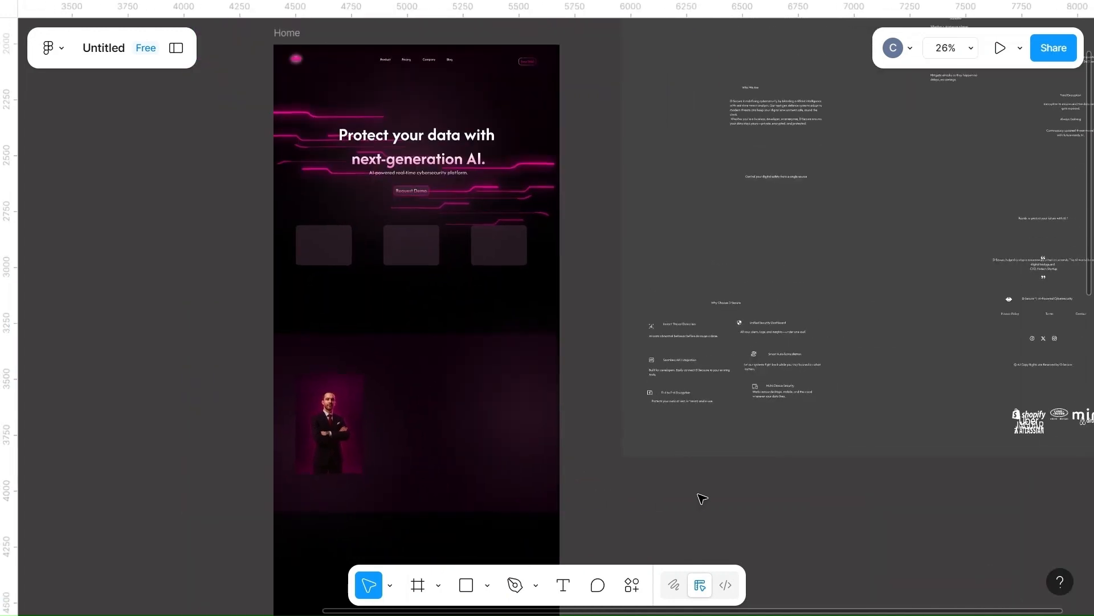
pyautogui.scroll(5, 781, 117)
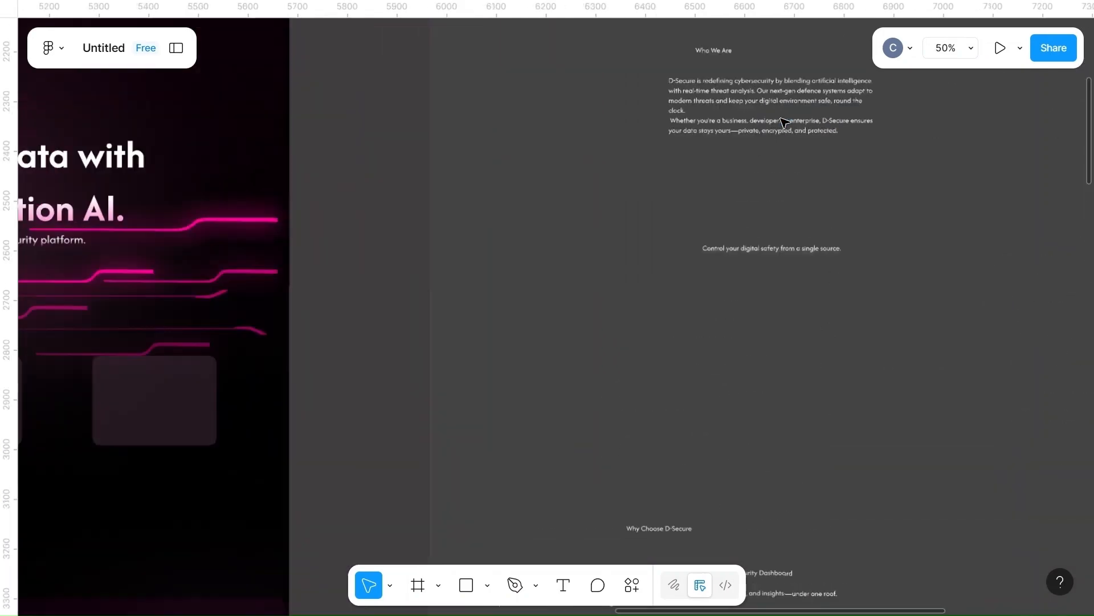
pyautogui.click(736, 176)
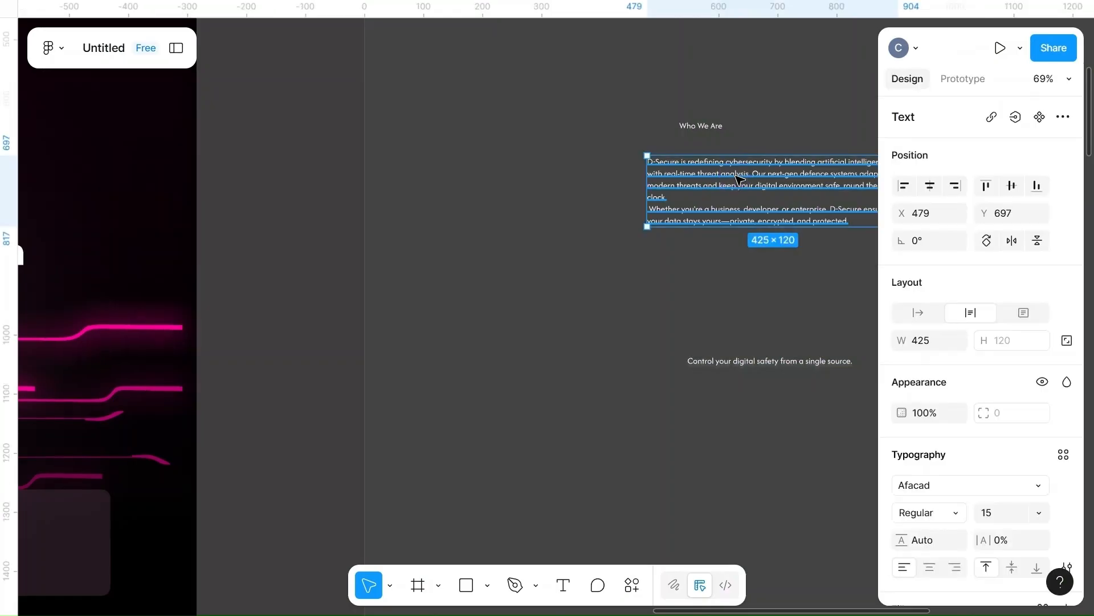
pyautogui.keyDown('shift'); pyautogui.click(700, 125); pyautogui.keyUp('shift')
pyautogui.scroll(-3, 700, 126)
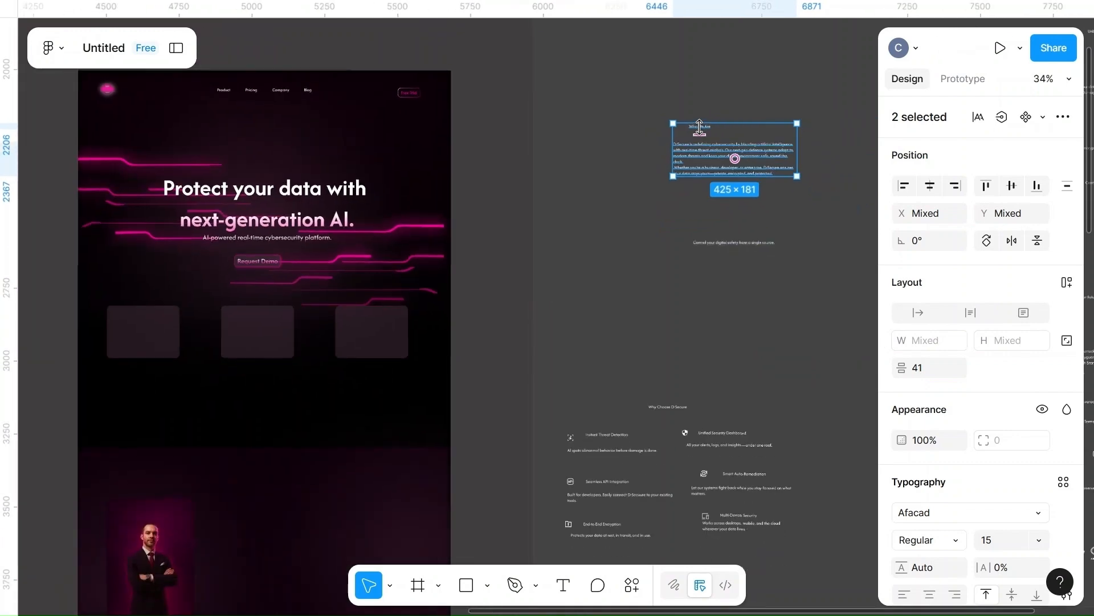
pyautogui.moveTo(743, 135); pyautogui.dragTo(353, 607)
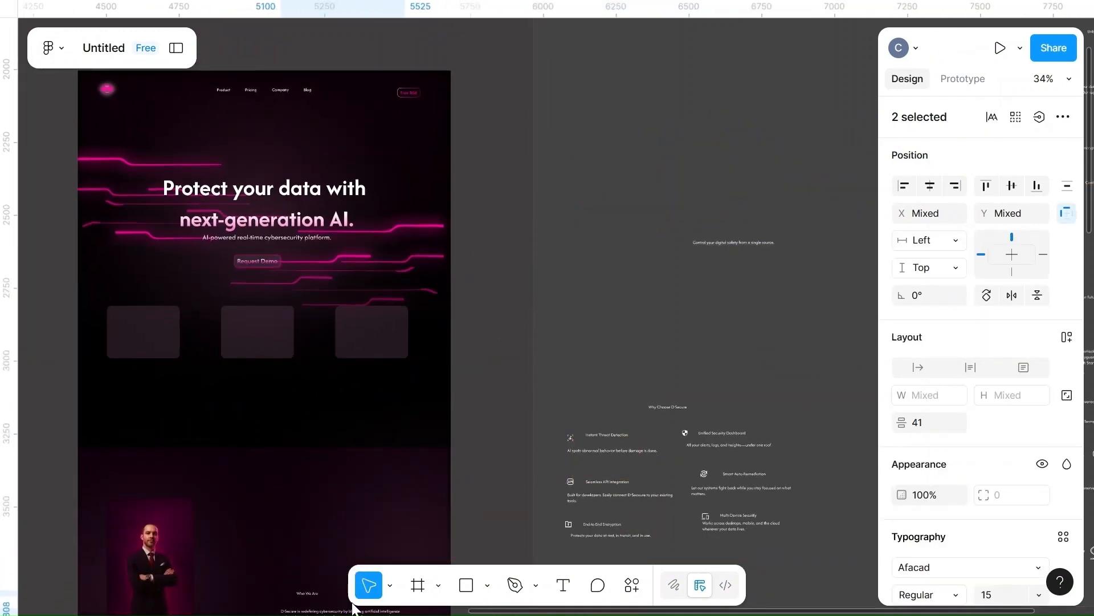
pyautogui.scroll(-4, 503, 479)
pyautogui.scroll(5, 504, 479)
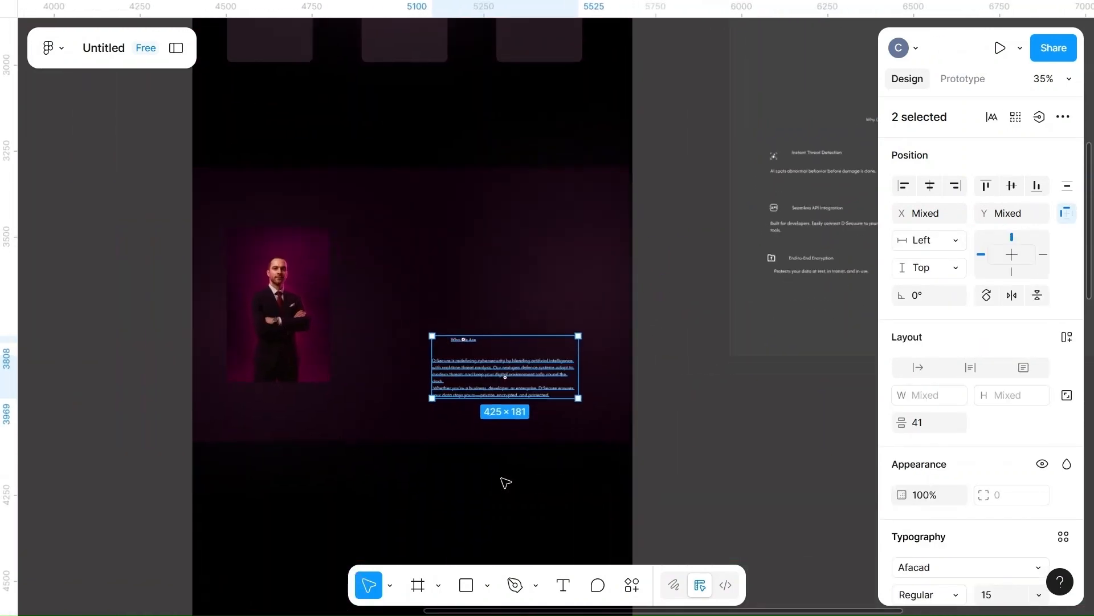
pyautogui.scroll(1, 506, 445)
pyautogui.moveTo(508, 377); pyautogui.dragTo(537, 272)
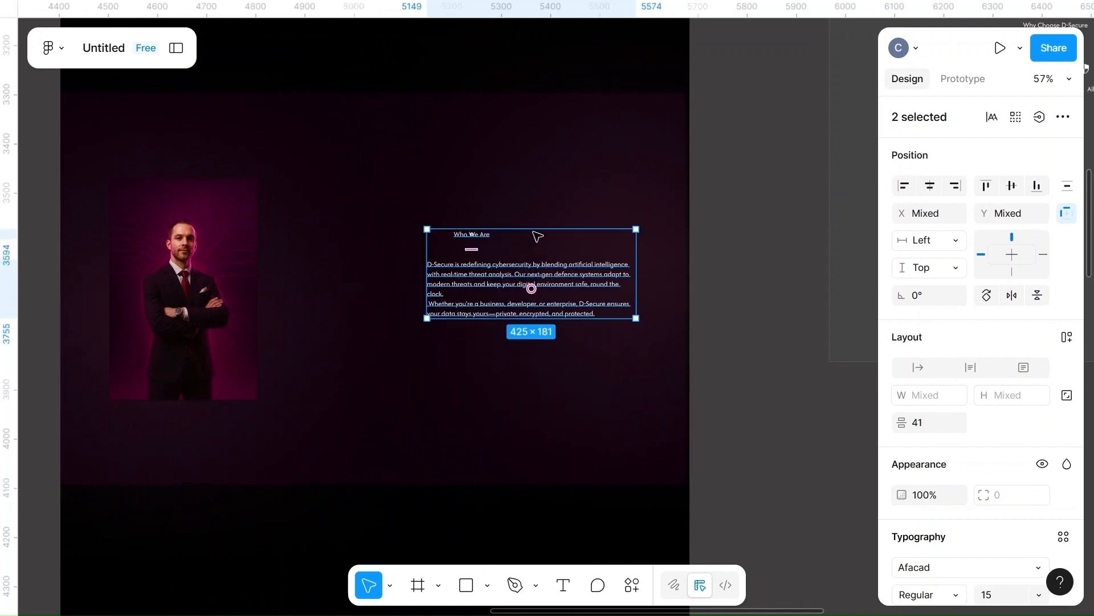
pyautogui.click(612, 205)
# - Align the "Who We Are" heading with the paragraph's left edge, just above it at X 746, Y 1588
pyautogui.click(472, 235)
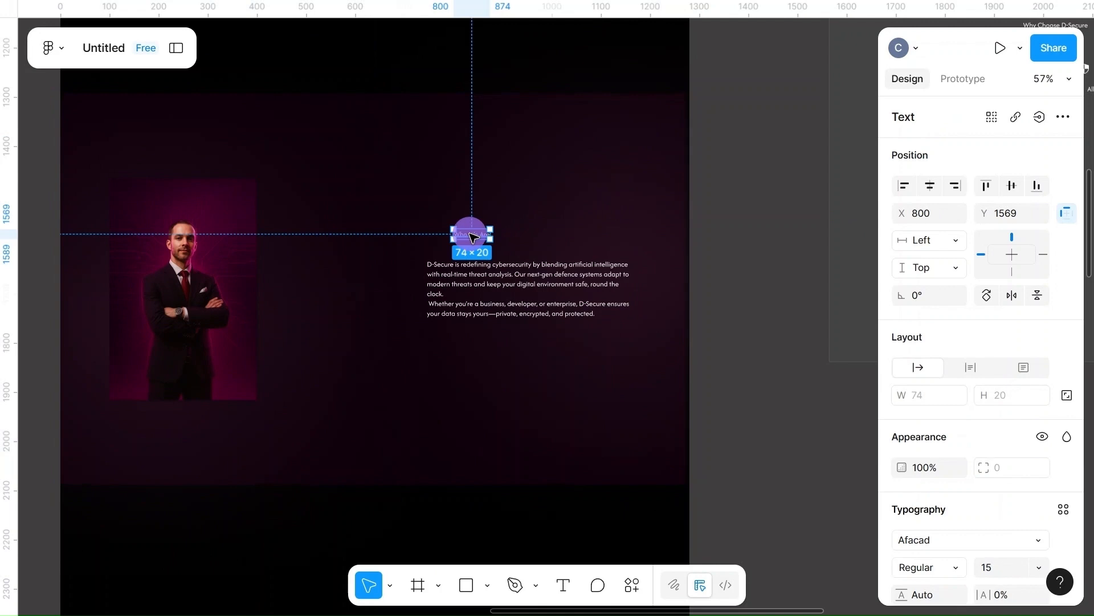
pyautogui.moveTo(472, 236); pyautogui.dragTo(451, 246)
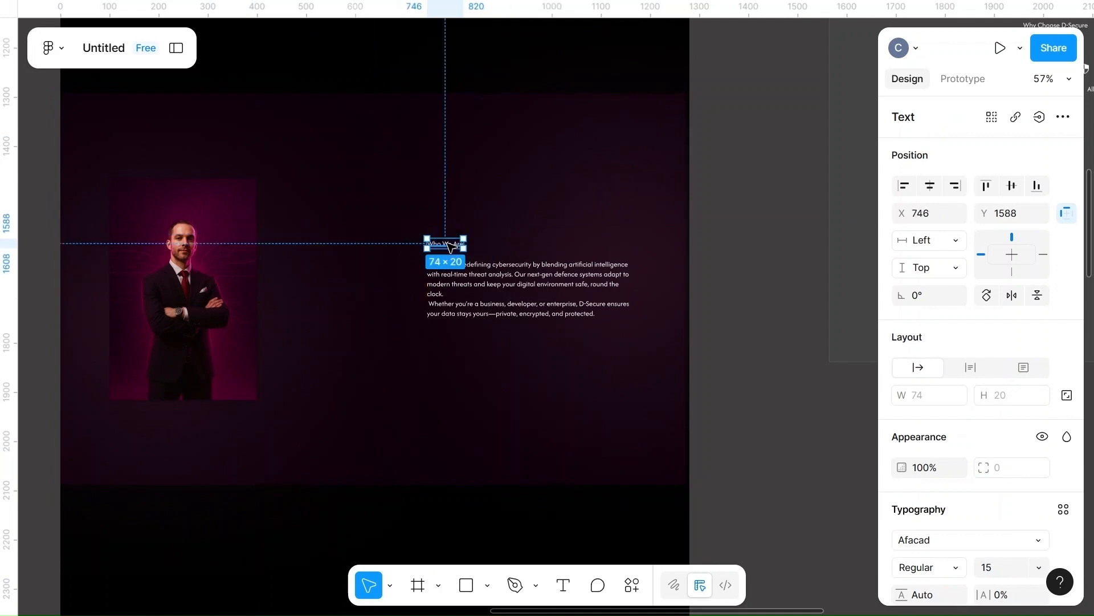
pyautogui.click(765, 290)
pyautogui.hscroll(-2, 764, 291)
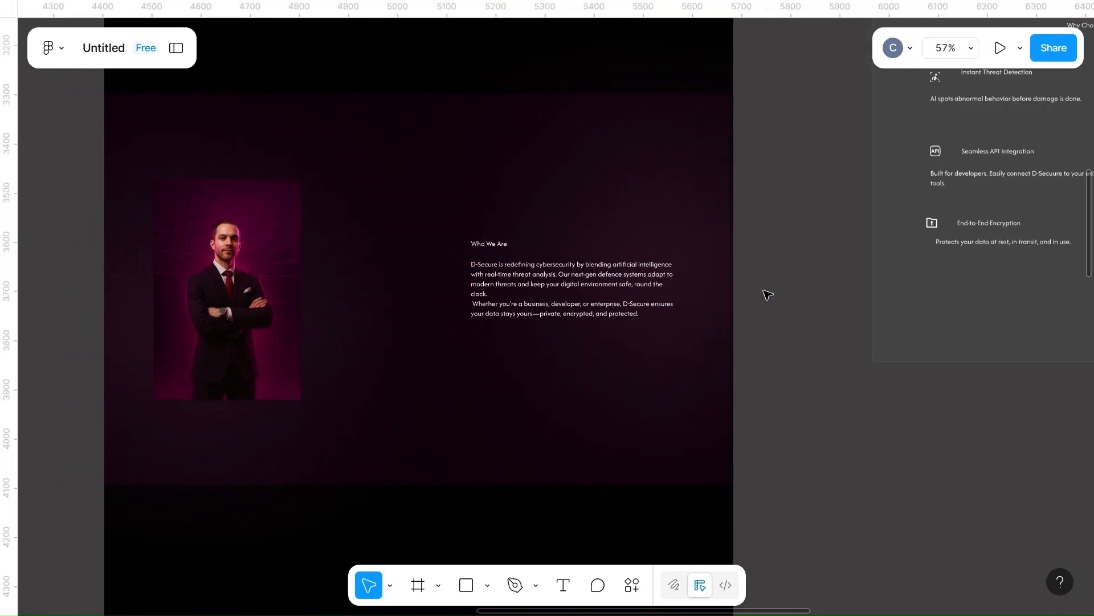
# - Set the "Who We Are" heading to SemiBold with a font size of 25
pyautogui.click(489, 244)
pyautogui.scroll(-3, 930, 433)
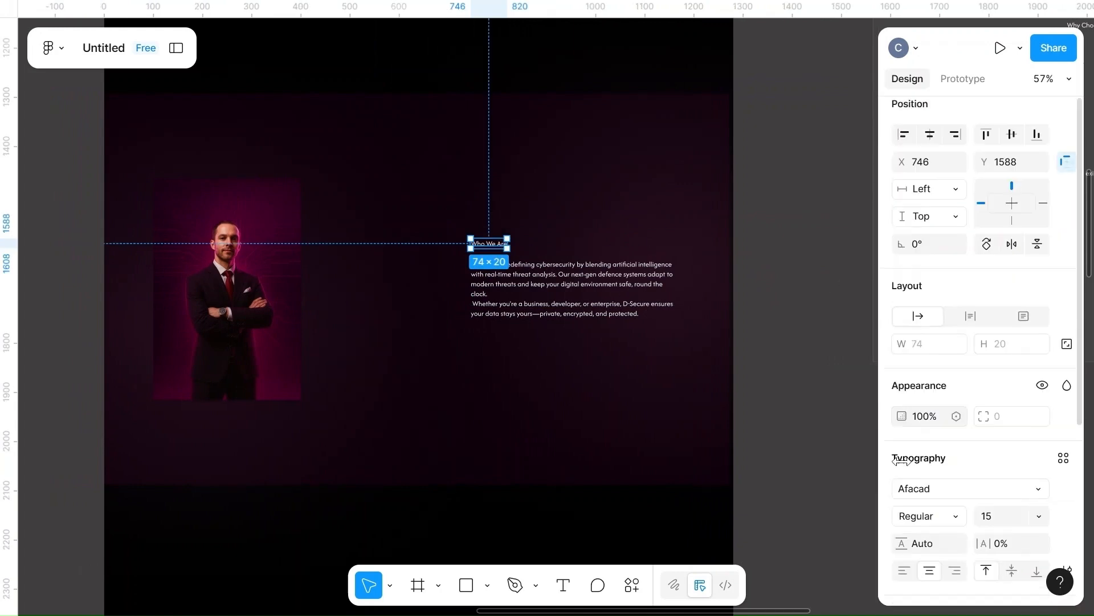
pyautogui.click(957, 402)
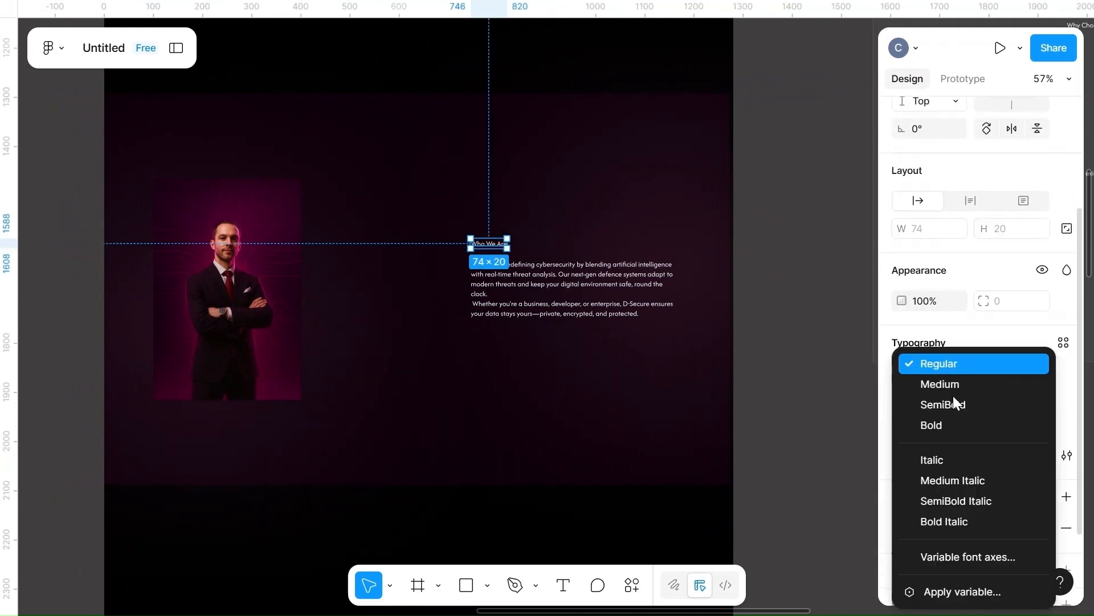
pyautogui.click(931, 403)
pyautogui.click(1000, 403)
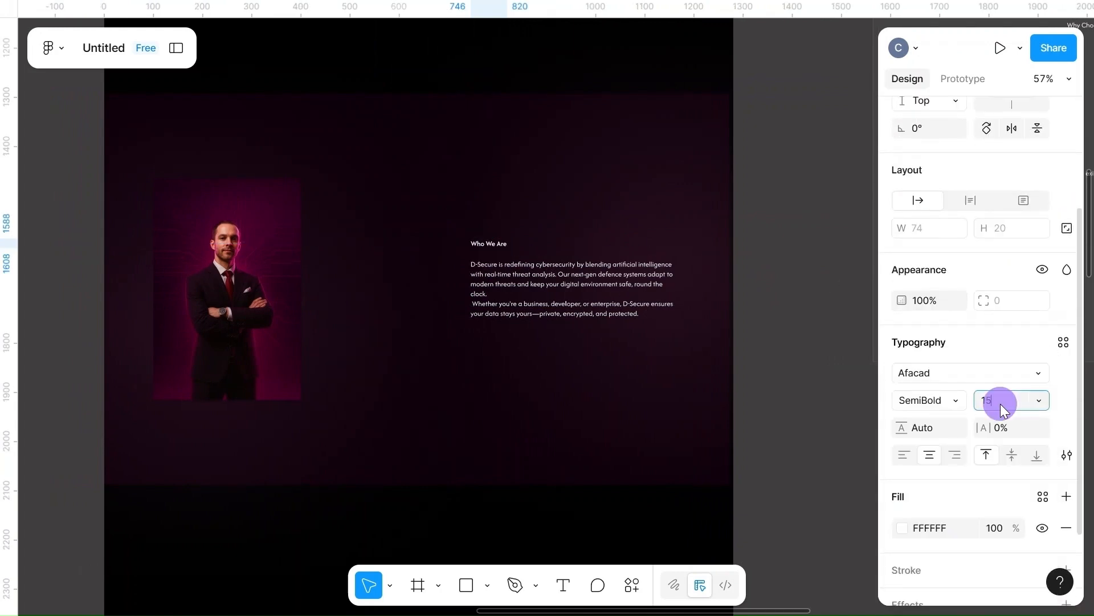
pyautogui.press('BackSpace')
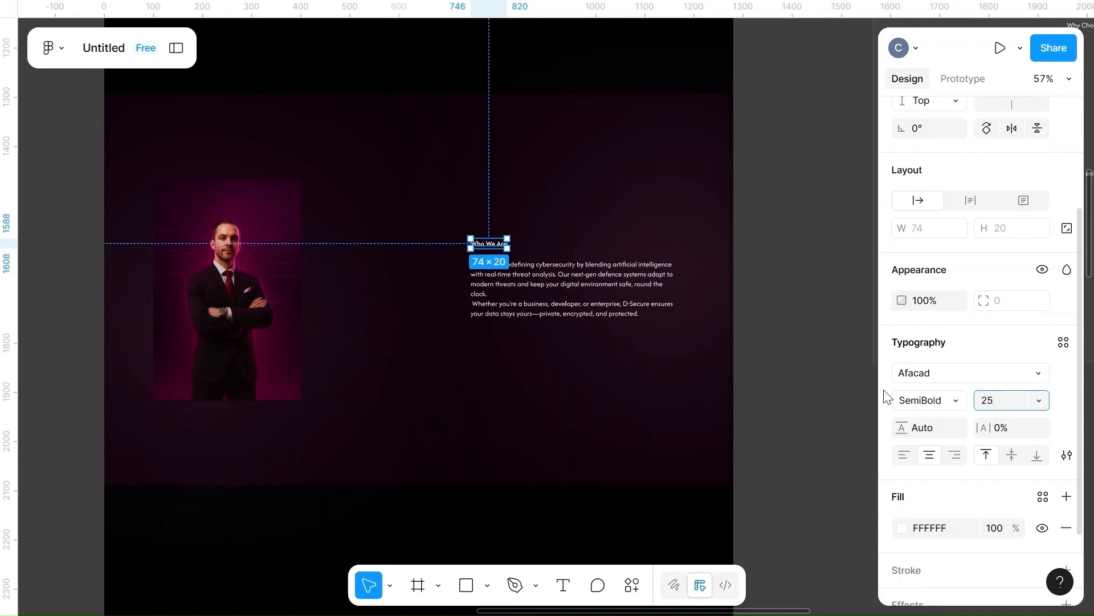
pyautogui.click(830, 393)
# - Realign the enlarged "Who We Are" heading with the paragraph's left edge, at X 746, Y 1585
pyautogui.click(507, 249)
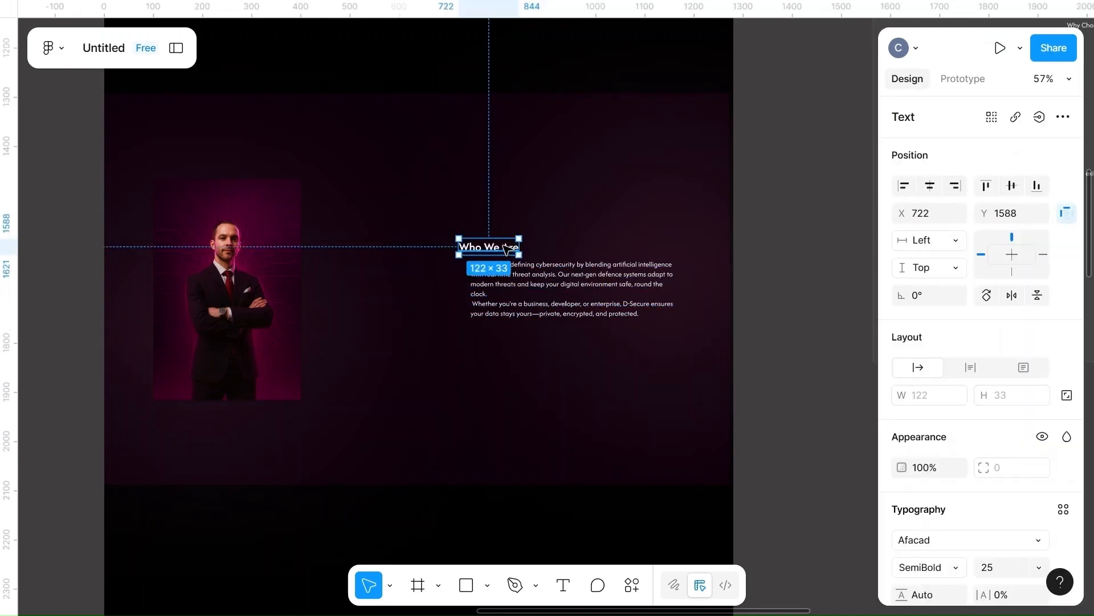
pyautogui.moveTo(489, 244); pyautogui.dragTo(504, 247)
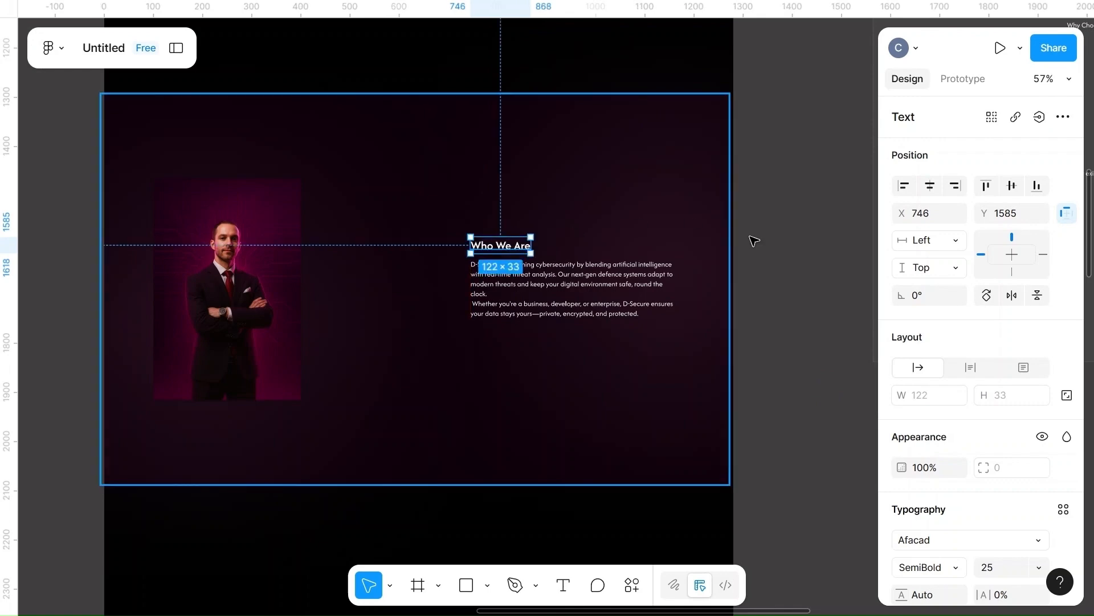
pyautogui.click(777, 313)
# - Check the hero subtitle's text size for reference and set the "Who We Are" paragraph's font size to 20
pyautogui.click(569, 286)
pyautogui.scroll(-3, 1002, 464)
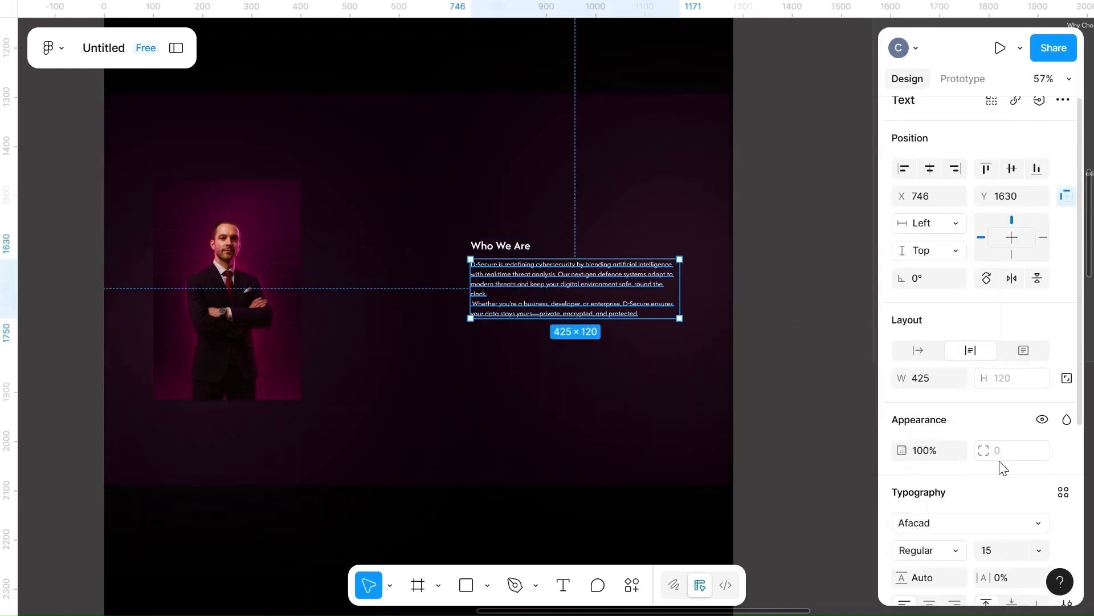
pyautogui.click(796, 391)
pyautogui.scroll(5, 802, 397)
pyautogui.scroll(4, 803, 396)
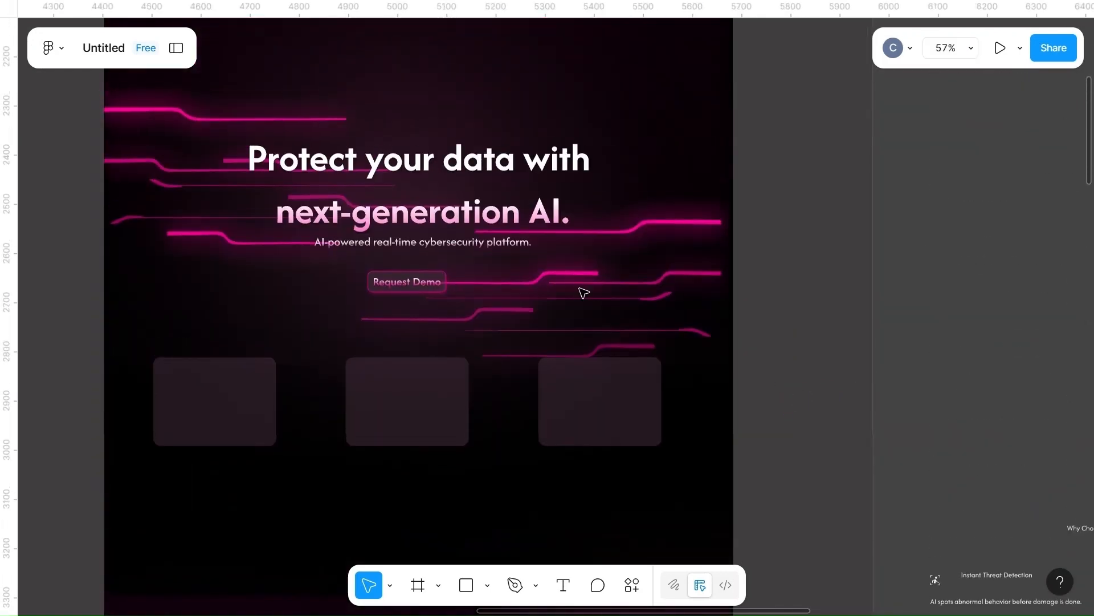
pyautogui.click(466, 245)
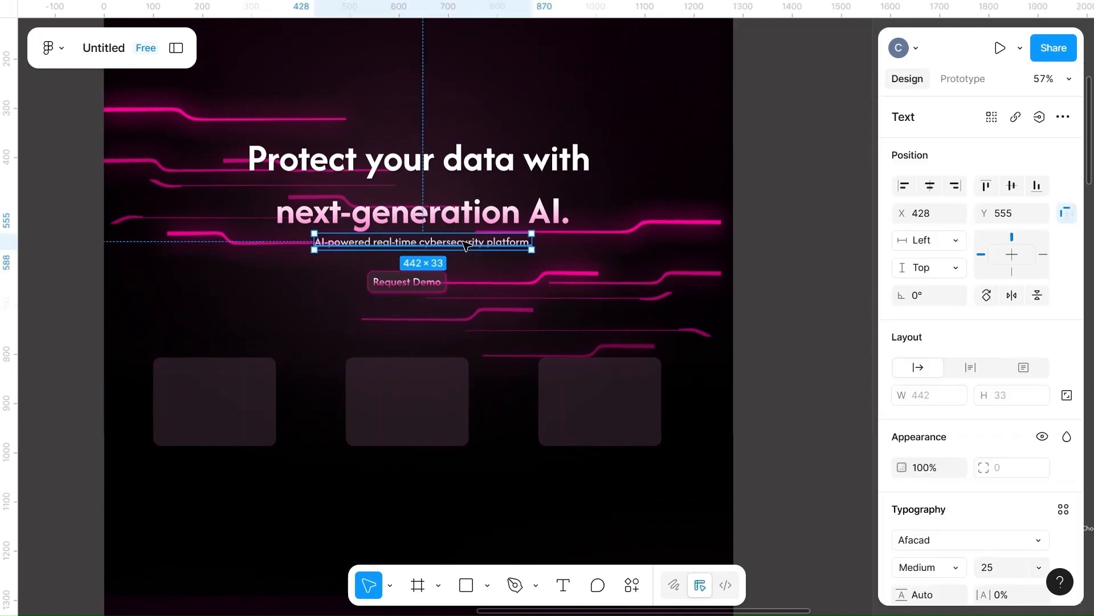
pyautogui.scroll(-8, 746, 371)
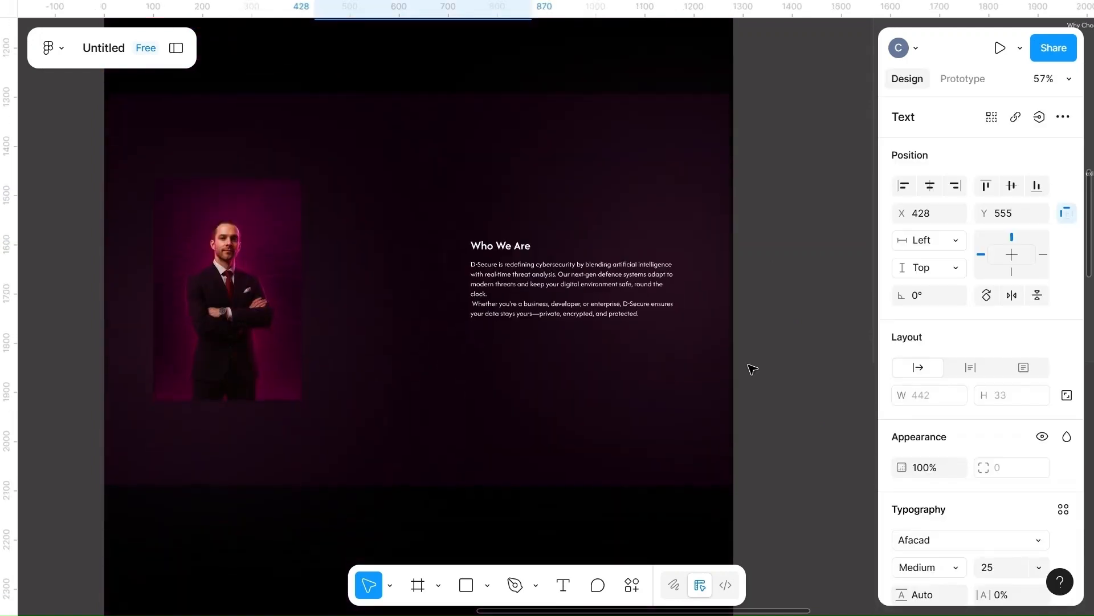
pyautogui.click(559, 288)
pyautogui.click(997, 569)
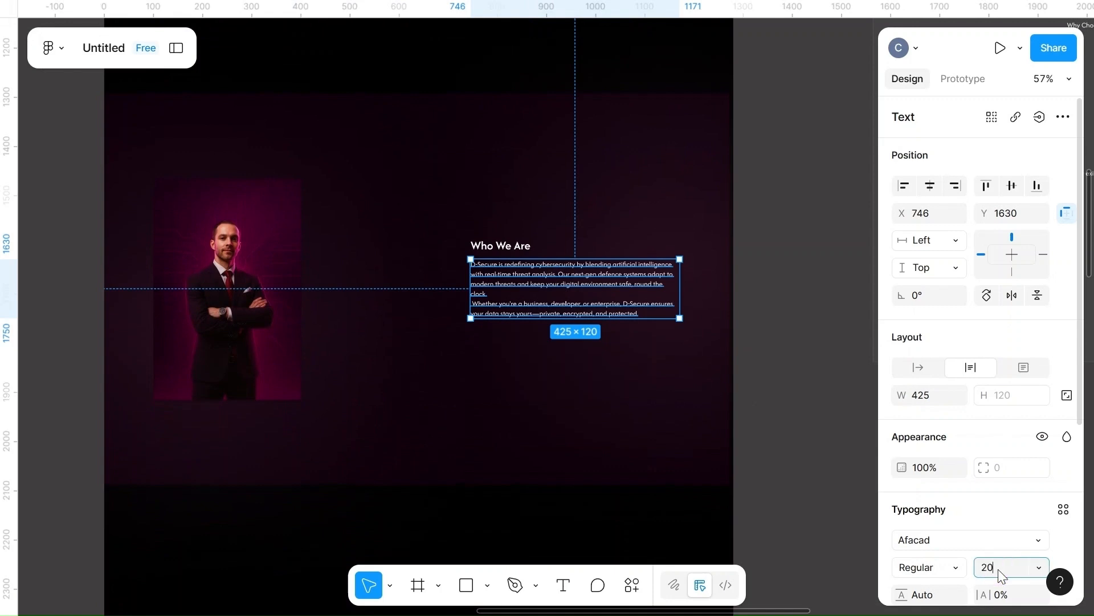
pyautogui.click(809, 452)
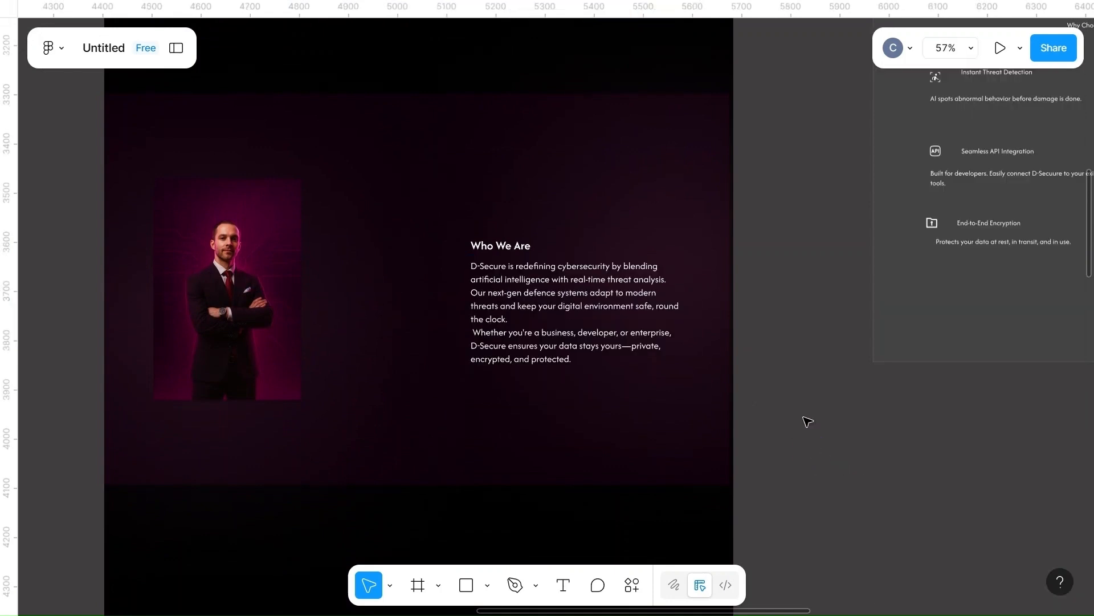
# - Change the "Who We Are" paragraph's fill to the slightly greyed white F3F3F3
pyautogui.click(569, 320)
pyautogui.doubleClick(513, 288)
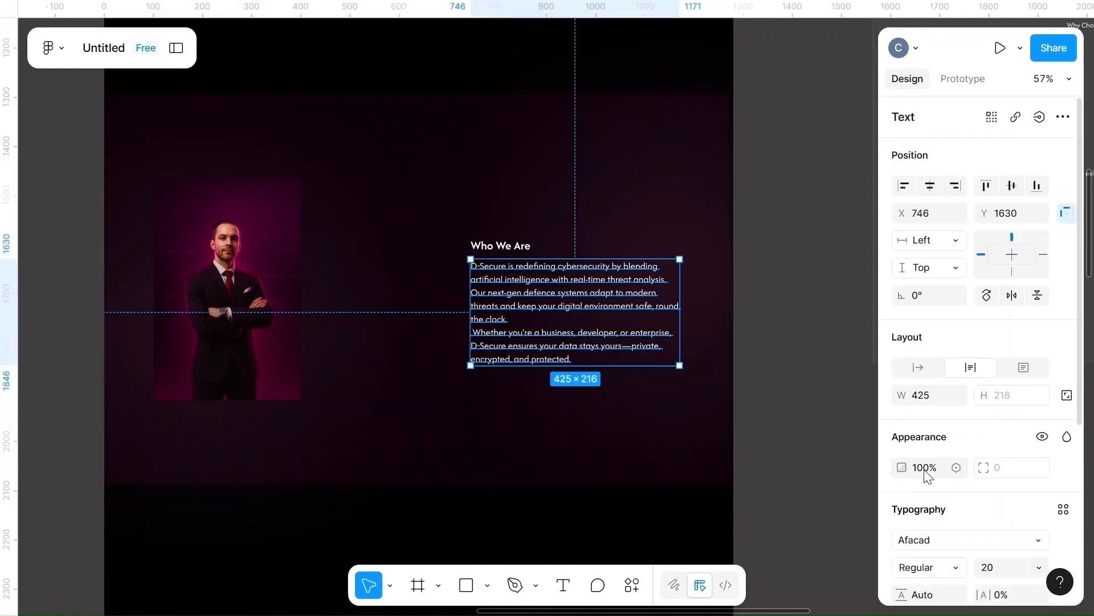
pyautogui.scroll(-3, 924, 476)
pyautogui.click(904, 545)
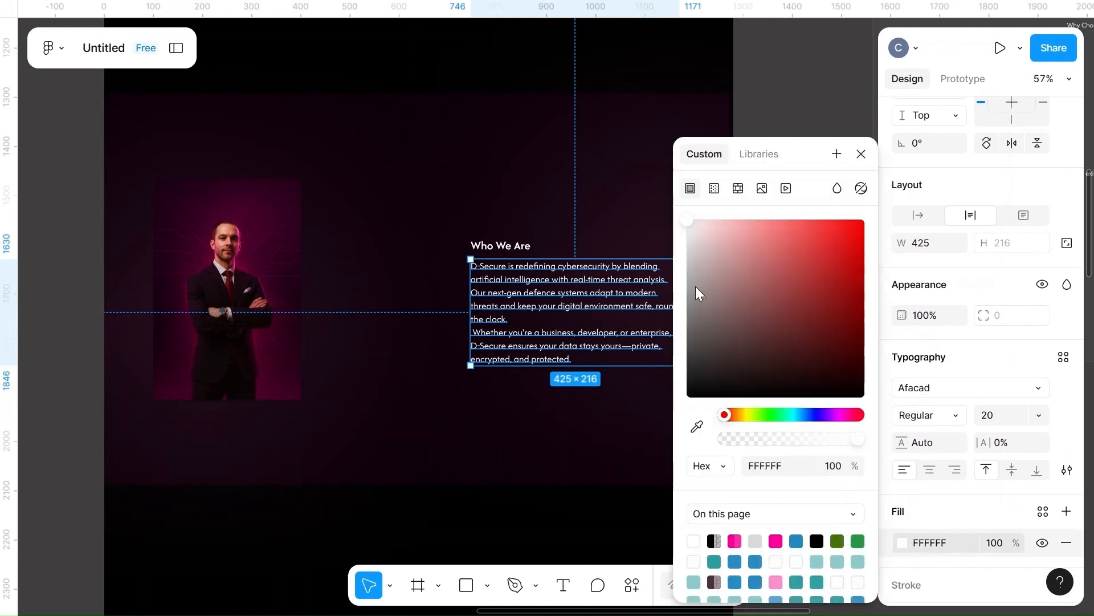
pyautogui.moveTo(690, 219); pyautogui.dragTo(686, 234)
pyautogui.moveTo(687, 233); pyautogui.dragTo(683, 234)
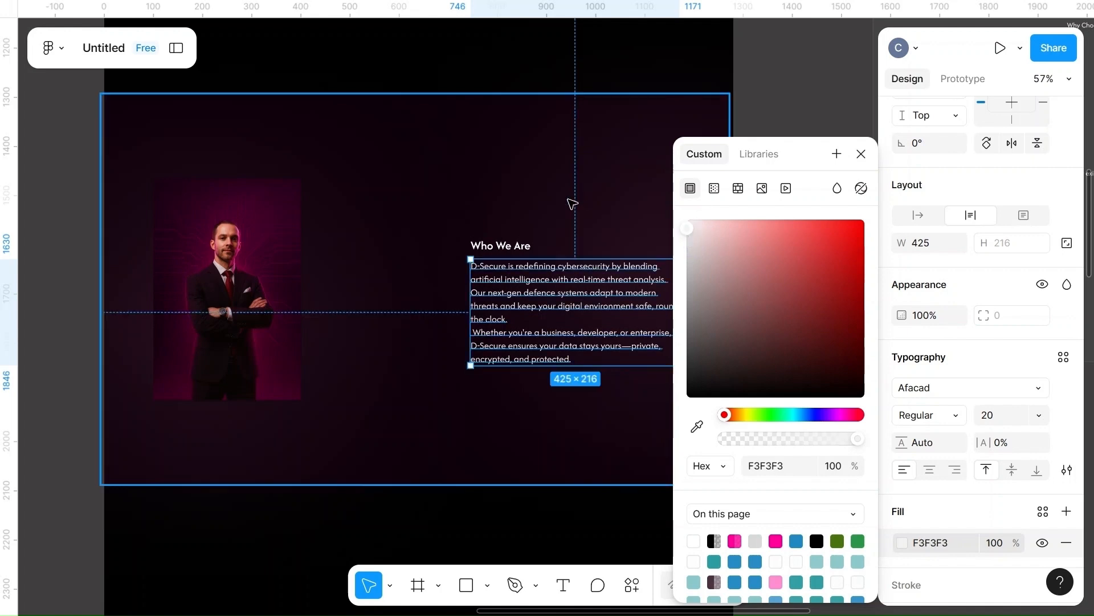
# - Move the "Who We Are" paragraph slightly down below its heading, to X 746, Y 1633
pyautogui.click(569, 203)
pyautogui.hscroll(3, 569, 203)
pyautogui.moveTo(459, 292)
pyautogui.mouseDown()
pyautogui.moveTo(449, 290)
pyautogui.moveTo(461, 289)
pyautogui.mouseUp()
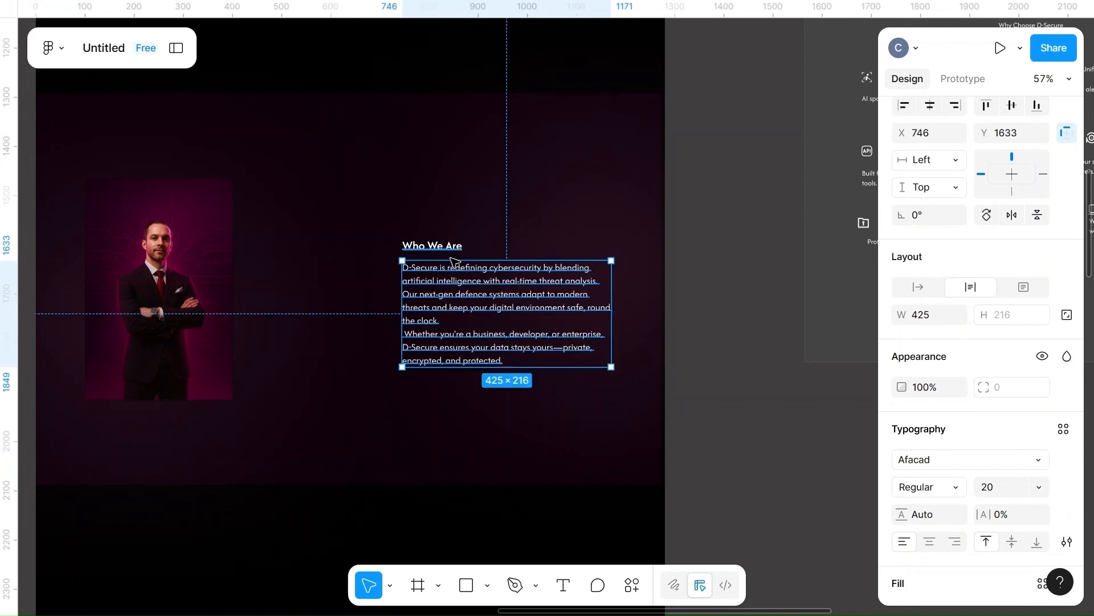
# - Match the "Who We Are" heading's fill to the paragraph's colour, F3F3F3
pyautogui.scroll(-3, 969, 433)
pyautogui.click(938, 455)
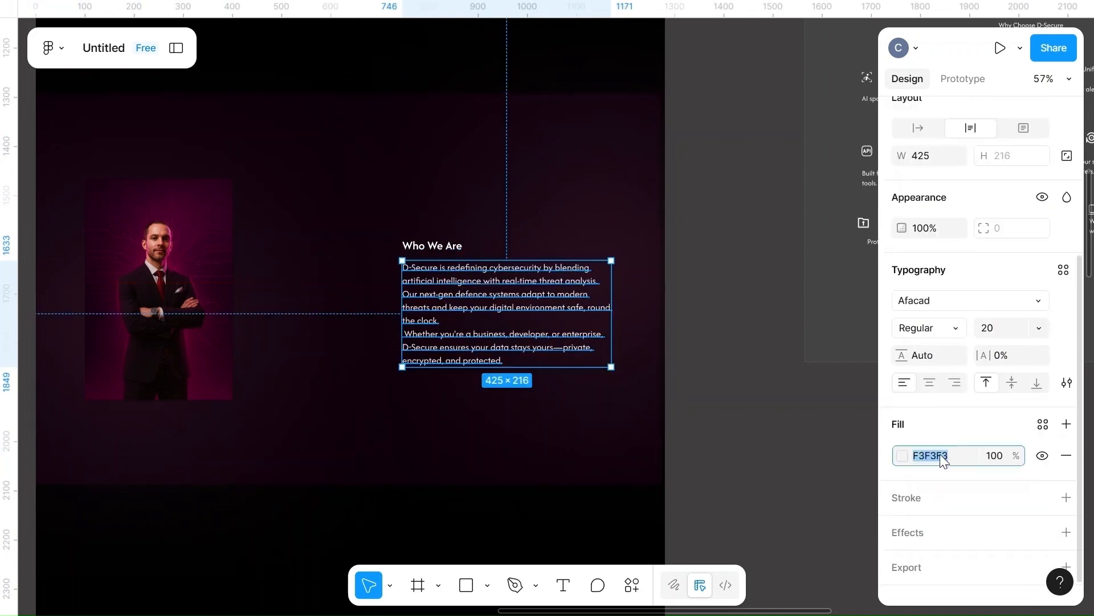
pyautogui.click(428, 245)
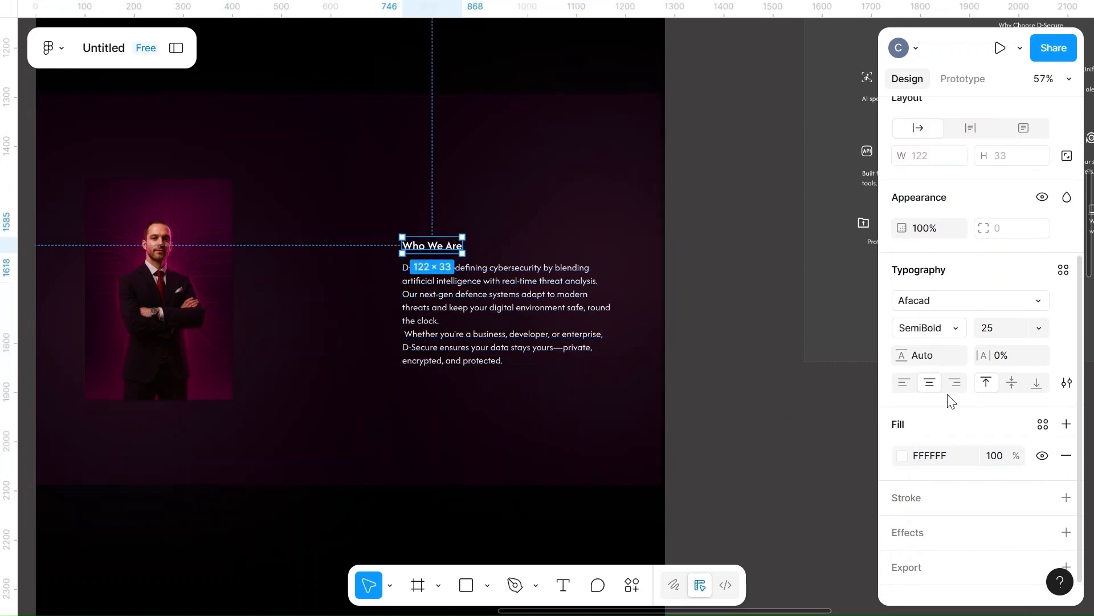
pyautogui.click(939, 455)
pyautogui.write('F3F3F3')
pyautogui.click(699, 339)
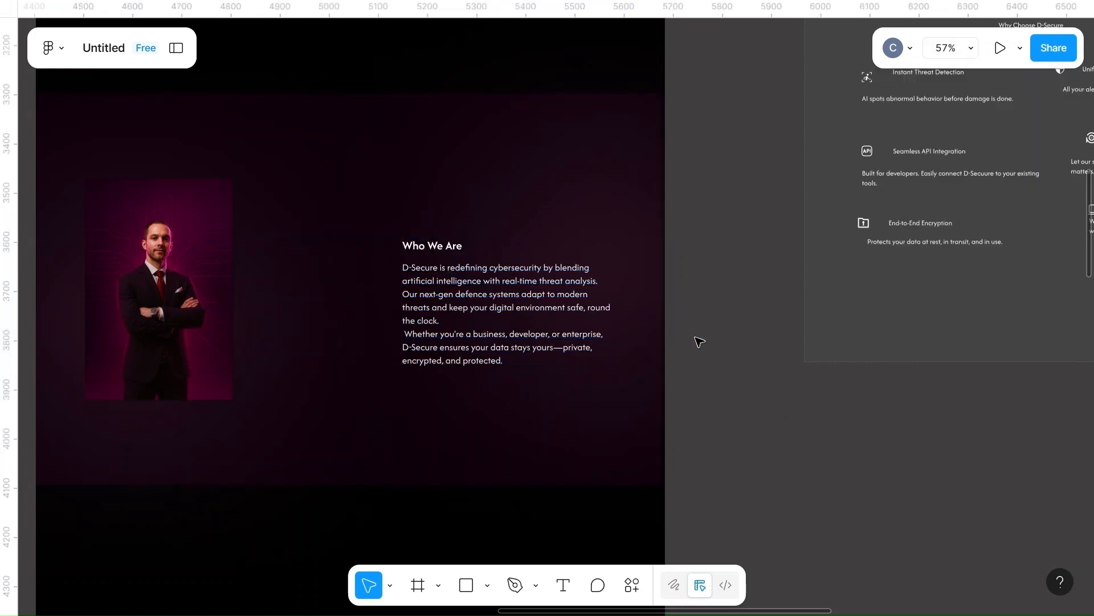
# - Check the trial button in the Home header for reference and add a "Learn More" text on the empty canvas beside the Home frame
pyautogui.scroll(-3, 699, 341)
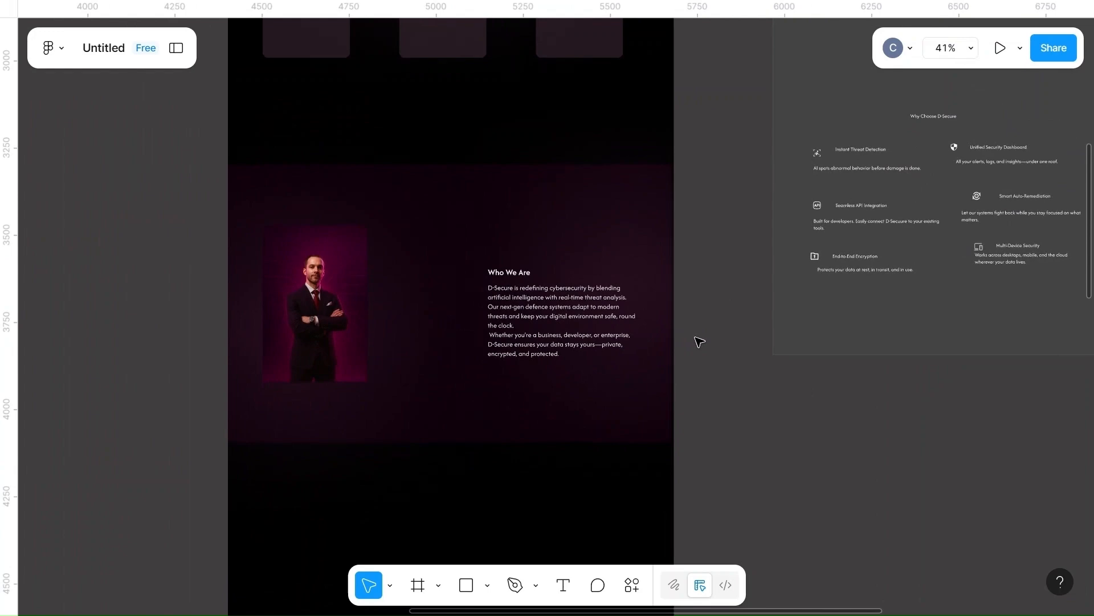
pyautogui.scroll(10, 700, 341)
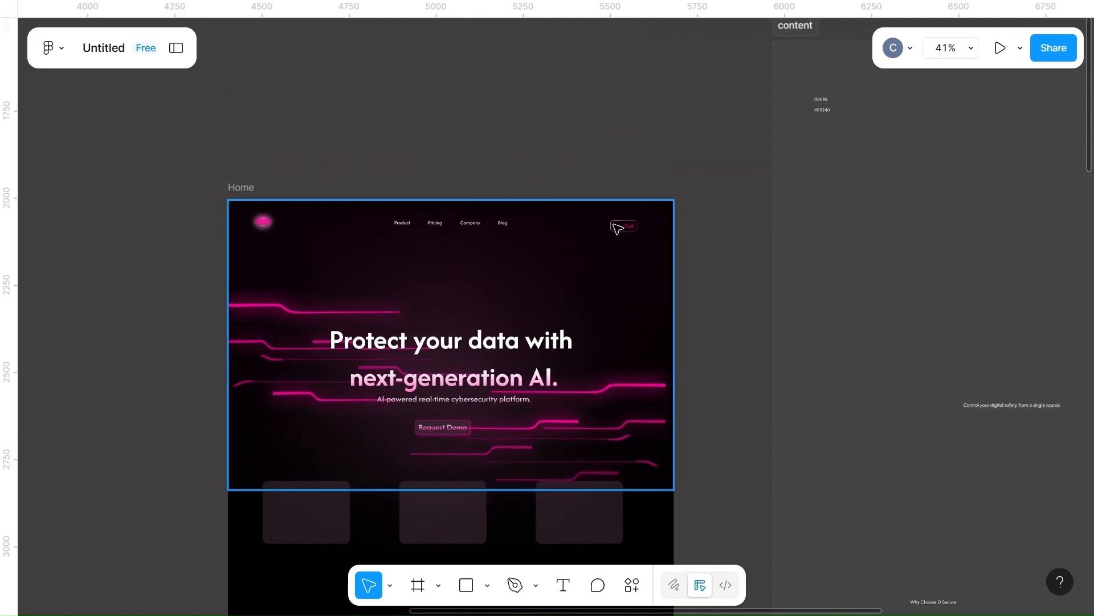
pyautogui.click(614, 232)
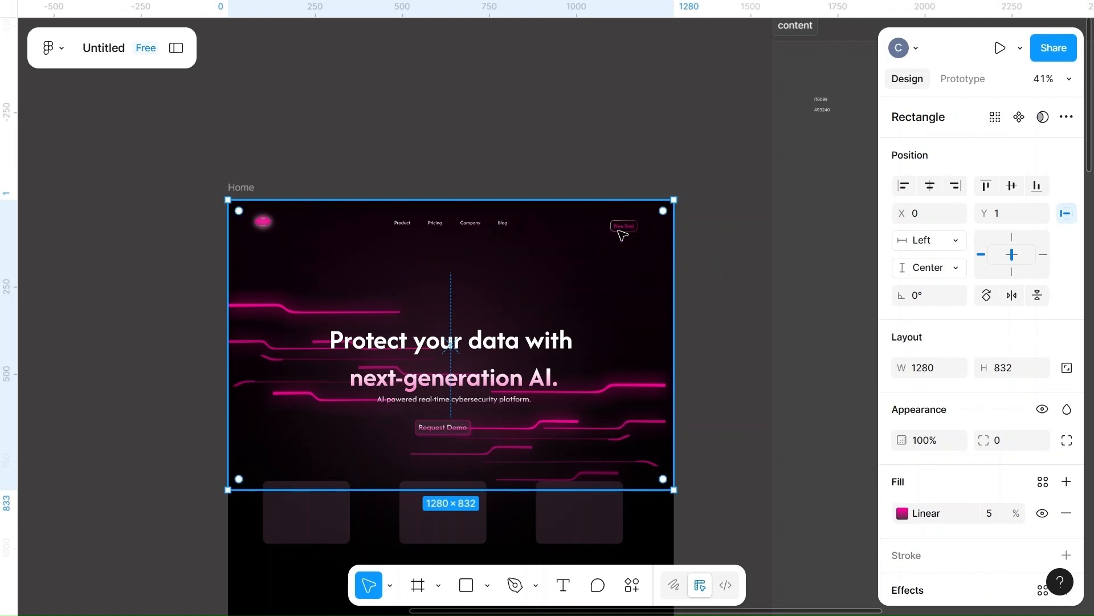
pyautogui.click(747, 403)
pyautogui.scroll(-8, 747, 403)
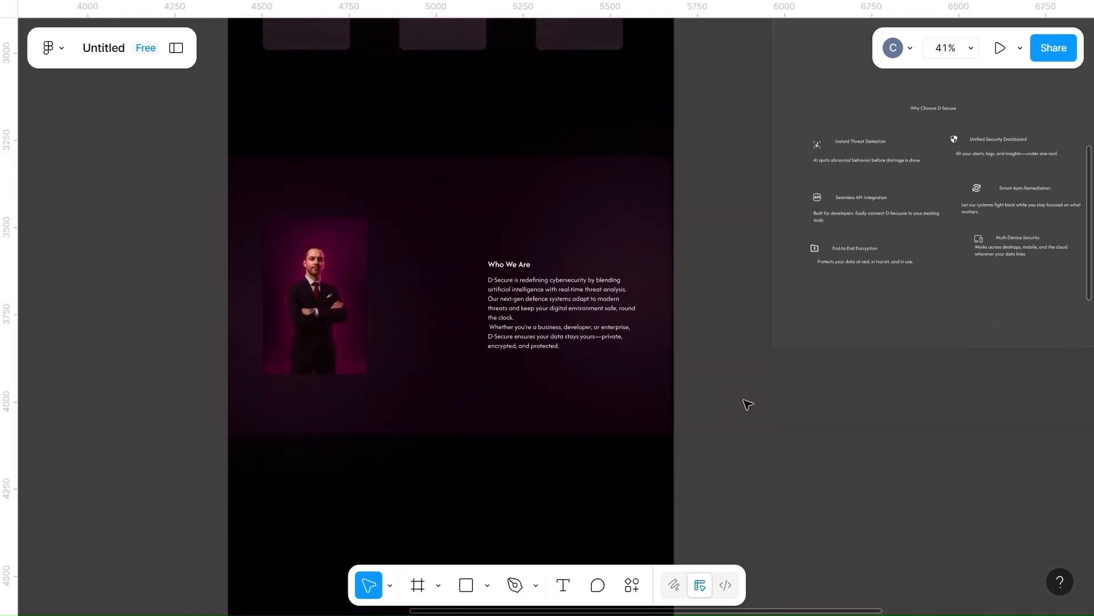
pyautogui.hscroll(5, 747, 404)
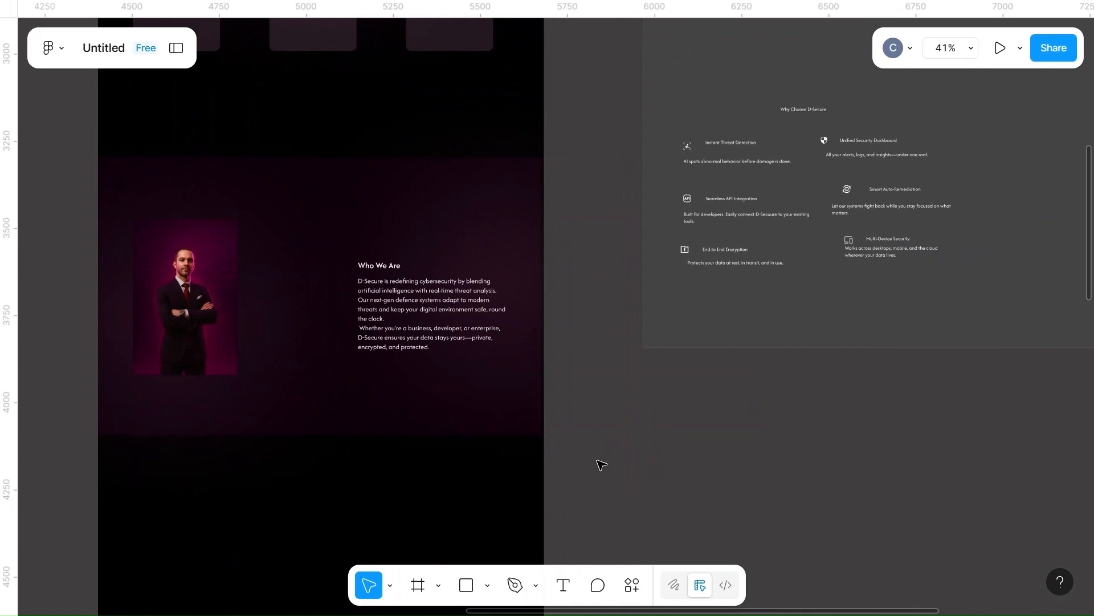
pyautogui.press('t')
pyautogui.click(616, 440)
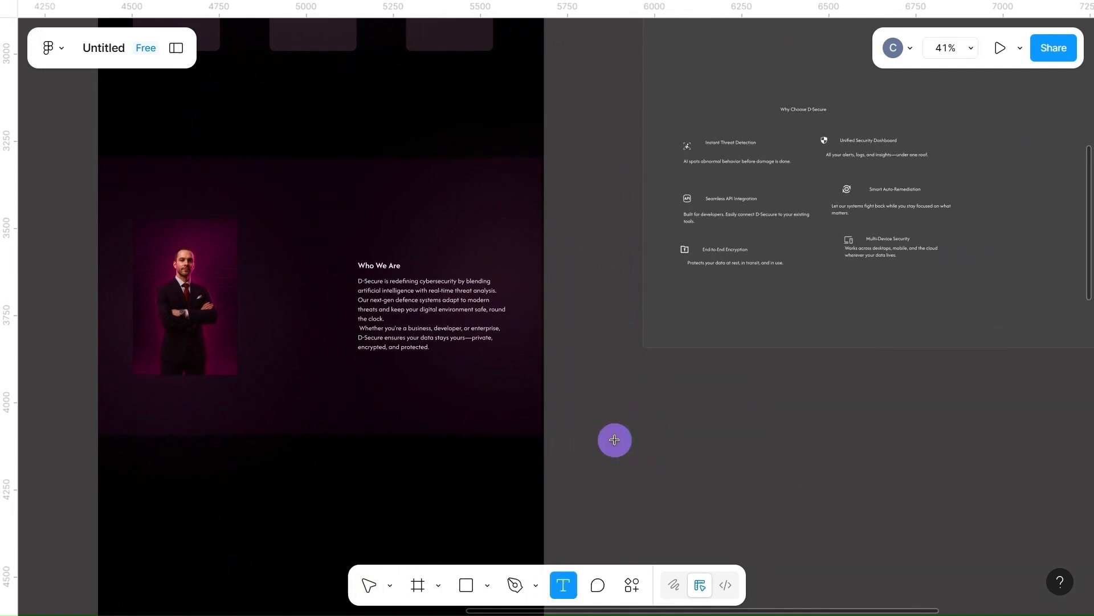
pyautogui.write('Learn')
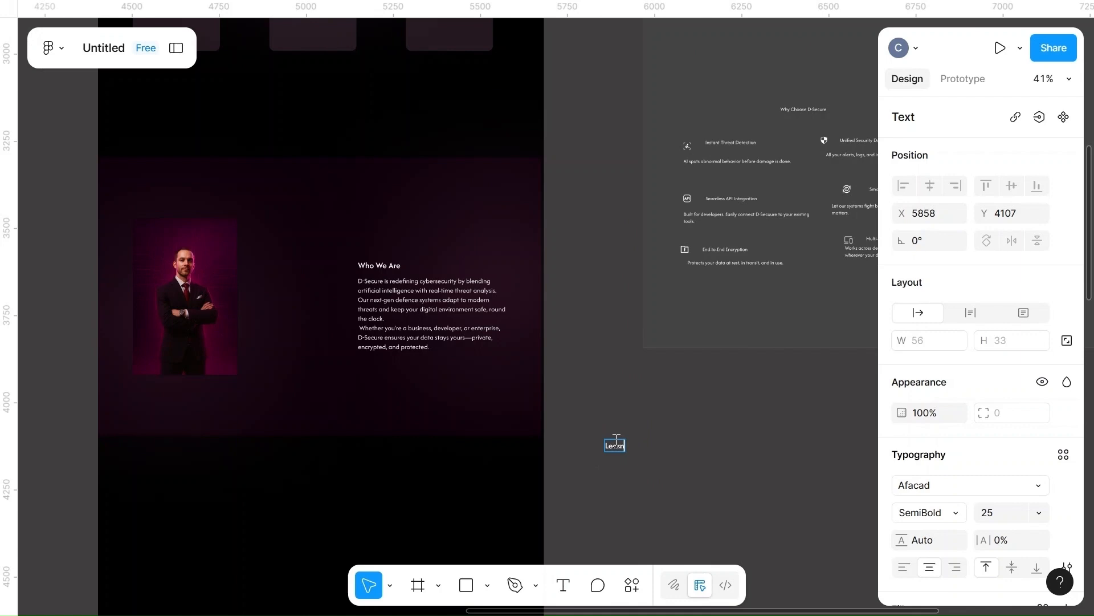
pyautogui.write(' More')
pyautogui.press('BackSpace')
pyautogui.press('BackSpace')
pyautogui.press('Escape')
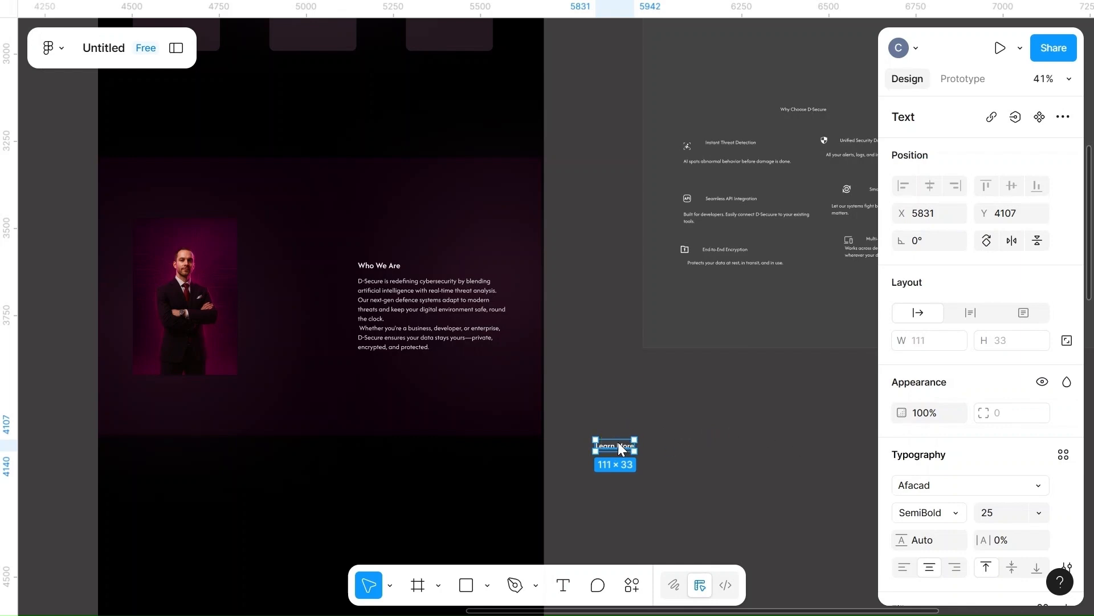
# - Wrap the "Learn More" text in an auto layout frame and set its vertical padding to 4
pyautogui.rightClick(619, 442)
pyautogui.click(688, 362)
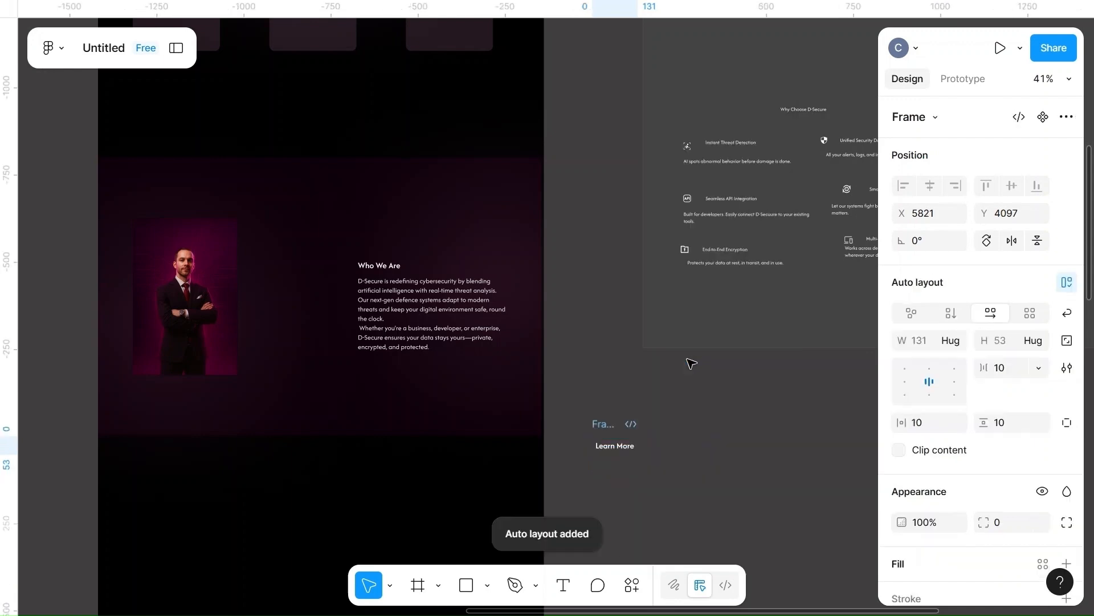
pyautogui.scroll(5, 671, 450)
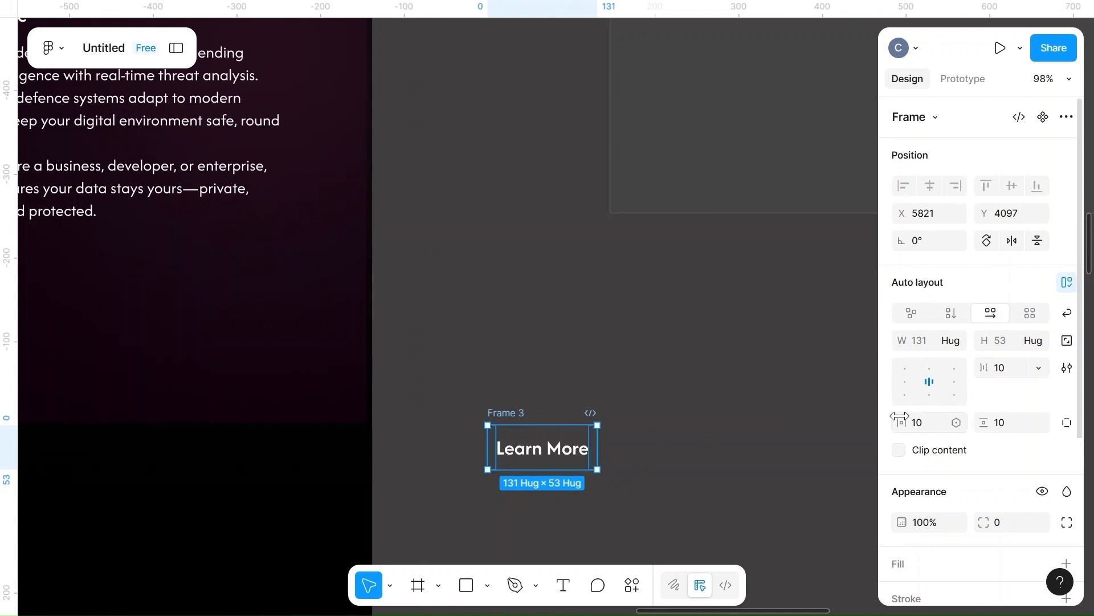
pyautogui.click(1013, 422)
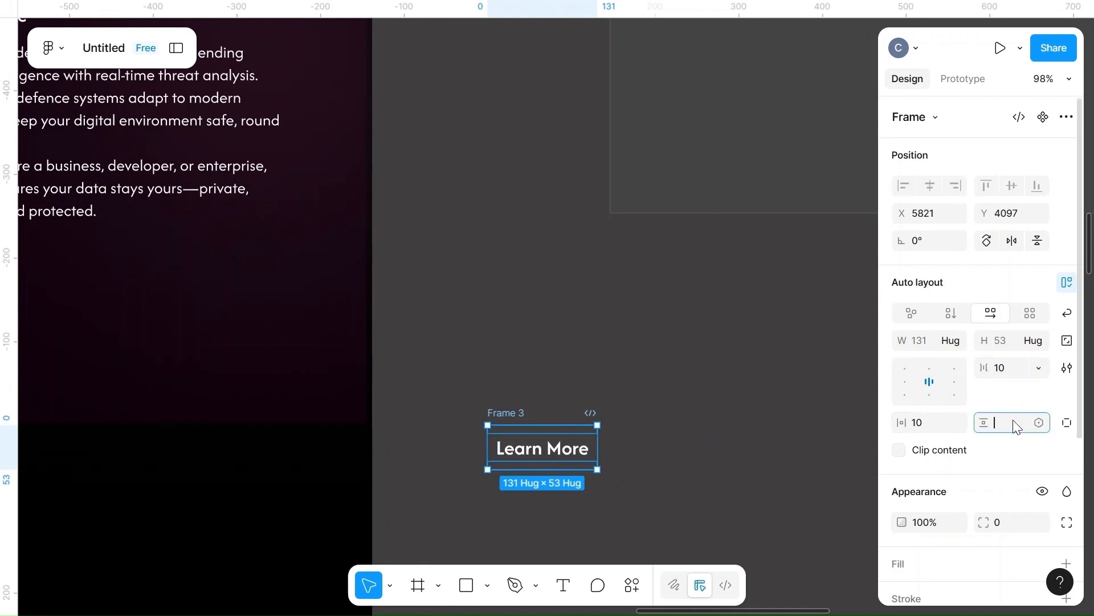
pyautogui.write('4')
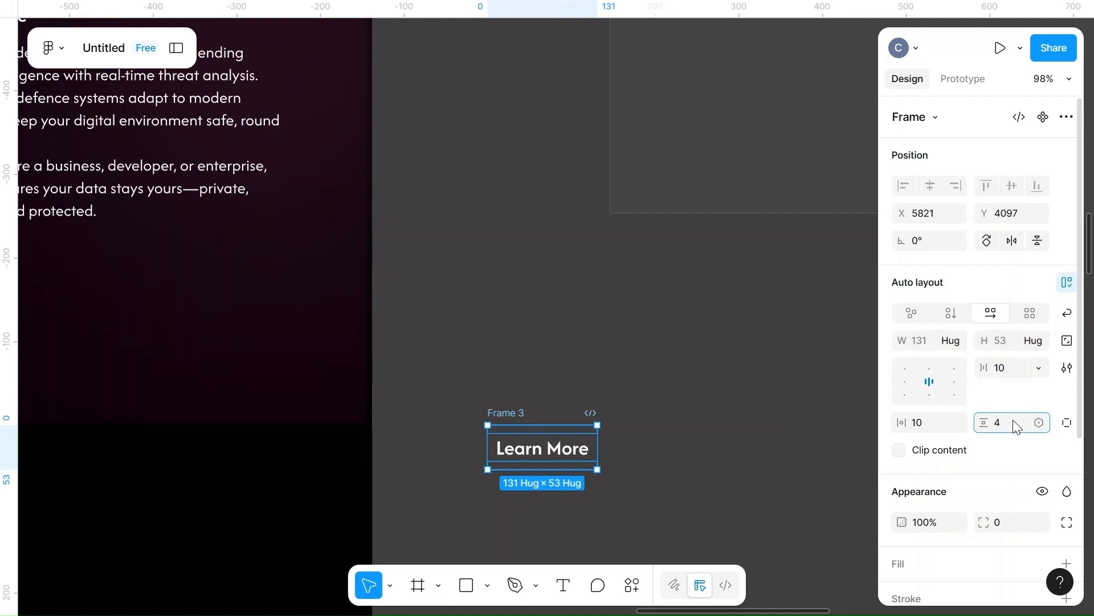
pyautogui.click(721, 435)
# - Add a stroke in colour 493240 to the frame around the "Learn More" text
pyautogui.click(533, 446)
pyautogui.scroll(-3, 972, 476)
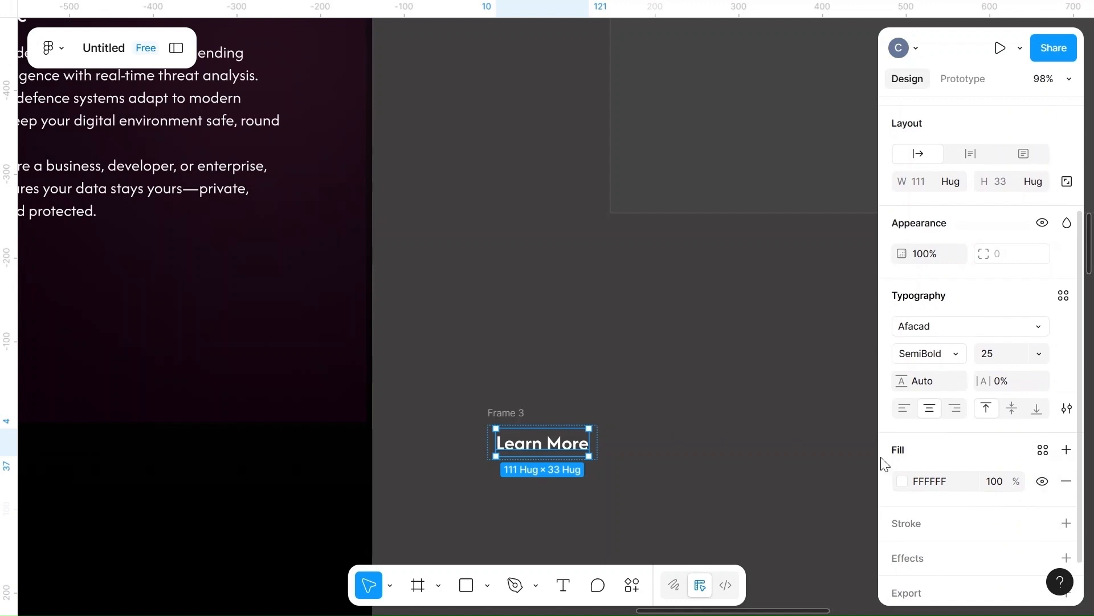
pyautogui.click(498, 413)
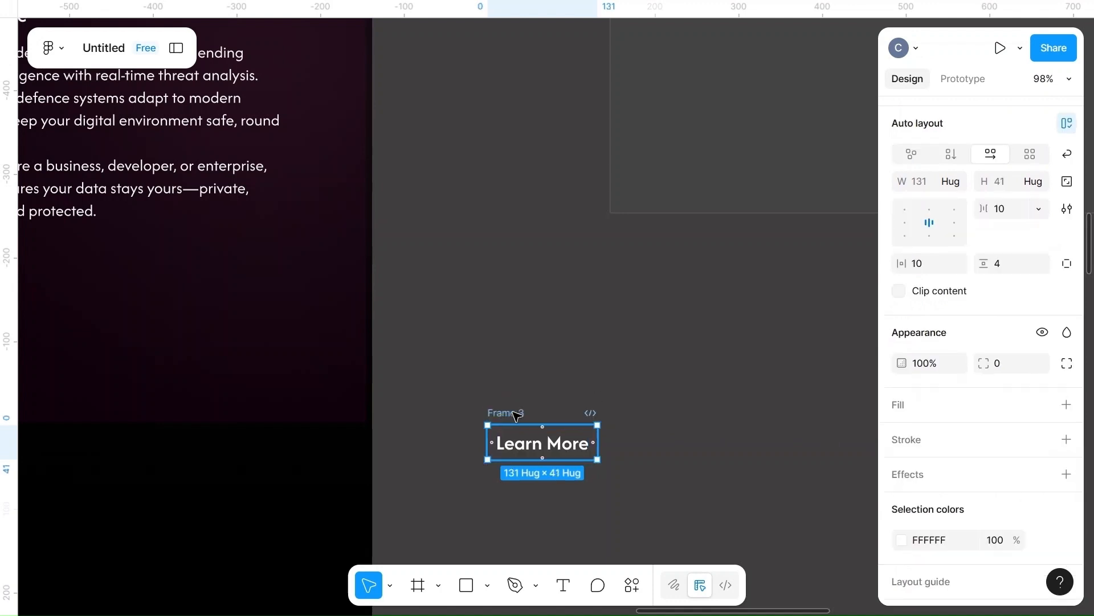
pyautogui.scroll(-1, 944, 462)
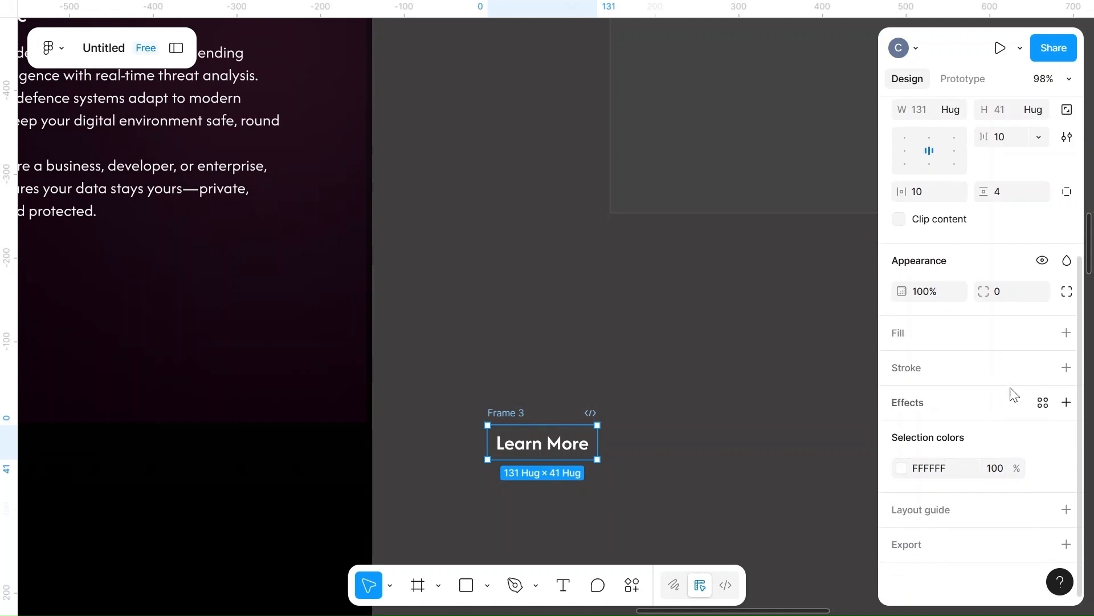
pyautogui.click(1068, 367)
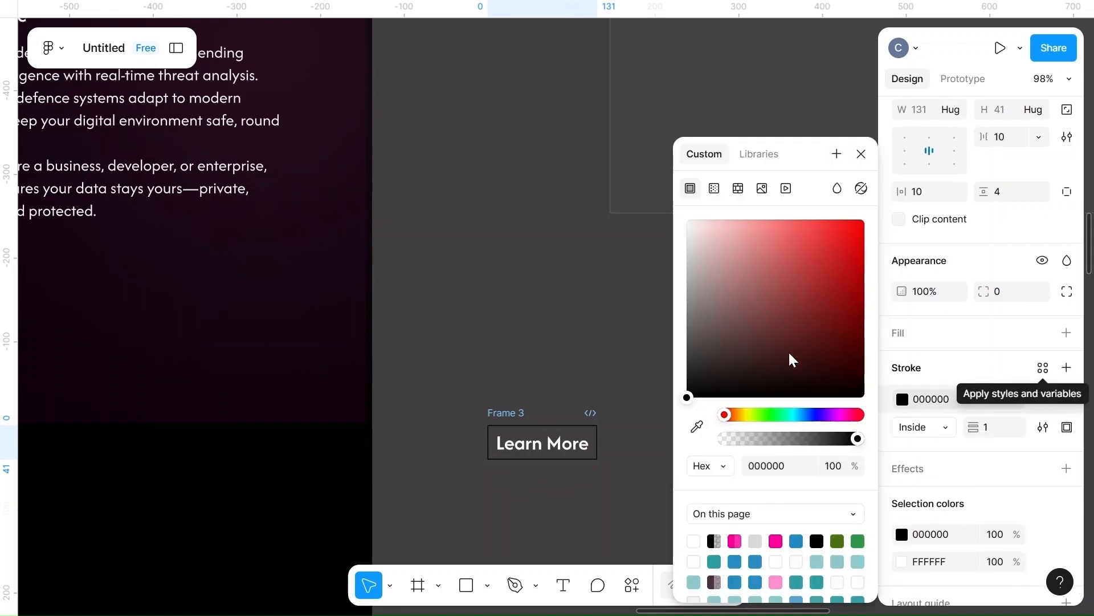
pyautogui.click(778, 466)
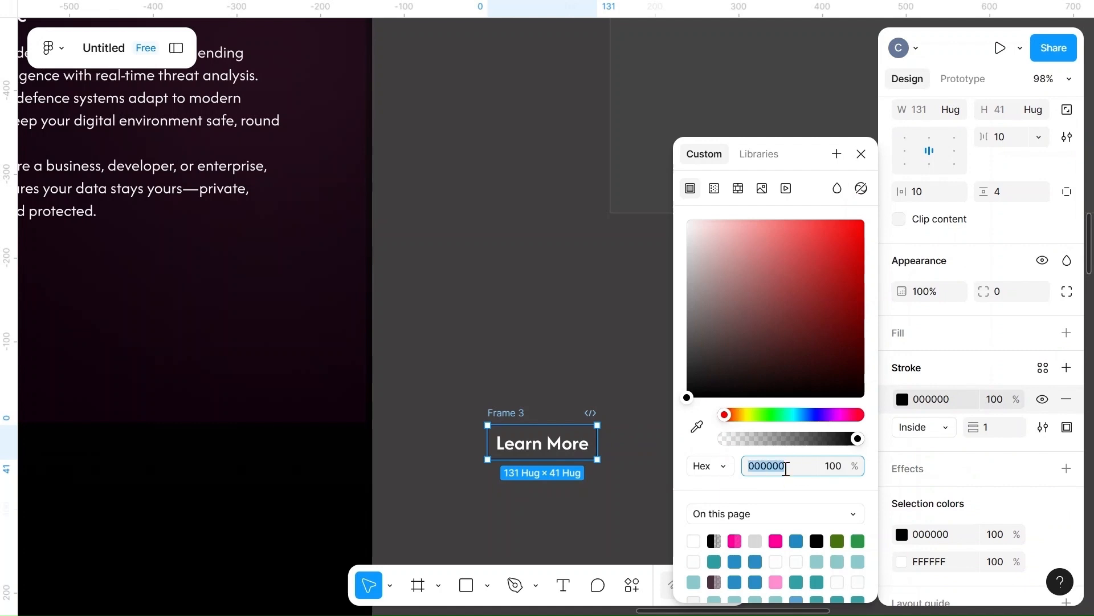
pyautogui.write('493240')
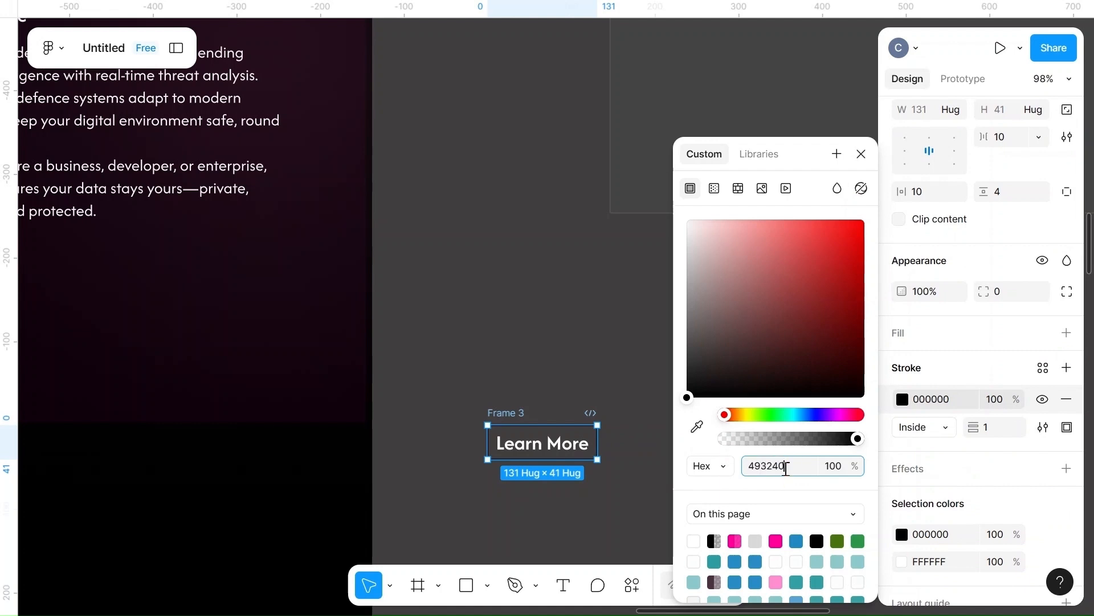
pyautogui.click(493, 361)
# - Set the "Learn More" text to Medium weight with a font size of 18
pyautogui.click(542, 447)
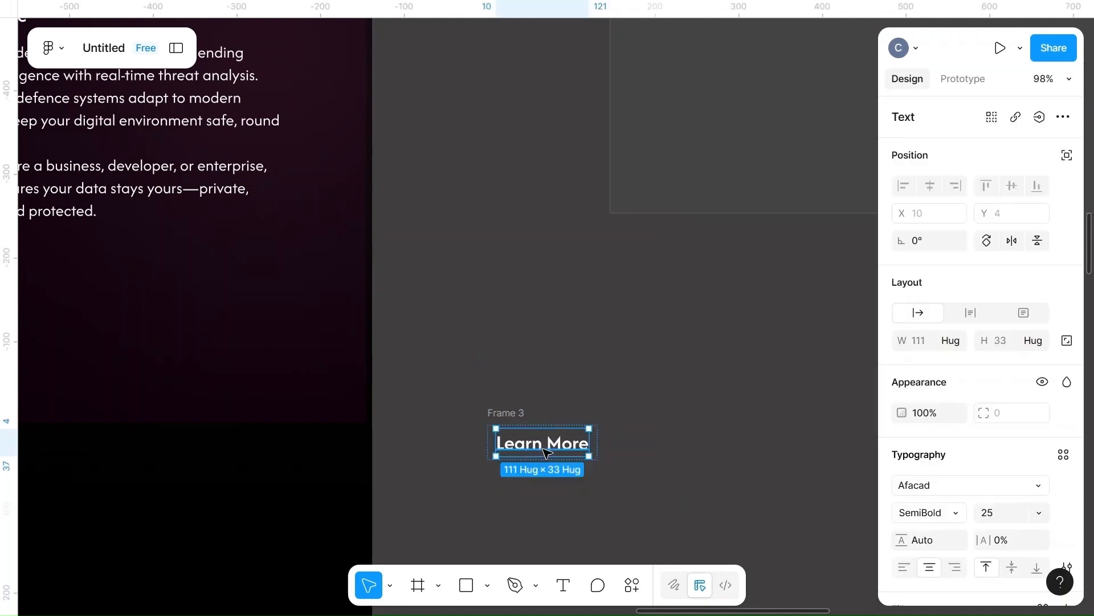
pyautogui.click(954, 516)
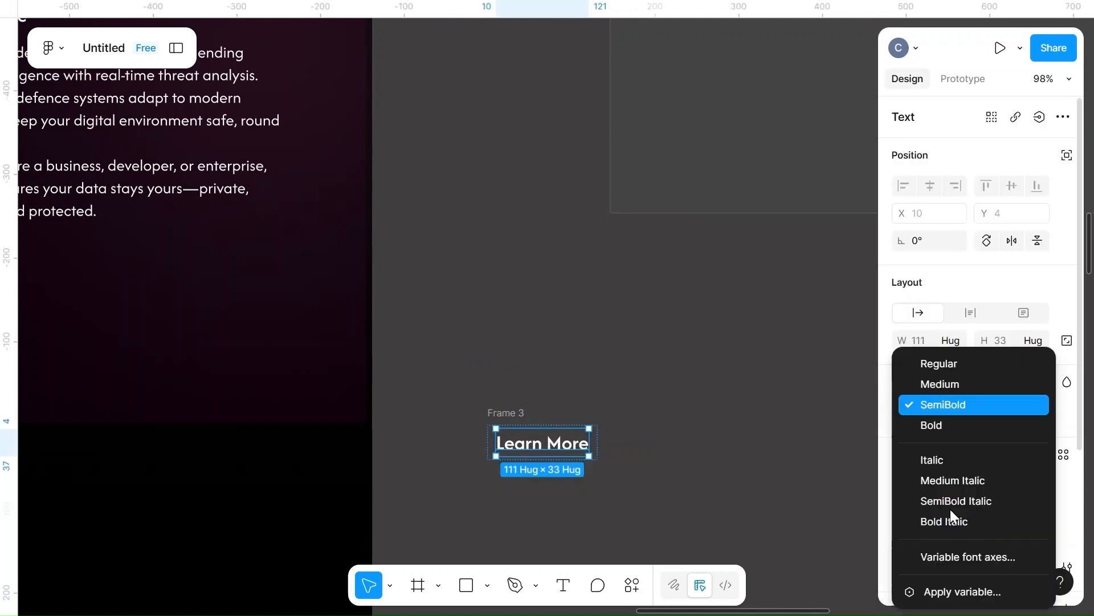
pyautogui.click(929, 385)
pyautogui.click(997, 516)
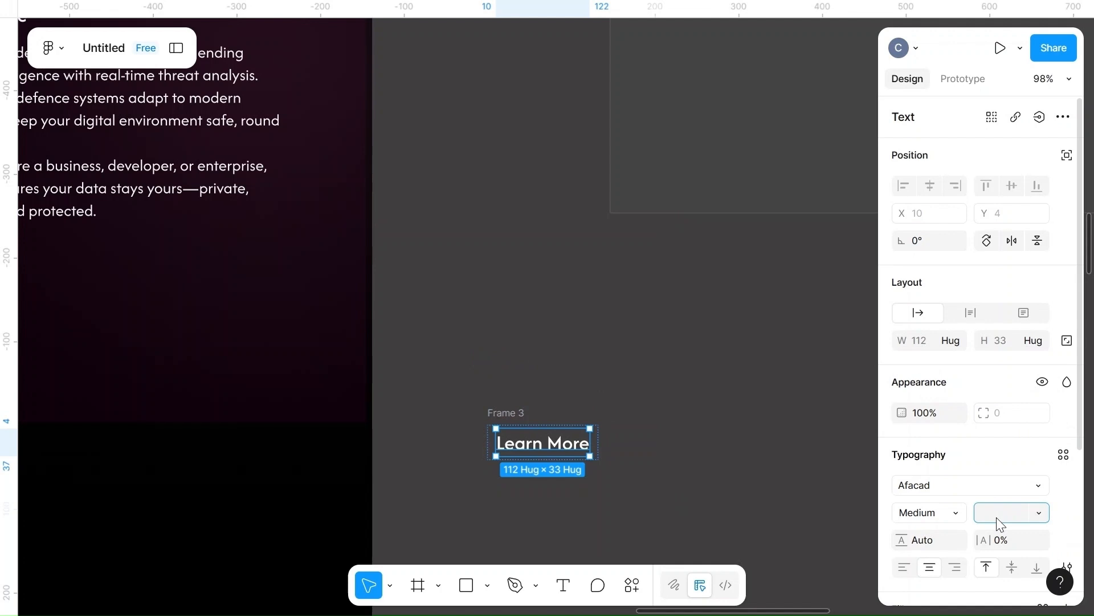
pyautogui.click(770, 446)
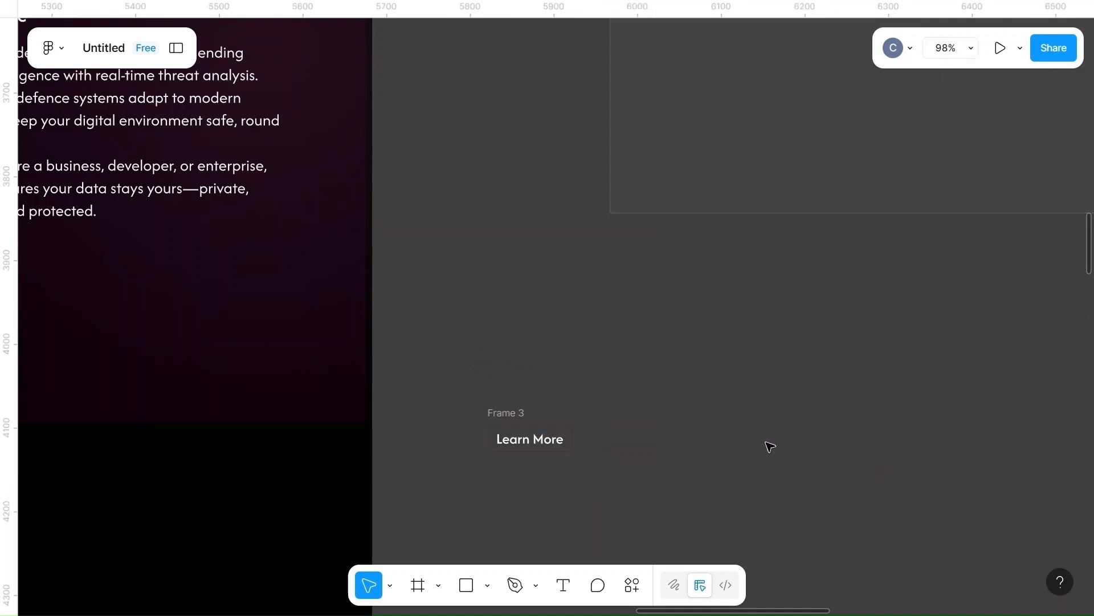
# - Adjust the corner radius of the frame around the "Learn More" text
pyautogui.click(536, 432)
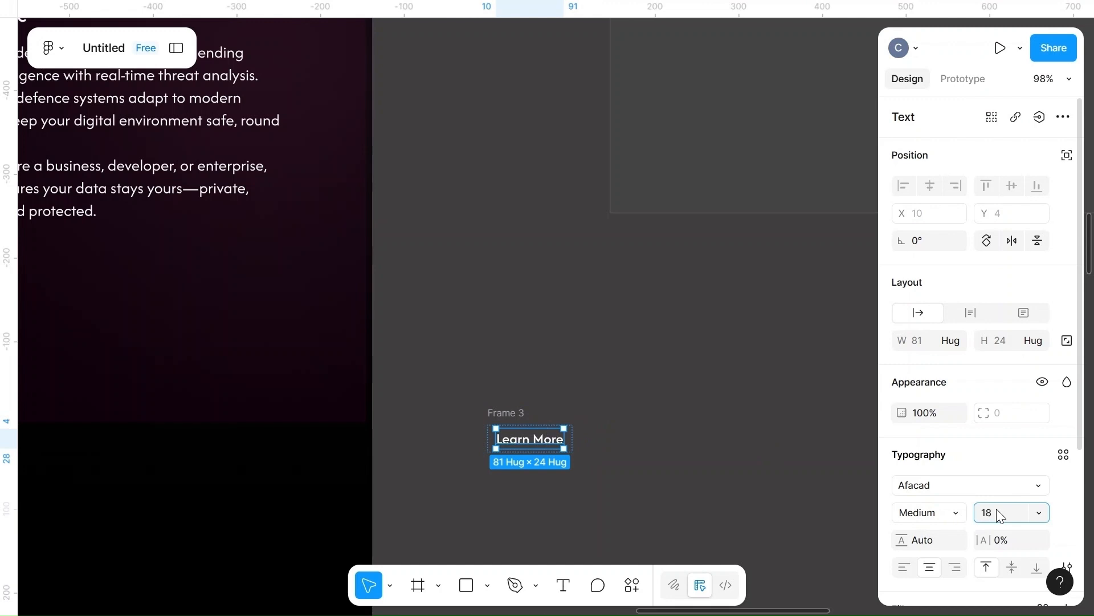
pyautogui.click(1004, 409)
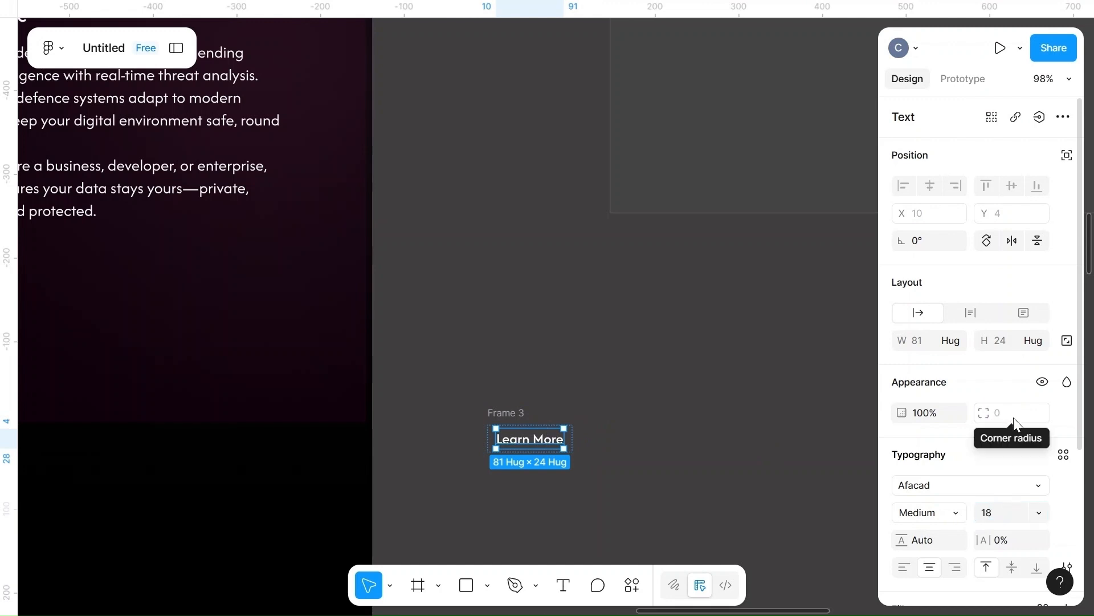
pyautogui.click(505, 413)
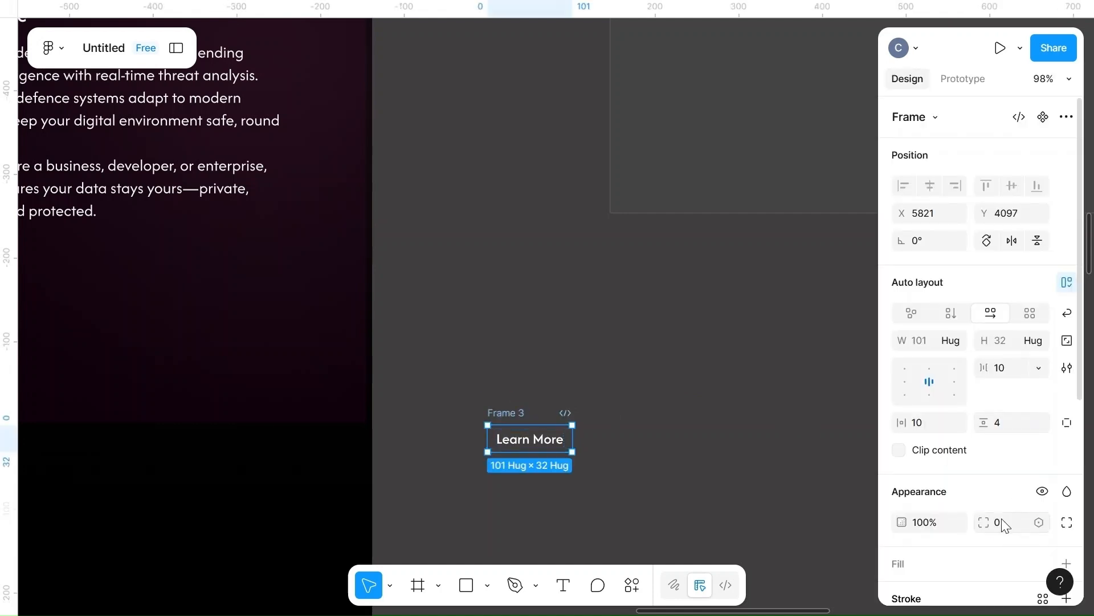
pyautogui.click(772, 461)
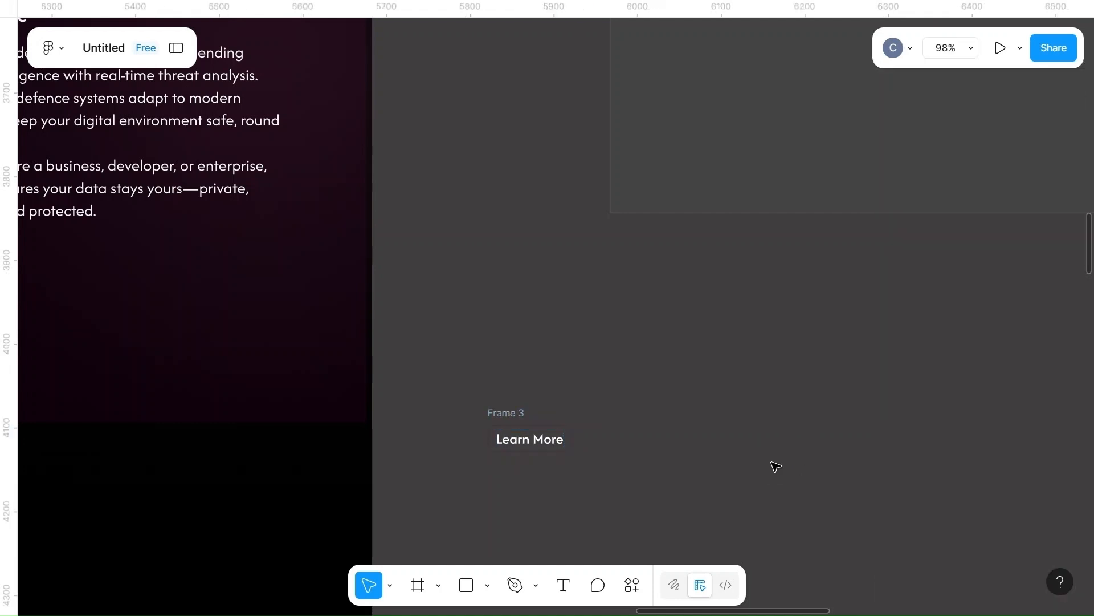
# - Change the "Learn More" text's font weight to Regular and check its size
pyautogui.click(533, 438)
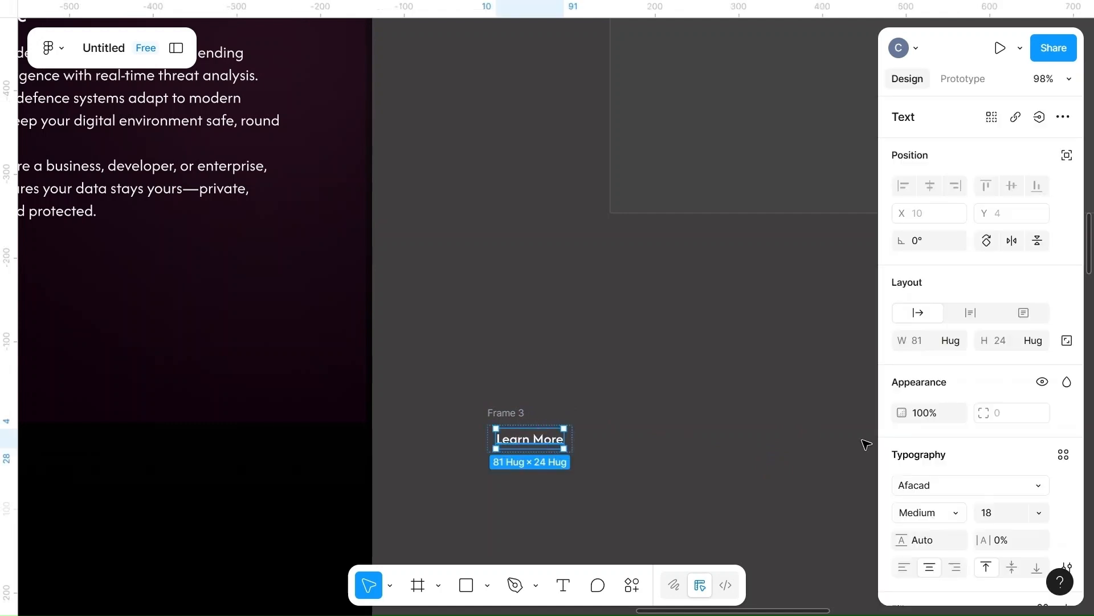
pyautogui.click(950, 513)
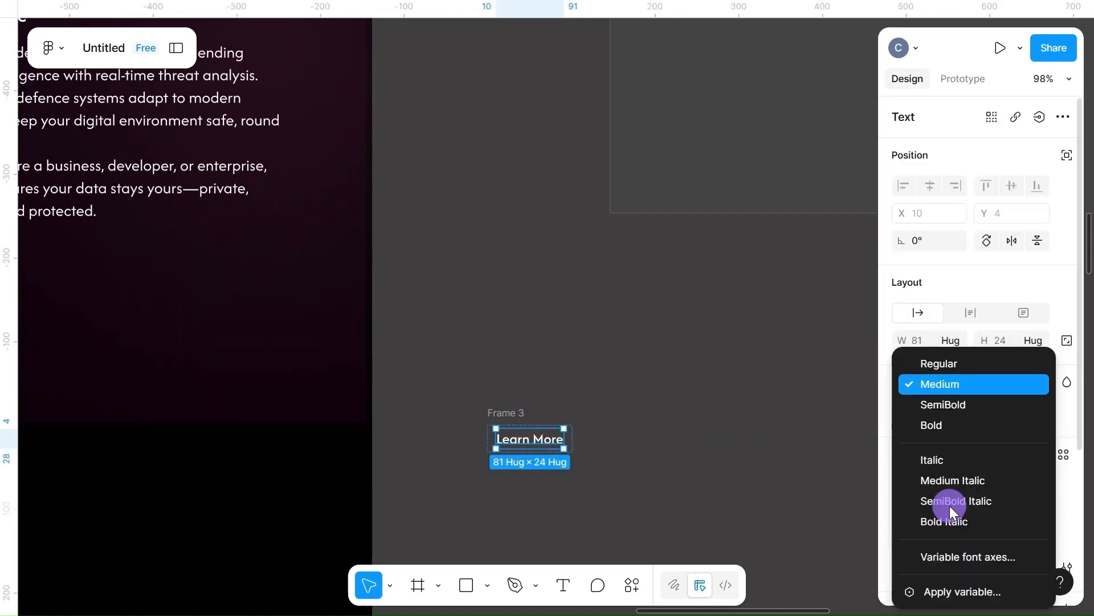
pyautogui.click(946, 368)
pyautogui.click(707, 385)
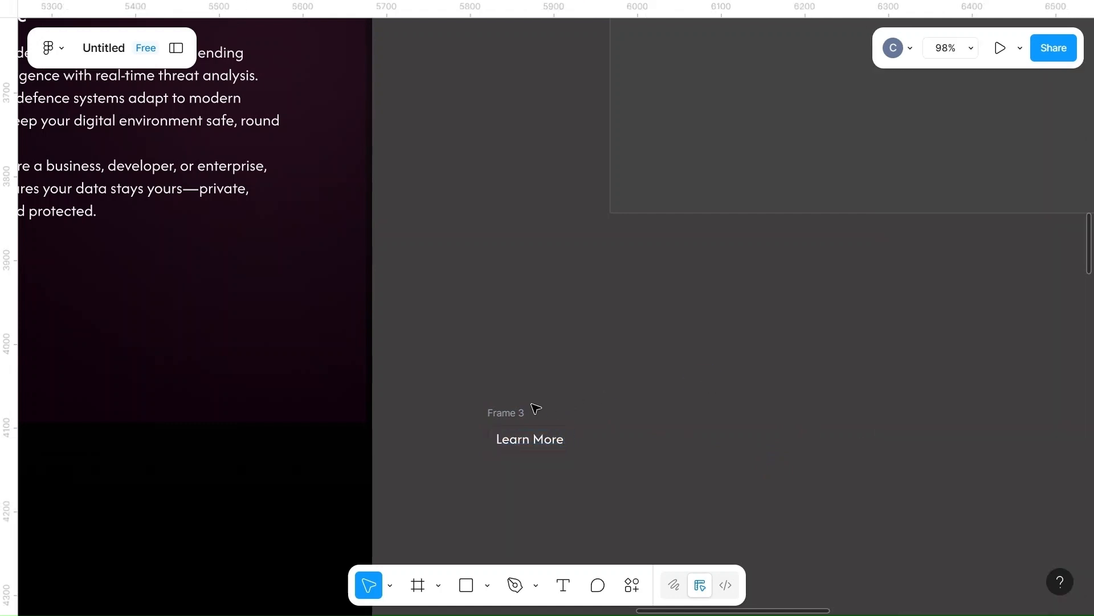
pyautogui.click(502, 412)
pyautogui.click(542, 444)
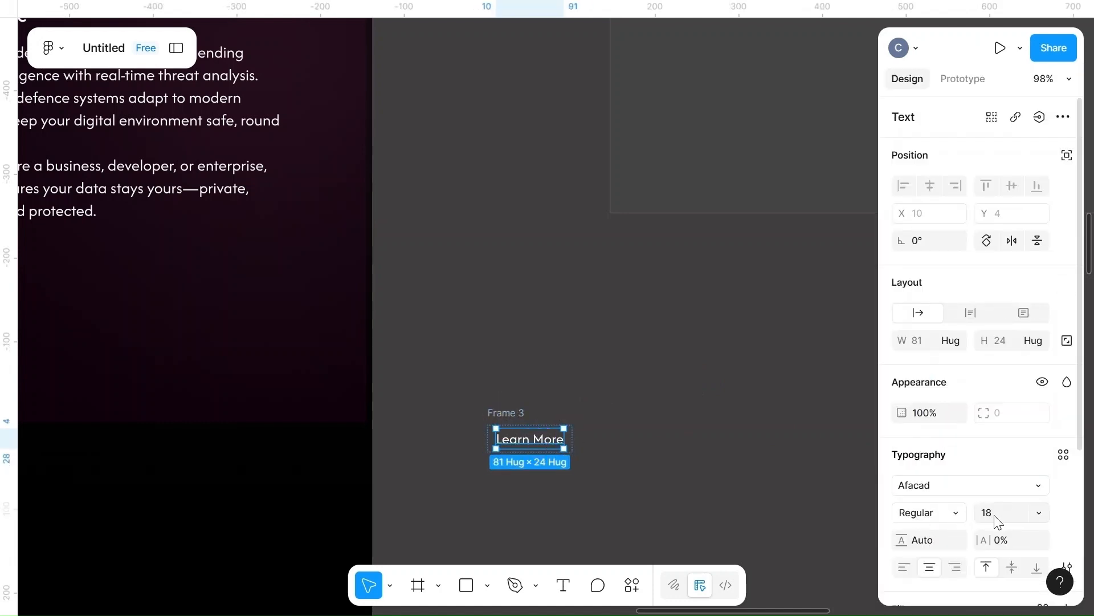
# - Move the "Learn More" button frame below the "Who We Are" paragraph, left-aligned with the text at X 746, Y 1900
pyautogui.click(681, 425)
pyautogui.scroll(-5, 681, 425)
pyautogui.click(605, 412)
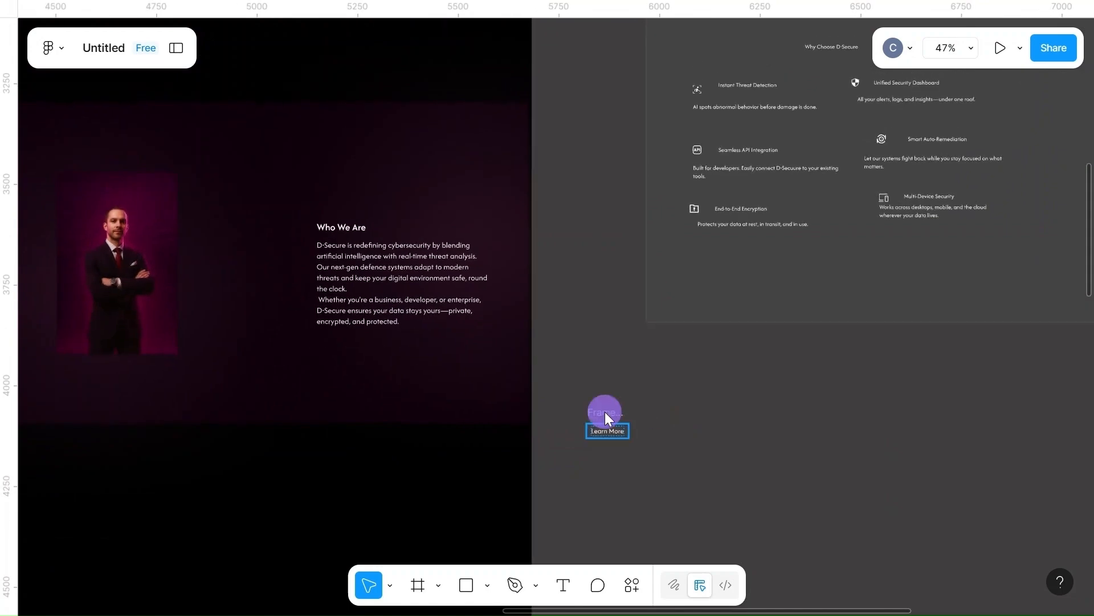
pyautogui.moveTo(605, 417); pyautogui.dragTo(339, 335)
pyautogui.scroll(5, 340, 335)
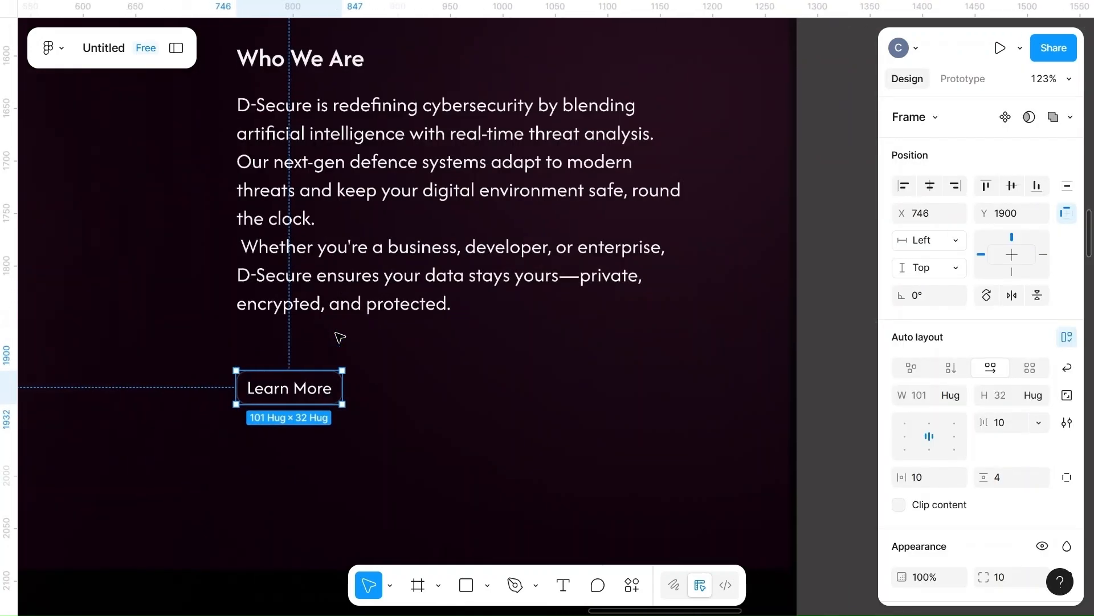
pyautogui.scroll(1, 341, 337)
pyautogui.click(169, 369)
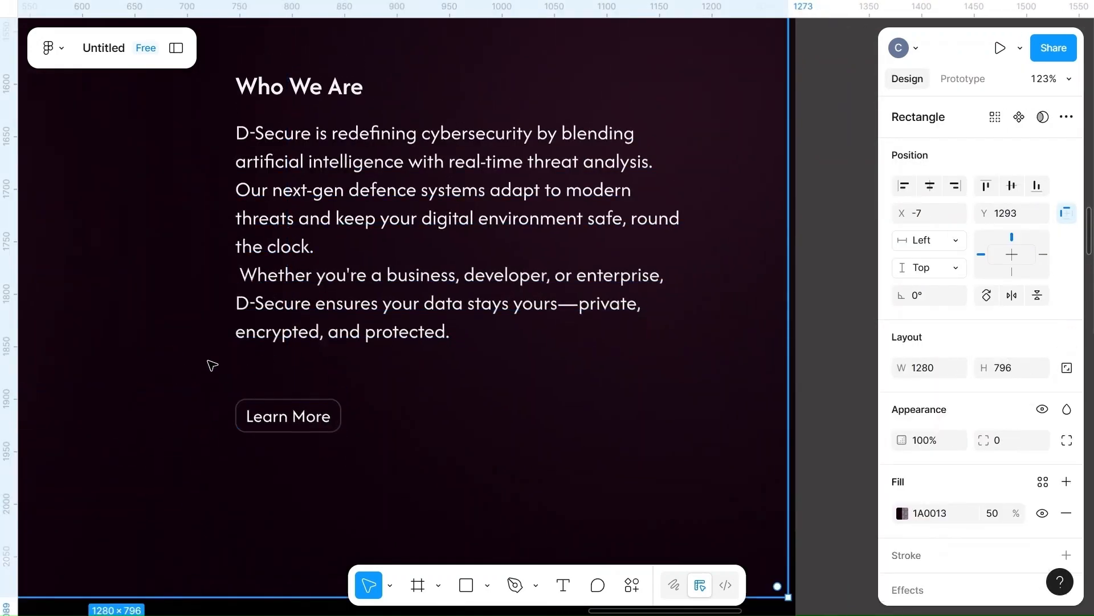
# - Change the "Learn More" button's stroke colour to 73405F
pyautogui.click(290, 415)
pyautogui.scroll(-3, 919, 504)
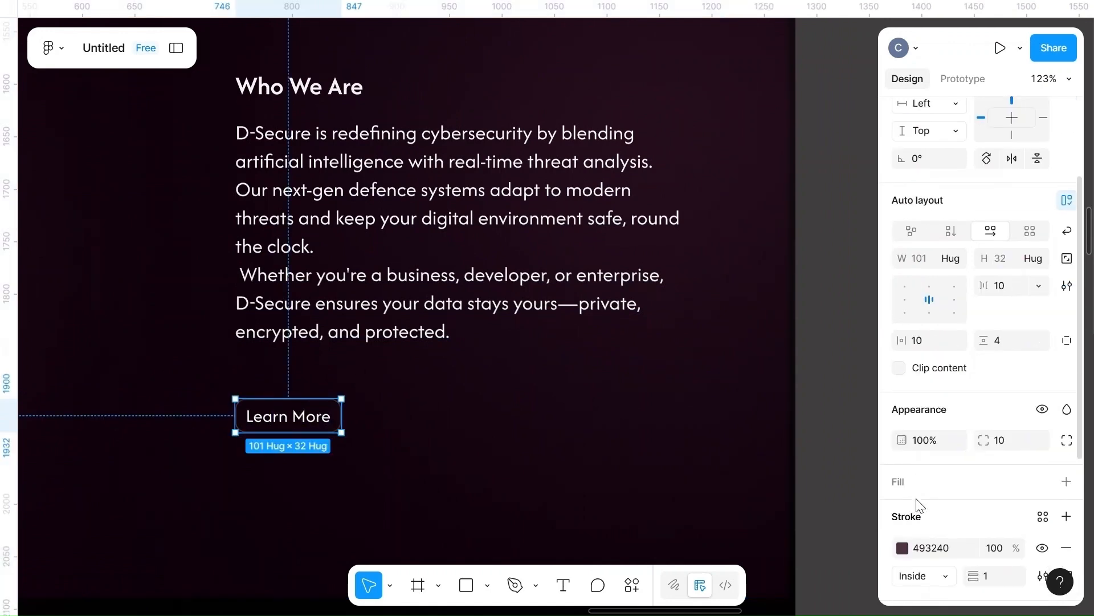
pyautogui.click(903, 549)
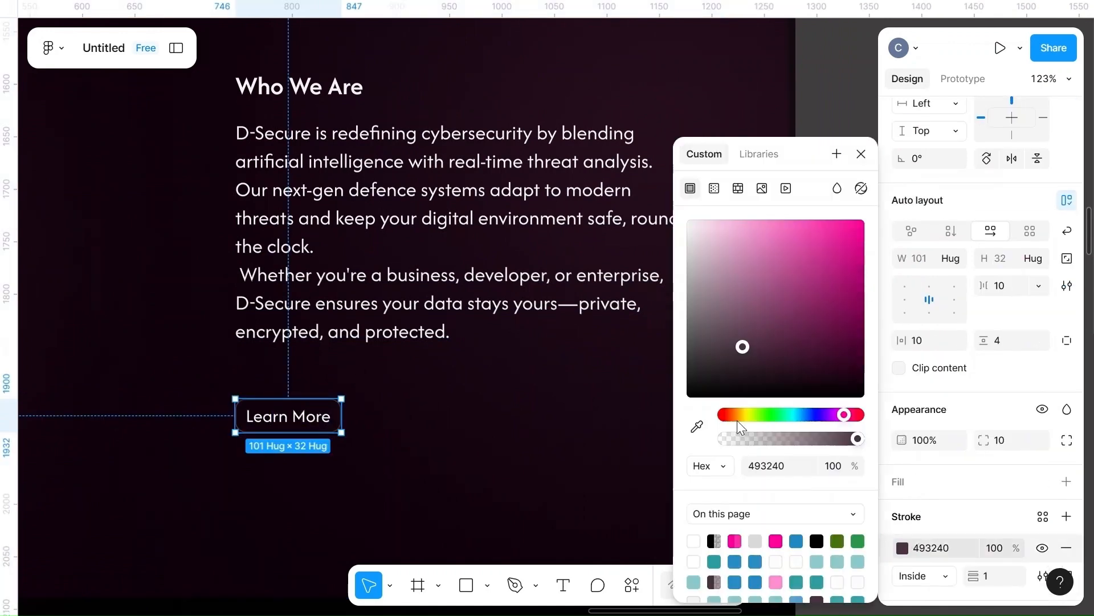
pyautogui.click(732, 342)
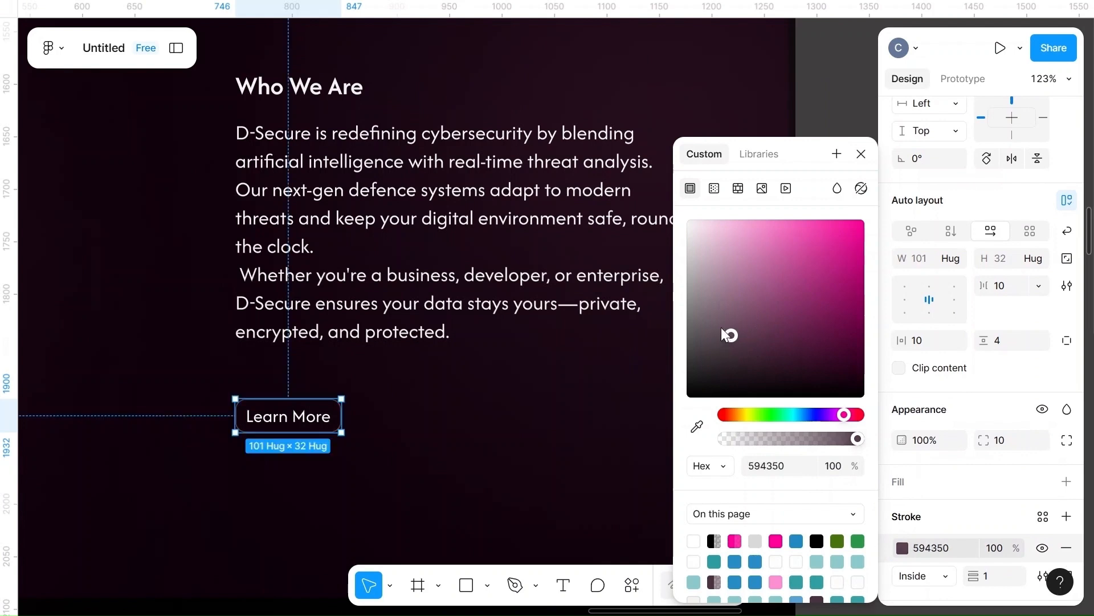
pyautogui.click(722, 329)
pyautogui.click(736, 325)
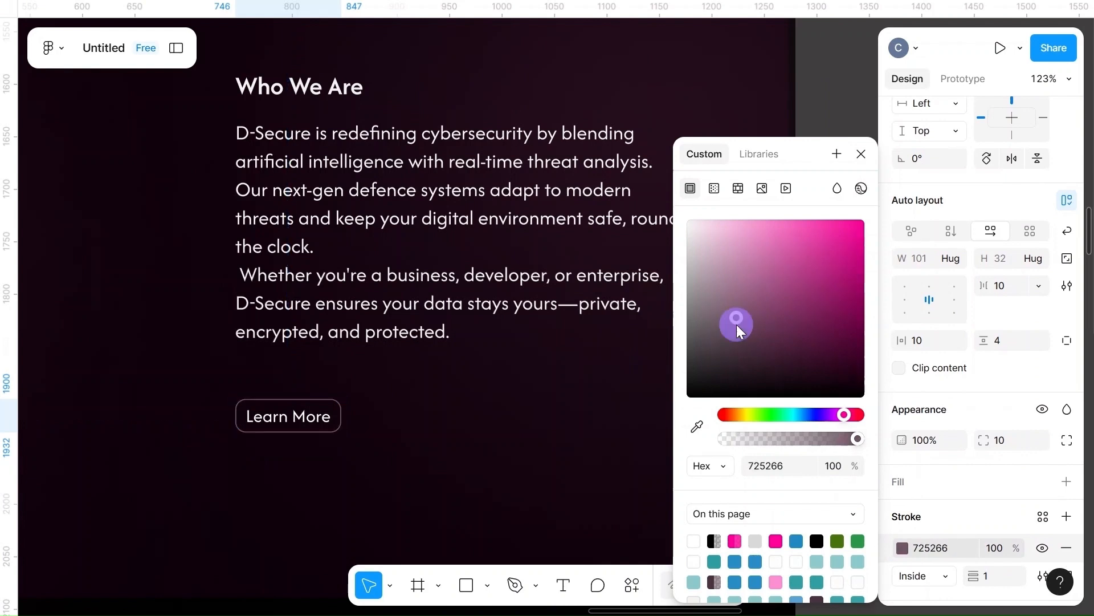
pyautogui.click(750, 324)
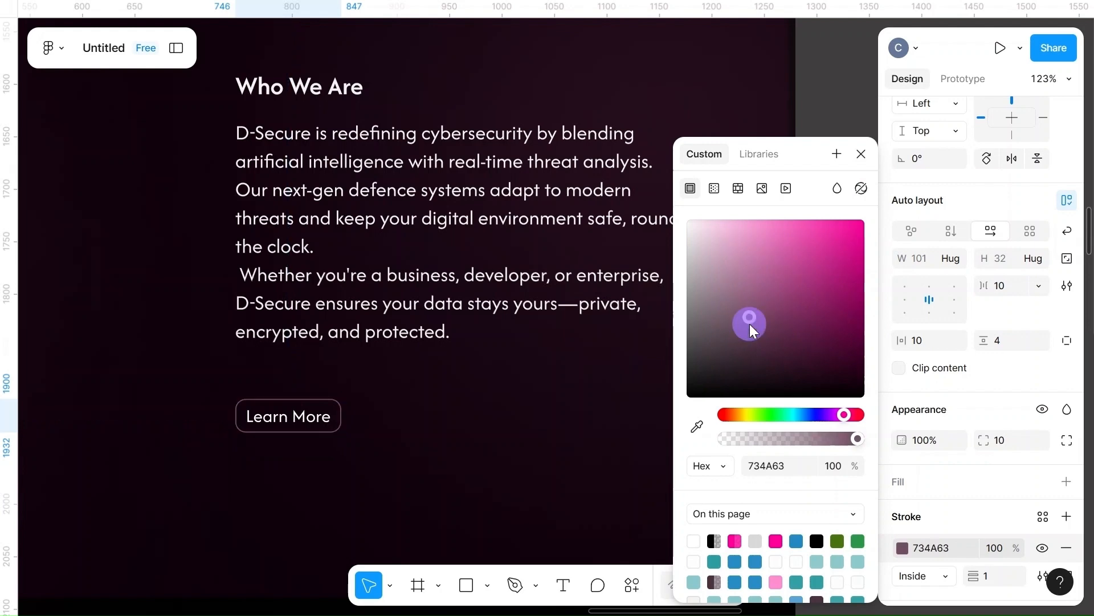
pyautogui.click(765, 325)
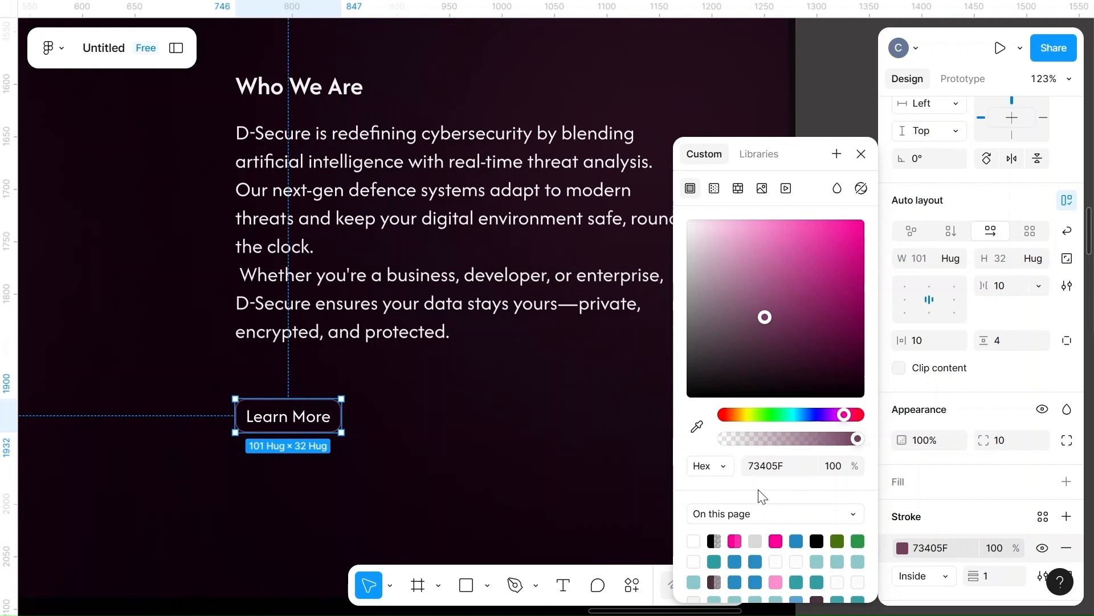
pyautogui.click(520, 455)
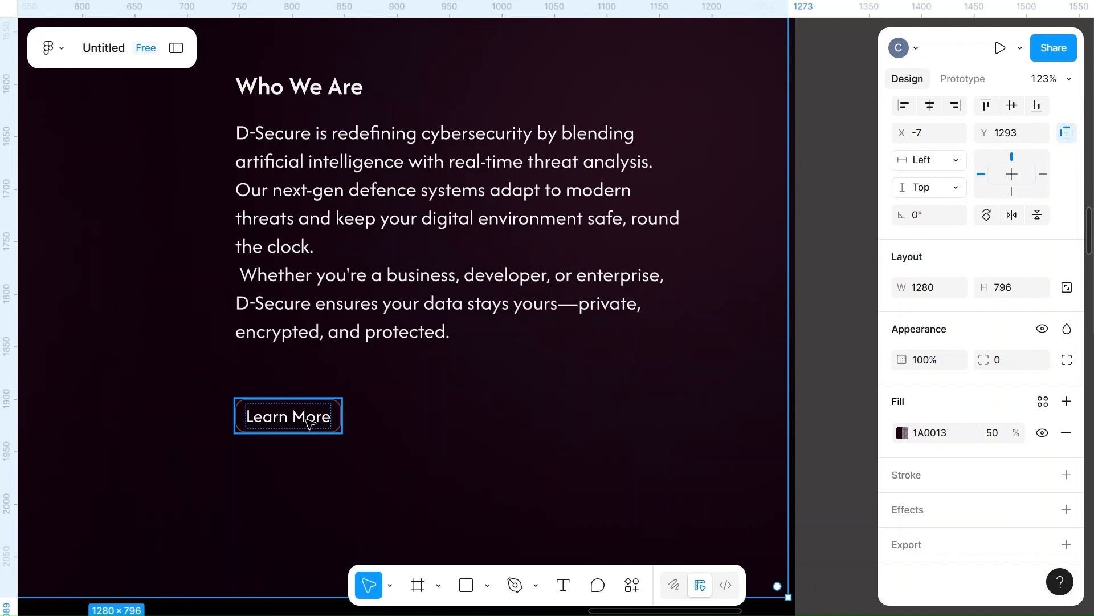
pyautogui.click(333, 404)
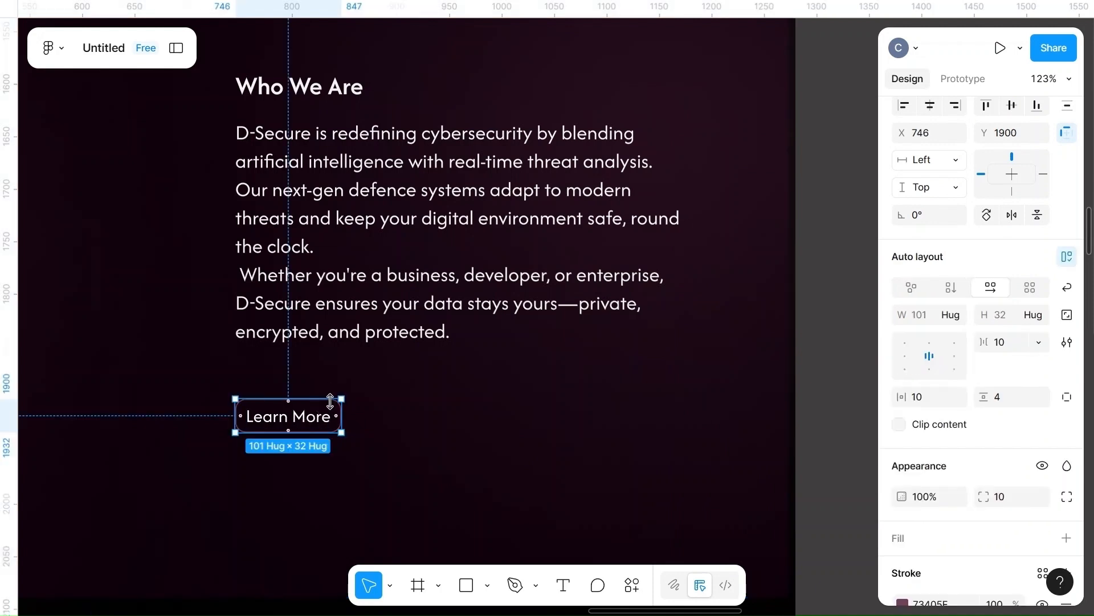
pyautogui.click(491, 438)
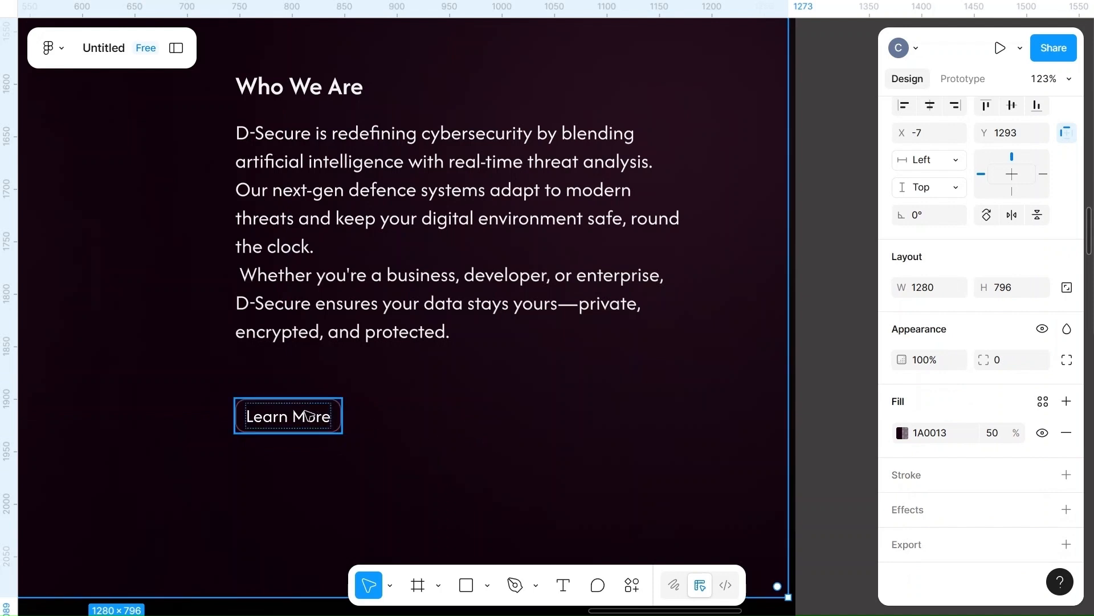
# - Set the "Learn More" text's fill colour using the hex shorthand F3
pyautogui.doubleClick(305, 424)
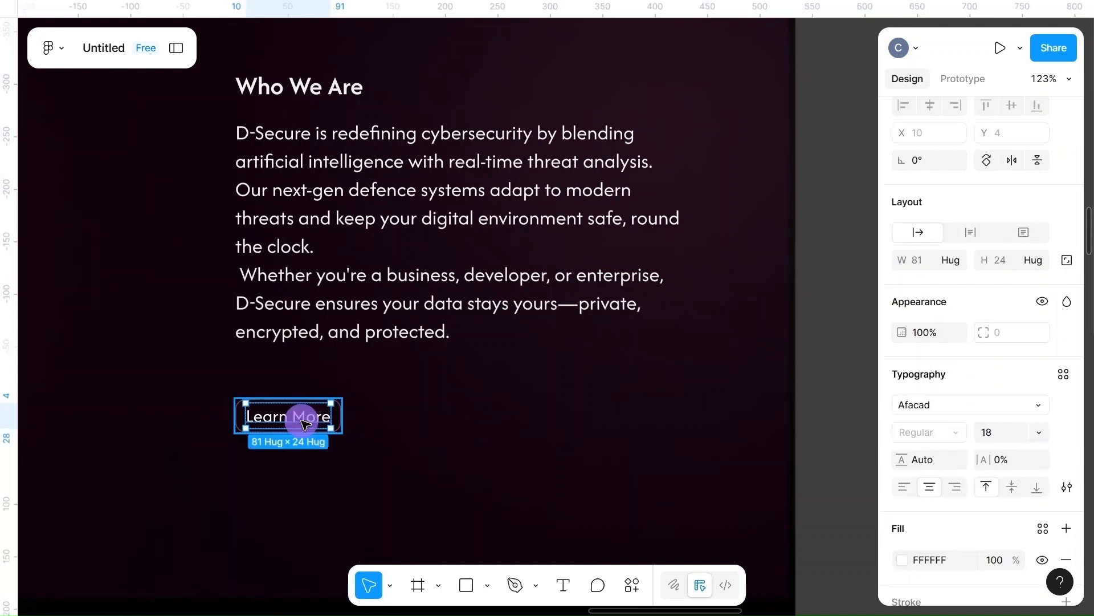
pyautogui.click(946, 558)
pyautogui.write('f3')
pyautogui.click(660, 460)
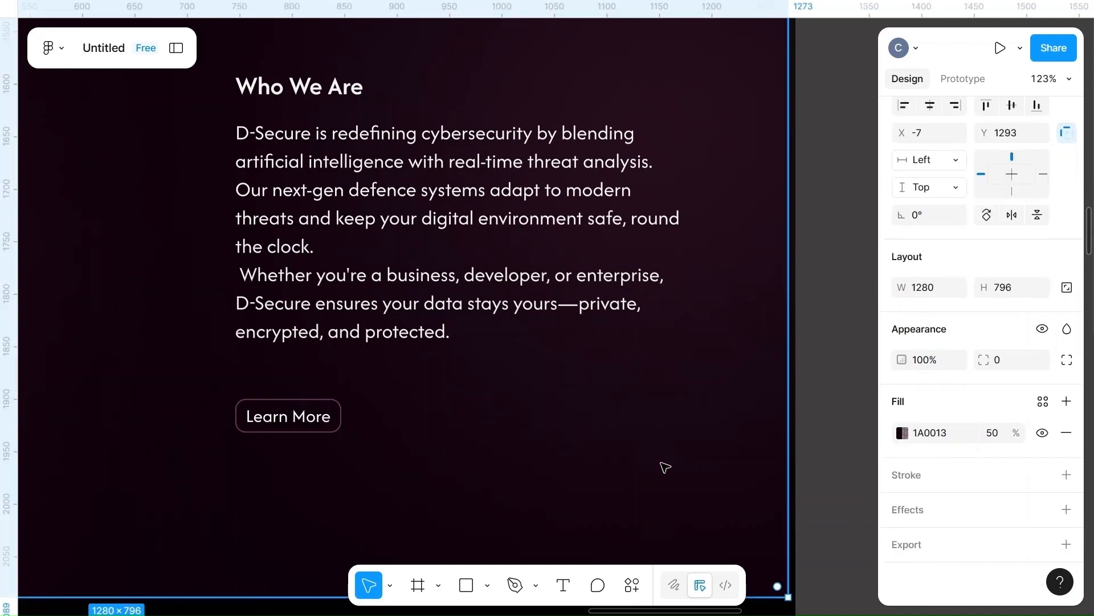
# - Move the "Learn More" button up towards the paragraph to Y 1891, keeping X at 746
pyautogui.scroll(-5, 665, 467)
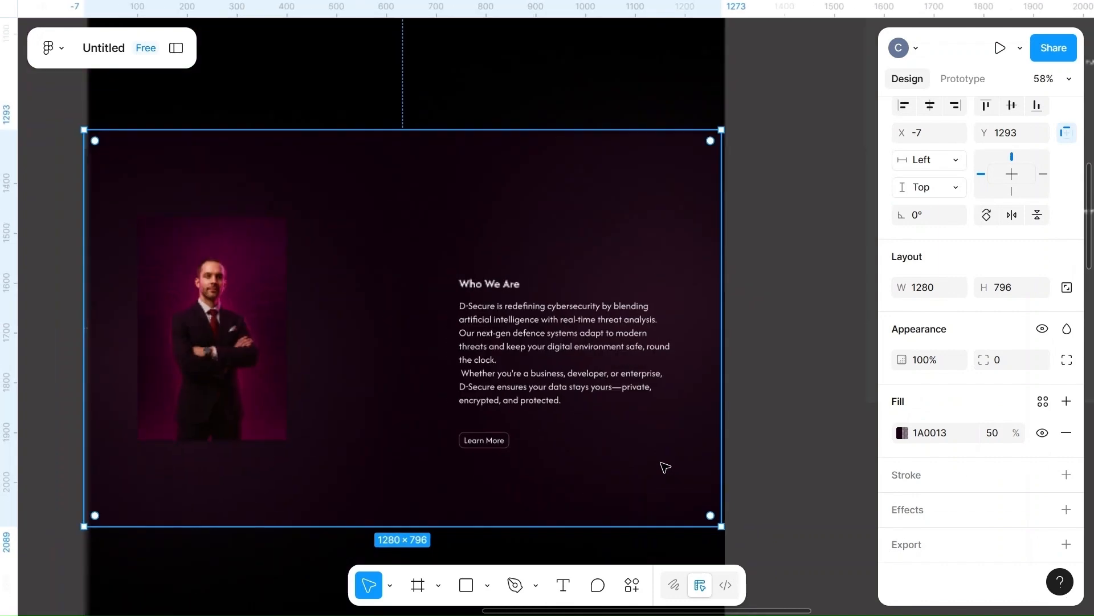
pyautogui.click(489, 442)
pyautogui.scroll(5, 489, 443)
pyautogui.moveTo(490, 439)
pyautogui.mouseDown()
pyautogui.moveTo(489, 413)
pyautogui.moveTo(496, 427)
pyautogui.mouseUp()
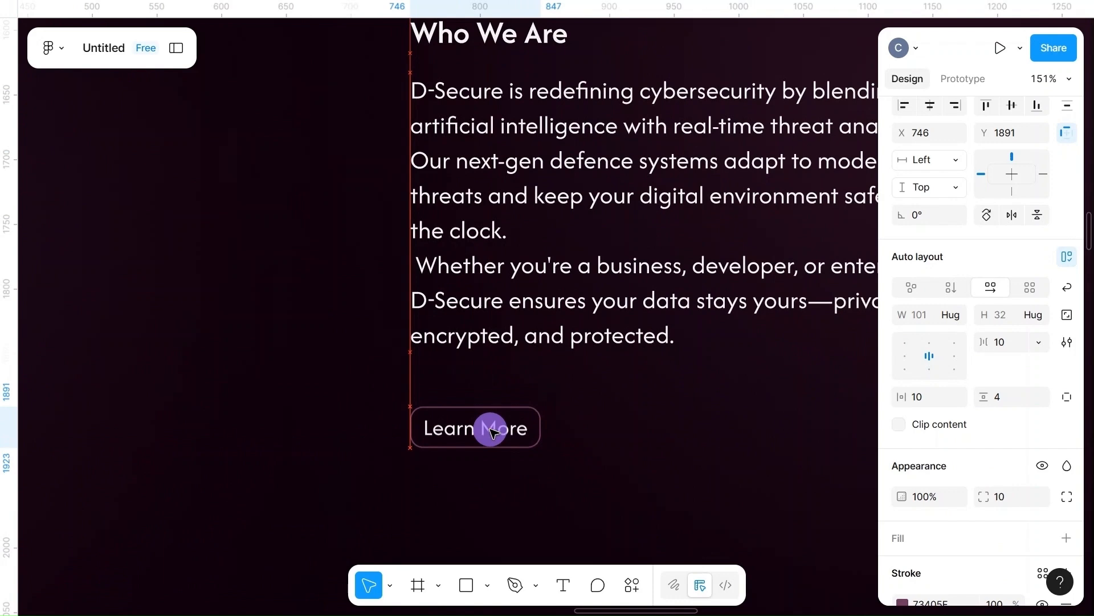
pyautogui.click(620, 444)
pyautogui.scroll(-5, 620, 444)
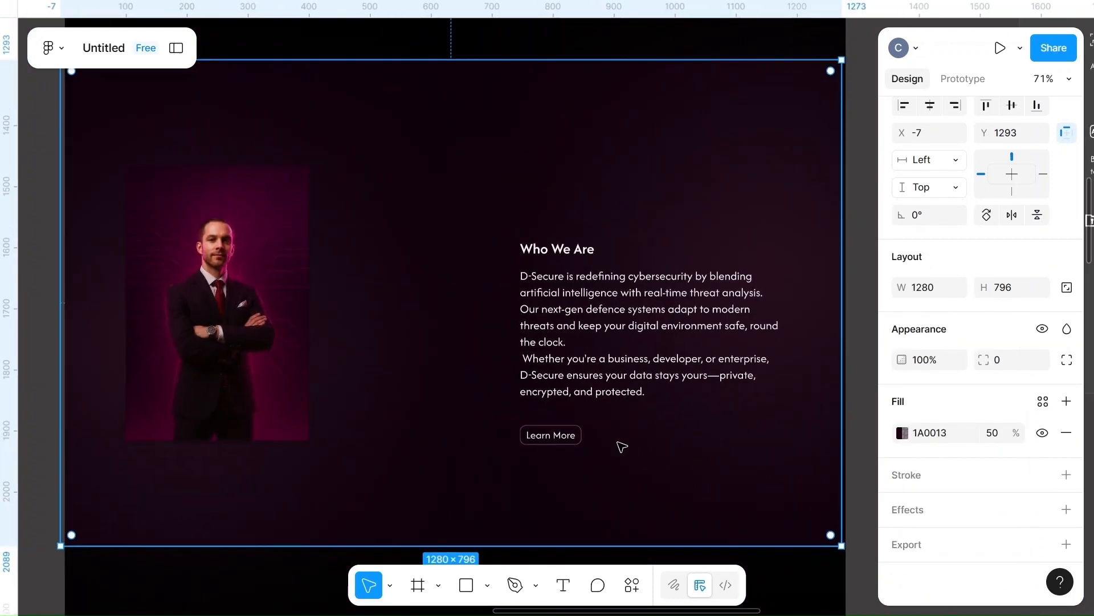
# - Nudge the "Learn More" button slightly closer to the paragraph and move the section's background rectangle up to Y 1272
pyautogui.moveTo(556, 439)
pyautogui.mouseDown()
pyautogui.moveTo(556, 420)
pyautogui.moveTo(542, 416)
pyautogui.moveTo(548, 434)
pyautogui.mouseUp()
pyautogui.click(546, 440)
pyautogui.click(705, 462)
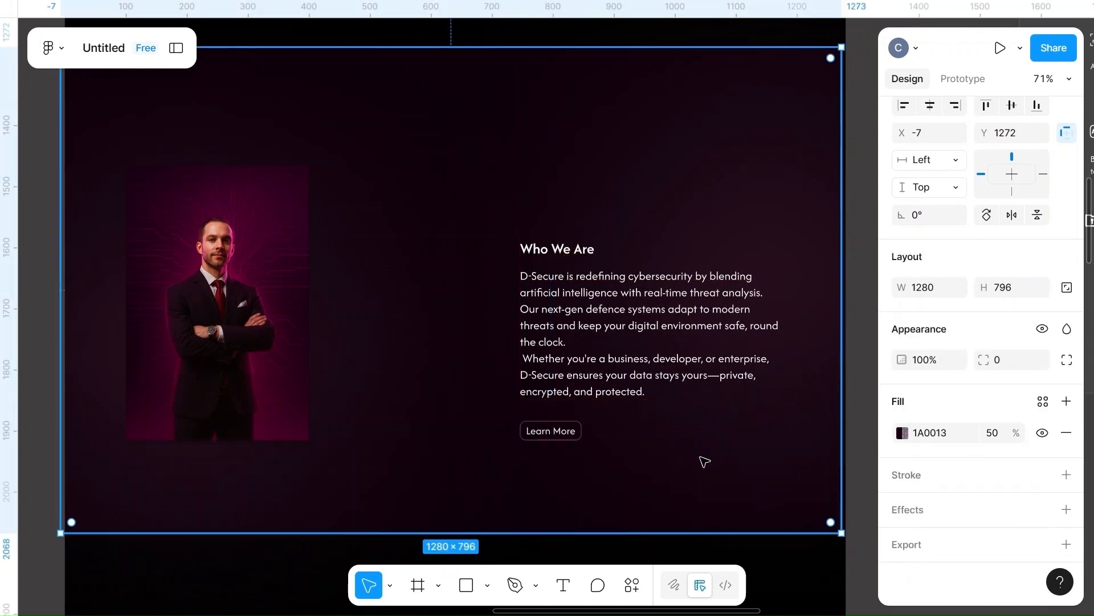
# - Review the Home page against the wireframe and examine the content frame for the texts that belong in the three feature cards
pyautogui.scroll(-2, 705, 461)
pyautogui.scroll(-3, 705, 461)
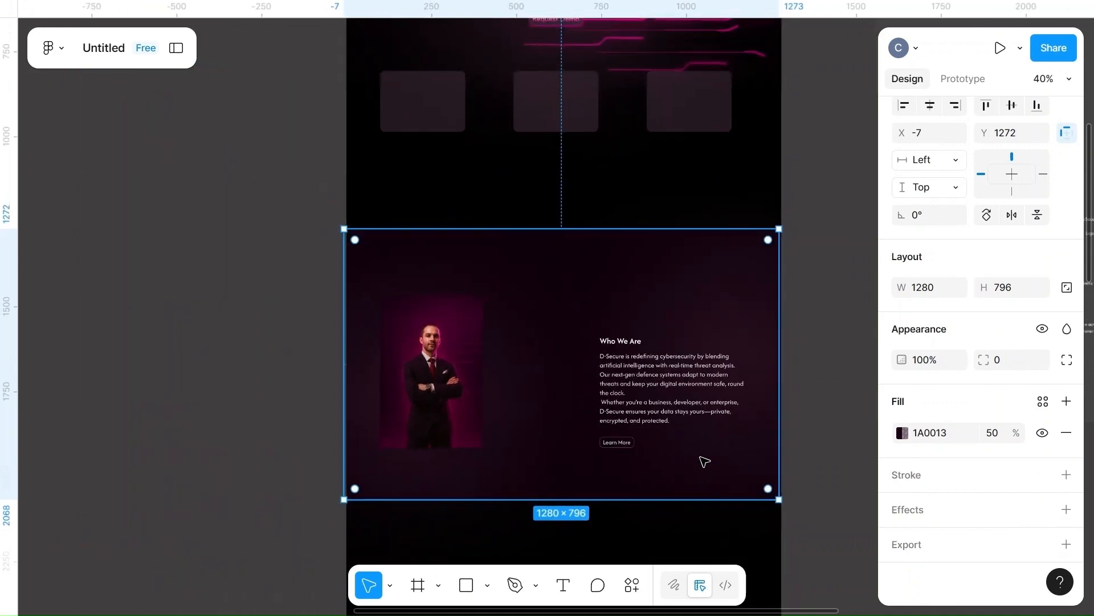
pyautogui.click(832, 283)
pyautogui.scroll(5, 832, 283)
pyautogui.scroll(3, 831, 284)
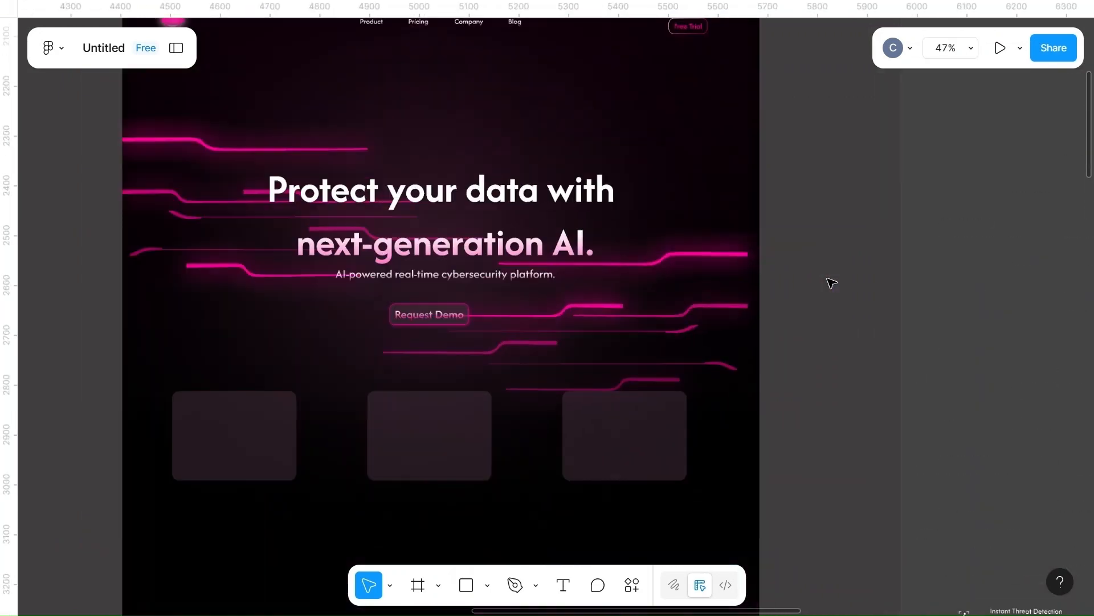
pyautogui.scroll(-4, 832, 283)
pyautogui.hscroll(10, 946, 362)
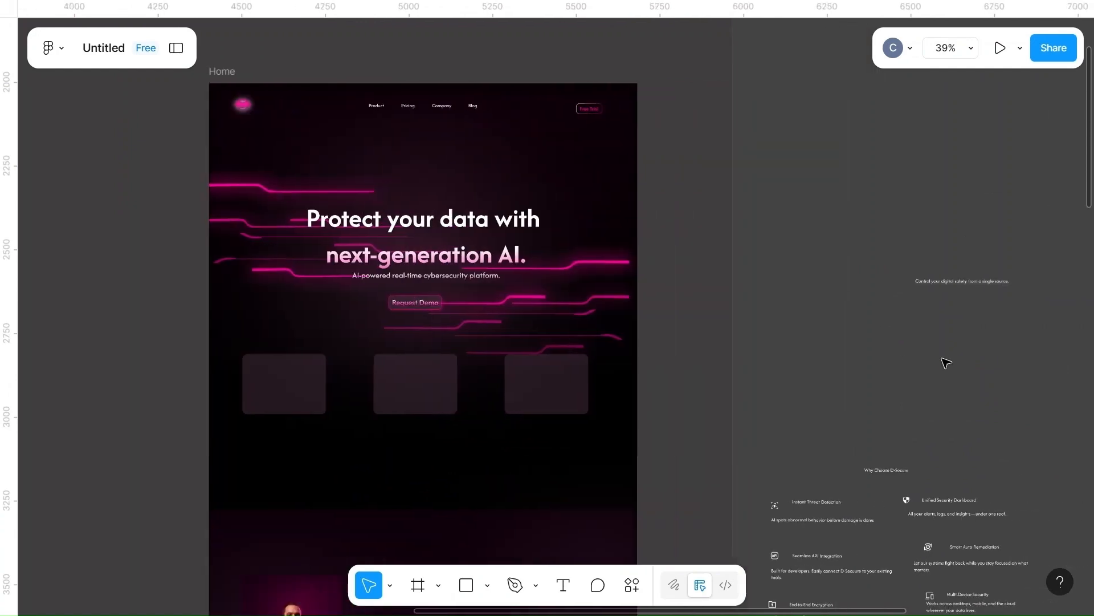
pyautogui.hscroll(2, 946, 363)
pyautogui.scroll(3, 946, 362)
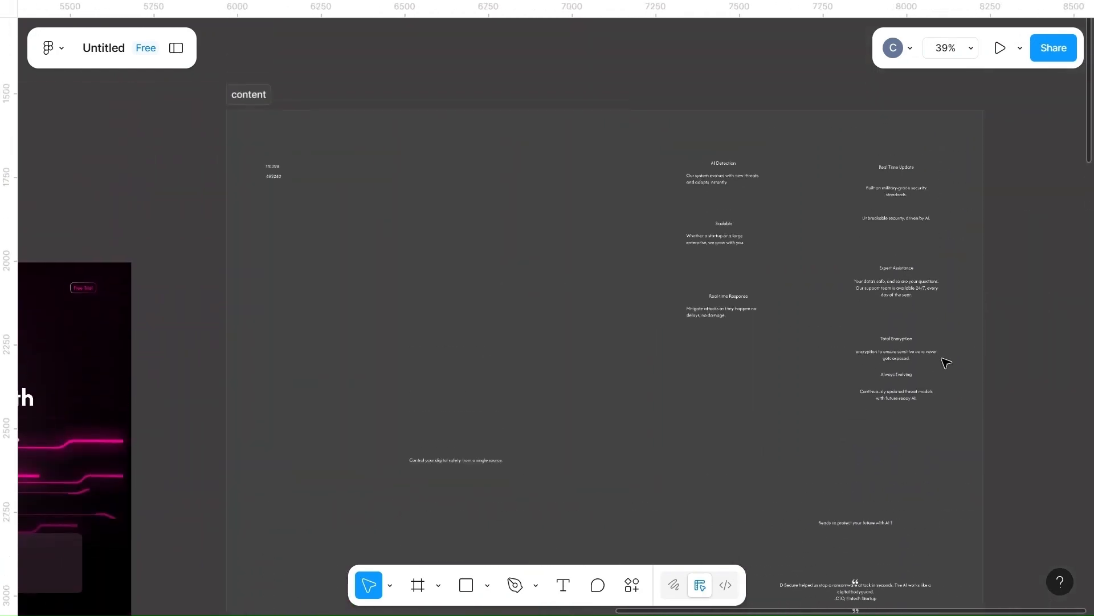
pyautogui.scroll(-5, 946, 362)
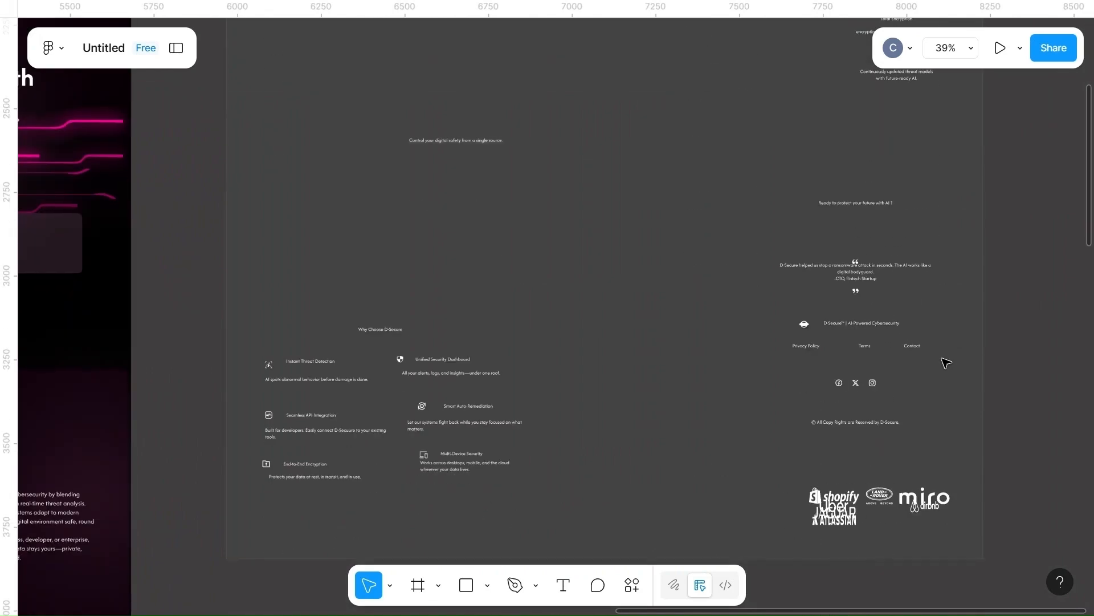
pyautogui.scroll(-6, 725, 315)
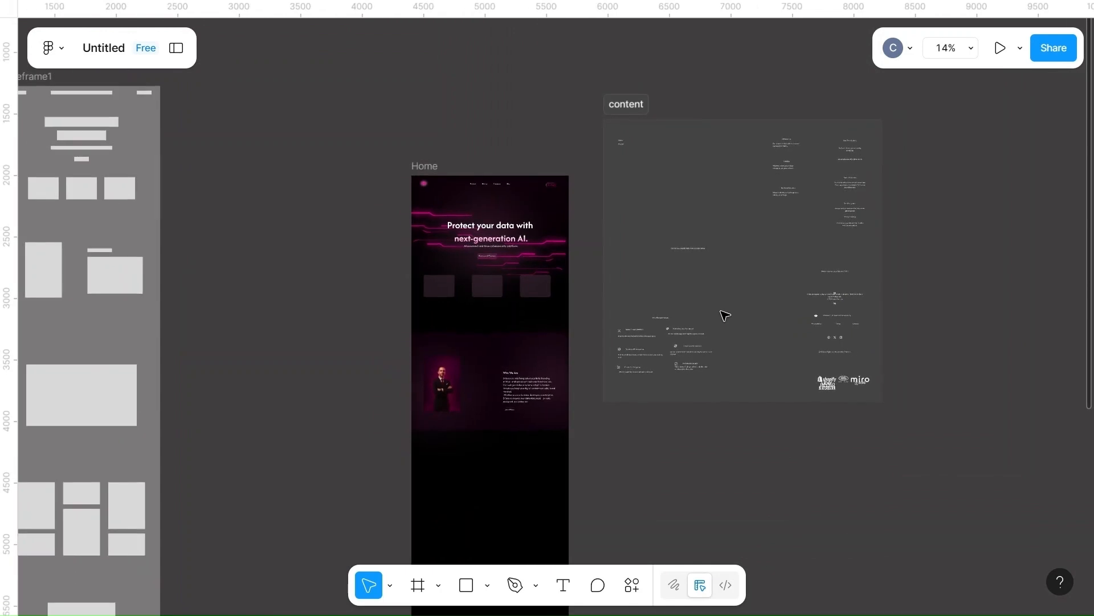
pyautogui.scroll(2, 725, 315)
pyautogui.hscroll(3, 725, 316)
pyautogui.scroll(-6, 725, 315)
pyautogui.scroll(-4, 725, 316)
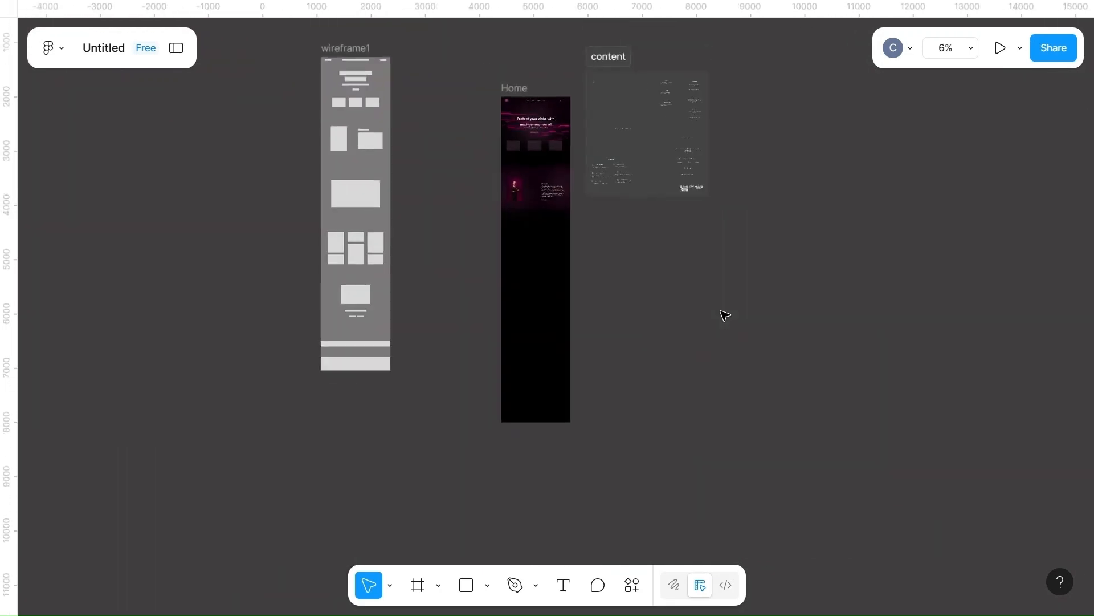
pyautogui.scroll(-5, 725, 315)
pyautogui.scroll(-3, 725, 315)
pyautogui.scroll(6, 725, 315)
pyautogui.scroll(15, 725, 315)
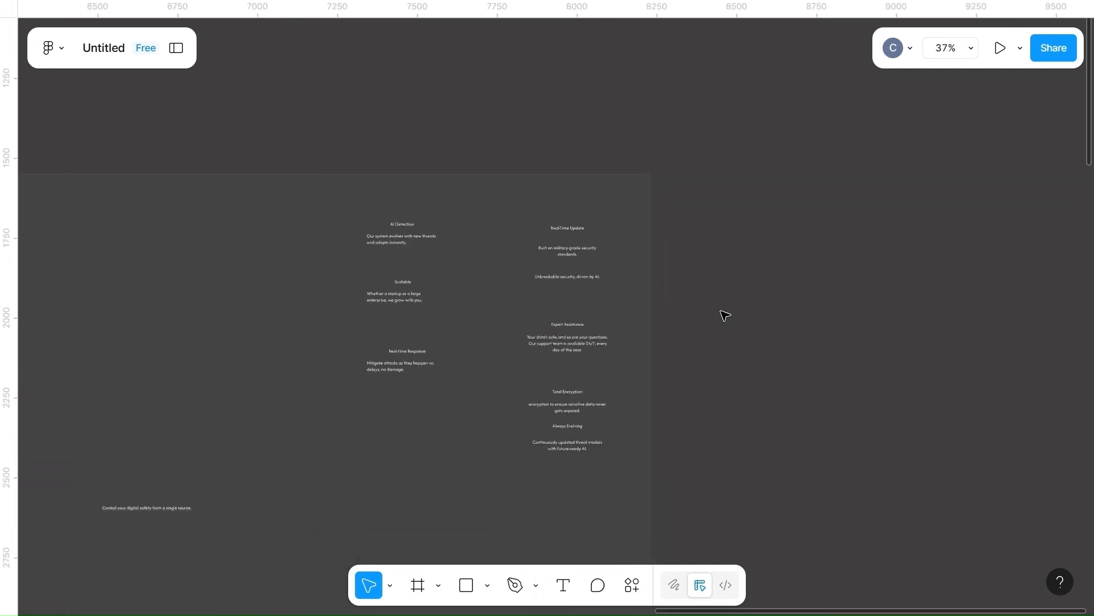
pyautogui.scroll(4, 725, 315)
pyautogui.hscroll(-4, 725, 315)
pyautogui.scroll(-2, 725, 315)
pyautogui.scroll(2, 725, 316)
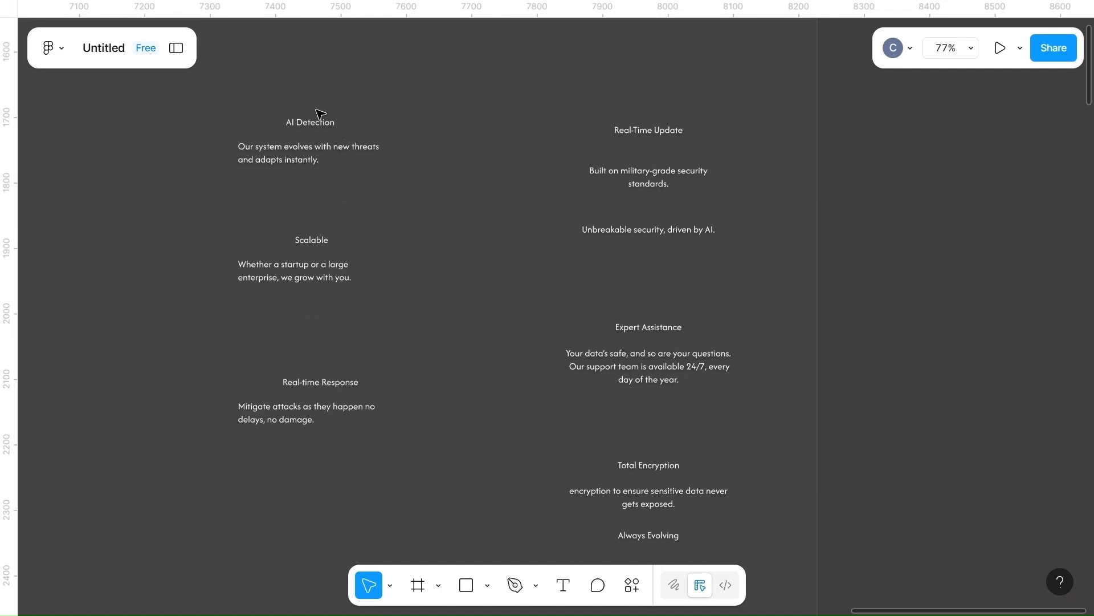
pyautogui.moveTo(255, 108); pyautogui.dragTo(386, 186)
pyautogui.scroll(-5, 386, 185)
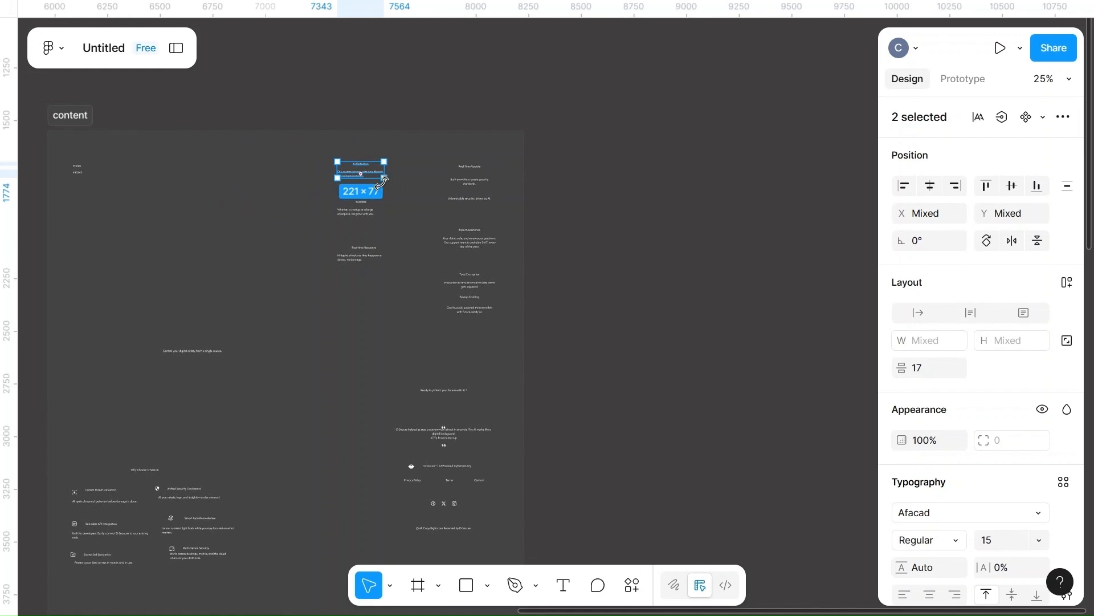
pyautogui.click(288, 163)
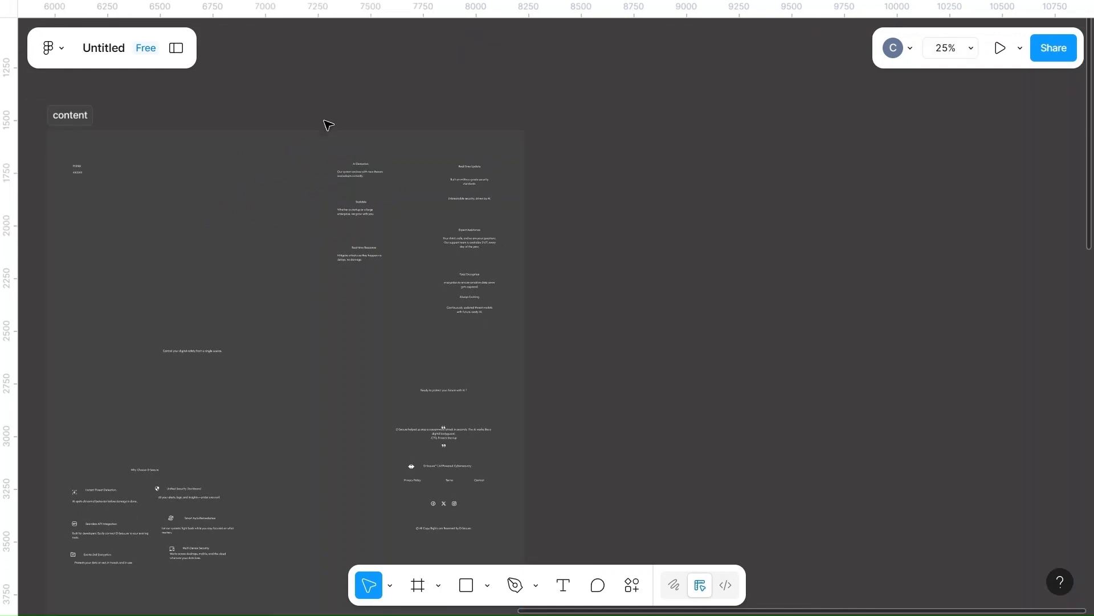
# - Move the "AI Detection", "Scalable" and "Real-time Response" headings and descriptions from the content frame to the canvas left of the Home page's cards
pyautogui.scroll(5, 358, 165)
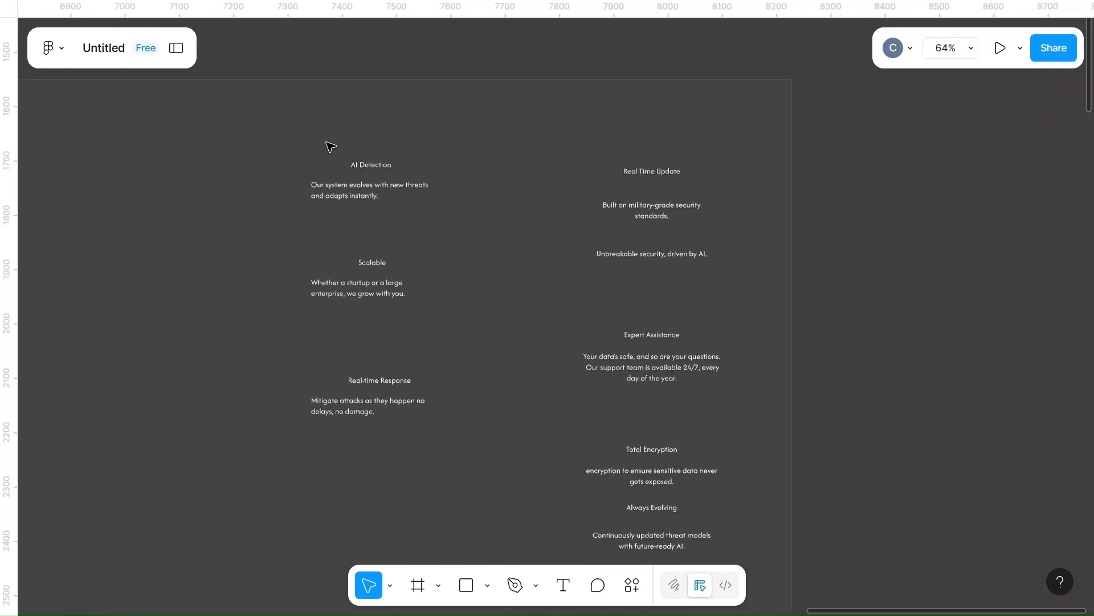
pyautogui.moveTo(330, 146); pyautogui.dragTo(450, 424)
pyautogui.scroll(-5, 422, 269)
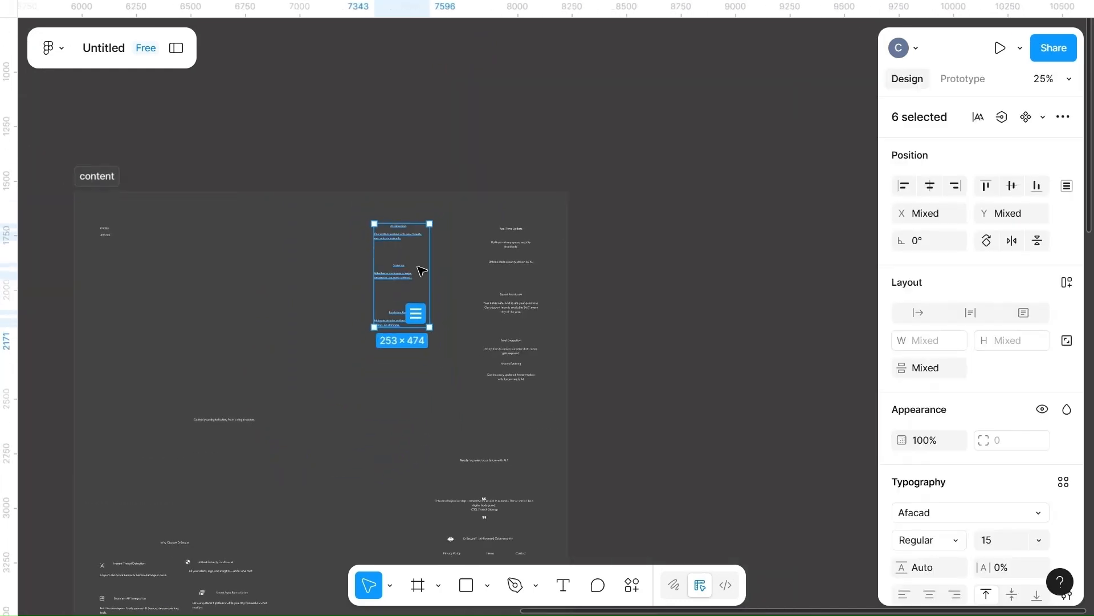
pyautogui.moveTo(421, 270); pyautogui.dragTo(159, 477)
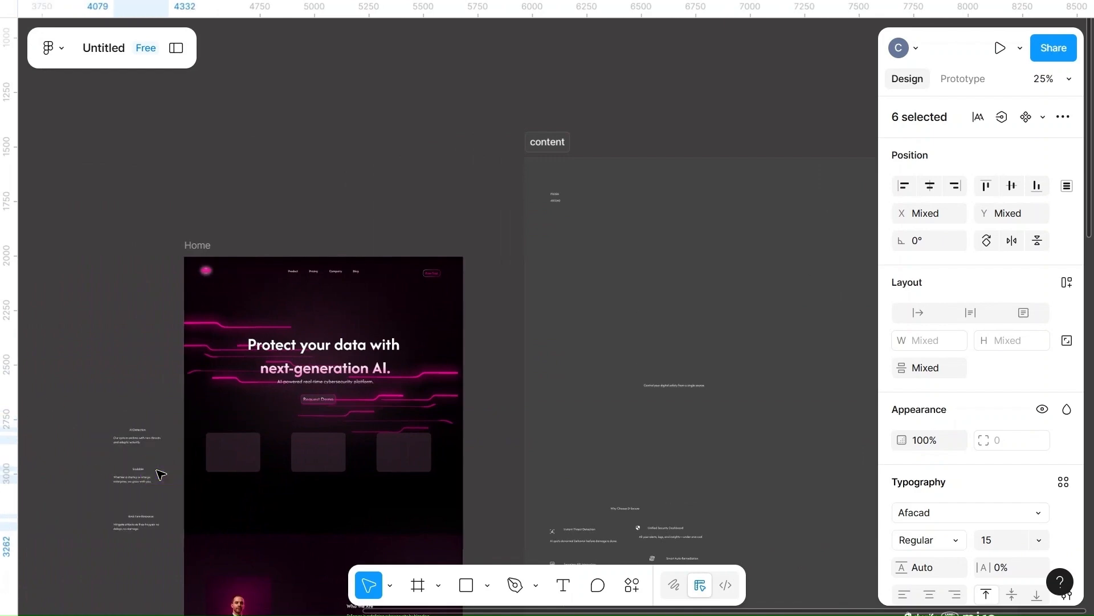
pyautogui.click(156, 359)
# - Move the "AI Detection" heading and its description together from the canvas into the first feature card
pyautogui.scroll(6, 156, 359)
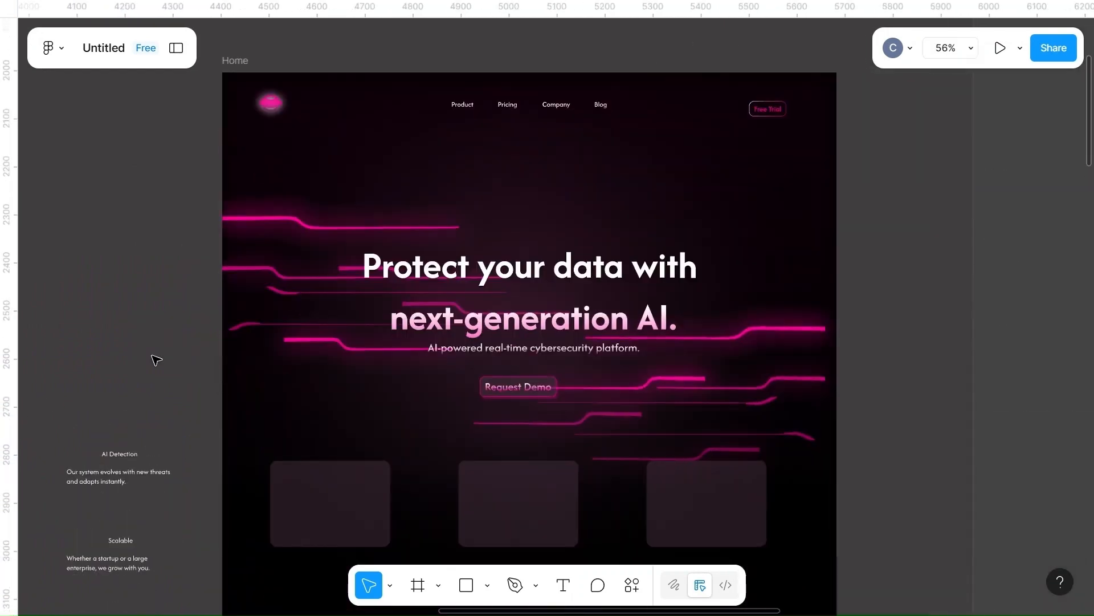
pyautogui.scroll(-3, 156, 359)
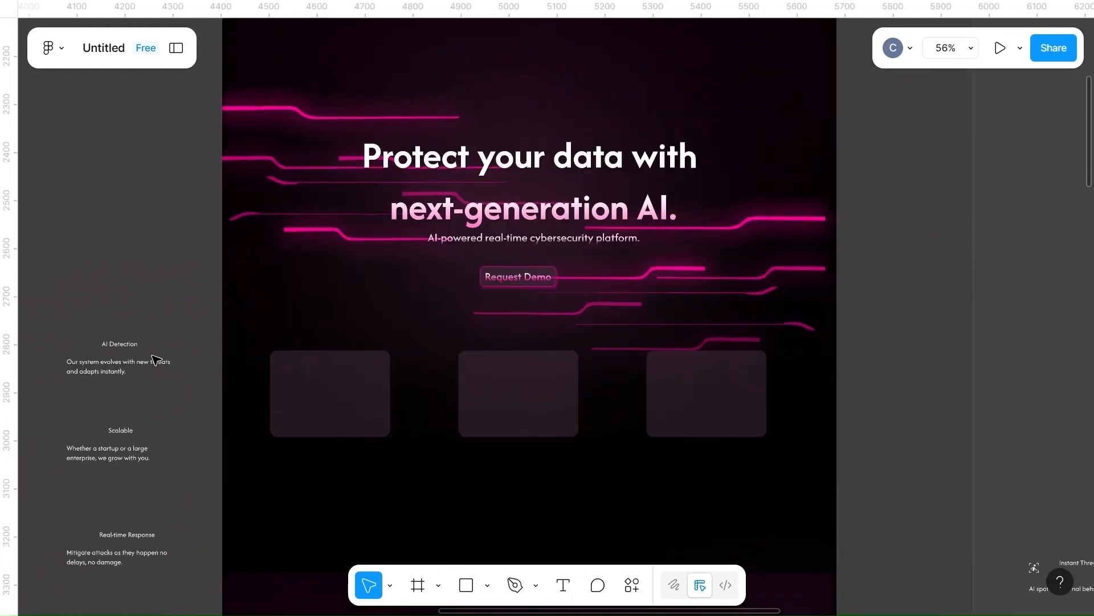
pyautogui.click(114, 344)
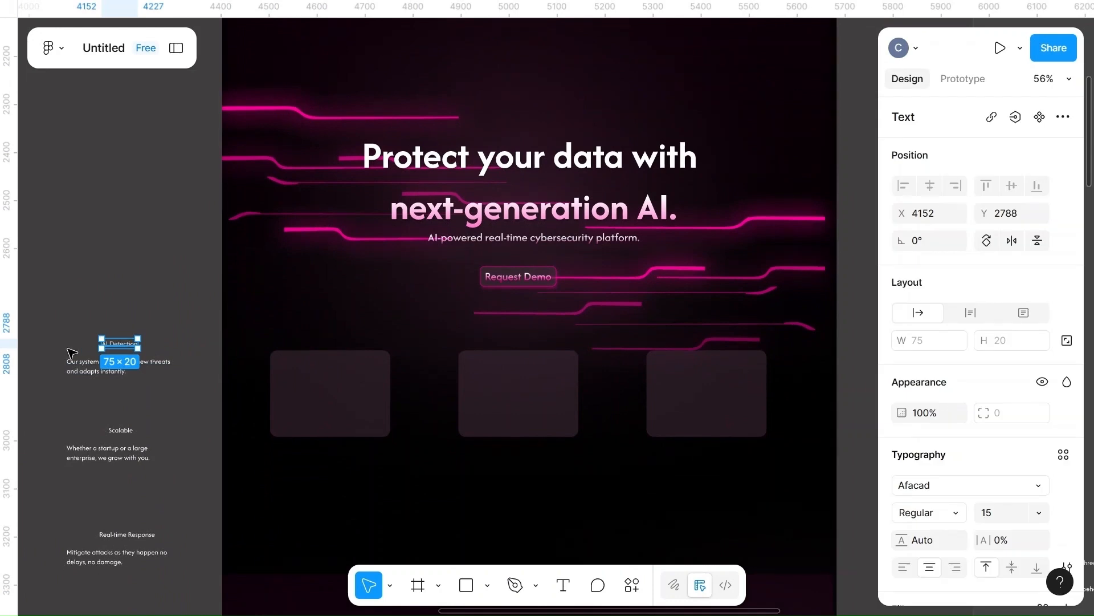
pyautogui.click(86, 371)
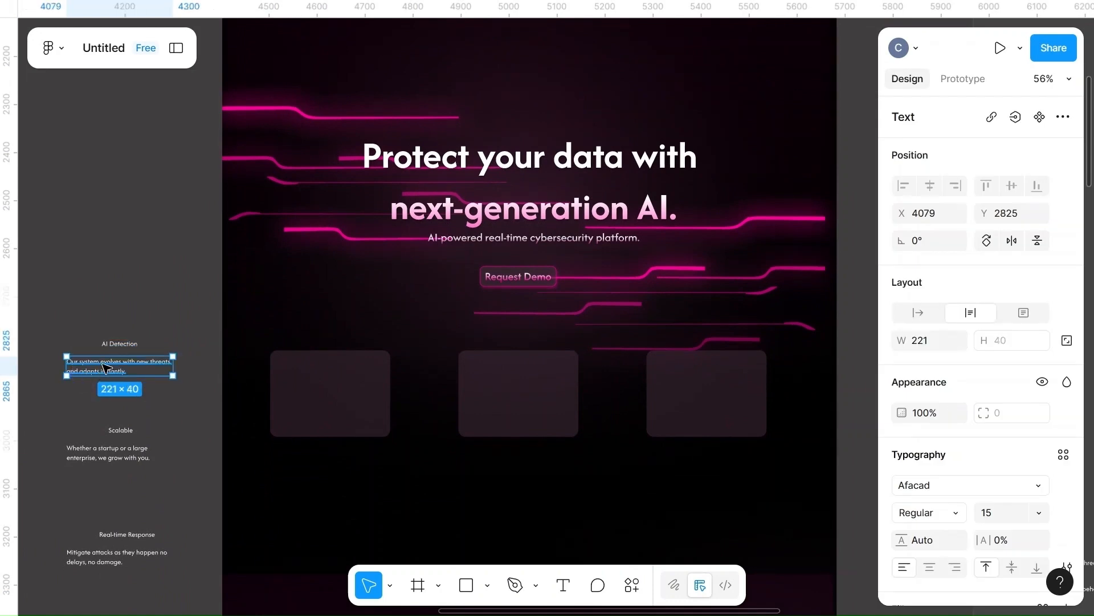
pyautogui.keyDown('shift'); pyautogui.click(130, 343); pyautogui.keyUp('shift')
pyautogui.moveTo(90, 366); pyautogui.dragTo(305, 398)
pyautogui.scroll(5, 303, 399)
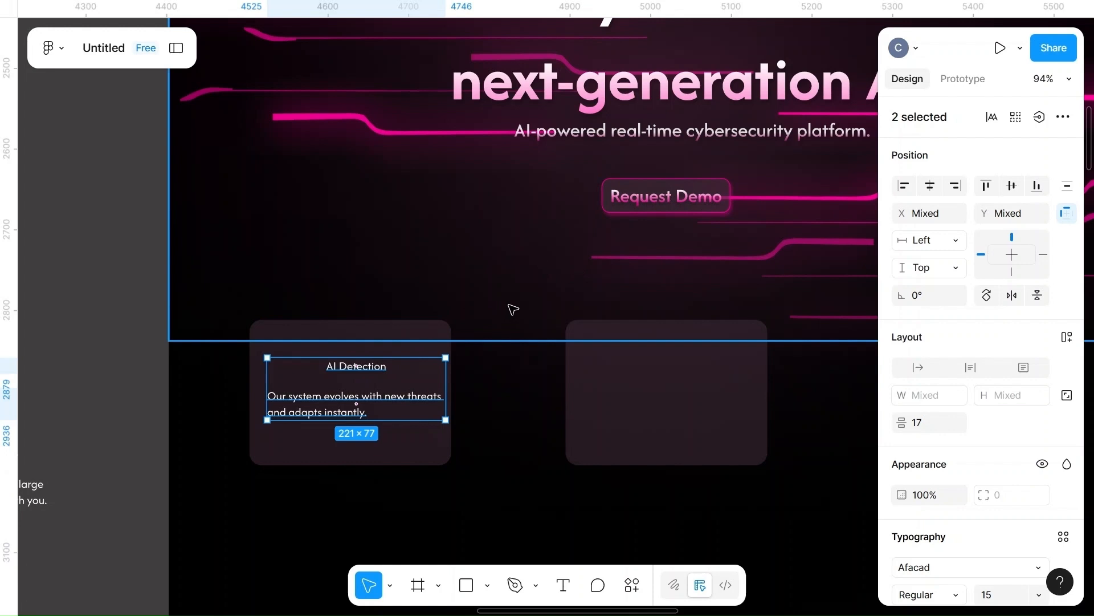
pyautogui.click(482, 414)
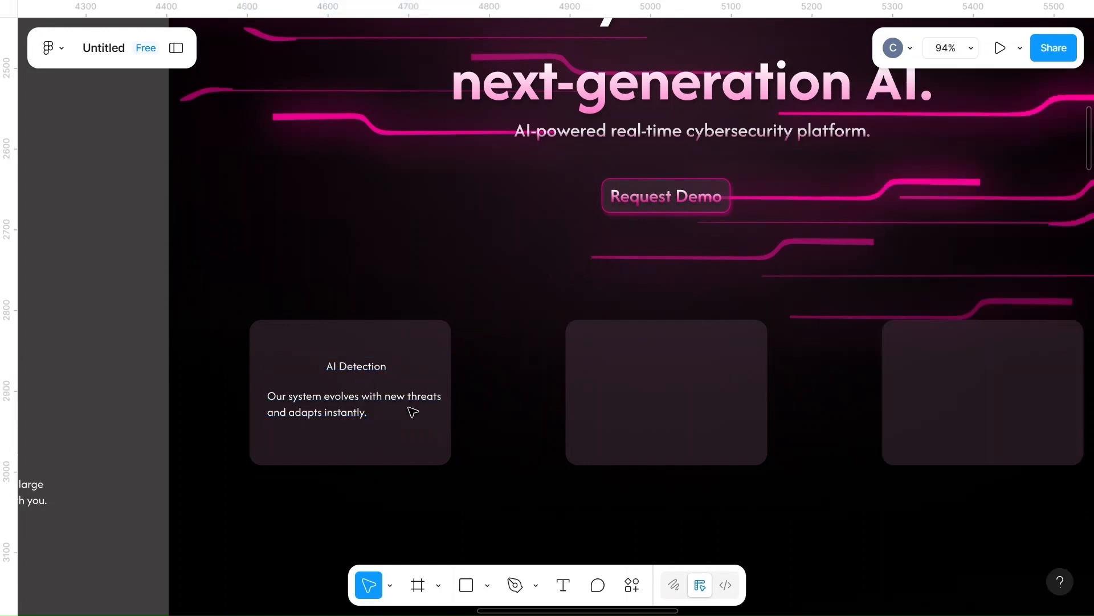
# - Center-align the text of the "AI Detection" description in the first feature card
pyautogui.click(328, 409)
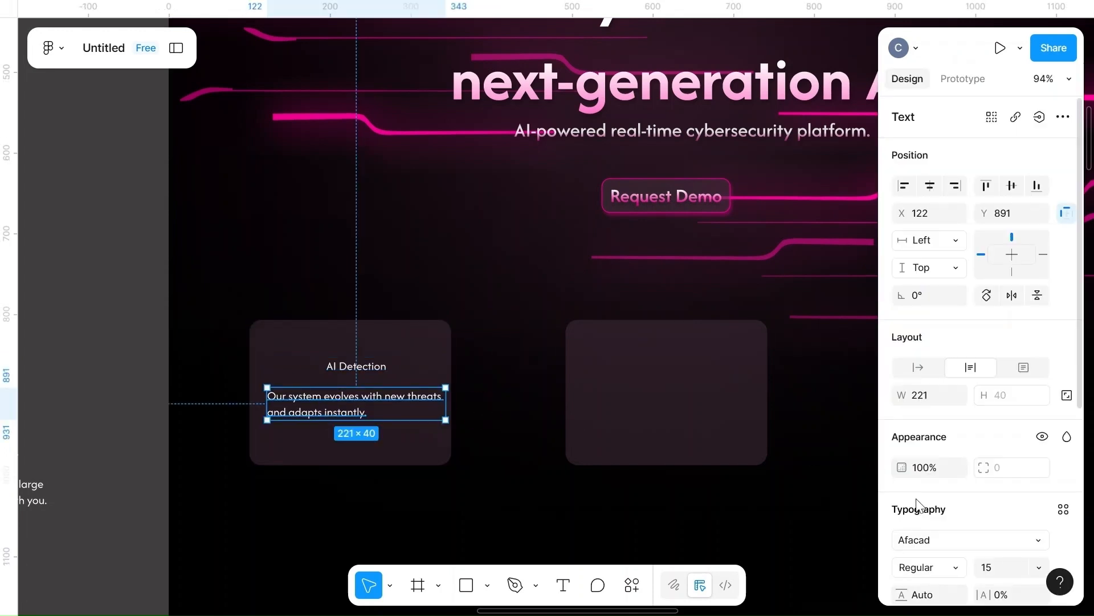
pyautogui.scroll(-3, 946, 501)
pyautogui.click(934, 460)
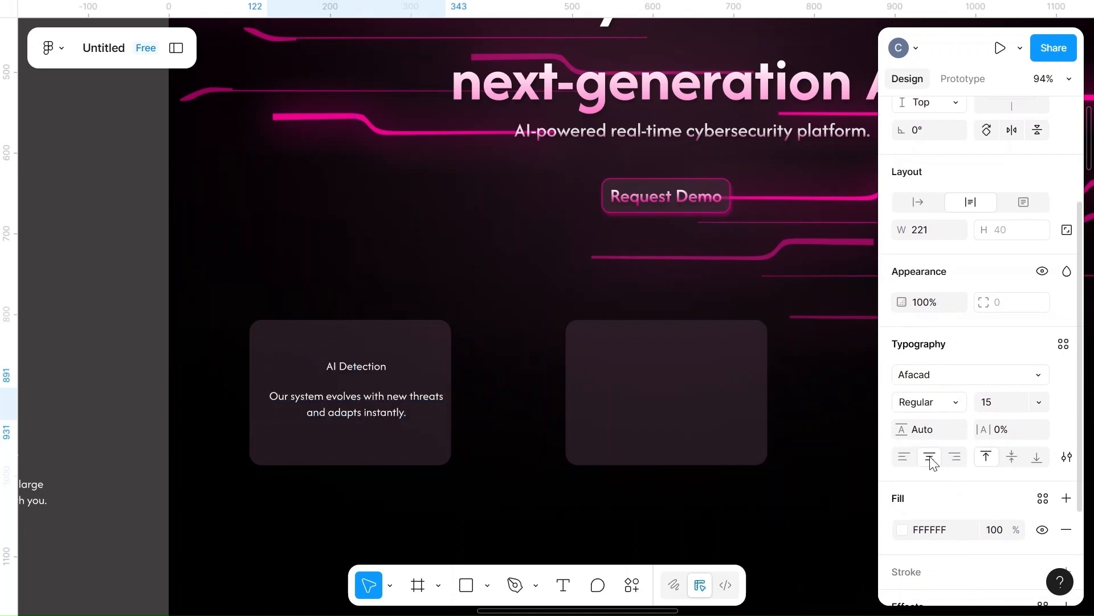
pyautogui.click(227, 491)
# - Move the "Scalable" heading and its description together from the canvas into the second feature card
pyautogui.scroll(-5, 227, 491)
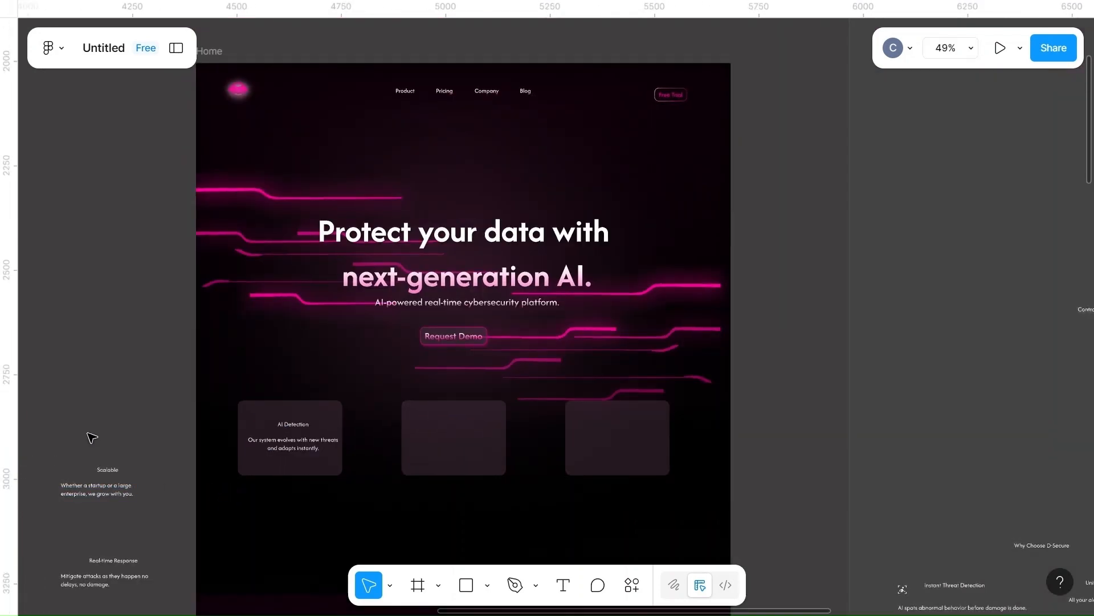
pyautogui.moveTo(43, 421); pyautogui.dragTo(183, 523)
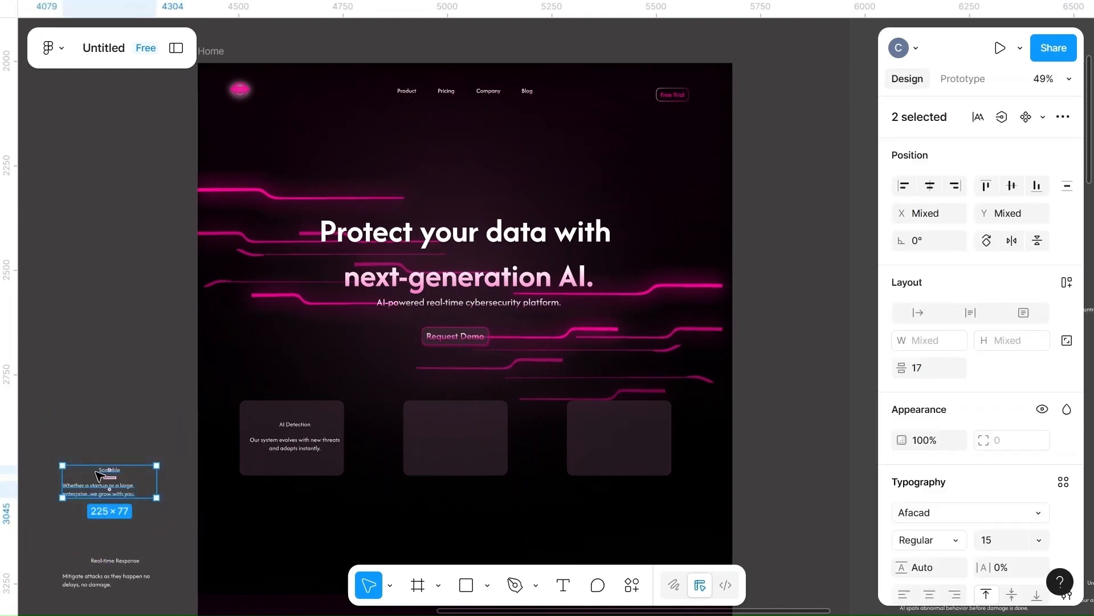
pyautogui.moveTo(88, 490); pyautogui.dragTo(403, 442)
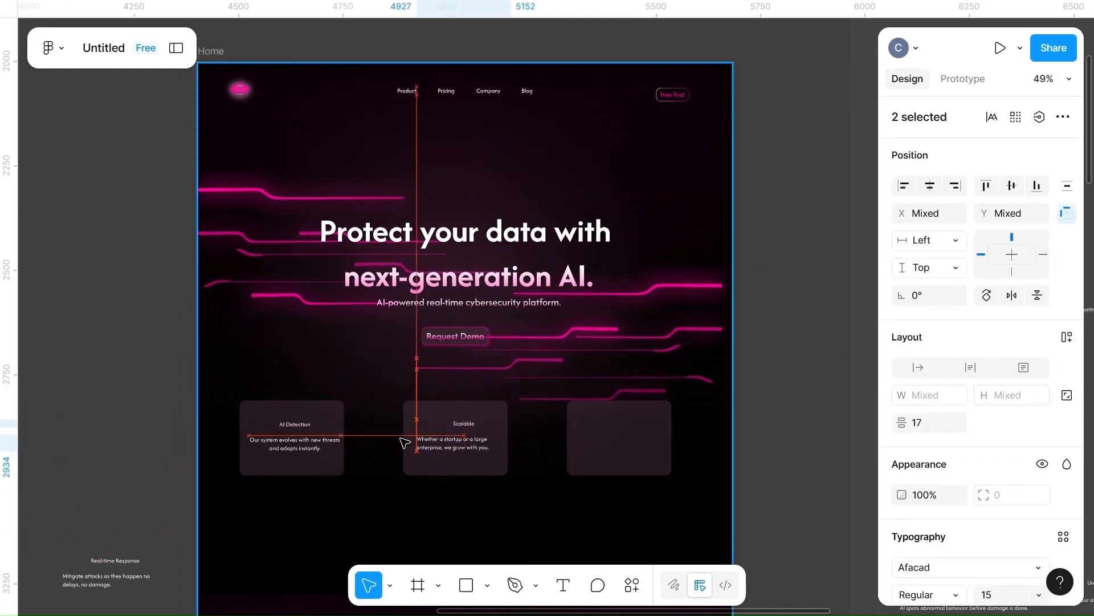
# - Move the "Real-time Response" heading and its description together from the canvas into the third feature card
pyautogui.click(91, 509)
pyautogui.scroll(-3, 91, 509)
pyautogui.moveTo(56, 420); pyautogui.dragTo(181, 510)
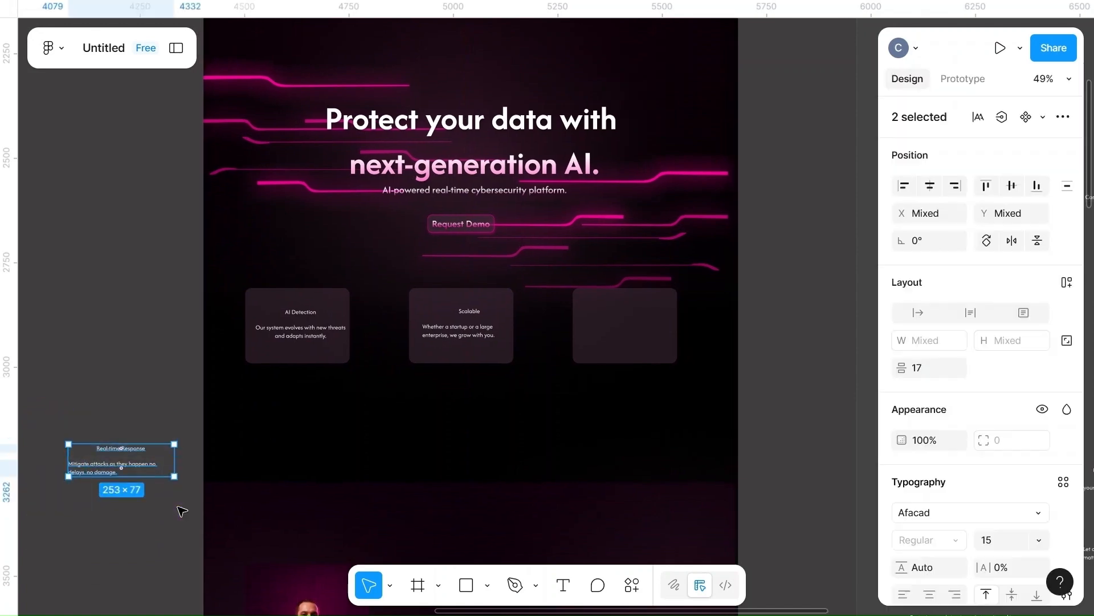
pyautogui.moveTo(112, 467); pyautogui.dragTo(623, 322)
pyautogui.scroll(5, 623, 323)
pyautogui.hscroll(-5, 618, 323)
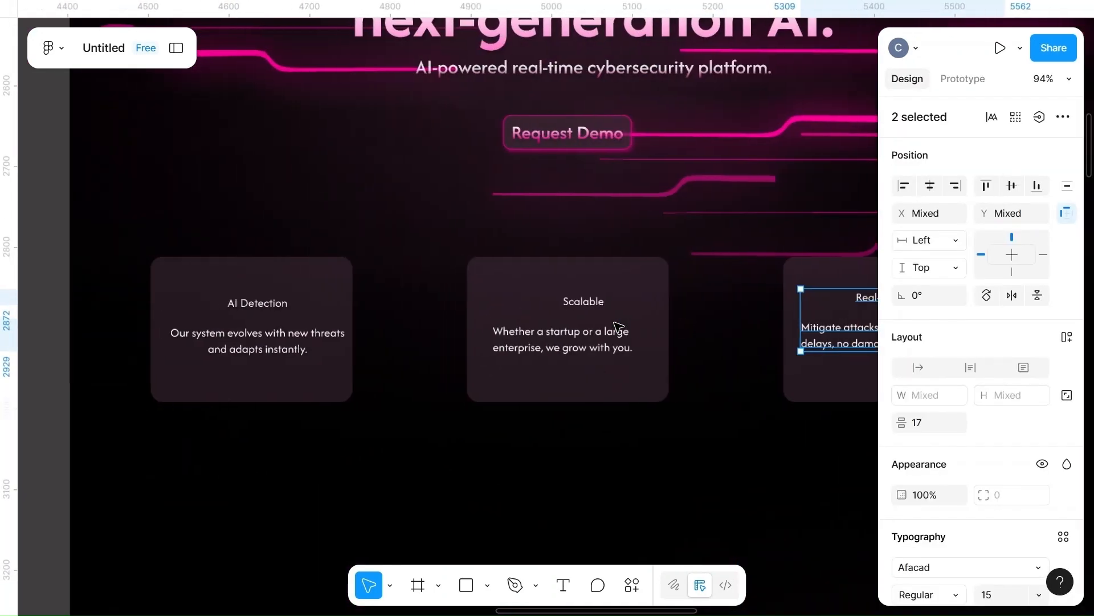
pyautogui.click(410, 244)
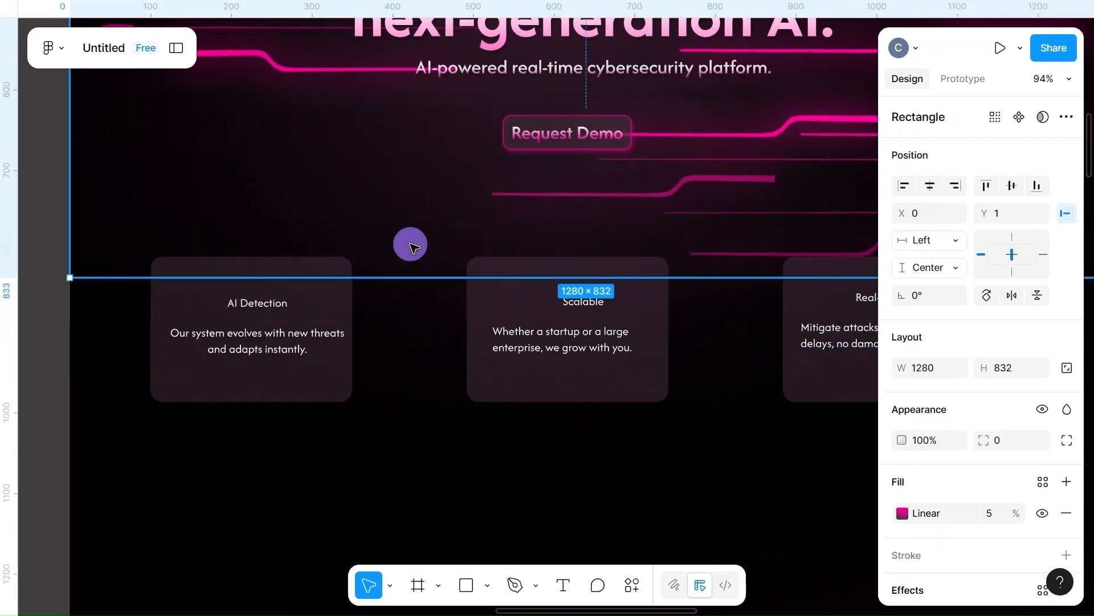
pyautogui.click(395, 371)
# - Align the "AI Detection" heading, its description and the first card's rectangle on their horizontal and vertical centers
pyautogui.scroll(2, 396, 371)
pyautogui.hscroll(-2, 395, 371)
pyautogui.scroll(5, 396, 371)
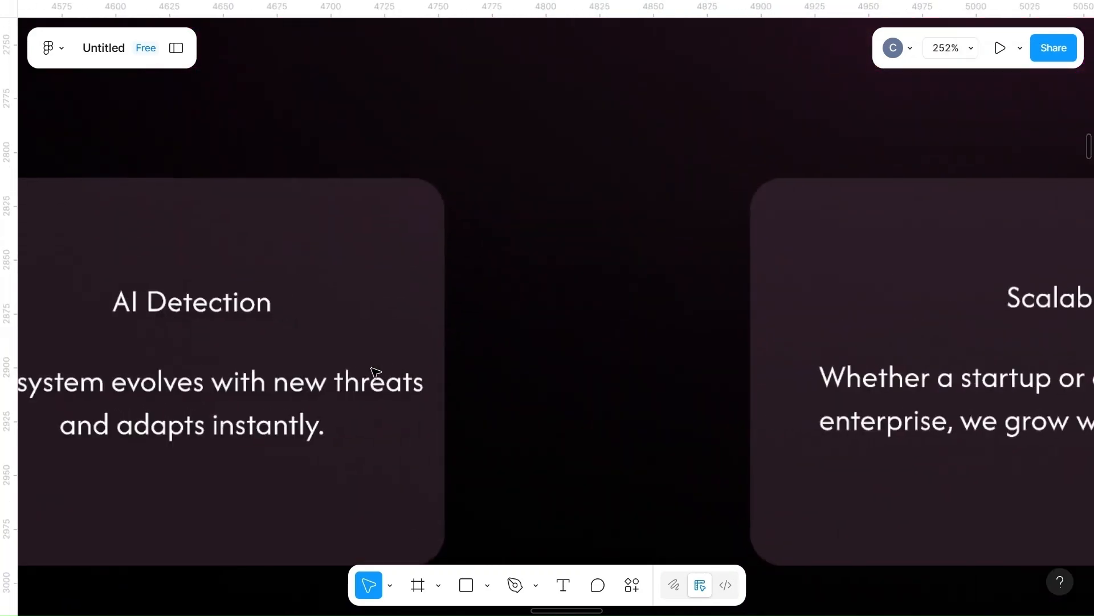
pyautogui.hscroll(-3, 342, 382)
pyautogui.scroll(-3, 308, 392)
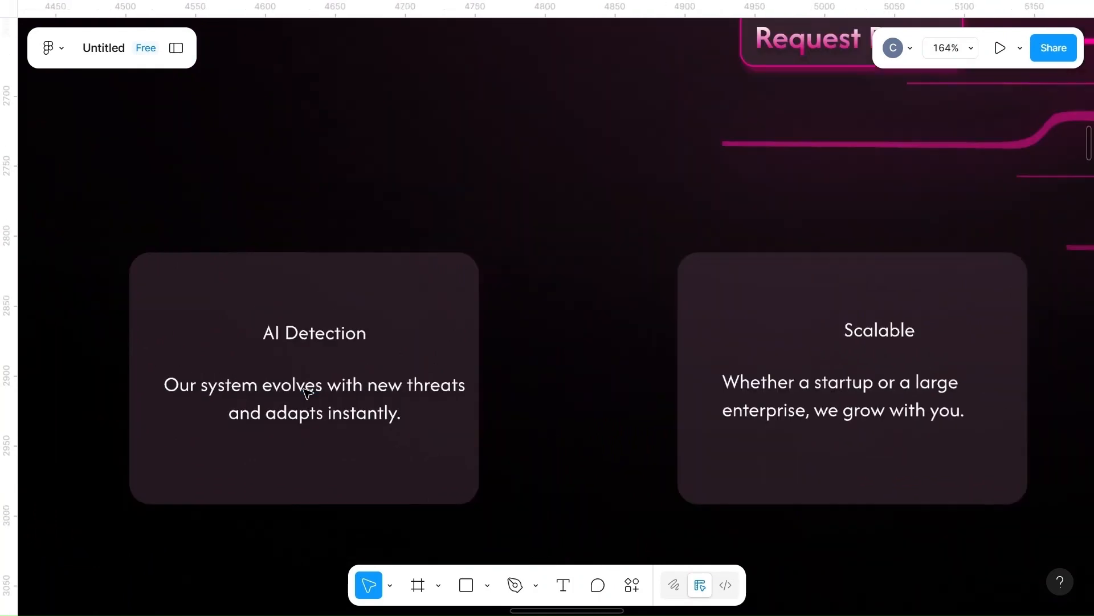
pyautogui.click(426, 304)
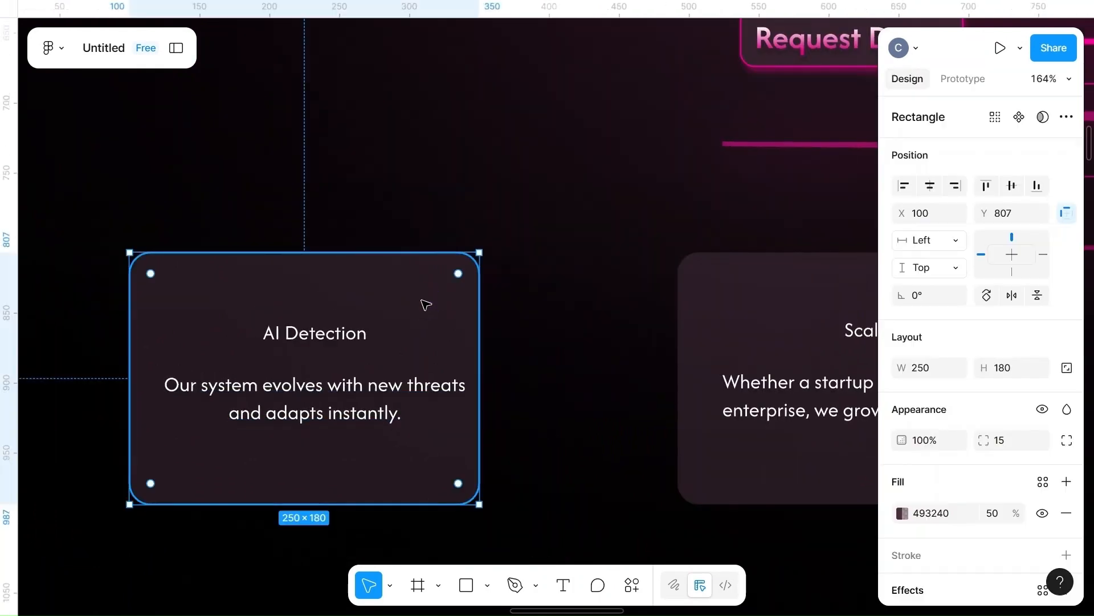
pyautogui.keyDown('shift'); pyautogui.click(301, 333); pyautogui.keyUp('shift')
pyautogui.keyDown('shift'); pyautogui.click(293, 399); pyautogui.keyUp('shift')
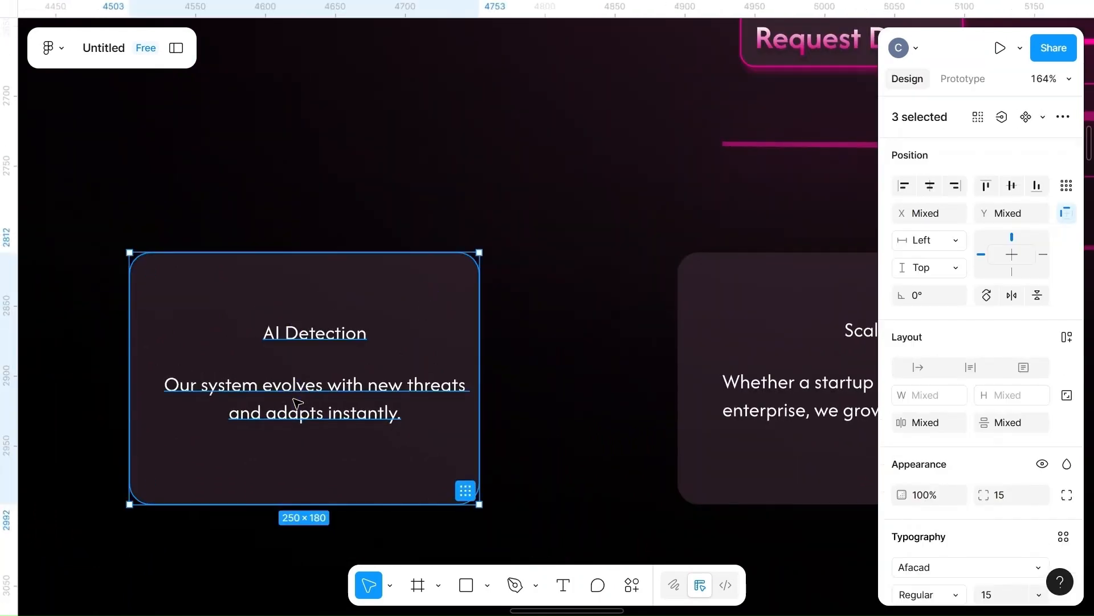
pyautogui.click(931, 184)
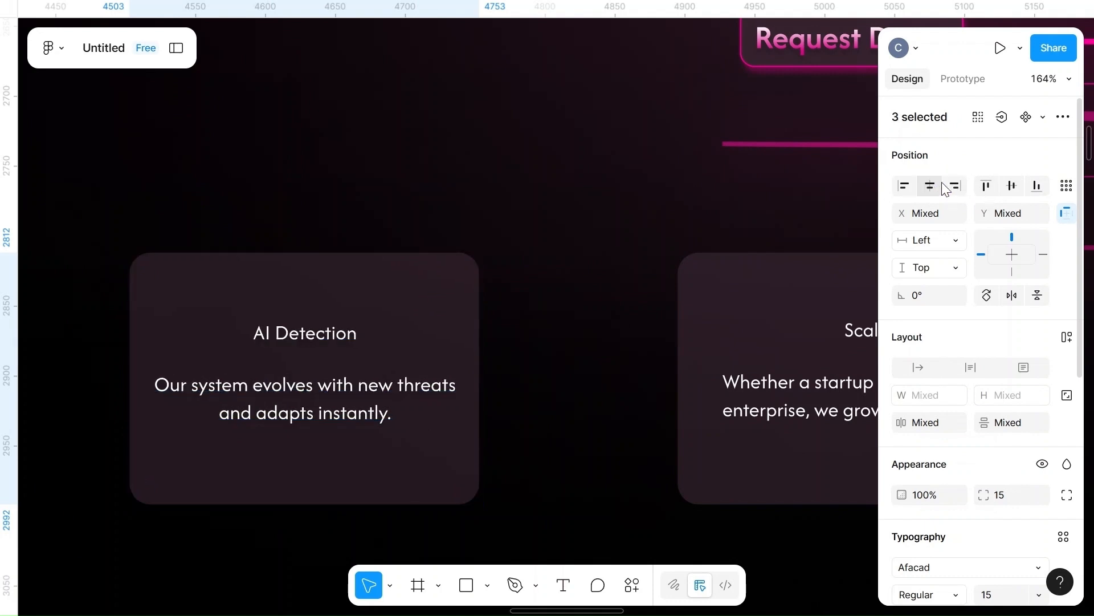
pyautogui.click(1013, 185)
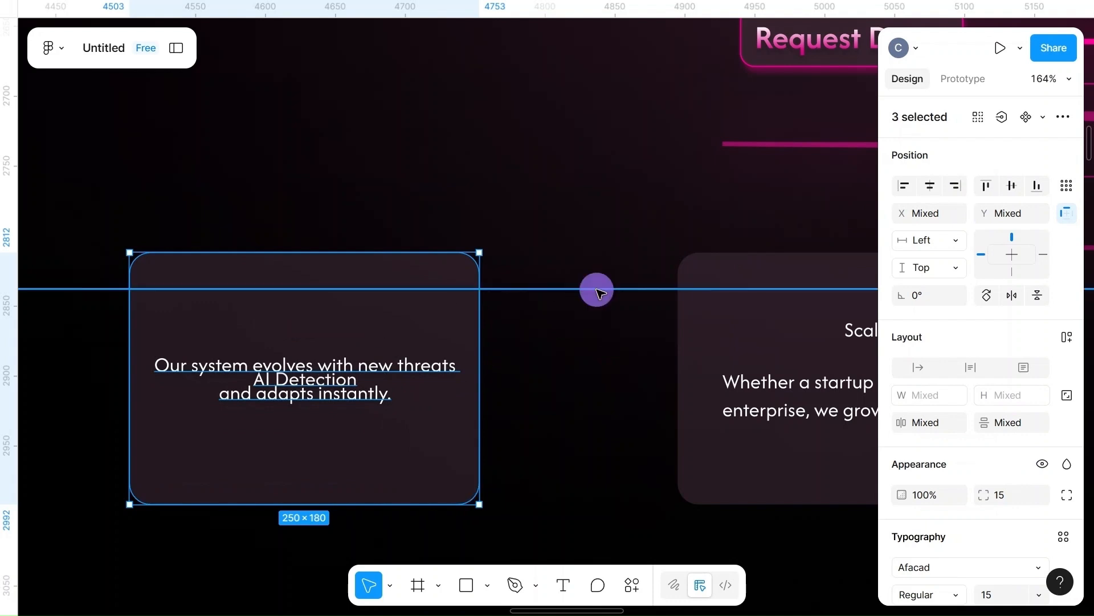
pyautogui.click(596, 291)
pyautogui.press('Escape')
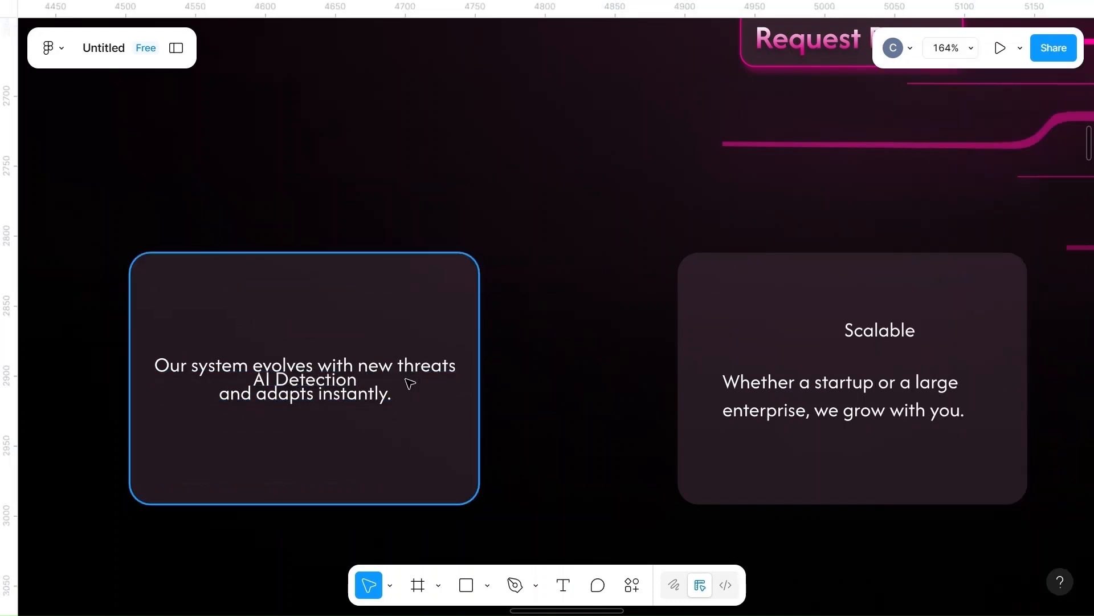
# - Space out the first card's texts, placing the "AI Detection" heading at Y 852 and its description at Y 882
pyautogui.moveTo(326, 385); pyautogui.dragTo(319, 315)
pyautogui.moveTo(283, 422); pyautogui.dragTo(285, 386)
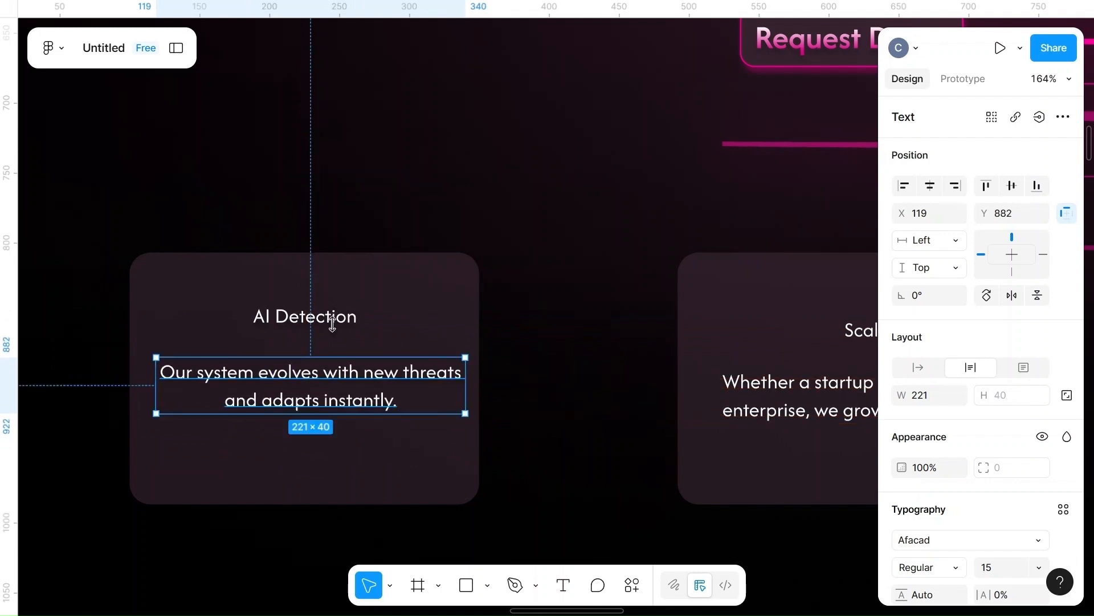
pyautogui.click(321, 315)
pyautogui.moveTo(321, 315); pyautogui.dragTo(318, 321)
pyautogui.click(321, 393)
pyautogui.click(611, 396)
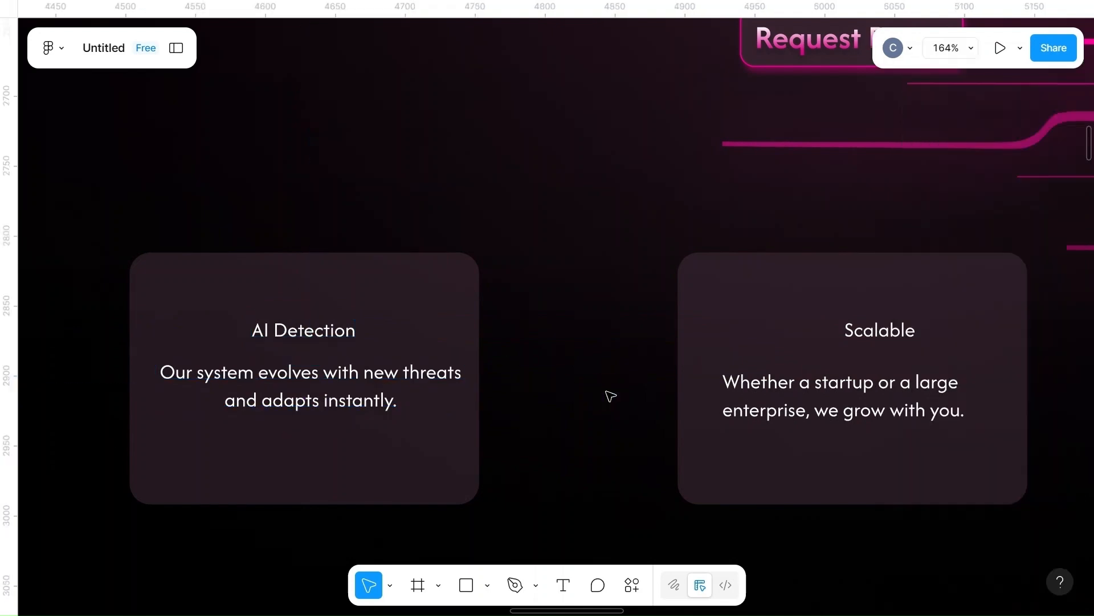
# - Align the "AI Detection" heading, its description and the first card's rectangle on their horizontal centers
pyautogui.scroll(-5, 611, 396)
pyautogui.hscroll(3, 609, 393)
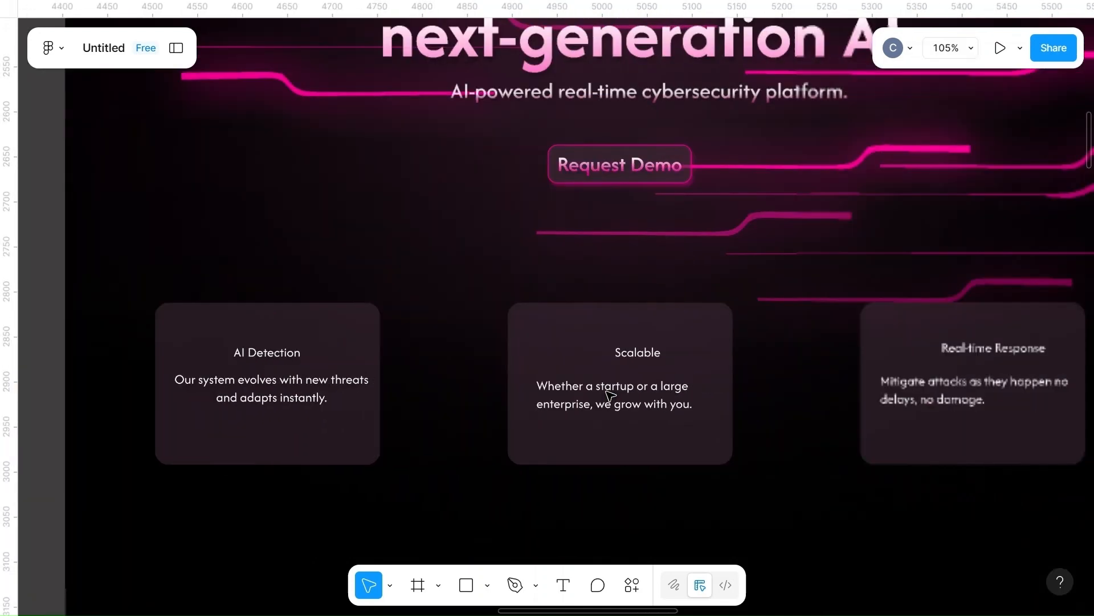
pyautogui.click(283, 371)
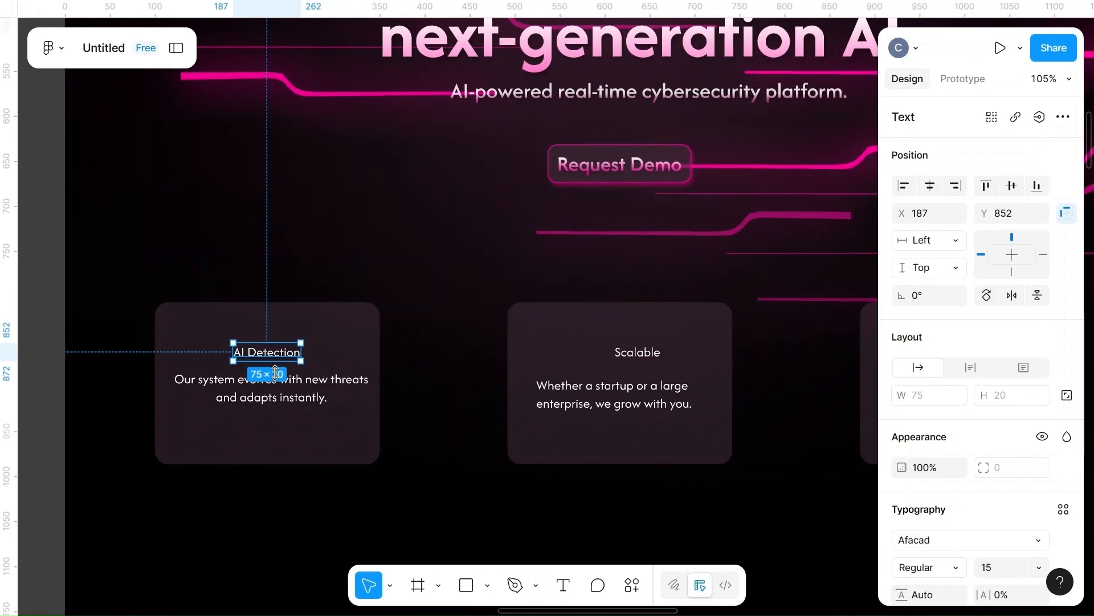
pyautogui.keyDown('shift'); pyautogui.click(274, 390); pyautogui.keyUp('shift')
pyautogui.keyDown('shift'); pyautogui.click(347, 320); pyautogui.keyUp('shift')
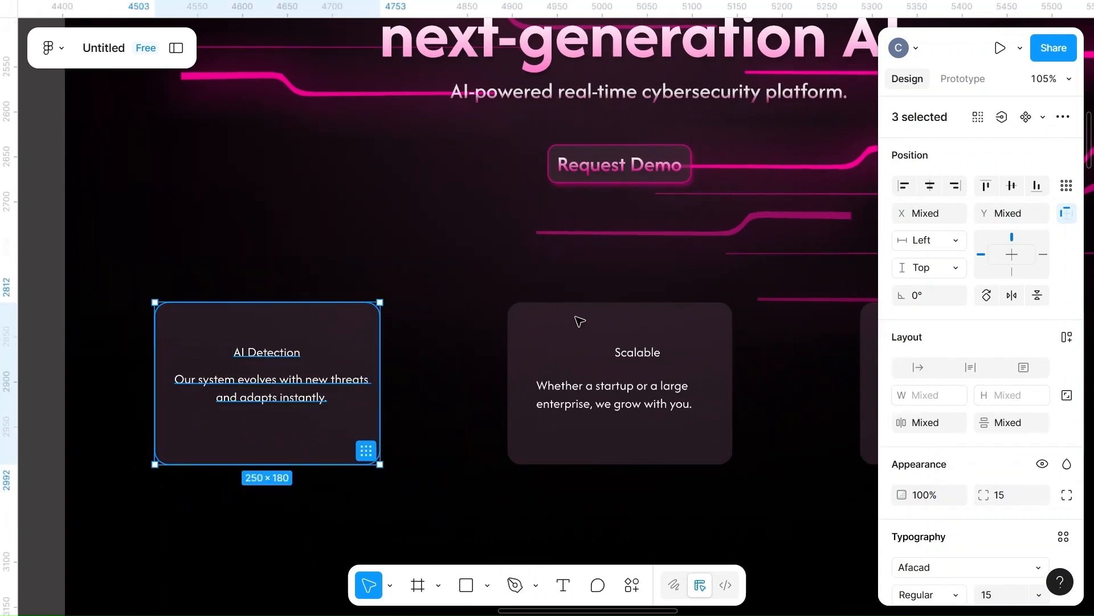
pyautogui.click(931, 189)
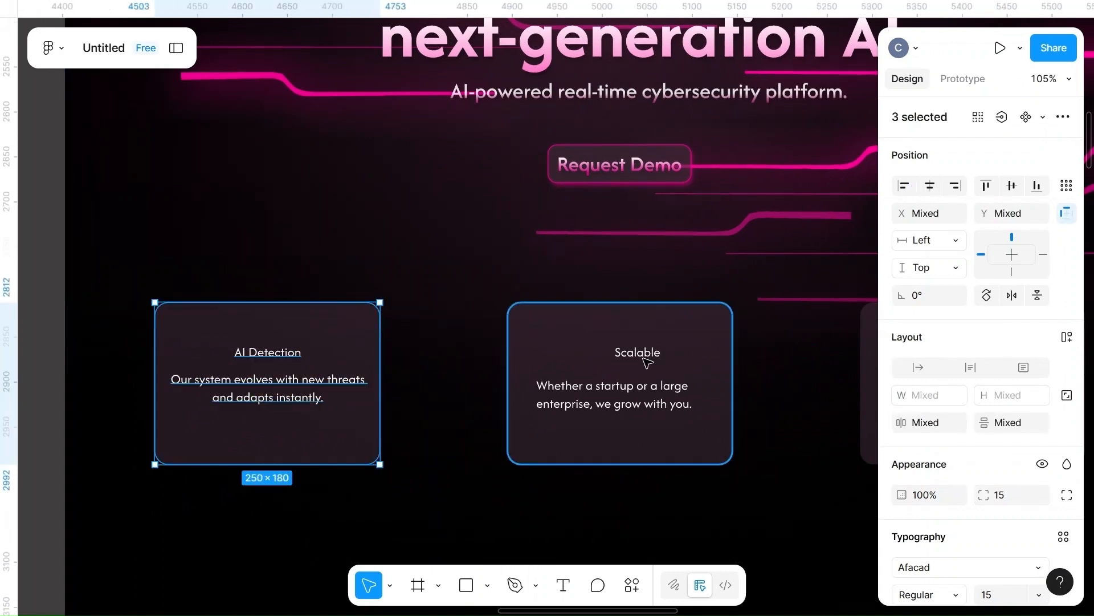
# - Align the "Scalable" heading, its description and the second card's rectangle on their horizontal centers
pyautogui.click(636, 357)
pyautogui.keyDown('shift'); pyautogui.click(613, 393); pyautogui.keyUp('shift')
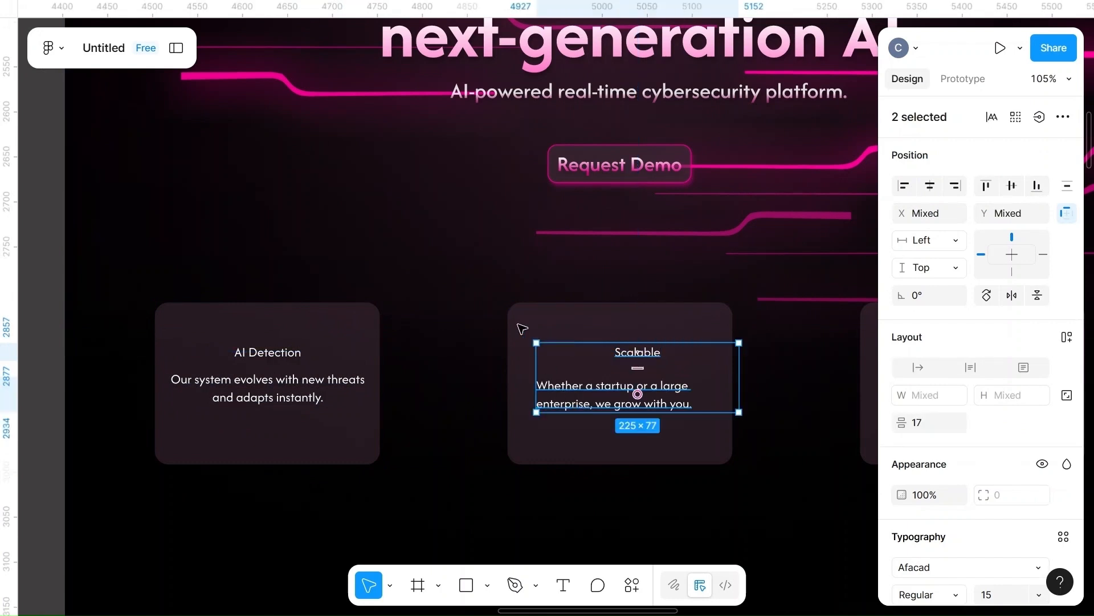
pyautogui.keyDown('shift'); pyautogui.click(521, 325); pyautogui.keyUp('shift')
pyautogui.click(931, 185)
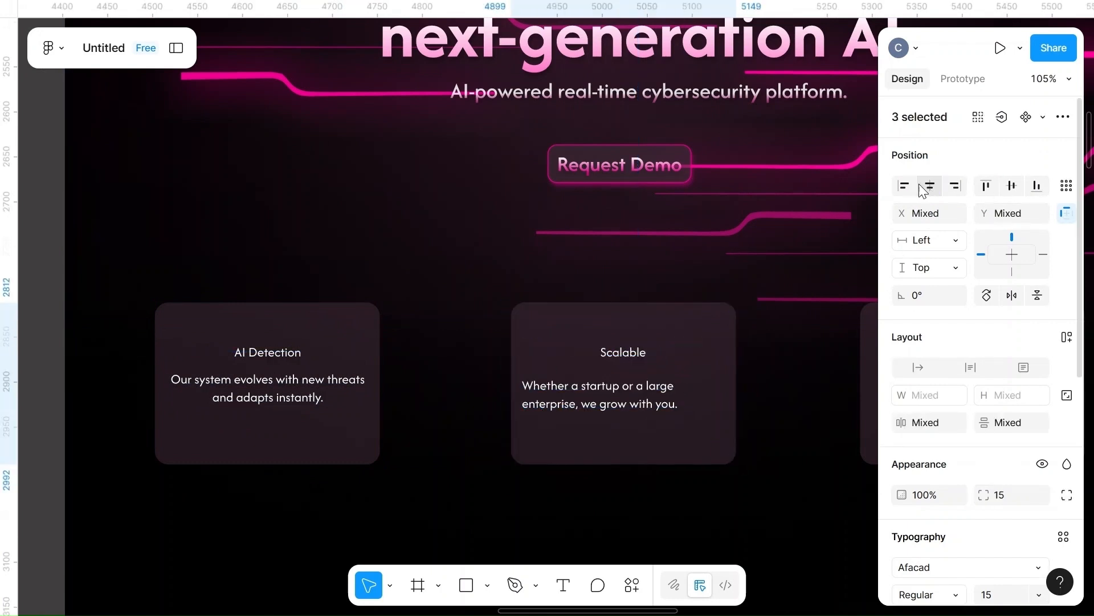
# - Center-align the "Scalable" description's text and realign it horizontally with its heading and the second card's rectangle
pyautogui.click(615, 400)
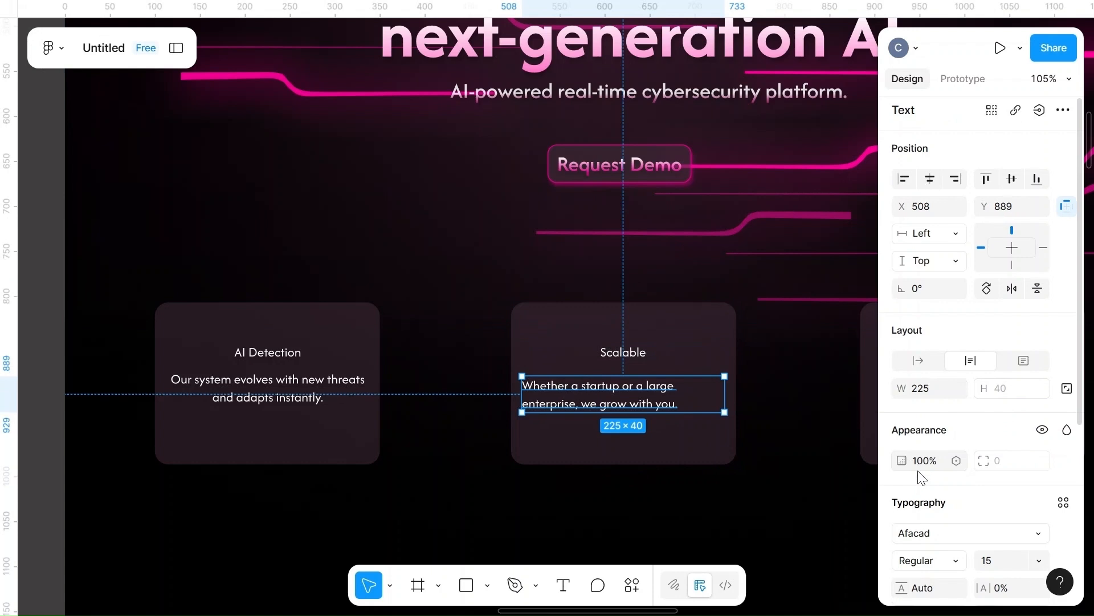
pyautogui.scroll(-3, 921, 475)
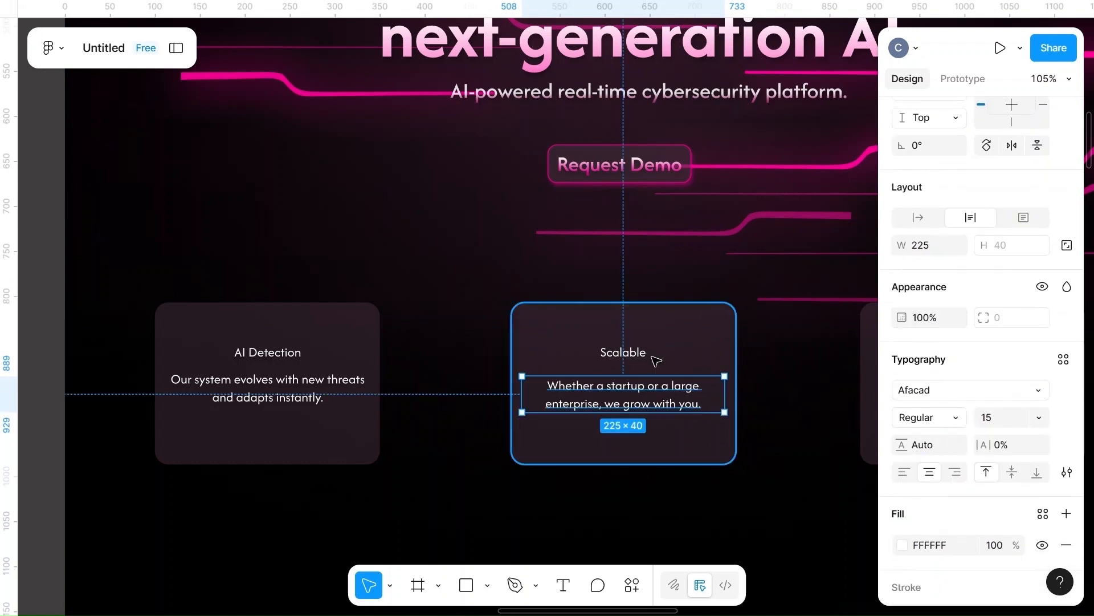
pyautogui.keyDown('shift'); pyautogui.click(627, 352); pyautogui.keyUp('shift')
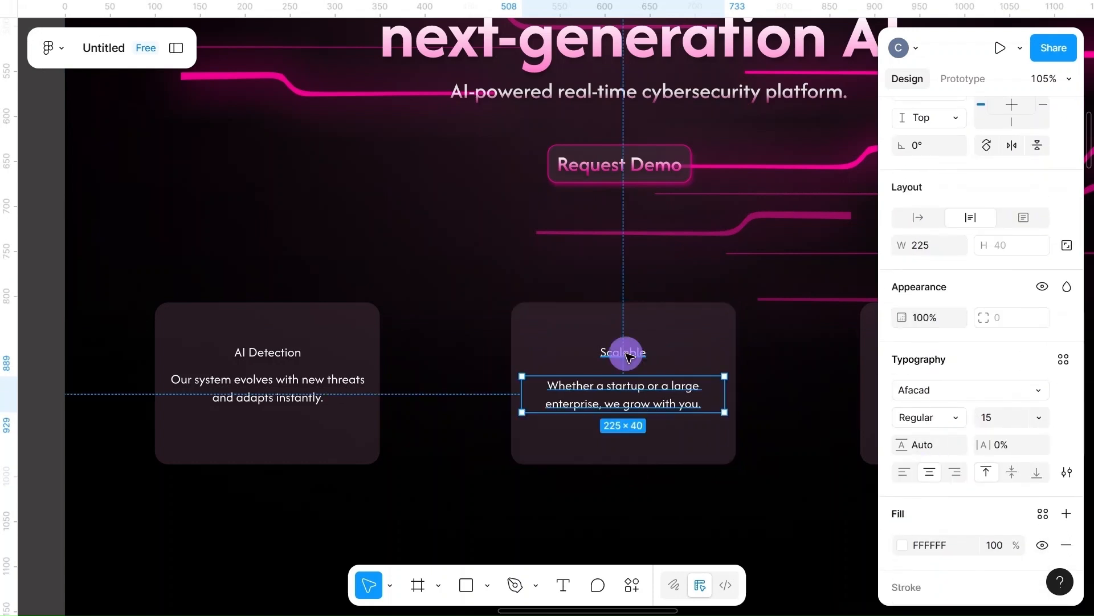
pyautogui.keyDown('shift'); pyautogui.click(699, 317); pyautogui.keyUp('shift')
pyautogui.press('shift')
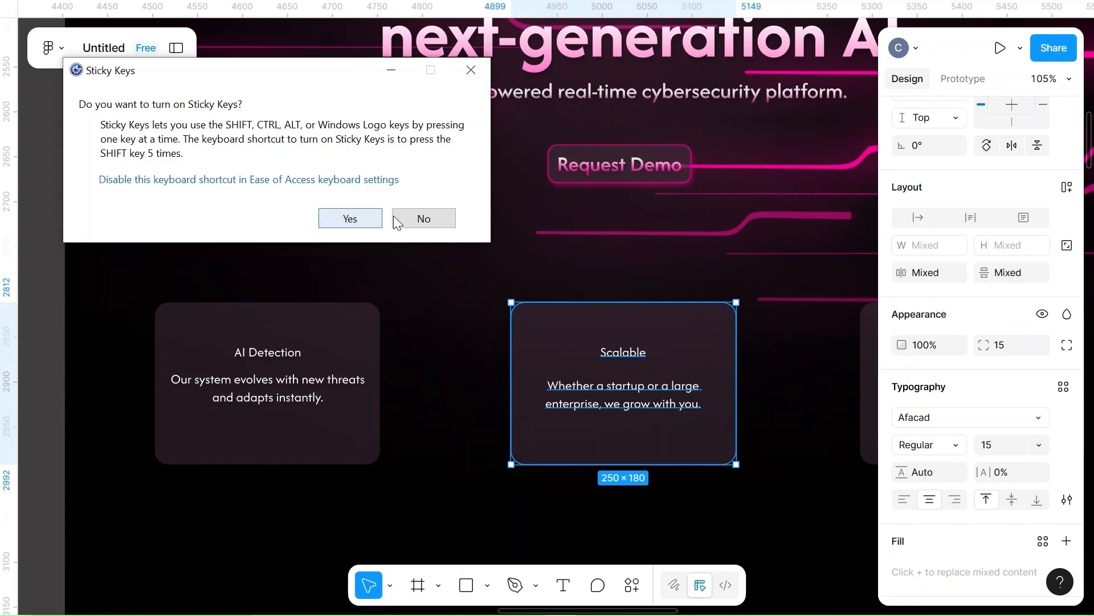
pyautogui.click(439, 219)
pyautogui.scroll(4, 935, 278)
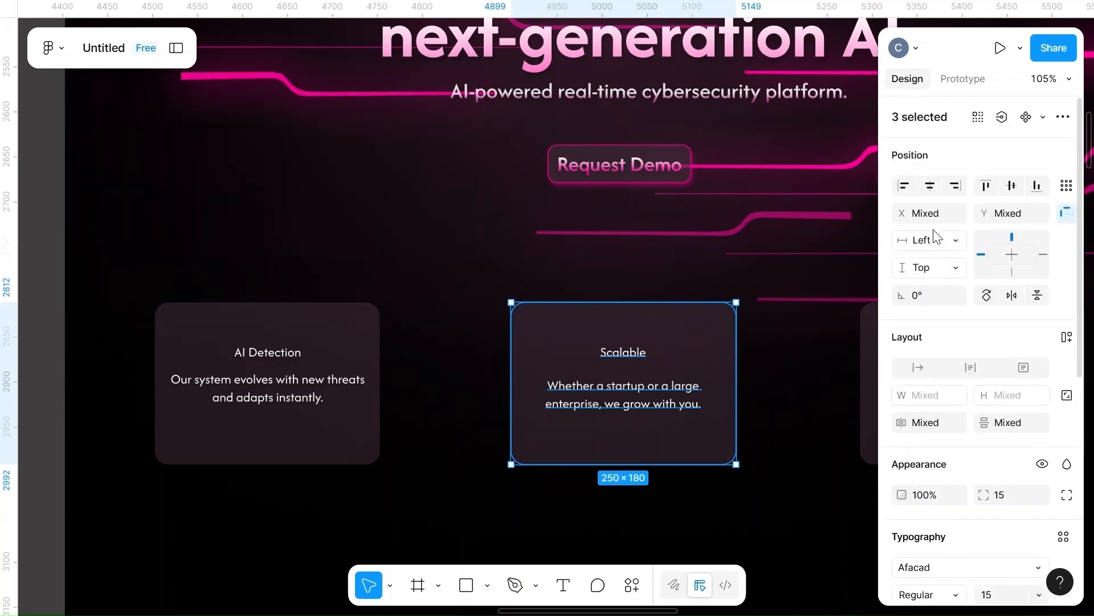
pyautogui.click(786, 373)
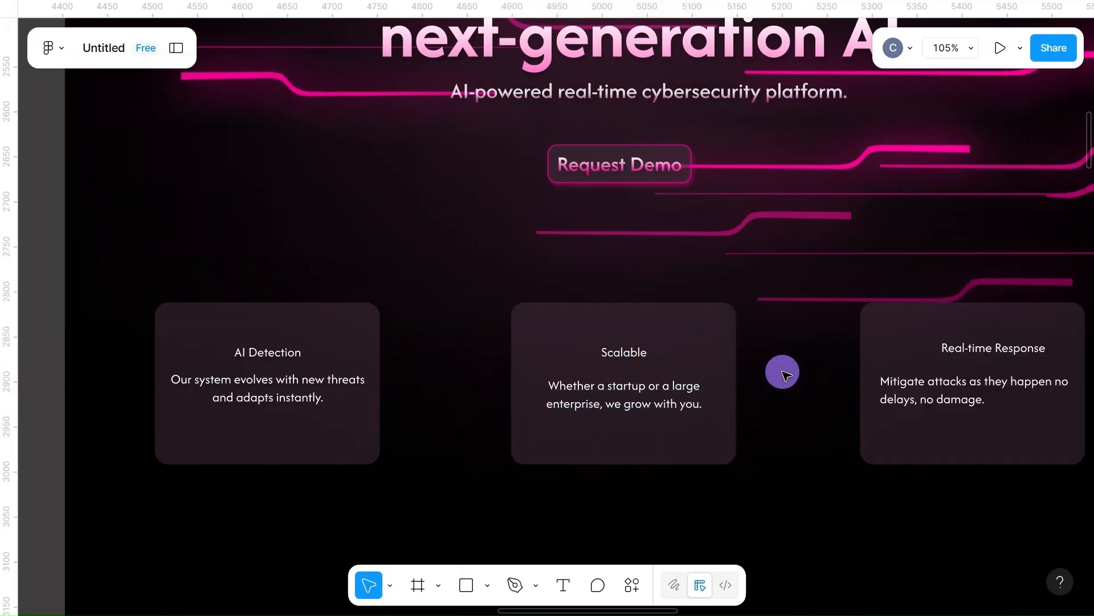
# - Move the "Scalable" description in the second card to Y 882, level with the first card's description
pyautogui.scroll(3, 787, 376)
pyautogui.scroll(2, 787, 376)
pyautogui.scroll(-3, 630, 408)
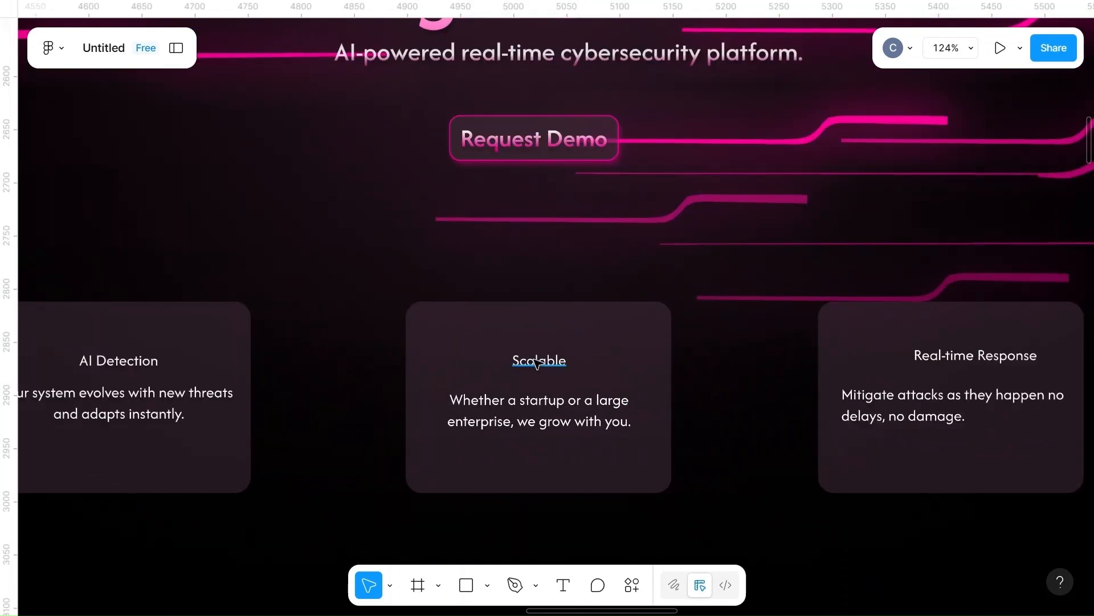
pyautogui.click(536, 362)
pyautogui.click(121, 361)
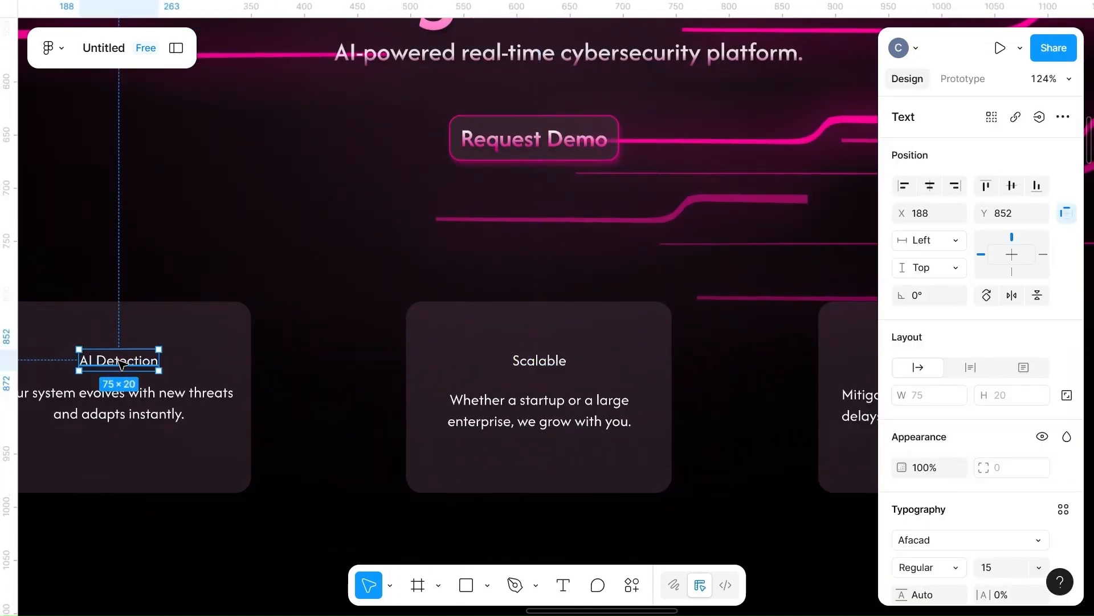
pyautogui.click(547, 360)
pyautogui.click(128, 414)
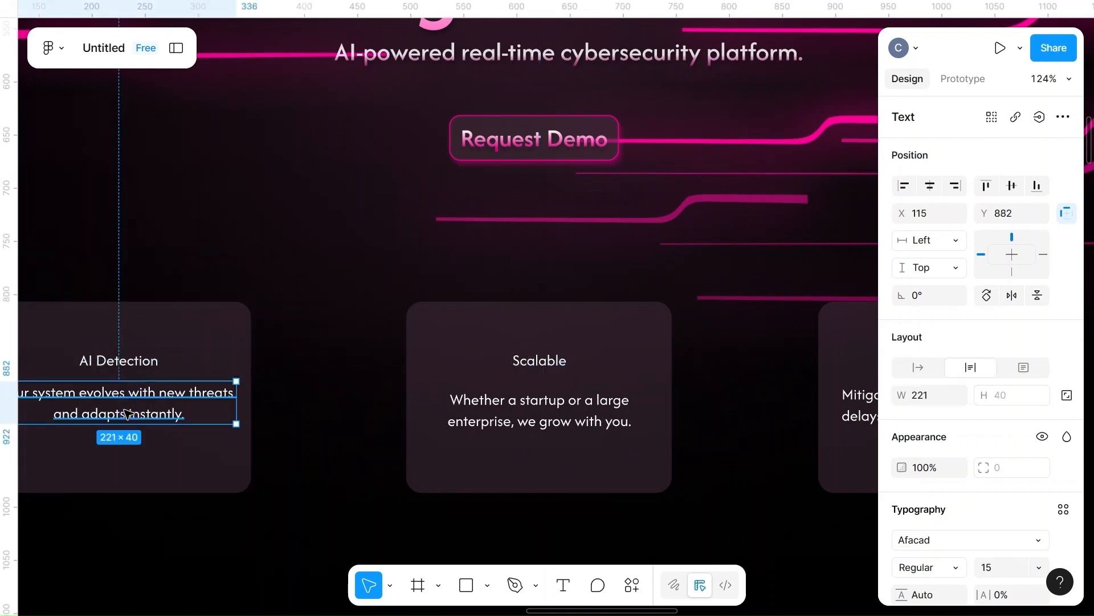
pyautogui.click(507, 428)
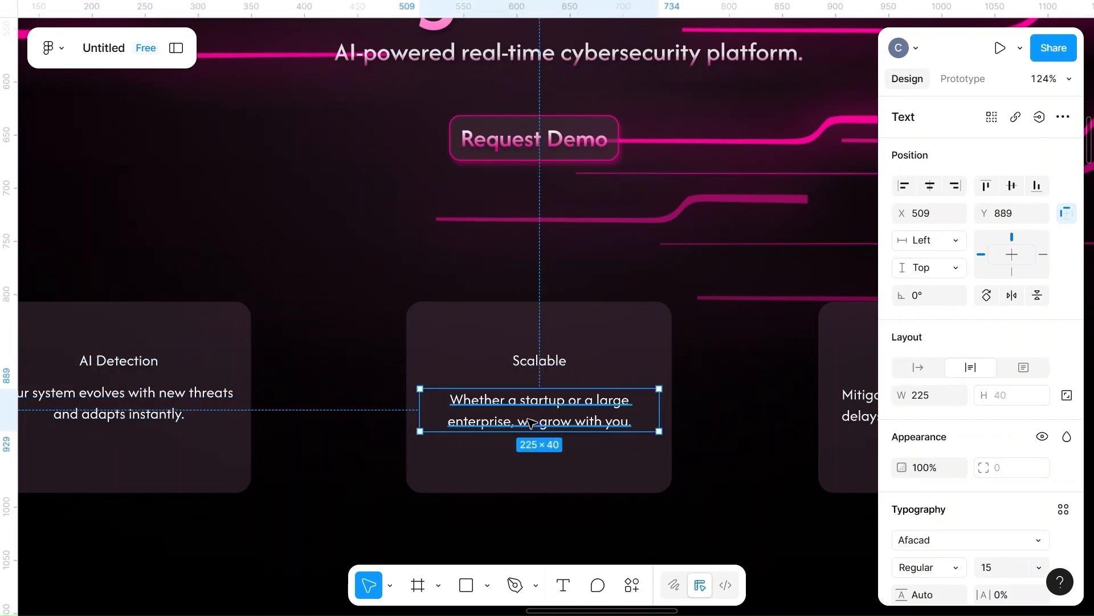
pyautogui.click(1023, 220)
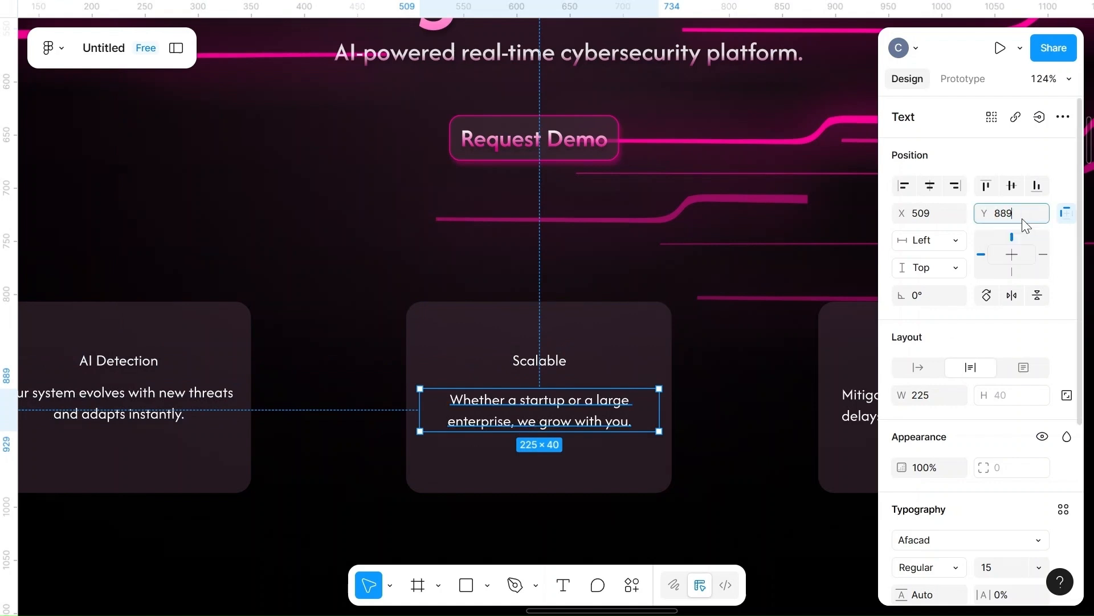
pyautogui.write('2')
pyautogui.press('Return')
pyautogui.click(749, 402)
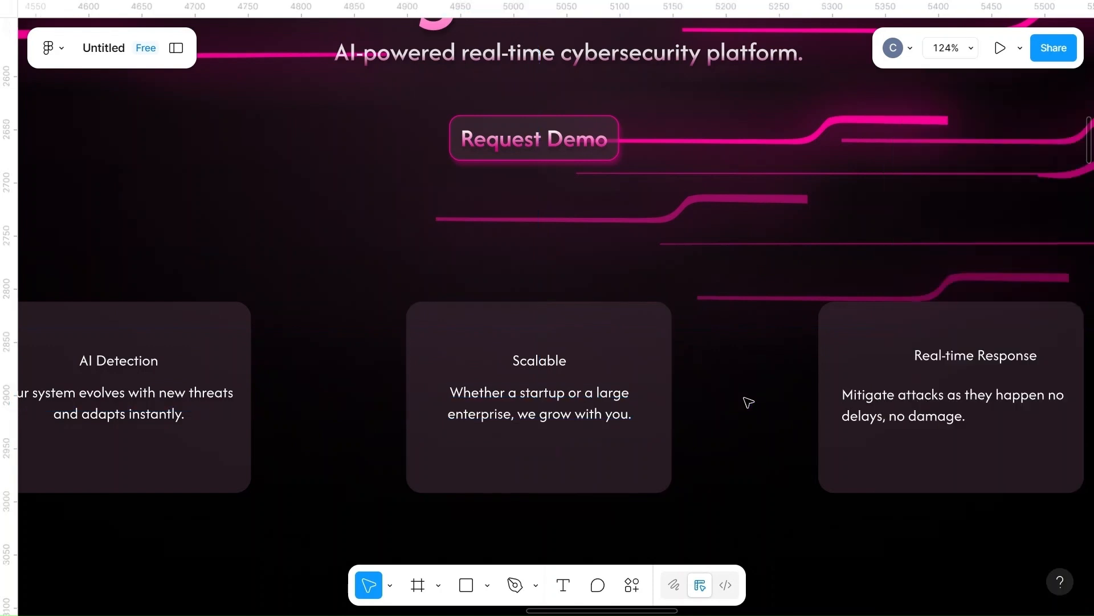
# - Center-align the text of the "Real-time Response" description in the third card
pyautogui.hscroll(3, 749, 402)
pyautogui.click(800, 365)
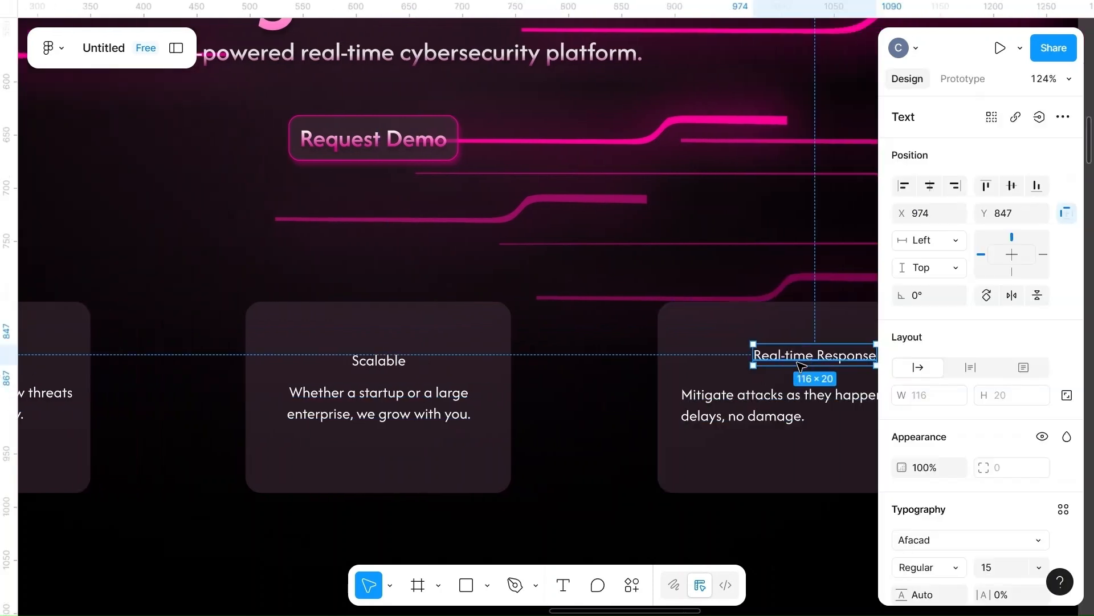
pyautogui.click(787, 396)
pyautogui.scroll(-3, 977, 435)
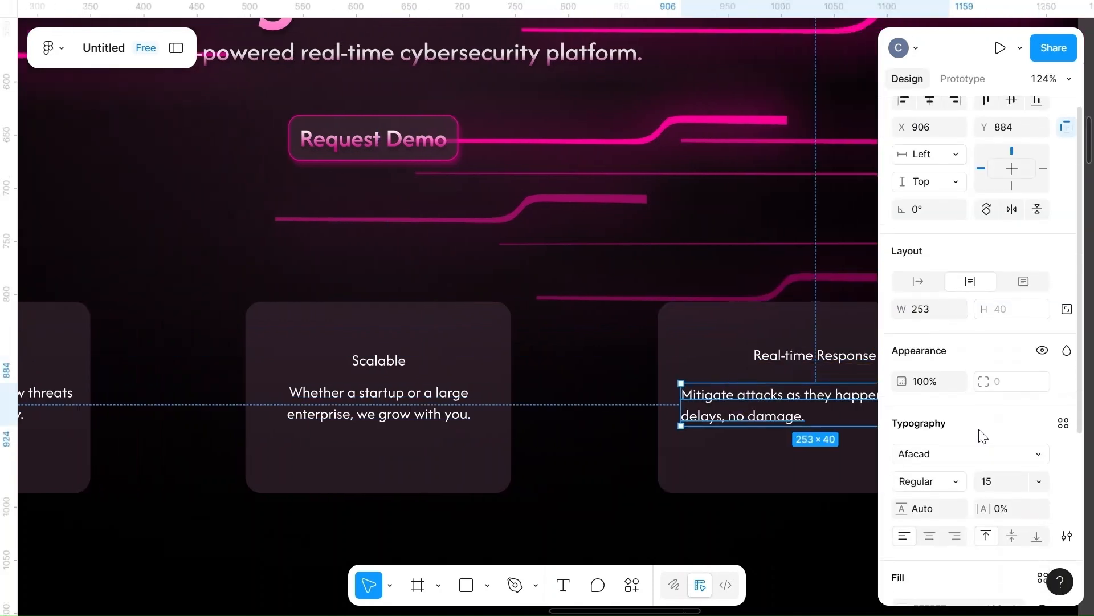
pyautogui.click(930, 527)
# - Align the "Real-time Response" heading, its description and the third card's rectangle on their horizontal centers
pyautogui.hscroll(3, 741, 357)
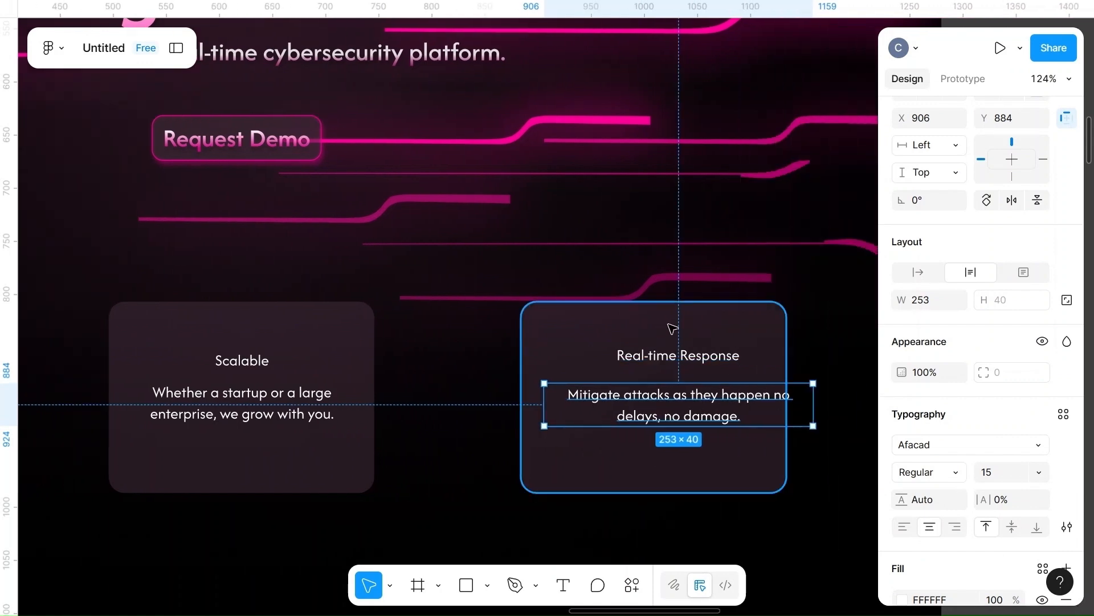
pyautogui.keyDown('shift'); pyautogui.click(672, 328); pyautogui.keyUp('shift')
pyautogui.keyDown('shift'); pyautogui.click(657, 354); pyautogui.keyUp('shift')
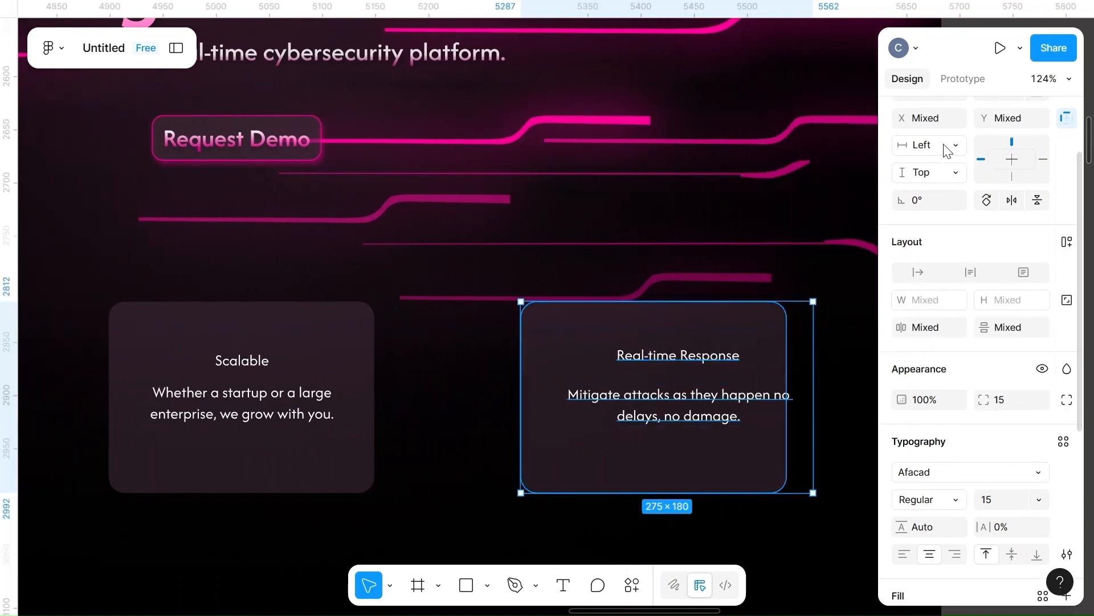
pyautogui.scroll(2, 942, 275)
pyautogui.click(929, 184)
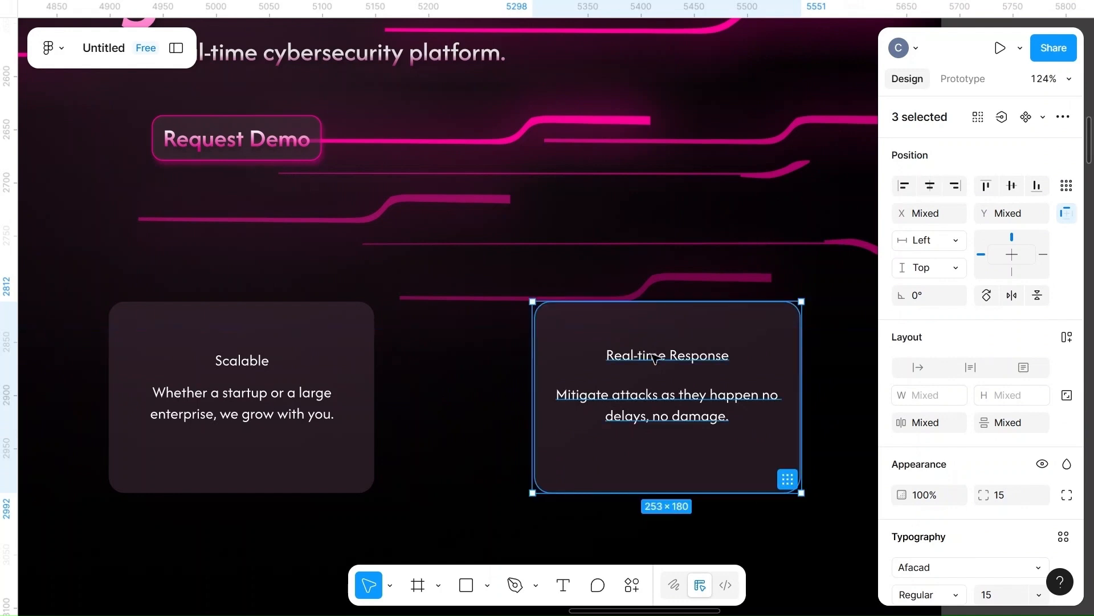
# - Move the "Real-time Response" heading to Y 852, level with the "Scalable" heading
pyautogui.click(681, 358)
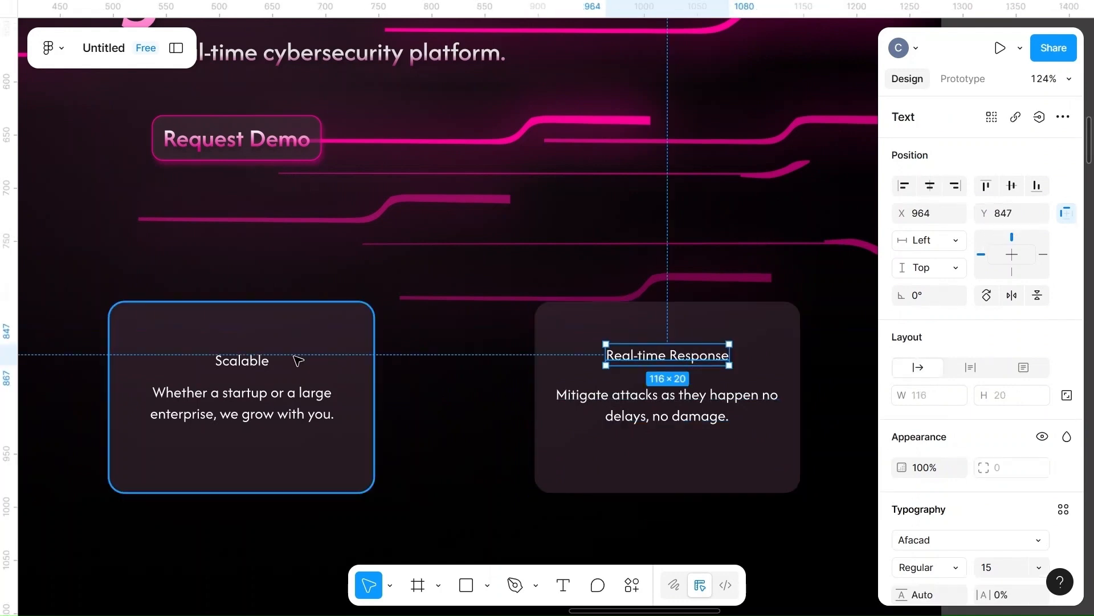
pyautogui.click(240, 361)
pyautogui.click(652, 358)
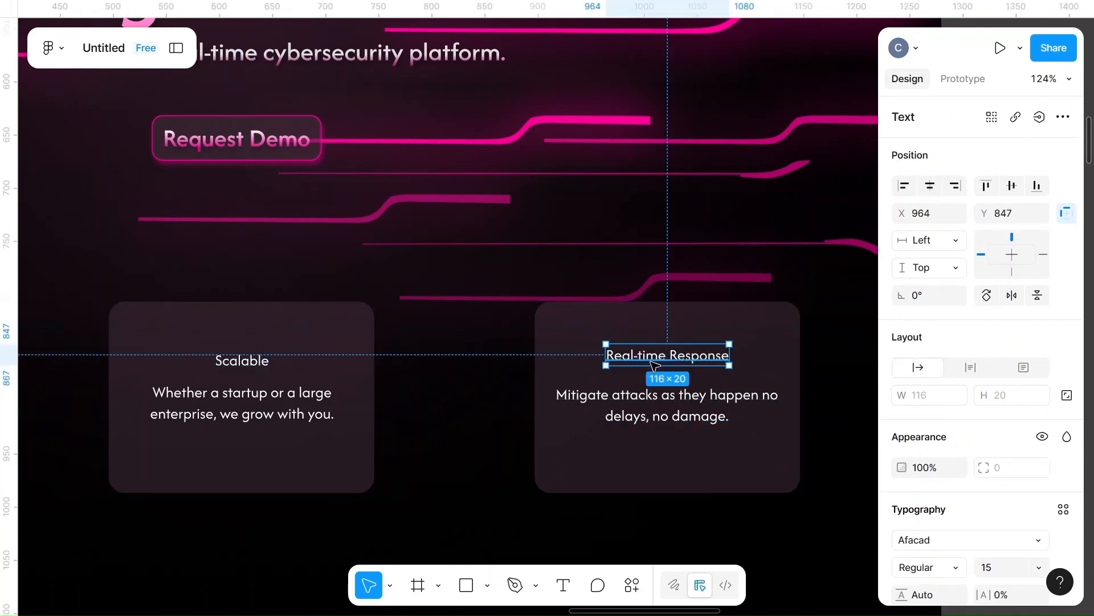
pyautogui.click(1016, 213)
pyautogui.write('8')
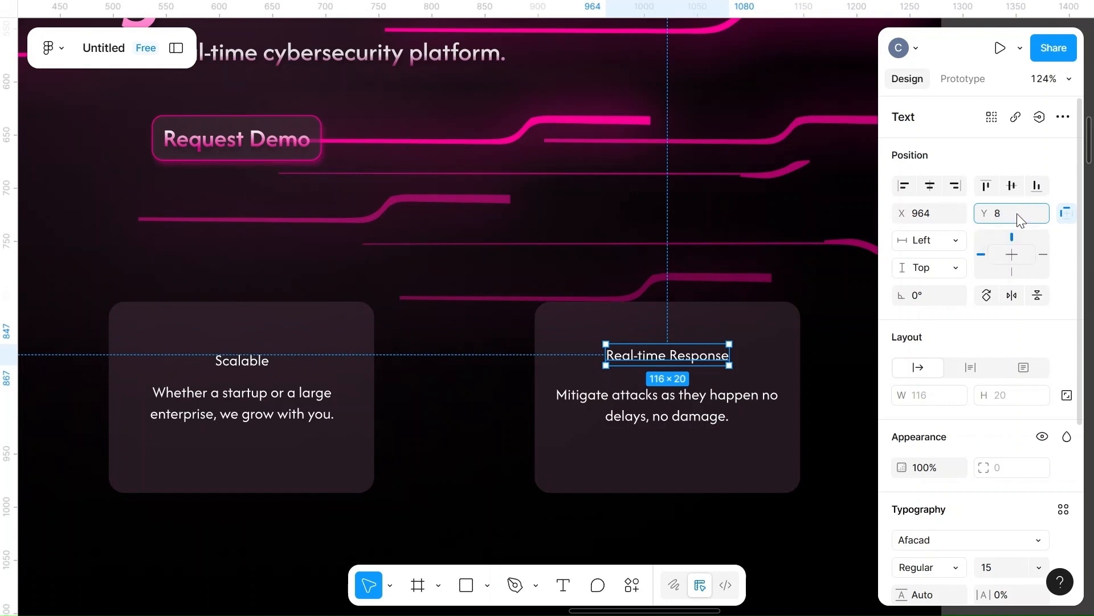
pyautogui.write('42')
pyautogui.press('Return')
# - Move the "Real-time Response" description to Y 882, level with the "Scalable" description
pyautogui.click(648, 410)
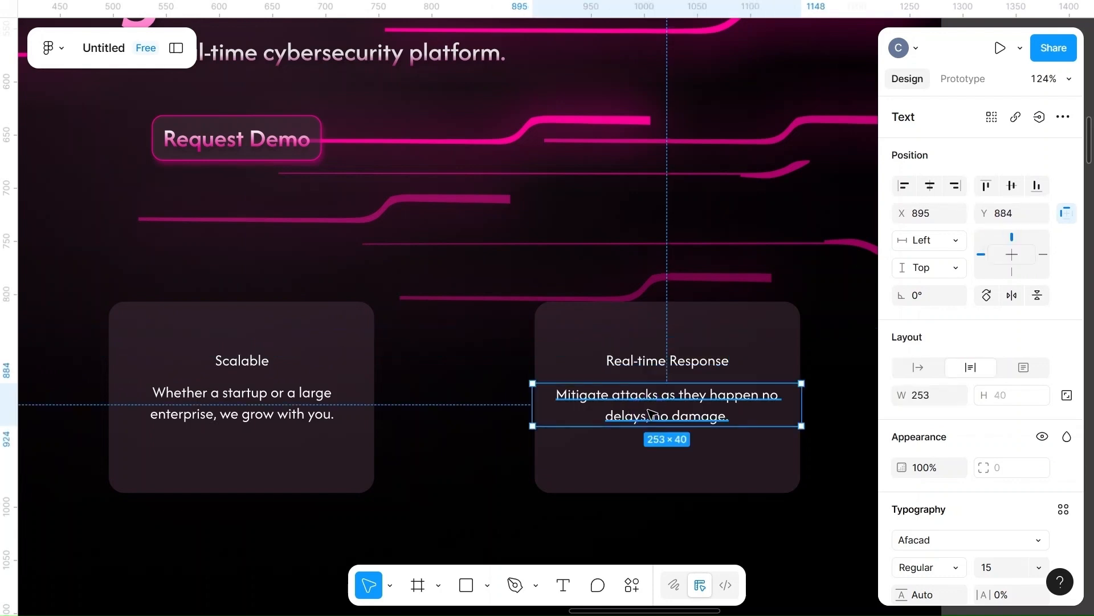
pyautogui.click(242, 400)
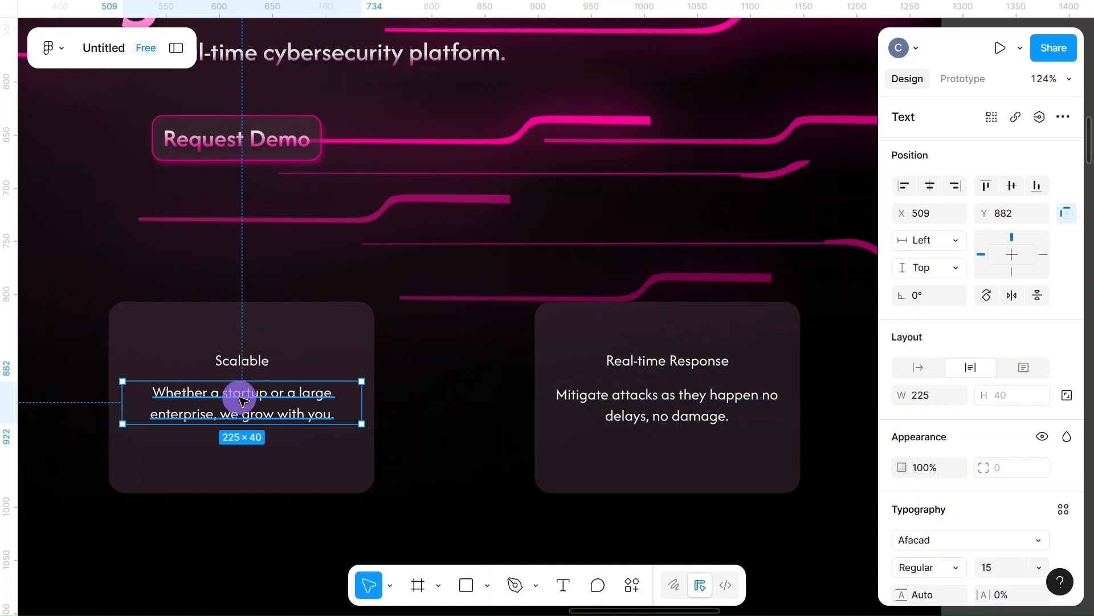
pyautogui.click(655, 399)
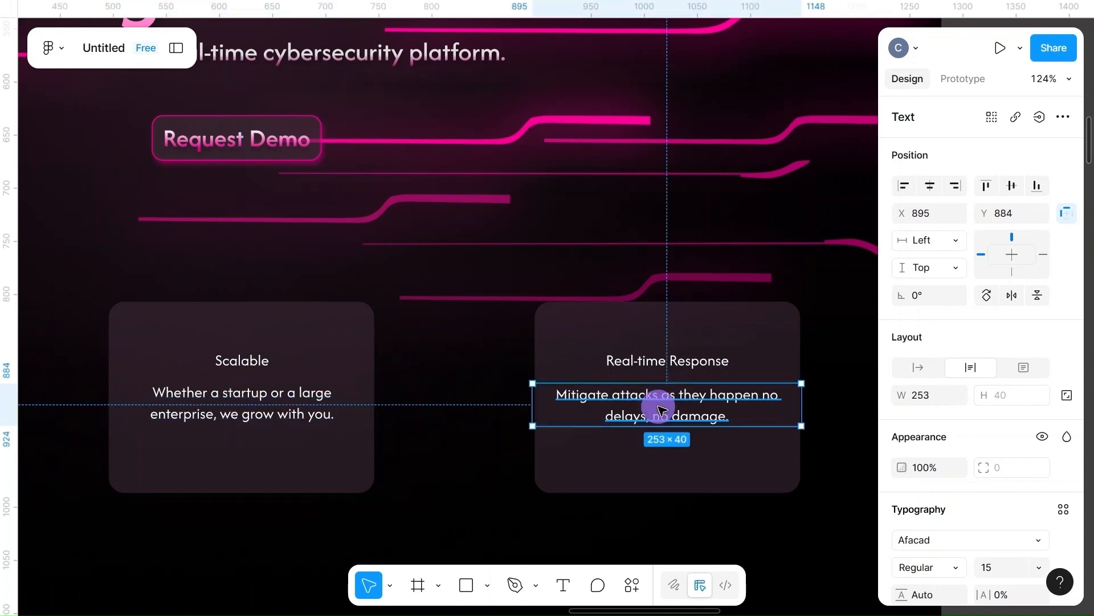
pyautogui.click(1019, 218)
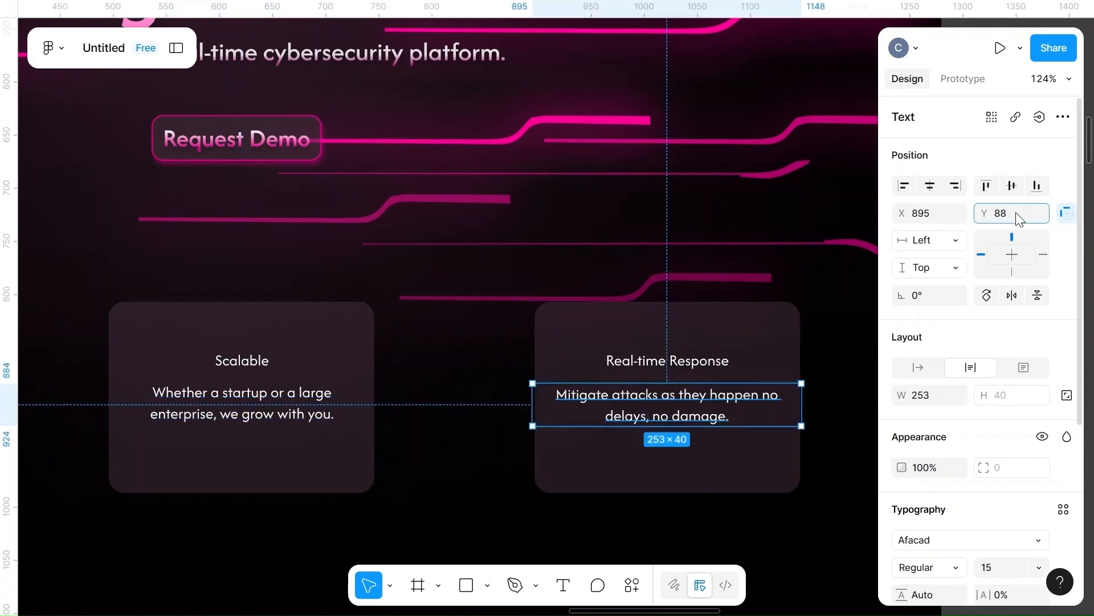
pyautogui.write('2')
pyautogui.click(459, 371)
# - Review the Home page's hero, feature cards and "Who We Are" section for layout and spacing
pyautogui.scroll(-5, 459, 372)
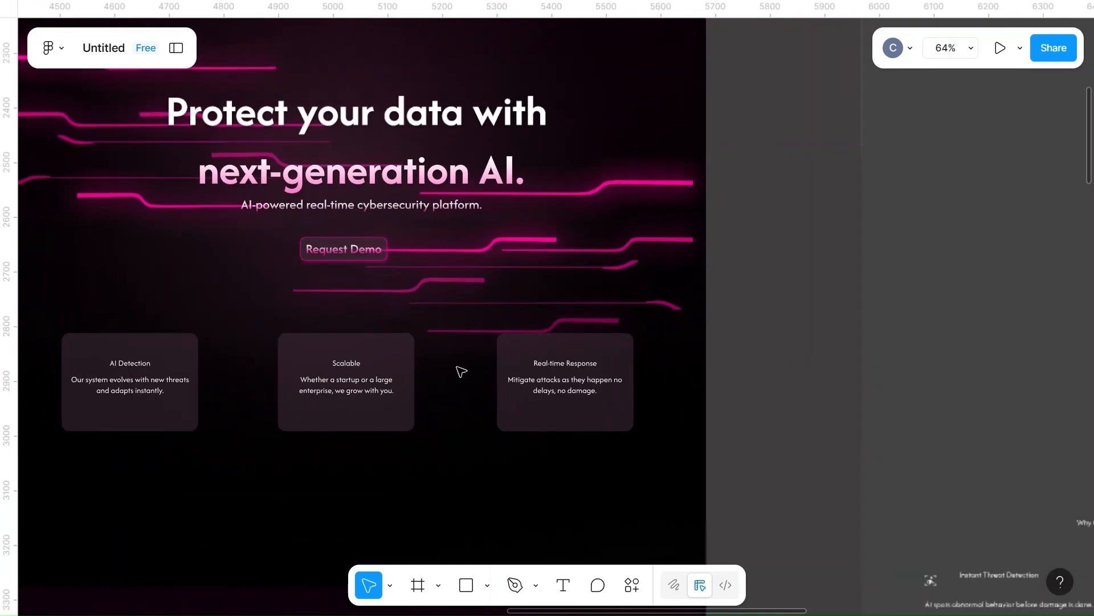
pyautogui.hscroll(-4, 461, 371)
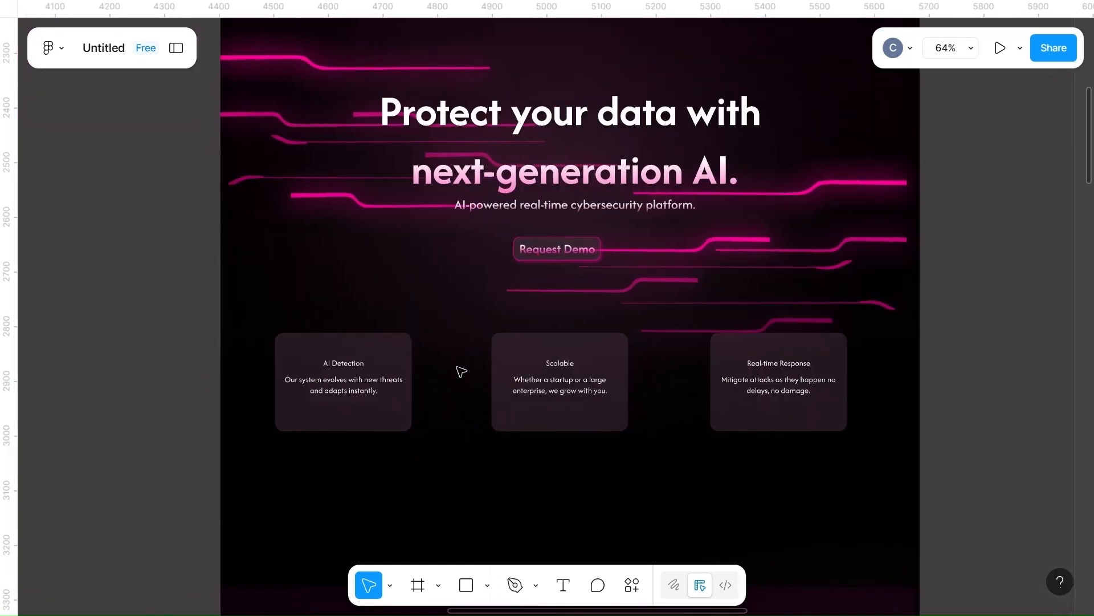
pyautogui.scroll(-3, 461, 371)
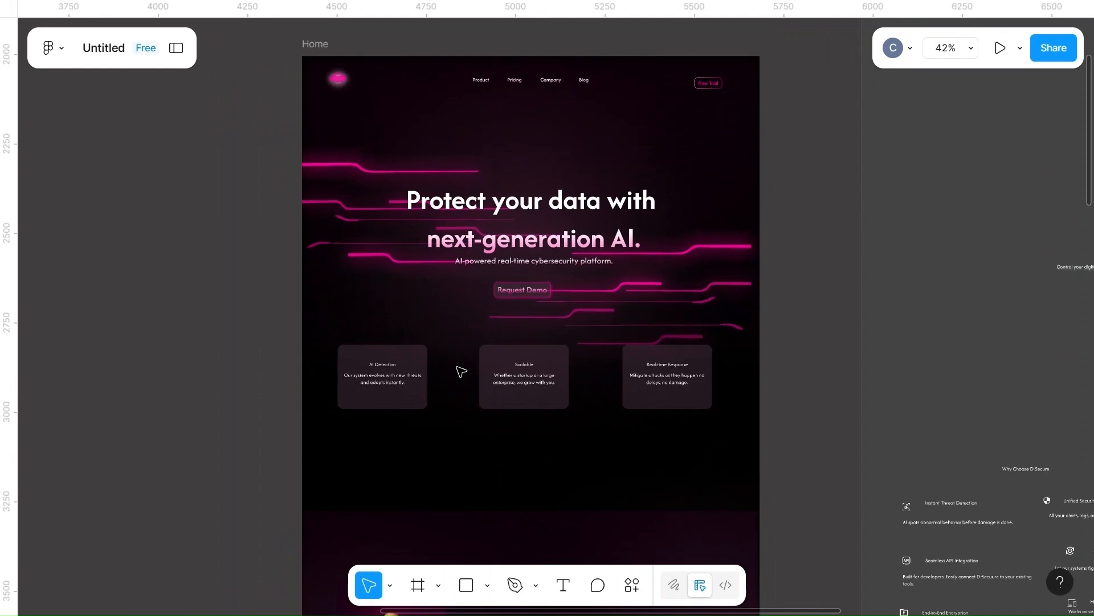
pyautogui.scroll(-2, 461, 372)
pyautogui.scroll(-3, 461, 372)
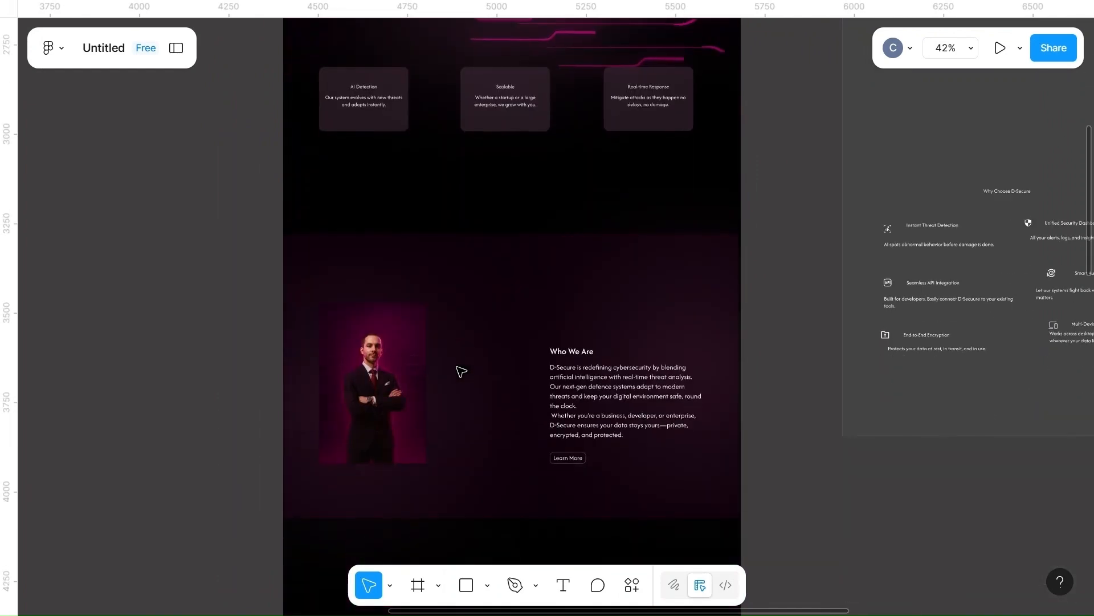
pyautogui.scroll(-4, 461, 372)
pyautogui.scroll(4, 461, 371)
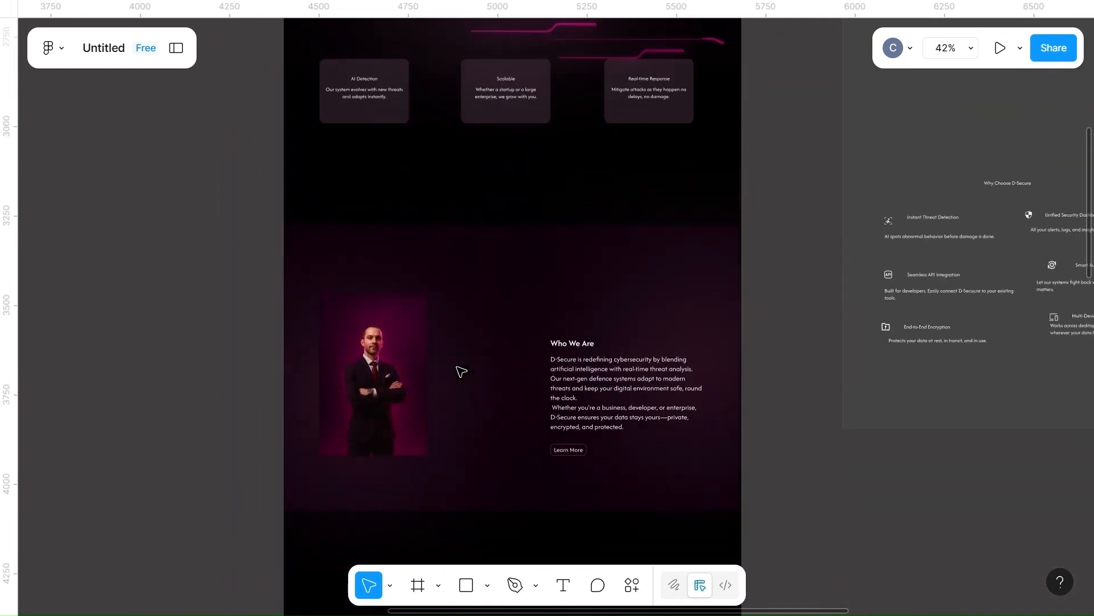
pyautogui.scroll(1, 461, 372)
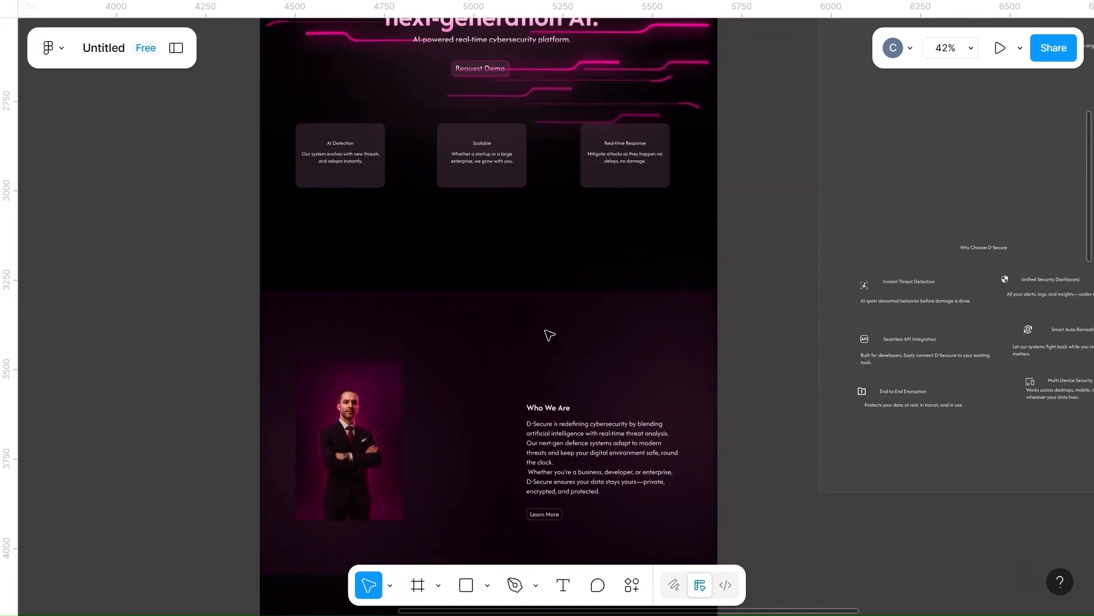
pyautogui.hscroll(2, 548, 336)
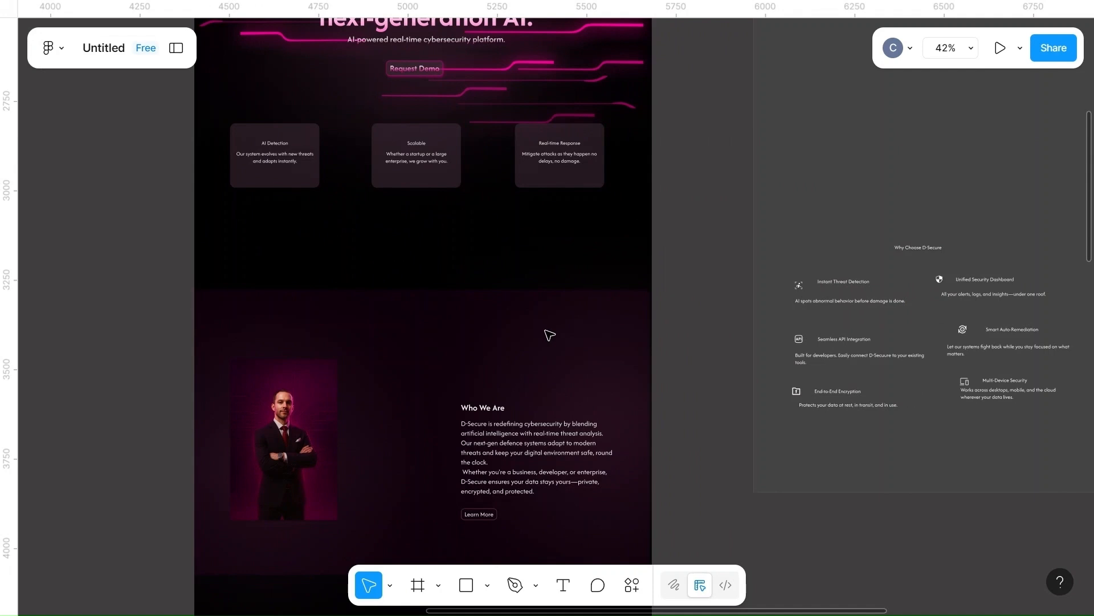
# - Set the fill opacity of the background rectangle behind the "Who We Are" section to 40%
pyautogui.click(440, 321)
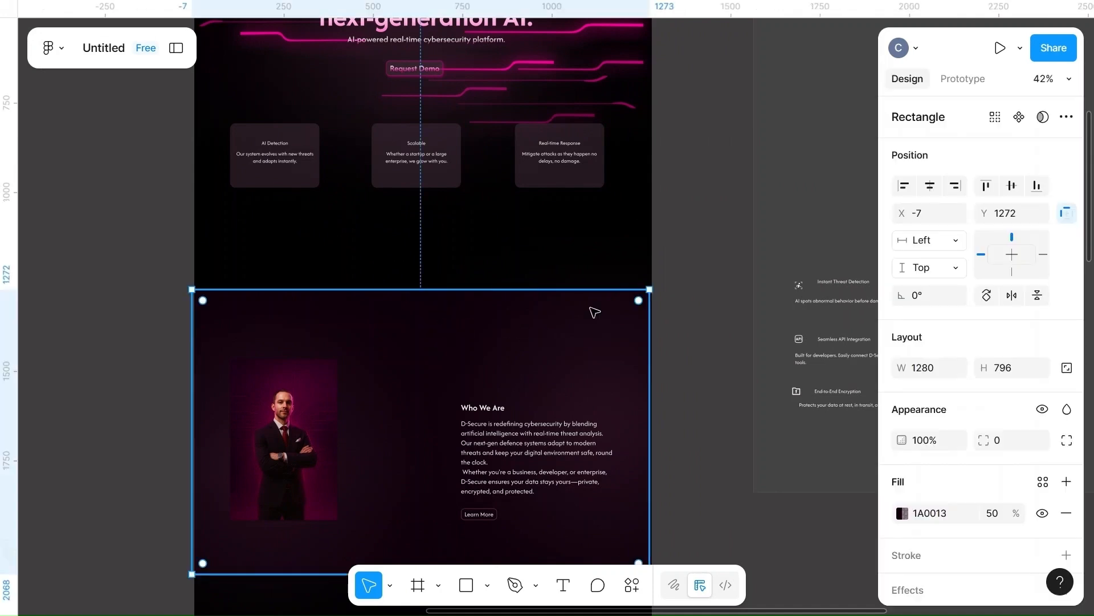
pyautogui.scroll(-3, 950, 432)
pyautogui.click(1000, 433)
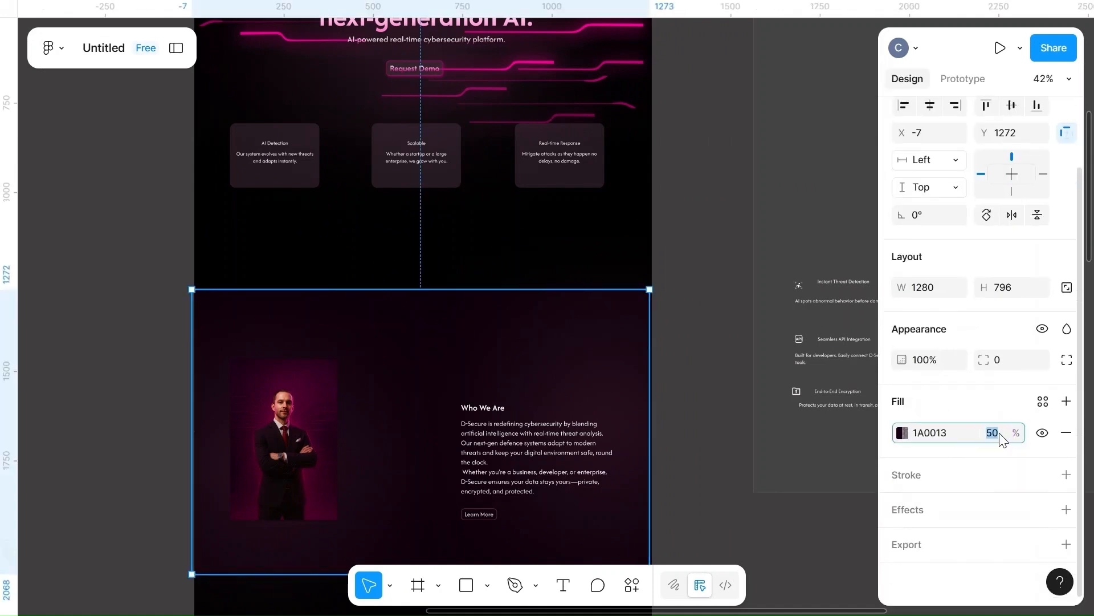
pyautogui.press('BackSpace')
pyautogui.click(705, 380)
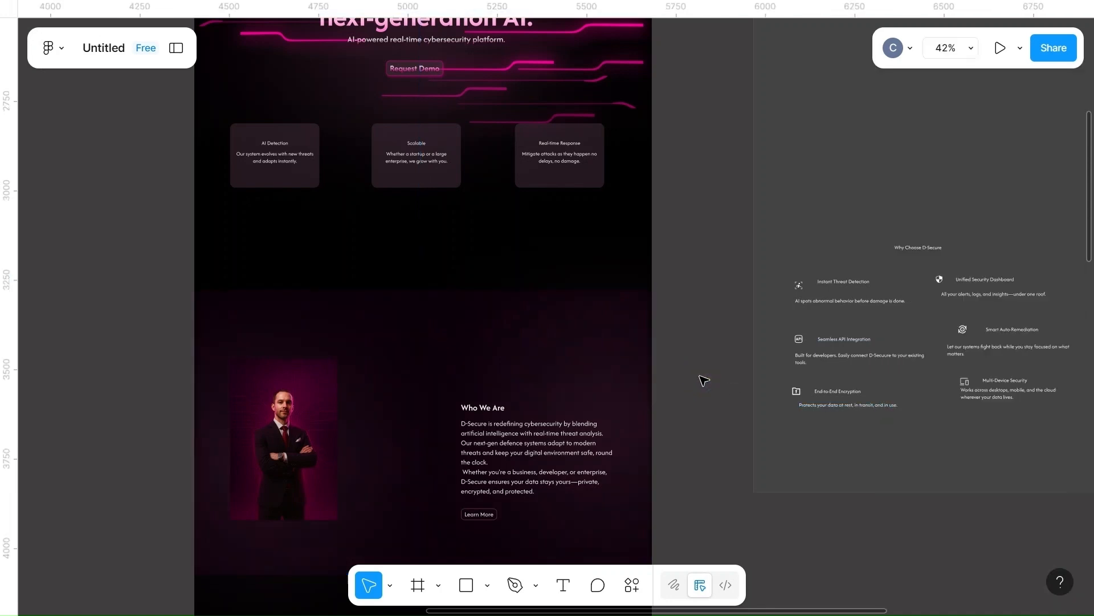
# - Duplicate the "Who We Are" background rectangle outside the Home frame at about X 5298, Y 3574, and set the copy's height to 100
pyautogui.scroll(-3, 705, 380)
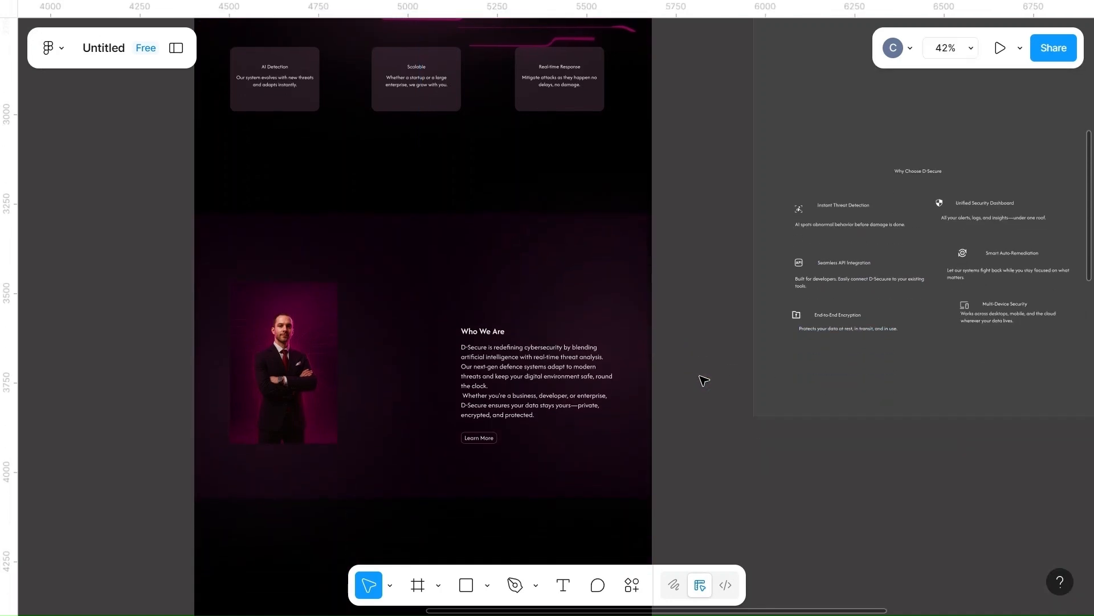
pyautogui.scroll(-10, 705, 381)
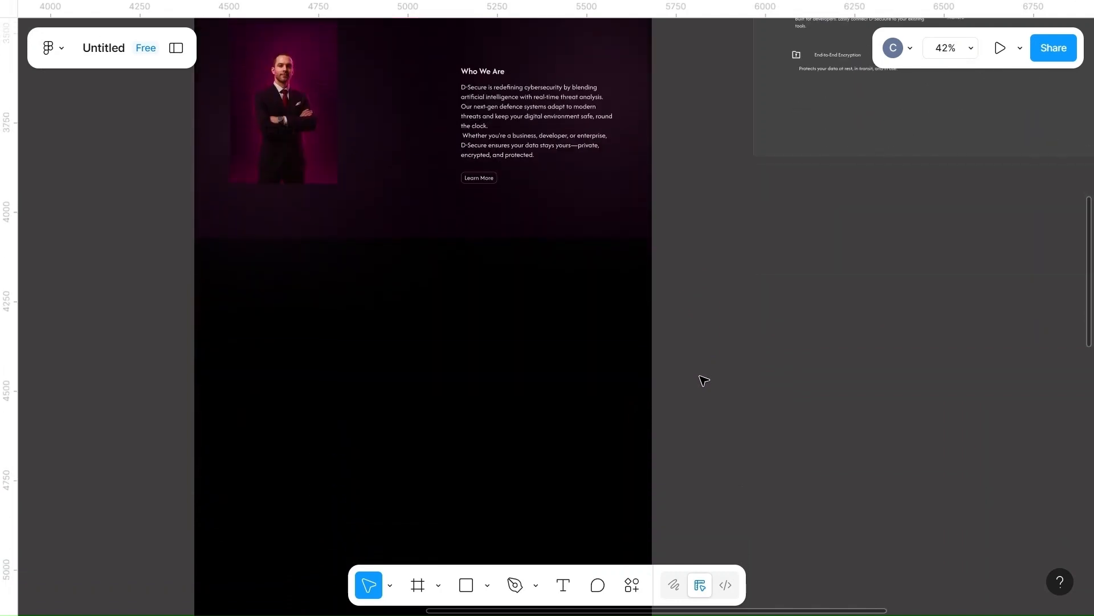
pyautogui.scroll(9, 705, 381)
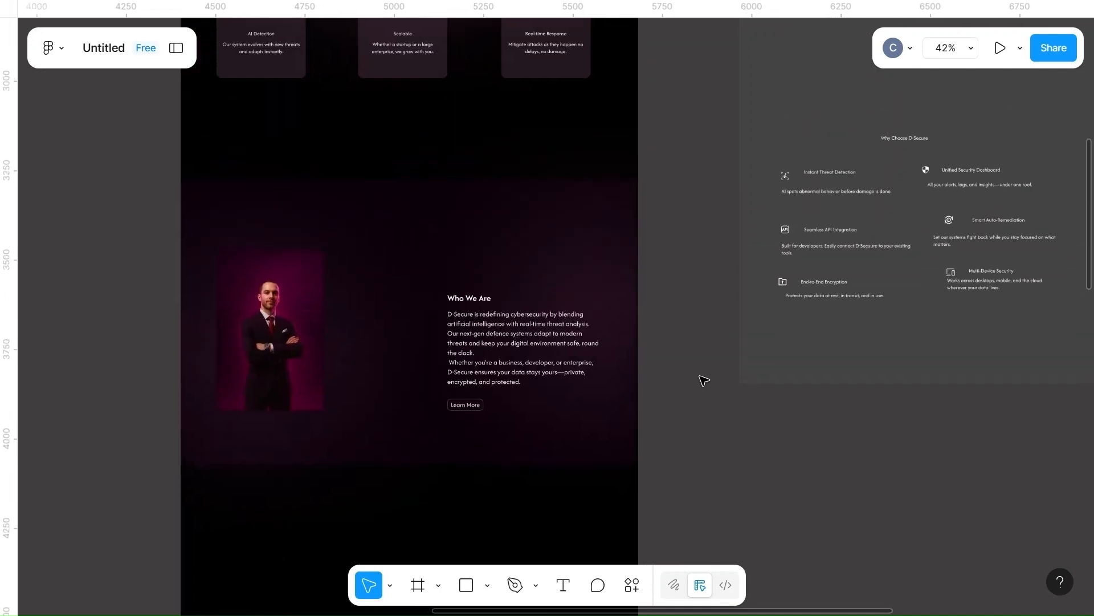
pyautogui.hscroll(1, 704, 381)
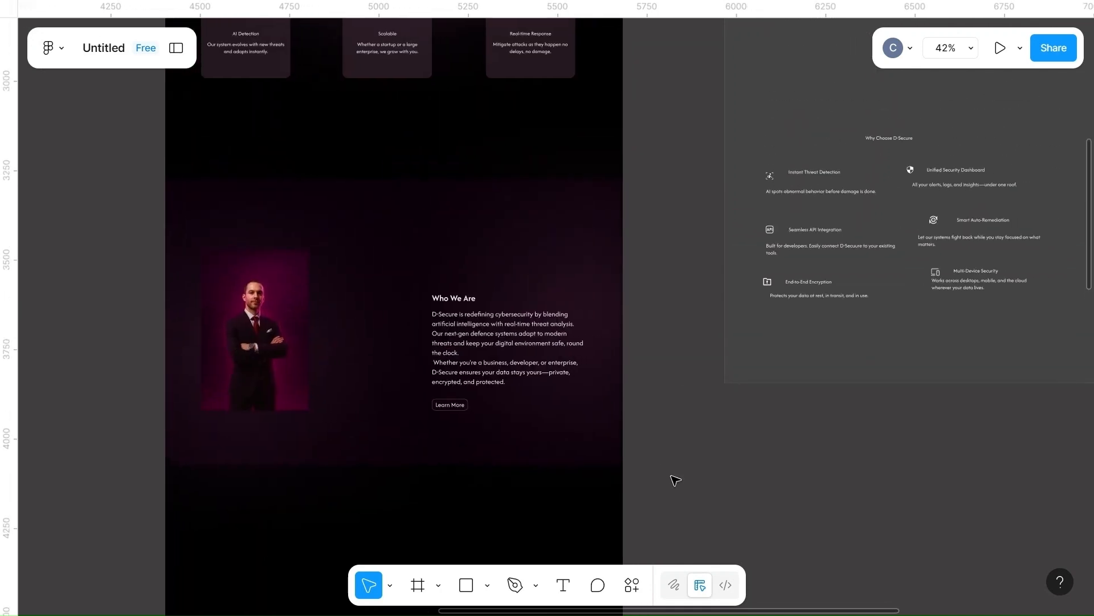
pyautogui.click(410, 452)
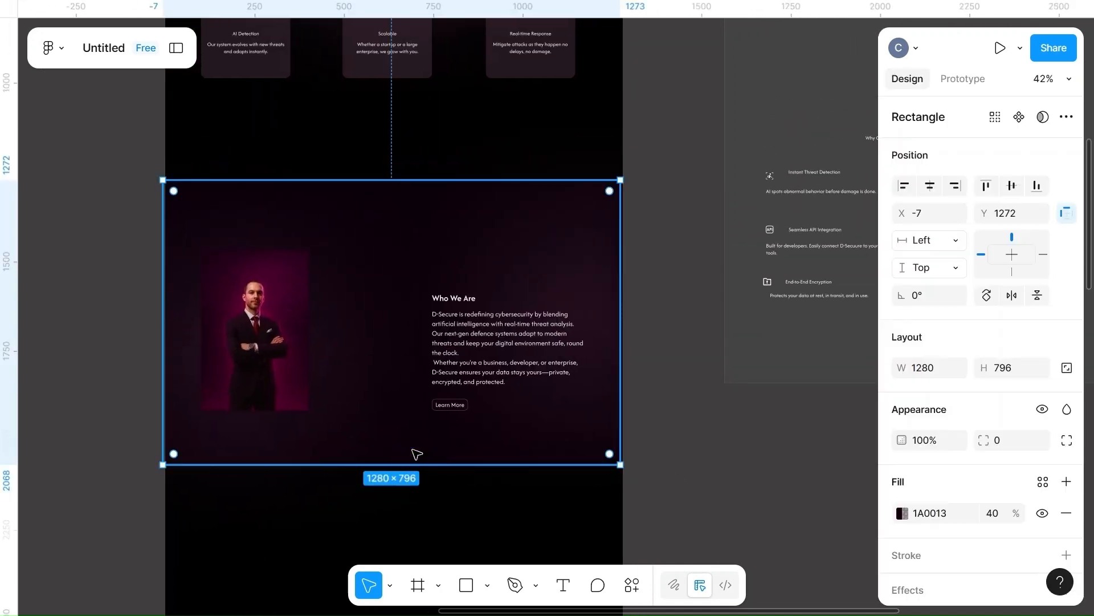
pyautogui.moveTo(391, 435); pyautogui.dragTo(721, 542)
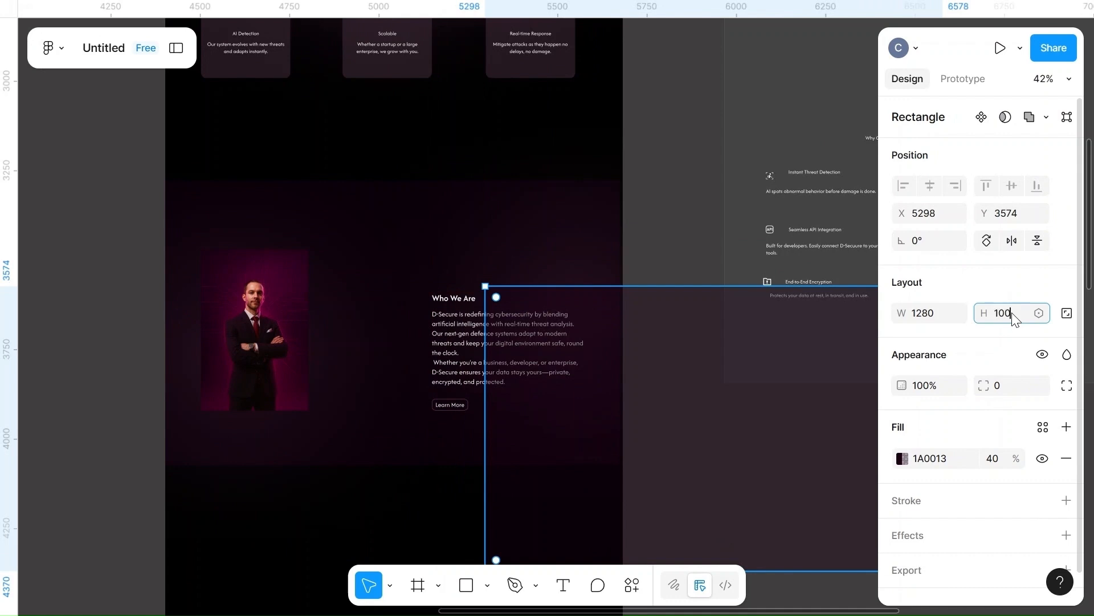
pyautogui.press('Return')
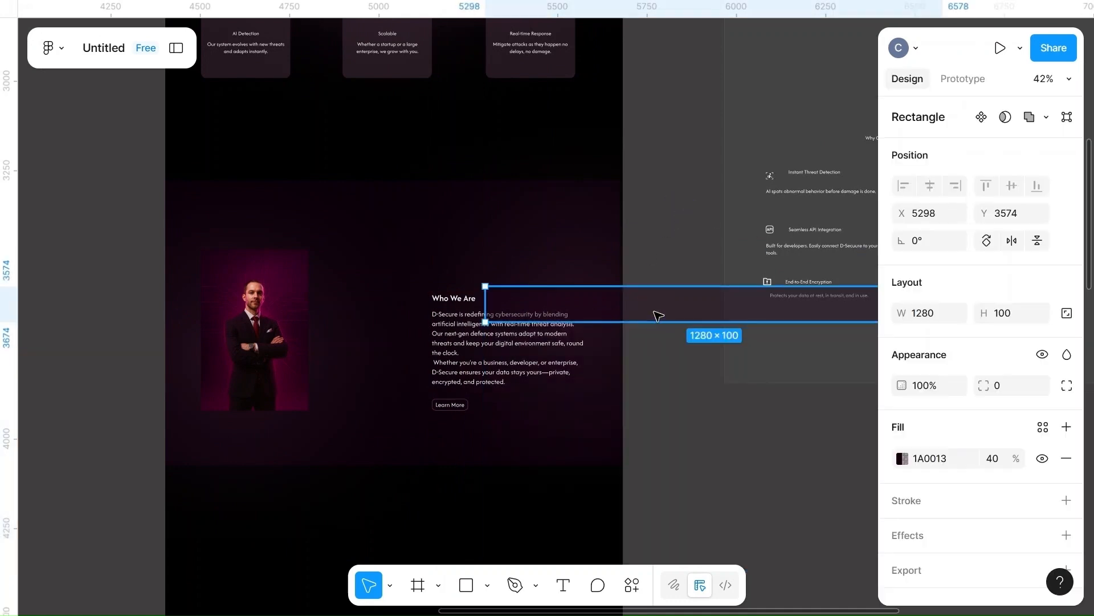
# - Change the copied rectangle's fill to a linear gradient from 1A0013 at 40% opacity to black 000000 sampled from the page background
pyautogui.click(902, 459)
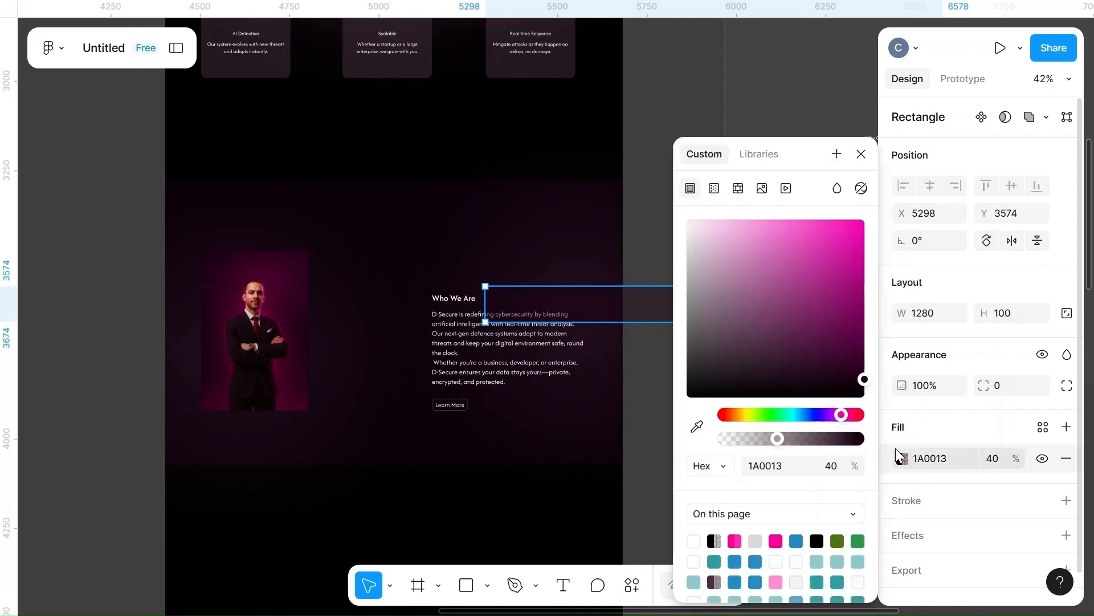
pyautogui.click(714, 188)
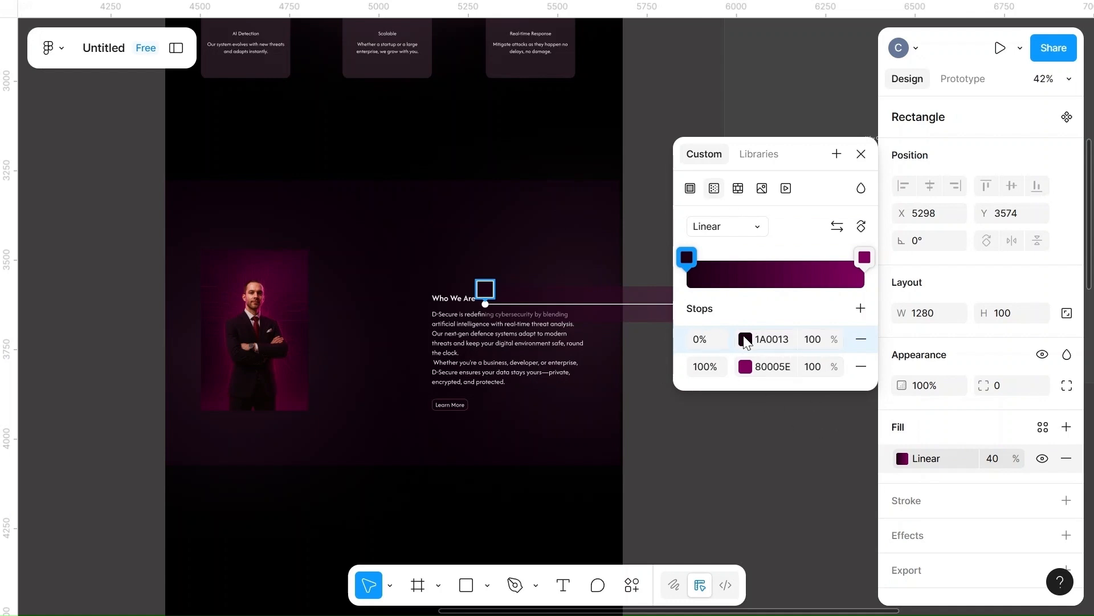
pyautogui.click(746, 340)
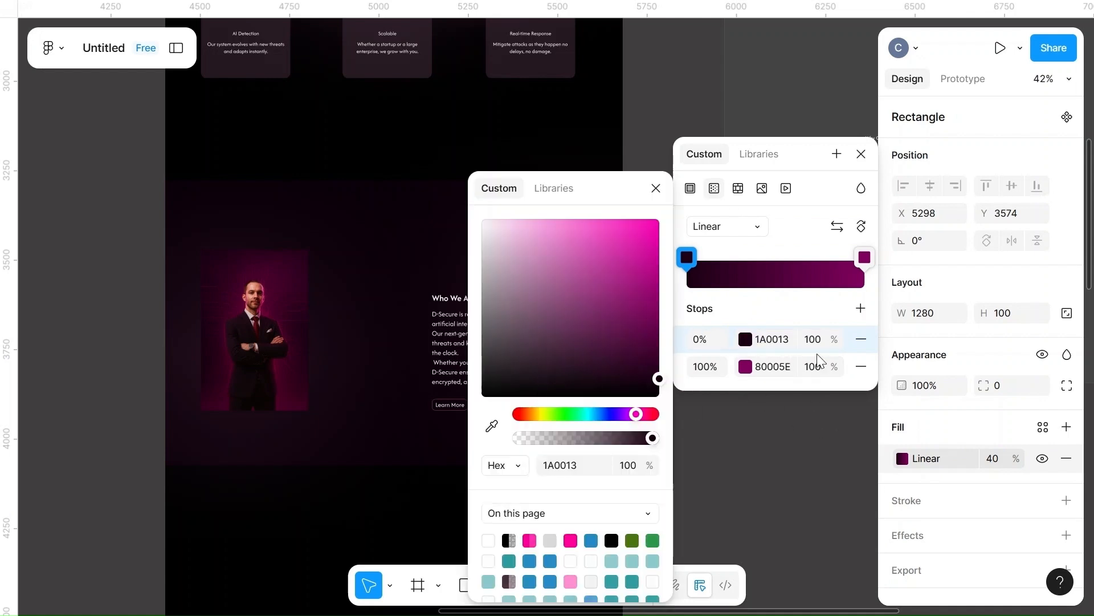
pyautogui.click(822, 340)
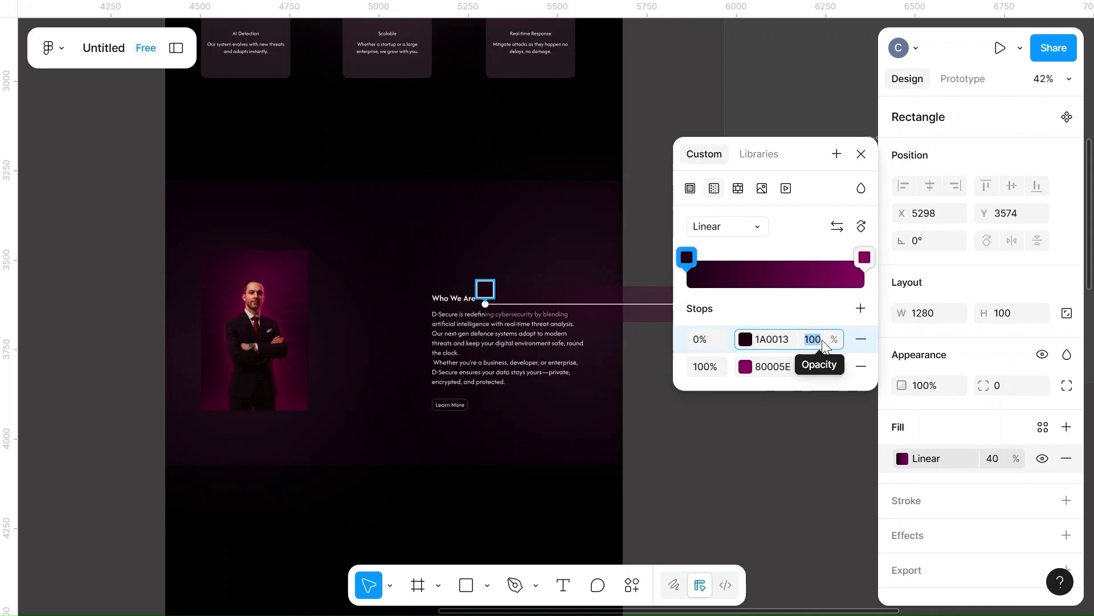
pyautogui.press('BackSpace')
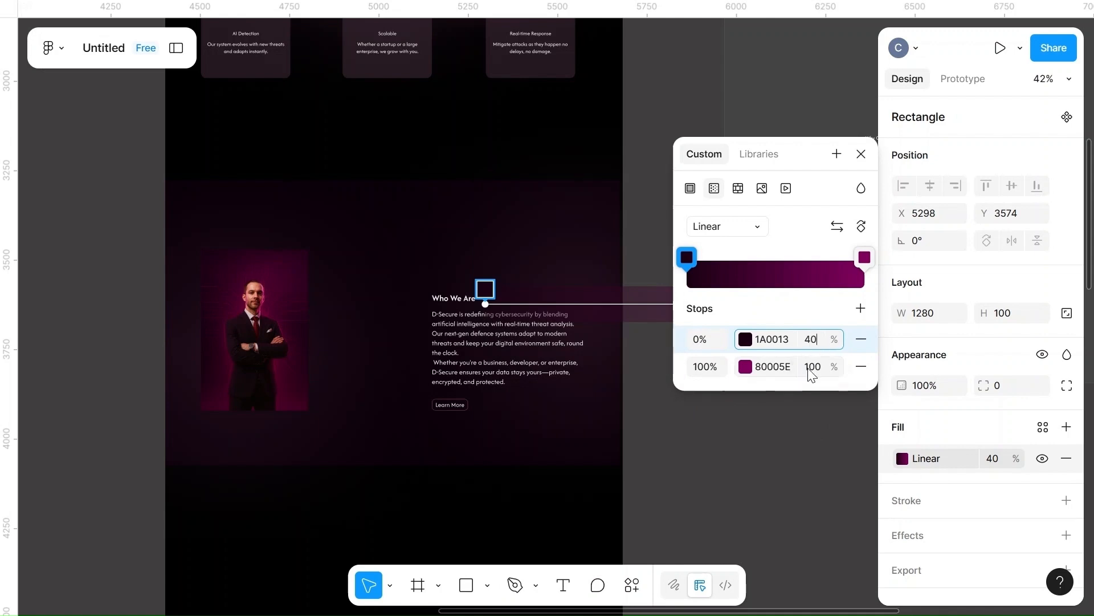
pyautogui.click(745, 368)
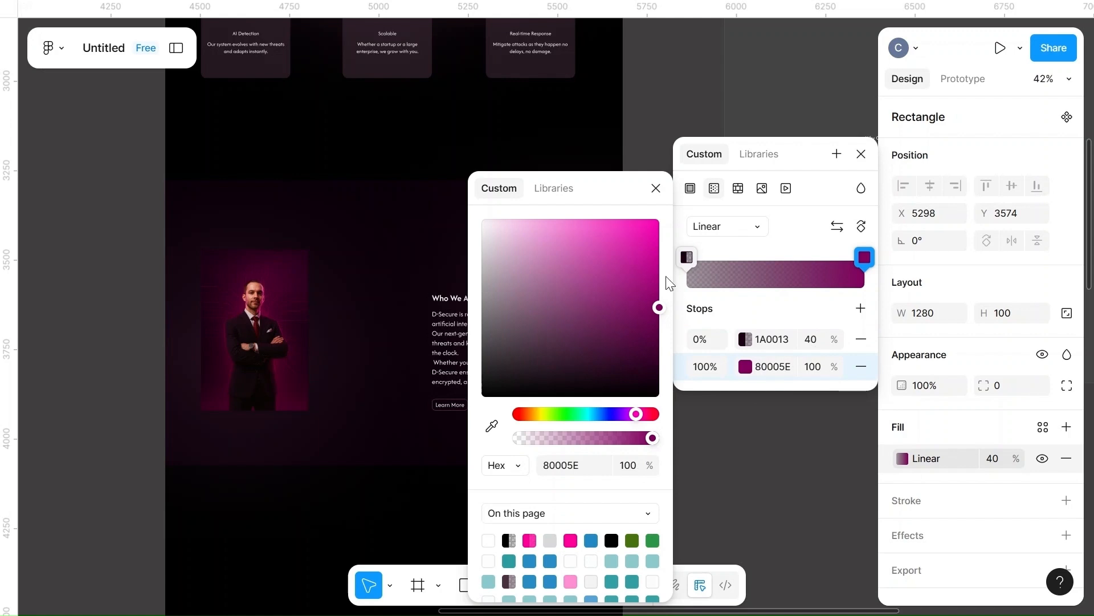
pyautogui.click(492, 427)
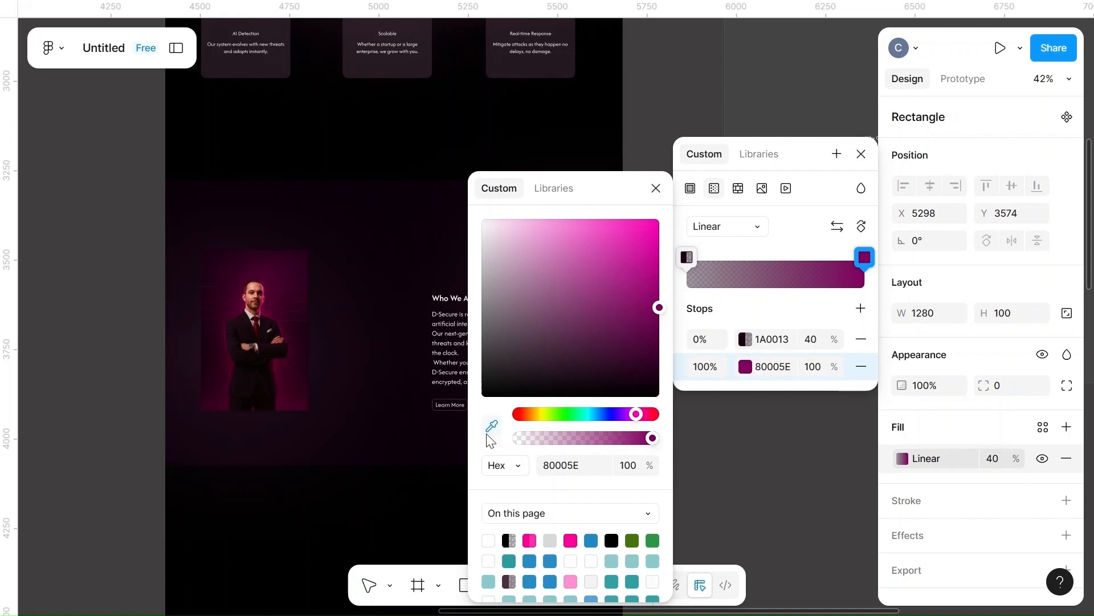
pyautogui.click(441, 100)
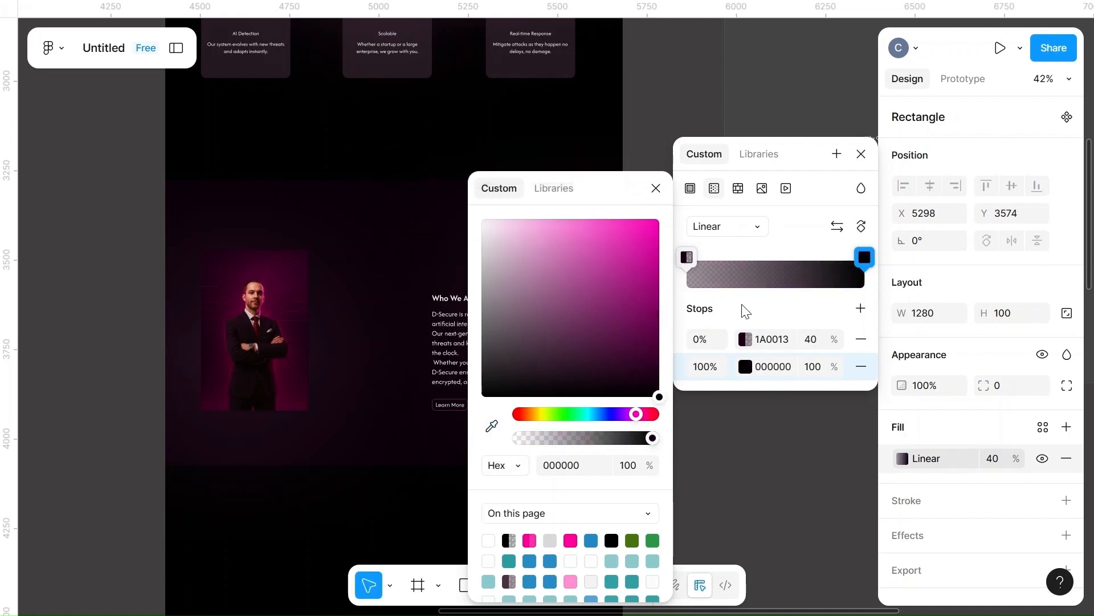
# - Turn the strip's linear gradient vertical, running from 1A0013 at its upper edge to black at its lower edge
pyautogui.click(773, 306)
pyautogui.hscroll(5, 650, 442)
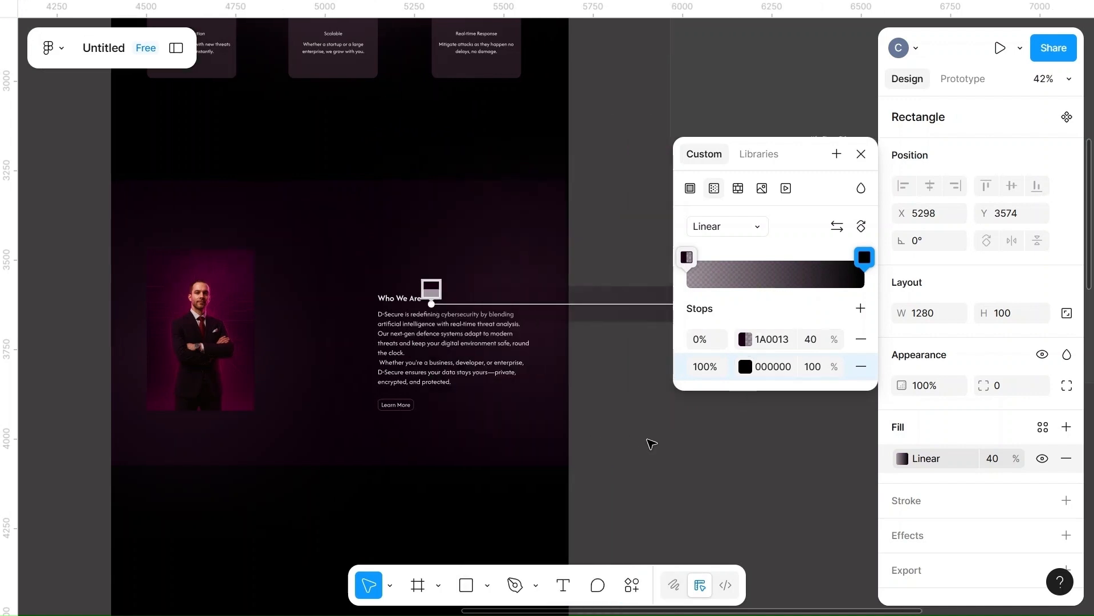
pyautogui.moveTo(247, 303); pyautogui.dragTo(239, 328)
pyautogui.hscroll(5, 478, 405)
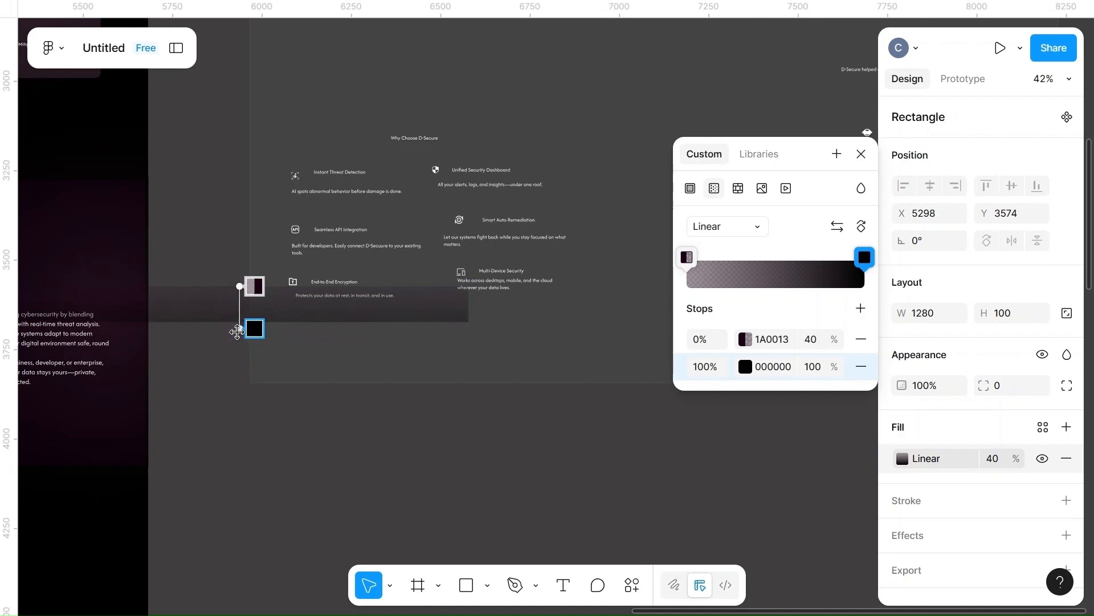
pyautogui.press('Escape')
# - Move the gradient strip into the Home frame over the lower edge of the "Who We Are" background, at X 0, Y 2018
pyautogui.hscroll(-10, 330, 490)
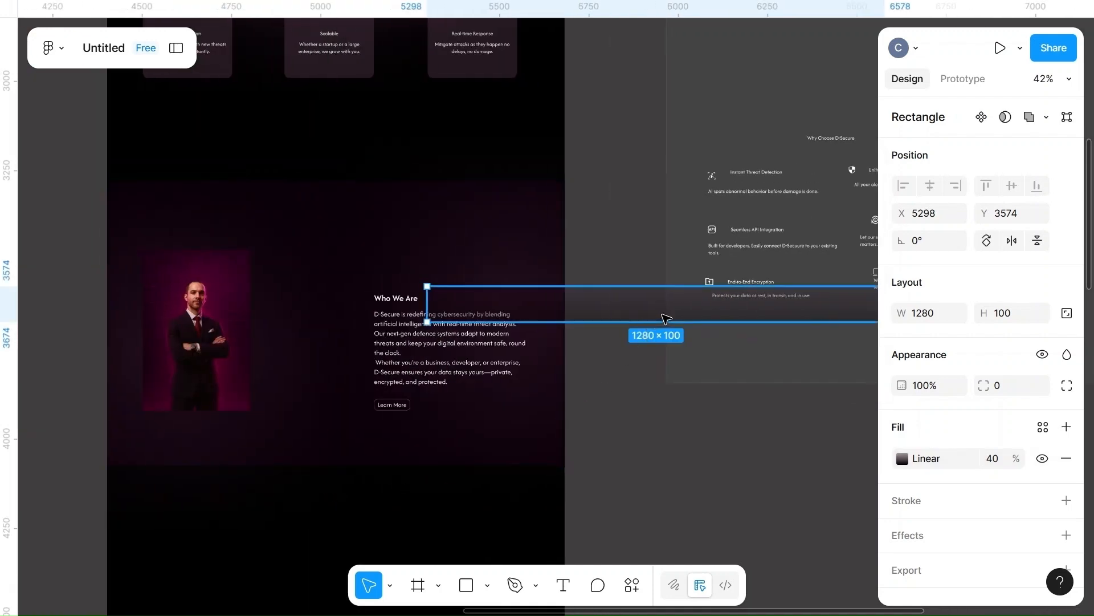
pyautogui.moveTo(623, 320); pyautogui.dragTo(345, 461)
pyautogui.scroll(5, 344, 462)
pyautogui.scroll(-2, 345, 464)
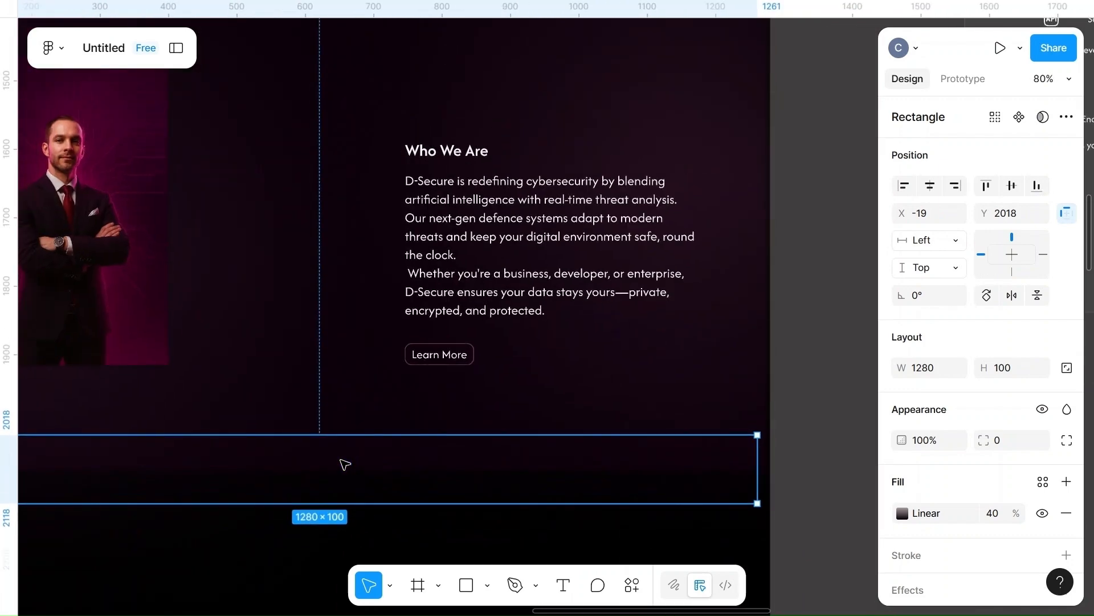
pyautogui.scroll(-4, 345, 464)
pyautogui.click(346, 464)
pyautogui.moveTo(346, 465); pyautogui.dragTo(339, 460)
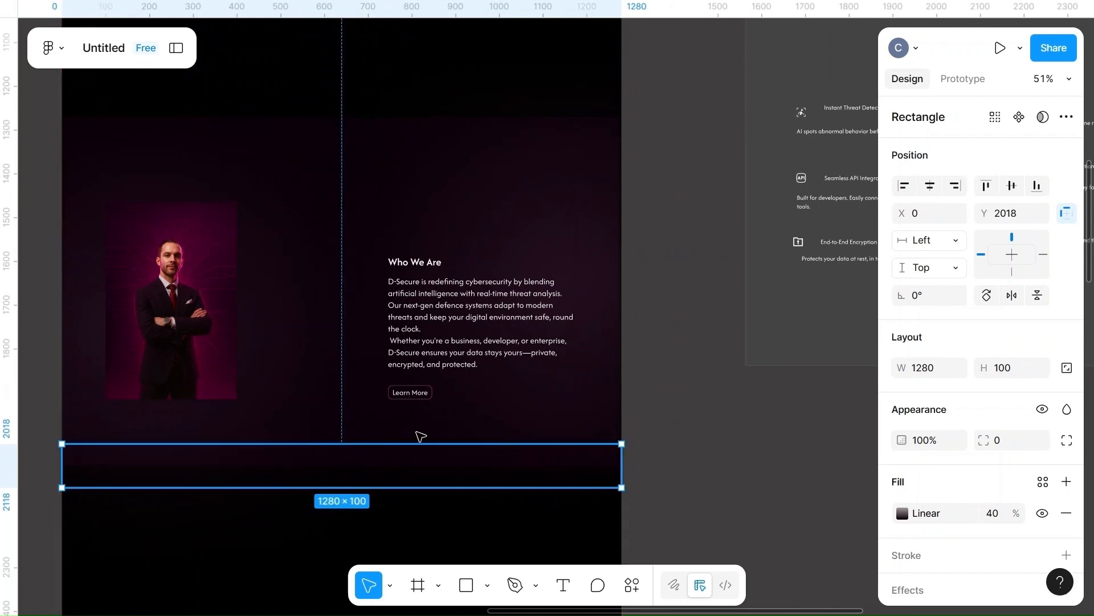
# - Duplicate the gradient strip, flip the copy vertically and place it over the upper edge of the "Who We Are" background at X 0, Y 1304
pyautogui.click(661, 457)
pyautogui.click(445, 468)
pyautogui.moveTo(445, 468); pyautogui.dragTo(460, 76)
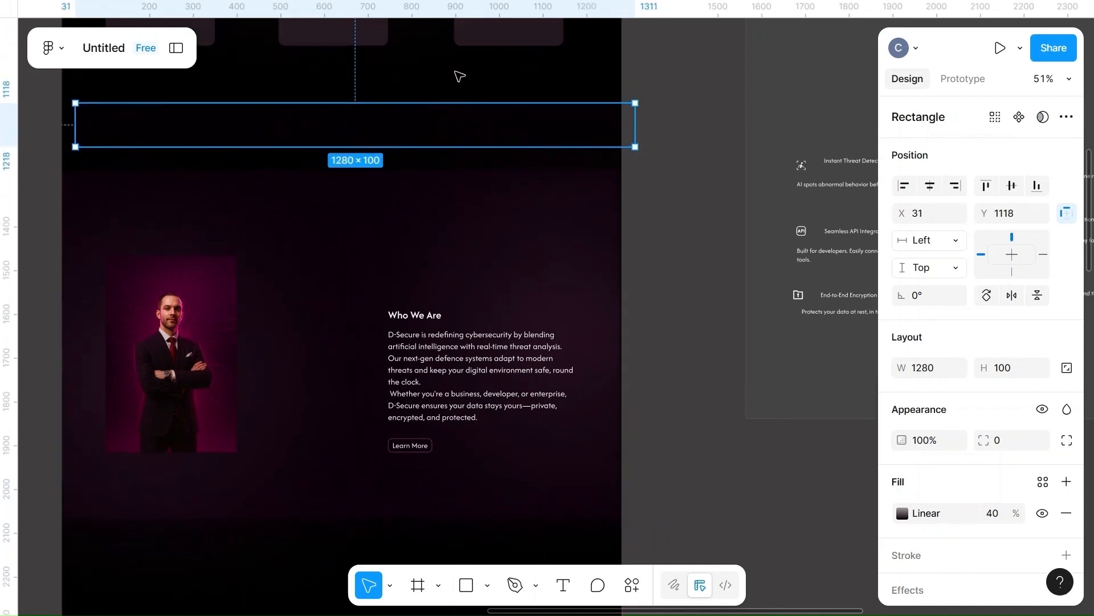
pyautogui.click(1041, 299)
pyautogui.scroll(1, 633, 224)
pyautogui.scroll(2, 570, 222)
pyautogui.moveTo(435, 215); pyautogui.dragTo(453, 258)
pyautogui.scroll(5, 438, 235)
pyautogui.scroll(-4, 491, 249)
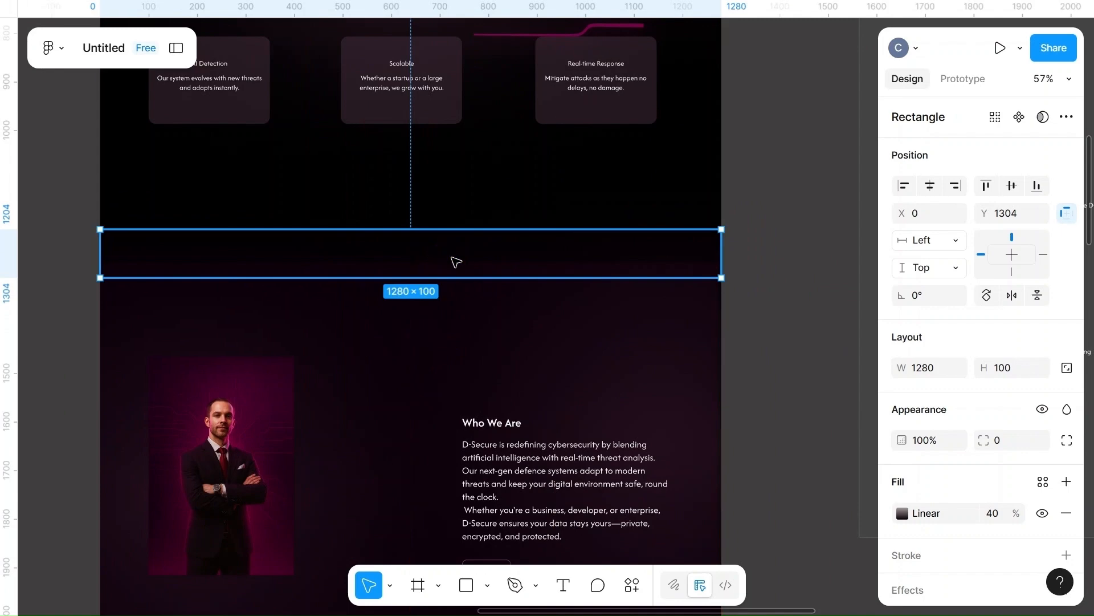
# - Align the "Who We Are" background and both gradient strips by their horizontal centers and group them
pyautogui.click(775, 315)
pyautogui.scroll(-3, 776, 315)
pyautogui.scroll(-3, 780, 315)
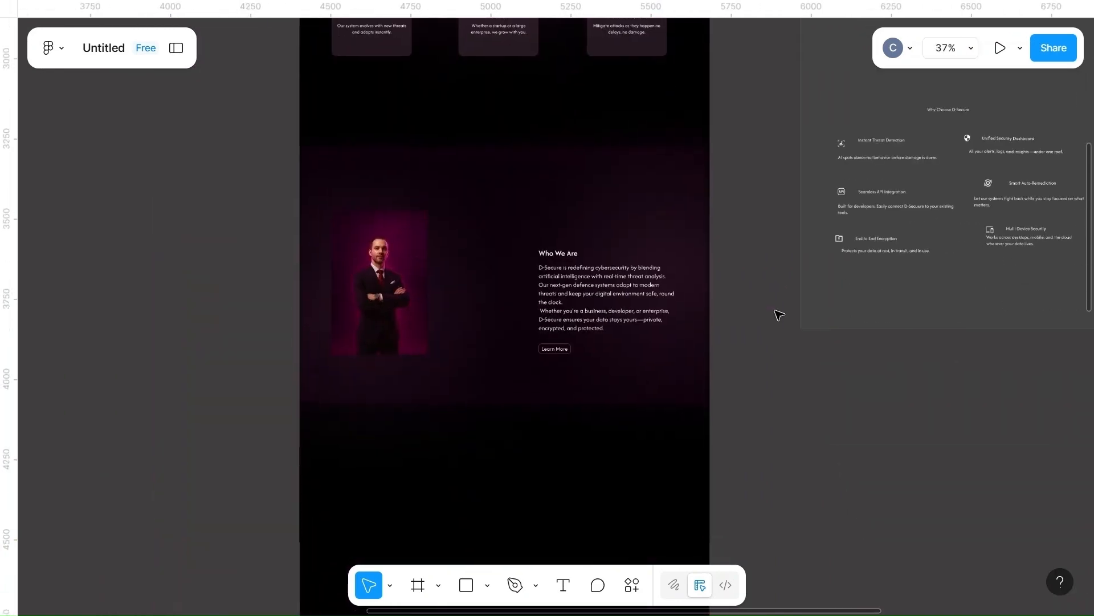
pyautogui.moveTo(504, 138); pyautogui.dragTo(486, 409)
pyautogui.keyDown('shift'); pyautogui.click(482, 353); pyautogui.keyUp('shift')
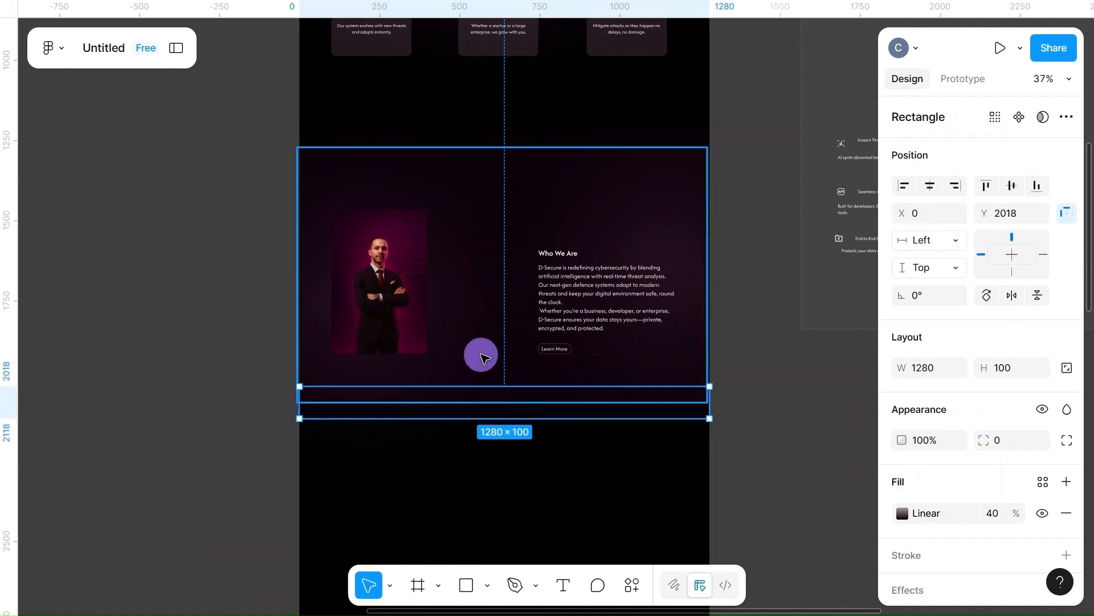
pyautogui.keyDown('shift'); pyautogui.click(535, 123); pyautogui.keyUp('shift')
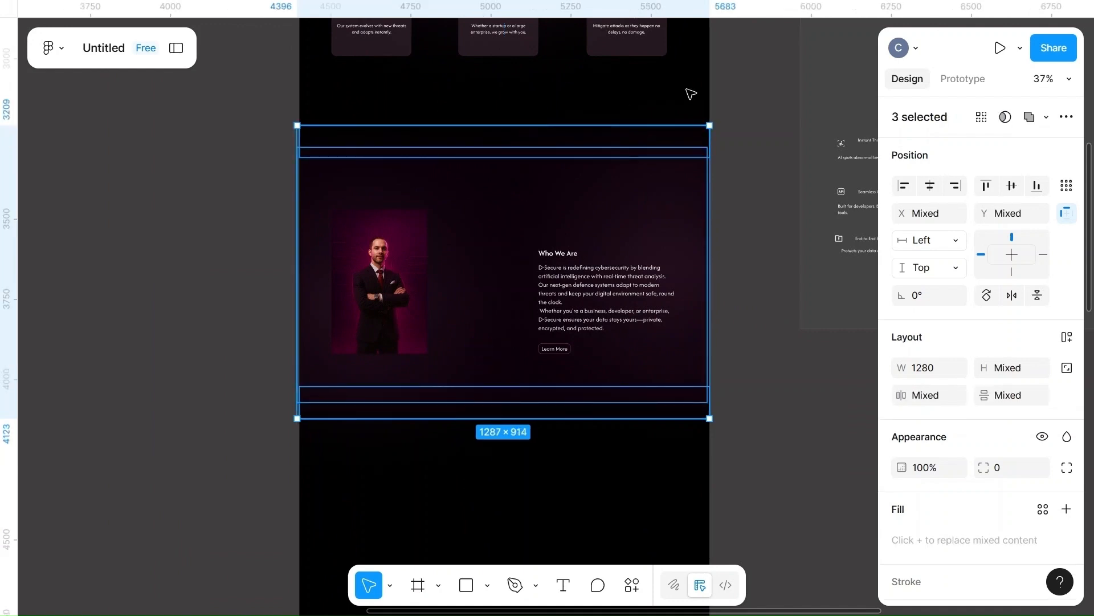
pyautogui.click(931, 186)
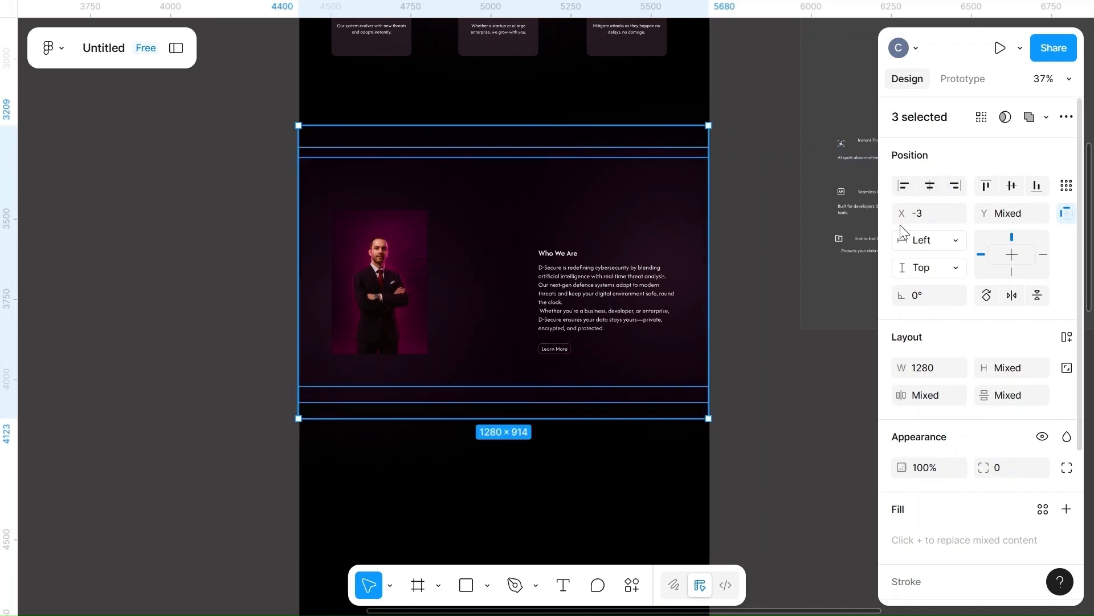
pyautogui.hotkey('ctrl', 'g')
pyautogui.click(784, 420)
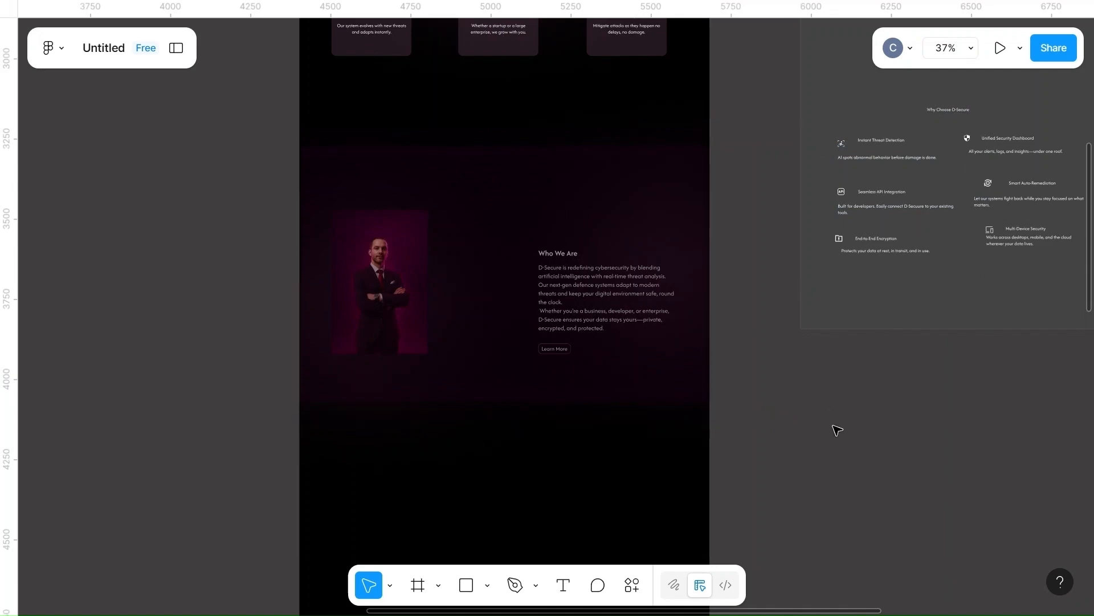
# - Send the grouped "Who We Are" background behind the section's portrait, text and Learn More button
pyautogui.scroll(2, 836, 430)
pyautogui.scroll(5, 836, 430)
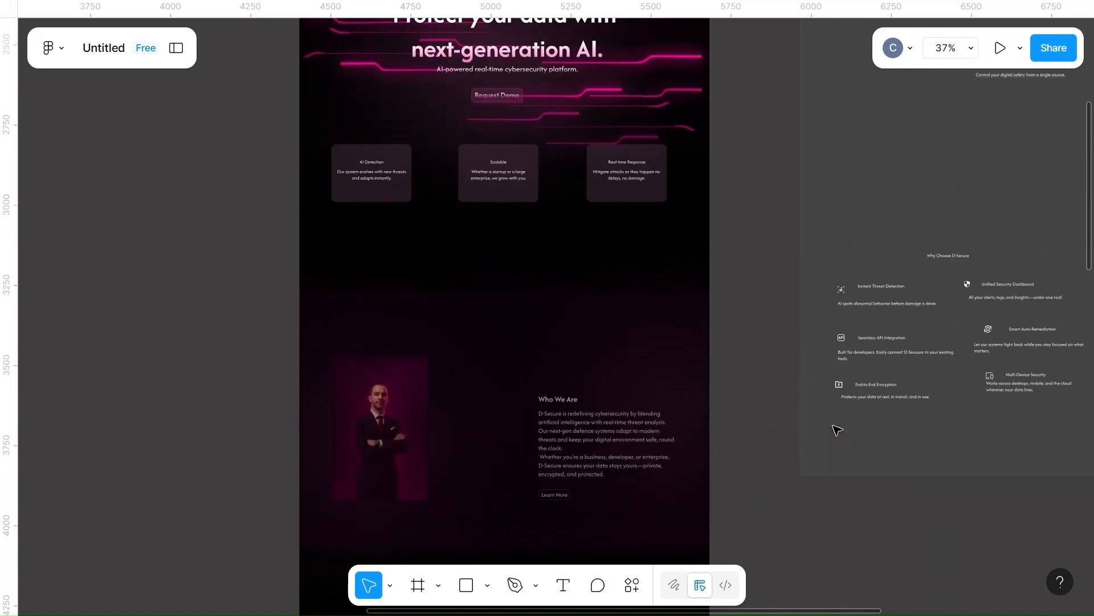
pyautogui.scroll(-5, 837, 430)
pyautogui.click(387, 346)
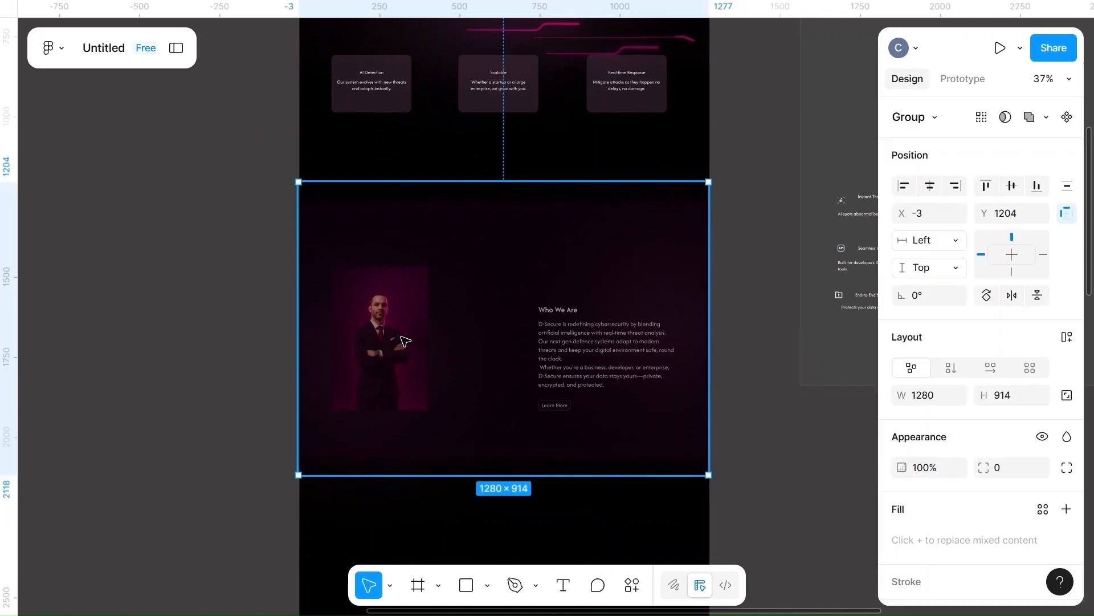
pyautogui.rightClick(518, 246)
pyautogui.click(568, 207)
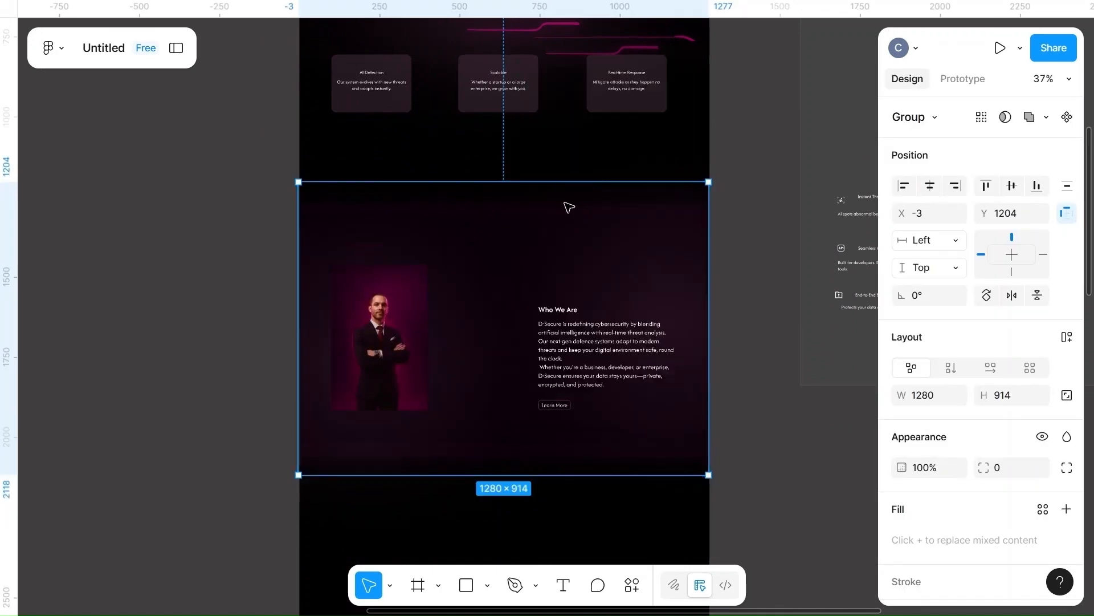
pyautogui.click(756, 366)
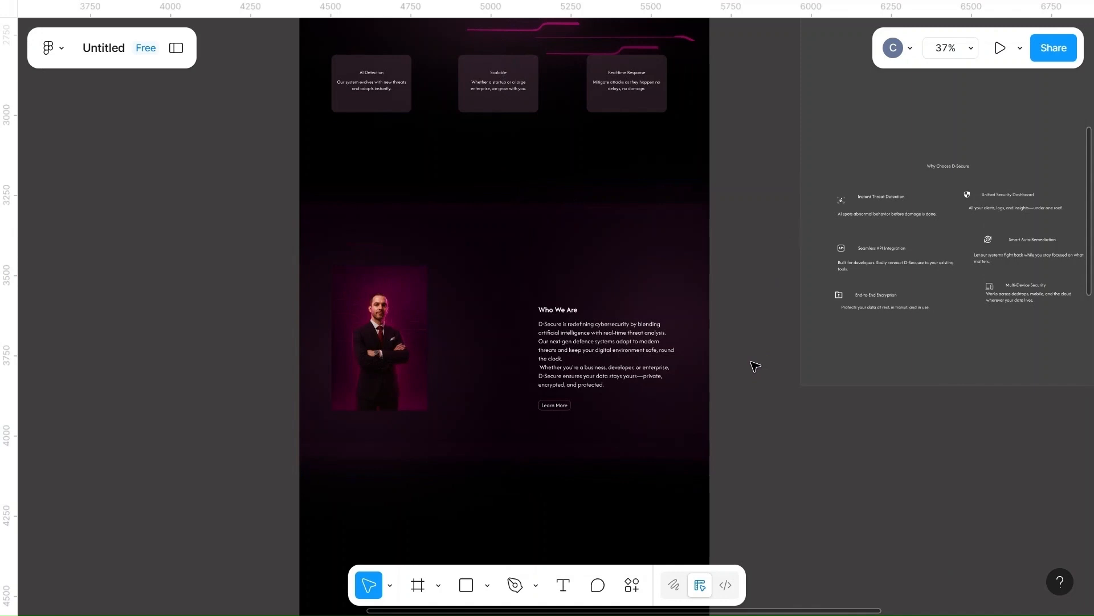
# - Duplicate the wireframe's 900 × 500 rectangle to the empty canvas beside the Home frame, at about X 3163, Y 4086
pyautogui.scroll(-5, 756, 366)
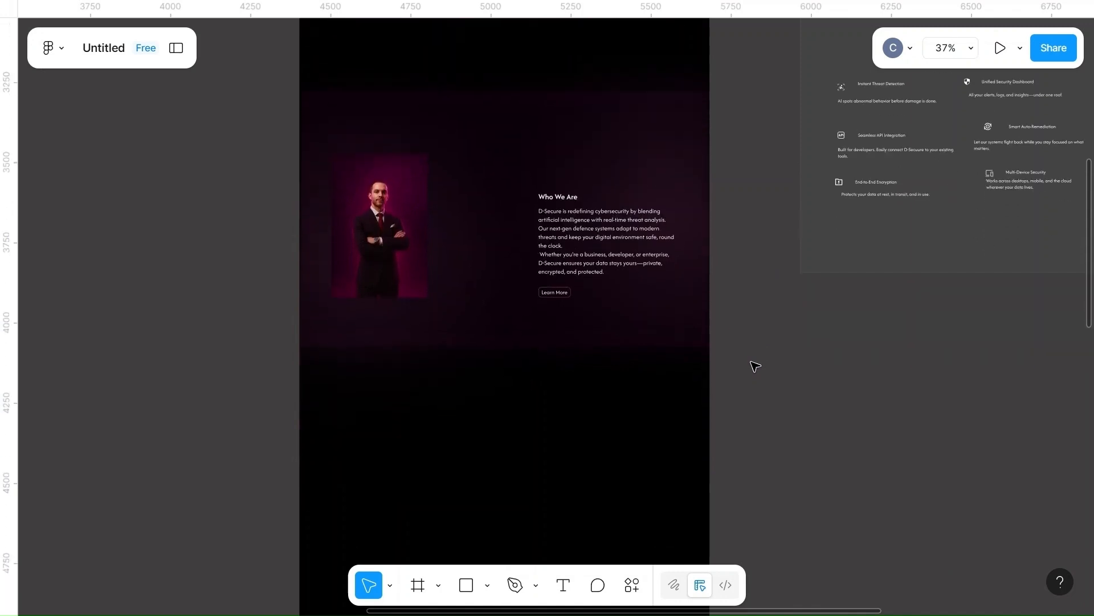
pyautogui.keyDown('ctrl'); pyautogui.scroll(-3, 756, 366); pyautogui.keyUp('ctrl')
pyautogui.scroll(3, 756, 365)
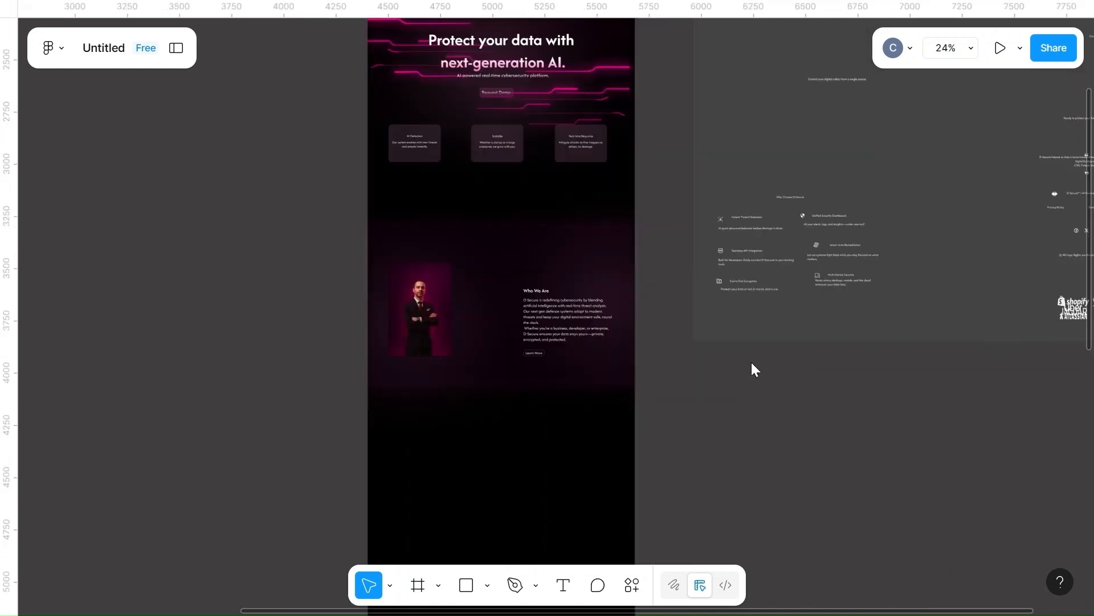
pyautogui.hscroll(3, 751, 367)
pyautogui.hscroll(1, 751, 363)
pyautogui.scroll(4, 751, 362)
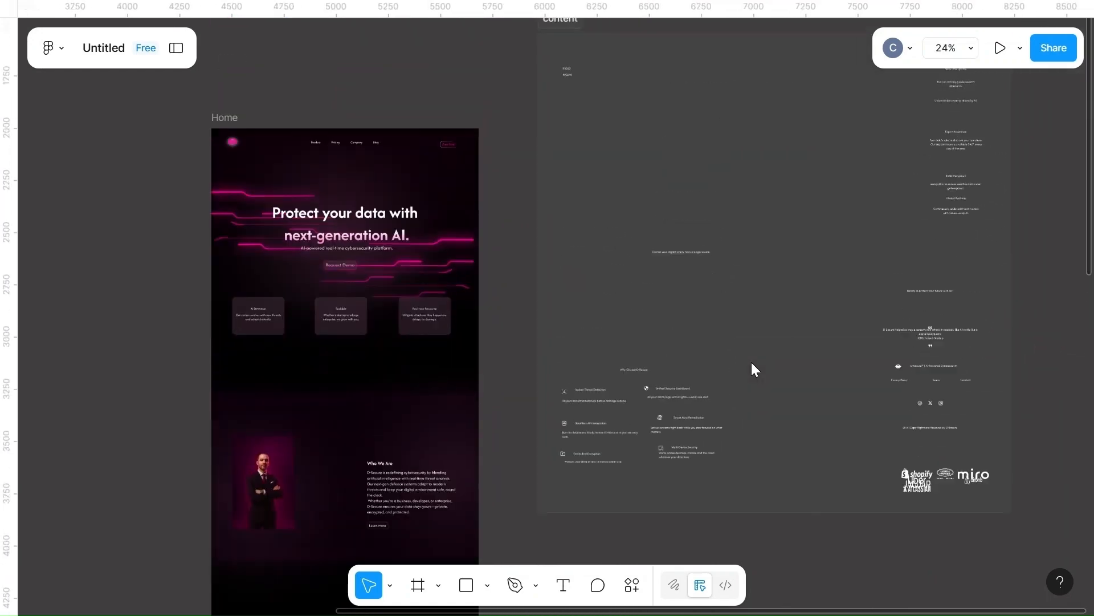
pyautogui.scroll(-4, 751, 362)
pyautogui.hscroll(2, 541, 449)
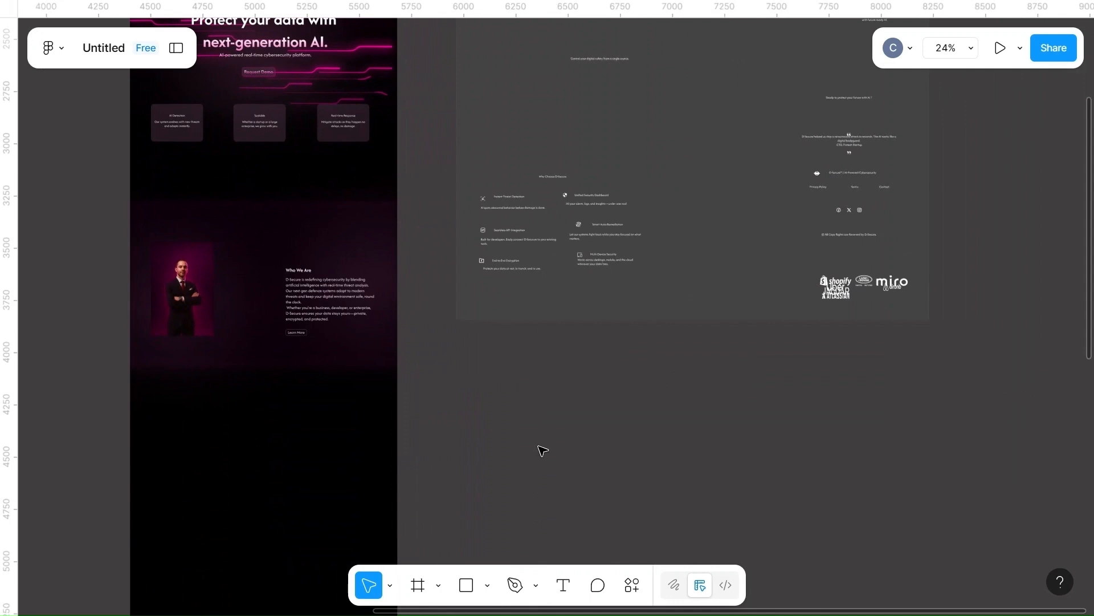
pyautogui.keyDown('ctrl'); pyautogui.scroll(-5, 541, 448); pyautogui.keyUp('ctrl')
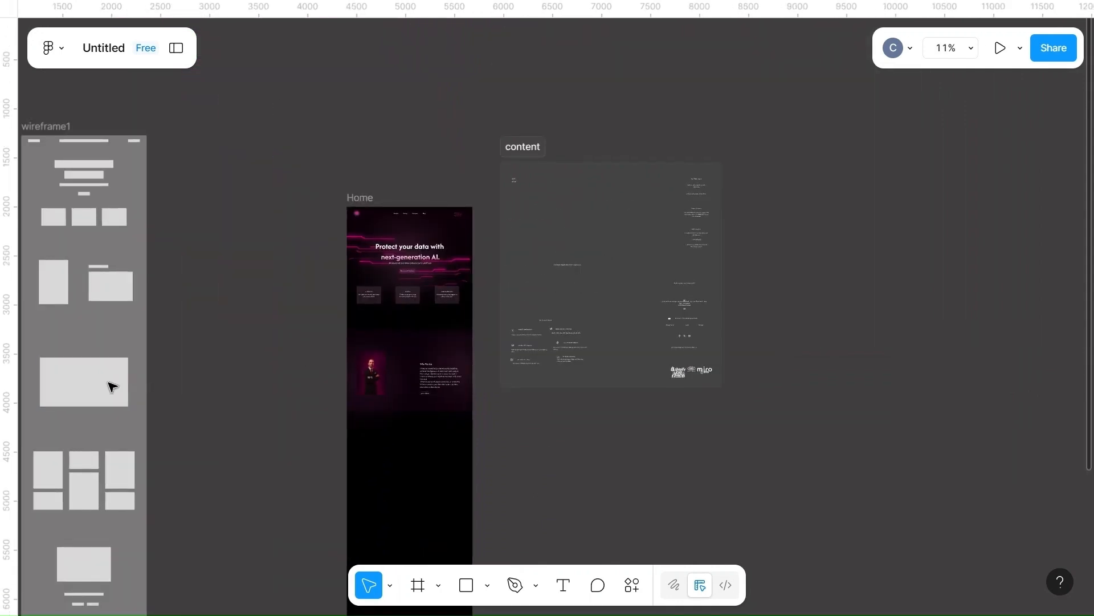
pyautogui.click(73, 387)
pyautogui.moveTo(82, 386); pyautogui.dragTo(256, 439)
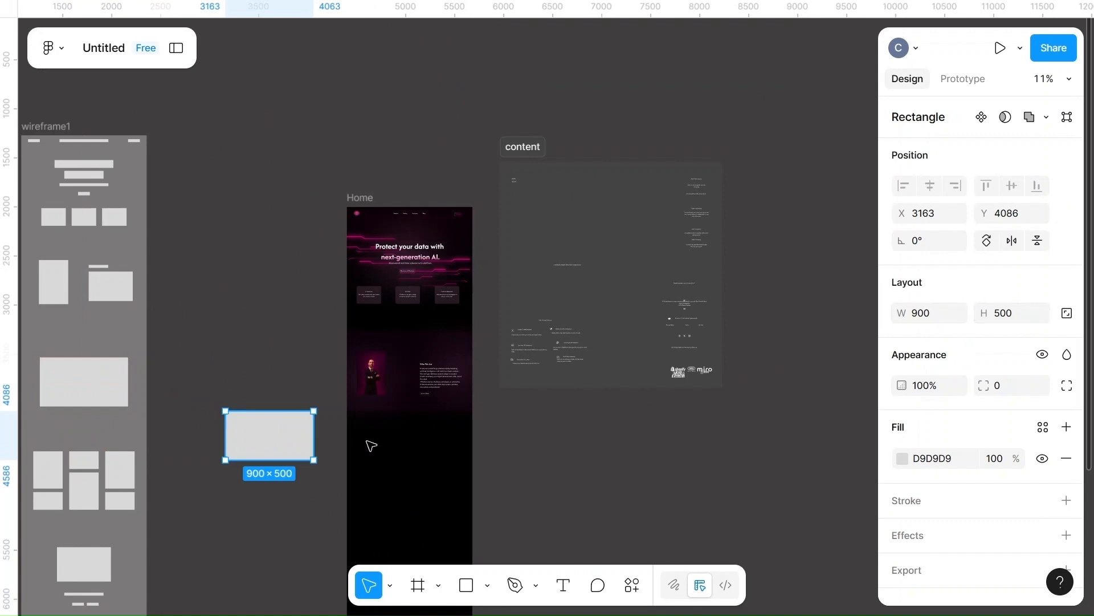
# - Set the fill of the duplicated 900 × 500 rectangle to 493240
pyautogui.click(249, 446)
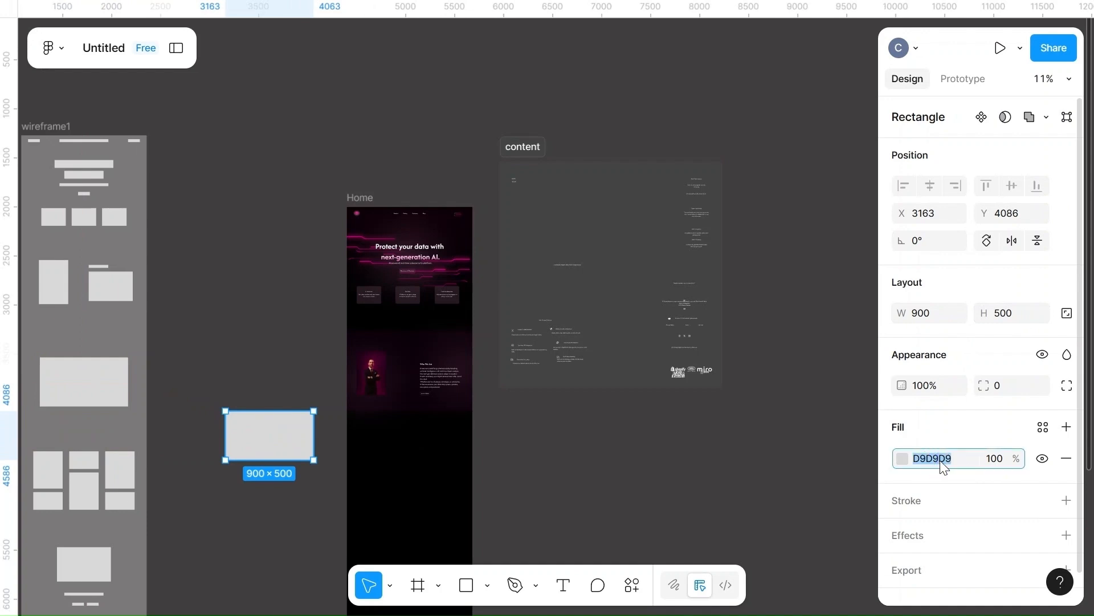
pyautogui.write('493240')
pyautogui.click(865, 469)
pyautogui.click(256, 432)
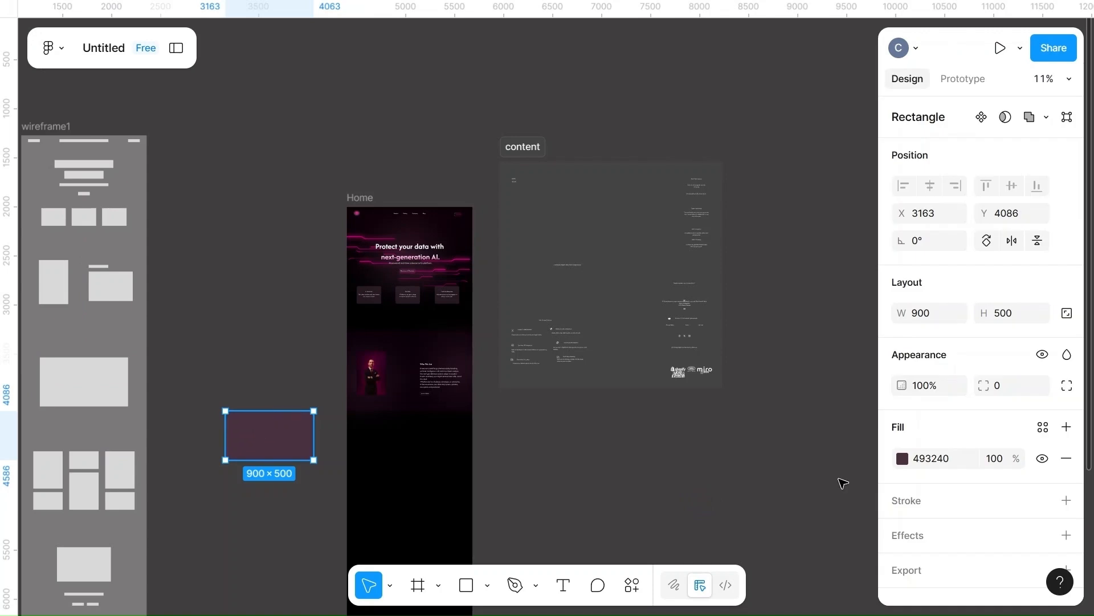
# - Add a 000000 inside stroke of 1 to the rectangle and move it into the Home frame below "Who We Are" at X 225, Y 2283
pyautogui.click(1067, 502)
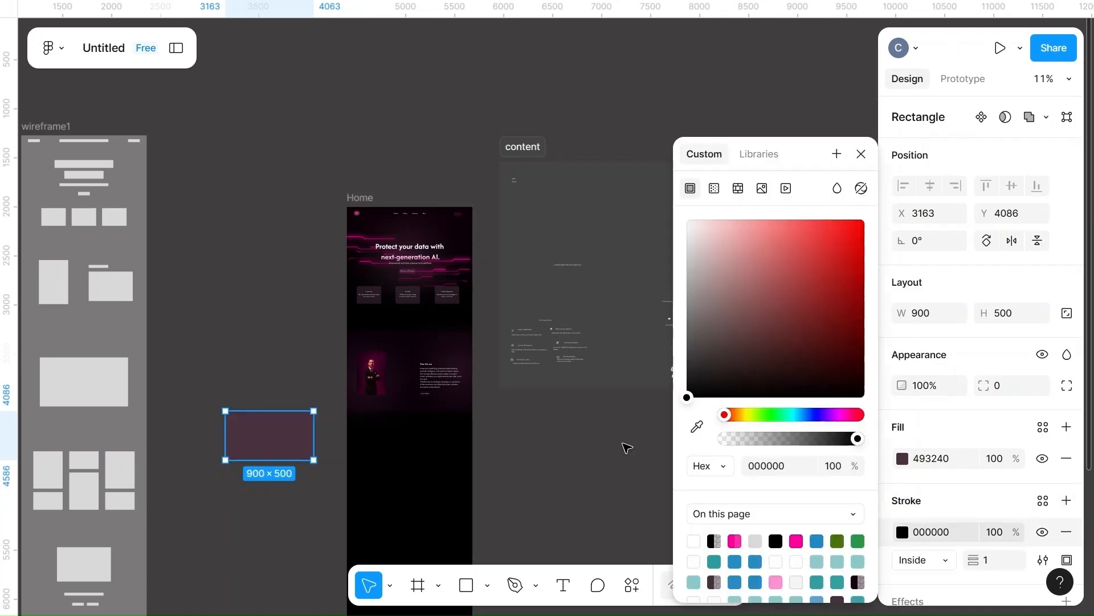
pyautogui.moveTo(268, 435); pyautogui.dragTo(411, 454)
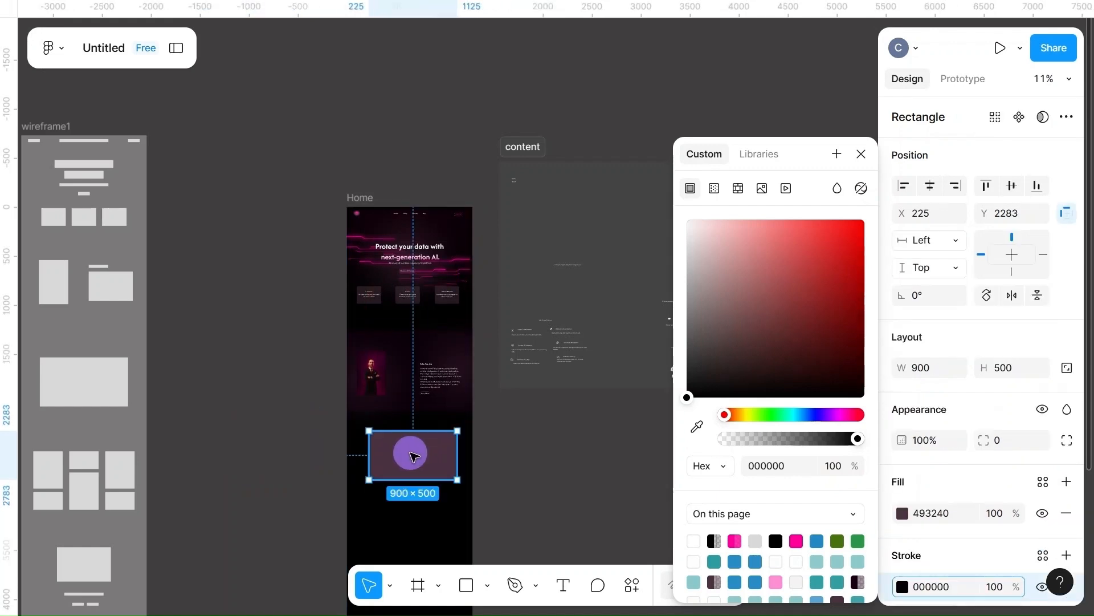
pyautogui.scroll(5, 412, 454)
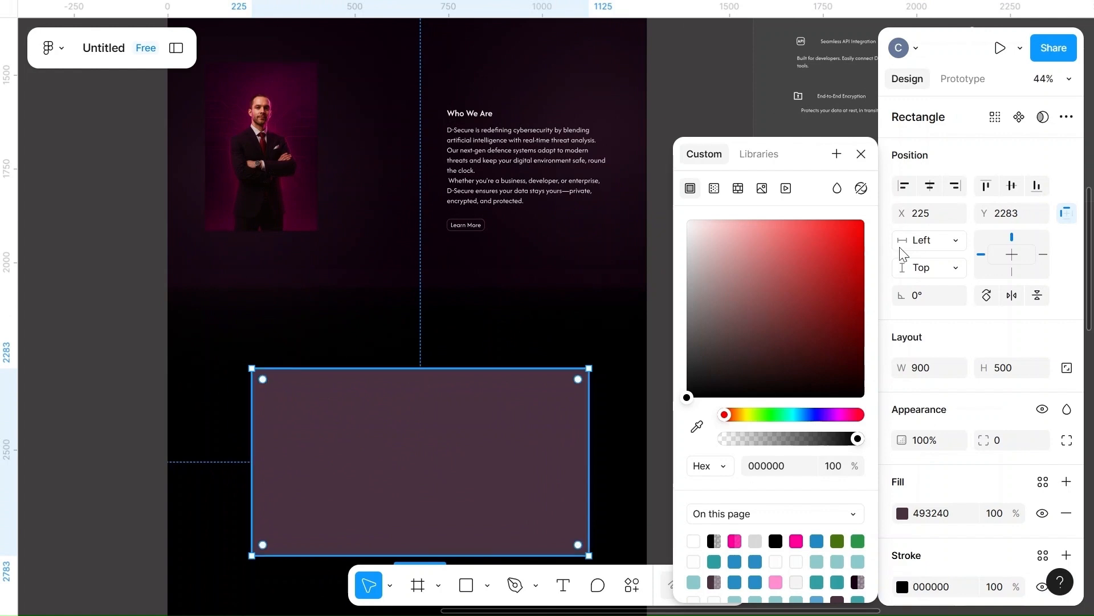
# - Centre the 900 × 500 rectangle horizontally in the Home frame and lower it to about Y 2384
pyautogui.click(930, 185)
pyautogui.scroll(-3, 484, 464)
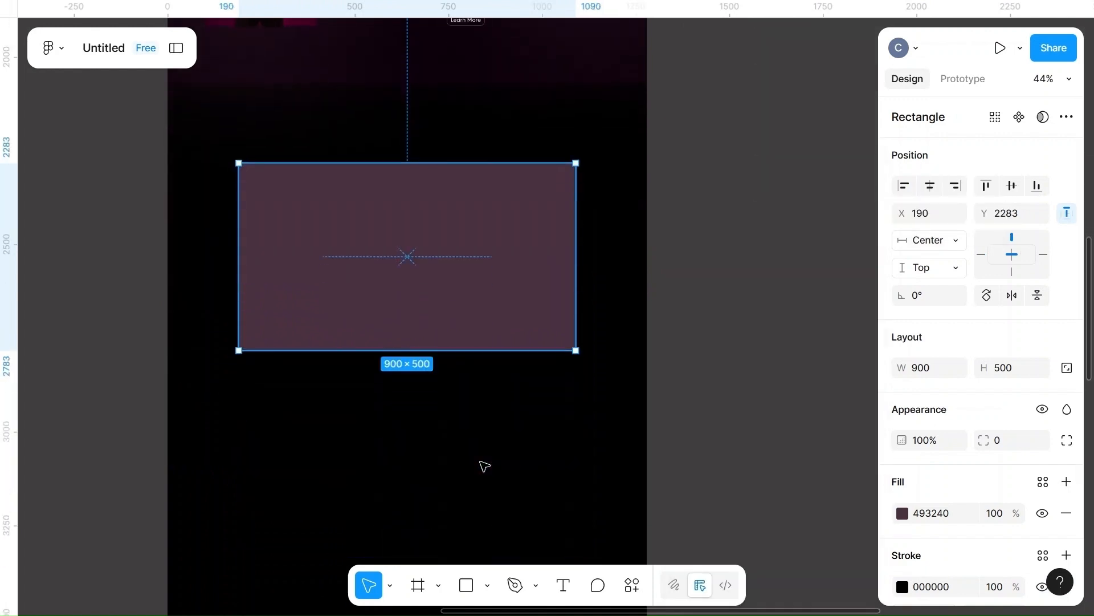
pyautogui.scroll(-3, 484, 464)
pyautogui.click(440, 313)
pyautogui.moveTo(441, 315); pyautogui.dragTo(440, 341)
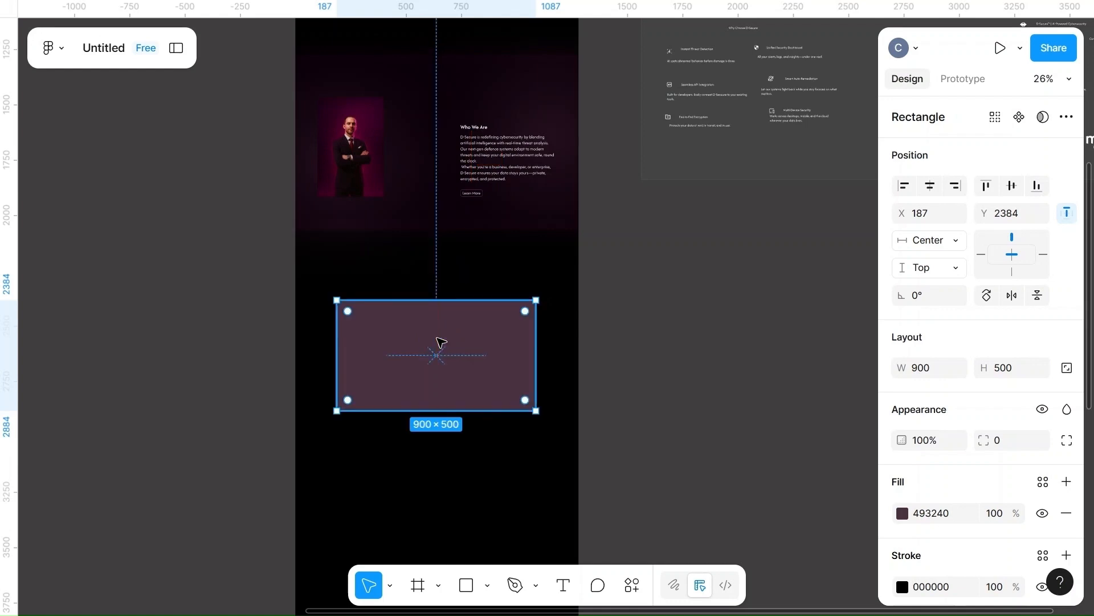
pyautogui.click(676, 311)
pyautogui.scroll(-2, 676, 312)
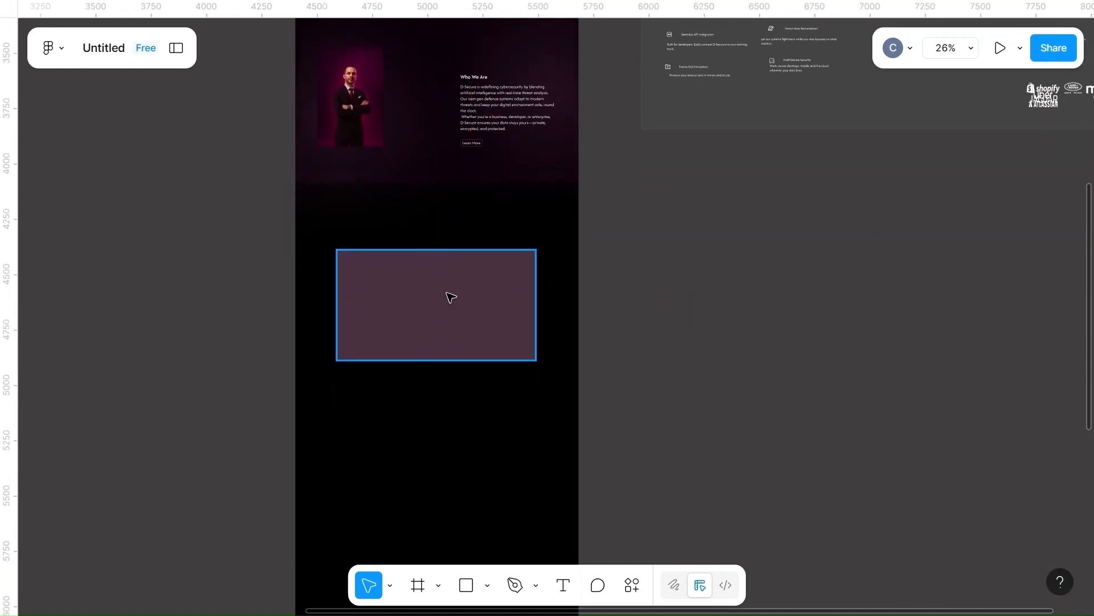
# - Move the 250 × 150 FF8FD2 glow ellipse from the "Who We Are" section onto the empty canvas beside Home and resize it to 350 × 225
pyautogui.scroll(5, 455, 297)
pyautogui.scroll(-3, 670, 289)
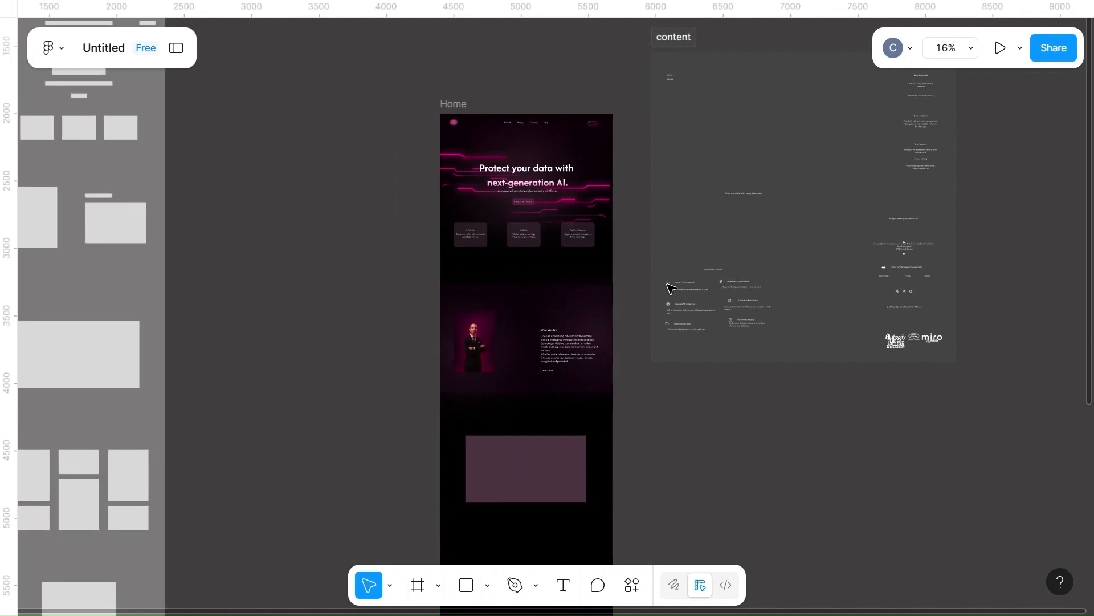
pyautogui.click(606, 330)
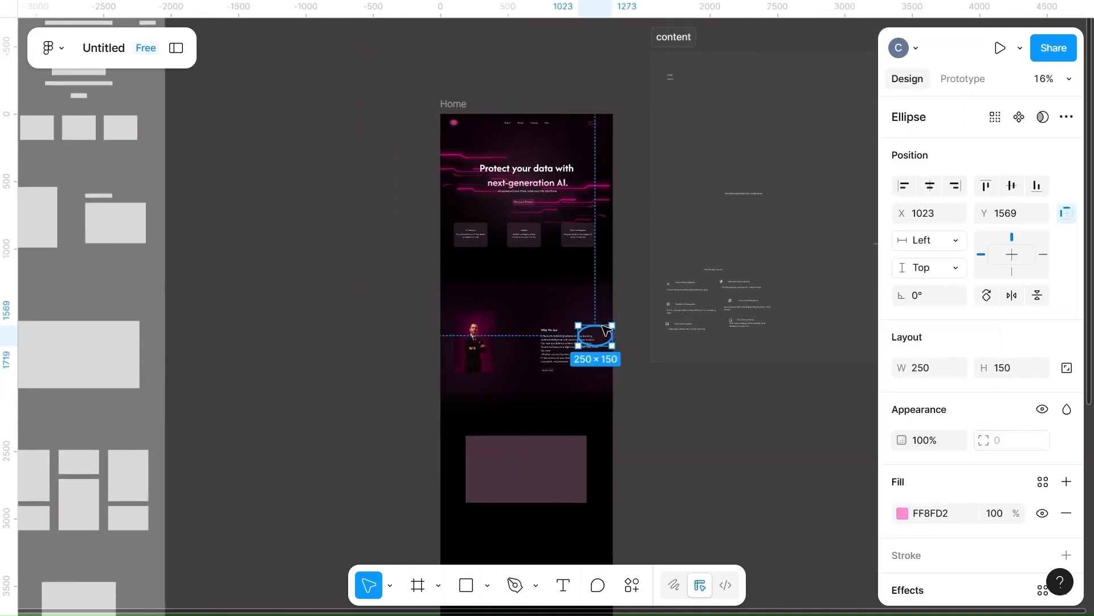
pyautogui.moveTo(606, 330); pyautogui.dragTo(272, 362)
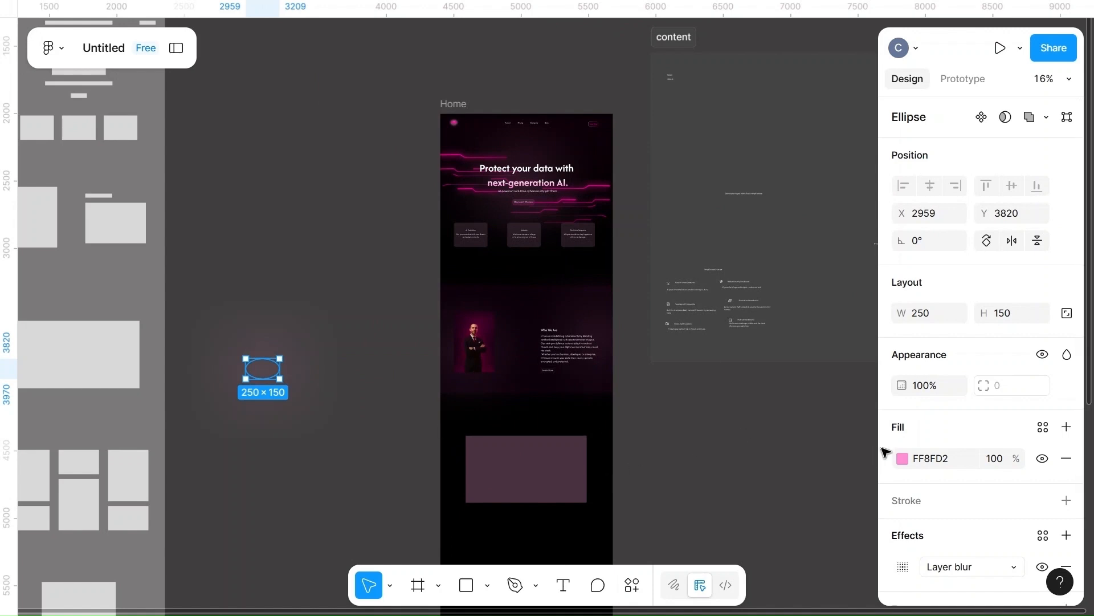
pyautogui.click(928, 313)
pyautogui.press('BackSpace')
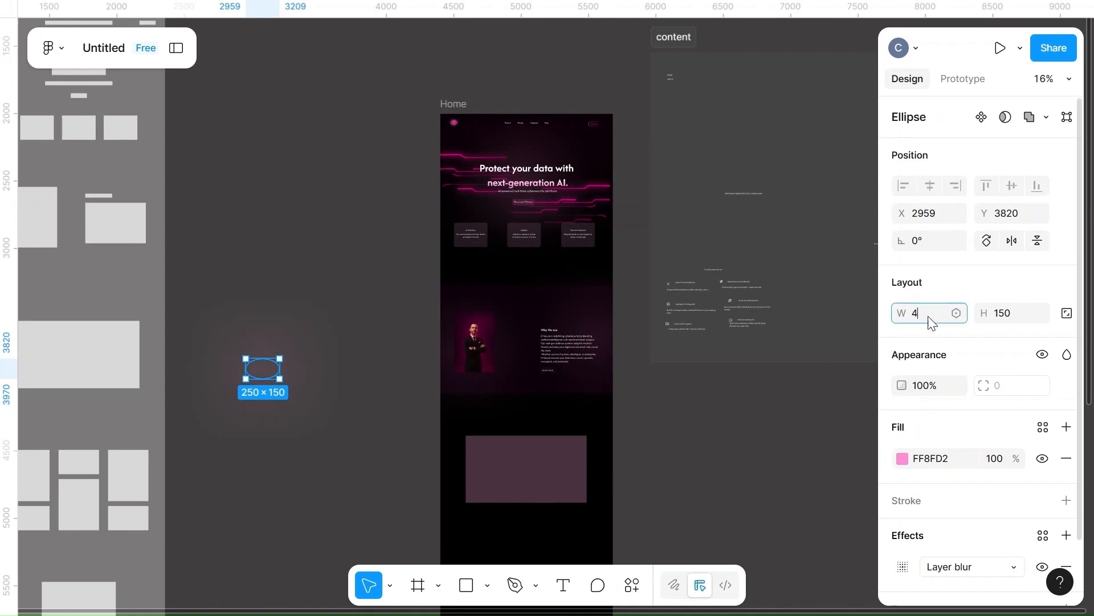
pyautogui.write('350')
pyautogui.click(1020, 317)
pyautogui.write('225')
pyautogui.press('Return')
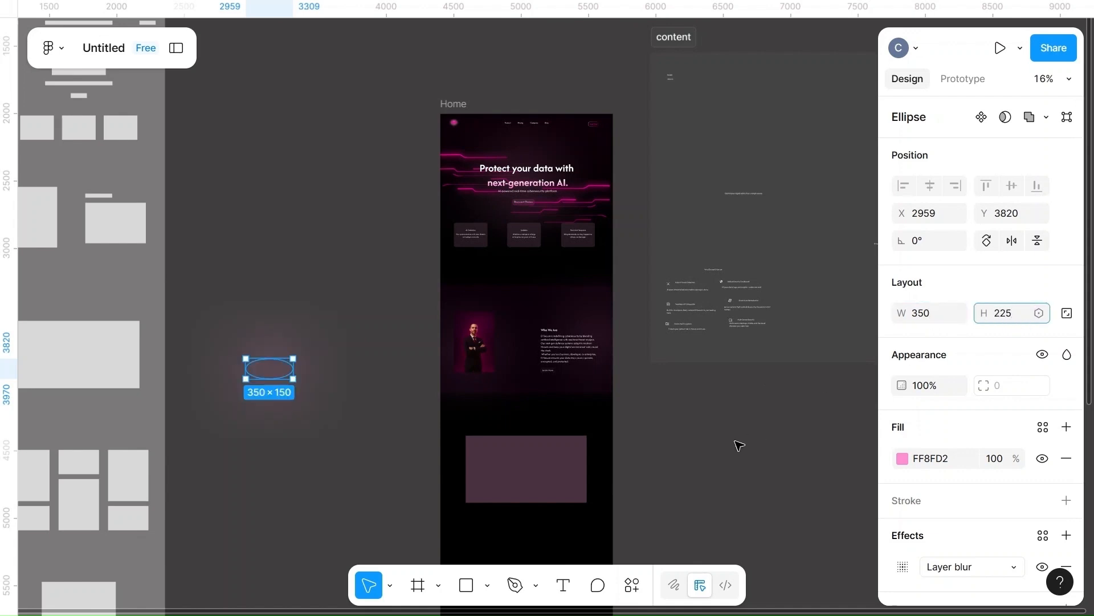
pyautogui.click(701, 456)
# - Shift the 900 × 500 rectangle down the Home frame and place the glow ellipse in the freed space at about X 472, Y 2505
pyautogui.moveTo(264, 383); pyautogui.dragTo(521, 478)
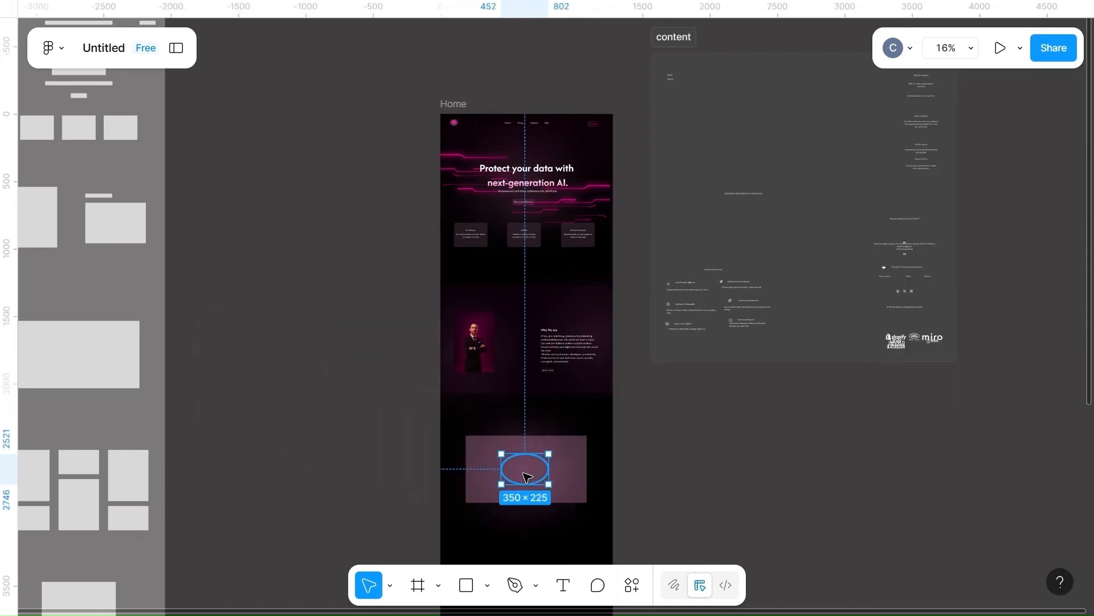
pyautogui.scroll(5, 523, 476)
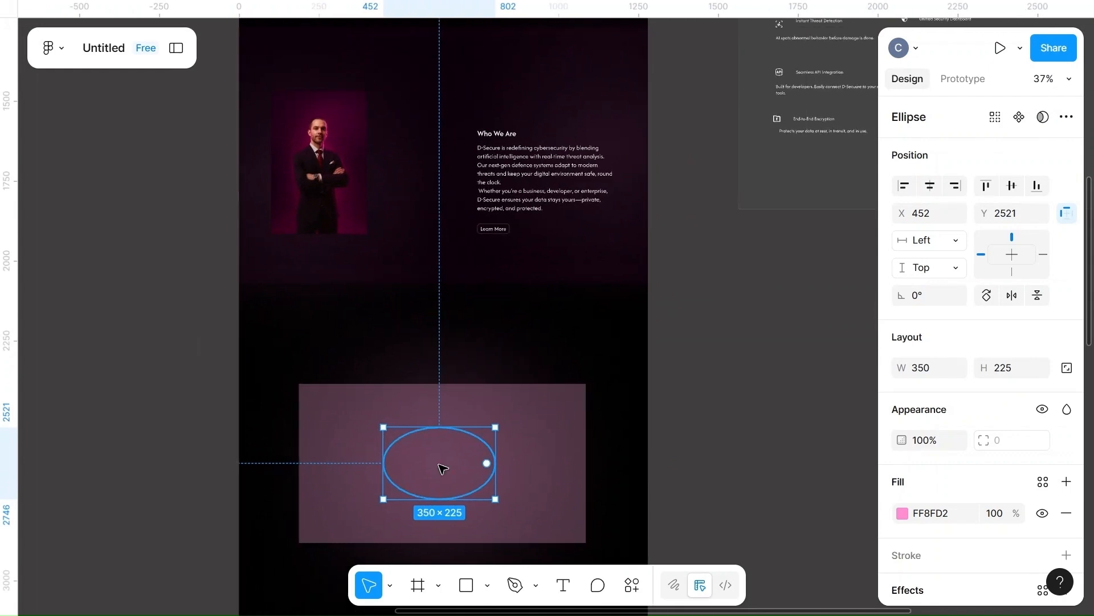
pyautogui.moveTo(443, 469); pyautogui.dragTo(170, 454)
pyautogui.click(442, 484)
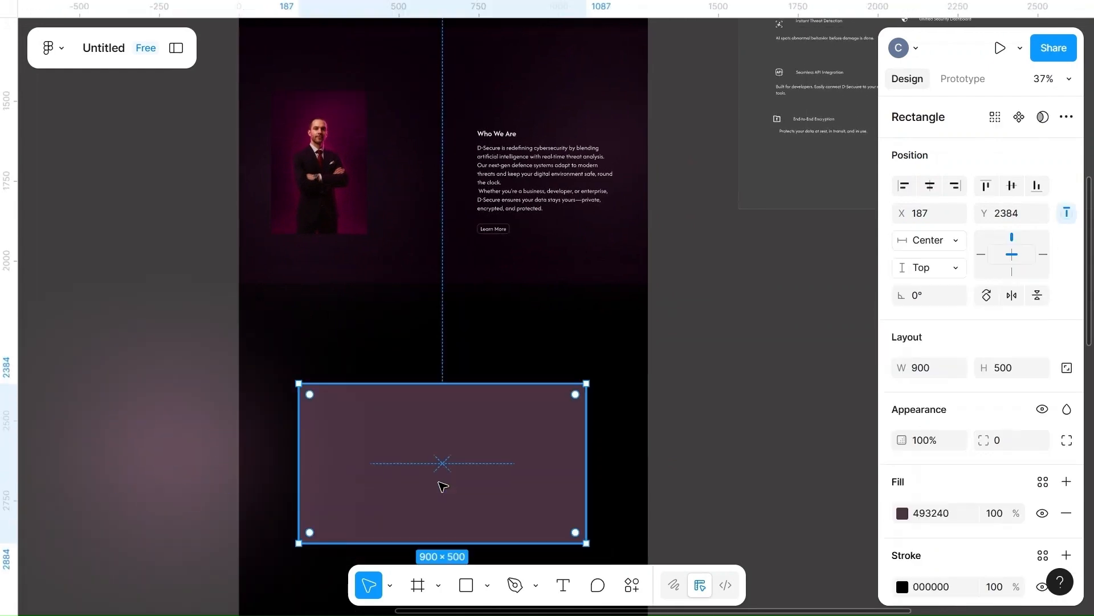
pyautogui.scroll(-3, 442, 486)
pyautogui.scroll(-3, 443, 486)
pyautogui.moveTo(450, 374); pyautogui.dragTo(440, 496)
pyautogui.moveTo(286, 379); pyautogui.dragTo(441, 388)
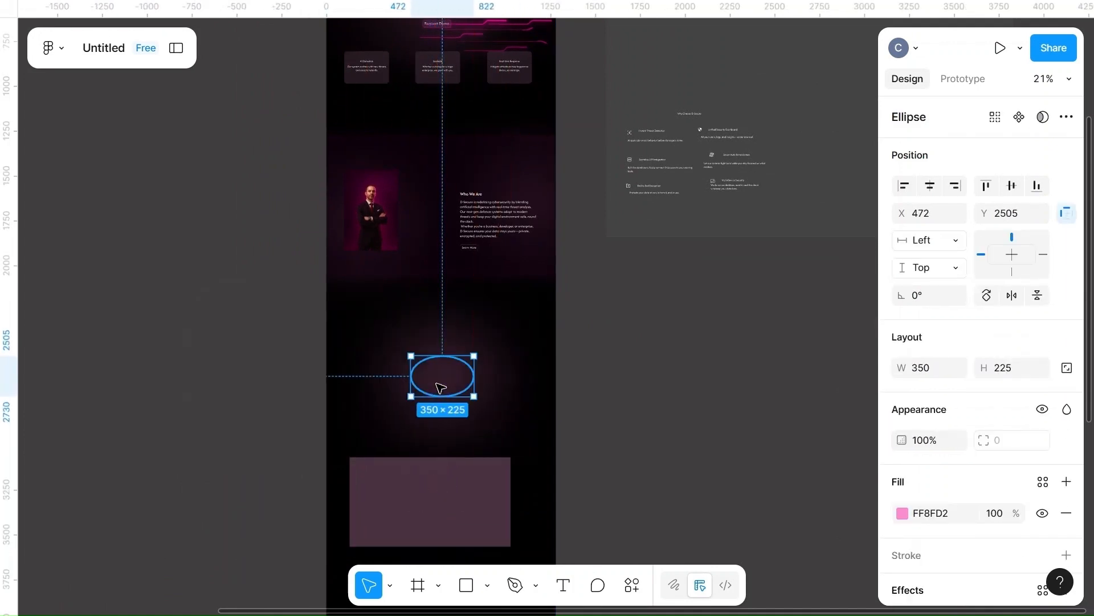
# - Resize the glow ellipse to 400 × 250 and move it to about X 406, Y 2505
pyautogui.click(928, 367)
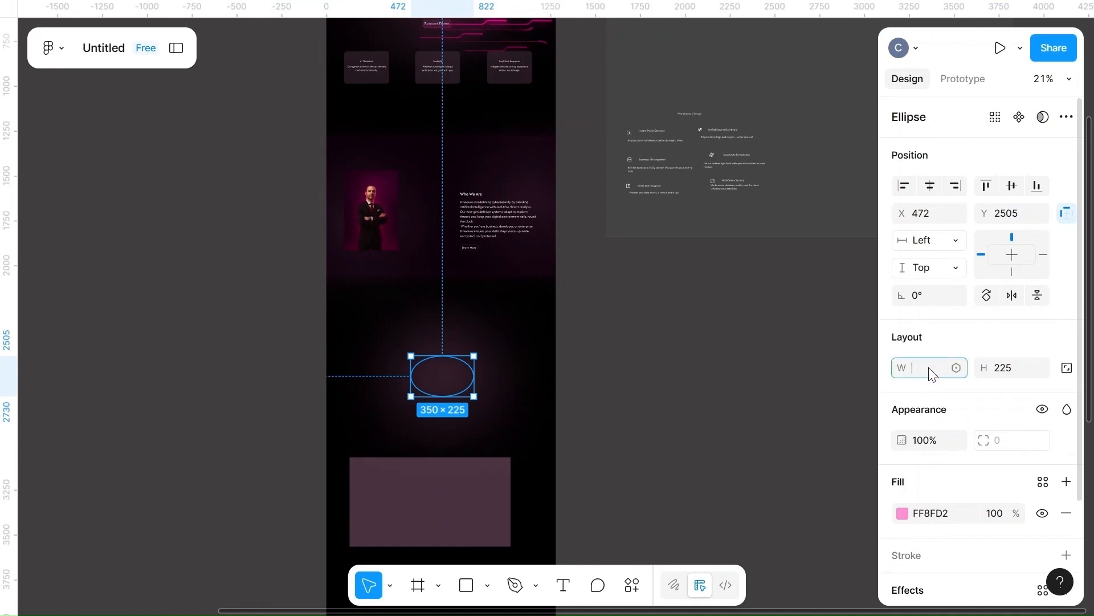
pyautogui.click(1008, 368)
pyautogui.write('2')
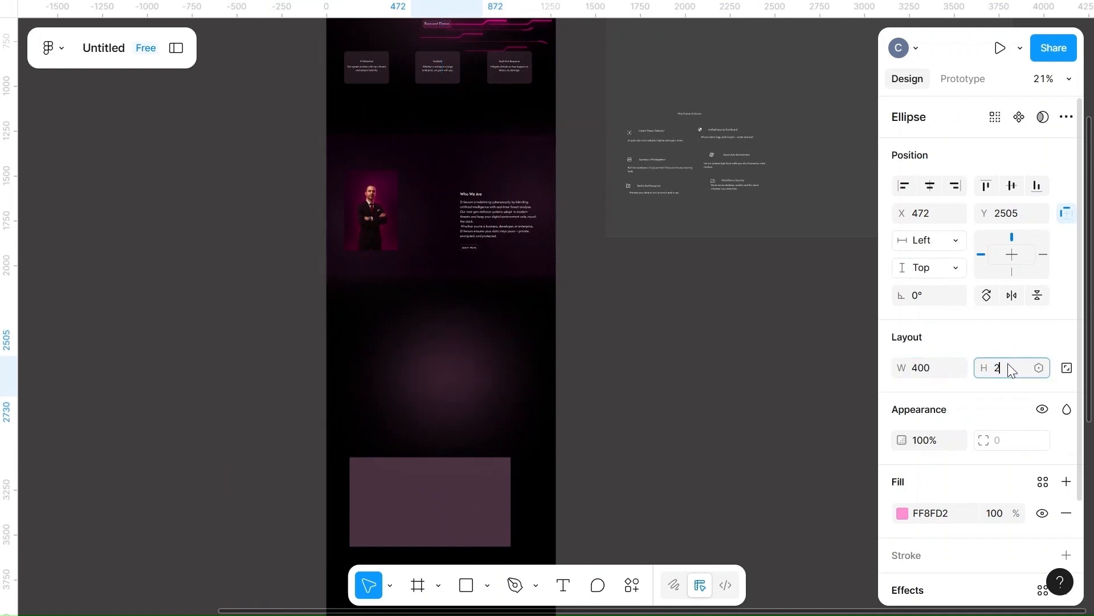
pyautogui.write('00')
pyautogui.click(699, 399)
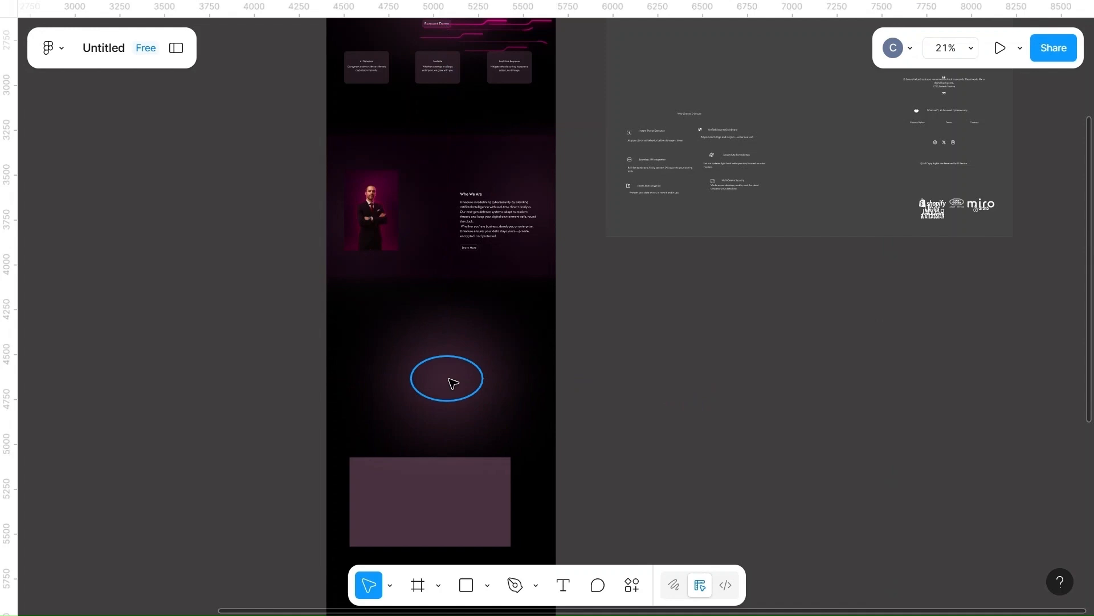
pyautogui.moveTo(453, 383); pyautogui.dragTo(437, 379)
pyautogui.click(616, 431)
# - Try the 900 × 500 rectangle over the glow ellipse, and move it back below the glow to about Y 3054
pyautogui.scroll(-2, 616, 431)
pyautogui.click(440, 417)
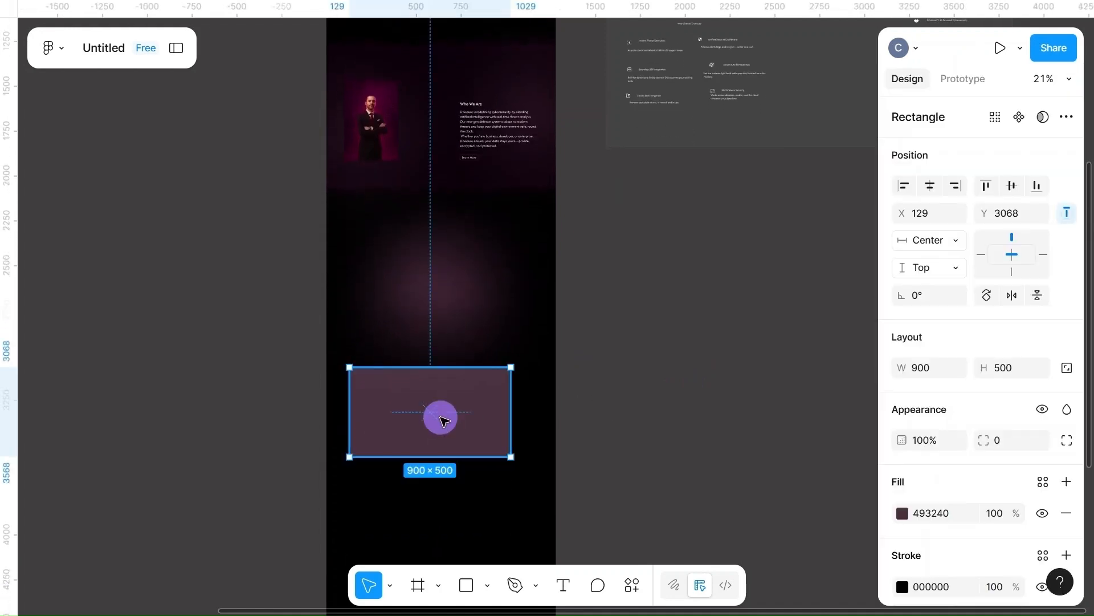
pyautogui.moveTo(440, 419); pyautogui.dragTo(468, 279)
pyautogui.click(642, 281)
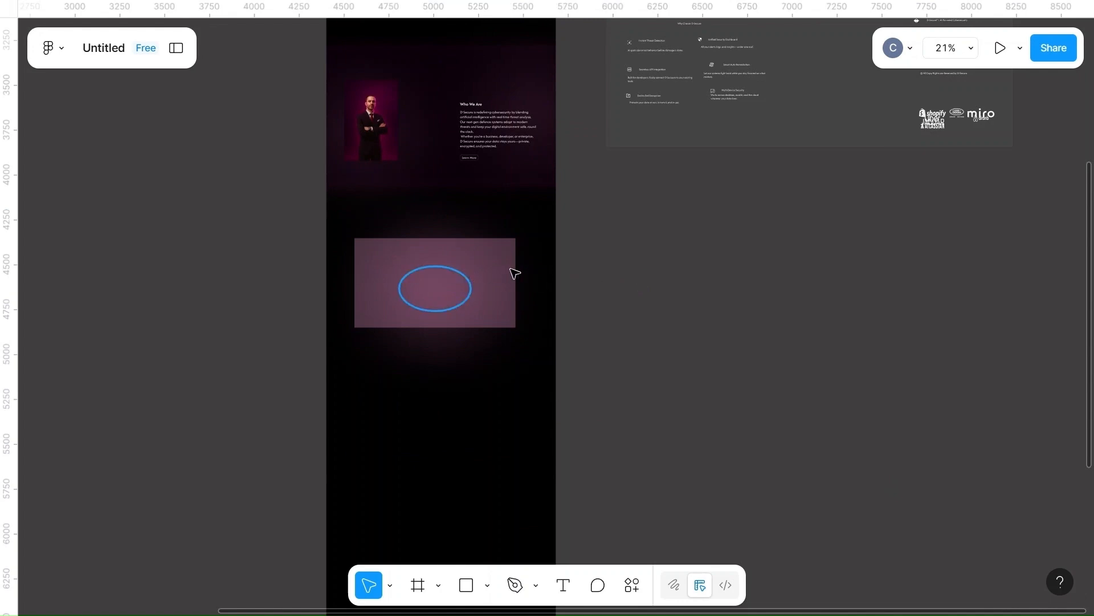
pyautogui.scroll(3, 515, 273)
pyautogui.click(433, 242)
pyautogui.moveTo(433, 242); pyautogui.dragTo(433, 411)
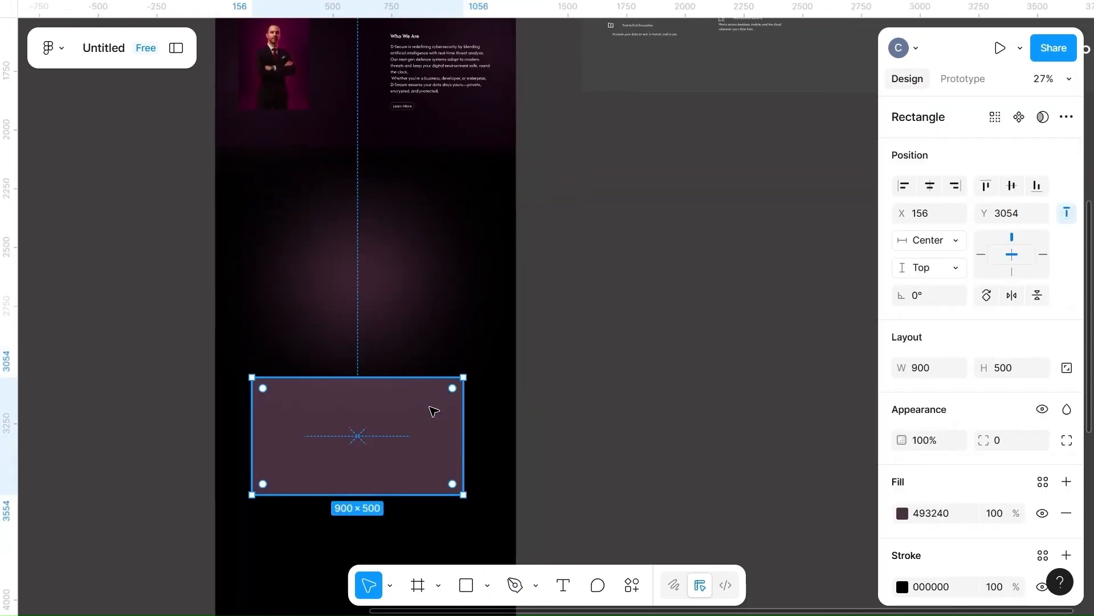
# - Centre the glow ellipse horizontally in the Home frame, and place the rectangle over it, centred at X 190, Y 2380
pyautogui.click(374, 264)
pyautogui.click(930, 187)
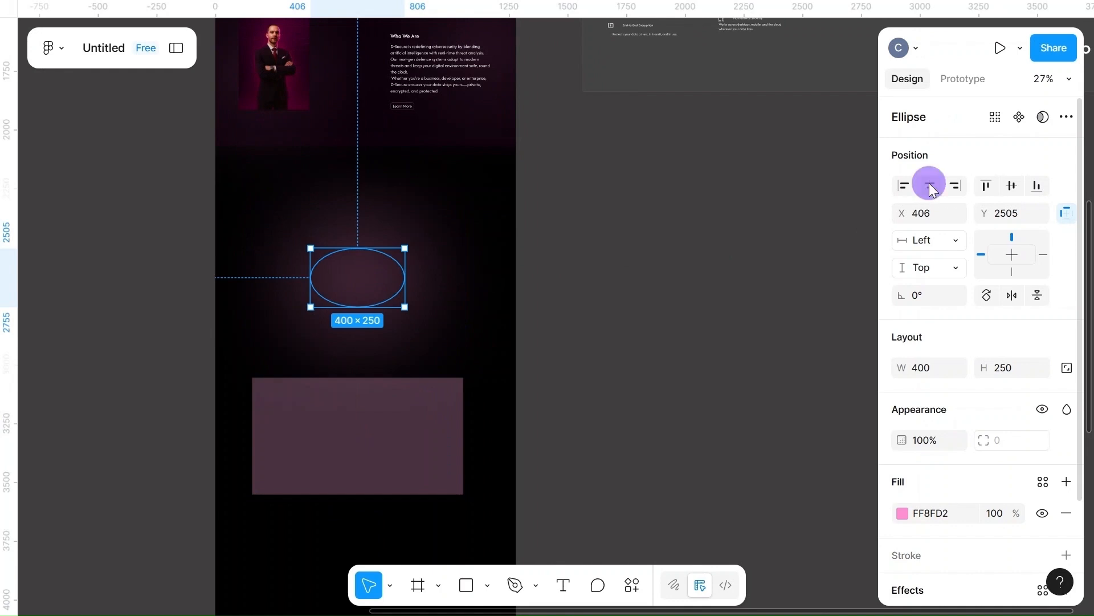
pyautogui.click(395, 424)
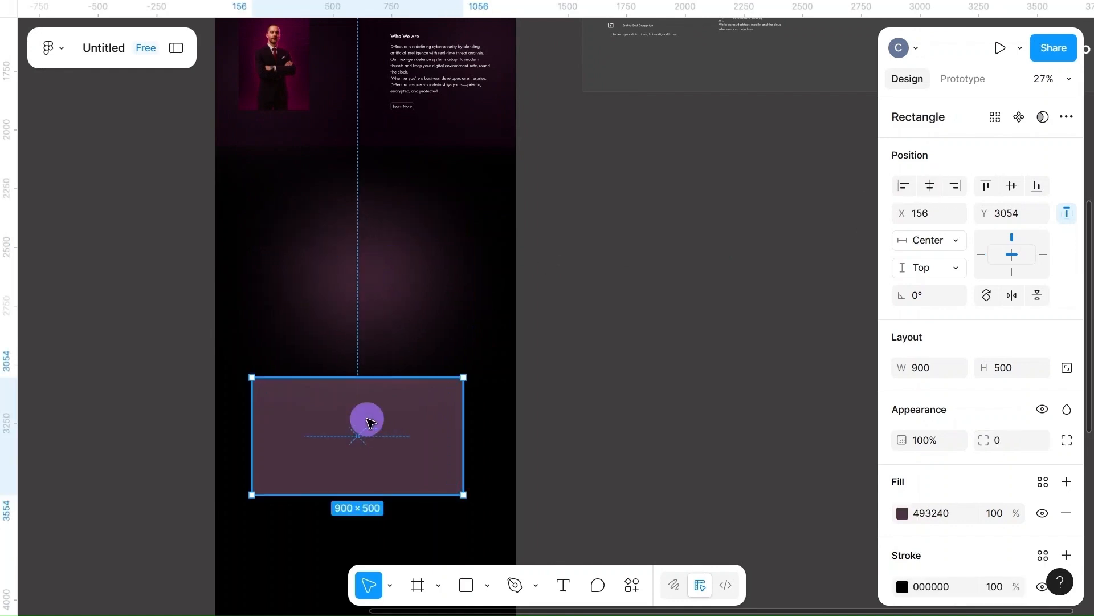
pyautogui.moveTo(366, 423); pyautogui.dragTo(374, 265)
pyautogui.click(930, 187)
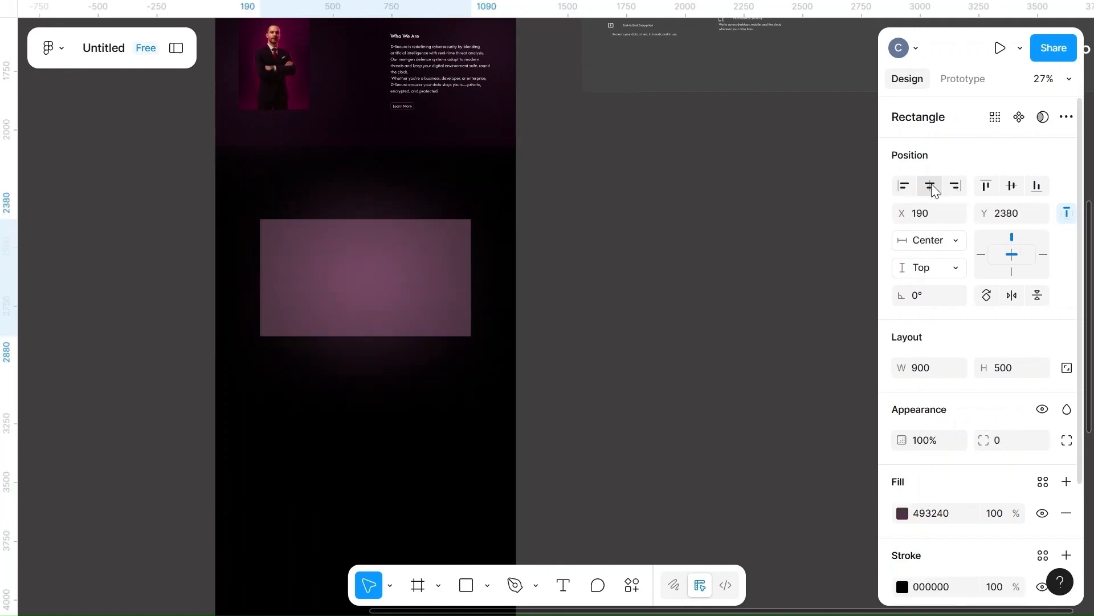
# - Set the rectangle's 493240 fill opacity to 35% and nudge the rectangle down to Y 2384
pyautogui.scroll(-2, 986, 472)
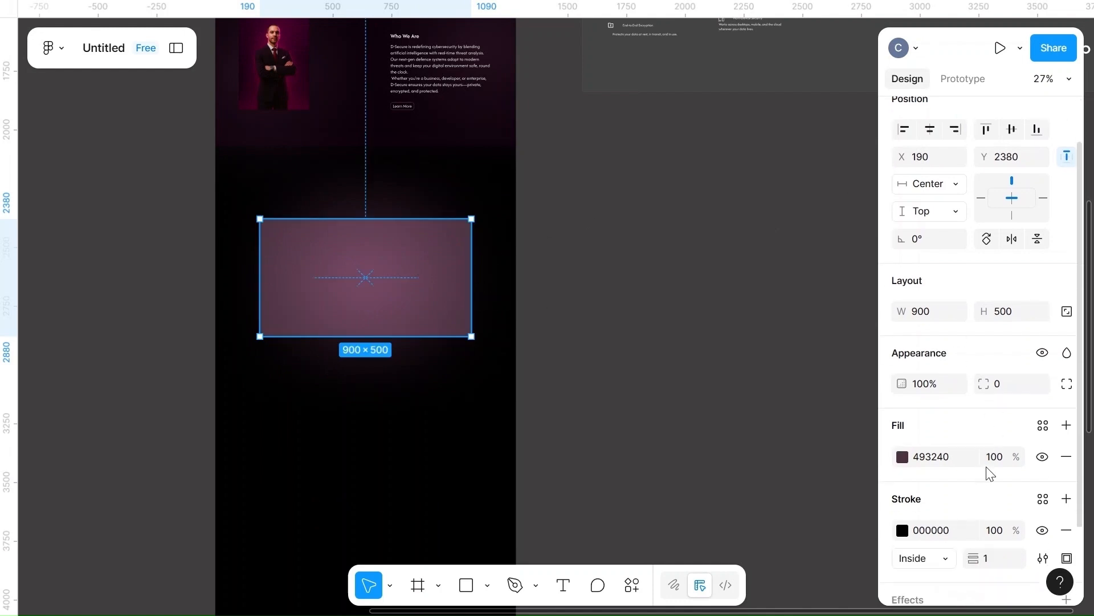
pyautogui.click(997, 457)
pyautogui.press('BackSpace')
pyautogui.write('35')
pyautogui.click(710, 450)
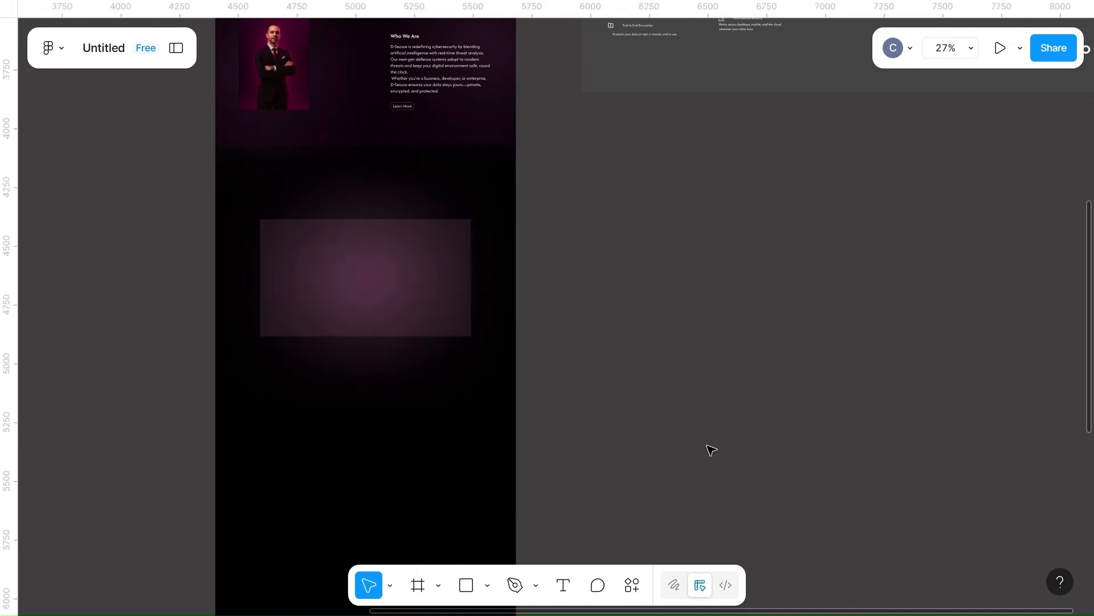
pyautogui.click(442, 239)
pyautogui.moveTo(435, 246); pyautogui.dragTo(435, 249)
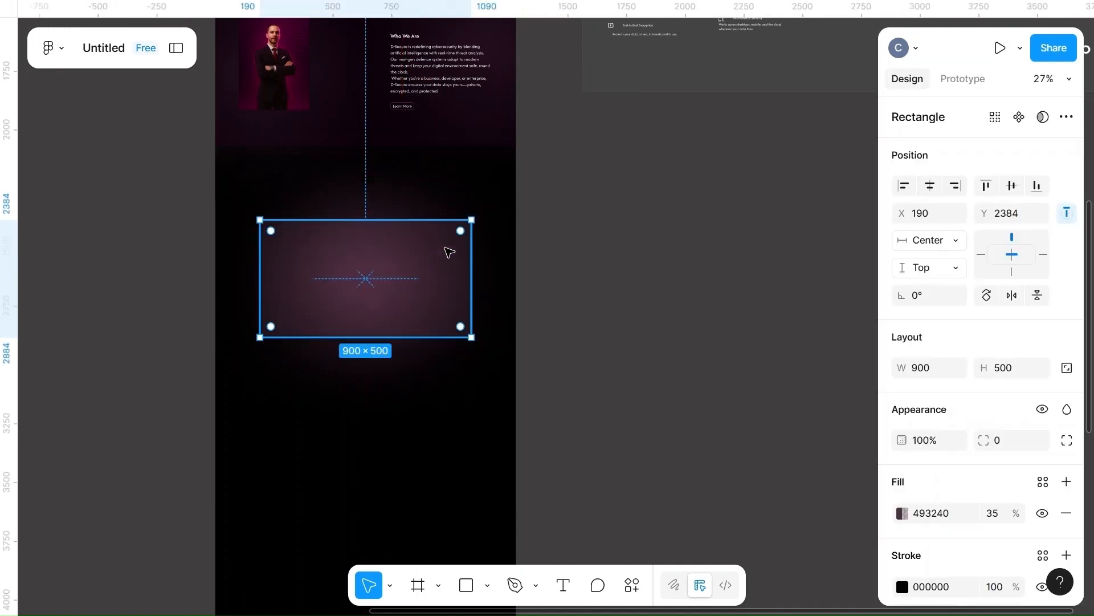
# - Add a uniform background blur effect of 20 to the rectangle
pyautogui.scroll(-3, 977, 449)
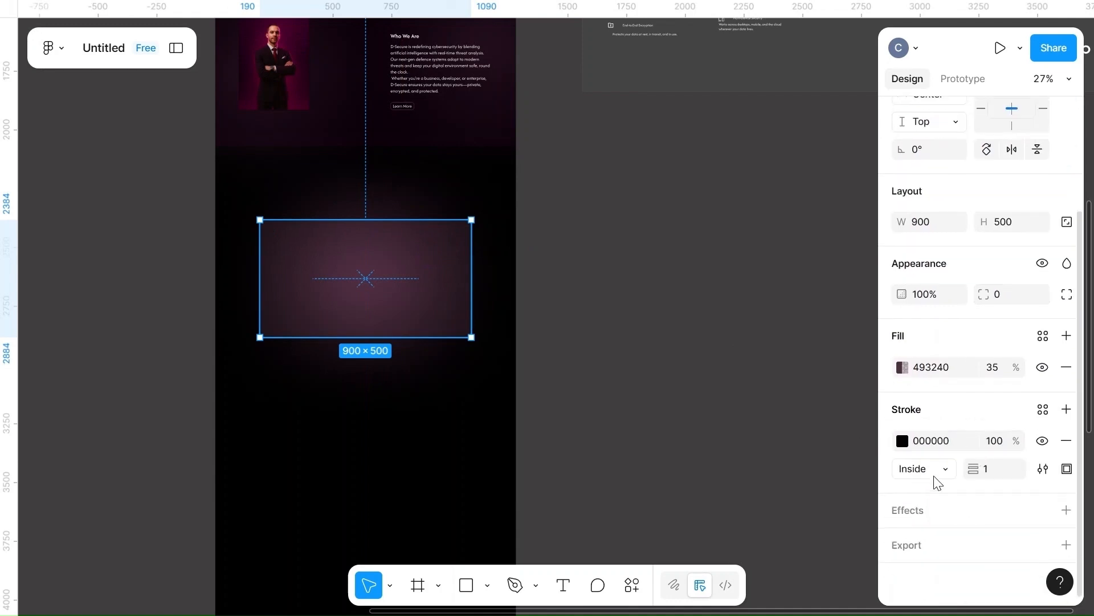
pyautogui.click(907, 510)
pyautogui.click(756, 393)
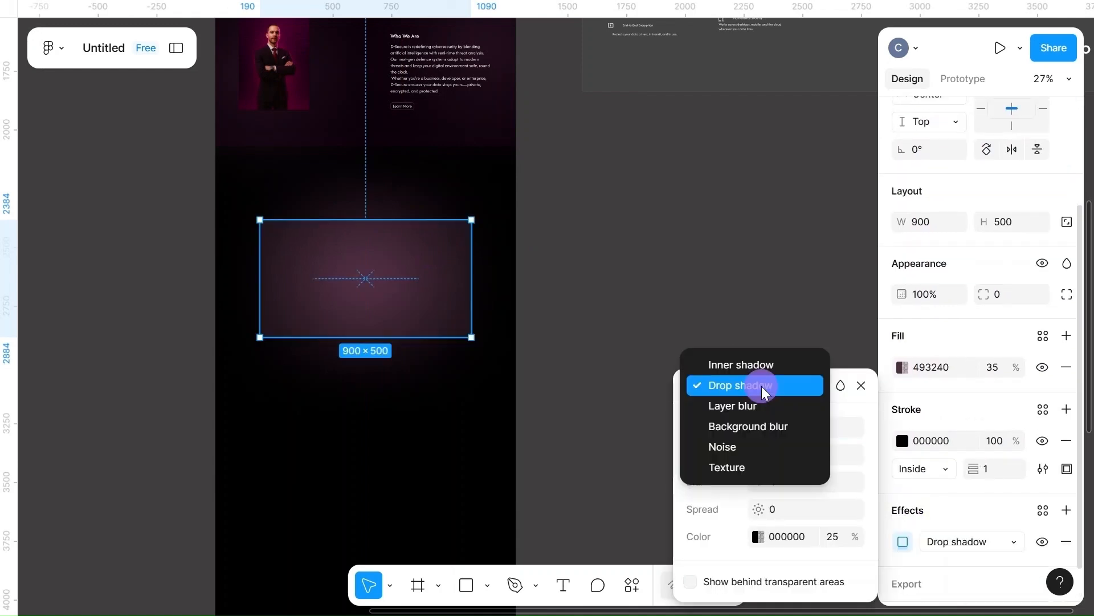
pyautogui.click(740, 426)
pyautogui.click(787, 451)
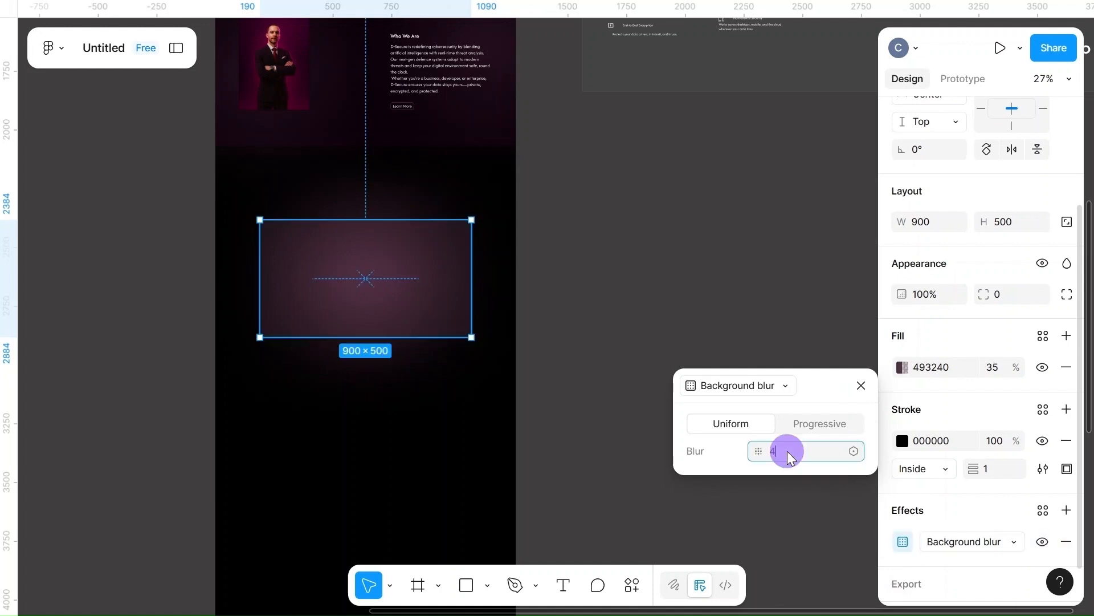
pyautogui.write('20')
pyautogui.click(666, 272)
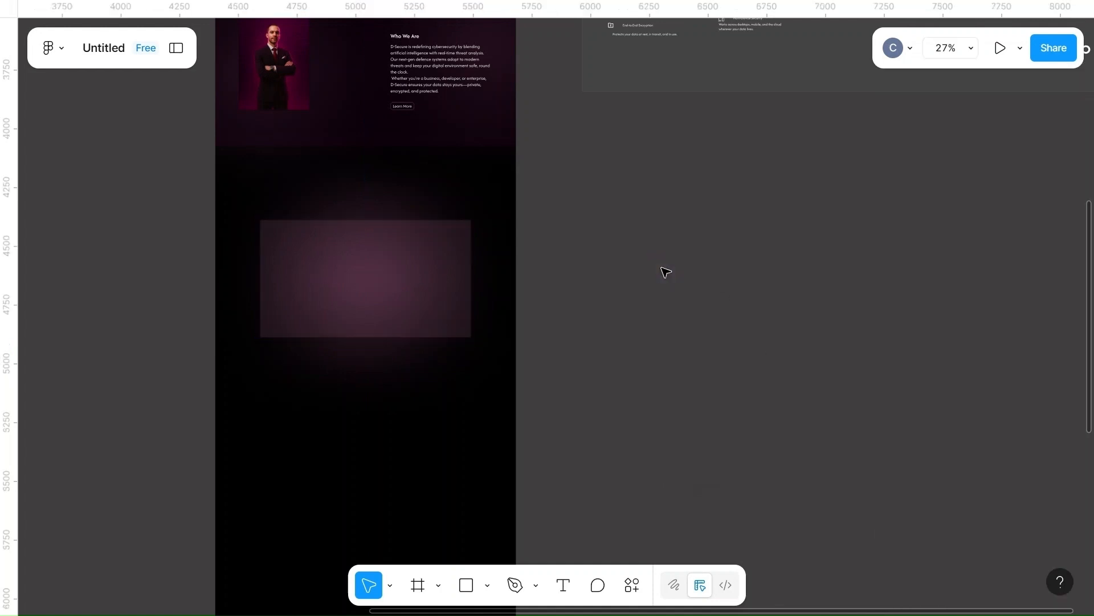
# - Set the rectangle's corner radius to 20
pyautogui.click(438, 257)
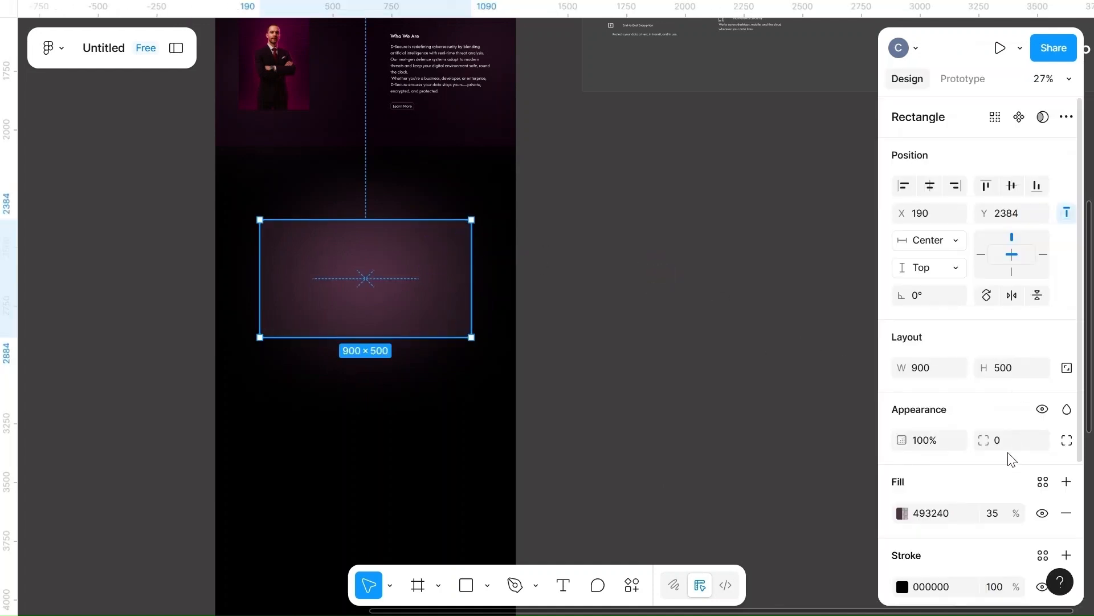
pyautogui.click(718, 381)
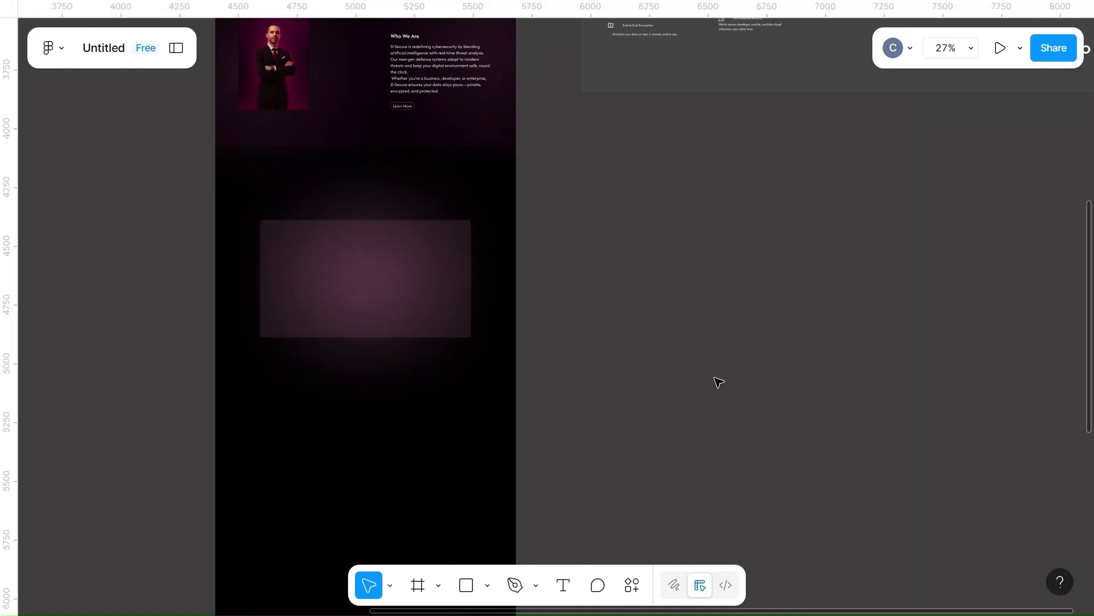
pyautogui.click(465, 276)
pyautogui.click(1017, 440)
pyautogui.write('20')
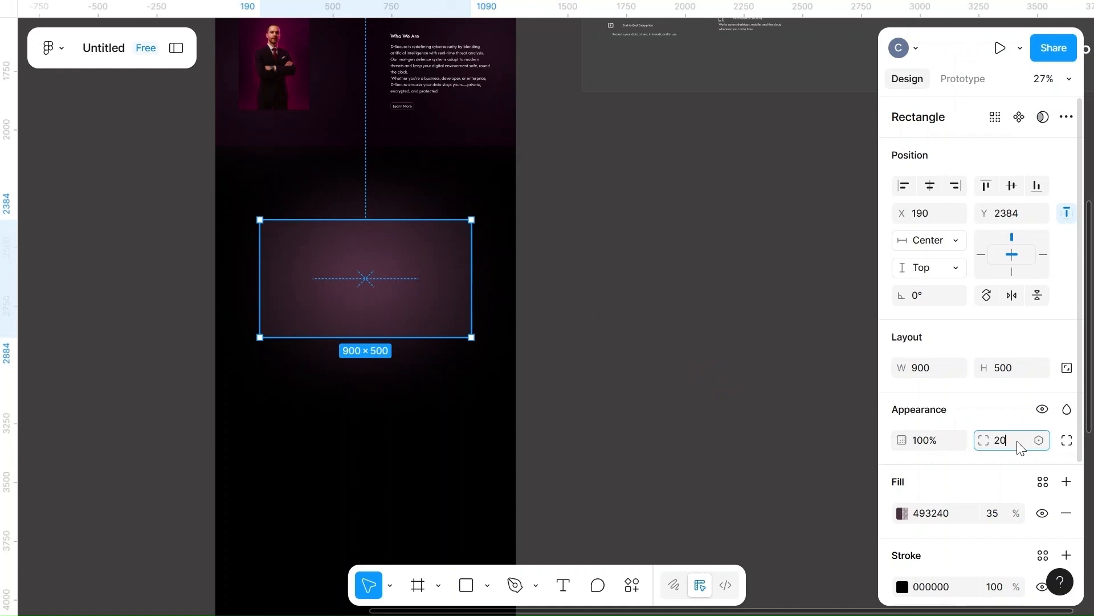
pyautogui.click(653, 400)
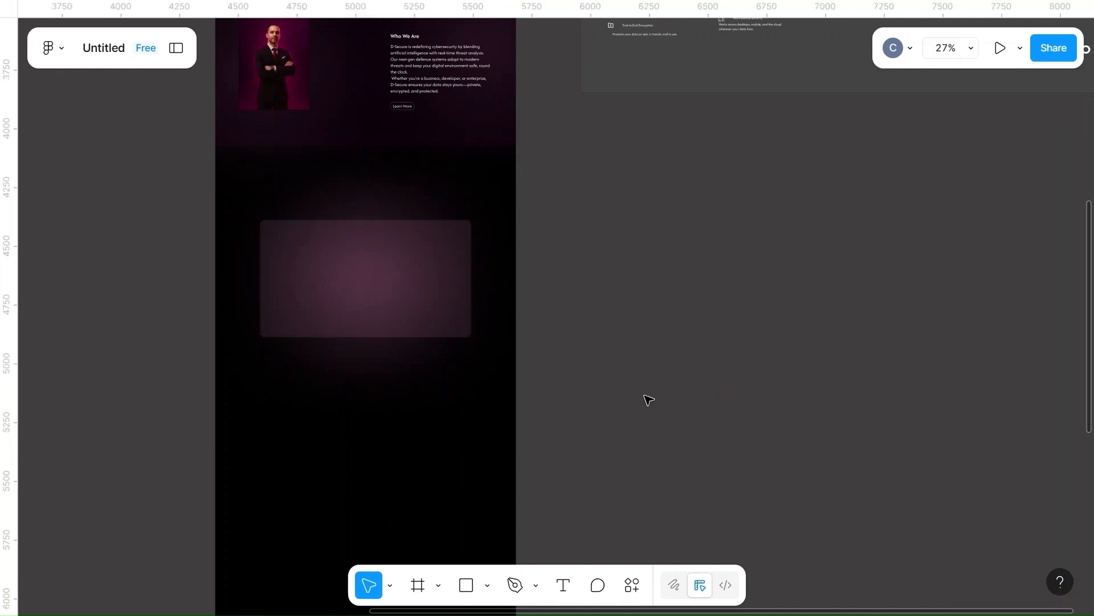
# - Change the rectangle's stroke colour to the page's light pink FF8FD2
pyautogui.click(428, 251)
pyautogui.scroll(-3, 921, 496)
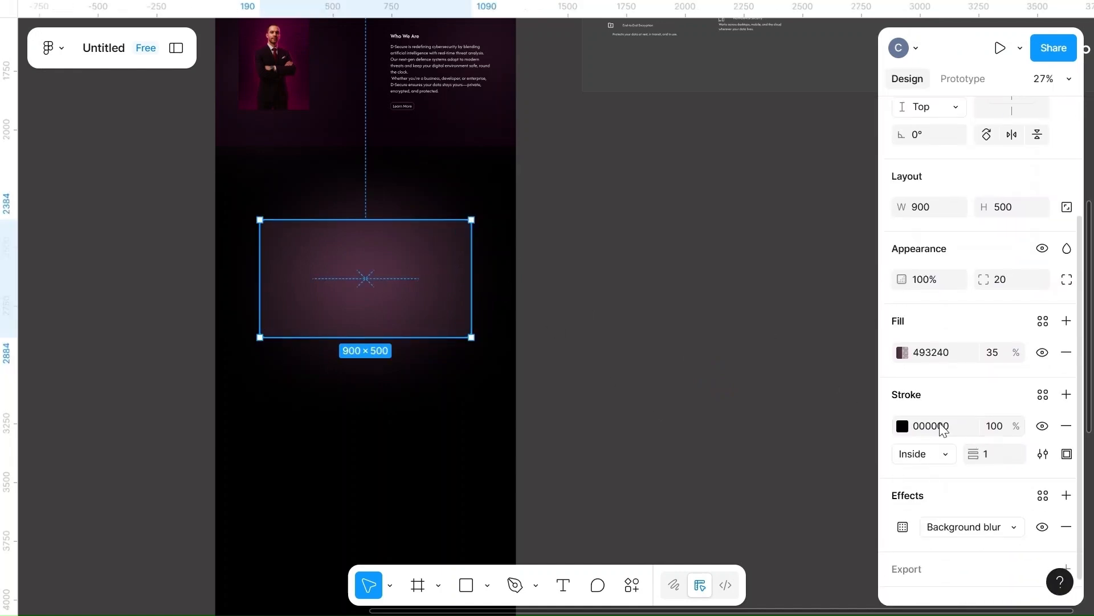
pyautogui.click(903, 426)
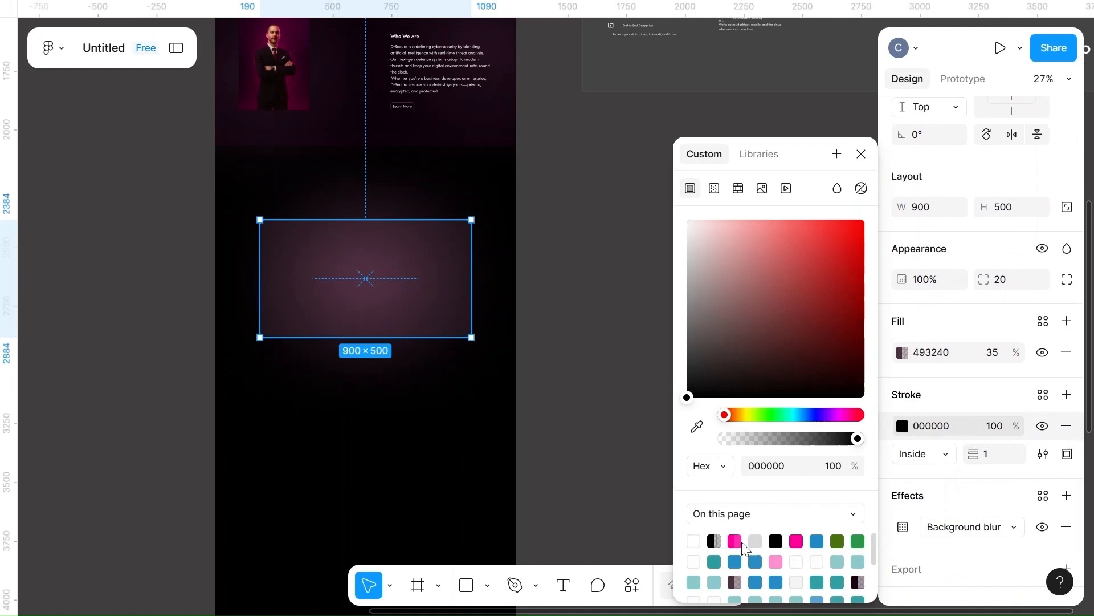
pyautogui.click(776, 561)
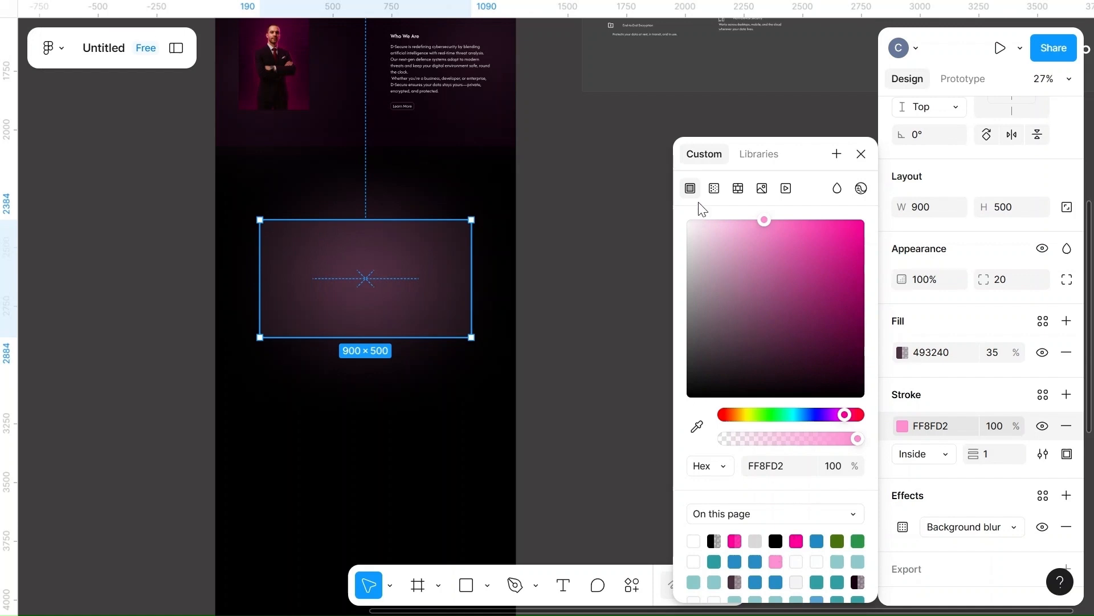
# - Change the rectangle's stroke to a linear gradient running from light pink FF8FD2 to hot pink FF0099
pyautogui.click(714, 191)
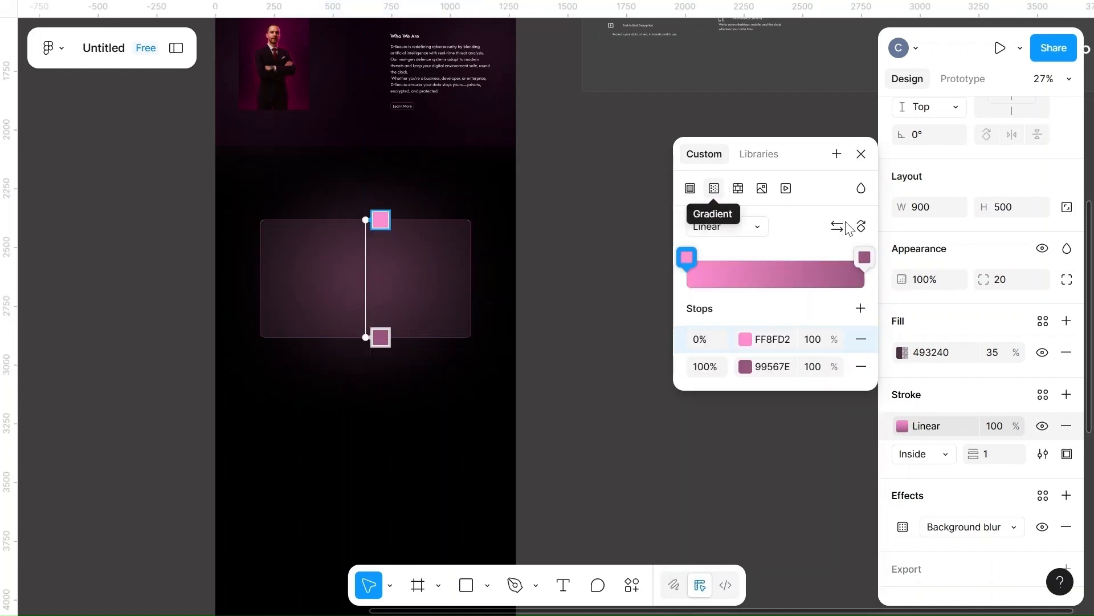
pyautogui.click(779, 365)
pyautogui.click(745, 367)
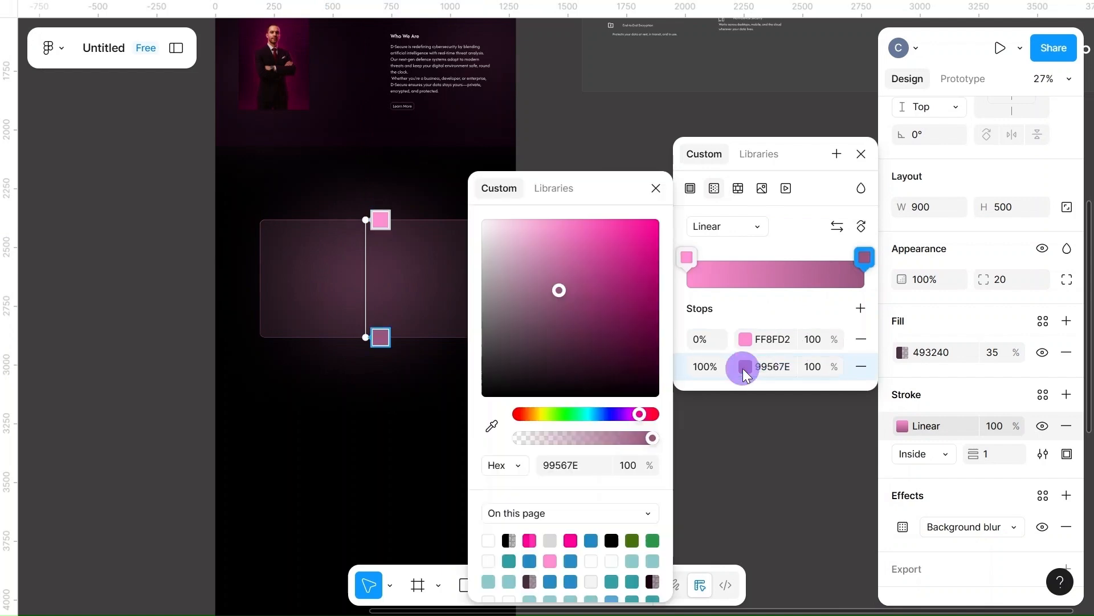
pyautogui.click(571, 539)
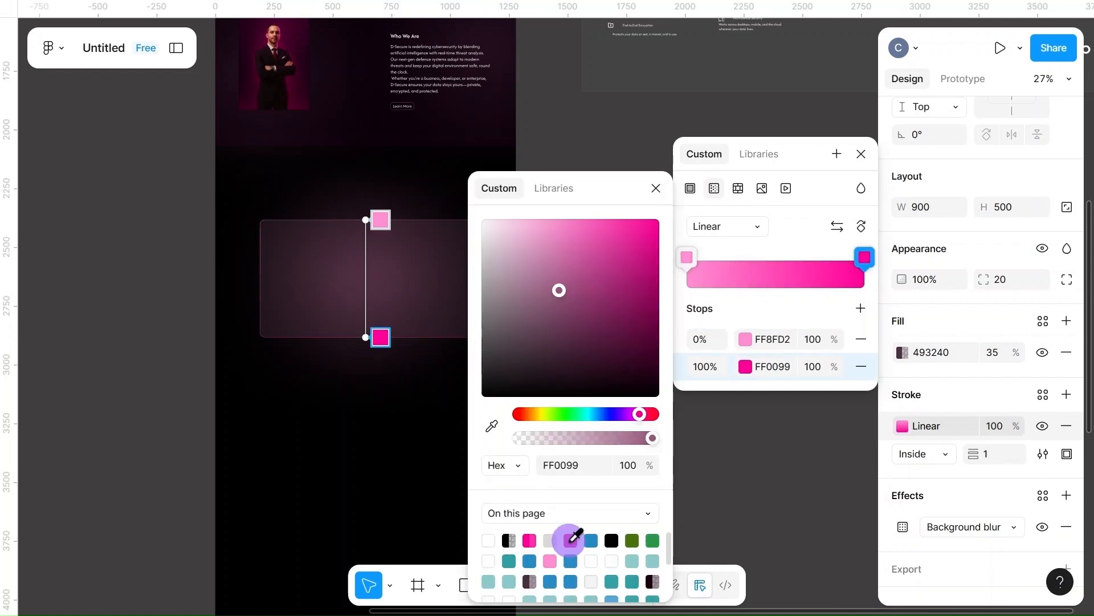
# - Angle the stroke gradient diagonally, from the card's upper edge left of centre to its lower edge right of centre
pyautogui.hscroll(3, 436, 416)
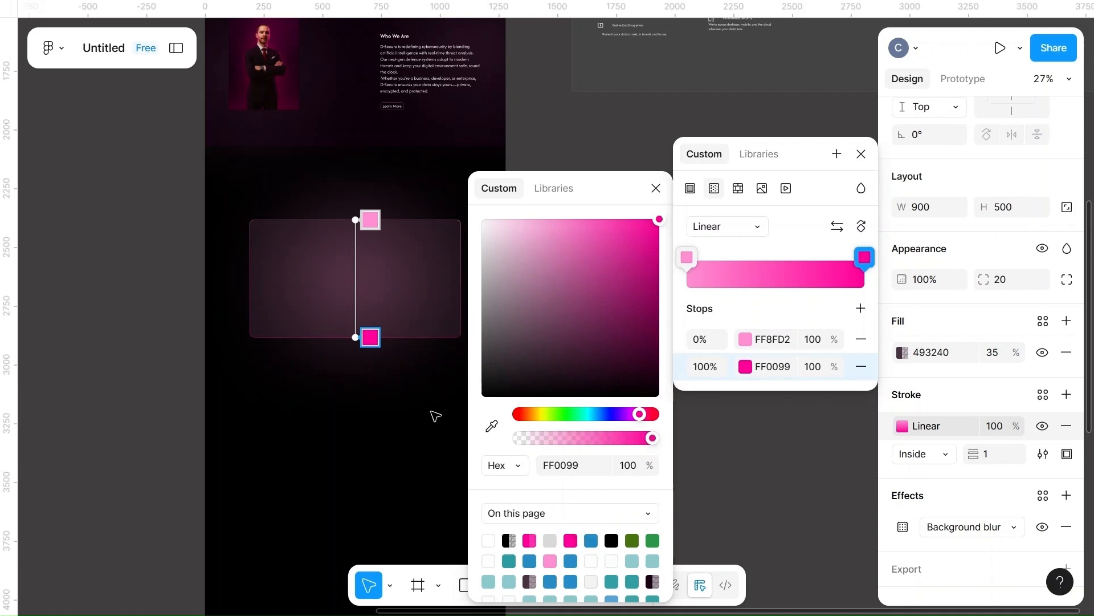
pyautogui.moveTo(281, 219); pyautogui.dragTo(238, 219)
pyautogui.moveTo(281, 336); pyautogui.dragTo(320, 340)
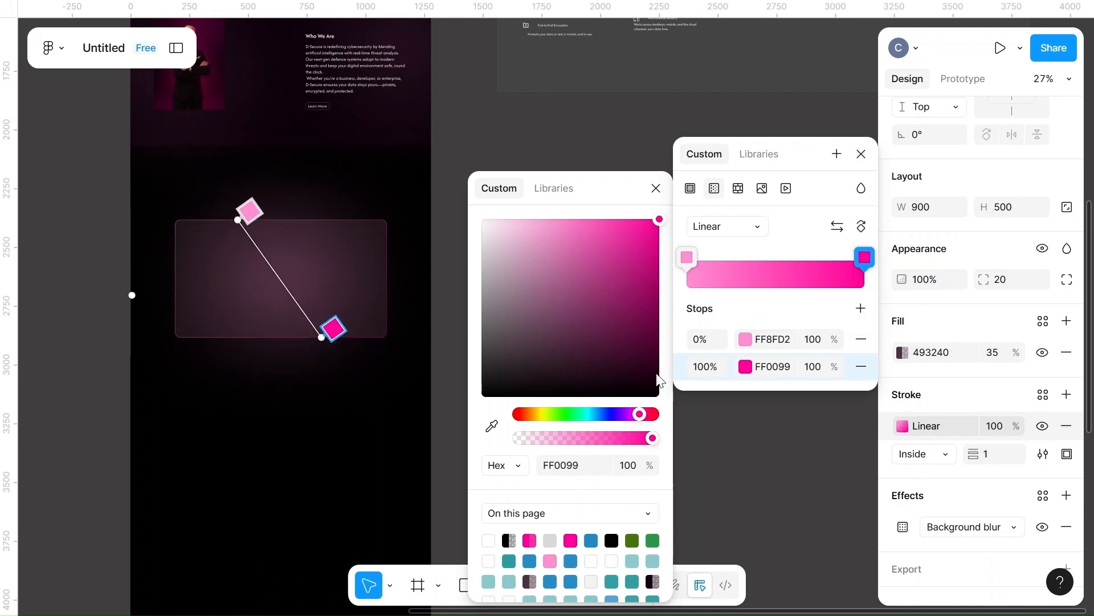
# - Set the stroke gradient's stop opacities to 70% for FF8FD2 and 50% for FF0099
pyautogui.click(820, 366)
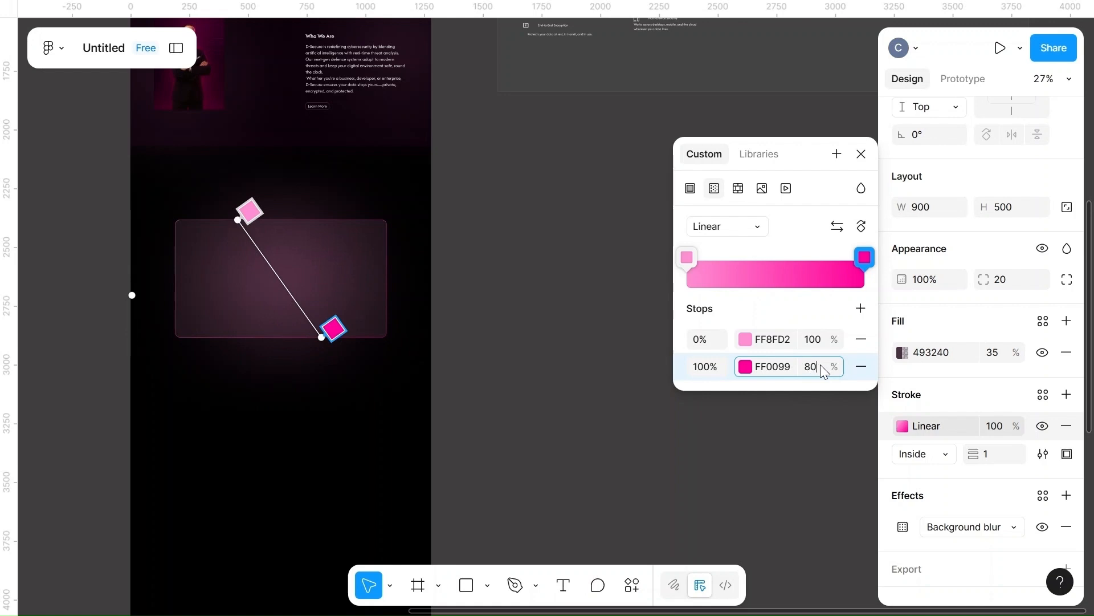
pyautogui.click(786, 300)
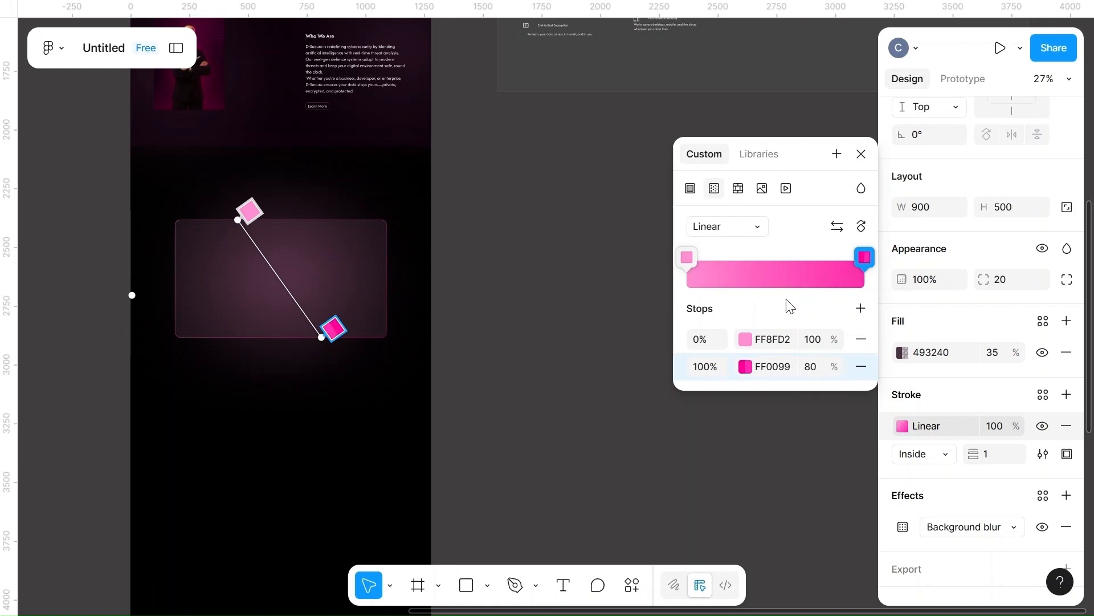
pyautogui.click(816, 338)
pyautogui.write('70')
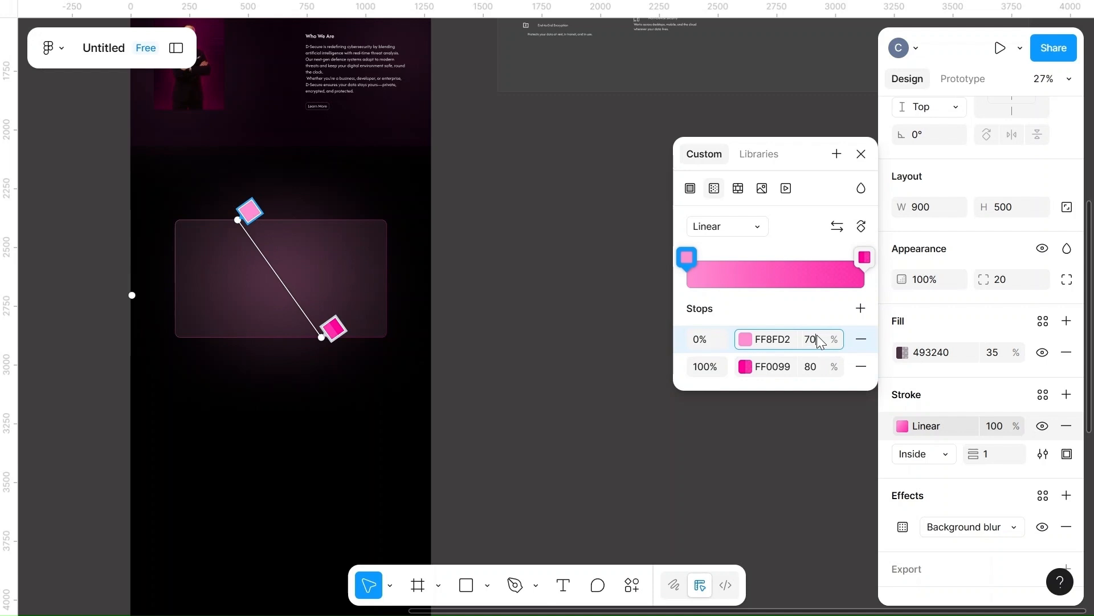
pyautogui.click(782, 313)
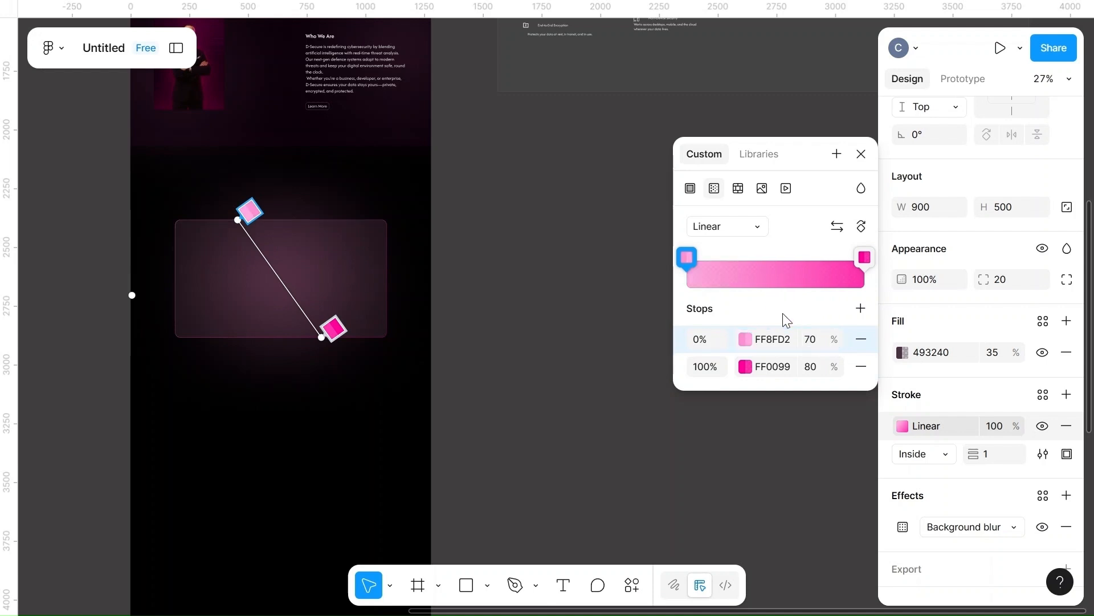
pyautogui.click(812, 368)
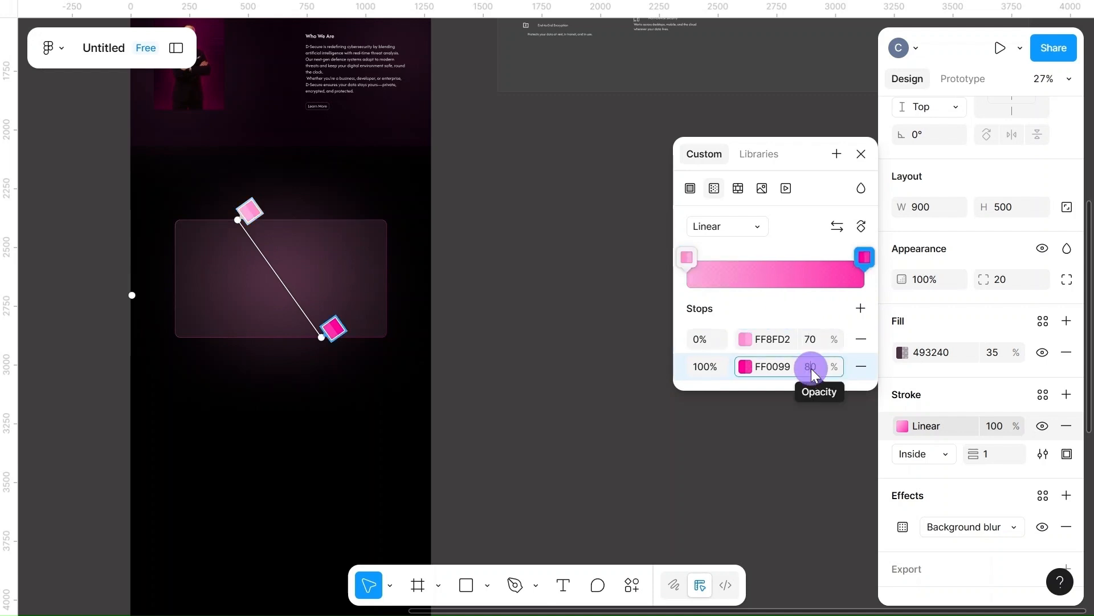
pyautogui.click(776, 303)
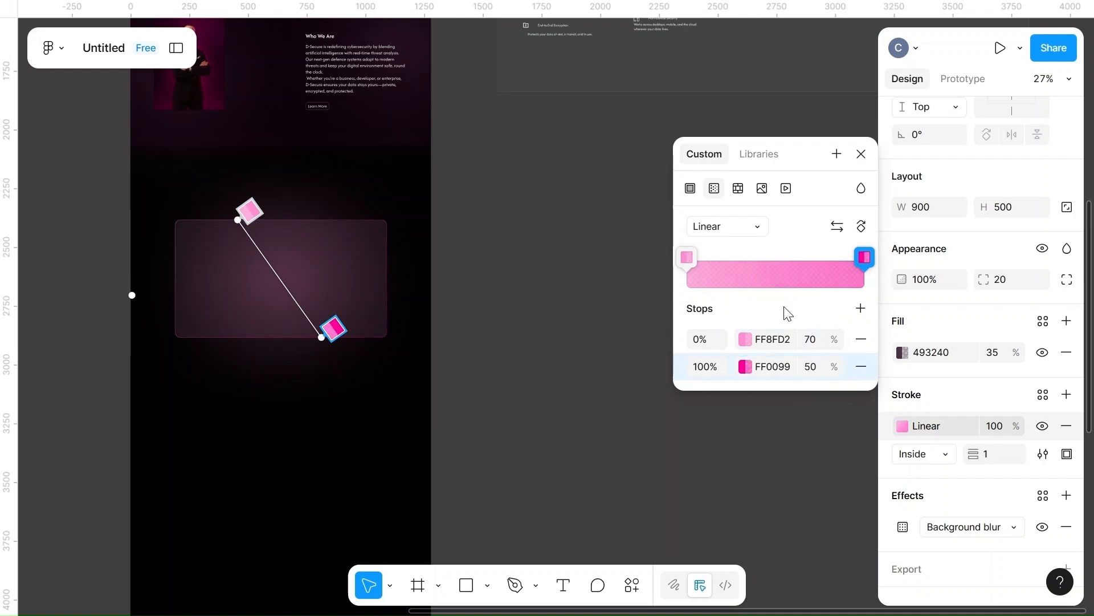
# - Set the rectangle's stroke position to Center
pyautogui.click(942, 454)
pyautogui.click(933, 435)
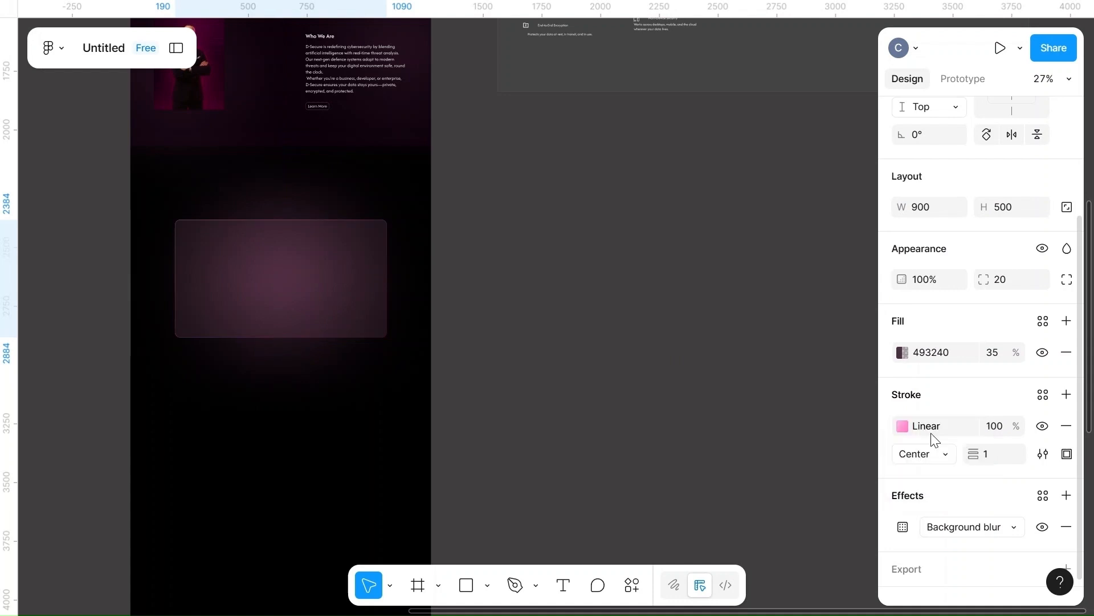
pyautogui.click(1008, 455)
pyautogui.click(806, 442)
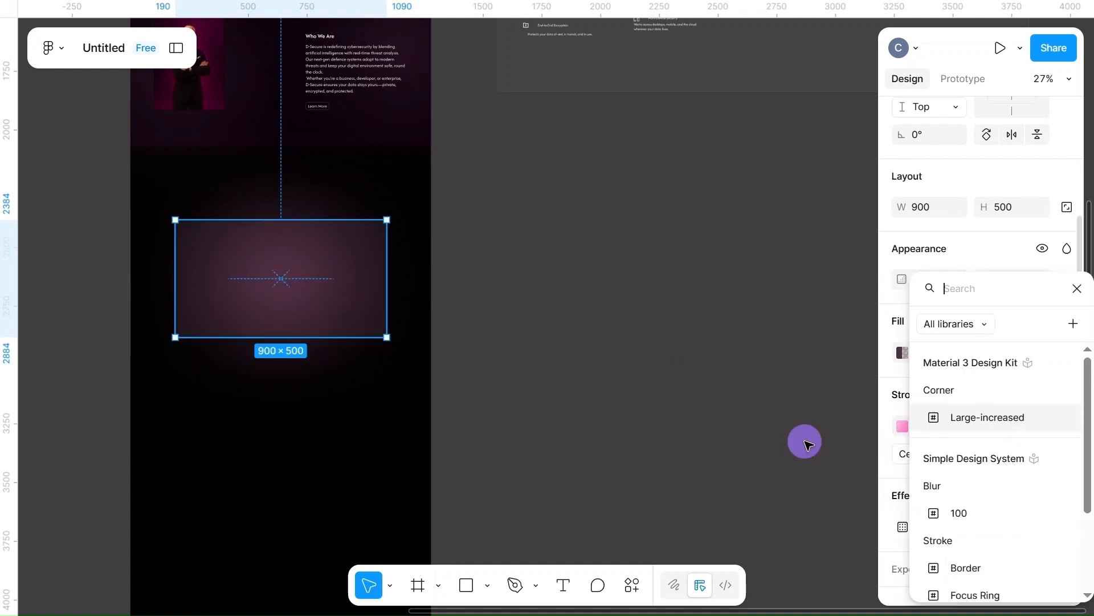
# - Examine the glass card's gradient border and glow up close and within the page
pyautogui.click(553, 362)
pyautogui.scroll(5, 556, 365)
pyautogui.hscroll(-5, 557, 365)
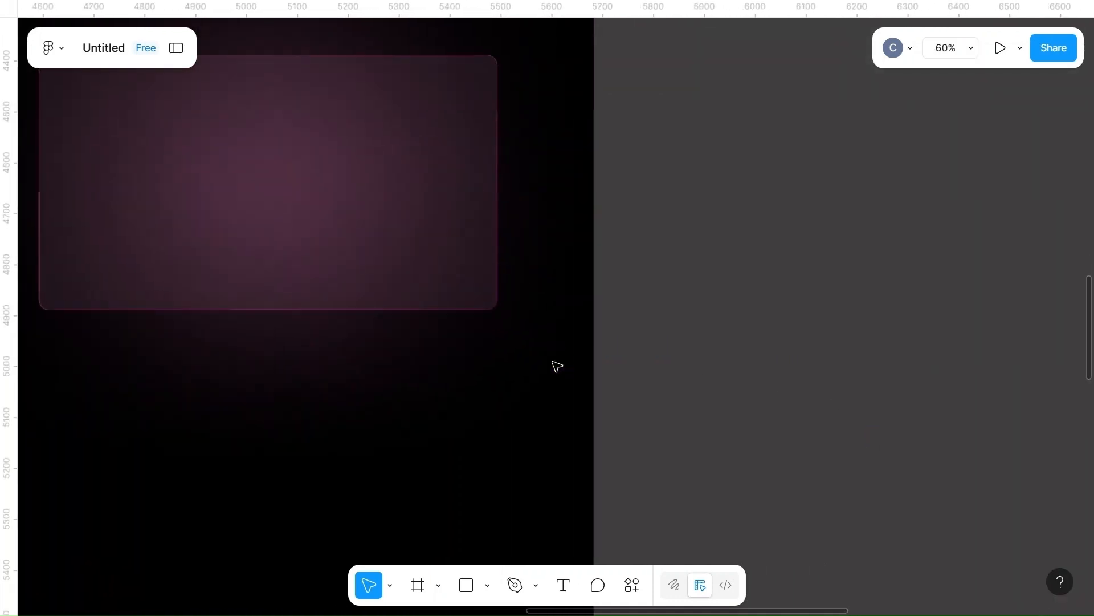
pyautogui.hscroll(-3, 557, 365)
pyautogui.scroll(2, 556, 366)
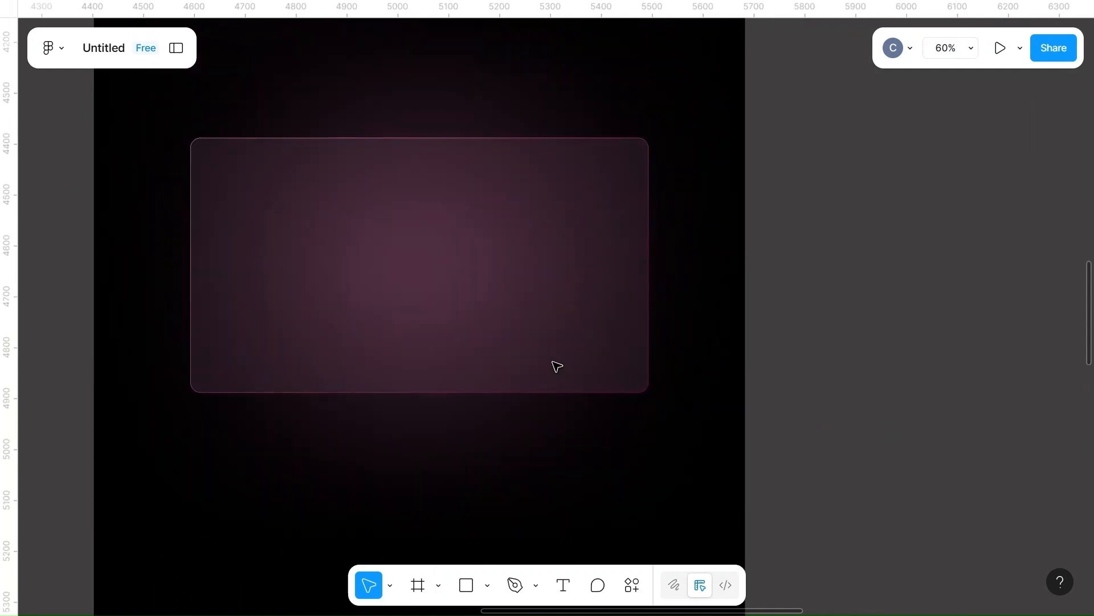
pyautogui.scroll(-3, 557, 366)
pyautogui.scroll(-2, 557, 366)
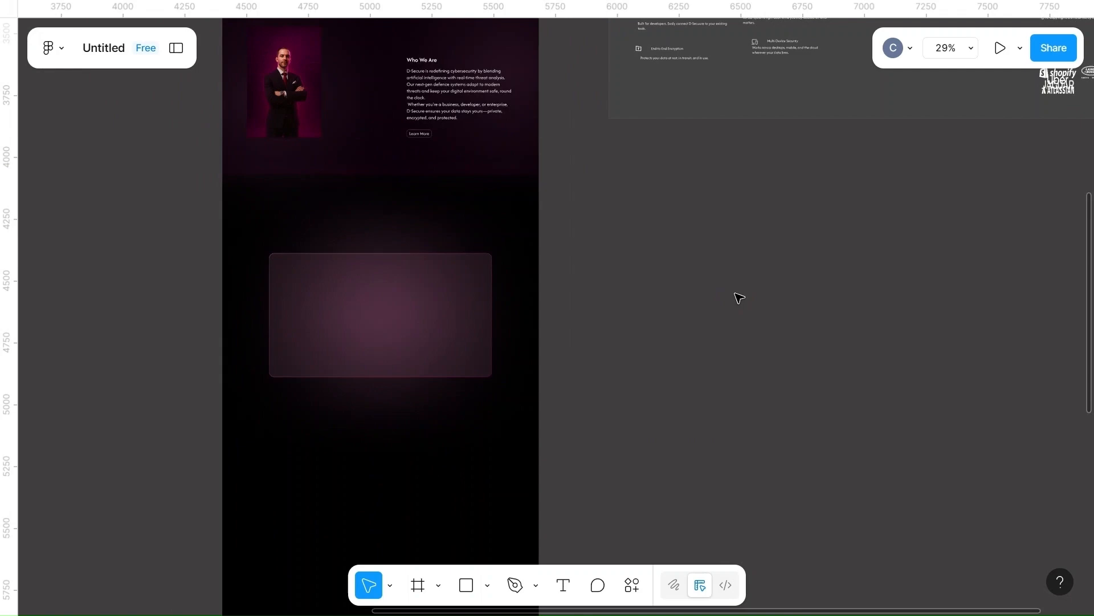
# - Move the whole "Why Choose D-Secure" text and icon content out of its frame onto the empty canvas left of the Home page
pyautogui.scroll(6, 801, 256)
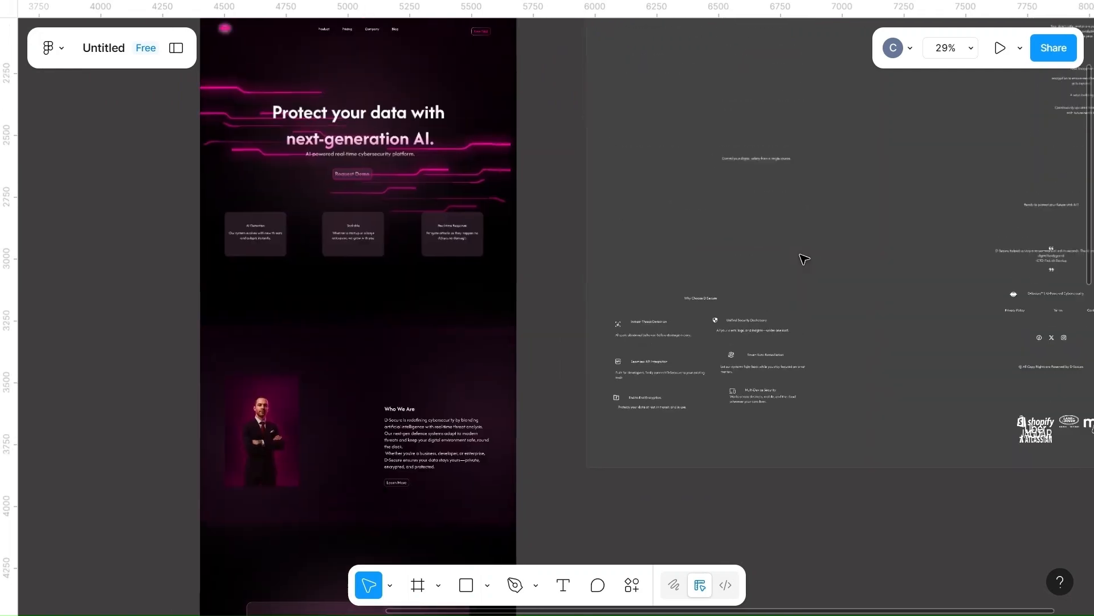
pyautogui.hscroll(3, 801, 256)
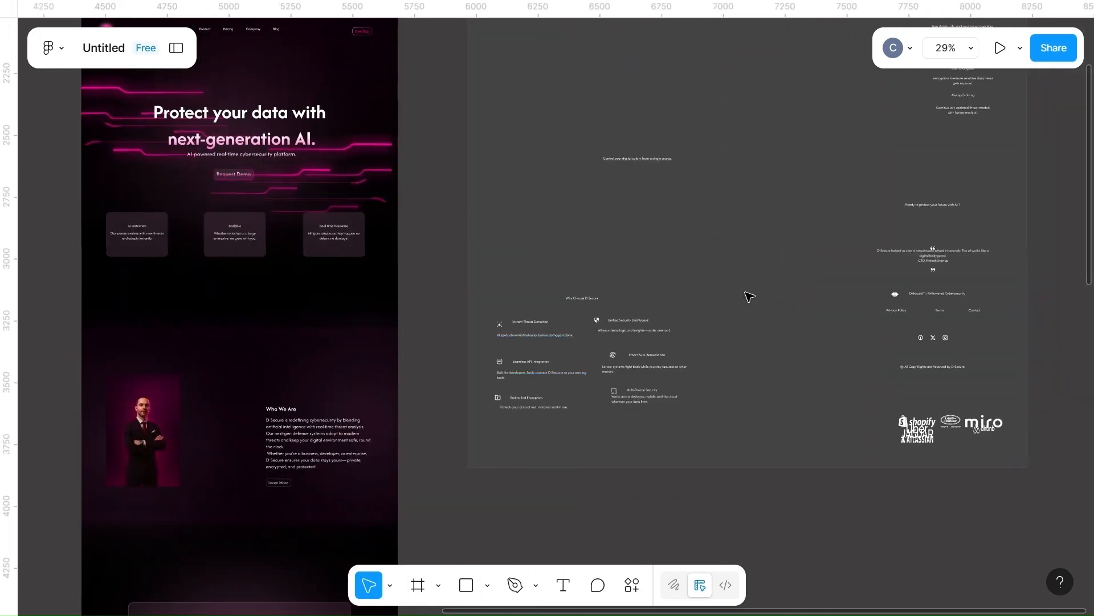
pyautogui.scroll(4, 749, 296)
pyautogui.hscroll(3, 749, 296)
pyautogui.scroll(5, 749, 296)
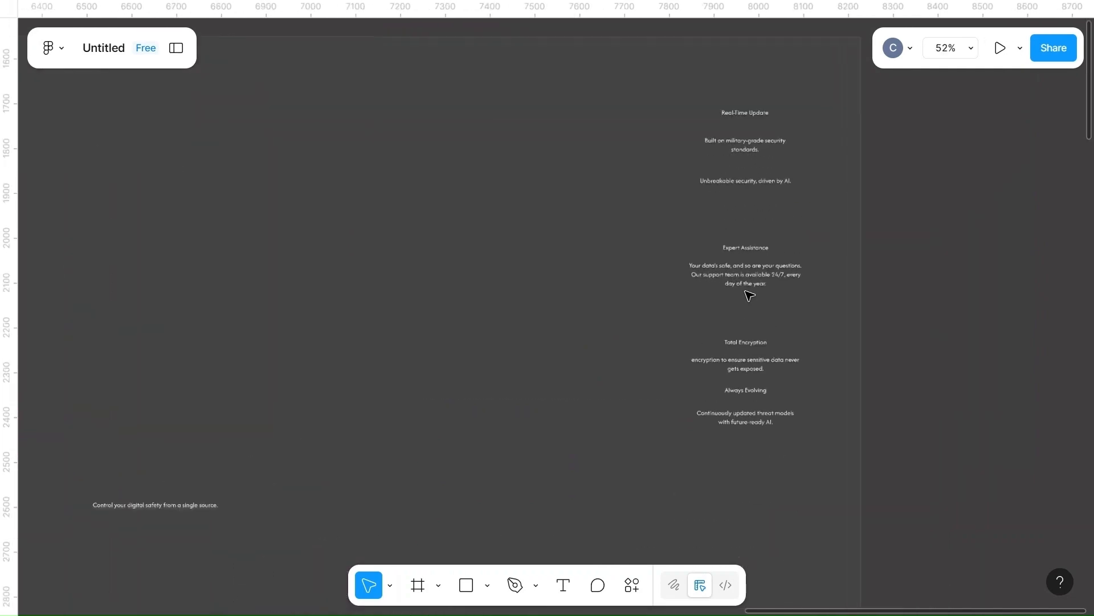
pyautogui.scroll(-5, 465, 376)
pyautogui.hscroll(-4, 465, 376)
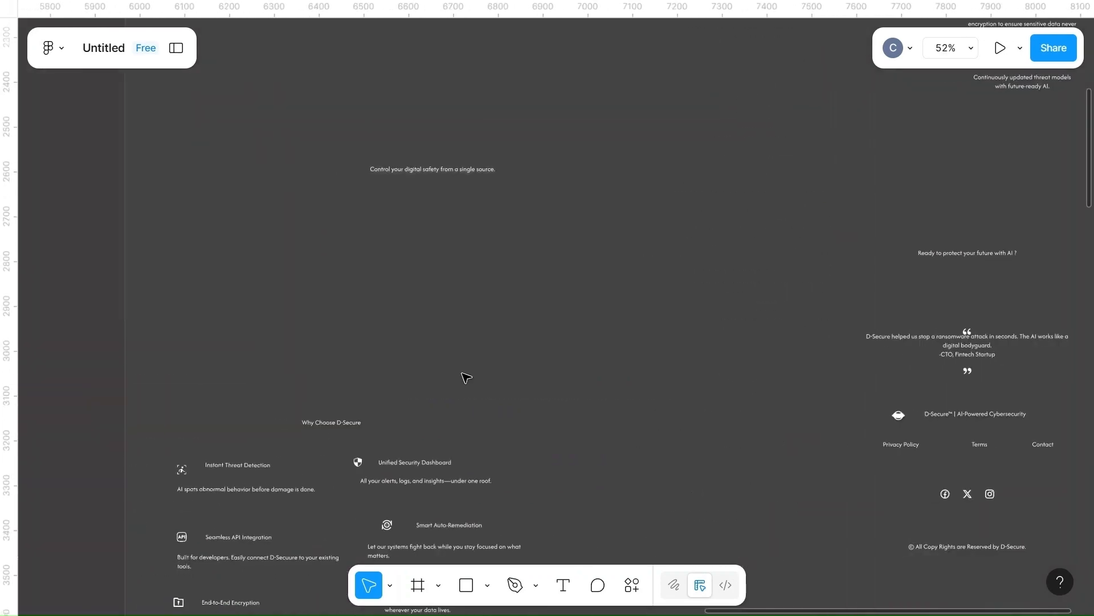
pyautogui.scroll(-3, 465, 376)
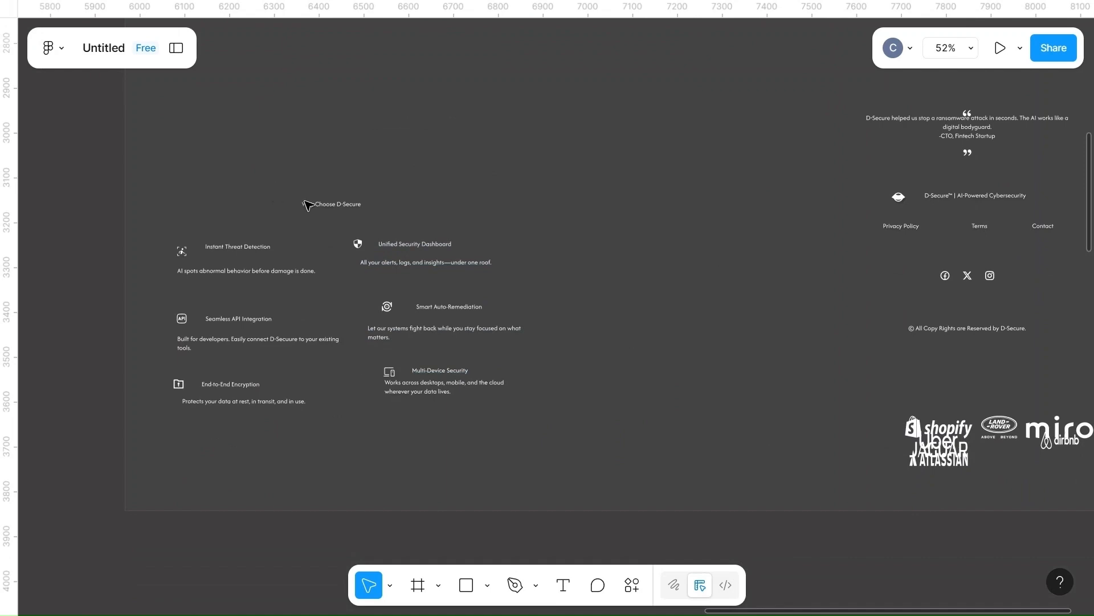
pyautogui.moveTo(166, 186); pyautogui.dragTo(493, 406)
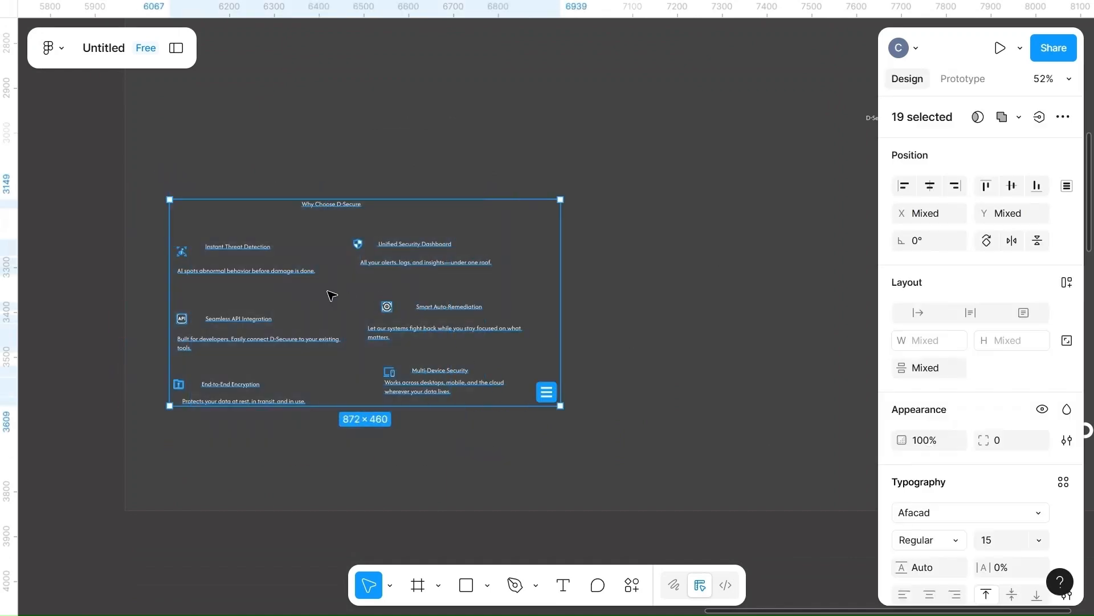
pyautogui.moveTo(332, 295); pyautogui.dragTo(45, 420)
pyautogui.rightClick(216, 285)
pyautogui.click(157, 280)
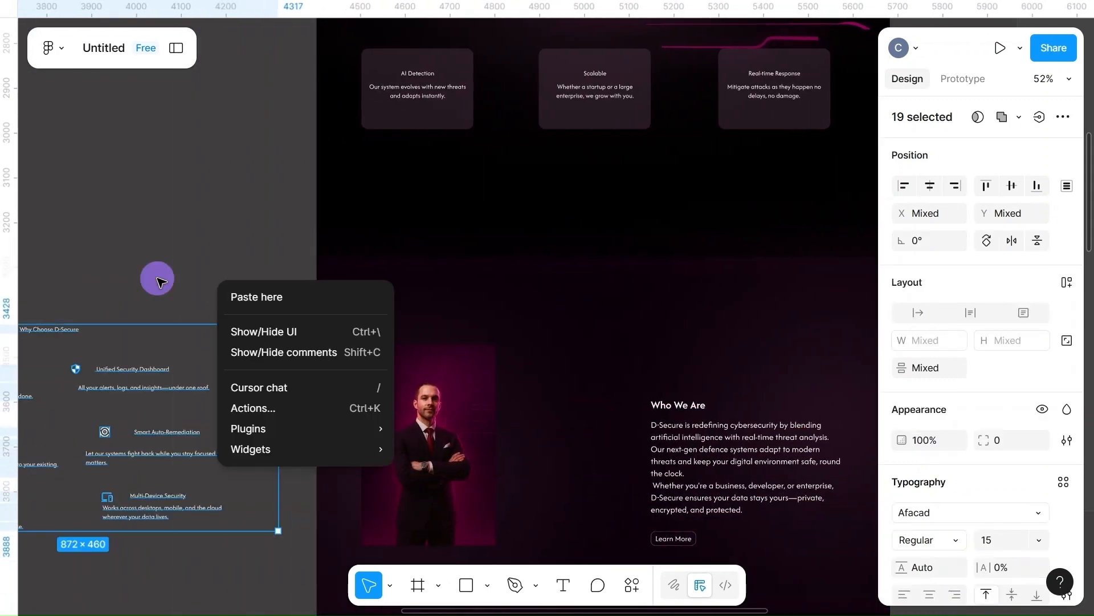
pyautogui.click(157, 278)
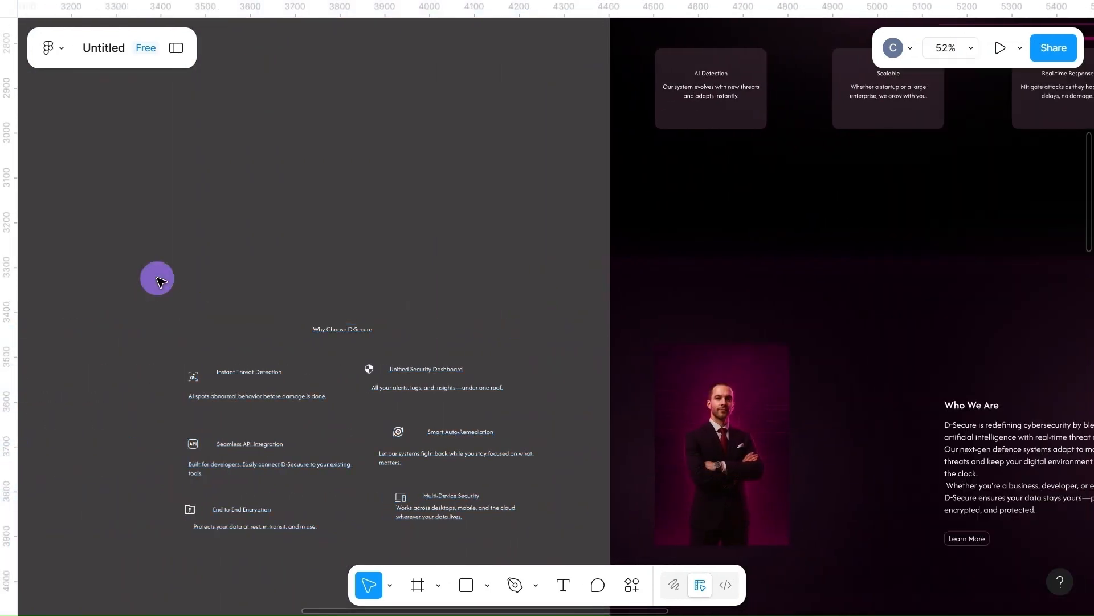
# - Move the "Why Choose D-Secure" heading and the nine right-column feature items up, separating them from the left-column features
pyautogui.moveTo(346, 333); pyautogui.dragTo(371, 137)
pyautogui.click(354, 326)
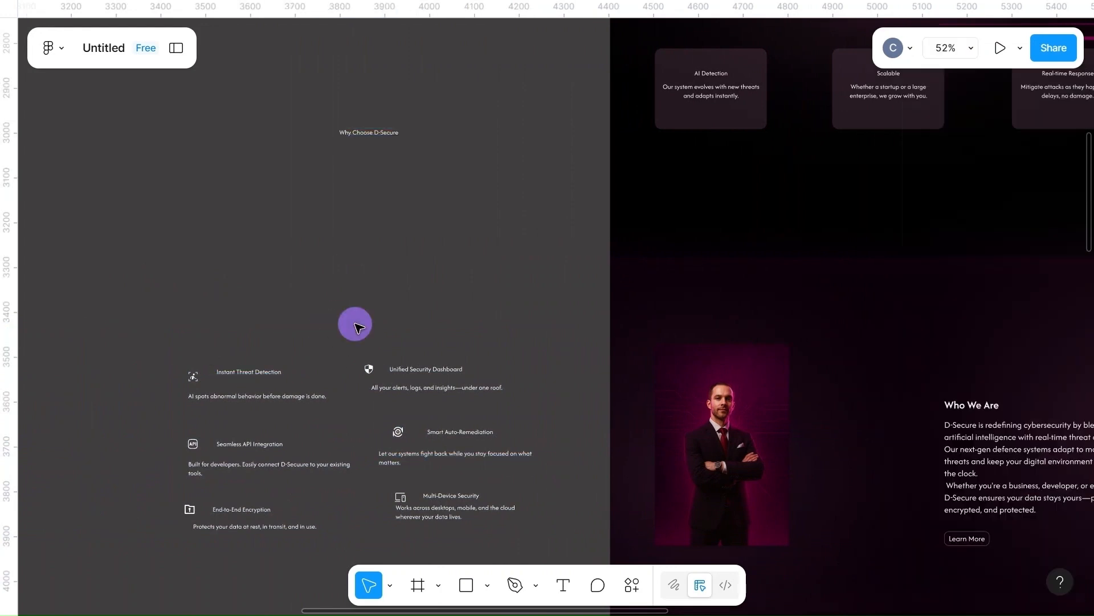
pyautogui.moveTo(354, 326); pyautogui.dragTo(573, 518)
pyautogui.moveTo(532, 402); pyautogui.dragTo(543, 230)
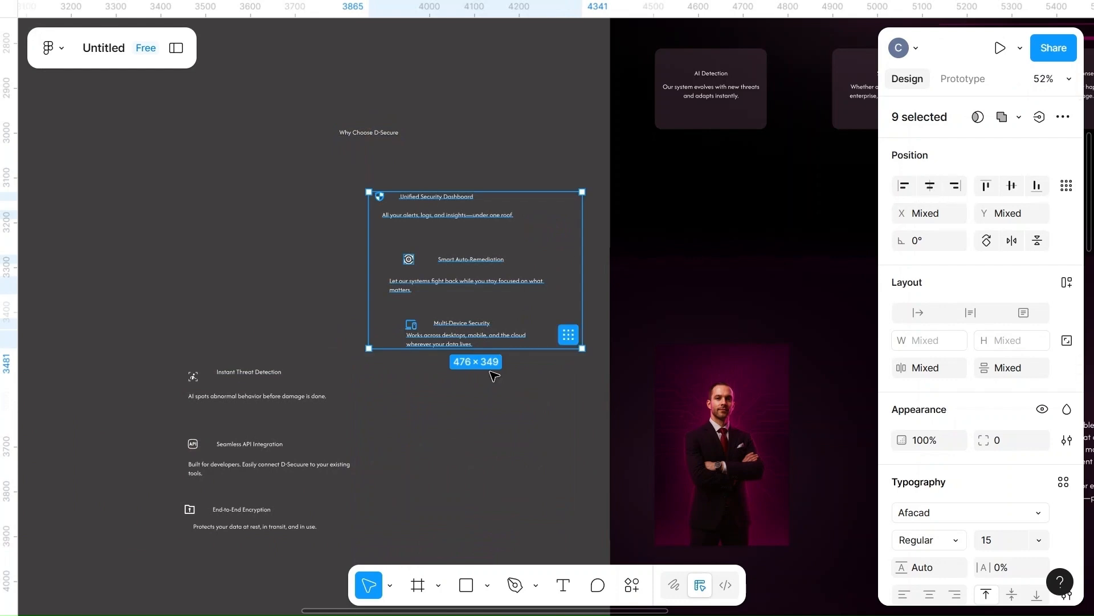
pyautogui.click(494, 399)
# - Pull the three left-column descriptions away from their icons and titles, and shift the "Seamless API Integration" title slightly down and left
pyautogui.scroll(-5, 204, 371)
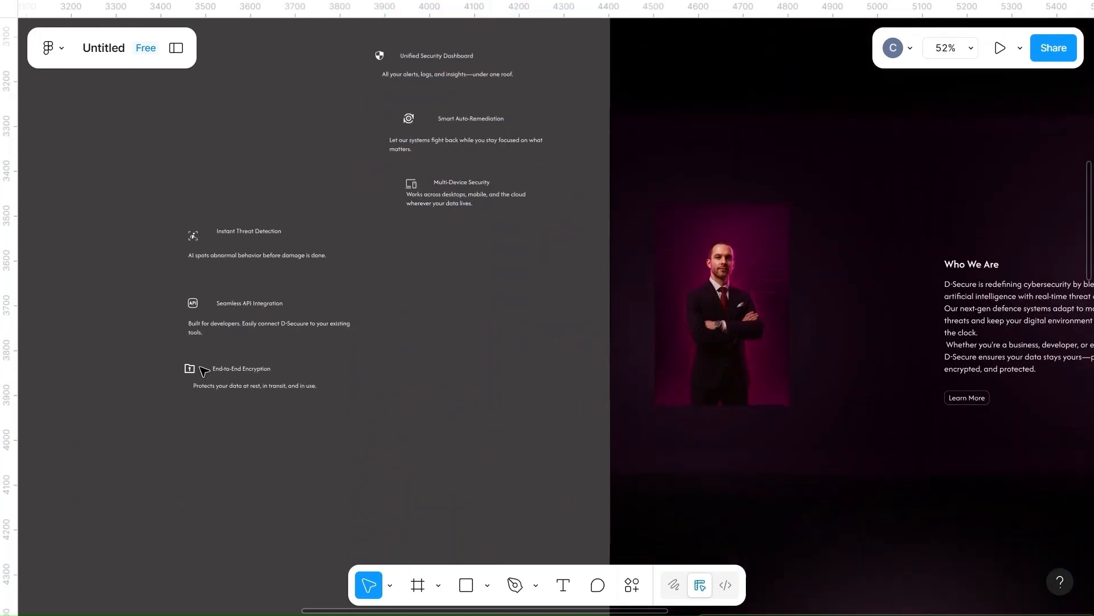
pyautogui.moveTo(237, 386); pyautogui.dragTo(211, 434)
pyautogui.moveTo(259, 322); pyautogui.dragTo(419, 425)
pyautogui.moveTo(247, 254); pyautogui.dragTo(421, 293)
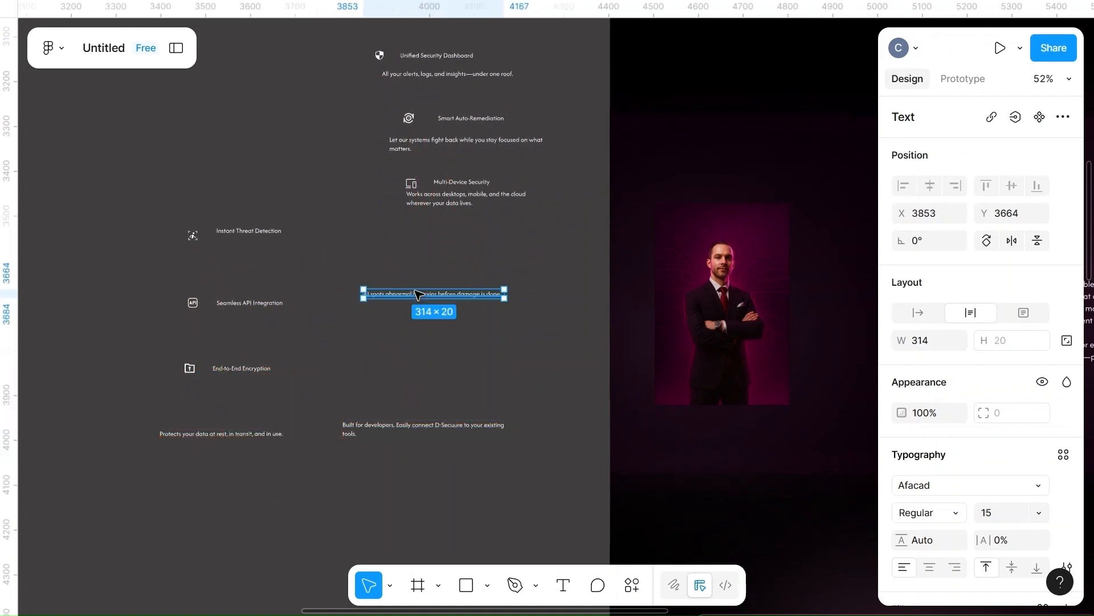
pyautogui.moveTo(244, 308)
pyautogui.mouseDown()
pyautogui.moveTo(379, 372)
pyautogui.moveTo(227, 303)
pyautogui.moveTo(240, 314)
pyautogui.mouseUp()
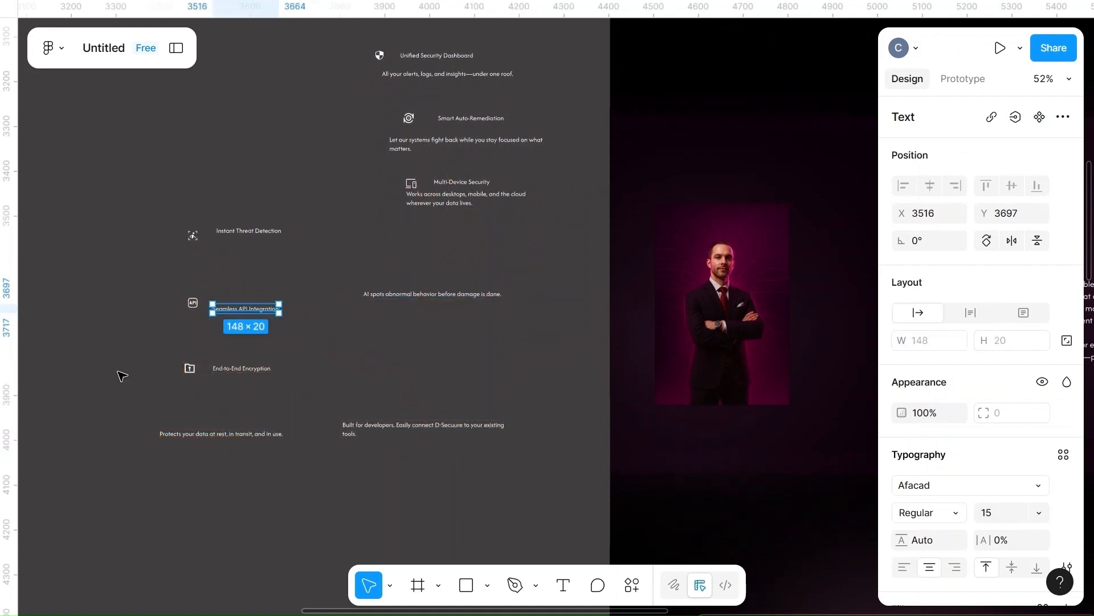
# - Align the "End-to-End Encryption" icon and title on their vertical centres and set their horizontal spacing to 35
pyautogui.scroll(5, 269, 418)
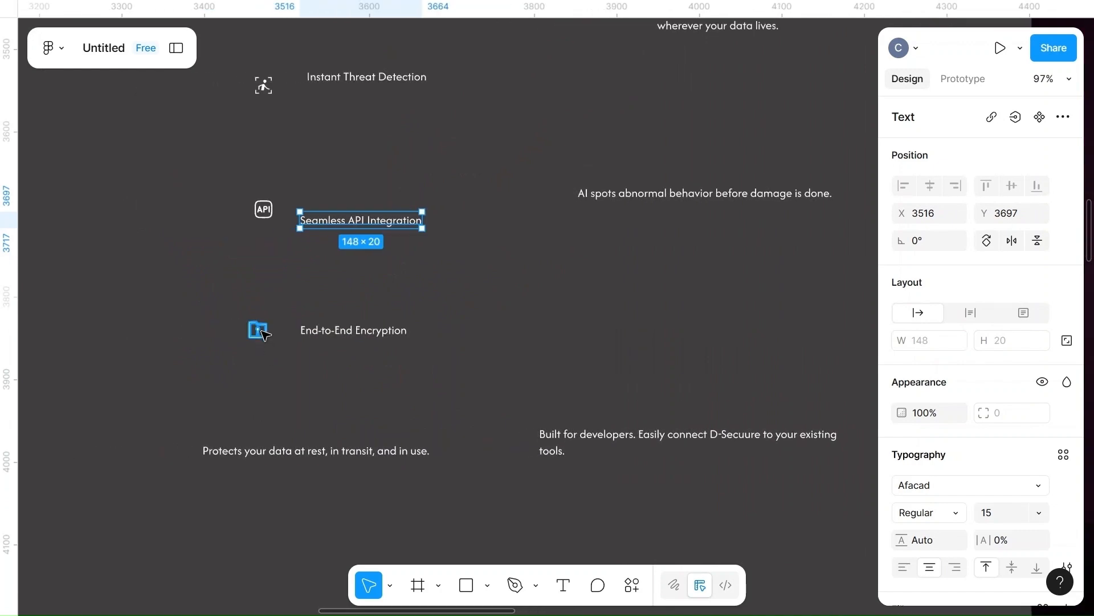
pyautogui.click(258, 329)
pyautogui.keyDown('shift'); pyautogui.click(336, 329); pyautogui.keyUp('shift')
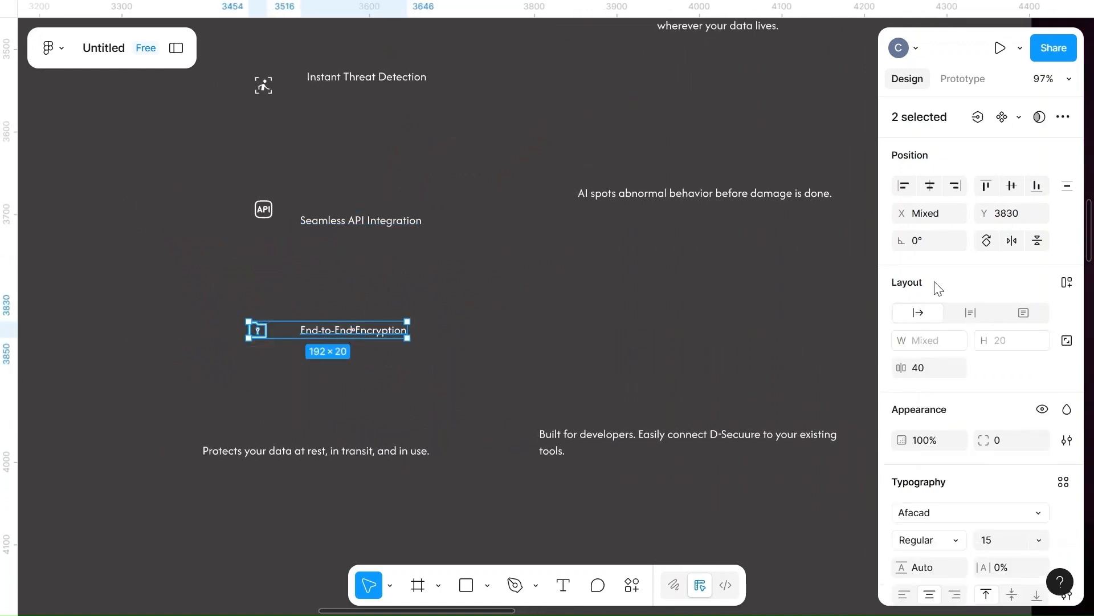
pyautogui.click(1014, 185)
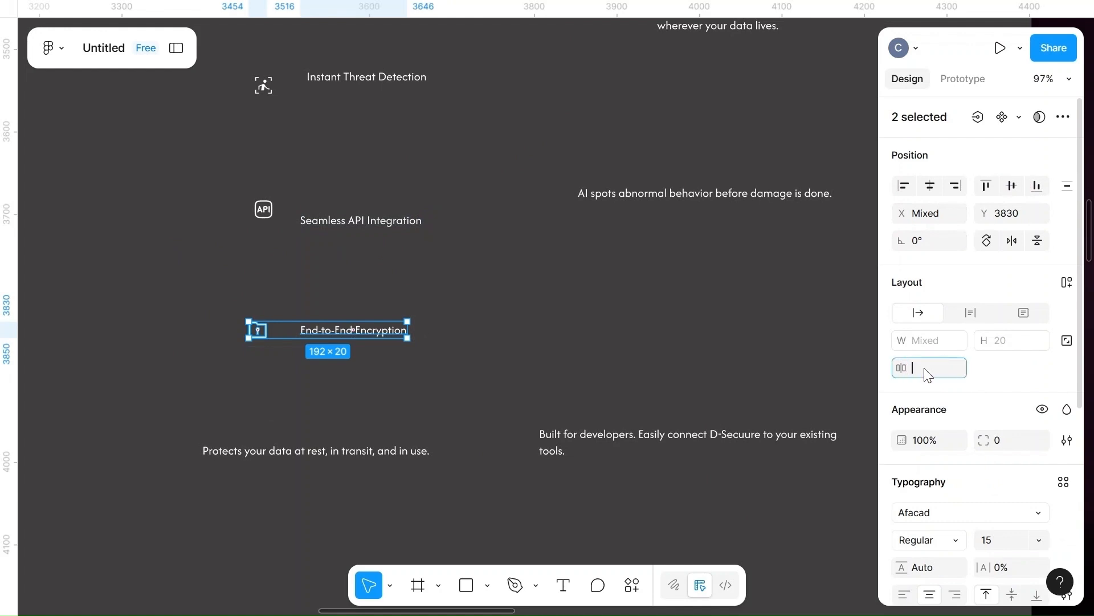
pyautogui.click(702, 358)
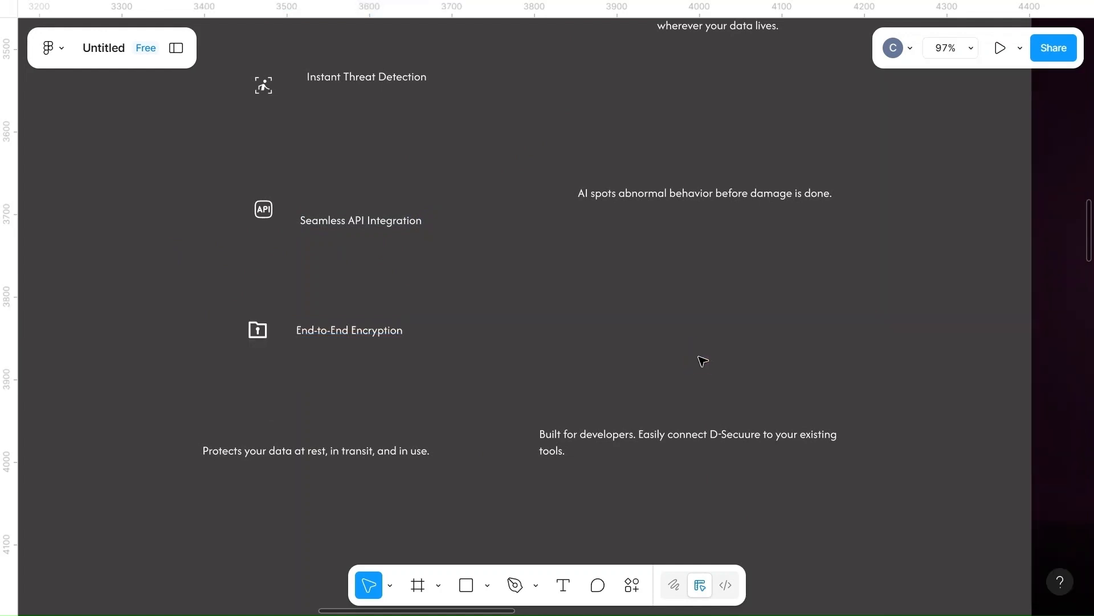
# - Combine the "End-to-End Encryption" icon and title into a horizontal auto layout frame
pyautogui.click(258, 330)
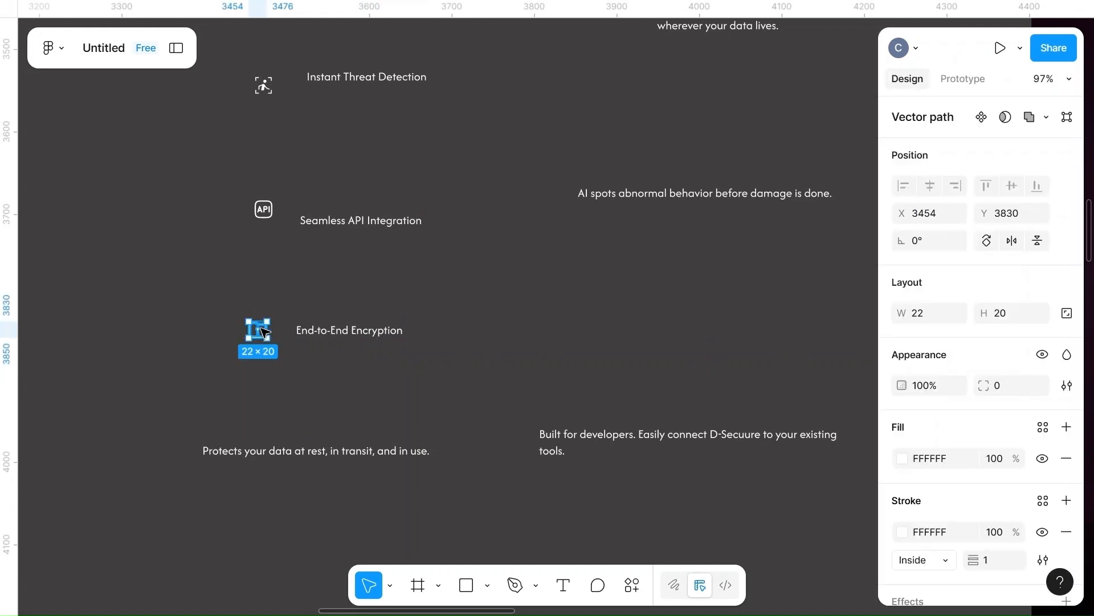
pyautogui.keyDown('shift'); pyautogui.click(341, 334); pyautogui.keyUp('shift')
pyautogui.rightClick(295, 331)
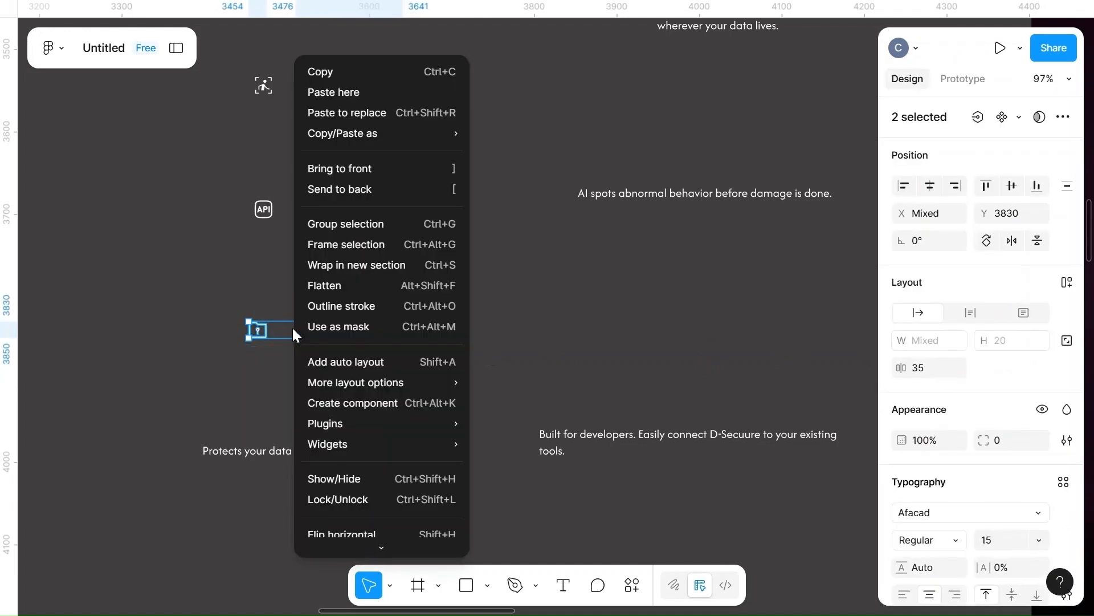
pyautogui.click(347, 361)
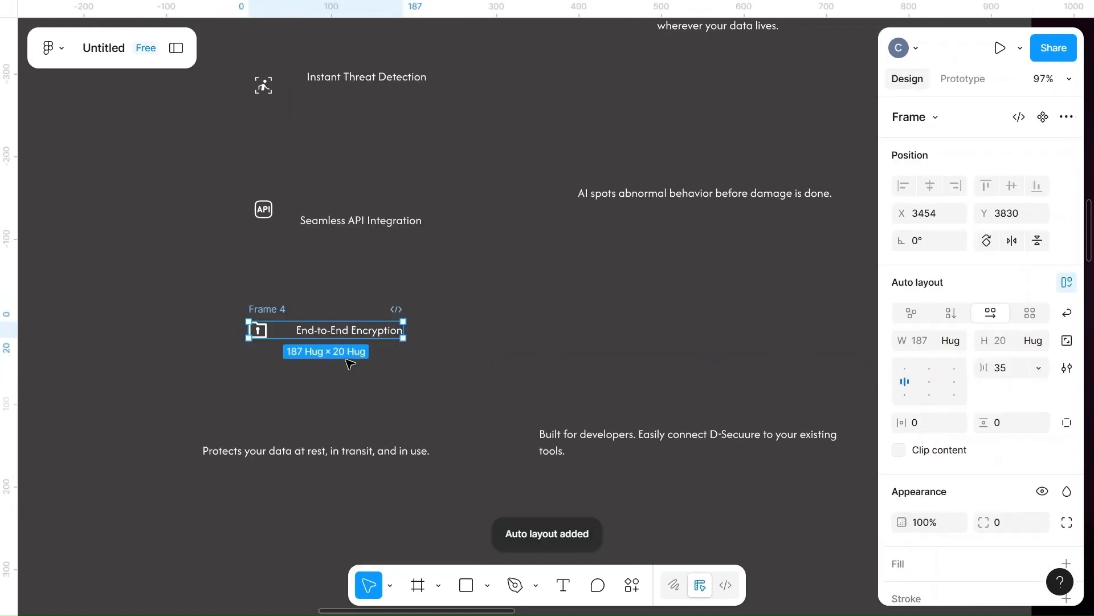
pyautogui.click(504, 381)
# - Align the "Seamless API Integration" icon and title on their vertical centres and set their horizontal spacing to 35
pyautogui.scroll(1, 509, 385)
pyautogui.scroll(4, 509, 386)
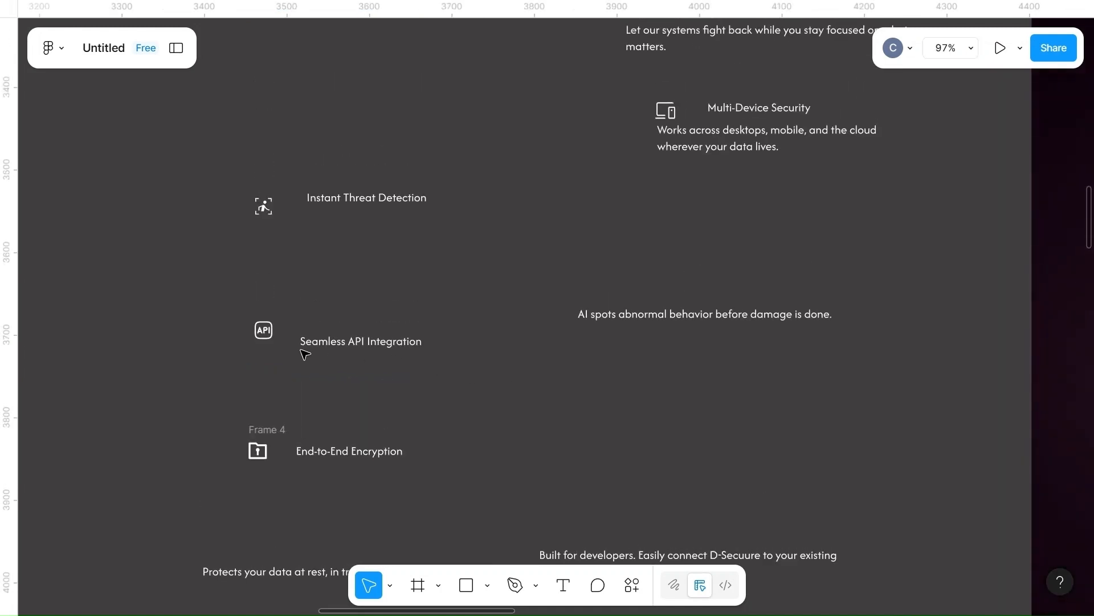
pyautogui.click(264, 331)
pyautogui.keyDown('shift'); pyautogui.click(335, 345); pyautogui.keyUp('shift')
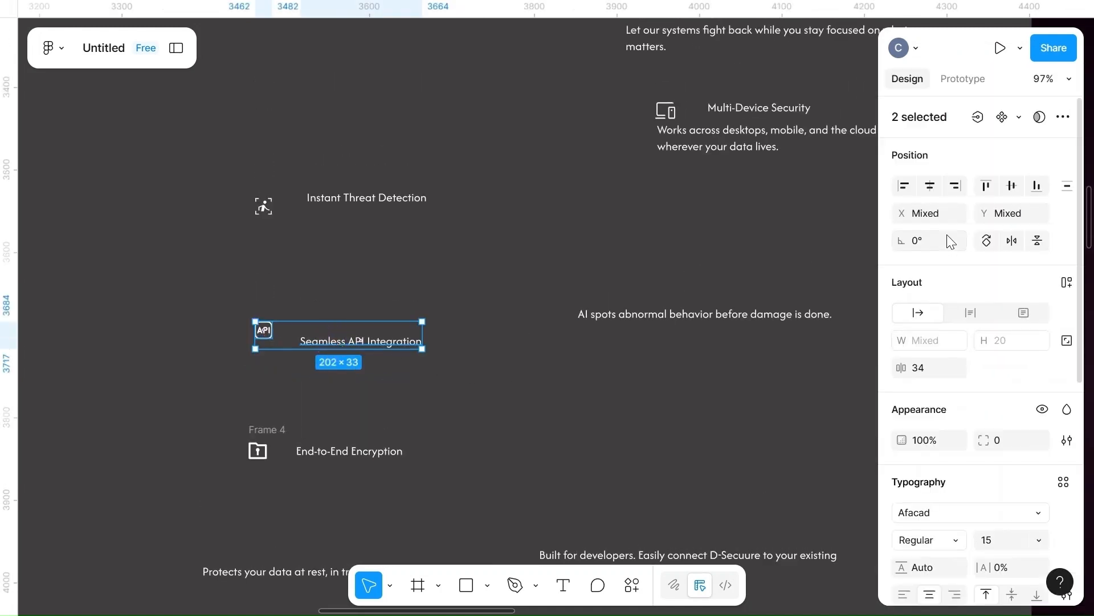
pyautogui.click(1013, 186)
pyautogui.click(926, 368)
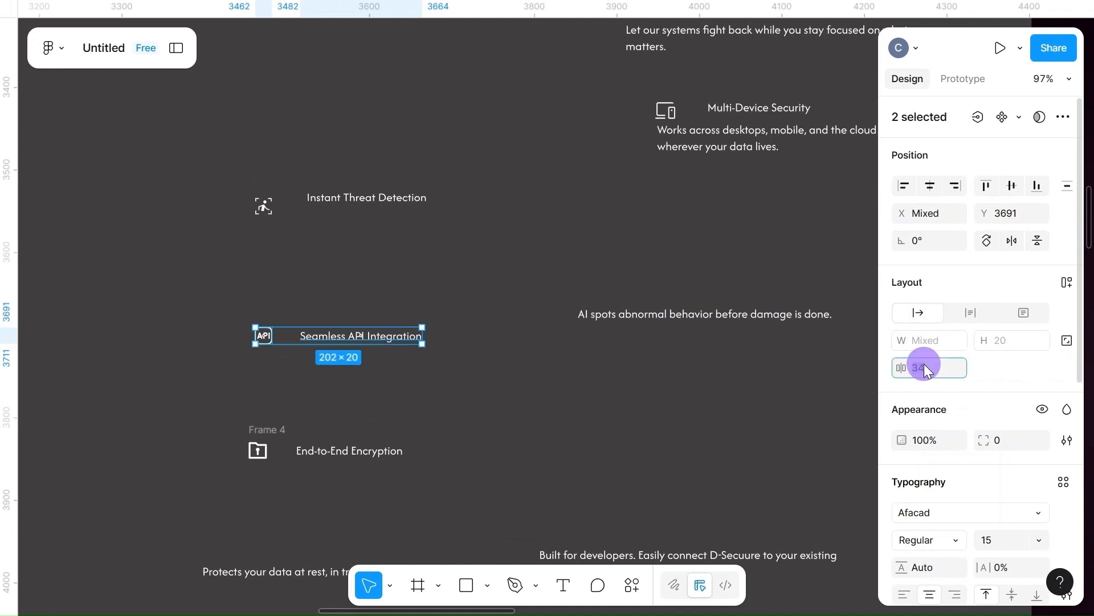
pyautogui.write('3')
pyautogui.click(568, 402)
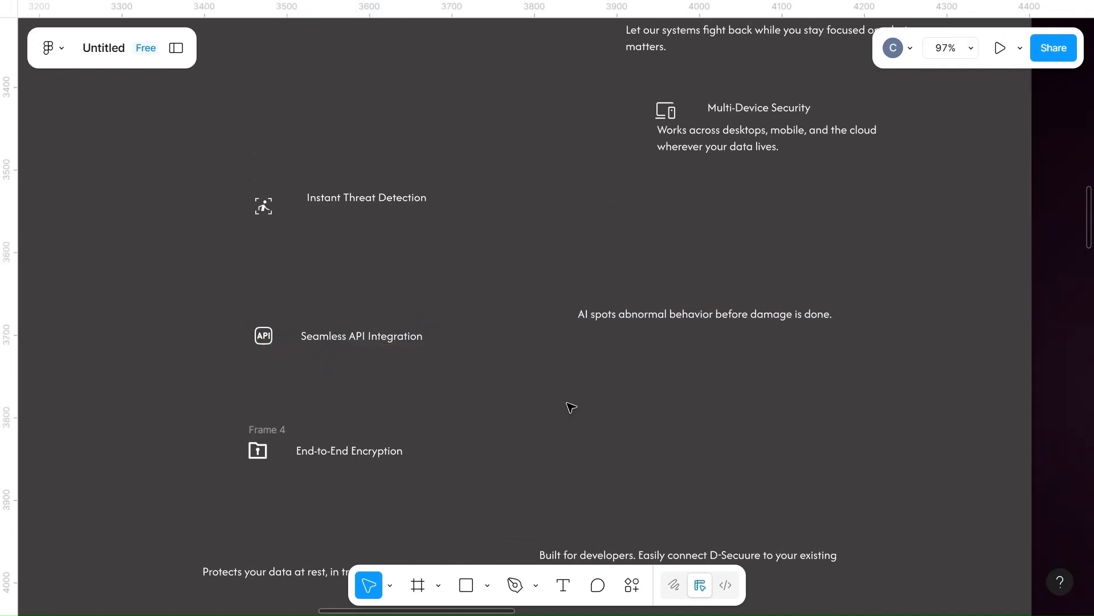
# - Combine the "Seamless API Integration" icon and title into a horizontal auto layout frame
pyautogui.click(331, 337)
pyautogui.keyDown('shift'); pyautogui.click(263, 337); pyautogui.keyUp('shift')
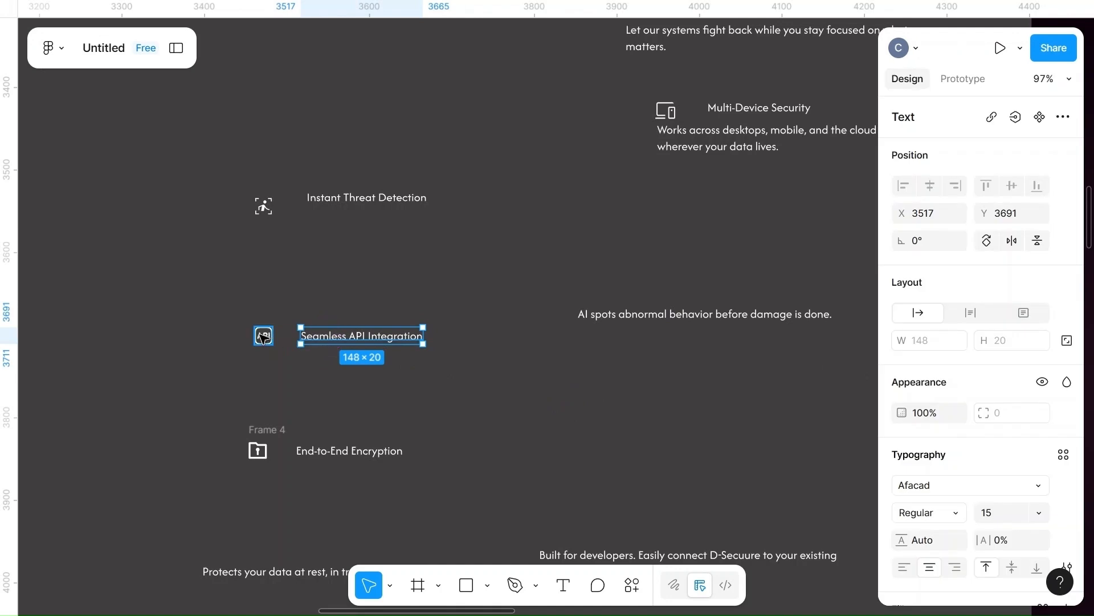
pyautogui.rightClick(305, 338)
pyautogui.click(371, 378)
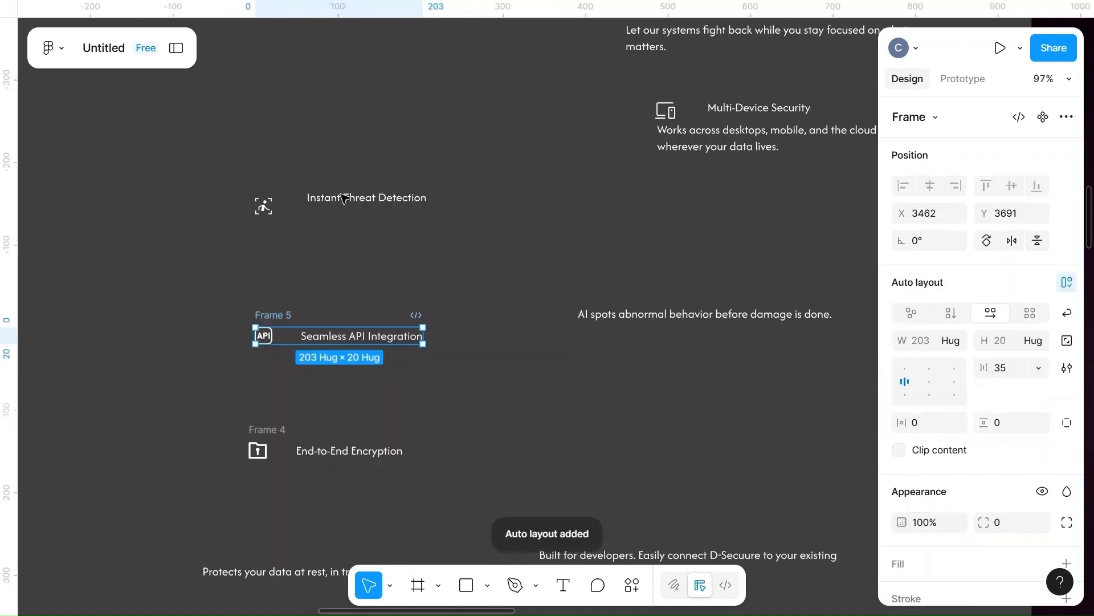
# - Align the "Instant Threat Detection" icon and title on their vertical centres and set their horizontal spacing to 35
pyautogui.click(263, 206)
pyautogui.keyDown('shift'); pyautogui.click(349, 197); pyautogui.keyUp('shift')
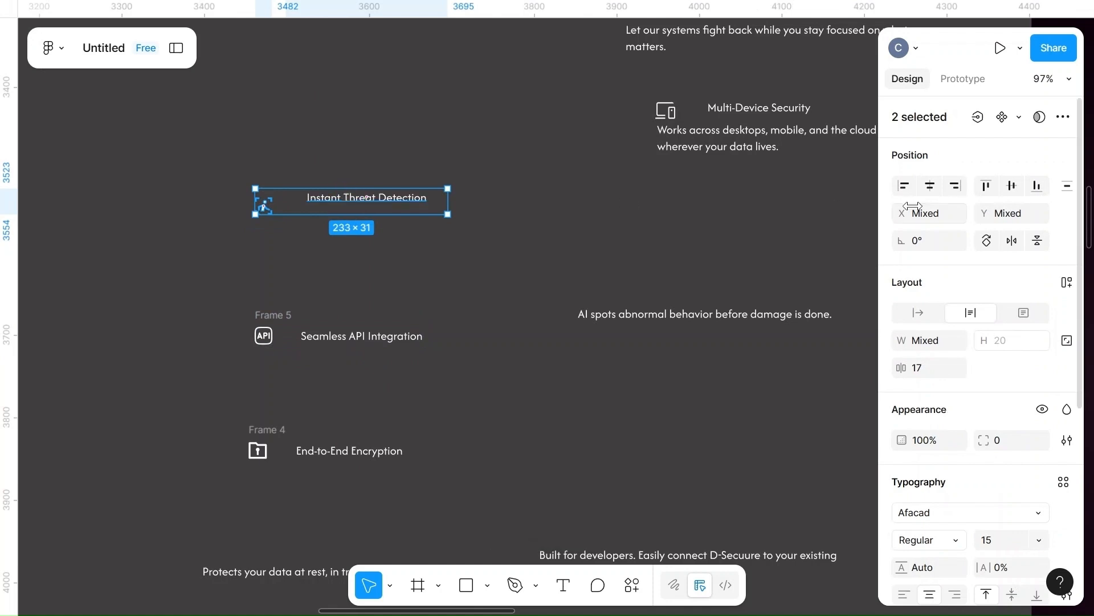
pyautogui.click(1011, 187)
pyautogui.click(927, 367)
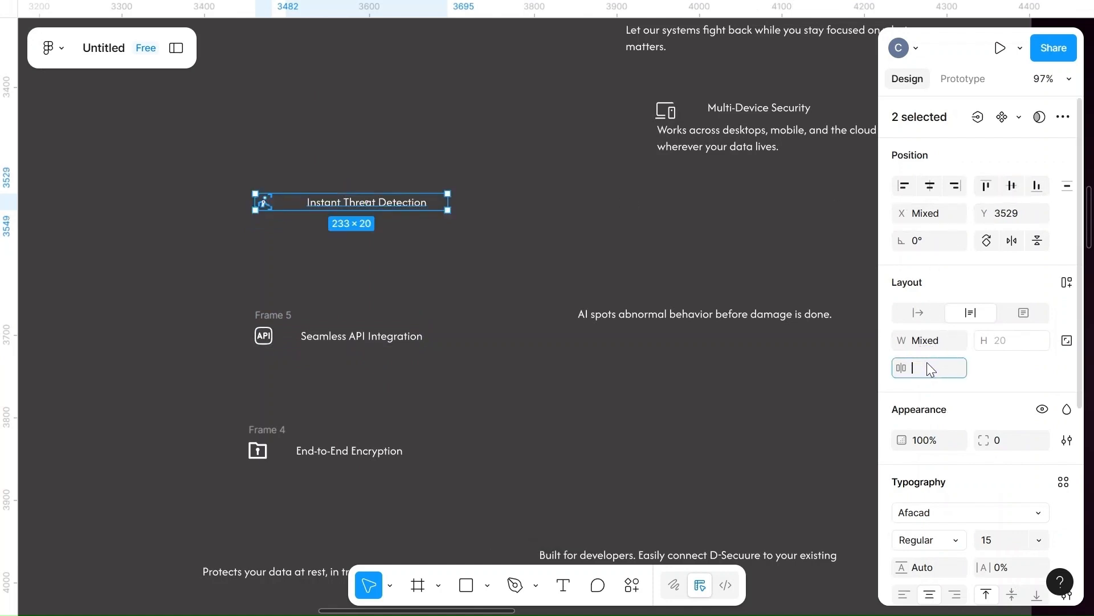
pyautogui.write('44')
pyautogui.click(462, 317)
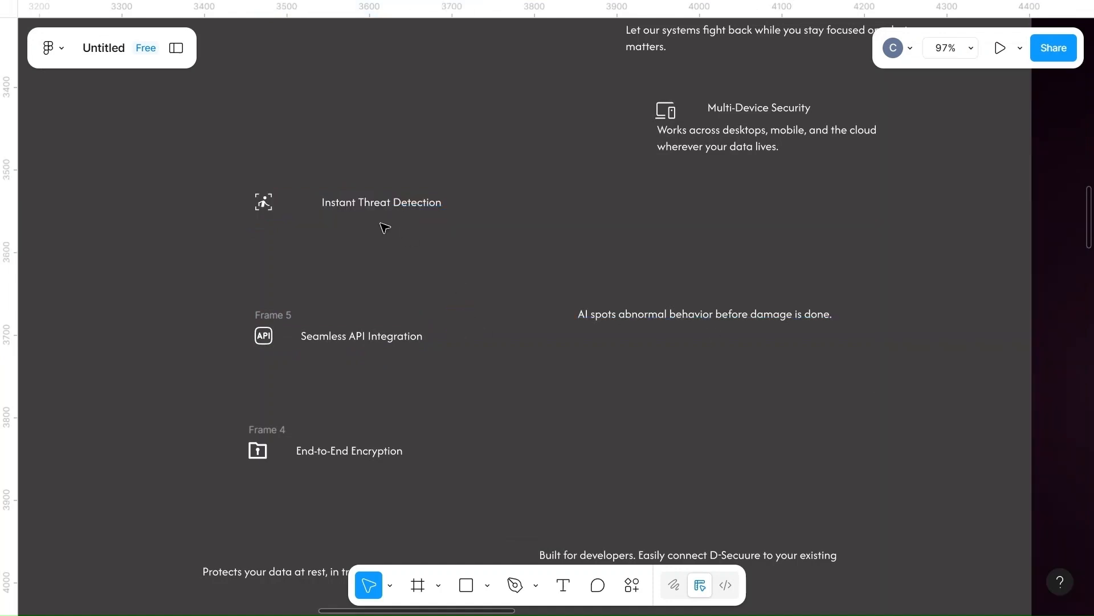
# - Try shifting the "Instant Threat Detection" title against its icon and check the spacing of the other two feature frames
pyautogui.click(350, 210)
pyautogui.moveTo(349, 211)
pyautogui.mouseDown()
pyautogui.moveTo(384, 200)
pyautogui.moveTo(358, 205)
pyautogui.mouseUp()
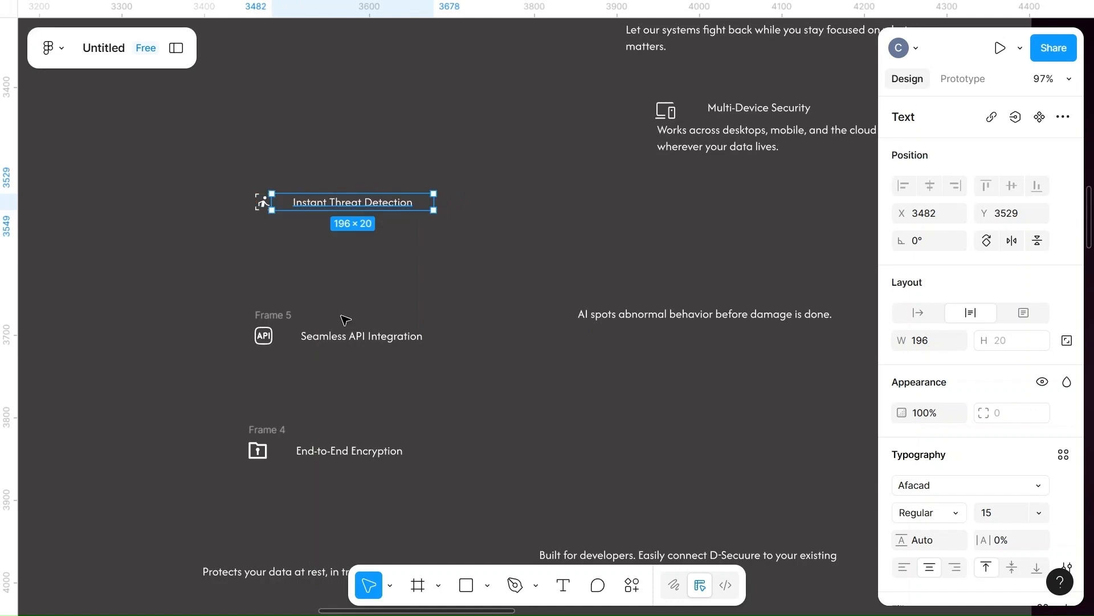
pyautogui.click(293, 456)
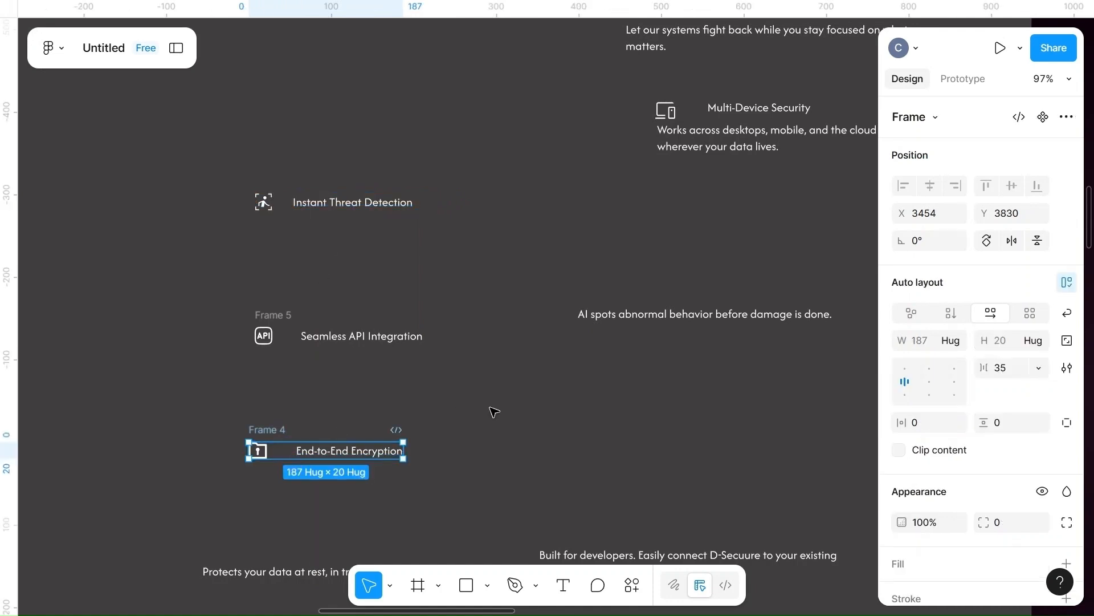
pyautogui.click(274, 320)
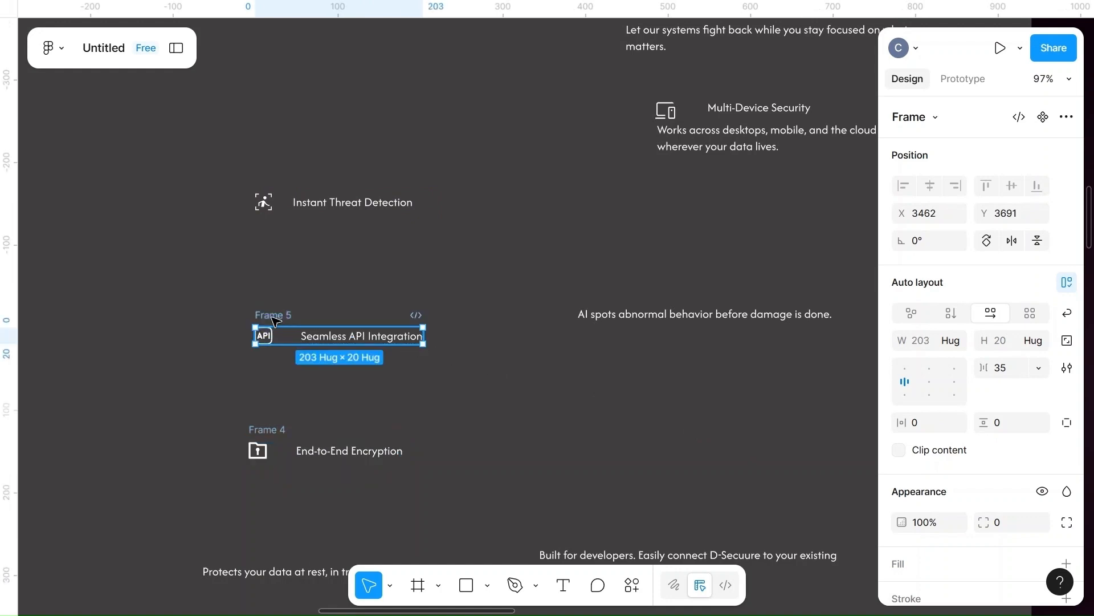
# - Centre the "Instant Threat Detection" icon and title vertically again and restore their horizontal spacing to 35
pyautogui.click(263, 199)
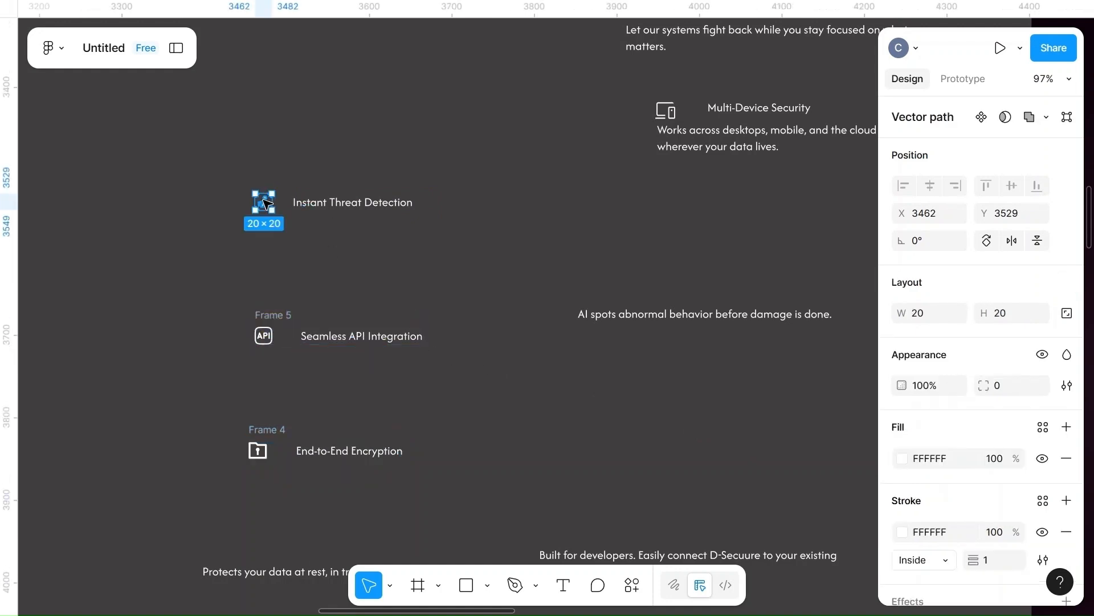
pyautogui.keyDown('shift'); pyautogui.click(323, 206); pyautogui.keyUp('shift')
pyautogui.click(1013, 188)
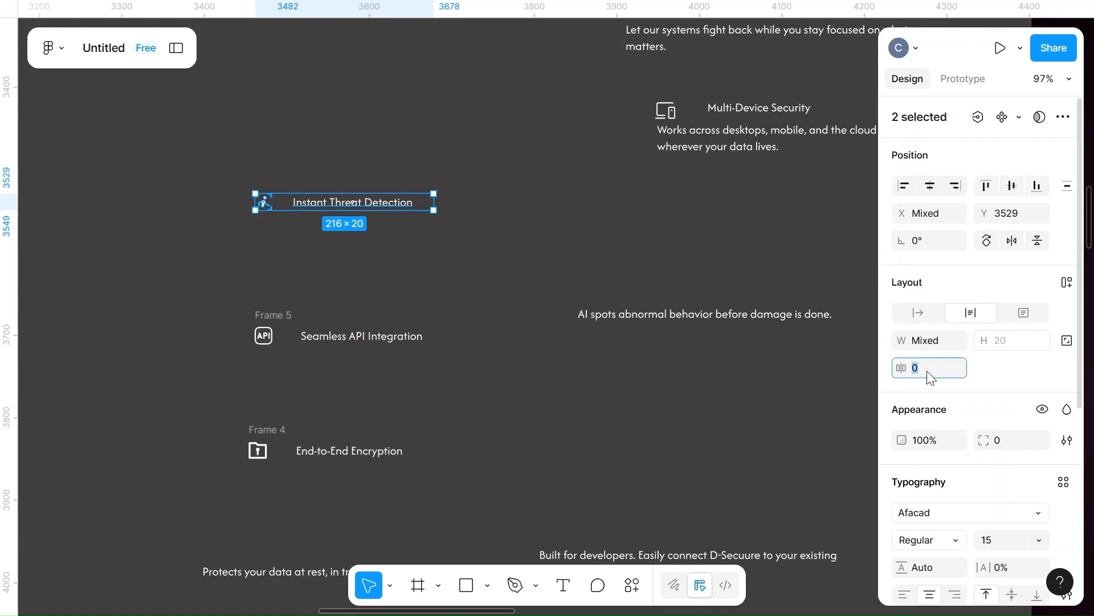
pyautogui.click(591, 400)
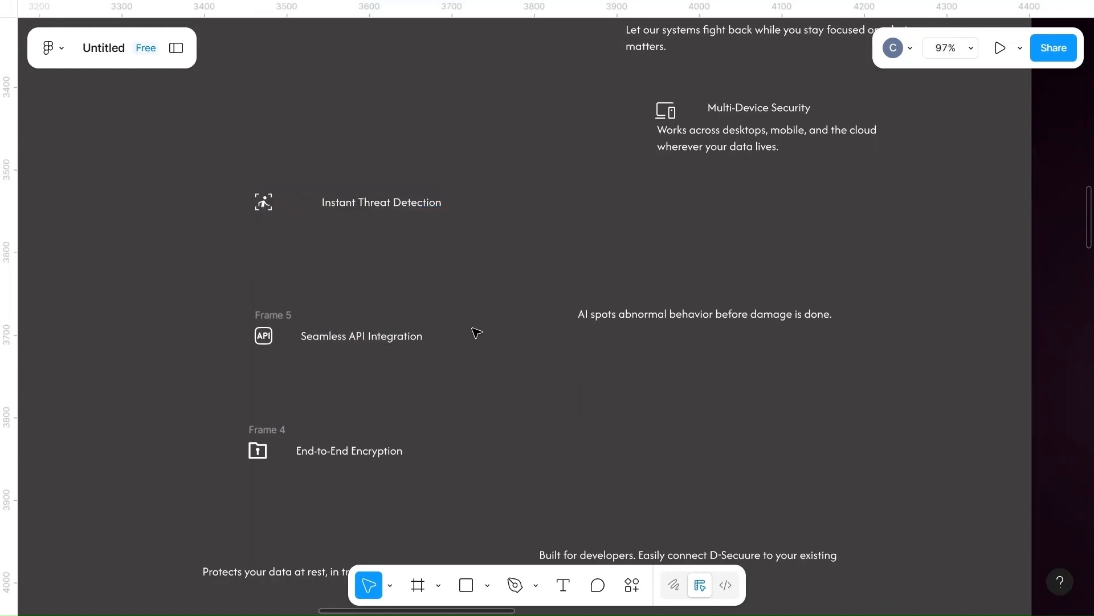
# - Left-align the text of the "Instant Threat Detection", "Seamless API Integration" and "End-to-End Encryption" titles
pyautogui.click(362, 210)
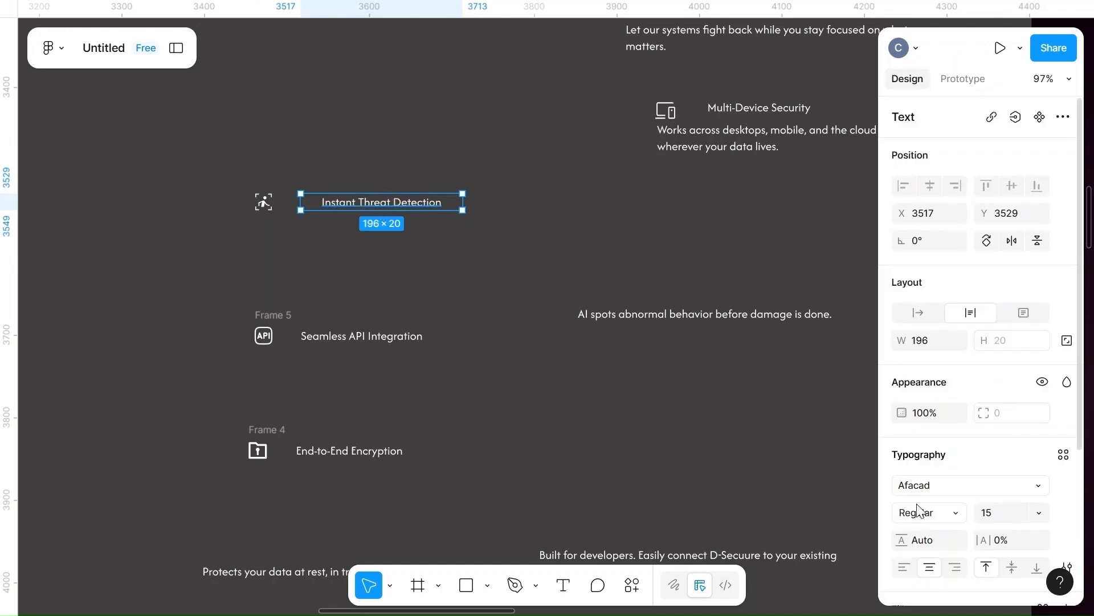
pyautogui.scroll(-1, 925, 524)
pyautogui.click(906, 542)
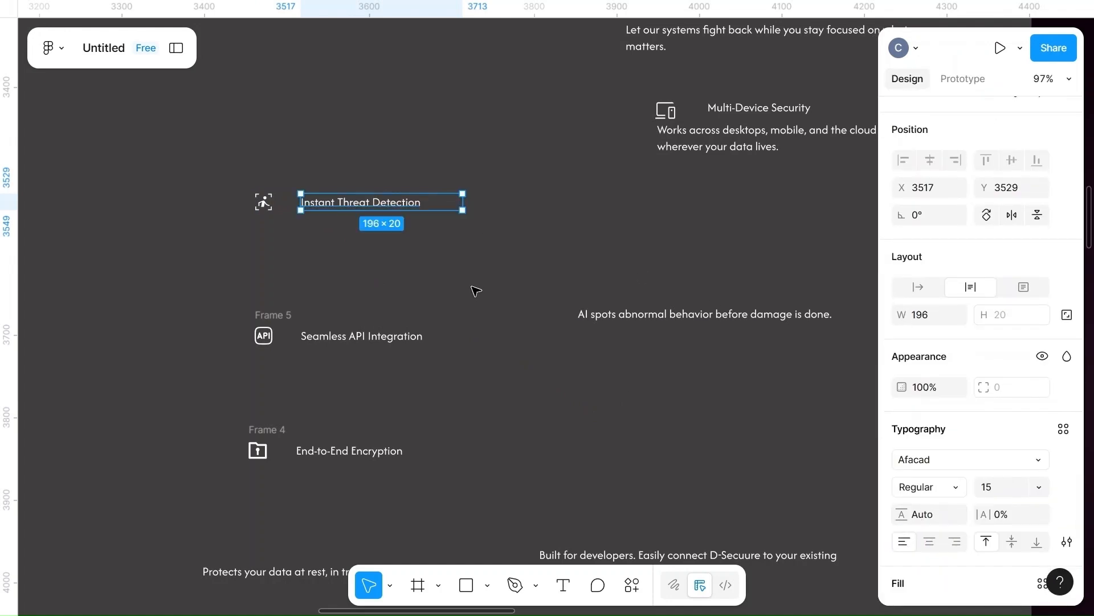
pyautogui.click(391, 314)
pyautogui.doubleClick(359, 337)
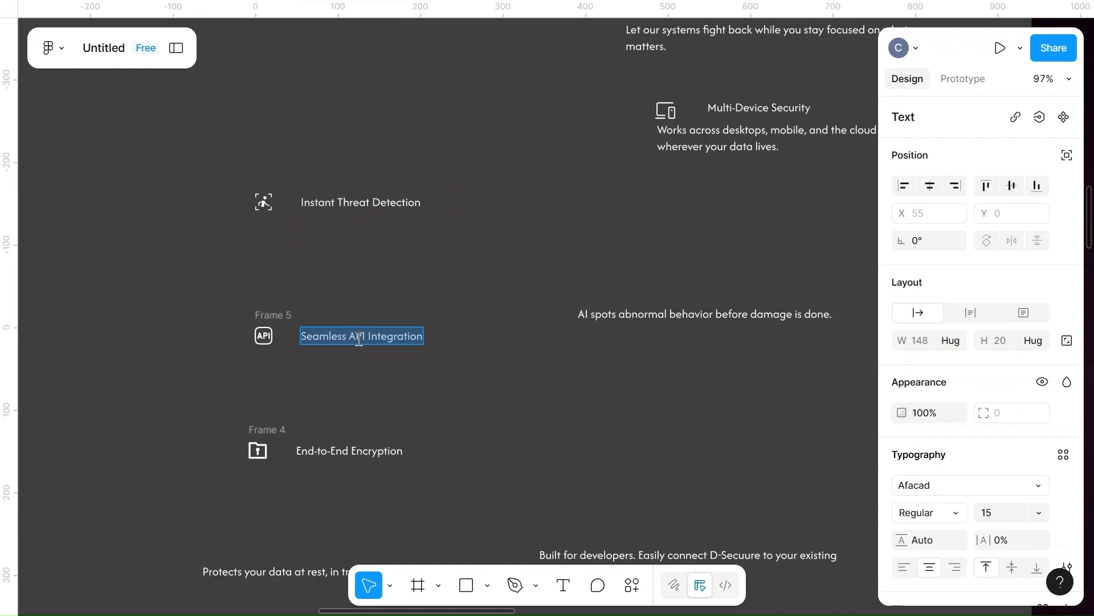
pyautogui.click(904, 565)
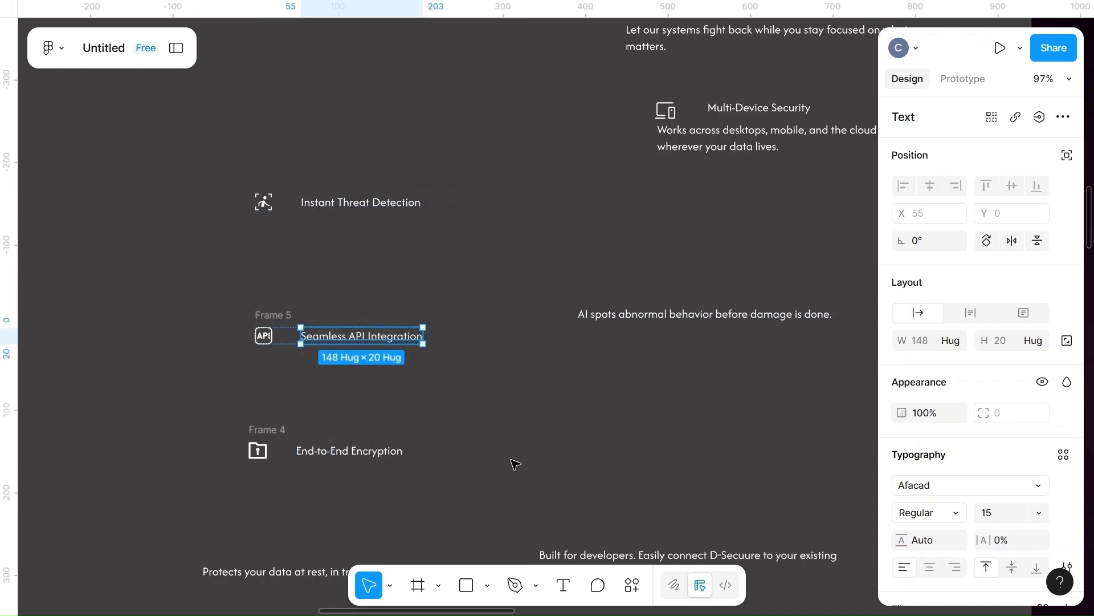
pyautogui.doubleClick(350, 449)
pyautogui.click(904, 567)
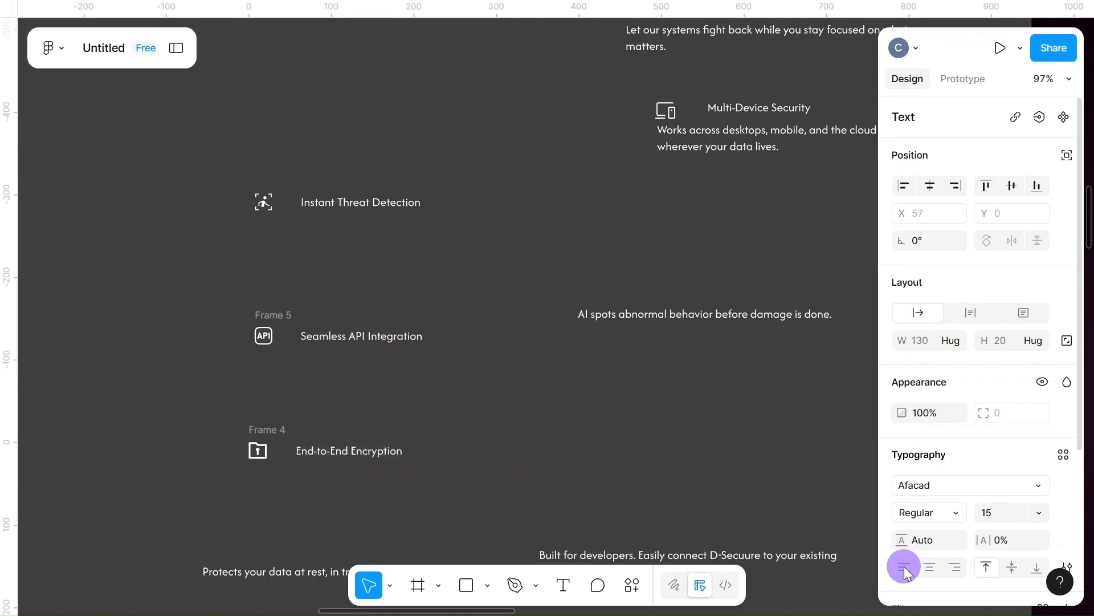
pyautogui.press('Escape')
# - Select the "Instant Threat Detection" icon
pyautogui.click(275, 203)
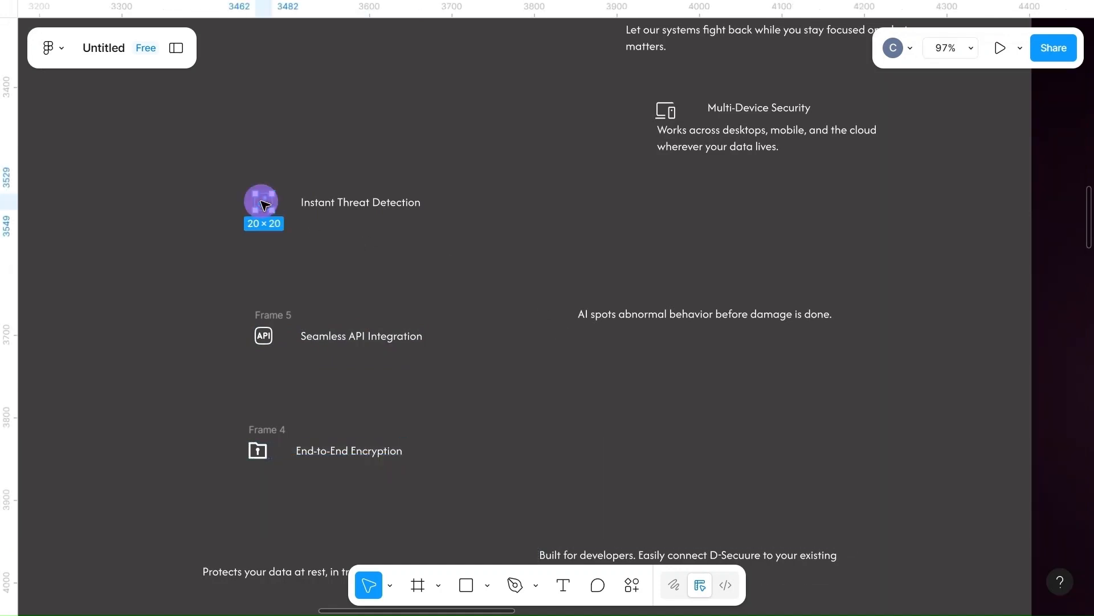
# - Align the Instant Threat Detection icon and heading on their vertical centers and wrap both in an auto layout frame
pyautogui.keyDown('shift'); pyautogui.click(349, 203); pyautogui.keyUp('shift')
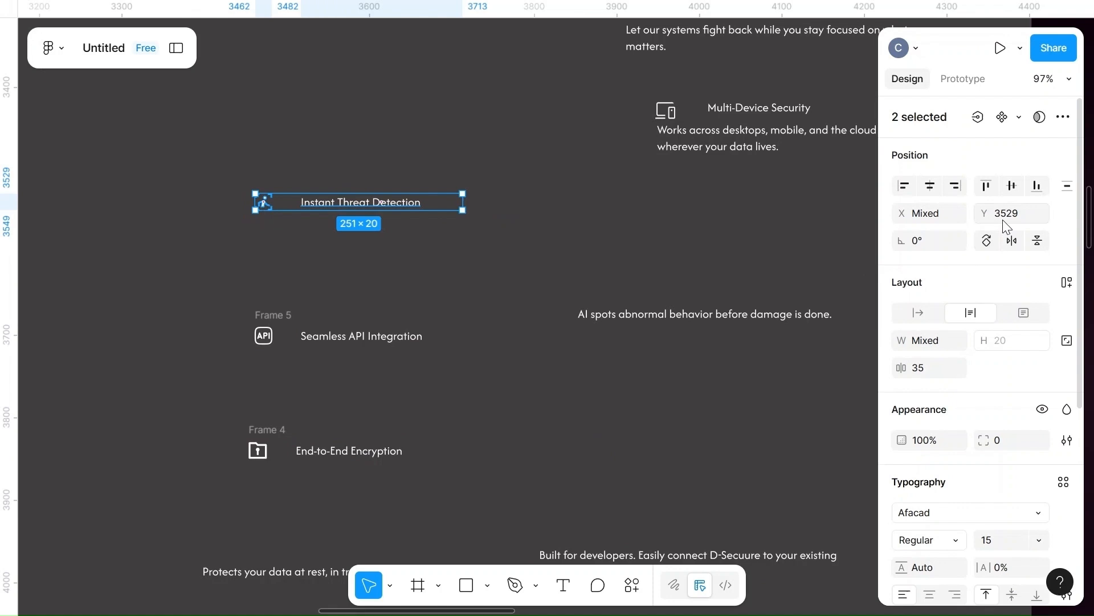
pyautogui.click(1011, 184)
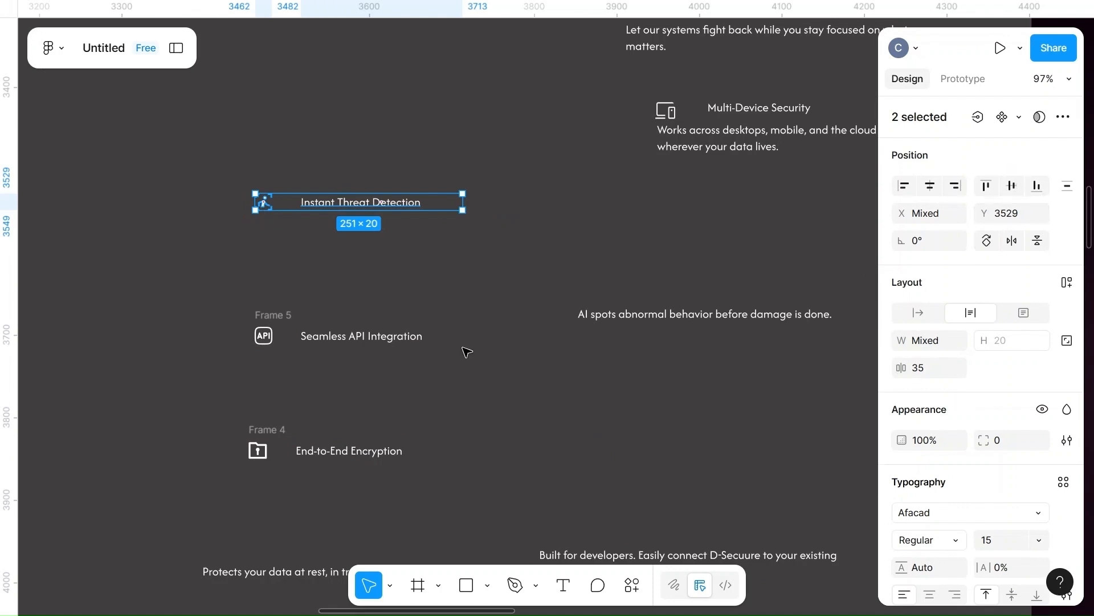
pyautogui.rightClick(282, 202)
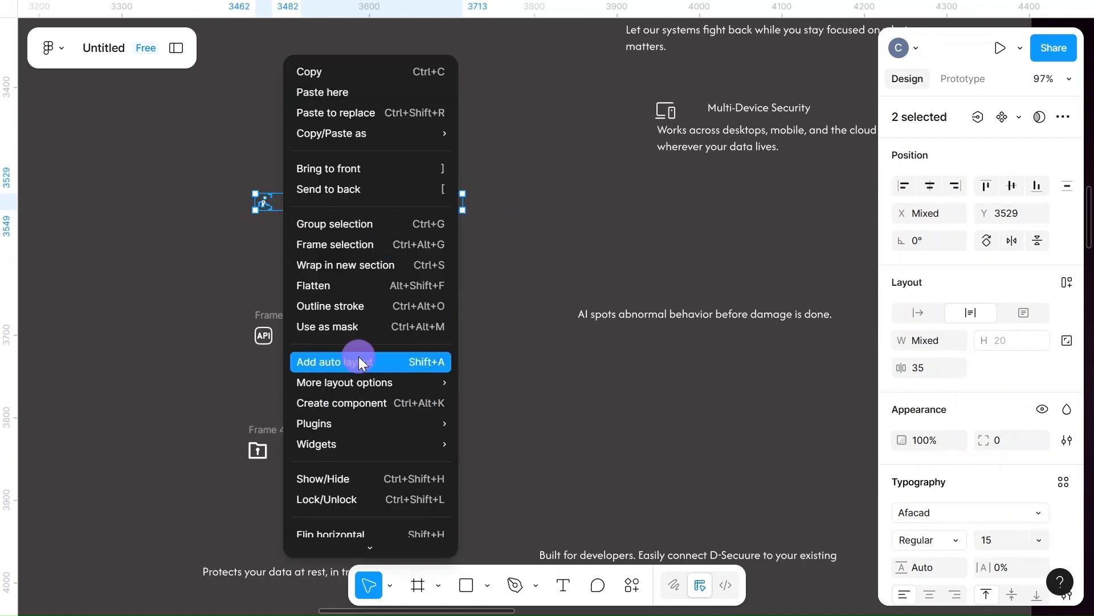
pyautogui.click(357, 358)
pyautogui.click(493, 320)
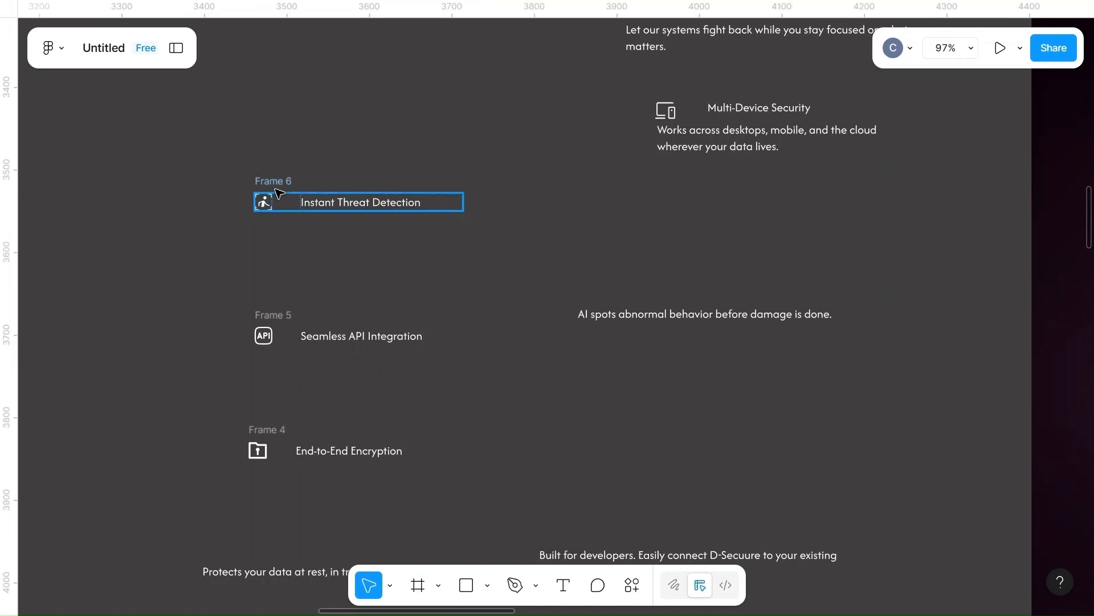
# - Set the width of the Instant Threat Detection heading frame to hug contents
pyautogui.click(274, 189)
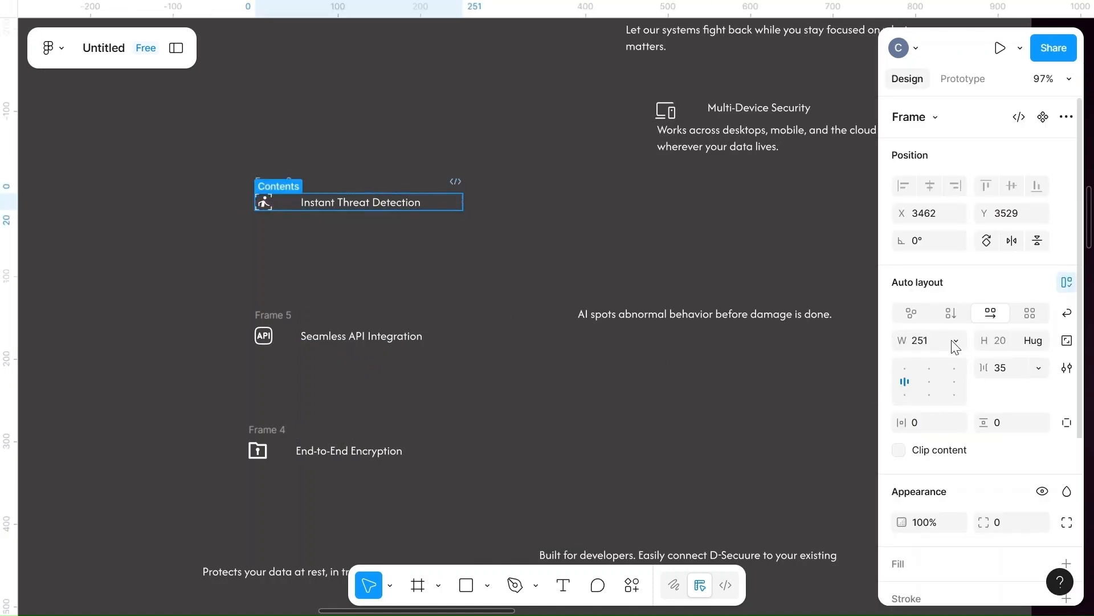
pyautogui.click(956, 341)
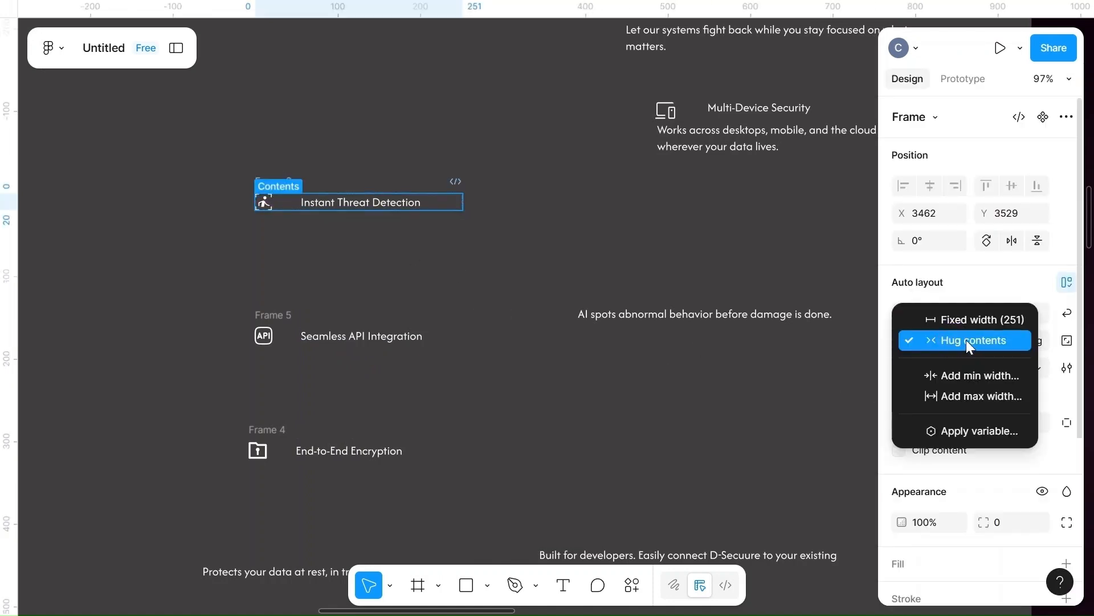
pyautogui.click(969, 340)
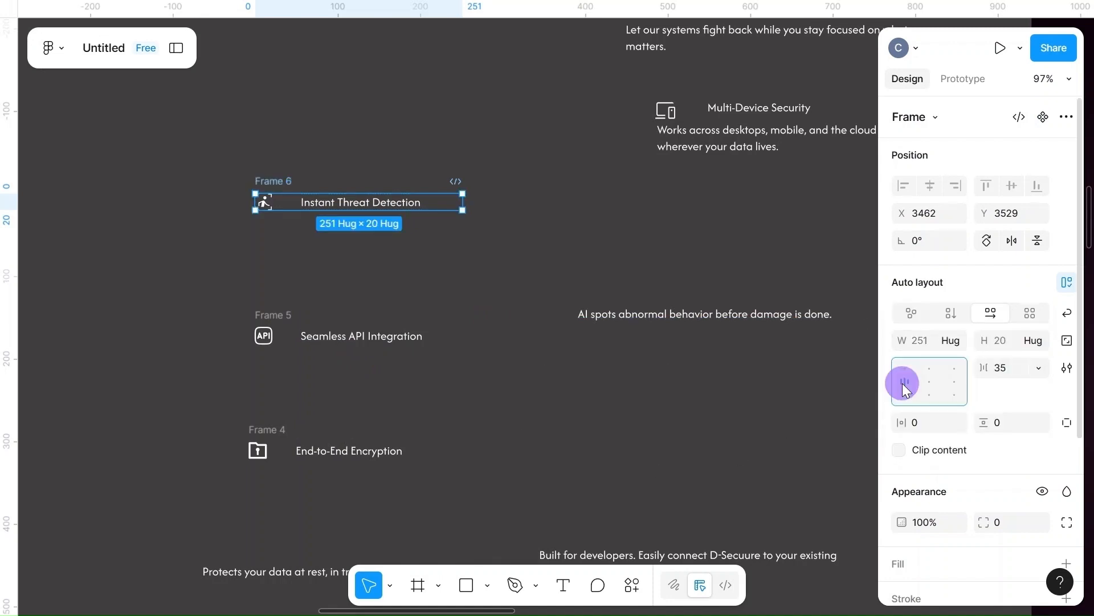
pyautogui.click(476, 403)
# - Move the text "AI spots abnormal behavior before damage is done." directly below the Instant Threat Detection heading
pyautogui.keyDown('ctrl'); pyautogui.scroll(-5, 476, 403); pyautogui.keyUp('ctrl')
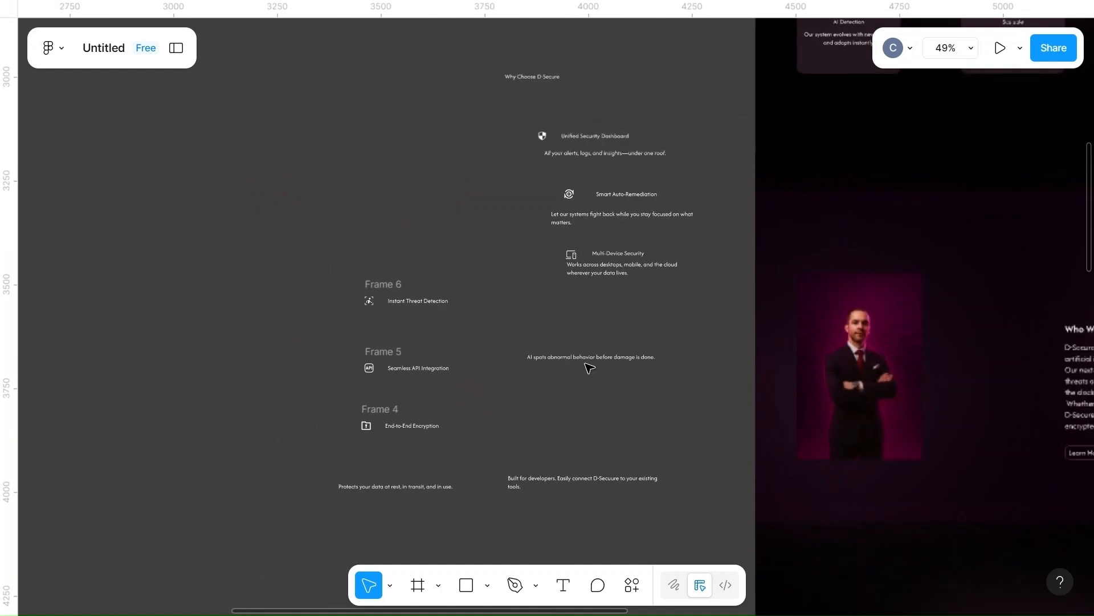
pyautogui.moveTo(587, 359); pyautogui.dragTo(436, 321)
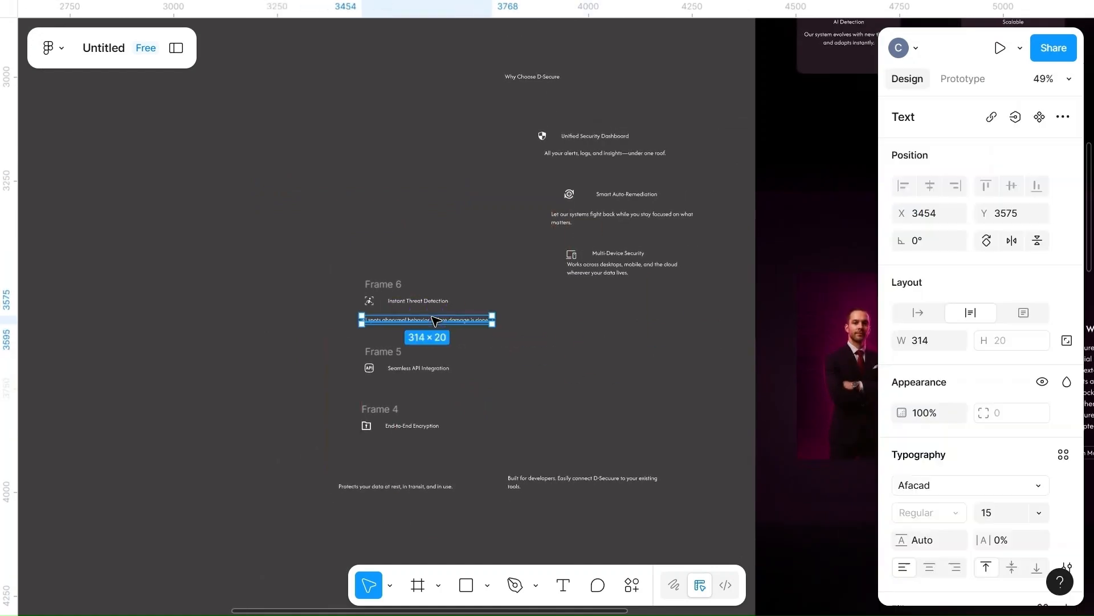
pyautogui.keyDown('ctrl'); pyautogui.scroll(5, 436, 321); pyautogui.keyUp('ctrl')
pyautogui.click(345, 203)
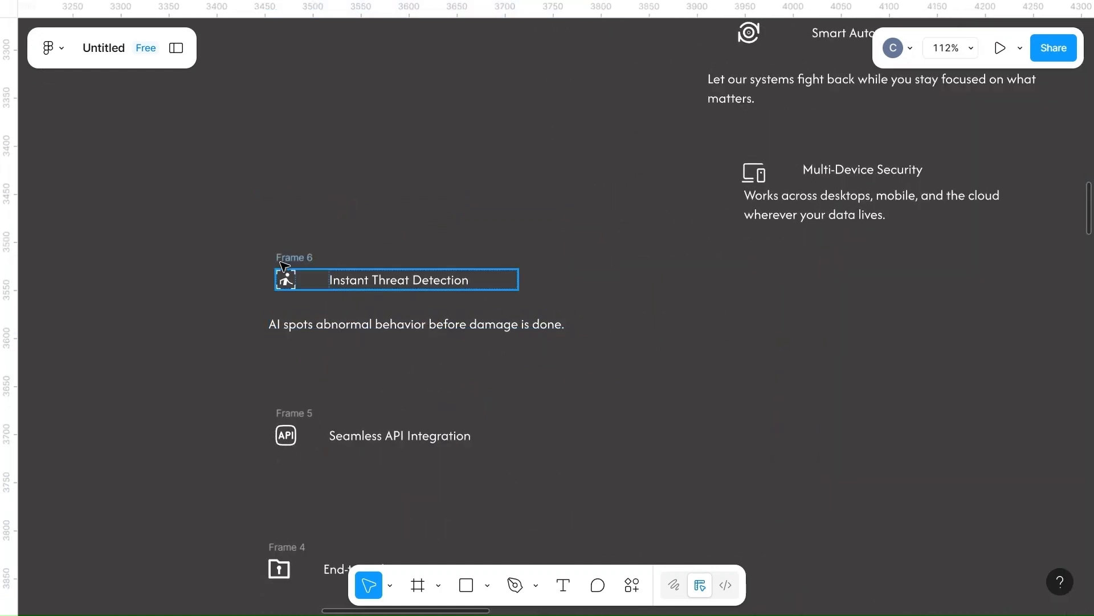
# - Left-align the Instant Threat Detection heading frame with its description and set the vertical spacing between them to 20
pyautogui.click(280, 261)
pyautogui.keyDown('shift'); pyautogui.click(340, 325); pyautogui.keyUp('shift')
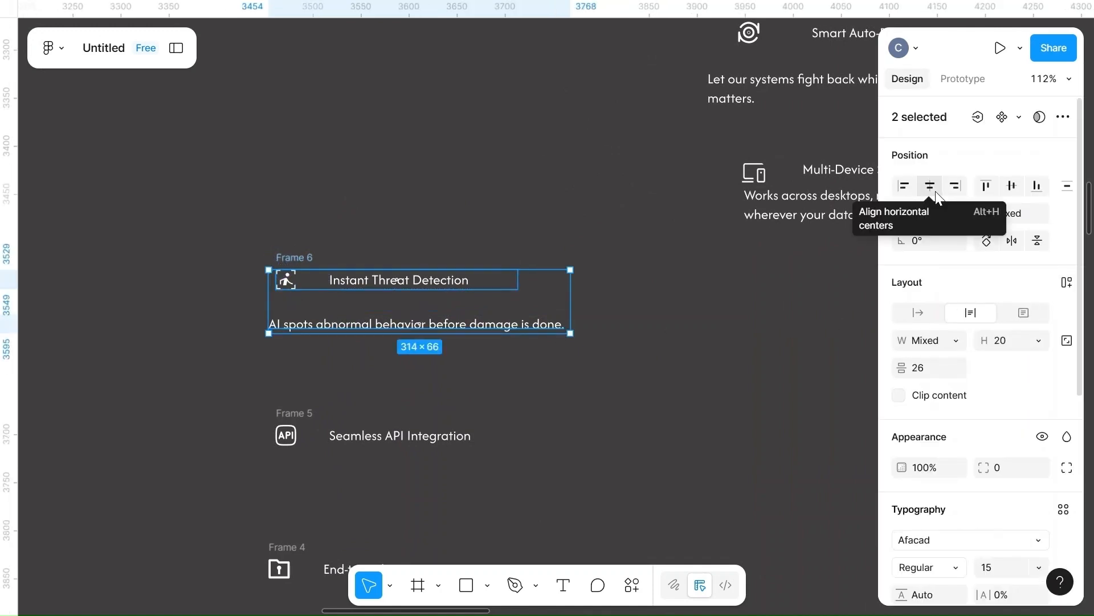
pyautogui.click(904, 188)
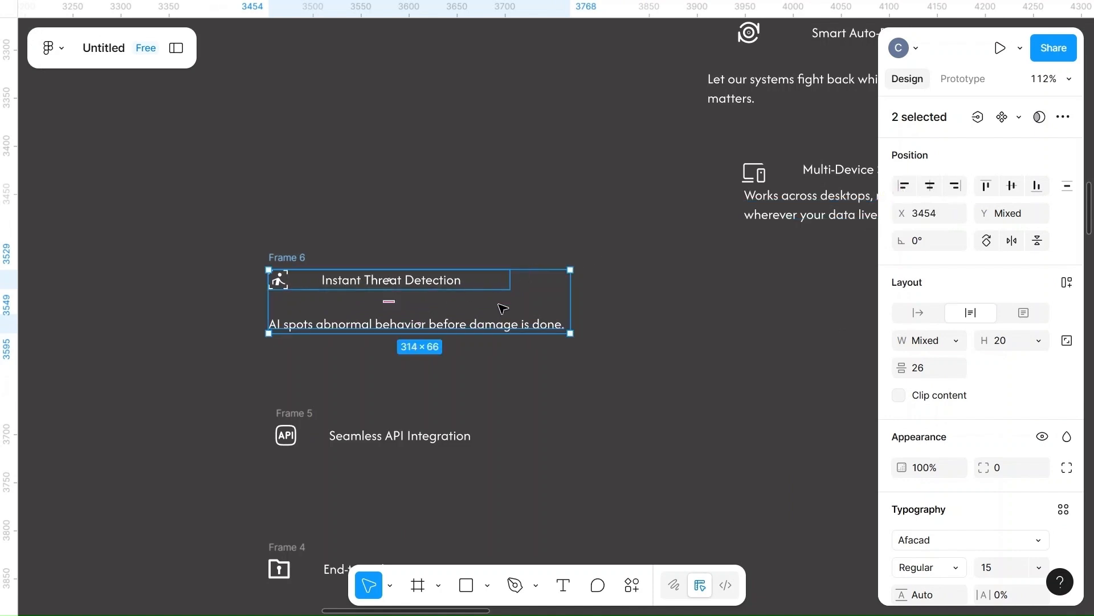
pyautogui.click(933, 371)
pyautogui.press('BackSpace')
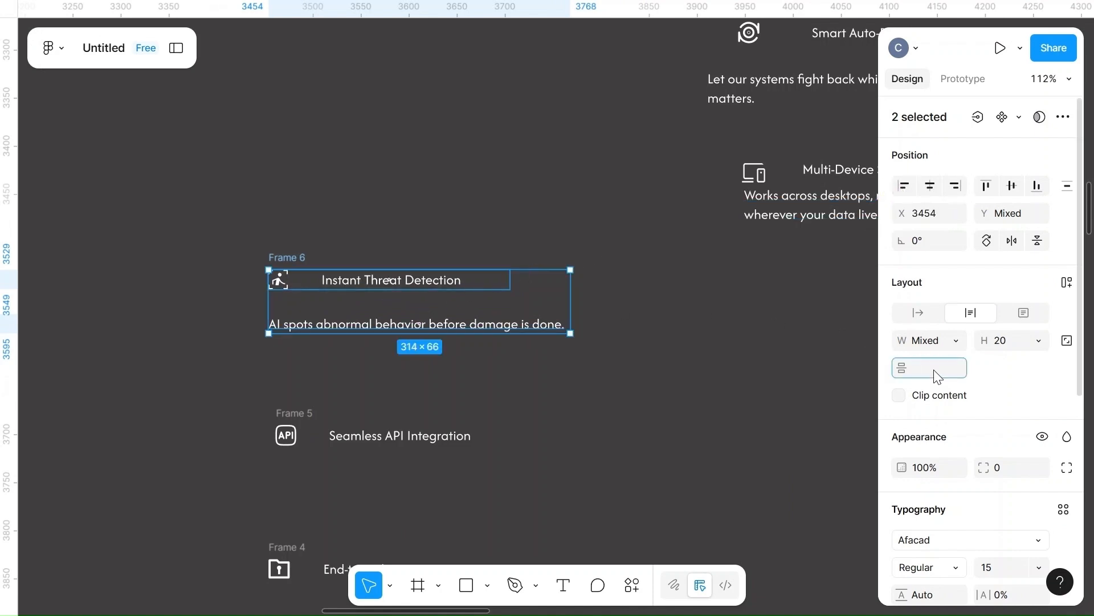
pyautogui.click(536, 323)
# - Wrap the Instant Threat Detection heading frame and its description in a vertical auto layout frame
pyautogui.click(284, 269)
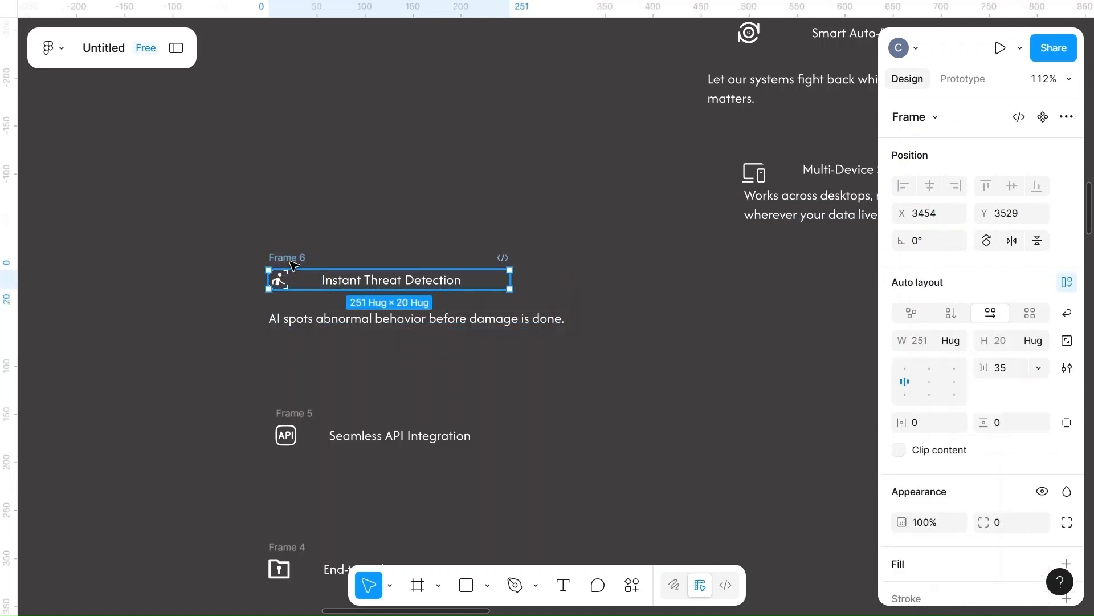
pyautogui.keyDown('shift'); pyautogui.click(291, 320); pyautogui.keyUp('shift')
pyautogui.rightClick(342, 311)
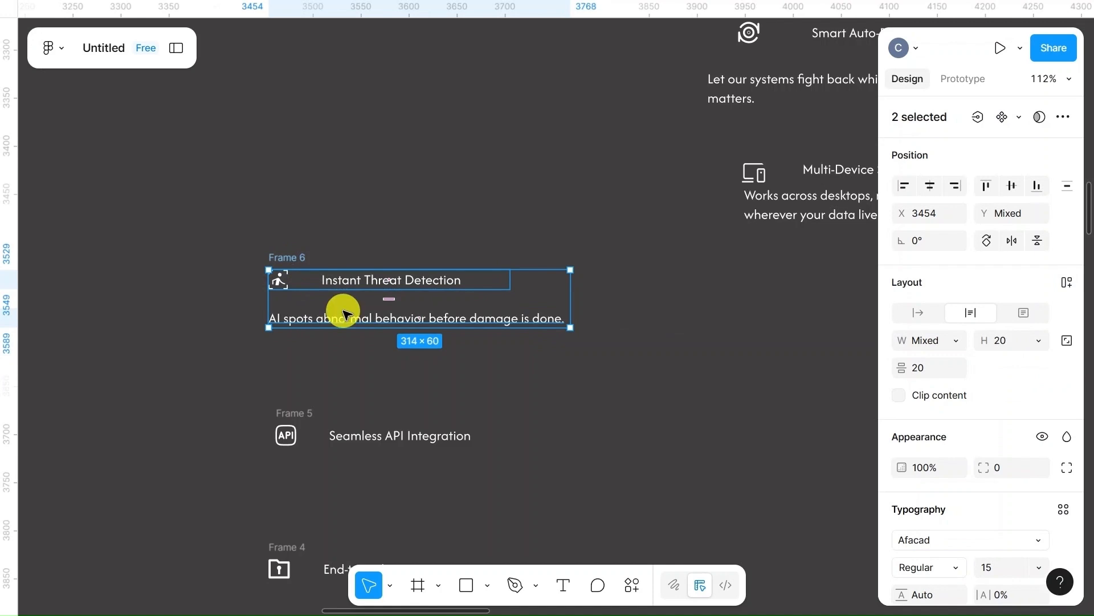
pyautogui.click(429, 389)
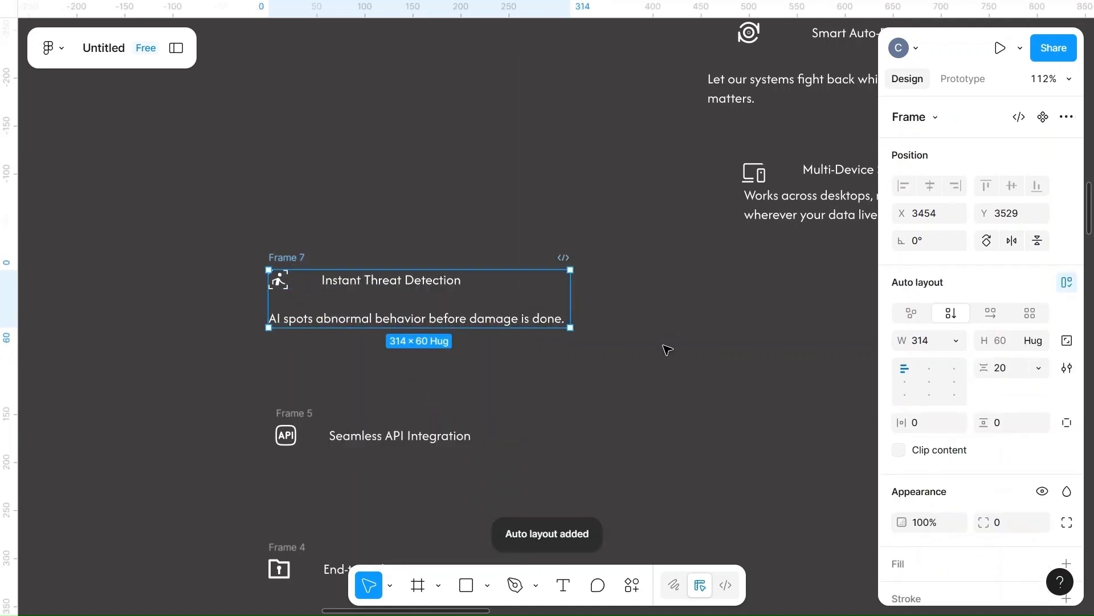
# - Move the "Built for developers" description directly below the Seamless API Integration heading
pyautogui.scroll(-2, 665, 347)
pyautogui.scroll(-2, 517, 420)
pyautogui.scroll(-3, 518, 420)
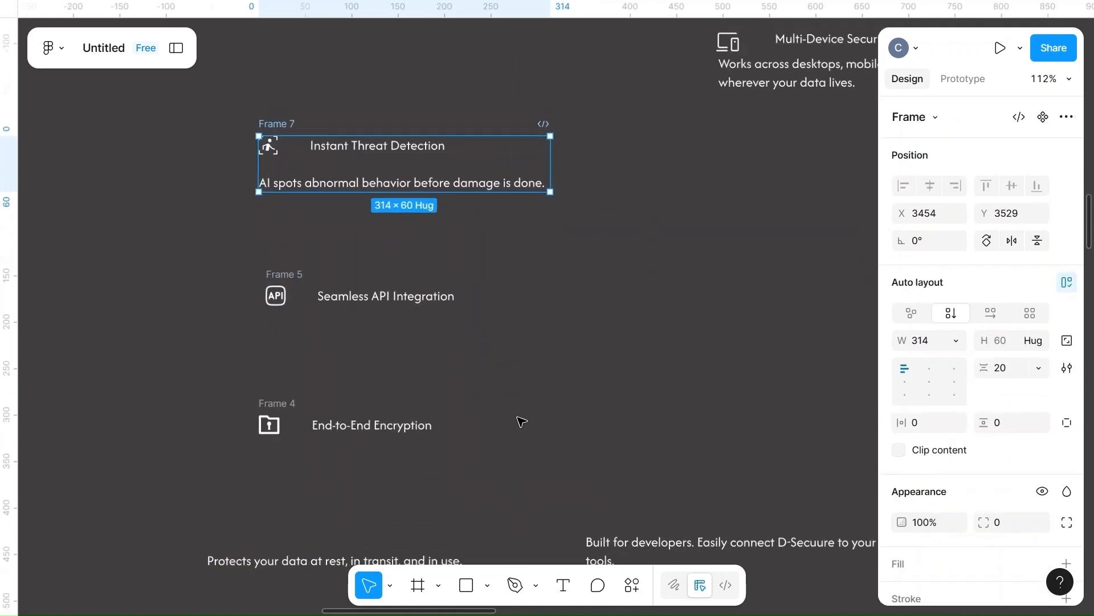
pyautogui.moveTo(601, 514); pyautogui.dragTo(371, 350)
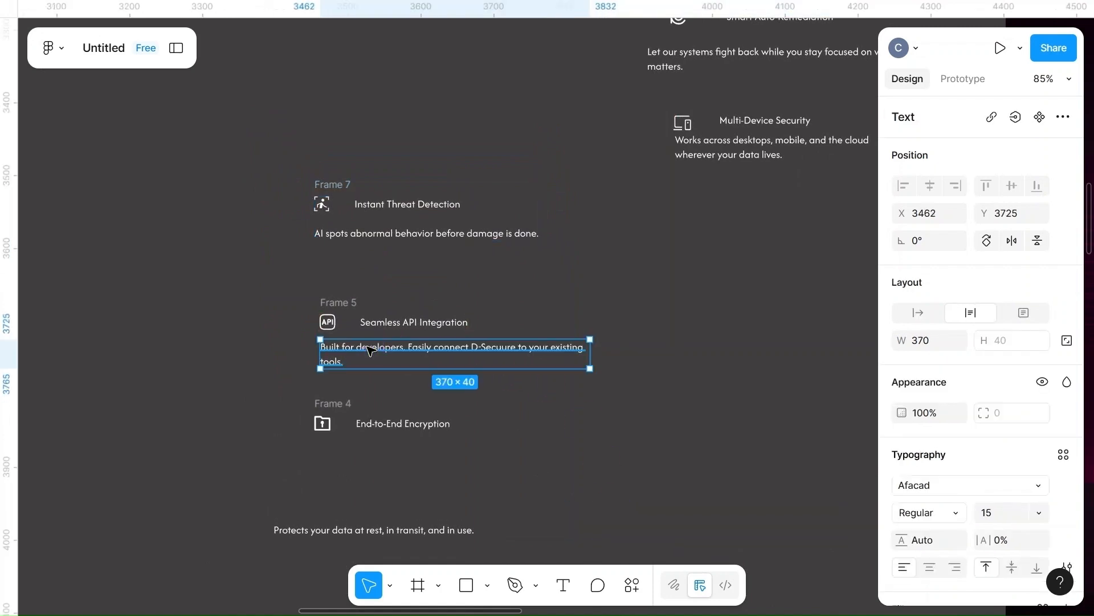
# - Left-align the Seamless API Integration heading frame with its description and set the vertical spacing between them to 20
pyautogui.keyDown('shift'); pyautogui.click(336, 321); pyautogui.keyUp('shift')
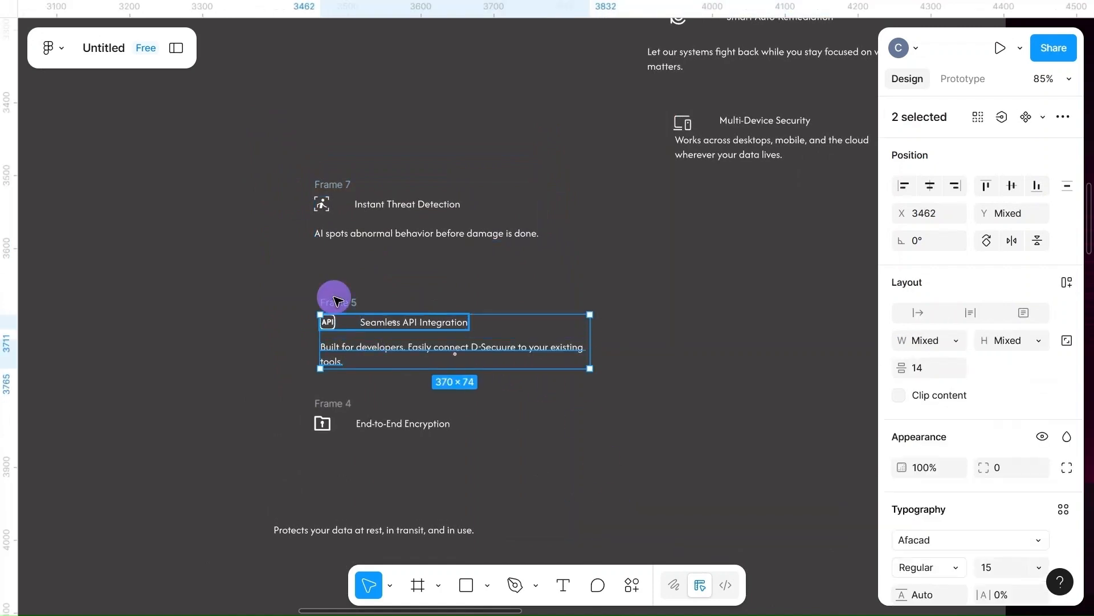
pyautogui.click(900, 186)
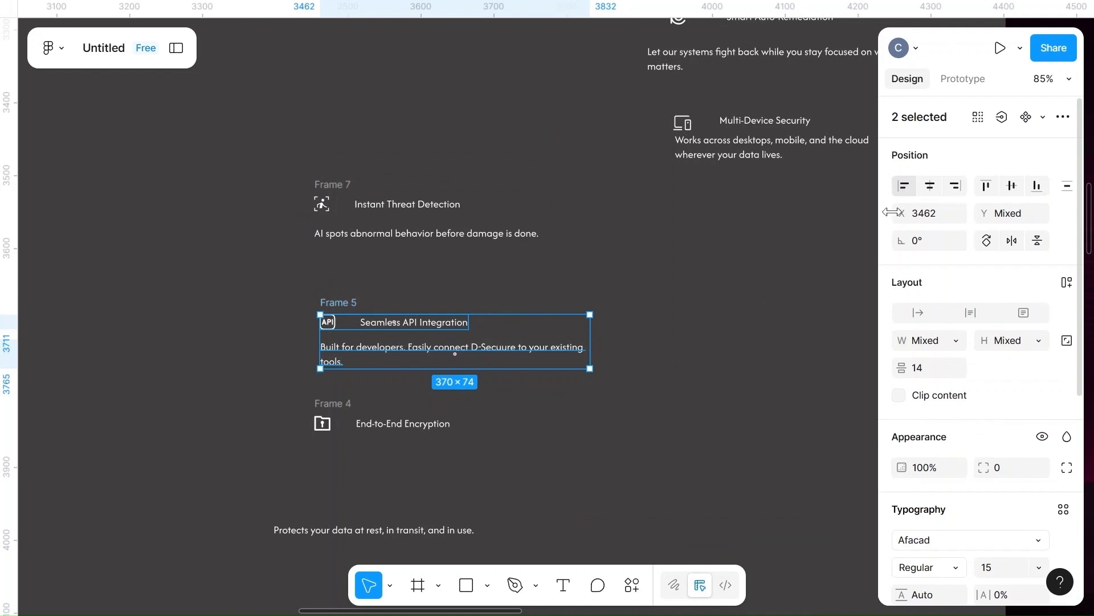
pyautogui.click(931, 370)
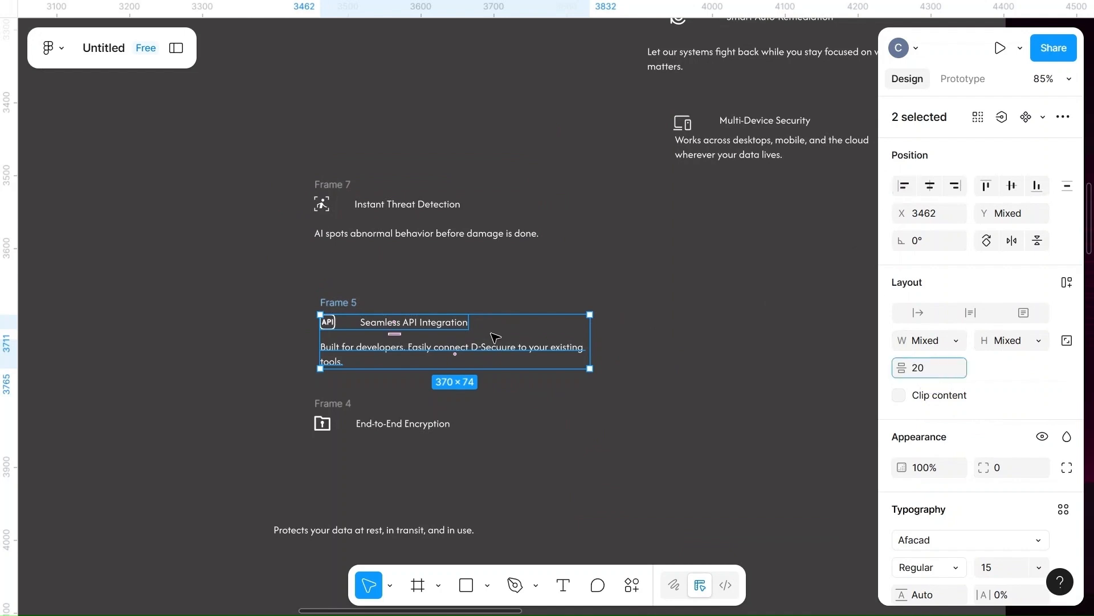
pyautogui.press('Return')
pyautogui.press('Escape')
# - Wrap the Seamless API Integration heading frame and its description in an auto layout frame
pyautogui.click(337, 303)
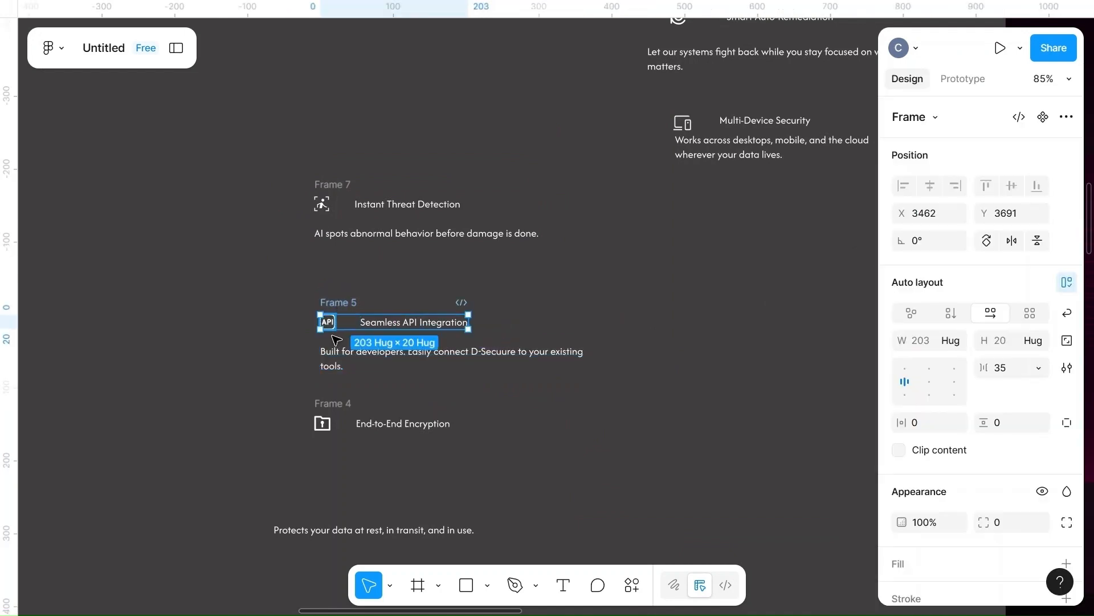
pyautogui.keyDown('shift'); pyautogui.click(336, 364); pyautogui.keyUp('shift')
pyautogui.rightClick(381, 348)
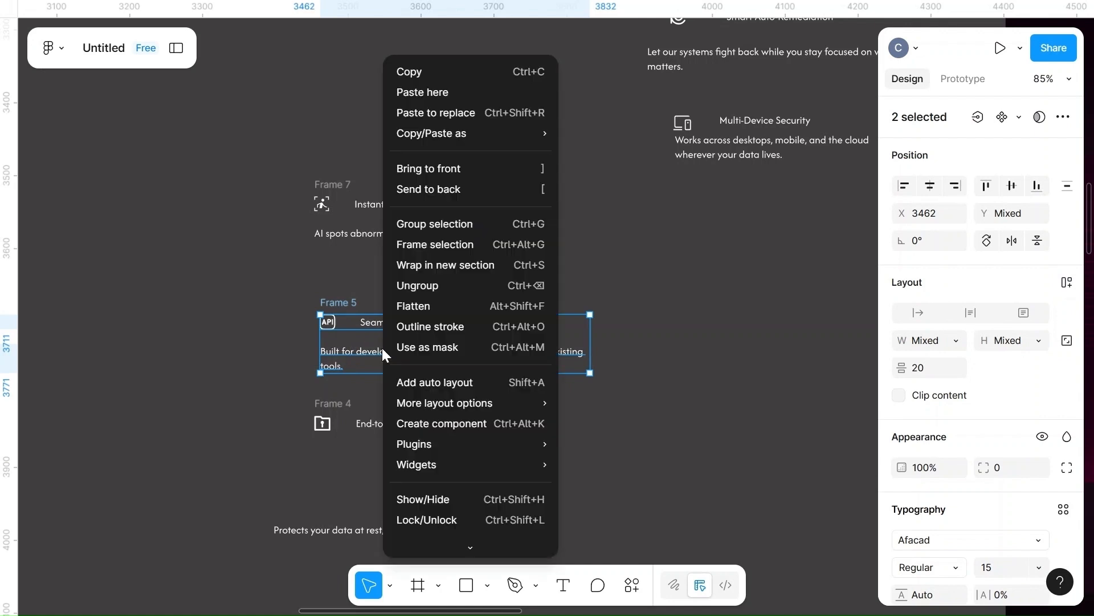
pyautogui.click(423, 380)
pyautogui.click(561, 420)
# - Move the text "Protects your data at rest, in transit, and in use." below the End-to-End Encryption heading and left-align its text
pyautogui.scroll(-2, 560, 420)
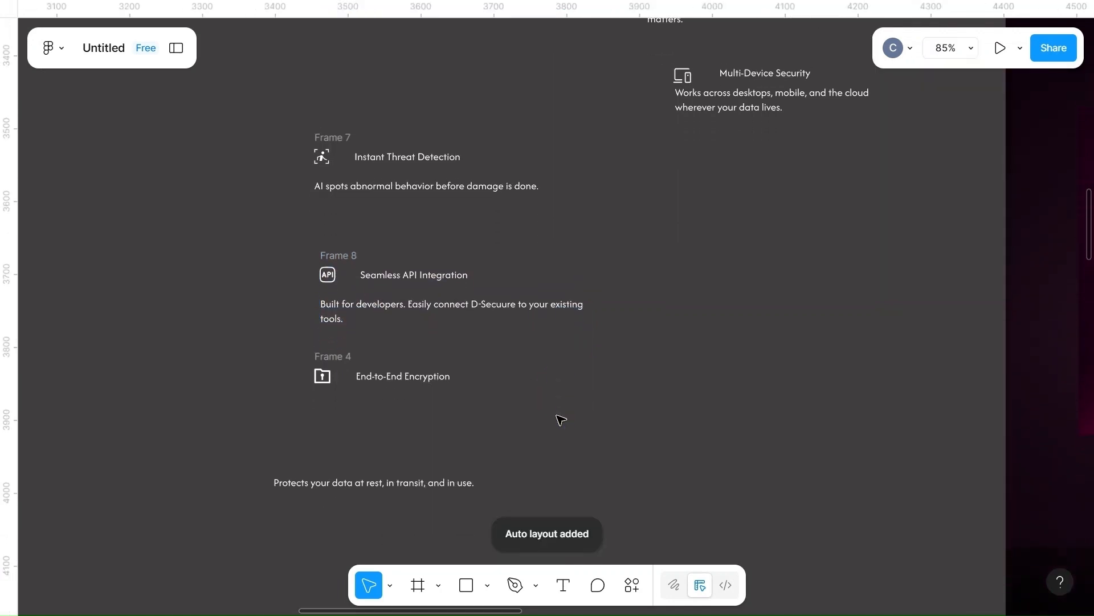
pyautogui.click(322, 482)
pyautogui.moveTo(323, 482); pyautogui.dragTo(367, 417)
pyautogui.click(904, 566)
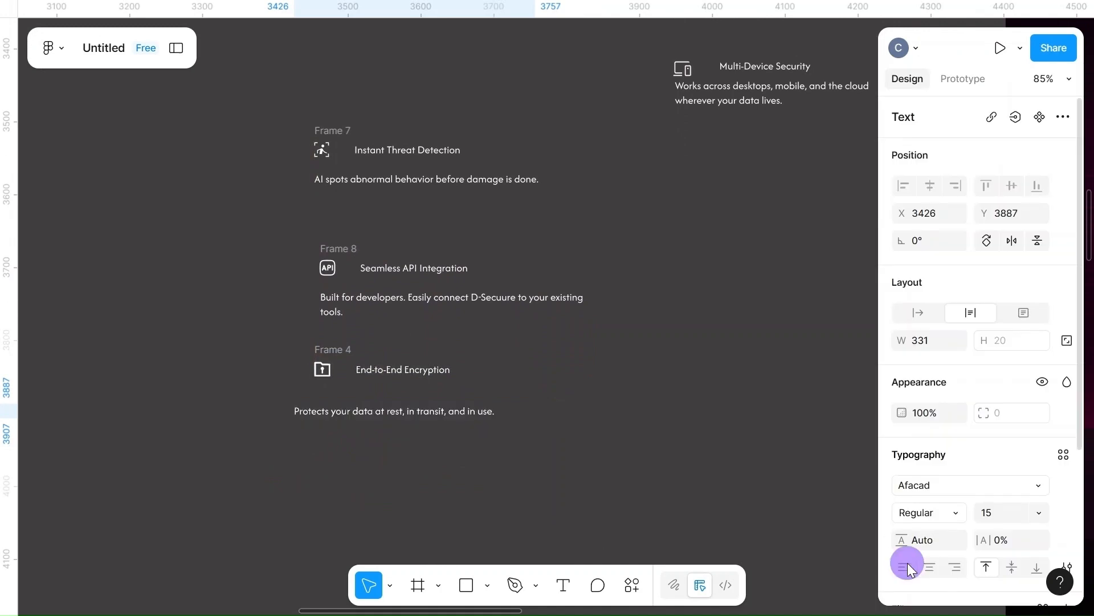
# - Left-align the End-to-End Encryption heading frame with its description and set the vertical spacing between them to 20
pyautogui.keyDown('shift'); pyautogui.click(328, 349); pyautogui.keyUp('shift')
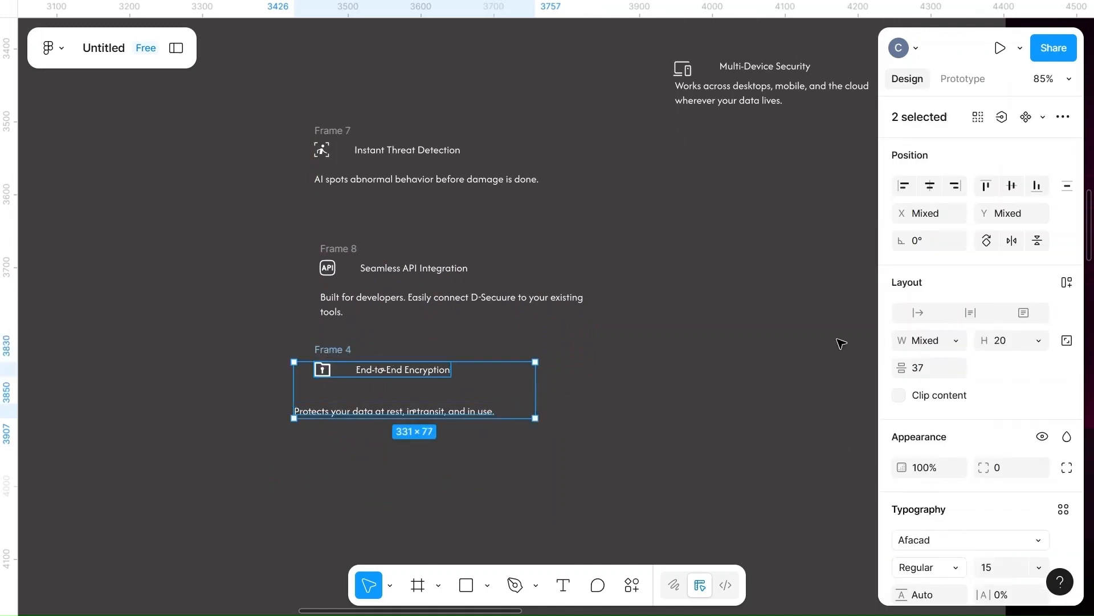
pyautogui.click(905, 187)
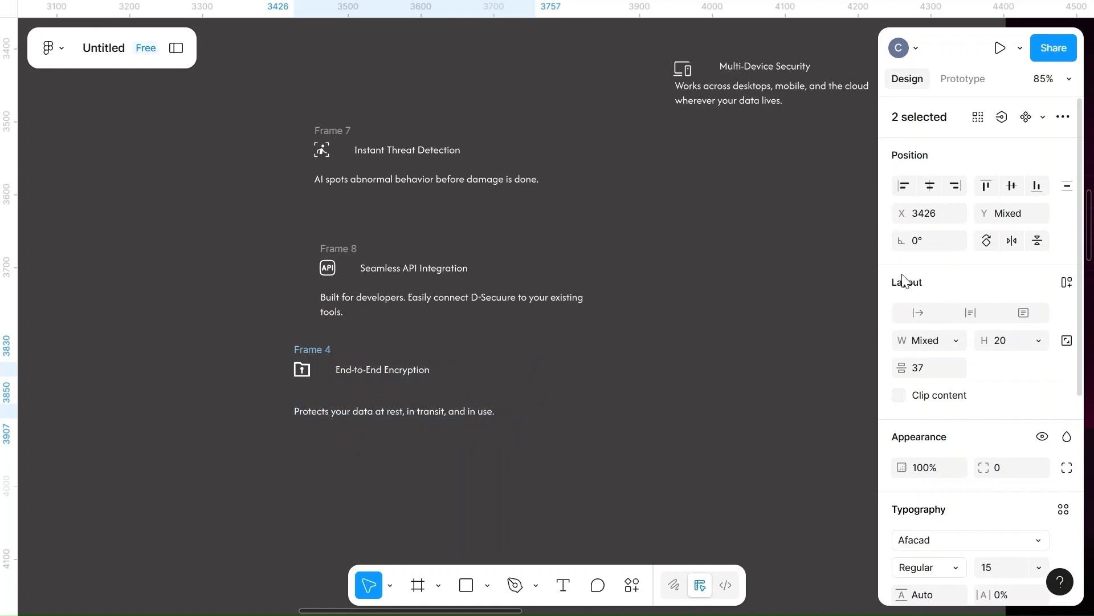
pyautogui.click(926, 368)
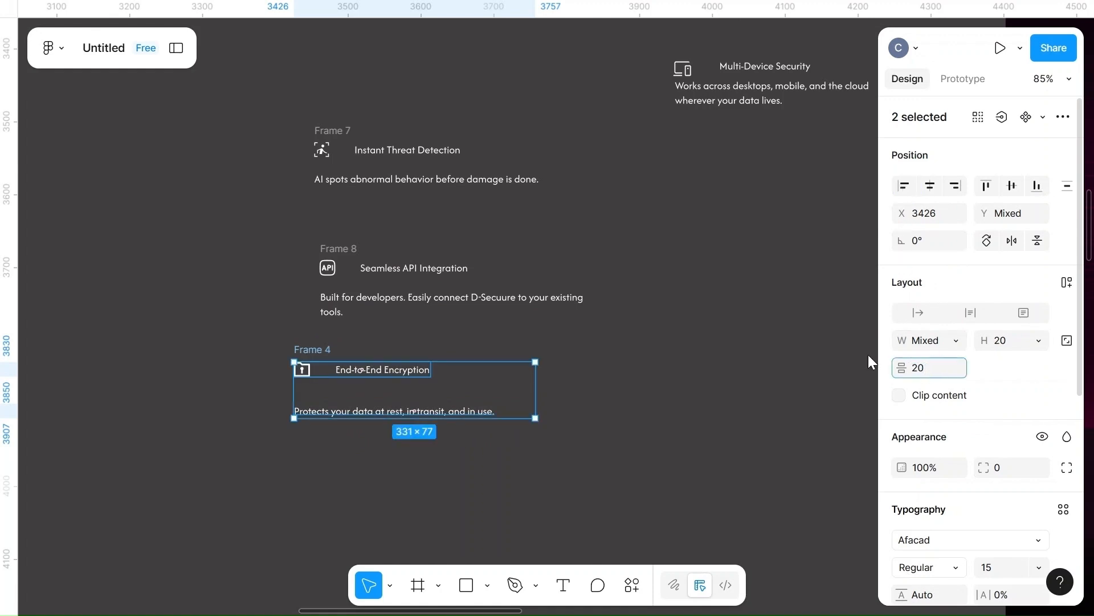
pyautogui.click(477, 381)
pyautogui.rightClick(477, 381)
pyautogui.click(377, 376)
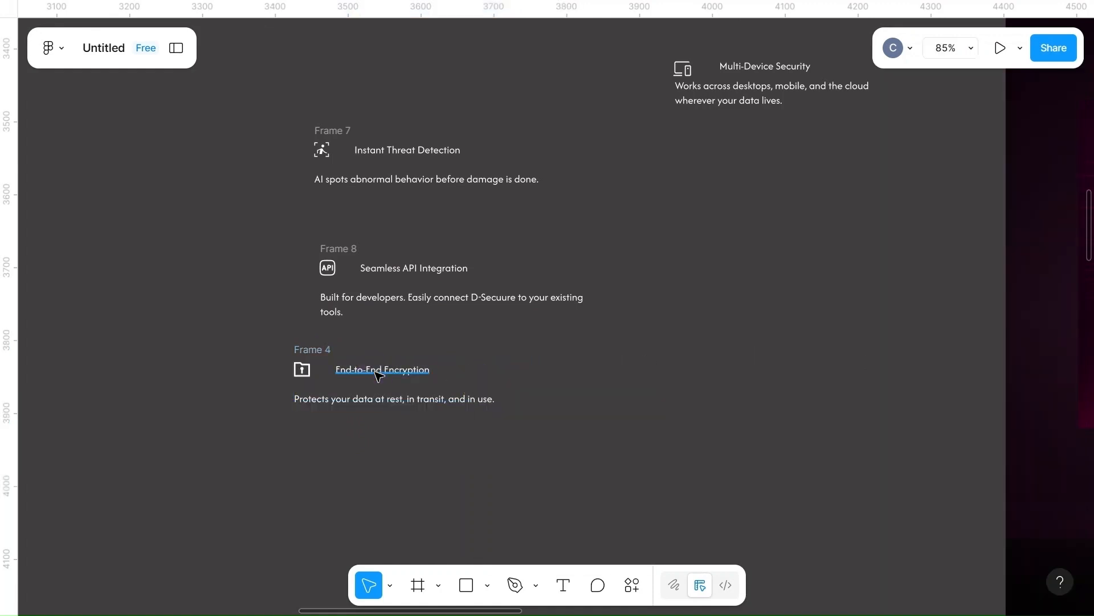
# - Wrap the End-to-End Encryption heading frame and its description in a vertical auto layout frame
pyautogui.click(319, 349)
pyautogui.keyDown('shift'); pyautogui.click(306, 405); pyautogui.keyUp('shift')
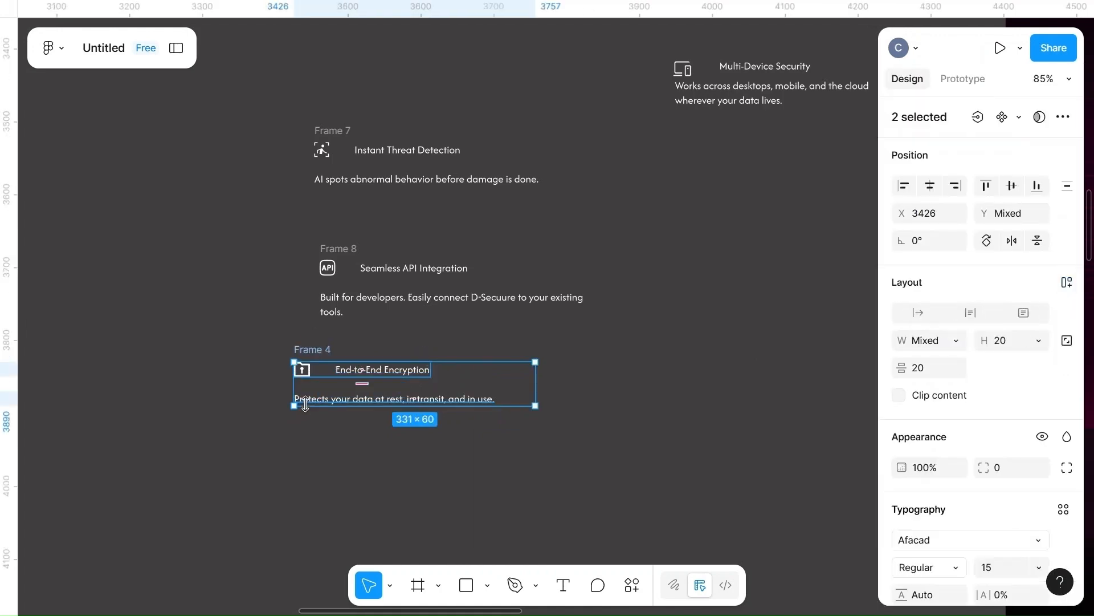
pyautogui.rightClick(412, 384)
pyautogui.click(454, 382)
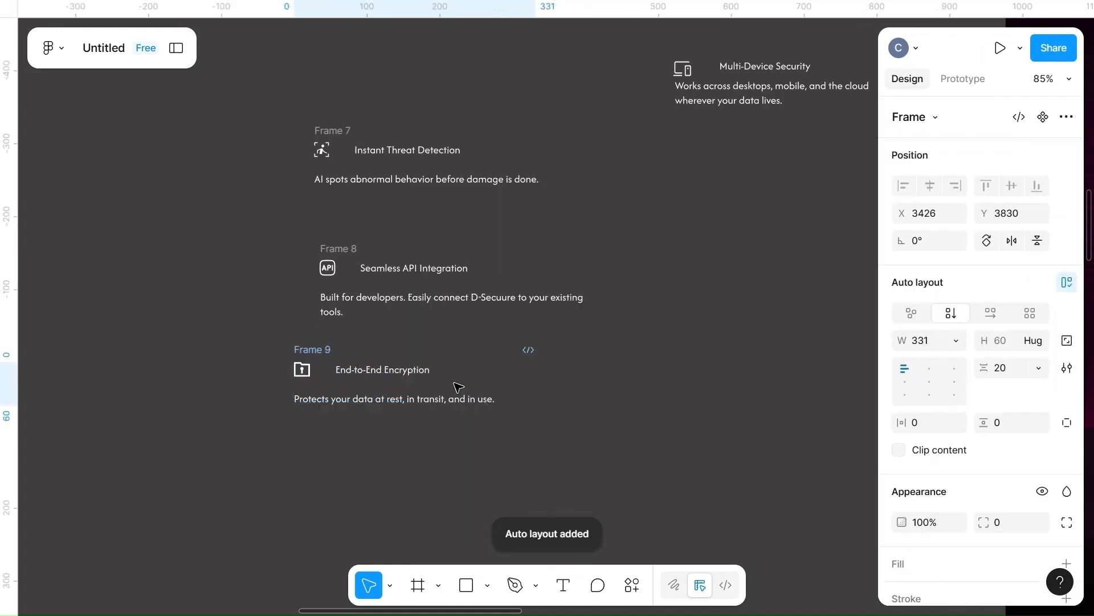
pyautogui.click(605, 405)
# - Move the Instant Threat Detection, Seamless API Integration and End-to-End Encryption frames into one stacked column with matching left edges
pyautogui.scroll(-3, 606, 405)
pyautogui.hscroll(1, 605, 405)
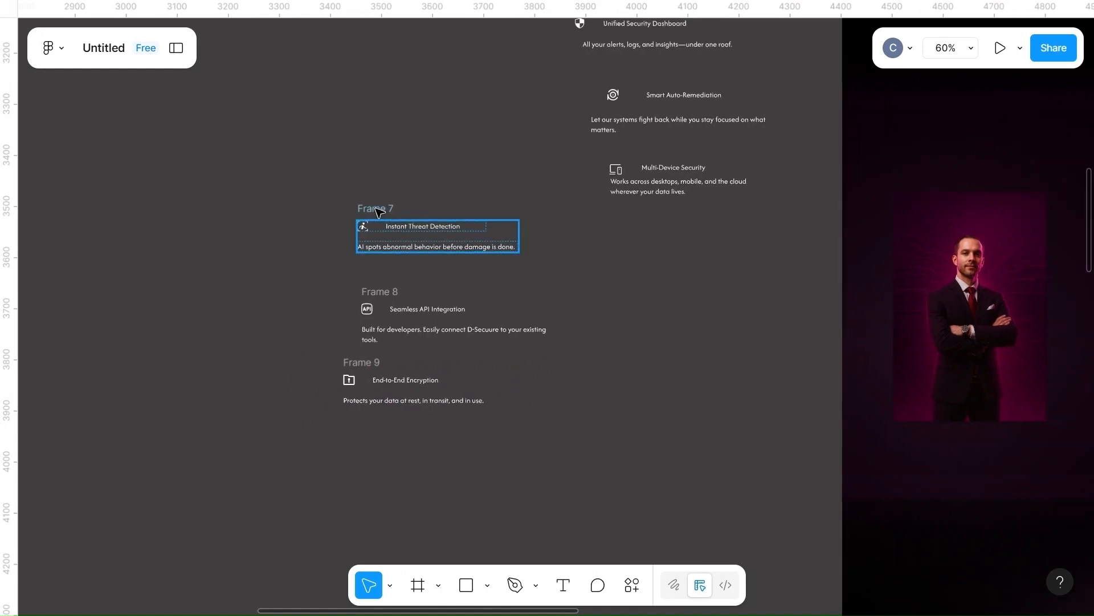
pyautogui.moveTo(376, 209); pyautogui.dragTo(328, 196)
pyautogui.moveTo(380, 293); pyautogui.dragTo(325, 247)
pyautogui.moveTo(361, 363); pyautogui.dragTo(330, 317)
pyautogui.click(566, 354)
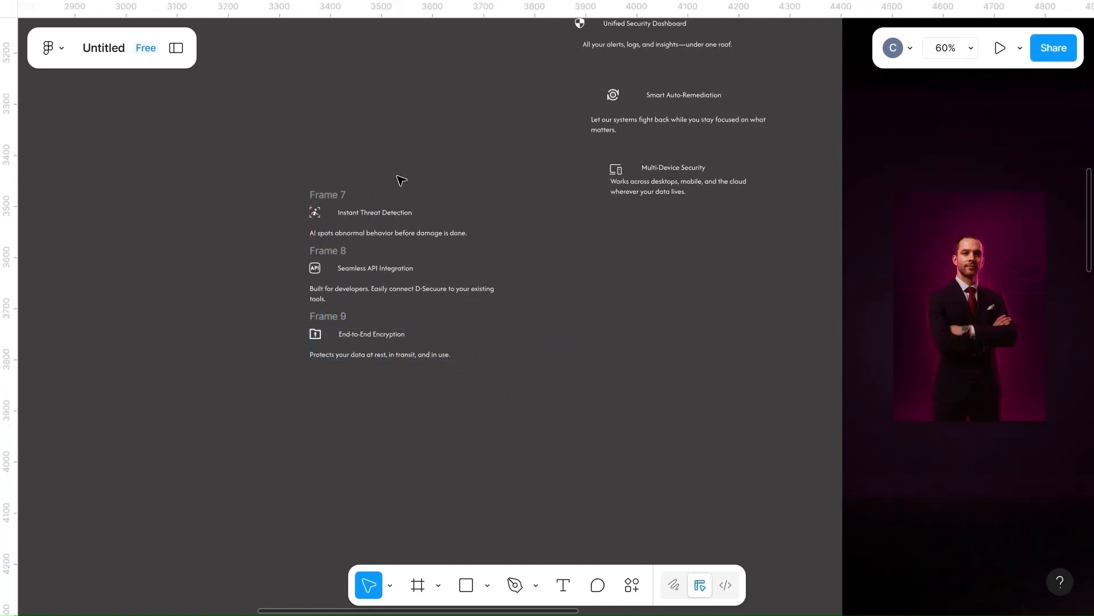
# - Left-align the Instant Threat Detection, Seamless API Integration and End-to-End Encryption frames and set their vertical spacing to 30
pyautogui.moveTo(288, 142); pyautogui.dragTo(646, 418)
pyautogui.click(900, 188)
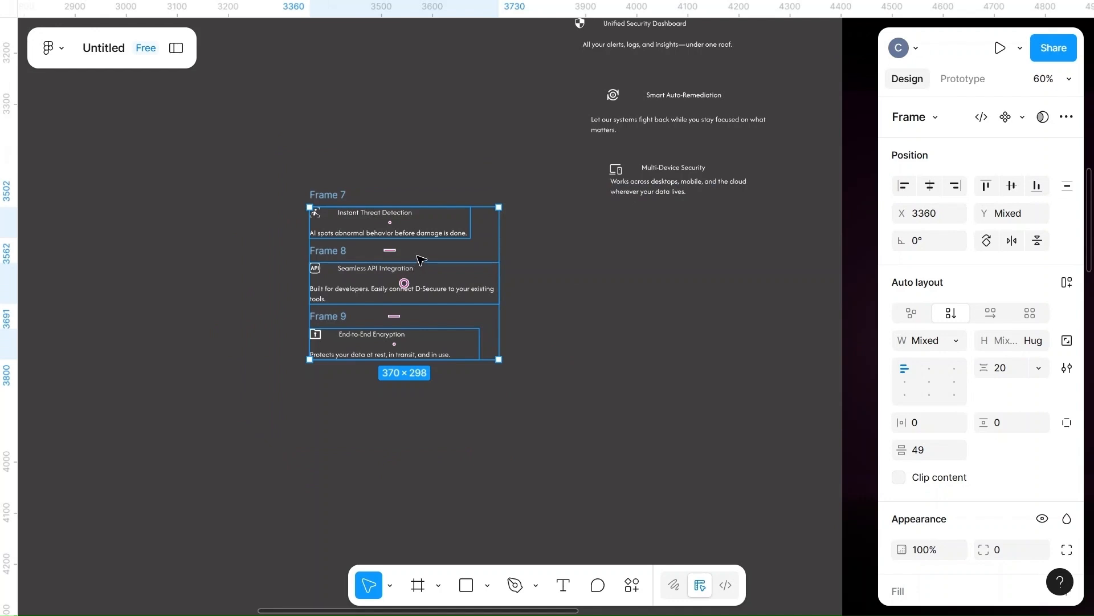
pyautogui.click(928, 451)
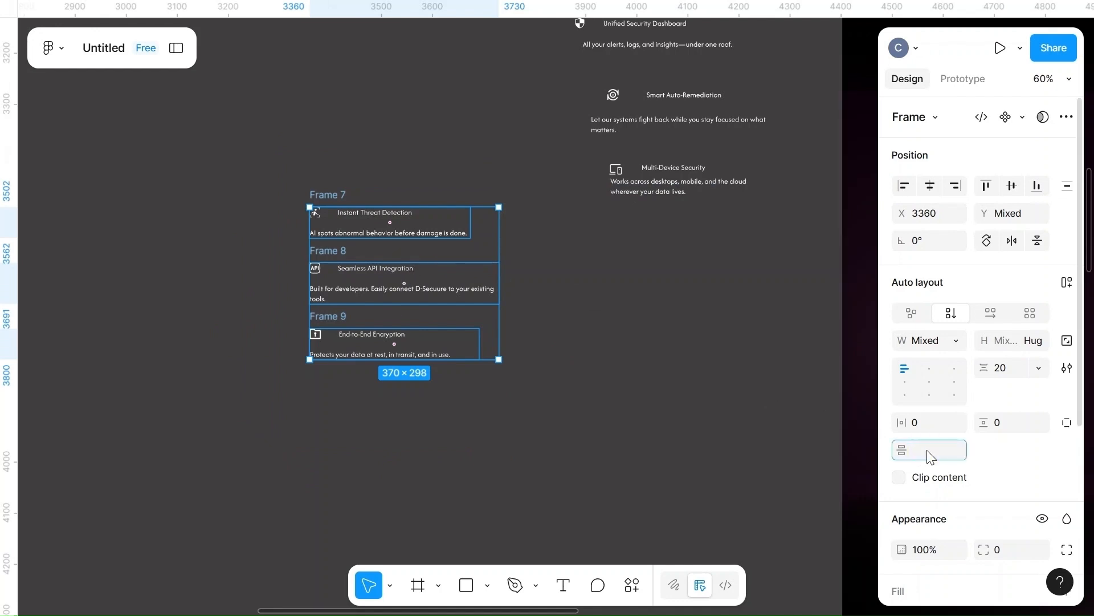
pyautogui.write('30')
pyautogui.click(628, 374)
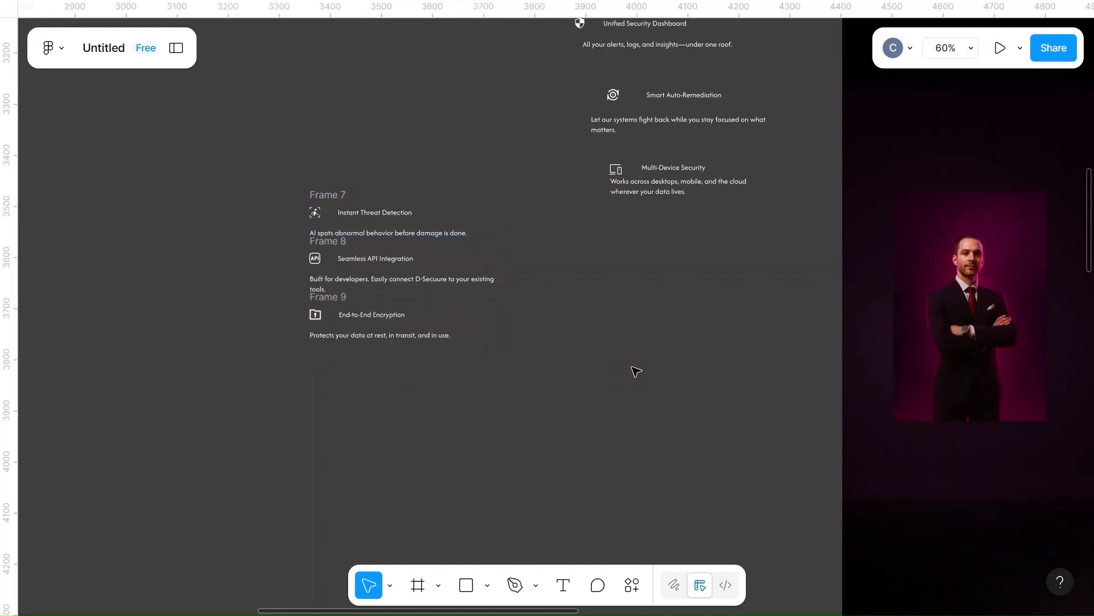
# - Add auto layout to the contents inside the Instant Threat Detection, Seamless API Integration and End-to-End Encryption frames
pyautogui.moveTo(300, 125); pyautogui.dragTo(510, 405)
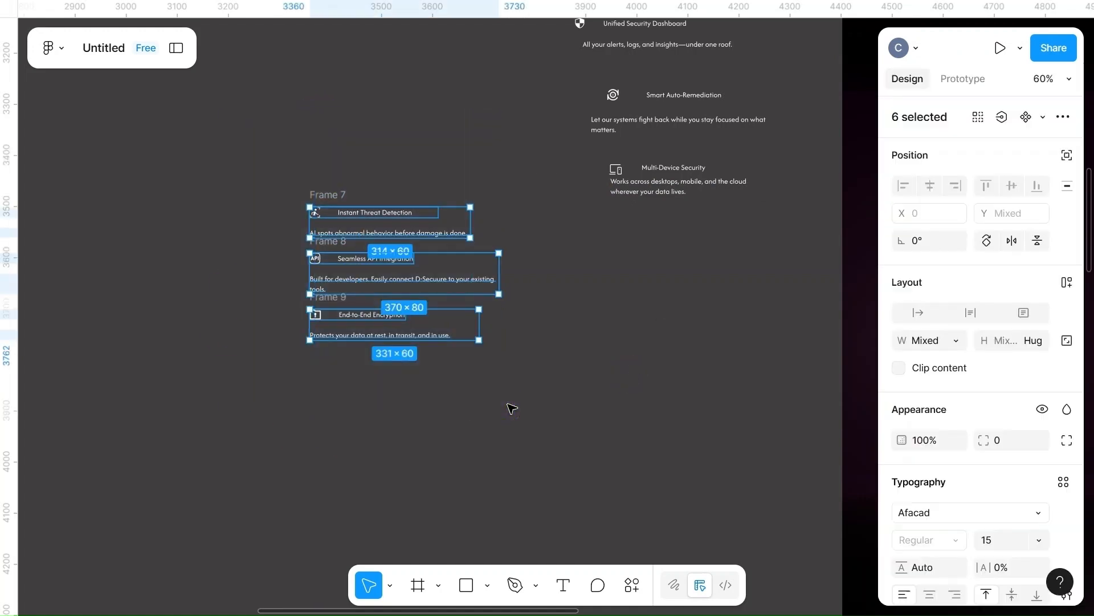
pyautogui.rightClick(421, 267)
pyautogui.click(459, 360)
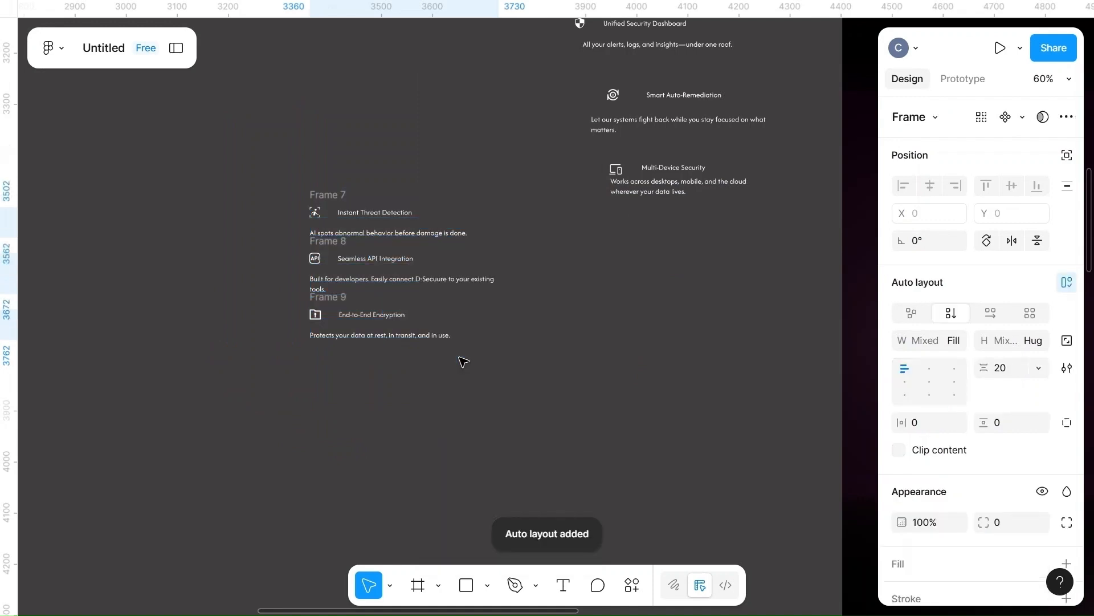
pyautogui.click(527, 383)
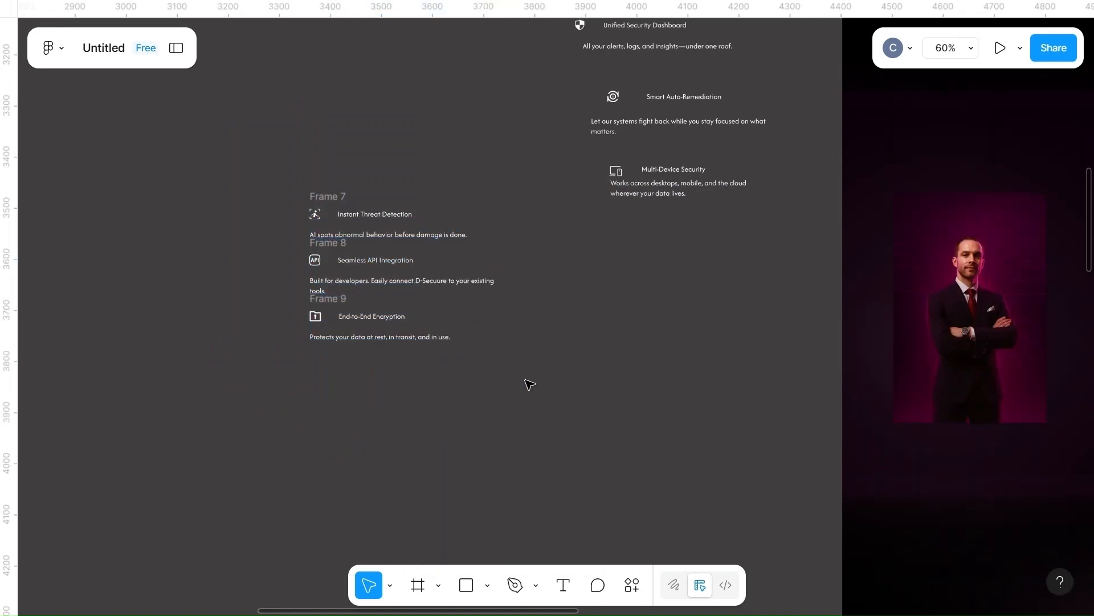
pyautogui.scroll(3, 529, 384)
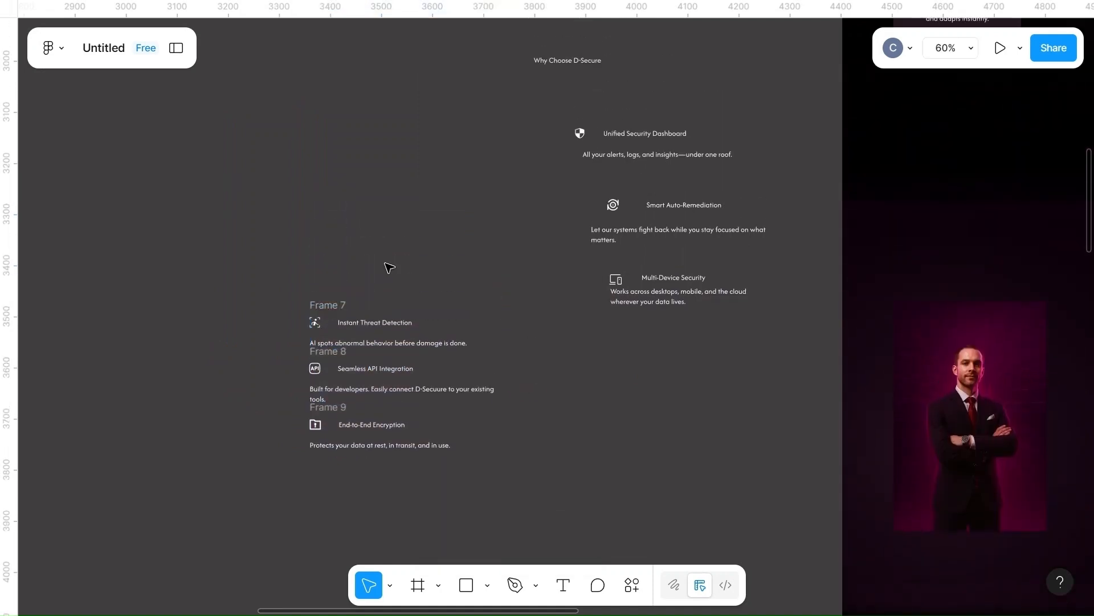
pyautogui.moveTo(317, 260); pyautogui.dragTo(466, 532)
pyautogui.rightClick(446, 376)
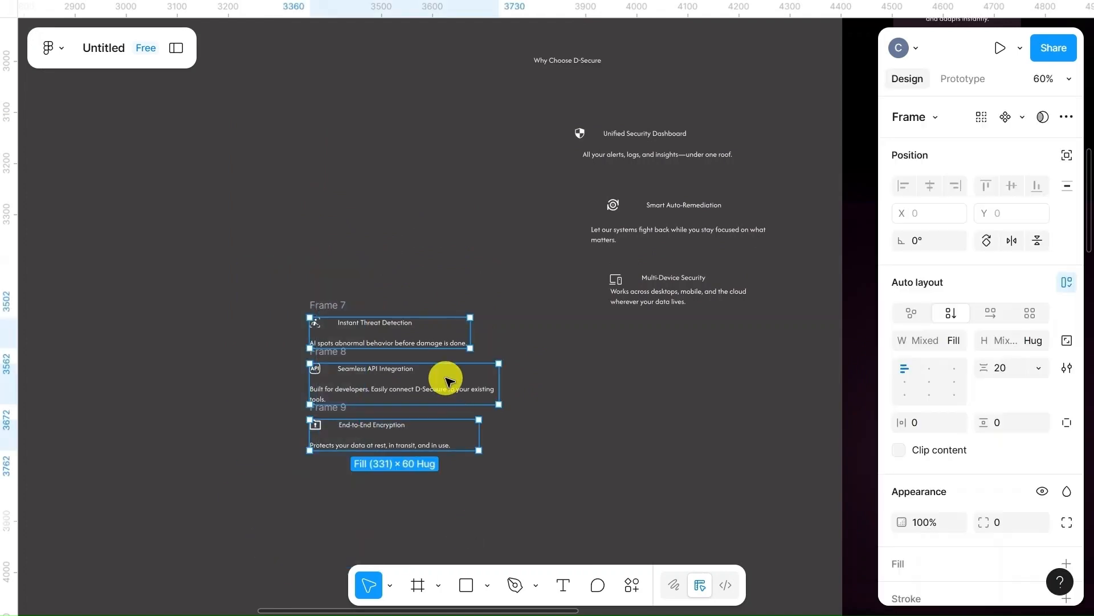
pyautogui.moveTo(528, 408)
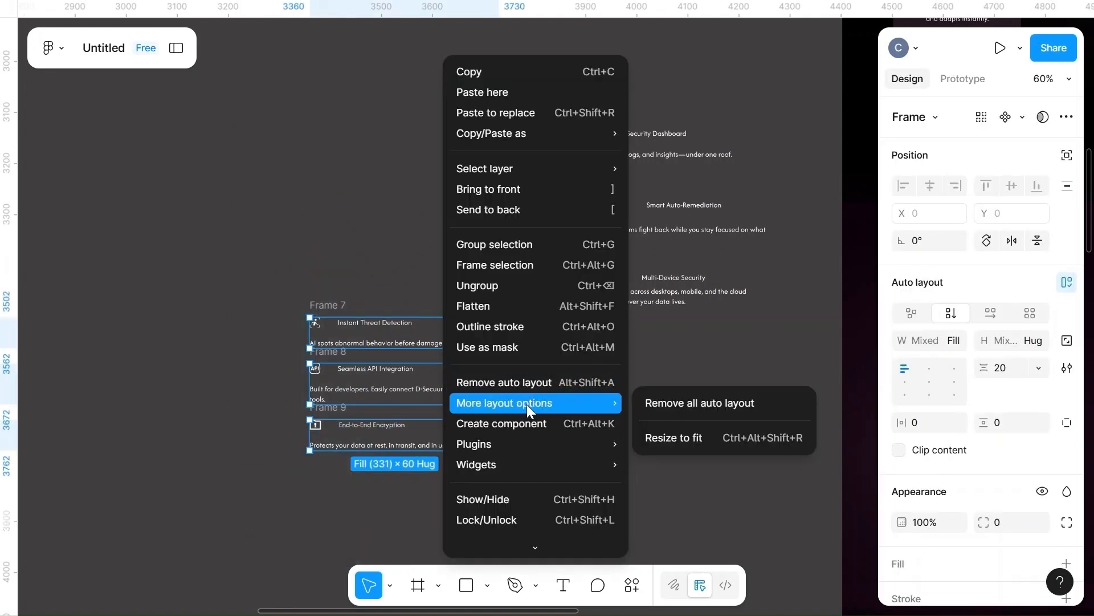
pyautogui.click(391, 254)
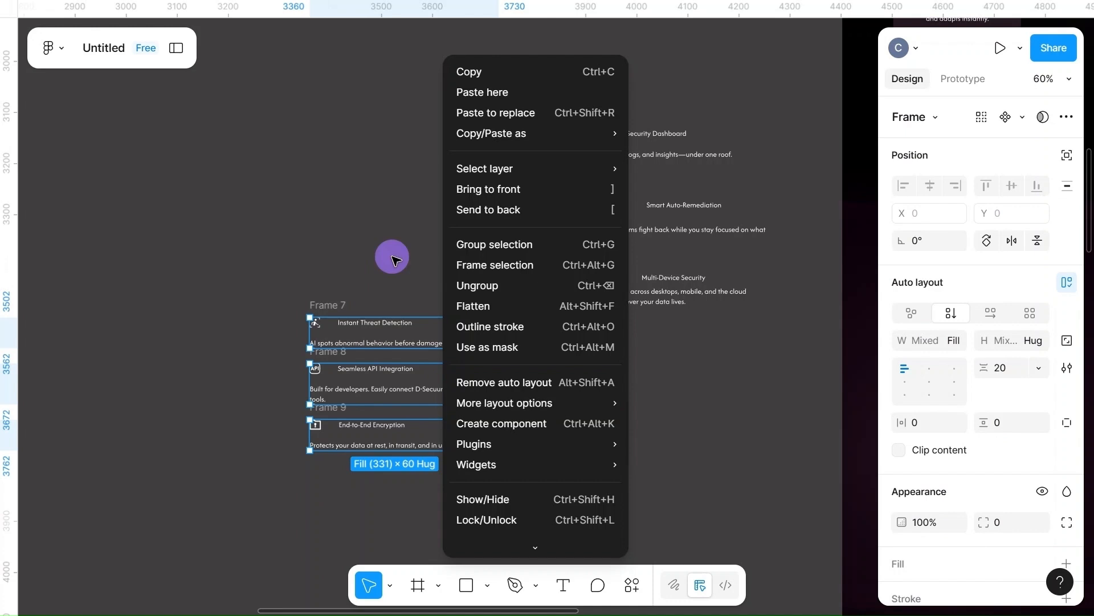
pyautogui.click(397, 260)
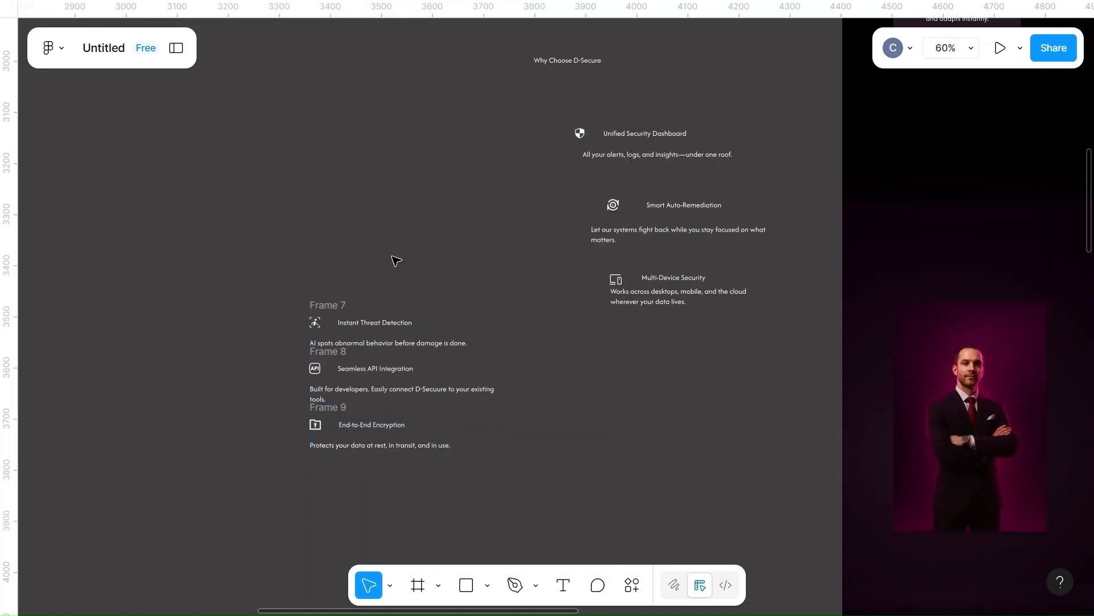
# - Group the Instant Threat Detection, Seamless API Integration and End-to-End Encryption frames into one column
pyautogui.moveTo(257, 347); pyautogui.dragTo(508, 479)
pyautogui.rightClick(433, 375)
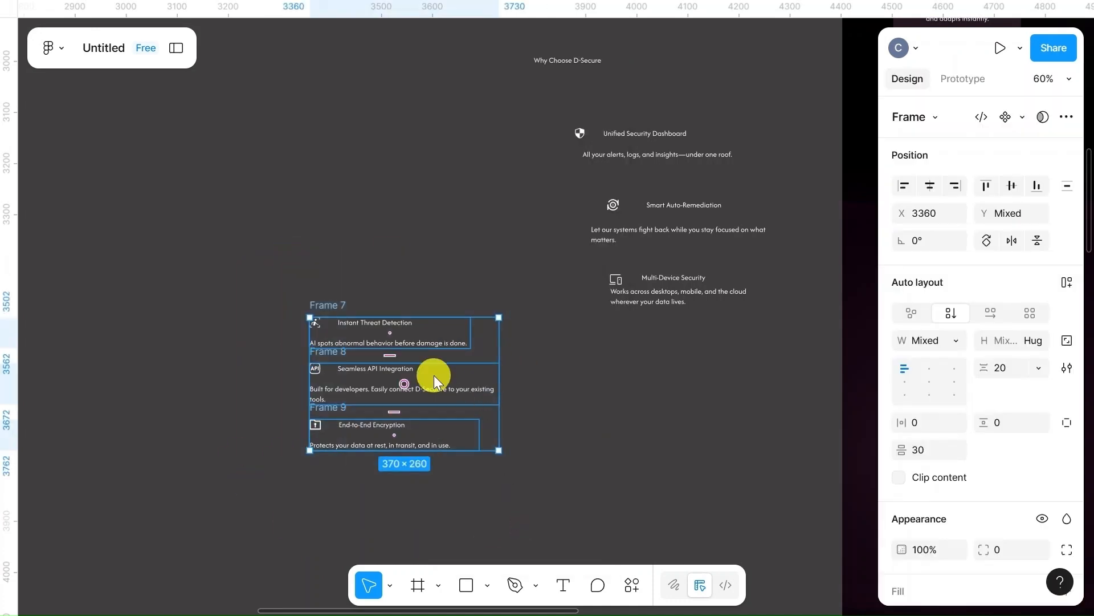
pyautogui.click(467, 264)
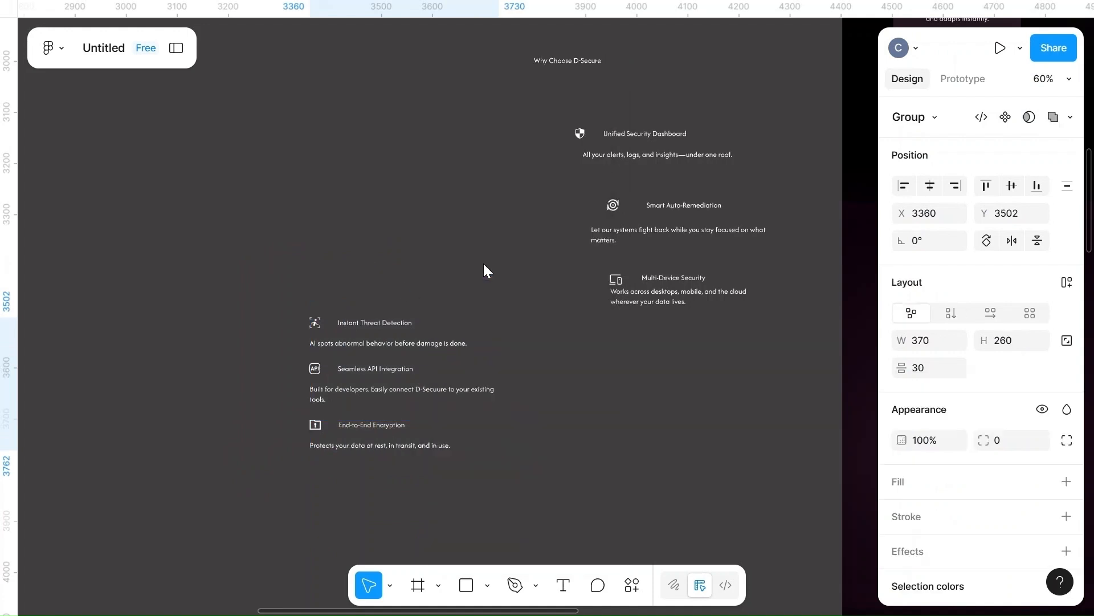
pyautogui.click(416, 279)
pyautogui.hscroll(3, 416, 278)
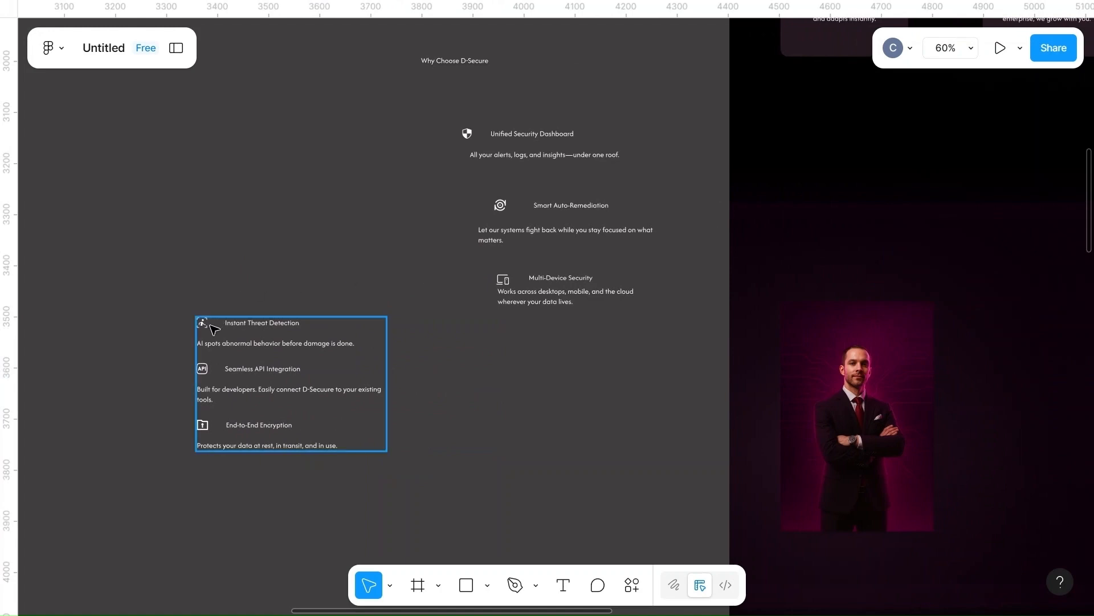
pyautogui.click(384, 205)
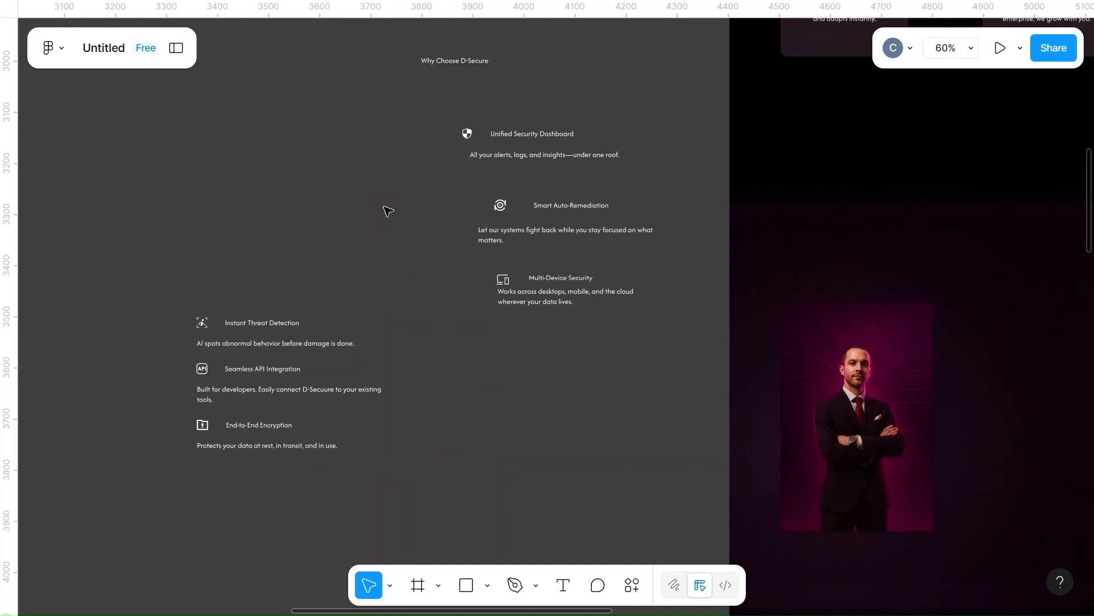
# - Left-align the Unified Security Dashboard heading text, set its spacing from the shield icon to 35 and center both vertically
pyautogui.scroll(2, 385, 210)
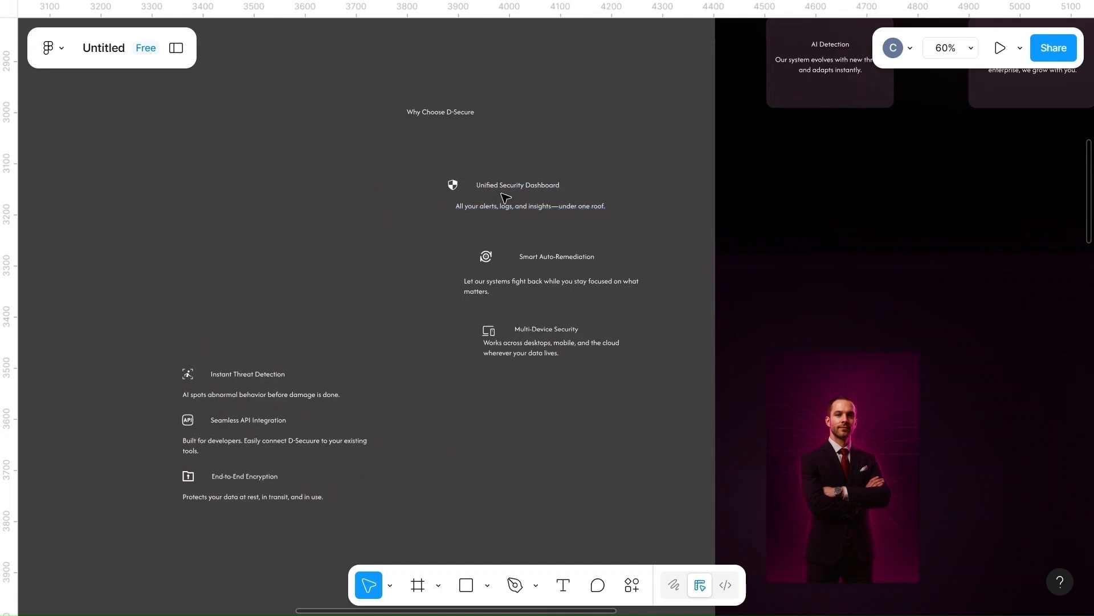
pyautogui.click(456, 187)
pyautogui.keyDown('shift'); pyautogui.click(532, 187); pyautogui.keyUp('shift')
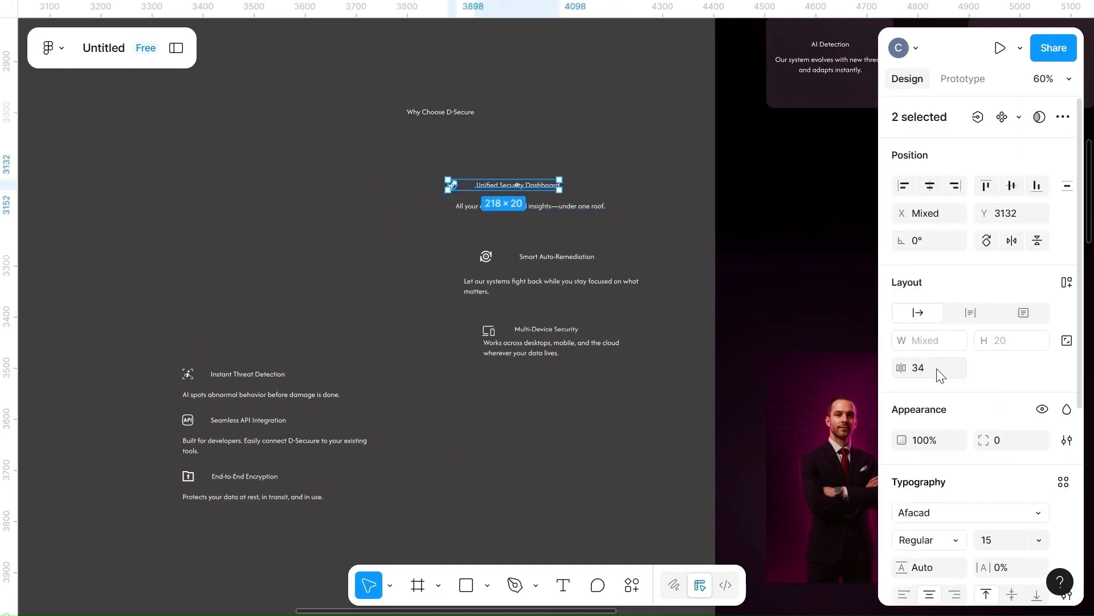
pyautogui.keyDown('shift'); pyautogui.click(456, 188); pyautogui.keyUp('shift')
pyautogui.click(456, 188)
pyautogui.keyDown('shift'); pyautogui.click(501, 186); pyautogui.keyUp('shift')
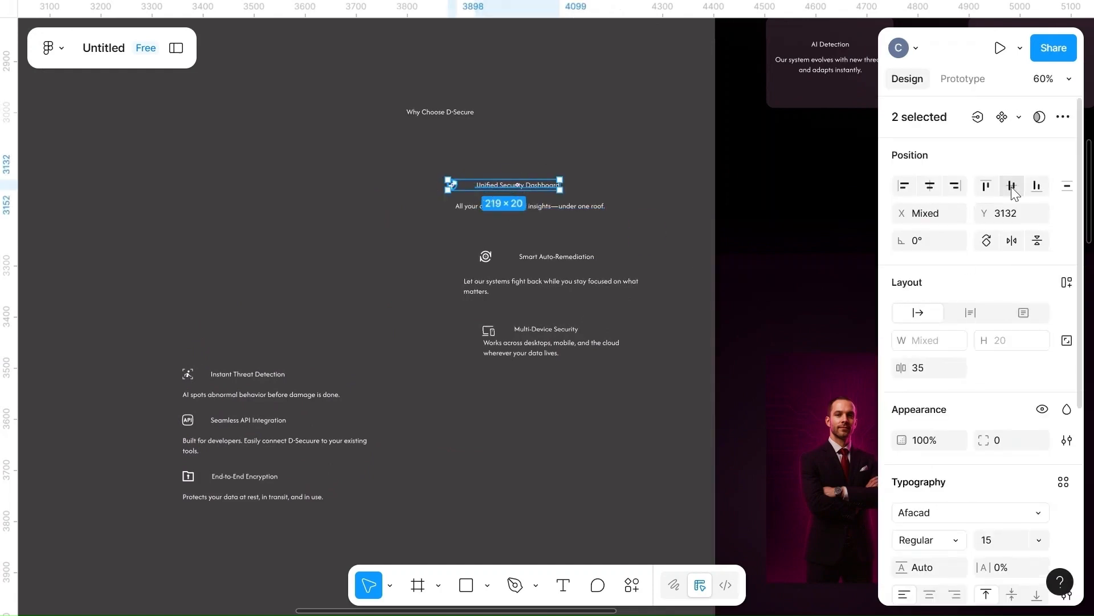
pyautogui.click(639, 228)
# - Wrap the shield icon and the Unified Security Dashboard heading in a horizontal auto layout frame
pyautogui.click(454, 185)
pyautogui.keyDown('shift'); pyautogui.click(484, 186); pyautogui.keyUp('shift')
pyautogui.rightClick(473, 186)
pyautogui.click(516, 366)
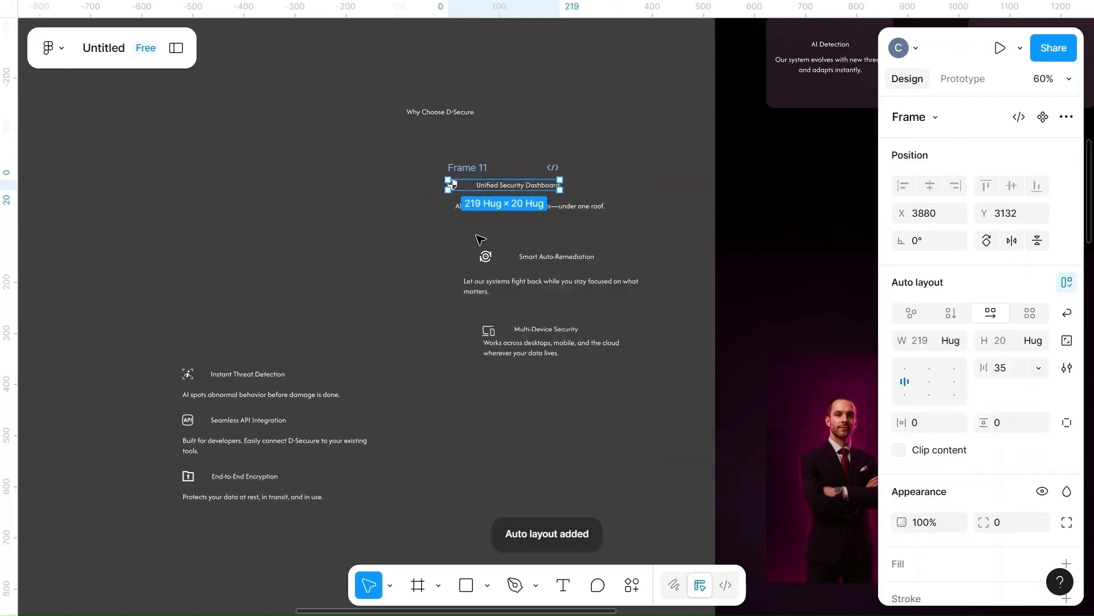
pyautogui.click(477, 241)
# - Left-align the Smart Auto-Remediation heading text and set the horizontal spacing between it and its icon to 35
pyautogui.hscroll(1, 473, 245)
pyautogui.click(453, 256)
pyautogui.keyDown('shift'); pyautogui.click(501, 258); pyautogui.keyUp('shift')
pyautogui.click(521, 257)
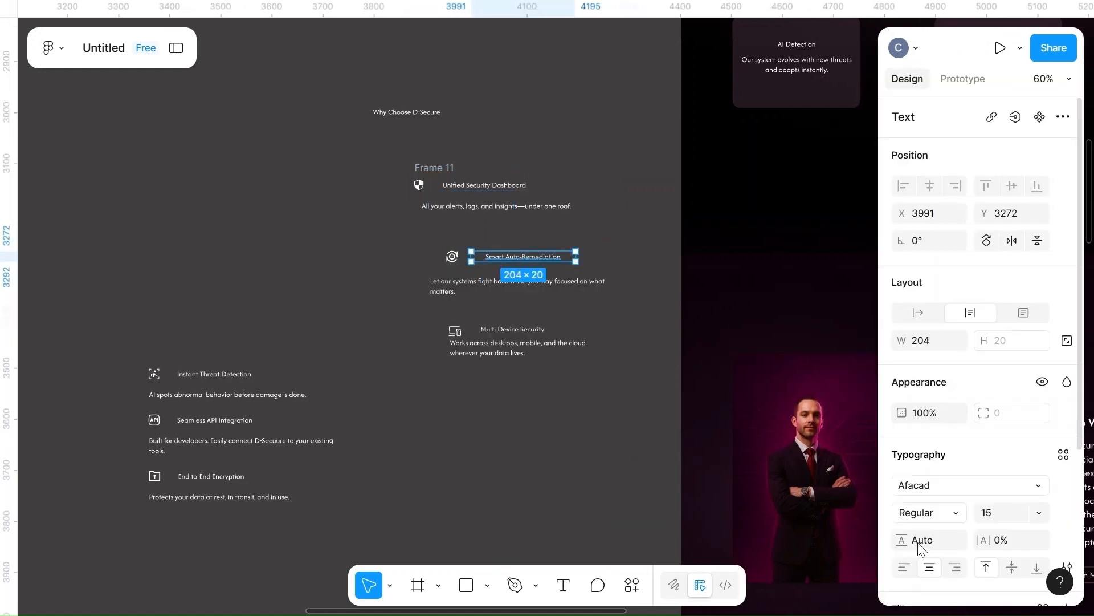
pyautogui.click(905, 567)
pyautogui.click(453, 257)
pyautogui.keyDown('shift'); pyautogui.click(495, 257); pyautogui.keyUp('shift')
pyautogui.click(926, 369)
pyautogui.write('35')
pyautogui.click(560, 187)
# - Wrap the Smart Auto-Remediation icon and heading in an auto layout frame
pyautogui.click(454, 252)
pyautogui.keyDown('shift'); pyautogui.click(501, 256); pyautogui.keyUp('shift')
pyautogui.rightClick(474, 257)
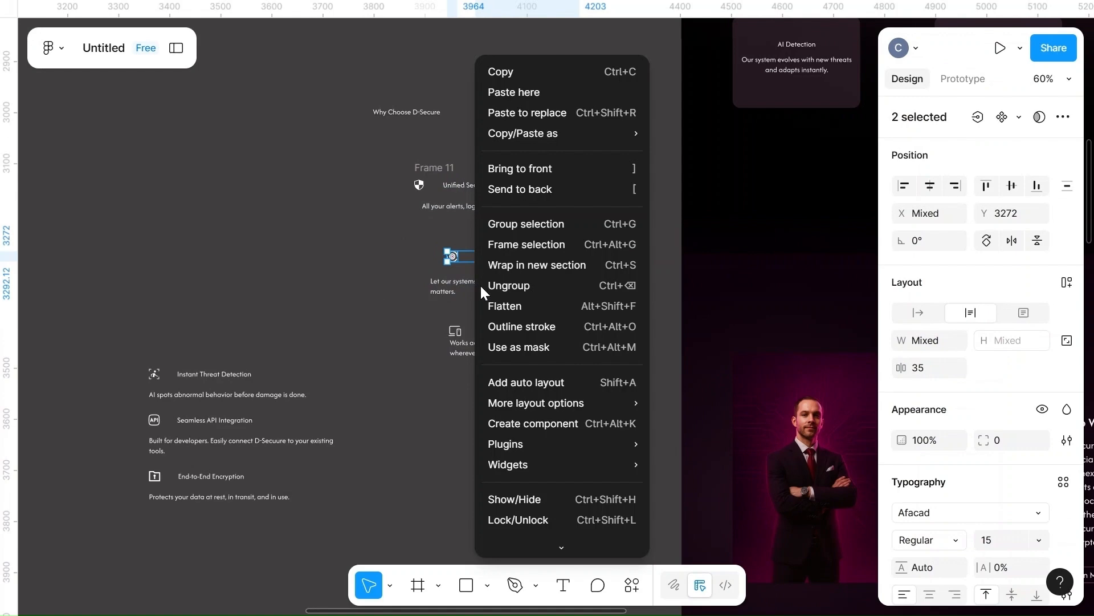
pyautogui.click(513, 381)
# - Left-align the Multi-Device Security heading text, center it vertically with its icon and set the spacing between them to 35
pyautogui.click(455, 331)
pyautogui.click(501, 330)
pyautogui.scroll(-1, 912, 513)
pyautogui.click(904, 519)
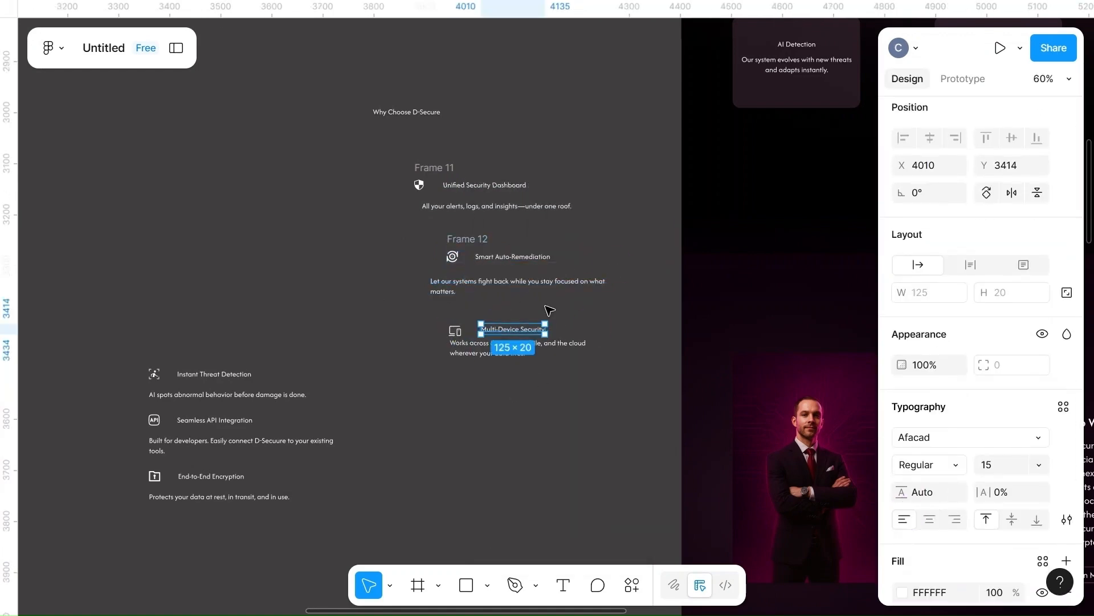
pyautogui.keyDown('shift'); pyautogui.click(455, 331); pyautogui.keyUp('shift')
pyautogui.click(1011, 140)
pyautogui.click(935, 321)
pyautogui.write('35')
# - Wrap the Multi-Device Security icon and heading in an auto layout frame
pyautogui.click(455, 333)
pyautogui.keyDown('shift'); pyautogui.click(502, 330); pyautogui.keyUp('shift')
pyautogui.rightClick(472, 334)
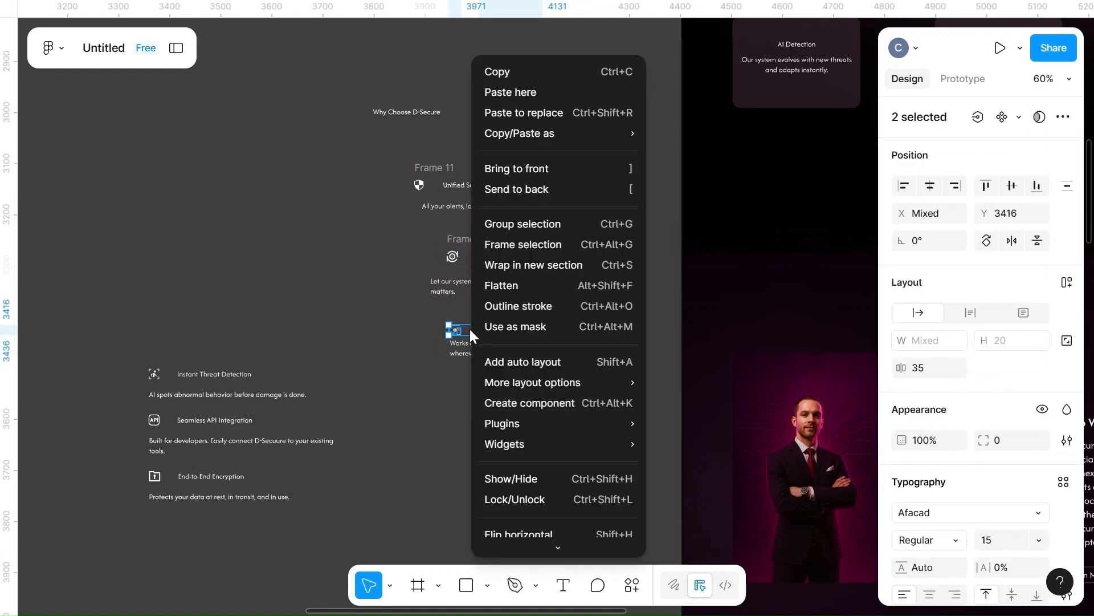
pyautogui.click(513, 359)
# - Left-align the "All your alerts, logs, and insights" text and the Unified Security Dashboard heading frame, with 20 vertical spacing between them
pyautogui.scroll(-1, 478, 239)
pyautogui.click(479, 196)
pyautogui.click(904, 567)
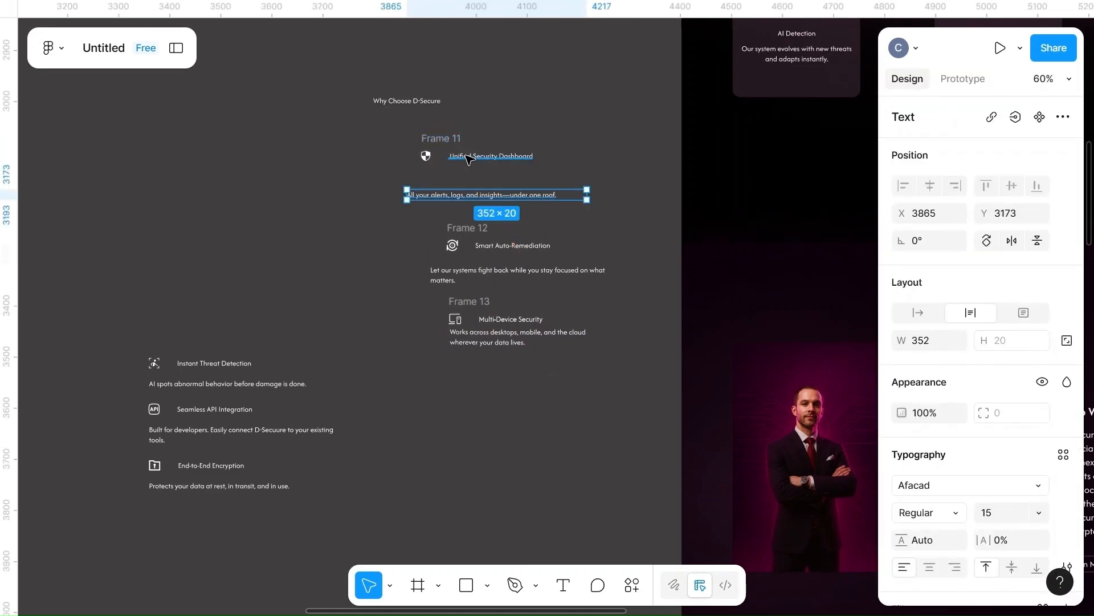
pyautogui.keyDown('shift'); pyautogui.click(443, 138); pyautogui.keyUp('shift')
pyautogui.click(906, 186)
pyautogui.click(935, 368)
pyautogui.write('20')
pyautogui.click(639, 192)
# - Wrap the Unified Security Dashboard heading frame and its description in a vertical auto layout frame
pyautogui.click(427, 138)
pyautogui.keyDown('shift'); pyautogui.click(420, 178); pyautogui.keyUp('shift')
pyautogui.rightClick(420, 179)
pyautogui.click(461, 355)
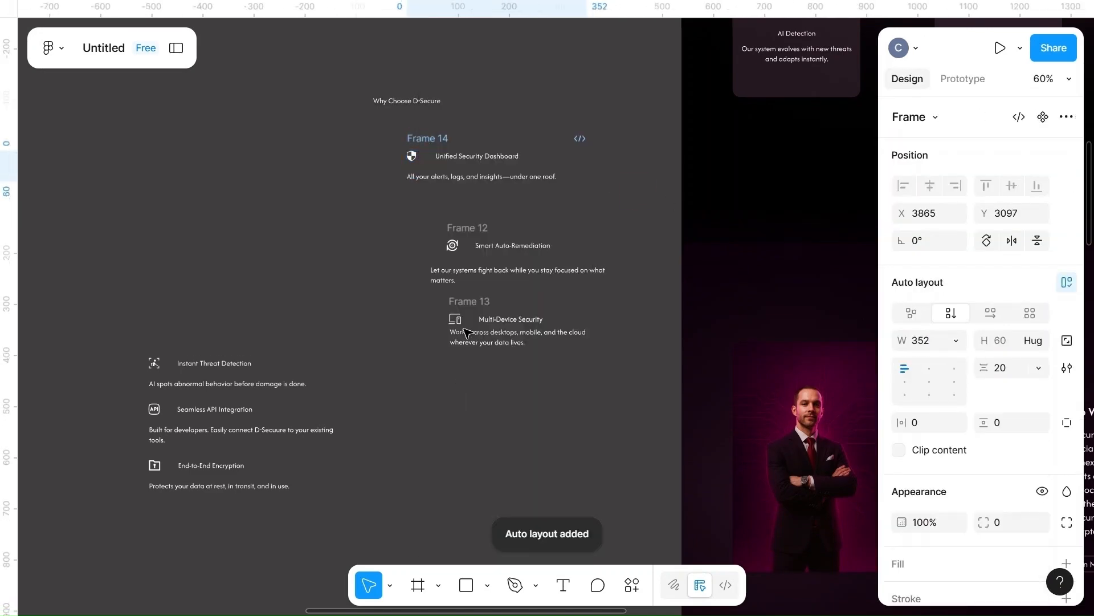
# - Left-align the Smart Auto-Remediation heading frame with its description and set the vertical spacing between them to 20
pyautogui.click(421, 289)
pyautogui.click(446, 271)
pyautogui.keyDown('shift'); pyautogui.click(462, 229); pyautogui.keyUp('shift')
pyautogui.click(904, 160)
pyautogui.click(932, 346)
pyautogui.write('20')
pyautogui.click(599, 208)
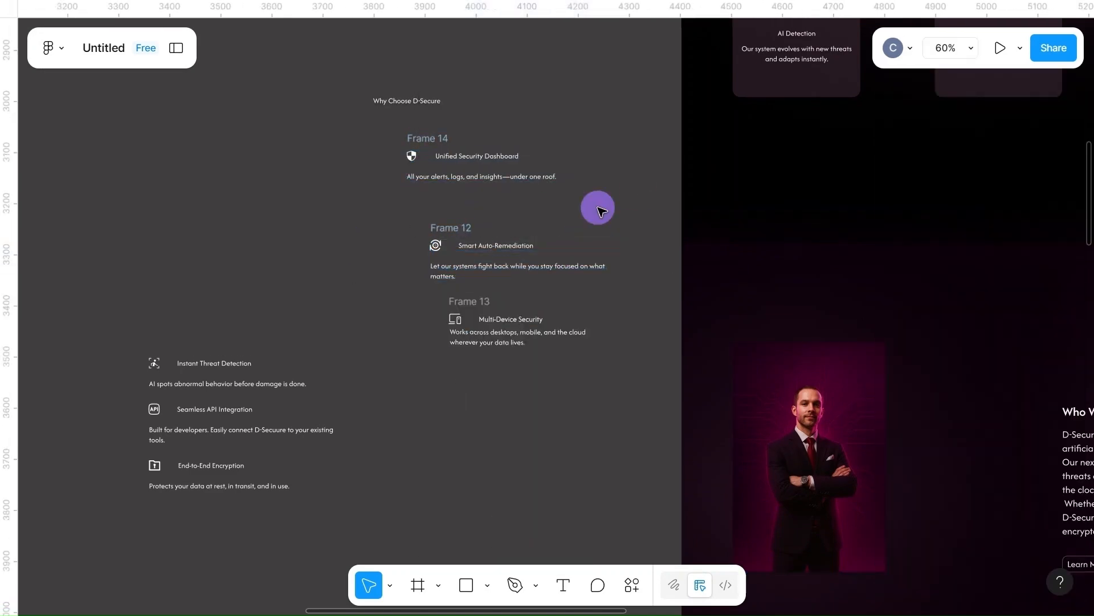
# - Wrap the Smart Auto-Remediation heading frame and its description in a vertical auto layout frame
pyautogui.click(455, 228)
pyautogui.keyDown('shift'); pyautogui.click(462, 271); pyautogui.keyUp('shift')
pyautogui.rightClick(469, 270)
pyautogui.click(510, 355)
# - Left-align the Multi-Device Security heading frame with its description and set the vertical spacing between them to 20
pyautogui.click(532, 332)
pyautogui.keyDown('shift'); pyautogui.click(478, 302); pyautogui.keyUp('shift')
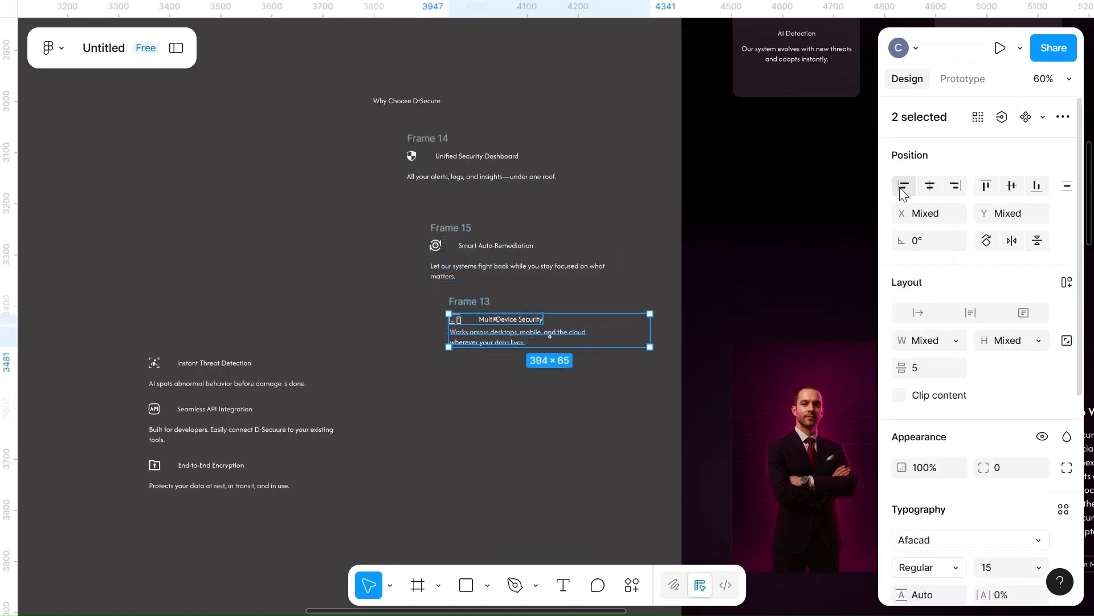
pyautogui.click(902, 188)
pyautogui.click(924, 368)
pyautogui.write('20')
pyautogui.click(619, 296)
# - Wrap the Multi-Device Security heading frame and its description in a vertical auto layout frame
pyautogui.click(466, 302)
pyautogui.keyDown('shift'); pyautogui.click(496, 340); pyautogui.keyUp('shift')
pyautogui.hotkey('shift', 'a')
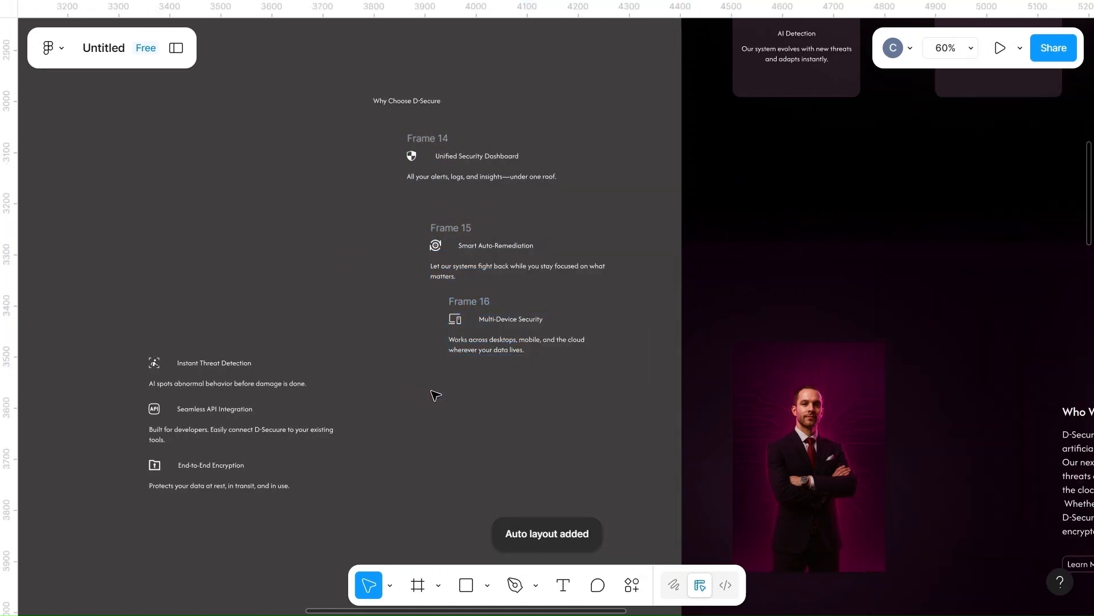
# - Left-align the Unified Security Dashboard, Smart Auto-Remediation and Multi-Device Security frames and set their vertical spacing to 30
pyautogui.keyDown('shift'); pyautogui.click(450, 228); pyautogui.keyUp('shift')
pyautogui.keyDown('shift'); pyautogui.click(427, 138); pyautogui.keyUp('shift')
pyautogui.click(904, 185)
pyautogui.click(932, 450)
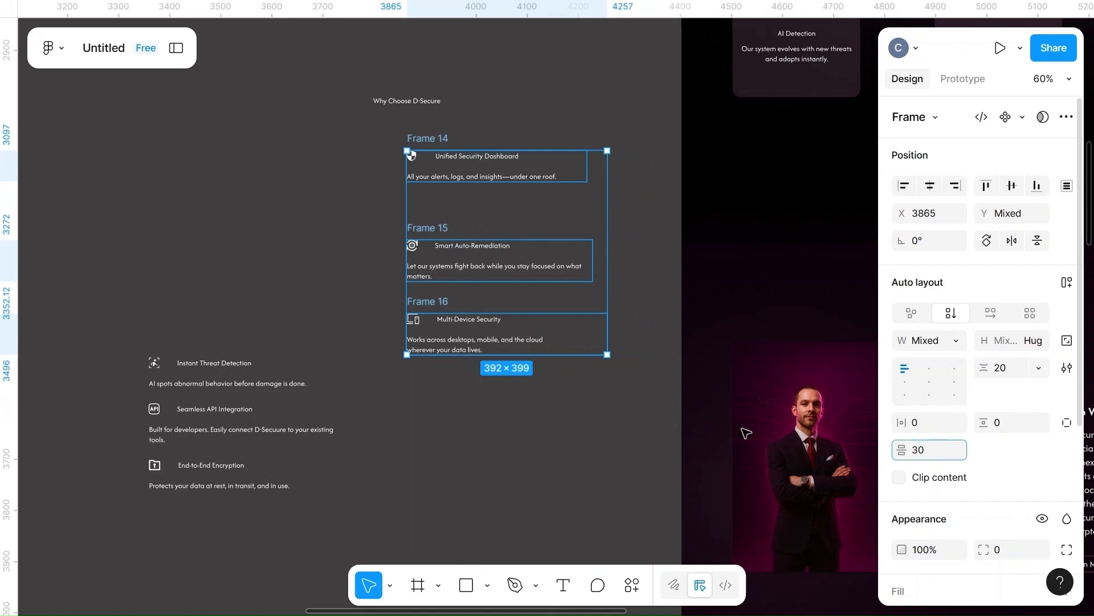
pyautogui.click(538, 445)
# - Group the Unified Security Dashboard, Smart Auto-Remediation and Multi-Device Security frames and place the group beside the Instant Threat Detection column
pyautogui.moveTo(423, 115); pyautogui.dragTo(520, 266)
pyautogui.hotkey('ctrl', 'g')
pyautogui.scroll(-3, 521, 213)
pyautogui.moveTo(534, 216); pyautogui.dragTo(515, 353)
pyautogui.click(370, 222)
# - Align the two feature column groups on their vertical centers and set the horizontal spacing between them to 65
pyautogui.moveTo(251, 252); pyautogui.dragTo(540, 506)
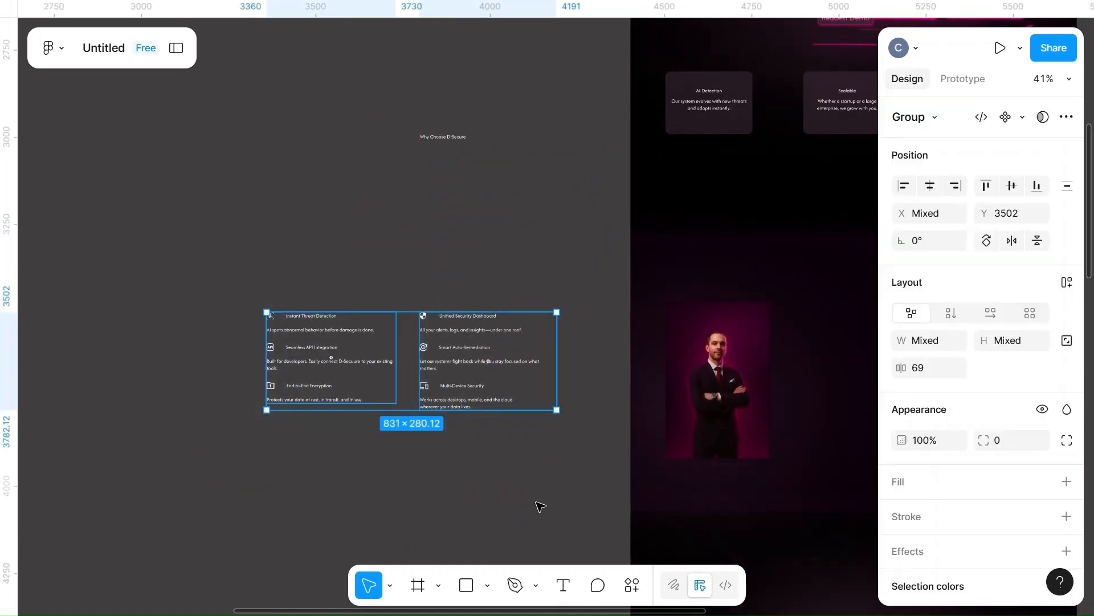
pyautogui.click(1008, 190)
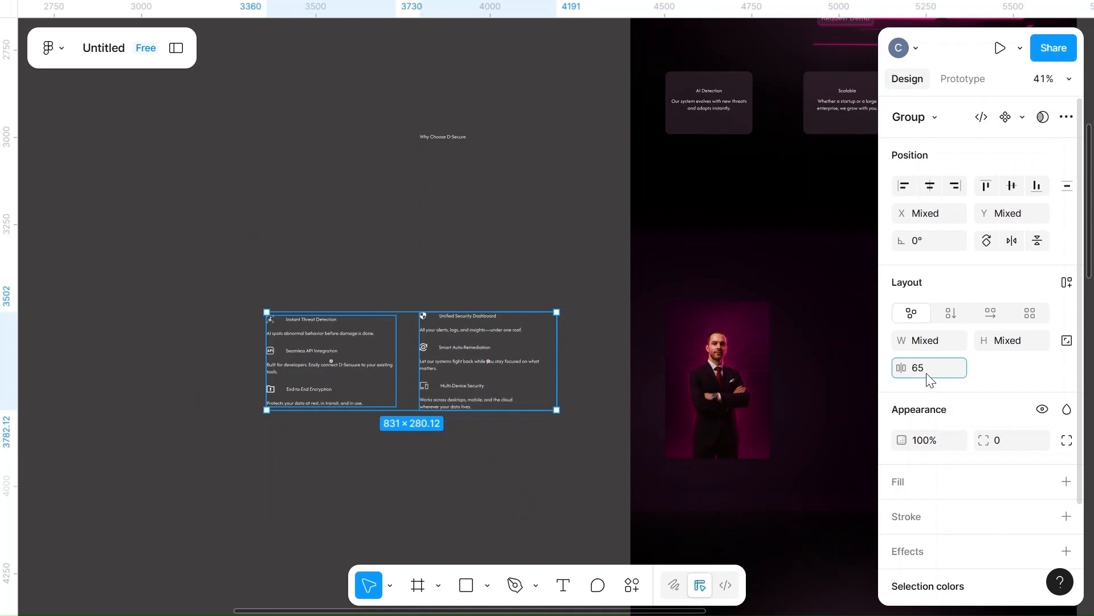
pyautogui.click(470, 281)
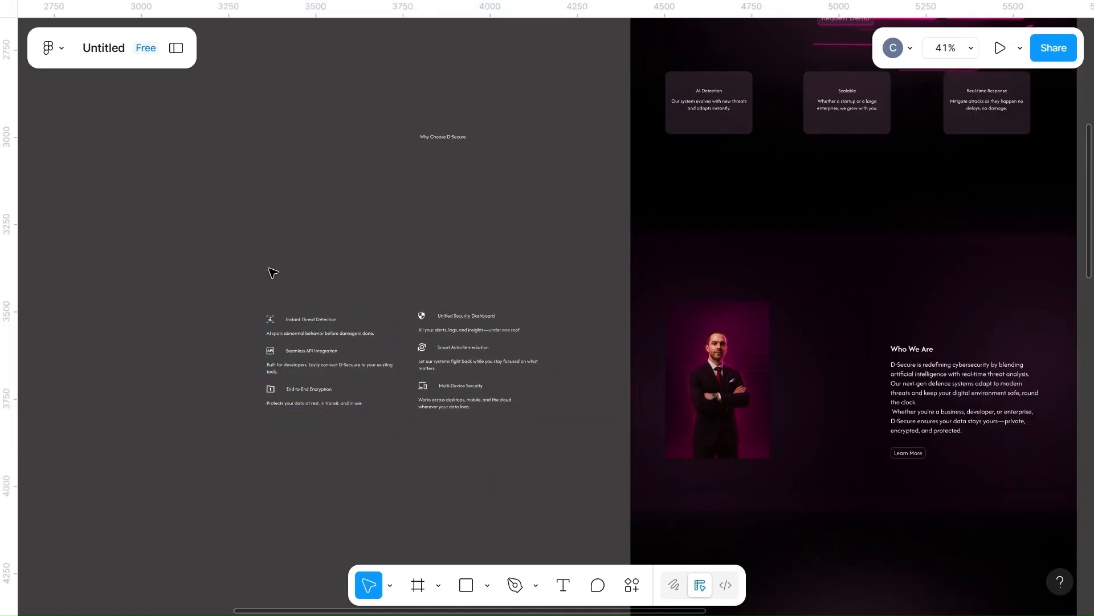
pyautogui.moveTo(274, 273); pyautogui.dragTo(593, 457)
pyautogui.scroll(-3, 938, 506)
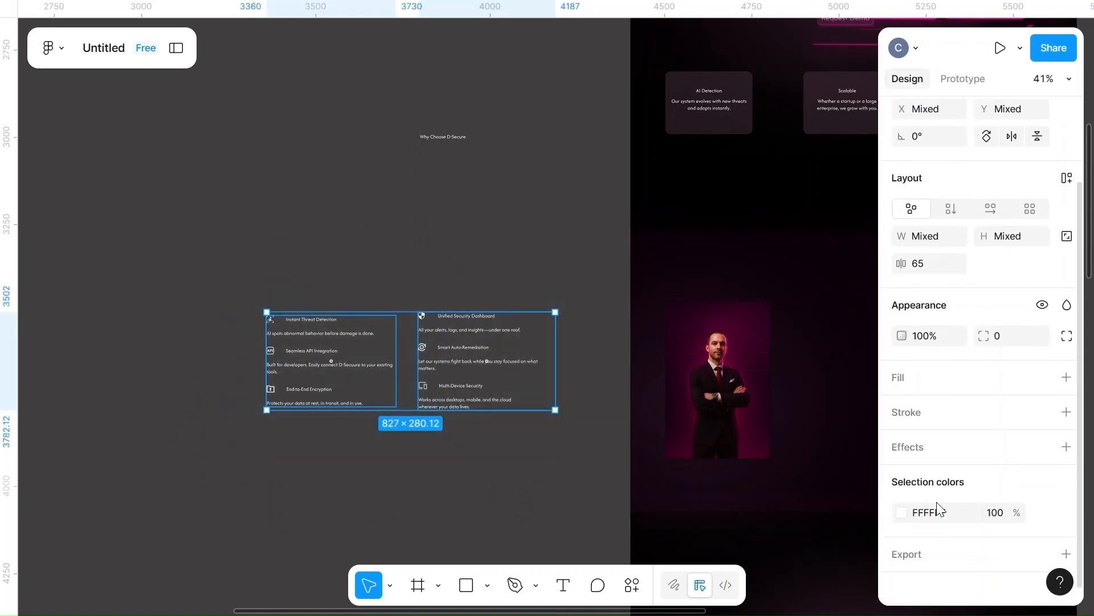
pyautogui.scroll(-1, 939, 507)
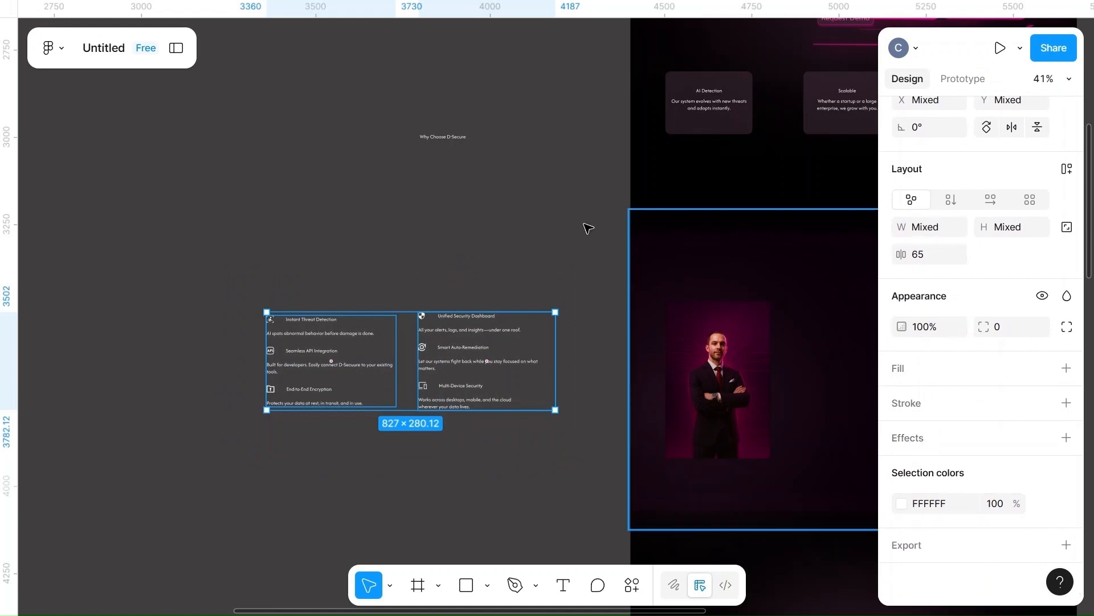
pyautogui.click(395, 268)
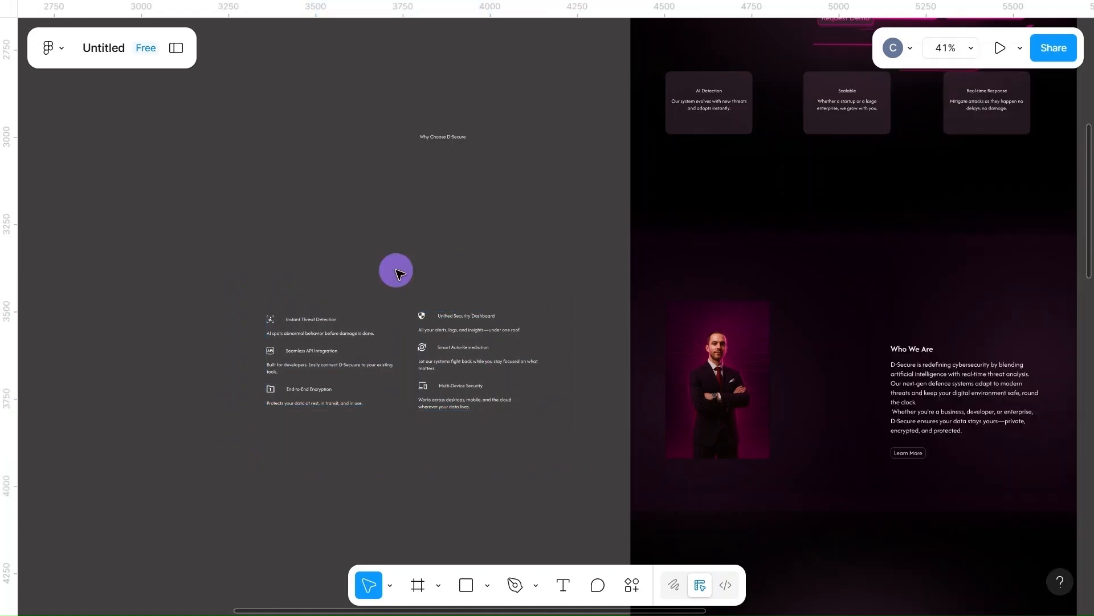
# - Ungroup both feature column groups, starting with the Instant Threat Detection column and followed by the Unified Security Dashboard column
pyautogui.click(309, 326)
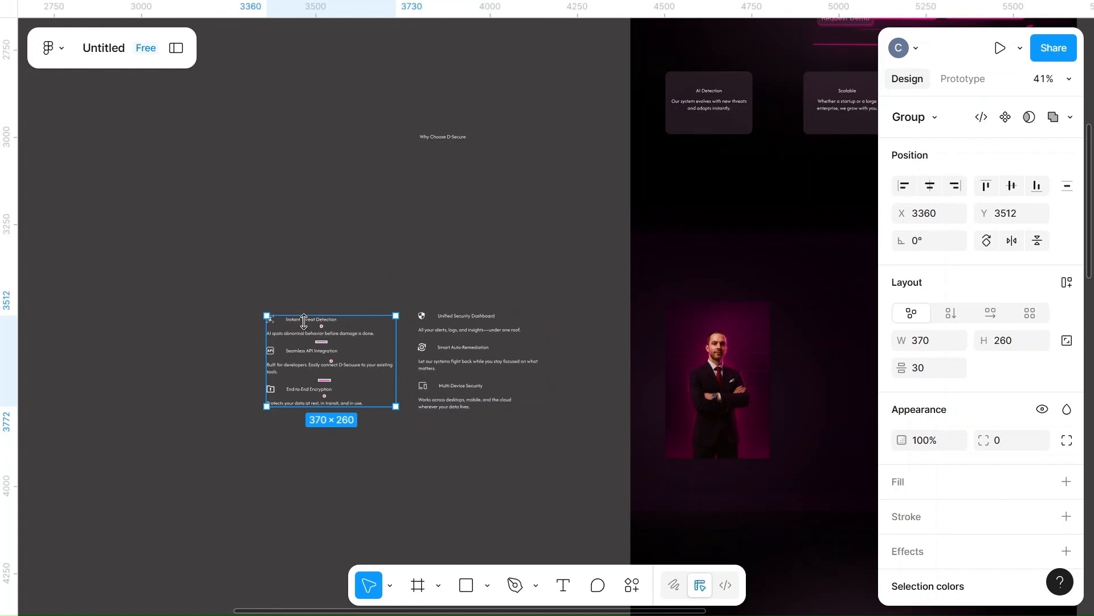
pyautogui.rightClick(295, 368)
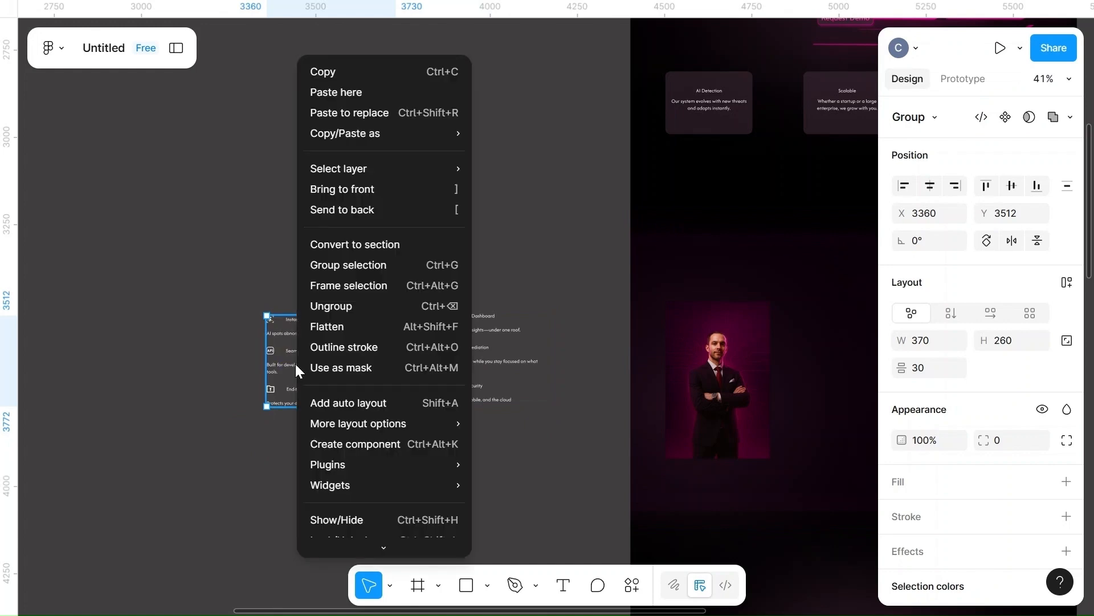
pyautogui.click(340, 305)
pyautogui.click(496, 343)
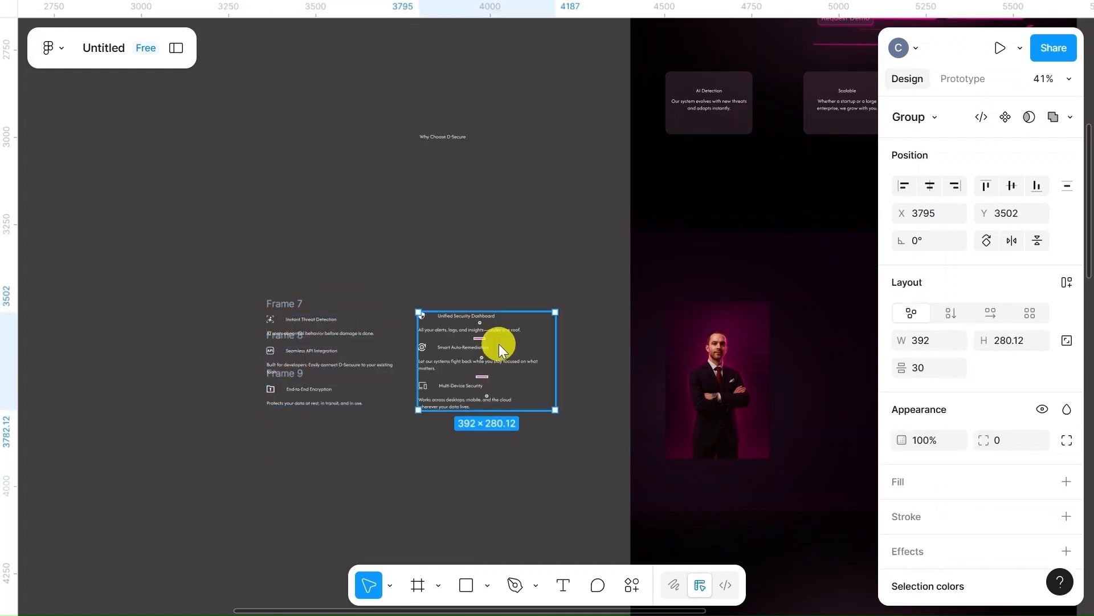
pyautogui.rightClick(498, 344)
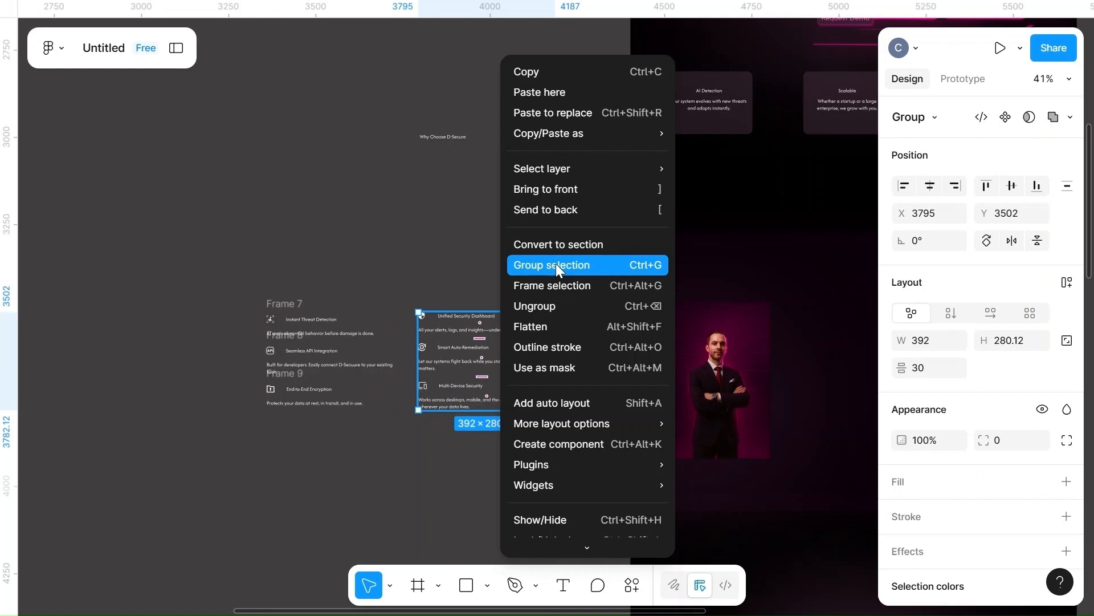
pyautogui.click(535, 307)
pyautogui.click(379, 266)
pyautogui.scroll(5, 378, 267)
pyautogui.scroll(-3, 379, 269)
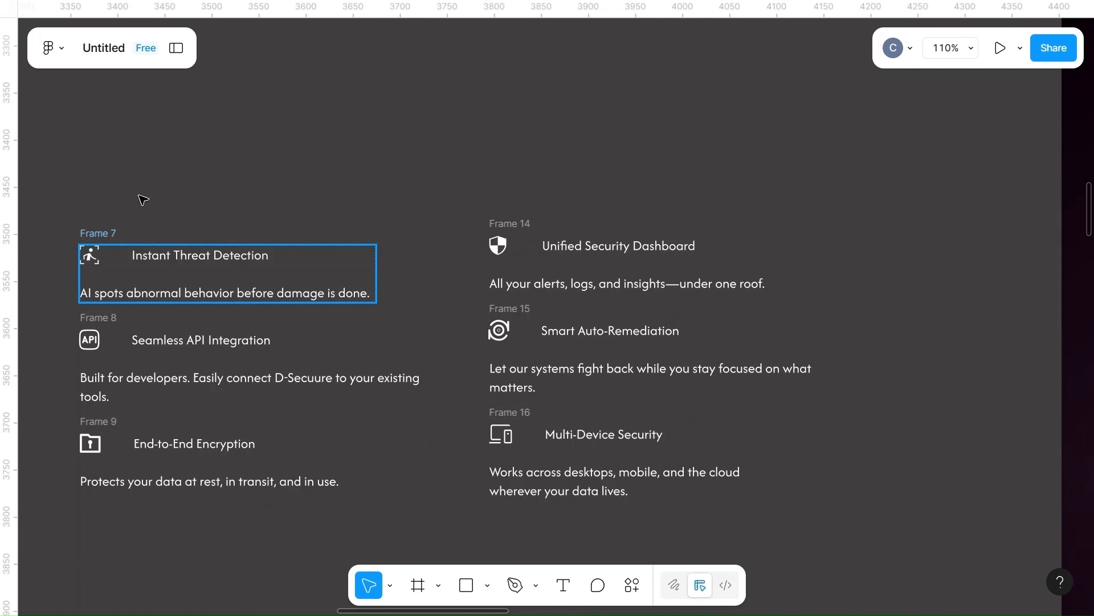
pyautogui.moveTo(93, 182); pyautogui.dragTo(269, 508)
pyautogui.scroll(-5, 908, 459)
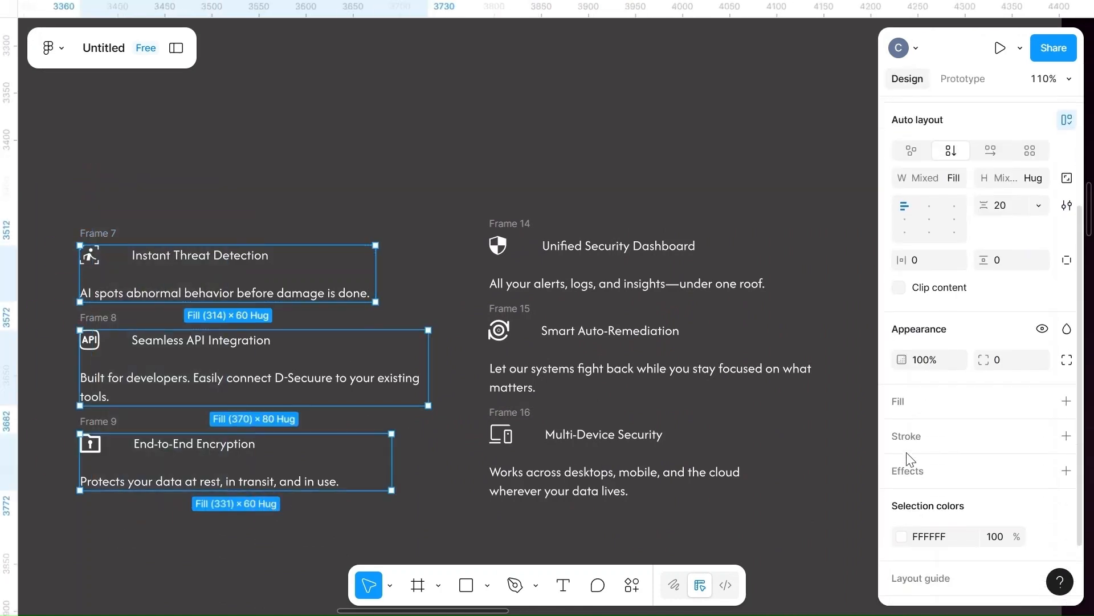
pyautogui.scroll(3, 910, 459)
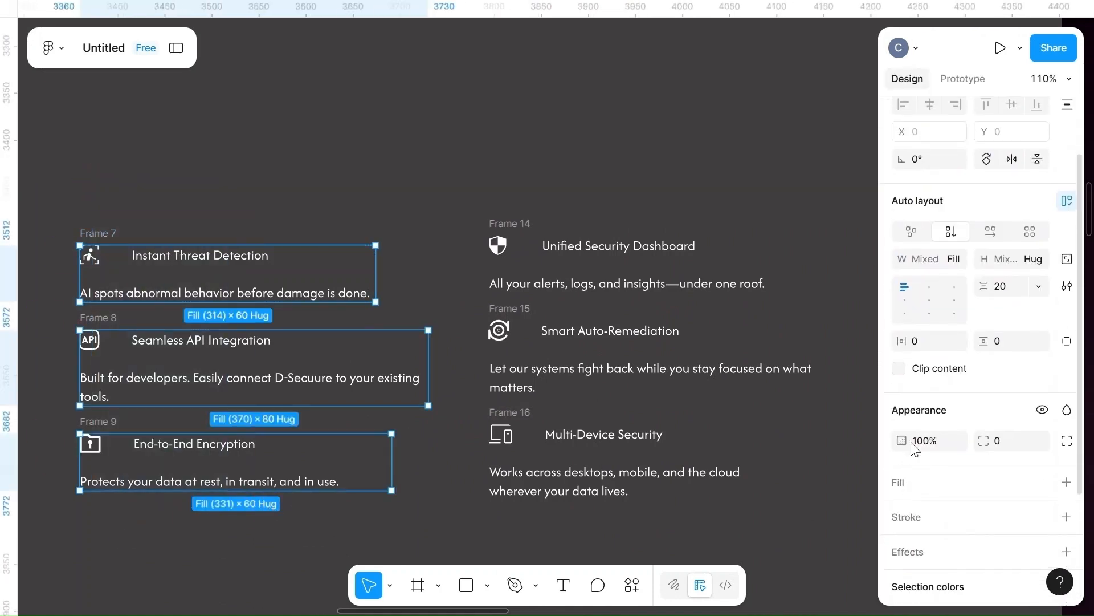
pyautogui.click(376, 140)
# - Set the font size of the headings and descriptions in all six feature blocks to 18
pyautogui.click(208, 252)
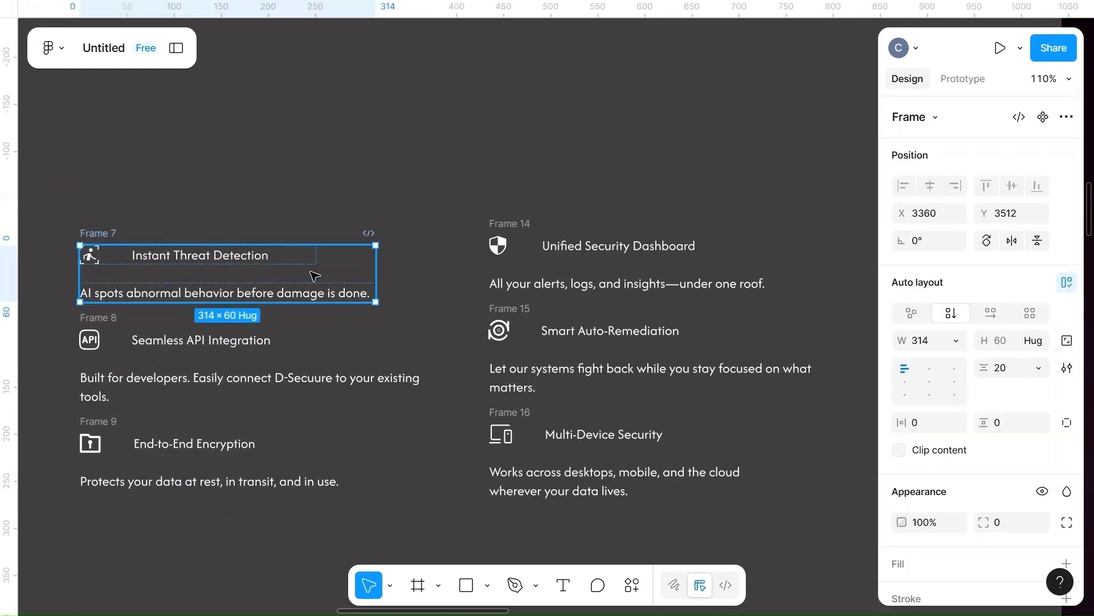
pyautogui.scroll(-5, 943, 396)
pyautogui.scroll(2, 943, 399)
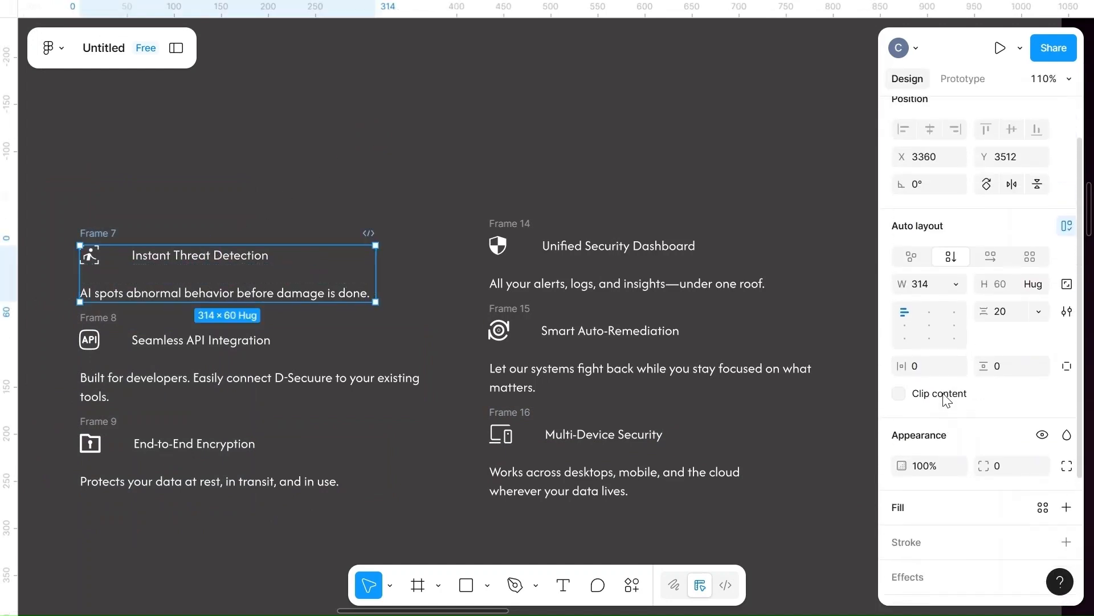
pyautogui.click(219, 259)
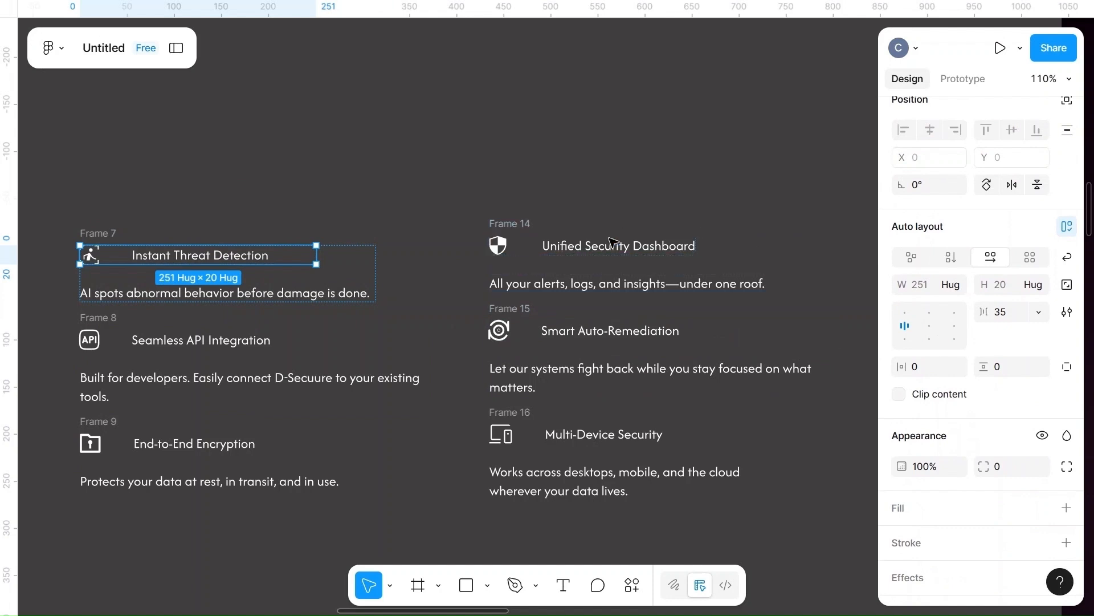
pyautogui.scroll(-2, 997, 506)
pyautogui.click(217, 255)
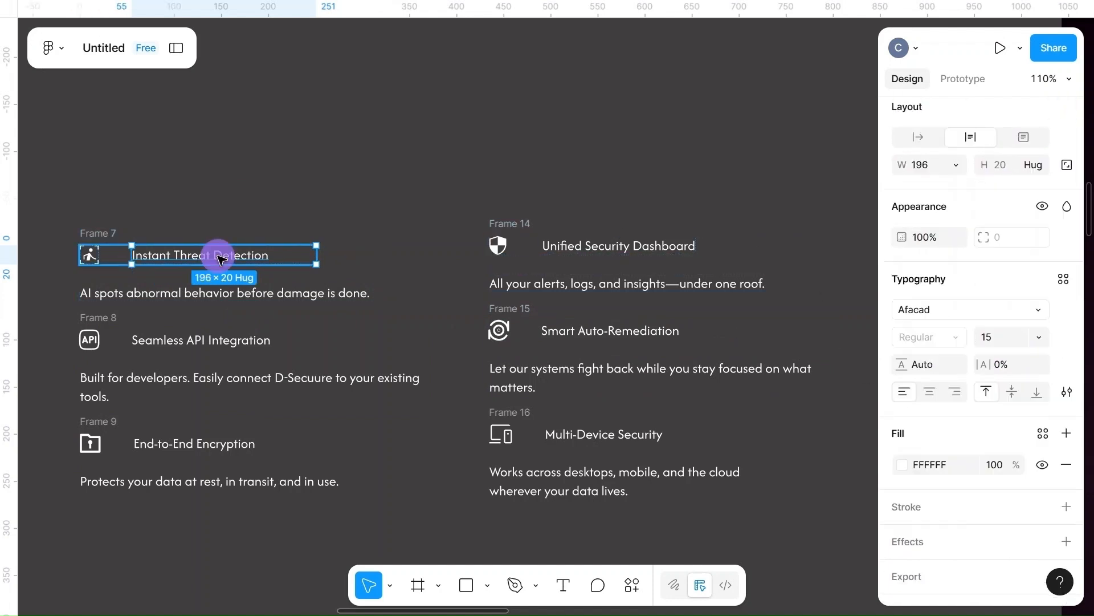
pyautogui.click(1008, 345)
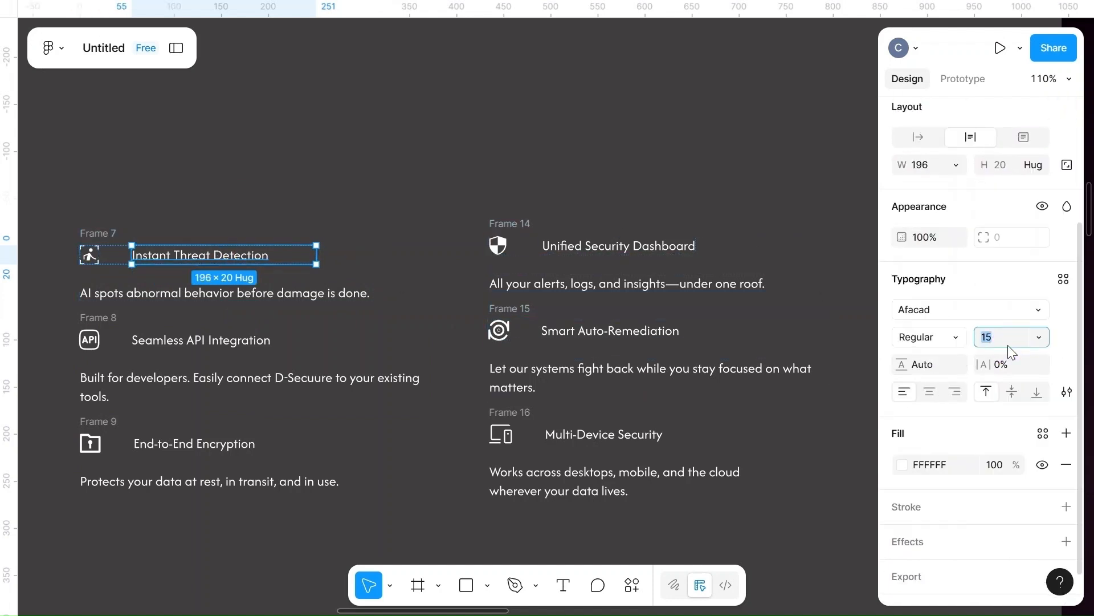
pyautogui.keyDown('shift'); pyautogui.click(308, 295); pyautogui.keyUp('shift')
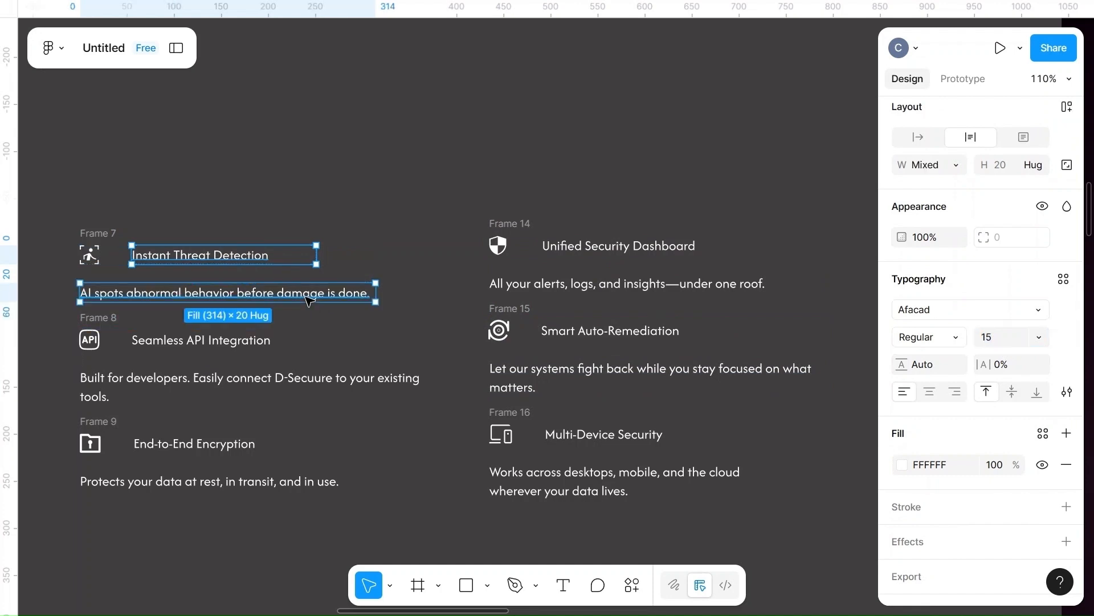
pyautogui.keyDown('shift'); pyautogui.click(189, 346); pyautogui.keyUp('shift')
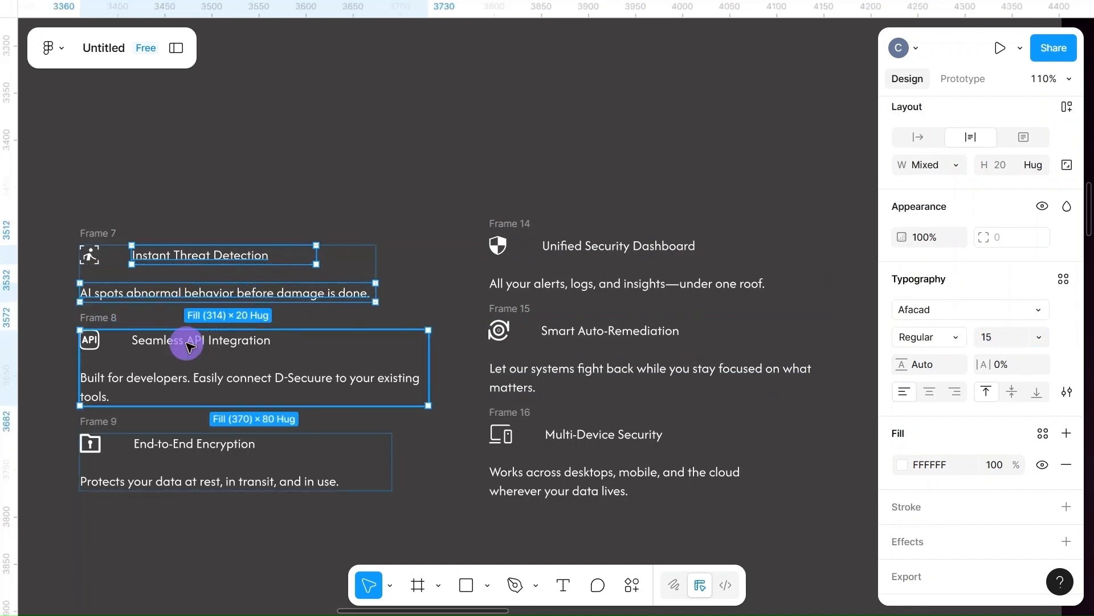
pyautogui.keyDown('shift'); pyautogui.click(241, 465); pyautogui.keyUp('shift')
pyautogui.keyDown('shift'); pyautogui.click(596, 456); pyautogui.keyUp('shift')
pyautogui.keyDown('shift'); pyautogui.click(635, 362); pyautogui.keyUp('shift')
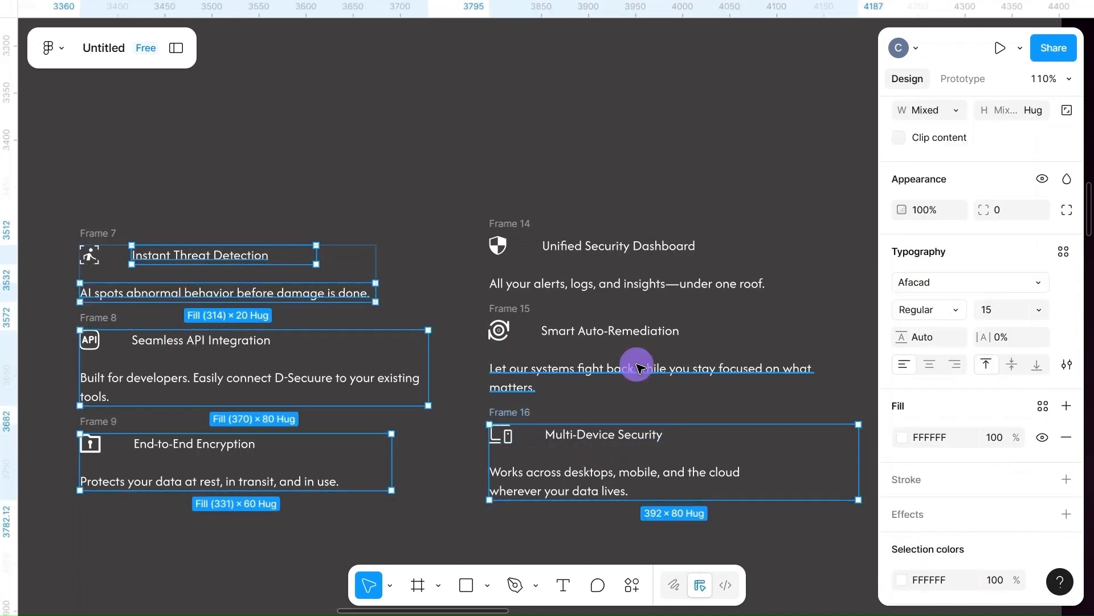
pyautogui.keyDown('shift'); pyautogui.click(609, 332); pyautogui.keyUp('shift')
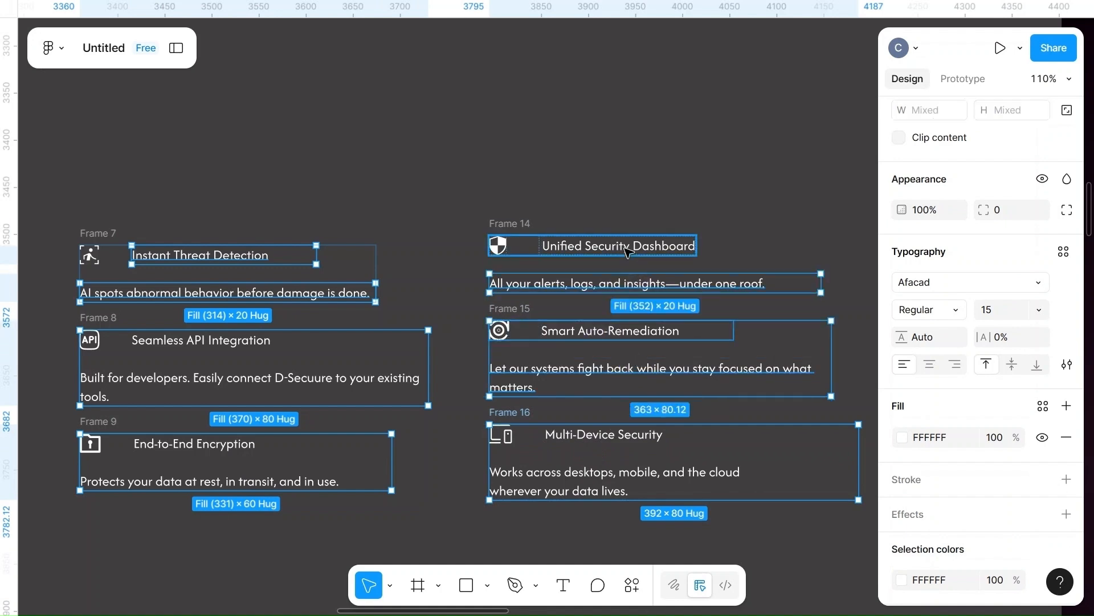
pyautogui.keyDown('shift'); pyautogui.click(626, 249); pyautogui.keyUp('shift')
pyautogui.click(1003, 317)
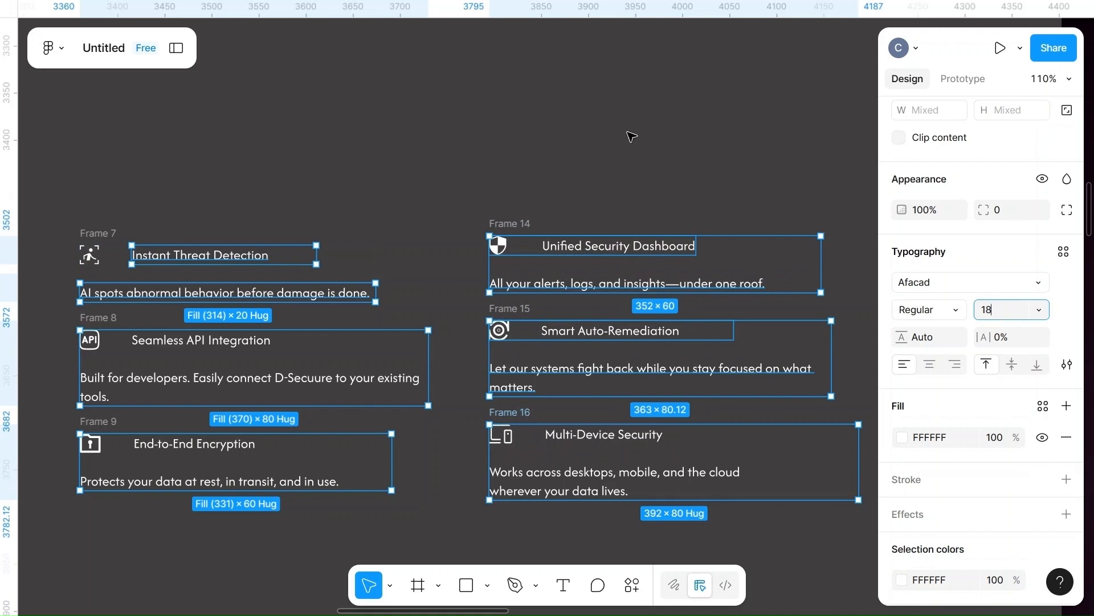
pyautogui.click(630, 131)
# - Move the Instant Threat Detection frame up and the End-to-End Encryption frame down to clear the overlap with Seamless API Integration
pyautogui.scroll(-2, 631, 137)
pyautogui.scroll(-1, 630, 137)
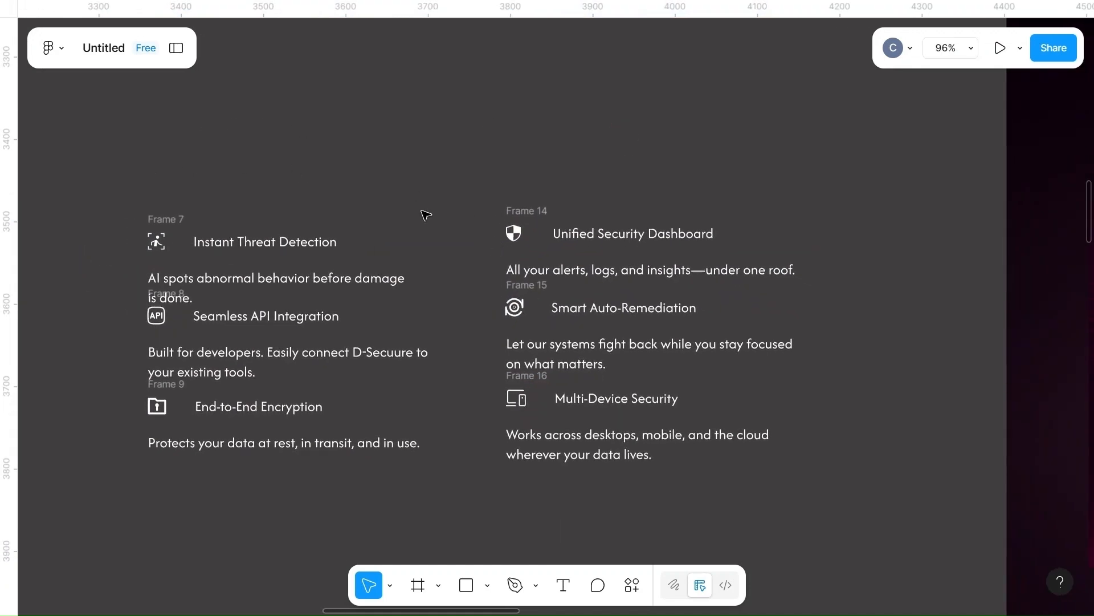
pyautogui.moveTo(157, 165); pyautogui.dragTo(388, 496)
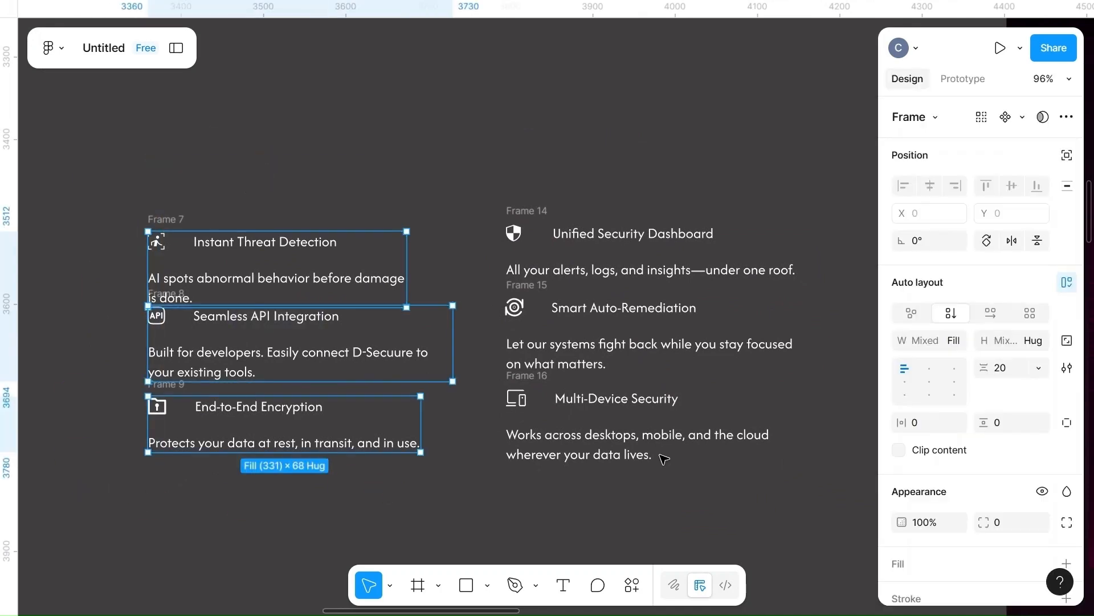
pyautogui.click(332, 156)
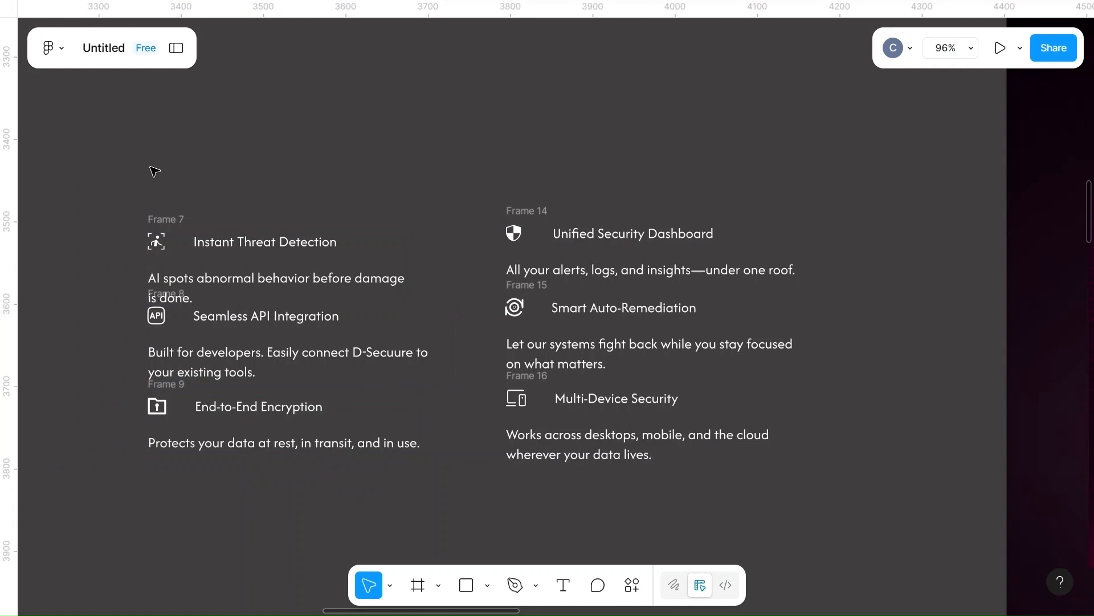
pyautogui.click(160, 221)
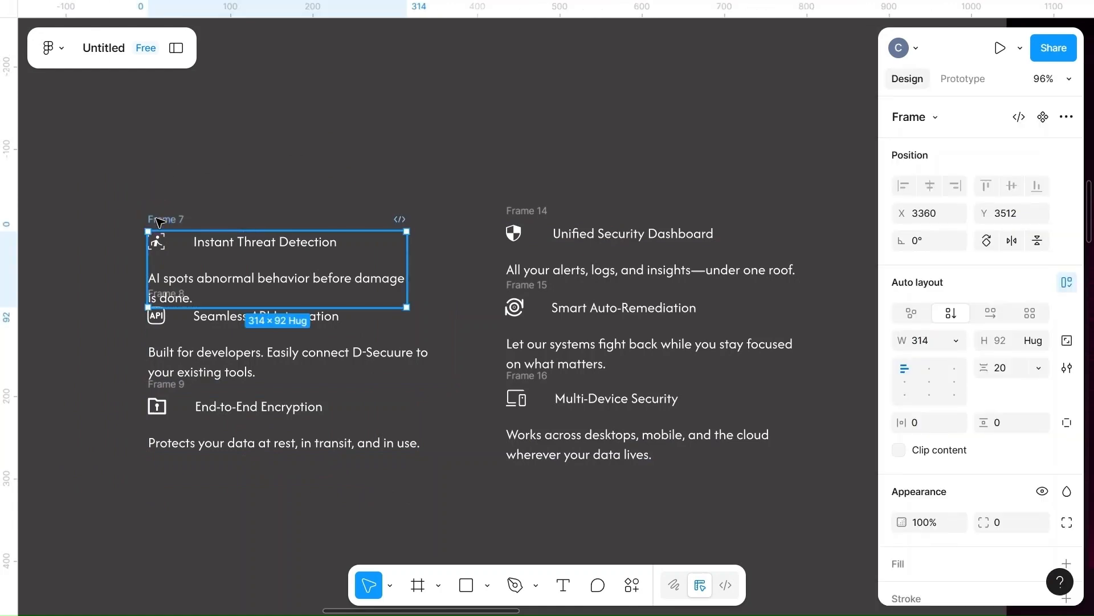
pyautogui.moveTo(160, 221); pyautogui.dragTo(158, 186)
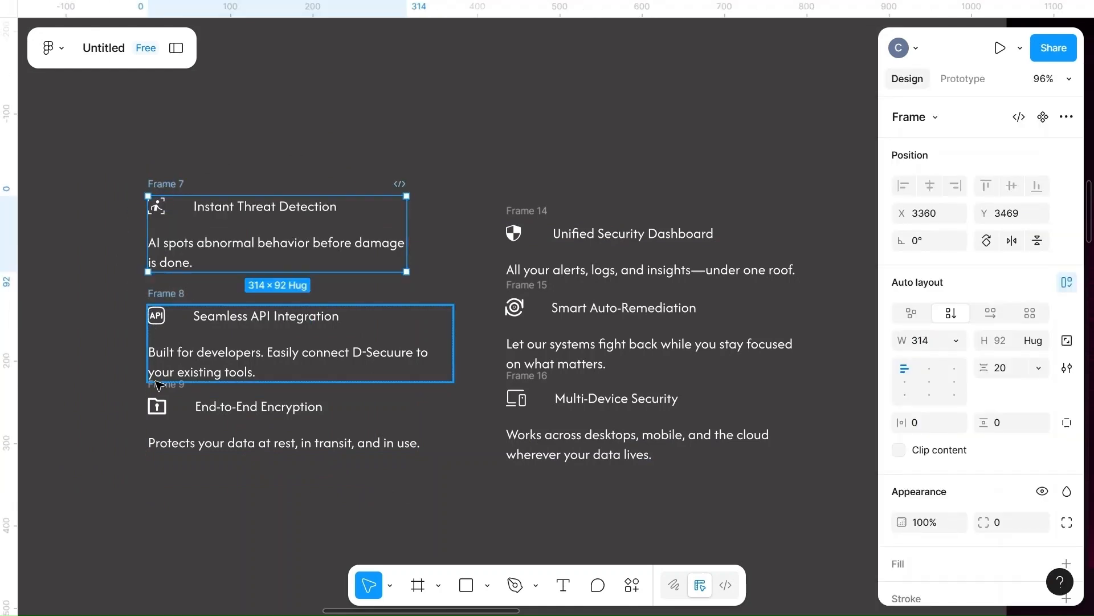
pyautogui.moveTo(158, 385); pyautogui.dragTo(153, 410)
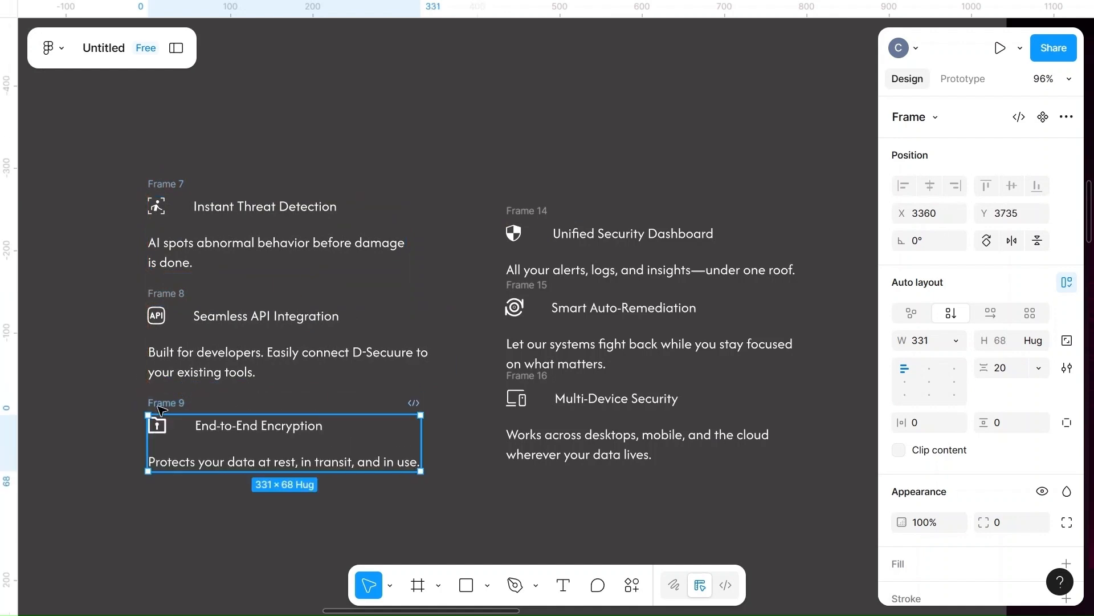
pyautogui.click(208, 116)
# - Set the vertical spacing between the Instant Threat Detection, Seamless API Integration and End-to-End Encryption frames to 30
pyautogui.moveTo(156, 125); pyautogui.dragTo(389, 539)
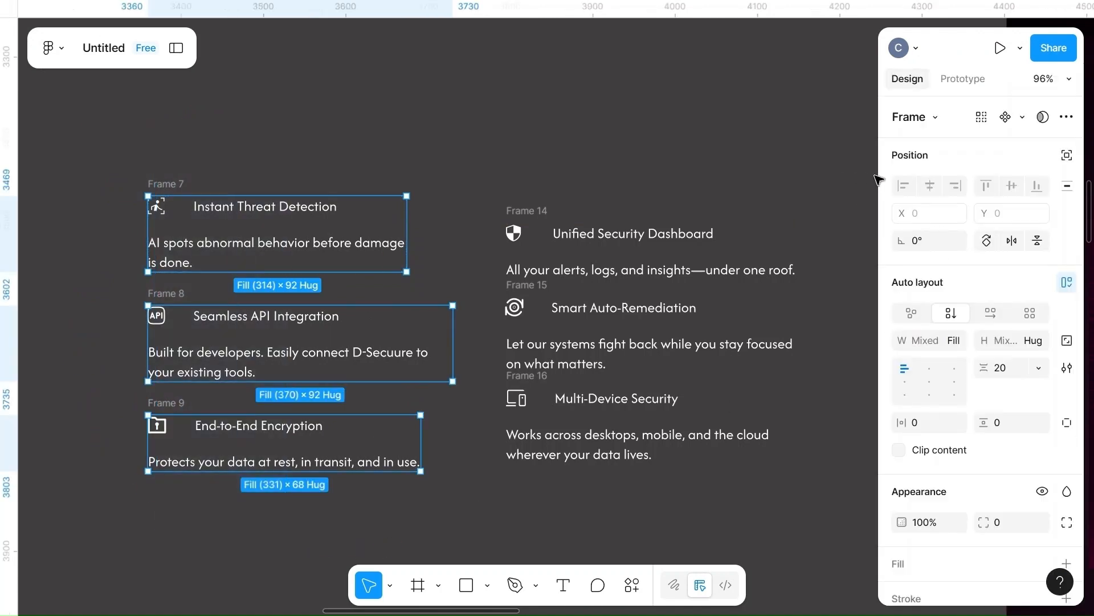
pyautogui.click(362, 101)
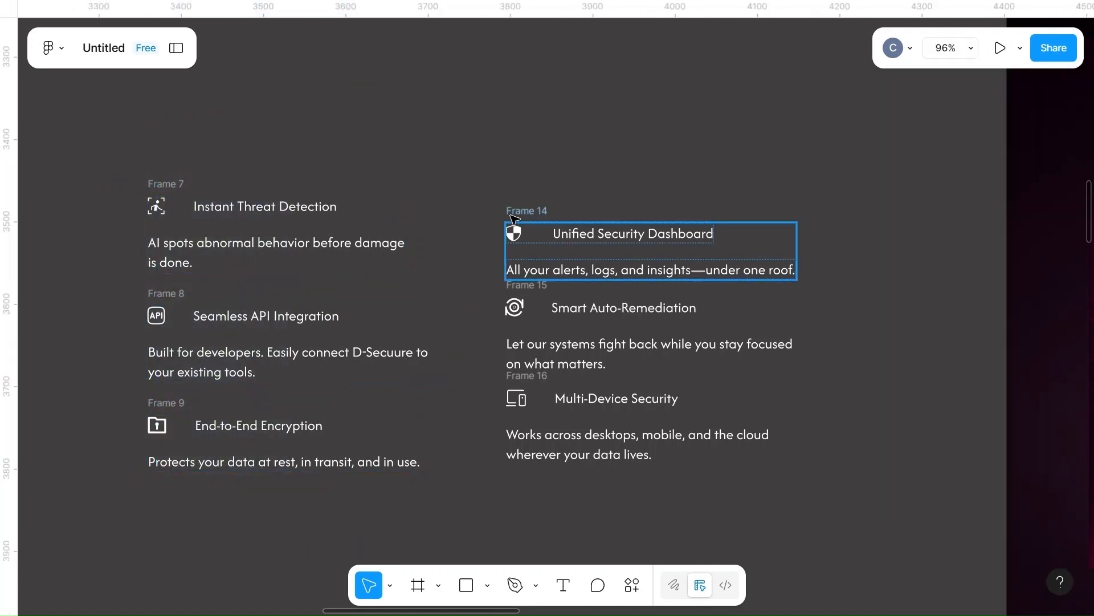
pyautogui.click(158, 194)
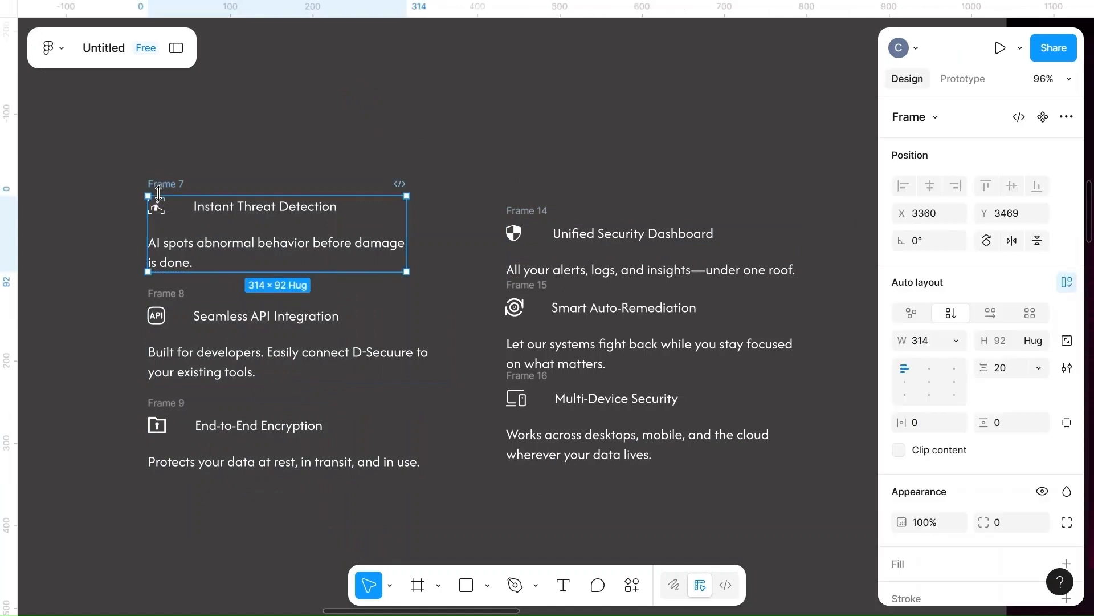
pyautogui.keyDown('shift'); pyautogui.click(162, 299); pyautogui.keyUp('shift')
pyautogui.keyDown('shift'); pyautogui.click(157, 403); pyautogui.keyUp('shift')
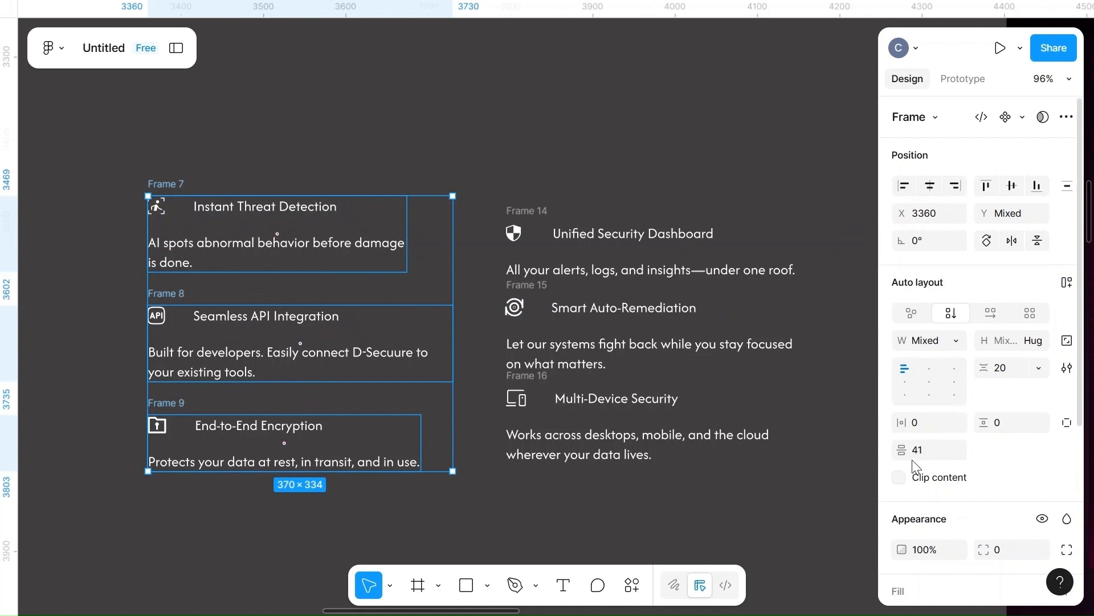
pyautogui.click(934, 455)
pyautogui.press('BackSpace')
pyautogui.write('30')
pyautogui.click(473, 169)
# - Left-align the Unified Security Dashboard, Smart Auto-Remediation and Multi-Device Security frames and space them 30 apart vertically
pyautogui.moveTo(164, 135); pyautogui.dragTo(456, 493)
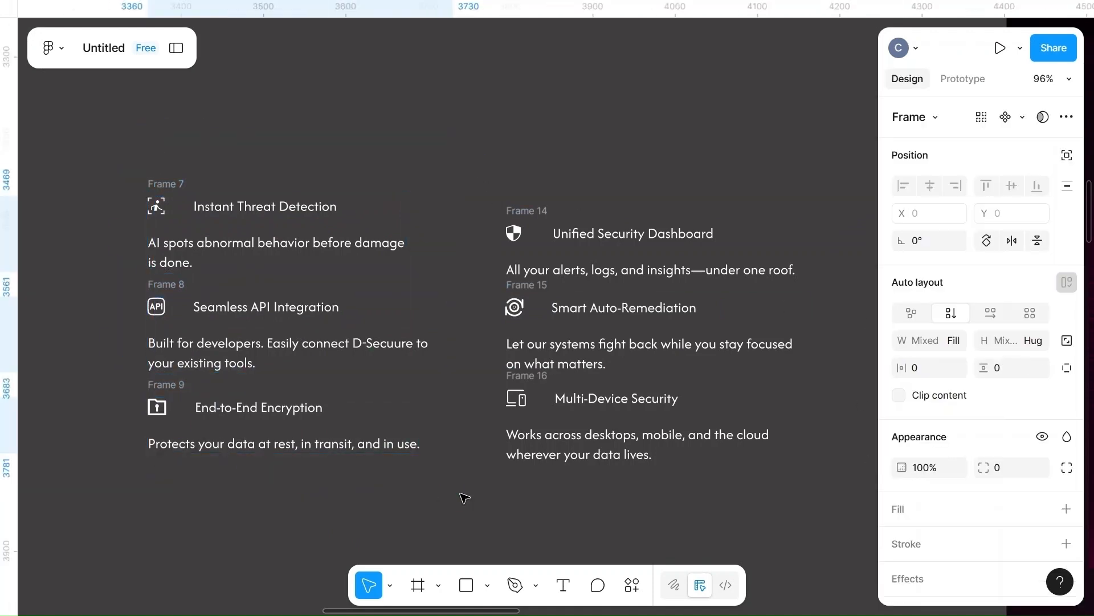
pyautogui.click(552, 193)
pyautogui.click(521, 216)
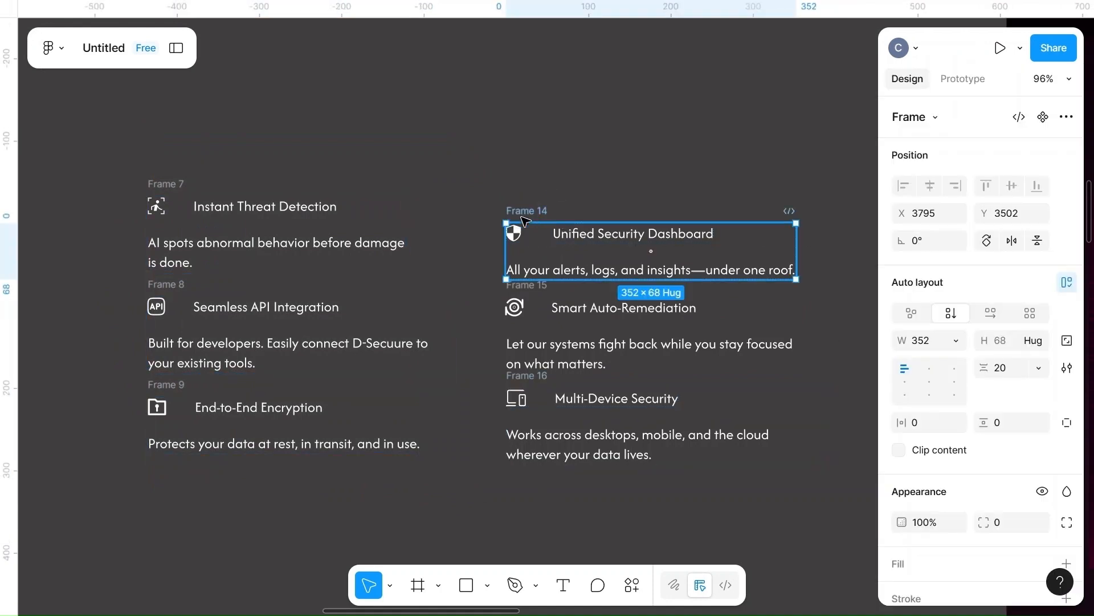
pyautogui.keyDown('shift'); pyautogui.click(525, 293); pyautogui.keyUp('shift')
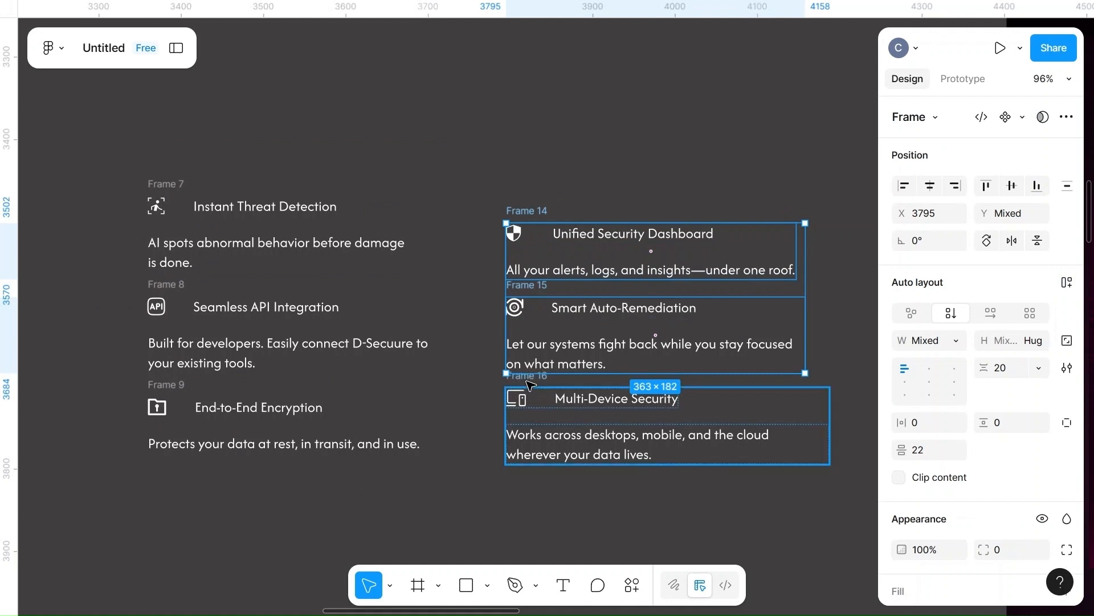
pyautogui.keyDown('shift'); pyautogui.click(525, 383); pyautogui.keyUp('shift')
pyautogui.click(904, 184)
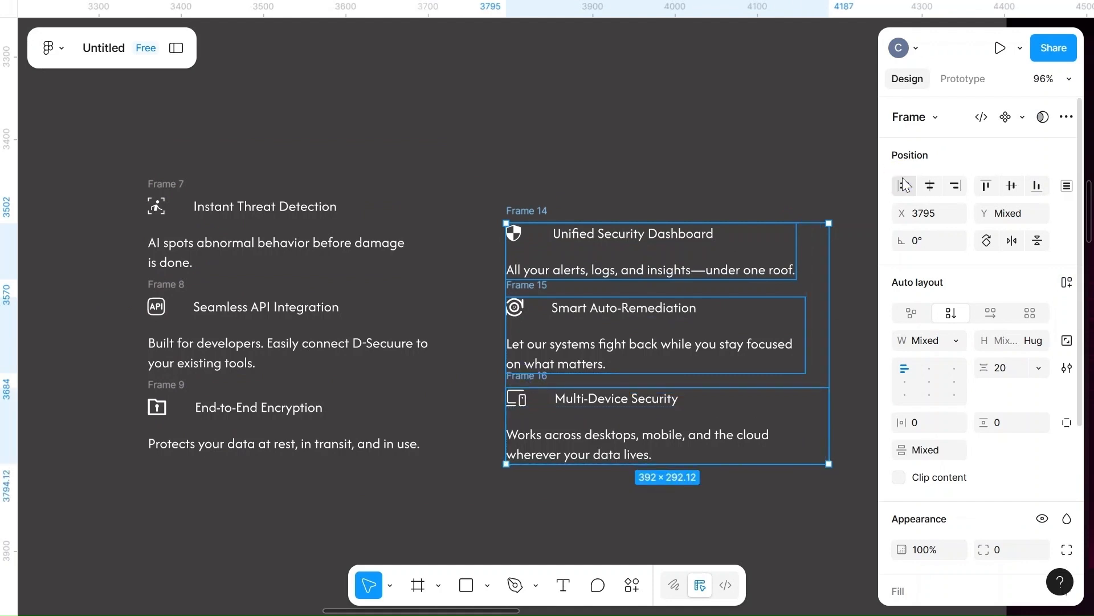
pyautogui.click(925, 452)
pyautogui.write('30')
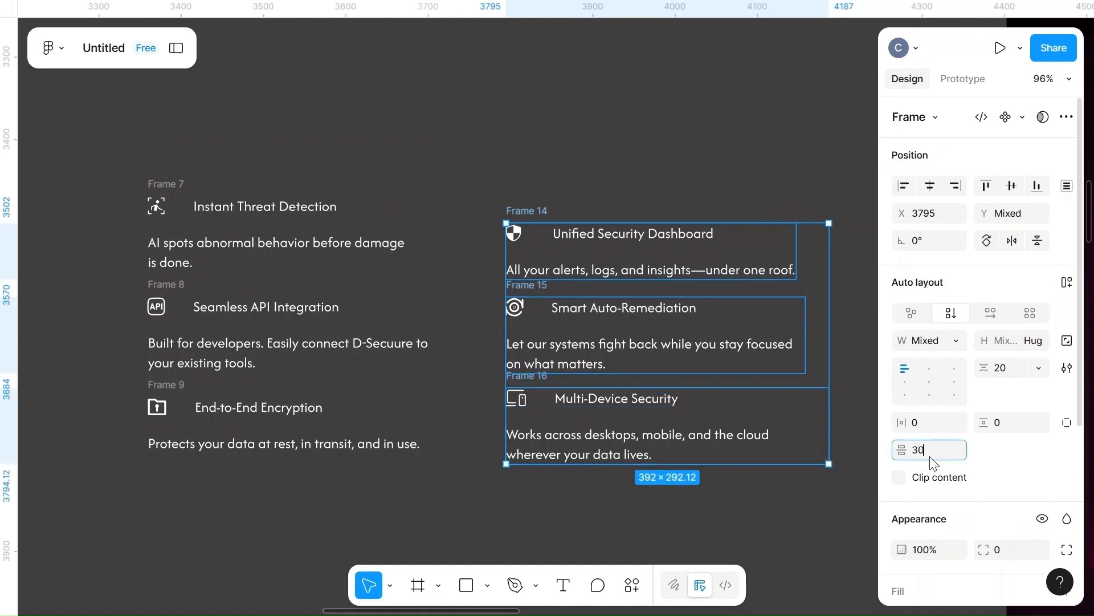
pyautogui.click(683, 138)
# - Try to group the contents of the Unified Security Dashboard, Smart Auto-Remediation and Multi-Device Security blocks
pyautogui.moveTo(494, 154); pyautogui.dragTo(772, 521)
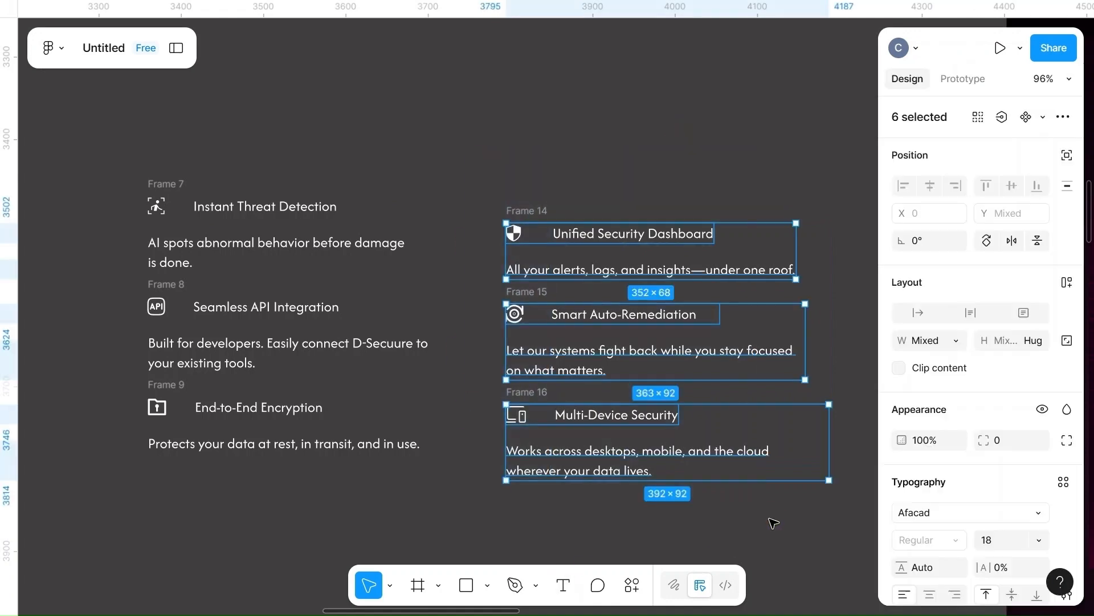
pyautogui.rightClick(739, 402)
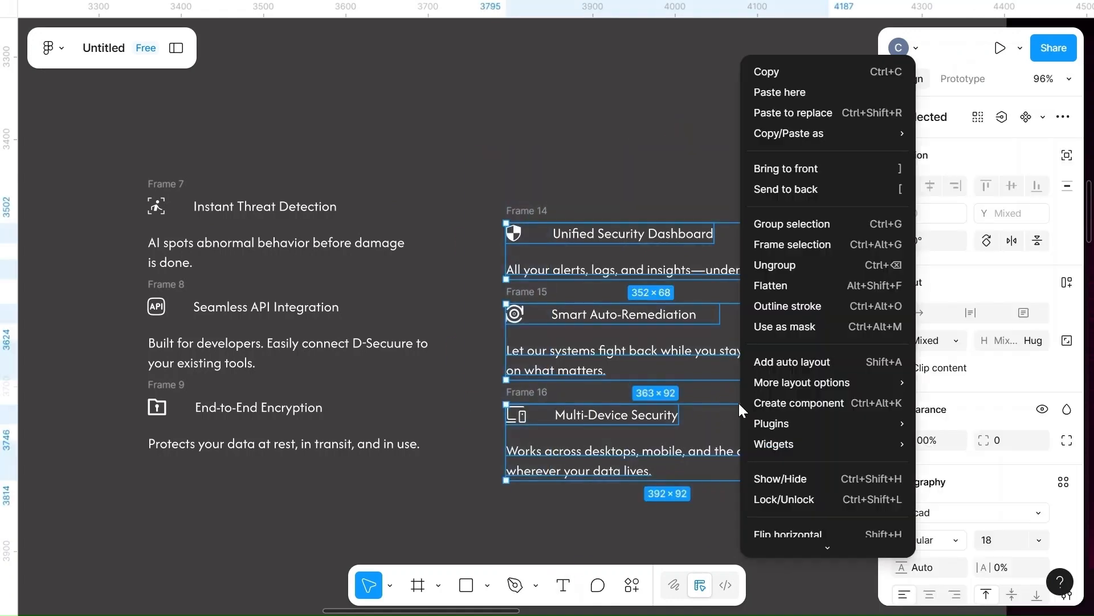
pyautogui.click(806, 225)
pyautogui.click(534, 162)
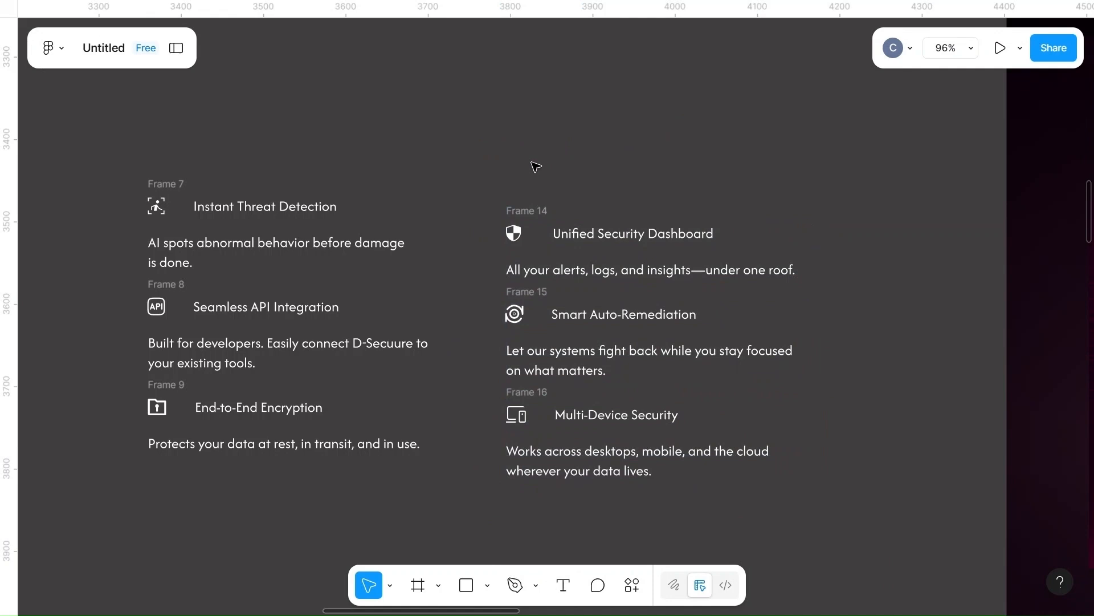
pyautogui.moveTo(484, 163); pyautogui.dragTo(643, 563)
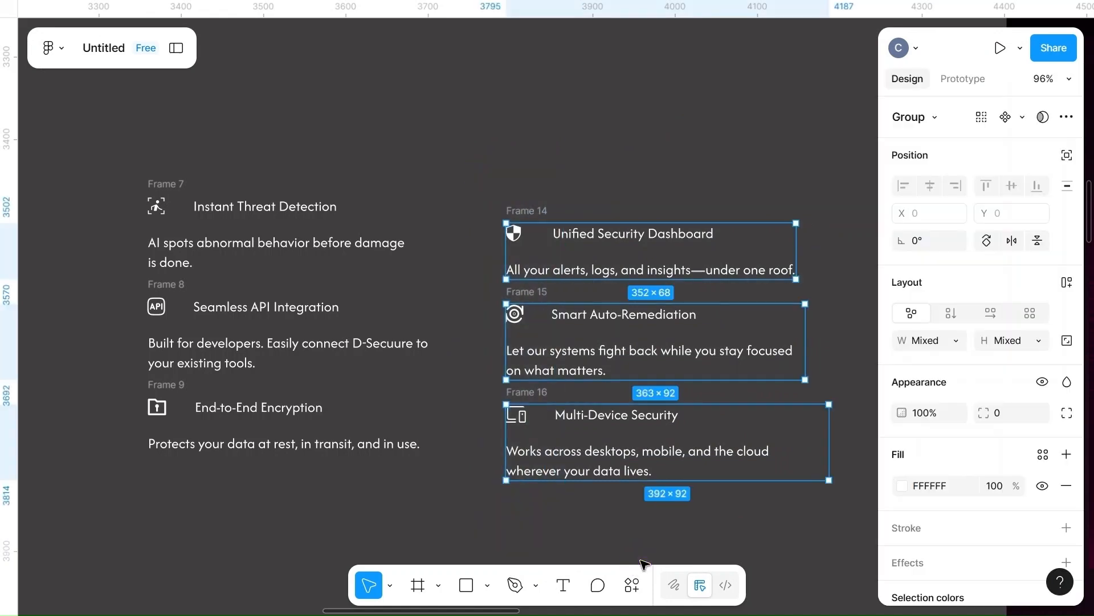
pyautogui.rightClick(730, 361)
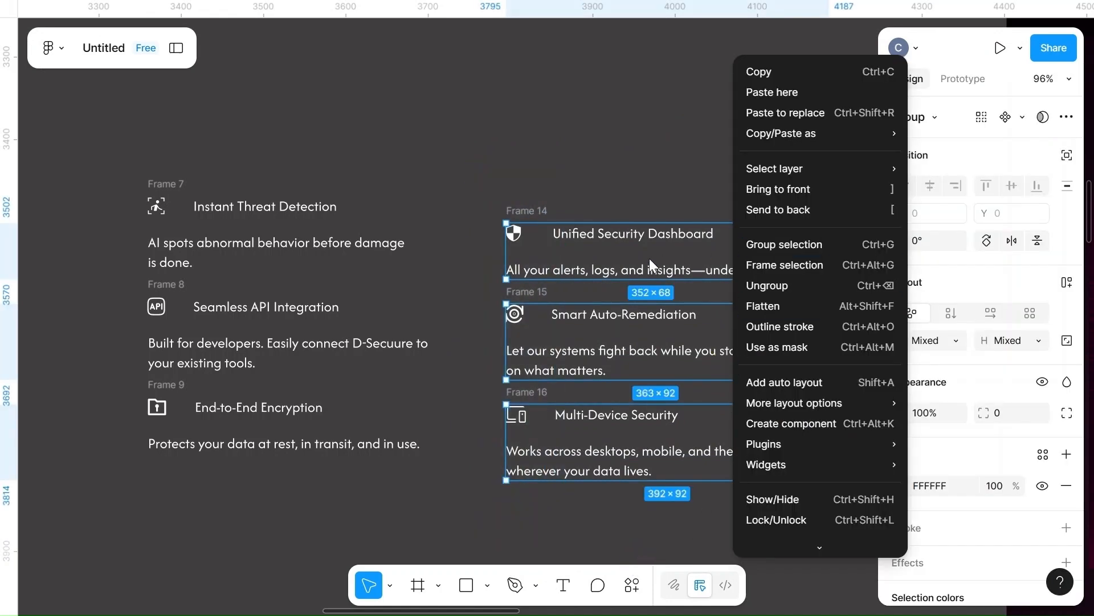
pyautogui.click(648, 145)
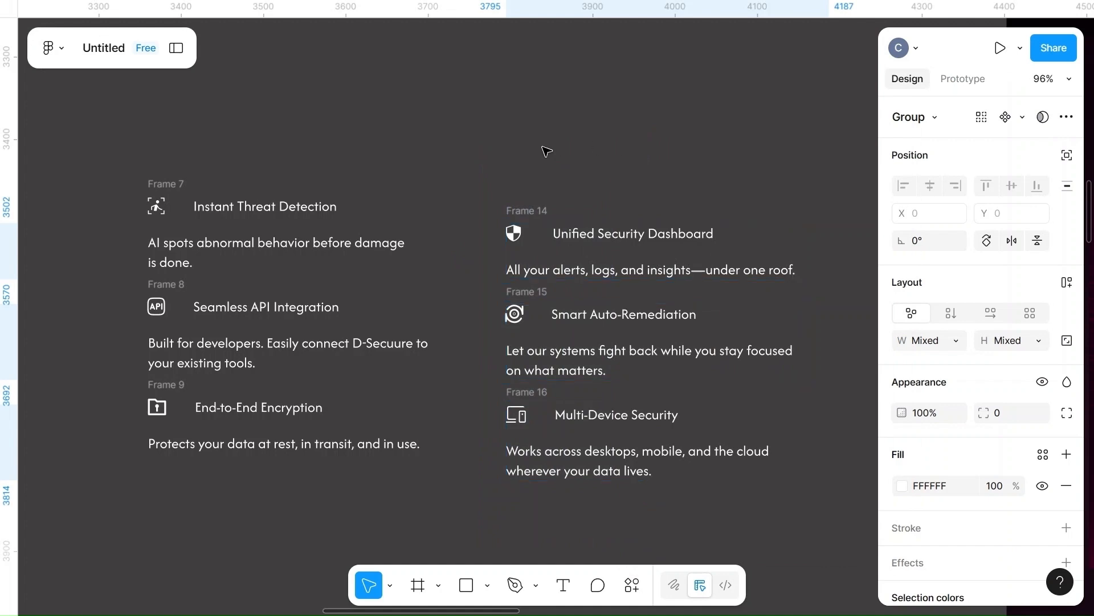
pyautogui.scroll(-1, 539, 163)
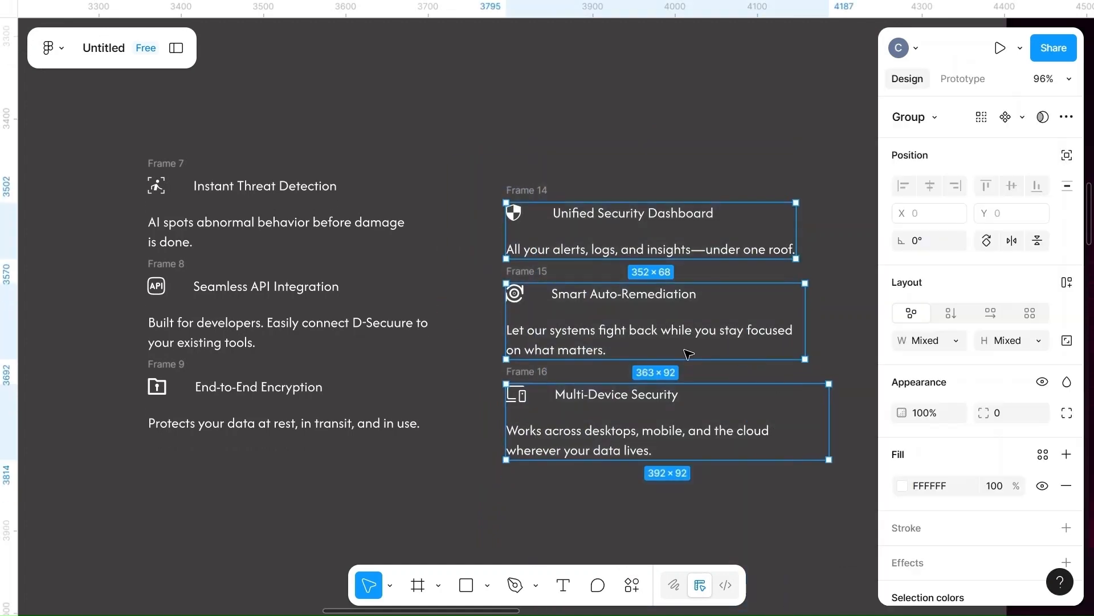
pyautogui.moveTo(684, 350); pyautogui.dragTo(684, 350)
# - Group the Unified Security Dashboard, Smart Auto-Remediation and Multi-Device Security frames into one column
pyautogui.click(530, 189)
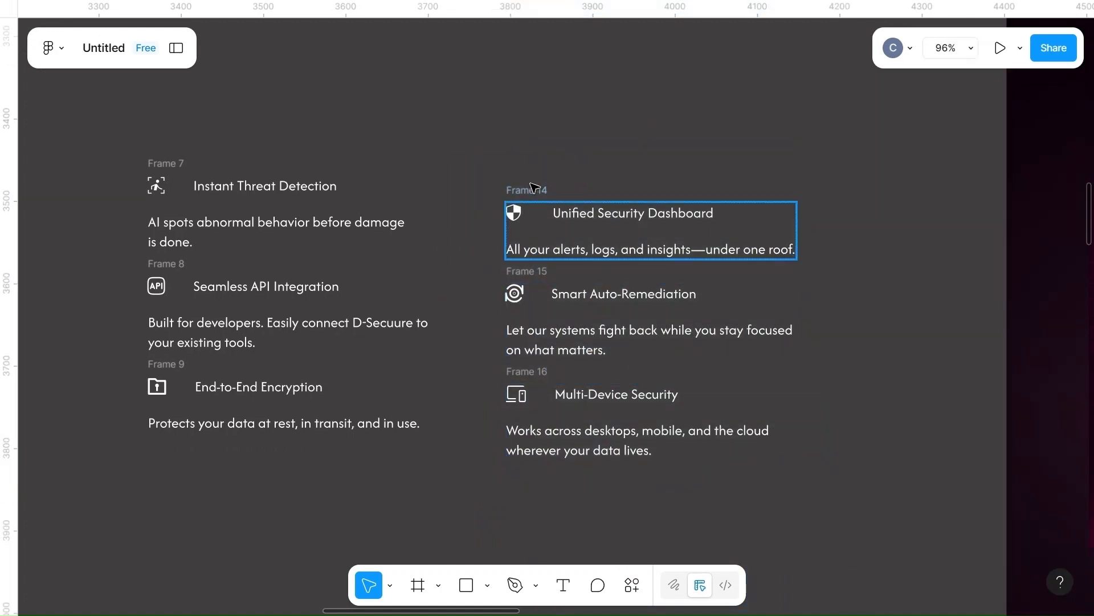
pyautogui.keyDown('shift'); pyautogui.click(521, 272); pyautogui.keyUp('shift')
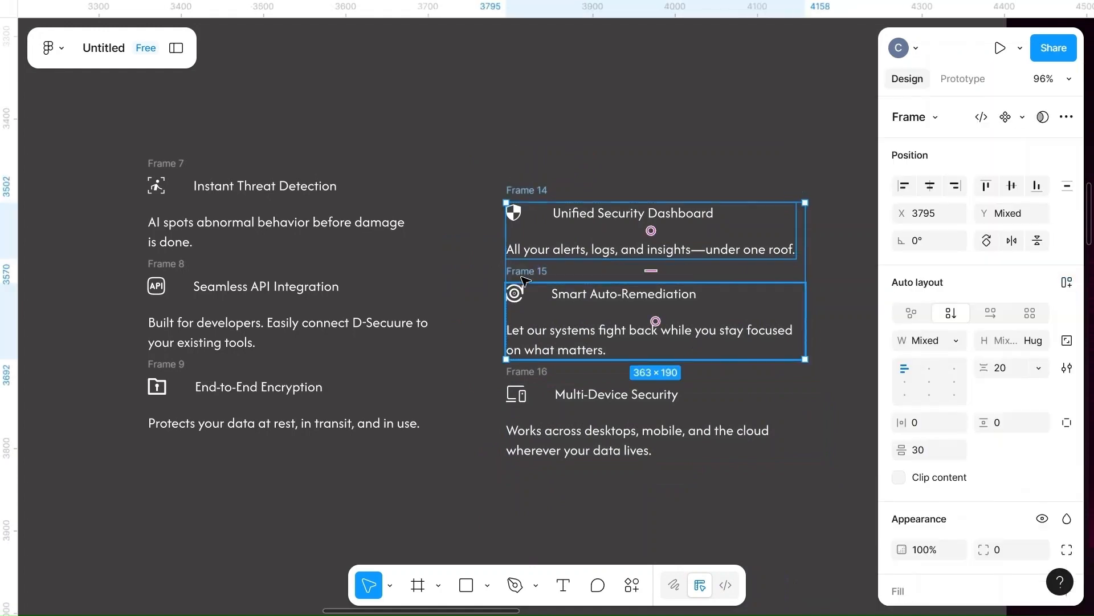
pyautogui.keyDown('shift'); pyautogui.click(523, 373); pyautogui.keyUp('shift')
pyautogui.hotkey('ctrl', 'g')
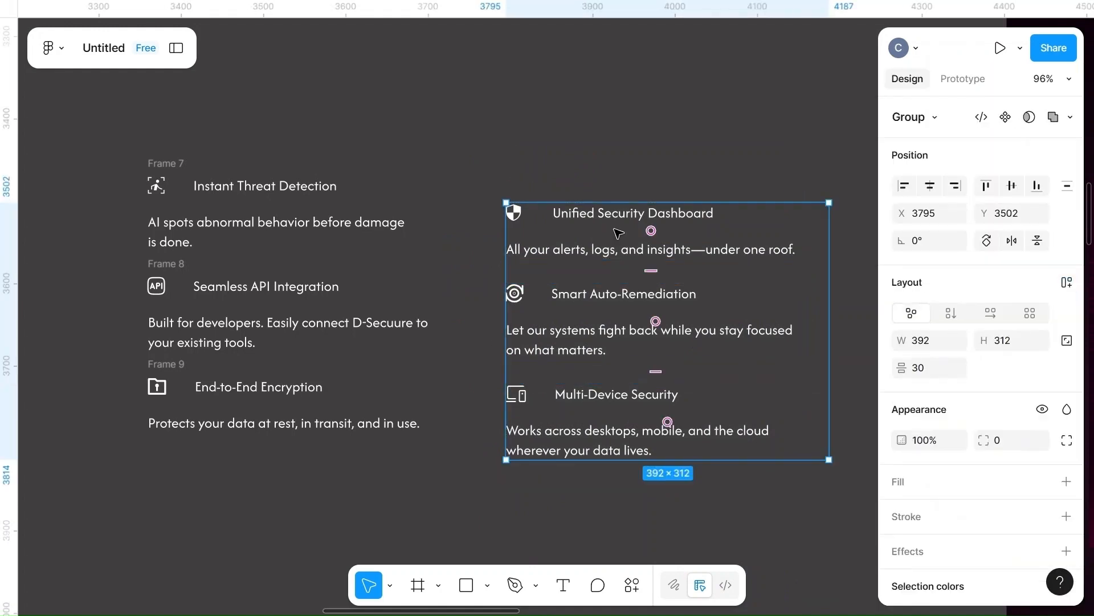
pyautogui.click(512, 169)
# - Group the Instant Threat Detection, Seamless API Integration and End-to-End Encryption frames into one column
pyautogui.scroll(-1, 511, 169)
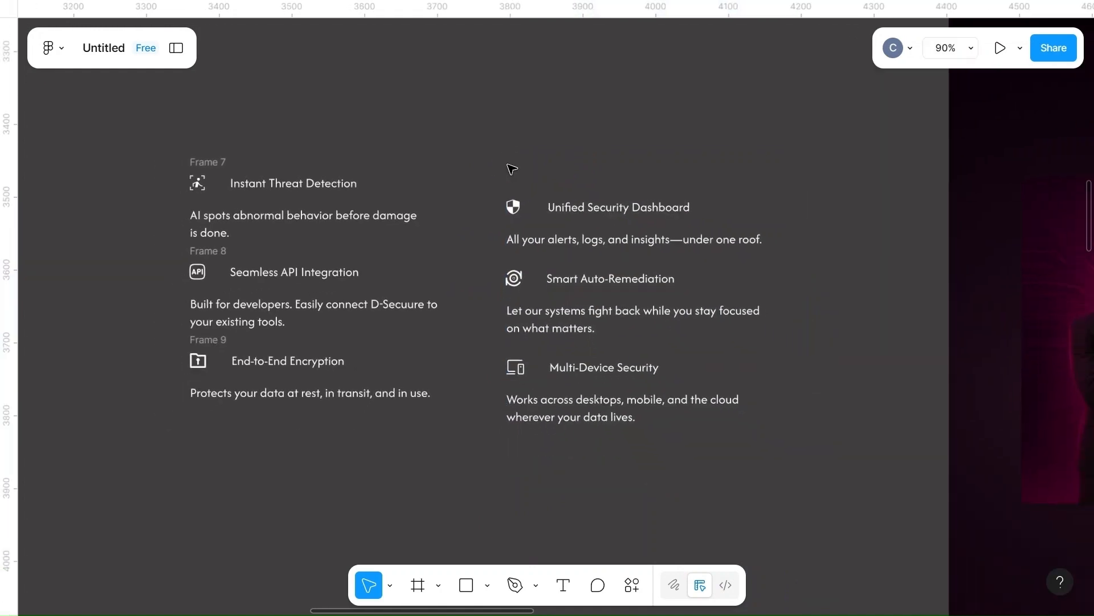
pyautogui.click(205, 161)
pyautogui.keyDown('shift'); pyautogui.click(206, 251); pyautogui.keyUp('shift')
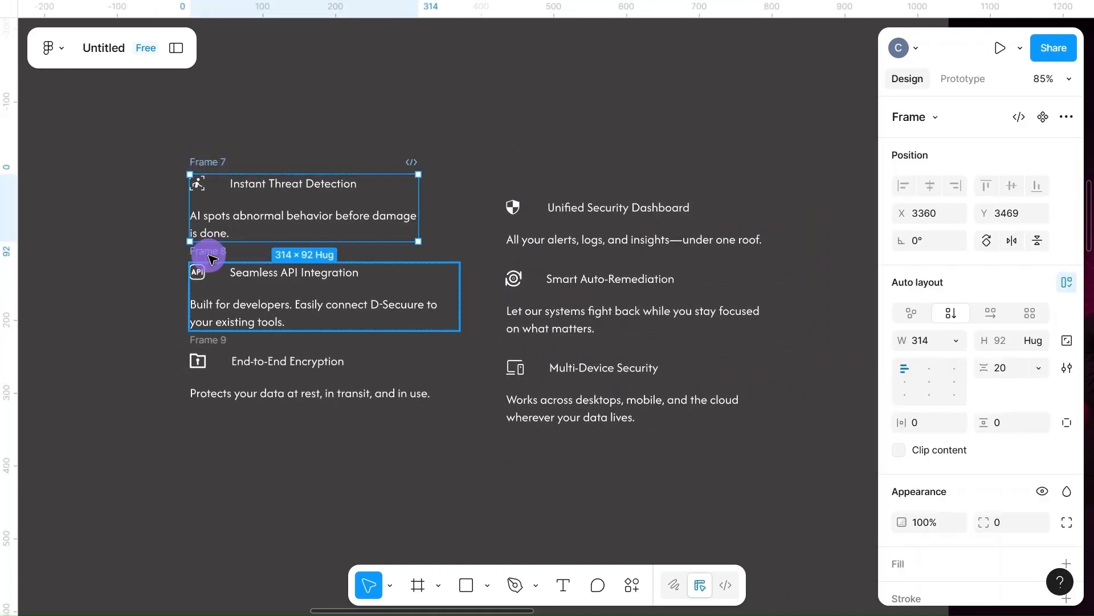
pyautogui.keyDown('shift'); pyautogui.click(203, 341); pyautogui.keyUp('shift')
pyautogui.hotkey('ctrl', 'g')
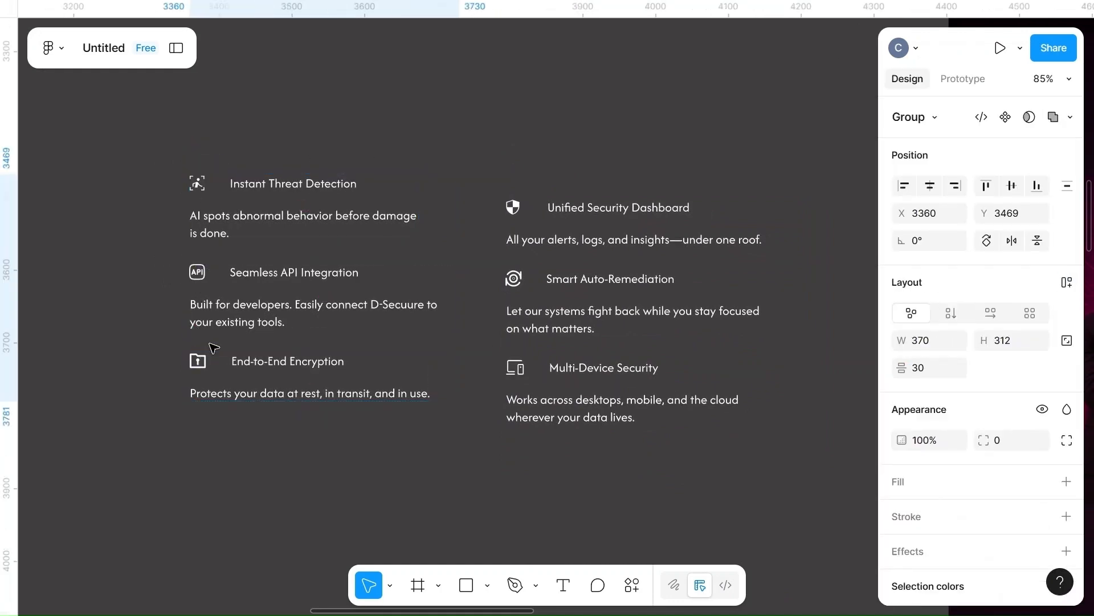
pyautogui.click(422, 127)
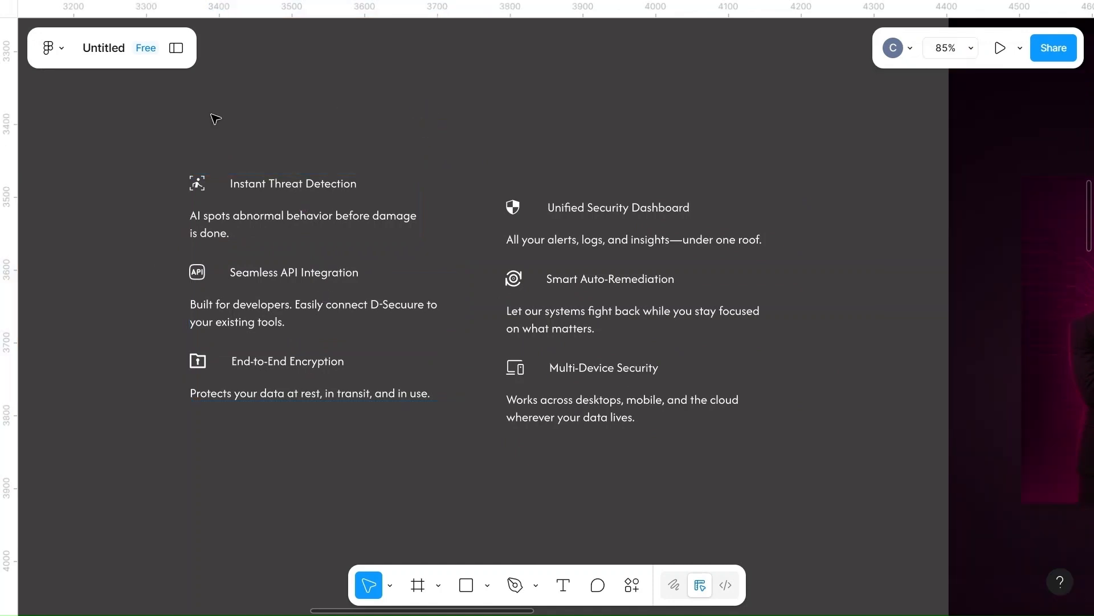
# - Align the two feature columns by their vertical centers and move them onto the empty card below the Who We Are section
pyautogui.moveTo(215, 114); pyautogui.dragTo(877, 426)
pyautogui.click(1012, 187)
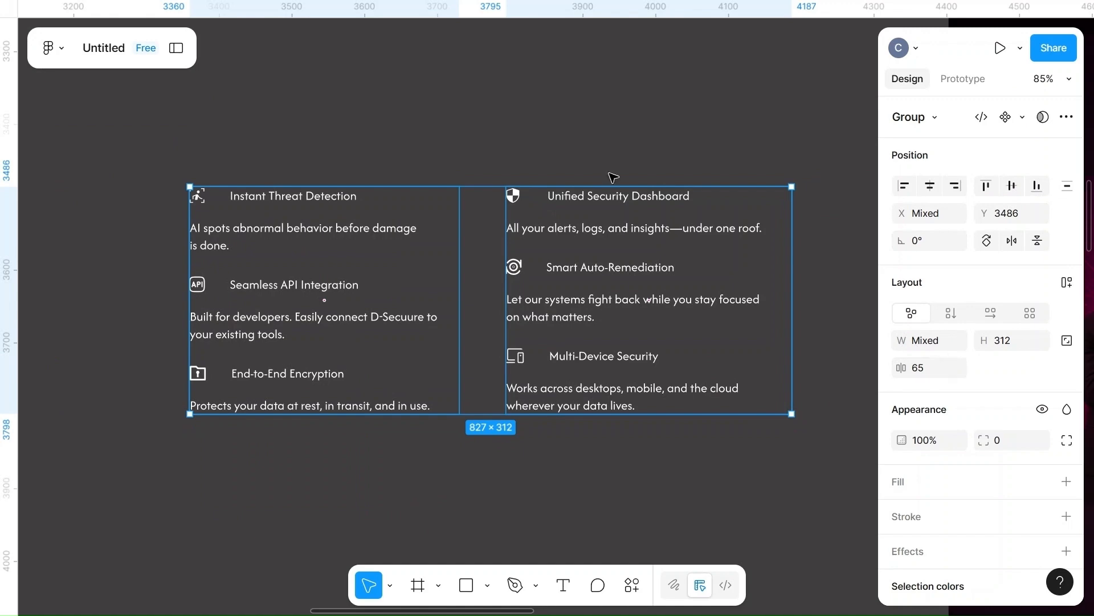
pyautogui.scroll(-5, 538, 166)
pyautogui.scroll(-5, 538, 167)
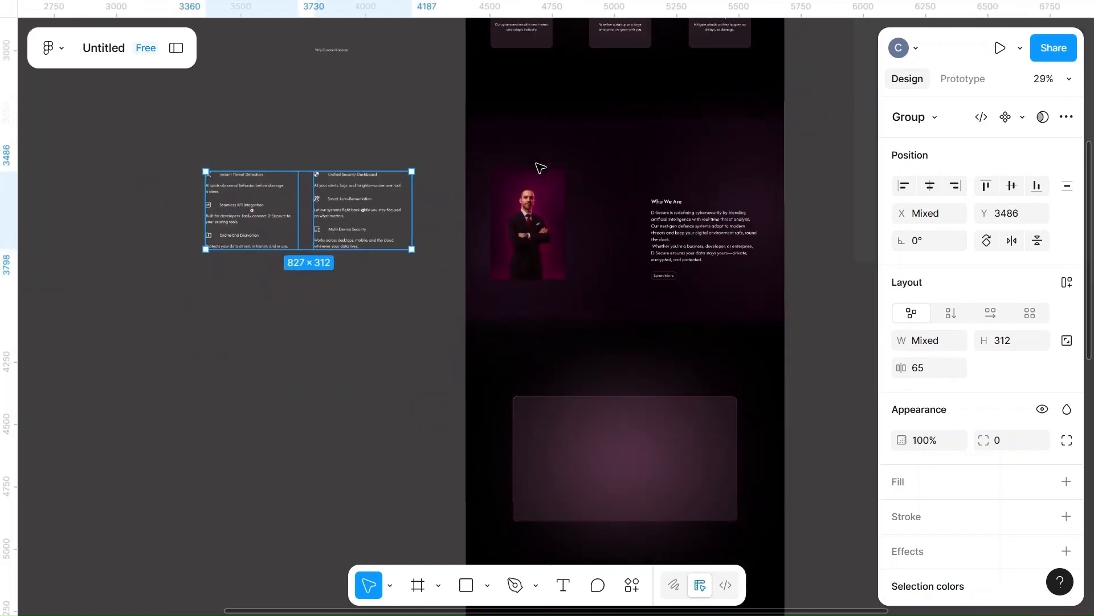
pyautogui.moveTo(271, 193); pyautogui.dragTo(593, 453)
pyautogui.click(256, 213)
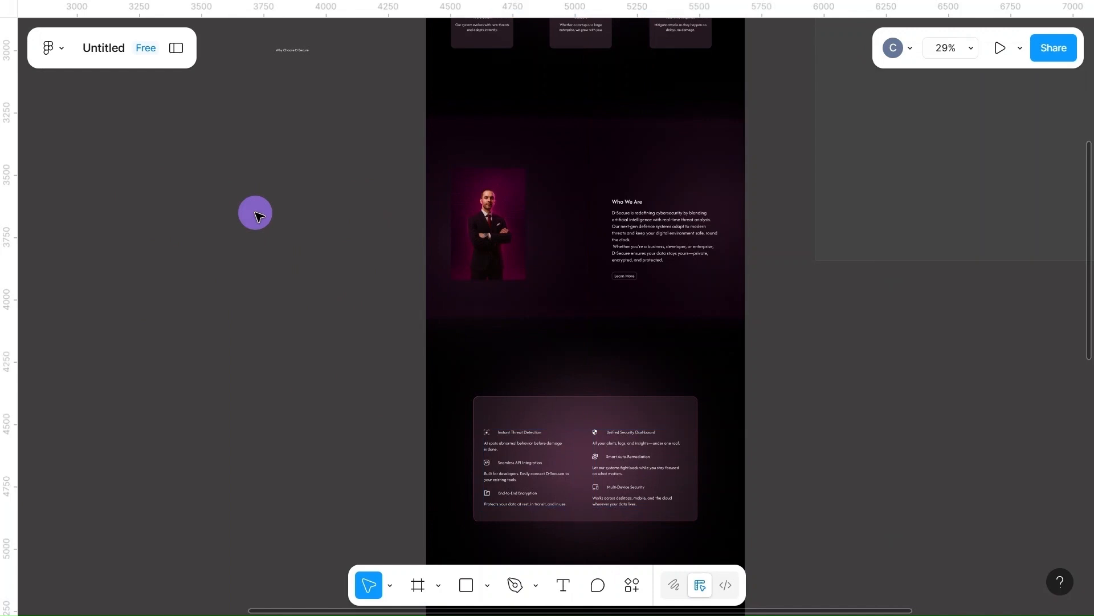
# - Place the Why Choose D-Secure heading near the card's top edge and match the Who We Are heading style with SemiBold, size 25
pyautogui.click(300, 51)
pyautogui.moveTo(292, 51); pyautogui.dragTo(570, 409)
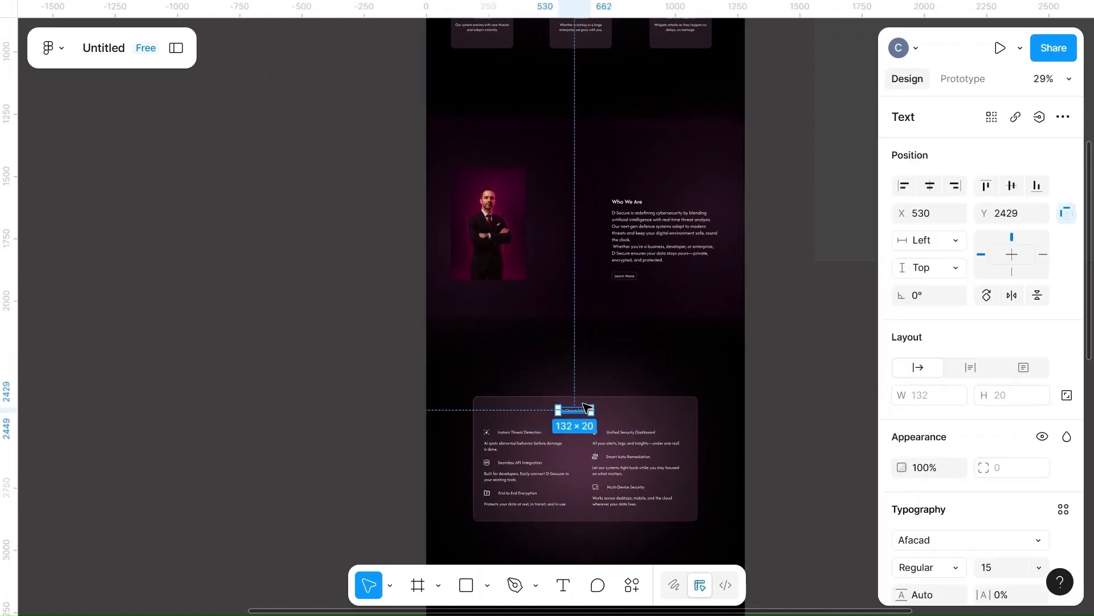
pyautogui.click(626, 203)
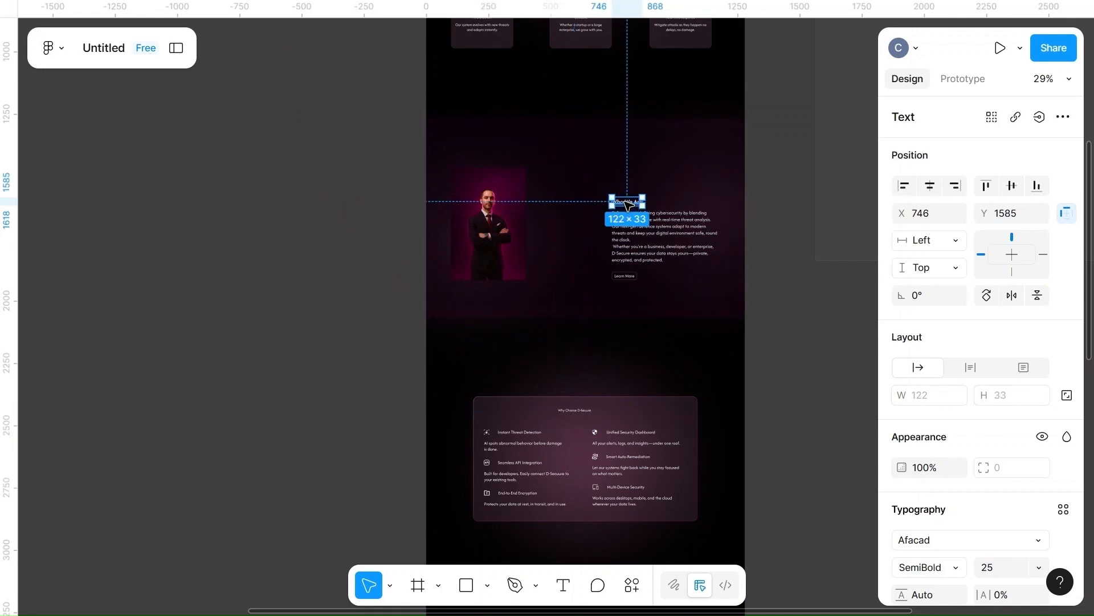
pyautogui.click(575, 410)
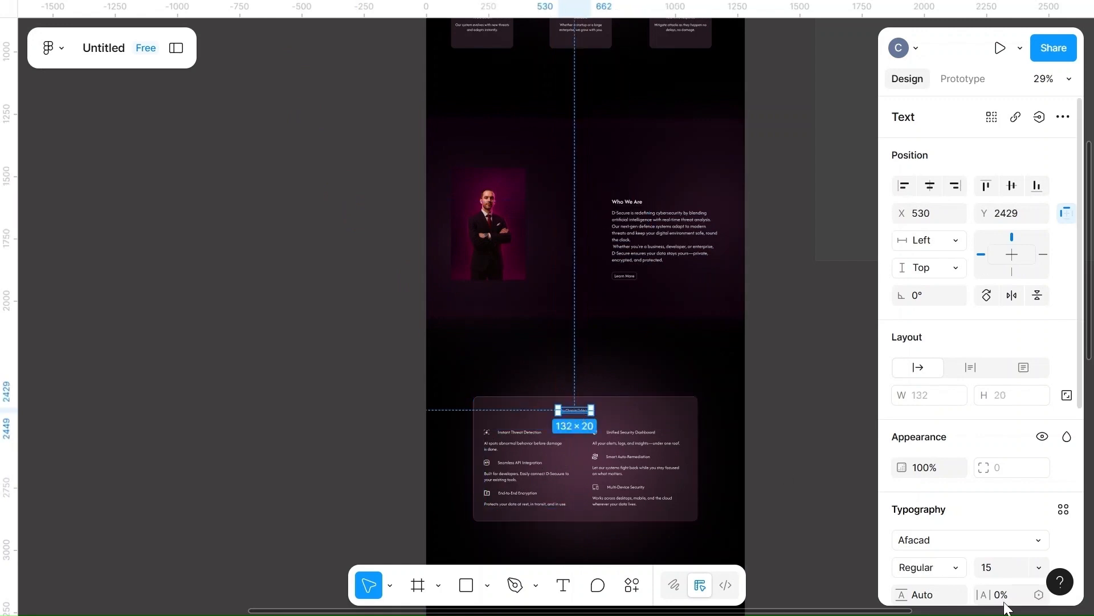
pyautogui.click(928, 567)
pyautogui.click(952, 399)
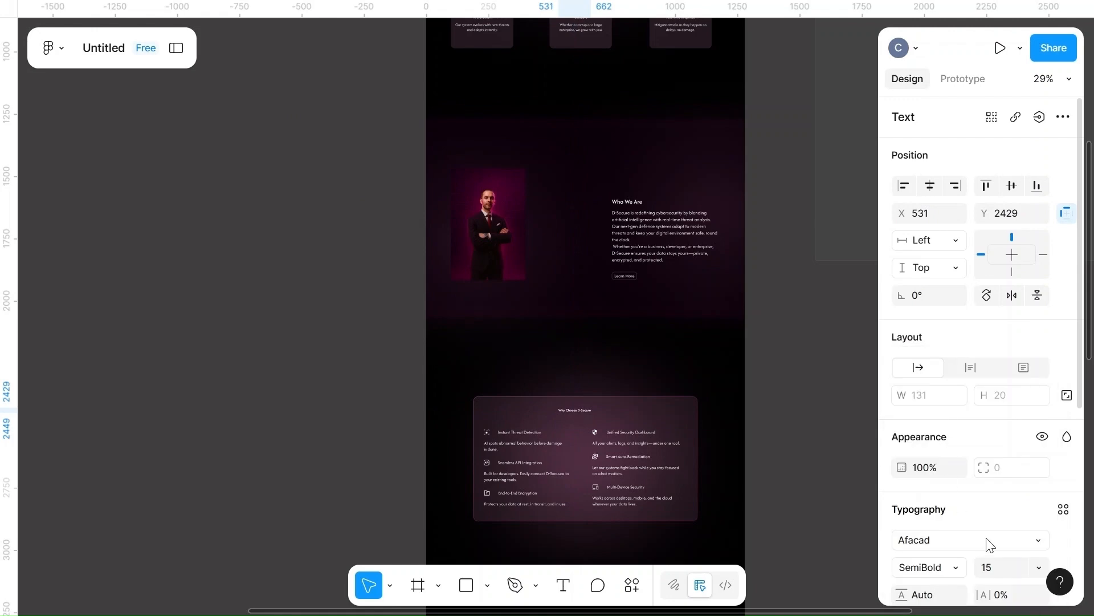
pyautogui.click(996, 570)
pyautogui.write('2')
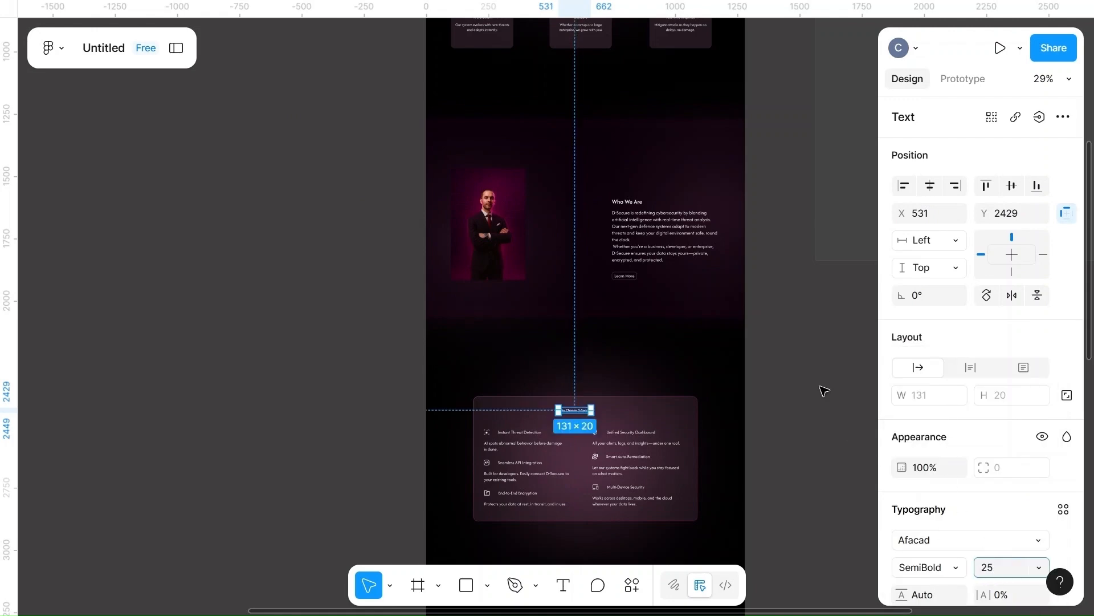
pyautogui.click(808, 366)
# - Shift the Why Choose D-Secure heading slightly up and toward the card's horizontal center
pyautogui.scroll(-3, 809, 367)
pyautogui.scroll(3, 813, 370)
pyautogui.scroll(2, 808, 366)
pyautogui.hscroll(-1, 808, 366)
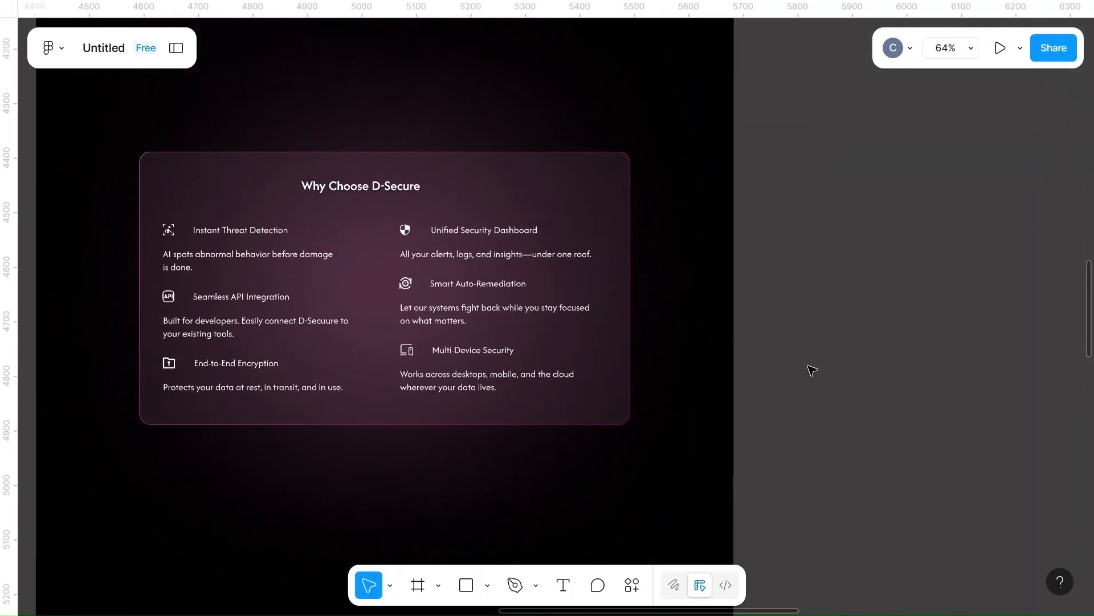
pyautogui.moveTo(379, 189); pyautogui.dragTo(387, 191)
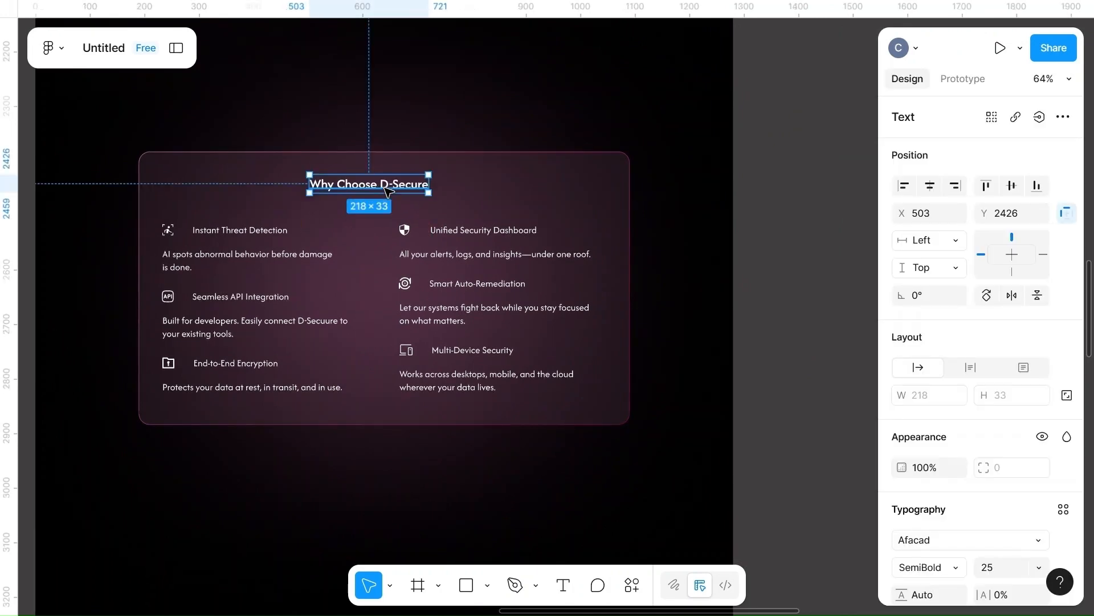
pyautogui.keyDown('shift'); pyautogui.click(244, 269); pyautogui.keyUp('shift')
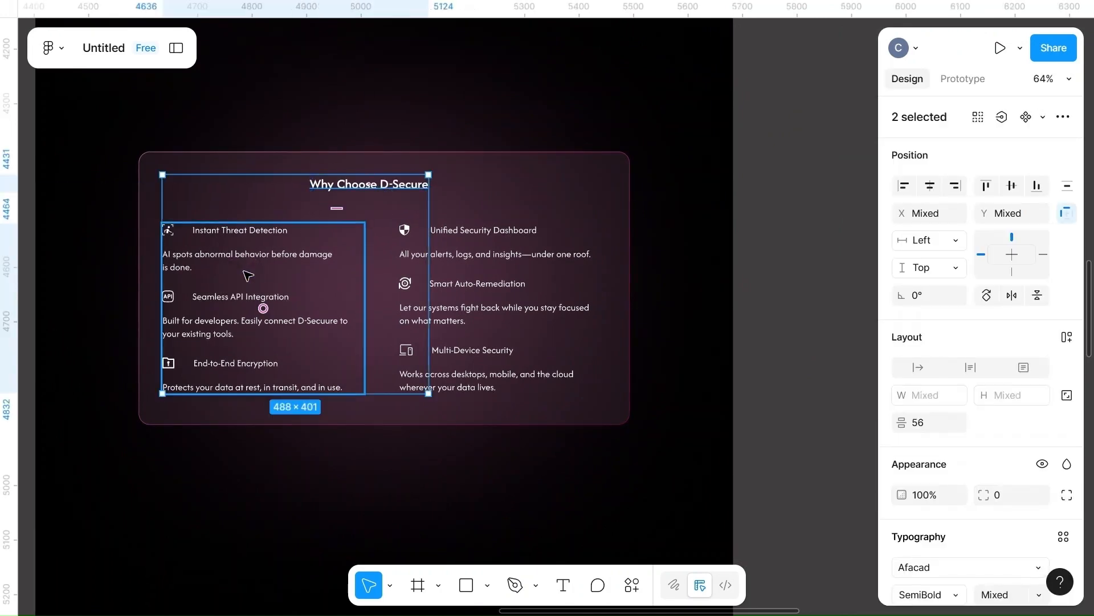
pyautogui.keyDown('shift'); pyautogui.click(494, 281); pyautogui.keyUp('shift')
pyautogui.click(682, 232)
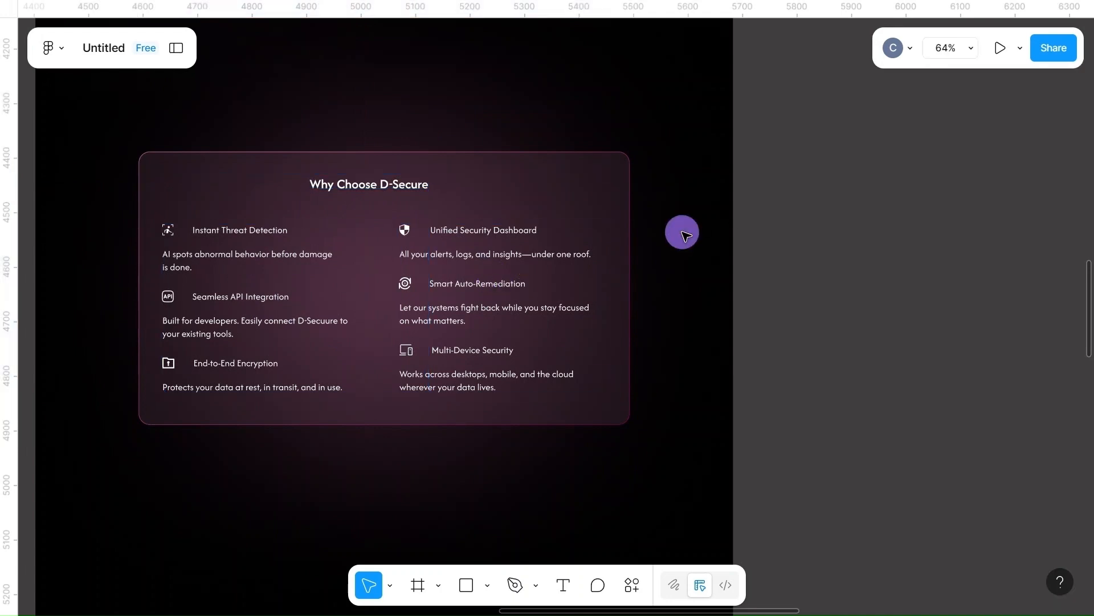
# - Group the two feature columns together and move the group slightly lower inside the card, to about Y 2524
pyautogui.click(247, 295)
pyautogui.keyDown('shift'); pyautogui.click(459, 283); pyautogui.keyUp('shift')
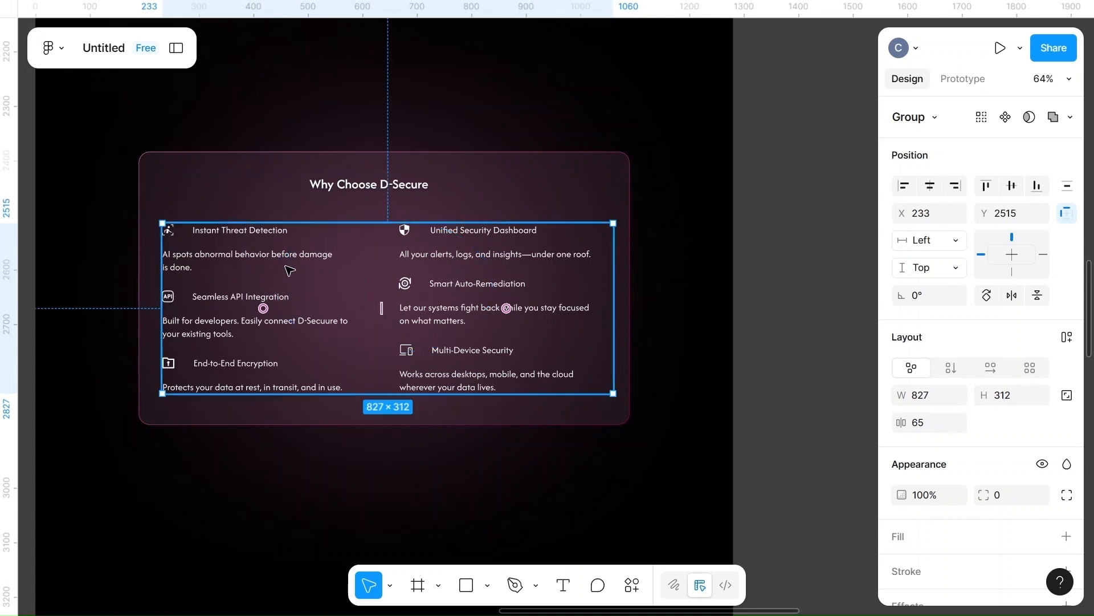
pyautogui.click(928, 193)
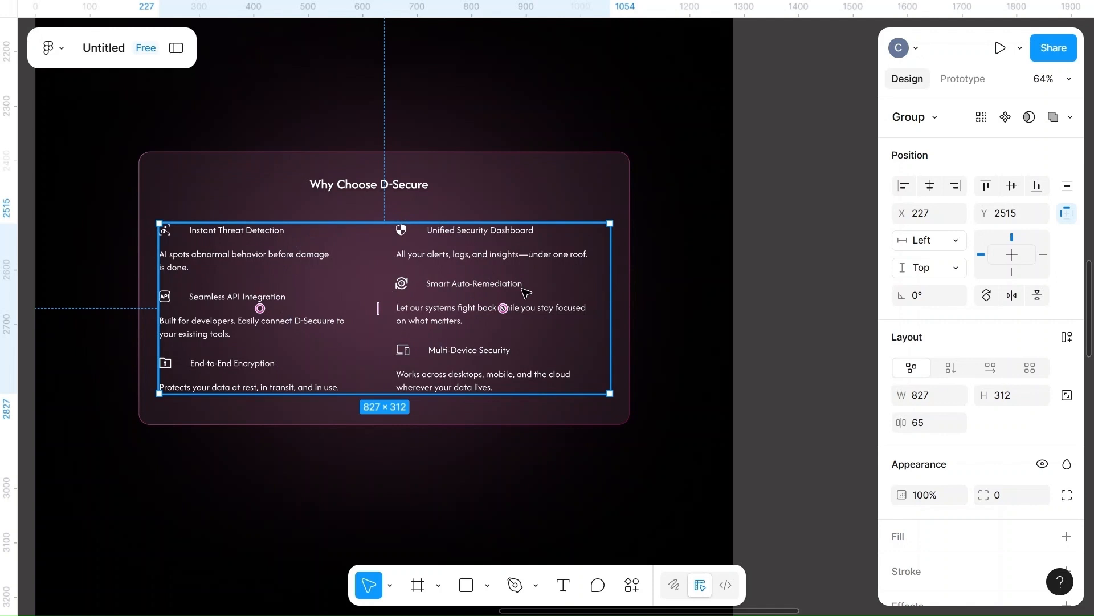
pyautogui.moveTo(502, 296); pyautogui.dragTo(510, 301)
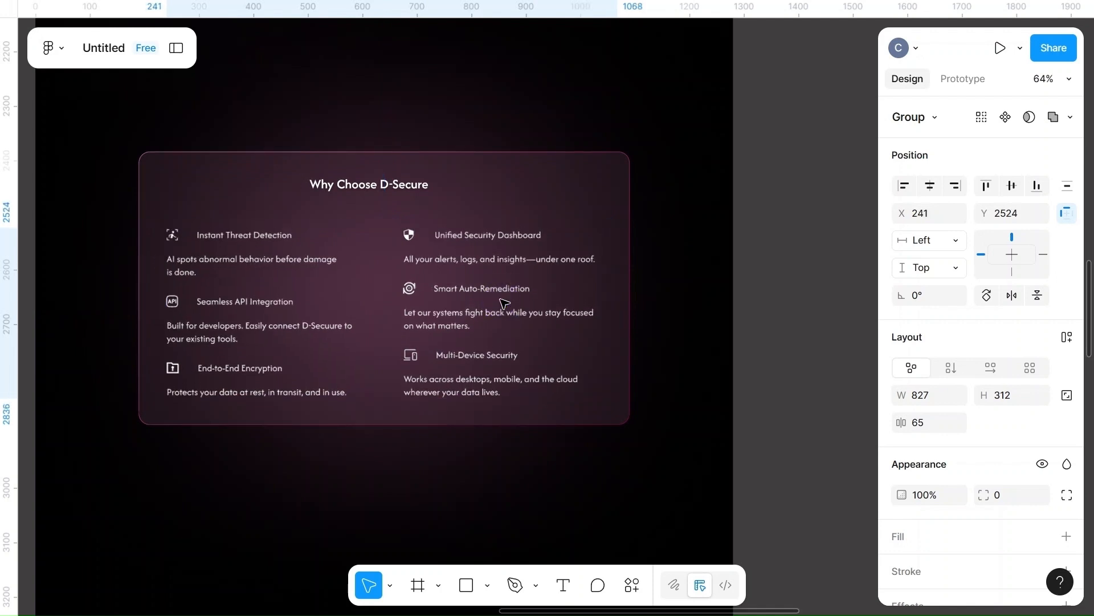
# - Align the feature group, the Why Choose D-Secure heading and the card by their horizontal centers
pyautogui.keyDown('shift'); pyautogui.click(396, 191); pyautogui.keyUp('shift')
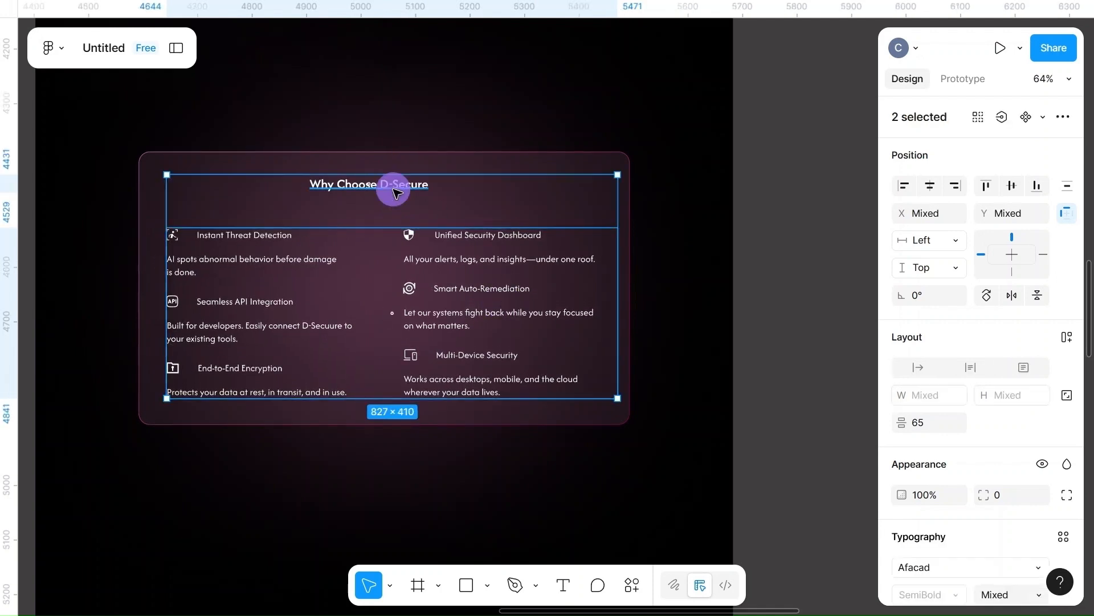
pyautogui.keyDown('shift'); pyautogui.click(555, 168); pyautogui.keyUp('shift')
pyautogui.click(930, 185)
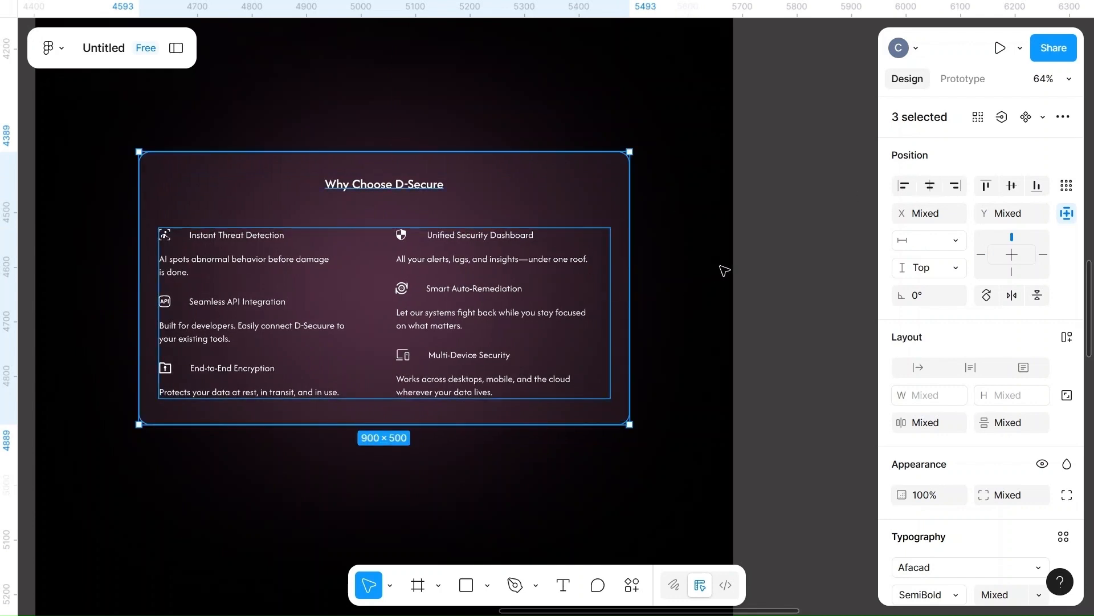
pyautogui.click(790, 299)
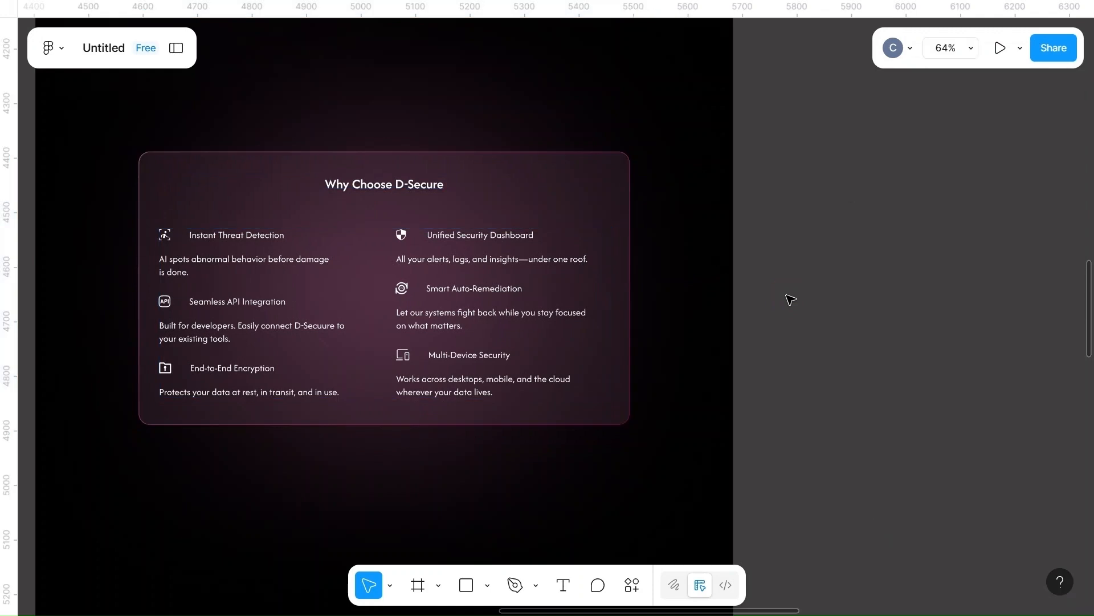
# - Review the finished card on the page and examine the gray wireframe's block layout for the following section
pyautogui.press('-')
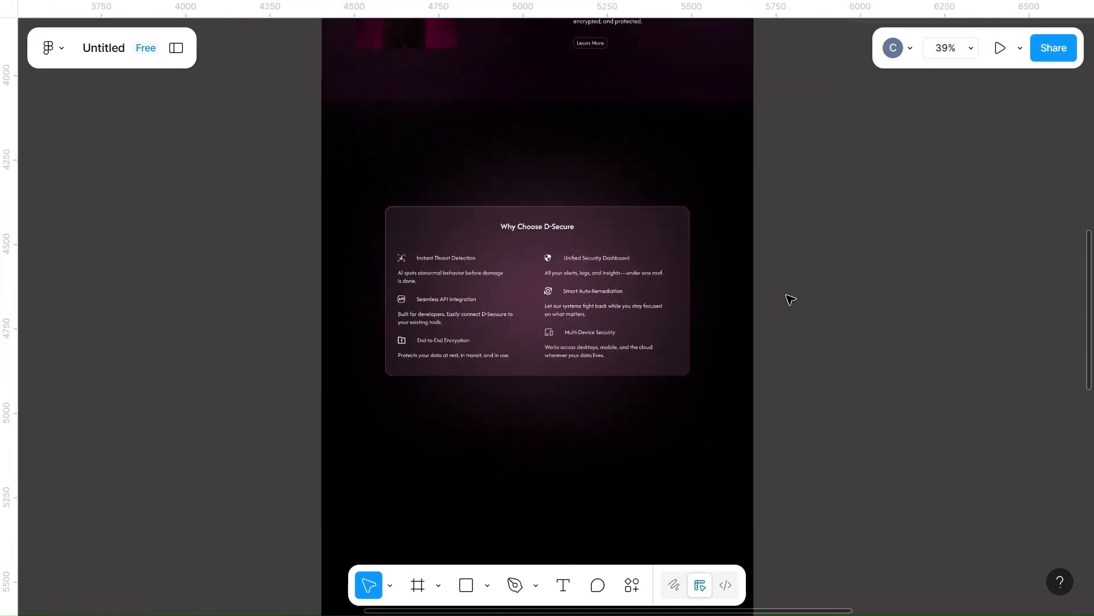
pyautogui.scroll(-1, 790, 299)
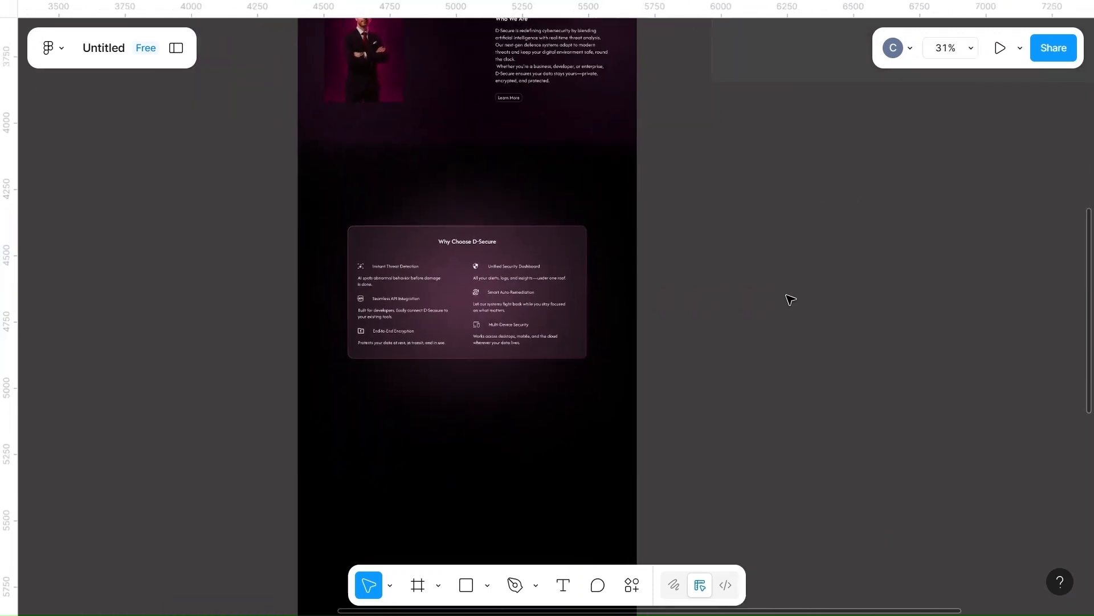
pyautogui.scroll(-1, 790, 299)
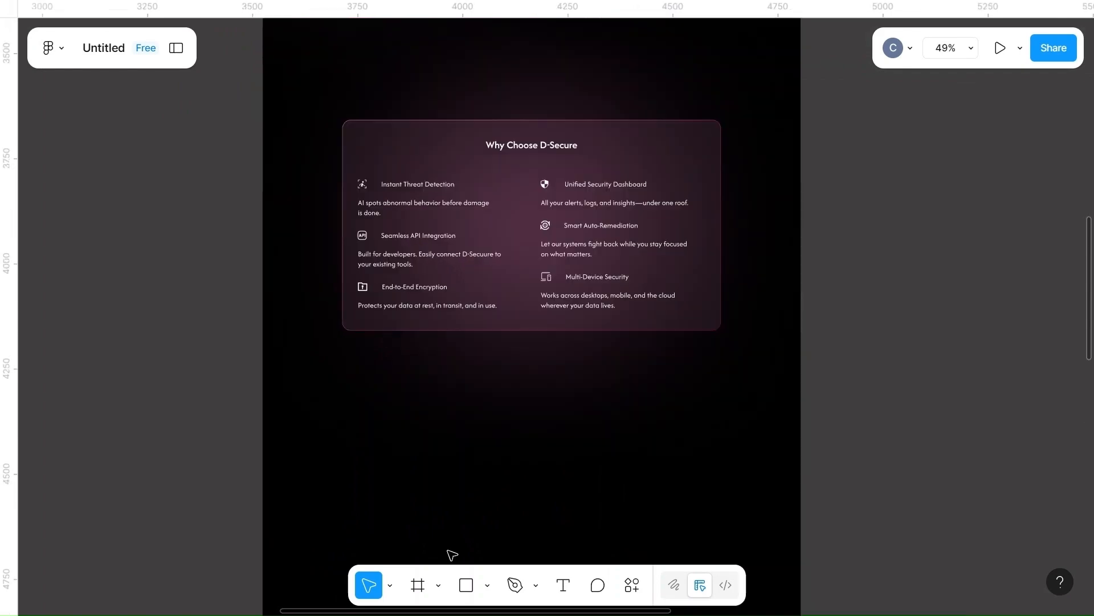
pyautogui.scroll(-3, 475, 545)
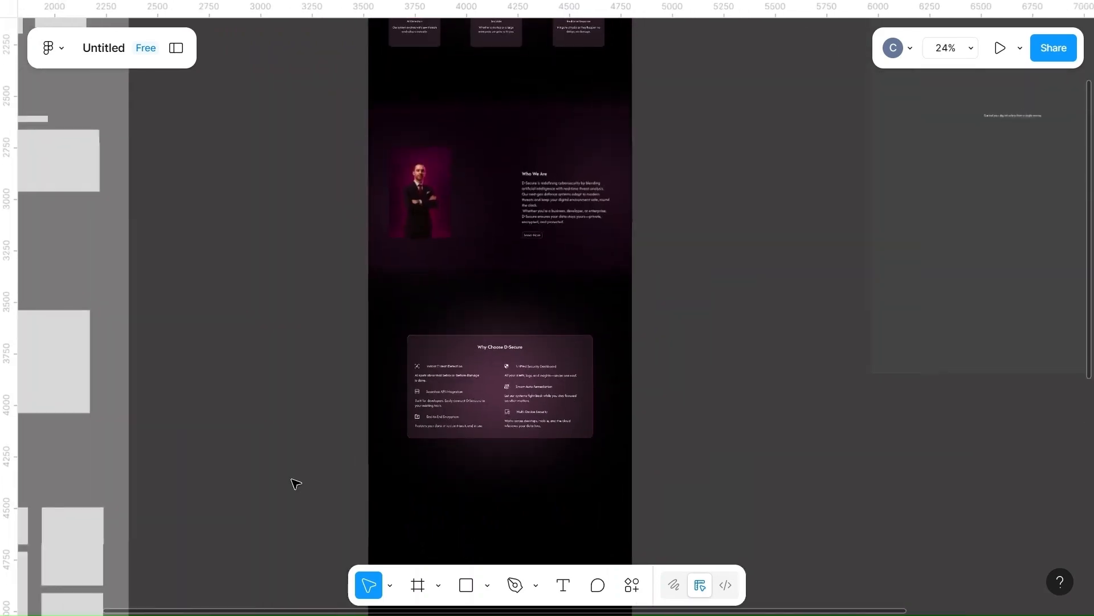
pyautogui.hscroll(-5, 293, 481)
pyautogui.scroll(-3, 294, 482)
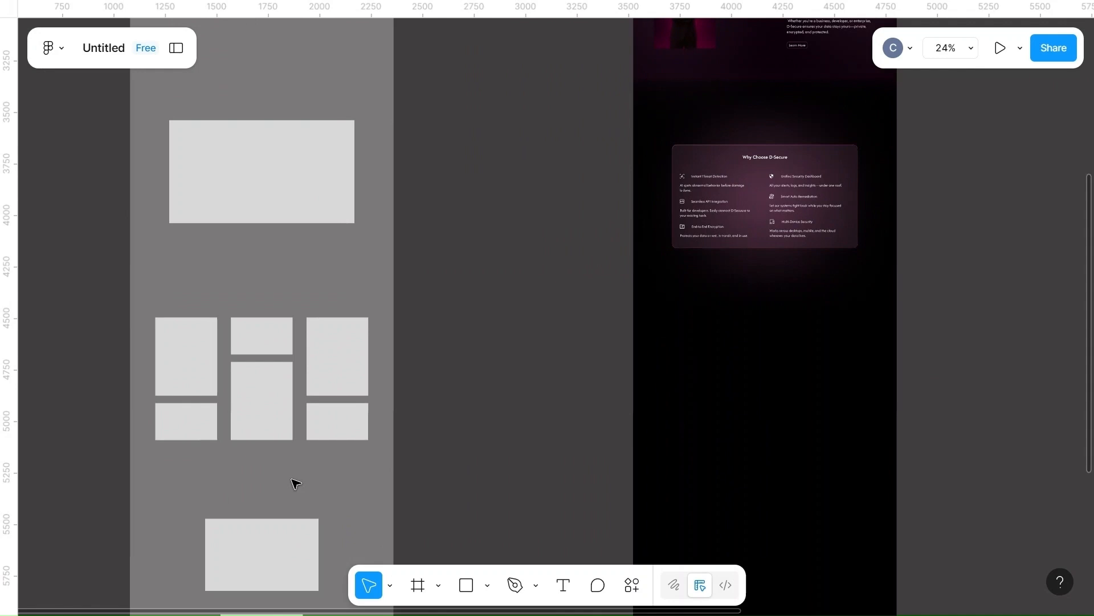
pyautogui.scroll(-2, 293, 482)
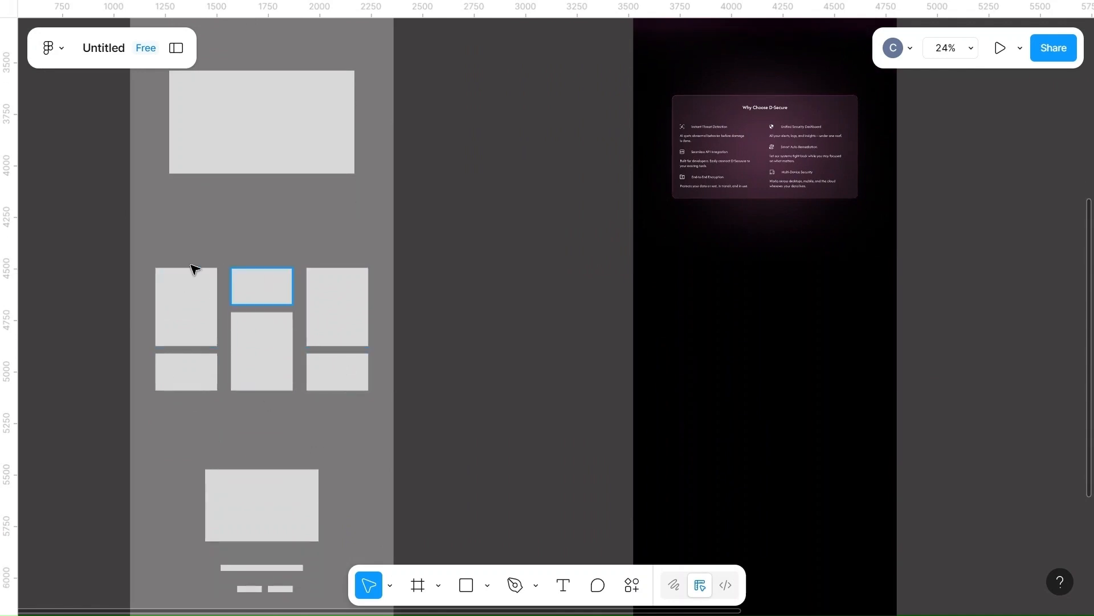
# - Duplicate the wireframe's six staggered blocks onto the empty canvas beside the Home frame
pyautogui.moveTo(151, 246); pyautogui.dragTo(362, 359)
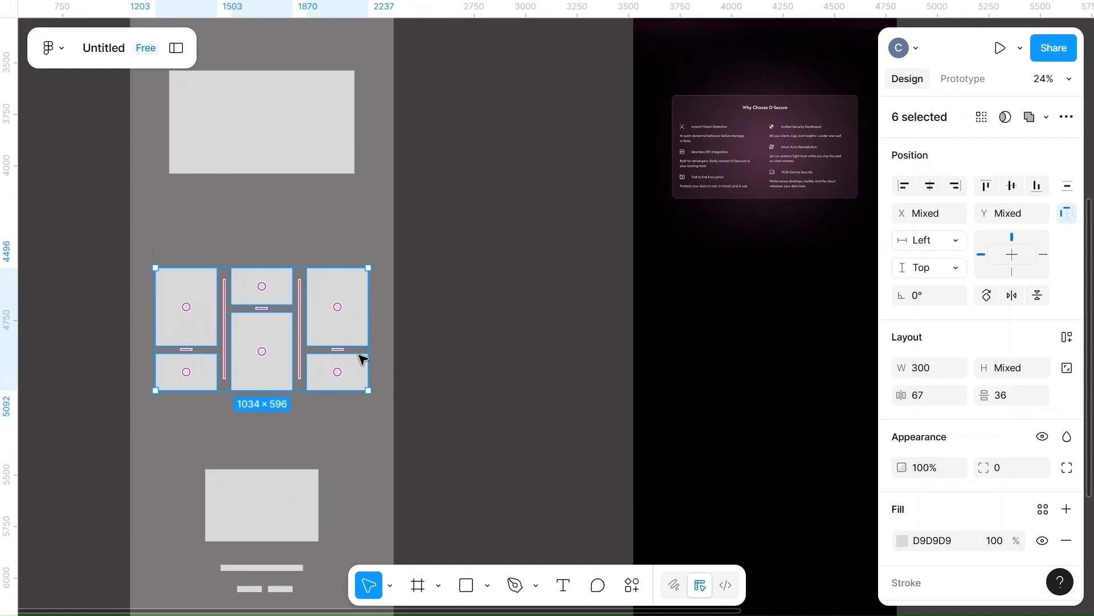
pyautogui.scroll(-5, 359, 355)
pyautogui.hscroll(2, 357, 354)
pyautogui.moveTo(258, 348); pyautogui.dragTo(593, 376)
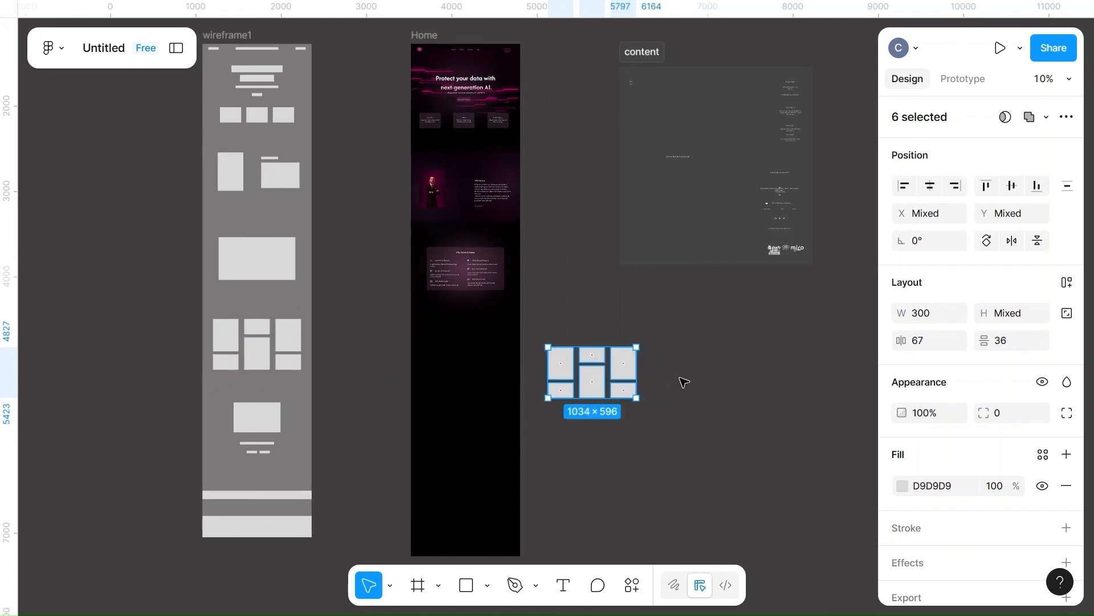
pyautogui.scroll(5, 684, 382)
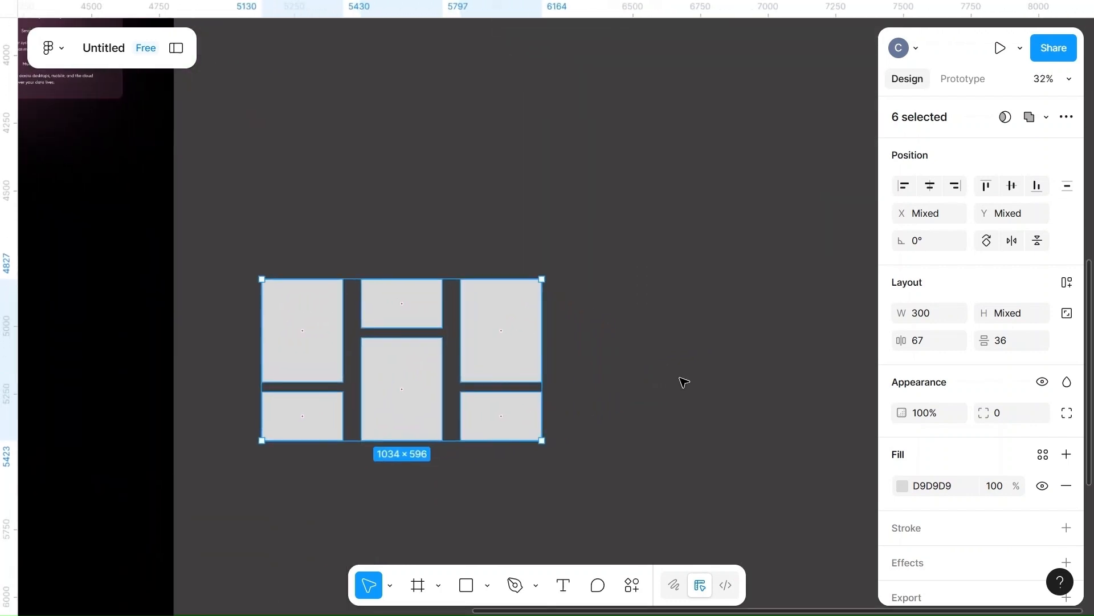
# - Set the fill color of the six duplicated blocks to 493240
pyautogui.click(909, 488)
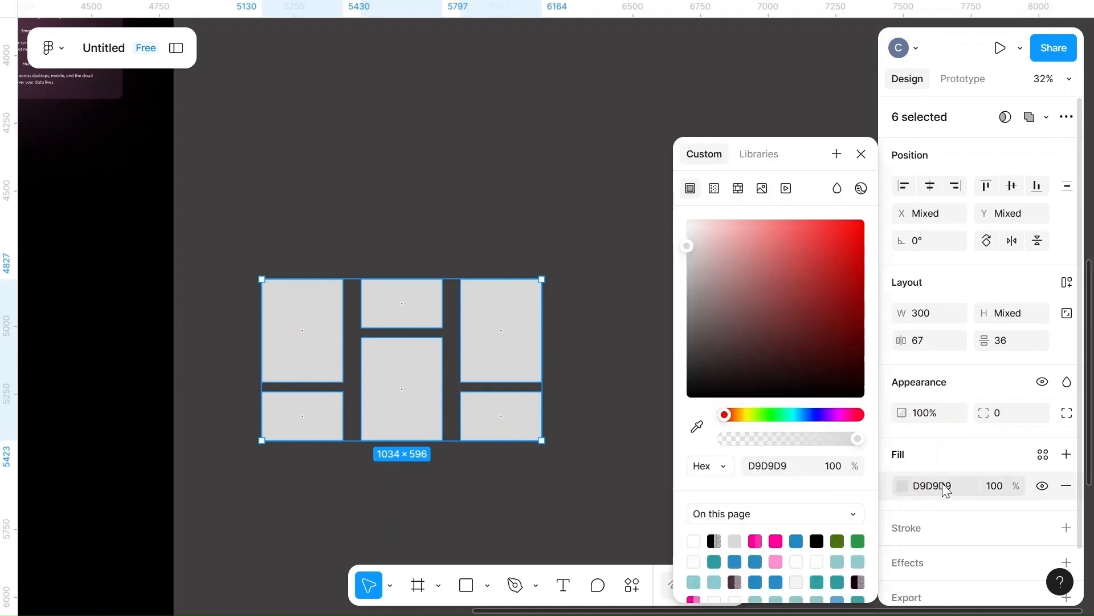
pyautogui.click(946, 489)
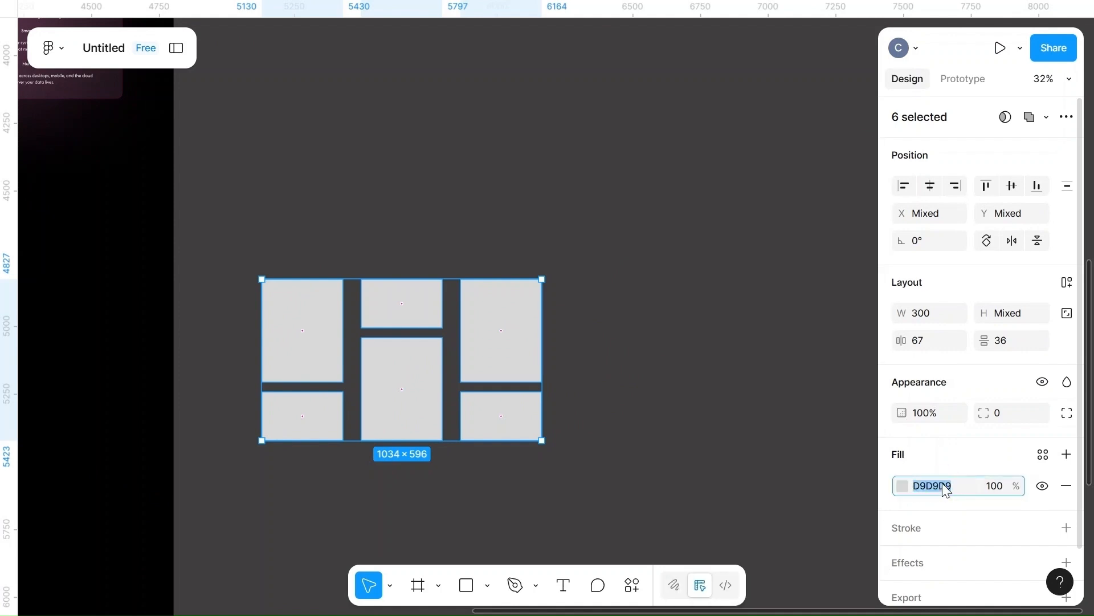
pyautogui.write('493240')
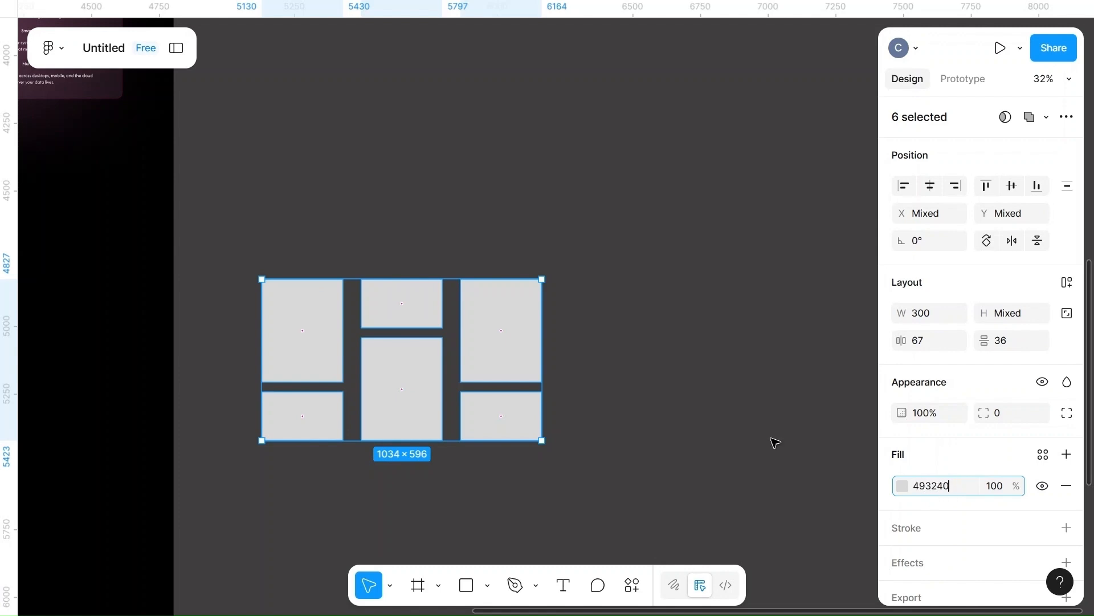
pyautogui.click(762, 436)
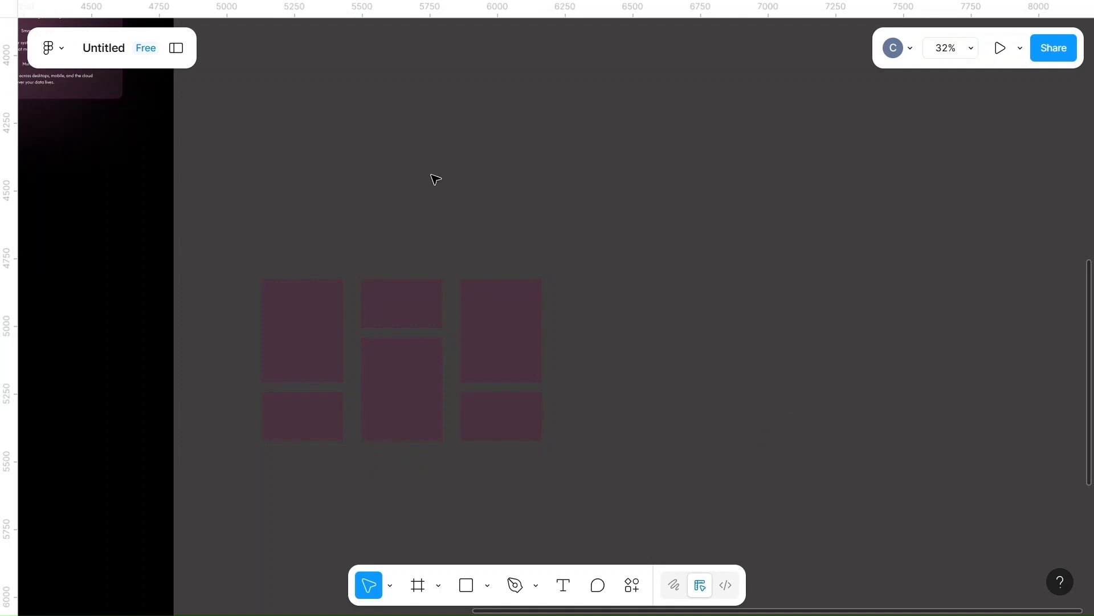
# - Add a uniform background blur of 30 to the six duplicated blocks
pyautogui.moveTo(247, 222); pyautogui.dragTo(601, 493)
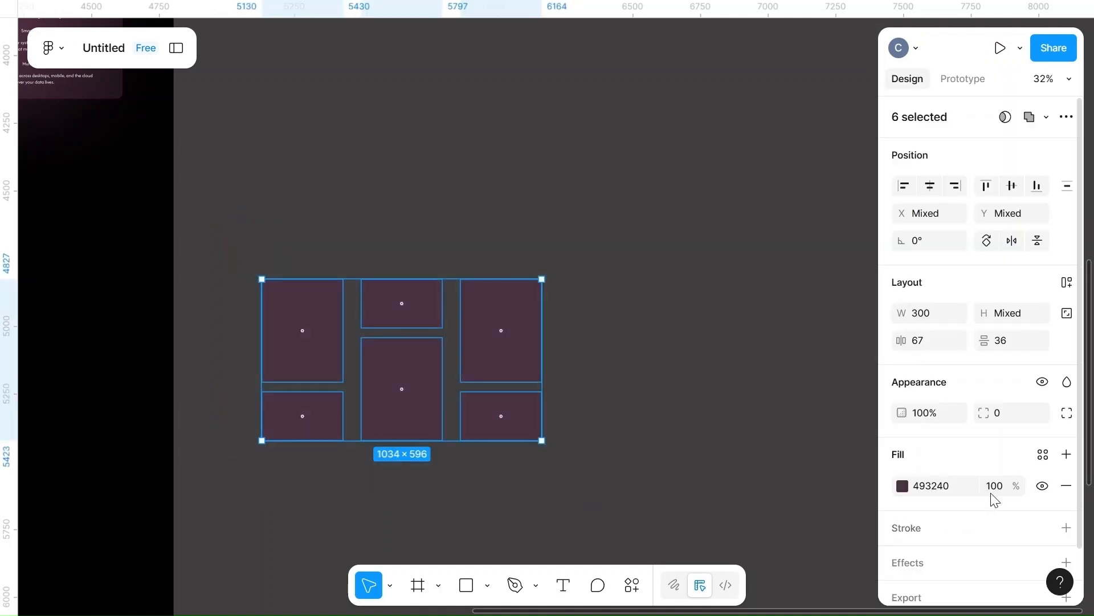
pyautogui.scroll(-1, 999, 491)
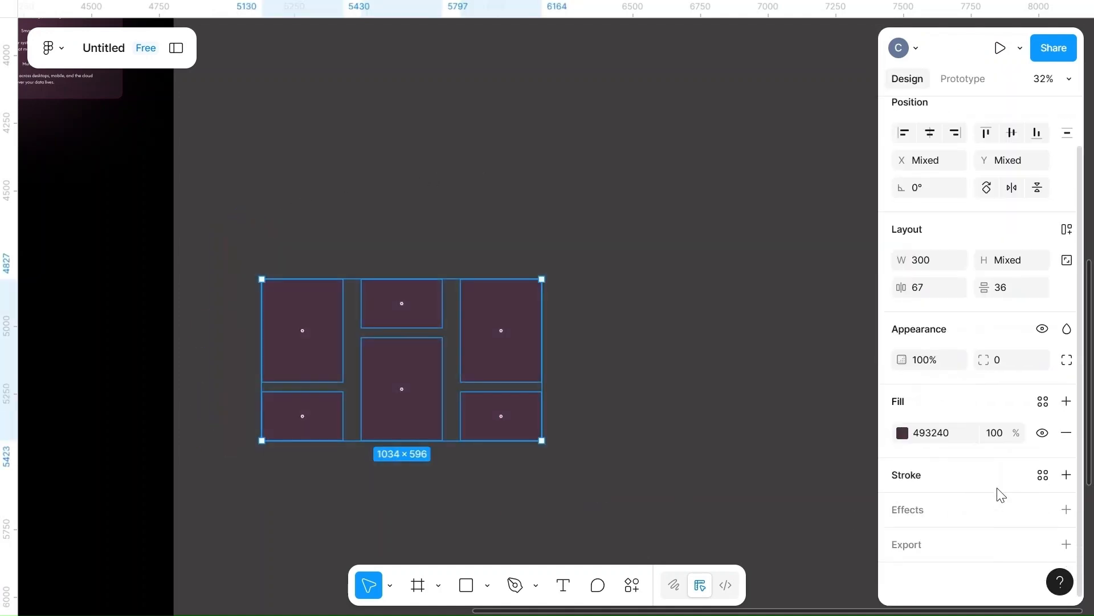
pyautogui.click(1065, 511)
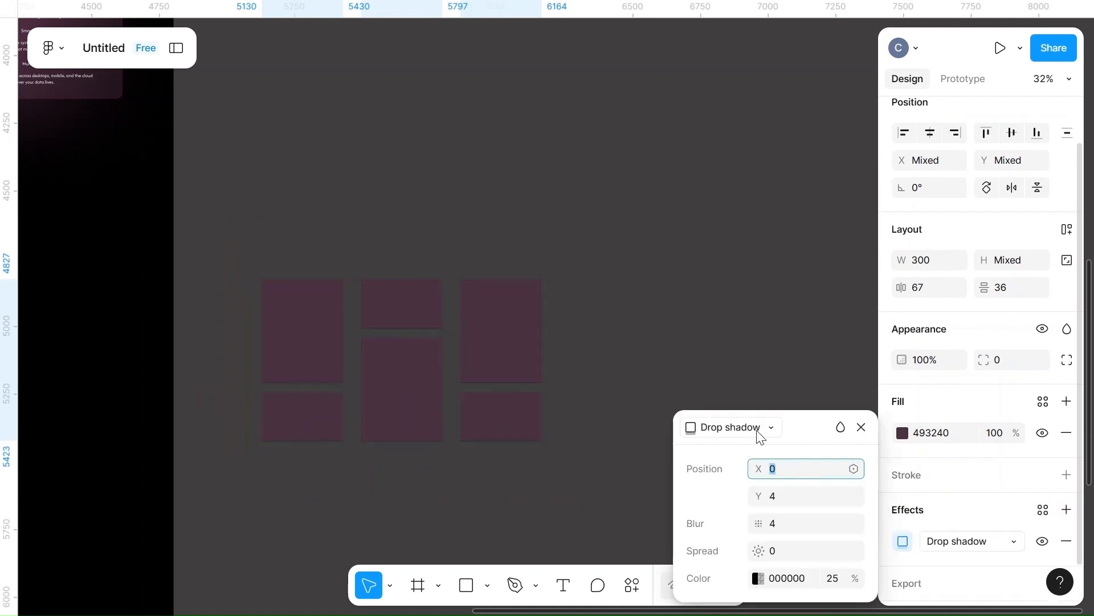
pyautogui.click(758, 434)
pyautogui.click(745, 469)
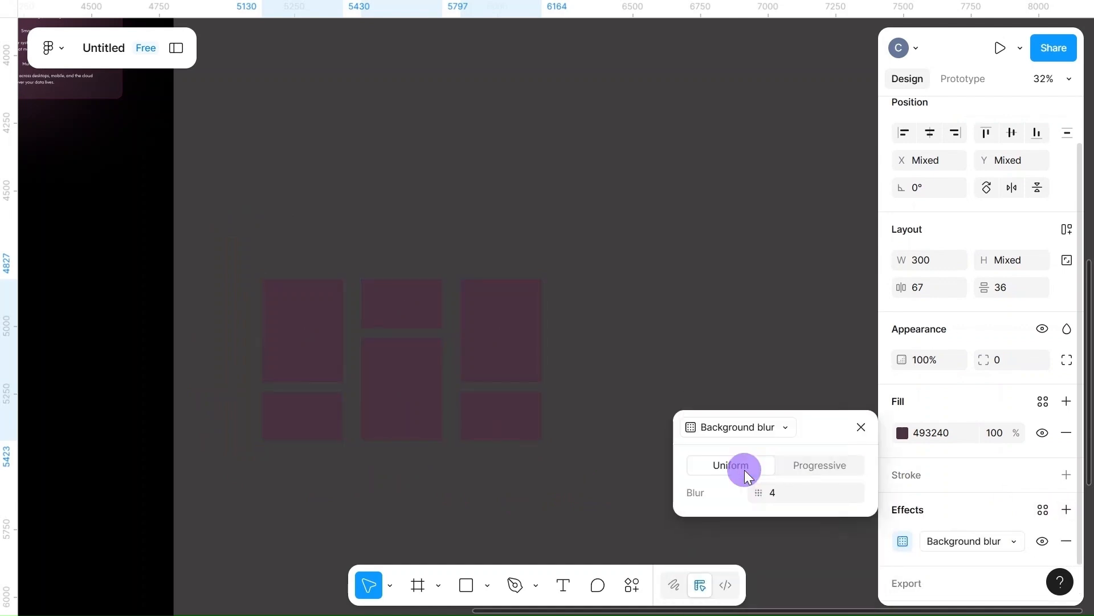
pyautogui.click(789, 494)
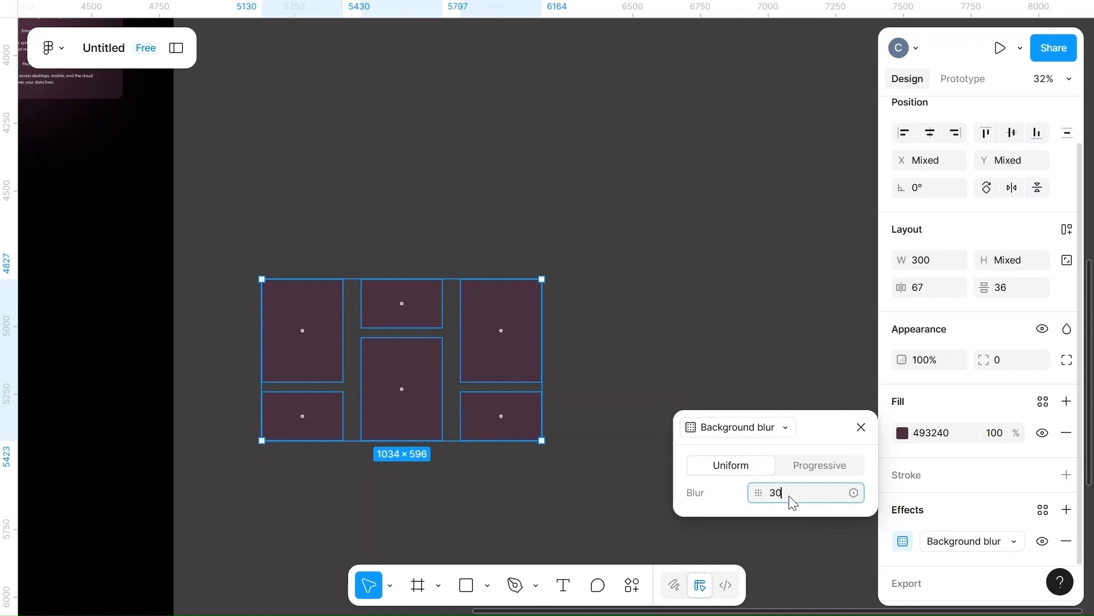
pyautogui.write('30')
# - Set the fill opacity of the six blocks to 1%
pyautogui.click(1000, 436)
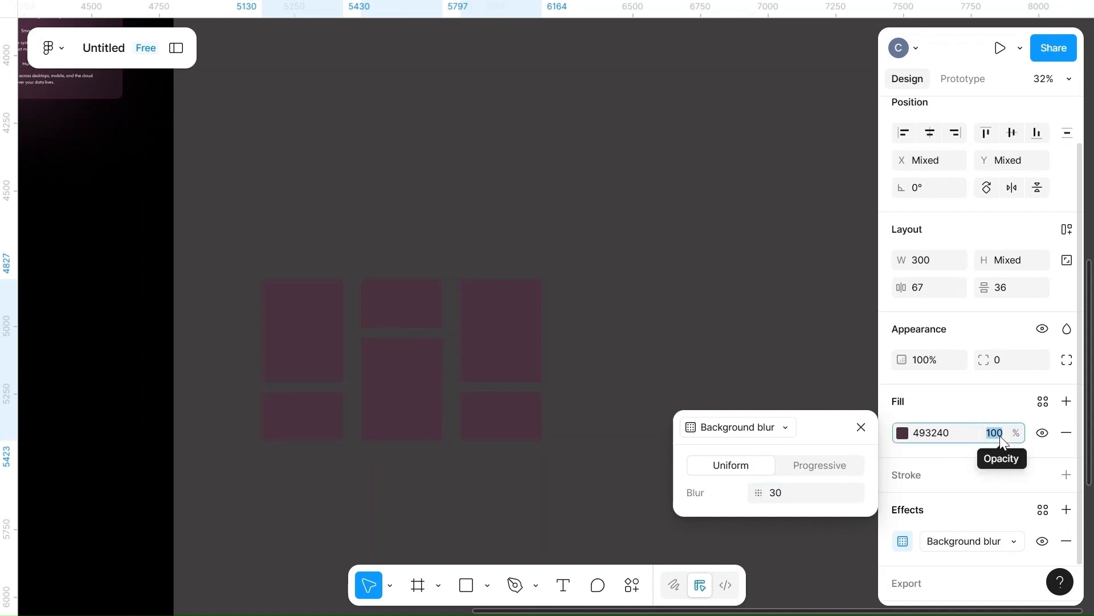
pyautogui.write('1')
pyautogui.click(681, 334)
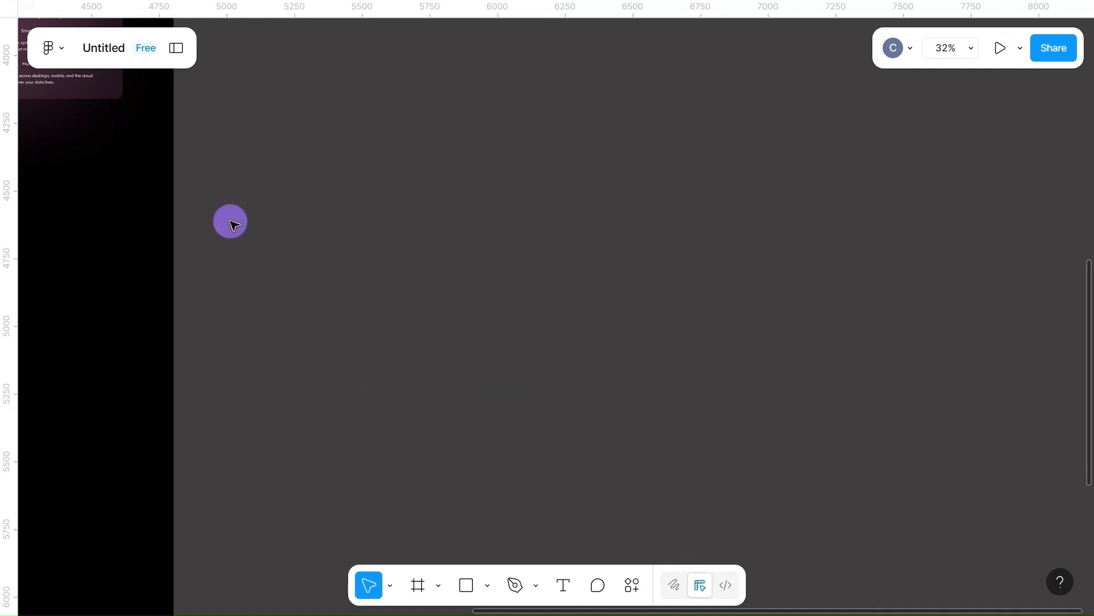
# - Round the corners of the six blocks with a radius of 20
pyautogui.moveTo(230, 223); pyautogui.dragTo(556, 484)
pyautogui.scroll(-3, 963, 487)
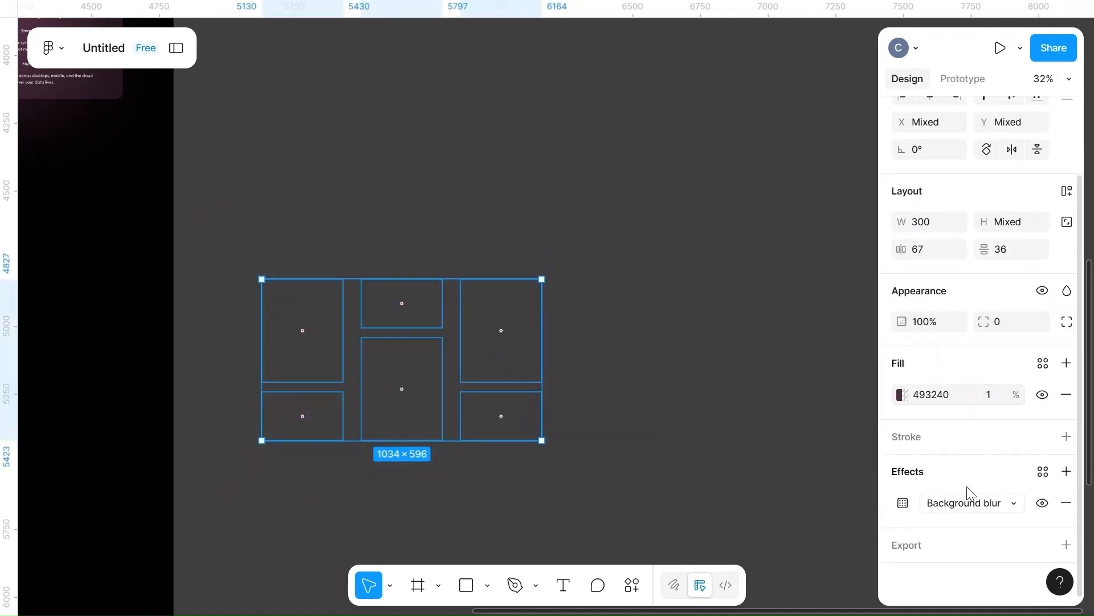
pyautogui.scroll(-5, 635, 433)
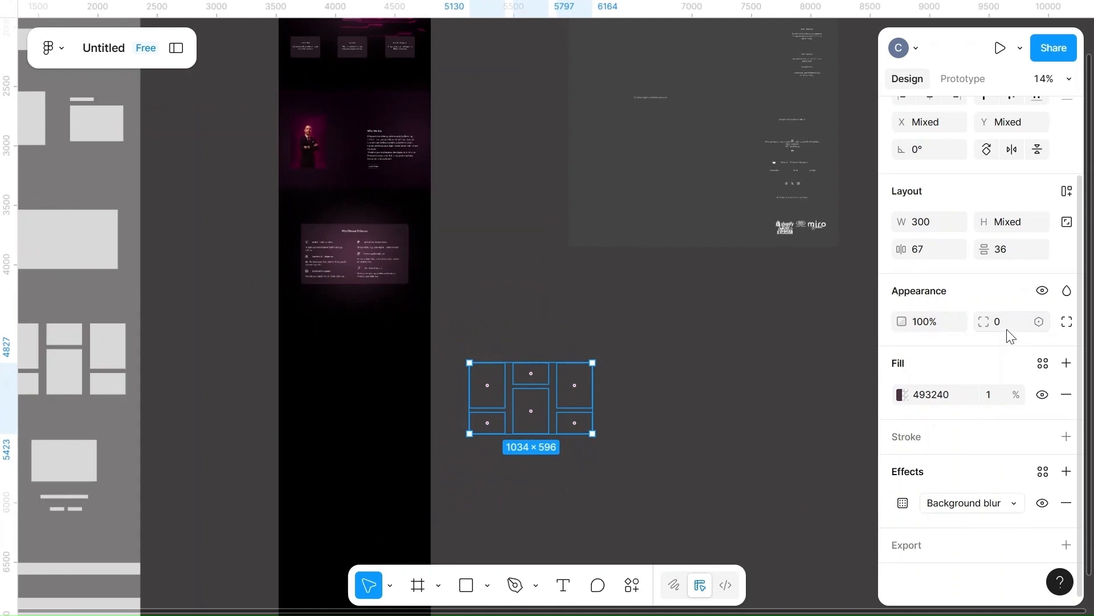
pyautogui.click(1007, 330)
pyautogui.write('20')
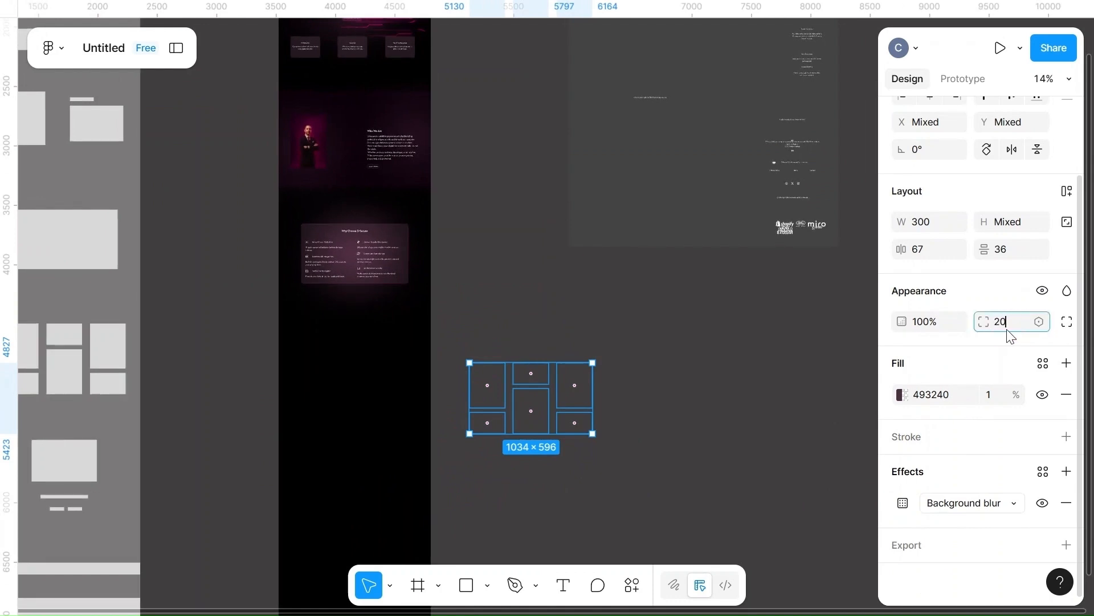
pyautogui.click(730, 367)
# - Add an inside stroke of weight 1 with a linear gradient to the six rounded blocks
pyautogui.moveTo(459, 308); pyautogui.dragTo(728, 491)
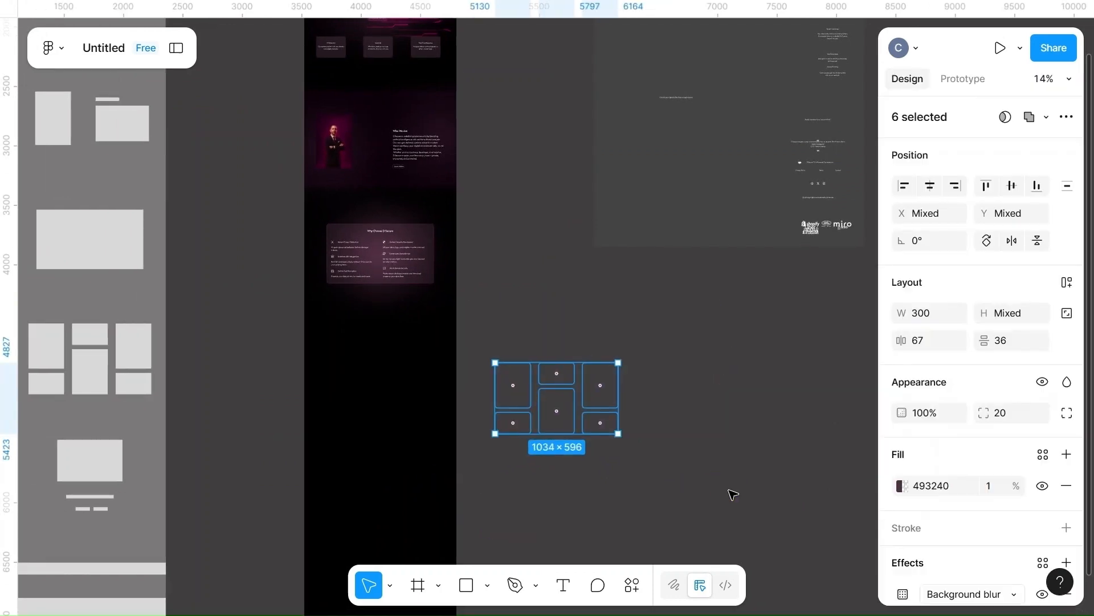
pyautogui.hscroll(-2, 728, 491)
pyautogui.scroll(2, 730, 492)
pyautogui.scroll(-2, 1002, 504)
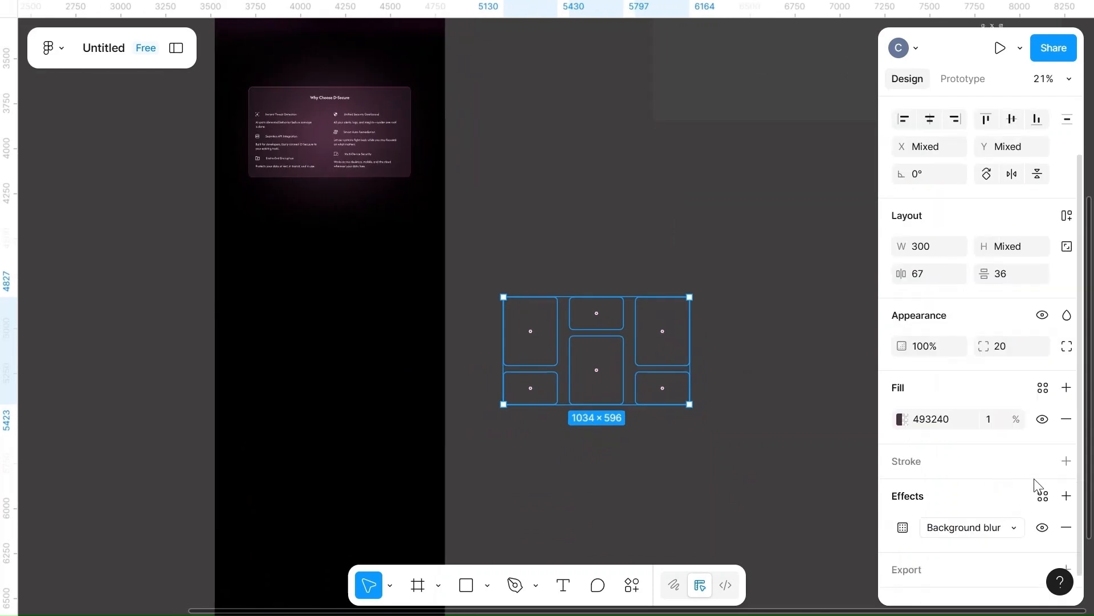
pyautogui.click(1066, 461)
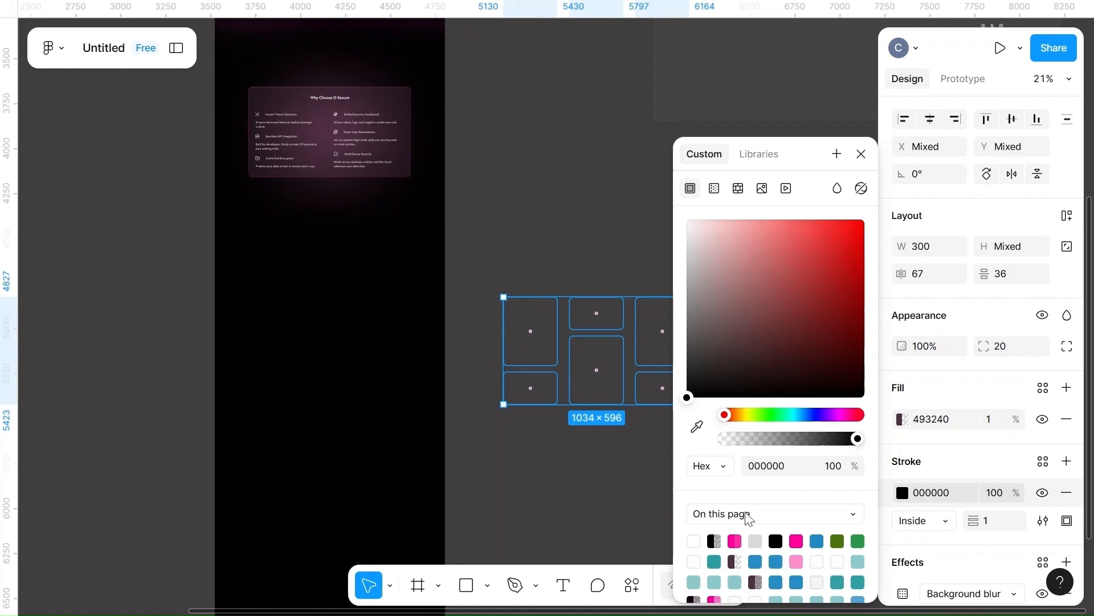
pyautogui.click(711, 188)
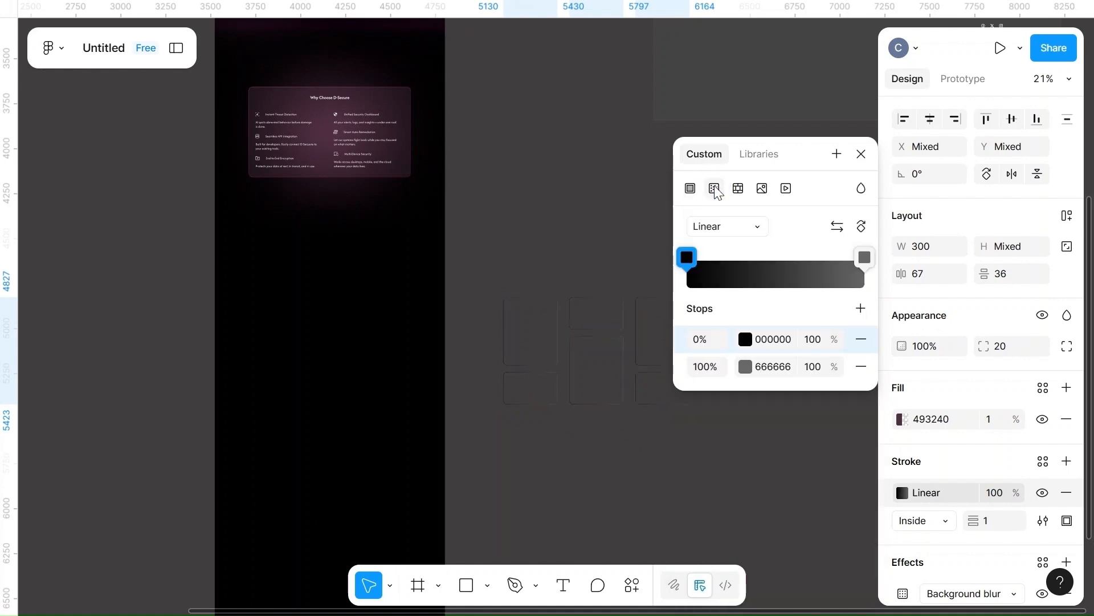
# - Color the stroke gradient from FF0099 at 0% to FF8FD2 at 100%
pyautogui.click(746, 339)
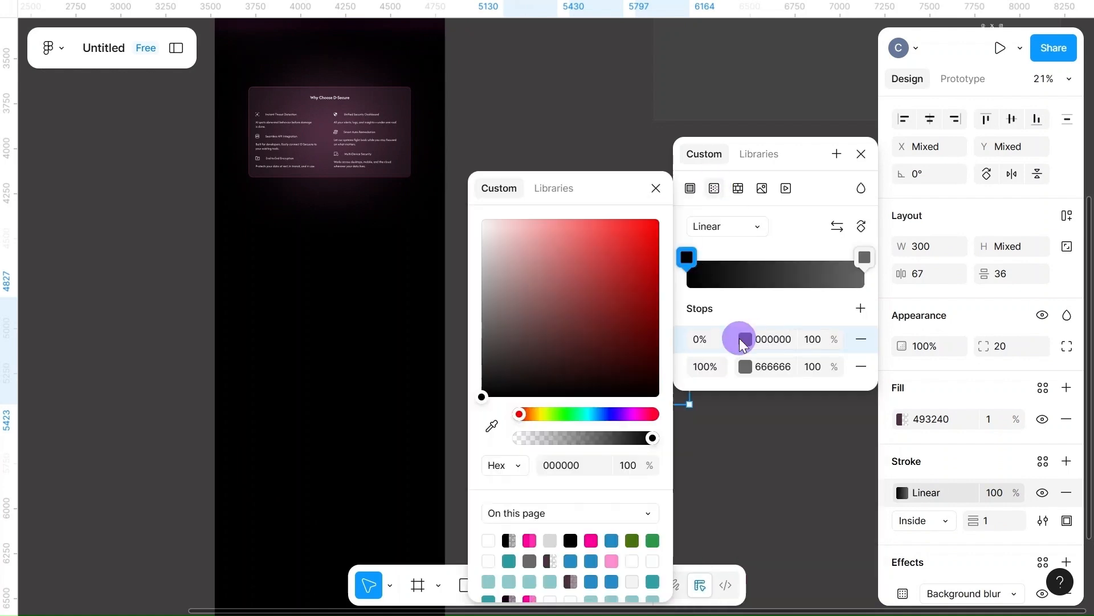
pyautogui.click(591, 540)
pyautogui.click(747, 366)
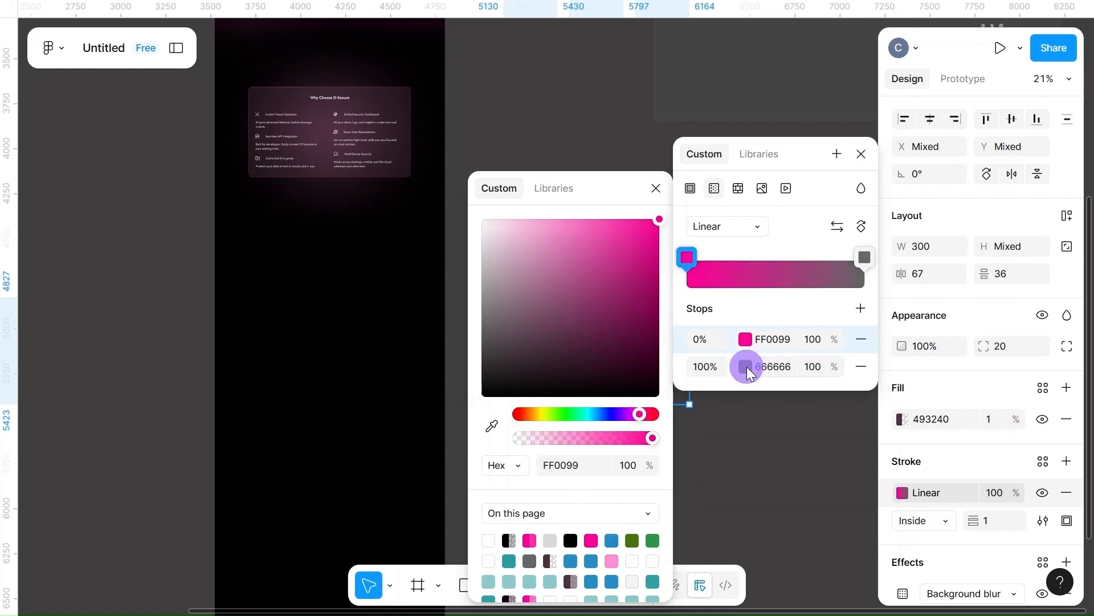
pyautogui.click(611, 561)
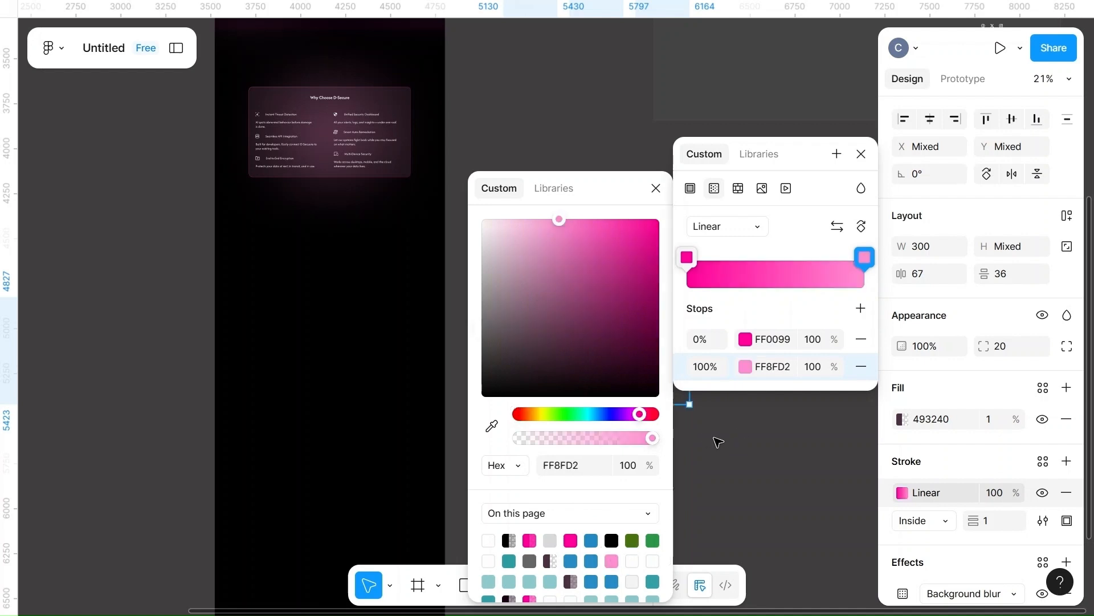
pyautogui.hscroll(5, 718, 442)
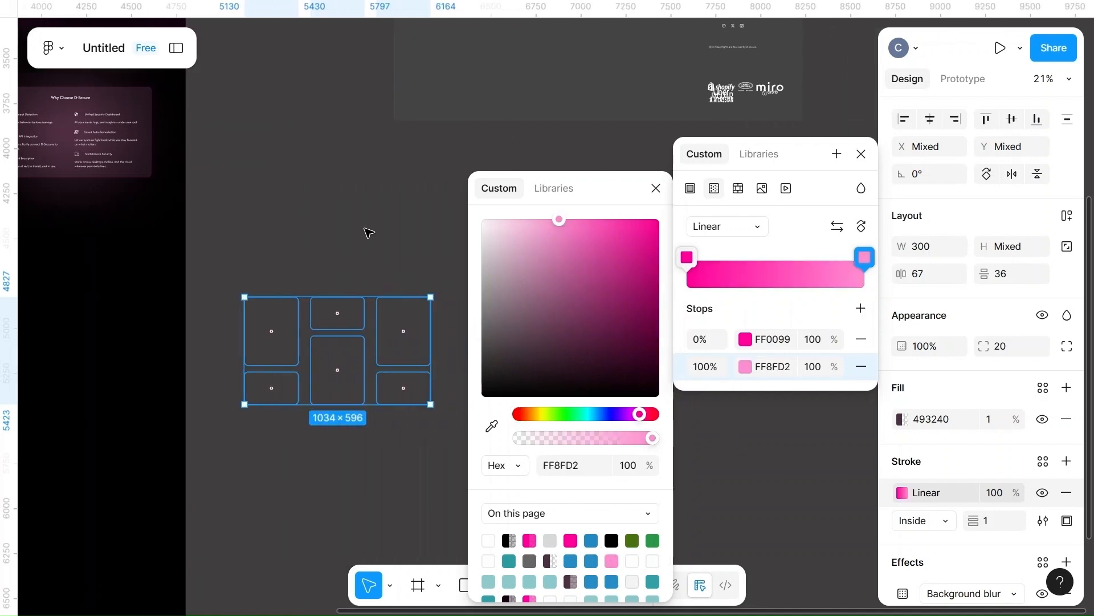
pyautogui.click(379, 200)
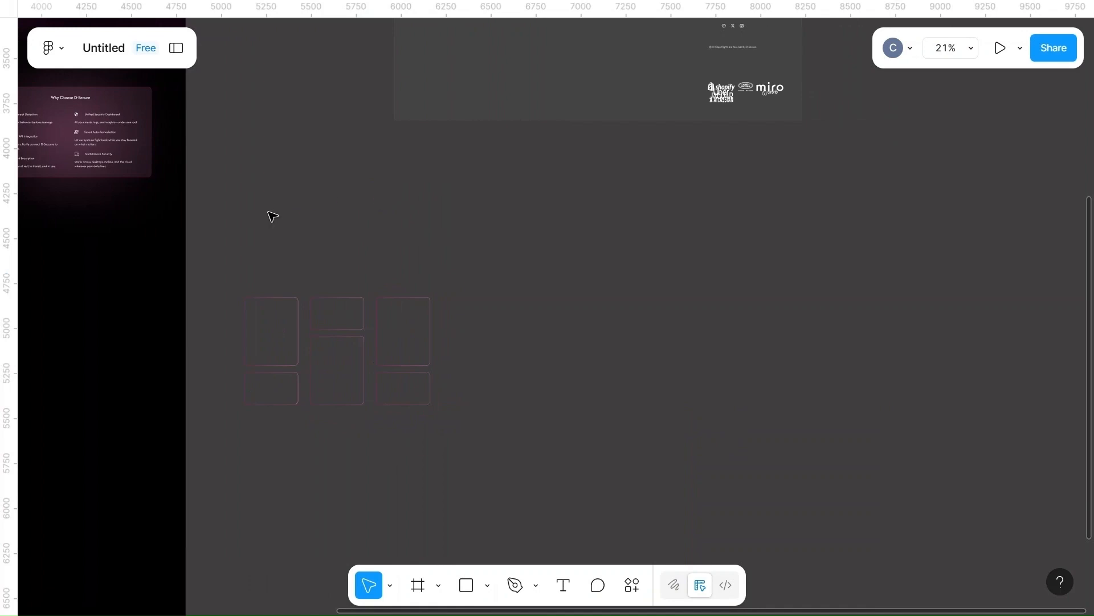
# - Move the six outlined blocks slightly farther from the Home frame, to about X 5268, Y 4789
pyautogui.hscroll(-3, 260, 220)
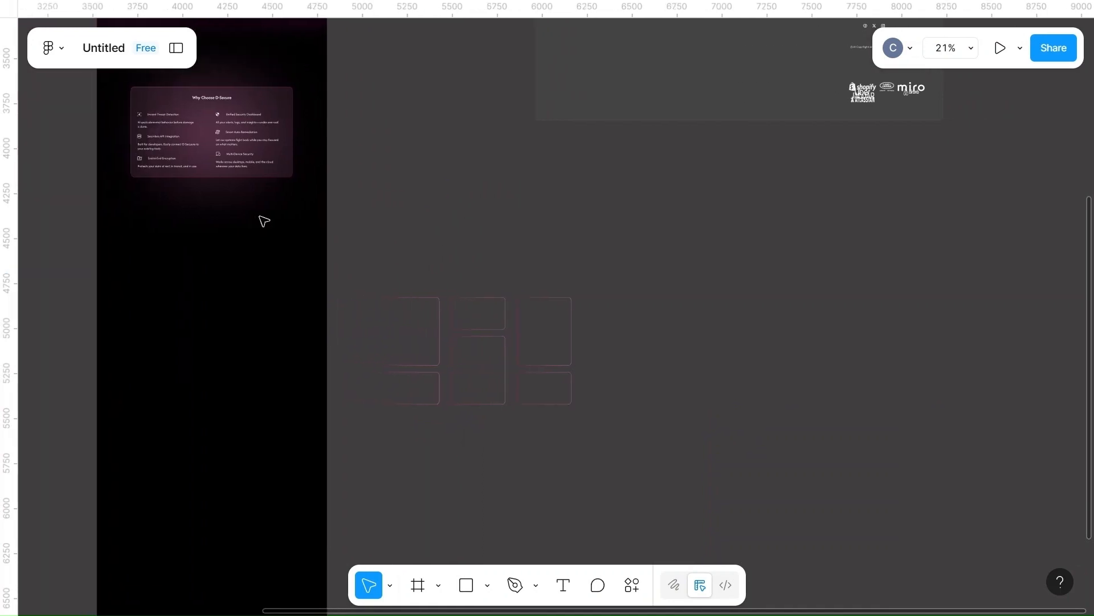
pyautogui.moveTo(371, 237); pyautogui.dragTo(579, 463)
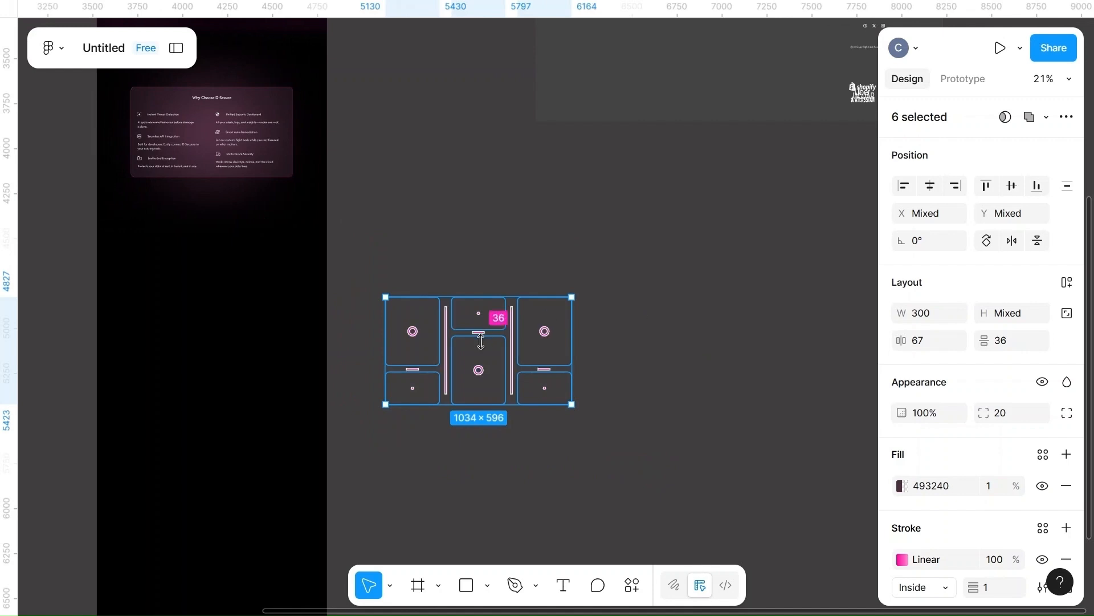
pyautogui.moveTo(481, 351); pyautogui.dragTo(514, 348)
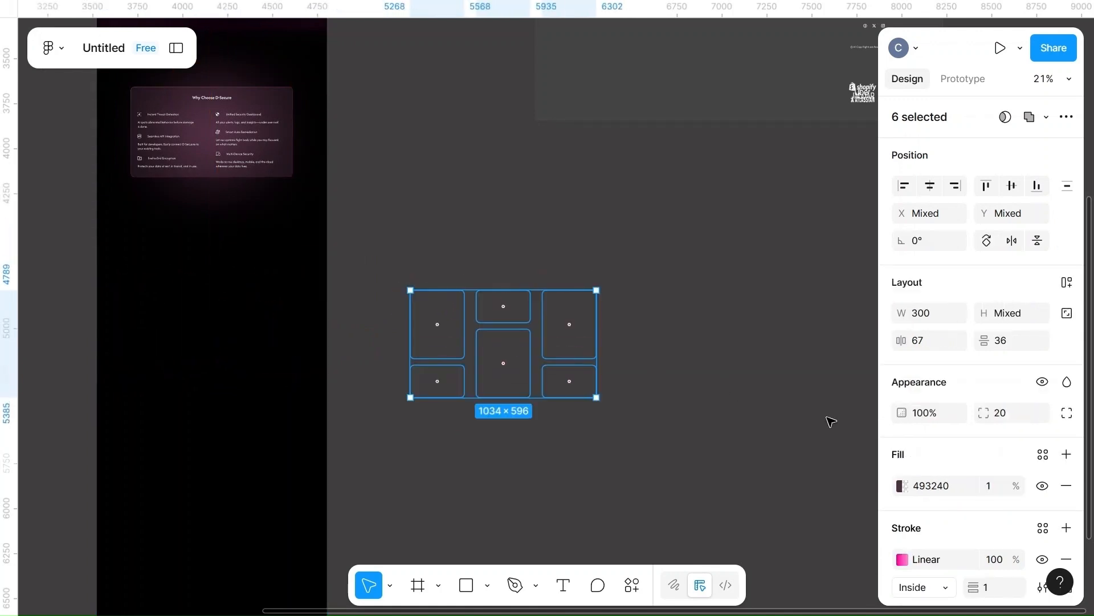
# - Check the background blur settings of the six blocks
pyautogui.scroll(-5, 946, 544)
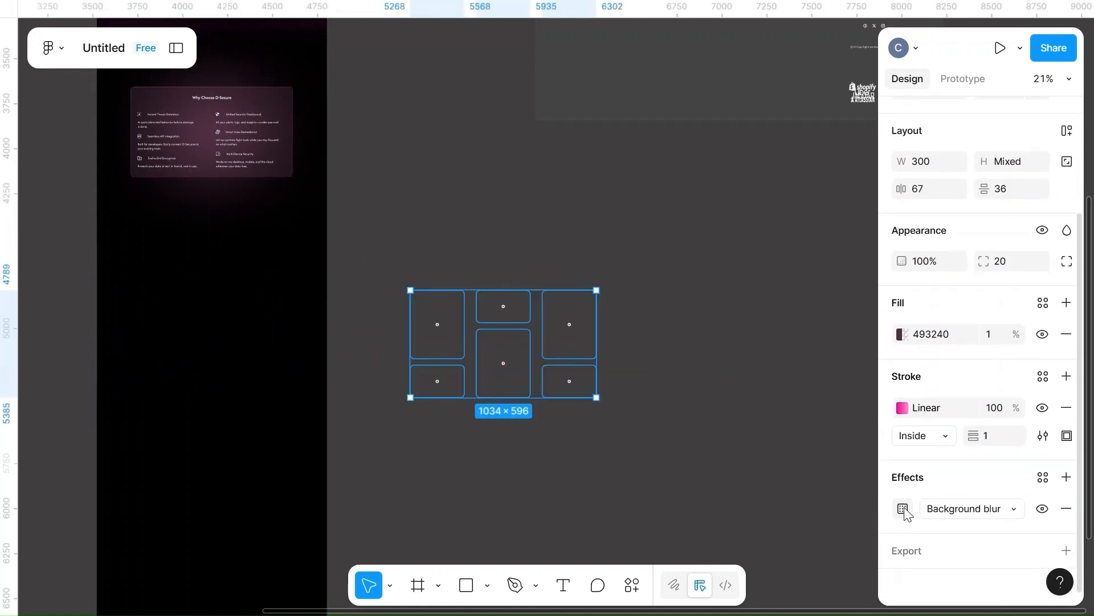
pyautogui.click(903, 508)
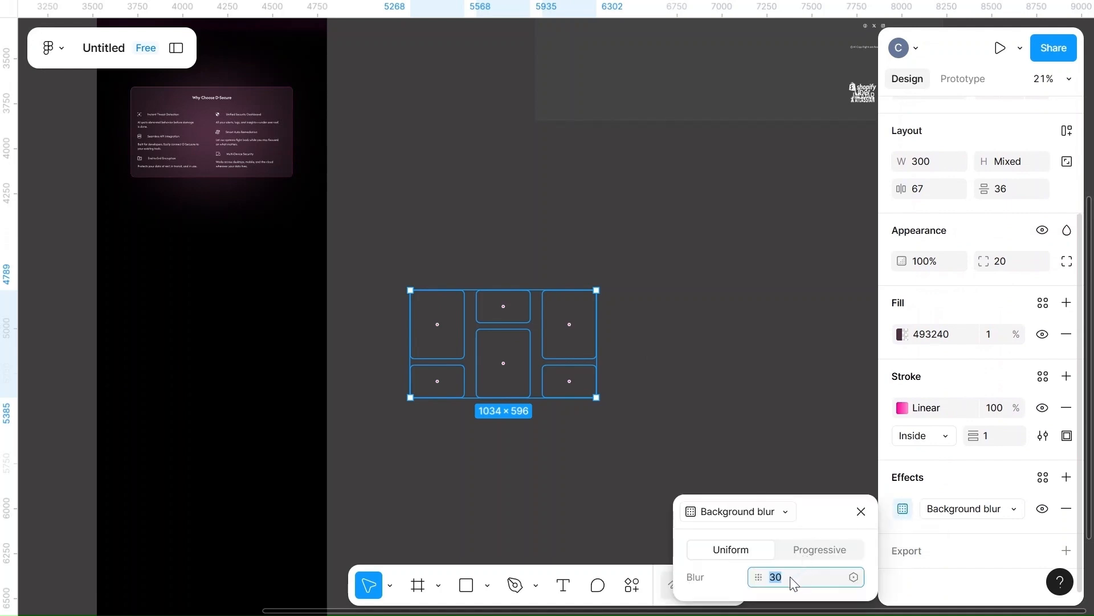
pyautogui.click(758, 391)
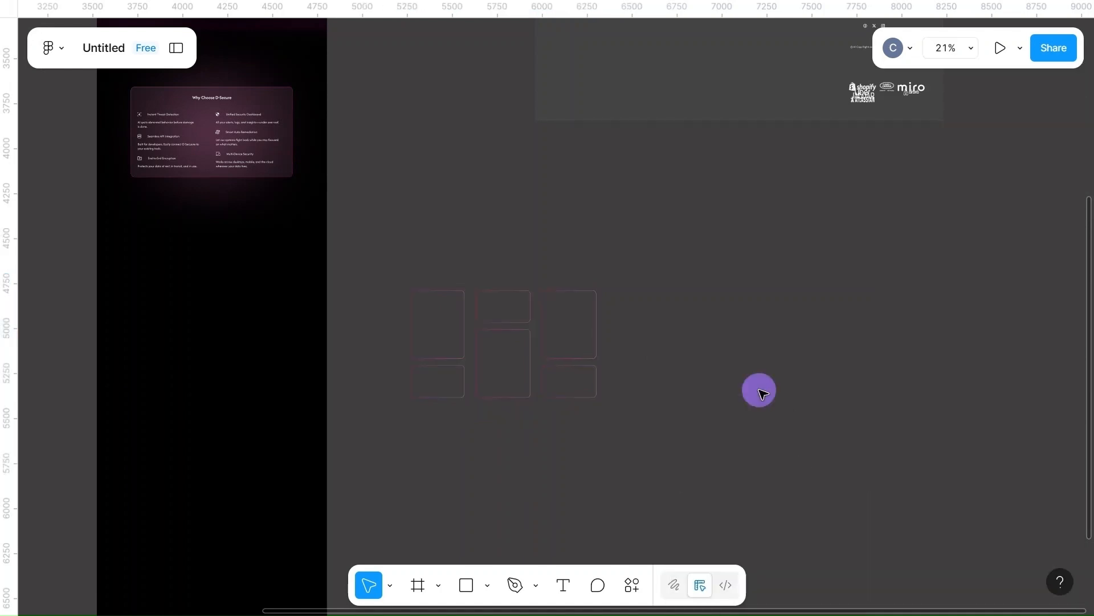
# - Set the fill opacity of the six outlined blocks to 10%
pyautogui.moveTo(375, 239); pyautogui.dragTo(717, 499)
pyautogui.scroll(5, 717, 499)
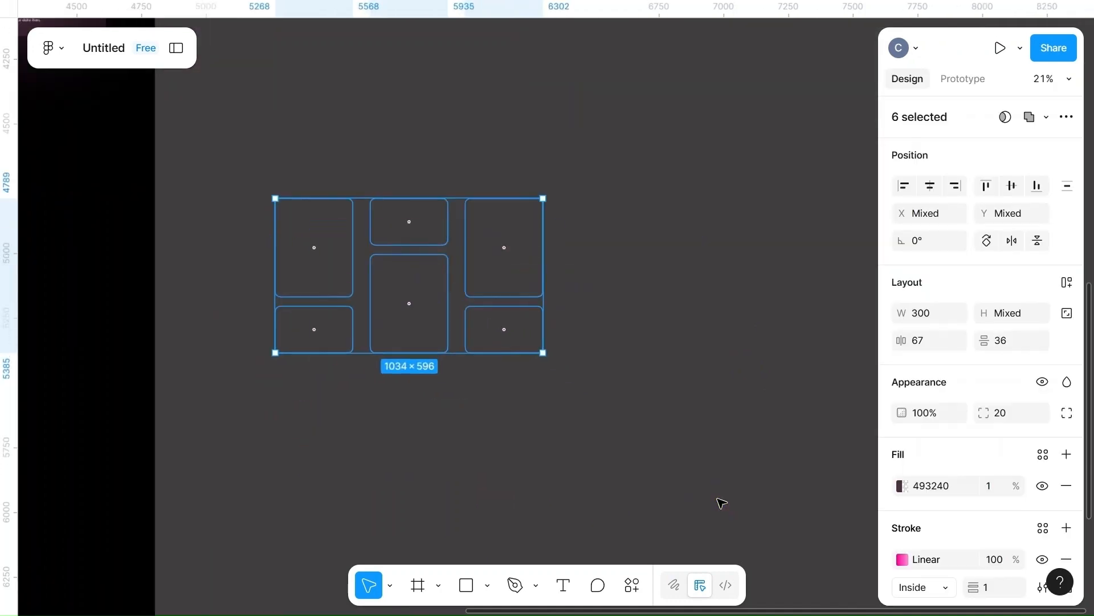
pyautogui.hscroll(-5, 717, 499)
pyautogui.scroll(4, 719, 502)
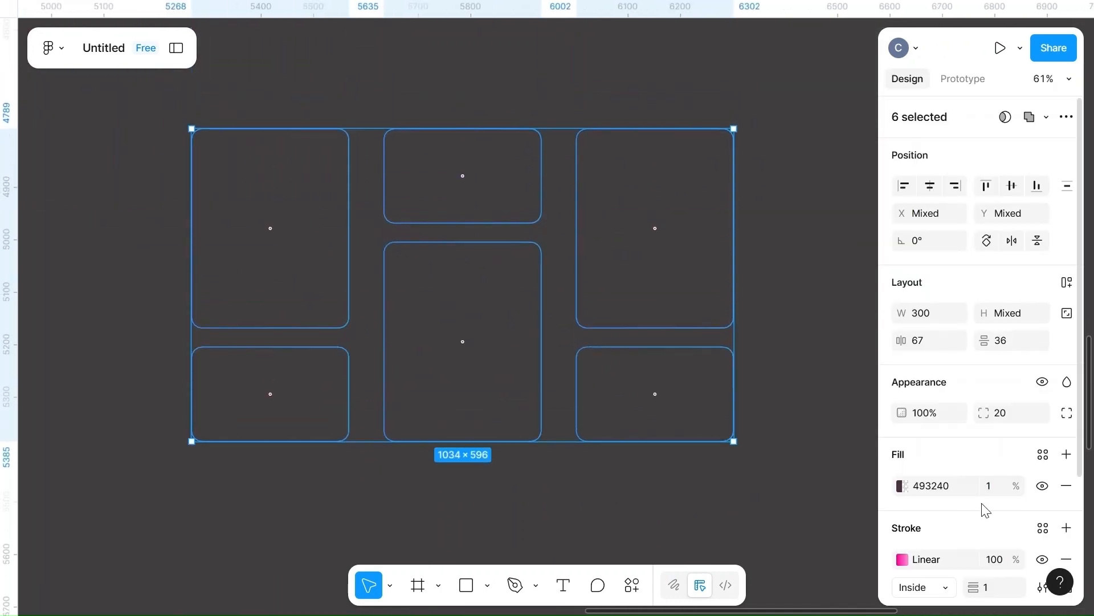
pyautogui.click(992, 493)
pyautogui.write('10')
pyautogui.click(798, 510)
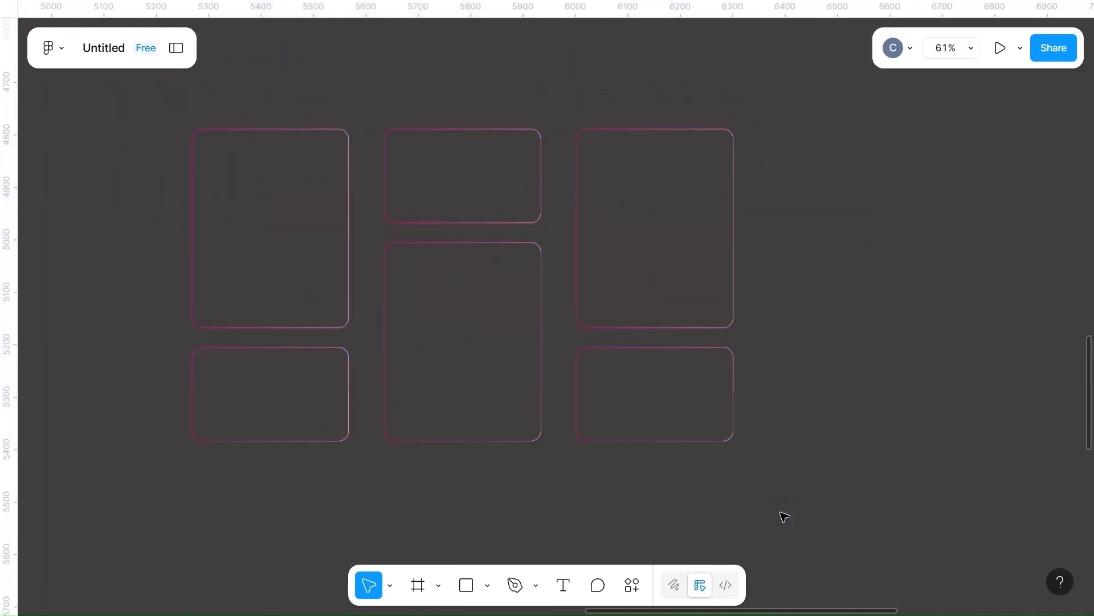
# - Add a drop shadow to the six outlined blocks with X 1, Y 2 and blur 5
pyautogui.scroll(-5, 784, 516)
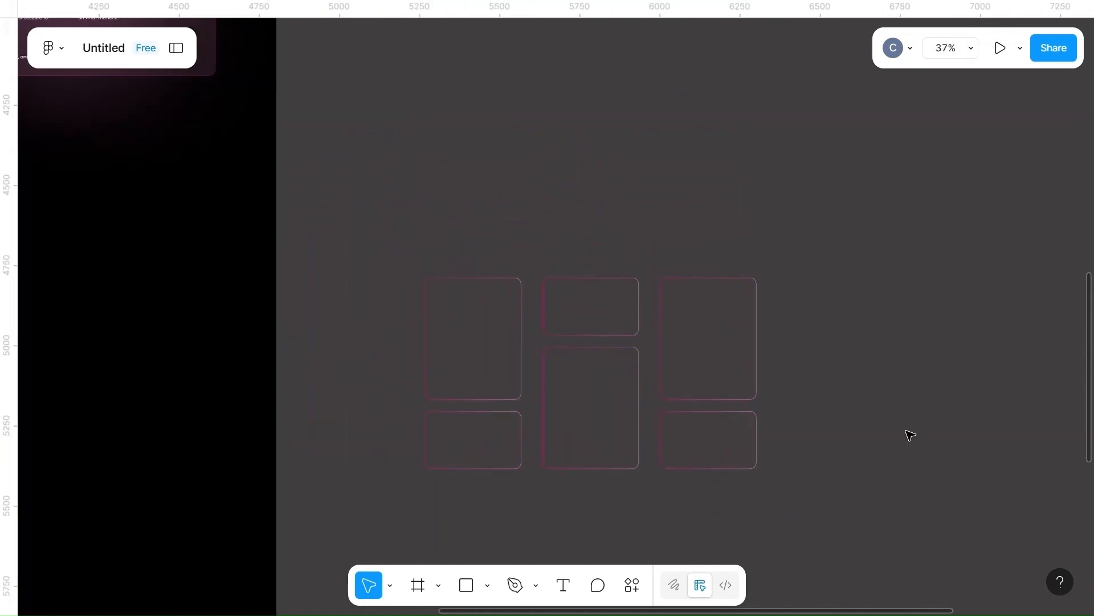
pyautogui.moveTo(374, 208); pyautogui.dragTo(798, 599)
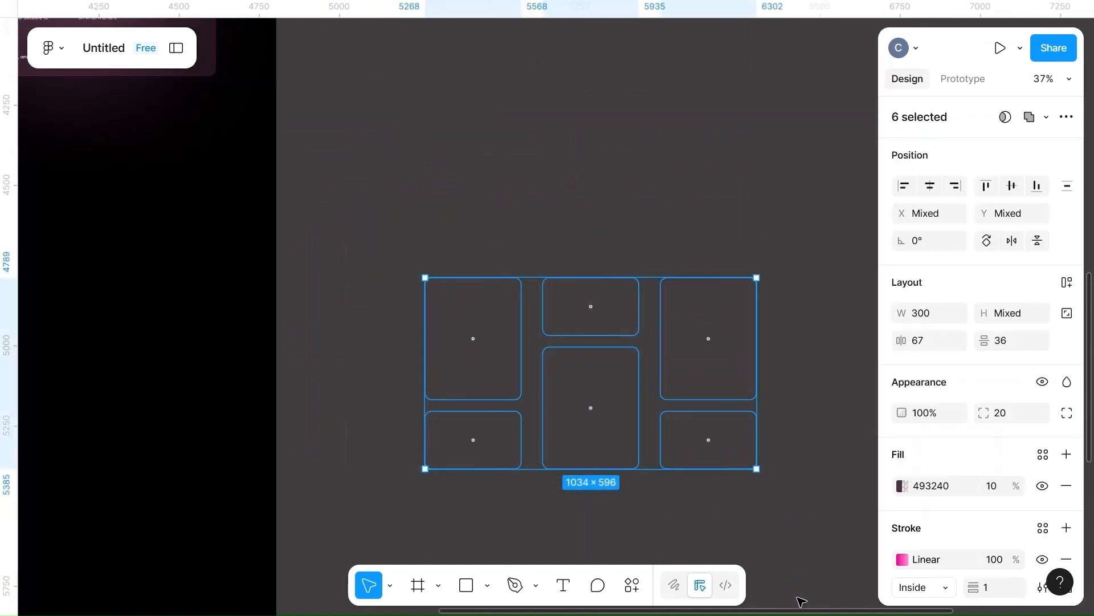
pyautogui.scroll(-1, 1016, 540)
pyautogui.scroll(-2, 1015, 539)
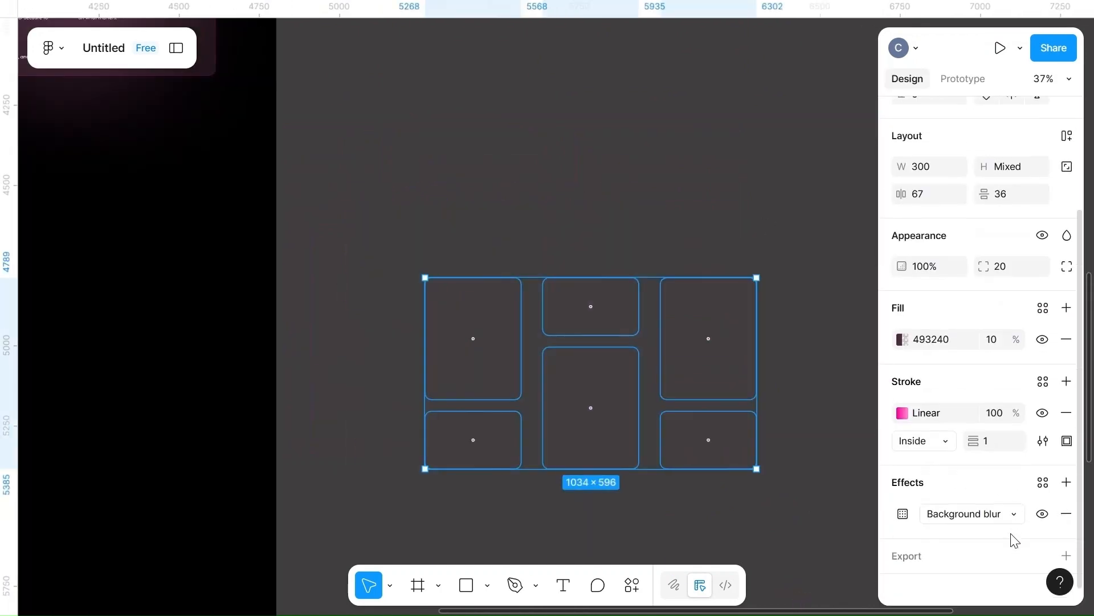
pyautogui.click(1067, 481)
pyautogui.click(783, 425)
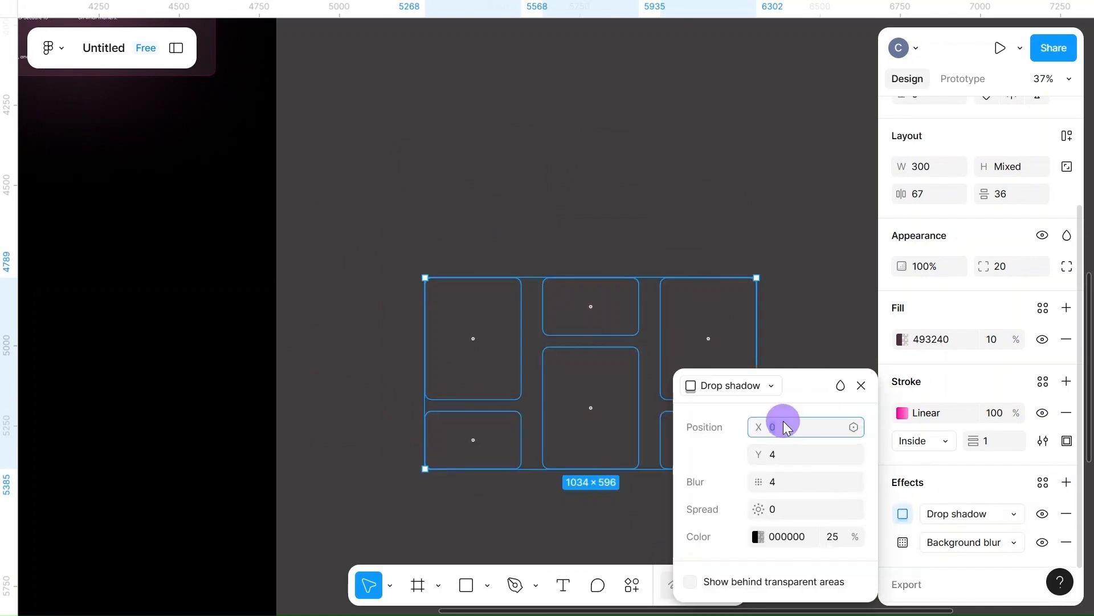
pyautogui.press('BackSpace')
pyautogui.click(788, 455)
pyautogui.write('2')
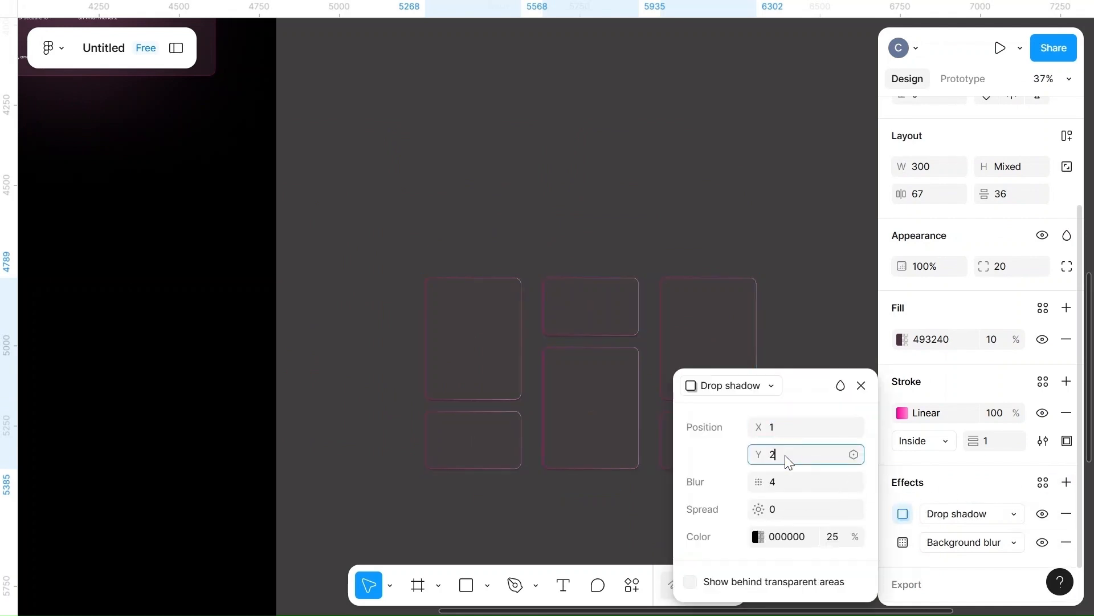
pyautogui.click(787, 483)
pyautogui.write('5')
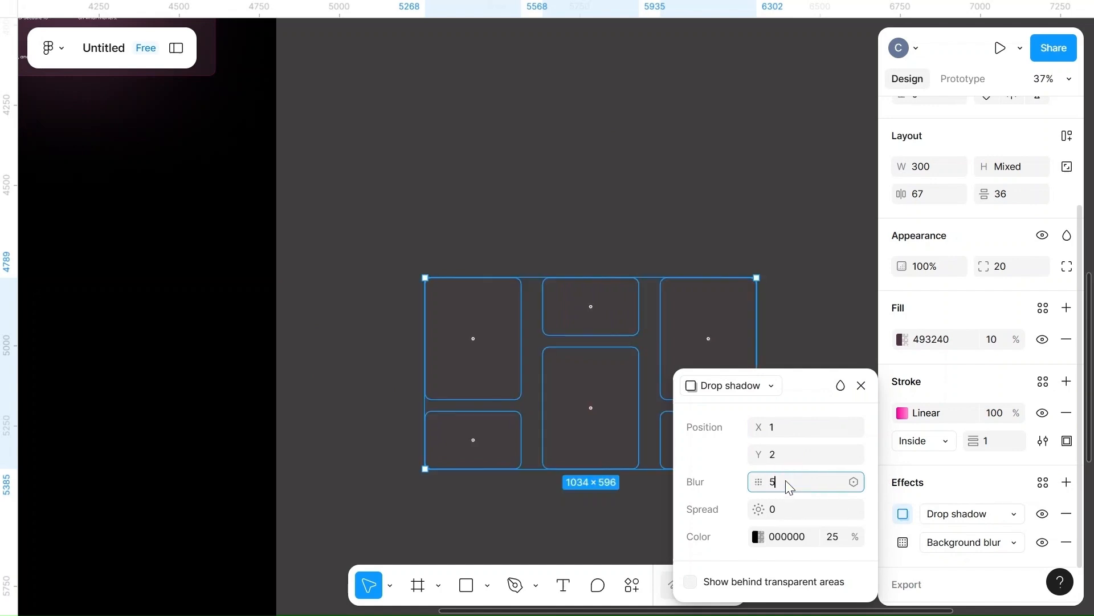
# - Color the six blocks' drop shadow FF0099 at 25% opacity
pyautogui.click(757, 540)
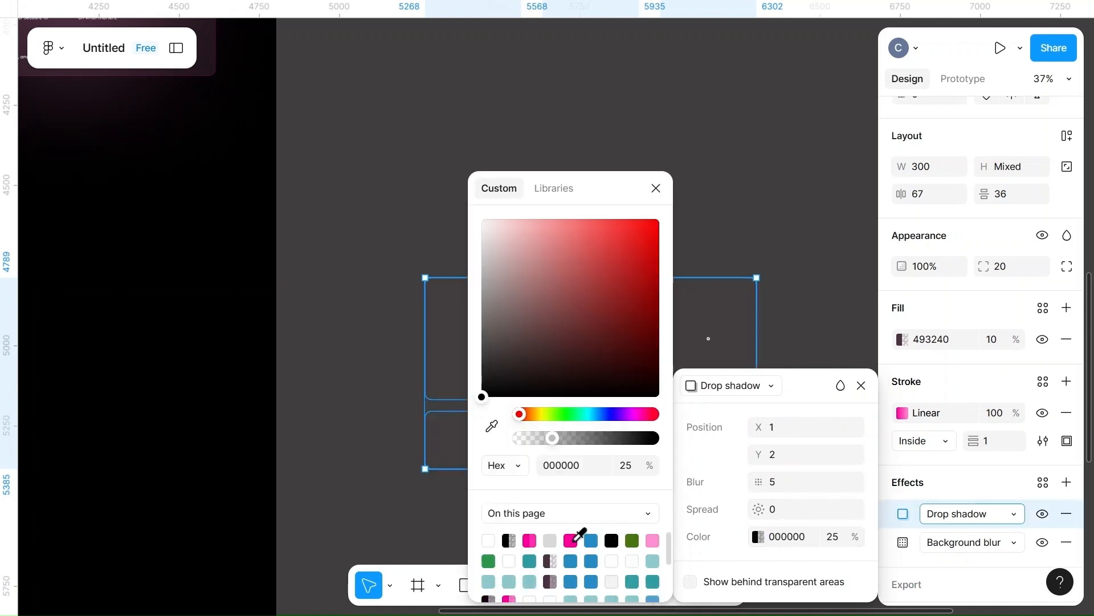
pyautogui.click(571, 540)
pyautogui.click(837, 538)
pyautogui.write('25')
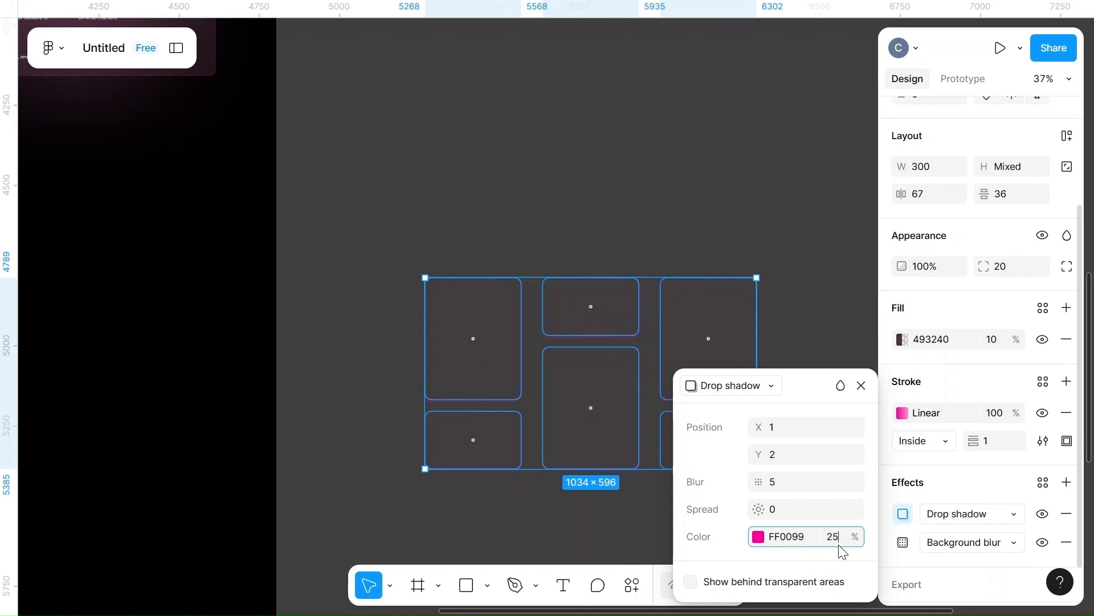
pyautogui.click(818, 342)
# - Move the six blocks into the Home frame below the Why Choose D-Secure card, to about X 3647, Y 4549
pyautogui.scroll(-3, 818, 342)
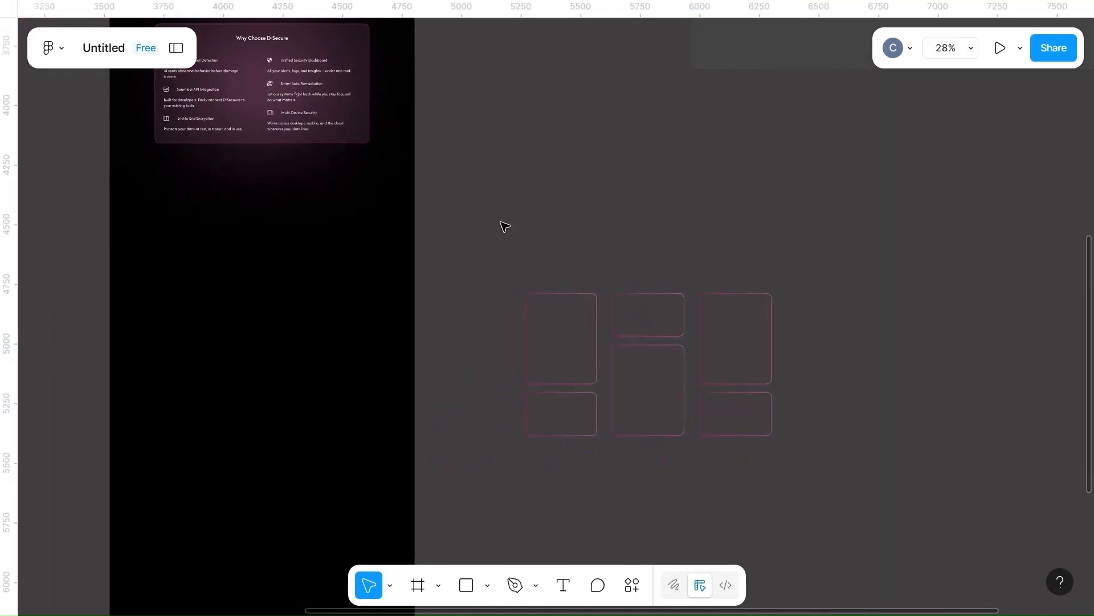
pyautogui.moveTo(535, 560); pyautogui.dragTo(827, 219)
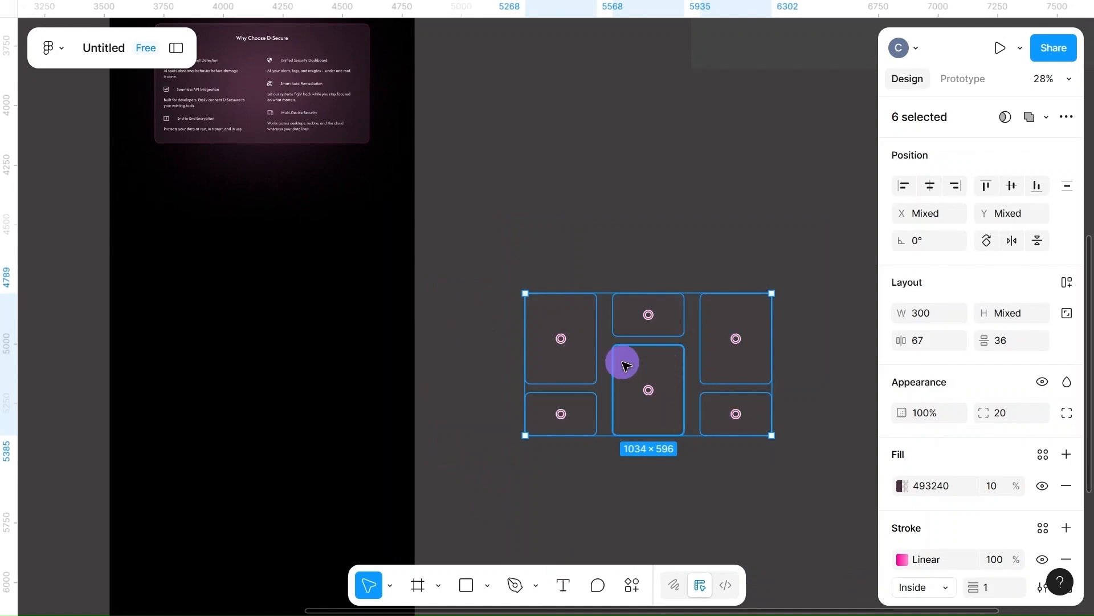
pyautogui.moveTo(625, 365); pyautogui.dragTo(281, 310)
pyautogui.scroll(3, 281, 310)
pyautogui.hscroll(-4, 281, 310)
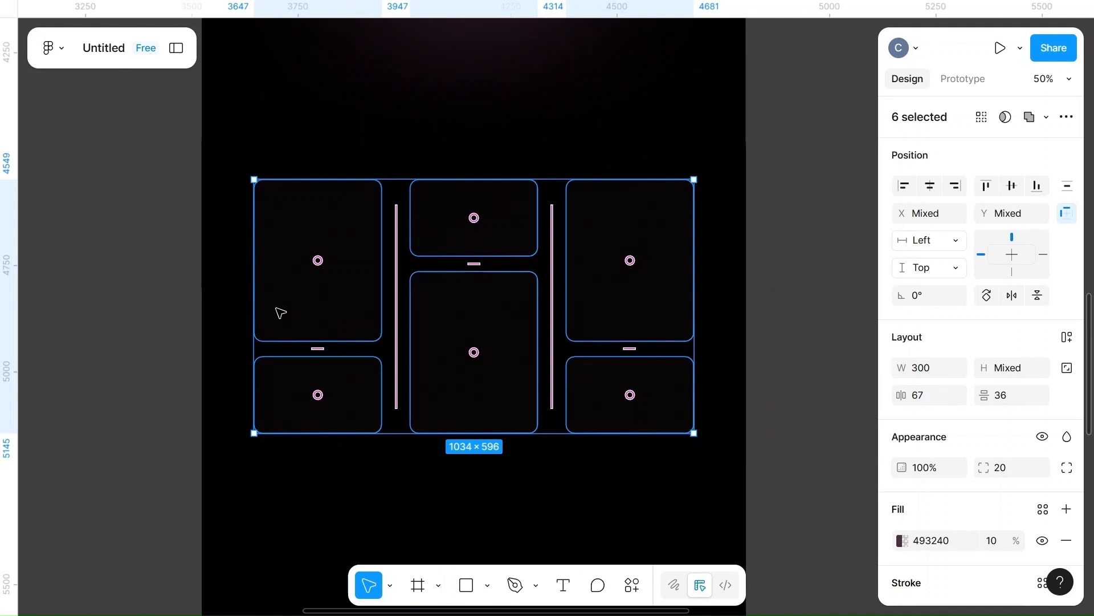
pyautogui.click(814, 197)
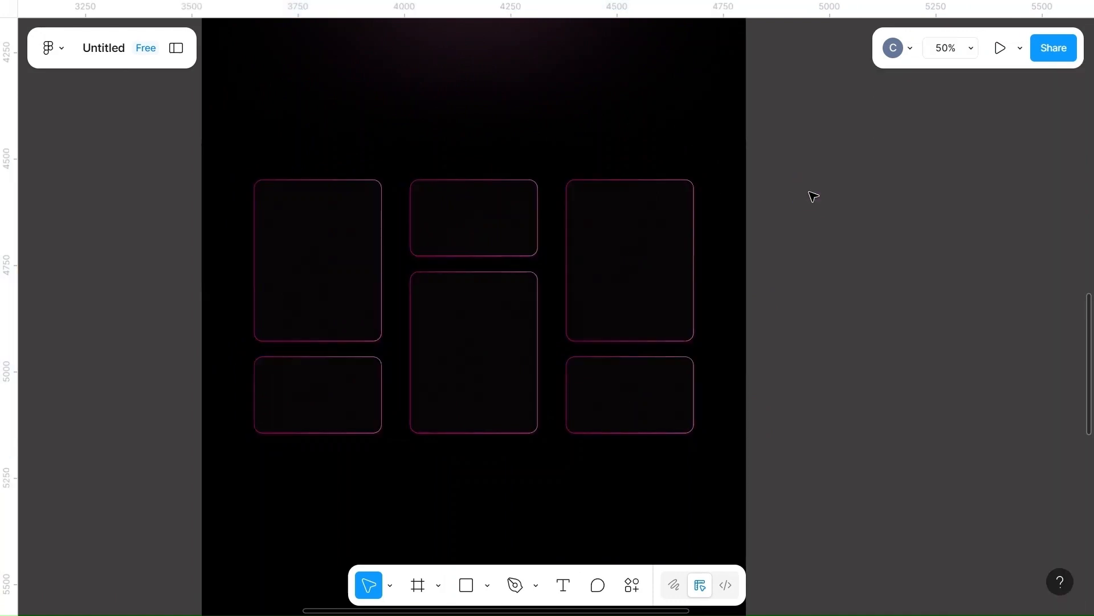
# - Set the fill opacity of the six cards in the Home frame to 40%
pyautogui.hscroll(-2, 814, 147)
pyautogui.scroll(3, 811, 146)
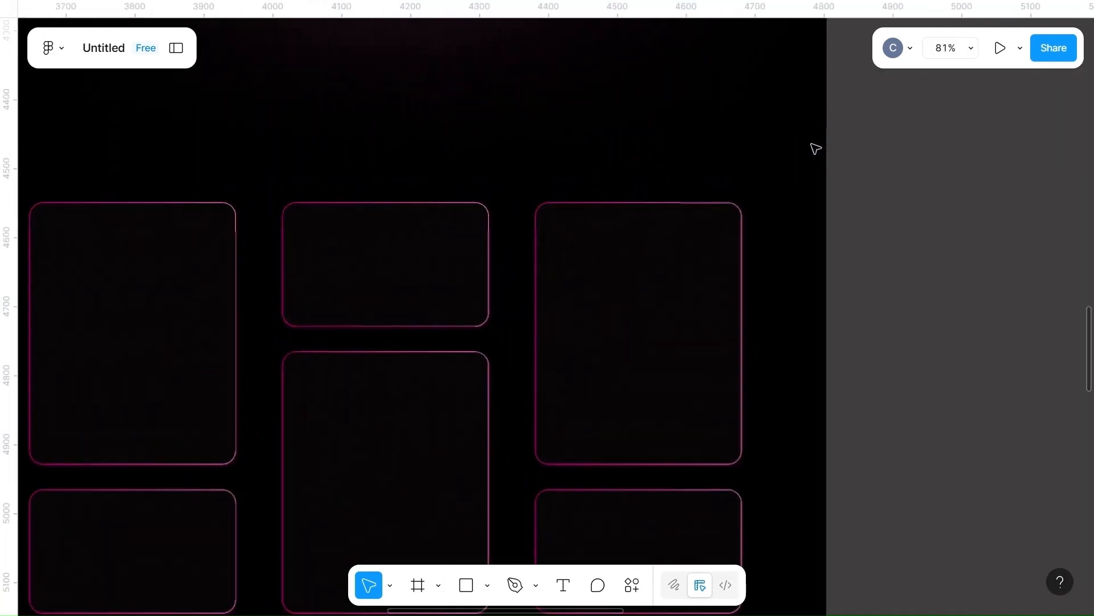
pyautogui.hscroll(-2, 814, 147)
pyautogui.scroll(-5, 386, 209)
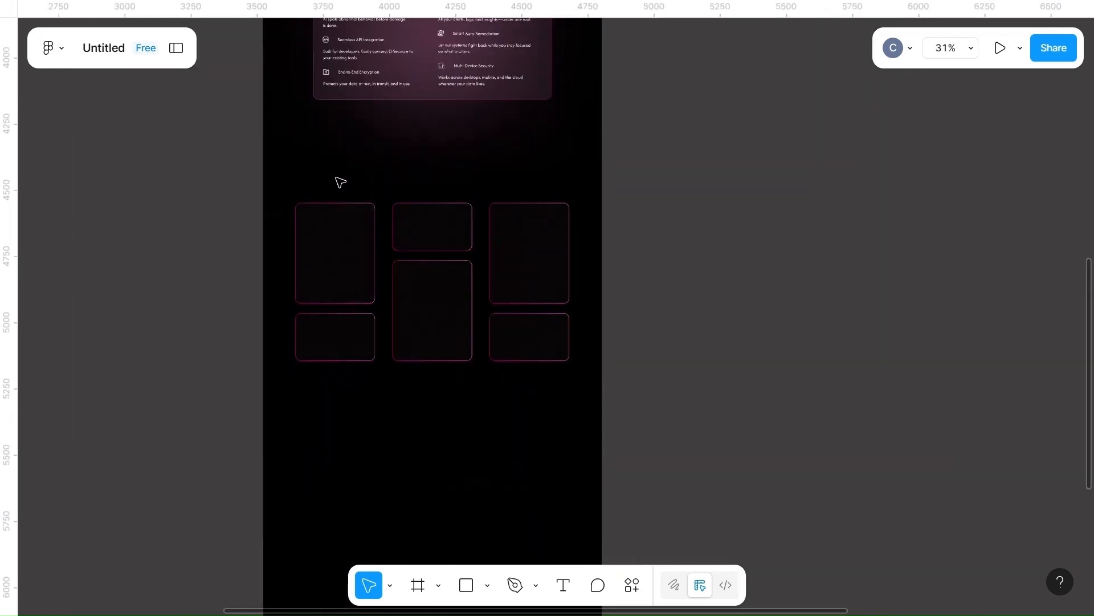
pyautogui.moveTo(284, 186); pyautogui.dragTo(644, 377)
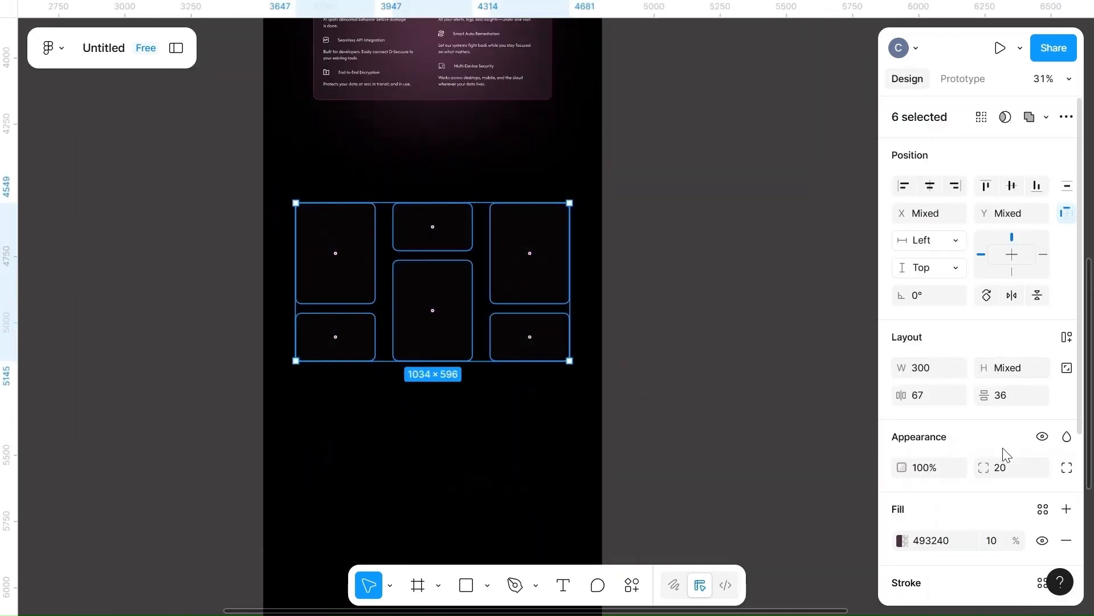
pyautogui.scroll(-4, 1001, 452)
pyautogui.click(993, 381)
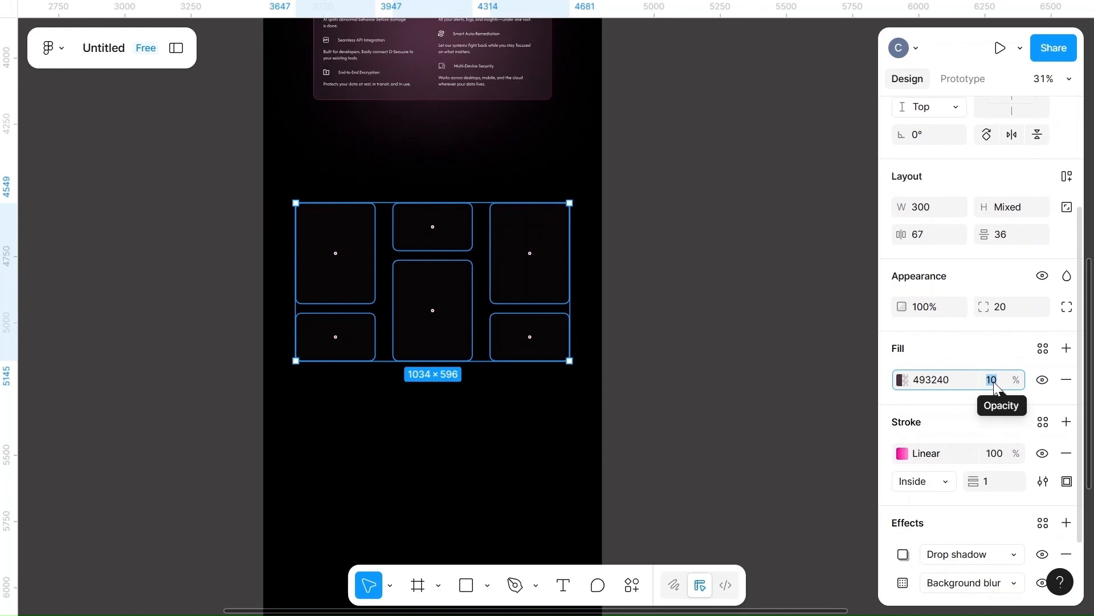
pyautogui.write('40')
pyautogui.click(750, 354)
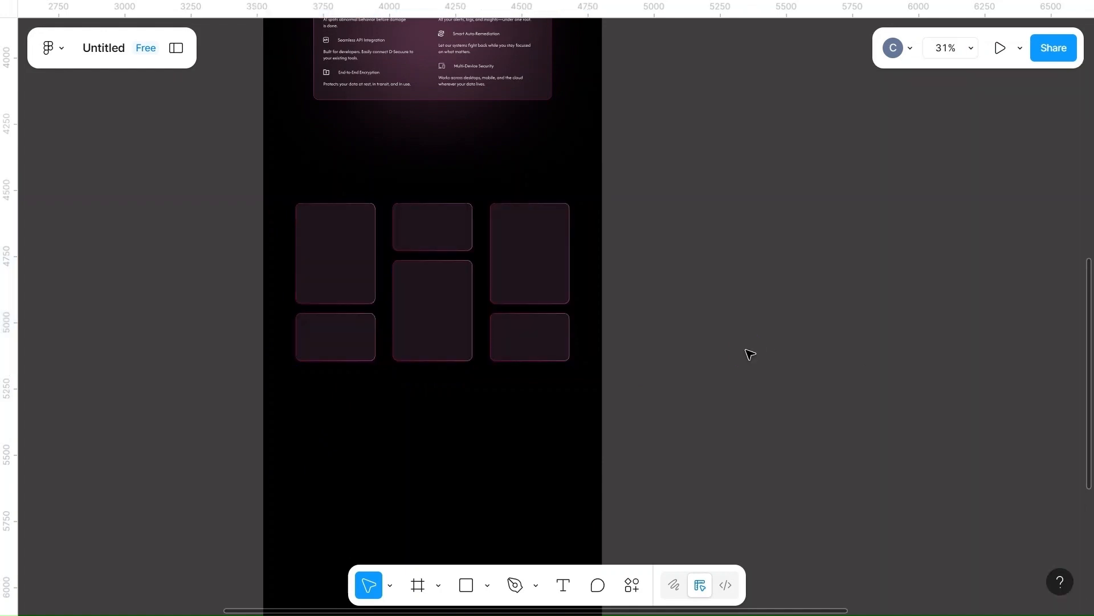
# - Set the fill opacity of the six cards to 30%
pyautogui.moveTo(281, 175); pyautogui.dragTo(616, 420)
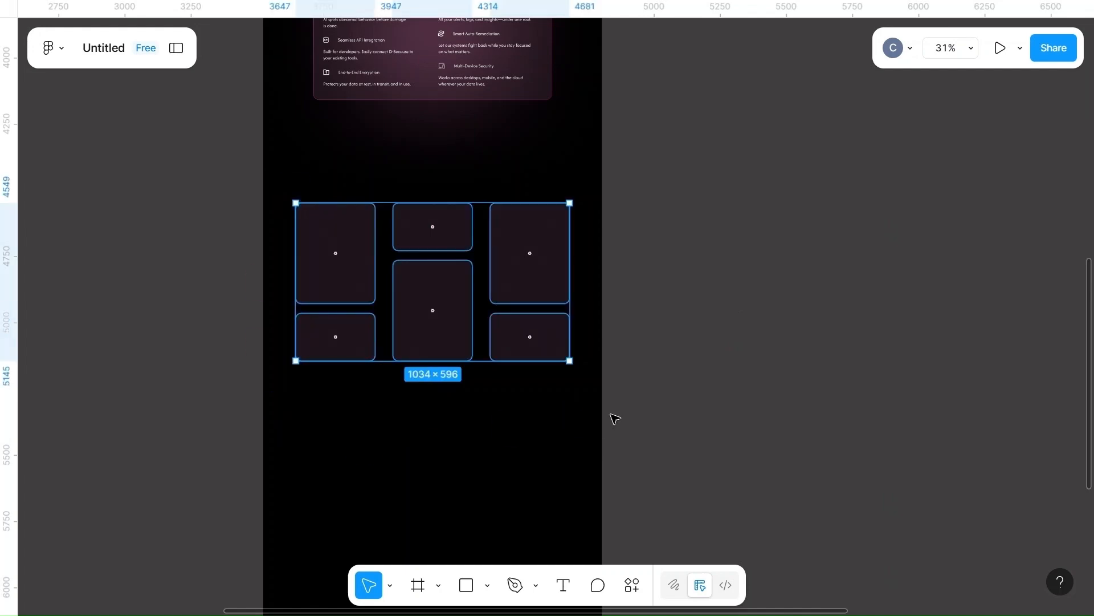
pyautogui.click(997, 538)
pyautogui.write('30')
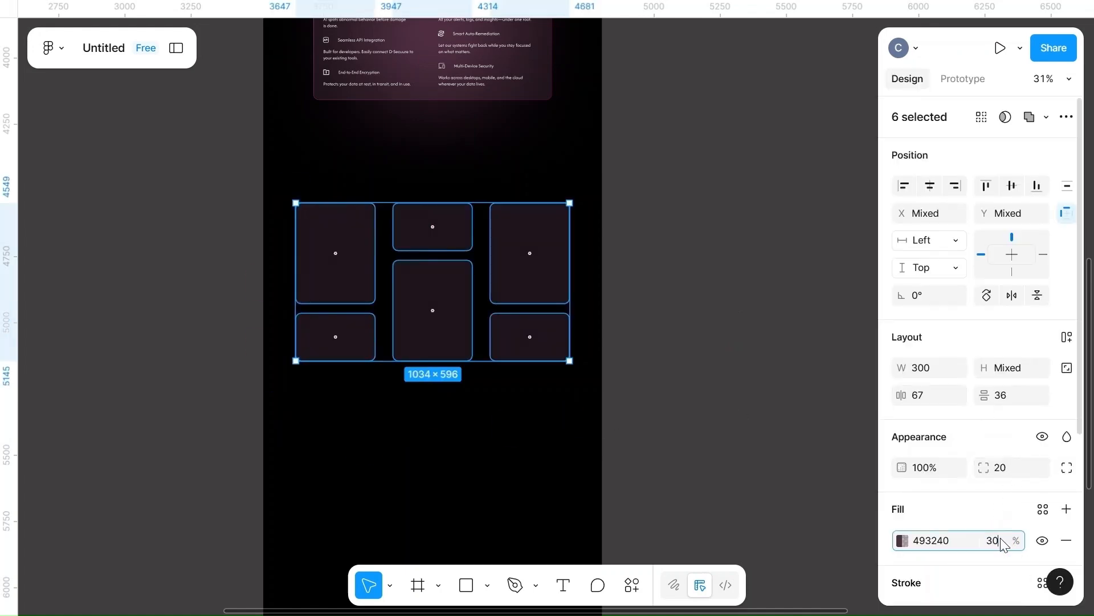
pyautogui.click(787, 394)
# - Examine the six cards' fill, outline and shadow against the black Home frame
pyautogui.scroll(5, 788, 395)
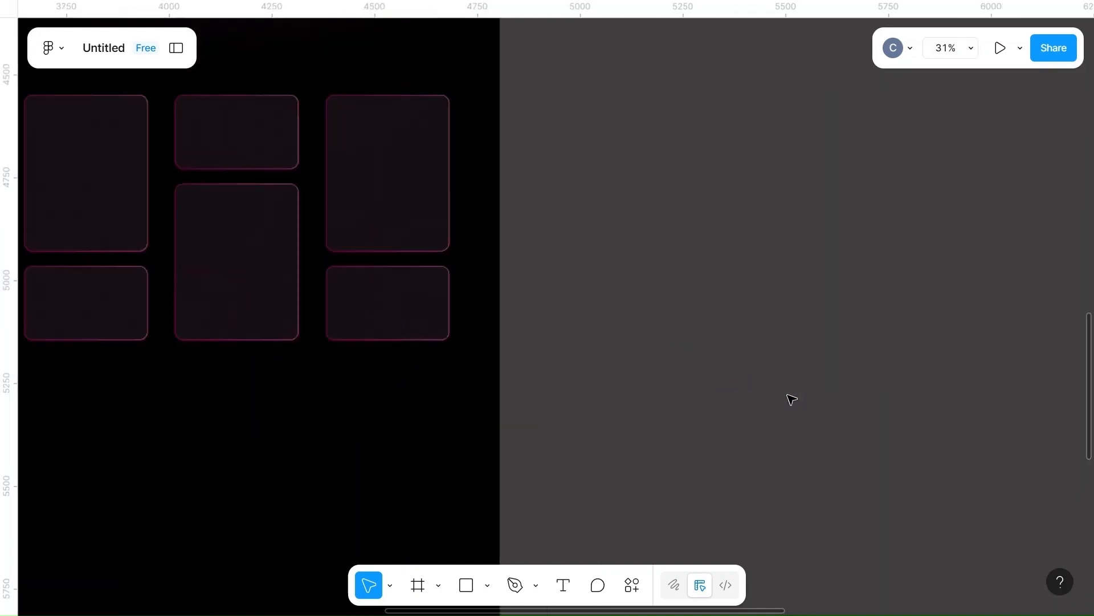
pyautogui.hscroll(-10, 792, 399)
pyautogui.scroll(4, 793, 399)
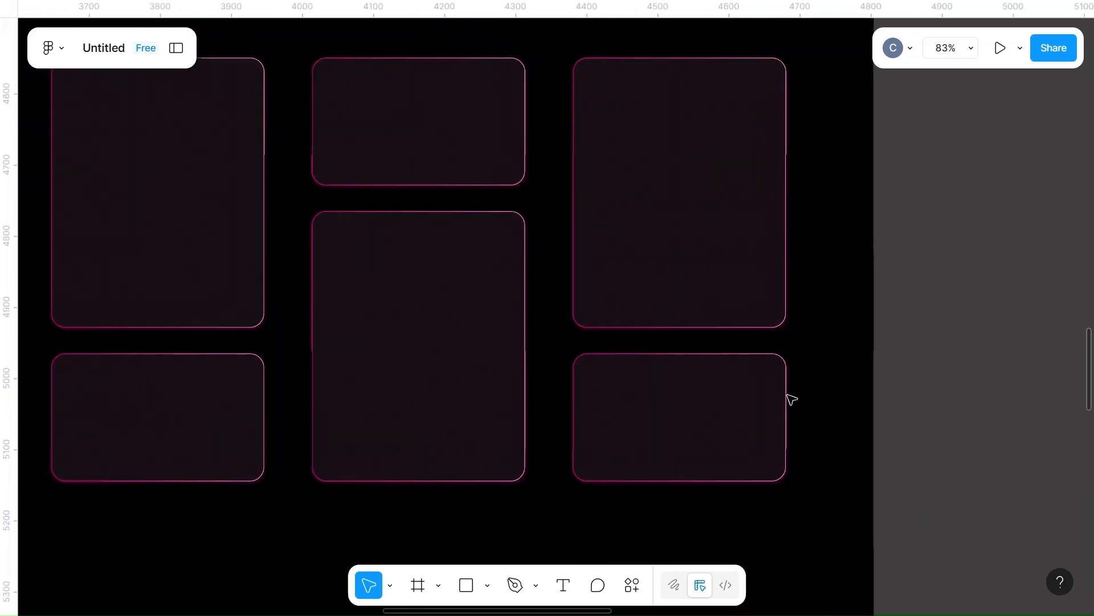
pyautogui.scroll(-3, 793, 399)
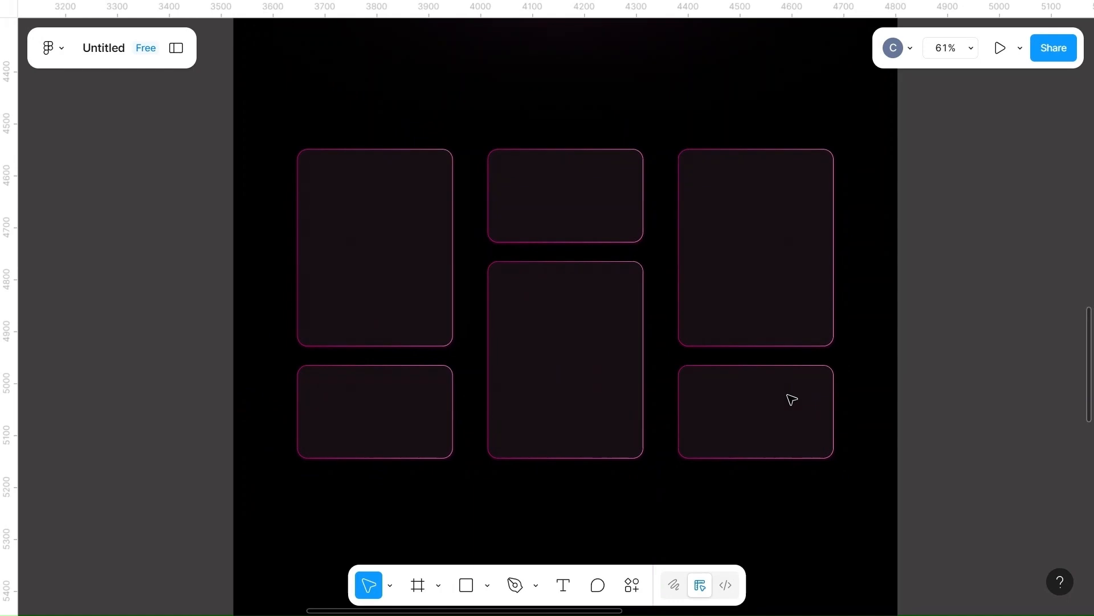
pyautogui.scroll(-3, 793, 399)
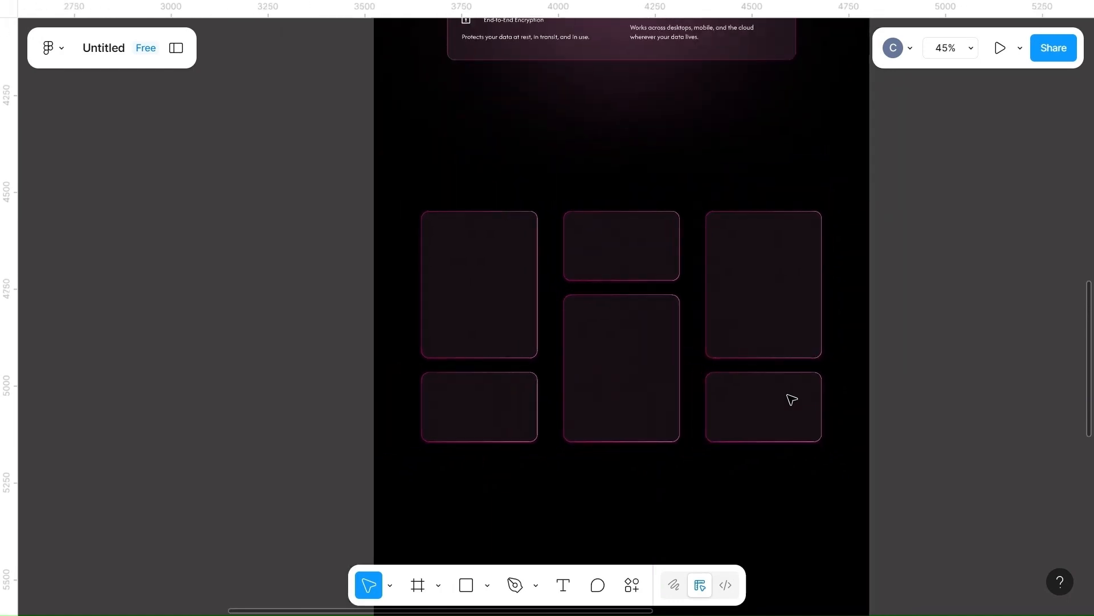
pyautogui.hscroll(2, 792, 399)
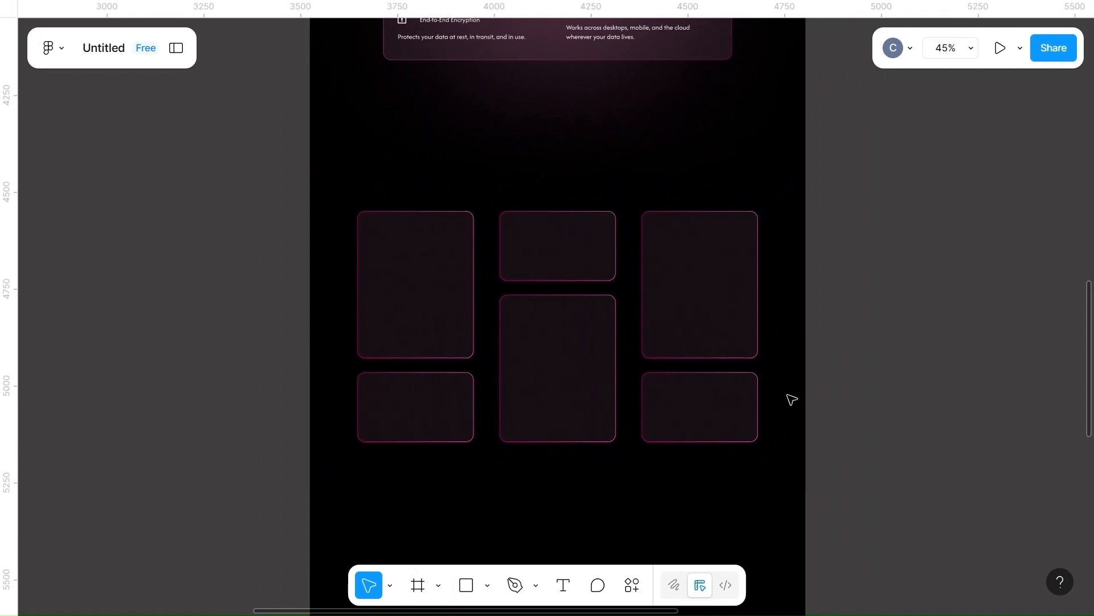
pyautogui.scroll(-2, 792, 399)
pyautogui.hscroll(2, 792, 399)
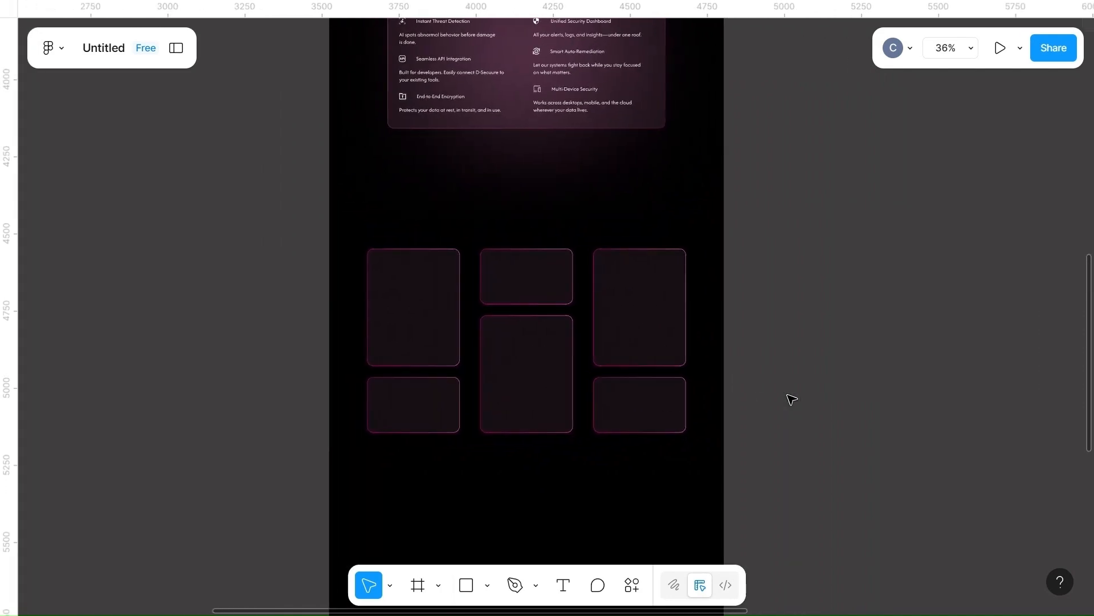
pyautogui.scroll(-2, 793, 399)
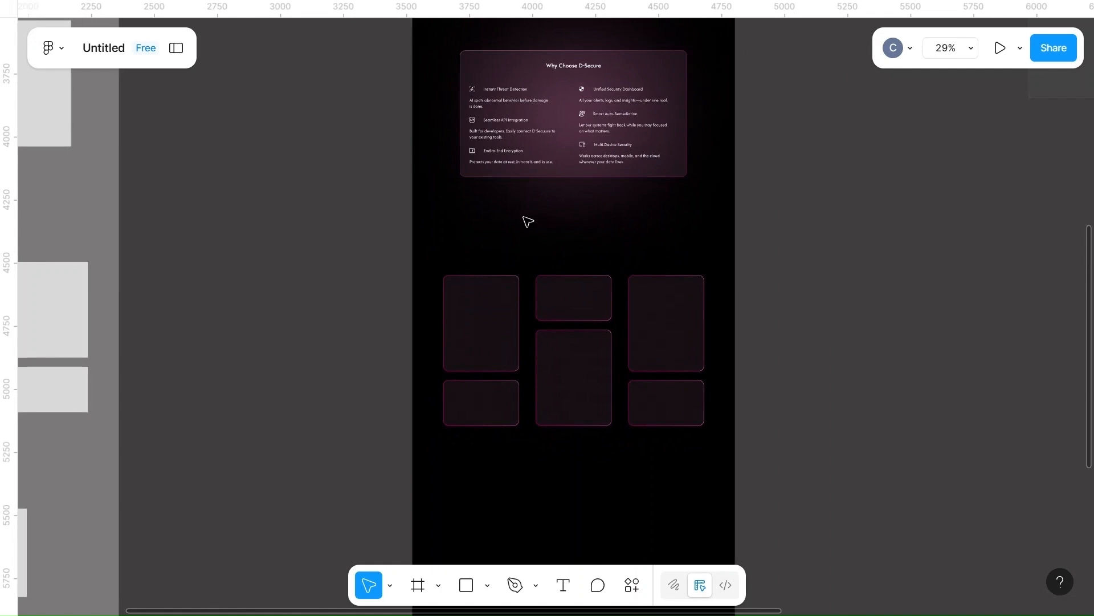
# - Nudge the six cards slightly down in the Home frame, to about Y 4552
pyautogui.moveTo(443, 244); pyautogui.dragTo(738, 490)
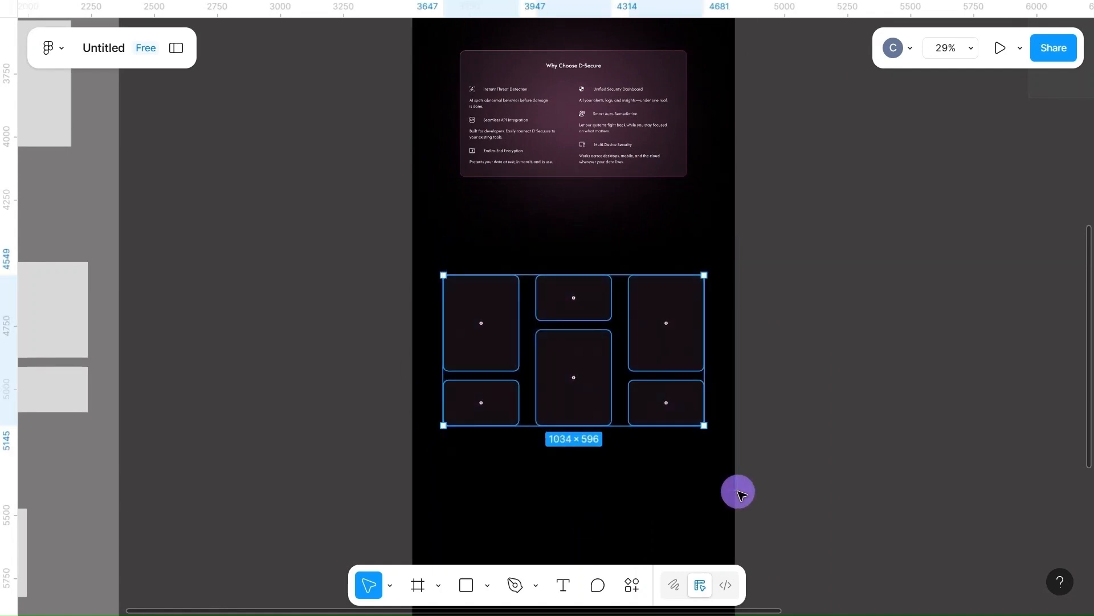
pyautogui.moveTo(569, 351); pyautogui.dragTo(572, 353)
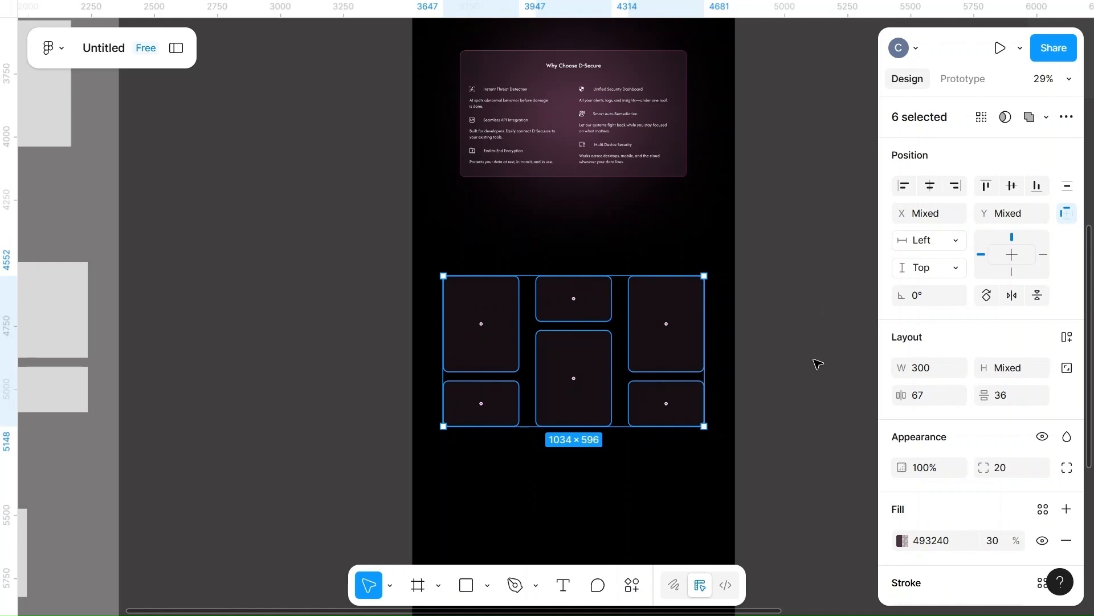
pyautogui.click(818, 364)
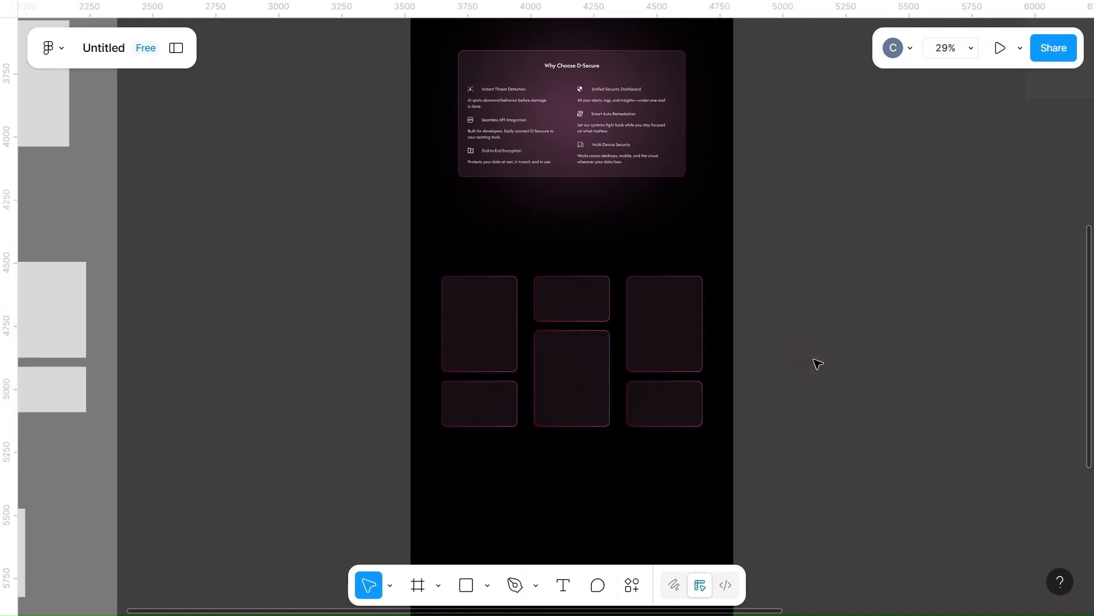
# - Review the feature titles and descriptions in the content frame for the six cards, such as Expert Assistance and Total Encryption
pyautogui.scroll(-5, 818, 363)
pyautogui.hscroll(3, 819, 364)
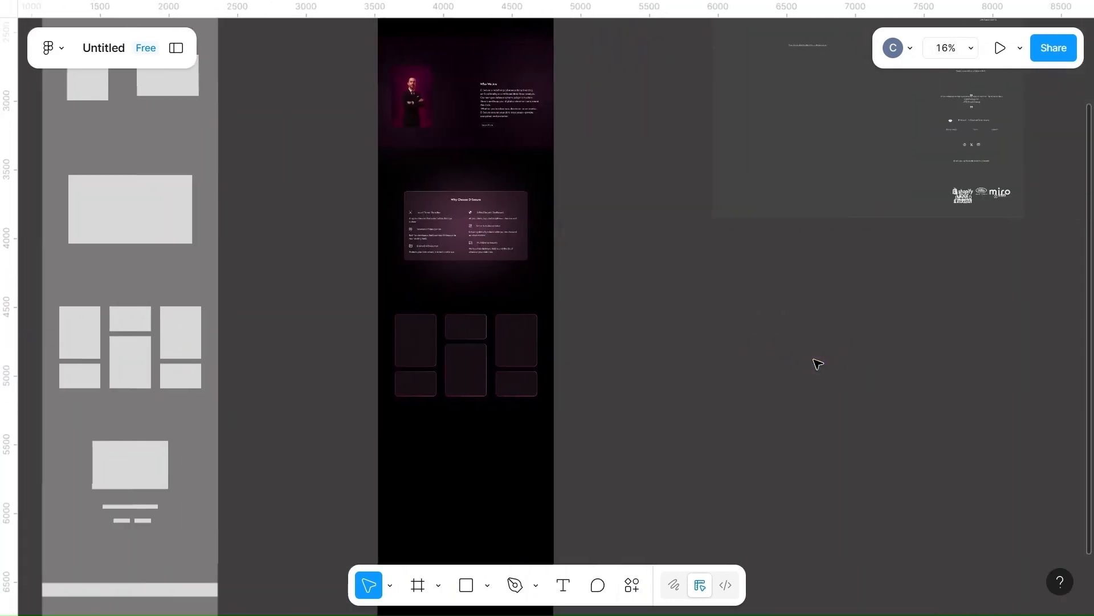
pyautogui.scroll(5, 819, 364)
pyautogui.hscroll(3, 819, 363)
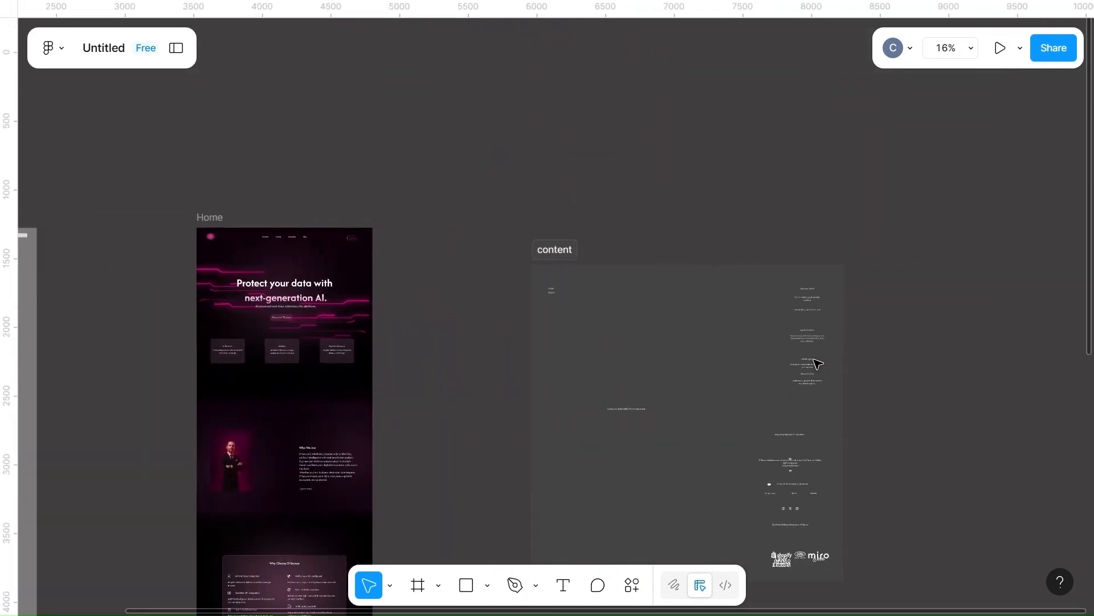
pyautogui.scroll(3, 818, 364)
pyautogui.scroll(3, 818, 364)
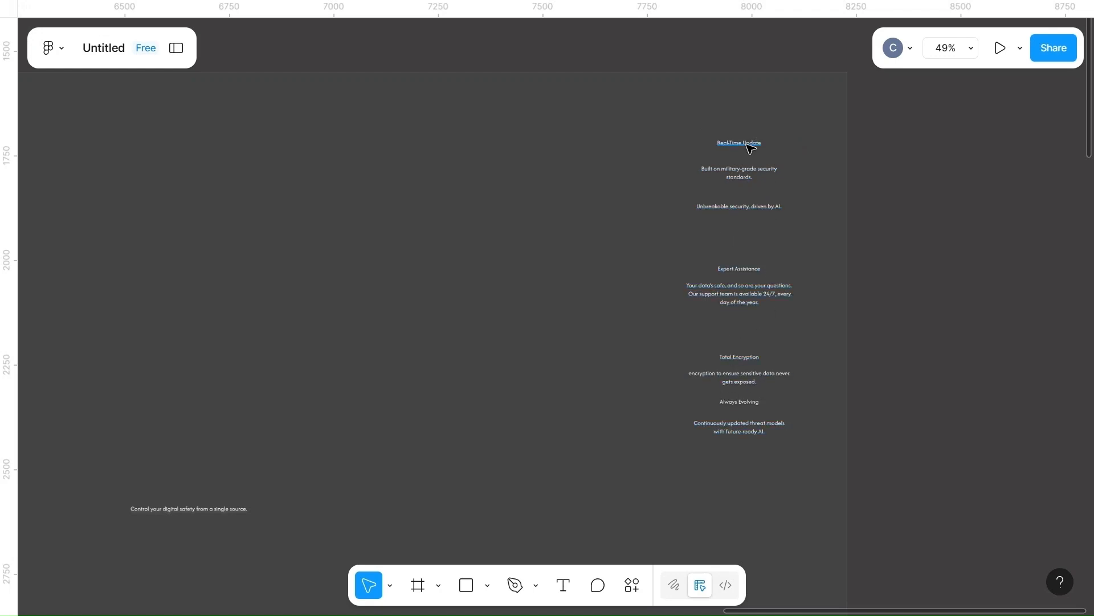
pyautogui.scroll(-5, 705, 135)
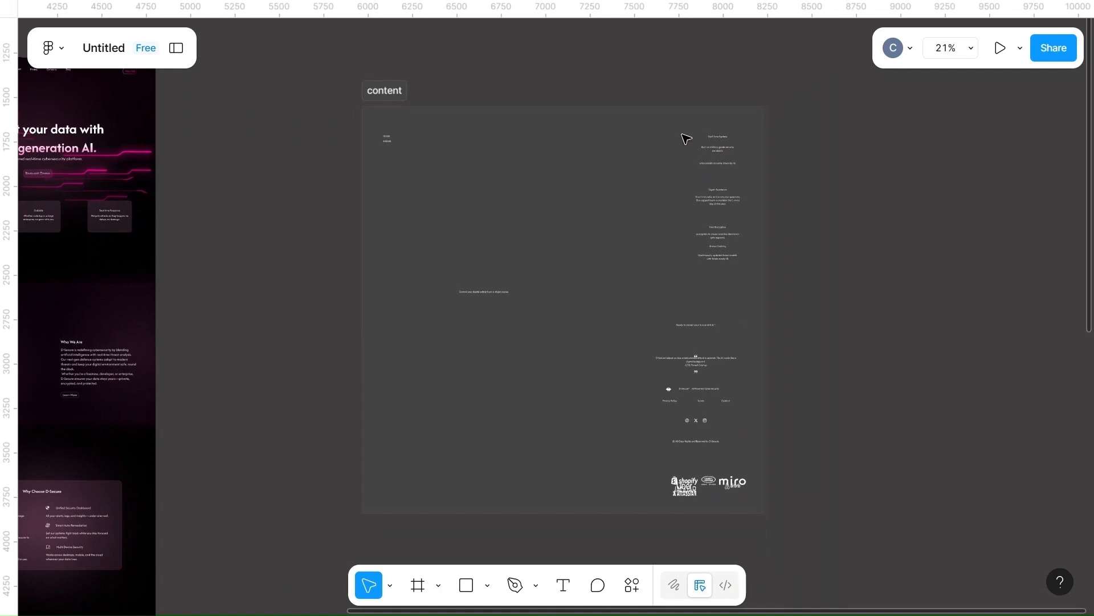
# - Launch the RemixIcon plugin
pyautogui.rightClick(405, 388)
pyautogui.moveTo(542, 520)
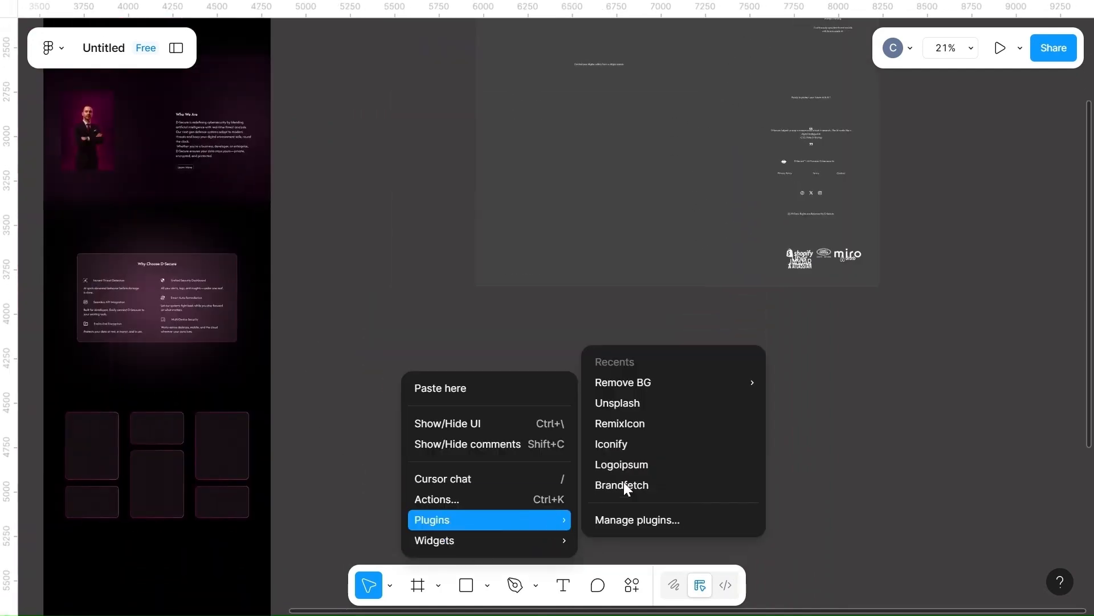
pyautogui.click(633, 423)
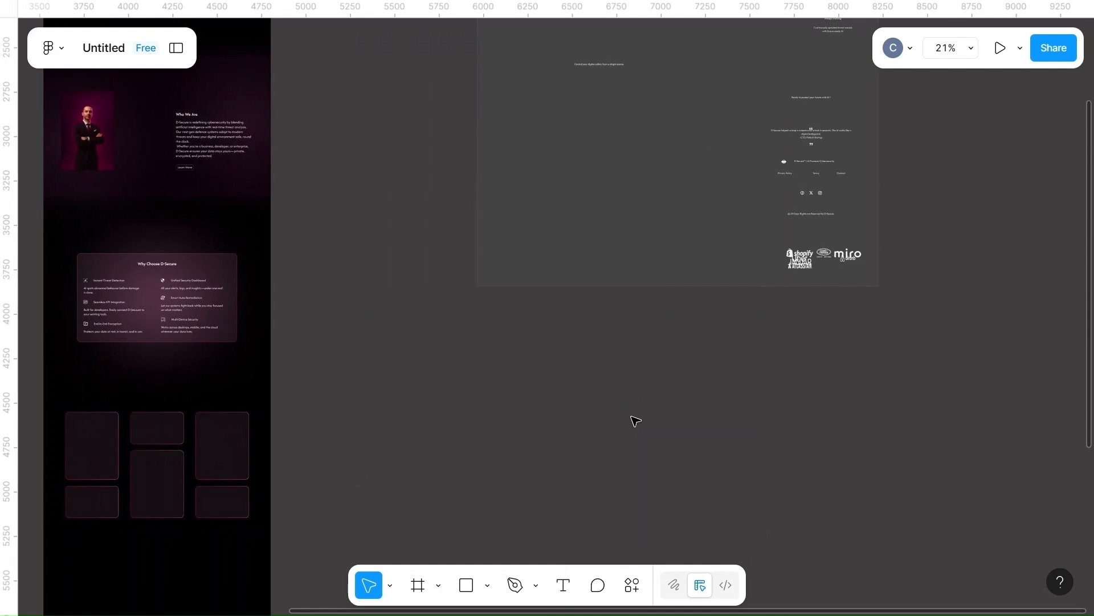
# - Search the RemixIcon library for shield icons and browse the results down to the System category
pyautogui.rightClick(443, 374)
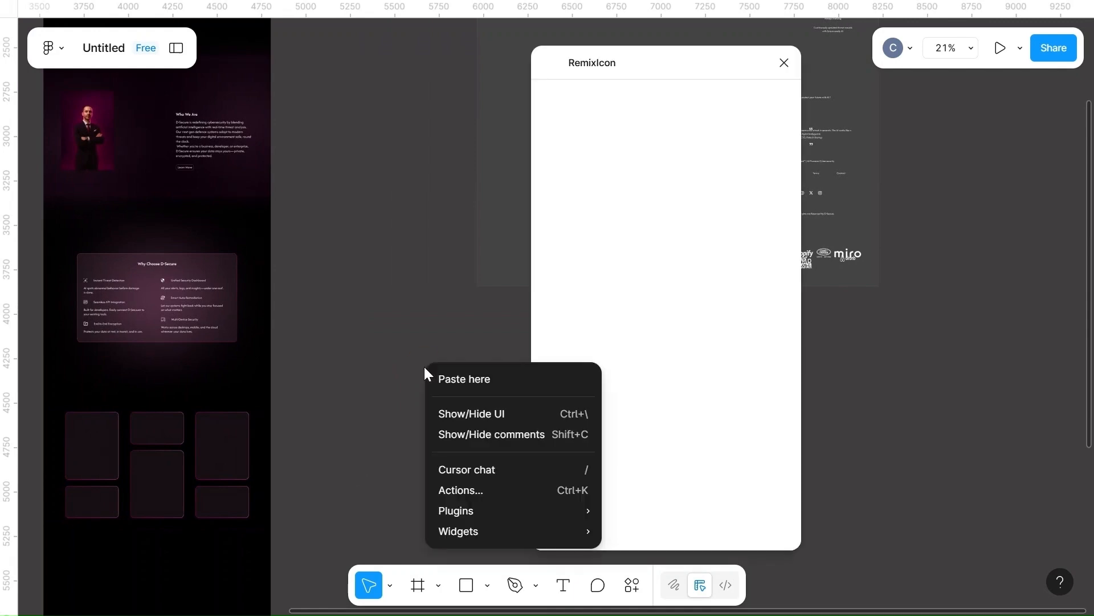
pyautogui.click(435, 368)
pyautogui.click(633, 91)
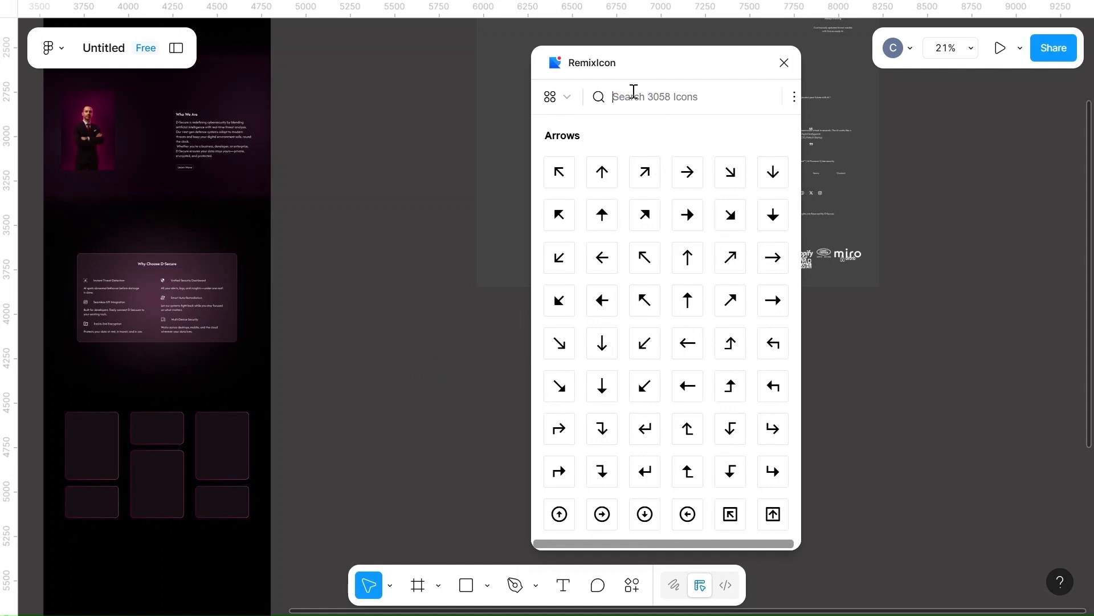
pyautogui.write('shel')
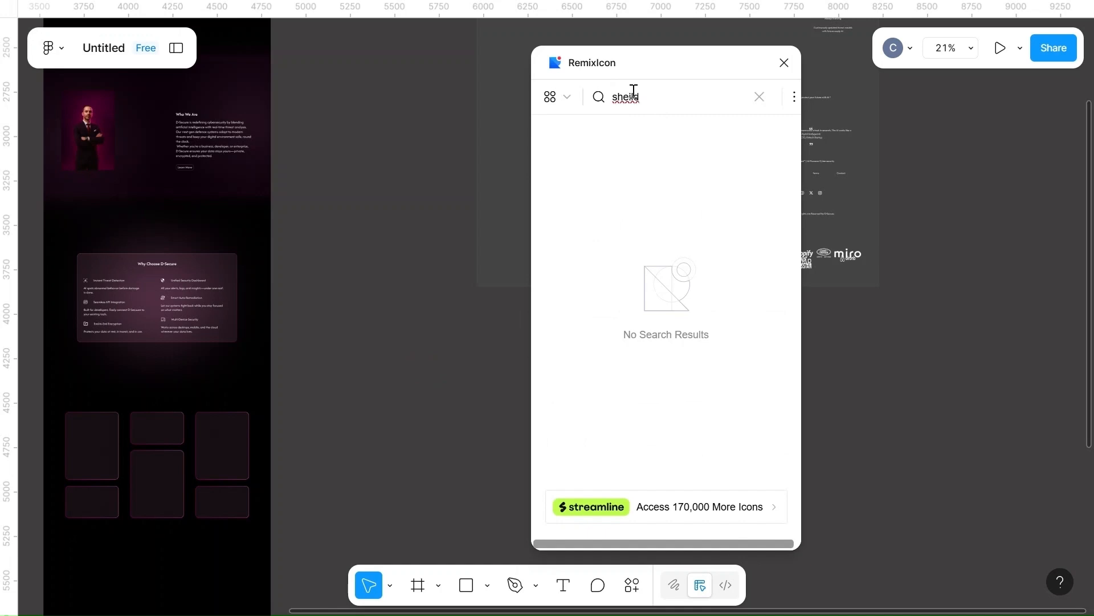
pyautogui.press('BackSpace')
pyautogui.press('BackSpace')
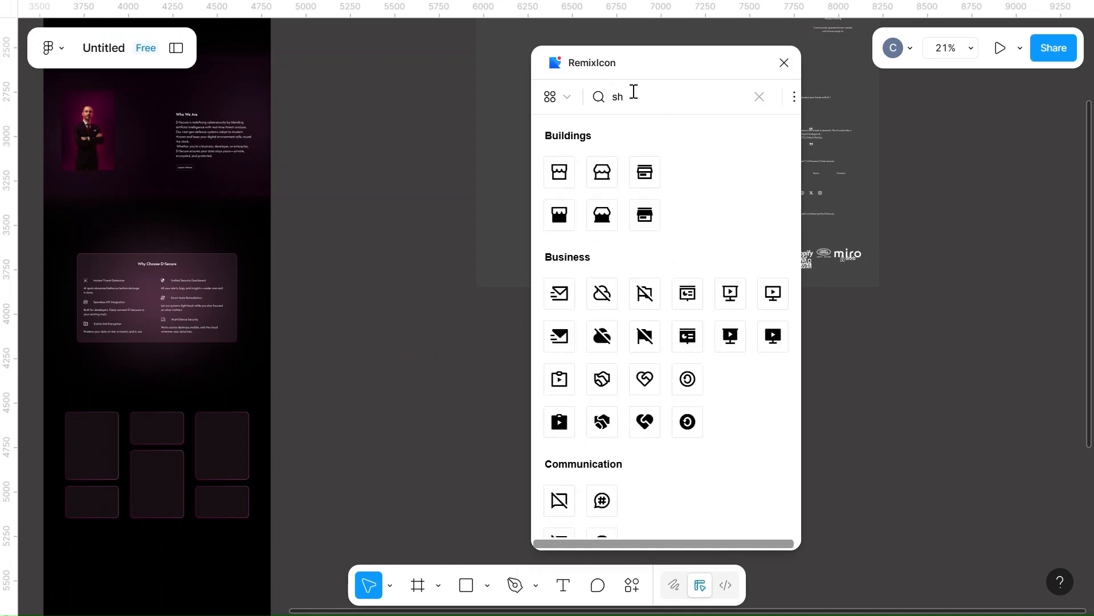
pyautogui.write('ie')
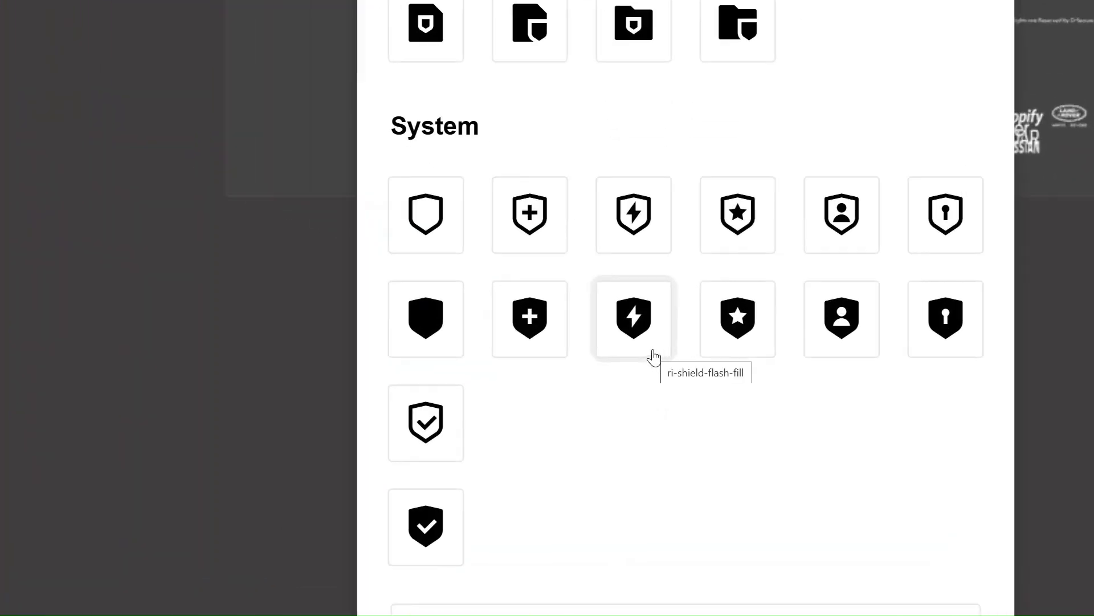
pyautogui.scroll(-3, 599, 511)
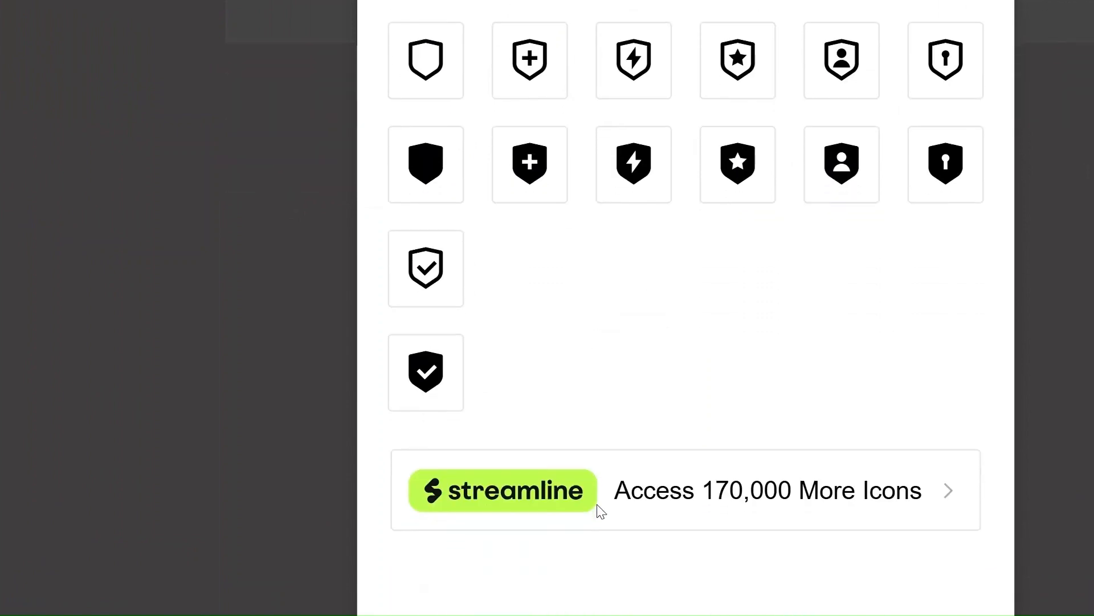
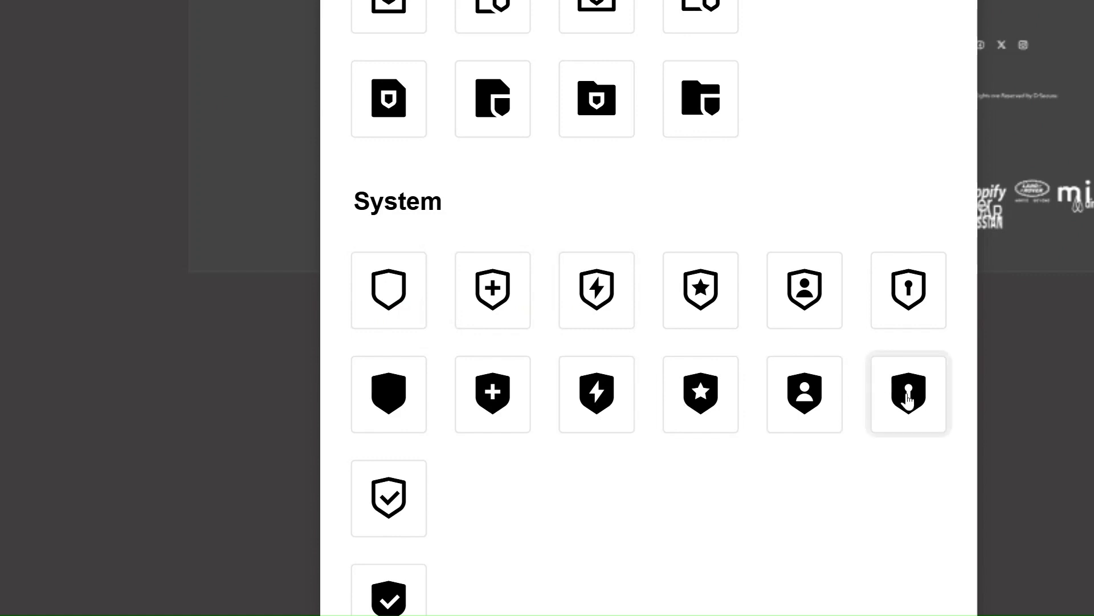
# - Insert the filled shield icon with a keyhole onto the canvas below the content frame and close the RemixIcon plugin
pyautogui.click(911, 399)
pyautogui.moveTo(912, 401); pyautogui.dragTo(195, 321)
pyautogui.click(243, 393)
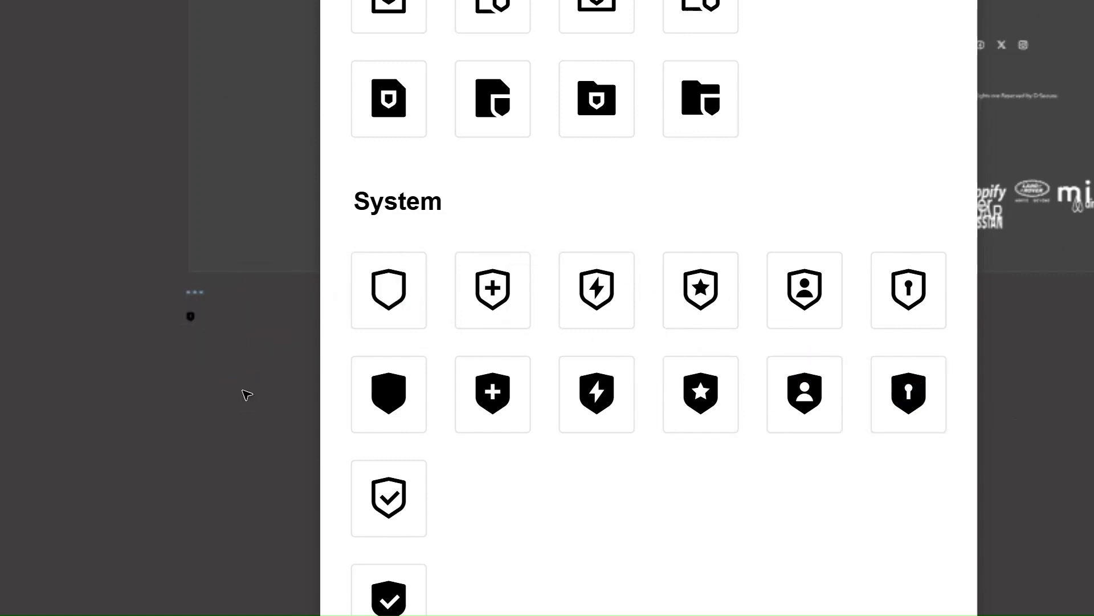
pyautogui.hscroll(-3, 246, 394)
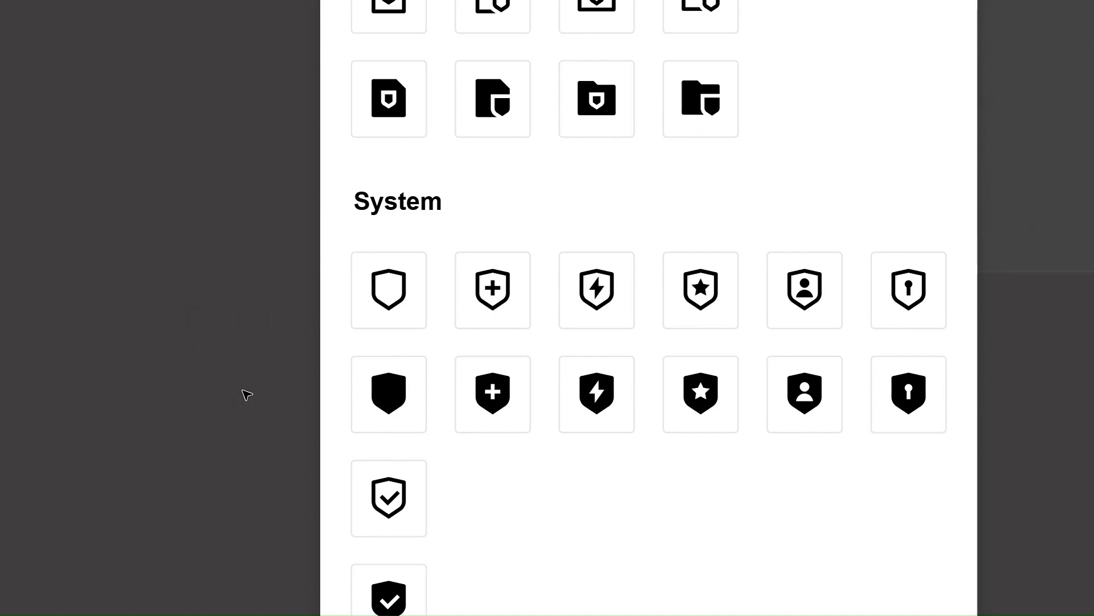
pyautogui.hscroll(3, 246, 394)
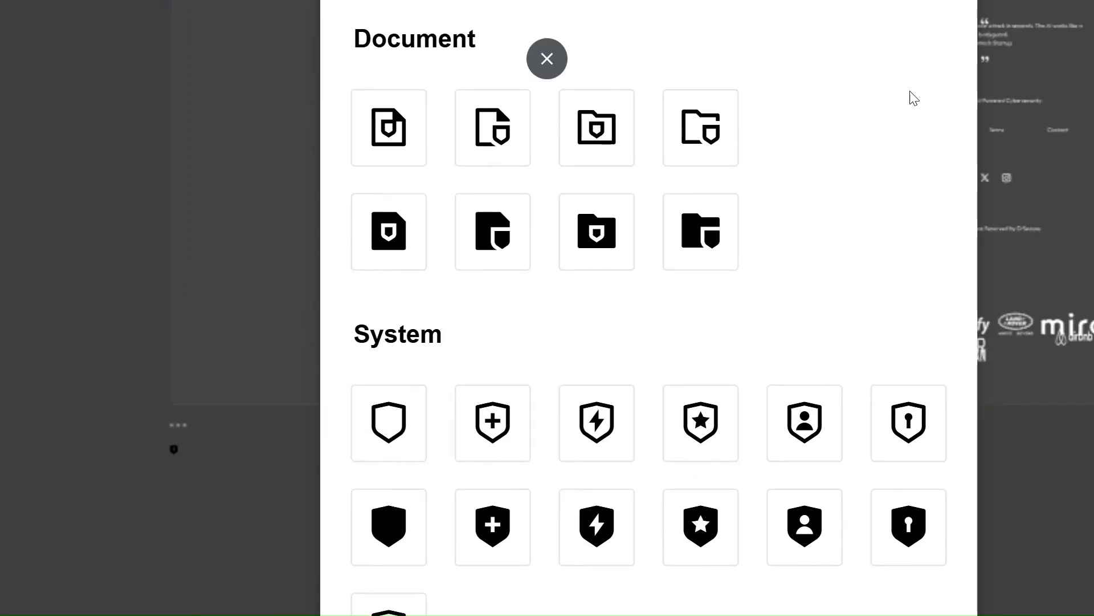
pyautogui.click(933, 6)
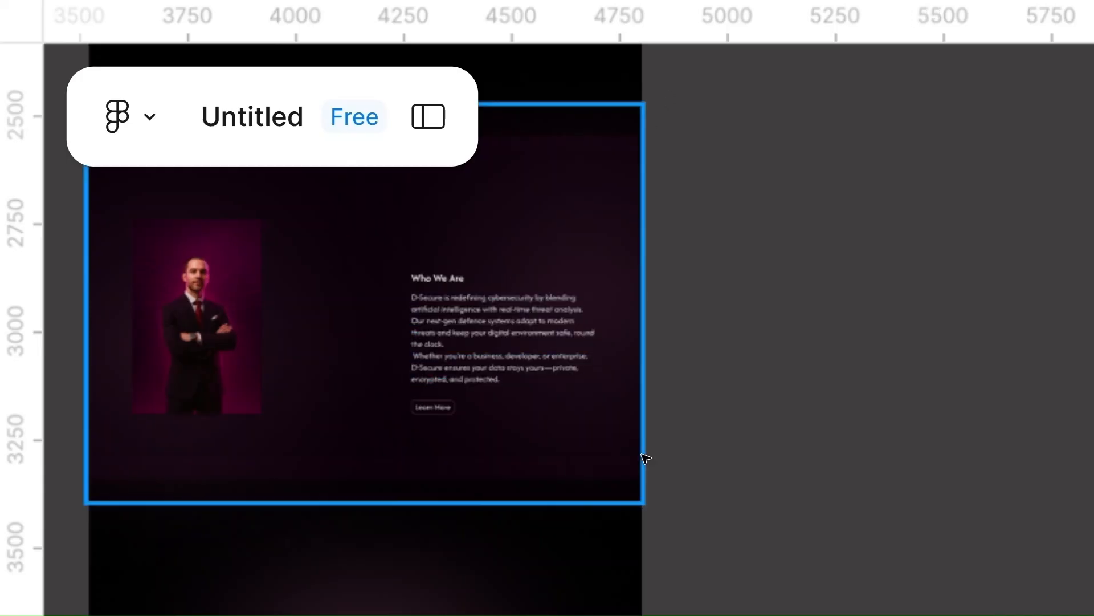
pyautogui.scroll(-3, 855, 418)
pyautogui.hscroll(10, 855, 419)
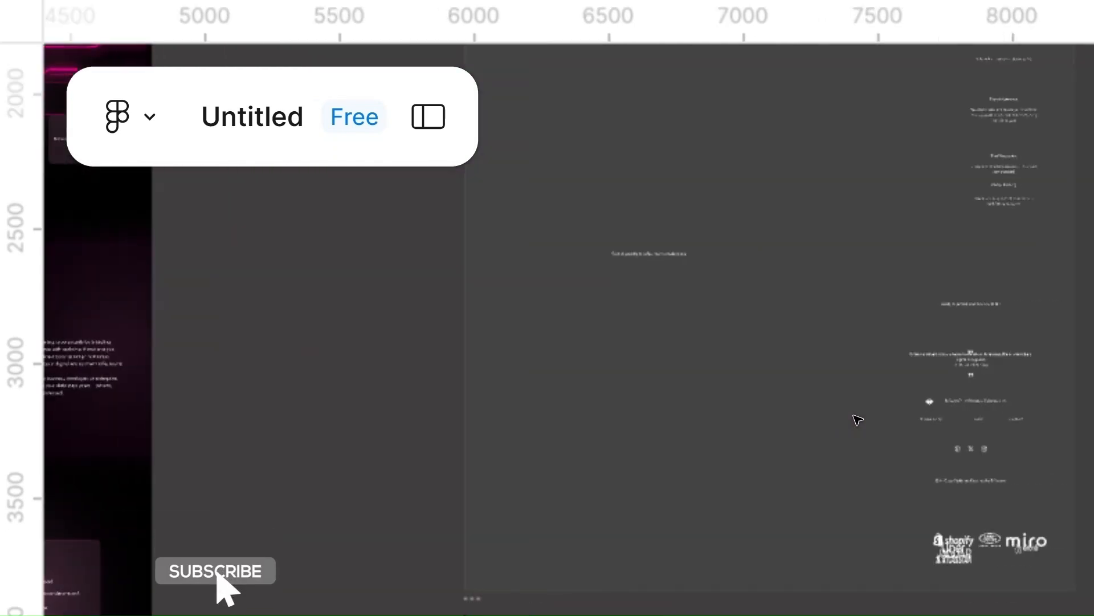
pyautogui.scroll(-2, 855, 419)
pyautogui.scroll(-3, 679, 597)
pyautogui.scroll(-3, 585, 418)
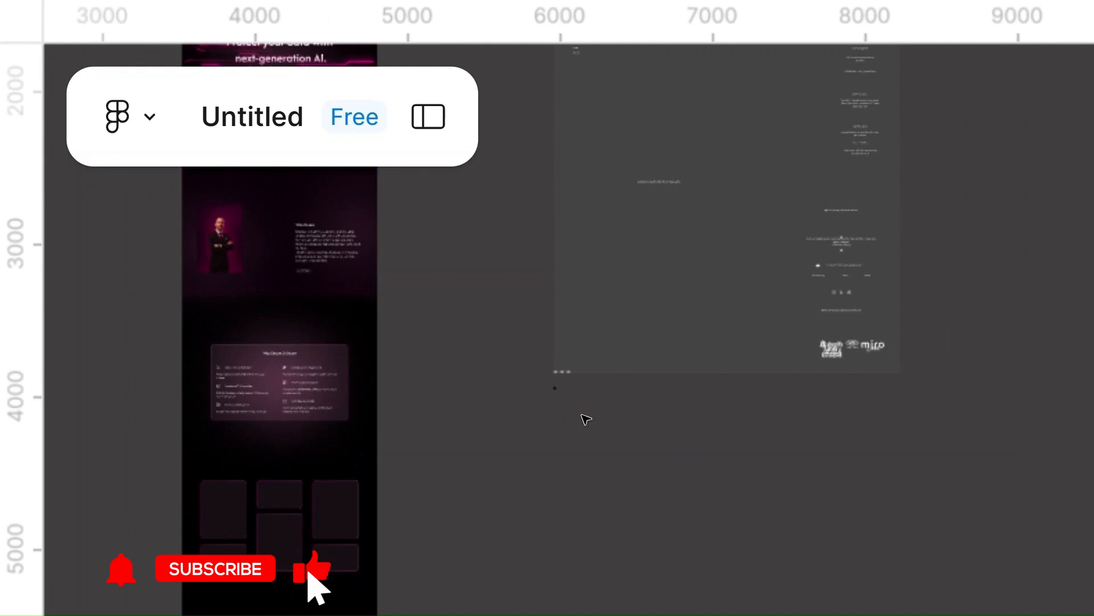
pyautogui.scroll(2, 609, 374)
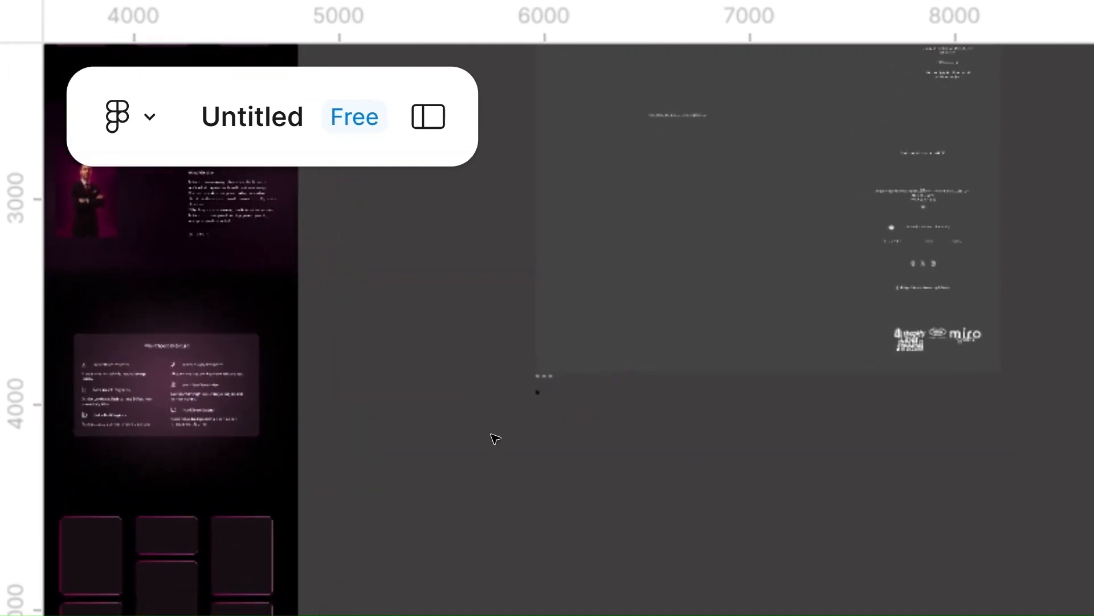
pyautogui.click(544, 392)
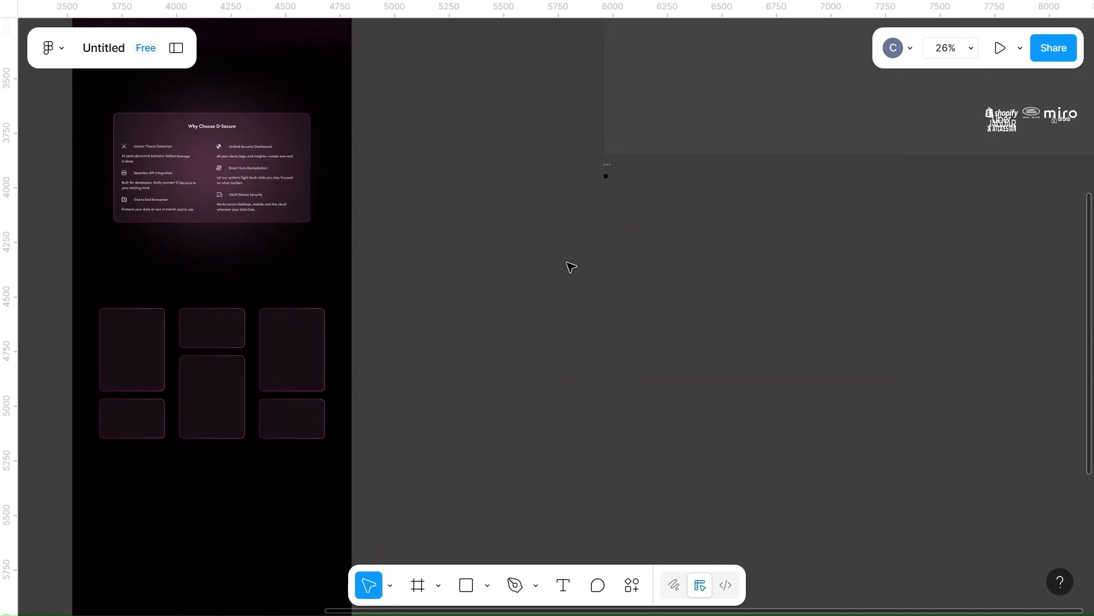
pyautogui.click(607, 166)
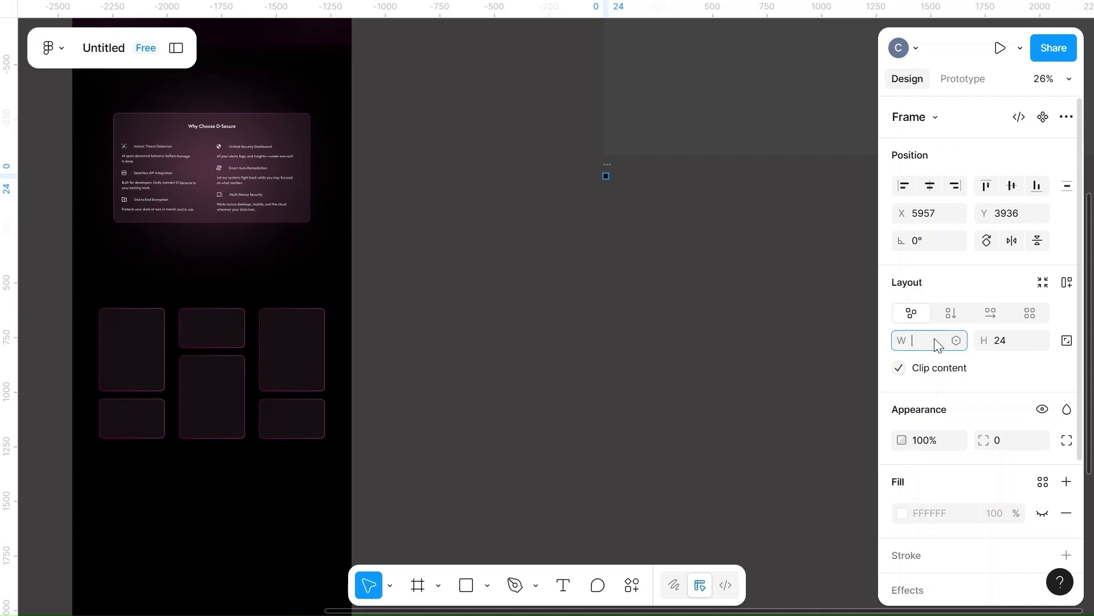
pyautogui.click(720, 245)
# - Resize the vector path inside the shield icon's frame to 30 wide and 34 high
pyautogui.scroll(6, 719, 245)
pyautogui.scroll(2, 459, 147)
pyautogui.scroll(10, 459, 149)
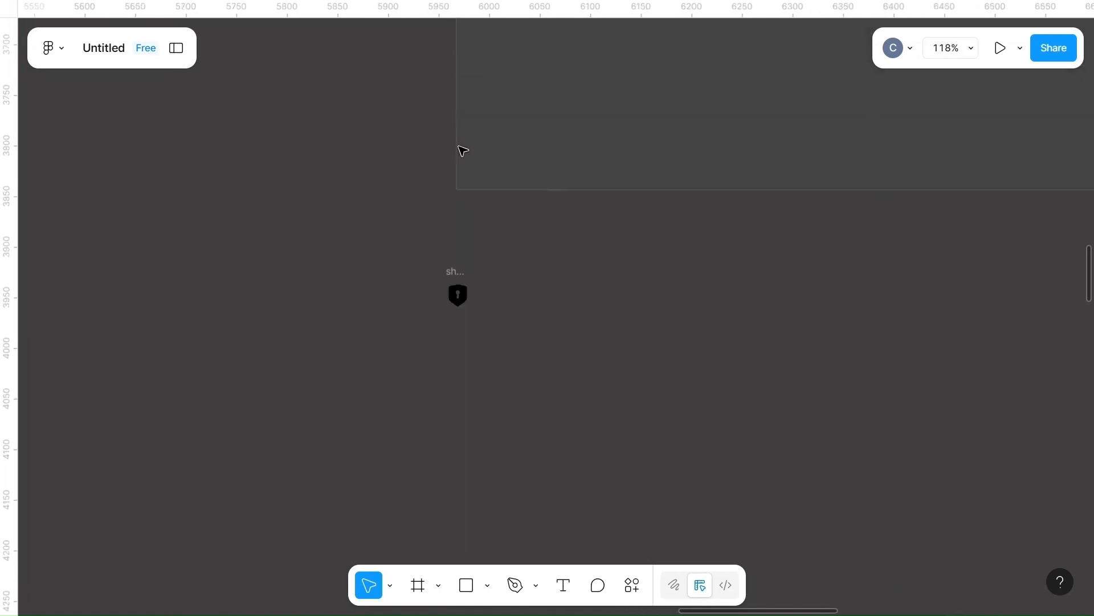
pyautogui.scroll(-5, 408, 261)
pyautogui.click(466, 266)
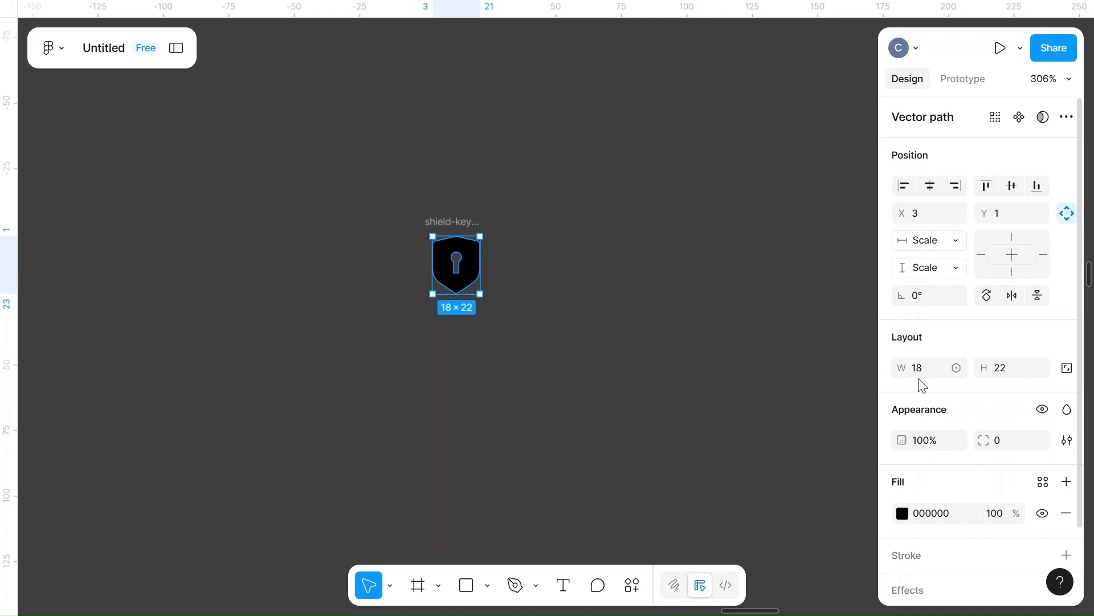
pyautogui.click(936, 373)
pyautogui.click(1007, 368)
pyautogui.write('34')
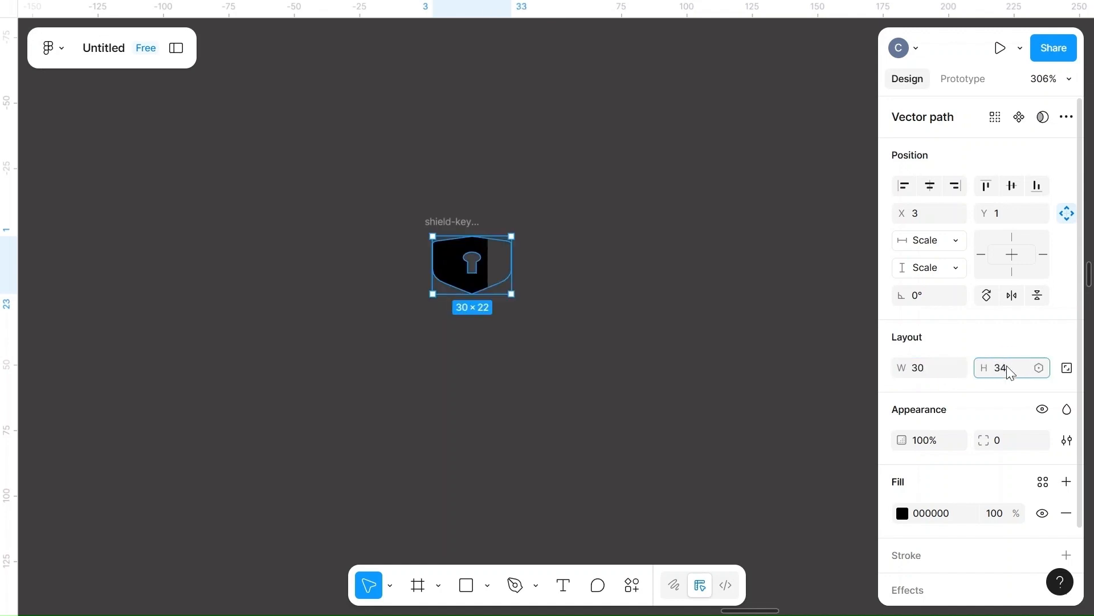
pyautogui.click(827, 402)
# - Move the shield vector out of its icon frame onto the canvas, to about X 6023, Y 3985, and delete the emptied frame
pyautogui.click(442, 226)
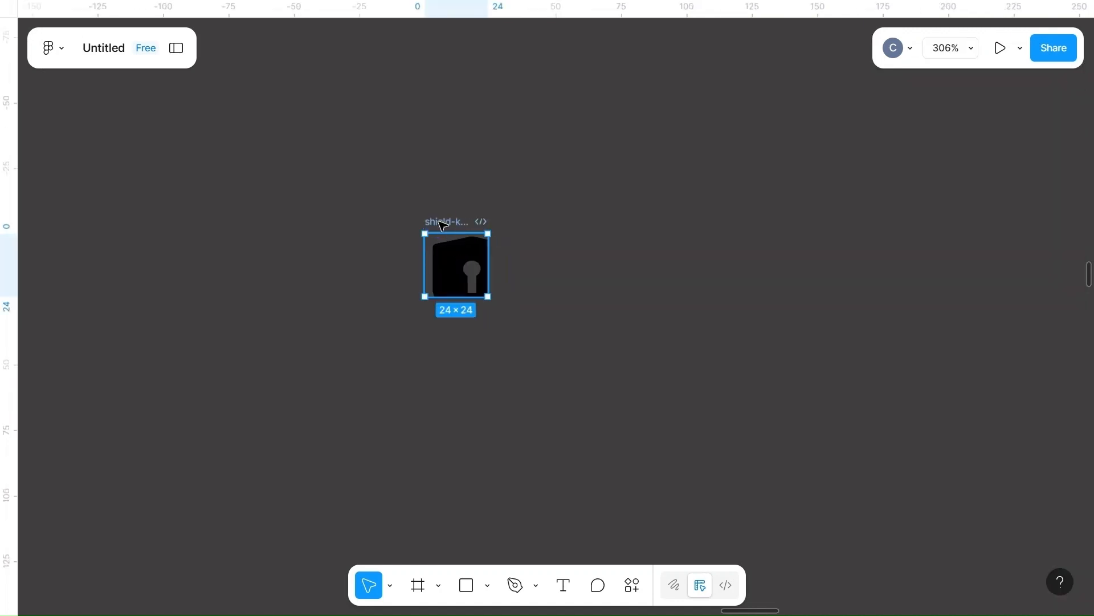
pyautogui.click(457, 254)
pyautogui.moveTo(457, 254); pyautogui.dragTo(625, 387)
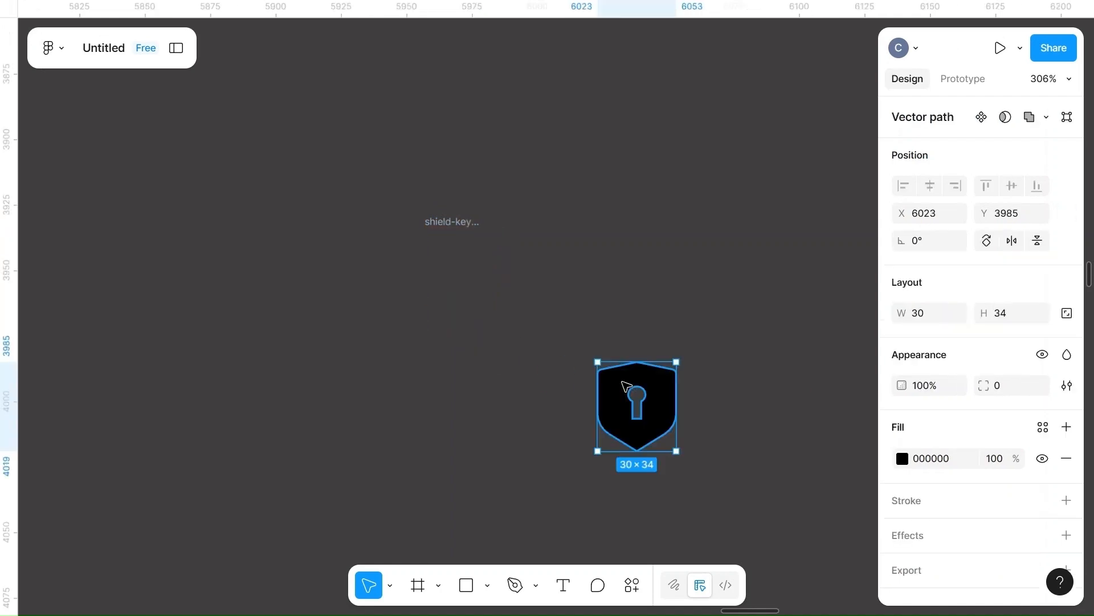
pyautogui.click(446, 228)
pyautogui.press('Escape')
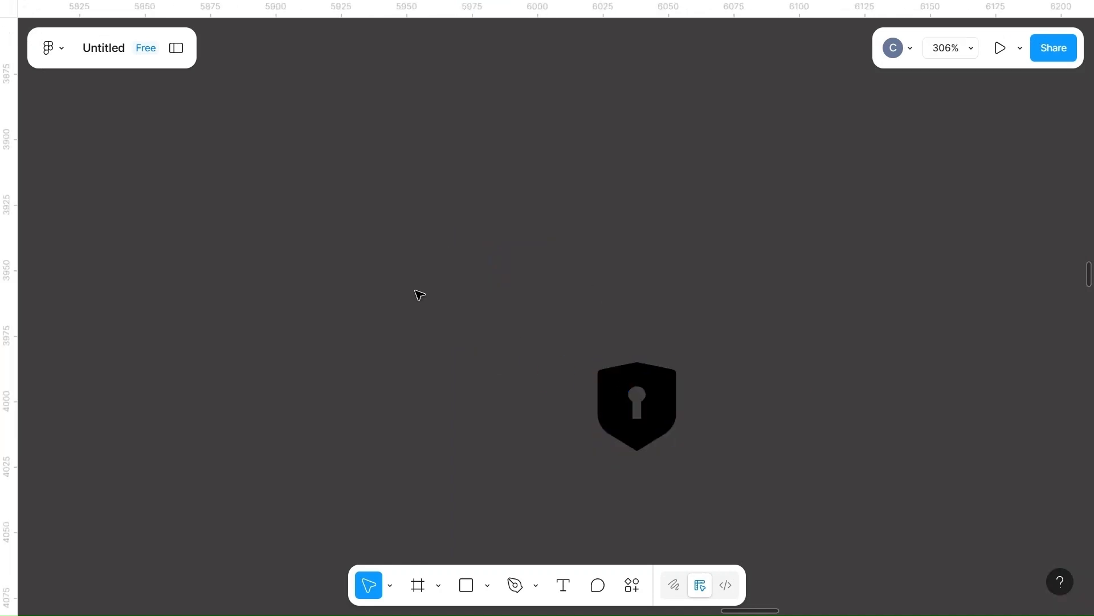
# - Resize the shield vector to 180 wide and 220 high and move it closer to the cards, to about X 5437, Y 4494
pyautogui.scroll(-10, 538, 440)
pyautogui.scroll(-3, 537, 440)
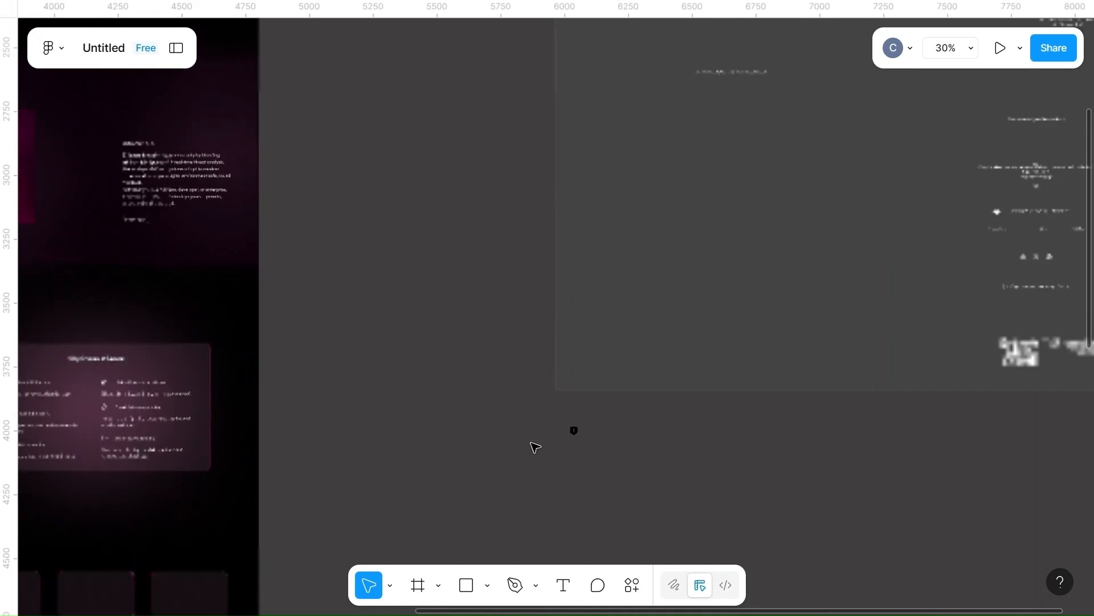
pyautogui.scroll(-5, 427, 504)
pyautogui.click(575, 166)
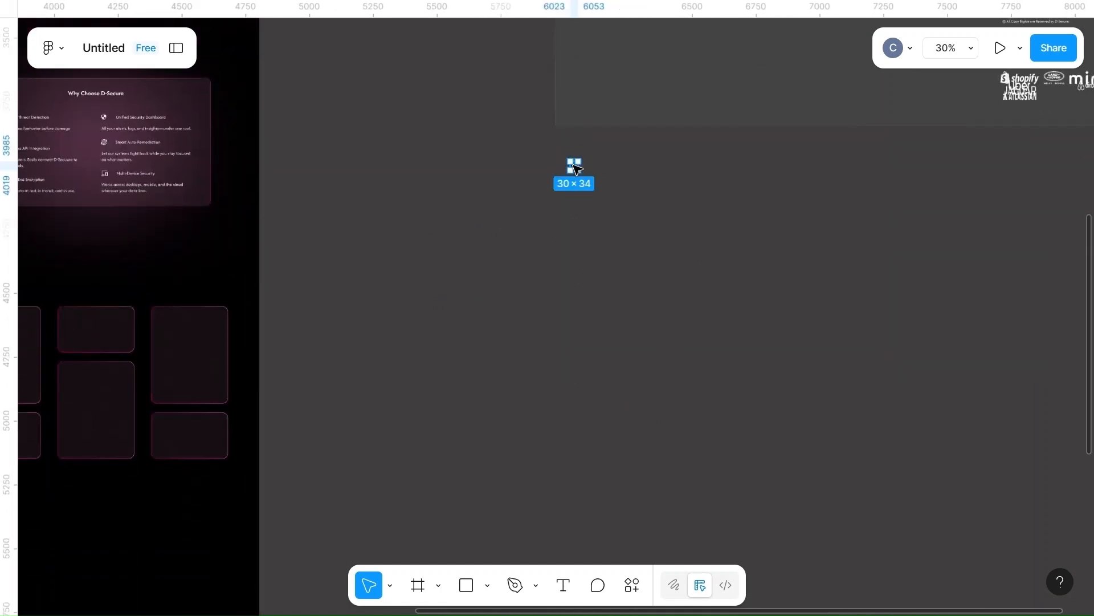
pyautogui.click(928, 311)
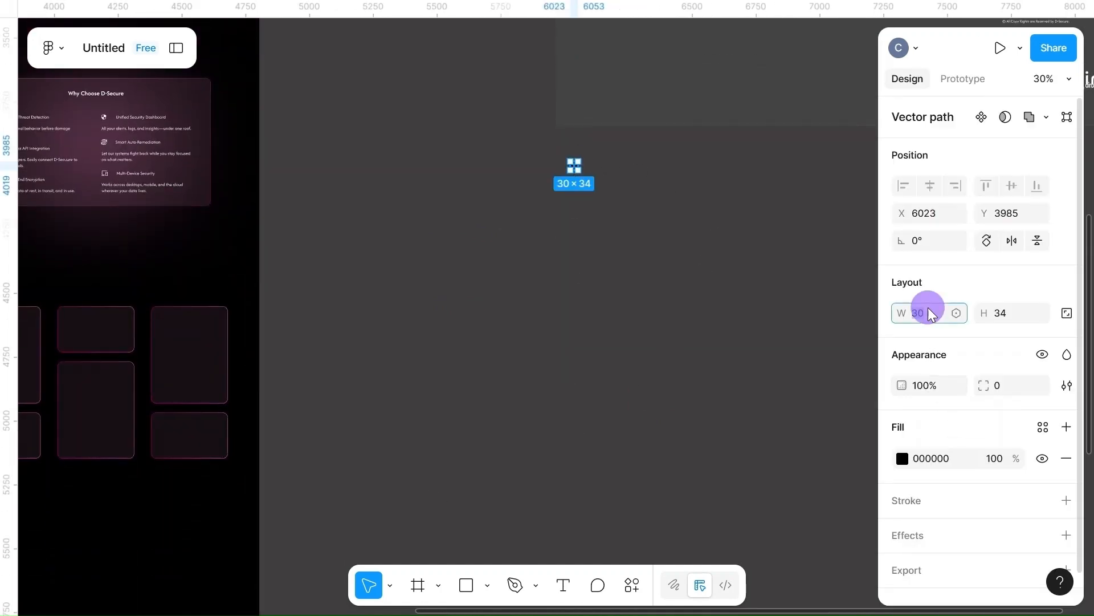
pyautogui.press('BackSpace')
pyautogui.click(1019, 312)
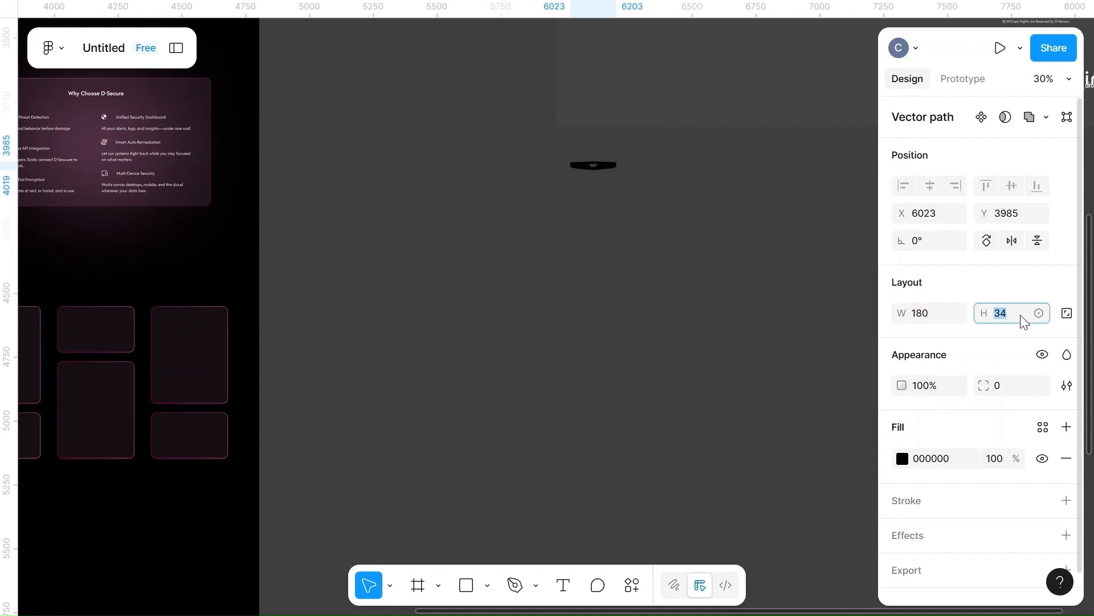
pyautogui.write('220')
pyautogui.click(592, 391)
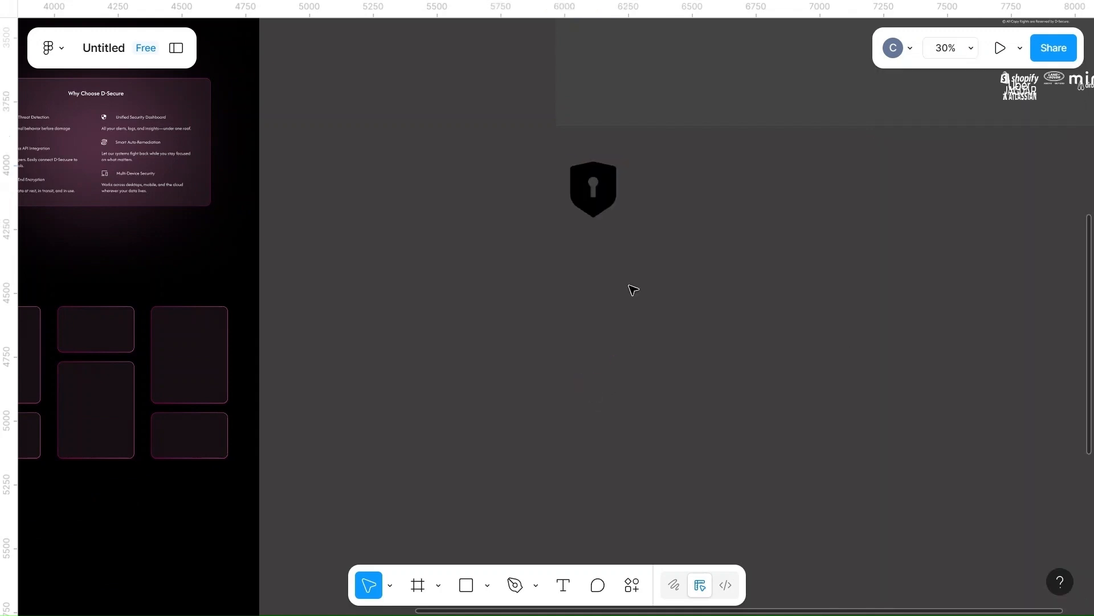
pyautogui.click(589, 188)
pyautogui.moveTo(587, 193); pyautogui.dragTo(445, 324)
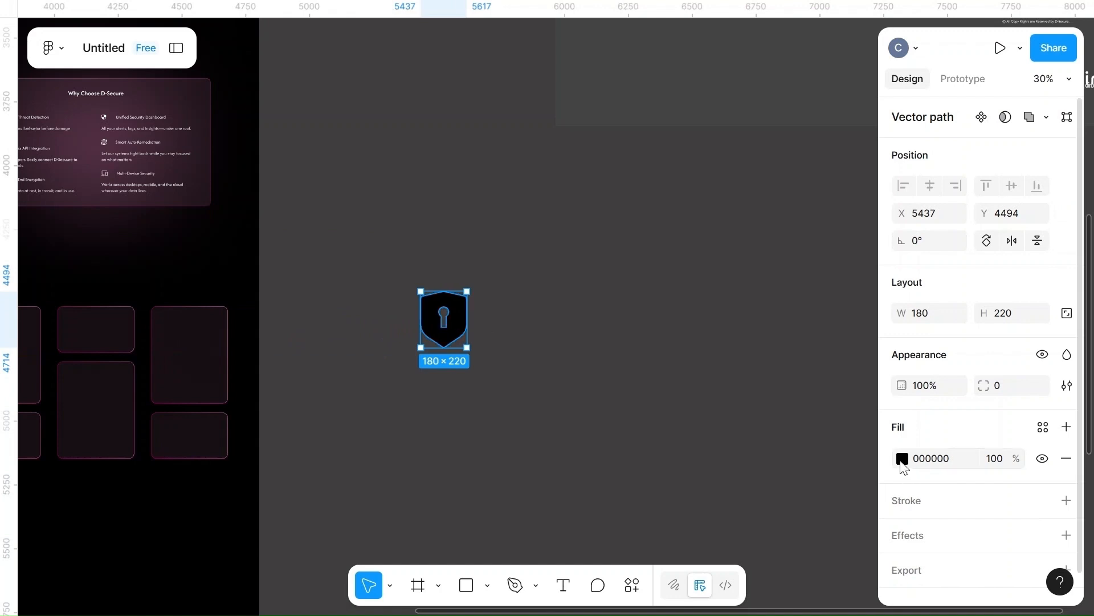
# - Examine the linear gradient stops of the stroke on the tall card in the third column
pyautogui.click(902, 459)
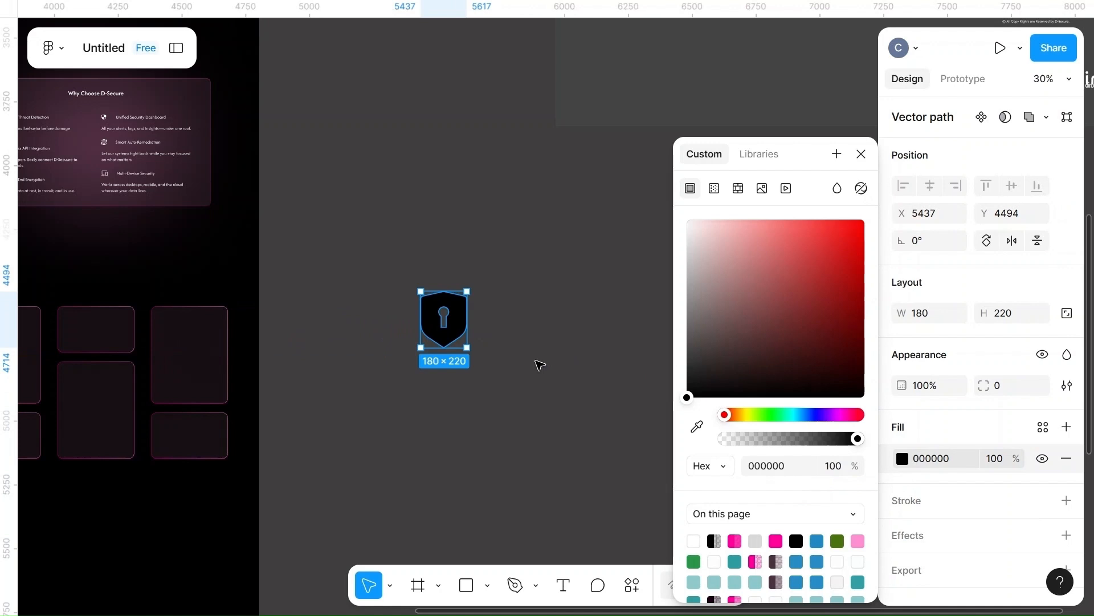
pyautogui.click(190, 310)
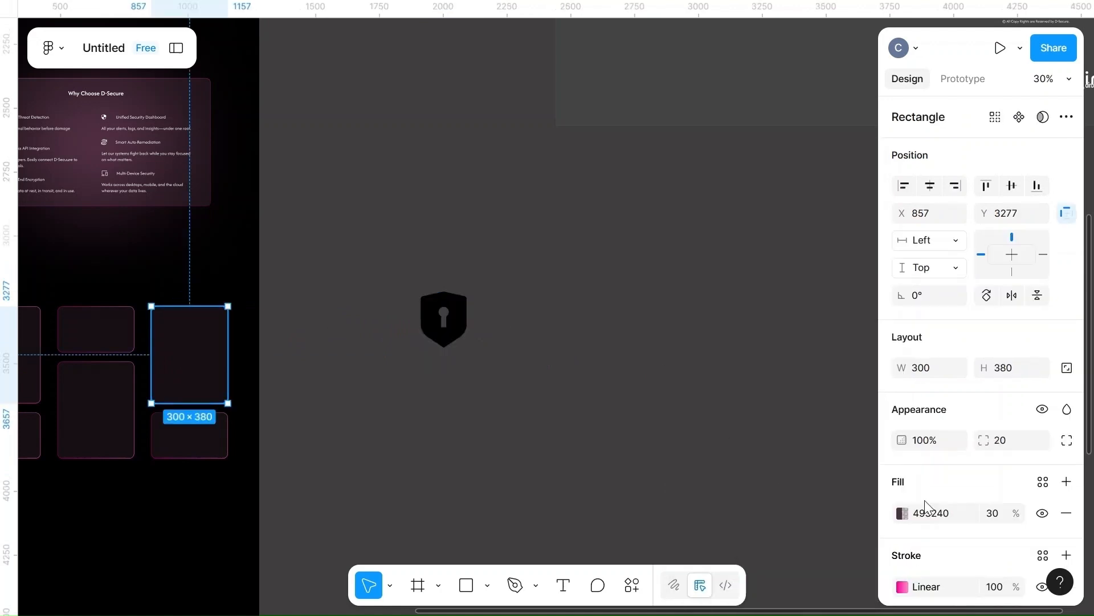
pyautogui.scroll(-3, 925, 505)
pyautogui.click(902, 475)
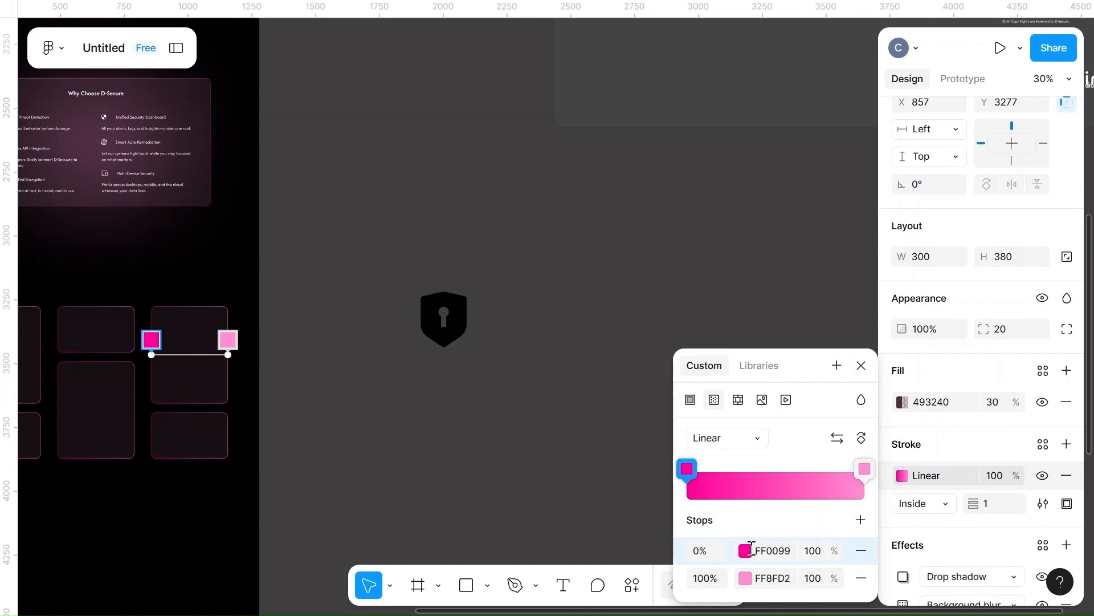
pyautogui.press('Escape')
# - Fill the shield with a linear gradient from FF0099 at 80% opacity to FF8FD2 at 100% opacity
pyautogui.click(443, 316)
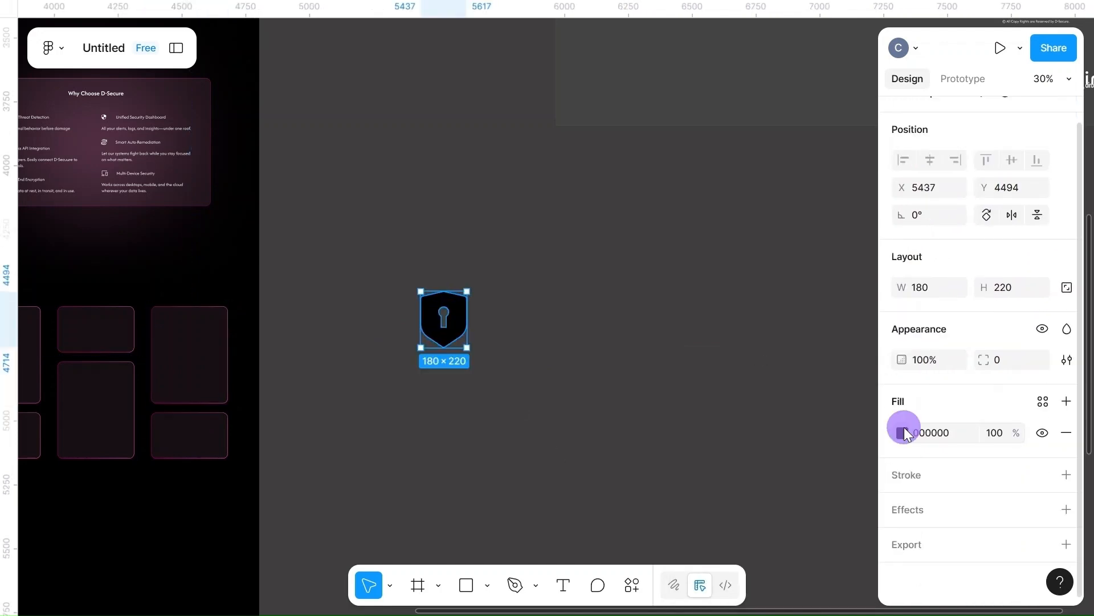
pyautogui.click(902, 432)
pyautogui.click(714, 188)
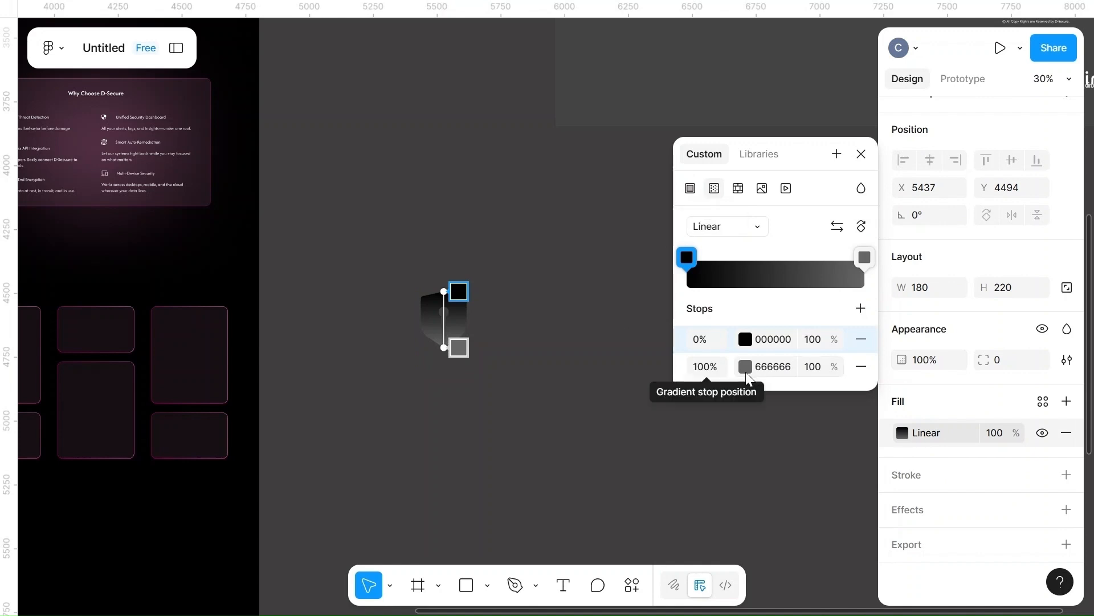
pyautogui.click(744, 341)
pyautogui.click(530, 540)
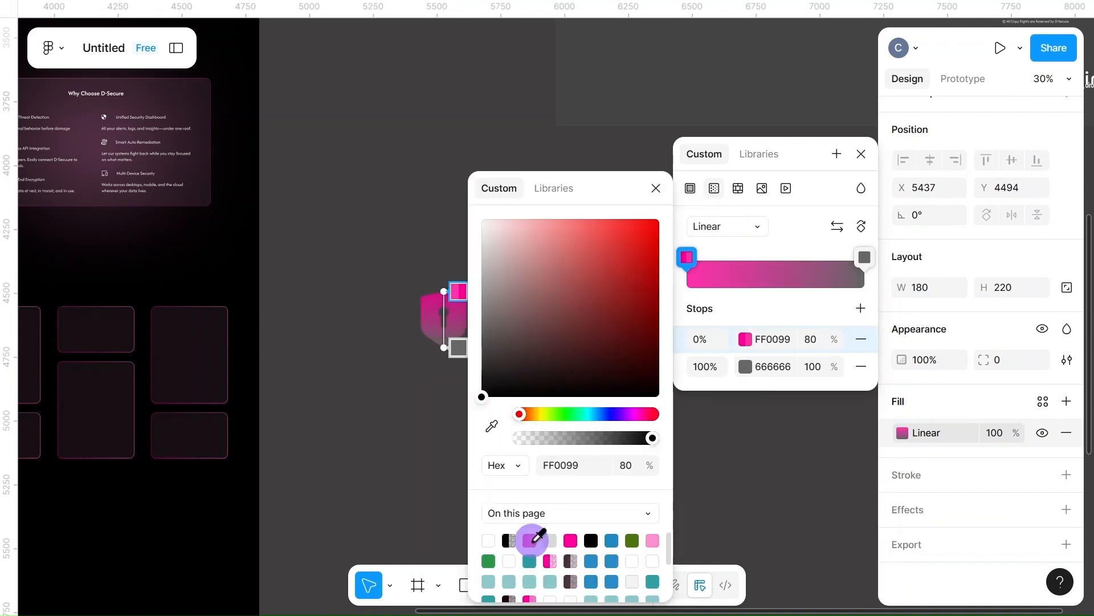
pyautogui.click(745, 365)
pyautogui.click(652, 539)
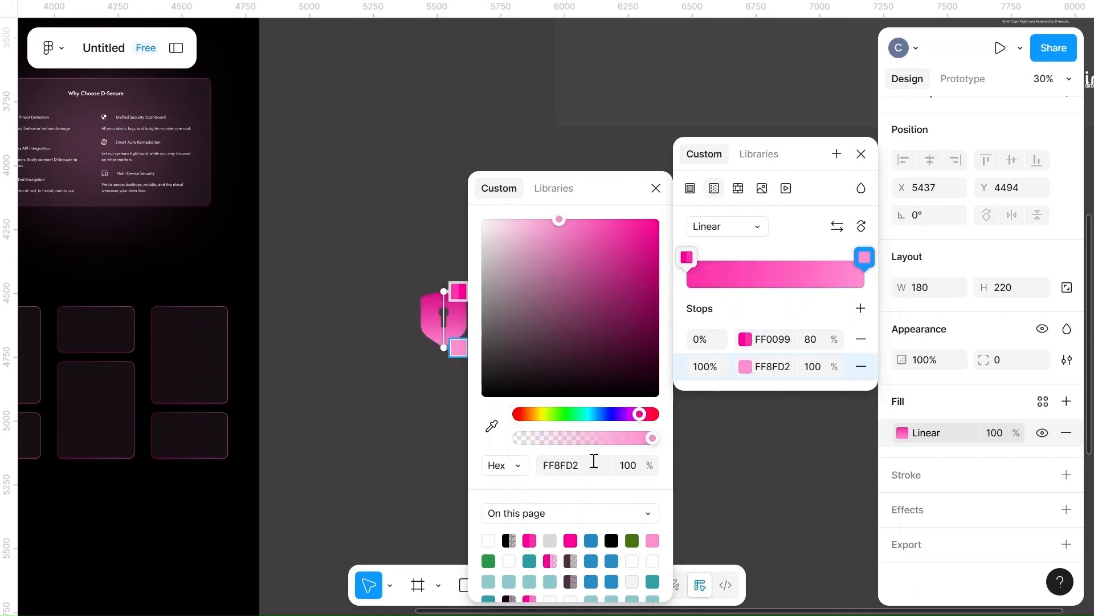
# - Angle the shield's linear gradient diagonally so it runs from its upper-left edge down to its lower-right edge
pyautogui.hscroll(3, 381, 424)
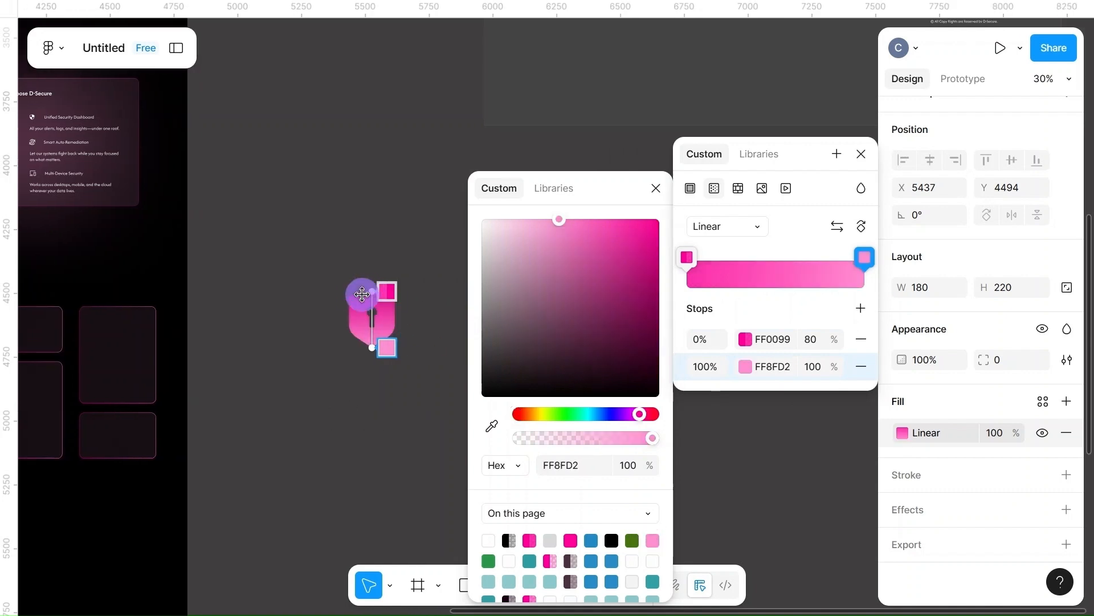
pyautogui.moveTo(373, 291); pyautogui.dragTo(350, 304)
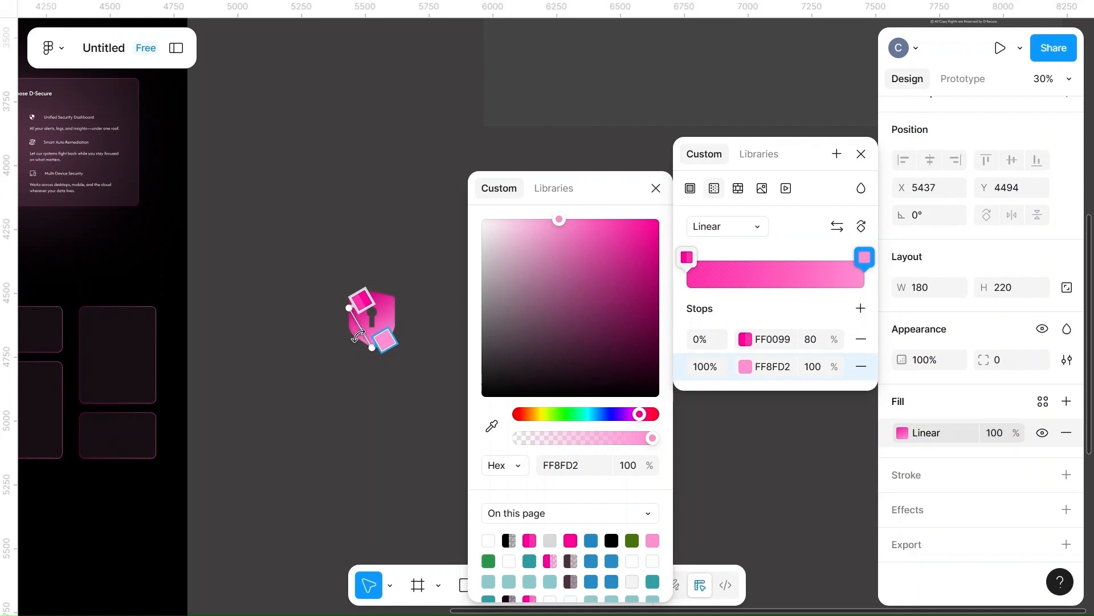
pyautogui.moveTo(372, 348); pyautogui.dragTo(395, 336)
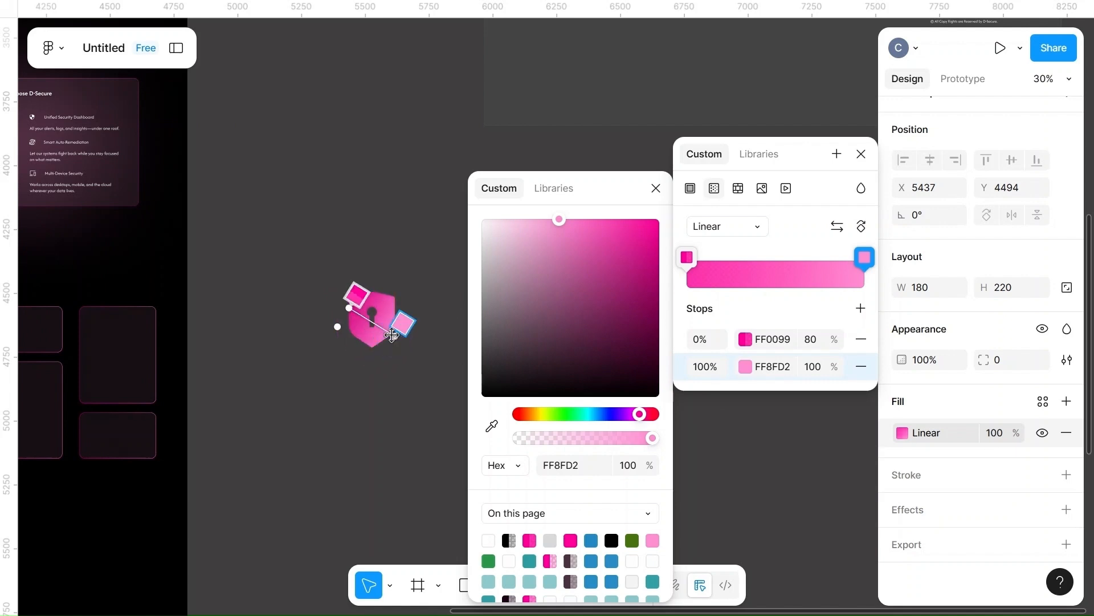
pyautogui.scroll(2, 346, 306)
pyautogui.scroll(4, 347, 306)
pyautogui.hscroll(4, 351, 310)
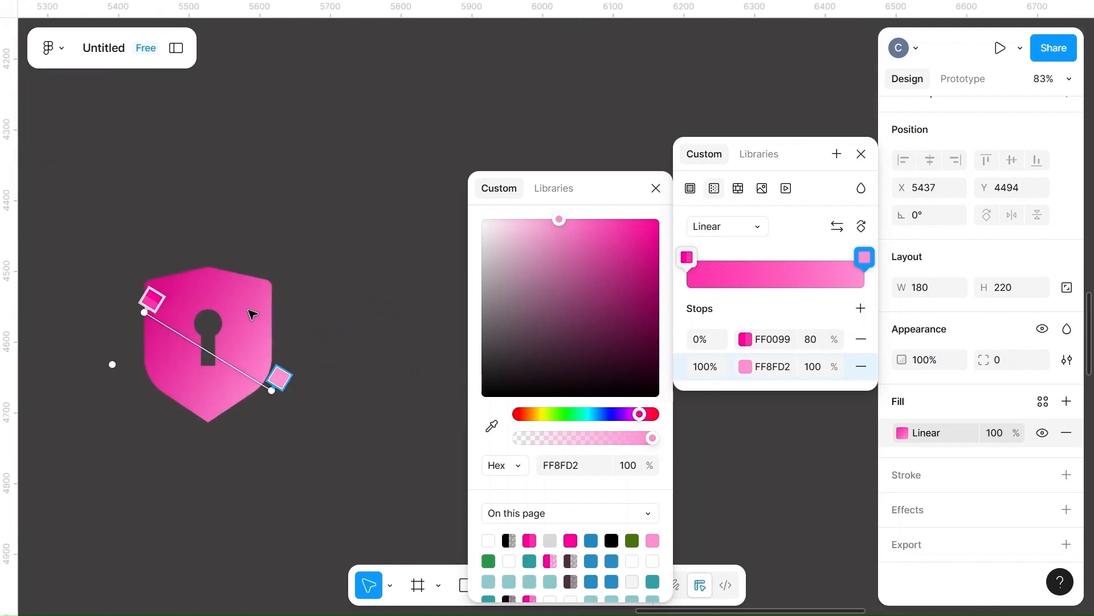
pyautogui.moveTo(145, 315); pyautogui.dragTo(148, 283)
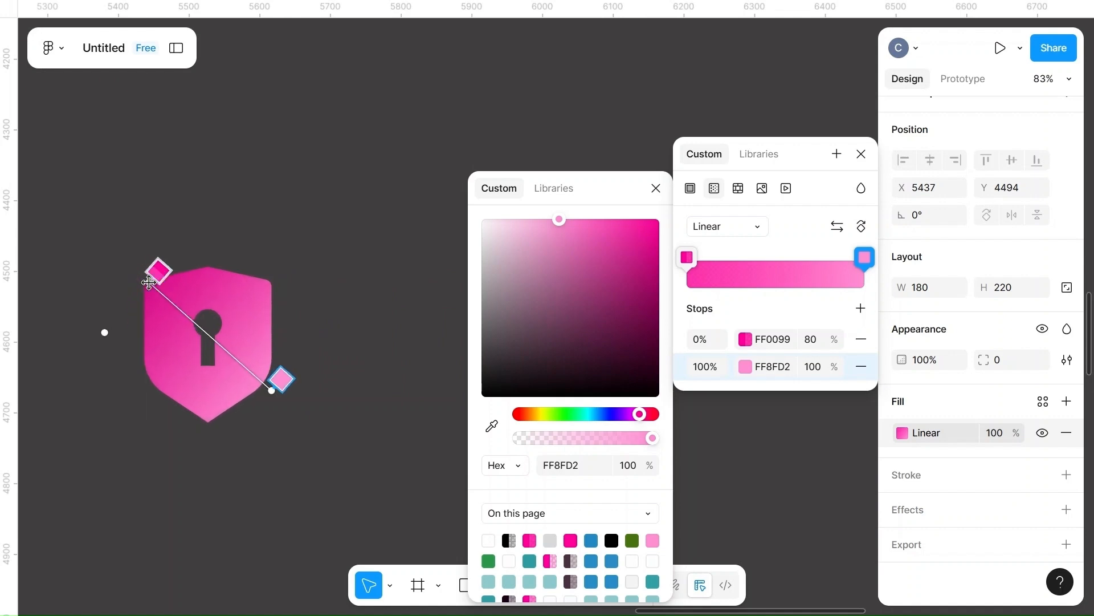
pyautogui.moveTo(281, 379); pyautogui.dragTo(251, 395)
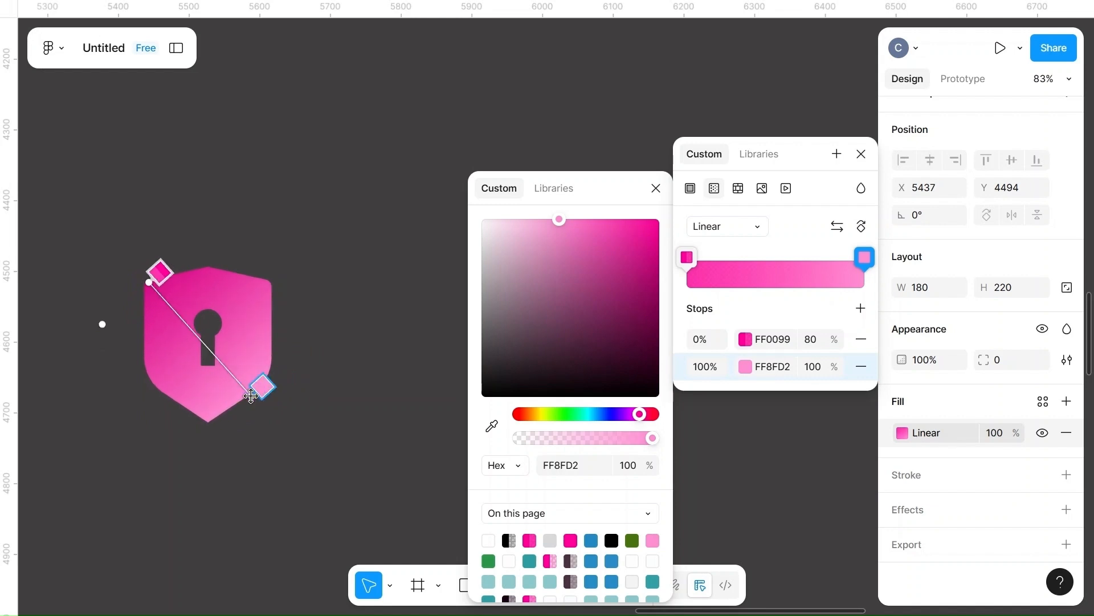
pyautogui.scroll(-10, 369, 388)
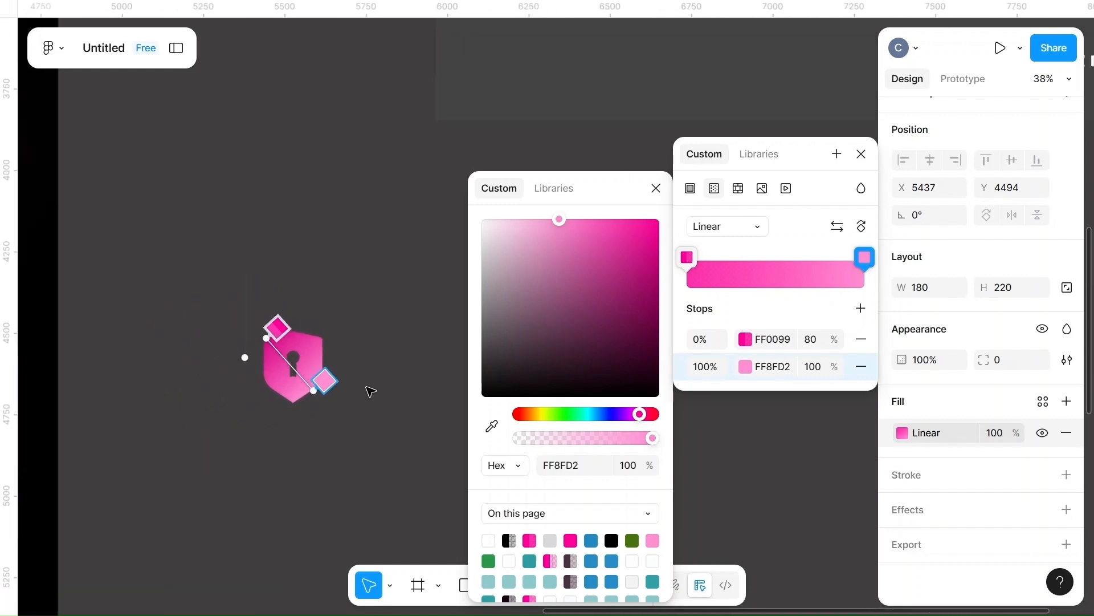
pyautogui.press('Escape')
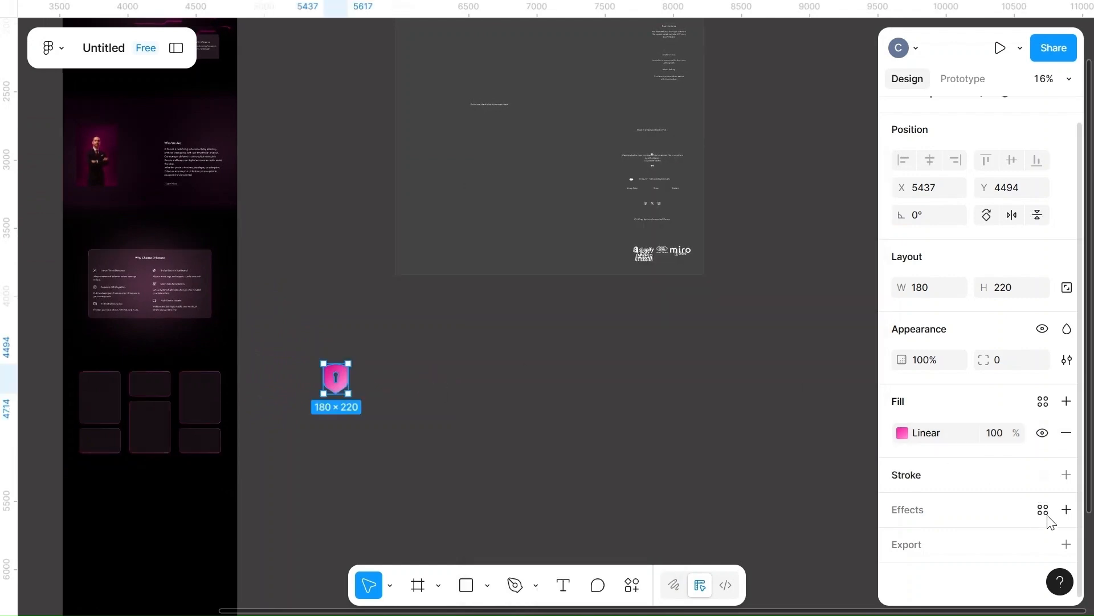
# - Add a drop shadow to the shield with X 1, Y 2 and colour FF0099 at 25% opacity
pyautogui.click(1067, 510)
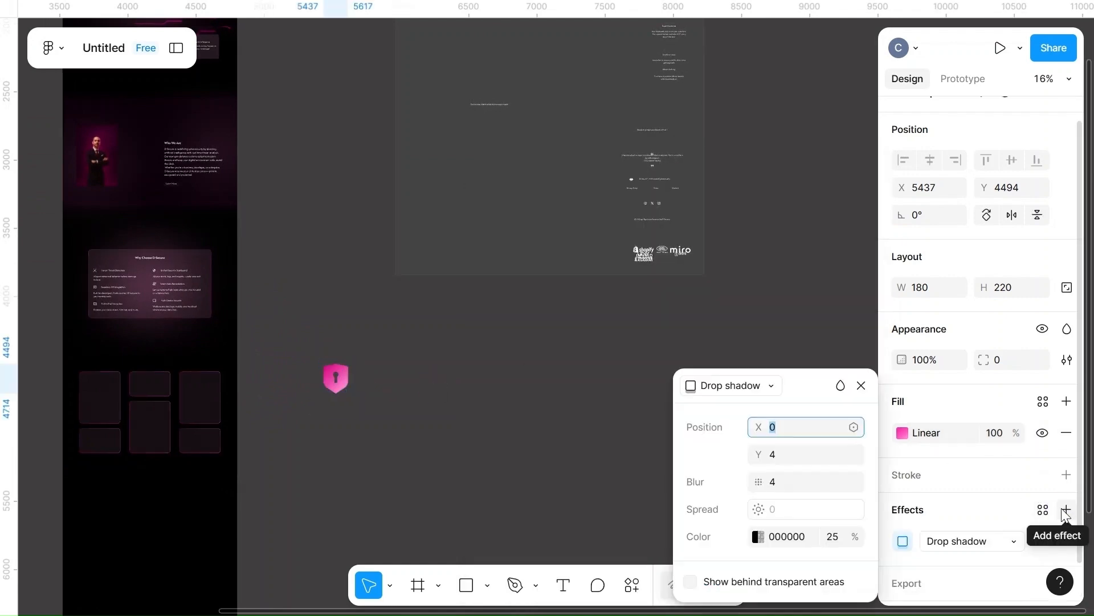
pyautogui.click(779, 428)
pyautogui.write('1')
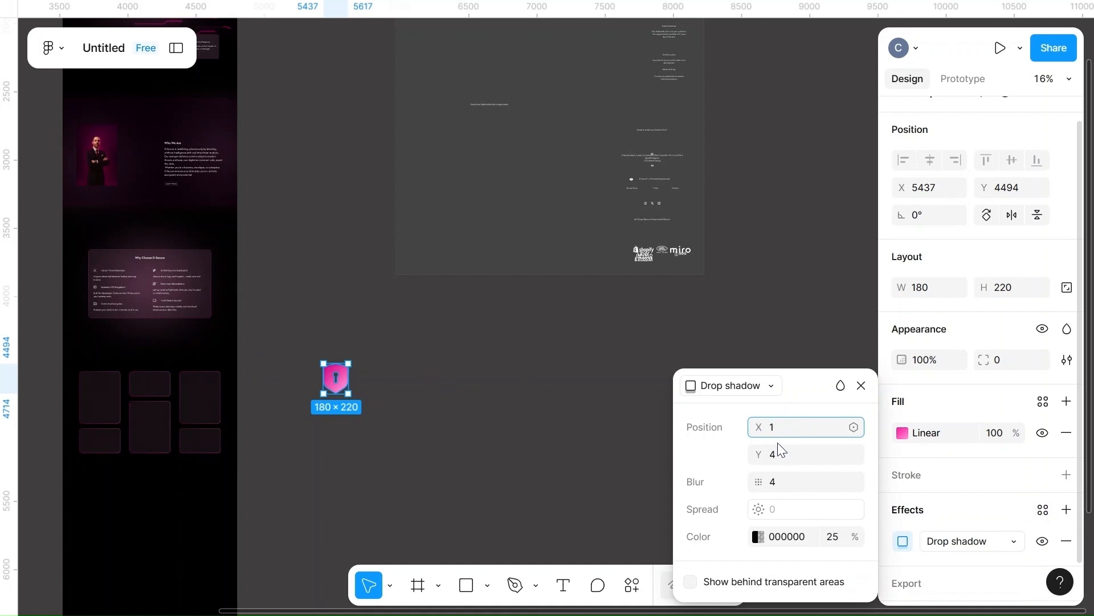
pyautogui.click(780, 455)
pyautogui.press('BackSpace')
pyautogui.write('2')
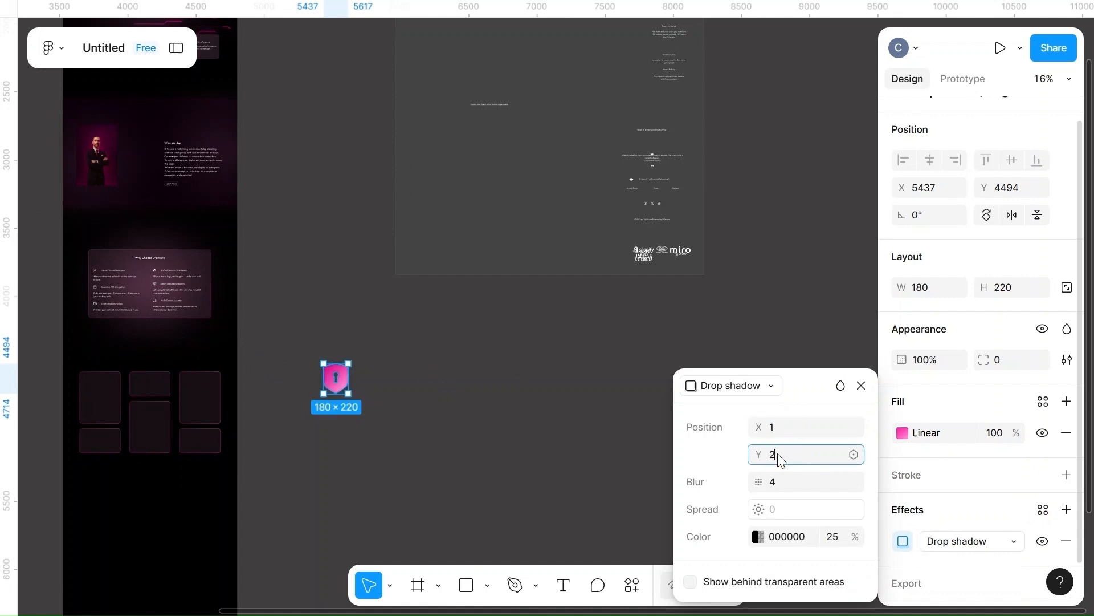
pyautogui.click(758, 536)
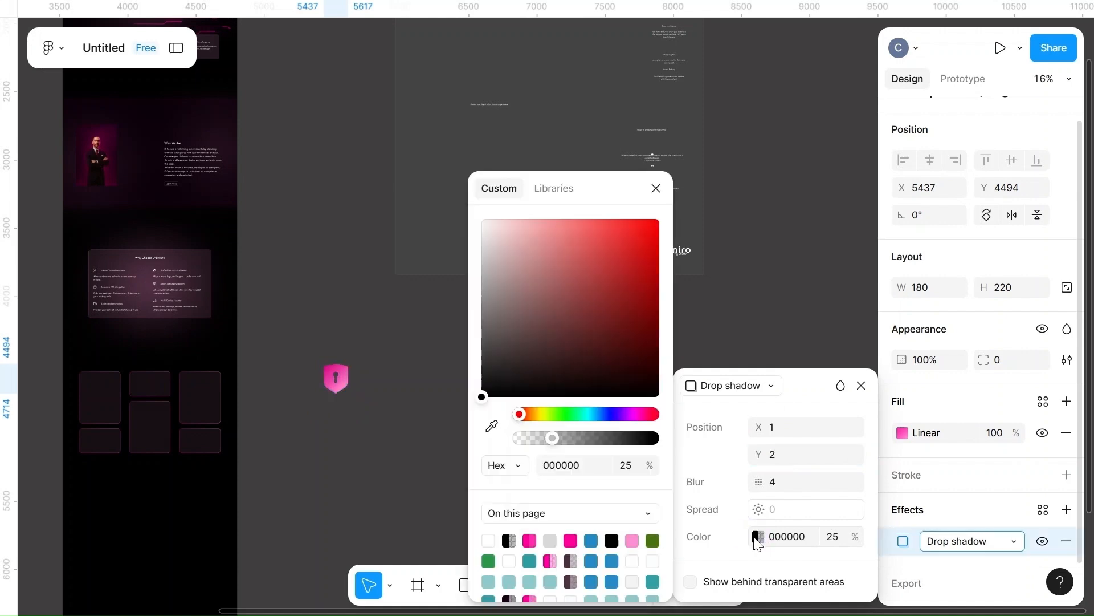
pyautogui.click(570, 539)
pyautogui.click(833, 537)
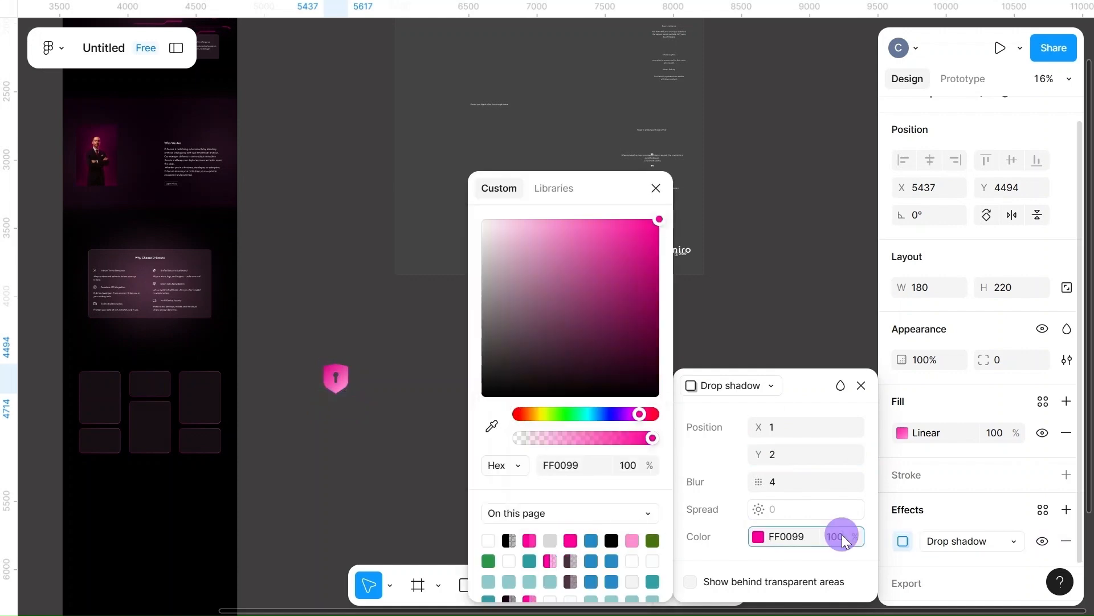
pyautogui.write('25')
pyautogui.click(391, 443)
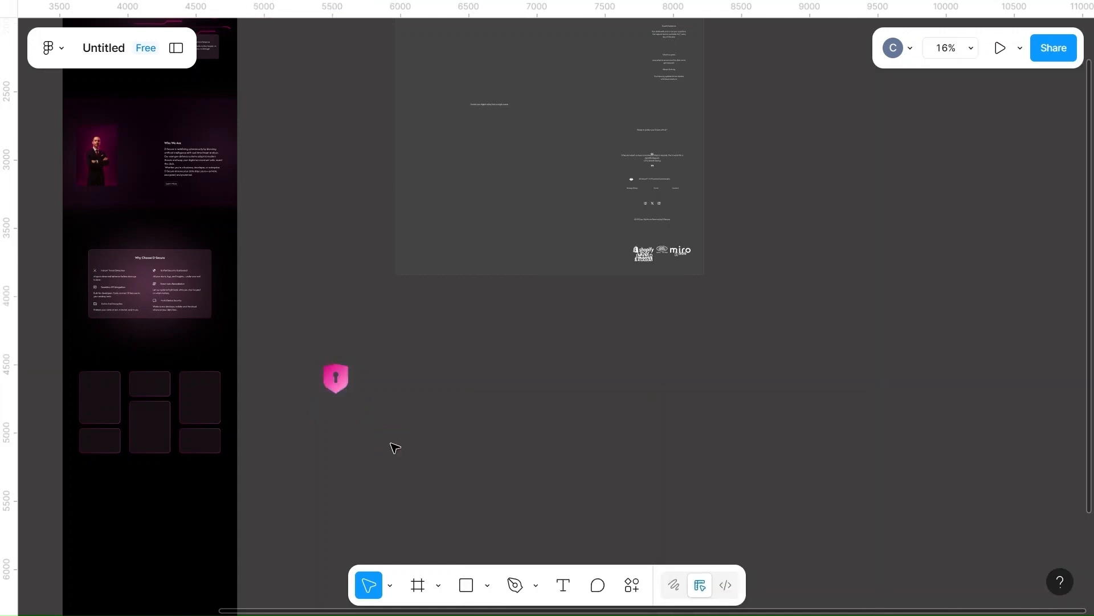
# - Place the shield in the upper part of the tall card in the third column, at about X 921, Y 3306
pyautogui.scroll(3, 393, 444)
pyautogui.scroll(3, 392, 446)
pyautogui.scroll(-2, 394, 446)
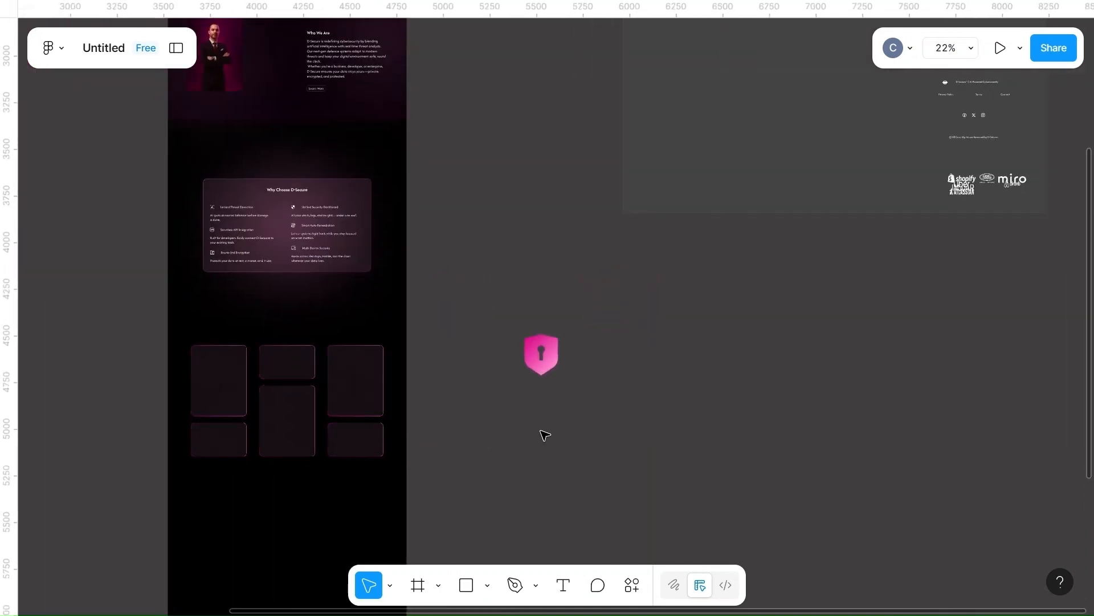
pyautogui.moveTo(539, 353); pyautogui.dragTo(354, 369)
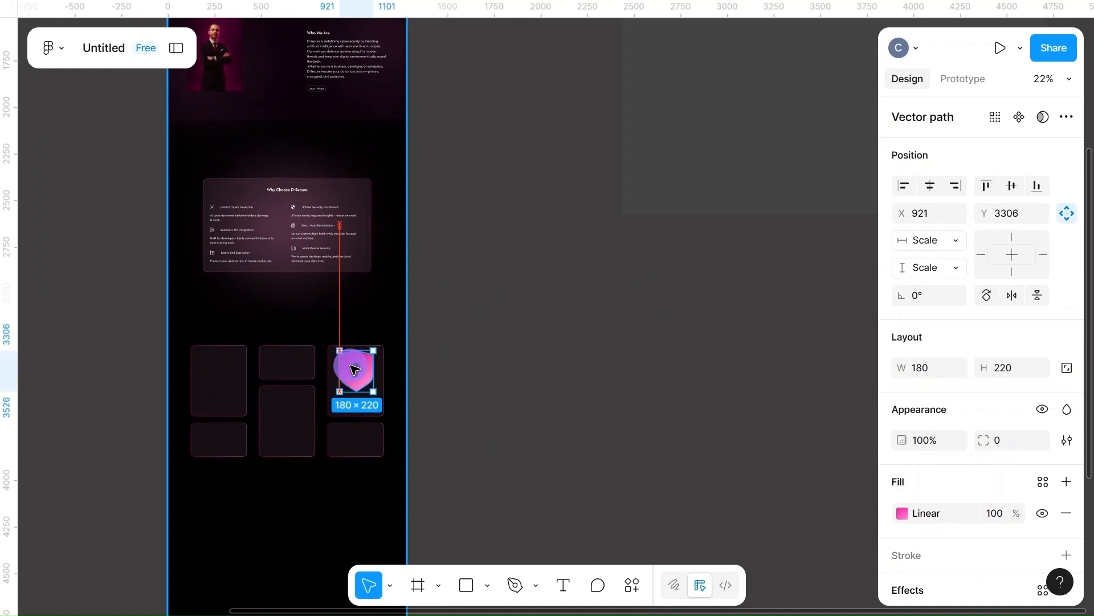
pyautogui.click(473, 375)
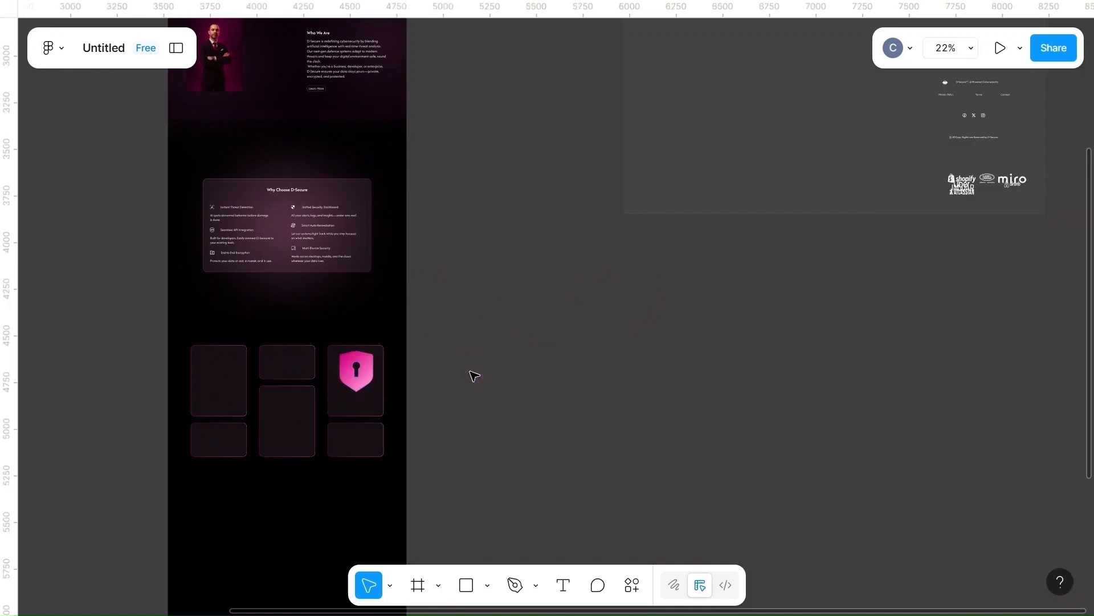
pyautogui.click(503, 444)
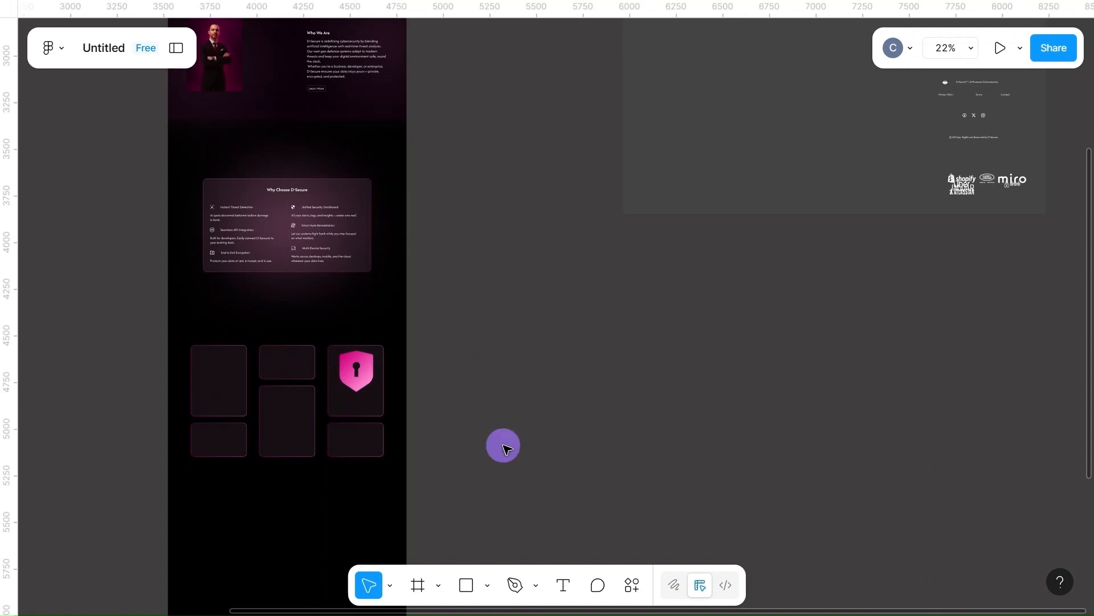
# - Draw an ellipse on the empty canvas beside the page at about X 5439, Y 4563 and size it to 220 by 220
pyautogui.press('o')
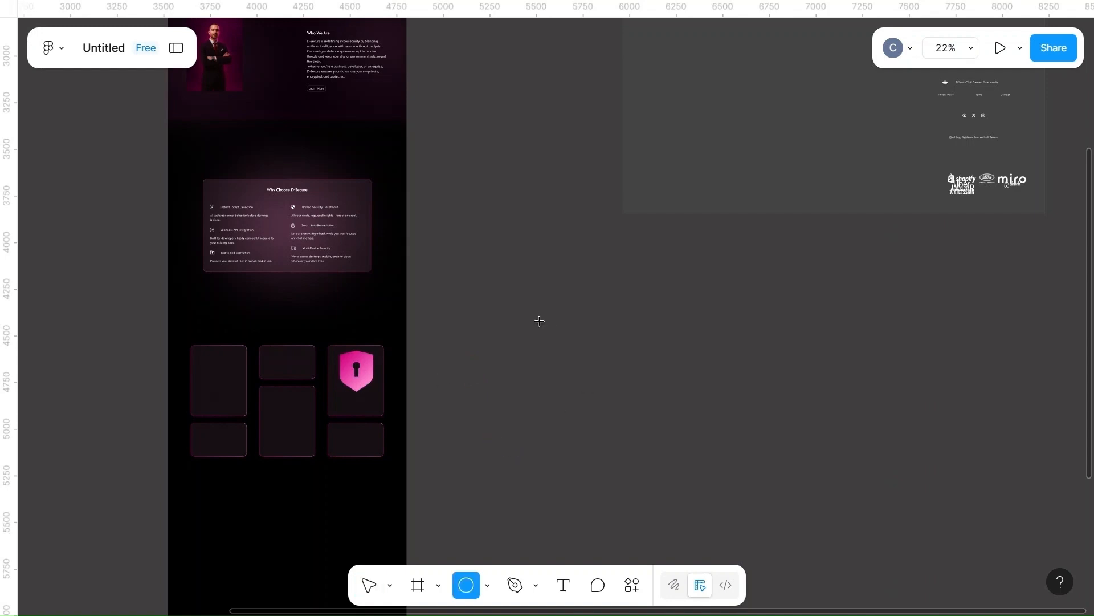
pyautogui.moveTo(525, 347); pyautogui.dragTo(624, 445)
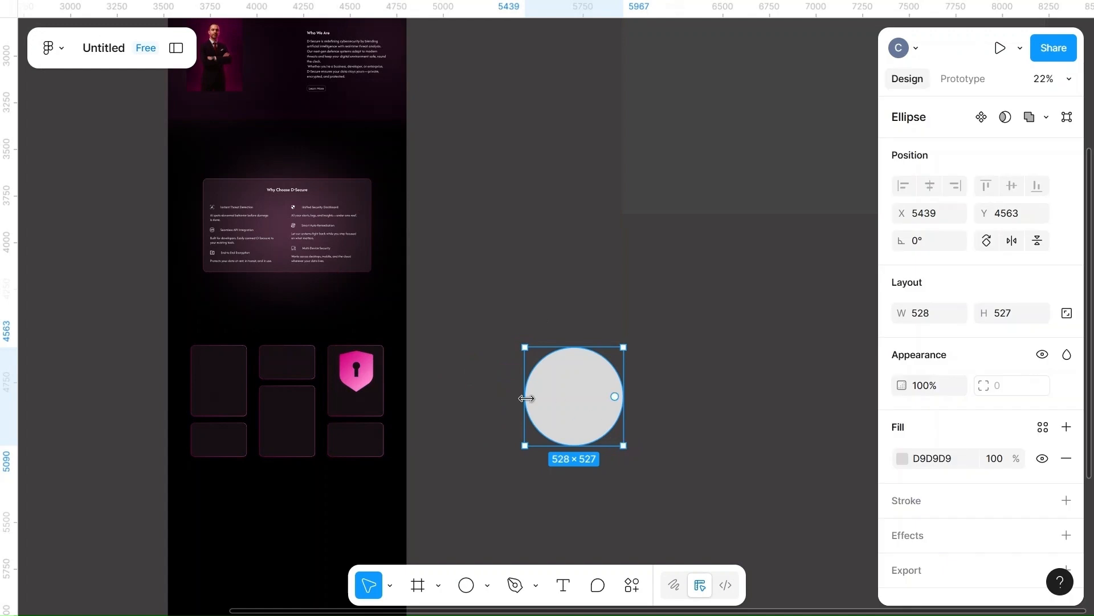
pyautogui.press('BackSpace')
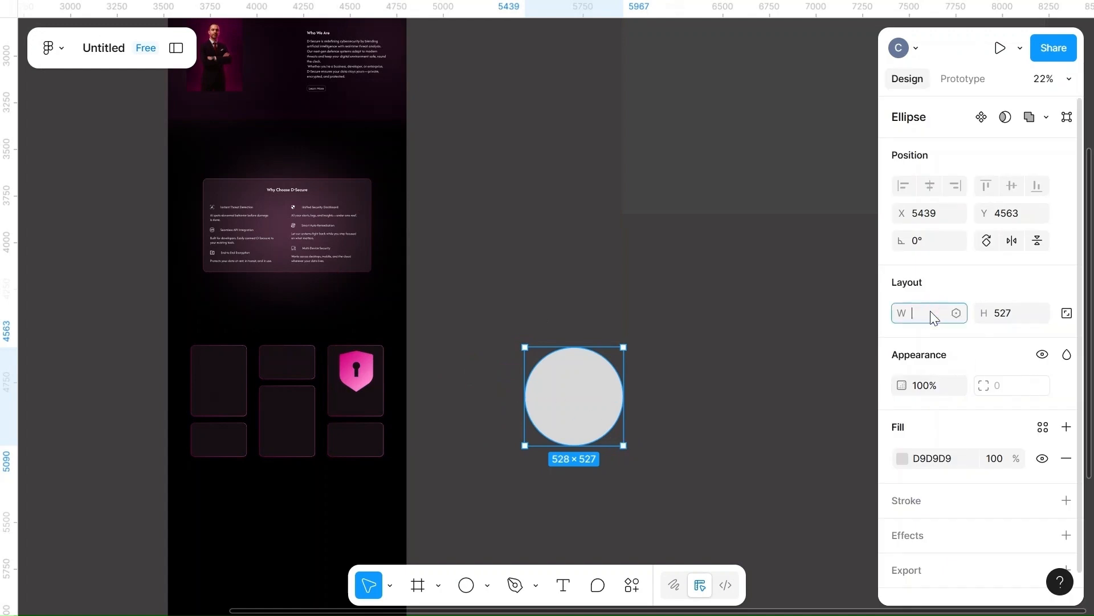
pyautogui.write('220')
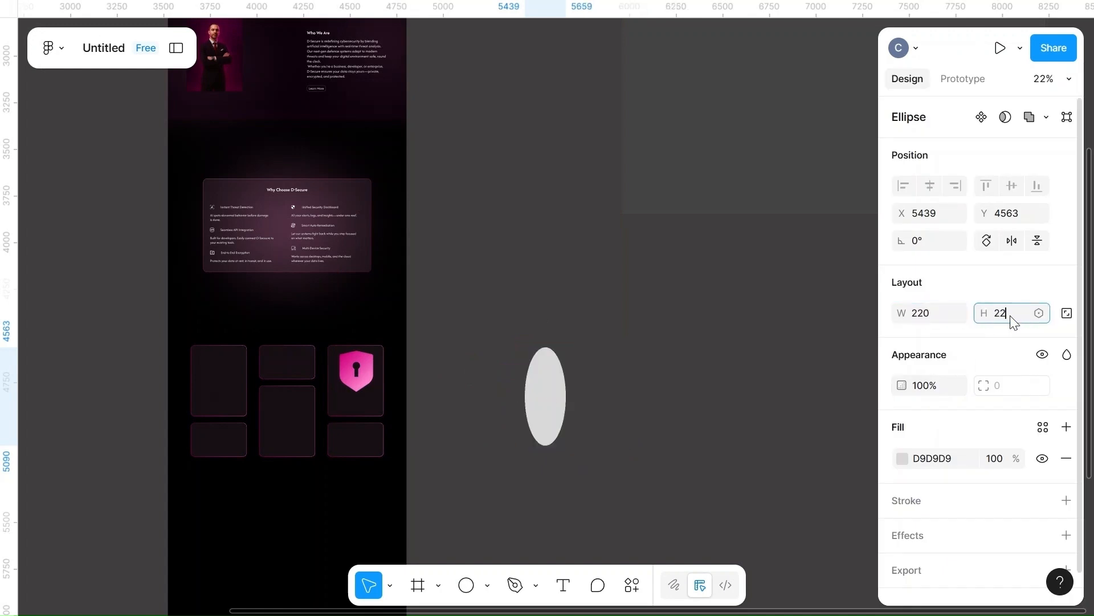
pyautogui.write('0')
pyautogui.click(720, 371)
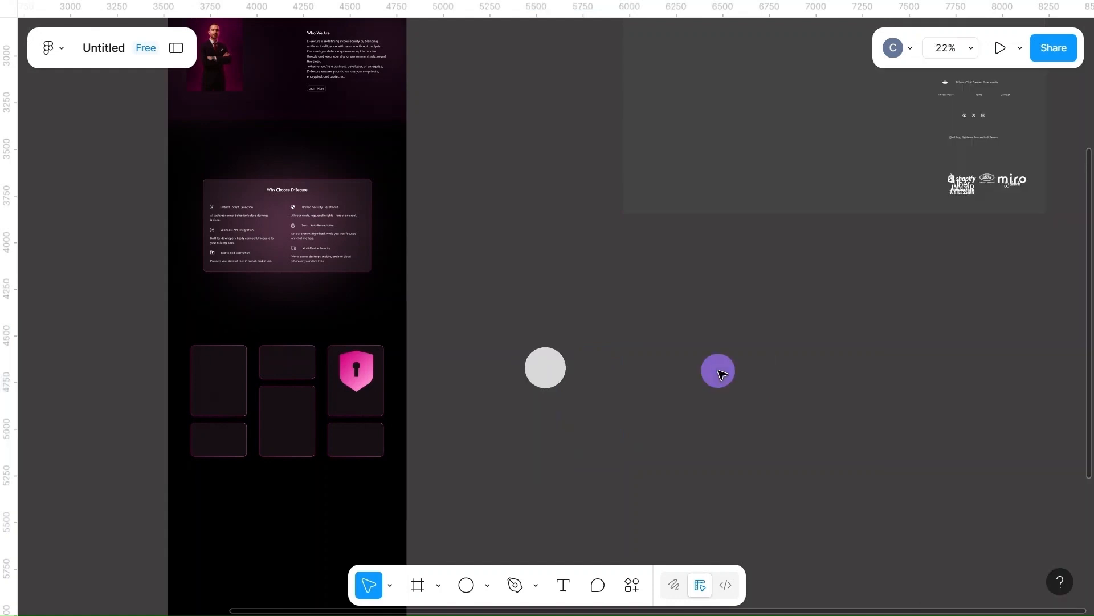
# - Fill the circle with a linear gradient from FF0099 to FF8FD2, both at 100% opacity
pyautogui.click(542, 366)
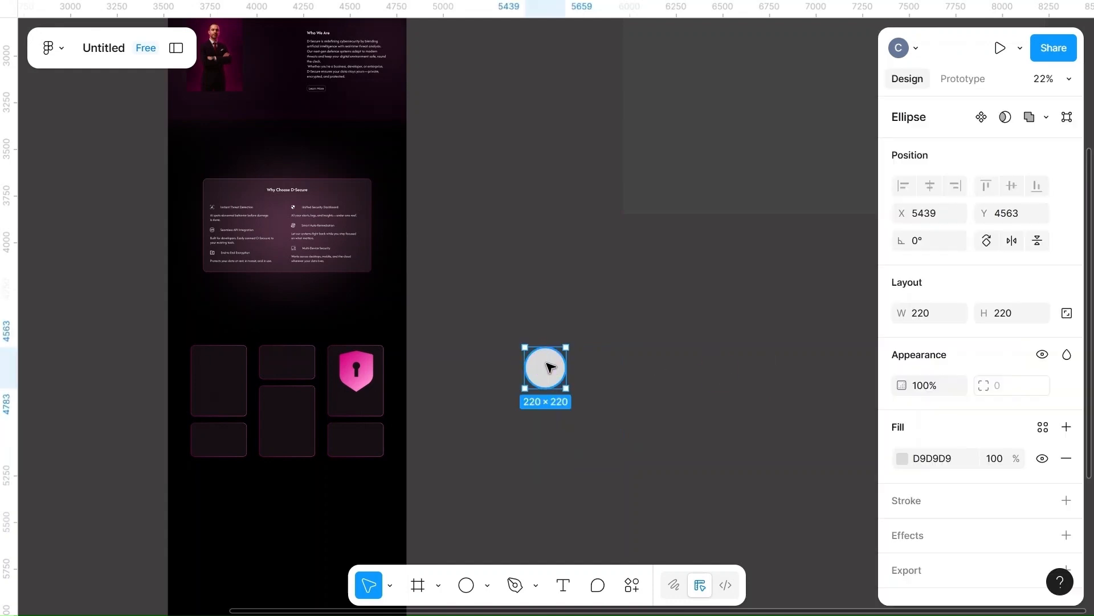
pyautogui.click(901, 461)
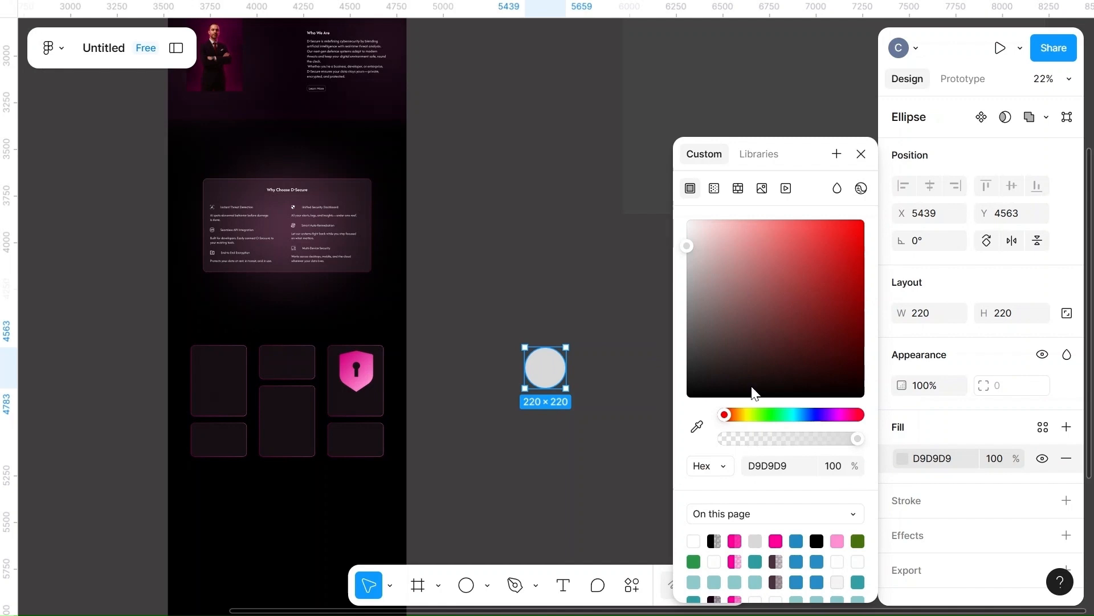
pyautogui.click(715, 189)
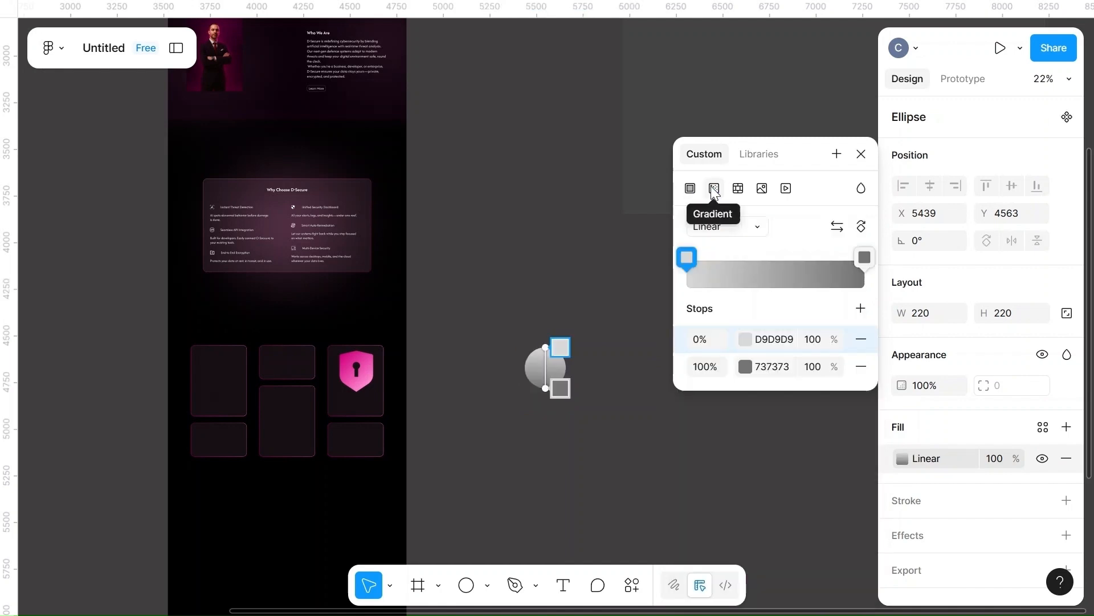
pyautogui.click(748, 340)
pyautogui.click(570, 540)
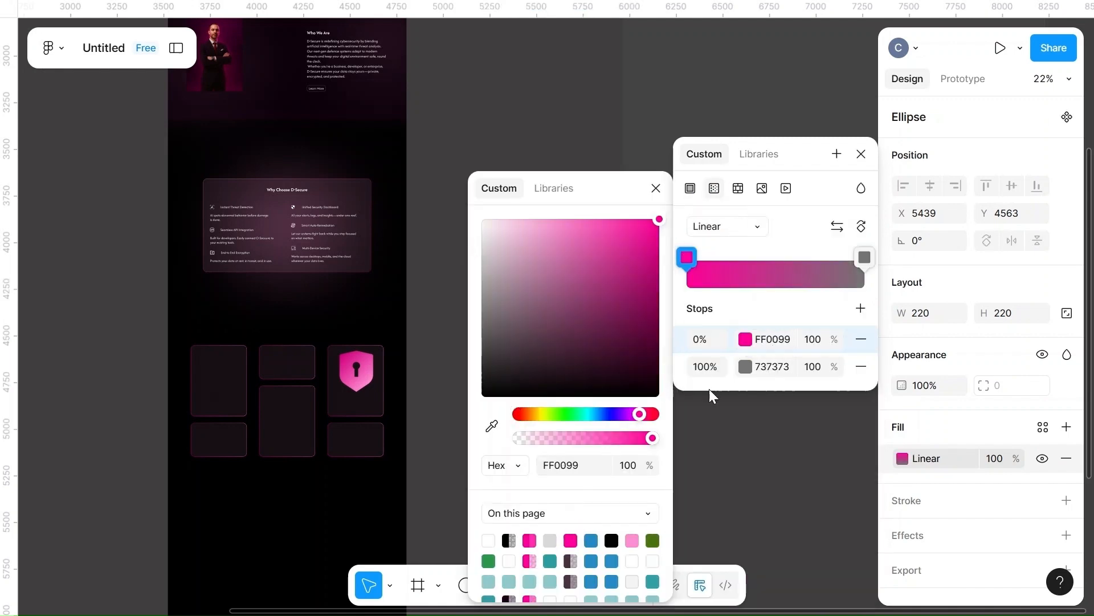
pyautogui.click(747, 366)
pyautogui.click(632, 540)
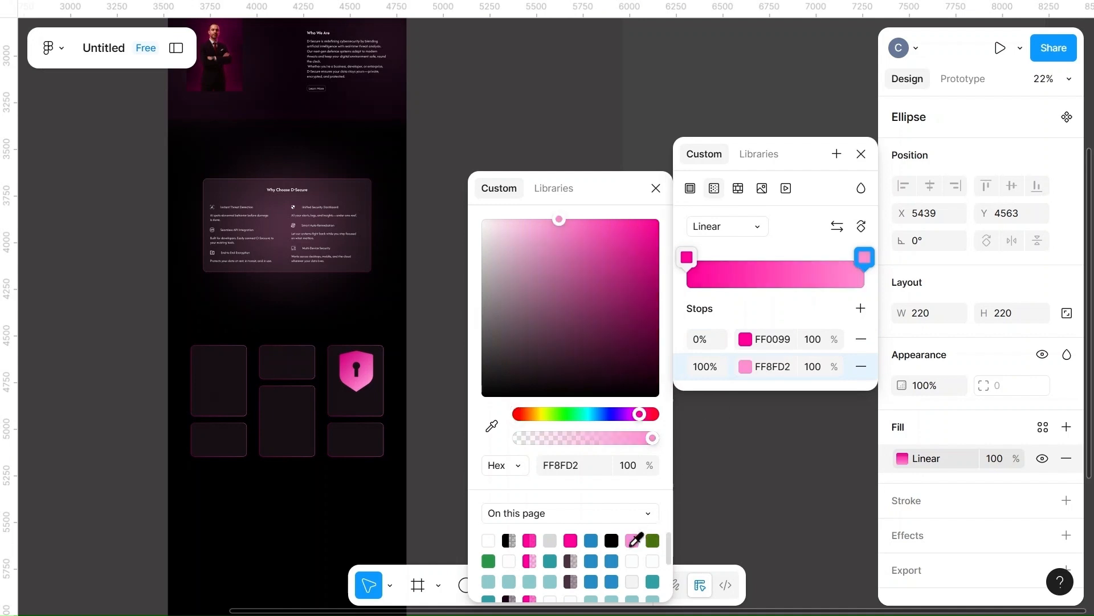
# - Angle the circle's linear gradient diagonally from its upper-left edge to its lower-right edge
pyautogui.hscroll(5, 785, 472)
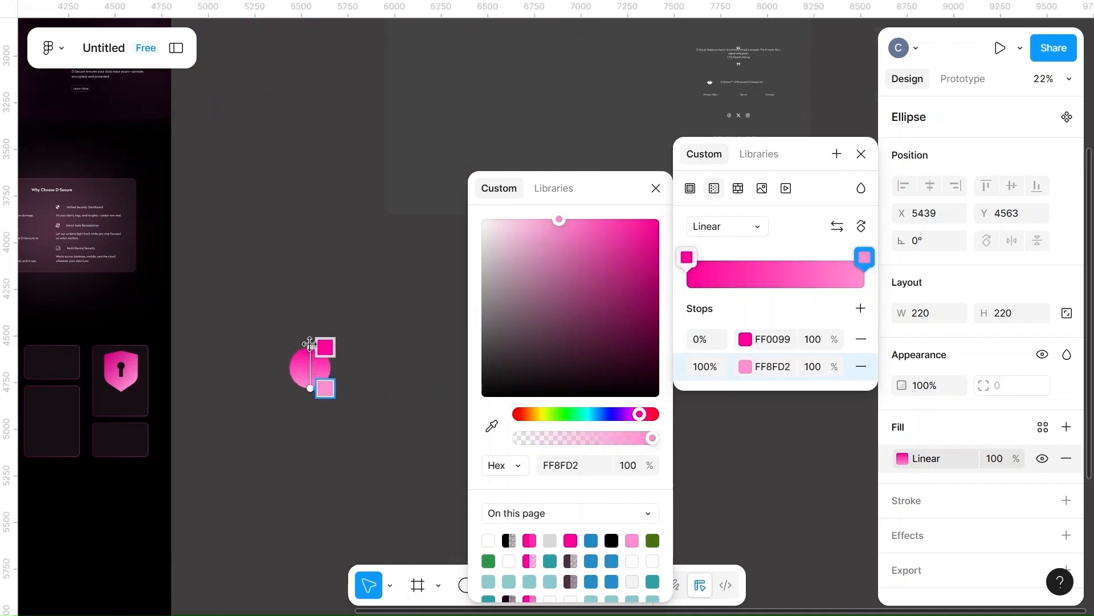
pyautogui.moveTo(311, 347); pyautogui.dragTo(298, 353)
pyautogui.scroll(5, 299, 353)
pyautogui.scroll(5, 298, 353)
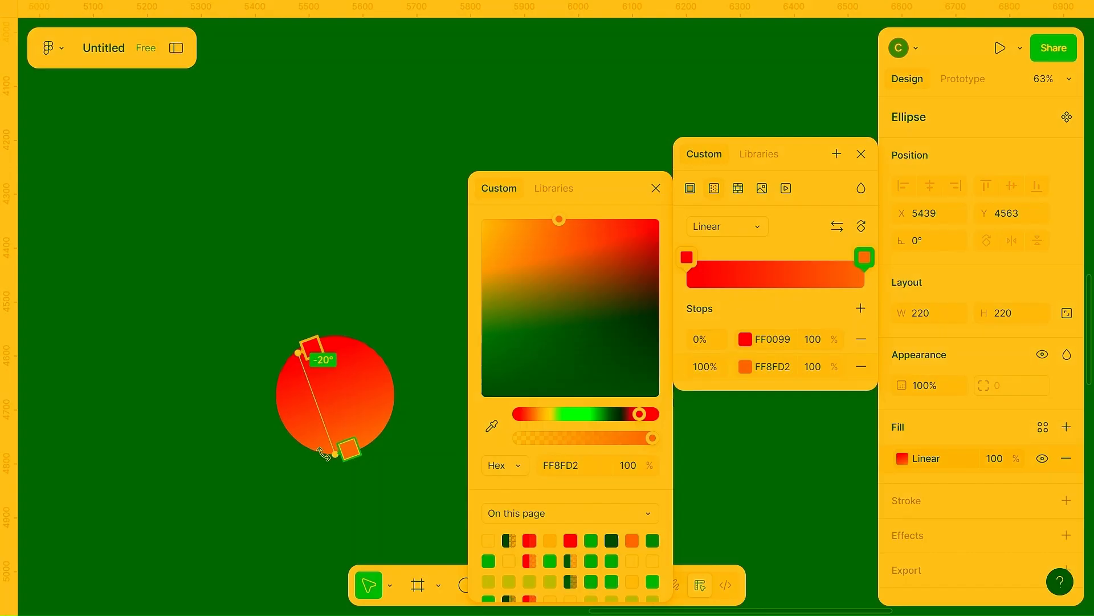
pyautogui.moveTo(345, 453); pyautogui.dragTo(370, 445)
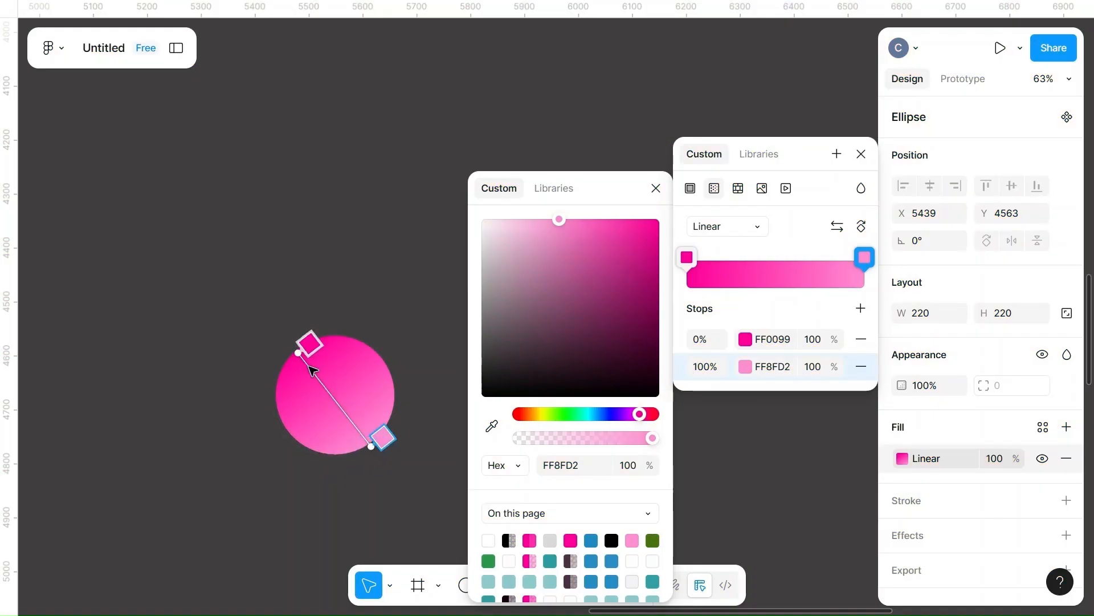
pyautogui.moveTo(300, 355); pyautogui.dragTo(297, 349)
pyautogui.press('Escape')
pyautogui.scroll(-5, 376, 268)
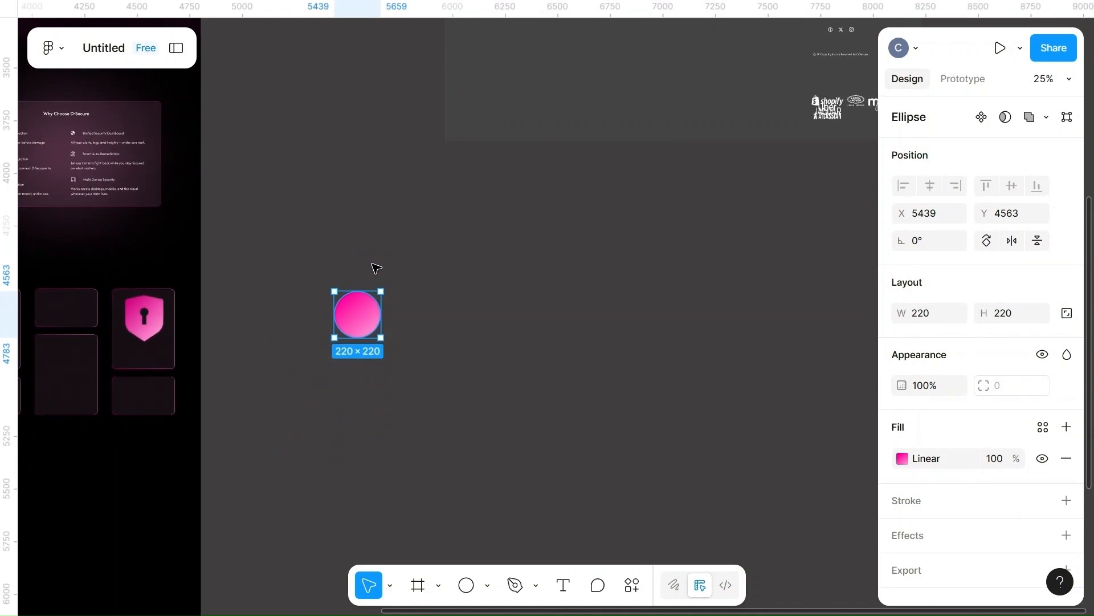
pyautogui.click(357, 386)
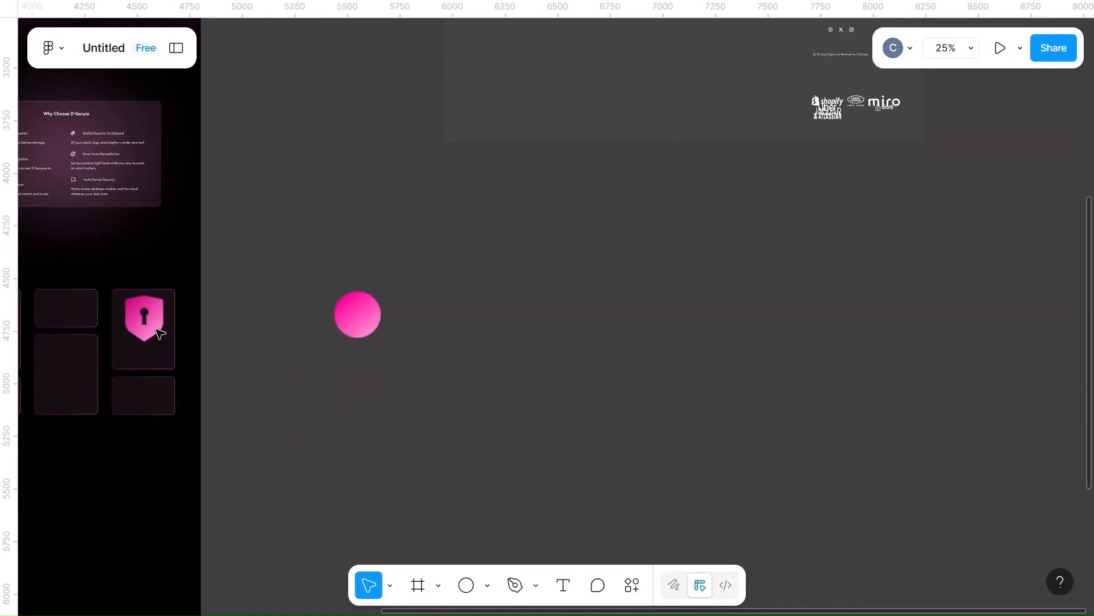
# - Move the shield out of the card onto the canvas next to the pink circle, to about X 5729, Y 4563
pyautogui.click(142, 323)
pyautogui.moveTo(142, 322); pyautogui.dragTo(415, 313)
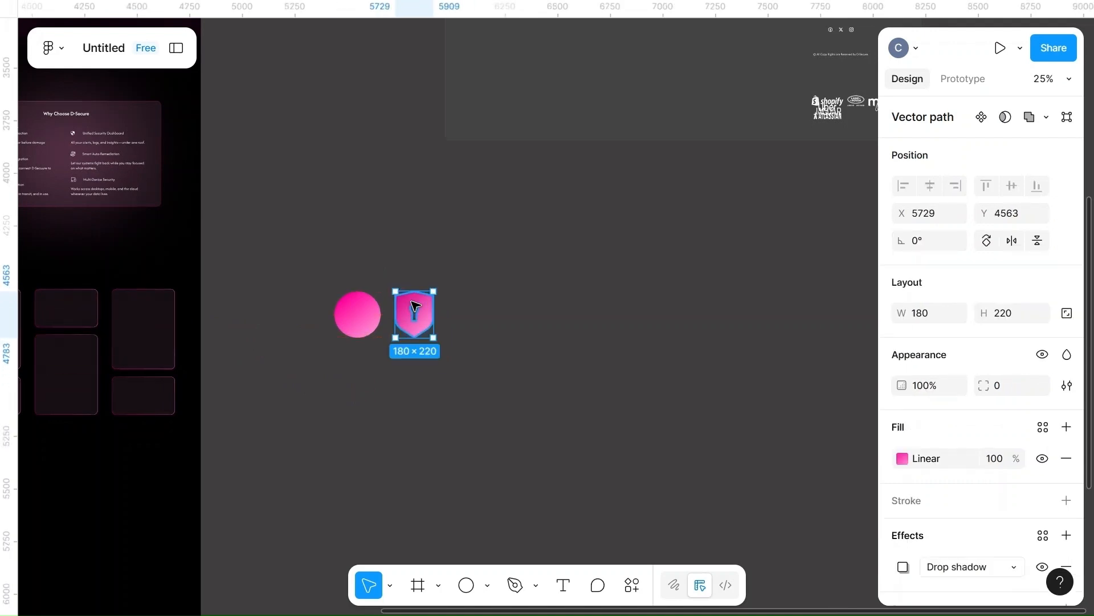
pyautogui.click(537, 352)
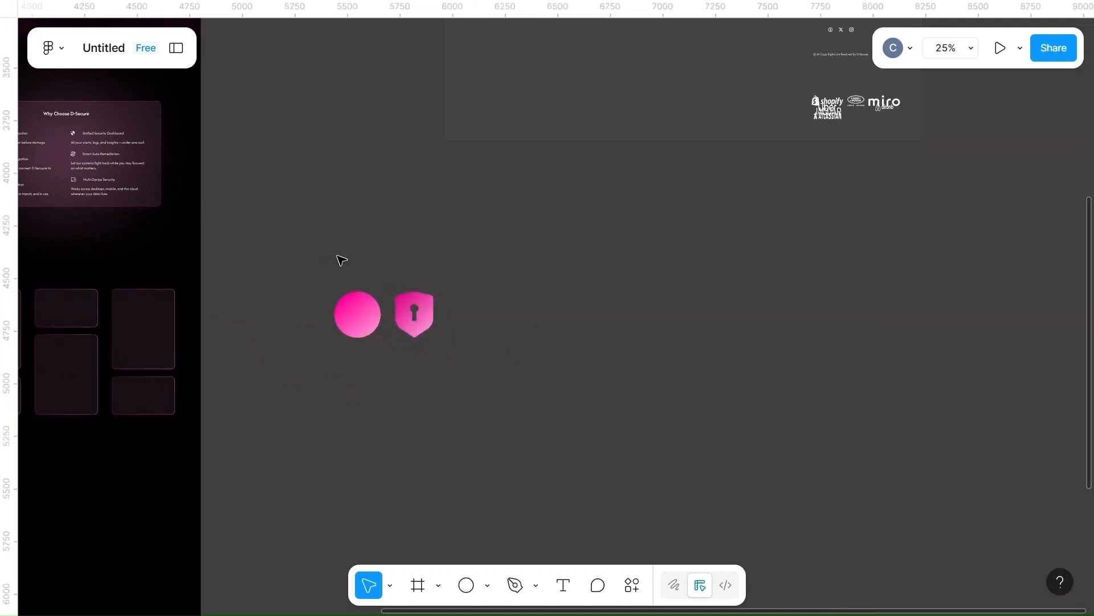
# - Add an FF0099 stroke of weight 1 at 100% opacity to both the pink circle and the shield
pyautogui.moveTo(337, 261); pyautogui.dragTo(508, 395)
pyautogui.scroll(-3, 990, 452)
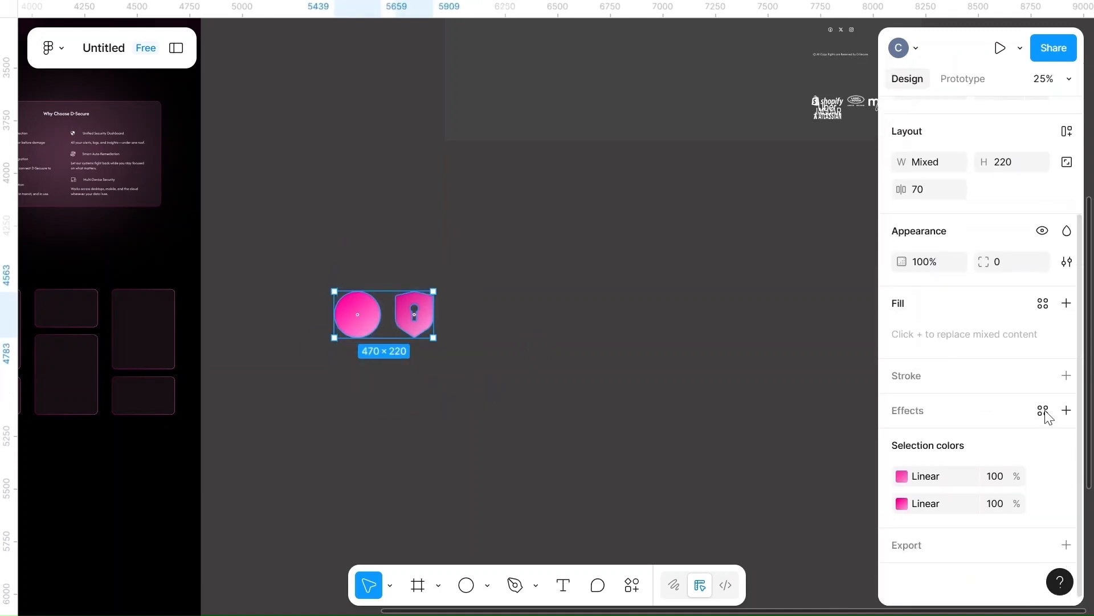
pyautogui.click(1068, 376)
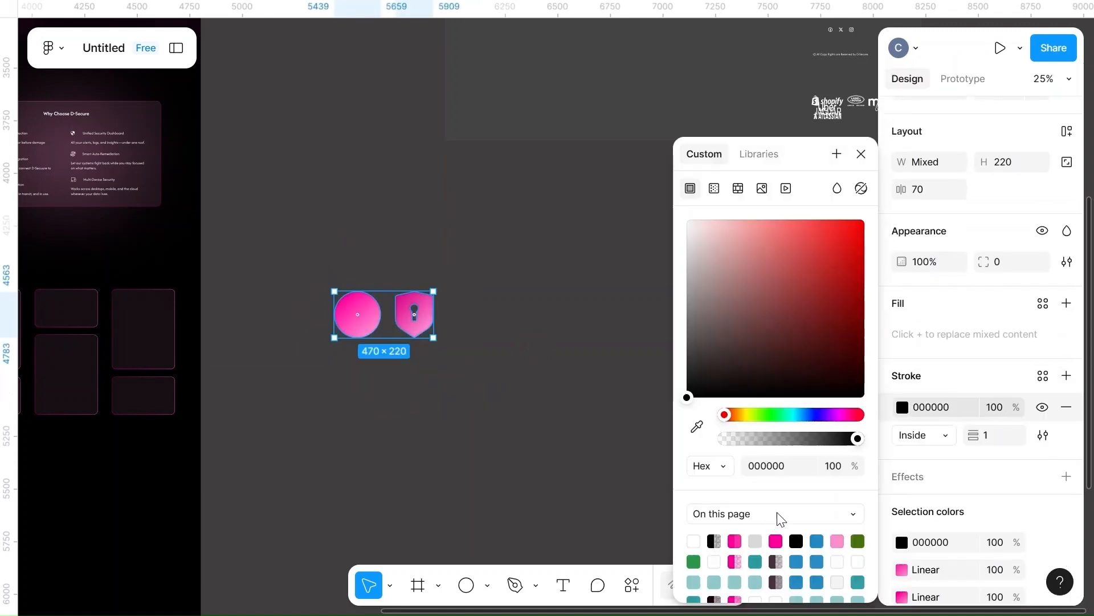
pyautogui.click(776, 541)
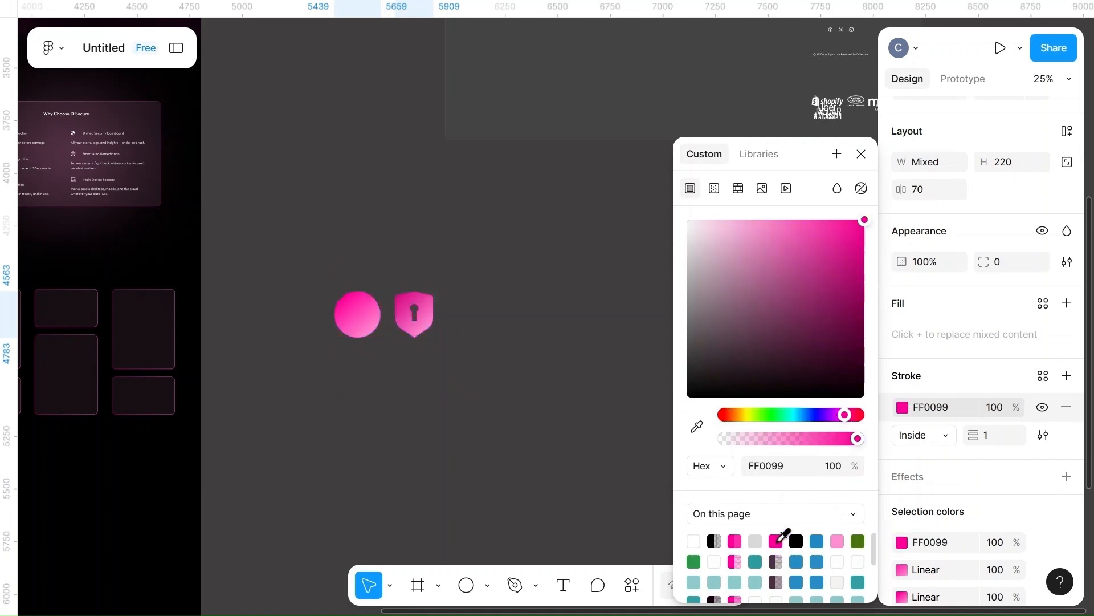
pyautogui.click(901, 307)
pyautogui.scroll(-2, 997, 509)
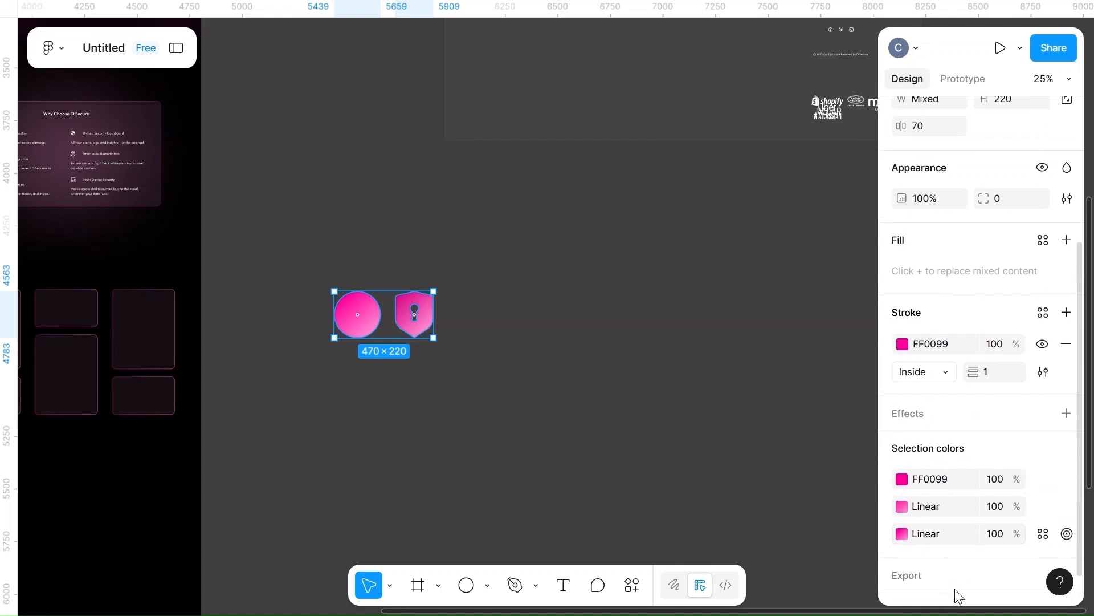
# - Set the shield's gradient opacity to 50% and the circle's gradient opacity to 80%
pyautogui.click(994, 507)
pyautogui.press('BackSpace')
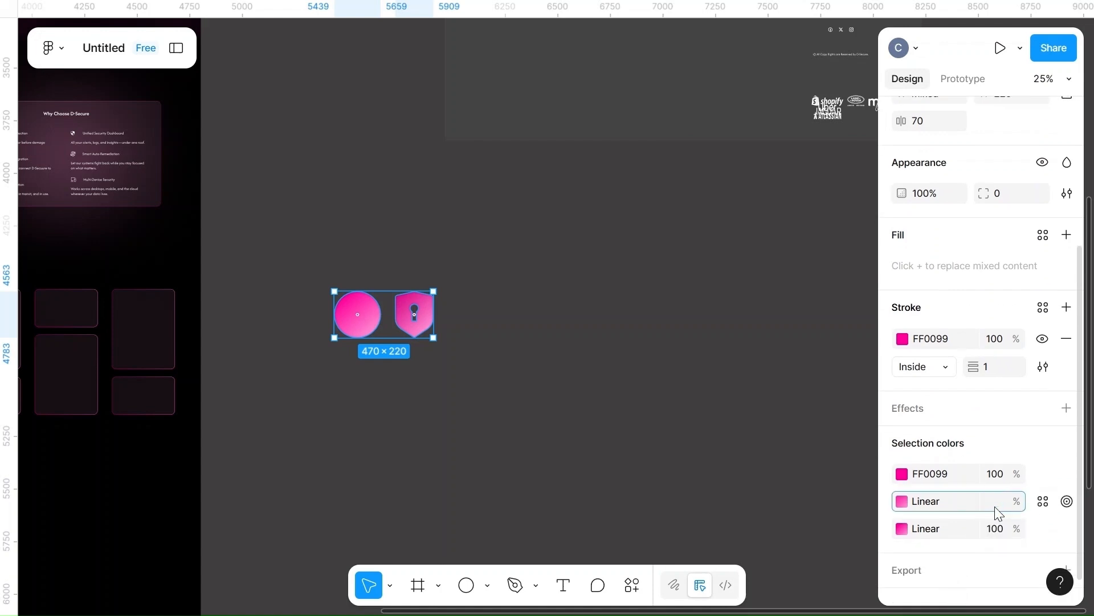
pyautogui.write('50')
pyautogui.click(998, 527)
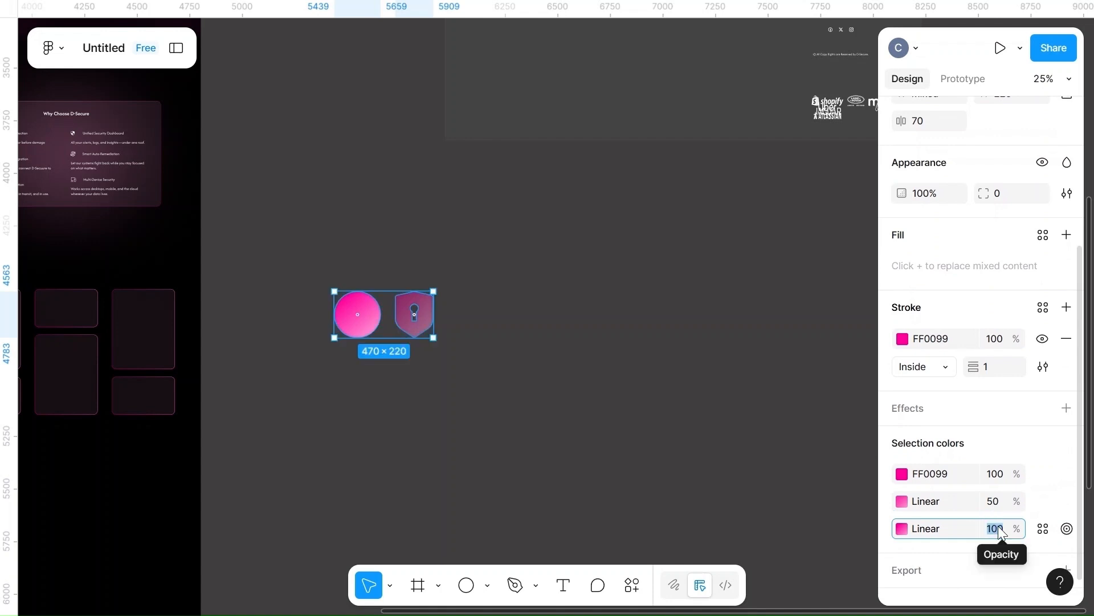
pyautogui.write('80')
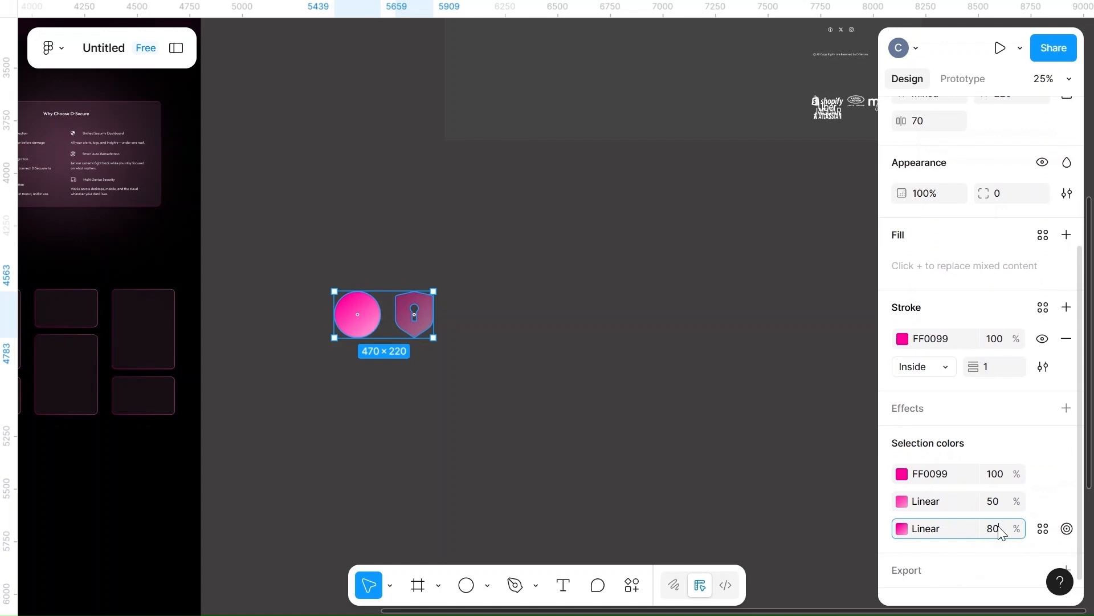
pyautogui.click(715, 454)
# - Raise the shield's gradient opacity to 60%
pyautogui.moveTo(296, 357); pyautogui.dragTo(410, 308)
pyautogui.scroll(-7, 997, 513)
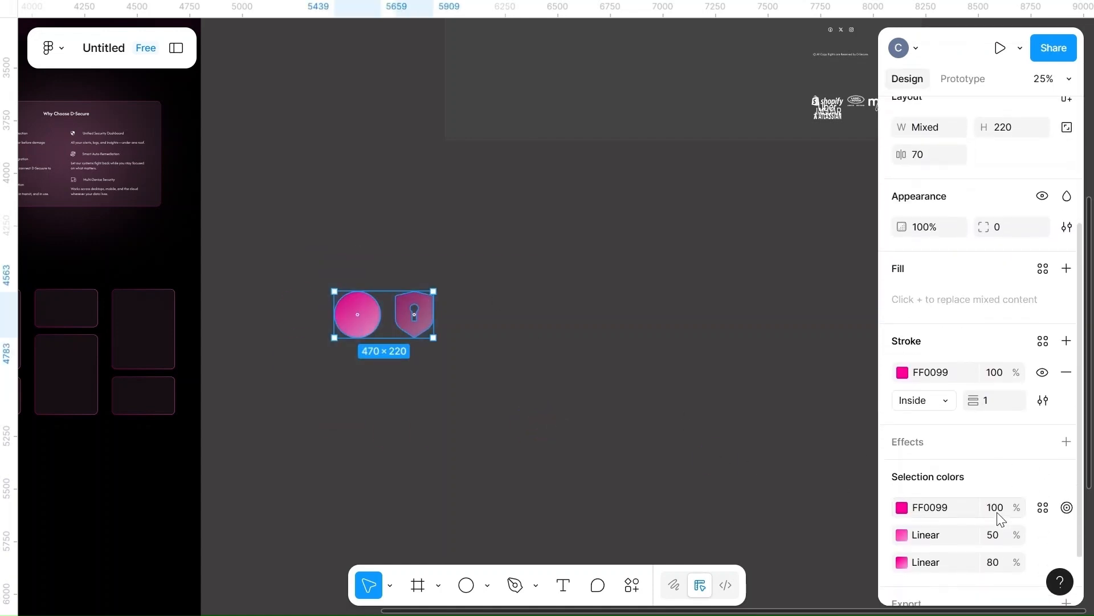
pyautogui.click(996, 511)
pyautogui.press('BackSpace')
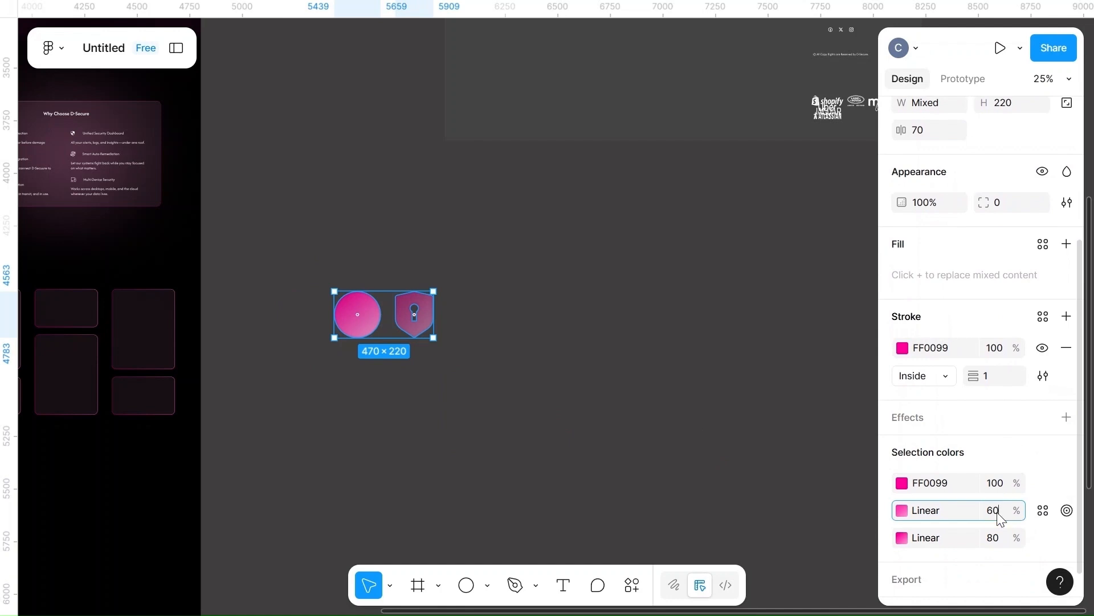
pyautogui.click(711, 460)
# - Set the shield's gradient opacity to 80% to match the circle
pyautogui.moveTo(313, 247); pyautogui.dragTo(592, 442)
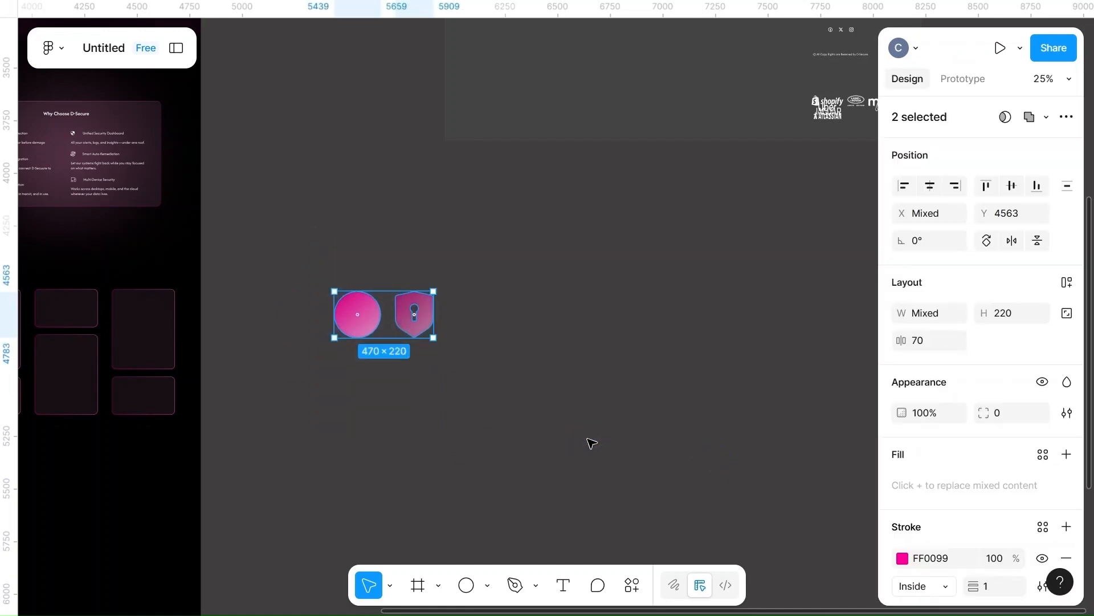
pyautogui.scroll(-4, 1021, 531)
pyautogui.click(999, 542)
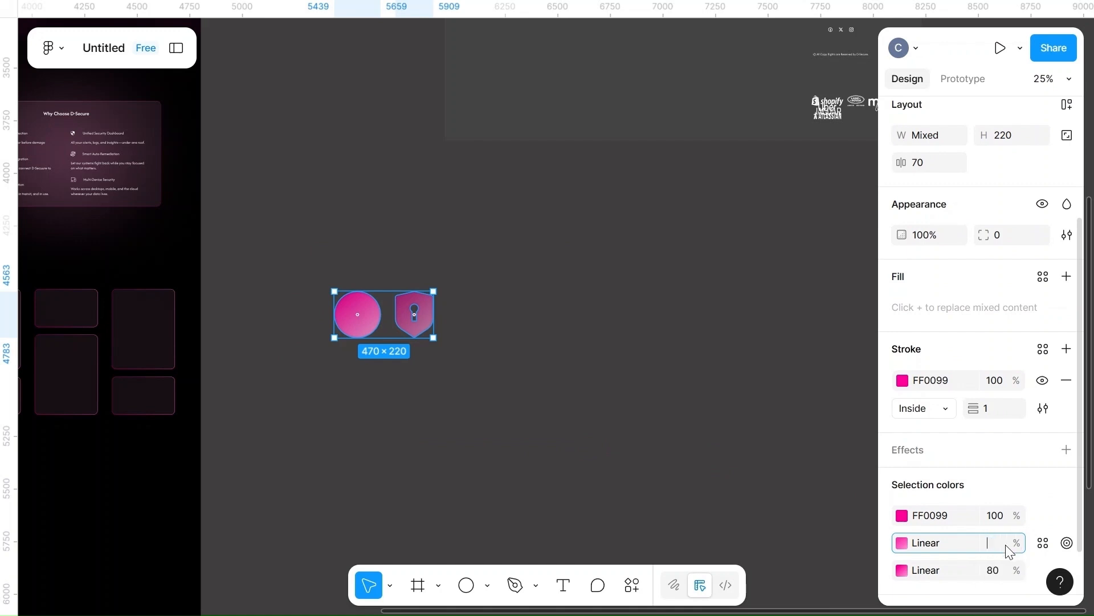
pyautogui.click(748, 447)
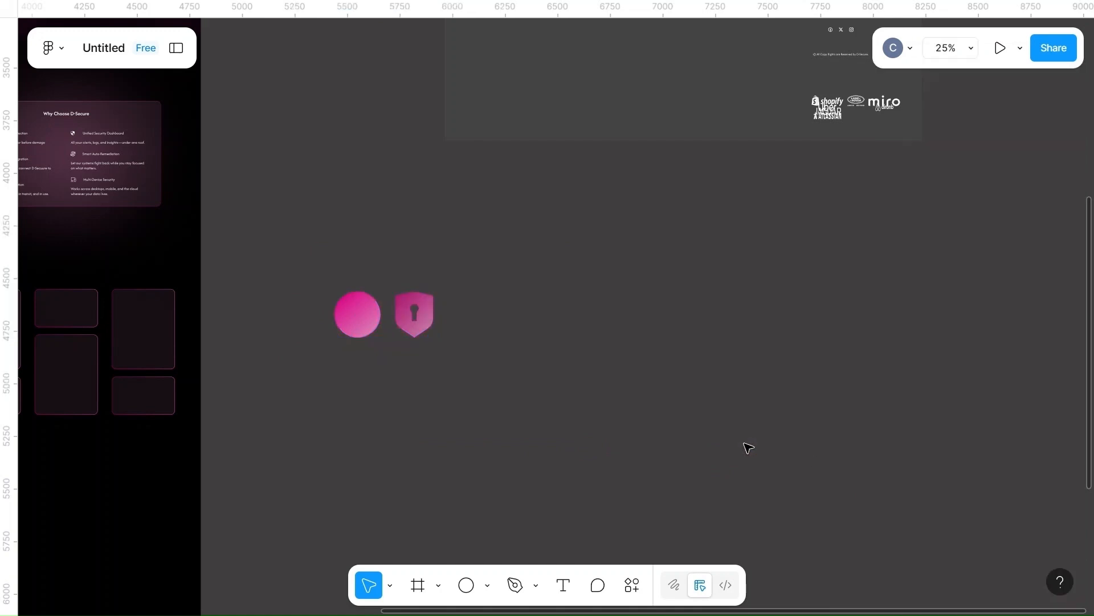
pyautogui.moveTo(305, 251); pyautogui.dragTo(594, 450)
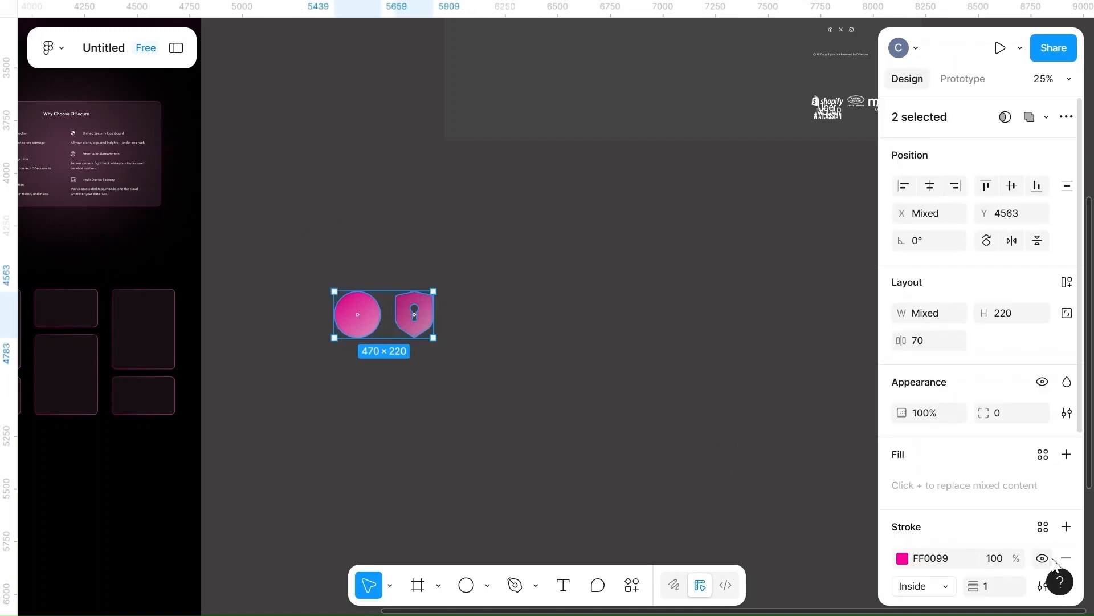
pyautogui.scroll(-2, 1054, 564)
pyautogui.scroll(-3, 1053, 563)
pyautogui.click(997, 477)
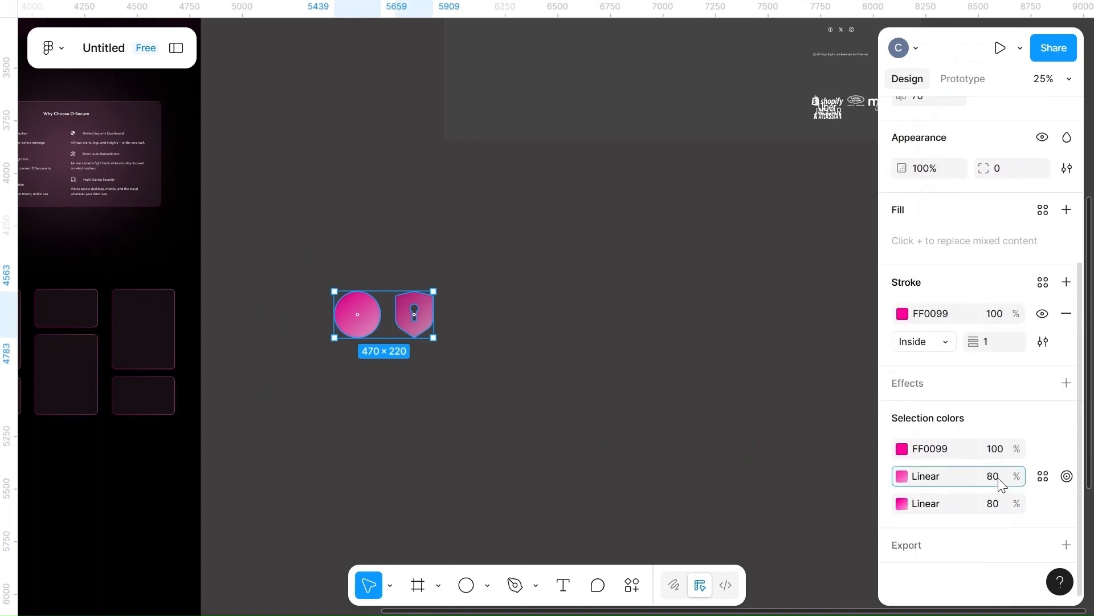
# - Change the stroke alignment of the circle and the shield to Center and check each shape's settings
pyautogui.click(947, 341)
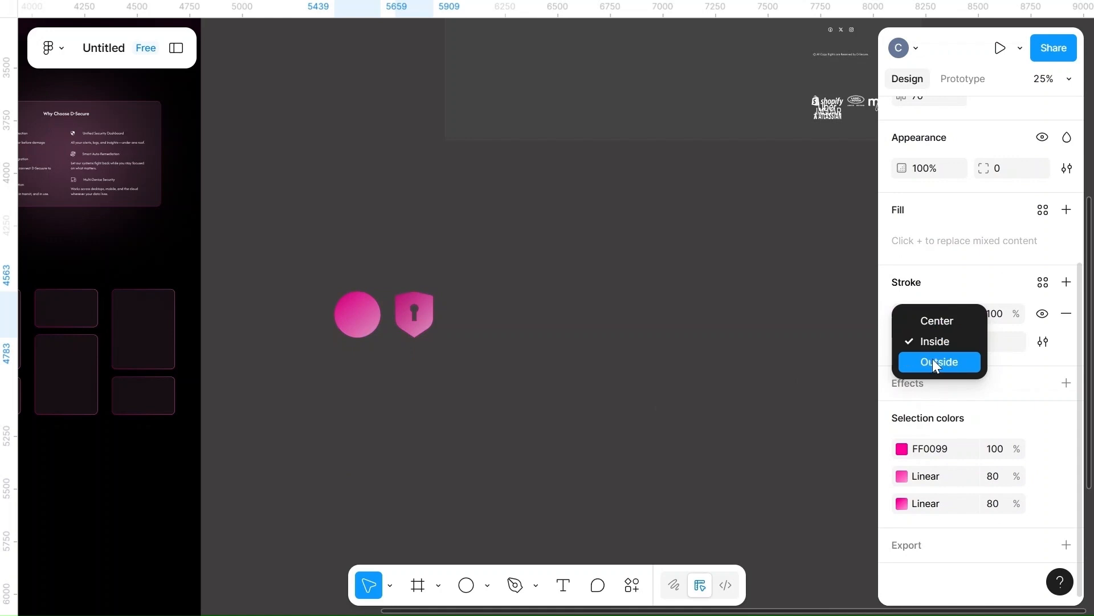
pyautogui.click(941, 319)
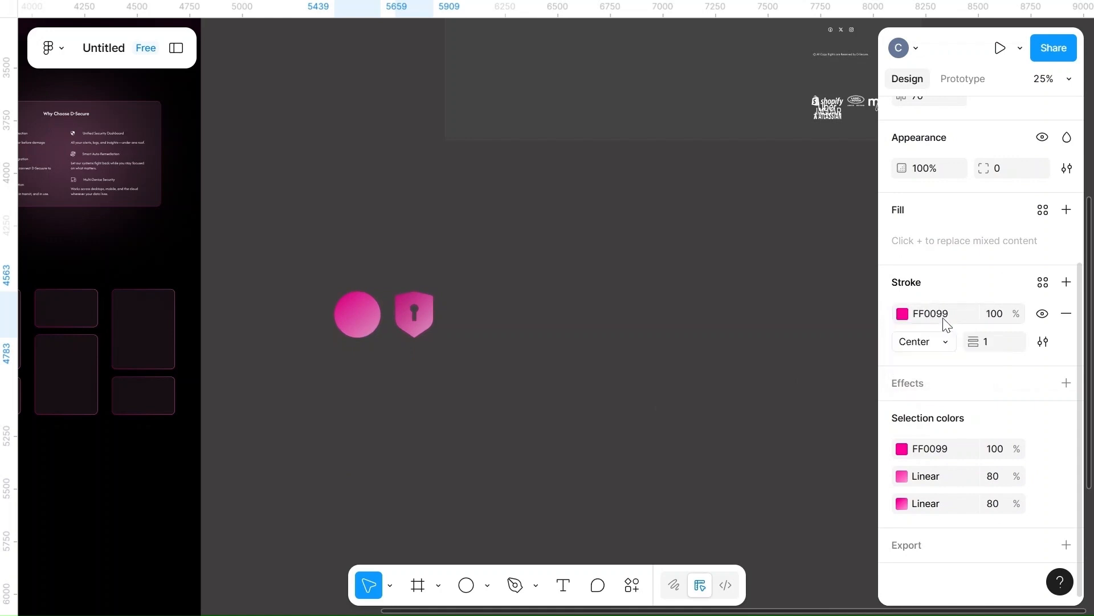
pyautogui.click(678, 331)
pyautogui.moveTo(317, 268); pyautogui.dragTo(495, 402)
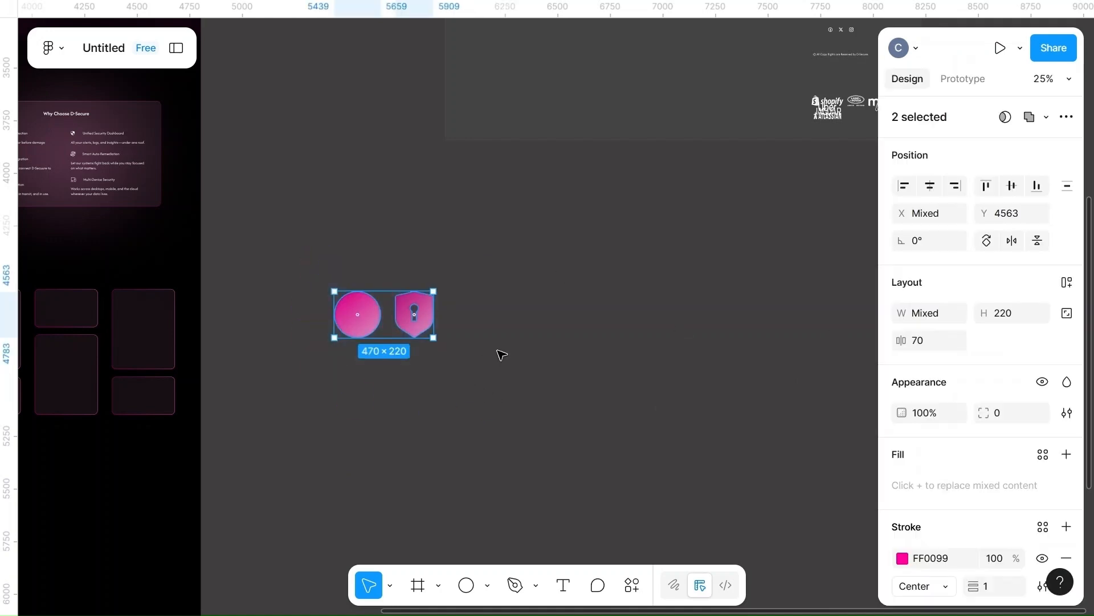
pyautogui.hscroll(-3, 502, 354)
pyautogui.click(577, 313)
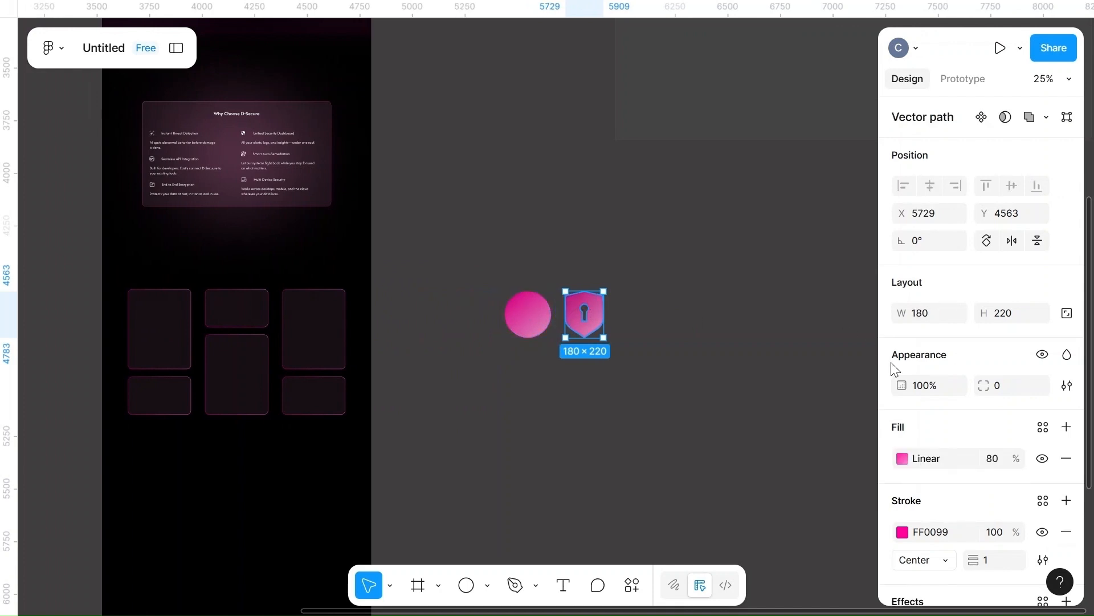
pyautogui.click(530, 327)
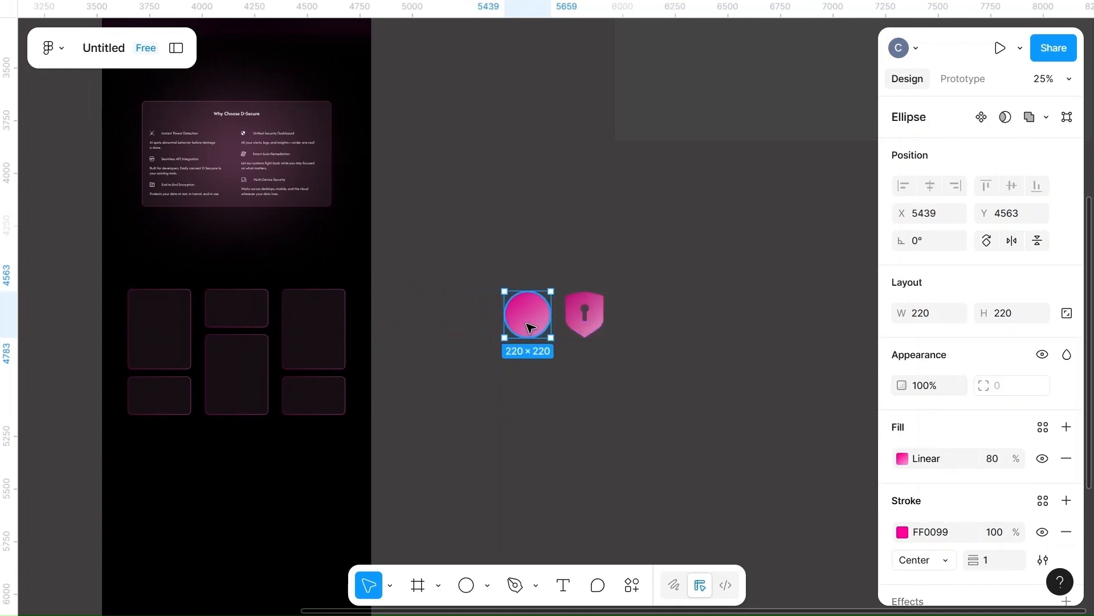
pyautogui.click(675, 313)
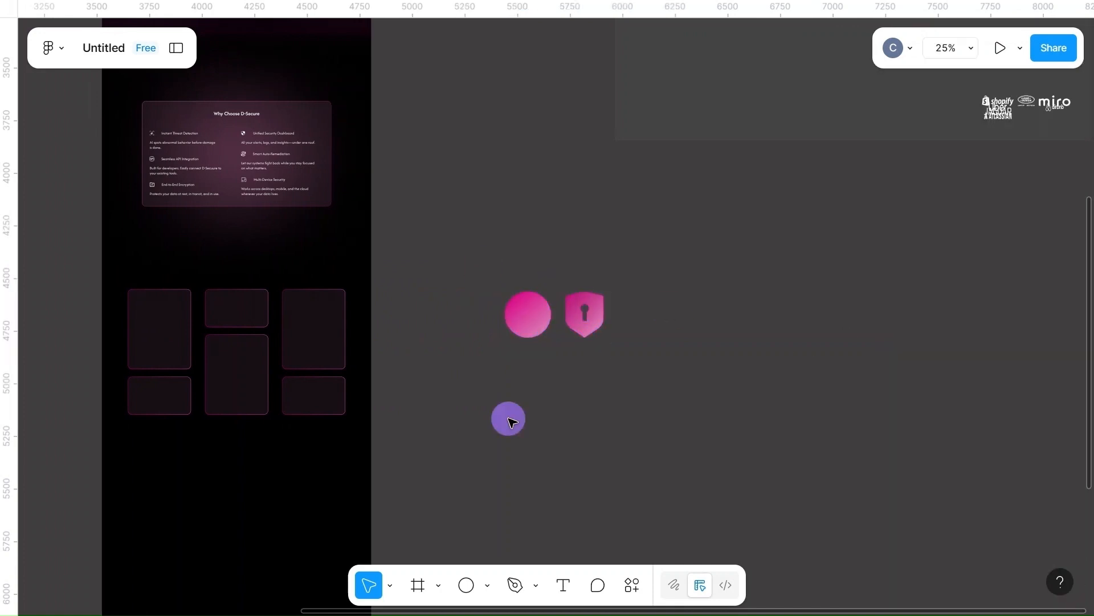
# - Add a drop shadow effect to both the circle and the shield
pyautogui.moveTo(508, 417); pyautogui.dragTo(616, 308)
pyautogui.scroll(-4, 946, 468)
pyautogui.click(645, 423)
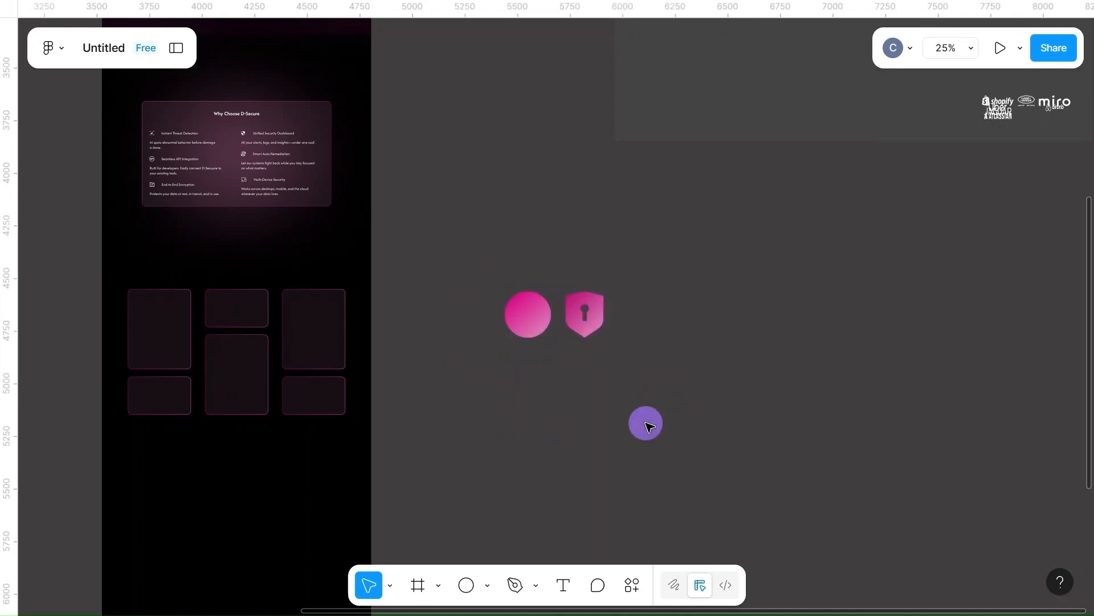
pyautogui.click(585, 322)
pyautogui.scroll(-3, 924, 461)
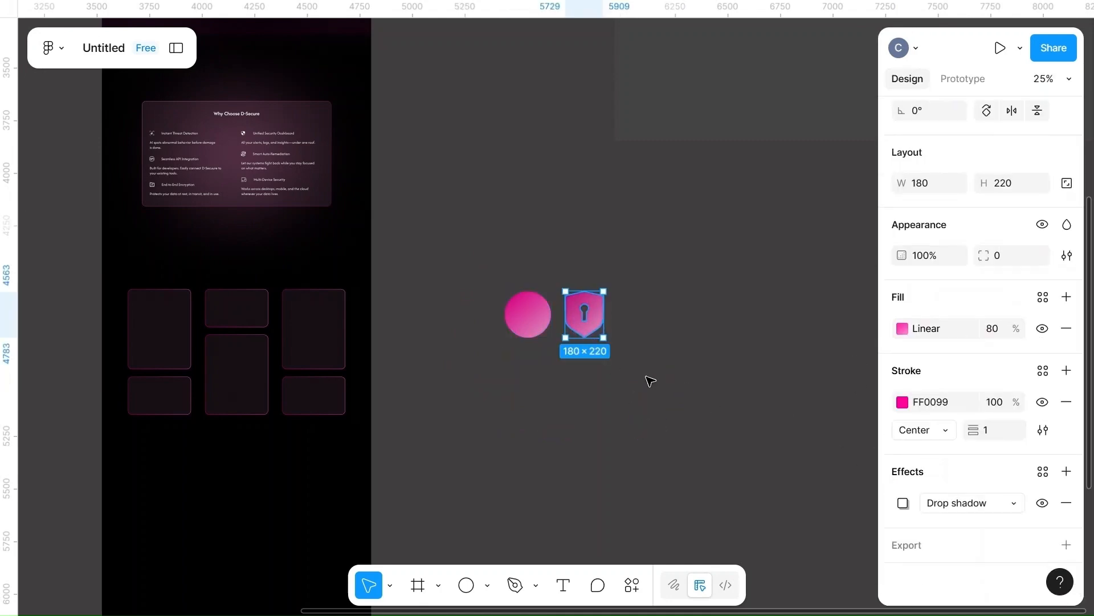
# - Set the circle's drop shadow offset to X 1 and Y 2
pyautogui.click(535, 330)
pyautogui.click(977, 522)
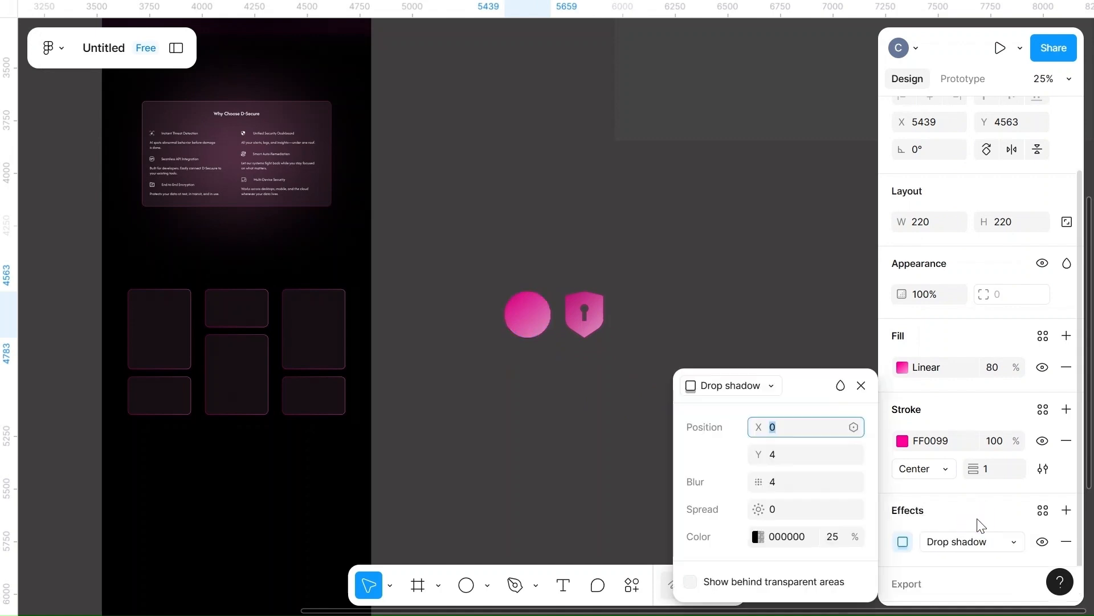
pyautogui.click(781, 425)
pyautogui.write('1')
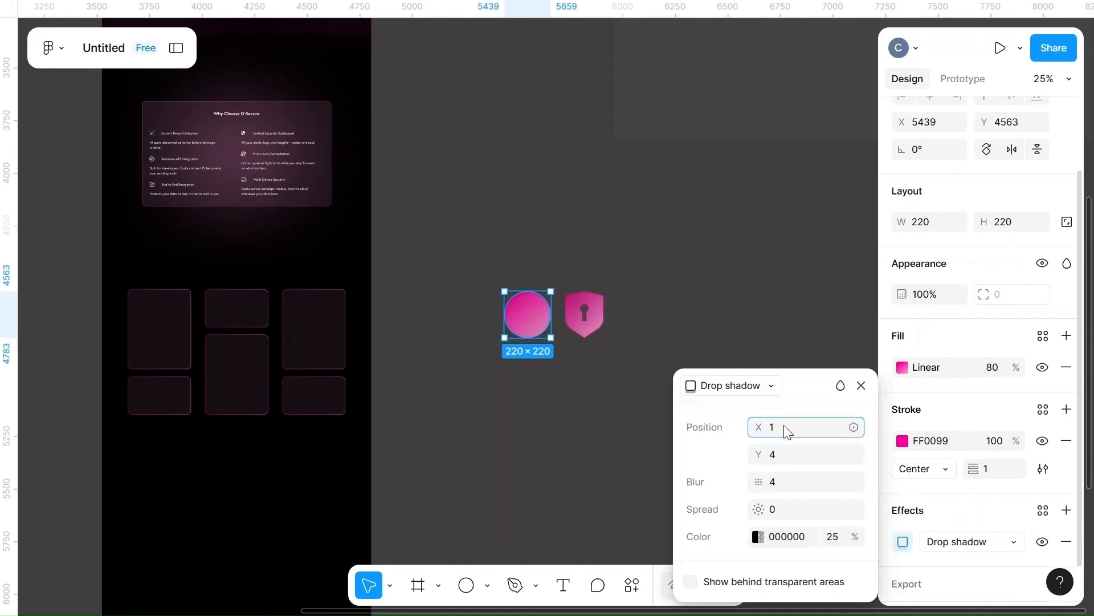
pyautogui.click(786, 458)
pyautogui.write('2')
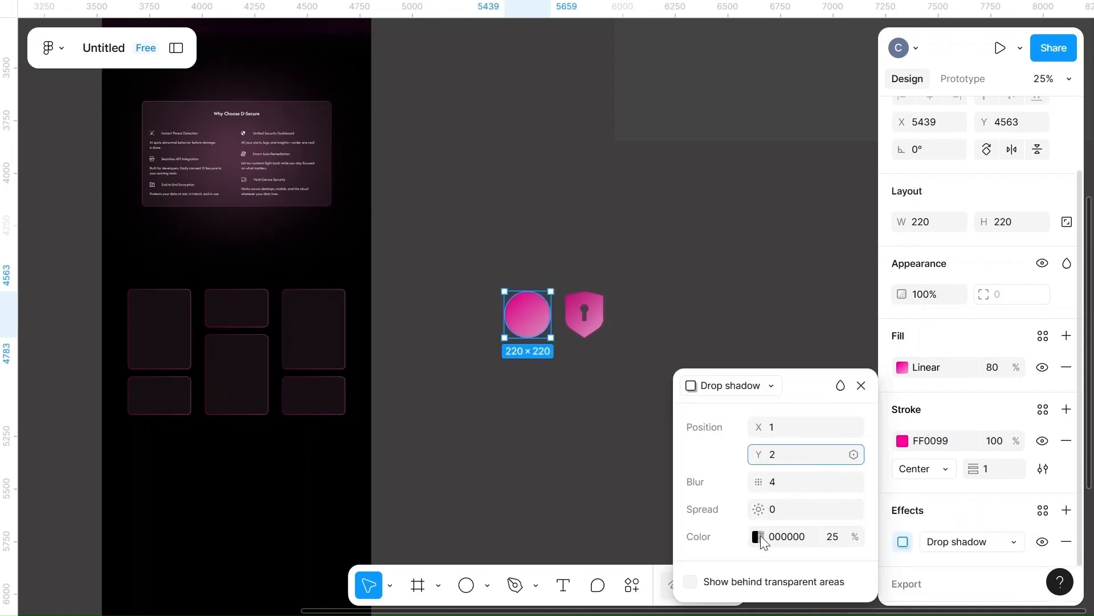
# - Colour the circle's drop shadow FF0099 at 25% opacity
pyautogui.click(759, 537)
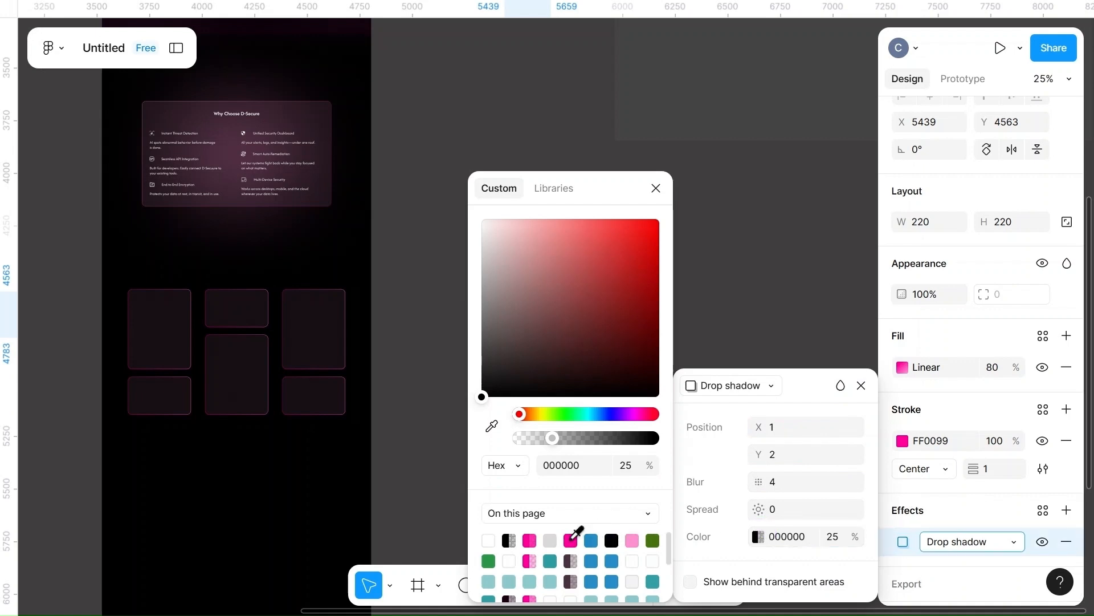
pyautogui.click(570, 539)
pyautogui.click(834, 537)
pyautogui.press('BackSpace')
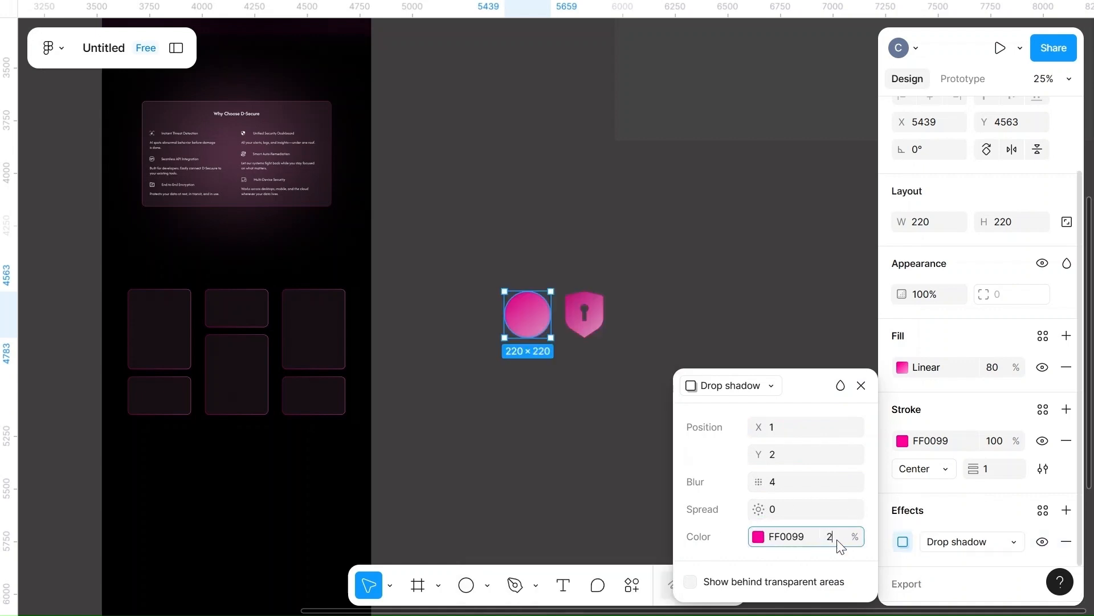
pyautogui.write('25')
pyautogui.click(574, 392)
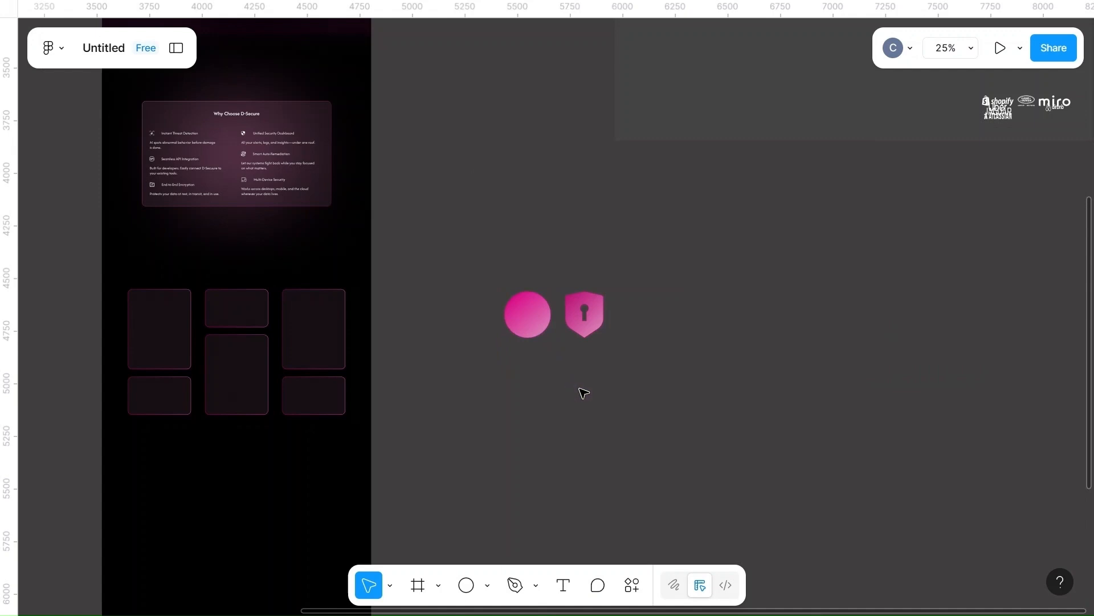
pyautogui.moveTo(431, 374); pyautogui.dragTo(634, 274)
pyautogui.click(694, 402)
# - Add a text layer reading "AI" on the empty canvas below the circle, at about X 5483, Y 5146
pyautogui.press('t')
pyautogui.click(515, 414)
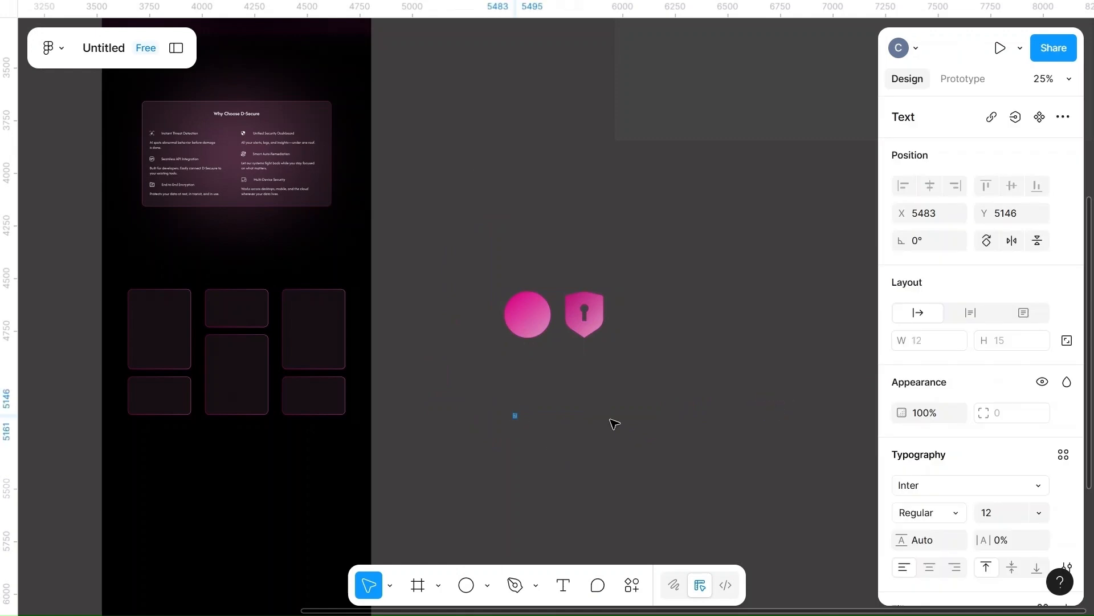
pyautogui.scroll(10, 598, 425)
pyautogui.scroll(5, 593, 424)
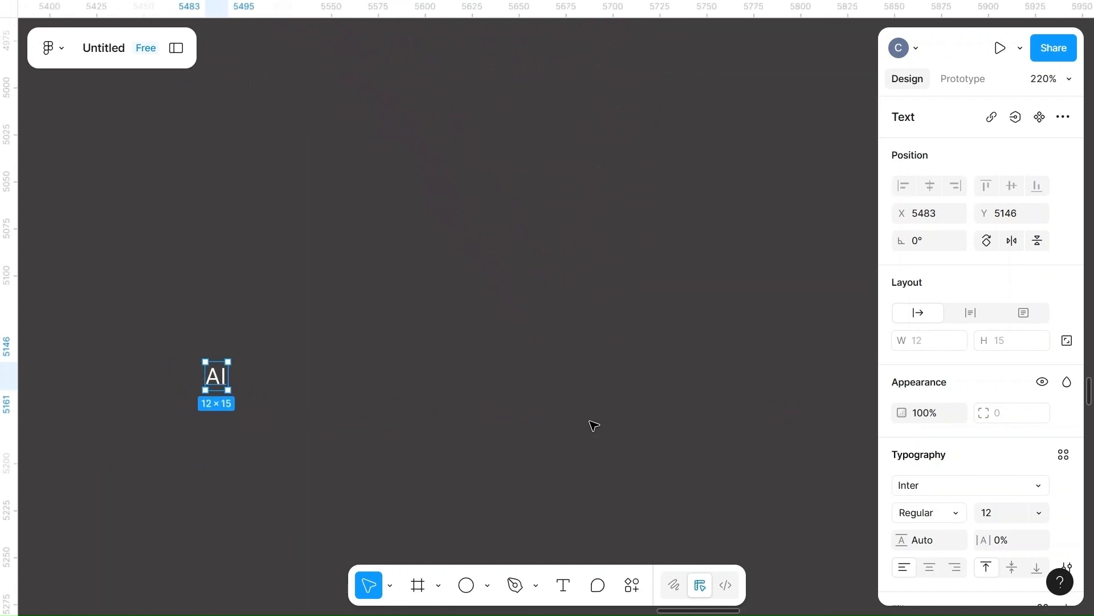
pyautogui.hscroll(-3, 691, 444)
# - Set the "AI" text to the Afacad font in Bold weight
pyautogui.click(949, 477)
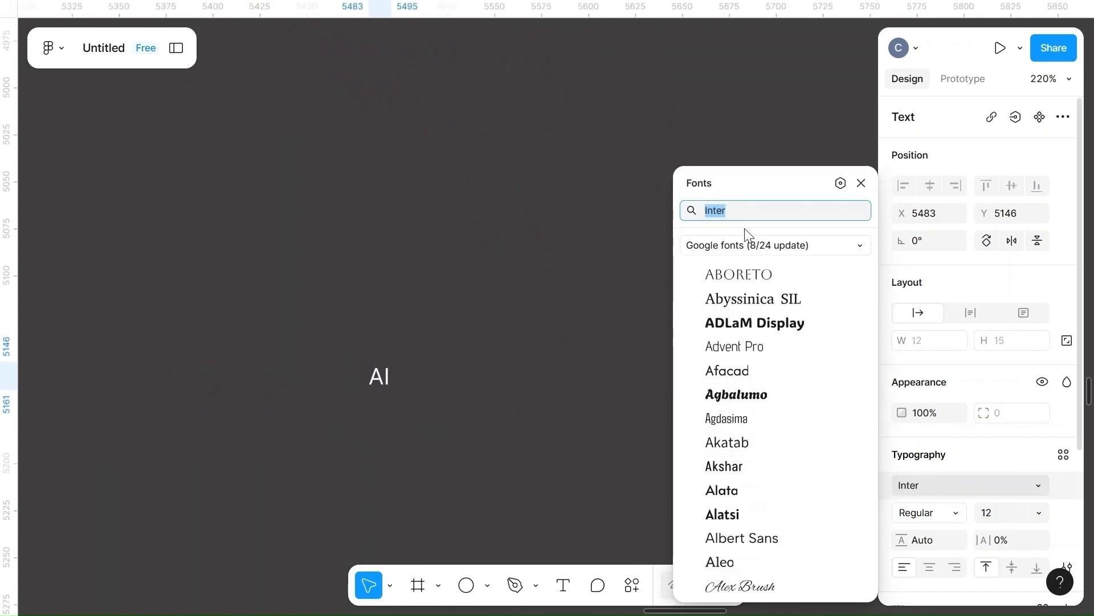
pyautogui.press('BackSpace')
pyautogui.write('a')
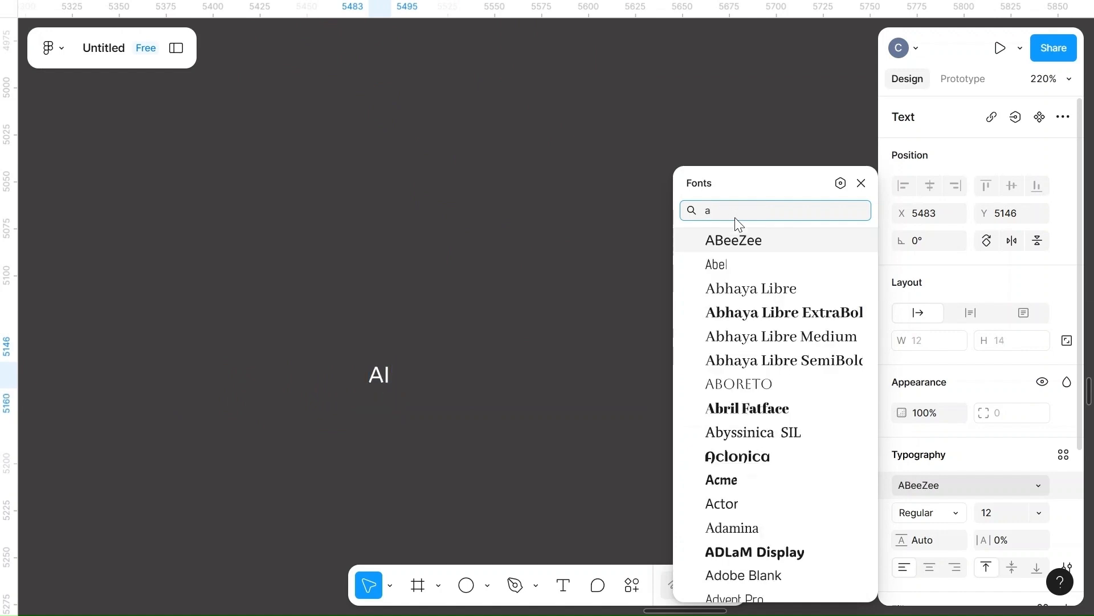
pyautogui.write('f')
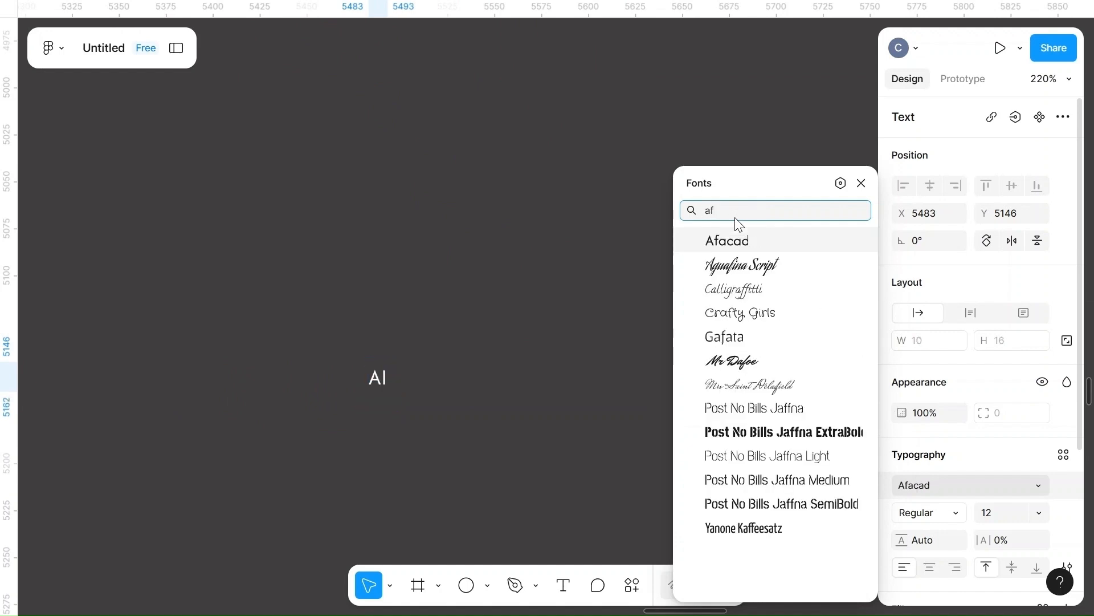
pyautogui.click(728, 239)
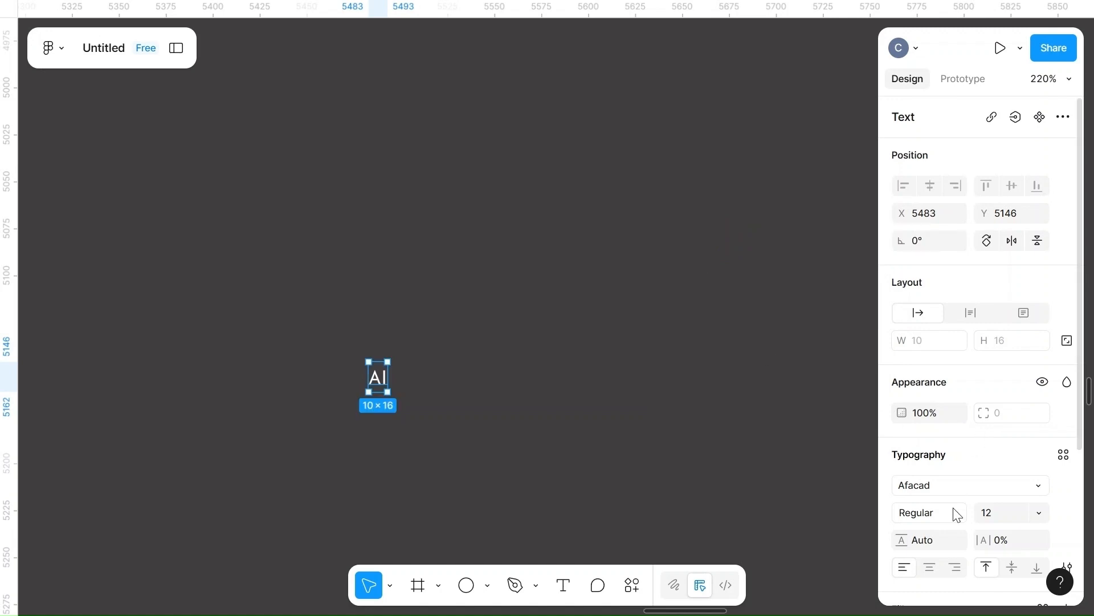
pyautogui.click(957, 515)
pyautogui.click(943, 422)
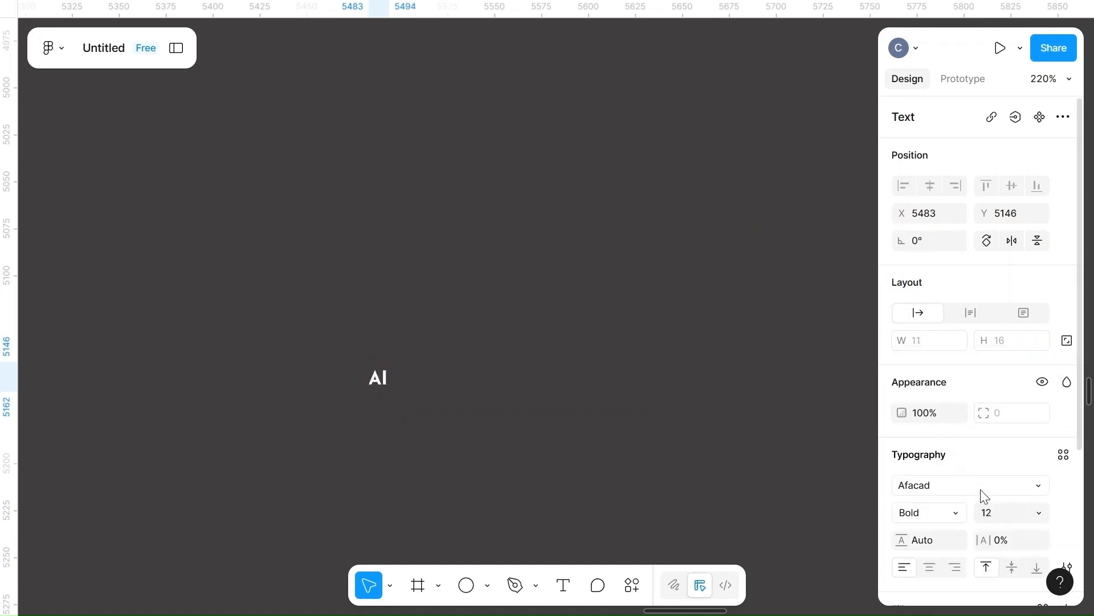
# - Set the "AI" text's font size to 50
pyautogui.click(1001, 515)
pyautogui.press('BackSpace')
pyautogui.write('50')
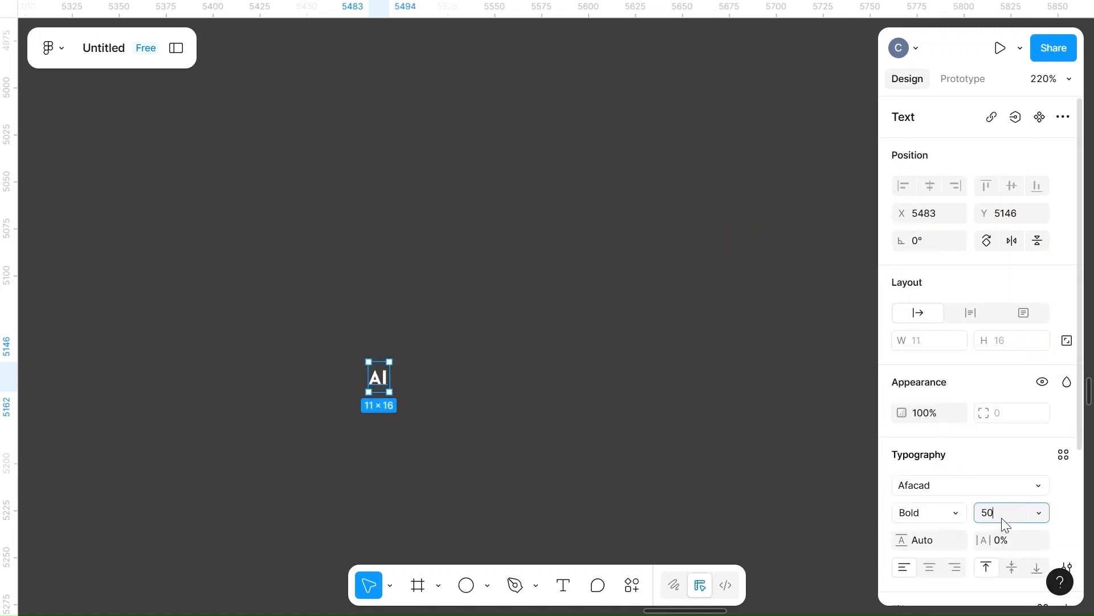
pyautogui.click(654, 508)
pyautogui.scroll(-5, 655, 509)
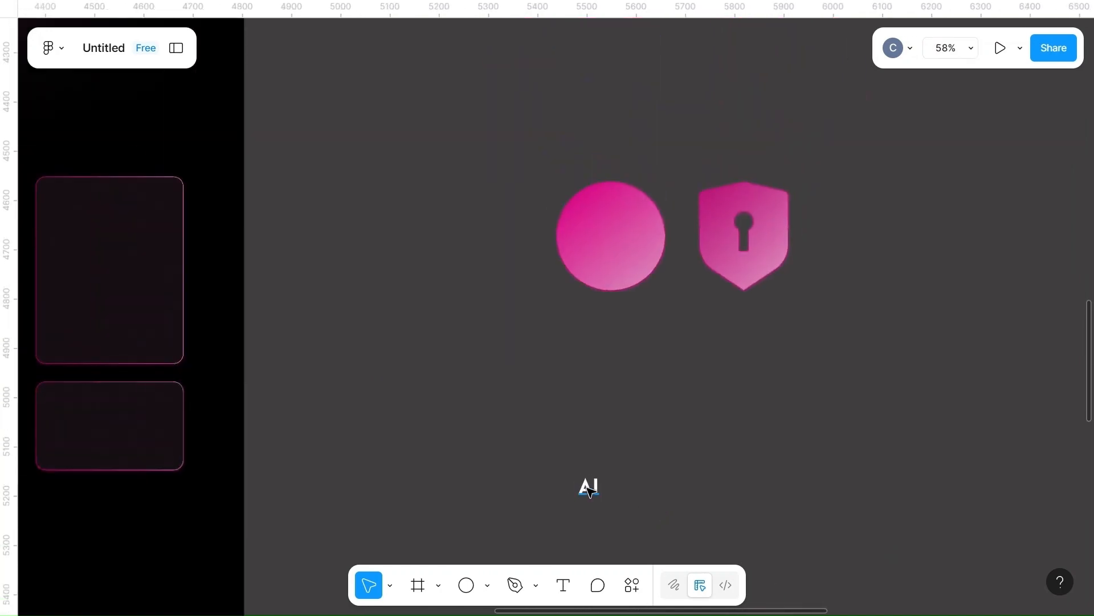
# - Enlarge the "AI" text to font size 100
pyautogui.click(587, 487)
pyautogui.click(1002, 511)
pyautogui.write('1')
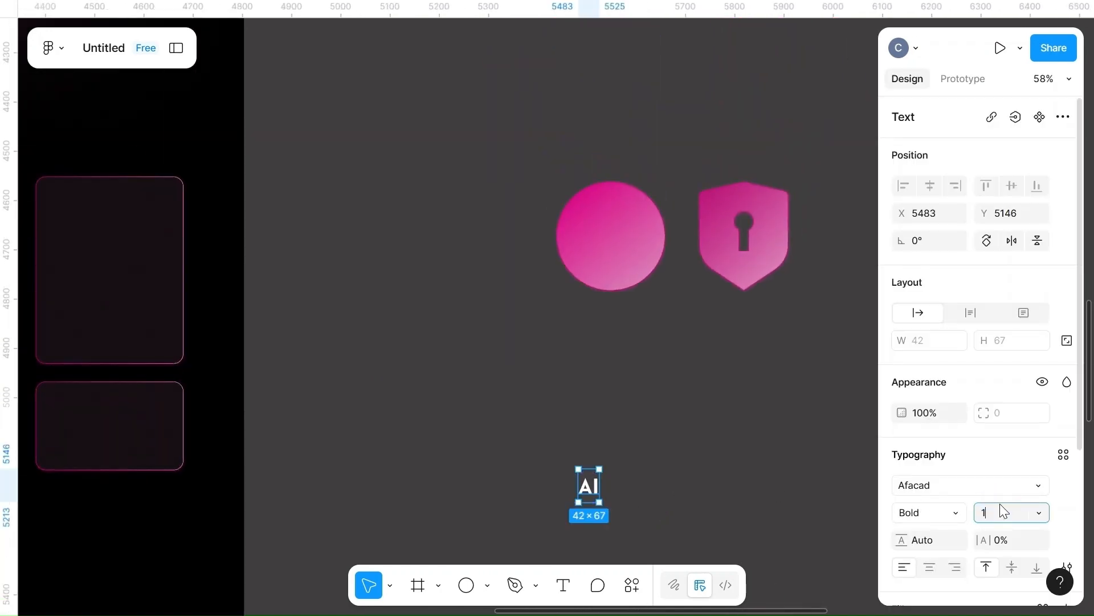
pyautogui.write('00')
pyautogui.click(868, 472)
# - Move the "AI" text onto the middle of the pink circle, at X 5507, Y 4606
pyautogui.click(595, 510)
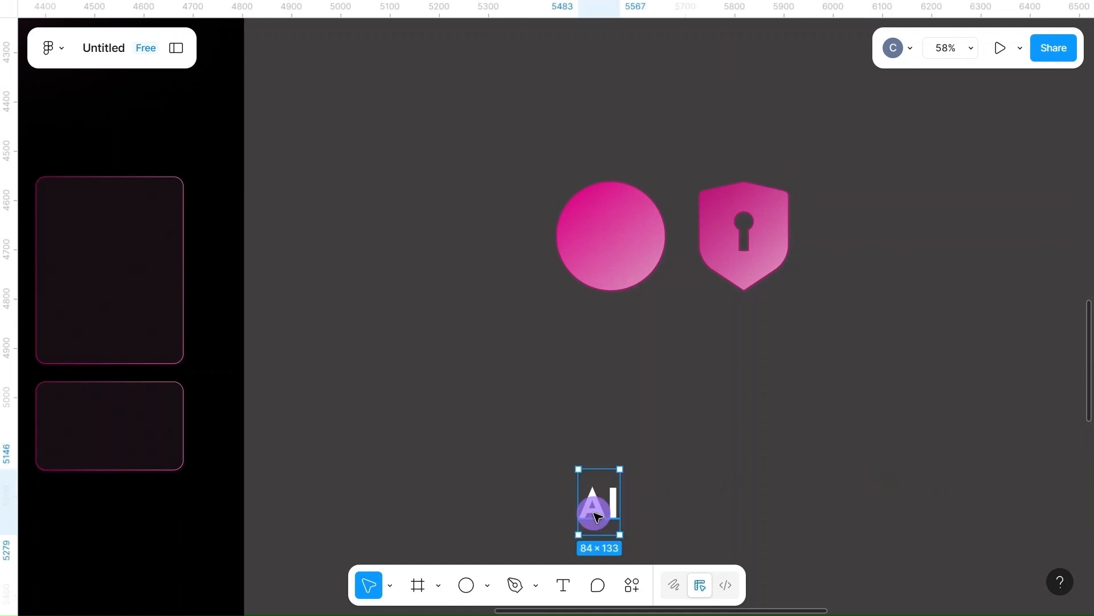
pyautogui.moveTo(595, 511); pyautogui.dragTo(610, 252)
pyautogui.hscroll(4, 764, 469)
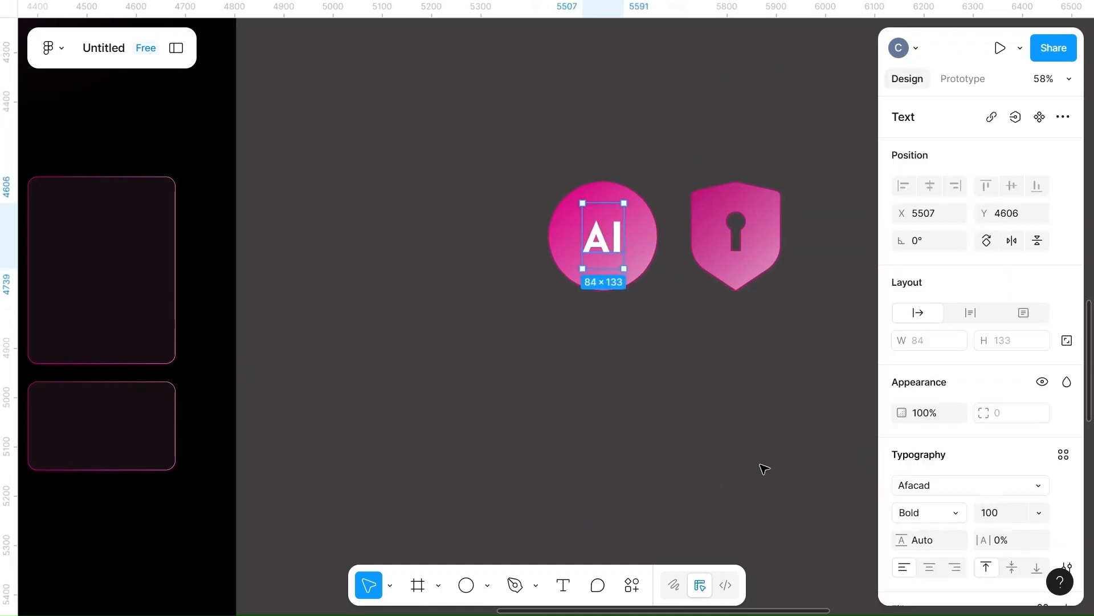
# - Change the "AI" text's fill colour to hex f3
pyautogui.scroll(-3, 1007, 469)
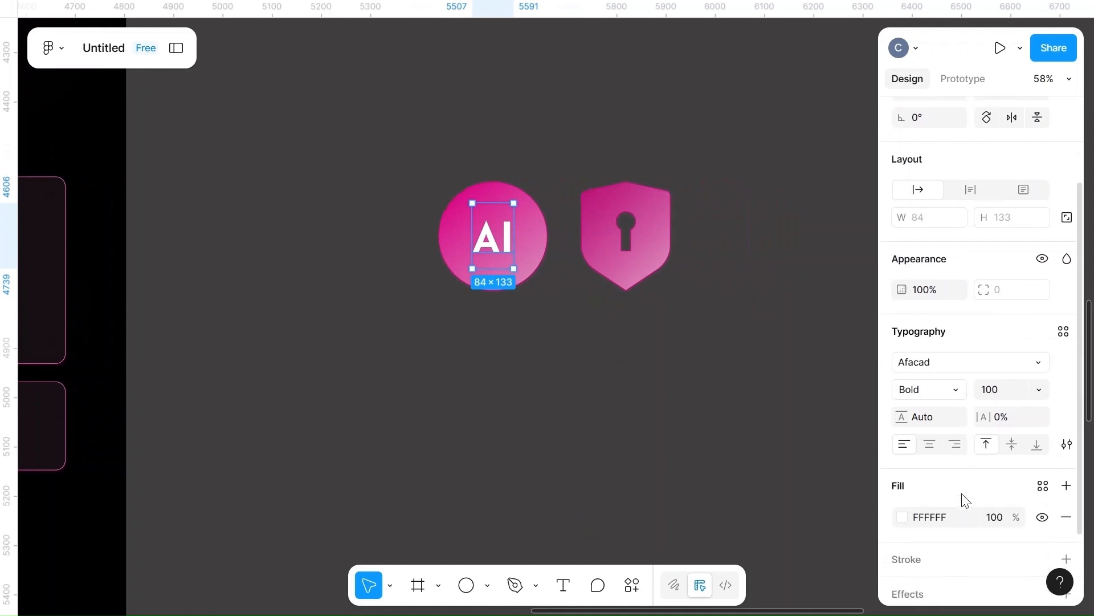
pyautogui.click(936, 520)
pyautogui.write('f3')
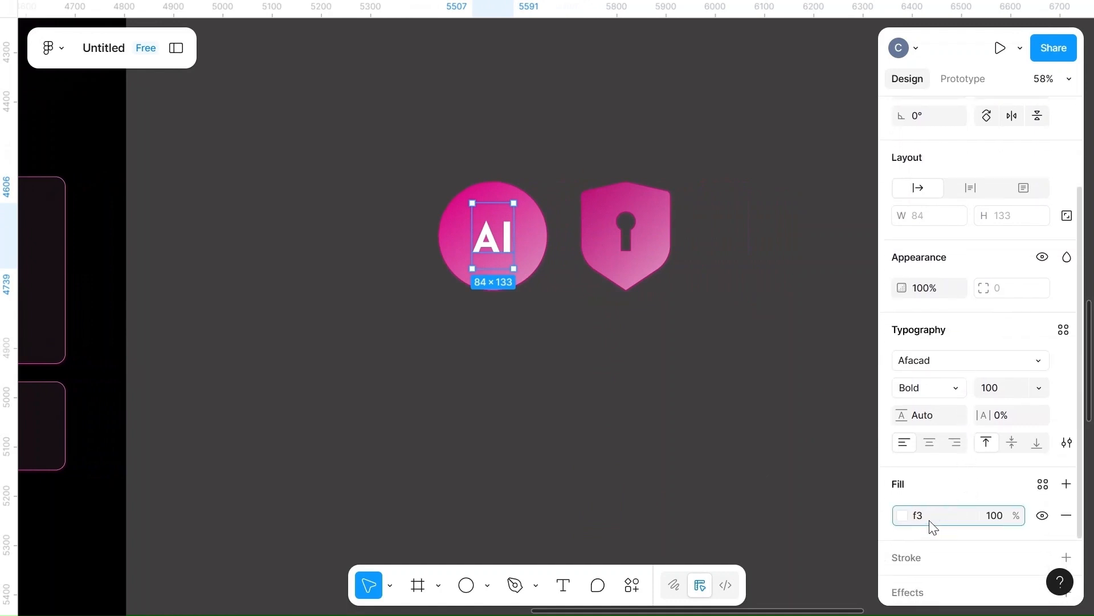
pyautogui.click(830, 503)
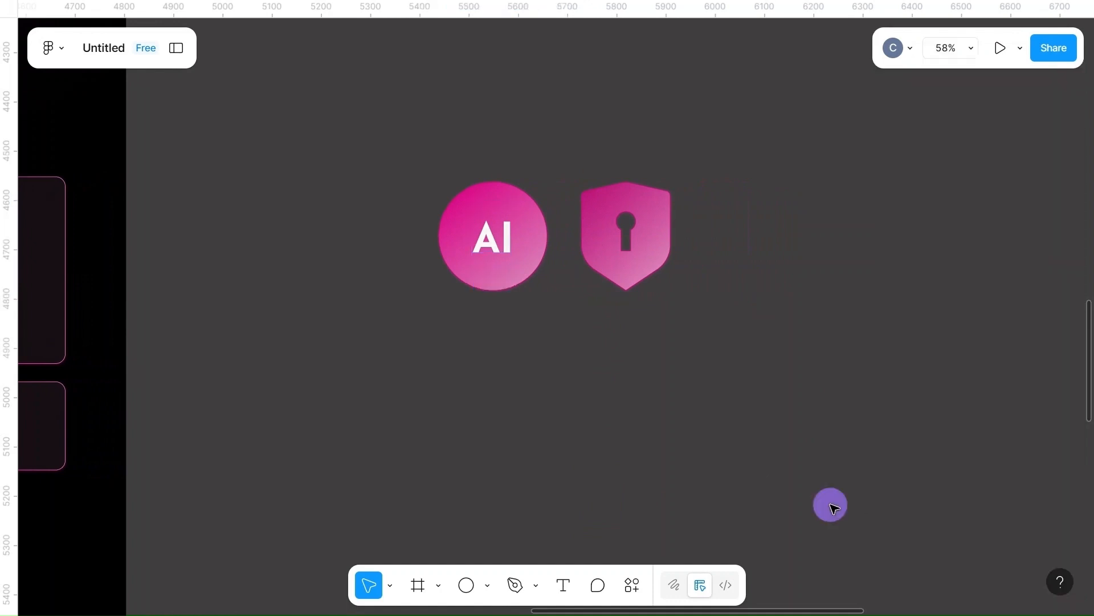
# - Move the keyhole shield farther to the right, well clear of the circle with the "AI" text
pyautogui.click(492, 249)
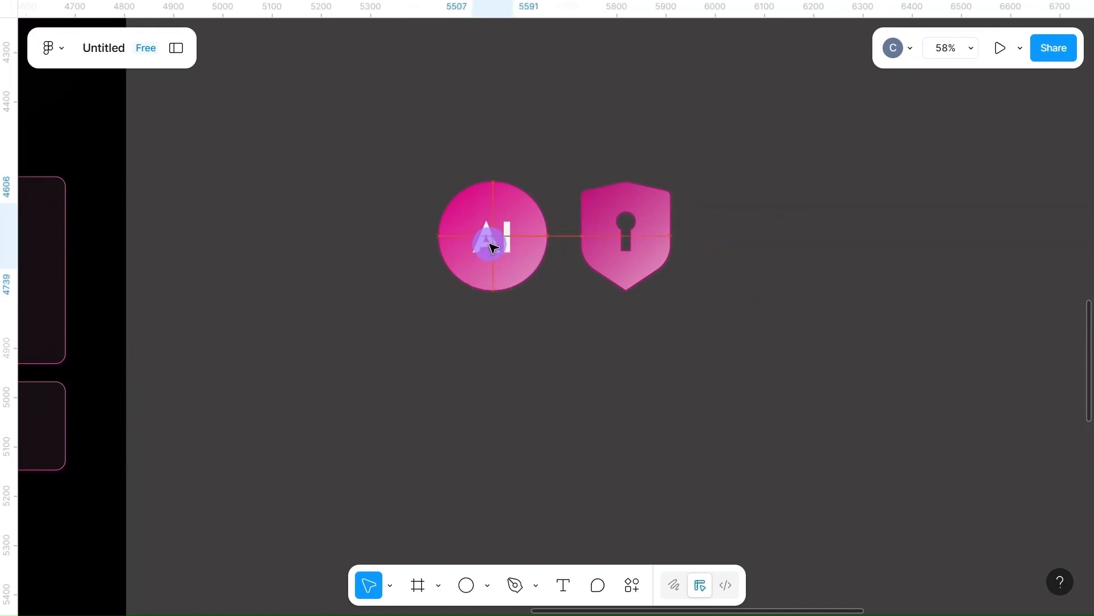
pyautogui.click(423, 142)
pyautogui.moveTo(427, 144); pyautogui.dragTo(591, 325)
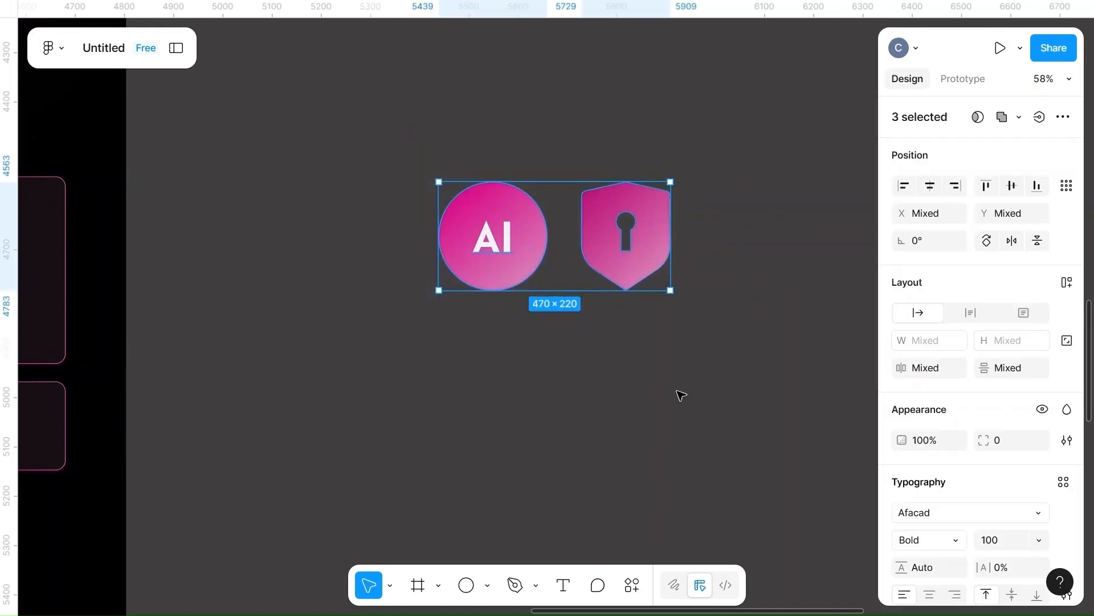
pyautogui.click(680, 396)
pyautogui.click(621, 210)
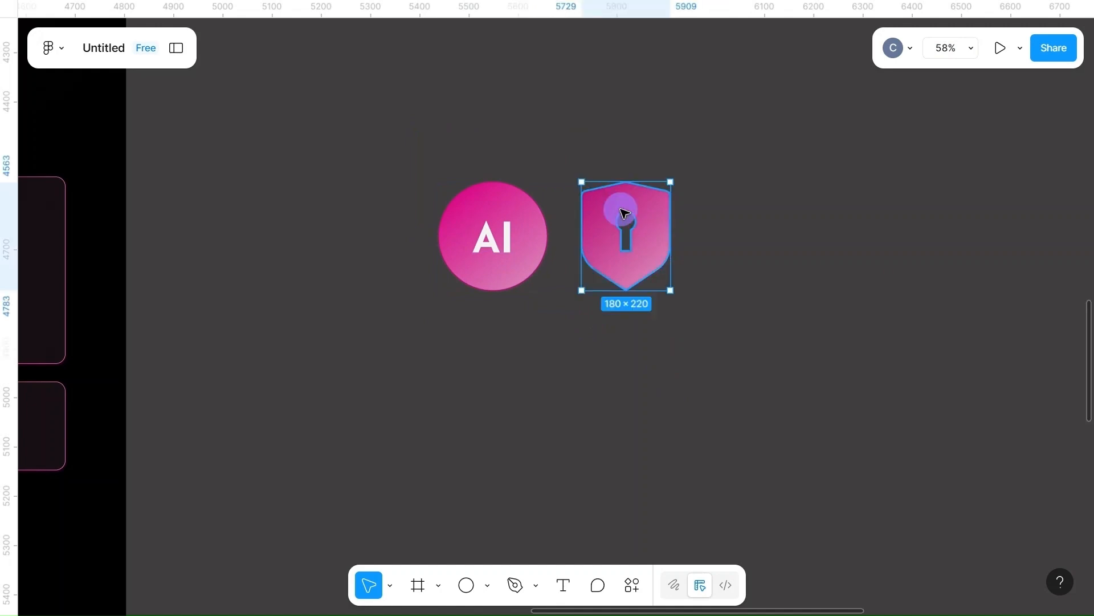
pyautogui.moveTo(621, 210); pyautogui.dragTo(720, 217)
# - Align the "AI" text and the circle on their horizontal centres and subtract the lettering from the circle
pyautogui.moveTo(408, 193); pyautogui.dragTo(638, 352)
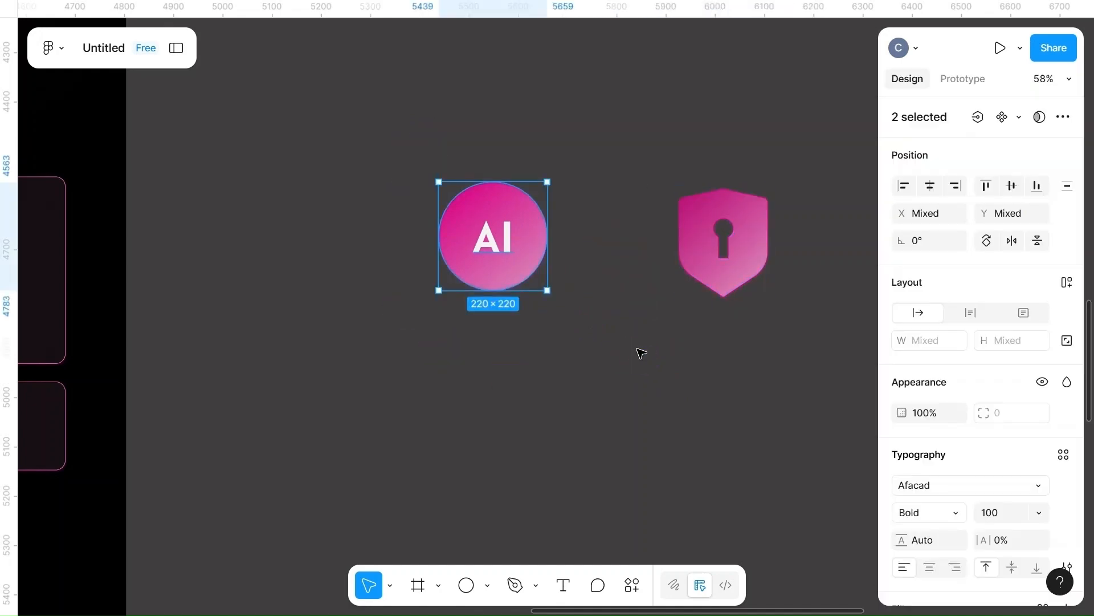
pyautogui.click(930, 186)
pyautogui.click(929, 190)
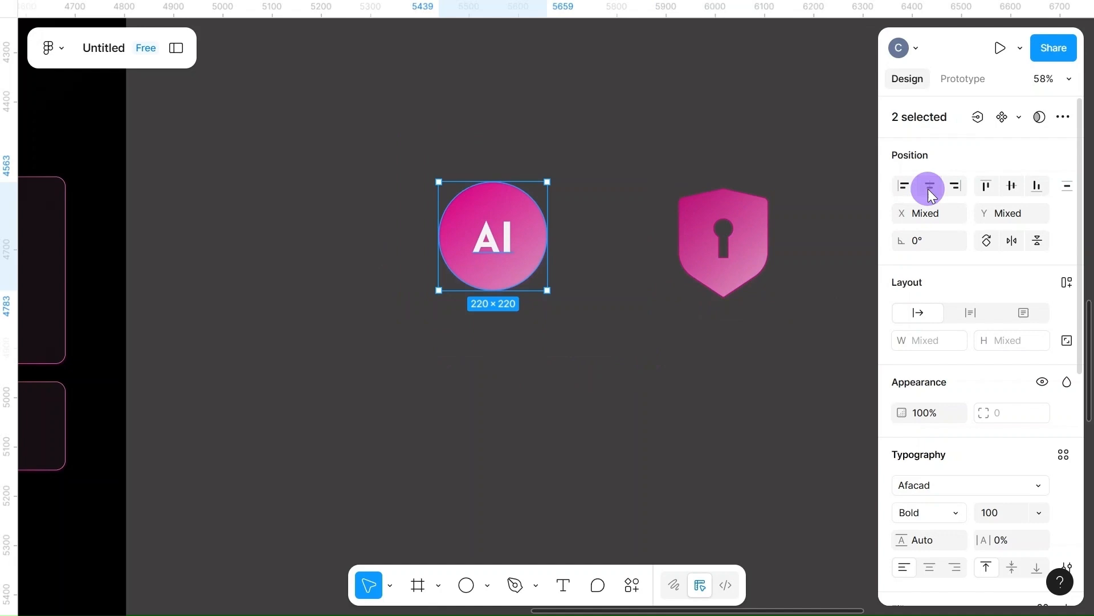
pyautogui.click(1055, 117)
pyautogui.click(953, 170)
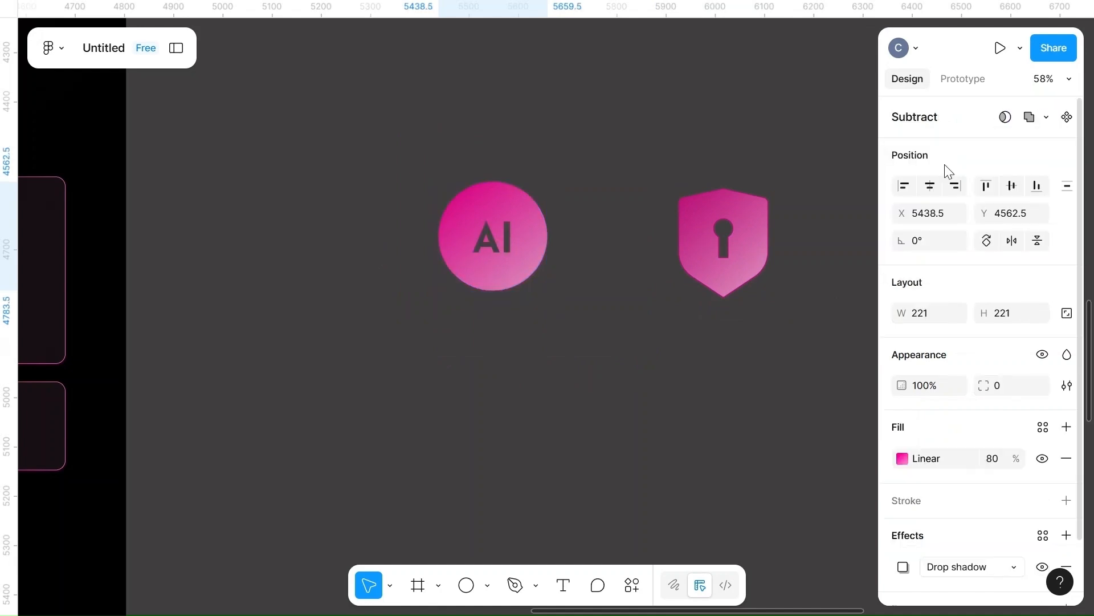
pyautogui.click(551, 154)
# - Place the AI circle icon in the upper-left card and the keyhole shield in the upper-right card
pyautogui.scroll(-5, 552, 154)
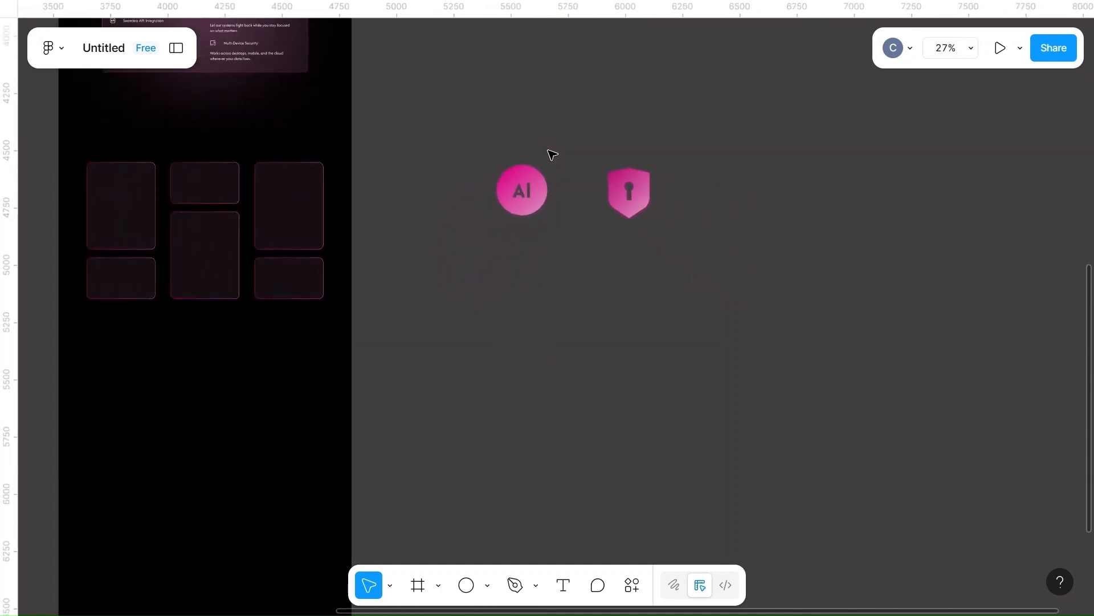
pyautogui.moveTo(521, 188); pyautogui.dragTo(125, 194)
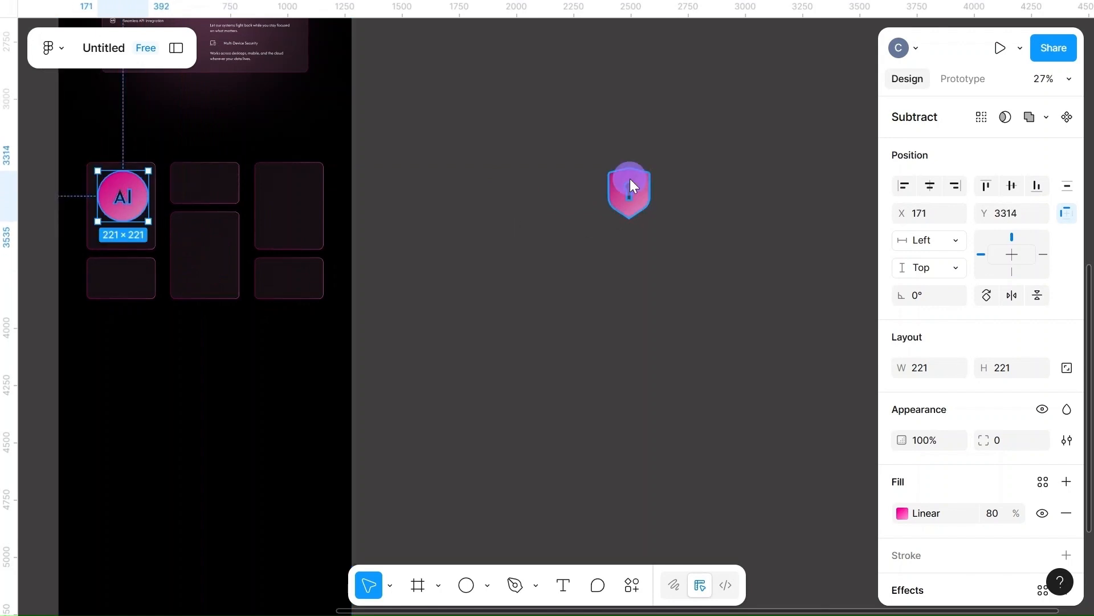
pyautogui.moveTo(630, 185); pyautogui.dragTo(289, 186)
# - Resize the keyhole shield to 160 wide and 200 high
pyautogui.scroll(3, 289, 185)
pyautogui.scroll(2, 289, 186)
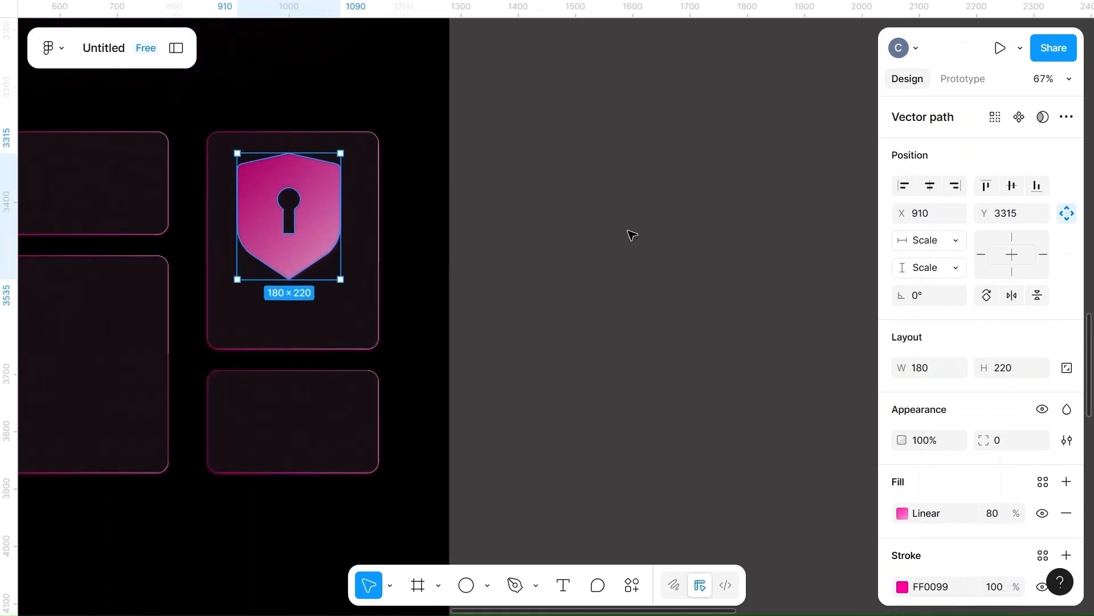
pyautogui.click(924, 369)
pyautogui.write('160')
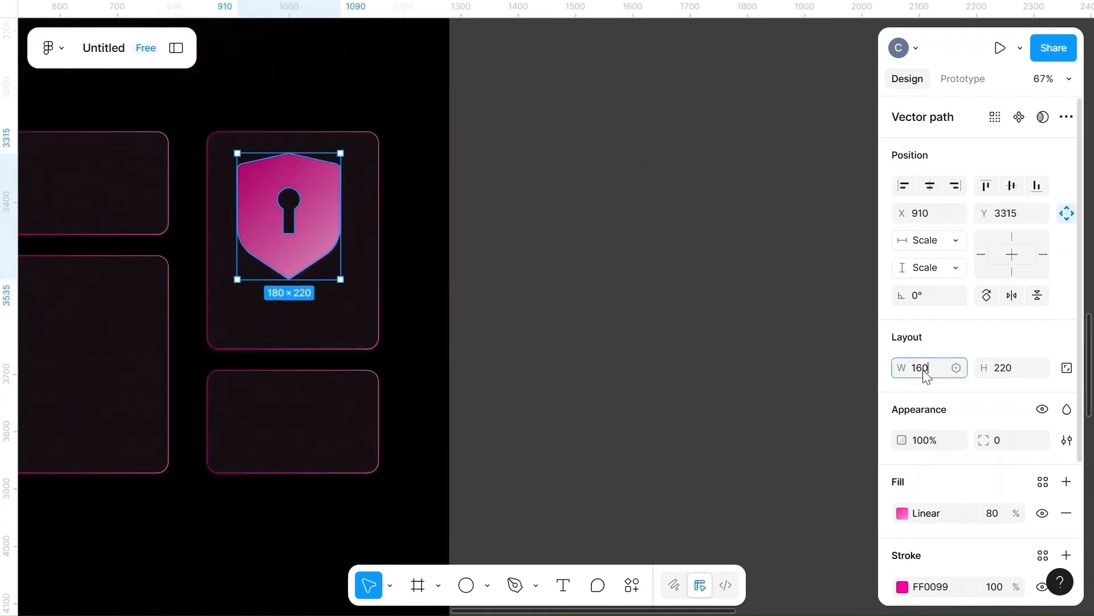
pyautogui.click(1024, 371)
pyautogui.press('BackSpace')
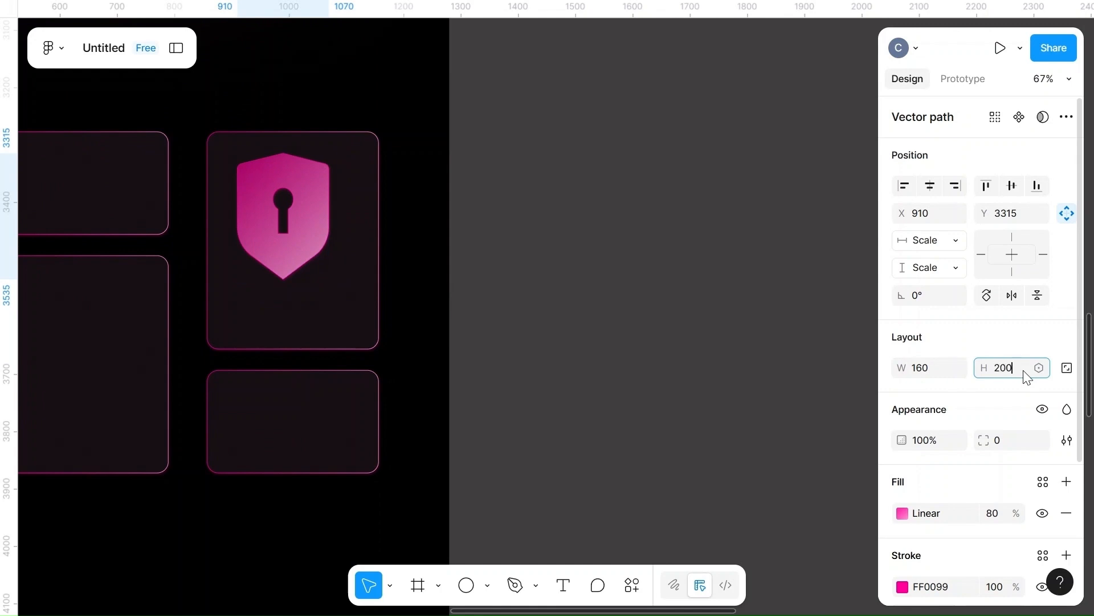
pyautogui.write('200')
pyautogui.press('Return')
pyautogui.click(594, 386)
# - Centre the shield horizontally near the top of the upper-right card, at X 927, Y 3314
pyautogui.hscroll(-5, 594, 389)
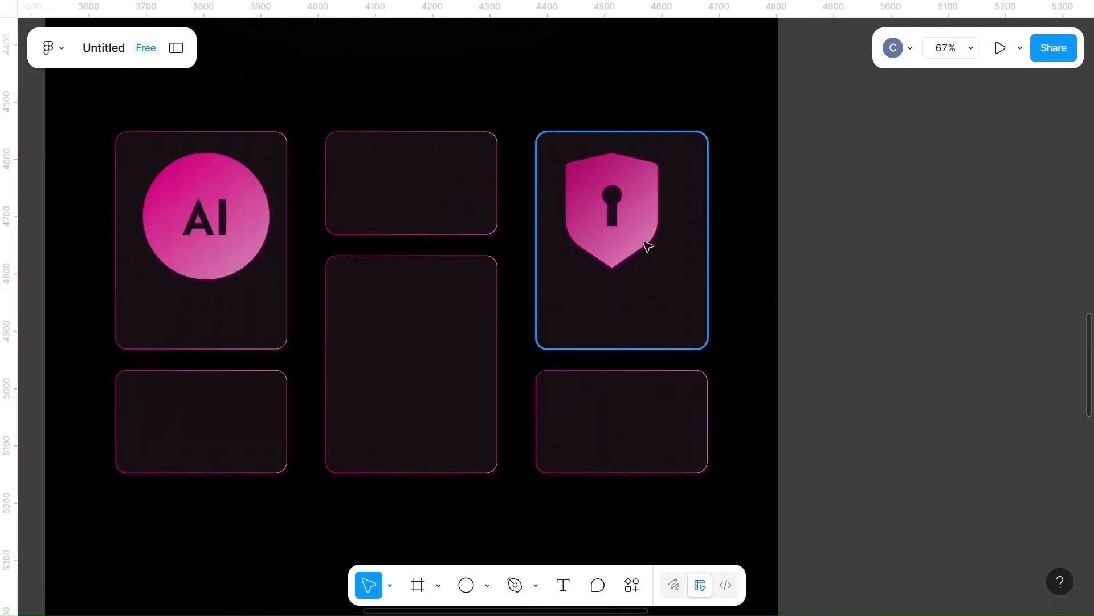
pyautogui.click(637, 236)
pyautogui.moveTo(623, 236); pyautogui.dragTo(635, 238)
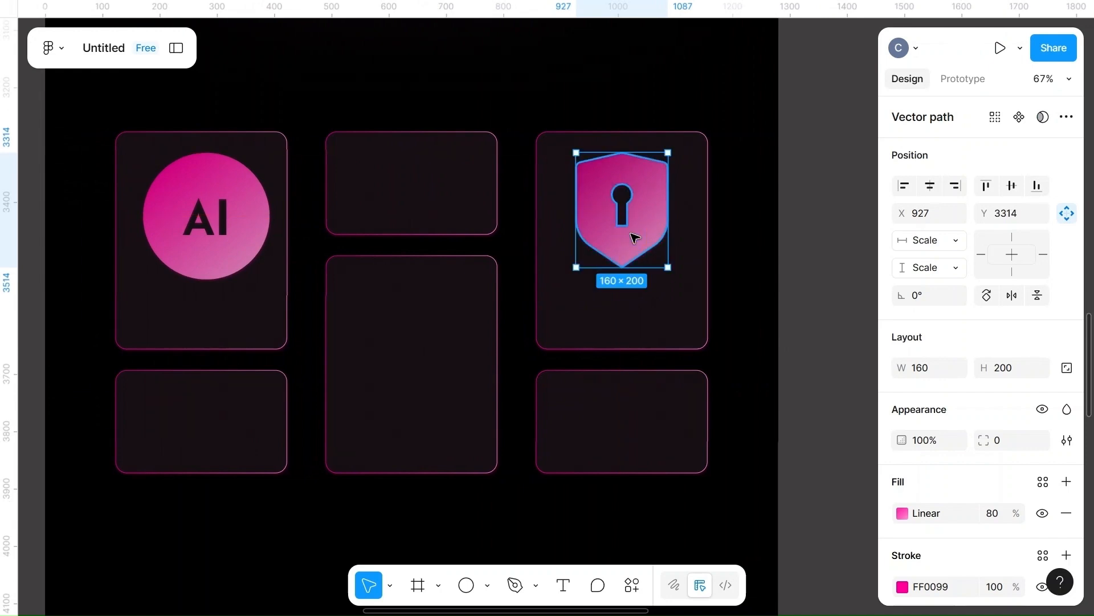
# - Try to resize the AI circle icon to 200 by 200
pyautogui.click(187, 222)
pyautogui.click(930, 368)
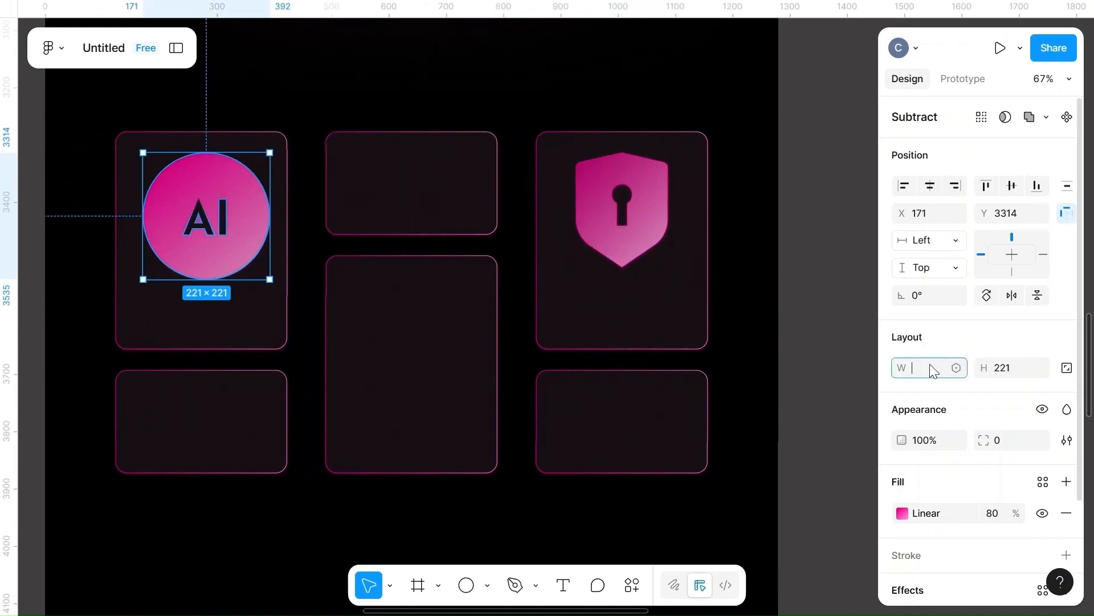
pyautogui.write('200')
pyautogui.click(1017, 369)
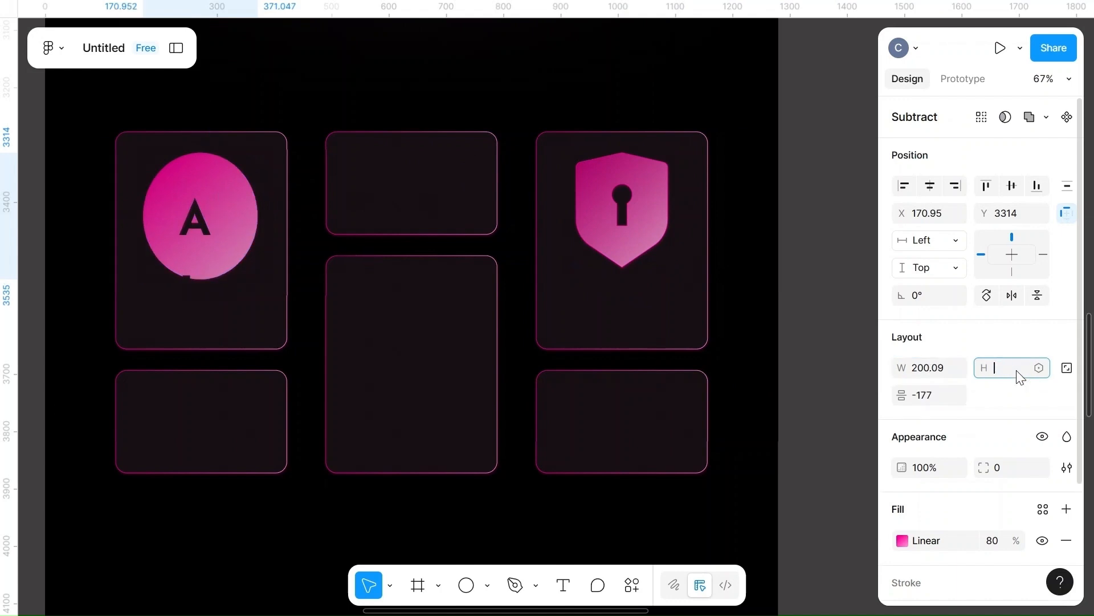
pyautogui.write('200')
pyautogui.click(806, 291)
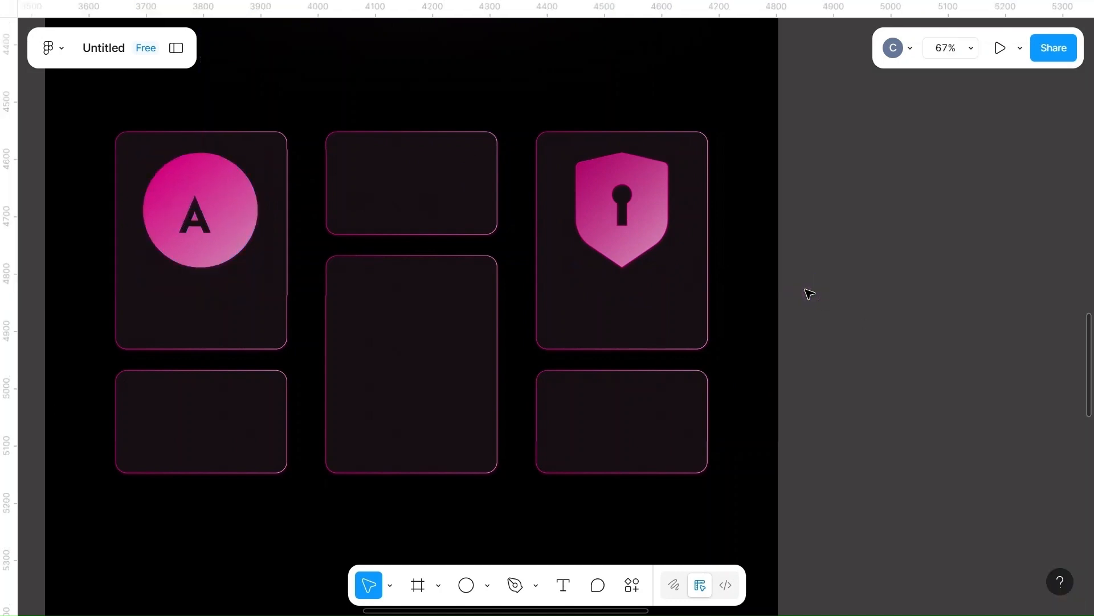
# - Spread the AI icon's parts to a spacing of 652 and move the icon onto the empty canvas at X 5308, Y 4489
pyautogui.click(233, 244)
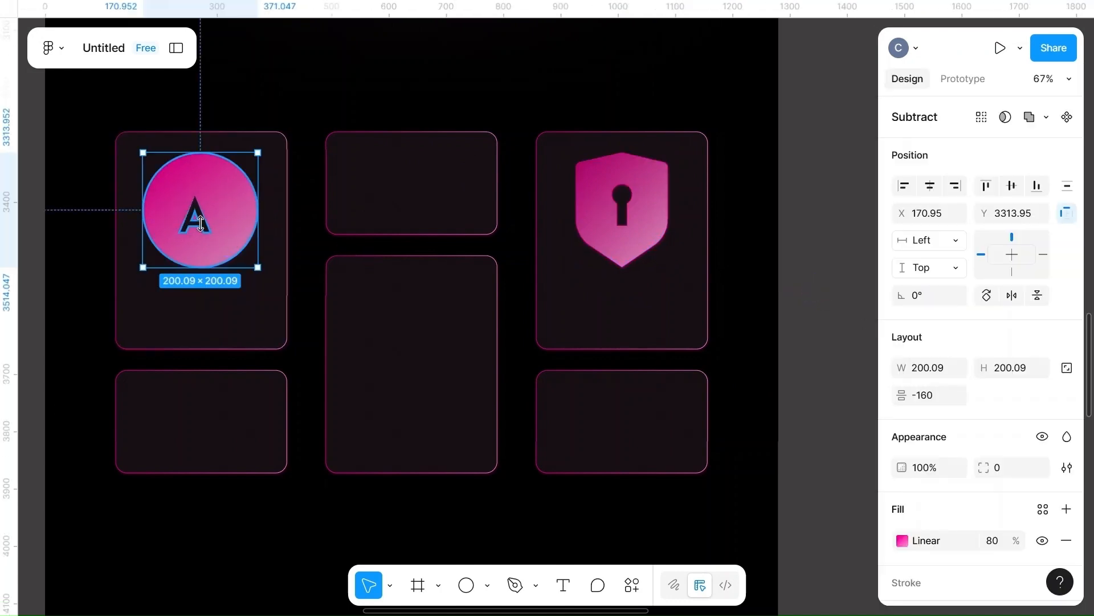
pyautogui.moveTo(200, 224); pyautogui.dragTo(6, 454)
pyautogui.keyDown('ctrl'); pyautogui.scroll(-5, 6, 455); pyautogui.keyUp('ctrl')
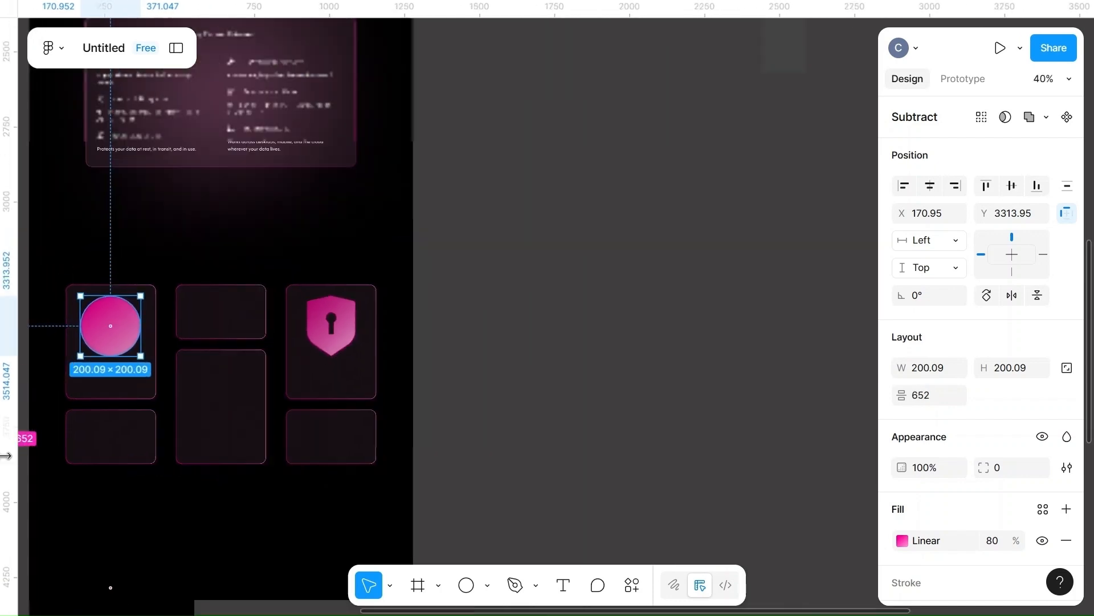
pyautogui.moveTo(78, 362); pyautogui.dragTo(419, 339)
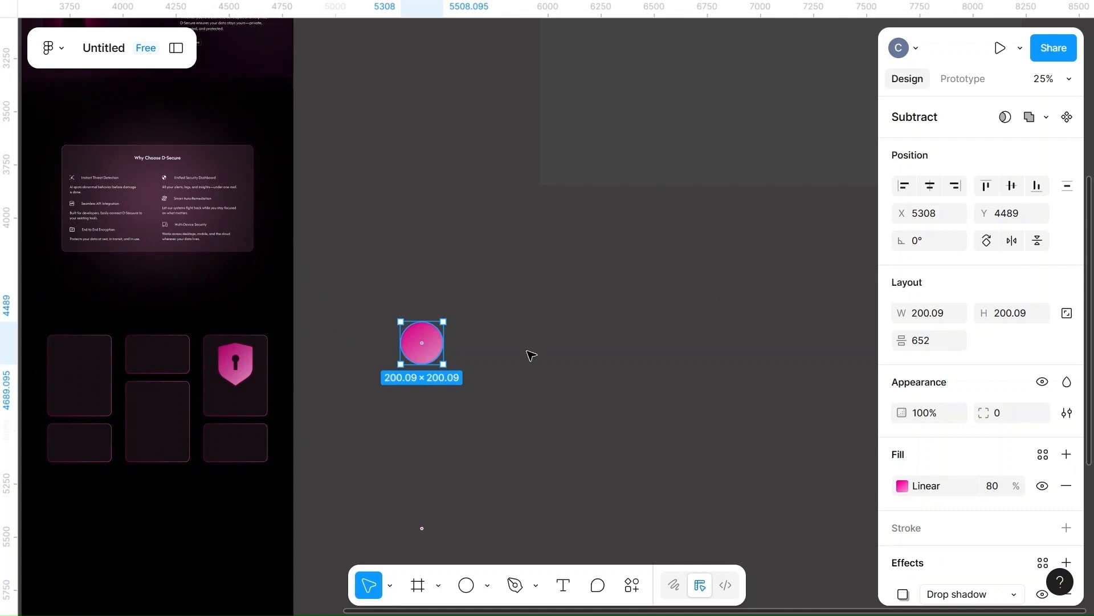
pyautogui.click(548, 423)
# - Change the AI circle icon's boolean operation from Subtract to Union
pyautogui.click(422, 348)
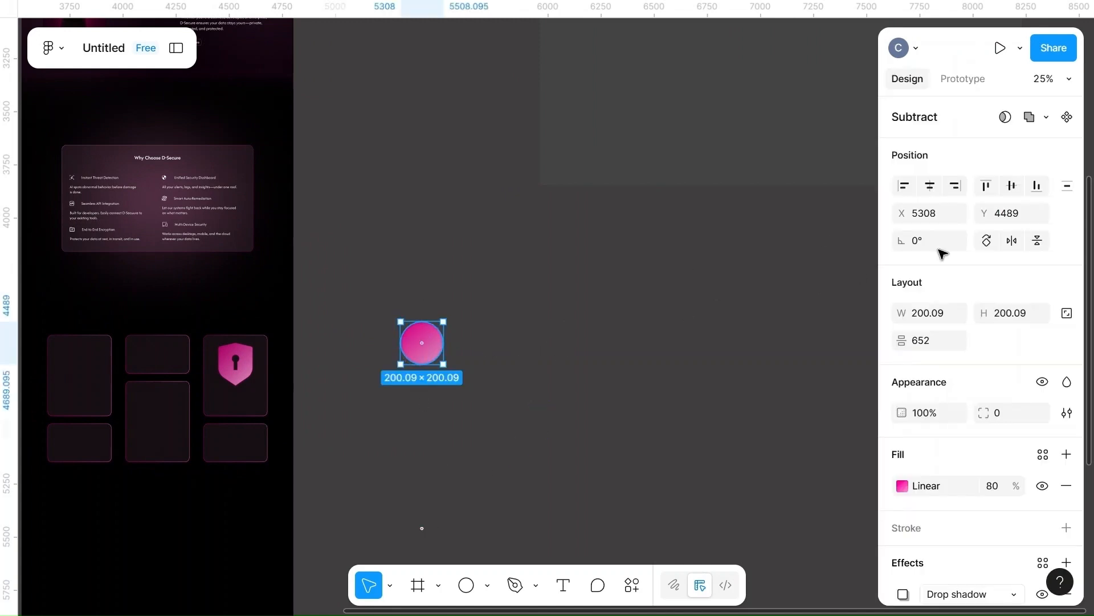
pyautogui.click(1029, 118)
pyautogui.click(589, 386)
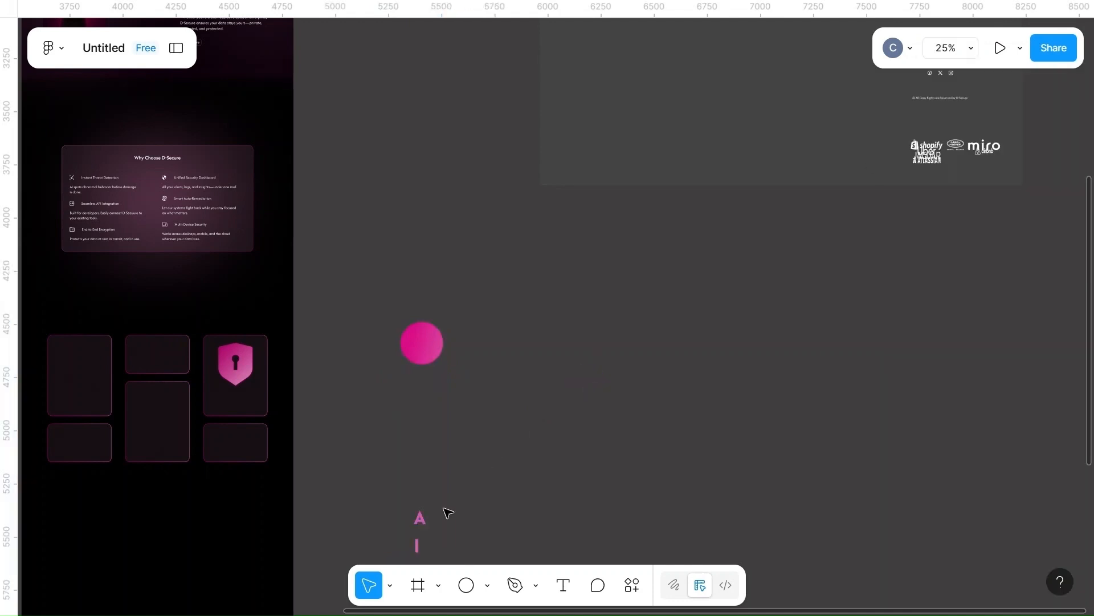
# - Try to bring the detached "A" and "I" letters up towards the circle
pyautogui.click(420, 520)
pyautogui.click(574, 418)
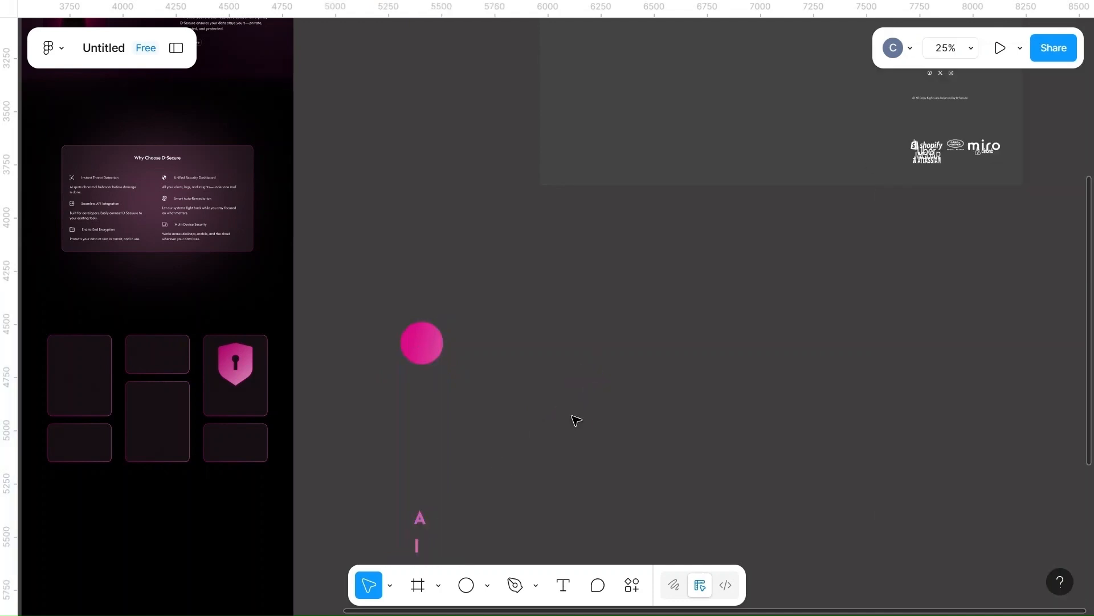
pyautogui.click(420, 518)
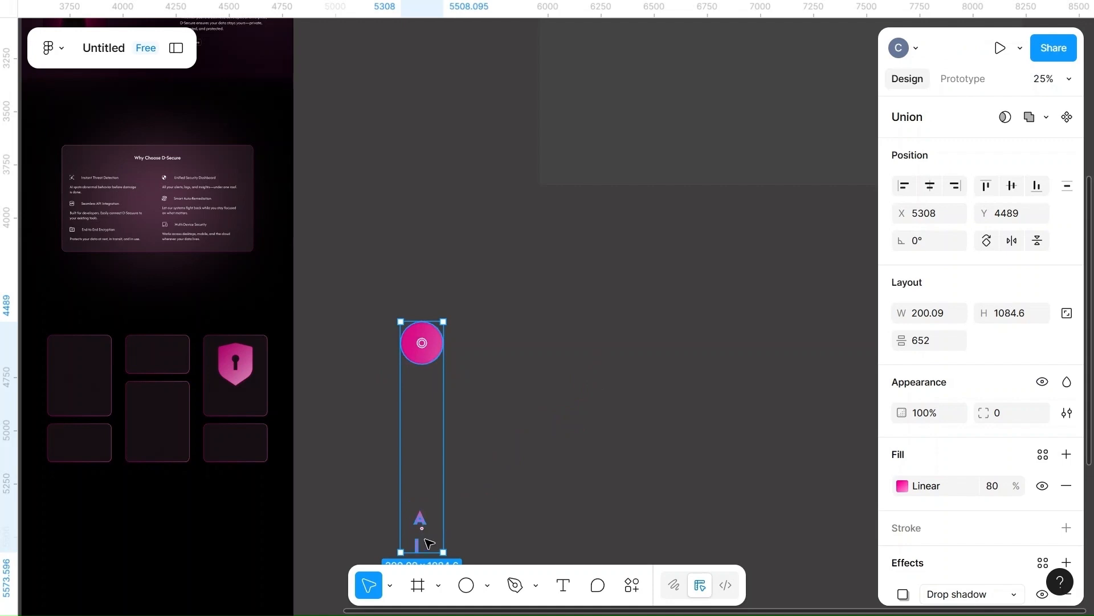
pyautogui.moveTo(426, 555); pyautogui.dragTo(435, 394)
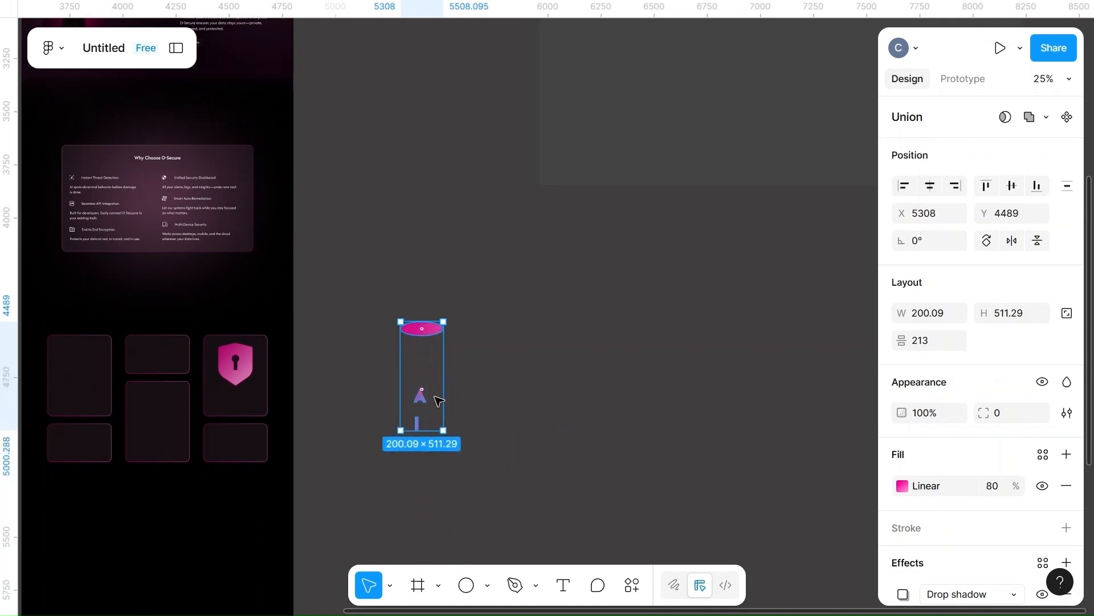
# - Undo the AI icon's recent changes back to its state before the resize, inside the upper-left card
pyautogui.hotkey('ctrl', 'z')
pyautogui.hotkey('ctrl', 'z')
pyautogui.hotkey('ctrl', 'z')
pyautogui.hotkey('ctrl', 'z')
pyautogui.hotkey('ctrl', 'z')
pyautogui.hotkey('ctrl', 'z')
pyautogui.hotkey('ctrl', 'z')
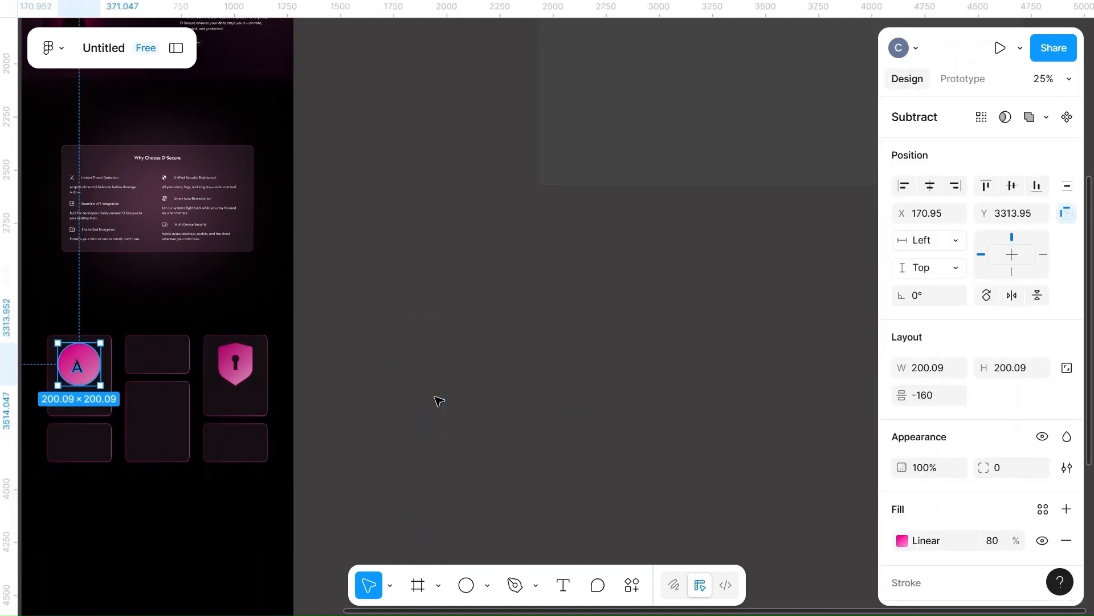
pyautogui.click(435, 397)
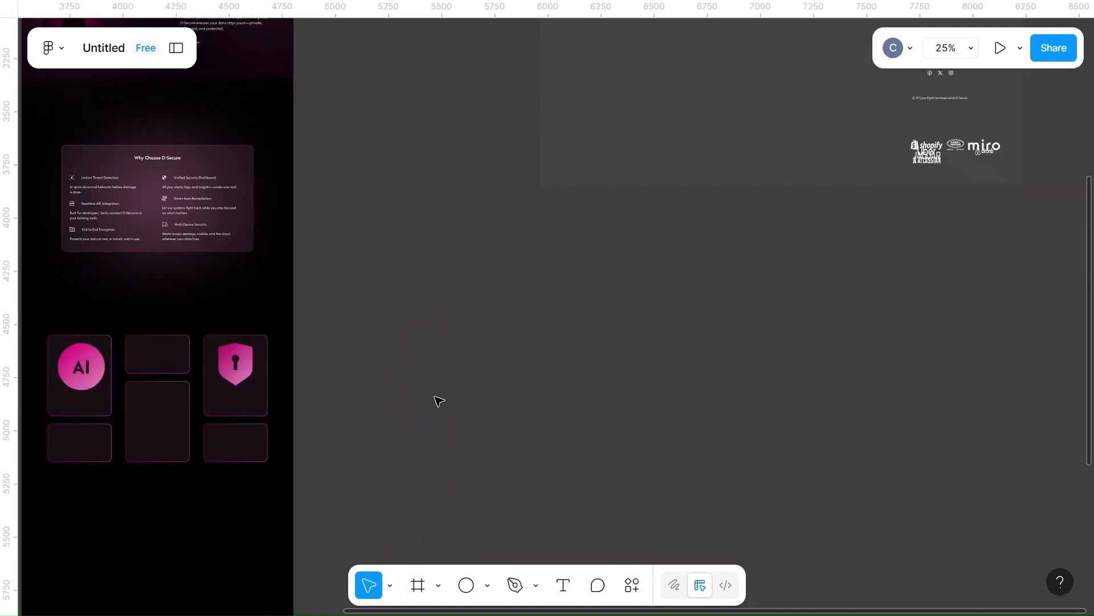
# - Move the AI circle icon out of its card onto the empty canvas at X 5244, Y 4533
pyautogui.click(221, 370)
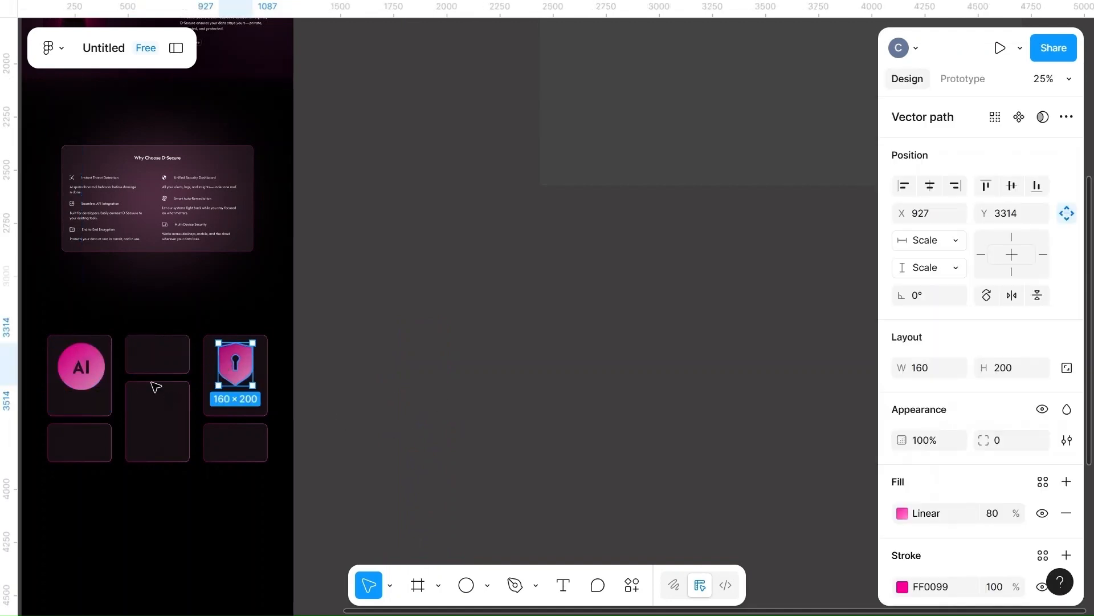
pyautogui.click(91, 365)
pyautogui.moveTo(91, 365); pyautogui.dragTo(436, 350)
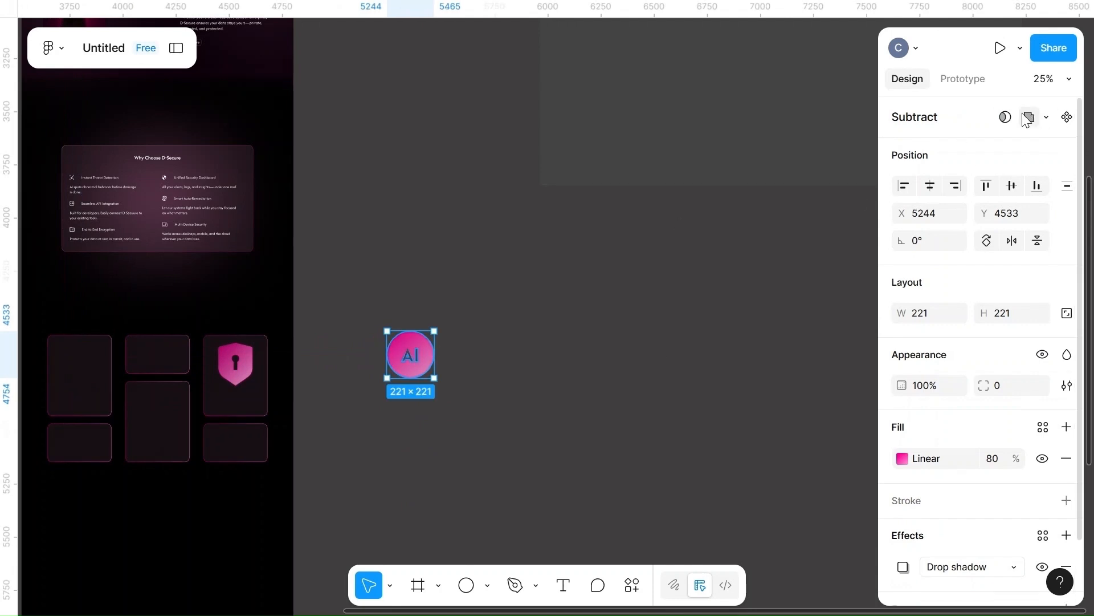
# - Try turning the AI circle icon into an alpha mask and remove the mask again, keeping the icon selected
pyautogui.click(1046, 117)
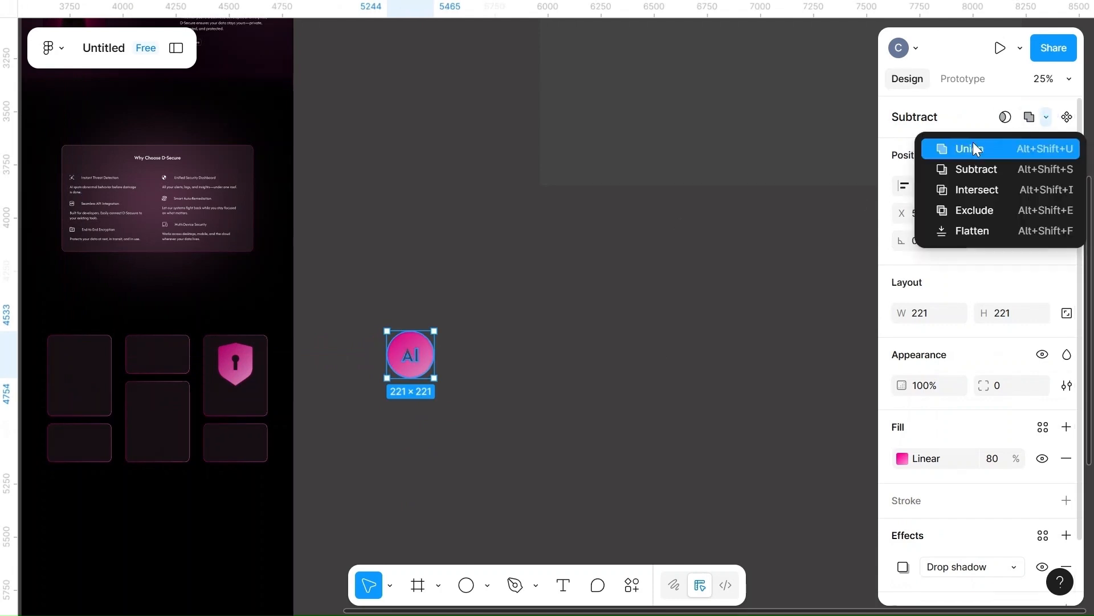
pyautogui.click(1006, 117)
pyautogui.click(1007, 117)
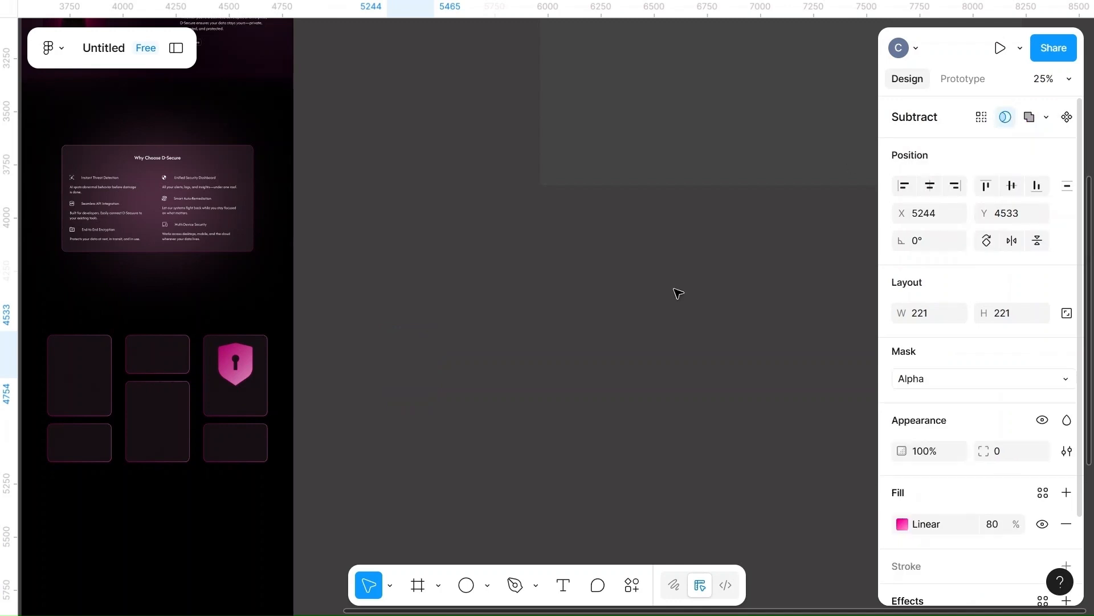
pyautogui.click(1005, 118)
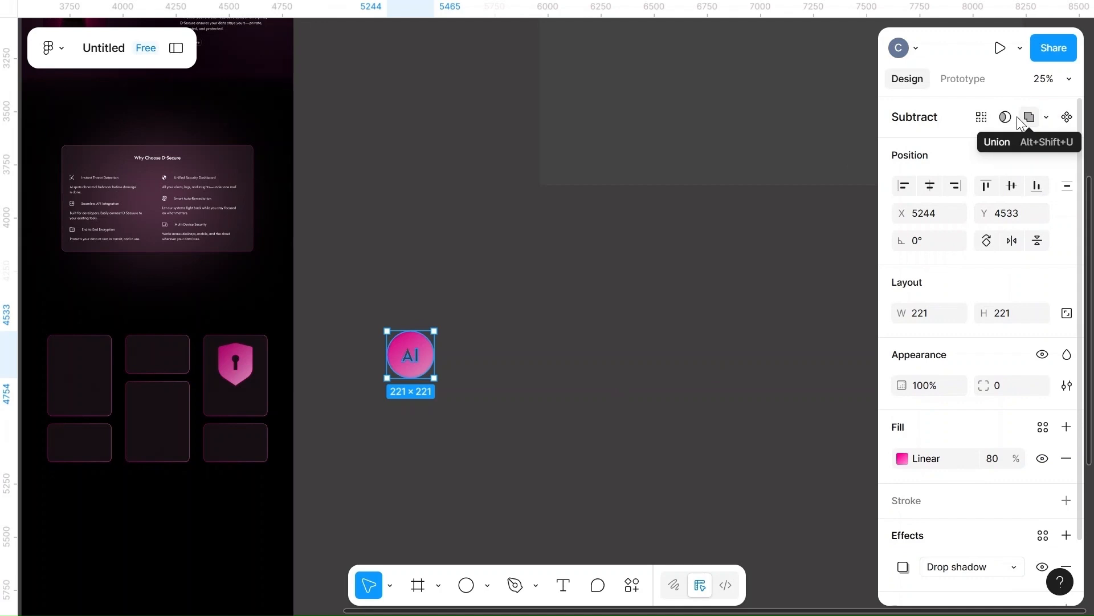
pyautogui.click(518, 364)
pyautogui.click(406, 356)
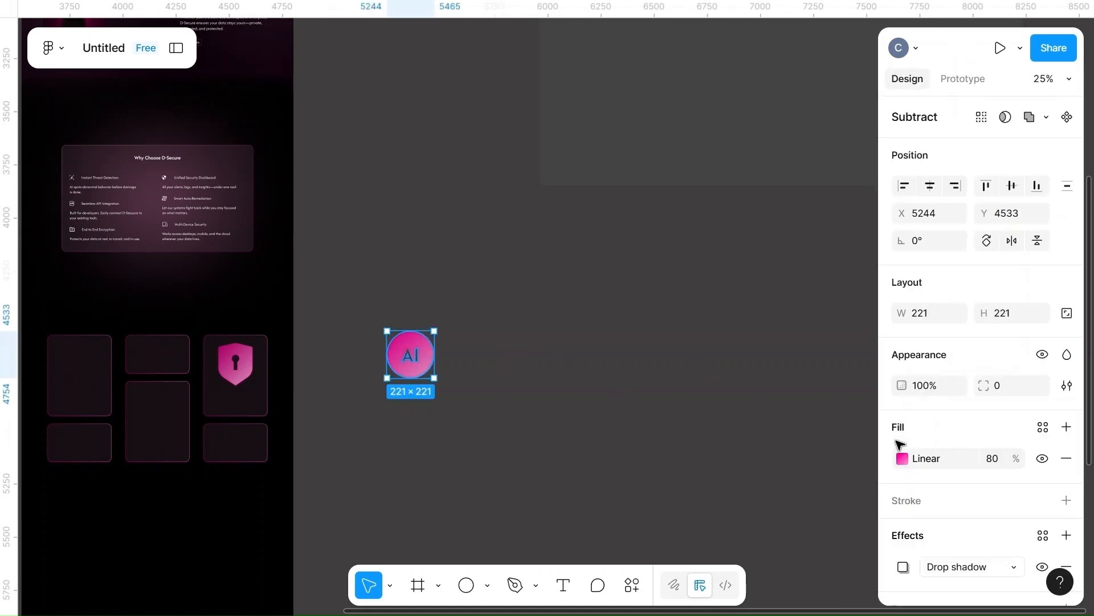
# - Change the AI circle icon's boolean operation to Exclude
pyautogui.scroll(-2, 955, 409)
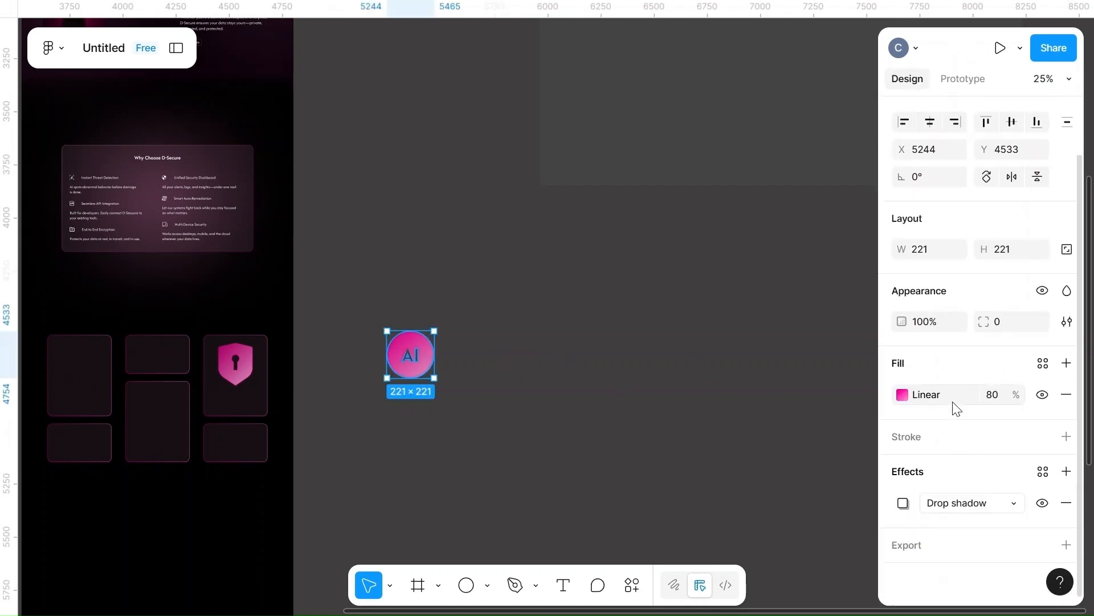
pyautogui.scroll(5, 420, 359)
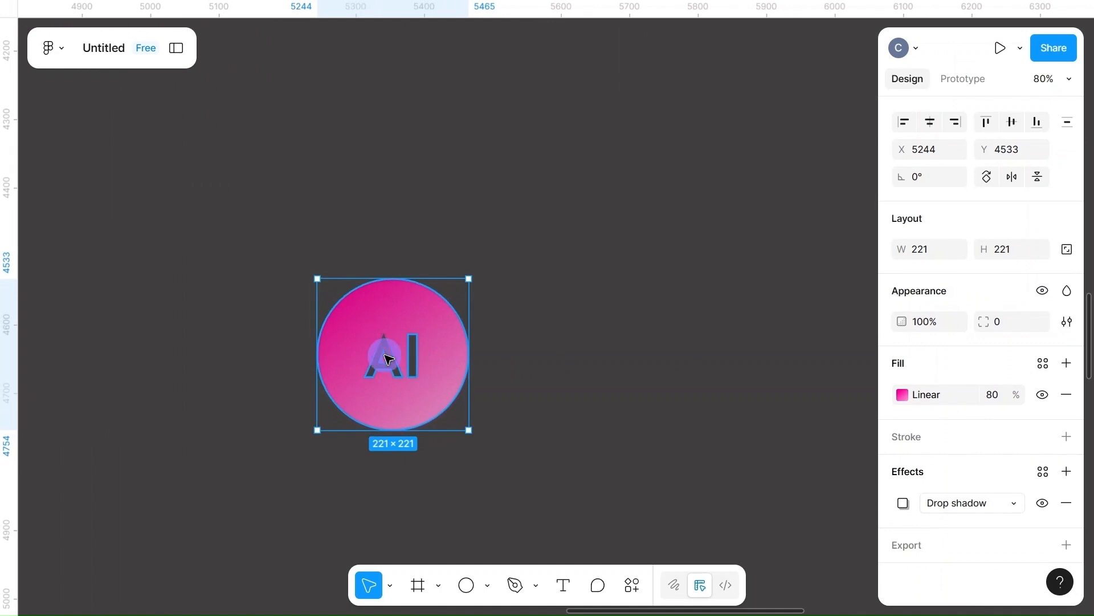
pyautogui.scroll(2, 963, 227)
pyautogui.click(1047, 117)
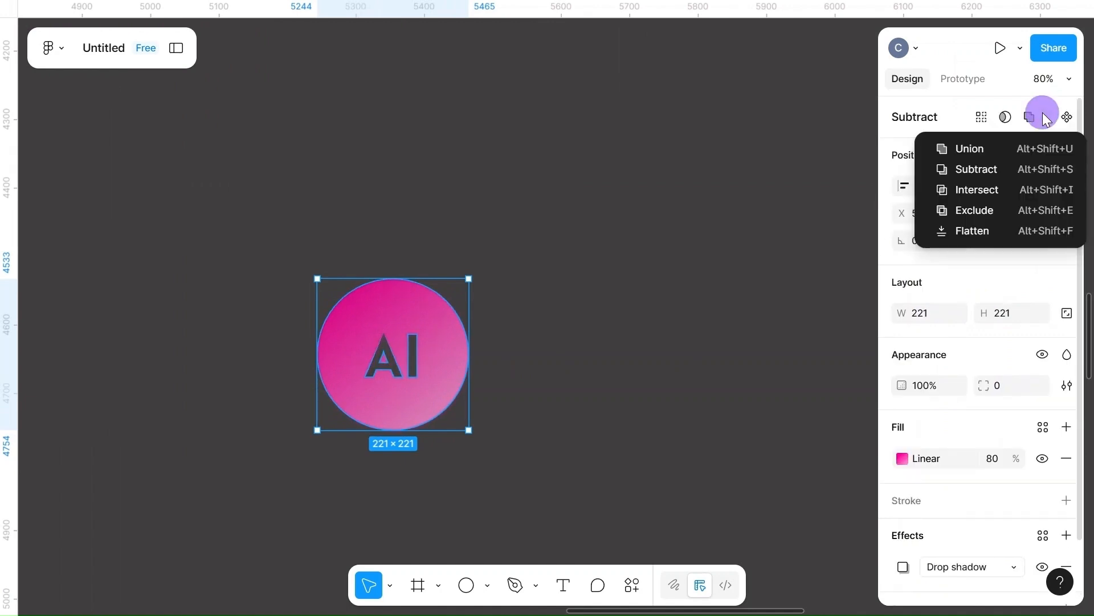
pyautogui.click(963, 206)
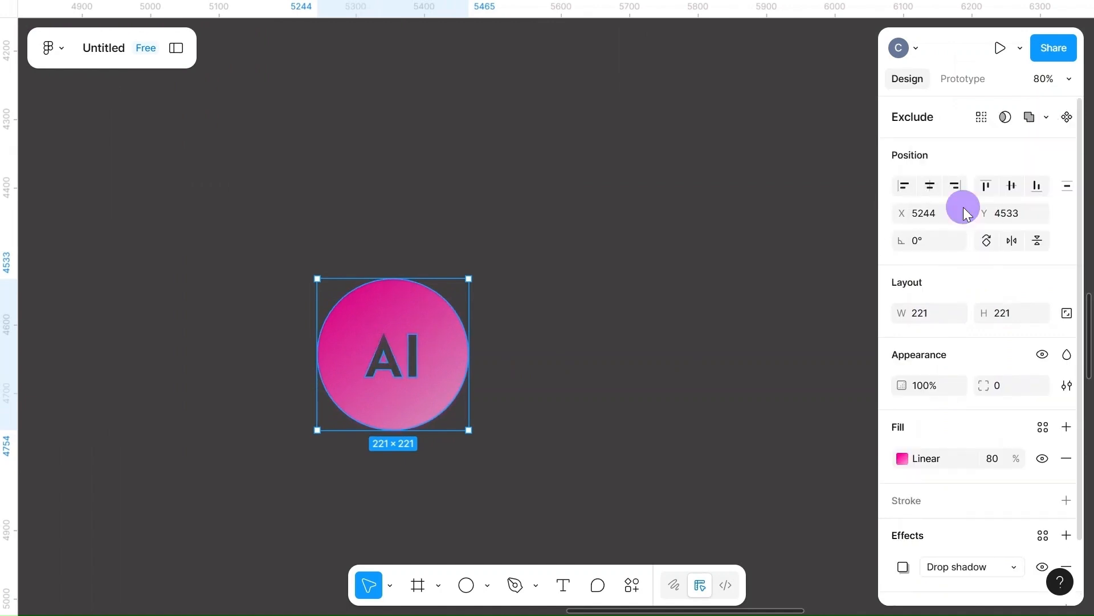
# - Move the AI icon group to X 5374, Y 4518 and stretch it to about 246 × 217
pyautogui.click(501, 313)
pyautogui.click(337, 322)
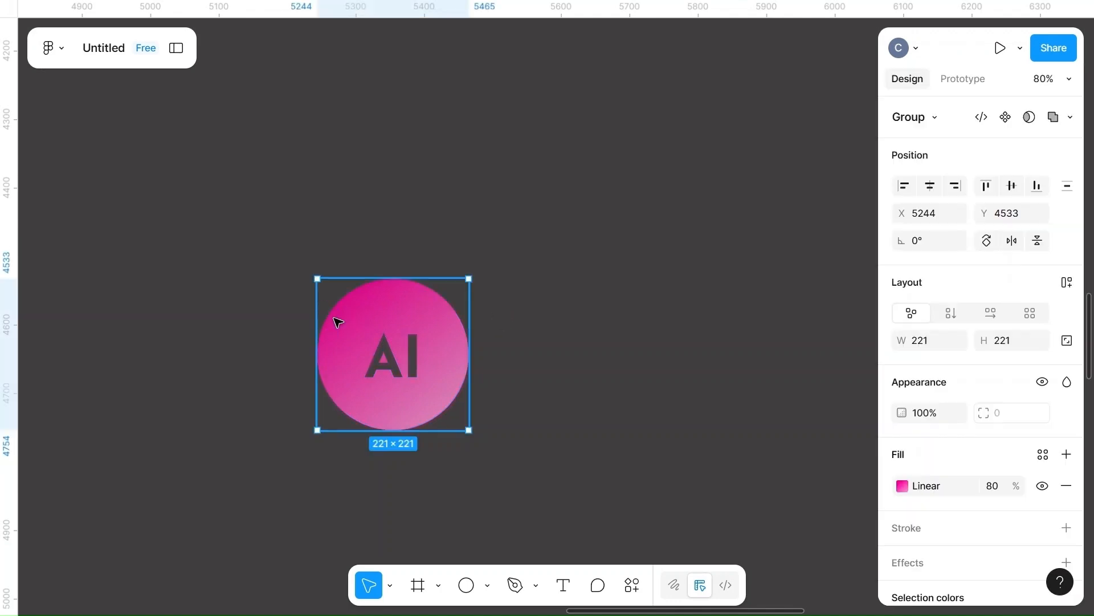
pyautogui.moveTo(338, 322); pyautogui.dragTo(428, 310)
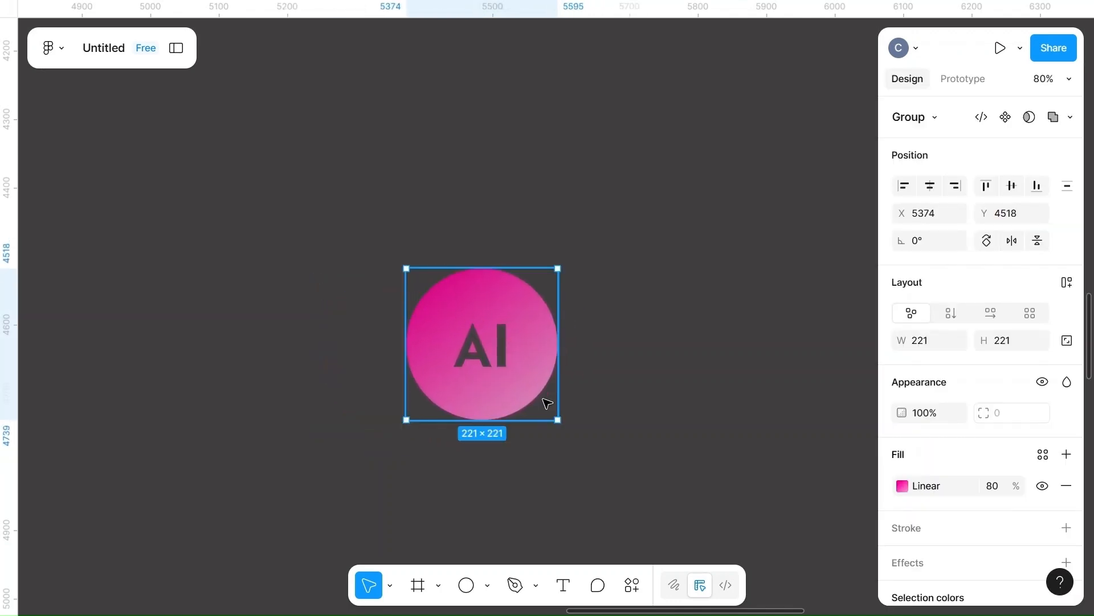
pyautogui.moveTo(558, 420)
pyautogui.mouseDown()
pyautogui.moveTo(537, 405)
pyautogui.moveTo(574, 418)
pyautogui.mouseUp()
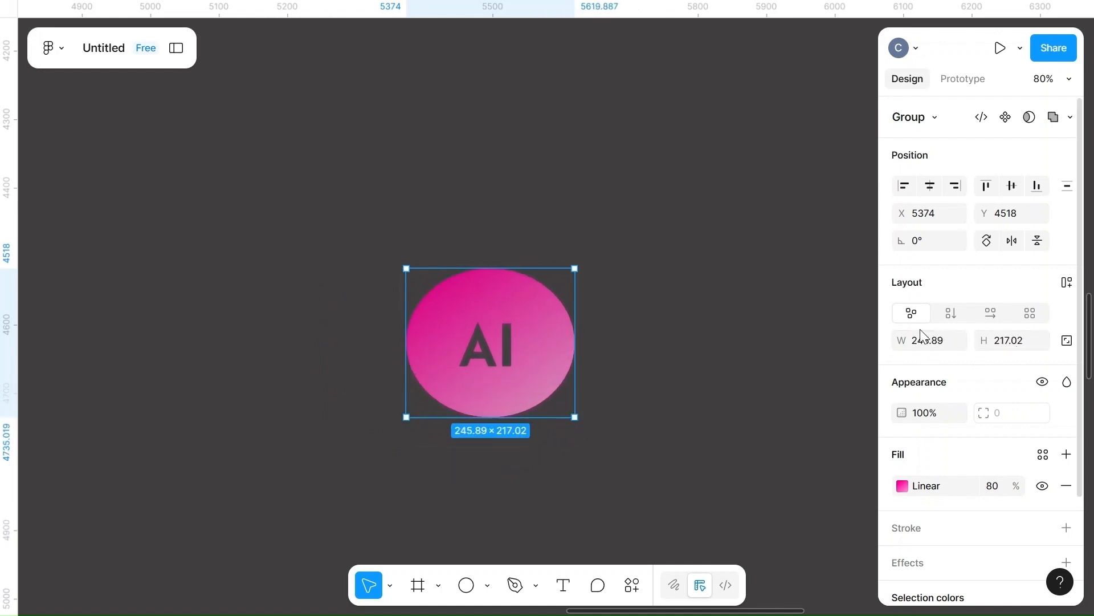
# - Apply Subtract to the stretched AI icon group, switch the operation to Exclude and inspect the letter cutouts up close
pyautogui.click(1070, 117)
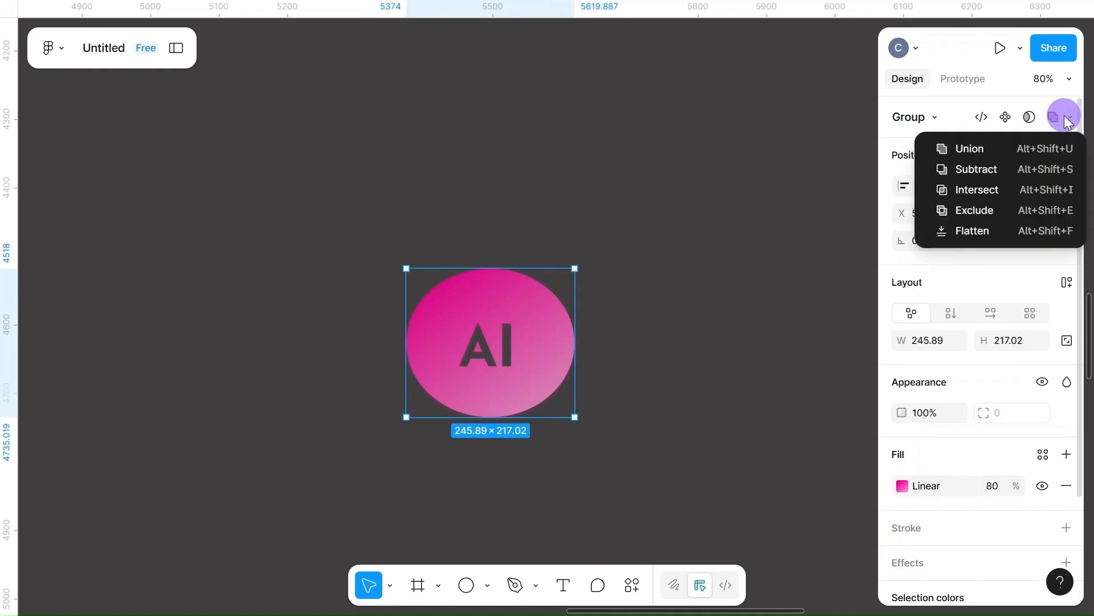
pyautogui.click(957, 165)
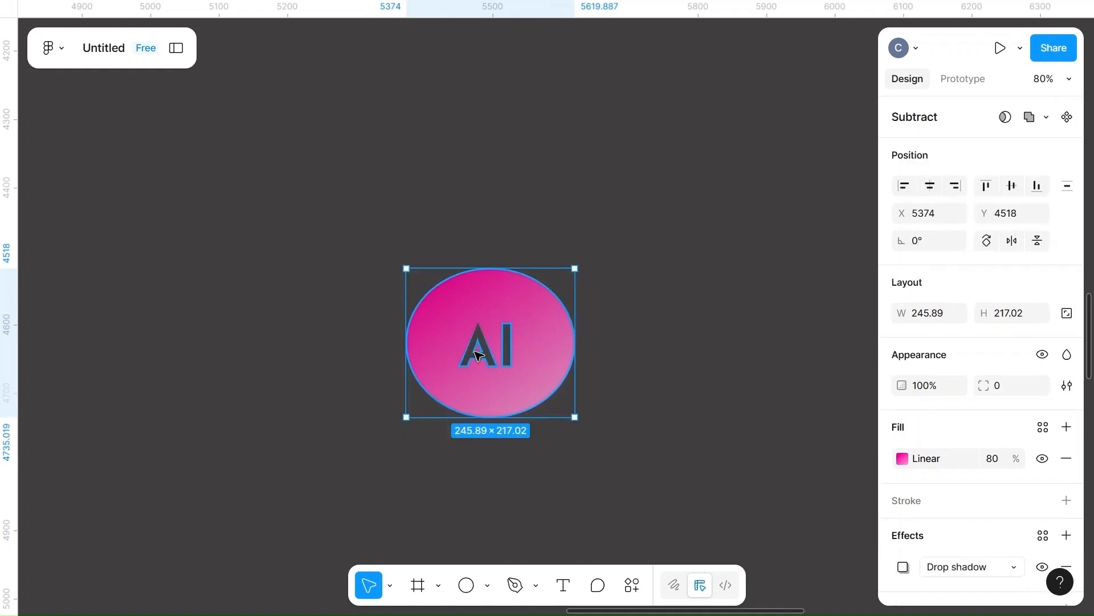
pyautogui.hotkey('alt', 'shift', 'x')
pyautogui.scroll(-5, 479, 354)
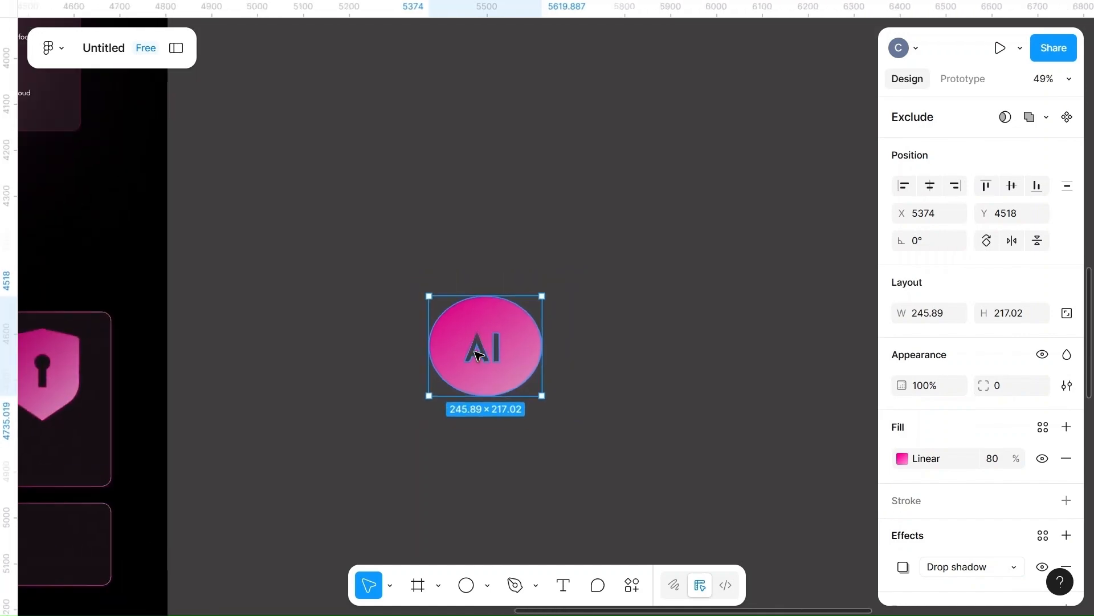
pyautogui.scroll(5, 479, 355)
pyautogui.scroll(10, 478, 354)
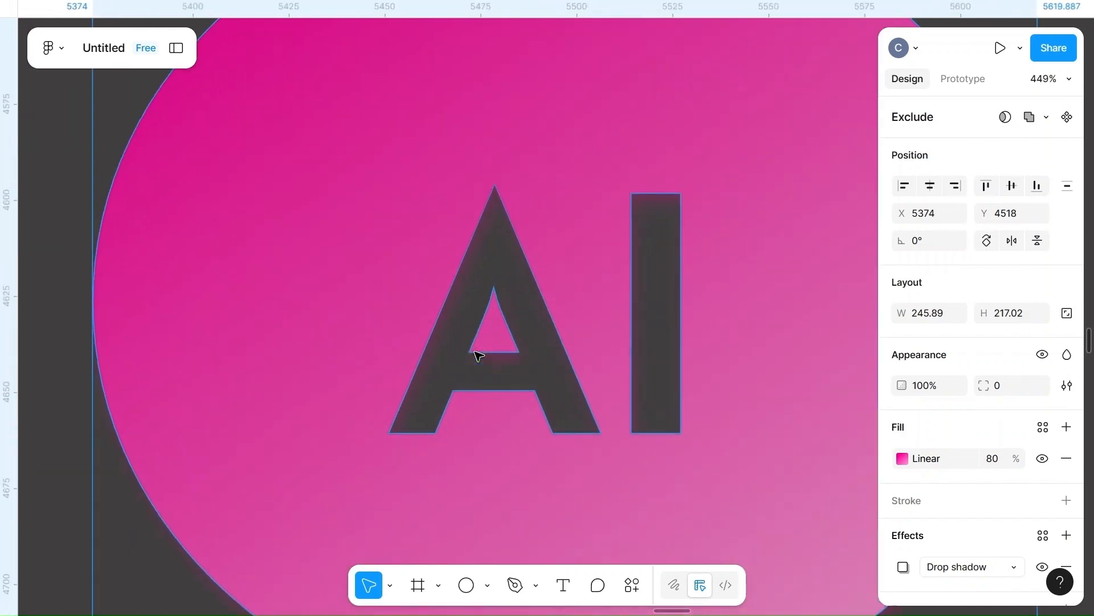
pyautogui.scroll(4, 479, 355)
pyautogui.scroll(-14, 479, 355)
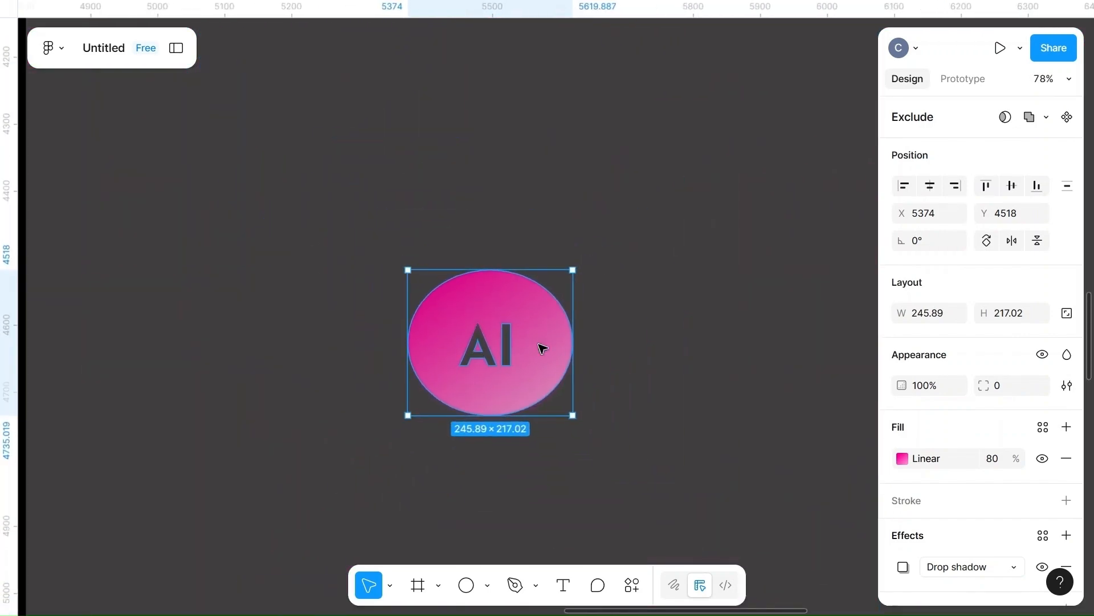
# - Lock the AI icon's aspect ratio and set its width to 210
pyautogui.click(482, 165)
pyautogui.click(436, 366)
pyautogui.click(1067, 316)
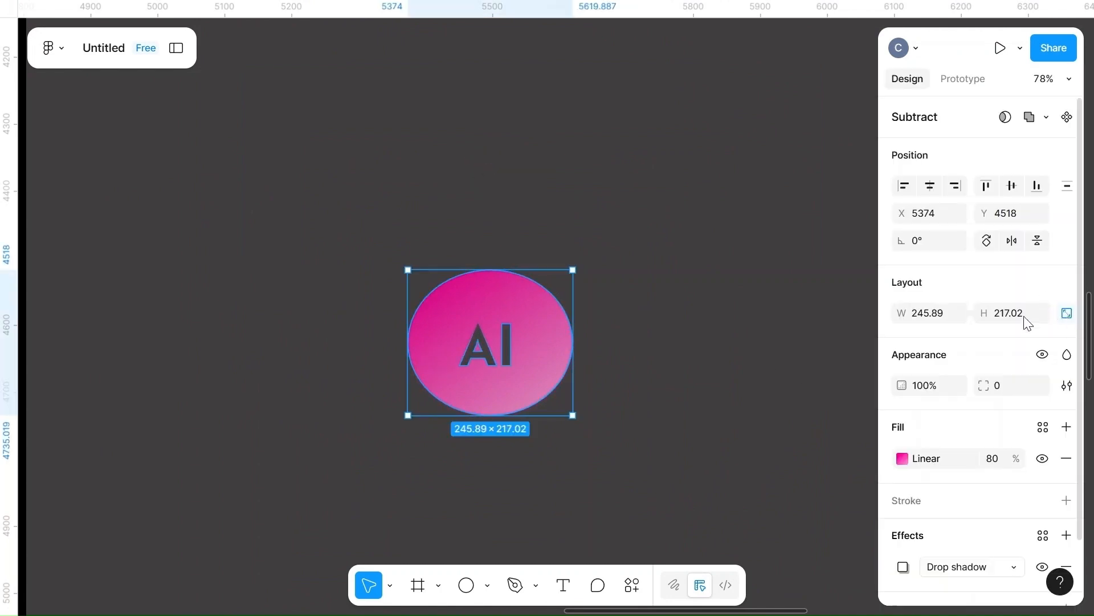
pyautogui.click(913, 319)
pyautogui.write('210')
pyautogui.click(1014, 317)
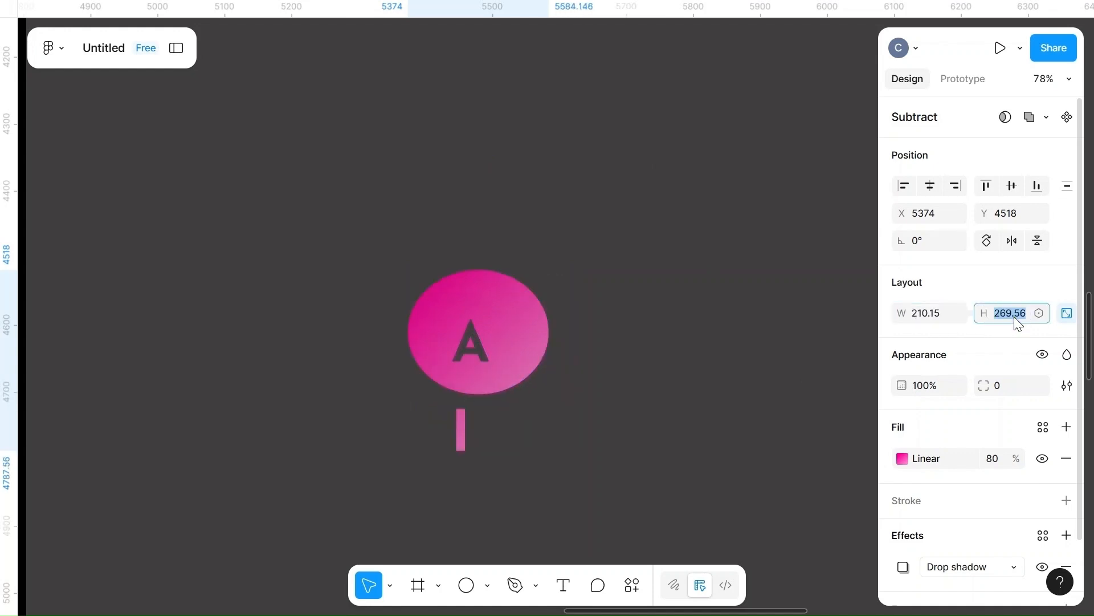
# - Delete the distorted AI icon from the empty canvas
pyautogui.moveTo(465, 430); pyautogui.dragTo(556, 442)
pyautogui.press('Delete')
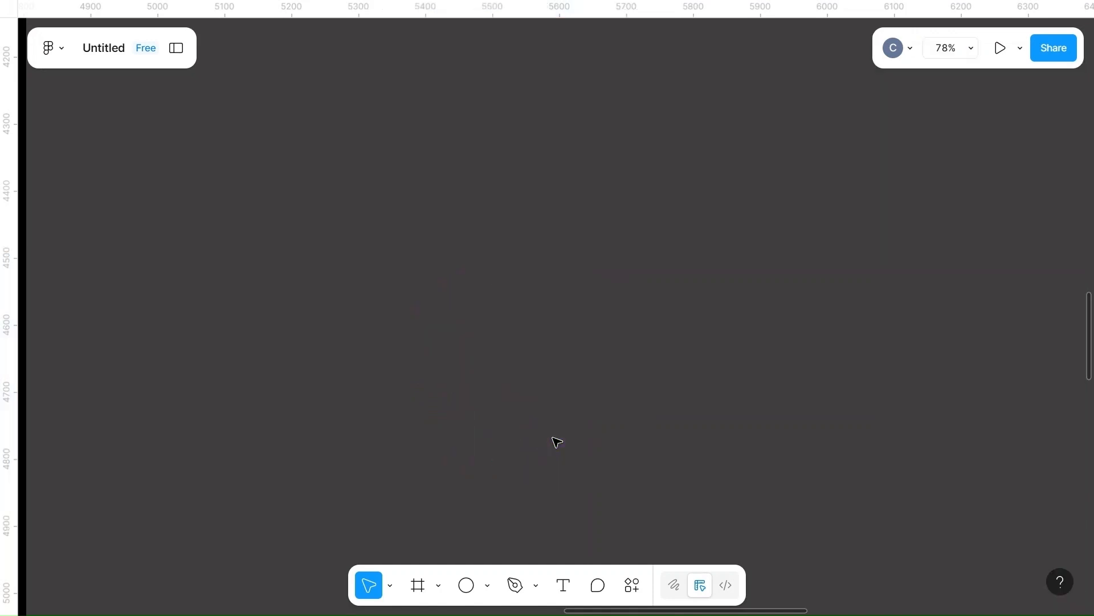
# - Draw a 200 × 200 circle on the empty canvas and move it slightly closer to the page frame
pyautogui.press('o')
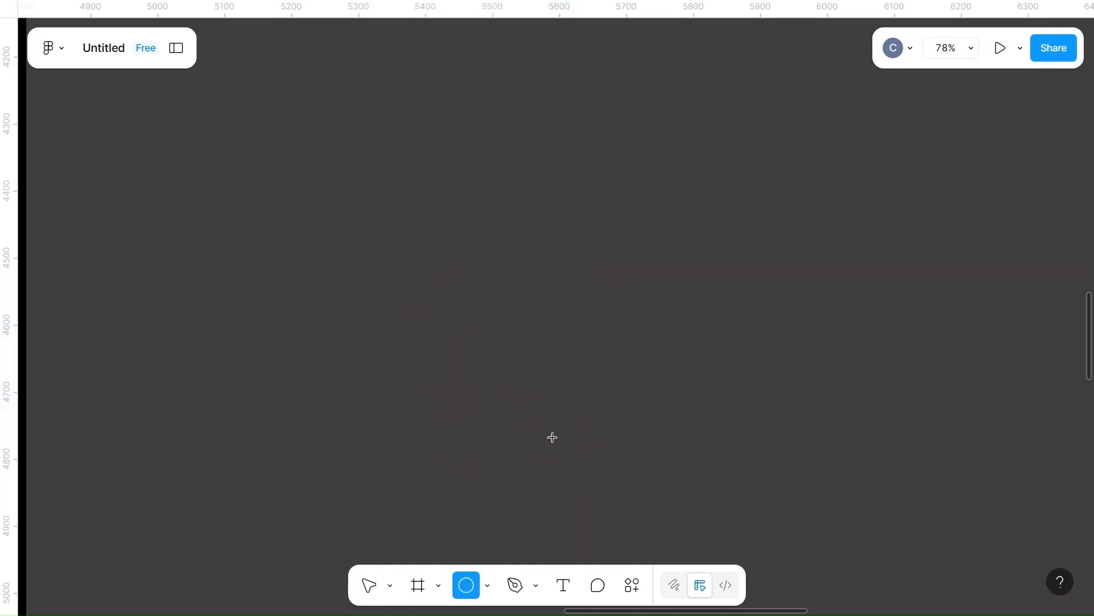
pyautogui.moveTo(352, 321); pyautogui.dragTo(448, 424)
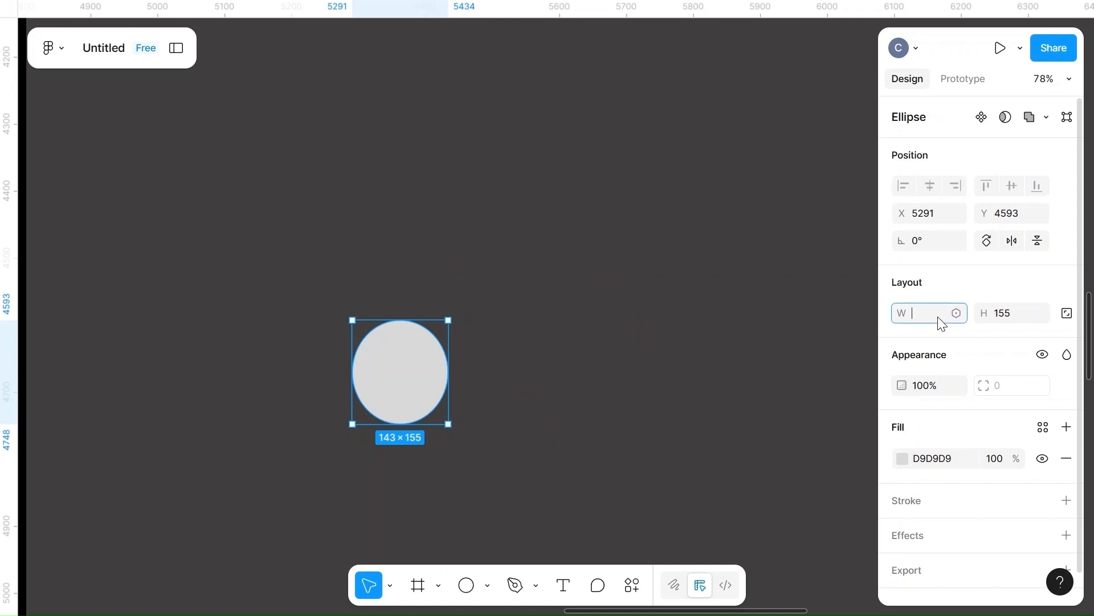
pyautogui.press('Tab')
pyautogui.write('200')
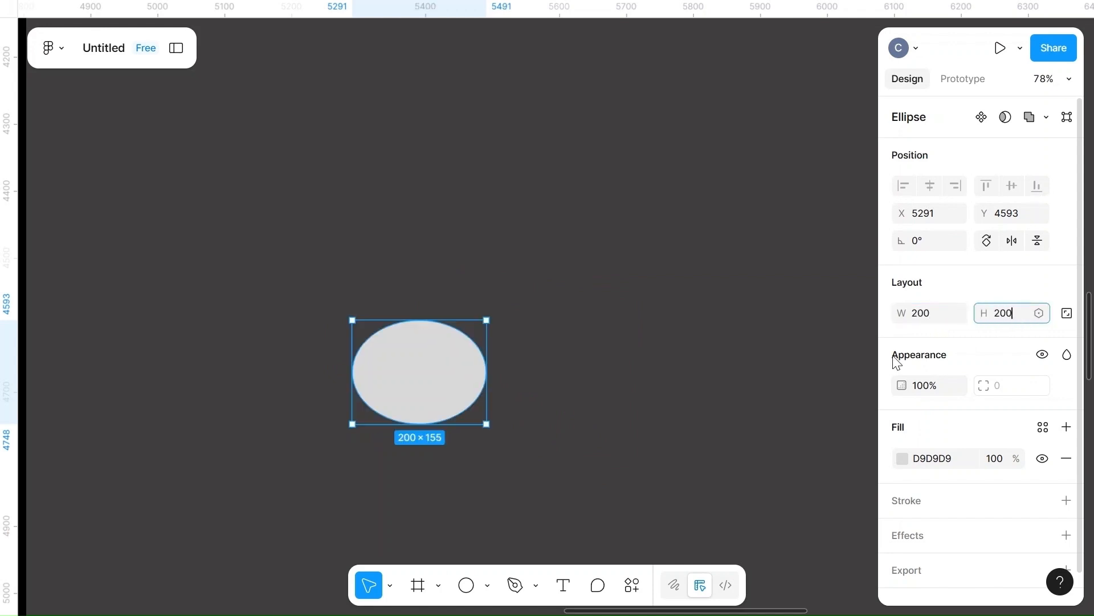
pyautogui.click(623, 377)
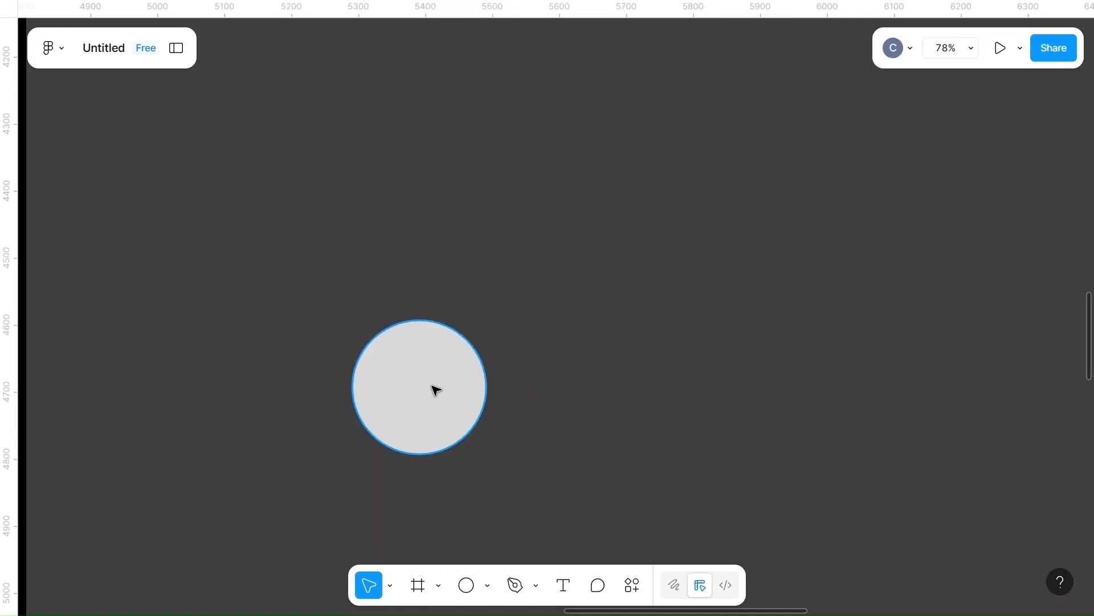
pyautogui.click(435, 386)
pyautogui.scroll(-3, 435, 387)
pyautogui.scroll(-1, 435, 388)
pyautogui.moveTo(435, 386); pyautogui.dragTo(416, 385)
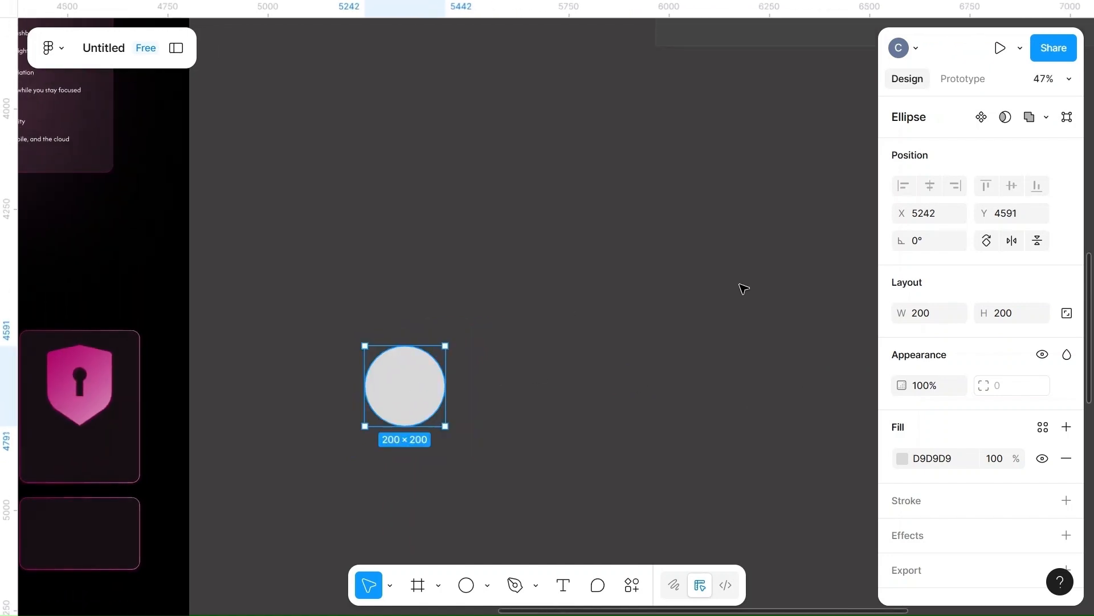
# - Give the circle a linear gradient fill from FF0099 to FF8FD2
pyautogui.click(902, 459)
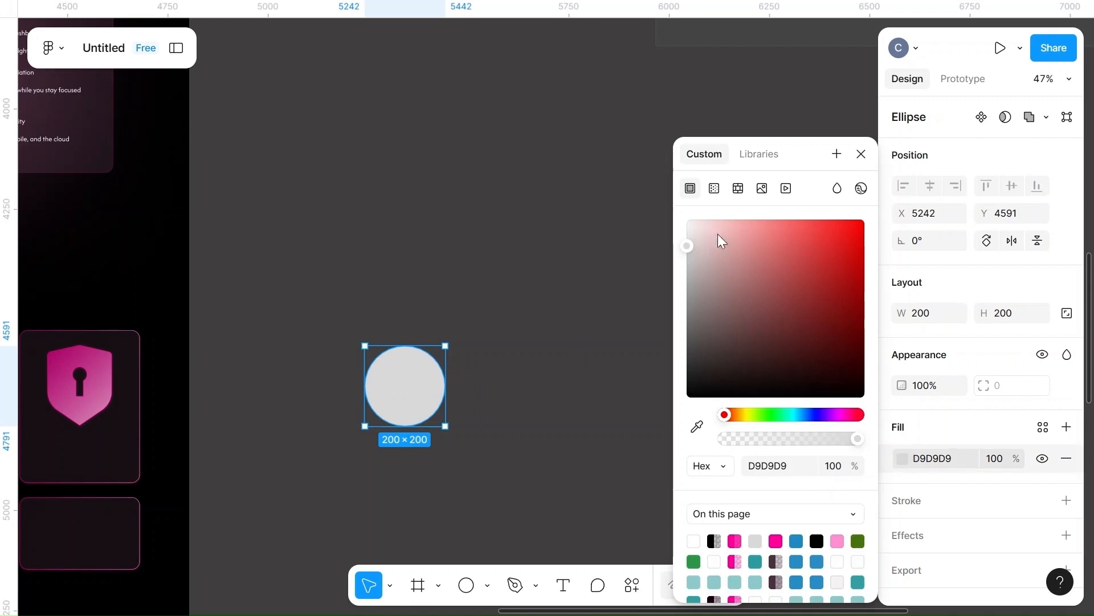
pyautogui.click(713, 190)
pyautogui.click(742, 338)
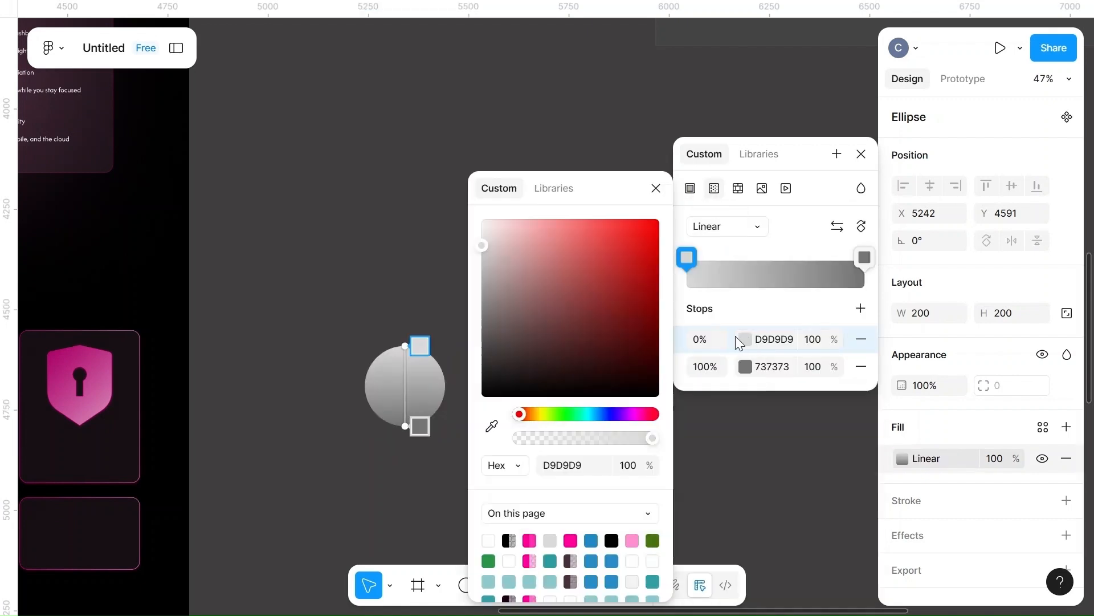
pyautogui.click(570, 541)
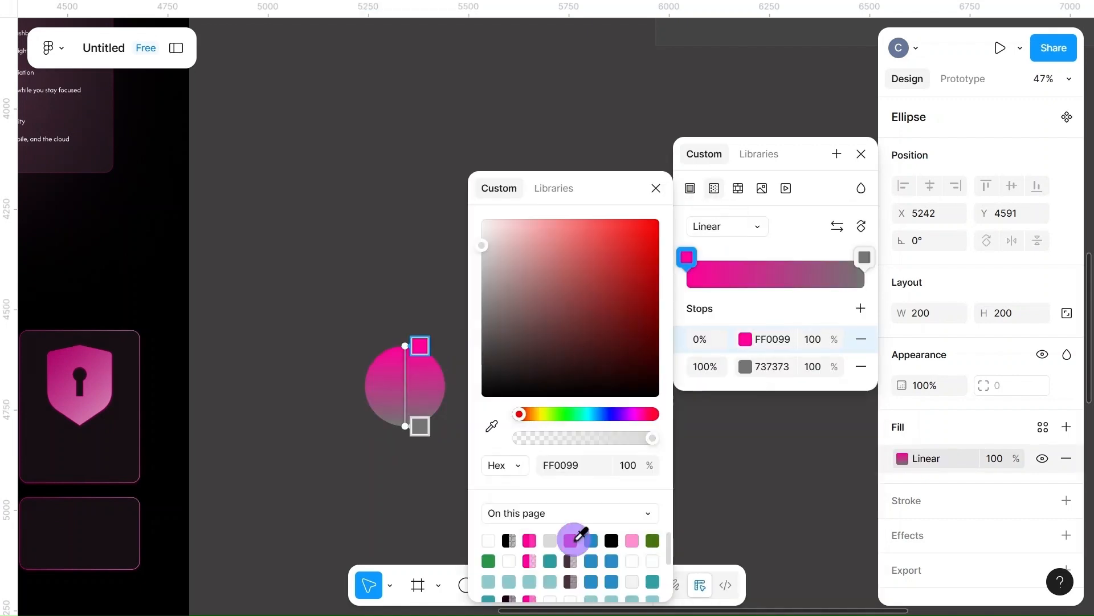
pyautogui.click(746, 366)
pyautogui.click(632, 540)
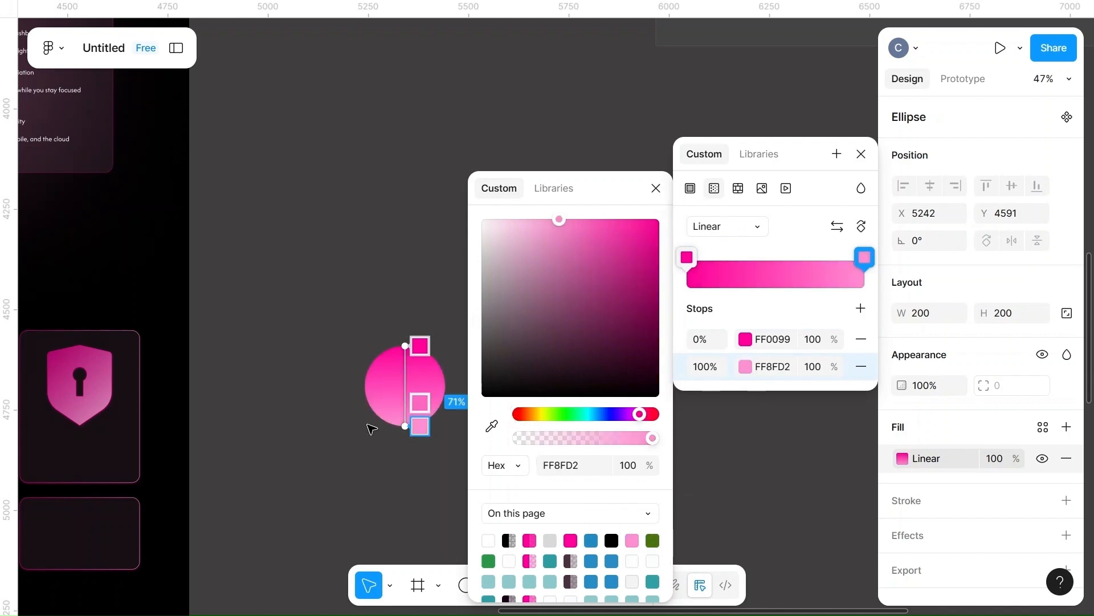
# - Angle the circle's gradient diagonally from upper left to lower right and shift the light pink stop to 84%
pyautogui.click(399, 346)
pyautogui.moveTo(399, 346); pyautogui.dragTo(374, 357)
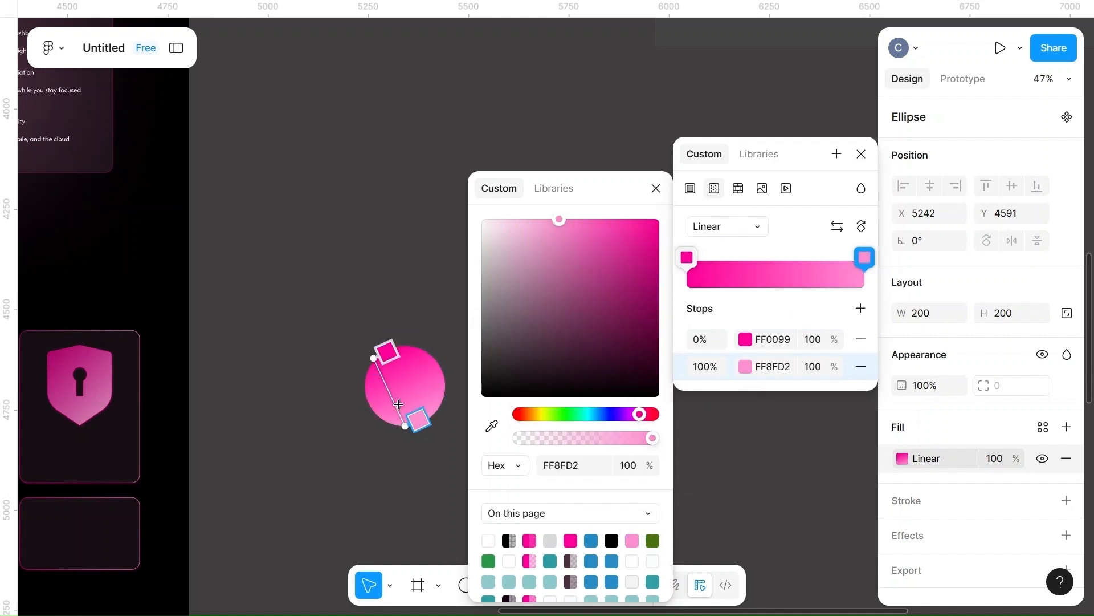
pyautogui.moveTo(406, 426); pyautogui.dragTo(431, 400)
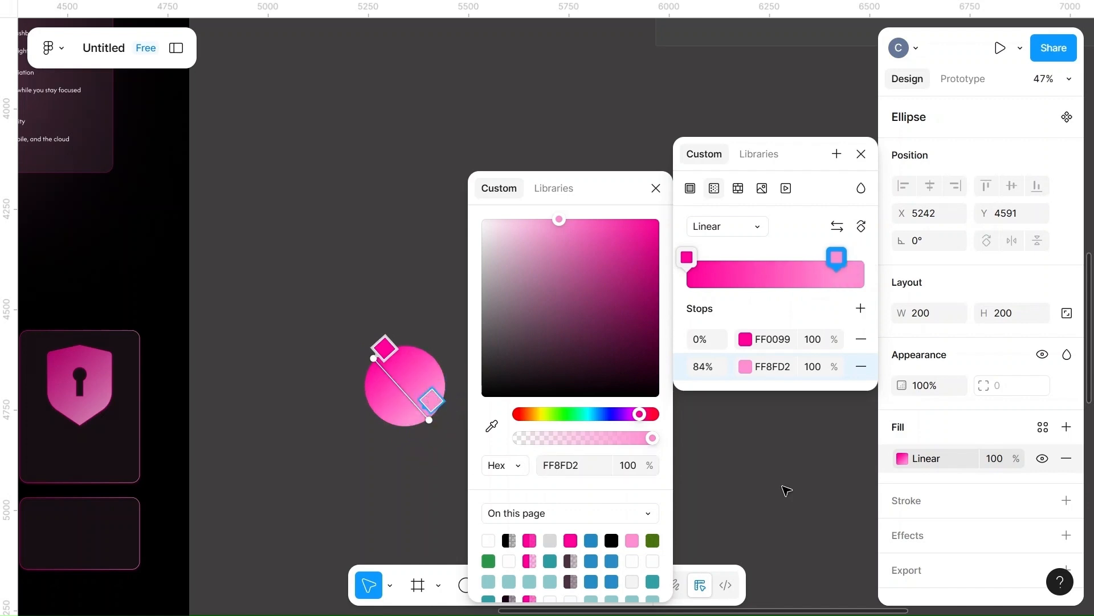
# - Add a drop shadow to the circle with an X offset of 1 and a Y offset of 2
pyautogui.click(906, 533)
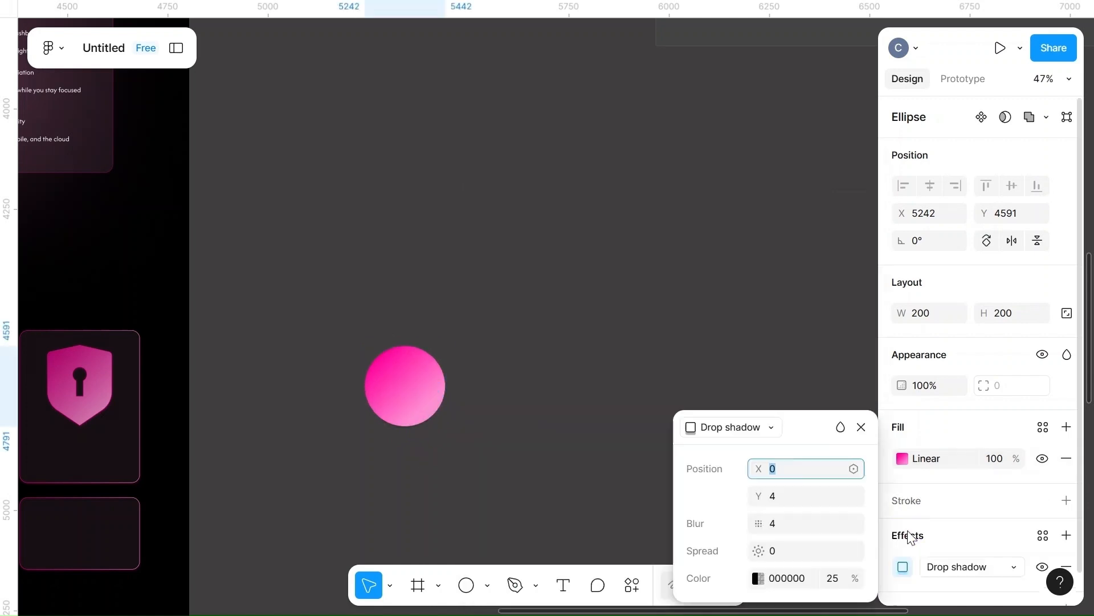
pyautogui.click(782, 474)
pyautogui.write('1')
pyautogui.press('Tab')
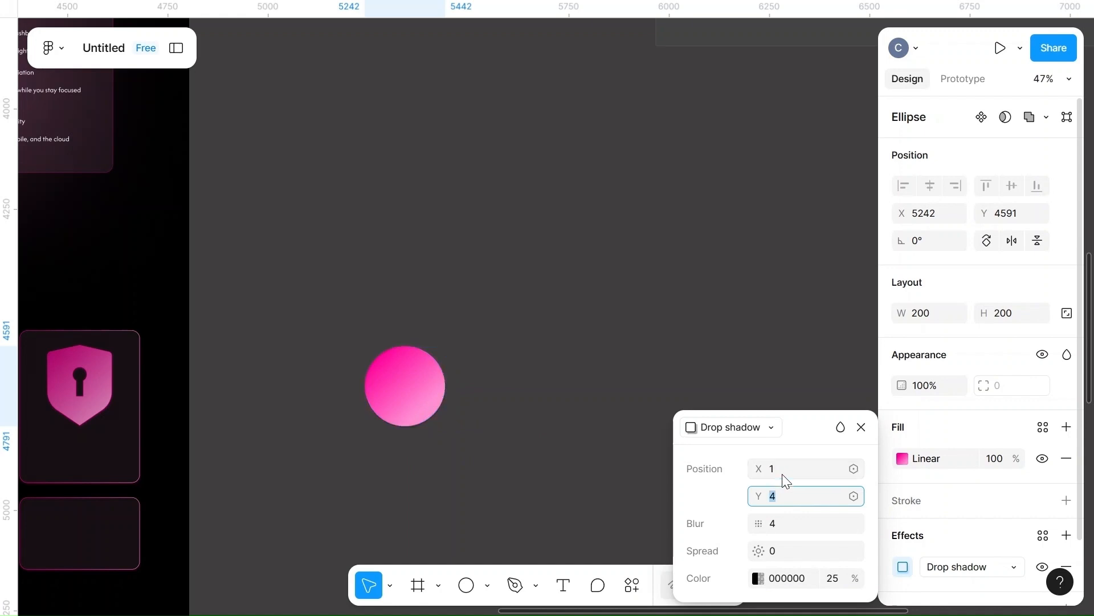
pyautogui.write('2')
pyautogui.press('Tab')
pyautogui.press('Tab')
pyautogui.press('Tab')
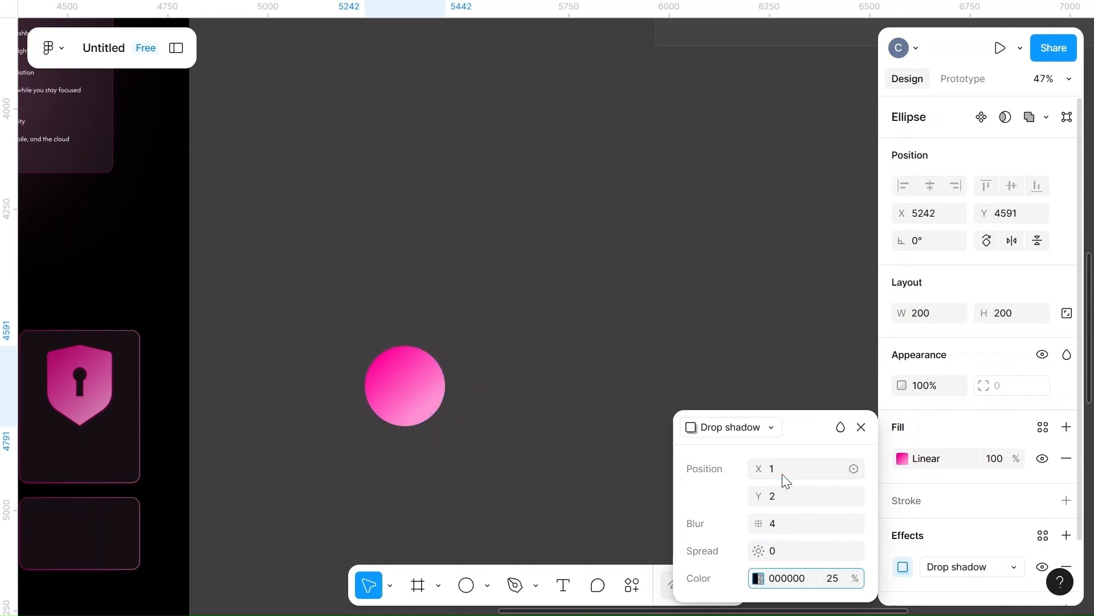
# - Set the circle's drop shadow colour to FF0099 at 25% opacity
pyautogui.click(759, 578)
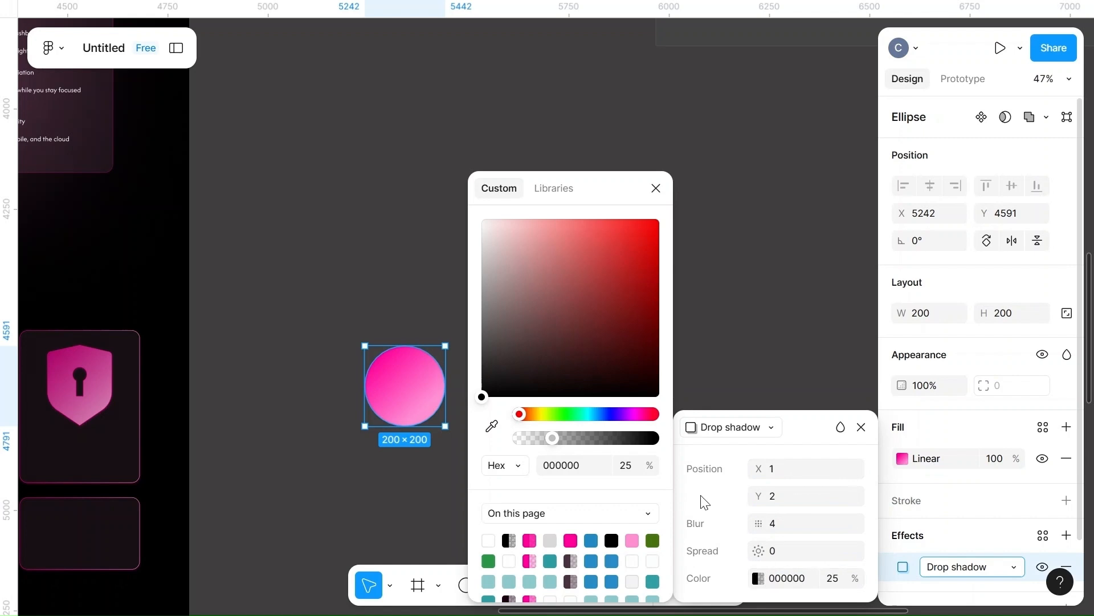
pyautogui.click(570, 540)
pyautogui.click(834, 578)
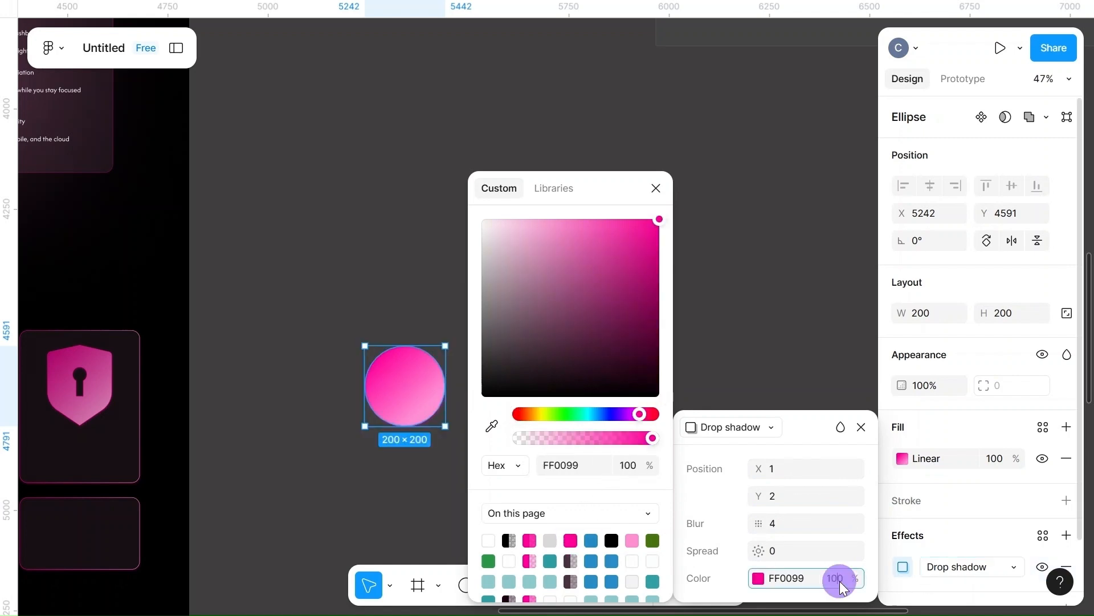
pyautogui.write('25')
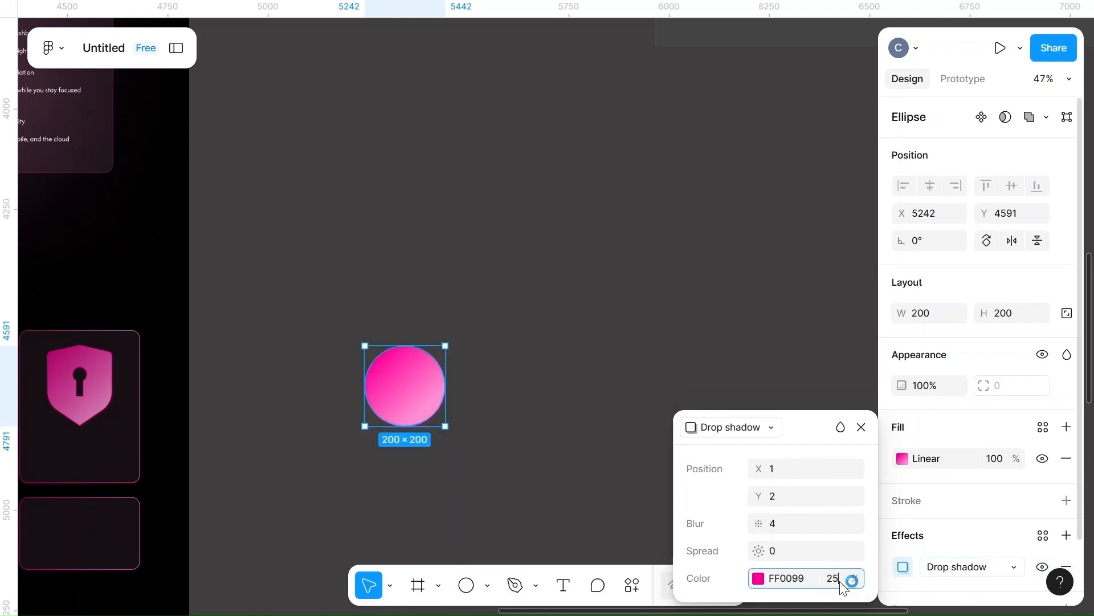
pyautogui.click(649, 302)
pyautogui.click(441, 373)
pyautogui.click(525, 378)
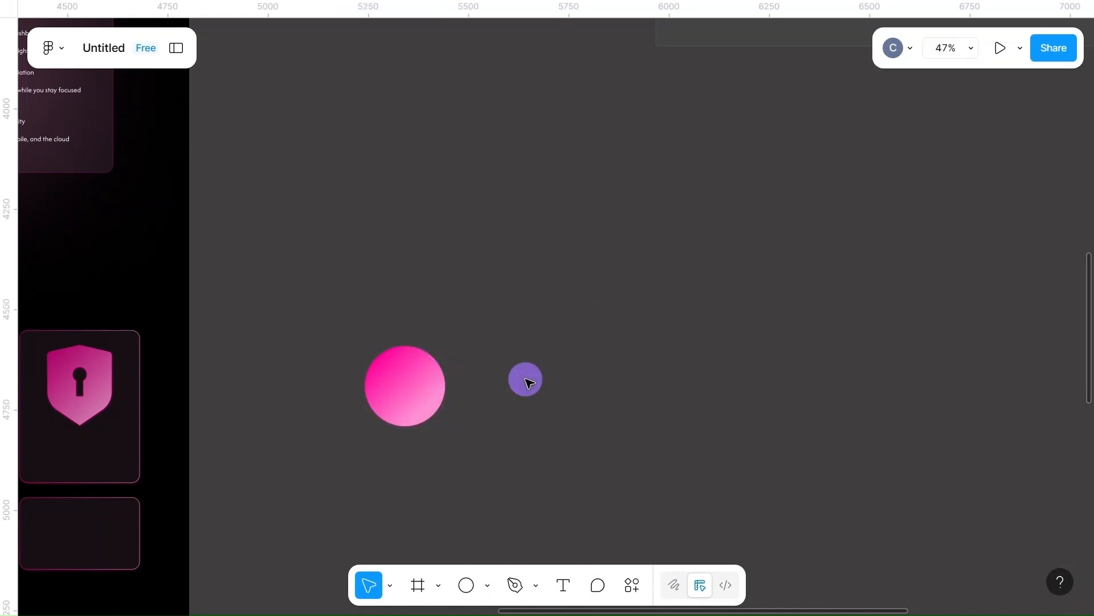
# - Add the text "AI" in Afacad Bold at size 100 beside the pink circle
pyautogui.press('t')
pyautogui.click(525, 372)
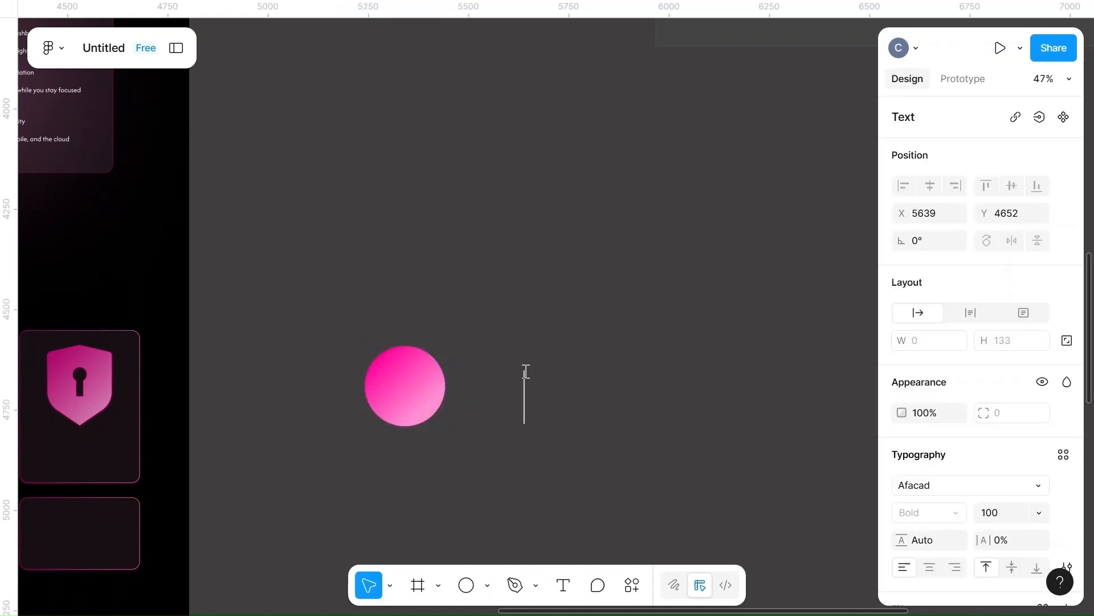
pyautogui.write('AI')
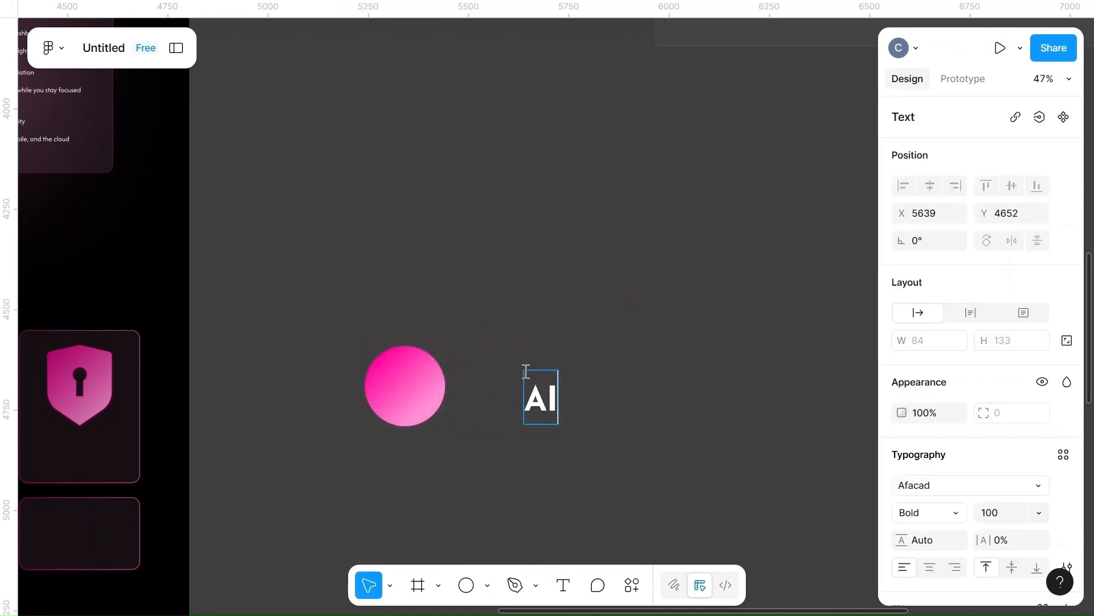
pyautogui.click(1004, 512)
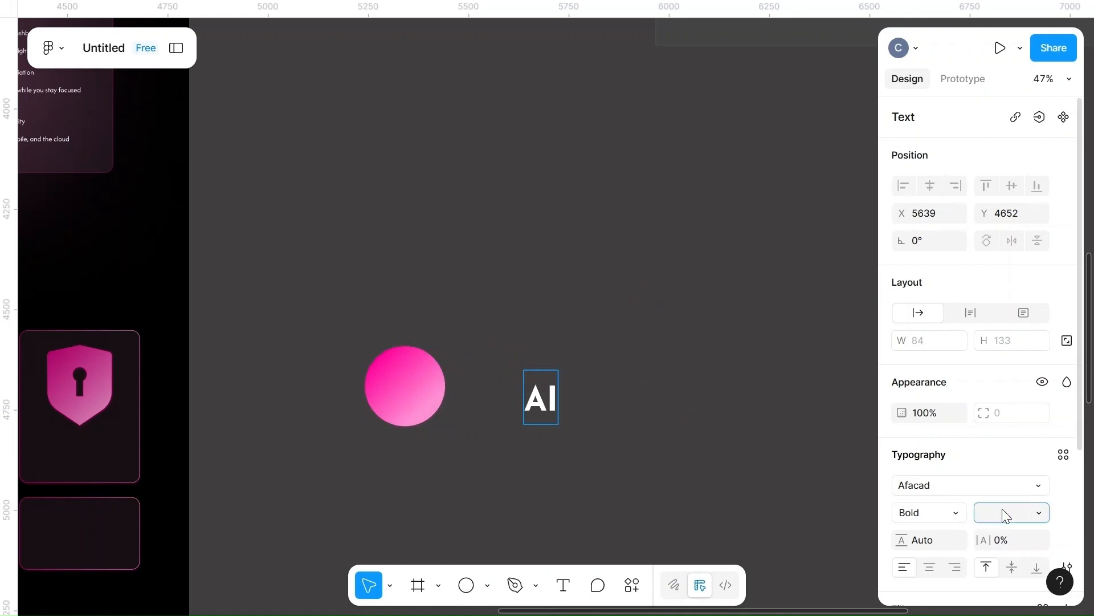
pyautogui.write('85')
pyautogui.press('Escape')
# - Place the "AI" text in the middle of the circle and align both objects on their horizontal centres
pyautogui.moveTo(544, 404); pyautogui.dragTo(407, 394)
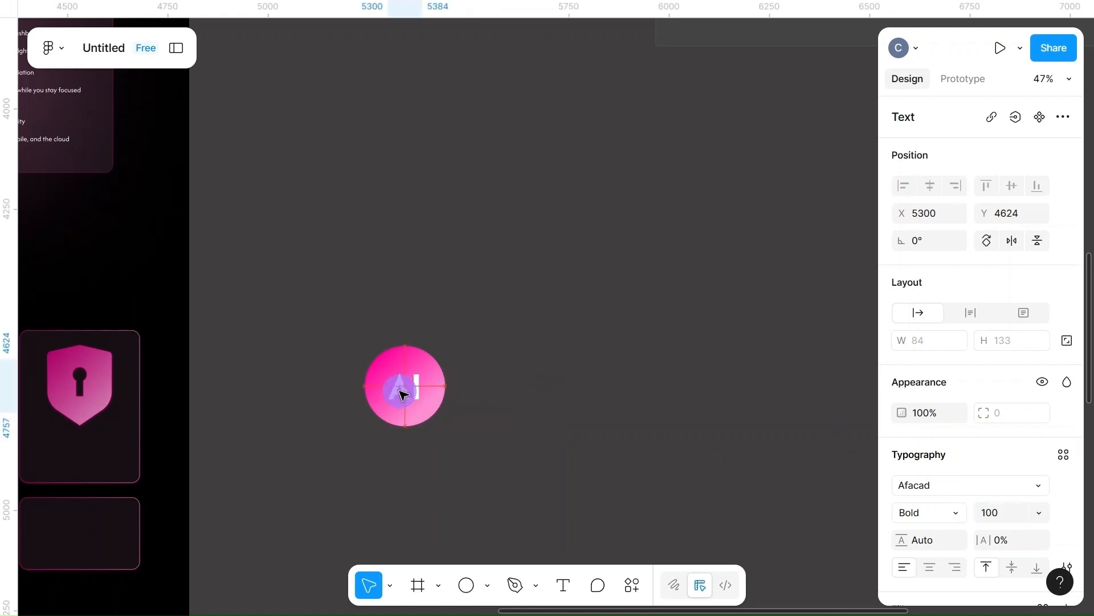
pyautogui.click(347, 284)
pyautogui.moveTo(348, 284); pyautogui.dragTo(523, 469)
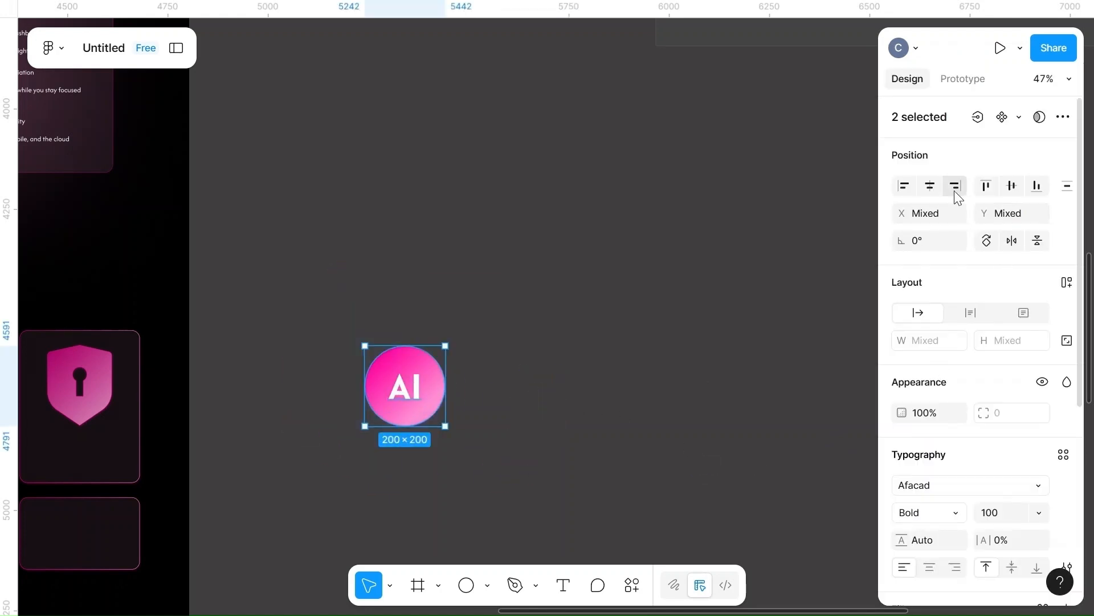
pyautogui.click(931, 186)
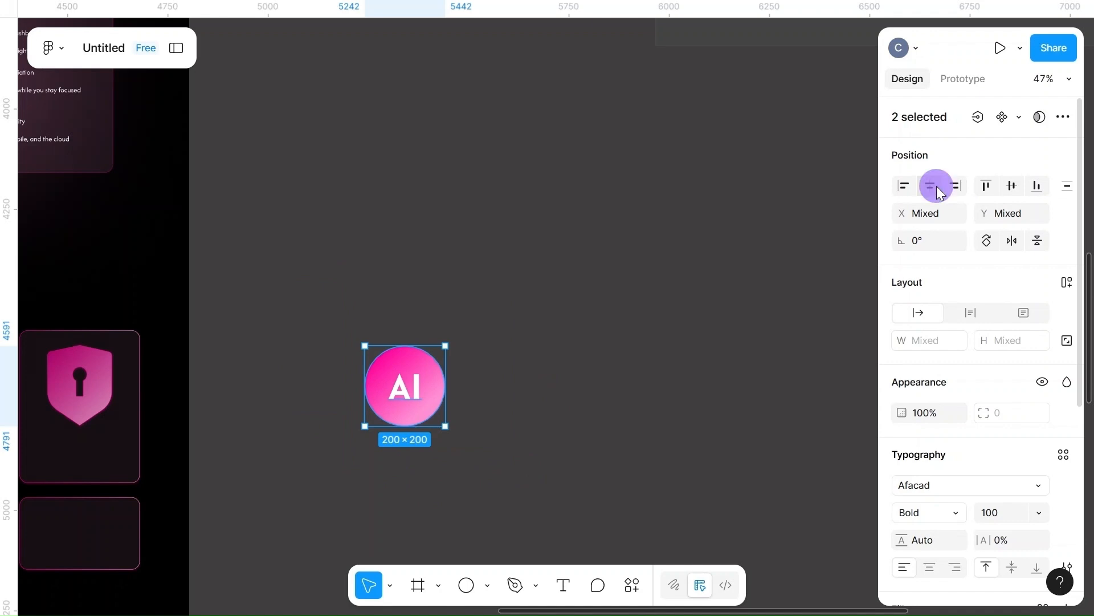
pyautogui.click(1019, 120)
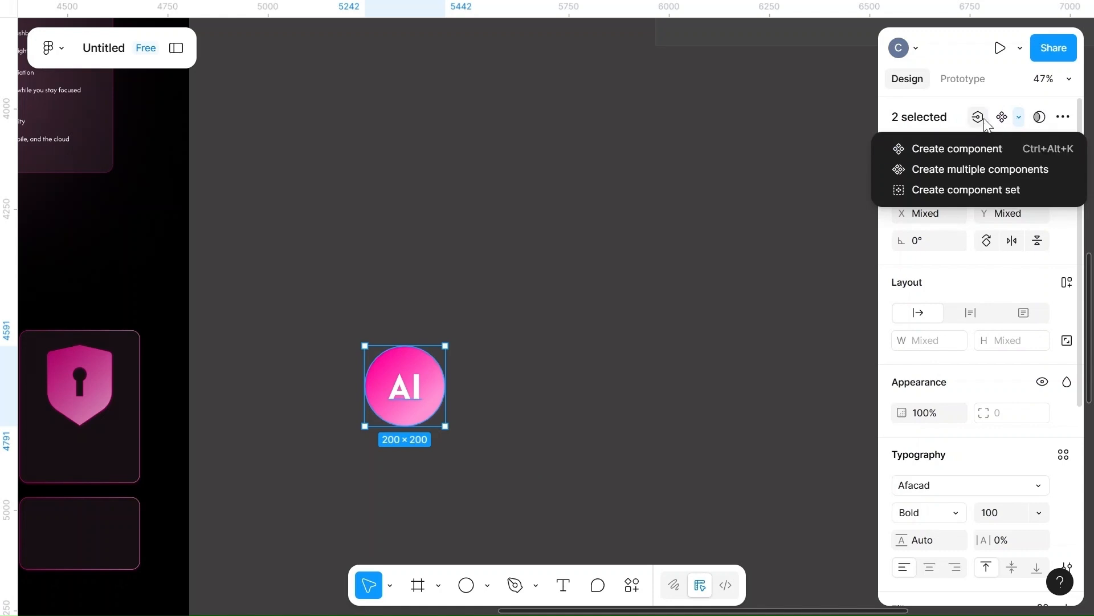
pyautogui.click(1066, 118)
pyautogui.click(1067, 121)
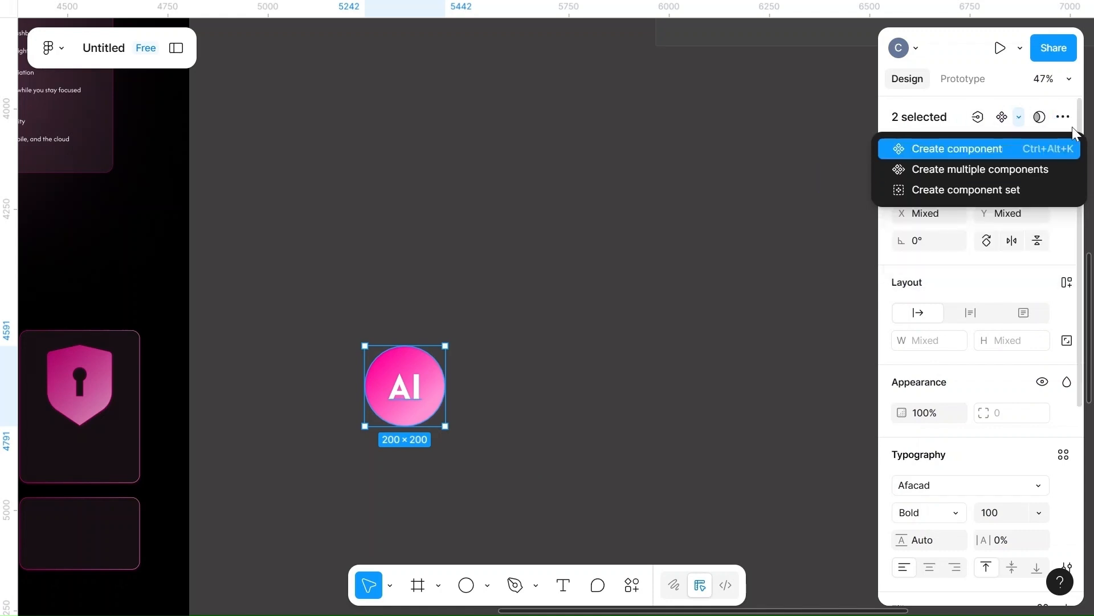
pyautogui.click(743, 135)
# - Subtract the "AI" text from the pink circle so the letters are cut out
pyautogui.click(412, 382)
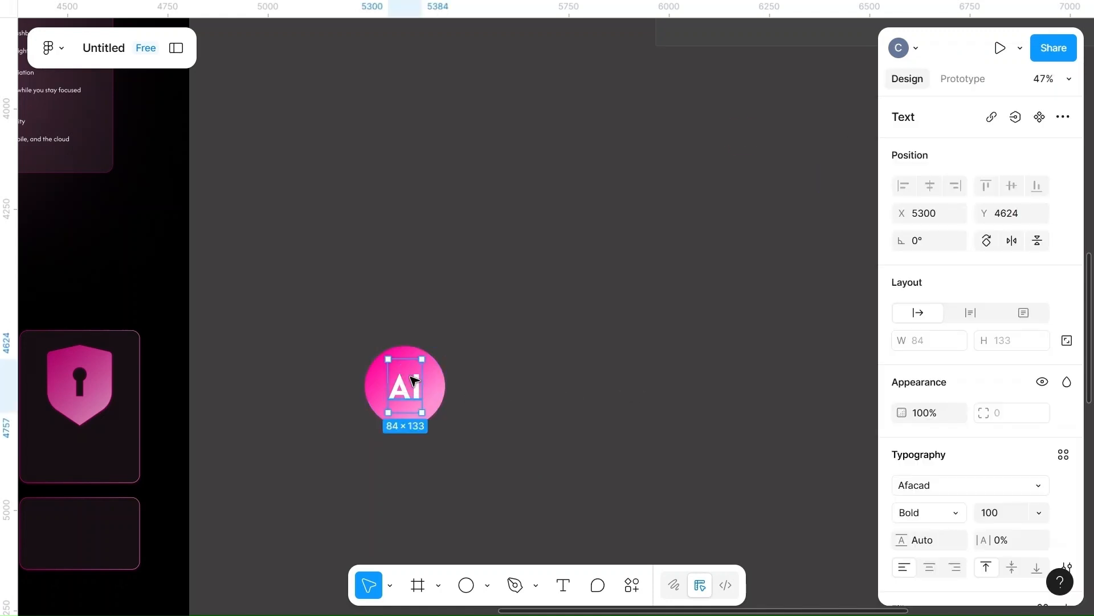
pyautogui.keyDown('shift'); pyautogui.click(434, 398); pyautogui.keyUp('shift')
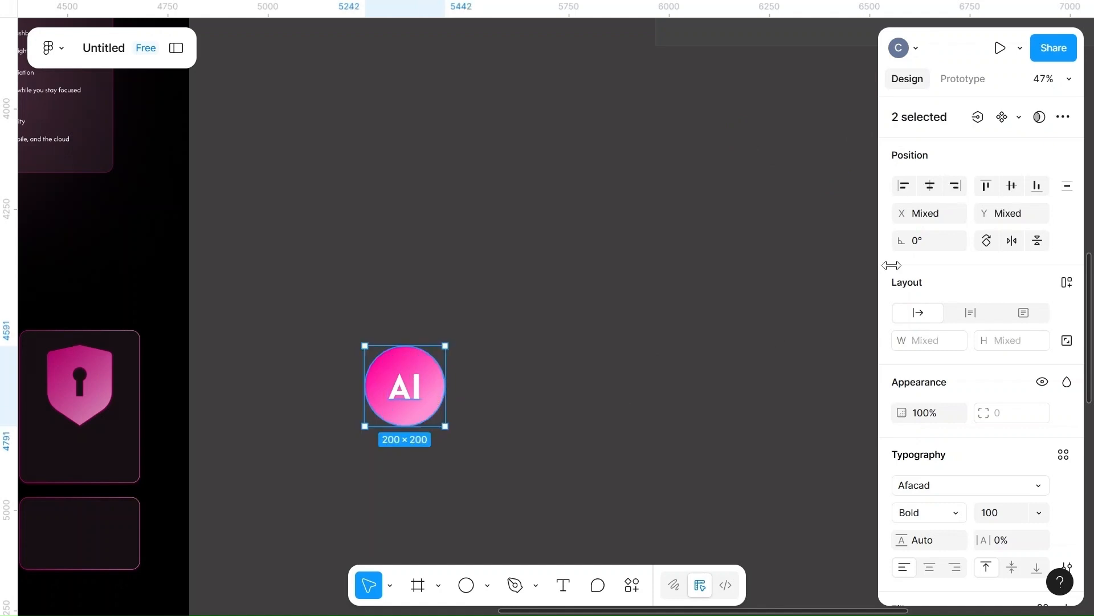
pyautogui.click(1061, 118)
pyautogui.click(942, 165)
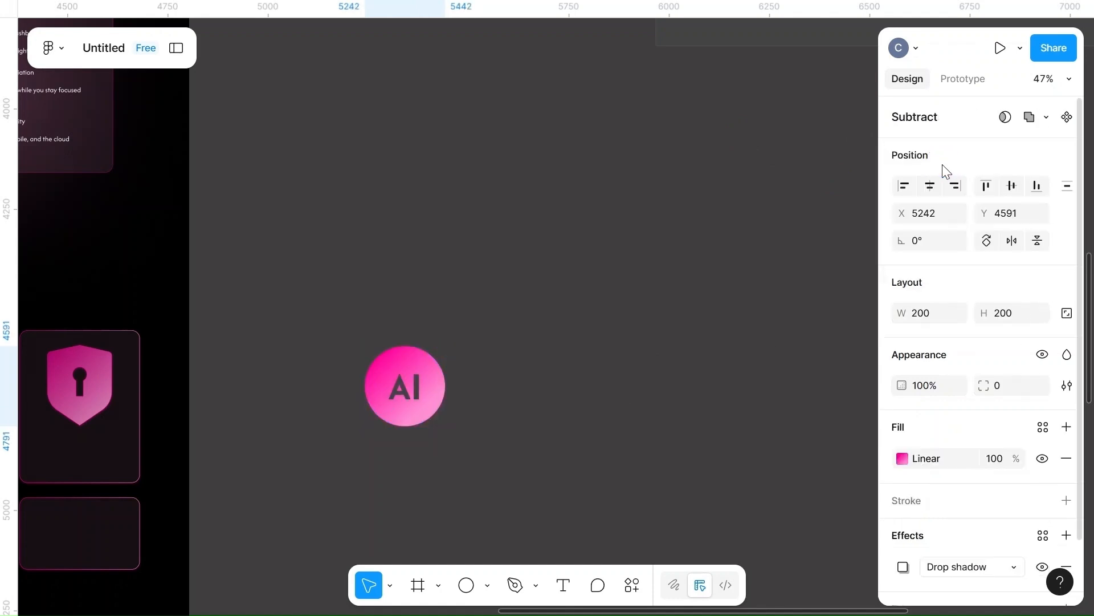
# - Move the cut-out AI circle into the page's upper-left card, centred horizontally at X 171, Y 3314
pyautogui.click(427, 289)
pyautogui.scroll(-3, 427, 289)
pyautogui.scroll(-5, 428, 289)
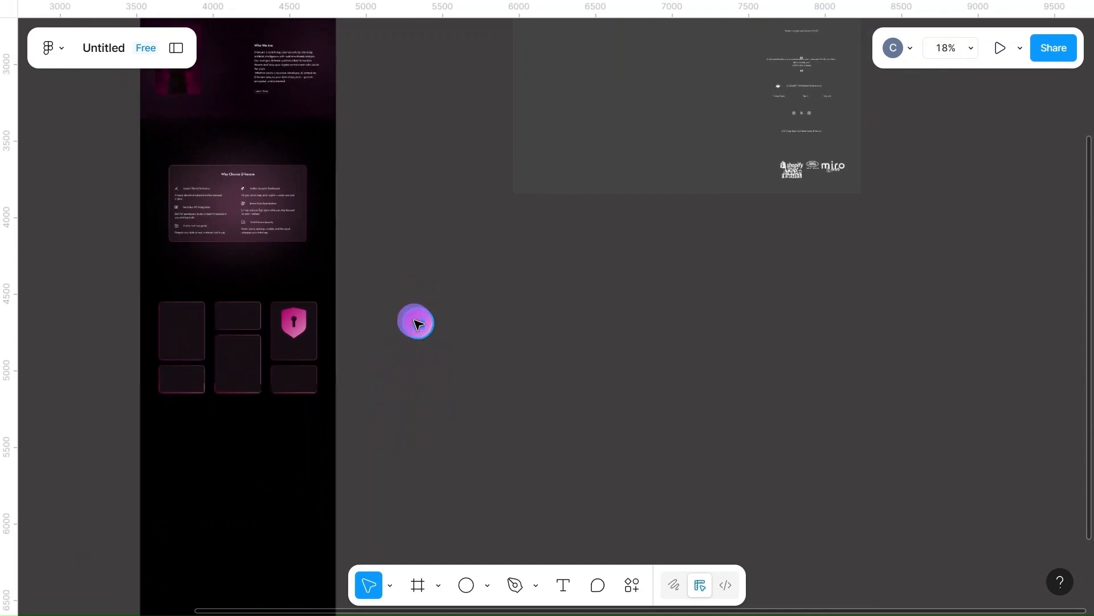
pyautogui.moveTo(418, 321); pyautogui.dragTo(178, 322)
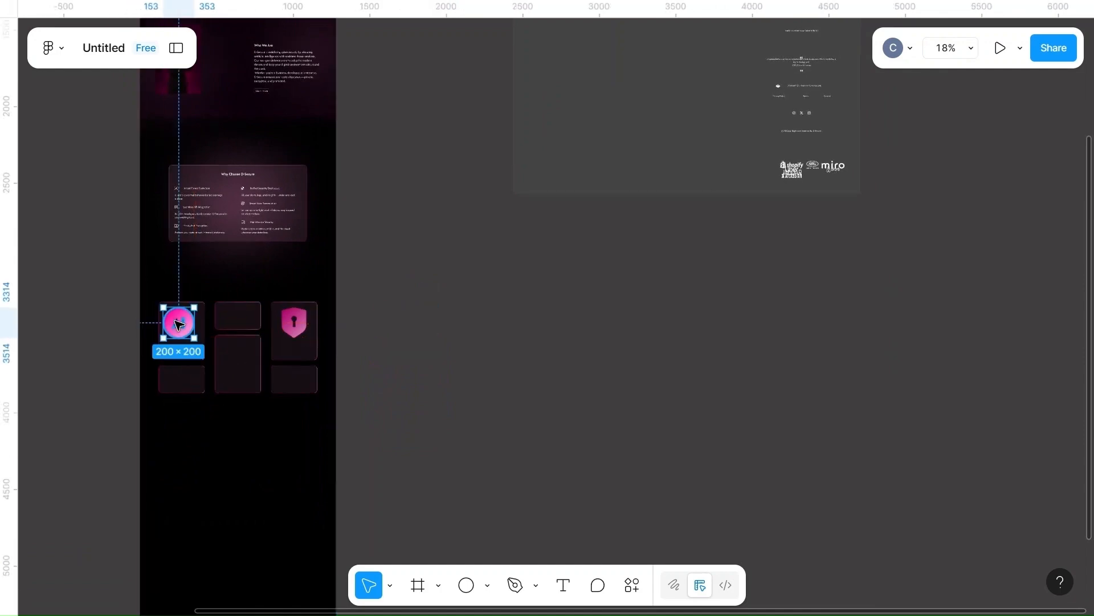
pyautogui.scroll(4, 178, 323)
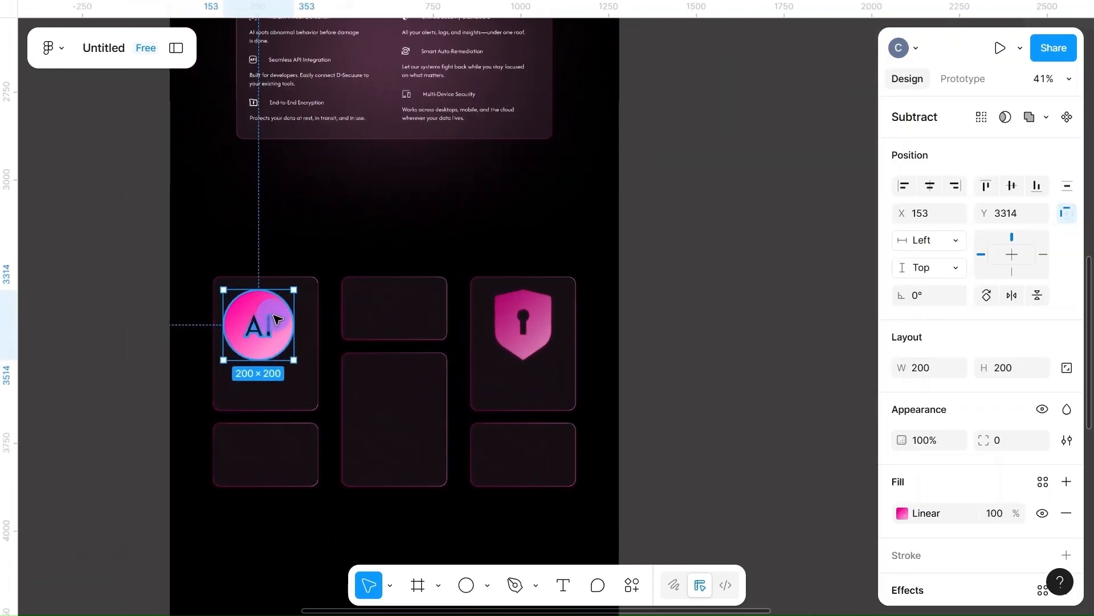
pyautogui.moveTo(260, 319); pyautogui.dragTo(267, 318)
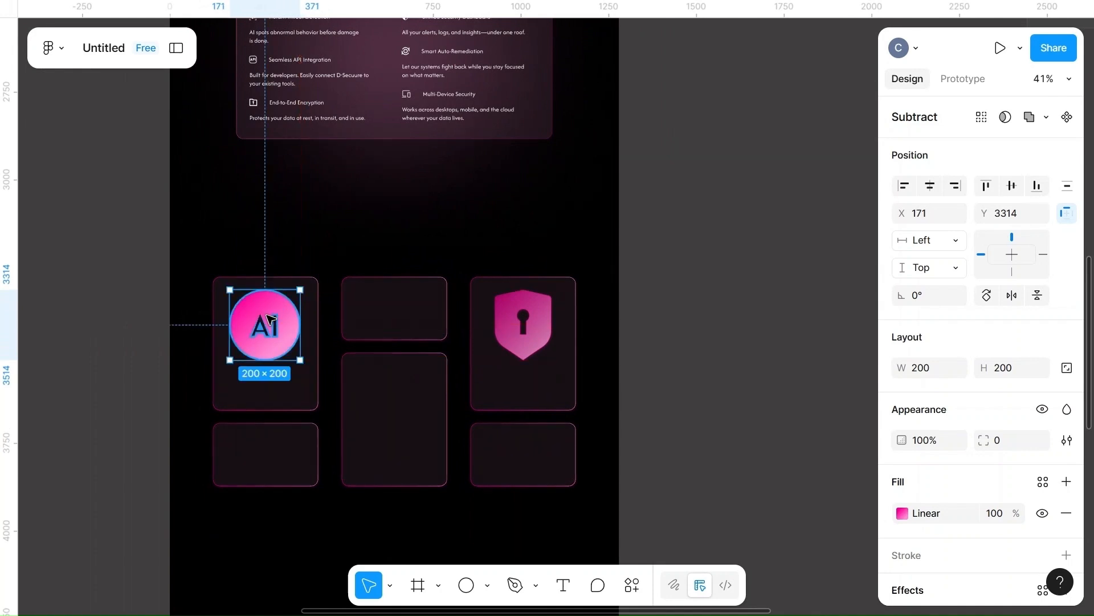
pyautogui.click(435, 226)
pyautogui.hscroll(3, 784, 298)
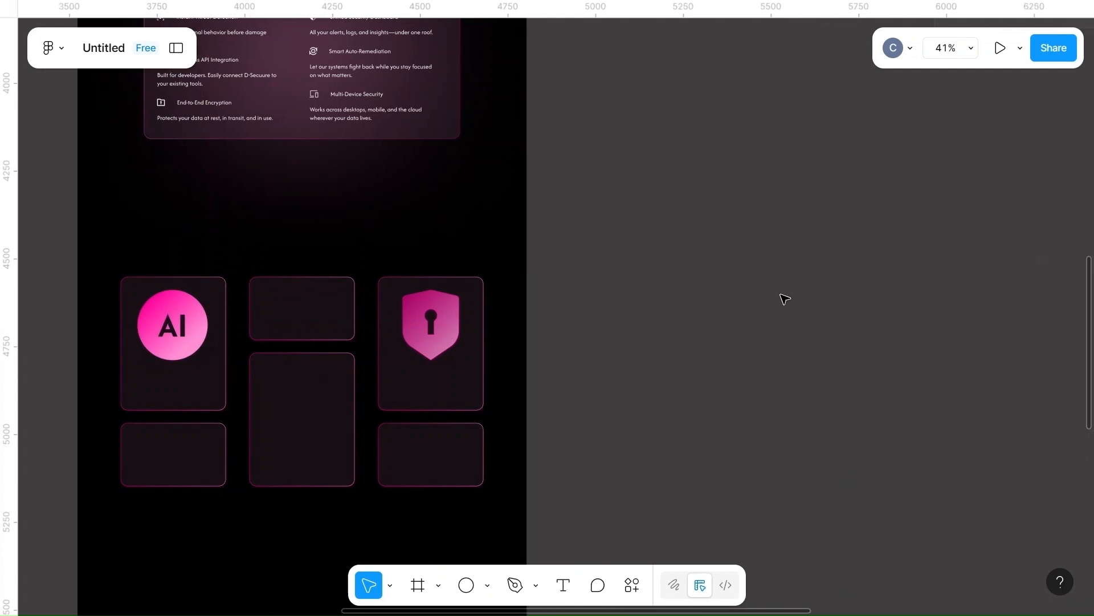
pyautogui.scroll(5, 785, 298)
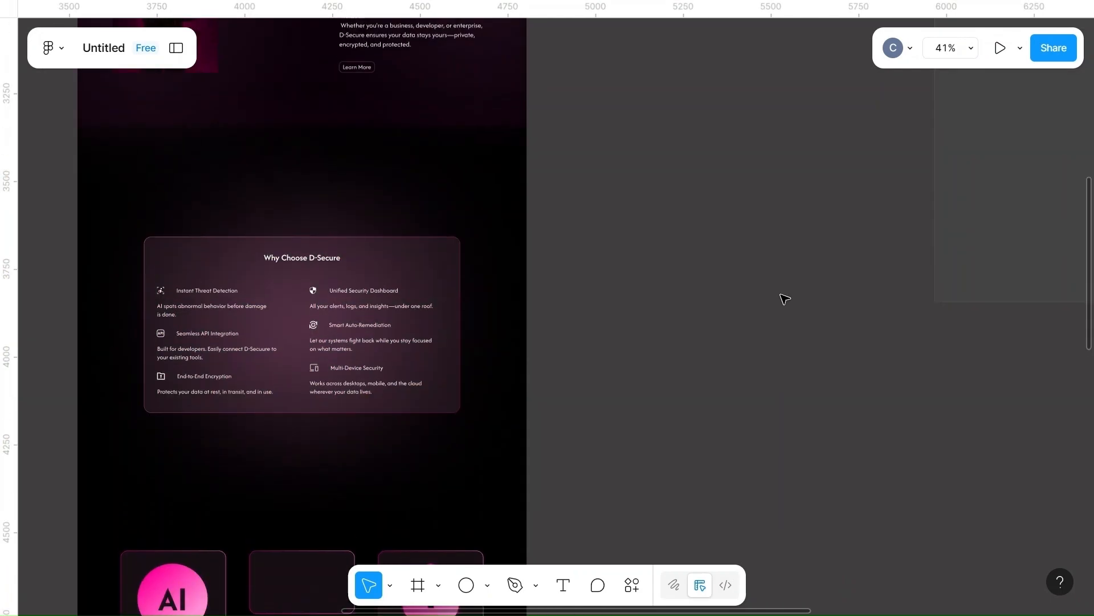
# - Move the content section down beside the page's card grid, to X 5872, Y 4533
pyautogui.scroll(-5, 785, 298)
pyautogui.scroll(5, 912, 337)
pyautogui.hscroll(8, 913, 338)
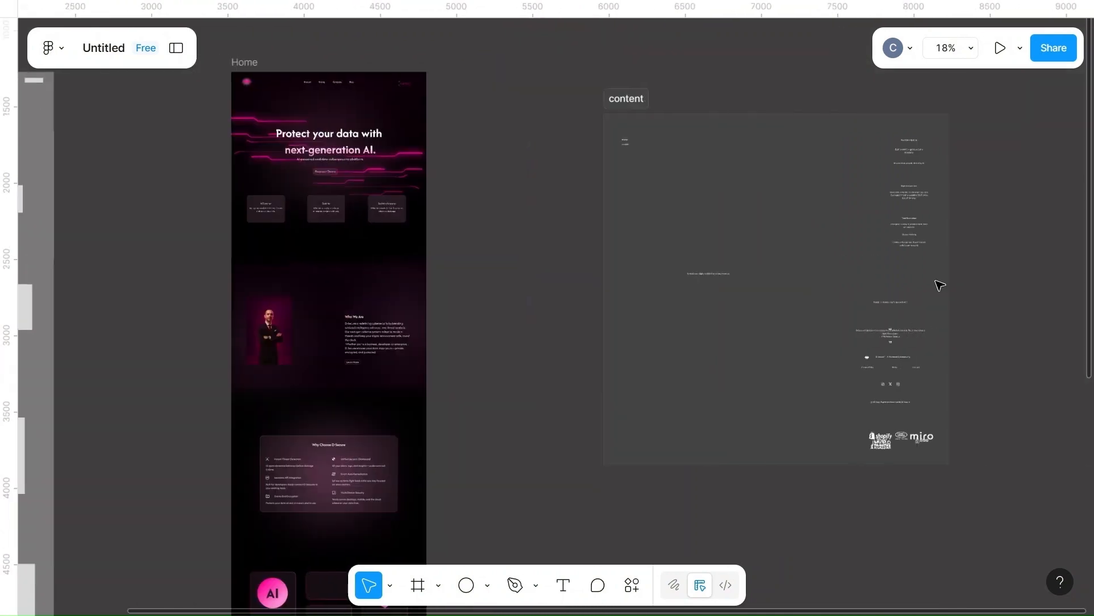
pyautogui.moveTo(629, 105); pyautogui.dragTo(615, 561)
pyautogui.scroll(-3, 599, 403)
pyautogui.scroll(-9, 599, 404)
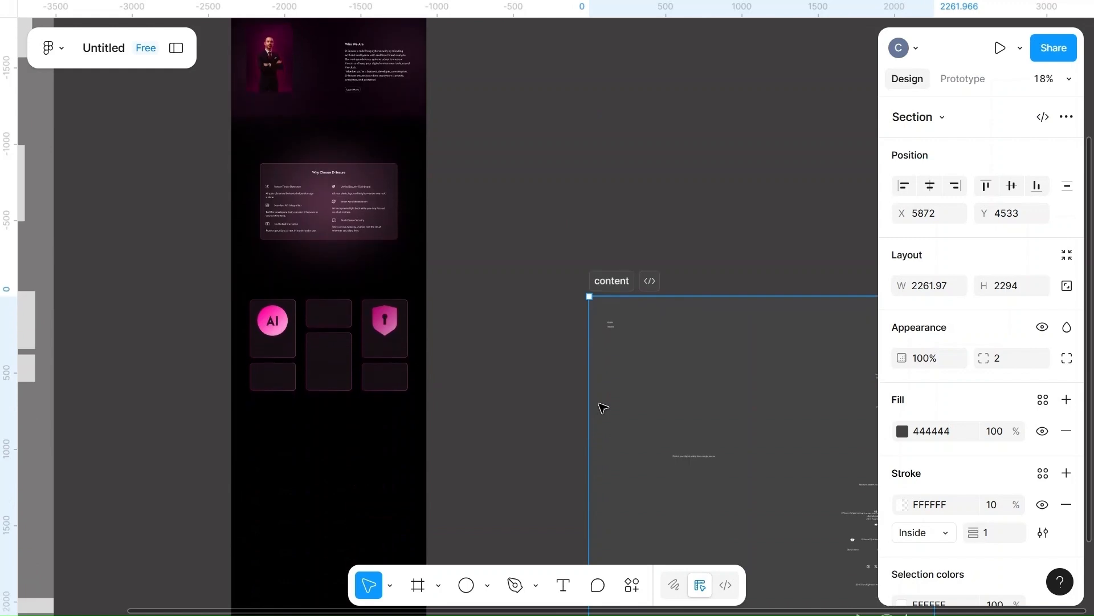
# - Move the "Real-Time Update", "Built on military-grade security standards." and "Unbreakable security, driven by AI." texts out of the content section, beside the page at X 5164
pyautogui.scroll(3, 601, 405)
pyautogui.hscroll(2, 604, 405)
pyautogui.click(799, 188)
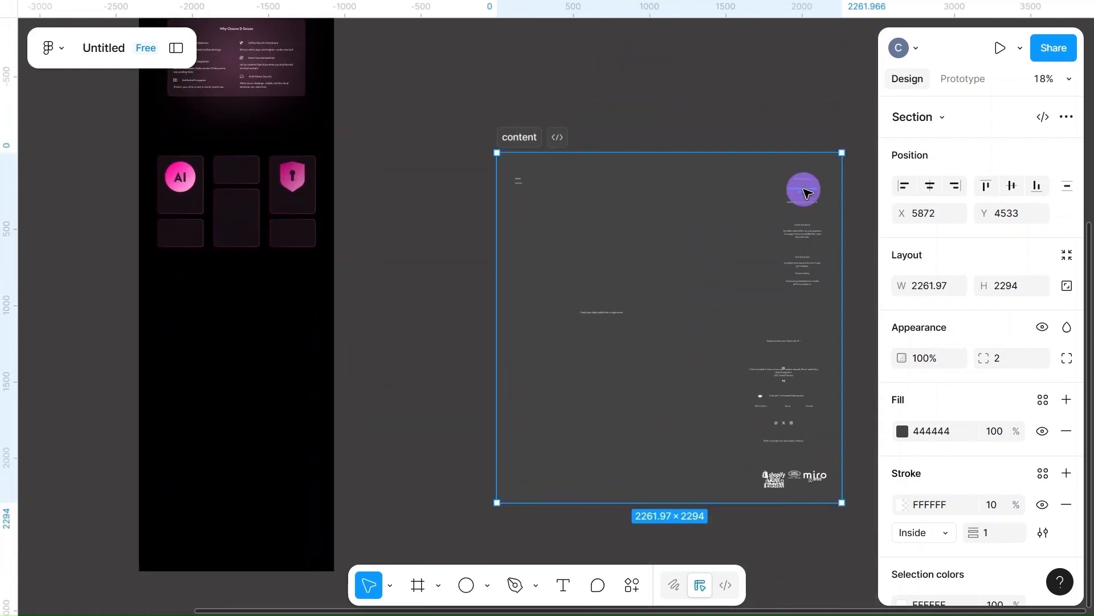
pyautogui.scroll(5, 799, 188)
pyautogui.moveTo(770, 151); pyautogui.dragTo(111, 375)
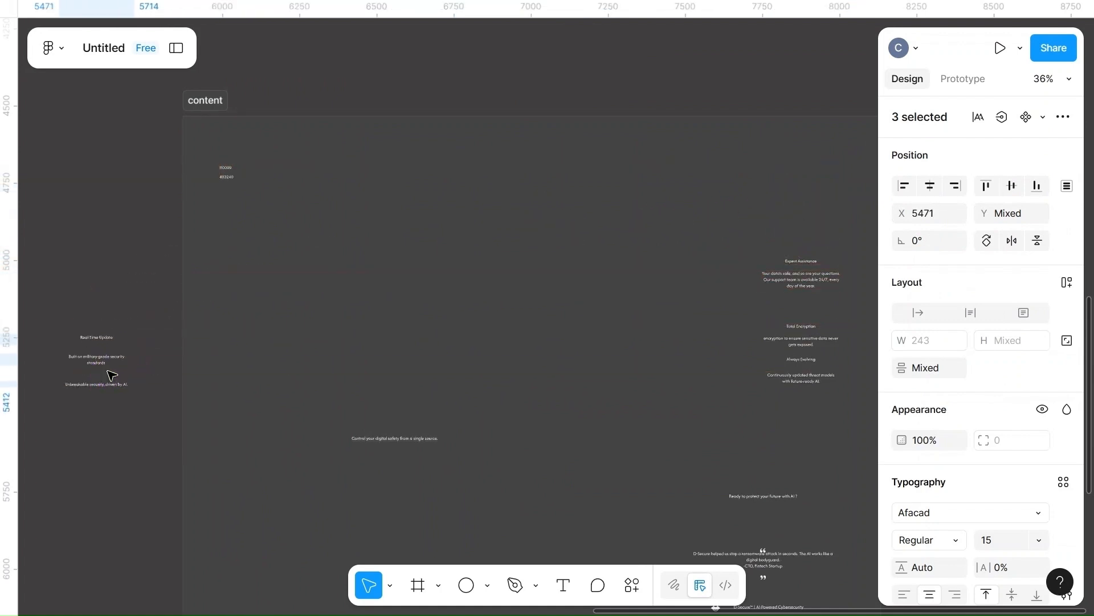
pyautogui.hscroll(-10, 134, 278)
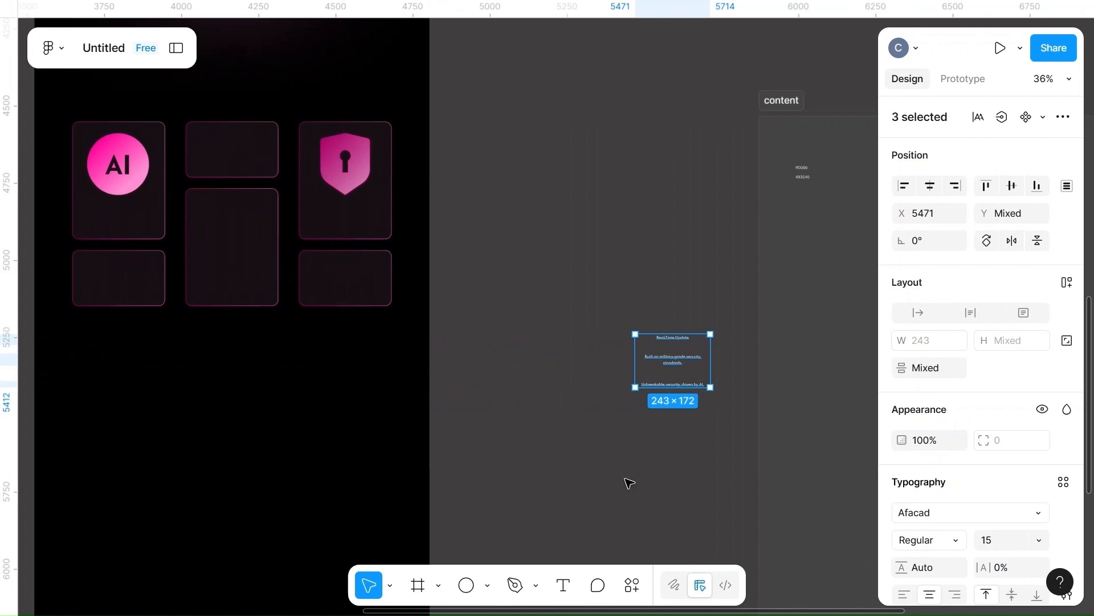
pyautogui.moveTo(669, 375); pyautogui.dragTo(574, 342)
# - Format the three extracted texts in Afacad Medium at size 25 with fill colour f3
pyautogui.scroll(-5, 969, 445)
pyautogui.scroll(-1, 981, 456)
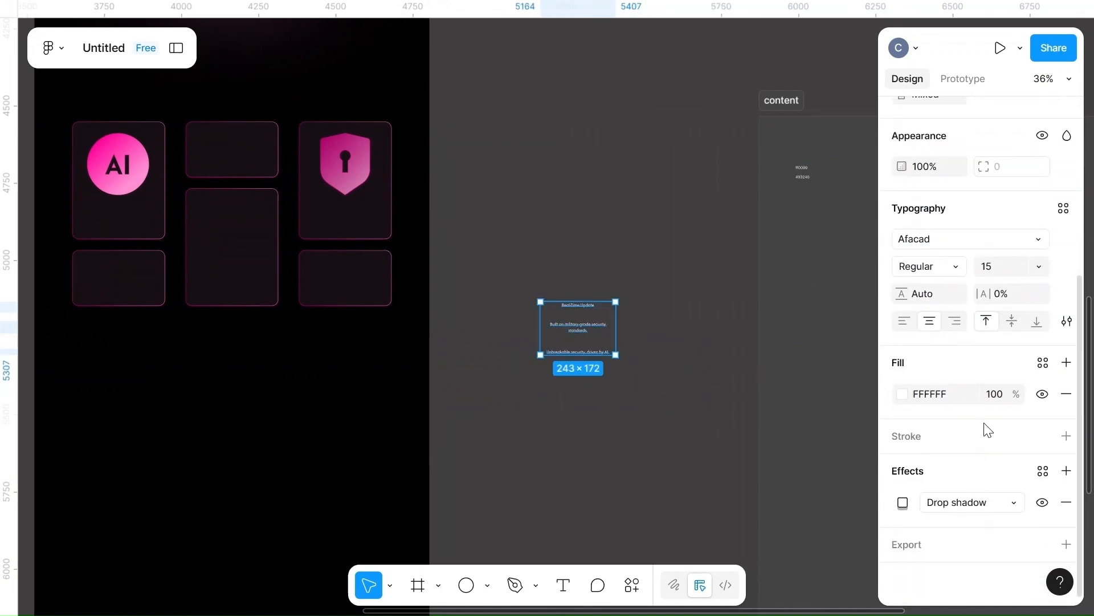
pyautogui.click(958, 270)
pyautogui.click(946, 287)
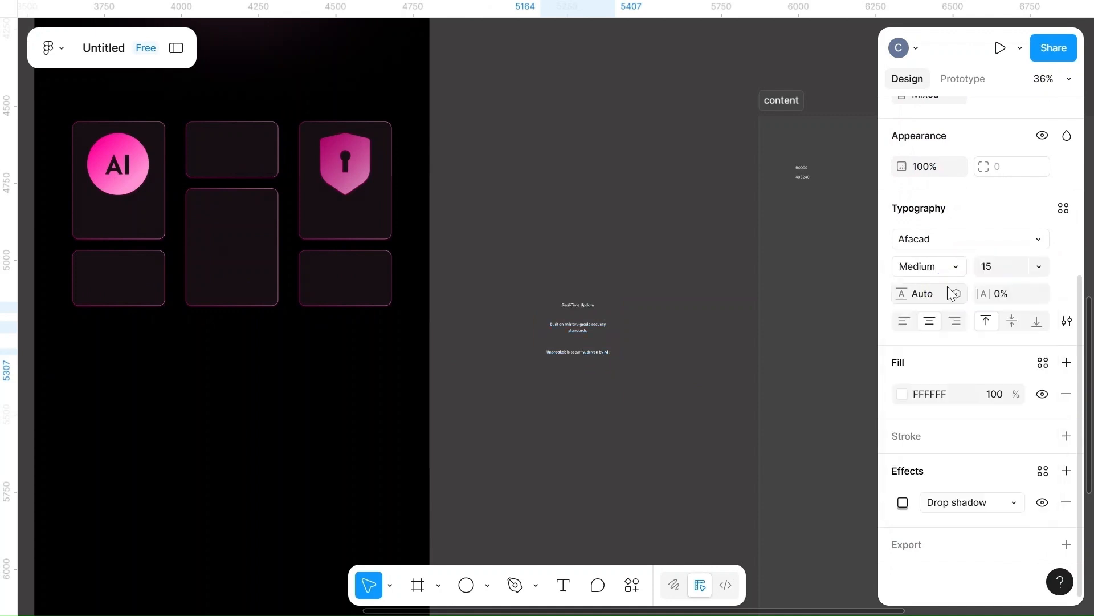
pyautogui.click(998, 266)
pyautogui.write('25')
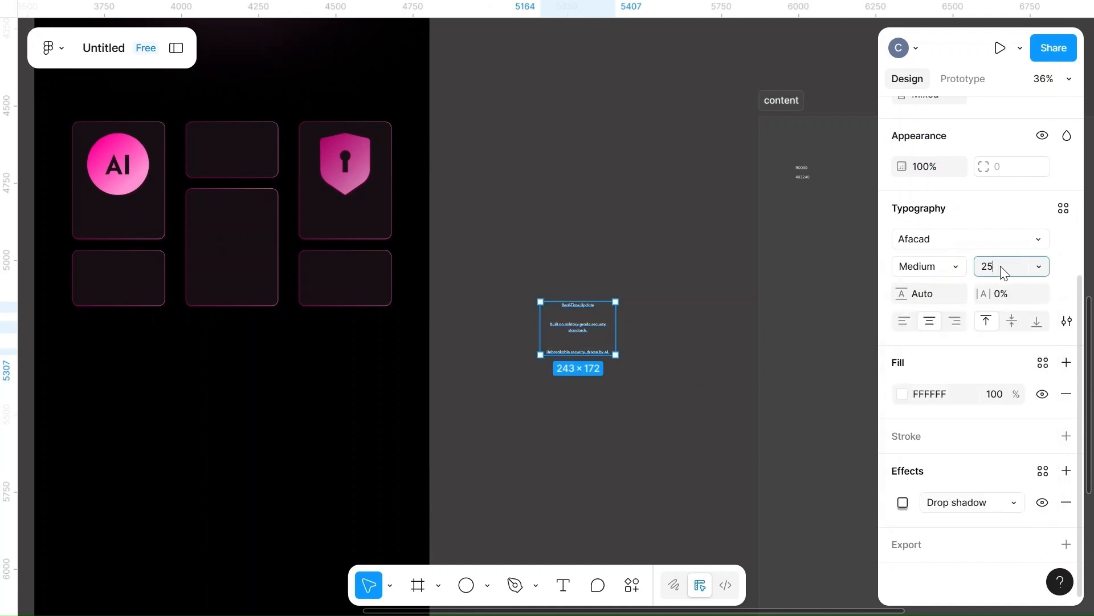
pyautogui.click(927, 393)
pyautogui.write('f3')
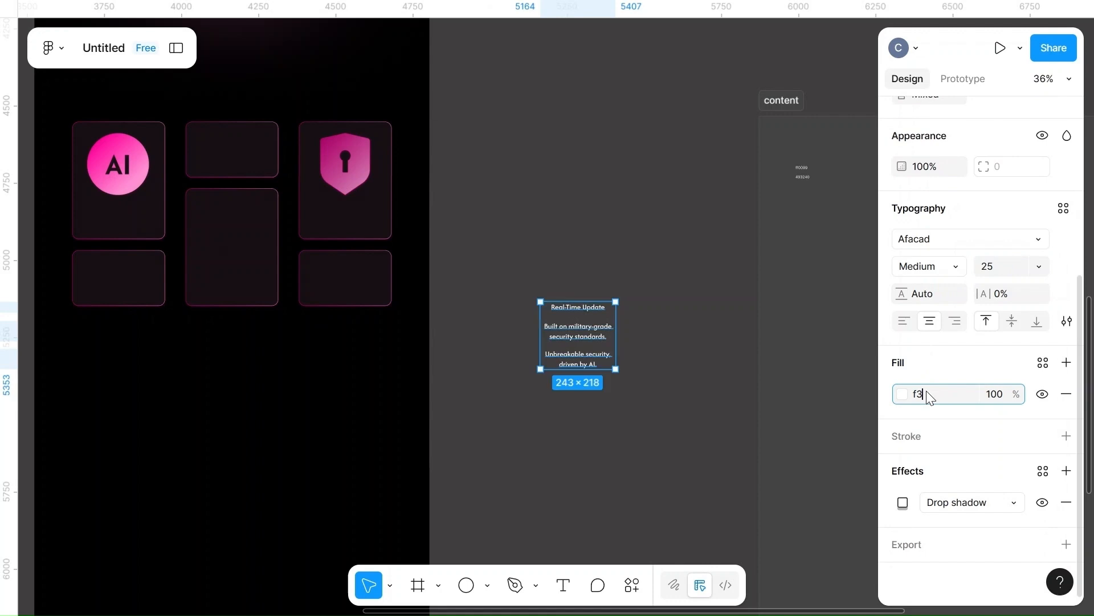
pyautogui.click(655, 364)
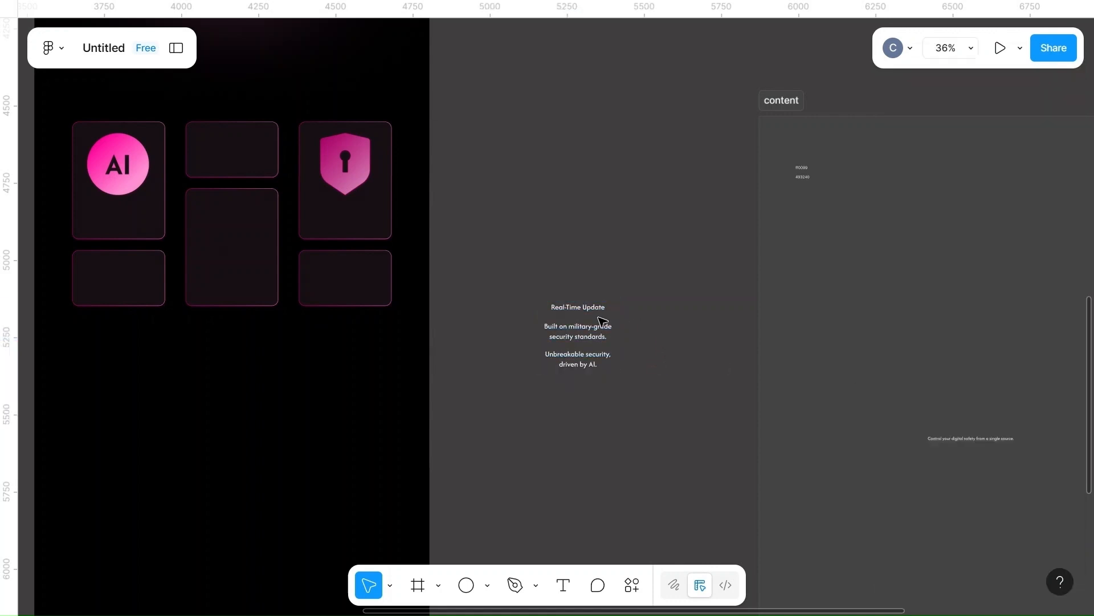
# - Set "Real-Time Update" apart and place "Built on military-grade security standards." below the shield icon in its card
pyautogui.click(571, 310)
pyautogui.moveTo(571, 311); pyautogui.dragTo(561, 235)
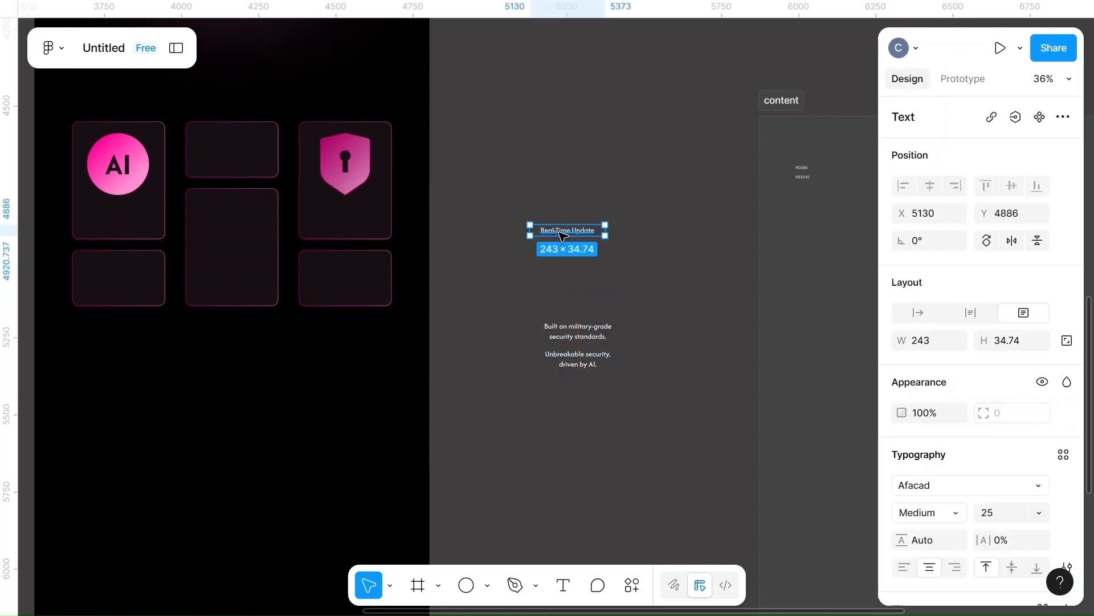
pyautogui.click(573, 337)
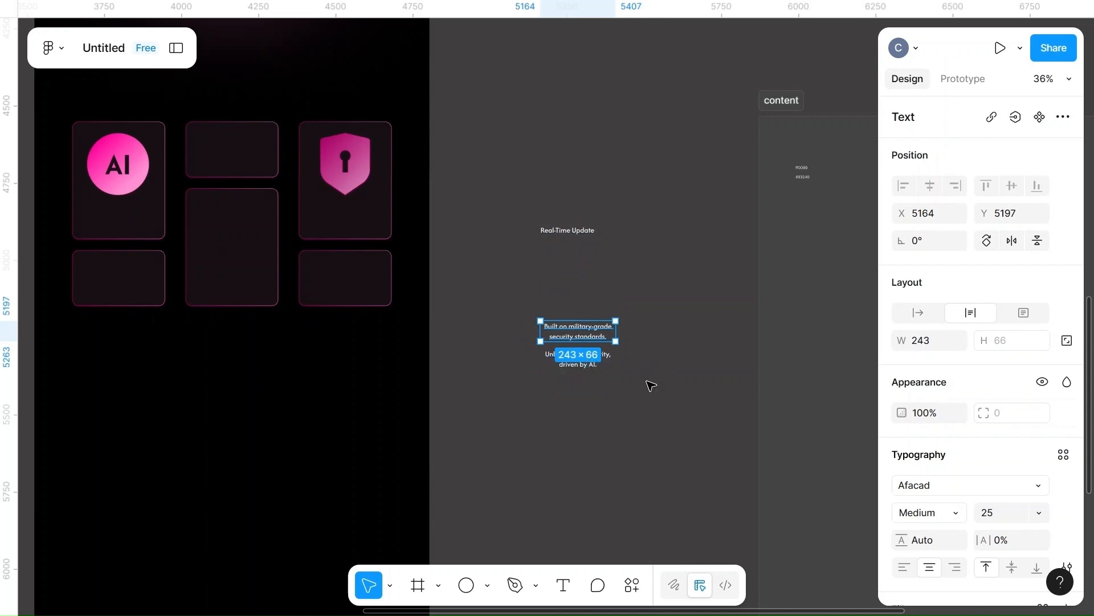
pyautogui.moveTo(578, 335); pyautogui.dragTo(345, 224)
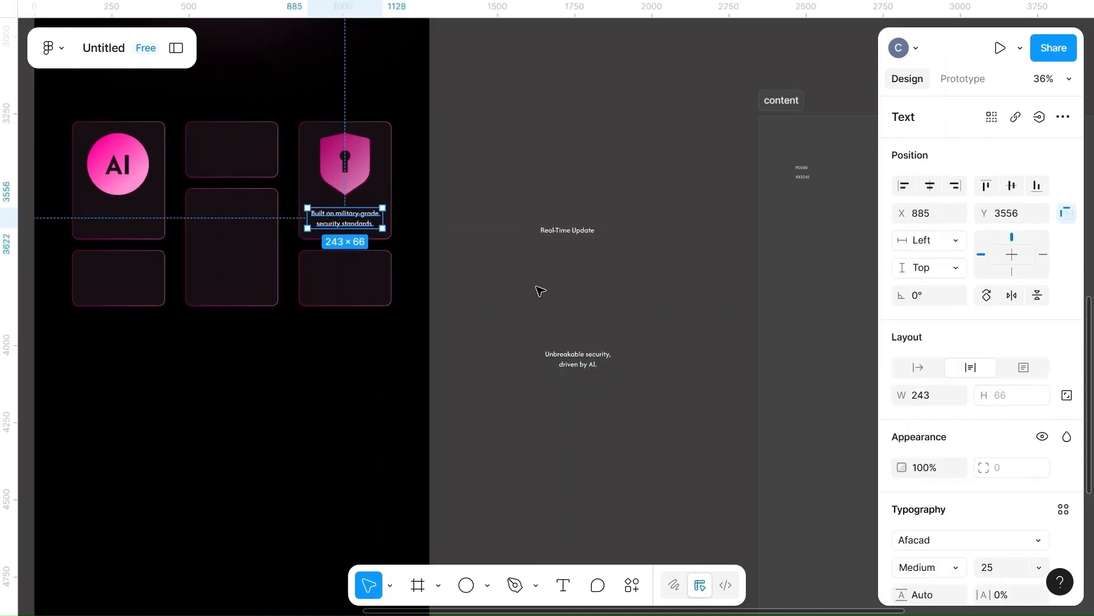
pyautogui.click(930, 186)
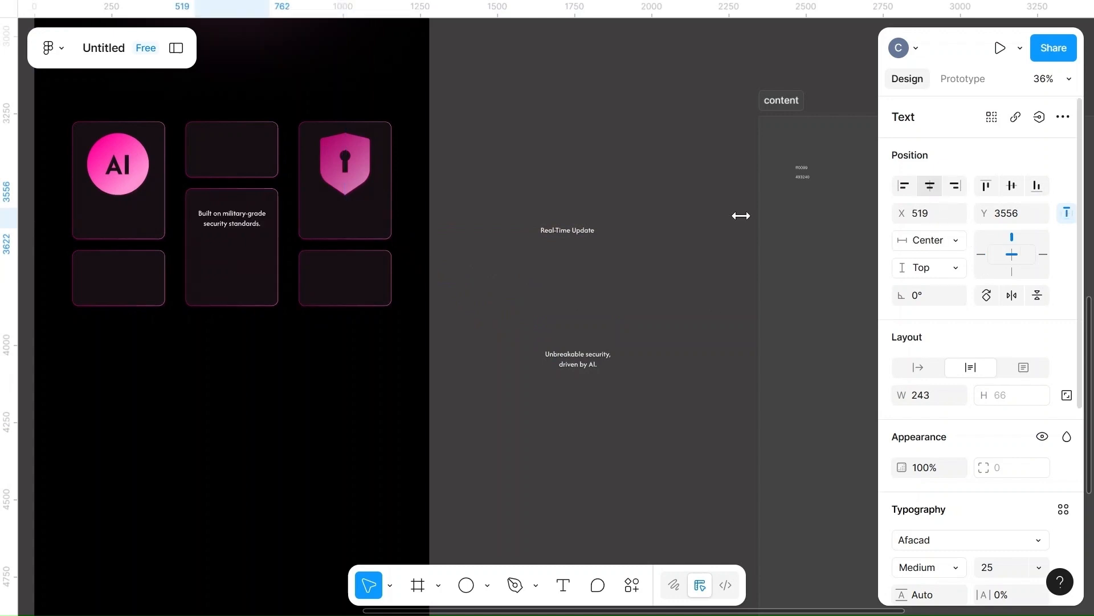
pyautogui.moveTo(221, 226); pyautogui.dragTo(333, 224)
pyautogui.click(491, 319)
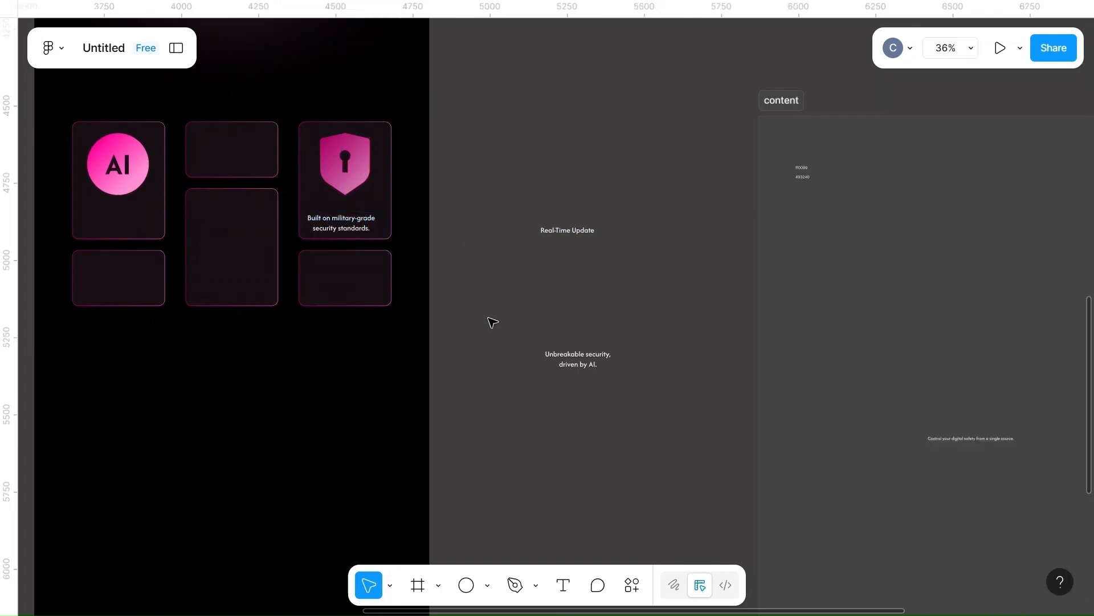
# - Place "Unbreakable security, driven by AI." below the AI icon and "Real-Time Update" in the lower part of the tall middle card
pyautogui.moveTo(591, 362); pyautogui.dragTo(129, 225)
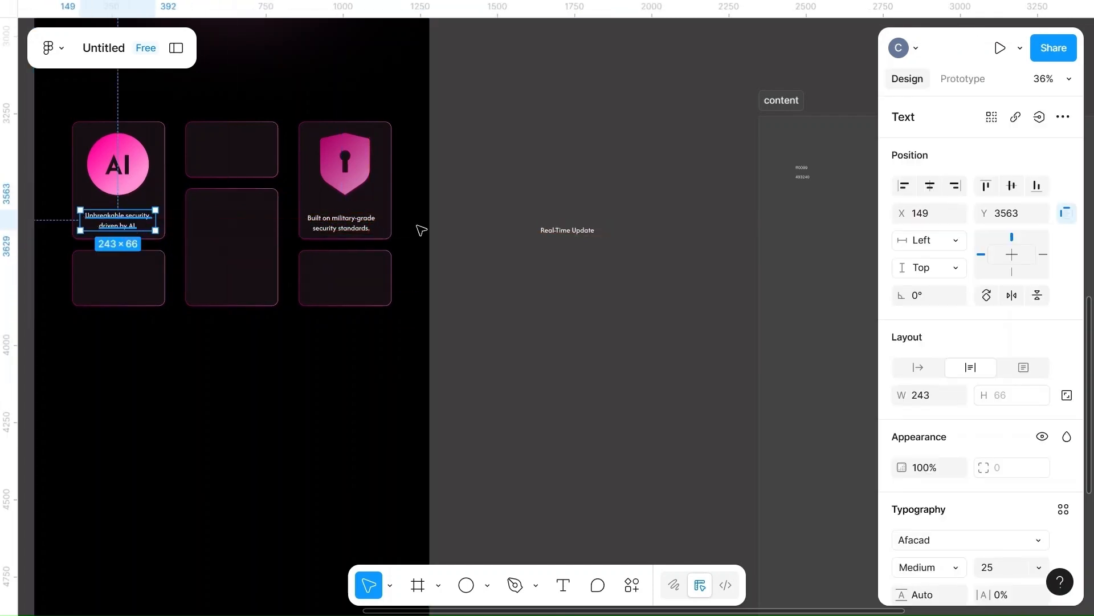
pyautogui.click(611, 312)
pyautogui.moveTo(562, 232); pyautogui.dragTo(228, 281)
pyautogui.moveTo(228, 293); pyautogui.dragTo(225, 288)
pyautogui.click(548, 290)
# - Move the content section up and closer to the page, to X 5627, Y 3736
pyautogui.hscroll(5, 552, 290)
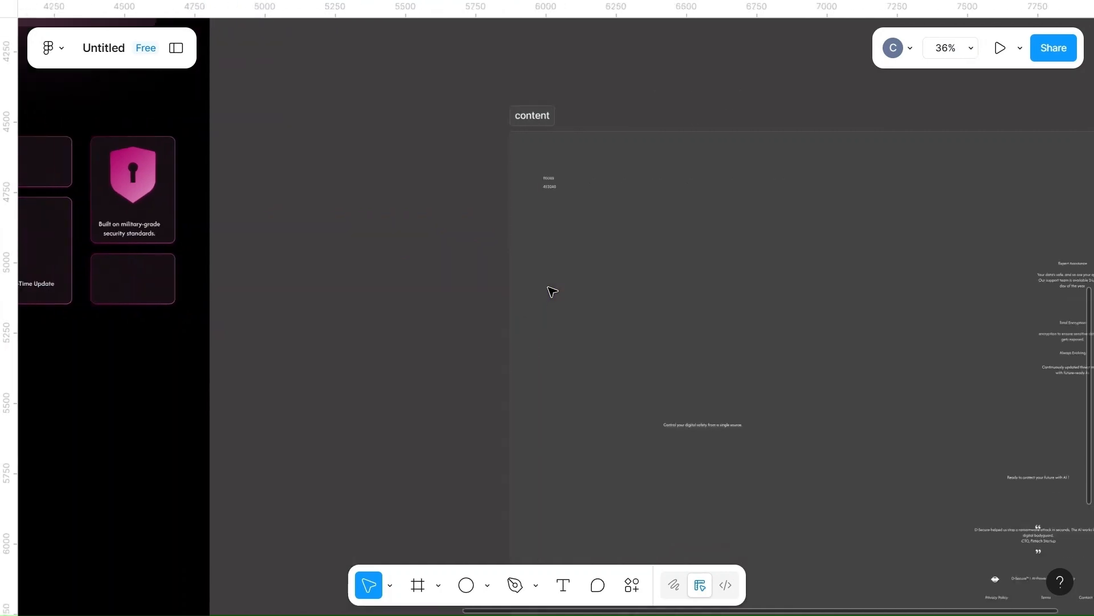
pyautogui.scroll(-5, 552, 289)
pyautogui.moveTo(770, 274); pyautogui.dragTo(801, 361)
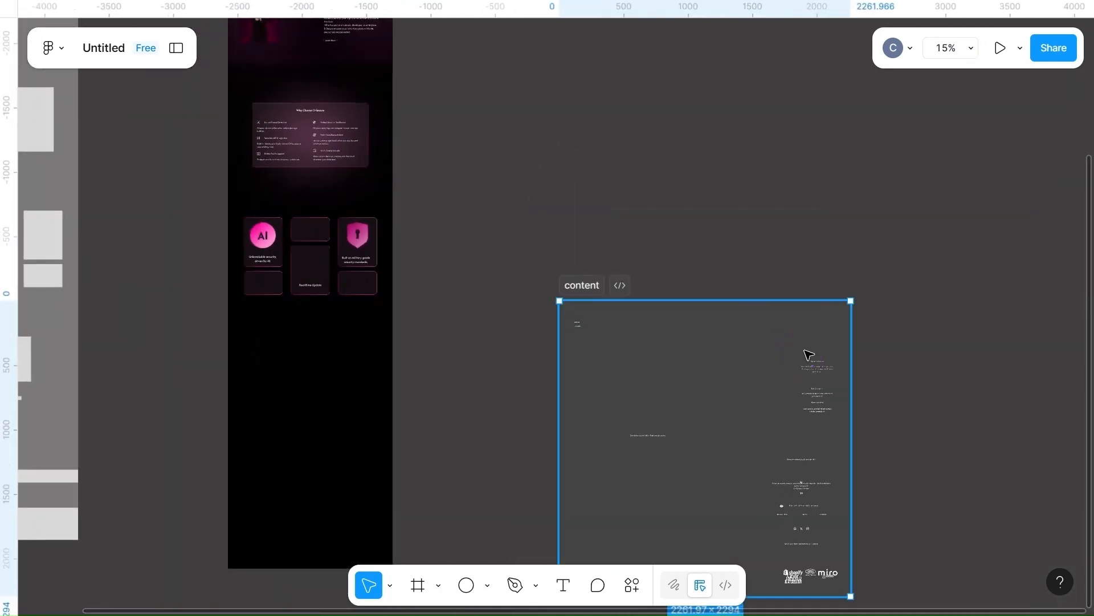
pyautogui.scroll(-2, 655, 378)
pyautogui.moveTo(623, 276); pyautogui.dragTo(566, 93)
# - Move the Expert Assistance, Total Encryption and Always Evolving headings with their descriptions out of the content section, between it and the page
pyautogui.scroll(2, 567, 94)
pyautogui.scroll(2, 568, 94)
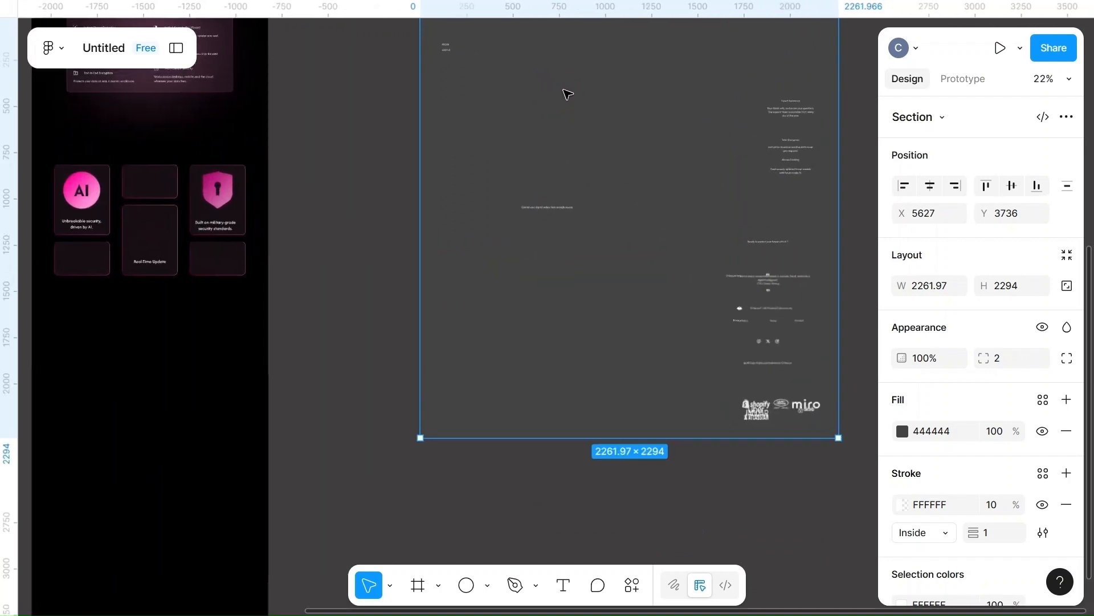
pyautogui.scroll(3, 559, 102)
pyautogui.hscroll(3, 559, 103)
pyautogui.click(738, 256)
pyautogui.scroll(5, 737, 256)
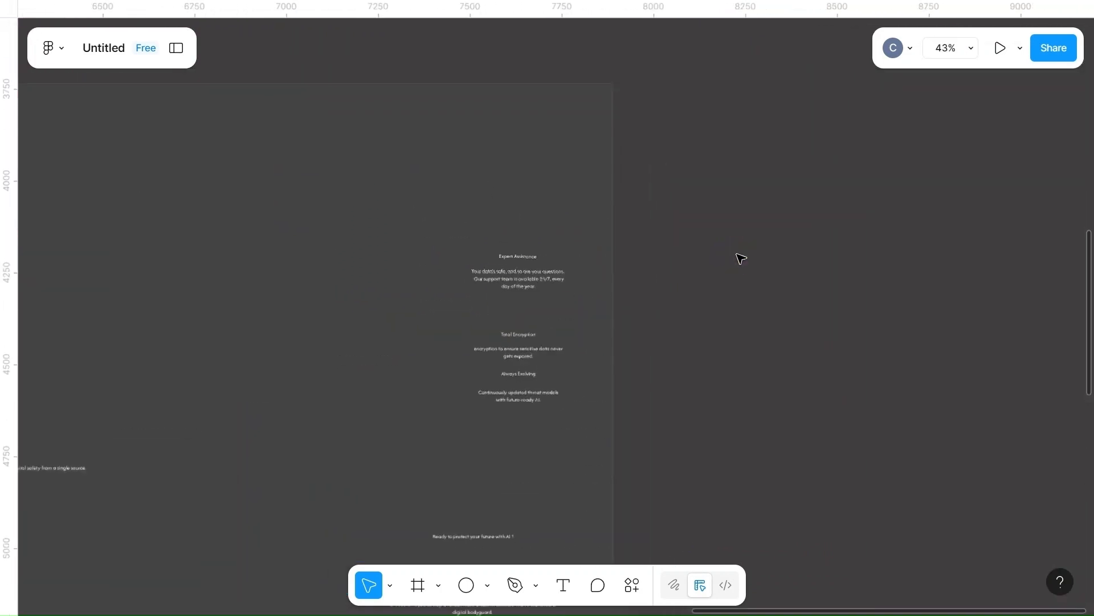
pyautogui.scroll(-3, 738, 256)
pyautogui.moveTo(285, 110); pyautogui.dragTo(481, 435)
pyautogui.scroll(-5, 482, 436)
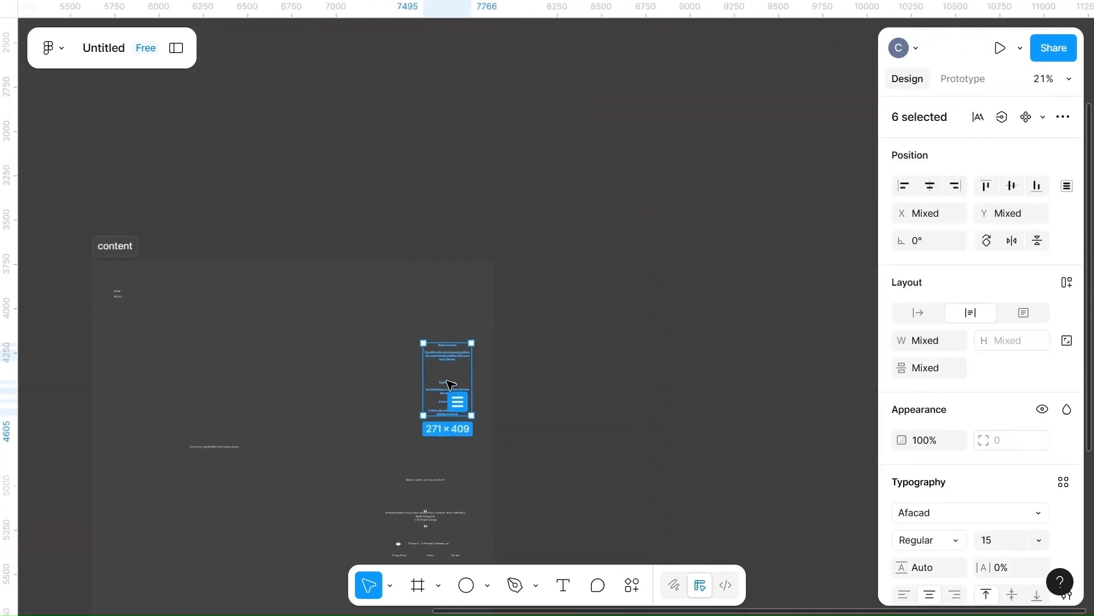
pyautogui.moveTo(448, 388); pyautogui.dragTo(57, 477)
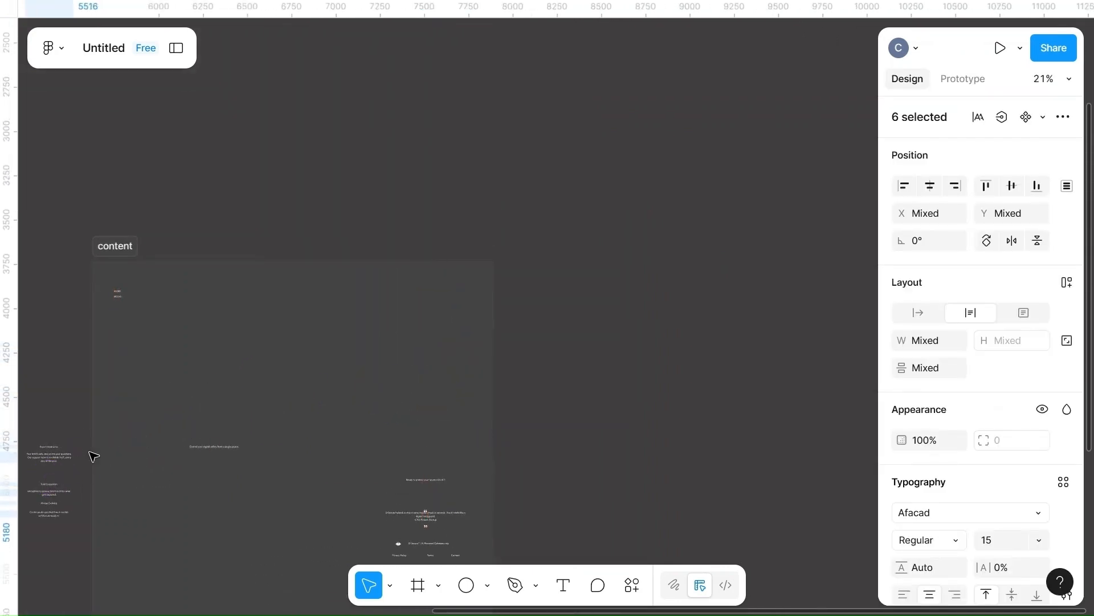
# - Move the content section farther away from the page to leave room around the six extracted texts
pyautogui.hscroll(-8, 146, 396)
pyautogui.moveTo(768, 281); pyautogui.dragTo(975, 214)
pyautogui.click(511, 446)
pyautogui.scroll(-4, 511, 447)
pyautogui.scroll(1, 512, 447)
pyautogui.scroll(5, 511, 446)
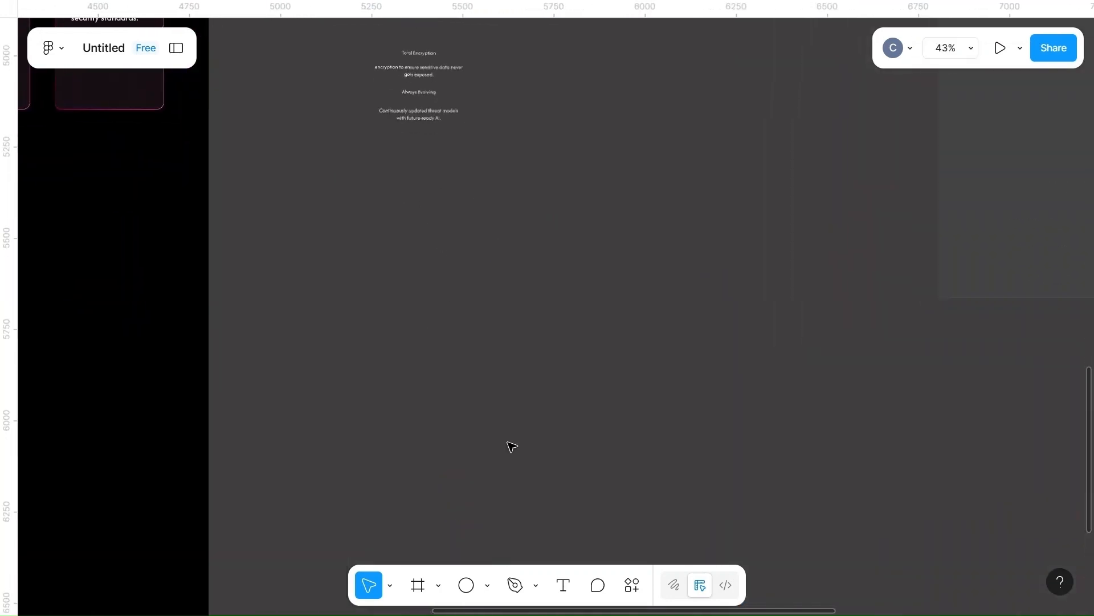
pyautogui.scroll(2, 511, 445)
pyautogui.moveTo(347, 127); pyautogui.dragTo(590, 389)
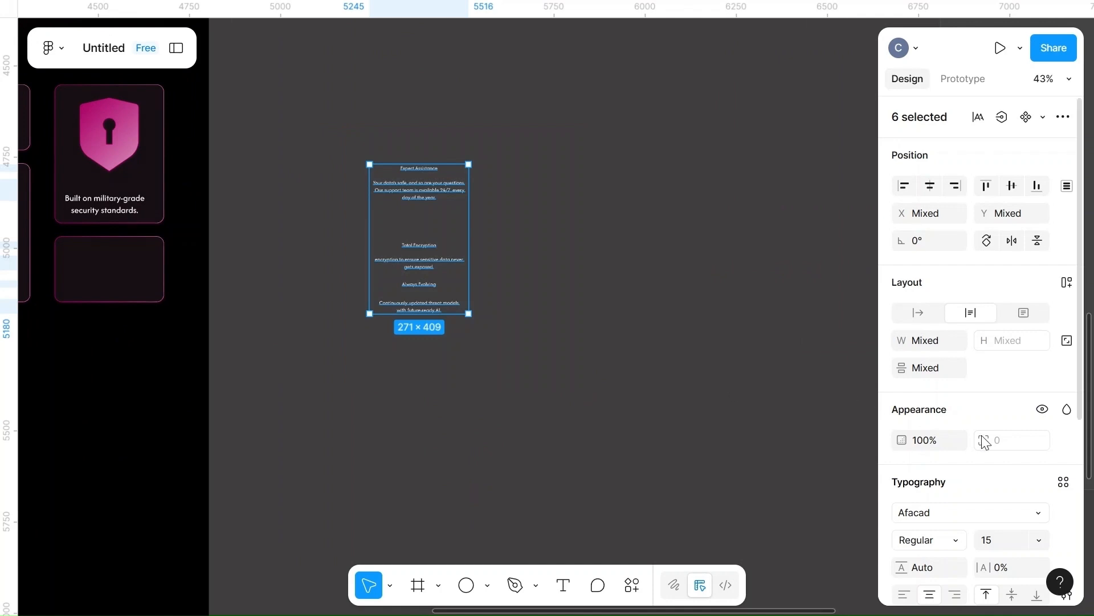
pyautogui.scroll(-2, 946, 485)
pyautogui.click(955, 442)
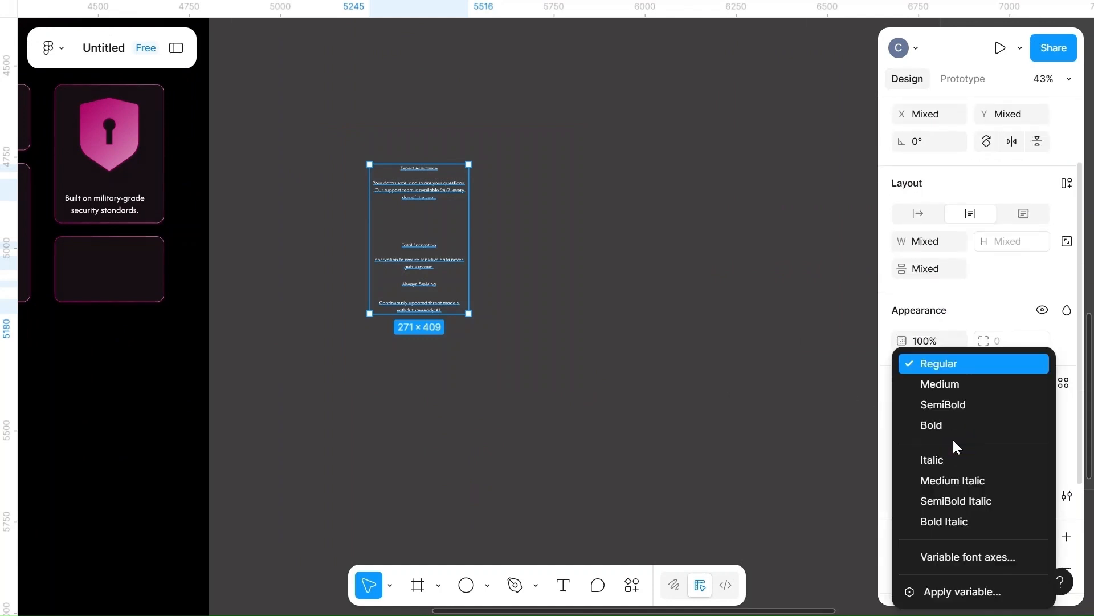
pyautogui.click(659, 342)
pyautogui.click(504, 245)
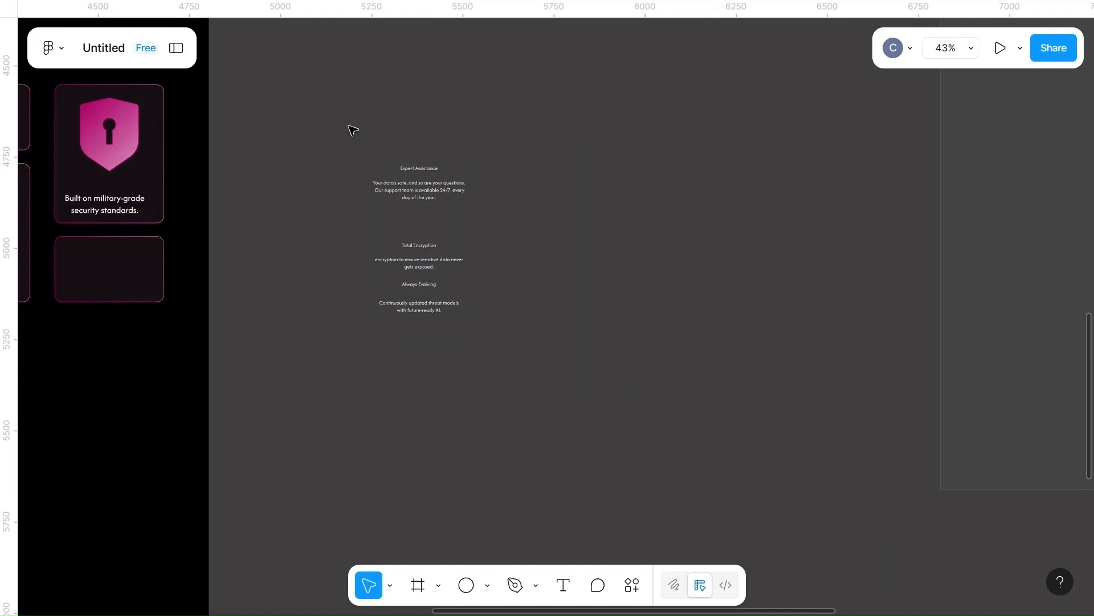
# - Set the fill colour of the six extracted heading and description texts to f3
pyautogui.moveTo(349, 126); pyautogui.dragTo(536, 438)
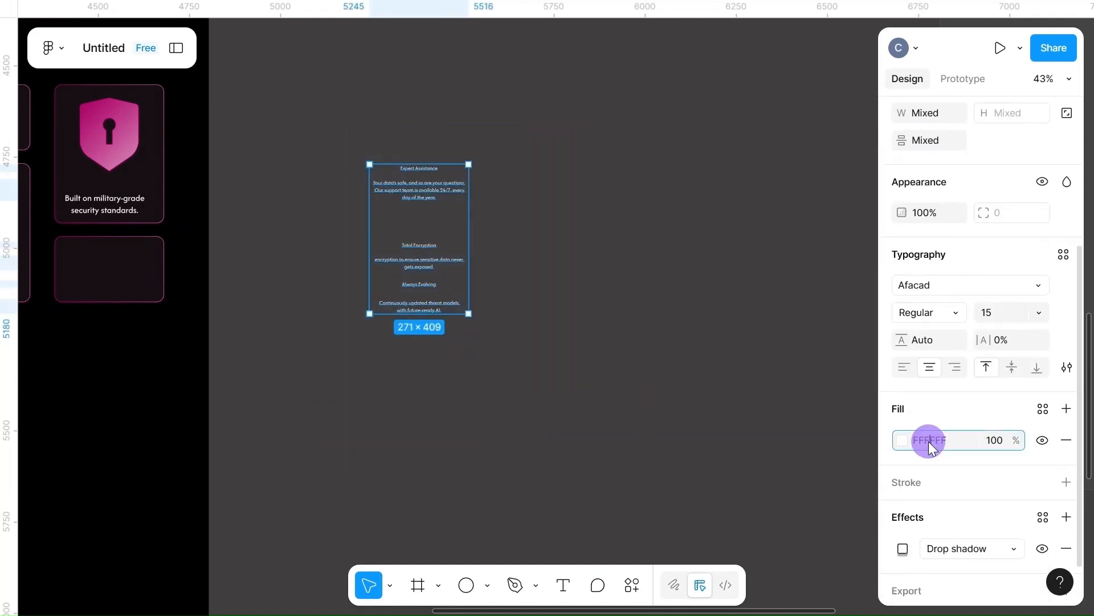
pyautogui.click(928, 441)
pyautogui.write('fff')
pyautogui.click(643, 387)
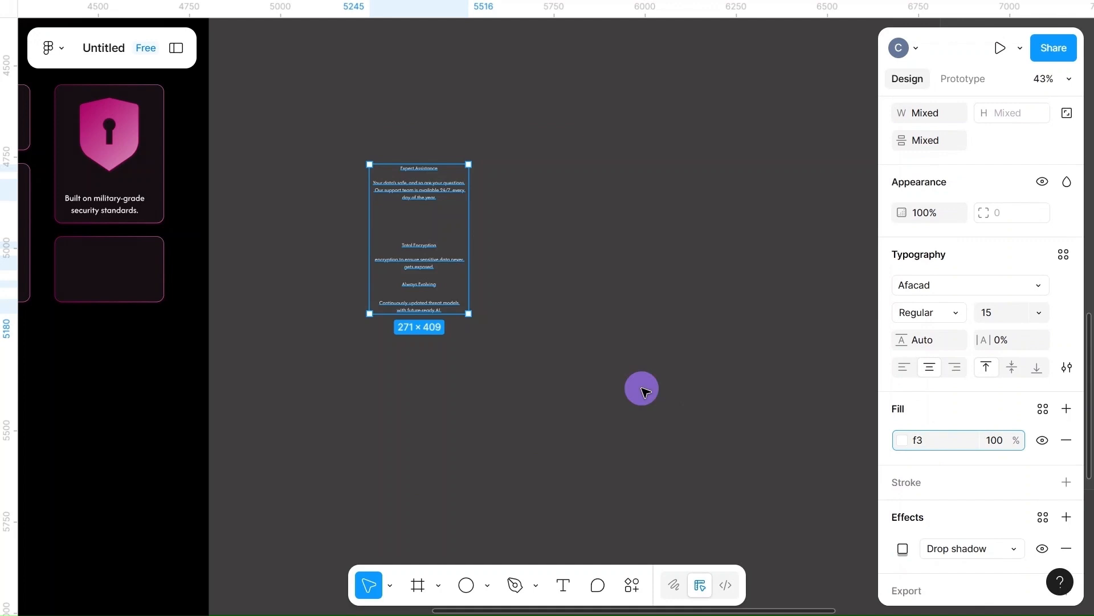
# - Set the font size of the three description texts under Expert Assistance, Total Encryption and Always Evolving to 18
pyautogui.click(417, 193)
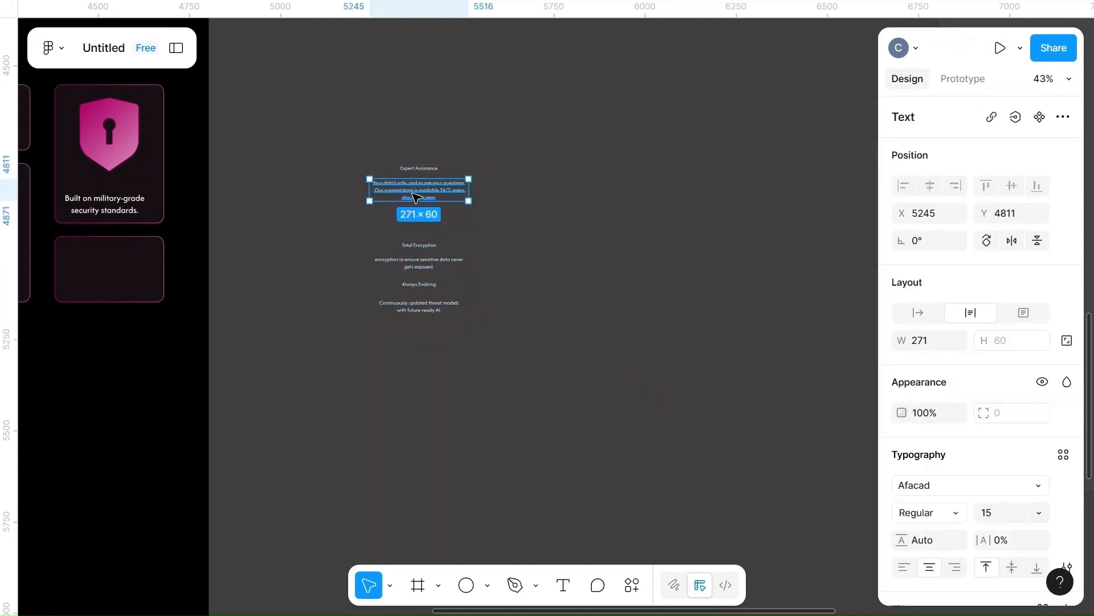
pyautogui.keyDown('shift'); pyautogui.click(432, 262); pyautogui.keyUp('shift')
pyautogui.keyDown('shift'); pyautogui.click(431, 309); pyautogui.keyUp('shift')
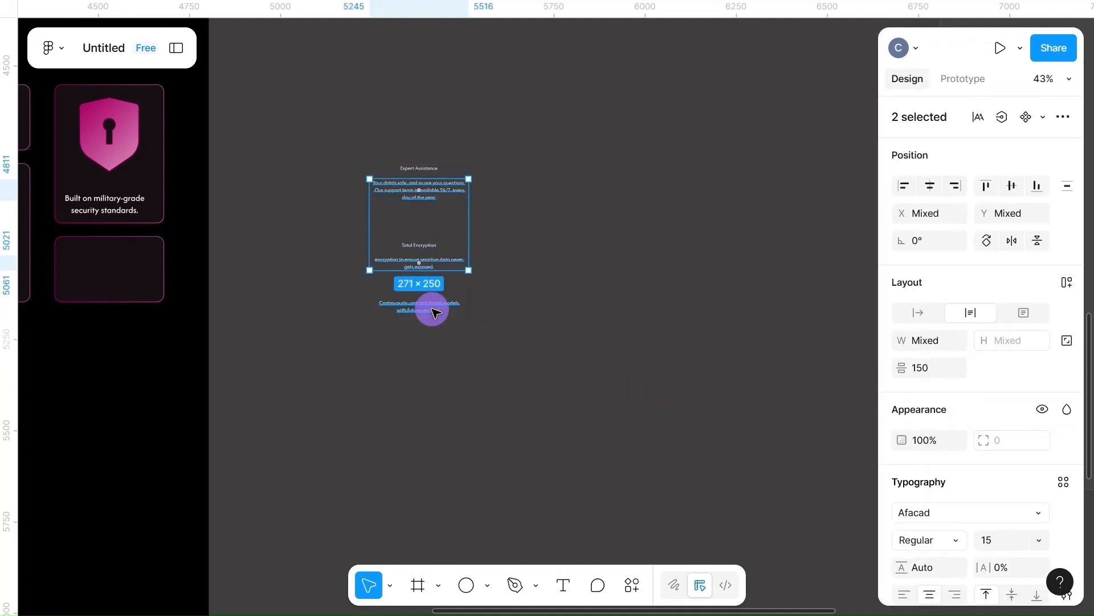
pyautogui.scroll(-2, 977, 472)
pyautogui.click(990, 508)
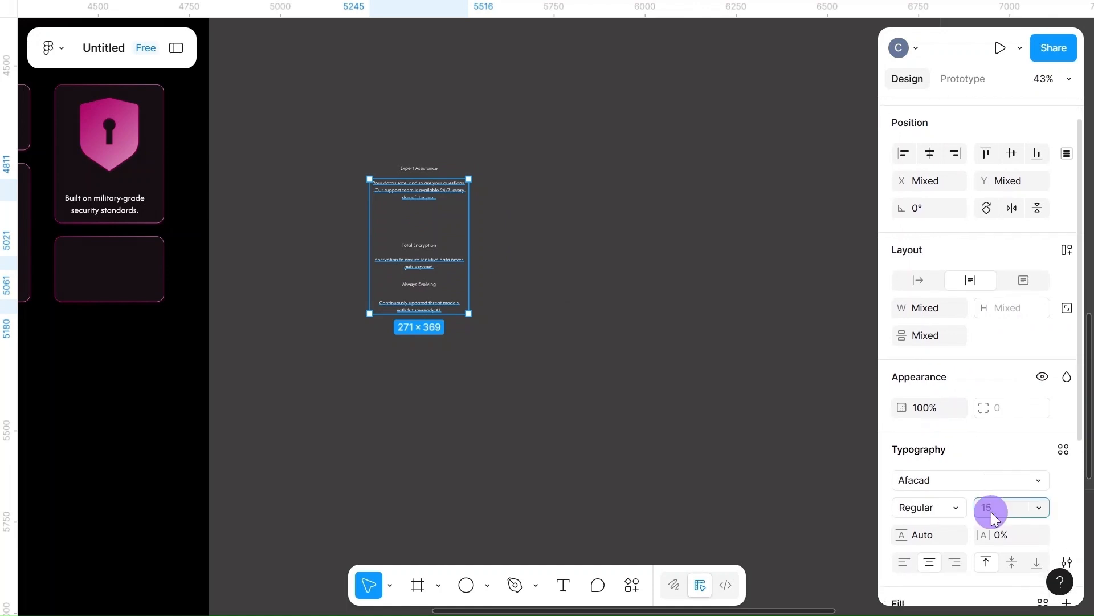
pyautogui.press('BackSpace')
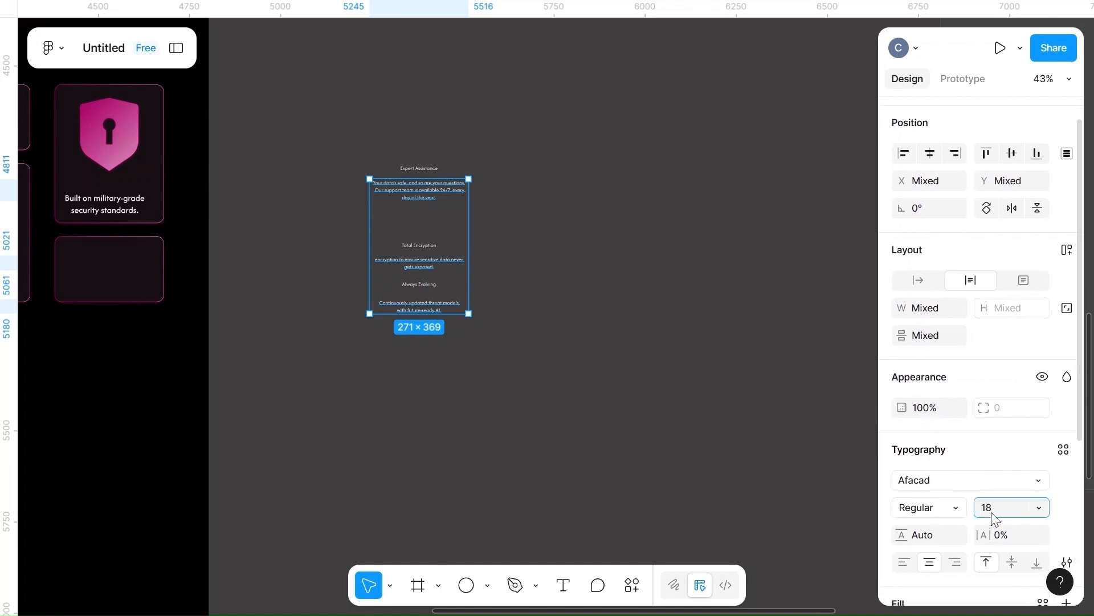
pyautogui.write('18')
pyautogui.click(663, 430)
# - Set the Expert Assistance, Total Encryption and Always Evolving headings to Medium weight and font size 25
pyautogui.click(418, 168)
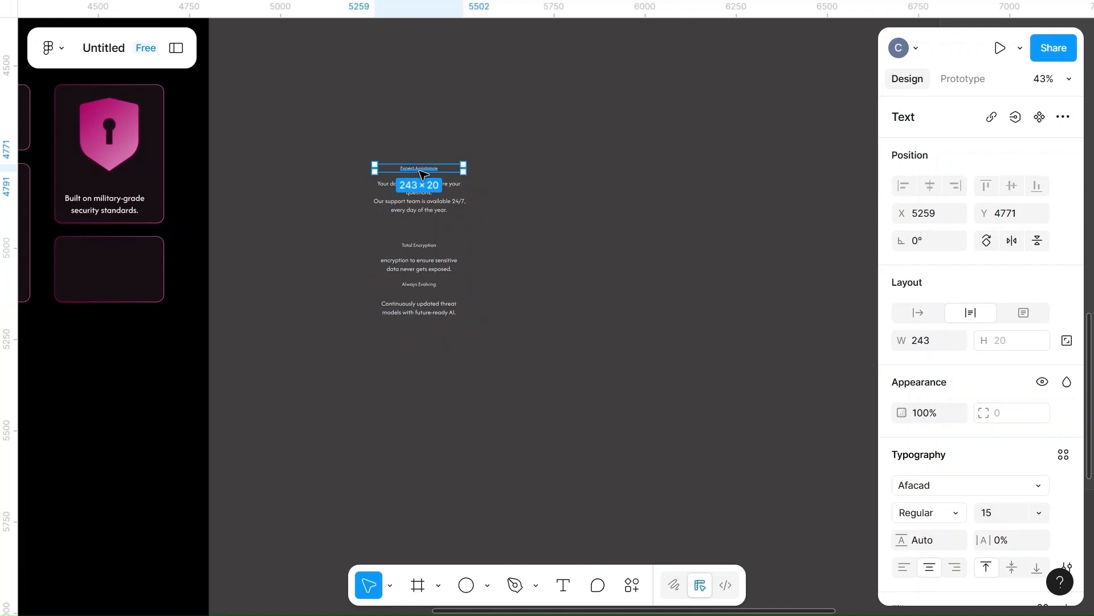
pyautogui.keyDown('shift'); pyautogui.click(424, 246); pyautogui.keyUp('shift')
pyautogui.keyDown('shift'); pyautogui.click(419, 285); pyautogui.keyUp('shift')
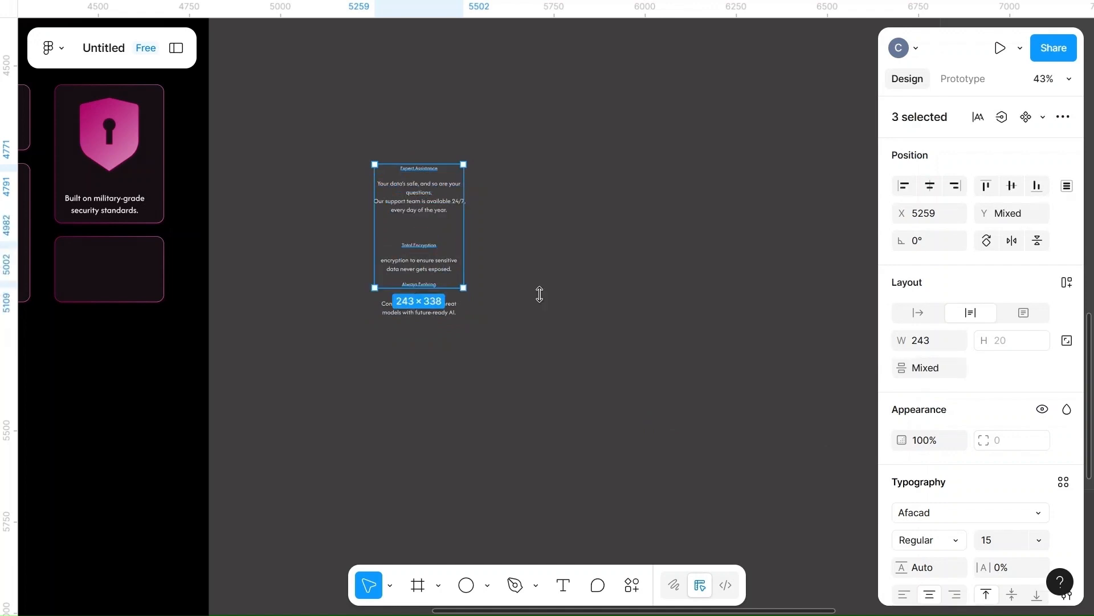
pyautogui.scroll(-3, 935, 462)
pyautogui.click(955, 455)
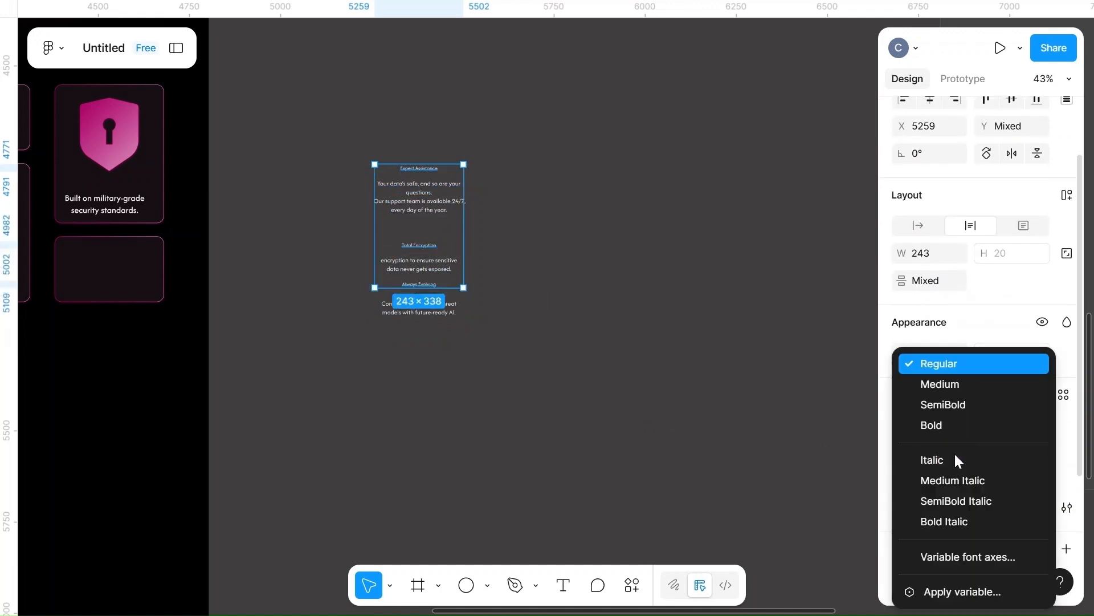
pyautogui.click(938, 385)
pyautogui.click(1021, 457)
pyautogui.press('BackSpace')
pyautogui.press('BackSpace')
pyautogui.write('20')
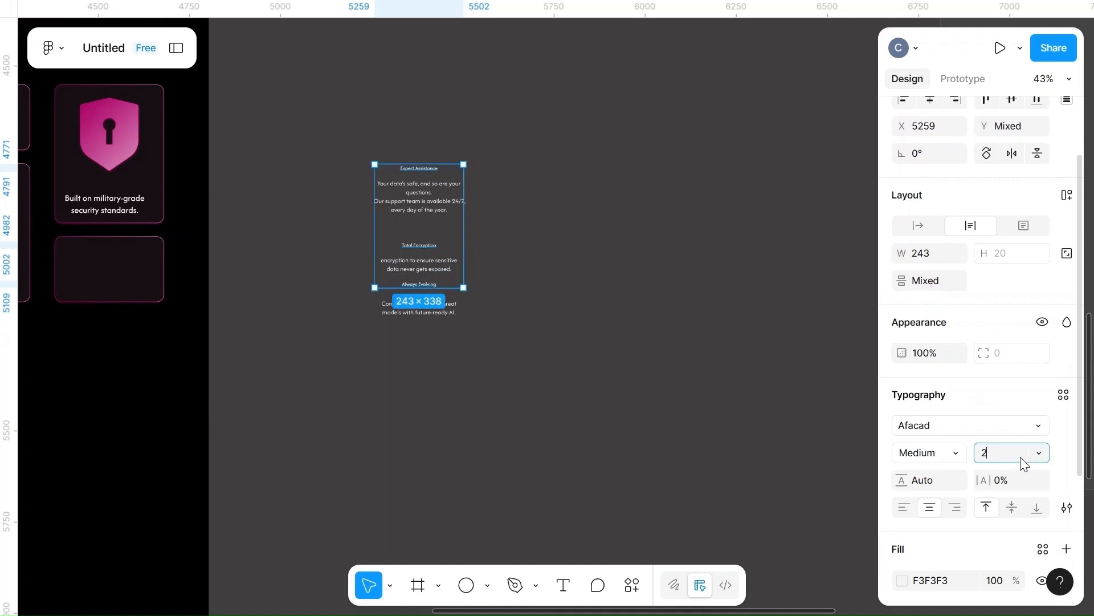
pyautogui.click(579, 441)
# - Move the Expert Assistance heading and description into the small card above Real-Time Update and centre them horizontally in it
pyautogui.hscroll(-2, 580, 442)
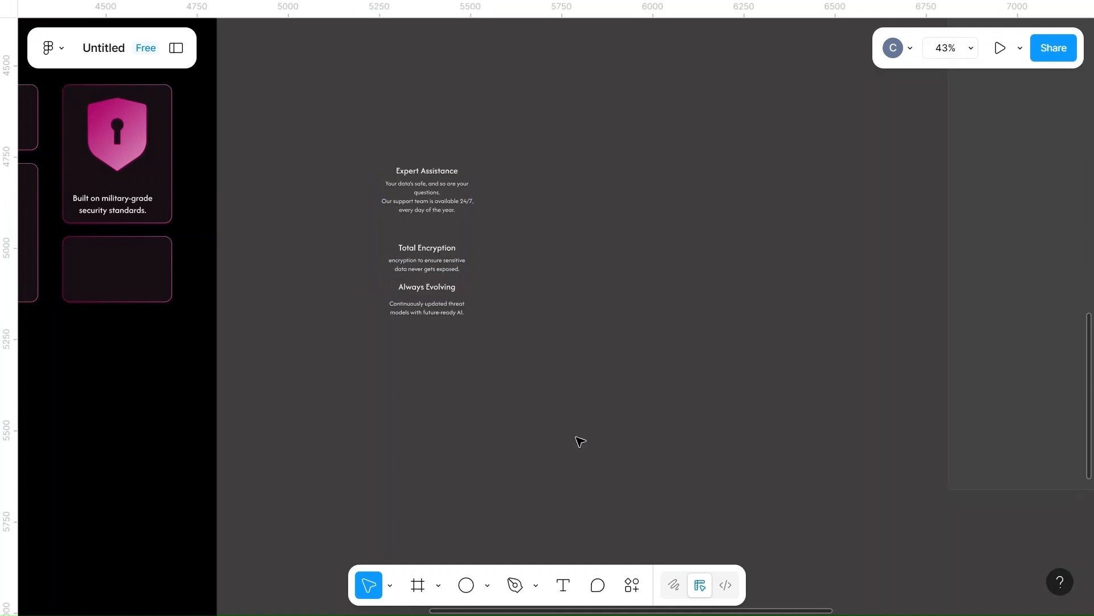
pyautogui.click(697, 366)
pyautogui.hscroll(-3, 696, 366)
pyautogui.hscroll(-2, 701, 370)
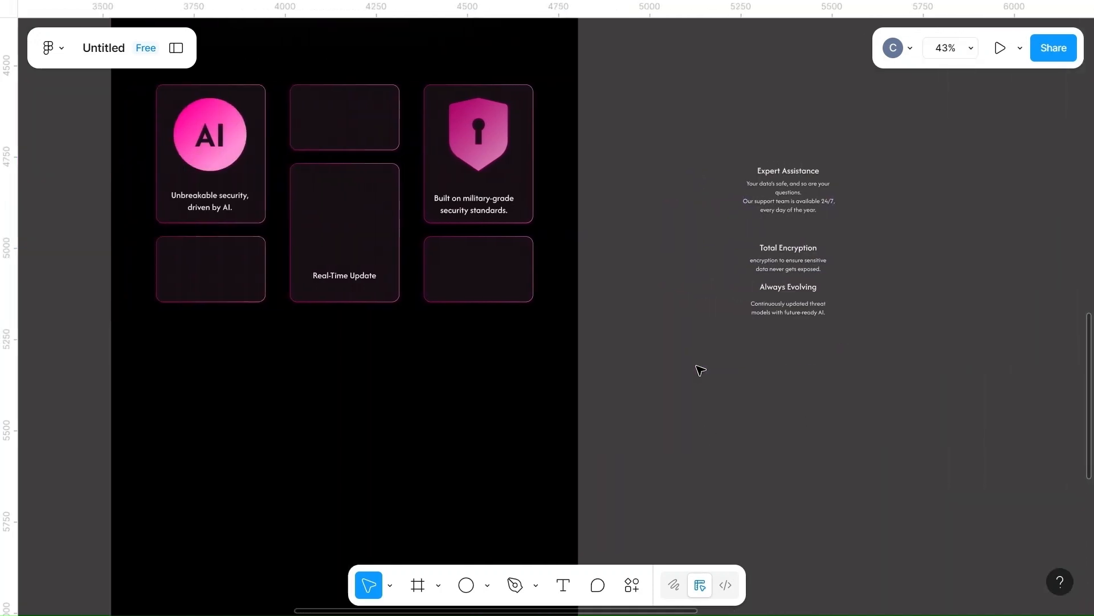
pyautogui.click(803, 174)
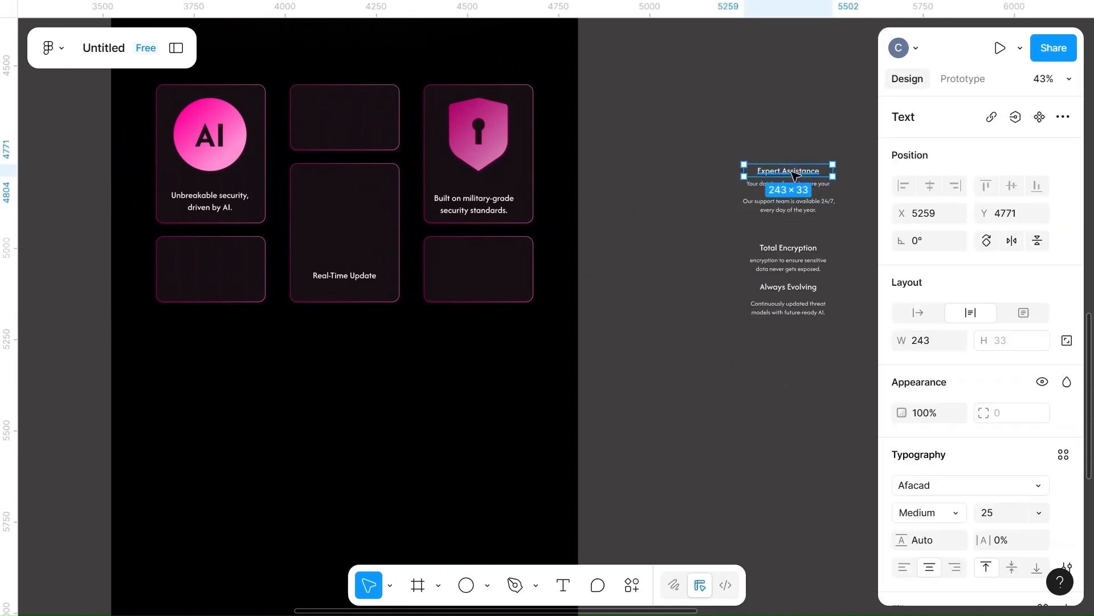
pyautogui.click(712, 152)
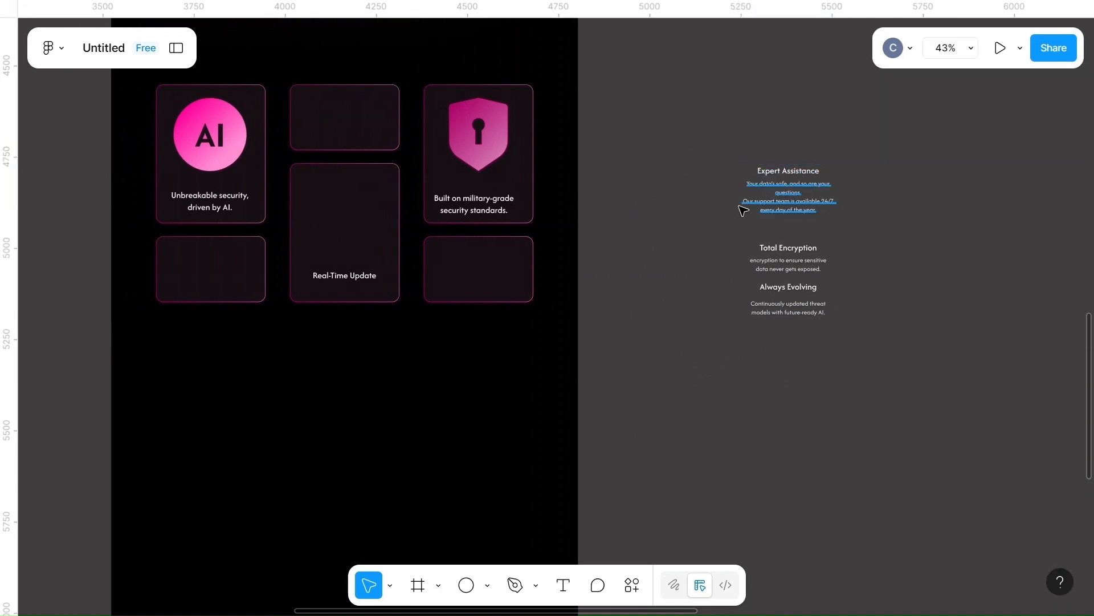
pyautogui.moveTo(730, 156); pyautogui.dragTo(368, 119)
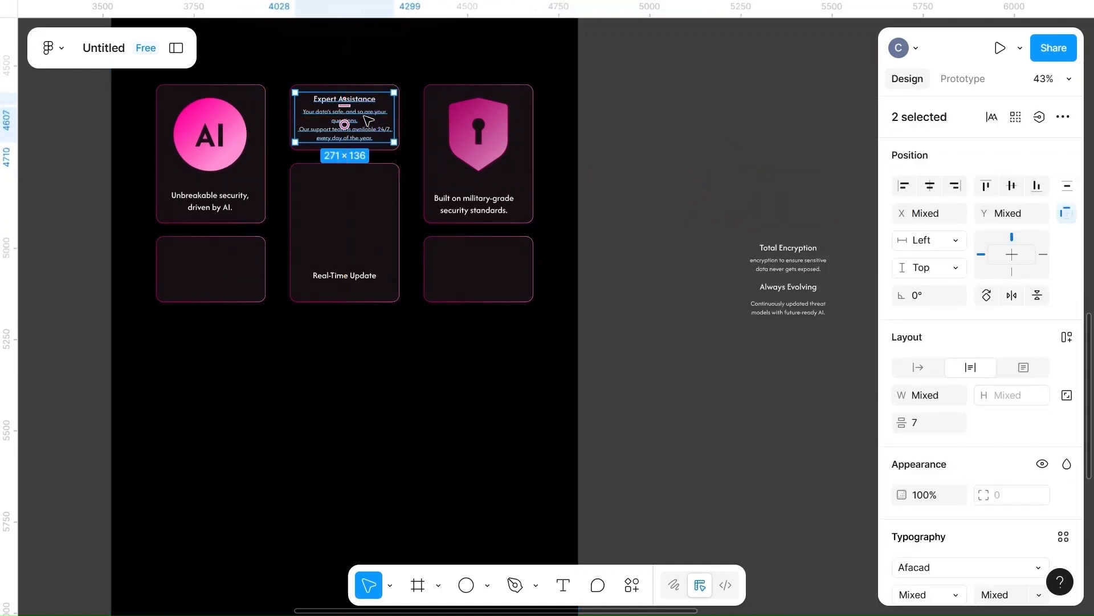
pyautogui.keyDown('shift'); pyautogui.click(381, 87); pyautogui.keyUp('shift')
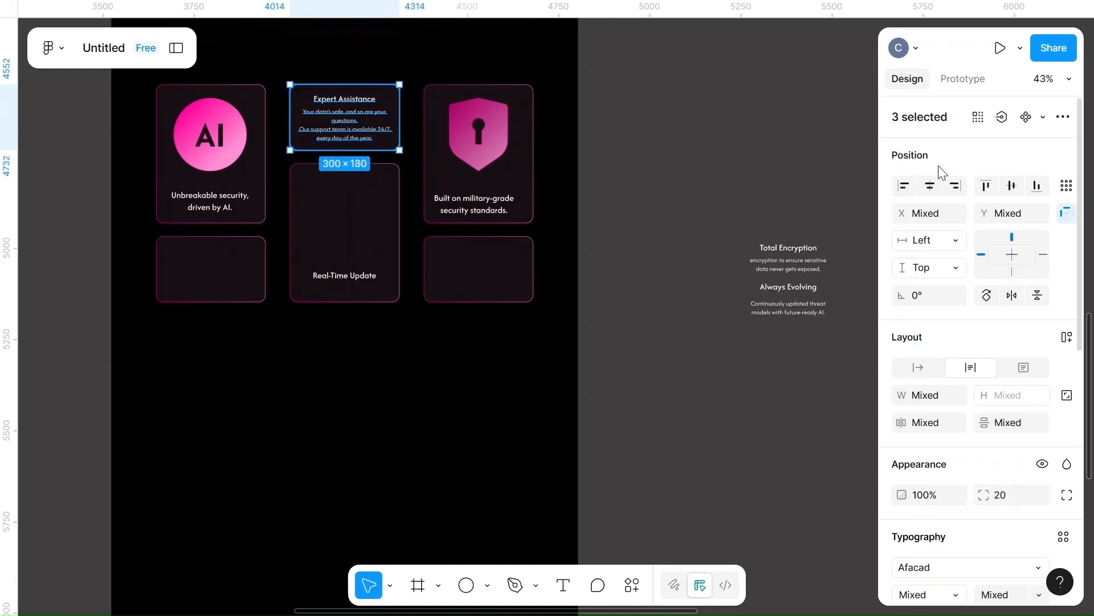
pyautogui.click(936, 185)
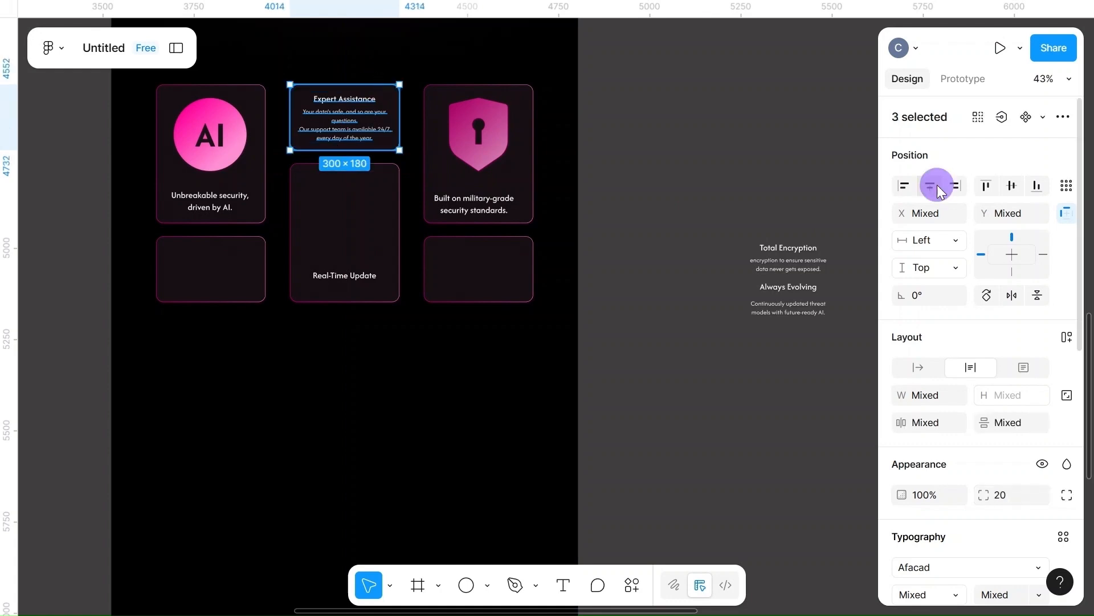
pyautogui.click(694, 322)
# - Move the Total Encryption heading and description into the small card below the AI card and centre them horizontally in it
pyautogui.click(787, 253)
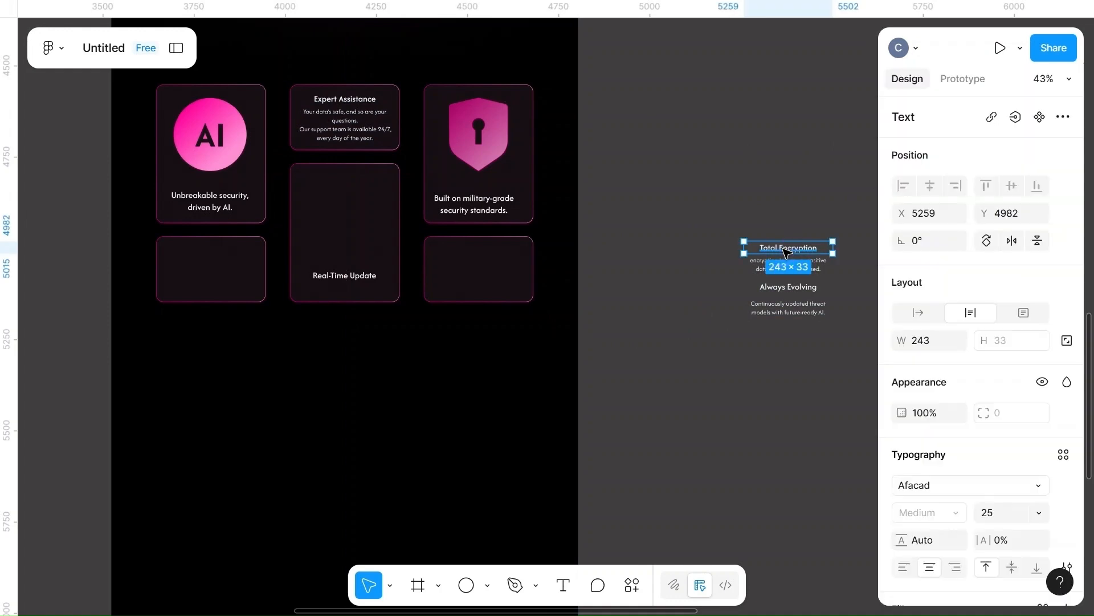
pyautogui.keyDown('shift'); pyautogui.click(765, 269); pyautogui.keyUp('shift')
pyautogui.moveTo(800, 262); pyautogui.dragTo(218, 273)
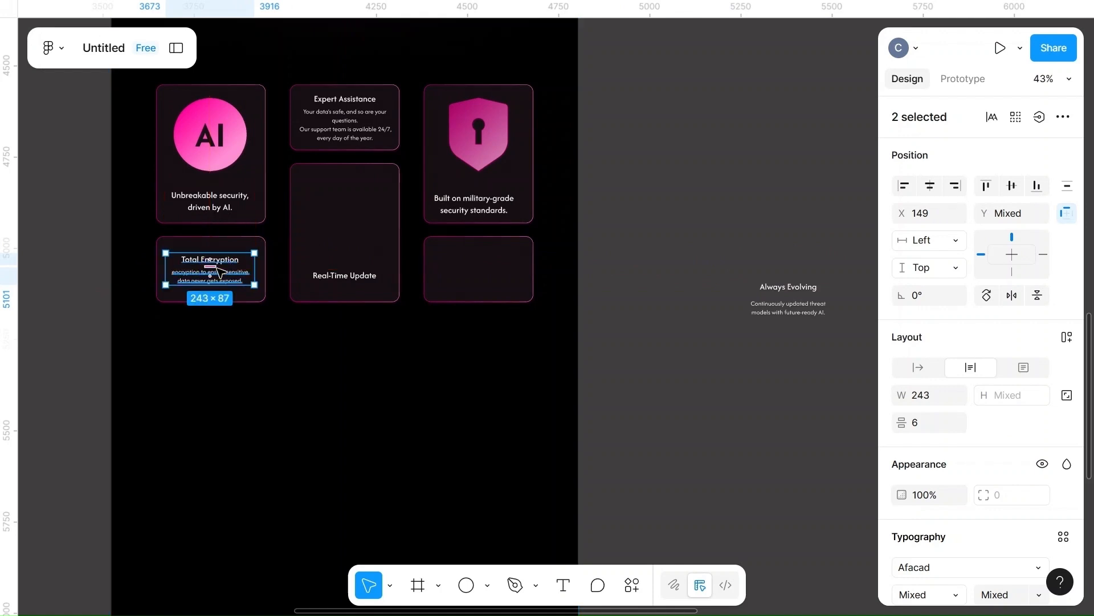
pyautogui.keyDown('shift'); pyautogui.click(244, 237); pyautogui.keyUp('shift')
pyautogui.click(930, 187)
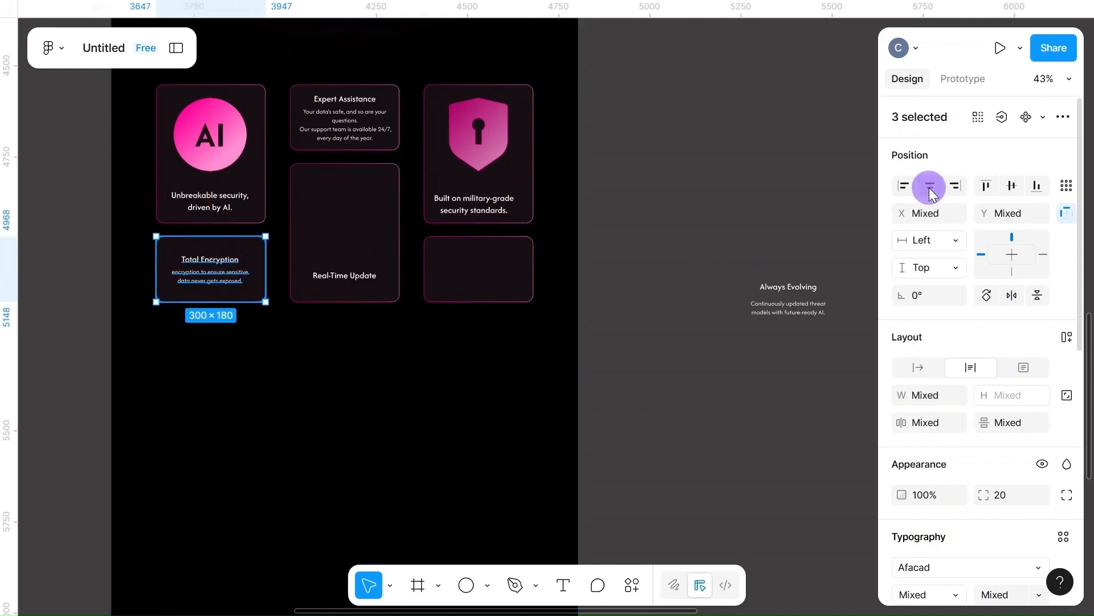
# - Move the Always Evolving heading and description into the small card below the shield card and centre them horizontally in it
pyautogui.click(796, 288)
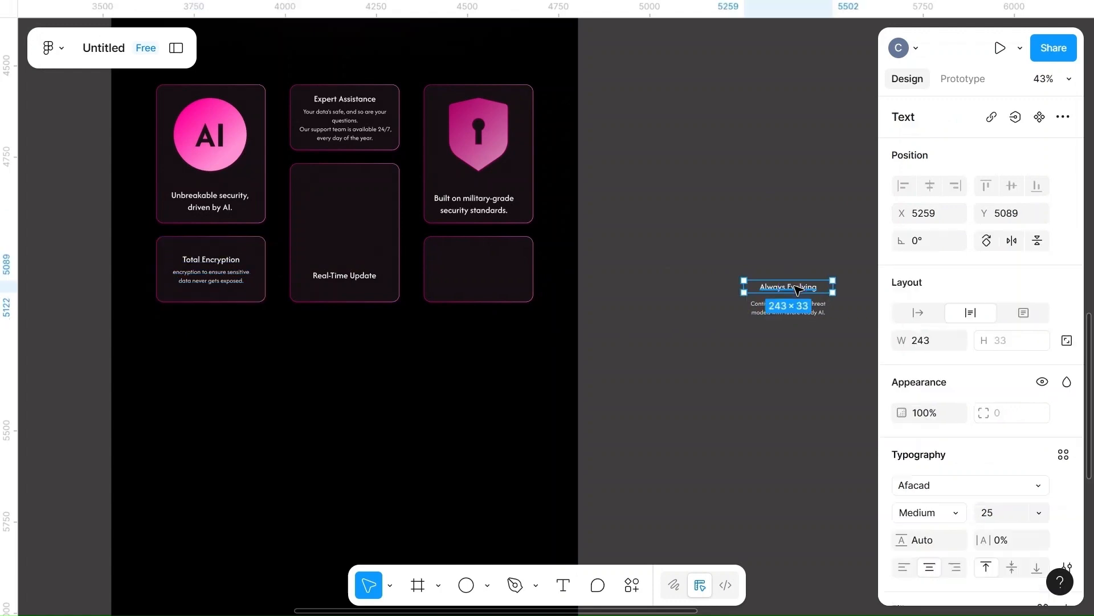
pyautogui.keyDown('shift'); pyautogui.click(759, 314); pyautogui.keyUp('shift')
pyautogui.moveTo(806, 304); pyautogui.dragTo(497, 275)
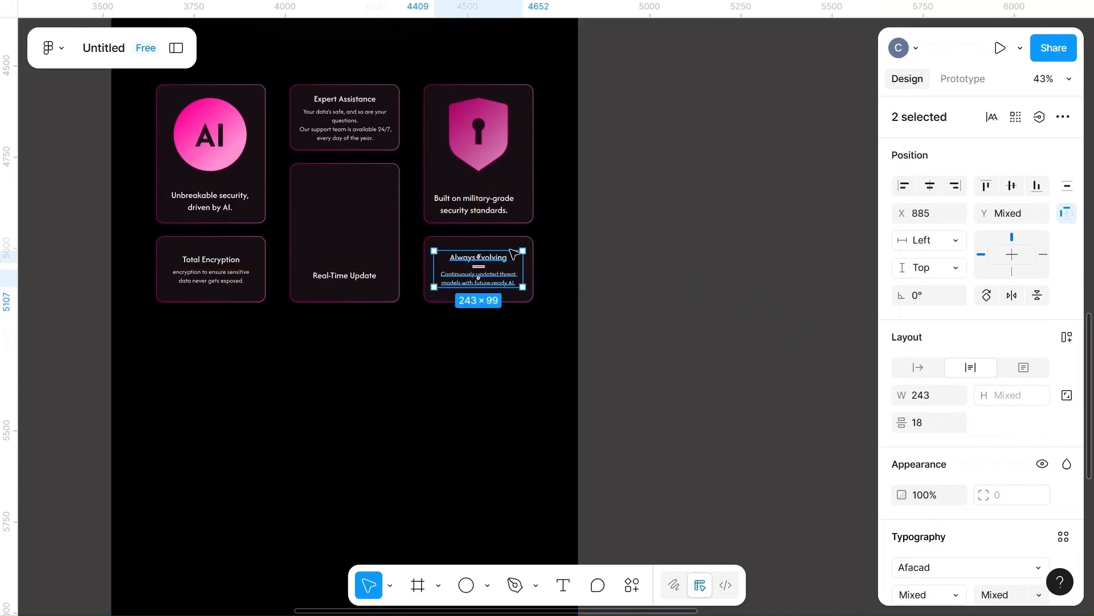
pyautogui.keyDown('shift'); pyautogui.click(490, 243); pyautogui.keyUp('shift')
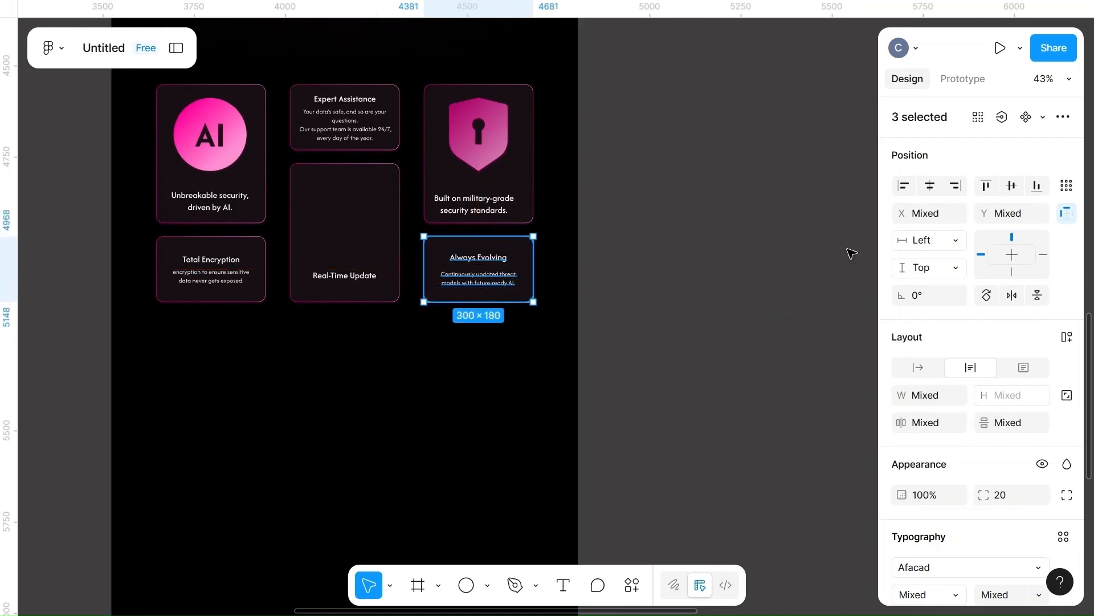
pyautogui.press('shift')
pyautogui.press('shift')
pyautogui.press('shift')
pyautogui.press('shift')
pyautogui.click(424, 218)
pyautogui.click(935, 187)
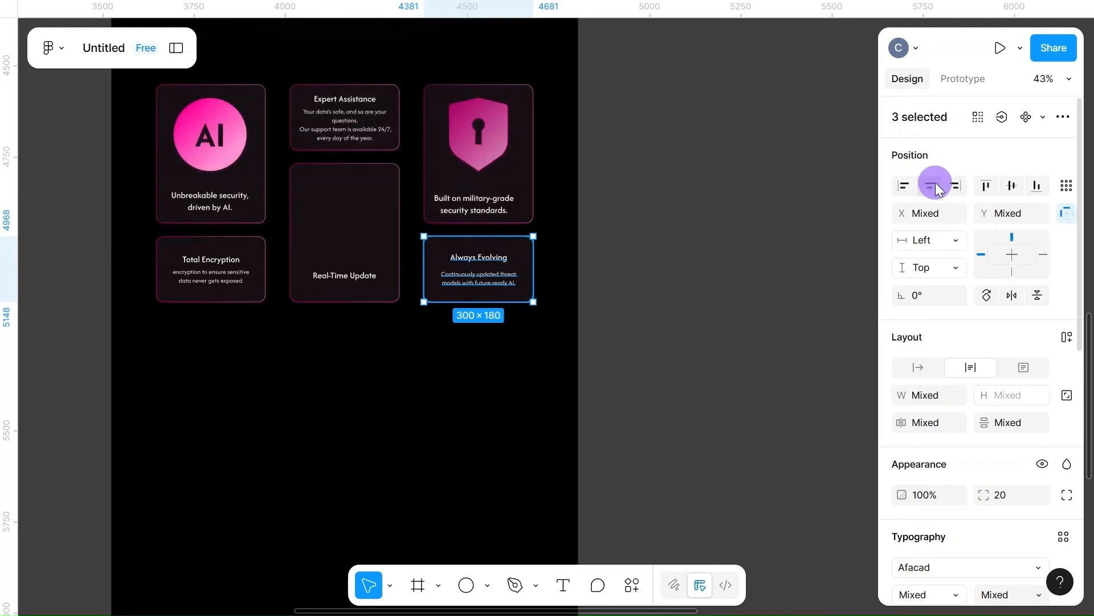
pyautogui.click(718, 313)
# - Set the vertical spacing between the Expert Assistance heading and its description to 10
pyautogui.scroll(2, 719, 313)
pyautogui.hscroll(-5, 717, 313)
pyautogui.scroll(3, 717, 313)
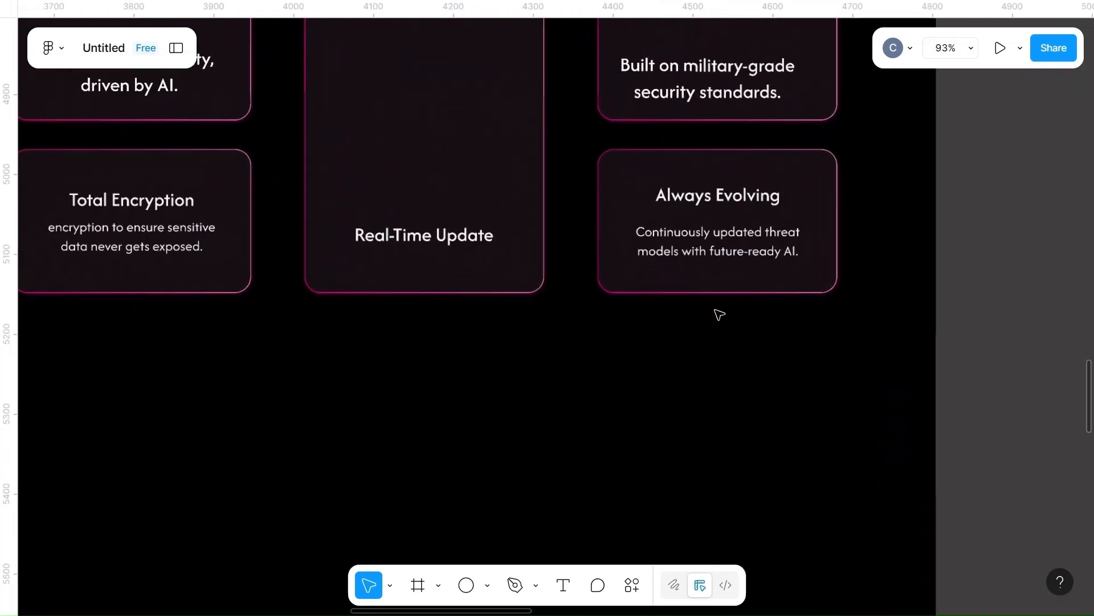
pyautogui.scroll(3, 718, 313)
pyautogui.scroll(2, 567, 183)
pyautogui.click(543, 180)
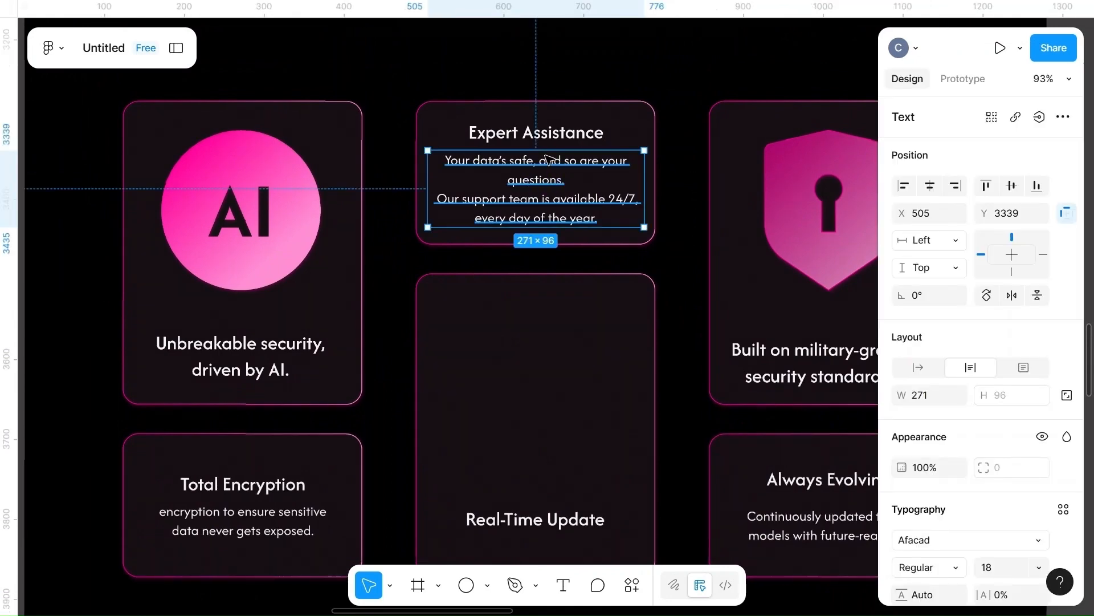
pyautogui.keyDown('shift'); pyautogui.click(540, 135); pyautogui.keyUp('shift')
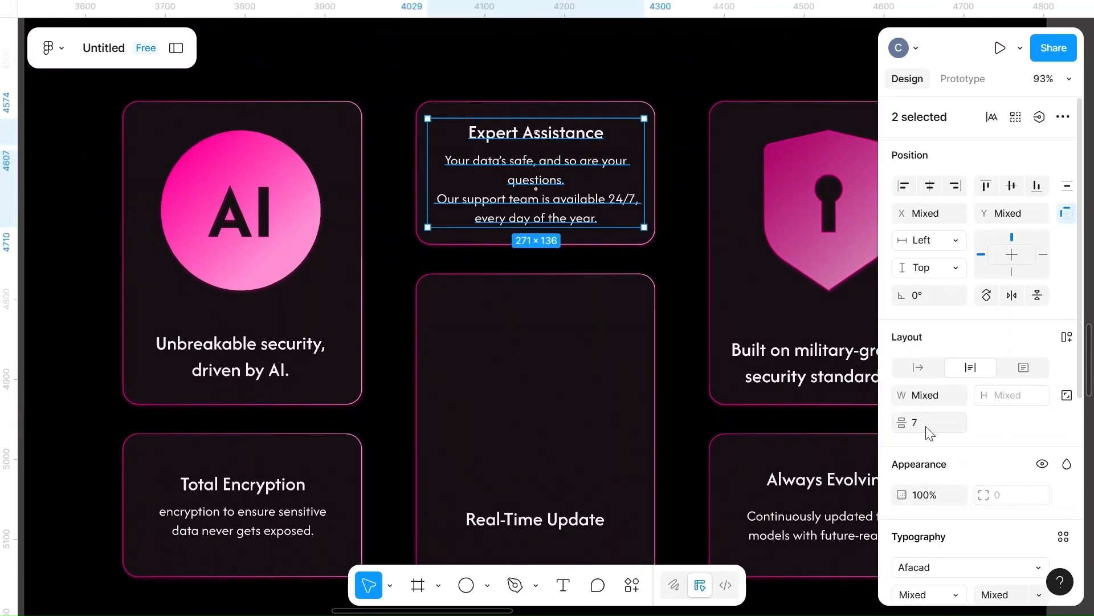
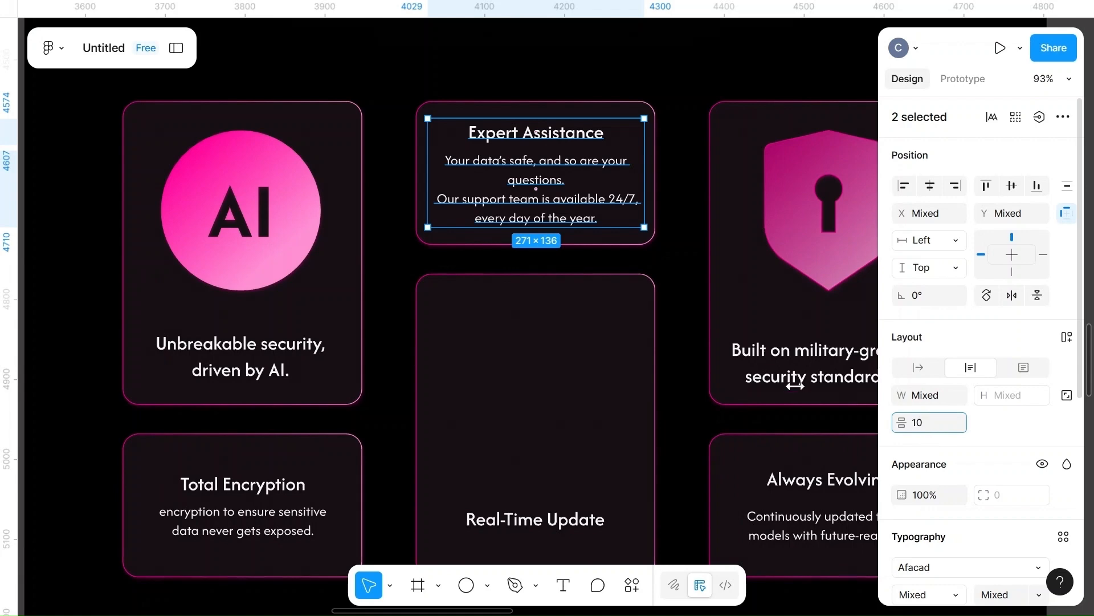
pyautogui.click(665, 405)
# - Set the vertical spacing between the Total Encryption heading and its description to 10
pyautogui.scroll(-3, 667, 409)
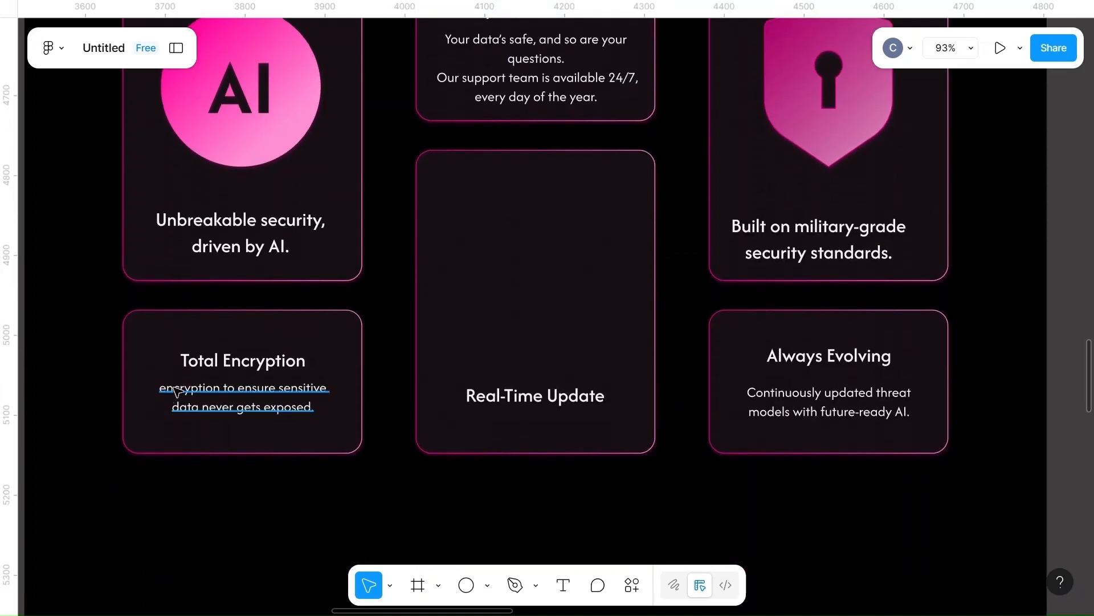
pyautogui.click(257, 367)
pyautogui.keyDown('shift'); pyautogui.click(201, 411); pyautogui.keyUp('shift')
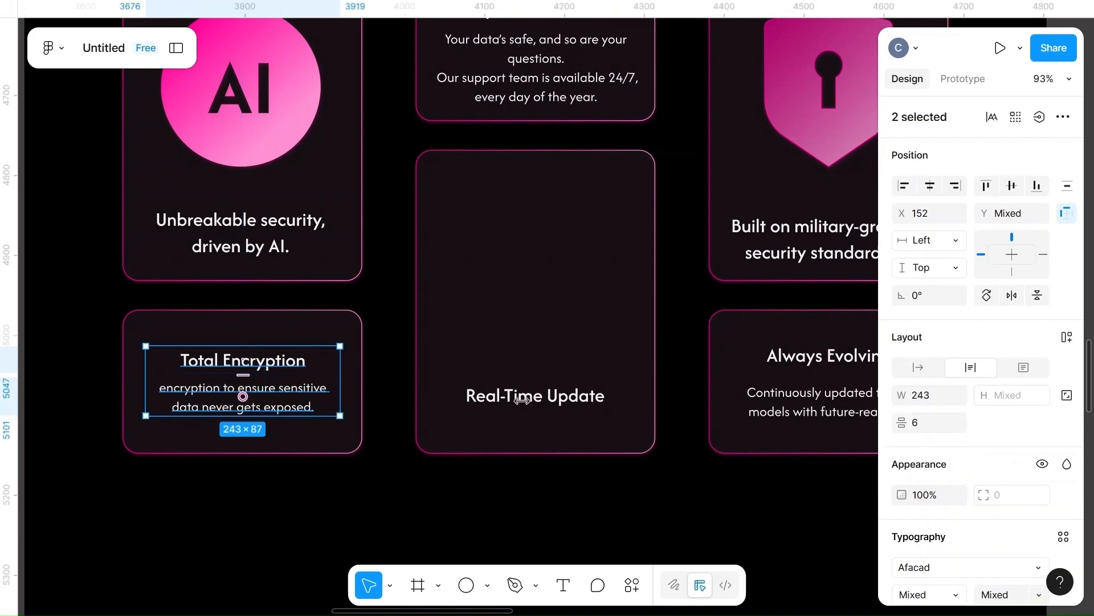
pyautogui.click(930, 423)
pyautogui.write('10')
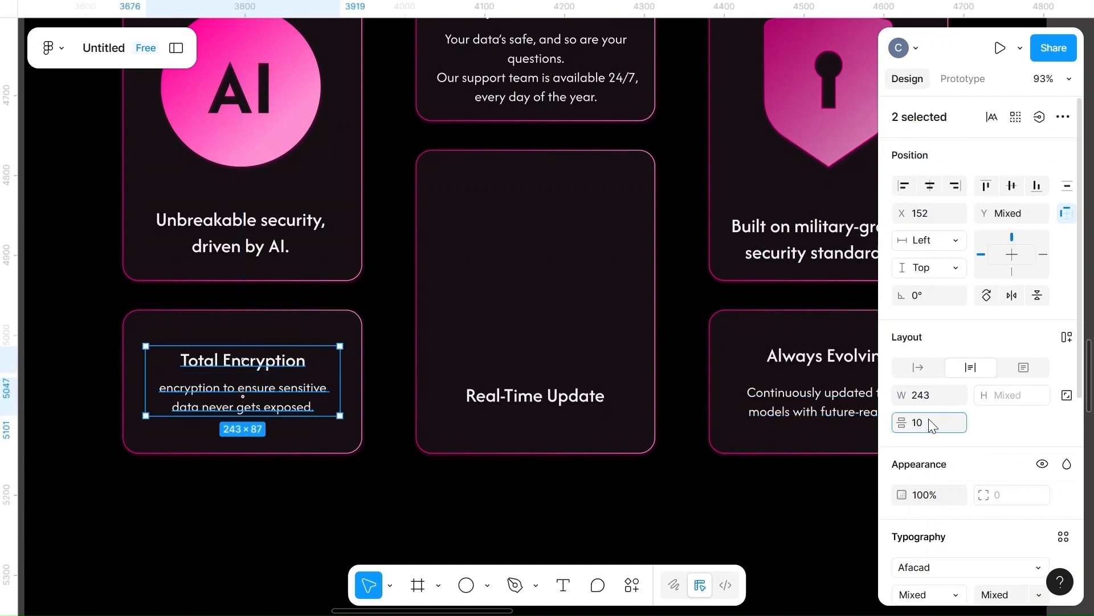
pyautogui.click(664, 506)
# - Match the vertical spacing between the Always Evolving heading and its description to the 10 used in the other small cards
pyautogui.click(841, 410)
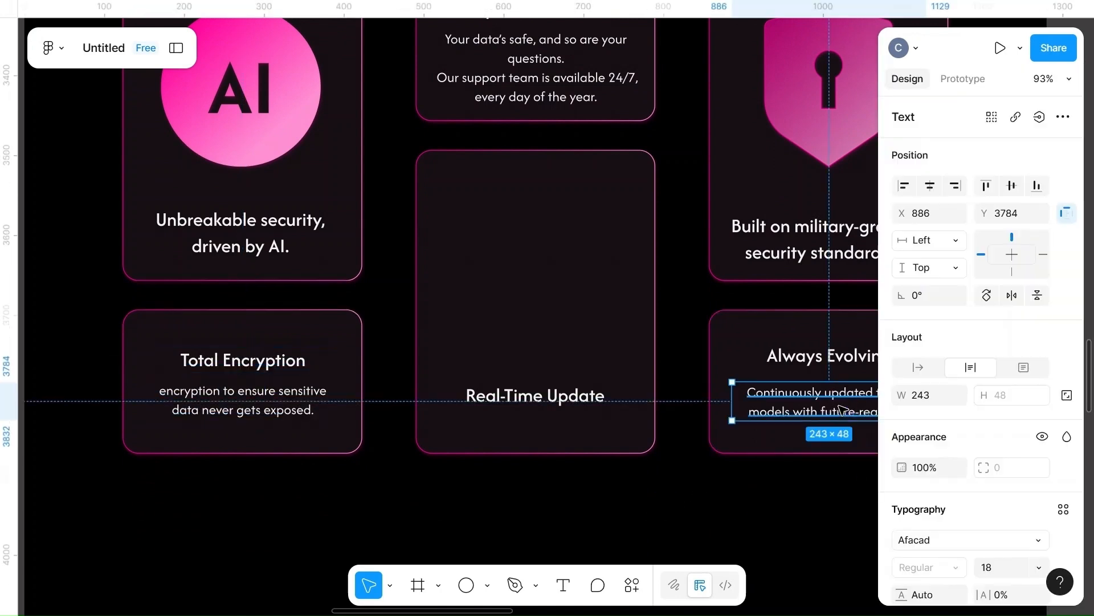
pyautogui.keyDown('shift'); pyautogui.click(826, 359); pyautogui.keyUp('shift')
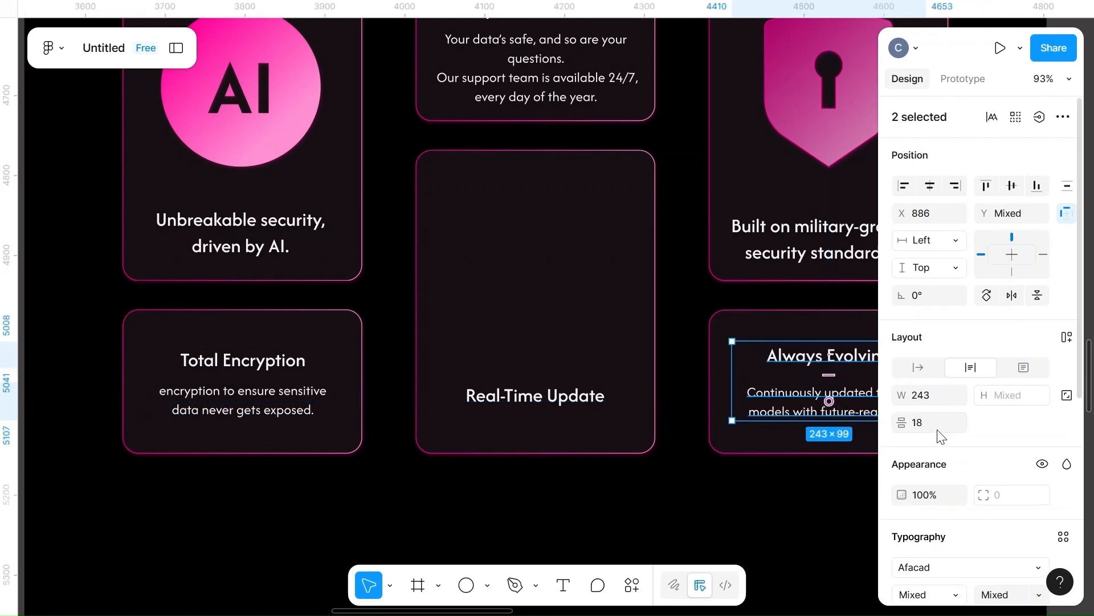
pyautogui.click(797, 499)
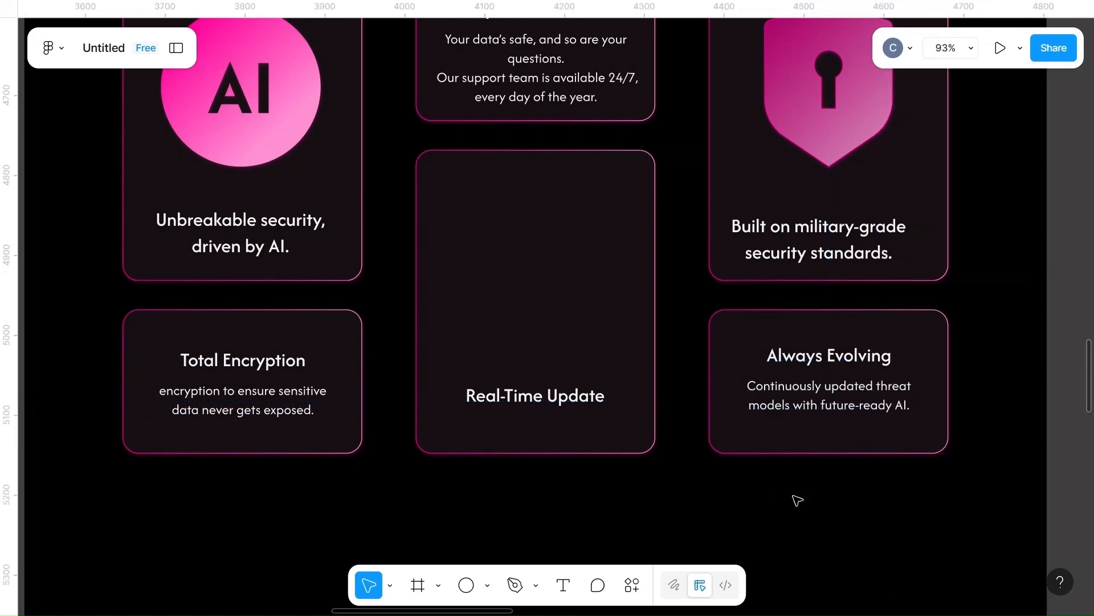
# - Draw an ellipse about 602 by 747 on the empty canvas between the page's card grid and the content section
pyautogui.hscroll(3, 798, 500)
pyautogui.scroll(-5, 798, 500)
pyautogui.hscroll(3, 797, 500)
pyautogui.scroll(-3, 797, 500)
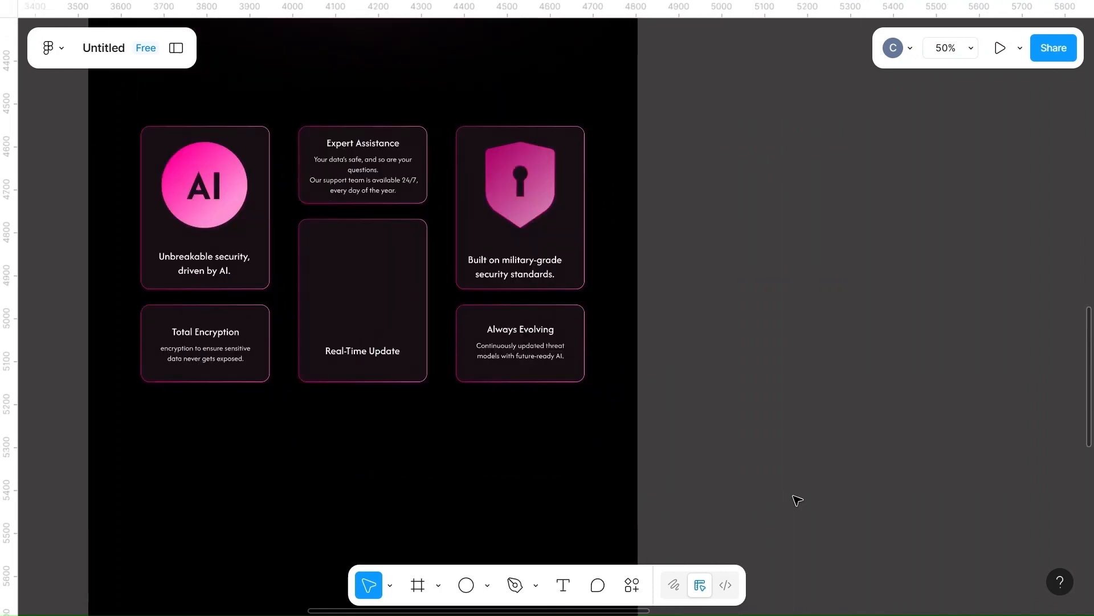
pyautogui.scroll(-4, 797, 500)
pyautogui.hscroll(3, 797, 500)
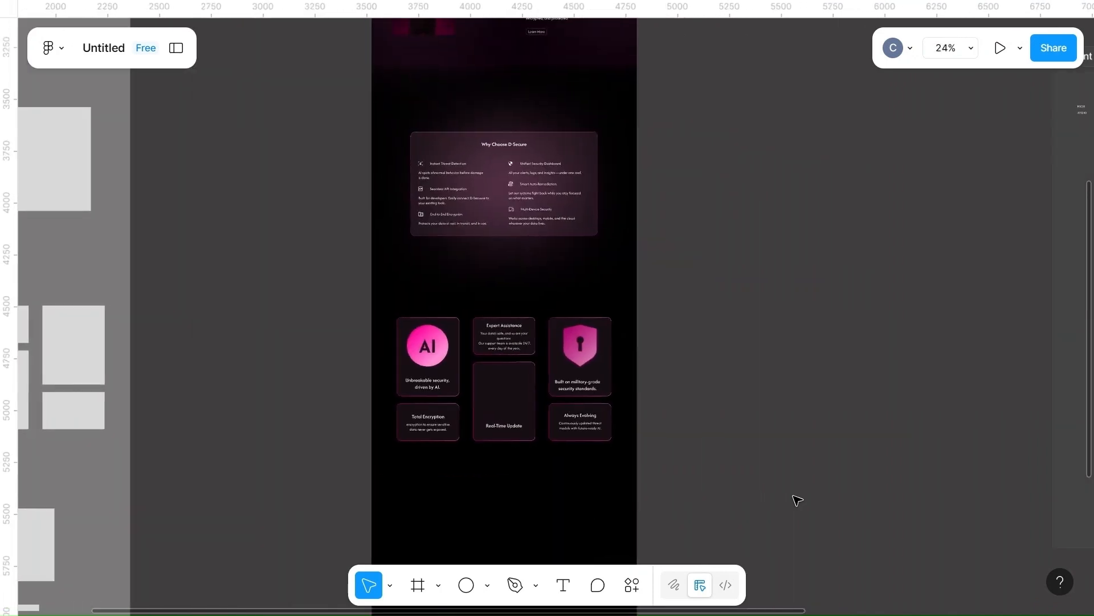
pyautogui.scroll(-3, 796, 500)
pyautogui.hscroll(2, 797, 500)
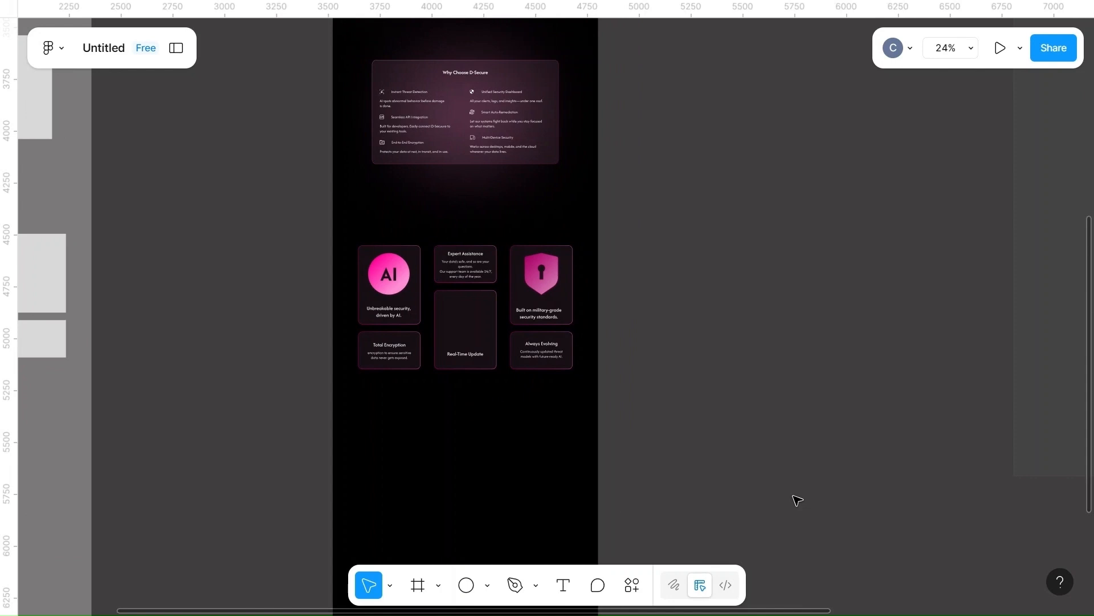
pyautogui.press('o')
pyautogui.moveTo(700, 292)
pyautogui.mouseDown()
pyautogui.moveTo(804, 455)
pyautogui.moveTo(825, 447)
pyautogui.mouseUp()
pyautogui.hscroll(5, 696, 402)
pyautogui.scroll(5, 677, 405)
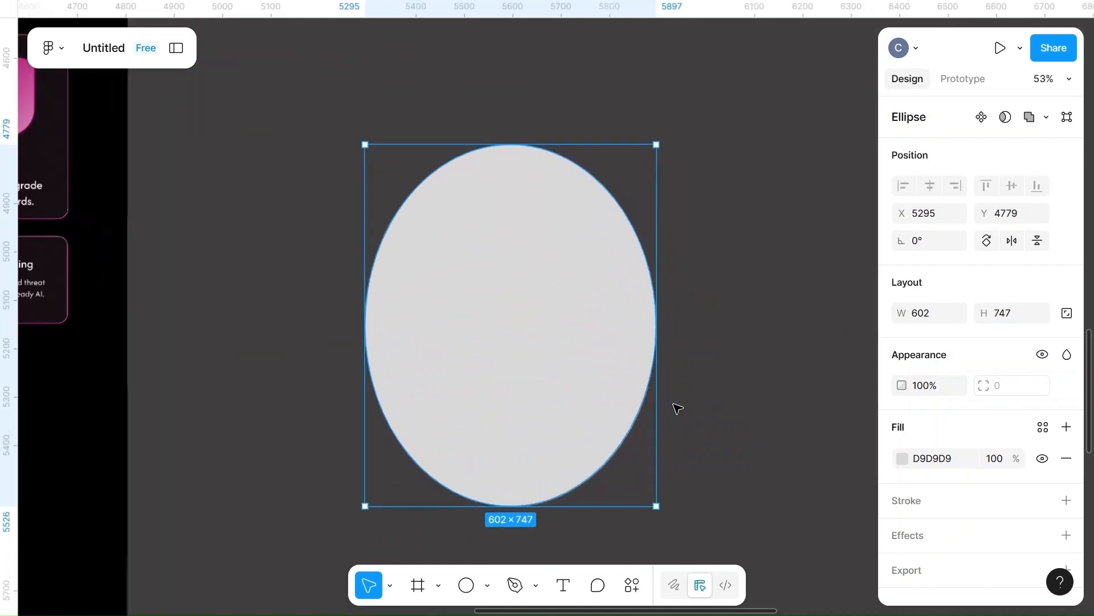
# - Set the ellipse's width and height to 200 each to make it a circle
pyautogui.click(931, 316)
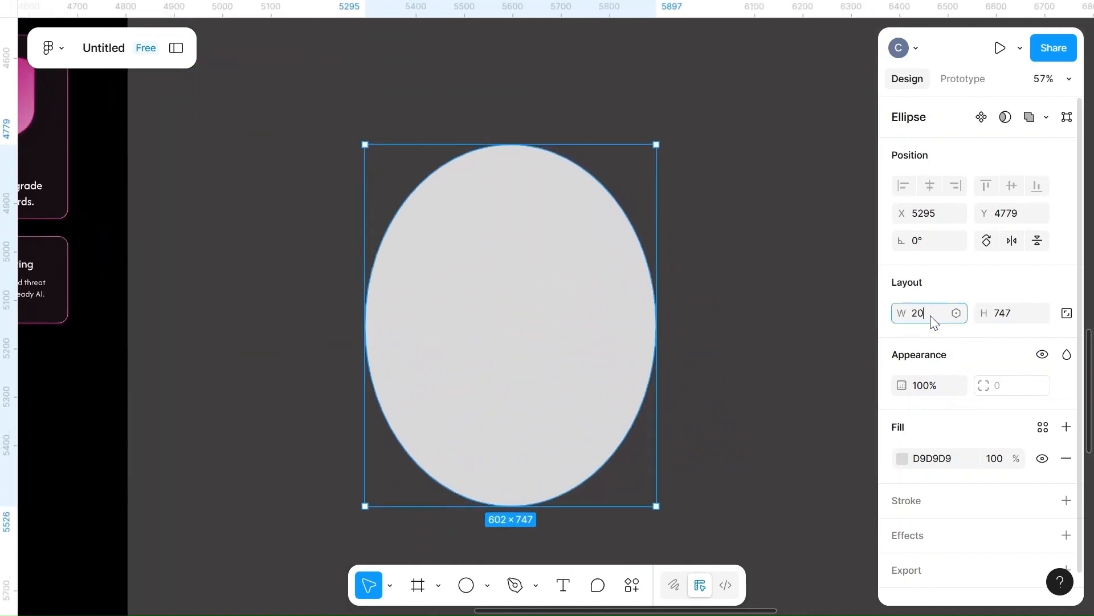
pyautogui.click(1008, 315)
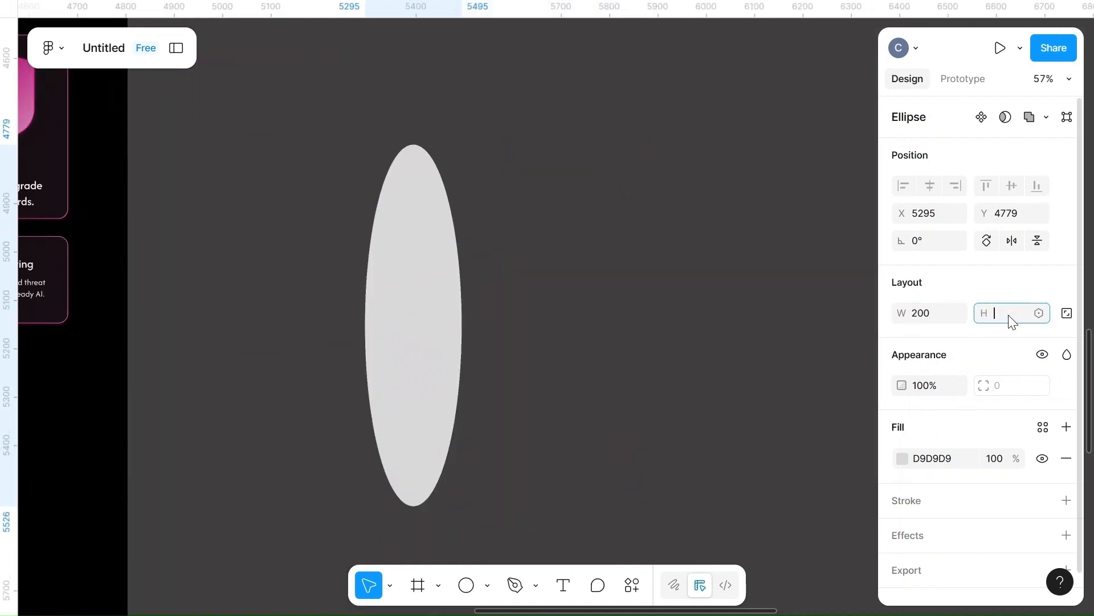
pyautogui.write('200')
pyautogui.click(664, 345)
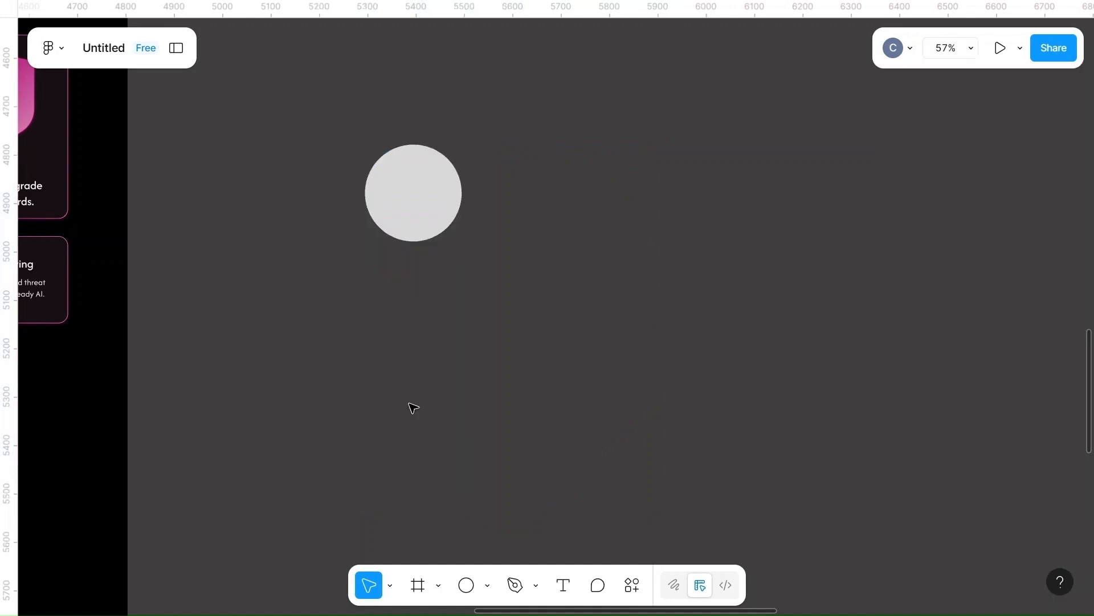
# - Move the 200 by 200 circle closer to the page, onto the empty canvas just beside the card grid
pyautogui.hscroll(-10, 414, 407)
pyautogui.scroll(2, 723, 426)
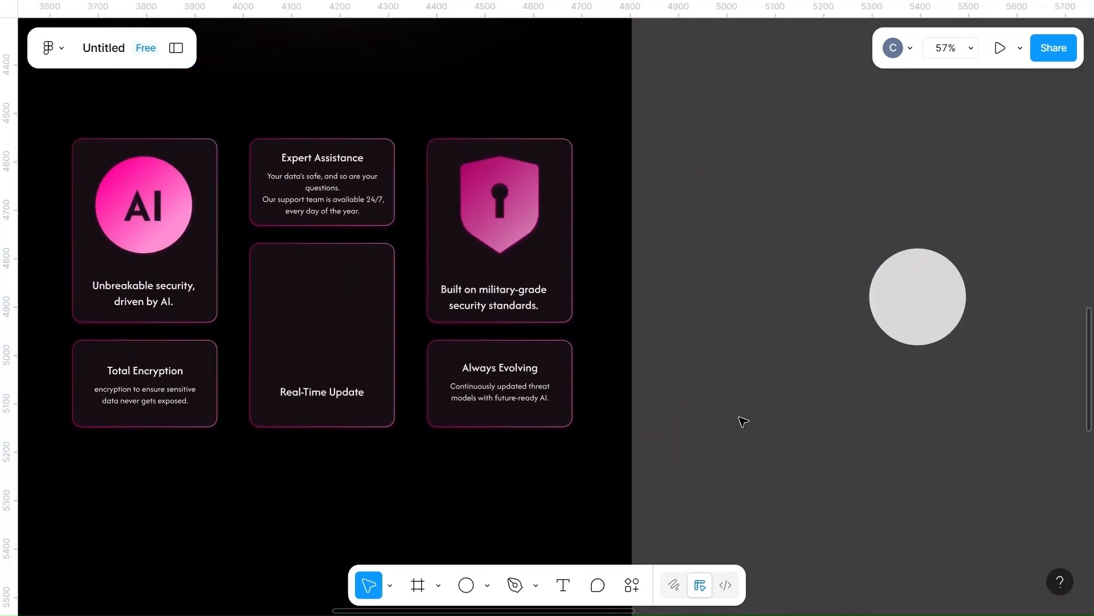
pyautogui.click(952, 306)
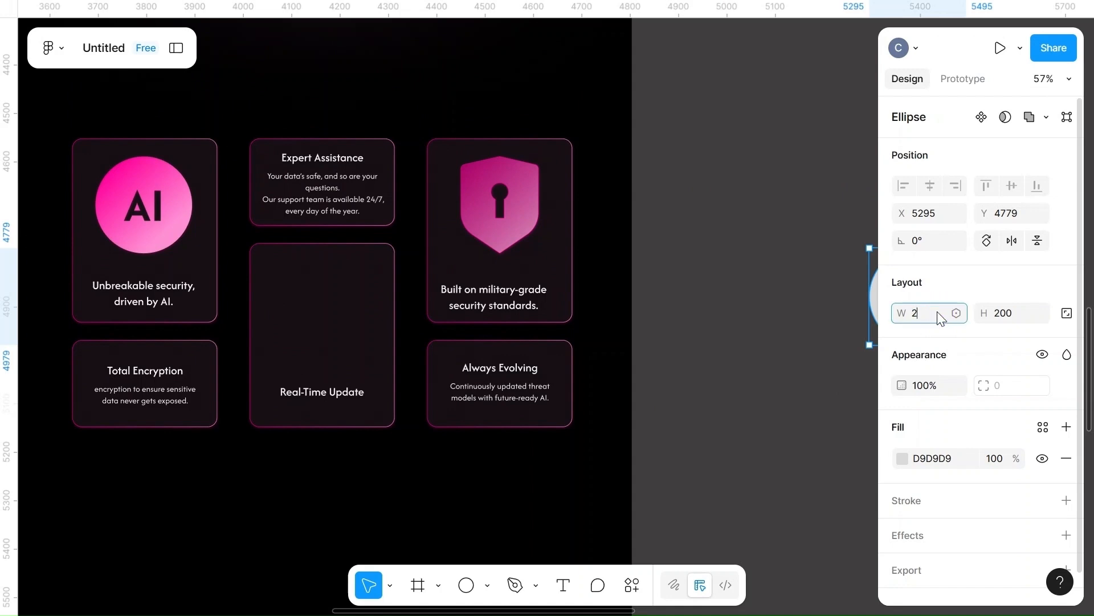
pyautogui.click(667, 300)
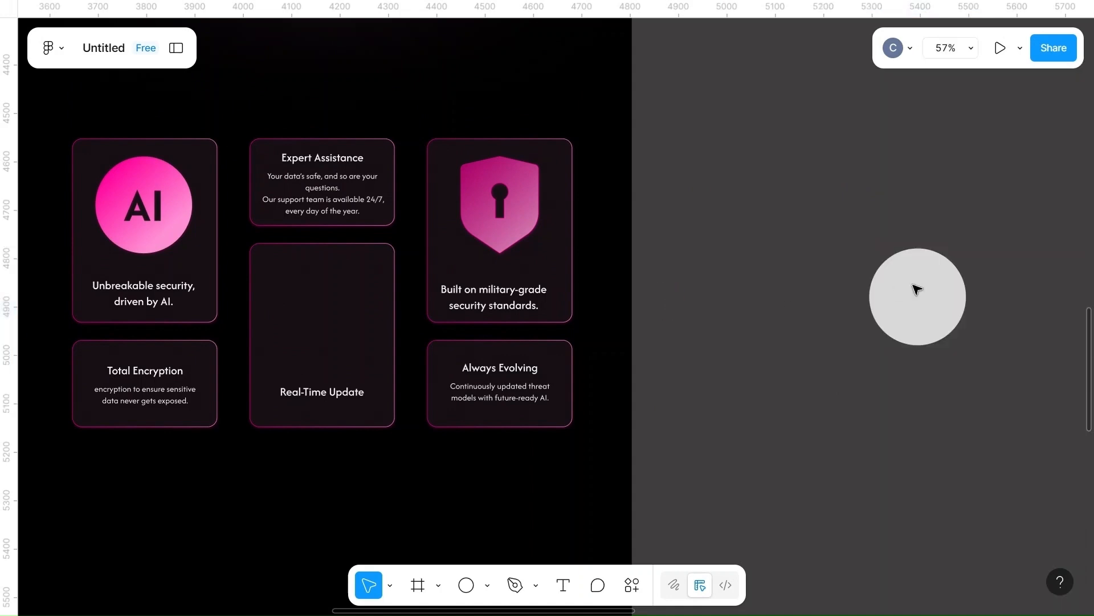
pyautogui.click(929, 285)
pyautogui.hscroll(2, 714, 347)
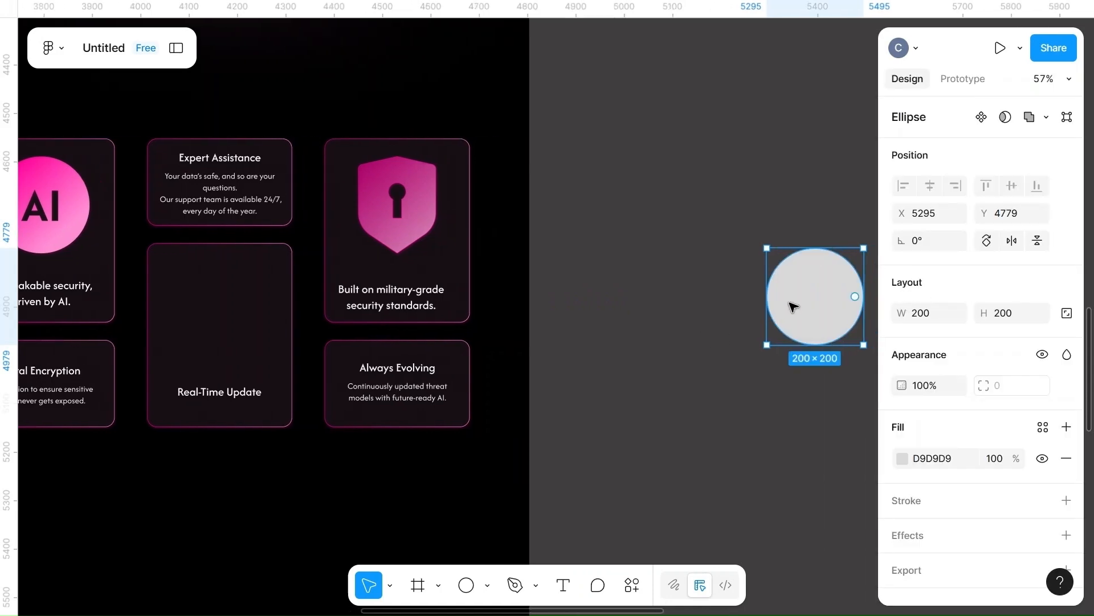
pyautogui.moveTo(815, 297); pyautogui.dragTo(658, 407)
# - Turn the circle into an open ring with a sweep of about -84% and an inner ratio of 75%
pyautogui.moveTo(627, 362); pyautogui.dragTo(594, 350)
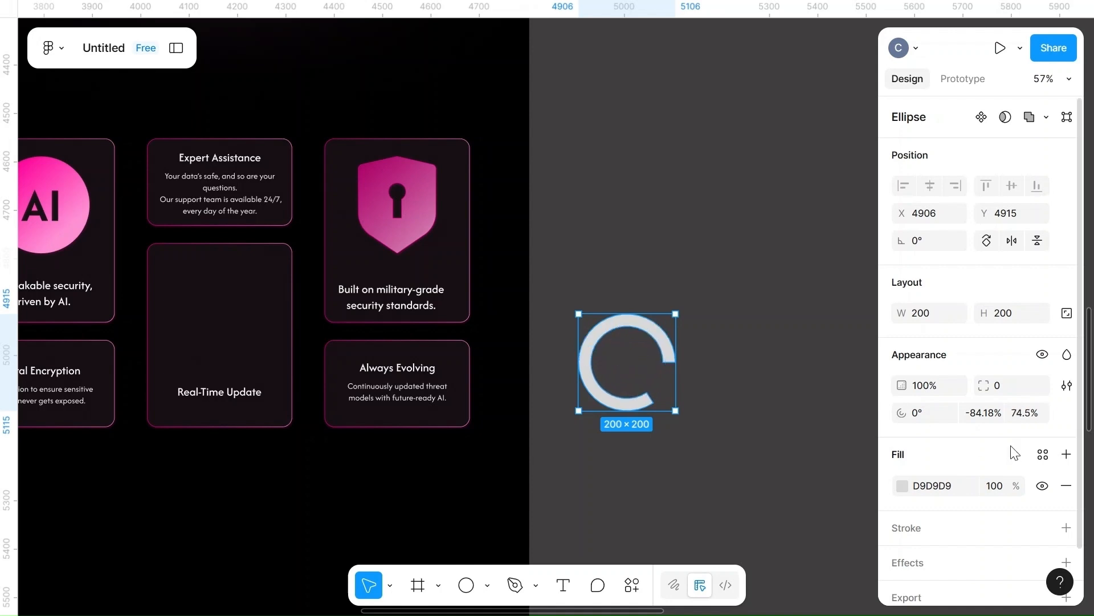
pyautogui.click(1029, 414)
pyautogui.write('75')
pyautogui.click(824, 425)
# - Round the ends of the open ring with a corner radius of 10
pyautogui.click(646, 322)
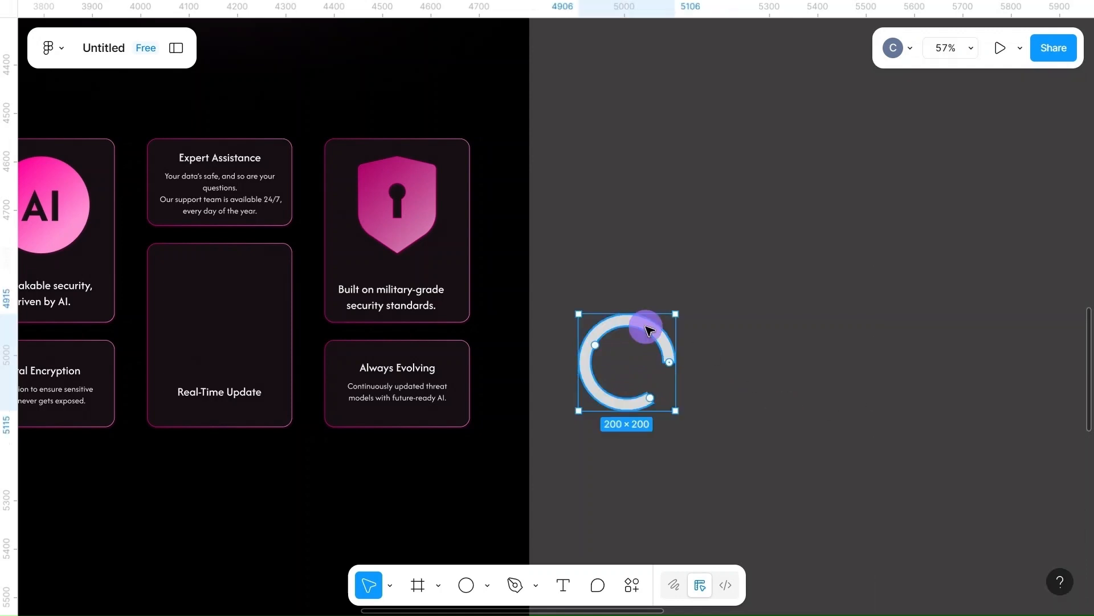
pyautogui.click(1006, 386)
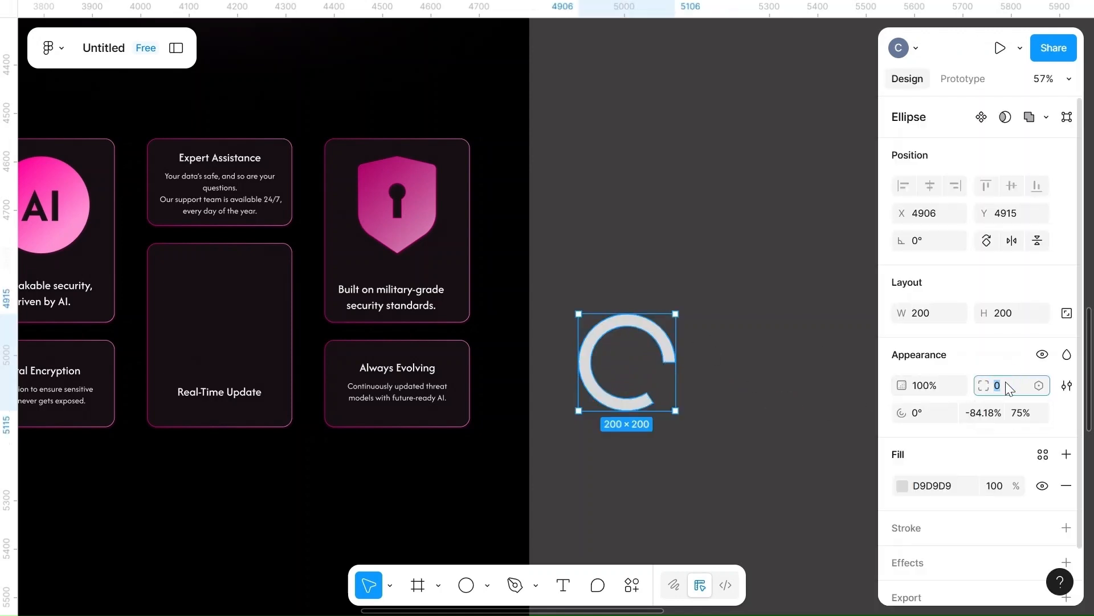
pyautogui.write('16')
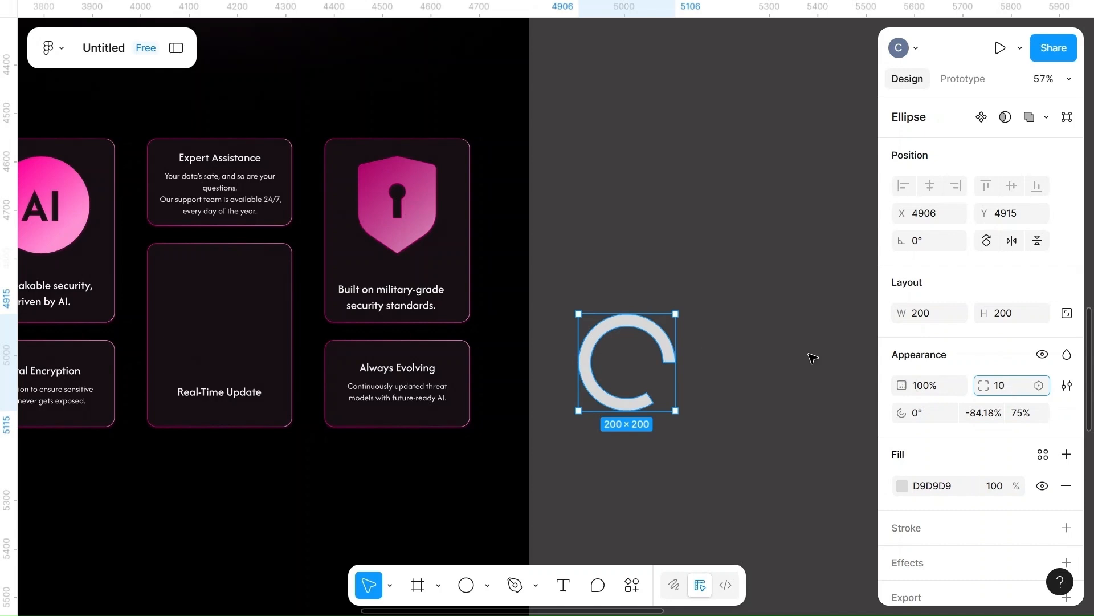
pyautogui.click(779, 361)
# - Shift the arc's start to about 55° and set its sweep to -40%
pyautogui.click(639, 325)
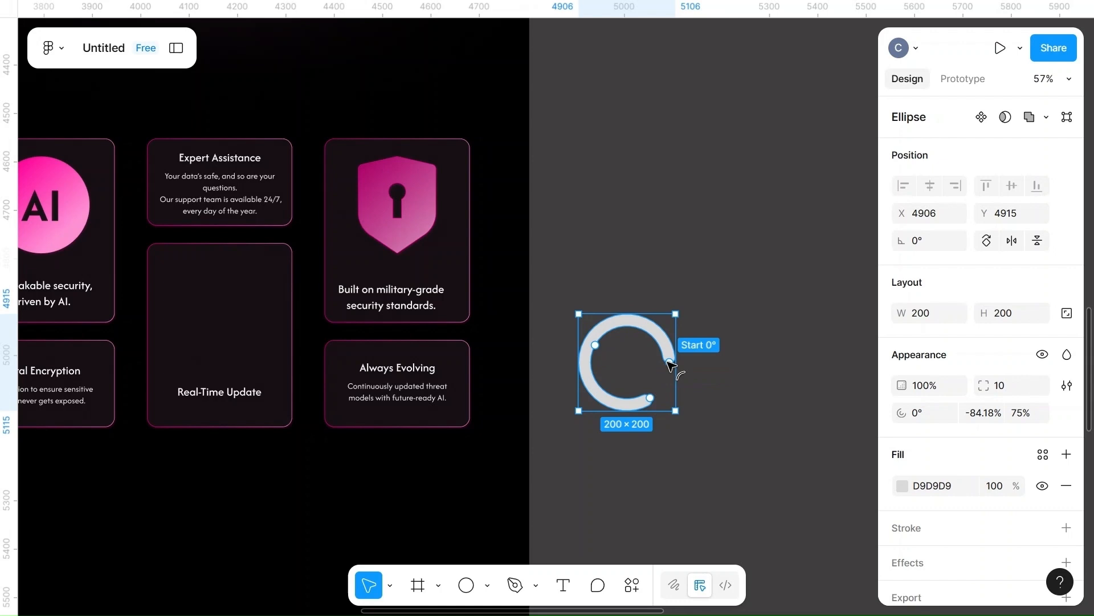
pyautogui.moveTo(669, 362); pyautogui.dragTo(591, 365)
pyautogui.click(987, 413)
pyautogui.press('BackSpace')
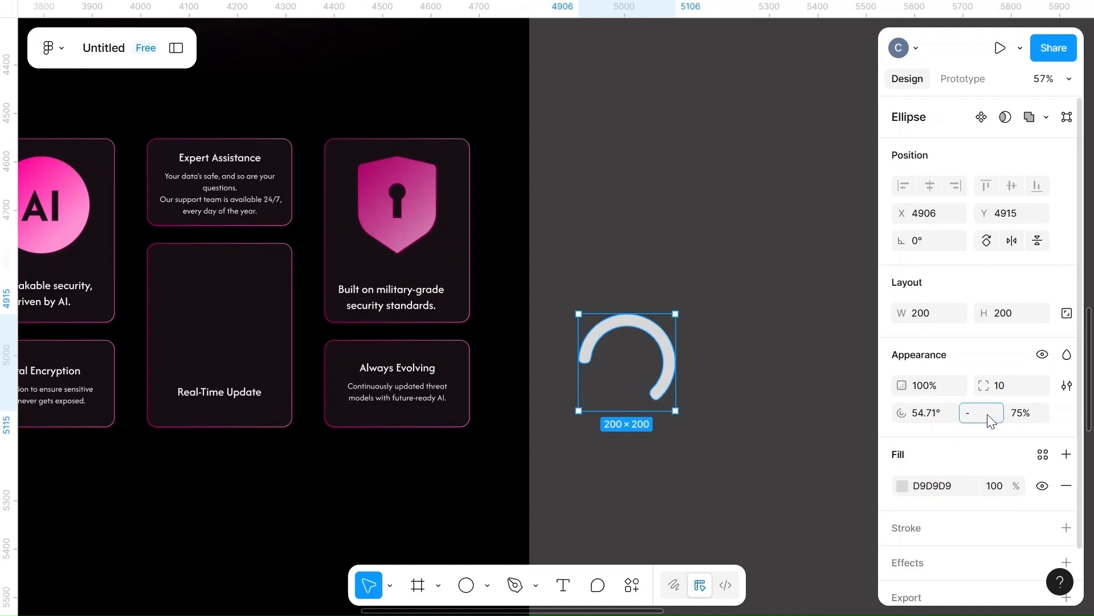
pyautogui.write('-40')
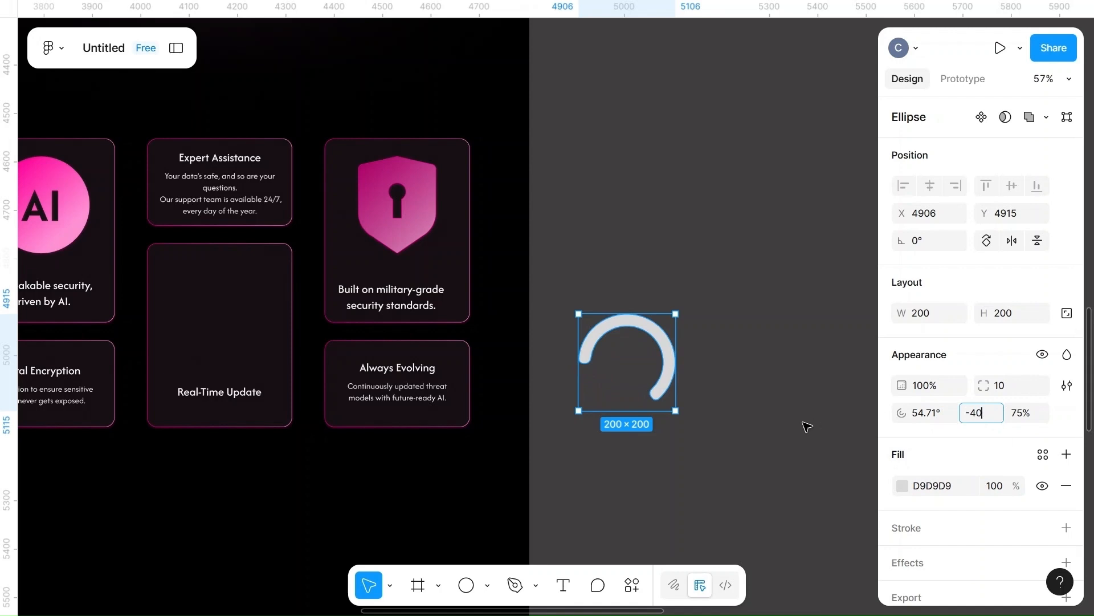
pyautogui.click(806, 422)
# - Try sweep values of 40% and 60% on the arc
pyautogui.click(672, 351)
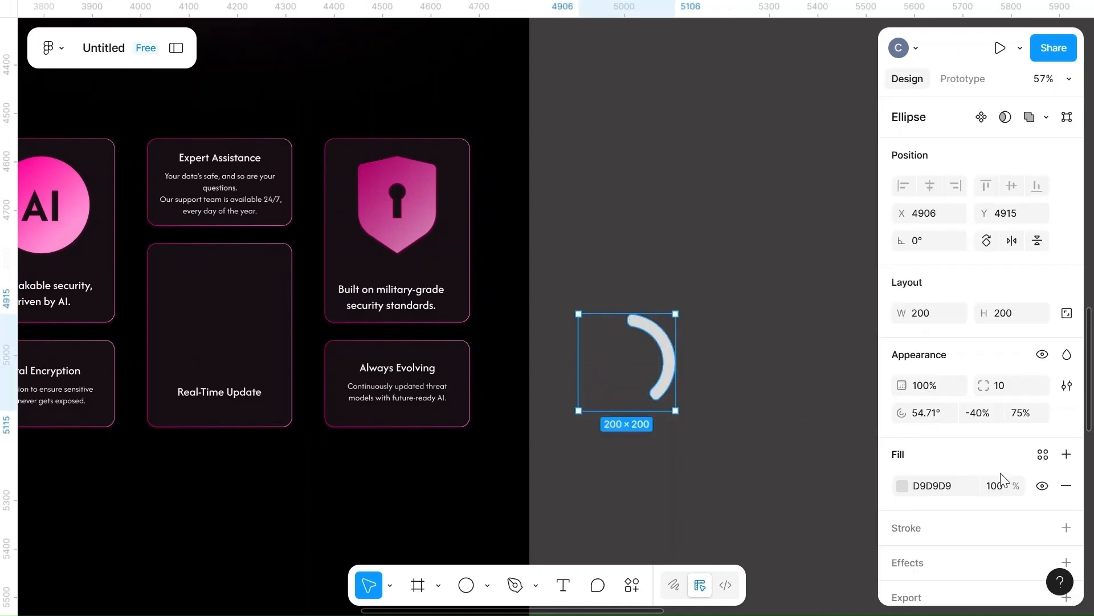
pyautogui.write('40')
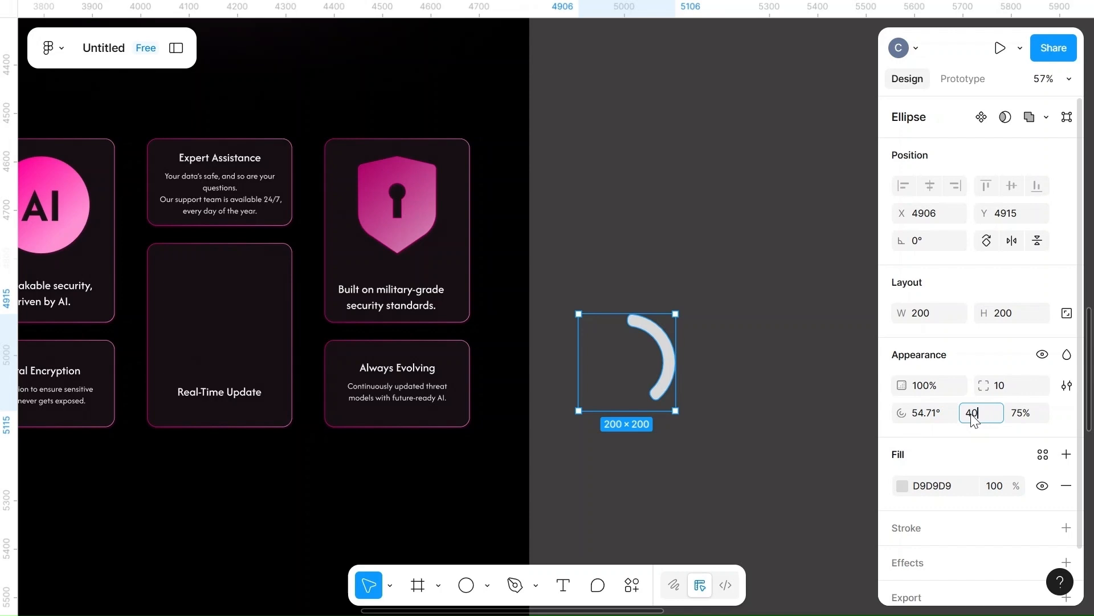
pyautogui.click(709, 450)
pyautogui.click(627, 406)
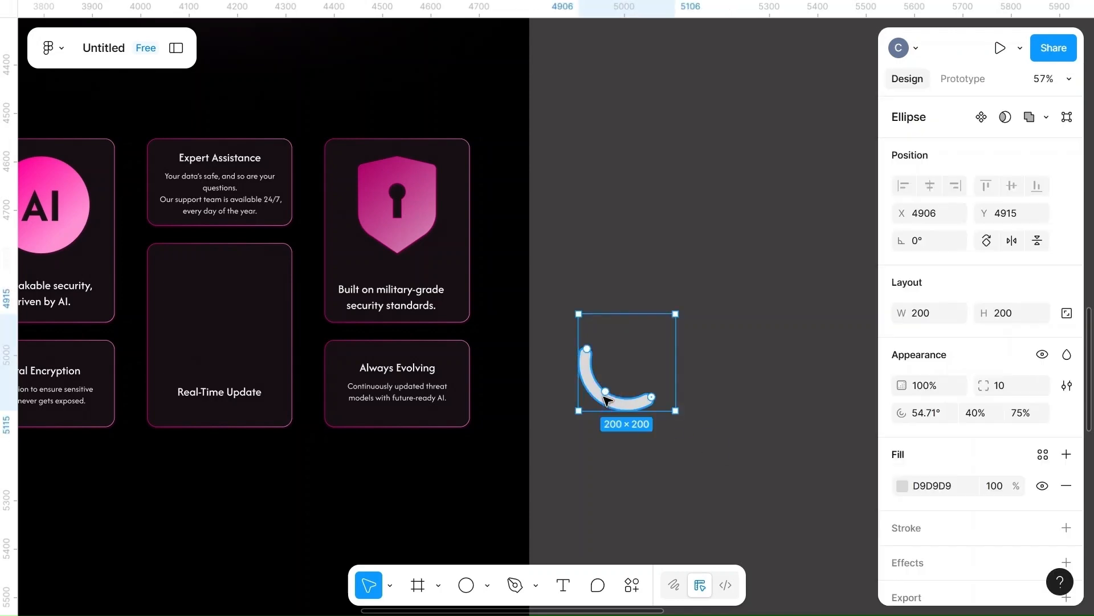
pyautogui.click(977, 414)
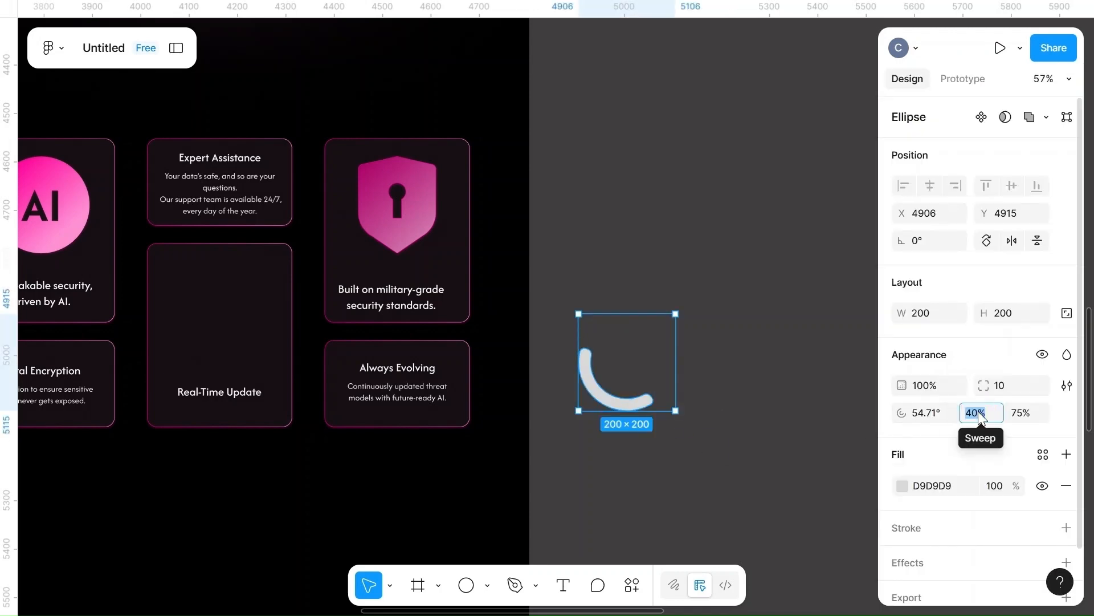
pyautogui.click(927, 411)
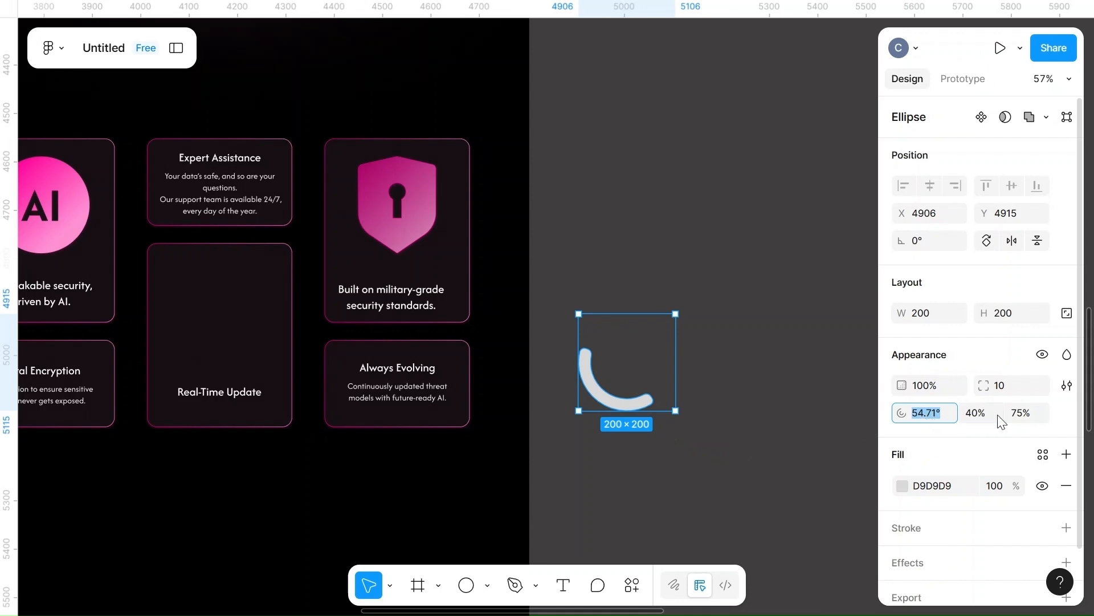
pyautogui.click(981, 415)
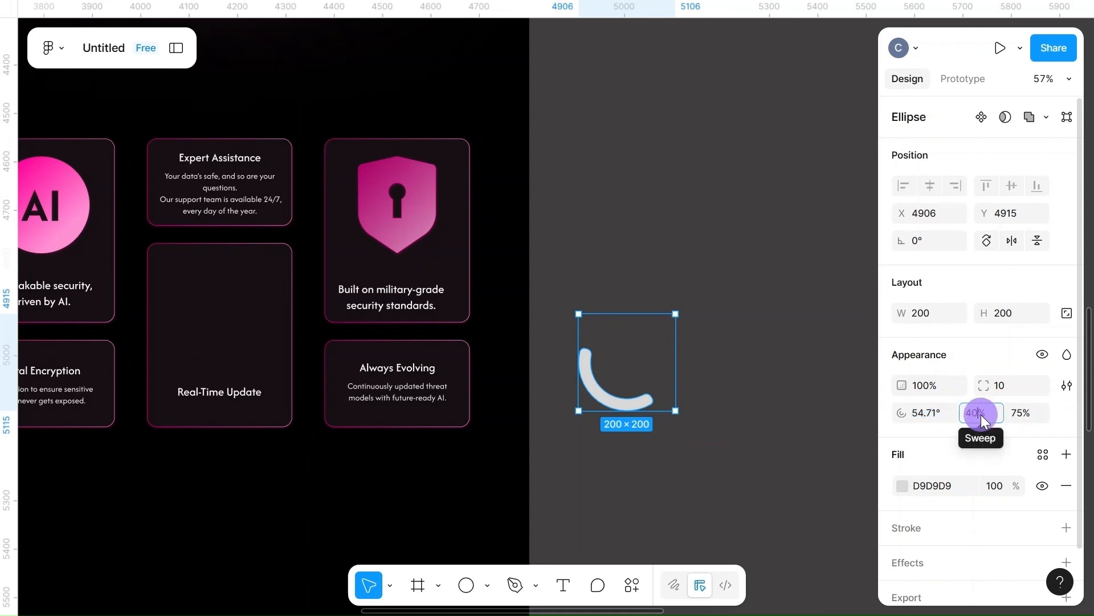
pyautogui.click(803, 417)
# - Set the arc's sweep to 70%
pyautogui.click(607, 334)
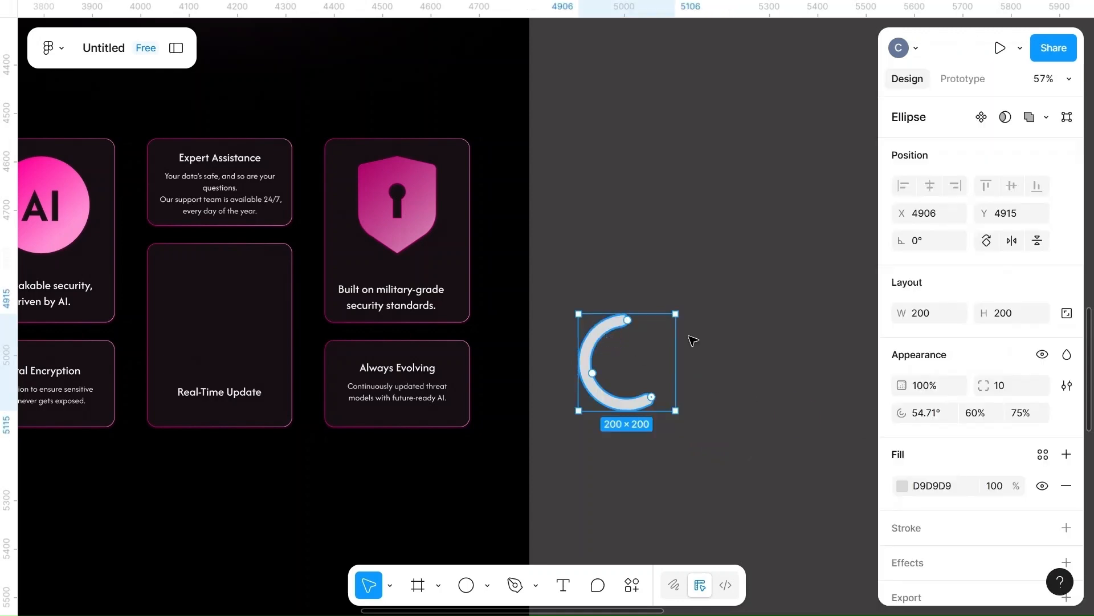
pyautogui.click(975, 415)
pyautogui.press('BackSpace')
pyautogui.write('70')
pyautogui.click(798, 386)
# - Try start angles of 90°, 180° and 160° to level the arc's open ends
pyautogui.click(621, 325)
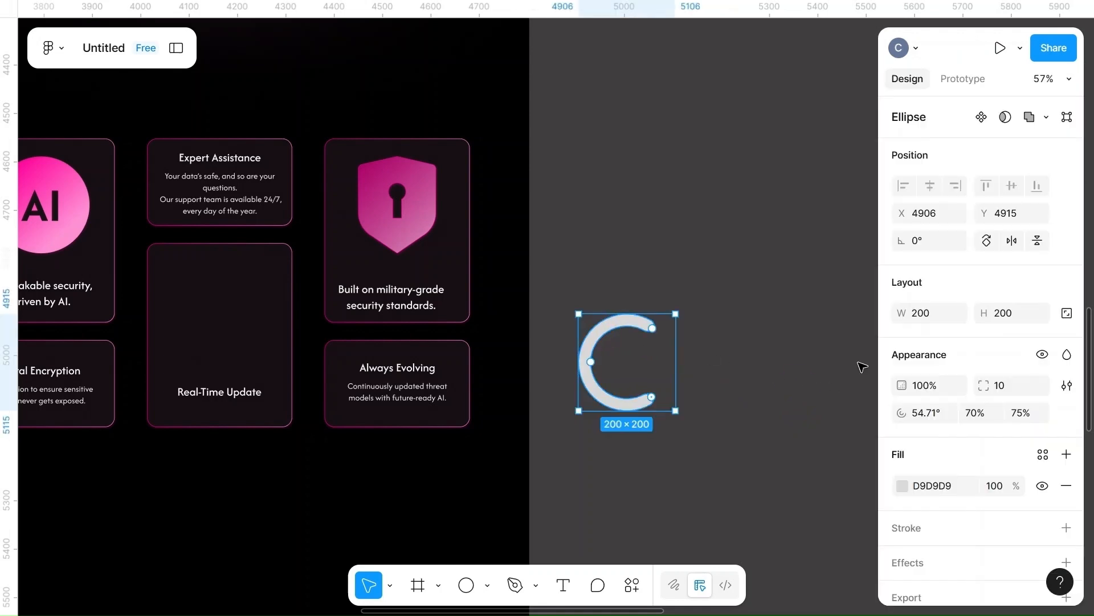
pyautogui.click(924, 416)
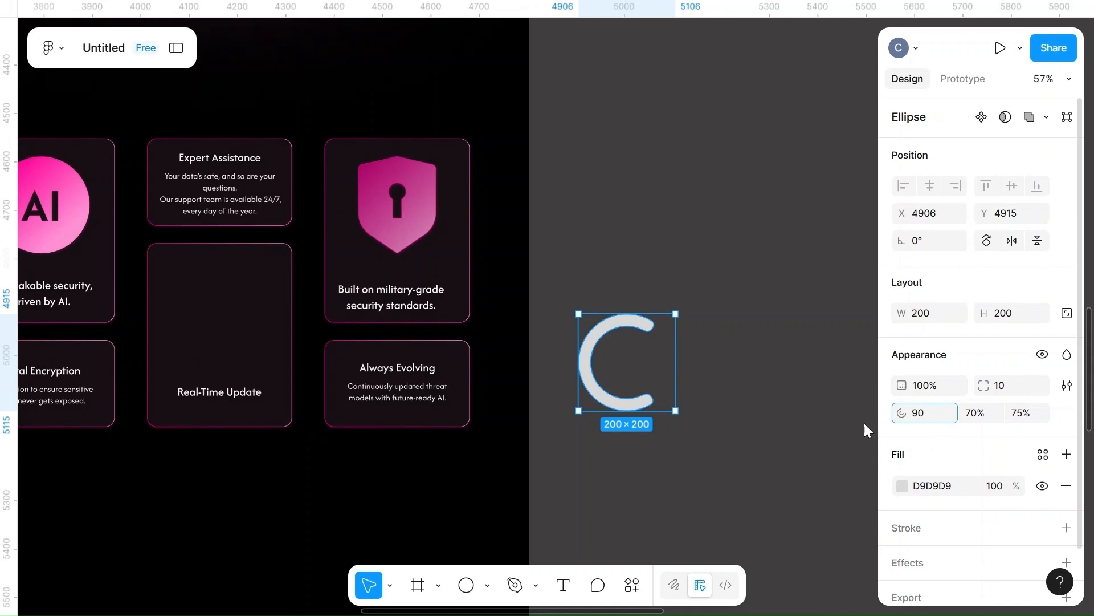
pyautogui.press('Return')
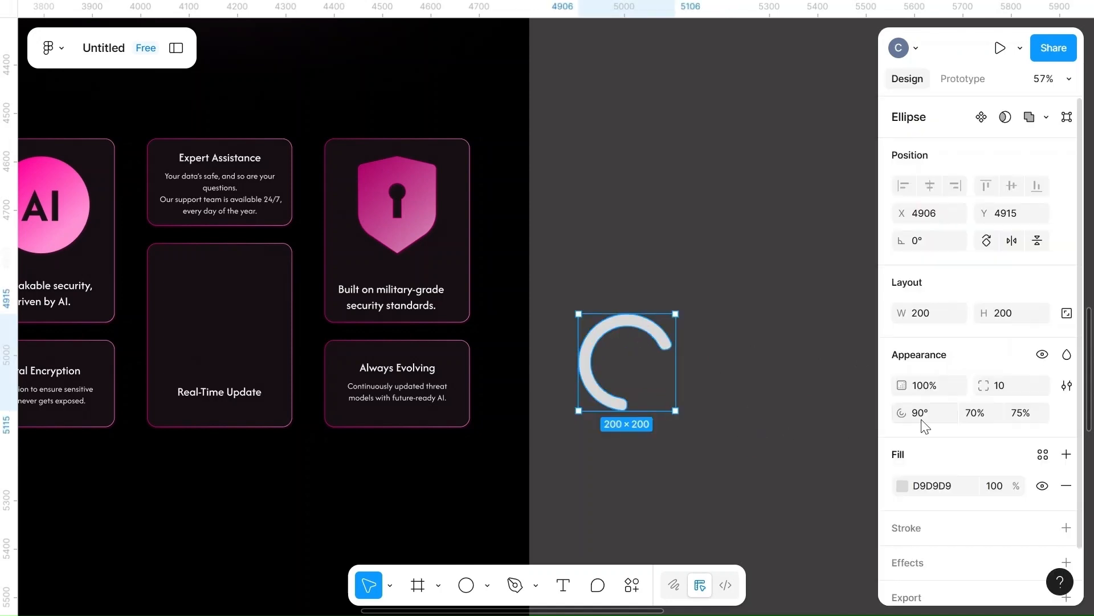
pyautogui.click(922, 418)
pyautogui.write('180')
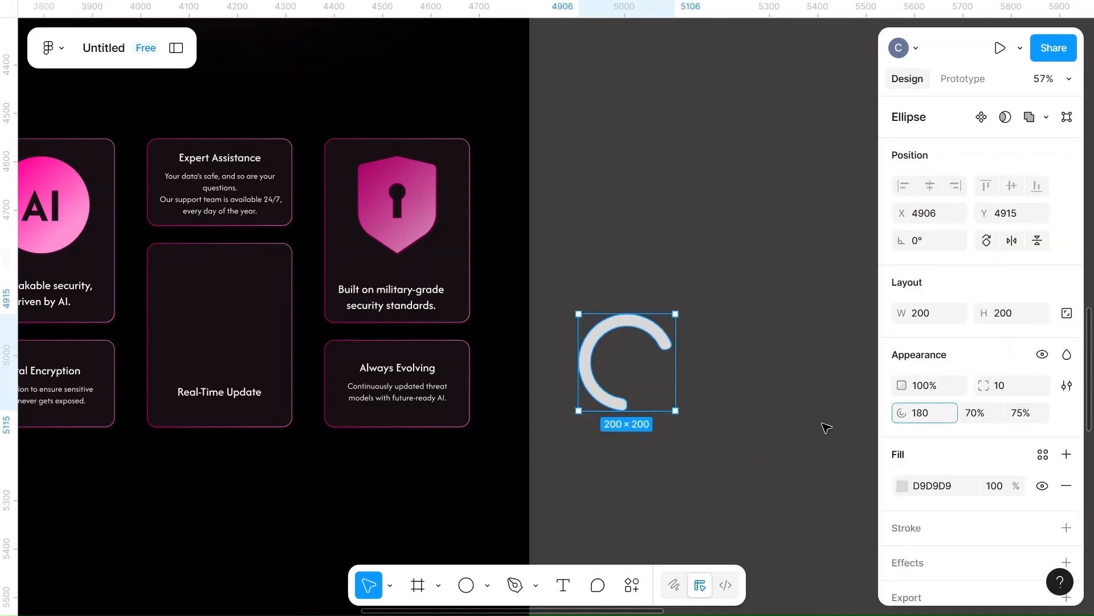
pyautogui.press('Return')
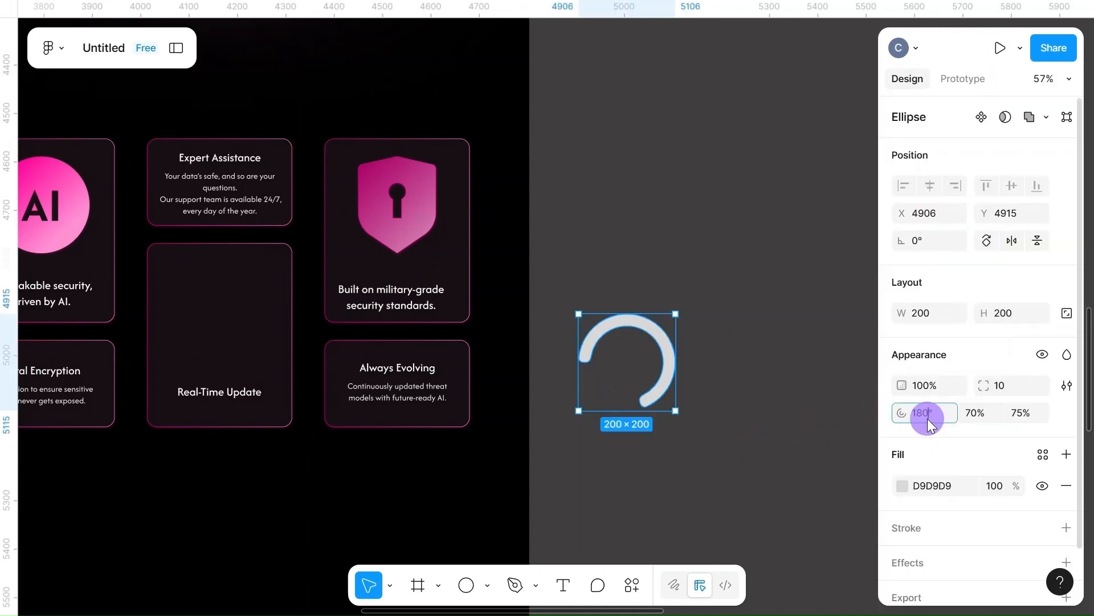
pyautogui.write('160')
pyautogui.click(765, 435)
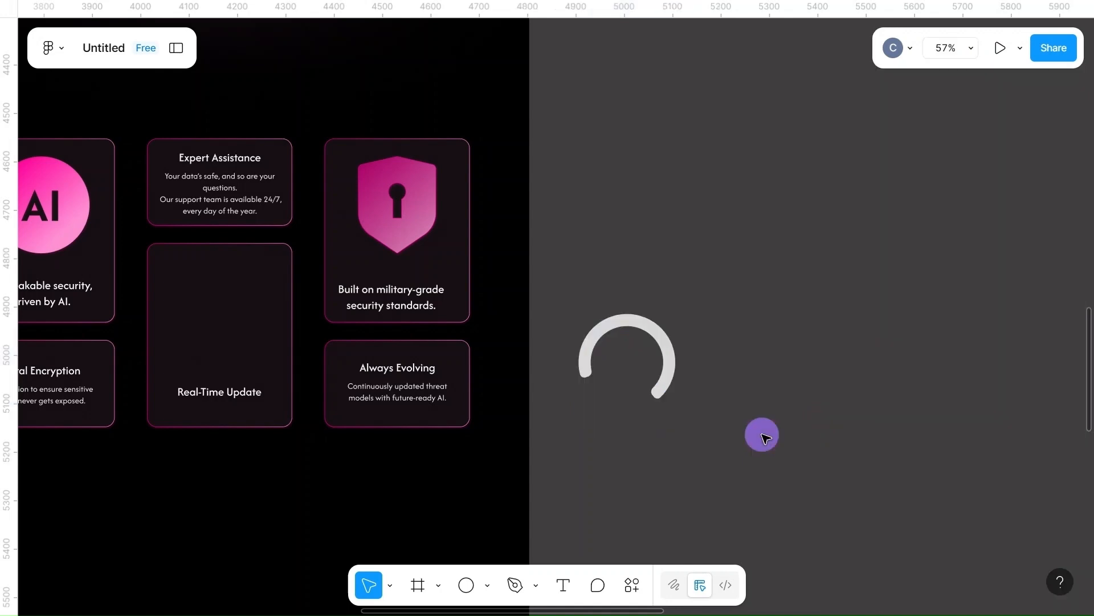
# - Try start angles of 150° and 140° to bring the arc's ends level
pyautogui.click(655, 325)
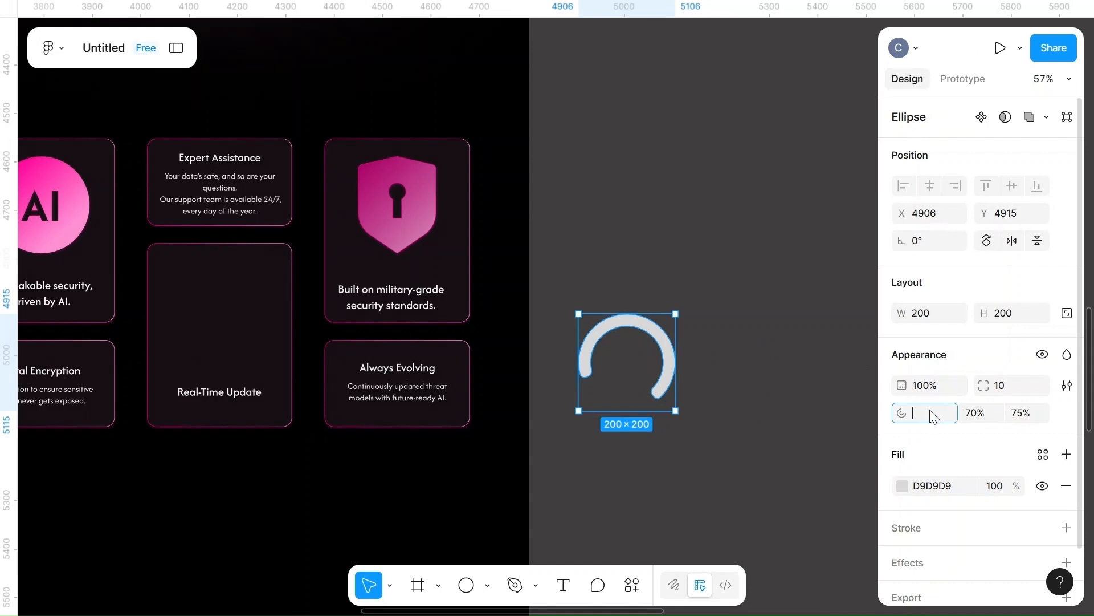
pyautogui.click(929, 410)
pyautogui.write('150')
pyautogui.click(747, 471)
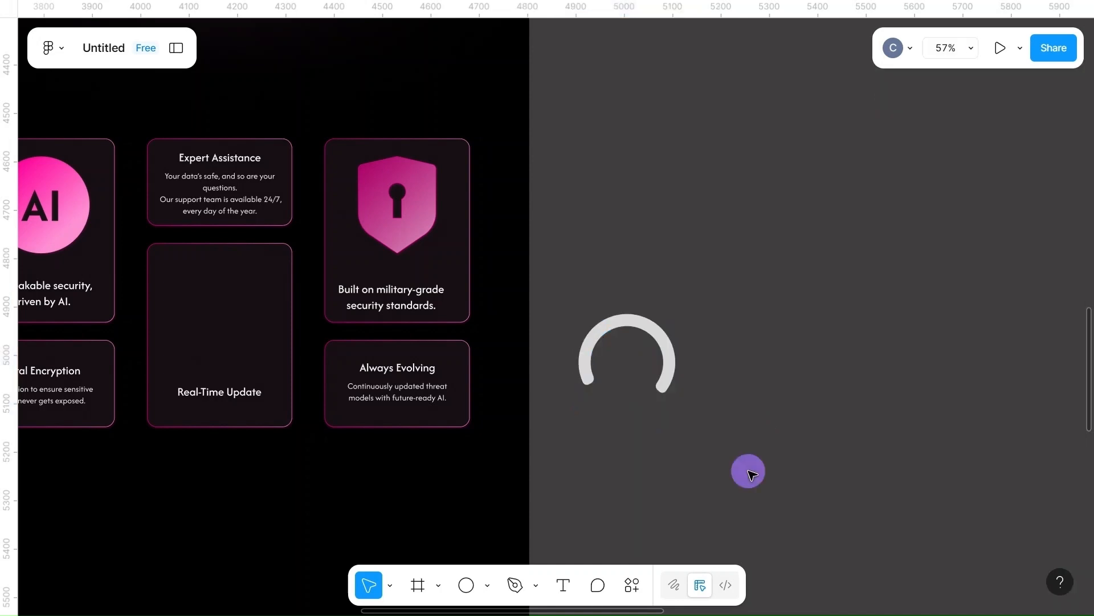
pyautogui.click(658, 335)
pyautogui.click(931, 415)
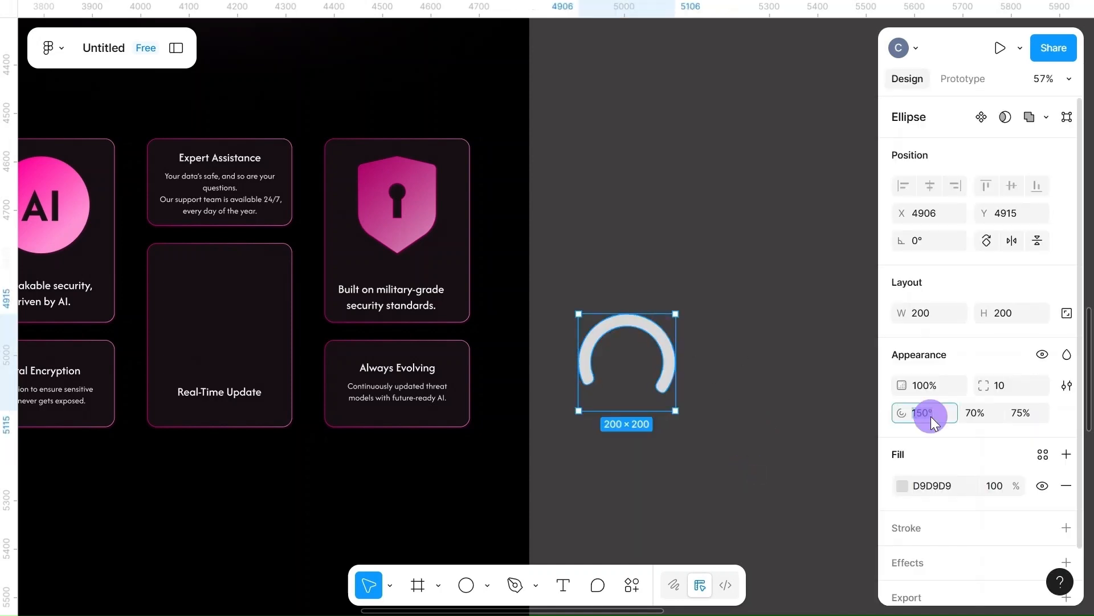
pyautogui.write('145')
pyautogui.click(746, 486)
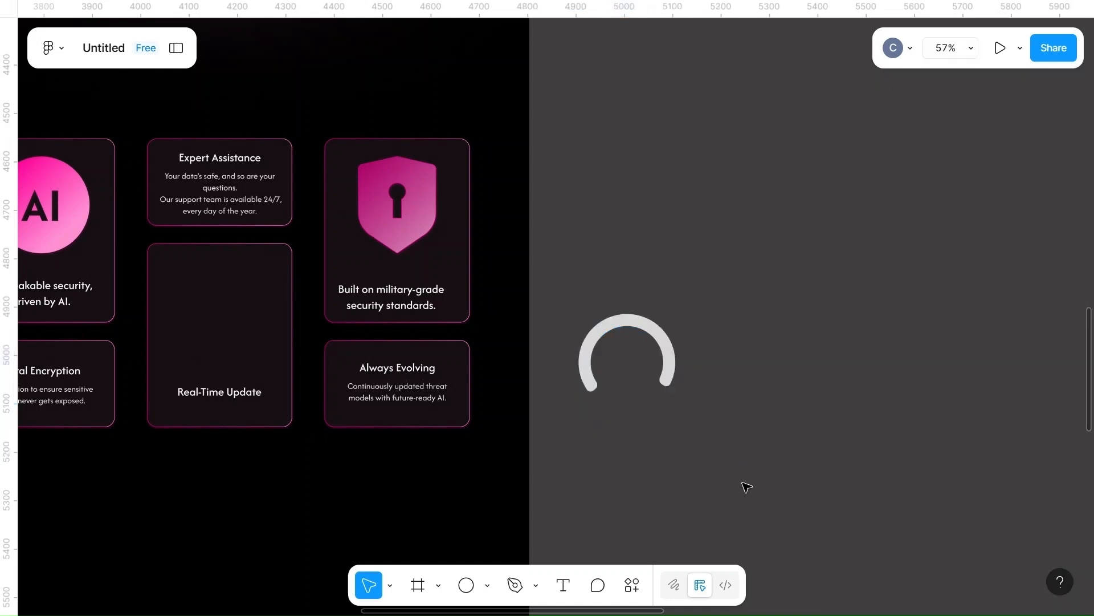
# - Set the arc's start angle to 145° so its opening faces straight down
pyautogui.click(659, 333)
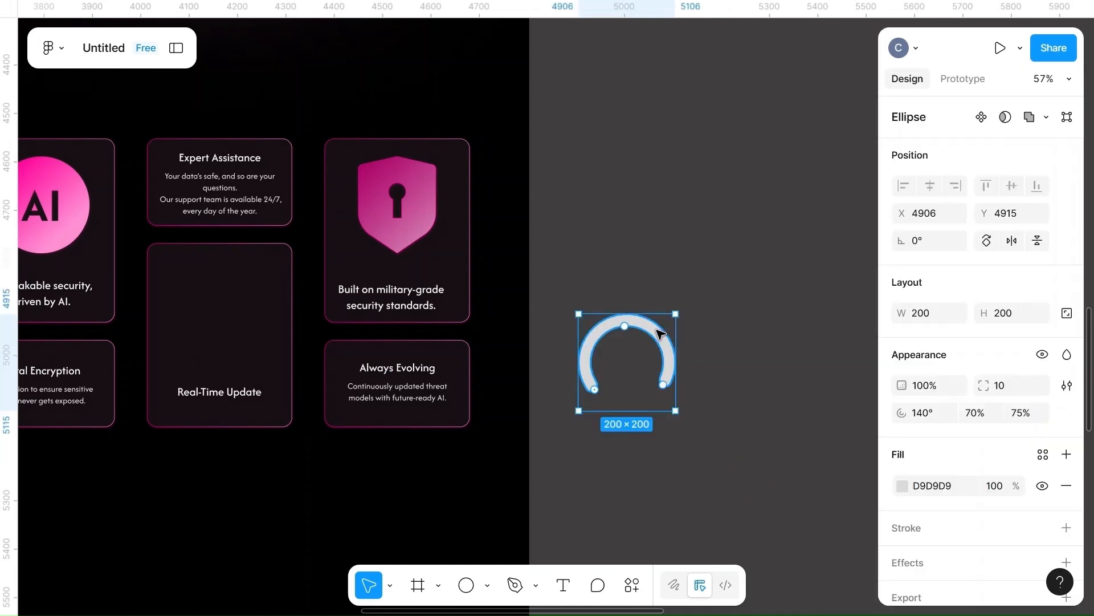
pyautogui.click(923, 415)
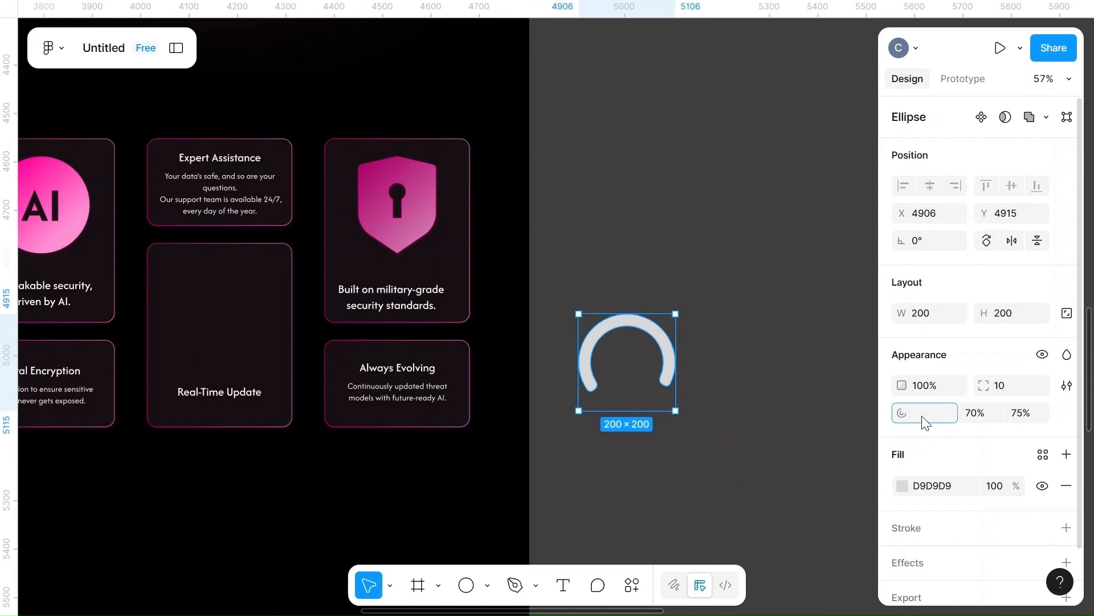
pyautogui.write('145')
pyautogui.click(696, 459)
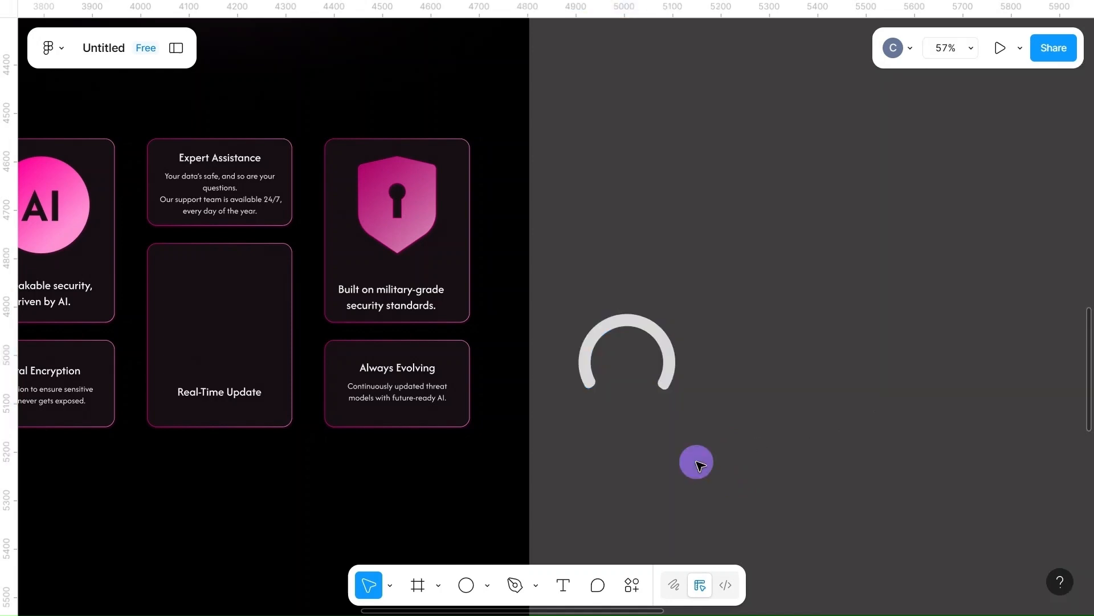
# - Reset the arc's corner radius to 0 to give it square ends
pyautogui.click(634, 326)
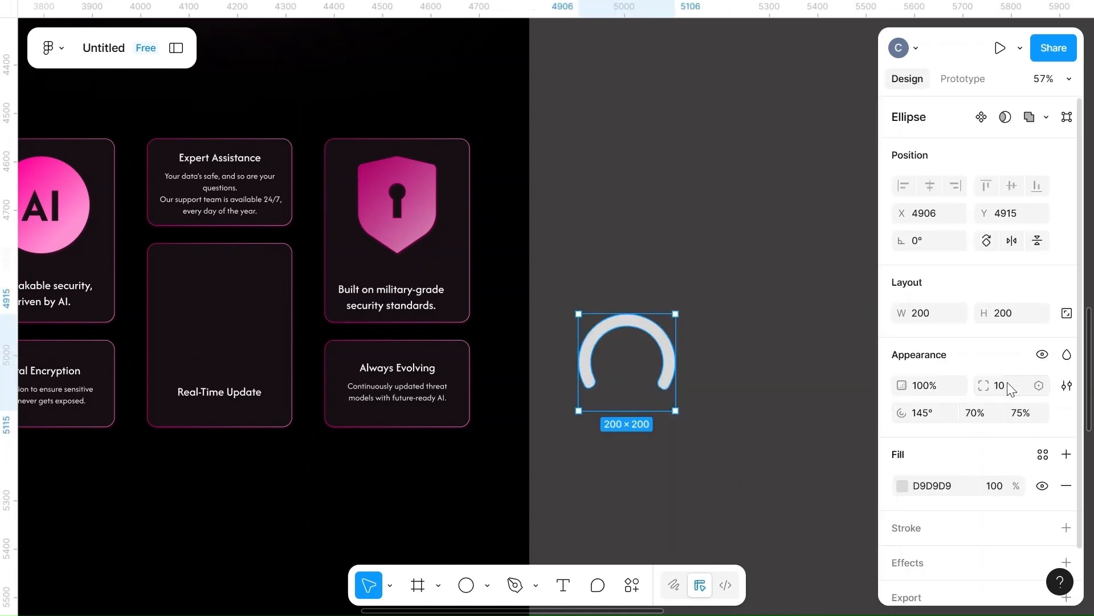
pyautogui.click(1008, 387)
pyautogui.click(760, 433)
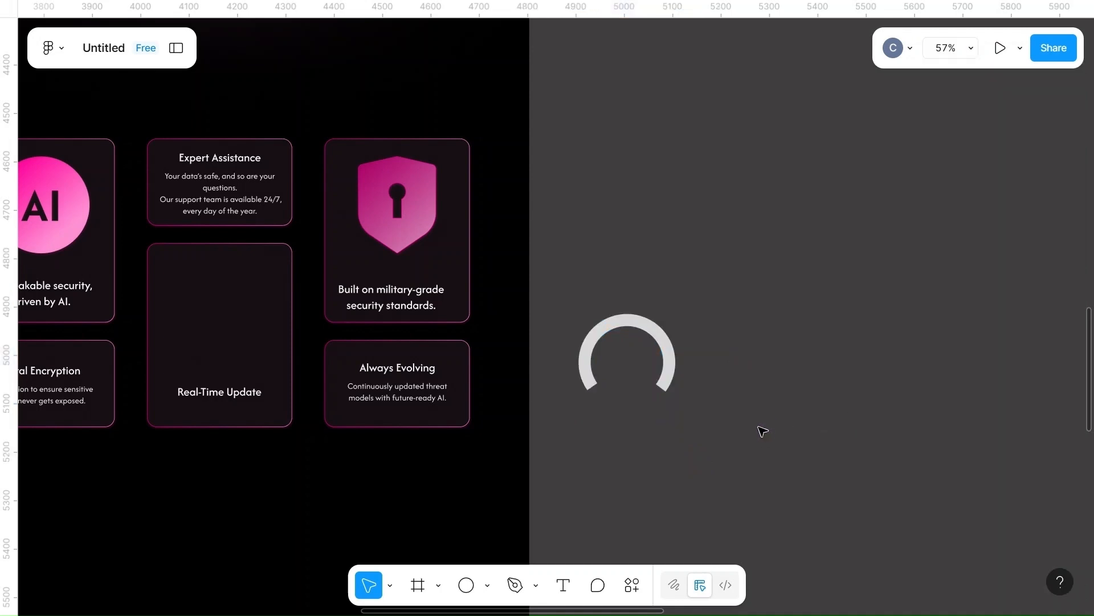
# - Place a copy of the arc above the original on the canvas, at about X 4979, Y 4707
pyautogui.click(648, 327)
pyautogui.scroll(1, 649, 334)
pyautogui.scroll(4, 648, 334)
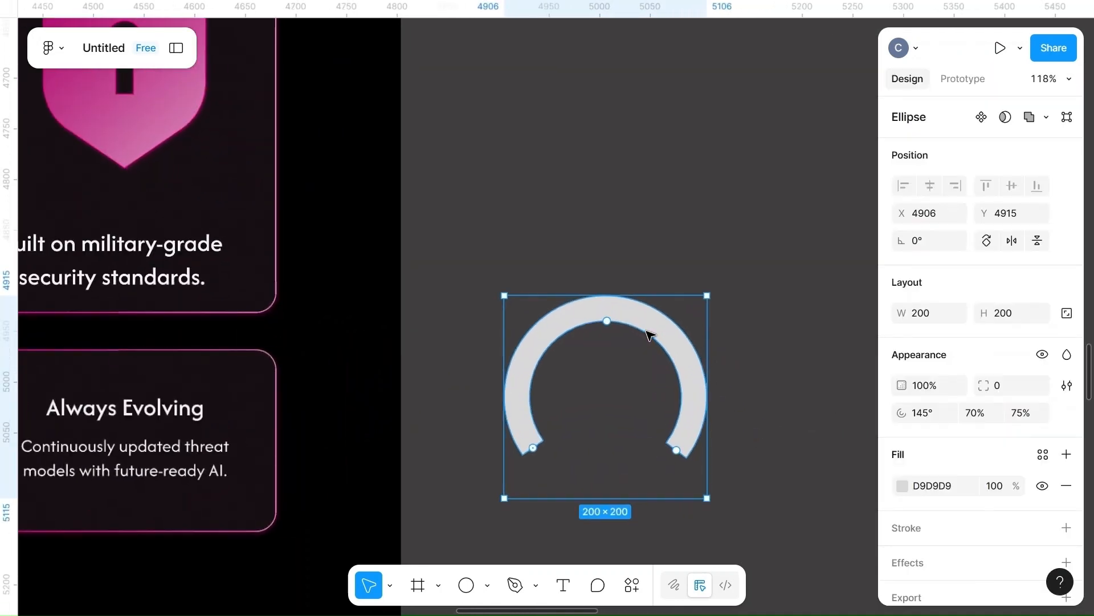
pyautogui.moveTo(646, 330); pyautogui.dragTo(720, 120)
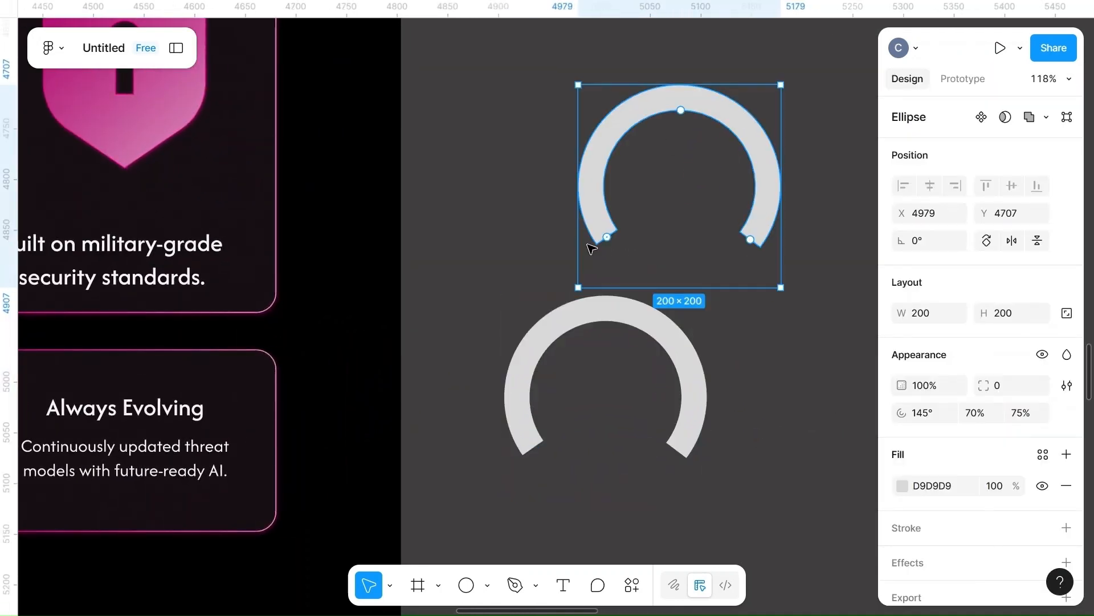
# - Place another copy of the arc at about X 4816, Y 4699 and shift the lower arc to X 4925
pyautogui.moveTo(575, 322); pyautogui.dragTo(484, 104)
pyautogui.click(641, 320)
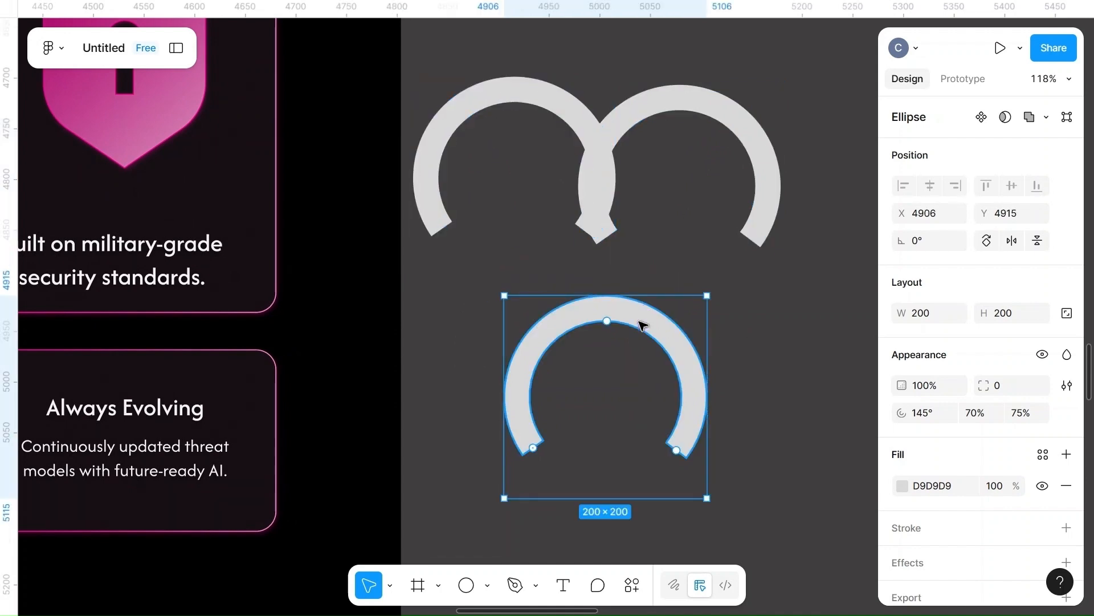
pyautogui.moveTo(639, 321); pyautogui.dragTo(658, 321)
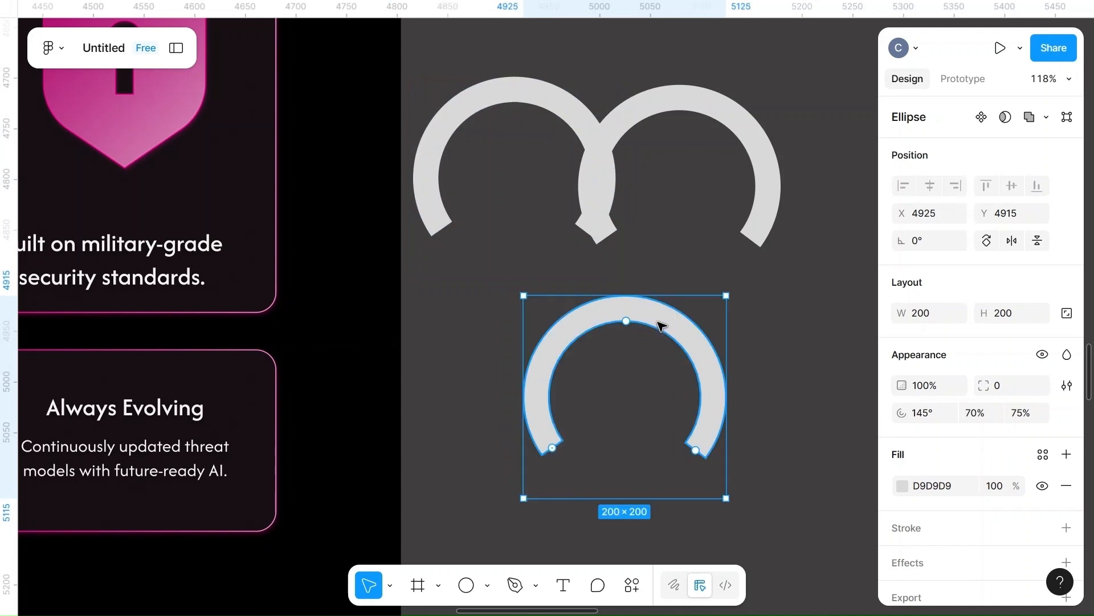
# - Change the lower arc's fill to light pink FF8FD2
pyautogui.click(900, 488)
pyautogui.click(837, 541)
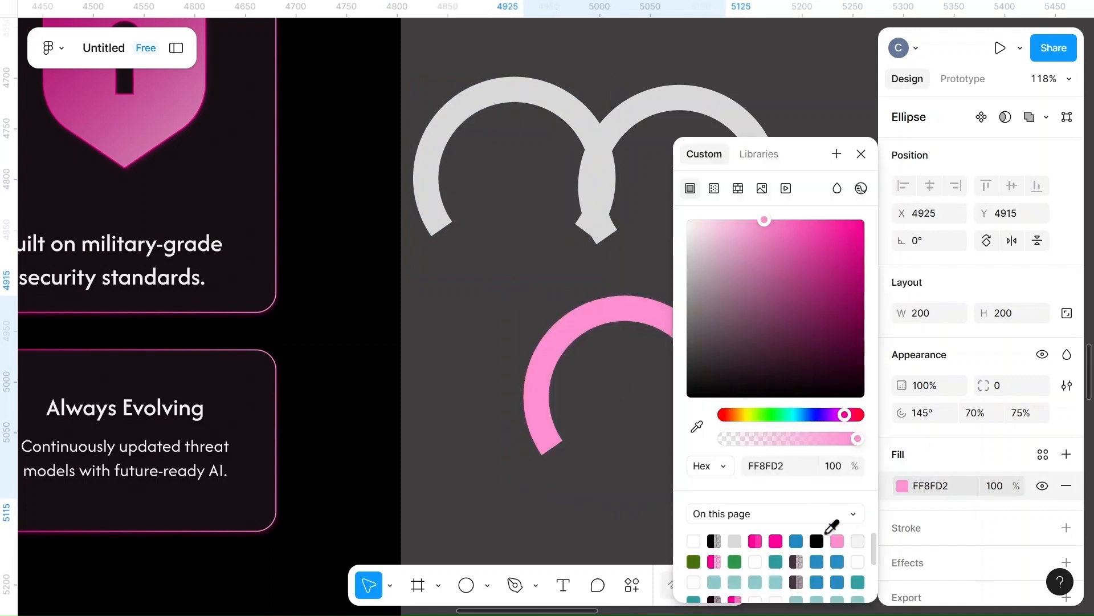
pyautogui.hscroll(5, 549, 453)
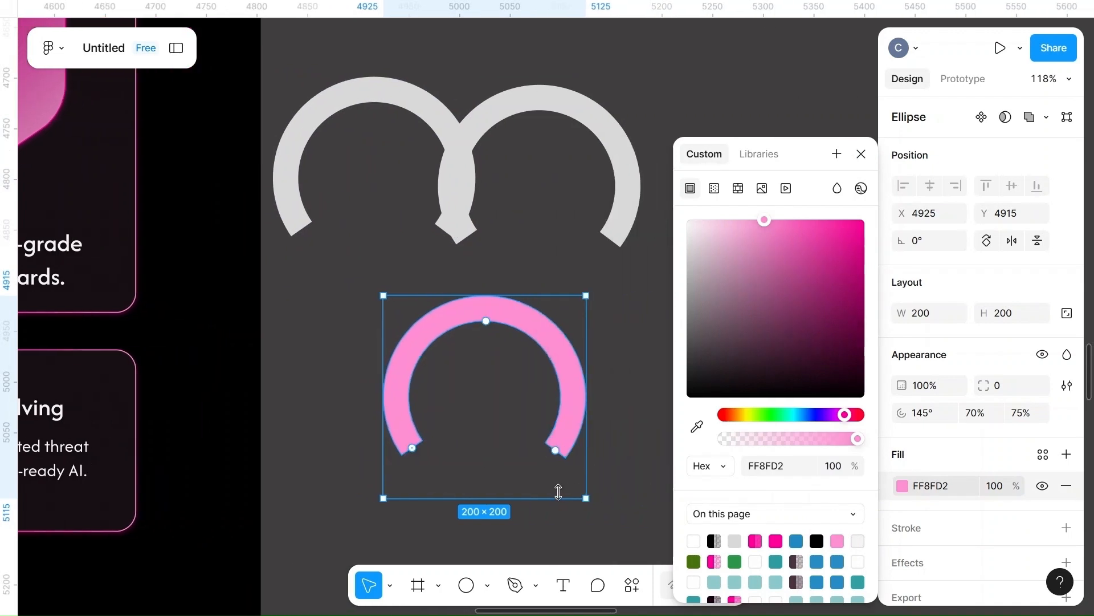
pyautogui.click(639, 482)
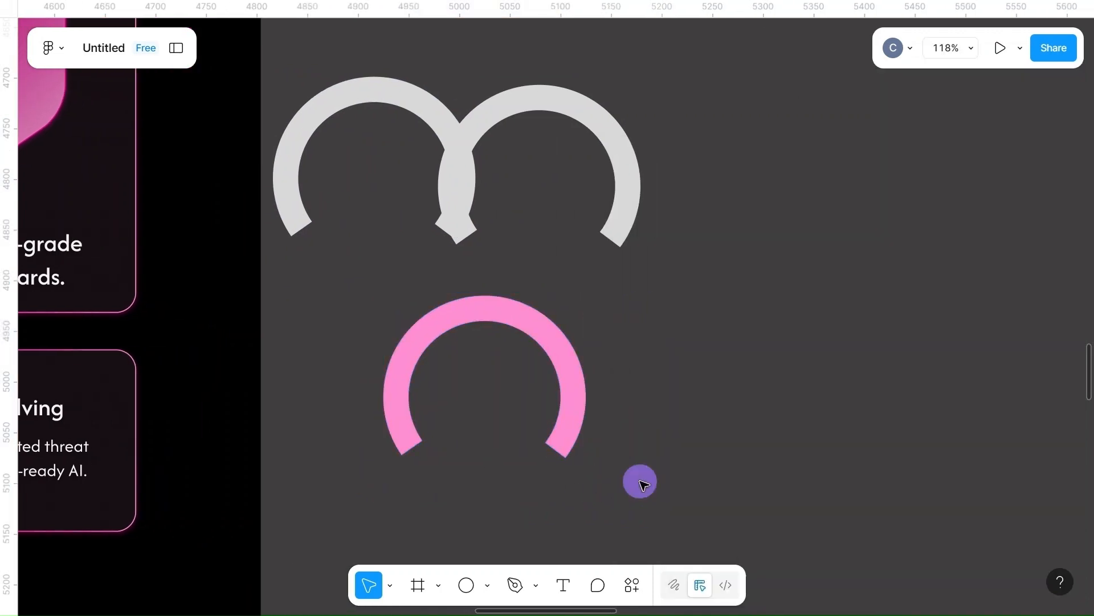
# - Change the upper-right grey arc's fill to light pink FF8FD2
pyautogui.hscroll(-1, 642, 483)
pyautogui.hscroll(-1, 646, 484)
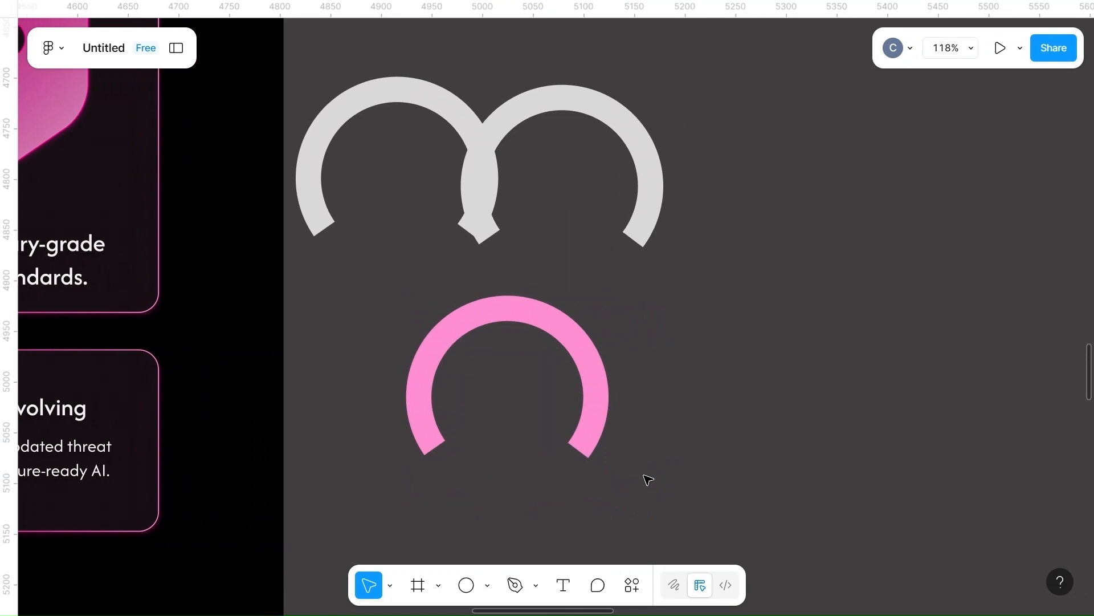
pyautogui.click(651, 155)
pyautogui.click(902, 494)
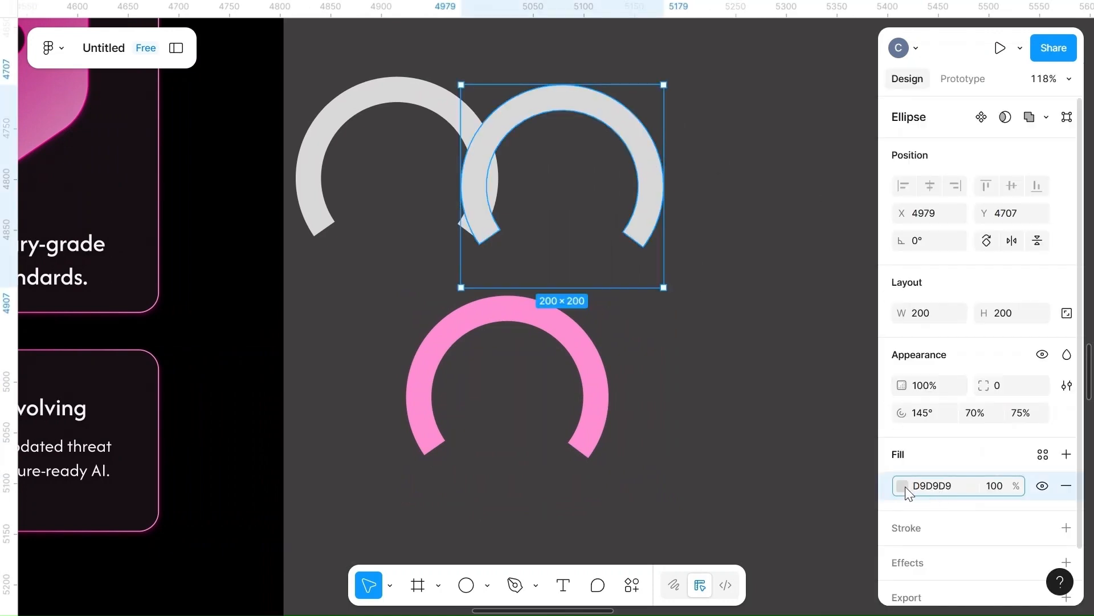
pyautogui.click(905, 489)
pyautogui.click(836, 540)
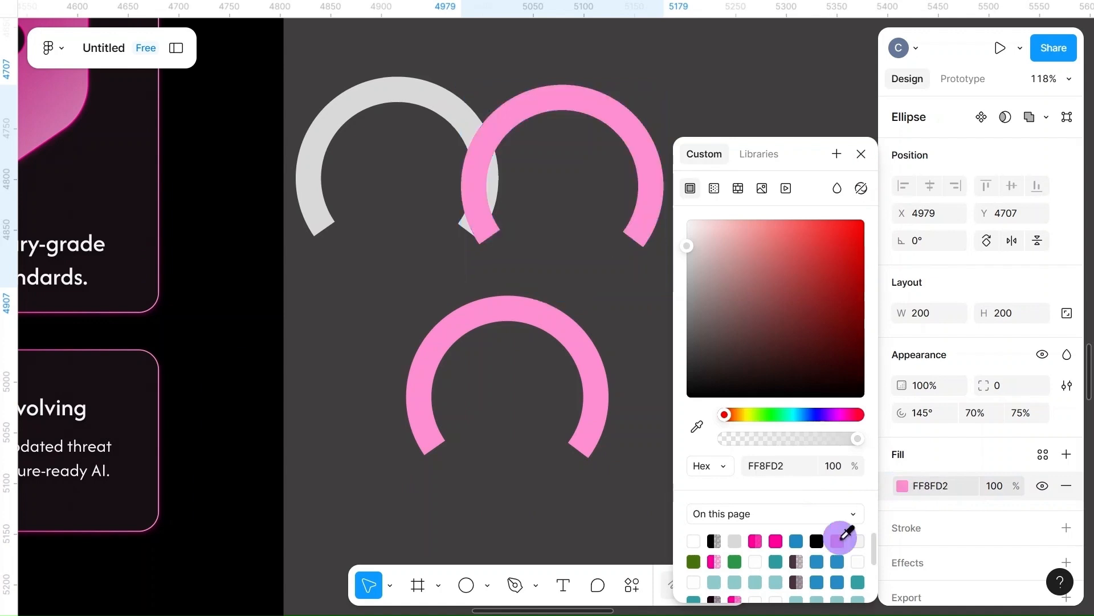
# - Move the upper light pink arc away from the grey one, to about X 5120, Y 4763
pyautogui.click(580, 516)
pyautogui.hscroll(3, 579, 515)
pyautogui.moveTo(525, 118); pyautogui.dragTo(706, 192)
# - Change the remaining grey arc's fill to magenta FF0099
pyautogui.click(367, 110)
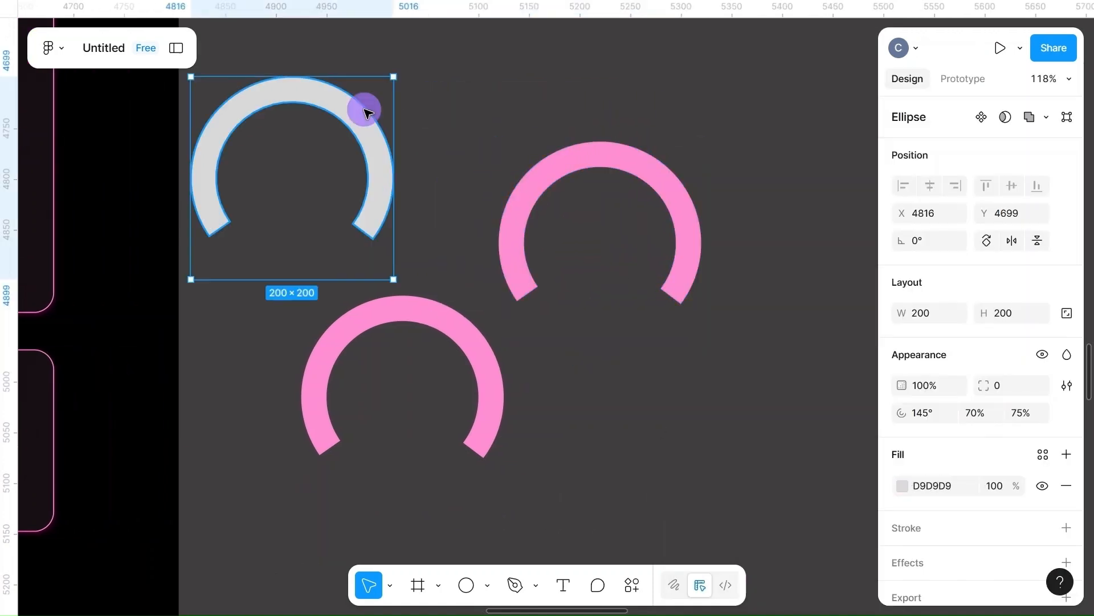
pyautogui.click(903, 490)
pyautogui.click(775, 540)
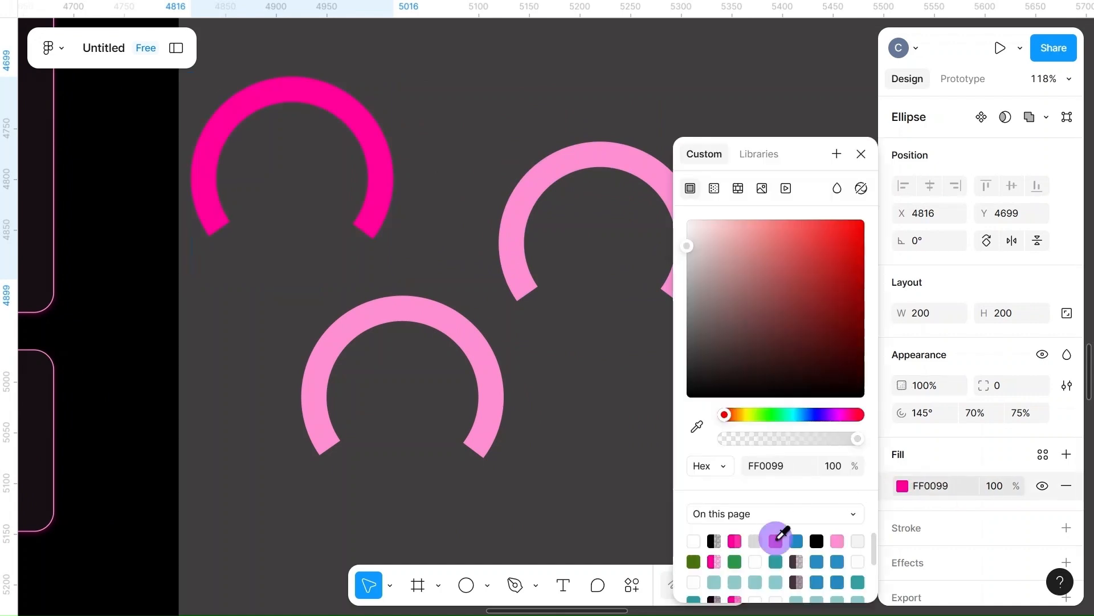
pyautogui.click(572, 402)
pyautogui.scroll(-3, 572, 402)
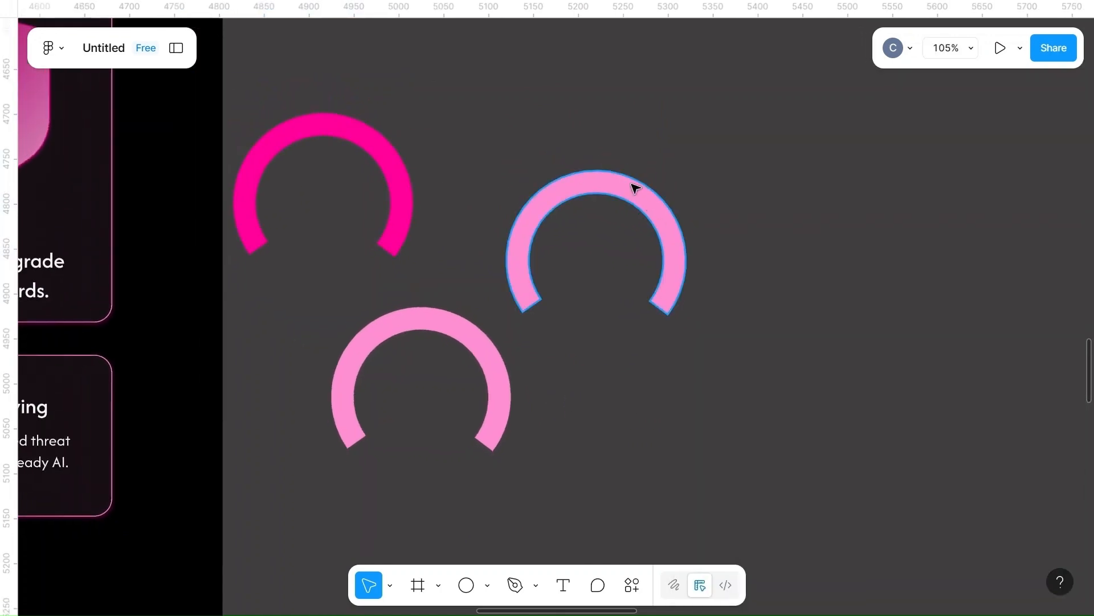
# - Place a copy of the magenta arc above the upper light pink arc, at about X 5050, Y 4604
pyautogui.click(634, 187)
pyautogui.click(388, 155)
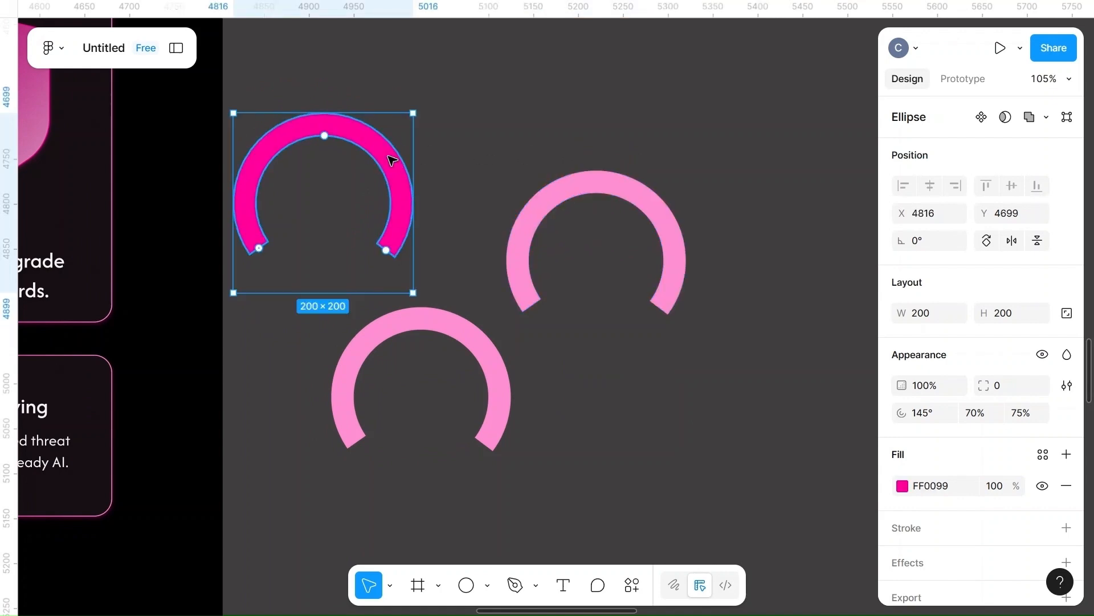
pyautogui.keyDown('alt'); pyautogui.moveTo(391, 158); pyautogui.dragTo(601, 73); pyautogui.keyUp('alt')
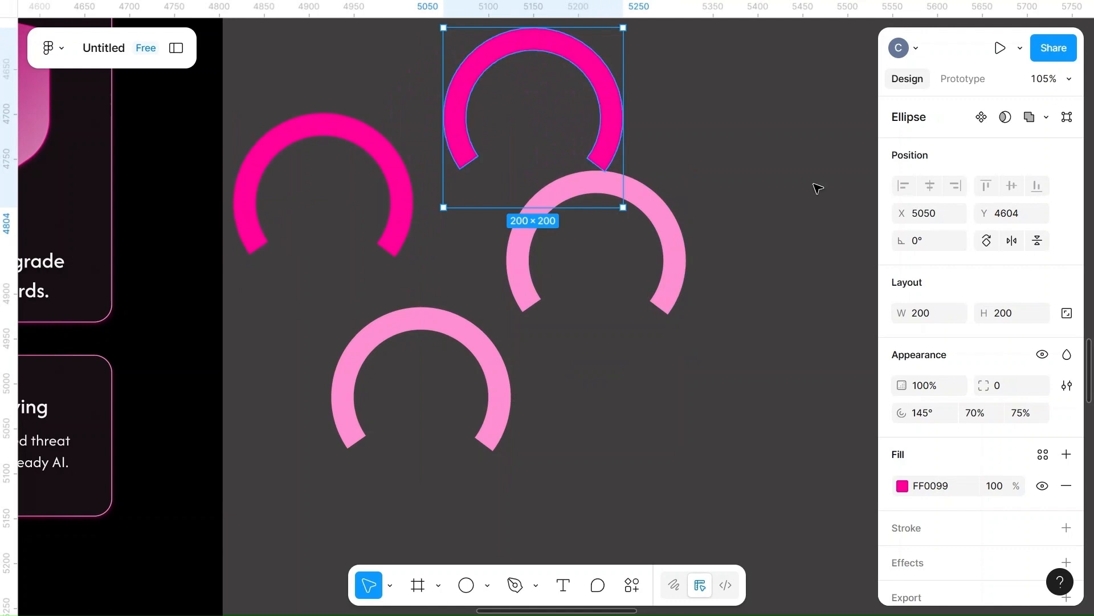
# - Resize the copied magenta arc to 175 × 175 and nudge it to about X 5051, Y 4624
pyautogui.click(473, 344)
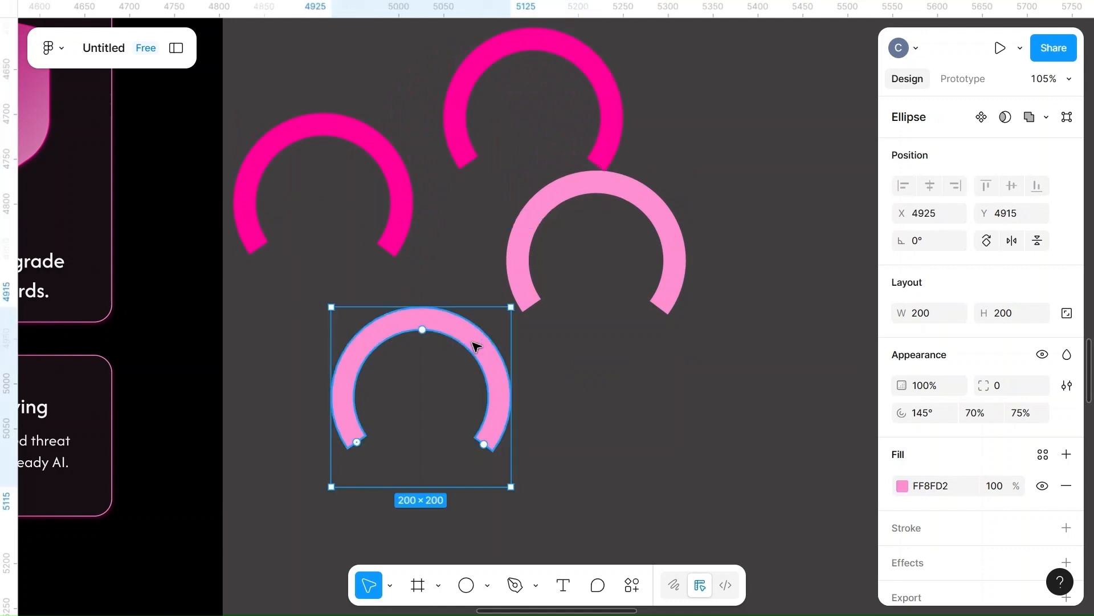
pyautogui.click(471, 80)
pyautogui.click(936, 317)
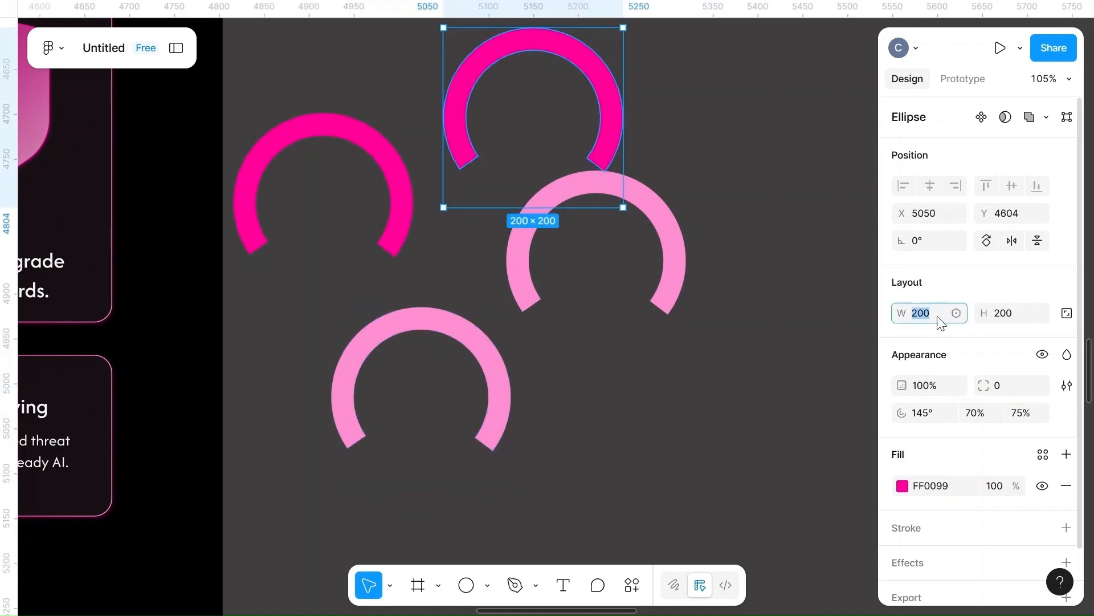
pyautogui.press('BackSpace')
pyautogui.write('175')
pyautogui.click(1009, 313)
pyautogui.write('175')
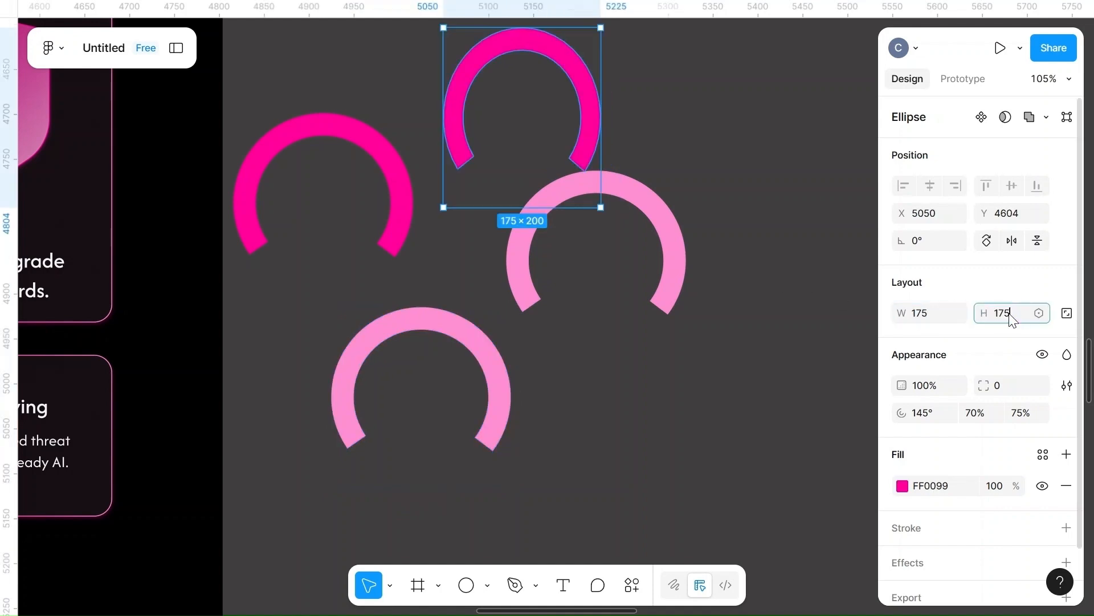
pyautogui.click(783, 289)
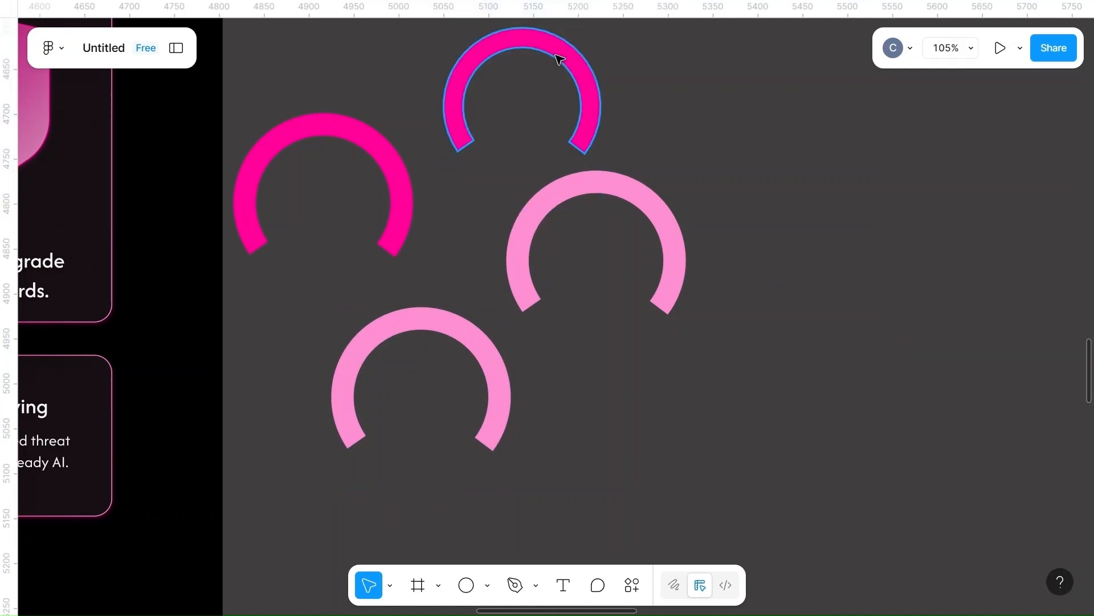
pyautogui.moveTo(558, 59)
pyautogui.mouseDown()
pyautogui.moveTo(489, 378)
pyautogui.moveTo(463, 355)
pyautogui.moveTo(464, 302)
pyautogui.moveTo(569, 76)
pyautogui.mouseUp()
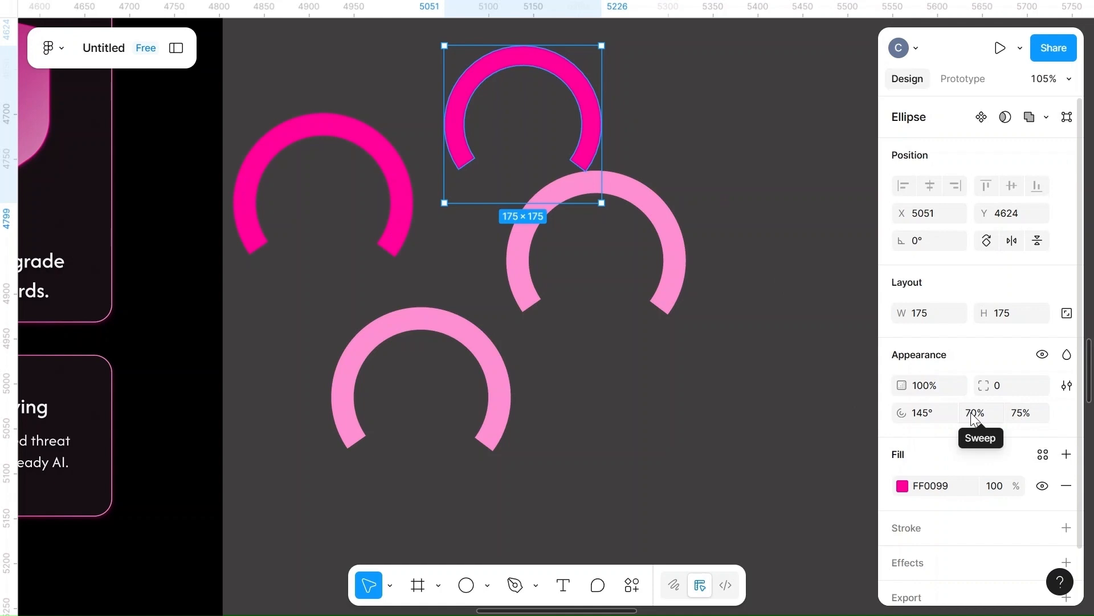
# - Resize the copied magenta arc to 160 × 160 and lock its aspect ratio
pyautogui.click(1021, 414)
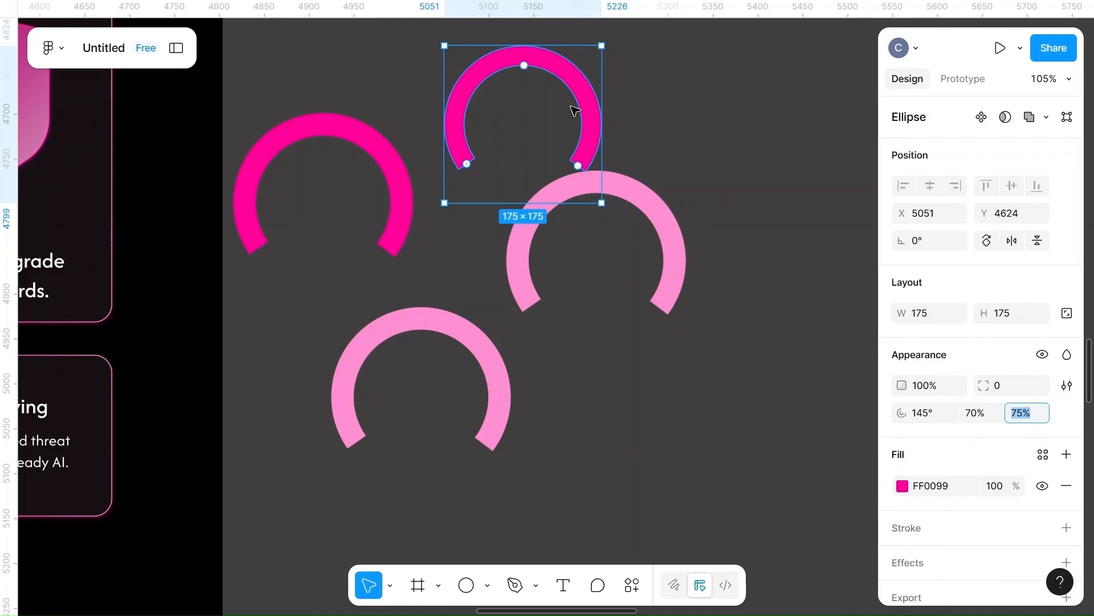
pyautogui.click(1026, 416)
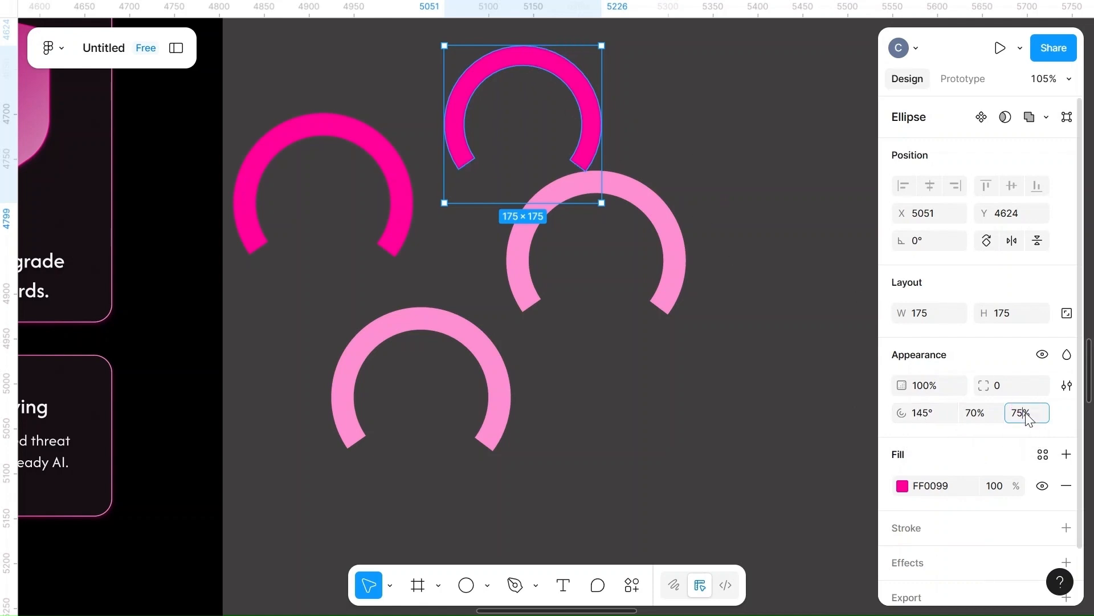
pyautogui.click(945, 317)
pyautogui.press('BackSpace')
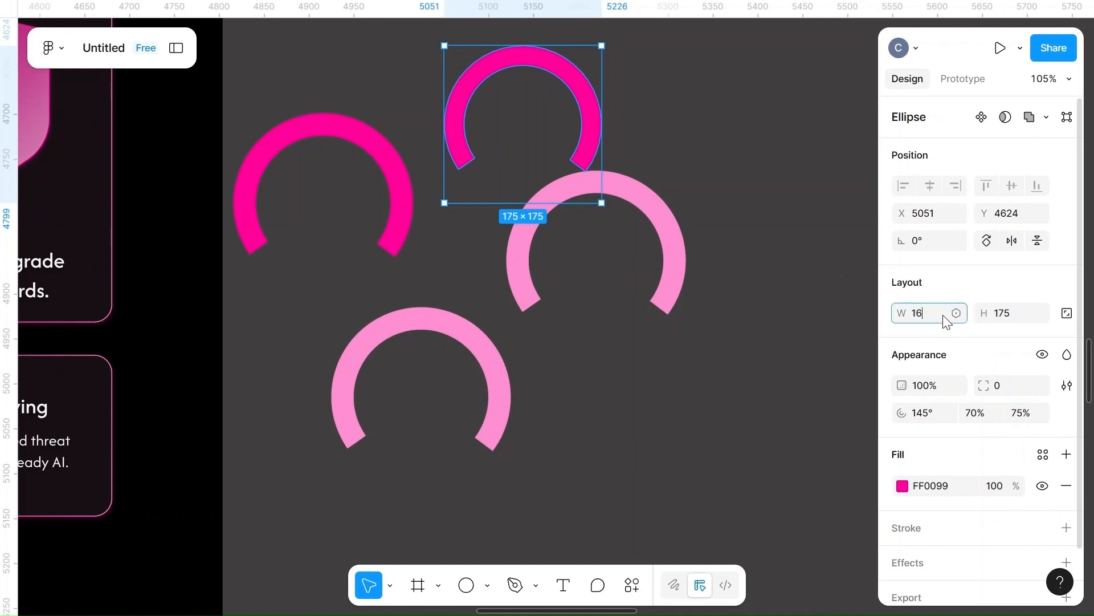
pyautogui.click(1067, 313)
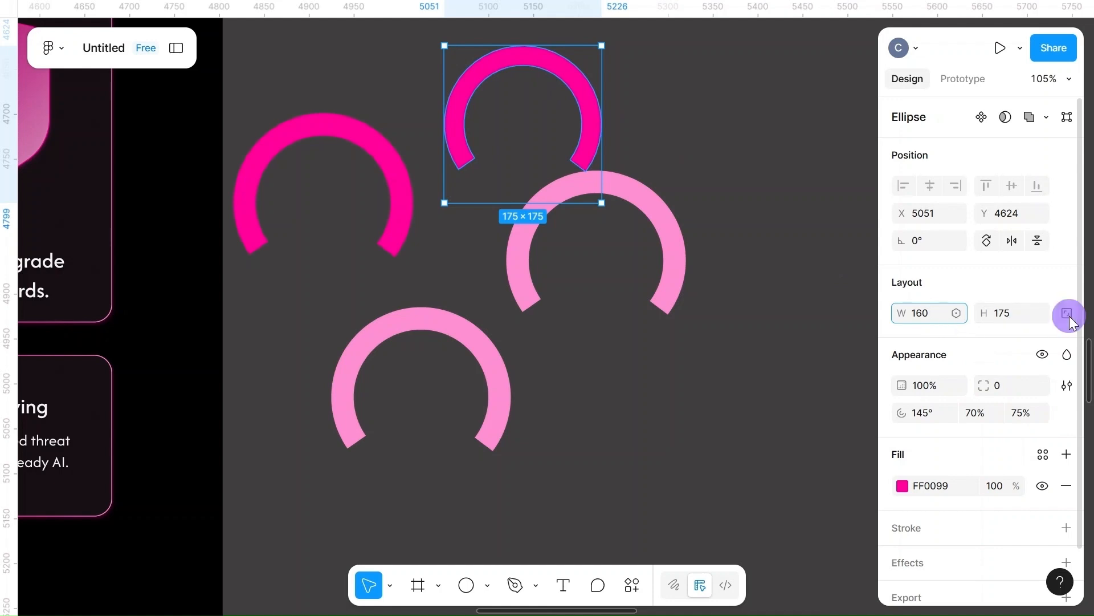
# - Centre the 160 × 160 magenta arc inside the lower light pink arc, at X 4945, Y 4935
pyautogui.moveTo(500, 61); pyautogui.dragTo(406, 342)
pyautogui.click(405, 340)
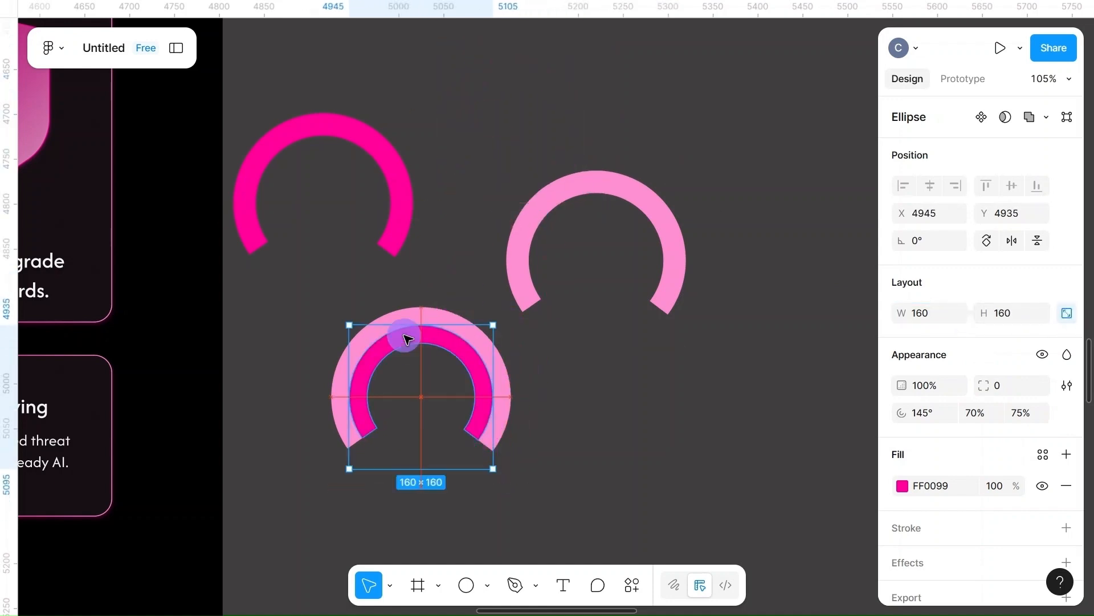
pyautogui.scroll(5, 405, 340)
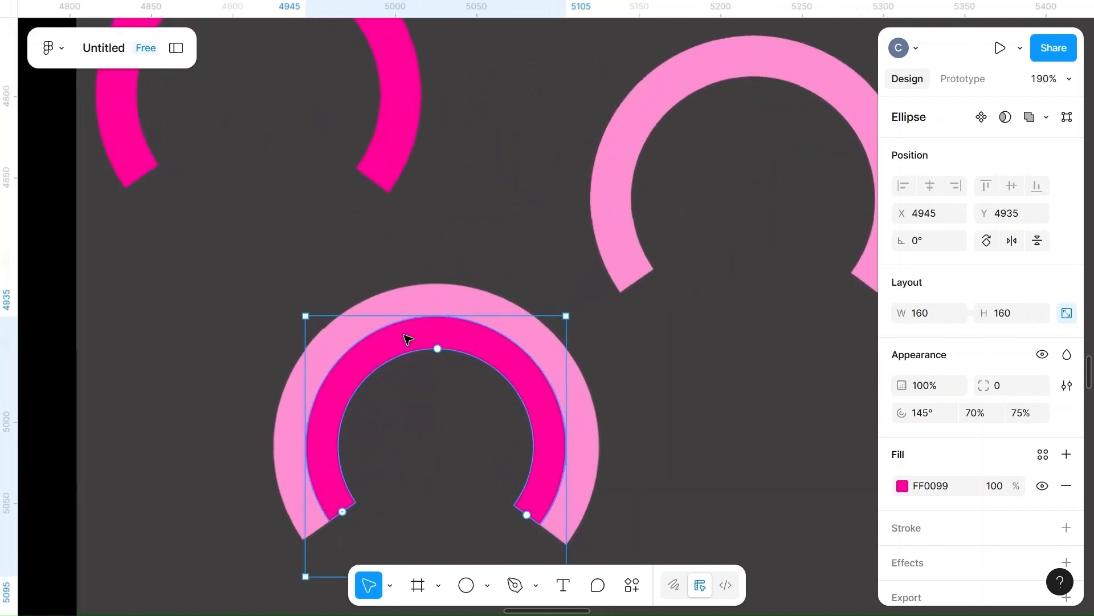
# - Examine how the magenta arc's outer edge and cut ends line up with the surrounding light pink arc
pyautogui.click(577, 169)
pyautogui.scroll(-5, 579, 170)
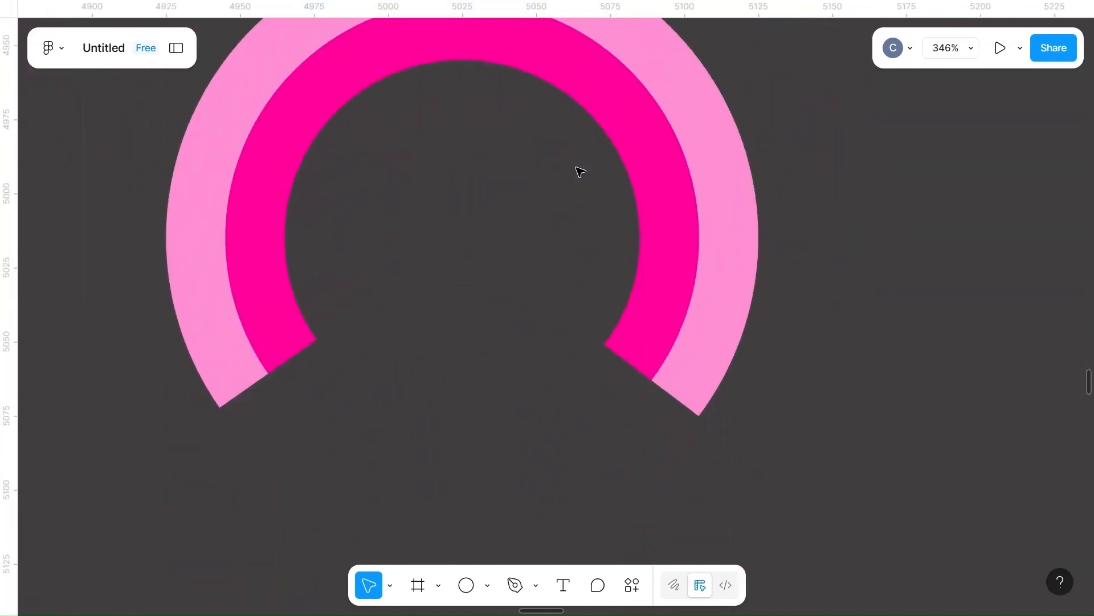
pyautogui.scroll(-5, 580, 171)
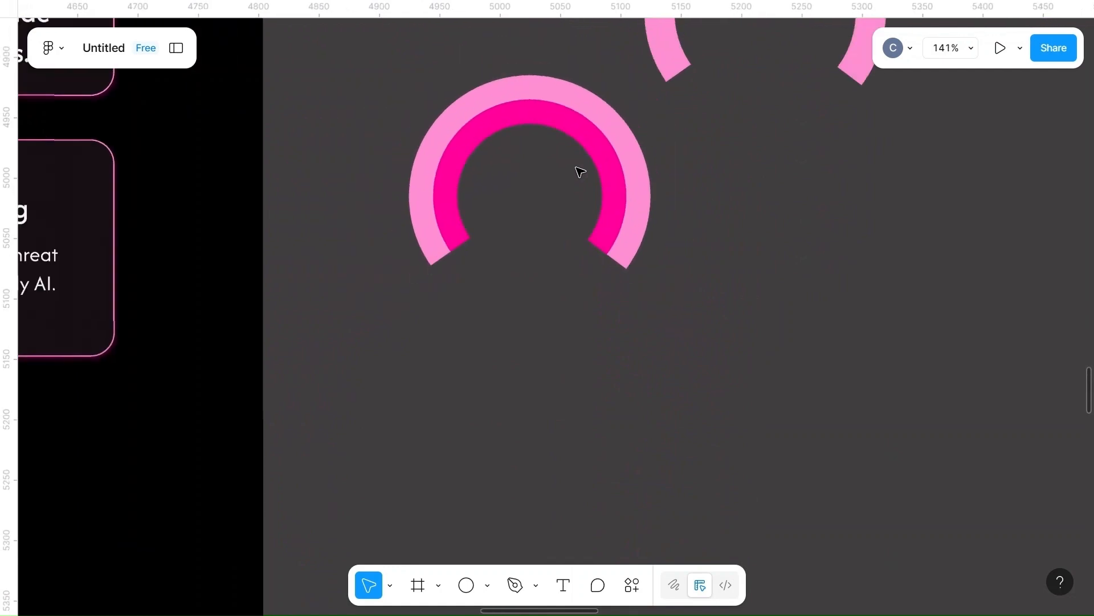
pyautogui.scroll(-3, 580, 171)
pyautogui.scroll(1, 580, 171)
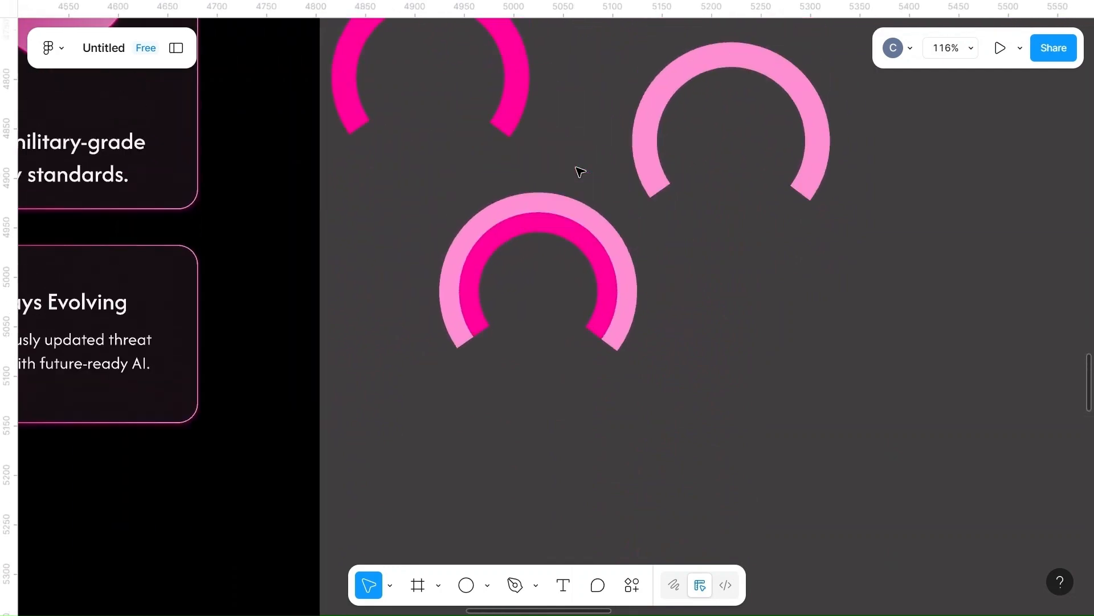
pyautogui.scroll(-3, 580, 171)
pyautogui.scroll(1, 578, 171)
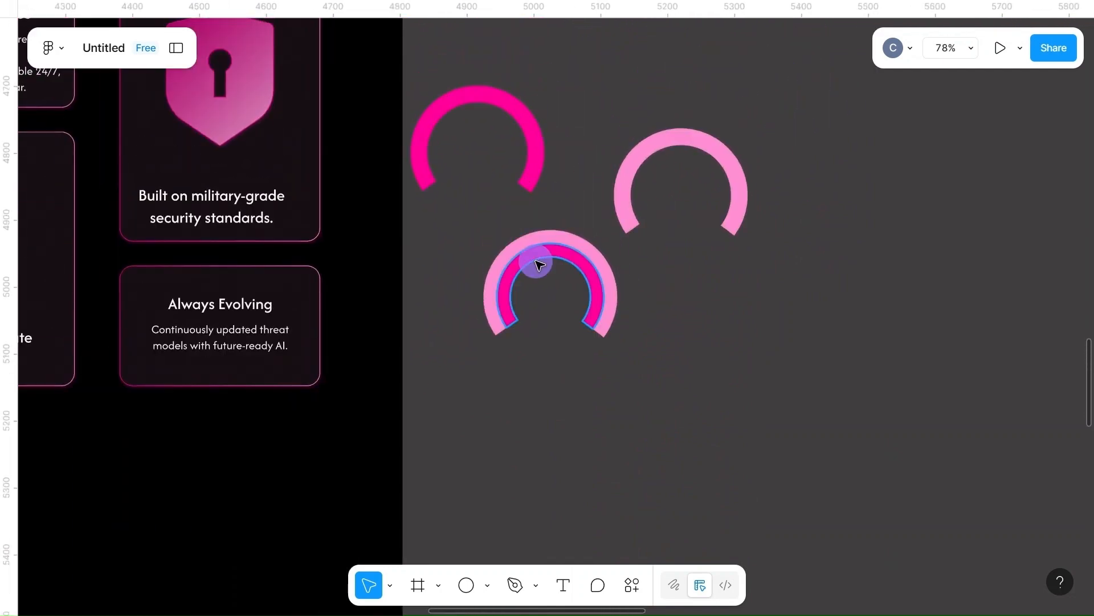
# - Raise the inner magenta arc's ratio to 80% and further, thinning it to a narrow band
pyautogui.click(538, 260)
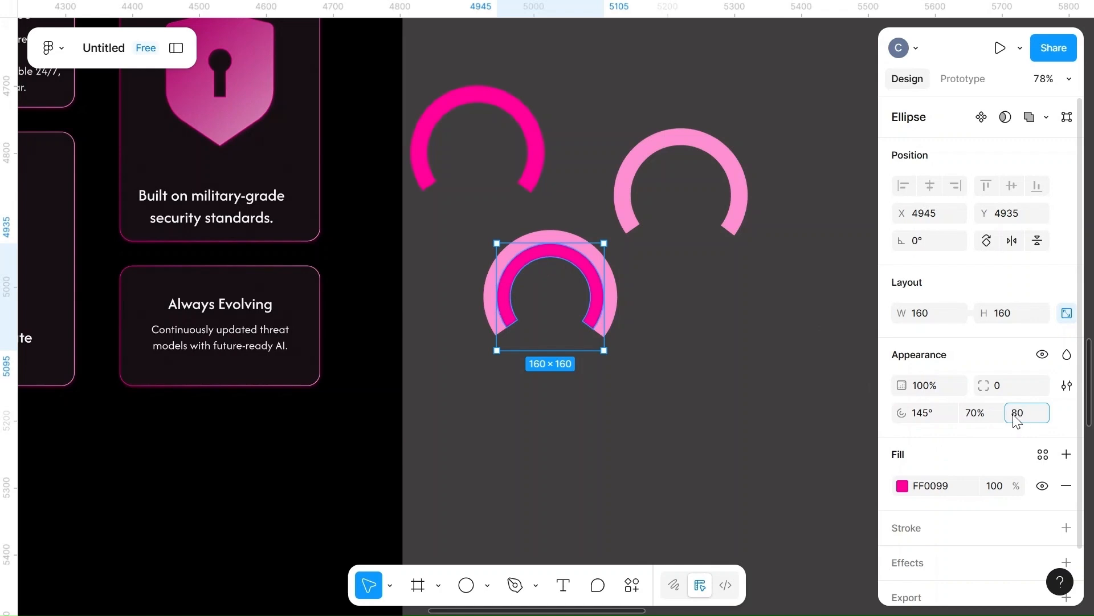
pyautogui.click(797, 384)
pyautogui.click(581, 257)
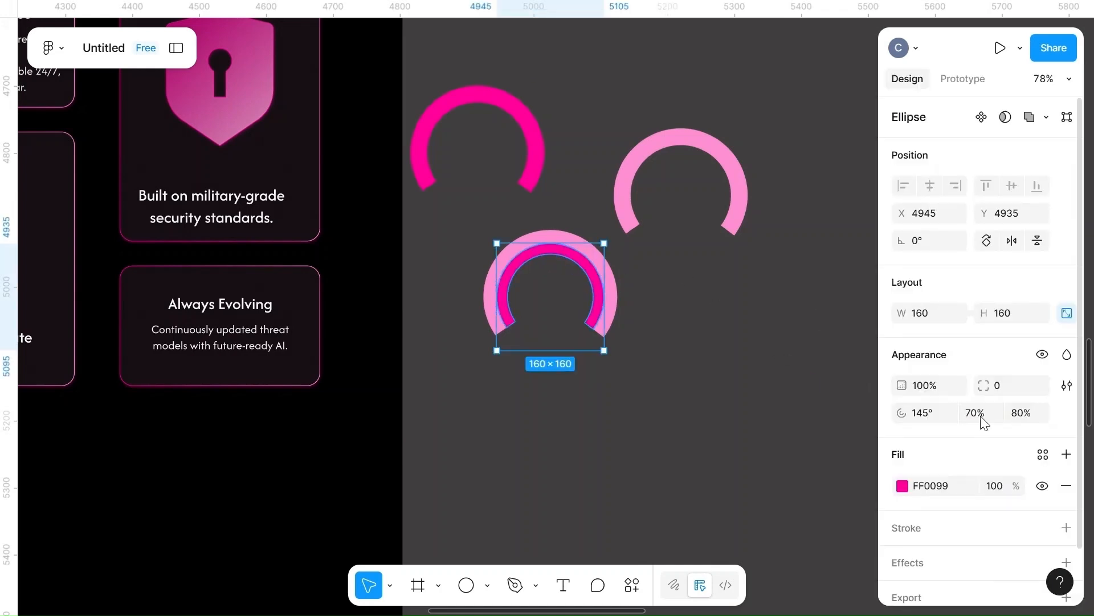
pyautogui.click(1018, 414)
pyautogui.click(791, 393)
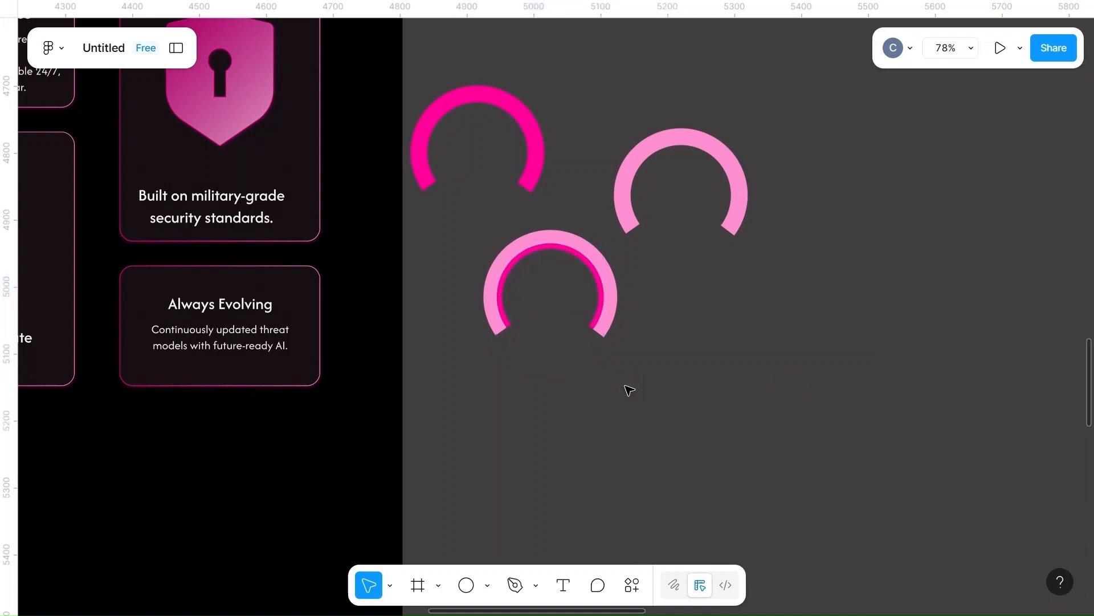
# - Add a strong uniform layer blur to the separate light pink 200 × 200 arc, turning it into a soft glow
pyautogui.scroll(5, 629, 391)
pyautogui.scroll(3, 627, 386)
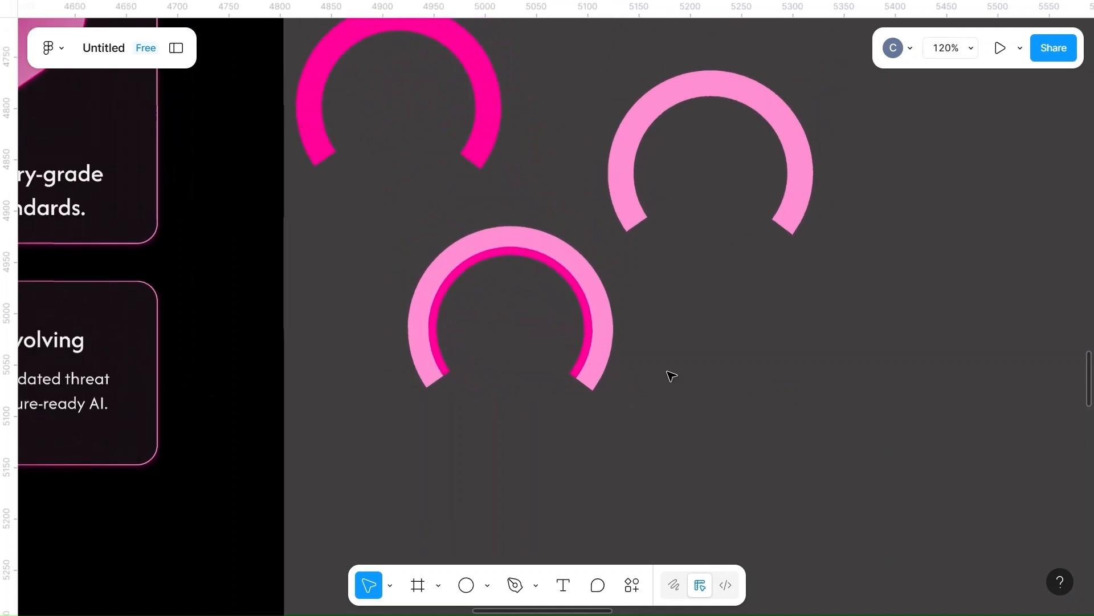
pyautogui.click(775, 113)
pyautogui.scroll(-2, 987, 491)
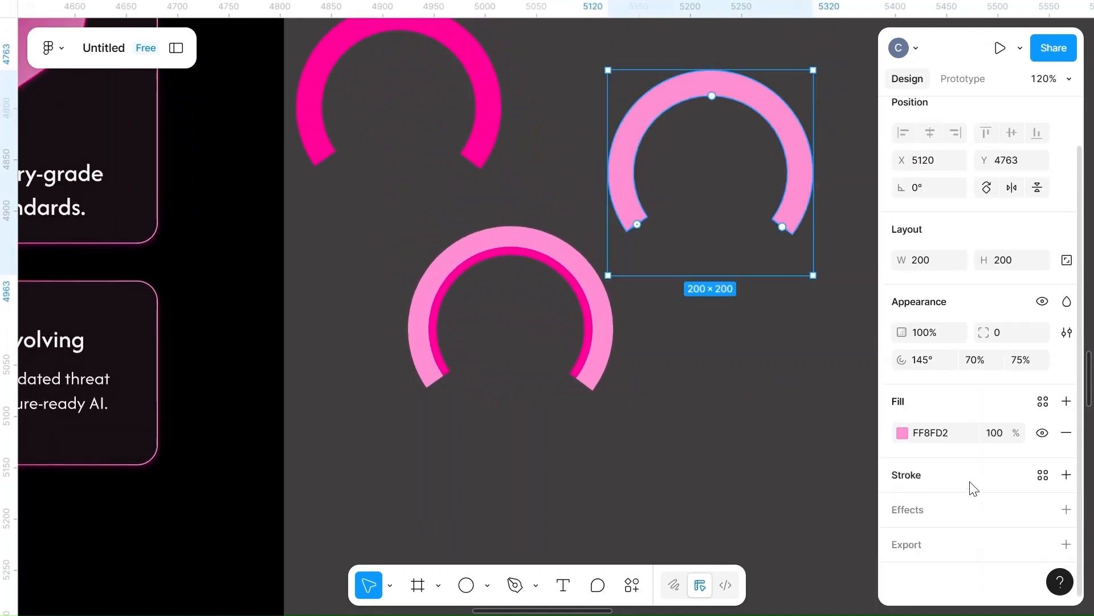
pyautogui.click(909, 509)
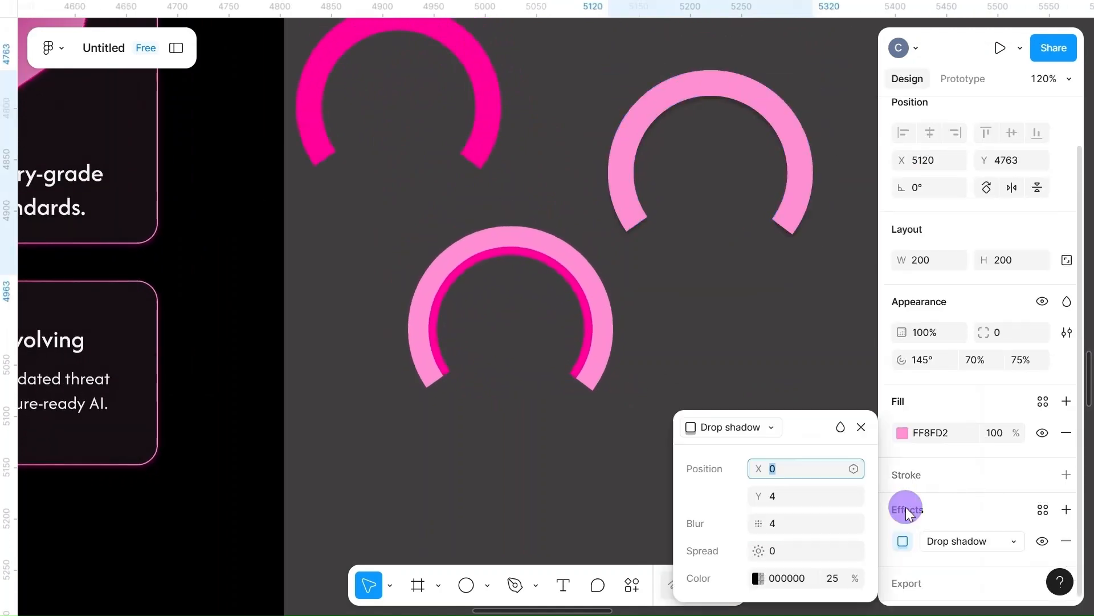
pyautogui.click(760, 429)
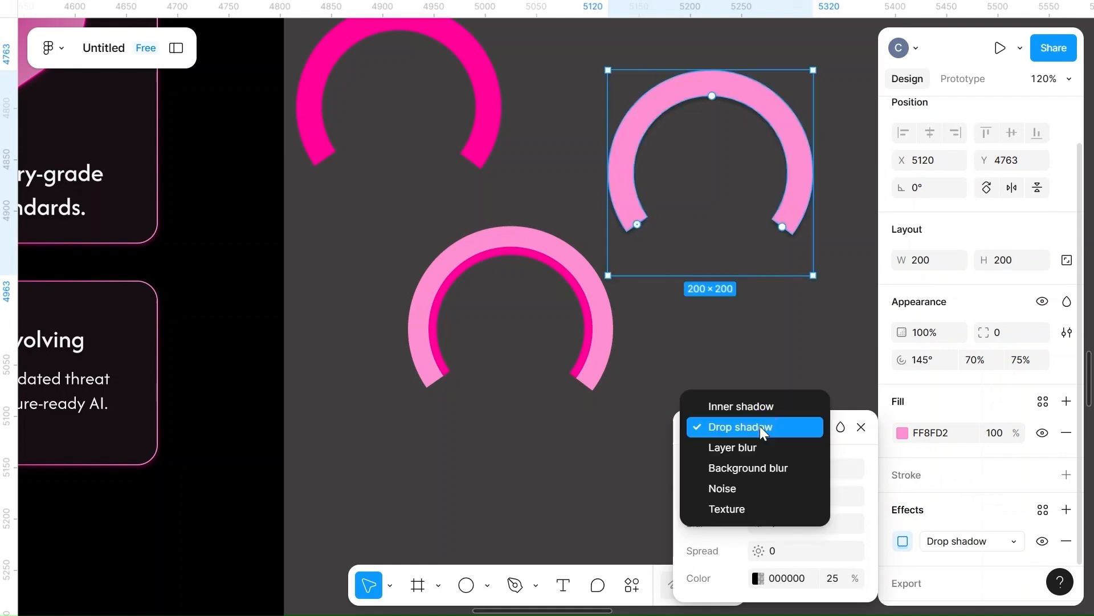
pyautogui.click(744, 452)
pyautogui.click(801, 494)
pyautogui.press('BackSpace')
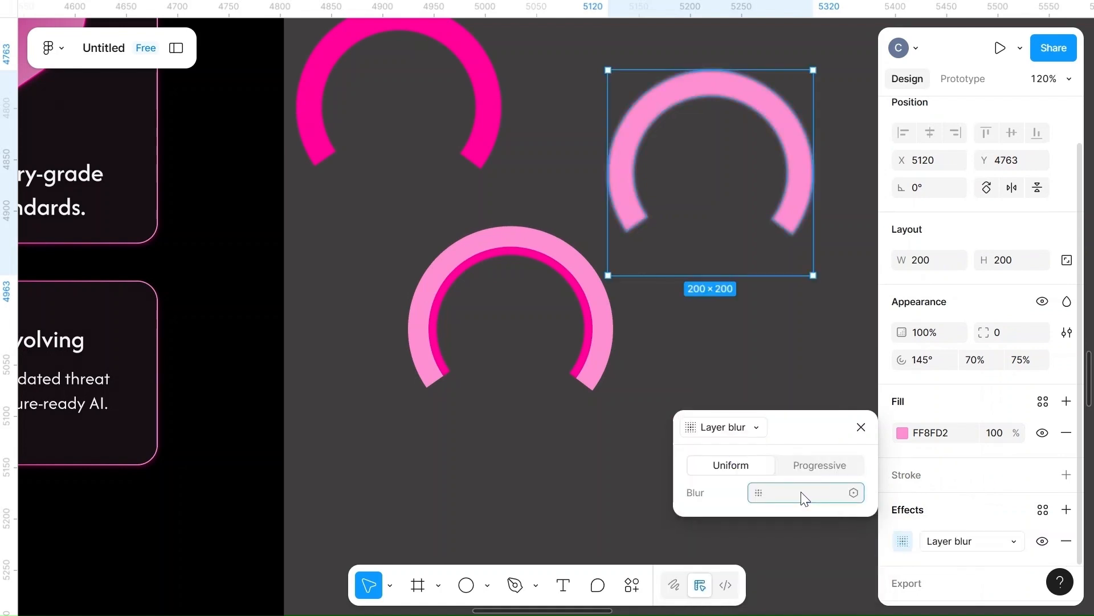
pyautogui.click(767, 346)
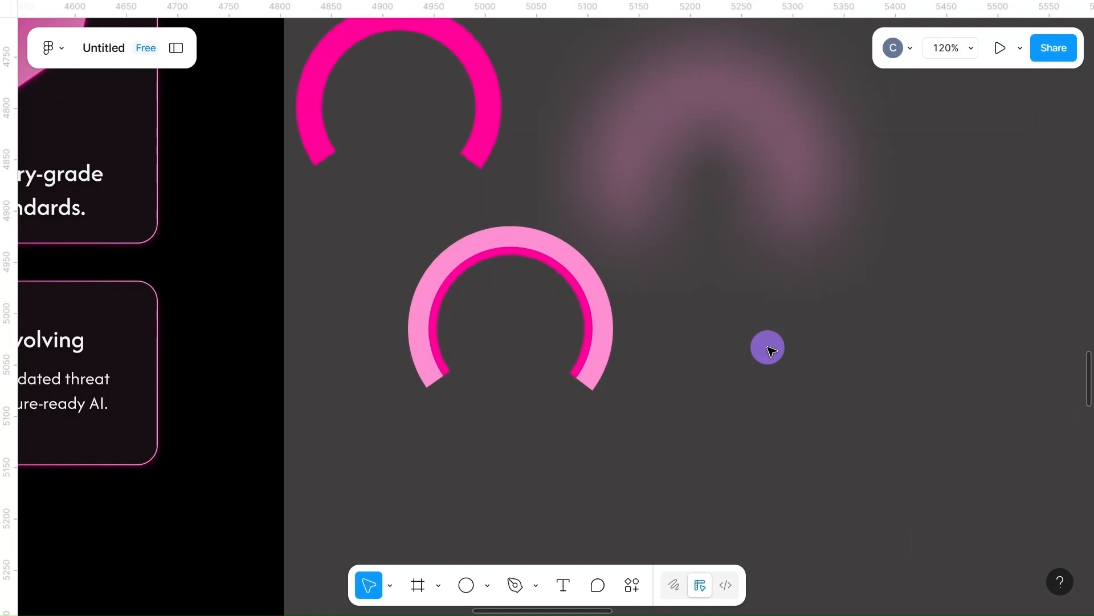
# - Set the blurred light pink arc's ratio to 80%
pyautogui.scroll(-3, 768, 346)
pyautogui.click(767, 167)
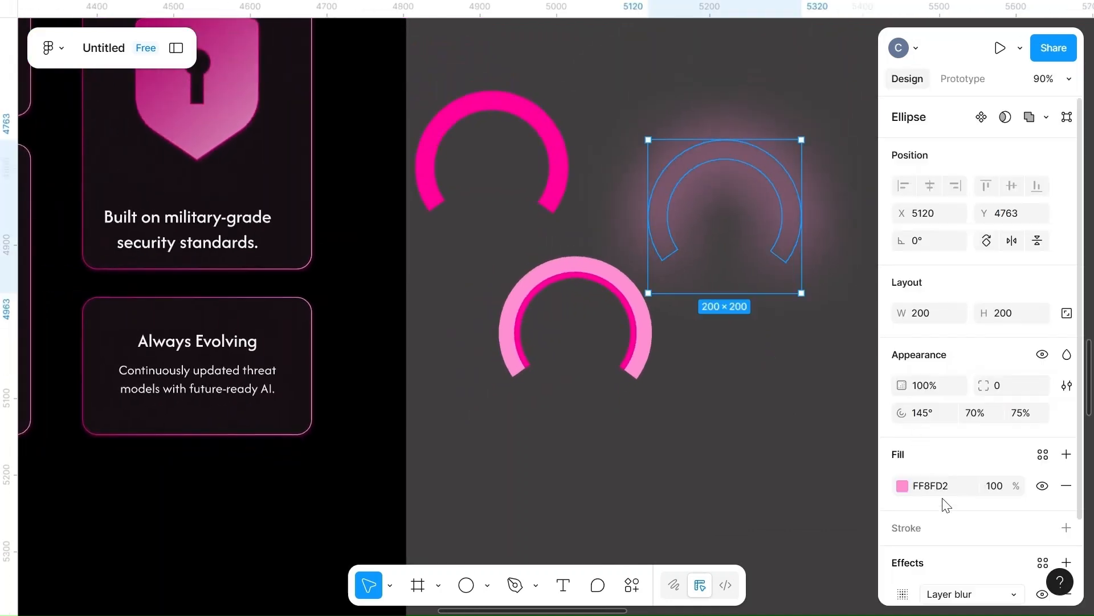
pyautogui.scroll(-2, 946, 505)
pyautogui.click(1025, 352)
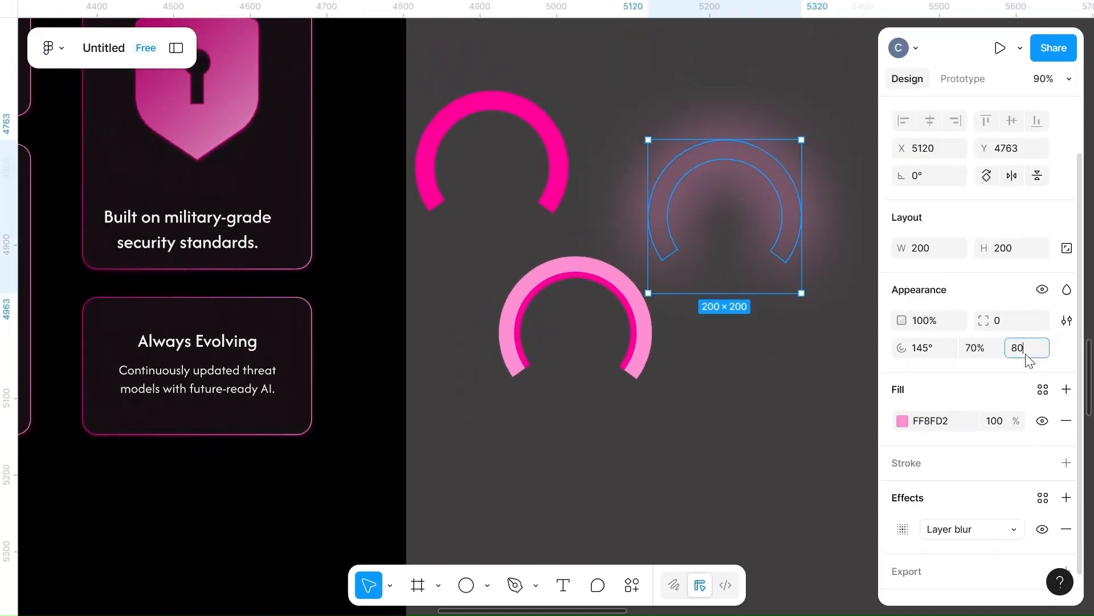
pyautogui.click(778, 397)
pyautogui.click(739, 144)
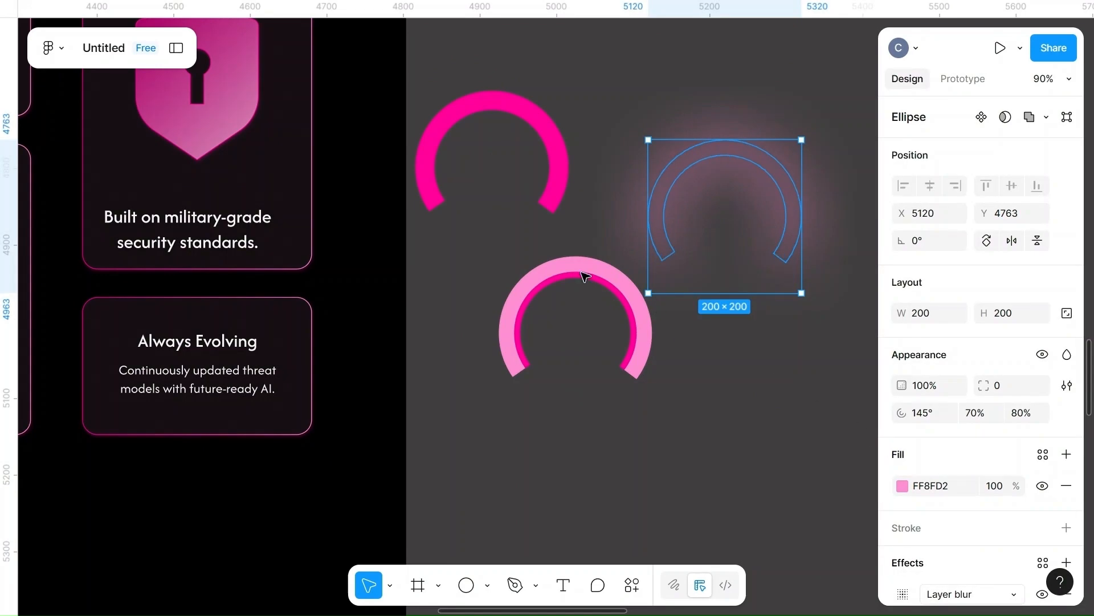
# - Move the light pink arc and its thin magenta inner arc together onto the centre of the blurred glow arc
pyautogui.moveTo(486, 269); pyautogui.dragTo(662, 398)
pyautogui.moveTo(586, 332); pyautogui.dragTo(733, 205)
pyautogui.click(644, 59)
# - Duplicate the thin magenta inner arc and place the copy just below the glowing arc
pyautogui.scroll(5, 641, 59)
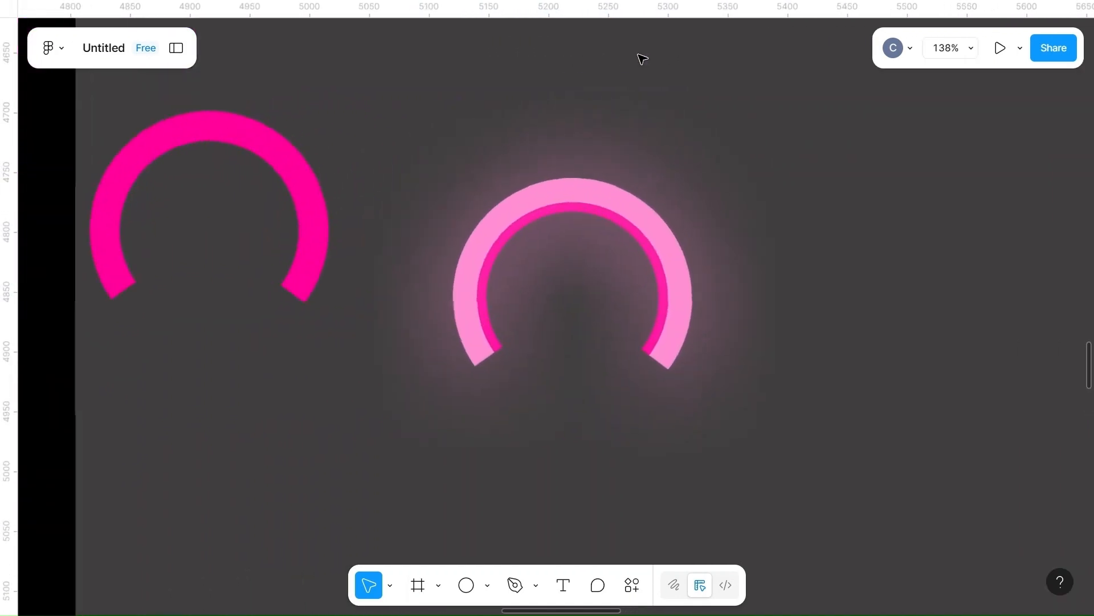
pyautogui.click(491, 277)
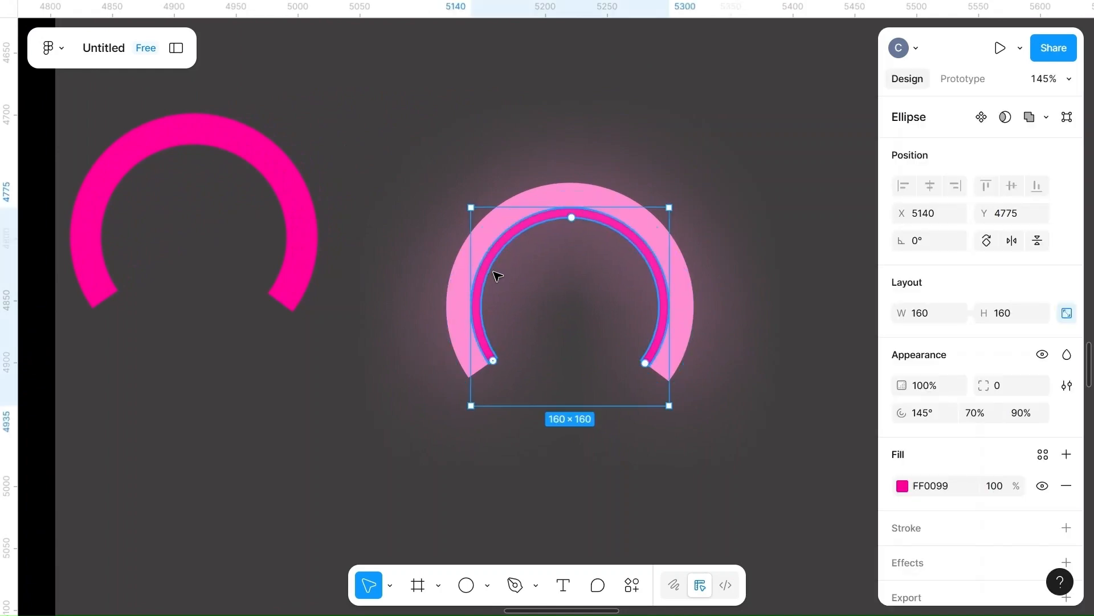
pyautogui.moveTo(615, 224); pyautogui.dragTo(610, 419)
# - Try a uniform layer blur on the copied magenta arc with amounts of 10 and 1
pyautogui.scroll(-2, 921, 493)
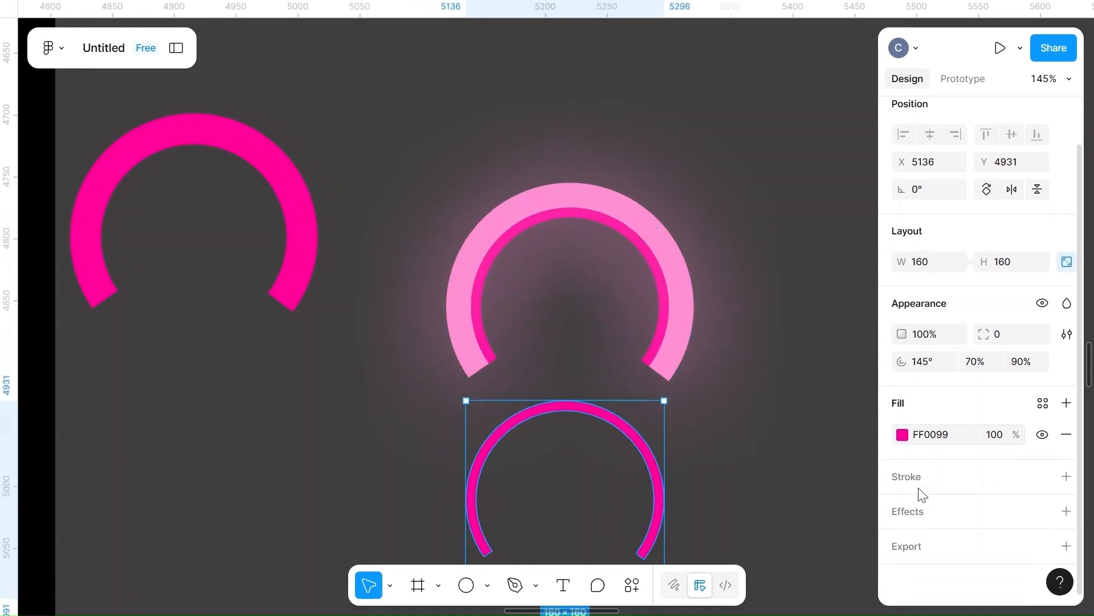
pyautogui.click(912, 511)
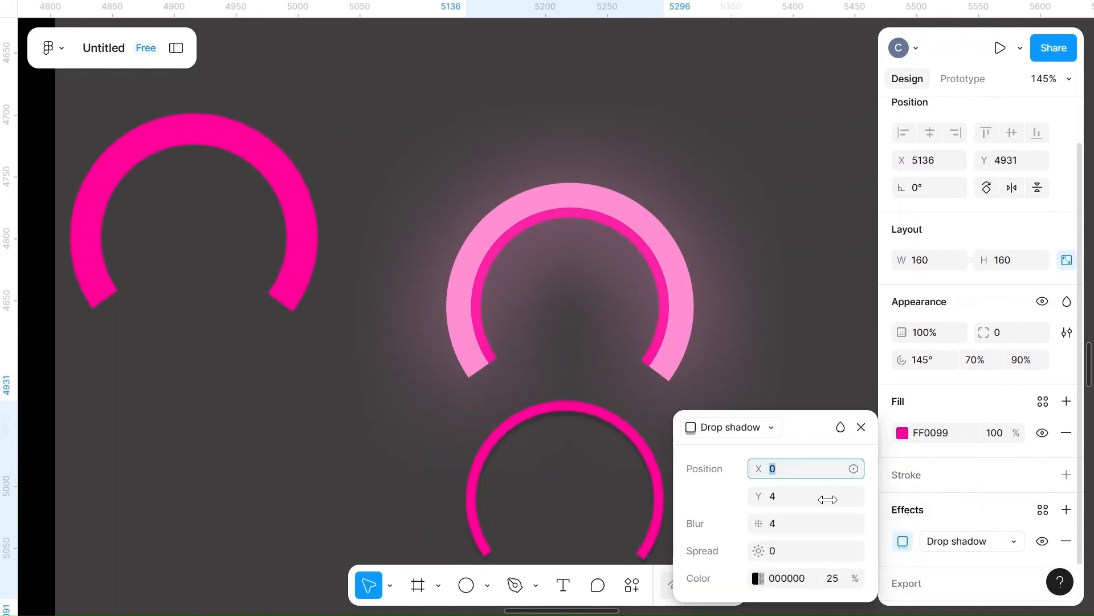
pyautogui.click(772, 429)
pyautogui.click(733, 445)
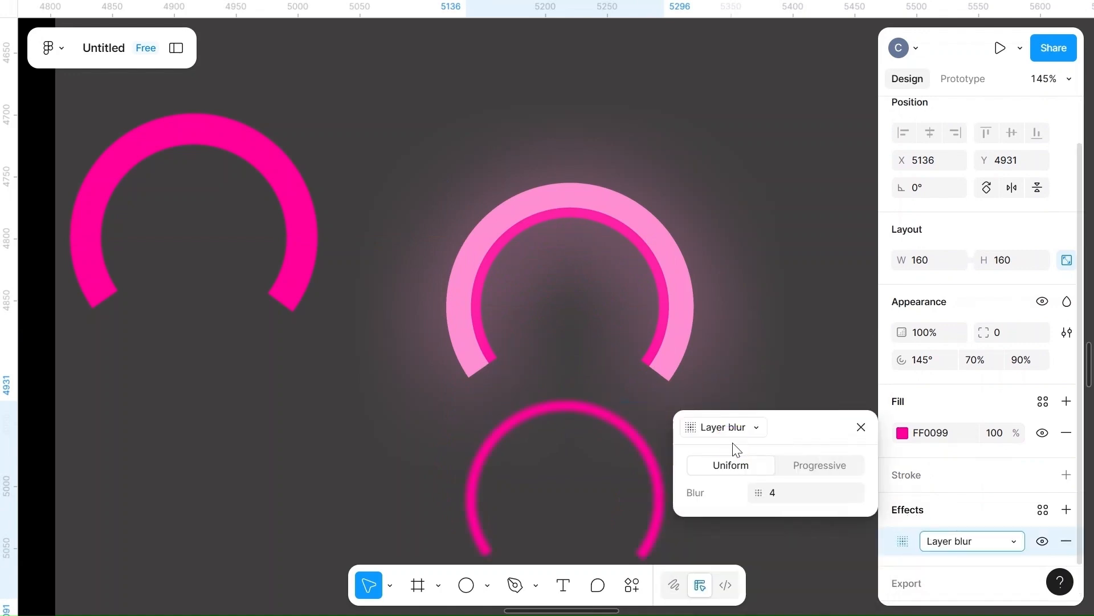
pyautogui.click(789, 494)
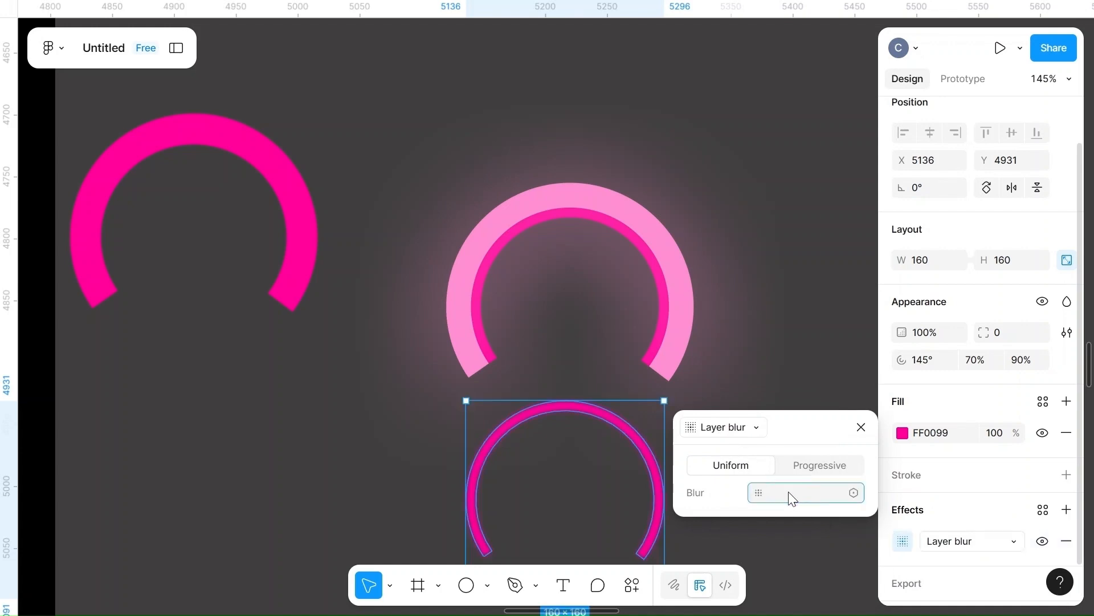
pyautogui.click(803, 433)
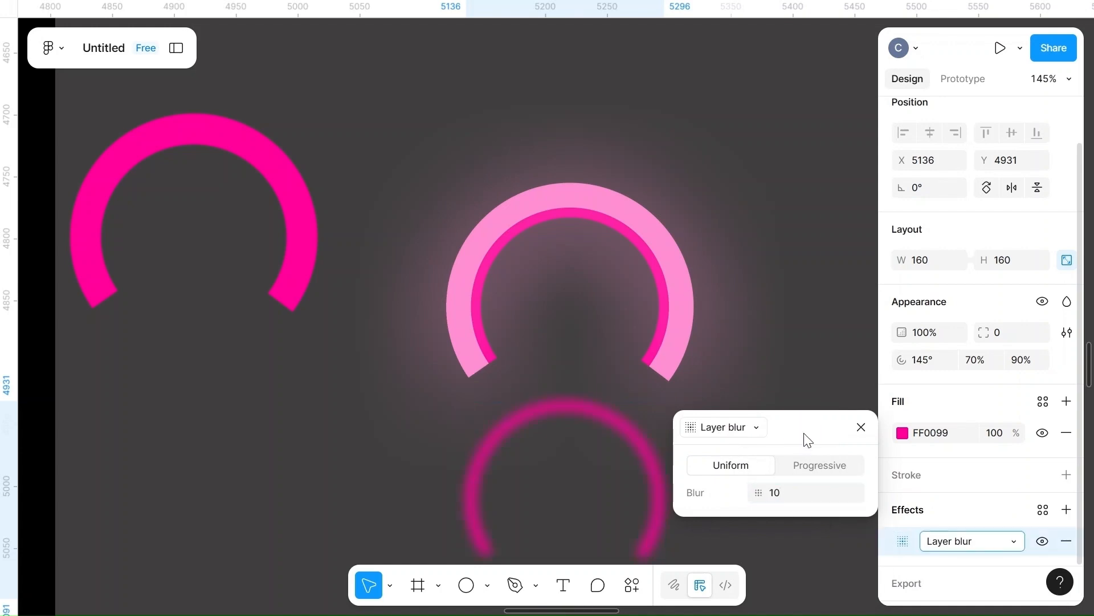
pyautogui.click(786, 493)
pyautogui.press('BackSpace')
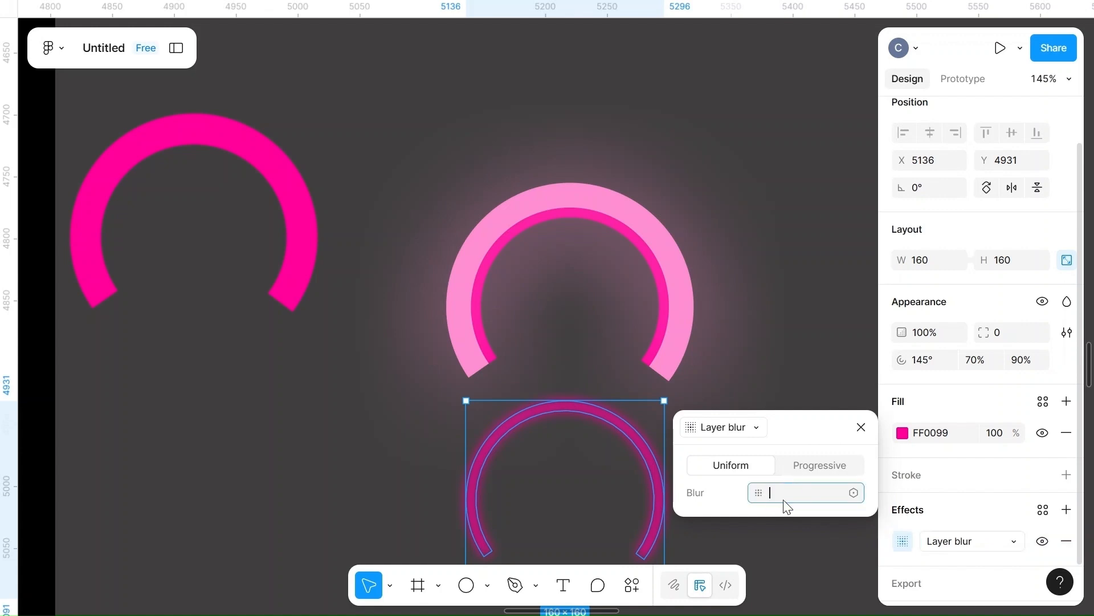
pyautogui.click(801, 427)
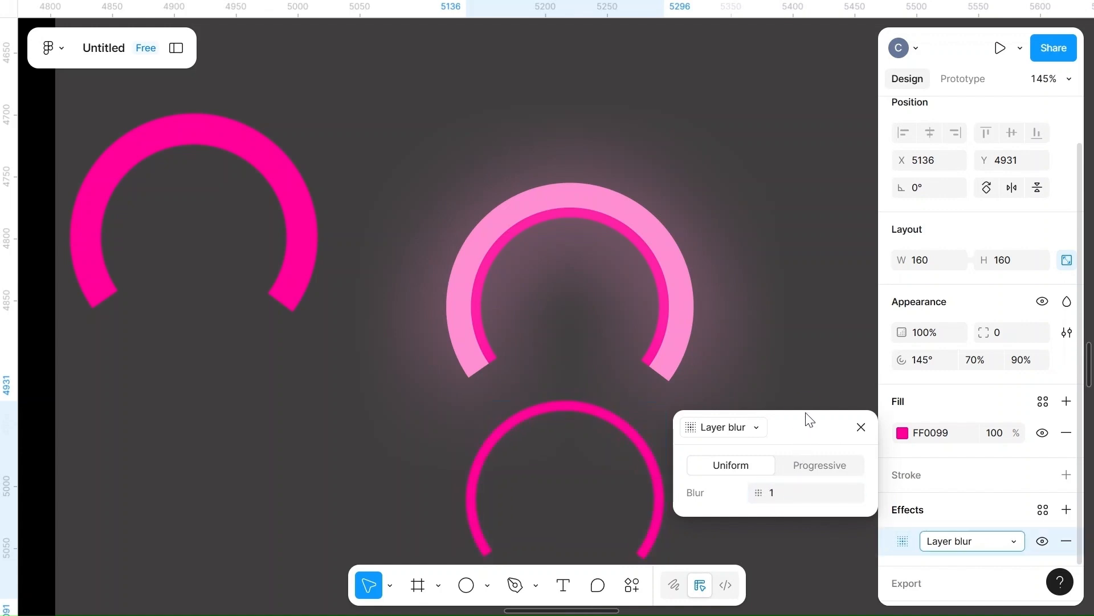
# - Try layer blur amounts of 1000 and 100 on the copied magenta arc, and remove the blur effect
pyautogui.click(753, 428)
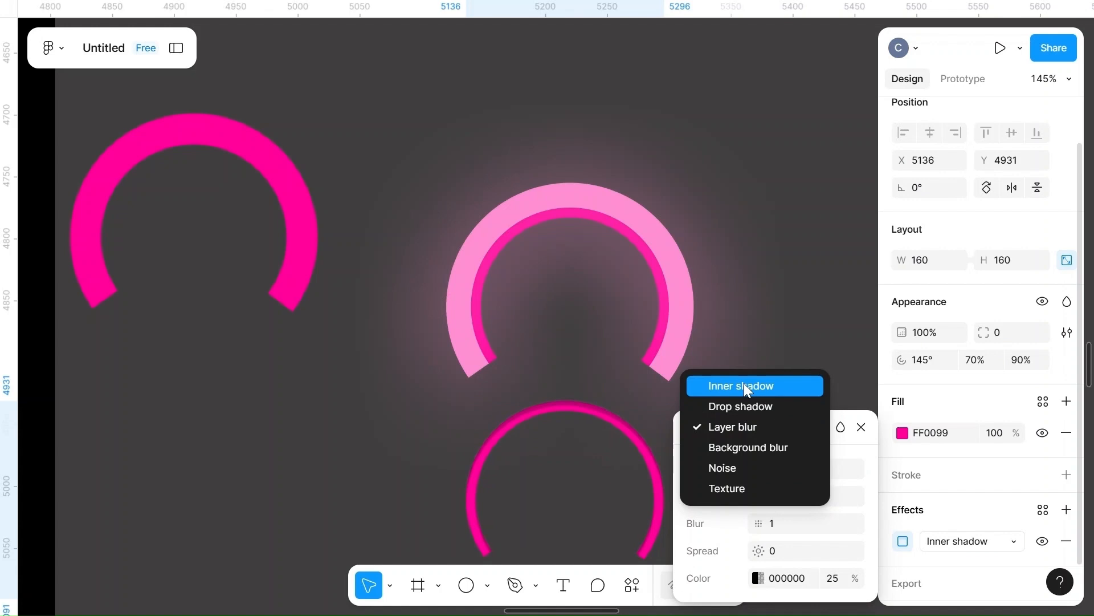
pyautogui.click(737, 427)
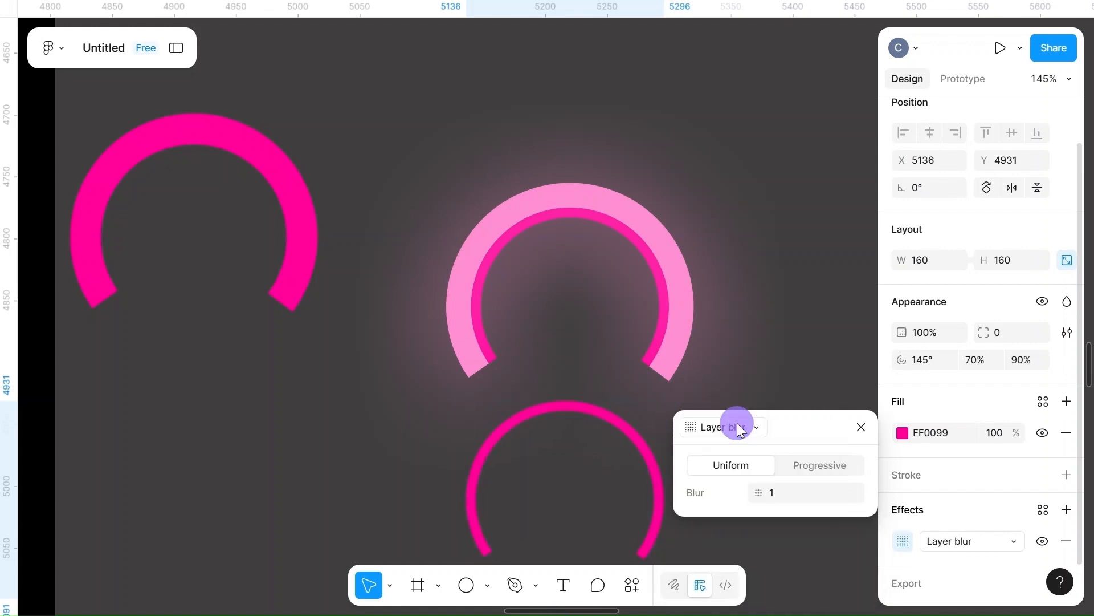
pyautogui.click(796, 490)
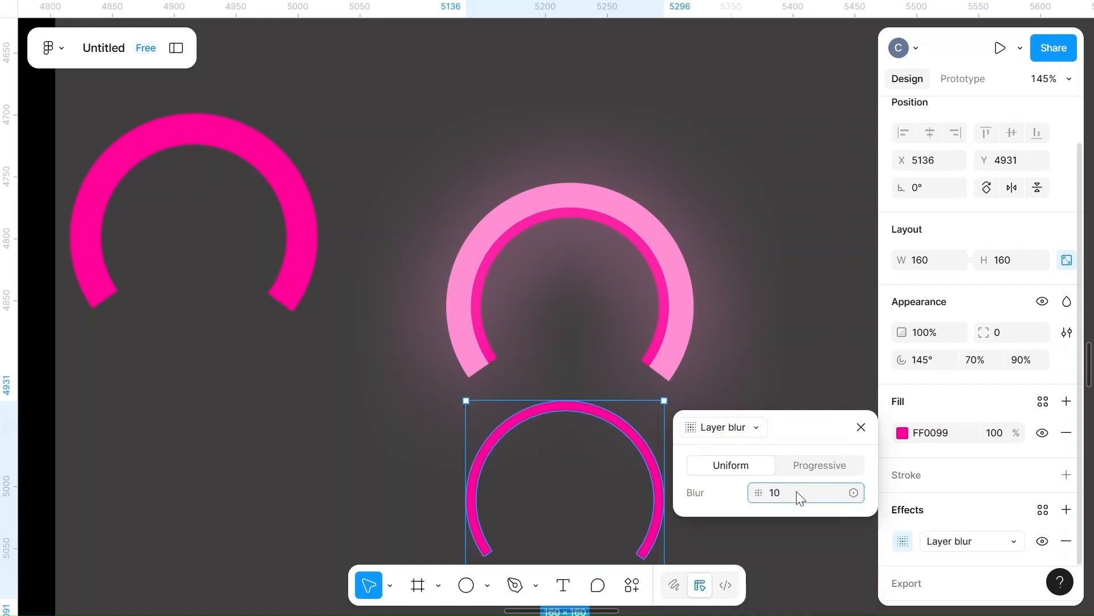
pyautogui.click(802, 432)
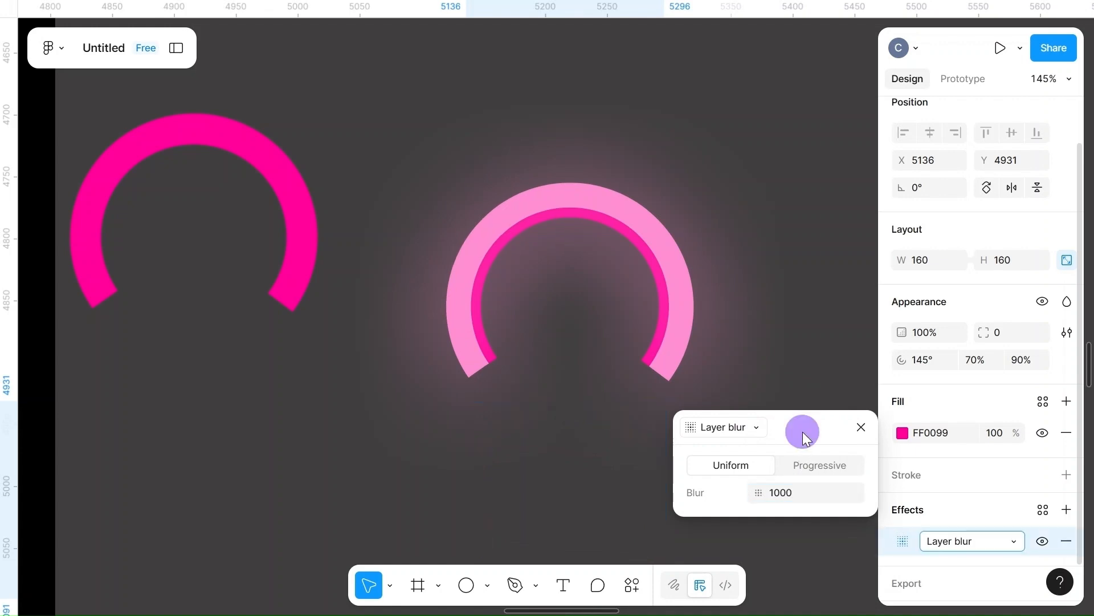
pyautogui.click(627, 422)
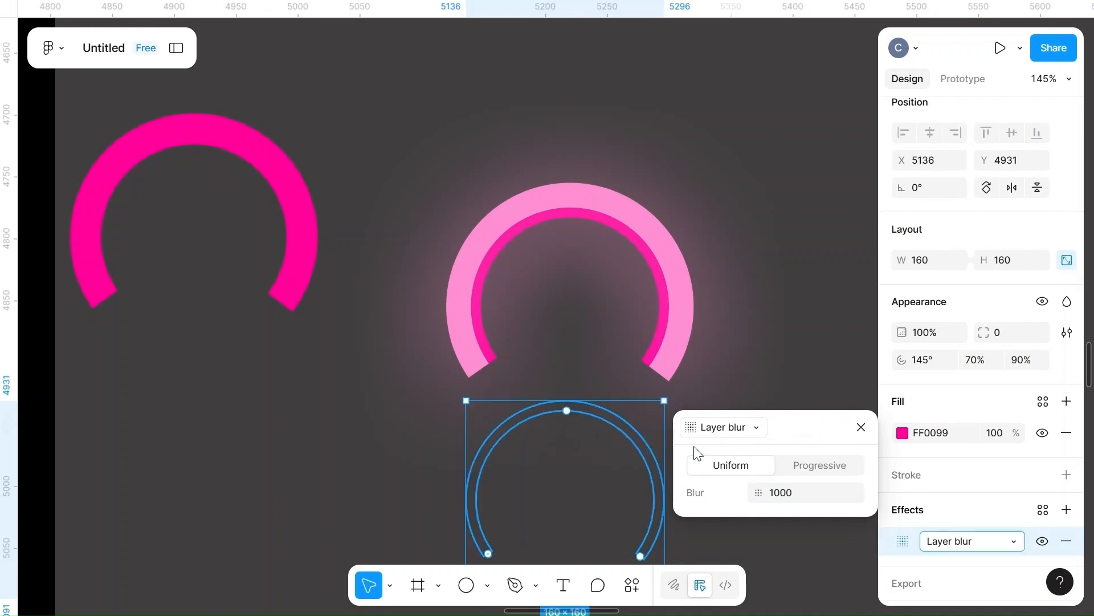
pyautogui.click(809, 493)
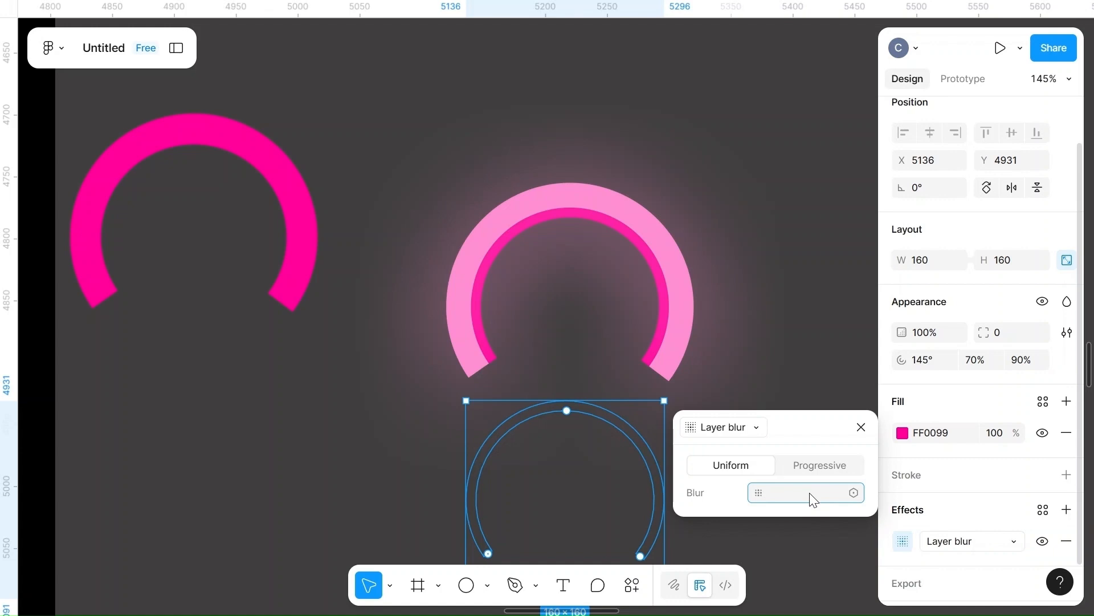
pyautogui.write('100')
pyautogui.press('Return')
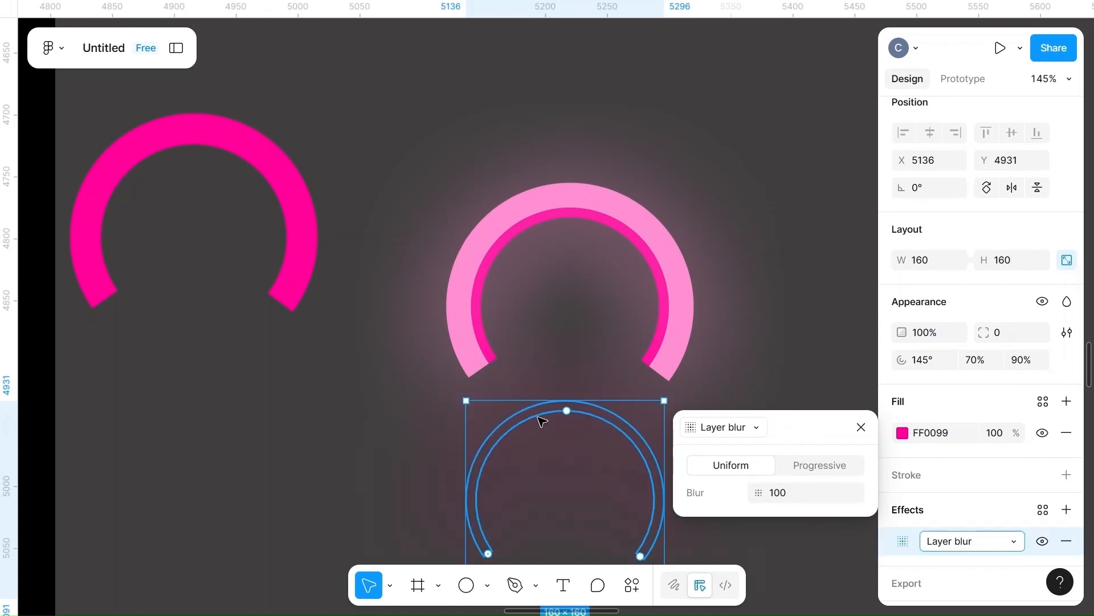
pyautogui.moveTo(538, 418); pyautogui.dragTo(554, 455)
pyautogui.press('Delete')
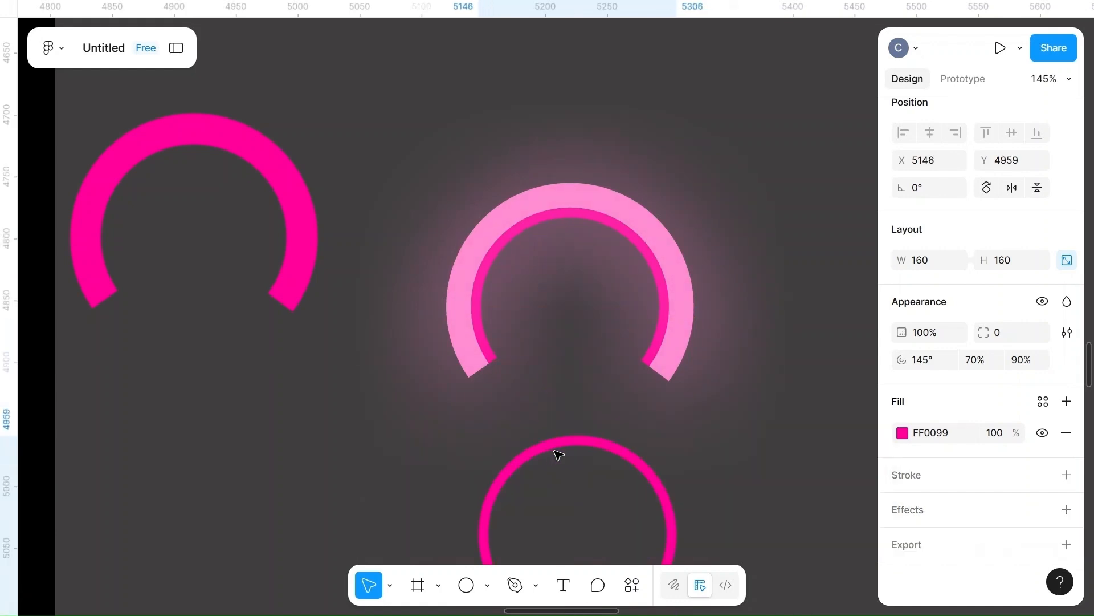
# - Recolour the copied thin arc to the very pale pink FFD2ED
pyautogui.click(903, 433)
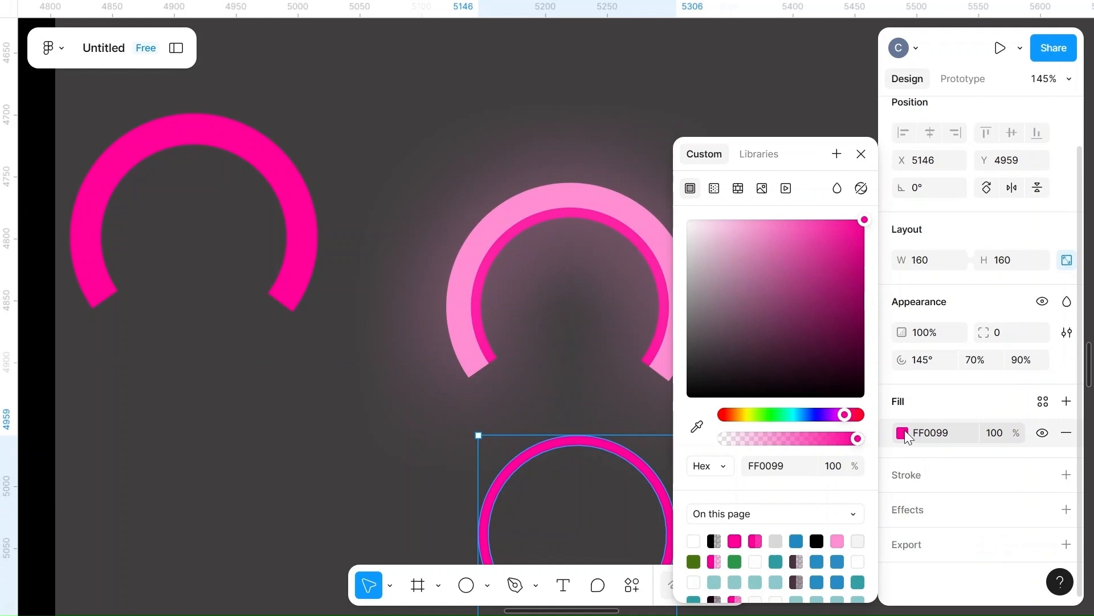
pyautogui.click(837, 541)
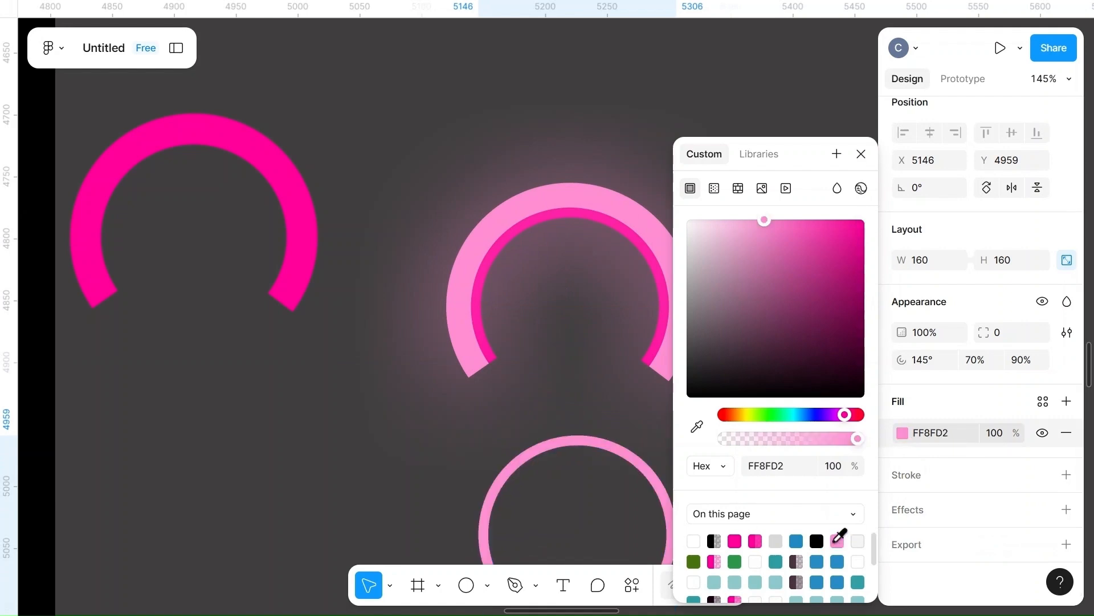
pyautogui.click(719, 221)
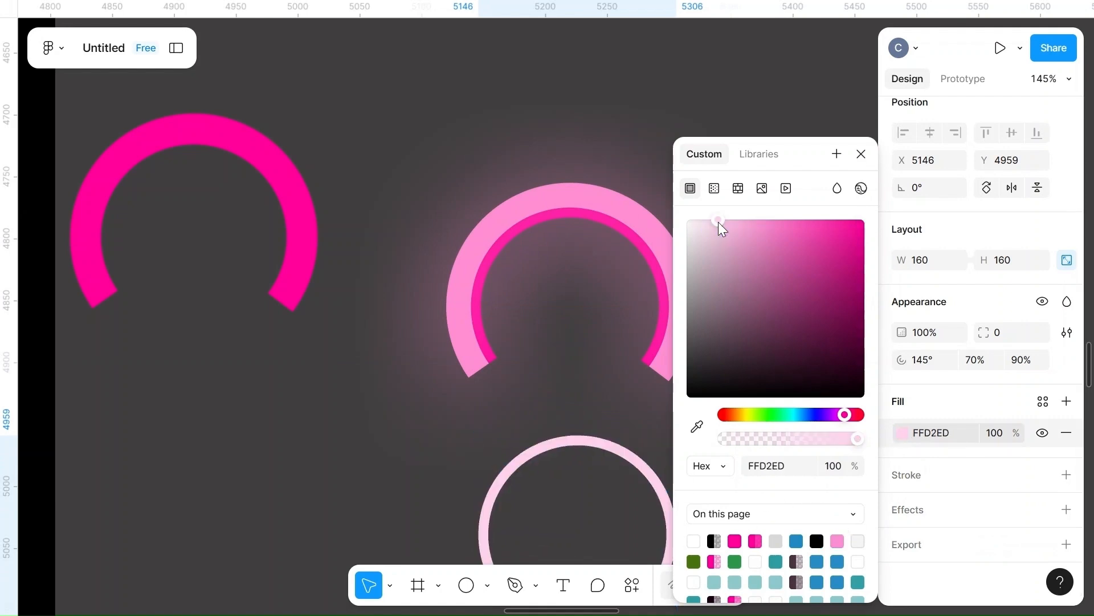
# - Set the pale pink arc's ratio to 95% and place it along the outer edge of the magenta inner arc as a highlight
pyautogui.click(1018, 364)
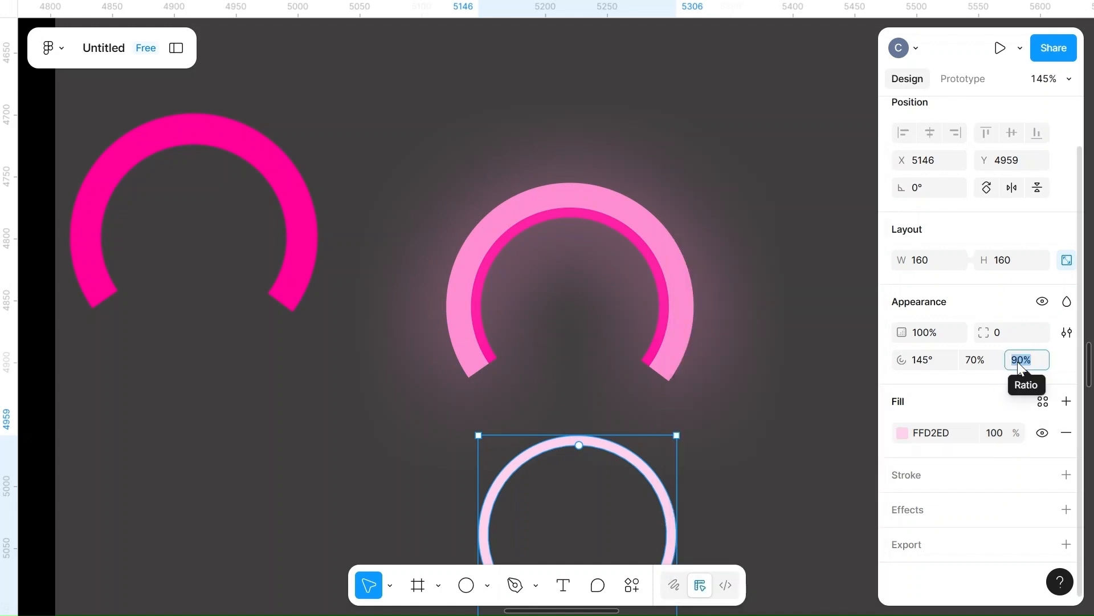
pyautogui.press('BackSpace')
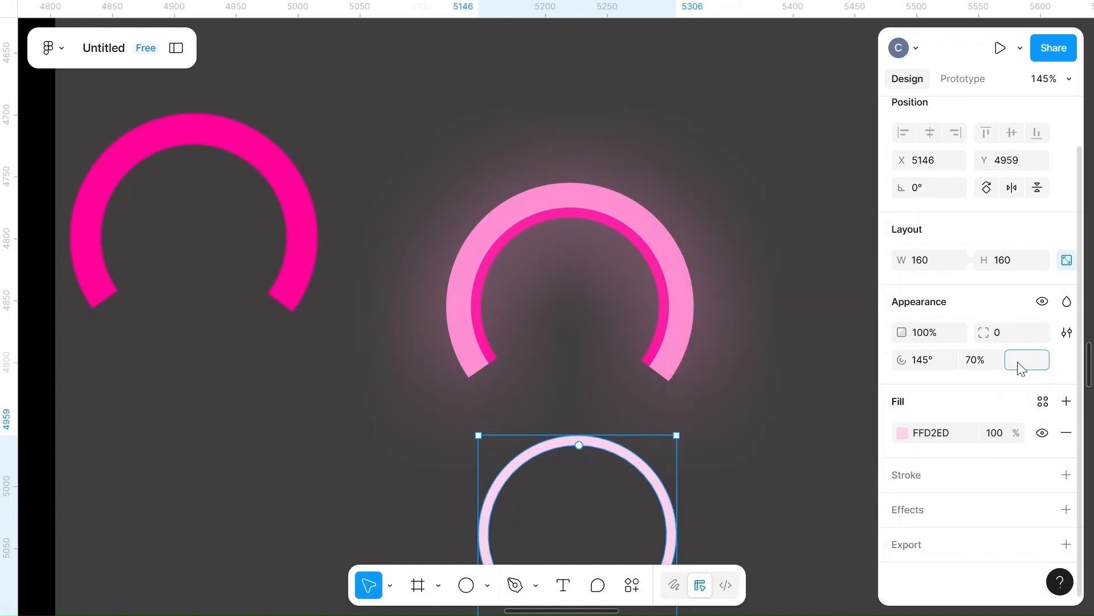
pyautogui.write('95')
pyautogui.click(761, 432)
pyautogui.moveTo(606, 444); pyautogui.dragTo(604, 214)
pyautogui.click(768, 230)
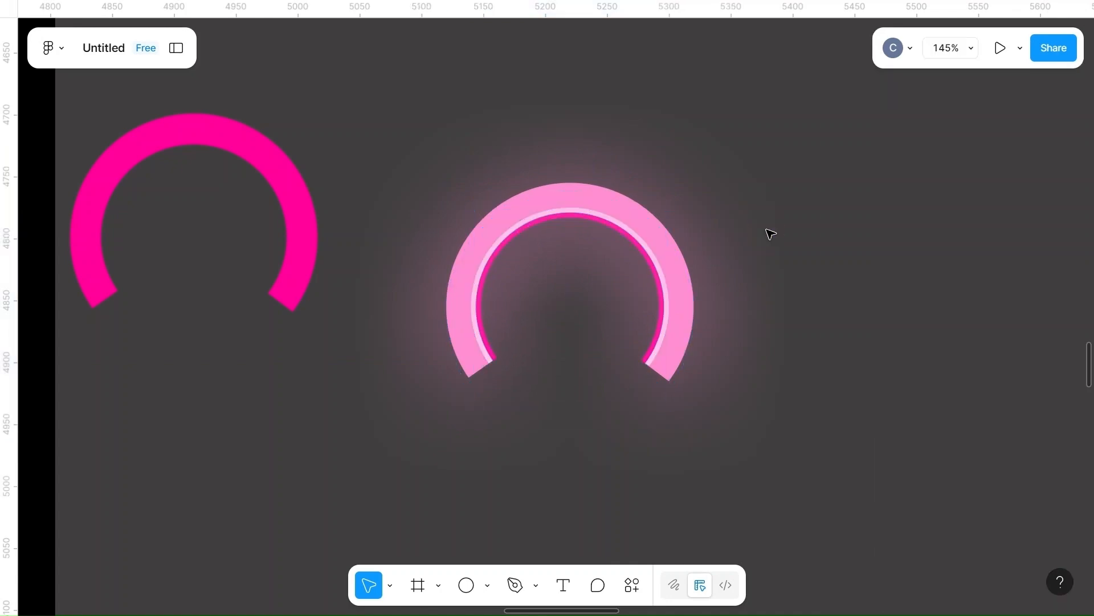
# - Resize the separate magenta arc to 120 × 120 and lock its aspect ratio
pyautogui.click(251, 160)
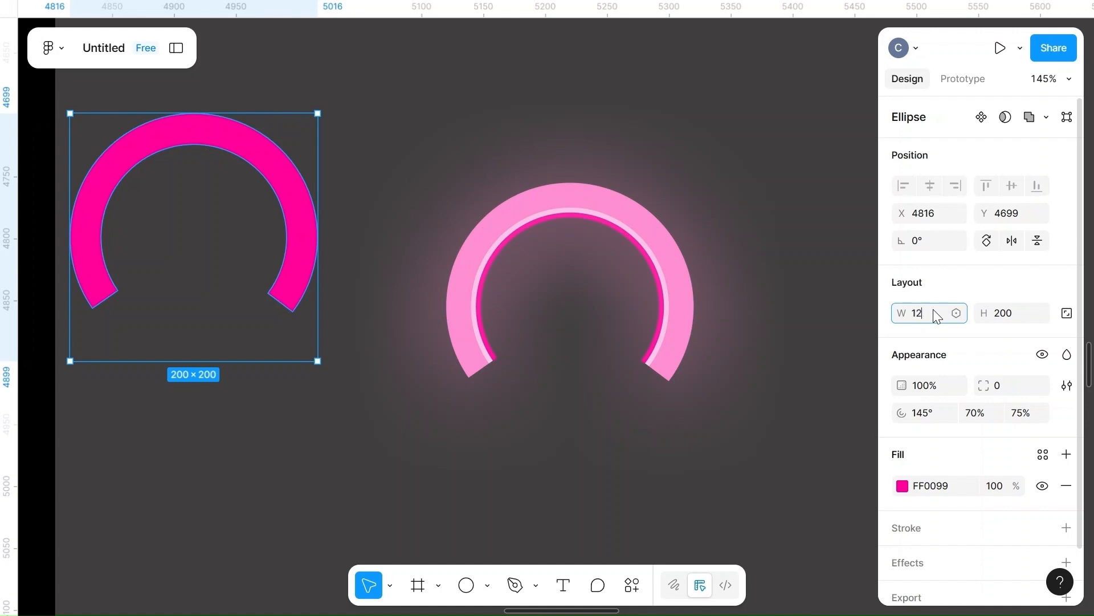
pyautogui.click(1068, 312)
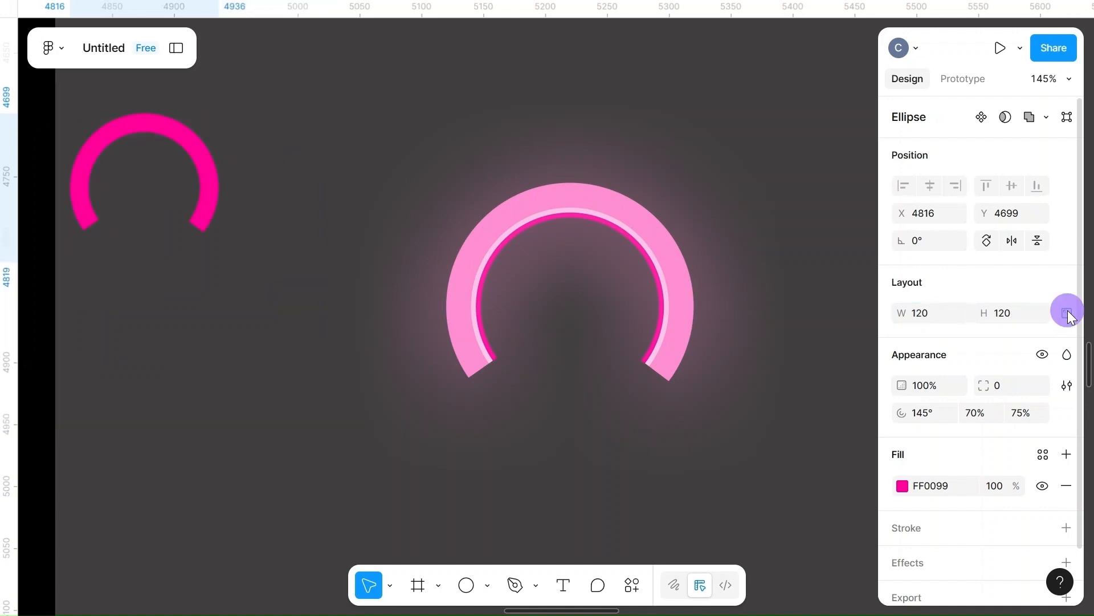
pyautogui.hscroll(-2, 369, 159)
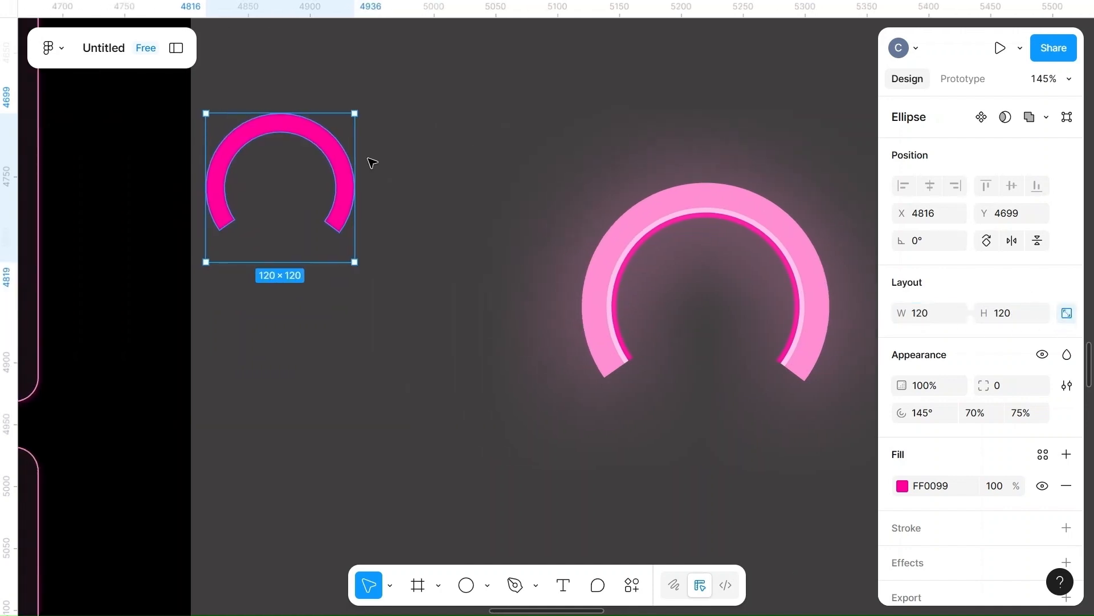
# - Try rotating the separate 120 × 120 magenta arc, and return its rotation to 0°
pyautogui.click(375, 178)
pyautogui.moveTo(374, 177); pyautogui.dragTo(377, 178)
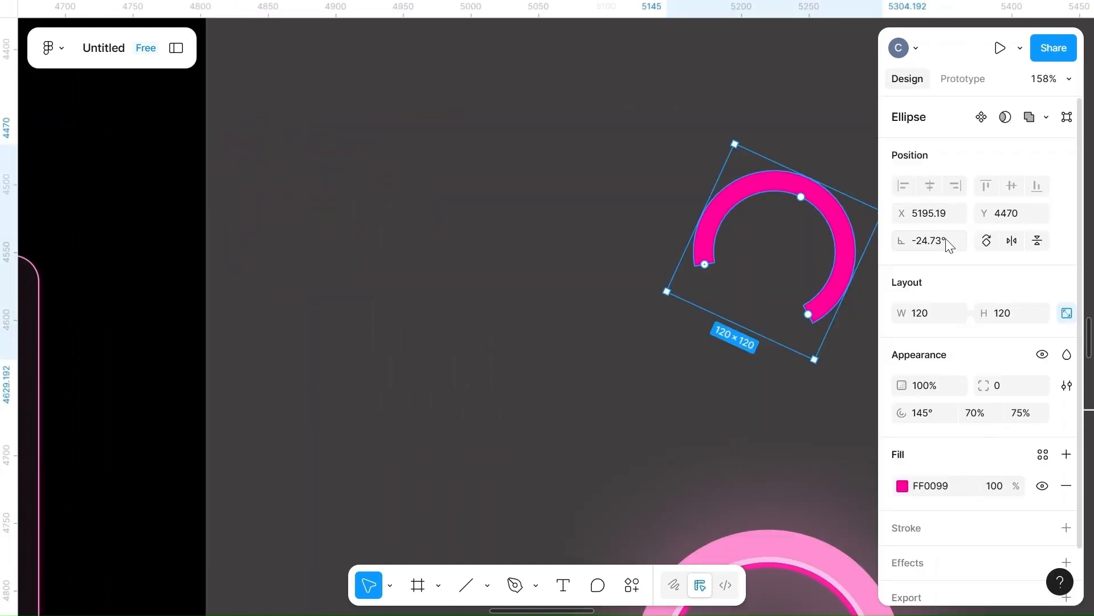
pyautogui.click(440, 259)
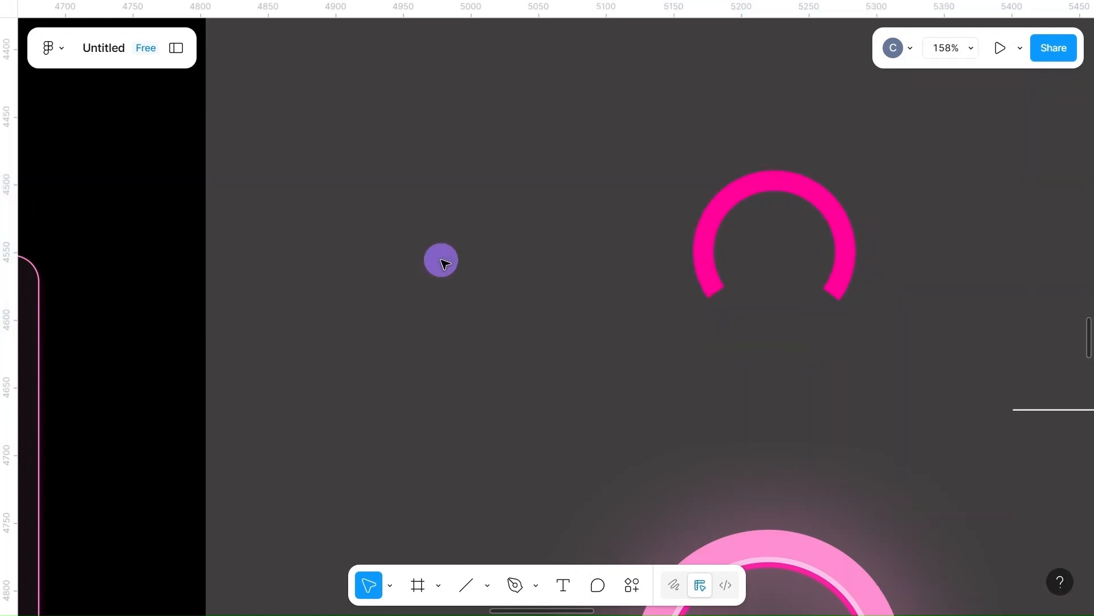
# - Move the 120 × 120 magenta arc inside the glowing arcs and align all five arcs by their vertical centres
pyautogui.click(774, 191)
pyautogui.hscroll(2, 776, 194)
pyautogui.scroll(-3, 777, 194)
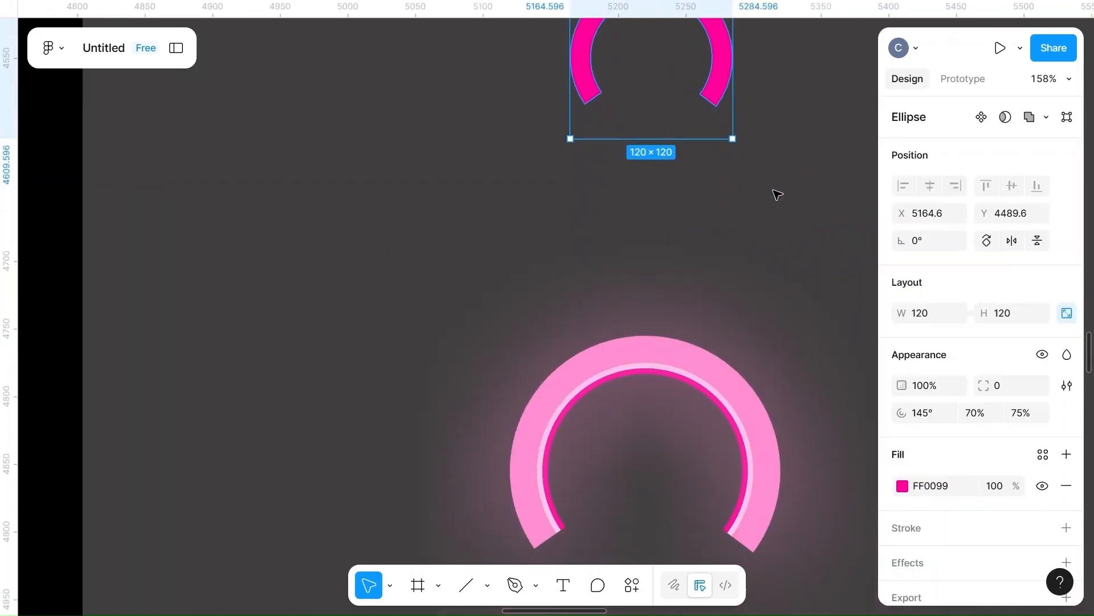
pyautogui.scroll(1, 777, 194)
pyautogui.moveTo(676, 55); pyautogui.dragTo(496, 230)
pyautogui.scroll(-3, 496, 229)
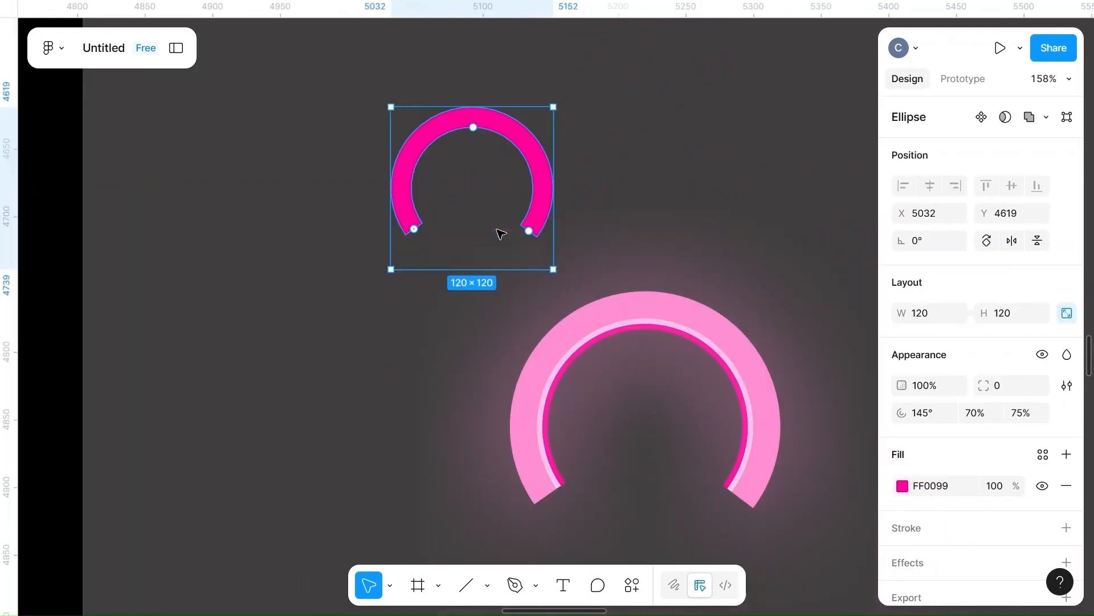
pyautogui.scroll(-3, 496, 228)
pyautogui.moveTo(511, 135); pyautogui.dragTo(623, 294)
pyautogui.moveTo(464, 178); pyautogui.dragTo(832, 497)
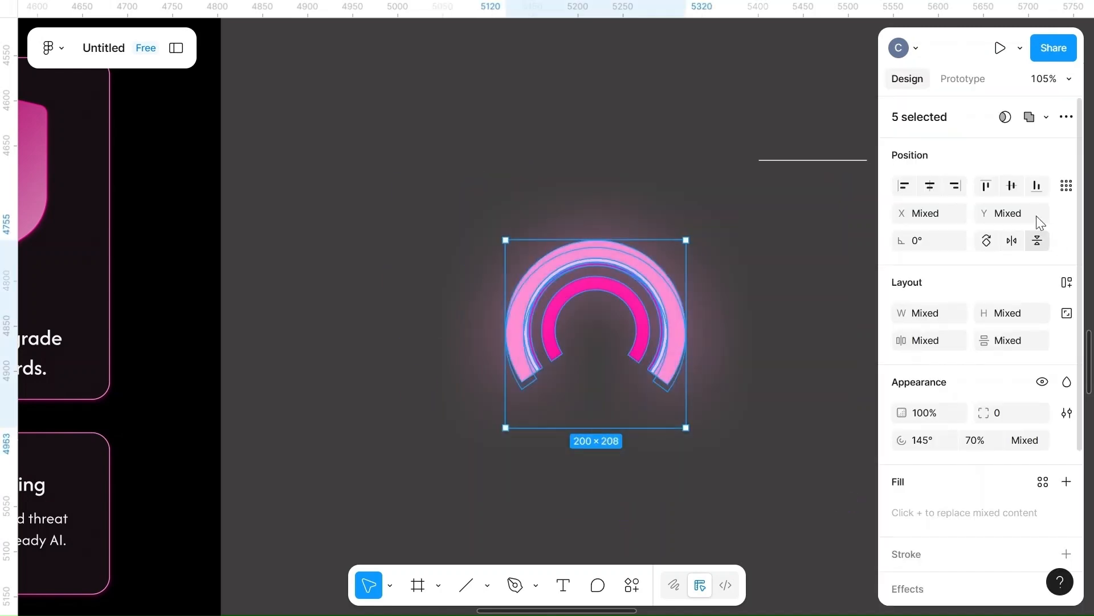
pyautogui.click(1013, 185)
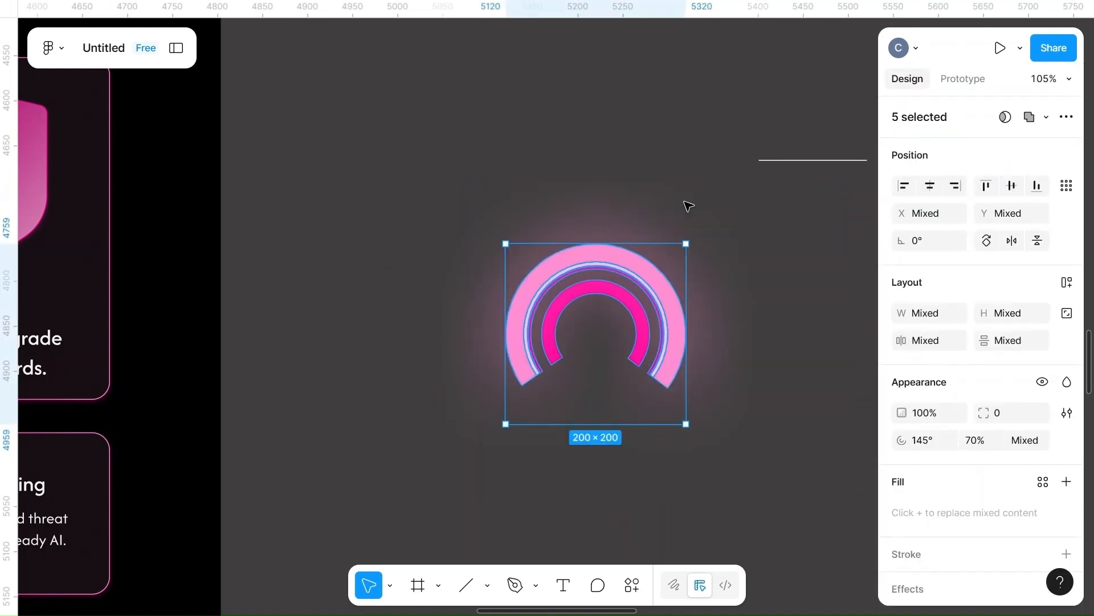
# - Set the innermost magenta arc's ratio to 65% to thicken its band
pyautogui.click(598, 296)
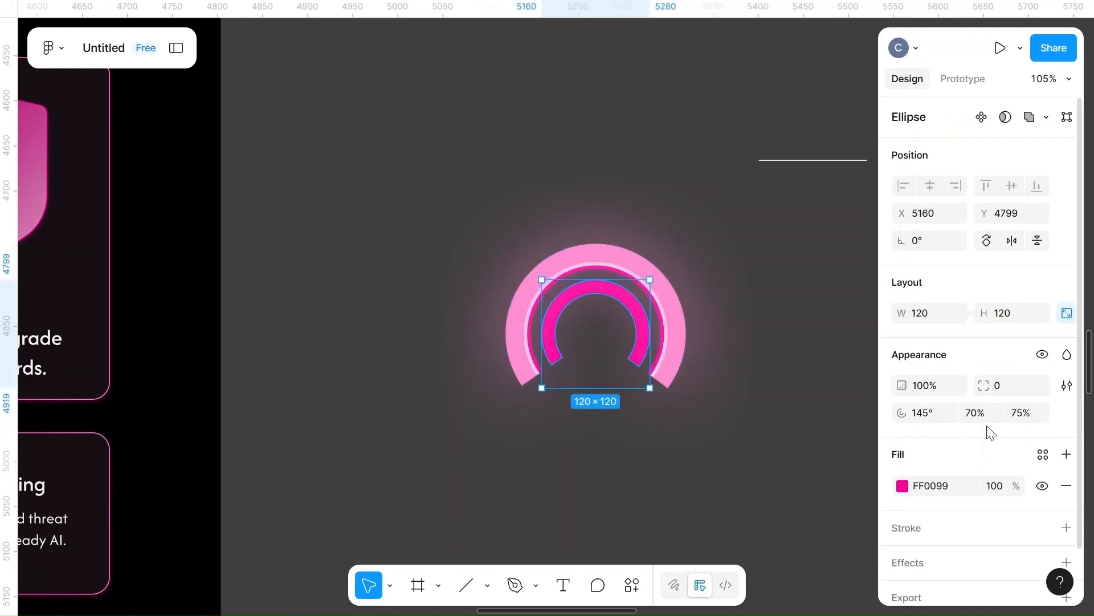
pyautogui.click(1024, 415)
pyautogui.click(782, 361)
pyautogui.click(594, 305)
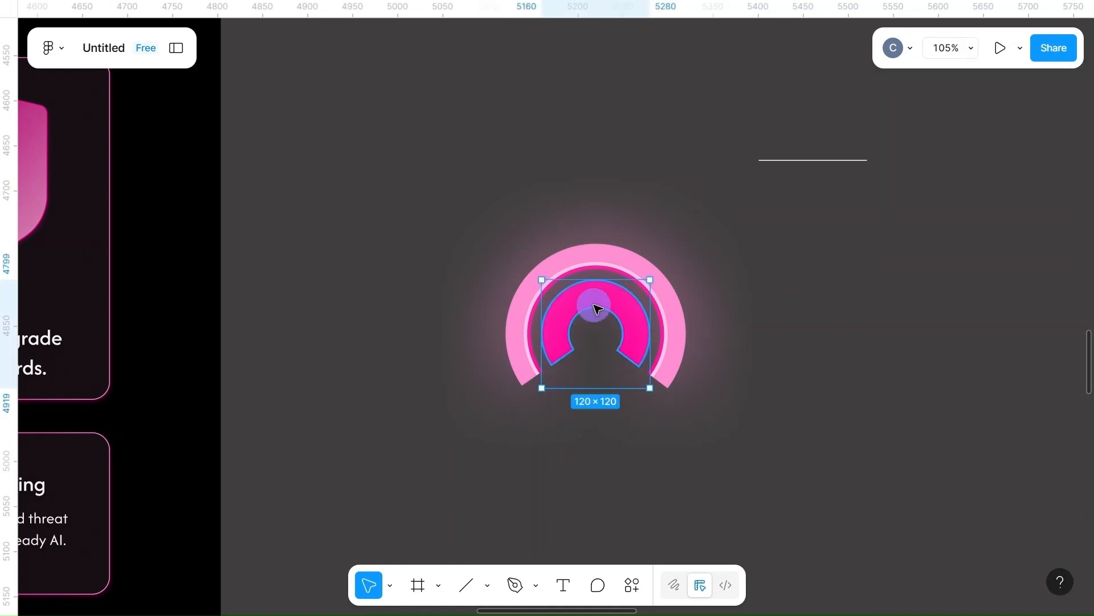
pyautogui.click(1022, 412)
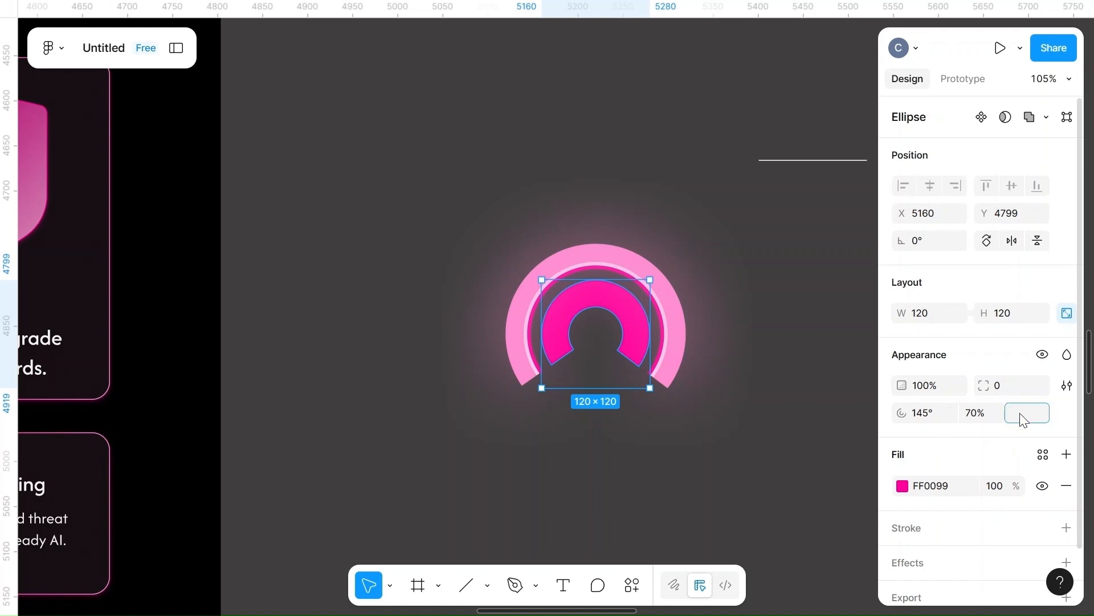
pyautogui.write('65')
pyautogui.click(772, 406)
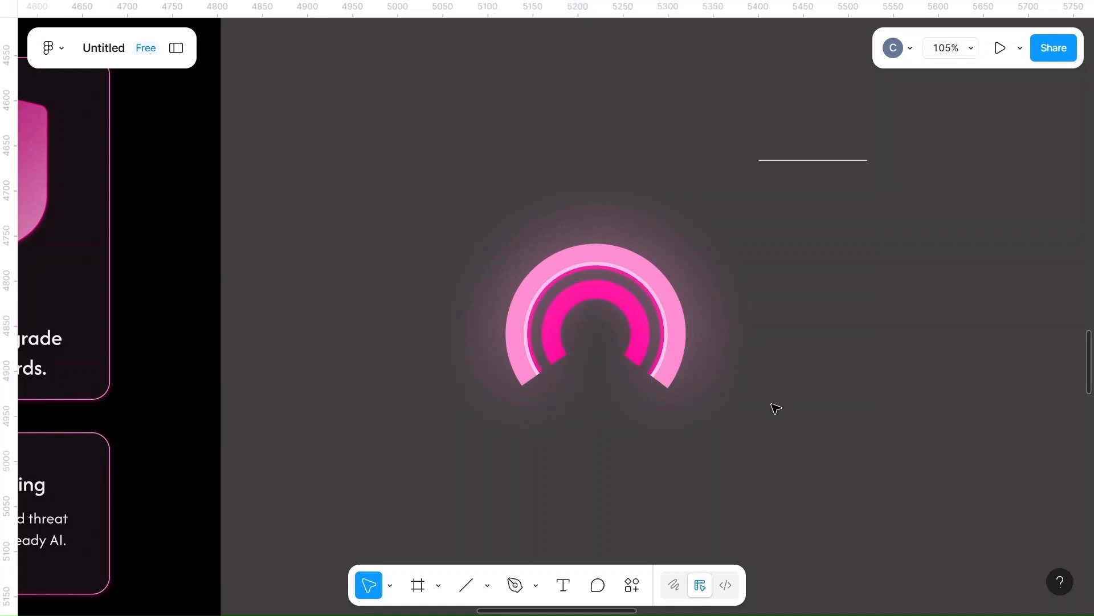
# - Resize the innermost magenta arc to 140 × 140 and centre it horizontally and vertically with the other arcs
pyautogui.click(621, 303)
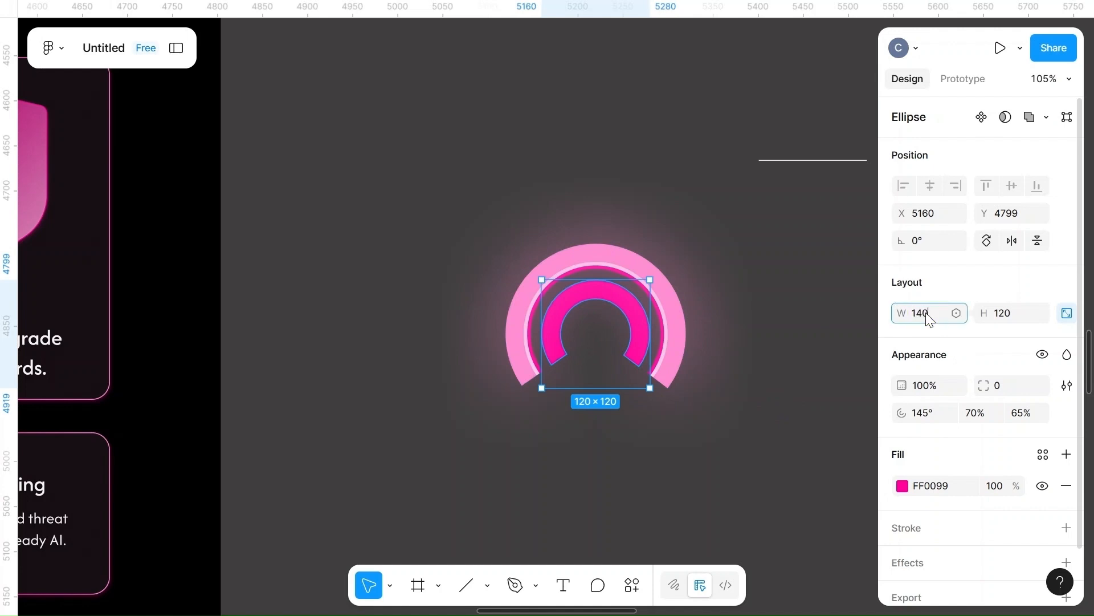
pyautogui.click(750, 278)
pyautogui.click(611, 298)
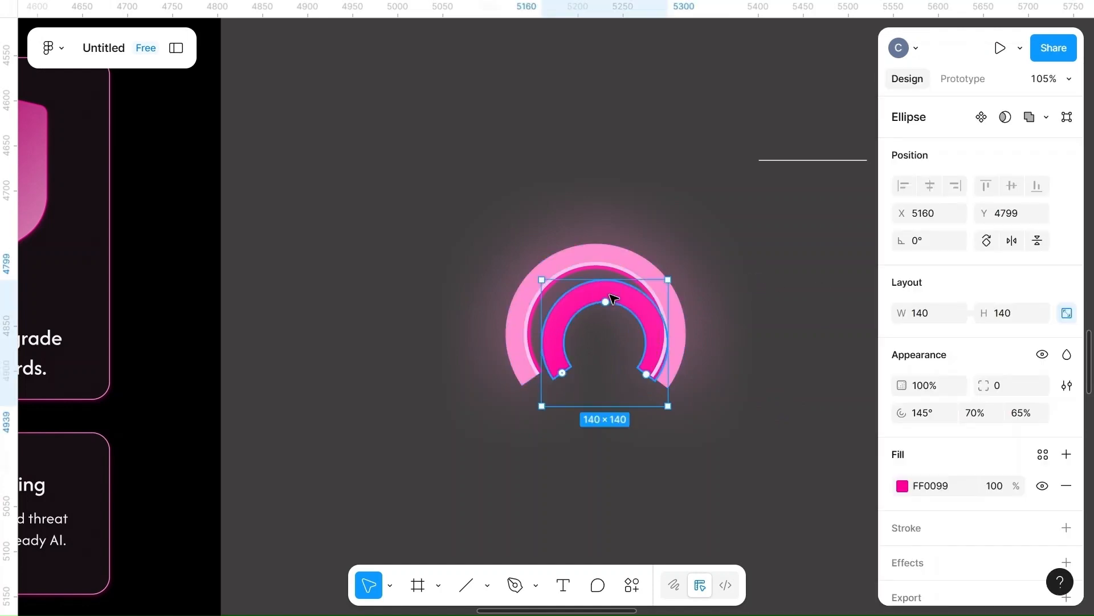
pyautogui.moveTo(611, 298)
pyautogui.mouseDown()
pyautogui.moveTo(594, 286)
pyautogui.moveTo(603, 288)
pyautogui.mouseUp()
pyautogui.moveTo(489, 178); pyautogui.dragTo(735, 451)
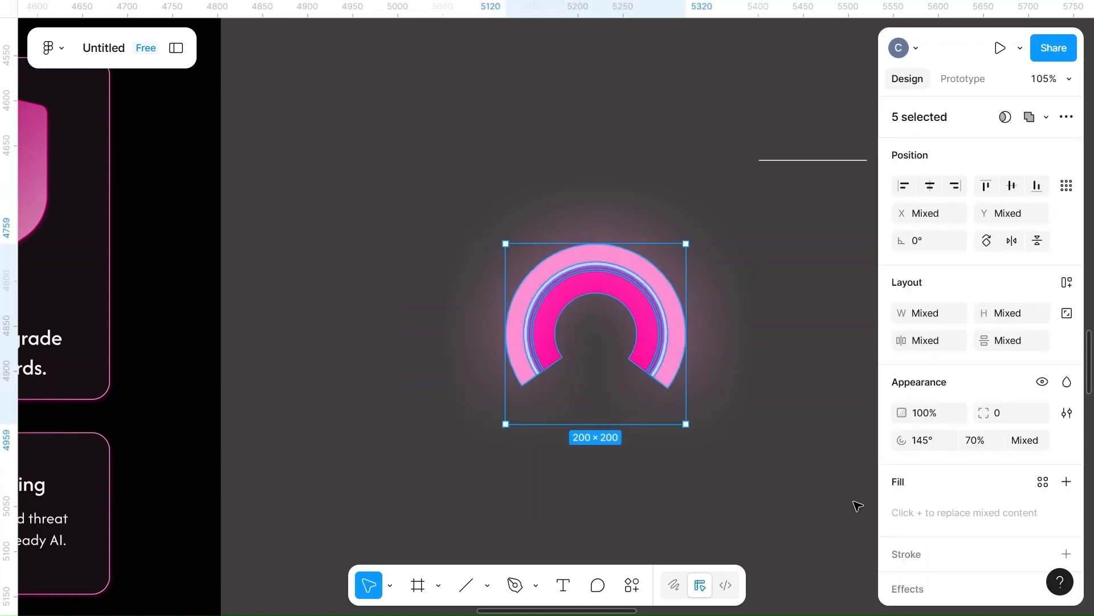
pyautogui.click(933, 186)
pyautogui.click(1012, 186)
pyautogui.click(769, 307)
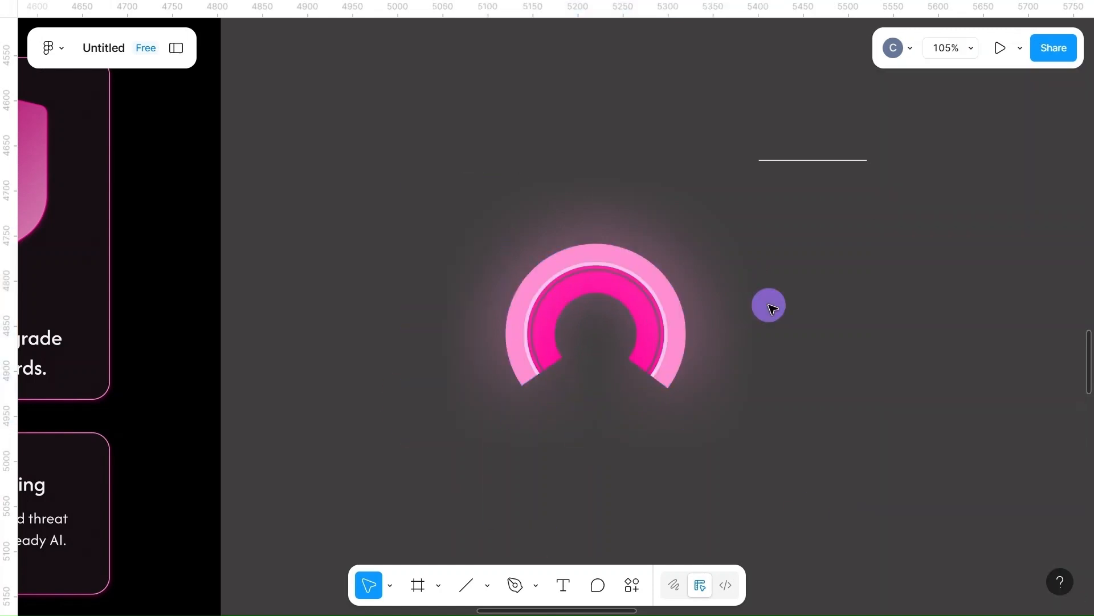
# - Recolour the innermost arc from magenta to a dark, muted purple
pyautogui.click(804, 161)
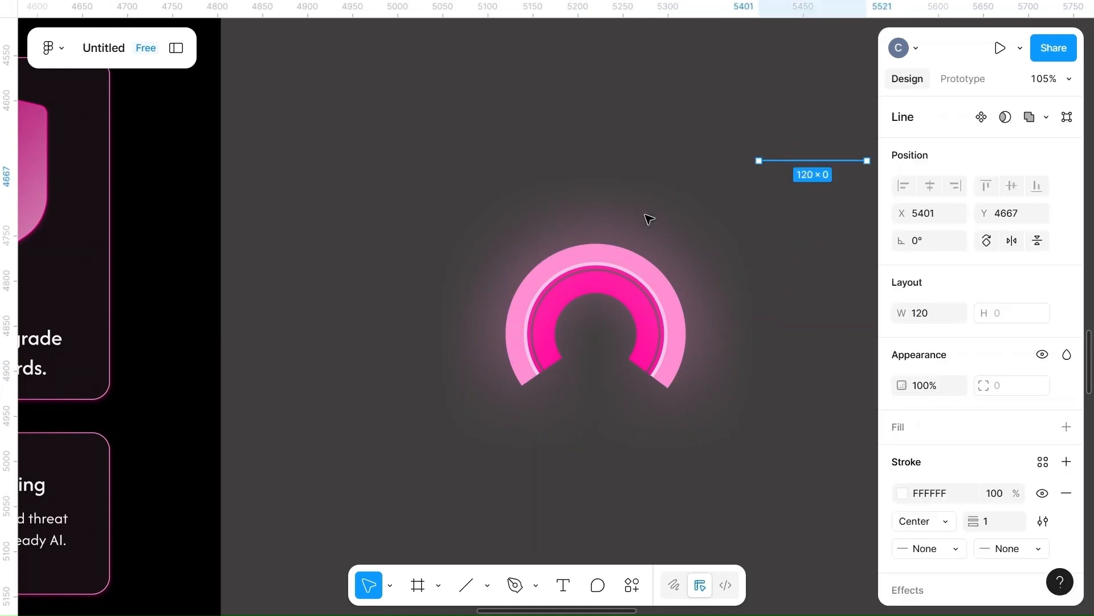
pyautogui.click(620, 298)
pyautogui.scroll(-1, 923, 468)
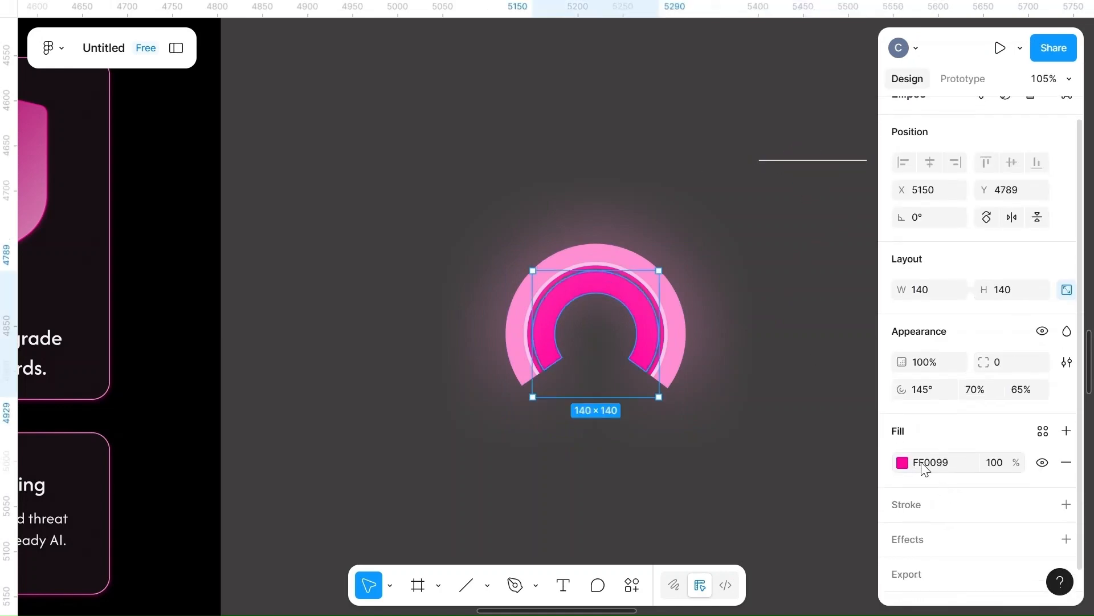
pyautogui.click(938, 470)
pyautogui.press('BackSpace')
pyautogui.write('49324')
pyautogui.click(755, 443)
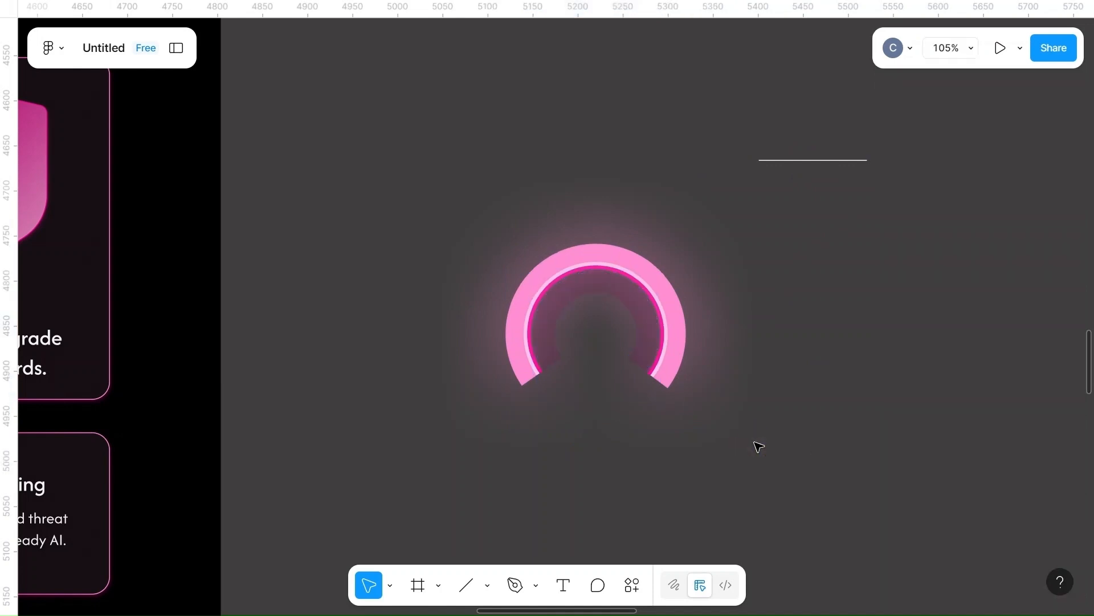
pyautogui.scroll(5, 756, 443)
pyautogui.hscroll(-2, 755, 443)
pyautogui.scroll(3, 755, 443)
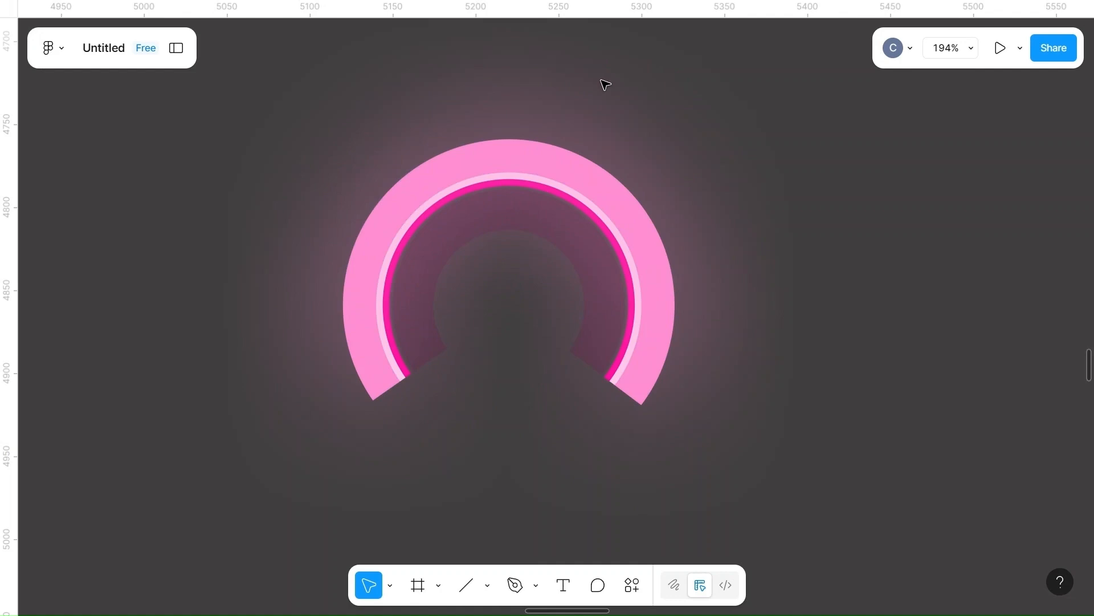
# - Open the RemixIcon plugin from the empty canvas area
pyautogui.scroll(-5, 606, 84)
pyautogui.hscroll(3, 606, 84)
pyautogui.scroll(2, 605, 85)
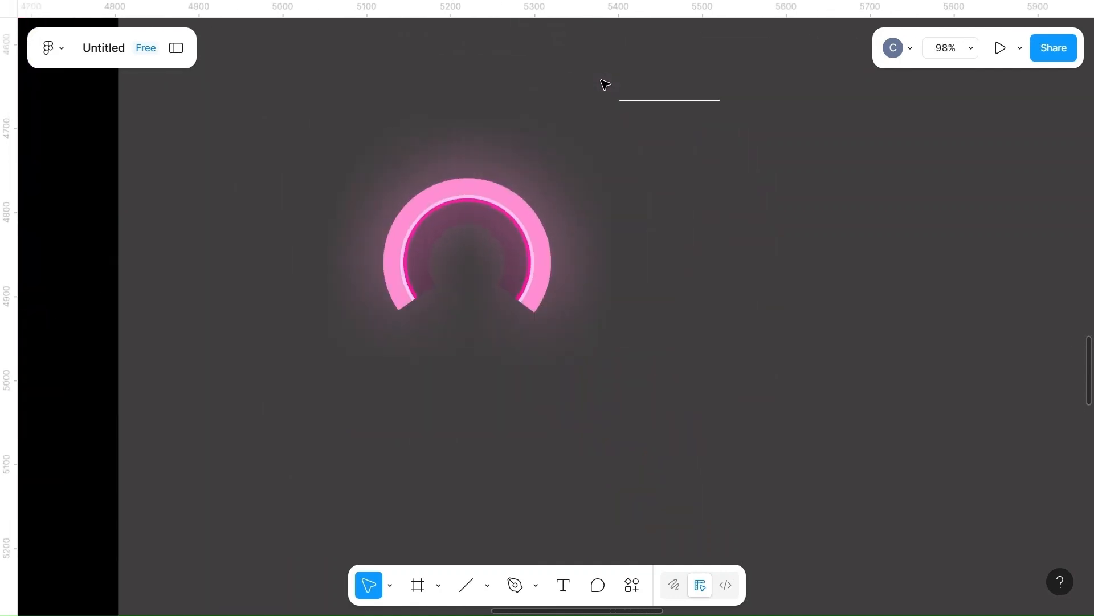
pyautogui.rightClick(734, 352)
pyautogui.moveTo(795, 487)
pyautogui.moveTo(959, 374)
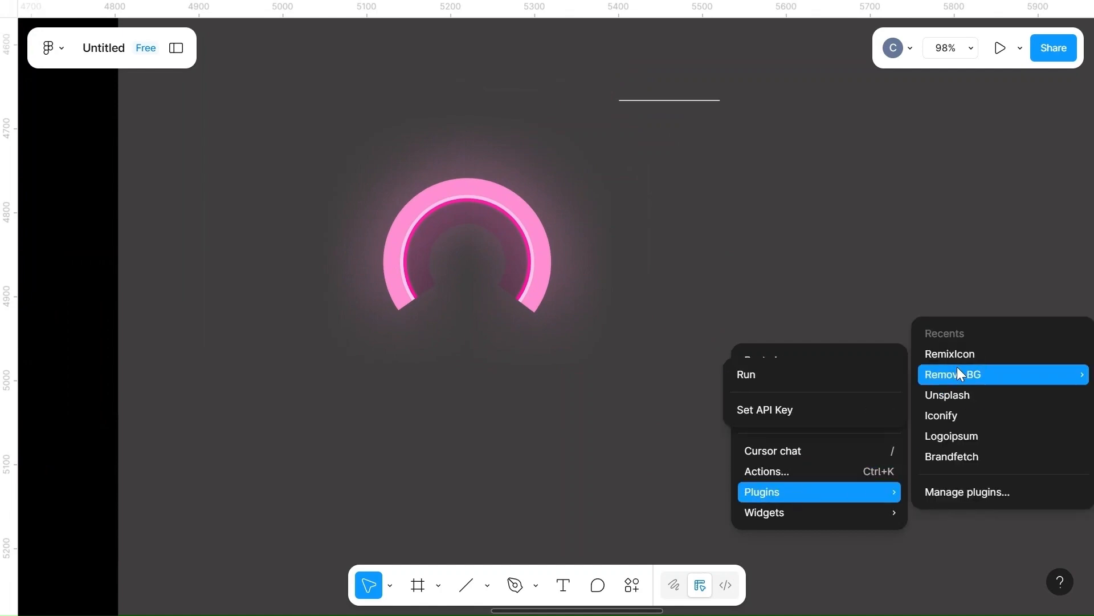
pyautogui.click(957, 352)
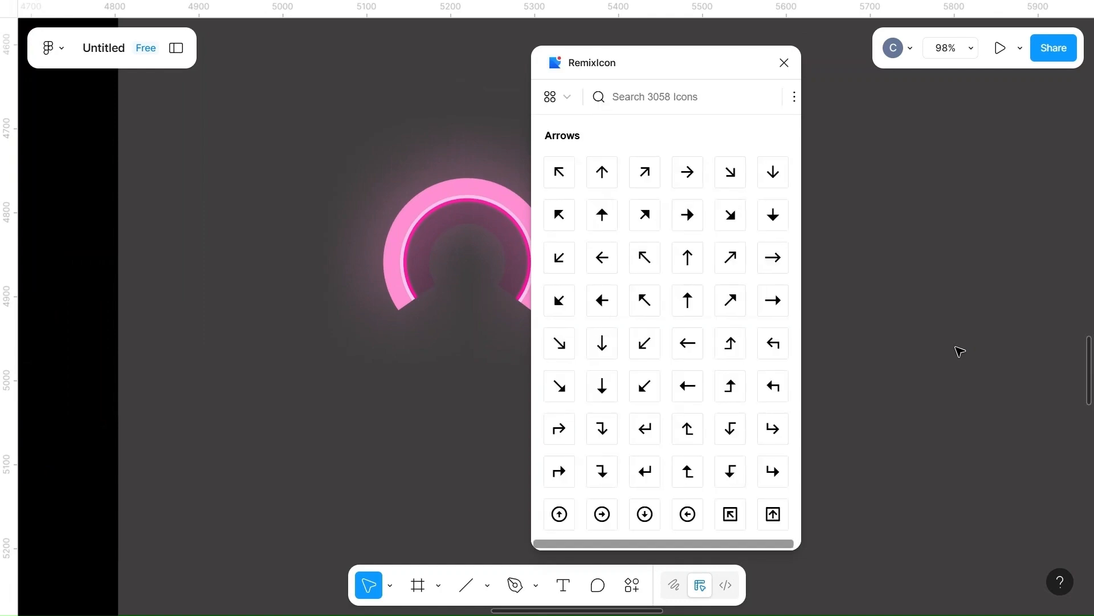
# - Search the icon library for needle, and clear the search
pyautogui.write('nee')
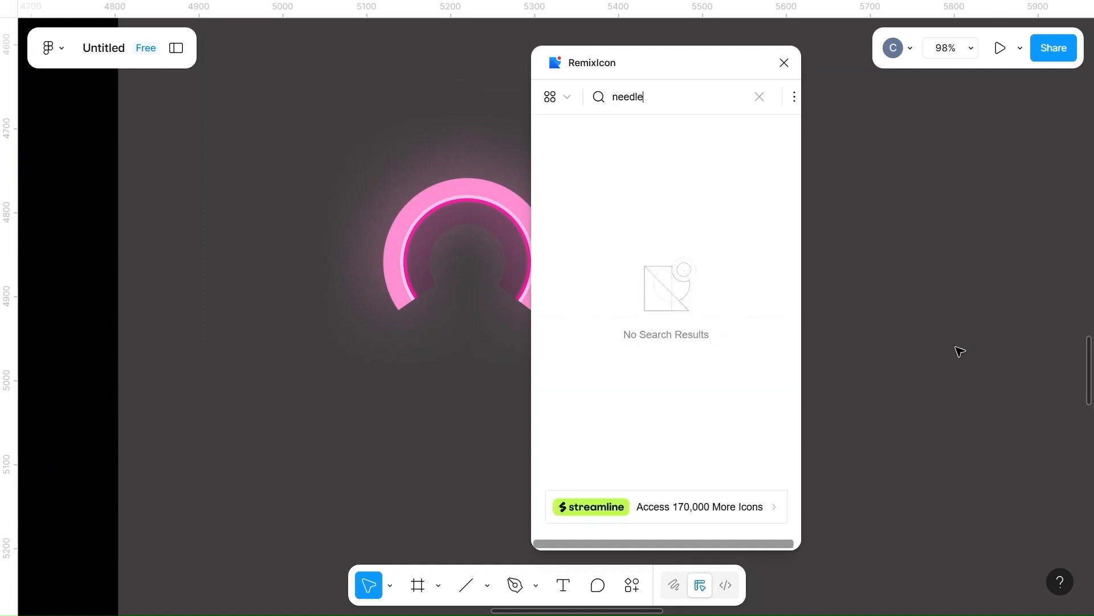
pyautogui.write('dl')
pyautogui.press('BackSpace')
pyautogui.press('BackSpace')
pyautogui.press('BackSpace')
pyautogui.press('BackSpace')
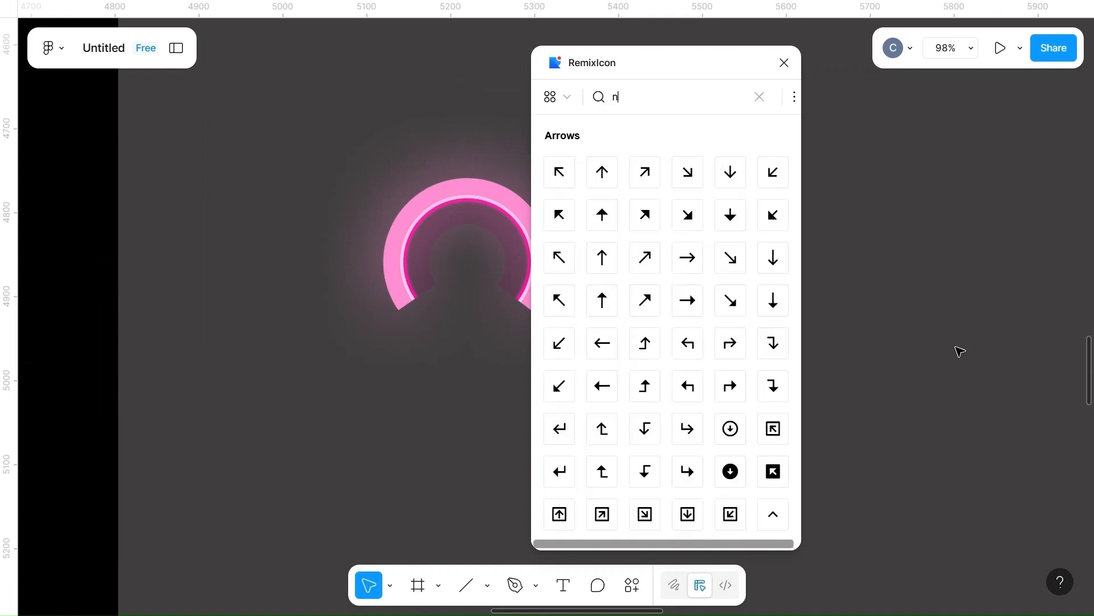
pyautogui.press('BackSpace')
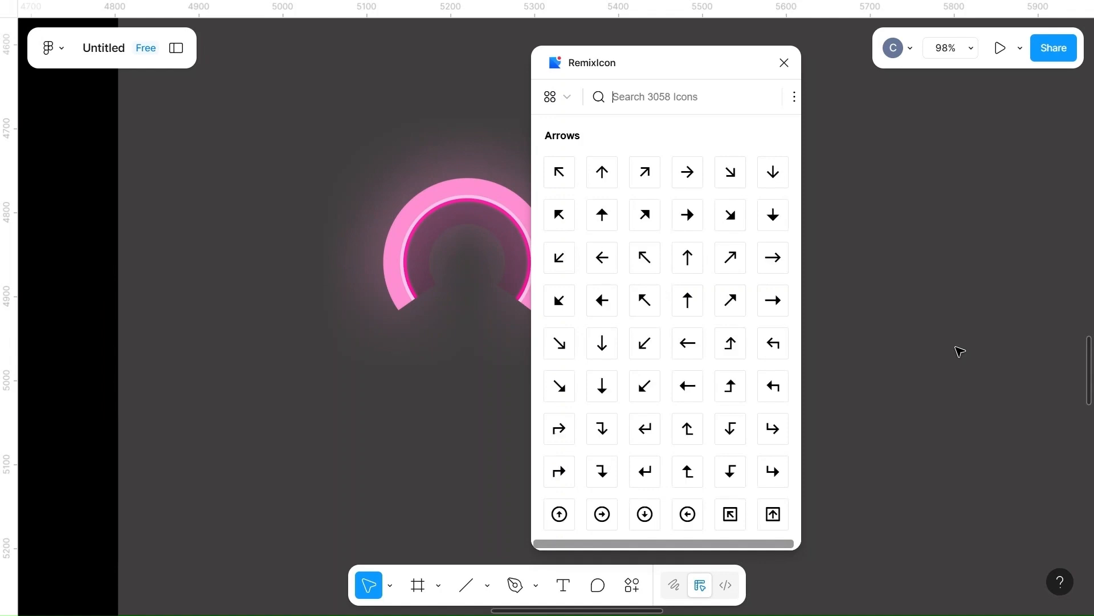
# - Browse the Arrows icons, place the long upward arrow with a solid head beside the arcs, and close the plugin
pyautogui.scroll(-7, 750, 350)
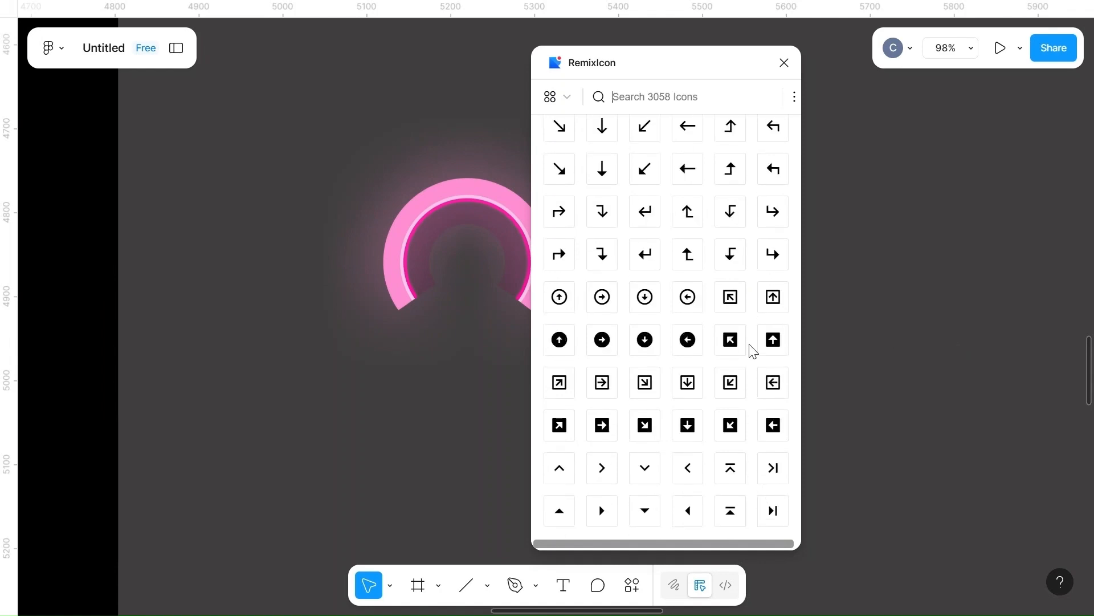
pyautogui.scroll(-7, 752, 351)
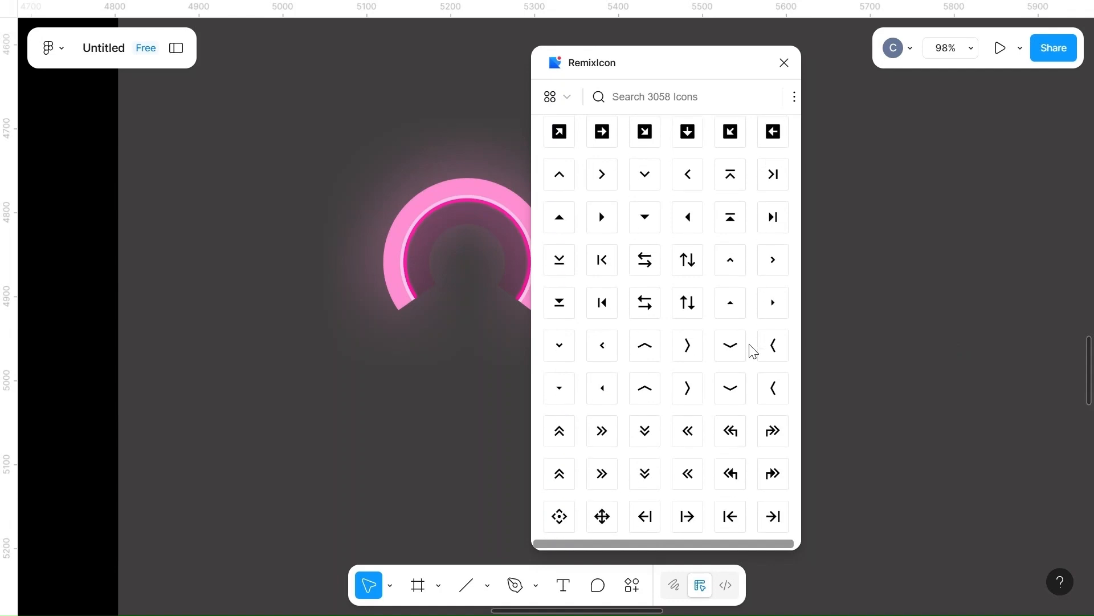
pyautogui.scroll(-4, 754, 351)
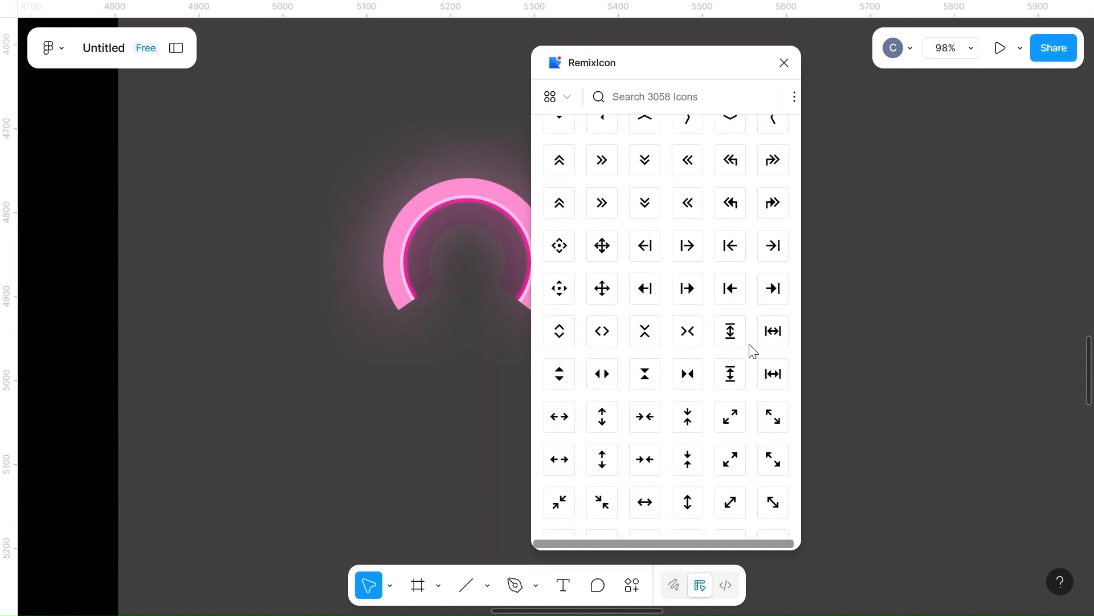
pyautogui.scroll(-13, 753, 350)
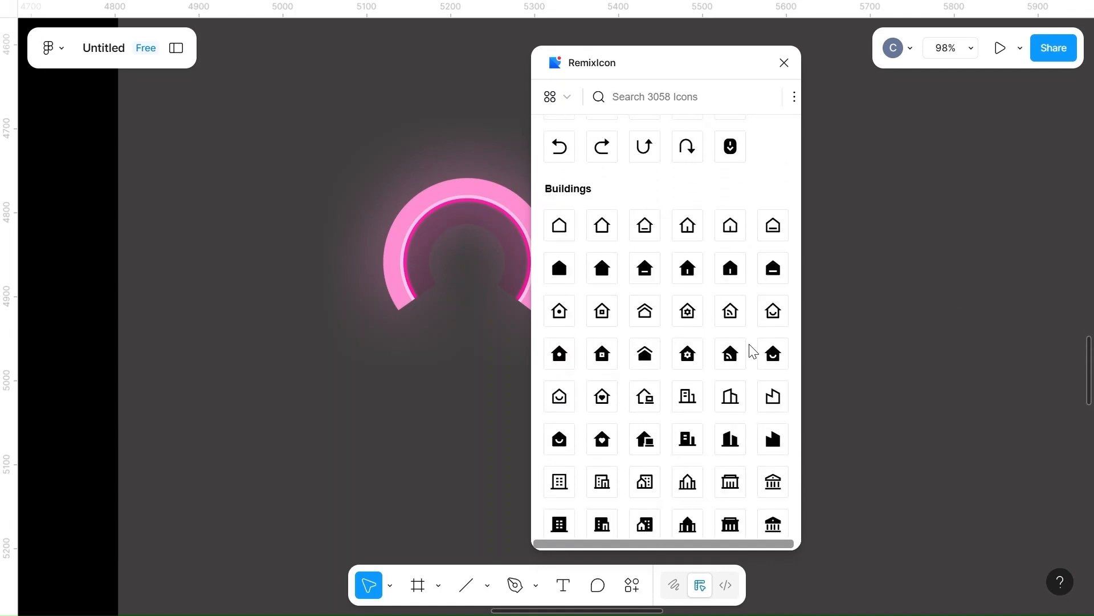
pyautogui.scroll(12, 753, 351)
pyautogui.scroll(15, 752, 349)
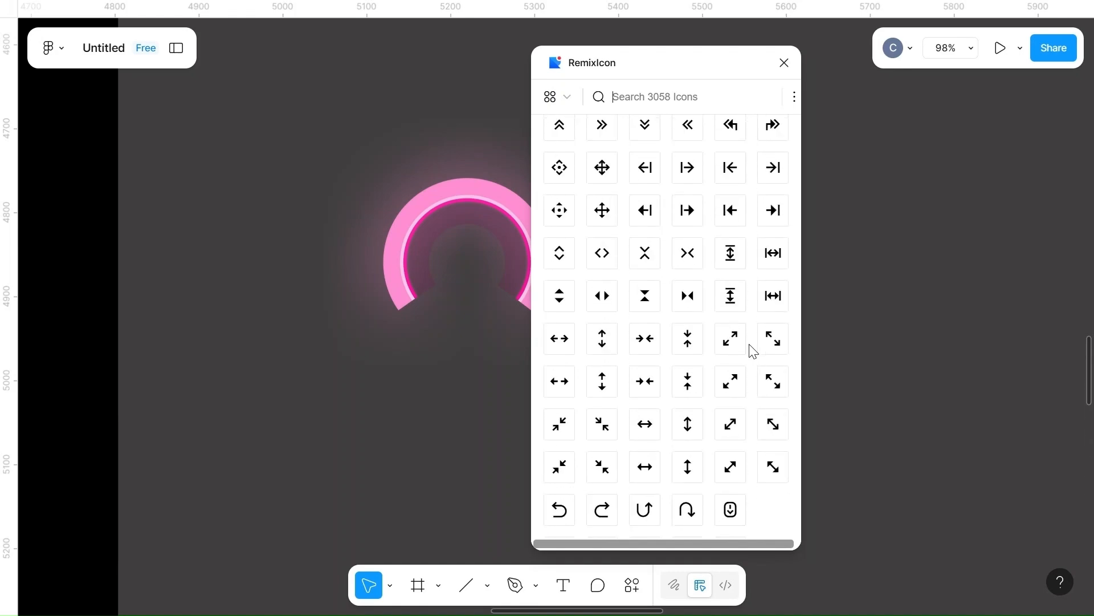
pyautogui.scroll(4, 627, 343)
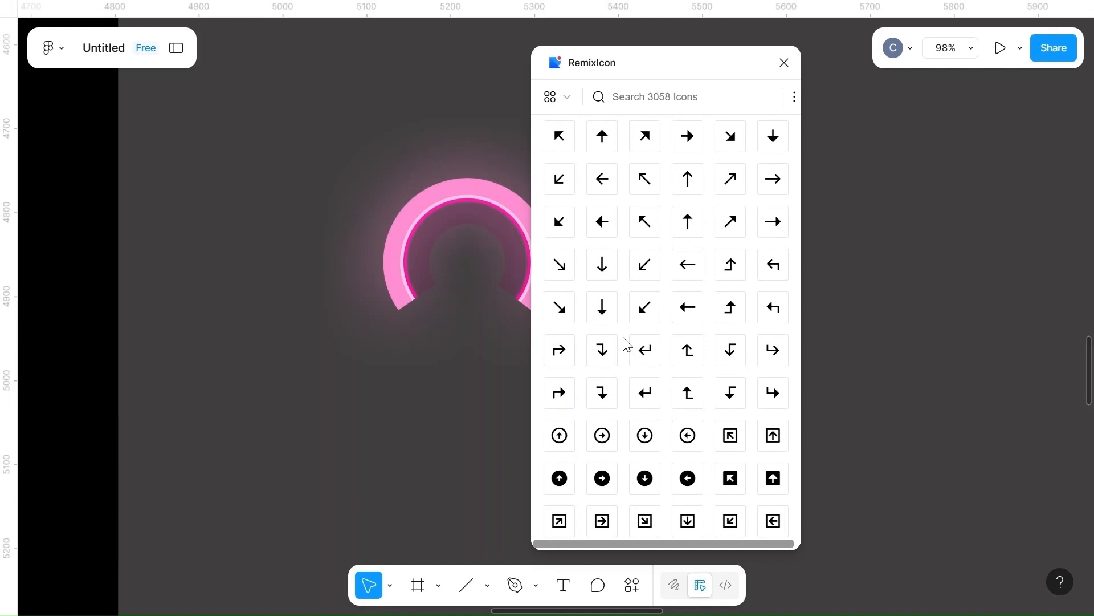
pyautogui.moveTo(689, 223); pyautogui.dragTo(233, 324)
pyautogui.click(786, 64)
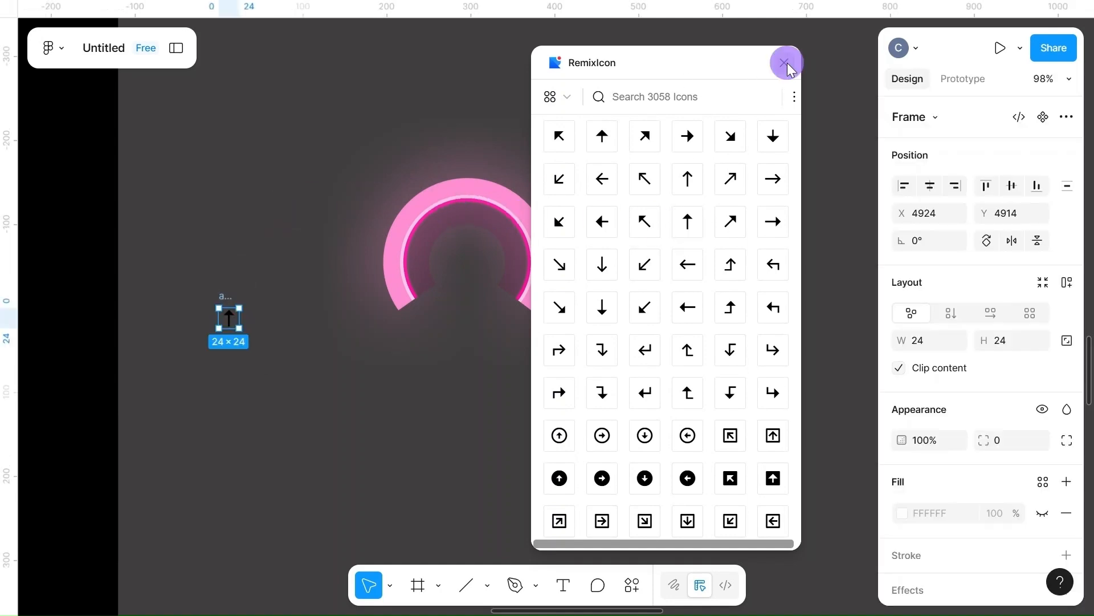
# - Take the arrow's vector path out of its 24 × 24 frame and delete the empty frame
pyautogui.doubleClick(230, 317)
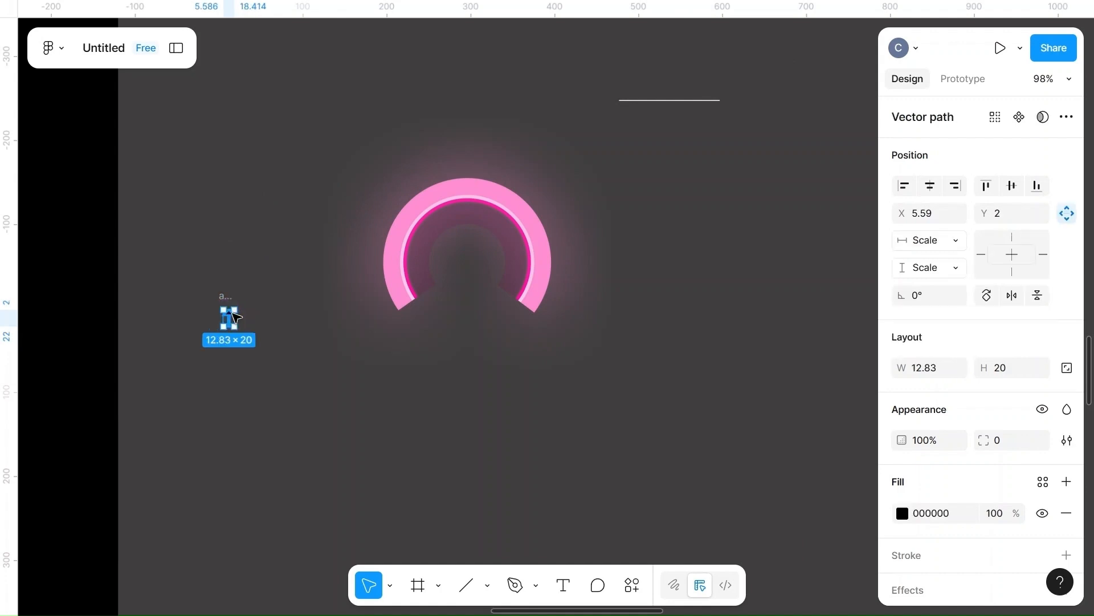
pyautogui.moveTo(233, 320); pyautogui.dragTo(321, 359)
pyautogui.click(231, 299)
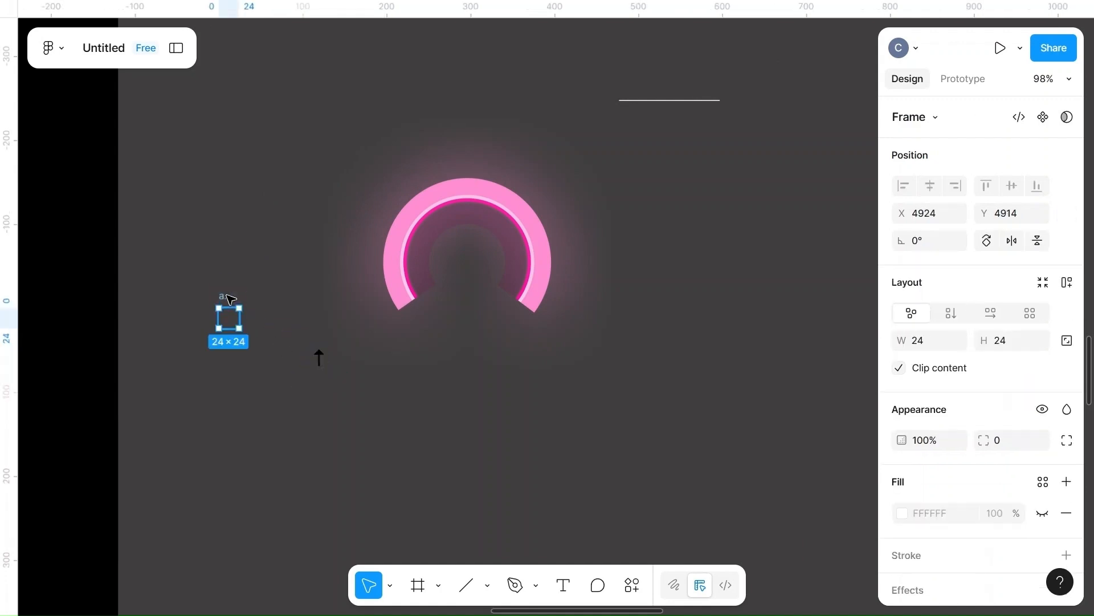
pyautogui.press('Delete')
# - Change the arrow vector's fill colour to FF0099
pyautogui.click(318, 357)
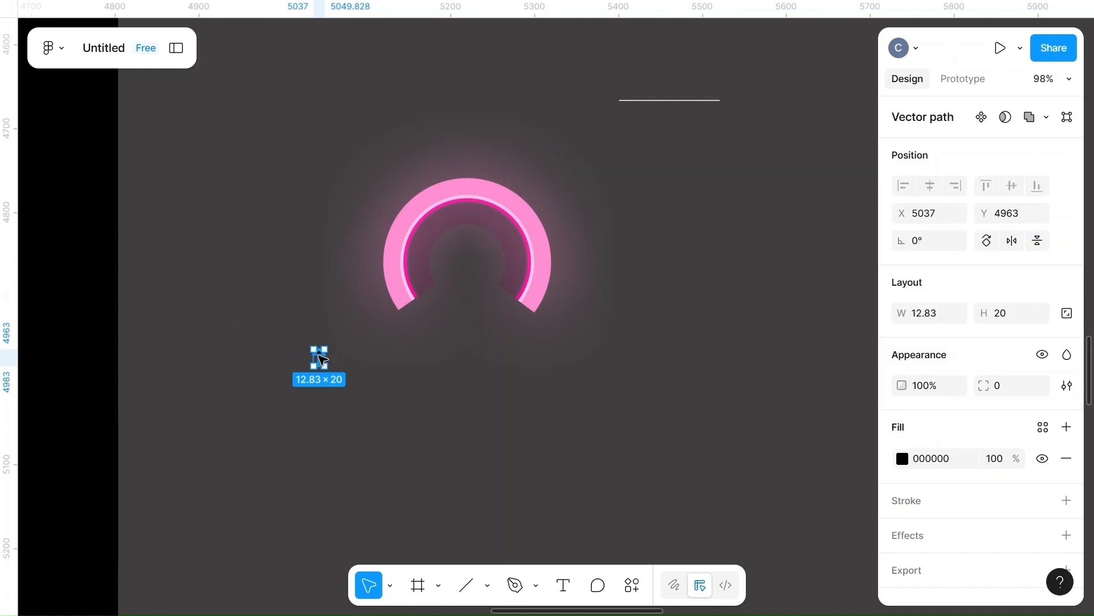
pyautogui.click(902, 460)
pyautogui.click(942, 459)
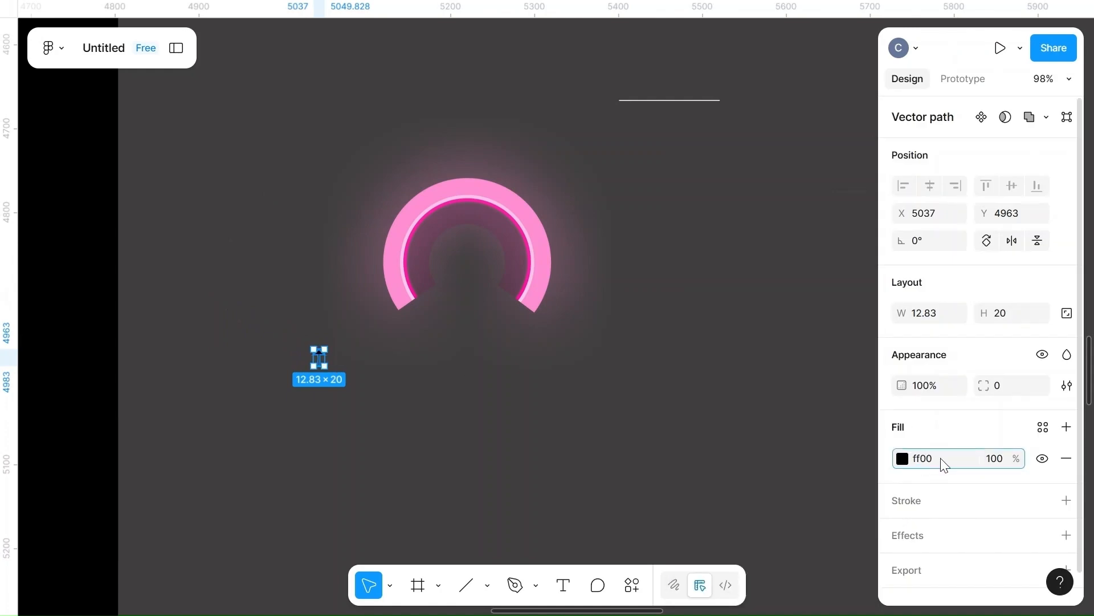
pyautogui.click(750, 472)
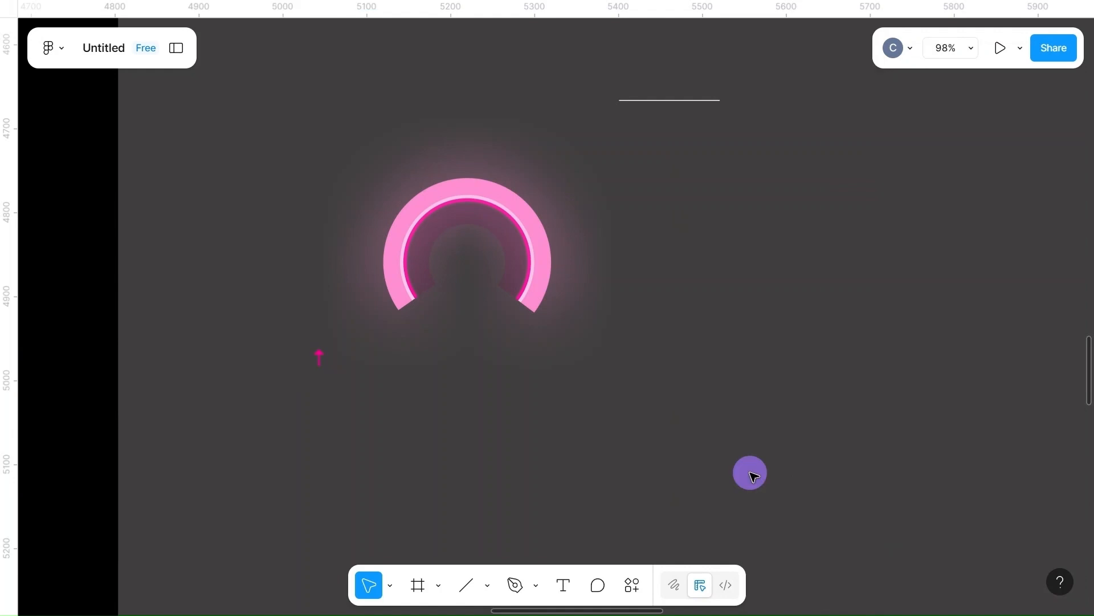
# - Resize the pink arrow to 12 wide and 40 high, trying a height of 30 first
pyautogui.click(322, 361)
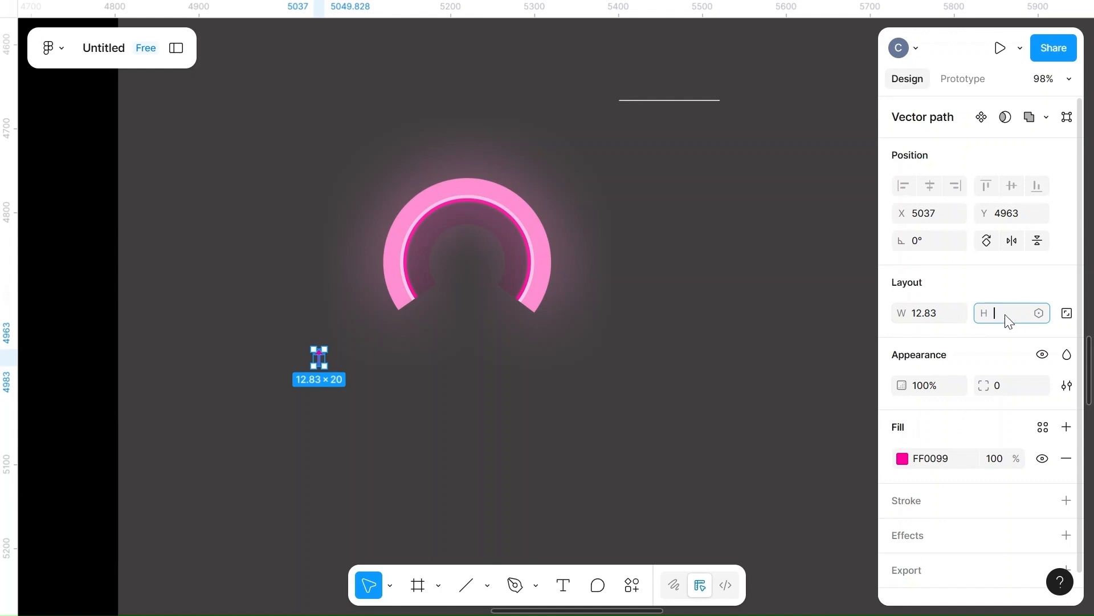
pyautogui.click(694, 406)
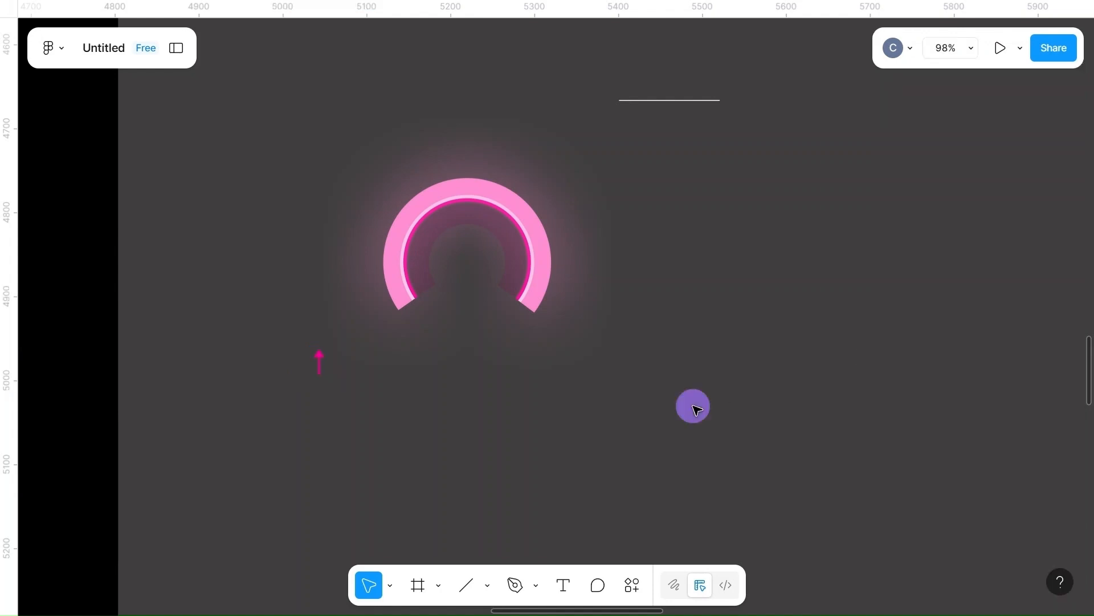
pyautogui.click(323, 363)
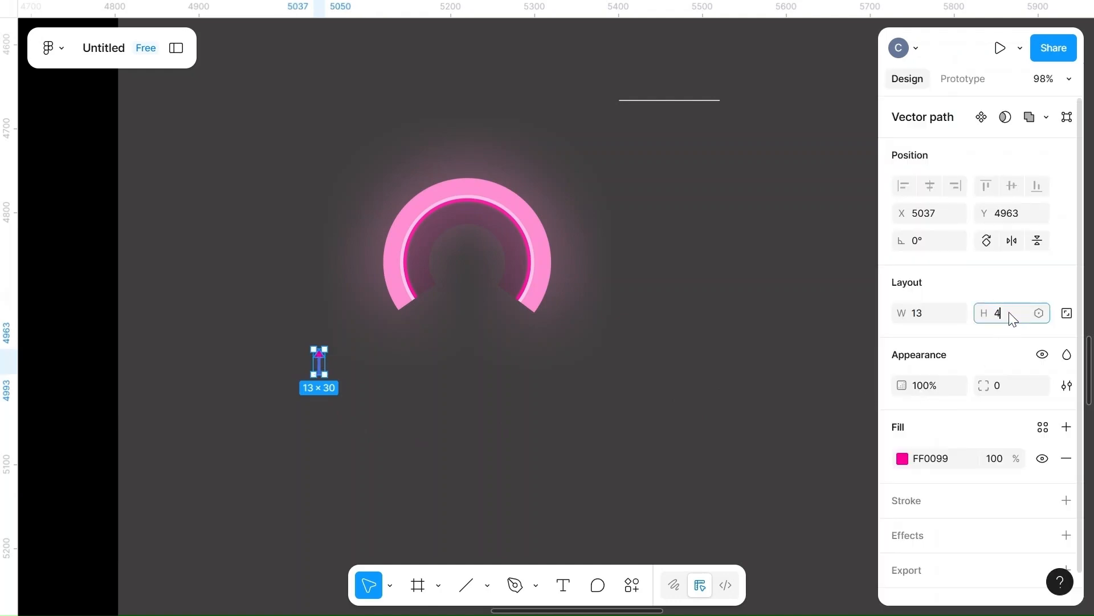
pyautogui.click(788, 448)
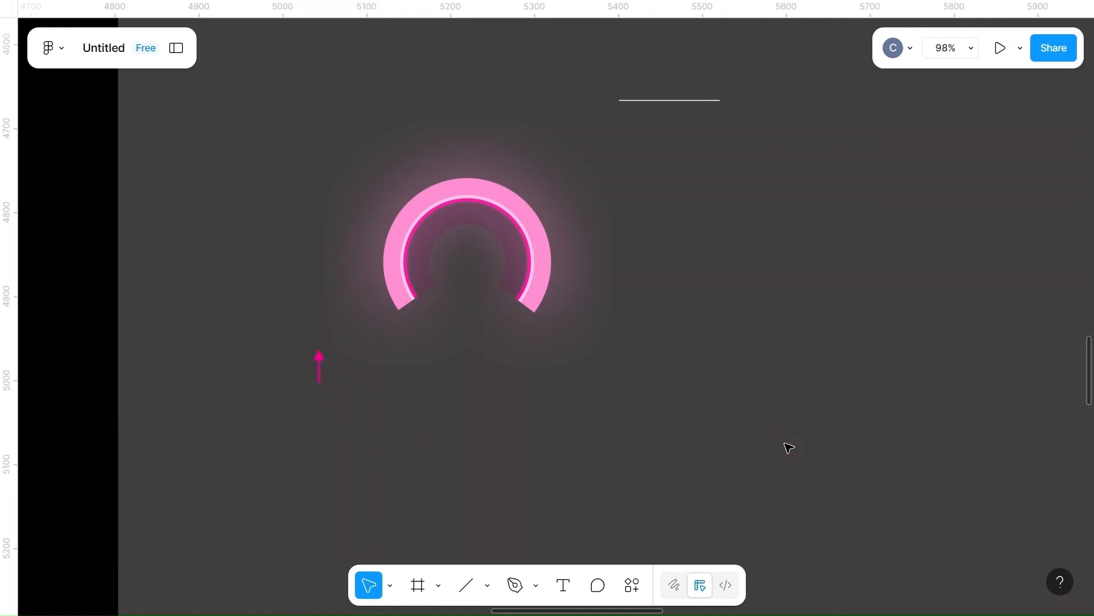
pyautogui.click(320, 367)
pyautogui.click(938, 321)
pyautogui.press('BackSpace')
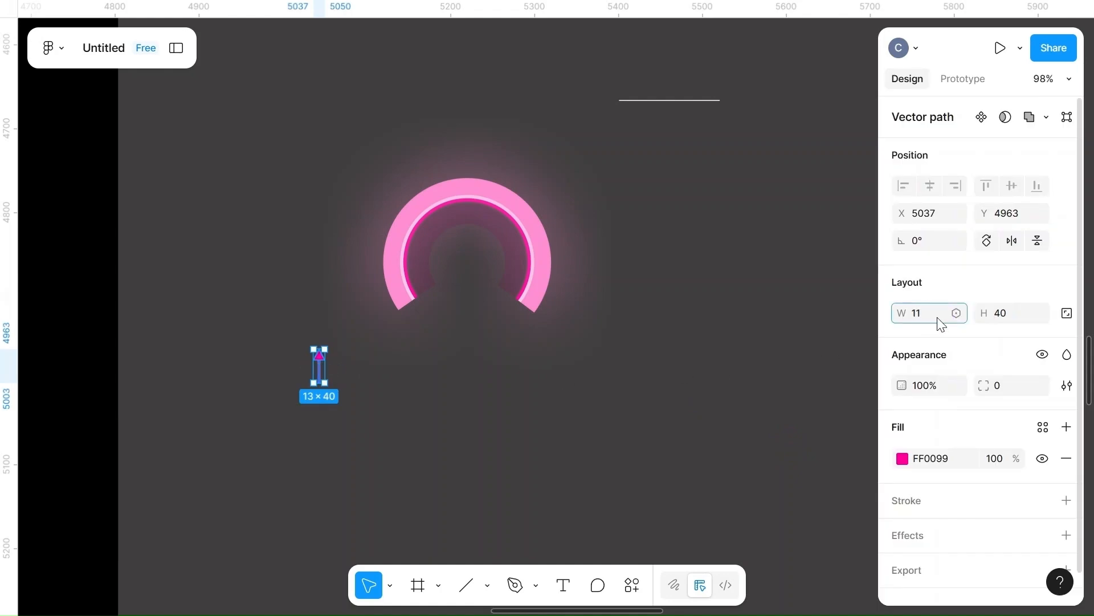
pyautogui.press('BackSpace')
pyautogui.click(674, 462)
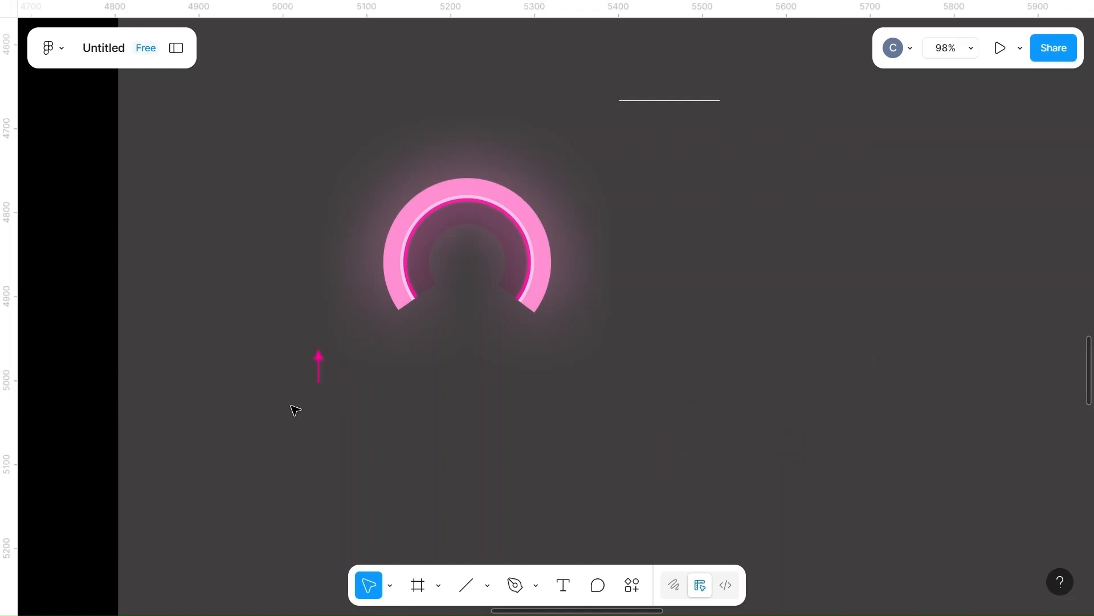
# - Move the arrow into the middle of the gauge arcs and set its height to 60
pyautogui.click(318, 363)
pyautogui.moveTo(318, 365); pyautogui.dragTo(468, 266)
pyautogui.click(1019, 314)
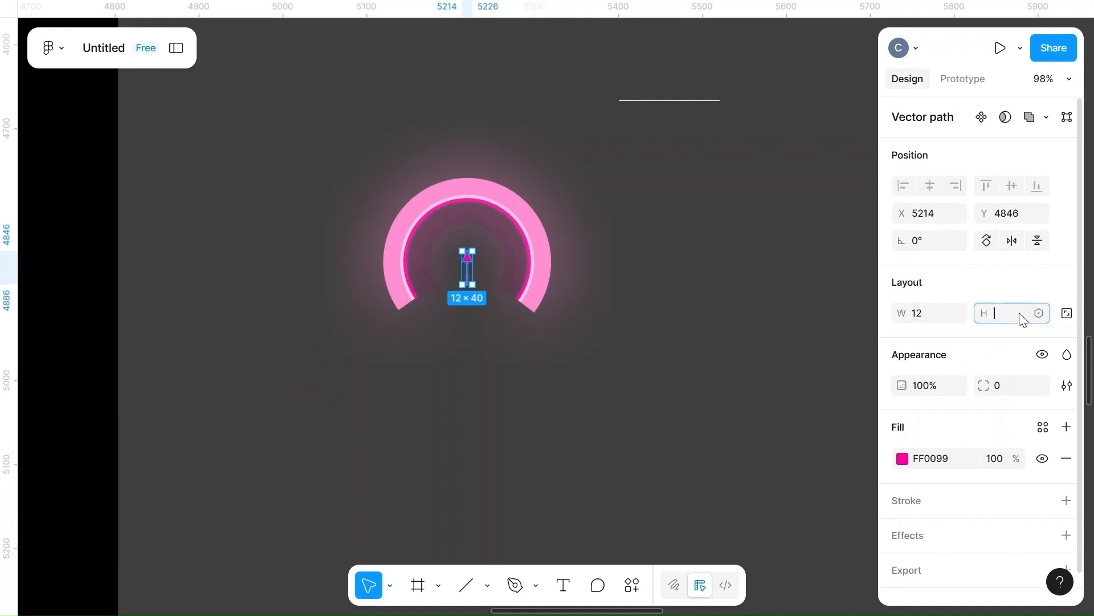
pyautogui.write('60')
pyautogui.click(558, 479)
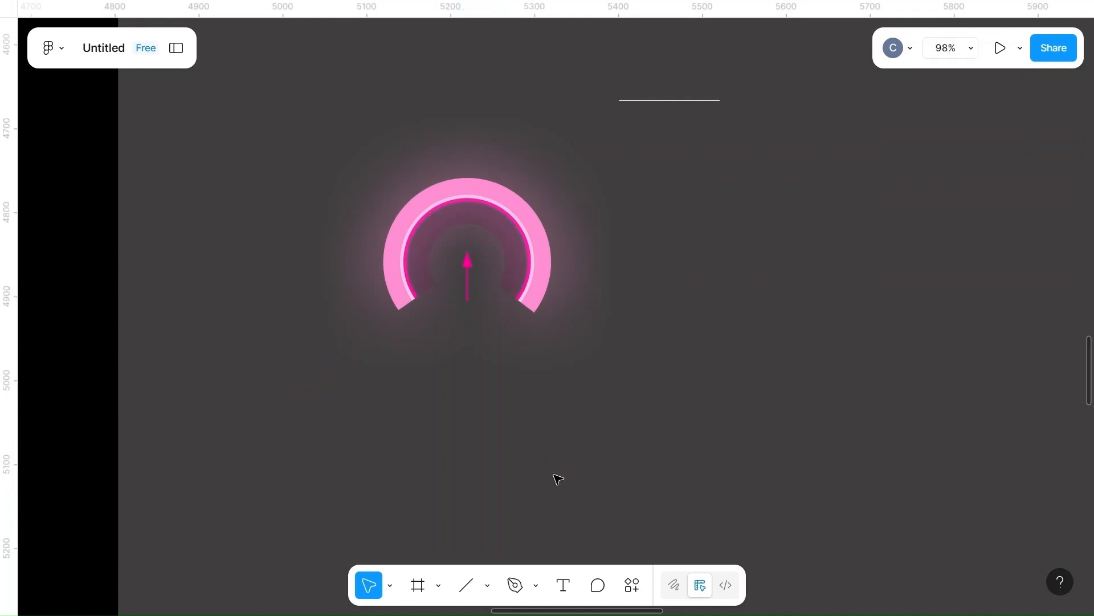
# - Try rotating the arrow needle to 180° and to 140°
pyautogui.click(470, 270)
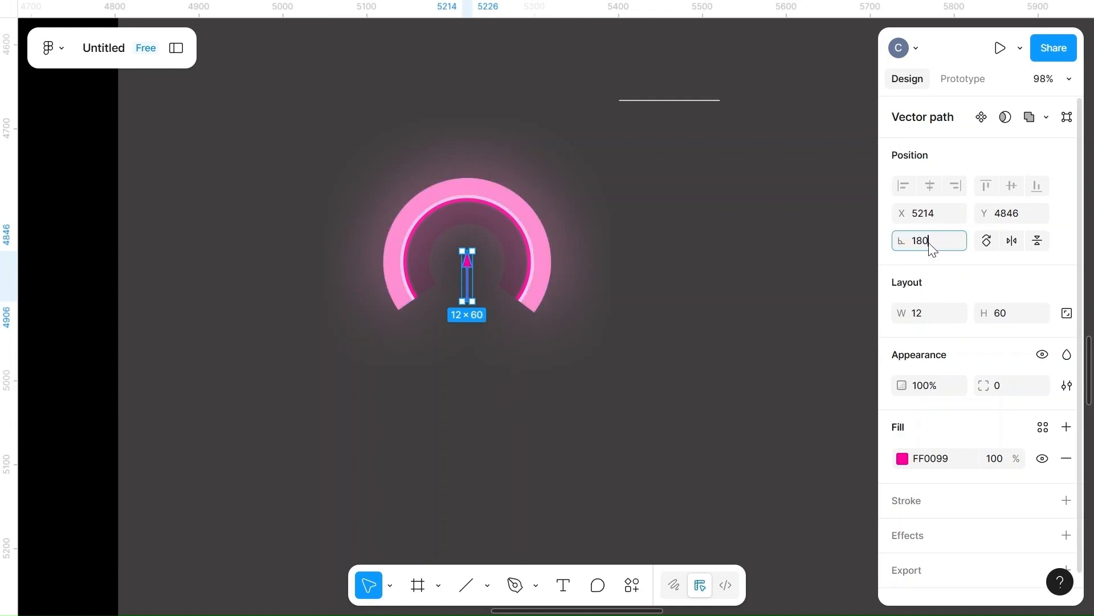
pyautogui.click(856, 258)
pyautogui.click(466, 278)
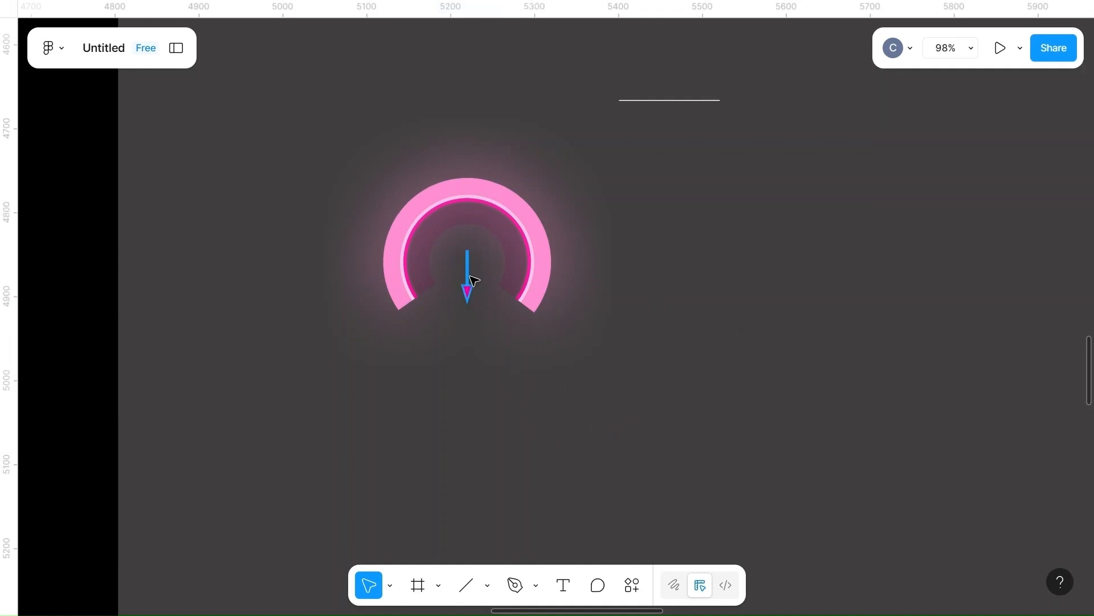
pyautogui.click(933, 242)
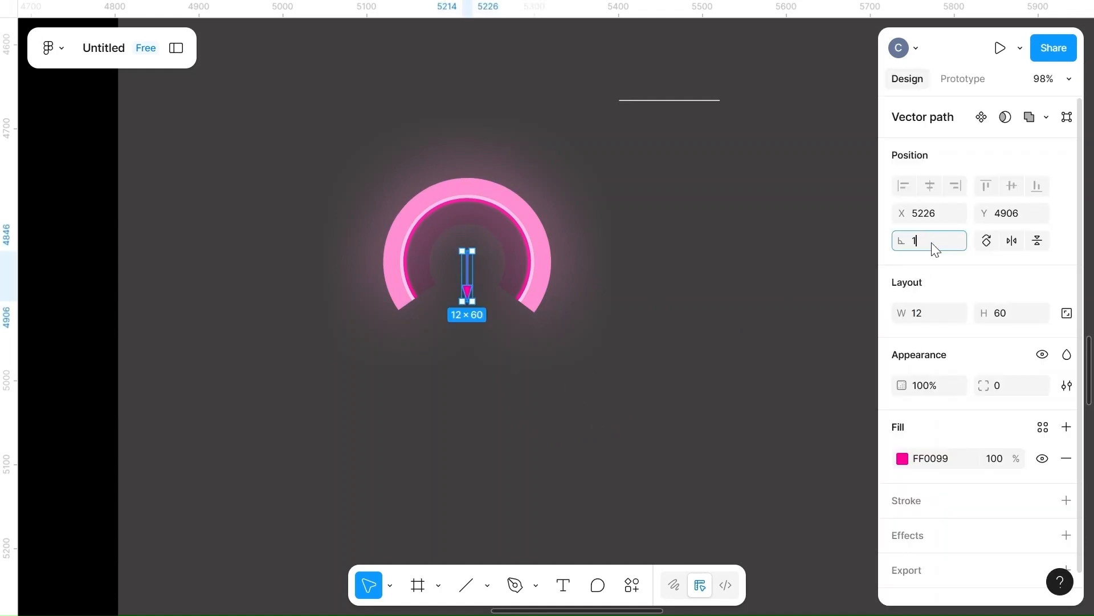
pyautogui.write('140')
pyautogui.click(641, 410)
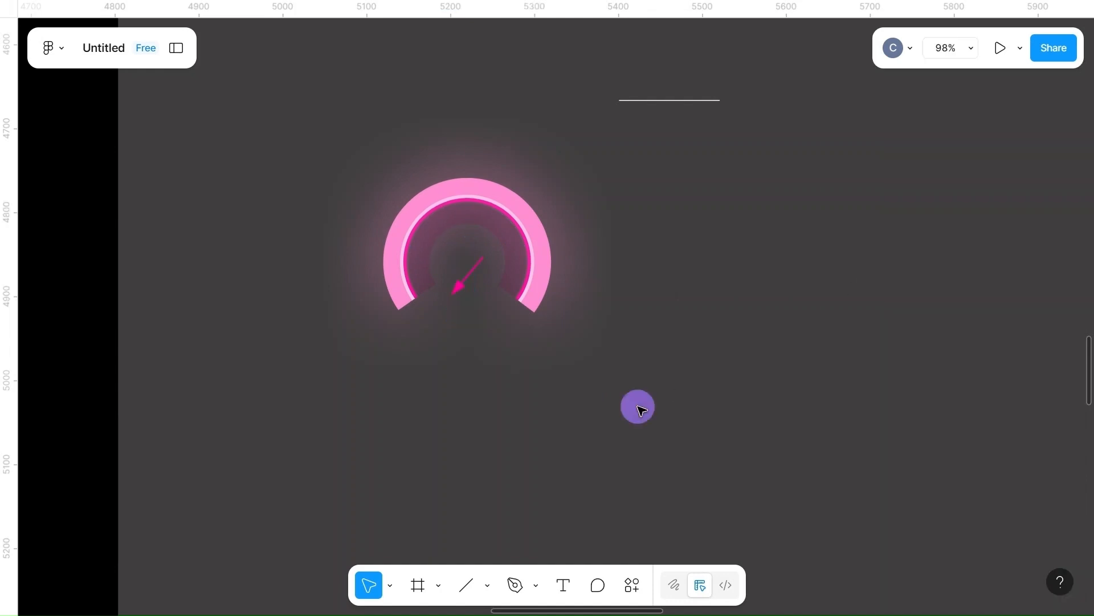
# - Try rotating the arrow needle to -120° and to -105°
pyautogui.click(466, 286)
pyautogui.click(935, 244)
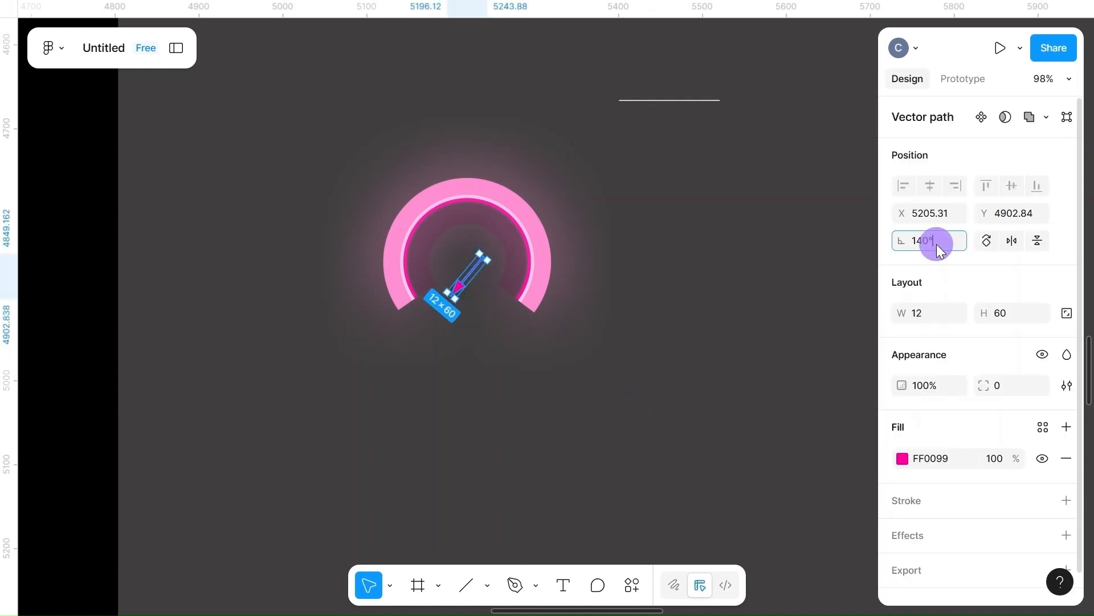
pyautogui.write('-12')
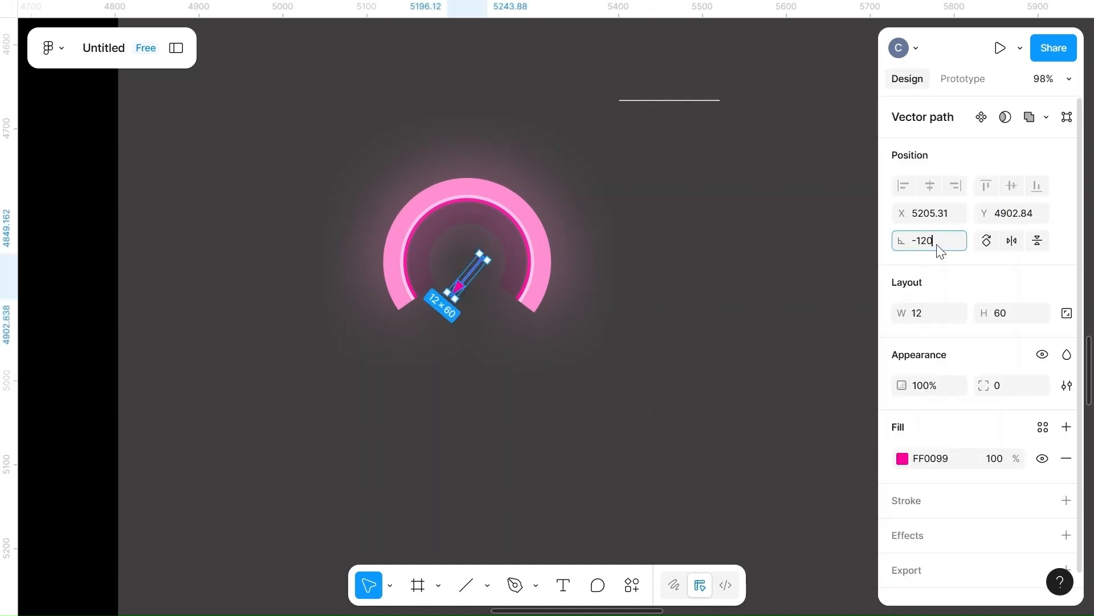
pyautogui.click(661, 357)
pyautogui.click(470, 280)
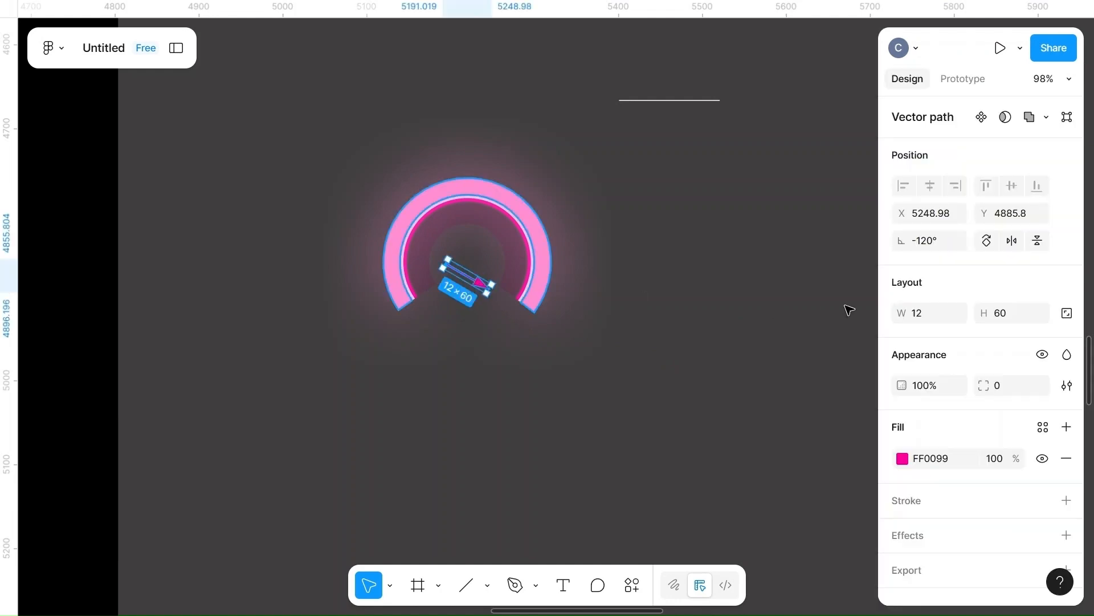
pyautogui.click(928, 245)
pyautogui.press('BackSpace')
pyautogui.write('-105')
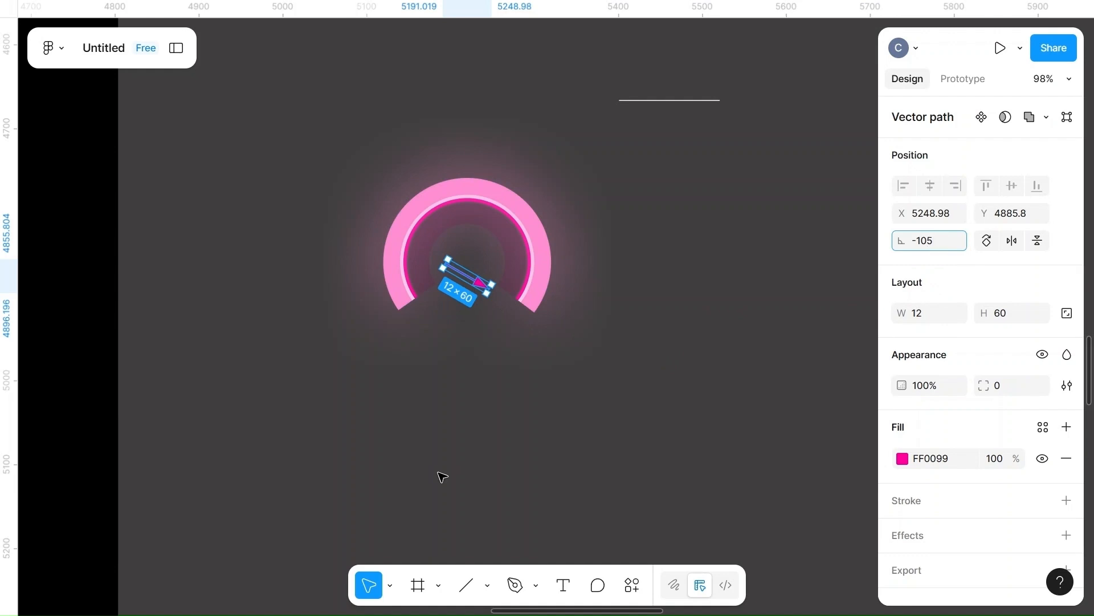
pyautogui.click(439, 474)
# - Rotate the arrow freehand to about -53° and place its tail at the centre of the gauge arcs
pyautogui.click(479, 282)
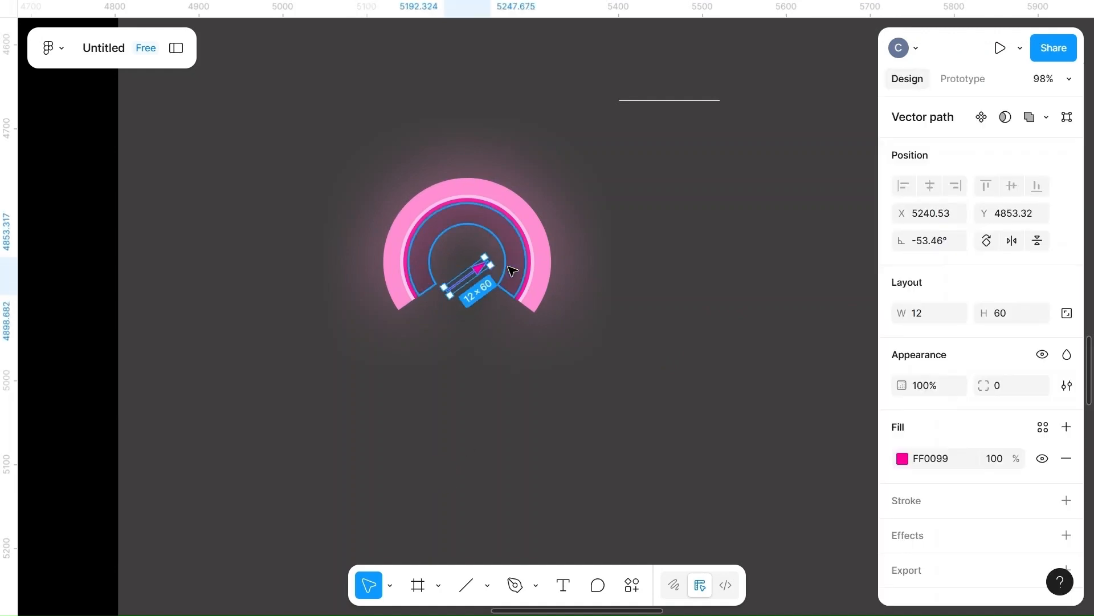
pyautogui.moveTo(465, 281); pyautogui.dragTo(489, 258)
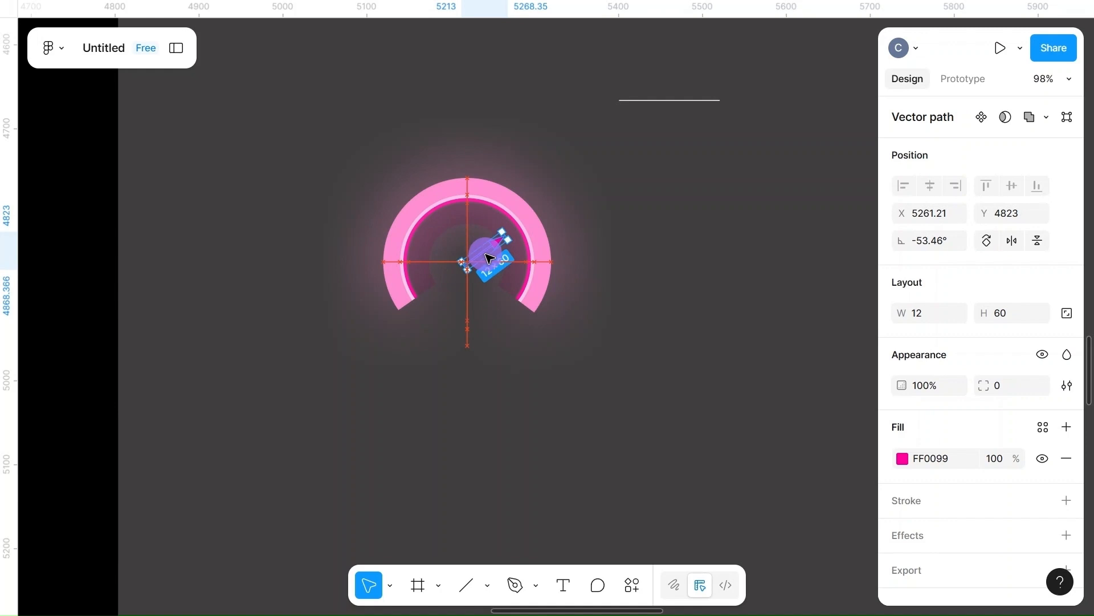
pyautogui.scroll(10, 489, 257)
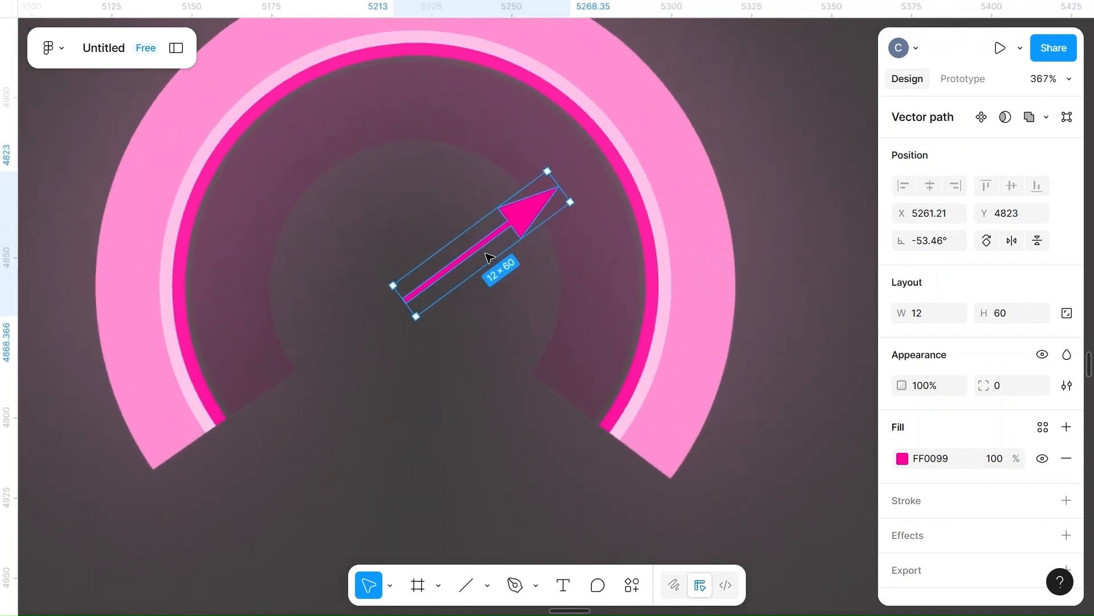
# - Move the rotated arrow out of the gauge to the empty canvas on its right
pyautogui.moveTo(488, 254); pyautogui.dragTo(779, 387)
pyautogui.scroll(-6, 434, 279)
pyautogui.click(606, 442)
# - Draw an ellipse below the gauge arcs and size it to 50 × 50
pyautogui.press('o')
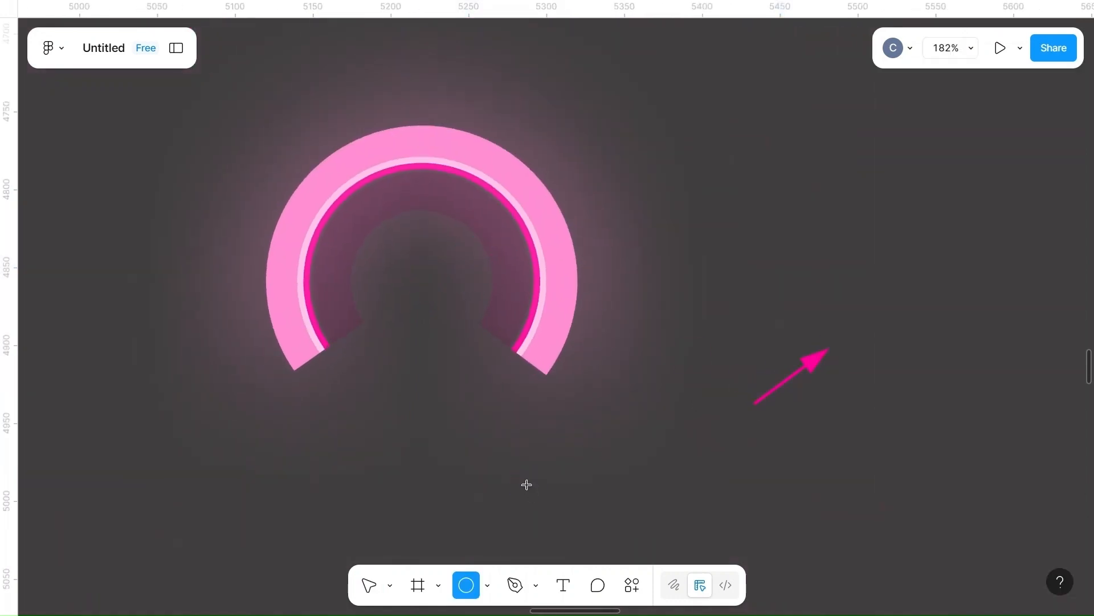
pyautogui.moveTo(462, 460); pyautogui.dragTo(523, 496)
pyautogui.click(935, 318)
pyautogui.press('BackSpace')
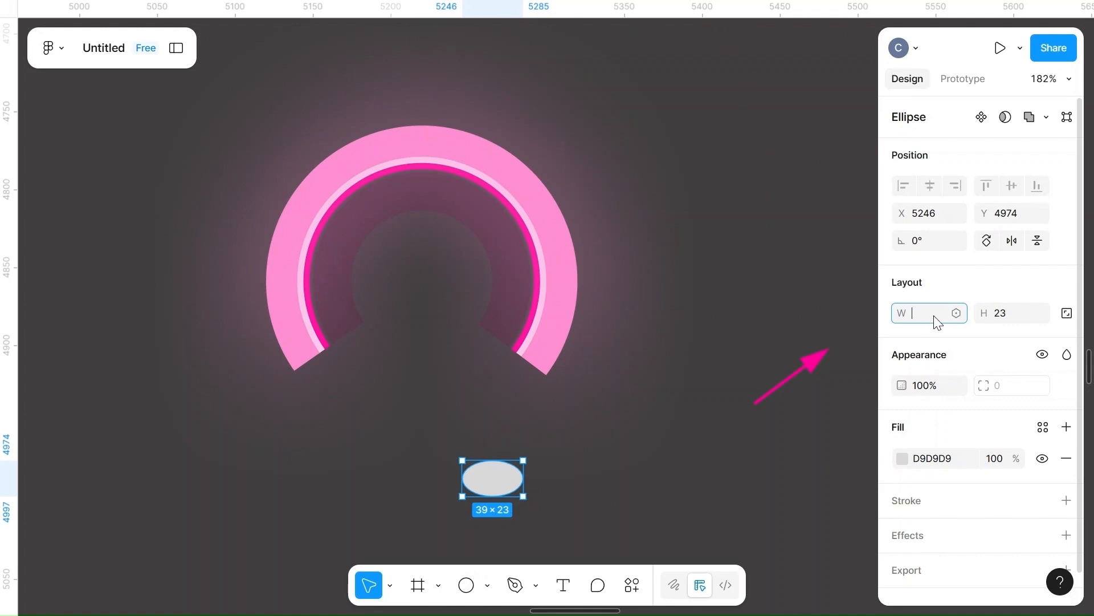
pyautogui.write('50')
pyautogui.click(1014, 313)
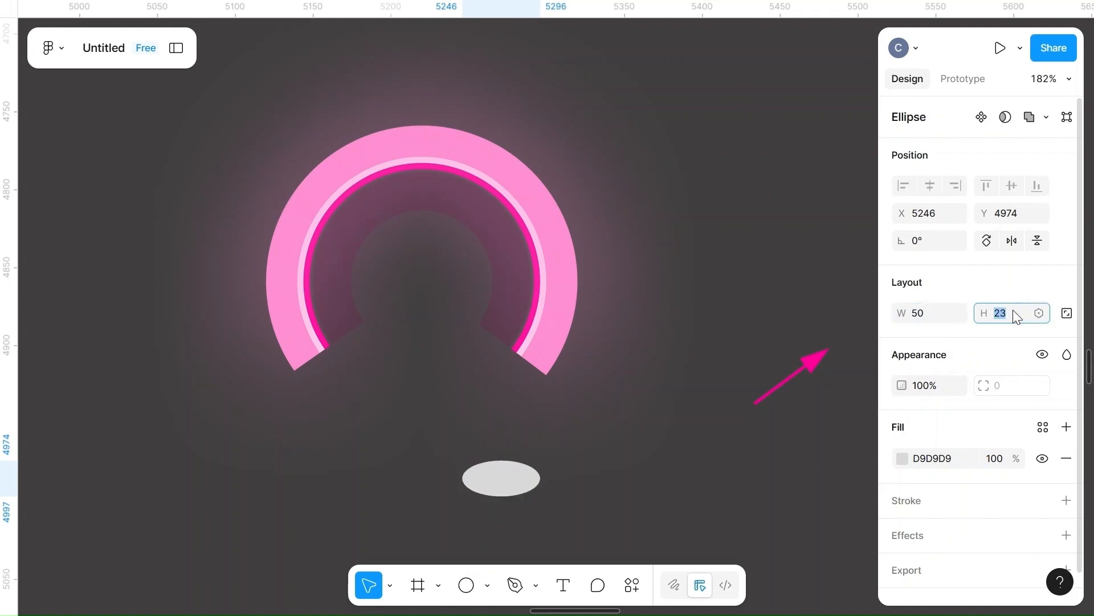
pyautogui.write('50')
pyautogui.click(714, 462)
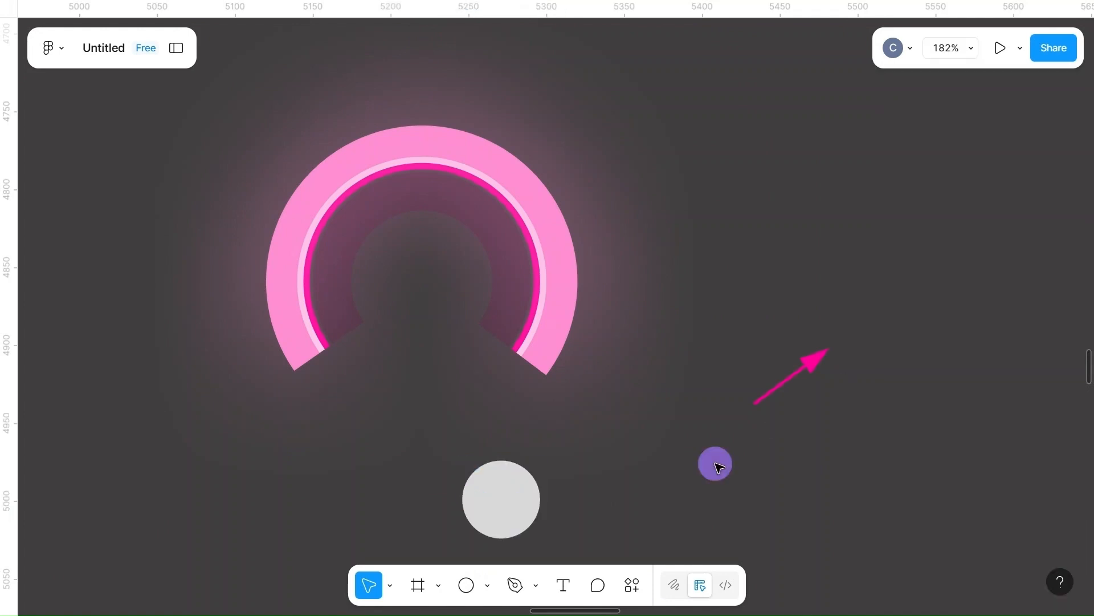
# - Duplicate the circle to its right, resize the copy to 15 × 15 and lock its aspect ratio
pyautogui.click(504, 496)
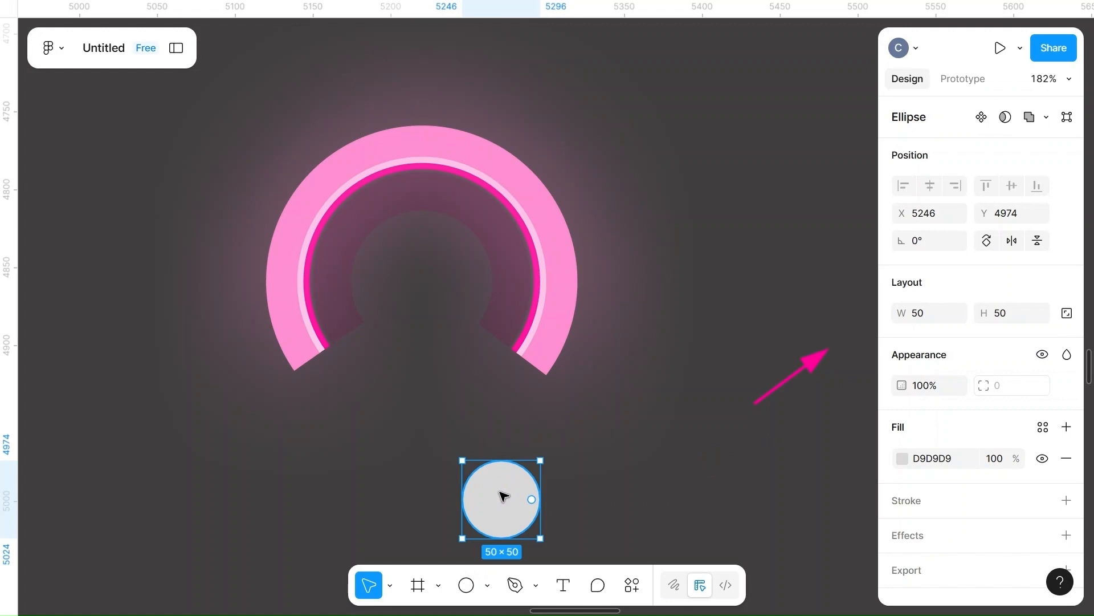
pyautogui.moveTo(504, 496); pyautogui.dragTo(655, 494)
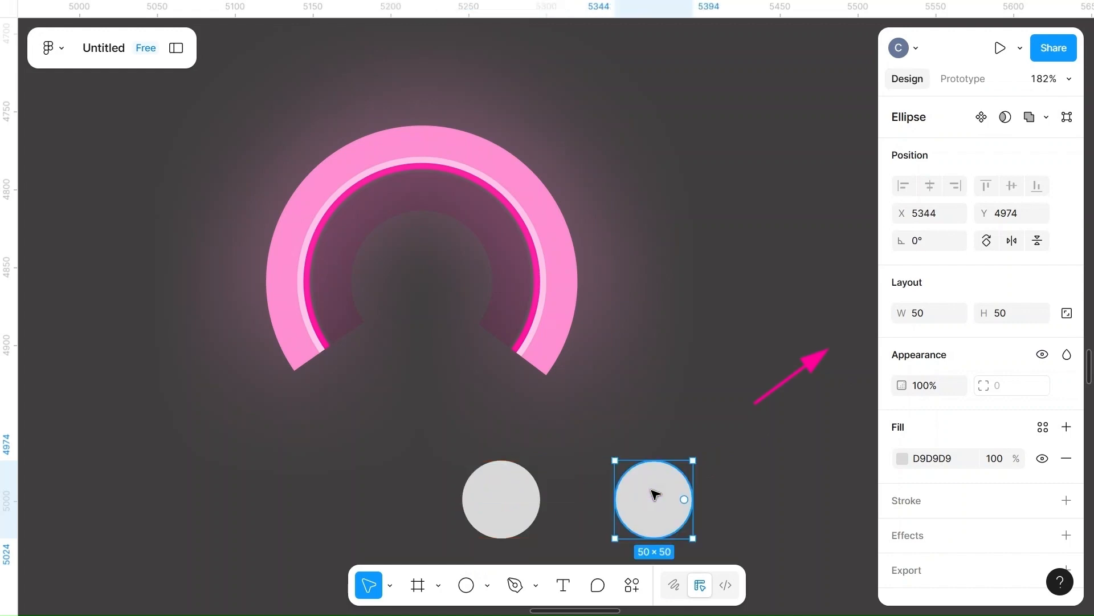
pyautogui.click(941, 313)
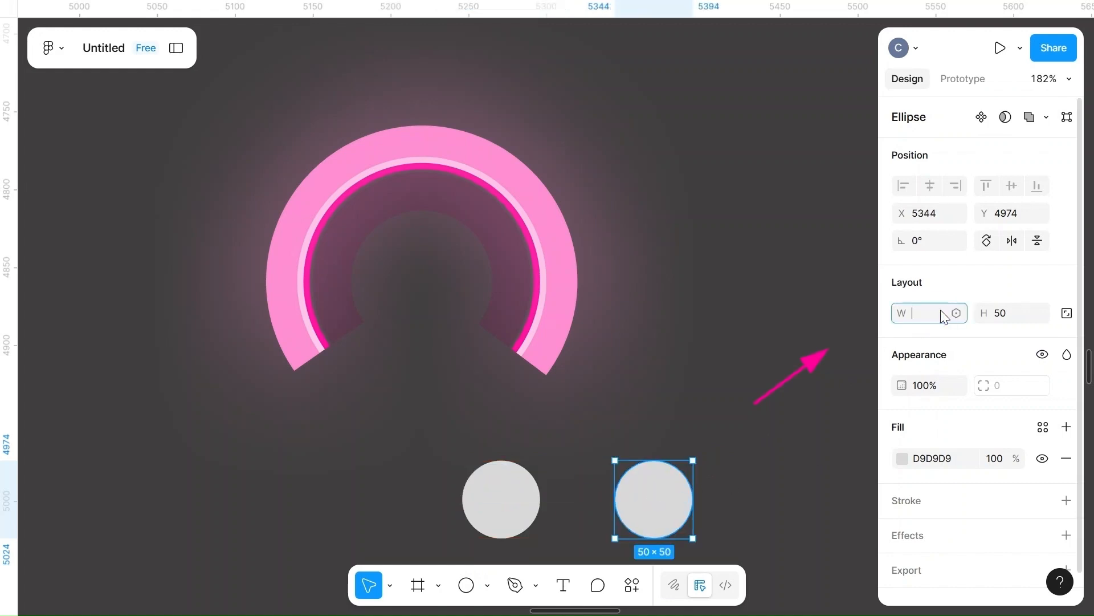
pyautogui.write('15')
pyautogui.click(1067, 313)
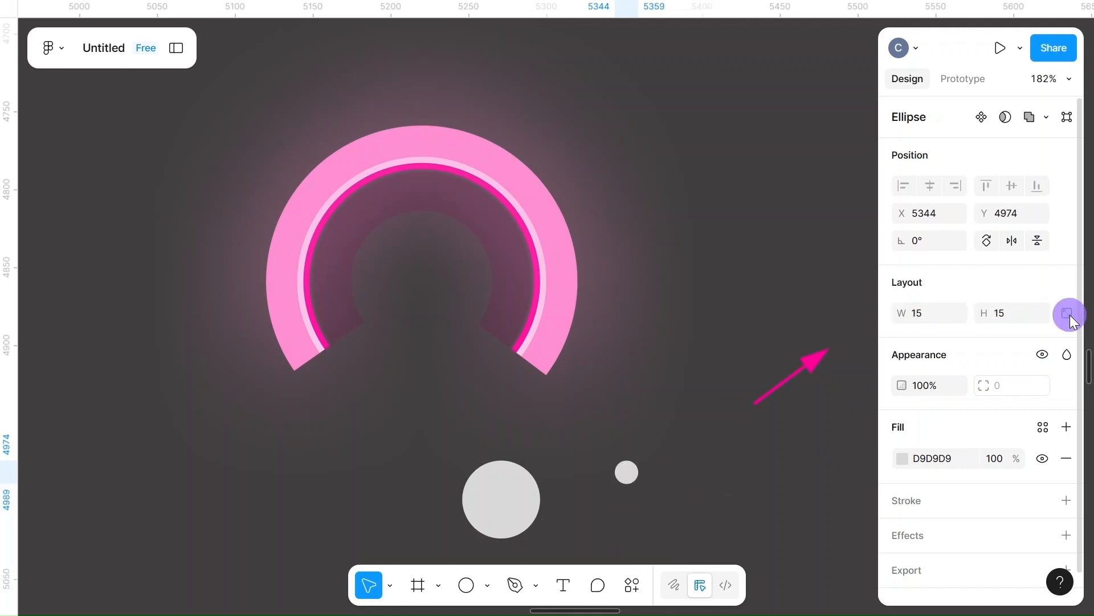
# - Fill the 50 × 50 circle with 493240 and place it at the centre of the gauge arcs
pyautogui.click(500, 523)
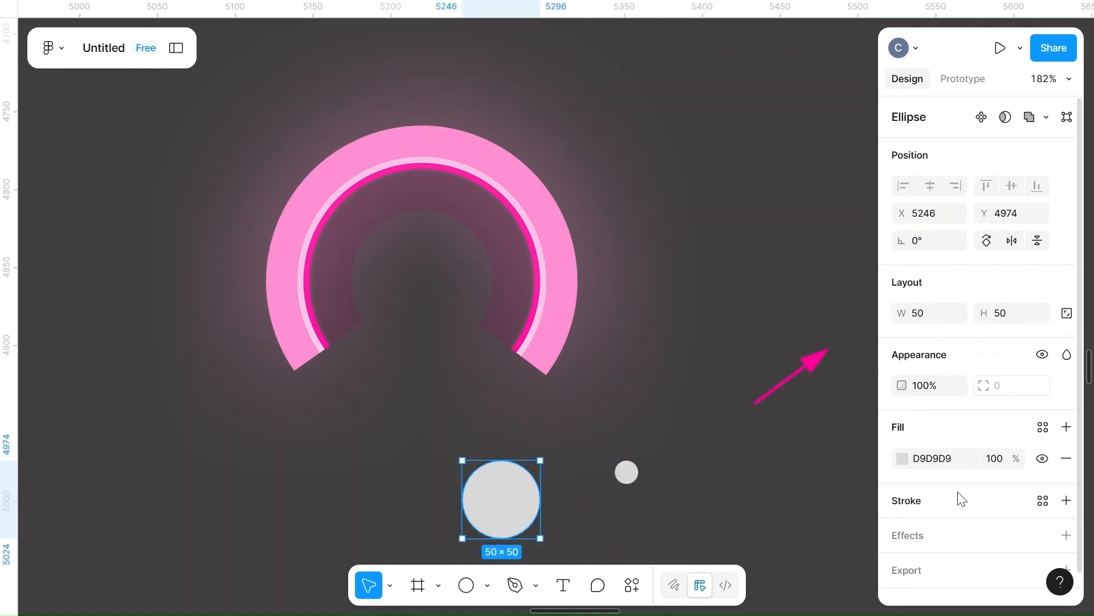
pyautogui.scroll(-1, 961, 499)
pyautogui.click(938, 432)
pyautogui.write('49')
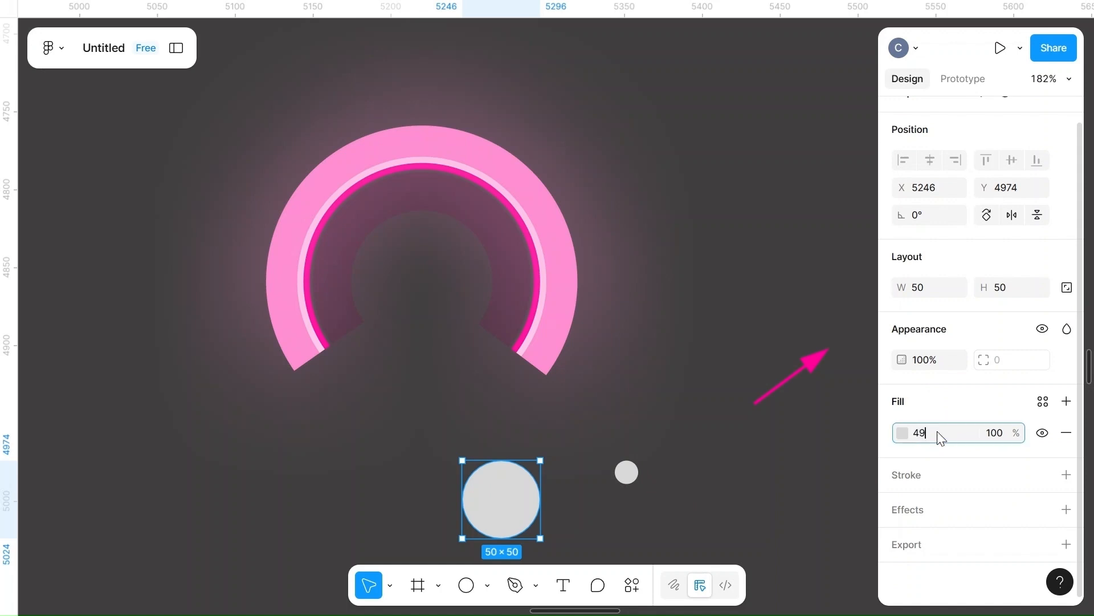
pyautogui.write('3240')
pyautogui.click(712, 494)
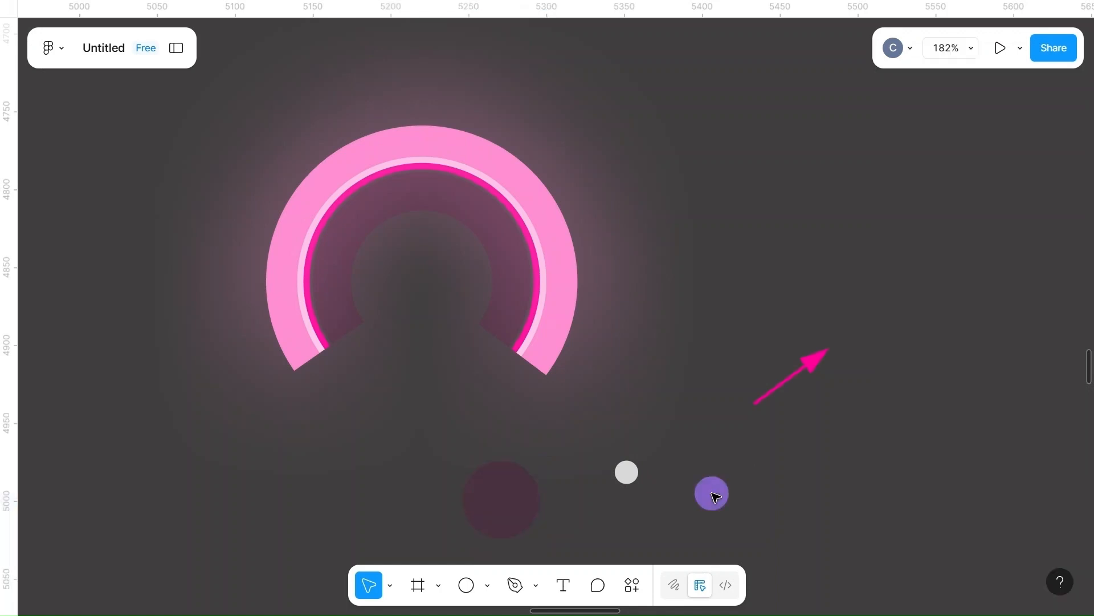
pyautogui.moveTo(516, 499); pyautogui.dragTo(424, 279)
# - Fill the 15 × 15 circle with FF0099 and set the 50 × 50 circle's fill opacity to 85%
pyautogui.click(630, 470)
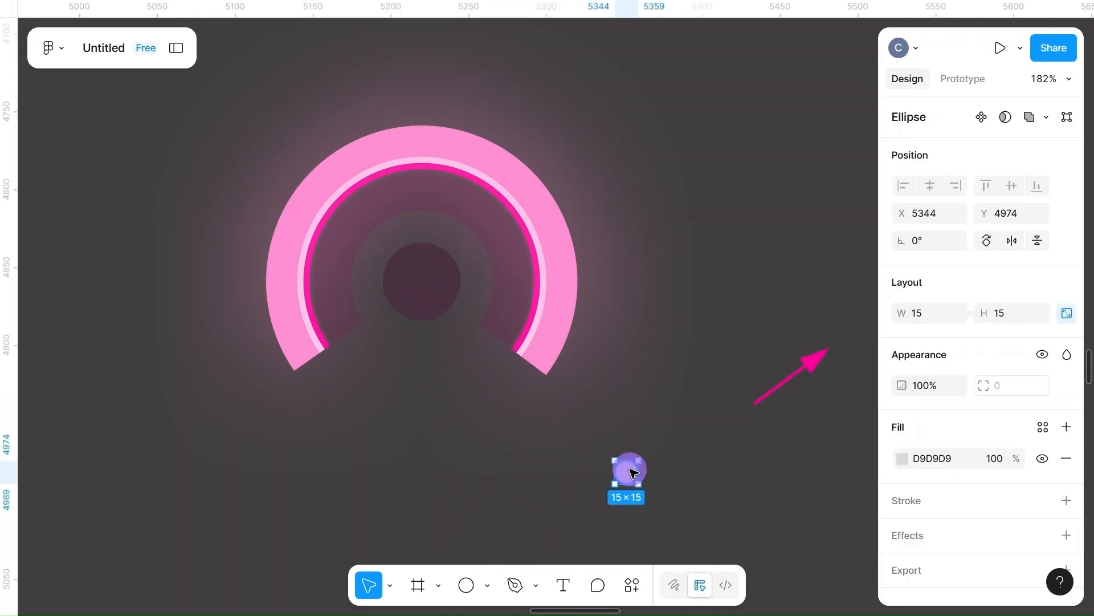
pyautogui.click(946, 463)
pyautogui.write('ff0099')
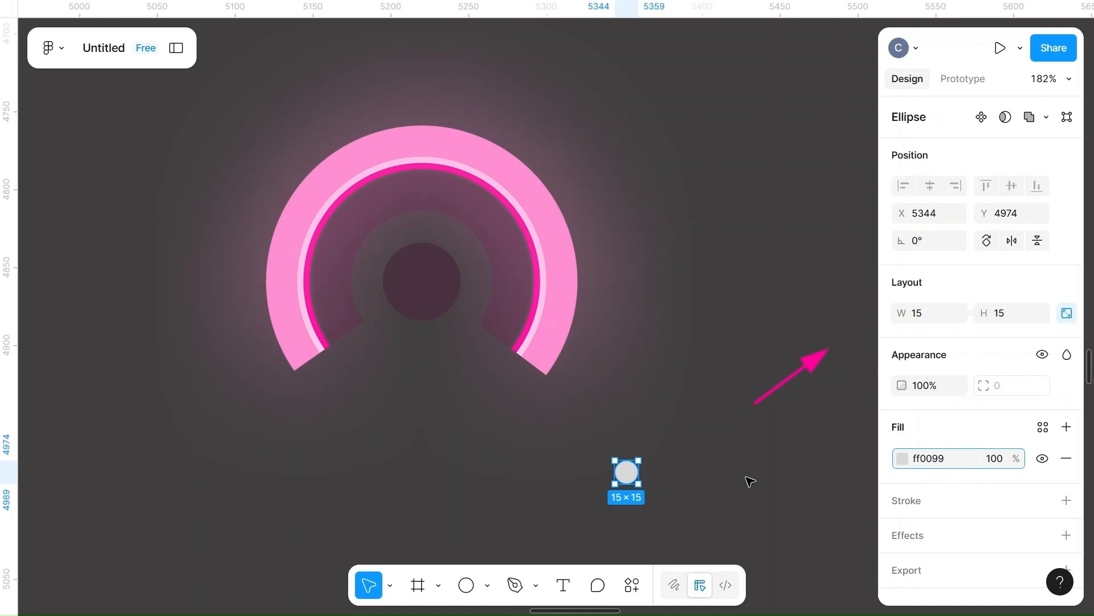
pyautogui.click(750, 478)
pyautogui.click(633, 474)
pyautogui.click(420, 288)
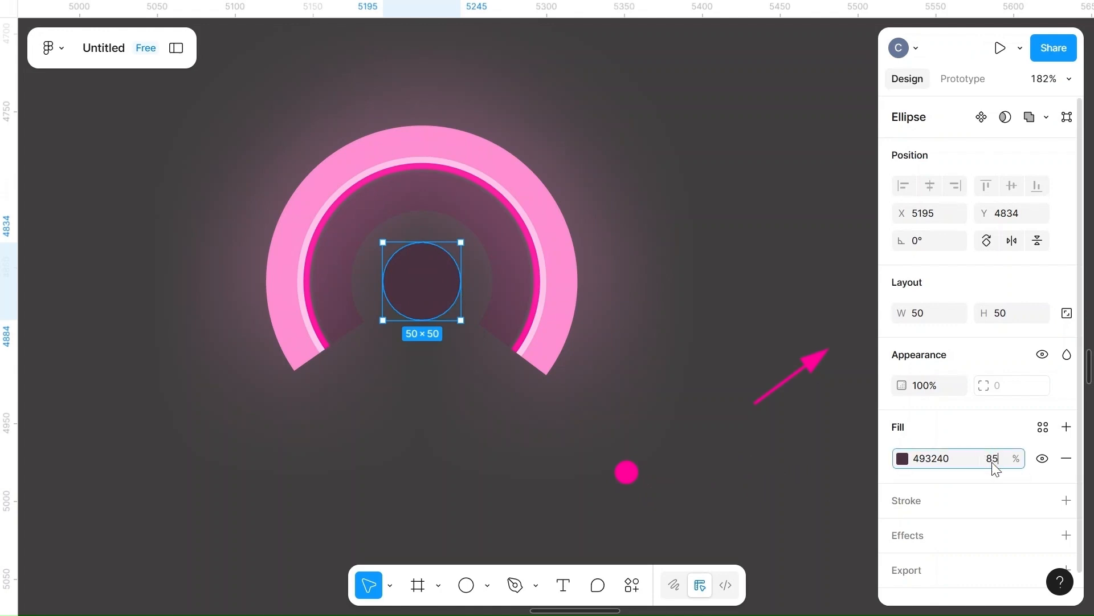
pyautogui.click(761, 490)
# - Move the small pink circle to the gauge hub and align all gauge shapes on their horizontal and vertical centres
pyautogui.click(630, 472)
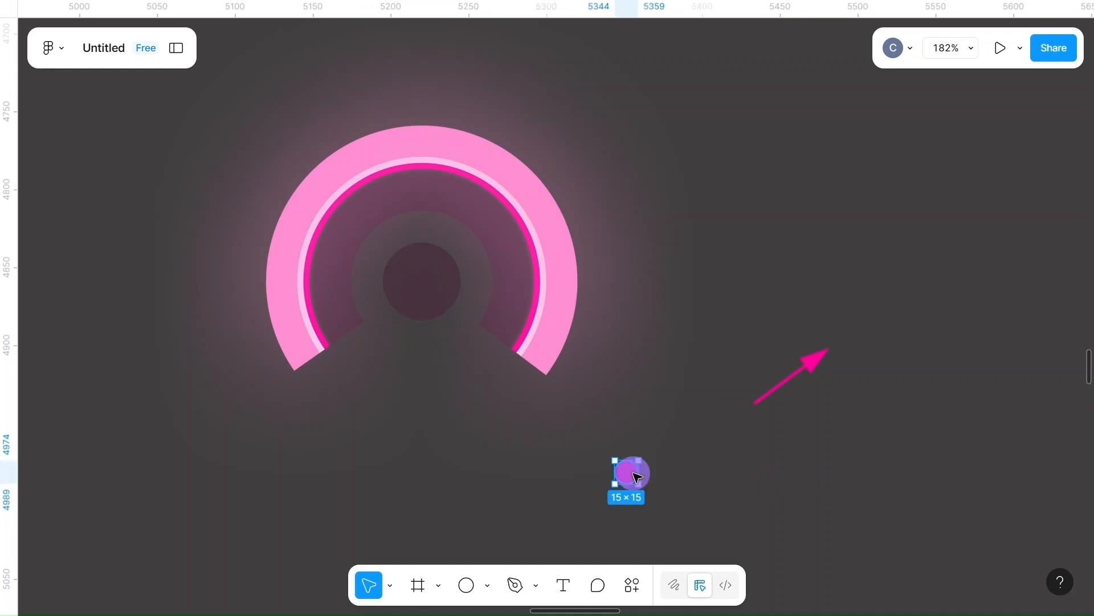
pyautogui.moveTo(633, 477); pyautogui.dragTo(429, 286)
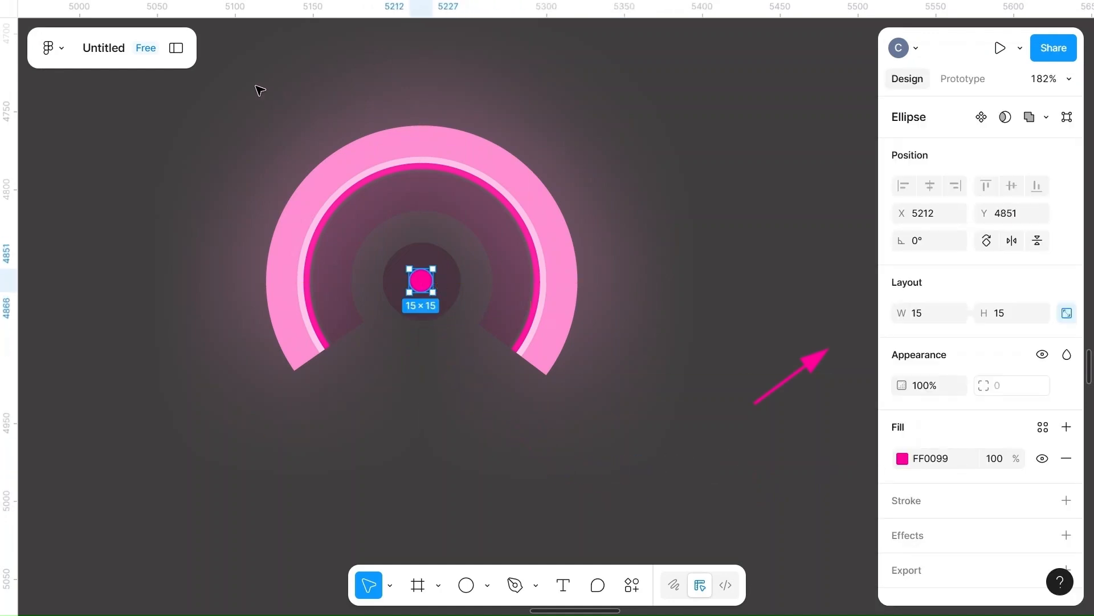
pyautogui.moveTo(151, 286); pyautogui.dragTo(691, 466)
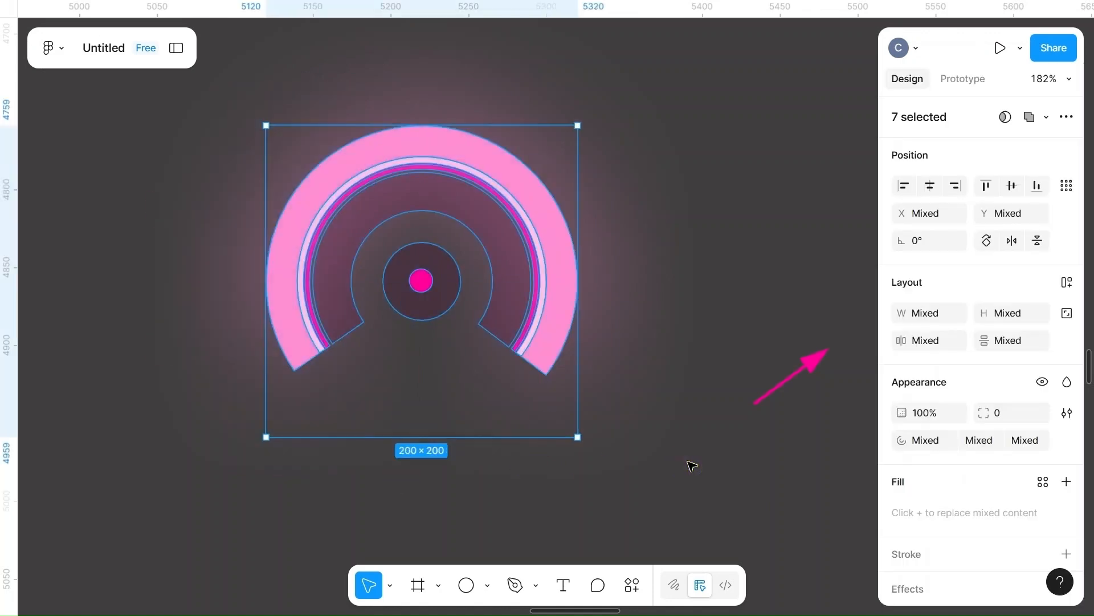
pyautogui.click(930, 185)
pyautogui.click(1007, 188)
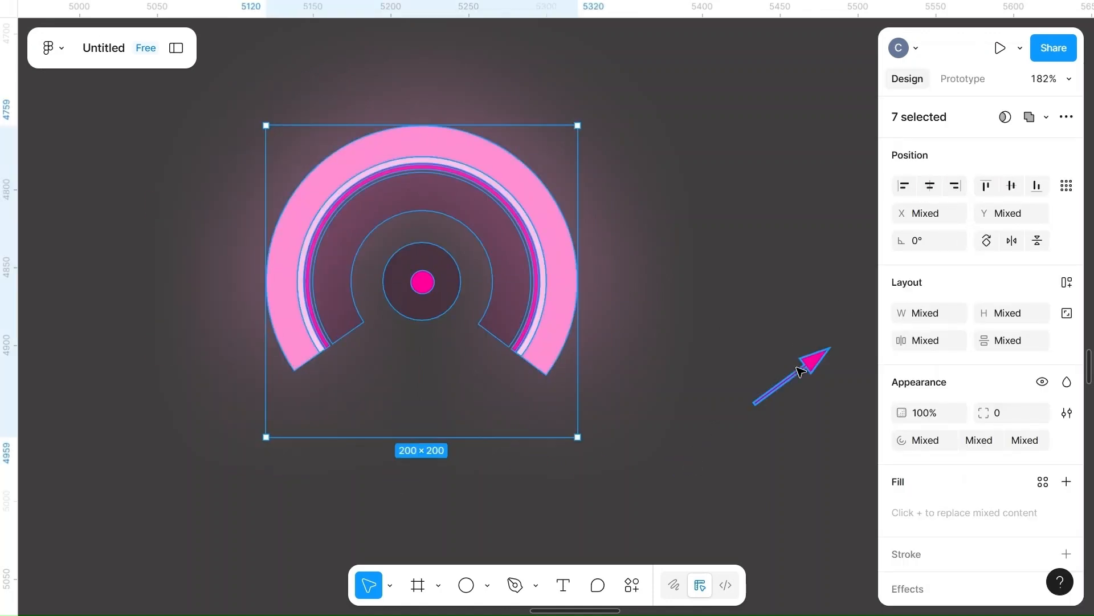
# - Move the pink arrow onto the gauge so its tail meets the small hub circle
pyautogui.click(783, 381)
pyautogui.moveTo(783, 383); pyautogui.dragTo(458, 261)
pyautogui.rightClick(458, 261)
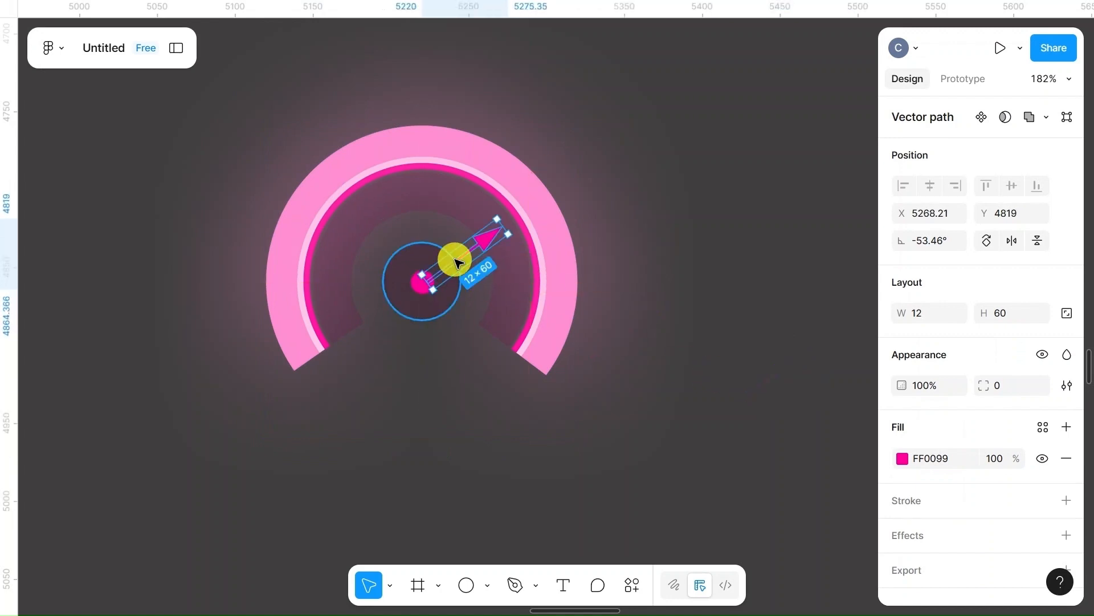
pyautogui.click(509, 195)
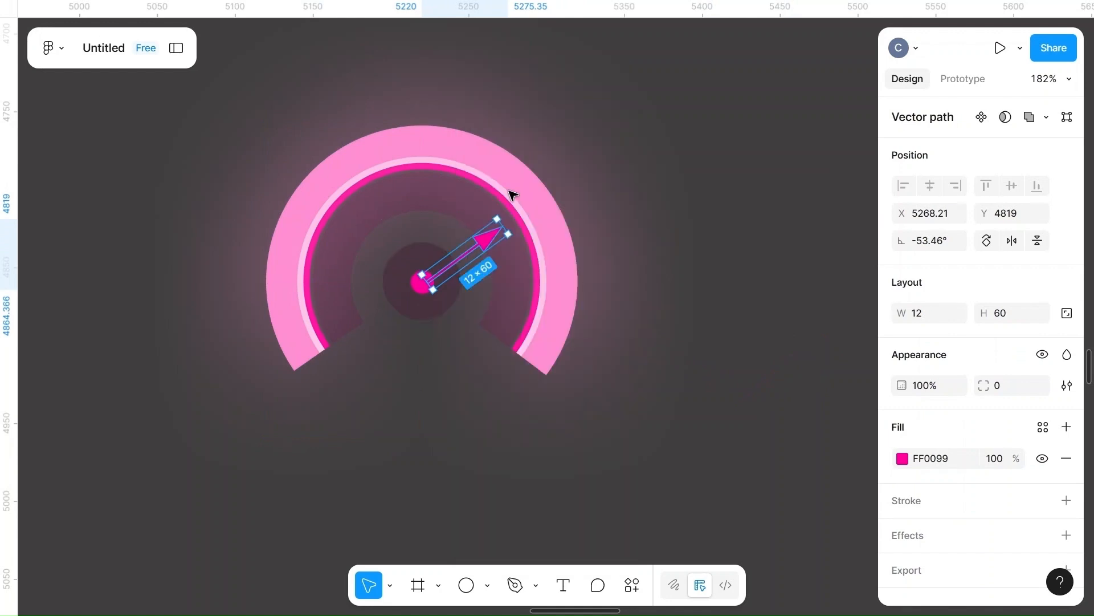
pyautogui.click(629, 267)
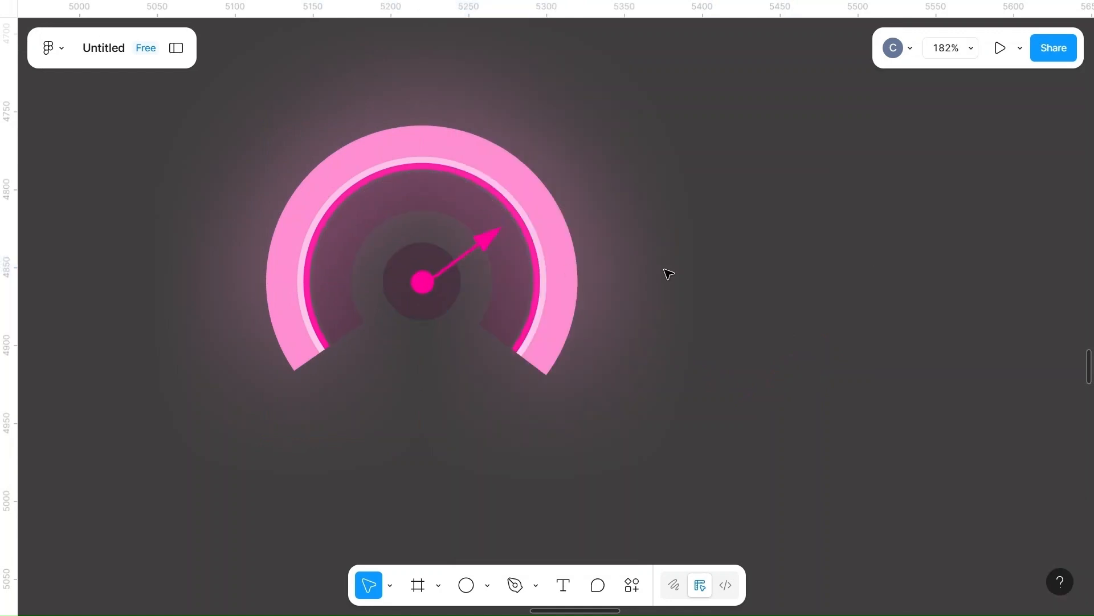
# - Shift the arrow needle 2 px left to X 5266.21 so its tail starts near the hub's centre
pyautogui.click(447, 264)
pyautogui.scroll(10, 449, 268)
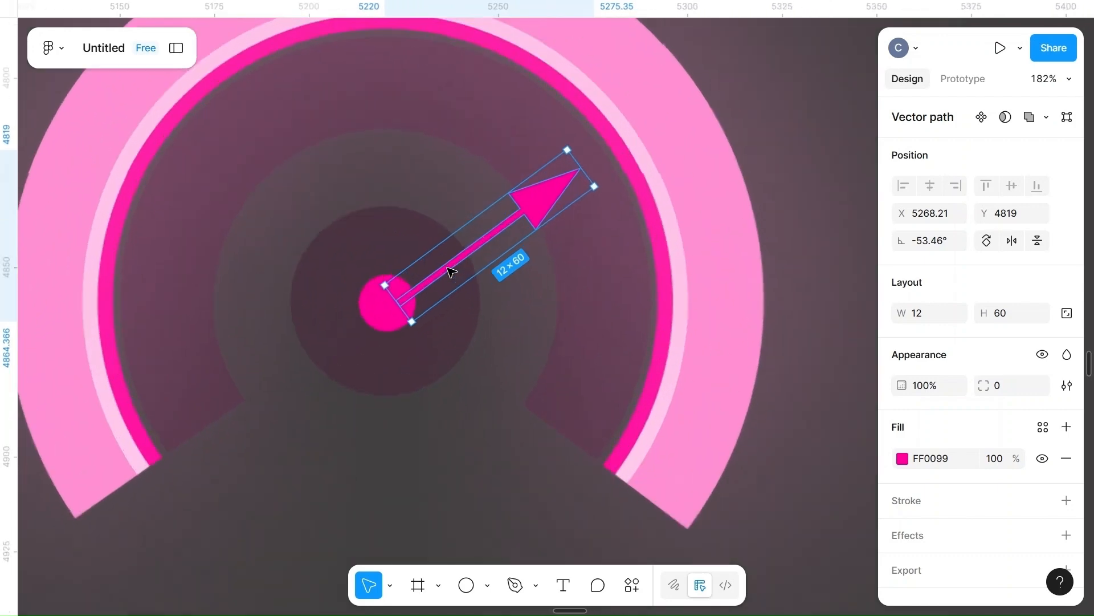
pyautogui.moveTo(433, 283); pyautogui.dragTo(411, 283)
pyautogui.scroll(-10, 412, 284)
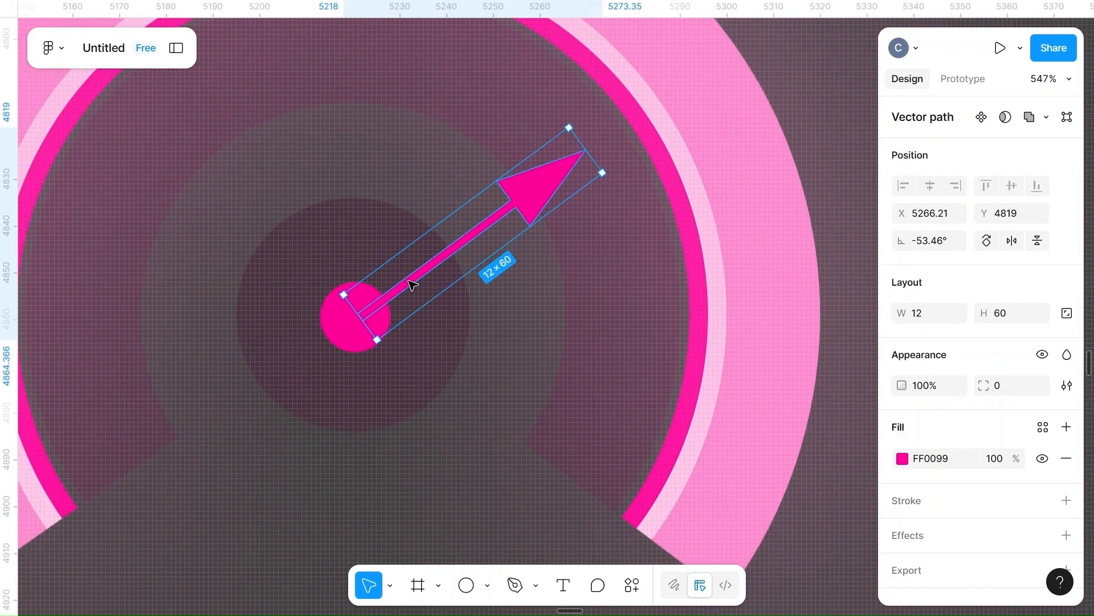
pyautogui.click(784, 197)
# - Group all the gauge arcs, hub circles and the arrow needle
pyautogui.scroll(-6, 785, 198)
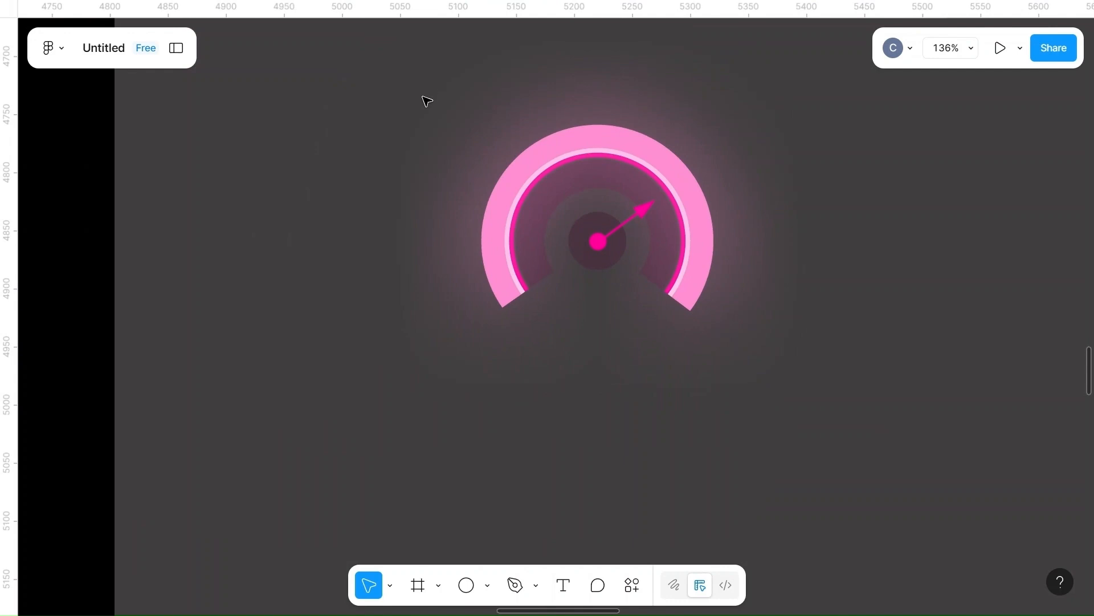
pyautogui.moveTo(399, 71); pyautogui.dragTo(833, 392)
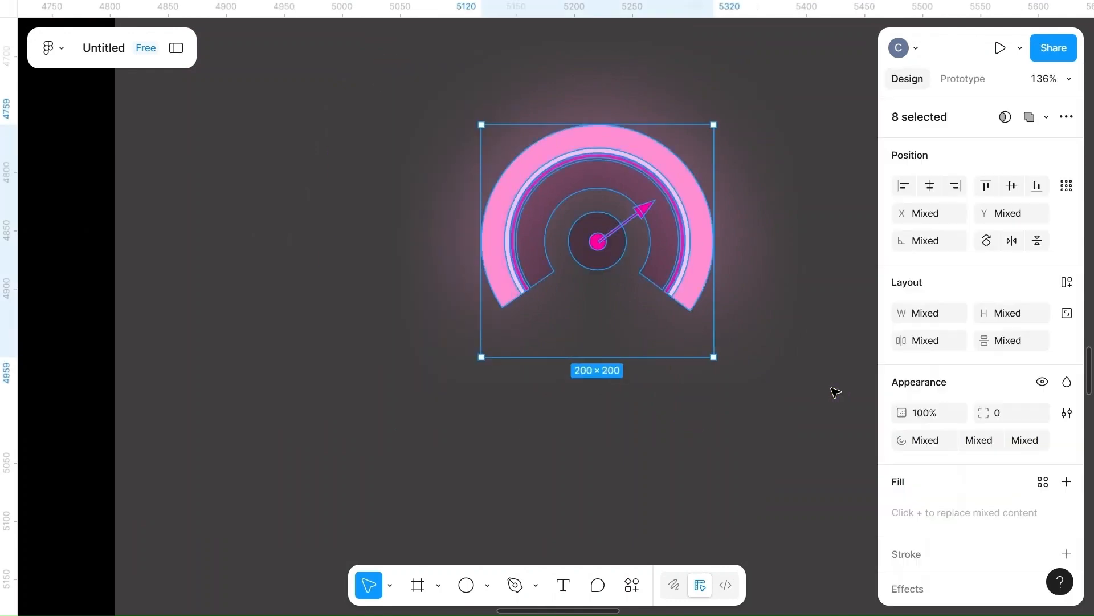
pyautogui.hotkey('ctrl', 'g')
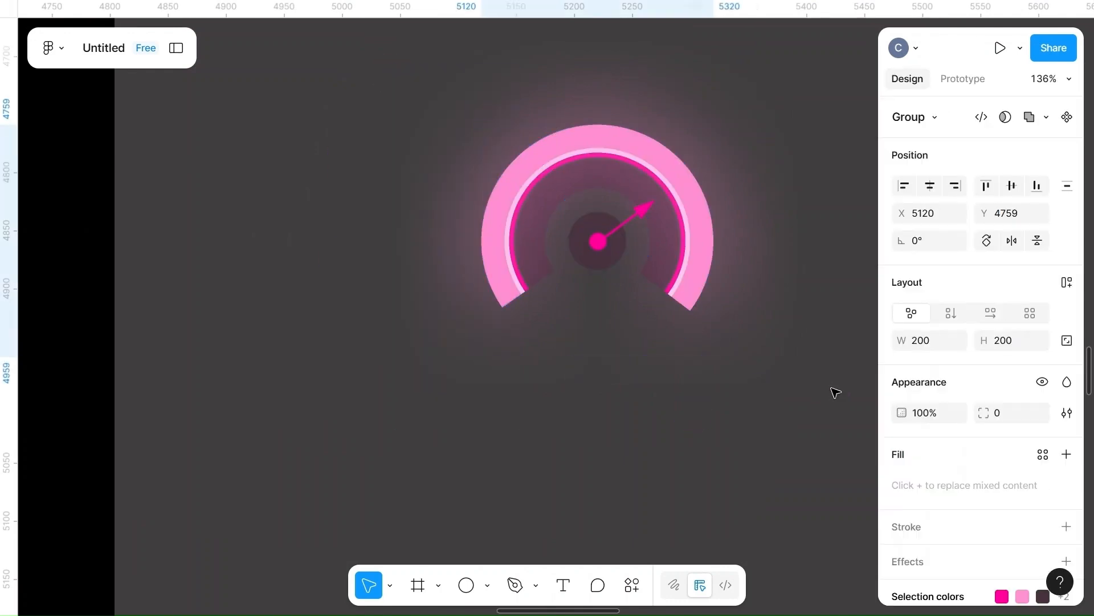
# - Move the gauge group into the Real-Time Update card, centred above its title at X 540, Y 3537
pyautogui.scroll(-3, 835, 393)
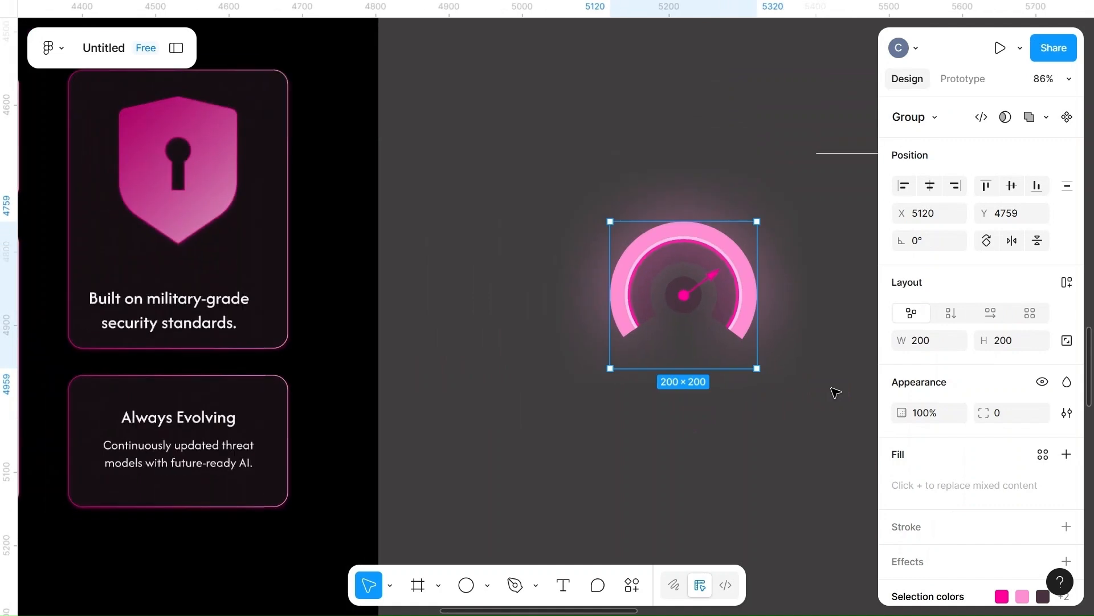
pyautogui.scroll(-2, 831, 391)
pyautogui.moveTo(709, 309); pyautogui.dragTo(255, 330)
pyautogui.hscroll(-2, 608, 308)
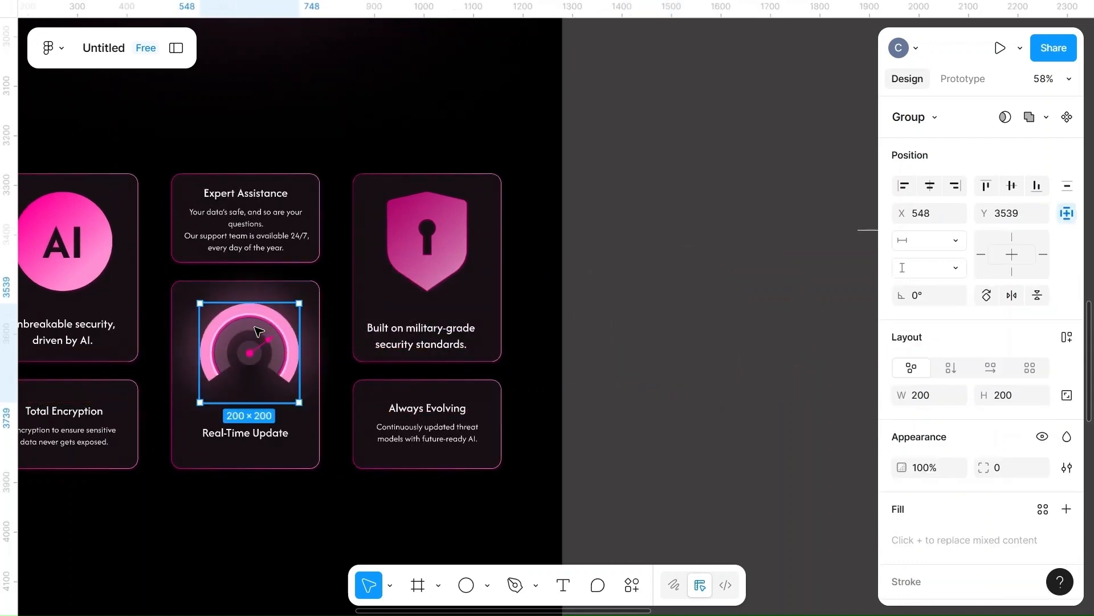
pyautogui.scroll(4, 257, 328)
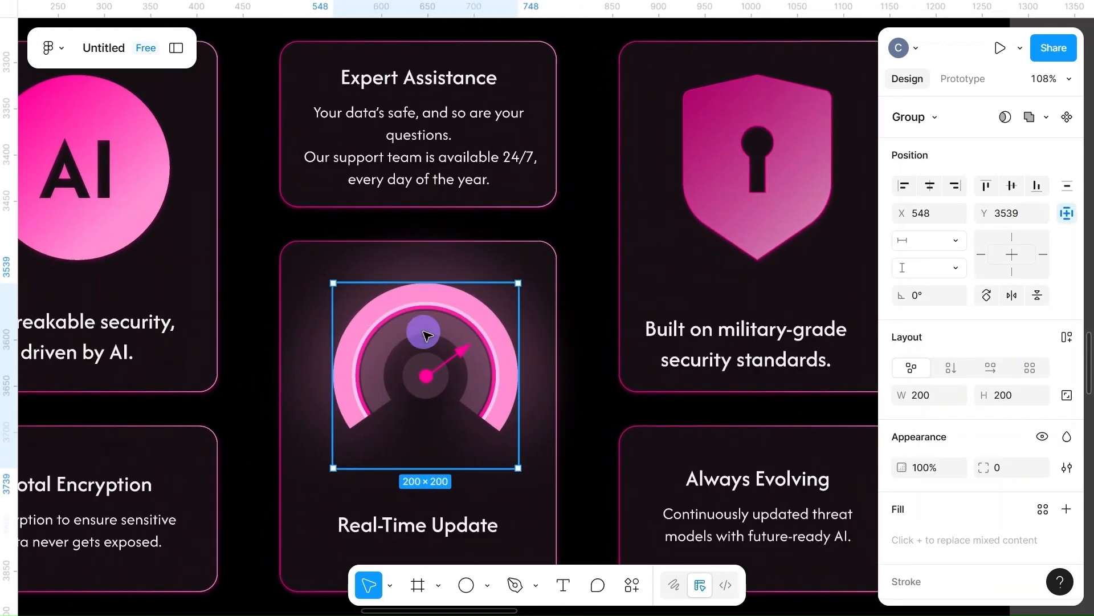
pyautogui.moveTo(420, 327)
pyautogui.mouseDown()
pyautogui.moveTo(406, 325)
pyautogui.moveTo(418, 334)
pyautogui.mouseUp()
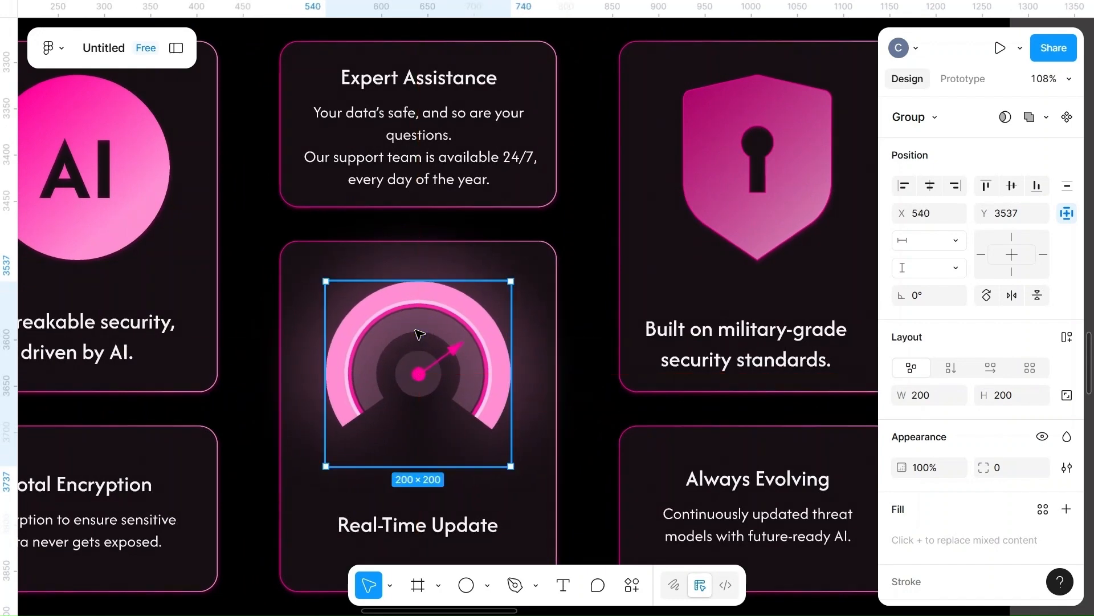
# - Move the Real-Time Update text up, closer to the gauge icon
pyautogui.click(591, 445)
pyautogui.moveTo(421, 521); pyautogui.dragTo(422, 494)
pyautogui.click(606, 440)
# - Delete the leftover white 120 px line on the empty canvas beside the page frame
pyautogui.scroll(-5, 610, 445)
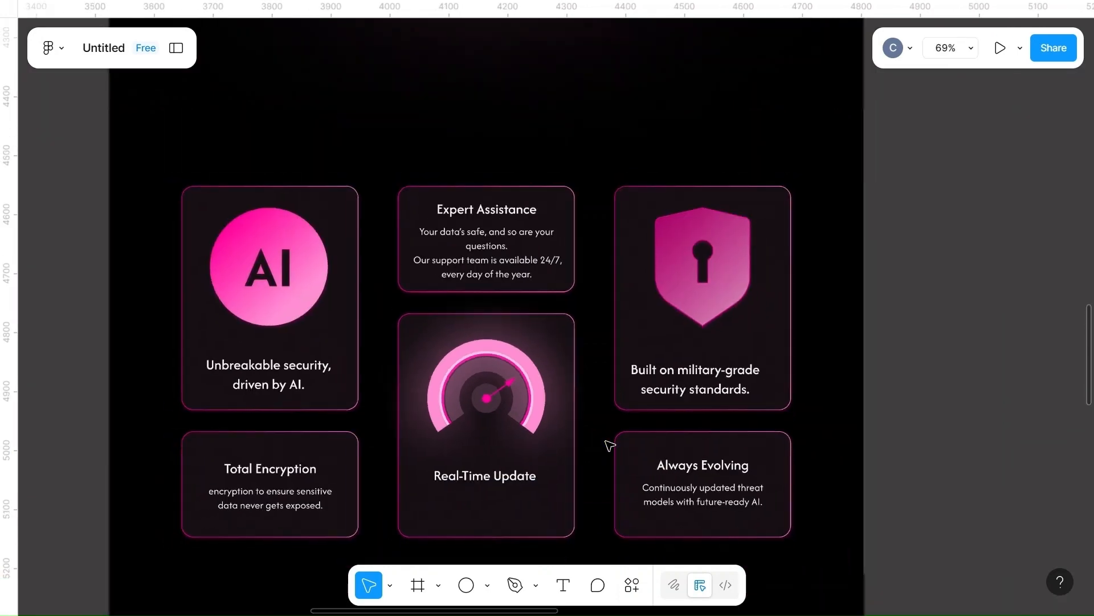
pyautogui.scroll(-3, 610, 445)
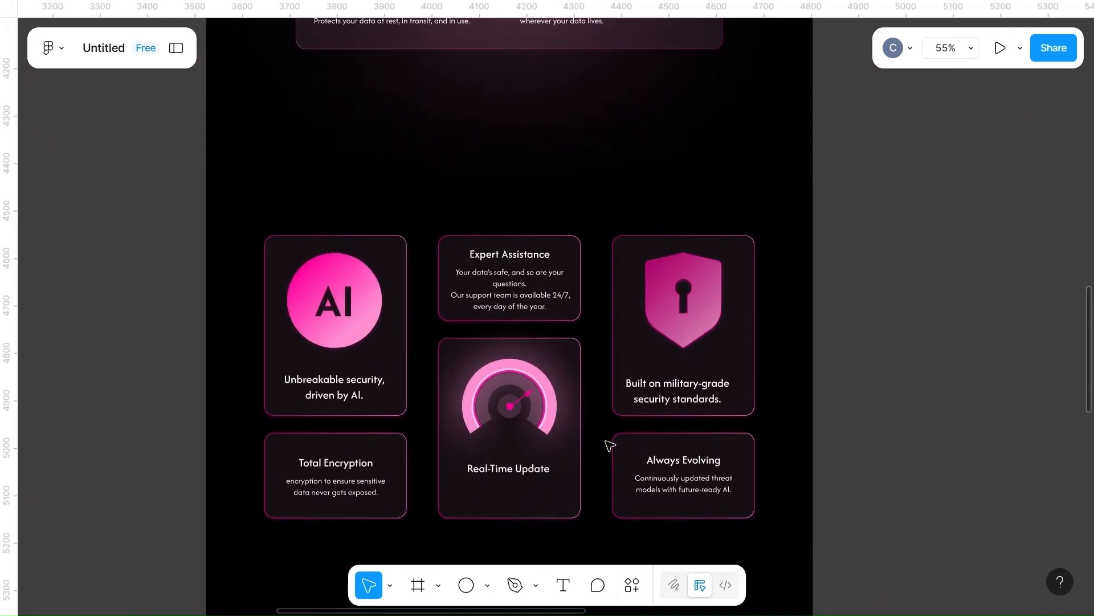
pyautogui.scroll(-5, 901, 422)
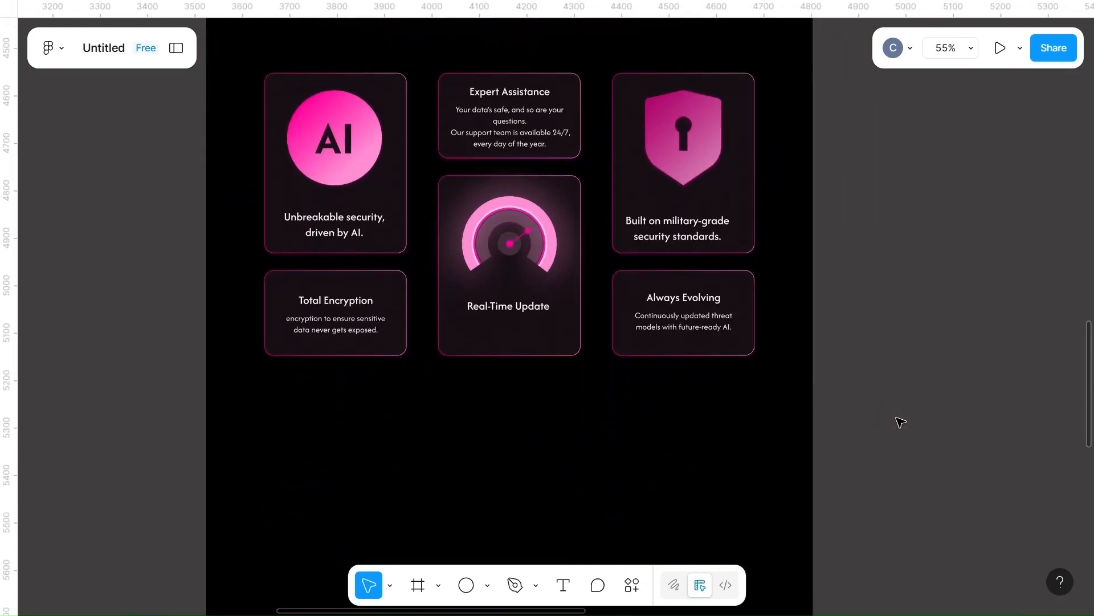
pyautogui.scroll(-3, 901, 422)
pyautogui.hscroll(3, 901, 422)
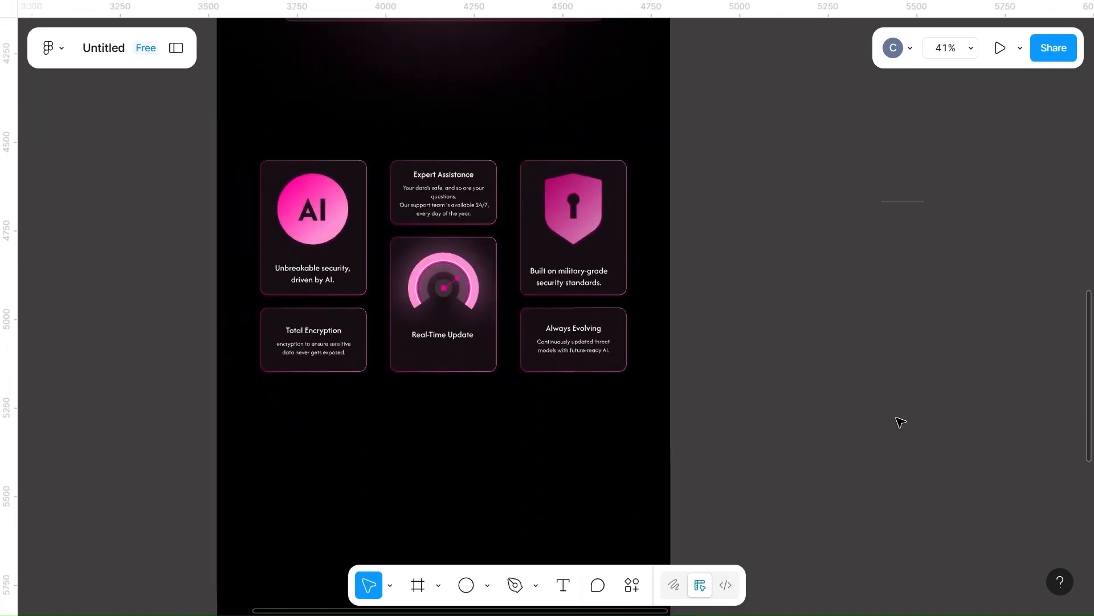
pyautogui.click(909, 204)
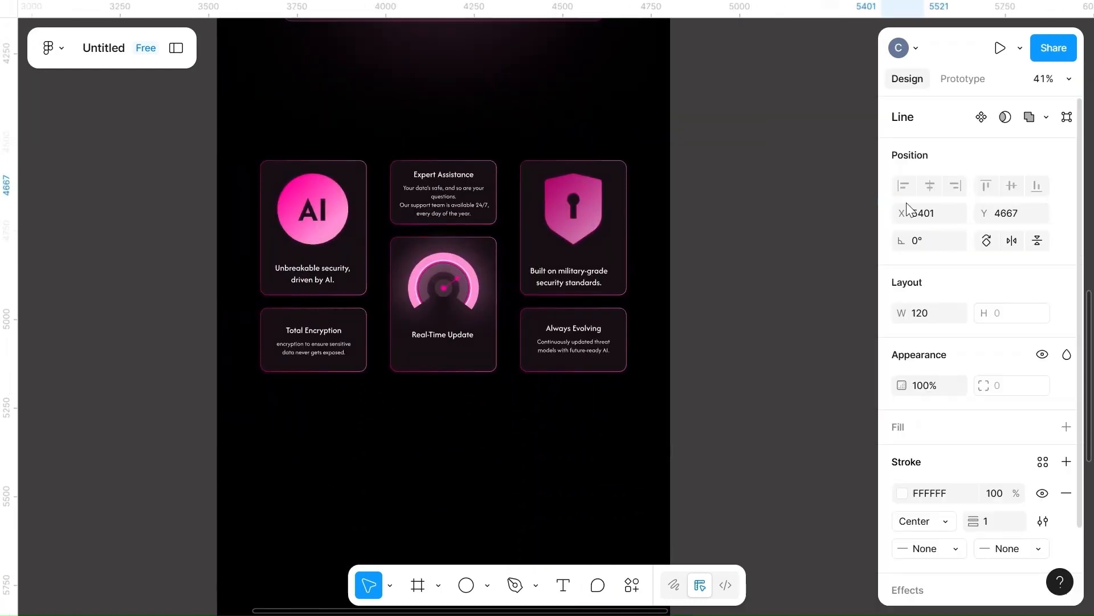
pyautogui.press('Escape')
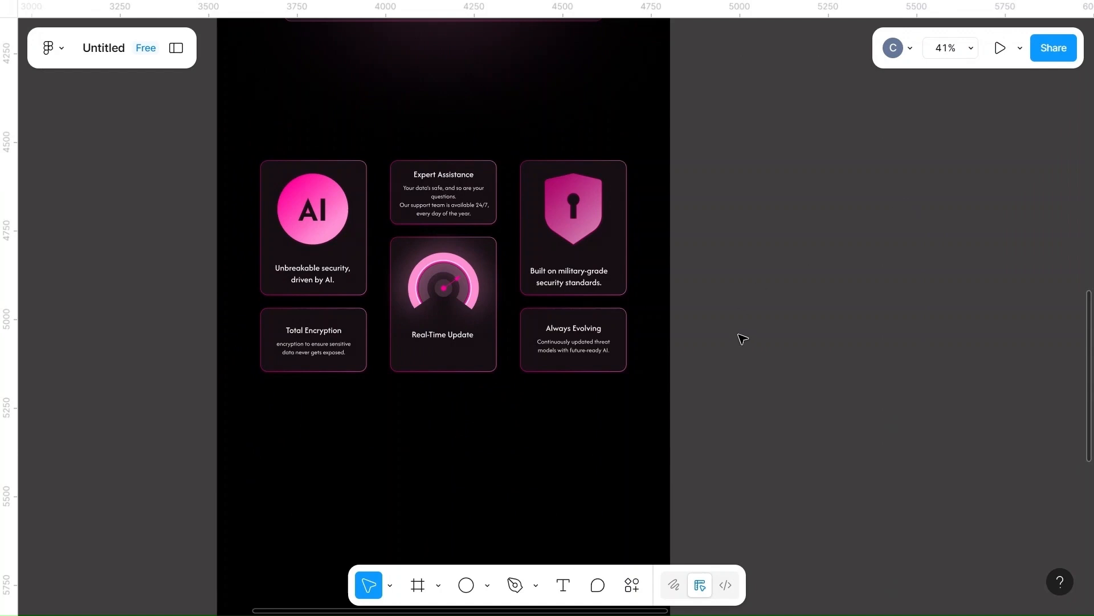
# - Bring the blurred FF8FD2 250 × 150 glow ellipse from the Who We Are section down over the shield card
pyautogui.scroll(-3, 742, 339)
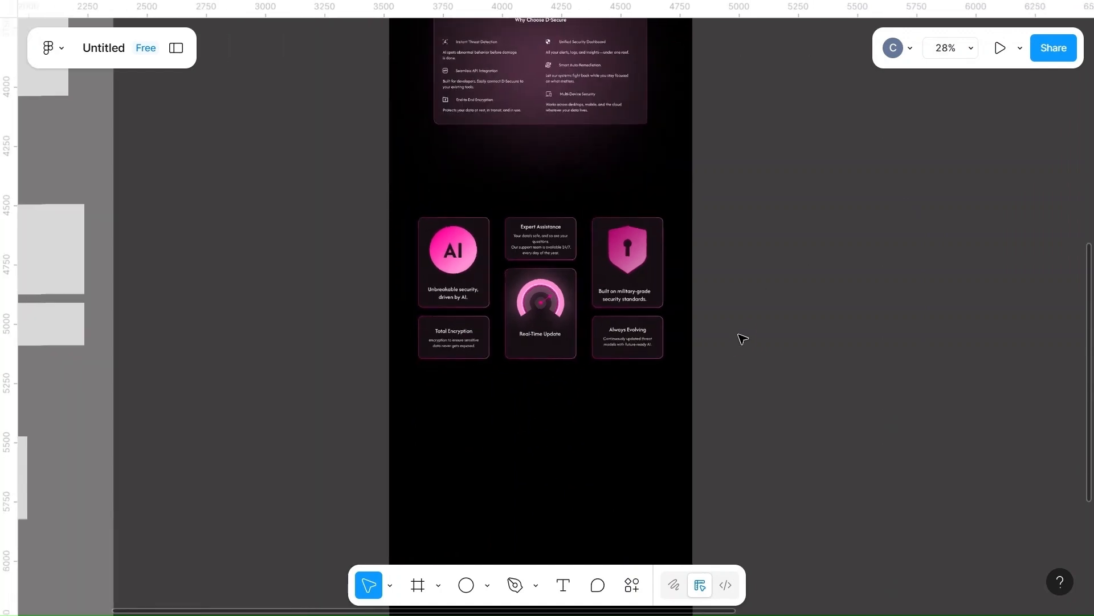
pyautogui.hscroll(2, 743, 338)
pyautogui.scroll(1, 743, 339)
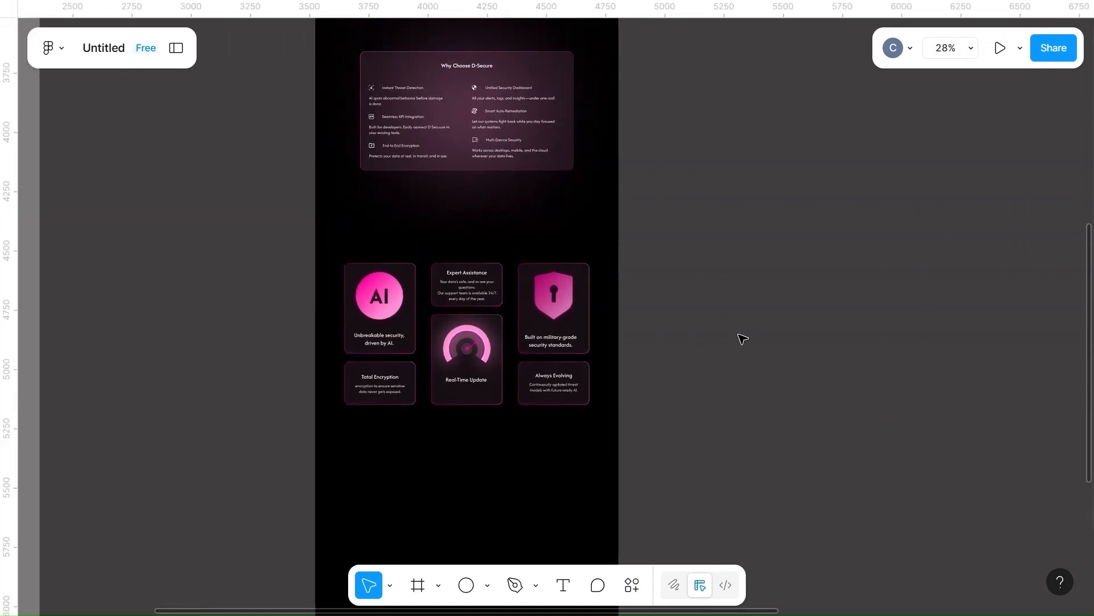
pyautogui.scroll(2, 743, 339)
pyautogui.scroll(6, 518, 162)
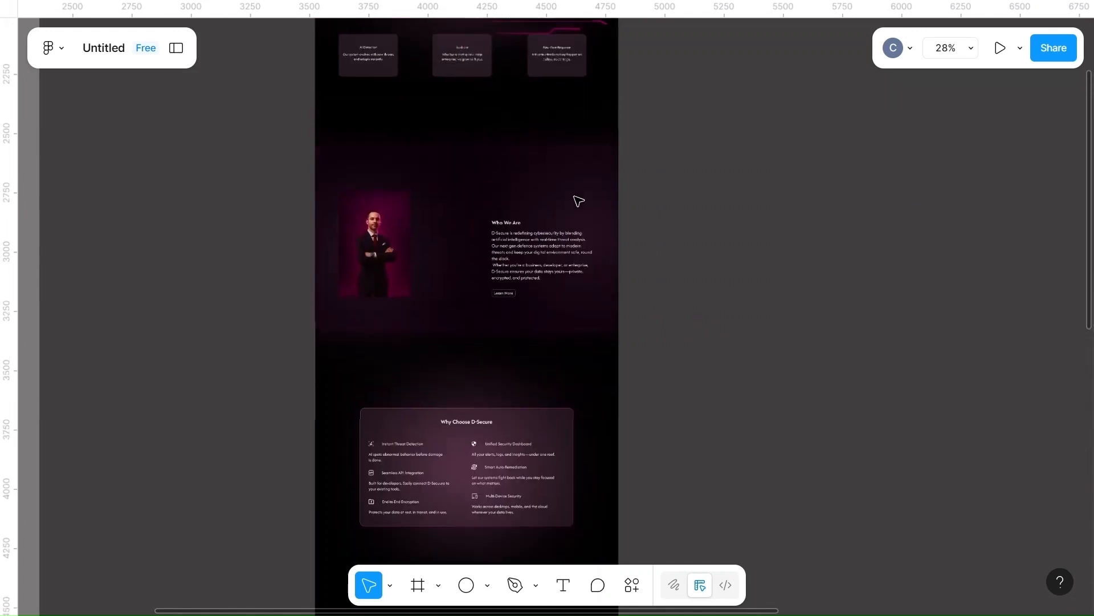
pyautogui.click(590, 216)
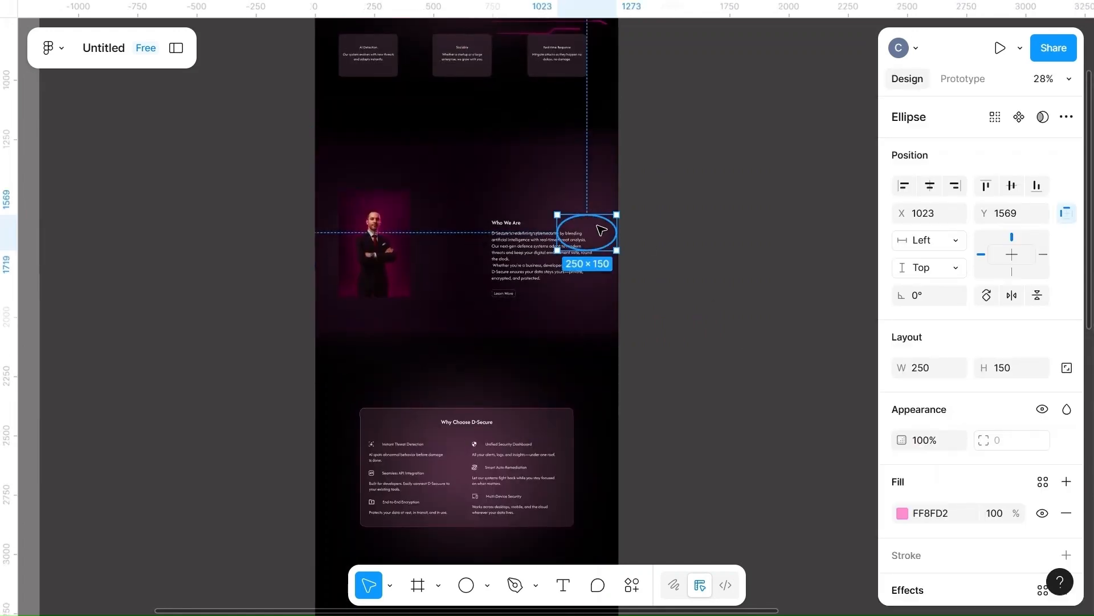
pyautogui.moveTo(602, 229); pyautogui.dragTo(719, 462)
pyautogui.scroll(-8, 718, 464)
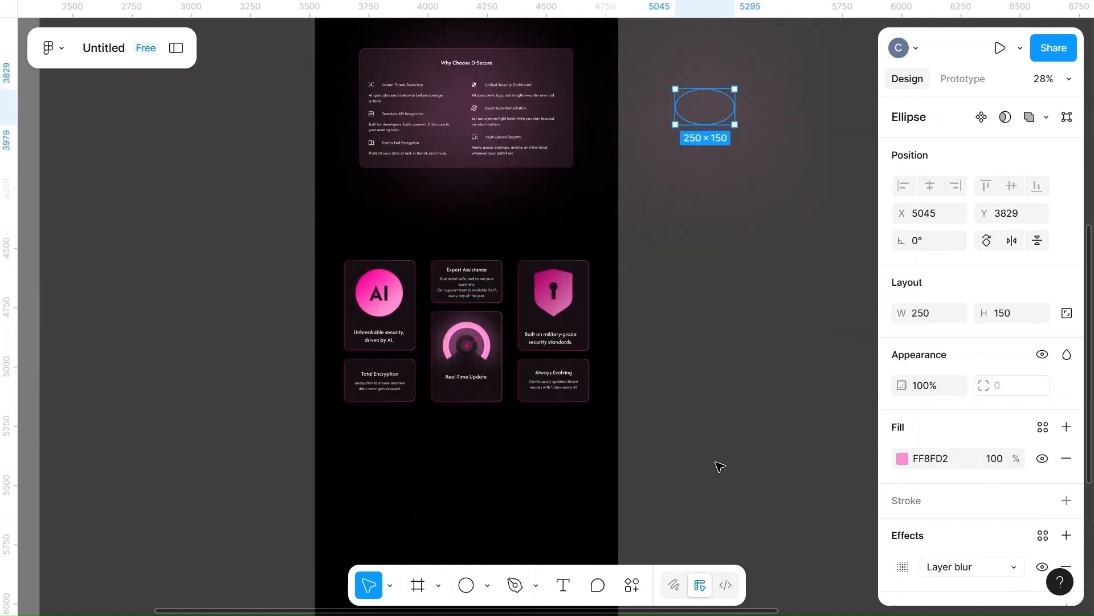
pyautogui.moveTo(708, 106); pyautogui.dragTo(637, 282)
pyautogui.keyDown('ctrl'); pyautogui.scroll(5, 587, 342); pyautogui.keyUp('ctrl')
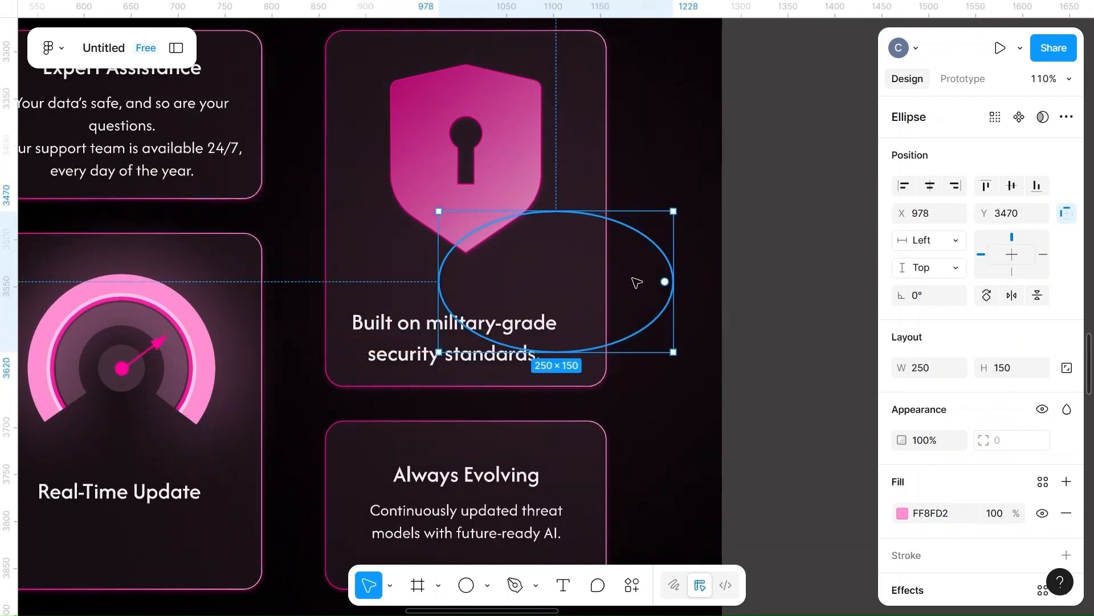
# - Resize the glow ellipse to 300 × 200 and move it over the gauge in the Real-Time Update card
pyautogui.click(936, 365)
pyautogui.press('BackSpace')
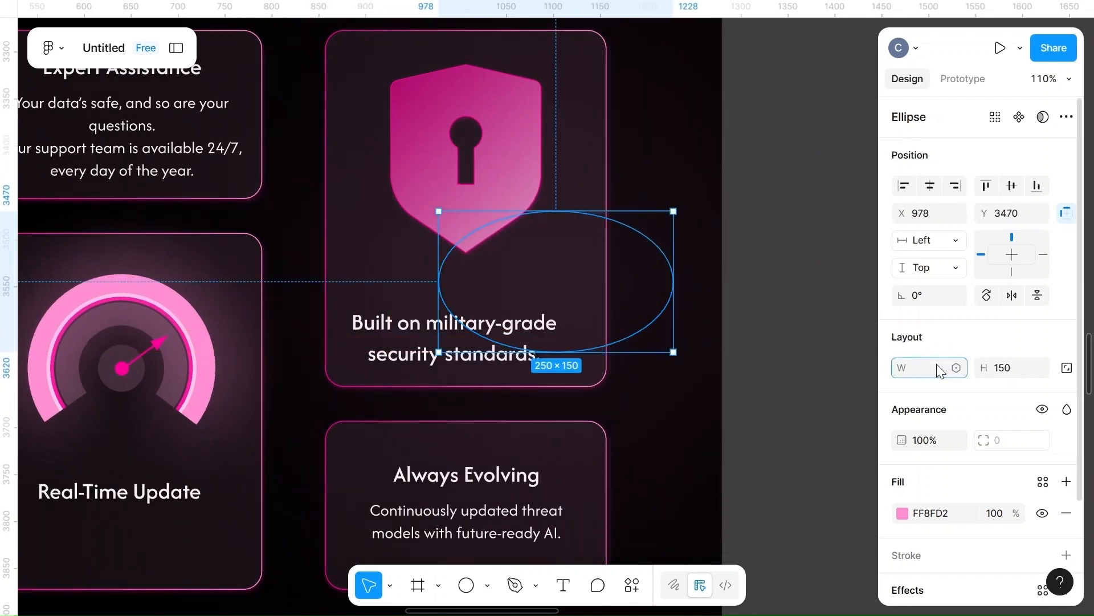
pyautogui.click(1007, 371)
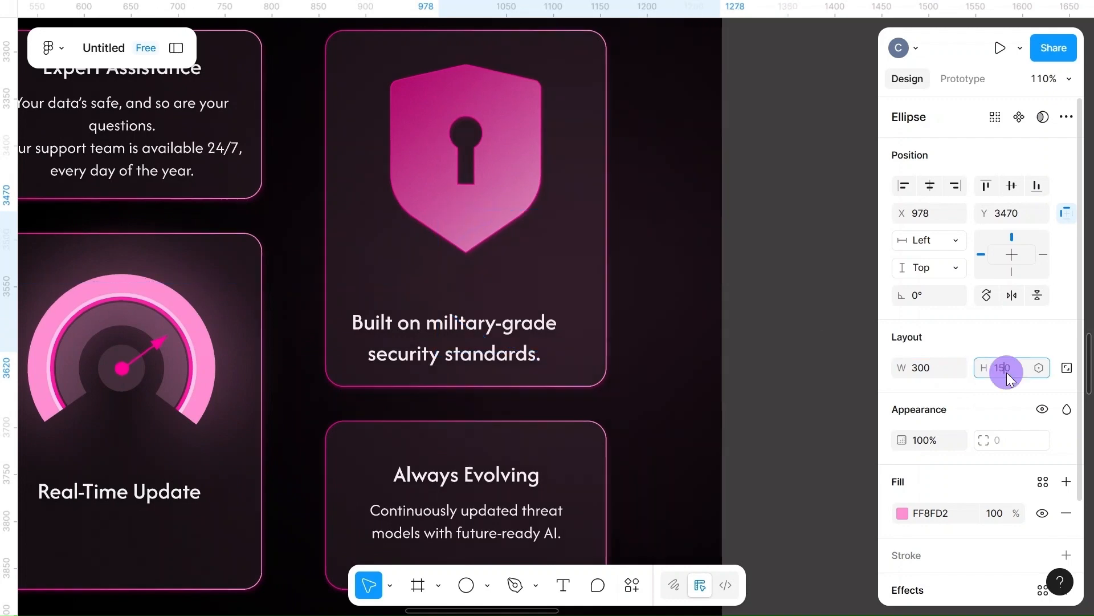
pyautogui.press('BackSpace')
pyautogui.write('200')
pyautogui.press('Return')
pyautogui.click(788, 407)
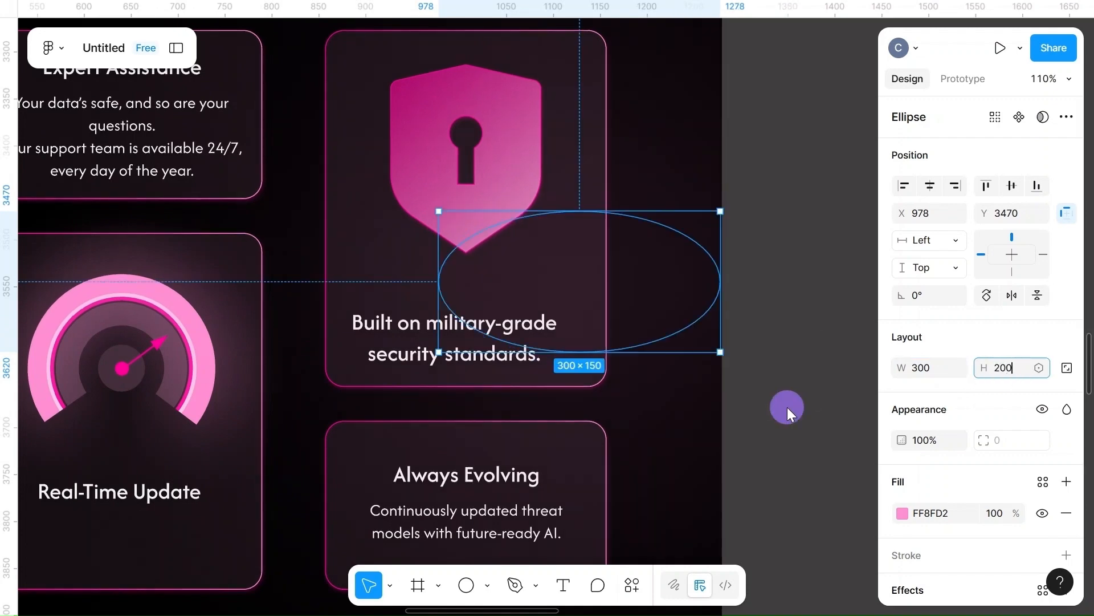
pyautogui.moveTo(621, 291); pyautogui.dragTo(214, 382)
pyautogui.hscroll(-5, 214, 382)
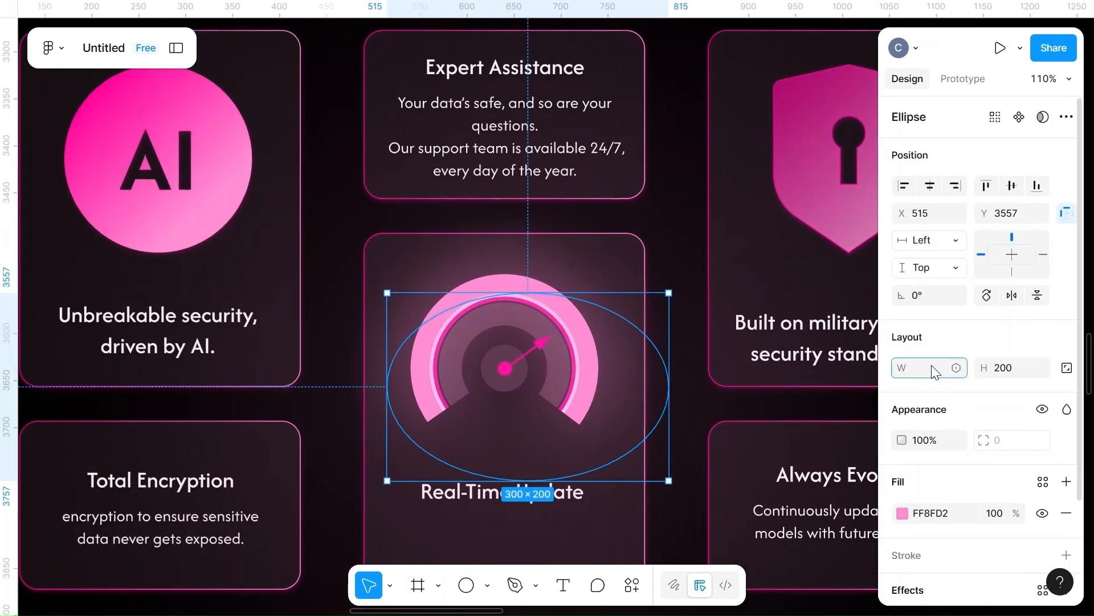
# - Enlarge the glow ellipse to 600 × 400 and move it over the middle of the card grid
pyautogui.click(1007, 363)
pyautogui.press('BackSpace')
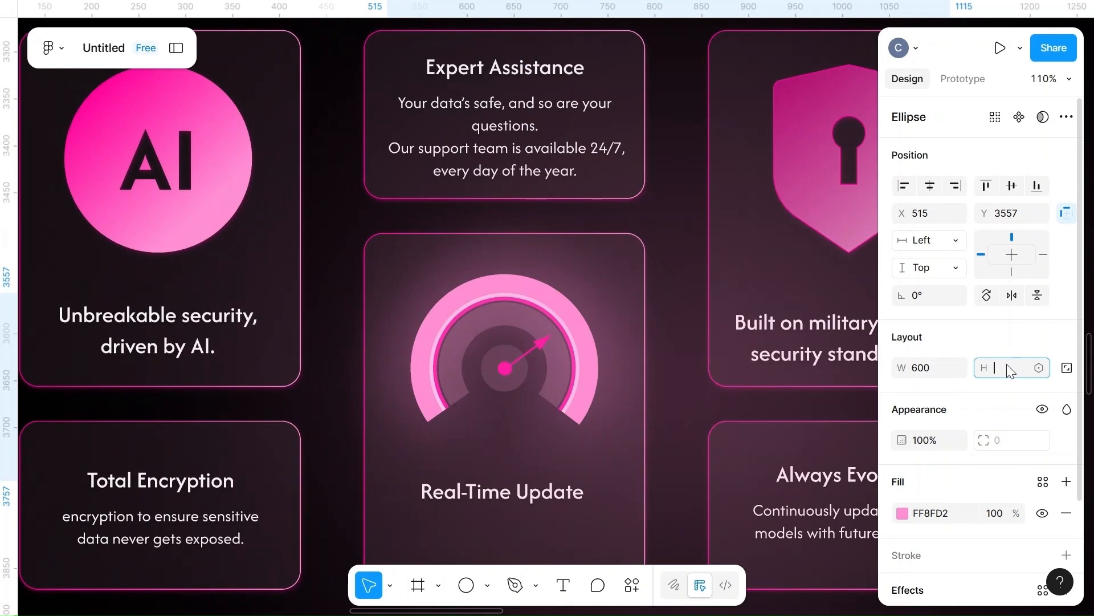
pyautogui.write('400')
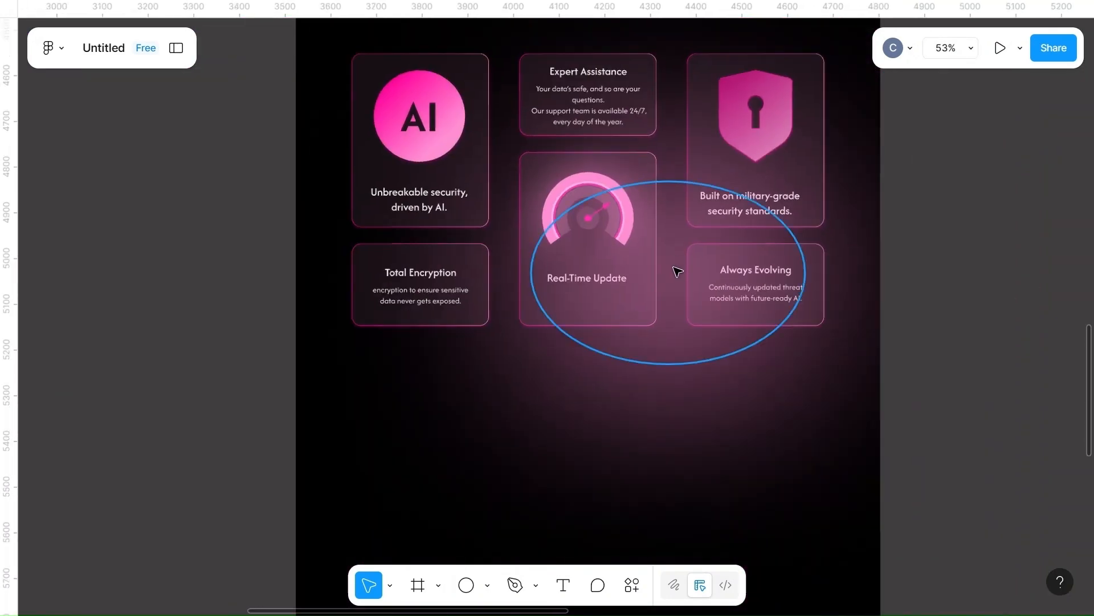
pyautogui.click(677, 273)
pyautogui.click(650, 212)
pyautogui.moveTo(649, 212); pyautogui.dragTo(599, 199)
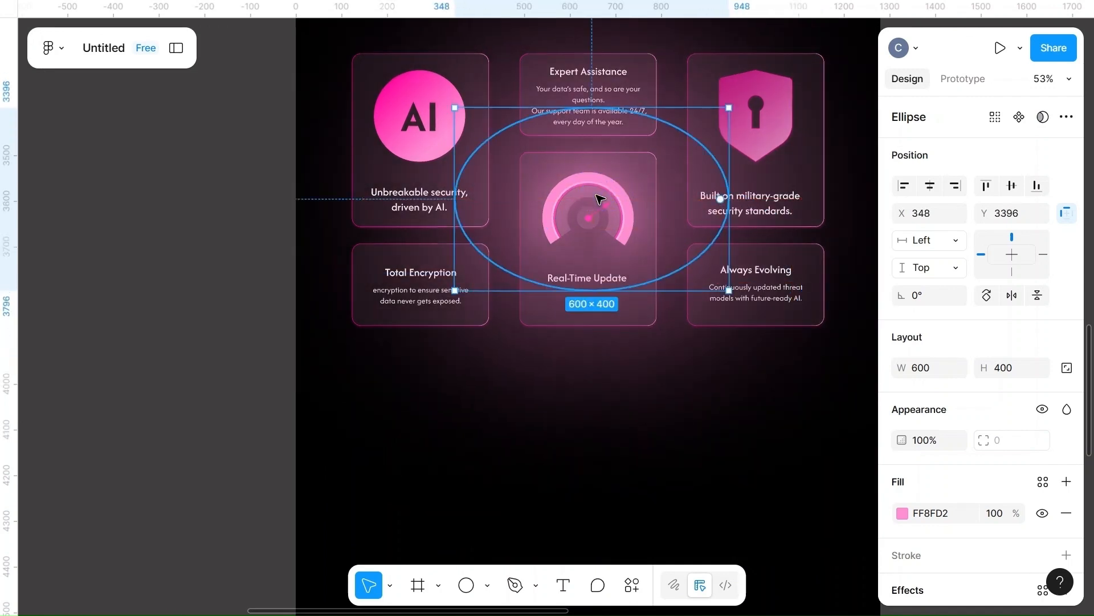
# - Move the glow ellipse out of the page frame onto the empty canvas beside it
pyautogui.click(681, 163)
pyautogui.moveTo(680, 163); pyautogui.dragTo(160, 166)
pyautogui.scroll(-3, 257, 170)
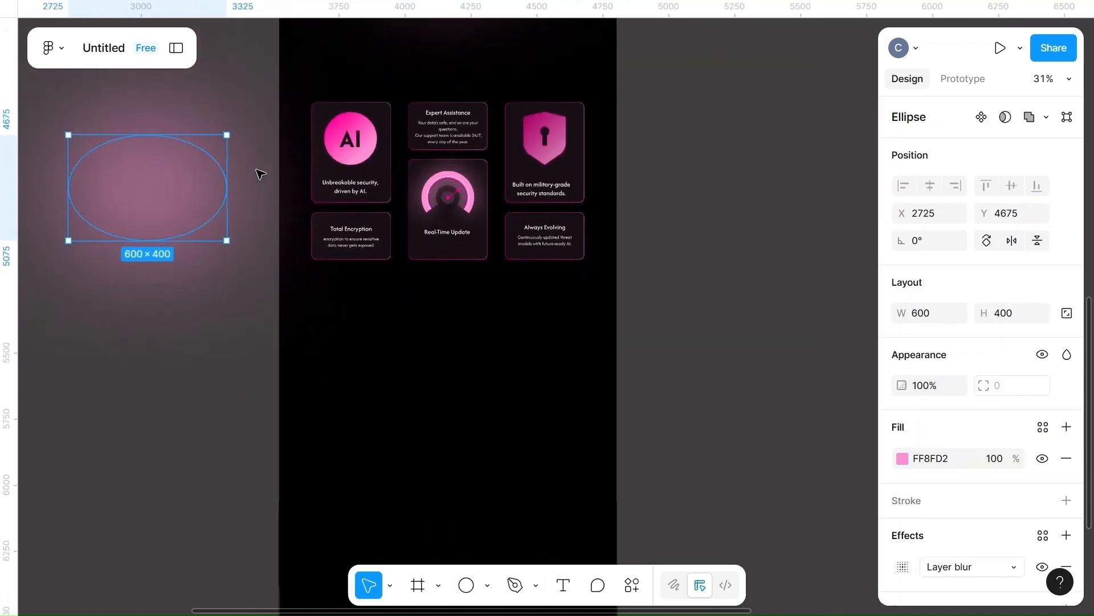
pyautogui.click(310, 87)
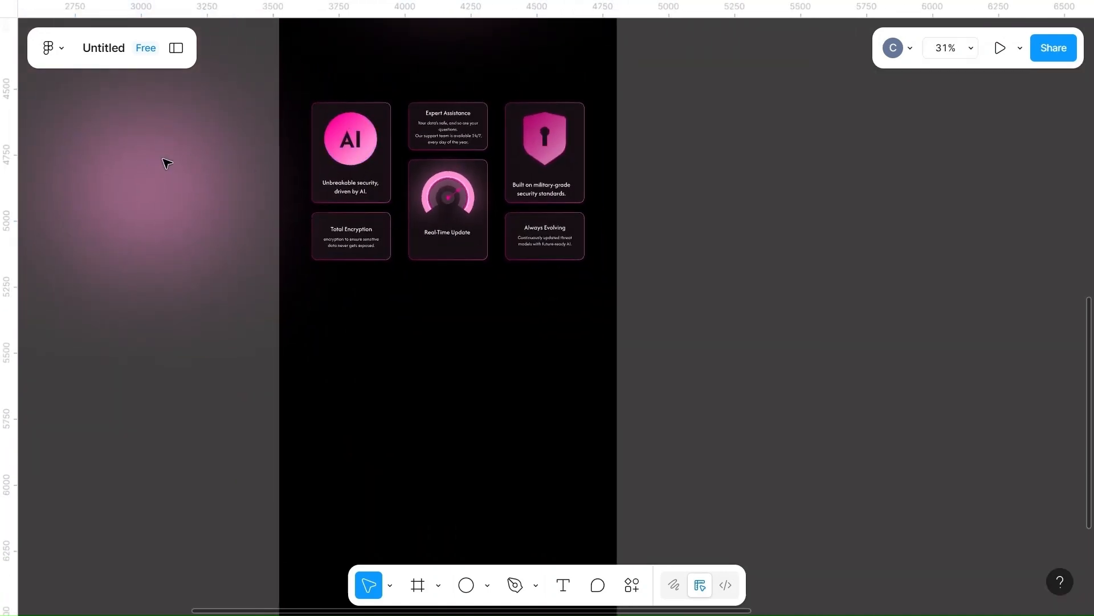
# - Bring the glow ellipse back over the card grid and send it behind the cards, at X 365 and Y 3376
pyautogui.click(163, 162)
pyautogui.moveTo(134, 195); pyautogui.dragTo(420, 182)
pyautogui.rightClick(266, 170)
pyautogui.click(305, 196)
pyautogui.scroll(5, 420, 183)
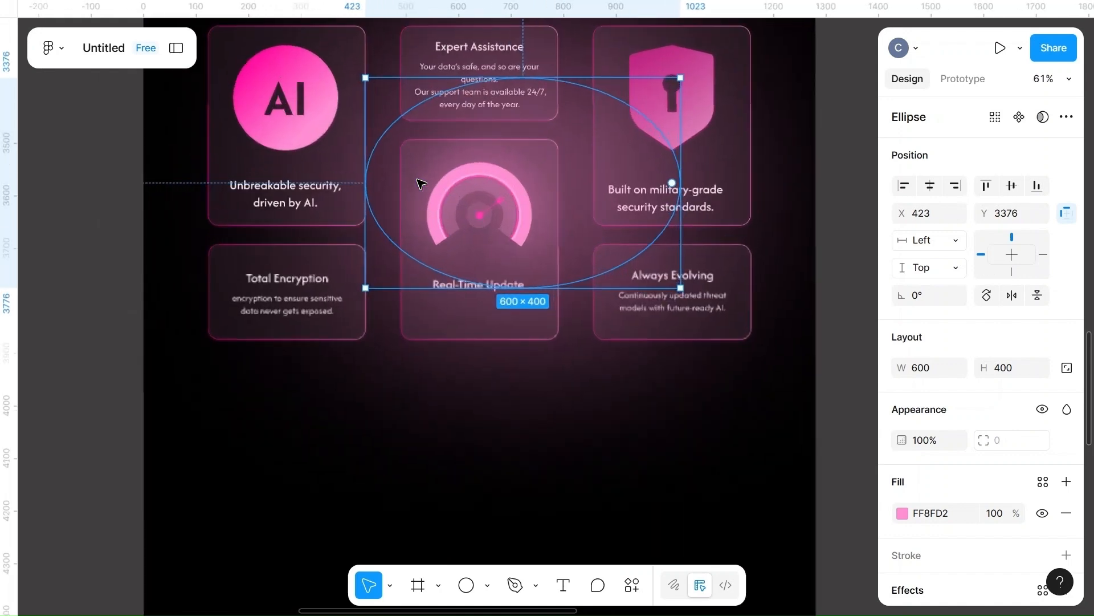
pyautogui.rightClick(588, 138)
pyautogui.click(615, 211)
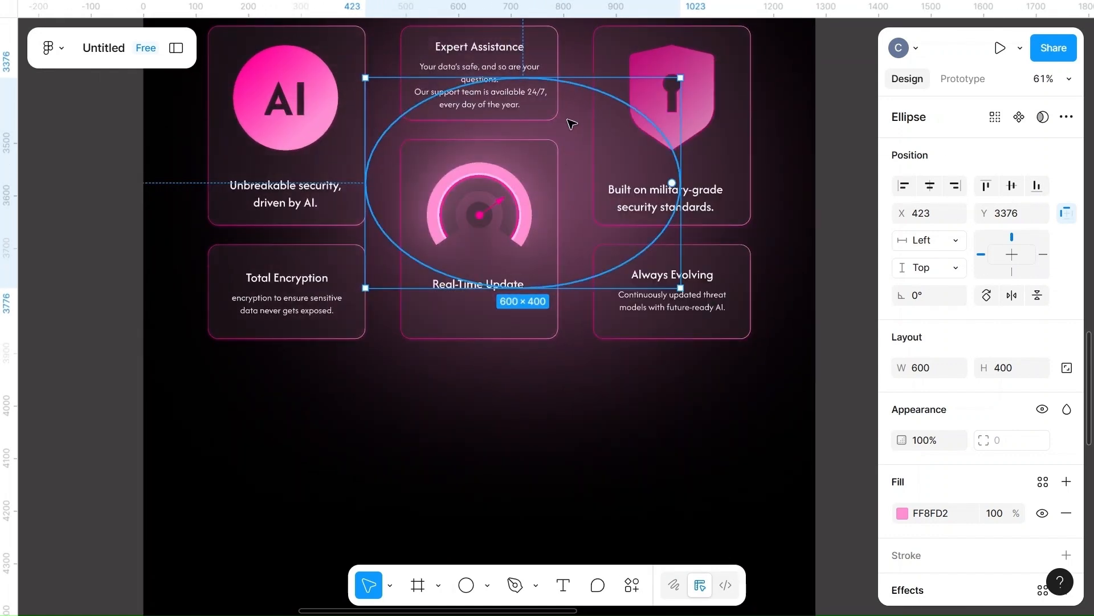
pyautogui.moveTo(572, 124); pyautogui.dragTo(540, 127)
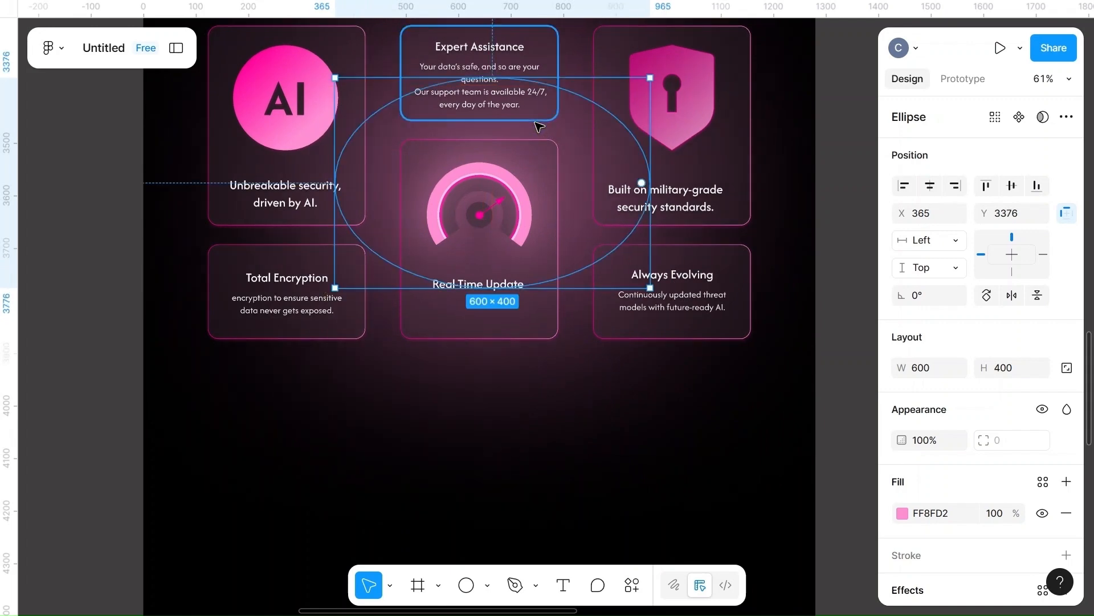
# - Reduce the glow ellipse's FF8FD2 fill opacity to 70%
pyautogui.scroll(-3, 958, 442)
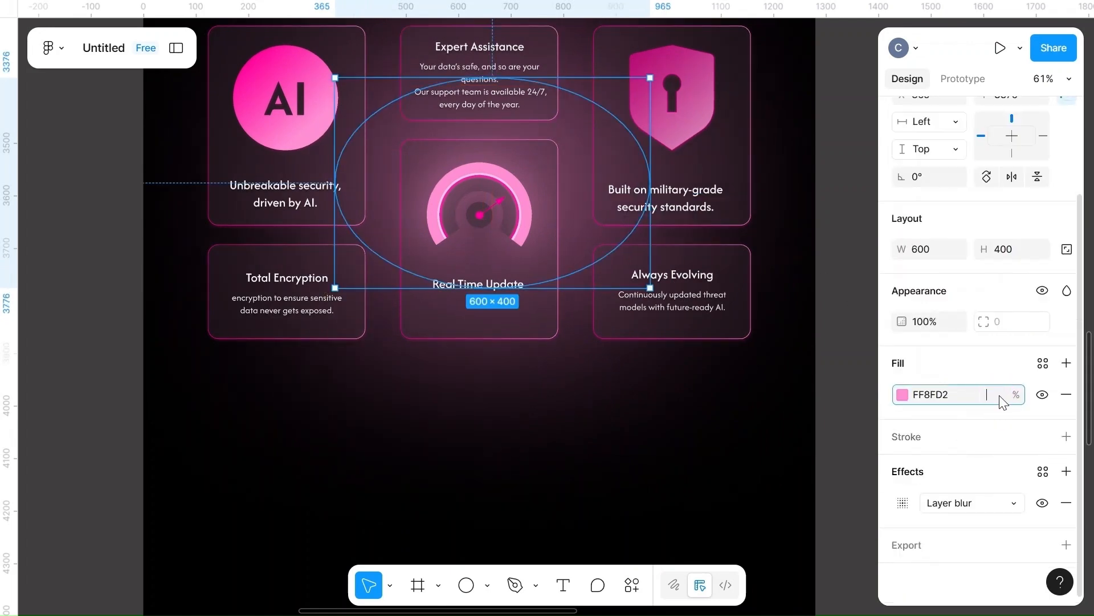
pyautogui.write('60')
pyautogui.press('Return')
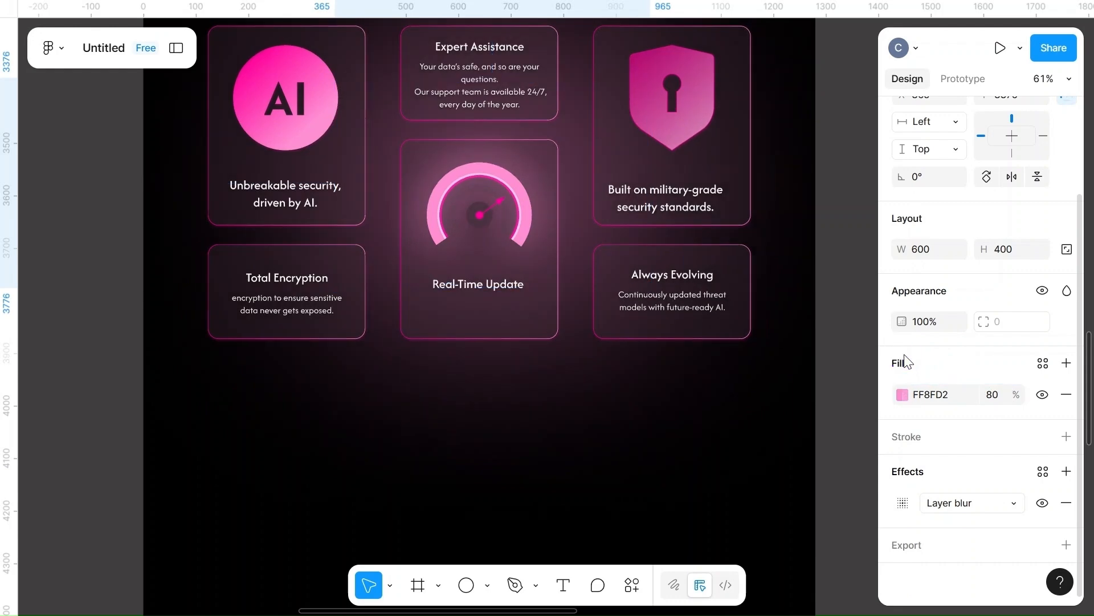
pyautogui.click(995, 399)
pyautogui.write('70')
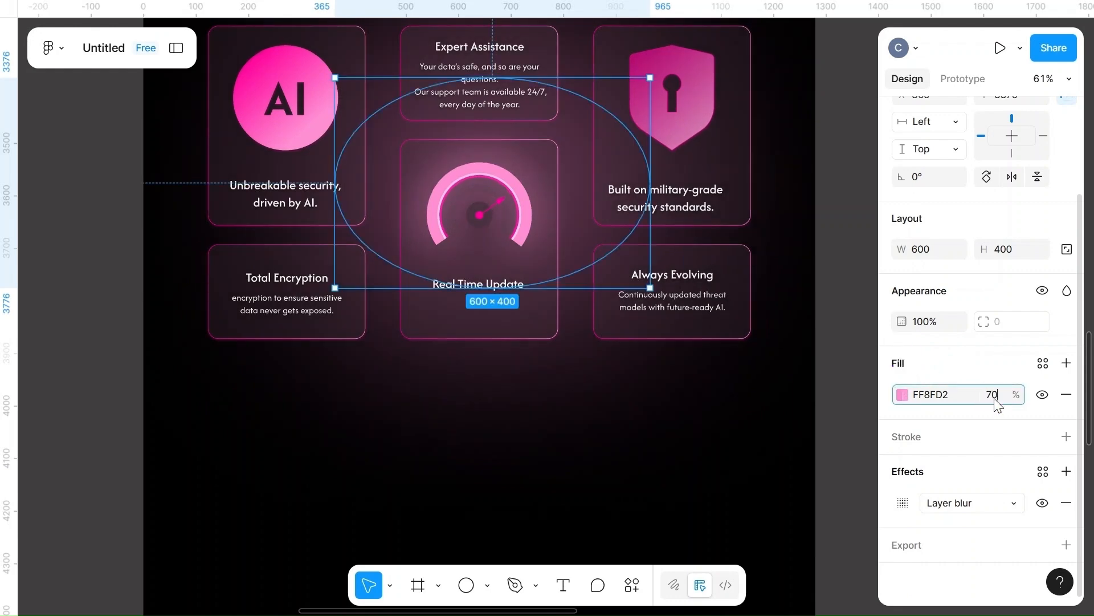
pyautogui.click(962, 367)
pyautogui.click(577, 174)
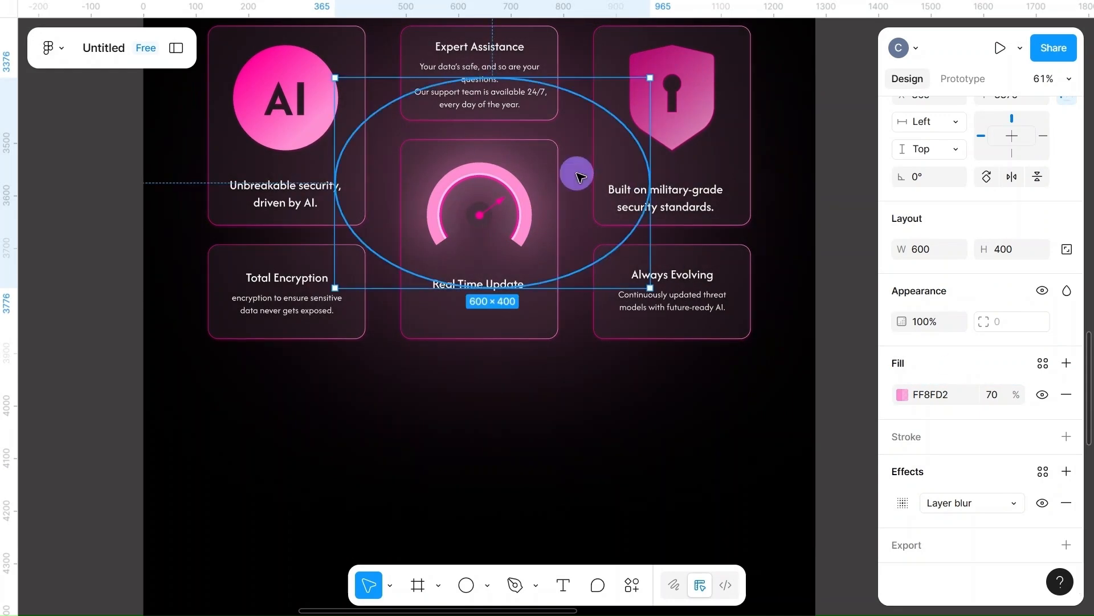
# - Center the glow ellipse horizontally in the page frame
pyautogui.scroll(4, 946, 157)
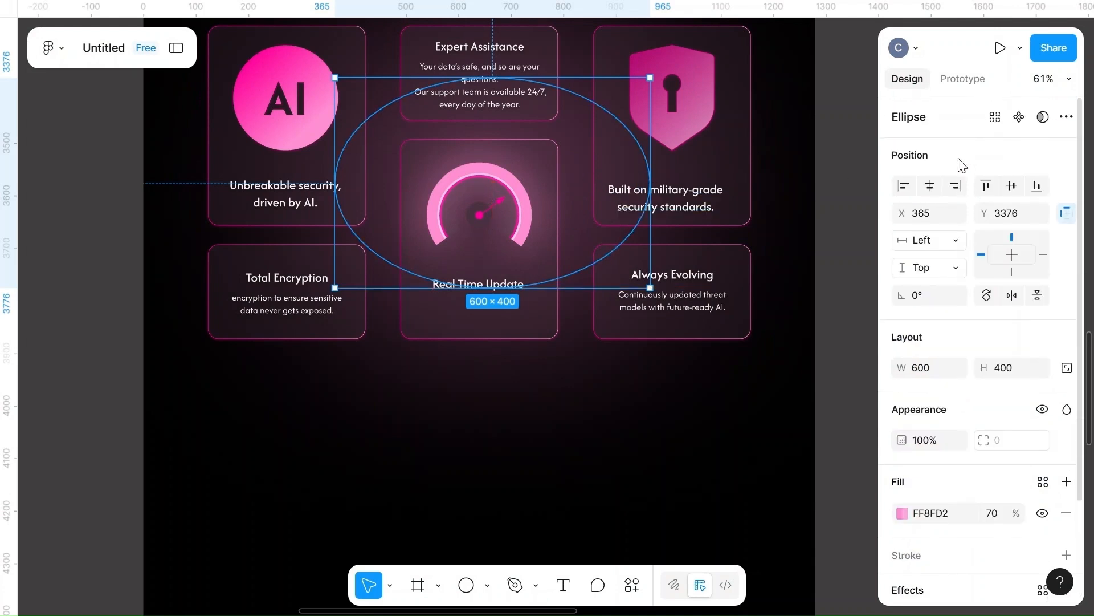
pyautogui.click(934, 194)
pyautogui.click(833, 212)
# - Copy the 550 × 350 rectangle from the gray wireframe into the page frame below the card grid, at X 363 and Y 4402
pyautogui.scroll(-3, 836, 223)
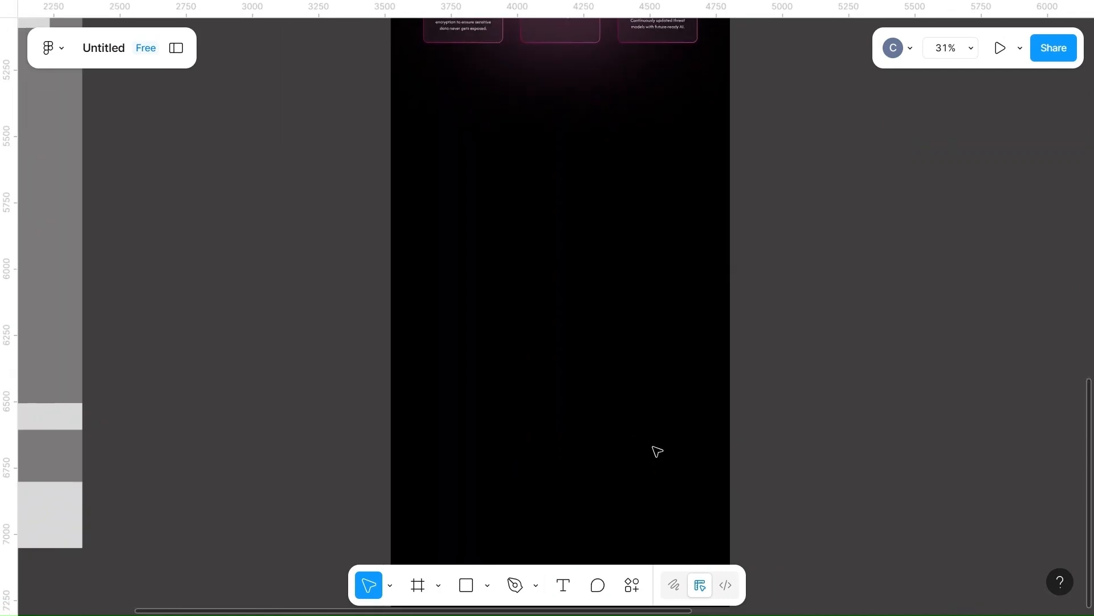
pyautogui.hscroll(-6, 656, 450)
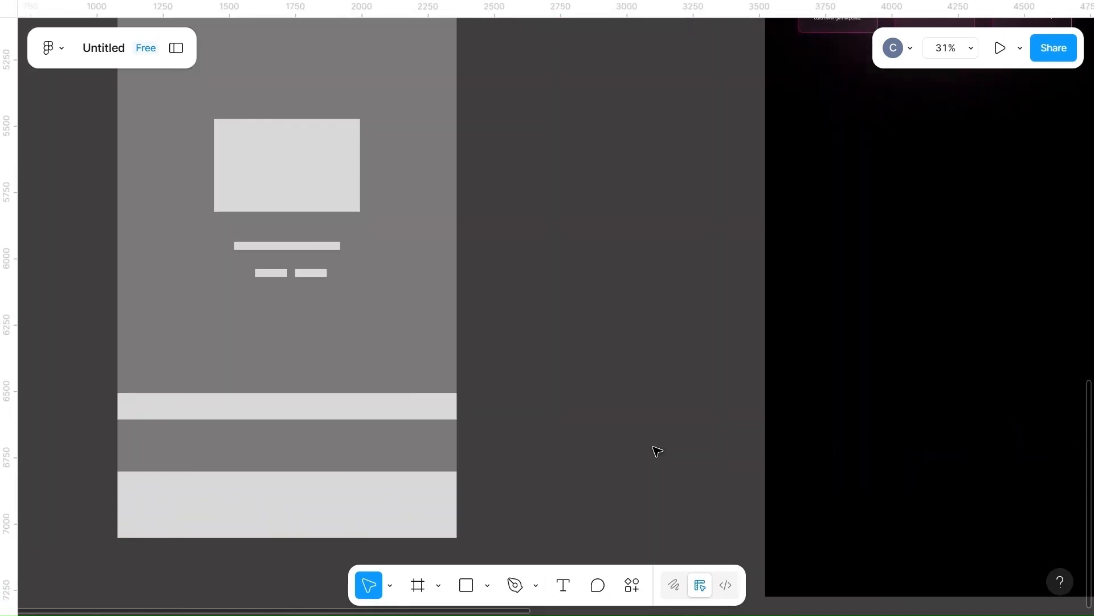
pyautogui.click(295, 173)
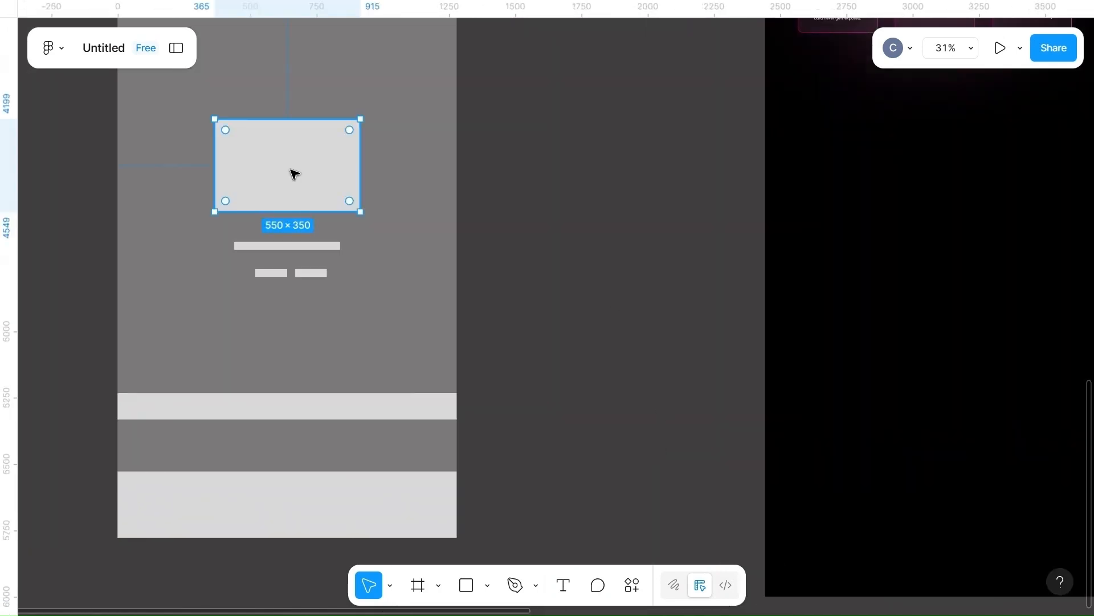
pyautogui.moveTo(598, 243); pyautogui.dragTo(733, 249)
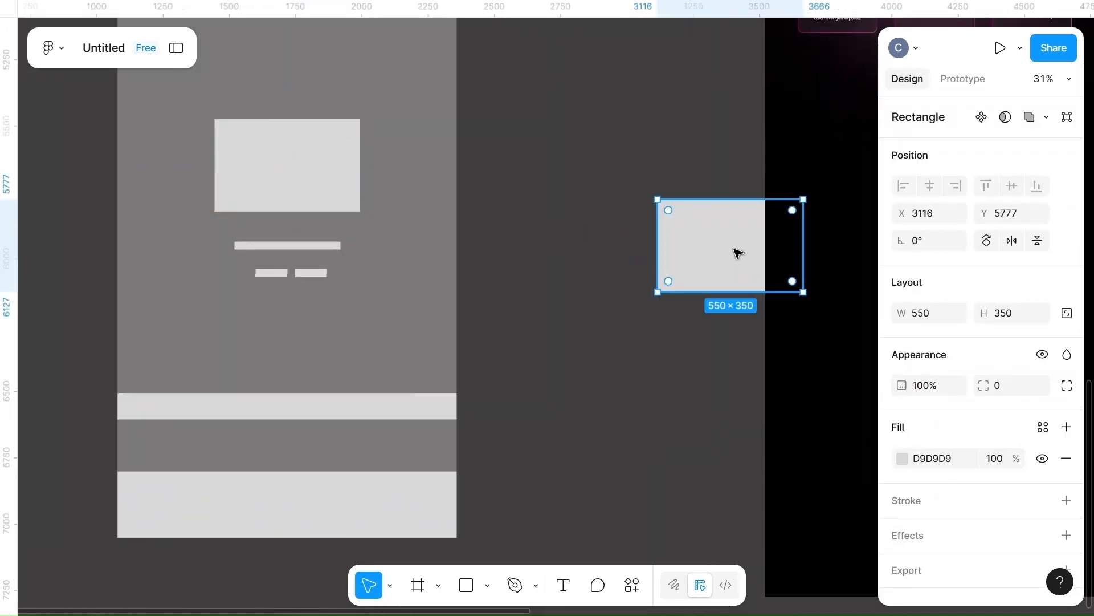
pyautogui.hscroll(2, 734, 249)
pyautogui.scroll(-2, 734, 248)
pyautogui.moveTo(579, 253); pyautogui.dragTo(691, 238)
pyautogui.hscroll(3, 692, 237)
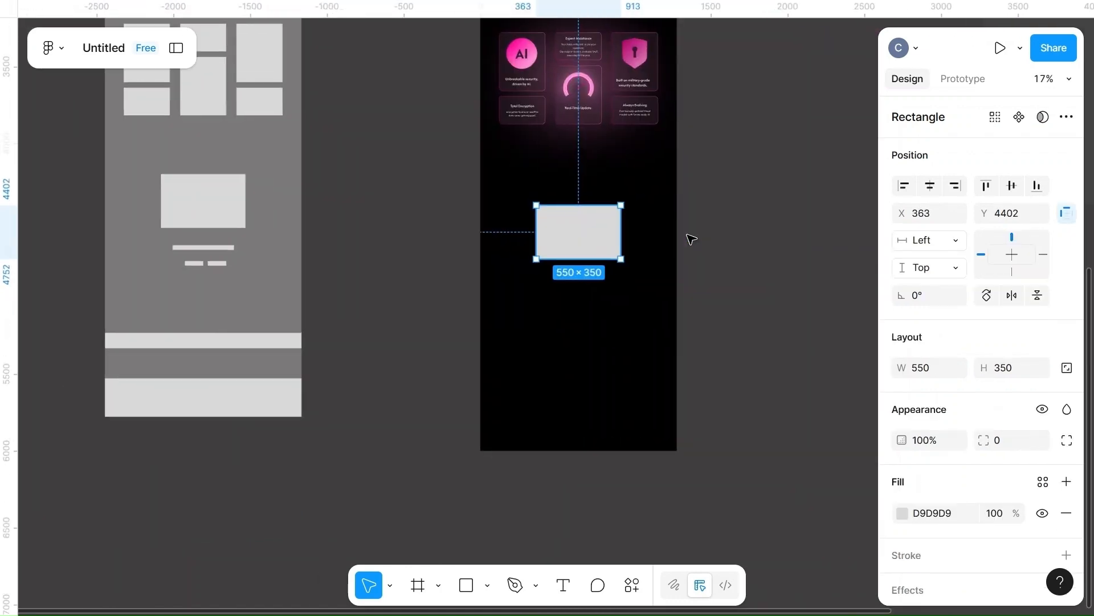
# - Examine the fill and the stroke gradient settings of the Why Choose D-Secure card
pyautogui.keyDown('ctrl'); pyautogui.scroll(3, 691, 238); pyautogui.keyUp('ctrl')
pyautogui.scroll(10, 691, 237)
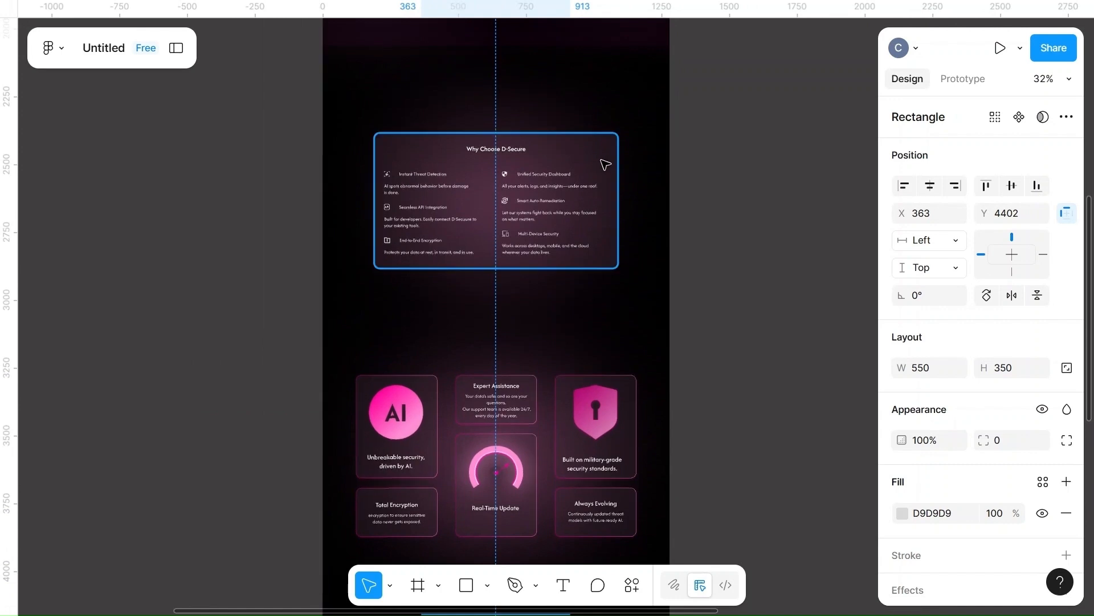
pyautogui.click(601, 162)
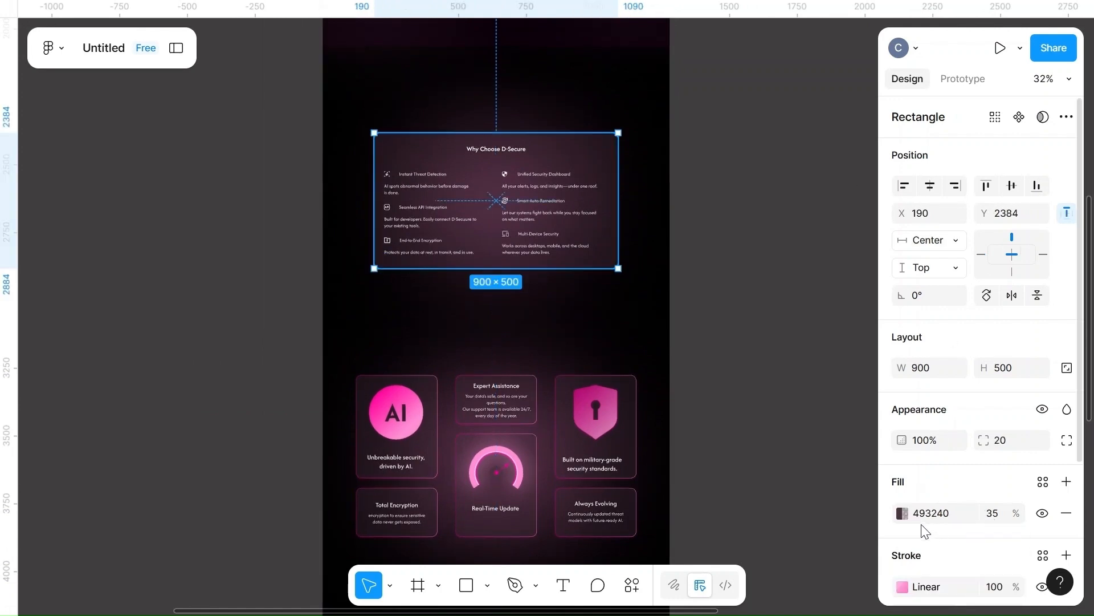
pyautogui.scroll(-2, 926, 529)
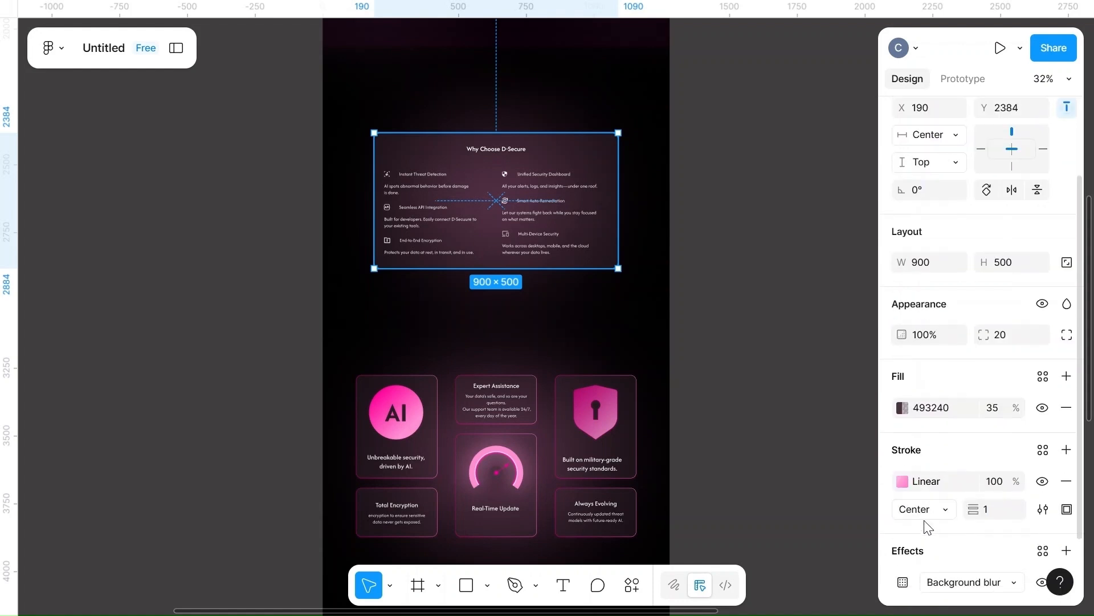
pyautogui.click(901, 482)
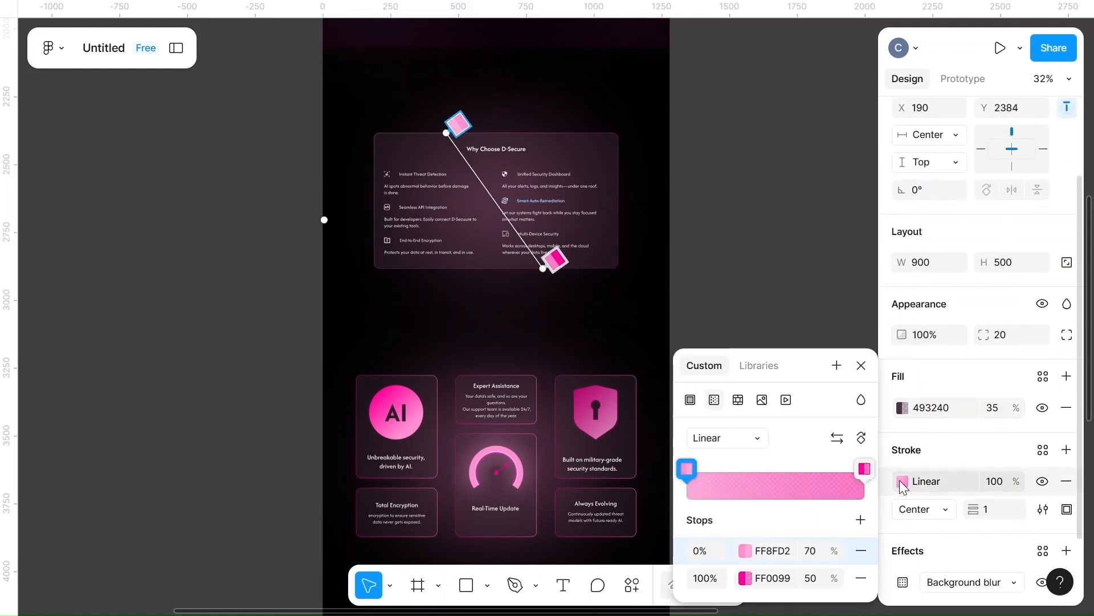
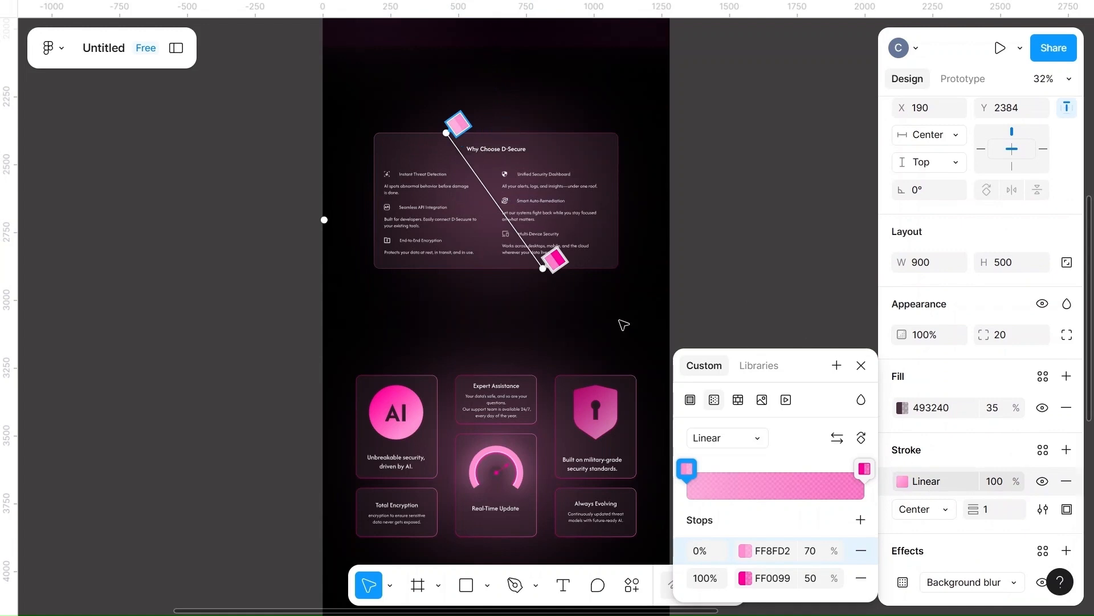
pyautogui.click(755, 315)
# - Give the gray rectangle below the card grid a corner radius of 20 and a 493240 fill at 35% opacity
pyautogui.scroll(-5, 757, 318)
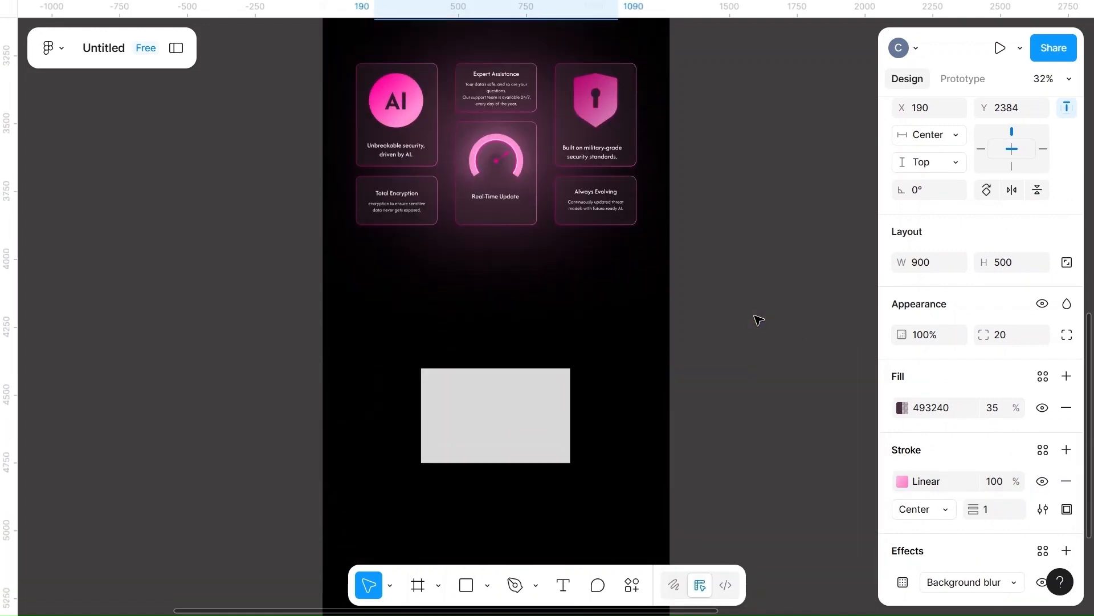
pyautogui.scroll(-2, 757, 318)
pyautogui.click(523, 333)
pyautogui.click(1013, 370)
pyautogui.write('20')
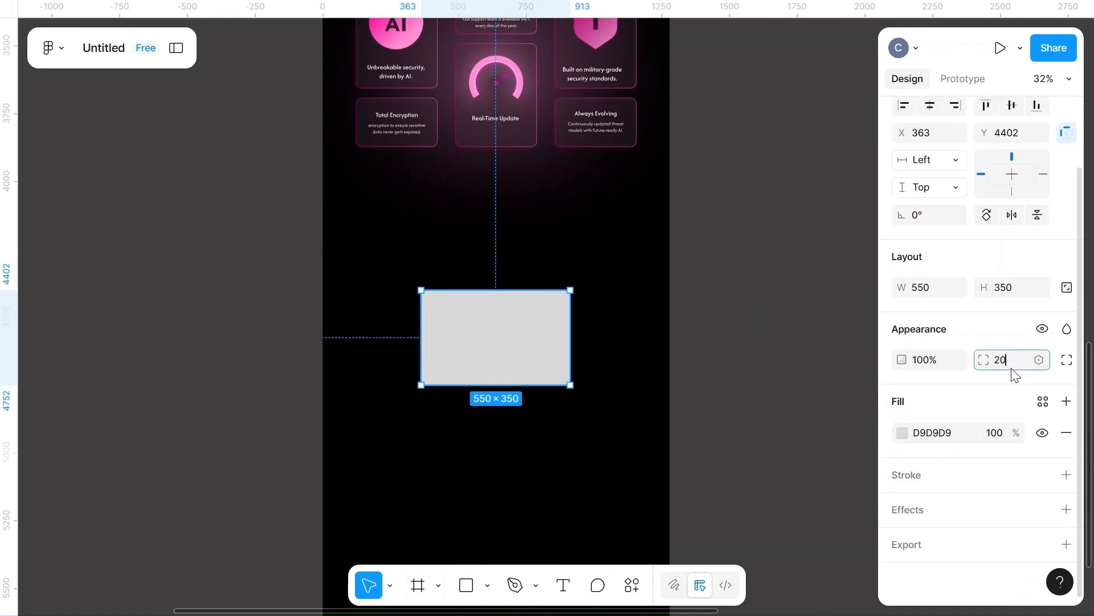
pyautogui.click(901, 435)
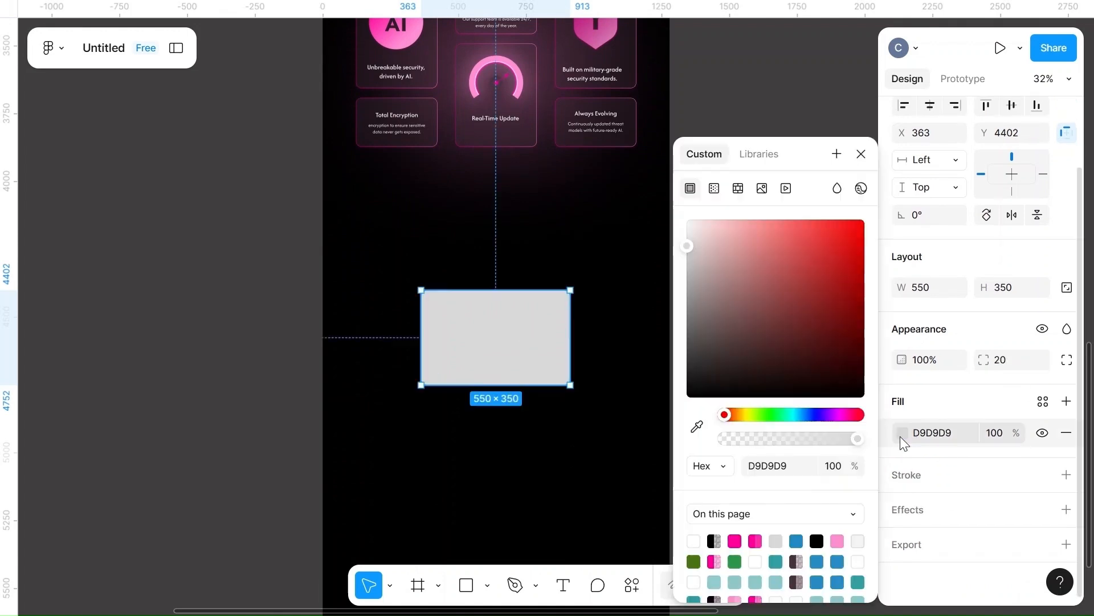
pyautogui.click(817, 539)
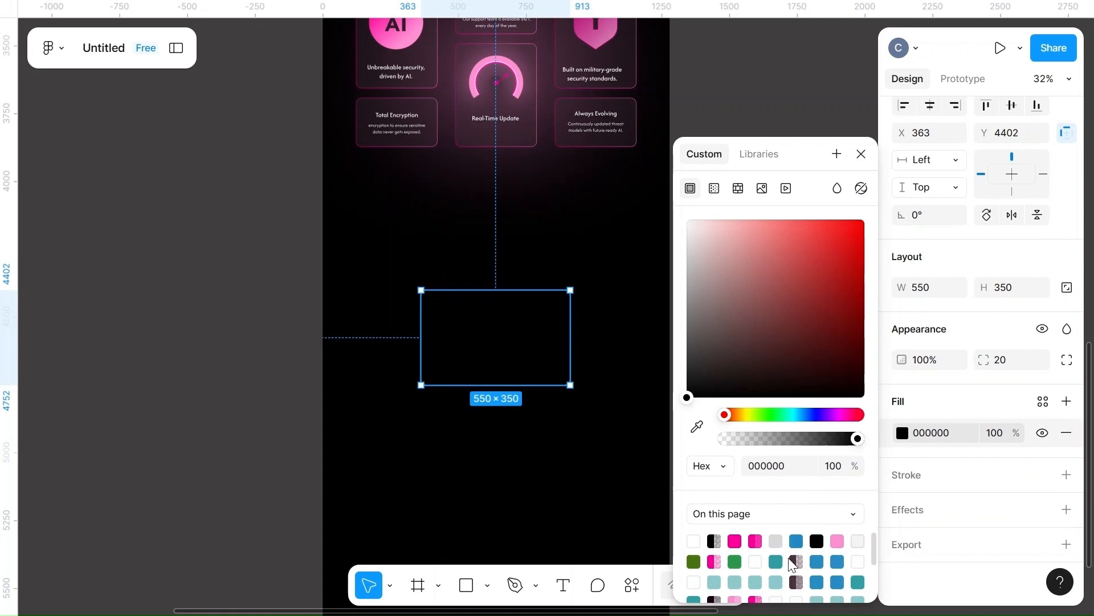
pyautogui.click(795, 562)
pyautogui.click(997, 435)
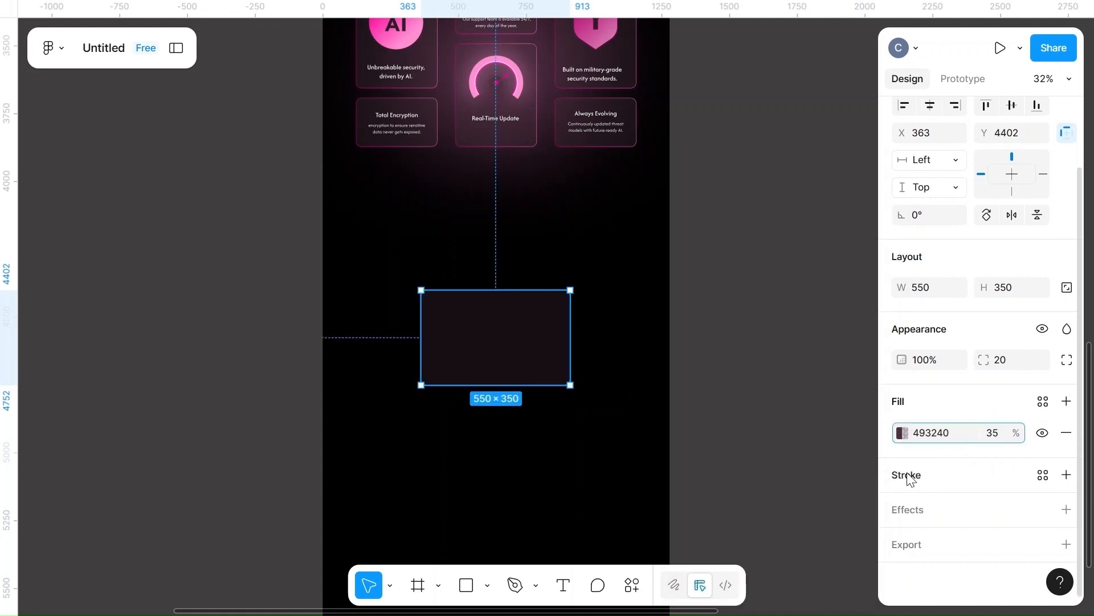
# - Add a linear gradient stroke to the rectangle, running from FF8FD2 at 70% to FF0099 at 80% opacity
pyautogui.click(908, 475)
pyautogui.click(902, 506)
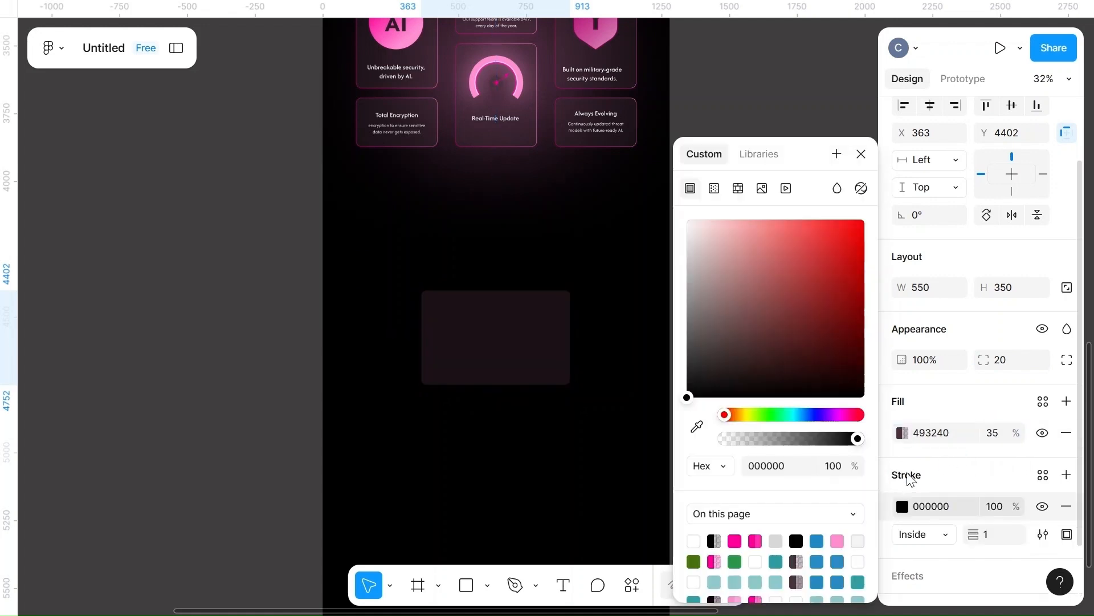
pyautogui.click(713, 191)
pyautogui.click(747, 340)
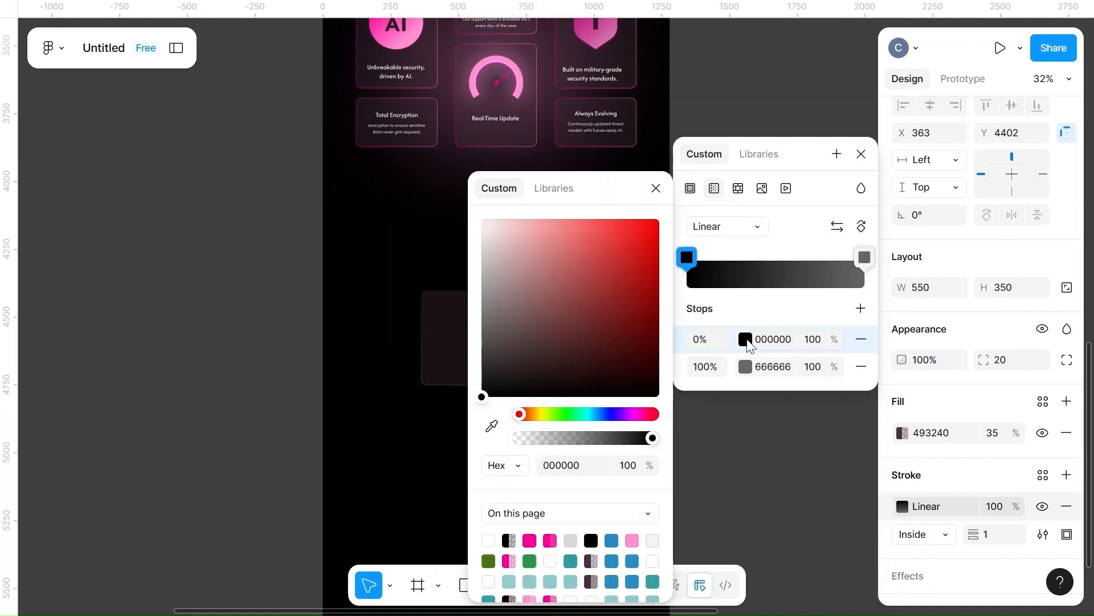
pyautogui.click(630, 540)
pyautogui.click(810, 339)
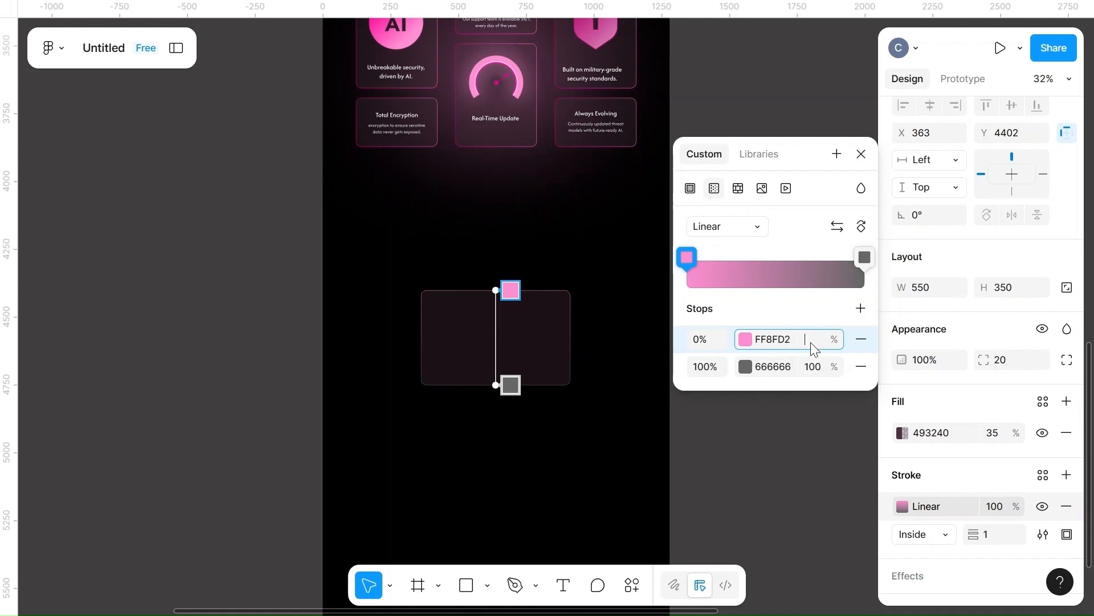
pyautogui.write('70')
pyautogui.click(745, 367)
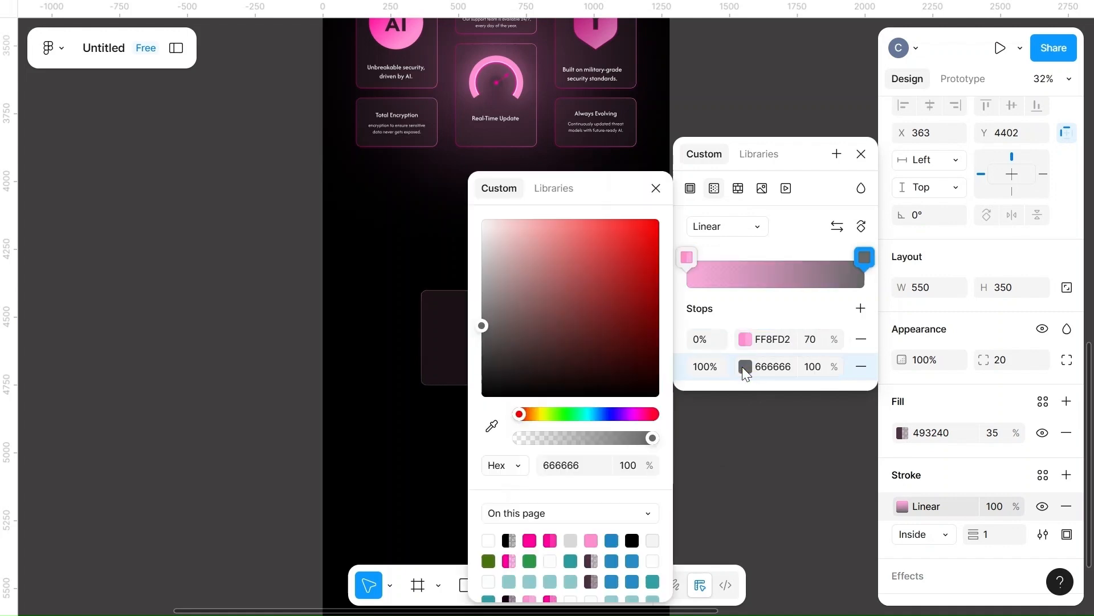
pyautogui.click(551, 540)
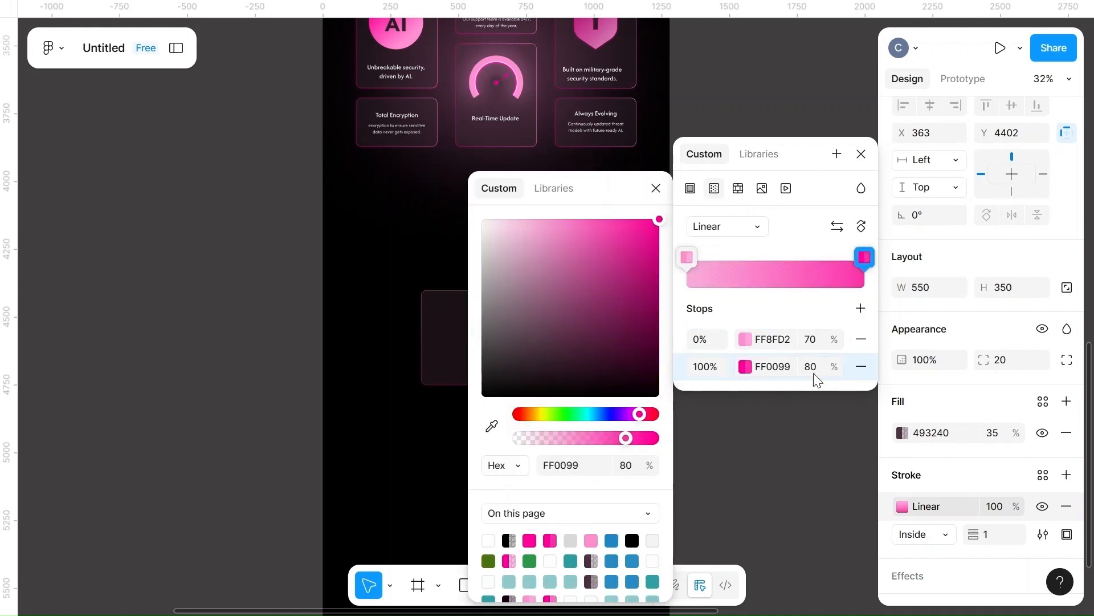
pyautogui.click(771, 533)
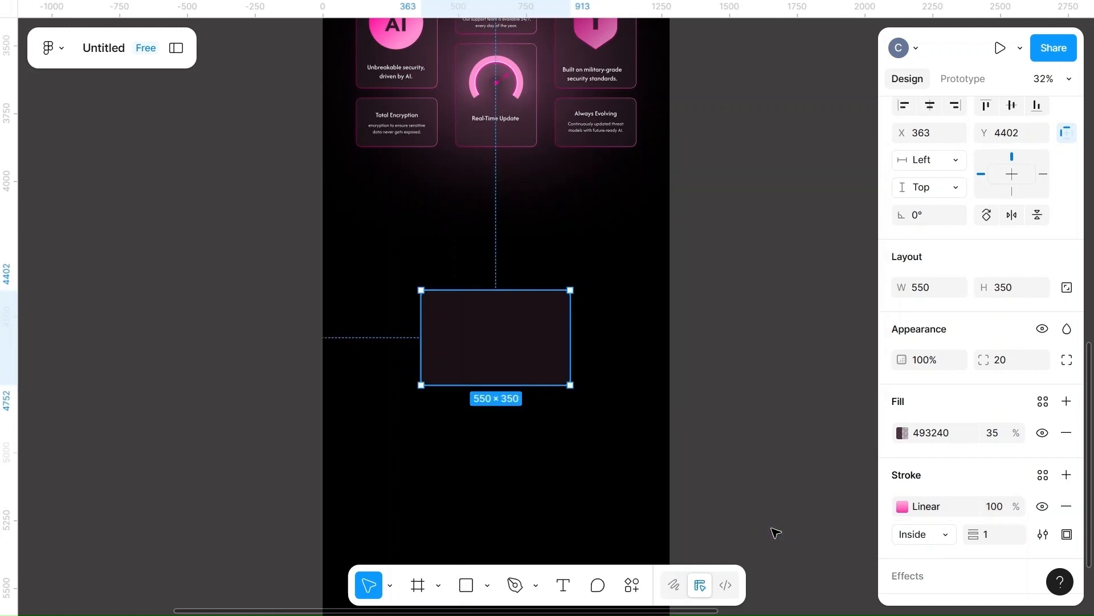
# - Tilt the stroke gradient of the 550 × 350 card so it runs diagonally from its upper-left edge to its lower-right edge
pyautogui.click(903, 511)
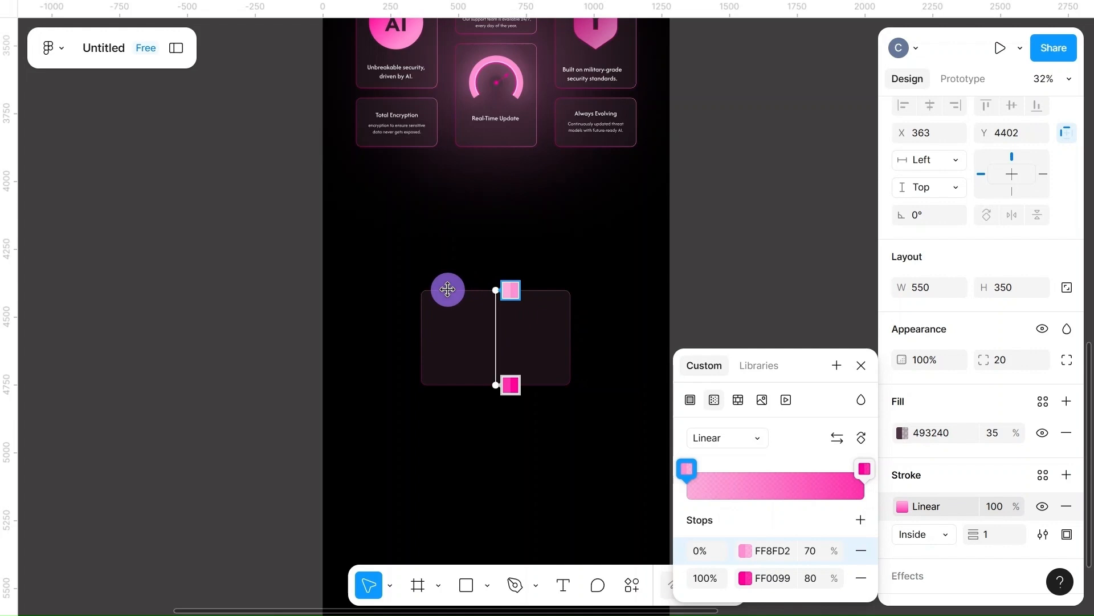
pyautogui.moveTo(496, 290); pyautogui.dragTo(447, 290)
pyautogui.scroll(5, 518, 301)
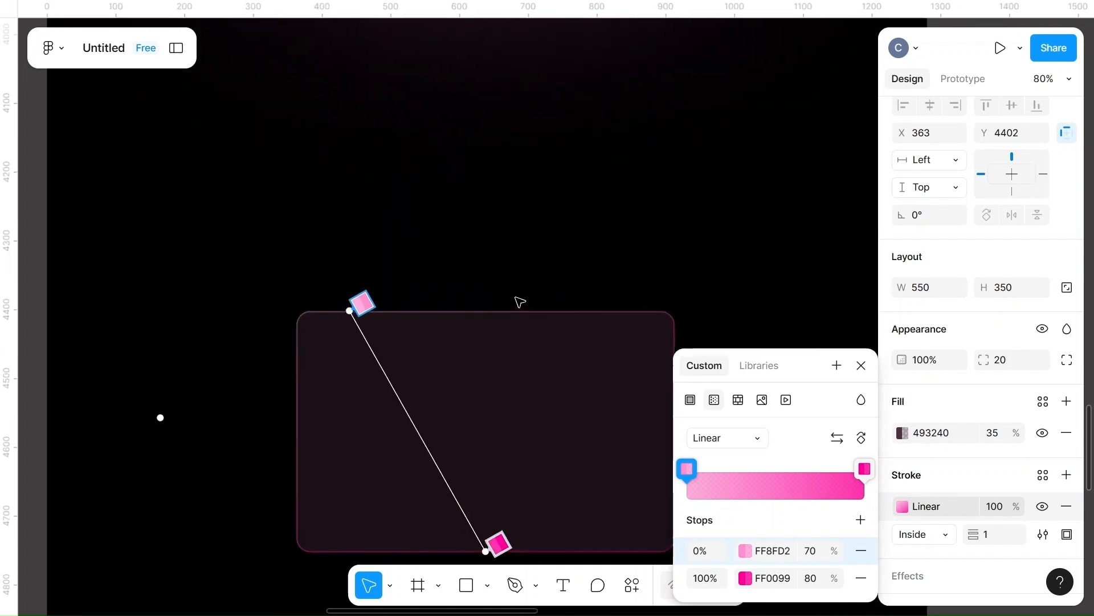
pyautogui.moveTo(447, 406); pyautogui.dragTo(487, 414)
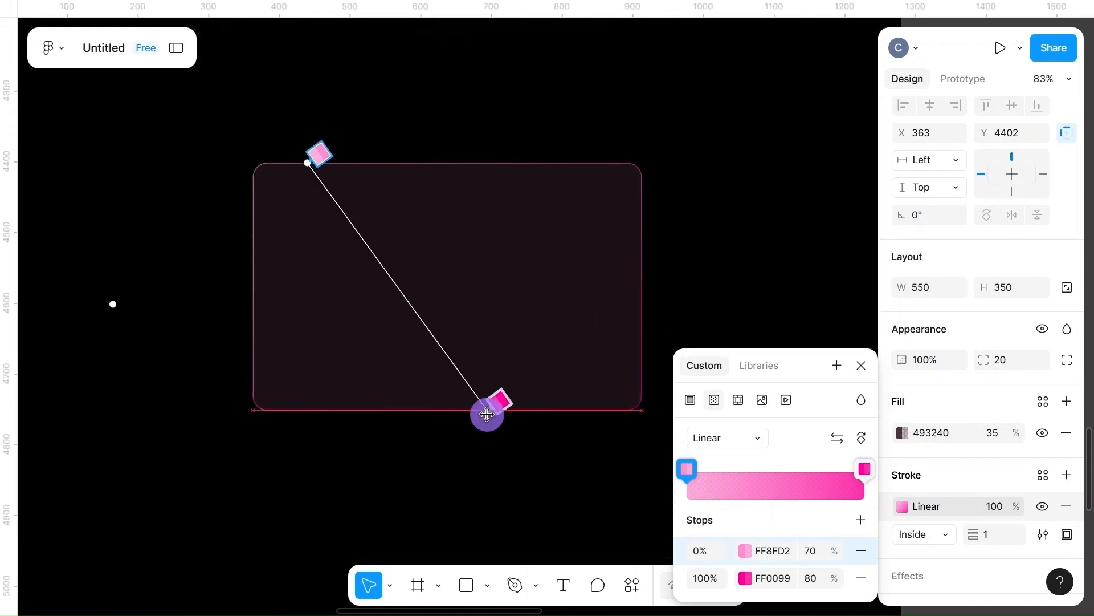
pyautogui.moveTo(307, 163); pyautogui.dragTo(341, 163)
# - Add a uniform background blur effect of 50 to the 550 × 350 card
pyautogui.click(910, 574)
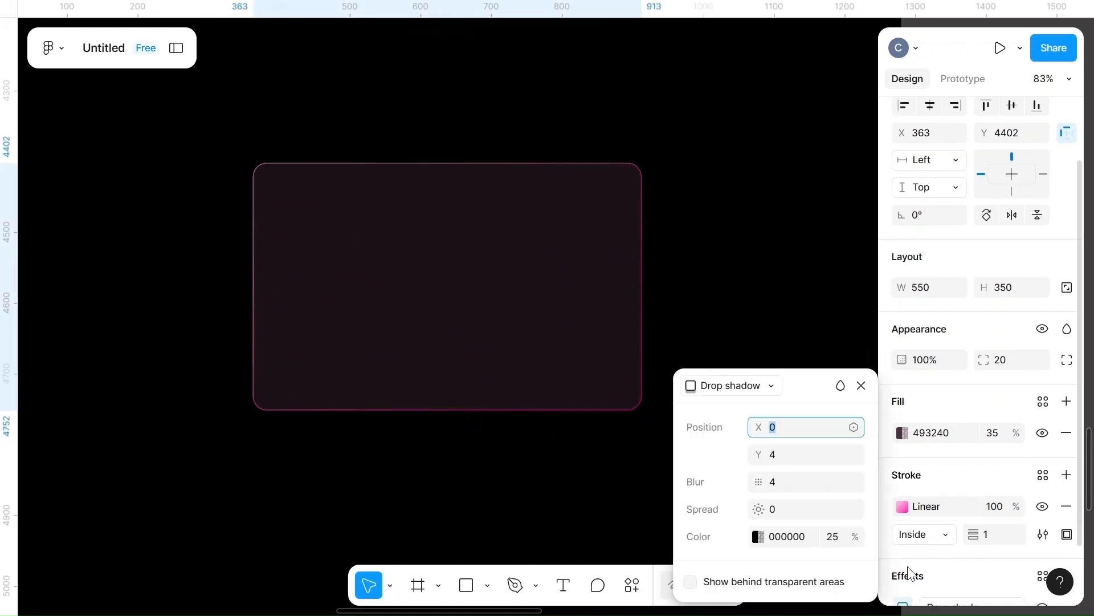
pyautogui.click(752, 386)
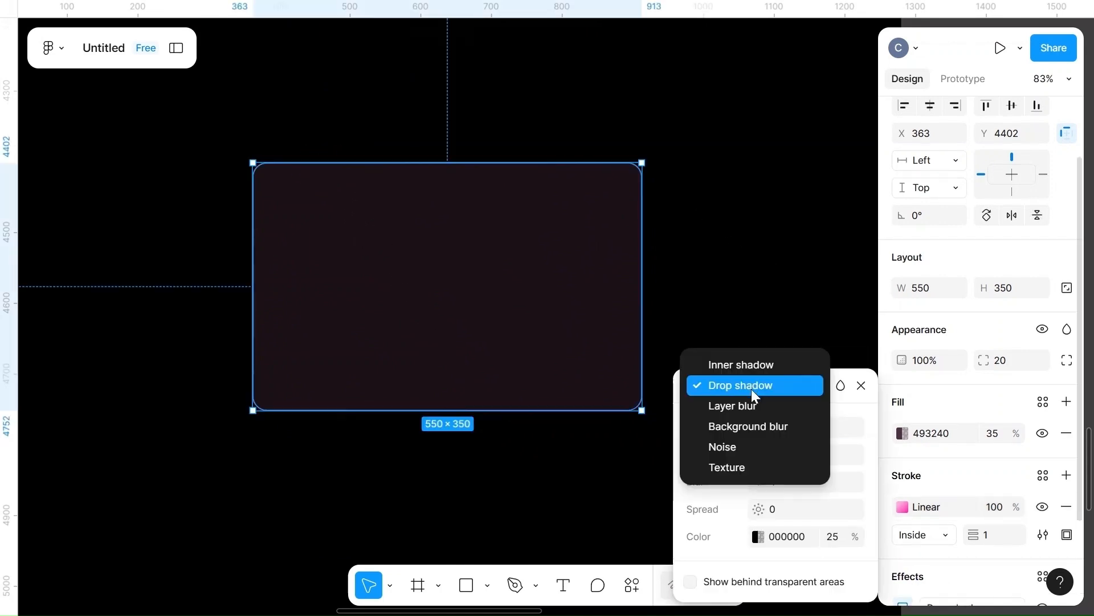
pyautogui.click(730, 432)
pyautogui.click(788, 449)
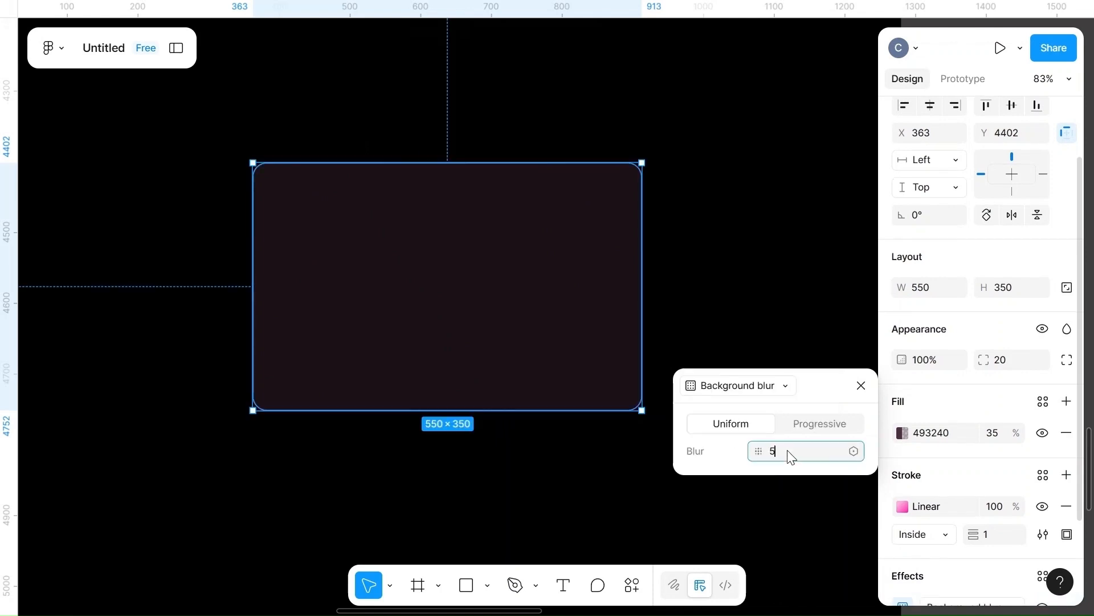
pyautogui.write('50')
pyautogui.click(941, 411)
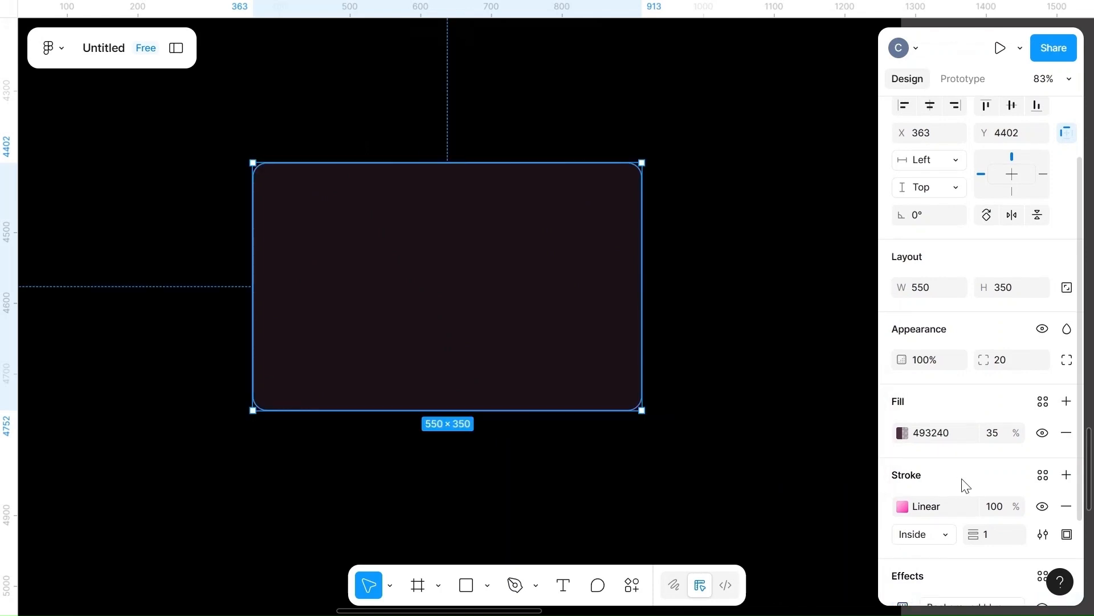
# - Examine the background blur setting of the Why Choose D-Secure card
pyautogui.scroll(15, 745, 286)
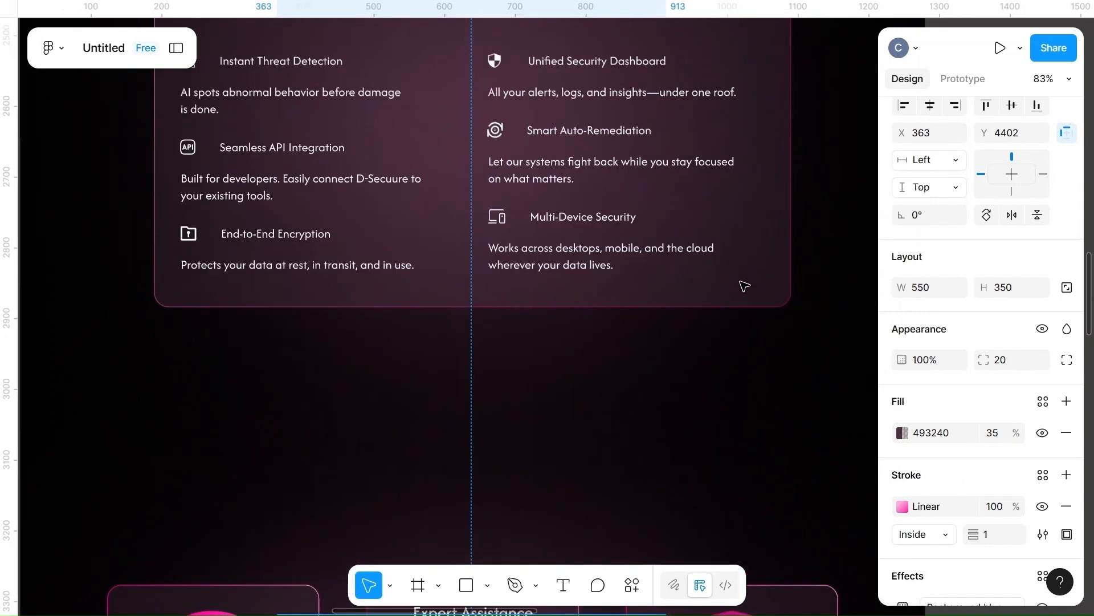
pyautogui.click(771, 276)
pyautogui.scroll(3, 769, 273)
pyautogui.click(767, 269)
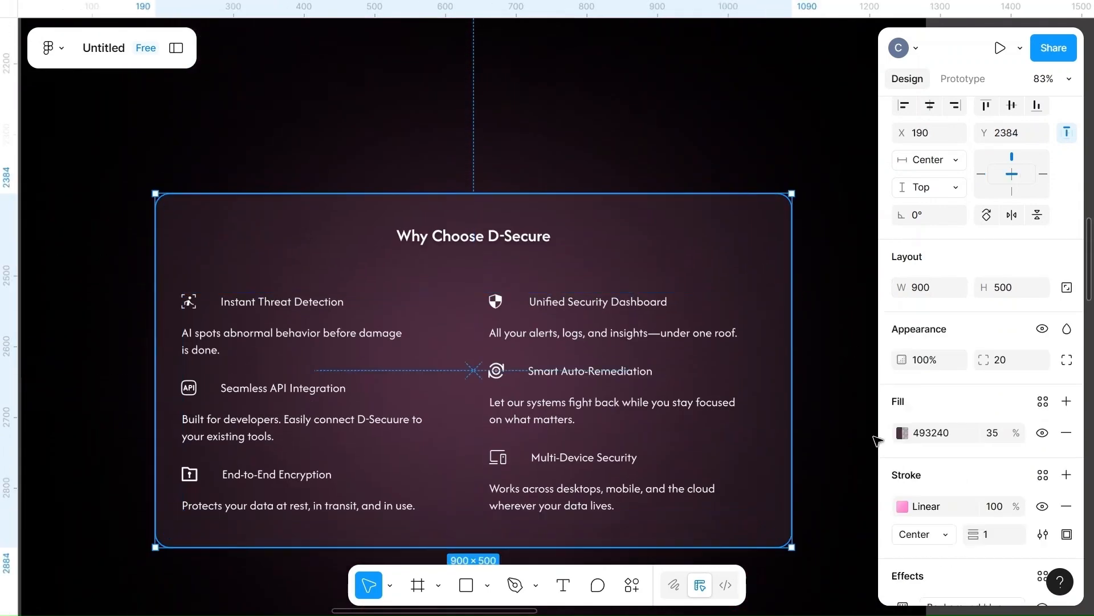
pyautogui.scroll(-2, 922, 500)
pyautogui.click(903, 504)
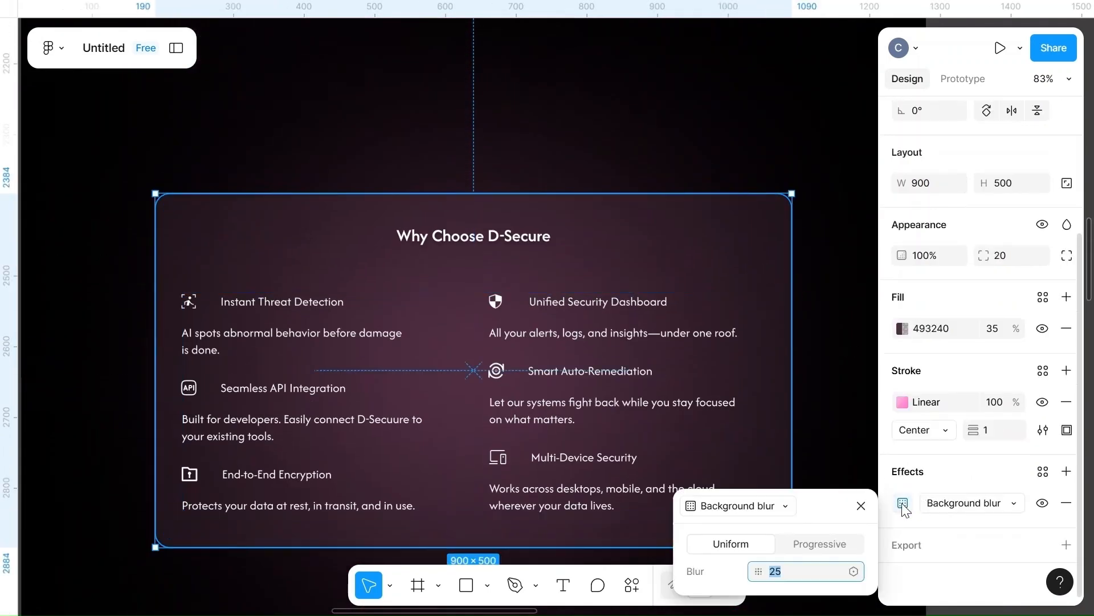
pyautogui.click(859, 366)
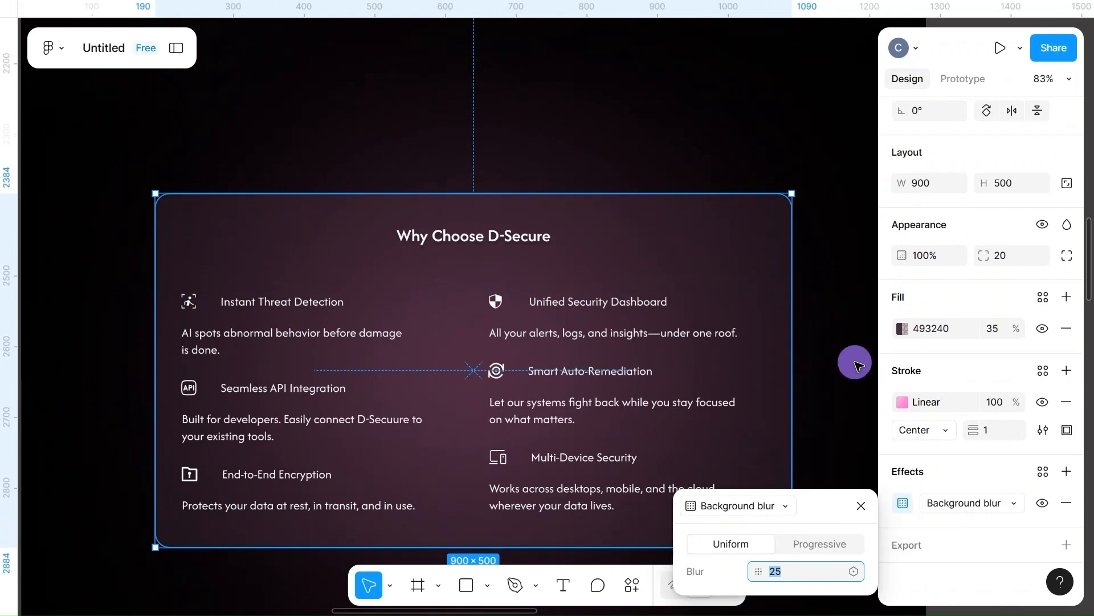
# - Set the background blur of the 550 × 350 card below the card grid to 25
pyautogui.scroll(-20, 859, 366)
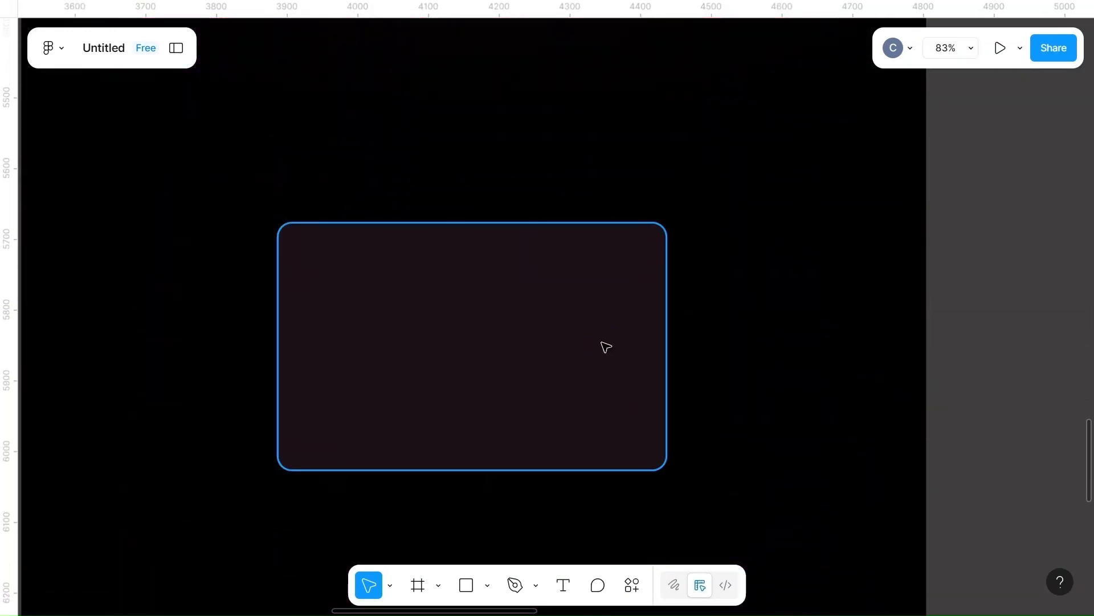
pyautogui.click(604, 347)
pyautogui.scroll(-4, 929, 533)
pyautogui.click(904, 503)
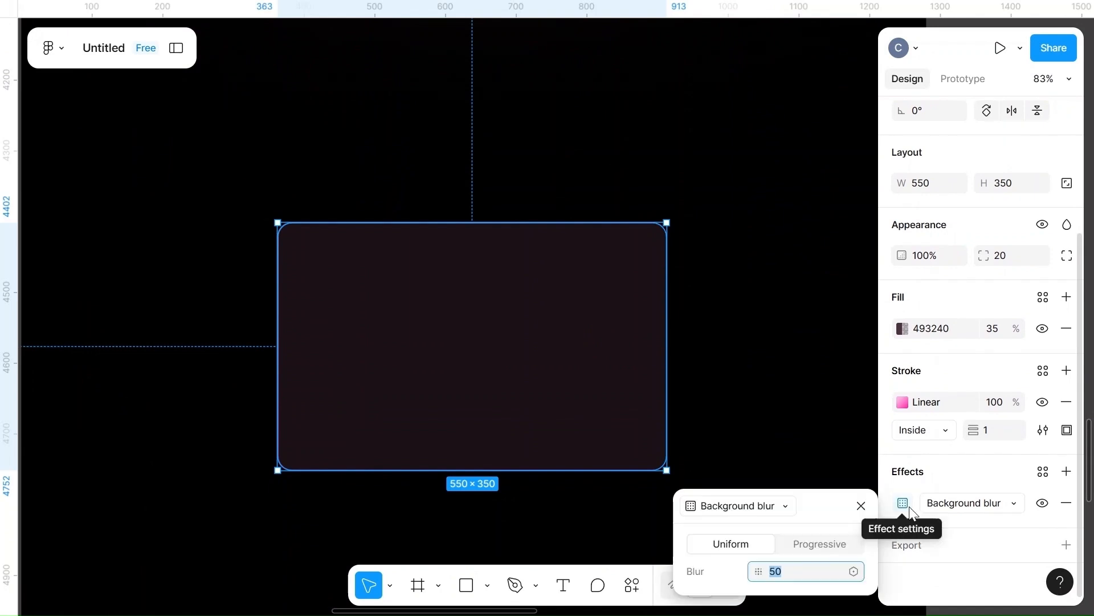
pyautogui.write('25')
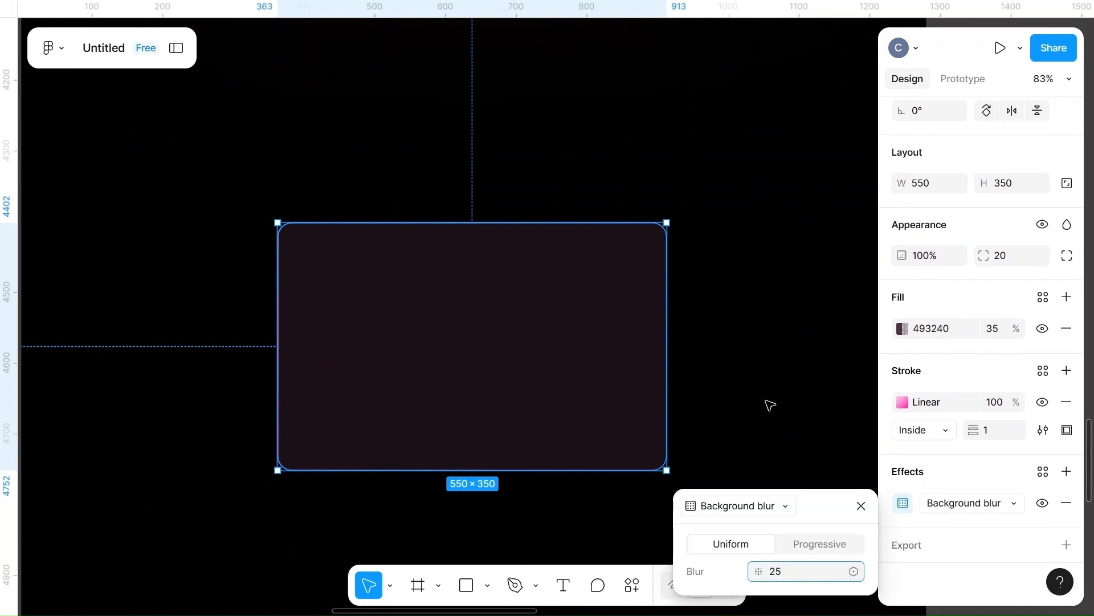
pyautogui.click(768, 405)
# - Duplicate the pink glow ellipse from behind the card grid onto the empty canvas beside the page frame
pyautogui.scroll(-5, 537, 374)
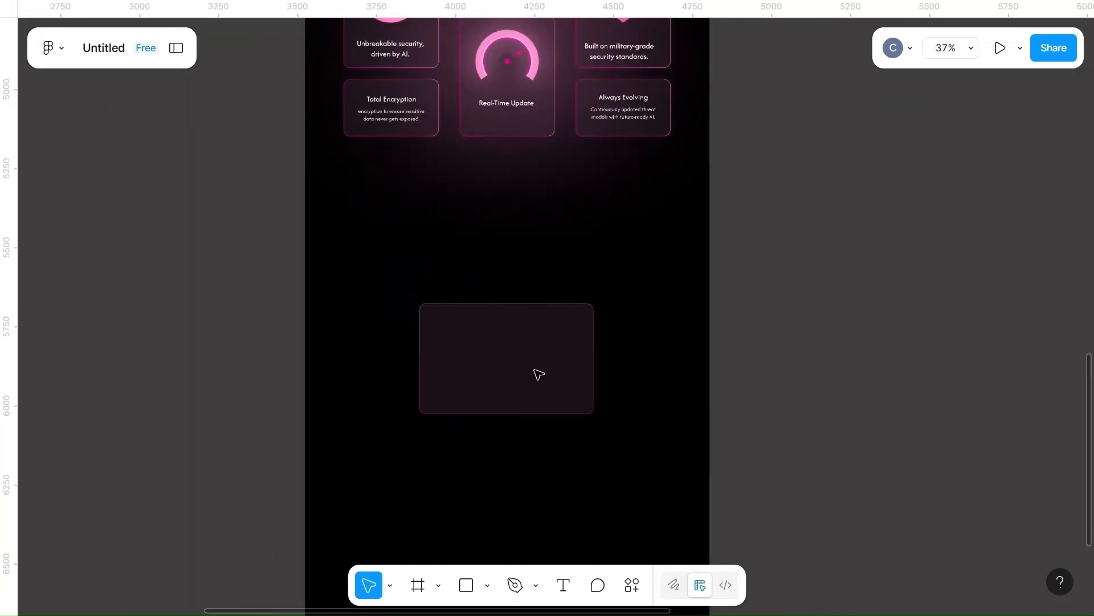
pyautogui.scroll(-5, 538, 373)
pyautogui.scroll(3, 618, 285)
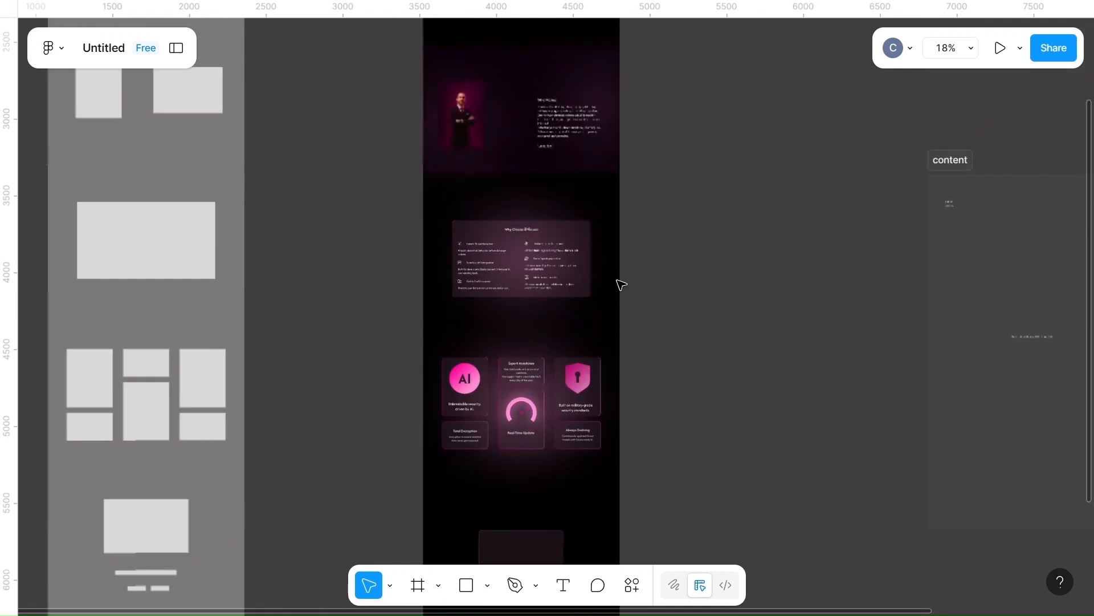
pyautogui.click(552, 409)
pyautogui.moveTo(552, 409); pyautogui.dragTo(395, 536)
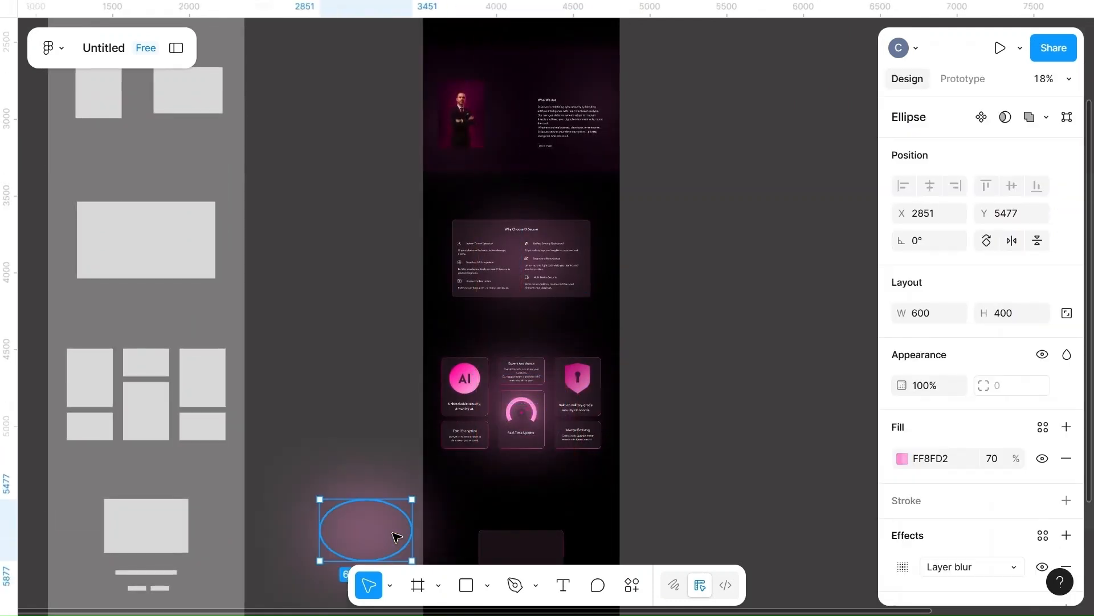
pyautogui.scroll(3, 395, 536)
pyautogui.scroll(-4, 395, 536)
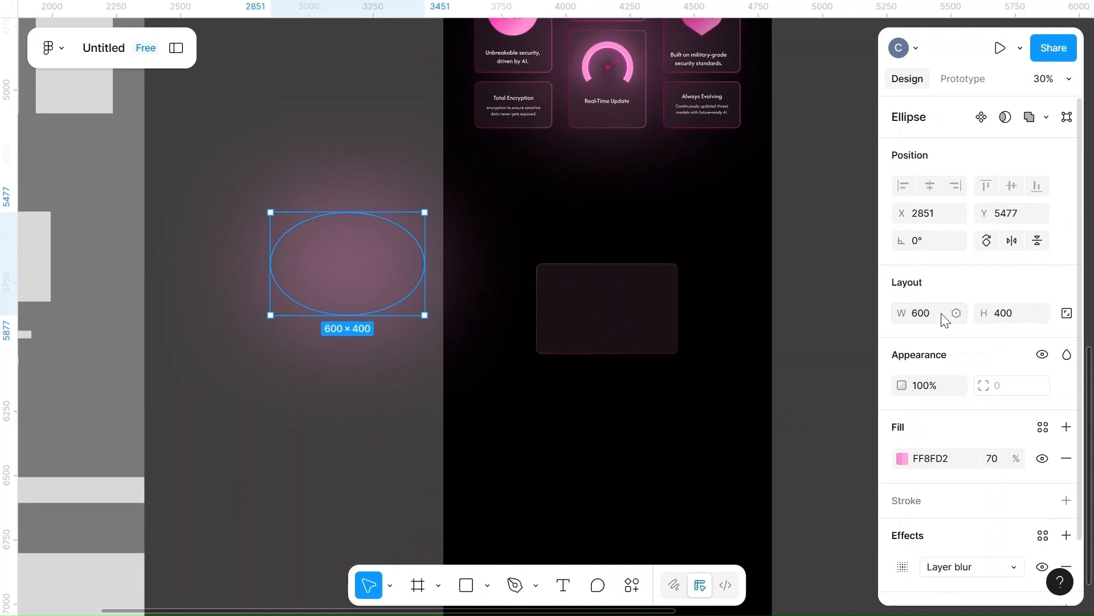
# - Move the copied glow ellipse into the page frame at X 340 and Y 4352, and send it behind the 550 × 350 card
pyautogui.moveTo(350, 288); pyautogui.dragTo(616, 320)
pyautogui.hotkey('shift', '2')
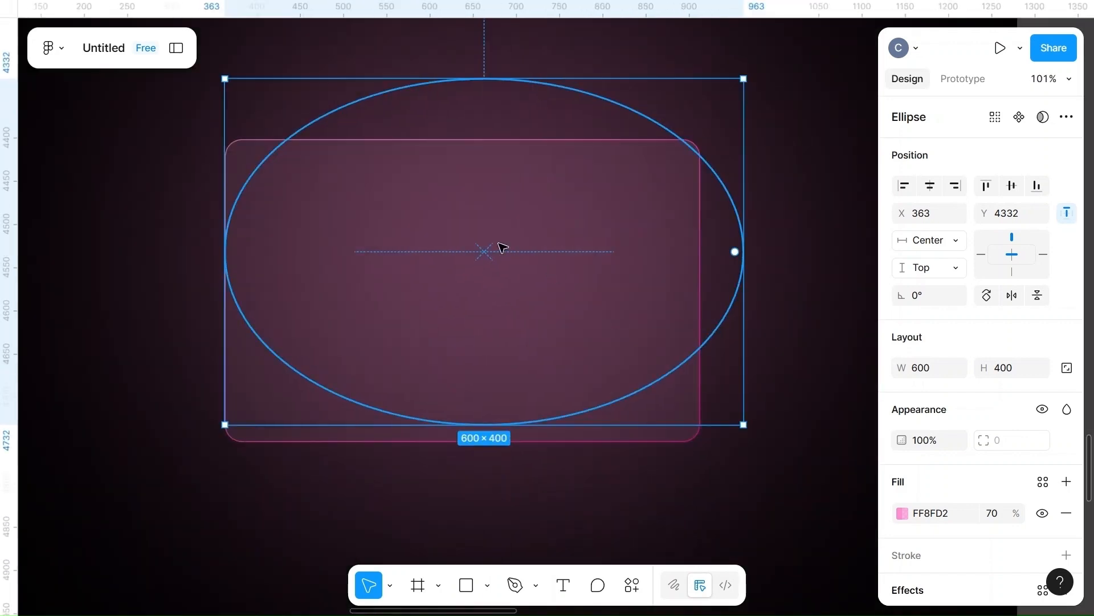
pyautogui.moveTo(477, 273)
pyautogui.mouseDown()
pyautogui.moveTo(462, 284)
pyautogui.moveTo(463, 268)
pyautogui.mouseUp()
pyautogui.rightClick(463, 267)
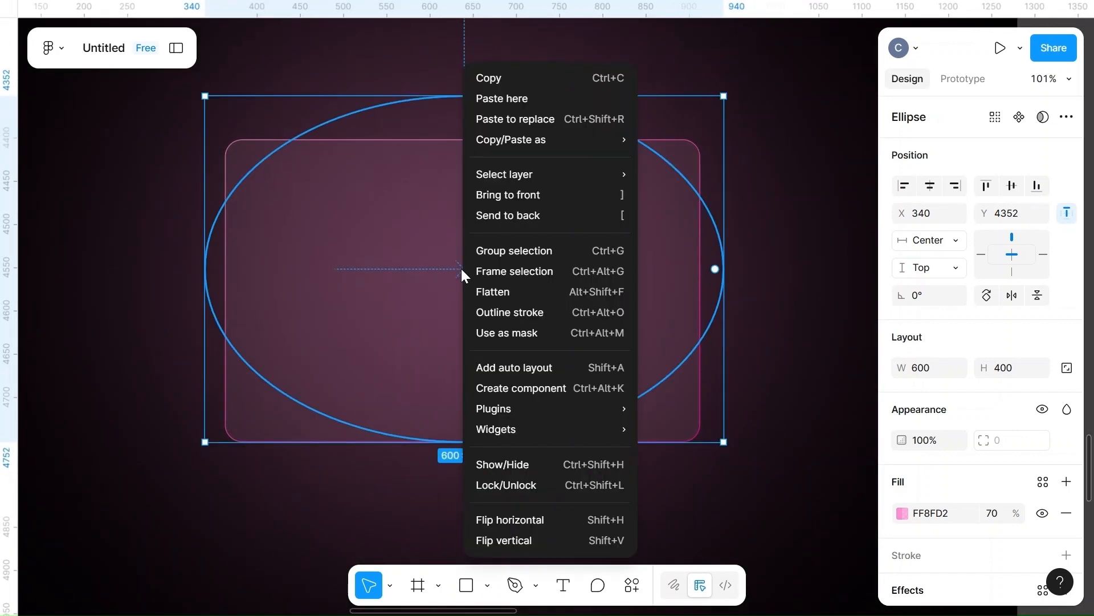
pyautogui.click(521, 215)
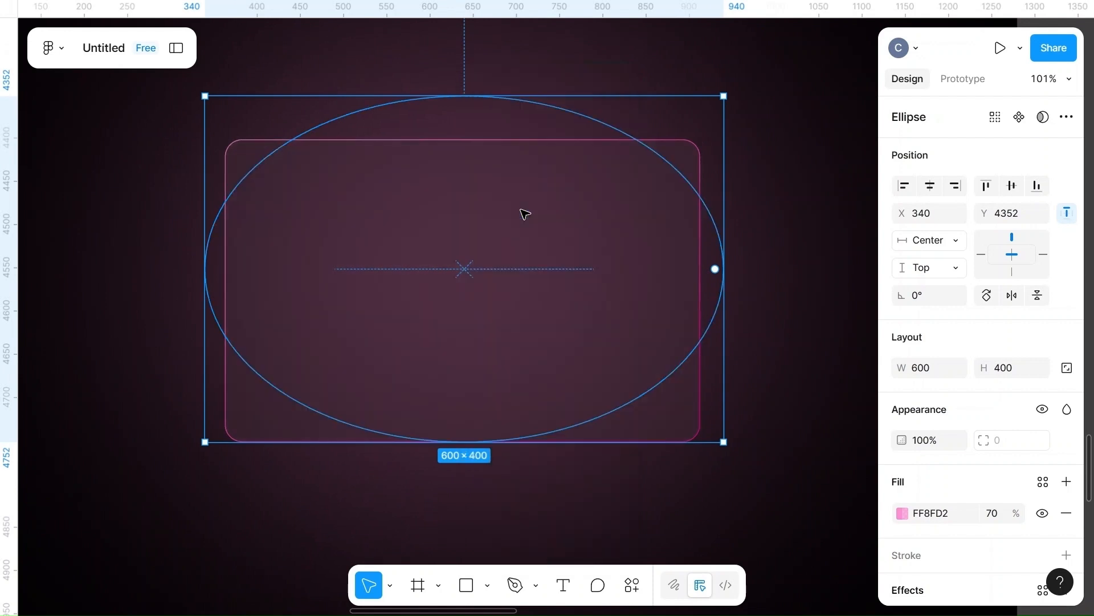
pyautogui.click(818, 242)
# - Resize the glow ellipse behind the 550 × 350 card to 400 × 200
pyautogui.scroll(-3, 819, 242)
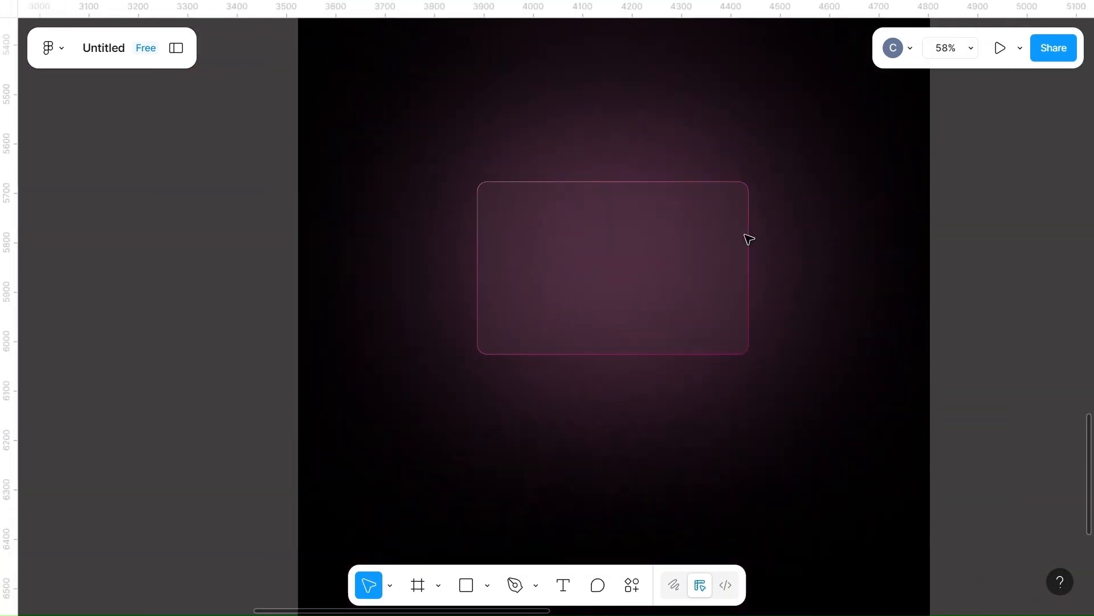
pyautogui.click(626, 171)
pyautogui.click(940, 363)
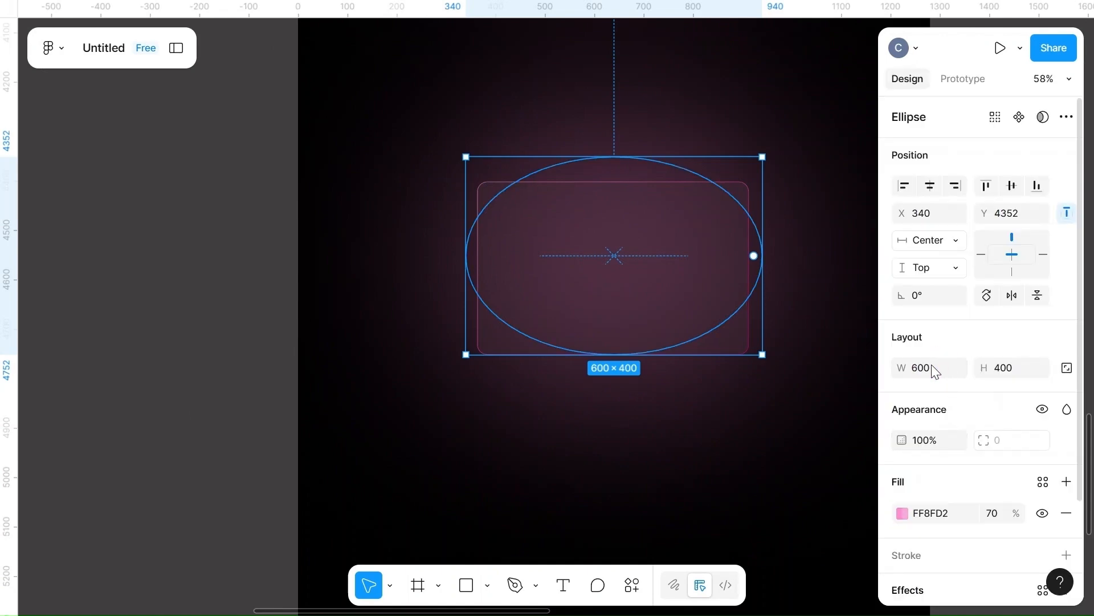
pyautogui.click(933, 367)
pyautogui.write('400')
pyautogui.click(1010, 371)
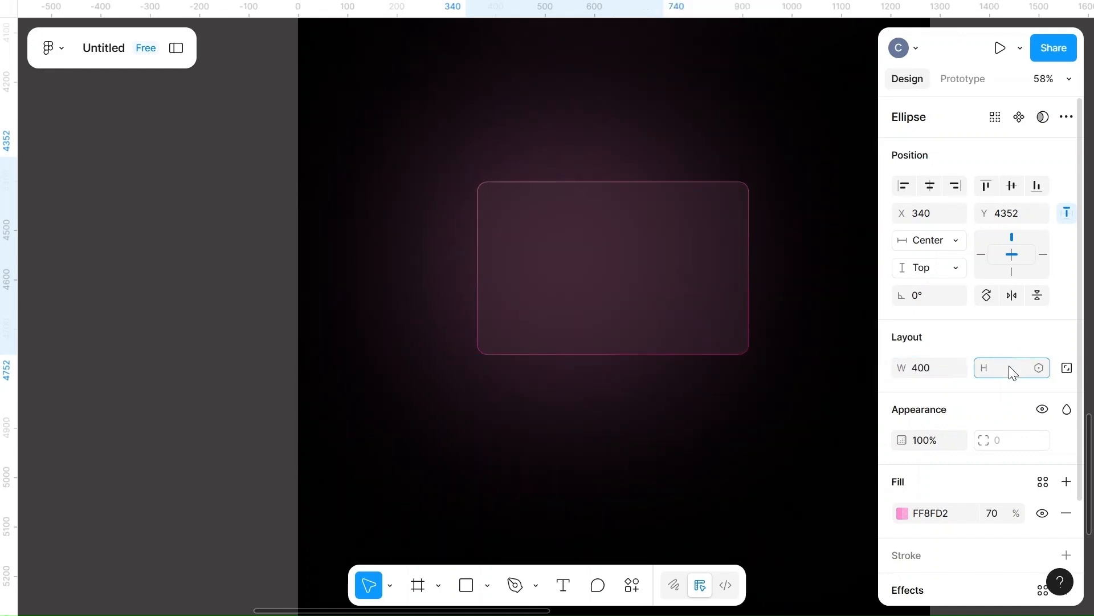
pyautogui.write('400')
pyautogui.click(790, 398)
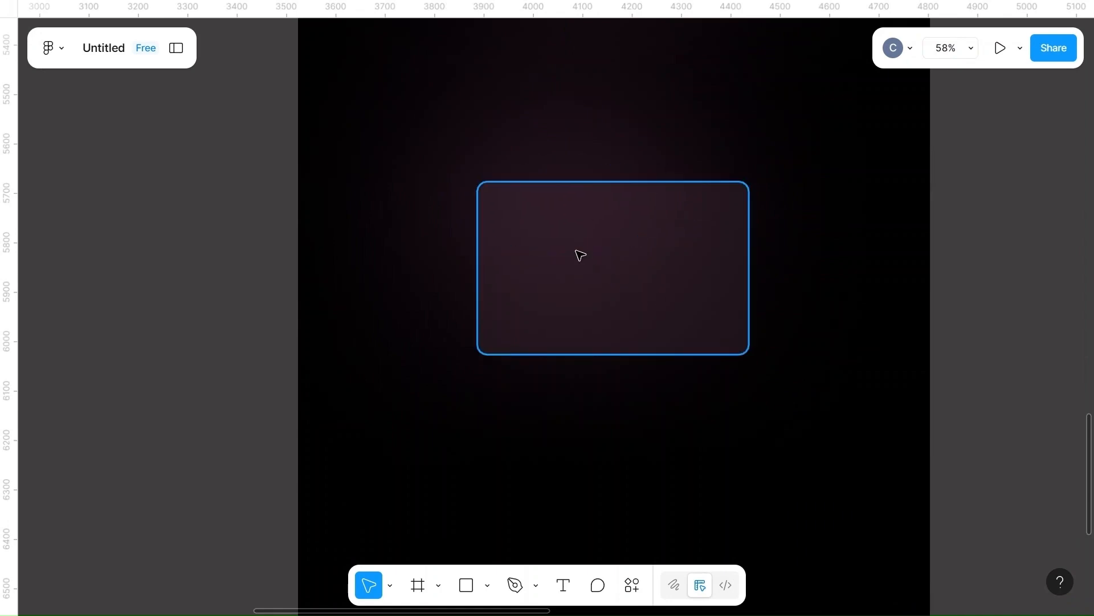
# - Center the resized glow ellipse behind the card, at X 440 and Y 4477
pyautogui.click(518, 165)
pyautogui.moveTo(559, 170); pyautogui.dragTo(613, 232)
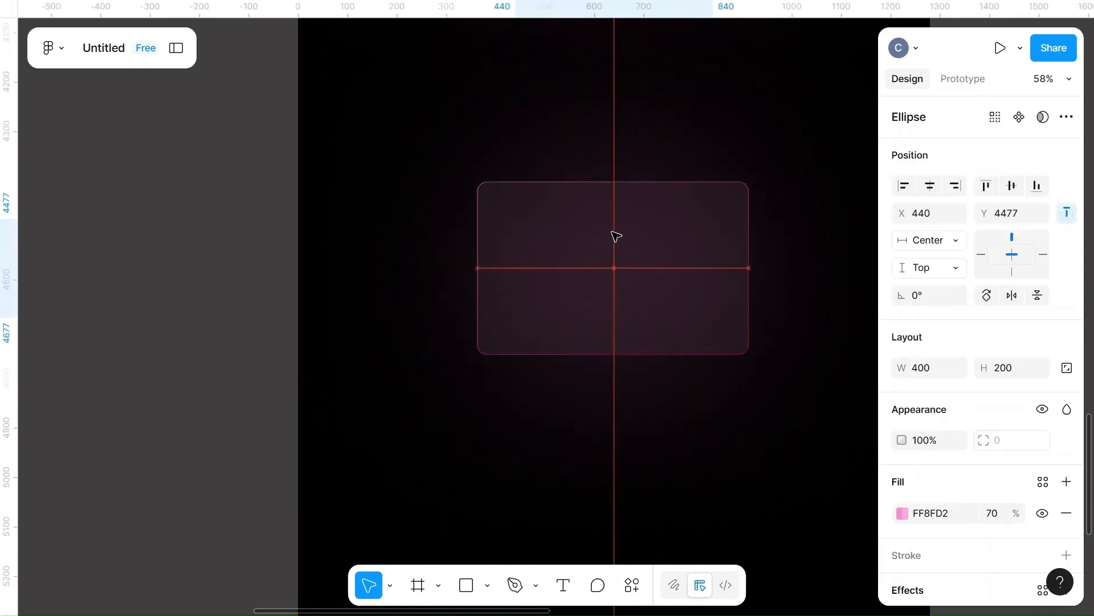
pyautogui.click(824, 197)
# - Locate the customer testimonial and its quotation marks in the content frame
pyautogui.scroll(-5, 823, 196)
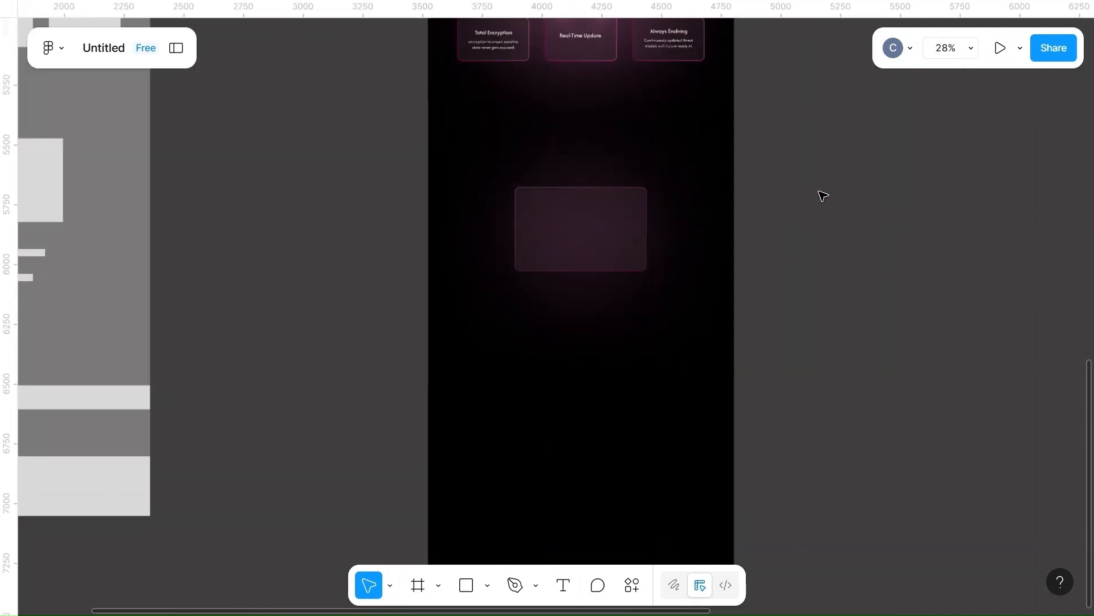
pyautogui.scroll(-5, 823, 197)
pyautogui.hscroll(5, 823, 196)
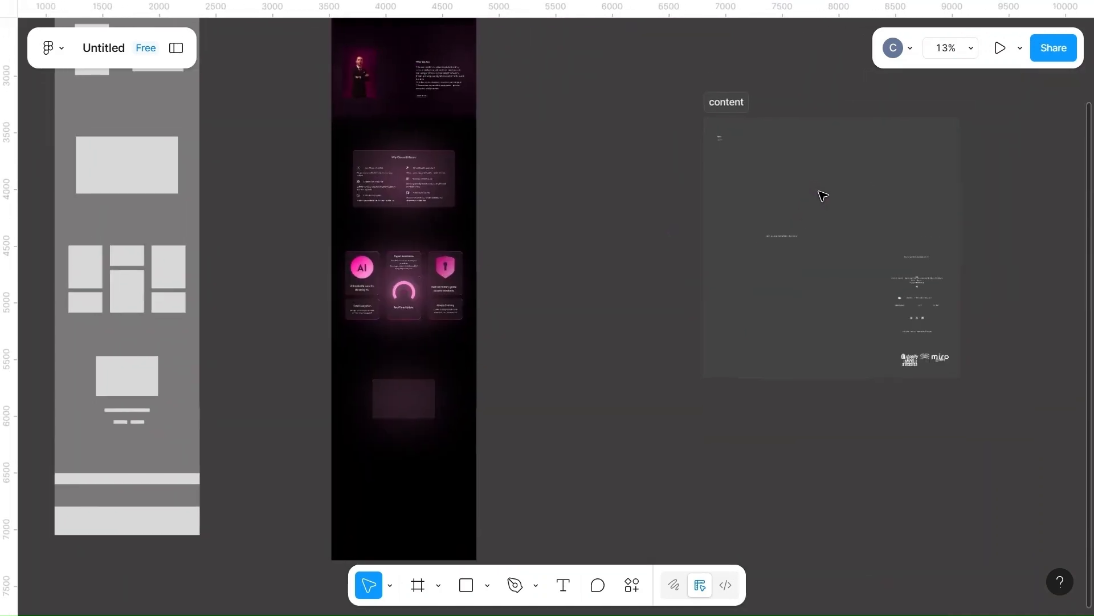
pyautogui.scroll(7, 824, 196)
pyautogui.scroll(4, 823, 196)
pyautogui.scroll(-2, 824, 196)
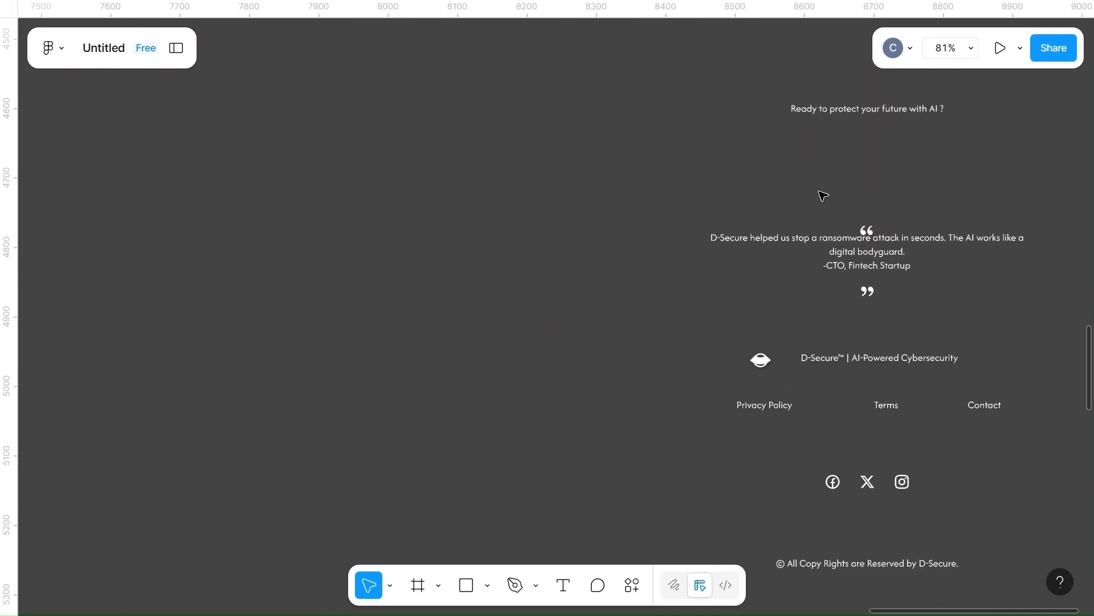
# - Move the "Ready to protect your future with AI ?" heading, the D-Secure testimonial and both quotation marks into the pink-outlined card
pyautogui.hscroll(2, 823, 196)
pyautogui.hscroll(3, 823, 197)
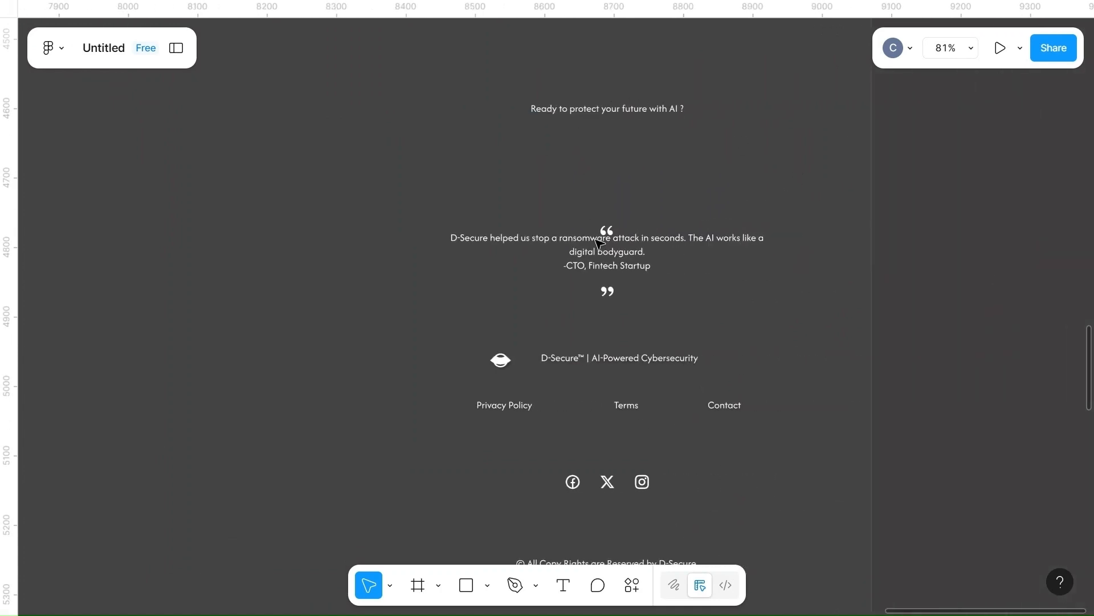
pyautogui.scroll(-3, 600, 242)
pyautogui.hscroll(-2, 605, 266)
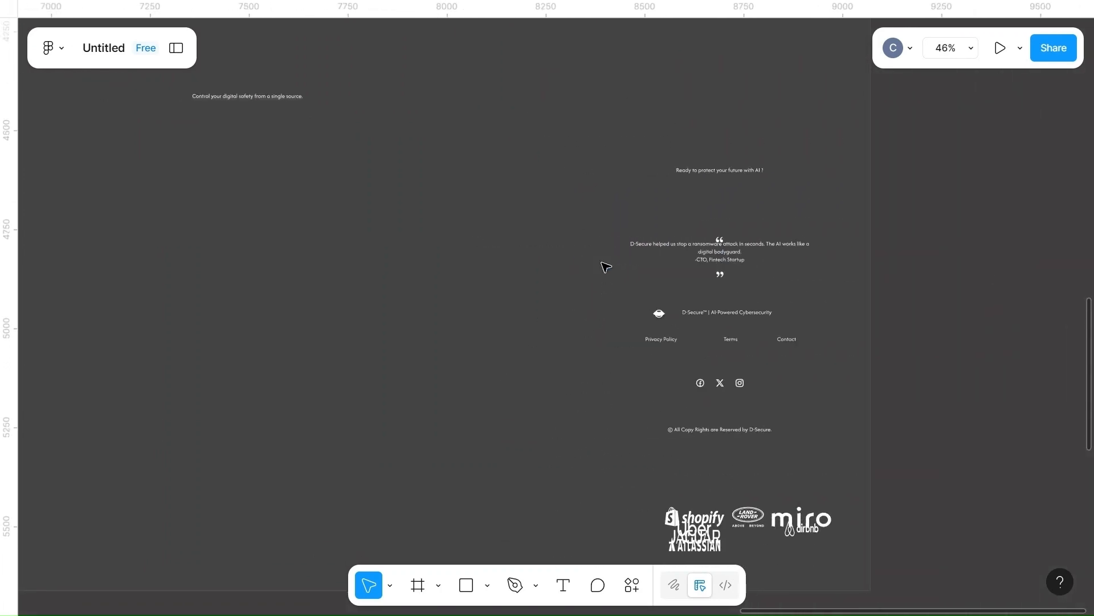
pyautogui.scroll(-3, 606, 266)
pyautogui.scroll(5, 606, 267)
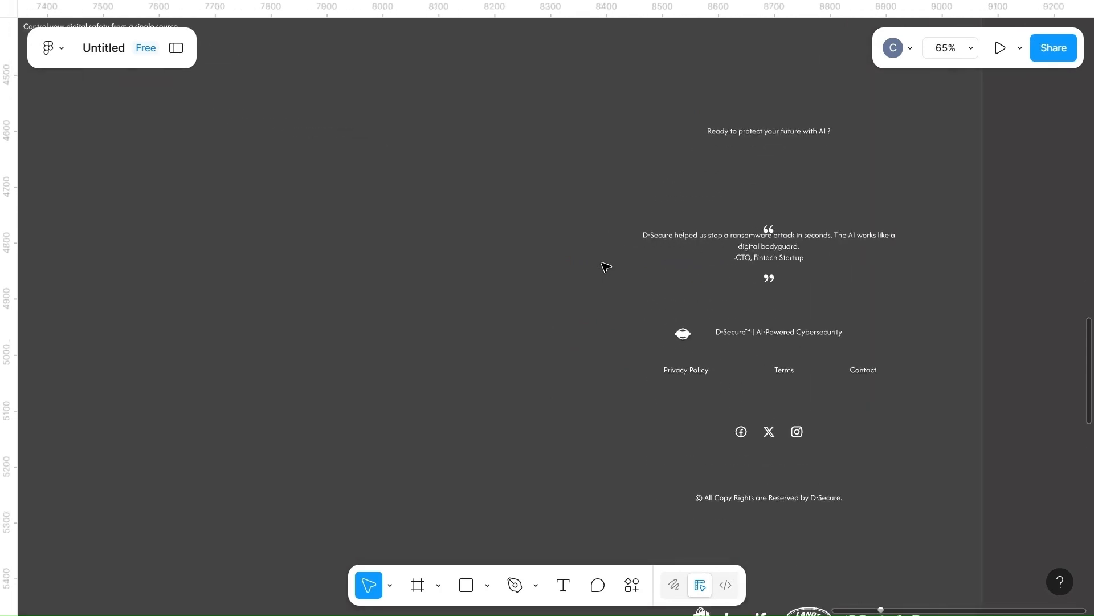
pyautogui.scroll(-2, 606, 266)
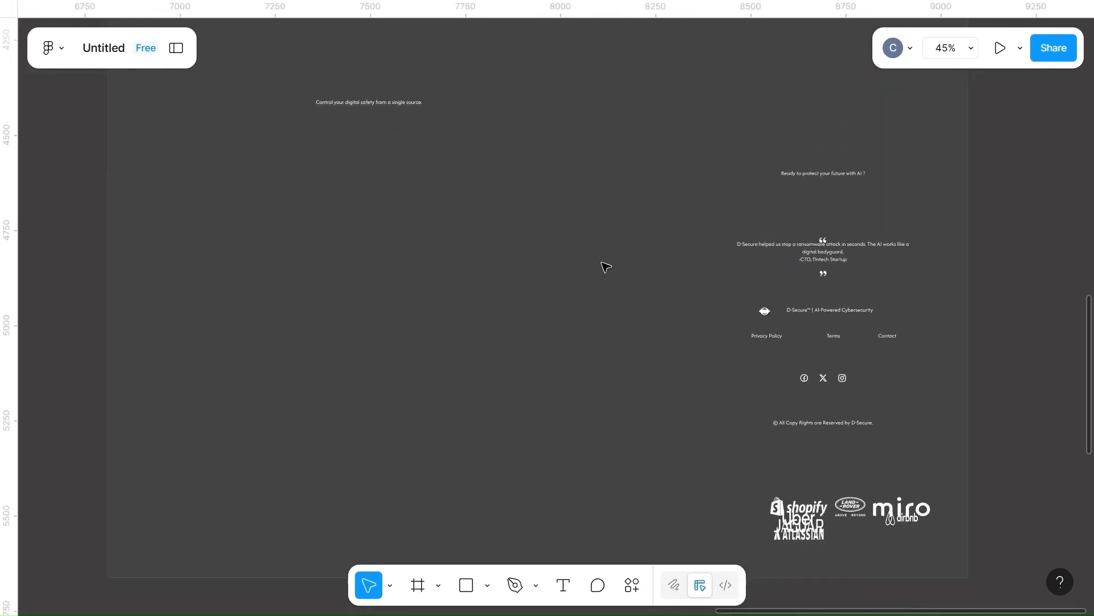
pyautogui.click(818, 175)
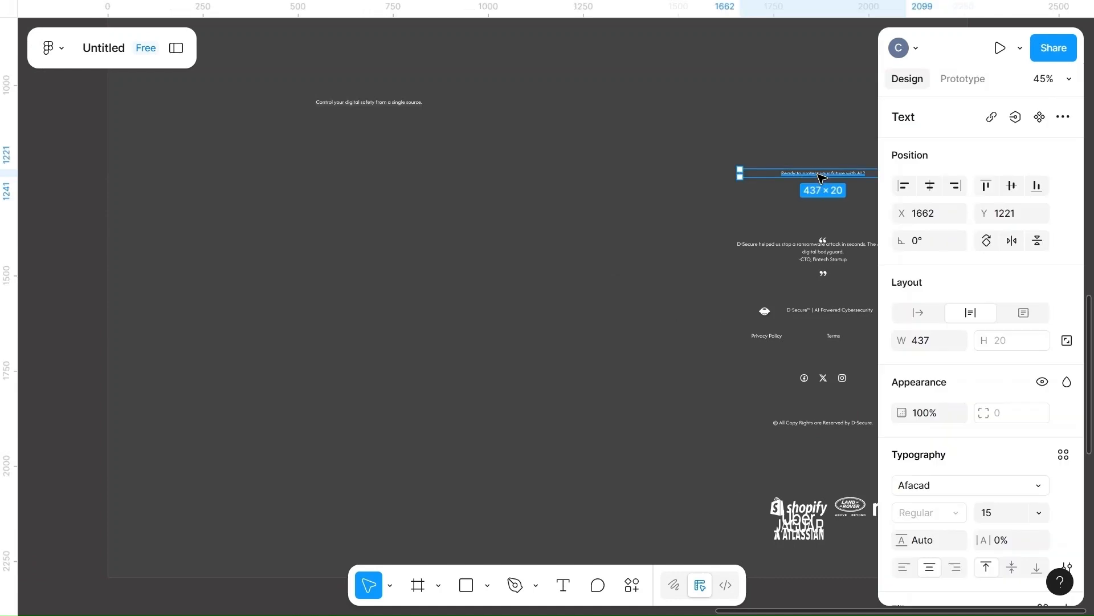
pyautogui.hscroll(4, 815, 177)
pyautogui.moveTo(512, 151); pyautogui.dragTo(690, 293)
pyautogui.moveTo(686, 232); pyautogui.dragTo(93, 379)
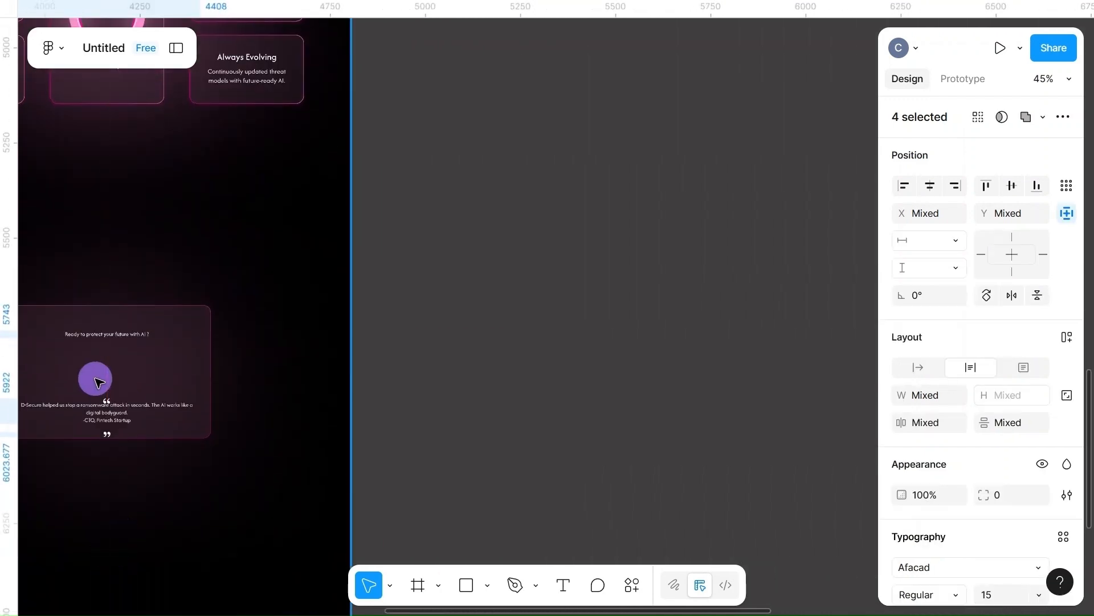
pyautogui.hscroll(-3, 97, 378)
pyautogui.moveTo(242, 354); pyautogui.dragTo(246, 355)
# - Set the vertical spacing of the heading, testimonial and quotation marks to 40 and align their horizontal centers
pyautogui.scroll(5, 246, 355)
pyautogui.hscroll(-3, 247, 355)
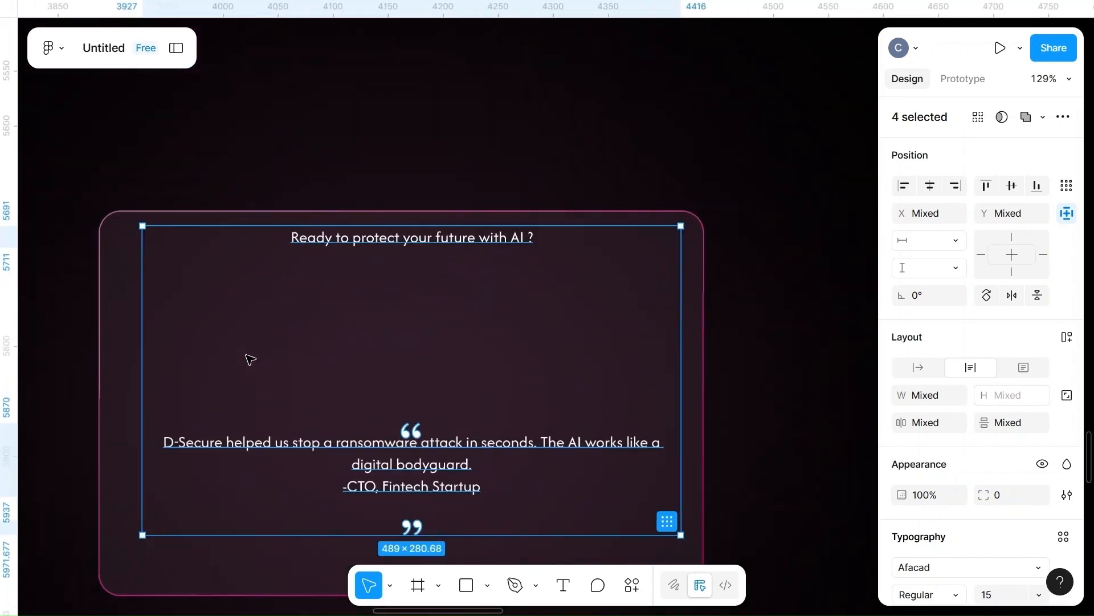
pyautogui.click(931, 185)
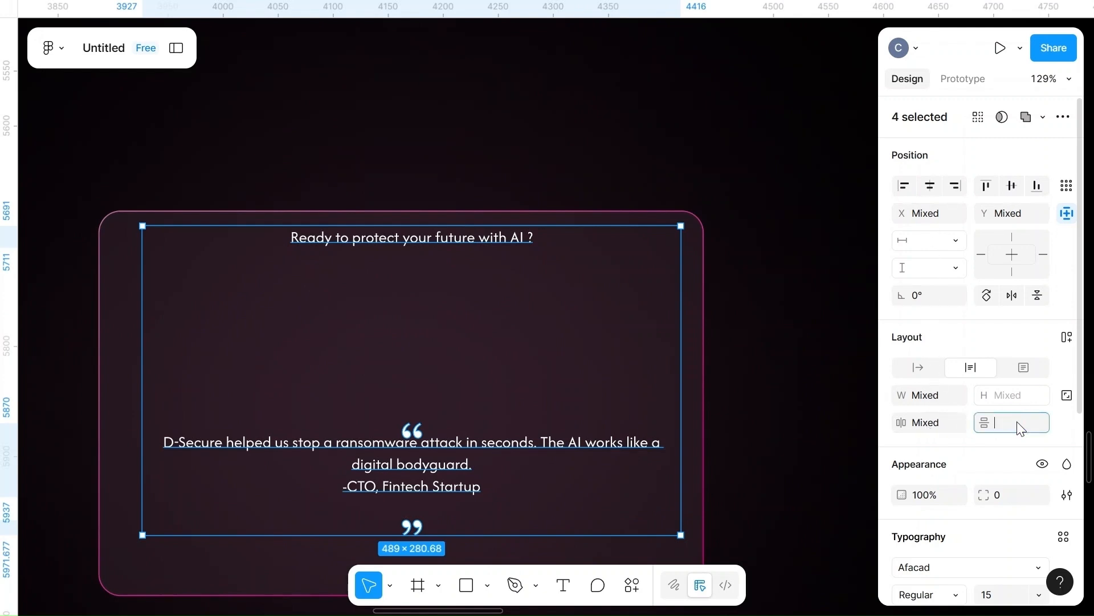
pyautogui.press('Return')
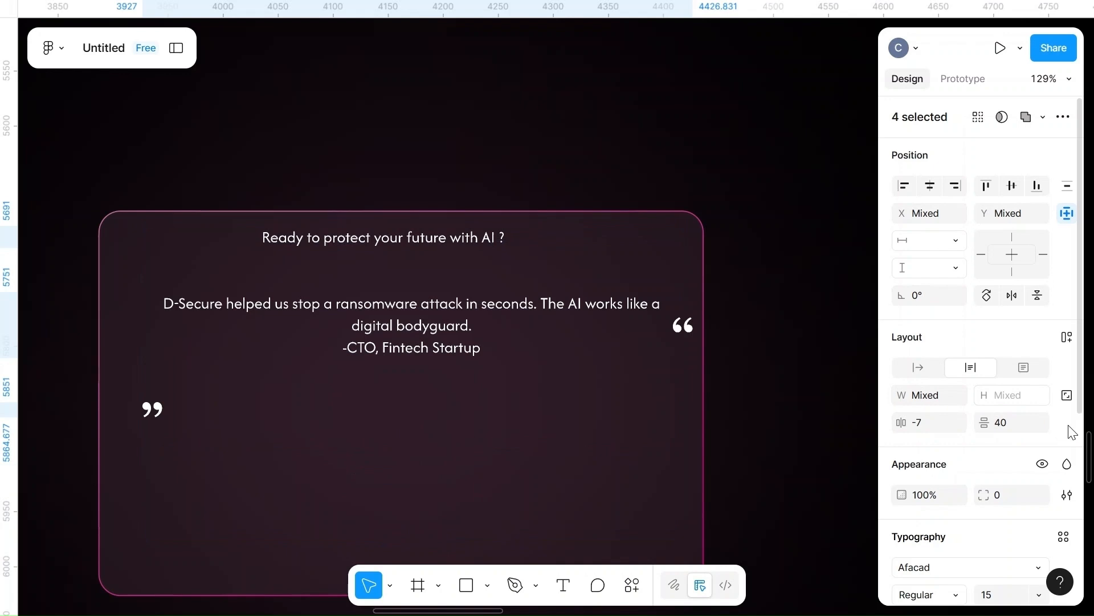
pyautogui.click(931, 186)
pyautogui.click(1012, 186)
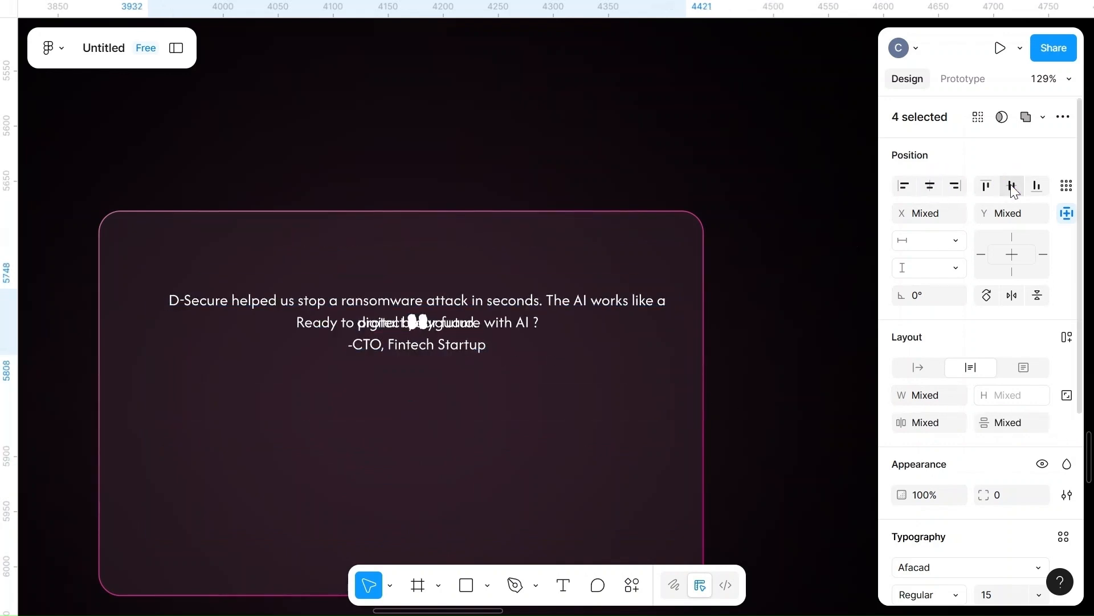
pyautogui.hotkey('ctrl', 'z')
# - Shift the heading, testimonial and quotation marks together down toward the middle of the card
pyautogui.click(517, 342)
pyautogui.moveTo(517, 342); pyautogui.dragTo(520, 362)
pyautogui.click(547, 481)
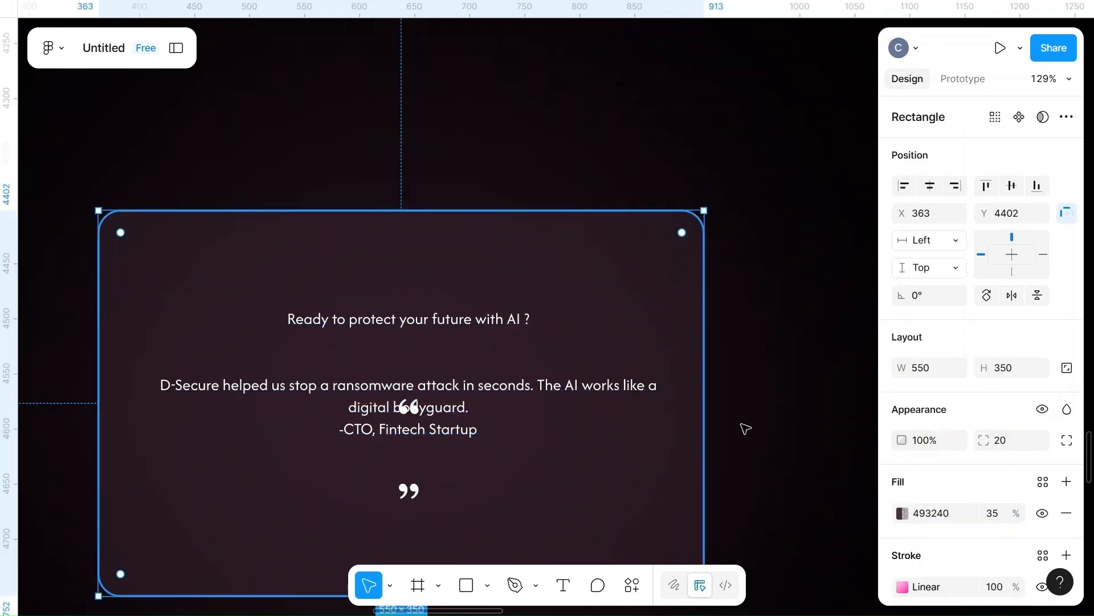
pyautogui.click(755, 431)
# - Position the testimonial below the heading, with the opening quotation mark before its first line and the closing one after "digital bodyguard."
pyautogui.click(414, 409)
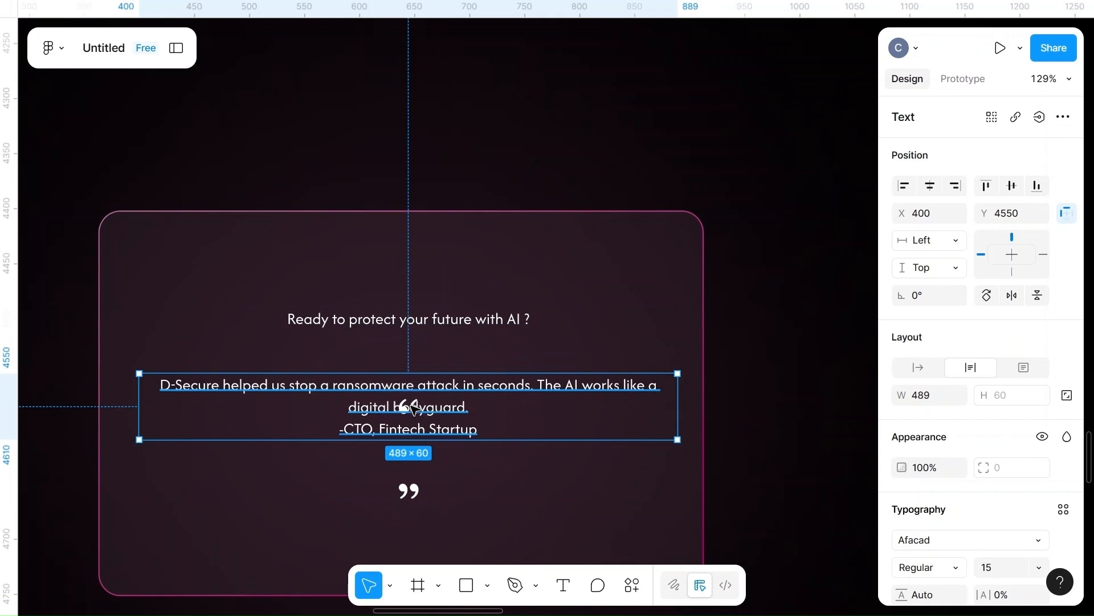
pyautogui.moveTo(408, 490); pyautogui.dragTo(446, 475)
pyautogui.click(409, 408)
pyautogui.moveTo(409, 407); pyautogui.dragTo(204, 337)
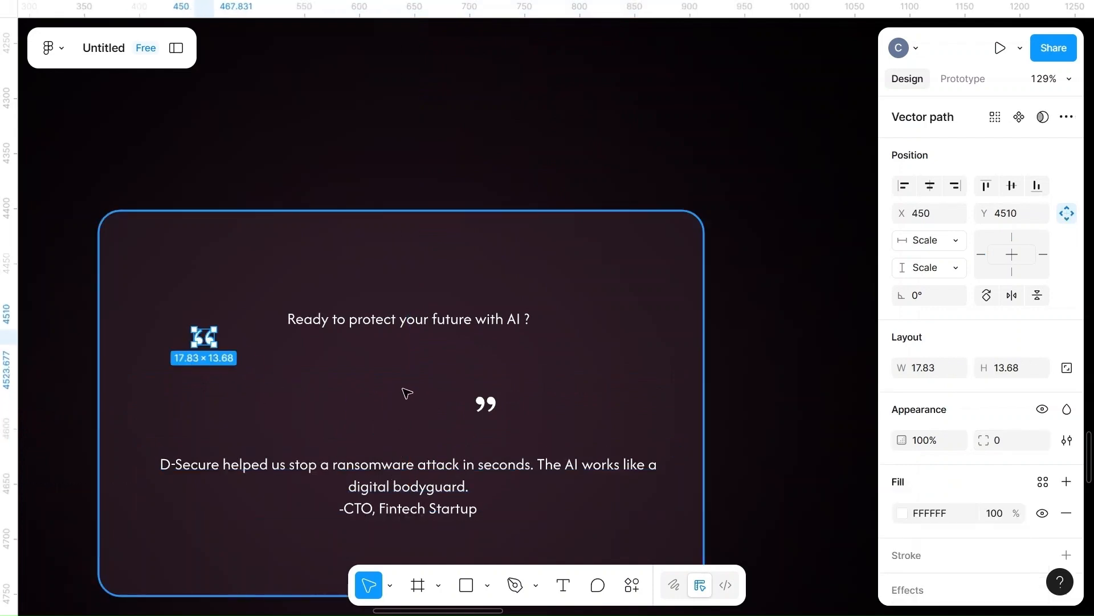
pyautogui.moveTo(418, 471); pyautogui.dragTo(413, 384)
pyautogui.click(208, 341)
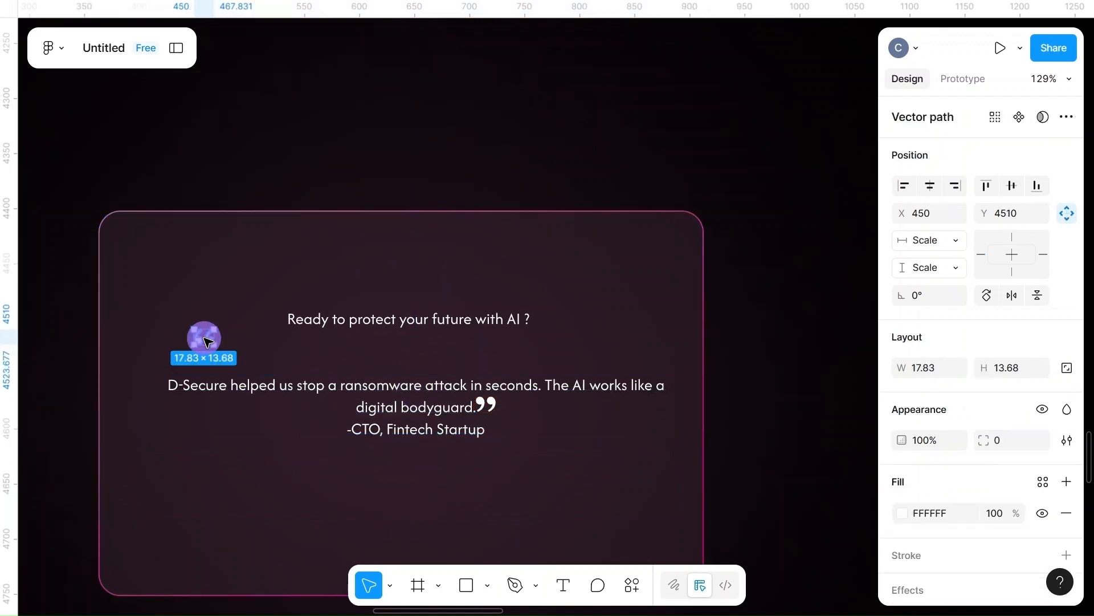
pyautogui.moveTo(208, 341); pyautogui.dragTo(160, 377)
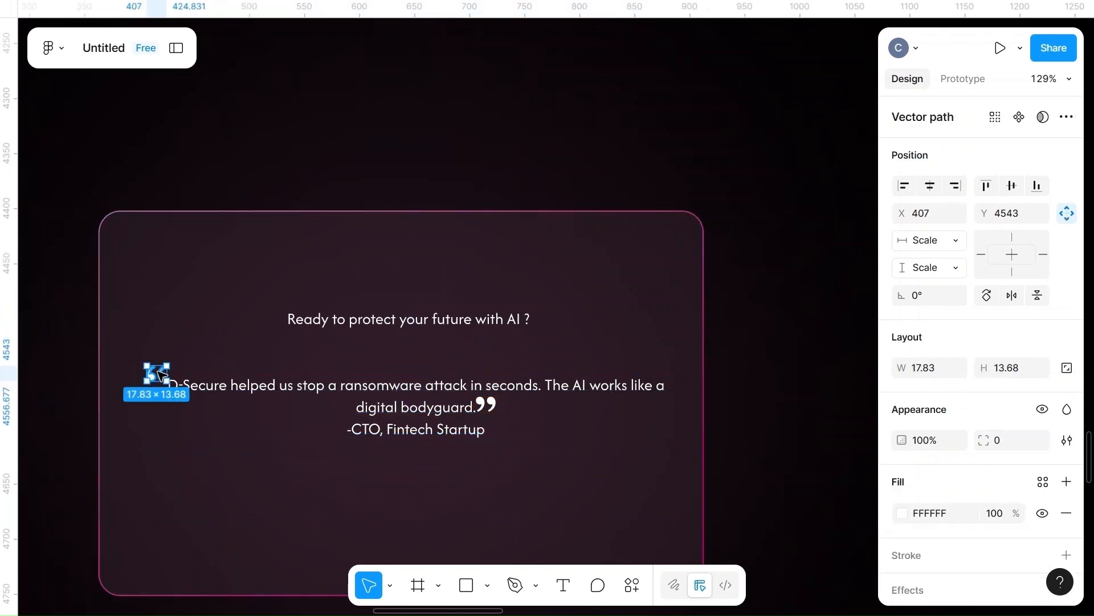
# - Fill both quotation marks with solid pink FF0099 at 100% opacity
pyautogui.keyDown('shift'); pyautogui.click(491, 408); pyautogui.keyUp('shift')
pyautogui.scroll(-1, 990, 506)
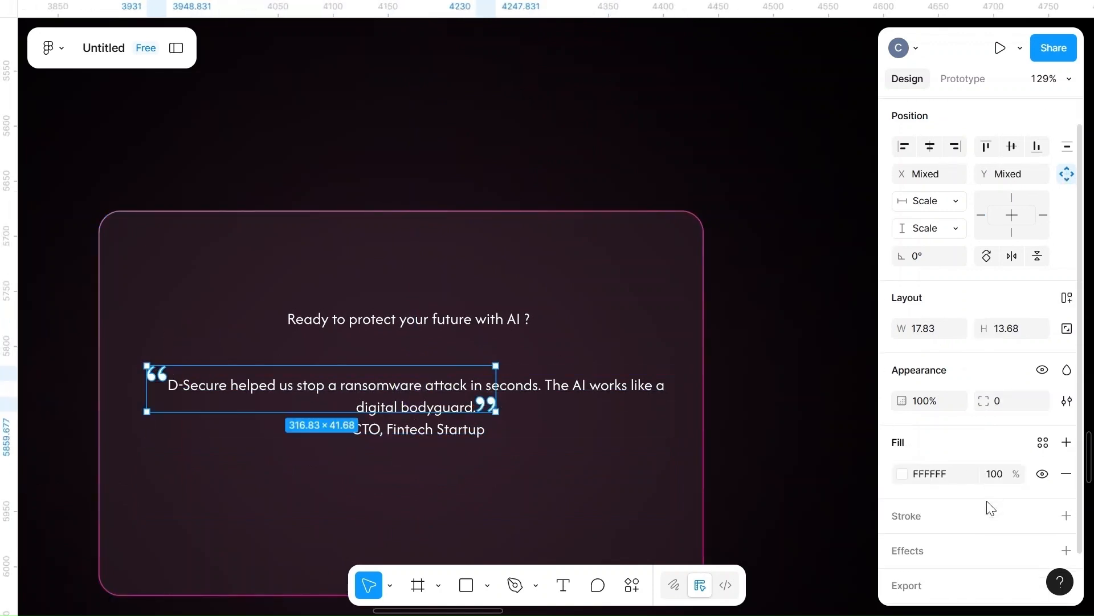
pyautogui.click(904, 471)
pyautogui.click(756, 540)
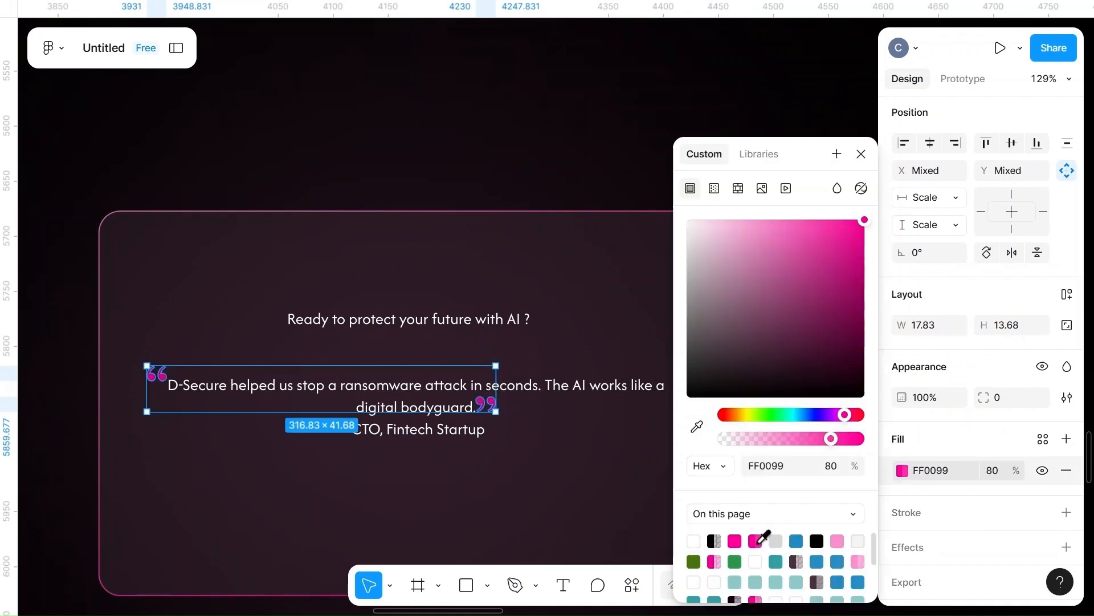
pyautogui.click(837, 541)
pyautogui.click(755, 541)
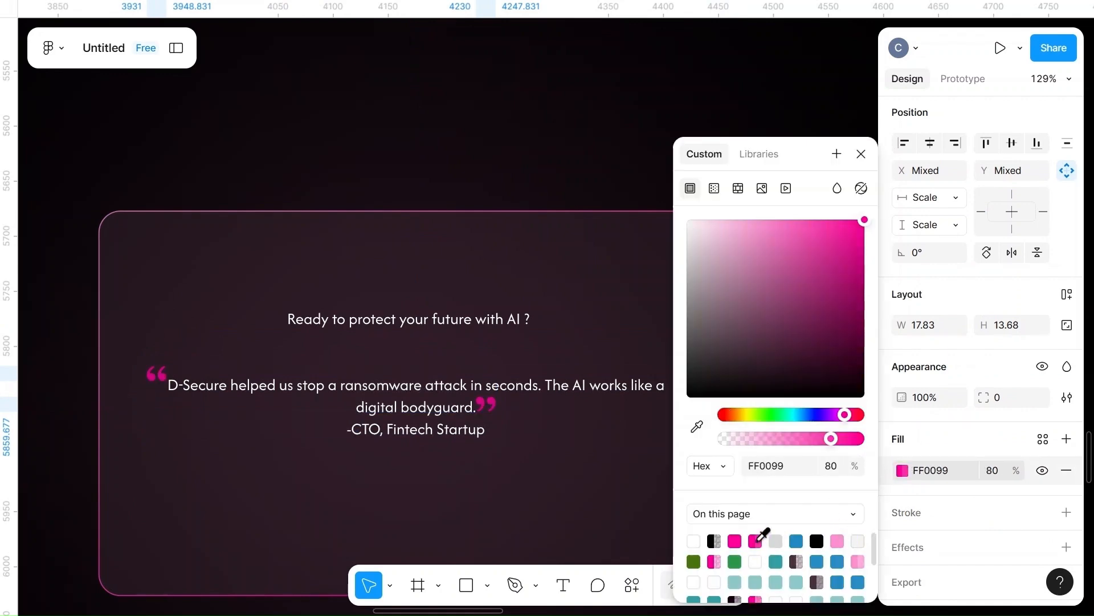
pyautogui.click(737, 539)
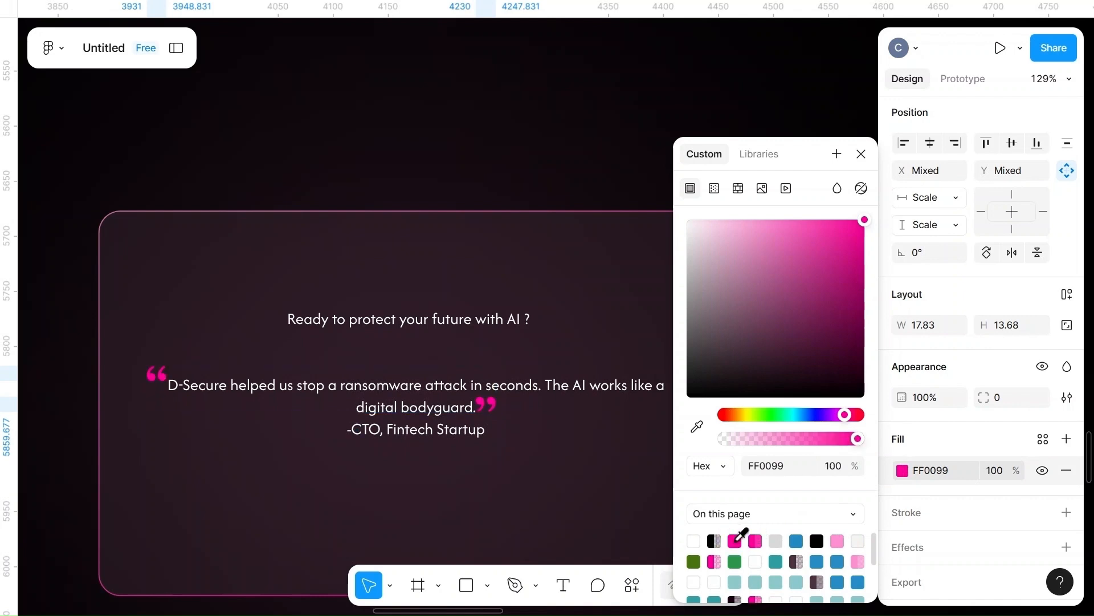
pyautogui.click(569, 346)
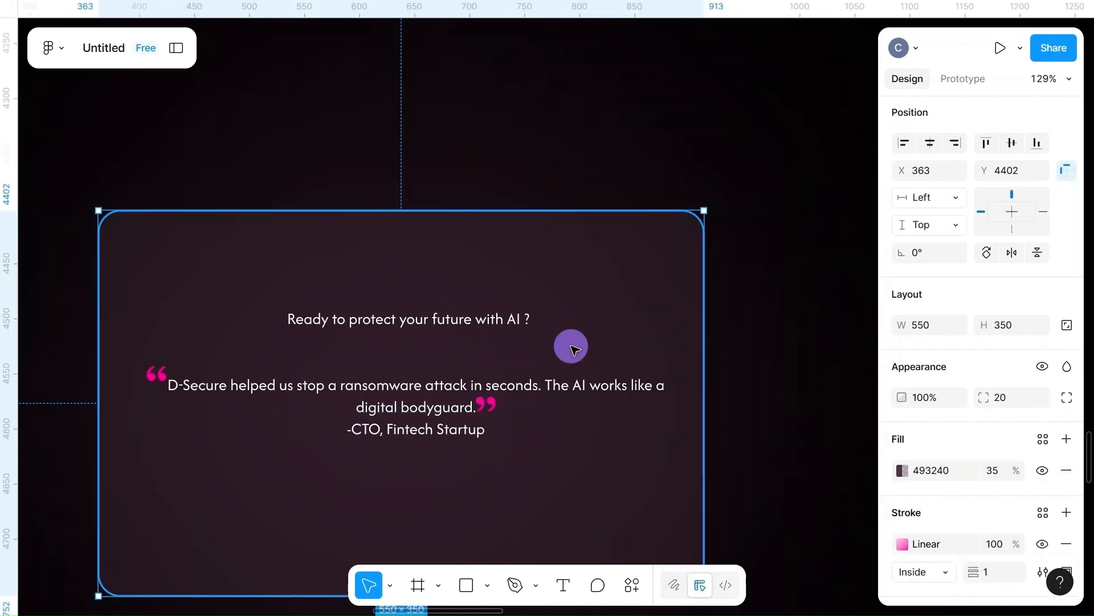
# - Shift the closing quotation mark slightly right to X 714, Y 4570, leaving a gap after "digital bodyguard."
pyautogui.click(486, 405)
pyautogui.scroll(5, 490, 406)
pyautogui.moveTo(493, 408); pyautogui.dragTo(506, 407)
pyautogui.scroll(-3, 507, 405)
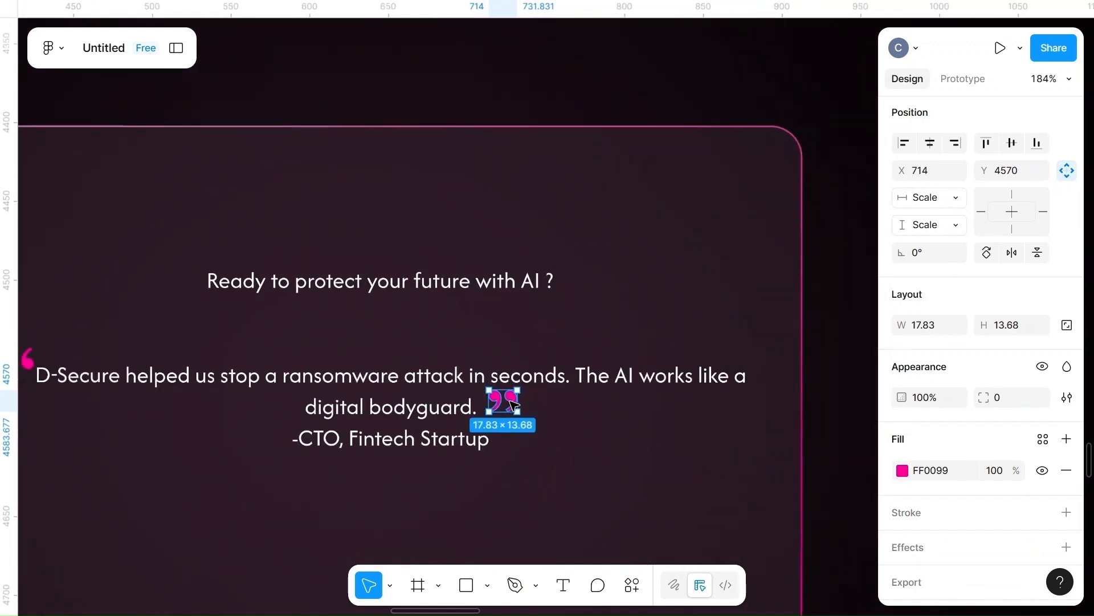
# - Resize both pink quotation marks to a width of 16 and a height of 12
pyautogui.hscroll(-5, 513, 405)
pyautogui.click(156, 367)
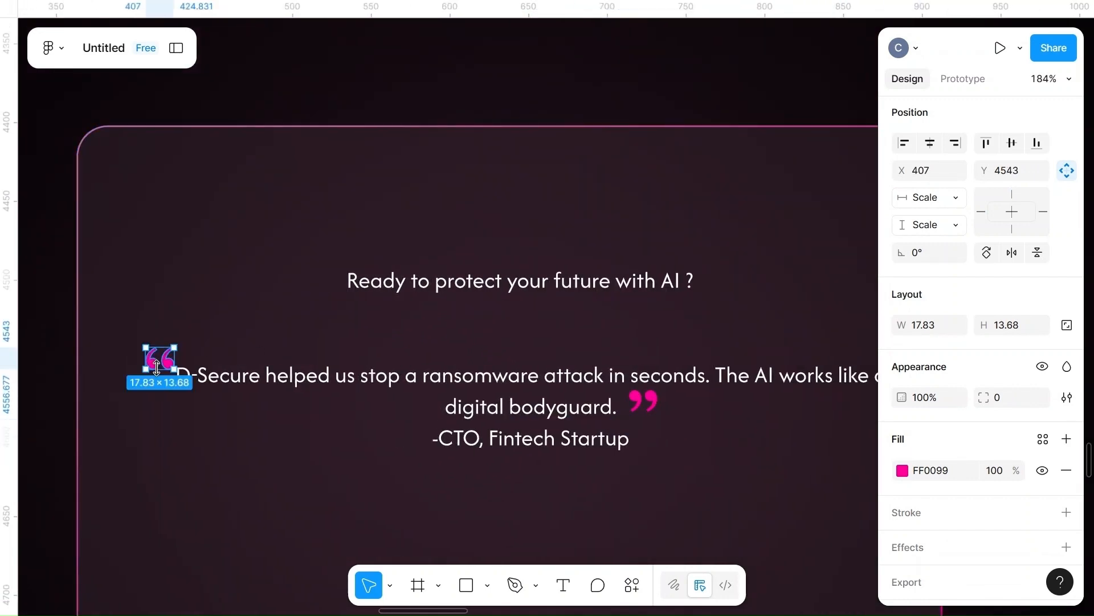
pyautogui.keyDown('shift'); pyautogui.click(643, 401); pyautogui.keyUp('shift')
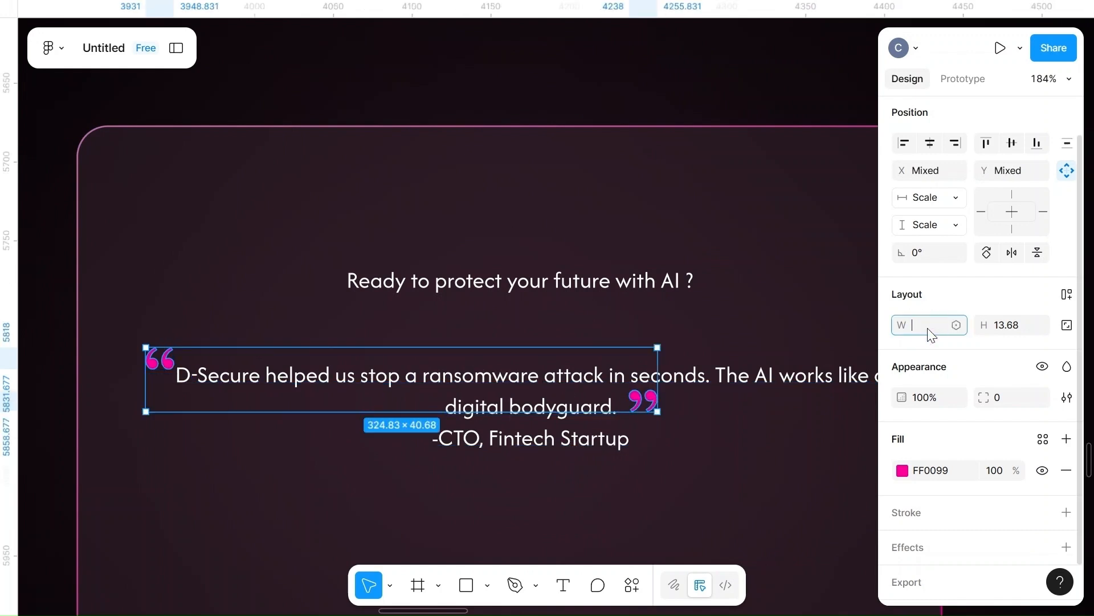
pyautogui.click(1004, 324)
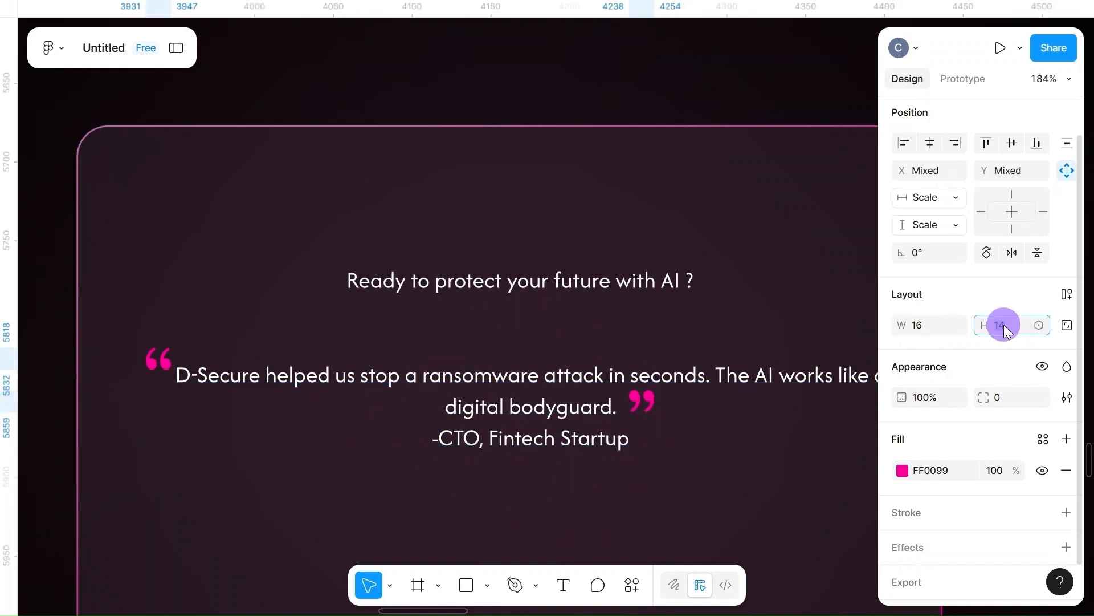
pyautogui.write('12')
pyautogui.click(737, 354)
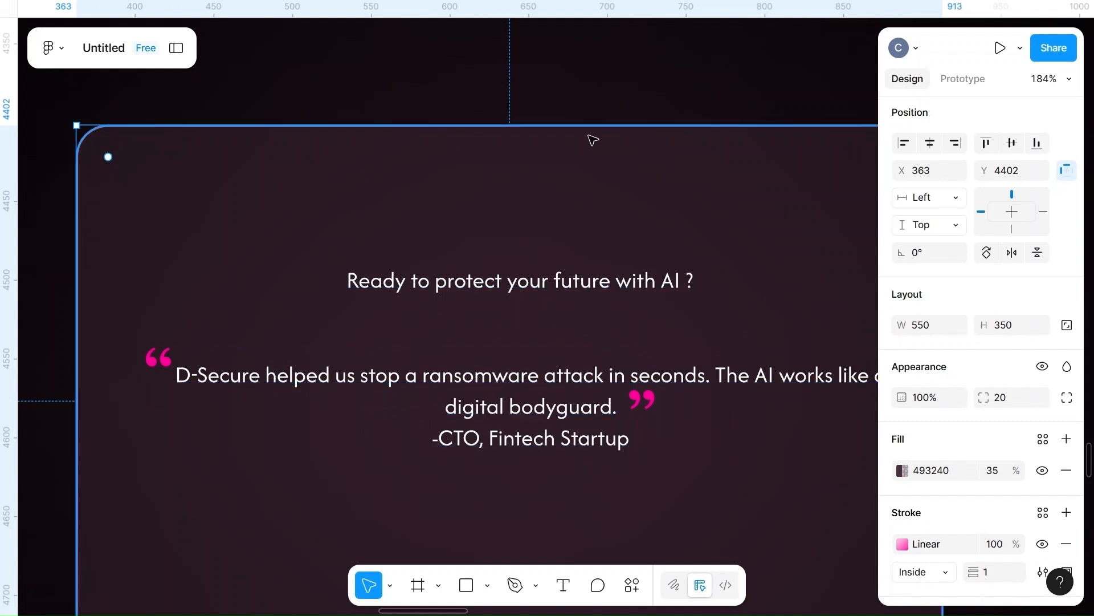
pyautogui.click(547, 93)
# - Set the height of the testimonial card's rectangle to 300
pyautogui.scroll(-5, 547, 93)
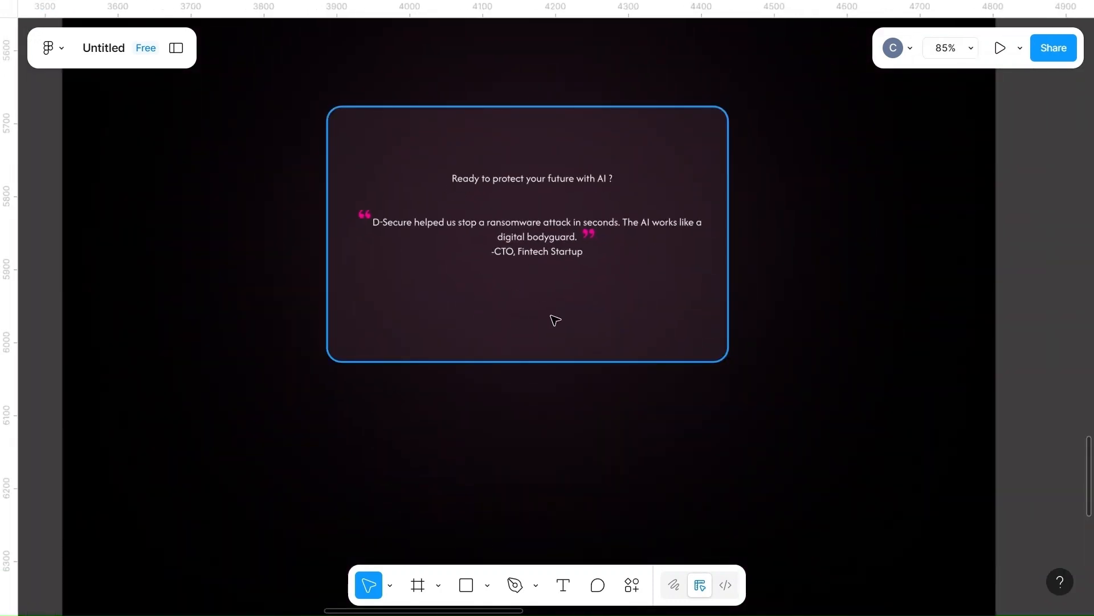
pyautogui.click(556, 320)
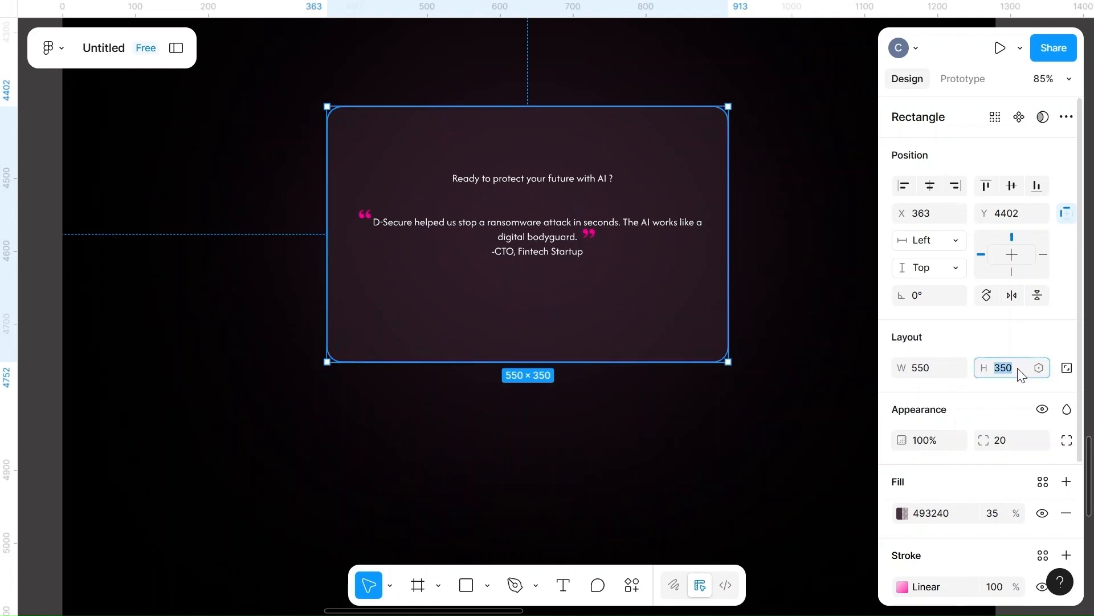
pyautogui.write('00')
pyautogui.click(814, 405)
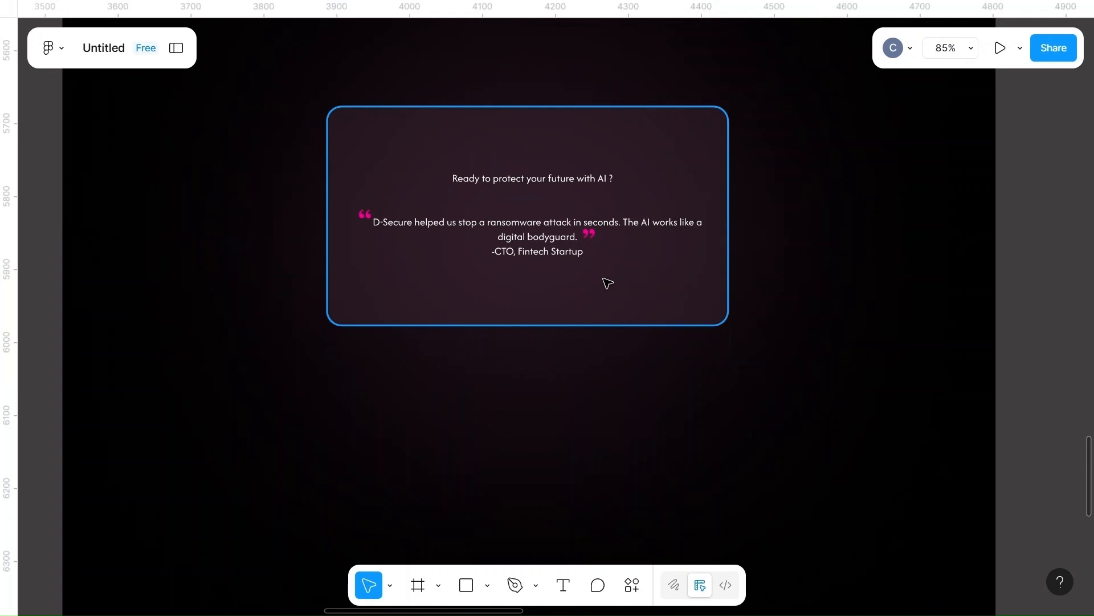
pyautogui.click(791, 303)
# - Draw an ellipse below the testimonial card and set its width and height to 15
pyautogui.press('o')
pyautogui.moveTo(451, 387); pyautogui.dragTo(489, 435)
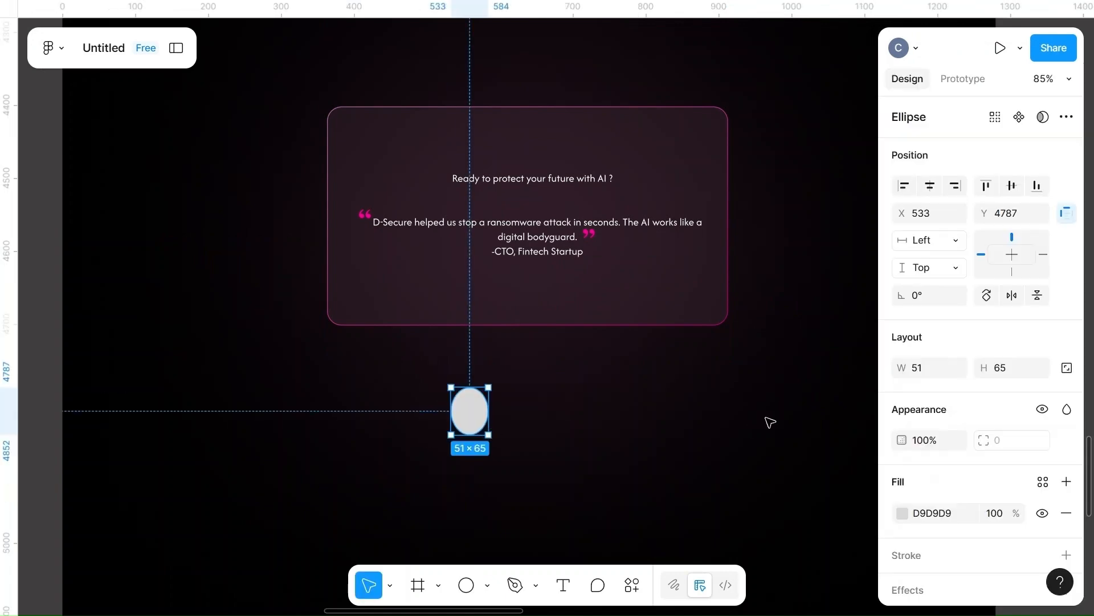
pyautogui.click(932, 372)
pyautogui.write('15')
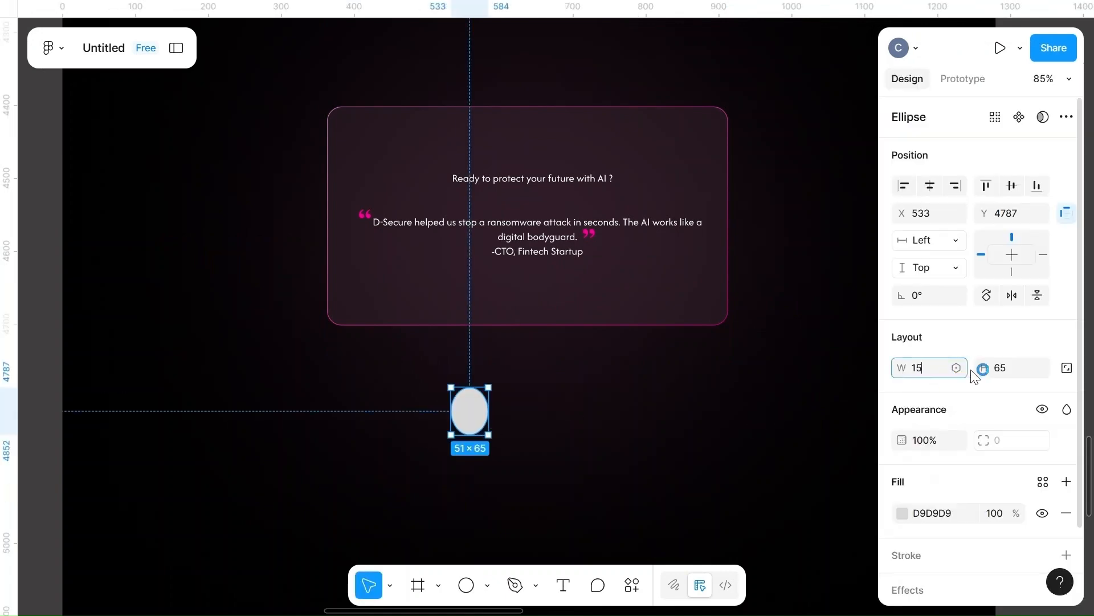
pyautogui.click(1013, 372)
pyautogui.write('15')
# - Fill the small circle below the card with pink FF0099 at 80% opacity
pyautogui.click(902, 514)
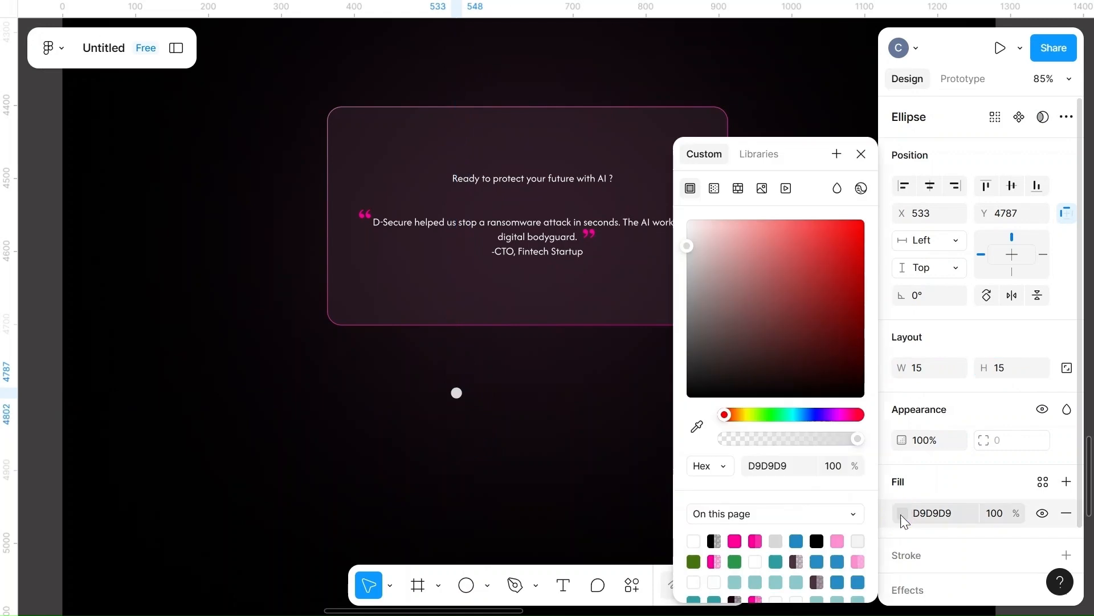
pyautogui.click(756, 539)
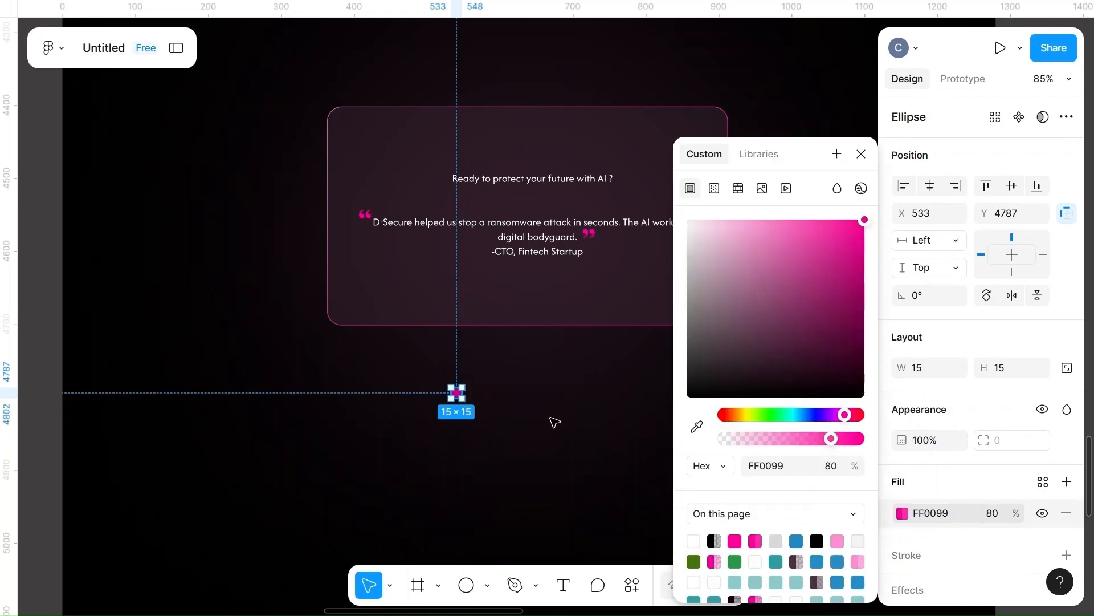
pyautogui.press('Escape')
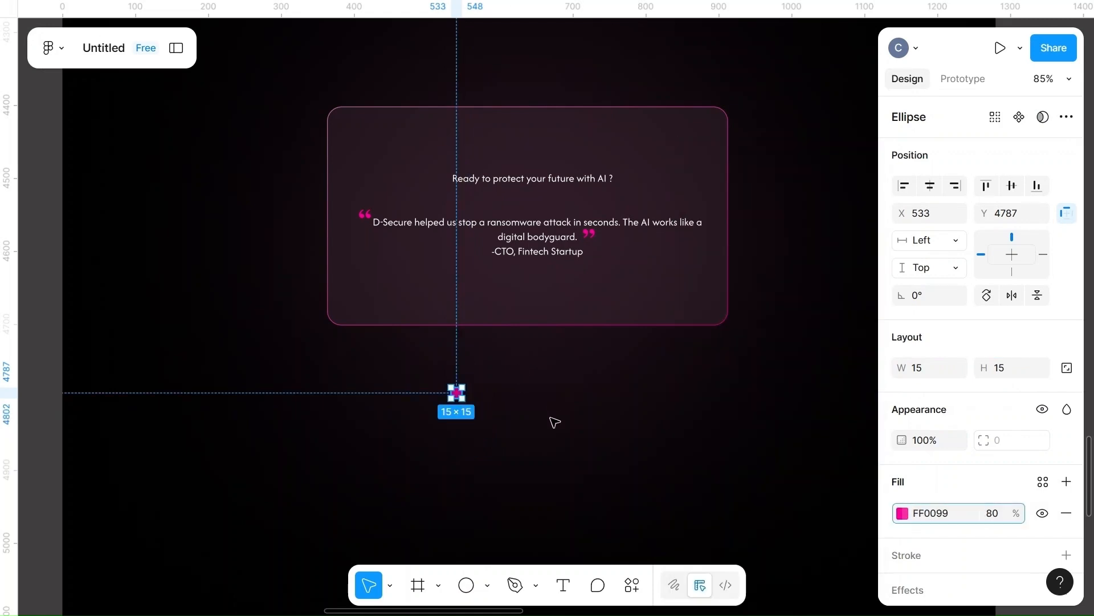
# - Duplicate the pink dot twice to form a horizontal row and tighten the even spacing between the three dots
pyautogui.moveTo(464, 401); pyautogui.dragTo(520, 408)
pyautogui.hotkey('ctrl', 'd')
pyautogui.click(563, 402)
pyautogui.click(924, 396)
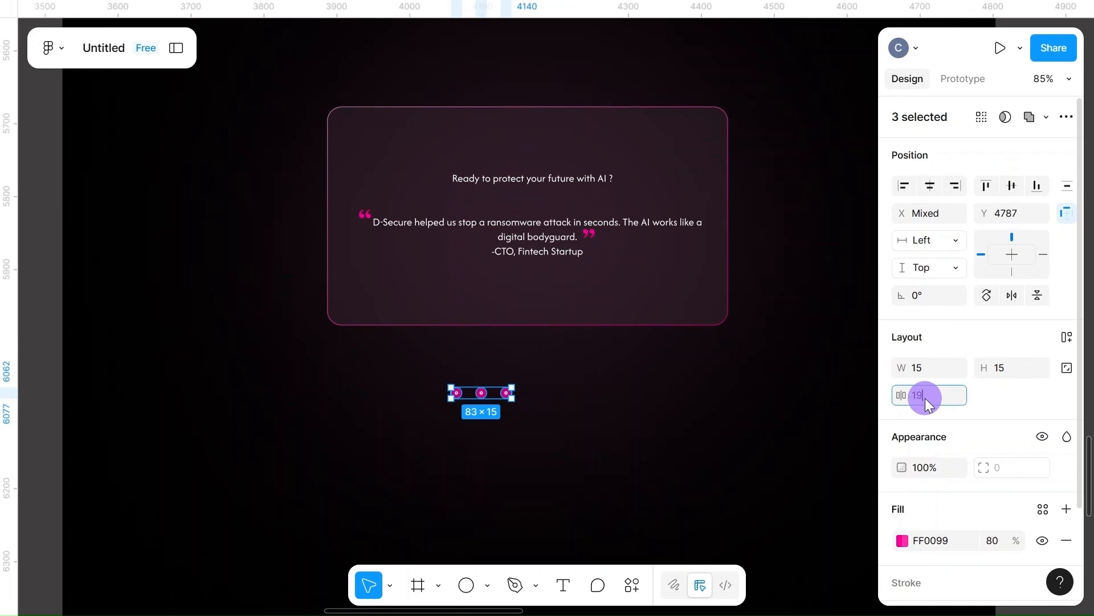
pyautogui.click(671, 436)
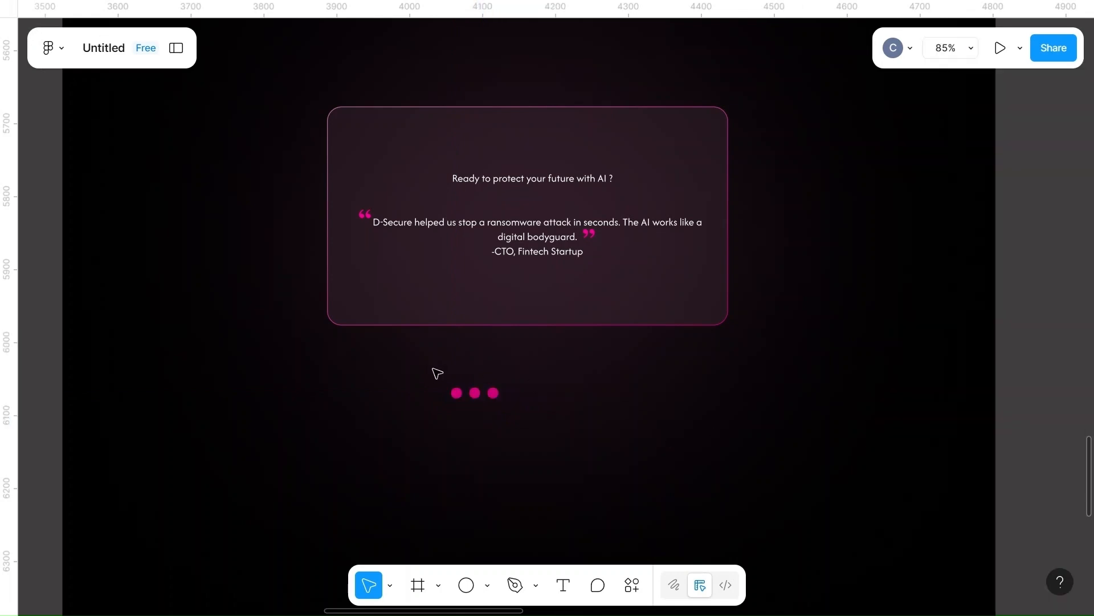
# - Resize the three pink dots to 12 × 12 and move them inside the testimonial card, centred near its lower edge
pyautogui.moveTo(442, 386); pyautogui.dragTo(560, 411)
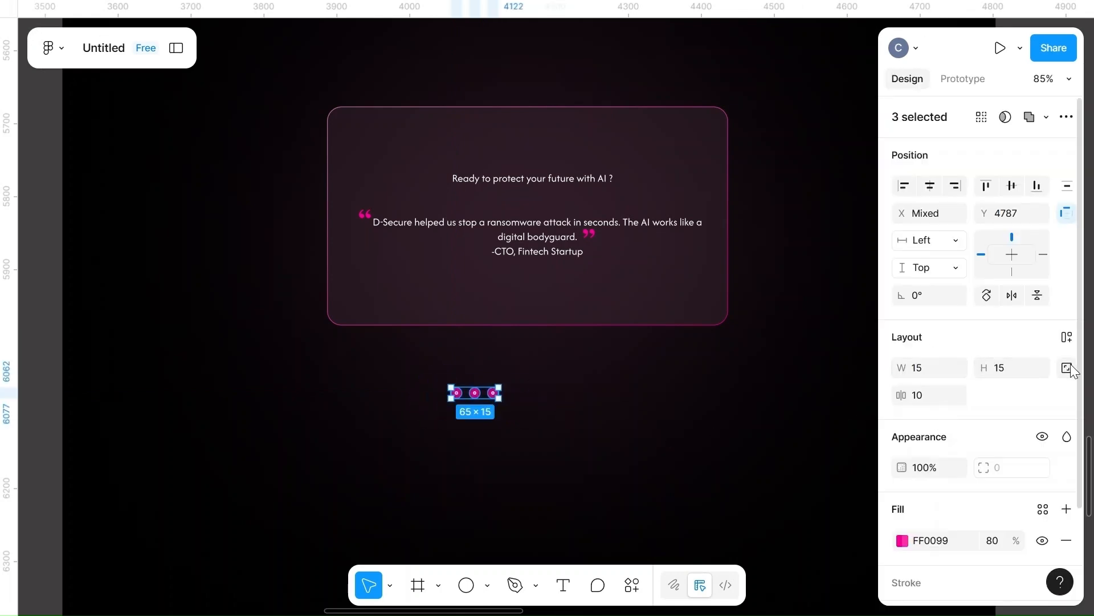
pyautogui.click(930, 364)
pyautogui.write('12')
pyautogui.click(1019, 371)
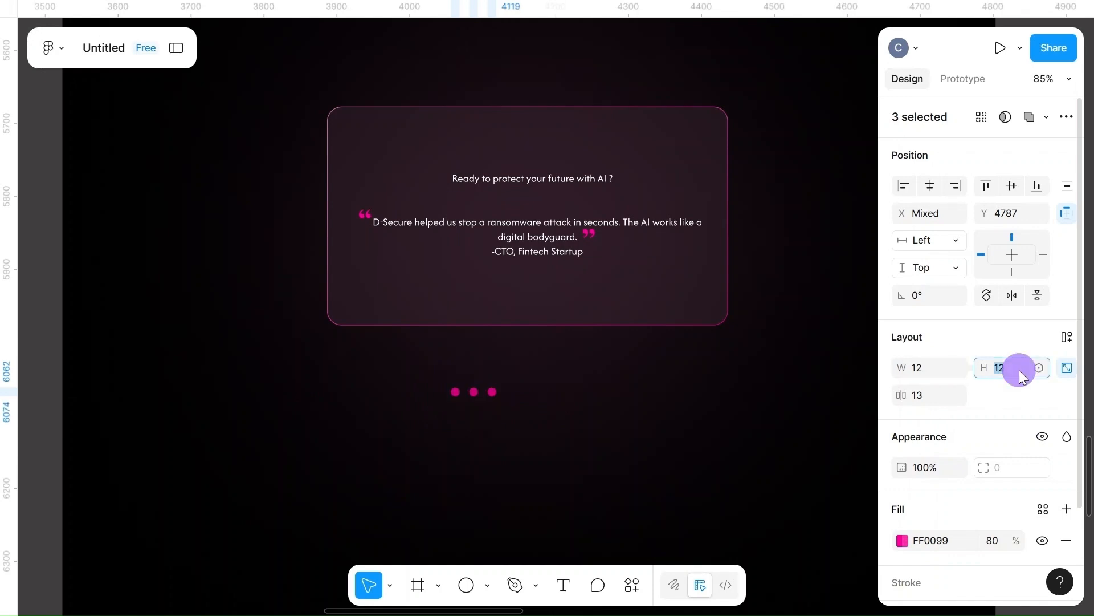
pyautogui.click(625, 436)
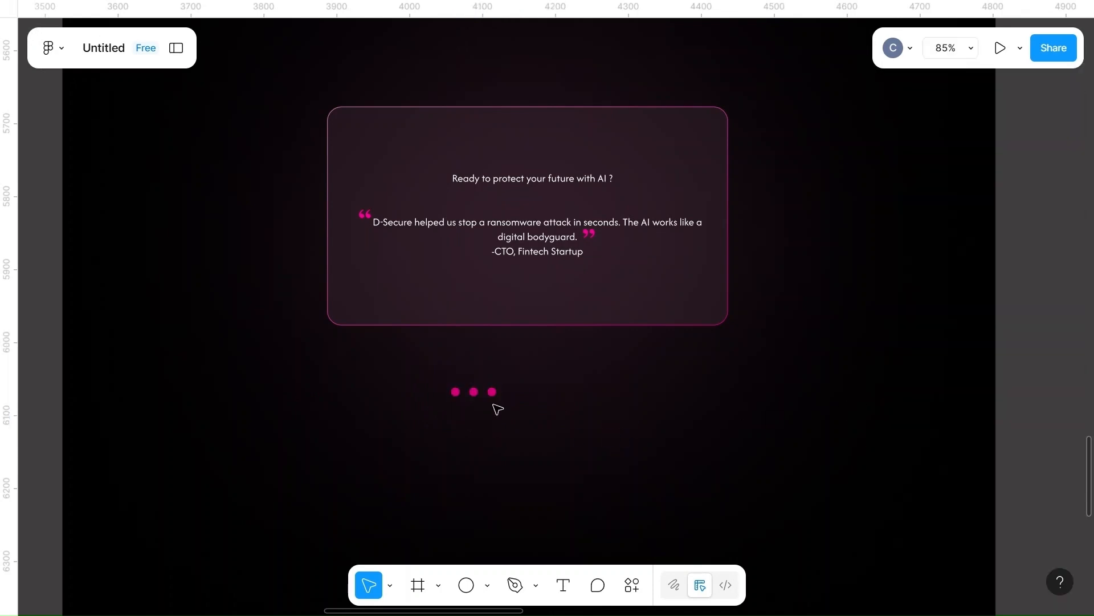
pyautogui.moveTo(446, 376); pyautogui.dragTo(531, 421)
pyautogui.moveTo(469, 393); pyautogui.dragTo(540, 309)
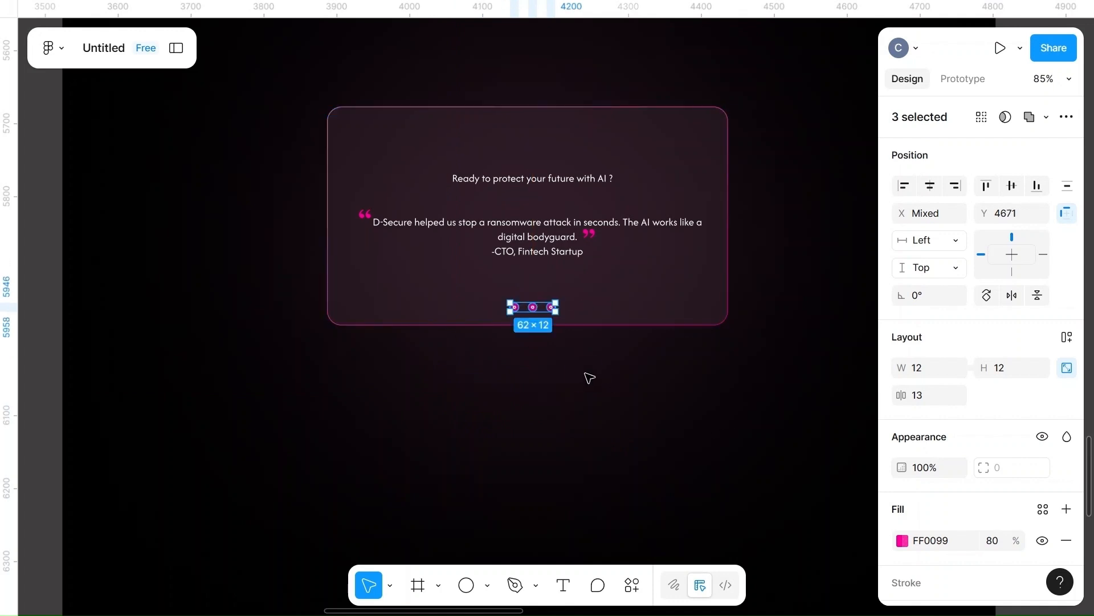
# - Fade the second and third carousel dots by lowering the opacity of their pink fill, keeping the first dot bright
pyautogui.scroll(5, 589, 378)
pyautogui.scroll(3, 587, 377)
pyautogui.click(514, 358)
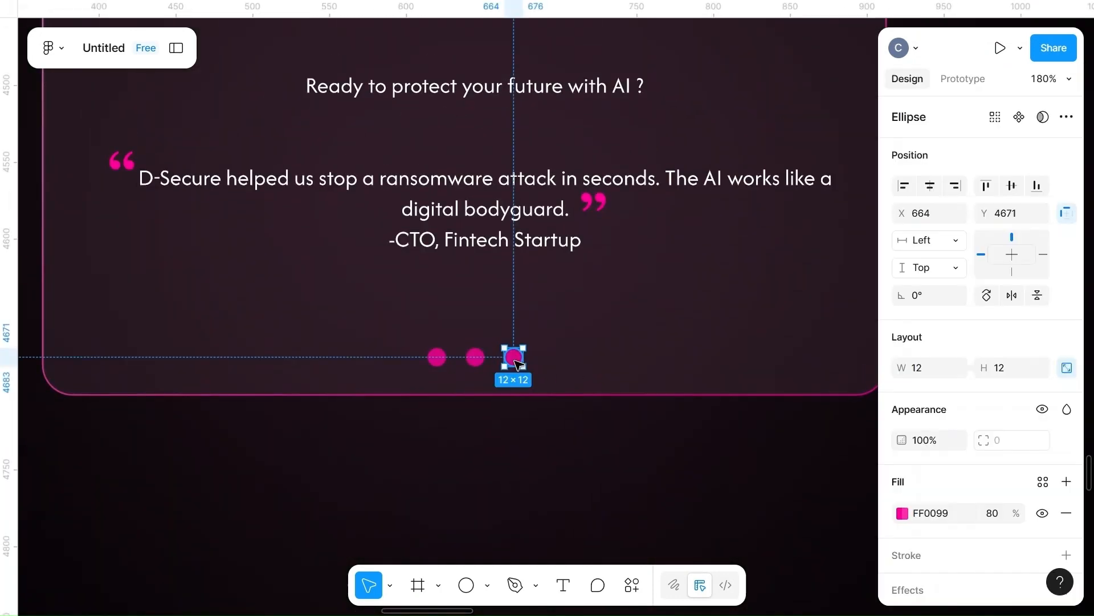
pyautogui.keyDown('shift'); pyautogui.click(476, 357); pyautogui.keyUp('shift')
pyautogui.click(998, 542)
pyautogui.press('BackSpace')
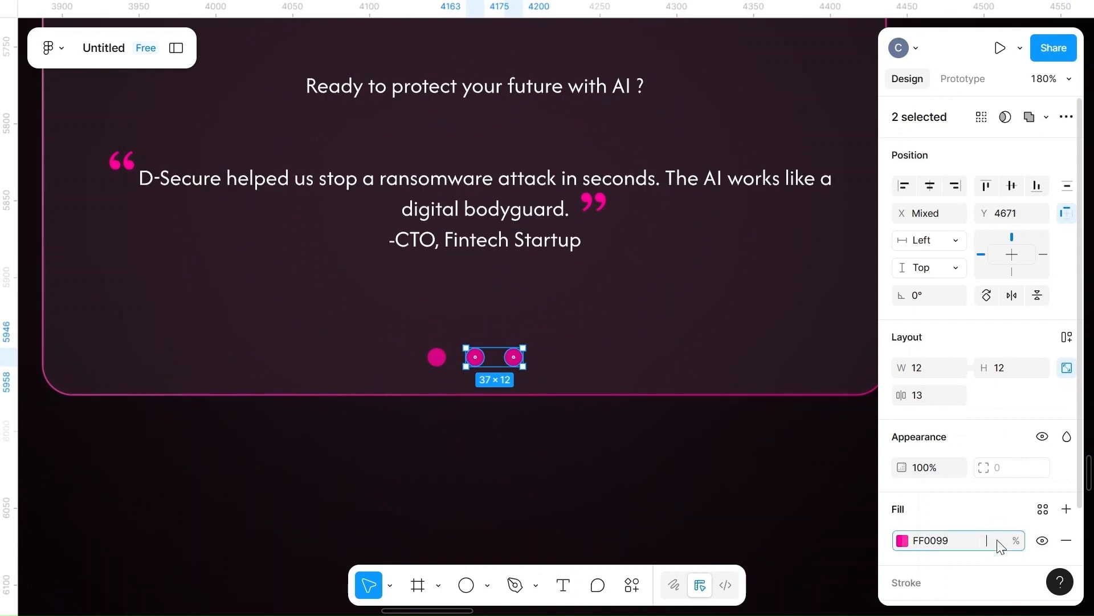
pyautogui.click(728, 505)
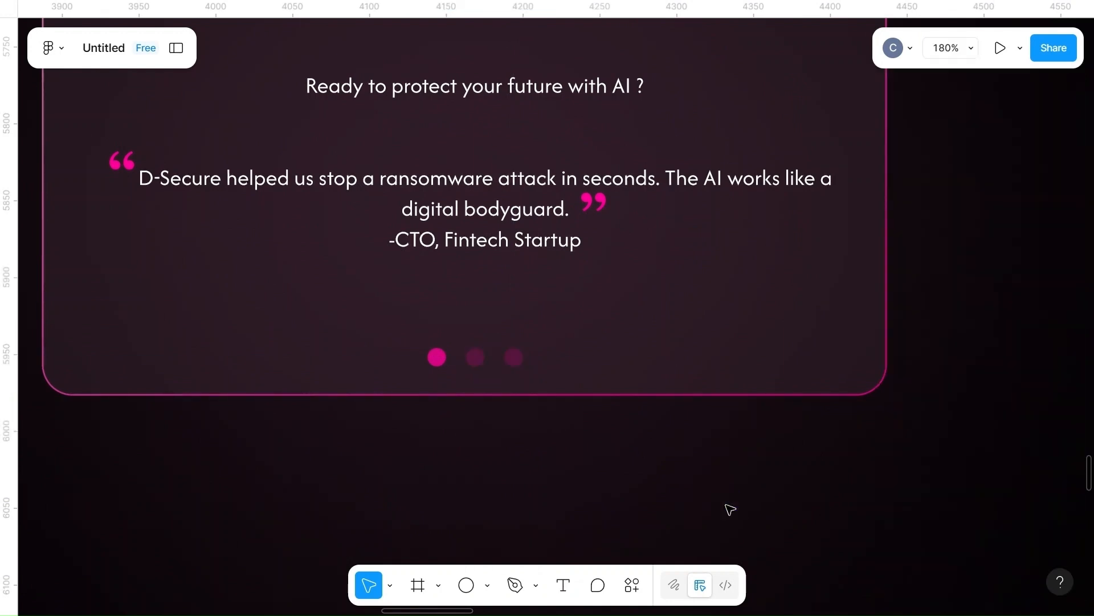
# - Style the "Ready to protect your future with AI ?" text in Medium weight at font size 25
pyautogui.scroll(-5, 730, 509)
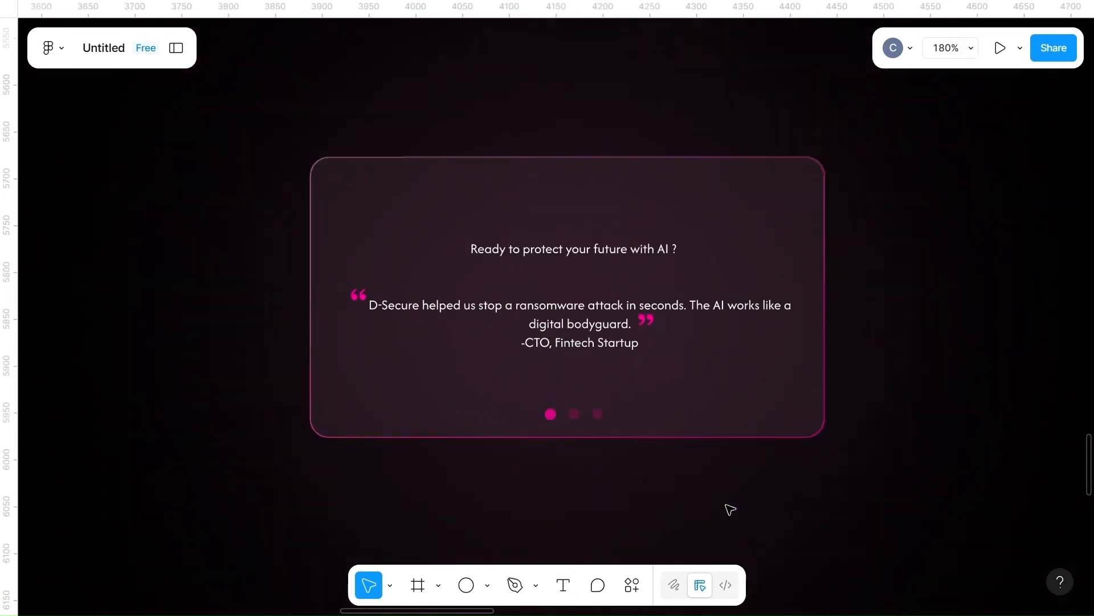
pyautogui.click(606, 266)
pyautogui.scroll(-1, 999, 471)
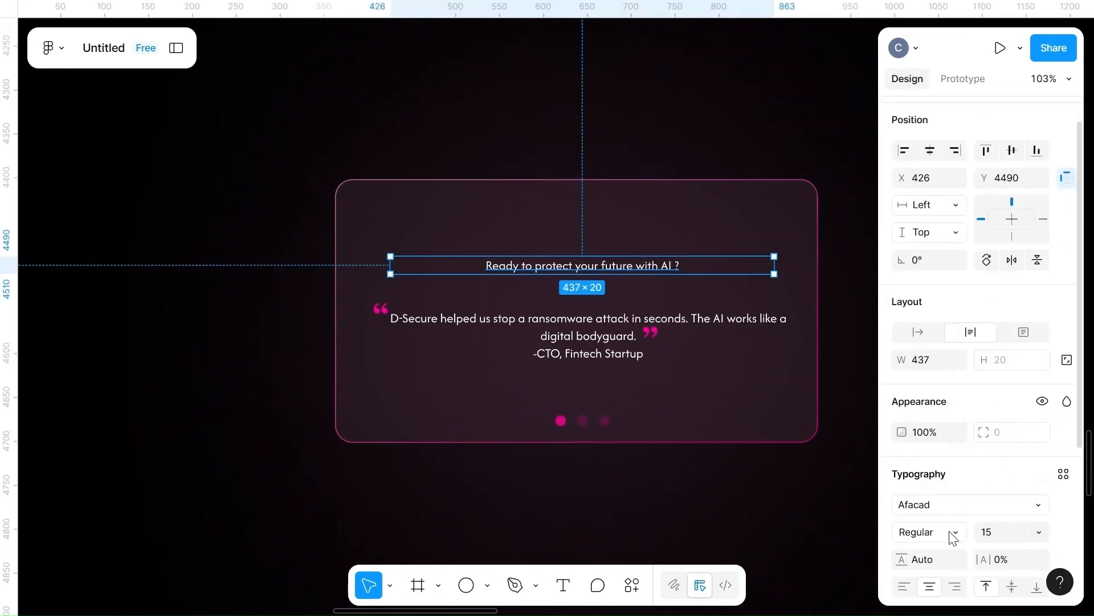
pyautogui.click(951, 530)
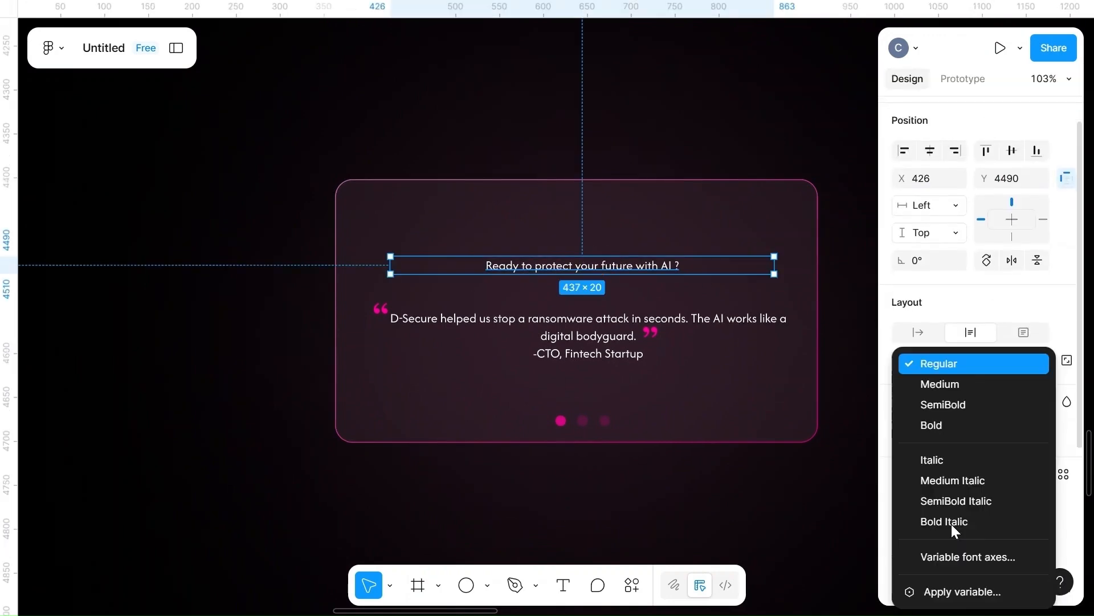
pyautogui.click(938, 404)
pyautogui.click(995, 532)
pyautogui.write('2')
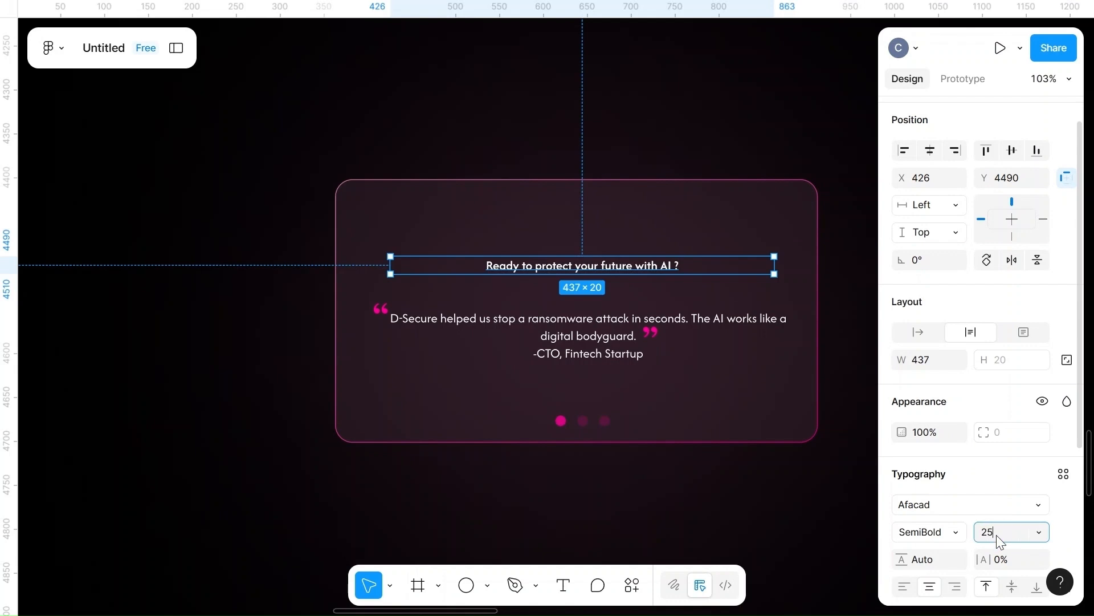
pyautogui.write('5')
pyautogui.click(723, 496)
pyautogui.click(624, 273)
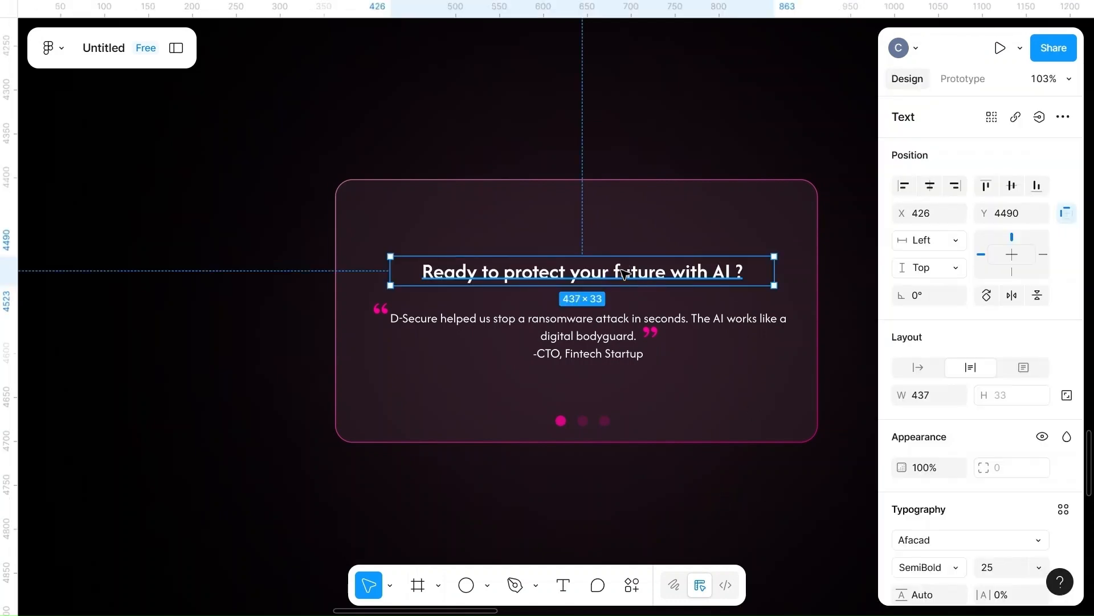
pyautogui.click(932, 567)
pyautogui.click(930, 385)
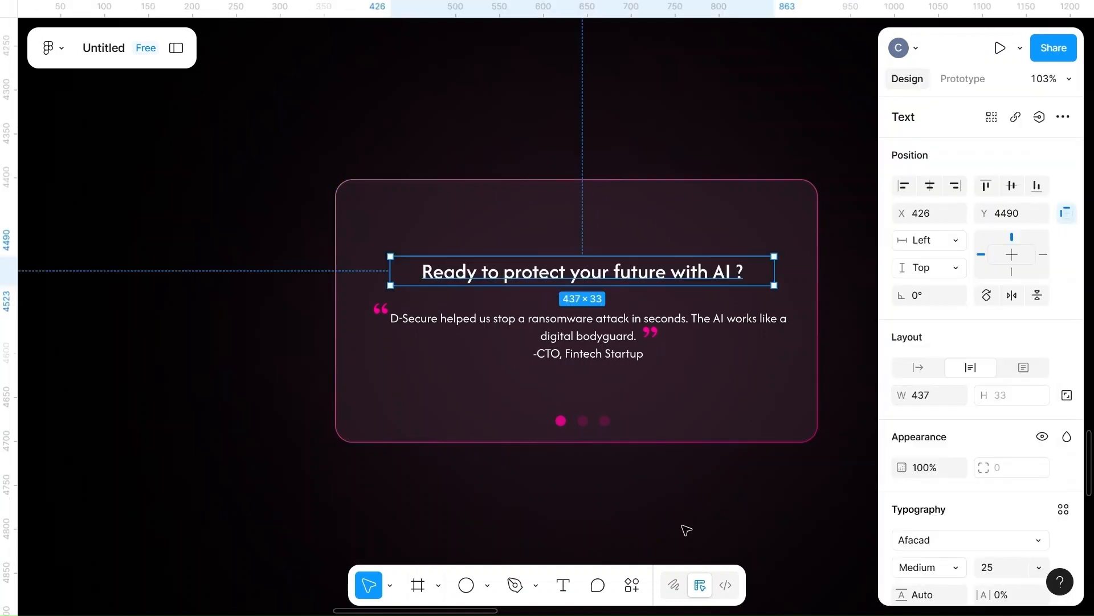
# - Move the "Ready to protect your future with AI ?" heading up to the upper edge of the testimonial card
pyautogui.moveTo(589, 272); pyautogui.dragTo(589, 215)
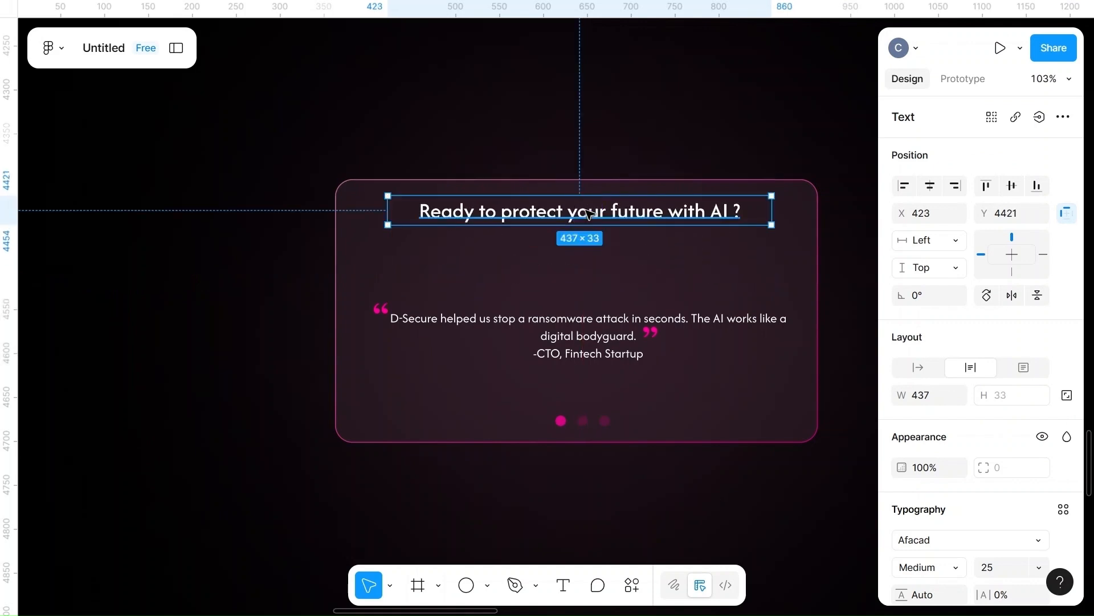
pyautogui.hotkey('ctrl', '-')
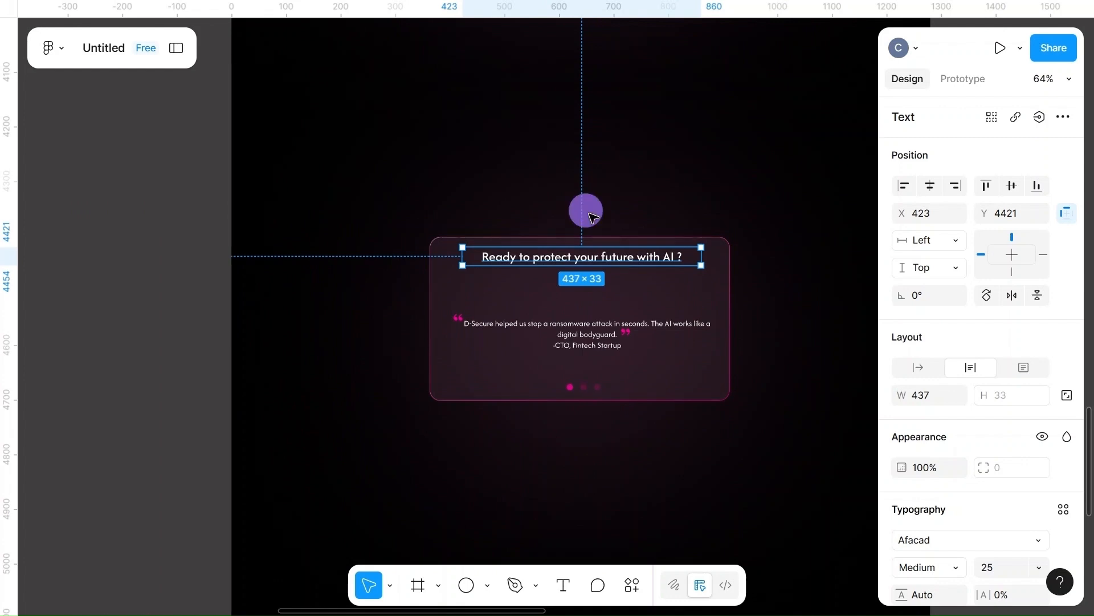
pyautogui.click(589, 214)
# - Move the "Control your digital safety from a single source." text from the content frame to just above the Expert Assistance card
pyautogui.scroll(-5, 589, 213)
pyautogui.hscroll(5, 587, 211)
pyautogui.scroll(5, 587, 211)
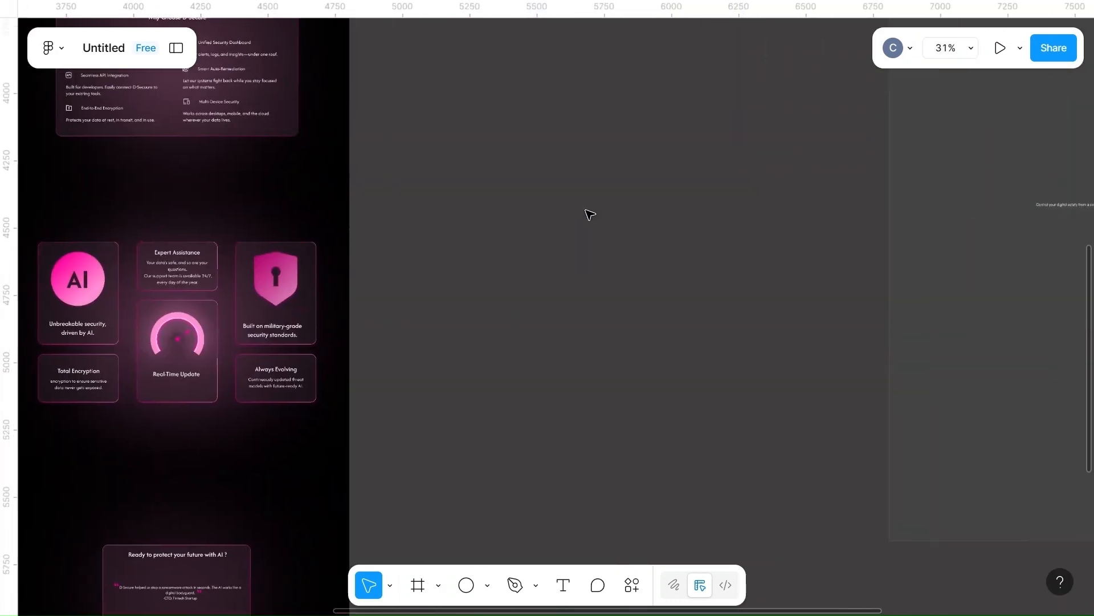
pyautogui.scroll(-3, 590, 215)
pyautogui.click(833, 211)
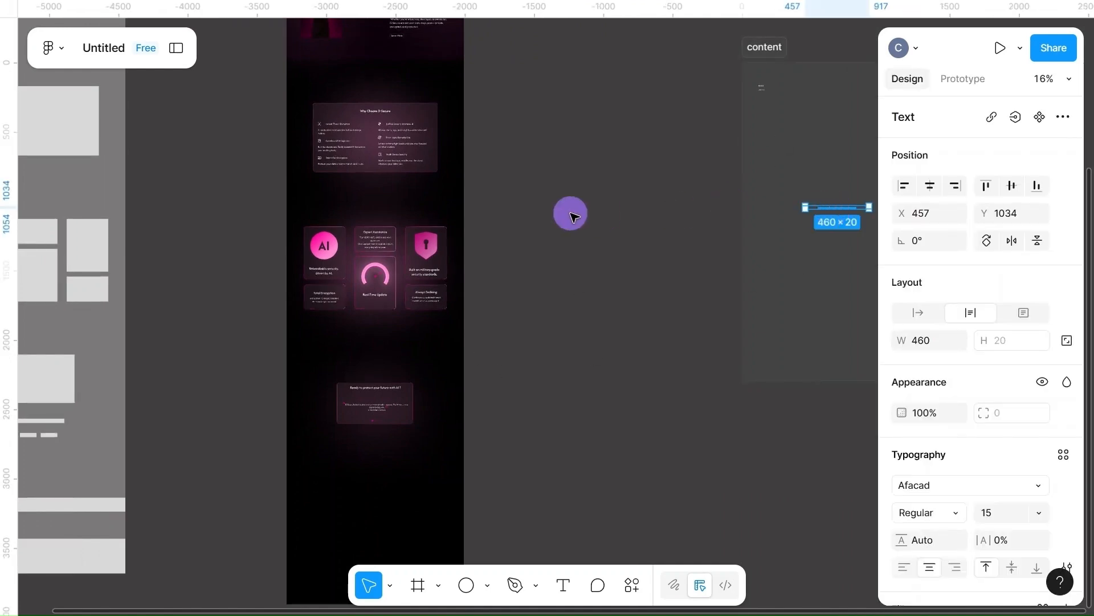
pyautogui.moveTo(570, 216); pyautogui.dragTo(374, 222)
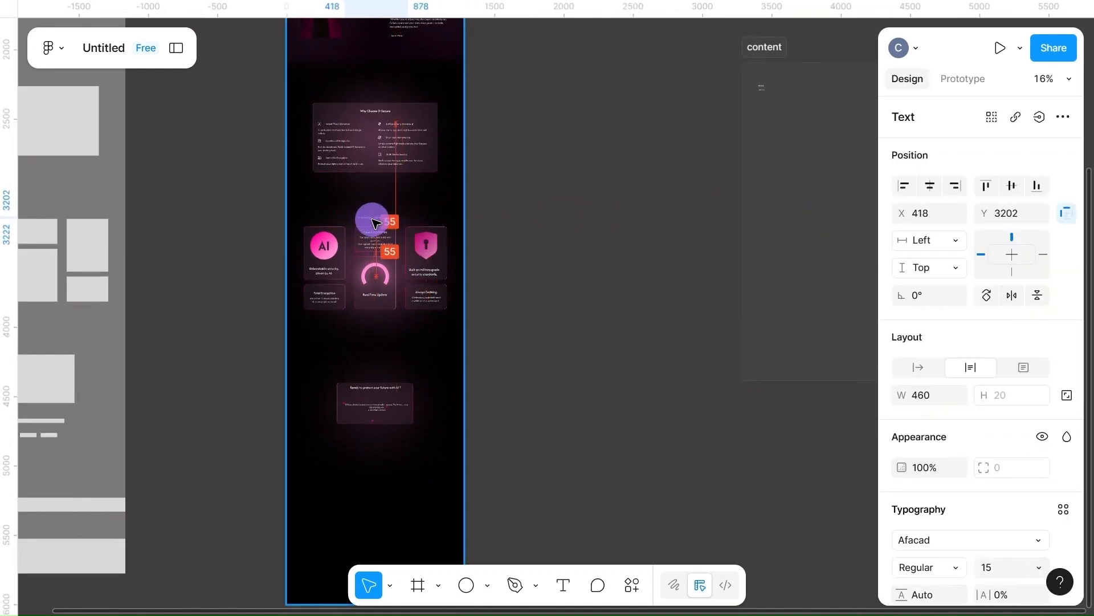
pyautogui.scroll(10, 373, 222)
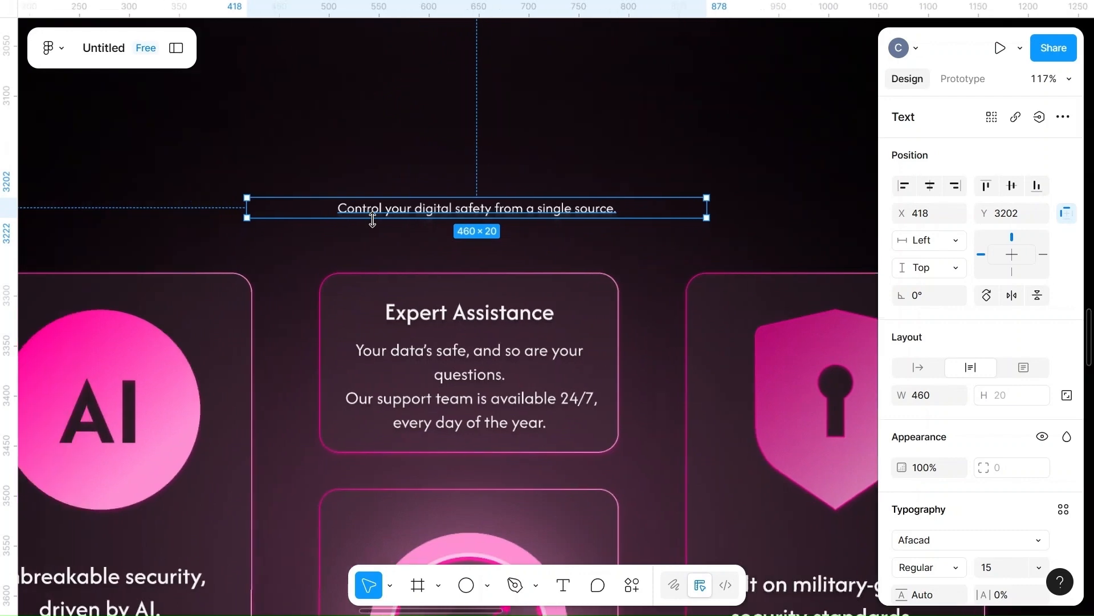
# - Move the "Ready to protect your future with AI ?" heading out of the testimonial card to just above the "Control your digital safety" line
pyautogui.scroll(-4, 373, 220)
pyautogui.scroll(-4, 410, 506)
pyautogui.click(388, 482)
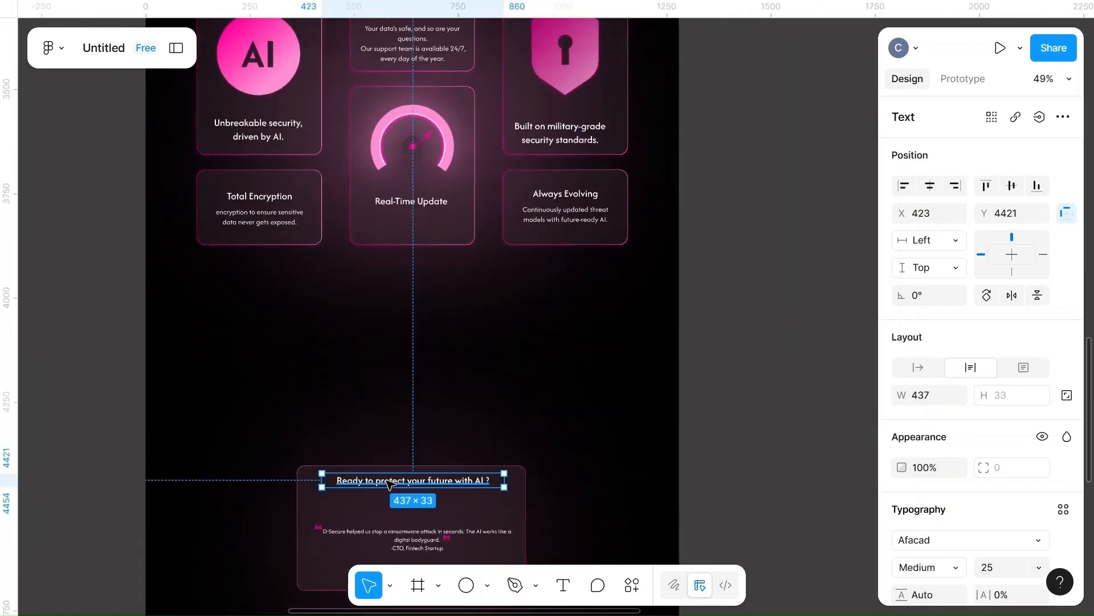
pyautogui.moveTo(388, 484); pyautogui.dragTo(391, 210)
pyautogui.scroll(6, 391, 211)
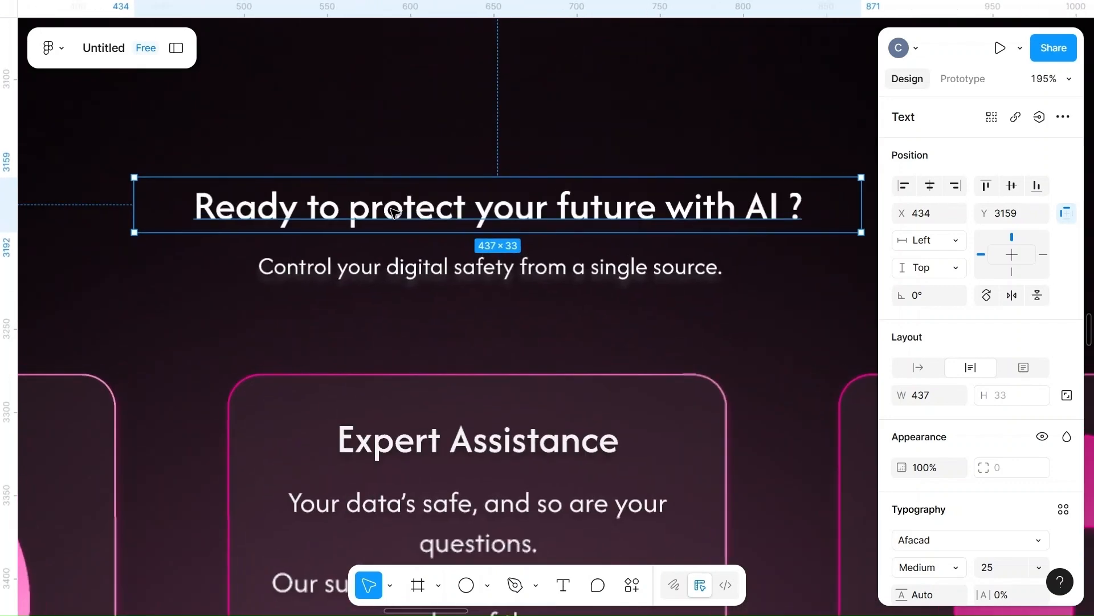
# - Set the fill of the feature section's heading and its subtitle to F3F3F3
pyautogui.click(473, 265)
pyautogui.keyDown('shift'); pyautogui.click(539, 204); pyautogui.keyUp('shift')
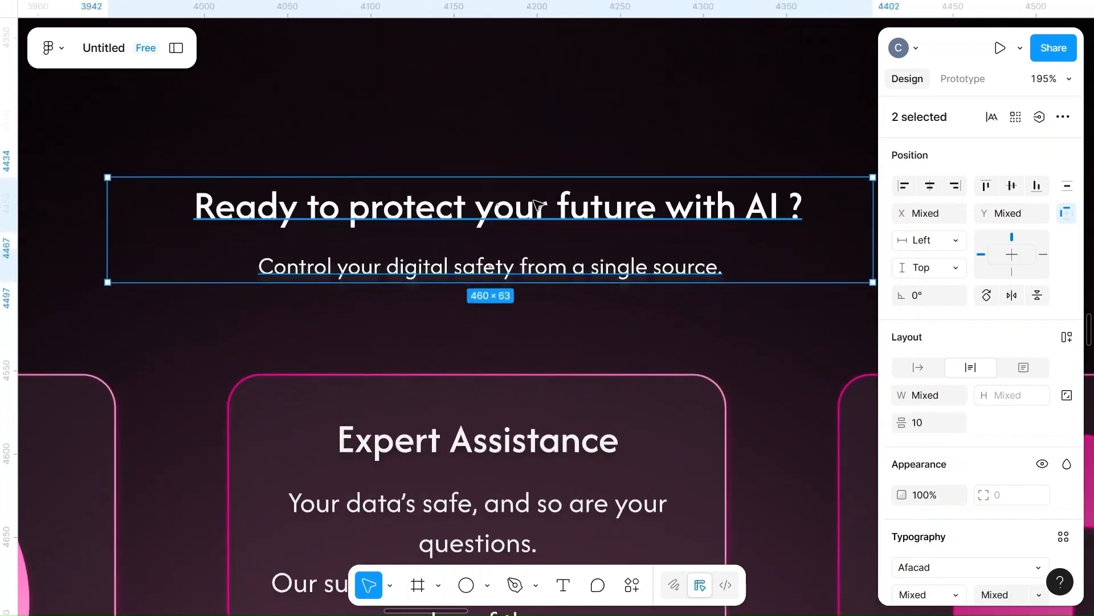
pyautogui.scroll(-5, 938, 439)
pyautogui.click(935, 436)
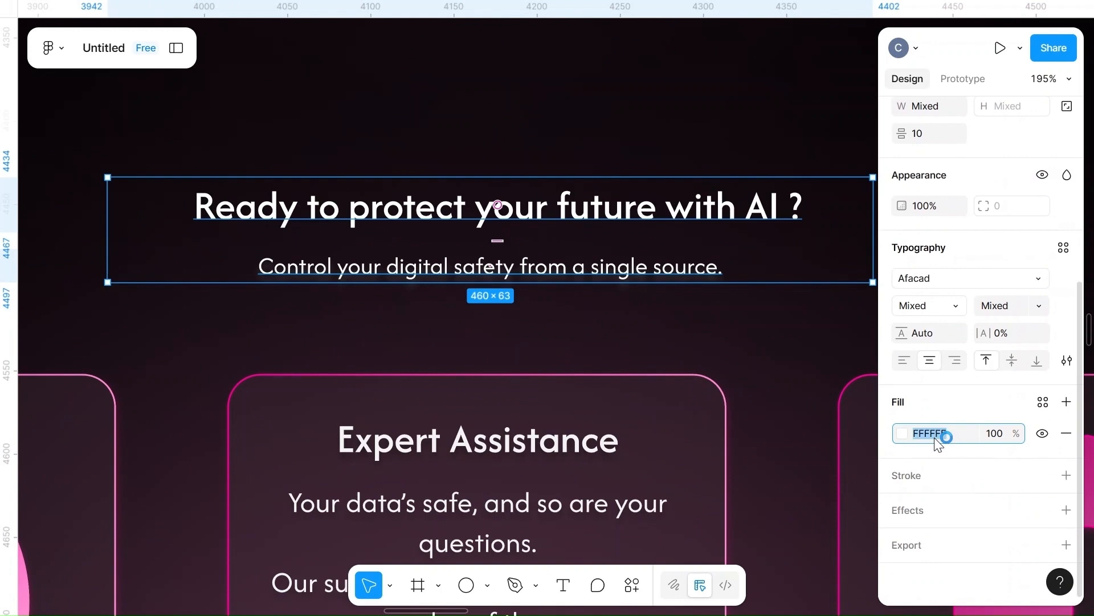
pyautogui.write('f3')
pyautogui.click(755, 327)
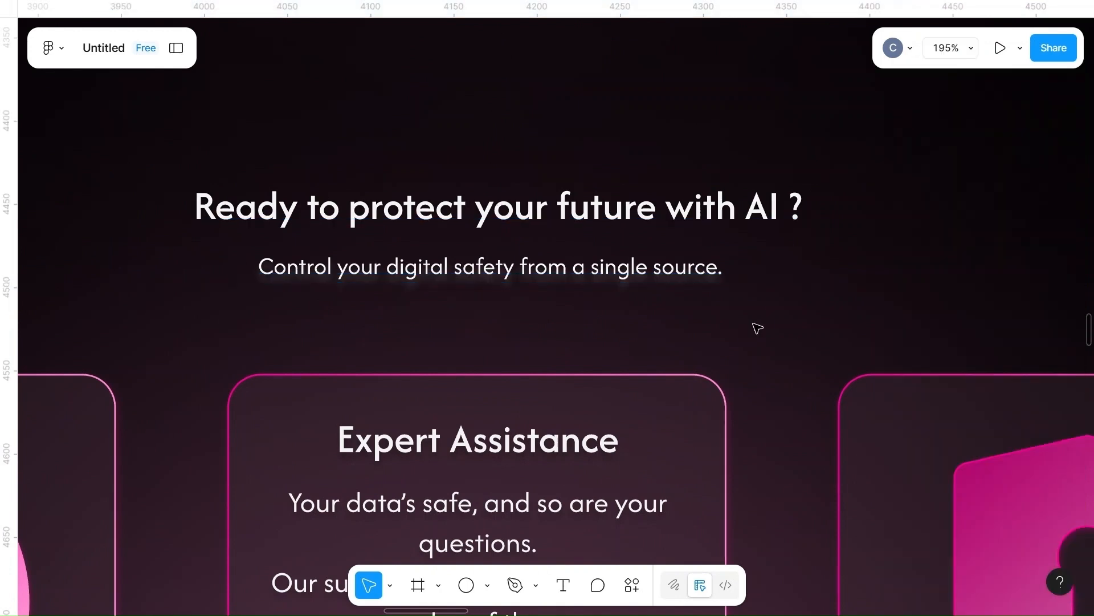
# - Add a drop shadow to the feature heading and subtitle with an X offset of 1 and a Y offset of 3
pyautogui.click(641, 268)
pyautogui.keyDown('shift'); pyautogui.click(601, 205); pyautogui.keyUp('shift')
pyautogui.scroll(-5, 1018, 463)
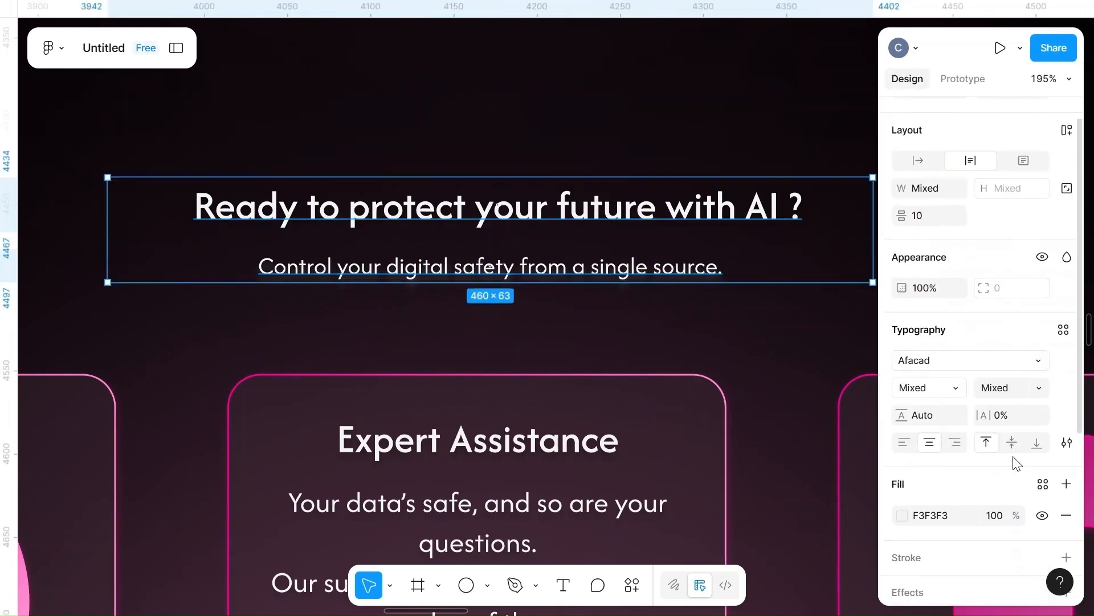
pyautogui.click(905, 511)
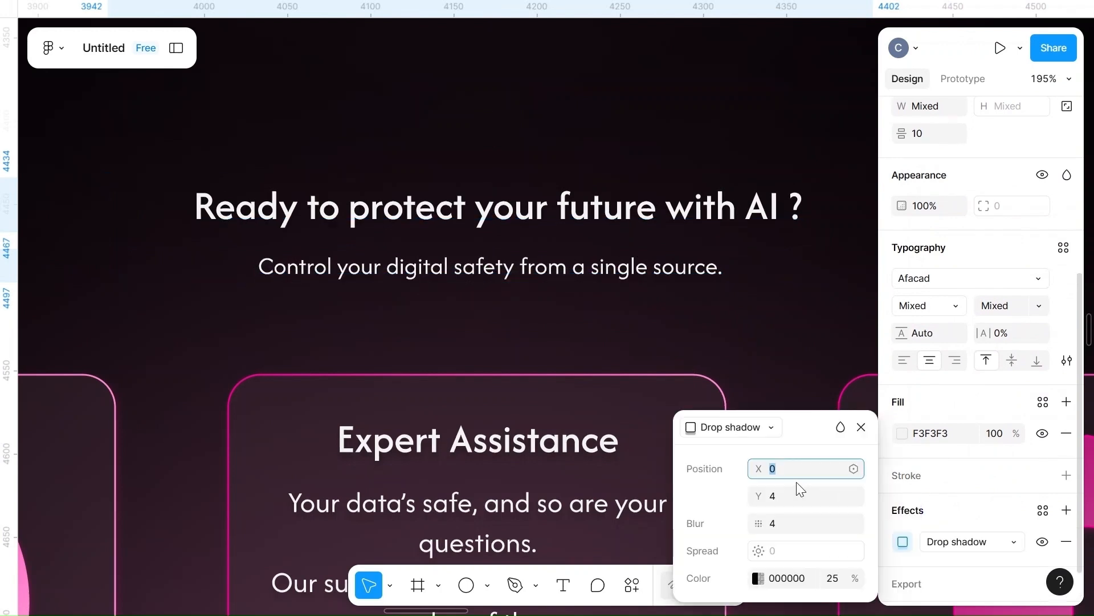
pyautogui.write('1')
pyautogui.click(785, 501)
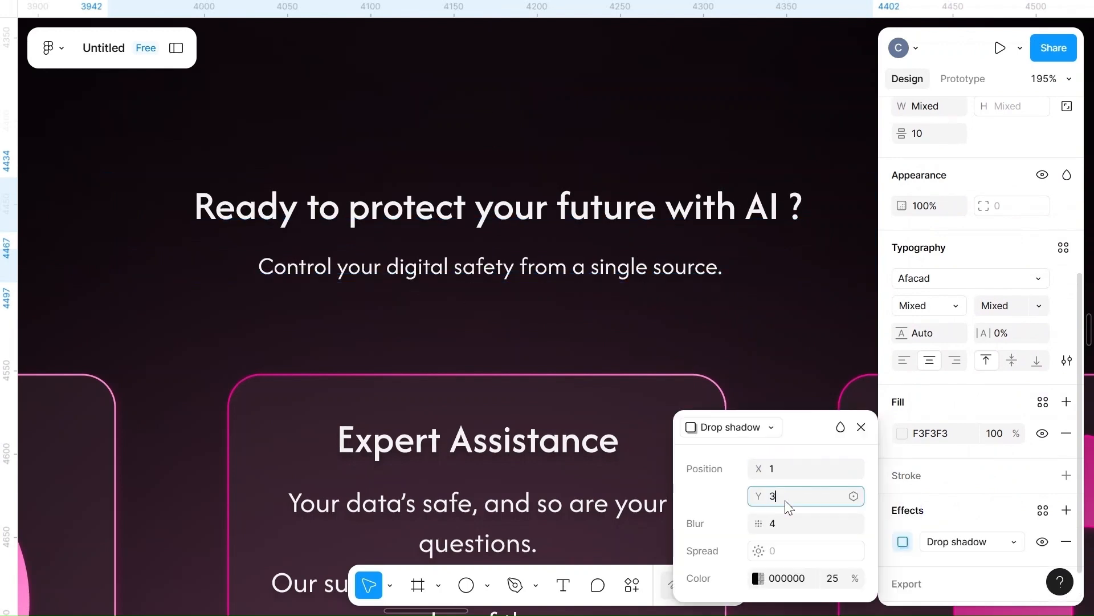
pyautogui.press('Return')
# - Colour the drop shadow of the heading and subtitle pink FF0099 at 25% opacity
pyautogui.click(760, 578)
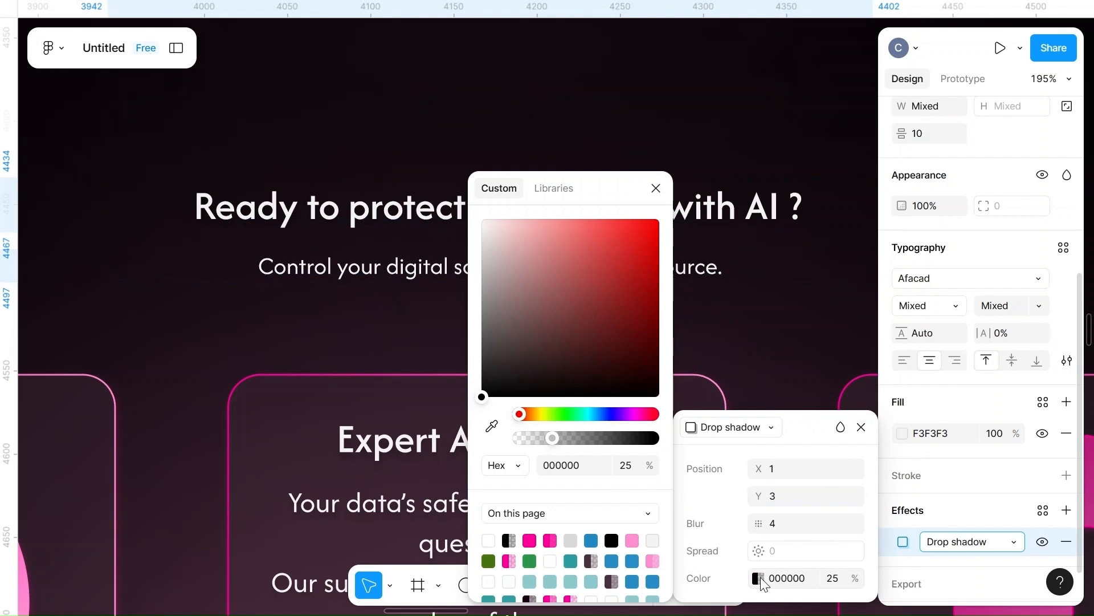
pyautogui.click(550, 539)
pyautogui.click(835, 579)
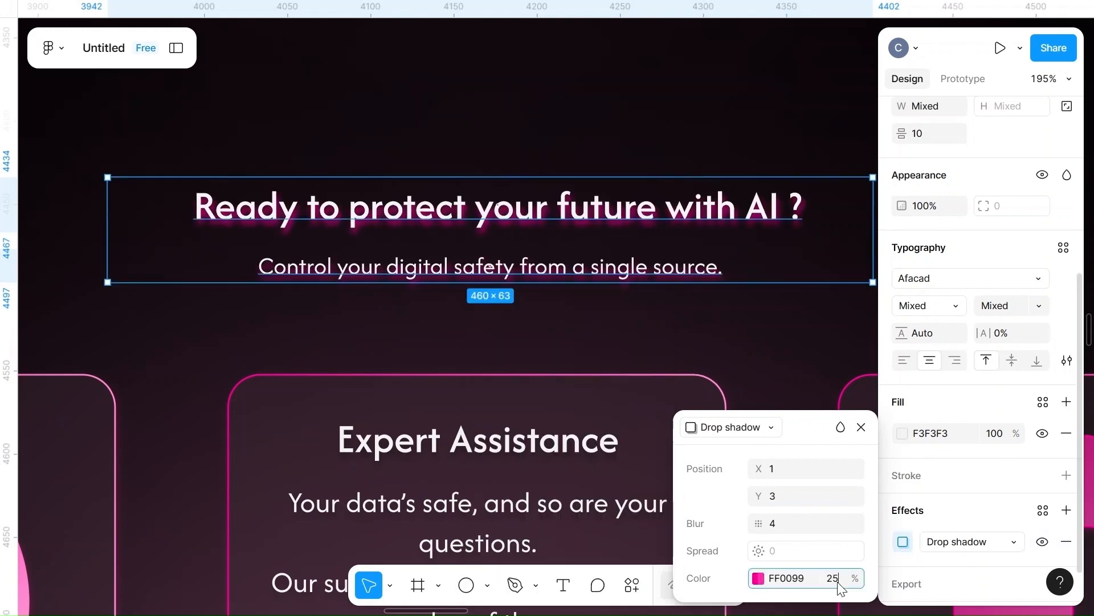
pyautogui.write('25')
pyautogui.click(753, 329)
# - Check the content frame for the remaining texts and icons, and return to the testimonial card
pyautogui.scroll(-5, 753, 328)
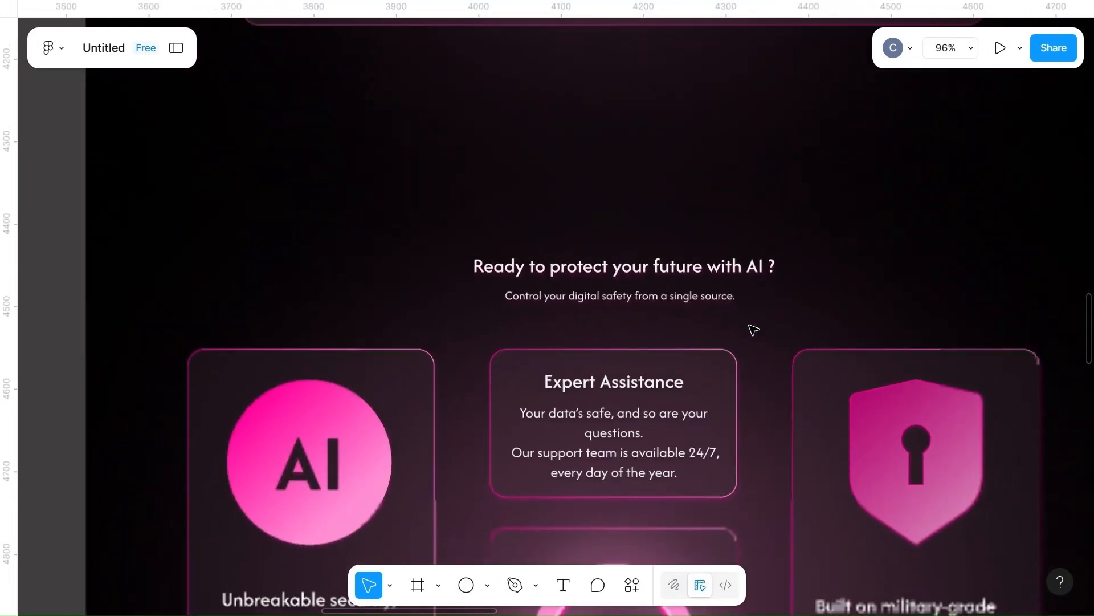
pyautogui.scroll(-6, 753, 329)
pyautogui.scroll(-3, 753, 329)
pyautogui.scroll(-3, 753, 329)
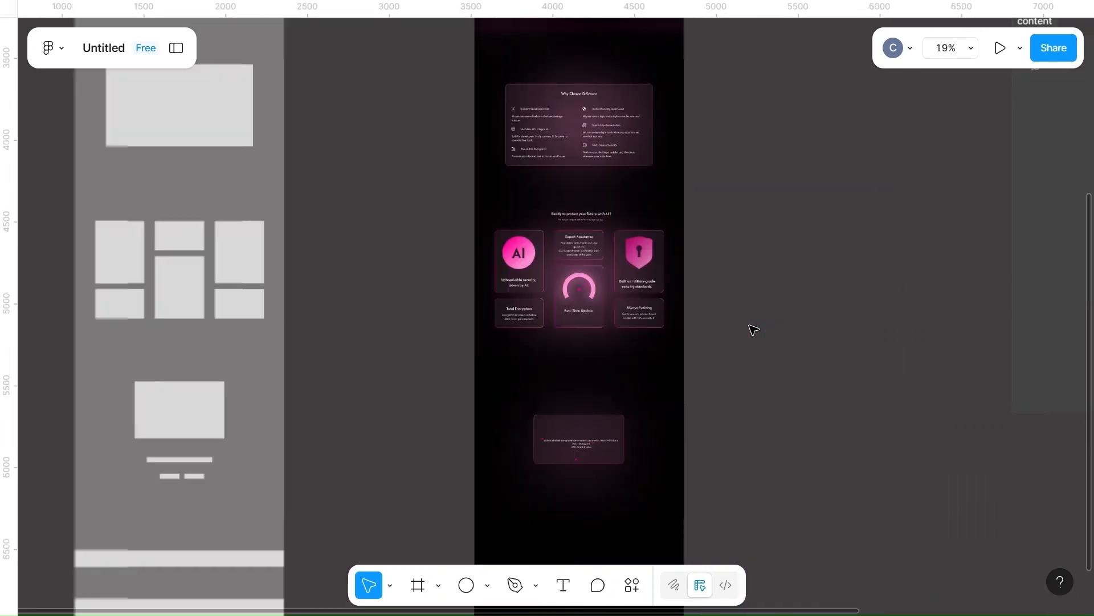
pyautogui.hscroll(10, 753, 329)
pyautogui.scroll(6, 753, 329)
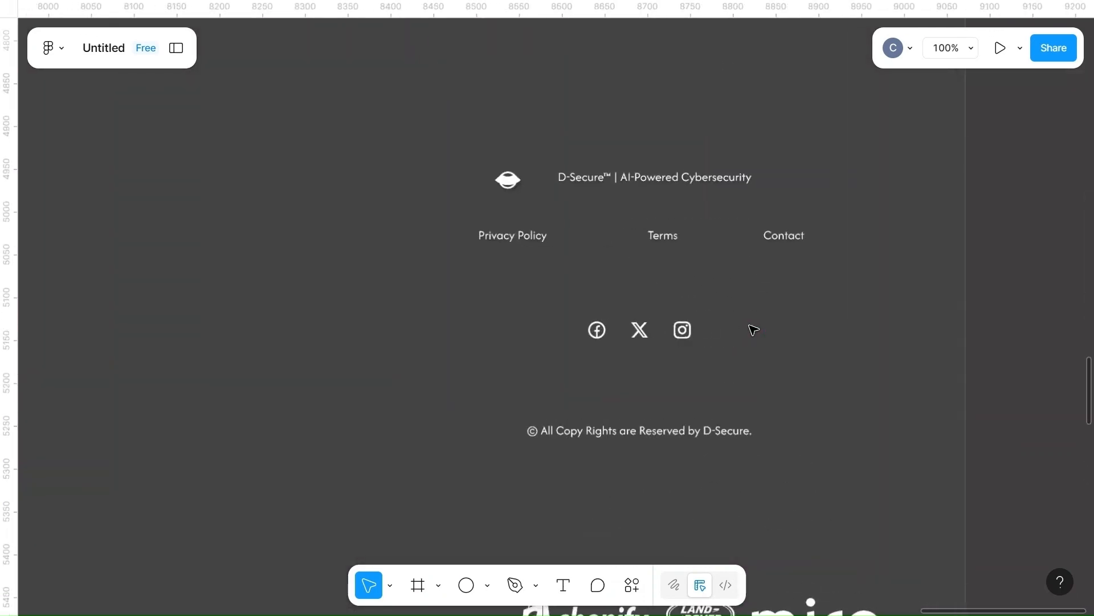
pyautogui.scroll(-5, 753, 329)
pyautogui.scroll(14, 753, 329)
pyautogui.scroll(-5, 753, 329)
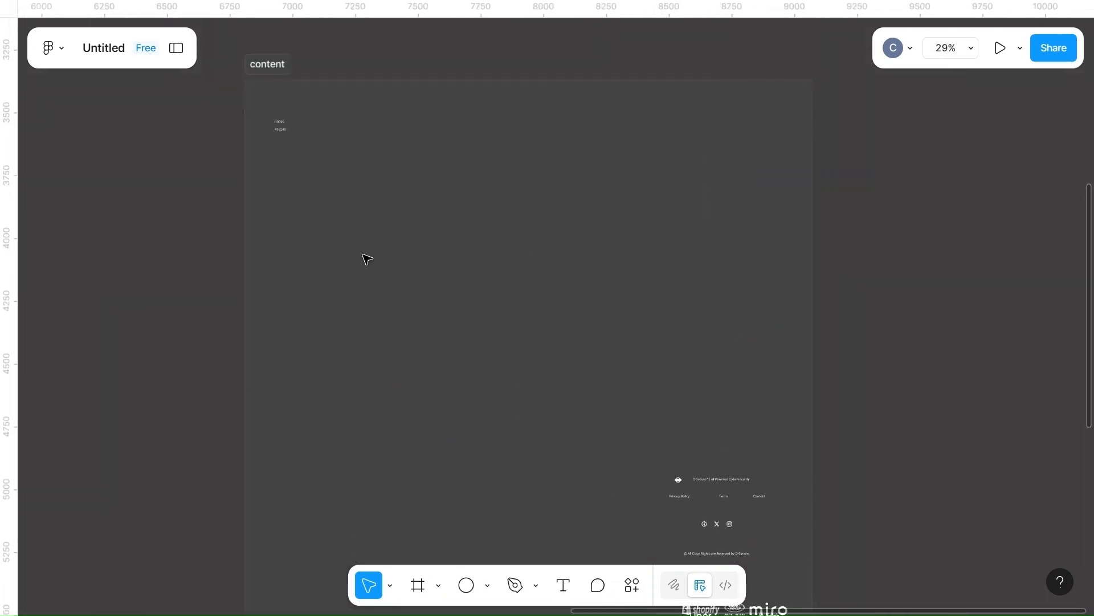
pyautogui.scroll(-4, 365, 260)
pyautogui.hscroll(-10, 365, 259)
pyautogui.scroll(3, 365, 259)
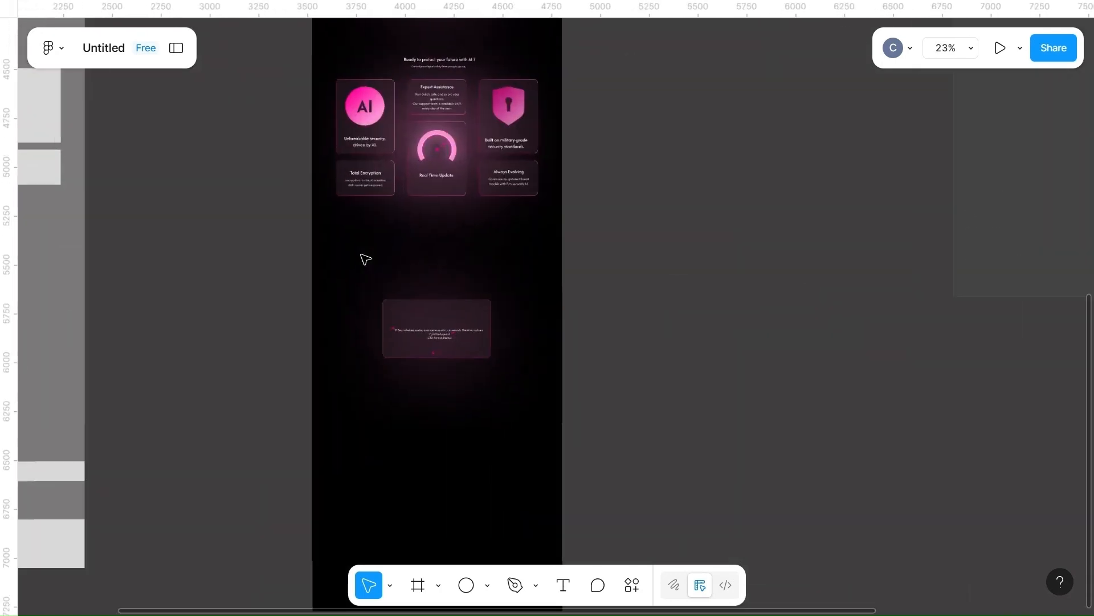
pyautogui.scroll(6, 365, 259)
pyautogui.scroll(-3, 366, 260)
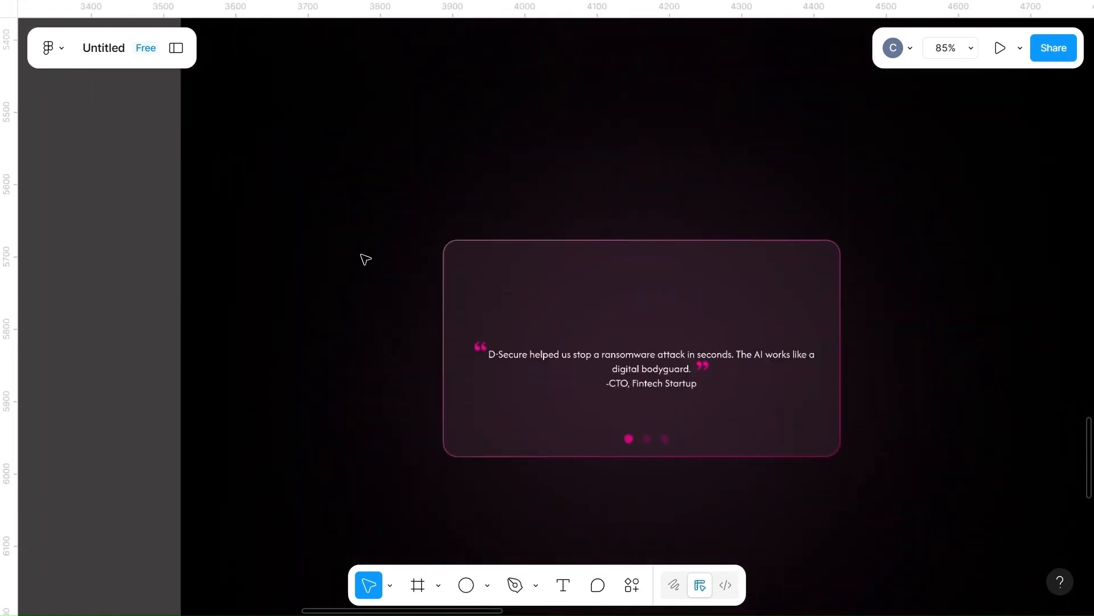
# - Enlarge the testimonial quote text, narrow its text box and move it higher within the card
pyautogui.click(663, 393)
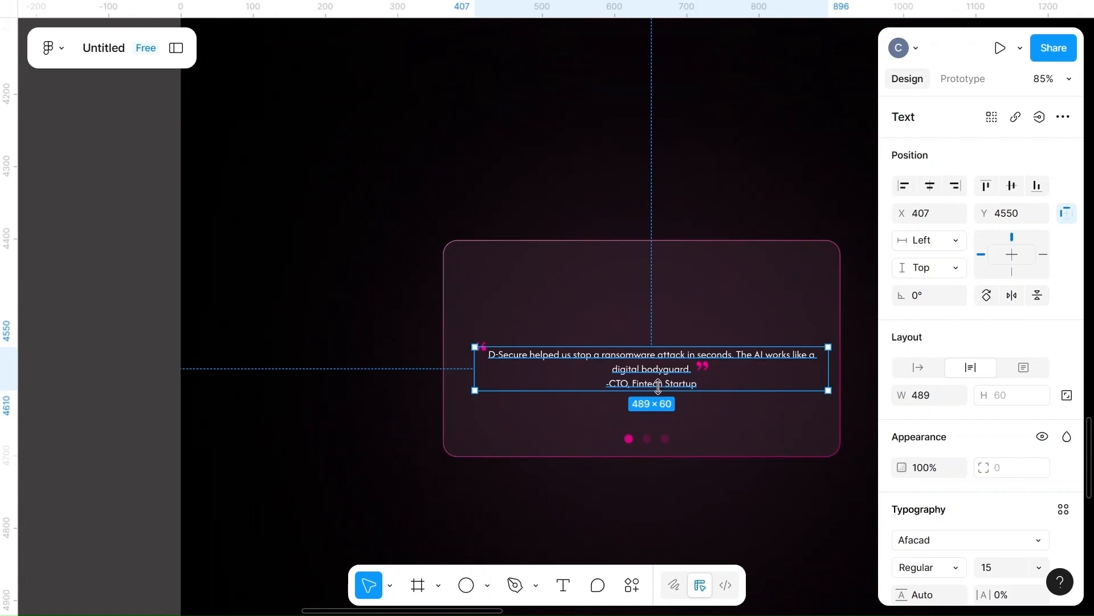
pyautogui.click(719, 311)
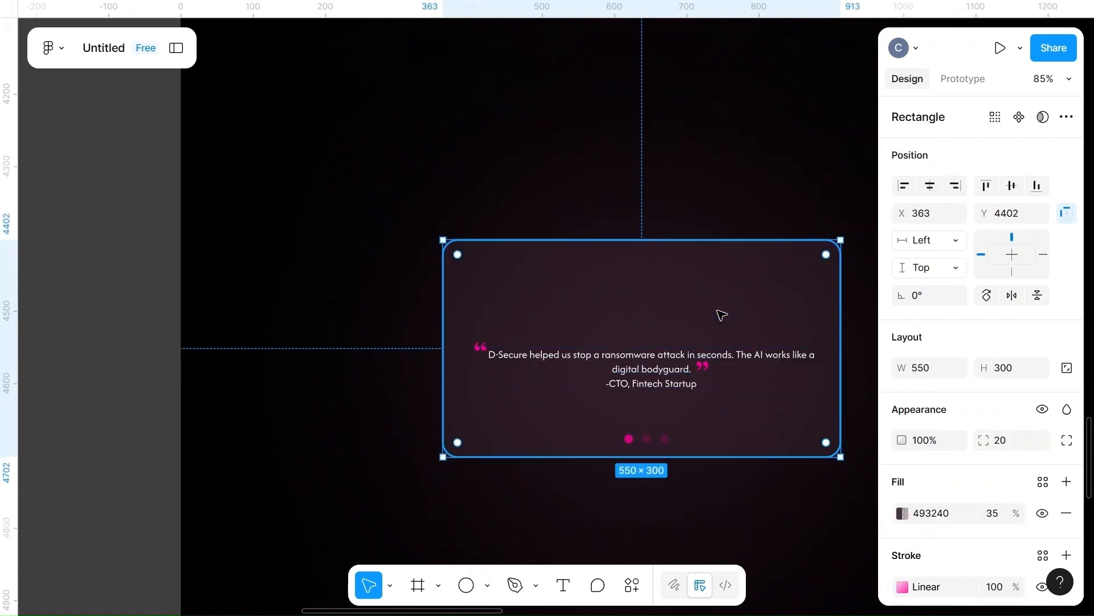
pyautogui.click(656, 360)
pyautogui.scroll(-2, 940, 525)
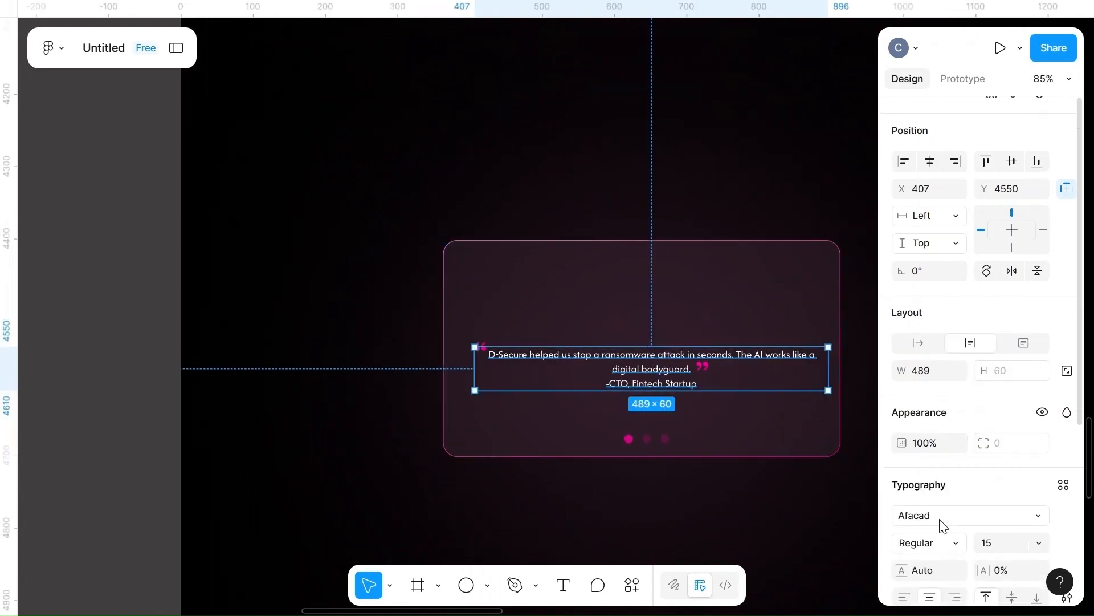
pyautogui.click(758, 508)
pyautogui.moveTo(640, 378); pyautogui.dragTo(638, 366)
pyautogui.moveTo(827, 366); pyautogui.dragTo(795, 365)
pyautogui.moveTo(634, 357); pyautogui.dragTo(644, 349)
pyautogui.click(525, 421)
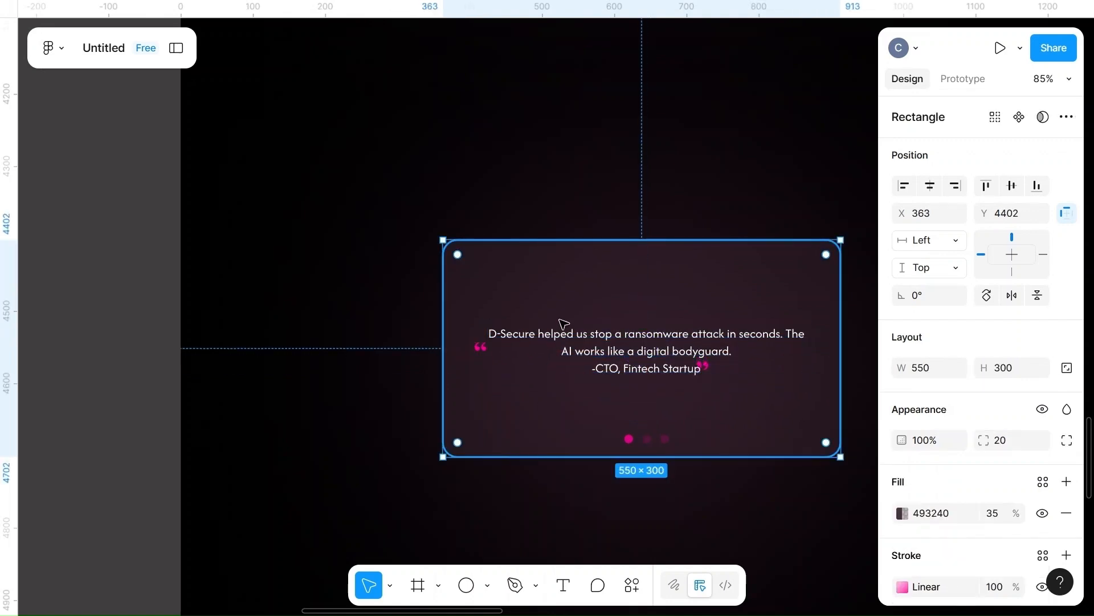
# - Reposition the pink quotation marks at the start of the testimonial sentence and just after "bodyguard."
pyautogui.keyDown('ctrl'); pyautogui.scroll(5, 562, 323); pyautogui.keyUp('ctrl')
pyautogui.moveTo(280, 370); pyautogui.dragTo(285, 329)
pyautogui.hscroll(5, 552, 432)
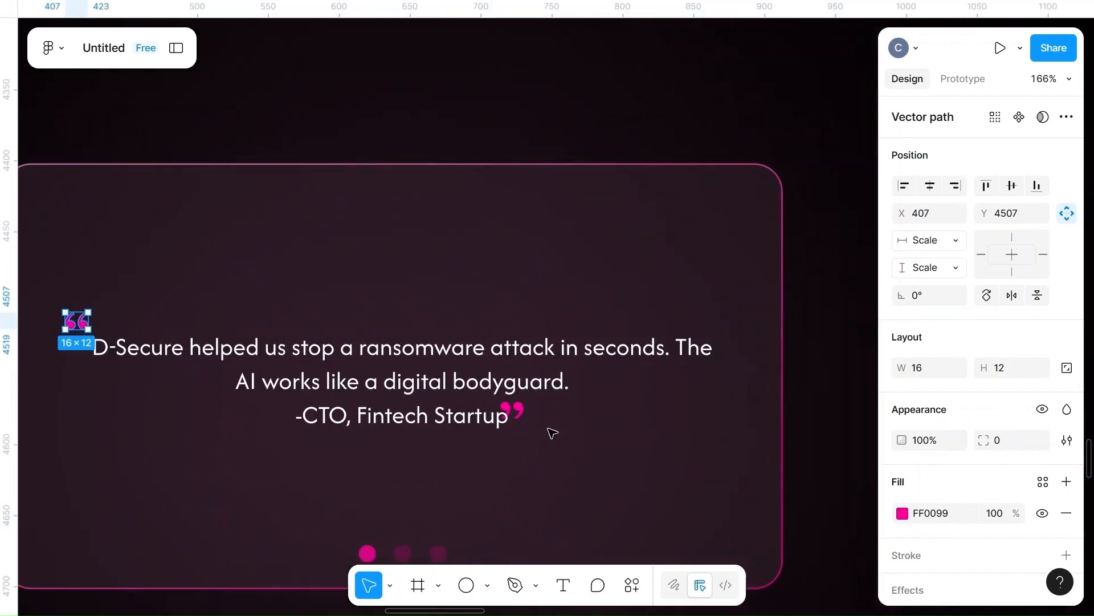
pyautogui.moveTo(519, 406); pyautogui.dragTo(585, 368)
pyautogui.click(623, 460)
pyautogui.keyDown('ctrl'); pyautogui.scroll(-5, 623, 460); pyautogui.keyUp('ctrl')
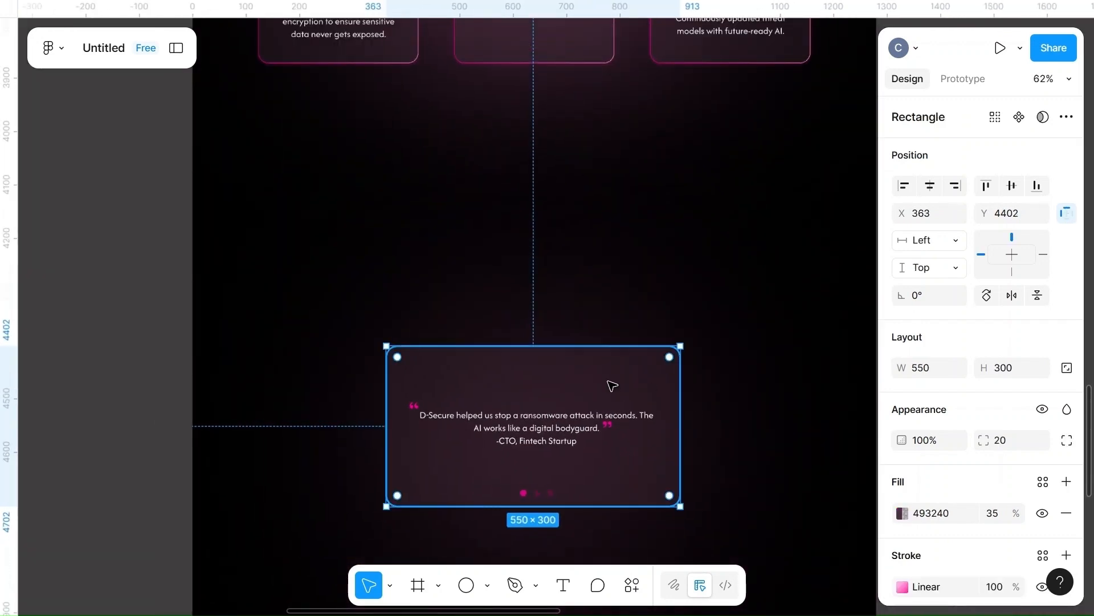
pyautogui.click(767, 428)
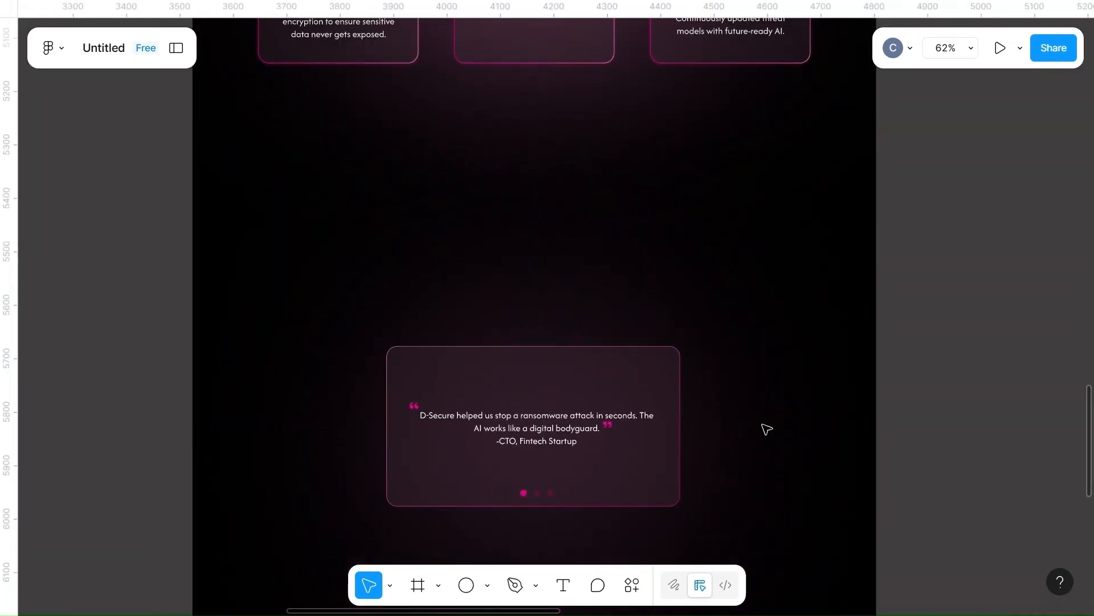
# - Move the seven brand logos out of the content frame onto the empty canvas below it
pyautogui.keyDown('ctrl'); pyautogui.scroll(-3, 766, 429); pyautogui.keyUp('ctrl')
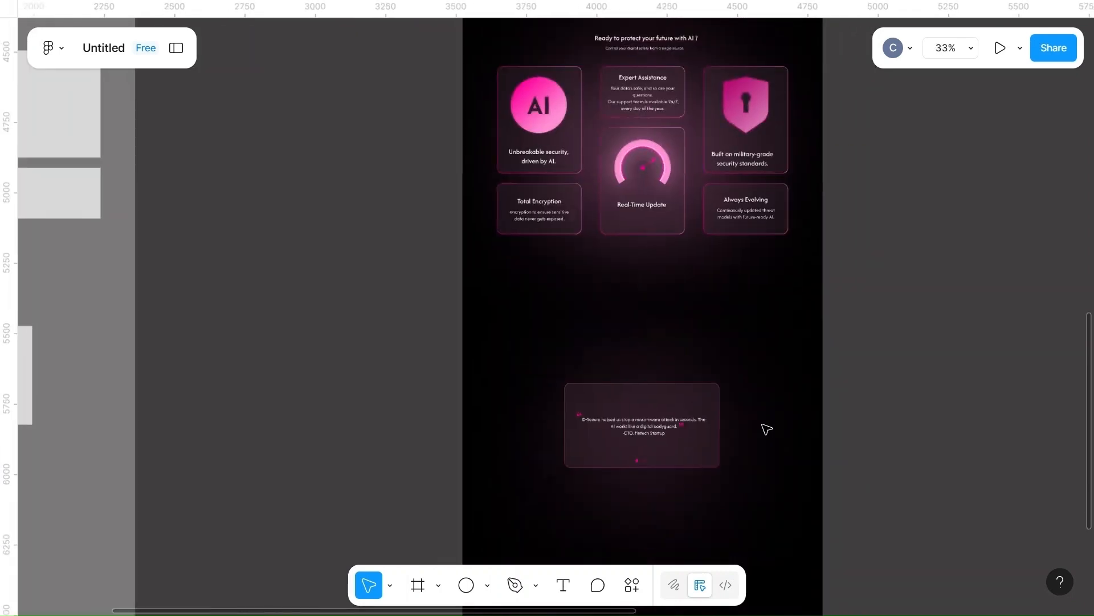
pyautogui.scroll(-3, 766, 429)
pyautogui.scroll(2, 766, 429)
pyautogui.keyDown('ctrl'); pyautogui.scroll(5, 766, 428); pyautogui.keyUp('ctrl')
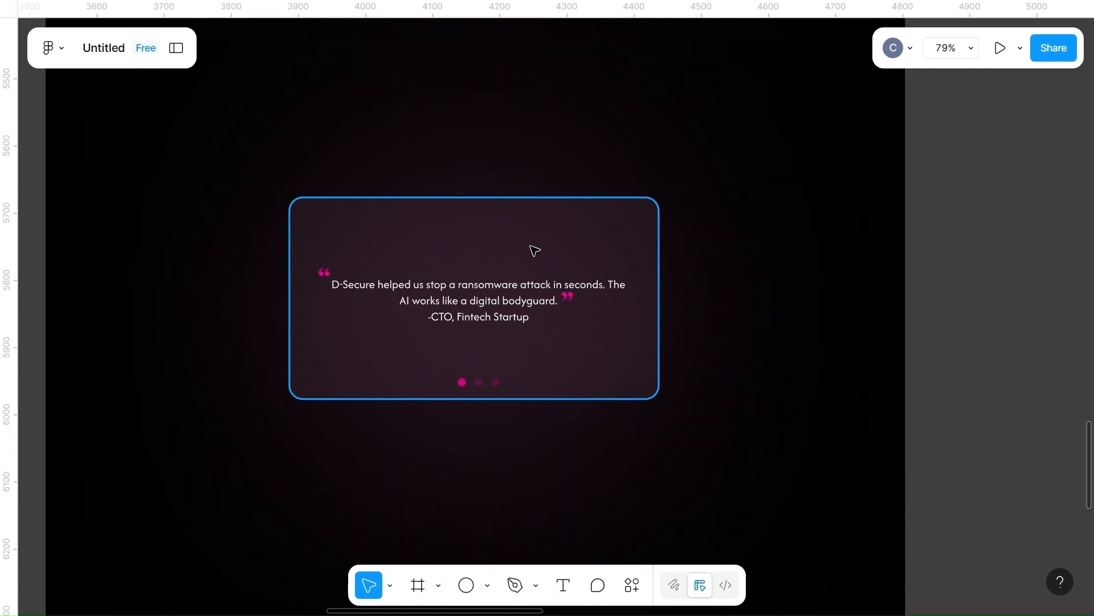
pyautogui.keyDown('ctrl'); pyautogui.scroll(-4, 534, 251); pyautogui.keyUp('ctrl')
pyautogui.keyDown('ctrl'); pyautogui.scroll(-3, 735, 246); pyautogui.keyUp('ctrl')
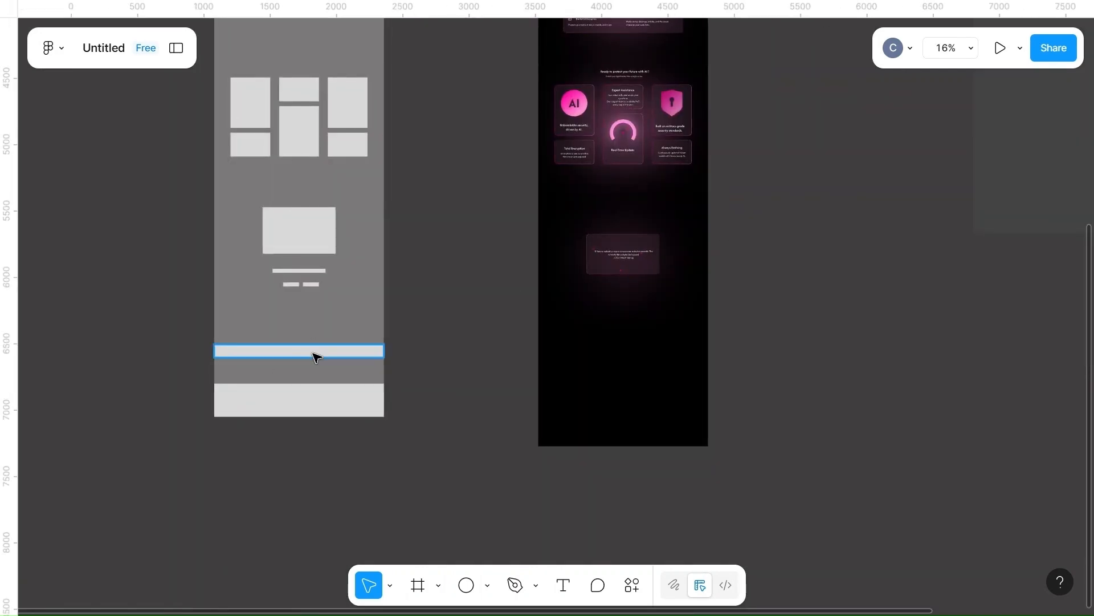
pyautogui.hscroll(10, 782, 323)
pyautogui.scroll(2, 782, 323)
pyautogui.keyDown('ctrl'); pyautogui.scroll(3, 782, 322); pyautogui.keyUp('ctrl')
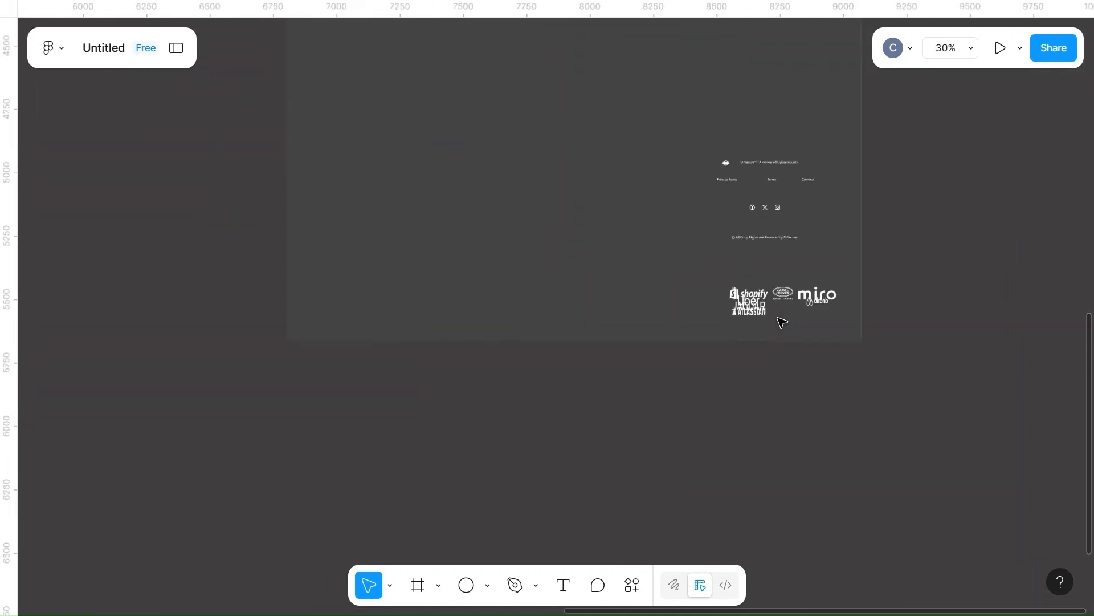
pyautogui.moveTo(742, 274); pyautogui.dragTo(872, 325)
pyautogui.moveTo(796, 313); pyautogui.dragTo(339, 476)
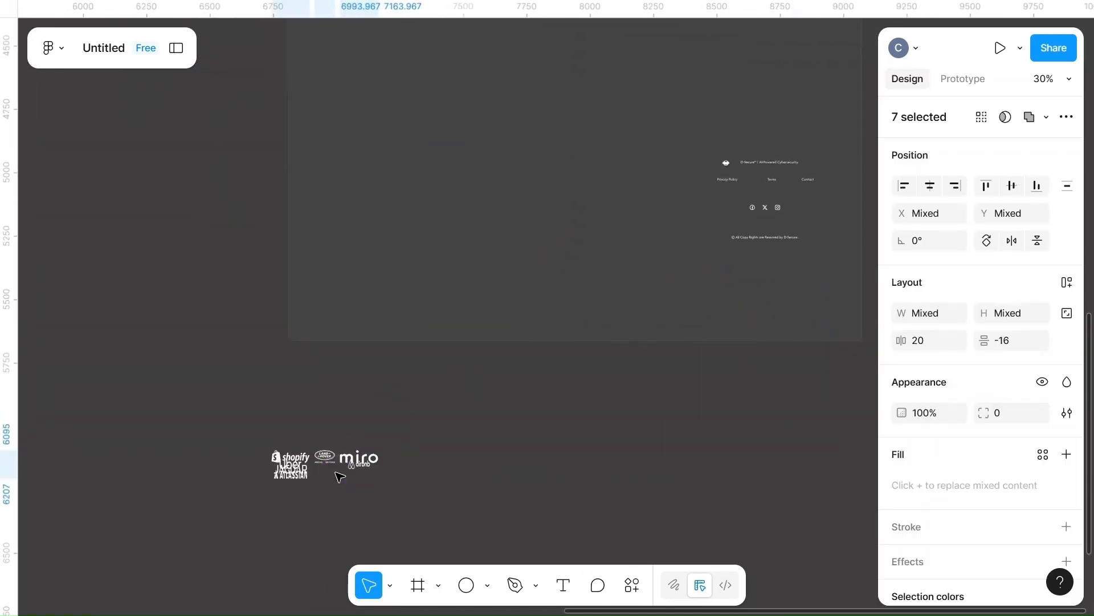
pyautogui.click(240, 430)
# - Spread the overlapping logos into one row in the order Shopify, Uber, Jaguar, Atlassian, Land Rover, Airbnb, Miro
pyautogui.keyDown('ctrl'); pyautogui.scroll(4, 242, 432); pyautogui.keyUp('ctrl')
pyautogui.scroll(-5, 242, 432)
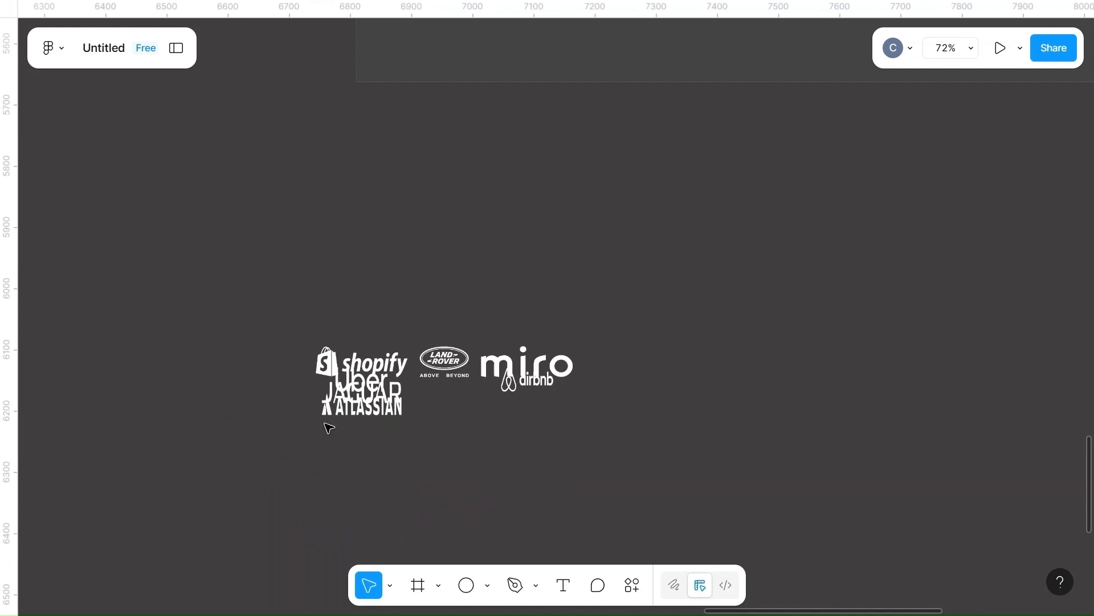
pyautogui.click(231, 364)
pyautogui.moveTo(357, 365); pyautogui.dragTo(138, 372)
pyautogui.moveTo(325, 371); pyautogui.dragTo(236, 369)
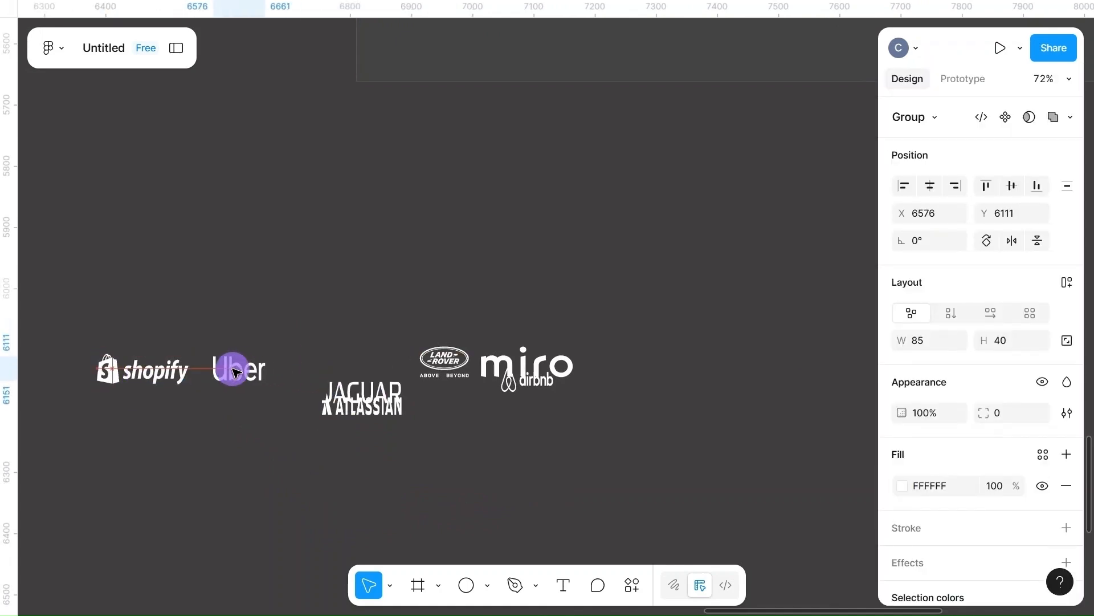
pyautogui.moveTo(376, 401); pyautogui.dragTo(397, 384)
pyautogui.moveTo(541, 367); pyautogui.dragTo(564, 378)
pyautogui.moveTo(450, 369); pyautogui.dragTo(487, 385)
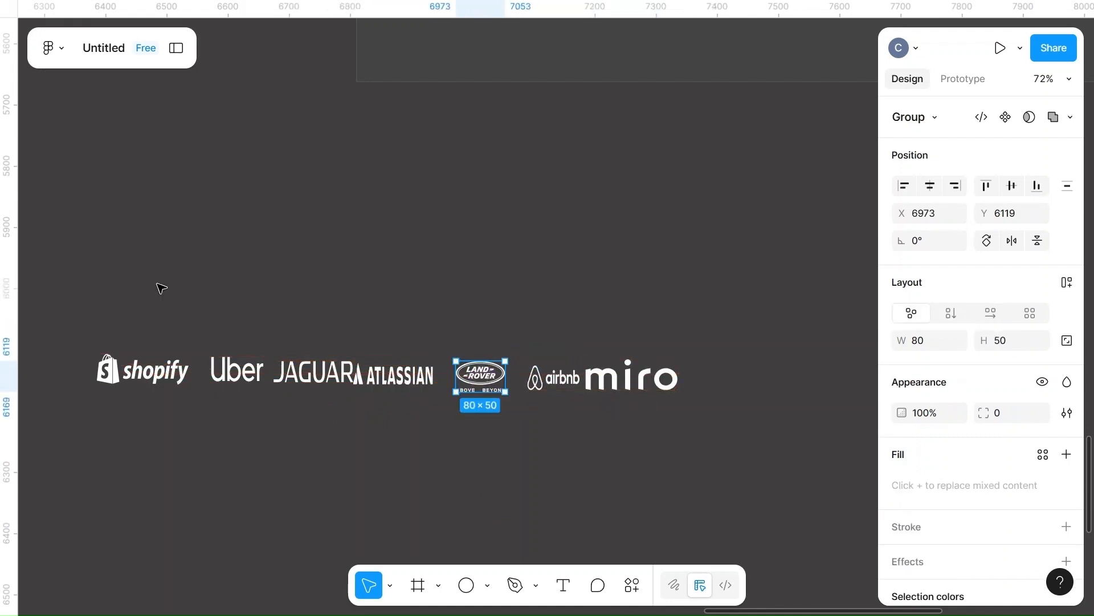
pyautogui.click(164, 422)
pyautogui.moveTo(164, 421); pyautogui.dragTo(559, 450)
pyautogui.click(562, 452)
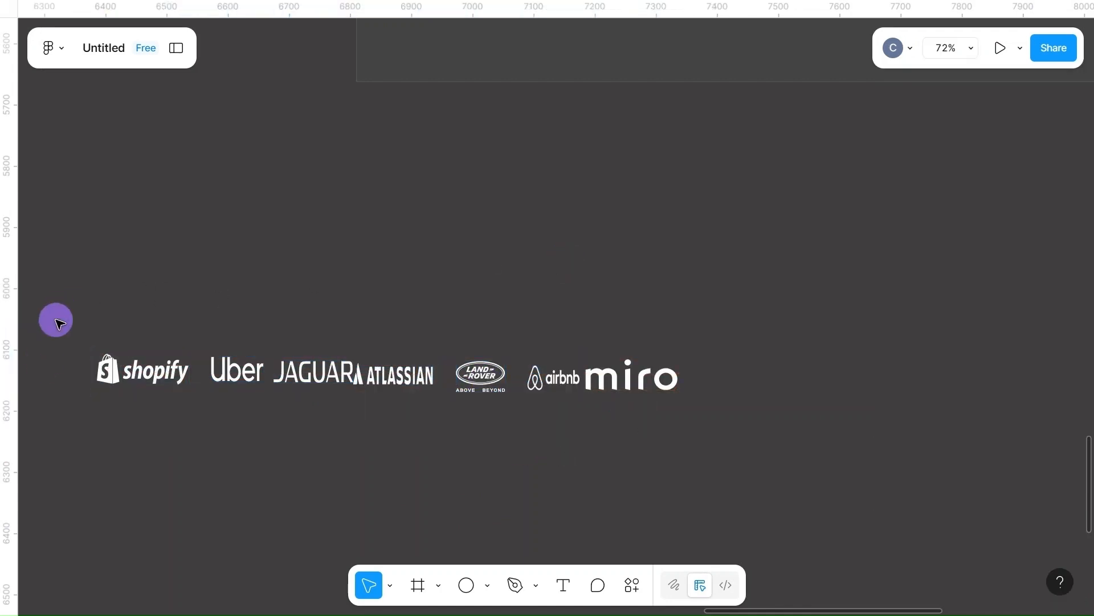
# - Recolour all seven brand logos to 493240 at 85% opacity
pyautogui.moveTo(59, 312); pyautogui.dragTo(670, 490)
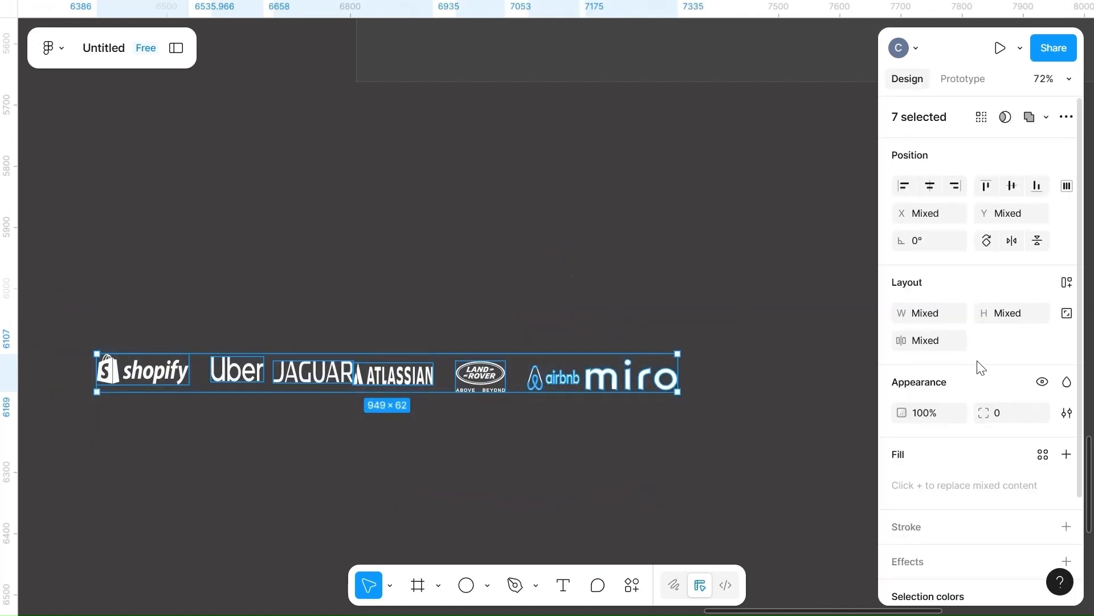
pyautogui.scroll(-3, 948, 403)
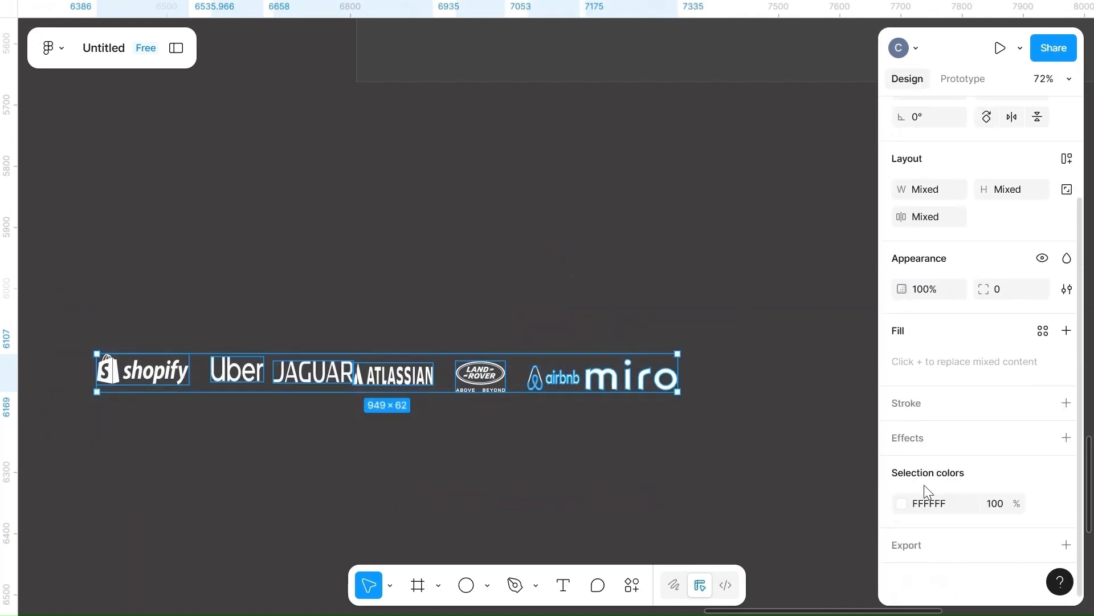
pyautogui.click(901, 504)
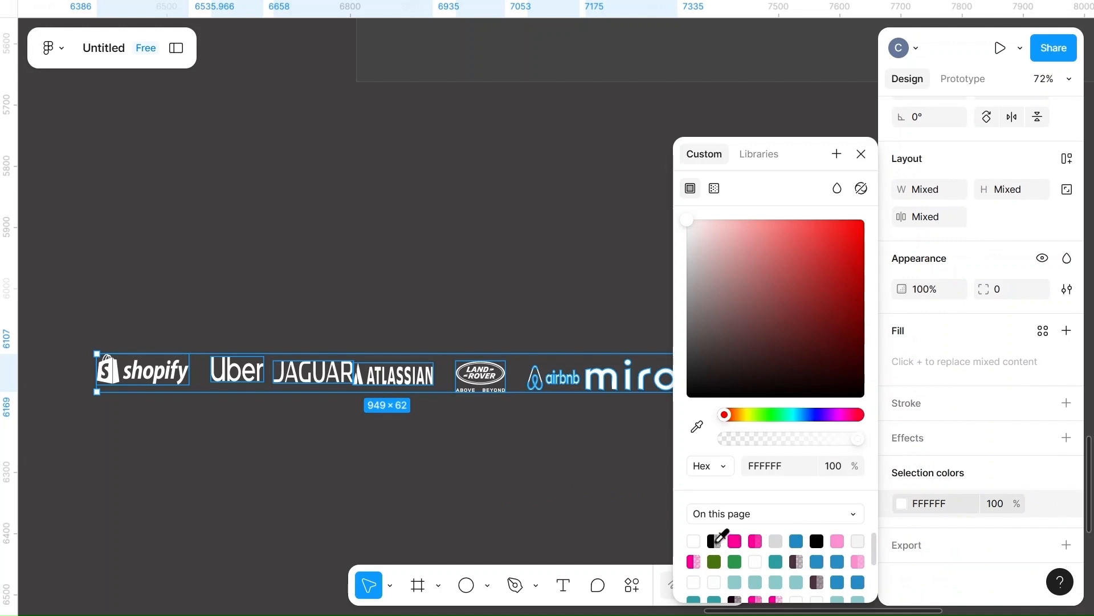
pyautogui.click(801, 562)
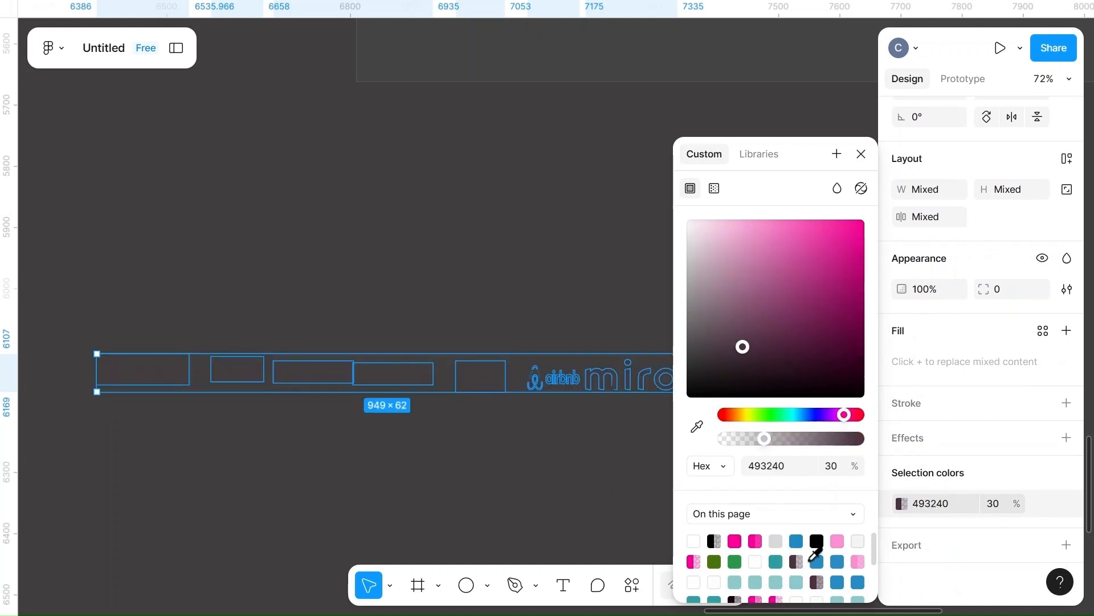
pyautogui.click(1000, 505)
pyautogui.press('BackSpace')
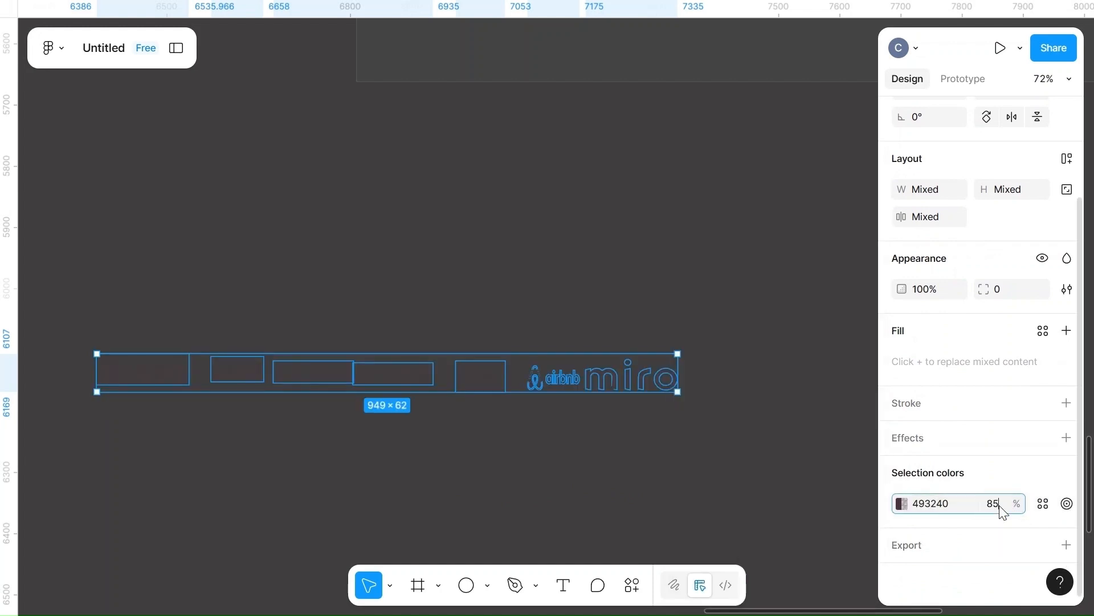
pyautogui.click(762, 447)
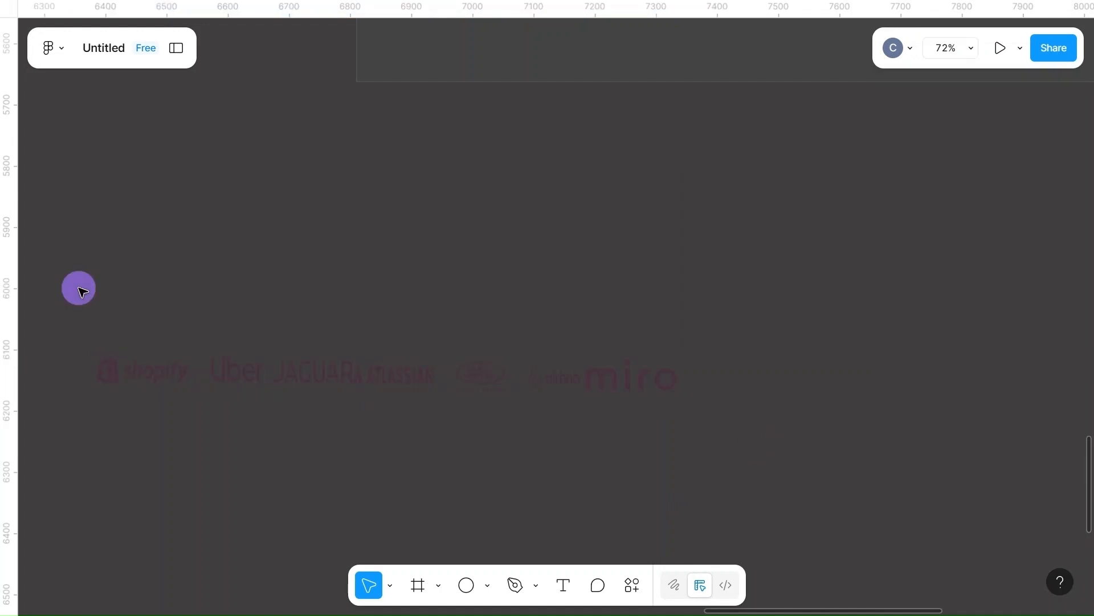
# - Raise the opacity of the logos' shared colour further
pyautogui.moveTo(80, 292); pyautogui.dragTo(606, 465)
pyautogui.scroll(-4, 992, 509)
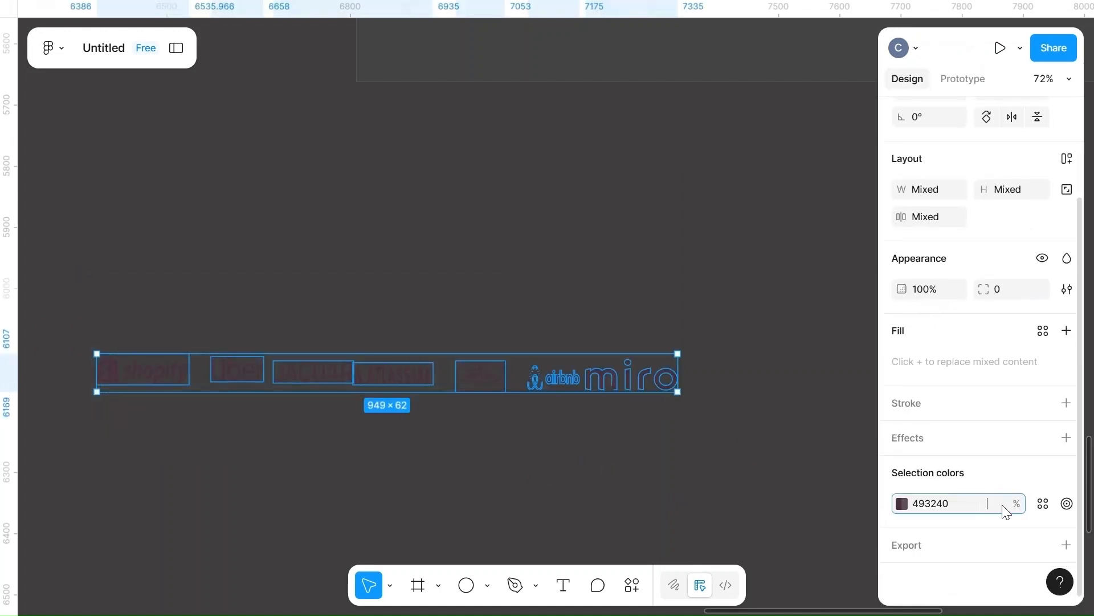
pyautogui.click(687, 484)
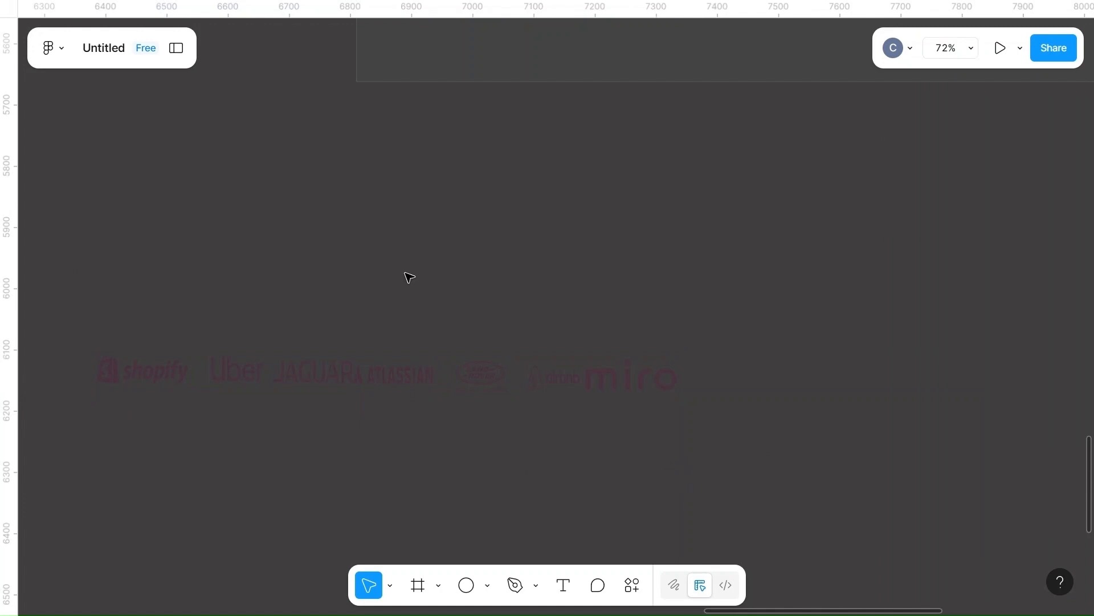
# - Align the seven logos on their vertical centres and set the horizontal spacing between them to 35
pyautogui.moveTo(93, 297); pyautogui.dragTo(713, 450)
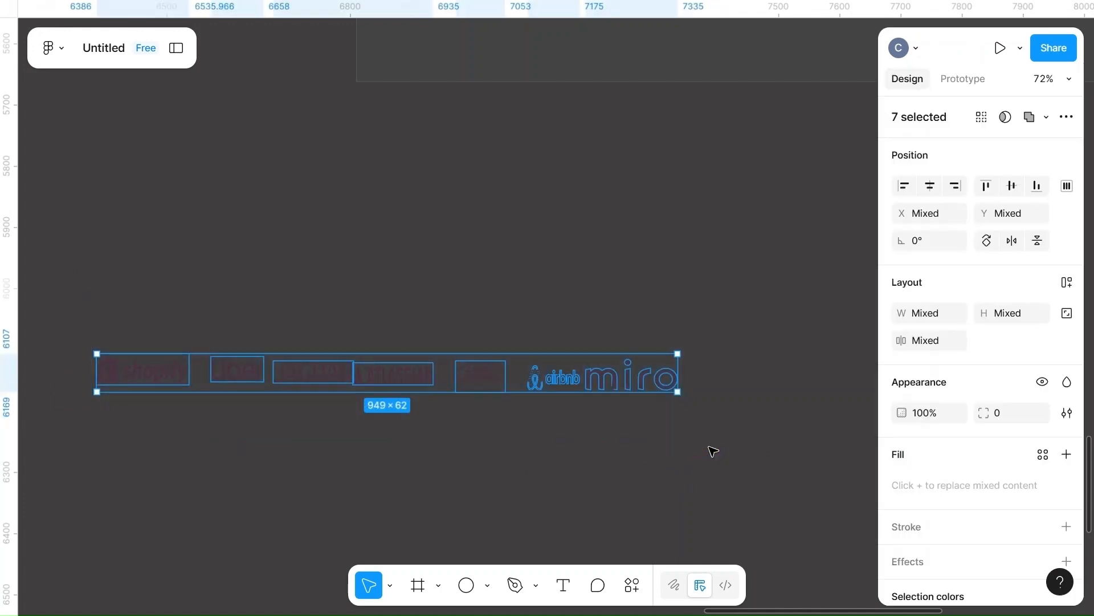
pyautogui.click(1012, 186)
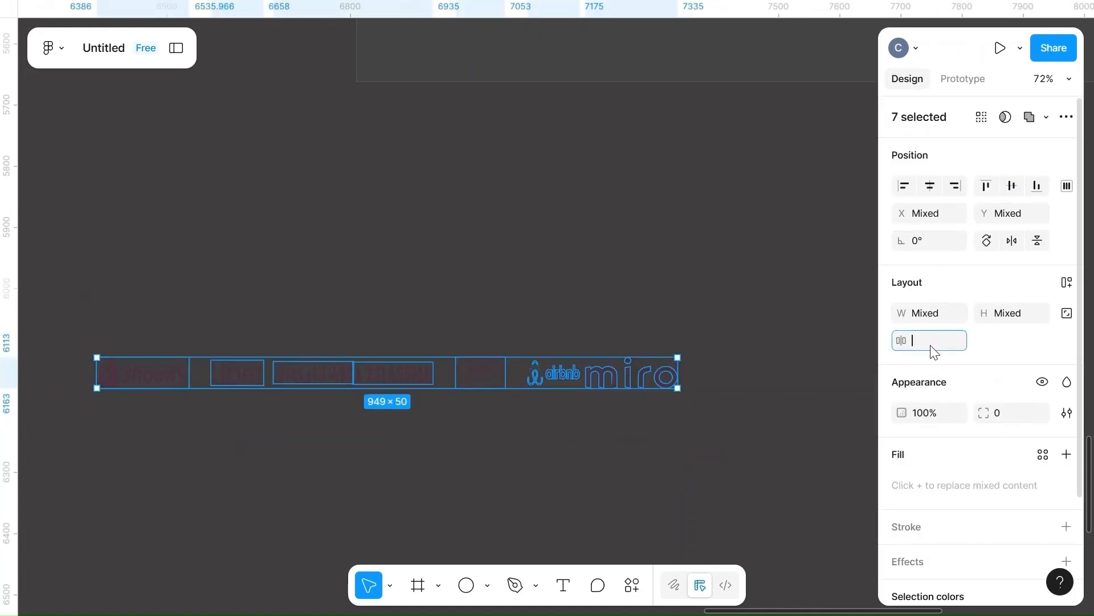
pyautogui.click(660, 525)
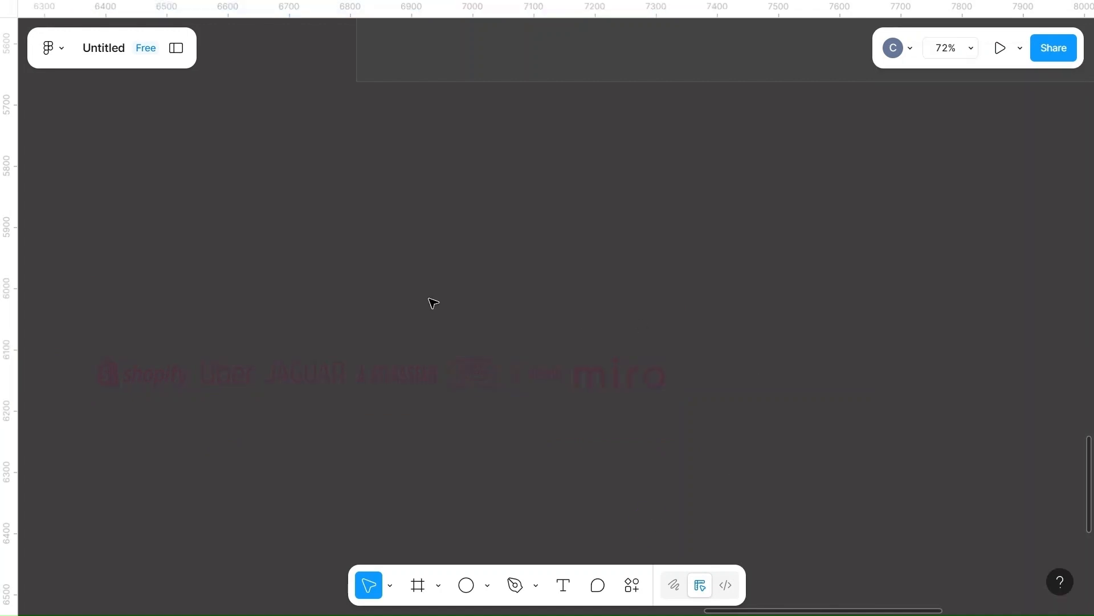
pyautogui.moveTo(53, 351); pyautogui.dragTo(787, 471)
pyautogui.click(939, 342)
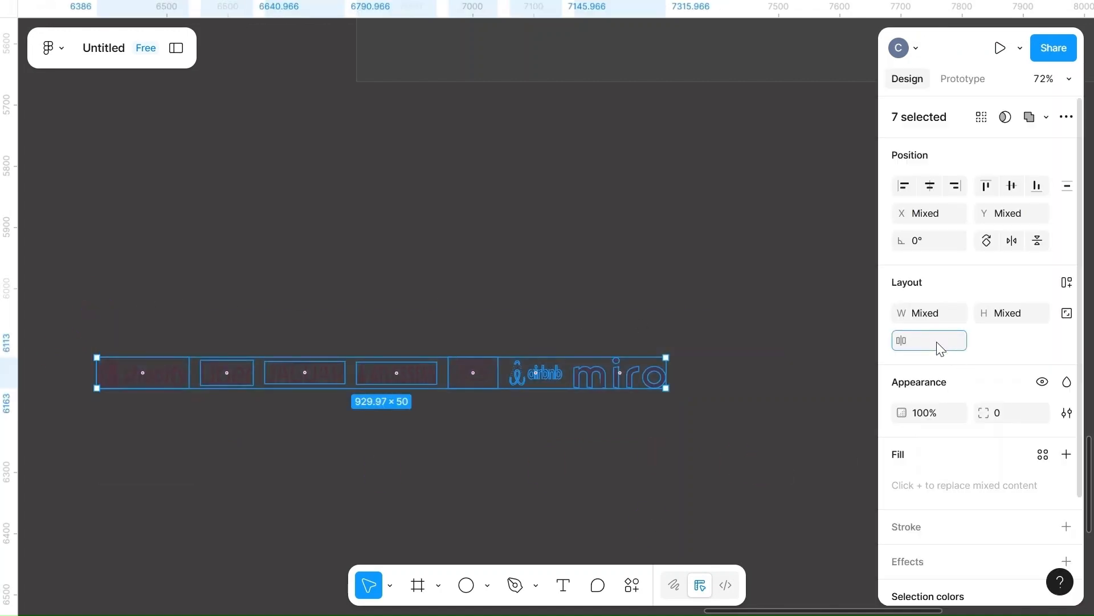
pyautogui.click(682, 422)
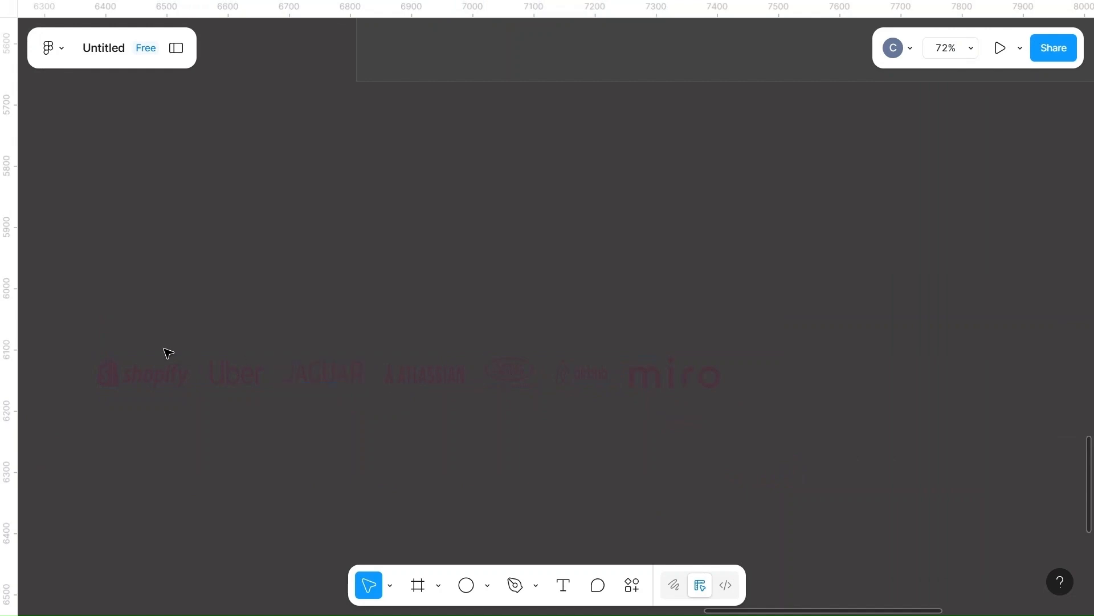
# - Move the row of logos onto the landing page, below the testimonial card
pyautogui.moveTo(91, 325); pyautogui.dragTo(725, 447)
pyautogui.scroll(-5, 726, 447)
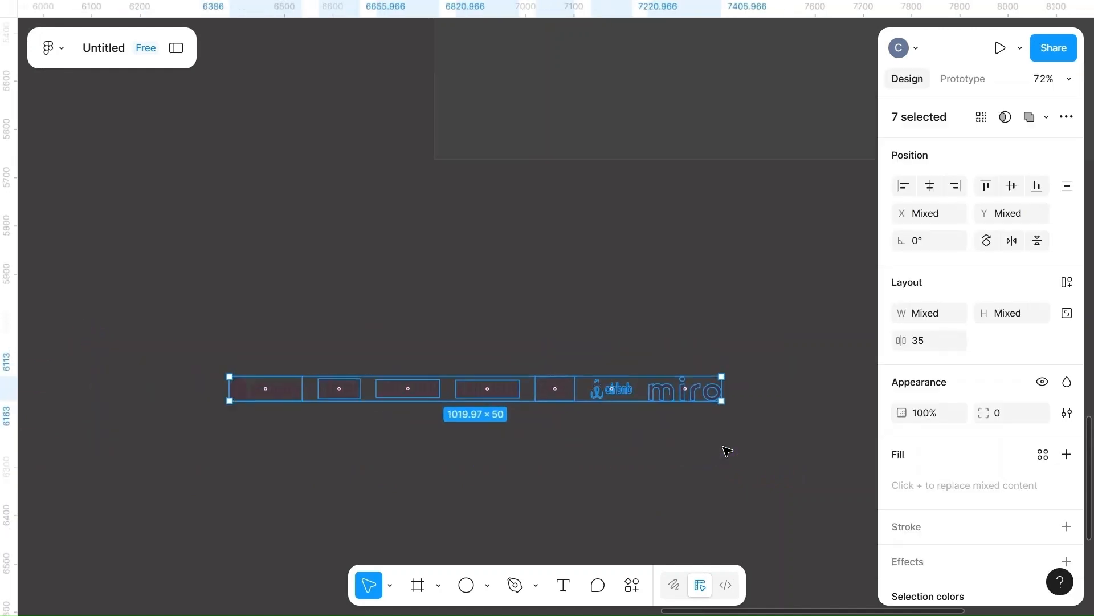
pyautogui.scroll(-3, 728, 451)
pyautogui.hscroll(-3, 727, 451)
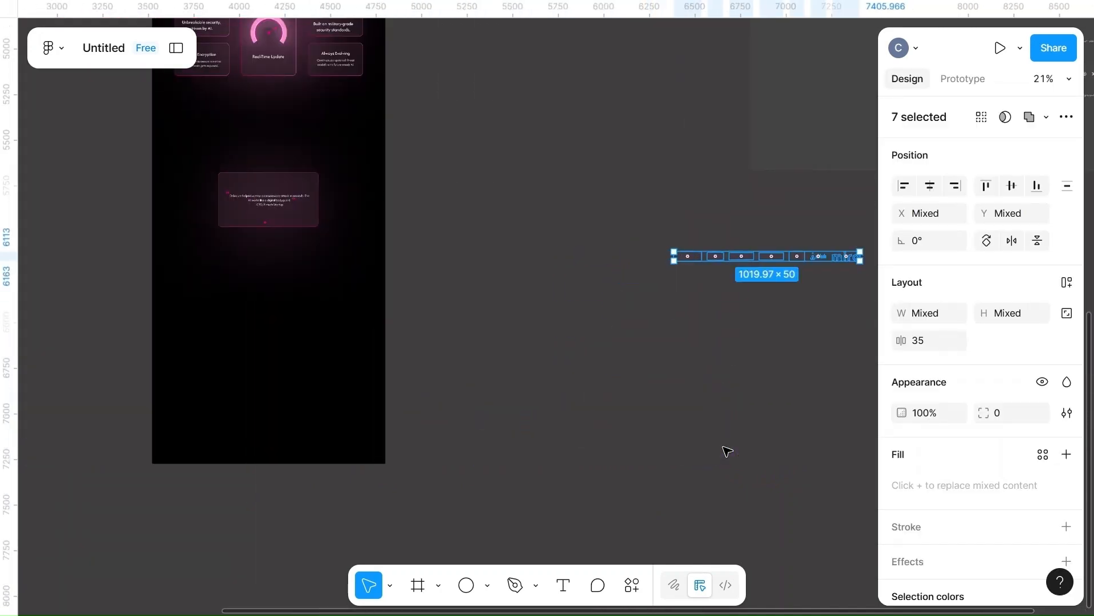
pyautogui.hscroll(1, 728, 451)
pyautogui.moveTo(789, 257); pyautogui.dragTo(290, 323)
pyautogui.scroll(8, 291, 324)
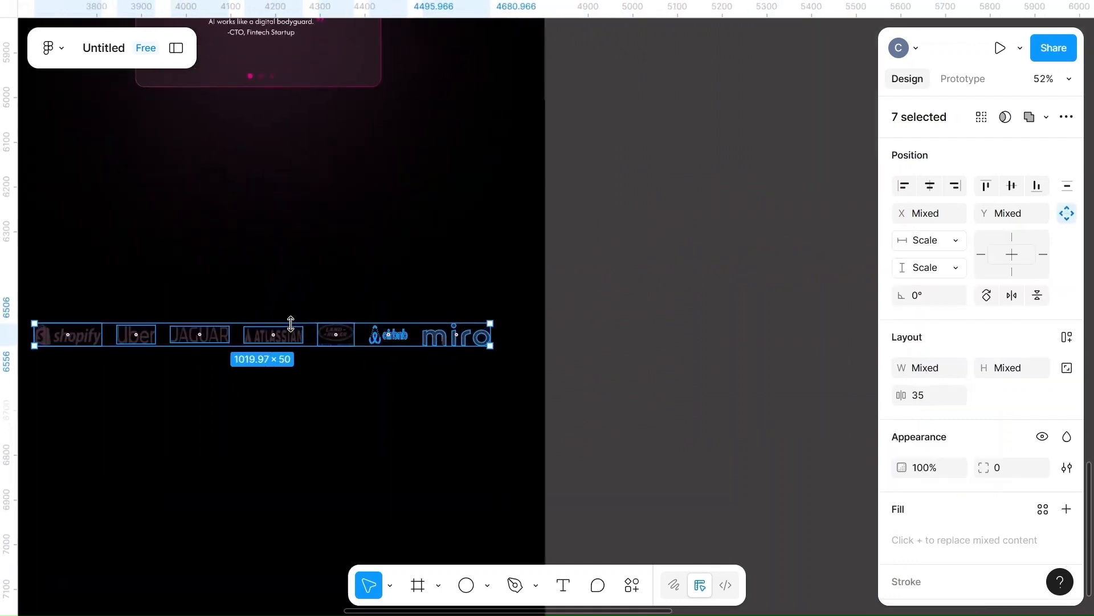
pyautogui.scroll(-5, 291, 323)
pyautogui.scroll(2, 294, 326)
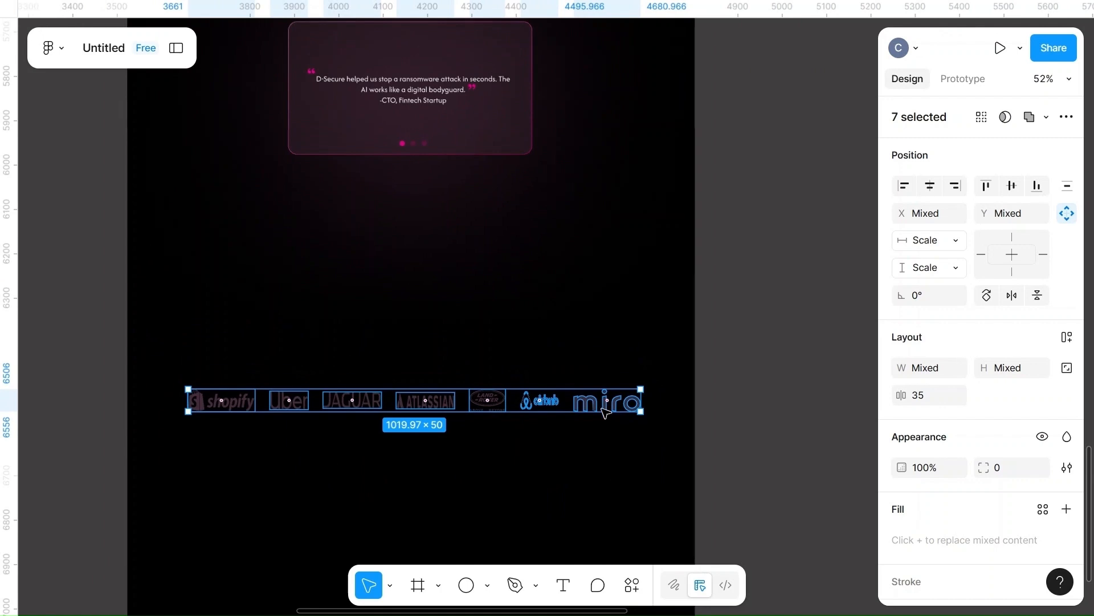
# - Set the horizontal spacing between the seven logos on the landing page to 50
pyautogui.click(927, 405)
pyautogui.press('BackSpace')
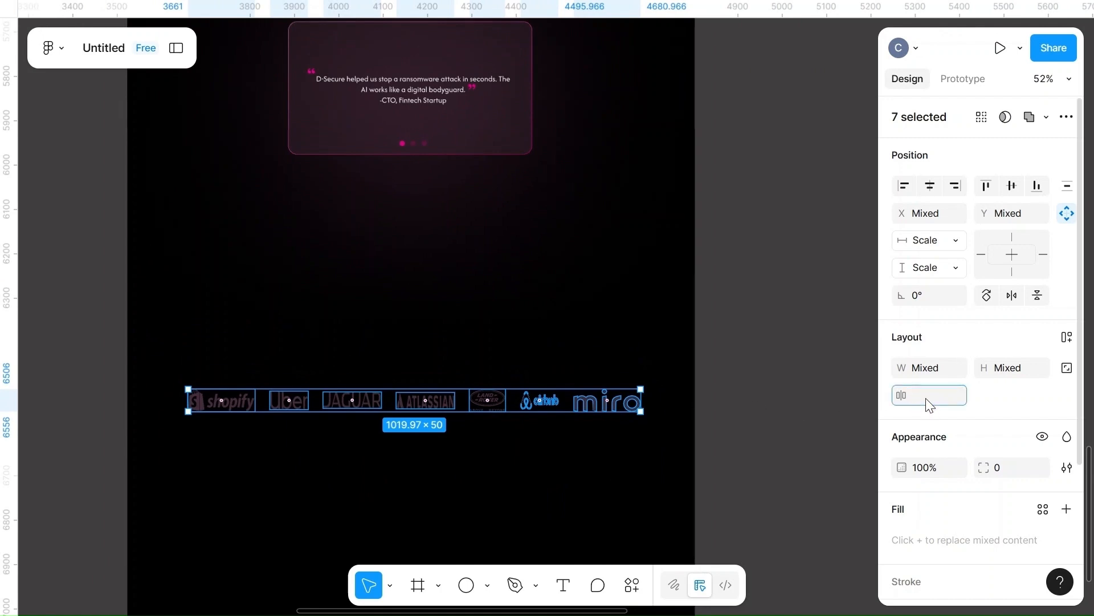
pyautogui.write('50')
pyautogui.press('Return')
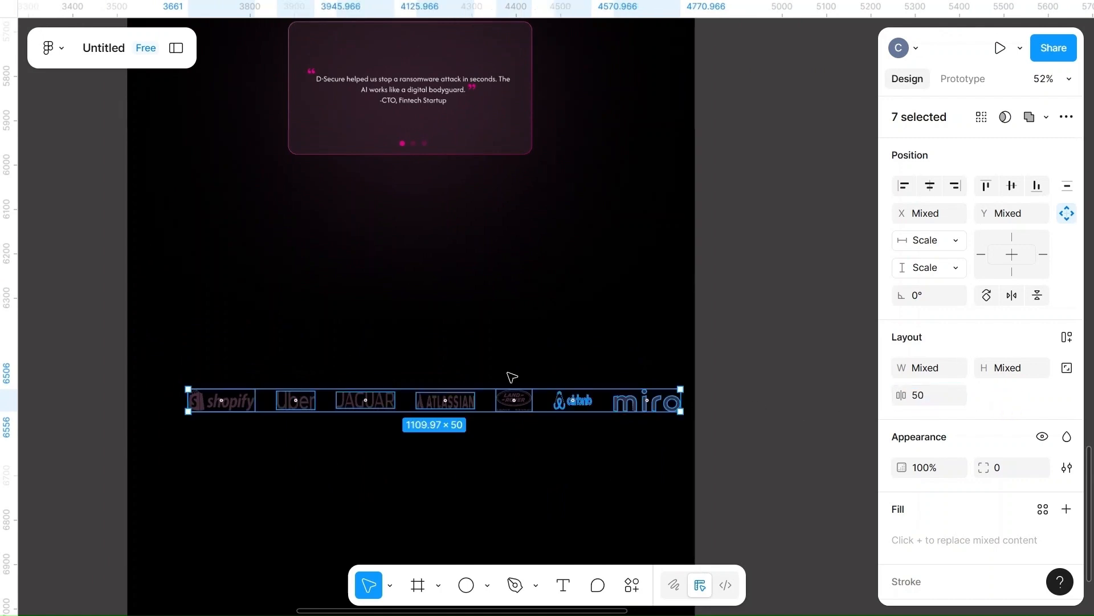
# - Set the horizontal spacing between the seven logos to 100 and centre the row across the landing page
pyautogui.moveTo(481, 404)
pyautogui.mouseDown()
pyautogui.moveTo(467, 399)
pyautogui.moveTo(469, 407)
pyautogui.mouseUp()
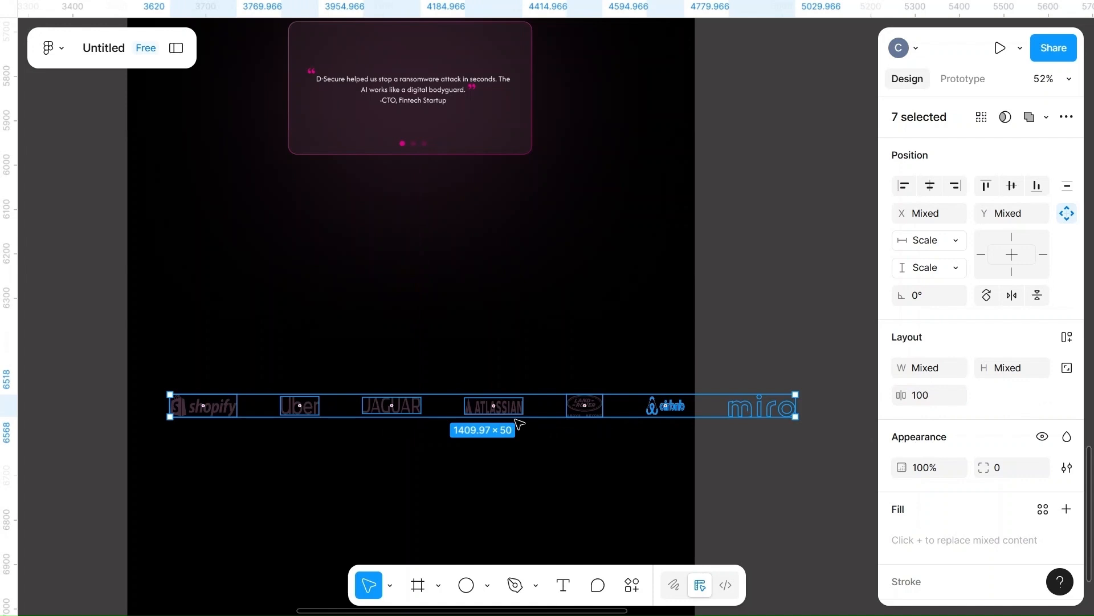
pyautogui.moveTo(541, 409); pyautogui.dragTo(484, 407)
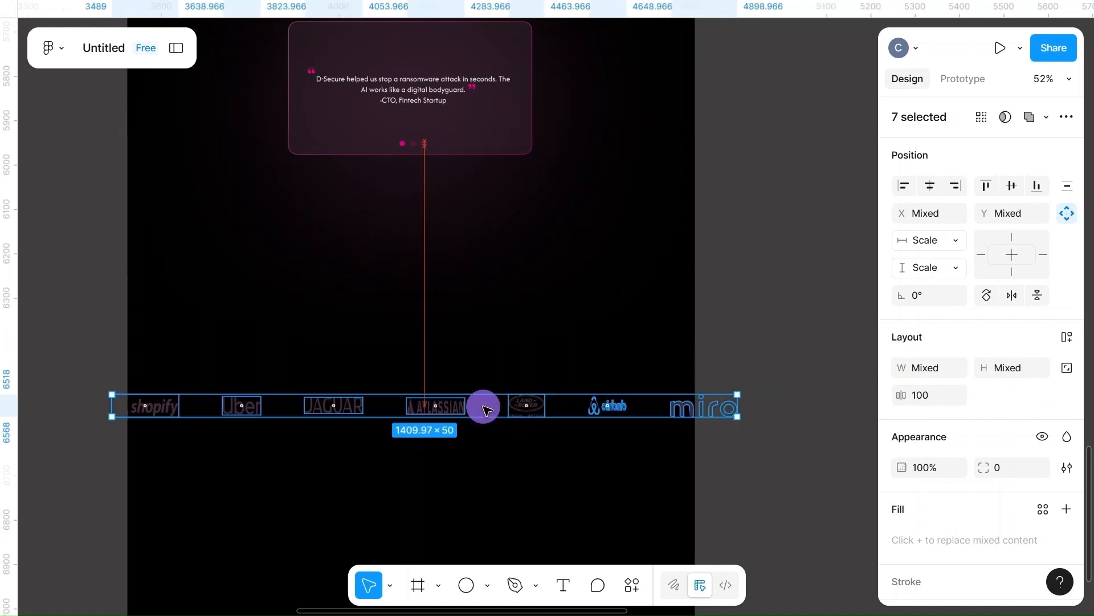
pyautogui.click(817, 349)
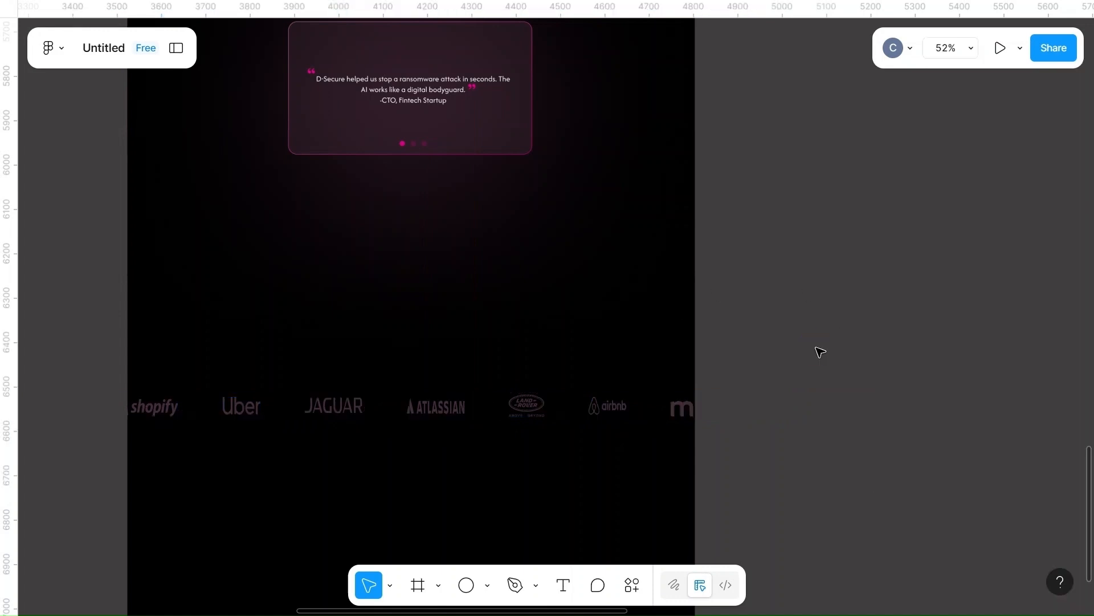
# - Duplicate the pink glow ellipse from the AI features section and move the copy to the end of the logo row
pyautogui.keyDown('ctrl'); pyautogui.scroll(-5, 819, 352); pyautogui.keyUp('ctrl')
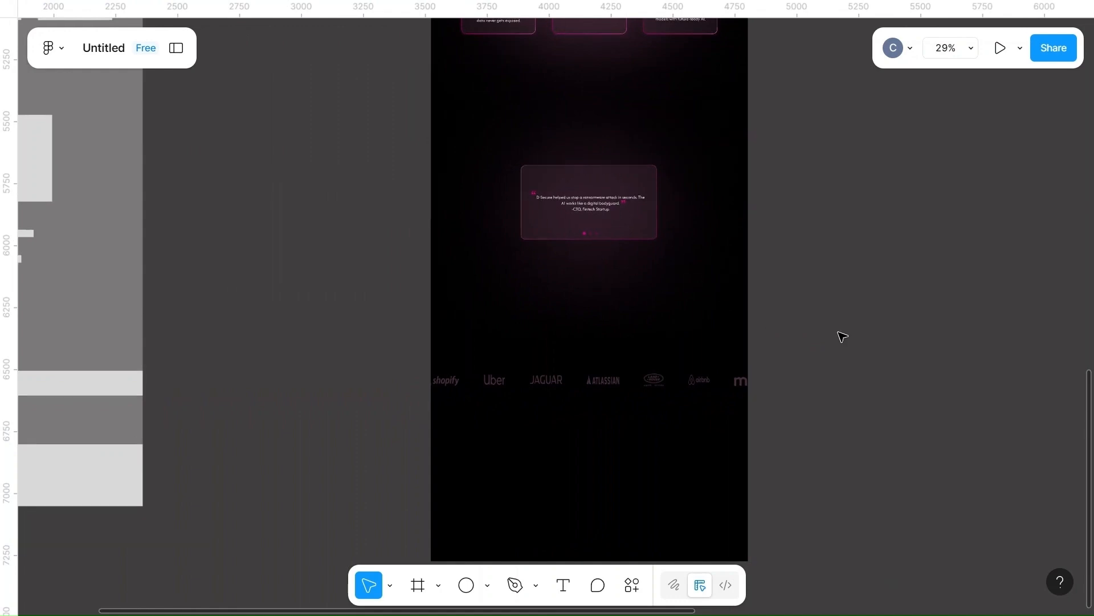
pyautogui.scroll(6, 841, 337)
pyautogui.click(640, 313)
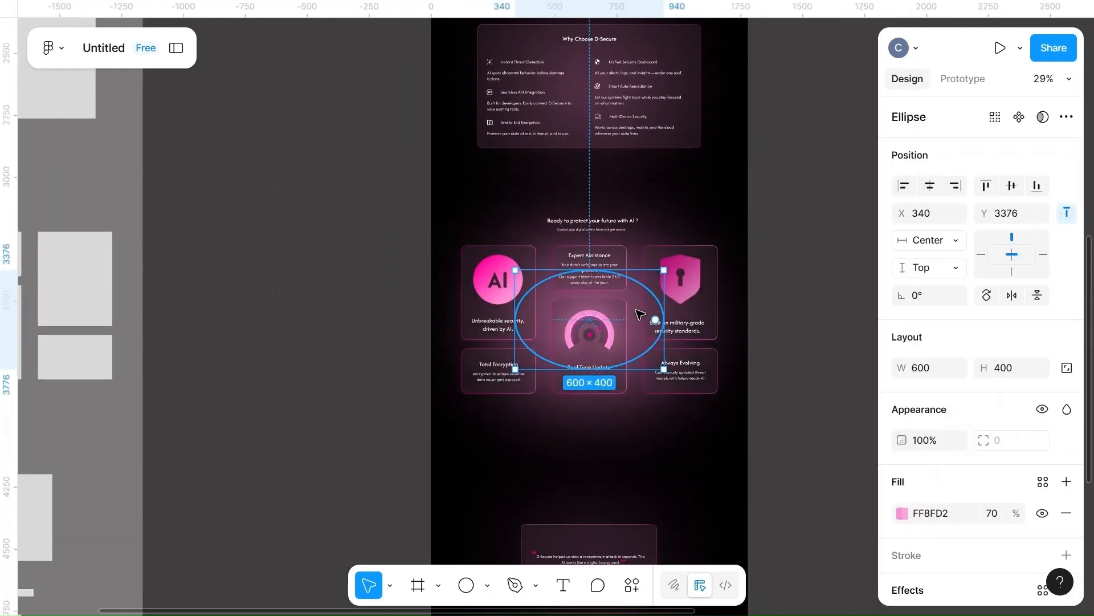
pyautogui.keyDown('alt'); pyautogui.moveTo(639, 312); pyautogui.dragTo(739, 516); pyautogui.keyUp('alt')
pyautogui.scroll(-6, 740, 516)
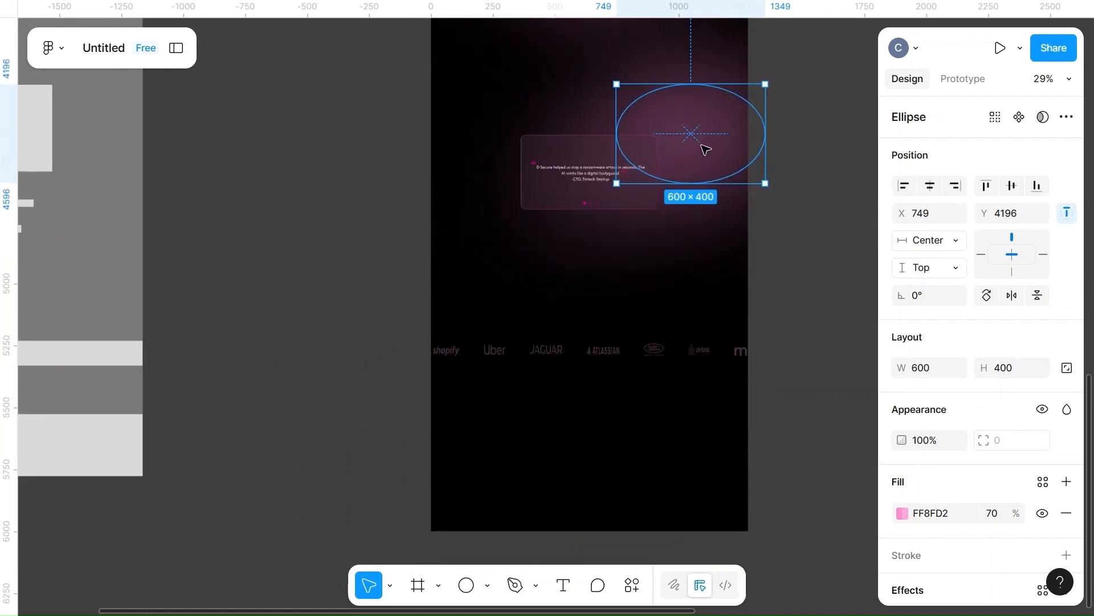
pyautogui.moveTo(705, 149); pyautogui.dragTo(779, 325)
# - Resize the copied glow ellipse to 300 by 200 and place it over the Atlassian logo
pyautogui.keyDown('ctrl'); pyautogui.scroll(5, 780, 325); pyautogui.keyUp('ctrl')
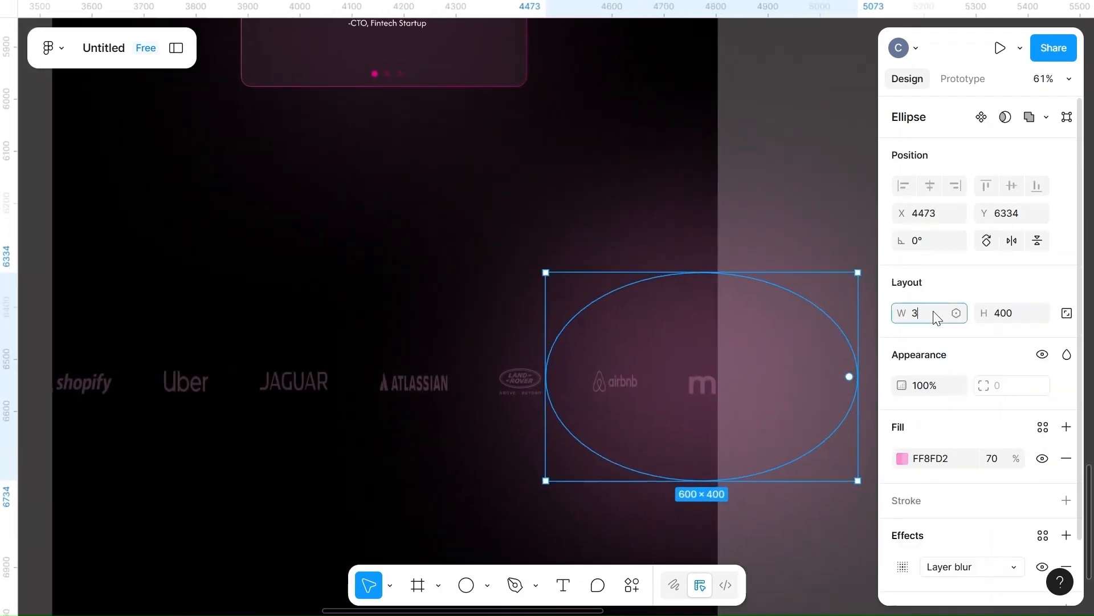
pyautogui.click(1016, 325)
pyautogui.write('200')
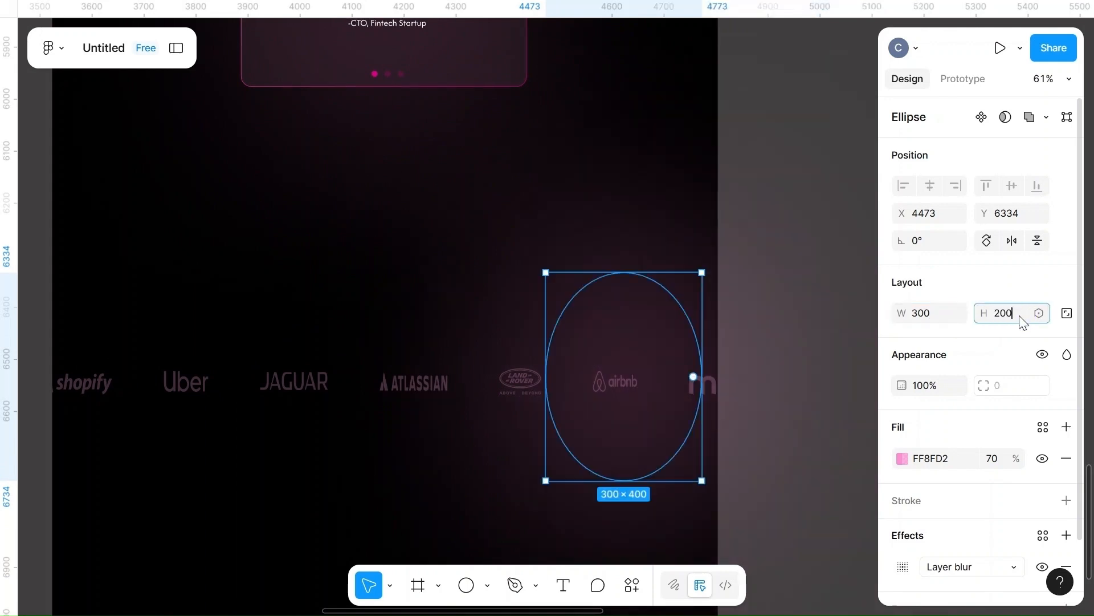
pyautogui.click(758, 356)
pyautogui.moveTo(644, 351); pyautogui.dragTo(403, 386)
pyautogui.scroll(5, 405, 381)
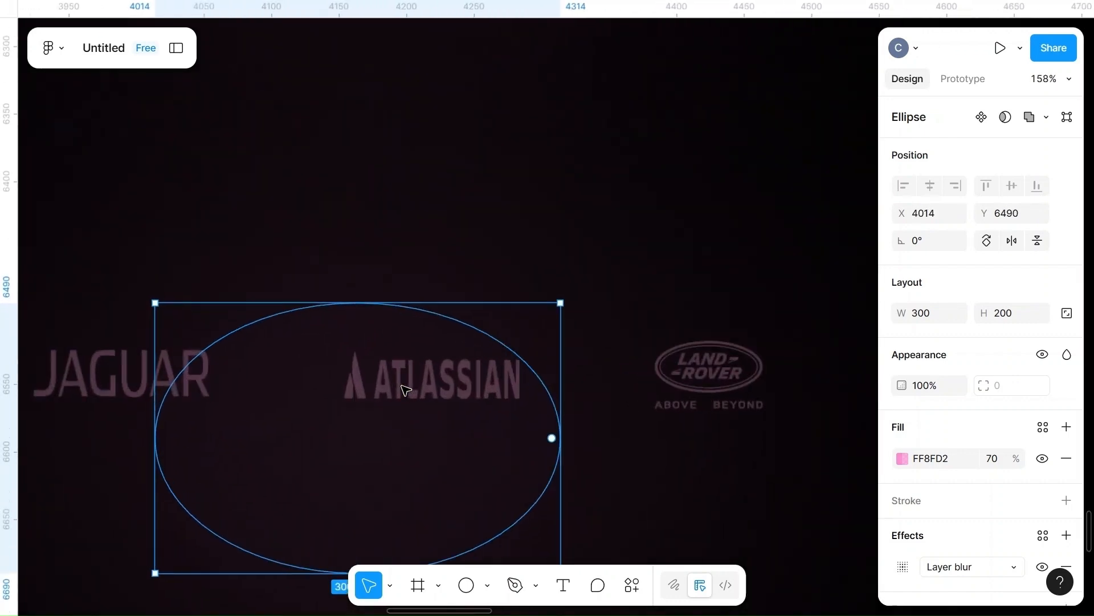
pyautogui.moveTo(283, 378); pyautogui.dragTo(291, 336)
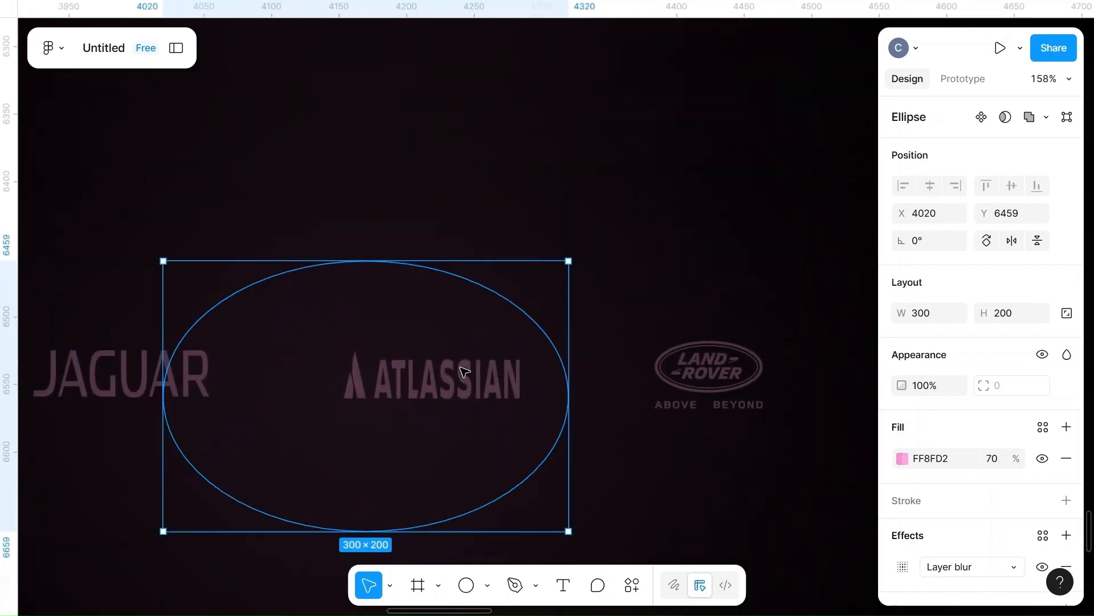
# - Send the glow ellipse to the back and set its fill opacity to 100%
pyautogui.rightClick(321, 333)
pyautogui.click(376, 216)
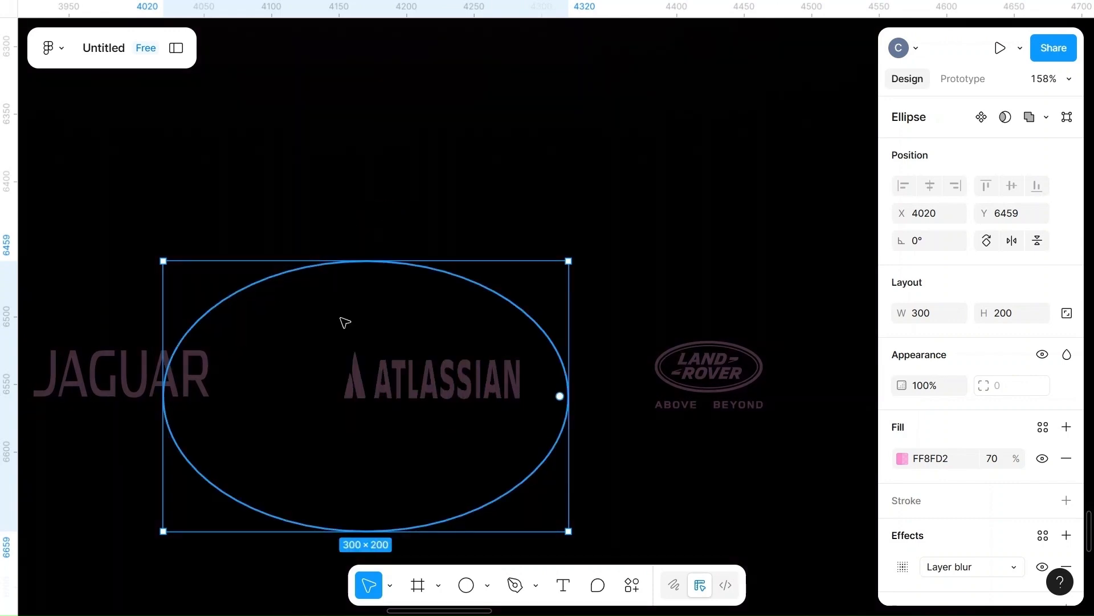
pyautogui.moveTo(379, 309); pyautogui.dragTo(371, 310)
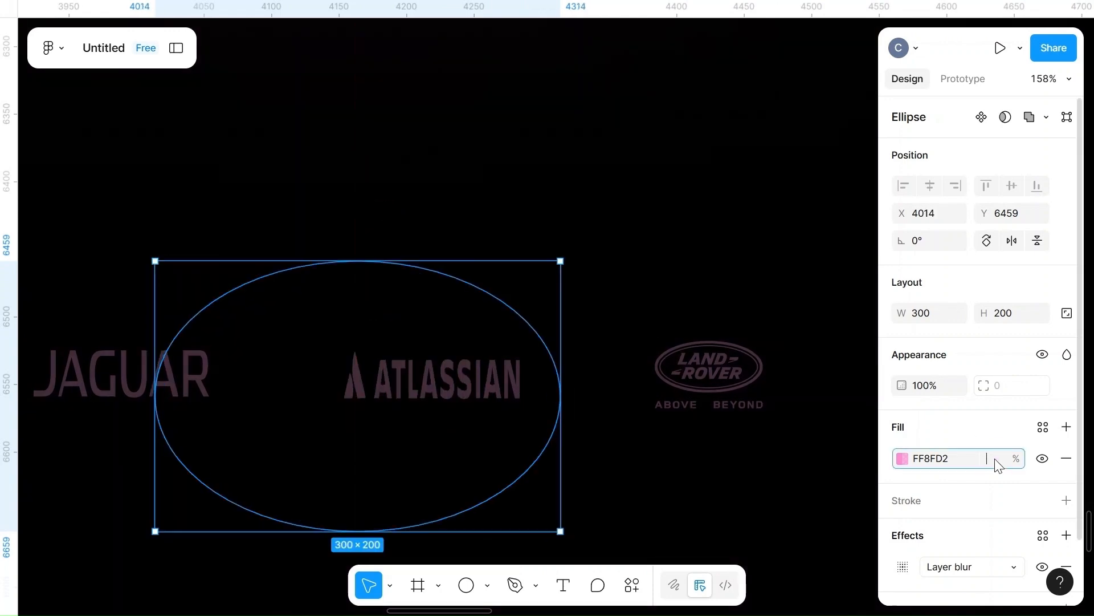
pyautogui.click(784, 269)
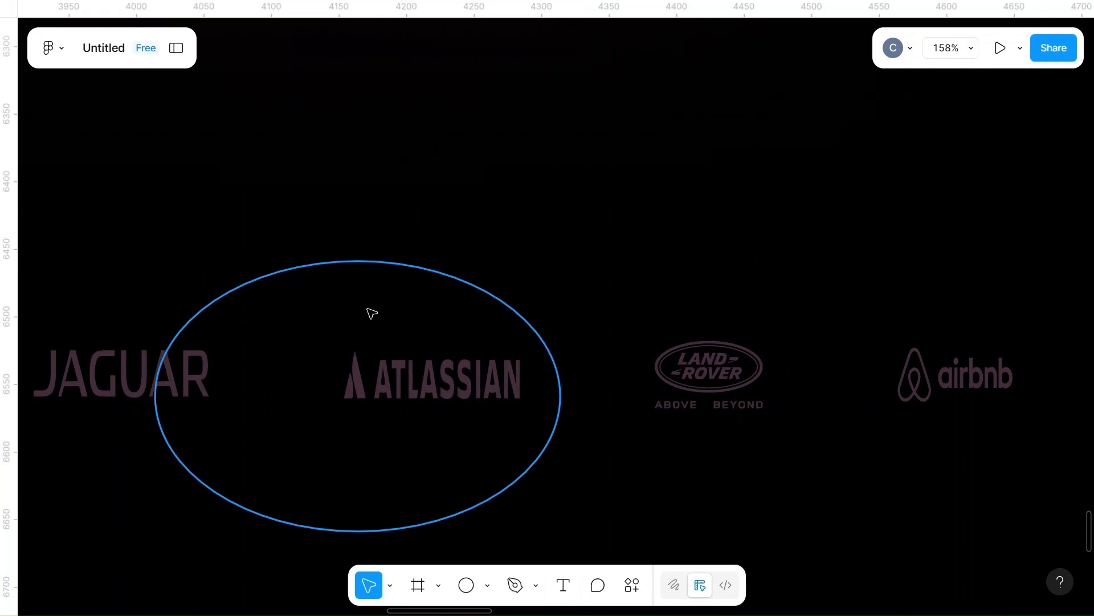
# - Bring the glow ellipse to the front and move it below the row of logos
pyautogui.click(371, 313)
pyautogui.rightClick(371, 313)
pyautogui.click(416, 197)
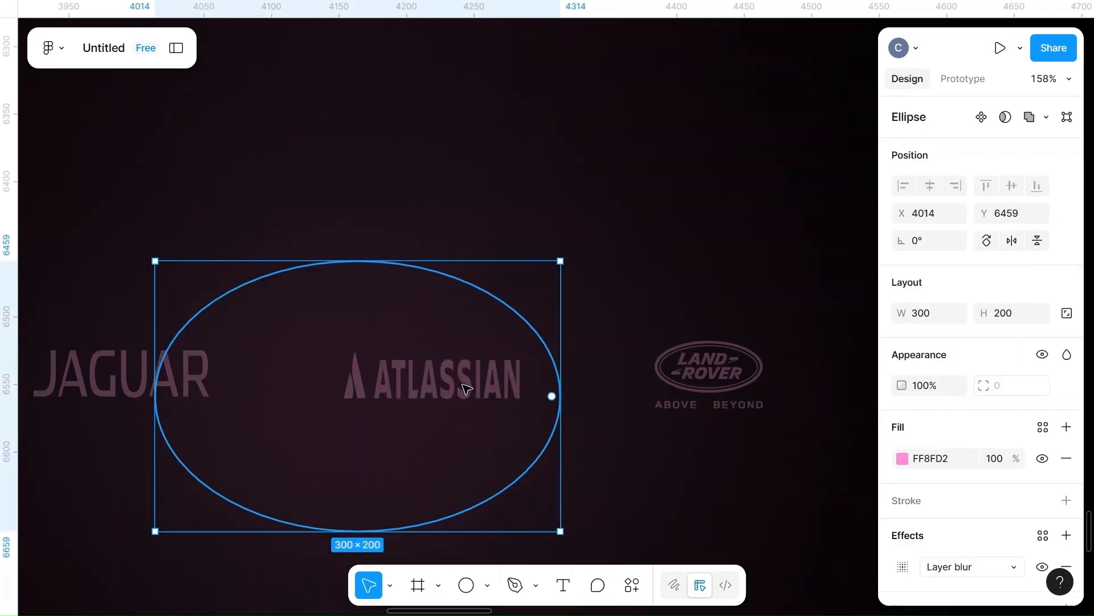
pyautogui.moveTo(459, 313); pyautogui.dragTo(505, 193)
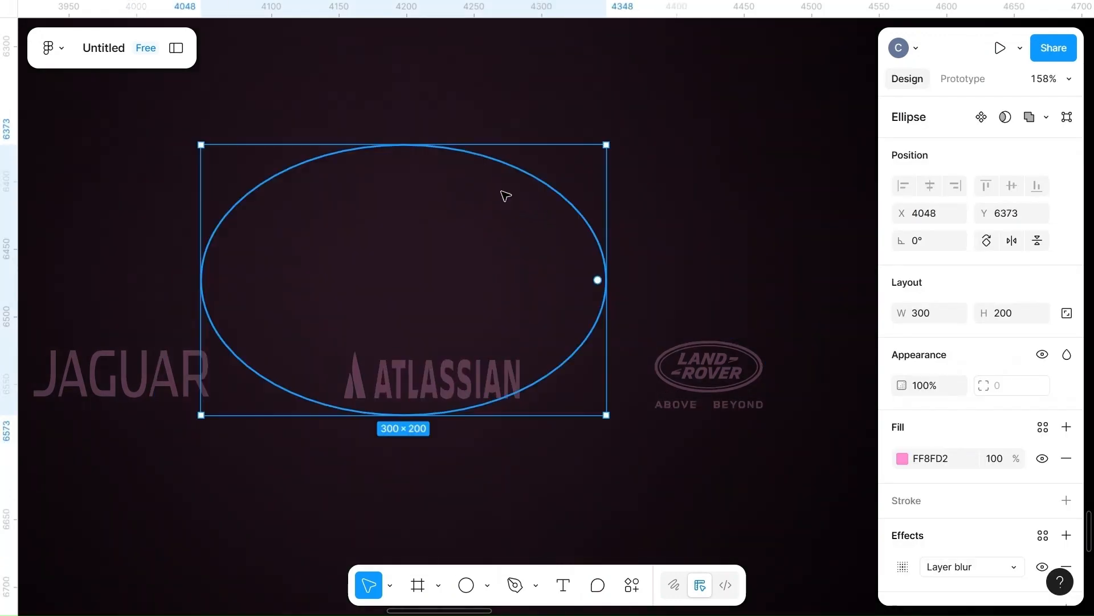
pyautogui.scroll(-4, 505, 195)
pyautogui.moveTo(374, 215); pyautogui.dragTo(409, 423)
pyautogui.scroll(-4, 408, 423)
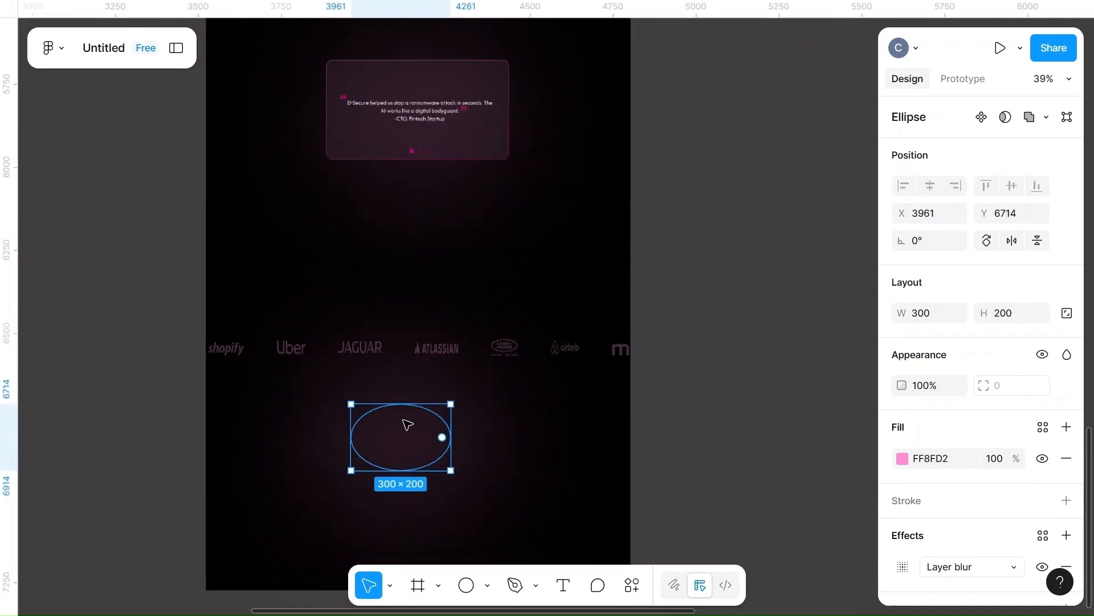
# - Recolour all seven logos with the pink FF0099 at 70% opacity
pyautogui.click(223, 356)
pyautogui.keyDown('shift'); pyautogui.click(291, 347); pyautogui.keyUp('shift')
pyautogui.keyDown('shift'); pyautogui.click(360, 347); pyautogui.keyUp('shift')
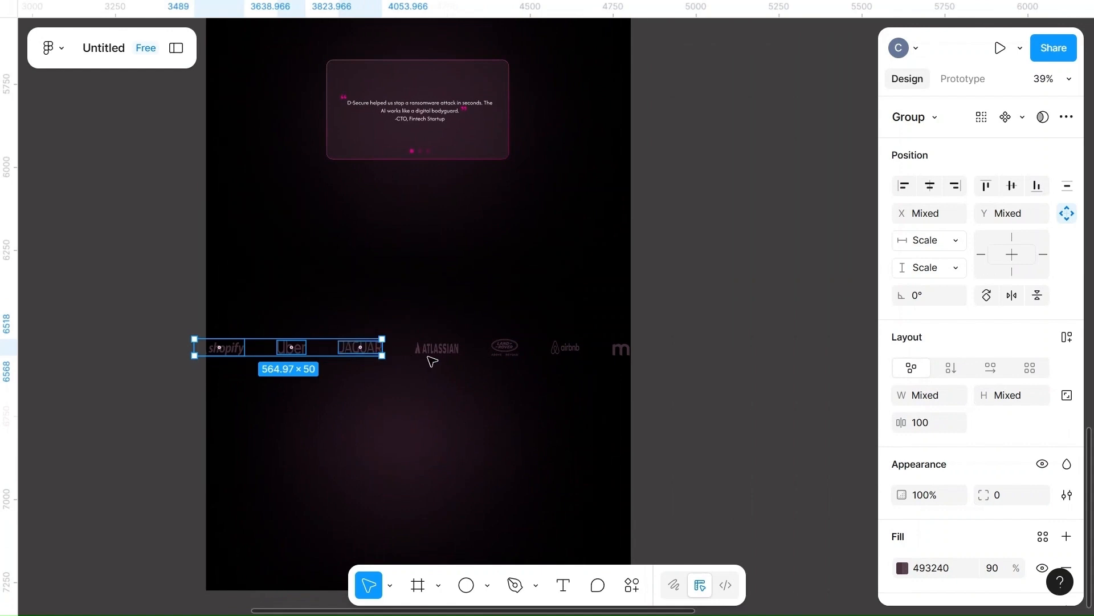
pyautogui.keyDown('shift'); pyautogui.click(439, 348); pyautogui.keyUp('shift')
pyautogui.keyDown('shift'); pyautogui.click(505, 348); pyautogui.keyUp('shift')
pyautogui.keyDown('shift'); pyautogui.click(562, 348); pyautogui.keyUp('shift')
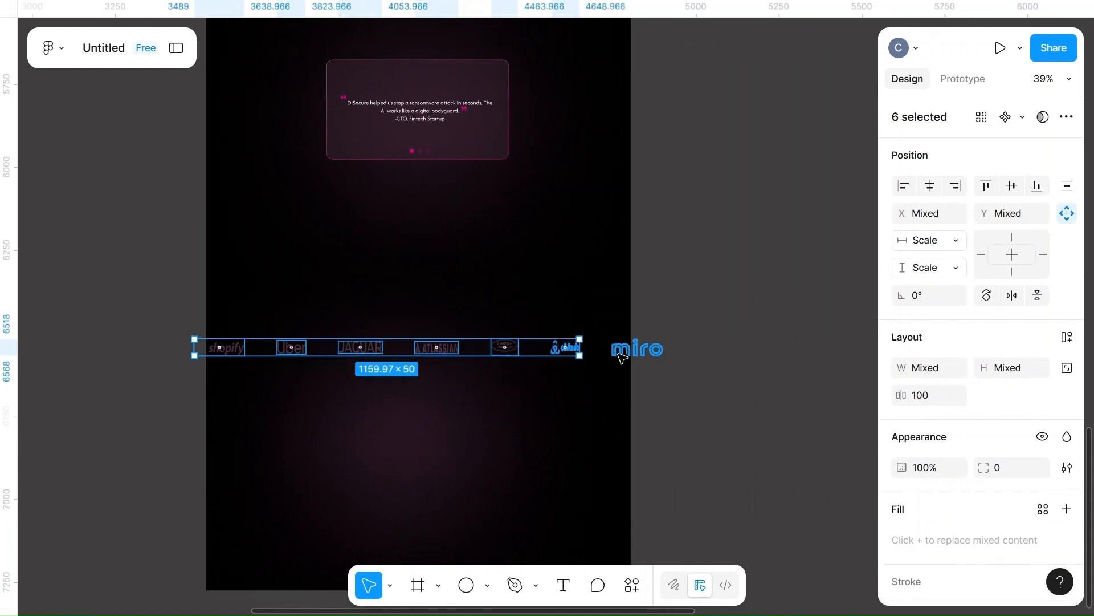
pyautogui.keyDown('shift'); pyautogui.click(631, 350); pyautogui.keyUp('shift')
pyautogui.scroll(-3, 973, 475)
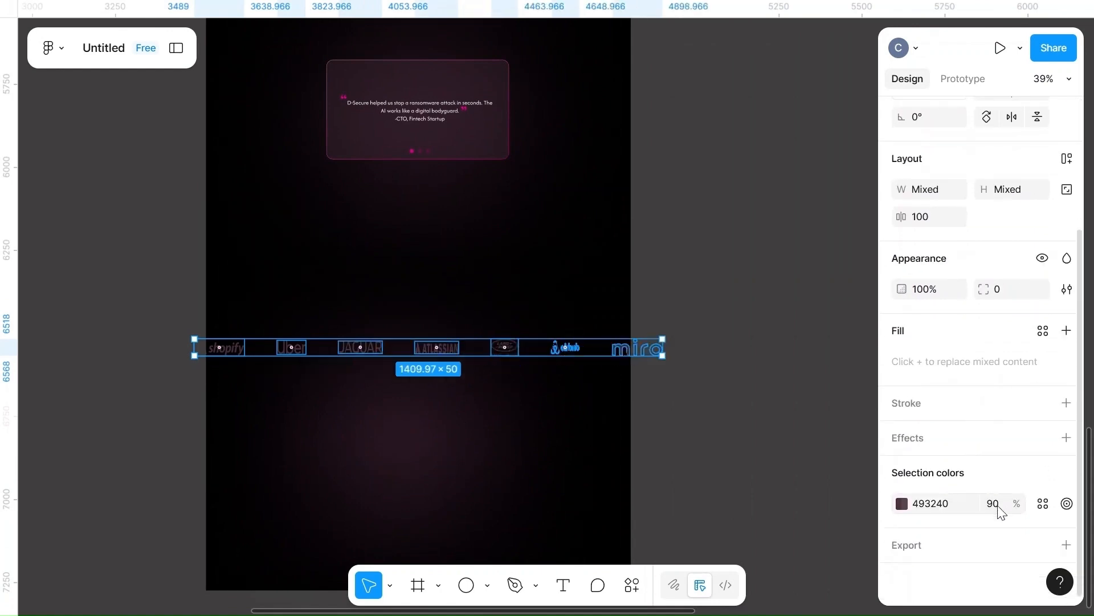
pyautogui.click(902, 502)
pyautogui.click(756, 540)
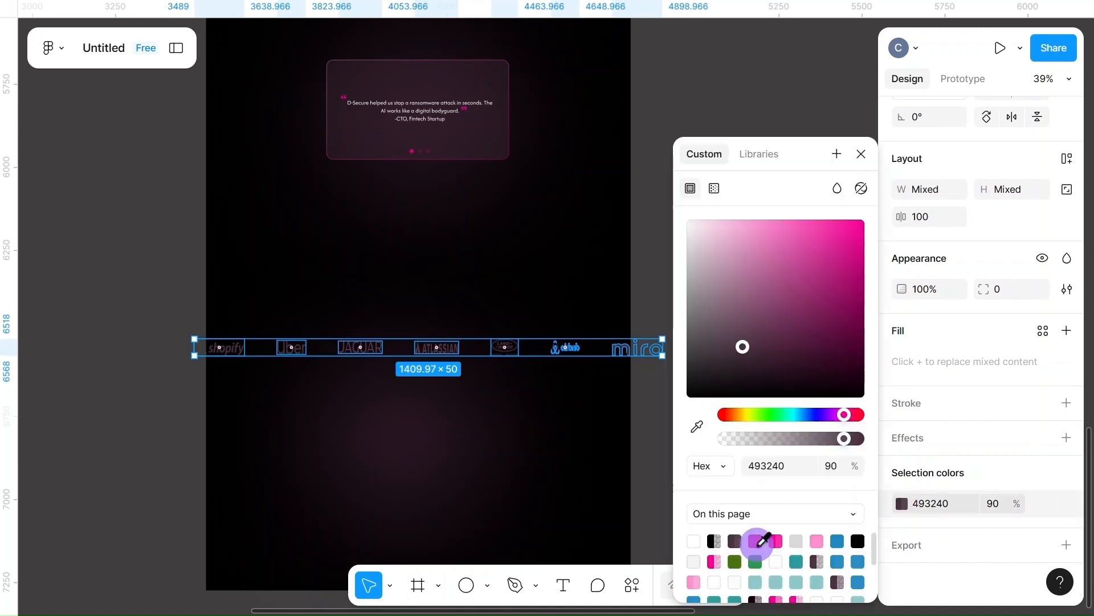
pyautogui.click(998, 504)
pyautogui.press('BackSpace')
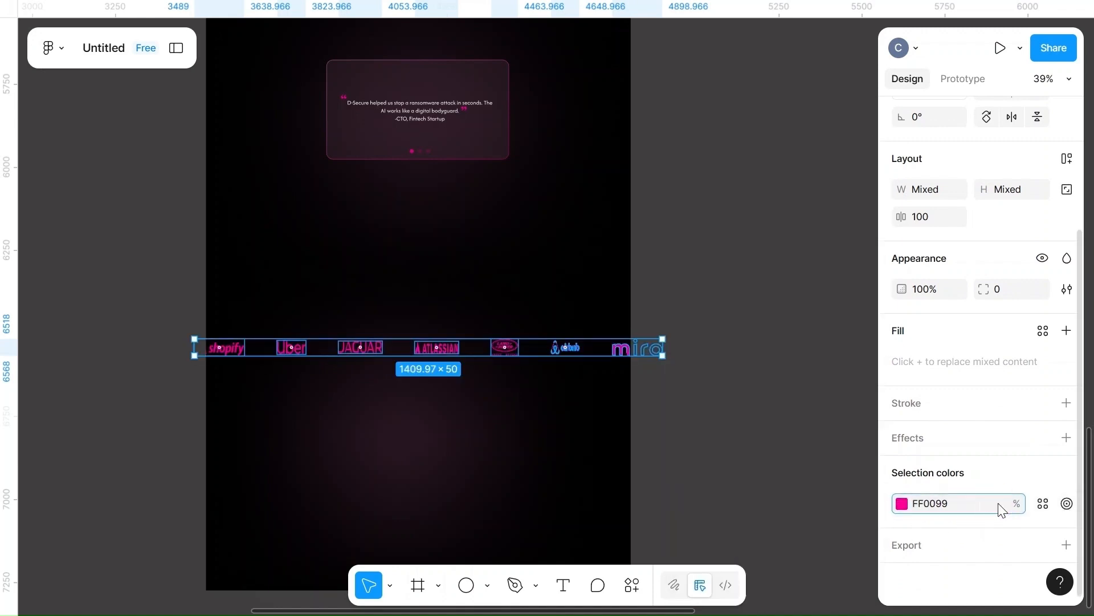
pyautogui.press('Return')
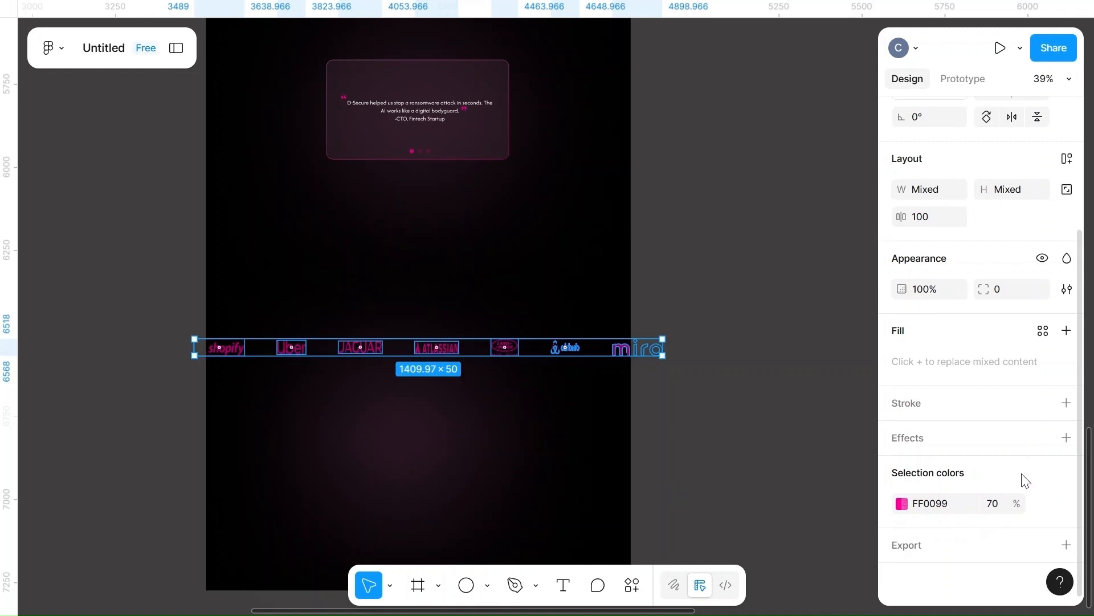
# - Move the glow ellipse behind the Airbnb end of the logo row and place a copy around the Shopify logo
pyautogui.moveTo(429, 440); pyautogui.dragTo(589, 363)
pyautogui.click(234, 377)
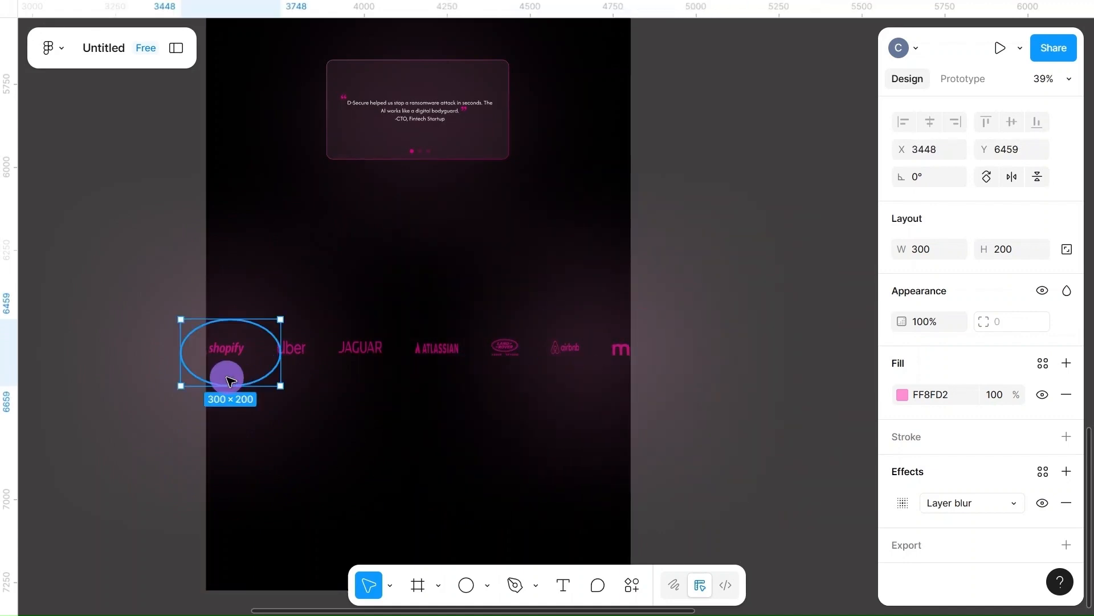
pyautogui.moveTo(231, 381); pyautogui.dragTo(221, 374)
pyautogui.click(410, 458)
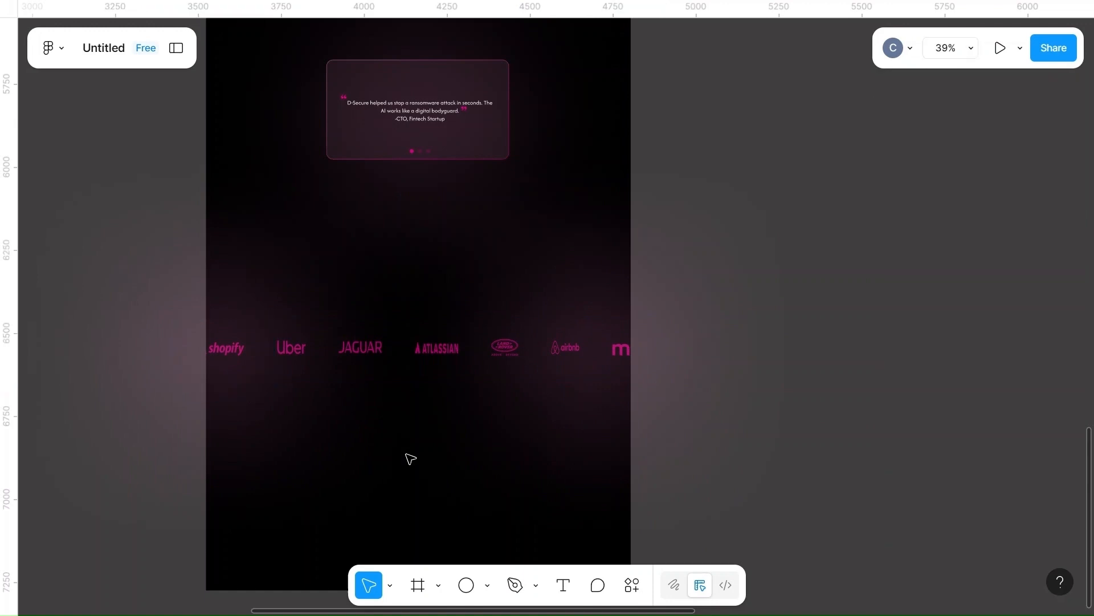
# - Copy the wireframe's 1280 by 250 footer rectangle to the bottom edge of the landing page
pyautogui.scroll(-5, 457, 493)
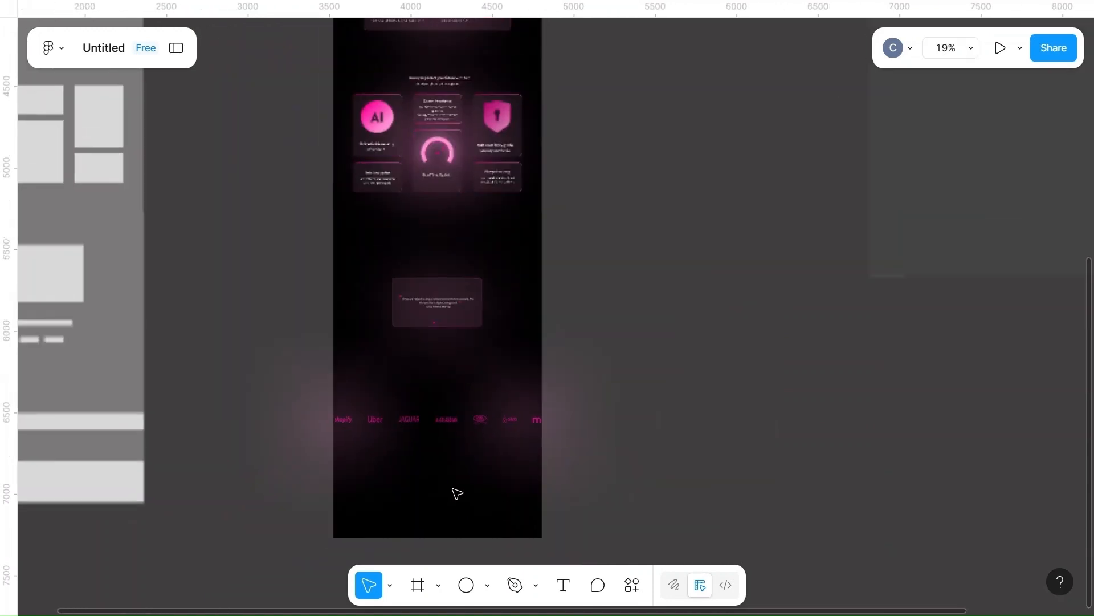
pyautogui.click(114, 490)
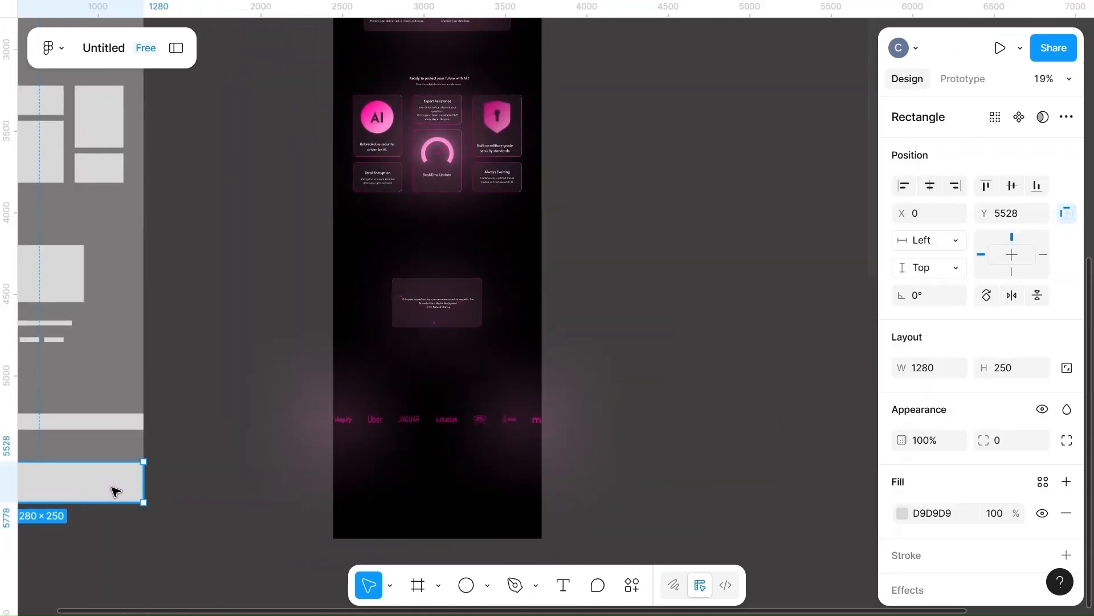
pyautogui.moveTo(194, 489); pyautogui.dragTo(507, 538)
pyautogui.scroll(5, 477, 508)
pyautogui.scroll(-3, 508, 538)
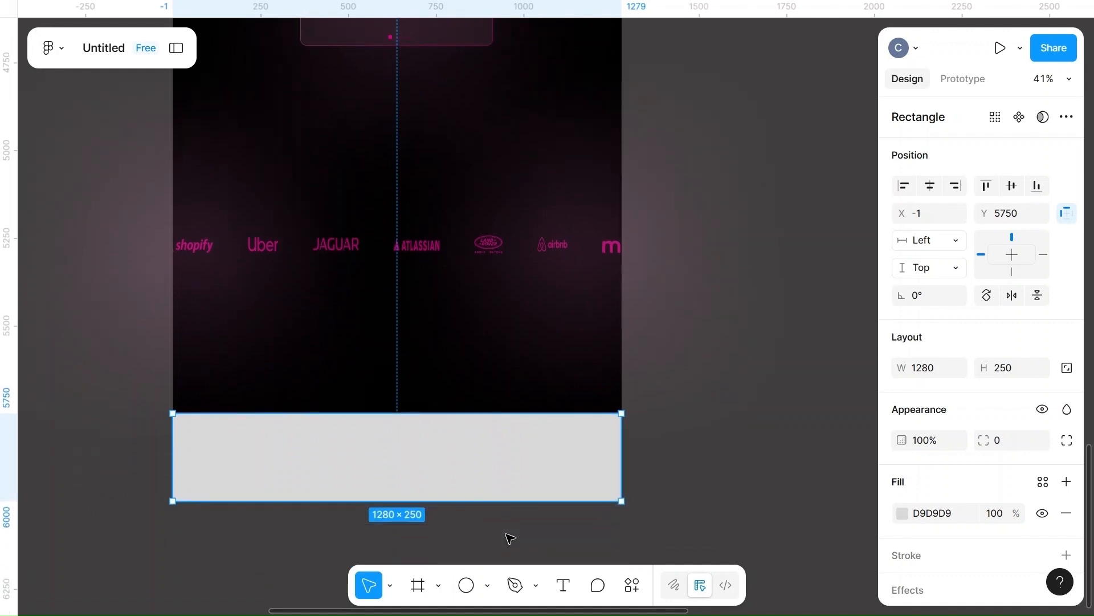
# - Fill the footer rectangle with the dark plum 493240 at 100% opacity
pyautogui.click(903, 513)
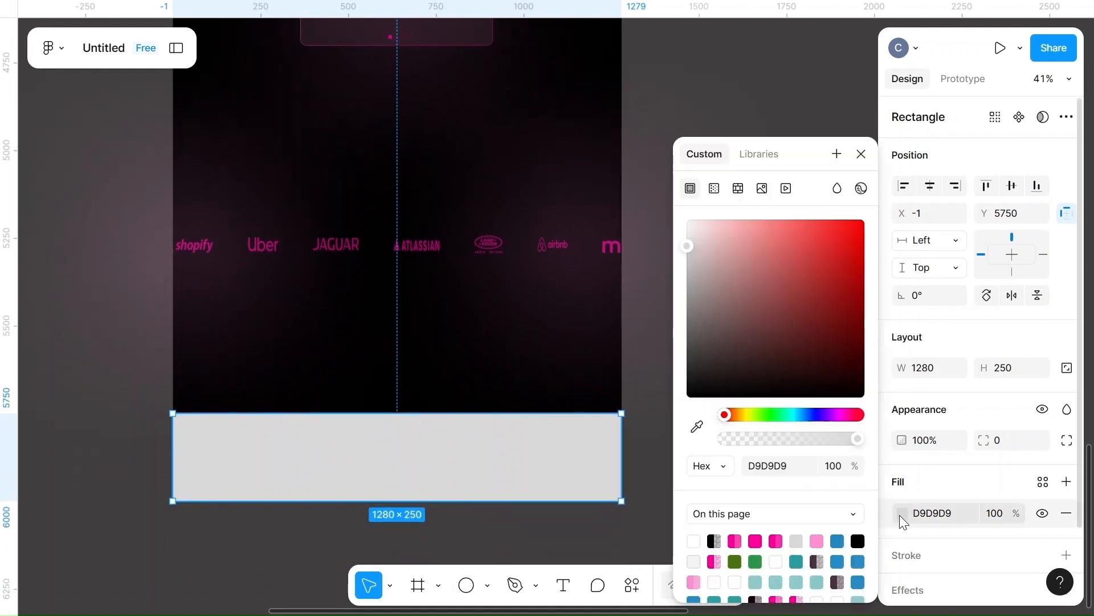
pyautogui.click(756, 540)
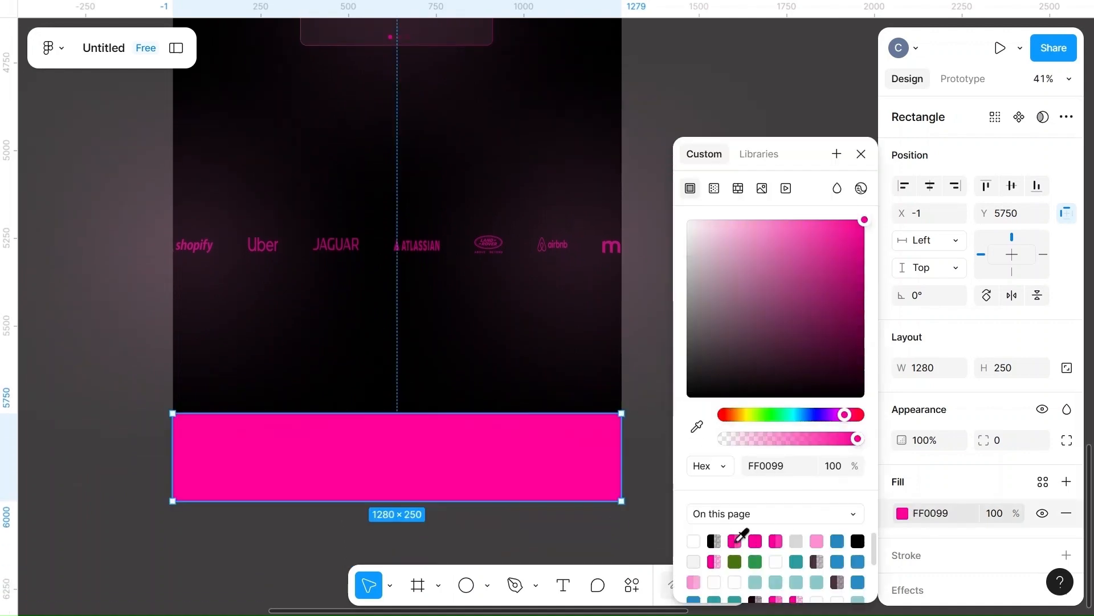
pyautogui.click(817, 560)
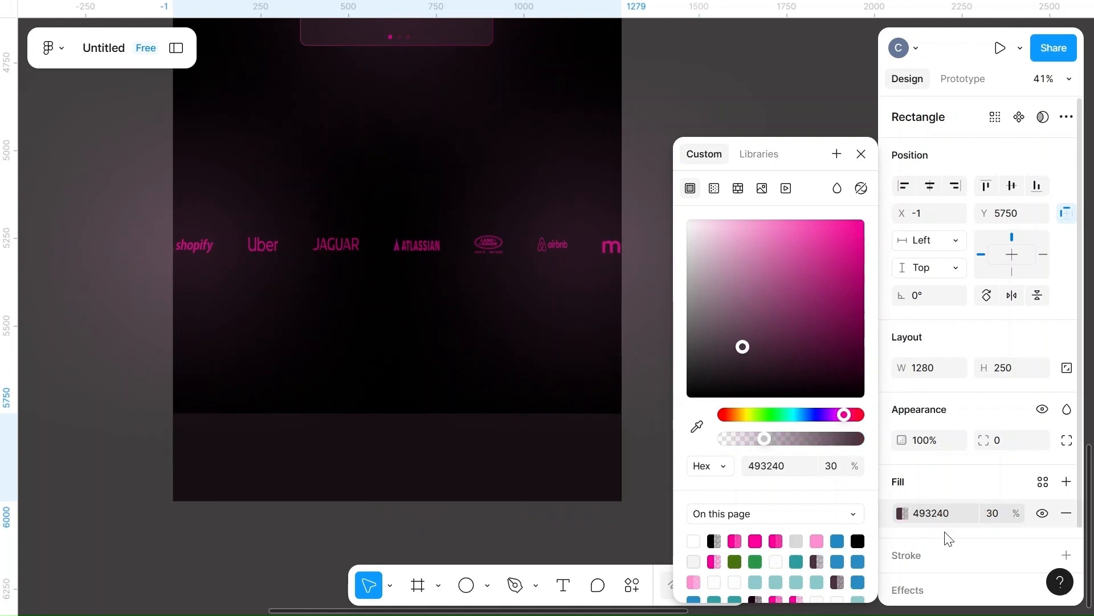
pyautogui.click(998, 513)
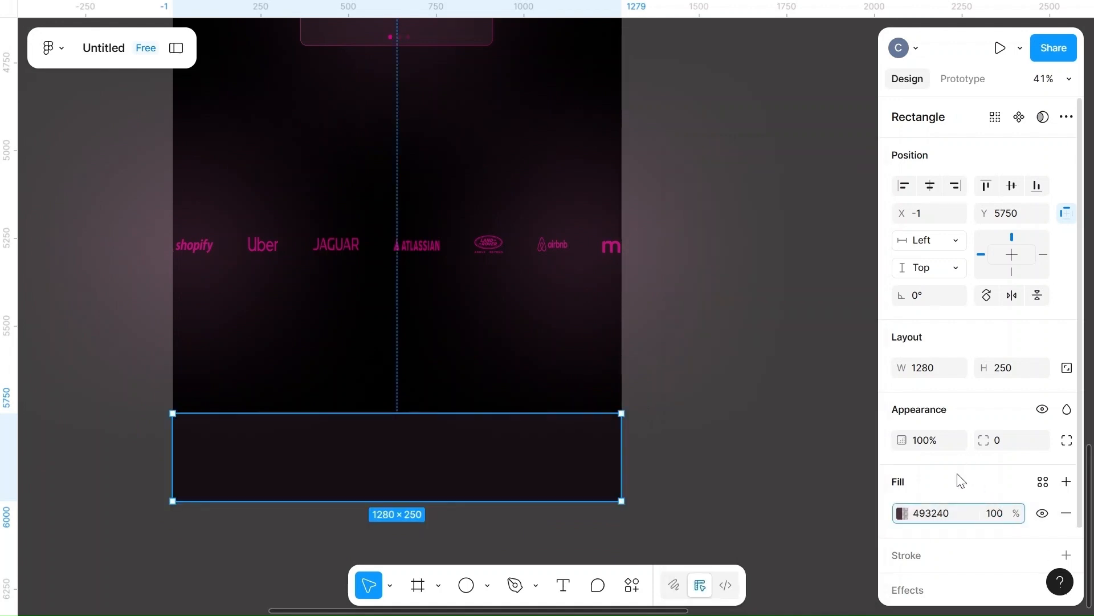
pyautogui.press('Return')
# - Line the footer rectangle up with the page's side edges at X 0
pyautogui.moveTo(427, 445); pyautogui.dragTo(425, 445)
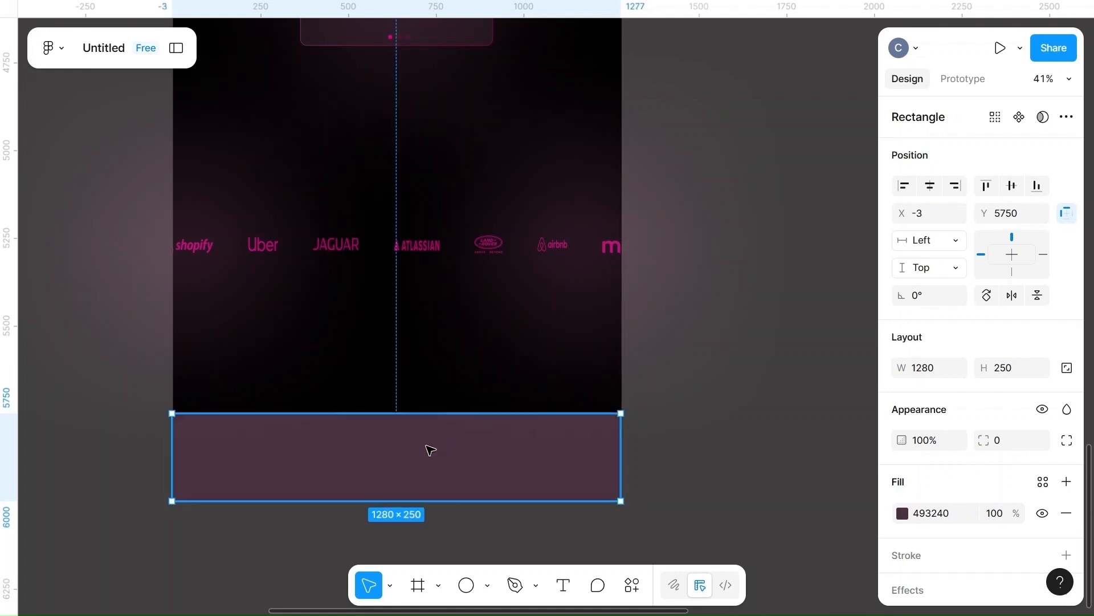
pyautogui.click(668, 446)
pyautogui.moveTo(521, 445); pyautogui.dragTo(523, 445)
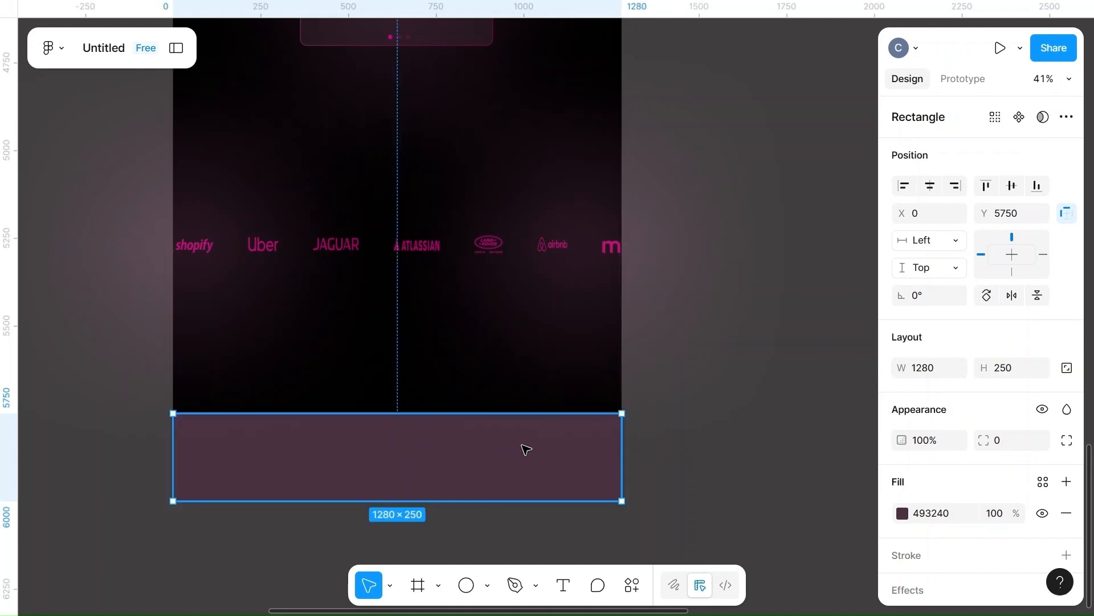
pyautogui.click(736, 425)
# - Move the content section right beside the lower part of the landing page
pyautogui.hscroll(10, 736, 425)
pyautogui.scroll(-5, 736, 425)
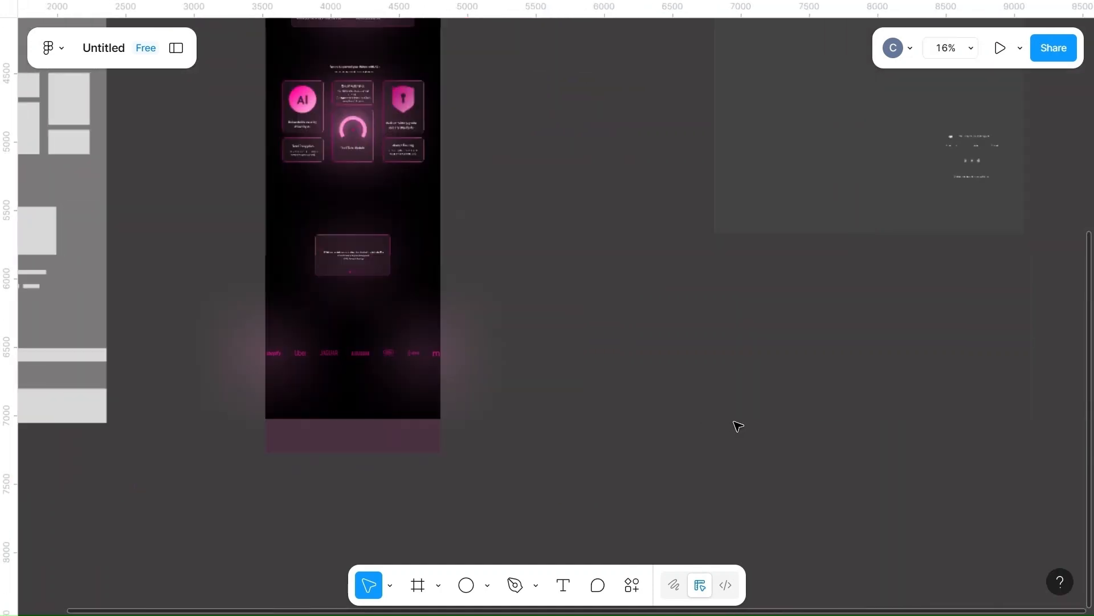
pyautogui.moveTo(791, 141); pyautogui.dragTo(525, 328)
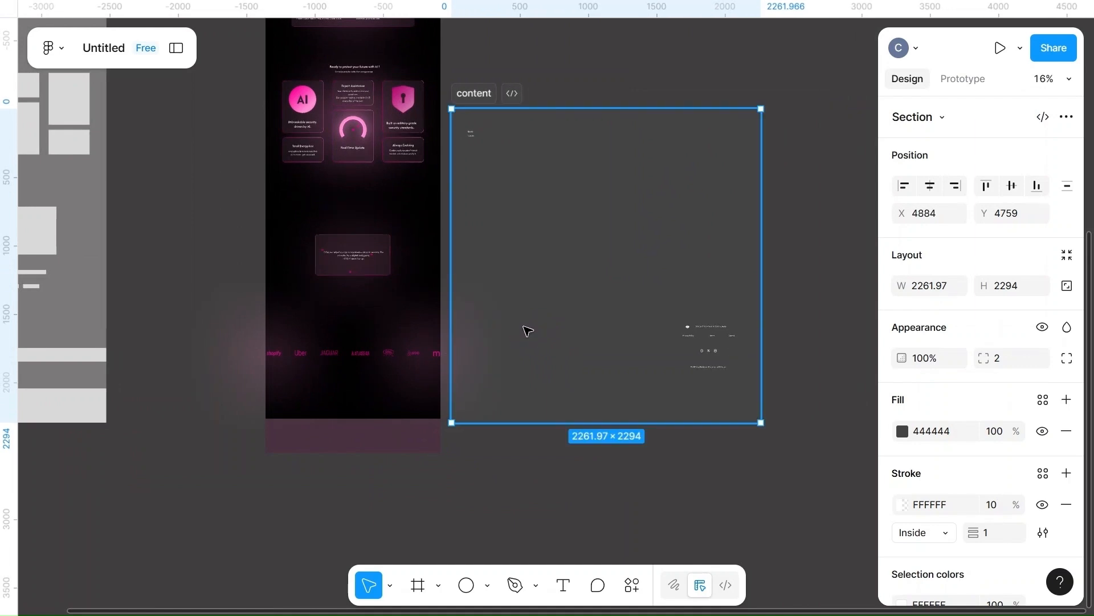
# - Move the tagline, link, social icon and copyright items out of the content section to just below the landing page's footer
pyautogui.scroll(3, 525, 327)
pyautogui.hscroll(3, 706, 323)
pyautogui.moveTo(749, 487); pyautogui.dragTo(681, 322)
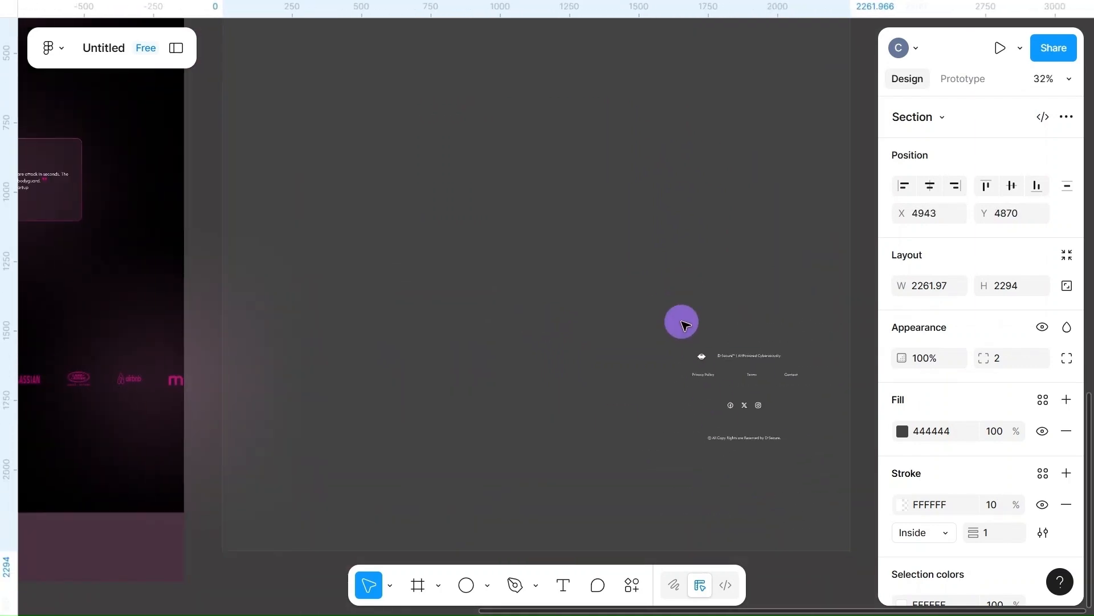
pyautogui.click(726, 380)
pyautogui.click(704, 359)
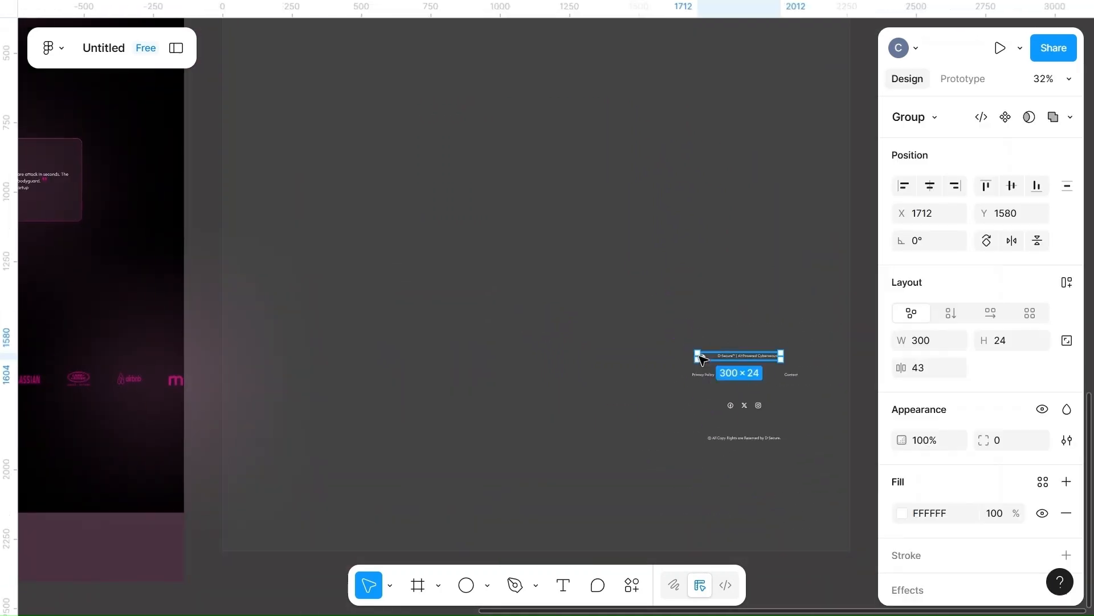
pyautogui.keyDown('shift'); pyautogui.click(703, 379); pyautogui.keyUp('shift')
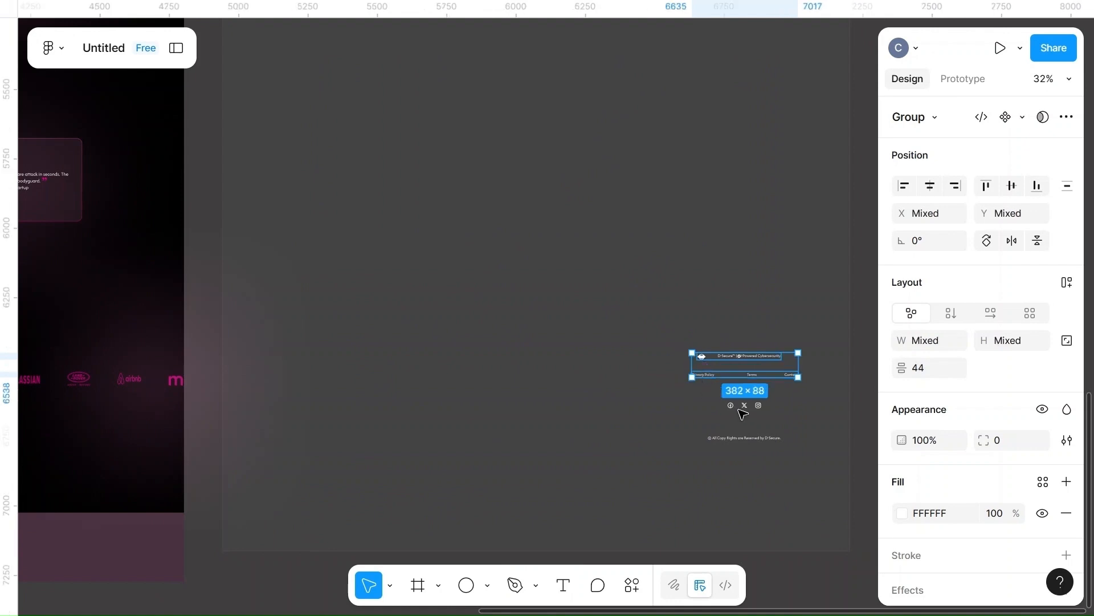
pyautogui.keyDown('shift'); pyautogui.click(747, 406); pyautogui.keyUp('shift')
pyautogui.keyDown('shift'); pyautogui.click(719, 444); pyautogui.keyUp('shift')
pyautogui.scroll(-5, 719, 444)
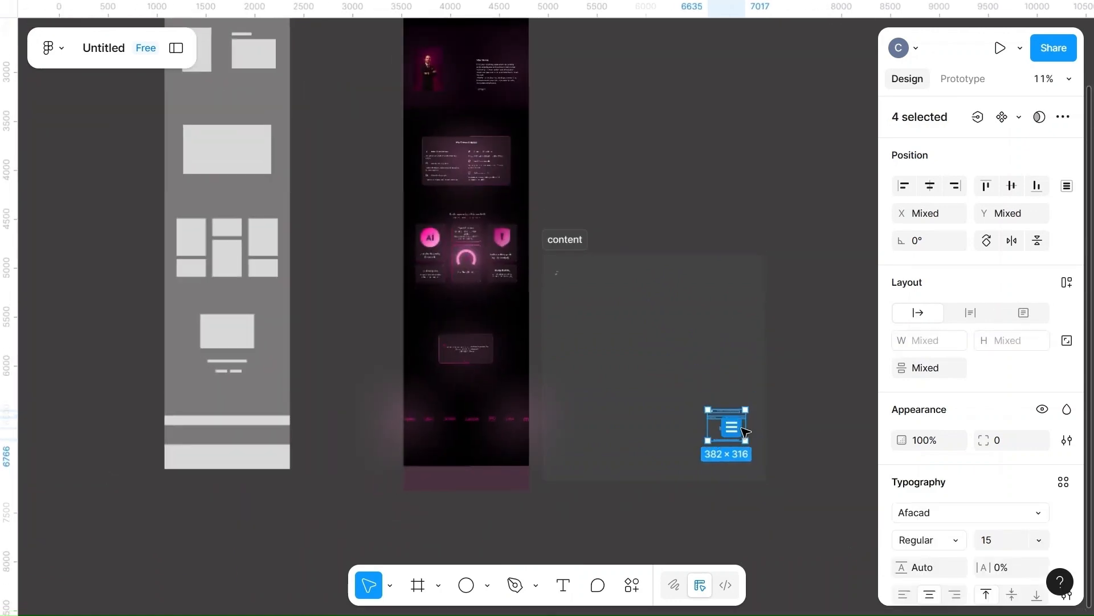
pyautogui.moveTo(712, 430); pyautogui.dragTo(430, 528)
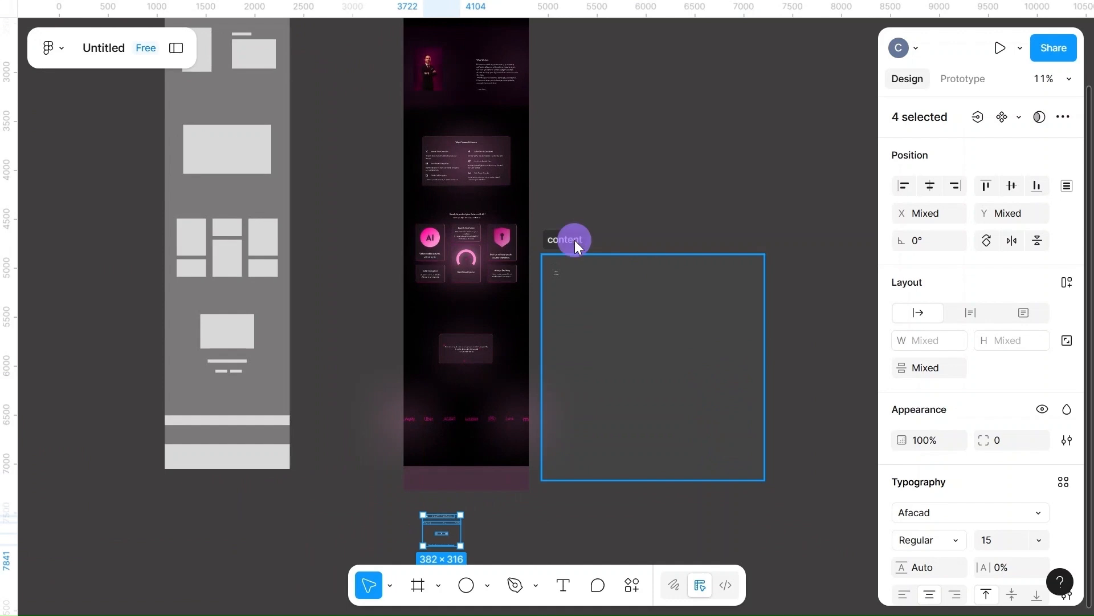
# - Move the emptied content section well clear of the landing page, to about X 7705, Y 3611
pyautogui.moveTo(574, 240); pyautogui.dragTo(849, 120)
pyautogui.scroll(5, 632, 437)
pyautogui.scroll(-5, 631, 436)
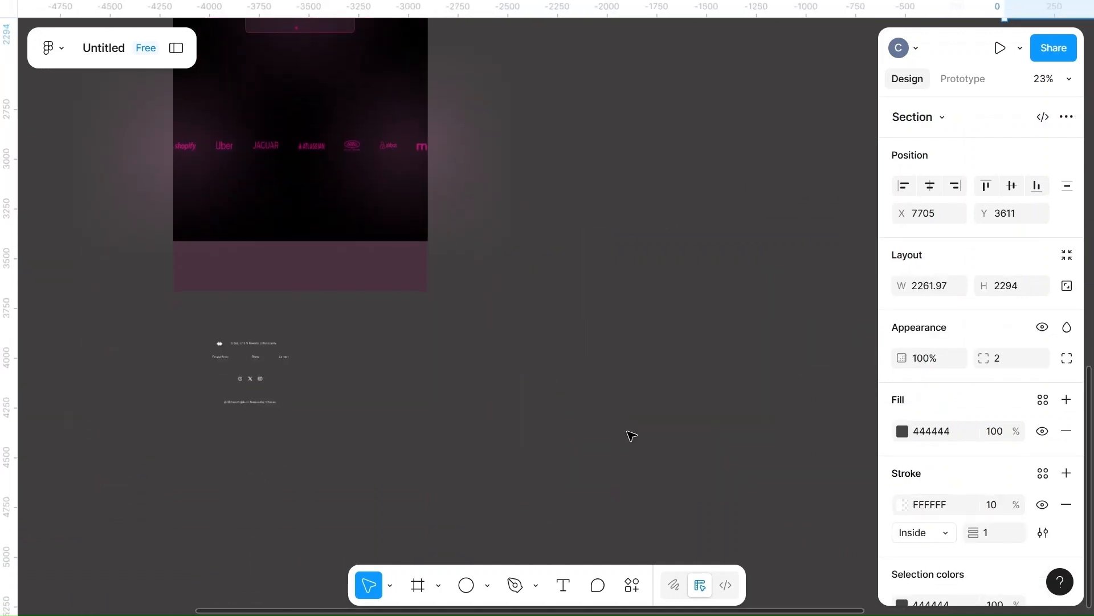
# - Fill the footer rectangle with the page's pink FF0099 at 80% opacity
pyautogui.hscroll(-5, 632, 436)
pyautogui.scroll(3, 631, 436)
pyautogui.click(586, 384)
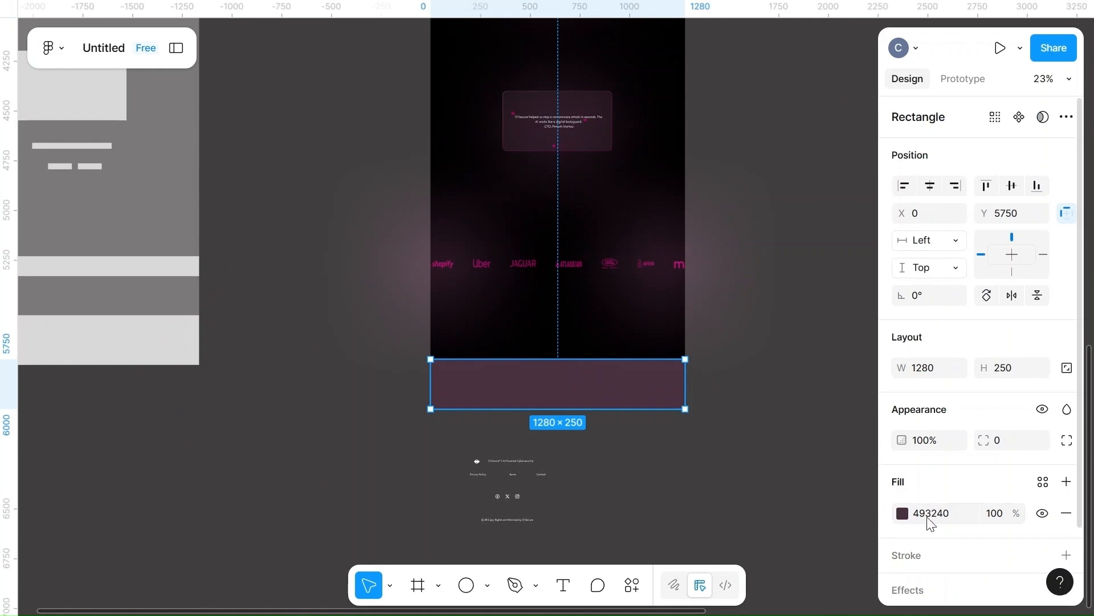
pyautogui.click(902, 513)
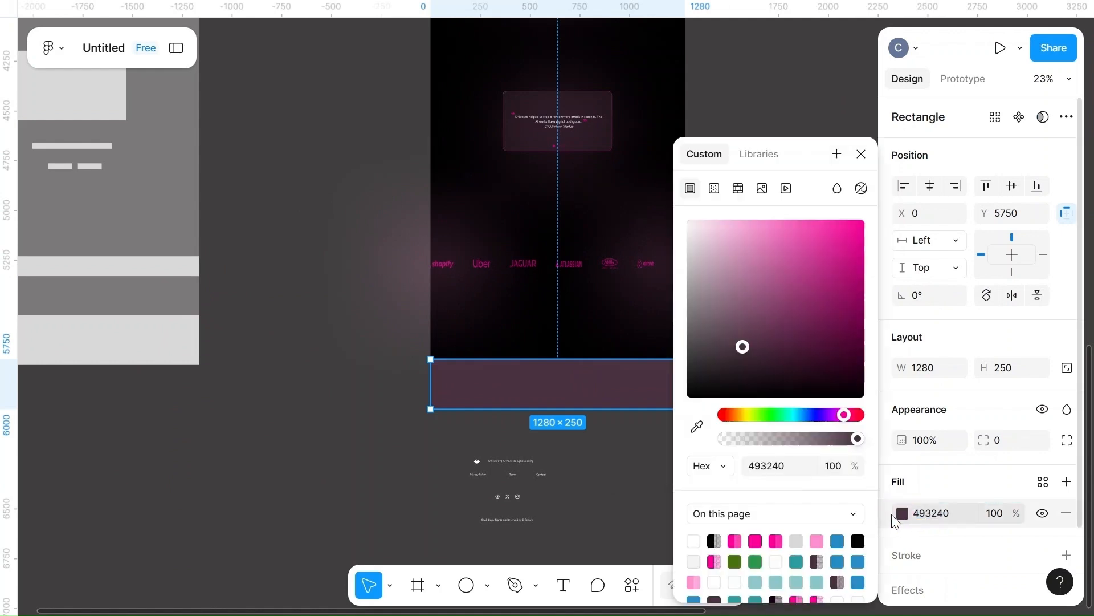
pyautogui.click(757, 542)
pyautogui.click(735, 541)
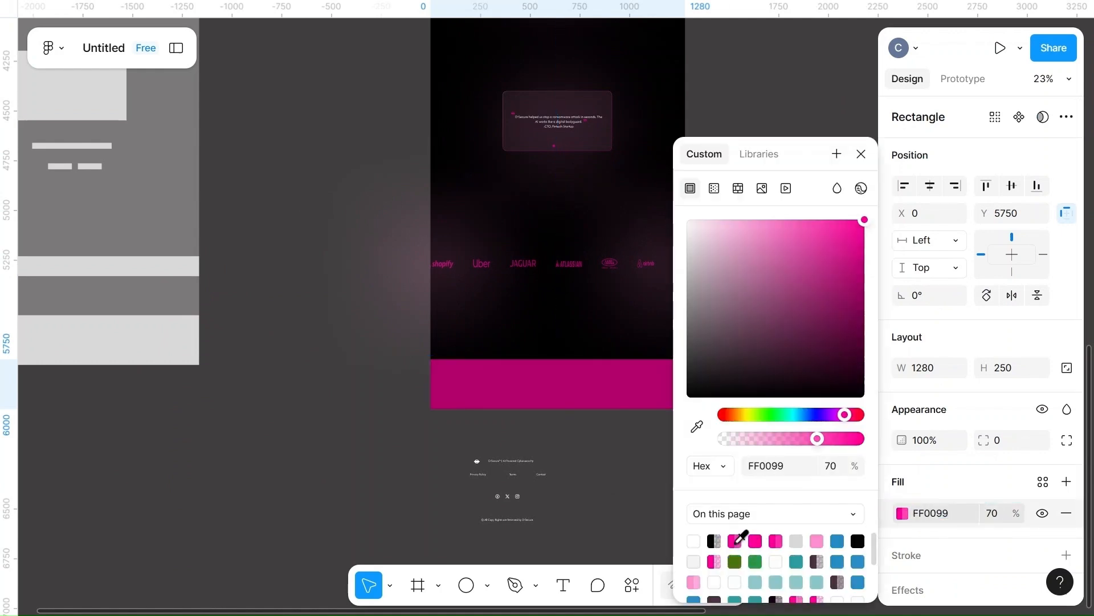
pyautogui.click(777, 542)
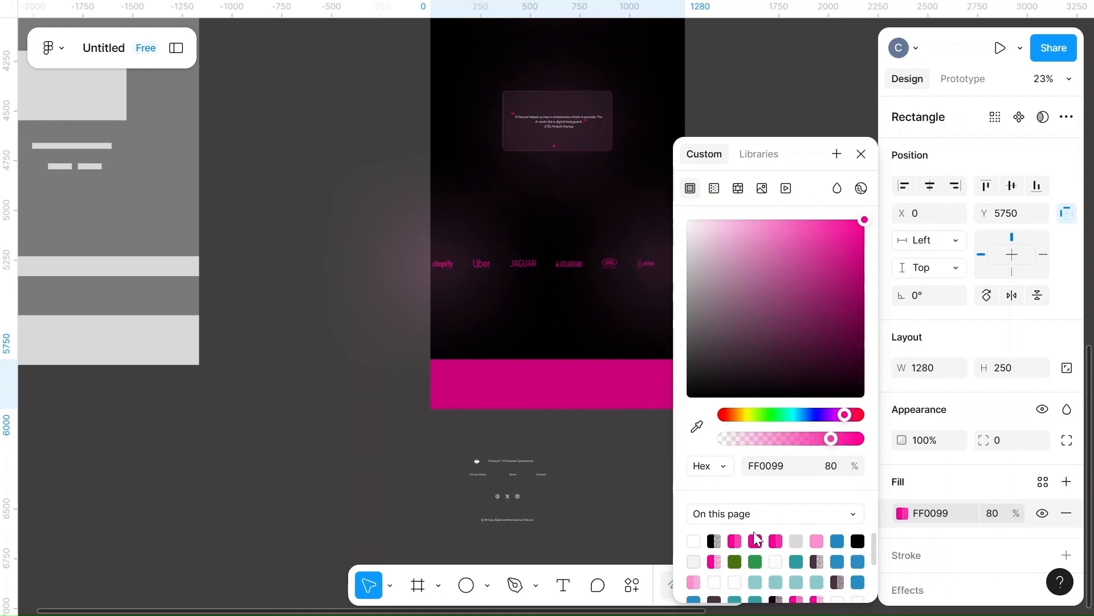
pyautogui.click(596, 465)
# - Move the pink footer rectangle off the landing page onto the empty canvas, to about X 4273, Y 7424
pyautogui.scroll(5, 596, 468)
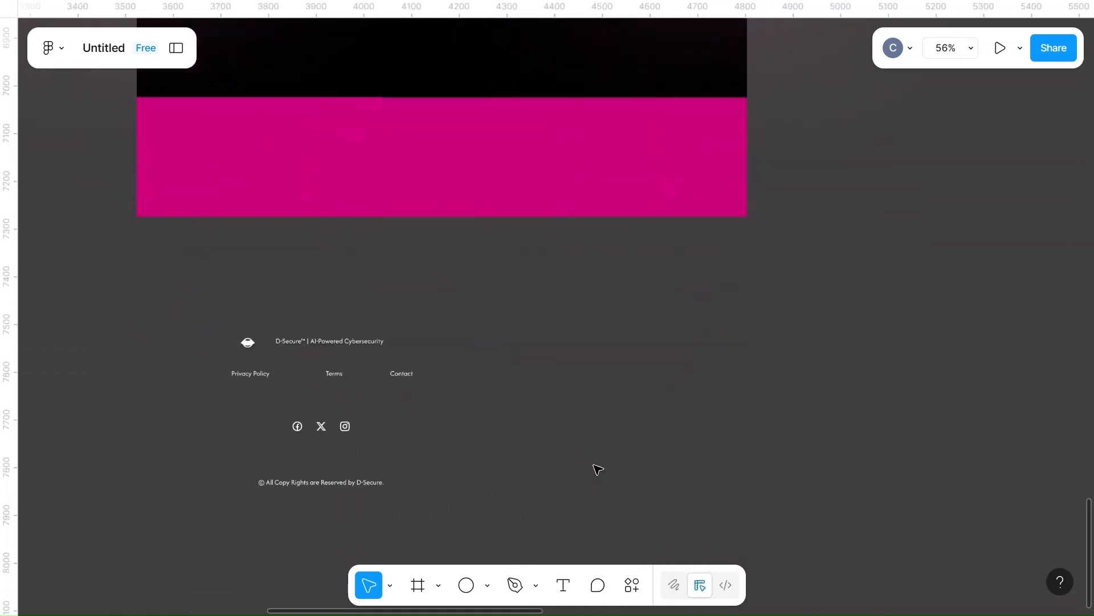
pyautogui.moveTo(461, 132); pyautogui.dragTo(824, 325)
pyautogui.hscroll(5, 824, 326)
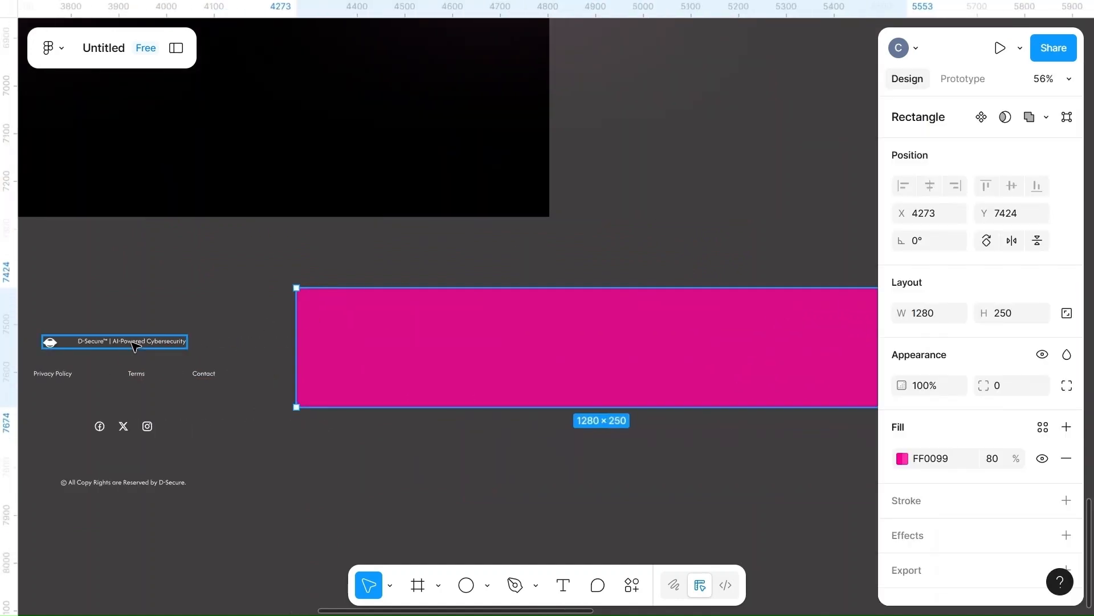
# - Place the D-Secure tagline, the link group and the social icons in a row along the footer rectangle's upper edge
pyautogui.moveTo(168, 342); pyautogui.dragTo(368, 314)
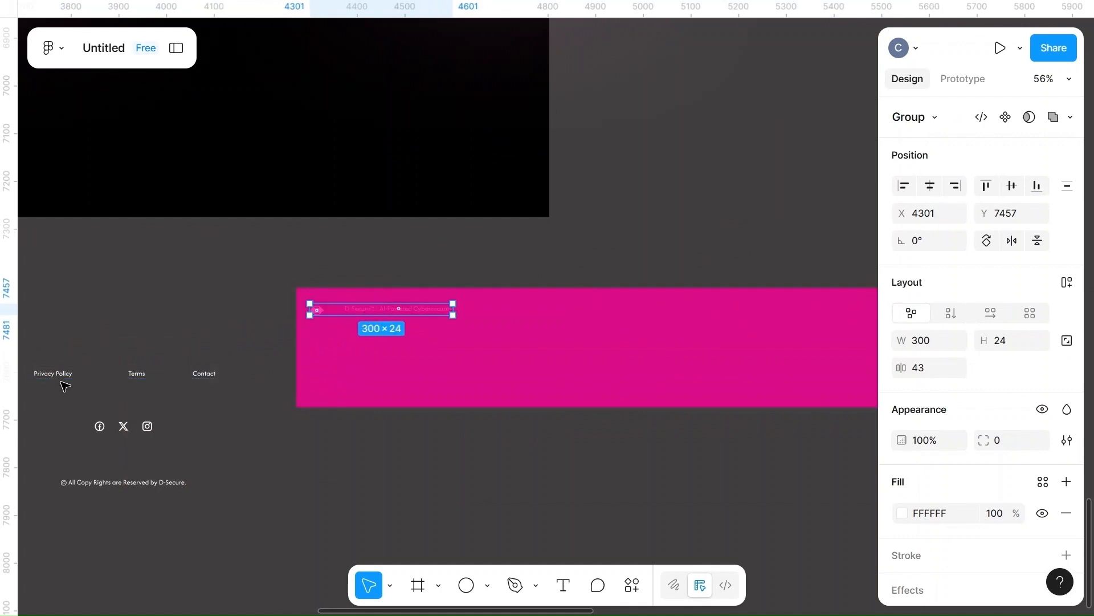
pyautogui.click(136, 374)
pyautogui.moveTo(137, 374); pyautogui.dragTo(730, 307)
pyautogui.click(129, 427)
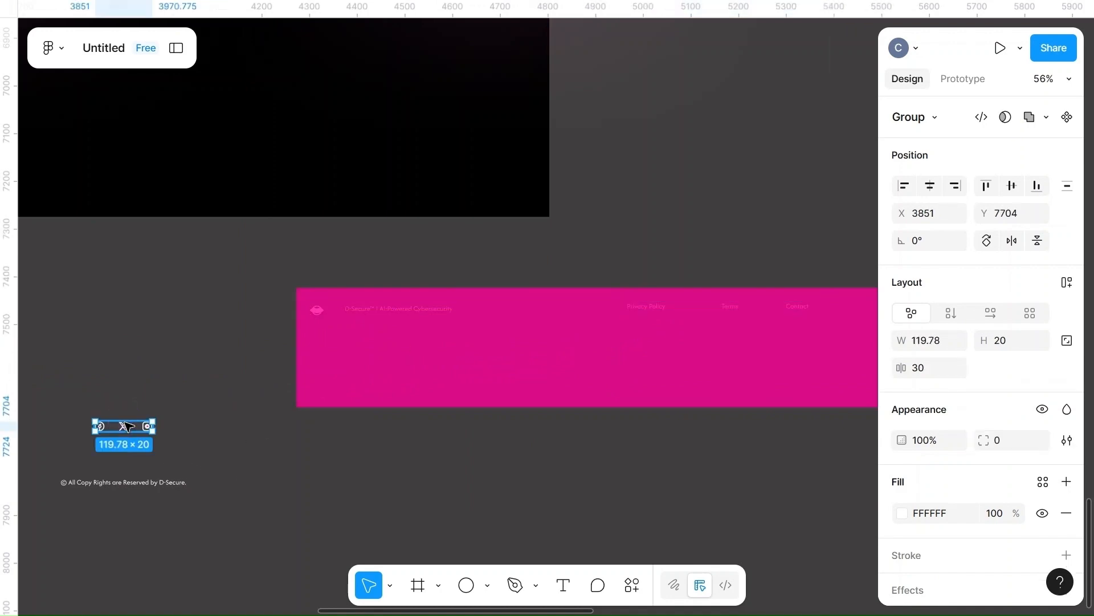
pyautogui.moveTo(251, 428); pyautogui.dragTo(865, 325)
pyautogui.hscroll(5, 635, 421)
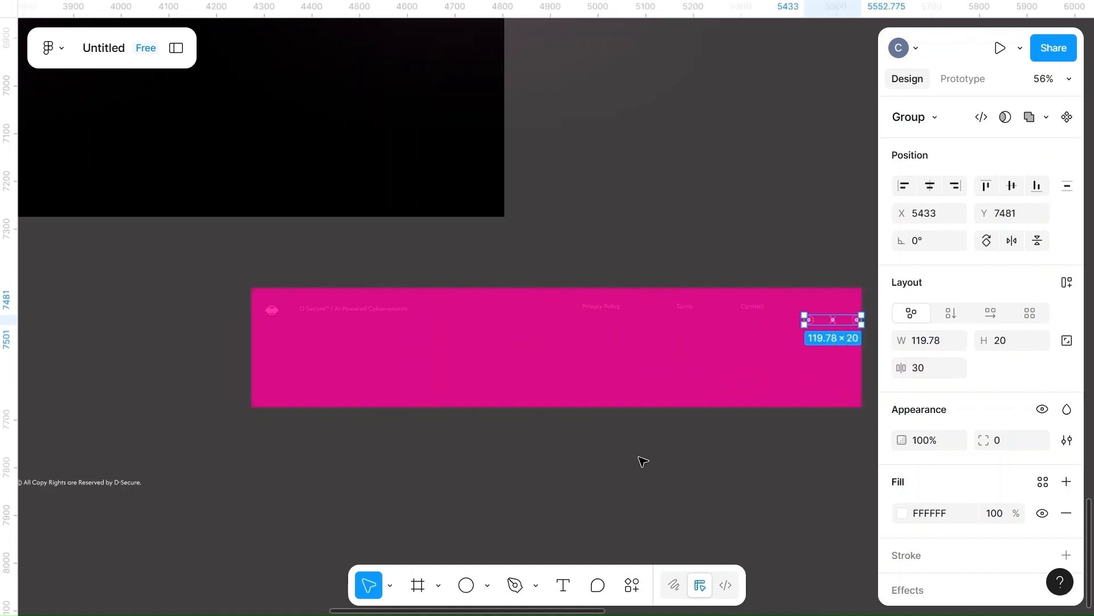
pyautogui.scroll(5, 631, 380)
pyautogui.scroll(-4, 631, 381)
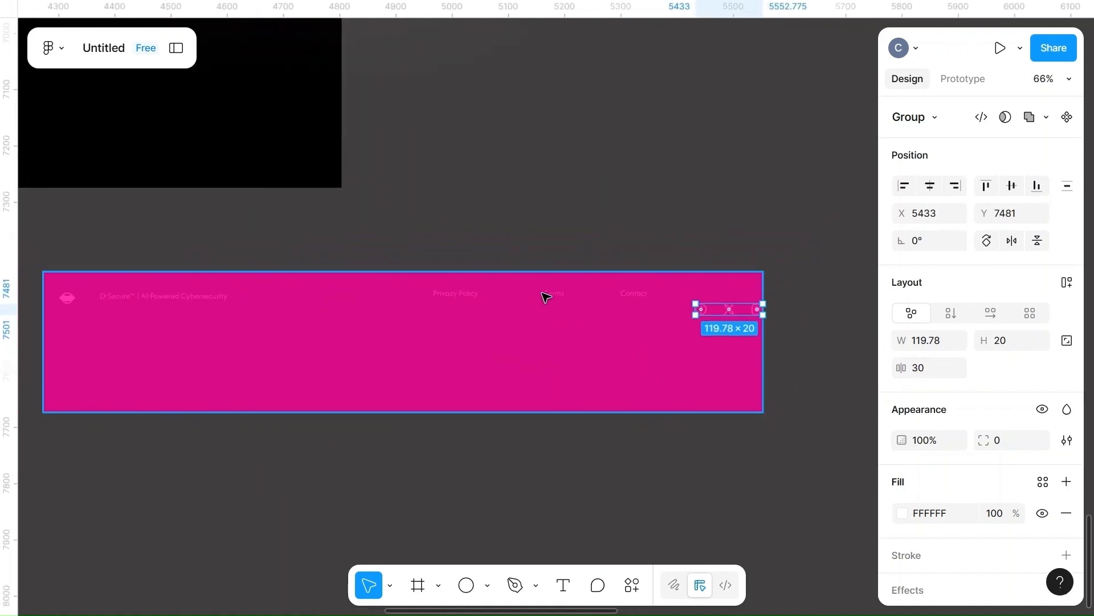
pyautogui.moveTo(732, 314); pyautogui.dragTo(720, 296)
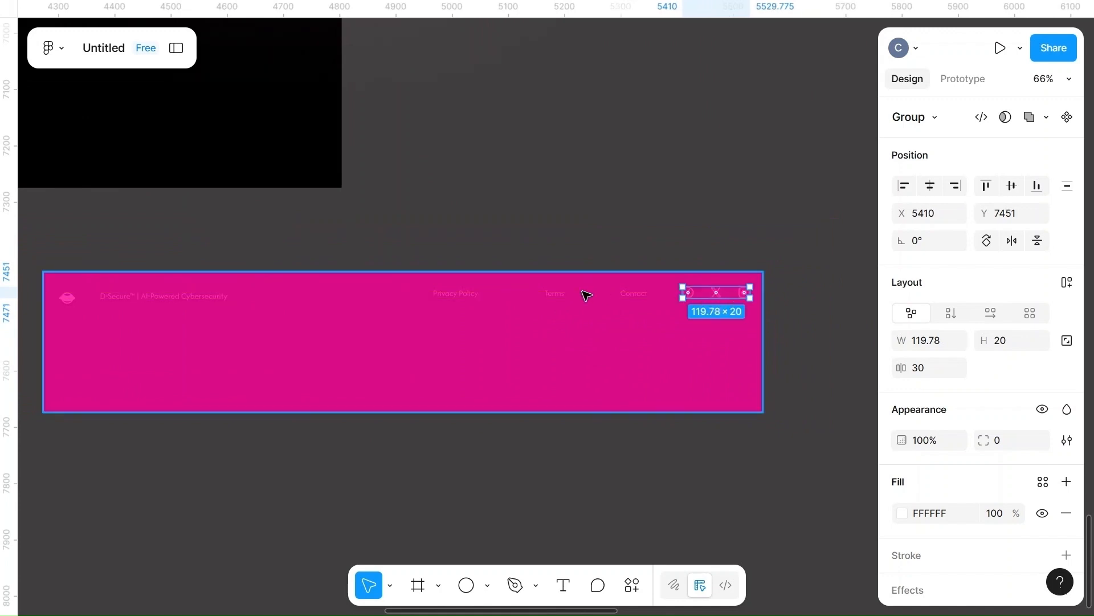
# - Send the pink footer rectangle behind the footer texts and icons
pyautogui.click(548, 299)
pyautogui.rightClick(327, 339)
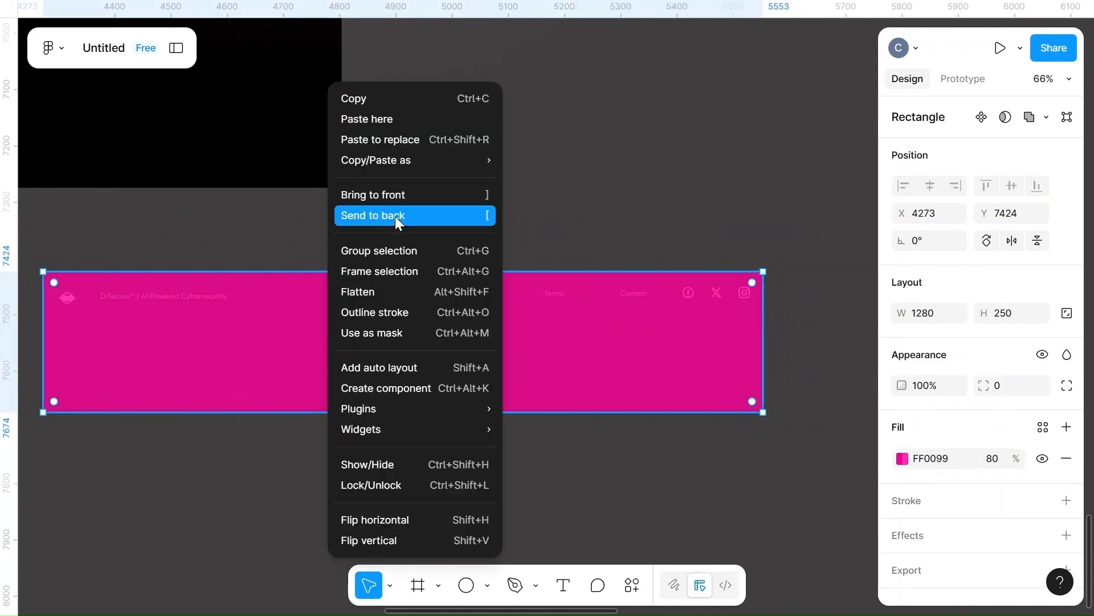
pyautogui.click(396, 217)
# - Shift the link group towards the footer's middle and align the tagline, links and social icons on their vertical centers
pyautogui.moveTo(565, 293); pyautogui.dragTo(466, 296)
pyautogui.keyDown('shift'); pyautogui.click(219, 295); pyautogui.keyUp('shift')
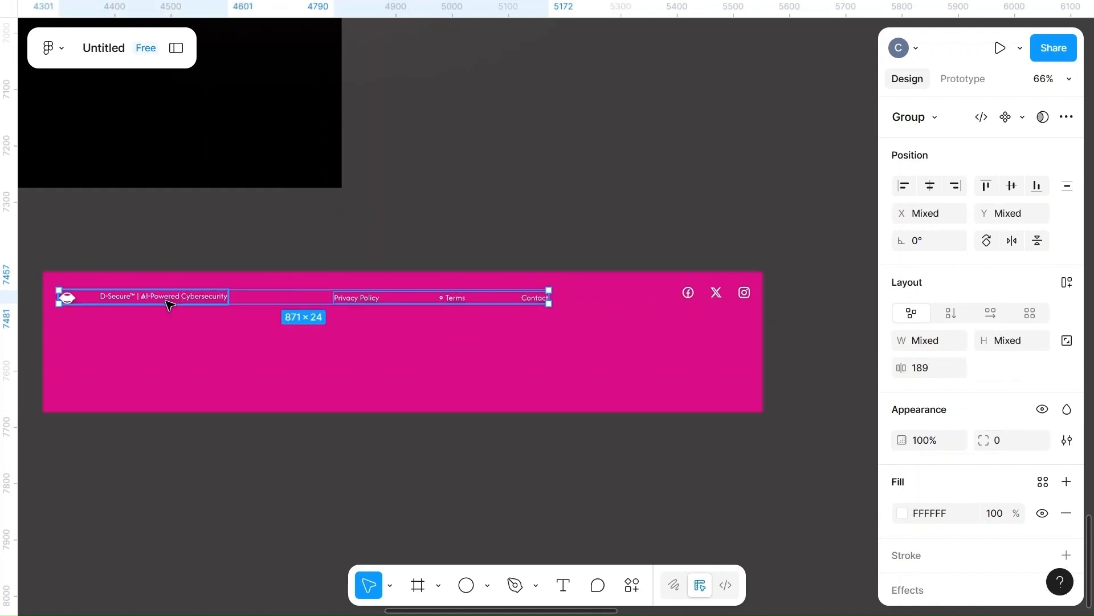
pyautogui.keyDown('shift'); pyautogui.click(739, 294); pyautogui.keyUp('shift')
pyautogui.click(1012, 187)
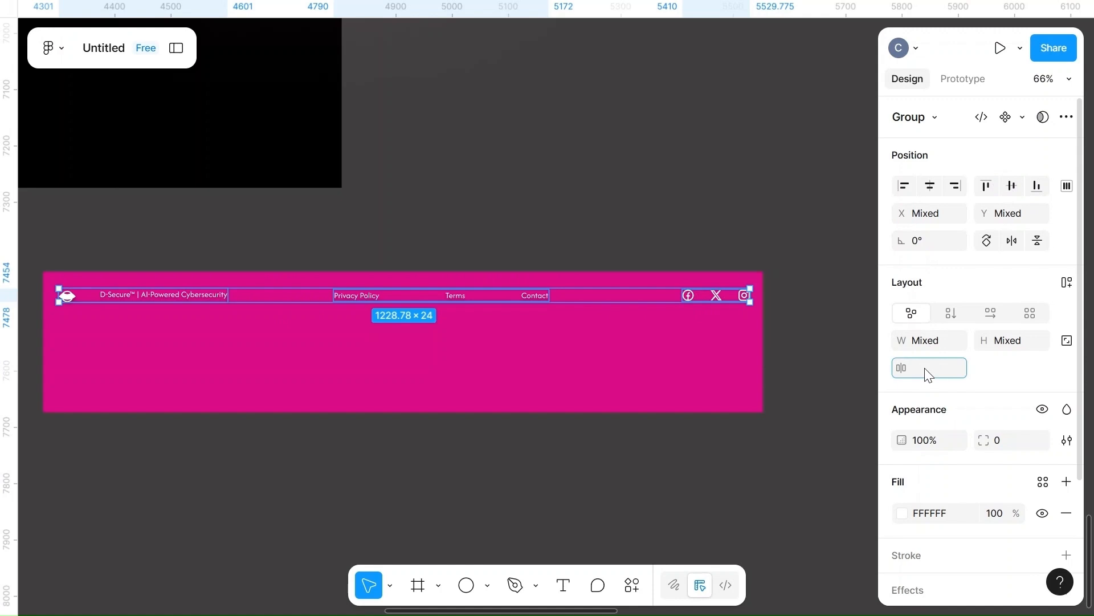
# - Try an even horizontal spacing of 180 between the footer's tagline, link and social icon groups
pyautogui.click(745, 193)
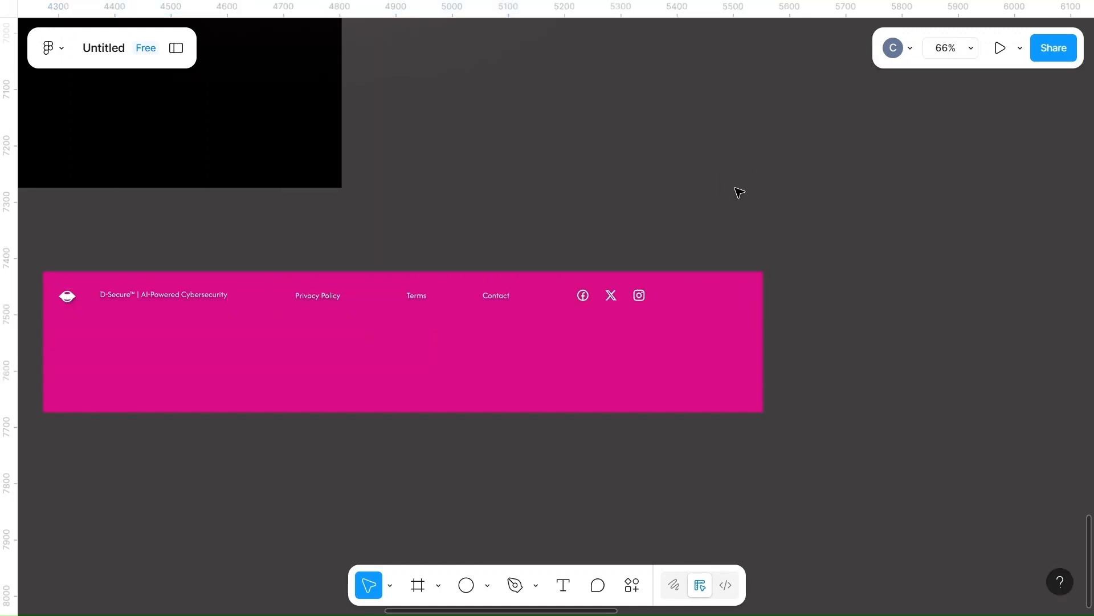
pyautogui.click(183, 301)
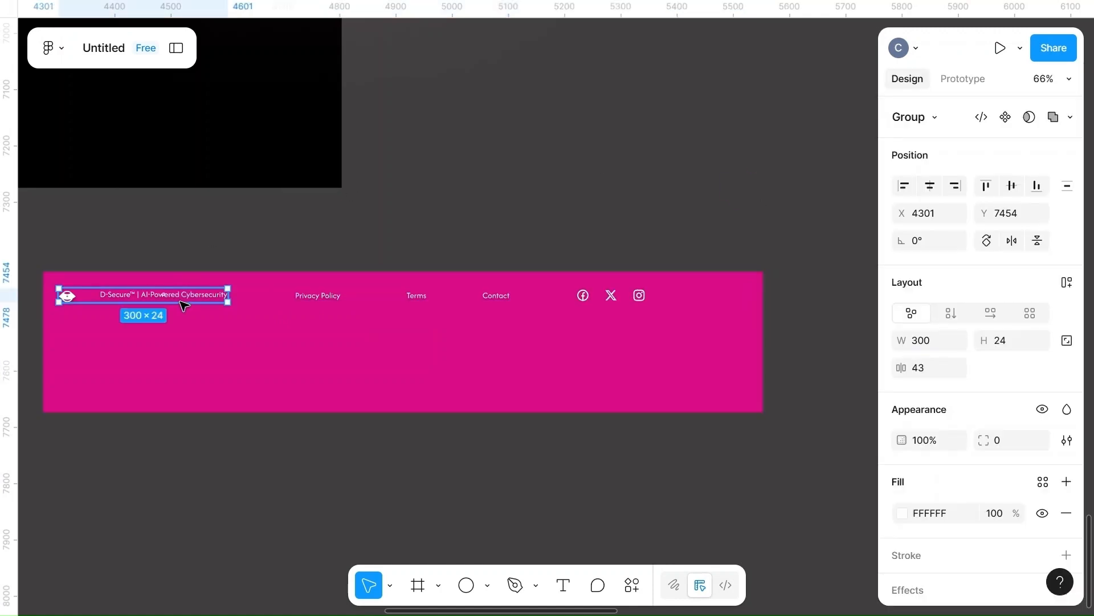
pyautogui.keyDown('shift'); pyautogui.click(425, 298); pyautogui.keyUp('shift')
pyautogui.keyDown('shift'); pyautogui.click(611, 297); pyautogui.keyUp('shift')
pyautogui.click(931, 365)
pyautogui.write('180')
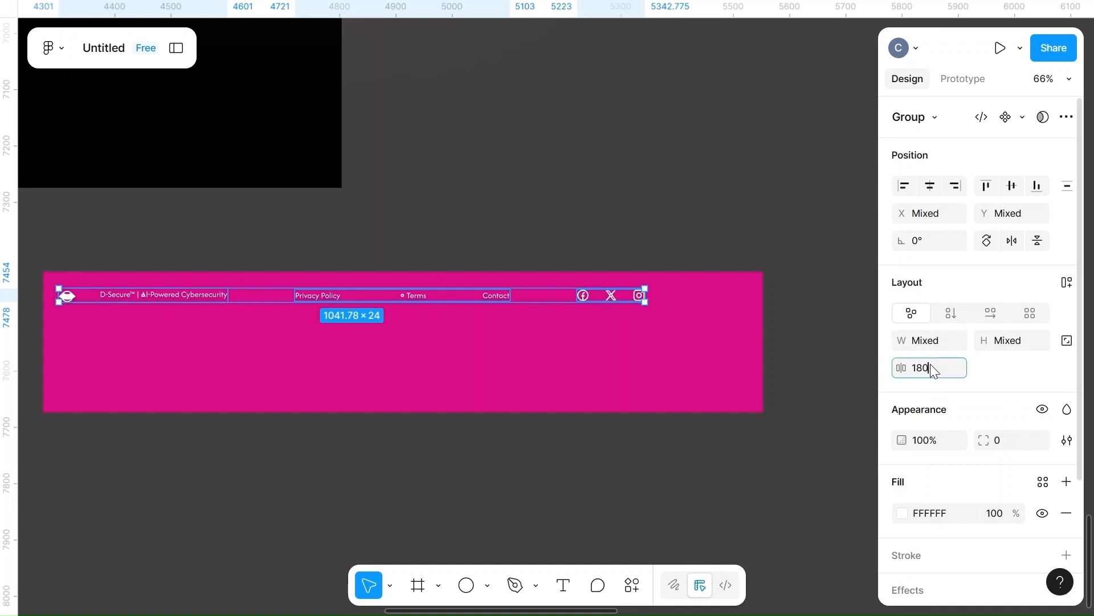
pyautogui.click(709, 240)
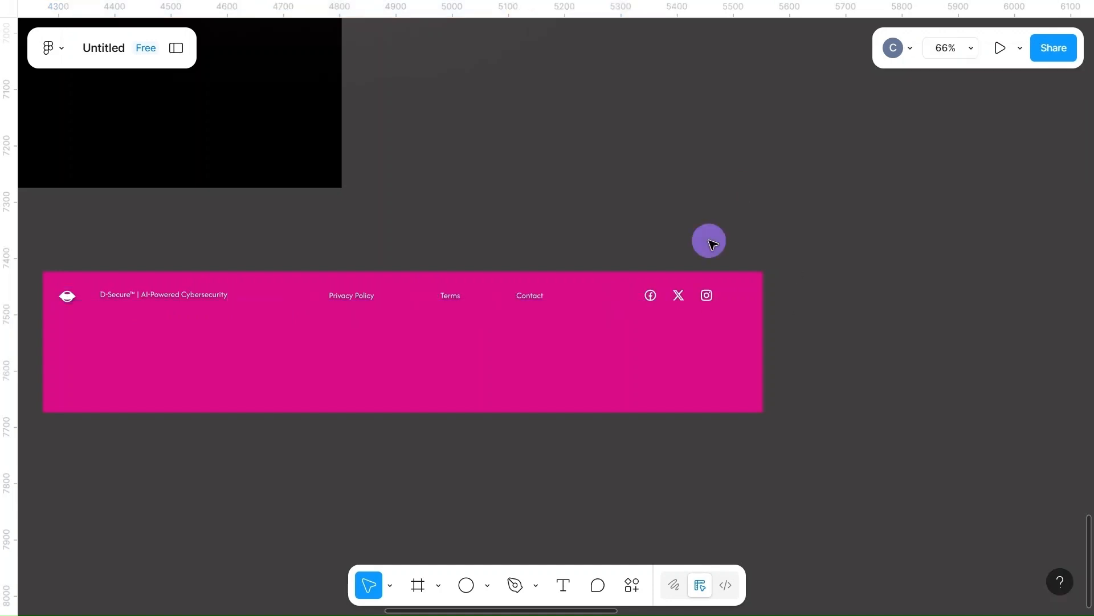
# - Set the horizontal spacing between the footer's tagline, link and social icon groups to 200
pyautogui.click(228, 300)
pyautogui.keyDown('shift'); pyautogui.click(454, 302); pyautogui.keyUp('shift')
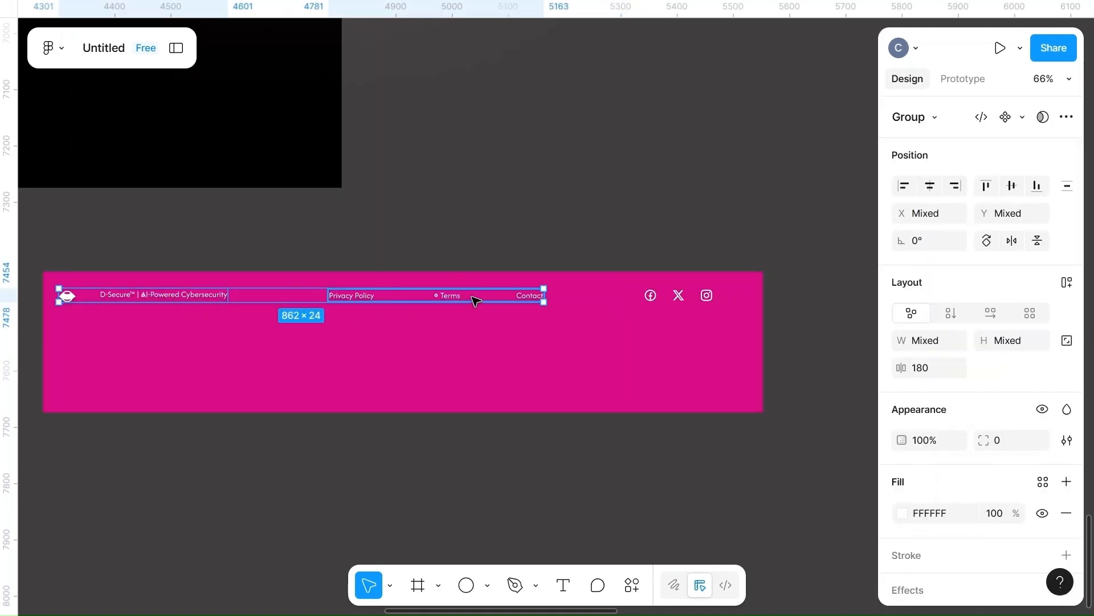
pyautogui.keyDown('shift'); pyautogui.click(707, 296); pyautogui.keyUp('shift')
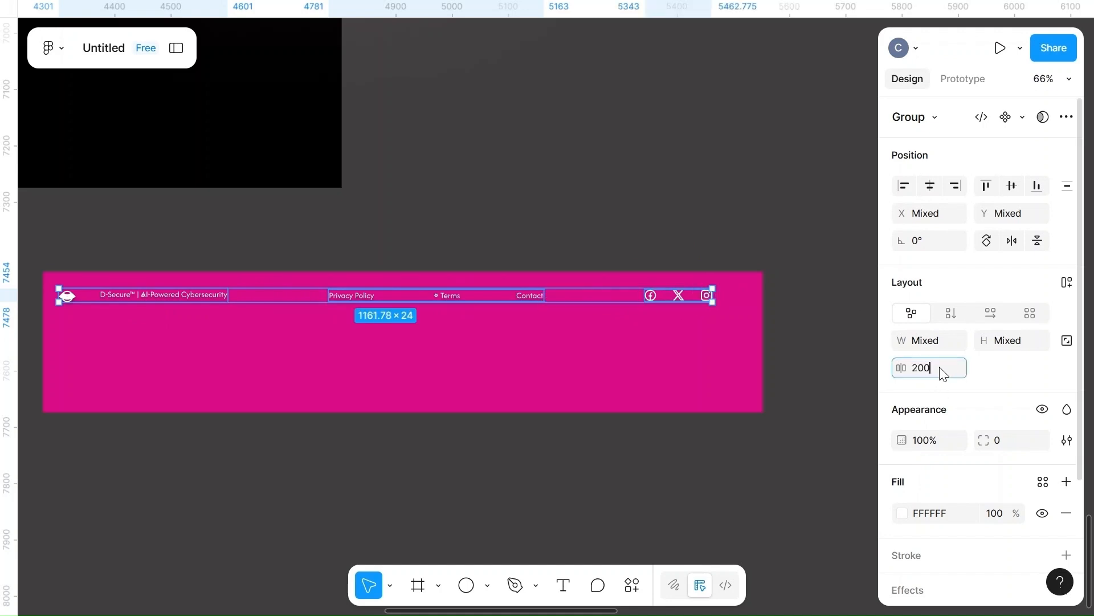
pyautogui.click(750, 246)
# - Set the font size of the D-Secure AI-Powered Cybersecurity tagline text to 18
pyautogui.click(188, 305)
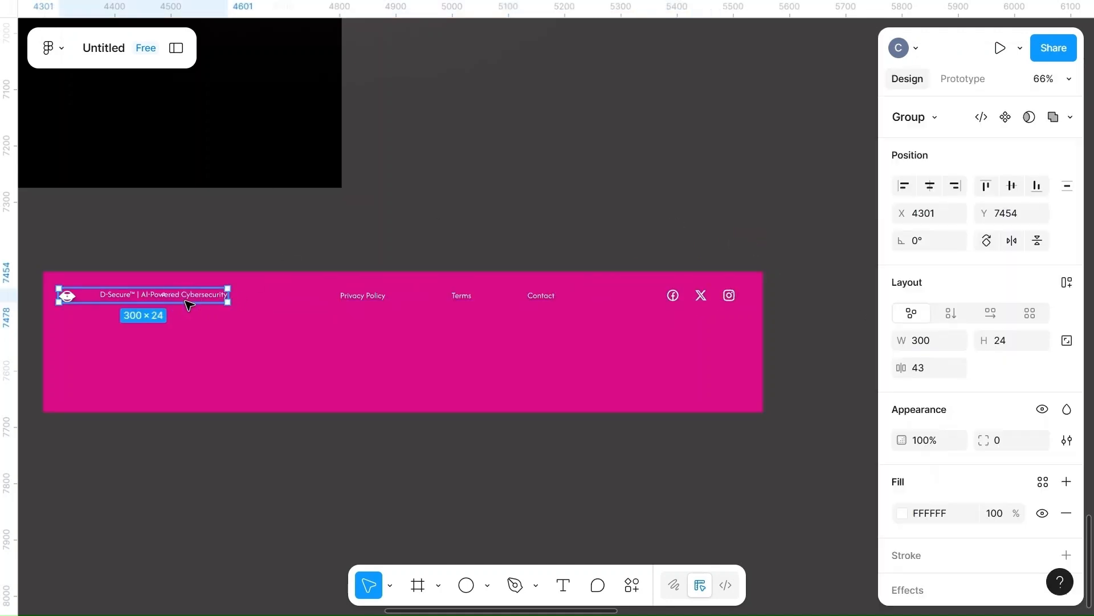
pyautogui.scroll(-3, 953, 513)
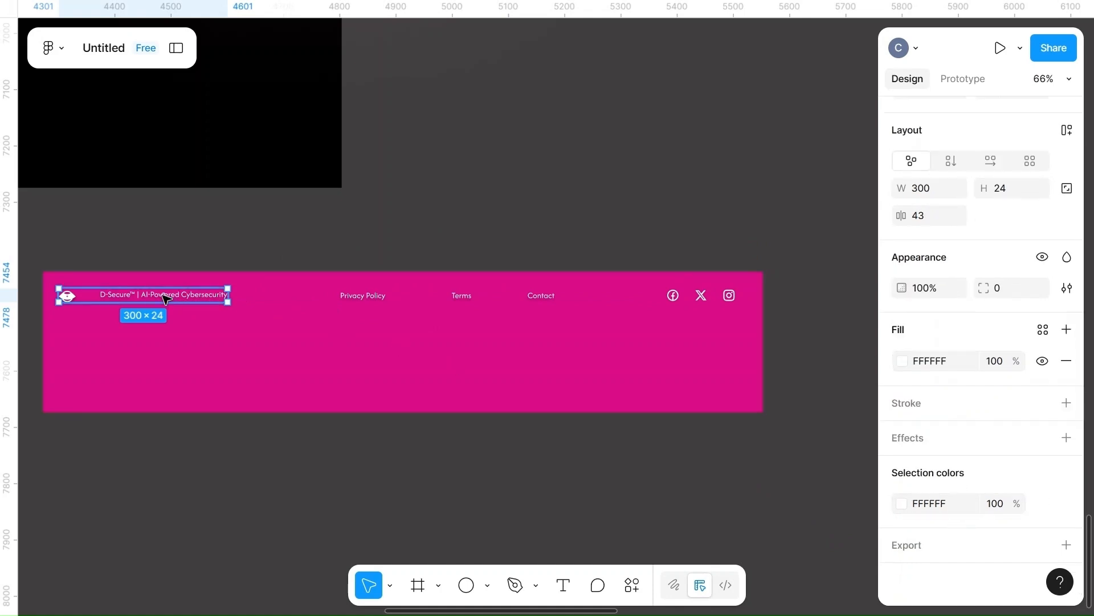
pyautogui.doubleClick(186, 298)
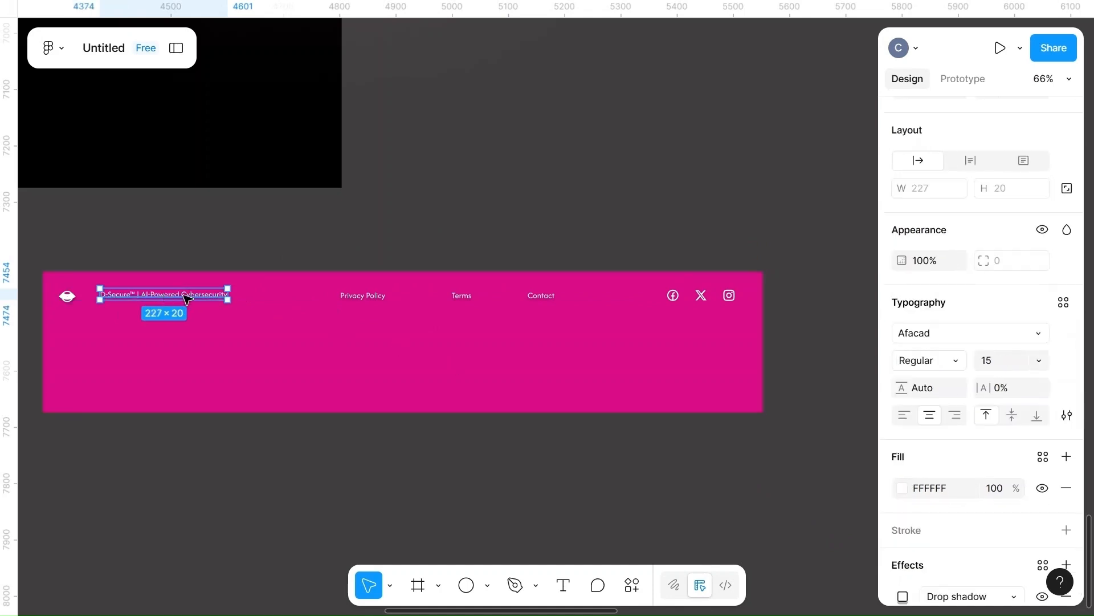
pyautogui.click(1007, 361)
pyautogui.write('18')
pyautogui.click(748, 247)
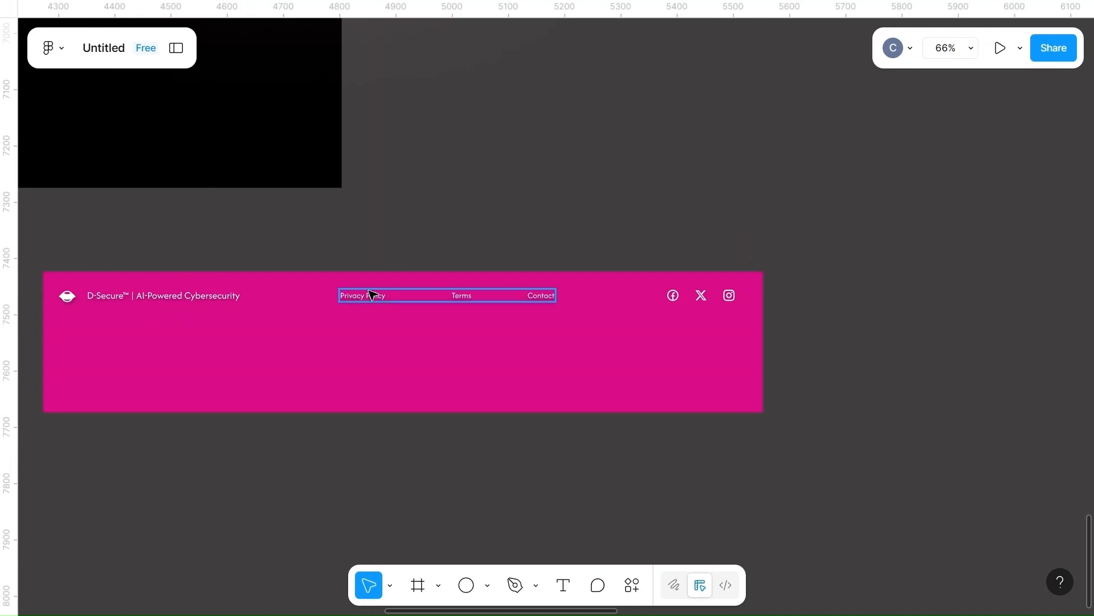
# - Set the font size of the Privacy Policy, Terms and Contact link texts to 18
pyautogui.click(371, 295)
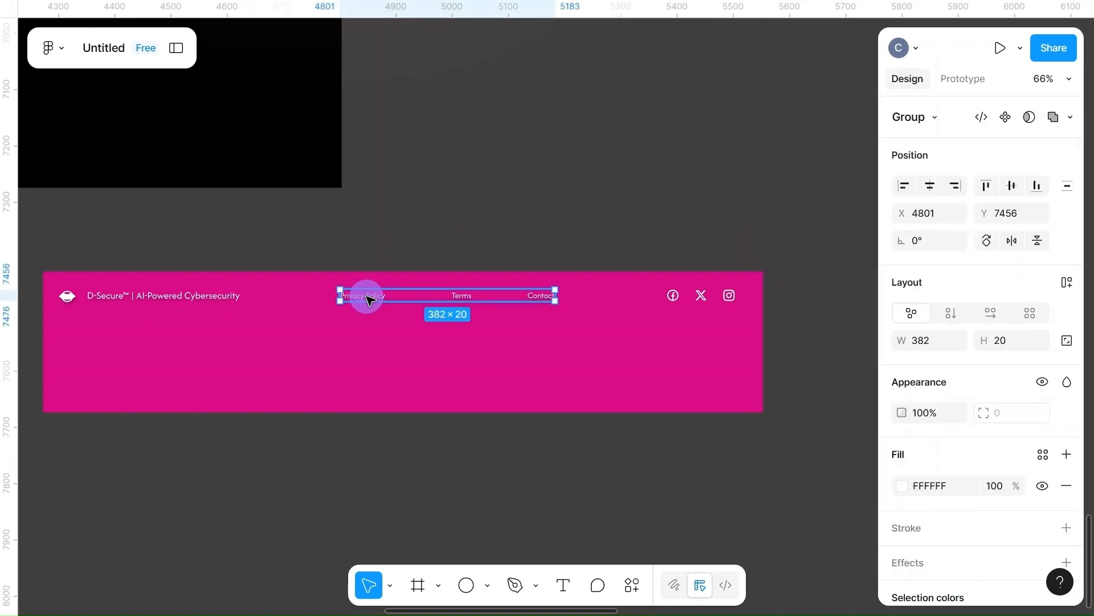
pyautogui.doubleClick(367, 297)
pyautogui.keyDown('shift'); pyautogui.click(462, 296); pyautogui.keyUp('shift')
pyautogui.keyDown('shift'); pyautogui.click(549, 301); pyautogui.keyUp('shift')
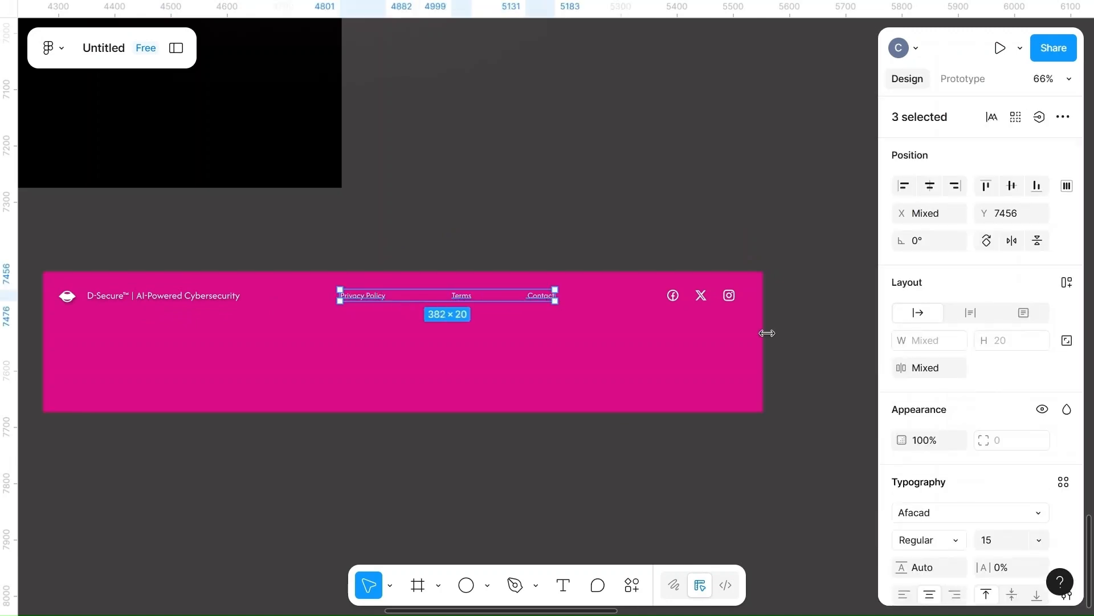
pyautogui.scroll(-1, 988, 489)
pyautogui.click(996, 505)
pyautogui.write('18')
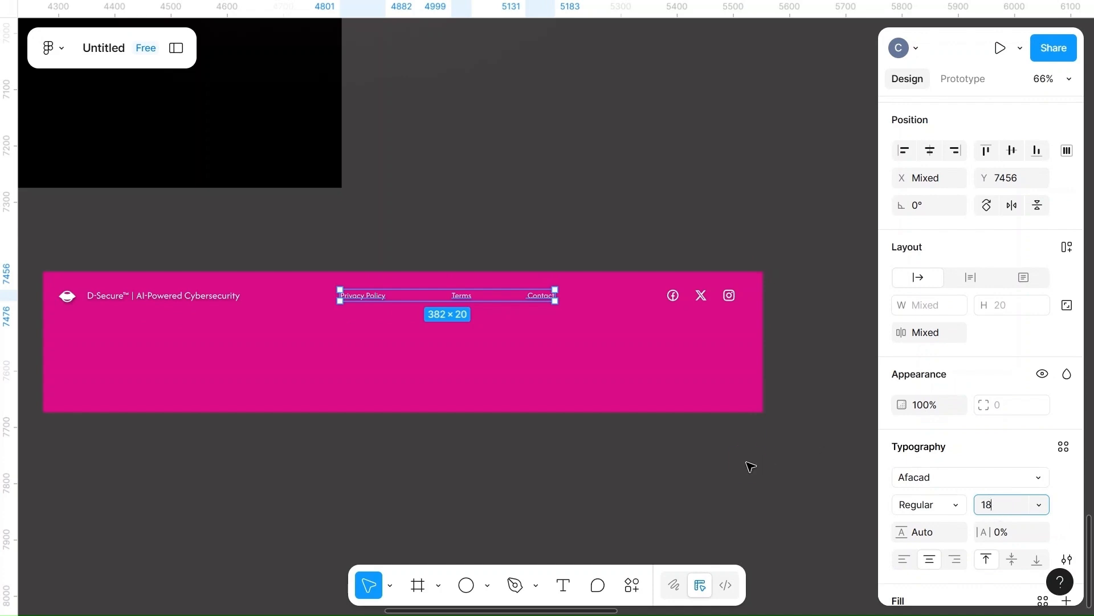
pyautogui.click(750, 464)
# - Set the footer's Facebook, X and Instagram icons each to 20 wide and 20 high
pyautogui.doubleClick(674, 296)
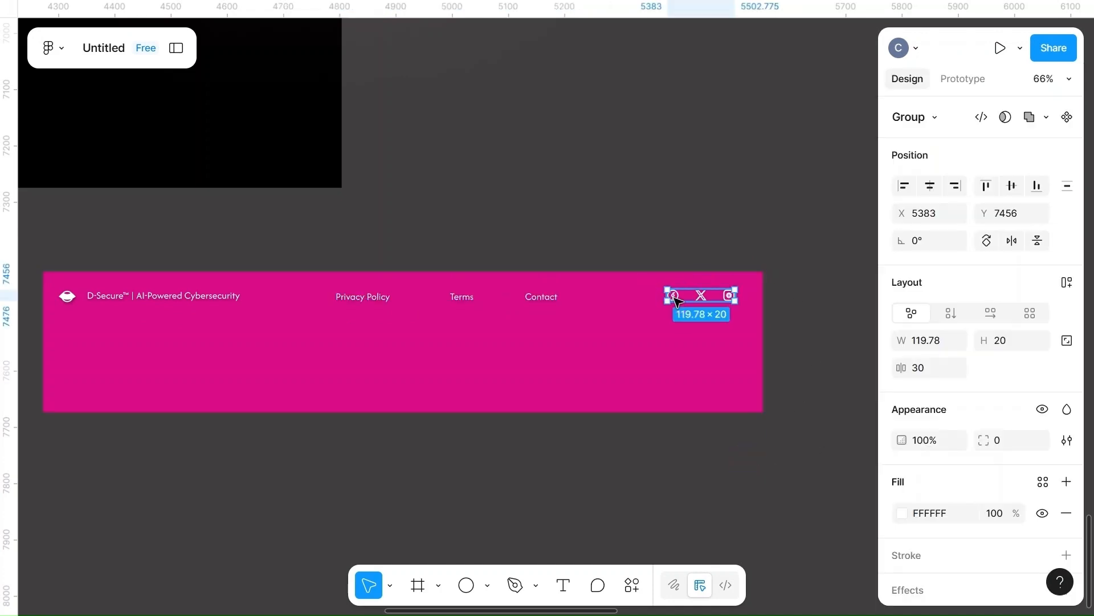
pyautogui.keyDown('shift'); pyautogui.click(703, 295); pyautogui.keyUp('shift')
pyautogui.keyDown('shift'); pyautogui.click(706, 297); pyautogui.keyUp('shift')
pyautogui.keyDown('shift'); pyautogui.click(702, 295); pyautogui.keyUp('shift')
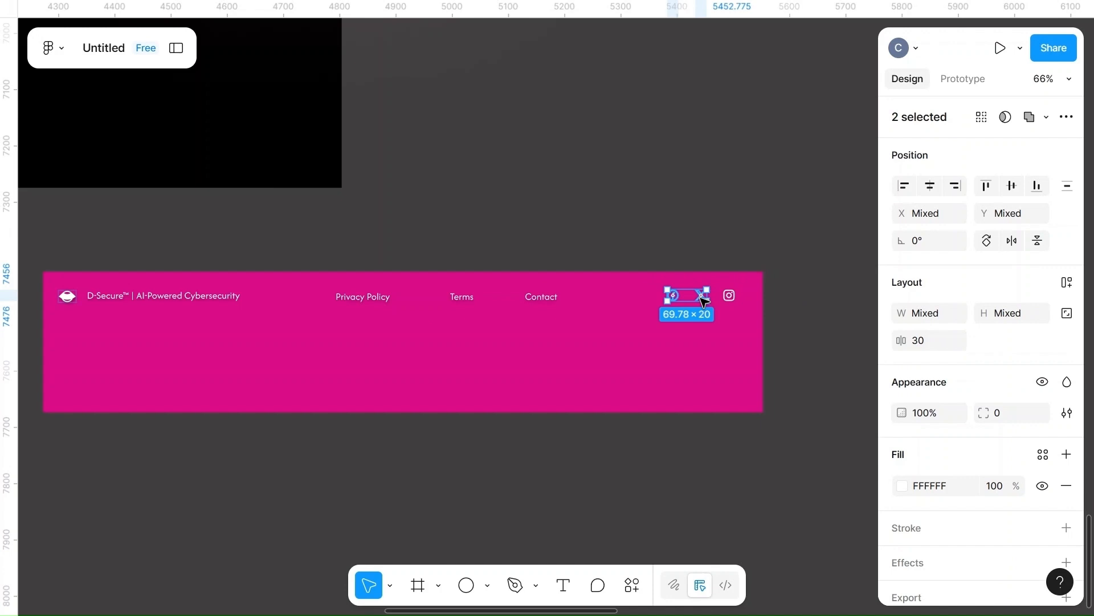
pyautogui.keyDown('shift'); pyautogui.click(729, 296); pyautogui.keyUp('shift')
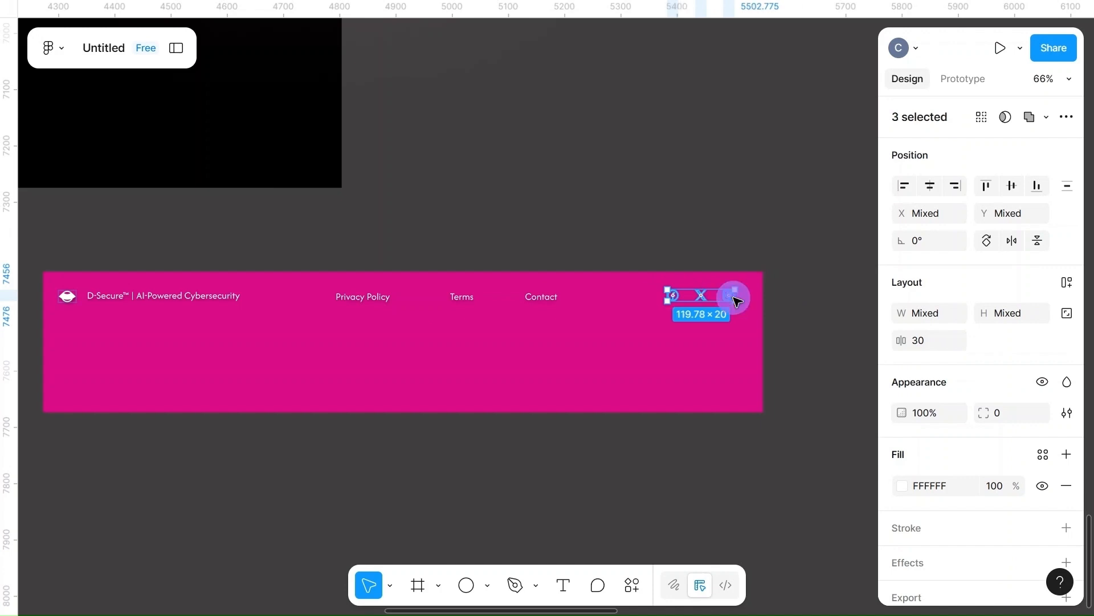
pyautogui.click(928, 313)
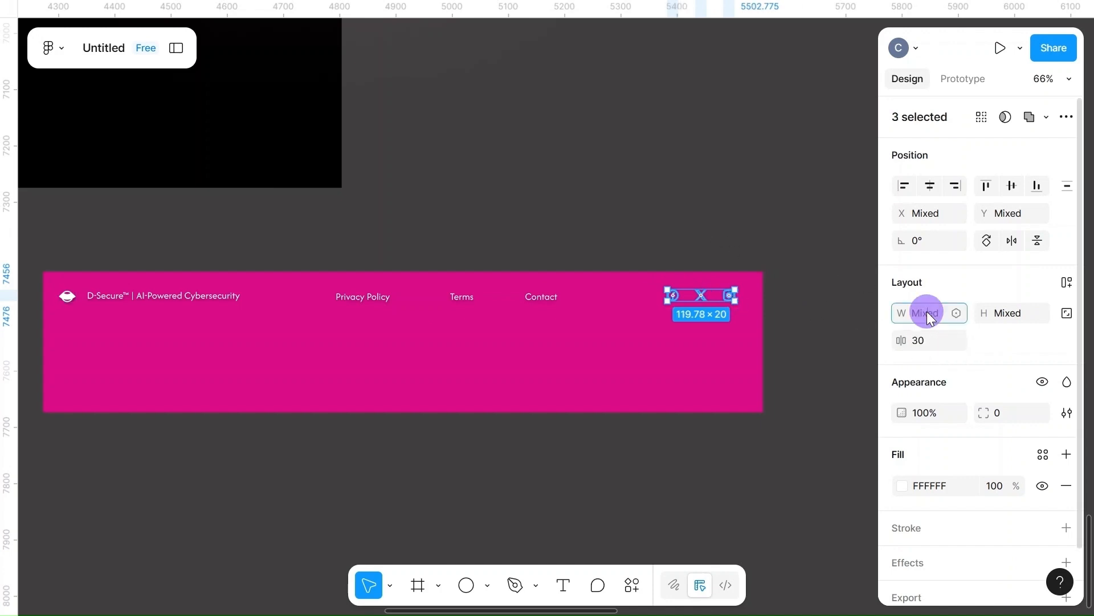
pyautogui.write('20')
pyautogui.click(1013, 312)
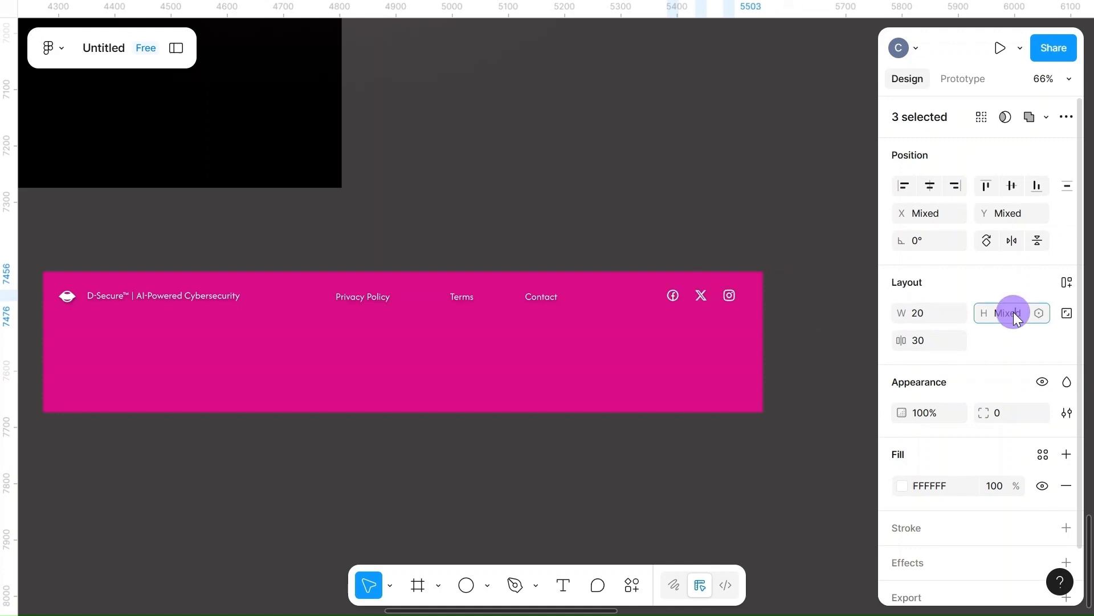
pyautogui.write('20')
pyautogui.press('Return')
pyautogui.click(819, 292)
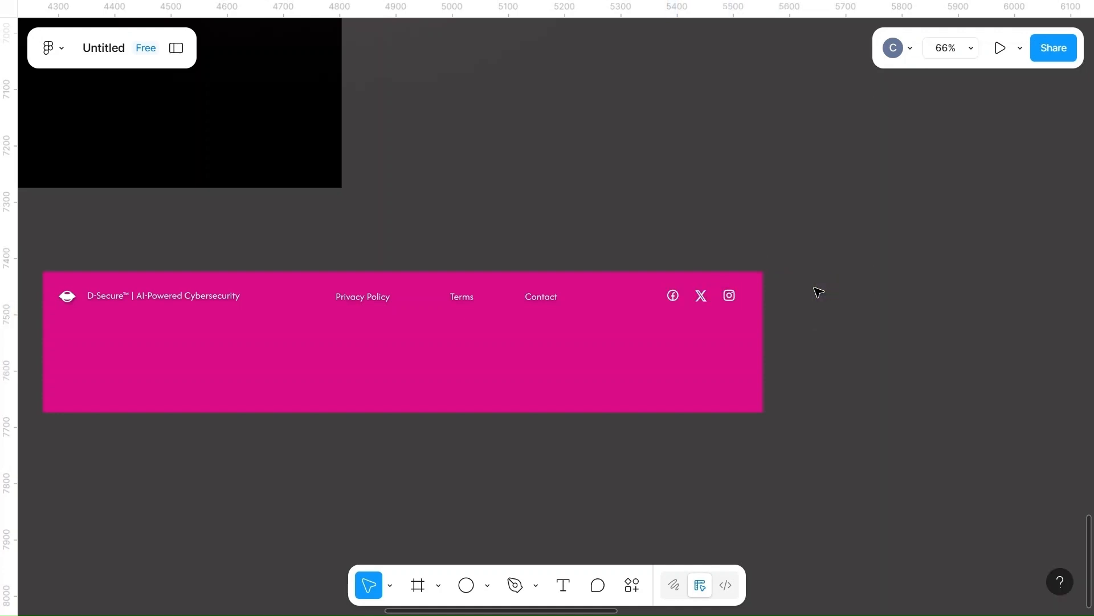
# - Move the copyright text down near the footer's lower edge, with its start aligned to the Privacy Policy link
pyautogui.click(707, 300)
pyautogui.click(462, 441)
pyautogui.scroll(-6, 463, 433)
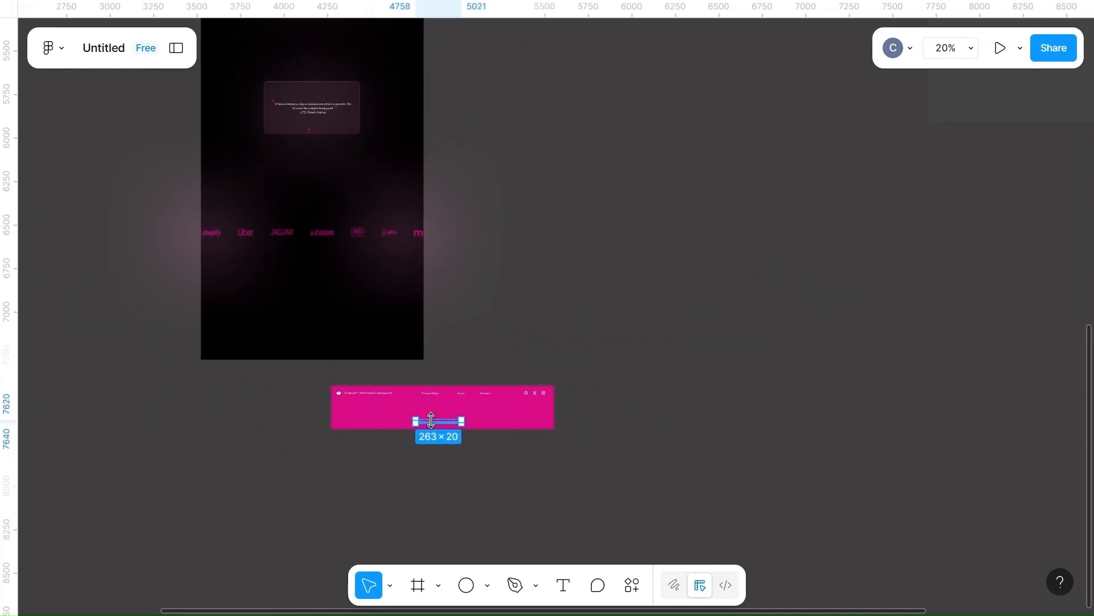
pyautogui.scroll(10, 431, 420)
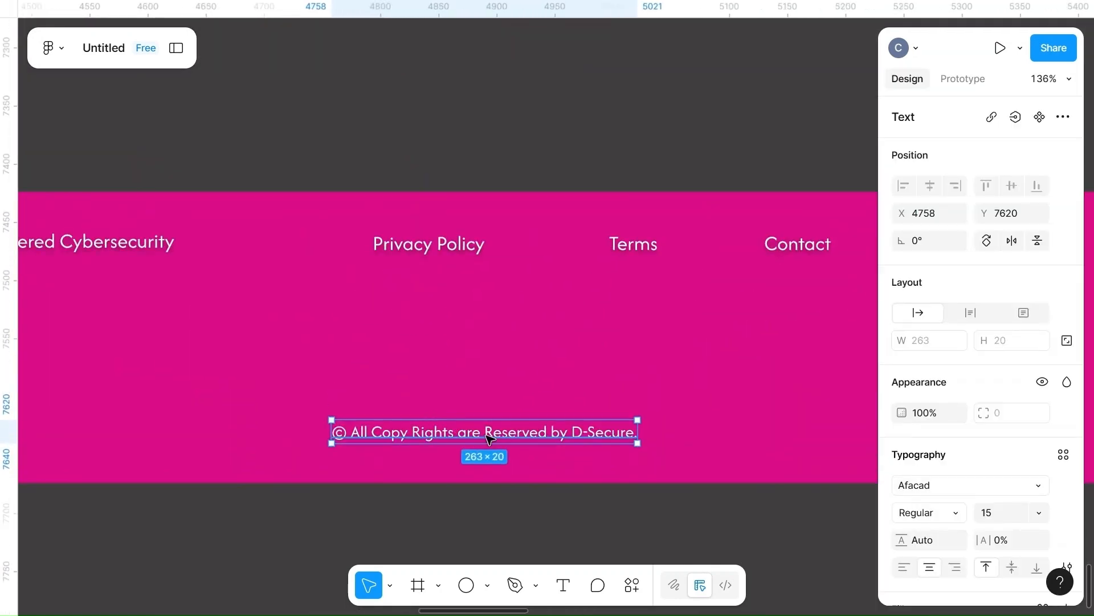
pyautogui.moveTo(487, 438); pyautogui.dragTo(526, 459)
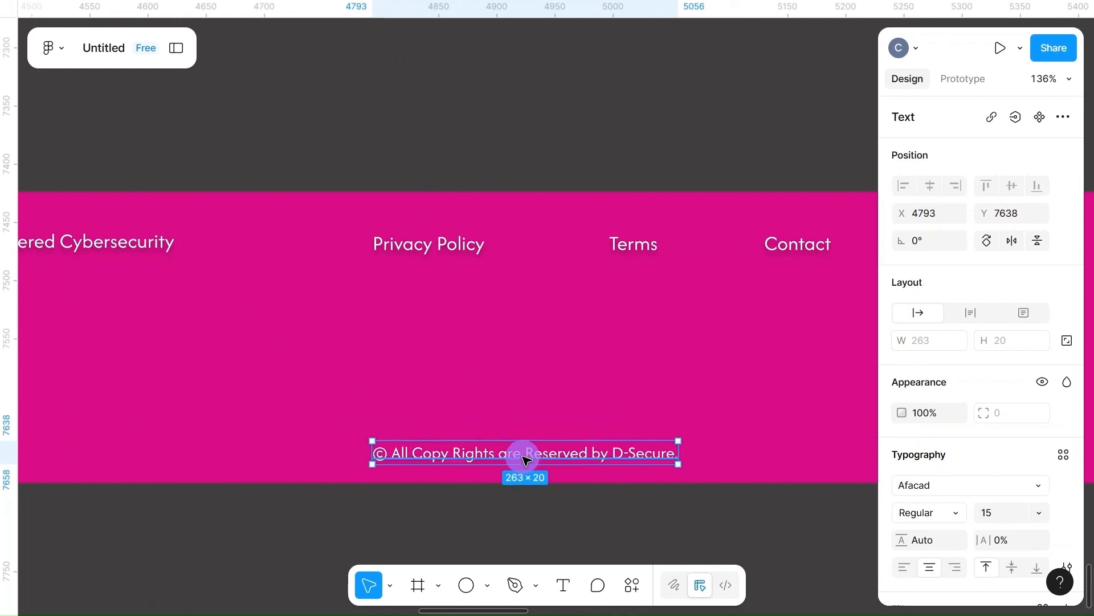
pyautogui.scroll(-5, 525, 459)
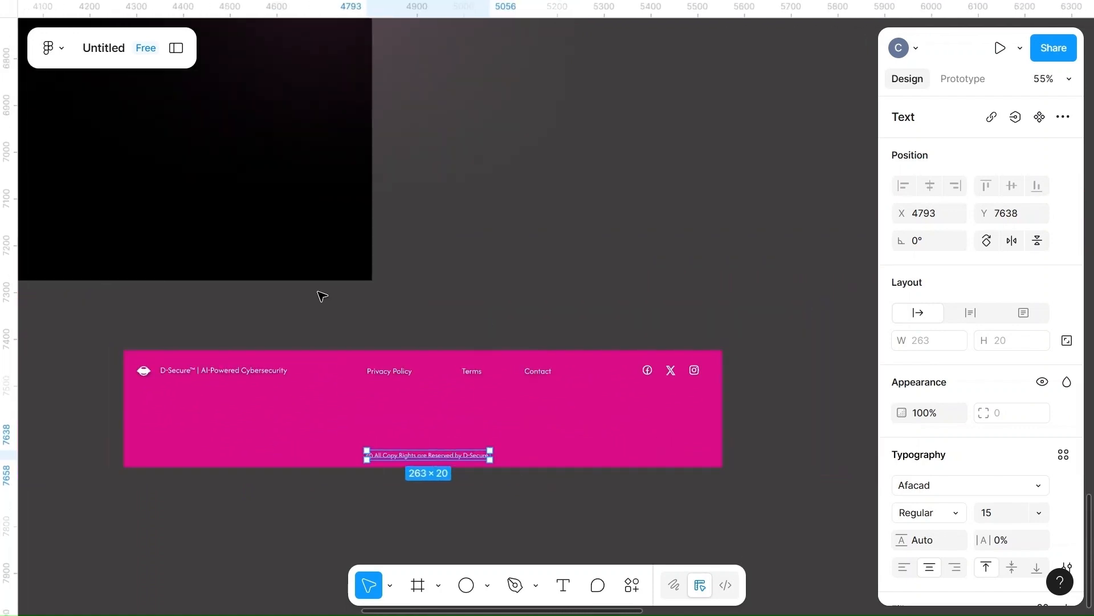
pyautogui.click(552, 326)
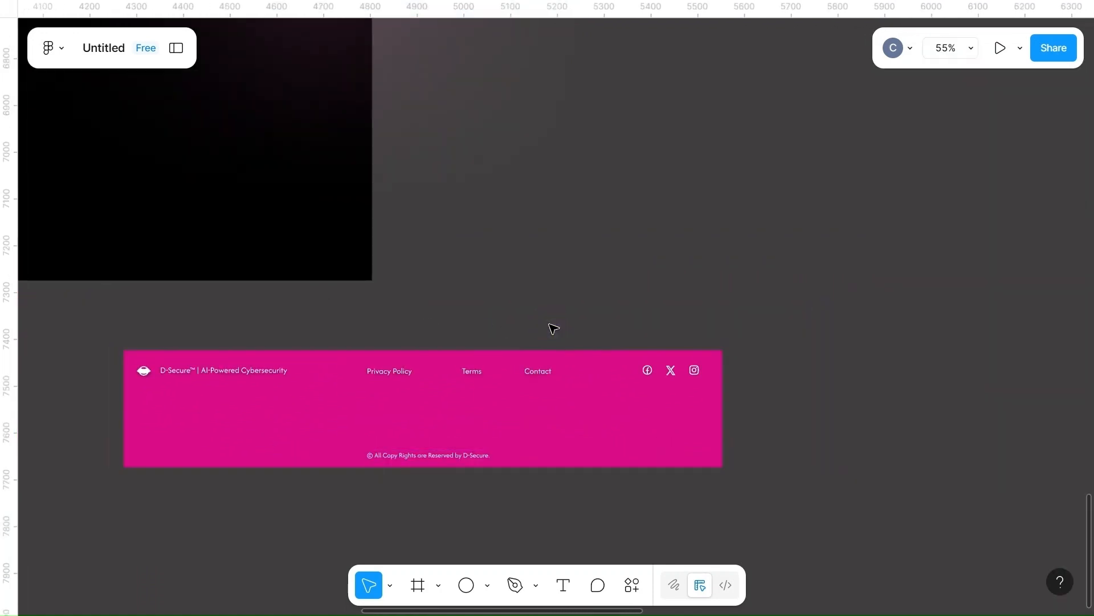
# - Check the effects set on the footer's tagline, links, social icons and copyright text
pyautogui.click(205, 368)
pyautogui.keyDown('shift'); pyautogui.click(402, 371); pyautogui.keyUp('shift')
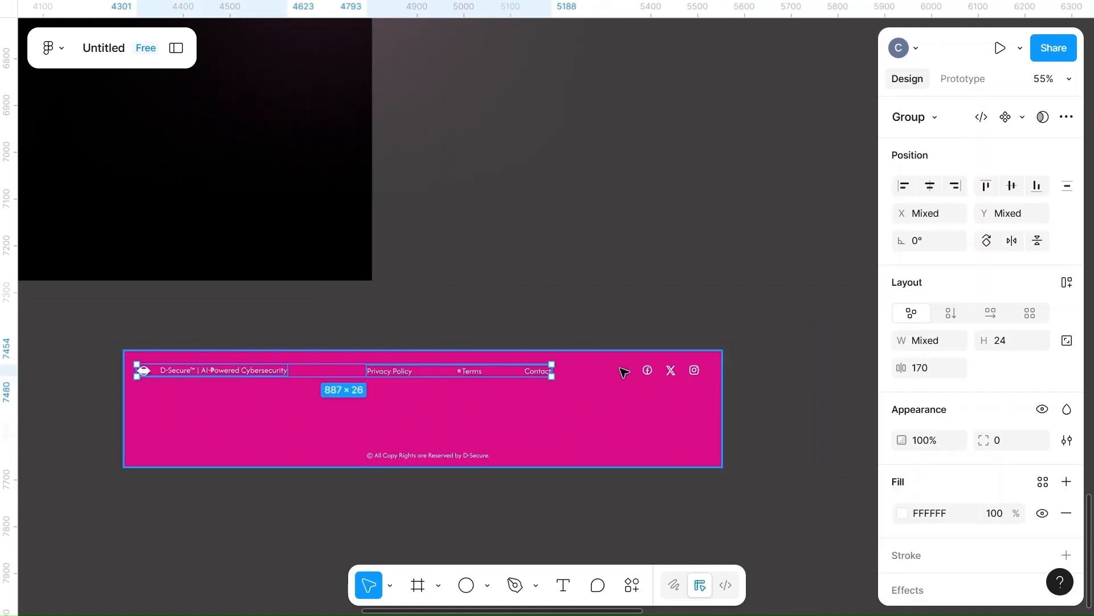
pyautogui.keyDown('shift'); pyautogui.click(673, 372); pyautogui.keyUp('shift')
pyautogui.keyDown('shift'); pyautogui.click(442, 455); pyautogui.keyUp('shift')
pyautogui.scroll(-5, 923, 513)
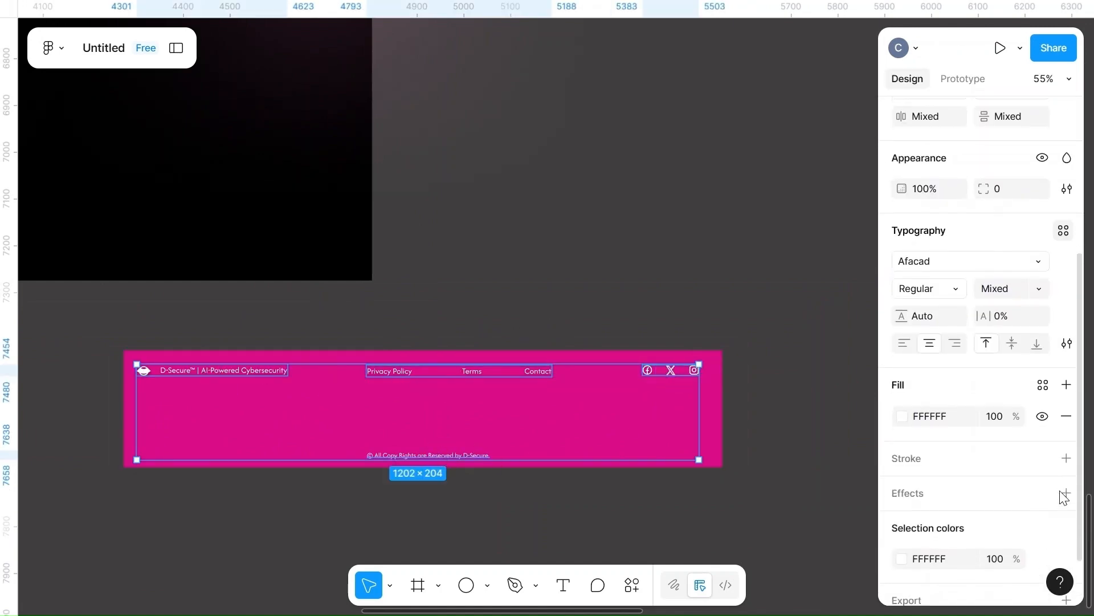
pyautogui.click(802, 486)
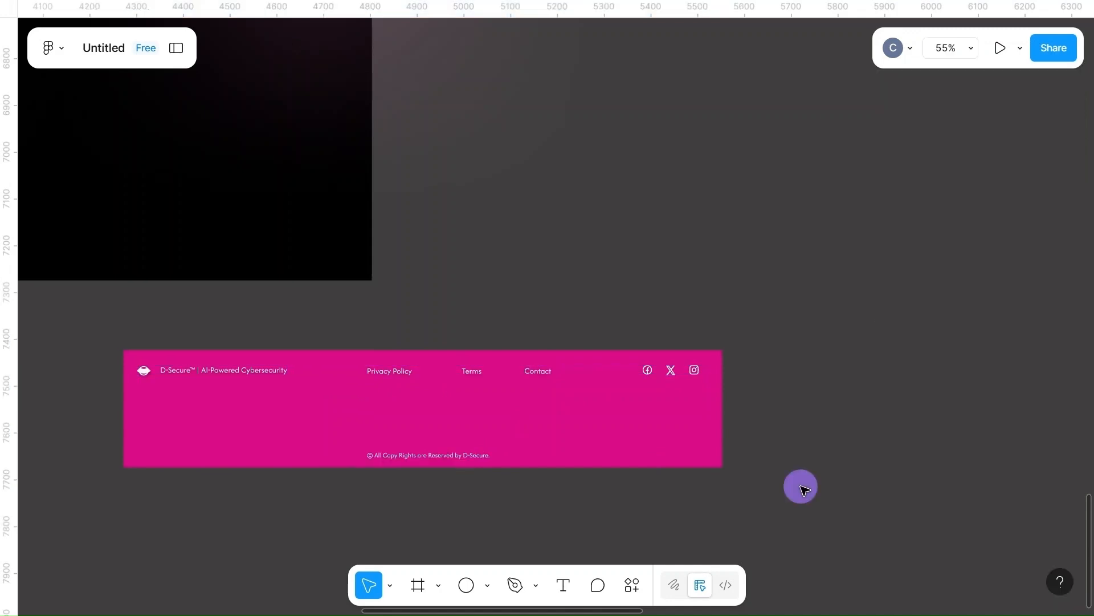
# - Move the complete footer into the landing page frame, flush with the frame's sides and lower edge
pyautogui.scroll(-5, 803, 488)
pyautogui.moveTo(478, 409); pyautogui.dragTo(799, 503)
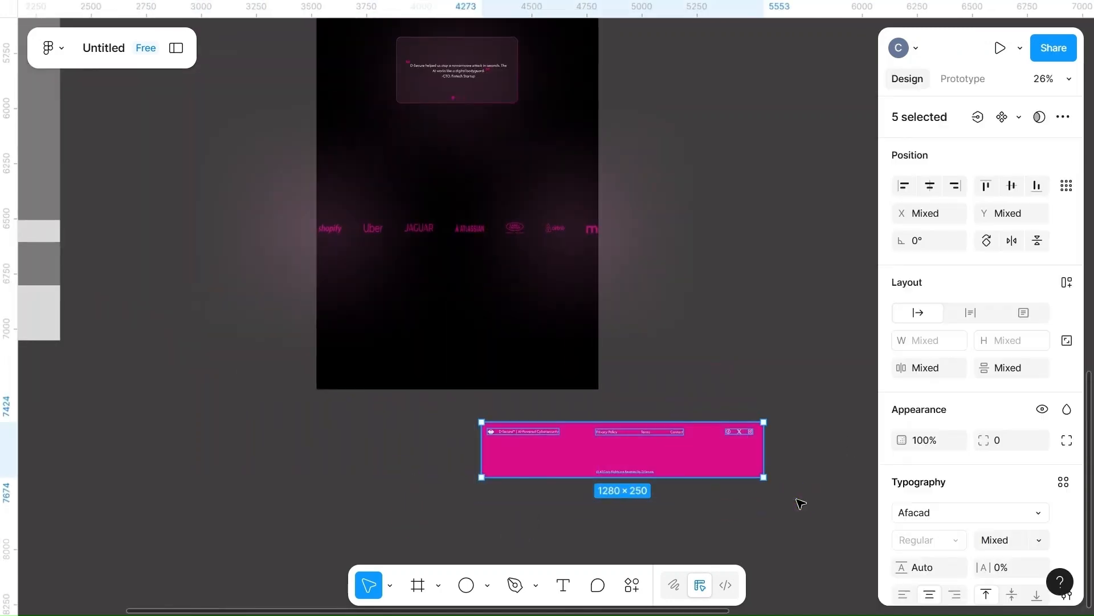
pyautogui.moveTo(659, 447); pyautogui.dragTo(496, 363)
pyautogui.scroll(5, 495, 365)
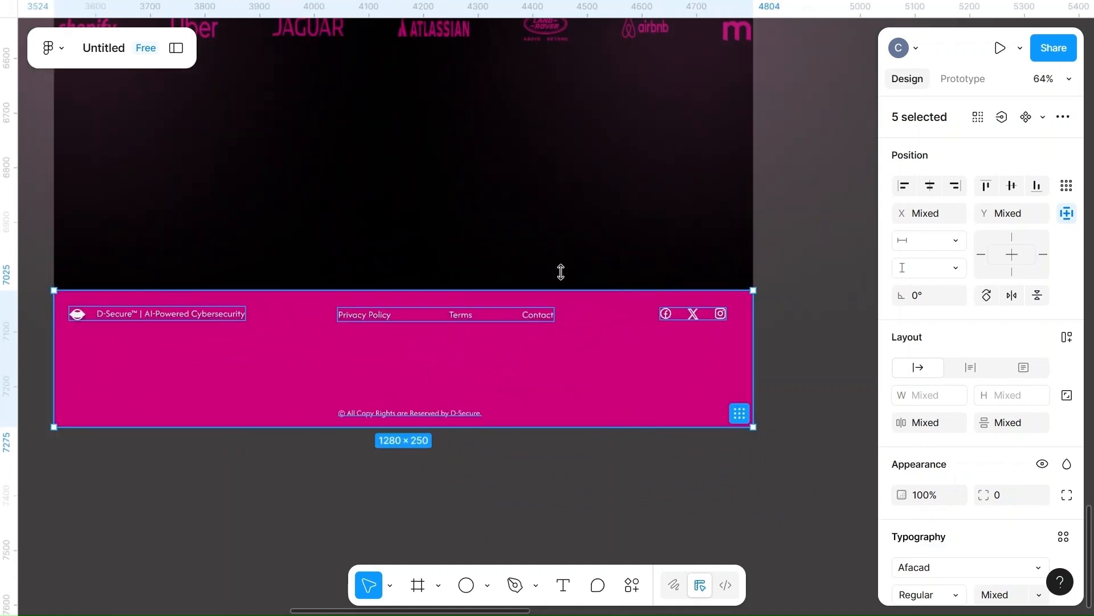
pyautogui.click(529, 255)
# - Set the fill opacity of the footer's pink background rectangle to 50%
pyautogui.scroll(-3, 572, 340)
pyautogui.click(571, 340)
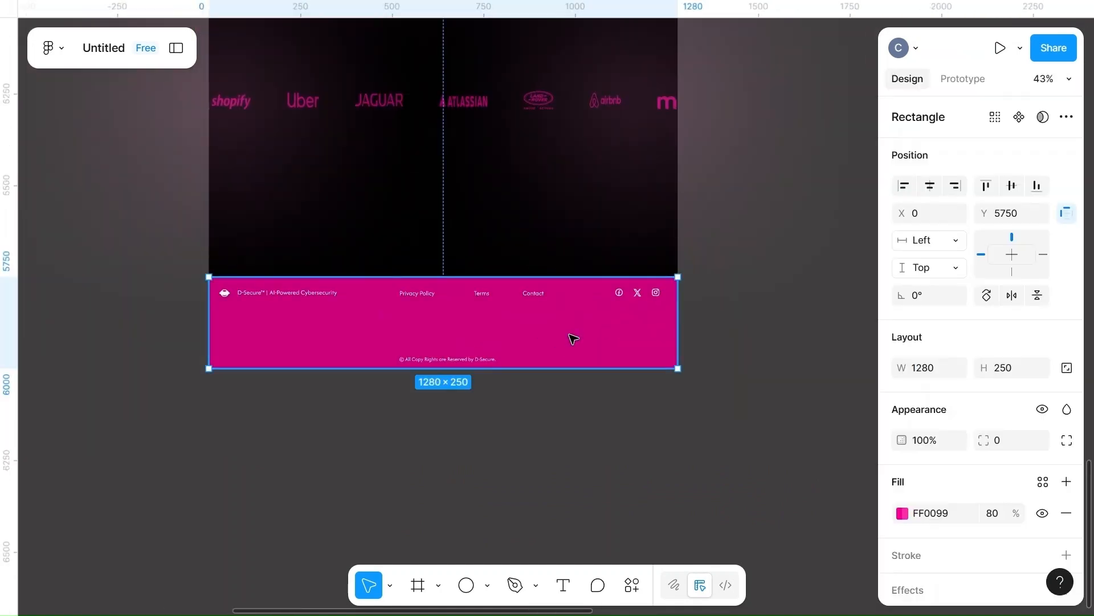
pyautogui.click(995, 516)
pyautogui.write('50')
pyautogui.press('Return')
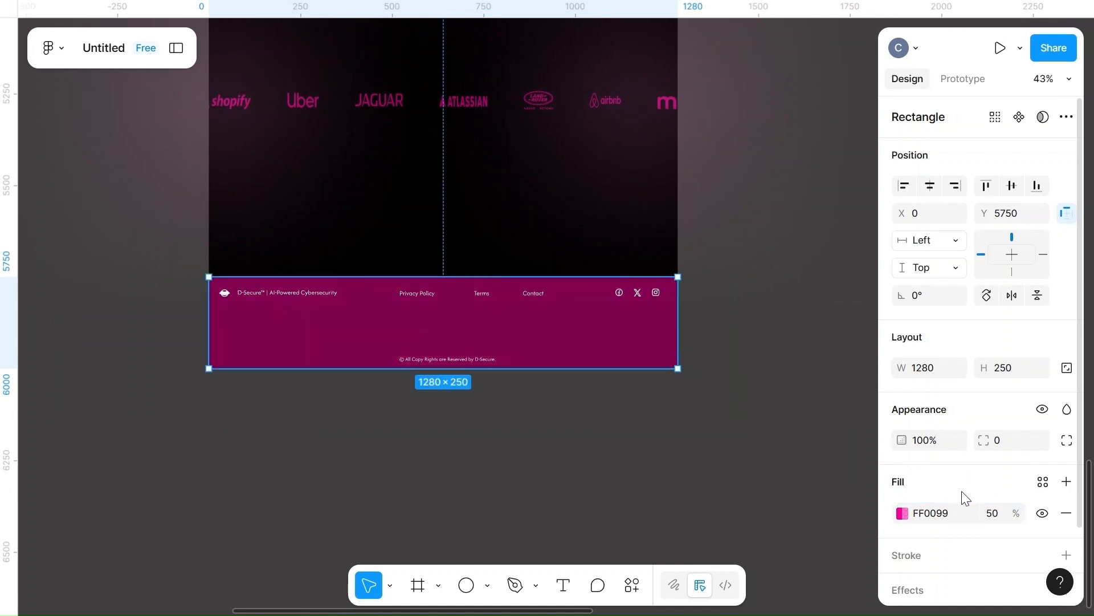
# - Duplicate the glow ellipse at the right end of the logo row onto the footer and size it 600 × 400
pyautogui.scroll(3, 777, 178)
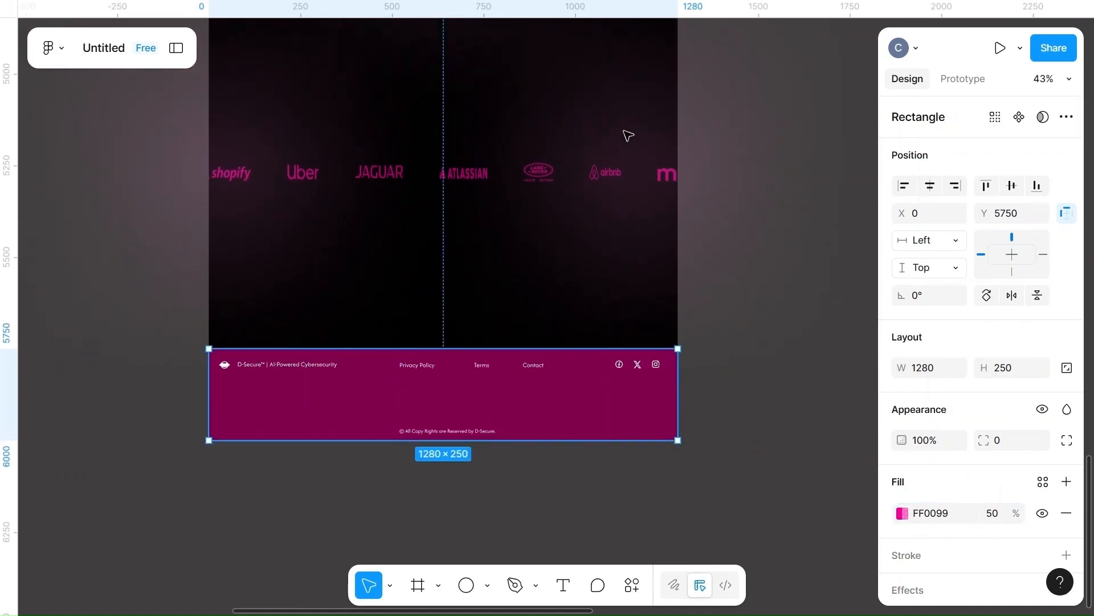
pyautogui.moveTo(650, 152); pyautogui.dragTo(437, 394)
pyautogui.scroll(5, 449, 372)
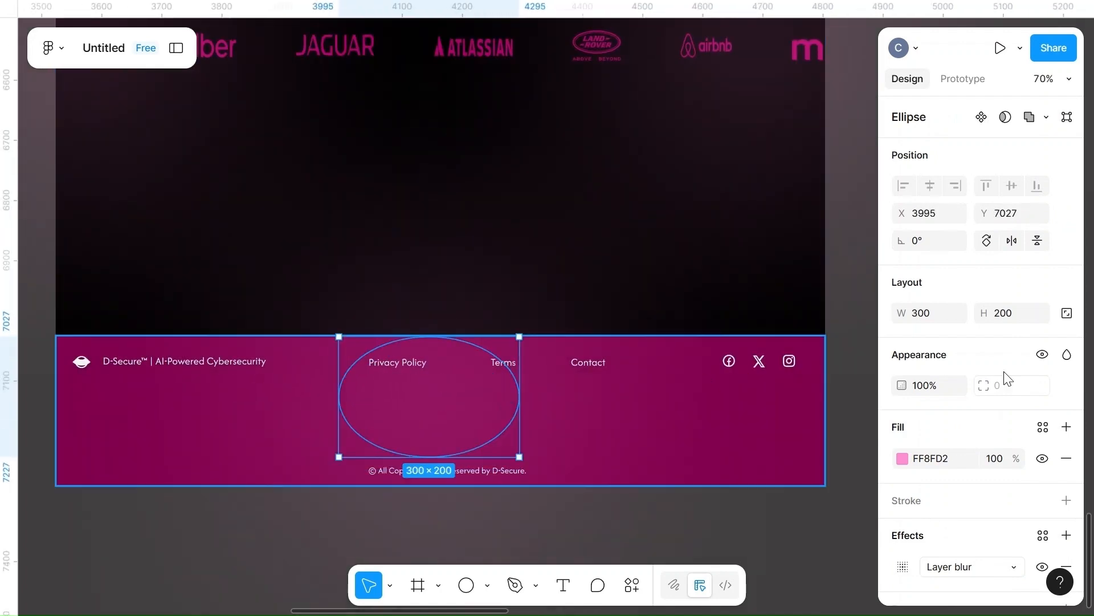
pyautogui.click(935, 316)
pyautogui.write('600')
pyautogui.click(1021, 312)
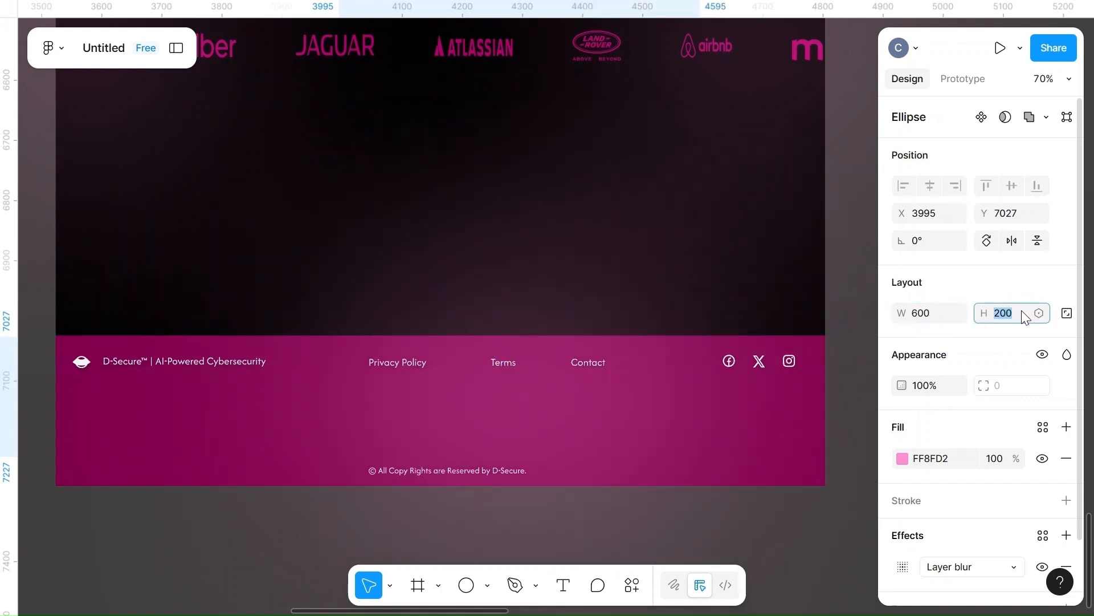
pyautogui.write('400')
# - Resize the footer's glow ellipse to 400 × 200 and centre it roughly over the footer
pyautogui.click(567, 247)
pyautogui.moveTo(529, 409); pyautogui.dragTo(449, 379)
pyautogui.click(928, 312)
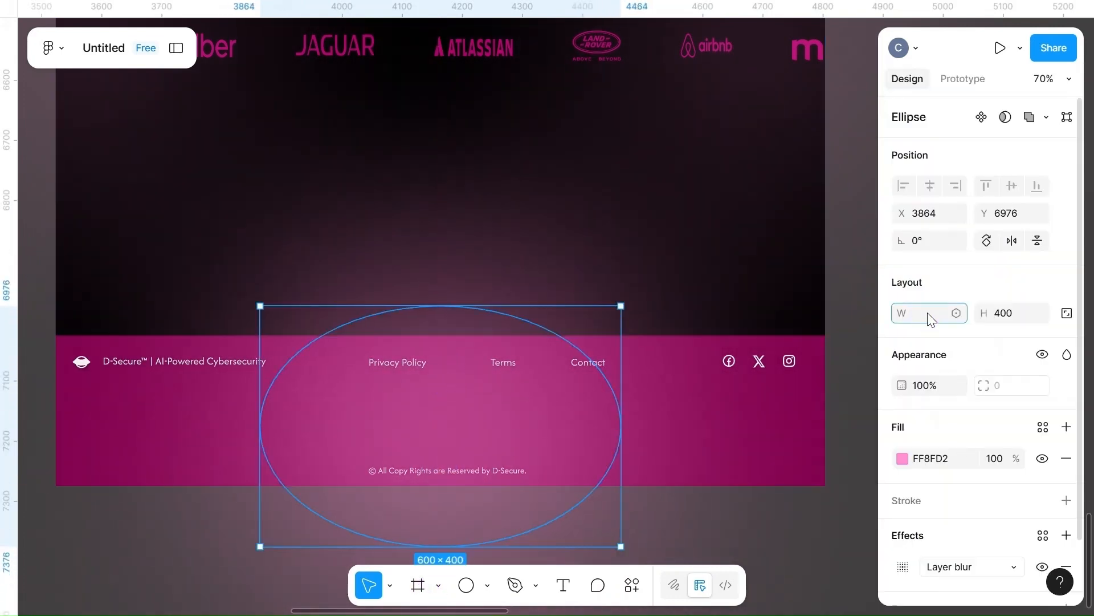
pyautogui.write('400')
pyautogui.click(1018, 320)
pyautogui.press('BackSpace')
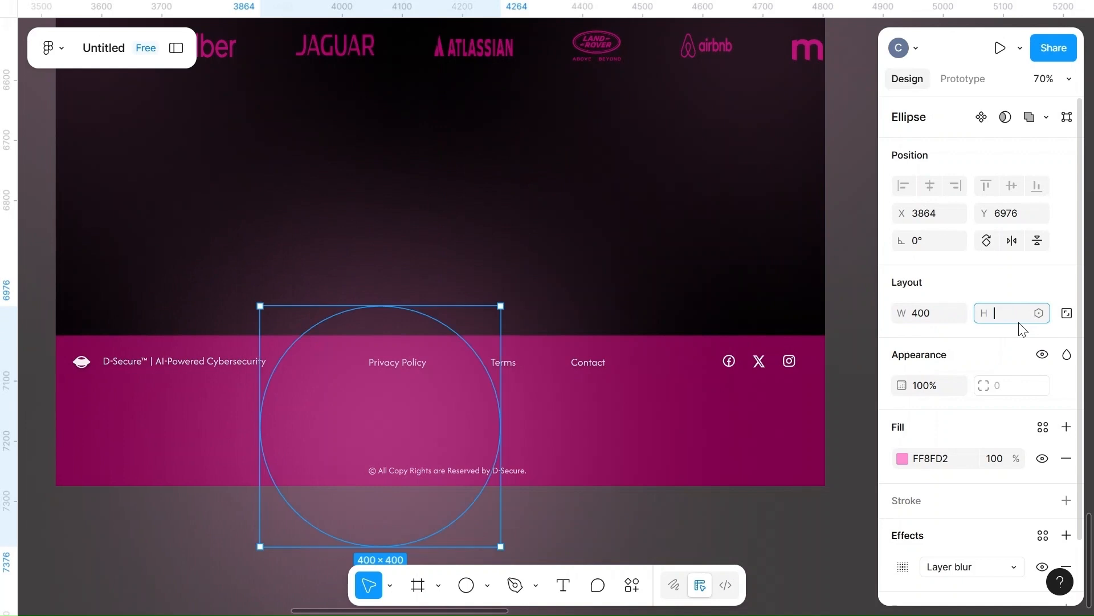
pyautogui.click(786, 297)
pyautogui.moveTo(416, 403); pyautogui.dragTo(460, 420)
pyautogui.keyDown('ctrl'); pyautogui.scroll(-5, 461, 420); pyautogui.keyUp('ctrl')
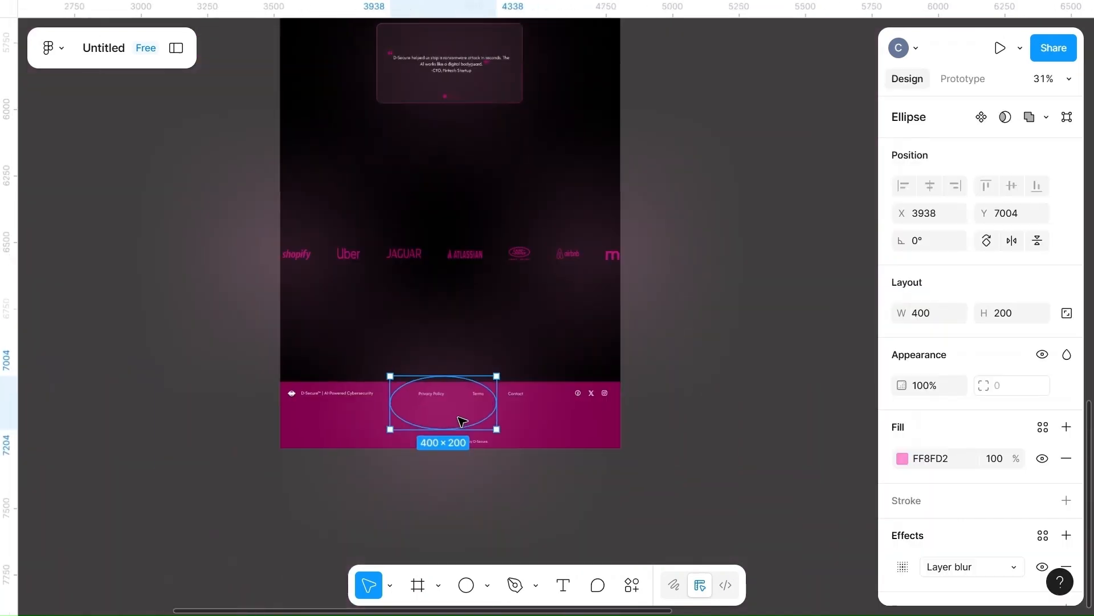
# - Try the 400 × 200 glow ellipse in the gap between the feature cards and the testimonial card
pyautogui.moveTo(460, 422); pyautogui.dragTo(464, 153)
pyautogui.scroll(5, 467, 154)
pyautogui.moveTo(447, 371); pyautogui.dragTo(438, 214)
pyautogui.scroll(10, 449, 205)
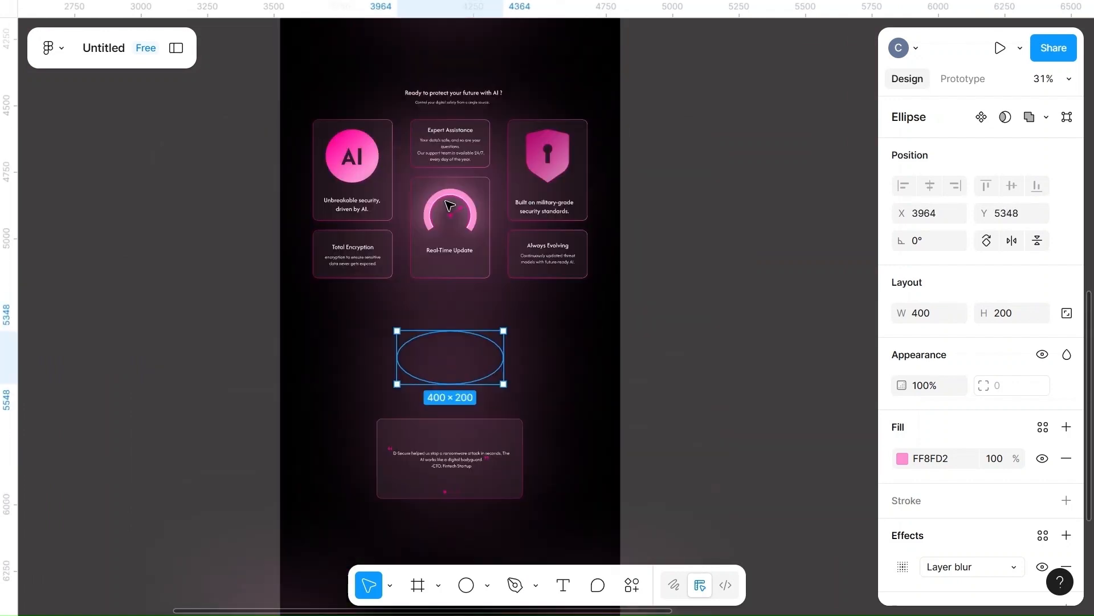
pyautogui.scroll(-5, 447, 206)
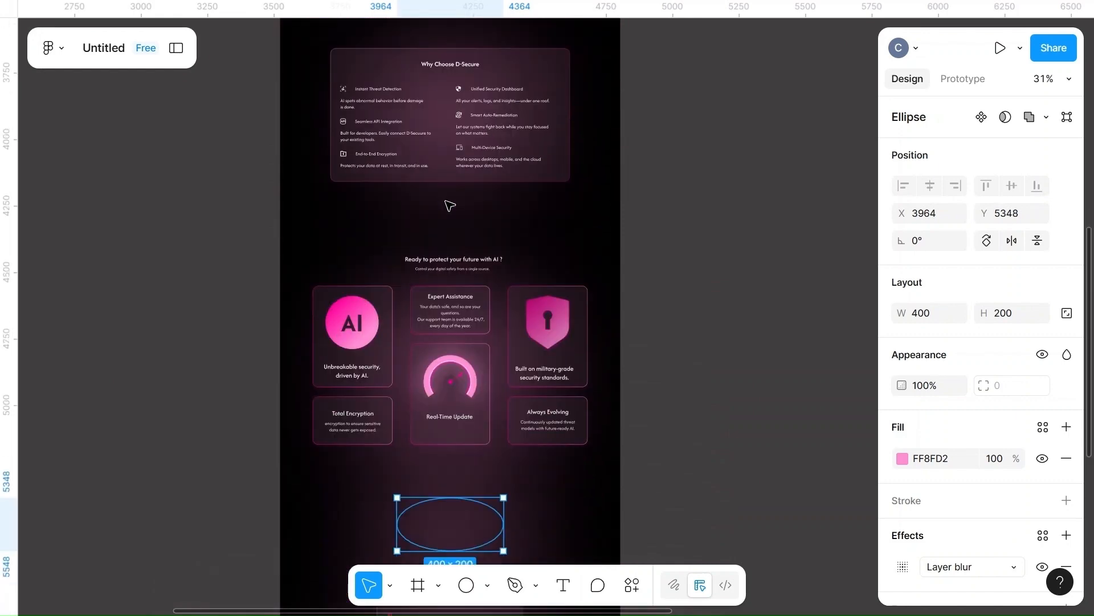
# - Move the 400 × 200 glow ellipse down to the middle of the company logo row
pyautogui.moveTo(448, 424); pyautogui.dragTo(449, 547)
pyautogui.scroll(-4, 450, 538)
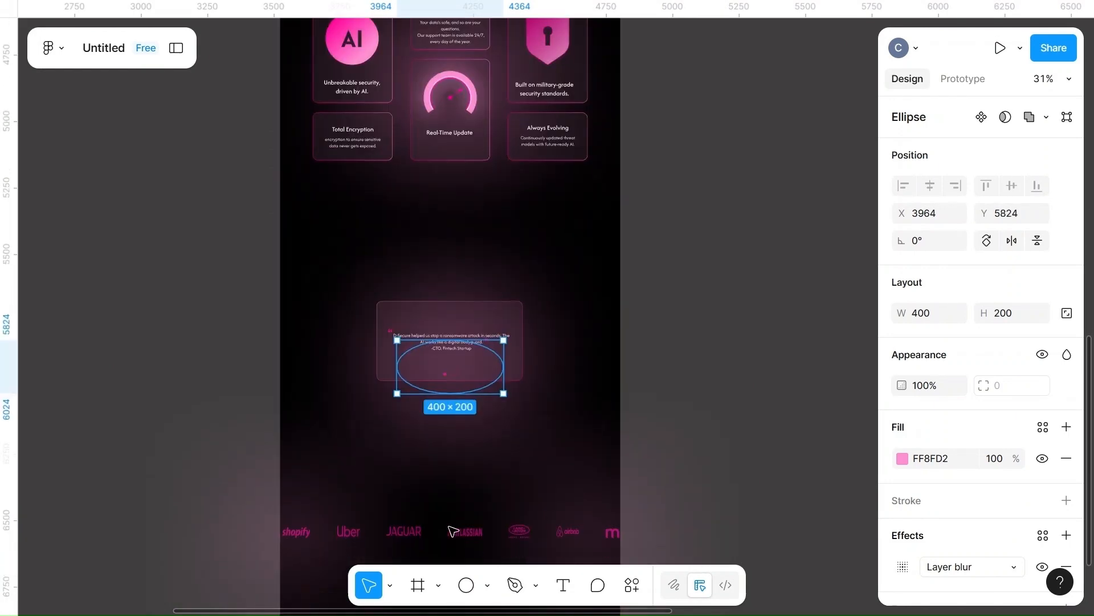
pyautogui.moveTo(477, 366); pyautogui.dragTo(464, 307)
pyautogui.scroll(-5, 442, 548)
pyautogui.click(549, 214)
# - Move the "Ready to protect your future with AI ?" heading and its feature cards down, farther from the Why Choose D-Secure card
pyautogui.scroll(5, 549, 215)
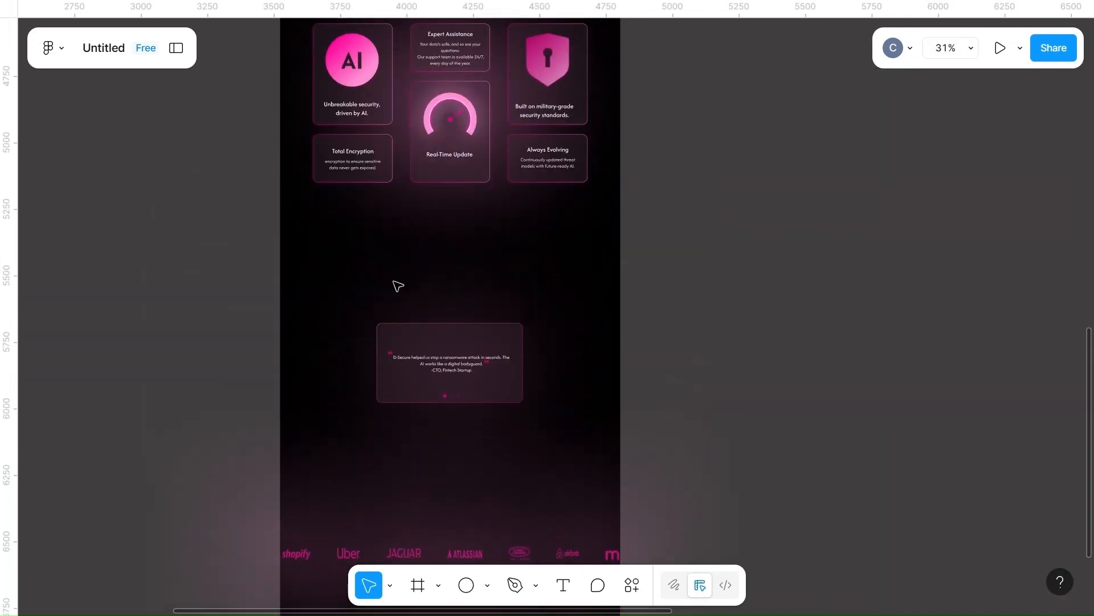
pyautogui.scroll(5, 509, 293)
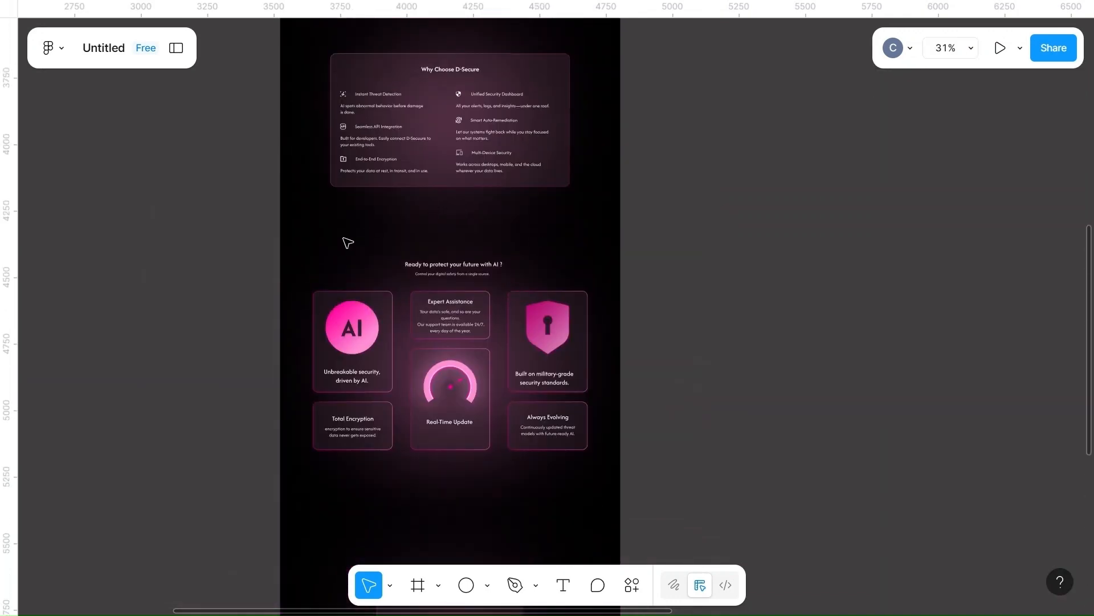
pyautogui.moveTo(317, 235); pyautogui.dragTo(591, 471)
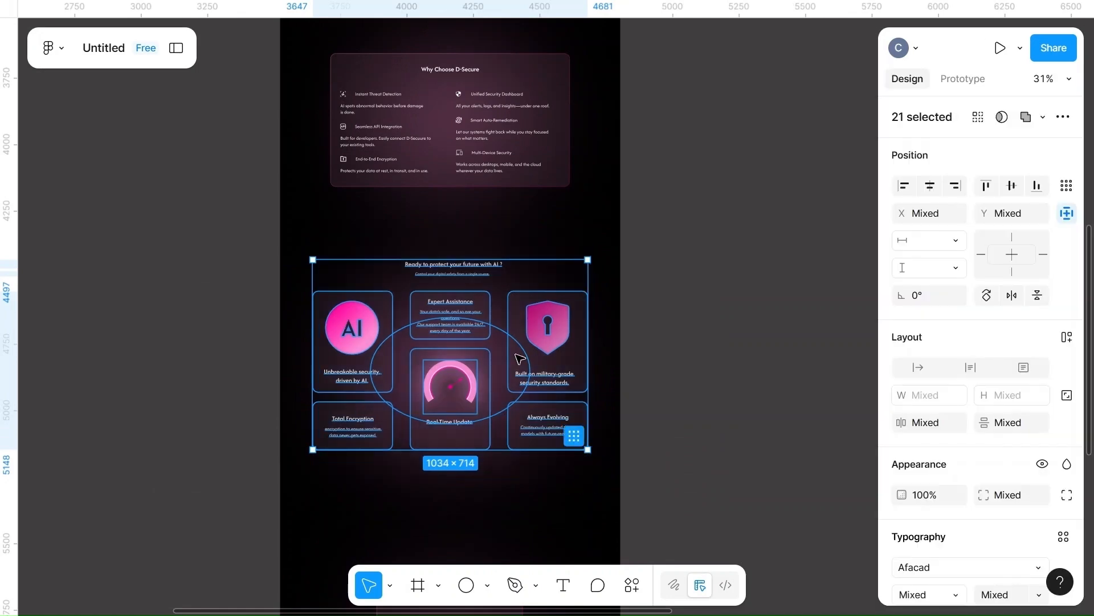
pyautogui.moveTo(515, 287); pyautogui.dragTo(521, 325)
pyautogui.scroll(-5, 684, 344)
# - Move the testimonial card with its text and glow slightly down, to about Y 5714
pyautogui.moveTo(400, 290); pyautogui.dragTo(555, 472)
pyautogui.moveTo(496, 341); pyautogui.dragTo(493, 355)
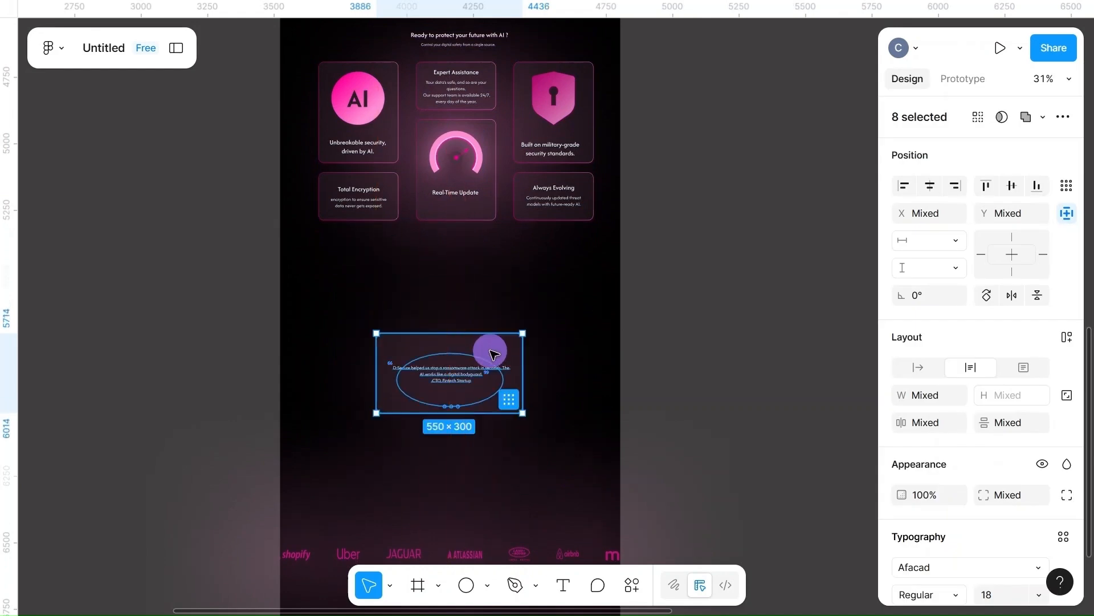
pyautogui.click(727, 375)
# - Nudge the company logo row and its glow ellipses slightly up and to the left
pyautogui.scroll(-5, 727, 374)
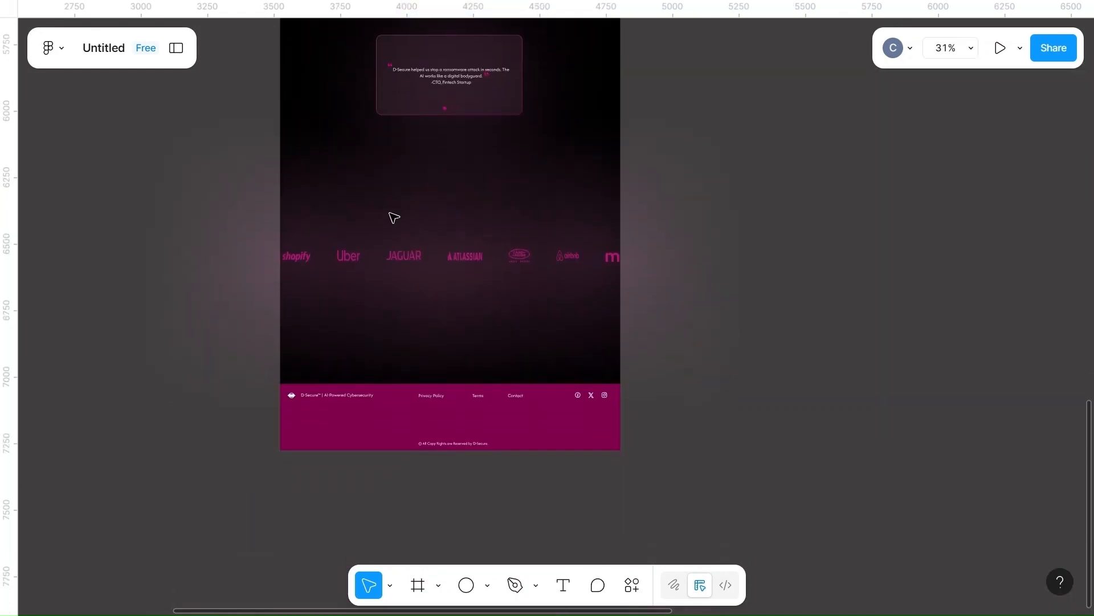
pyautogui.moveTo(235, 208); pyautogui.dragTo(652, 317)
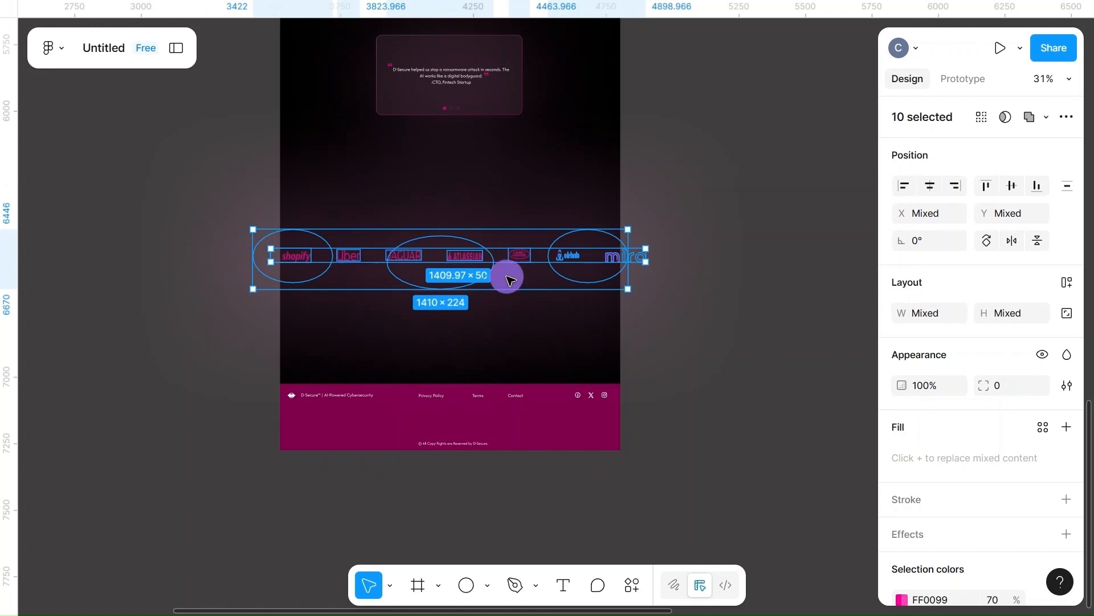
pyautogui.moveTo(509, 280); pyautogui.dragTo(506, 277)
pyautogui.click(740, 319)
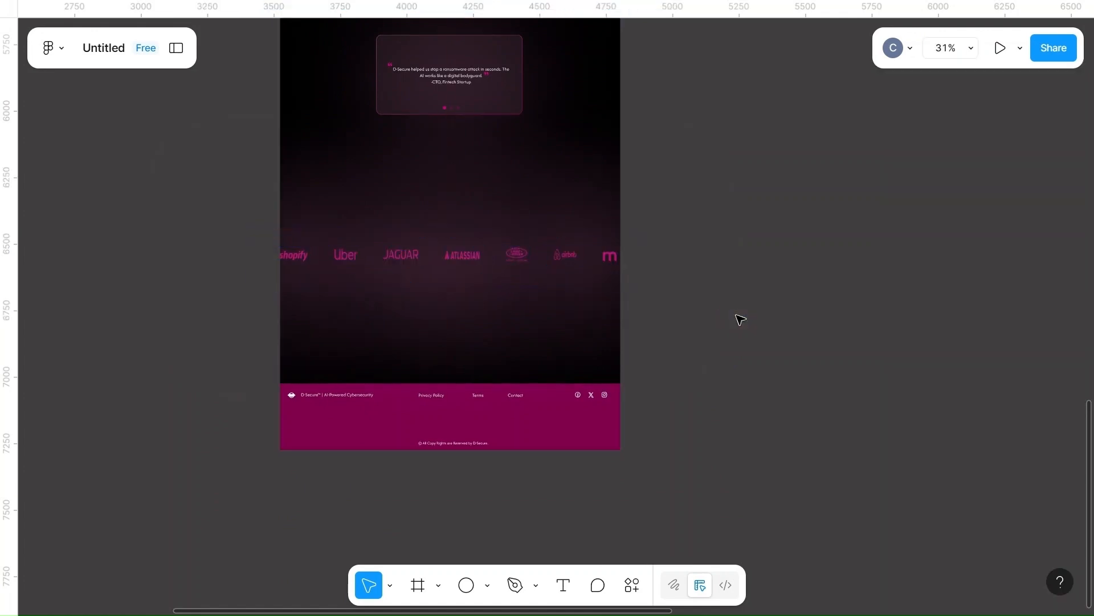
pyautogui.scroll(10, 740, 320)
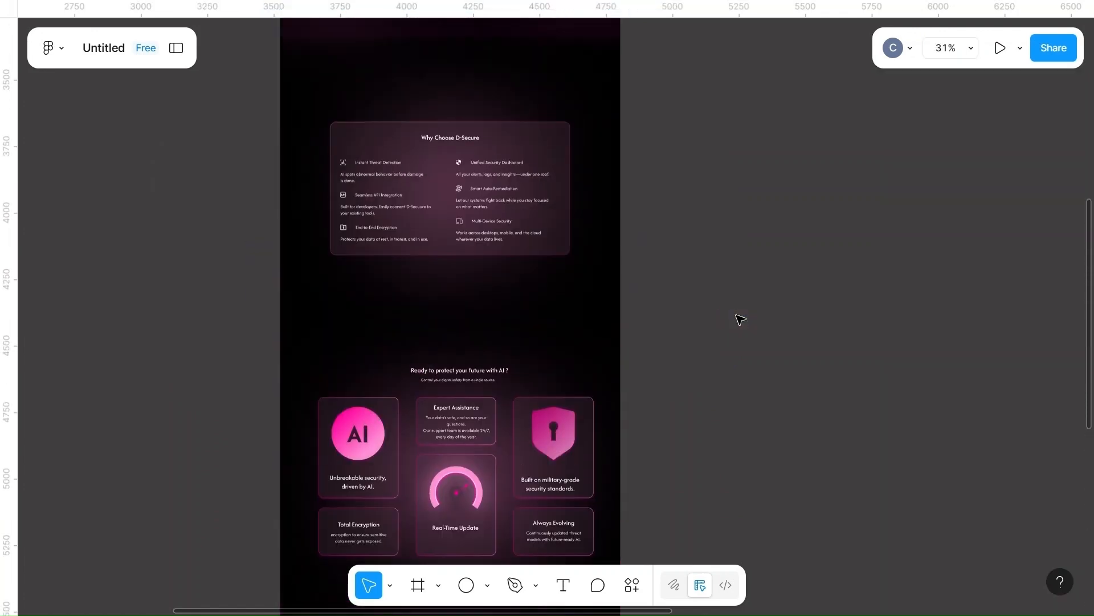
# - Move the hero's 1280 × 832 gradient overlay out past the Home frame's right edge, to about X 1210.5, Y 125.5
pyautogui.scroll(10, 739, 319)
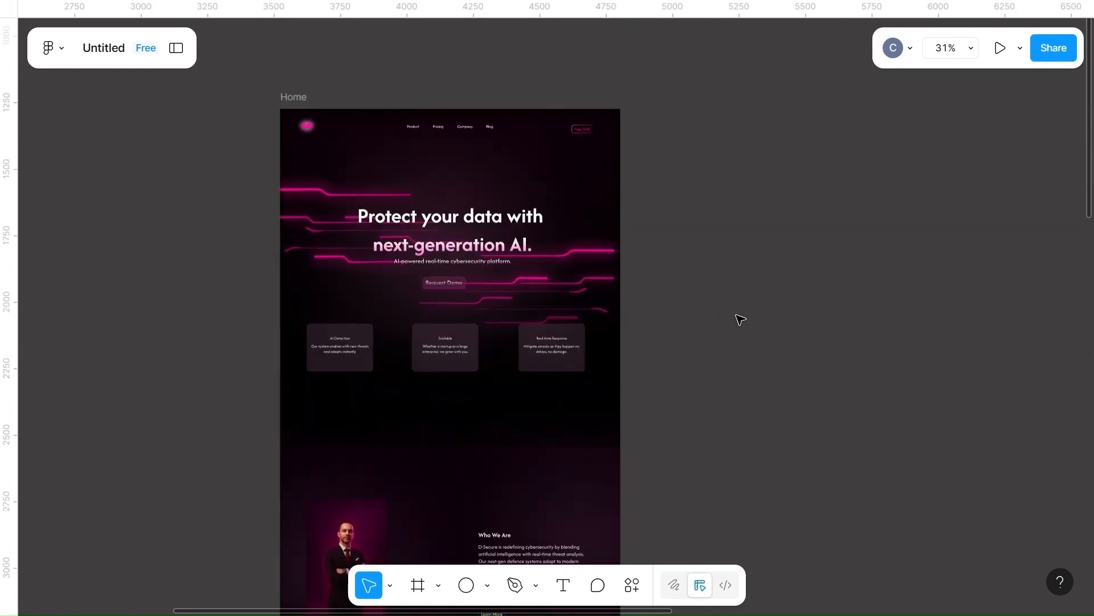
pyautogui.scroll(5, 740, 319)
pyautogui.hscroll(-8, 740, 320)
pyautogui.scroll(3, 740, 319)
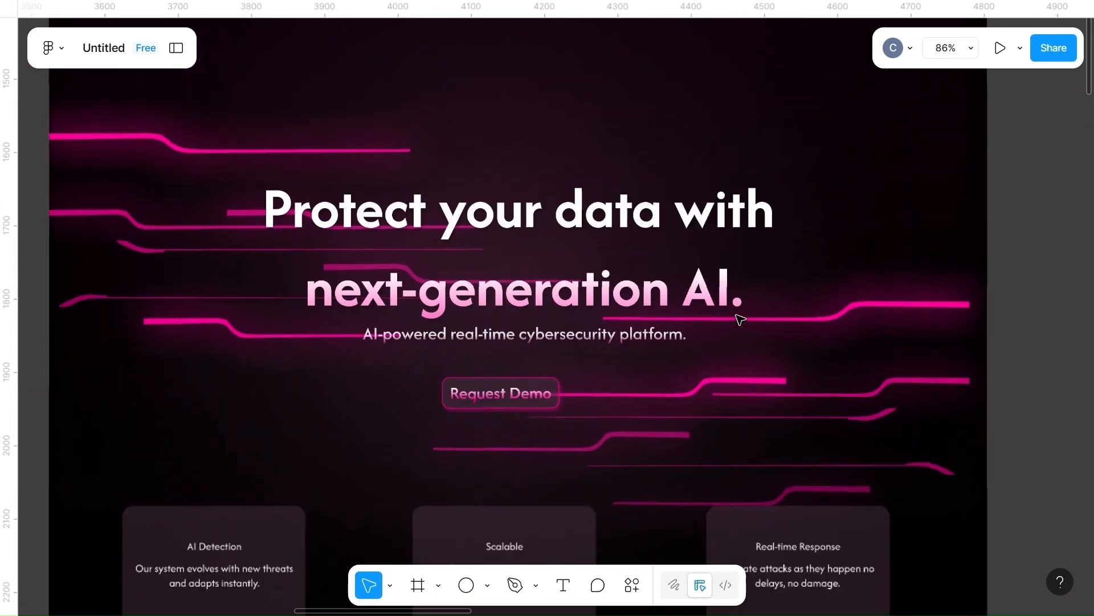
pyautogui.scroll(-3, 740, 320)
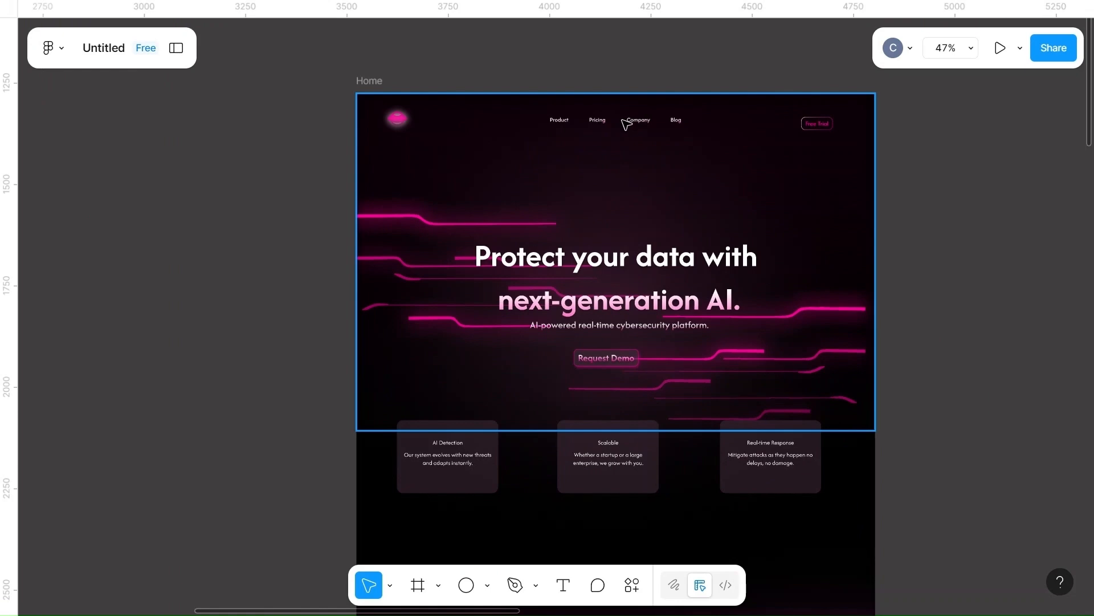
pyautogui.doubleClick(401, 122)
pyautogui.hscroll(5, 271, 162)
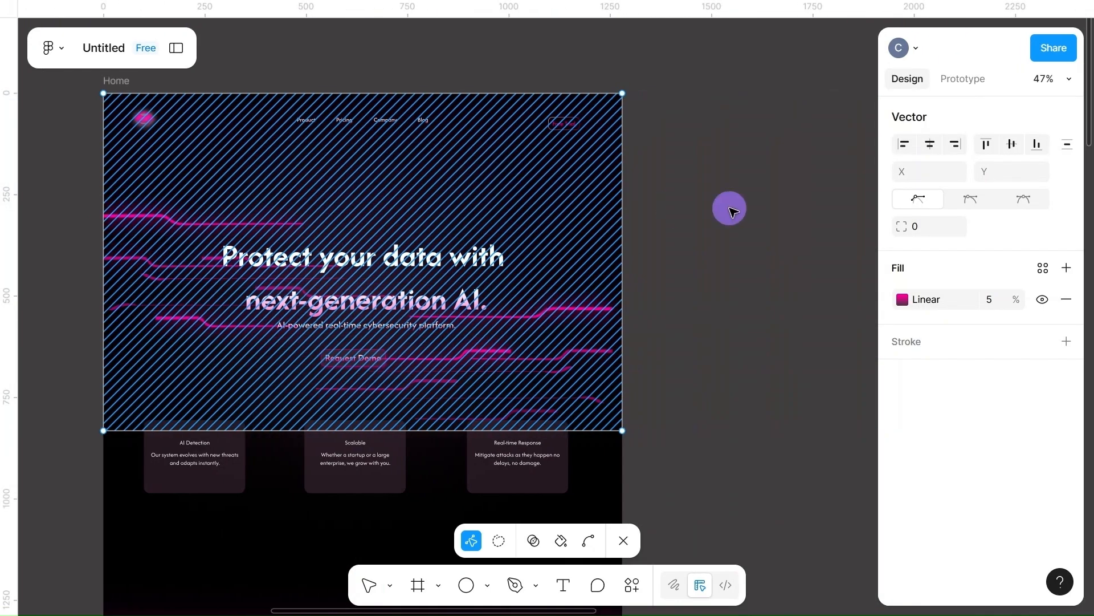
pyautogui.moveTo(730, 209); pyautogui.dragTo(846, 209)
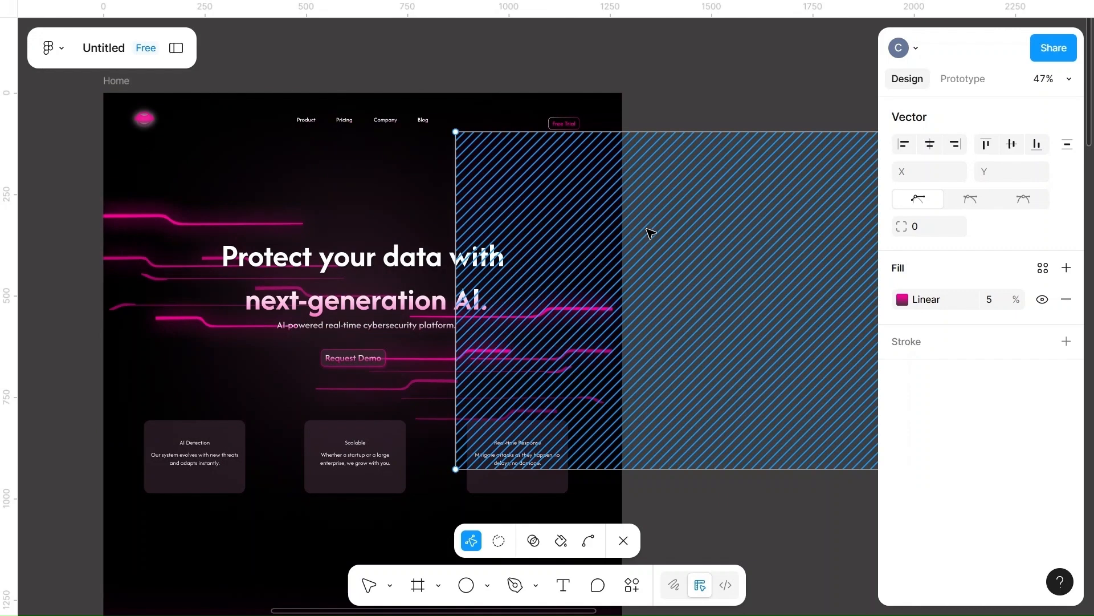
pyautogui.click(787, 242)
pyautogui.press('Escape')
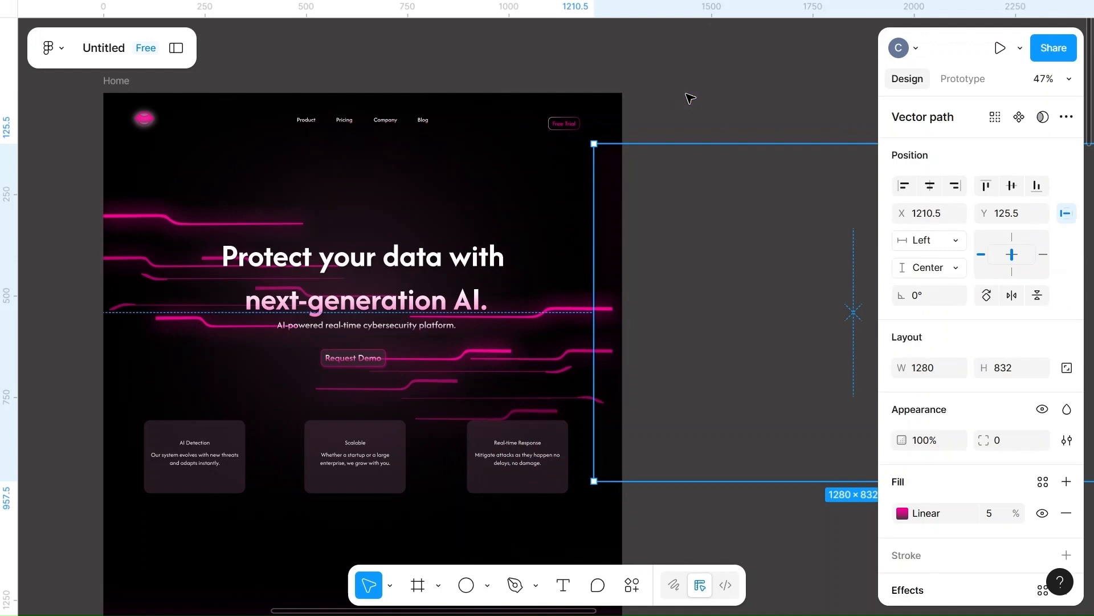
pyautogui.click(688, 96)
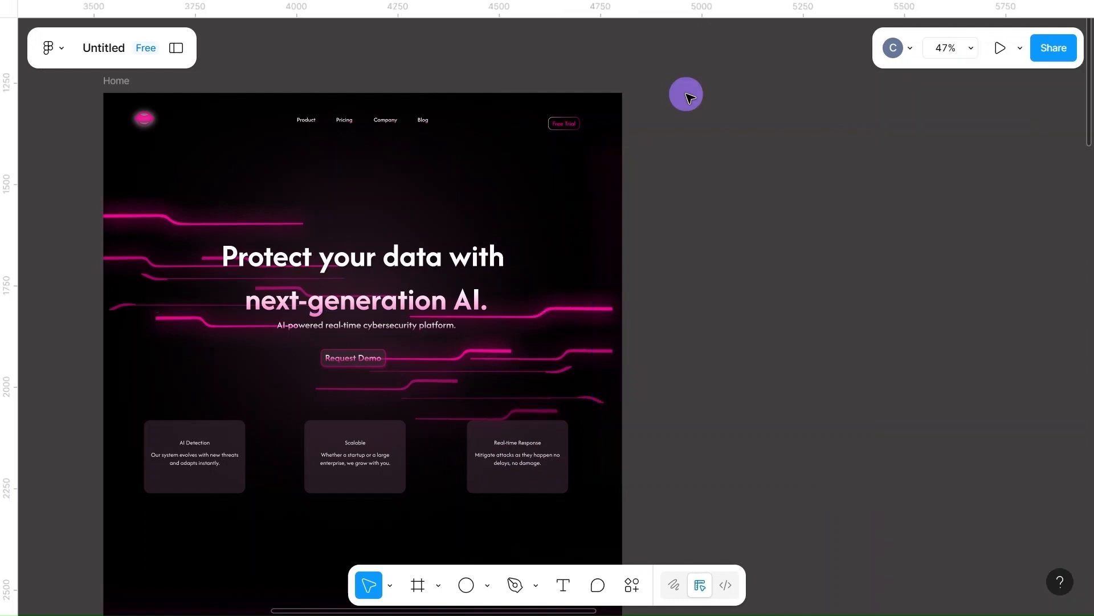
# - Move the logo, the navigation links and the Free Trial button out of the Home frame, above its upper edge
pyautogui.click(146, 121)
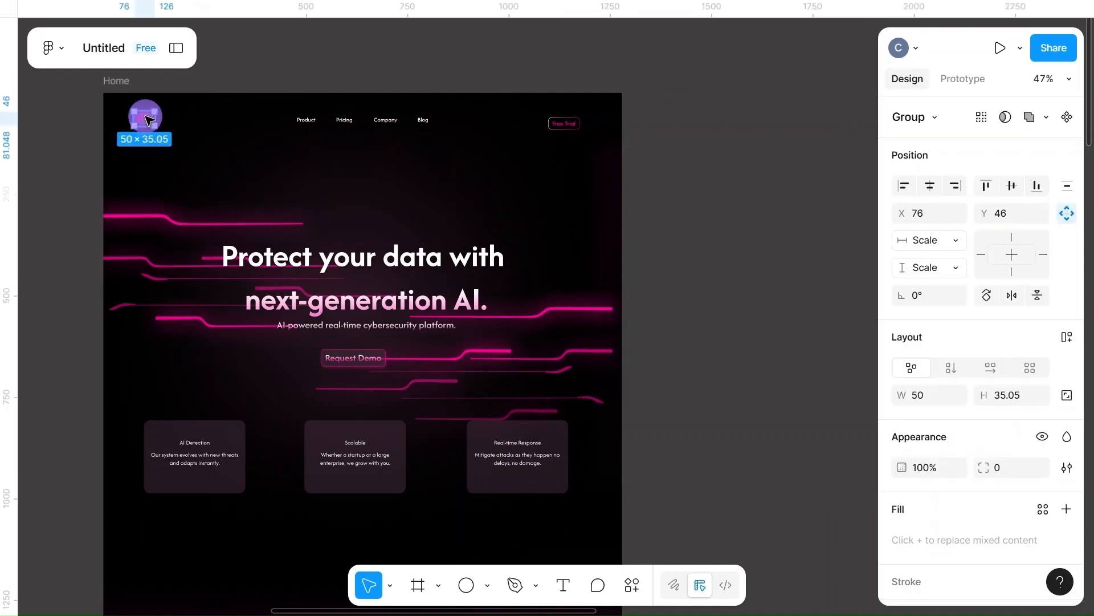
pyautogui.moveTo(149, 120); pyautogui.dragTo(254, 62)
pyautogui.click(351, 125)
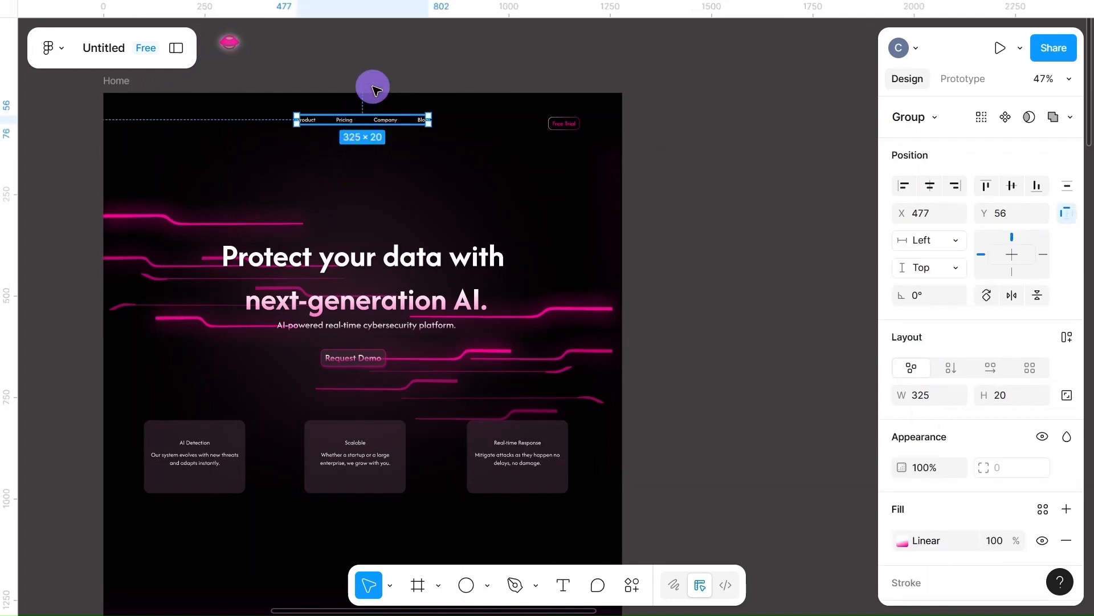
pyautogui.moveTo(372, 86); pyautogui.dragTo(352, 51)
pyautogui.moveTo(570, 129); pyautogui.dragTo(566, 46)
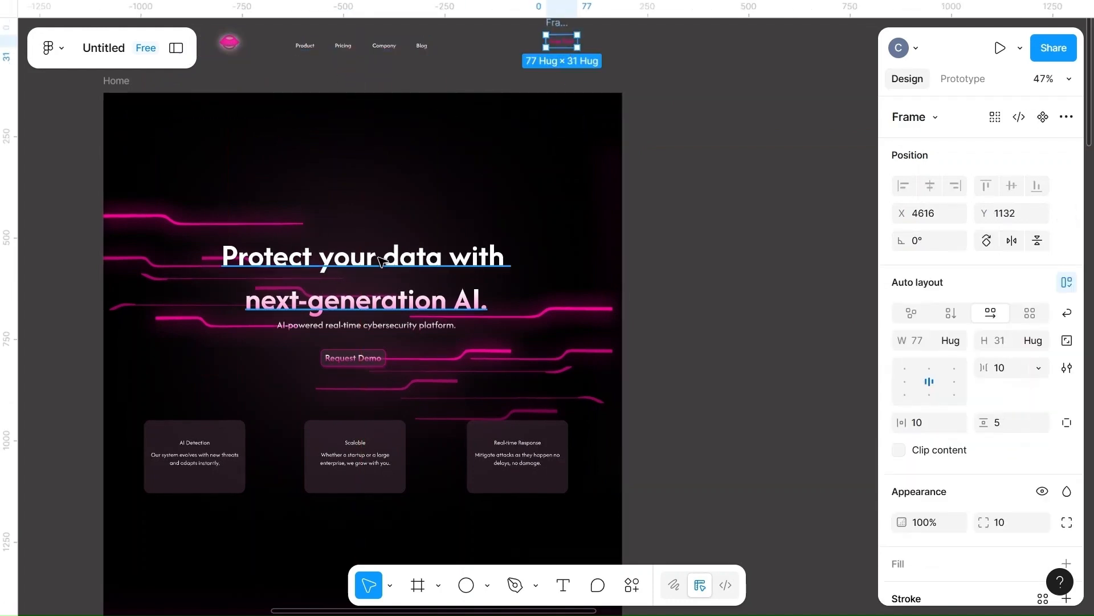
# - Move the hero heading, four glowing pink lines, the Request Demo button and the tagline out of the frame to its sides
pyautogui.moveTo(381, 261); pyautogui.dragTo(794, 43)
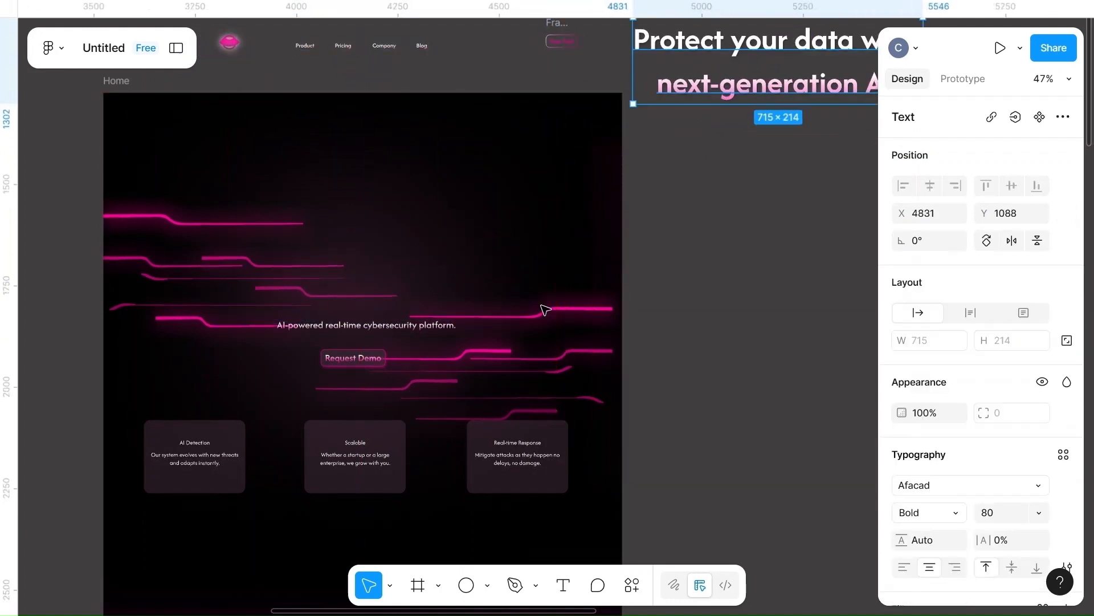
pyautogui.moveTo(548, 310); pyautogui.dragTo(782, 156)
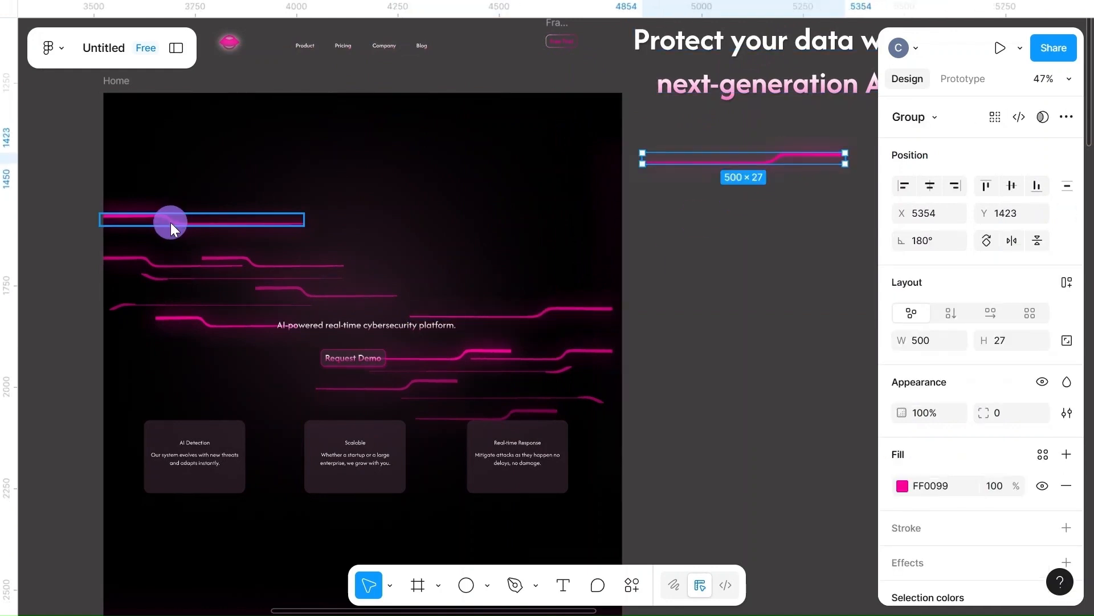
pyautogui.moveTo(171, 227); pyautogui.dragTo(74, 236)
pyautogui.moveTo(283, 318); pyautogui.dragTo(48, 317)
pyautogui.moveTo(532, 360); pyautogui.dragTo(811, 313)
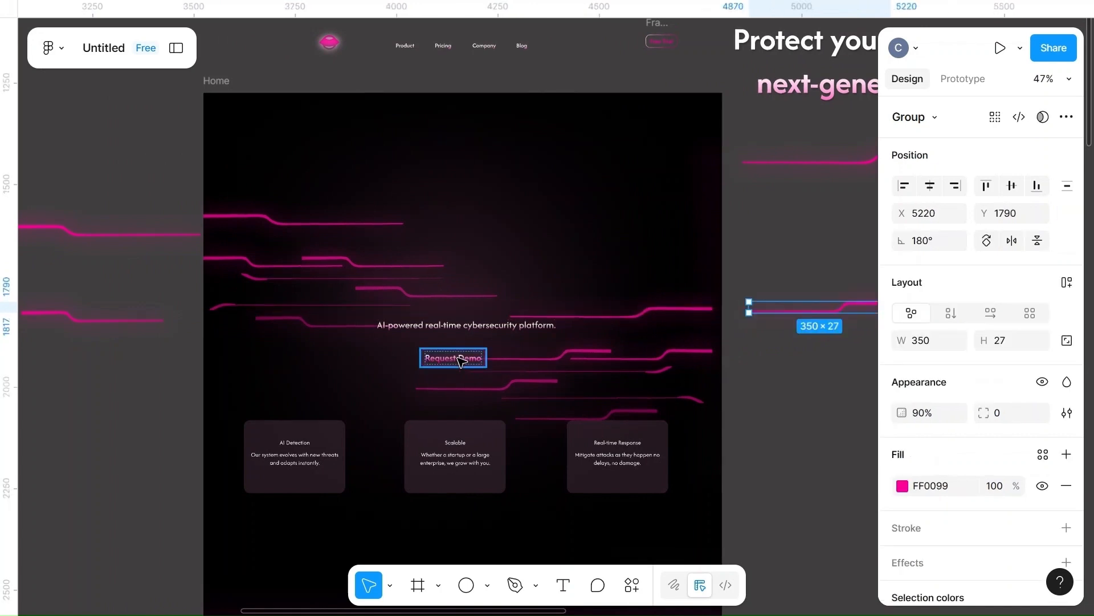
pyautogui.moveTo(461, 360); pyautogui.dragTo(98, 378)
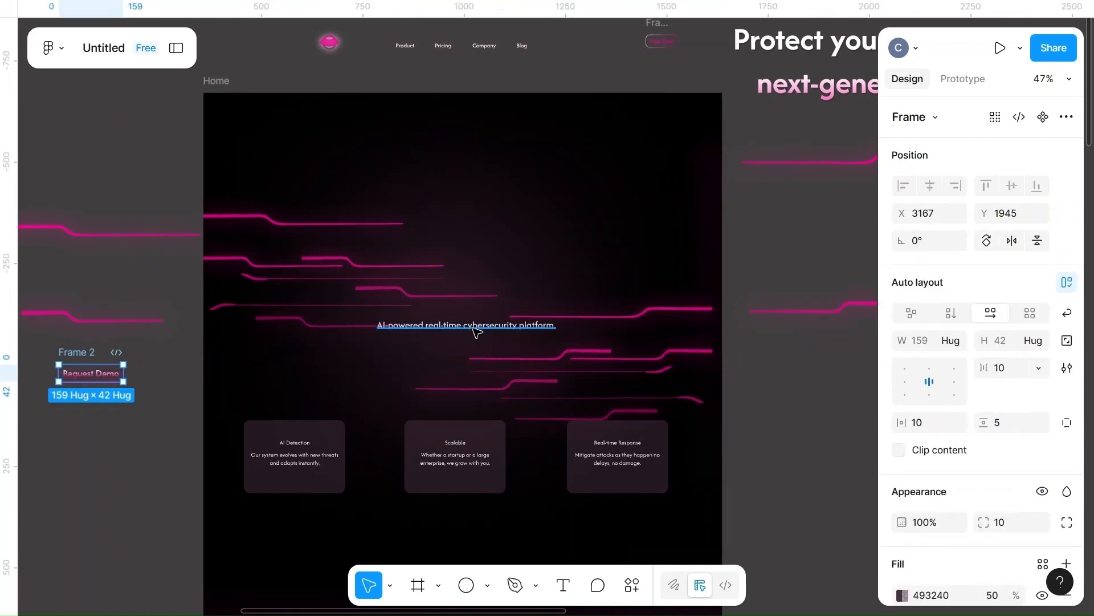
pyautogui.moveTo(490, 327); pyautogui.dragTo(98, 461)
# - Resize the hero's glow ellipse to 500 × 250 and move it to about X 418, Y 352
pyautogui.click(478, 278)
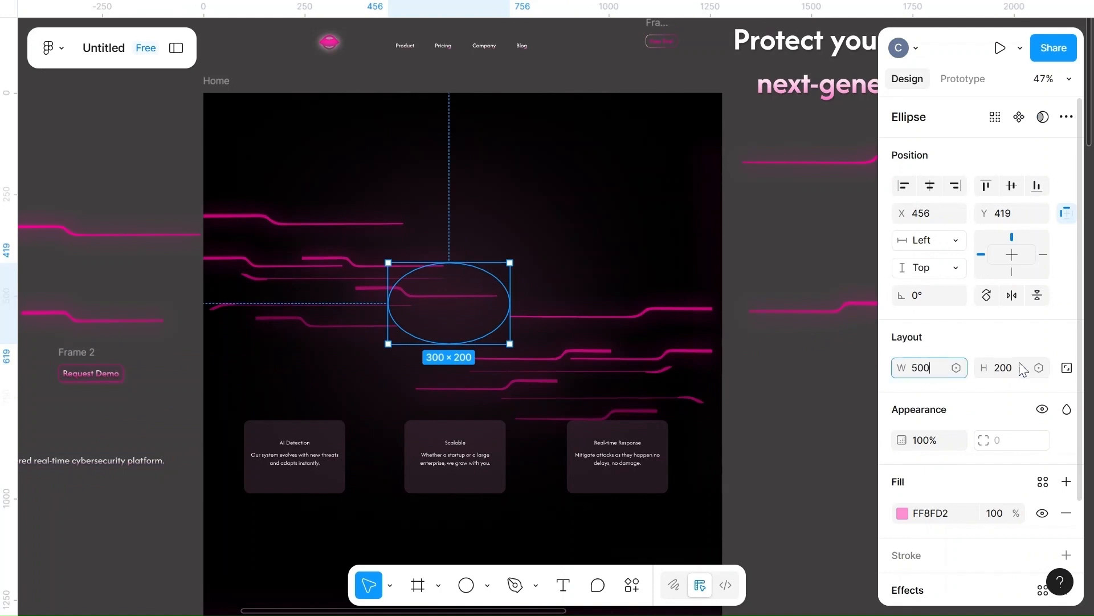
pyautogui.click(1020, 367)
pyautogui.write('2')
pyautogui.click(638, 220)
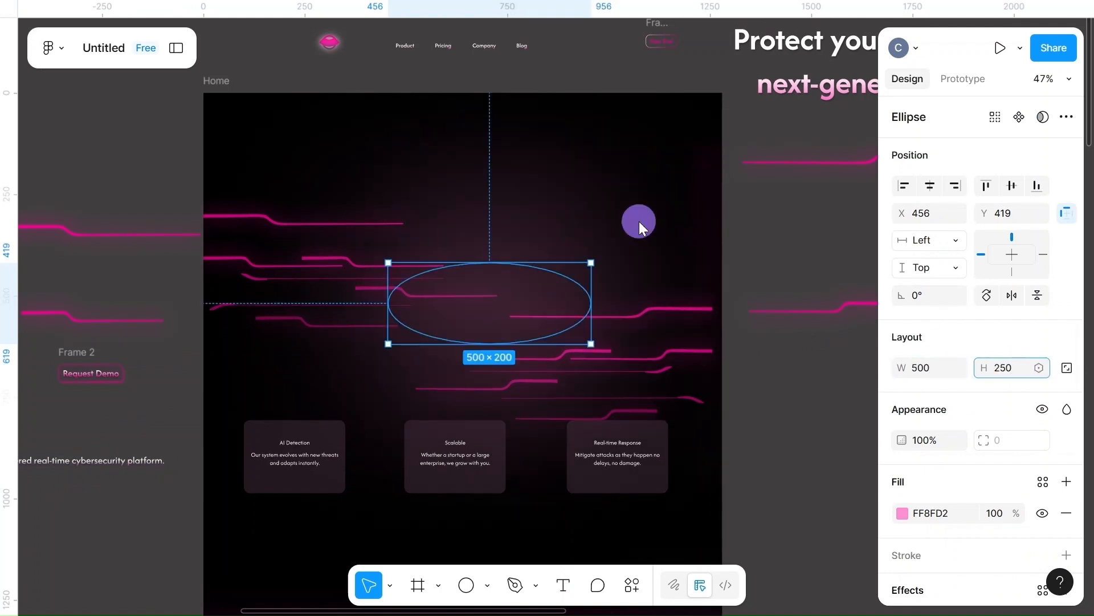
pyautogui.moveTo(505, 321); pyautogui.dragTo(486, 293)
# - Move the gradient overlay back over the hero at X 0, Y 0 and set its fill opacity to 10%
pyautogui.scroll(-3, 818, 253)
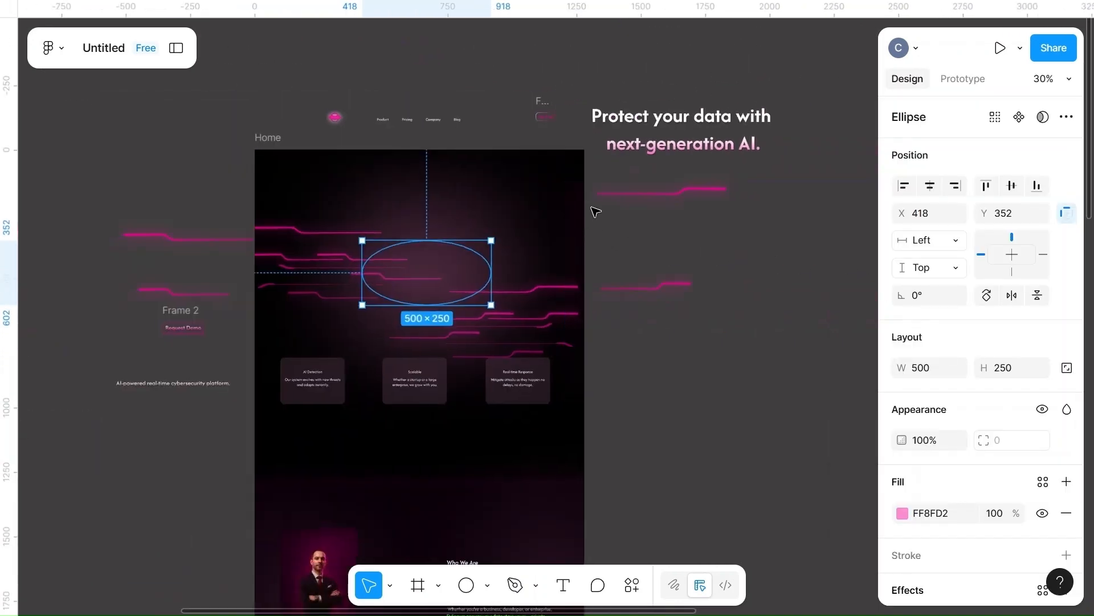
pyautogui.click(579, 224)
pyautogui.moveTo(750, 241); pyautogui.dragTo(422, 215)
pyautogui.scroll(2, 423, 217)
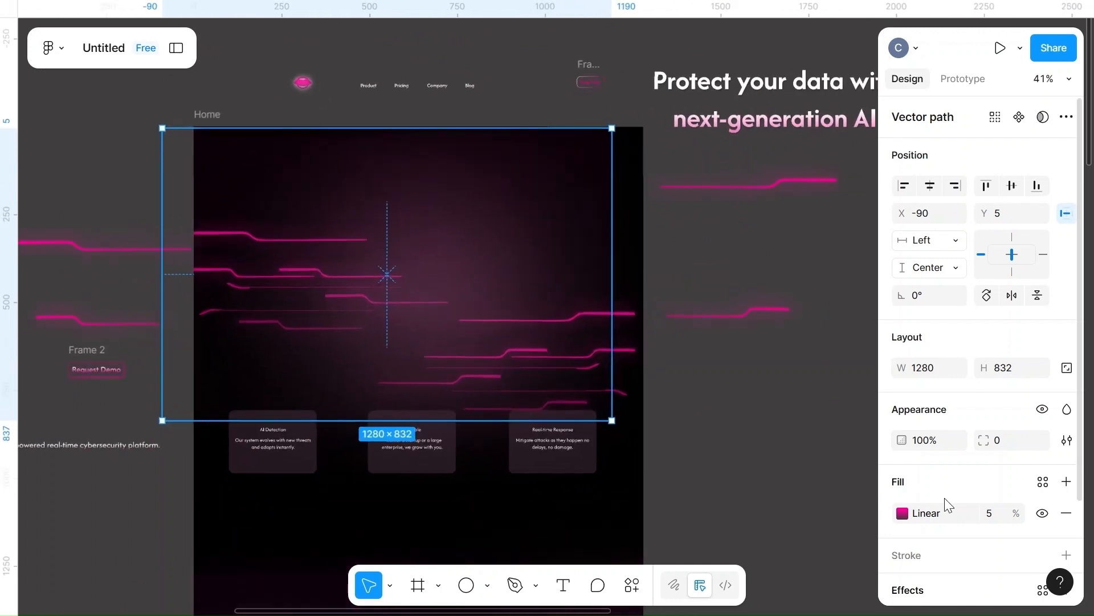
pyautogui.click(709, 439)
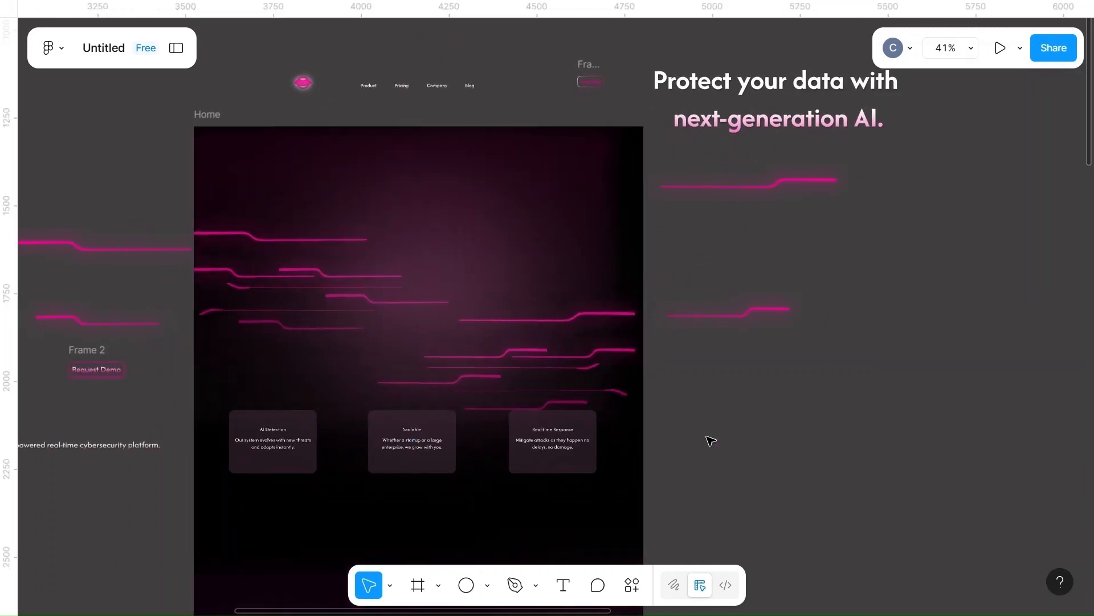
pyautogui.moveTo(552, 175); pyautogui.dragTo(562, 176)
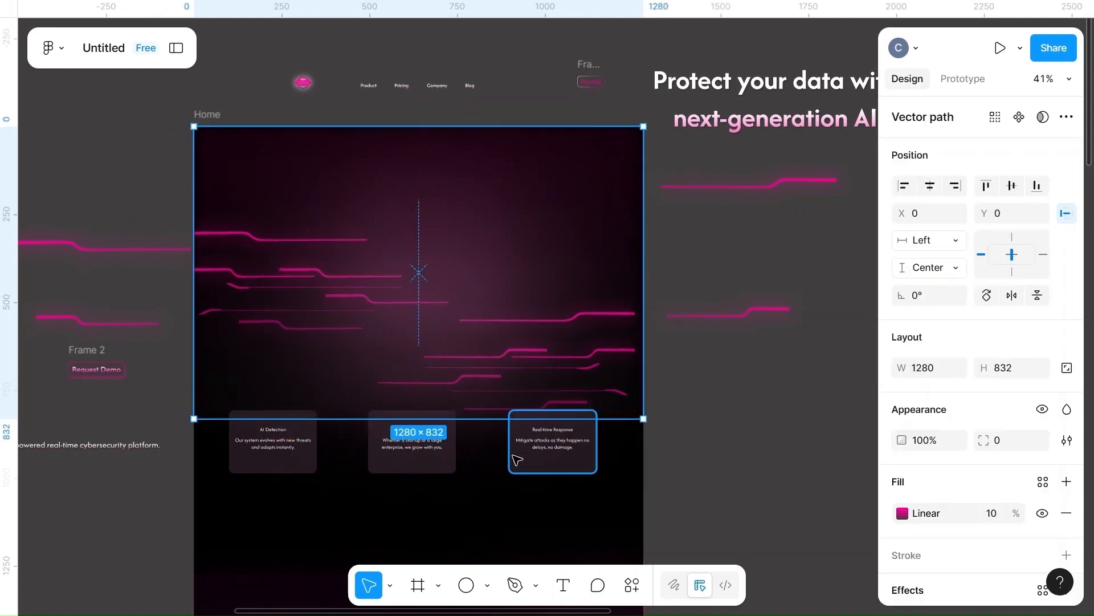
# - Bring the Real-time Response card's rectangle to the front
pyautogui.click(515, 459)
pyautogui.rightClick(513, 457)
pyautogui.click(552, 193)
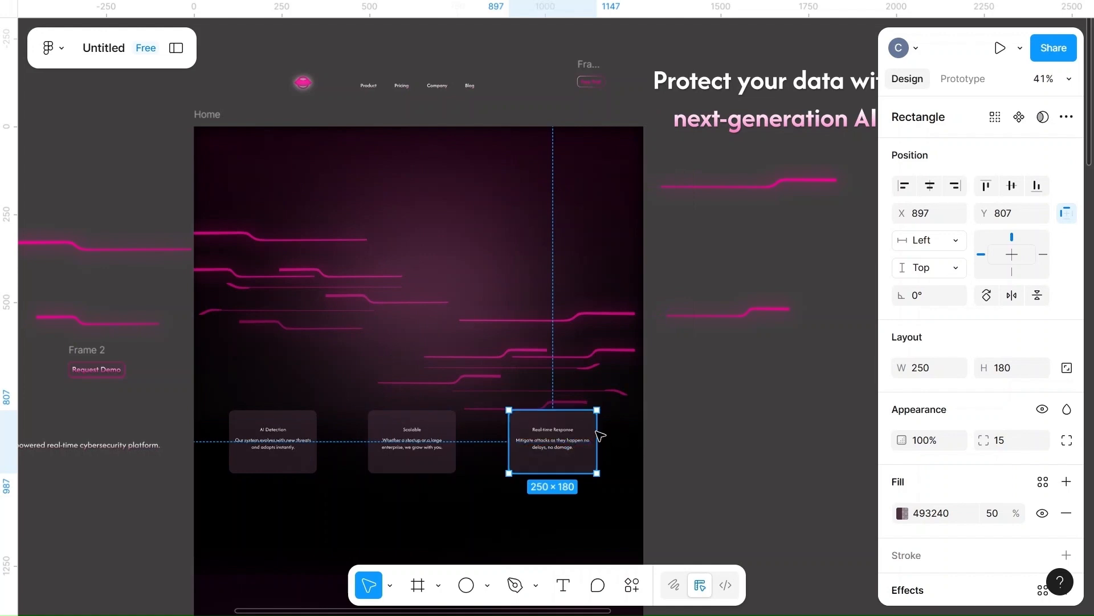
pyautogui.click(711, 462)
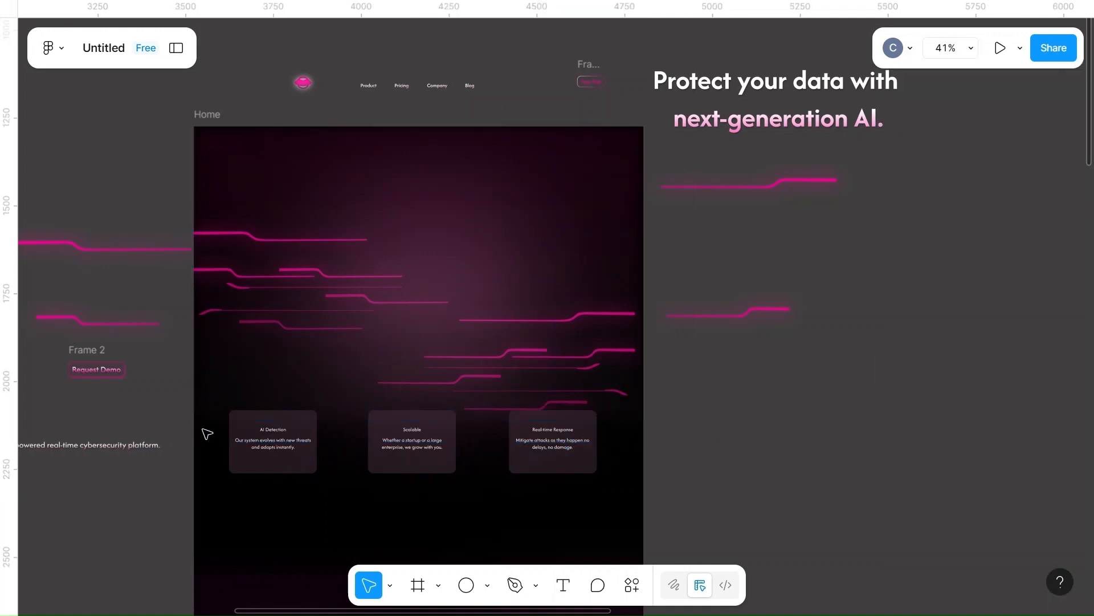
# - Bring all three hero feature cards and their texts to the front, above the gradient overlay
pyautogui.click(472, 224)
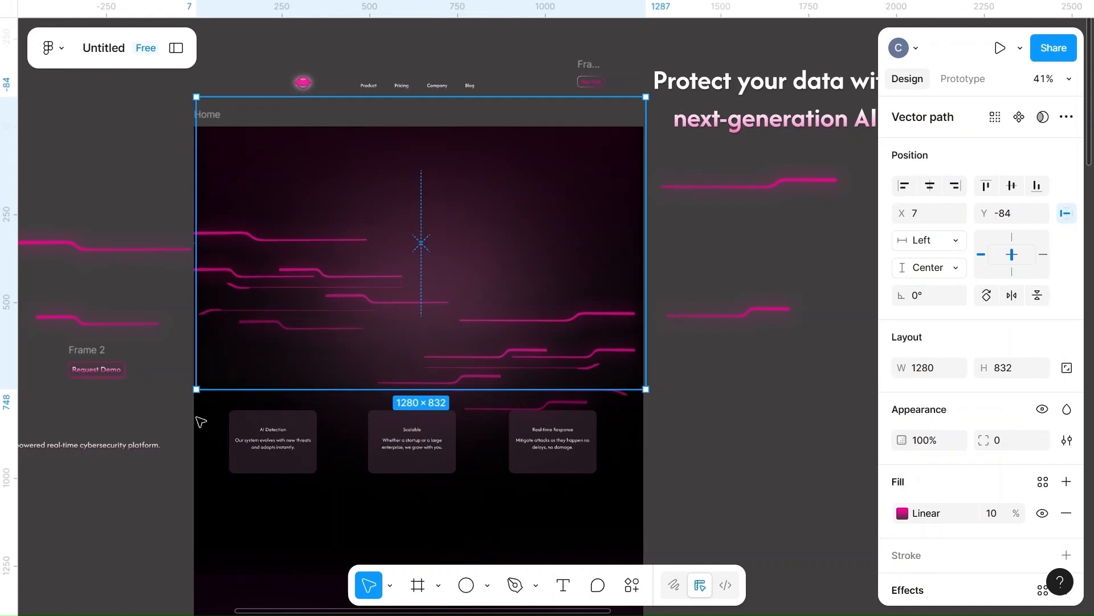
pyautogui.moveTo(214, 418); pyautogui.dragTo(598, 505)
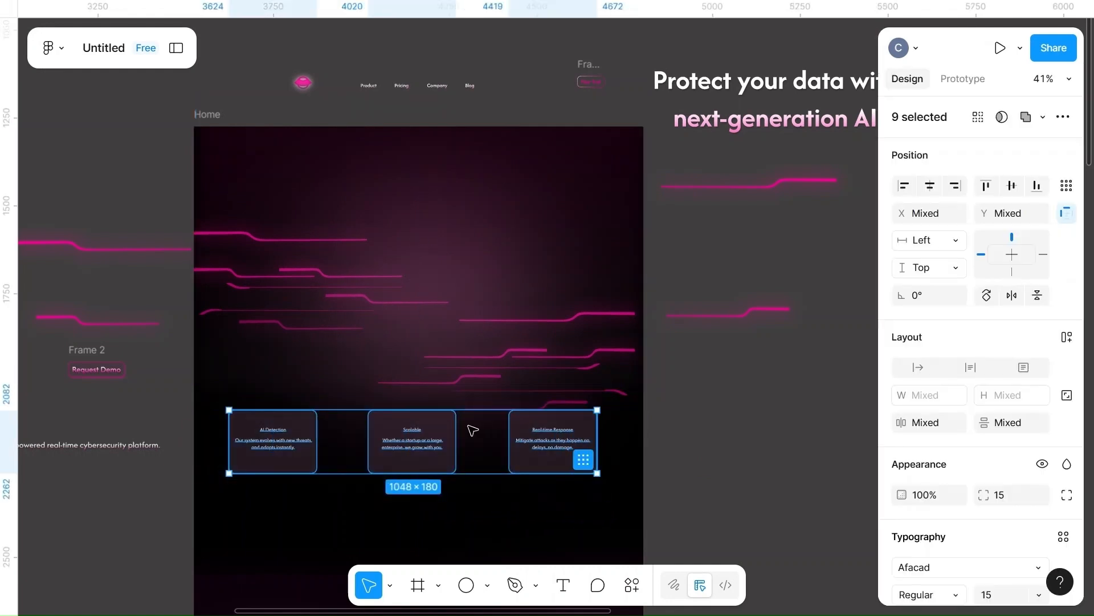
pyautogui.rightClick(441, 439)
pyautogui.click(487, 191)
# - Center the gradient overlay horizontally in the Home frame and place it at X 0, Y 0
pyautogui.moveTo(478, 254)
pyautogui.mouseDown()
pyautogui.moveTo(483, 275)
pyautogui.moveTo(488, 263)
pyautogui.mouseUp()
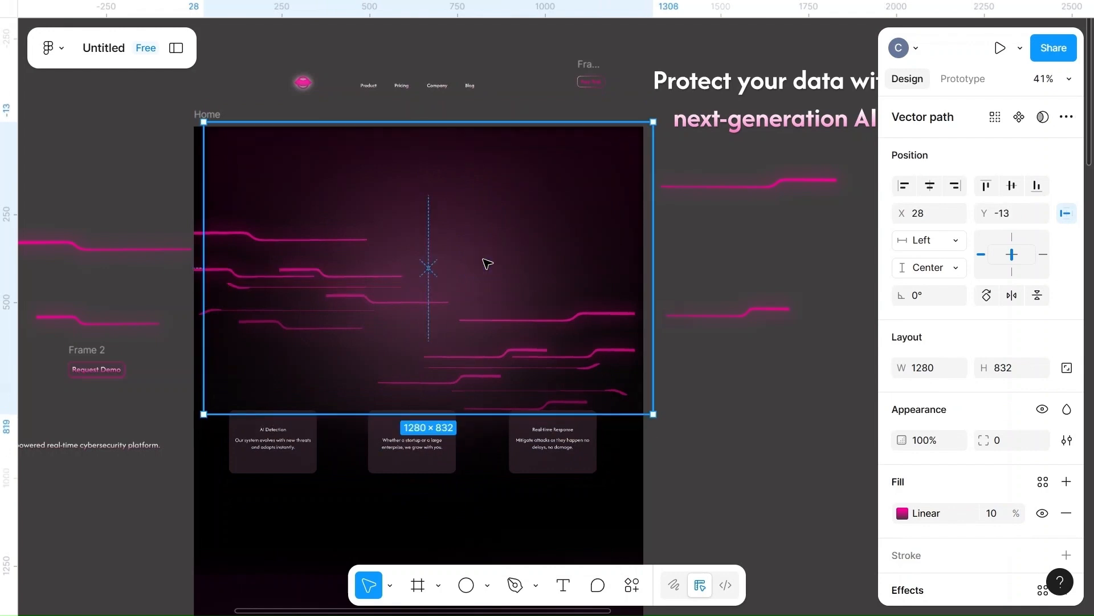
pyautogui.scroll(2, 487, 263)
pyautogui.moveTo(518, 206); pyautogui.dragTo(530, 220)
pyautogui.click(930, 186)
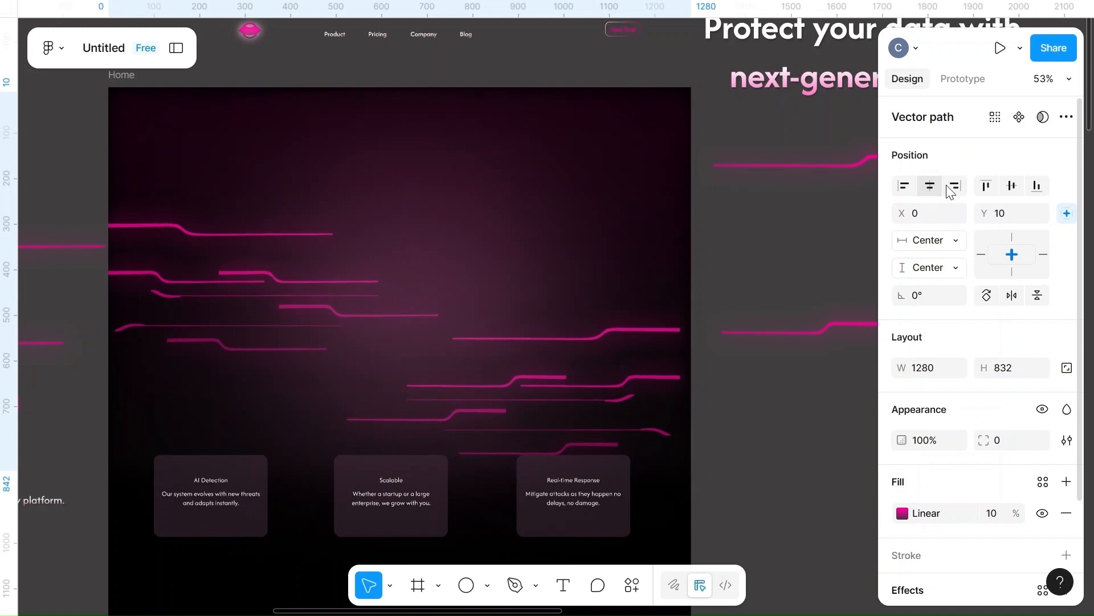
pyautogui.moveTo(551, 211); pyautogui.dragTo(557, 210)
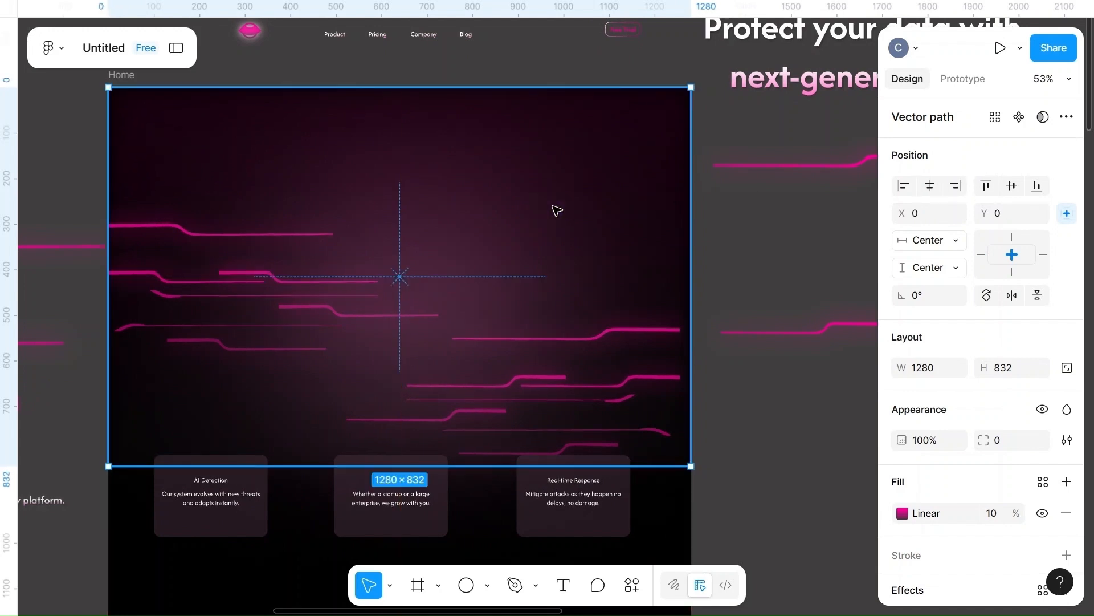
# - Shift the upper glowing line parked beside the frame's left edge slightly down and to the right
pyautogui.scroll(-3, 557, 210)
pyautogui.click(177, 260)
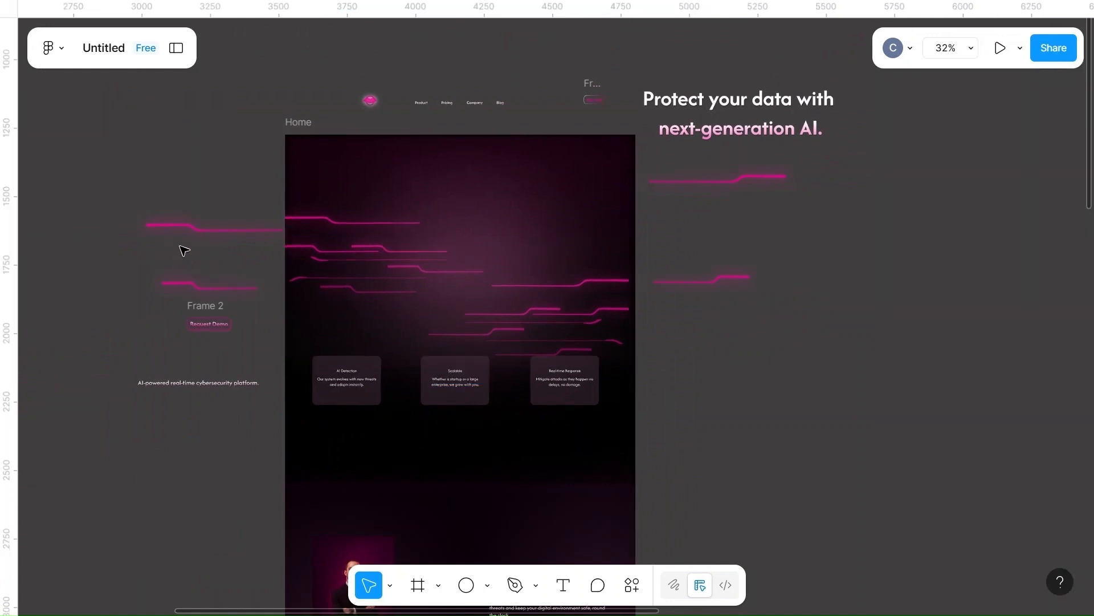
pyautogui.moveTo(201, 230); pyautogui.dragTo(37, 281)
# - Set the hero gradient overlay's fill opacity to 30%
pyautogui.scroll(5, 349, 223)
pyautogui.click(464, 159)
pyautogui.scroll(-3, 464, 159)
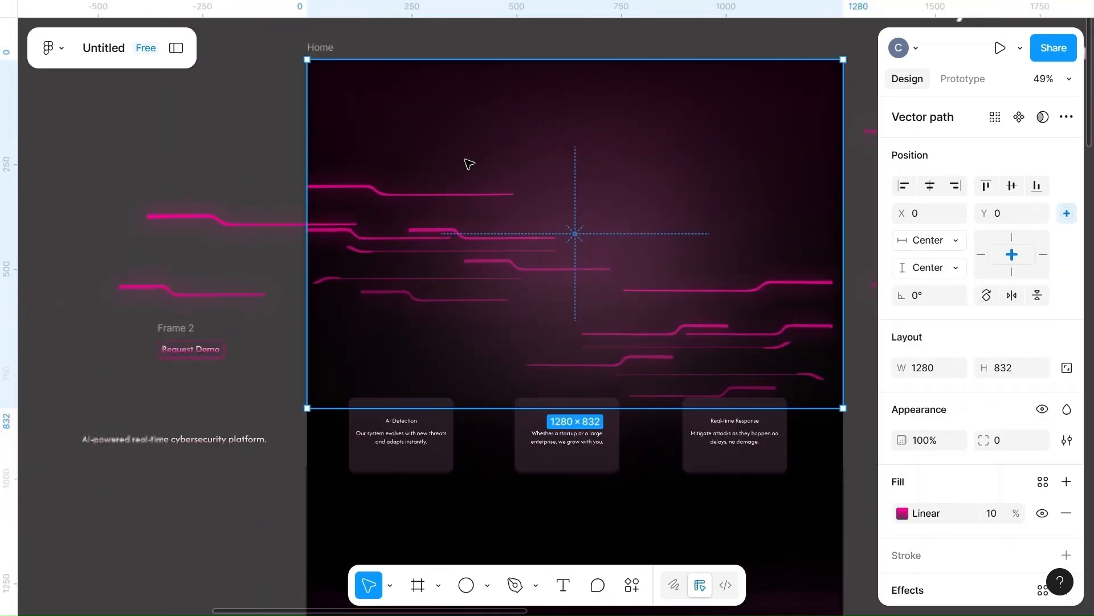
pyautogui.click(995, 516)
pyautogui.press('BackSpace')
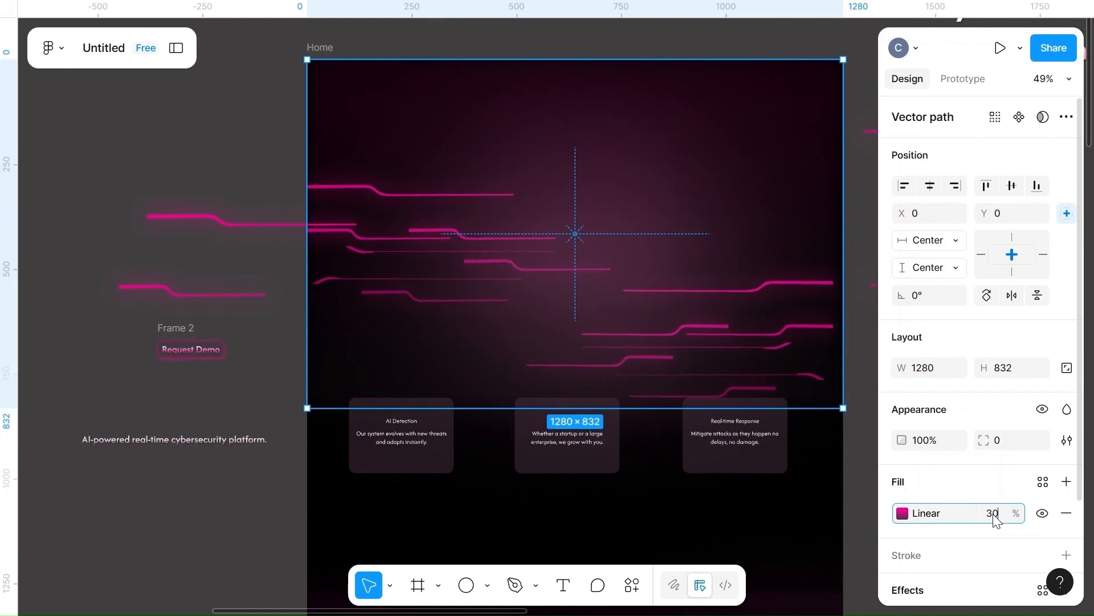
pyautogui.write('30')
pyautogui.press('Return')
pyautogui.hscroll(2, 685, 204)
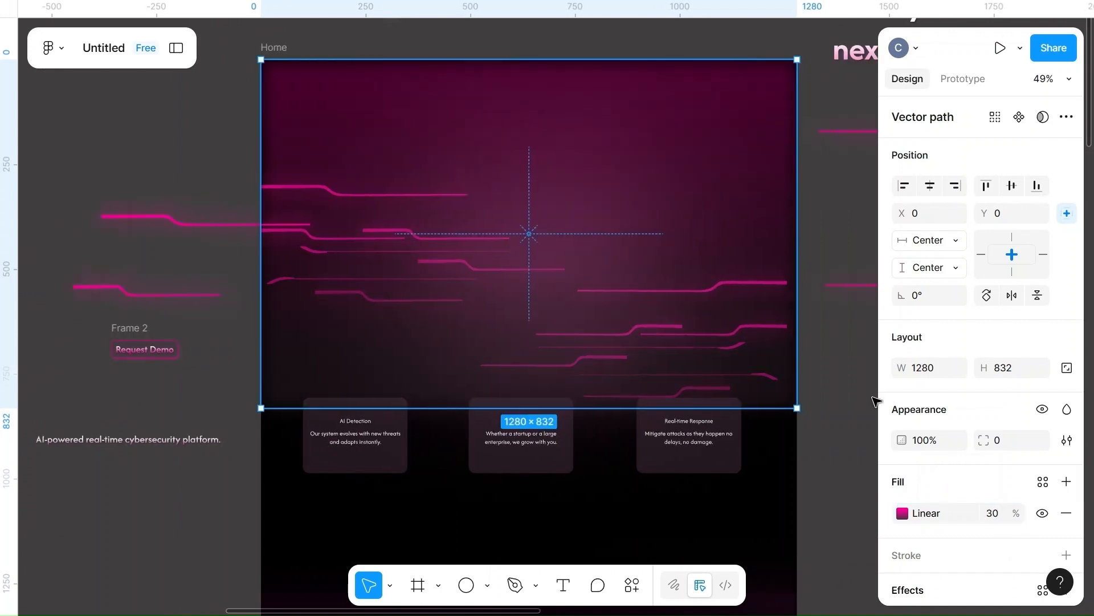
# - Move the overlay up to about X -3, Y -25 and change its layer blur to a uniform background blur of 50
pyautogui.moveTo(686, 205)
pyautogui.mouseDown()
pyautogui.moveTo(674, 212)
pyautogui.moveTo(687, 190)
pyautogui.moveTo(672, 190)
pyautogui.moveTo(683, 190)
pyautogui.mouseUp()
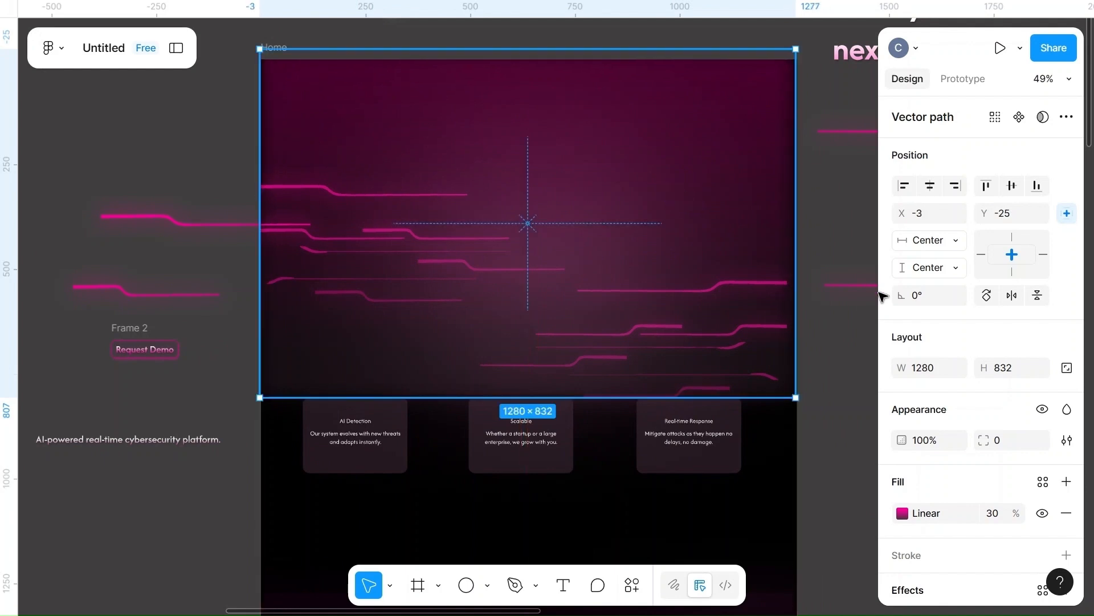
pyautogui.scroll(-2, 979, 474)
pyautogui.click(903, 502)
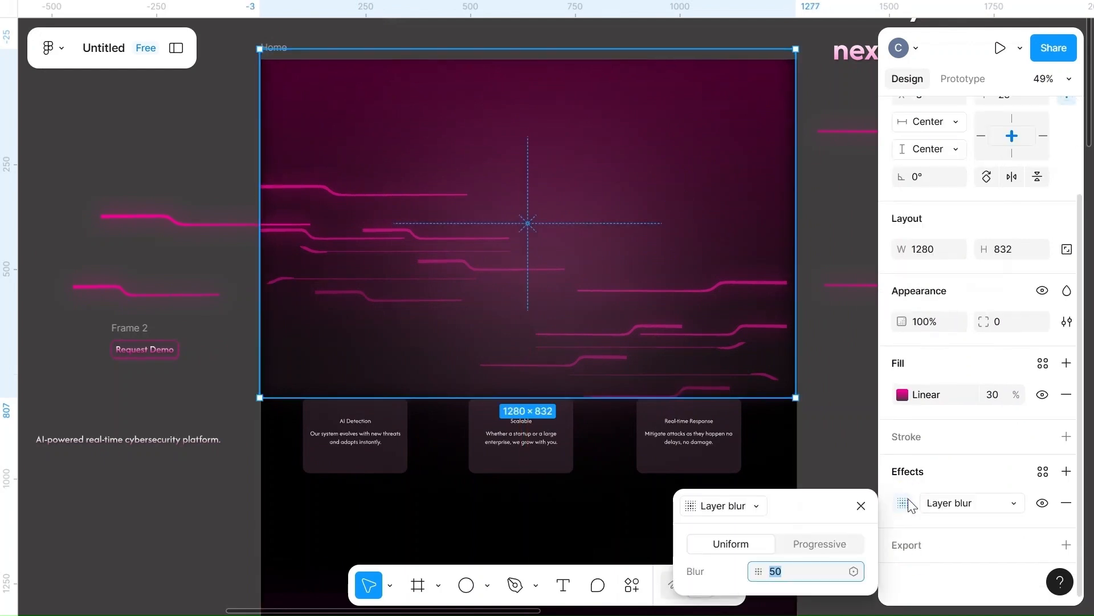
pyautogui.click(751, 506)
pyautogui.click(744, 522)
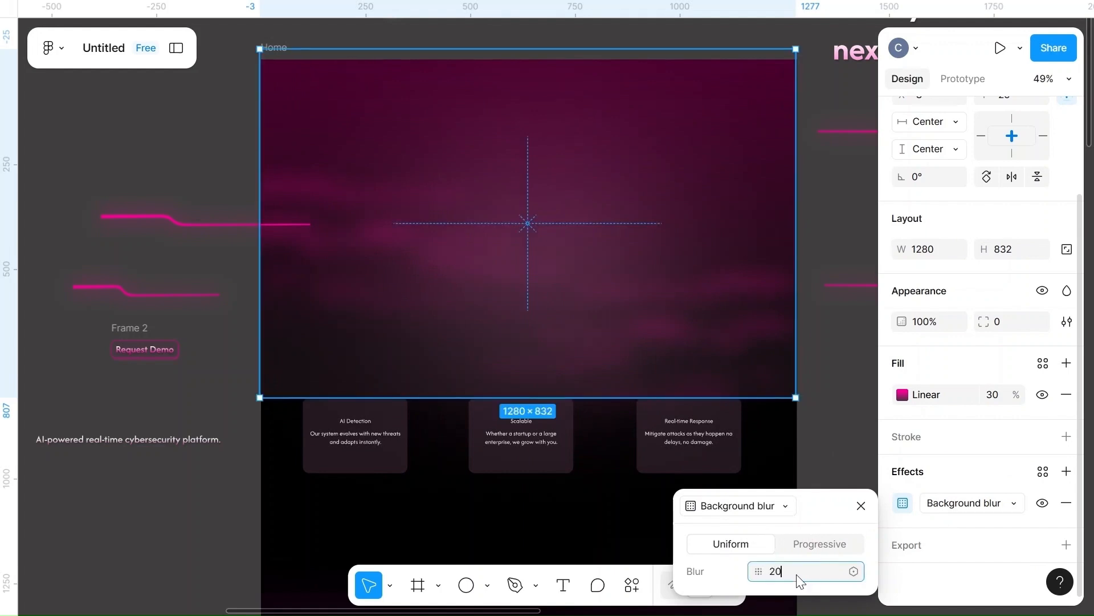
pyautogui.click(997, 395)
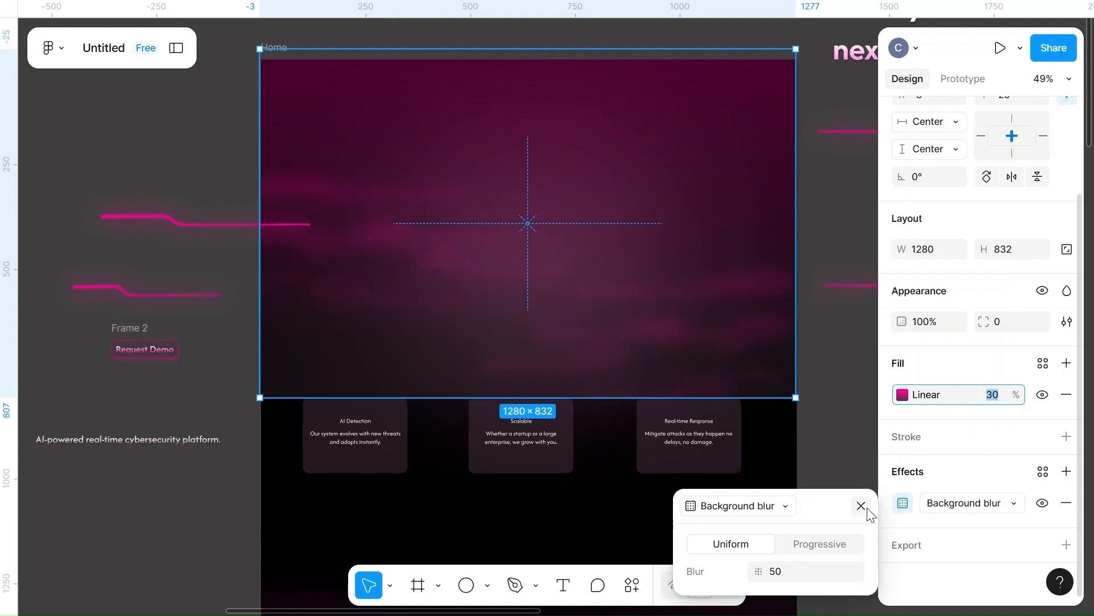
# - Undo the overlay's change to background blur and move the overlay back to X 0, Y 0 in the Home frame
pyautogui.hotkey('ctrl', 'z')
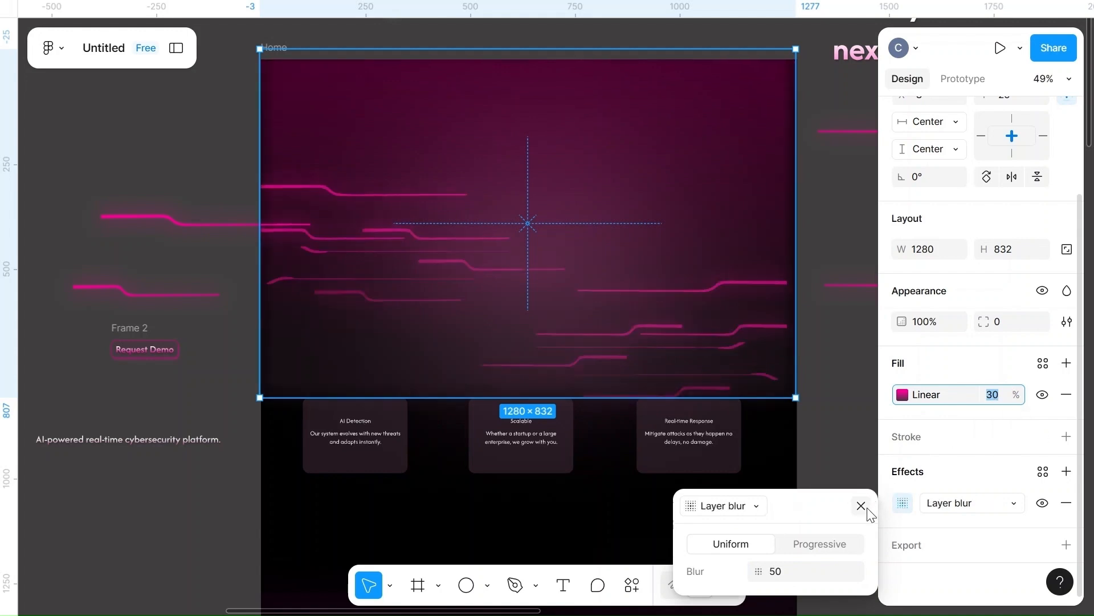
pyautogui.click(849, 459)
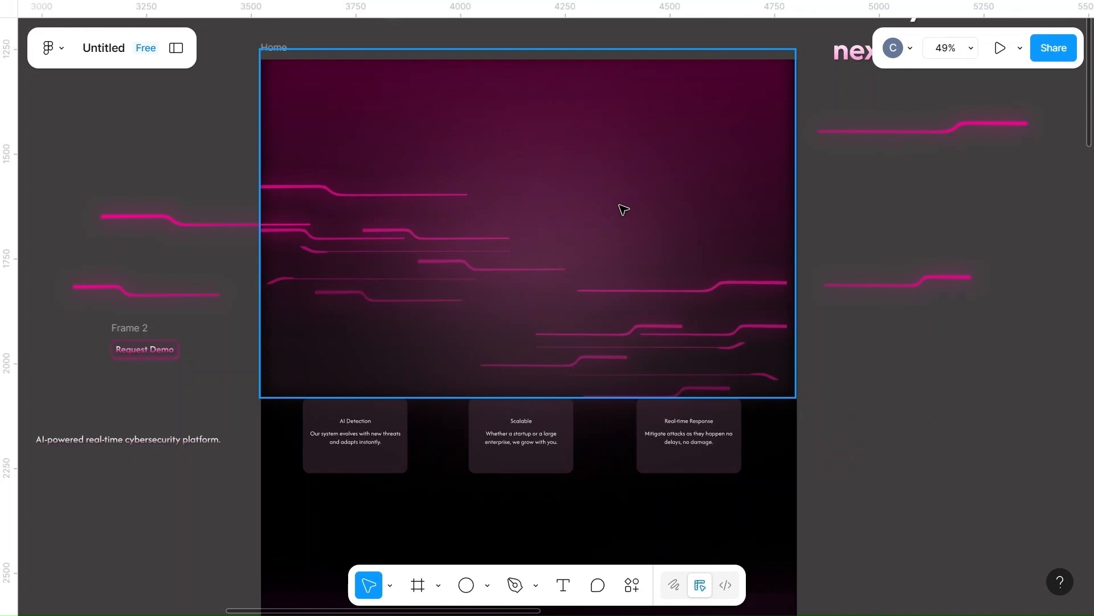
pyautogui.moveTo(624, 209); pyautogui.dragTo(623, 217)
# - Widen the hero overlay past both sides of the frame to about 1408 wide and extend its top edge above the frame
pyautogui.moveTo(801, 313); pyautogui.dragTo(822, 313)
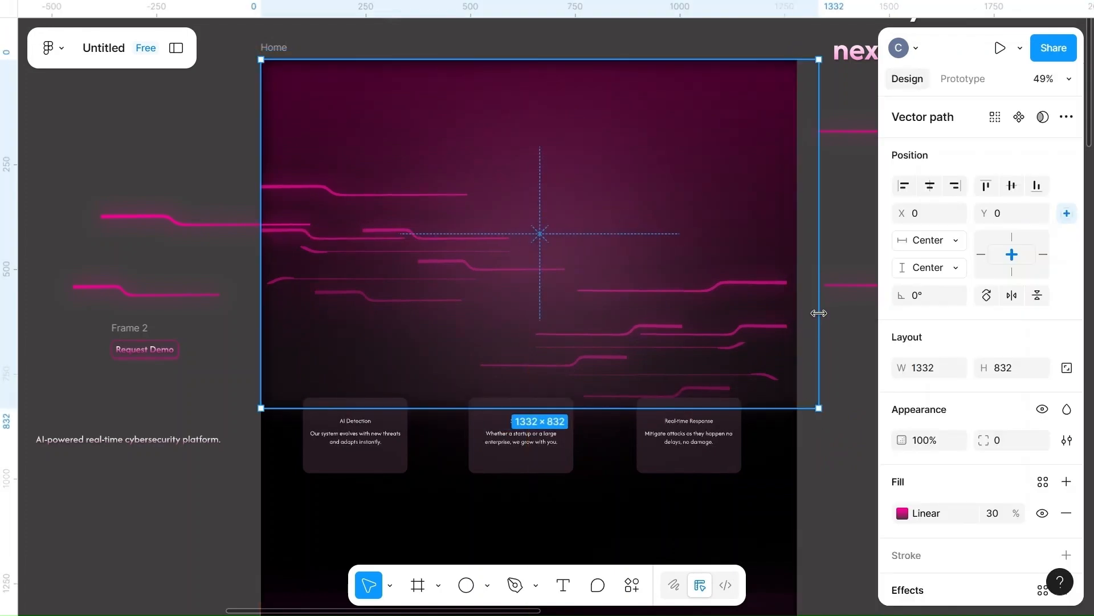
pyautogui.moveTo(239, 213); pyautogui.dragTo(229, 213)
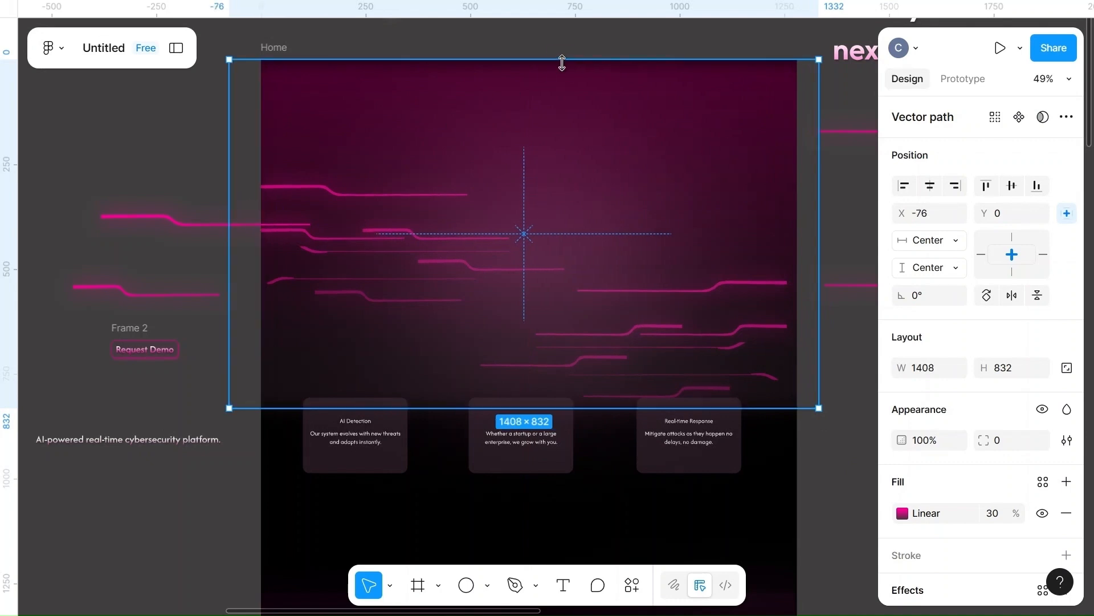
pyautogui.moveTo(564, 59); pyautogui.dragTo(566, 42)
pyautogui.click(849, 231)
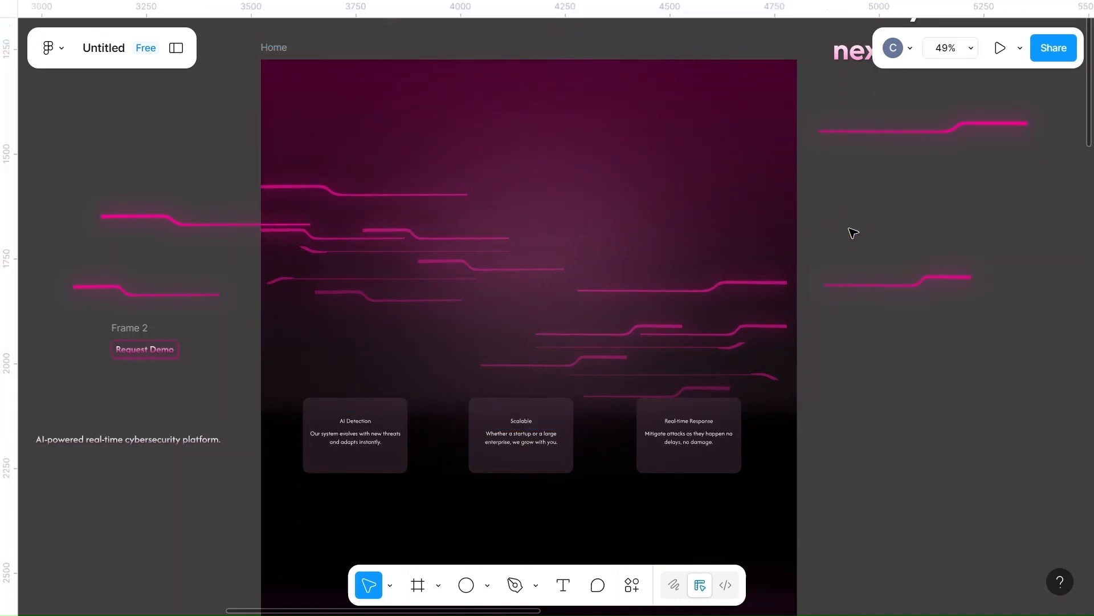
# - Move the two glowing lines parked beside the frame's left edge onto the hero's left-hand lines, the smaller one at X 129, Y 551
pyautogui.moveTo(188, 222); pyautogui.dragTo(318, 188)
pyautogui.moveTo(165, 286); pyautogui.dragTo(382, 300)
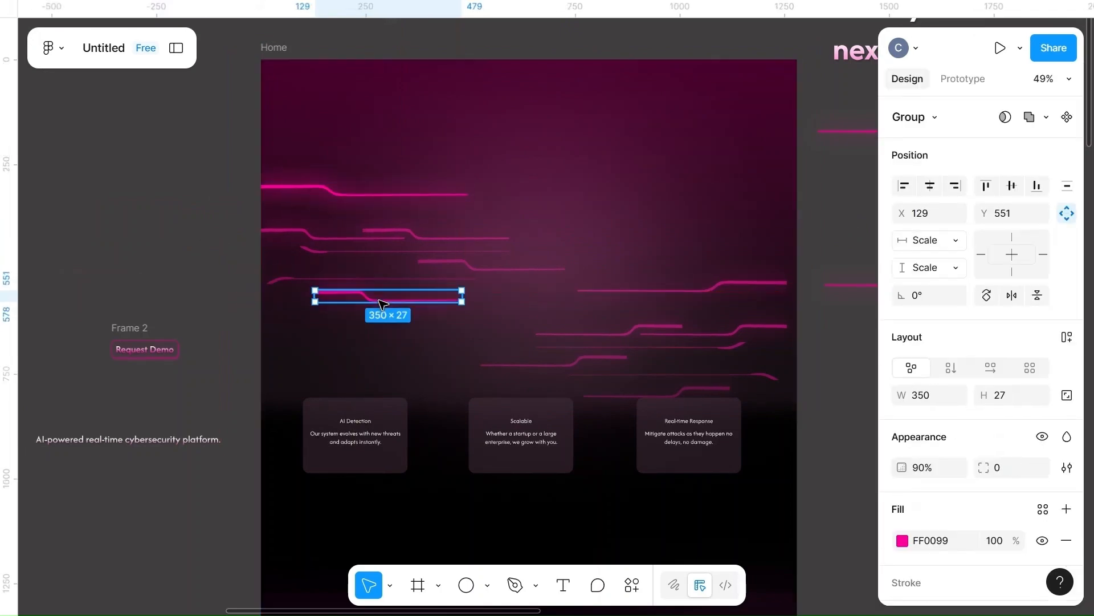
pyautogui.scroll(5, 381, 300)
pyautogui.scroll(-5, 381, 301)
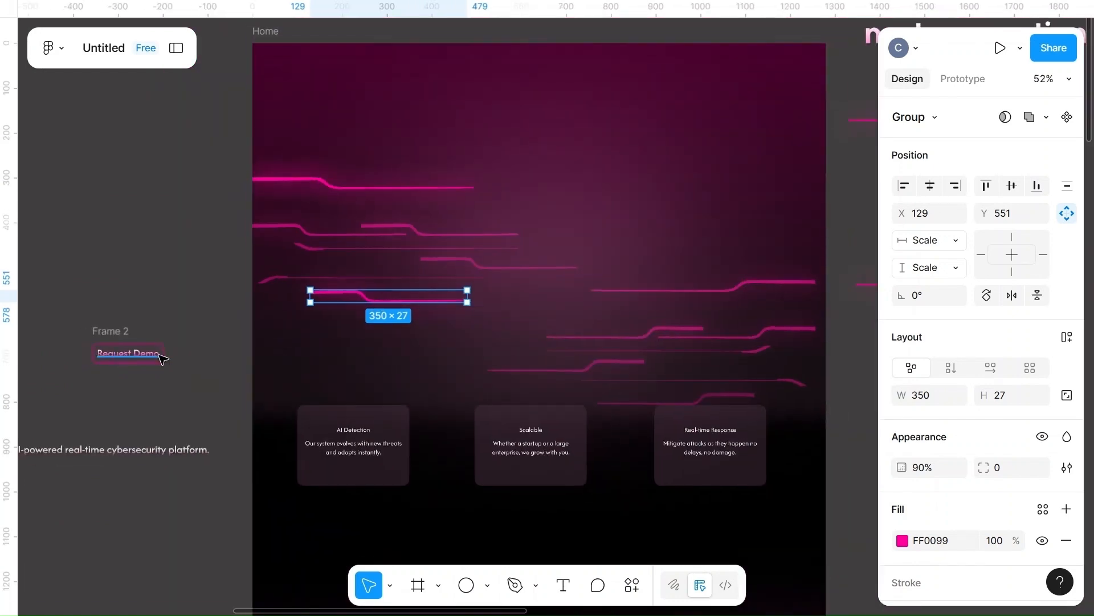
# - Move the two glowing lines parked beside the frame's right edge onto the hero's right-hand lines, the smaller one at X 874, Y 706
pyautogui.hscroll(5, 445, 381)
pyautogui.moveTo(796, 285); pyautogui.dragTo(422, 371)
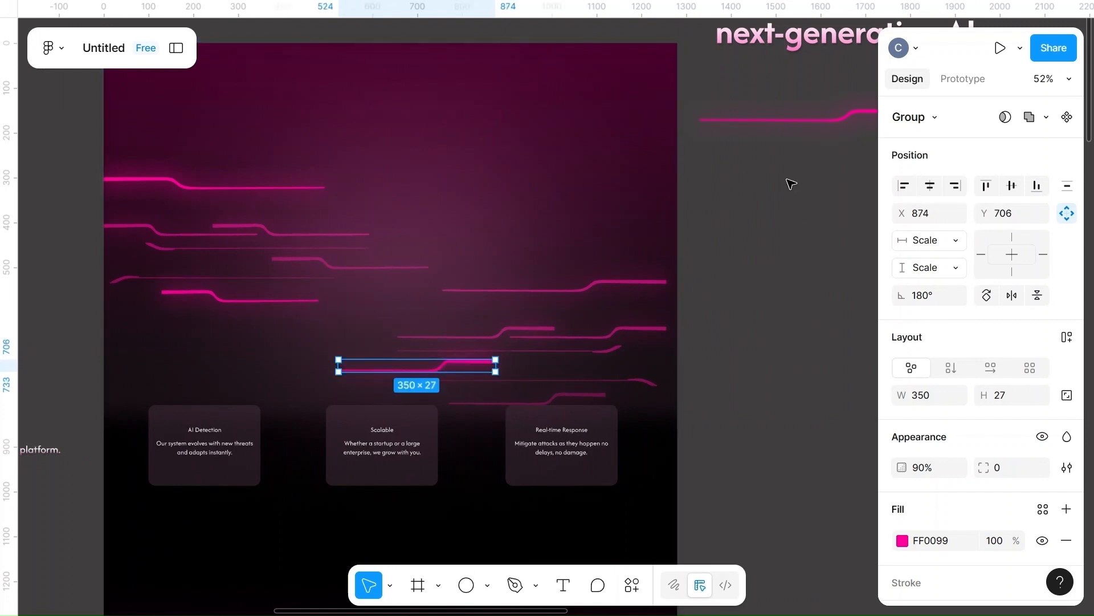
pyautogui.click(762, 120)
pyautogui.moveTo(781, 121); pyautogui.dragTo(524, 294)
pyautogui.click(757, 211)
# - Move the "Protect your data with next-generation AI." headline into the hero and place the tagline beneath it at about X 416, Y 525
pyautogui.scroll(-5, 757, 211)
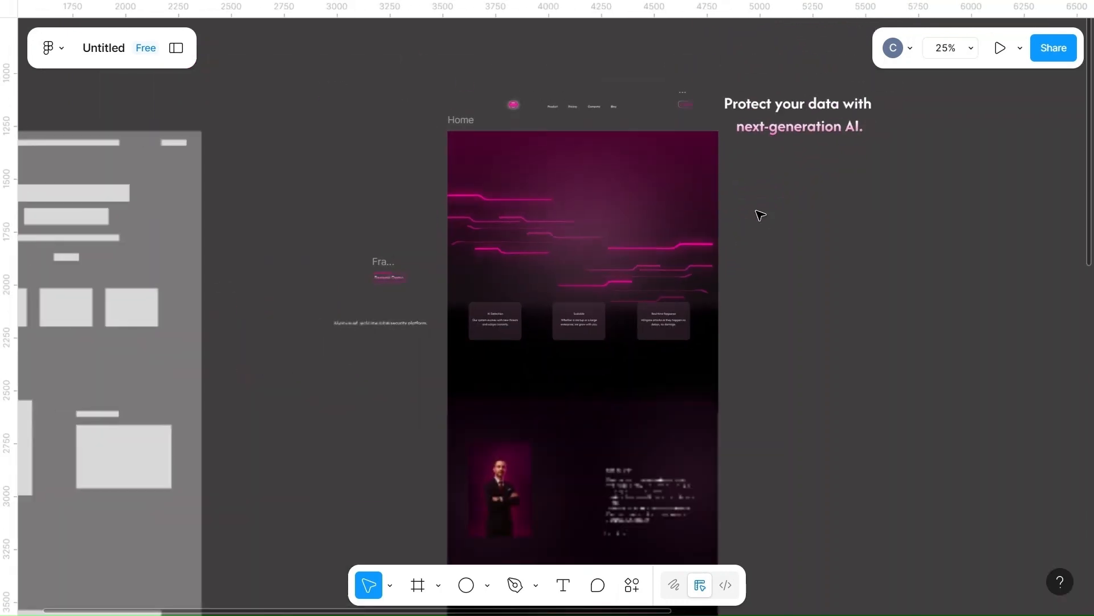
pyautogui.hscroll(3, 757, 211)
pyautogui.moveTo(629, 137); pyautogui.dragTo(413, 240)
pyautogui.moveTo(202, 356); pyautogui.dragTo(396, 279)
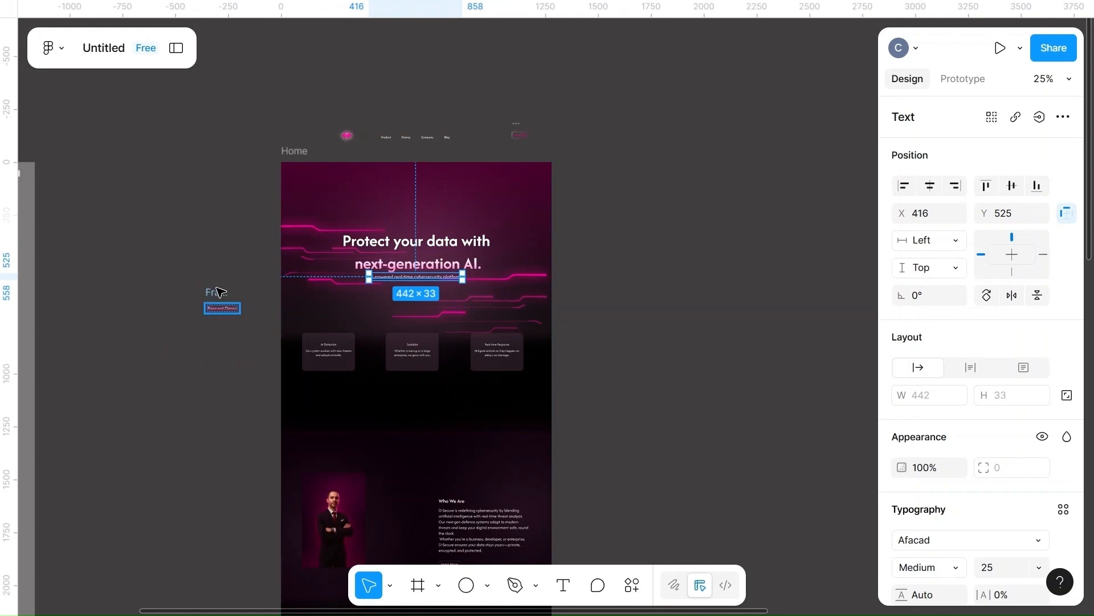
# - Place the Request Demo button beneath the tagline in the hero at about X 540, Y 621
pyautogui.moveTo(221, 309); pyautogui.dragTo(408, 279)
pyautogui.scroll(5, 408, 279)
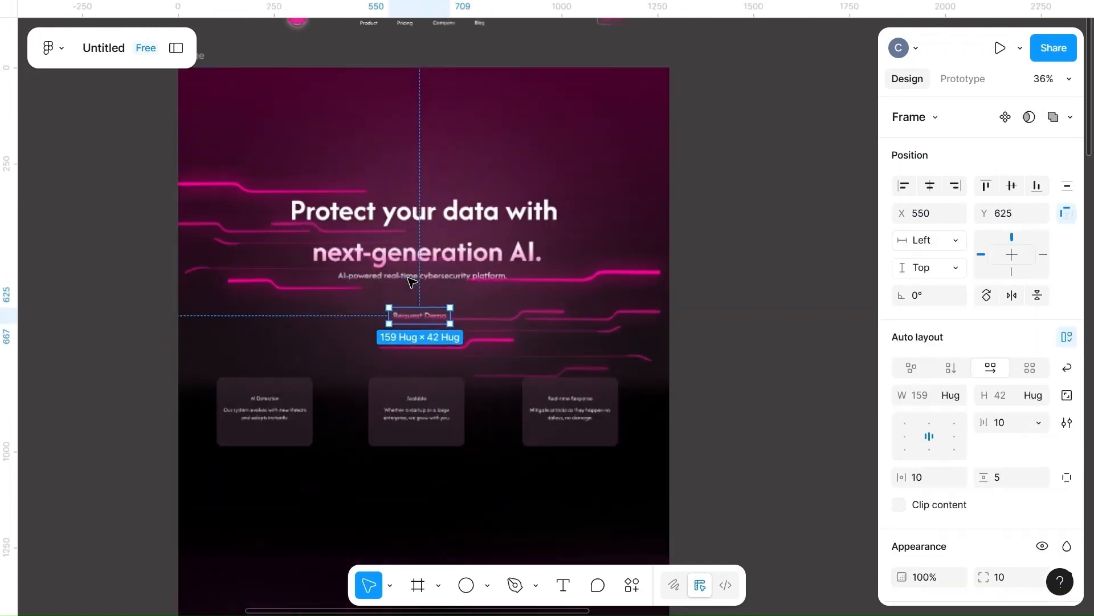
pyautogui.moveTo(420, 342); pyautogui.dragTo(425, 344)
pyautogui.click(425, 345)
# - Set the Request Demo button's fill opacity to 90%
pyautogui.scroll(-2, 957, 507)
pyautogui.scroll(-2, 958, 507)
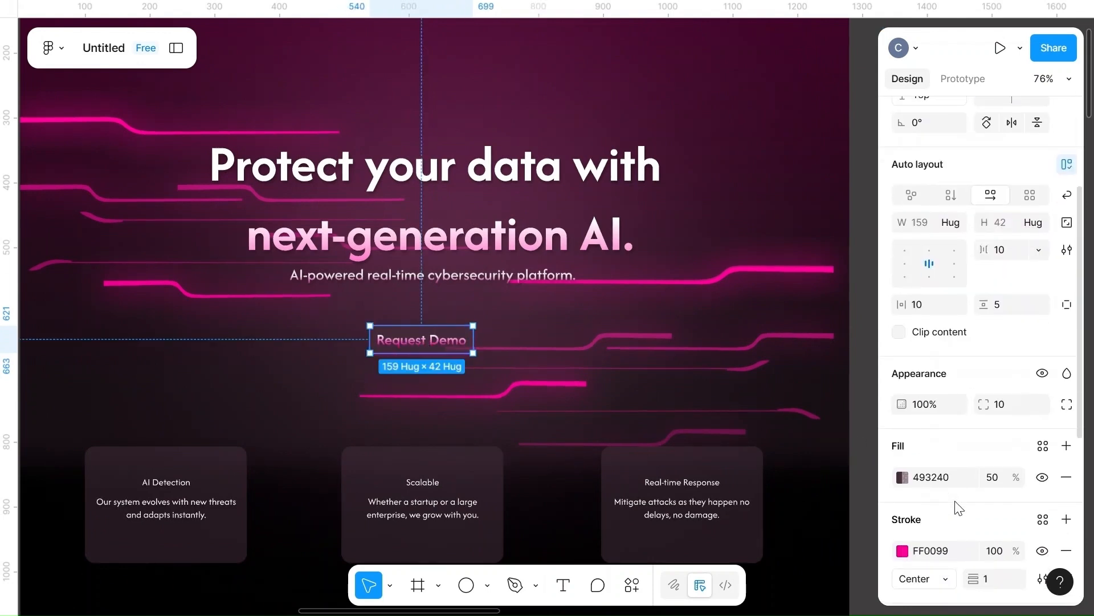
pyautogui.press('BackSpace')
pyautogui.press('Return')
pyautogui.click(995, 478)
pyautogui.write('90')
pyautogui.click(953, 436)
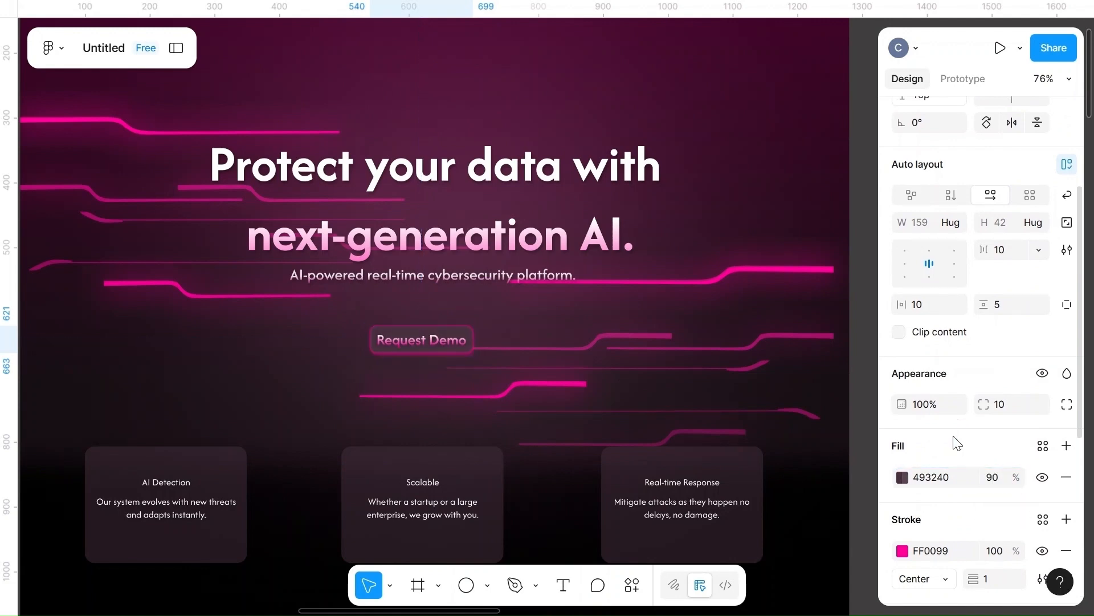
# - Move the navigation links group into the top of the Home frame at X 506, Y 50 and bring it to the front
pyautogui.scroll(-5, 723, 354)
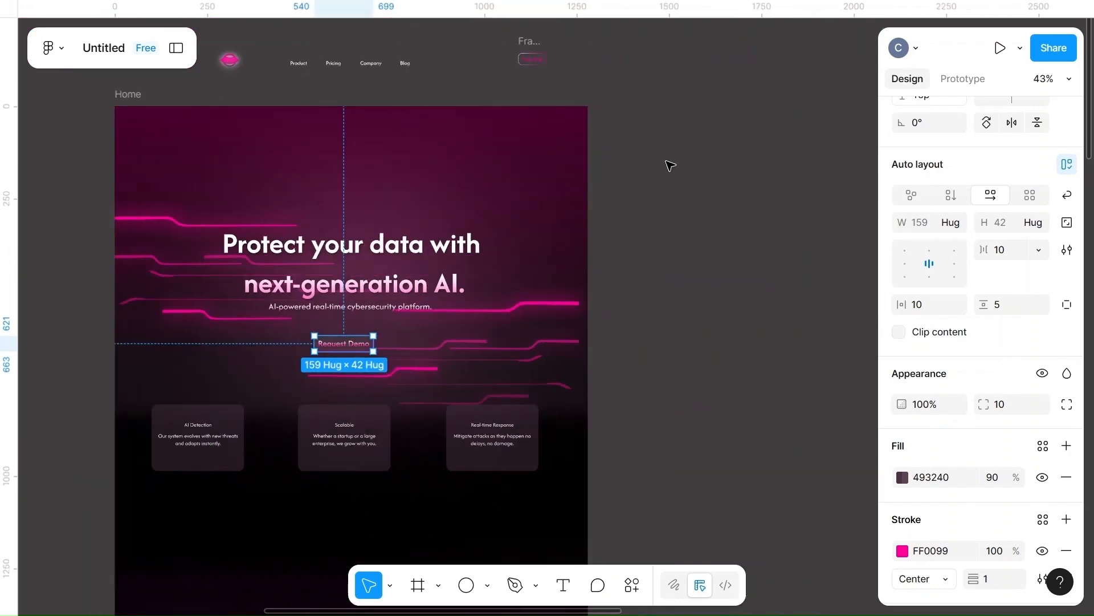
pyautogui.click(670, 166)
pyautogui.scroll(3, 669, 165)
pyautogui.hscroll(3, 669, 165)
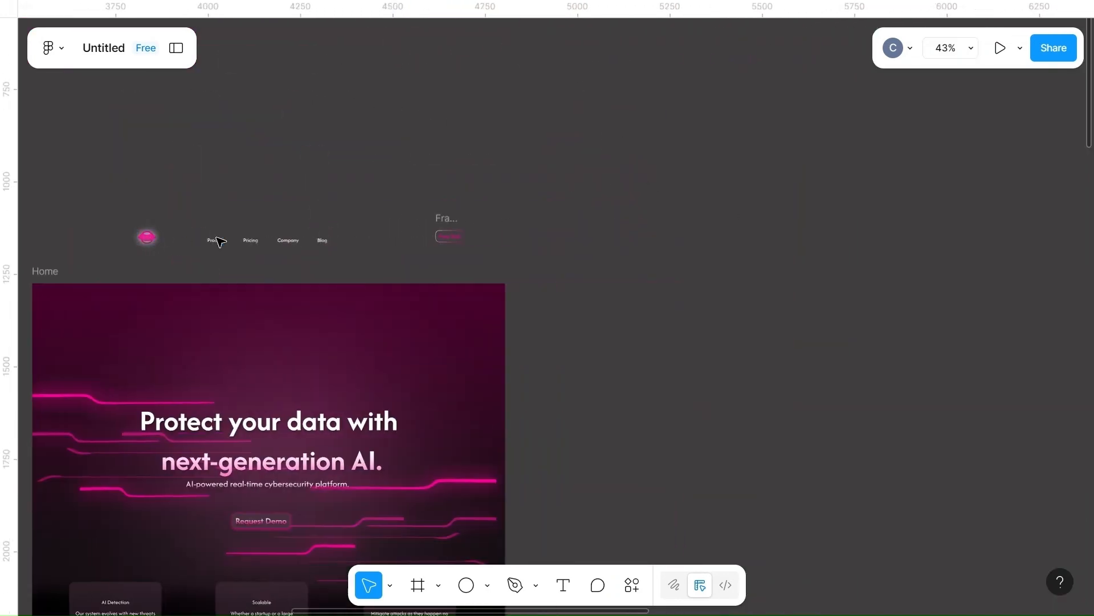
pyautogui.moveTo(219, 241); pyautogui.dragTo(258, 308)
pyautogui.scroll(7, 257, 308)
pyautogui.rightClick(276, 309)
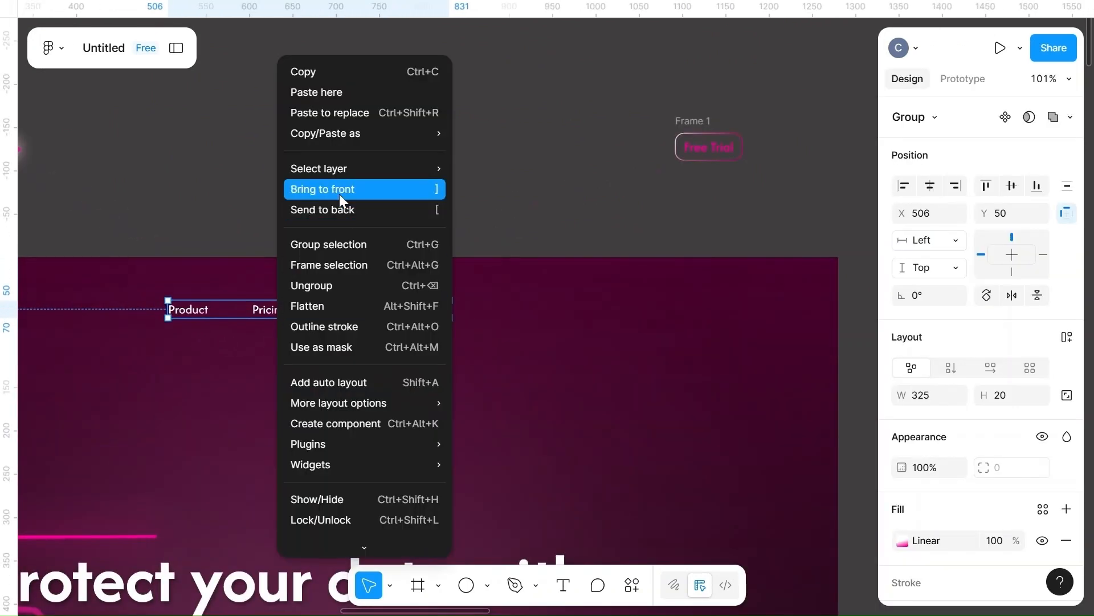
pyautogui.click(340, 194)
# - Move the Free Trial button into the Home frame's header at about X 1097, Y 44, in line with the navigation links
pyautogui.click(701, 127)
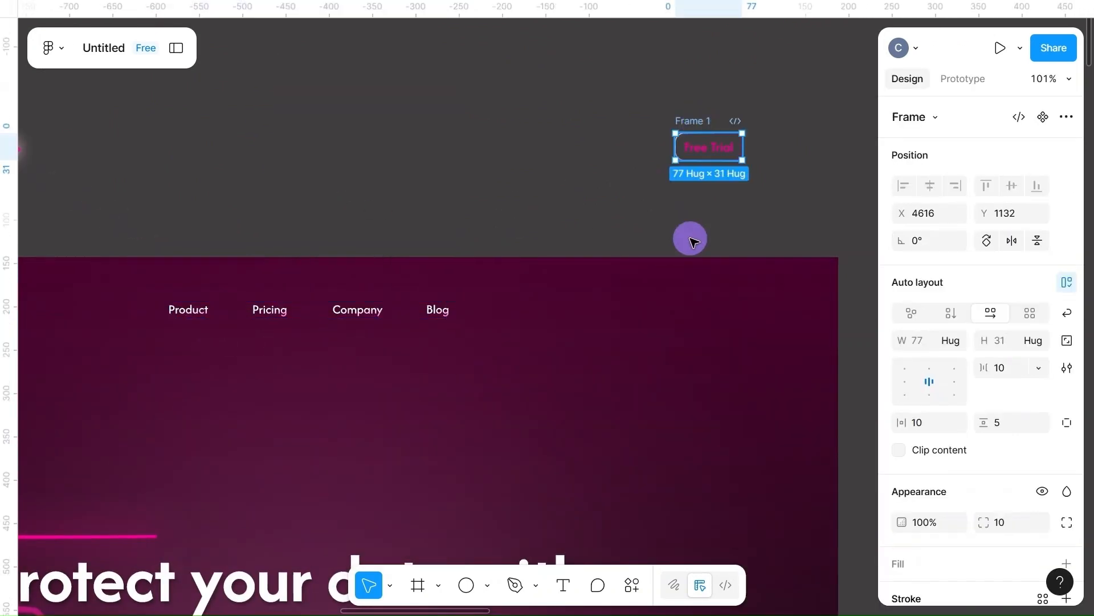
pyautogui.moveTo(693, 241); pyautogui.dragTo(684, 288)
pyautogui.scroll(-5, 425, 320)
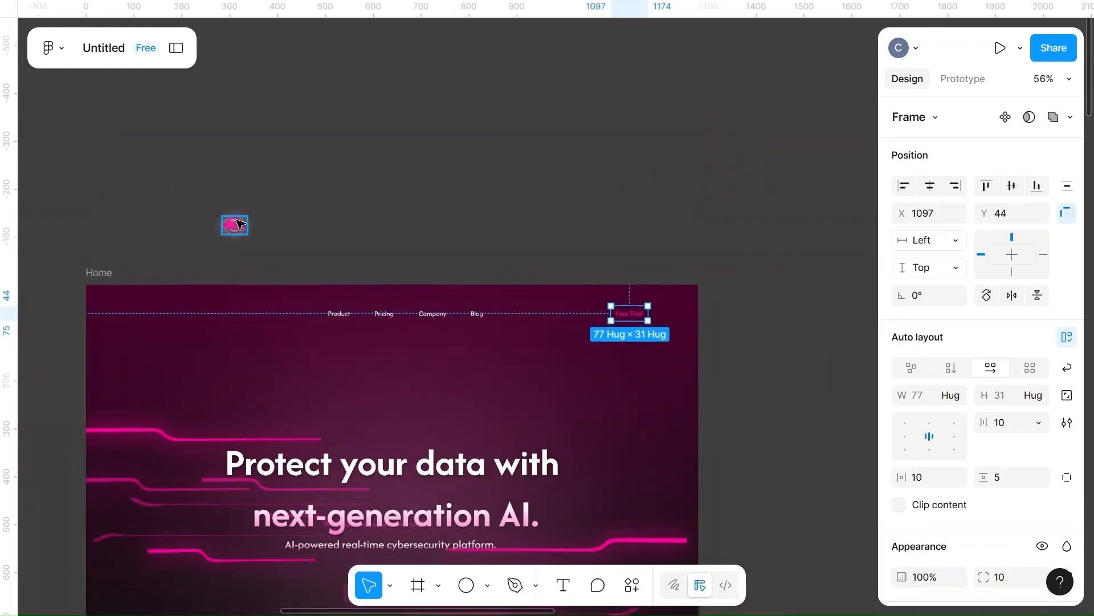
pyautogui.click(236, 224)
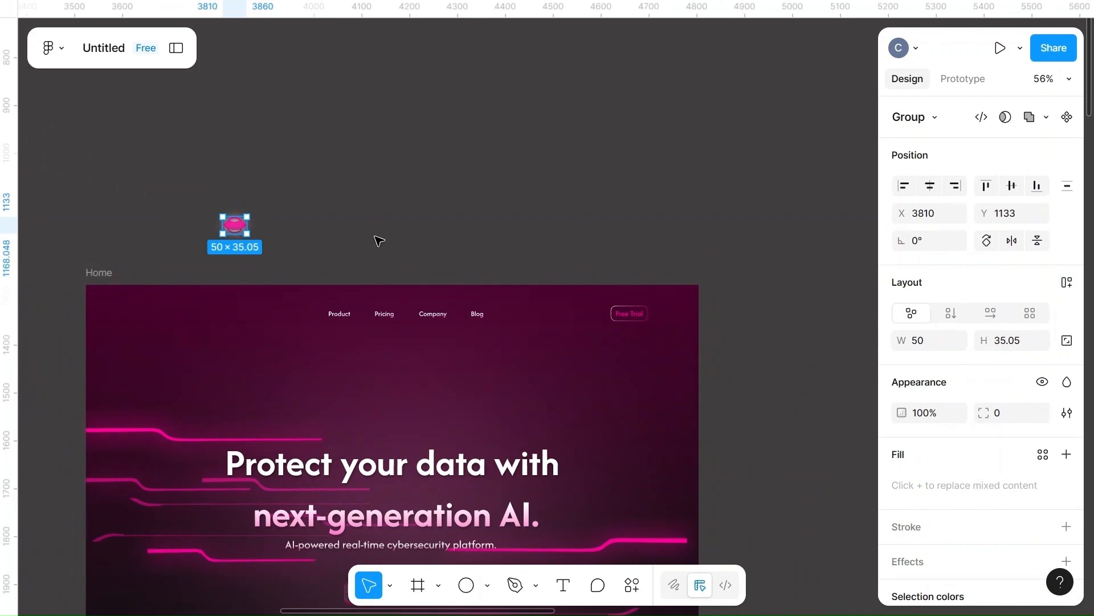
pyautogui.press('Escape')
pyautogui.scroll(-15, 380, 240)
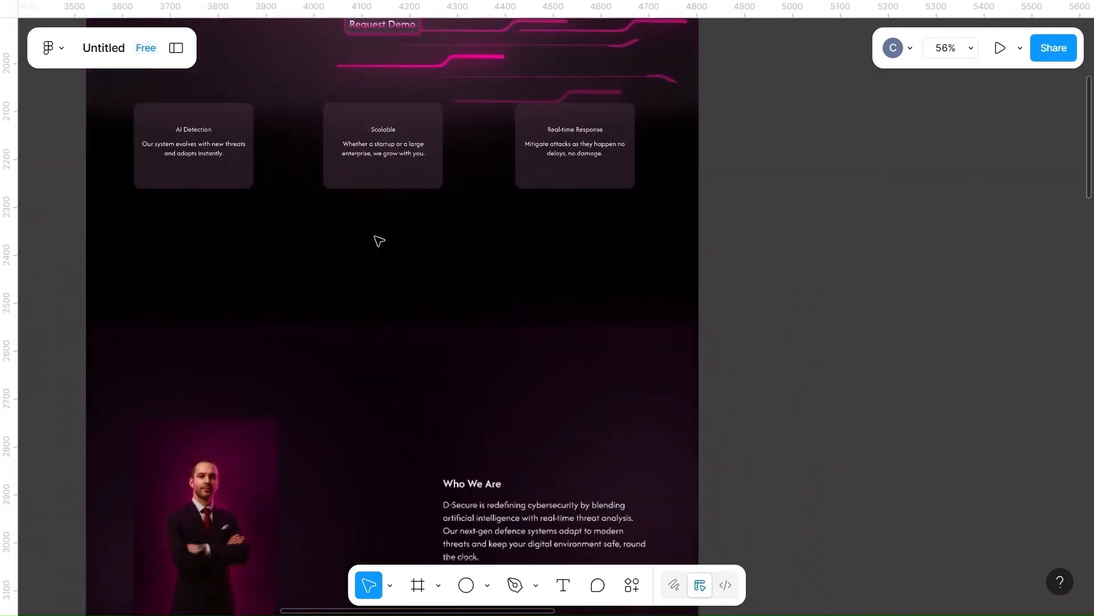
pyautogui.scroll(-5, 379, 240)
pyautogui.scroll(16, 379, 240)
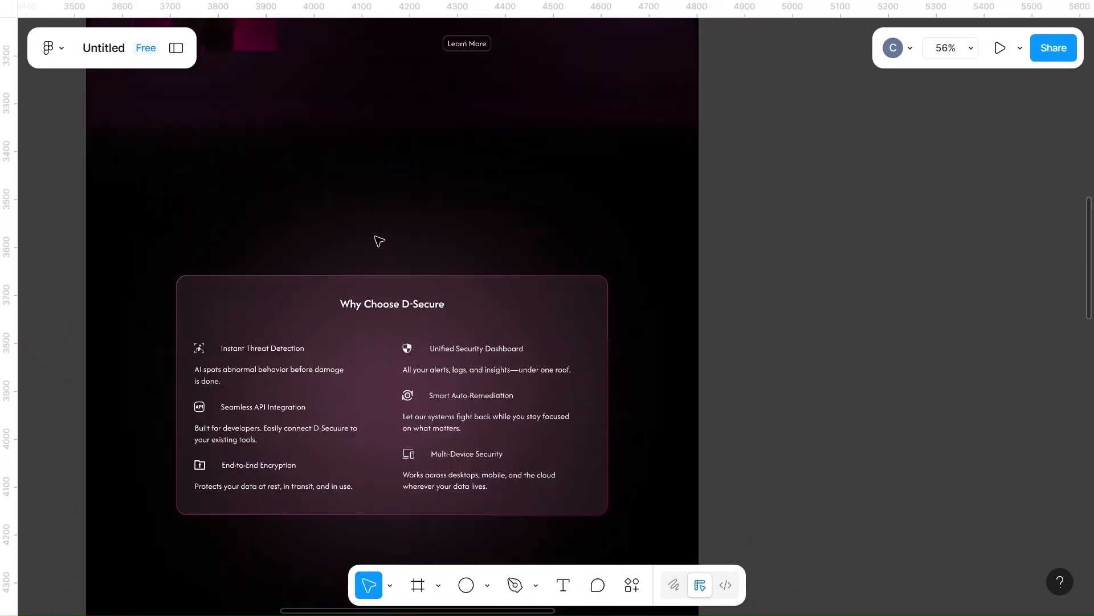
# - Add the text "D-Secure" on the empty canvas above the Home frame in Afacad Bold, size 25
pyautogui.scroll(8, 379, 240)
pyautogui.press('t')
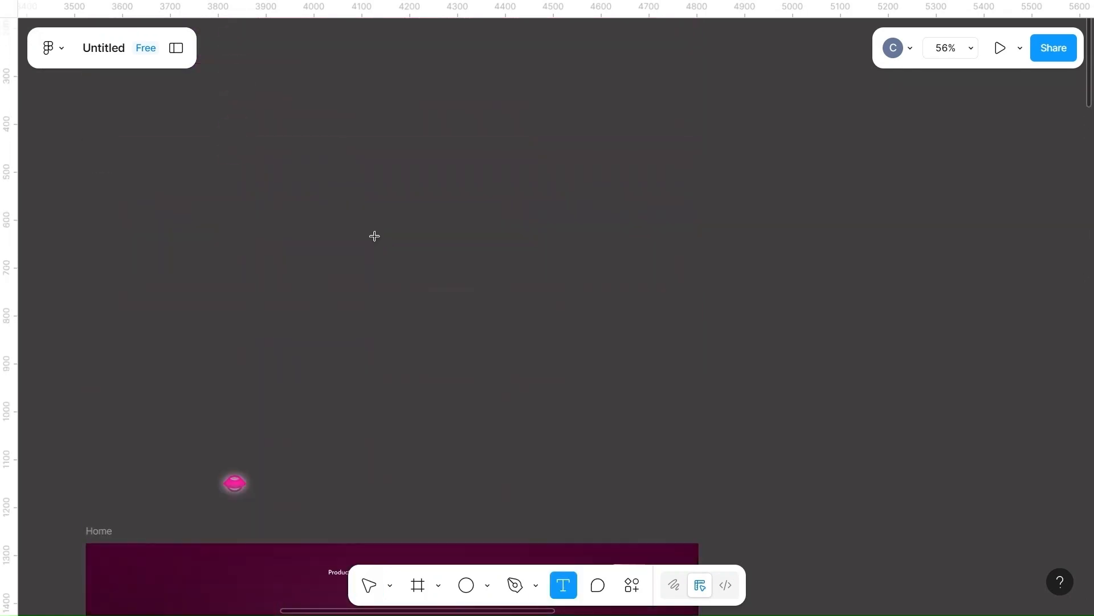
pyautogui.click(342, 401)
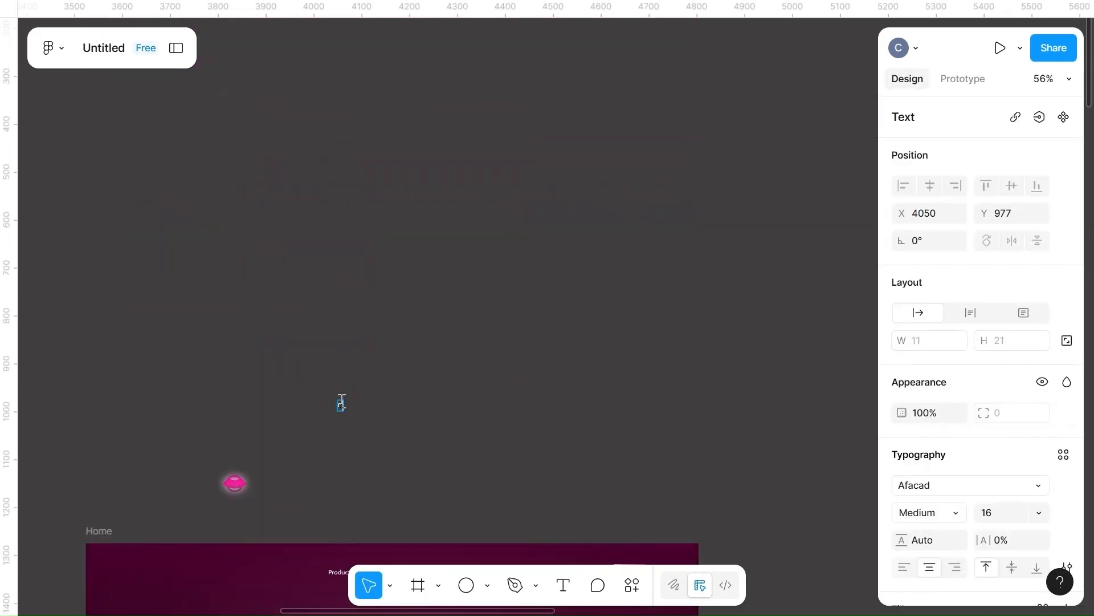
pyautogui.press('Escape')
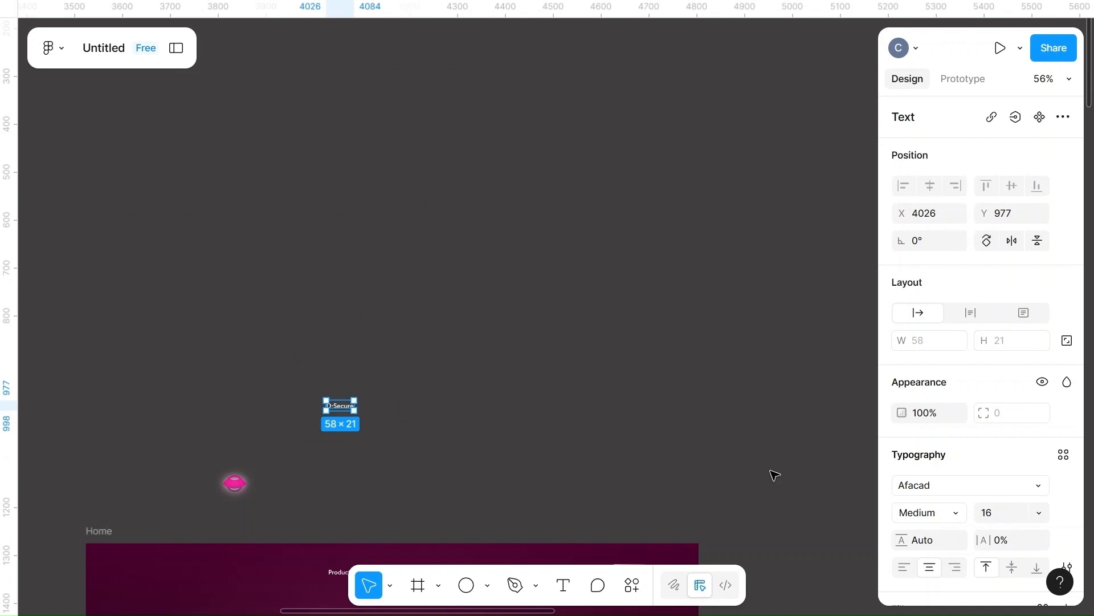
pyautogui.click(997, 515)
pyautogui.write('25')
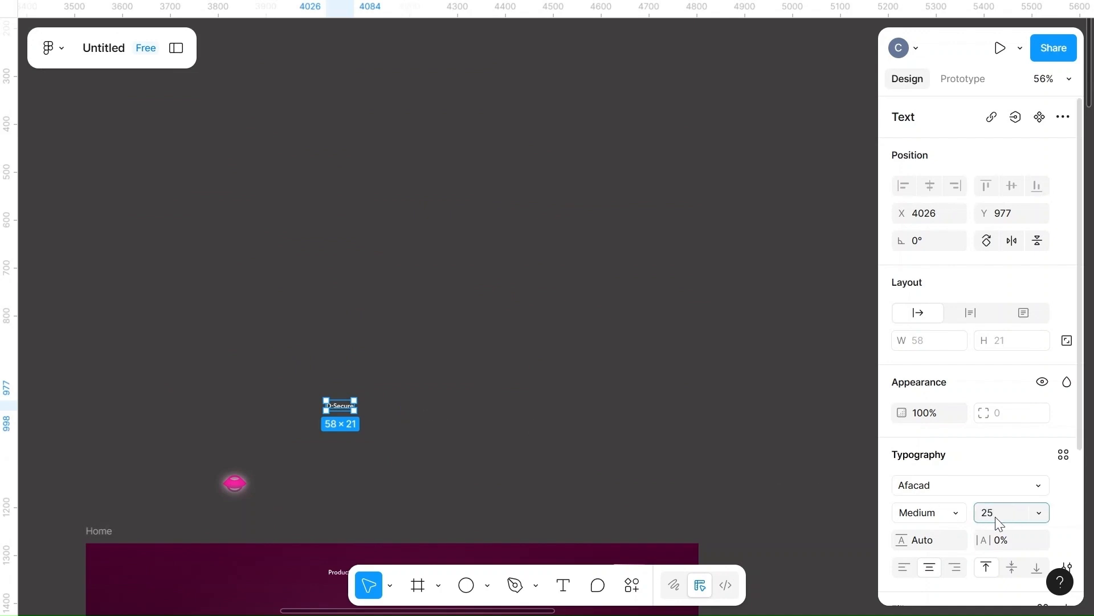
pyautogui.click(957, 518)
pyautogui.click(932, 426)
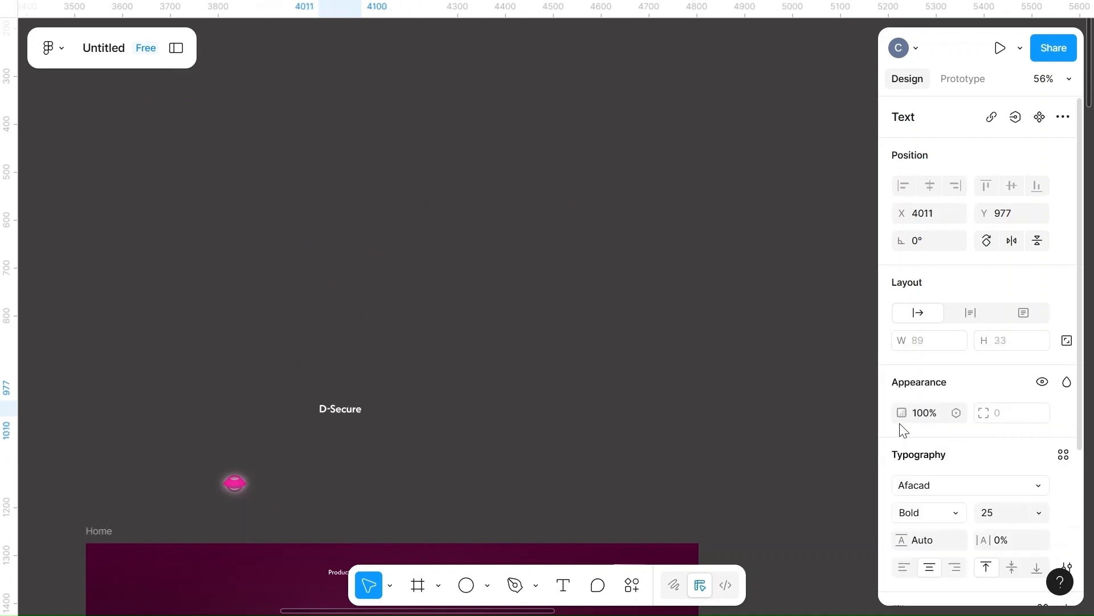
# - Change the D-Secure text's fill colour to FF0099
pyautogui.scroll(-4, 953, 542)
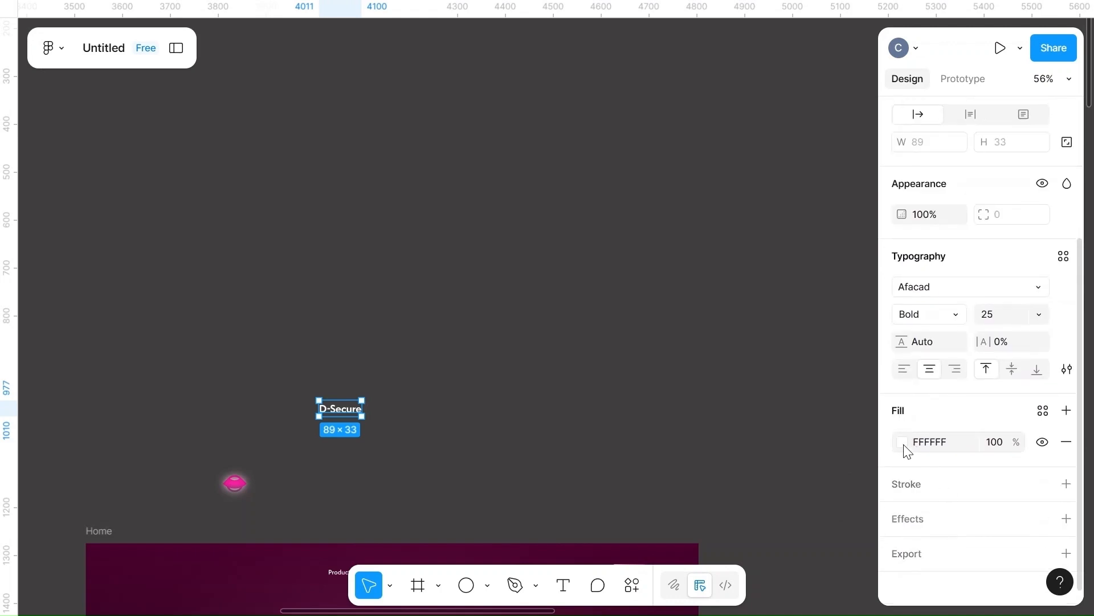
pyautogui.click(905, 448)
pyautogui.click(758, 539)
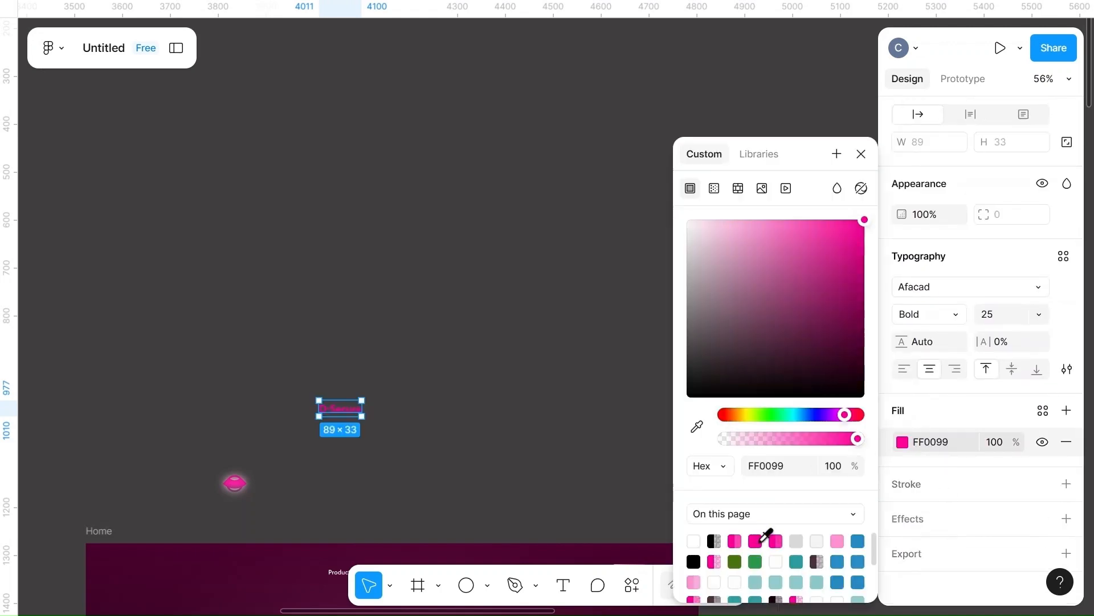
pyautogui.click(551, 405)
pyautogui.scroll(-3, 551, 408)
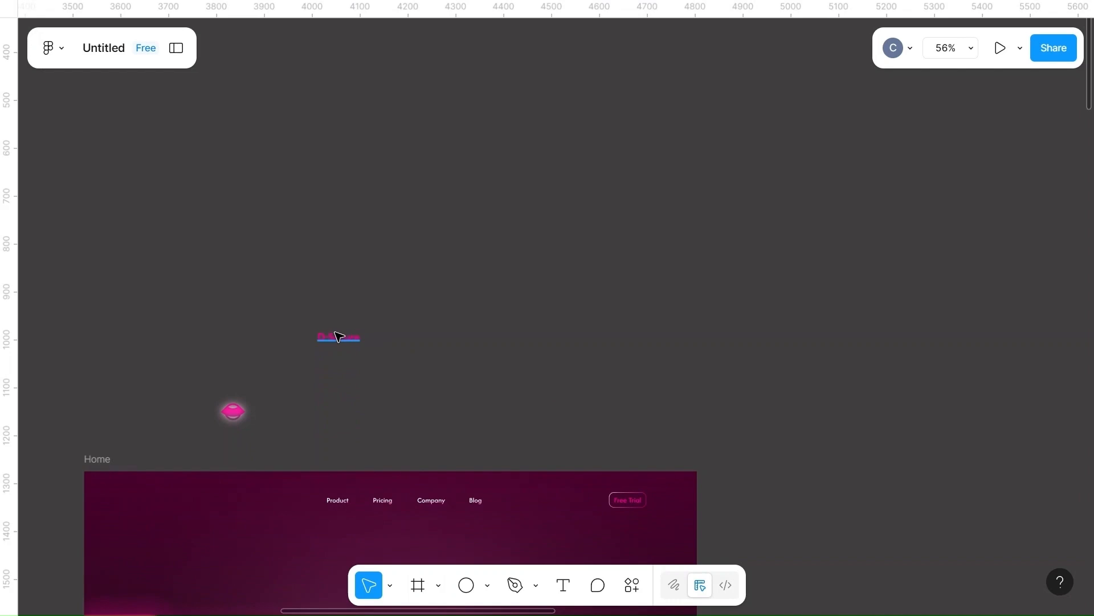
# - Ungroup the logo above the Home frame and move its two shapes slightly to the right, below the D-Secure text
pyautogui.click(233, 410)
pyautogui.rightClick(234, 409)
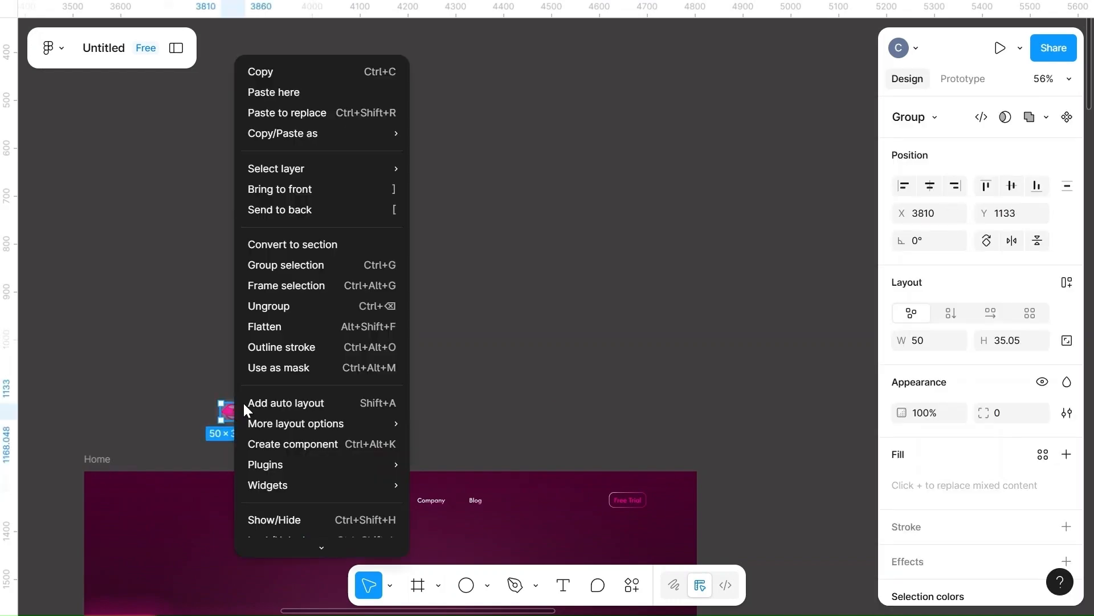
pyautogui.click(290, 305)
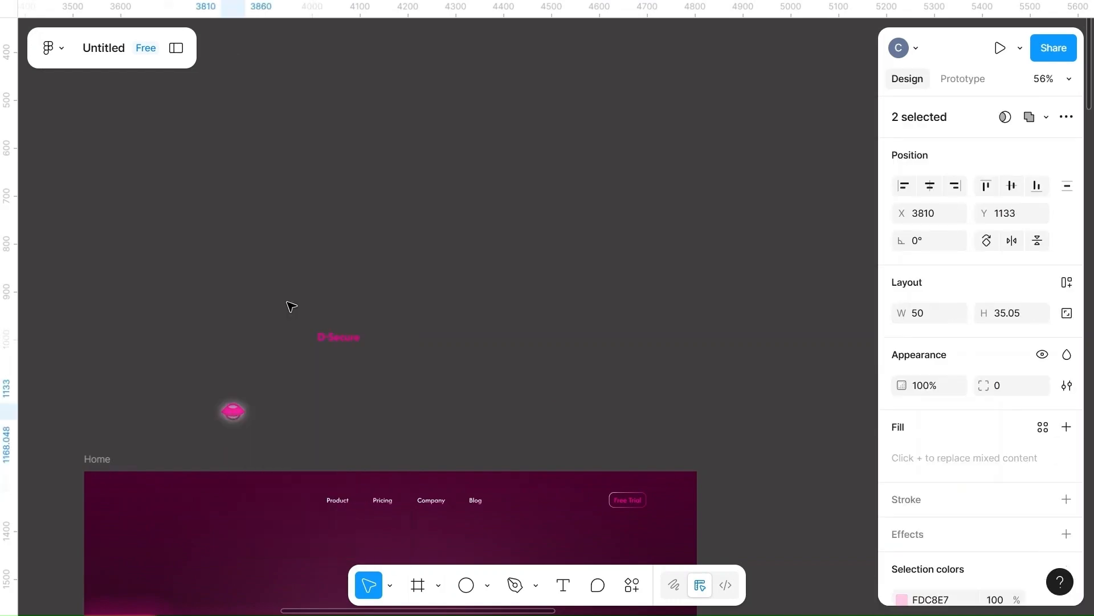
pyautogui.moveTo(233, 411); pyautogui.dragTo(303, 420)
pyautogui.click(304, 420)
pyautogui.click(250, 425)
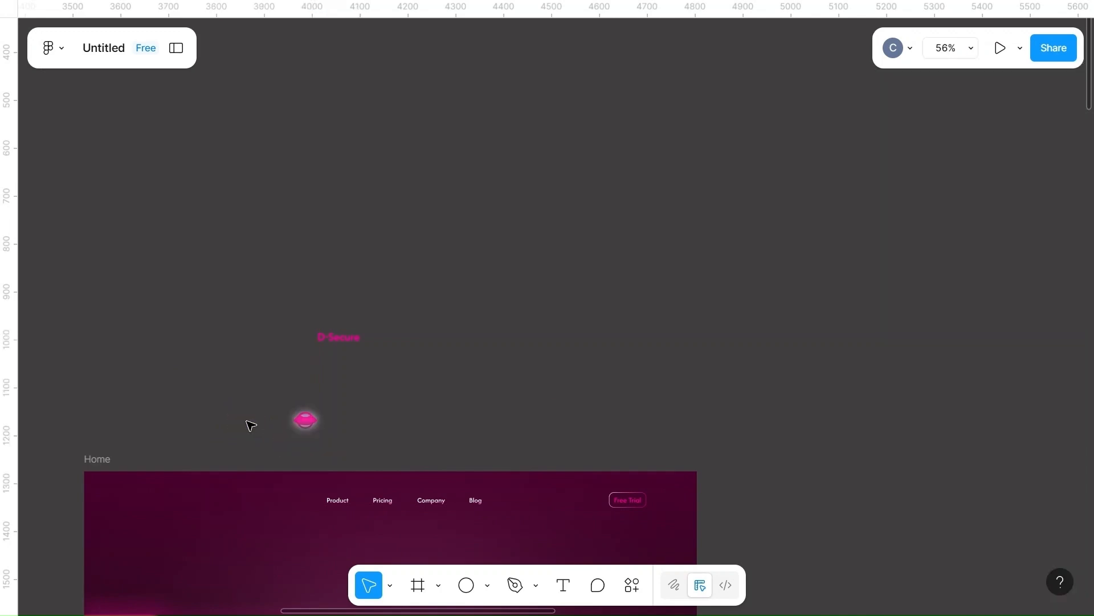
# - Separate the pink logo shape from the pale glow shape, remove the glow shape's fill and delete that shape
pyautogui.scroll(5, 246, 421)
pyautogui.moveTo(381, 422); pyautogui.dragTo(504, 420)
pyautogui.click(390, 422)
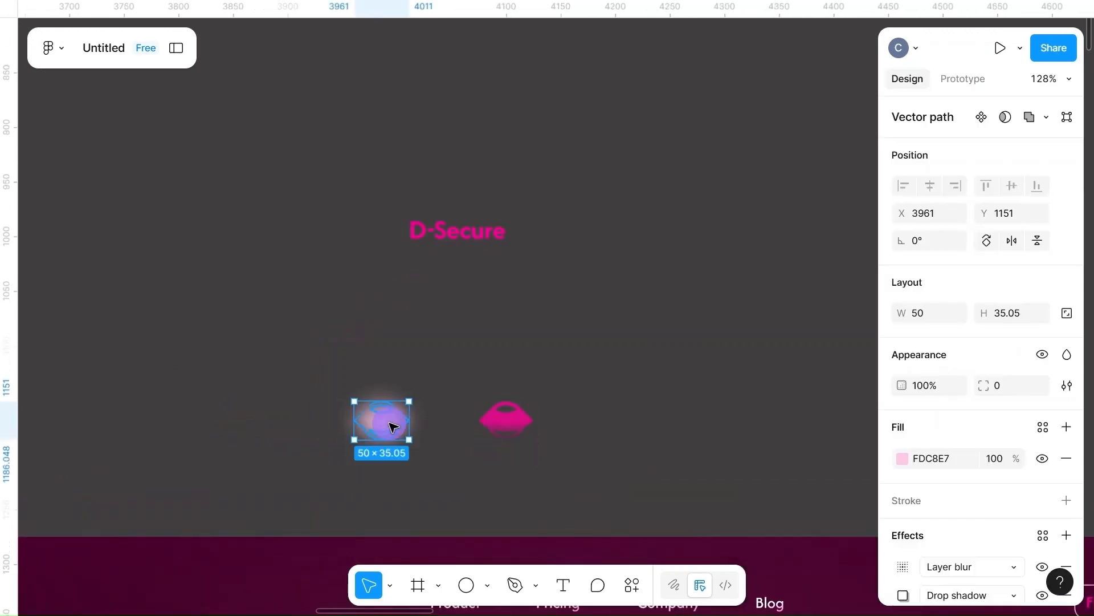
pyautogui.click(1067, 459)
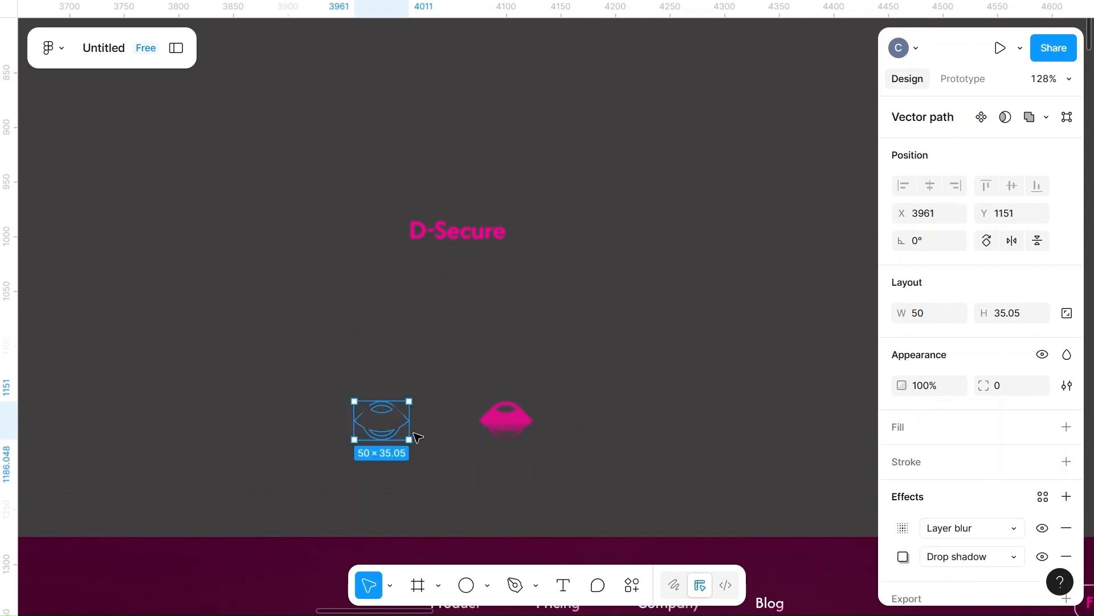
pyautogui.press('Delete')
# - Change the end stop colour of the pink logo shape's linear gradient to FF8FD2
pyautogui.click(506, 420)
pyautogui.click(902, 458)
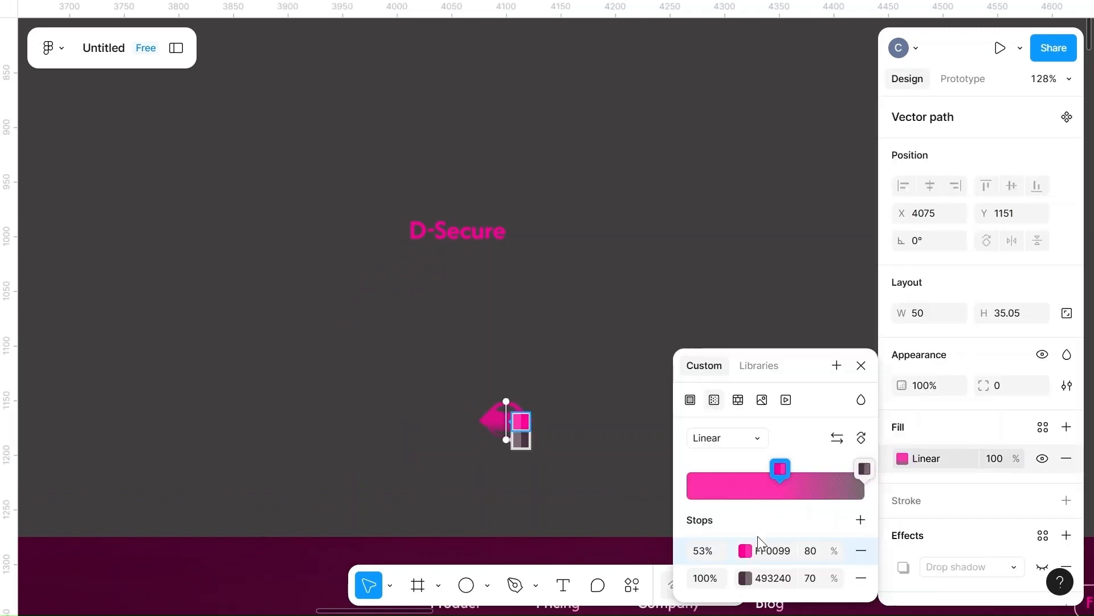
pyautogui.click(745, 578)
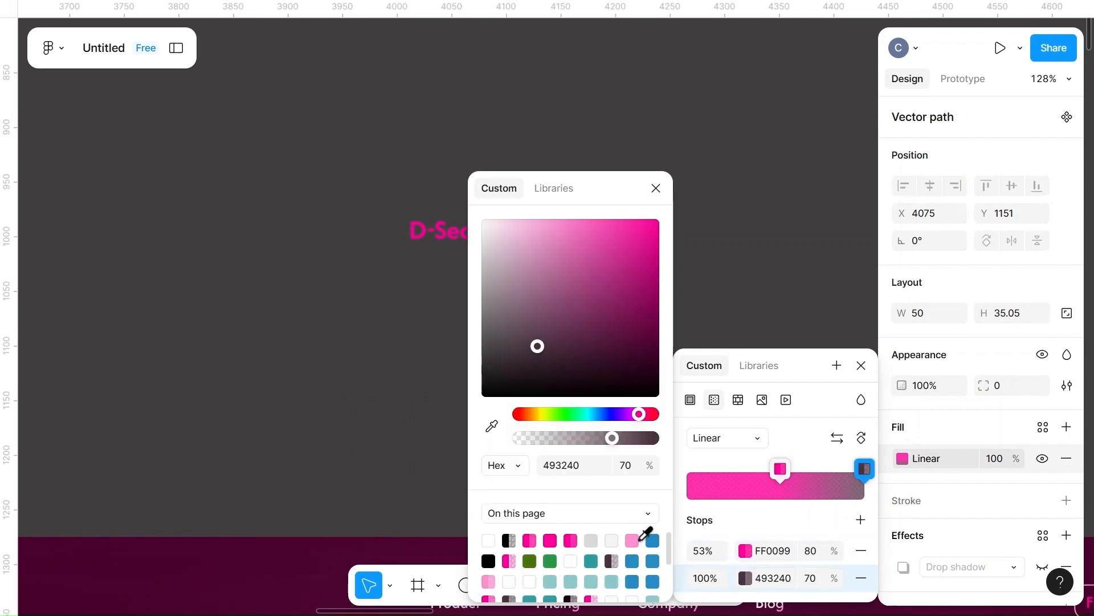
pyautogui.click(636, 541)
pyautogui.click(385, 415)
# - Set the logo gradient's FF8FD2 stop to 60% opacity and its FF0099 stop to 90% opacity
pyautogui.hscroll(2, 386, 418)
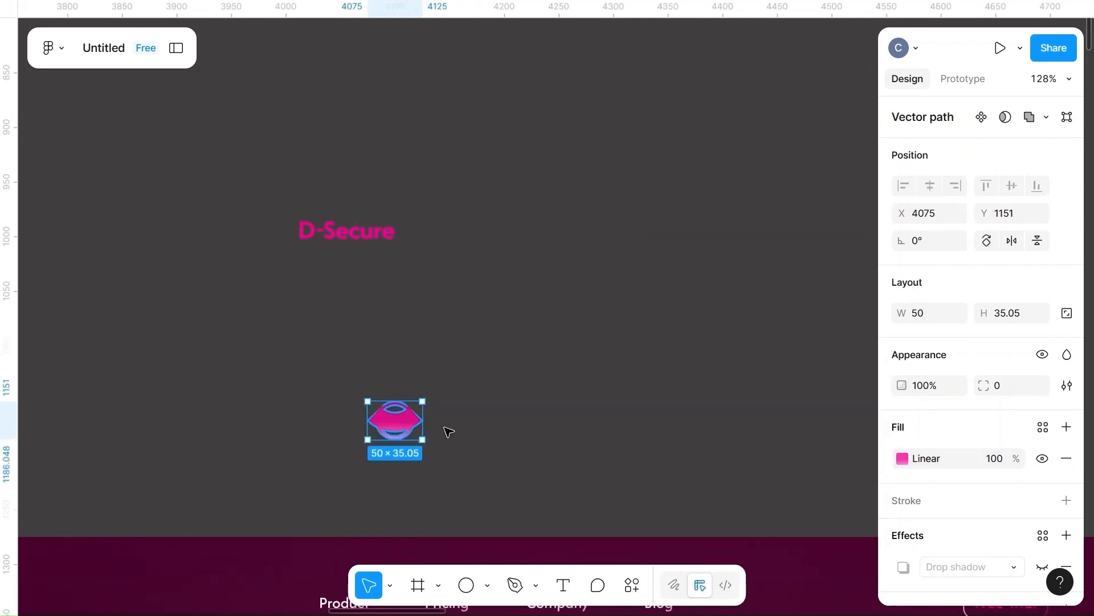
pyautogui.click(903, 458)
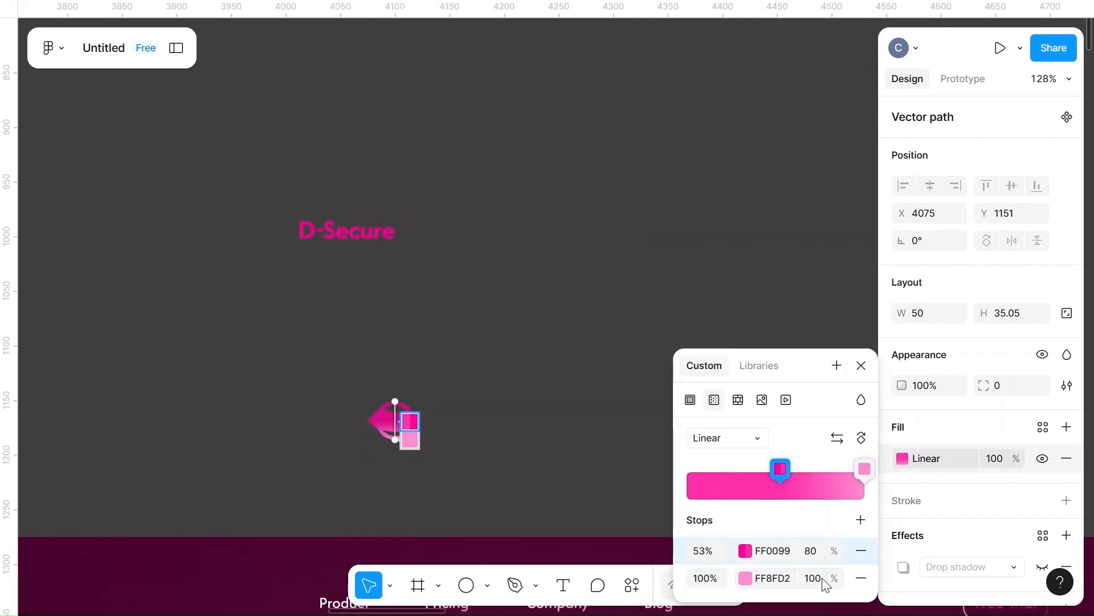
pyautogui.click(552, 442)
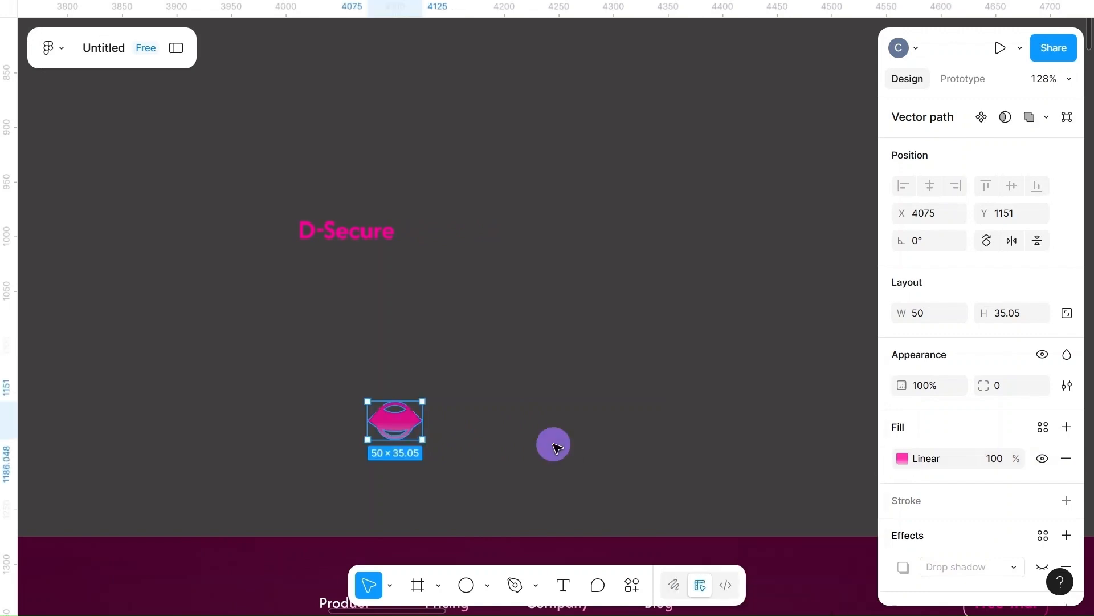
pyautogui.click(549, 445)
pyautogui.click(398, 420)
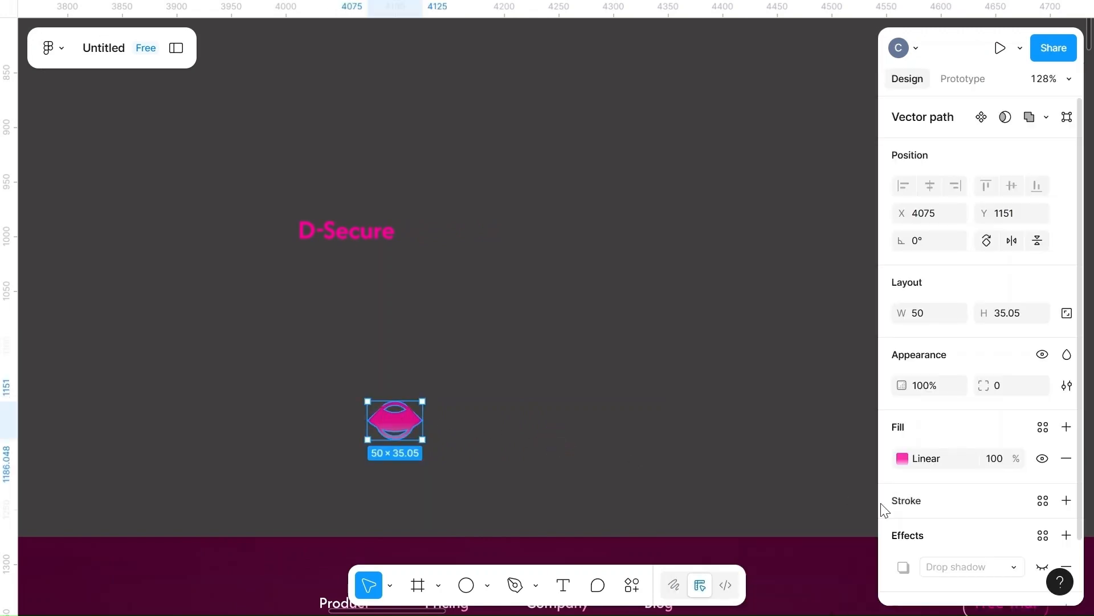
pyautogui.click(903, 459)
pyautogui.click(820, 551)
pyautogui.write('90')
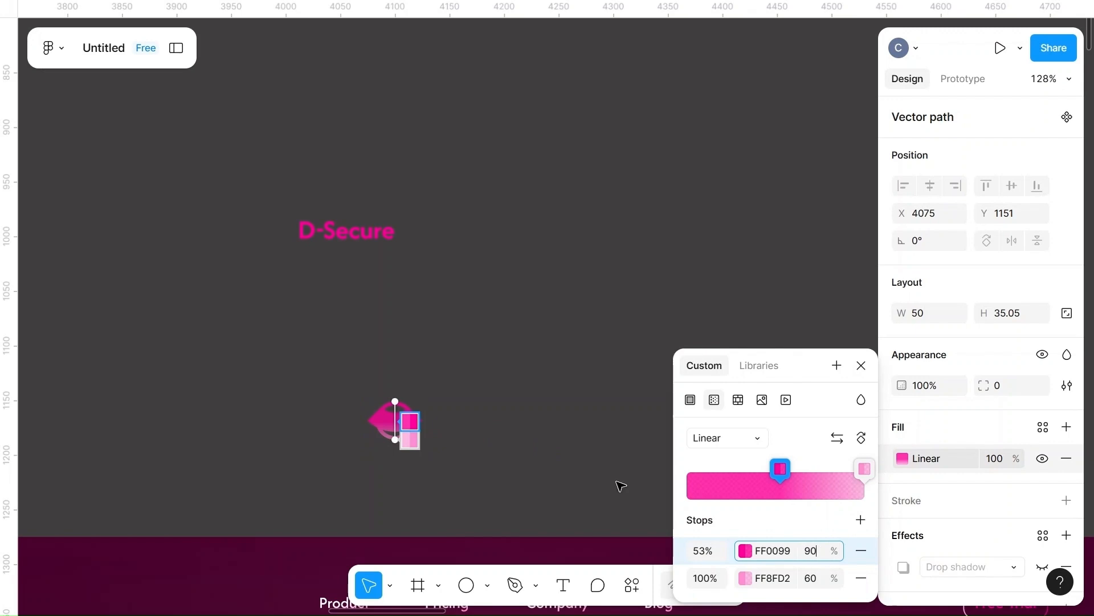
pyautogui.click(617, 481)
# - Move the pink logo shape and the D-Secure text side by side into the Home header, with the text at about X 129, Y 48
pyautogui.scroll(-5, 617, 480)
pyautogui.click(438, 427)
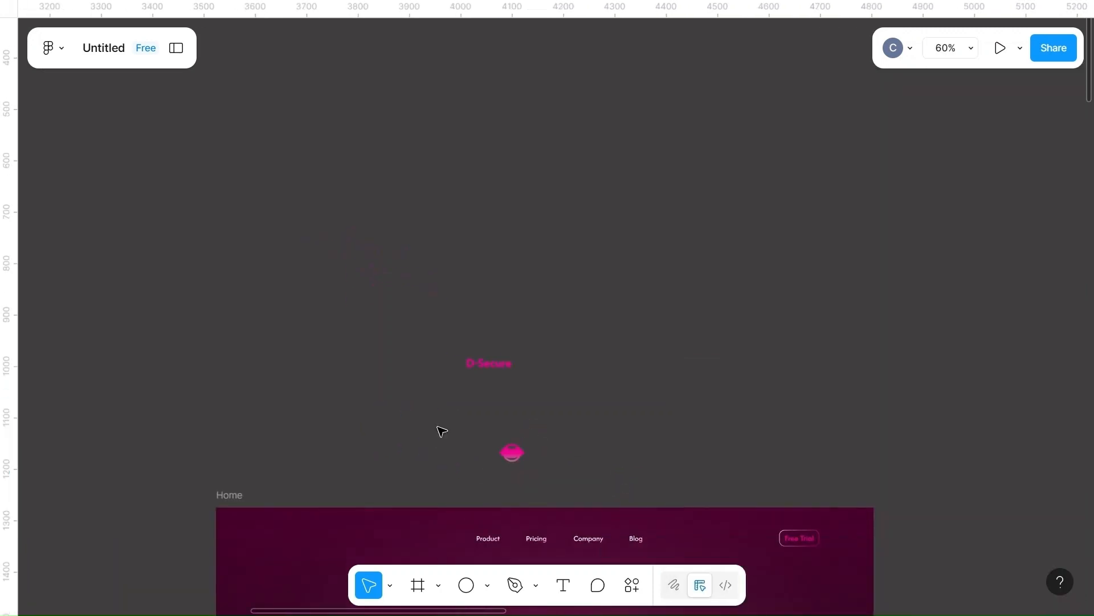
pyautogui.moveTo(511, 452); pyautogui.dragTo(263, 545)
pyautogui.moveTo(491, 366); pyautogui.dragTo(311, 541)
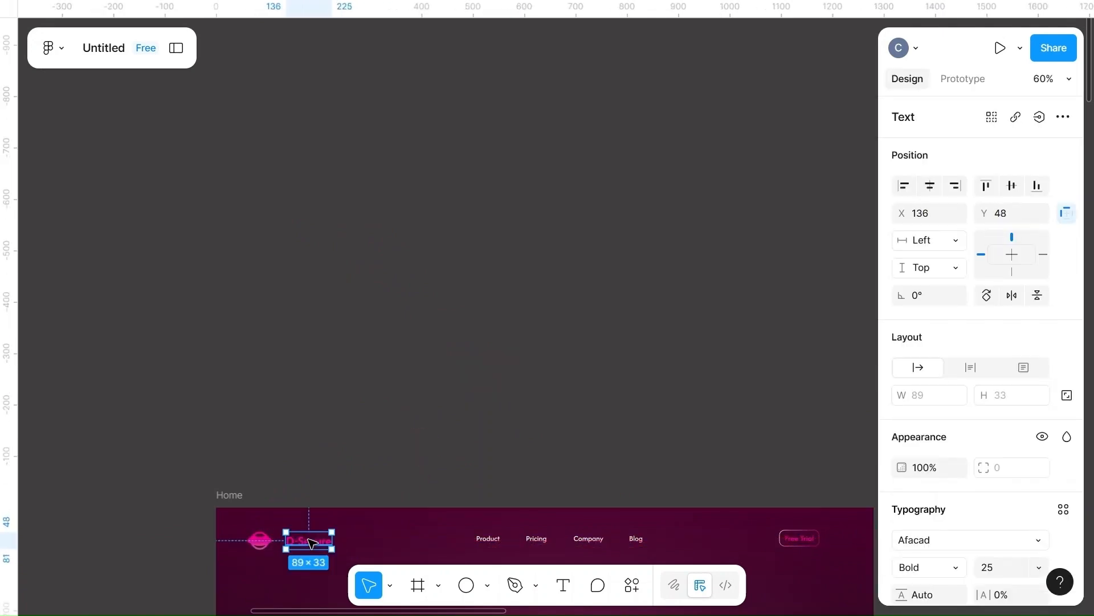
pyautogui.scroll(-5, 585, 404)
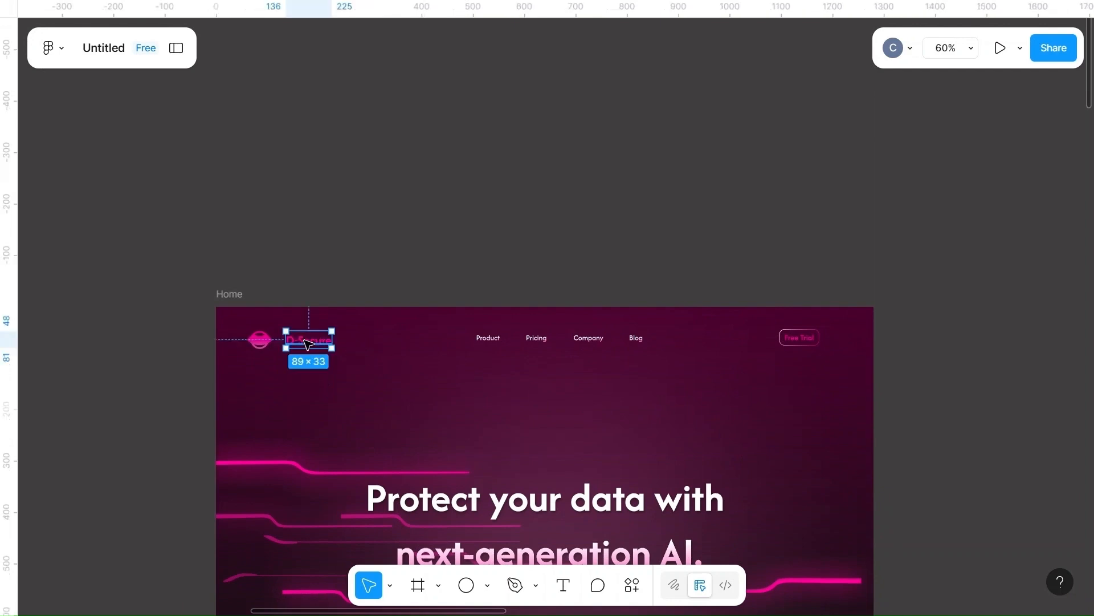
pyautogui.moveTo(308, 344); pyautogui.dragTo(304, 343)
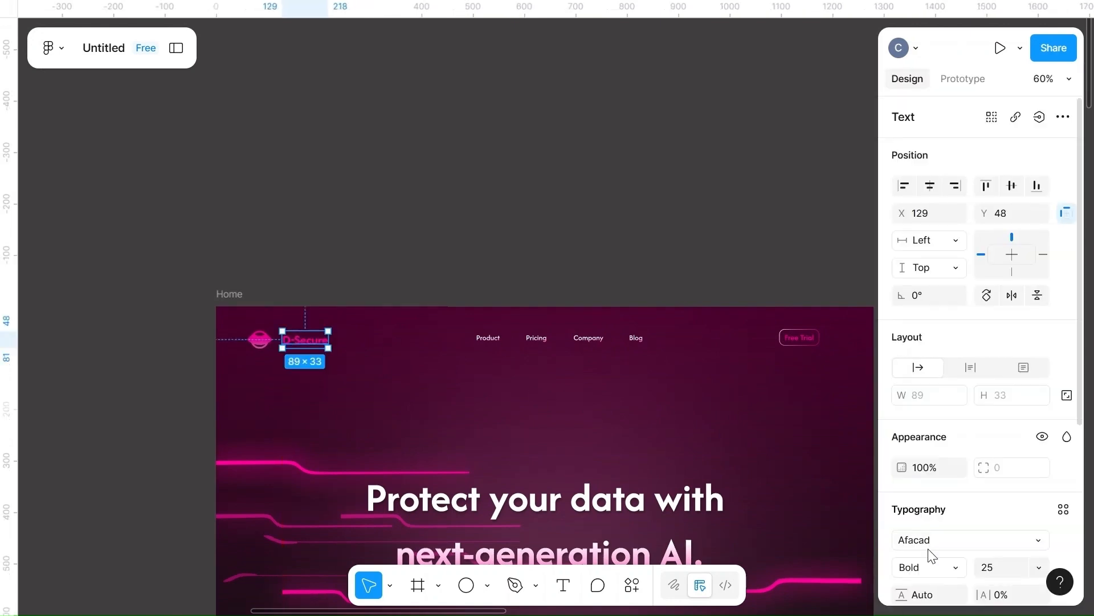
# - Set the D-Secure text's font size to 30 and nudge it into line beside the logo shape
pyautogui.scroll(-1, 995, 546)
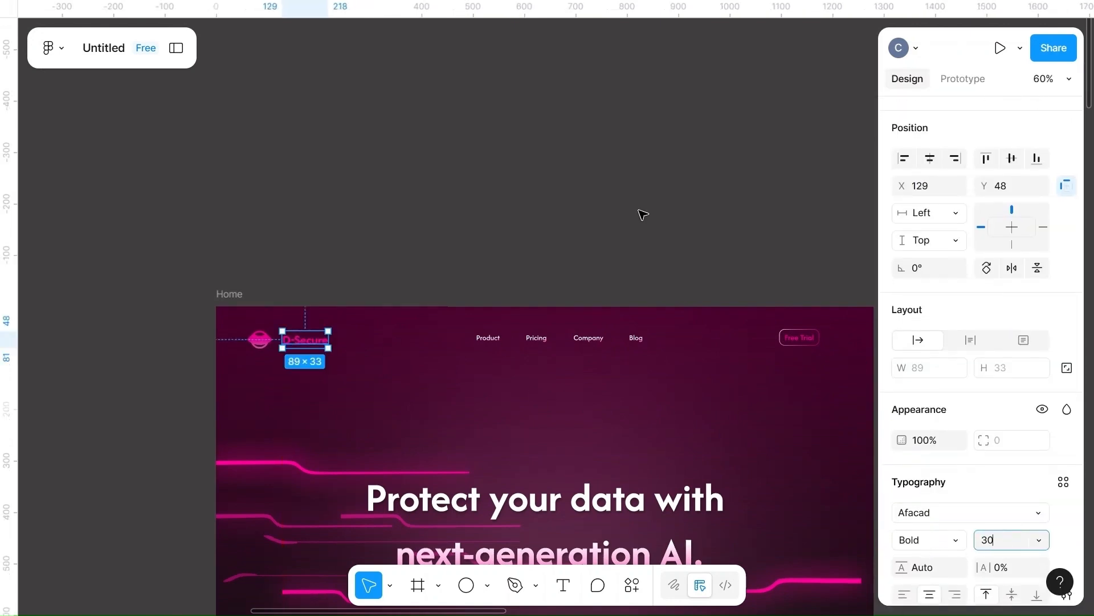
pyautogui.click(620, 205)
pyautogui.moveTo(293, 343); pyautogui.dragTo(303, 346)
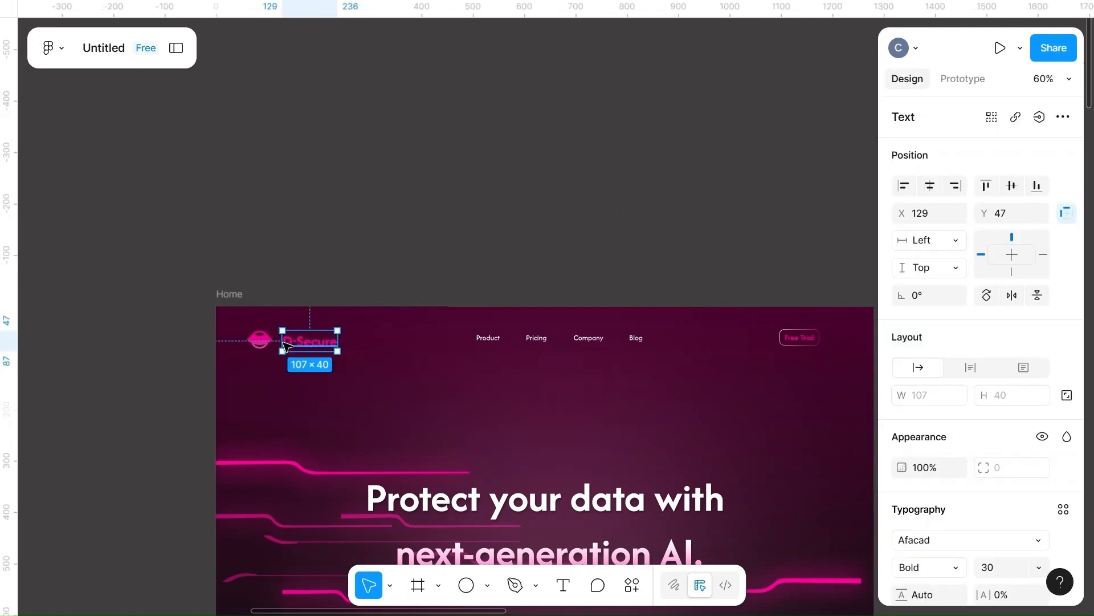
# - Align the logo shape and the D-Secure text on their vertical centres and set the gap between them to 20
pyautogui.keyDown('shift'); pyautogui.click(260, 340); pyautogui.keyUp('shift')
pyautogui.click(1012, 192)
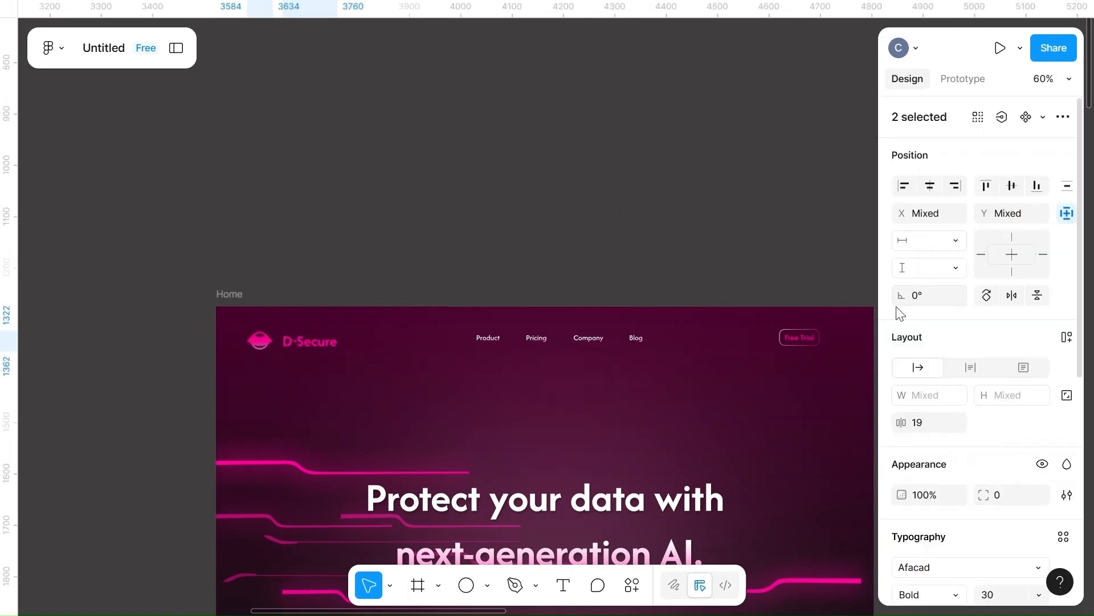
pyautogui.click(549, 211)
# - Group the logo shape with the D-Secure text in the Home header
pyautogui.click(259, 340)
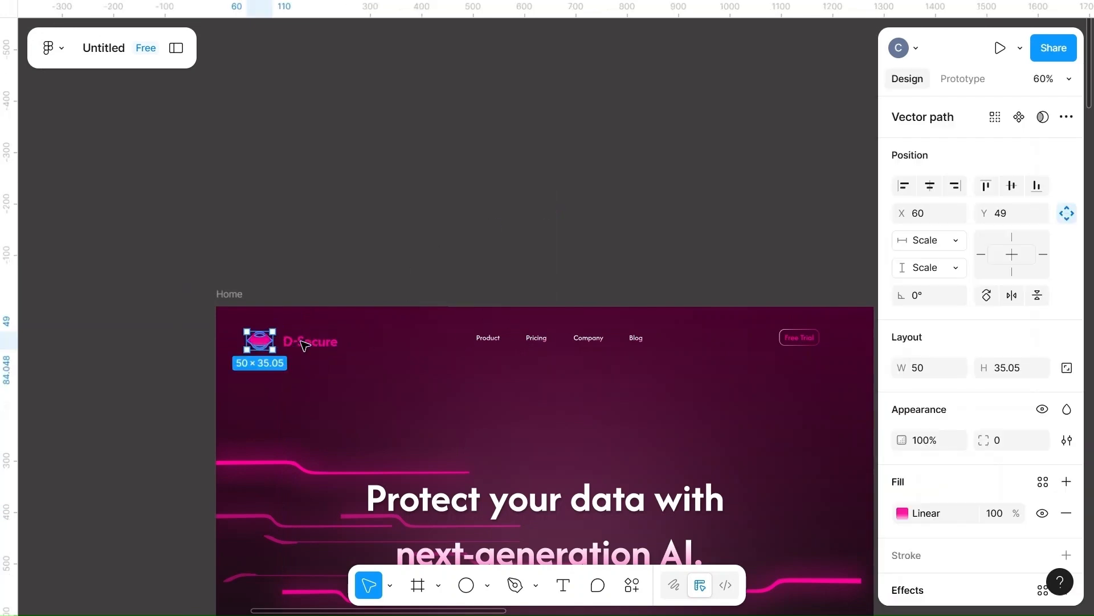
pyautogui.keyDown('shift'); pyautogui.click(304, 345); pyautogui.keyUp('shift')
pyautogui.hotkey('ctrl', 'g')
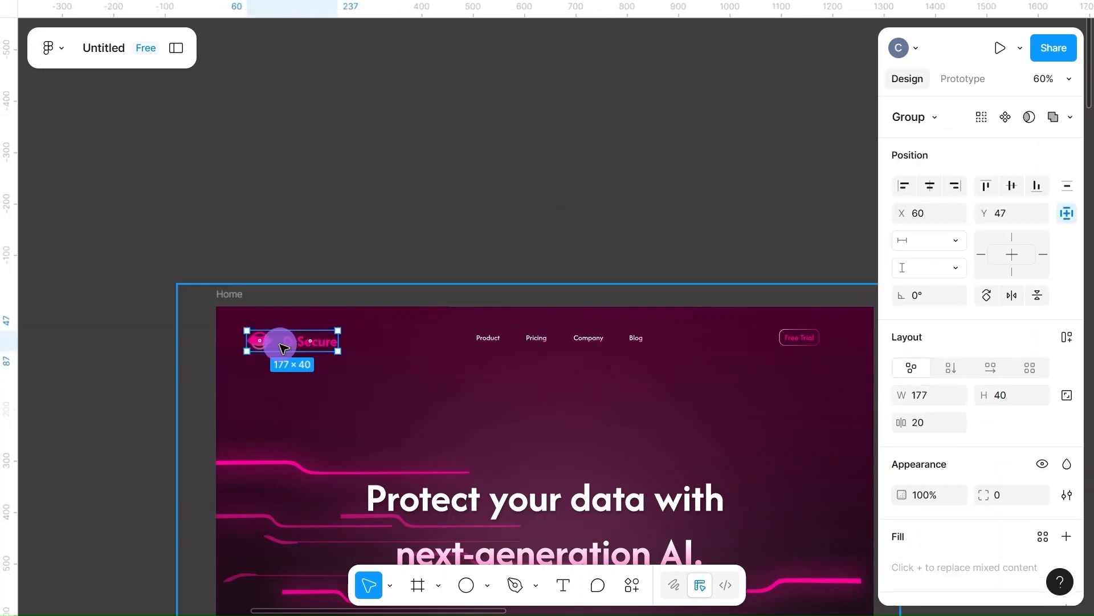
pyautogui.click(281, 342)
pyautogui.click(464, 153)
# - Align the logo group, navigation links and Free Trial button on their vertical centres and space them 200 apart
pyautogui.click(291, 341)
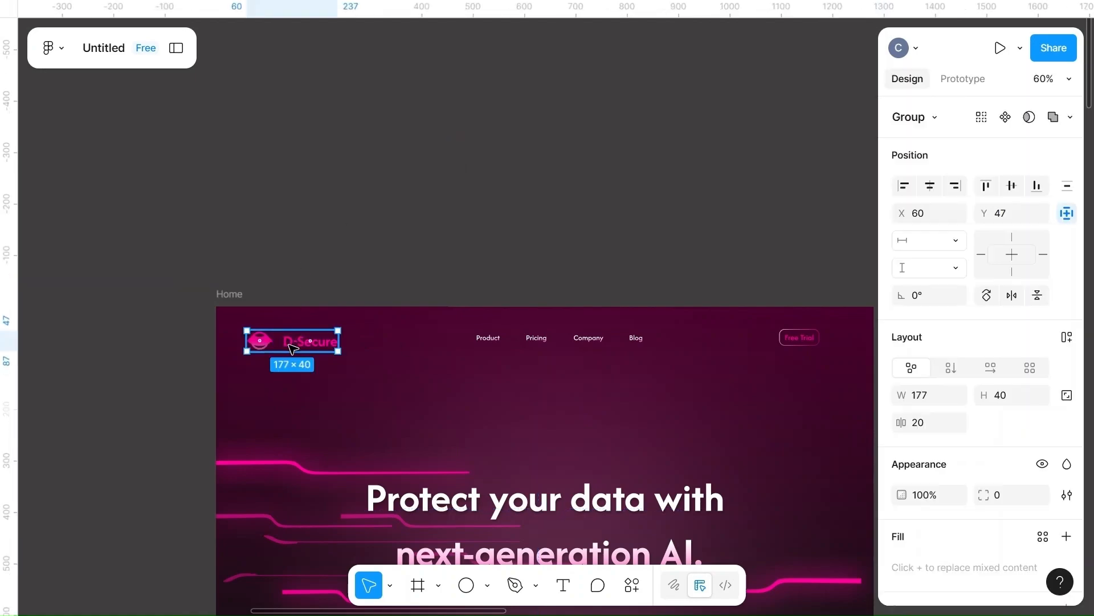
pyautogui.keyDown('shift'); pyautogui.click(590, 342); pyautogui.keyUp('shift')
pyautogui.keyDown('shift'); pyautogui.click(816, 347); pyautogui.keyUp('shift')
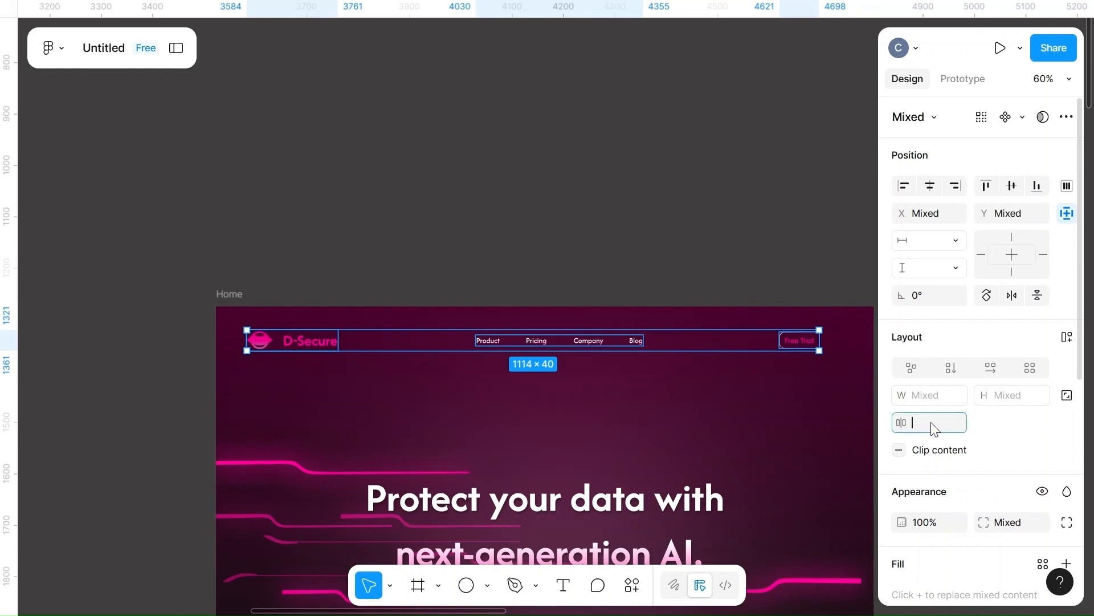
pyautogui.click(708, 245)
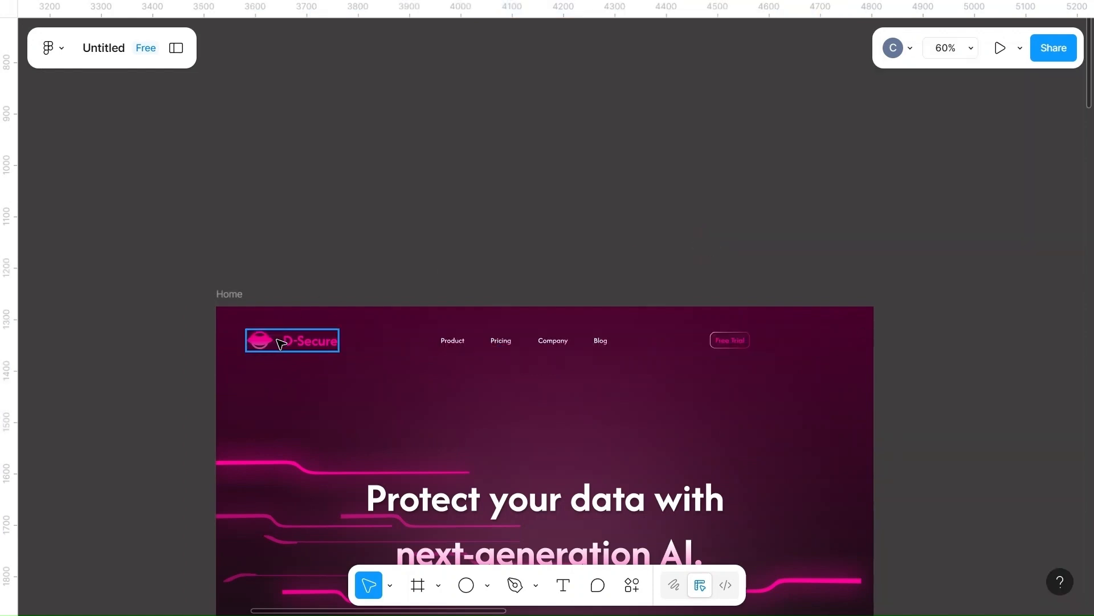
# - Set the horizontal spacing between the logo group, navigation links and Free Trial button to 300
pyautogui.hotkey('ctrl', 'z')
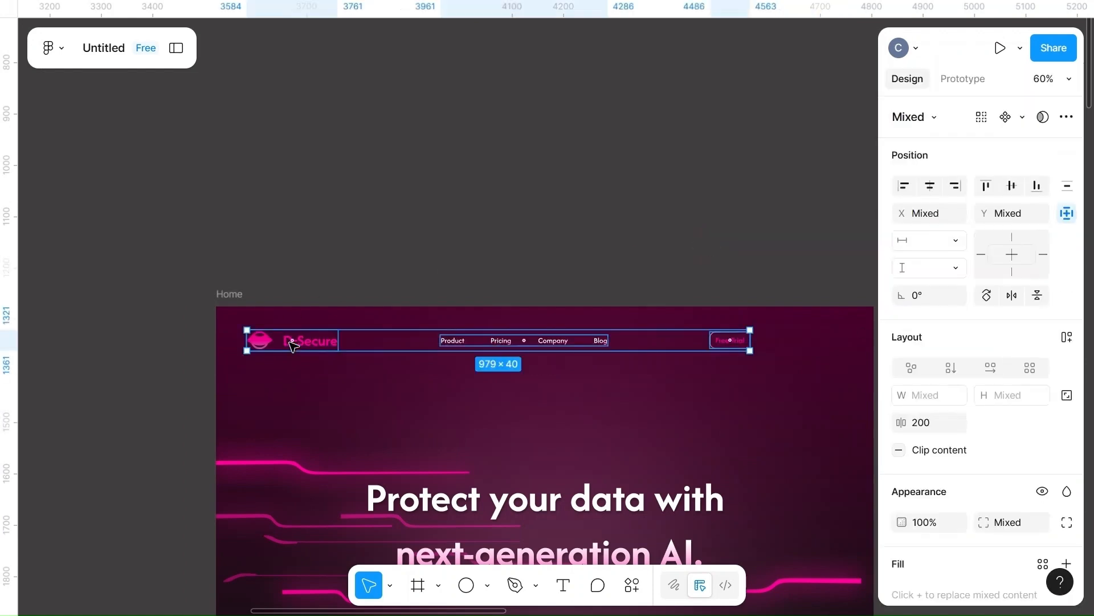
pyautogui.click(934, 433)
pyautogui.write('300')
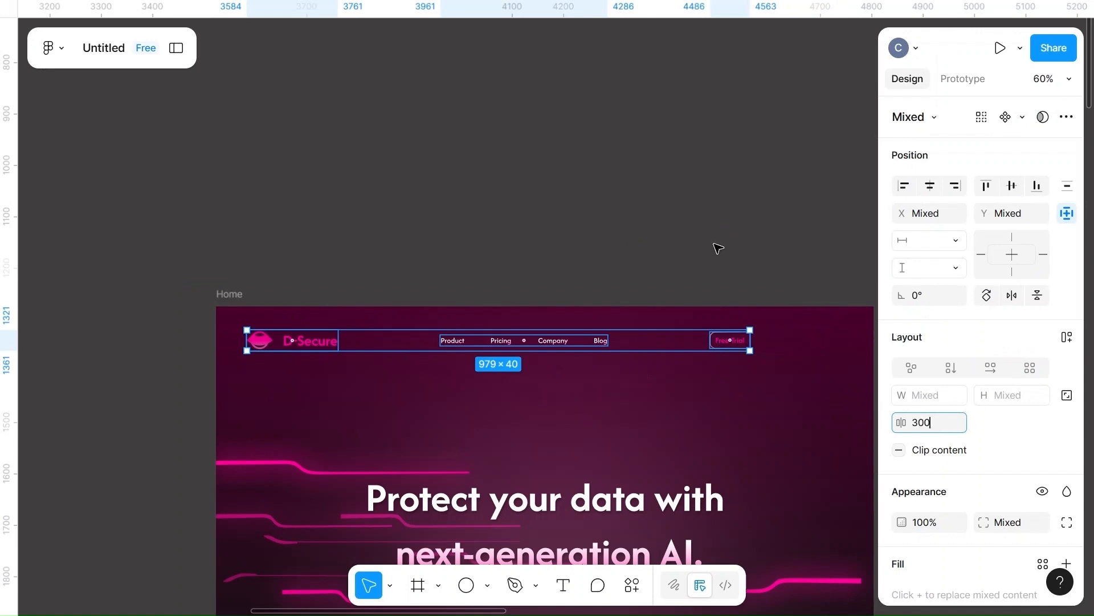
pyautogui.click(715, 244)
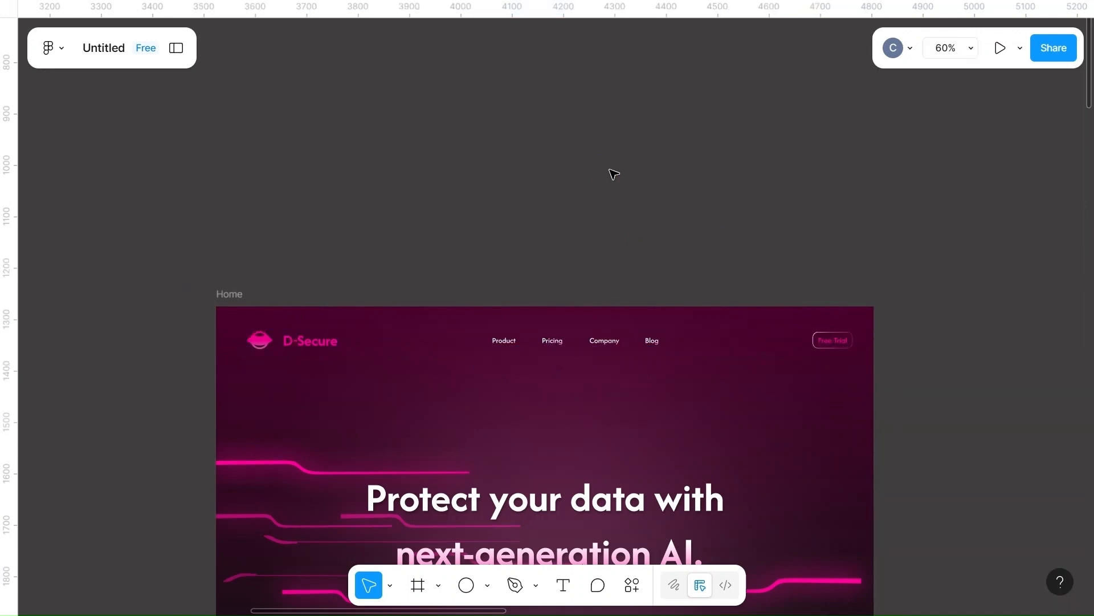
# - Present the Home frame as a prototype and review the landing page from the header down past the testimonial section
pyautogui.scroll(-5, 692, 188)
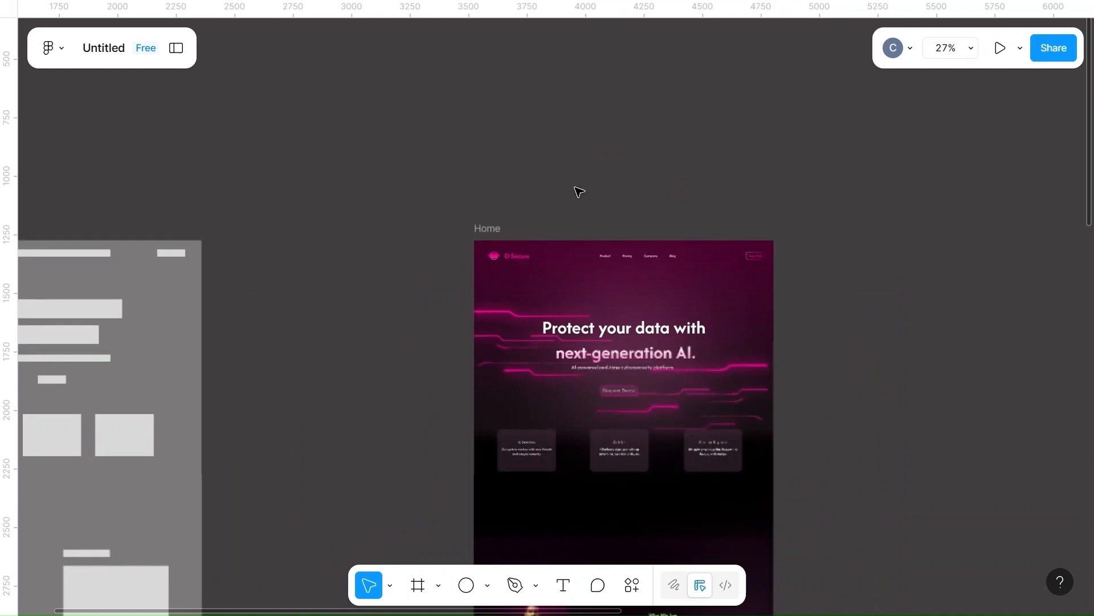
pyautogui.click(484, 227)
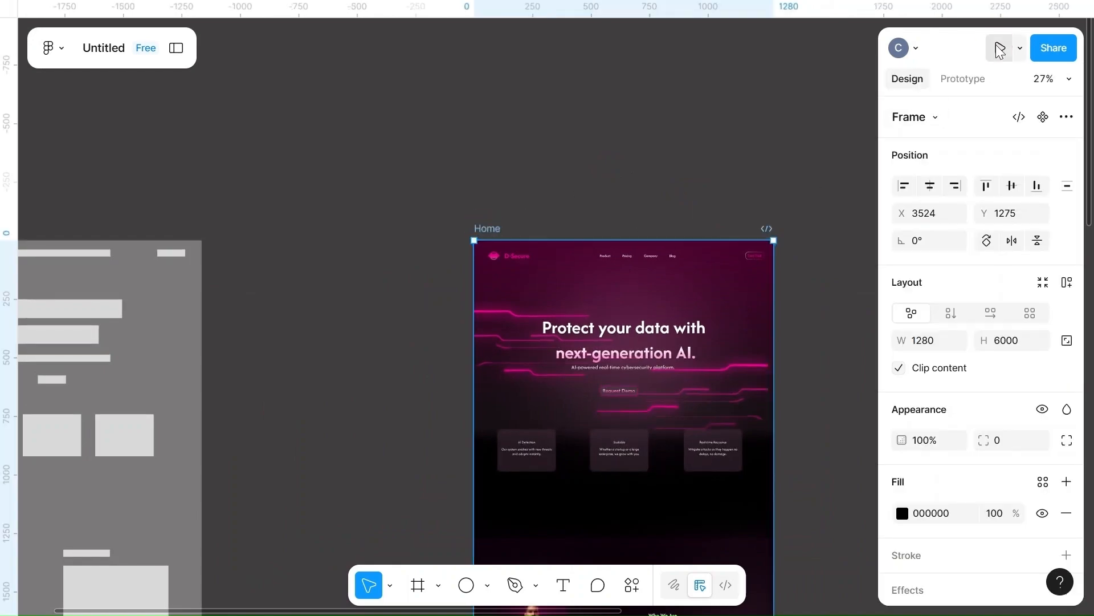
pyautogui.click(997, 45)
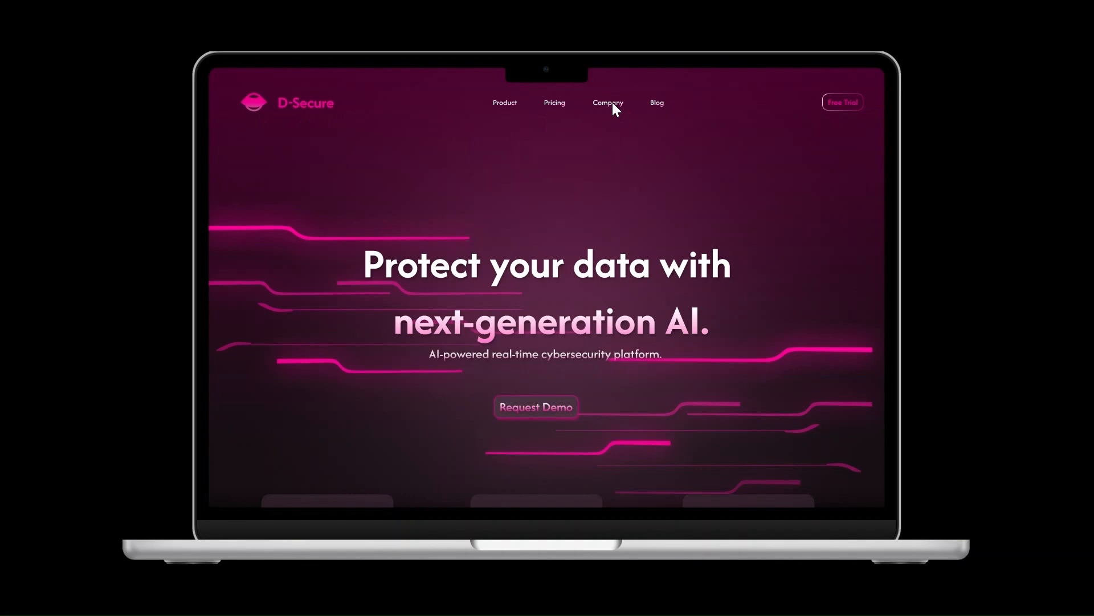
pyautogui.scroll(-3, 613, 105)
pyautogui.scroll(-2, 477, 273)
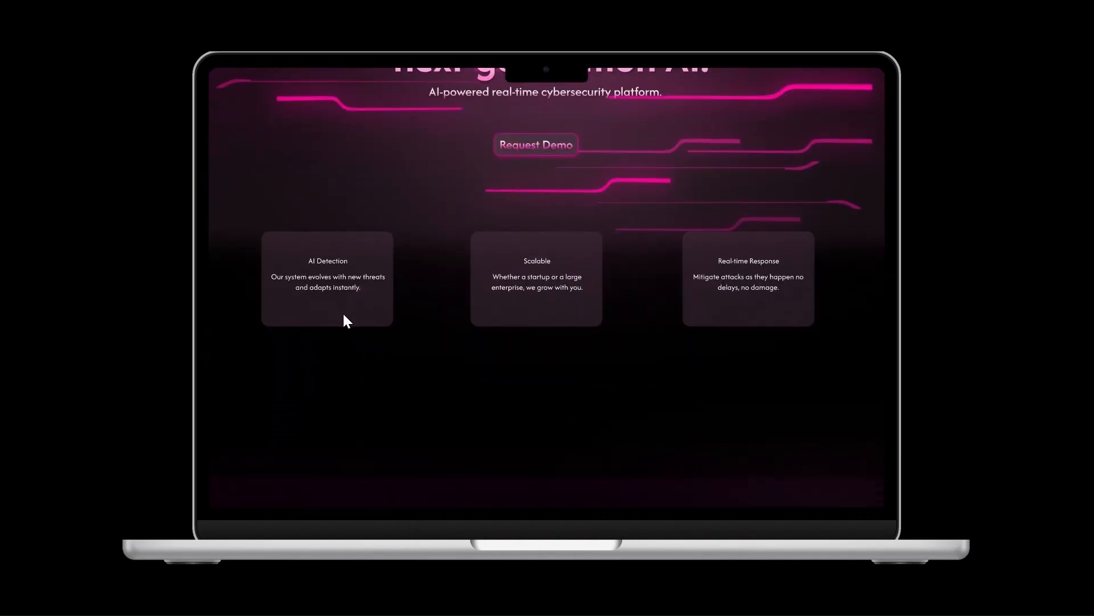
pyautogui.scroll(-5, 606, 388)
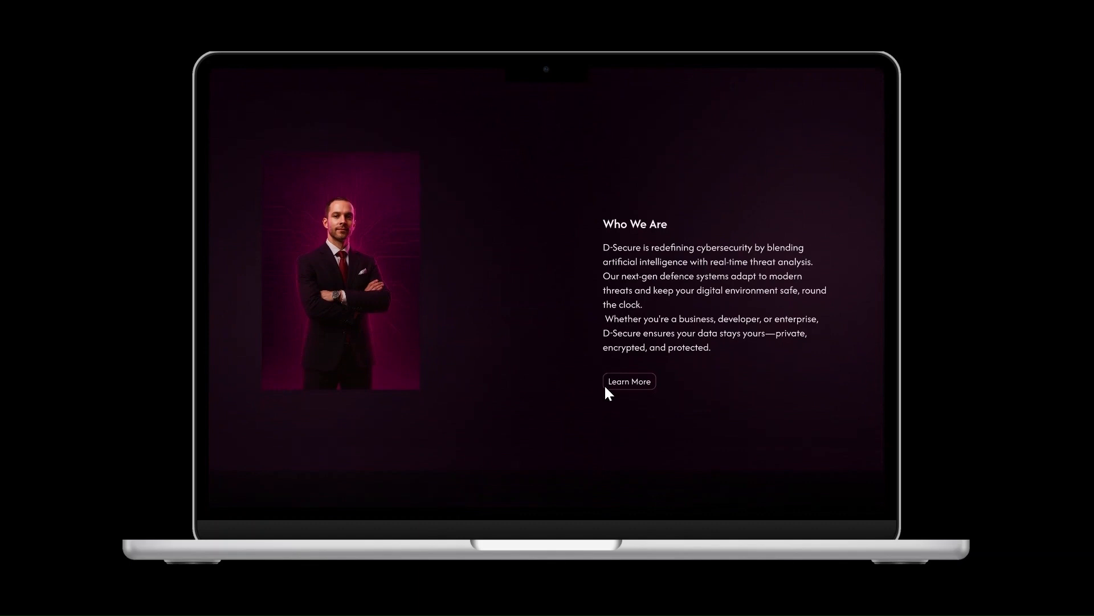
pyautogui.scroll(-5, 606, 388)
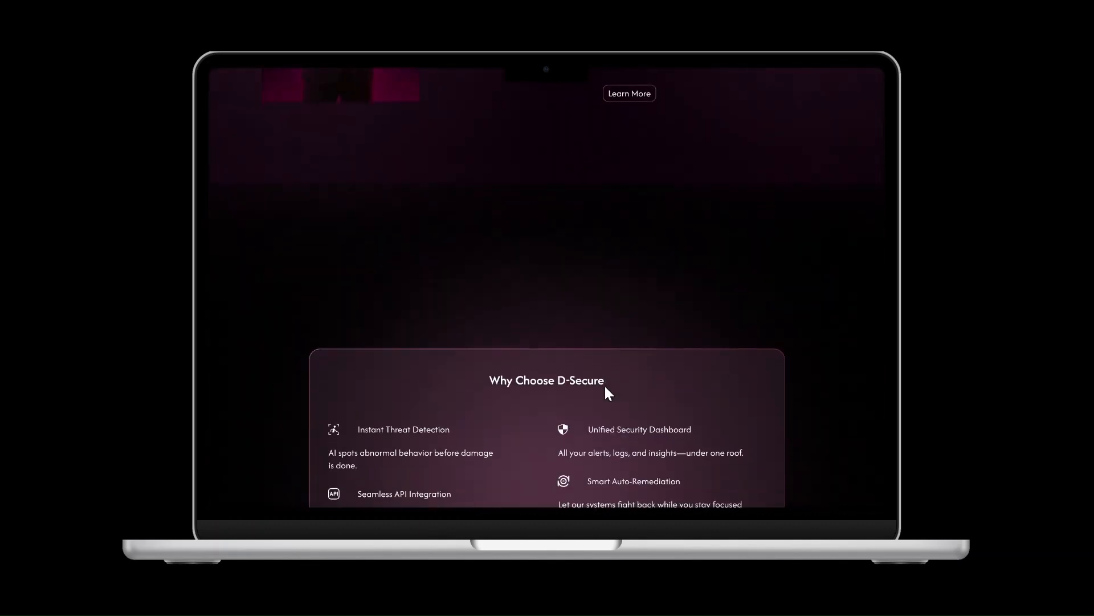
pyautogui.scroll(-3, 605, 387)
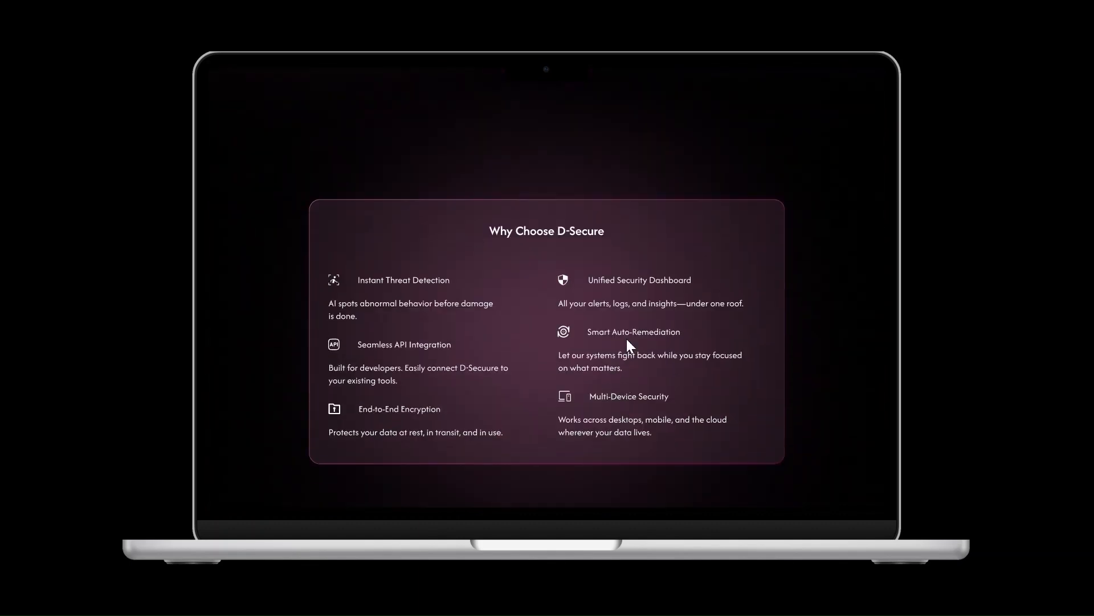
pyautogui.scroll(-5, 569, 376)
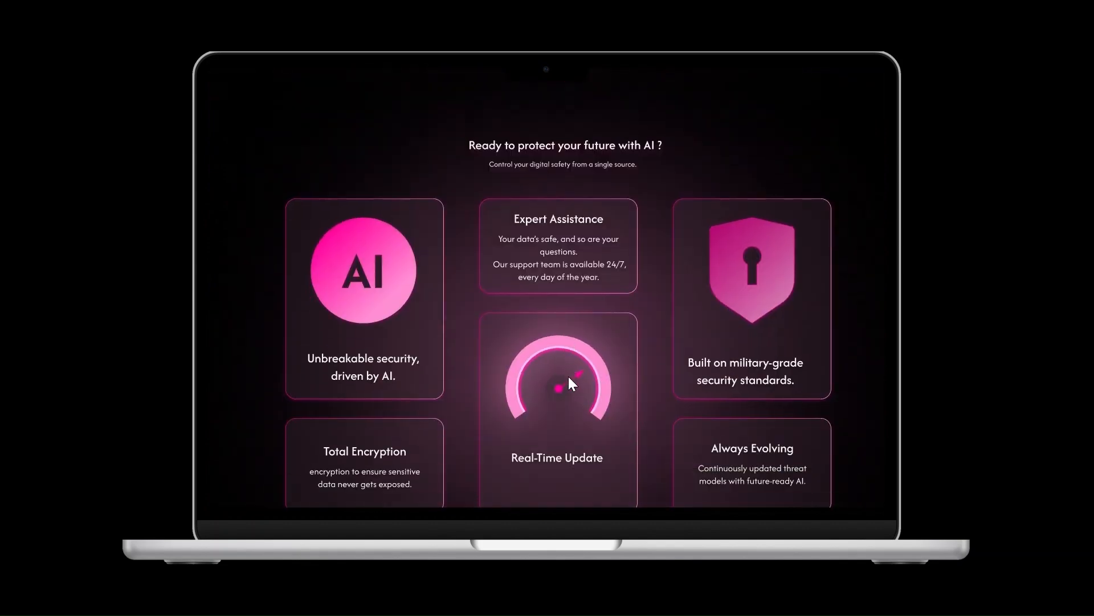
pyautogui.scroll(-2, 569, 377)
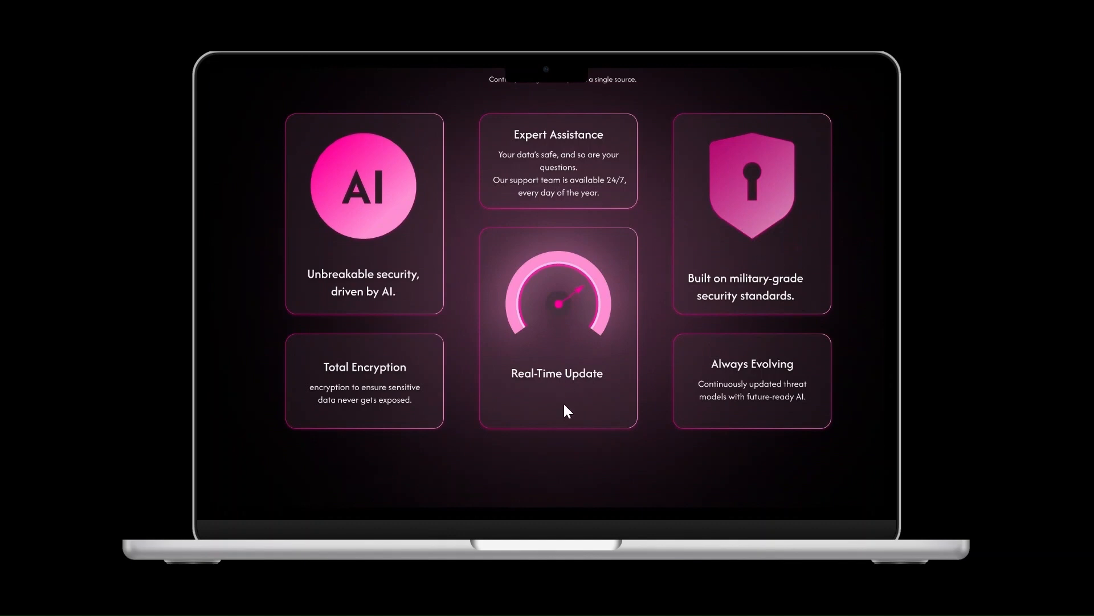
pyautogui.scroll(-8, 567, 410)
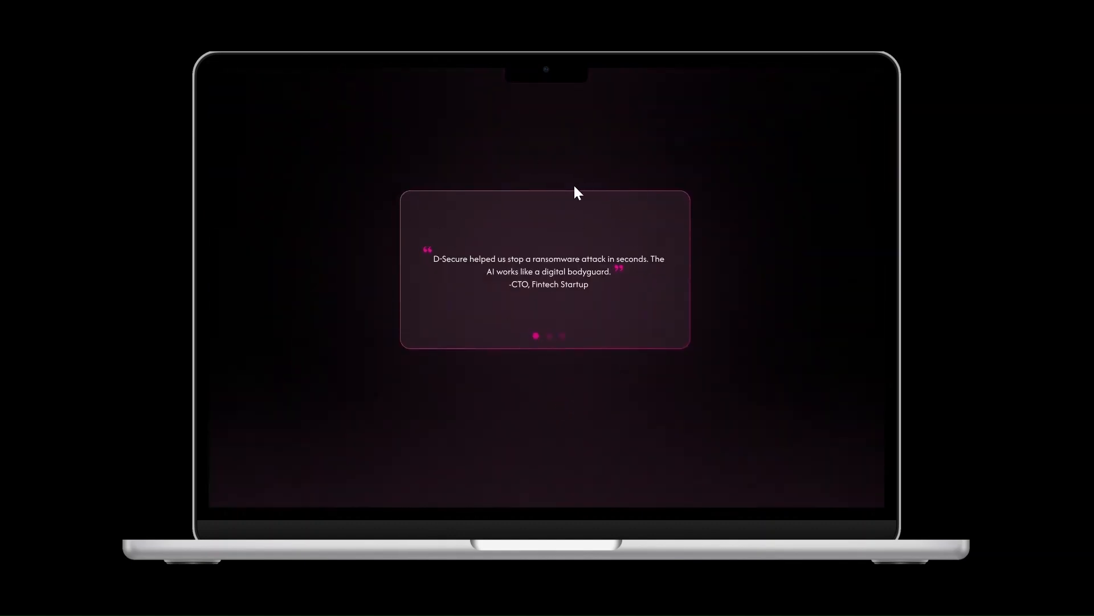
pyautogui.scroll(-10, 575, 365)
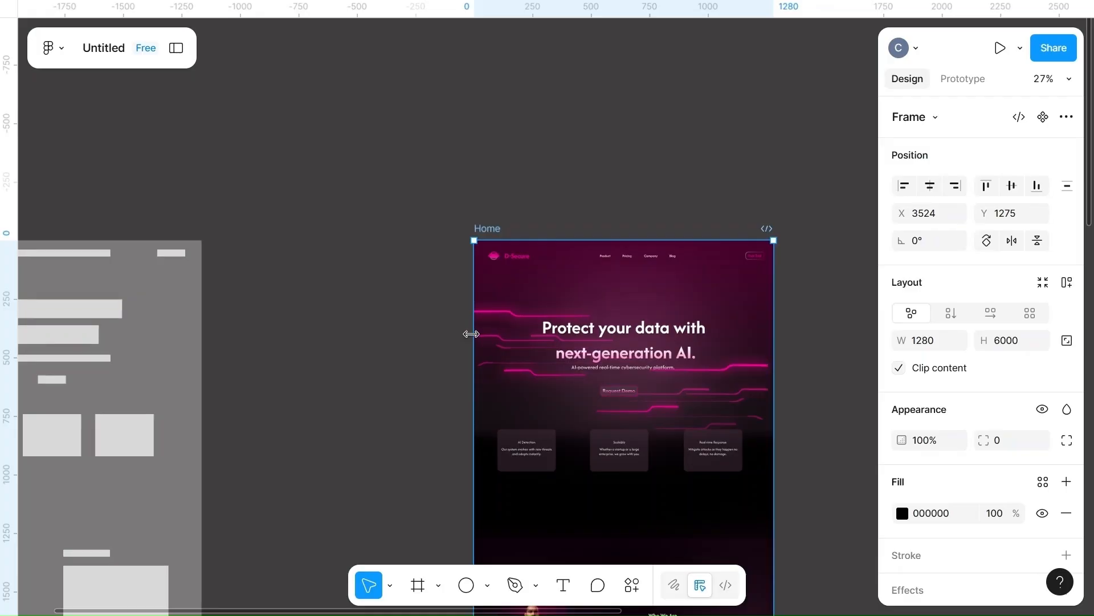
# - Move the header's navigation links group closer to the D-Secure logo, to X 457
pyautogui.click(659, 188)
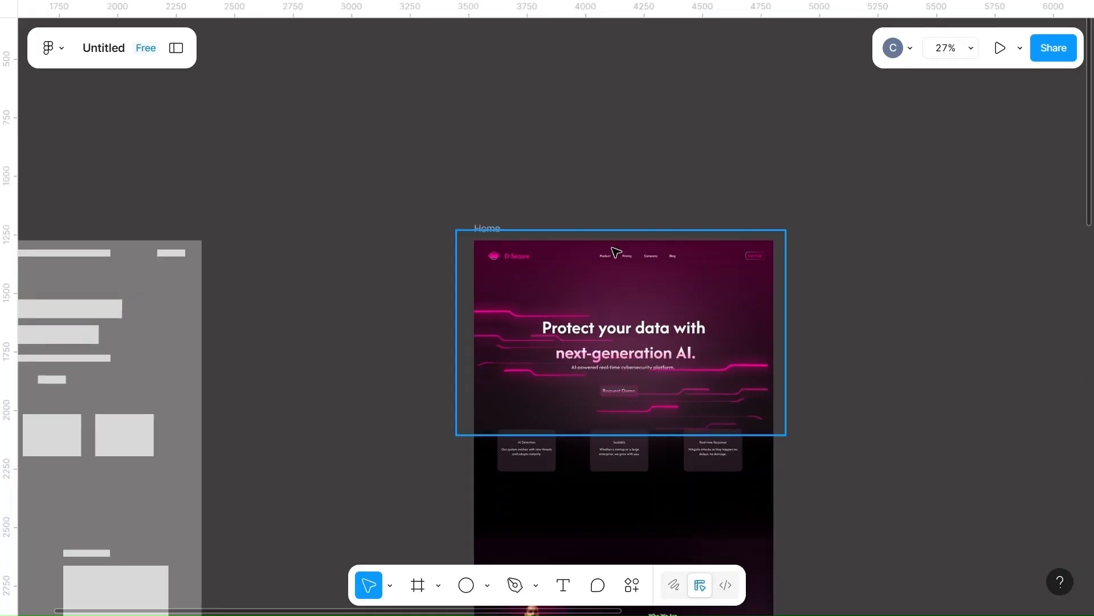
pyautogui.click(633, 256)
pyautogui.scroll(5, 634, 258)
pyautogui.hscroll(-4, 635, 260)
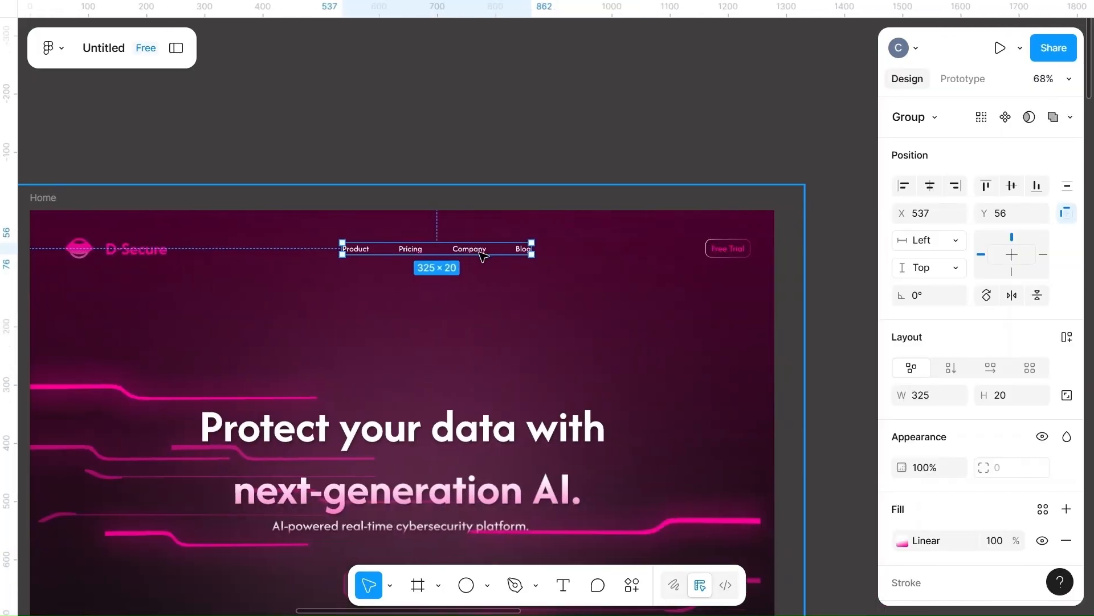
pyautogui.moveTo(440, 251); pyautogui.dragTo(385, 255)
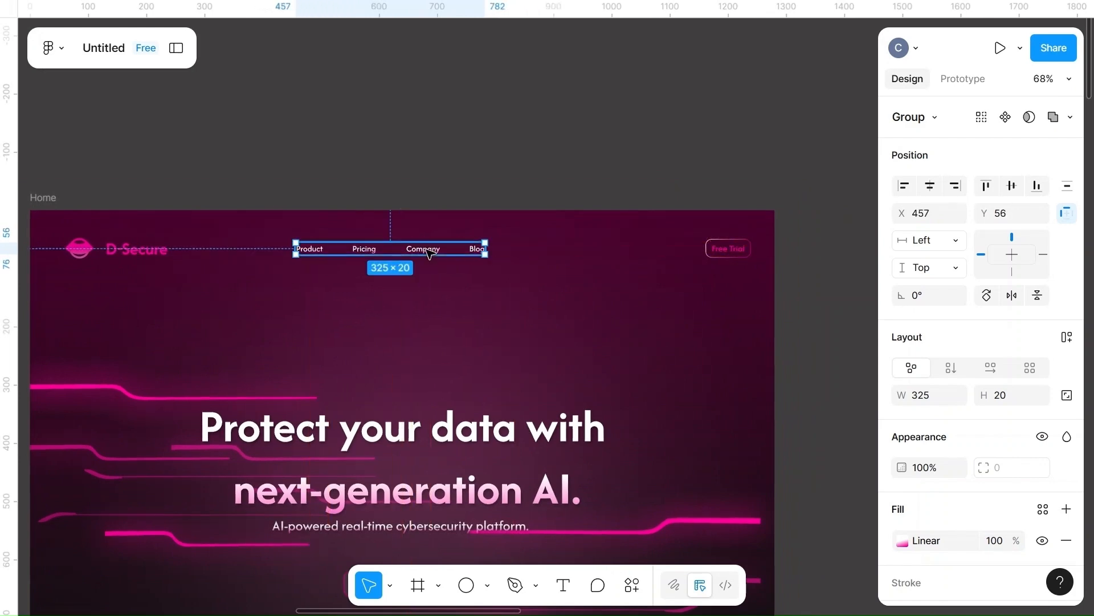
pyautogui.click(425, 105)
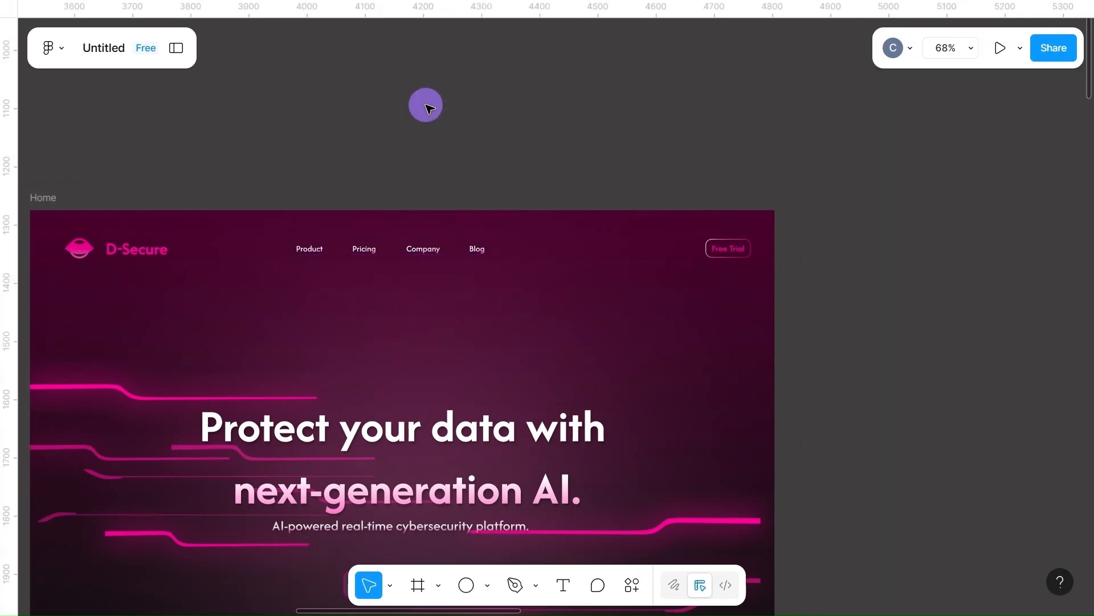
# - Set the header's Free Trial text to size 17 and fill it with the page's light pink colour
pyautogui.click(728, 249)
pyautogui.click(727, 250)
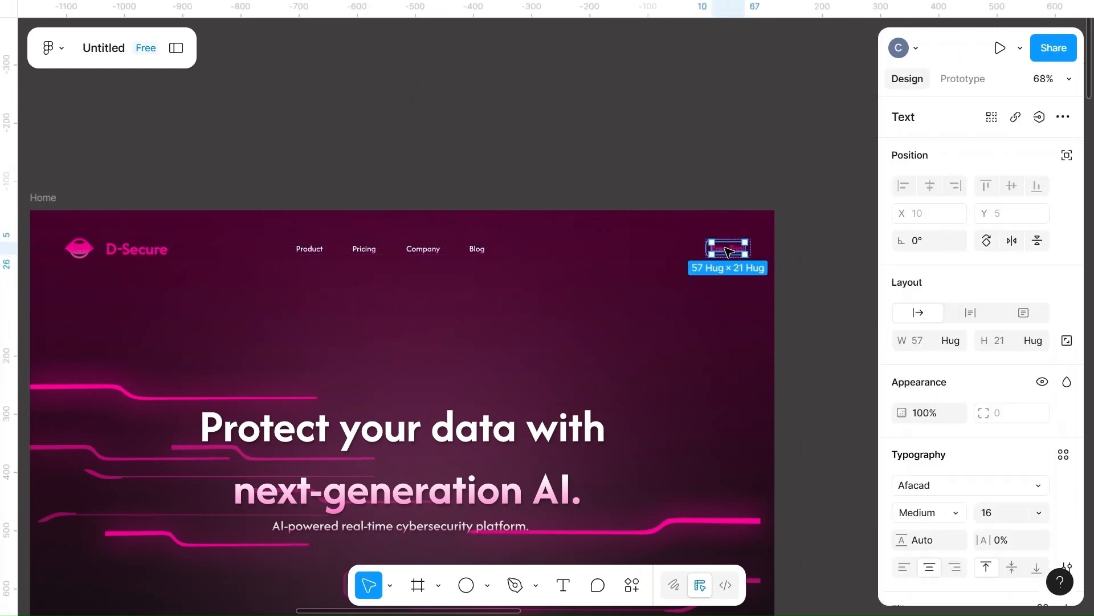
pyautogui.scroll(5, 764, 249)
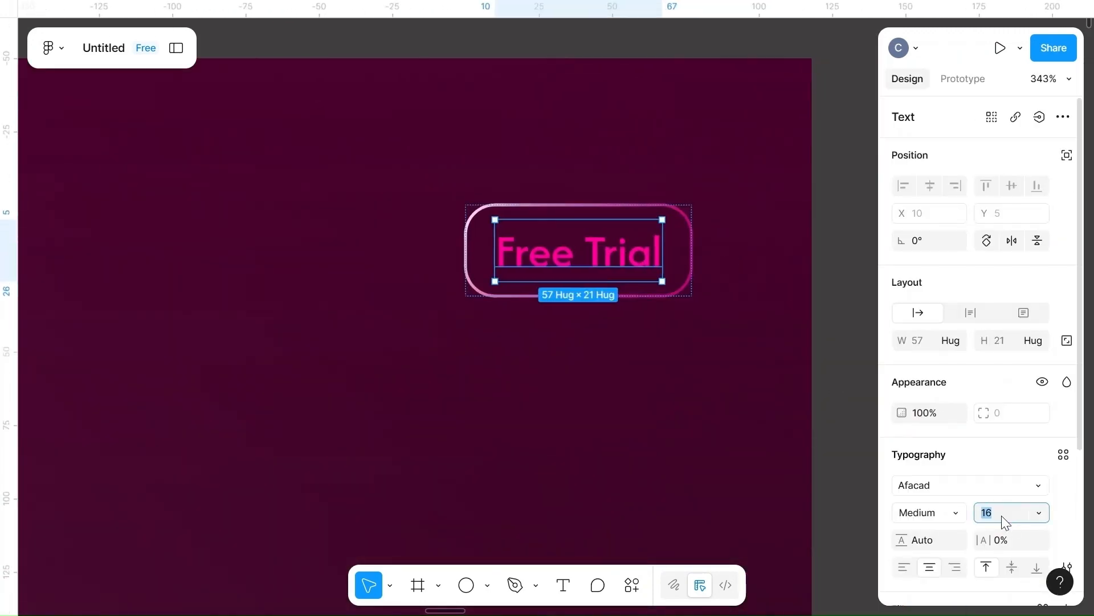
pyautogui.write('17')
pyautogui.scroll(-3, 934, 478)
pyautogui.click(903, 472)
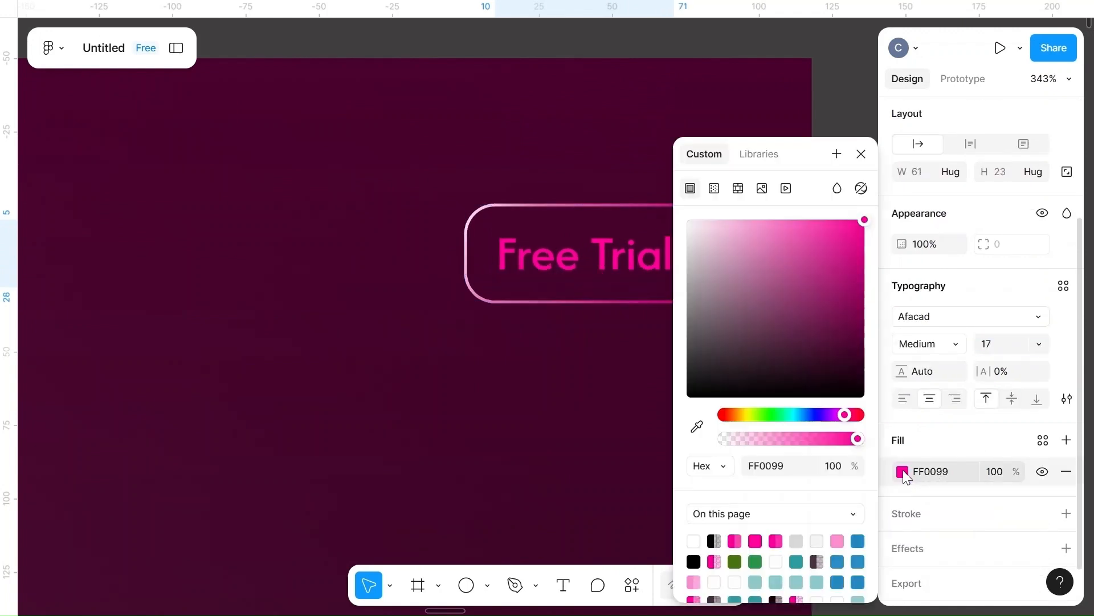
pyautogui.click(836, 539)
pyautogui.click(497, 399)
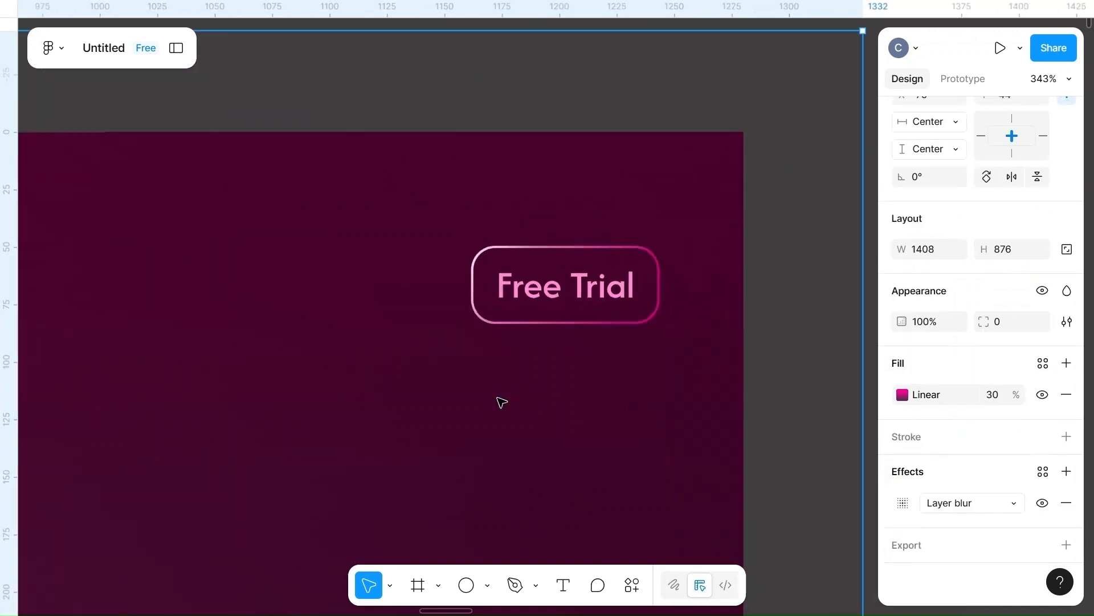
# - Change the AI Detection card's fill to a linear gradient from 493240 to AF7899, slanting from upper left to lower right
pyautogui.hotkey('shift', '0')
pyautogui.scroll(2, 318, 437)
pyautogui.scroll(-5, 320, 439)
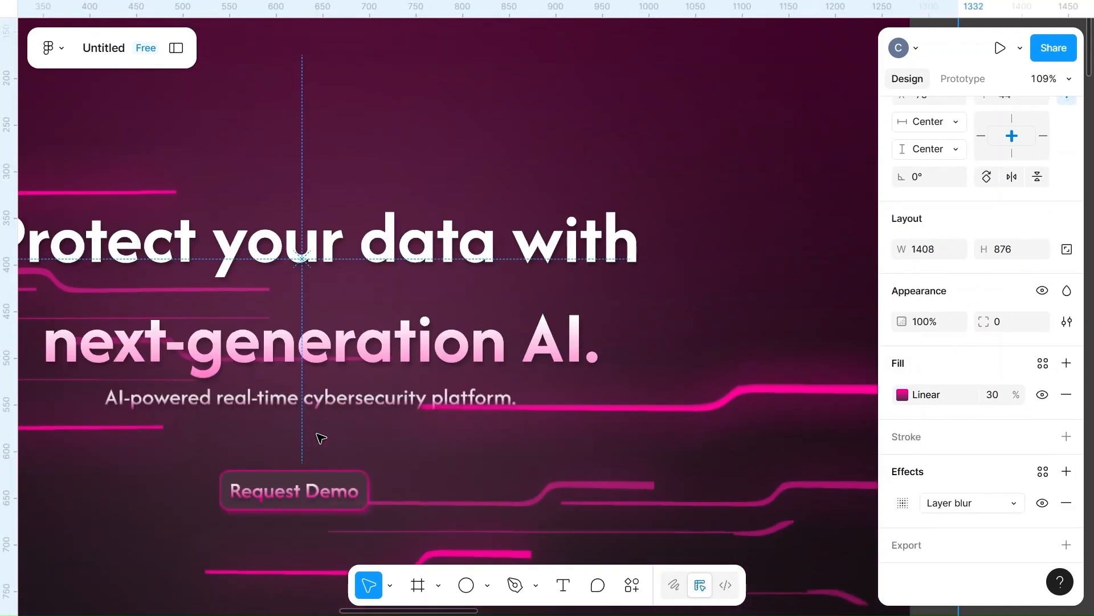
pyautogui.scroll(-3, 317, 440)
pyautogui.scroll(-3, 318, 440)
pyautogui.click(260, 325)
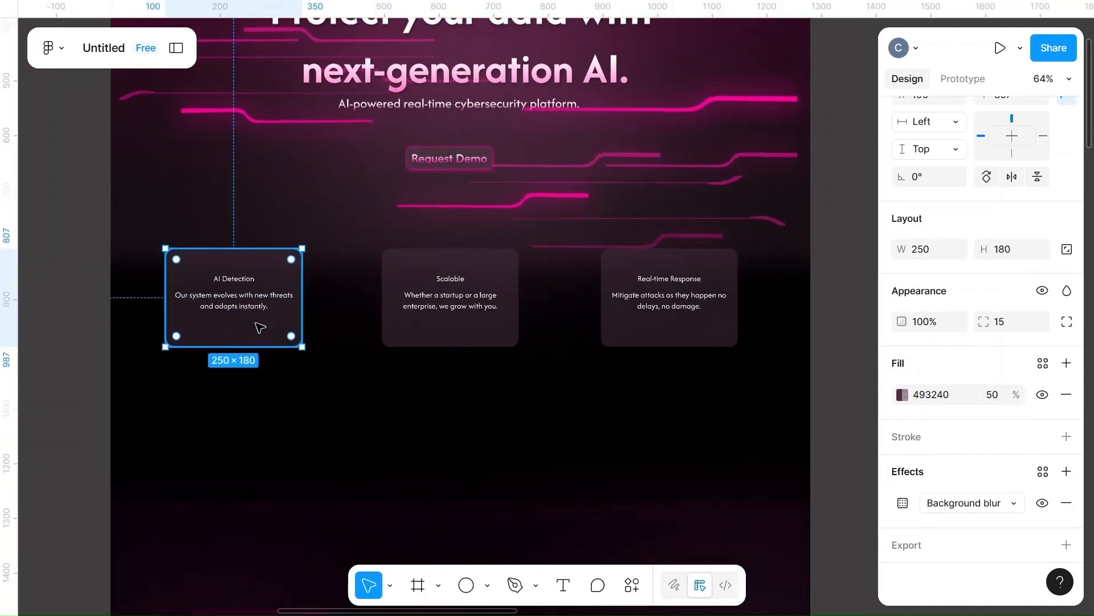
pyautogui.click(902, 394)
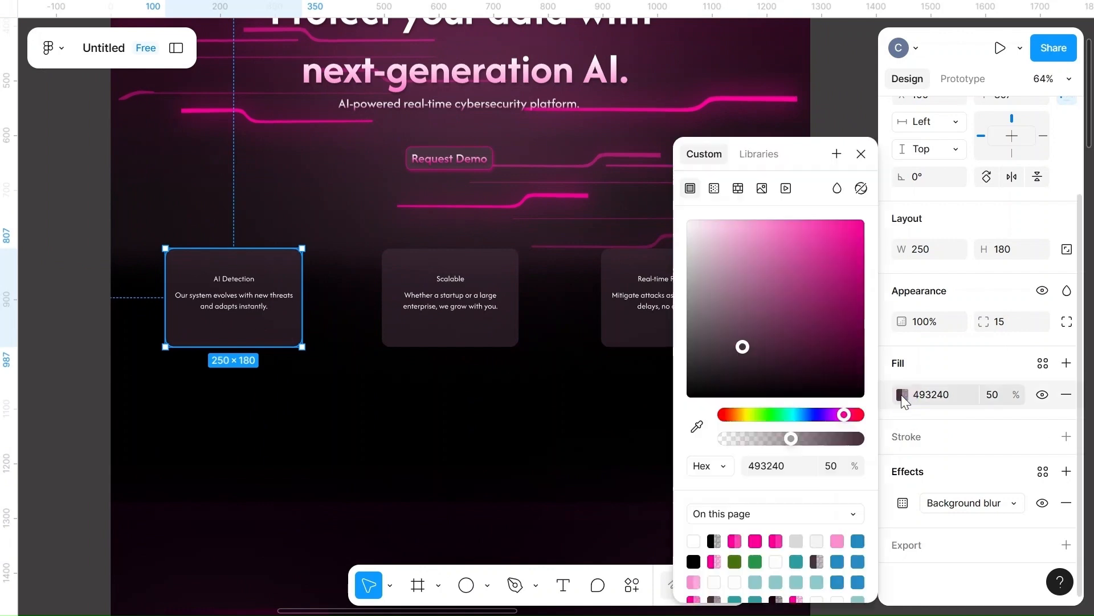
pyautogui.click(717, 192)
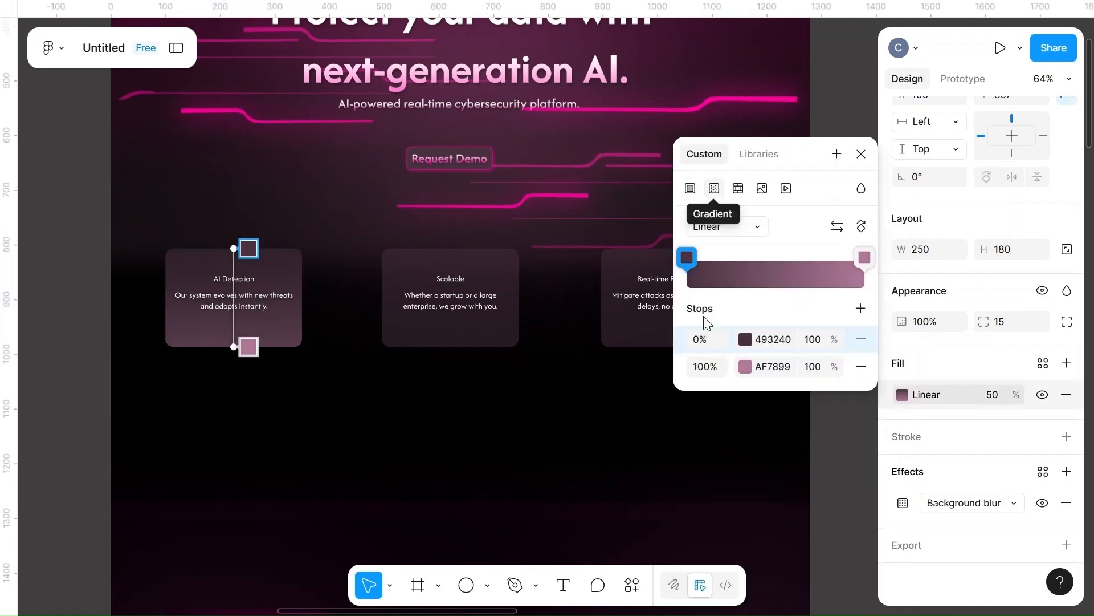
pyautogui.moveTo(235, 248); pyautogui.dragTo(206, 251)
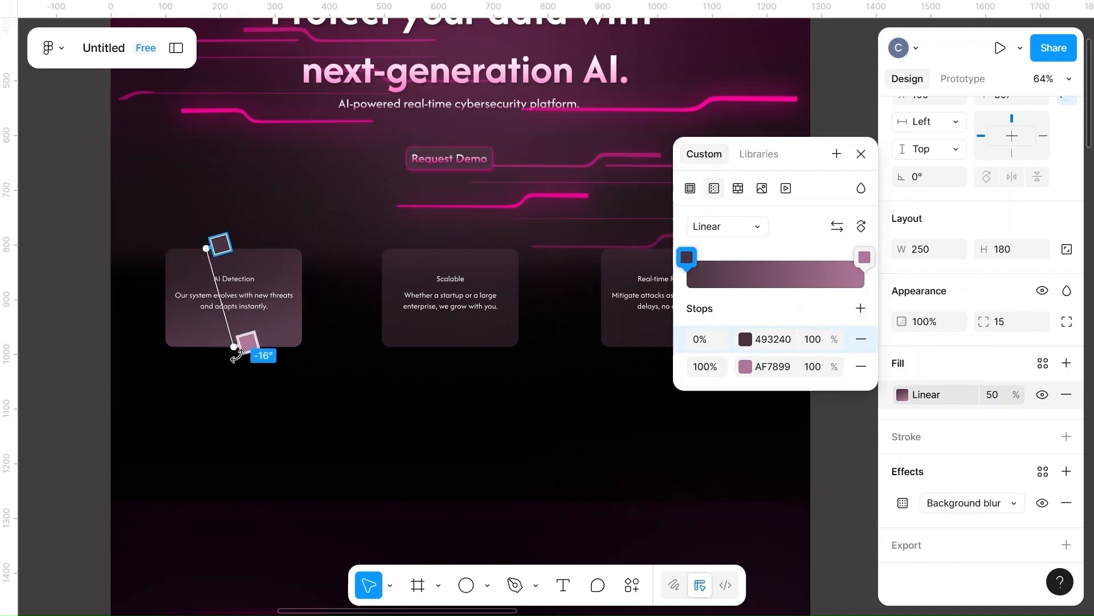
pyautogui.moveTo(234, 346); pyautogui.dragTo(251, 344)
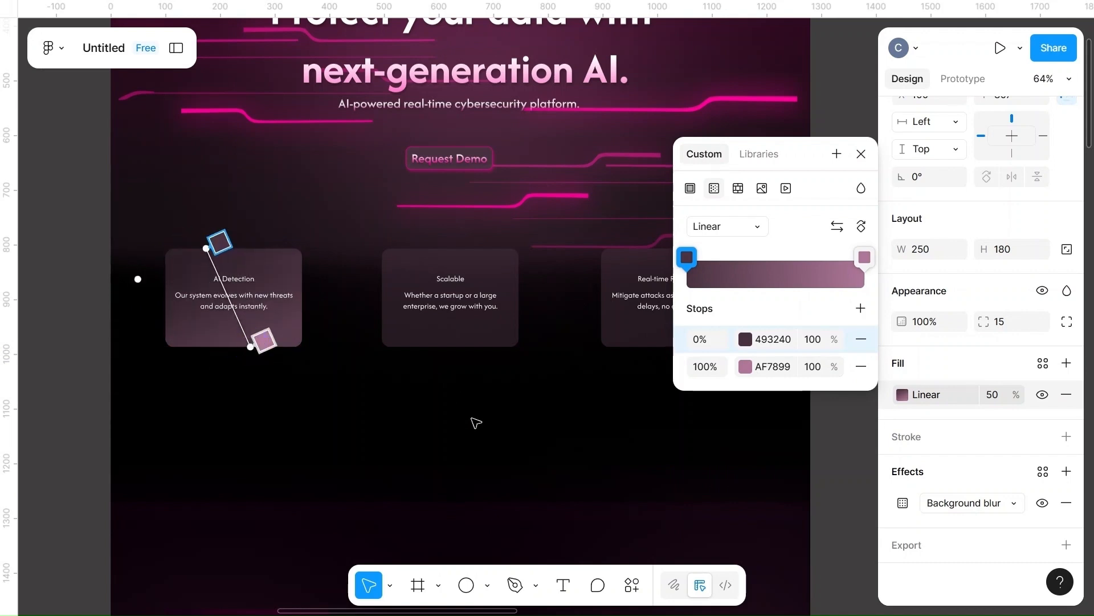
pyautogui.press('Escape')
# - Change the Scalable card's fill to a vertical linear gradient from 493240 to AF7899
pyautogui.click(473, 340)
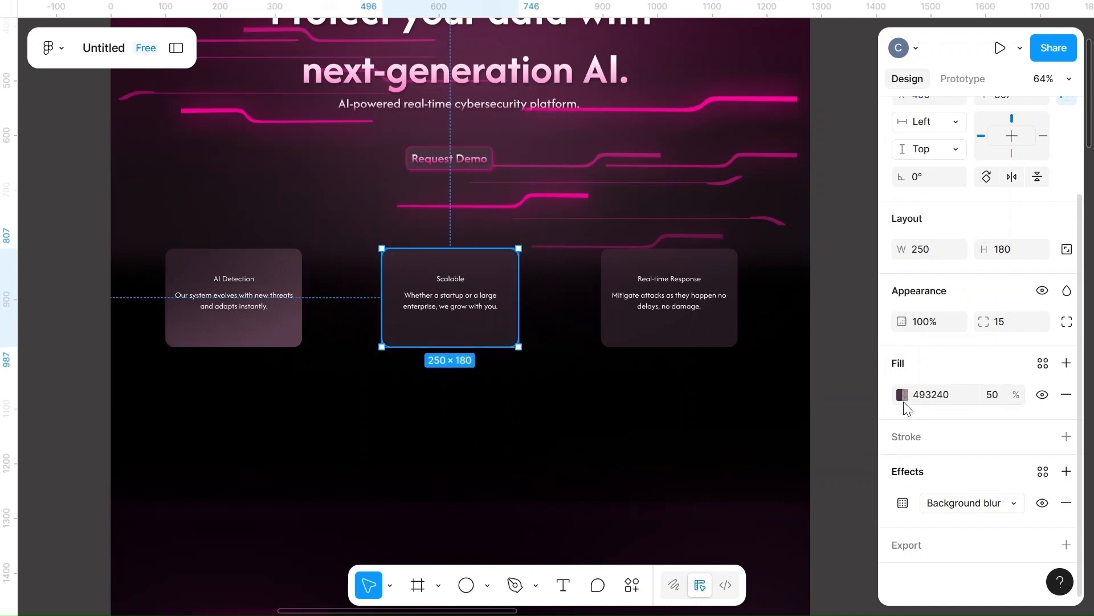
pyautogui.click(903, 394)
pyautogui.click(714, 188)
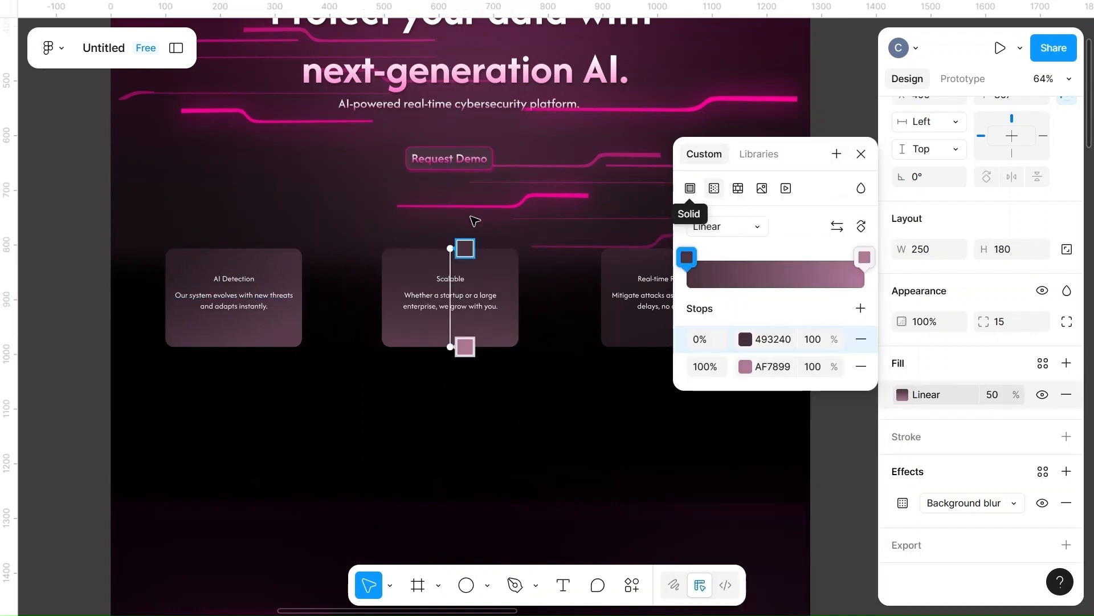
pyautogui.moveTo(450, 249)
pyautogui.mouseDown()
pyautogui.moveTo(504, 245)
pyautogui.moveTo(451, 246)
pyautogui.mouseUp()
pyautogui.hscroll(1, 577, 378)
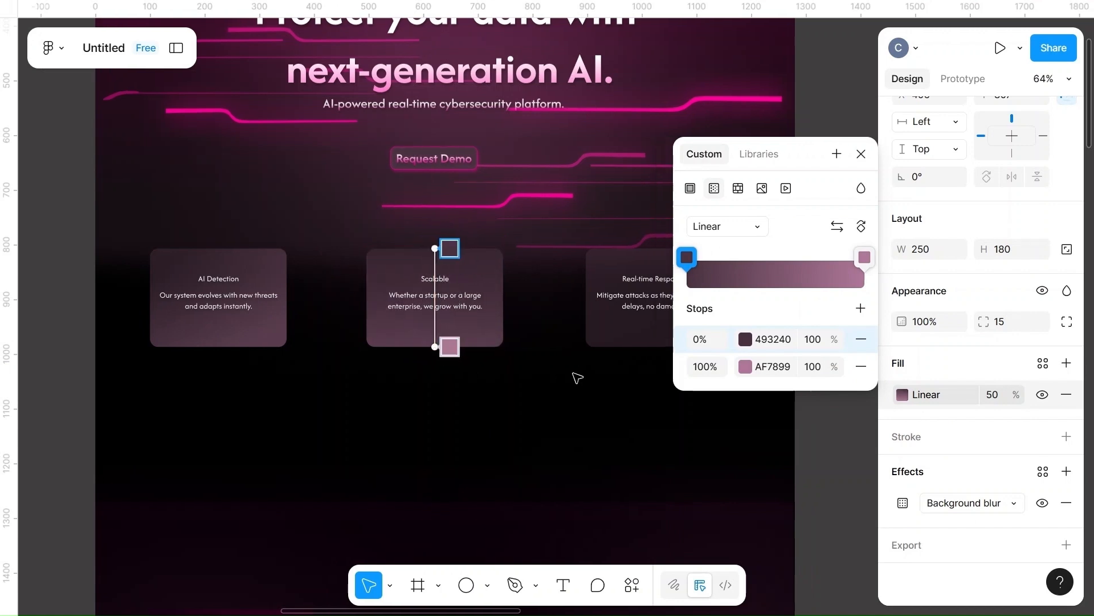
pyautogui.hscroll(4, 577, 378)
pyautogui.press('Escape')
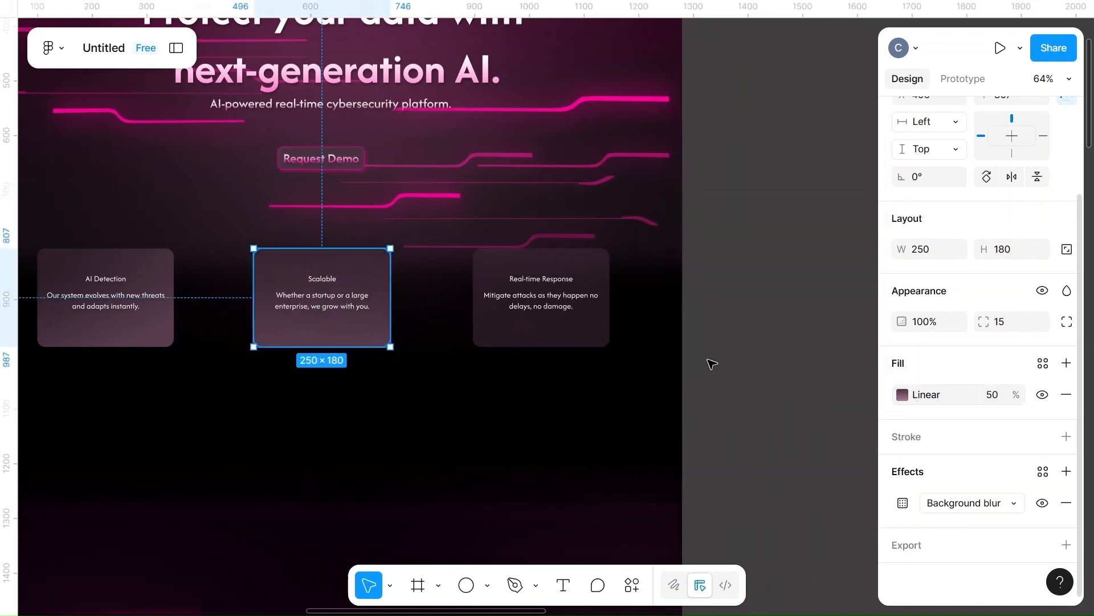
# - Change the Real-time Response card's fill to a linear gradient from 493240 to AF7899, slanting from upper right to lower left
pyautogui.click(559, 336)
pyautogui.click(901, 395)
pyautogui.click(713, 188)
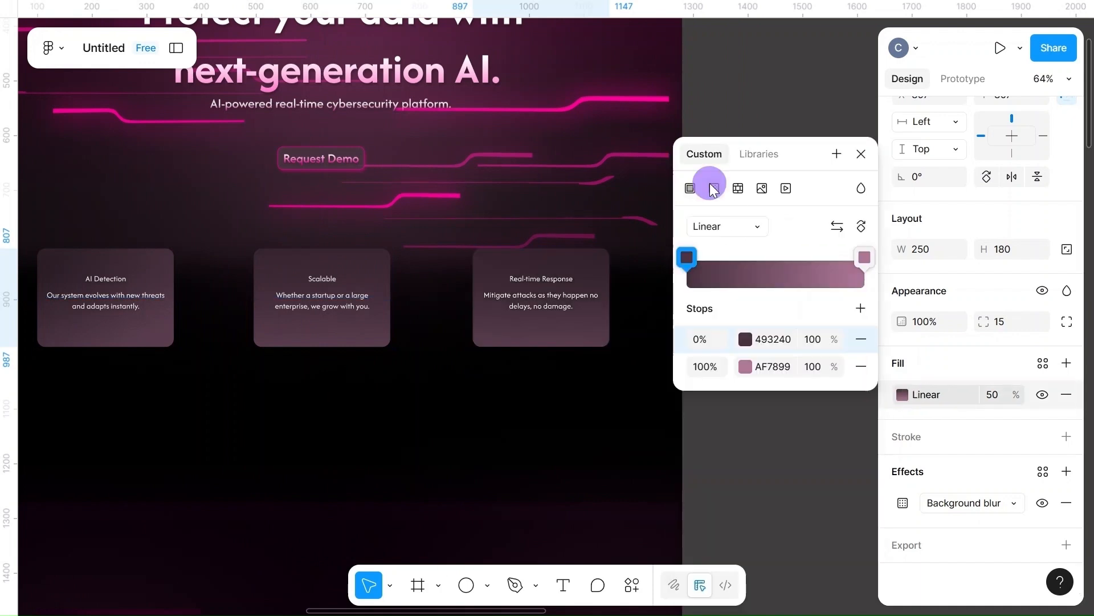
pyautogui.moveTo(542, 247); pyautogui.dragTo(609, 248)
pyautogui.moveTo(542, 346); pyautogui.dragTo(521, 342)
pyautogui.press('Escape')
pyautogui.hscroll(-3, 374, 442)
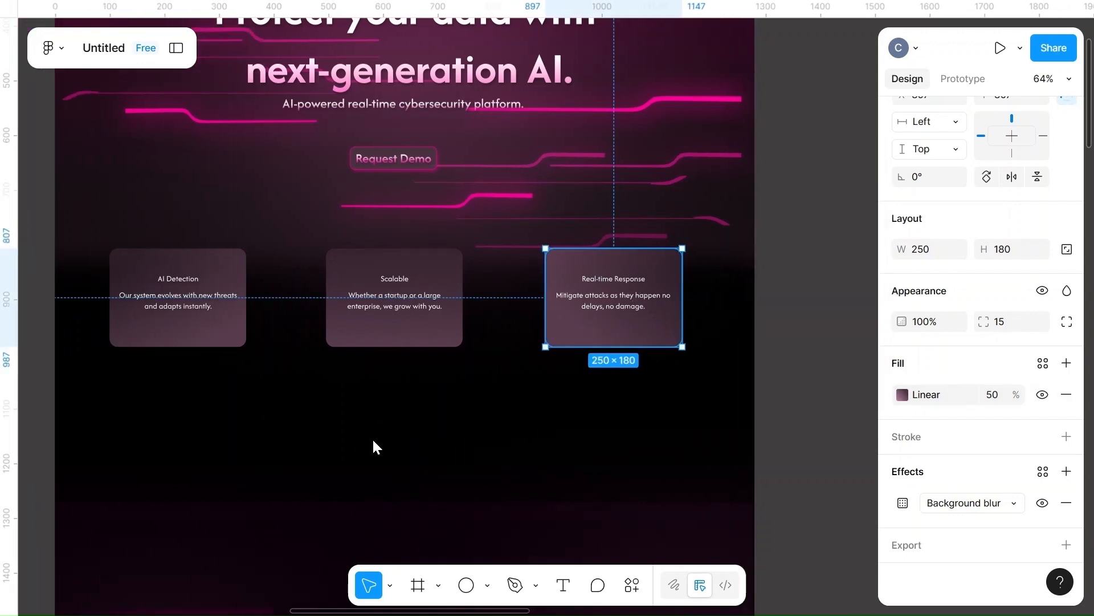
pyautogui.click(374, 445)
# - Duplicate the "Ready to protect your future with AI ?" heading and place the copy just above the testimonial card
pyautogui.scroll(-20, 377, 443)
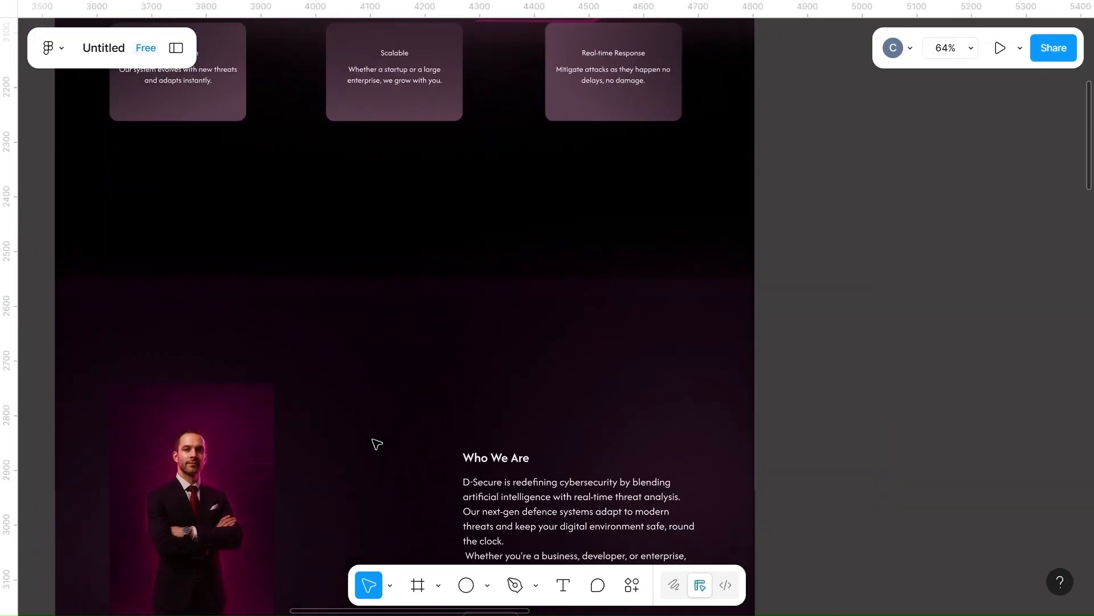
pyautogui.scroll(-10, 375, 443)
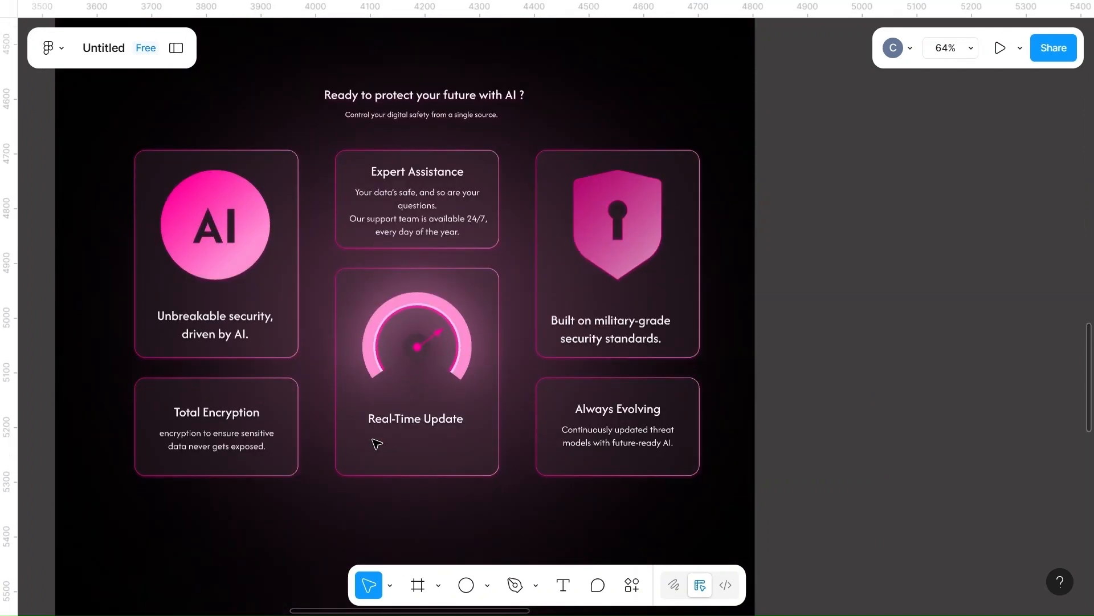
pyautogui.click(424, 95)
pyautogui.keyDown('alt'); pyautogui.moveTo(424, 95); pyautogui.dragTo(384, 613); pyautogui.keyUp('alt')
pyautogui.scroll(-4, 481, 536)
pyautogui.scroll(-3, 481, 536)
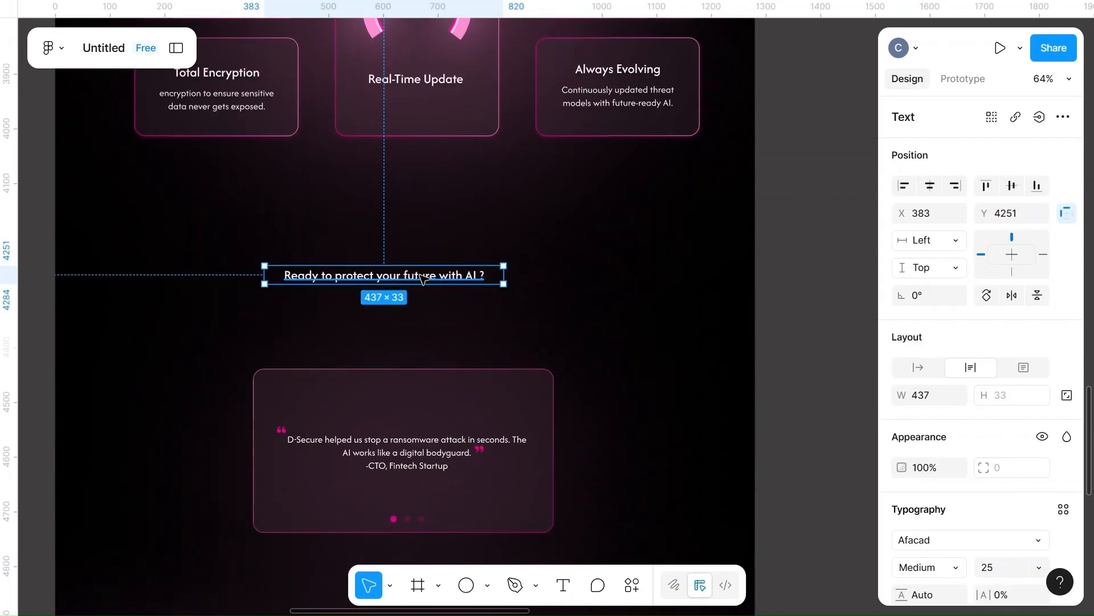
pyautogui.moveTo(423, 277); pyautogui.dragTo(427, 352)
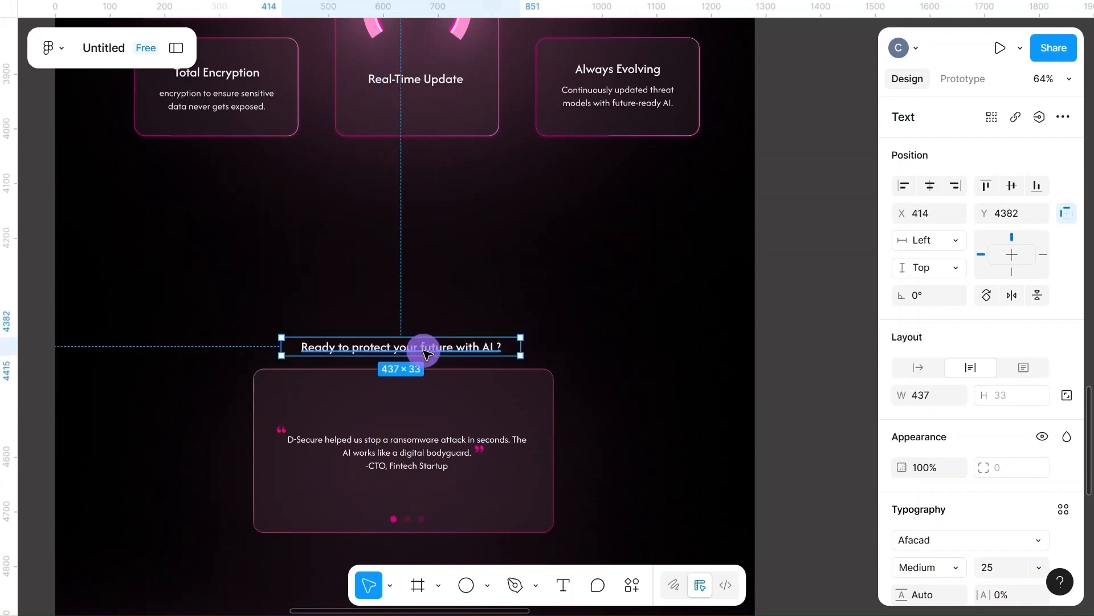
# - Change the copied heading's text to "What Our Client's Says" and nudge it into place above the testimonial card
pyautogui.doubleClick(425, 350)
pyautogui.press('BackSpace')
pyautogui.write('Wha')
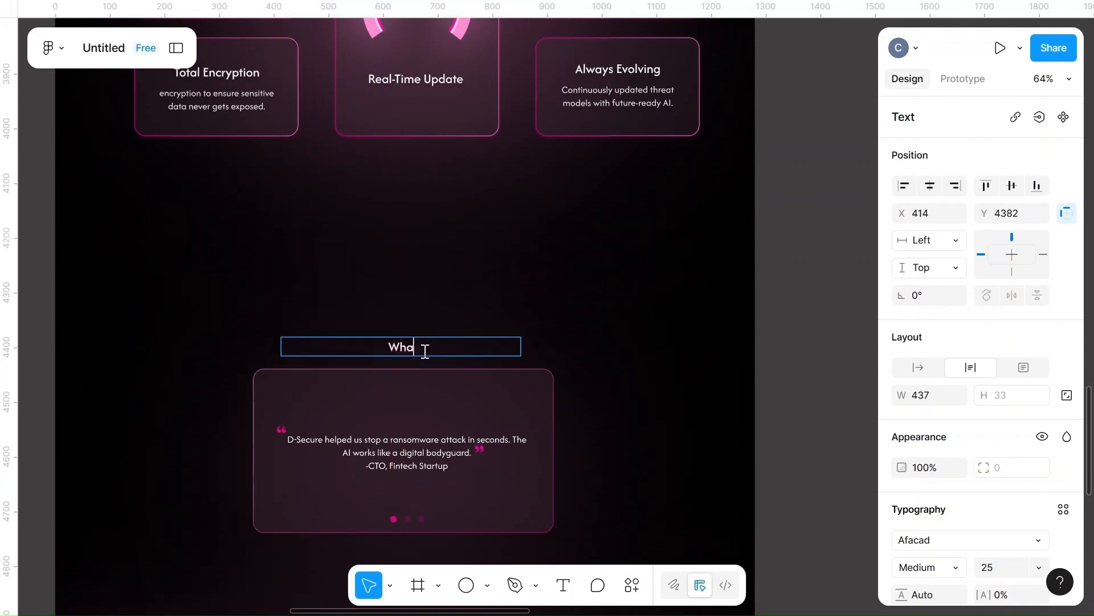
pyautogui.write('t Ou')
pyautogui.write('r Cli')
pyautogui.press('BackSpace')
pyautogui.press('BackSpace')
pyautogui.press('BackSpace')
pyautogui.write("Client's Says")
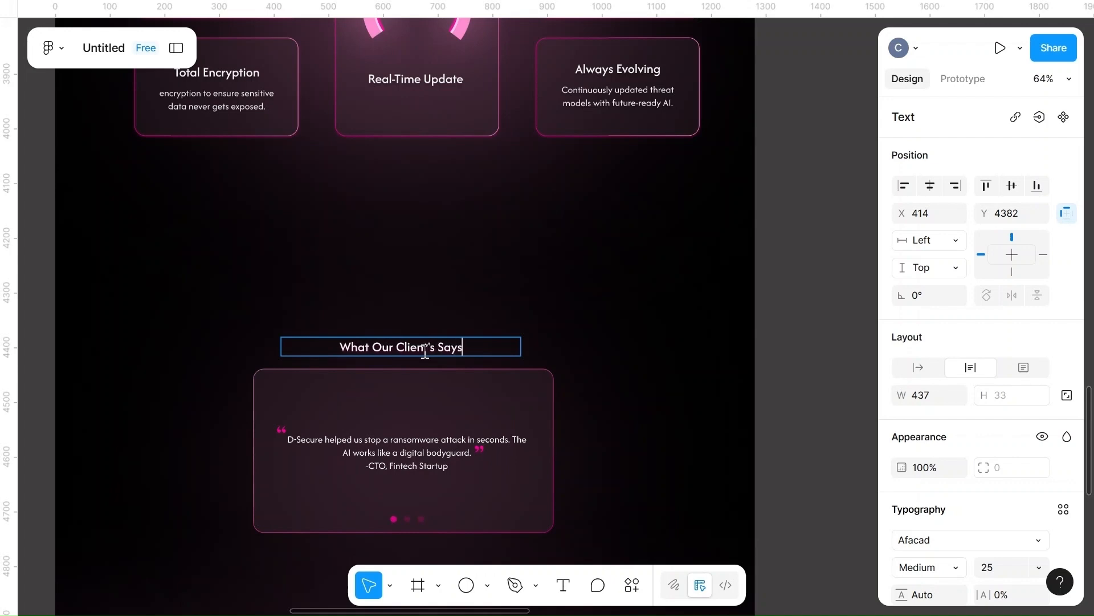
pyautogui.press('Escape')
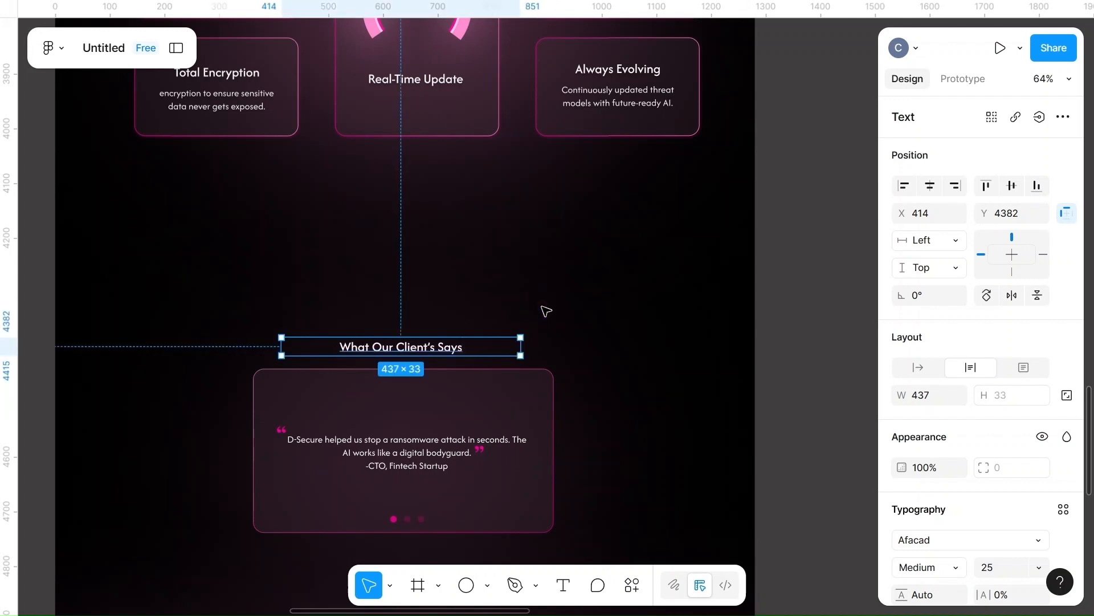
pyautogui.moveTo(408, 342)
pyautogui.mouseDown()
pyautogui.moveTo(420, 346)
pyautogui.moveTo(411, 346)
pyautogui.mouseUp()
pyautogui.click(588, 360)
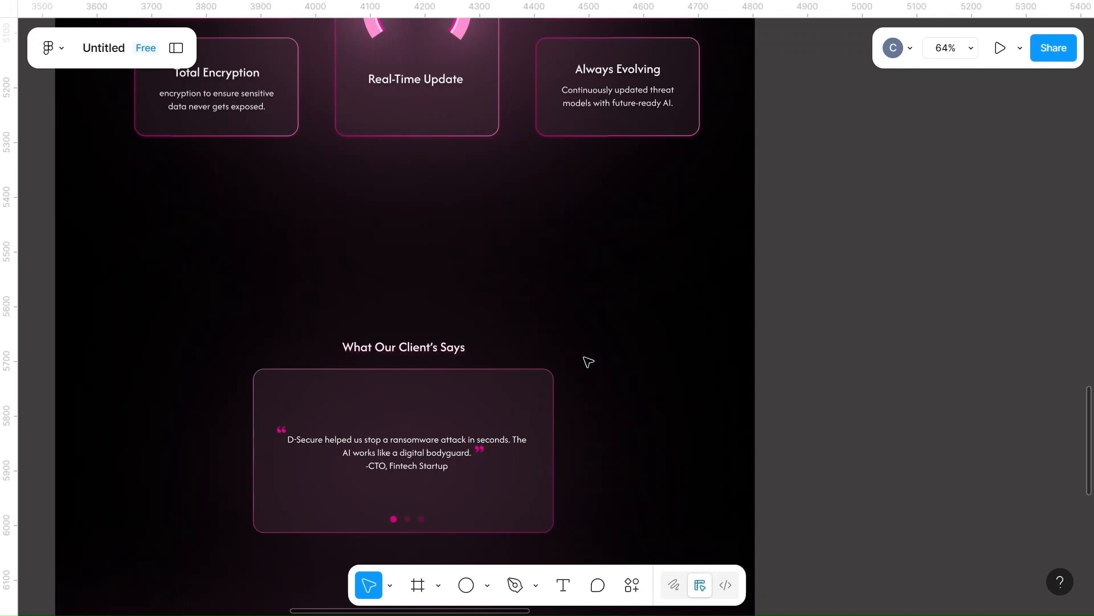
# - Copy "Fintech Startup" from the testimonial's CTO line and replace it there with the client's full name
pyautogui.click(432, 470)
pyautogui.doubleClick(428, 465)
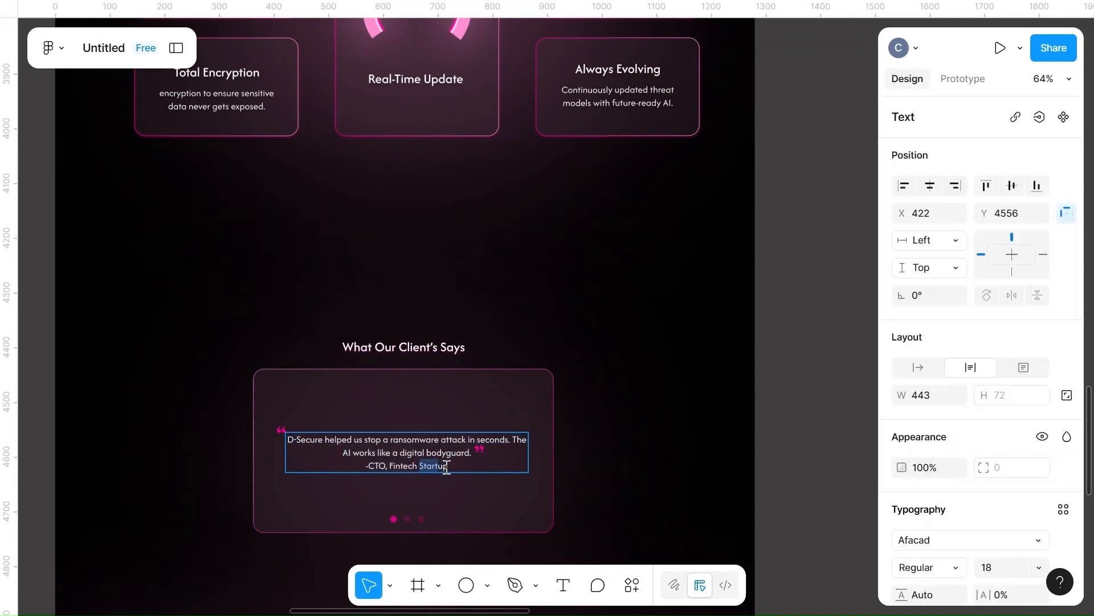
pyautogui.click(446, 466)
pyautogui.moveTo(448, 467); pyautogui.dragTo(392, 467)
pyautogui.hotkey('ctrl', 'c')
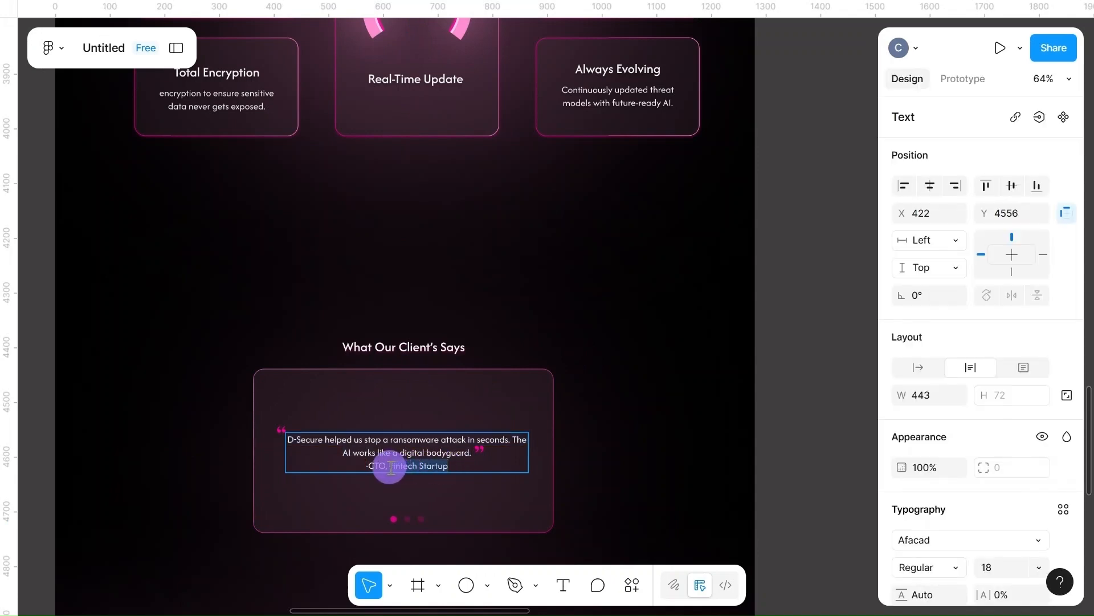
pyautogui.press('BackSpace')
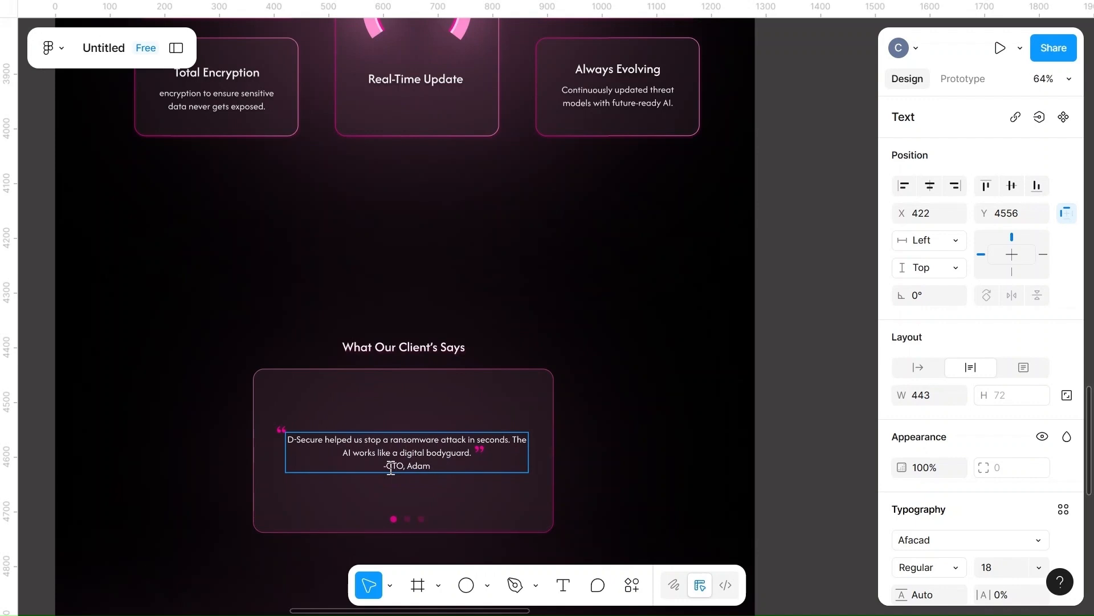
pyautogui.write('Adam Smith')
pyautogui.press('Escape')
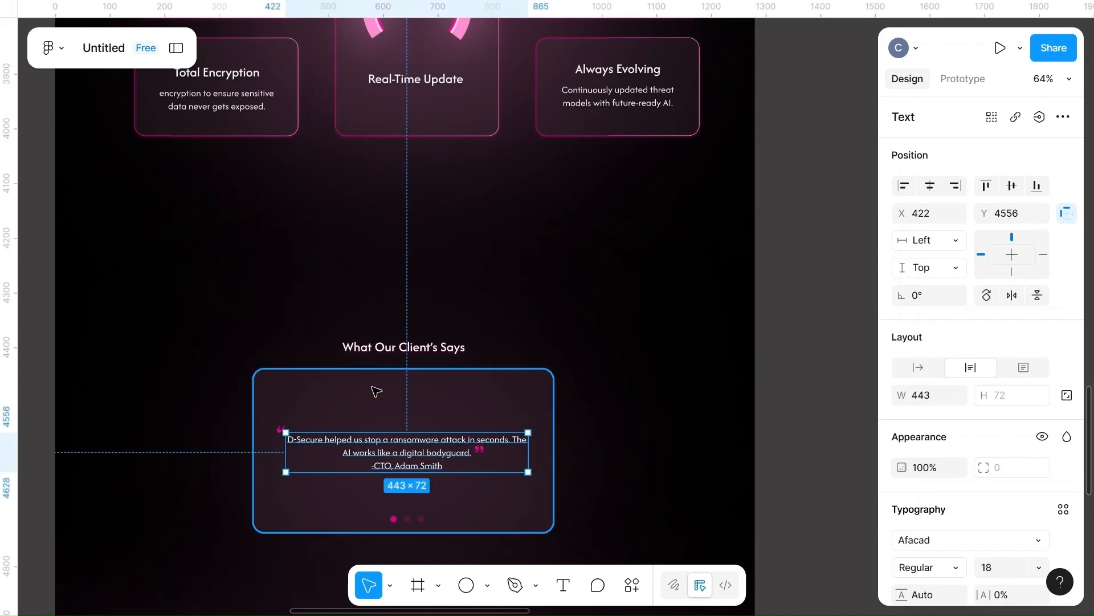
# - Add the copied "Fintech Startup" as a separate text in the testimonial card, centred above the quote
pyautogui.press('Return')
pyautogui.click(389, 386)
pyautogui.click(393, 386)
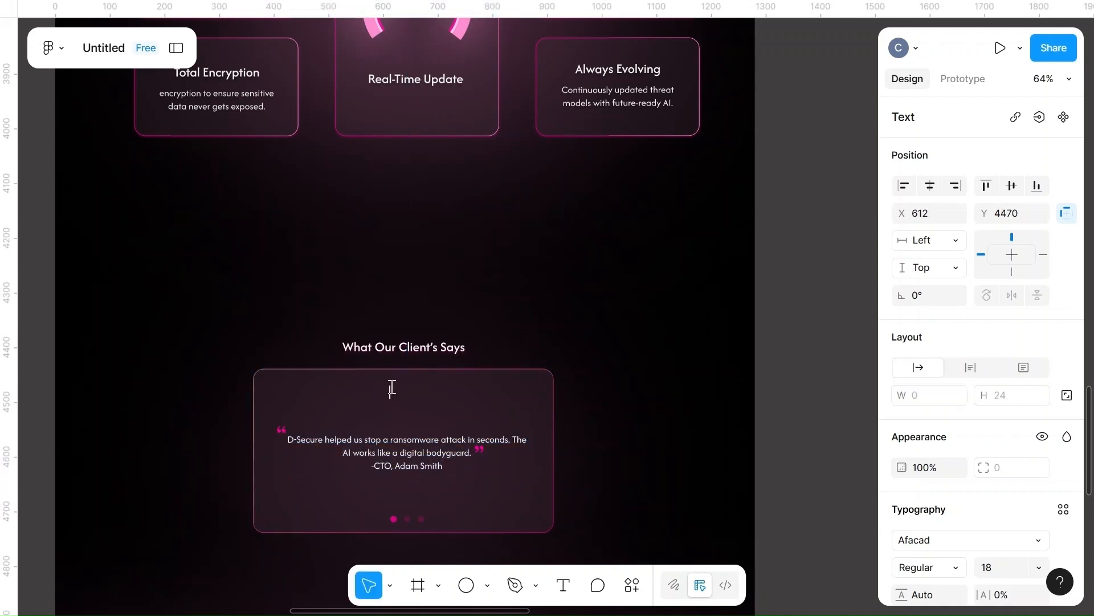
pyautogui.hotkey('ctrl', 'v')
pyautogui.moveTo(406, 393); pyautogui.dragTo(412, 397)
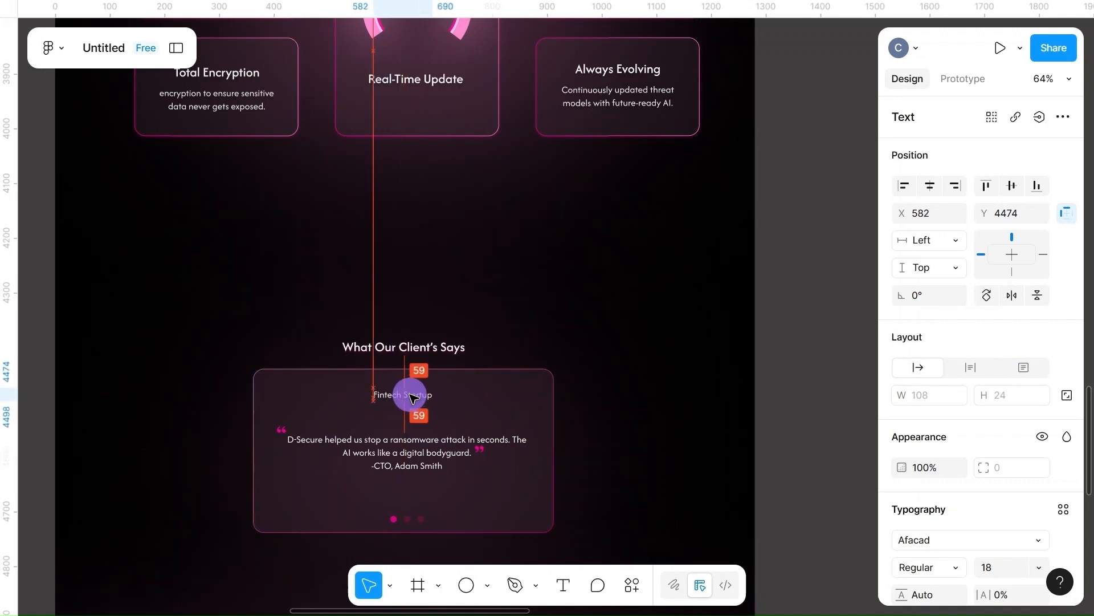
# - Set the "Fintech Startup" text to size 22 and Medium weight
pyautogui.click(993, 568)
pyautogui.write('22')
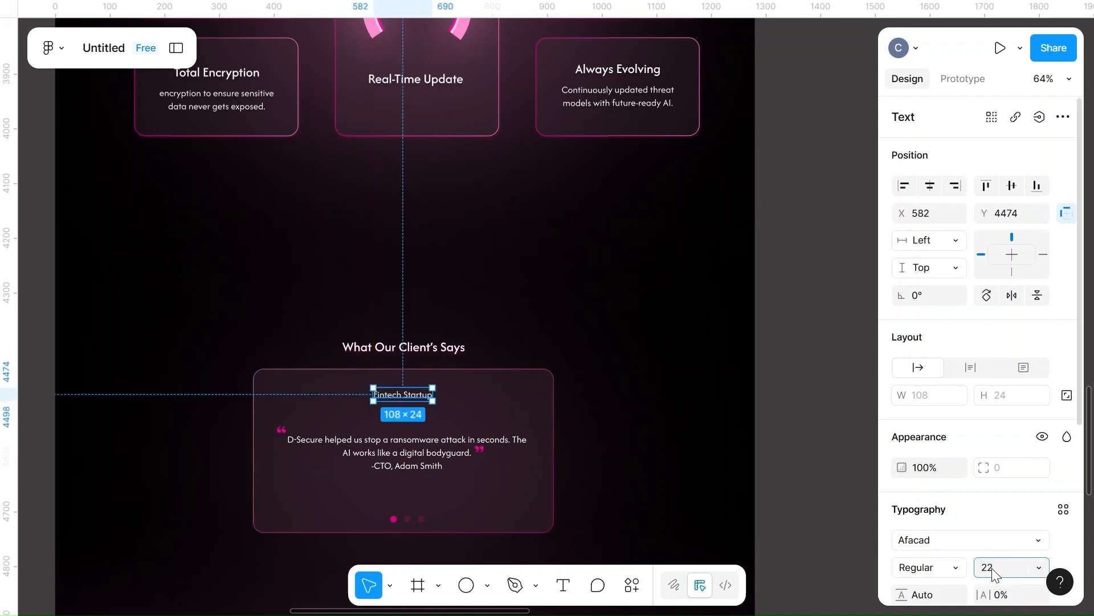
pyautogui.click(945, 566)
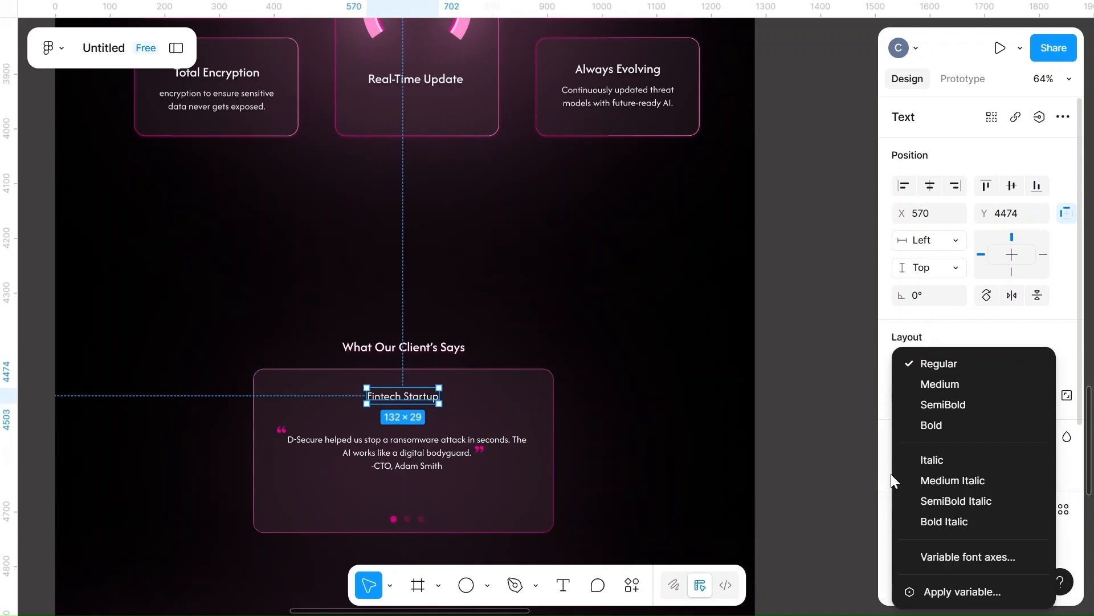
pyautogui.click(937, 381)
pyautogui.click(608, 462)
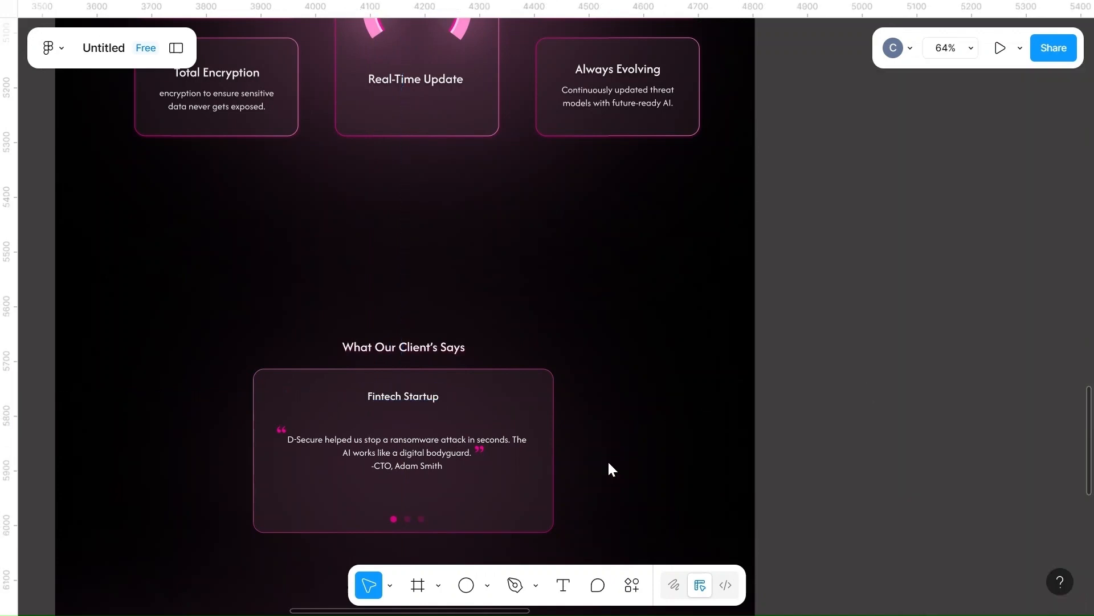
# - Set the text fill of "Fintech Startup" and the testimonial quote below it to the off-white f3
pyautogui.click(428, 397)
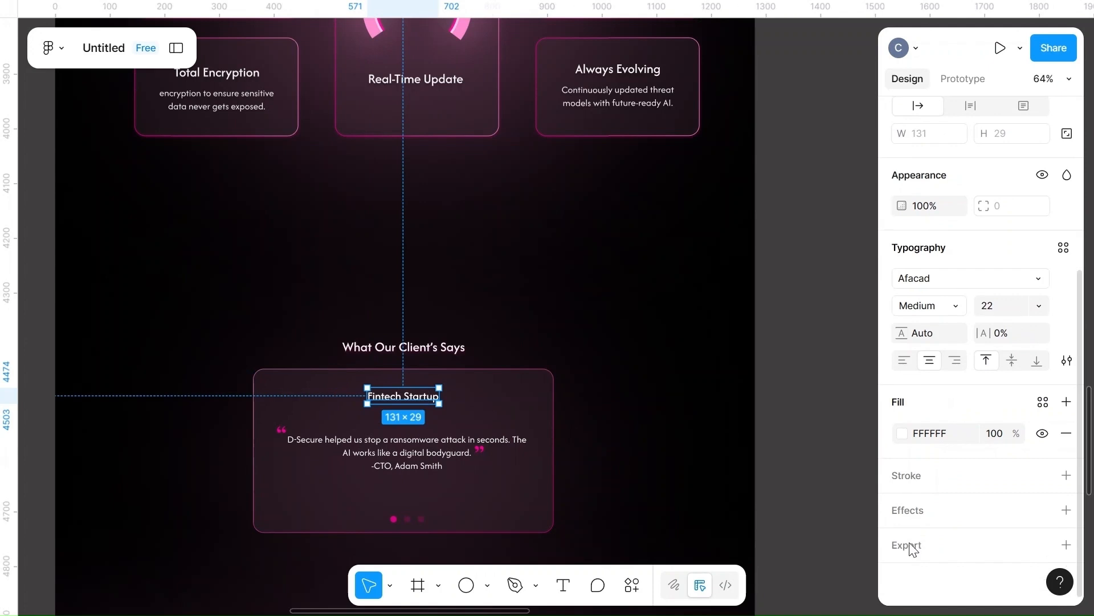
pyautogui.write('f5')
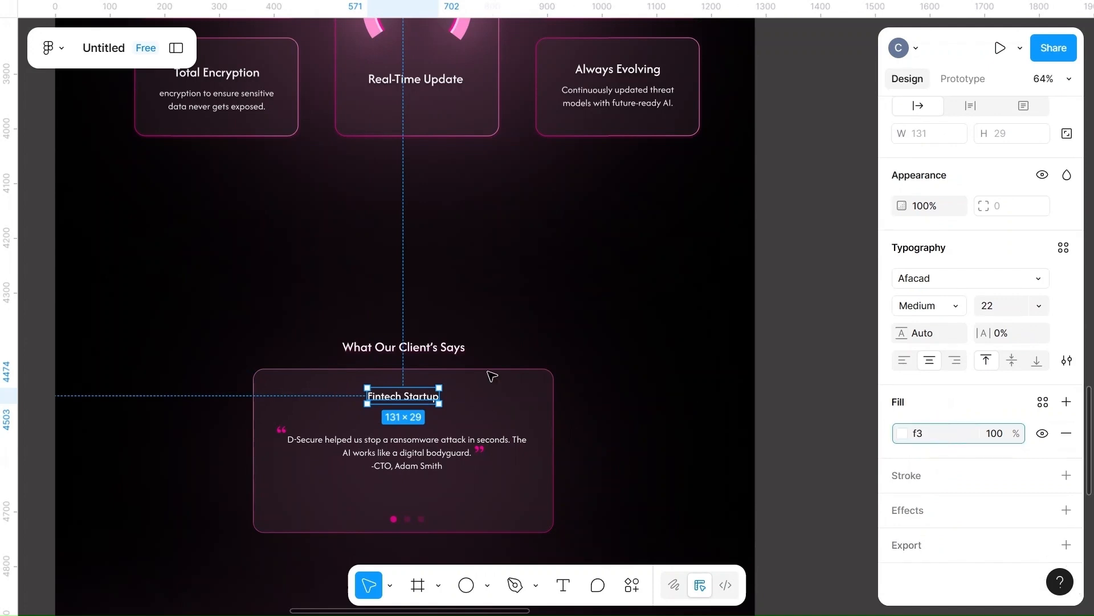
pyautogui.click(550, 346)
pyautogui.click(397, 436)
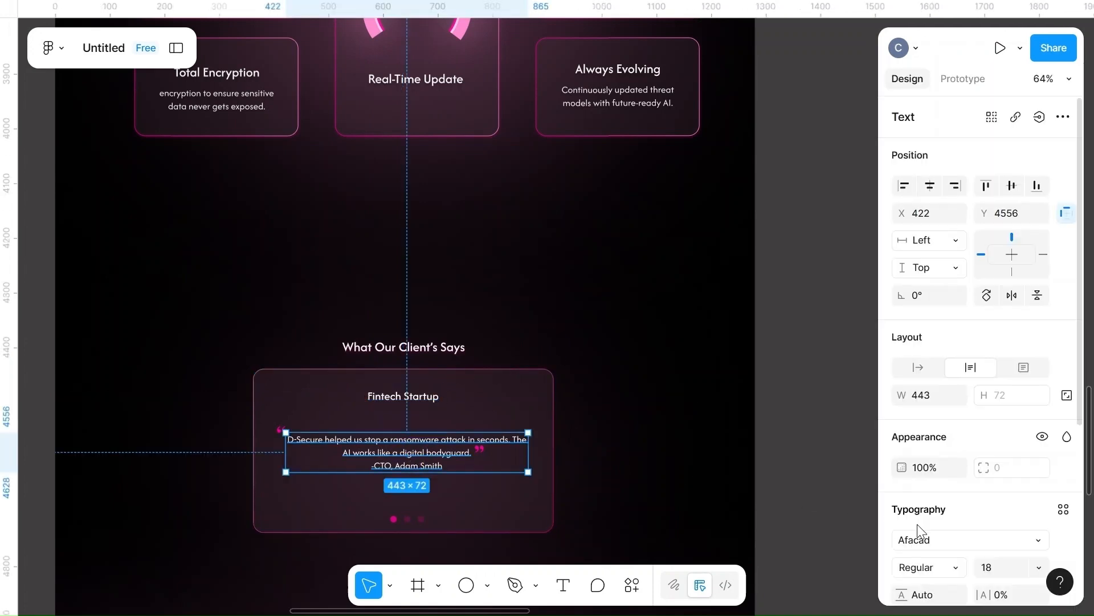
pyautogui.scroll(-4, 917, 525)
pyautogui.click(939, 450)
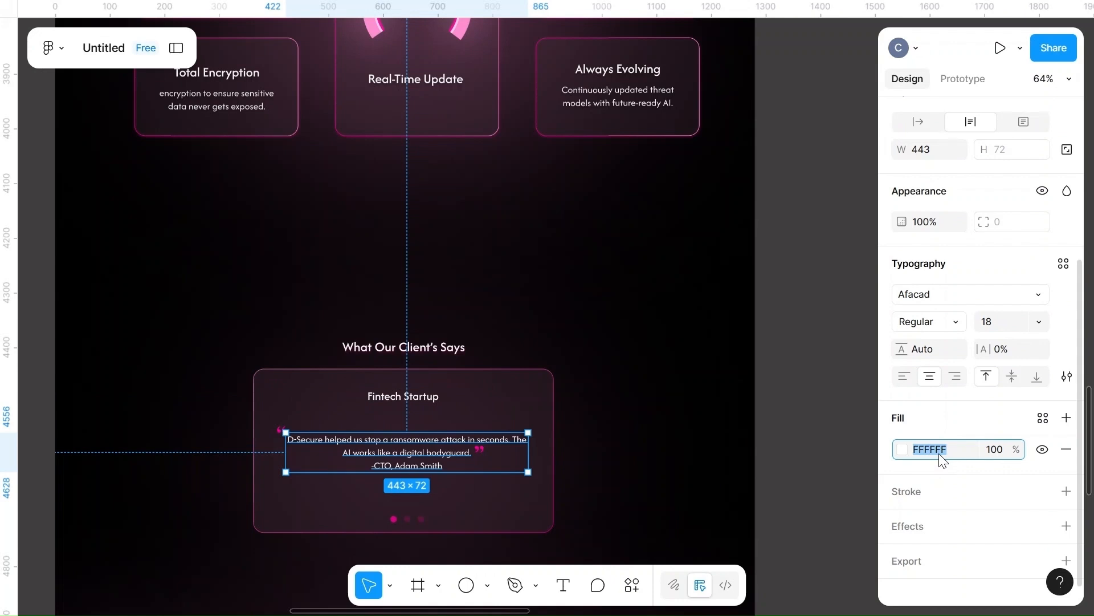
pyautogui.write('f5')
pyautogui.click(599, 464)
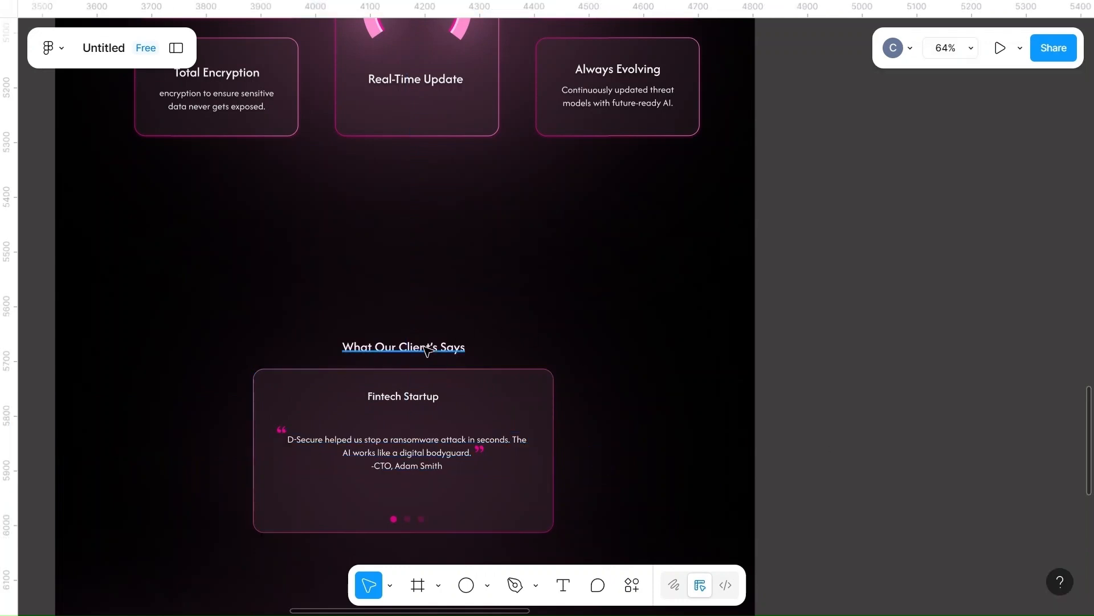
pyautogui.click(426, 349)
pyautogui.scroll(-4, 948, 469)
pyautogui.click(687, 418)
# - Duplicate the glow ellipse behind the brand logos, fill the copy with 493240 and move it onto the footer
pyautogui.scroll(-12, 687, 418)
pyautogui.click(587, 425)
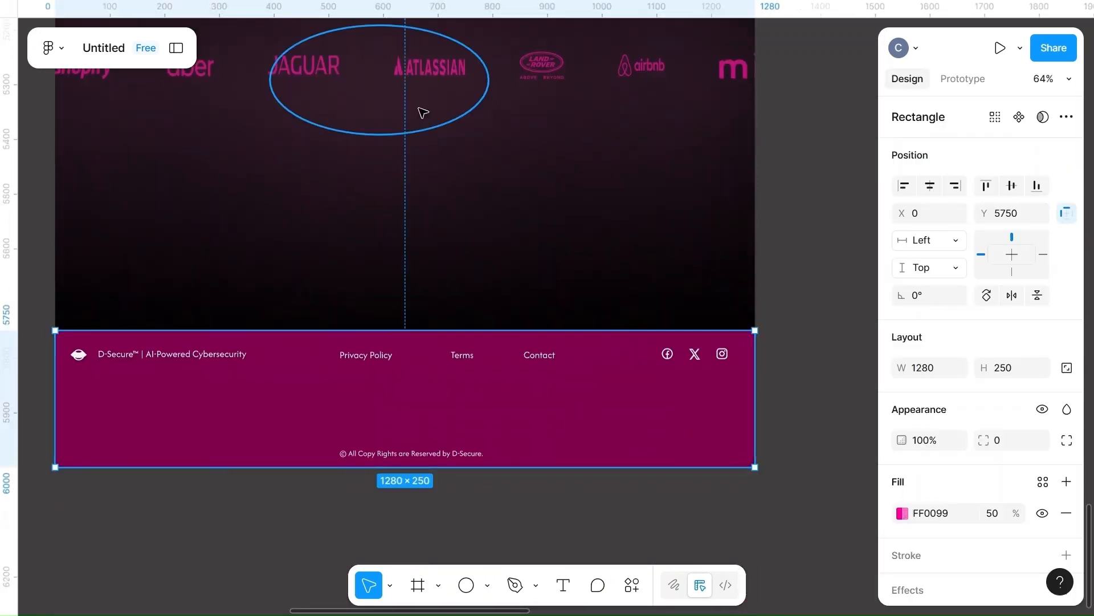
pyautogui.click(421, 112)
pyautogui.moveTo(418, 112); pyautogui.dragTo(457, 274)
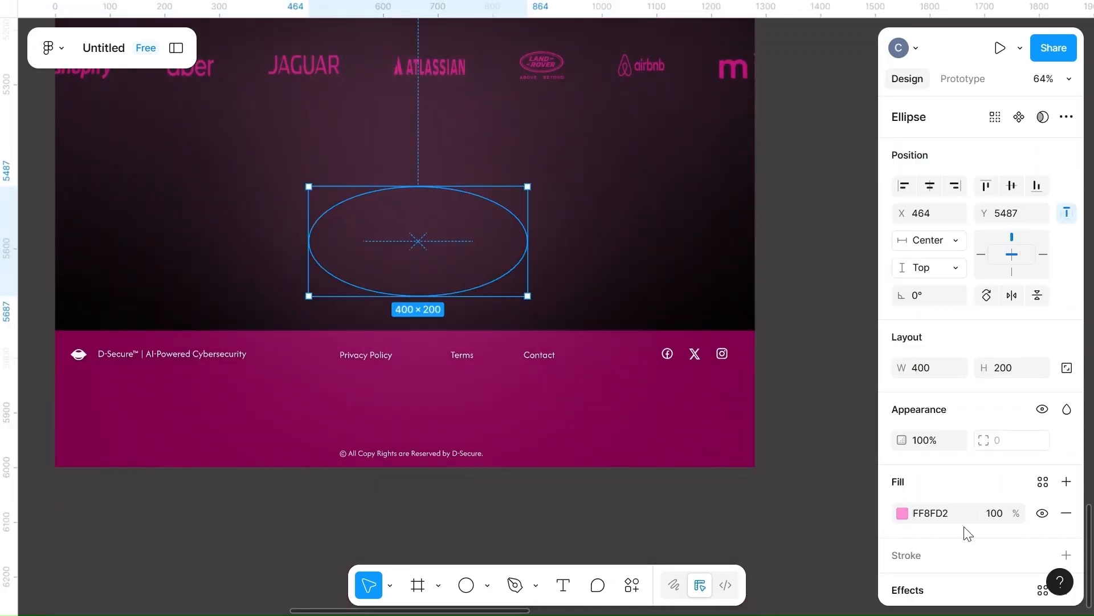
pyautogui.click(902, 513)
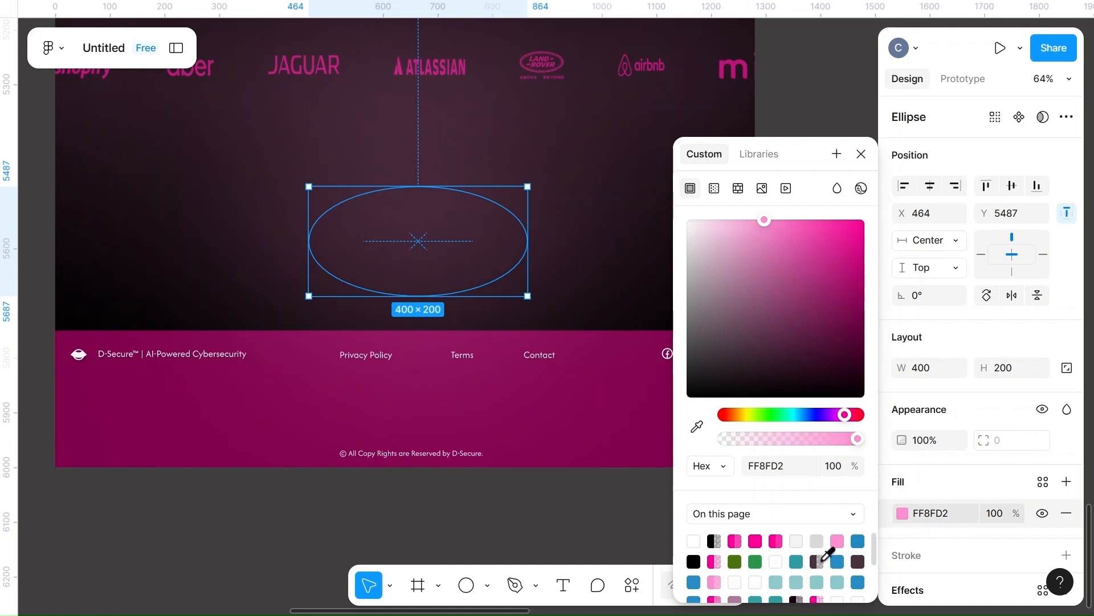
pyautogui.click(857, 561)
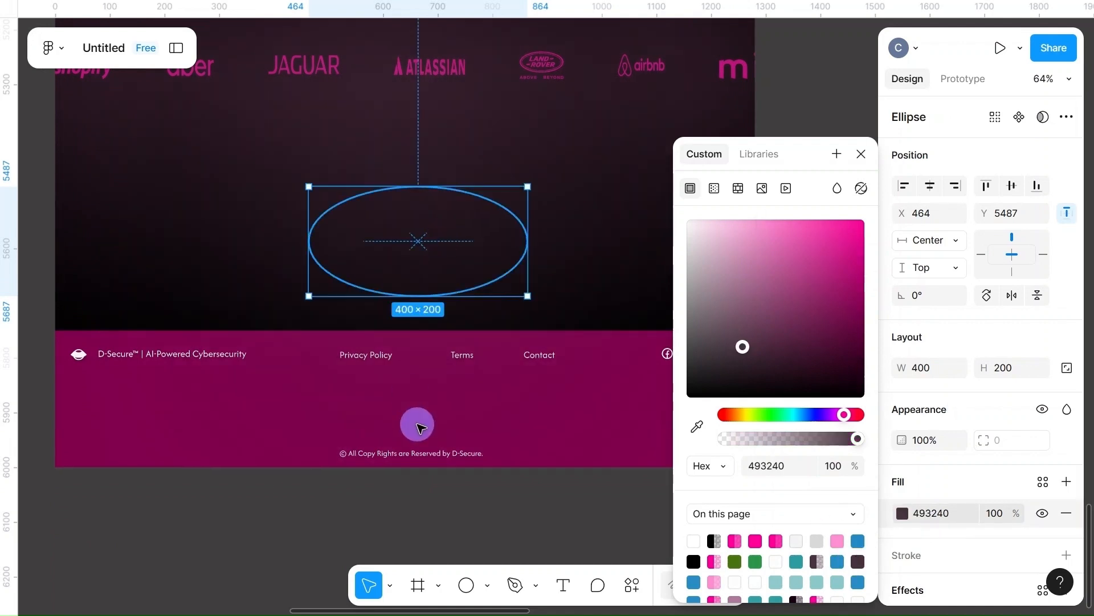
pyautogui.moveTo(418, 427); pyautogui.dragTo(387, 427)
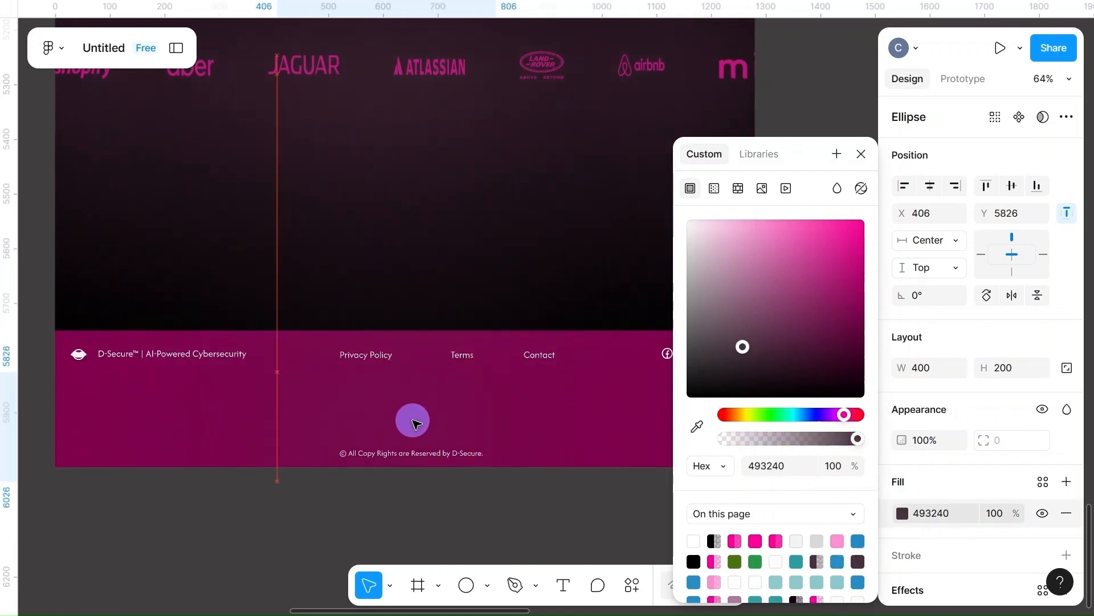
# - Try FF0099 at 70% and 2C9CA0 as the footer ellipse's fill, and settle on black 000000
pyautogui.click(837, 540)
pyautogui.click(735, 540)
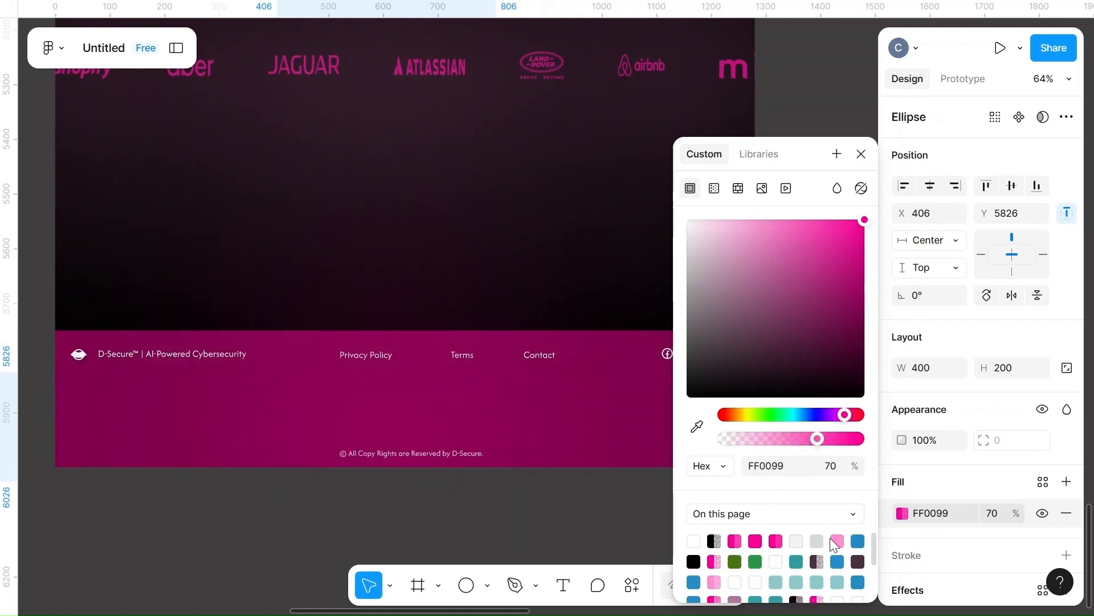
pyautogui.click(798, 561)
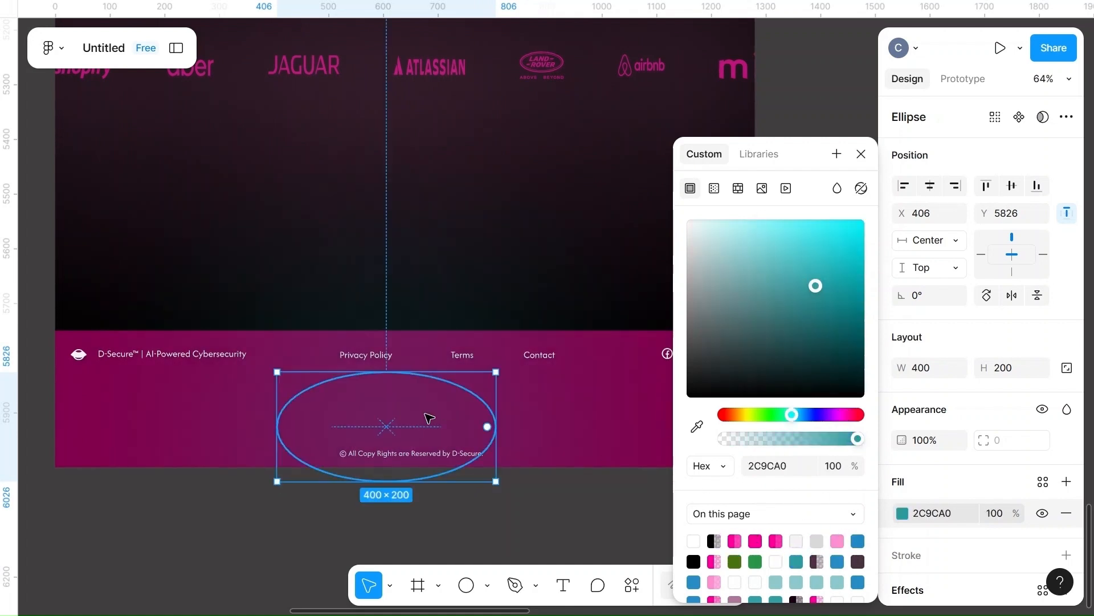
pyautogui.click(695, 560)
# - Widen the black glow ellipse to about 619 px and place it over the lower middle of the footer
pyautogui.moveTo(391, 420); pyautogui.dragTo(511, 394)
pyautogui.hscroll(2, 431, 376)
pyautogui.moveTo(253, 401); pyautogui.dragTo(173, 399)
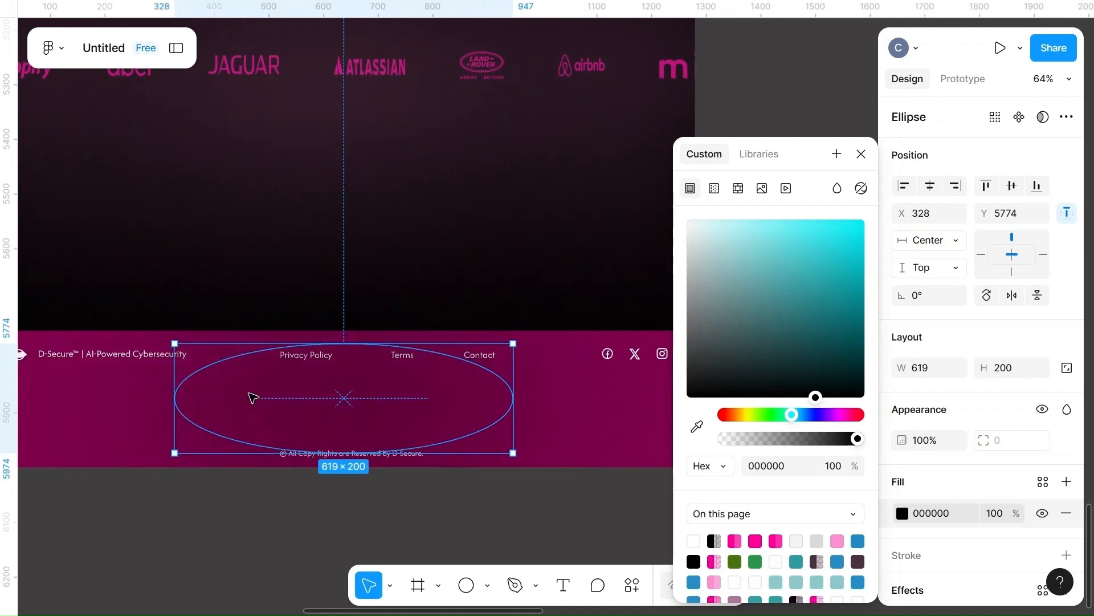
pyautogui.moveTo(359, 418); pyautogui.dragTo(382, 443)
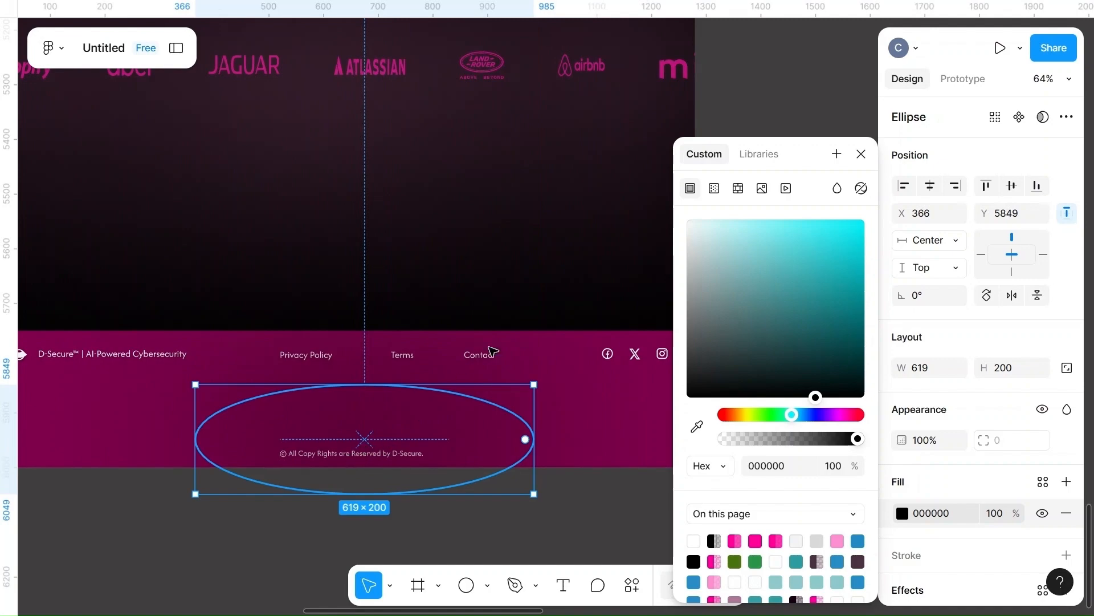
# - Preview the prototype in the laptop frame and review the whole landing page from the footer up to the header
pyautogui.click(513, 283)
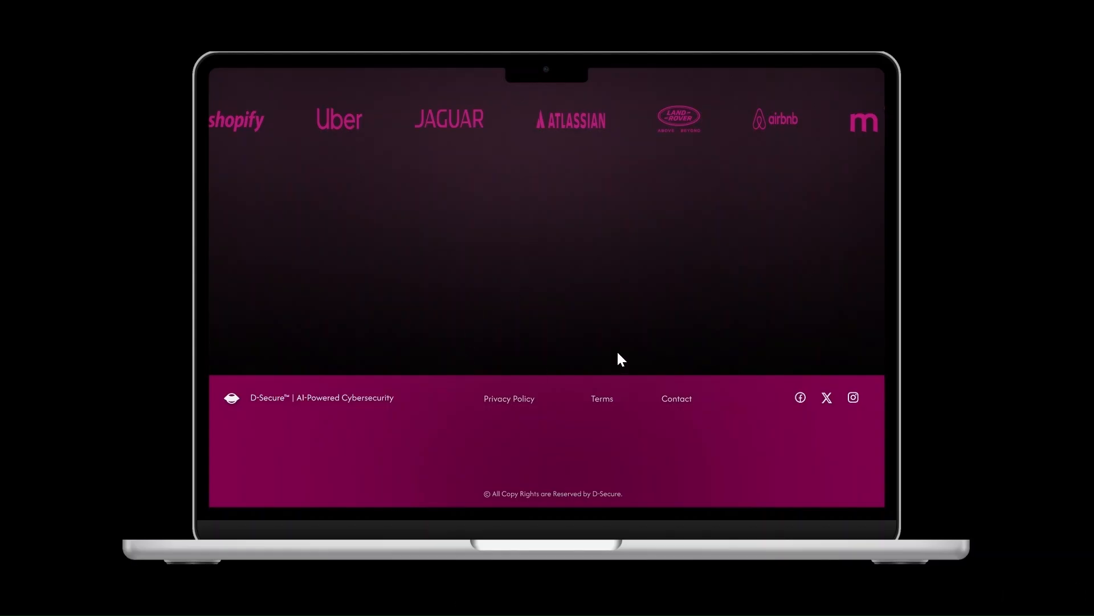
pyautogui.scroll(10, 618, 354)
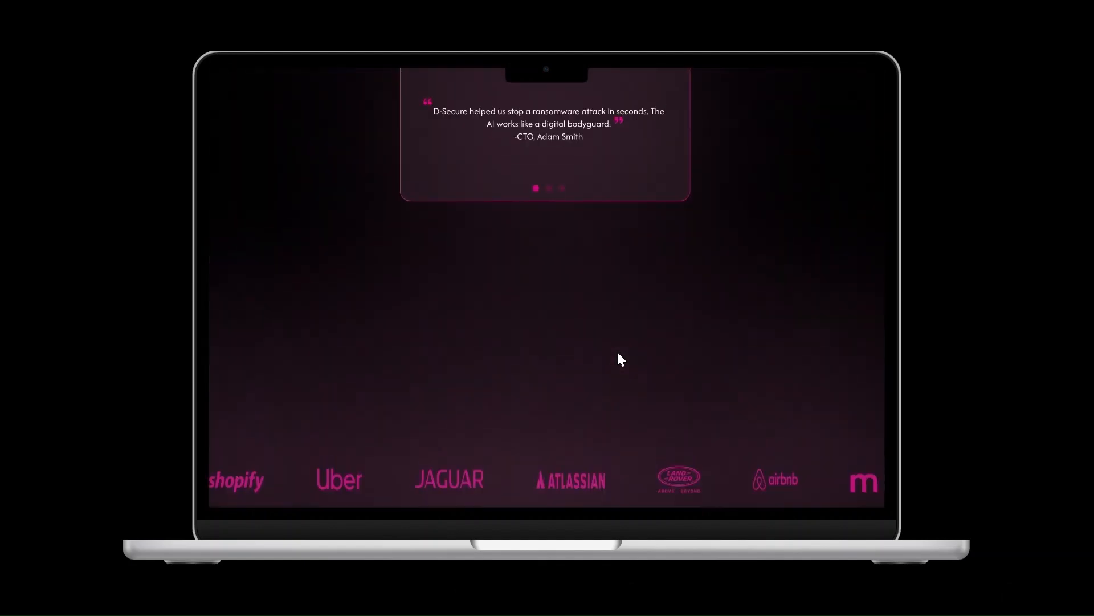
pyautogui.scroll(10, 619, 353)
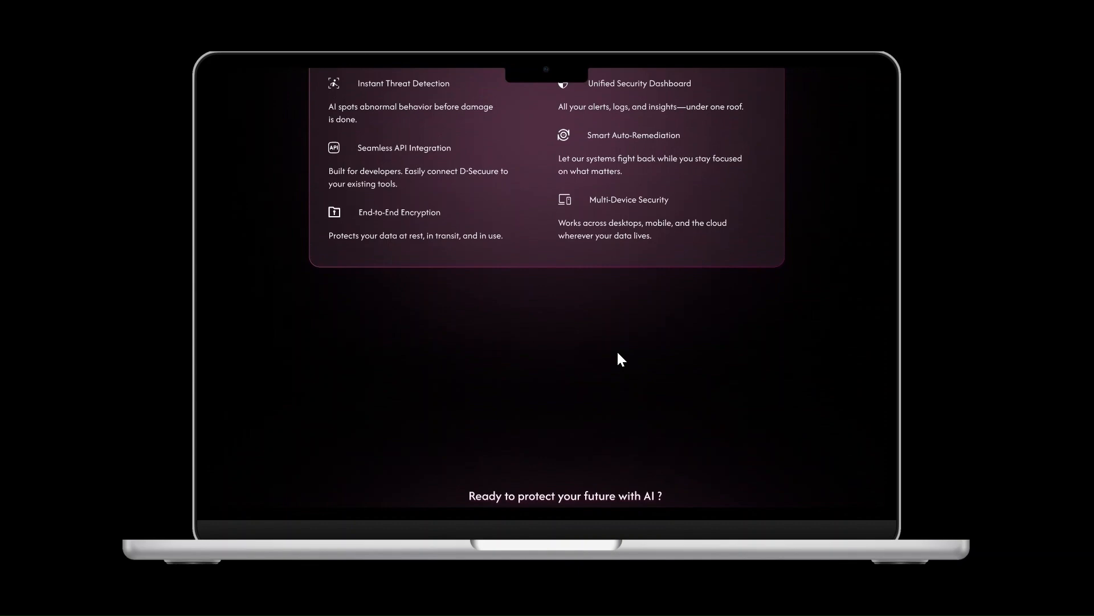
pyautogui.scroll(5, 618, 354)
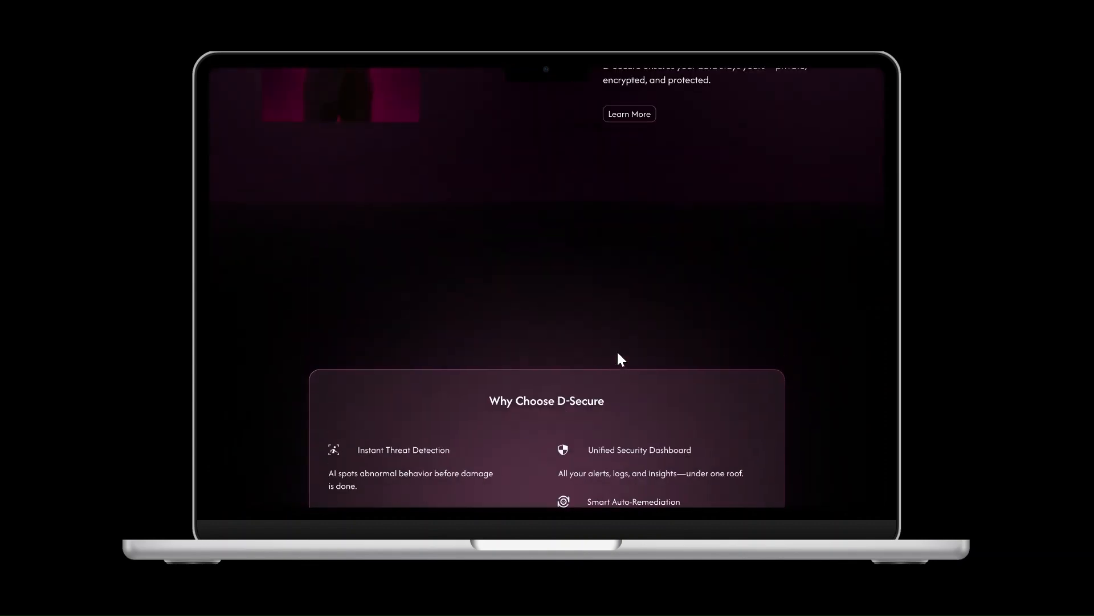
pyautogui.scroll(5, 618, 353)
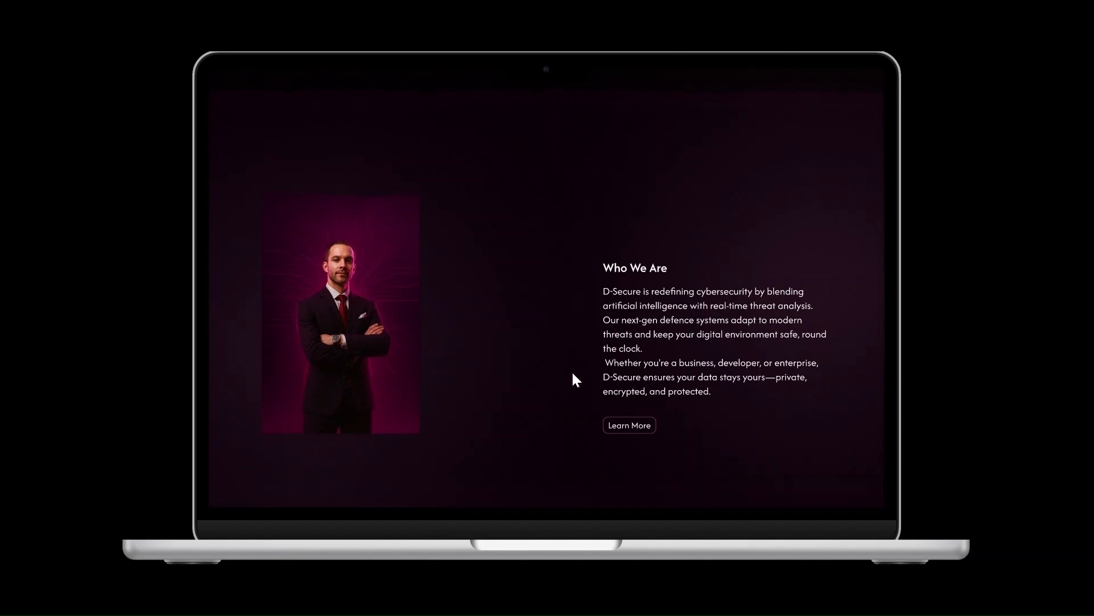
pyautogui.scroll(8, 573, 373)
pyautogui.scroll(4, 573, 376)
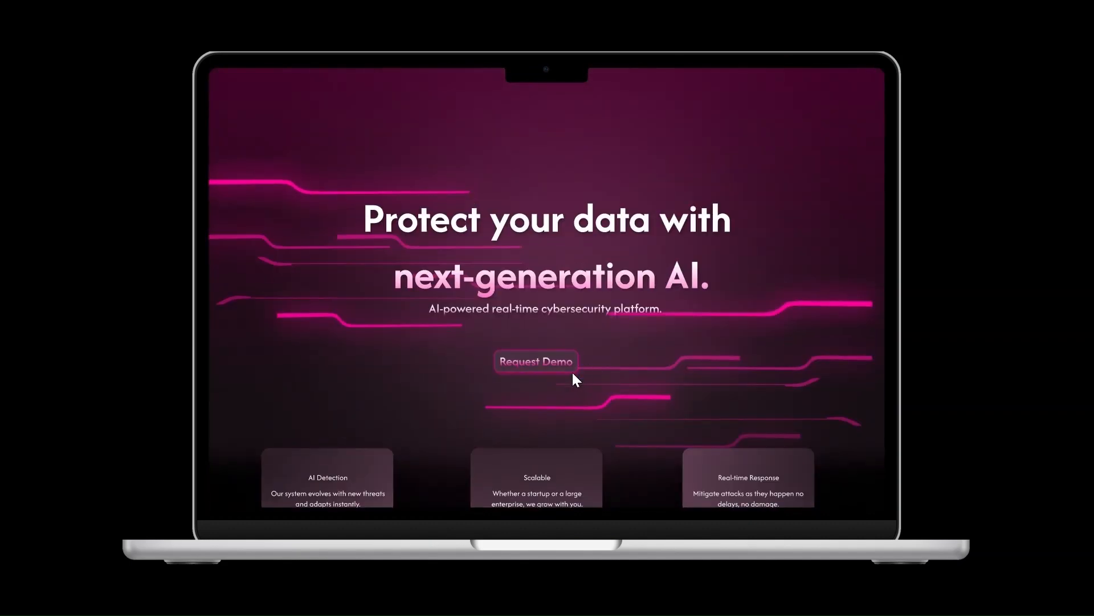
pyautogui.scroll(1, 573, 374)
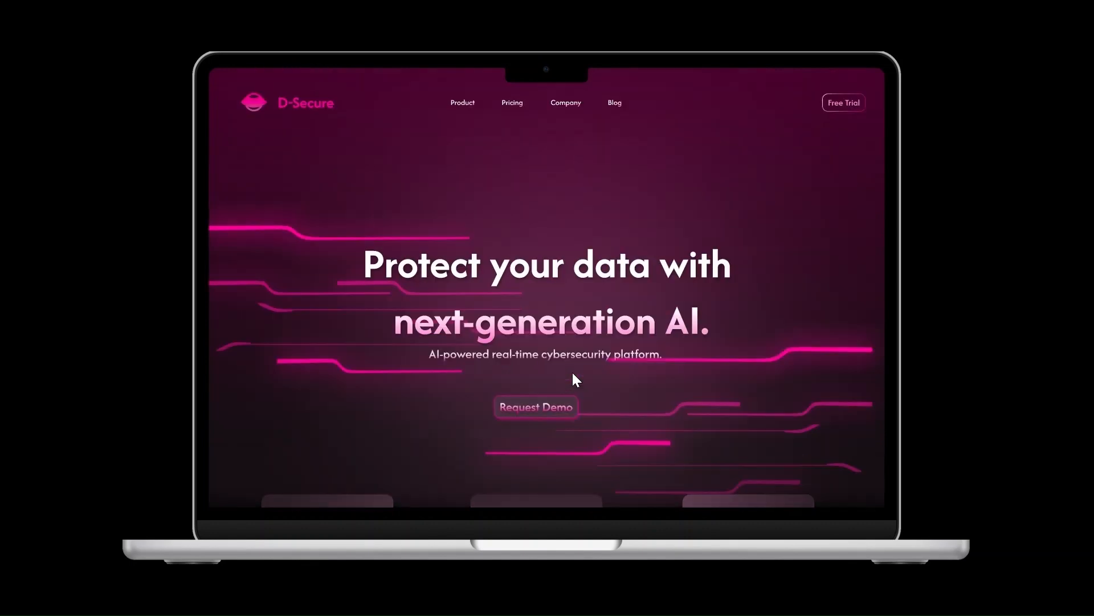